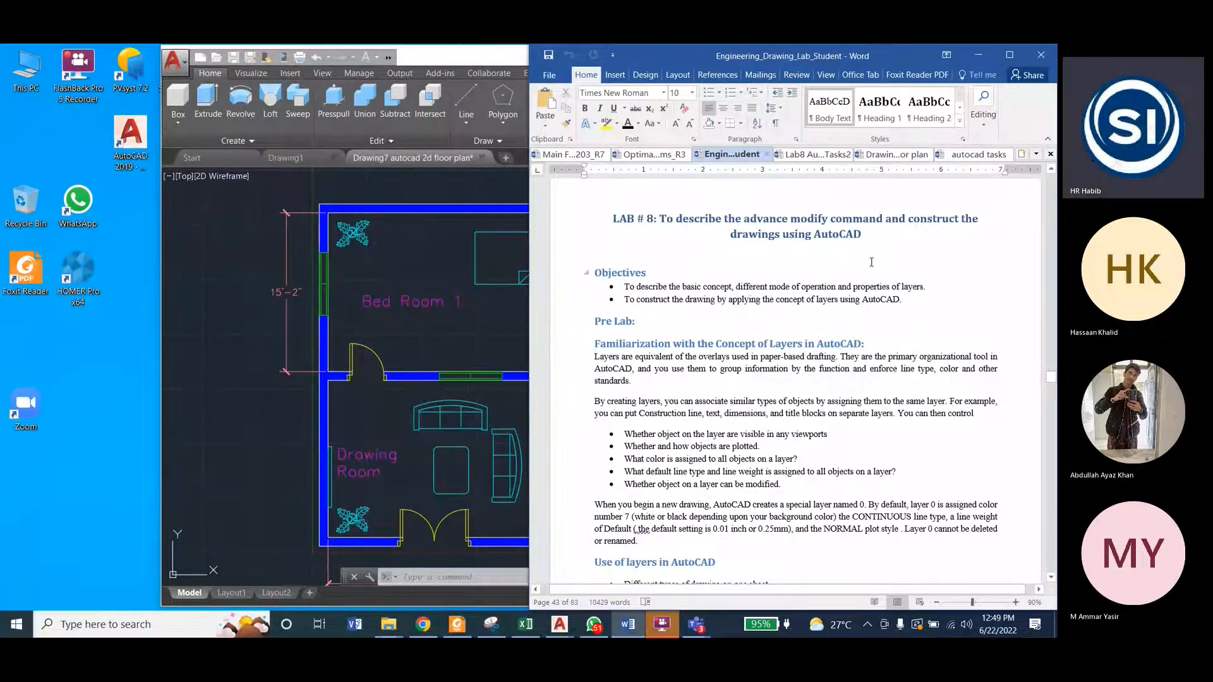
Step: Review the Lab 8 title and objectives in the lab manual, highlighting the phrase "different mode of operation"
left_click(863, 218)
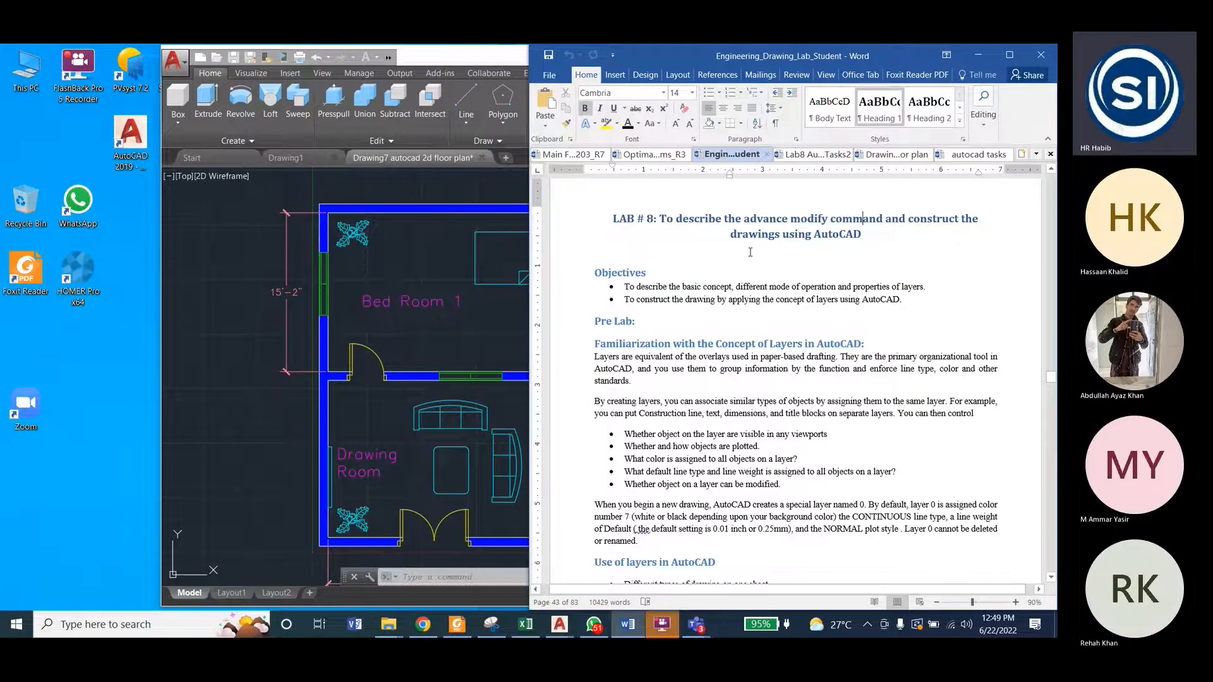
left_click_drag(721, 221, 650, 221)
left_click(653, 222)
left_click_drag(851, 288, 890, 289)
left_click(812, 300)
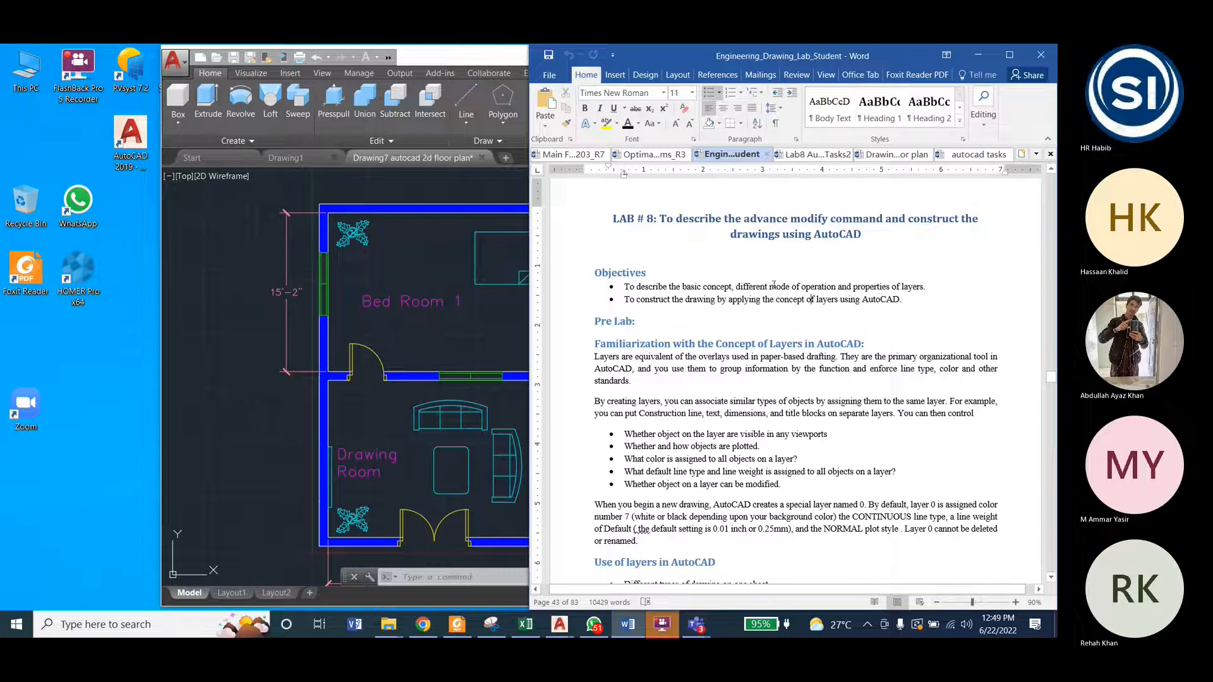
left_click_drag(735, 286, 836, 288)
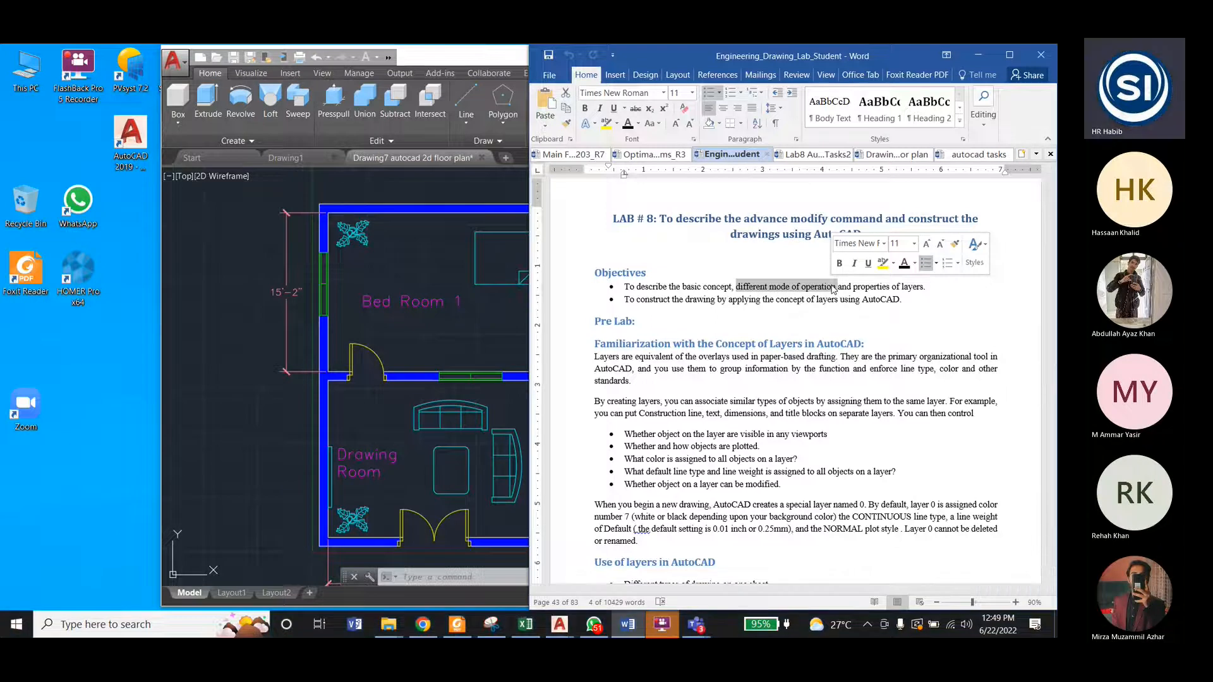
mouse_move(776, 299)
left_mouse_down()
mouse_move(900, 300)
mouse_move(780, 301)
left_mouse_up()
left_click(780, 300)
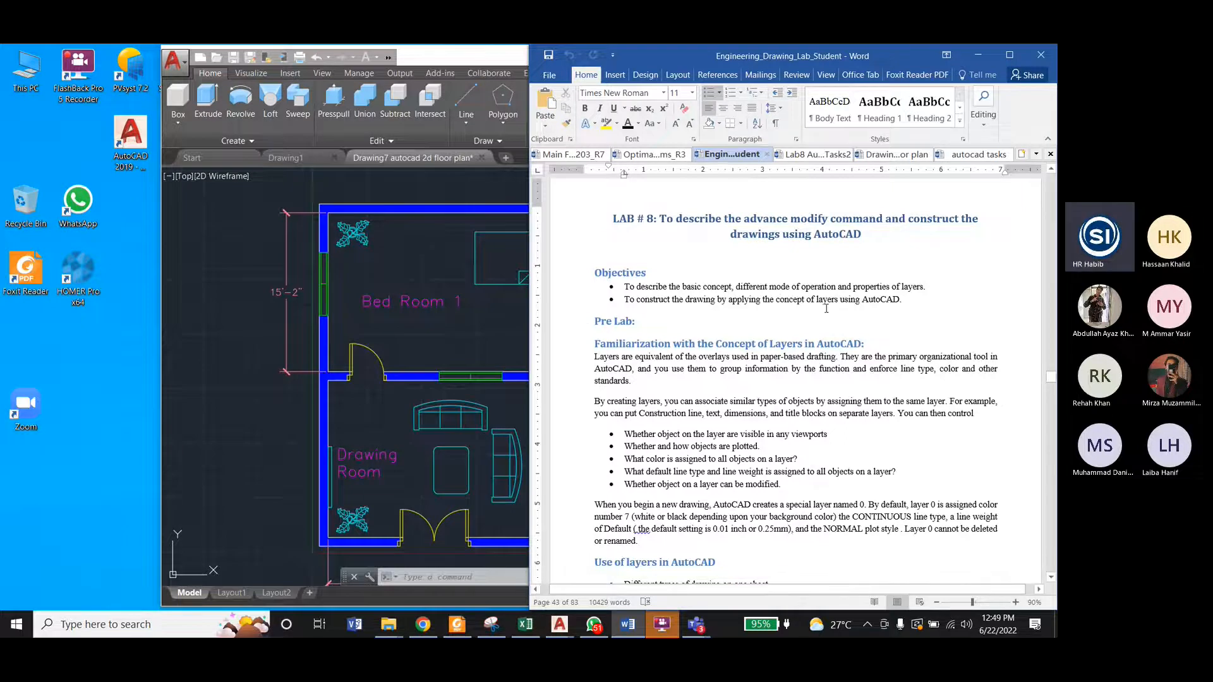
Step: Look through the Lab 8 layer functions and lab tasks up to Lab 9, and return to the Lab 8 heading
scroll(820, 335, "down", 20)
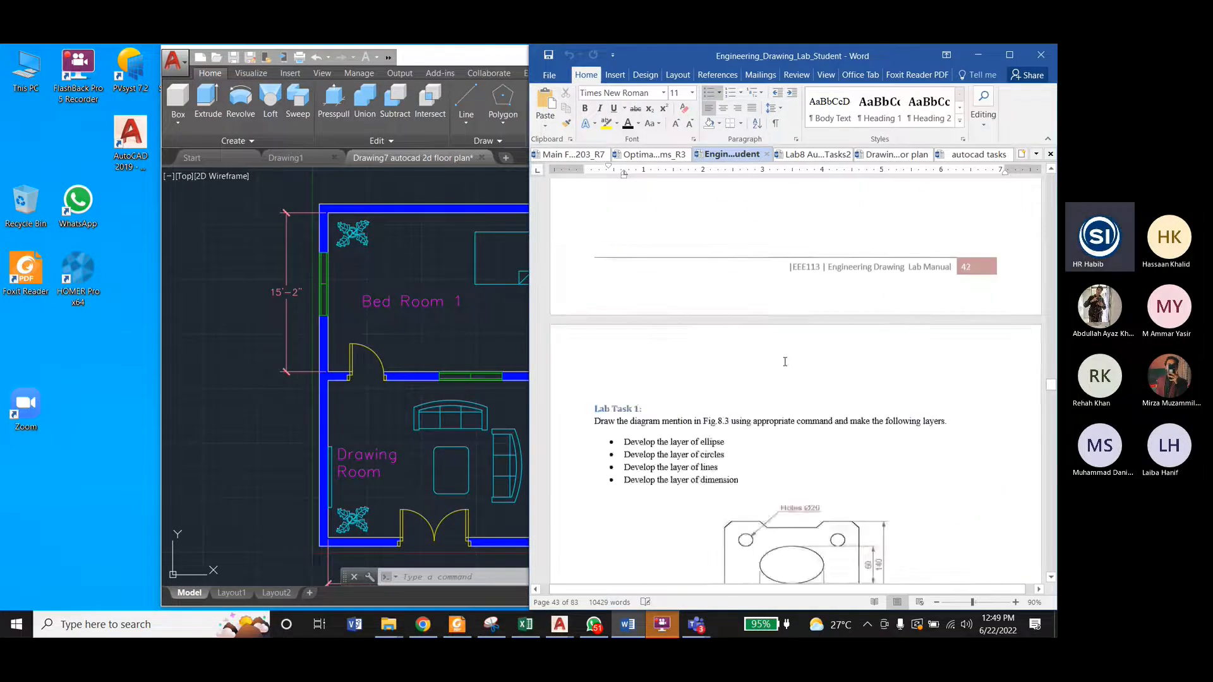
scroll(785, 361, "down", 15)
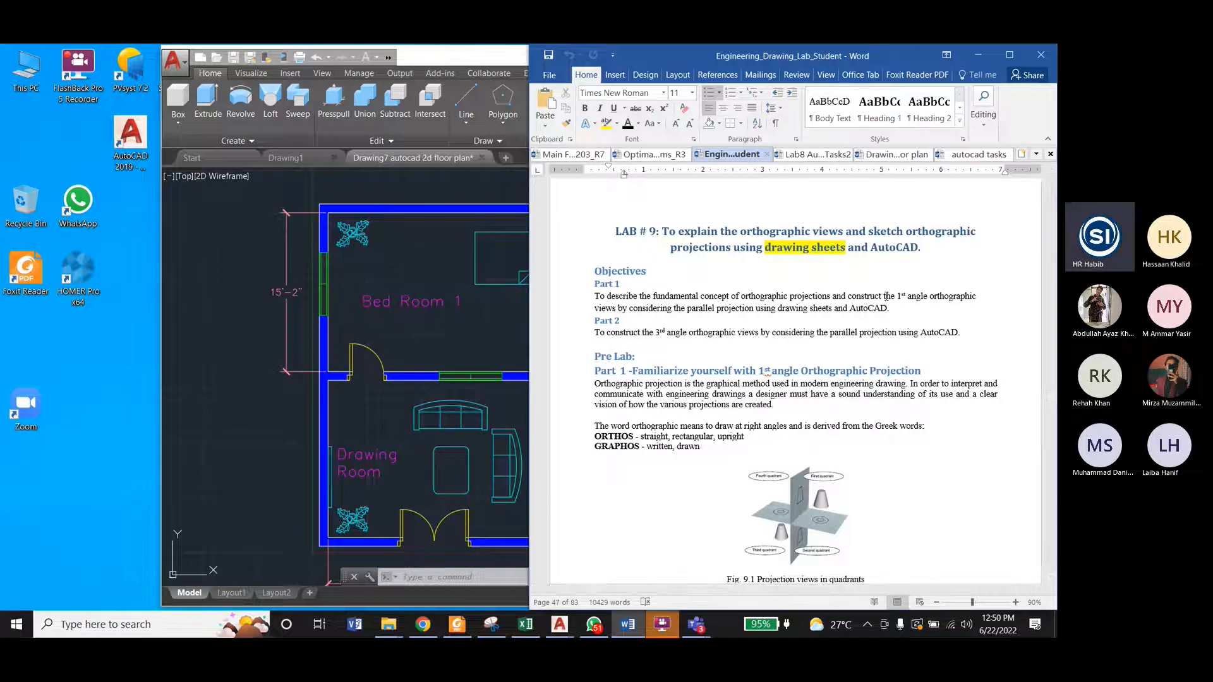
scroll(908, 294, "up", 5)
scroll(908, 293, "up", 15)
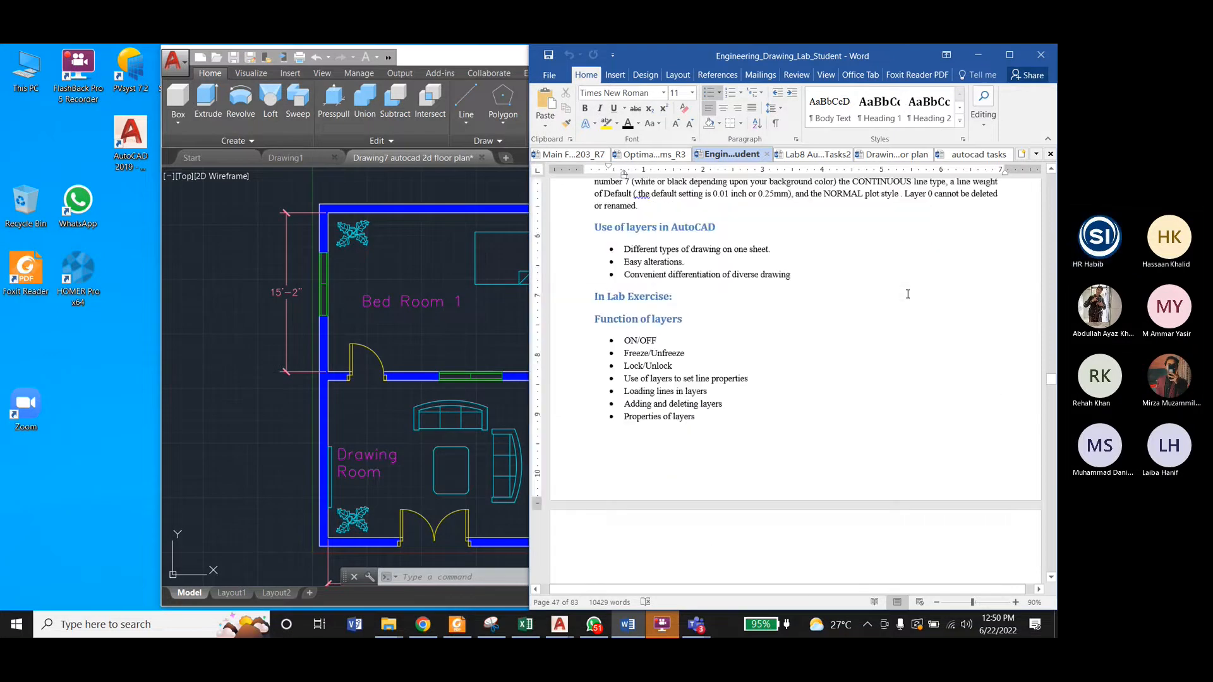
scroll(908, 294, "up", 10)
scroll(890, 300, "down", 1)
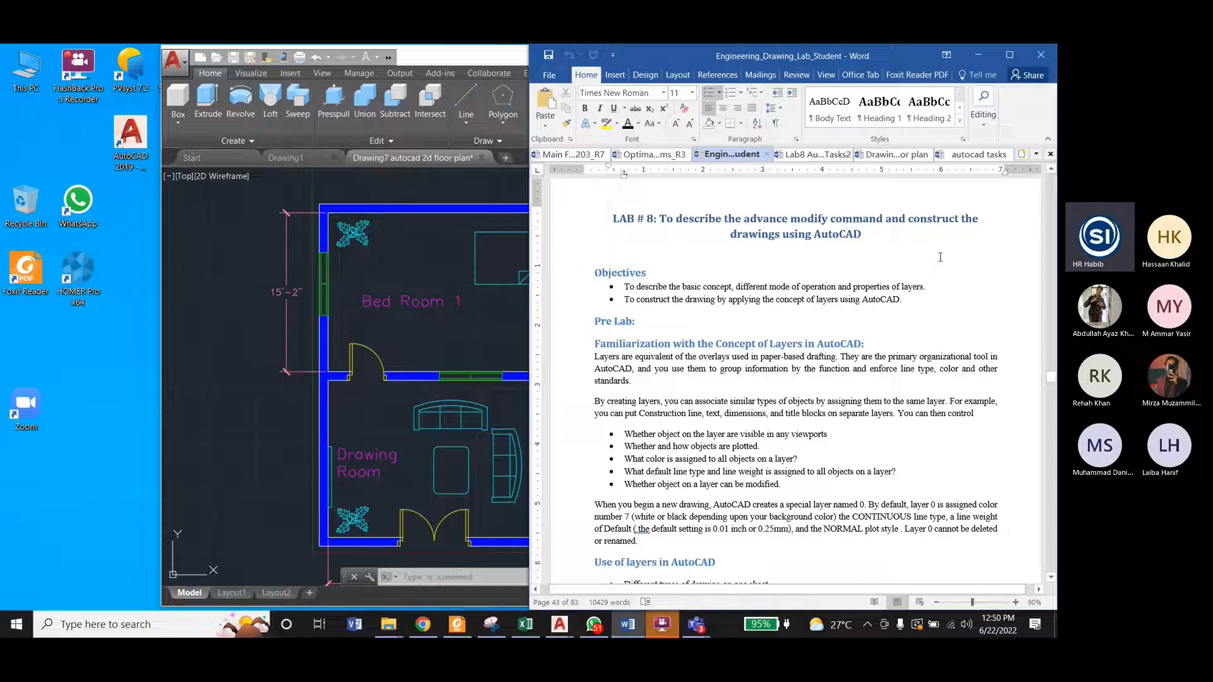
left_click_drag(903, 219, 957, 219)
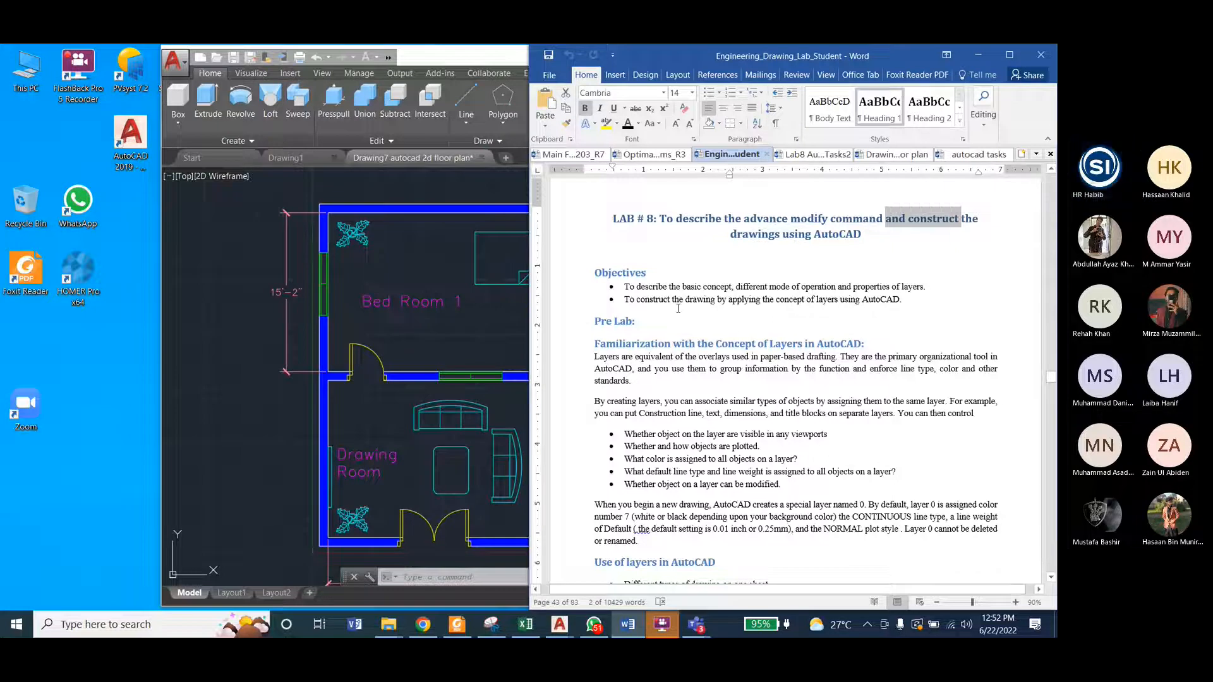
mouse_move(862, 234)
left_mouse_down()
mouse_move(662, 219)
mouse_move(840, 240)
left_mouse_up()
left_click(832, 278)
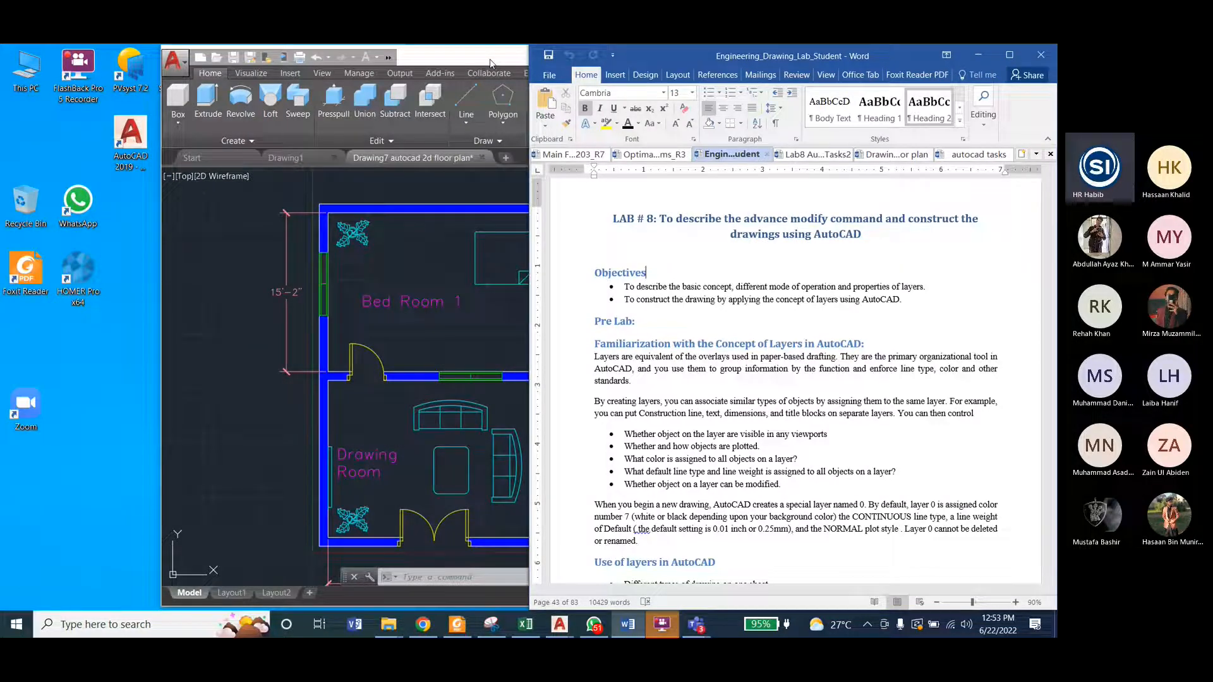
Step: Bring the AutoCAD floor plan to the front, switch to Chrome, and open Fiverr in a new tab
left_click(233, 48)
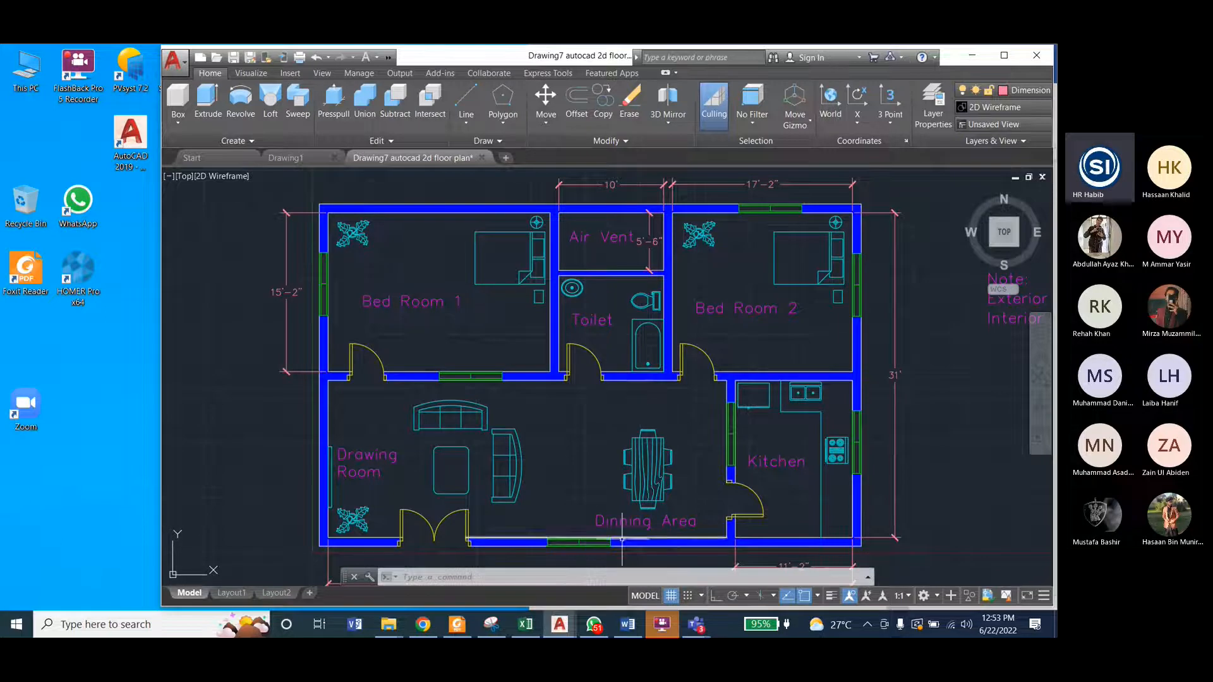
left_click(423, 625)
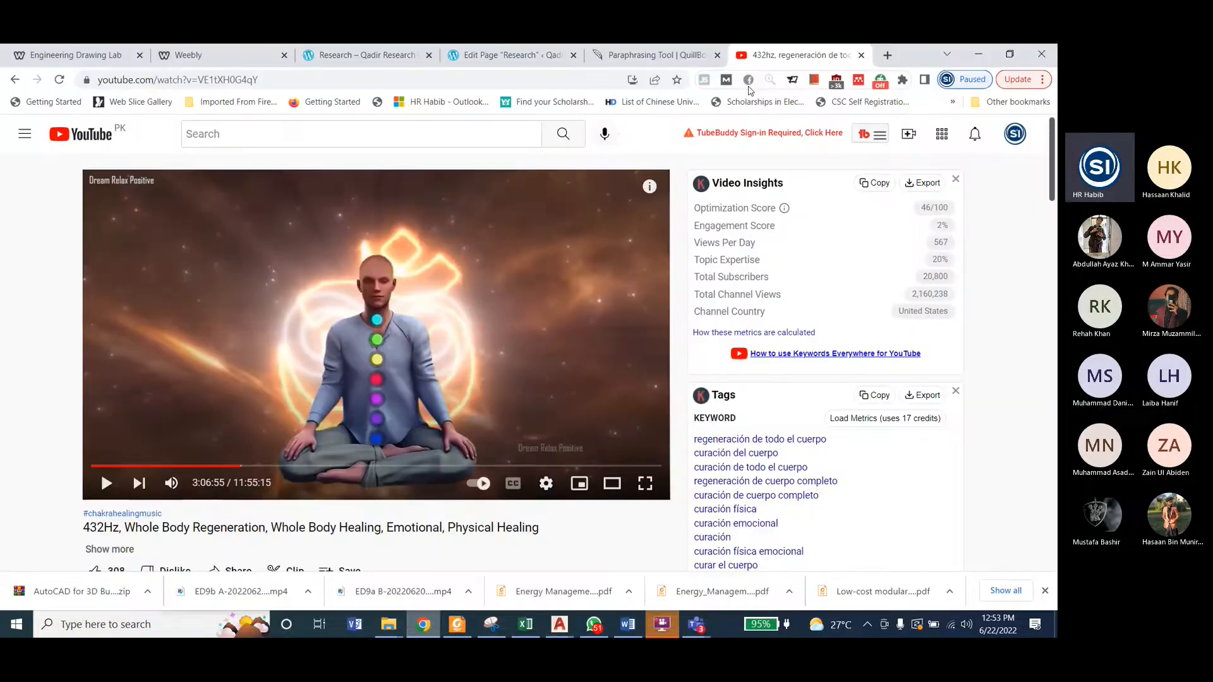
left_click(888, 56)
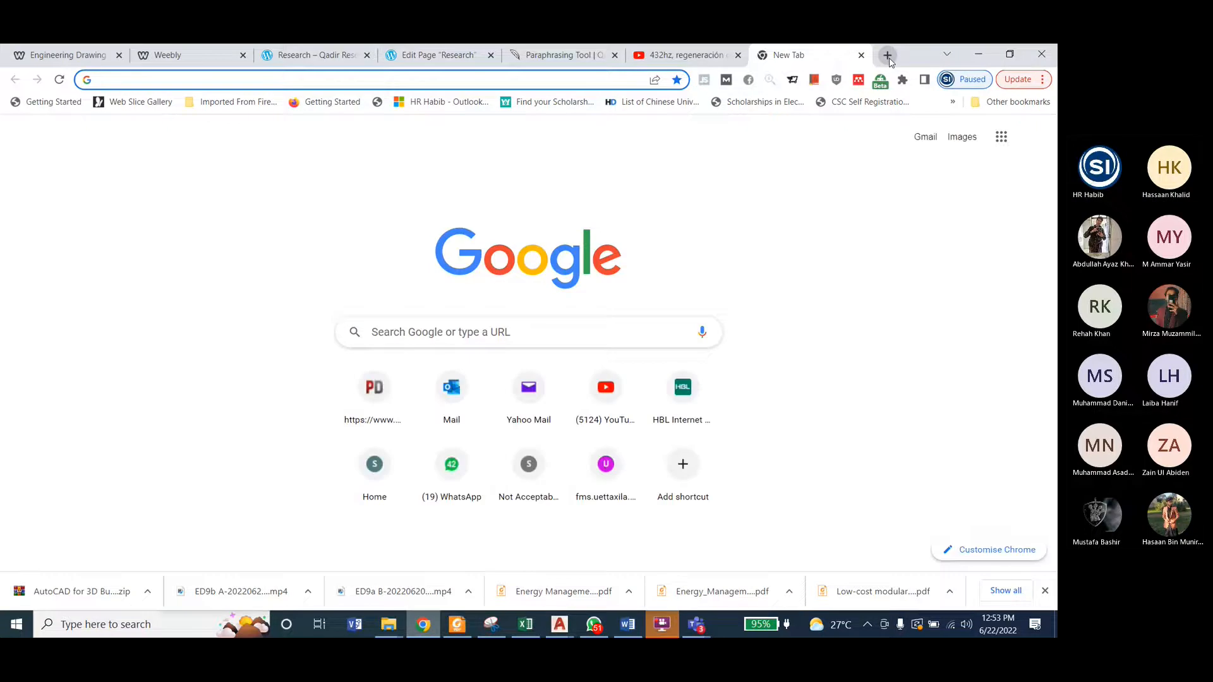
type("fiv")
key("Return")
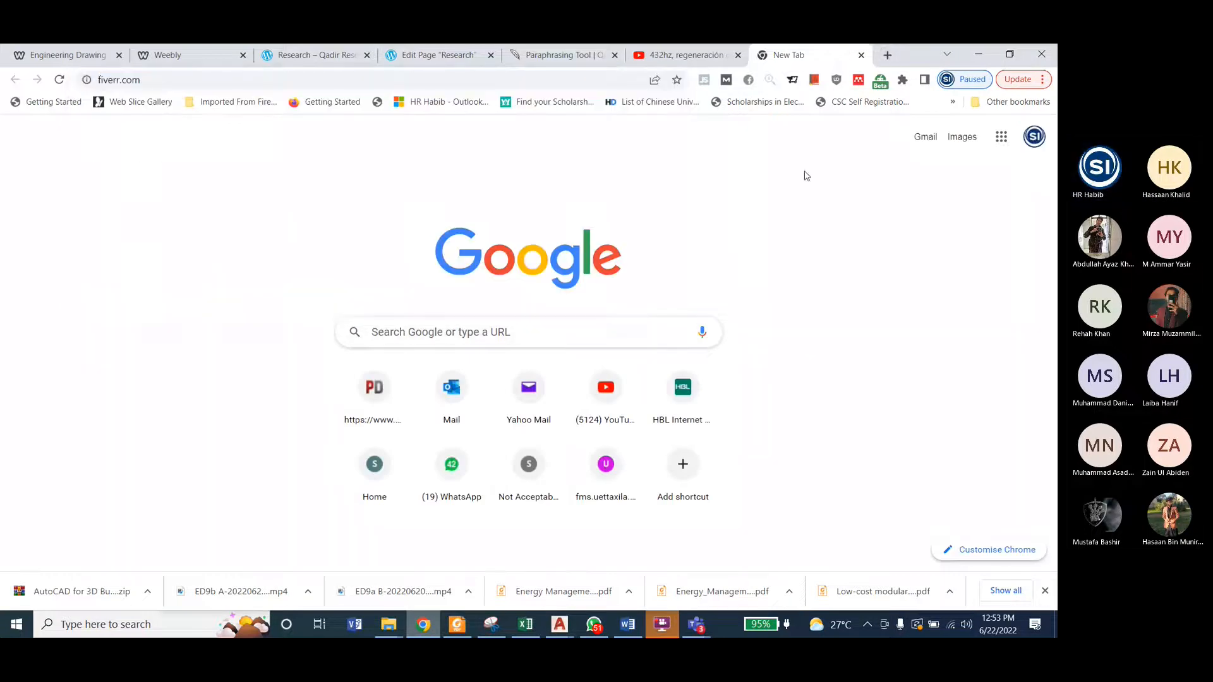
Step: Restore the browser window and arrange it at full height beside the visible part of the floor plan
left_click(1009, 55)
left_click_drag(404, 68, 933, 68)
left_click_drag(751, 438, 751, 333)
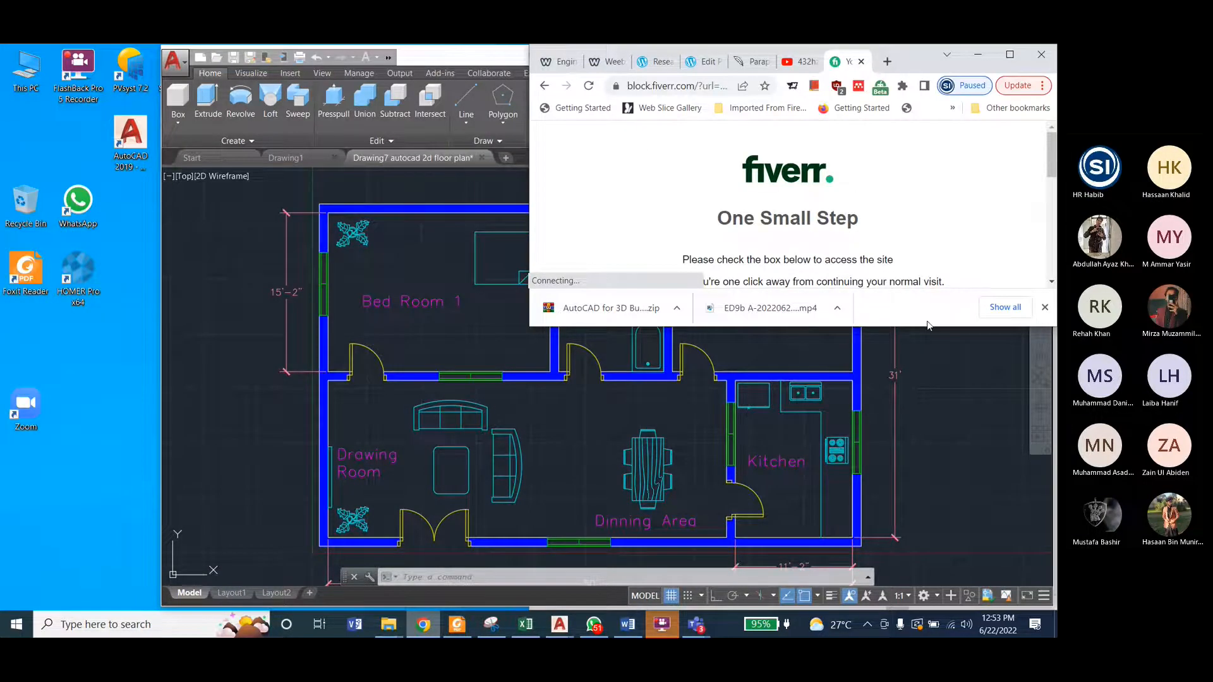
left_click_drag(926, 328, 926, 609)
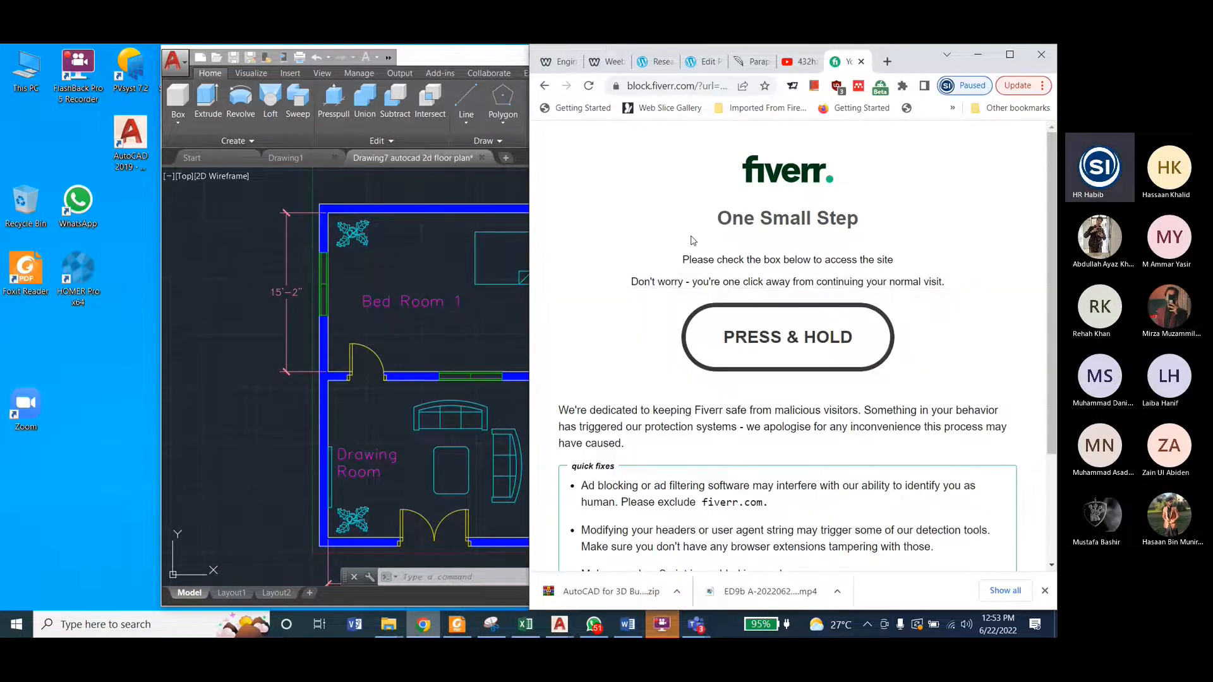
Step: Reload the Fiverr verification page and maximize the browser window
scroll(684, 383, "down", 1)
scroll(680, 383, "up", 1)
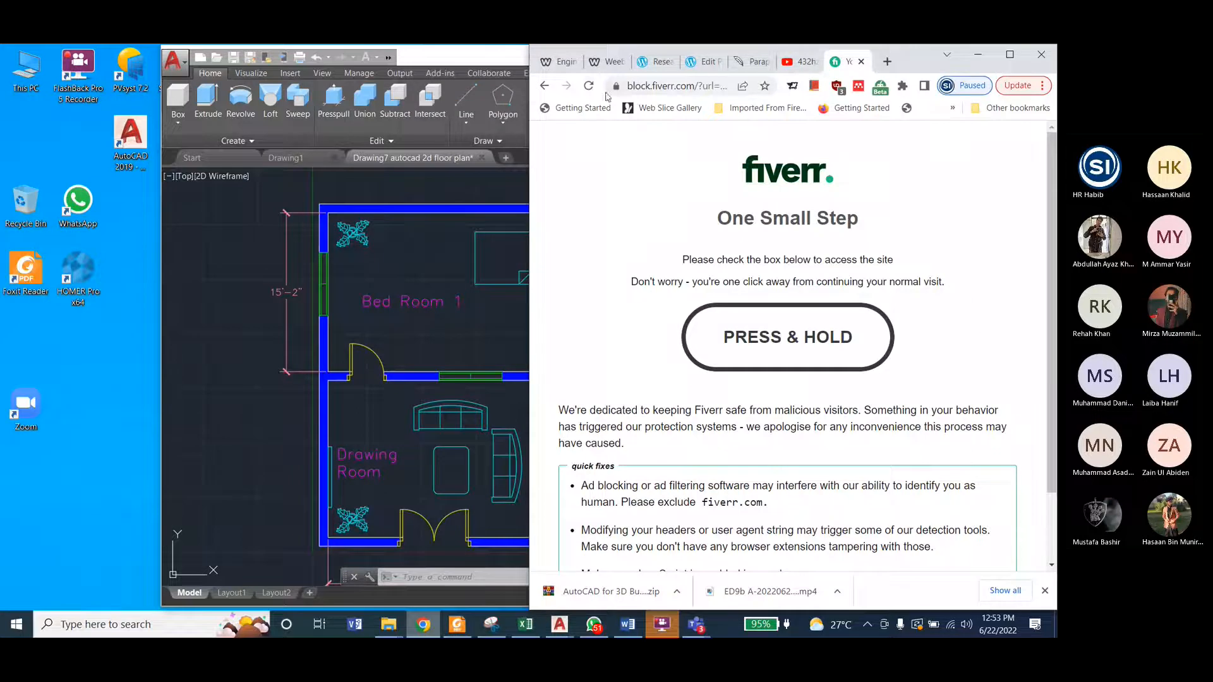
left_click(588, 85)
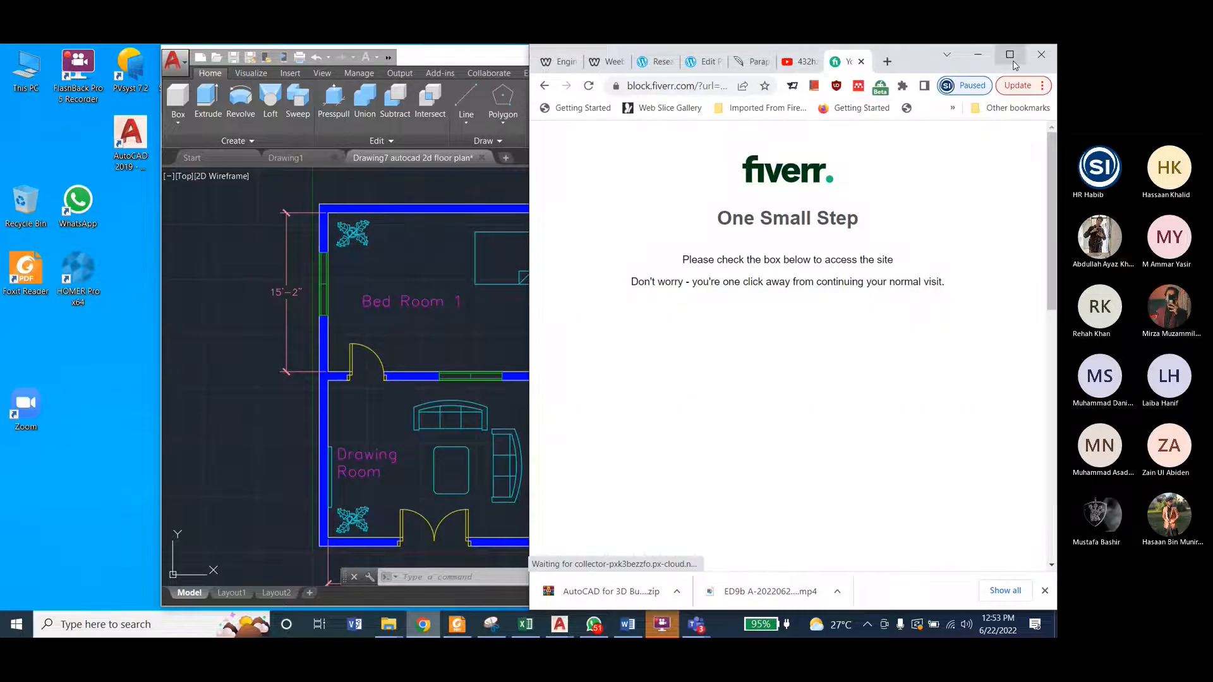
left_click(1010, 55)
scroll(306, 338, "down", 1)
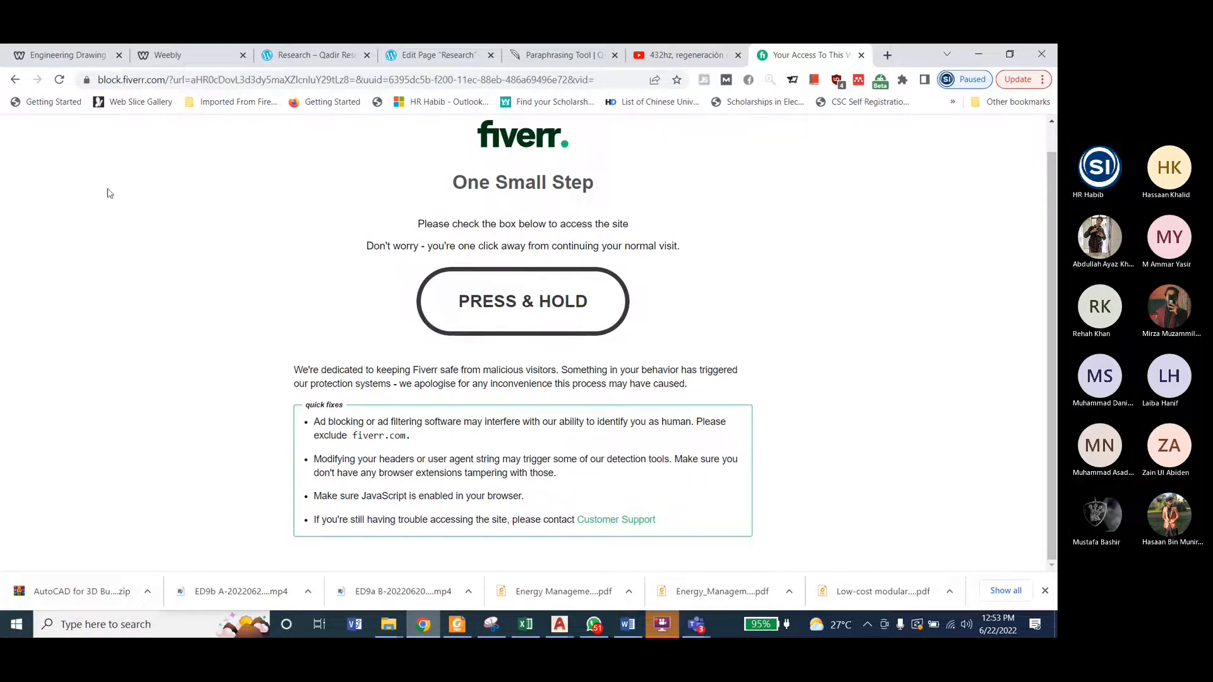
Step: Load fiverr.com in the current tab, and restore and widen the browser window to cover the whole drawing area
left_click(194, 82)
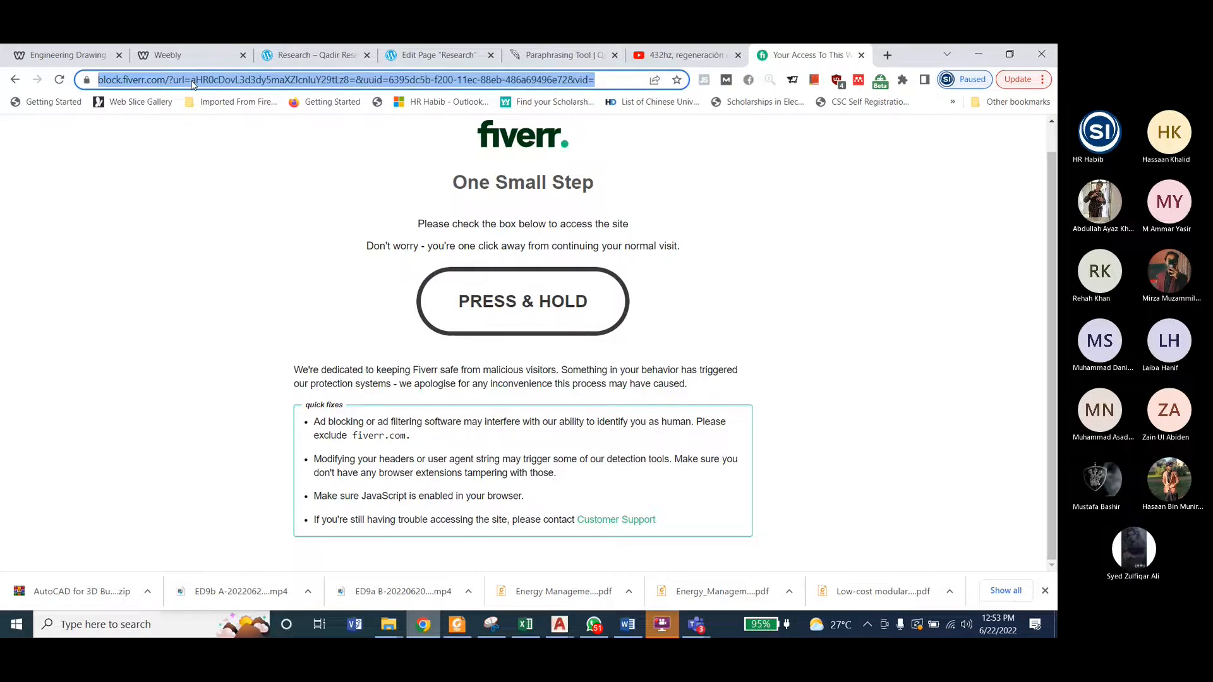
type("fiverr.com")
key("Return")
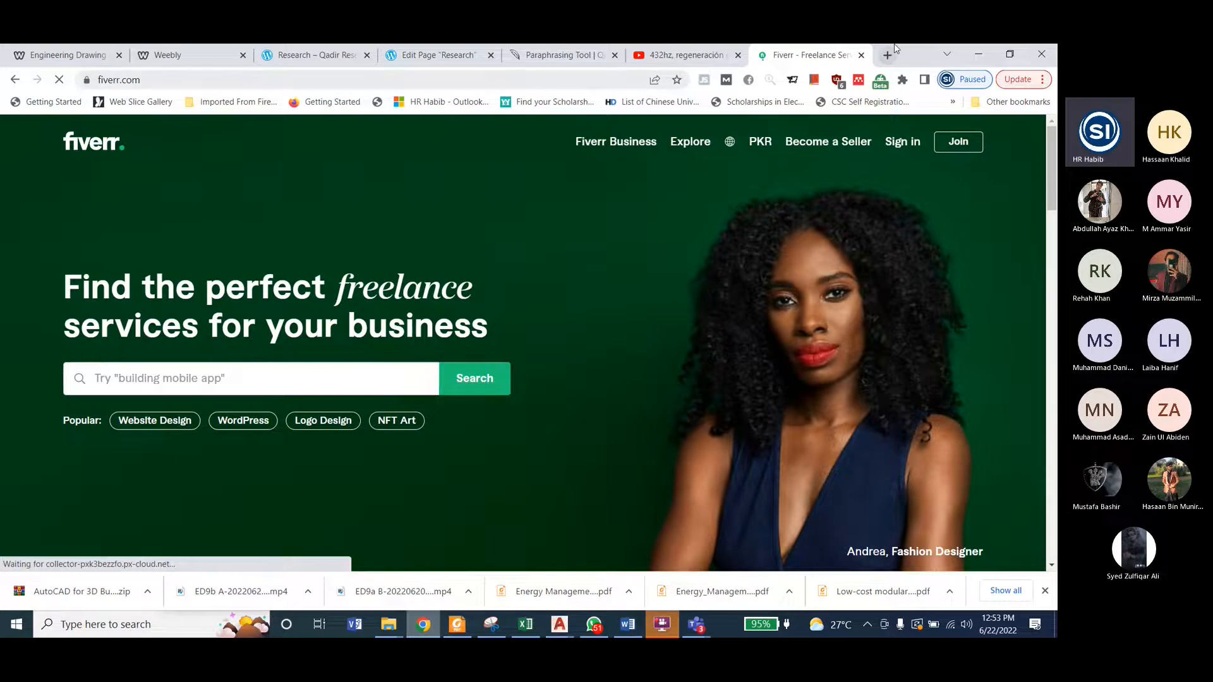
double_click(908, 57)
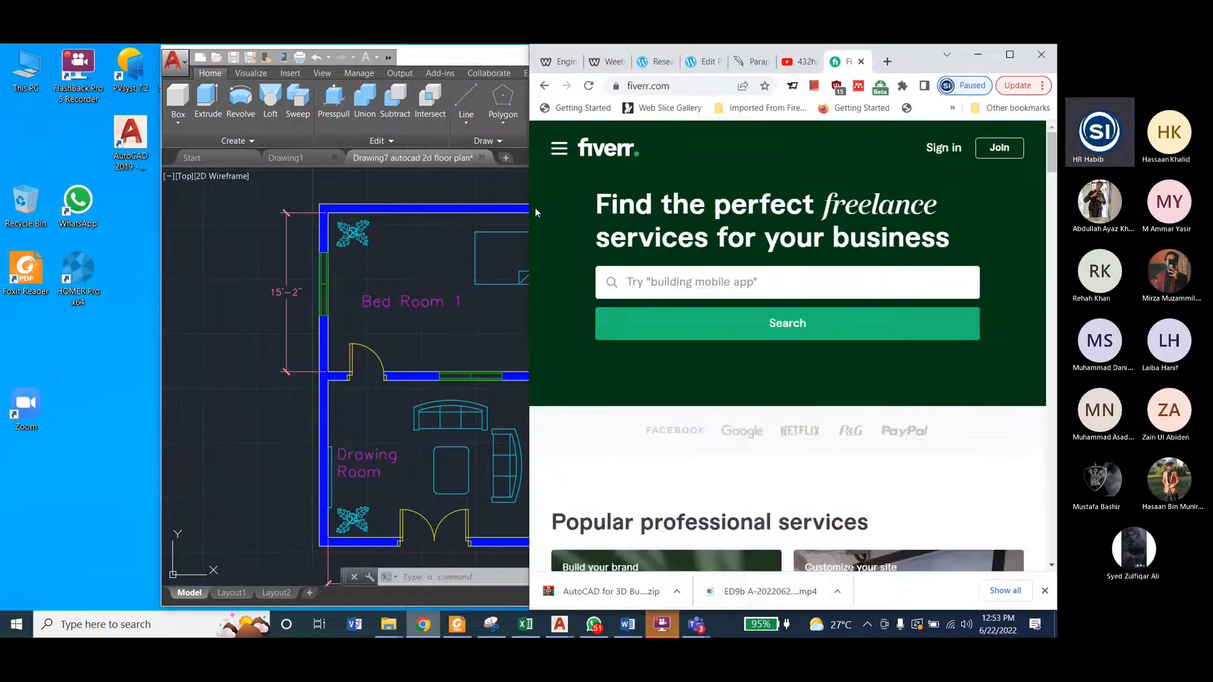
left_click_drag(529, 209, 161, 209)
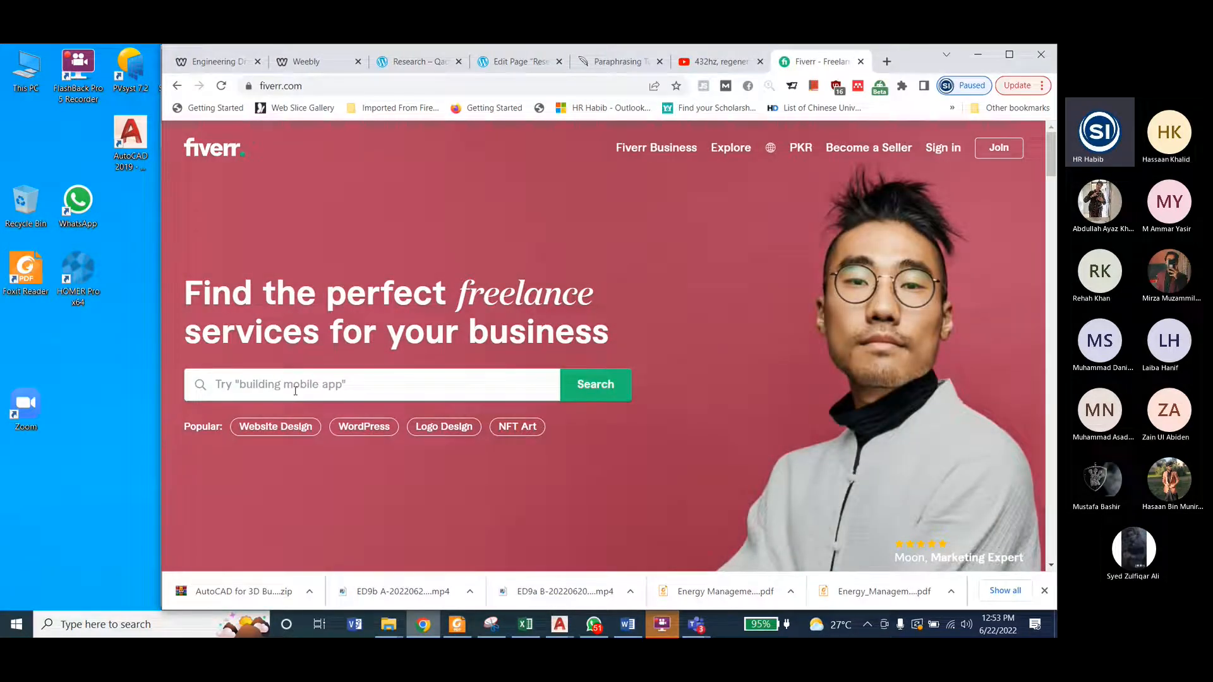
Step: Enter "autocad" in Fiverr's main search field and view the suggested services
left_click(295, 391)
type("autocad")
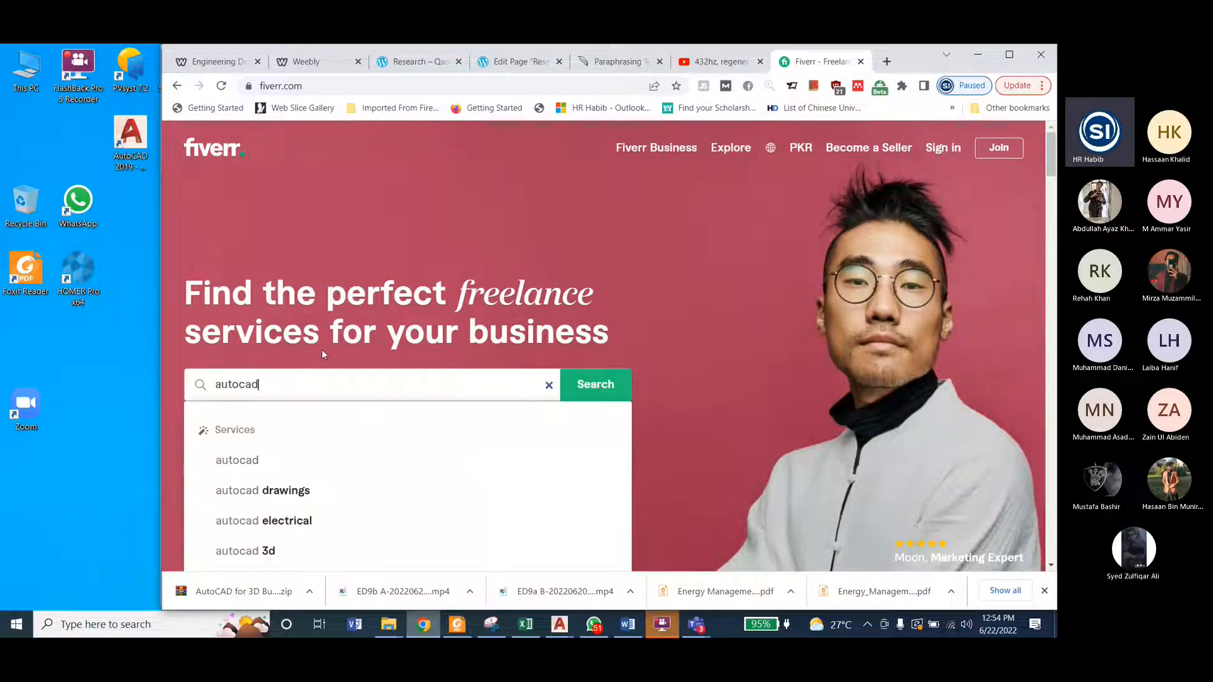
scroll(322, 352, "down", 2)
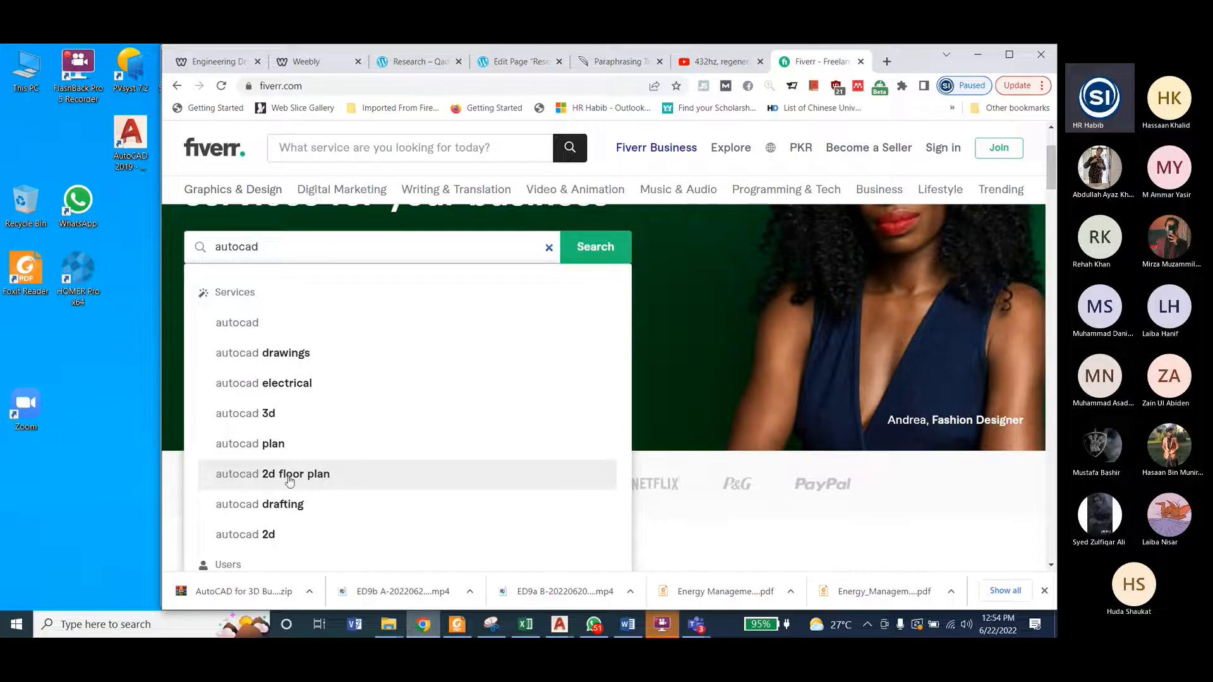
Step: Switch to AutoCAD to show the 2D floor plan drawing, and return to the Fiverr search suggestions in Chrome
left_click(565, 627)
left_click(622, 556)
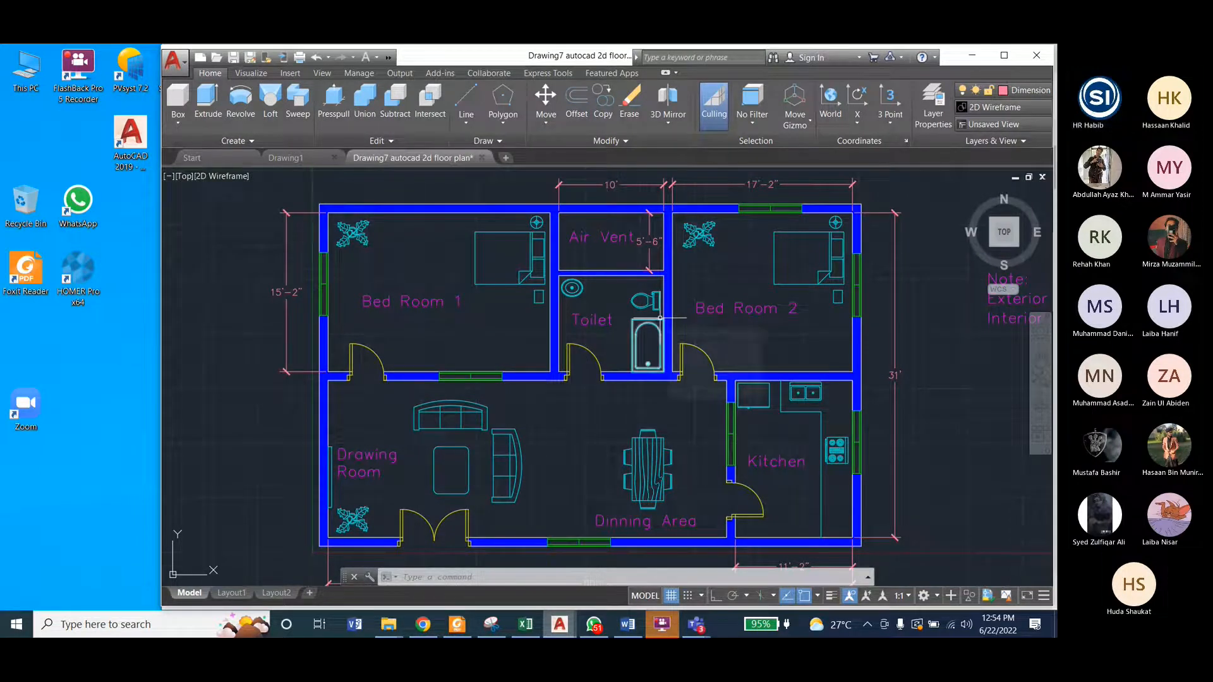
left_click(423, 624)
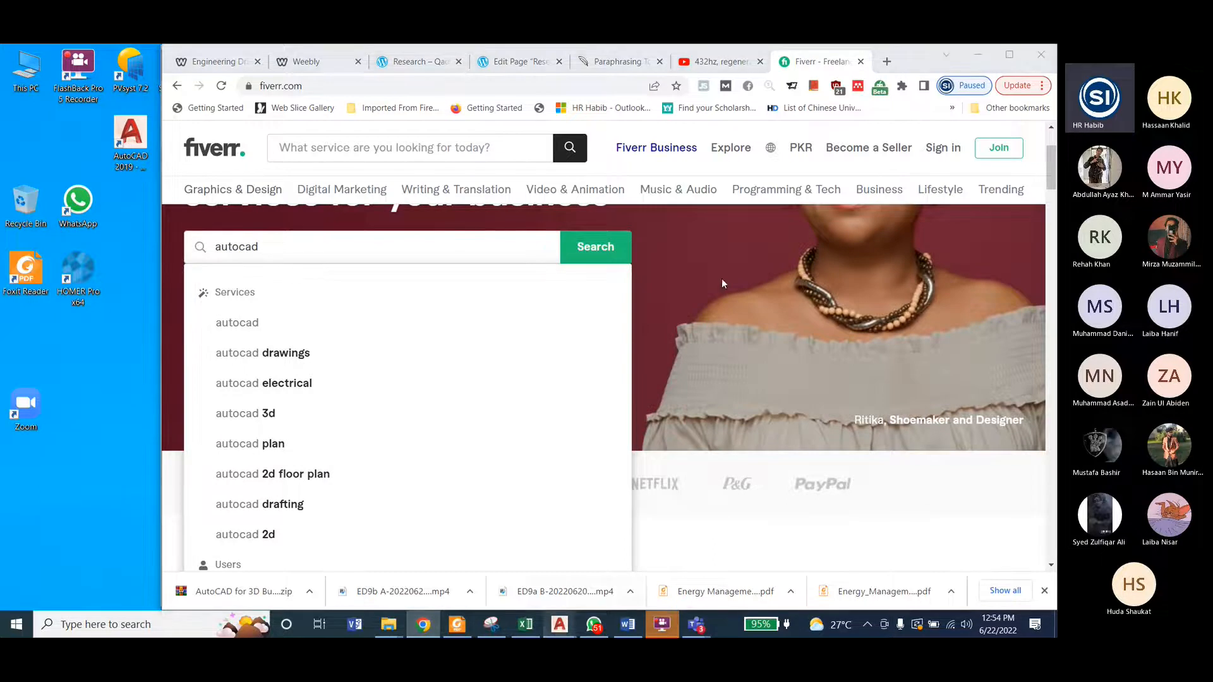
mouse_move(560, 624)
left_click(603, 556)
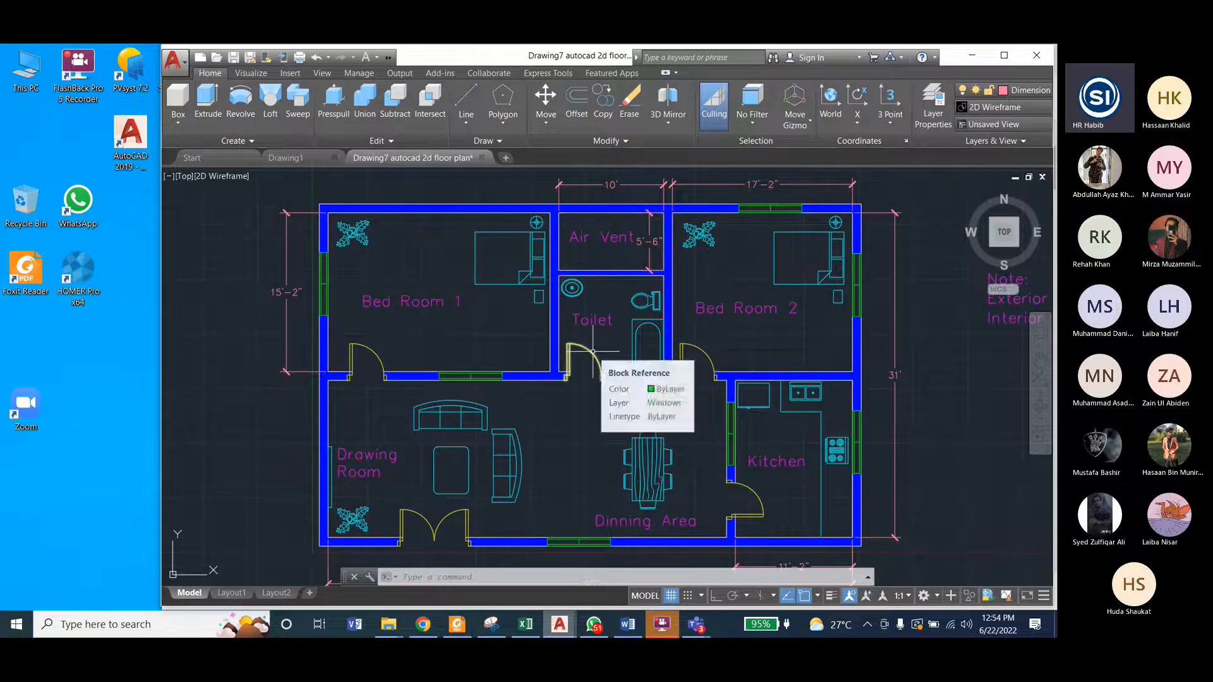
mouse_move(434, 632)
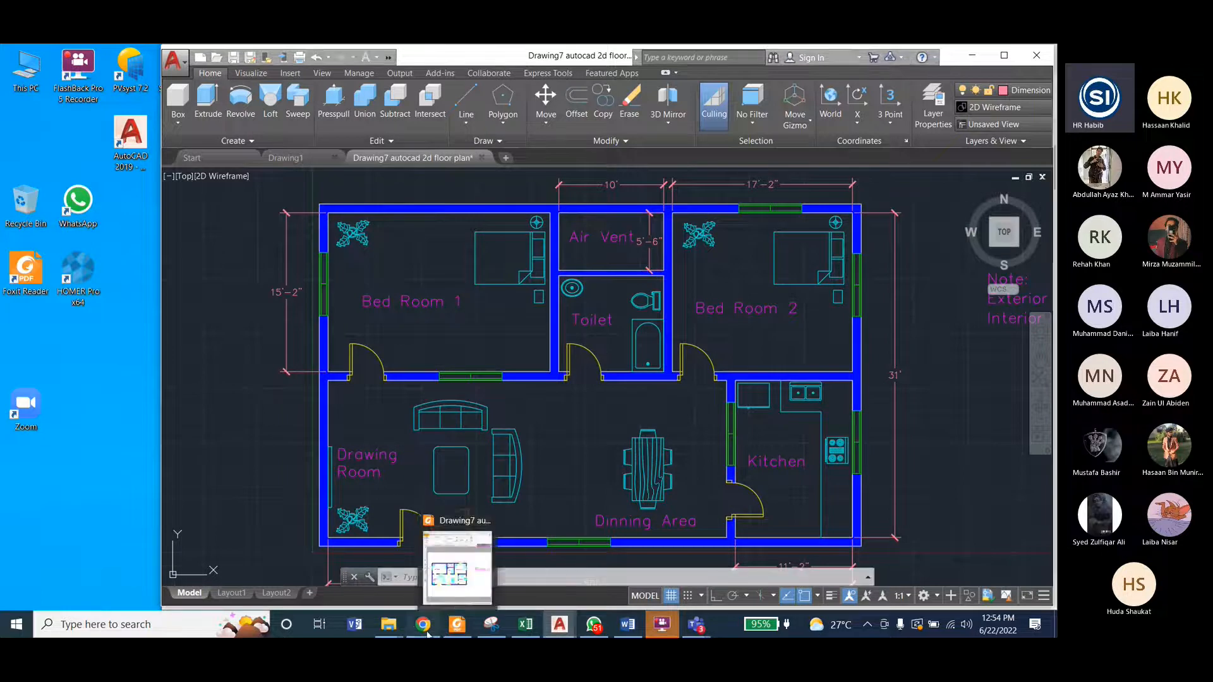
left_click(467, 559)
Step: Search Fiverr for the suggested "autocad 2d floor plan" services and browse the offered gigs and their starting prices
left_click(307, 477)
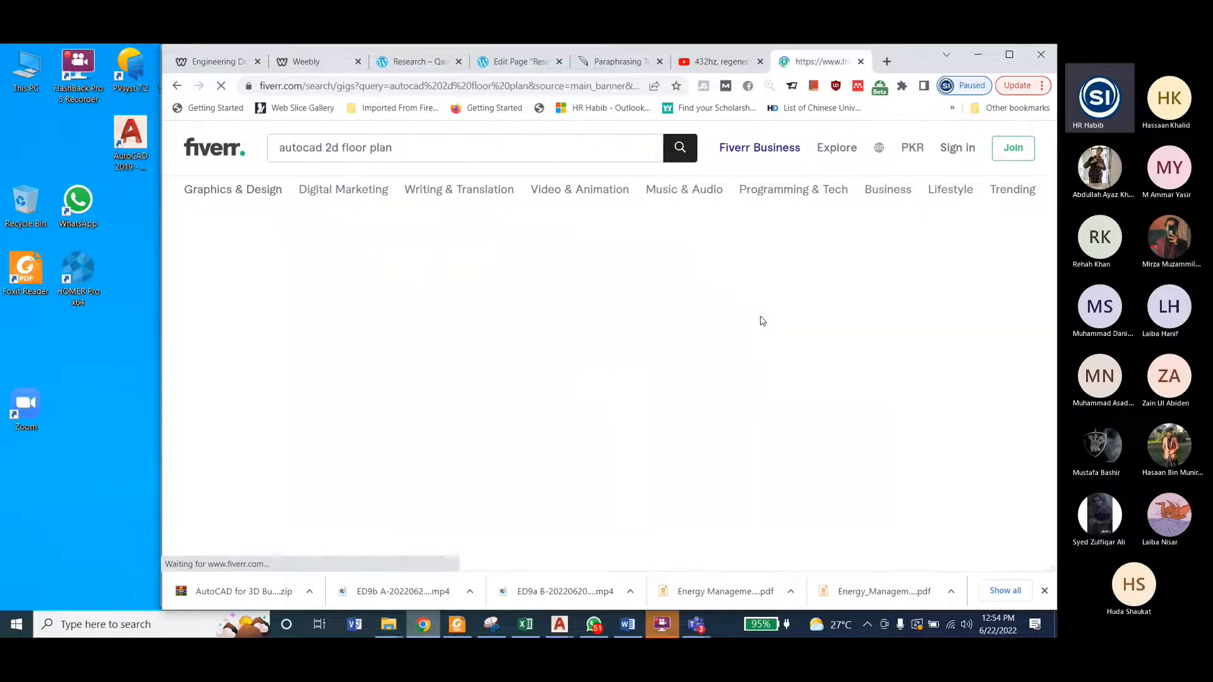
scroll(937, 371, "down", 1)
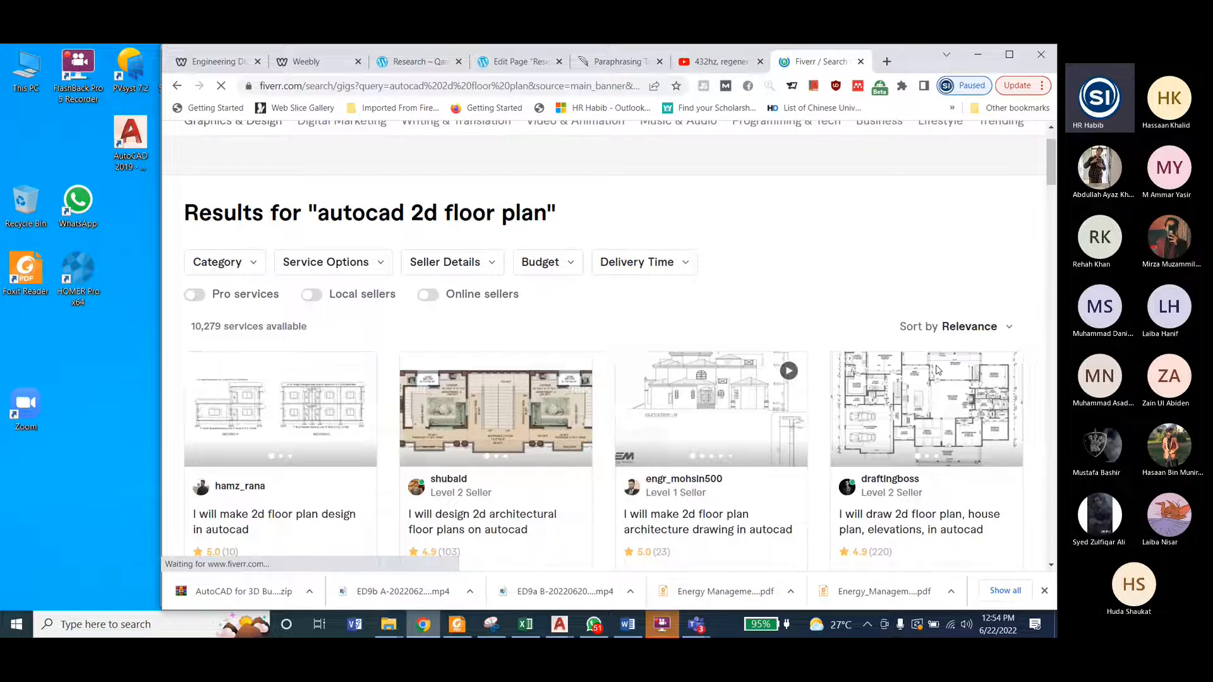
scroll(937, 370, "down", 2)
scroll(577, 450, "down", 4)
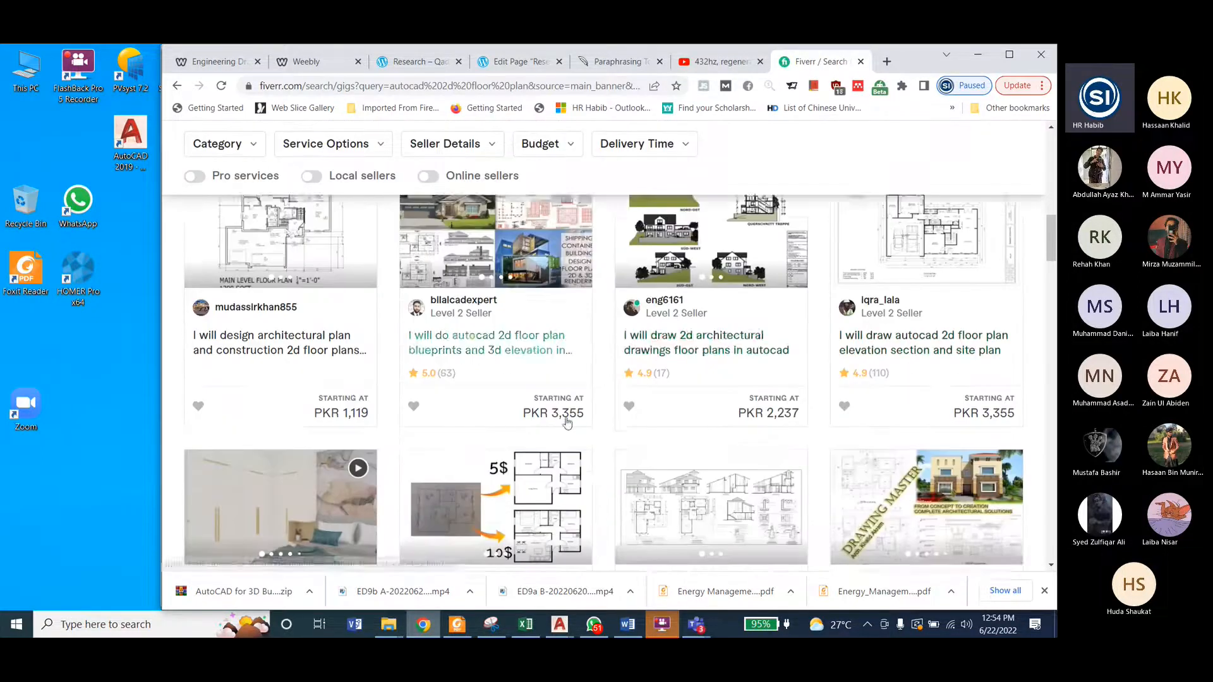
scroll(578, 449, "up", 1)
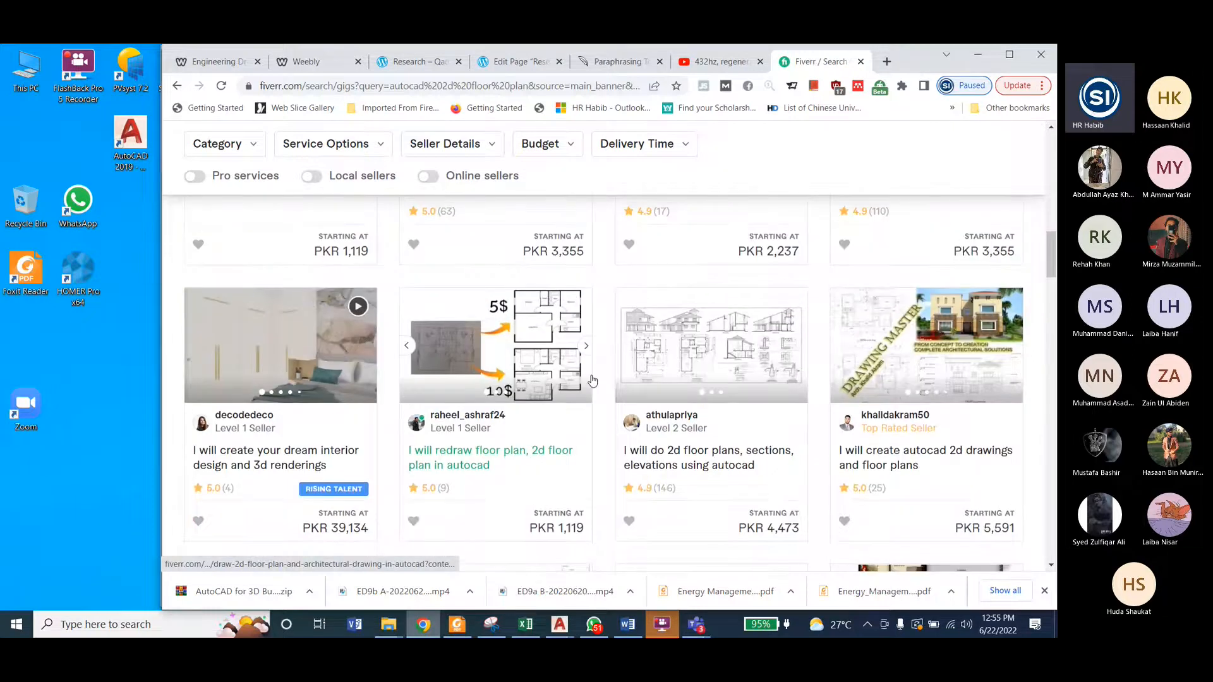
scroll(592, 381, "down", 6)
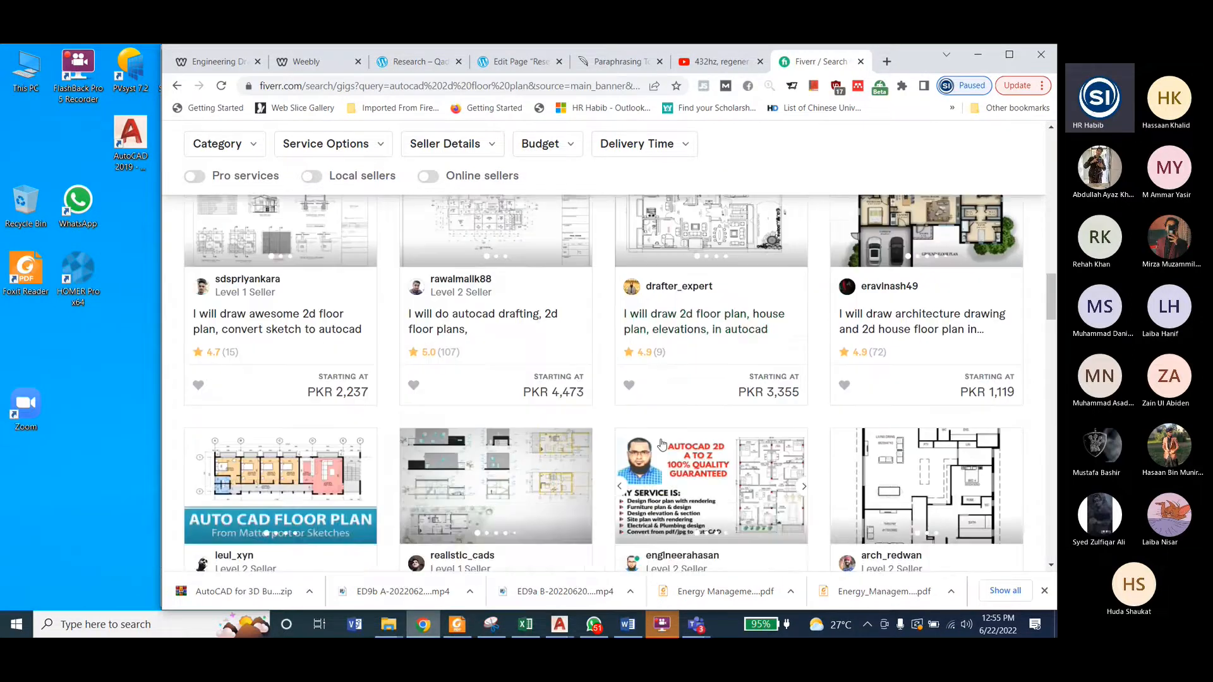
scroll(662, 444, "down", 6)
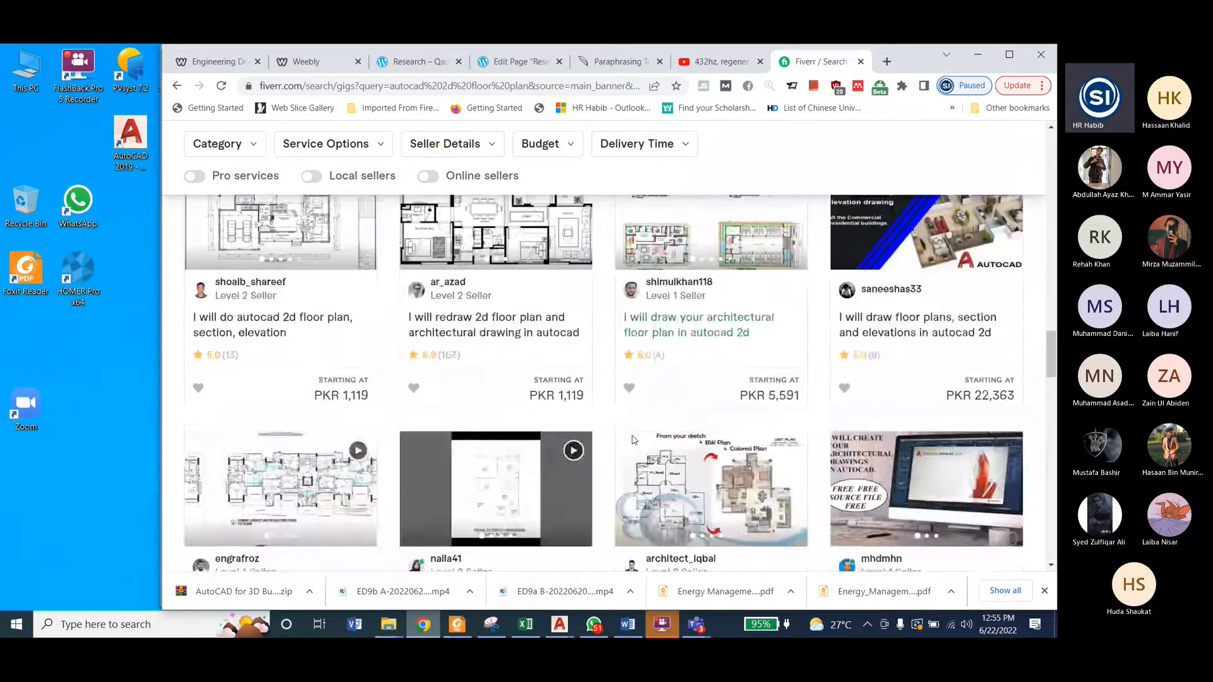
Step: Browse further down the Fiverr floor plan gigs and switch to the 2D floor plan drawing in AutoCAD
scroll(634, 440, "down", 4)
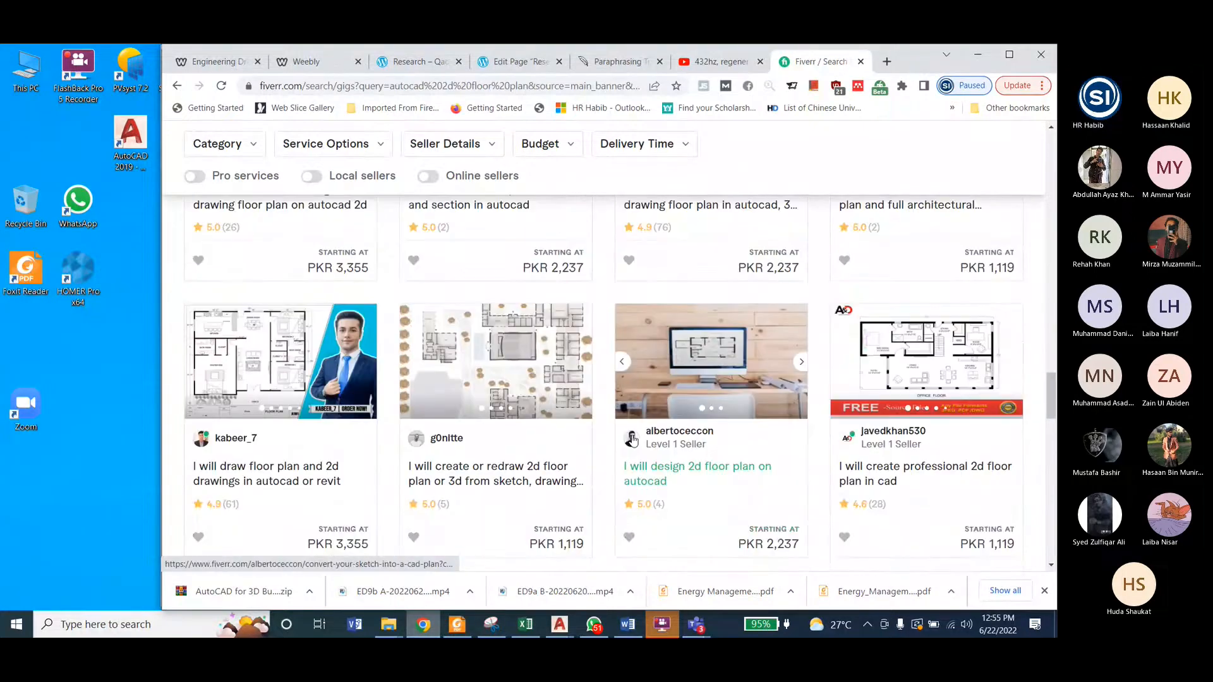
scroll(632, 438, "down", 2)
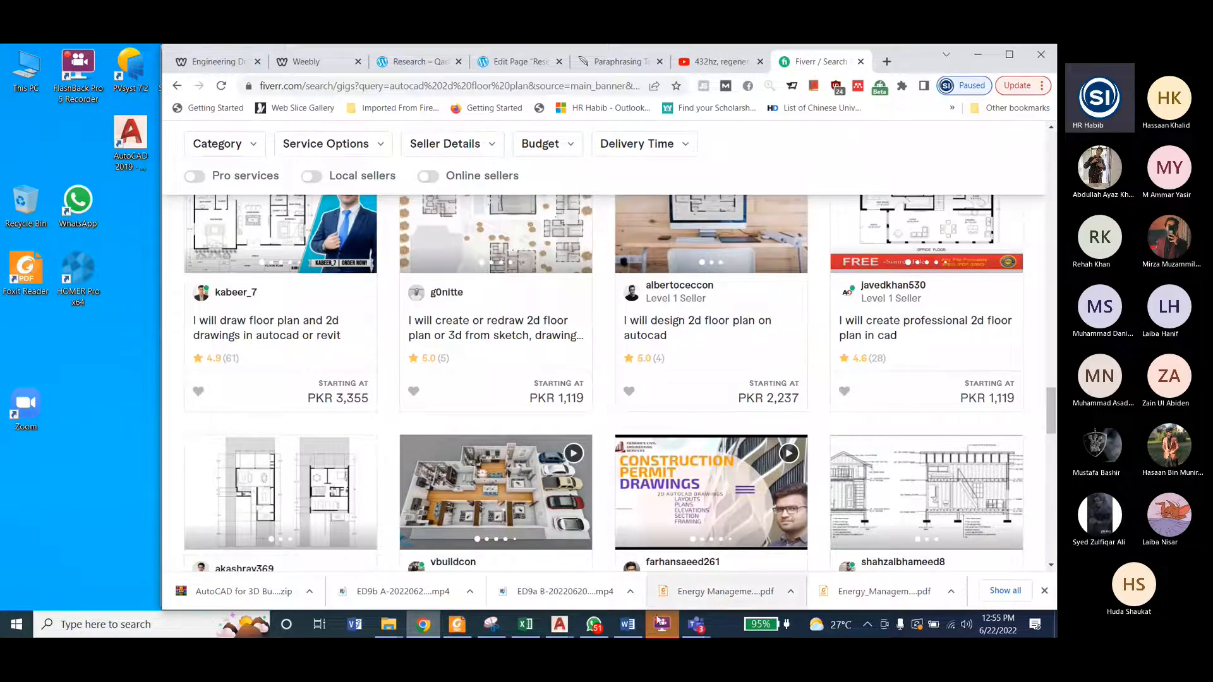
mouse_move(559, 624)
left_click(623, 549)
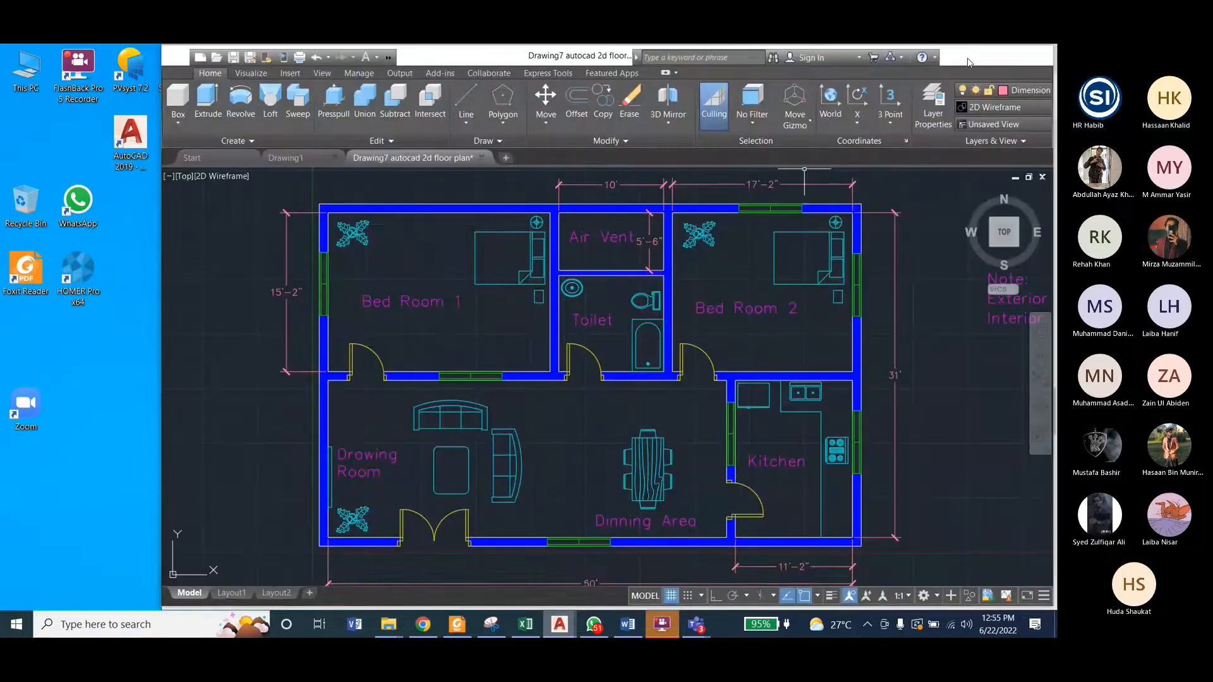
Step: Minimize the open windows to show the Lab 8 layers manual in Word, and return to the floor plan drawing in AutoCAD
left_click(969, 58)
left_click(978, 55)
left_click(487, 399)
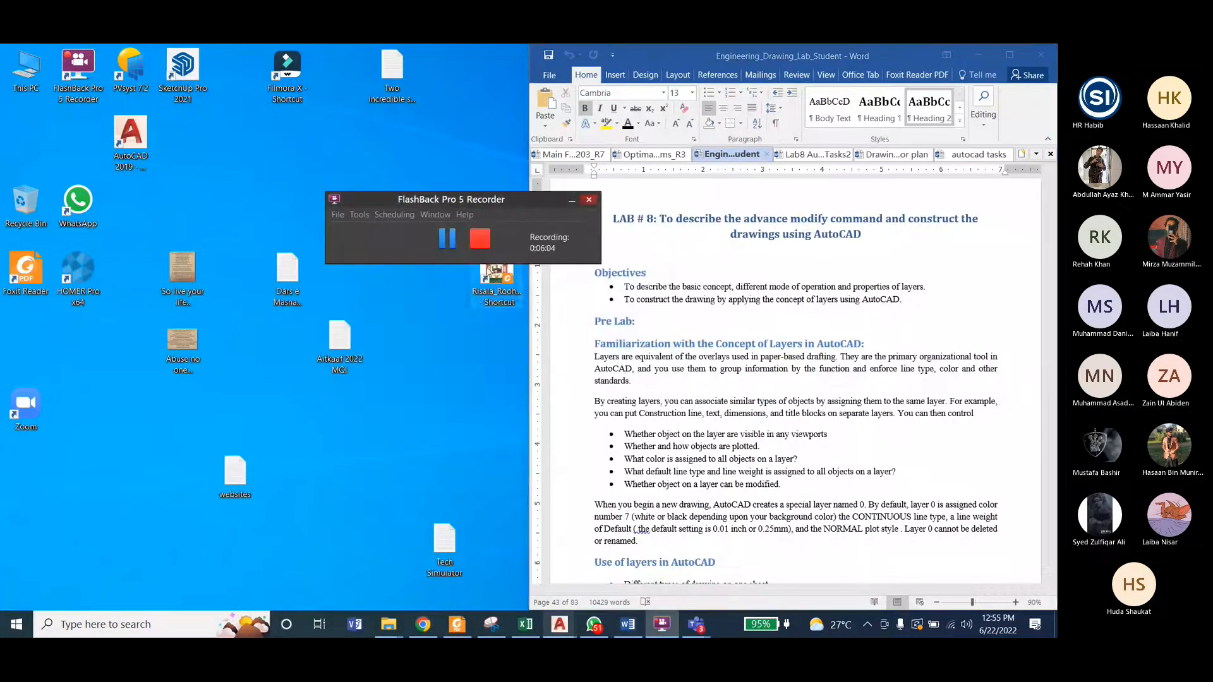
left_click(714, 55)
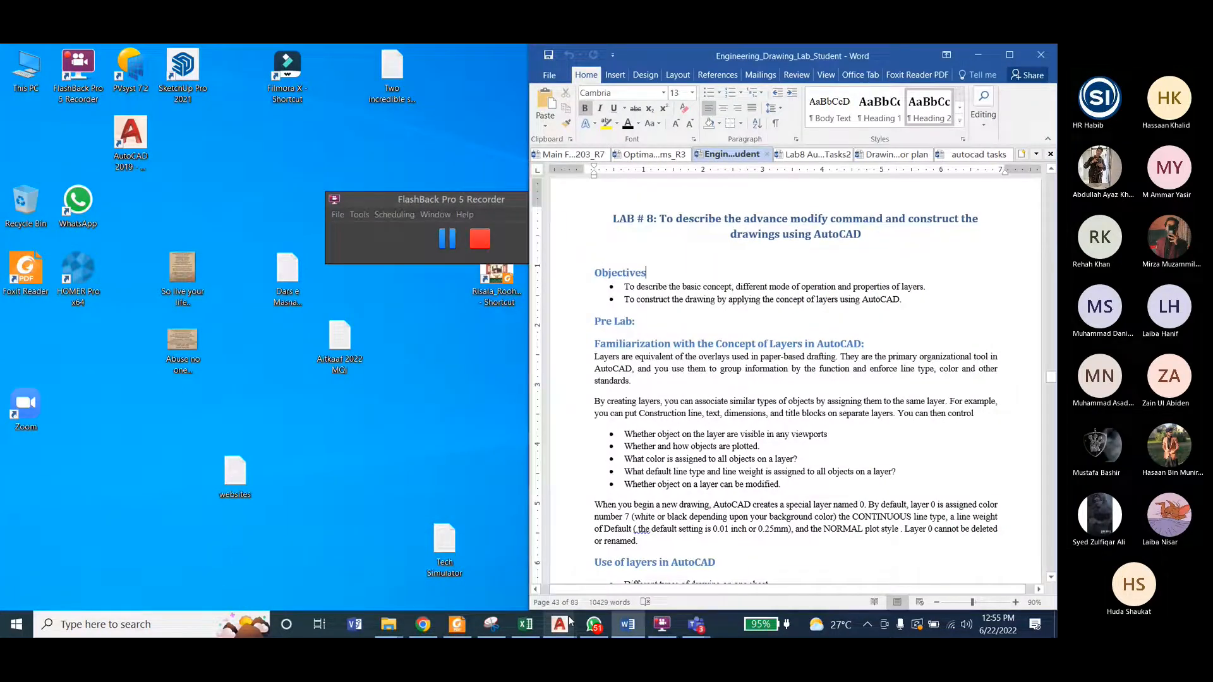
left_click(563, 627)
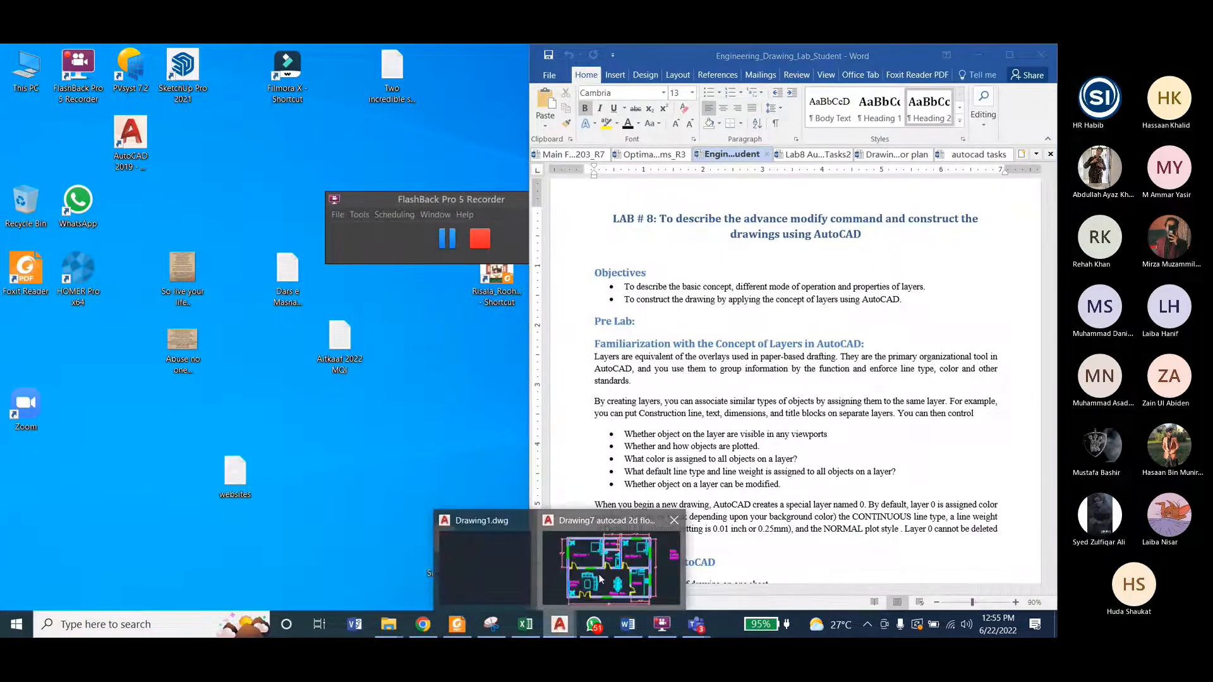
left_click(601, 579)
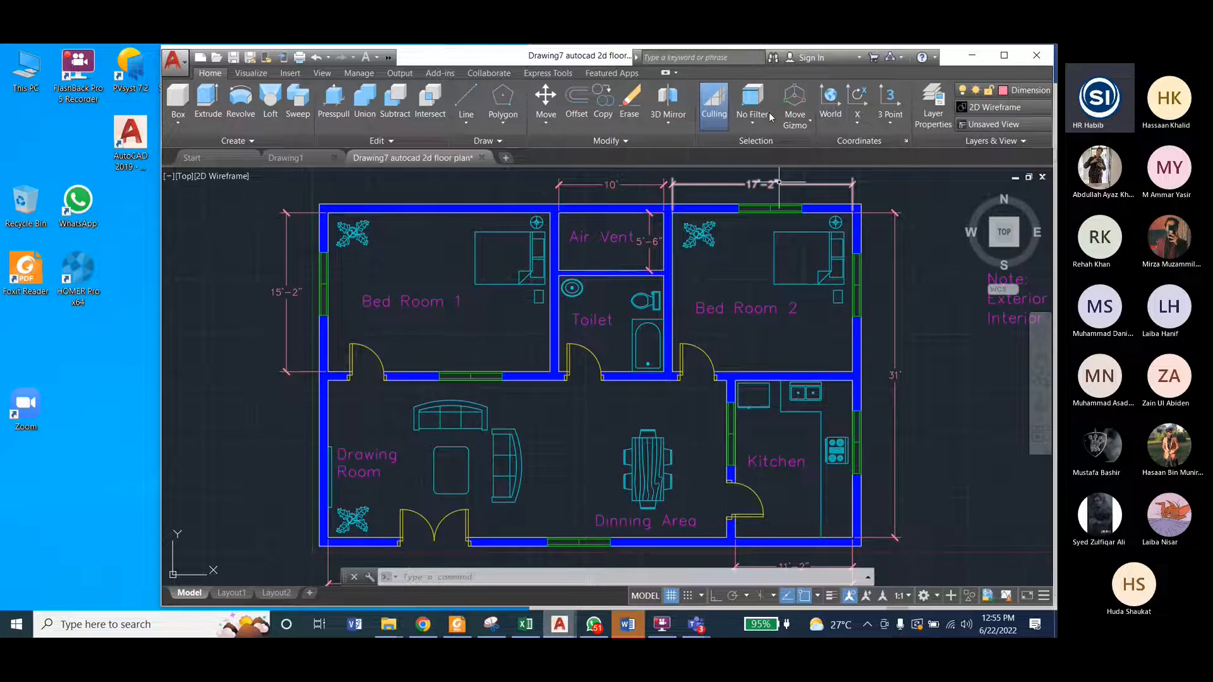
Step: Switch the workspace to Drafting & Annotation
left_click(388, 59)
left_click(504, 76)
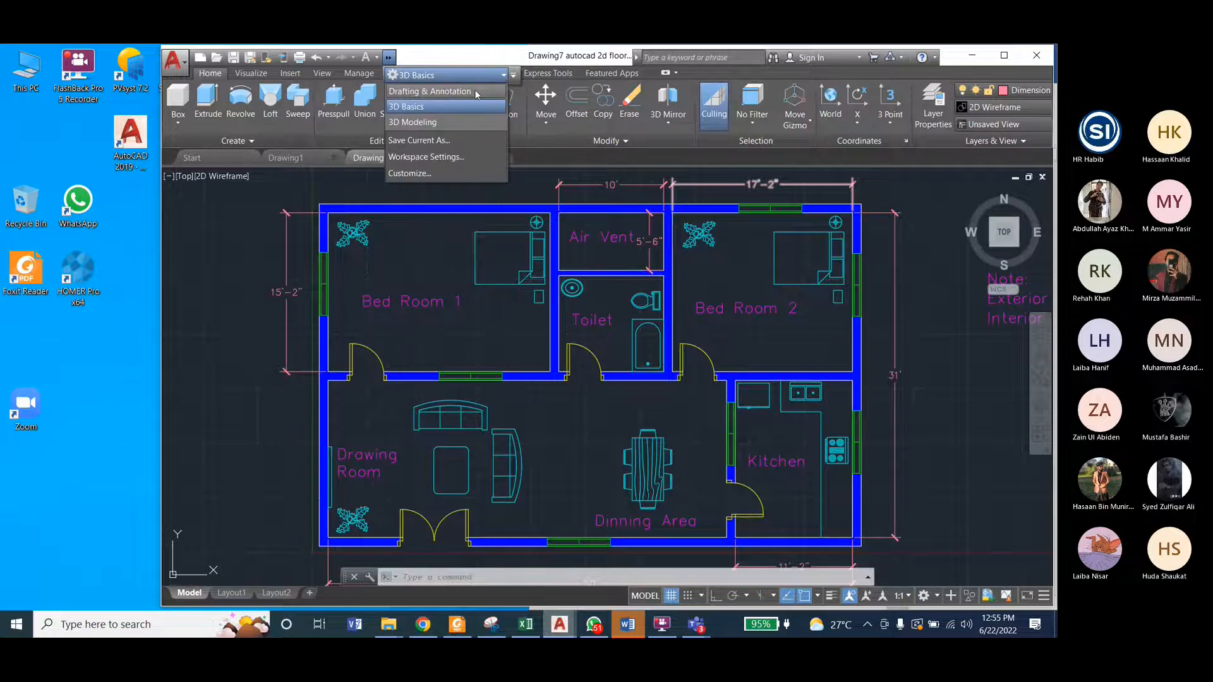
left_click(476, 94)
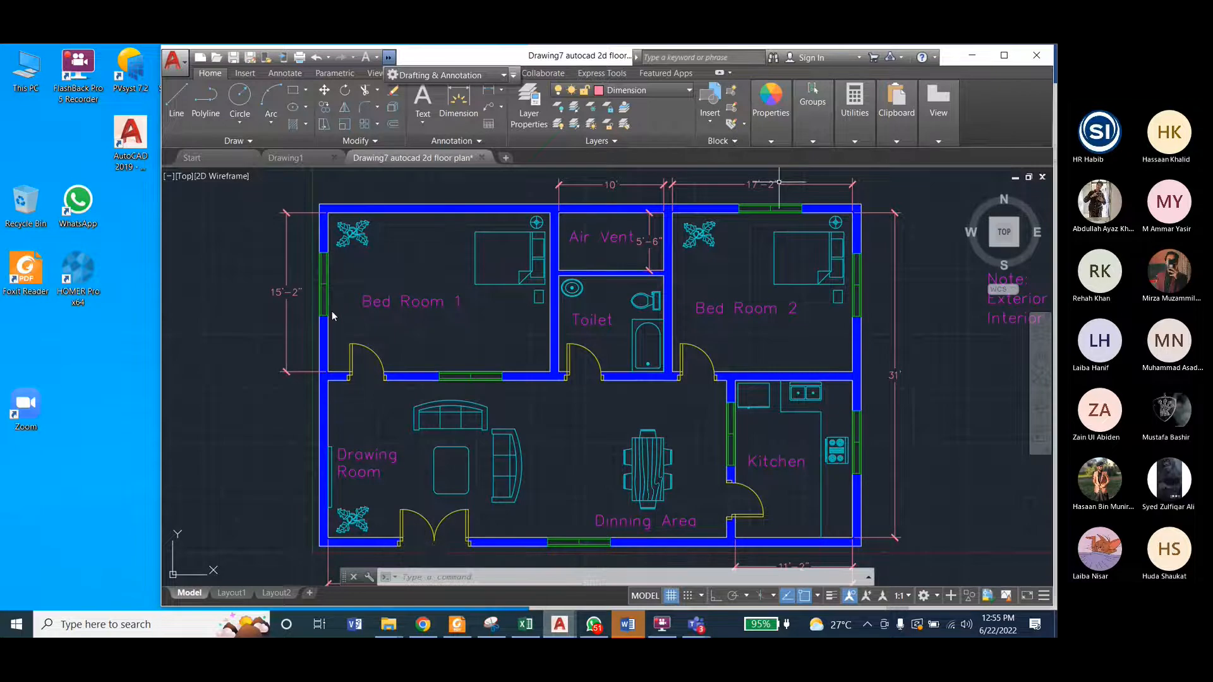
Step: View the floor plan in Layout1 and return to model space
left_click(218, 595)
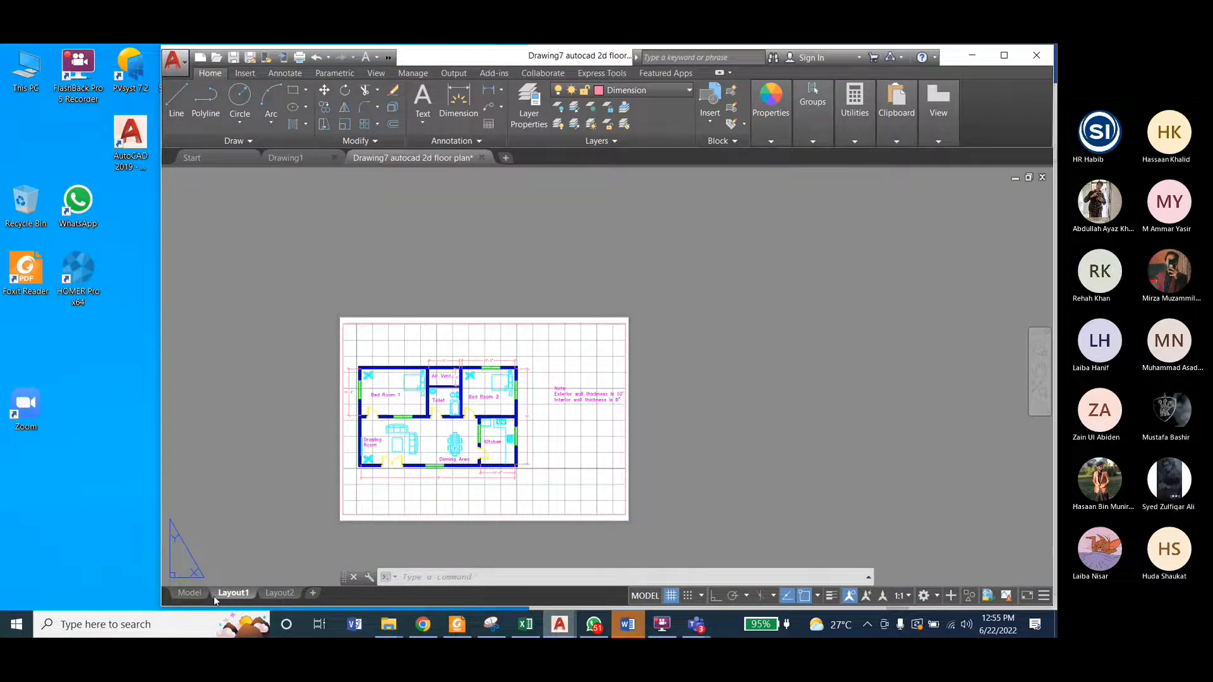
left_click(189, 593)
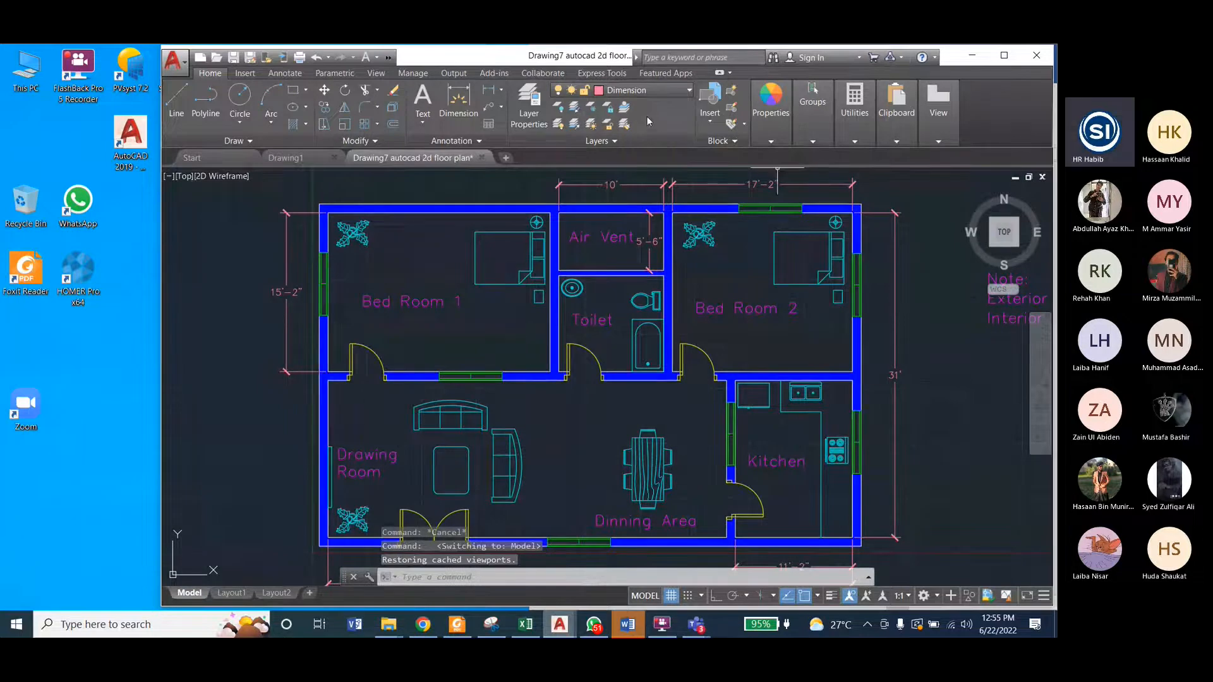
left_click(855, 104)
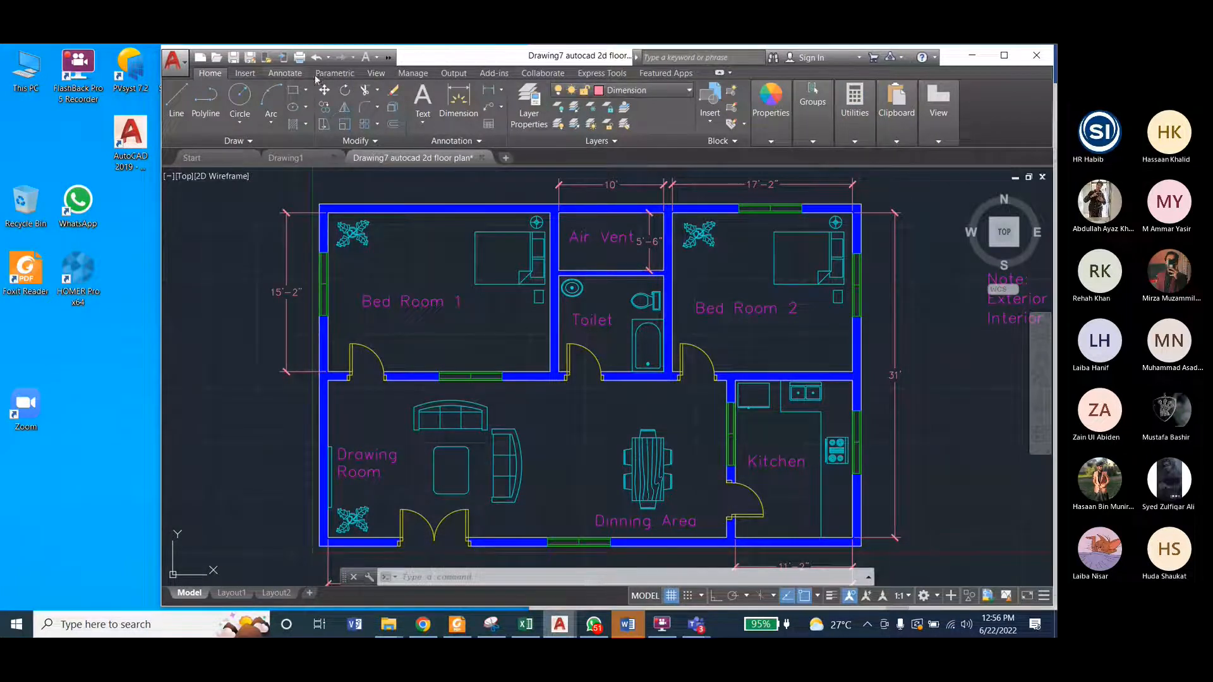
right_click(940, 77)
mouse_move(862, 116)
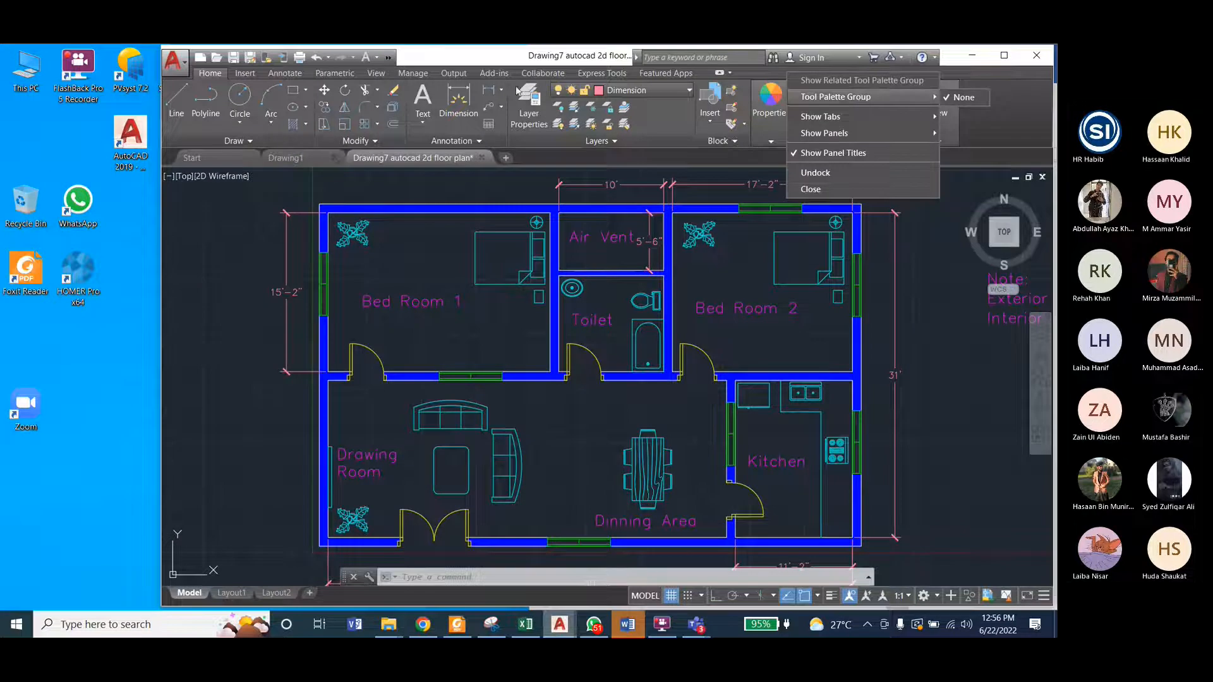
Step: Add the Layer control to the Quick Access Toolbar and check it among the hidden toolbar items
left_click(390, 59)
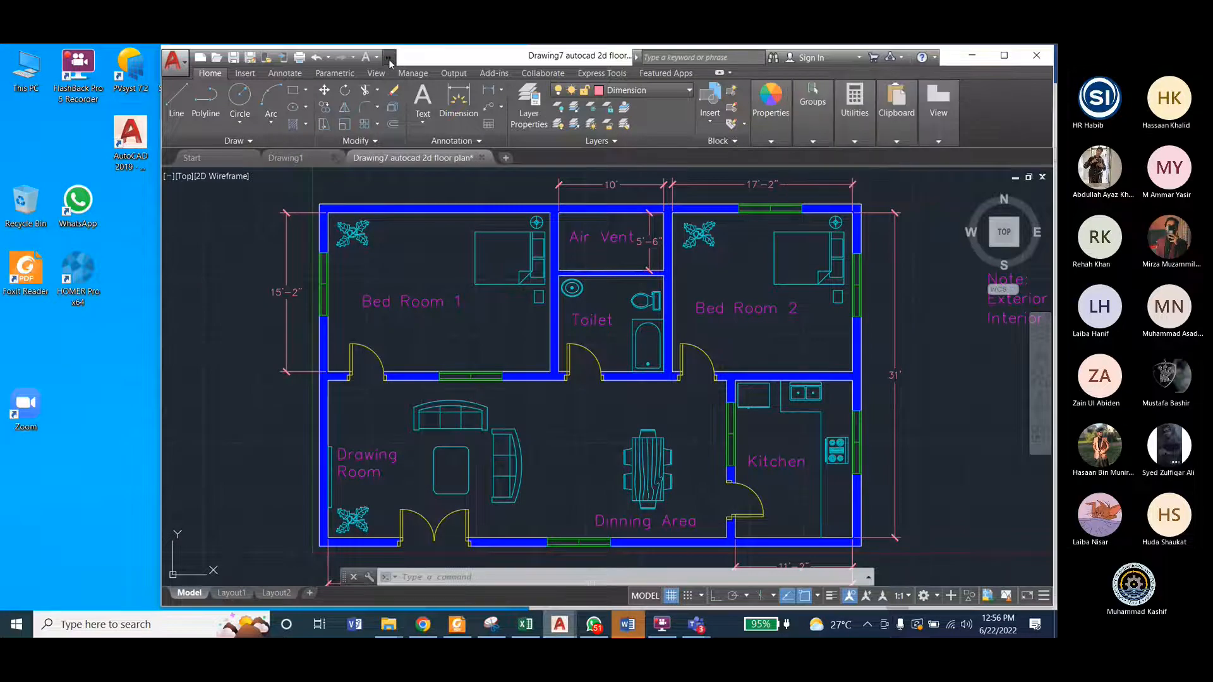
left_click(514, 76)
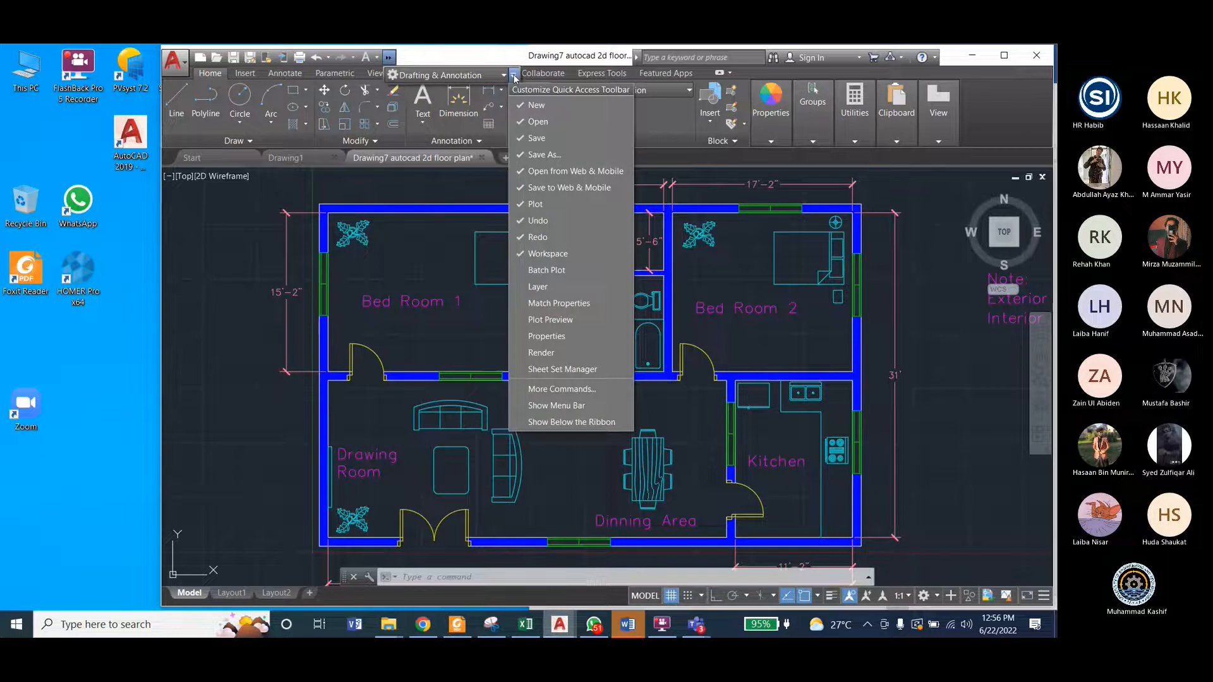
left_click(551, 285)
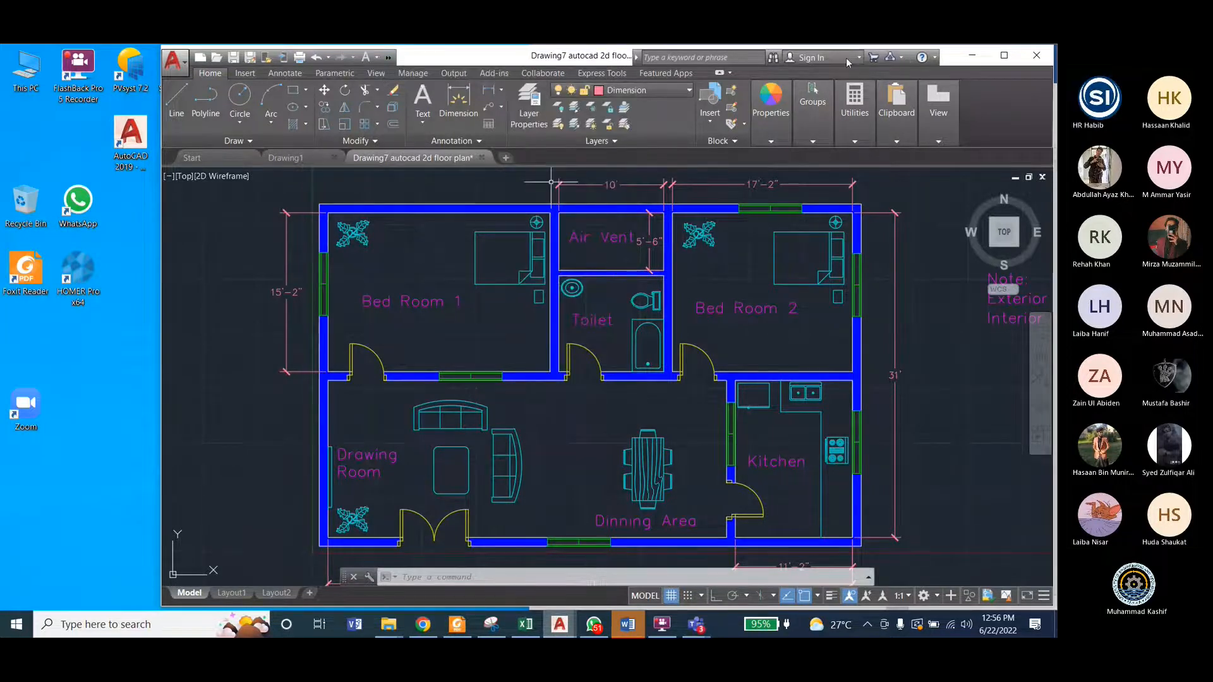
left_click(389, 62)
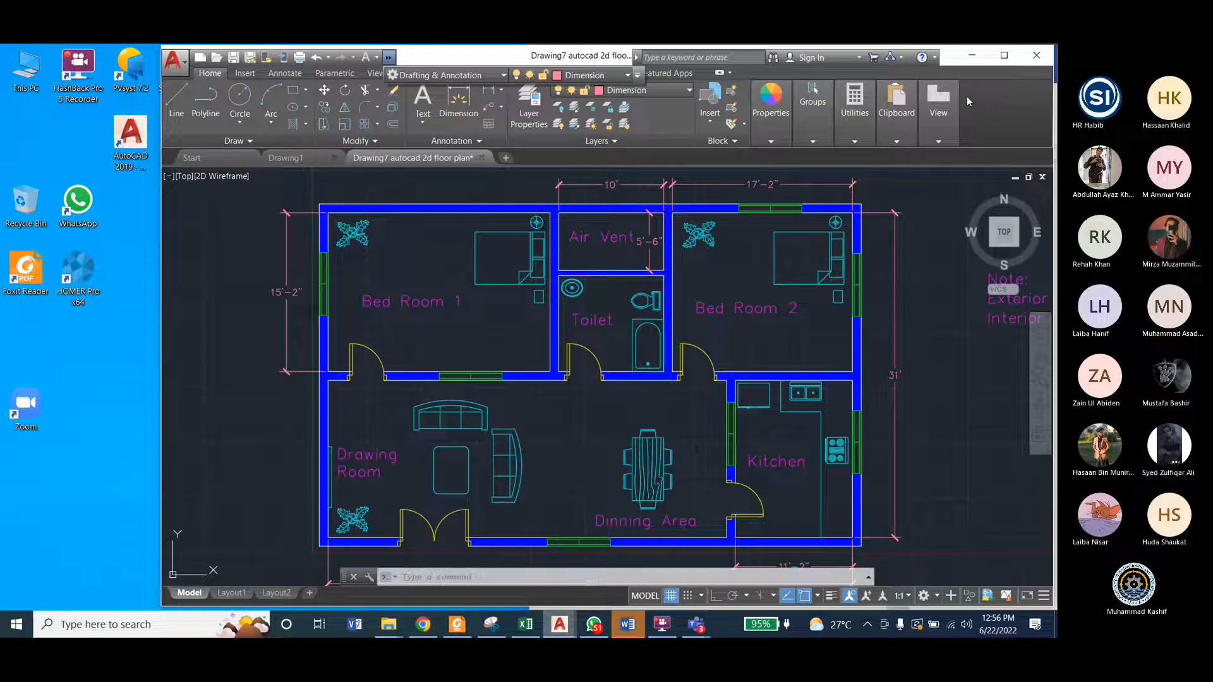
left_click(982, 98)
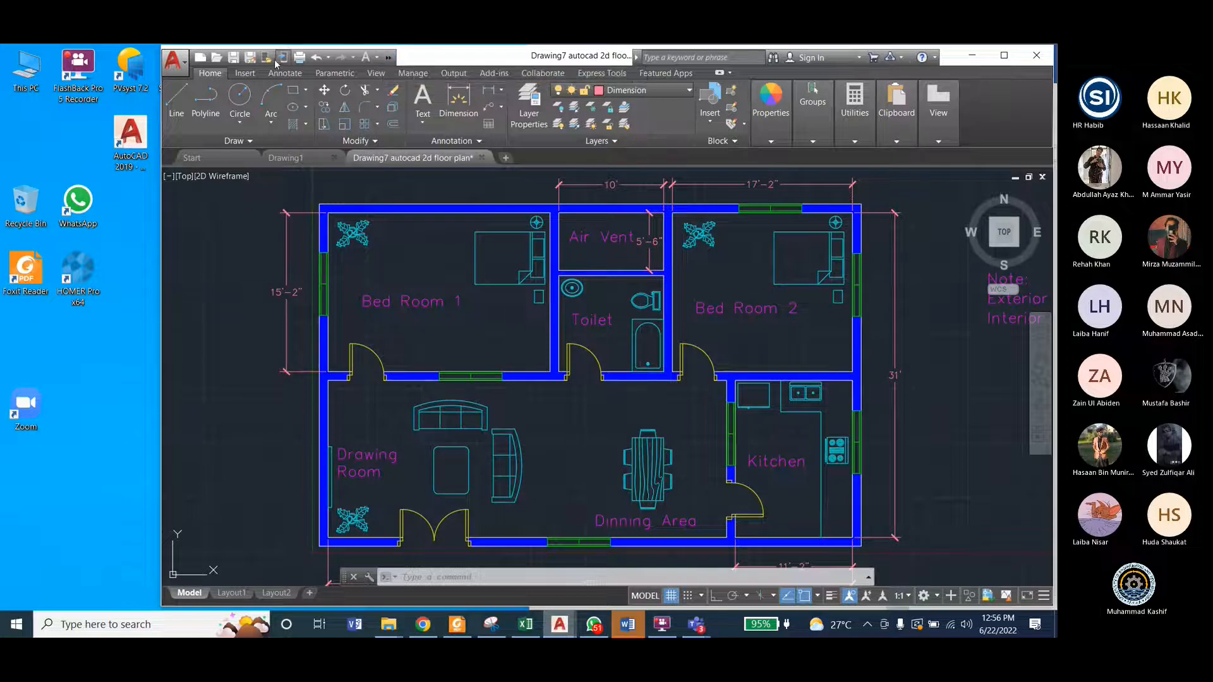
Step: Set My Workspace to Drafting & Annotation in the Workspace Settings and accept the settings
left_click(377, 58)
left_click(388, 58)
left_click(504, 76)
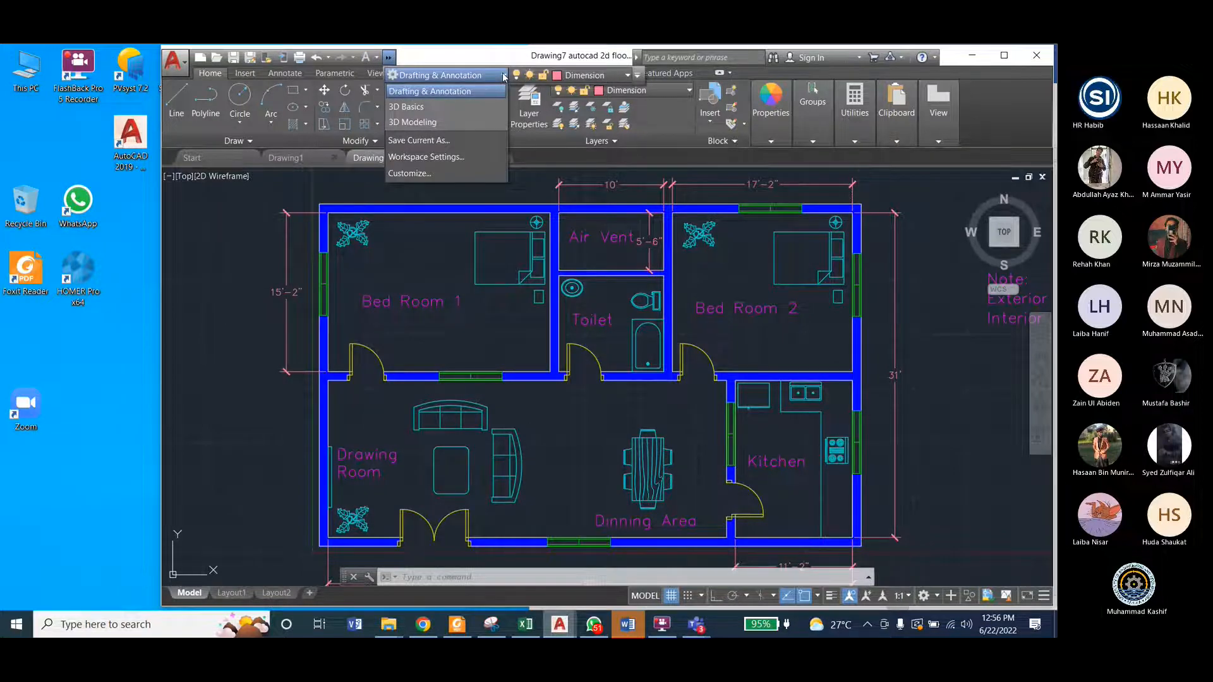
left_click(444, 159)
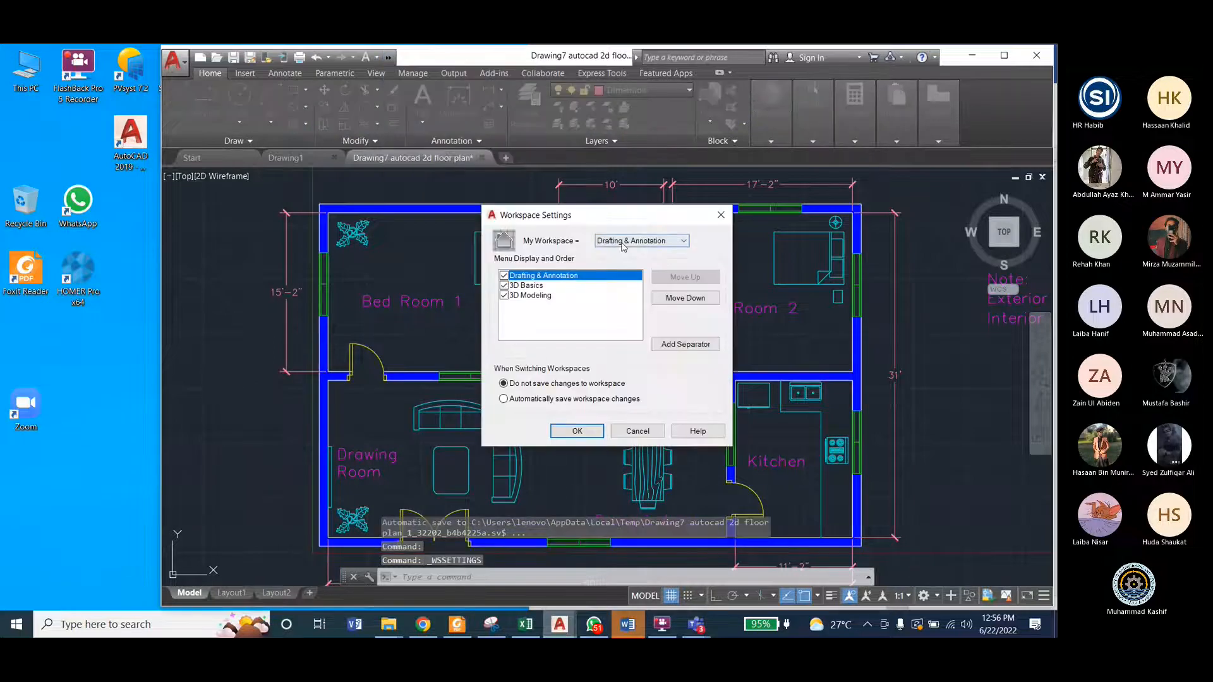
left_click(623, 241)
left_click(625, 251)
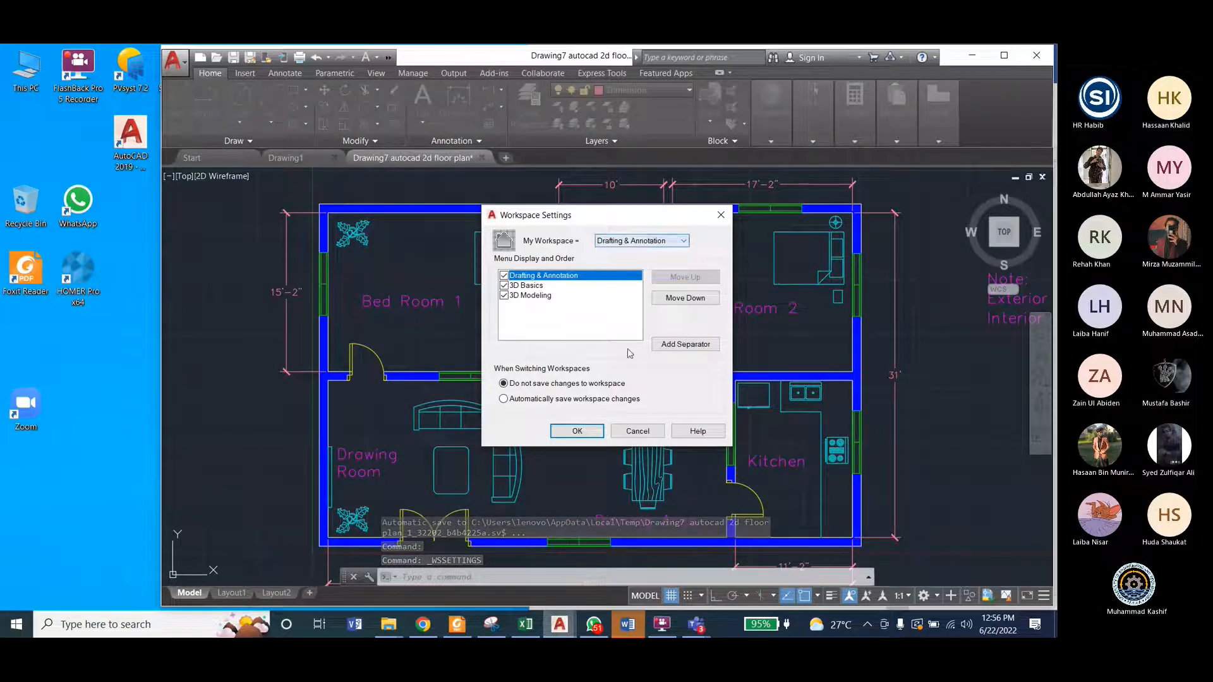
left_click(577, 431)
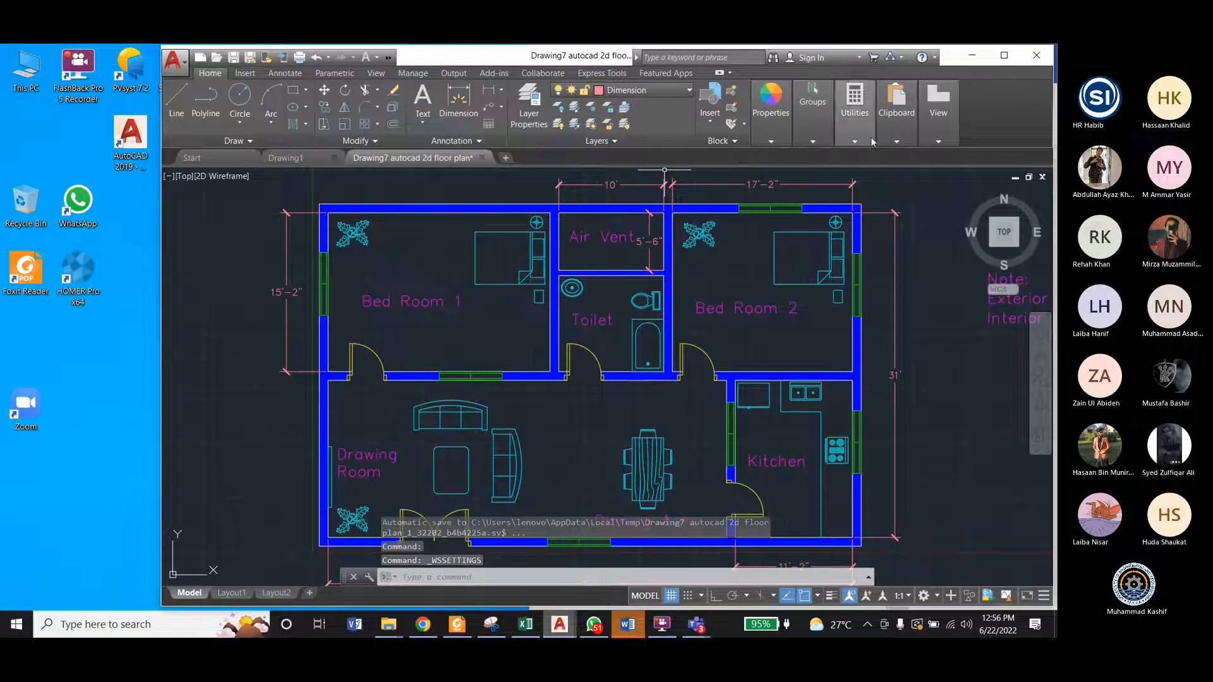
left_click(939, 141)
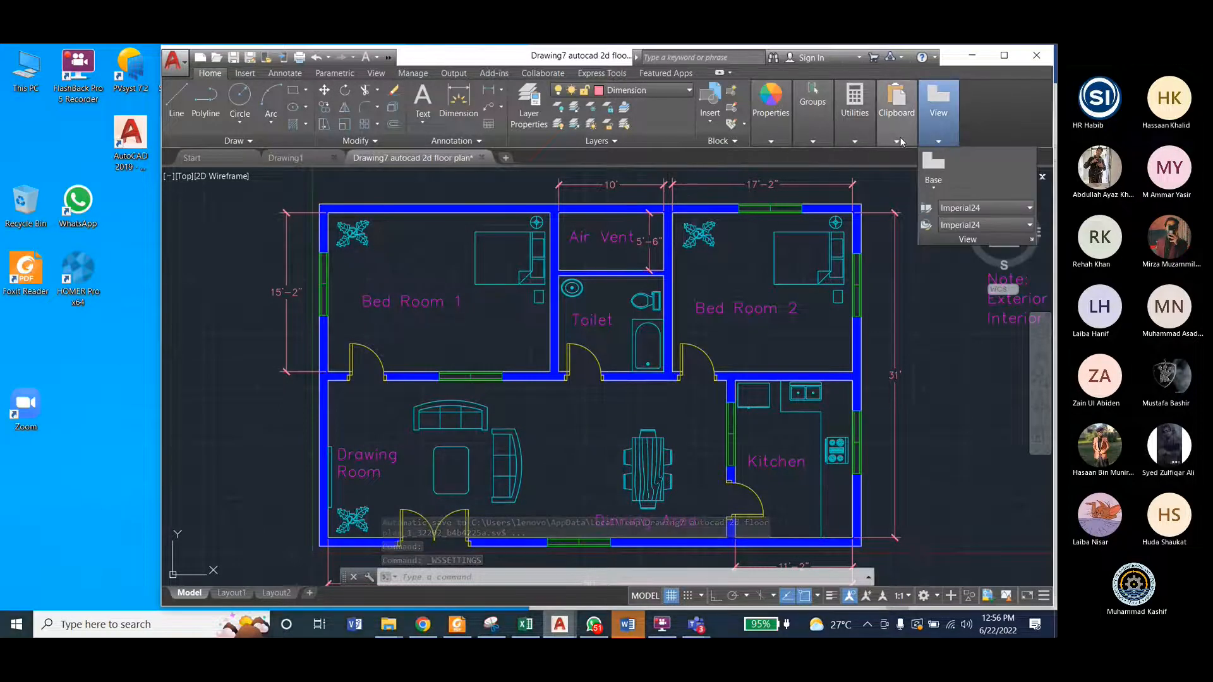
left_click(897, 141)
left_click(846, 134)
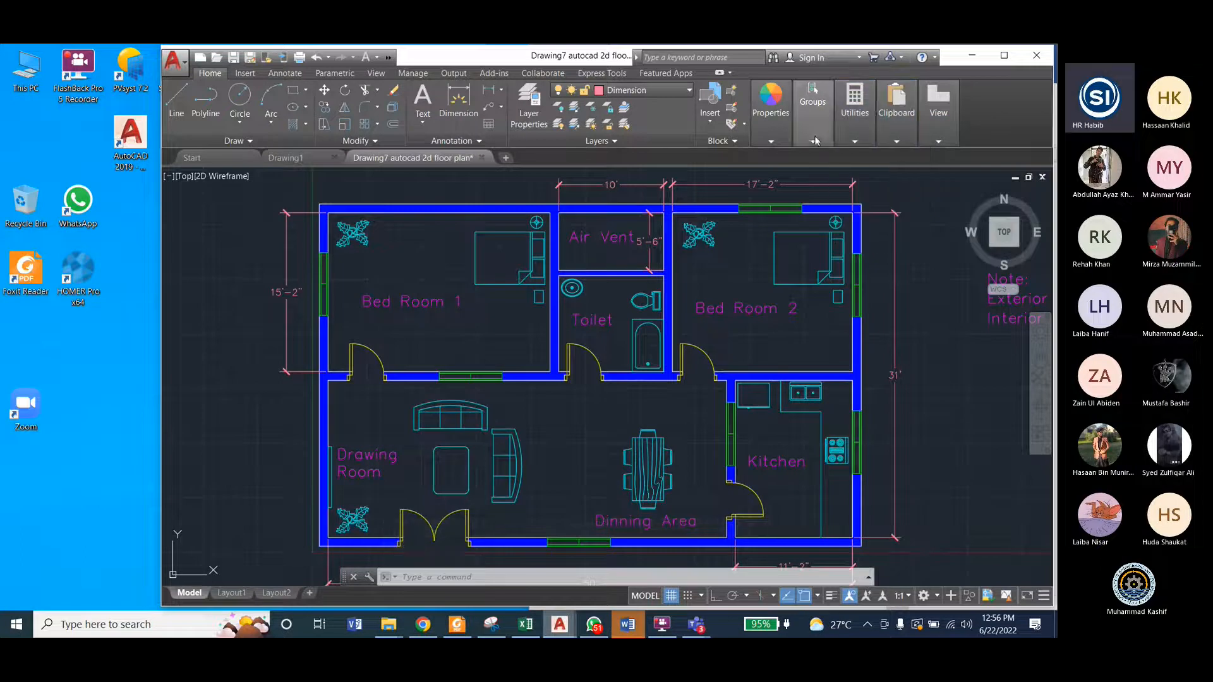
Step: Make layer 0 the current layer of the floor plan drawing
left_click(660, 91)
left_click(661, 91)
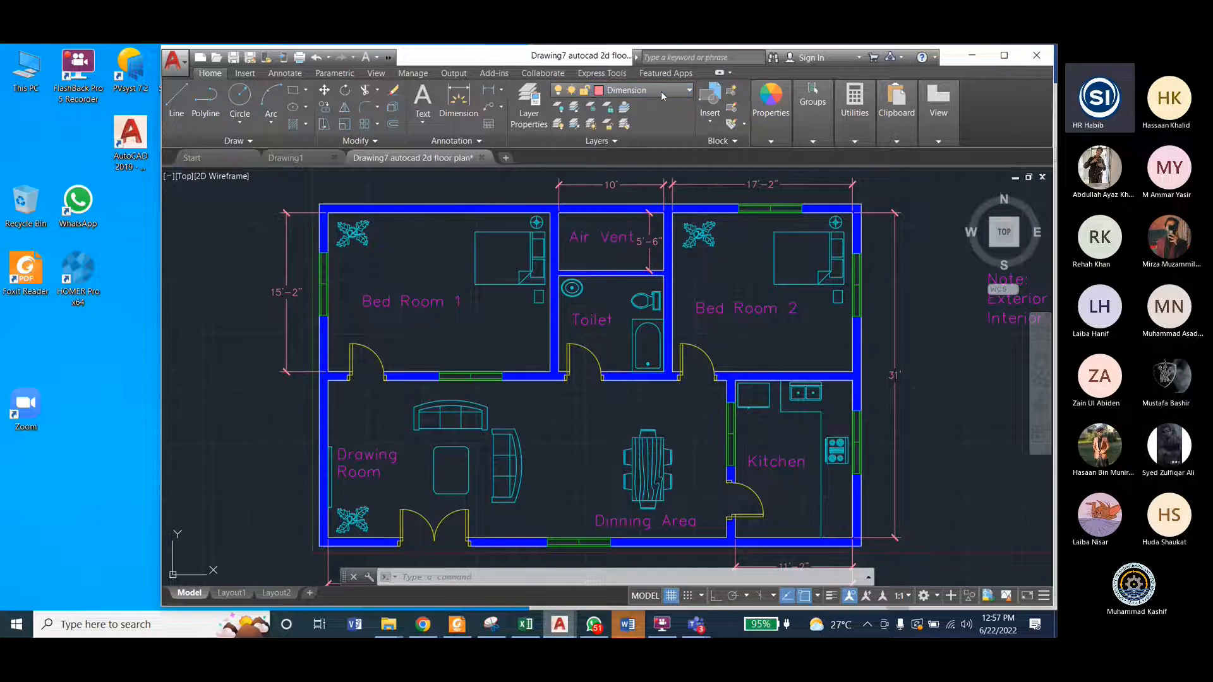
left_click(661, 95)
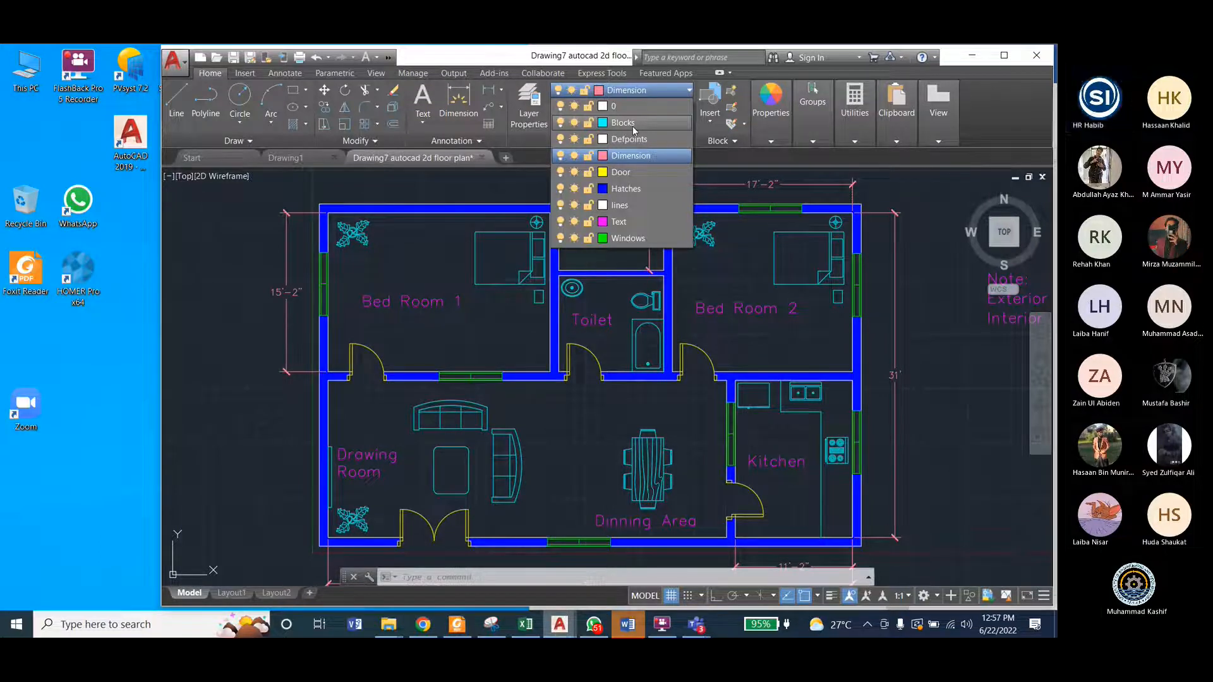
left_click(635, 106)
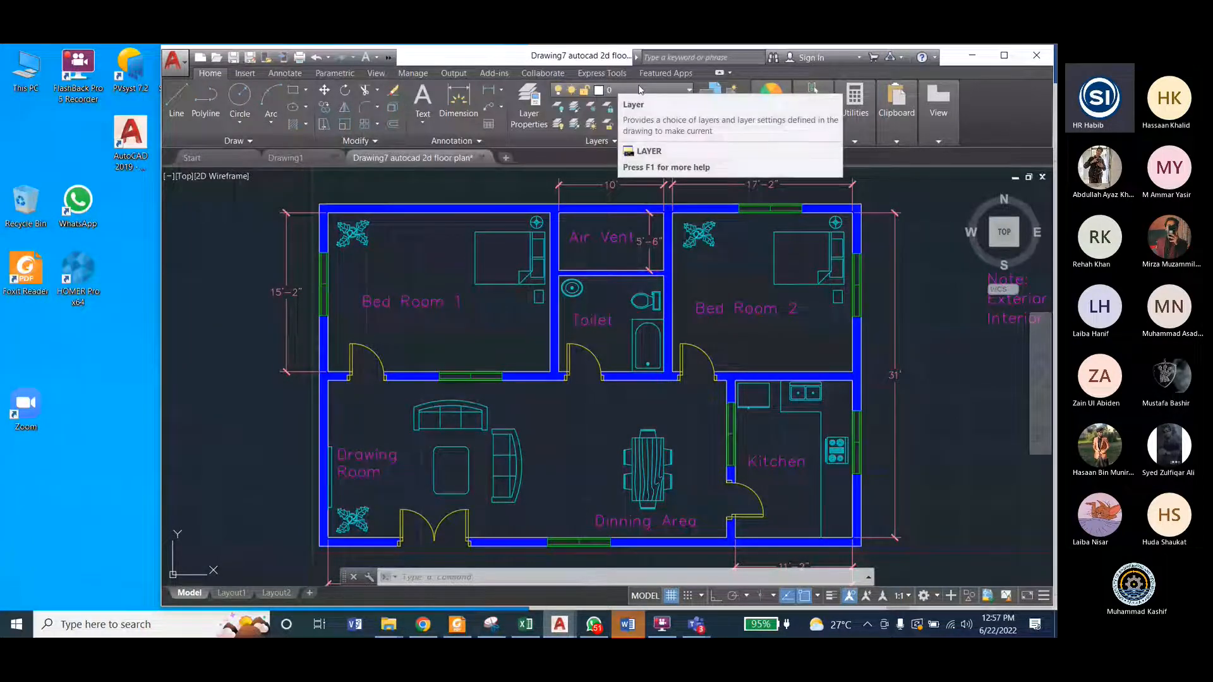
Step: Turn off the Dimension layer and the Text layer of the floor plan
left_click(604, 93)
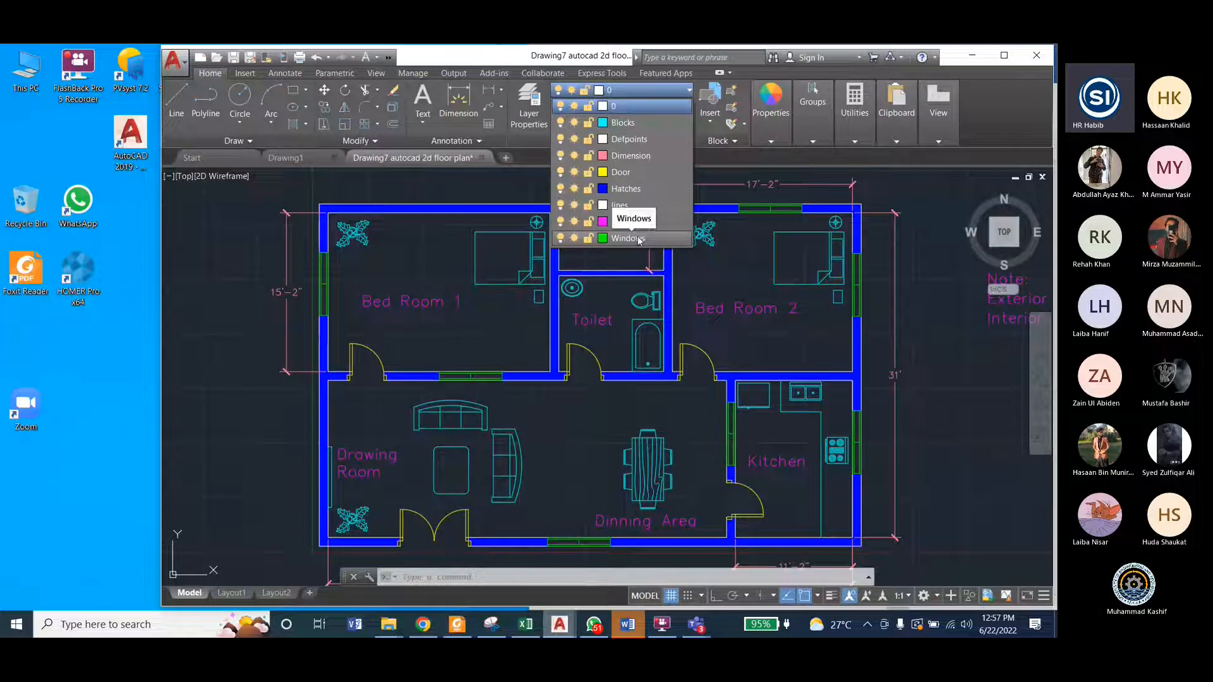
left_click(560, 156)
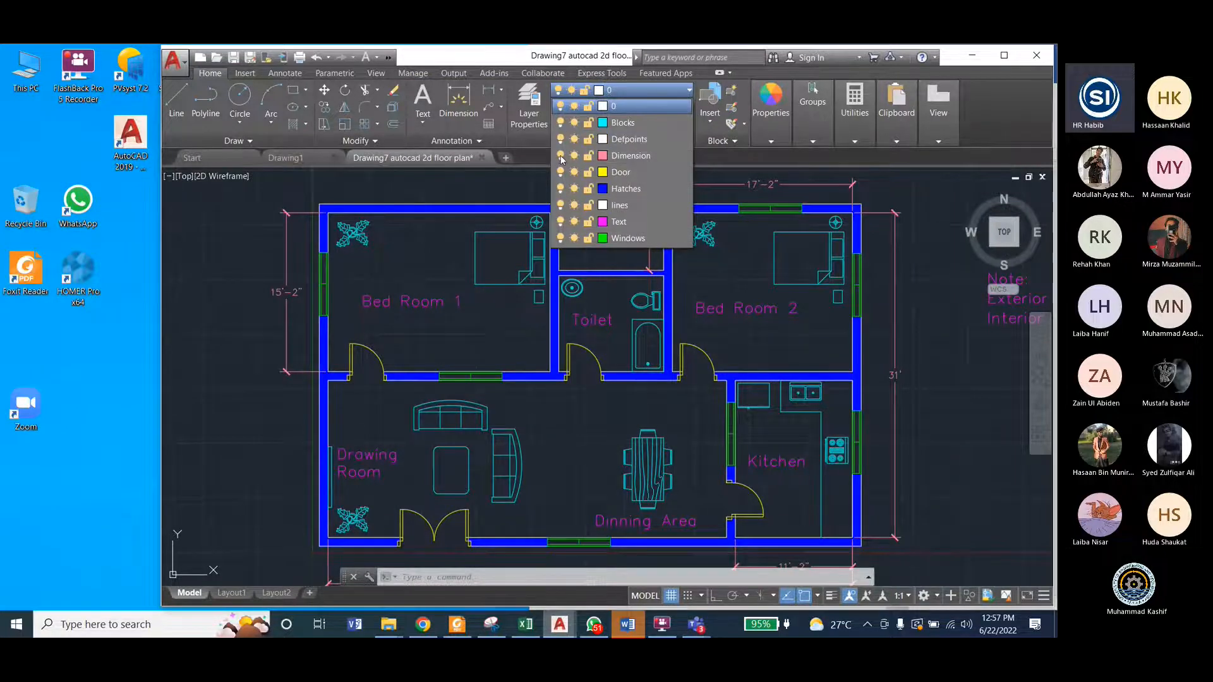
left_click(653, 93)
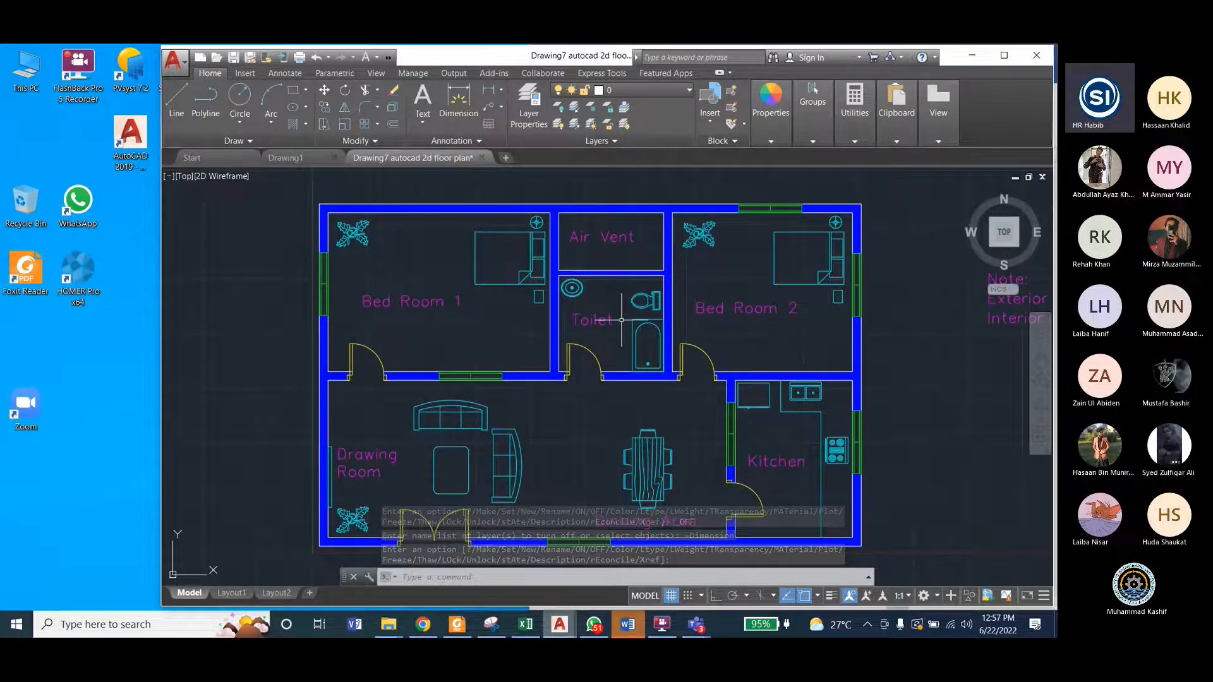
left_click(638, 90)
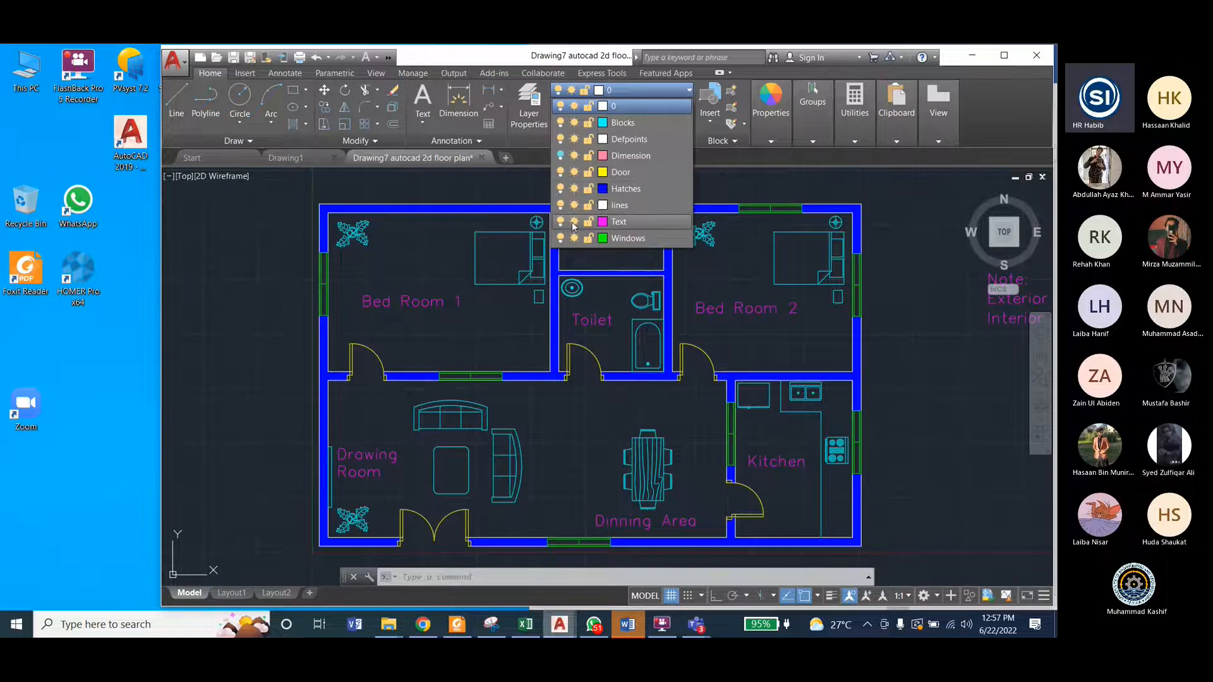
left_click(559, 221)
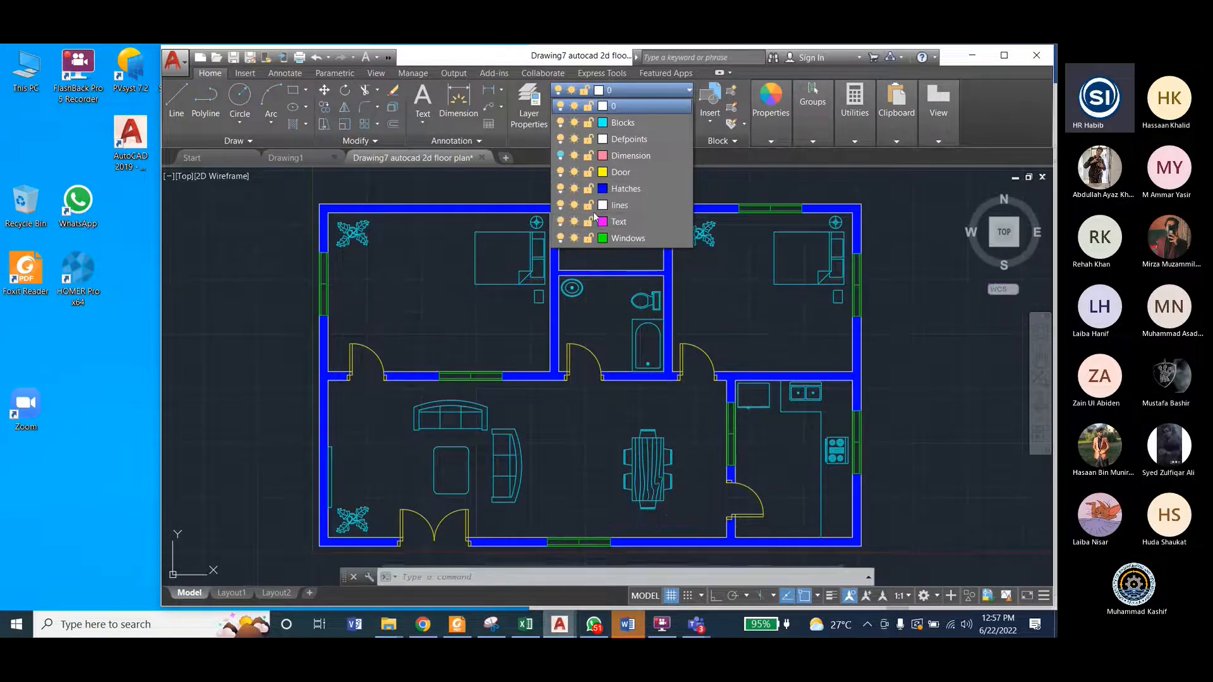
Step: Turn the Hatches layer of the walls off and back on
left_click(642, 89)
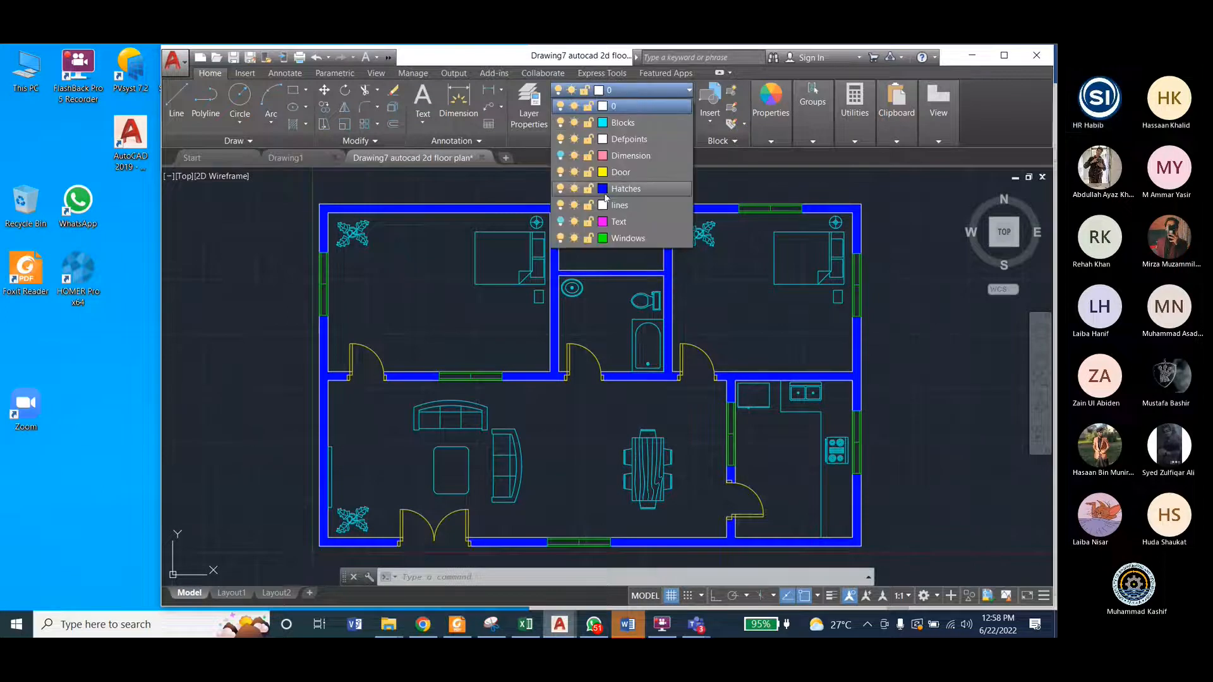
left_click(559, 190)
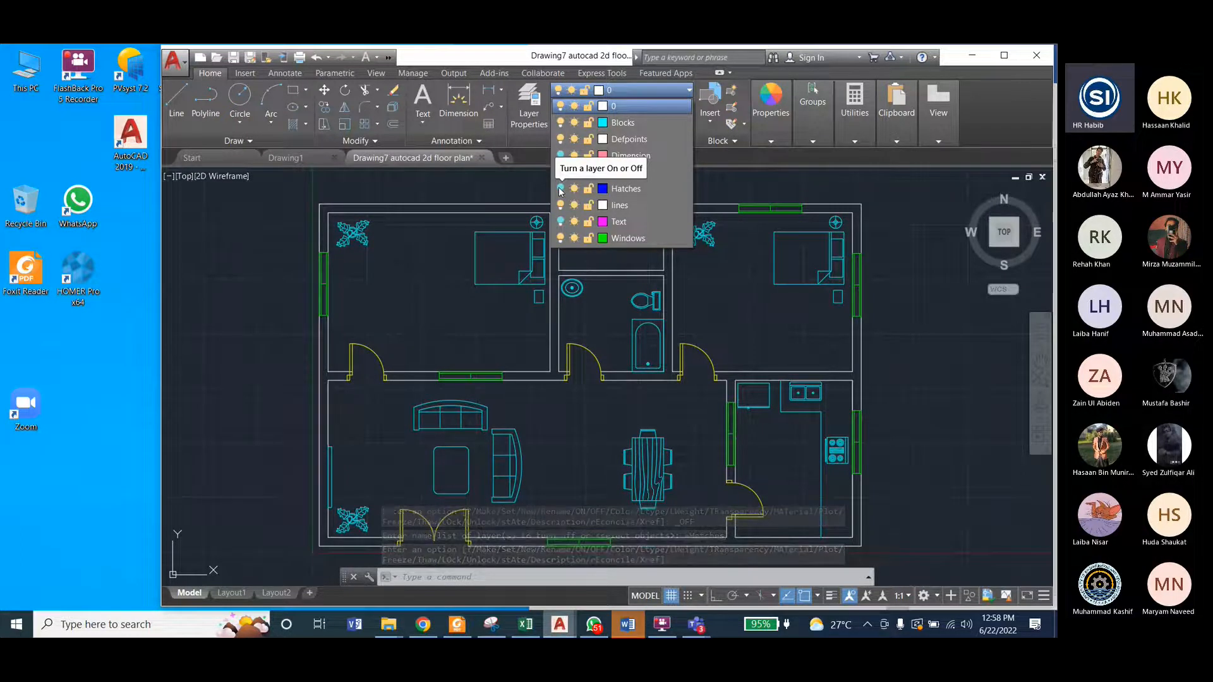
left_click(560, 189)
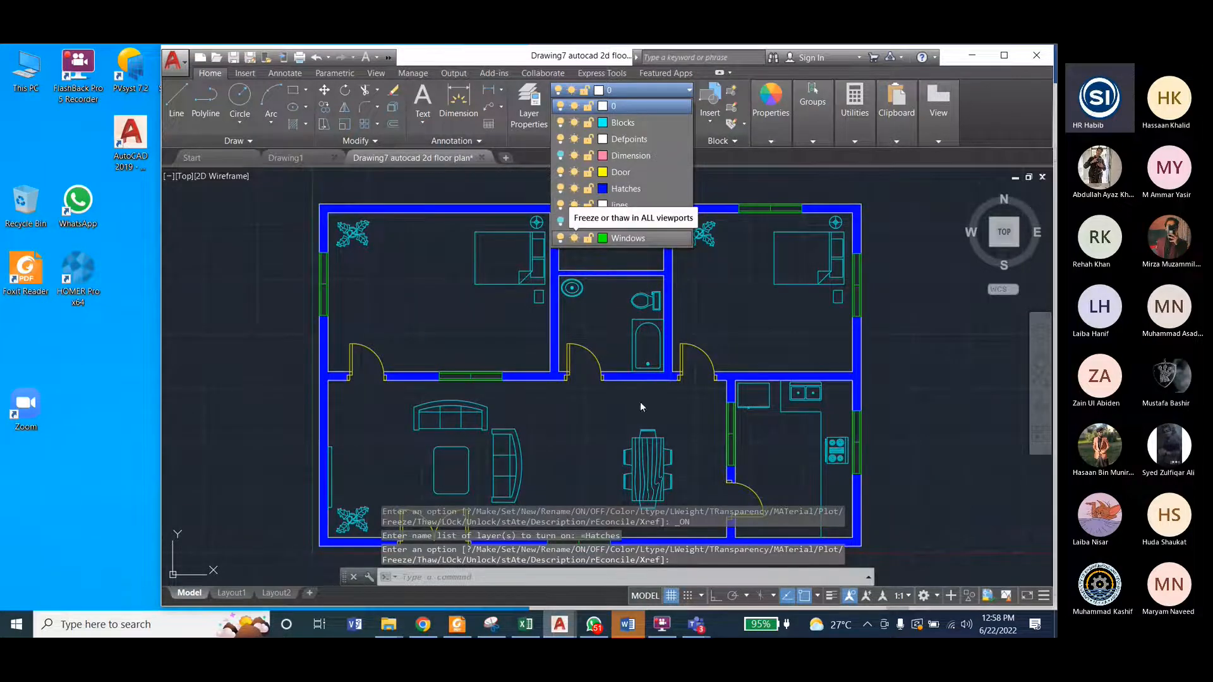
Step: Turn the Text layer of the floor plan back on
left_click(511, 257)
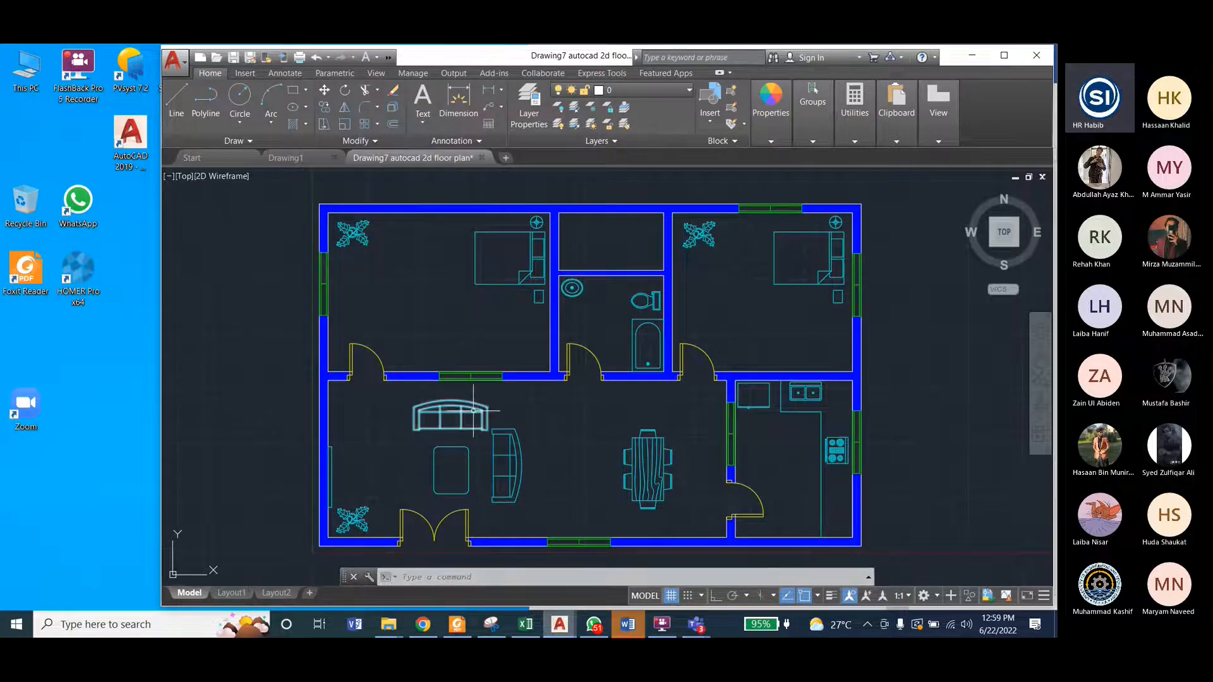
mouse_move(473, 411)
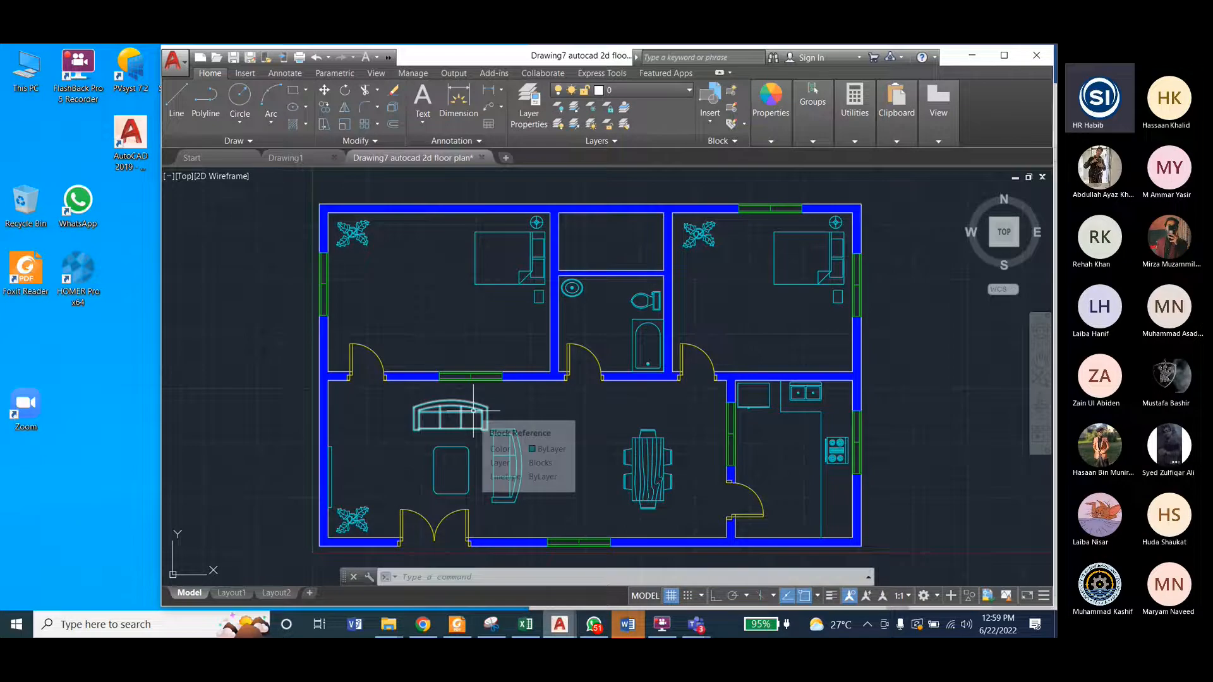
left_click(618, 90)
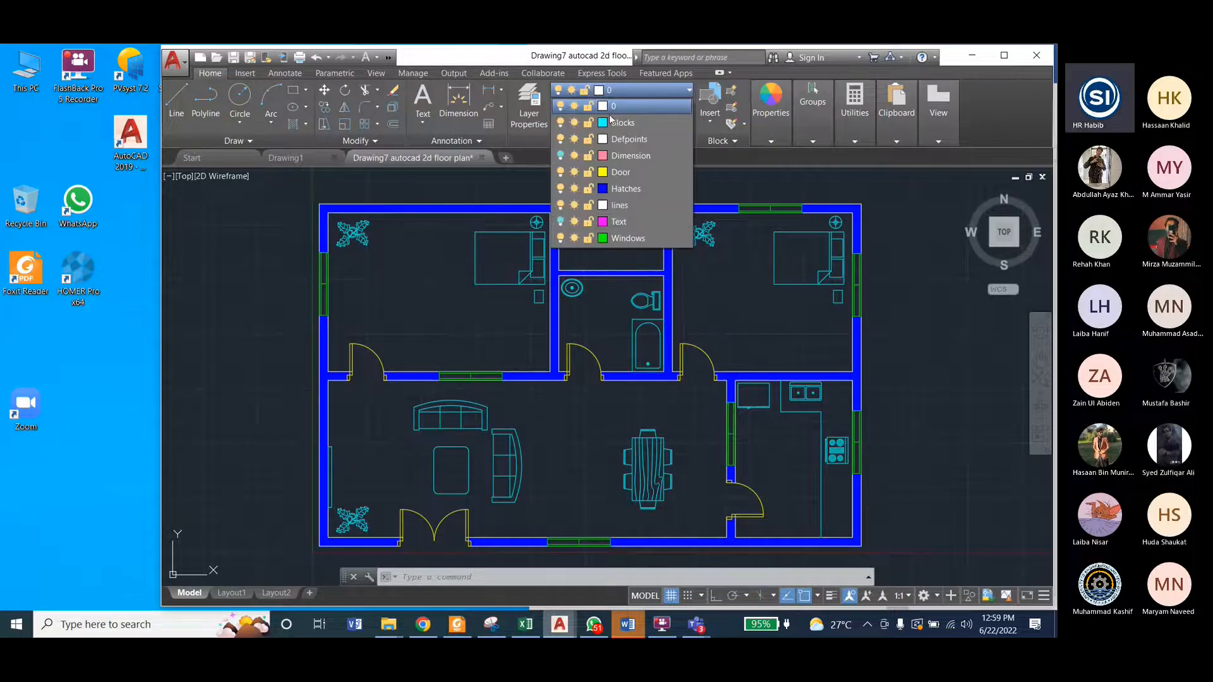
left_click(560, 221)
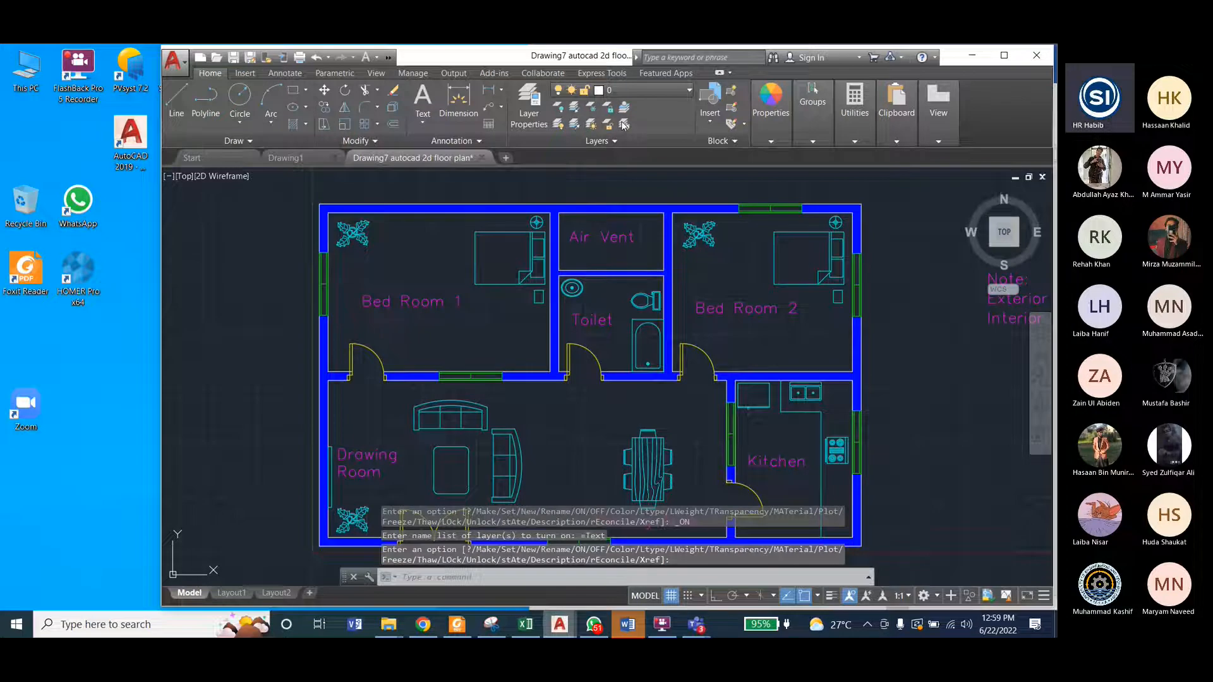
left_click(277, 384)
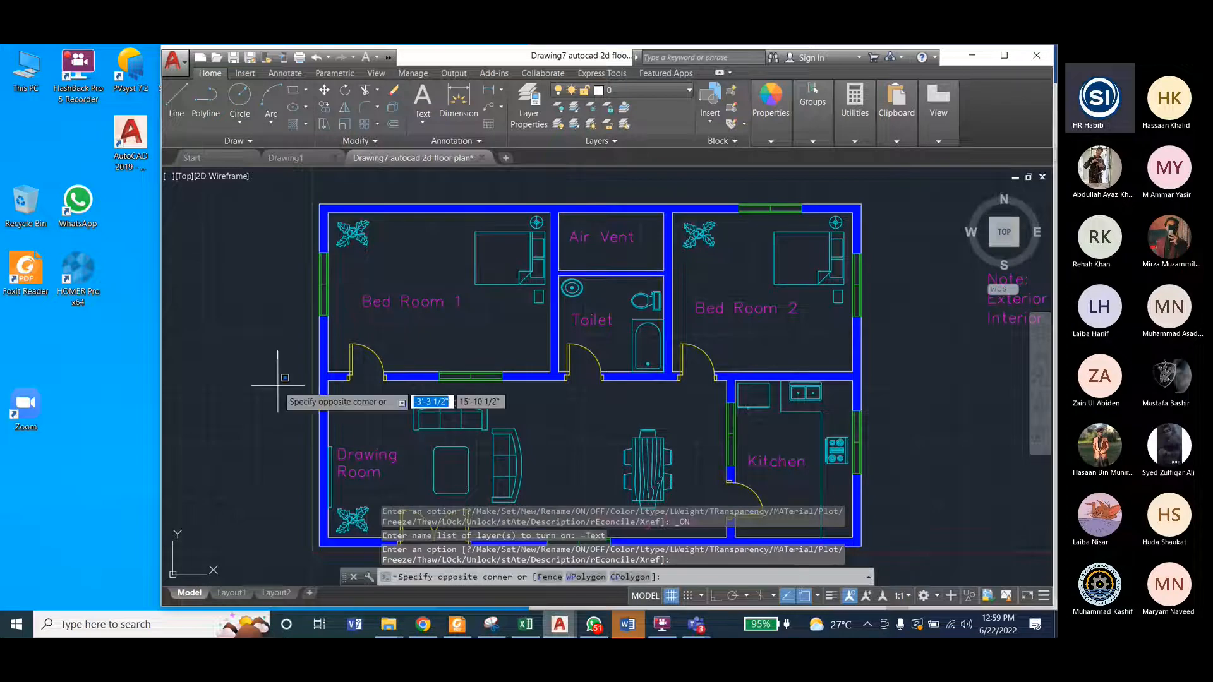
key("Escape")
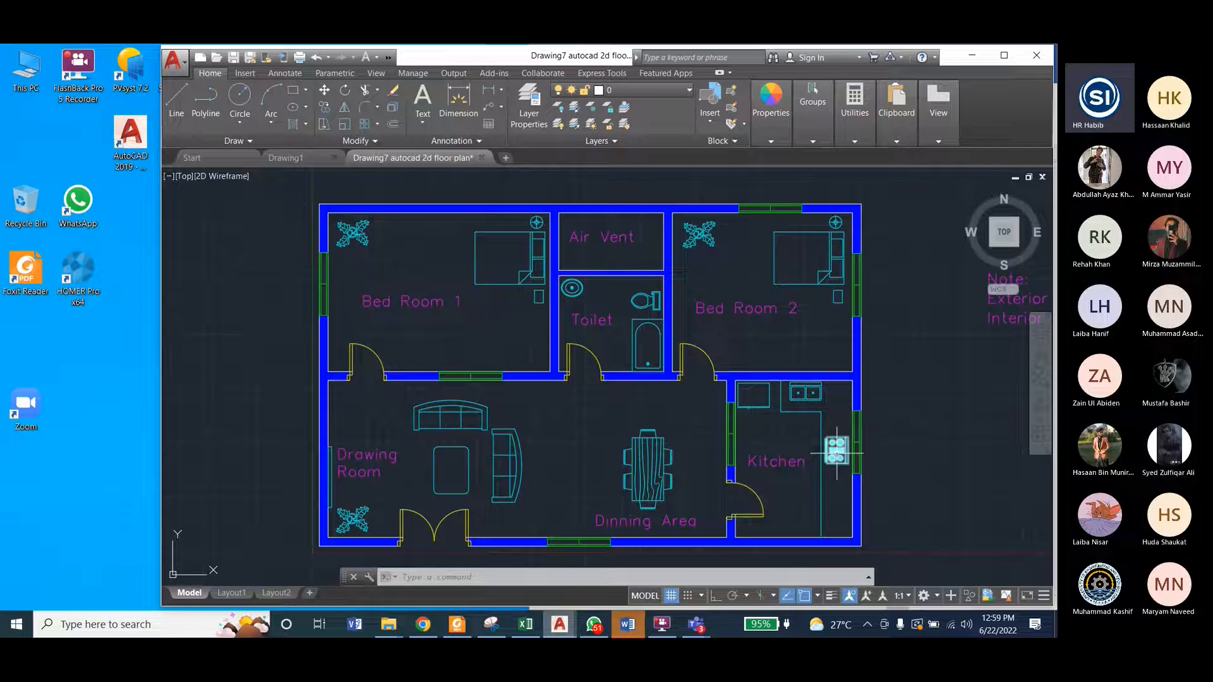
Step: Inspect the kitchen's stove and sink blocks and select the sink to check which layer it belongs to
mouse_move(836, 453)
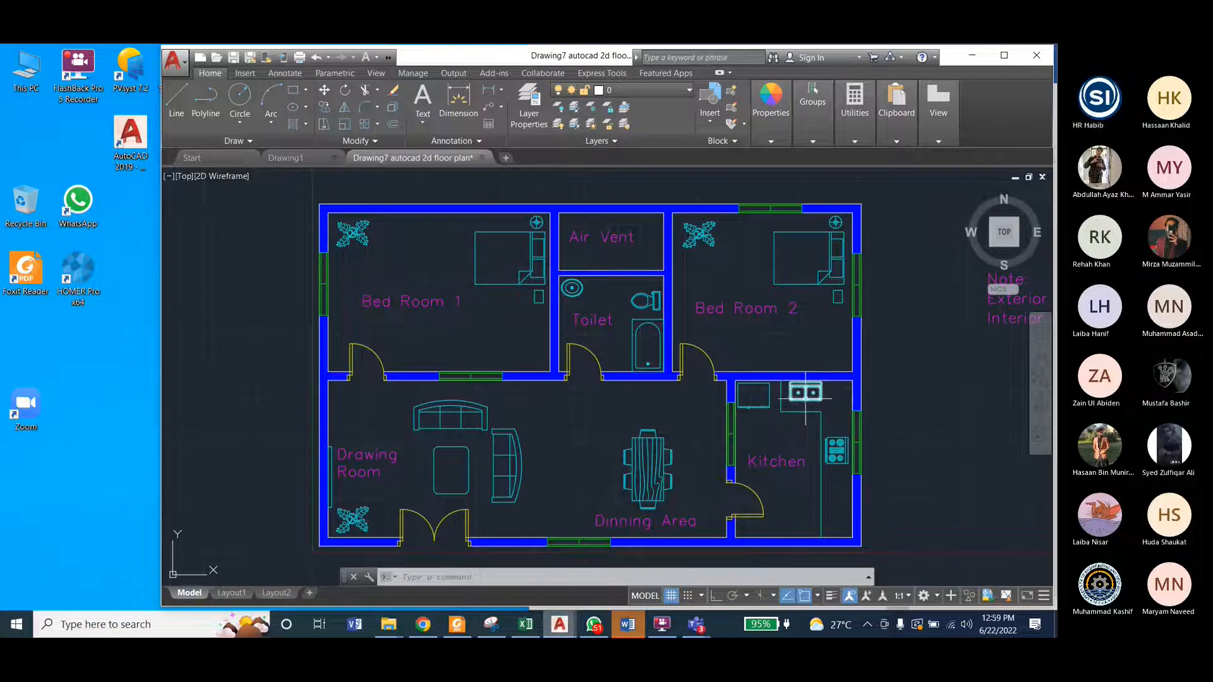
mouse_move(812, 400)
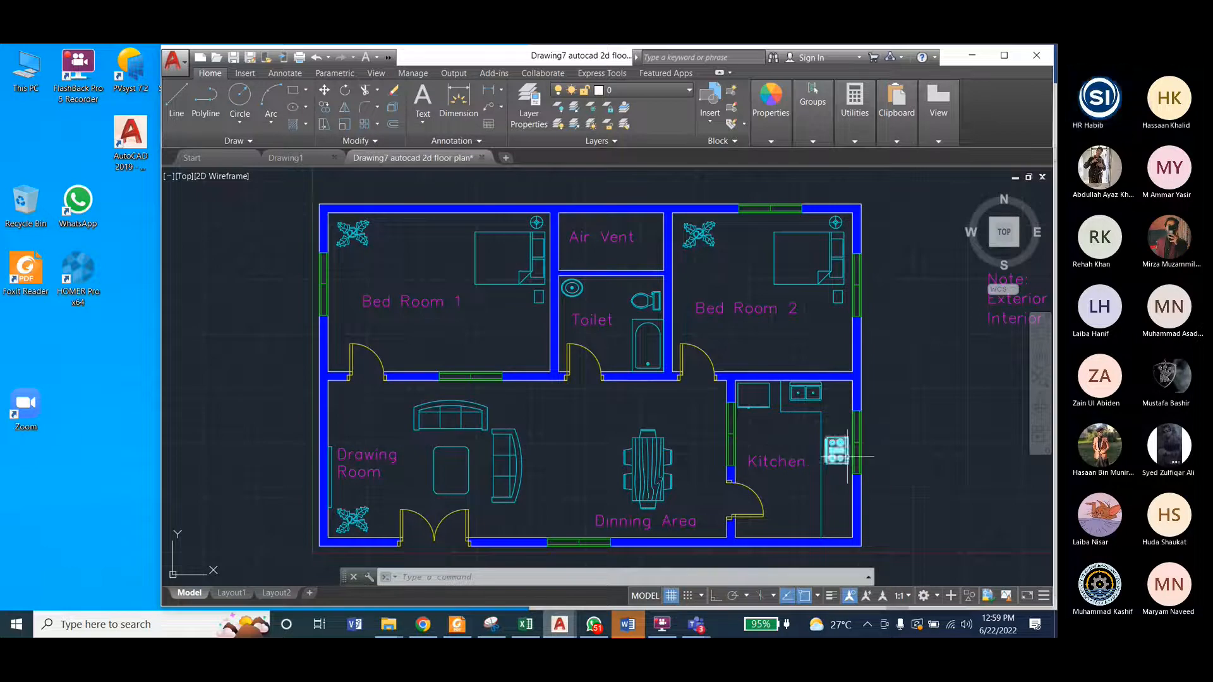
left_click(814, 398)
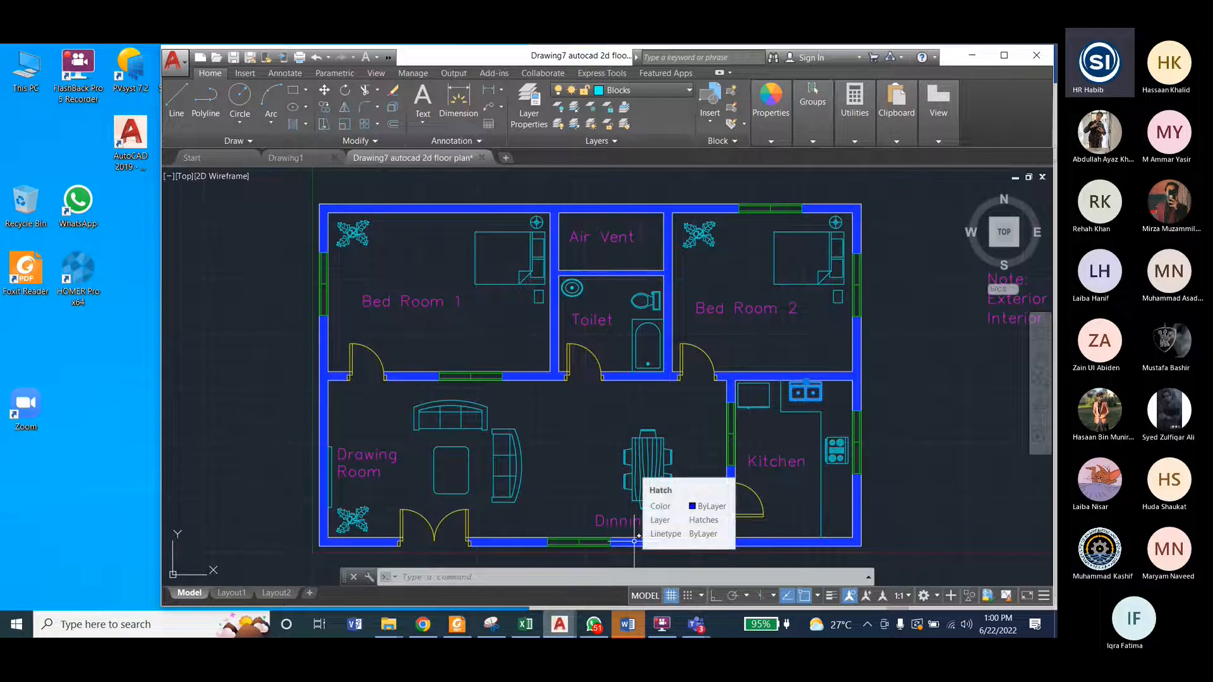
left_click(638, 91)
left_click(559, 269)
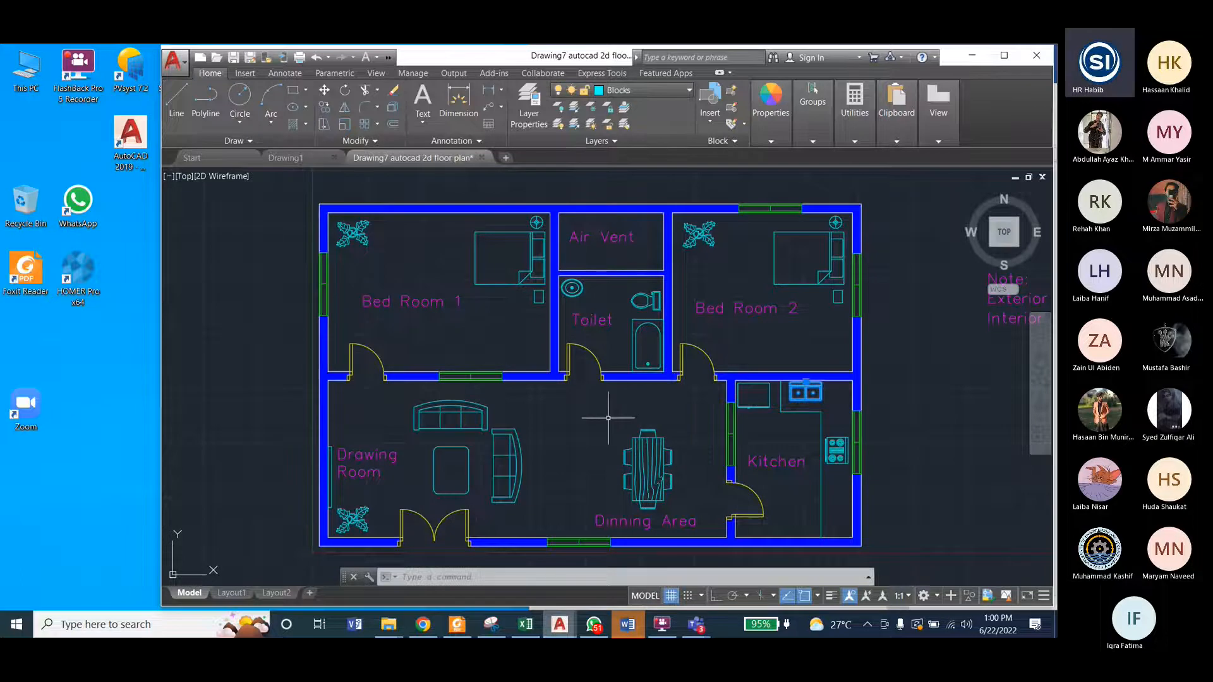
Step: Turn the floor plan's Blocks layer off and back on, and turn the Dimension layer back on
left_click(608, 92)
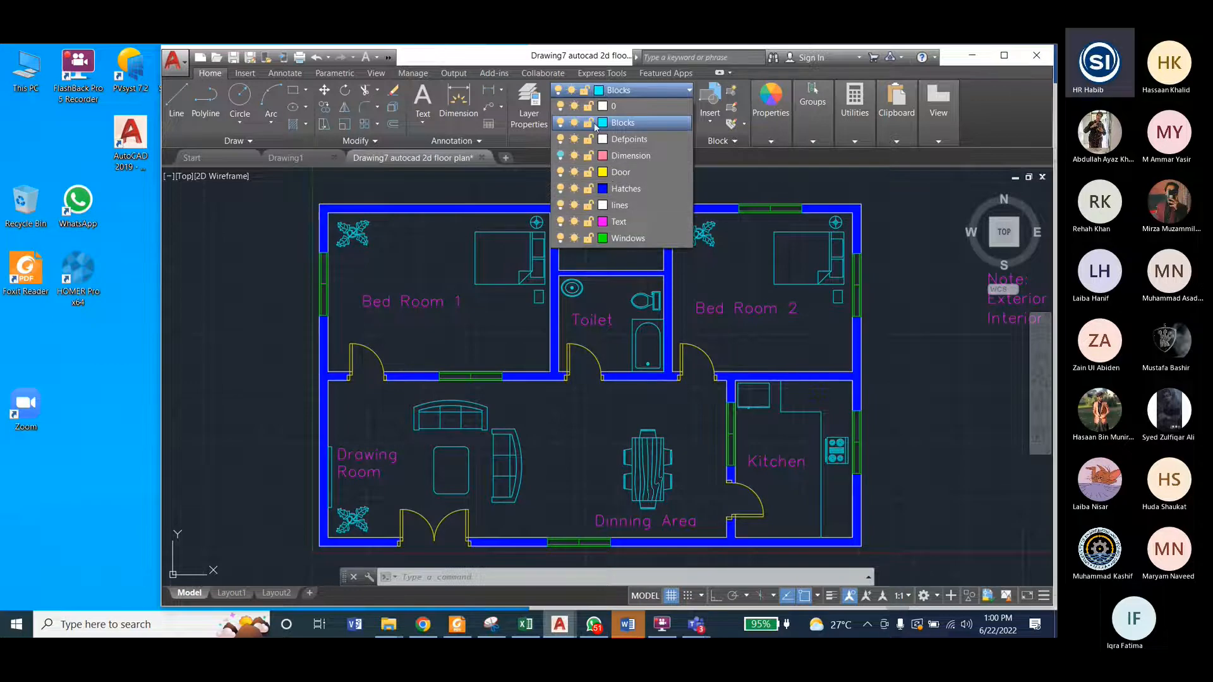
left_click(560, 123)
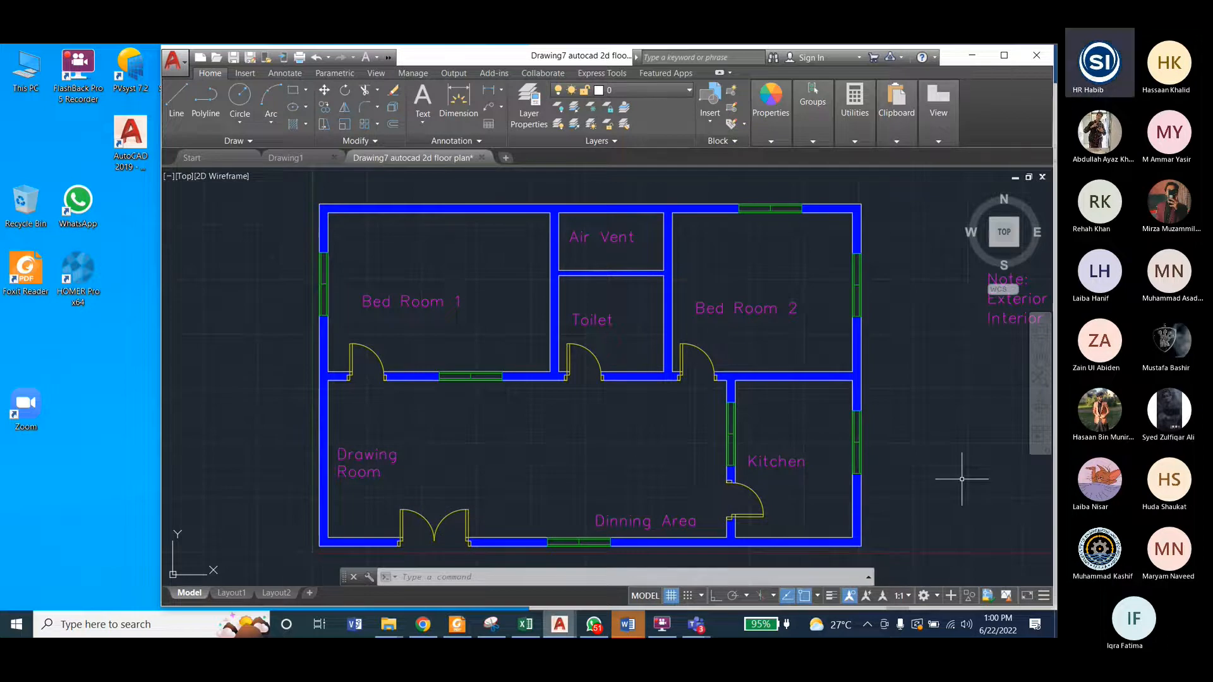
left_click(609, 90)
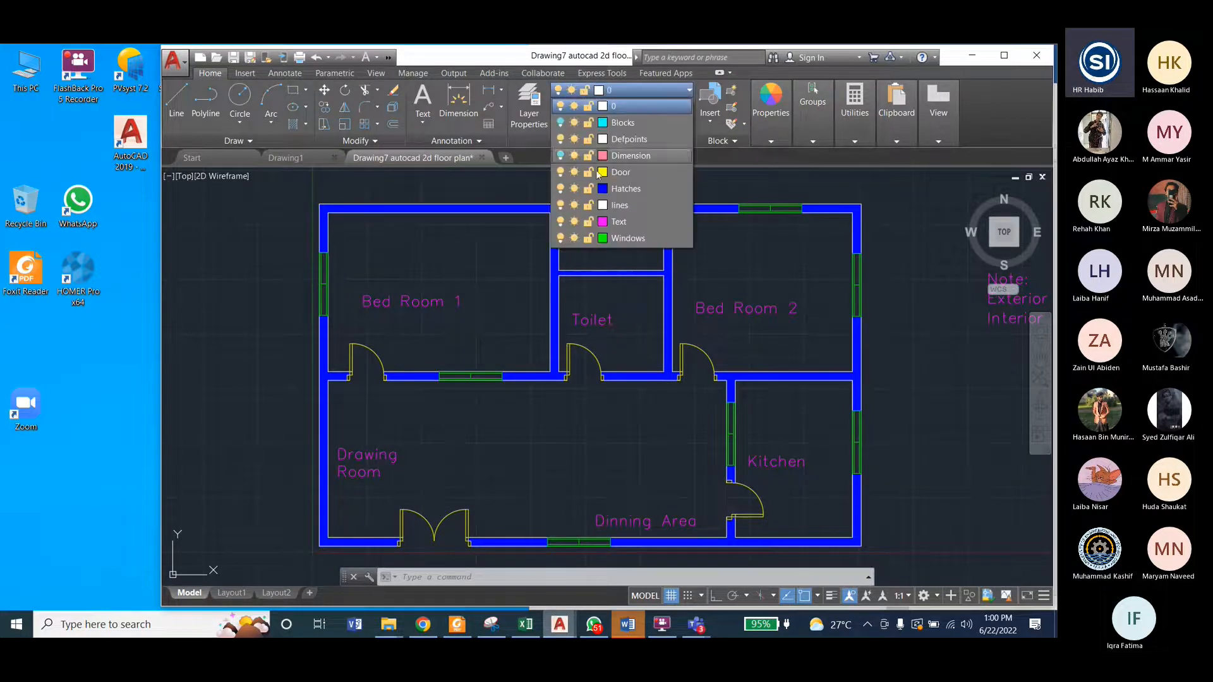
left_click(560, 155)
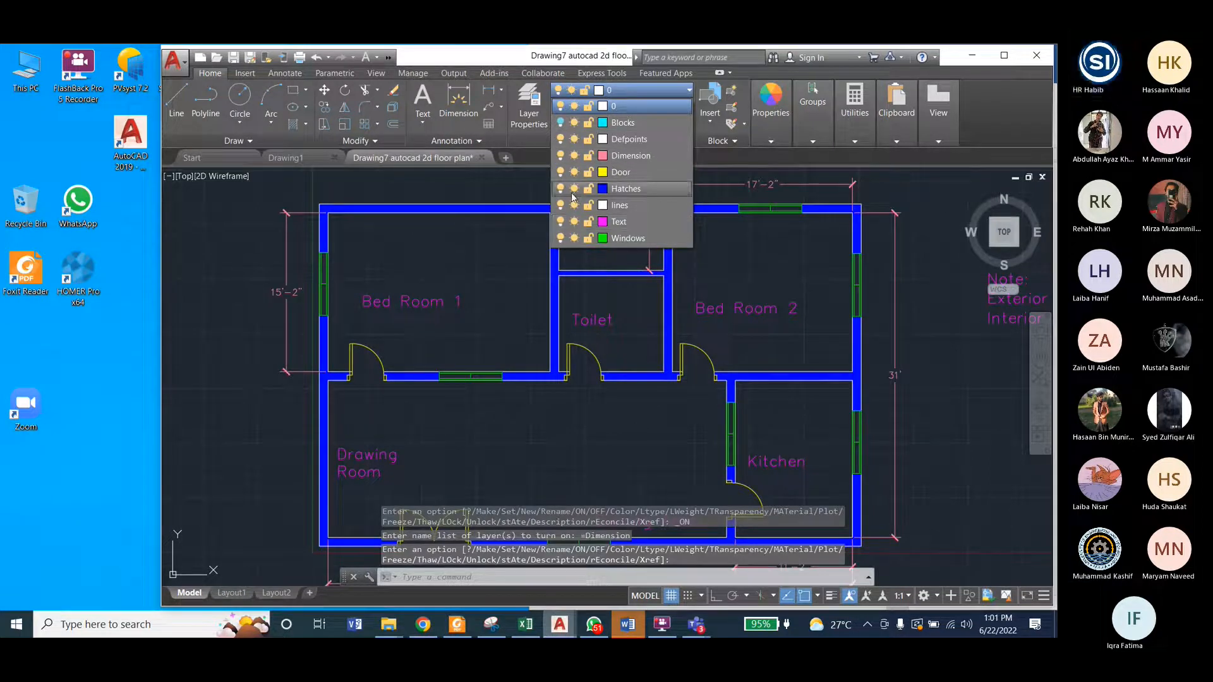
left_click(560, 123)
left_click(937, 319)
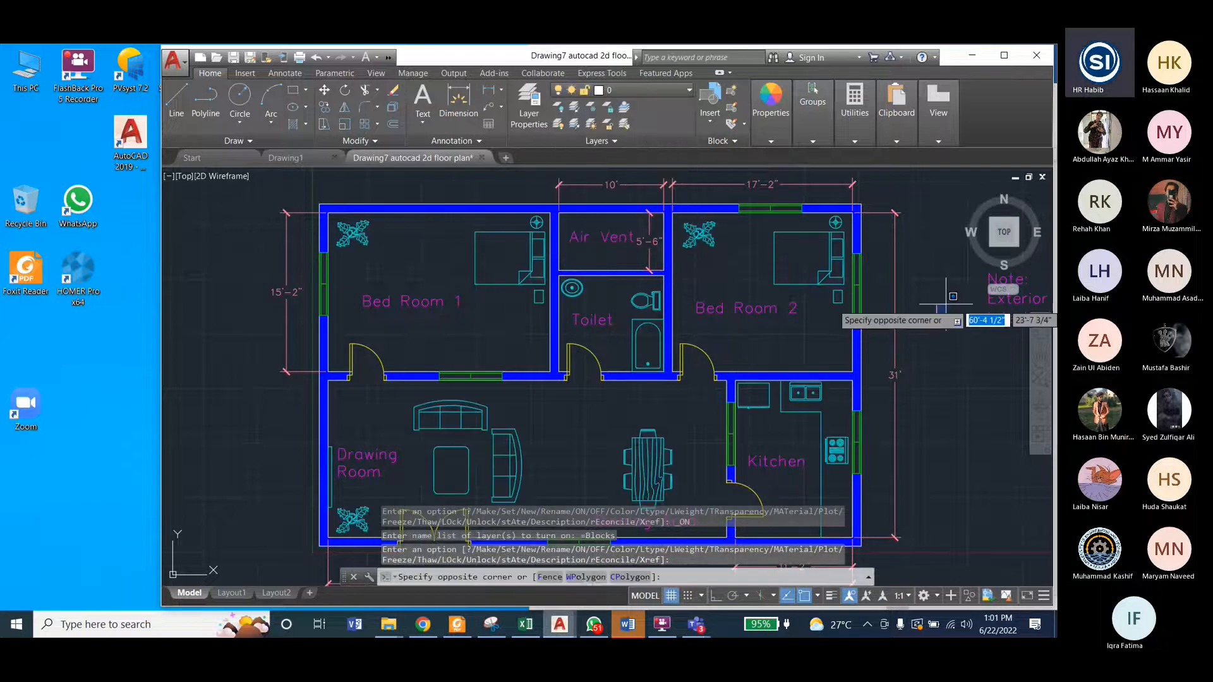
left_click(946, 303)
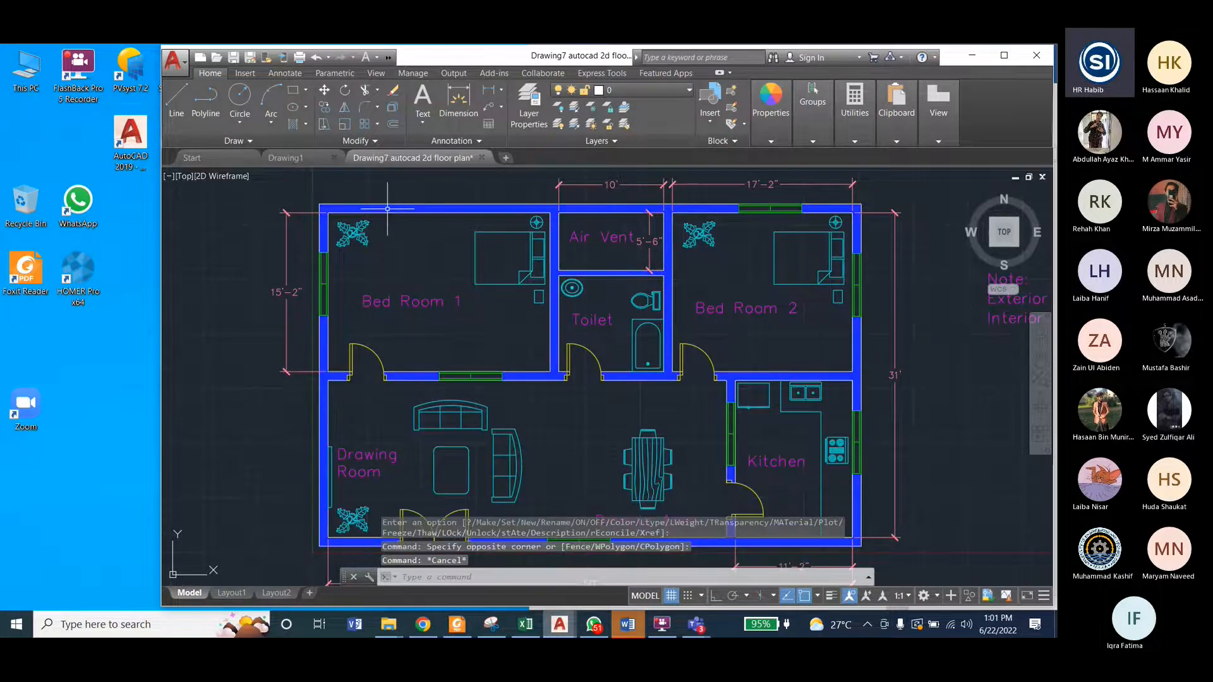
key("Escape")
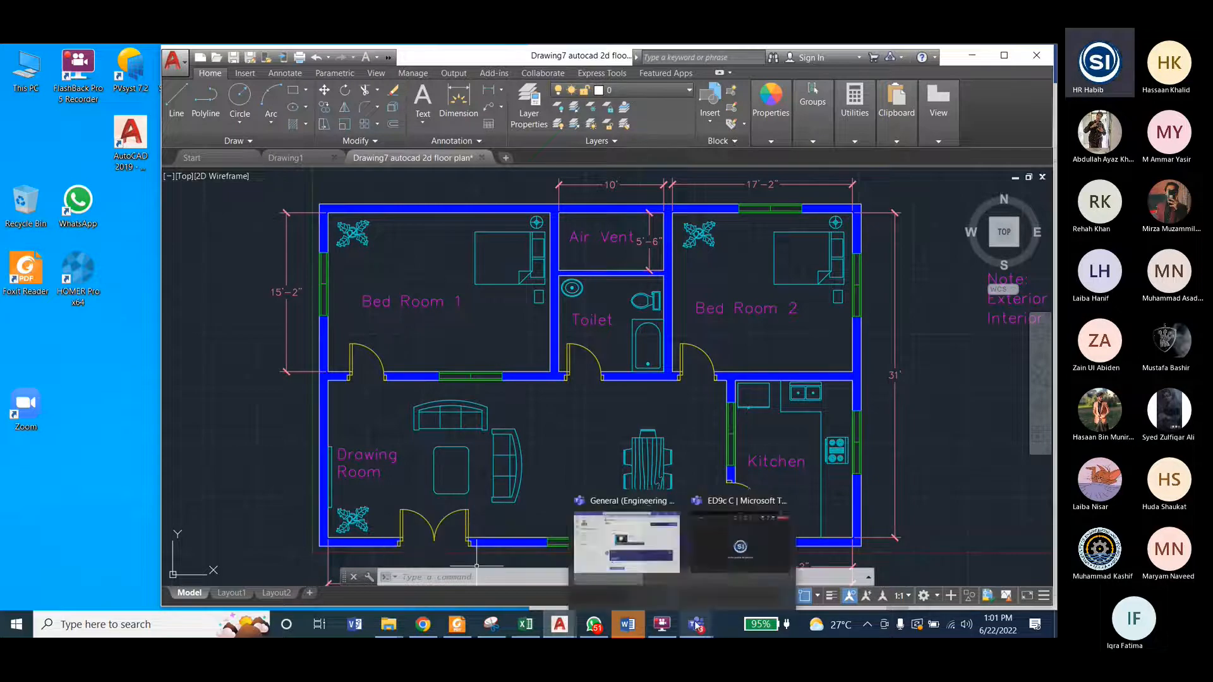
Step: Switch to the empty drawing Drawing1.dwg and open its Layer Properties Manager
mouse_move(558, 630)
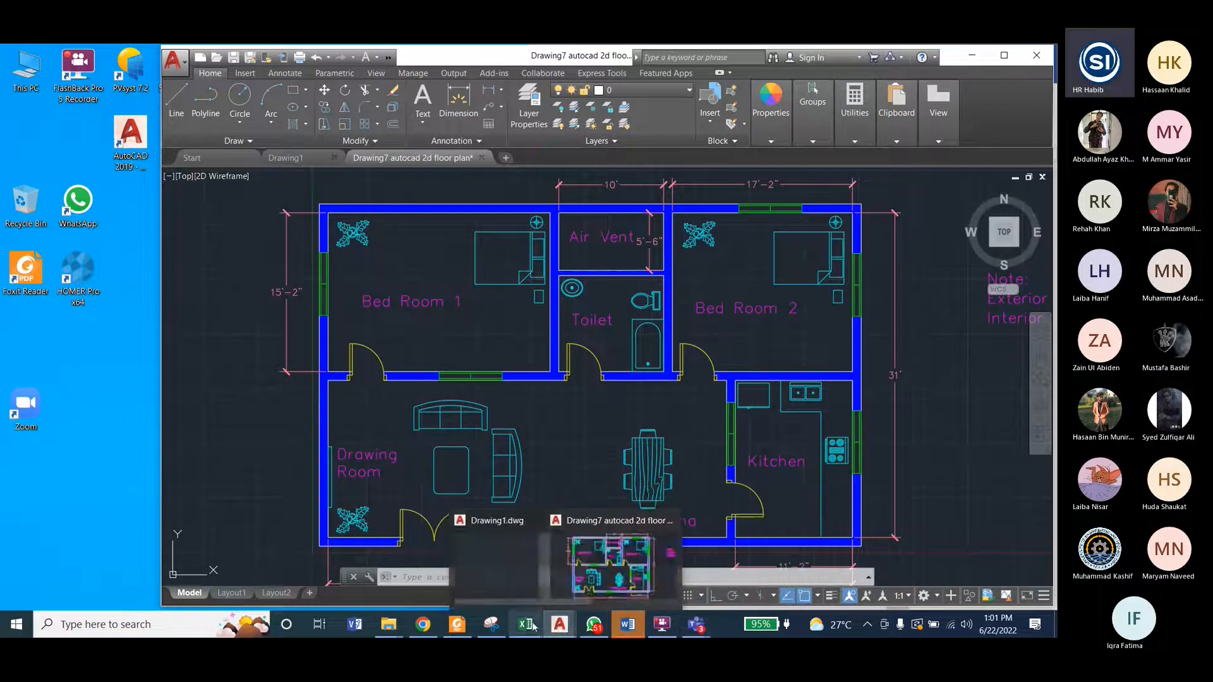
left_click(502, 567)
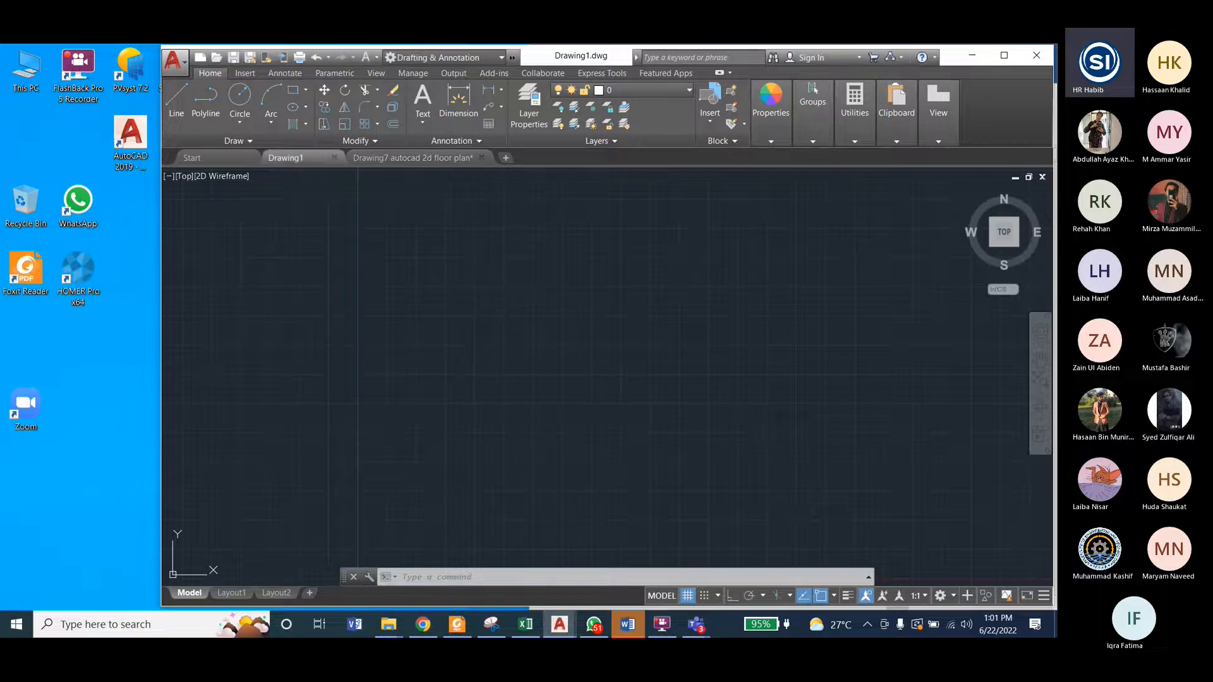
left_click(530, 110)
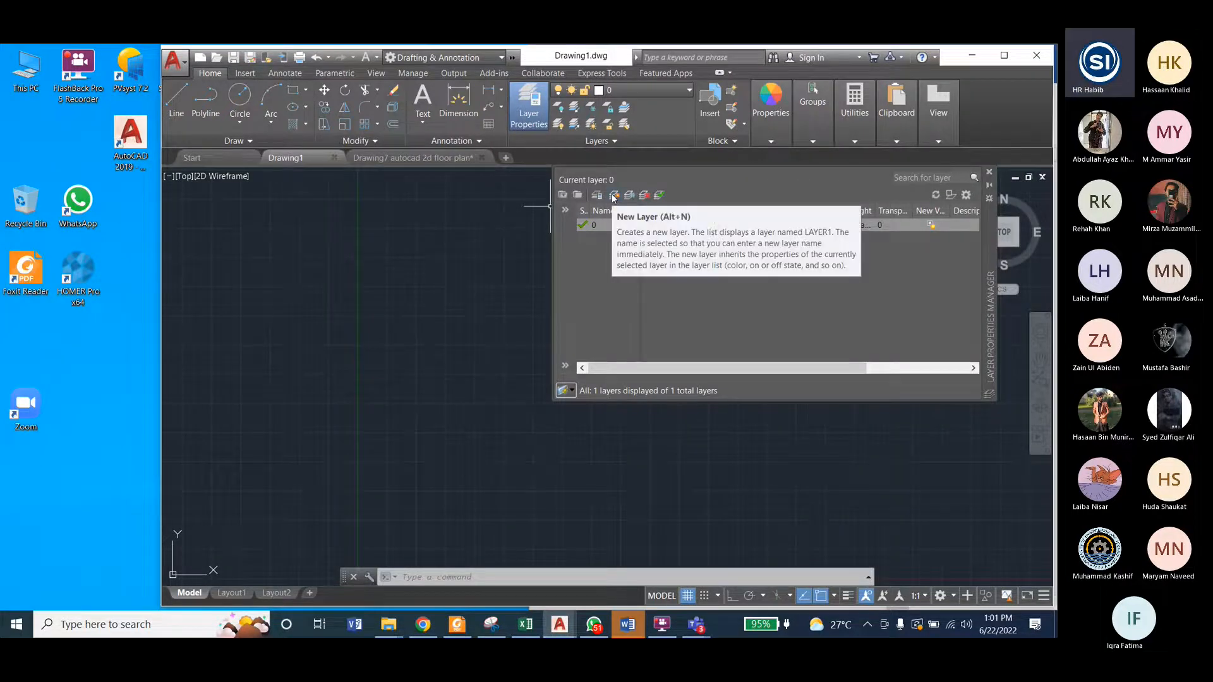
left_click(990, 171)
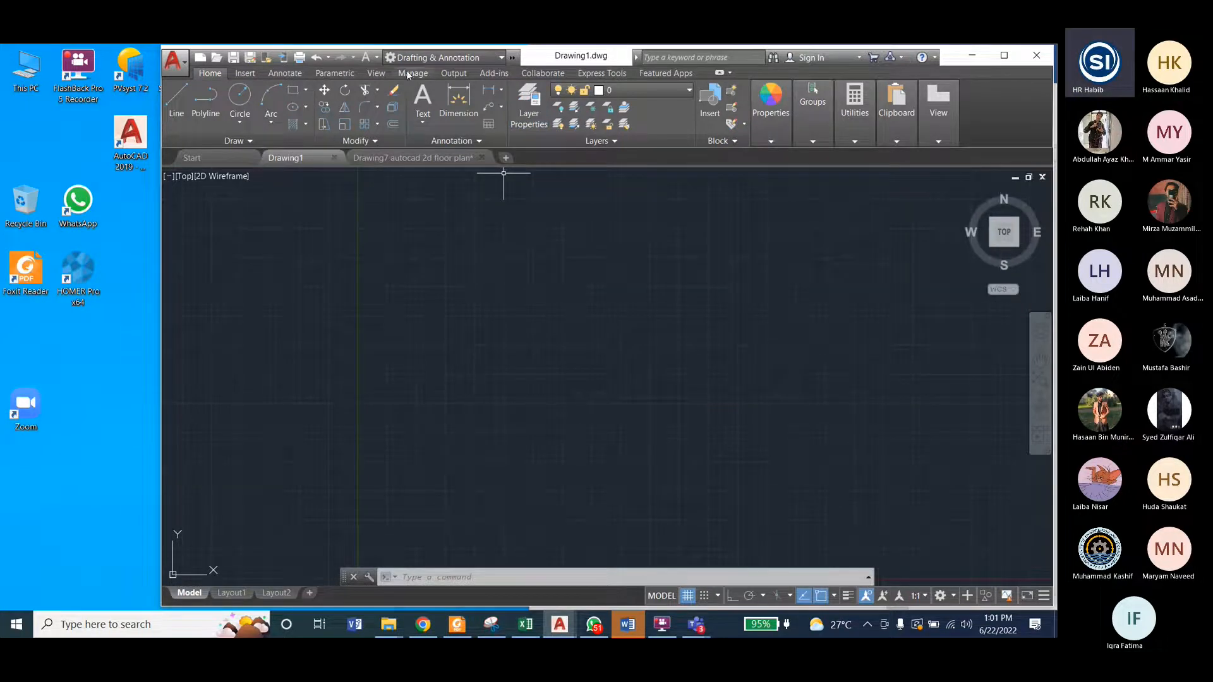
left_click(335, 74)
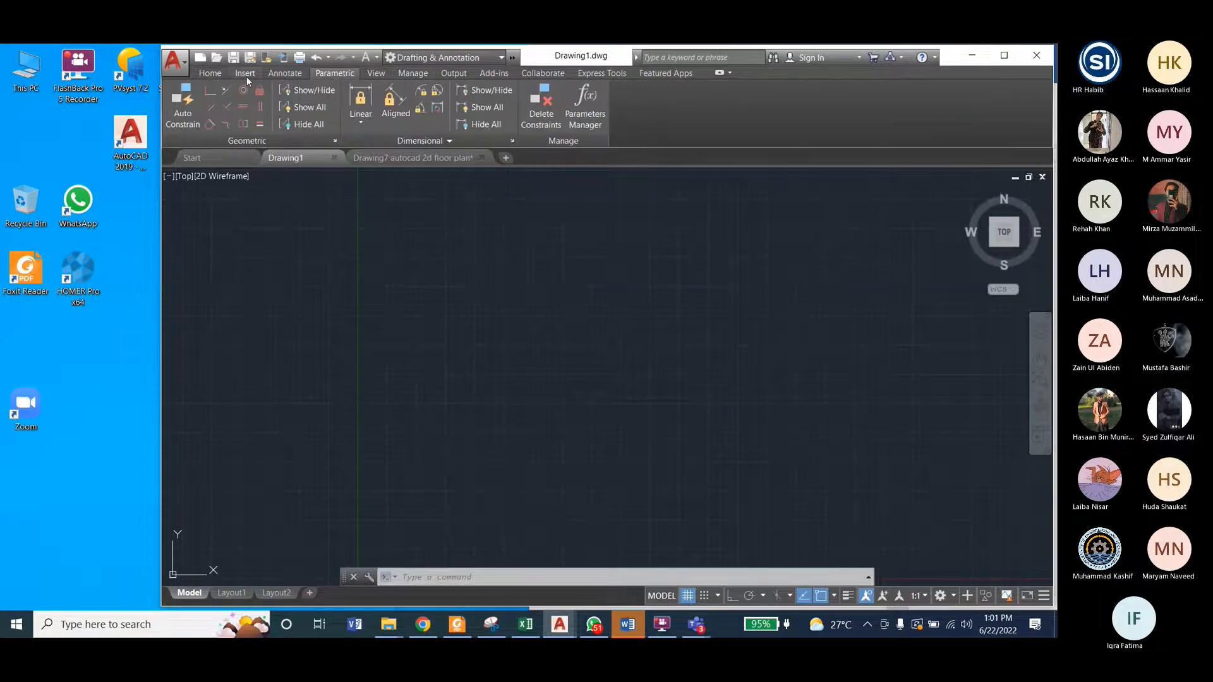
left_click(215, 74)
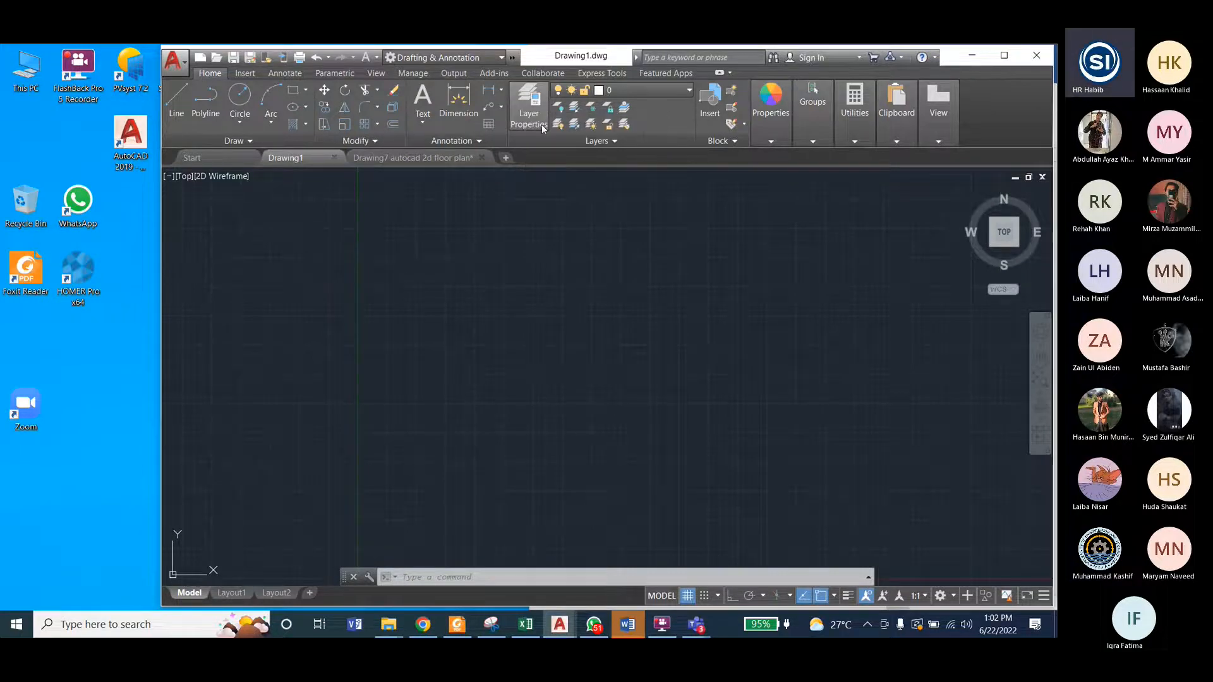
left_click(528, 117)
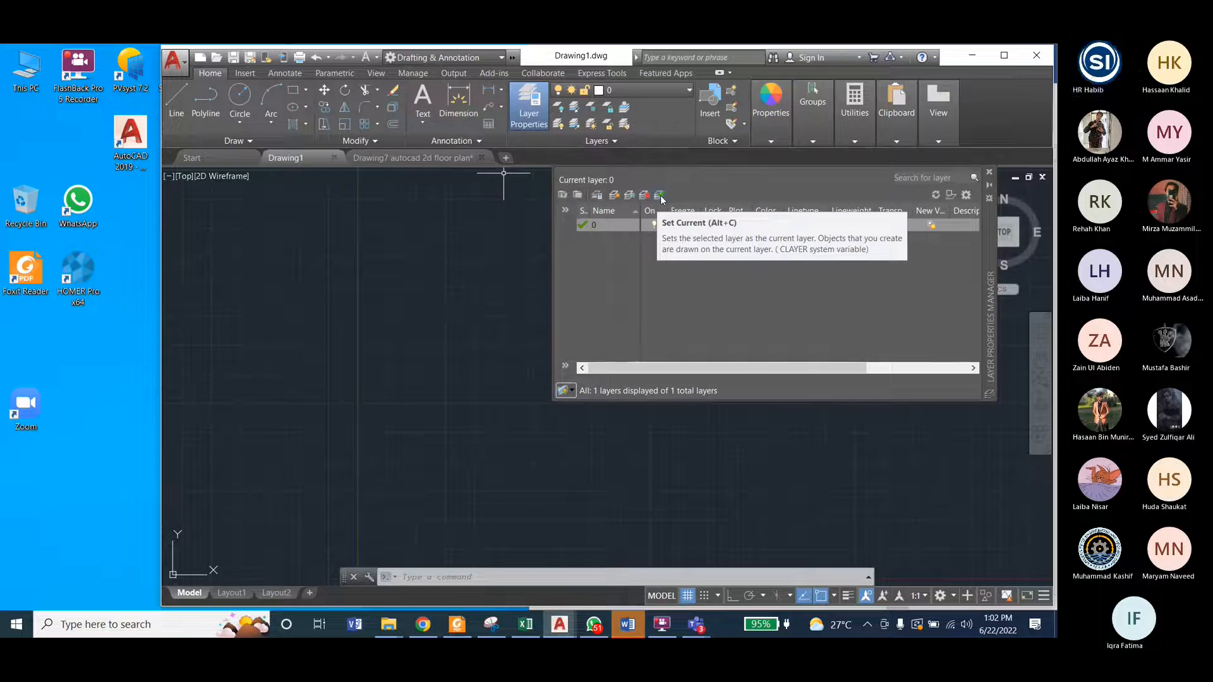
Step: Create a new layer named Lines in Drawing1
left_click(614, 195)
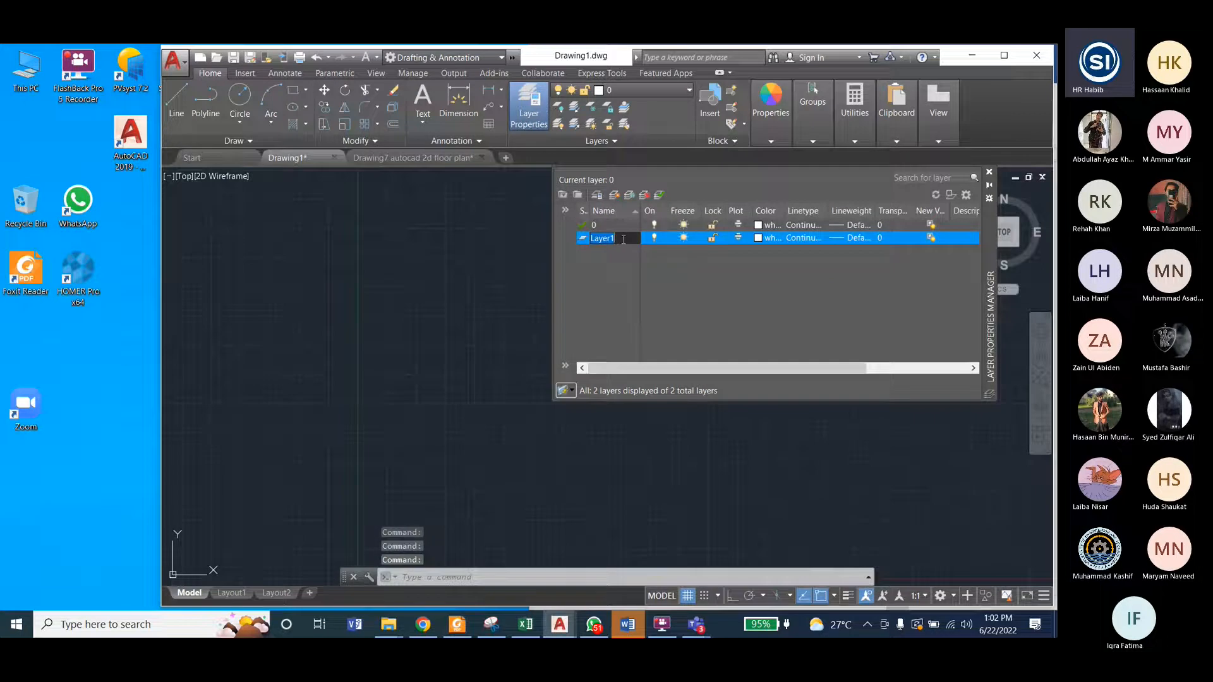
left_click(622, 239)
double_click(622, 239)
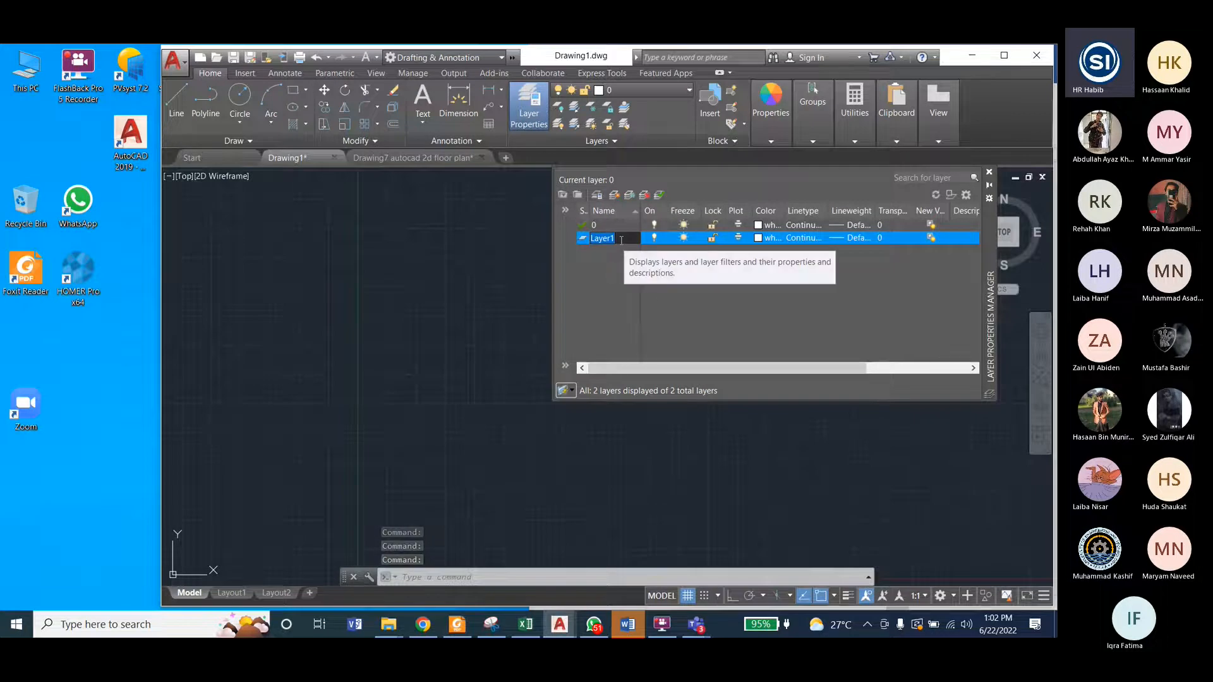
type("Lines")
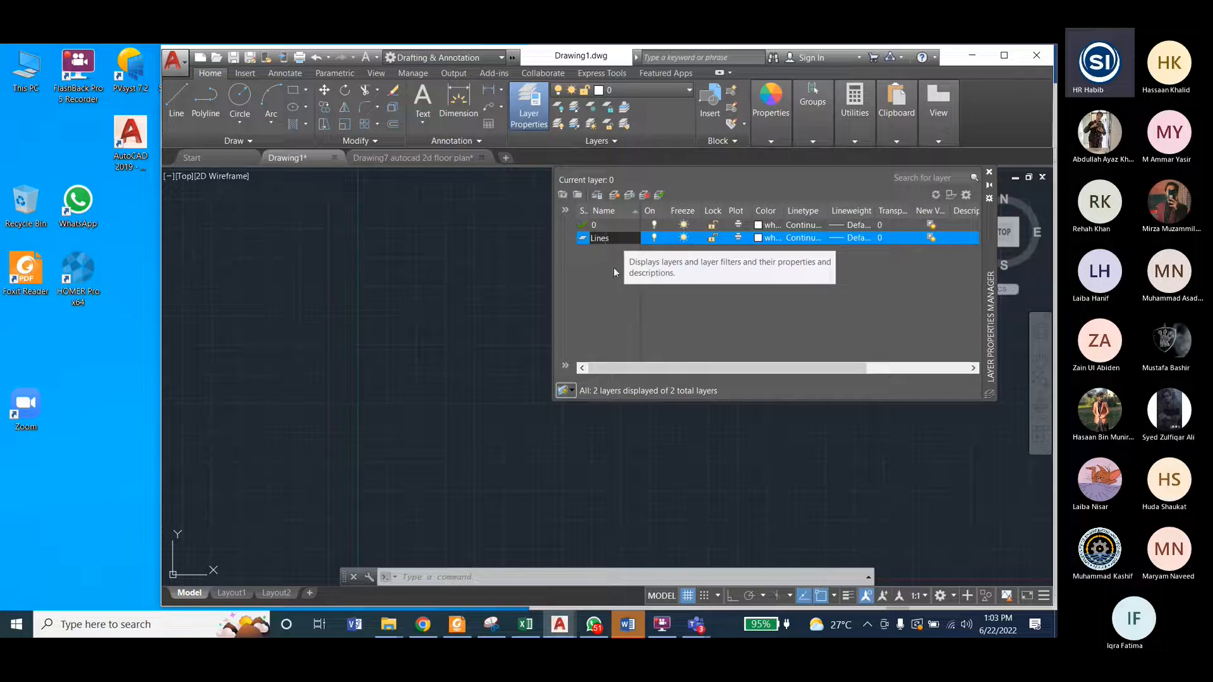
key("Return")
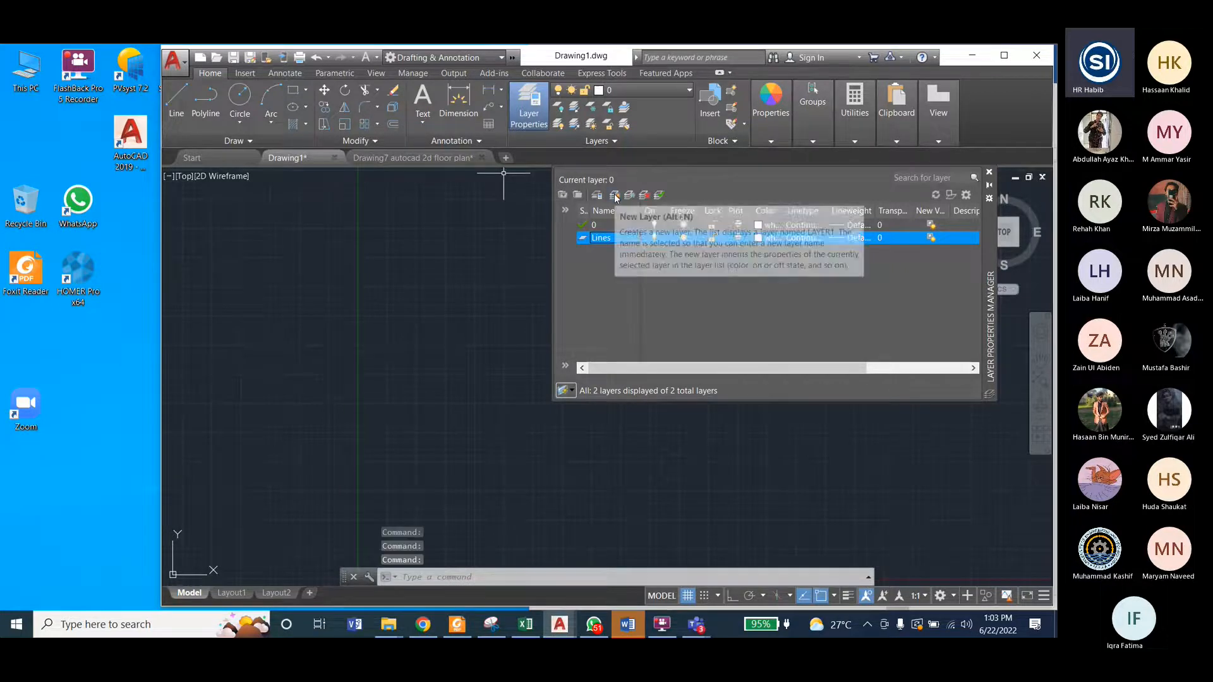
Step: Create two more layers named Doors and Windows
left_click(615, 195)
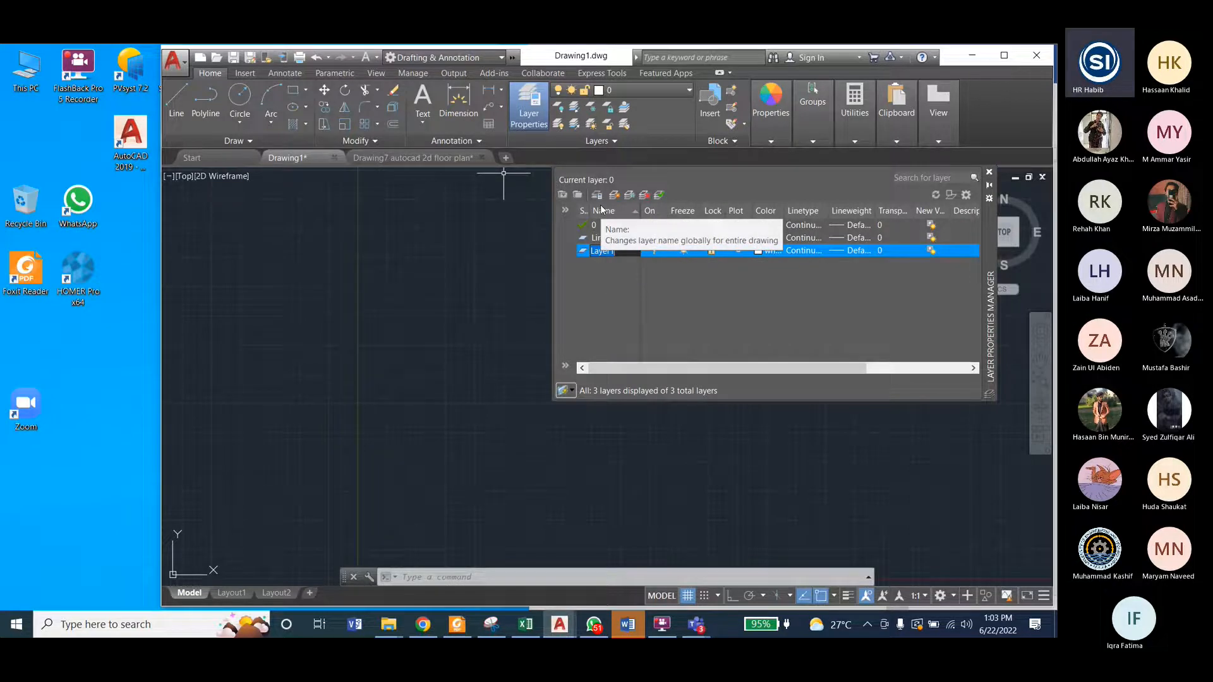
type("Doors")
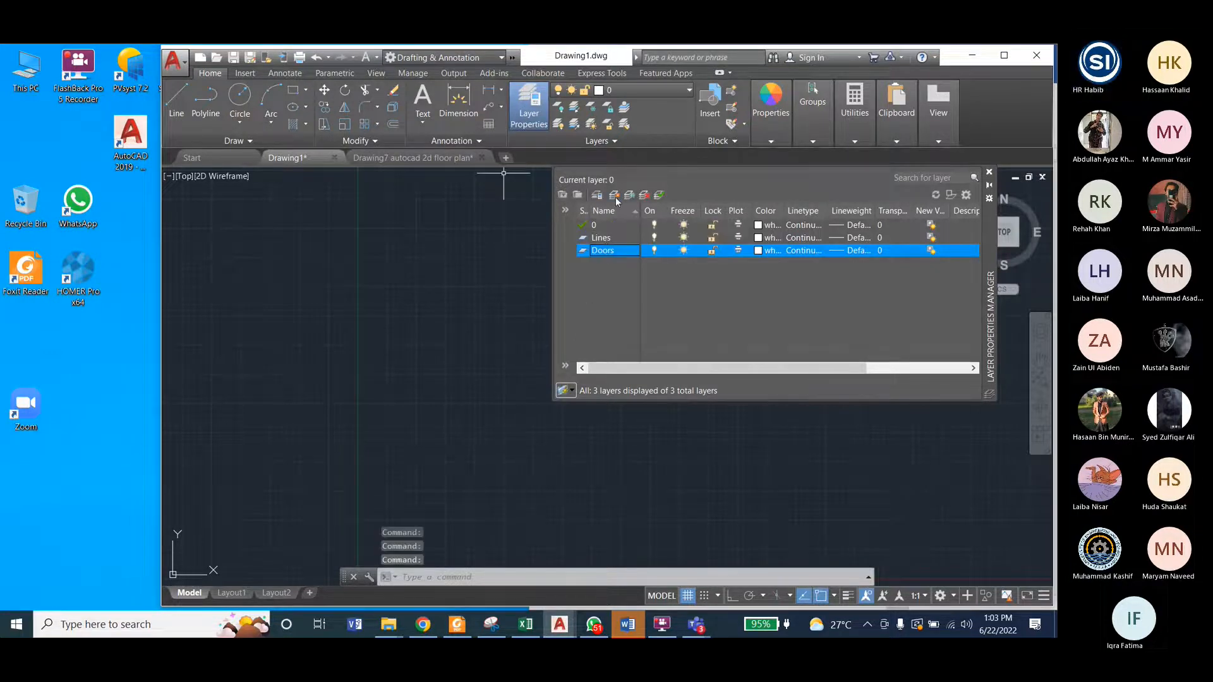
left_click(616, 197)
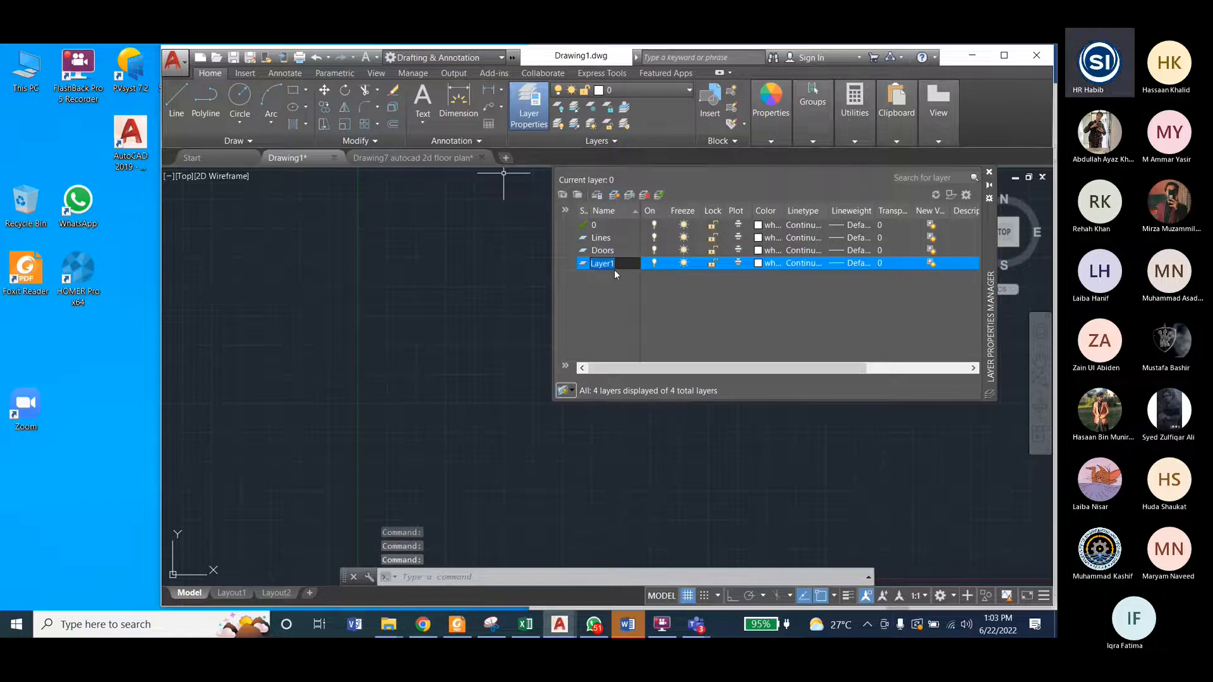
type("Wind")
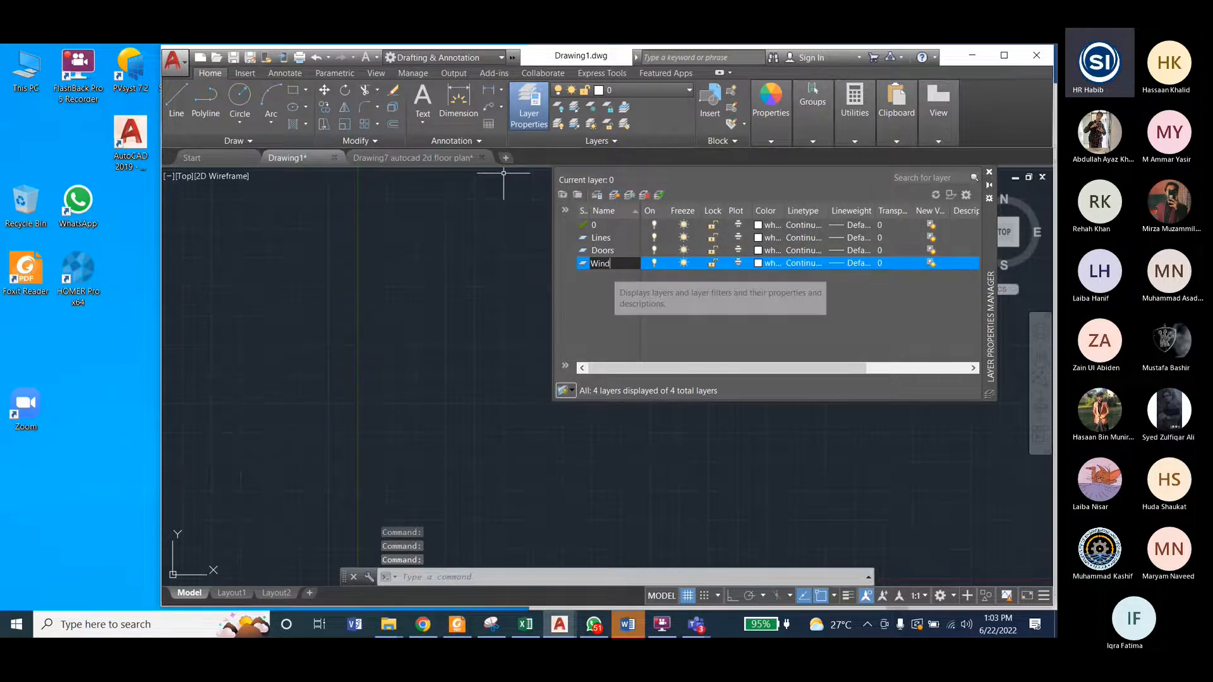
type("ows")
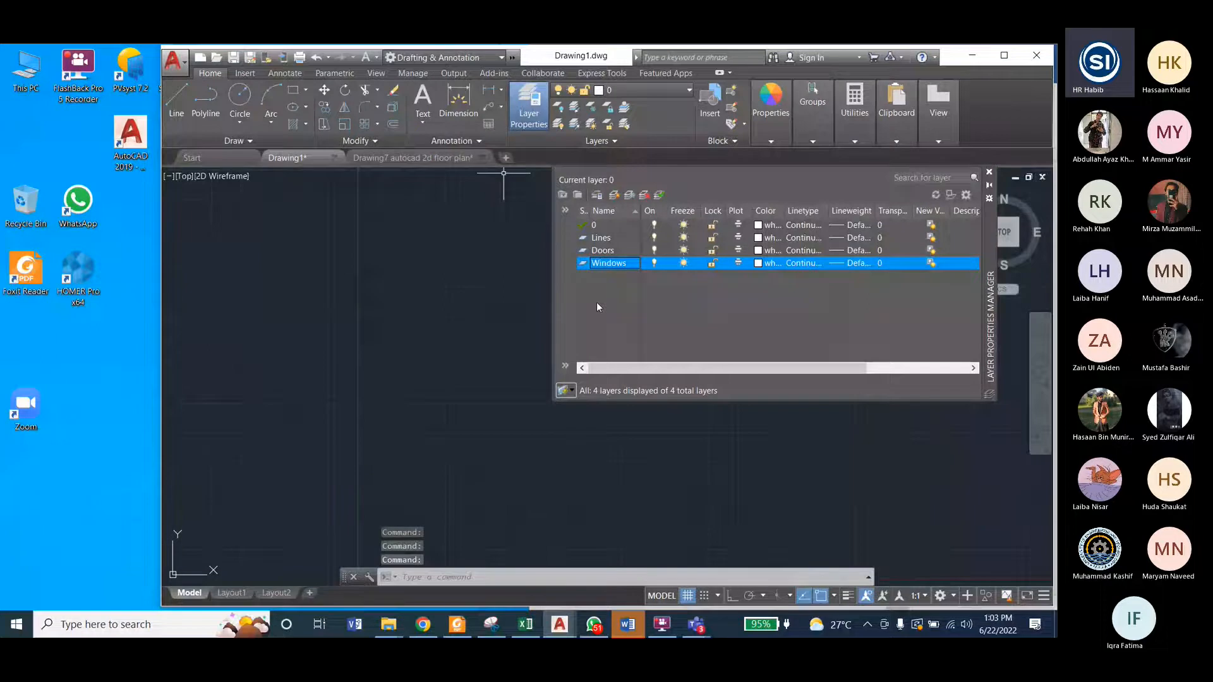
Step: Make the Lines layer current, and set layer 0 back as the current layer
double_click(607, 237)
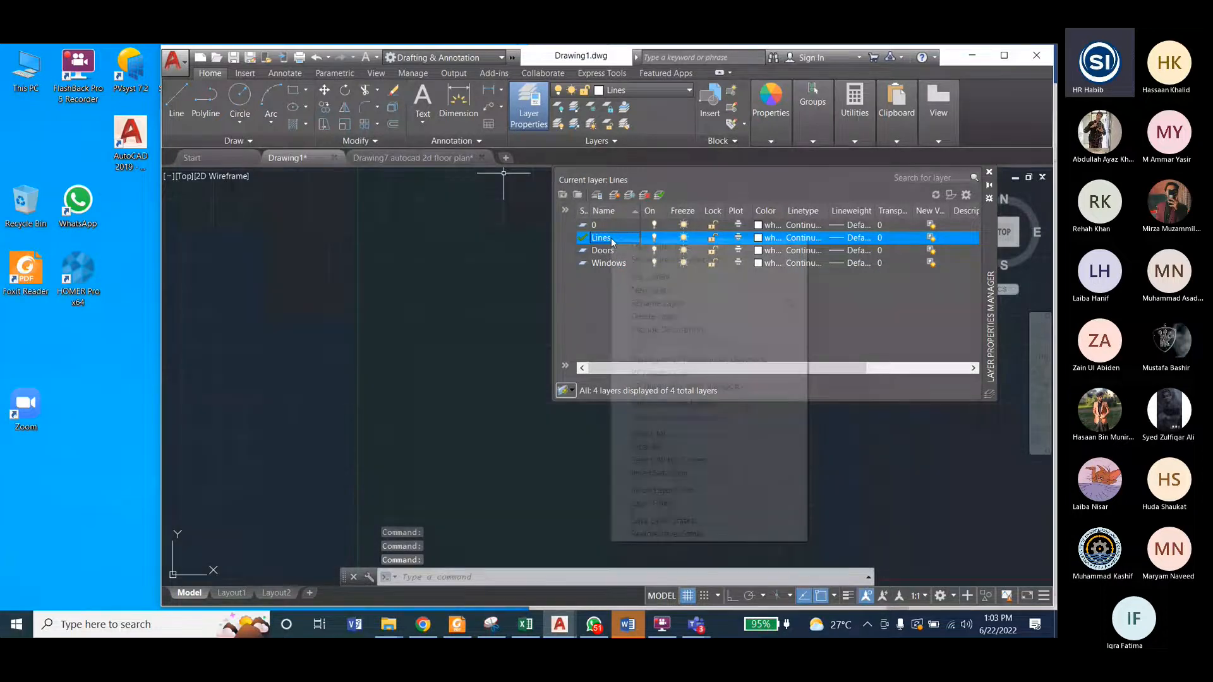
right_click(611, 238)
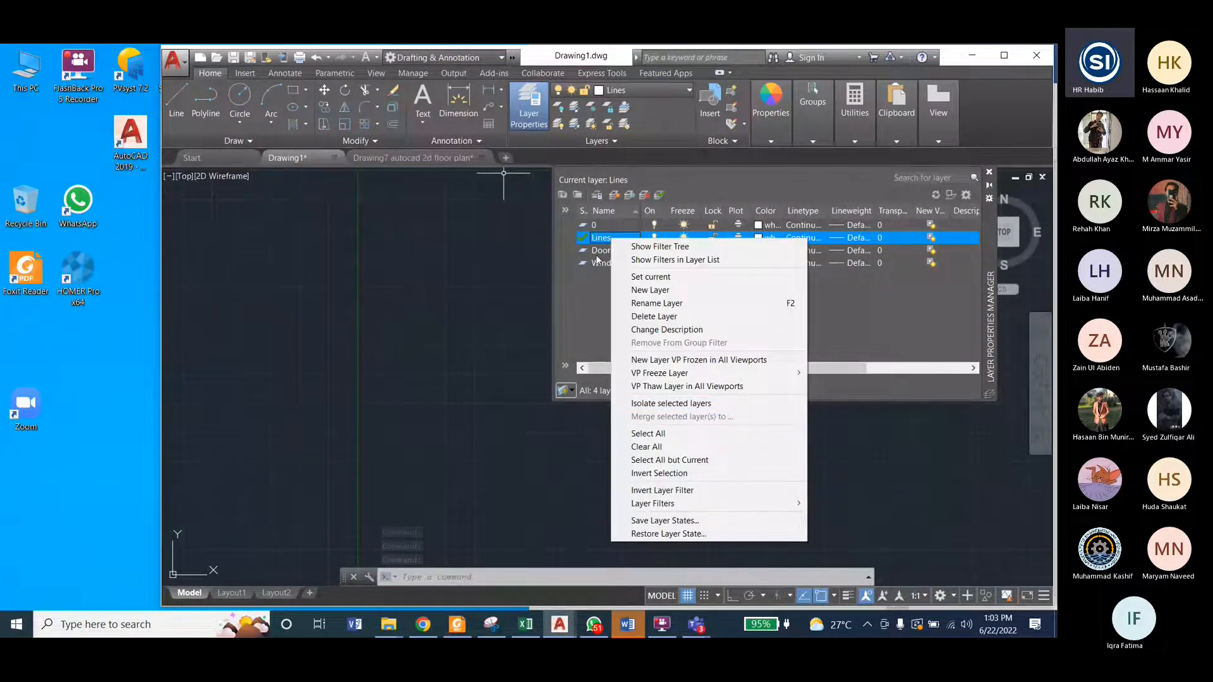
left_click(610, 238)
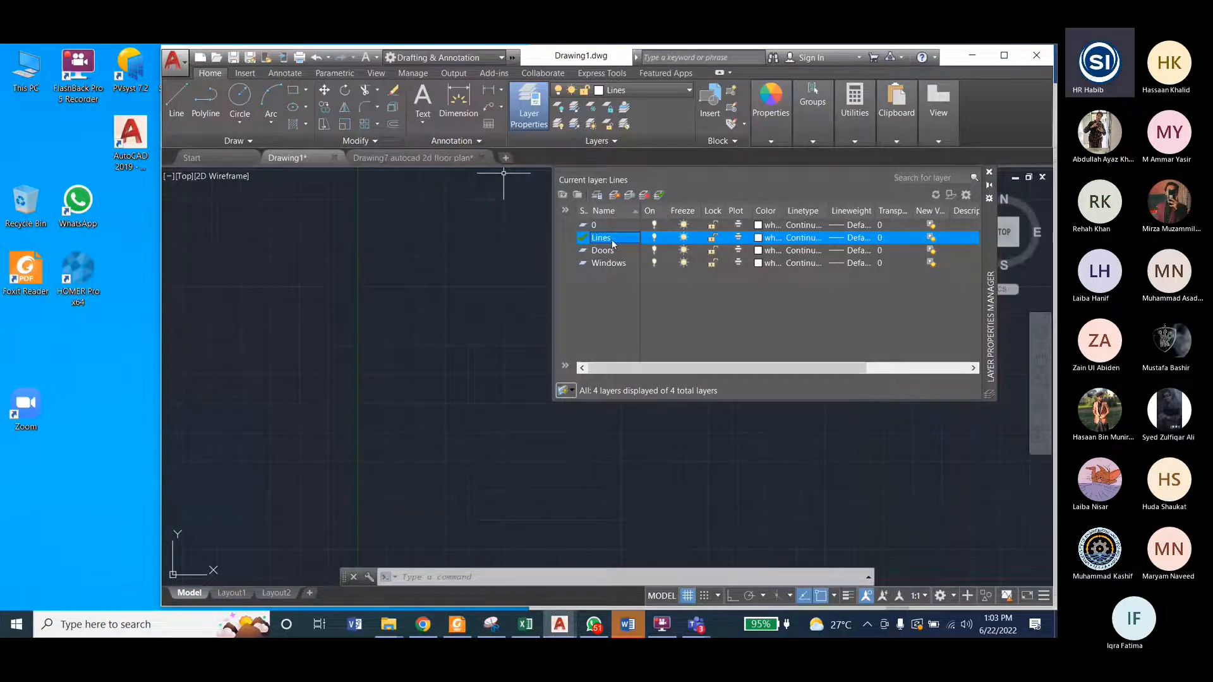
double_click(611, 241)
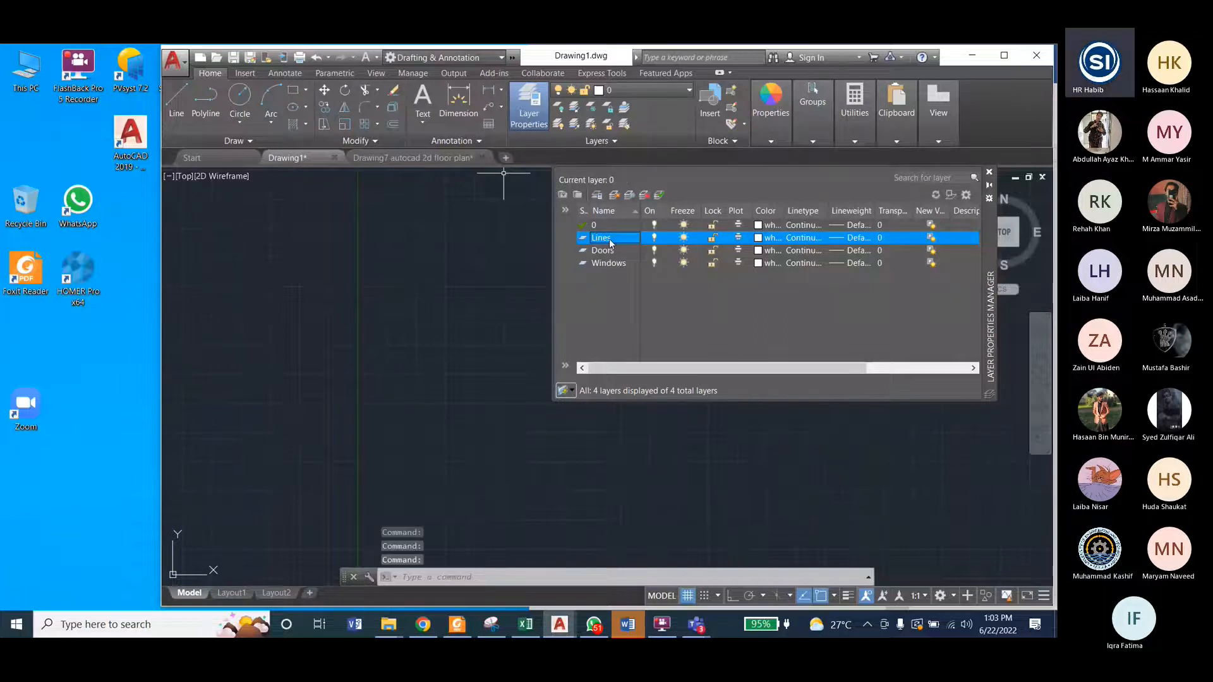
left_click(609, 239)
left_click(606, 251)
left_click(610, 239)
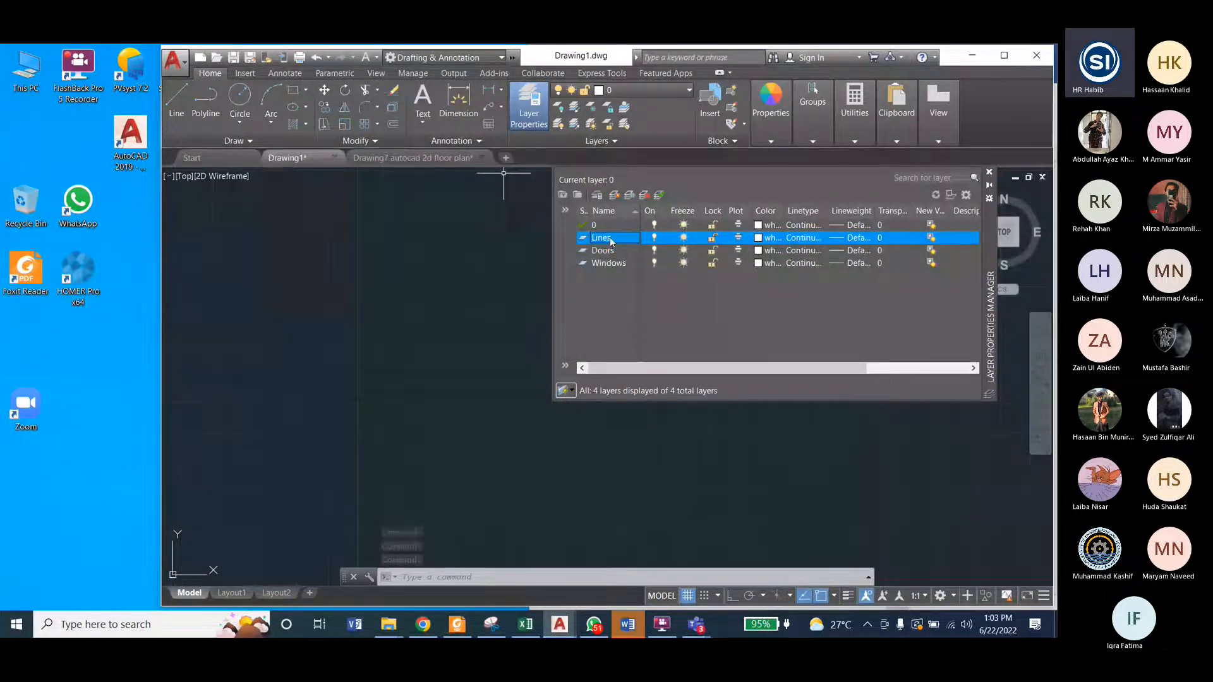
double_click(612, 242)
left_click(611, 226)
left_click(658, 195)
Step: Rename the Lines layer to Walls
left_click(613, 238)
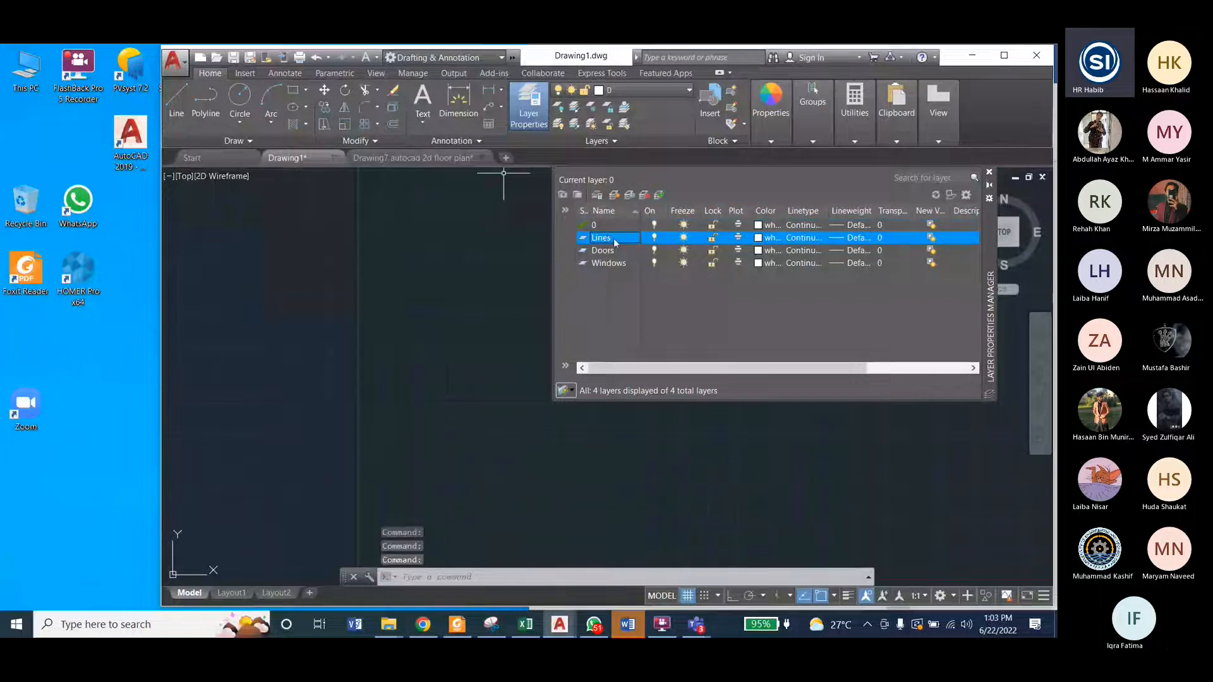
left_click(616, 240)
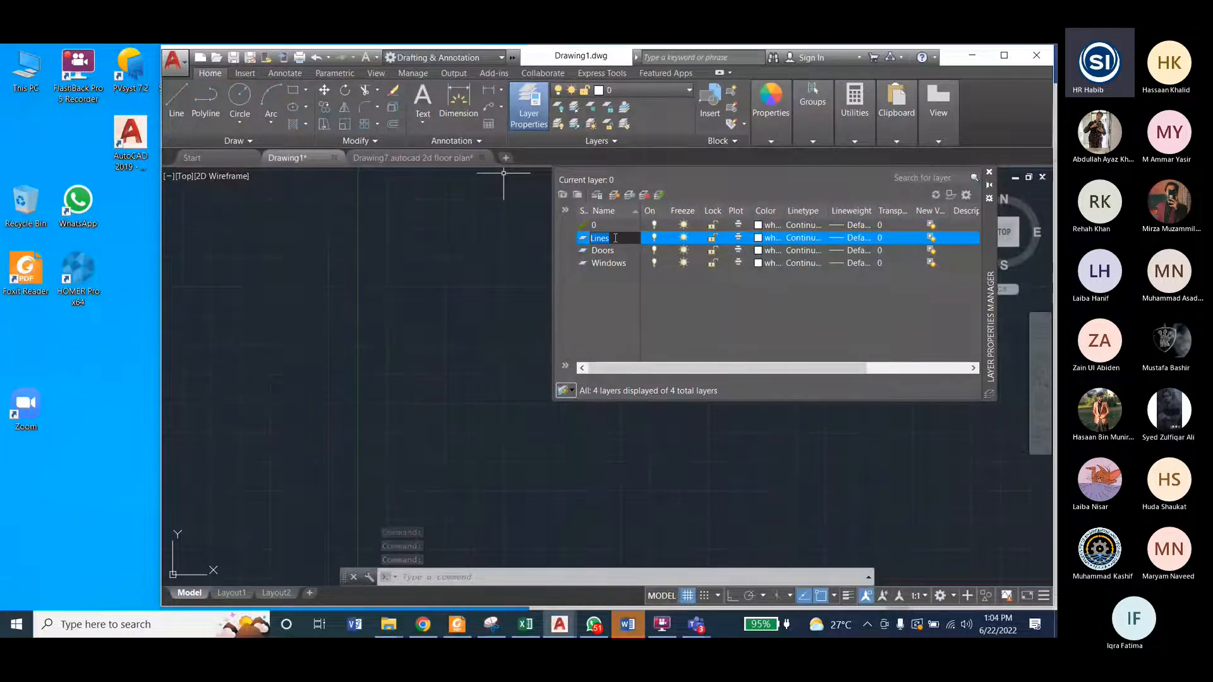
type("Walls")
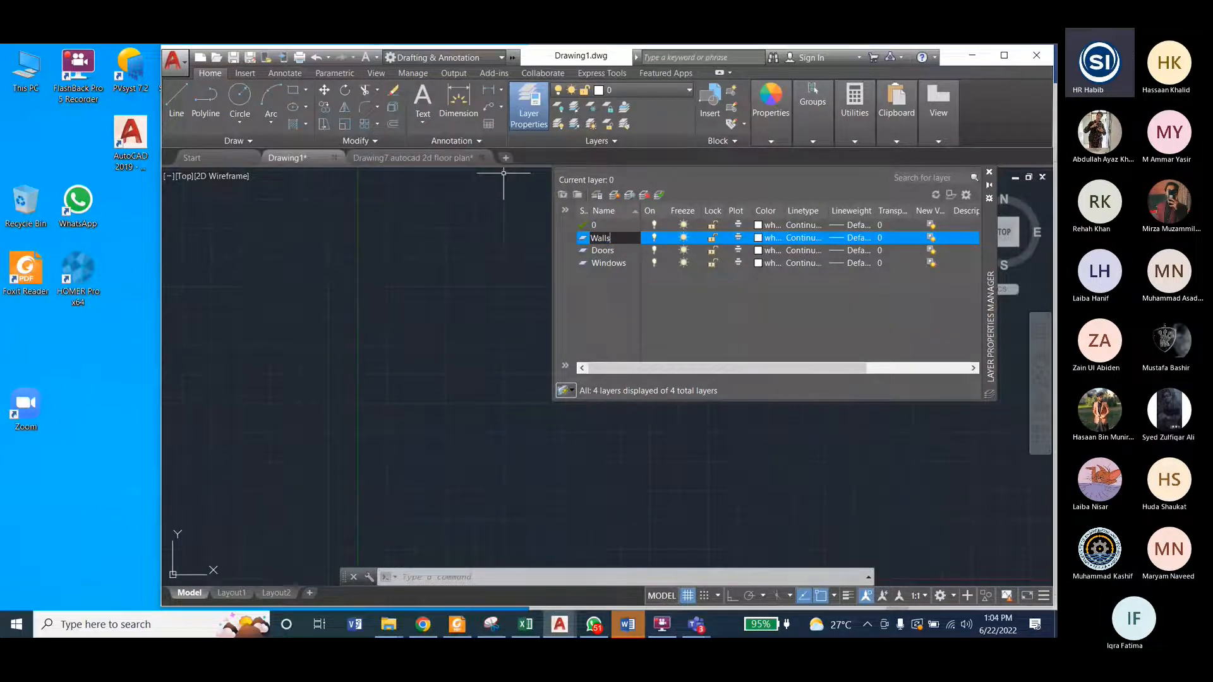
key("Return")
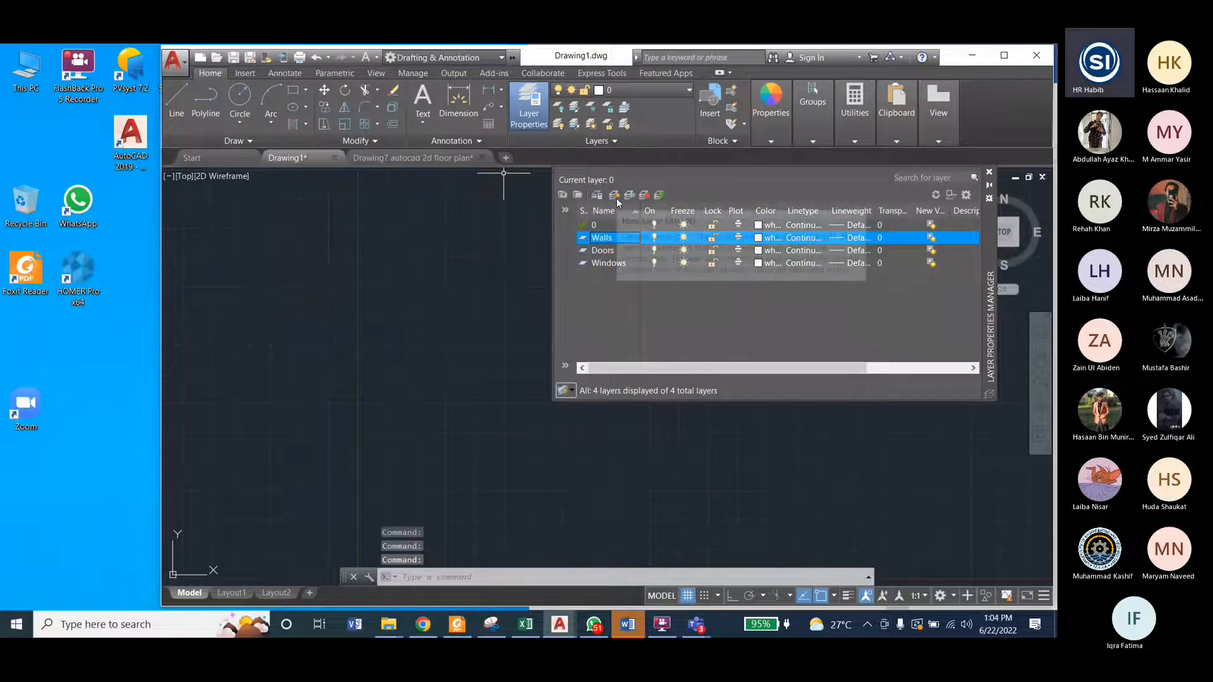
Step: Add a trial layer while Walls is selected, keep its default name, and delete it
left_click(615, 196)
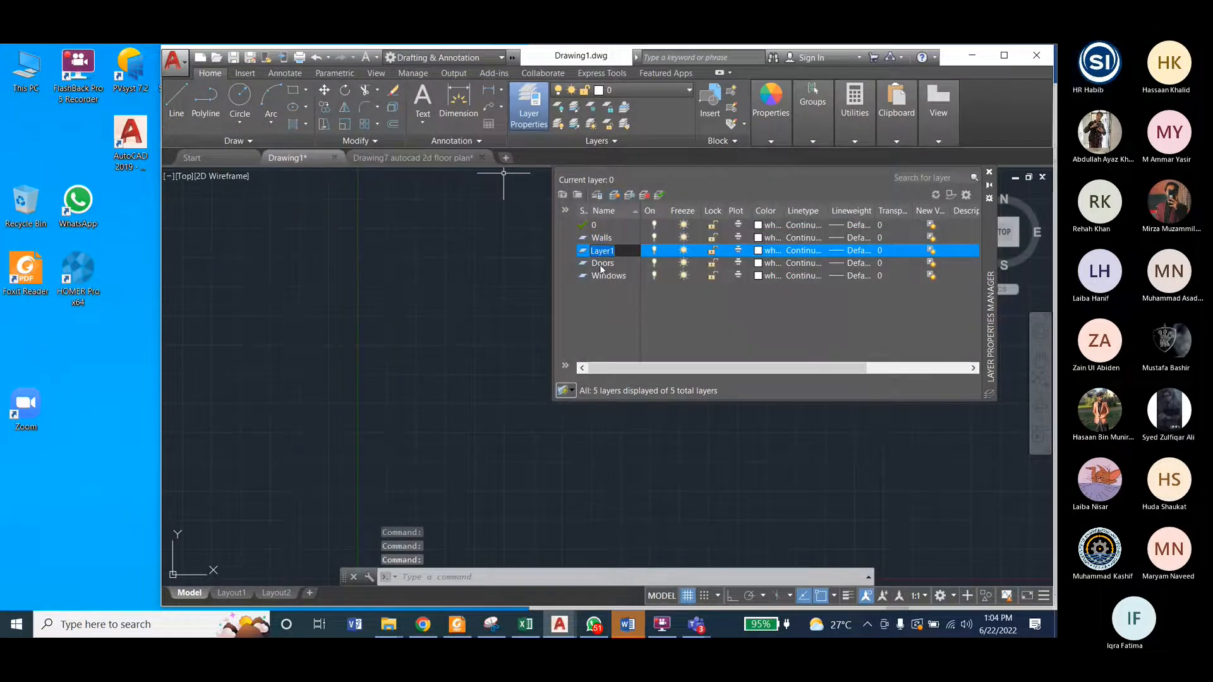
key("Return")
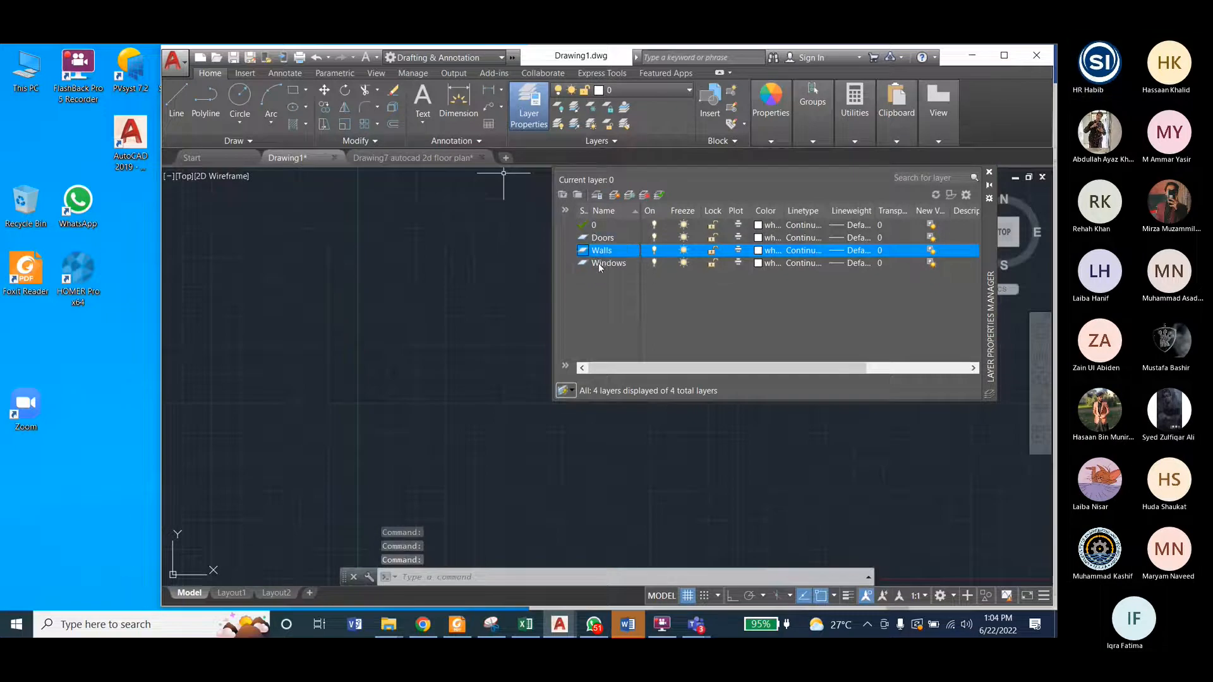
key("Delete")
Step: Add trial layers directly after the Windows layer with their default name, and delete them again
left_click(599, 263)
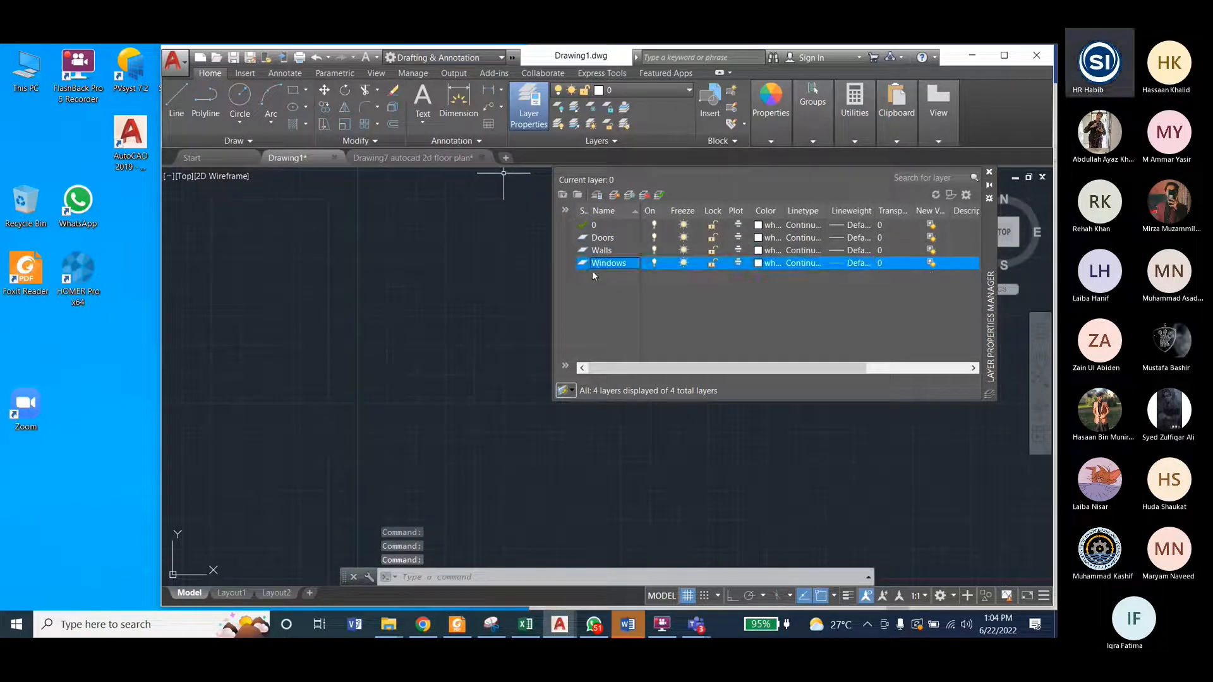
key("alt+n")
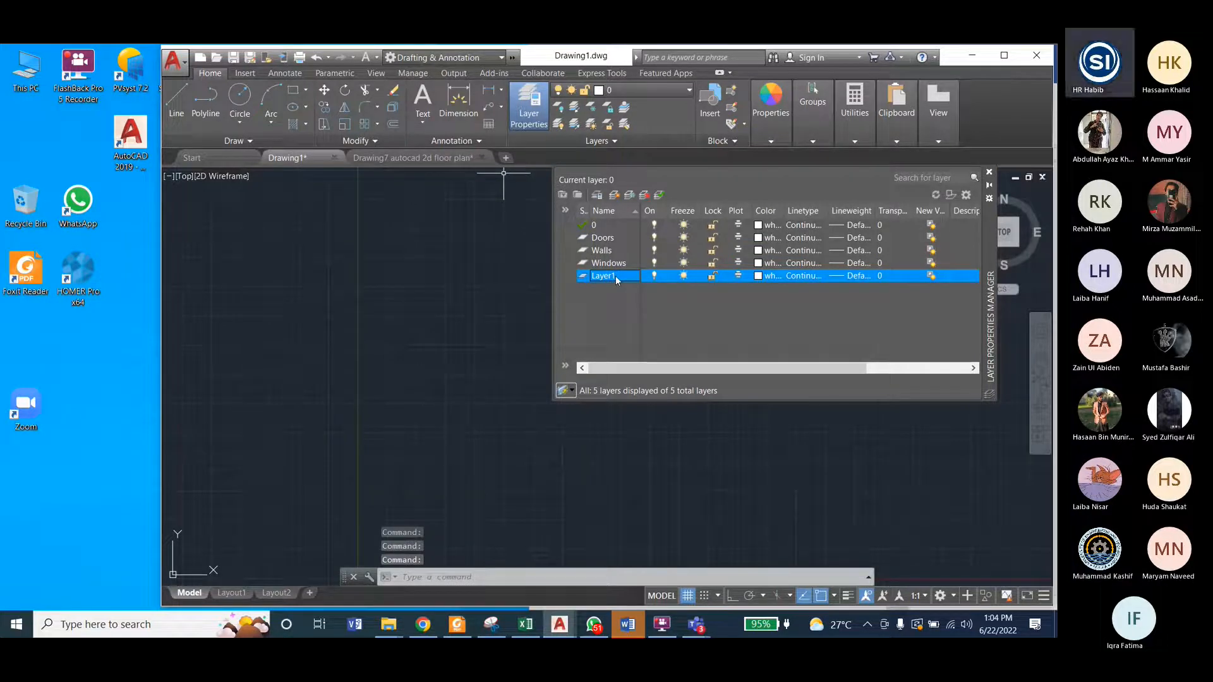
left_click(618, 265)
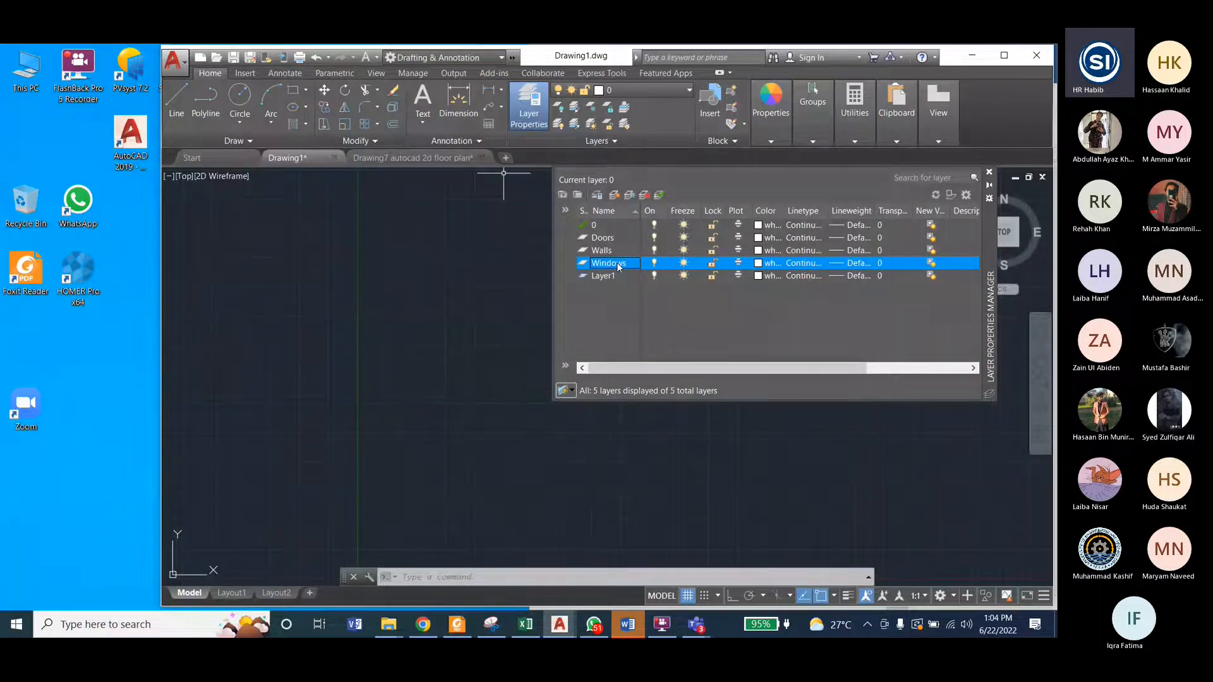
left_click(611, 276)
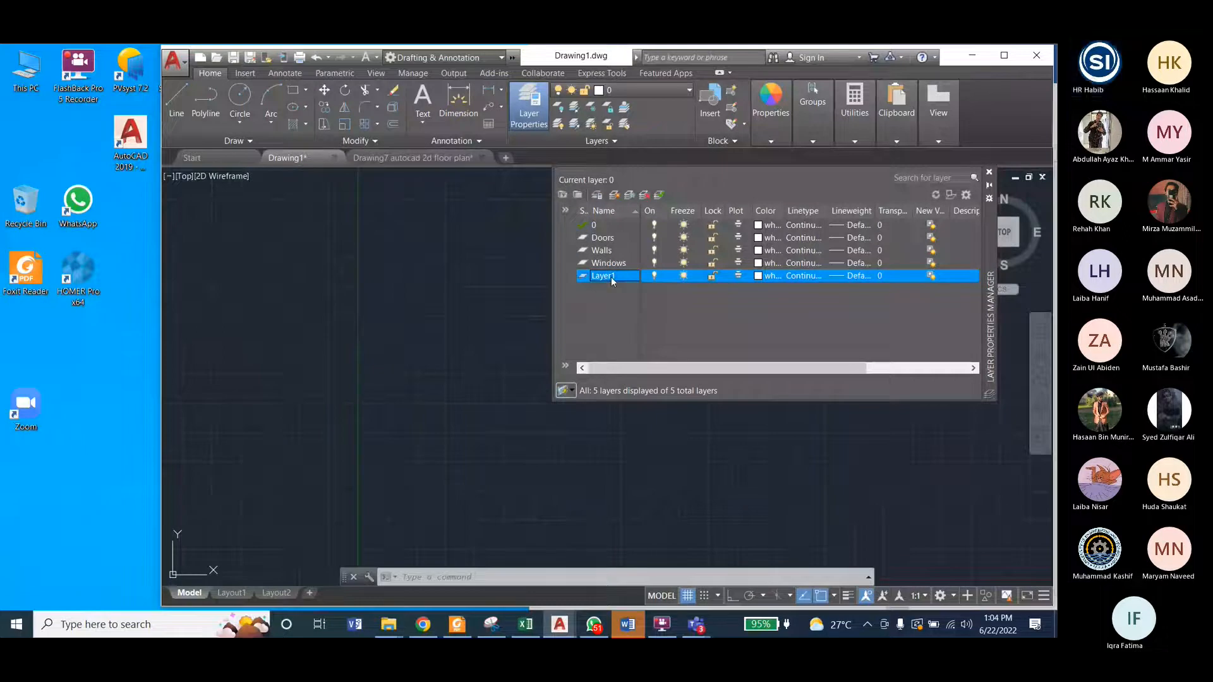
left_click(623, 276)
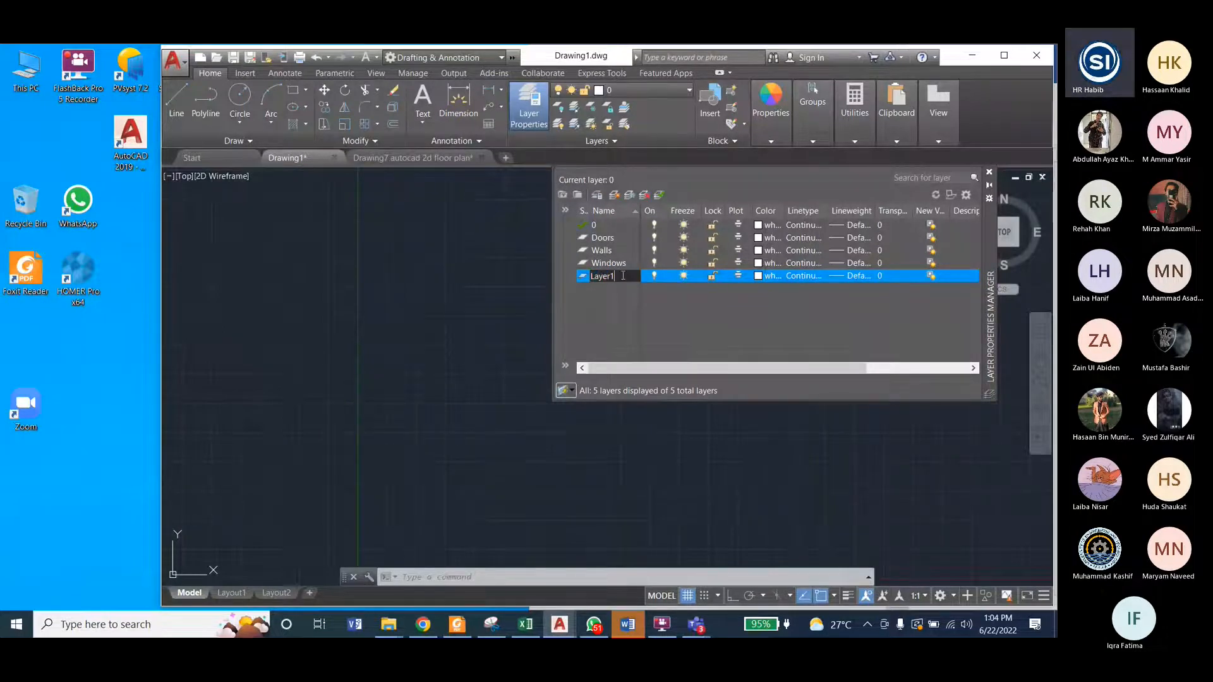
left_click(644, 194)
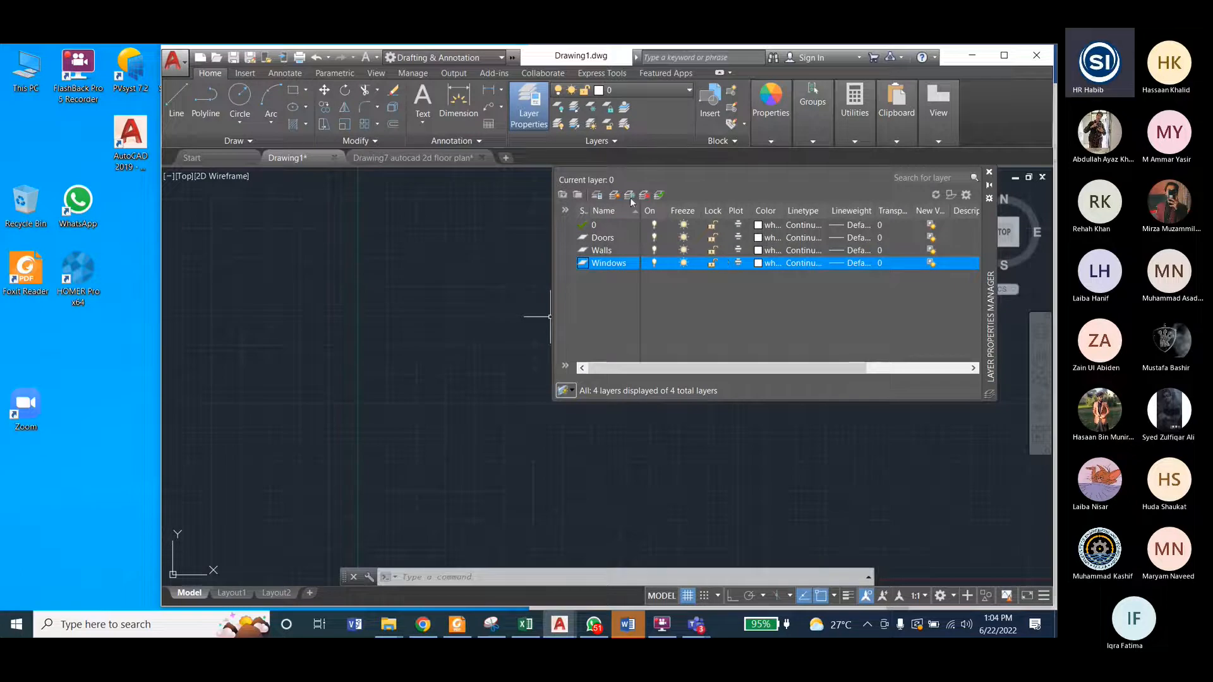
left_click(607, 196)
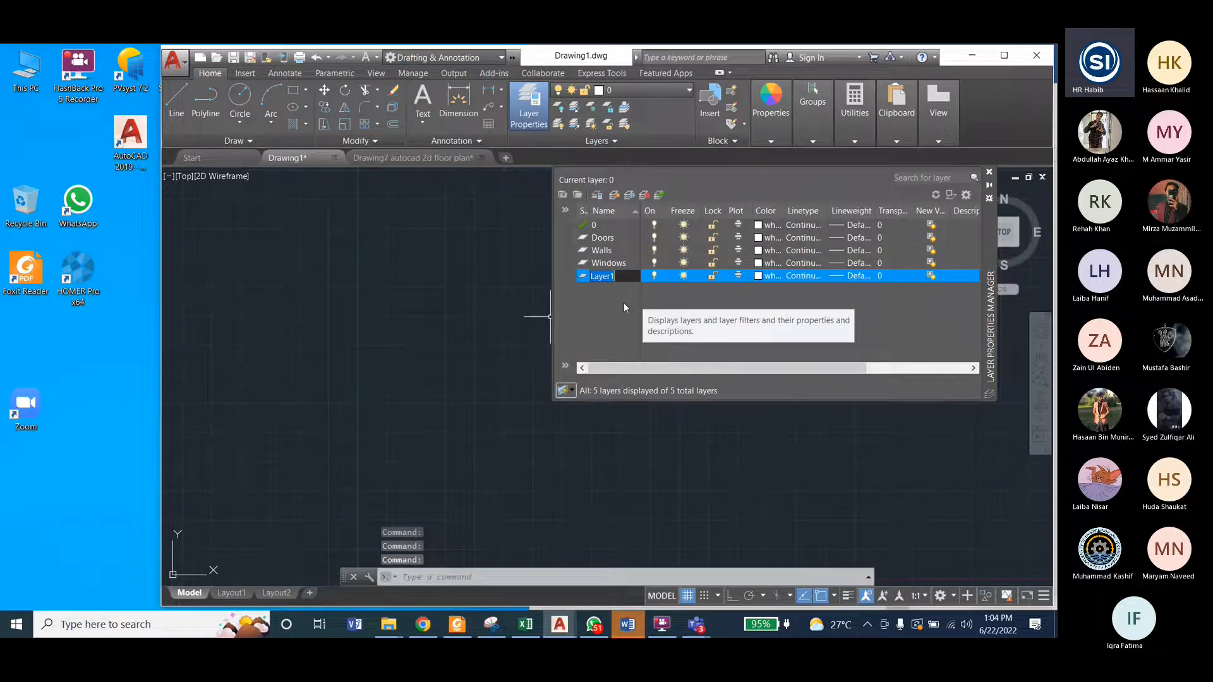
key("Escape")
Step: Add a trial layer directly after the Doors layer, and delete it again
left_click(608, 238)
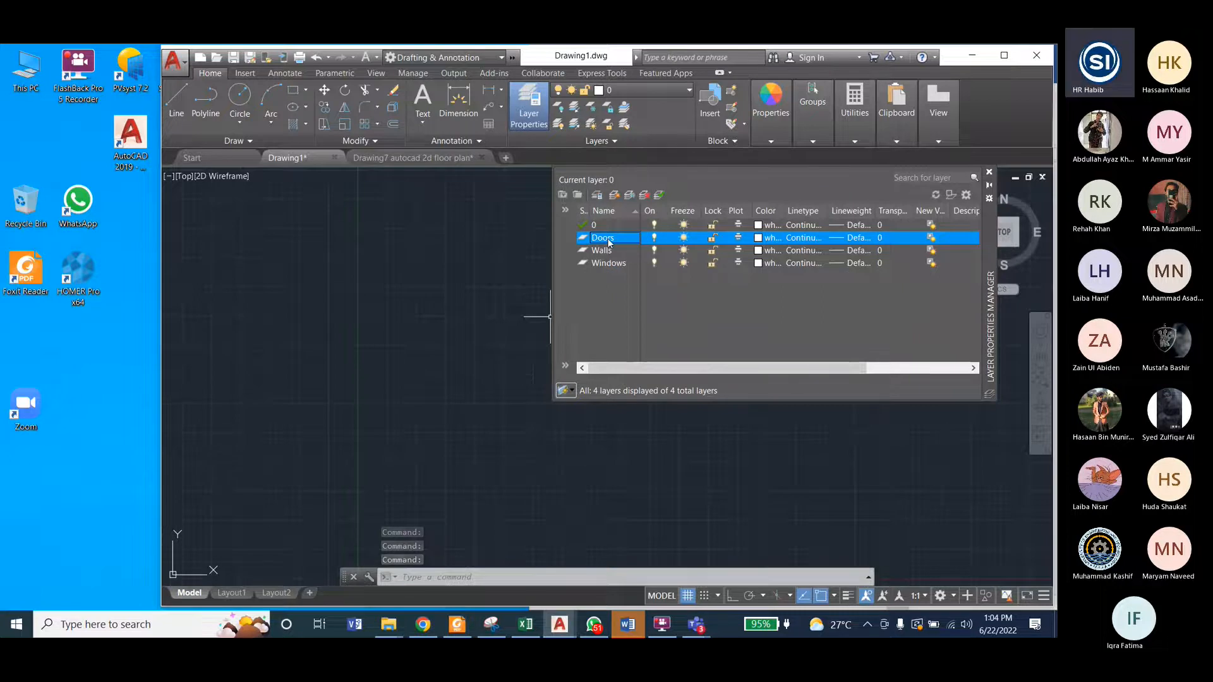
left_click(614, 196)
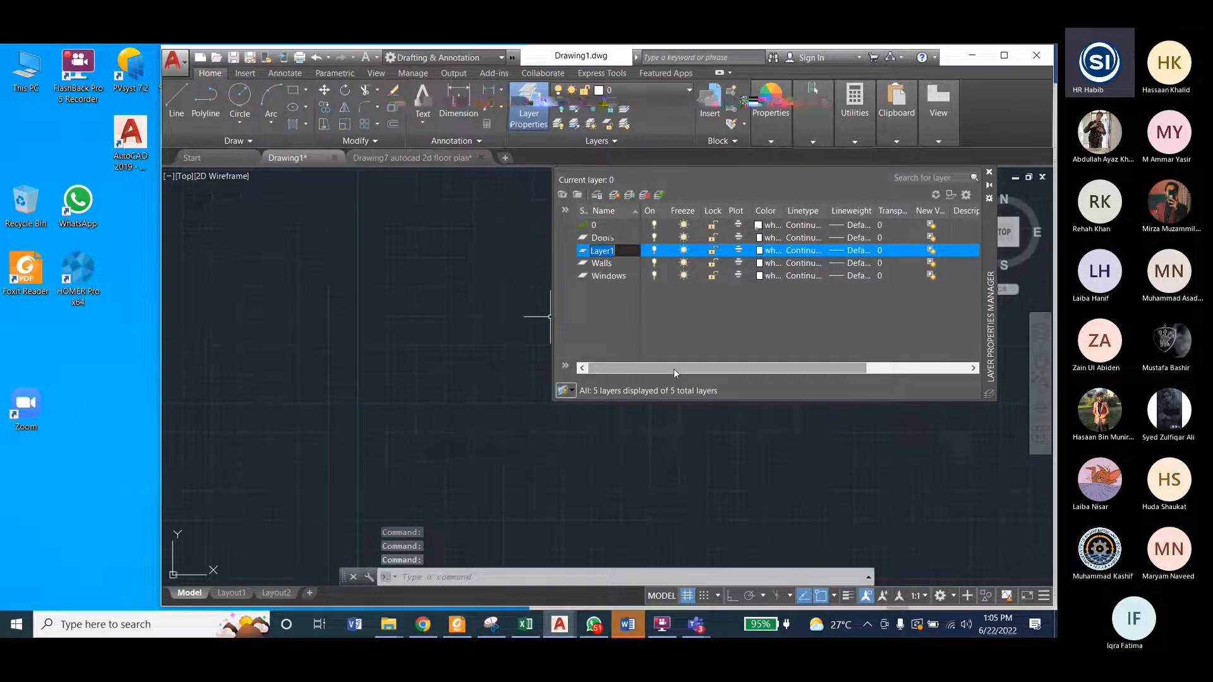
key("Return")
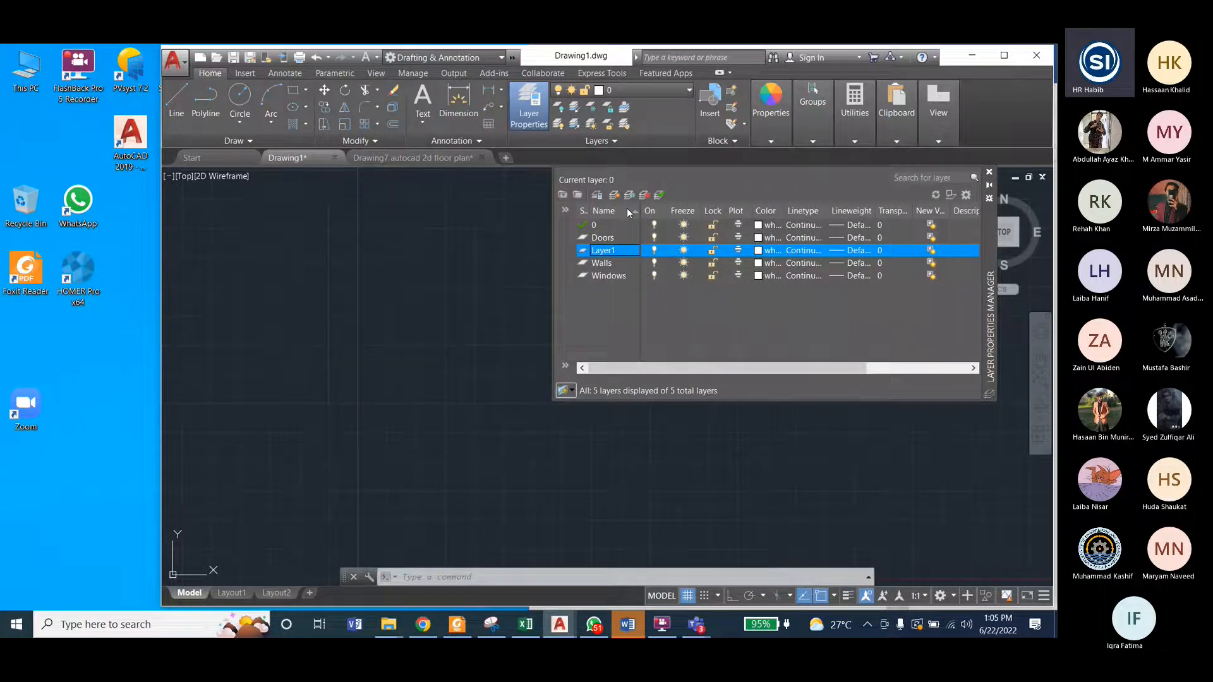
right_click(584, 251)
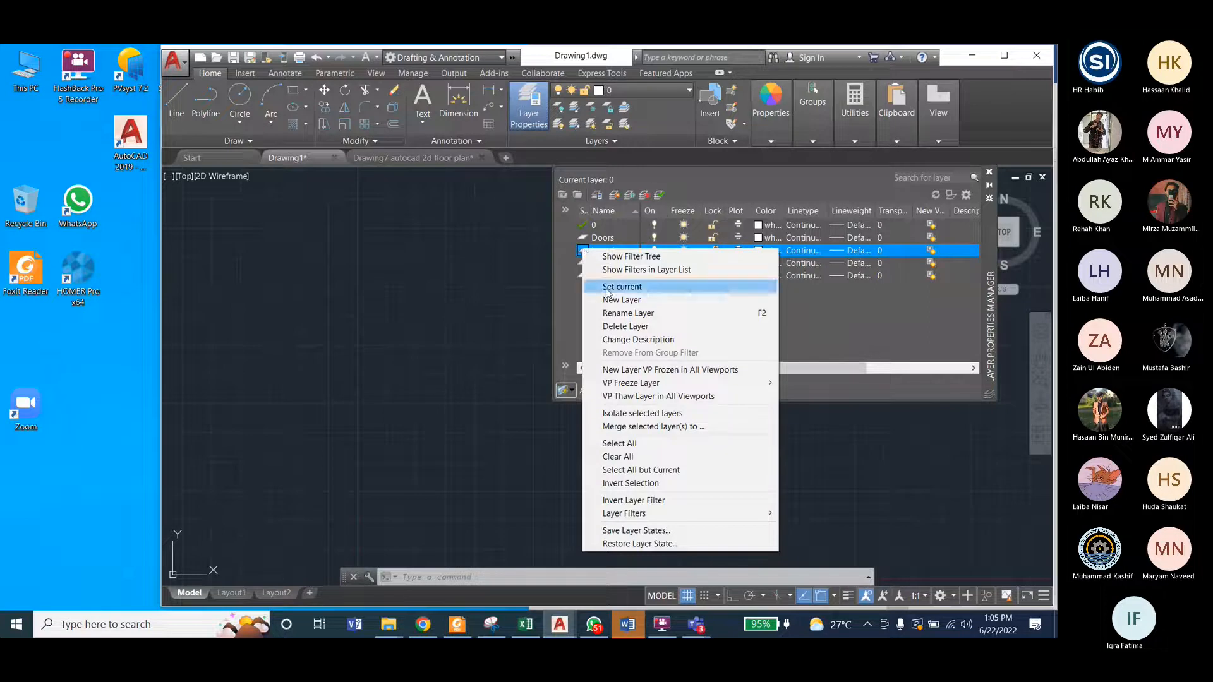
left_click(852, 348)
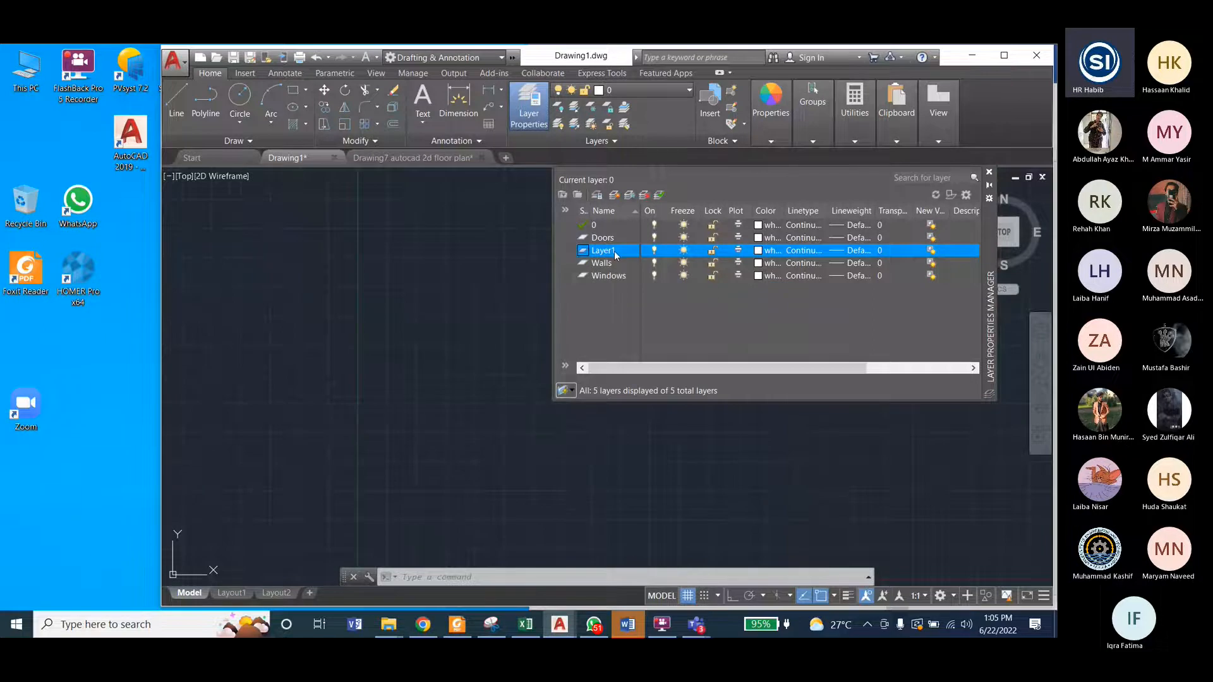
key("Delete")
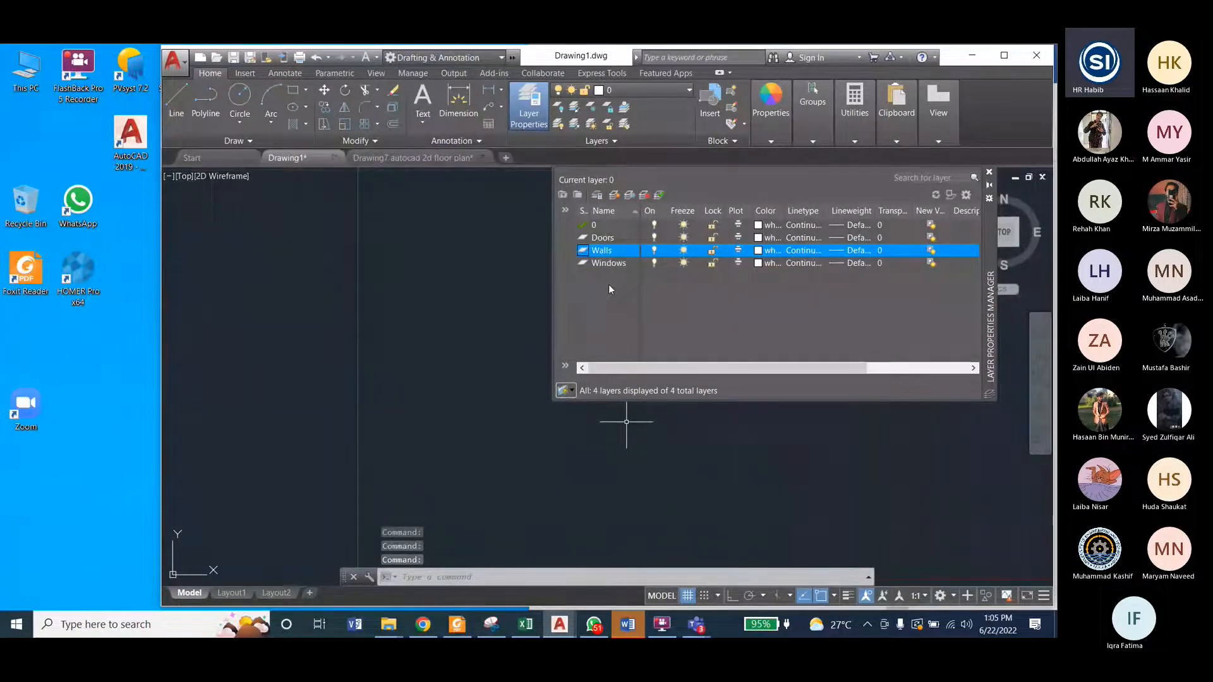
Step: Create a new layer named Hatches after the Windows layer
left_click(606, 264)
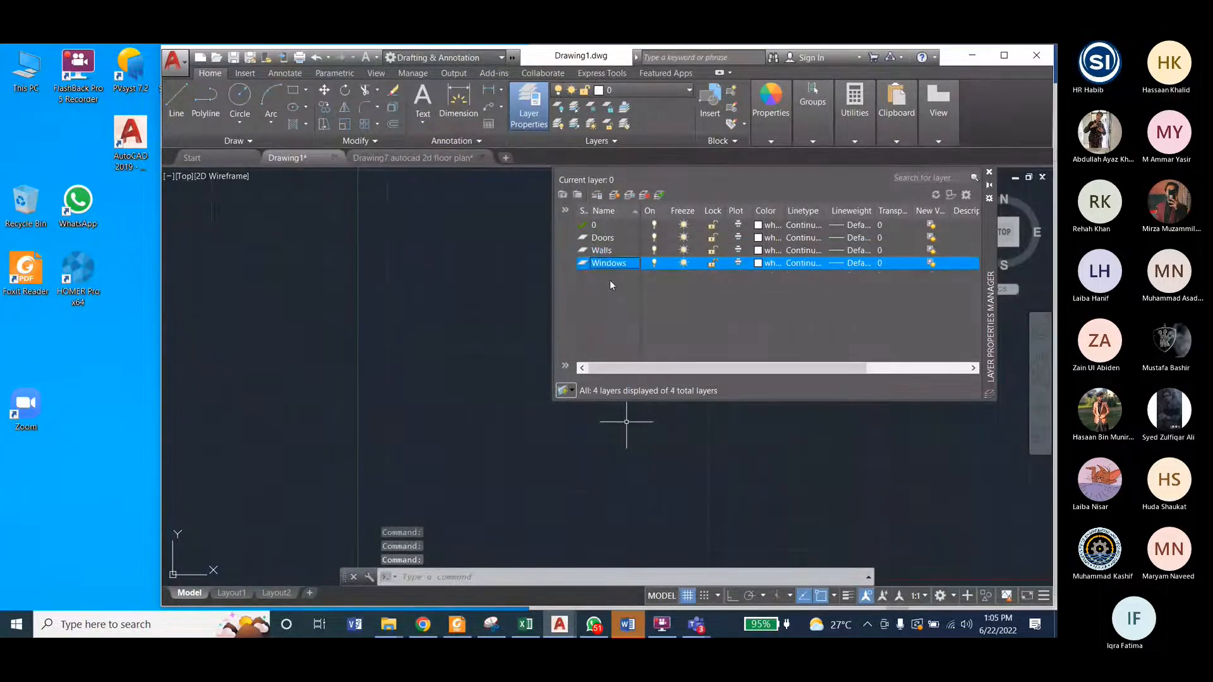
key("alt+n")
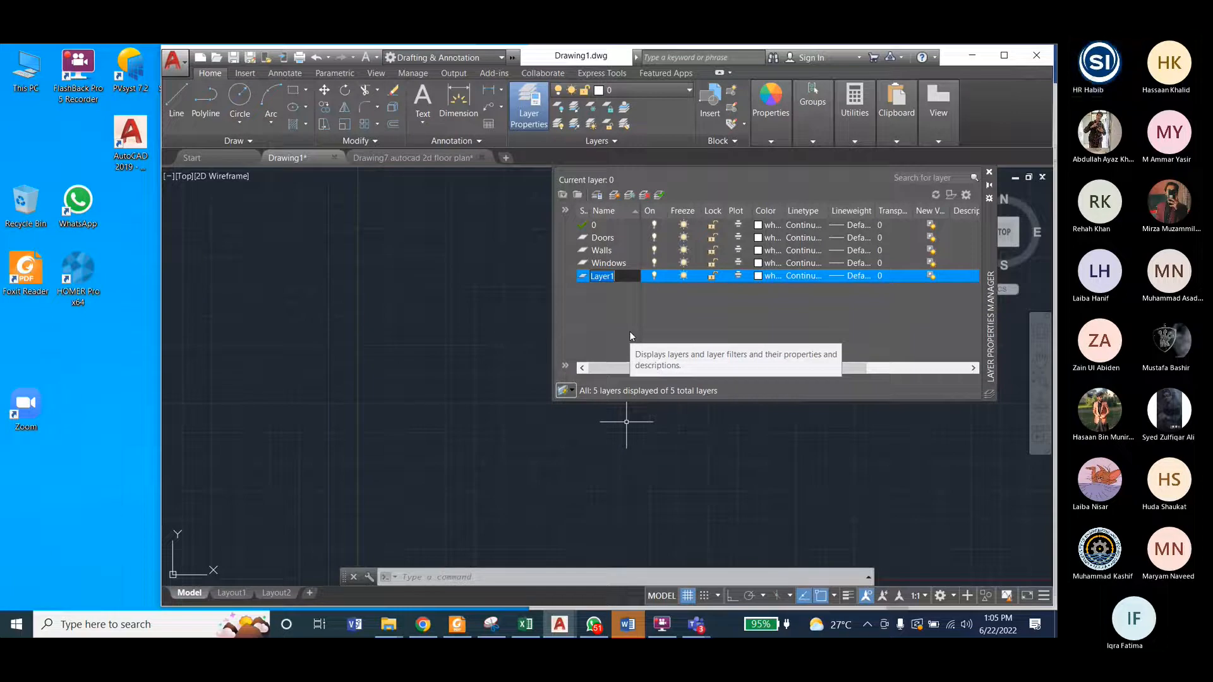
type("H")
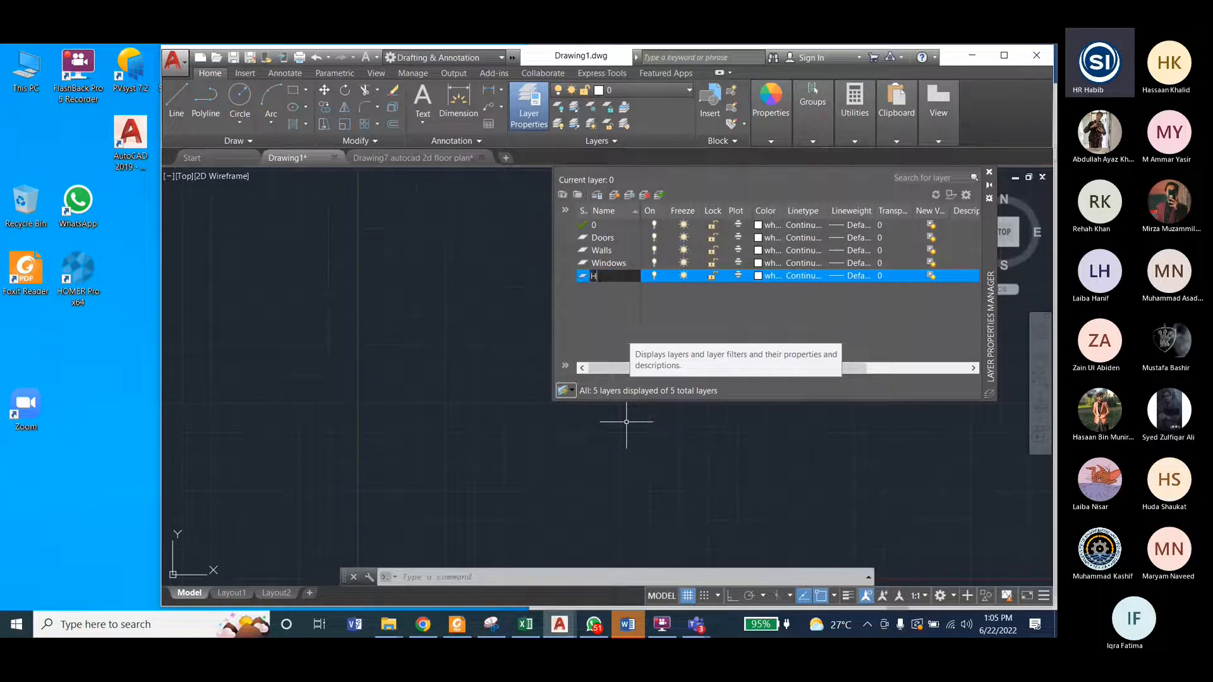
type("atches")
key("Return")
Step: Create two more layers named Dimensions and Blocks
left_click(616, 195)
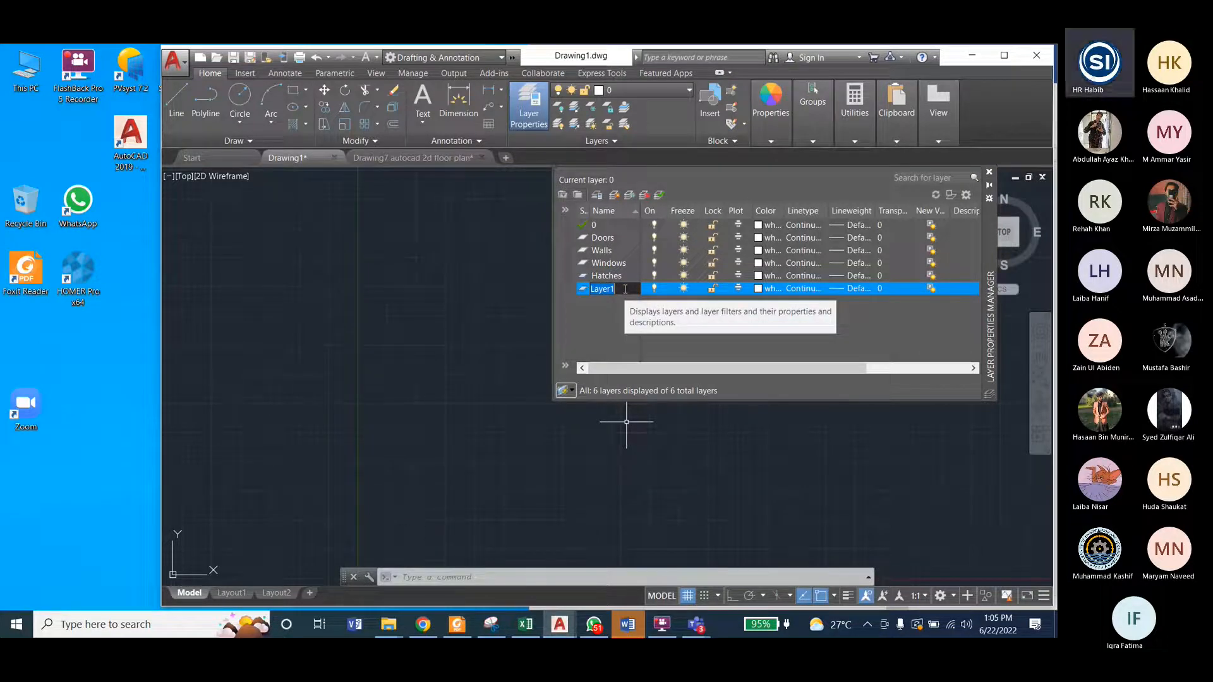
type("Dimensions")
key("Return")
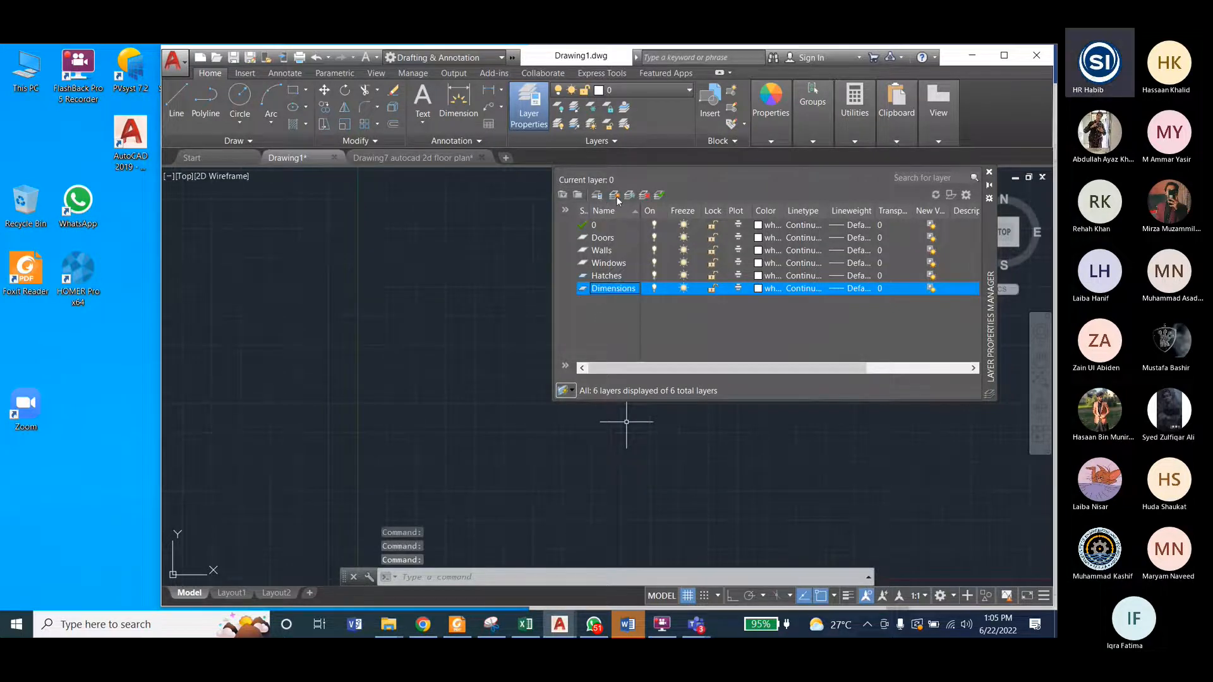
left_click(615, 196)
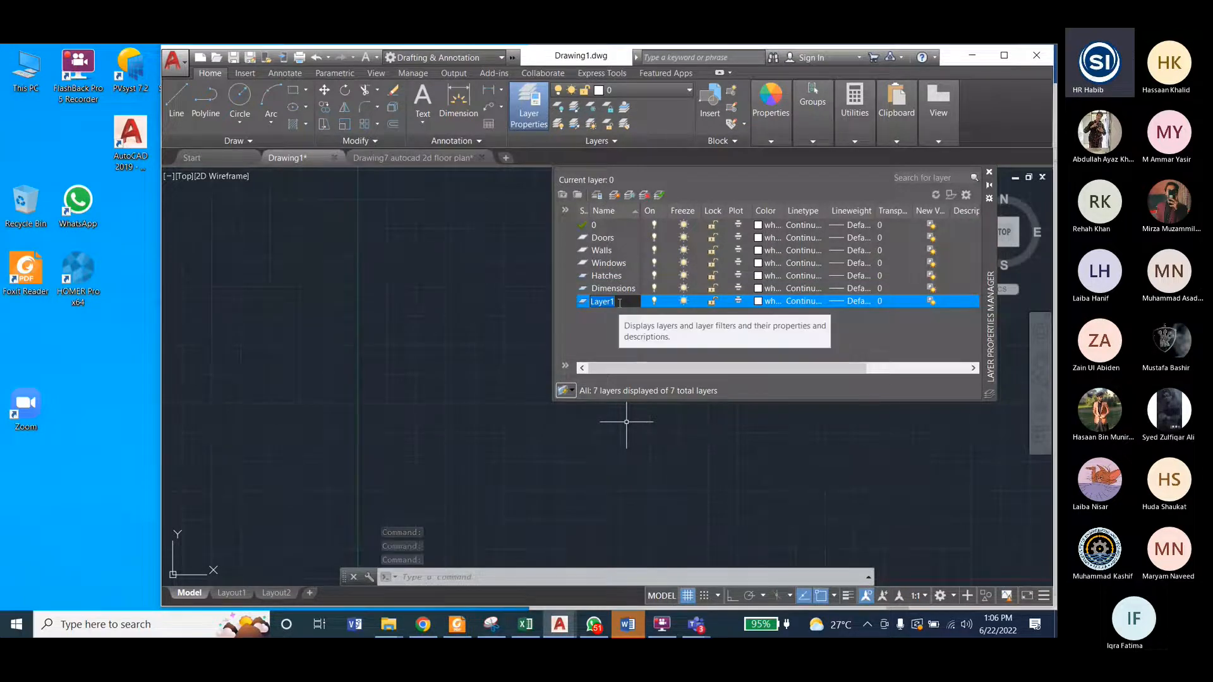
type("Blocks")
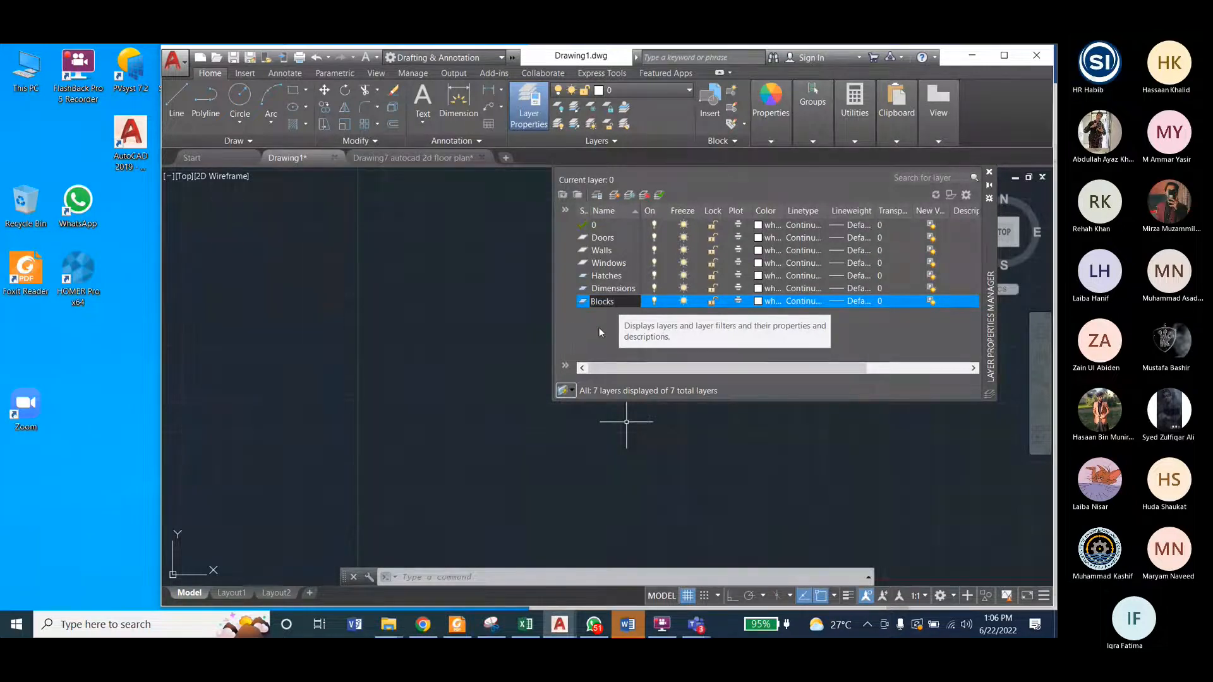
key("Return")
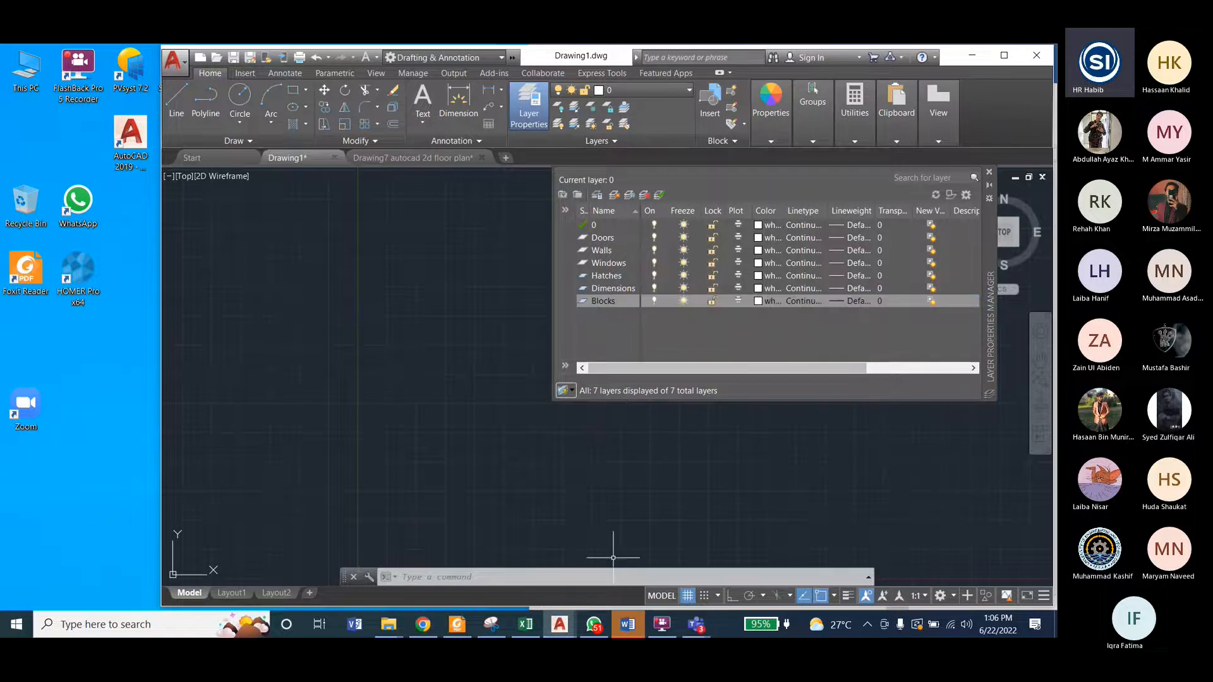
Step: Check the layer list of the Drawing7 floor plan for comparison, and return to Drawing1
mouse_move(554, 631)
left_click(636, 556)
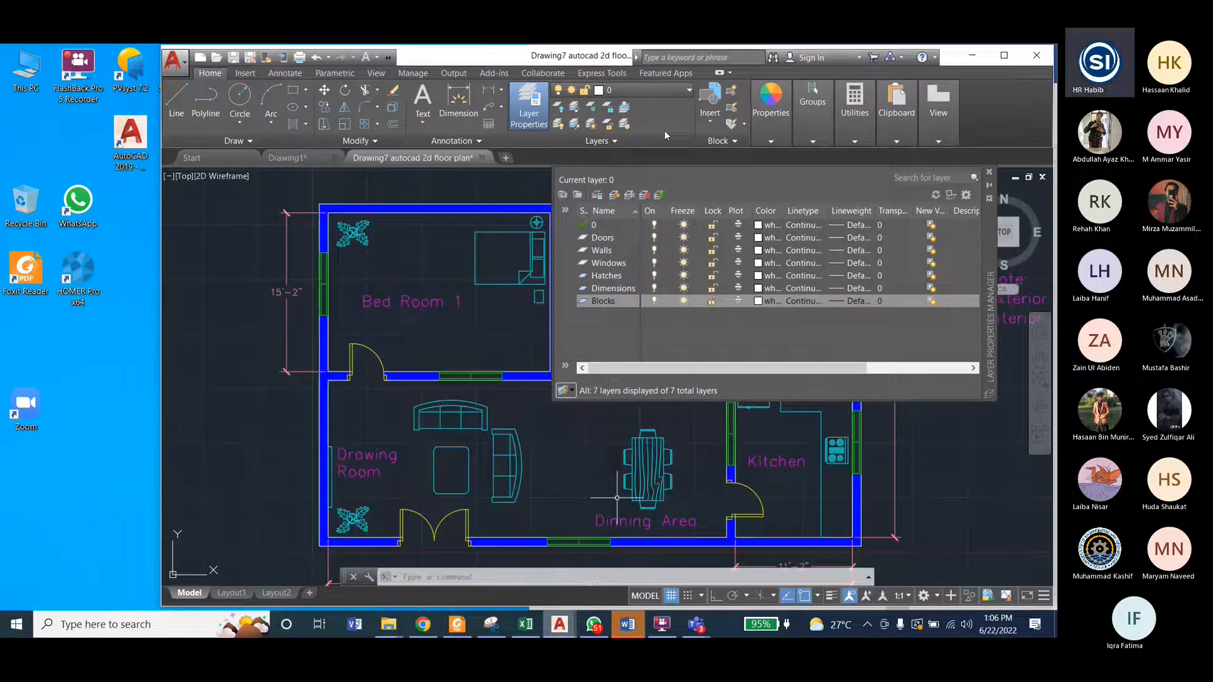
left_click(624, 92)
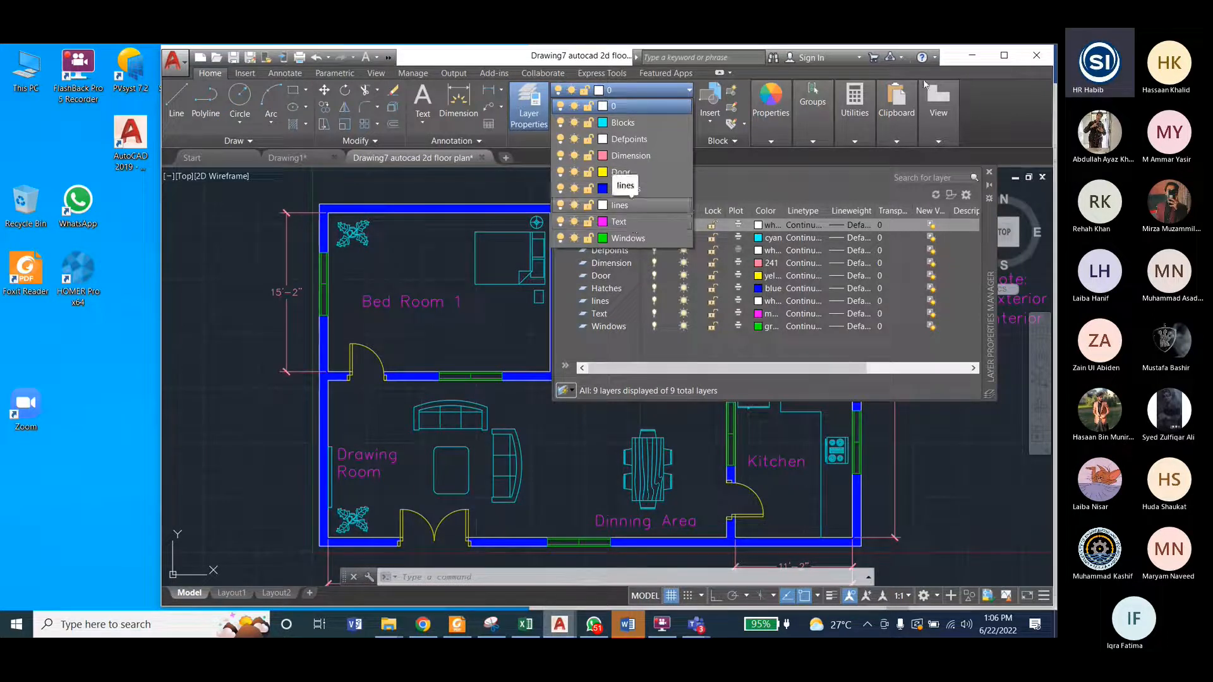
left_click(286, 158)
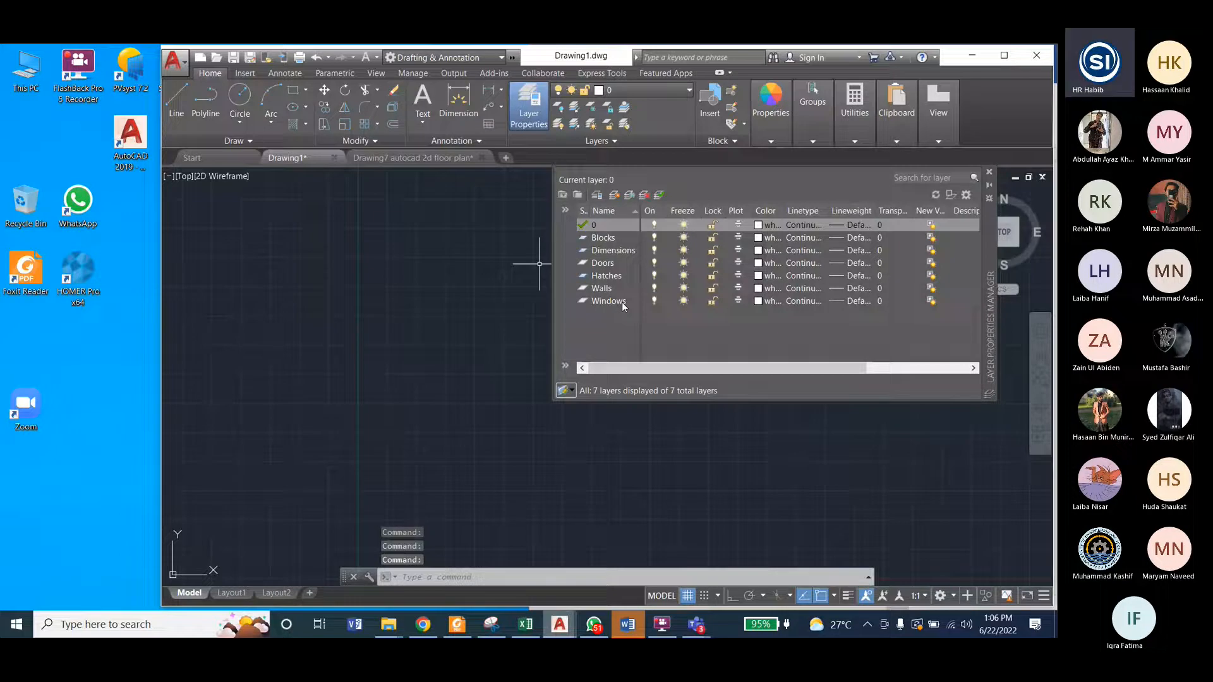
Step: Create a new layer named Texts after the Windows layer
key("alt+n")
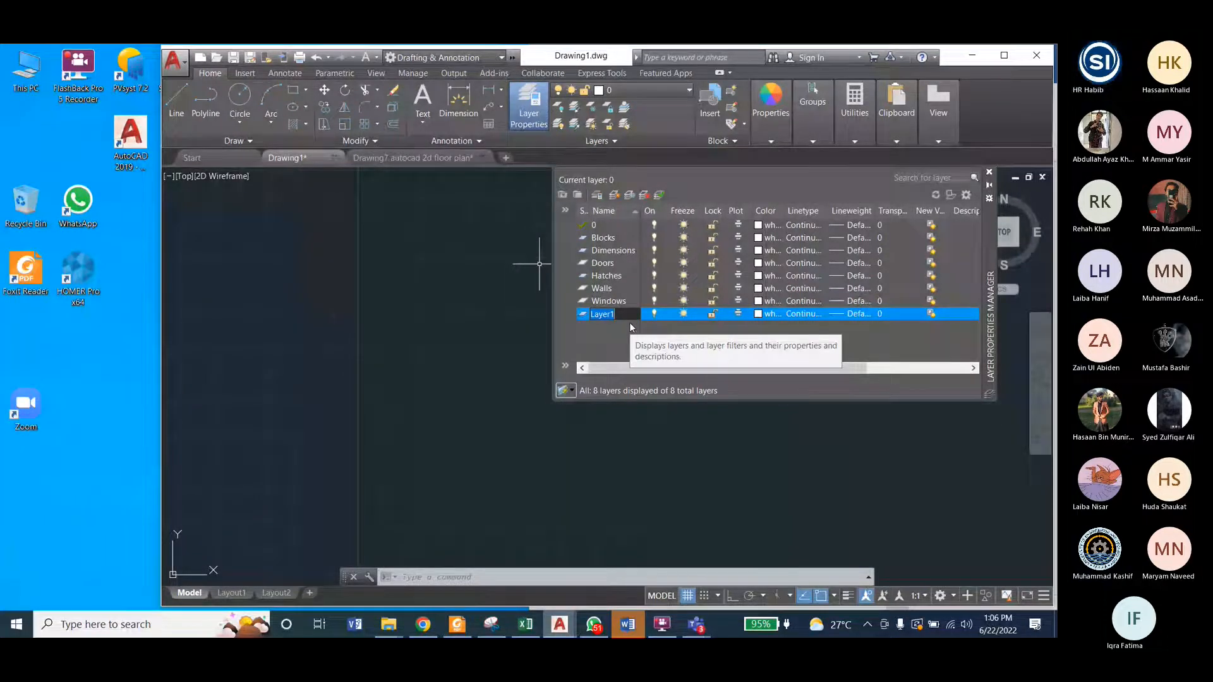
type("Texts")
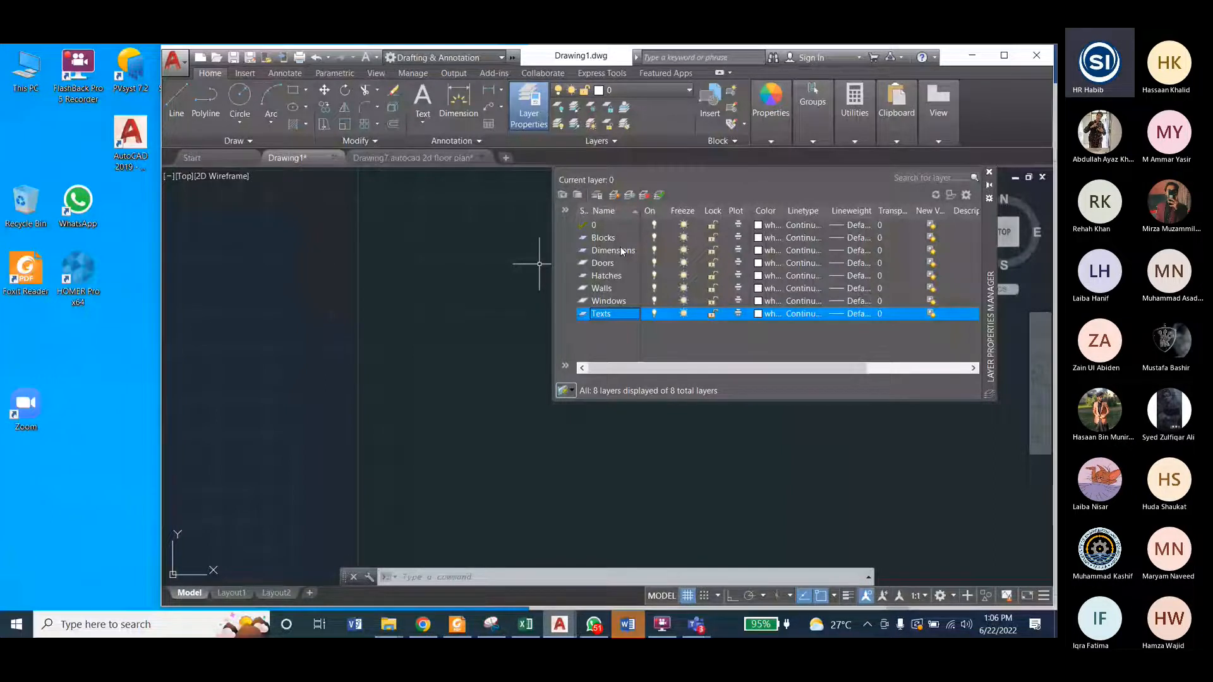
left_click(603, 238)
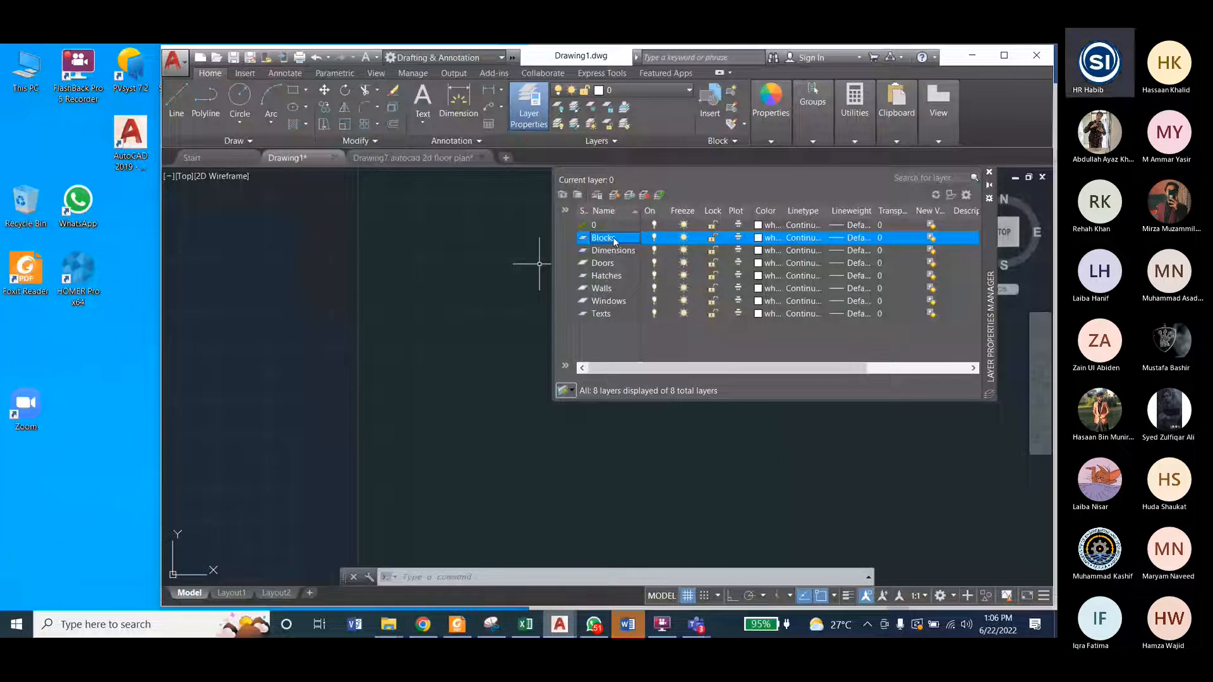
Step: Widen the Status column until its full heading shows, and sort the layer list by name in ascending order
left_click(604, 210)
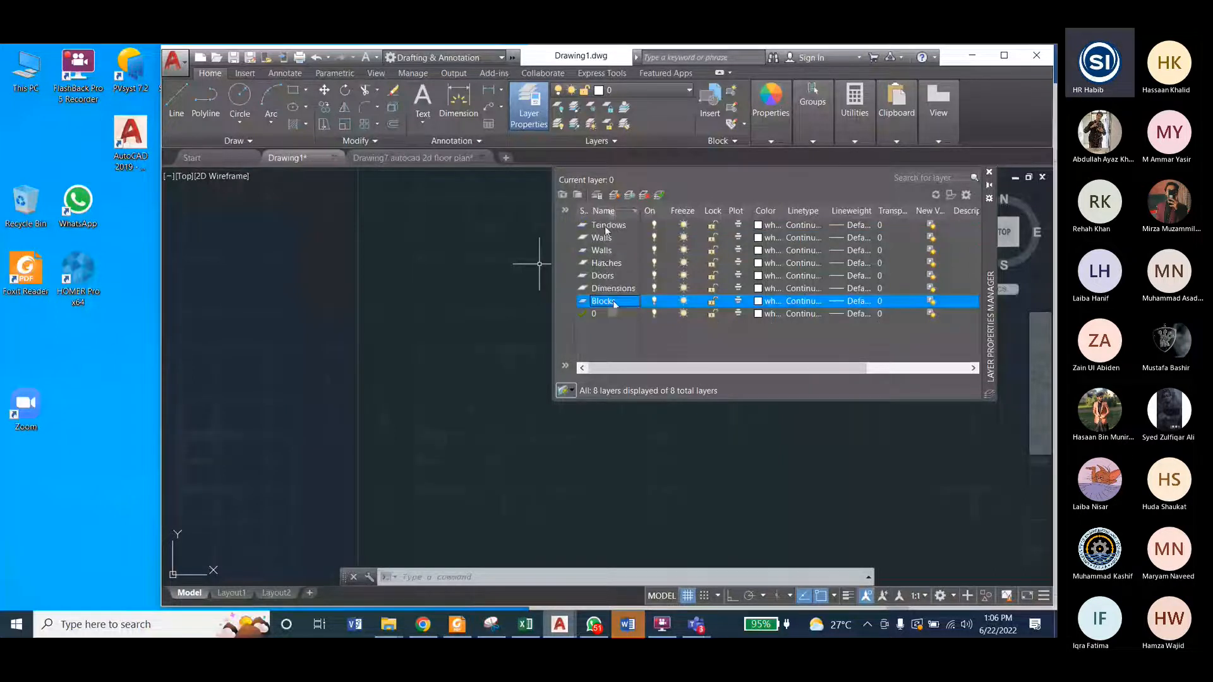
left_click(582, 213)
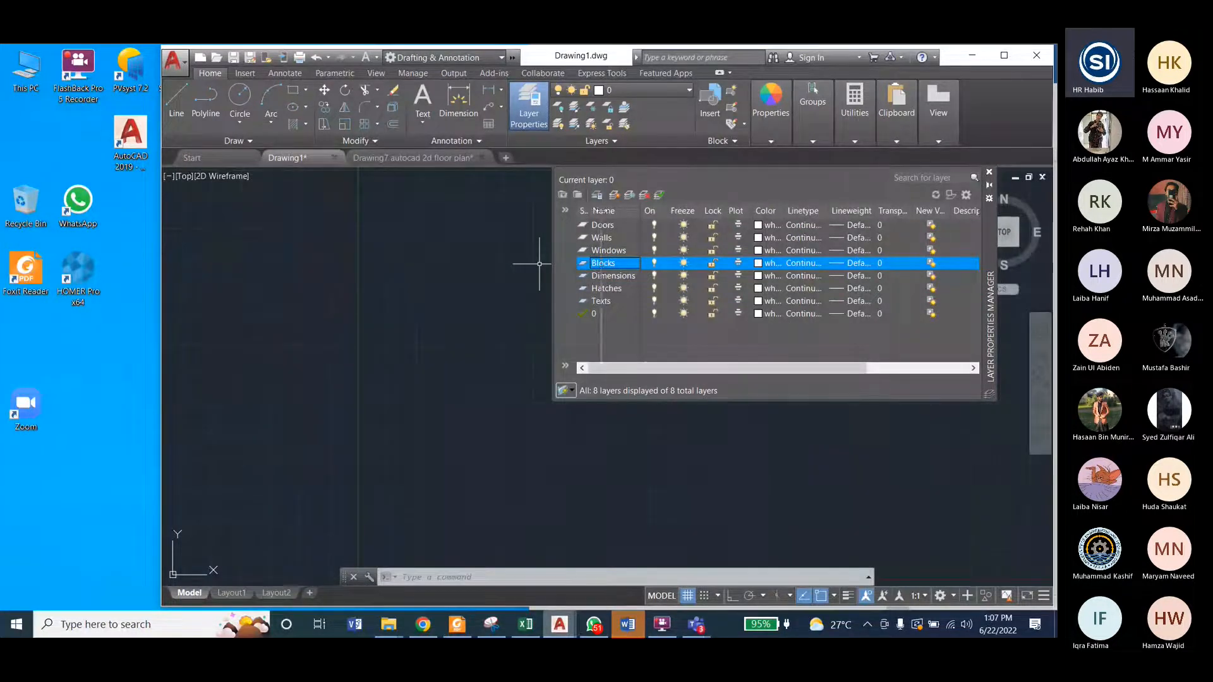
left_click_drag(588, 211, 601, 212)
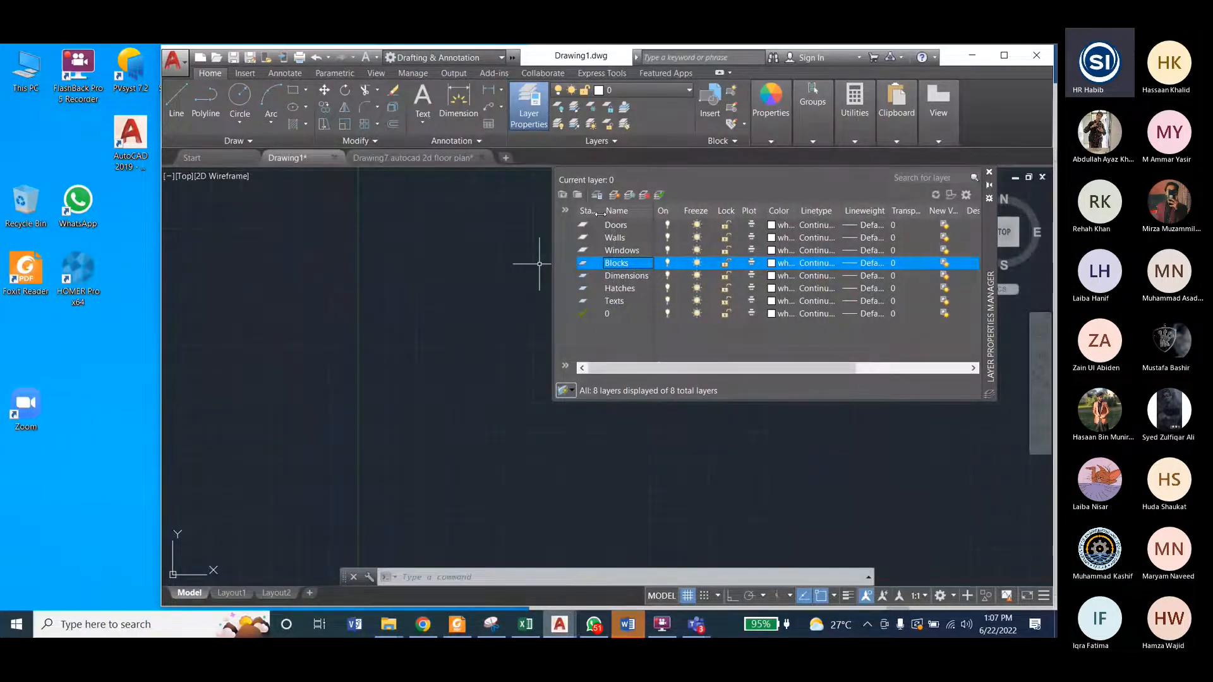
left_click_drag(600, 214, 610, 212)
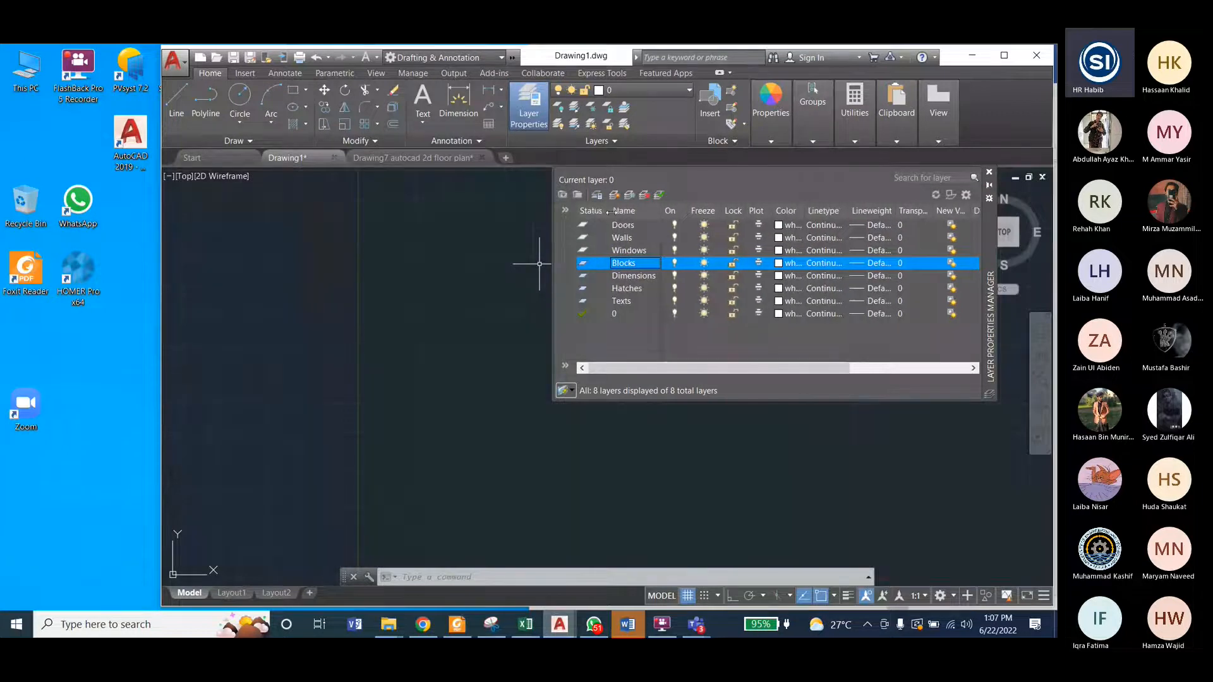
left_click(597, 212)
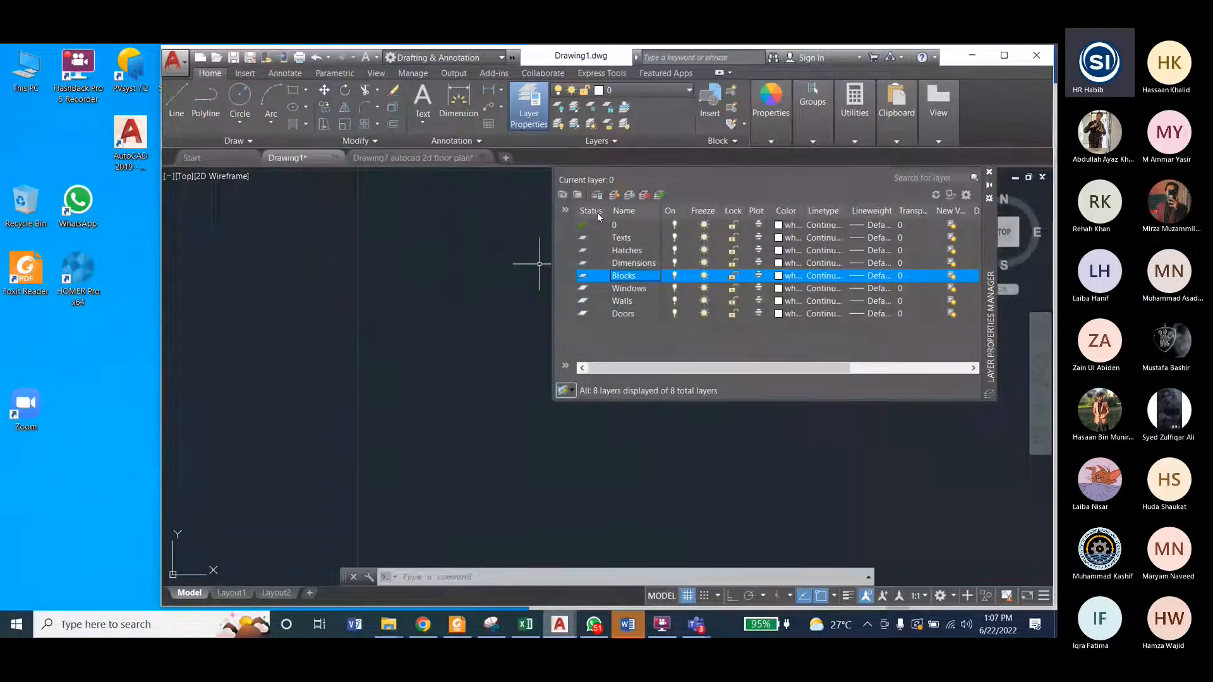
left_click(597, 212)
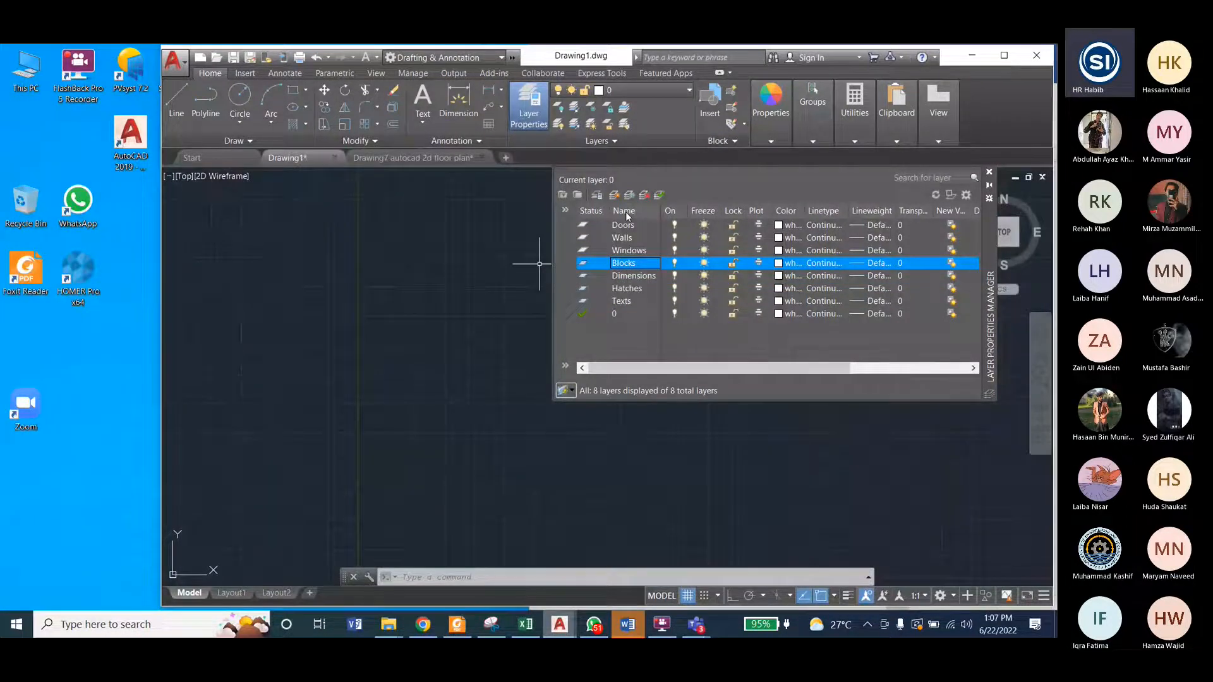
left_click(627, 215)
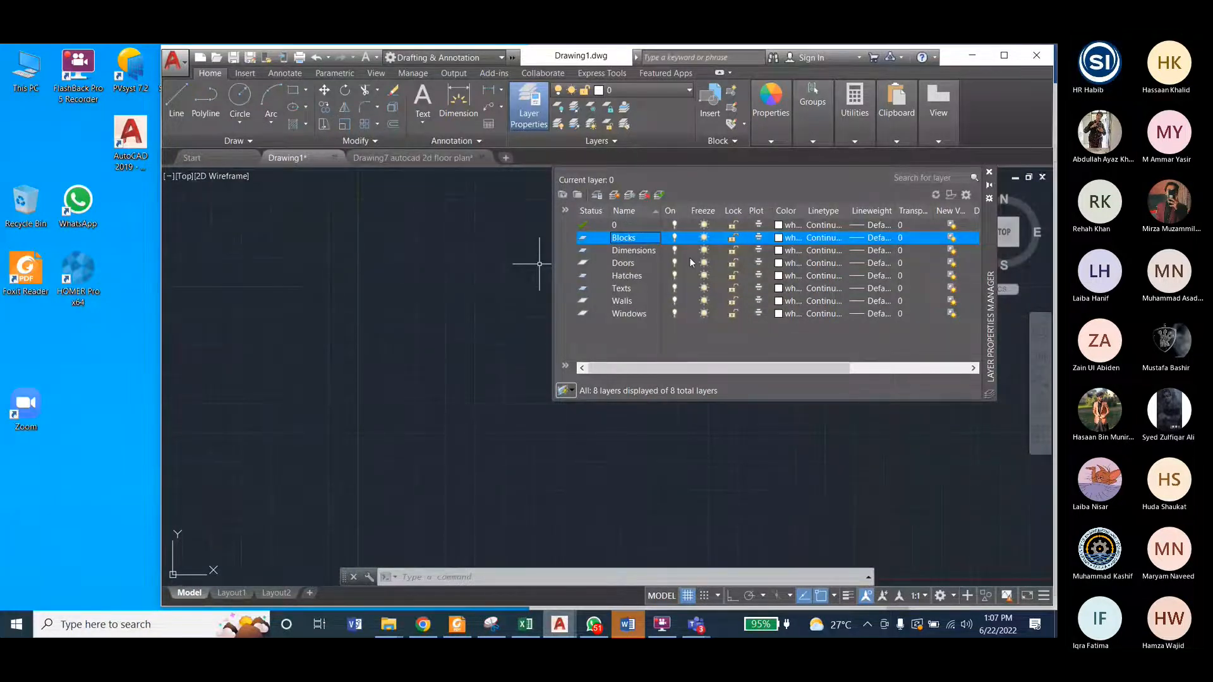
left_click(634, 251)
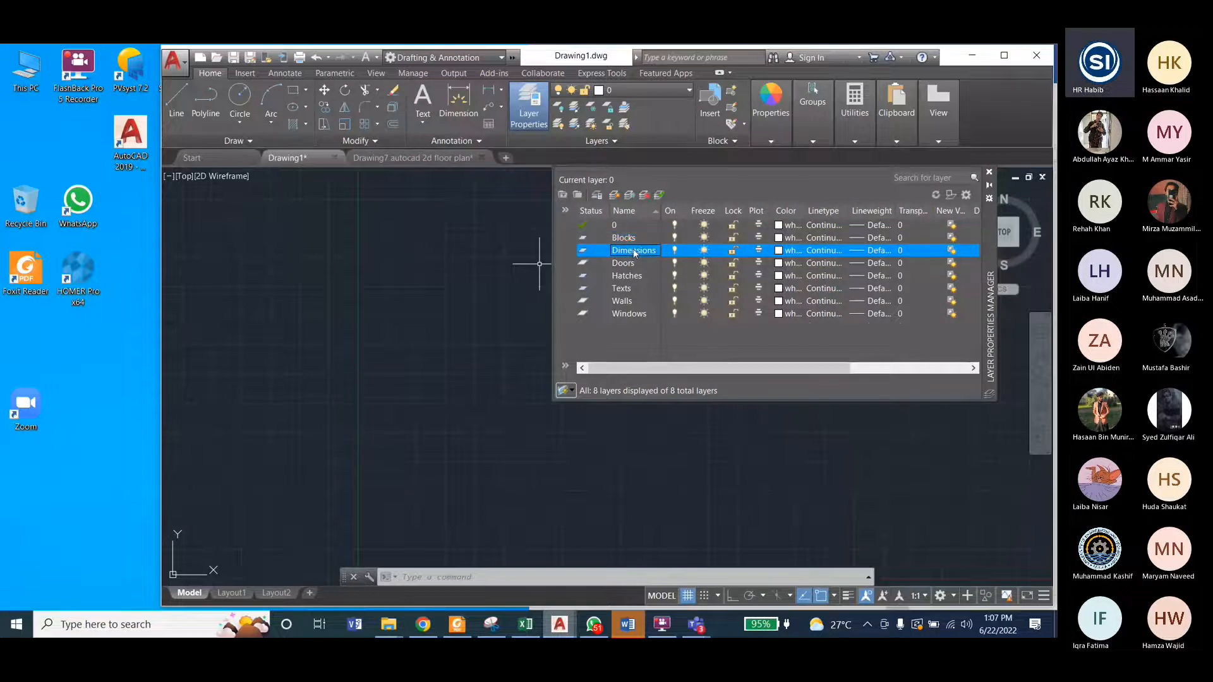
left_click(632, 239)
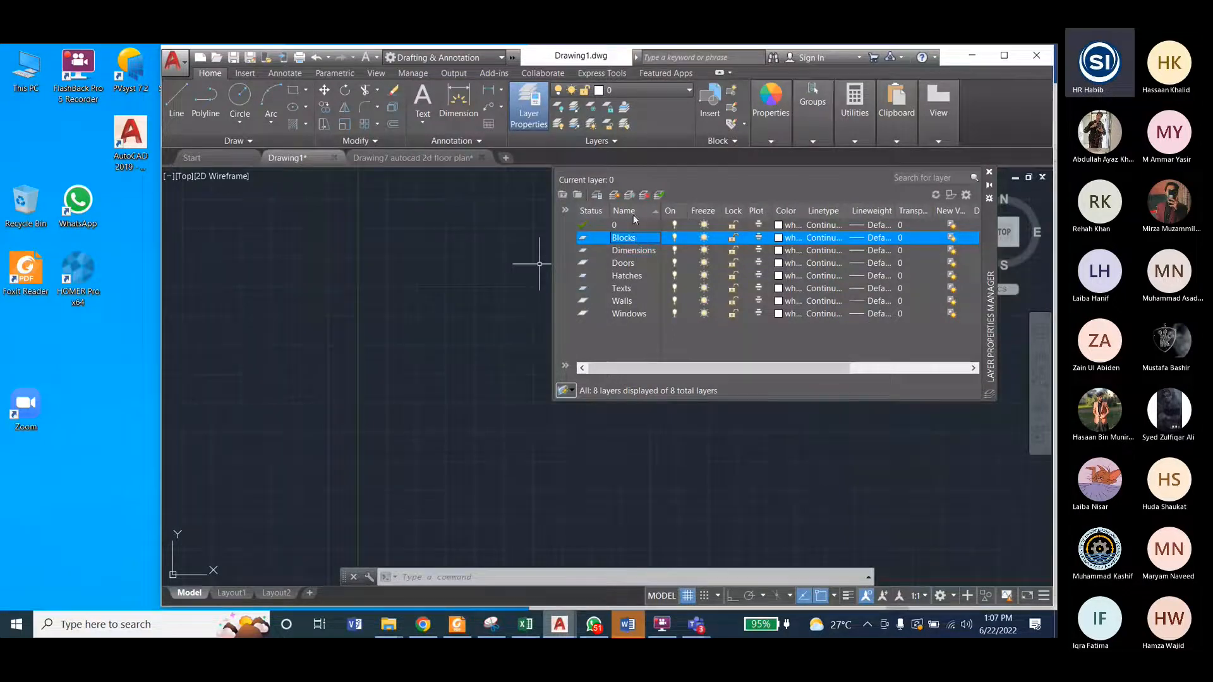
left_click(779, 239)
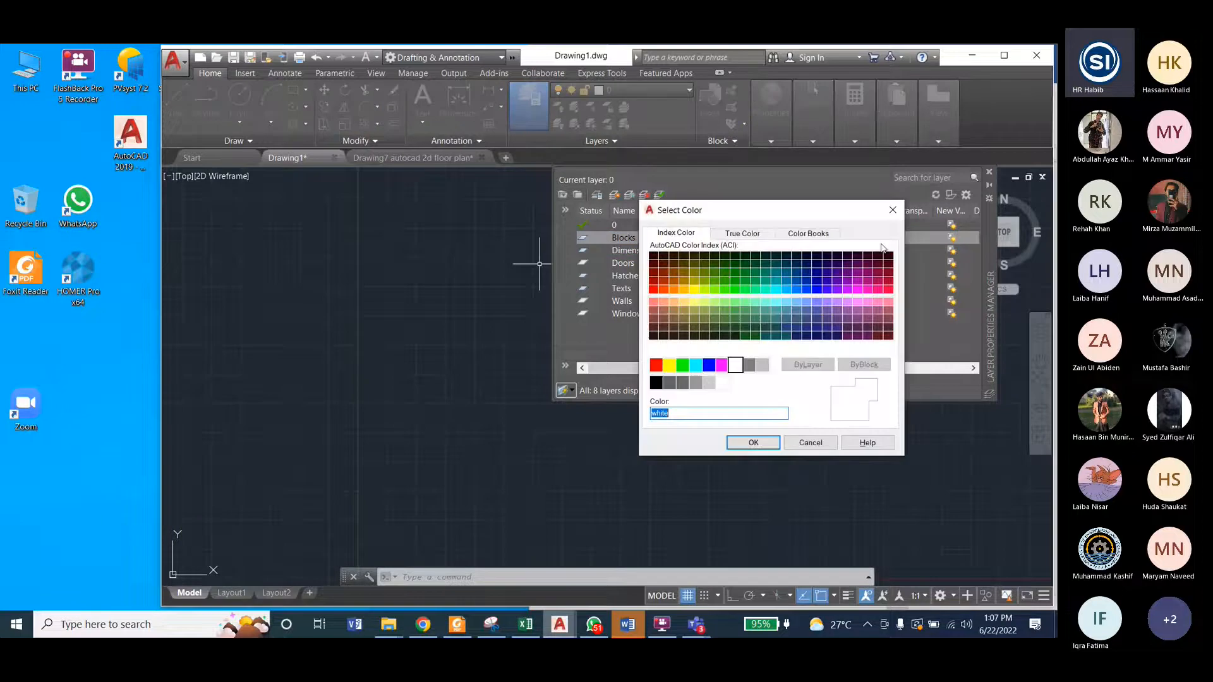
left_click(893, 210)
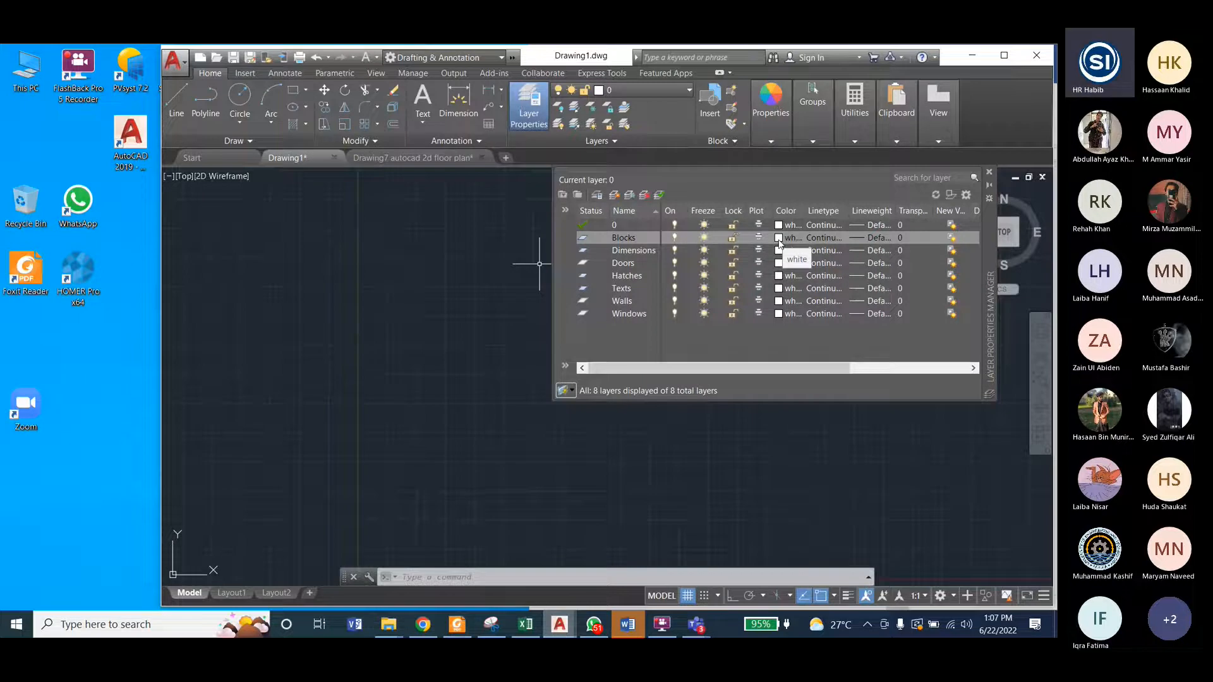
Step: Set the Blocks layer's color to yellow
left_click(779, 242)
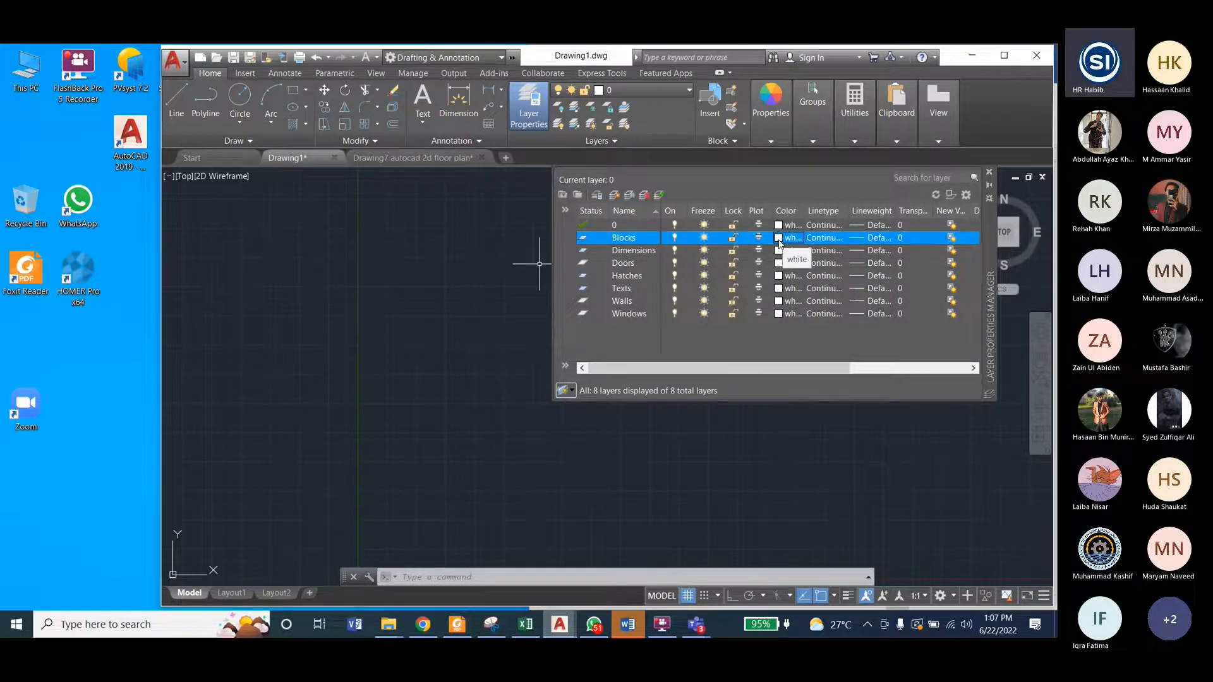
left_click(779, 242)
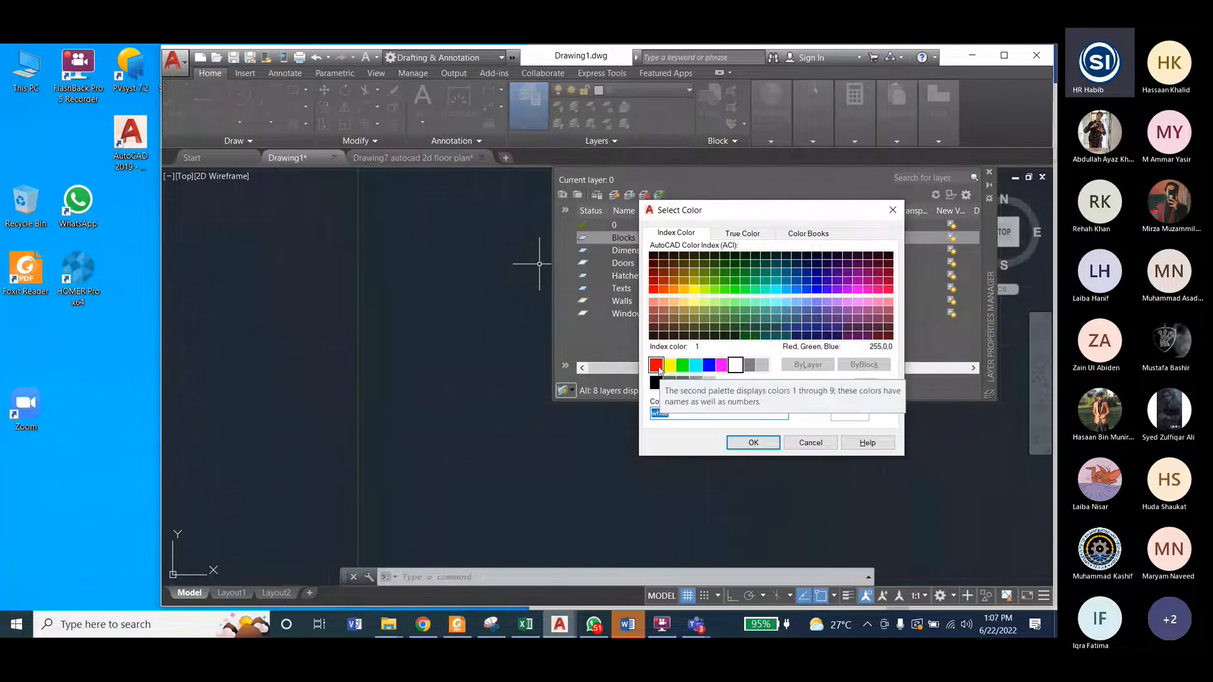
left_click(657, 367)
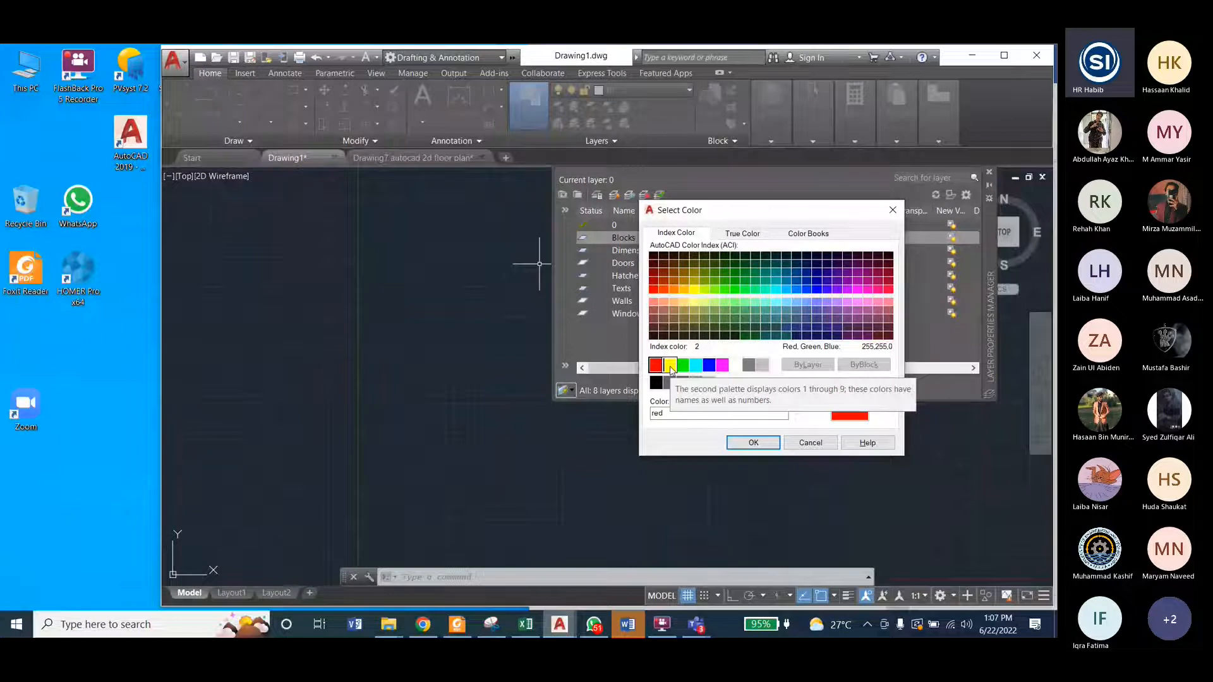
left_click(670, 367)
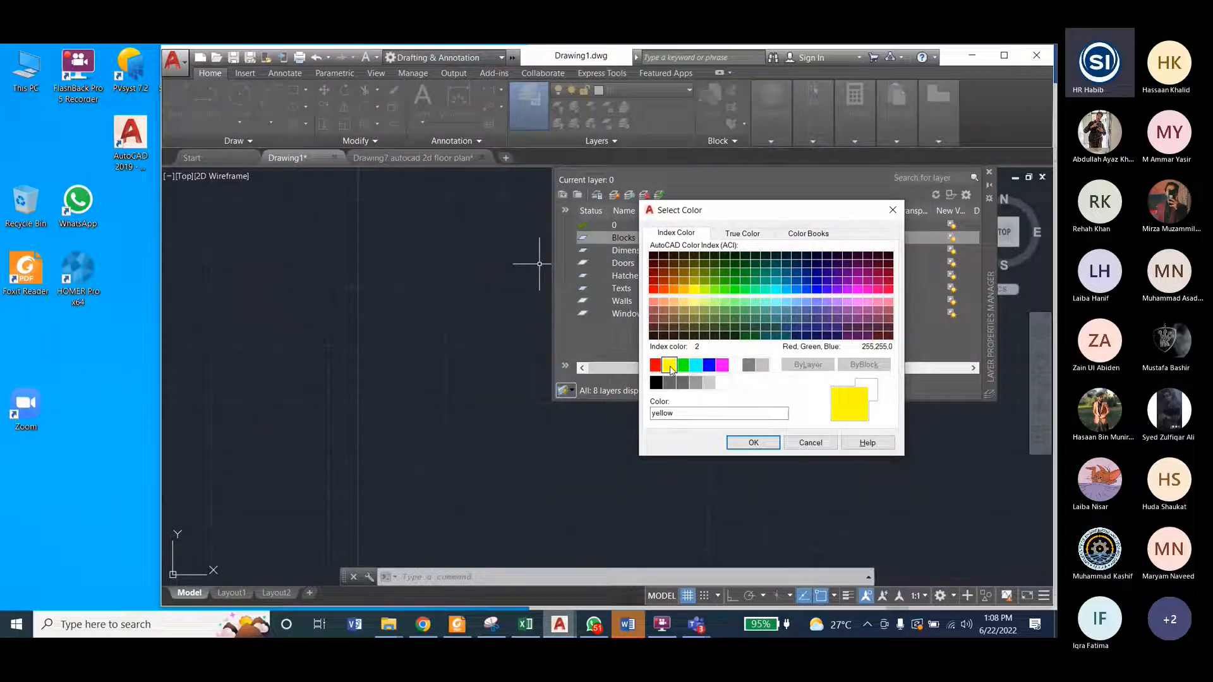
left_click(754, 443)
Step: Set the Dimensions layer's color to green and the Doors layer's color to cyan
left_click(779, 252)
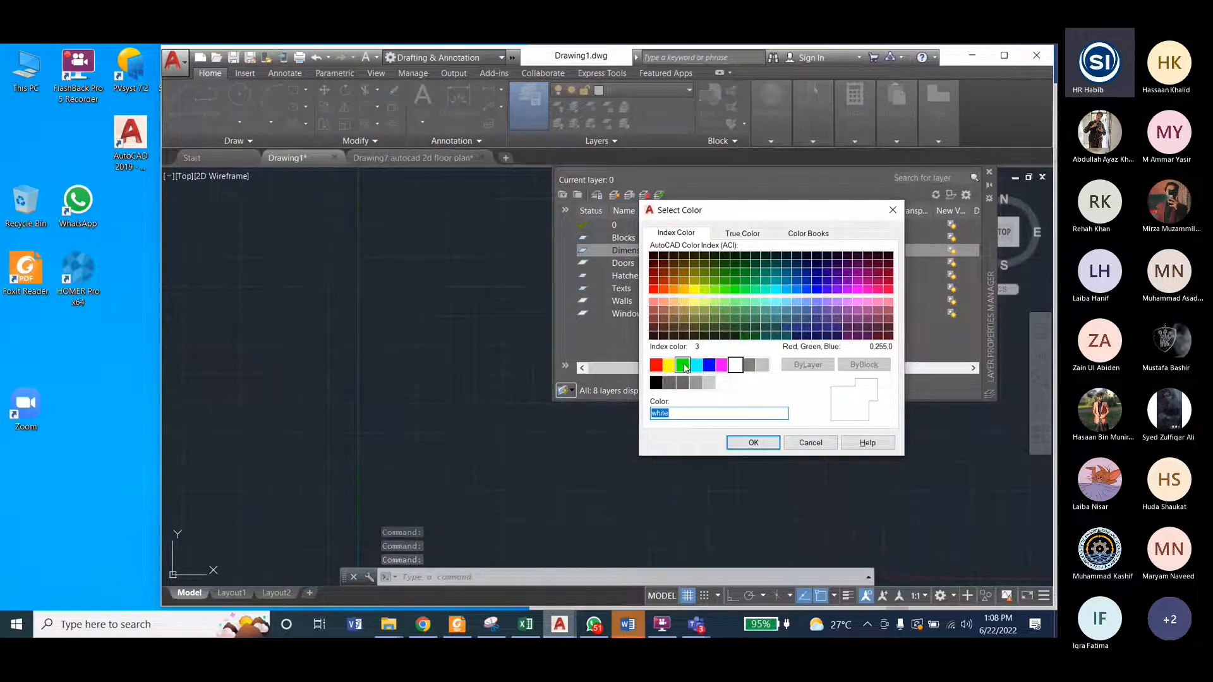
left_click(683, 365)
left_click(750, 441)
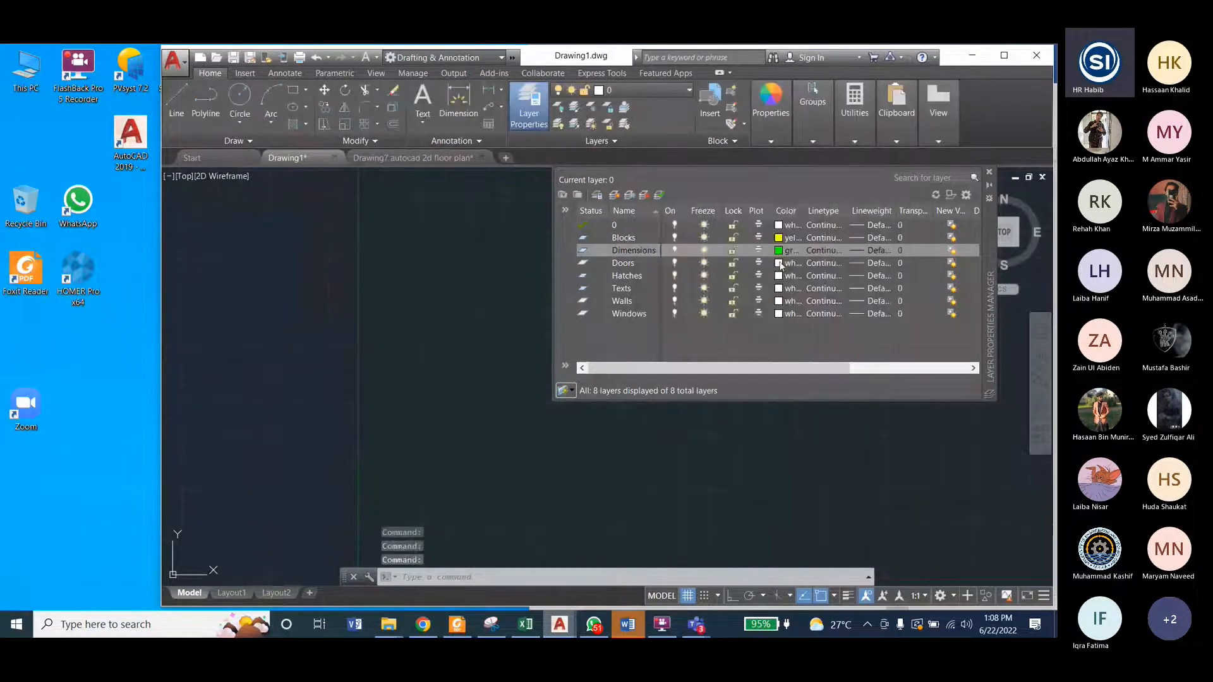
left_click(779, 263)
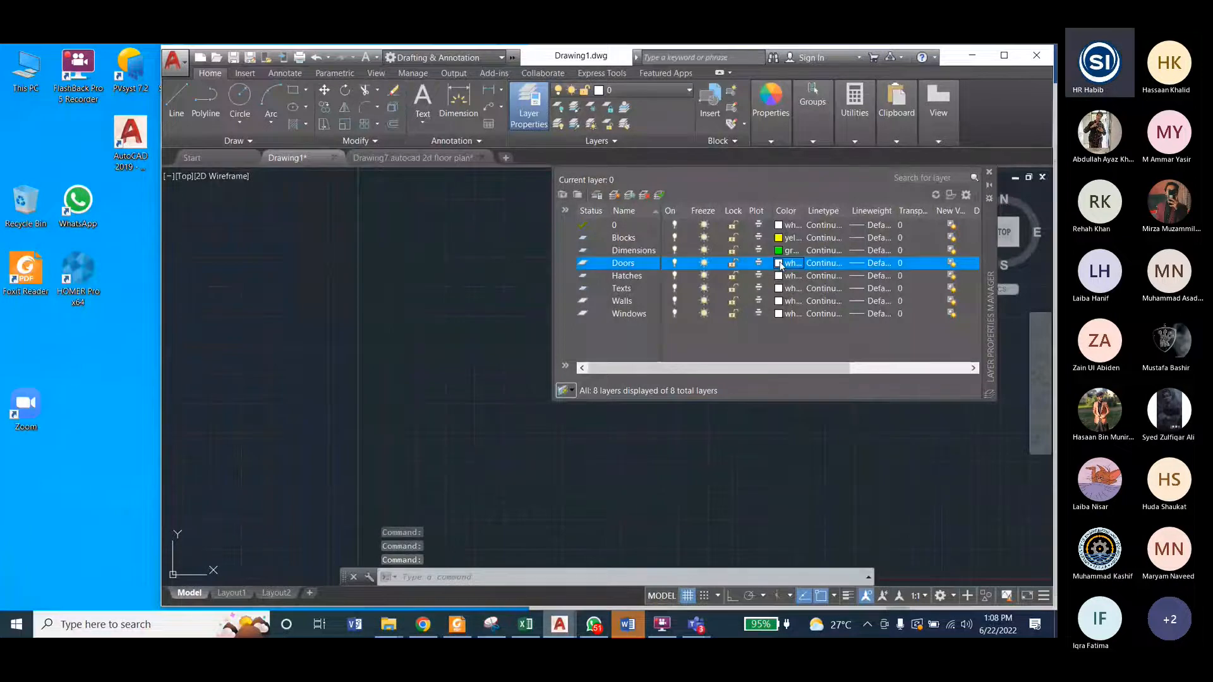
left_click(780, 263)
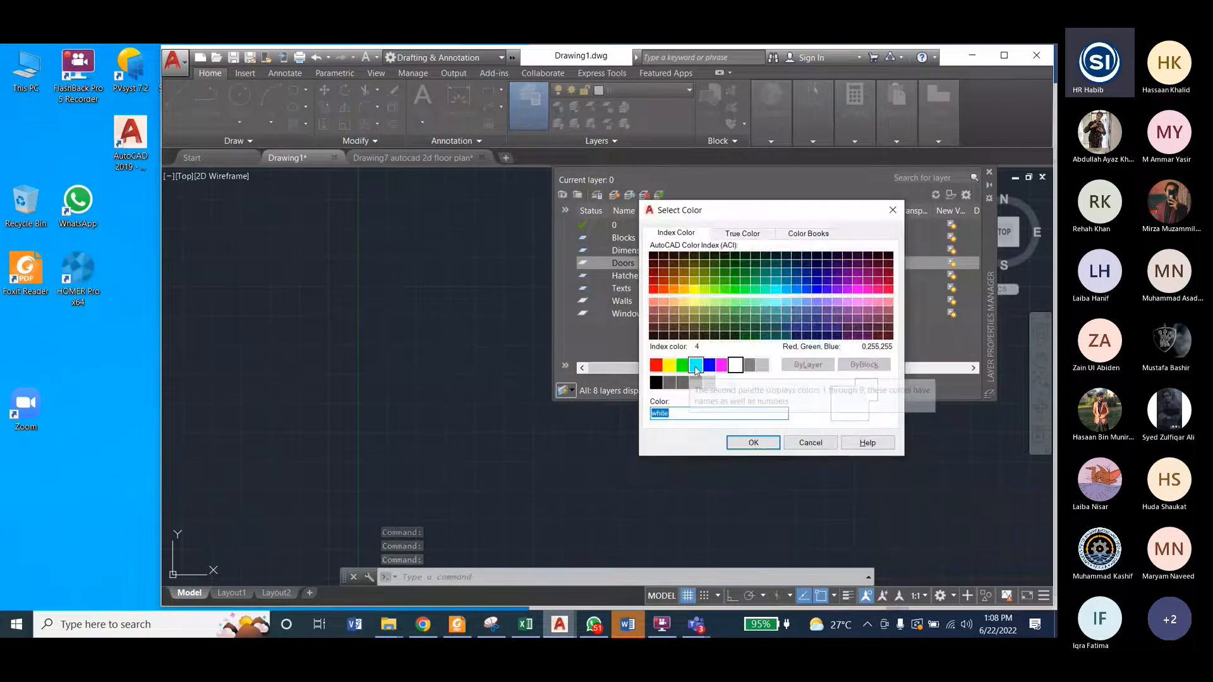
left_click(696, 366)
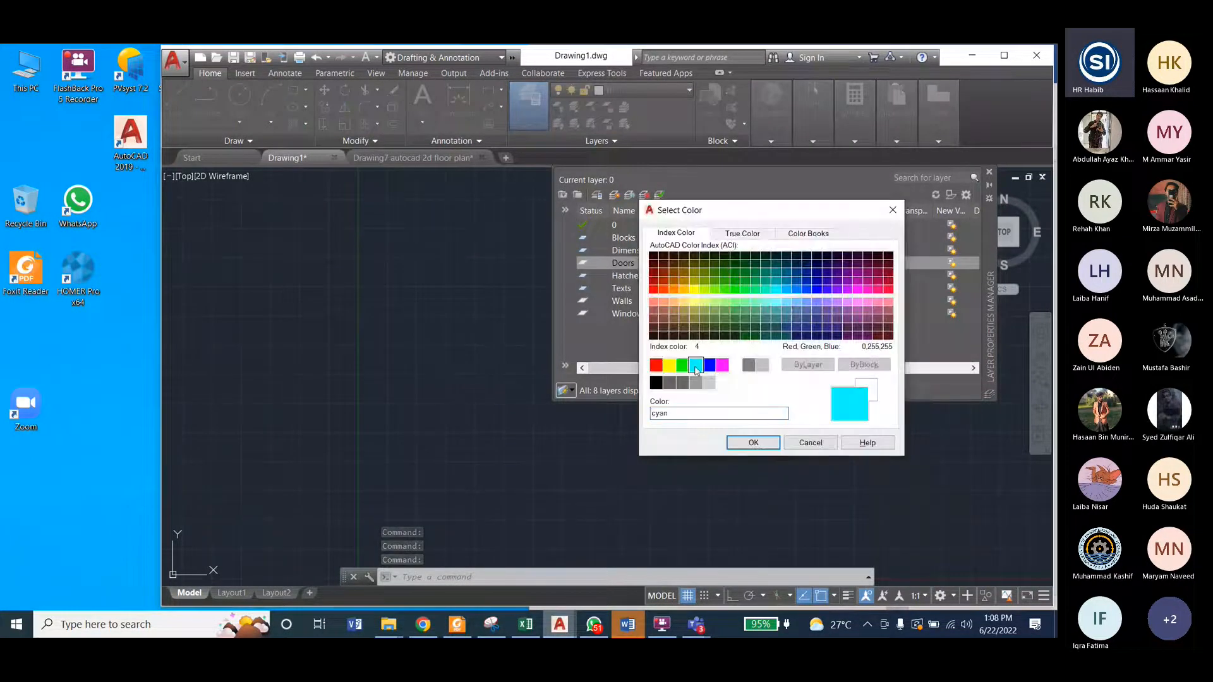
left_click(755, 445)
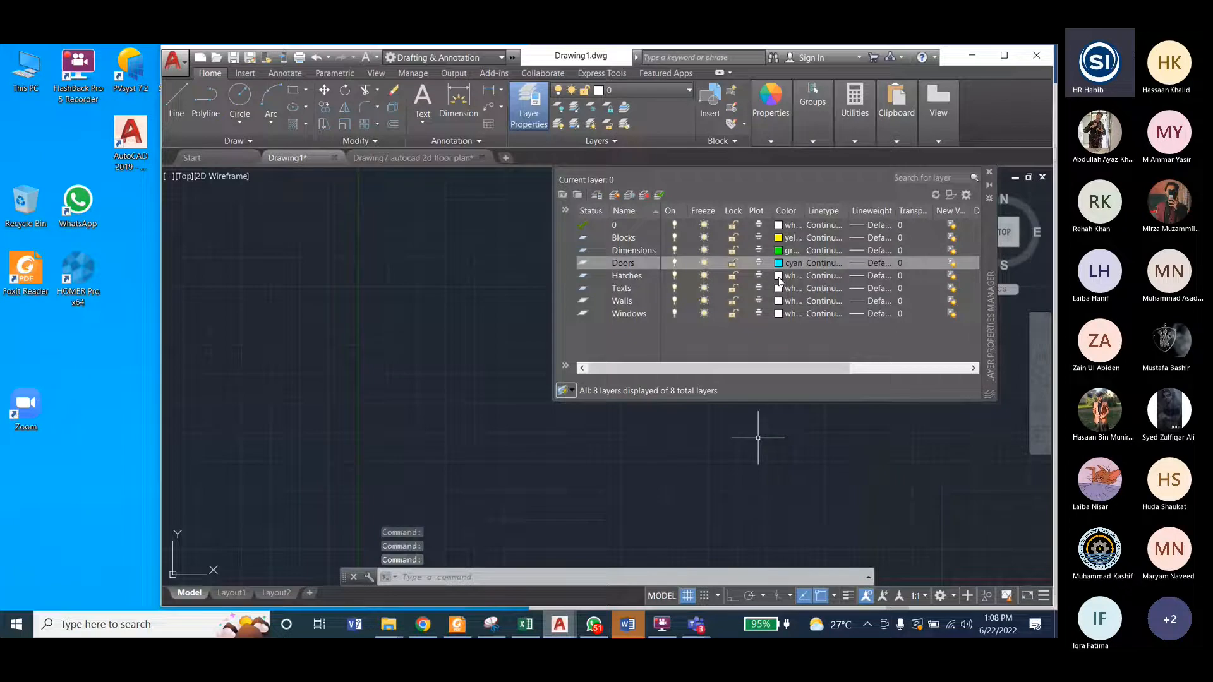
Step: Set the Hatches layer's color to blue and the Texts layer's color to magenta
left_click(779, 276)
left_click(656, 366)
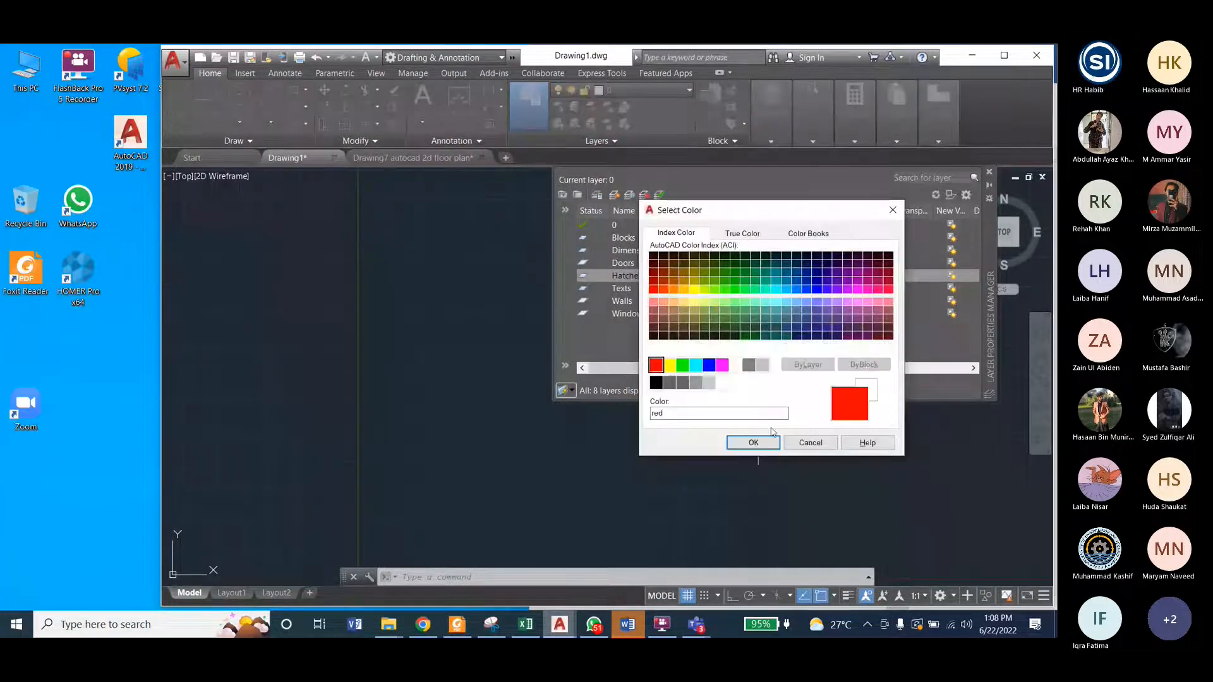
left_click(708, 365)
left_click(753, 442)
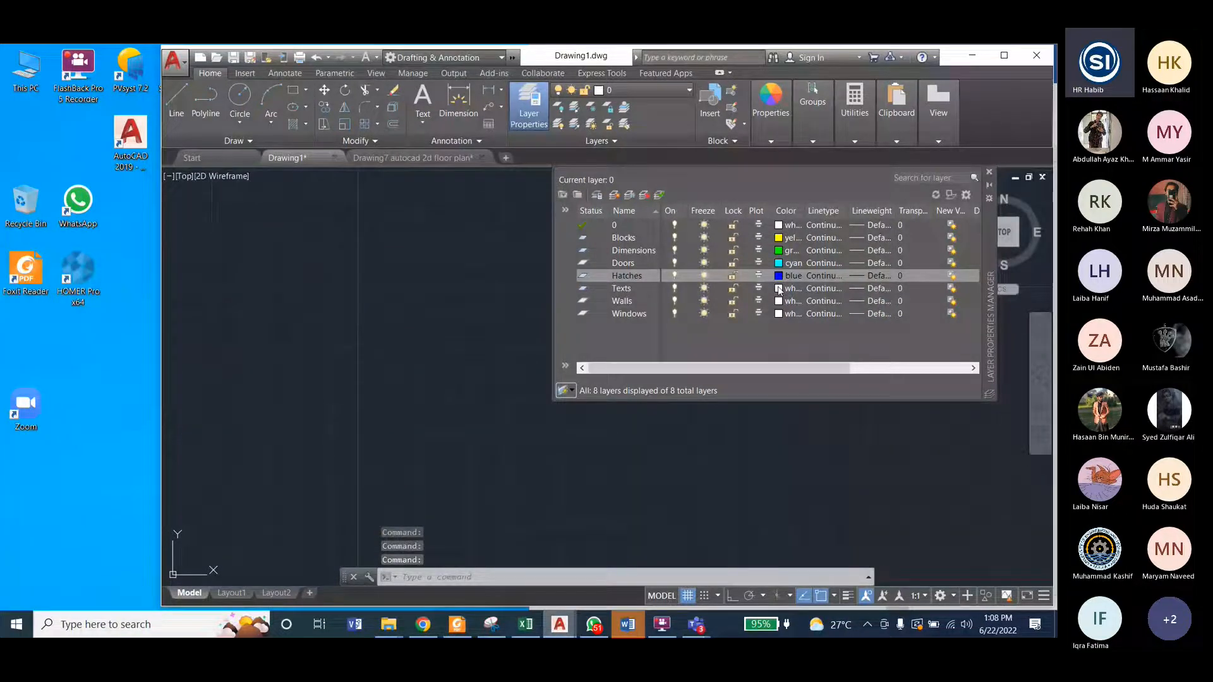
left_click(779, 290)
left_click(722, 365)
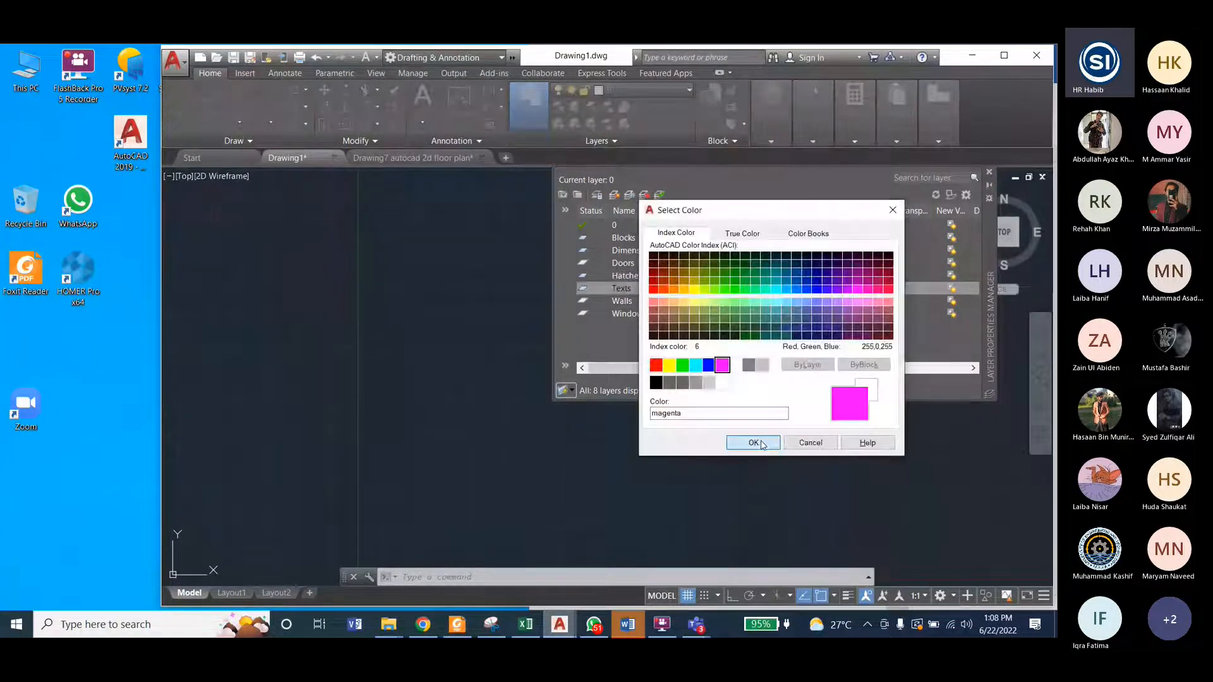
left_click(754, 443)
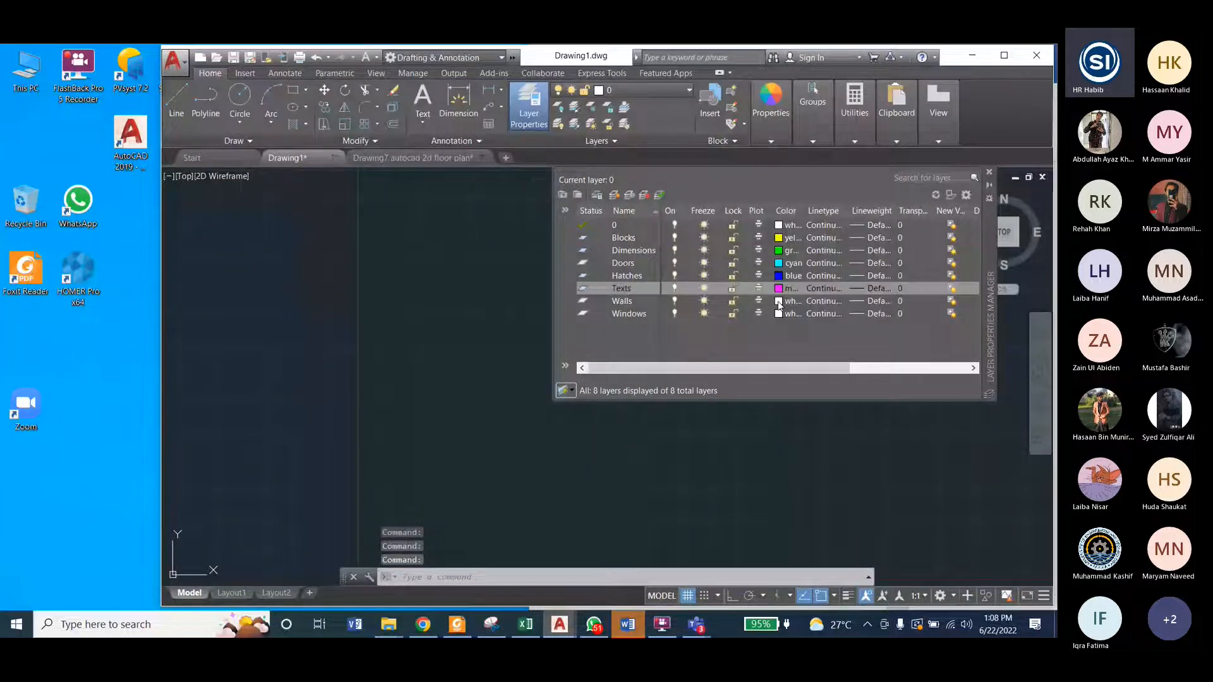
Step: Set the Windows layer's color to index color 11, and close the layer manager
left_click(779, 302)
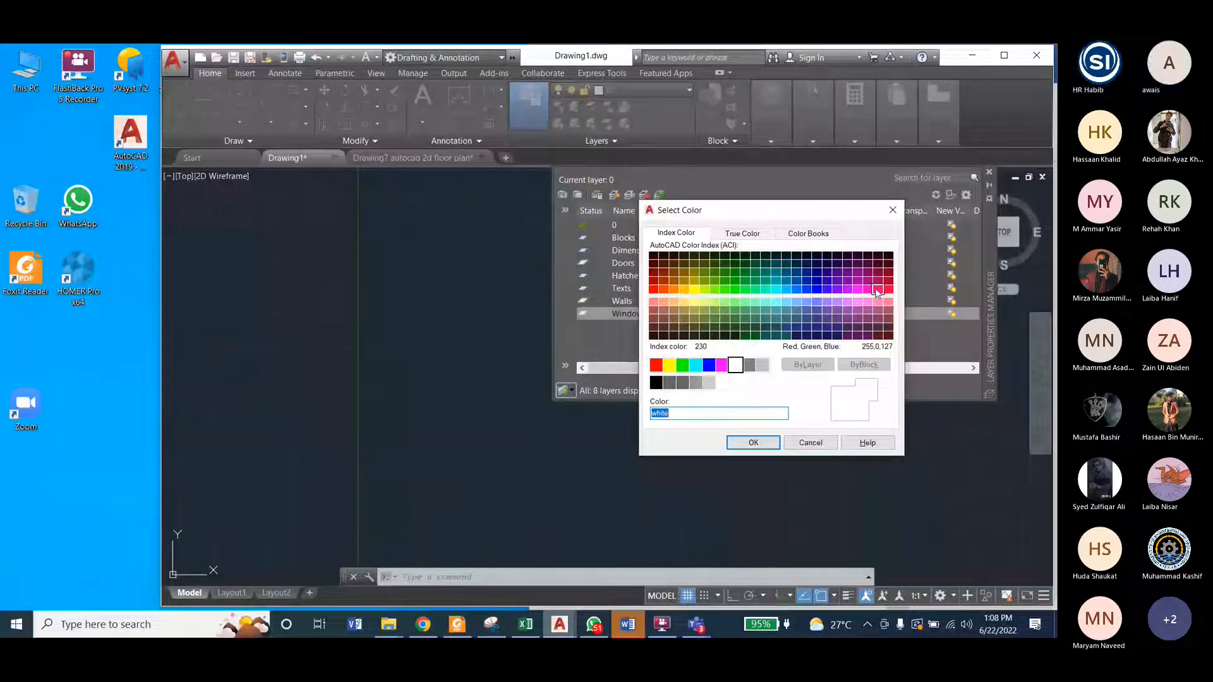
type("11")
left_click(752, 444)
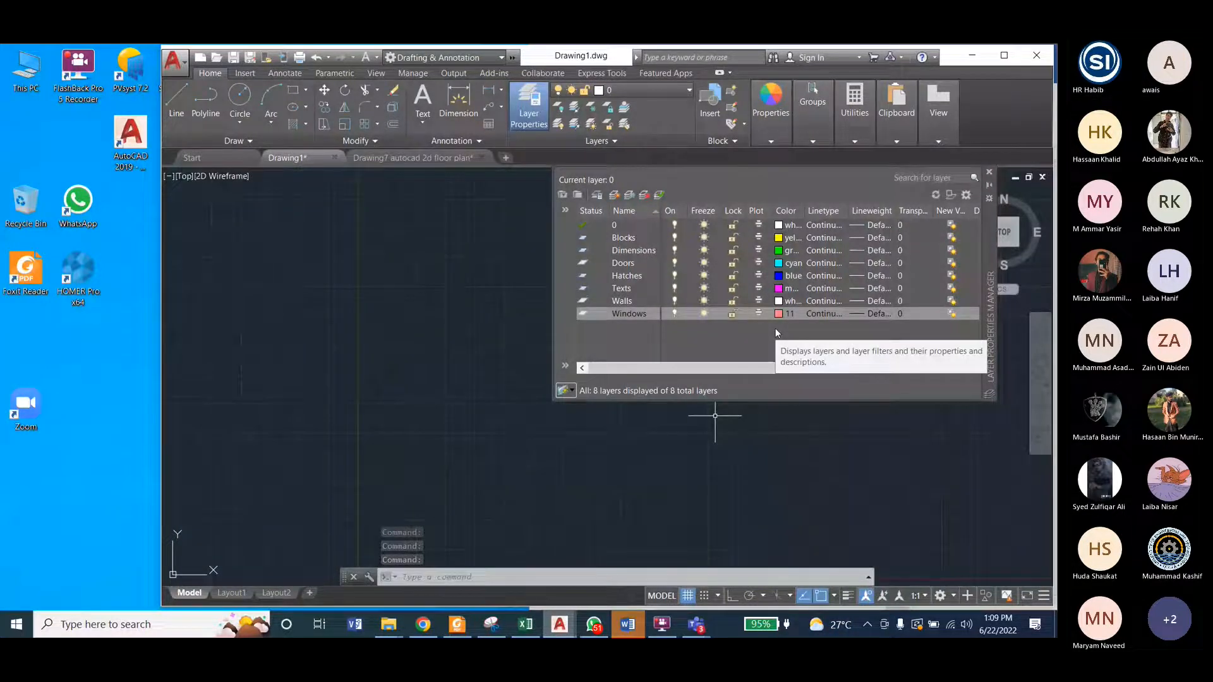
left_click(991, 175)
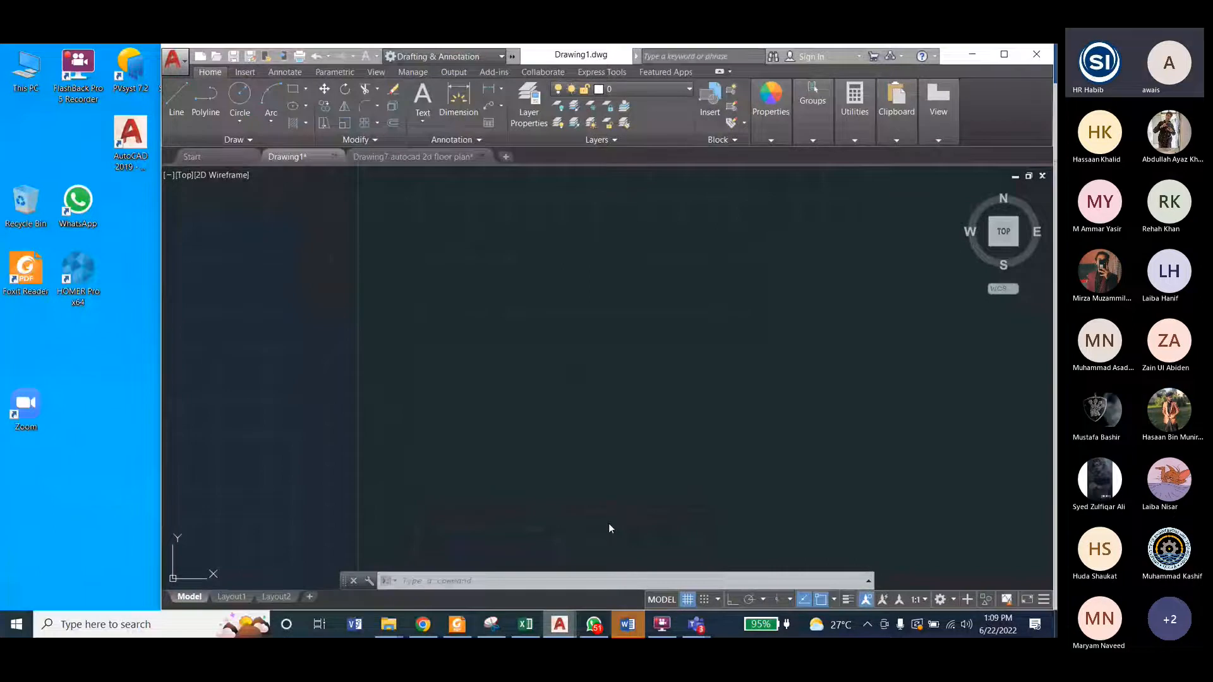
Step: Look at the Drawing7 floor plan for reference, and start the Units command in Drawing1
key("ctrl+Tab")
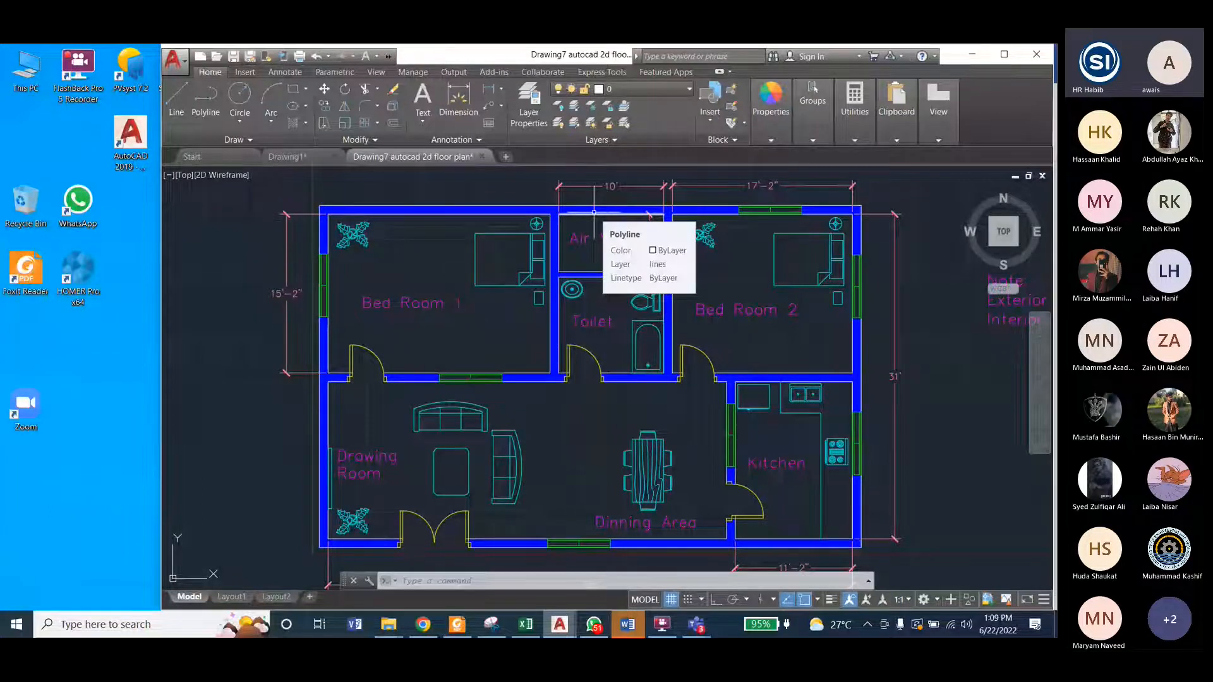
key("ctrl+Tab")
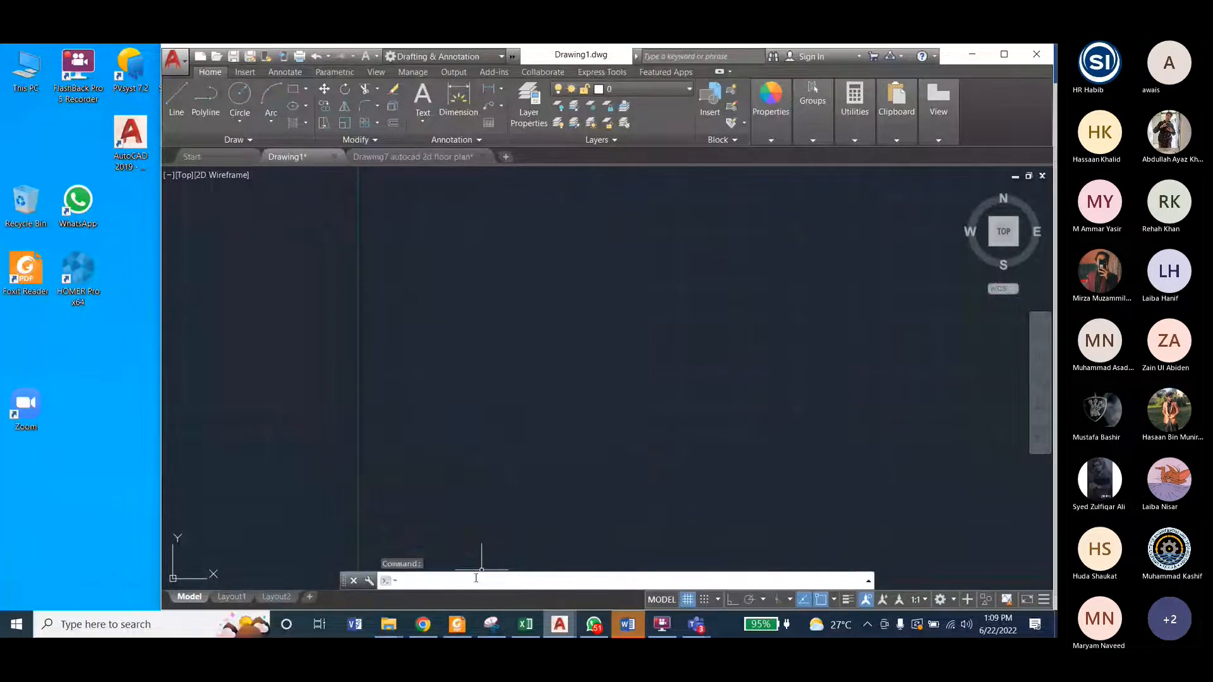
type("UN")
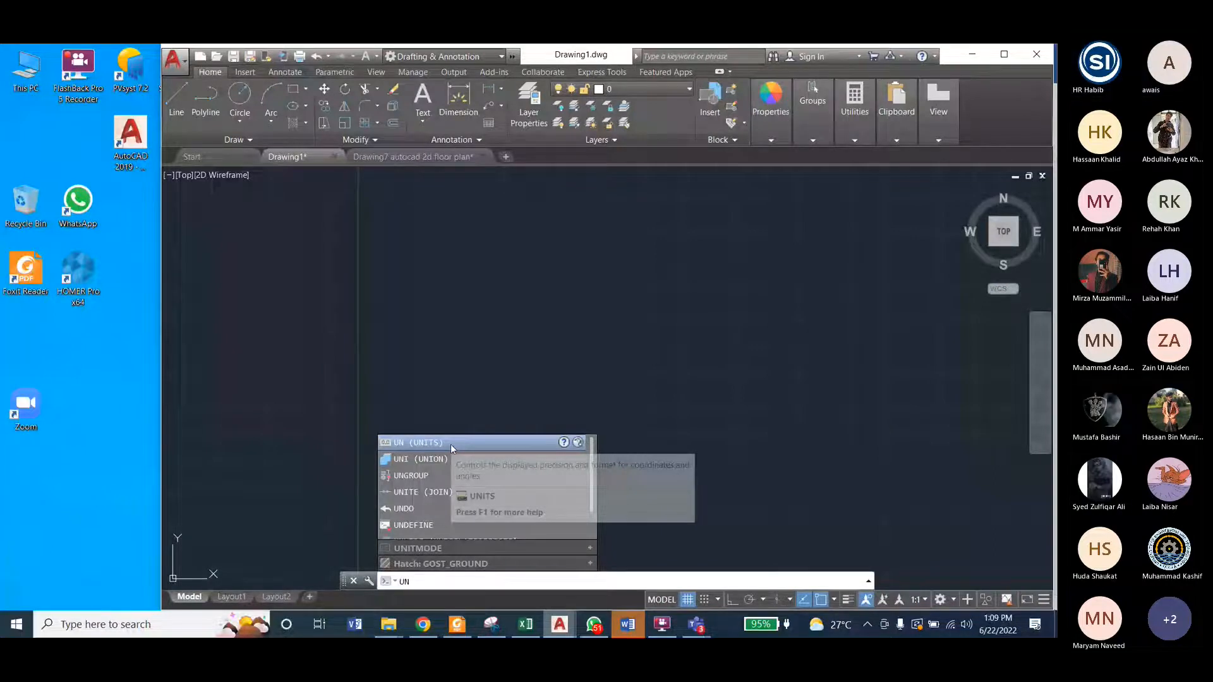
left_click(449, 445)
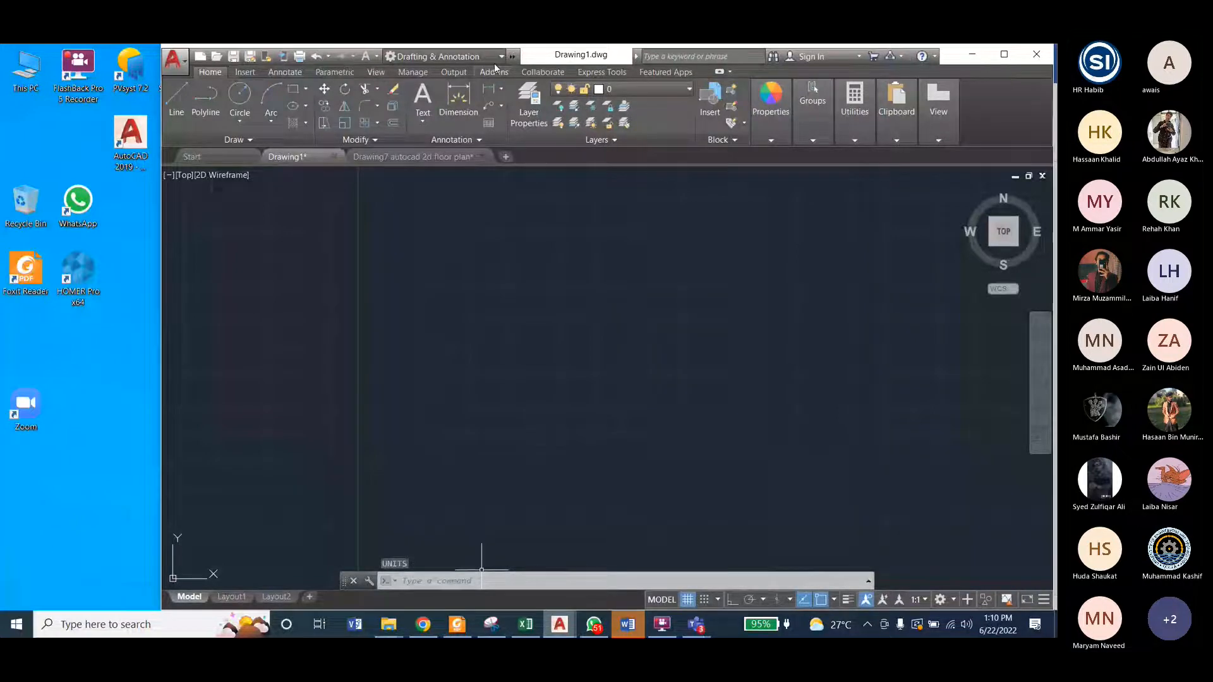
Step: Turn on the display of the classic menu bar above the ribbon
right_click(970, 77)
mouse_move(938, 142)
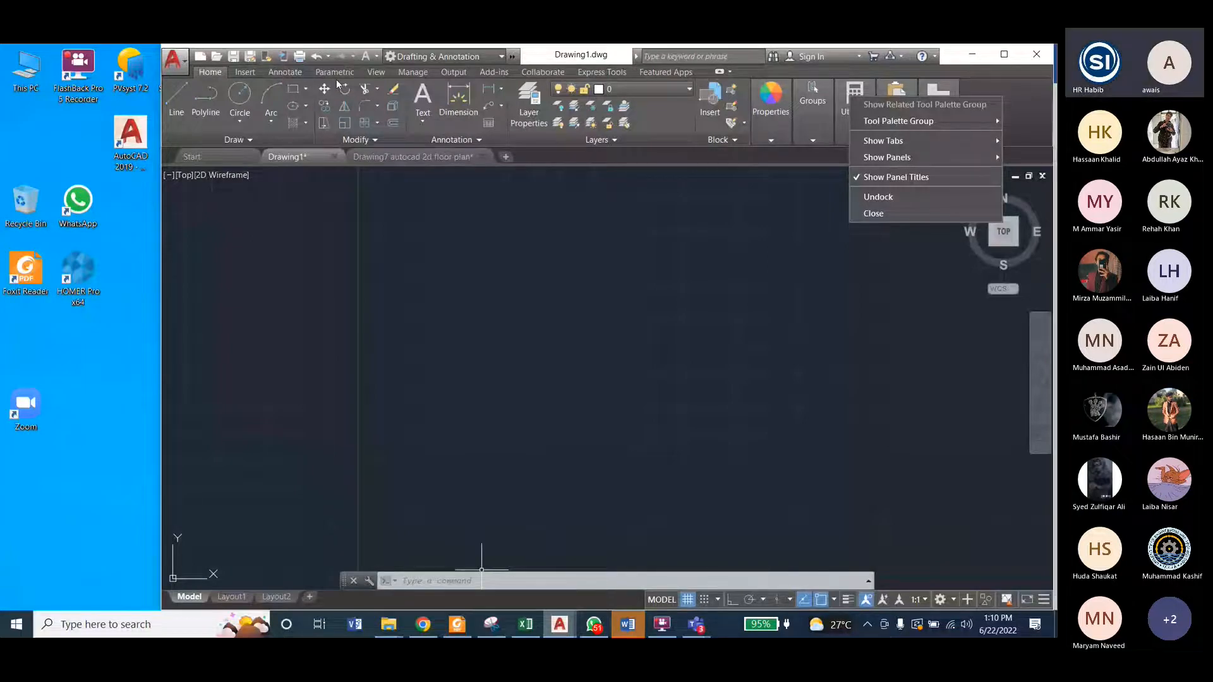
left_click(377, 56)
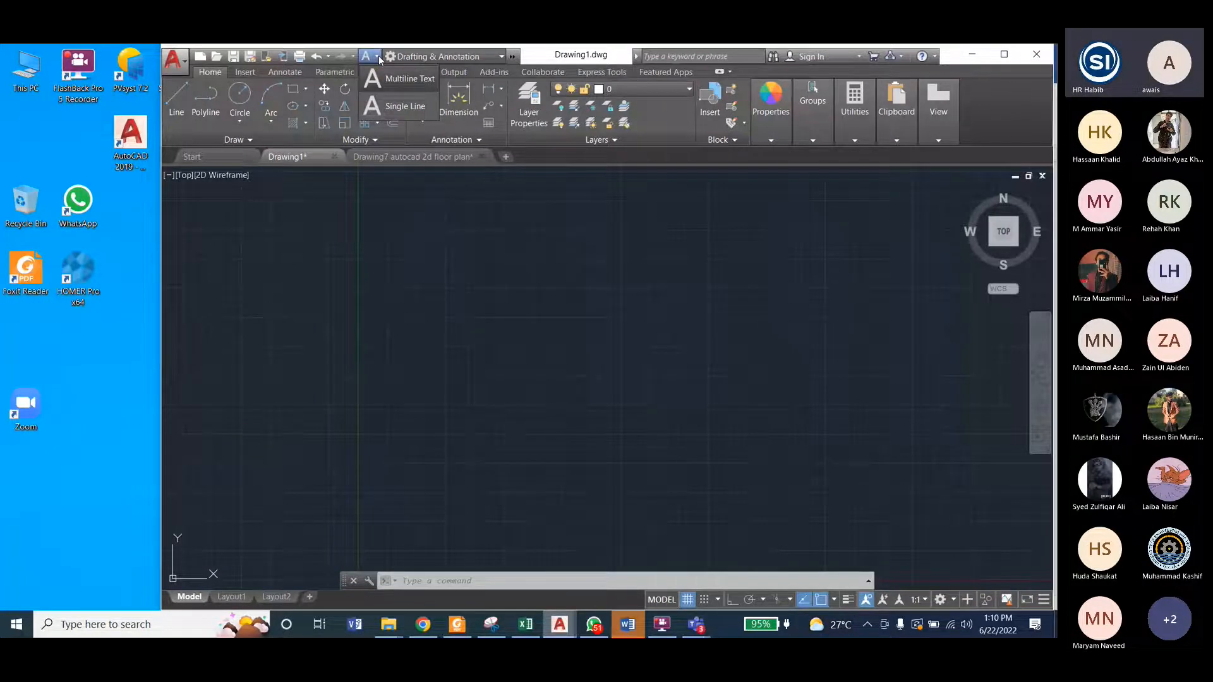
left_click(512, 56)
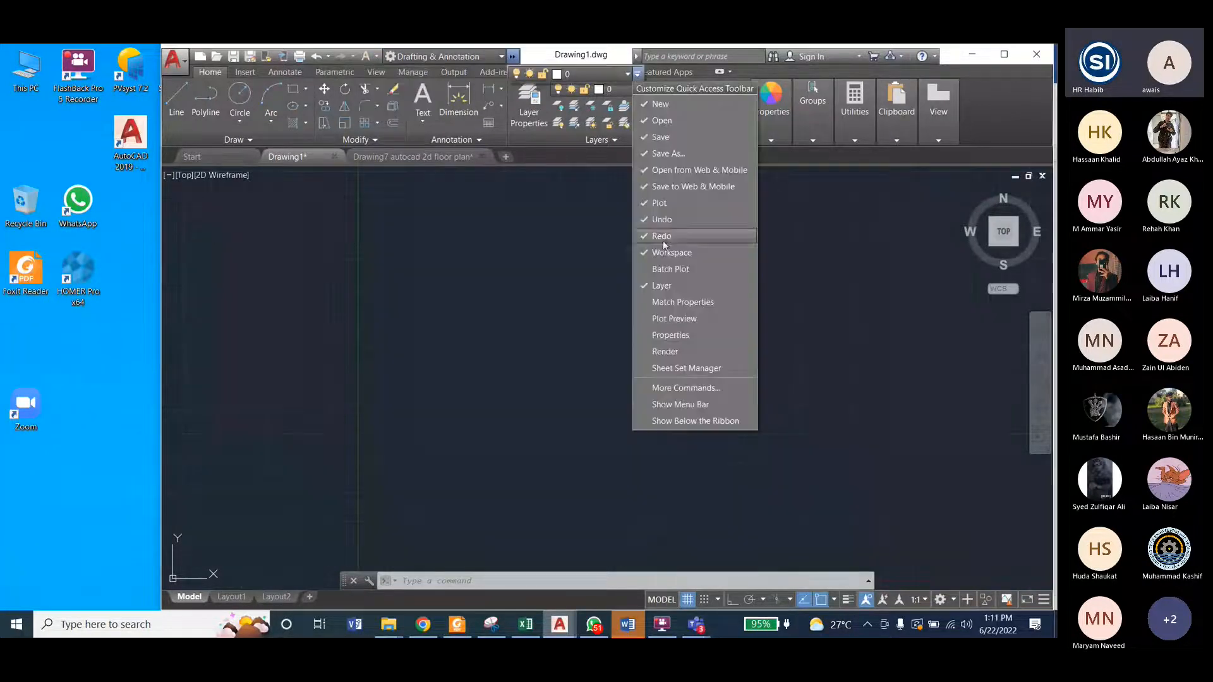
left_click(684, 407)
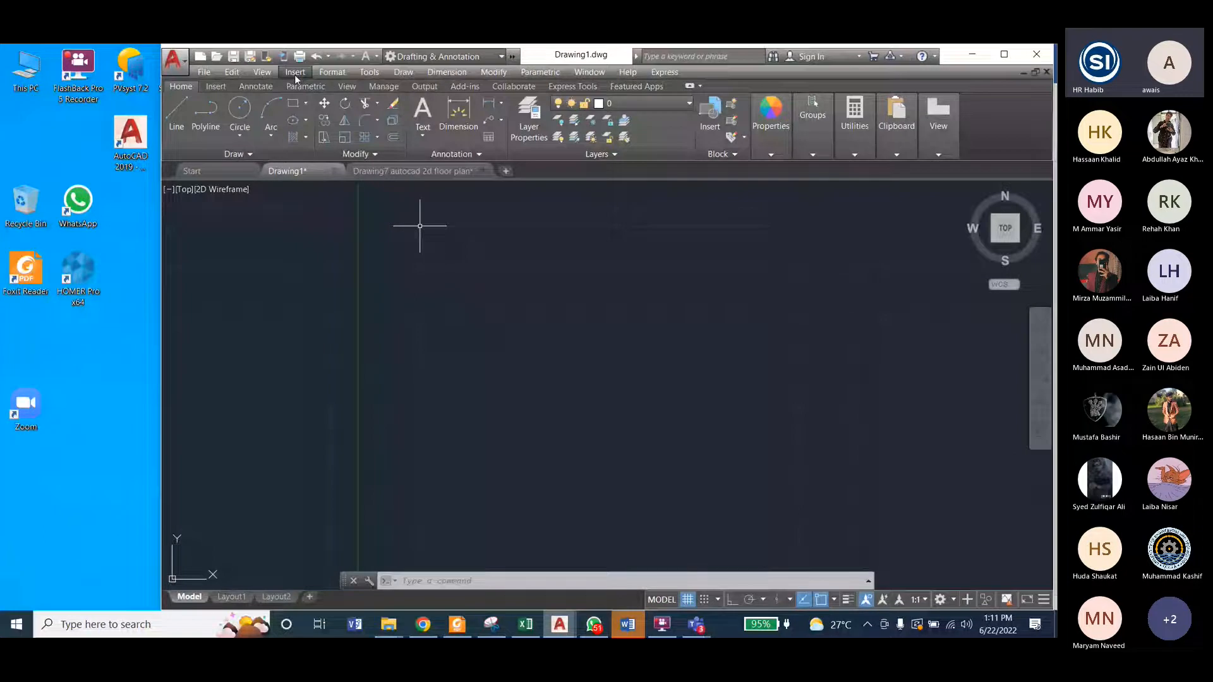
Step: Set Drawing1's length units to Architectural with a precision of 0'-0 1/4"
left_click(324, 73)
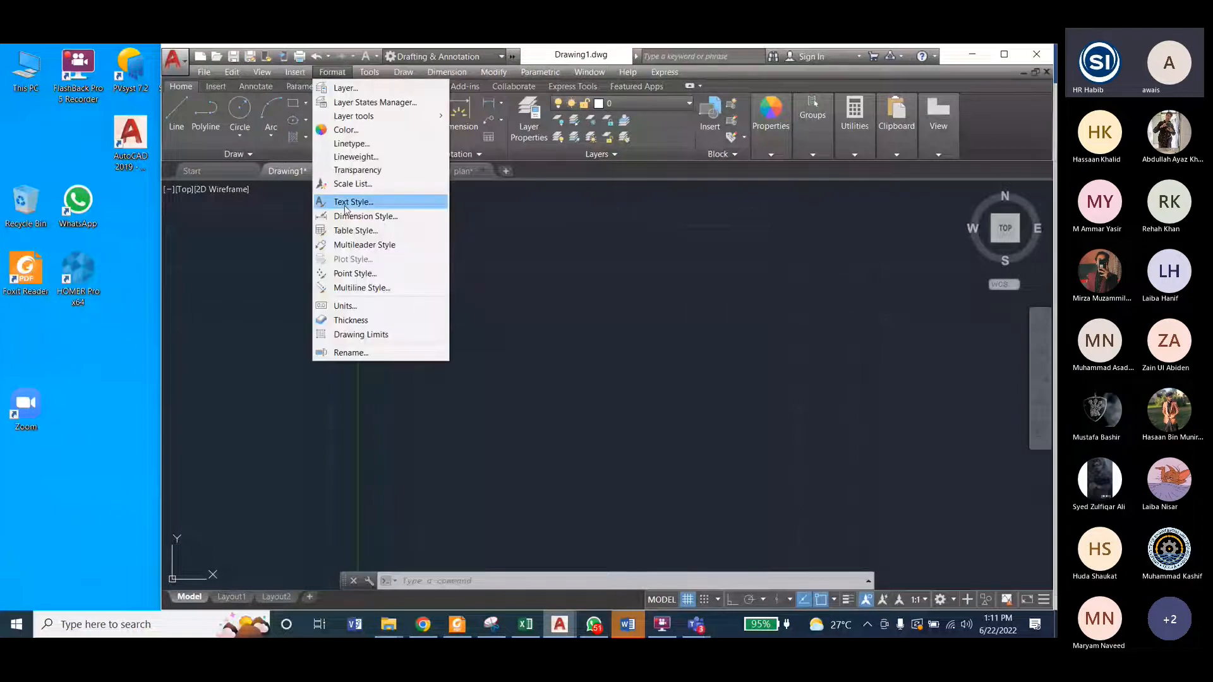
left_click(349, 307)
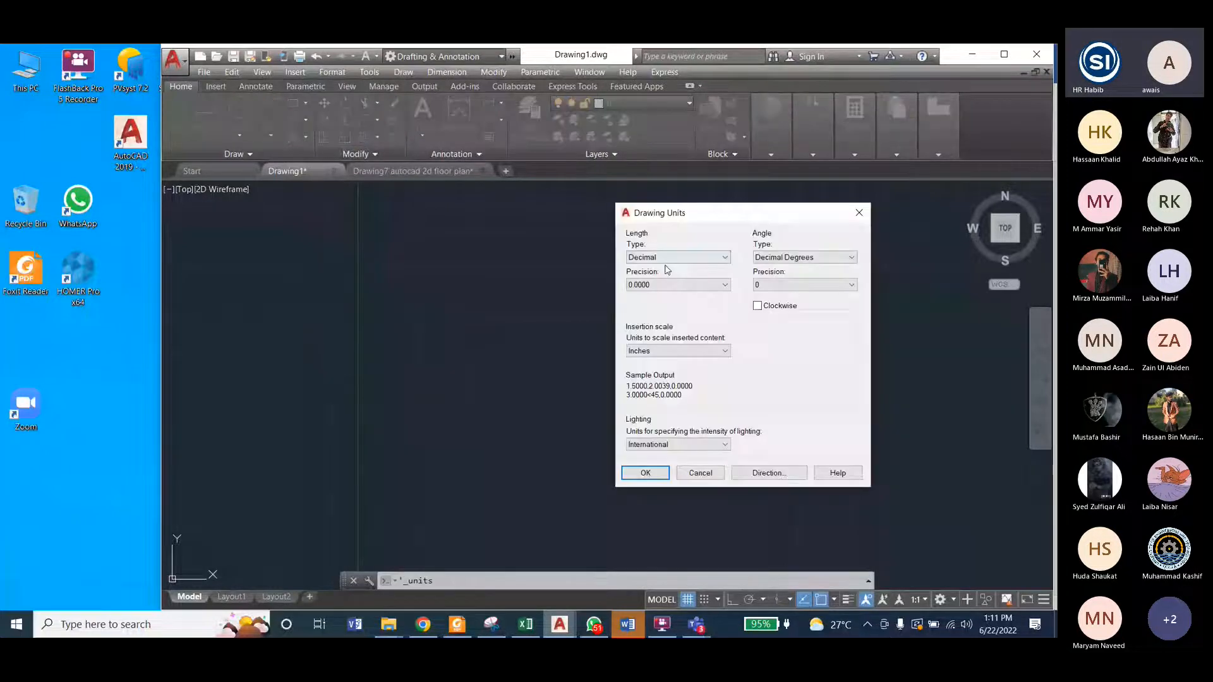
left_click(670, 257)
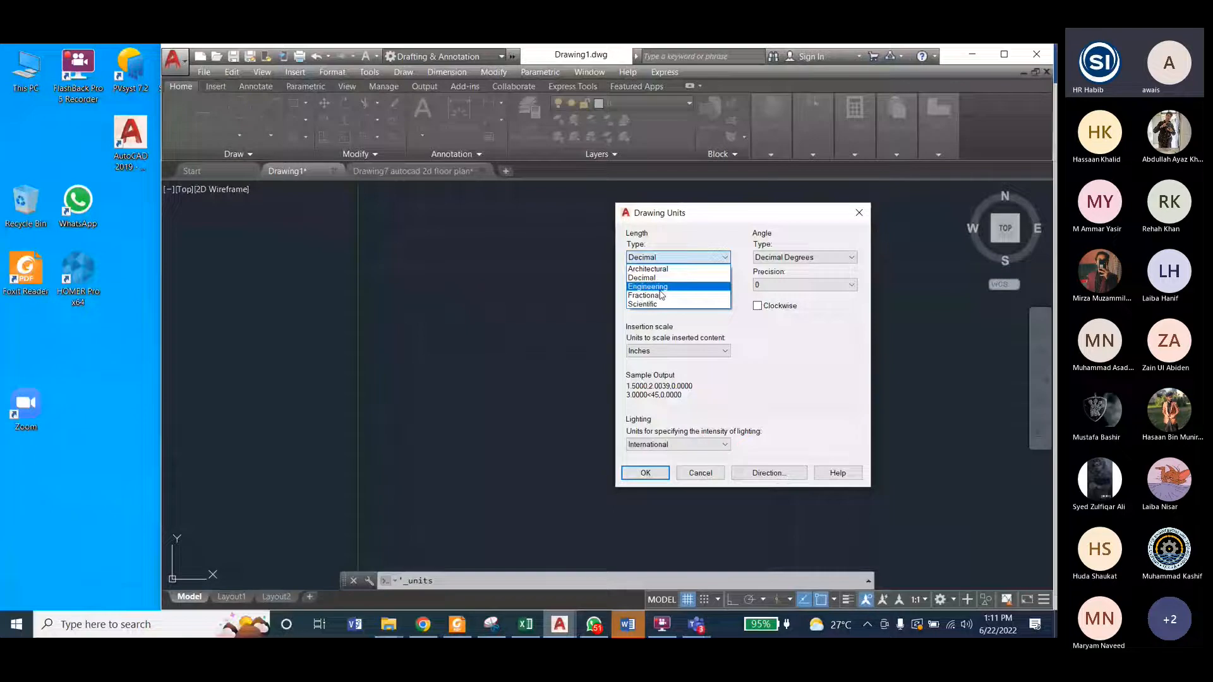
left_click(648, 269)
left_click(672, 284)
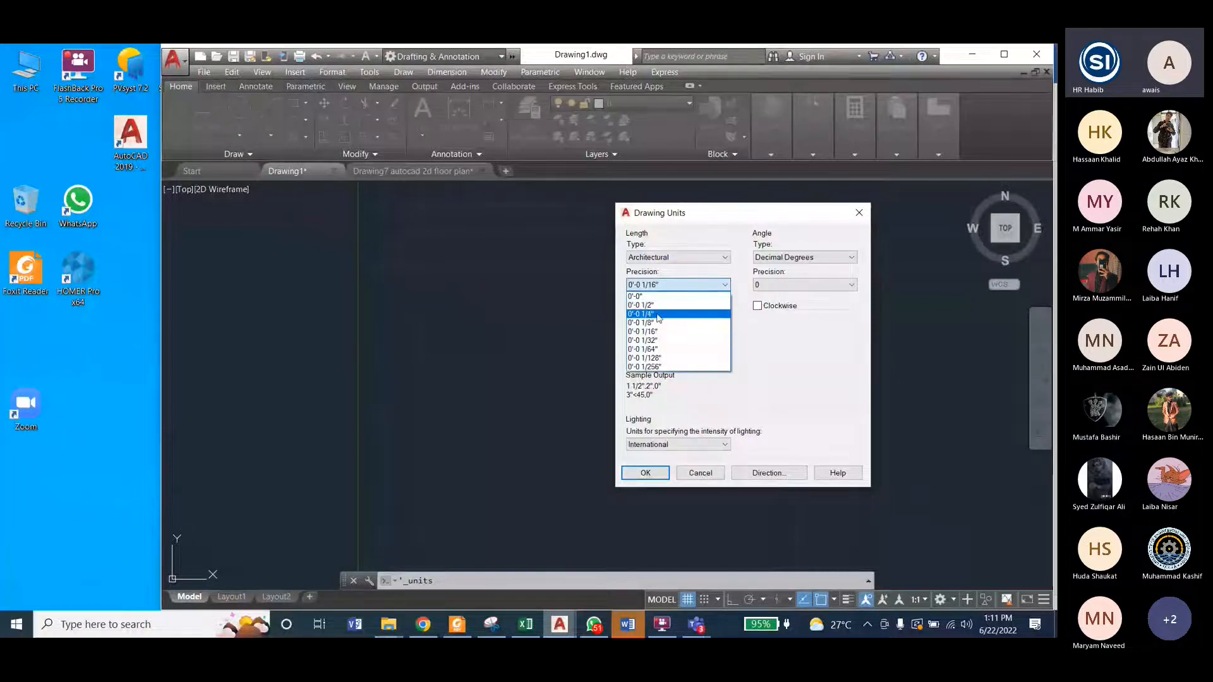
left_click(657, 314)
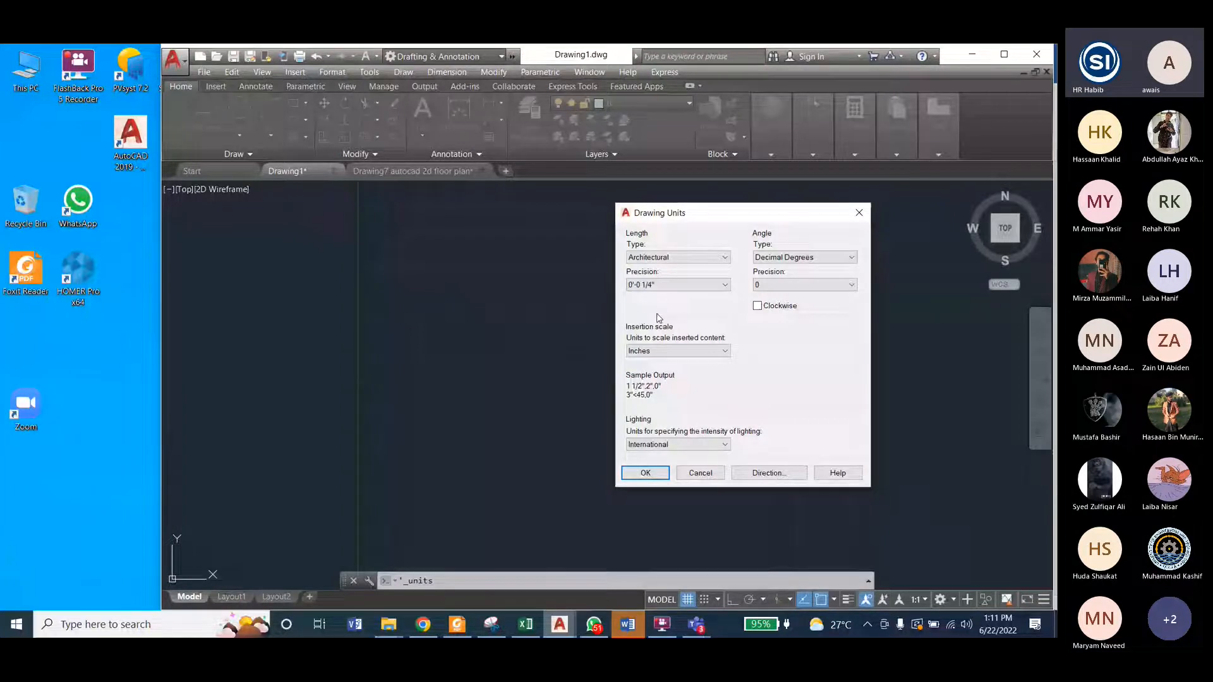
key("Return")
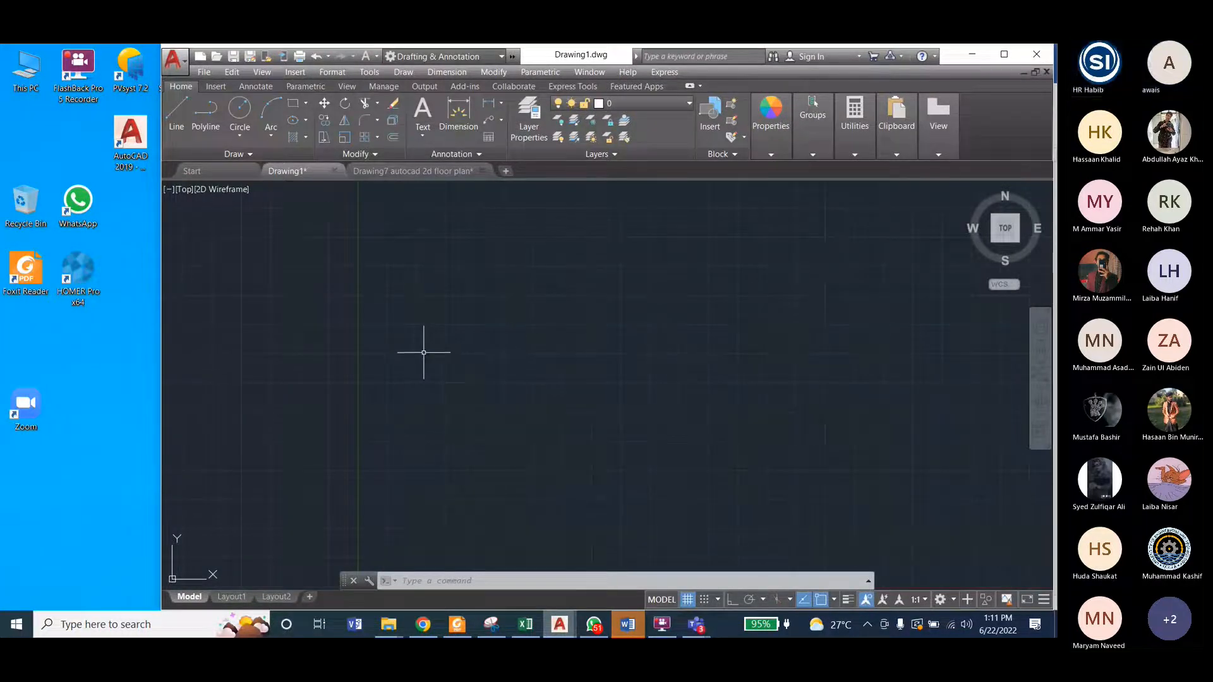
Step: Examine the overall dimensions of the Drawing7 floor plan, and return to Drawing1
left_click(398, 170)
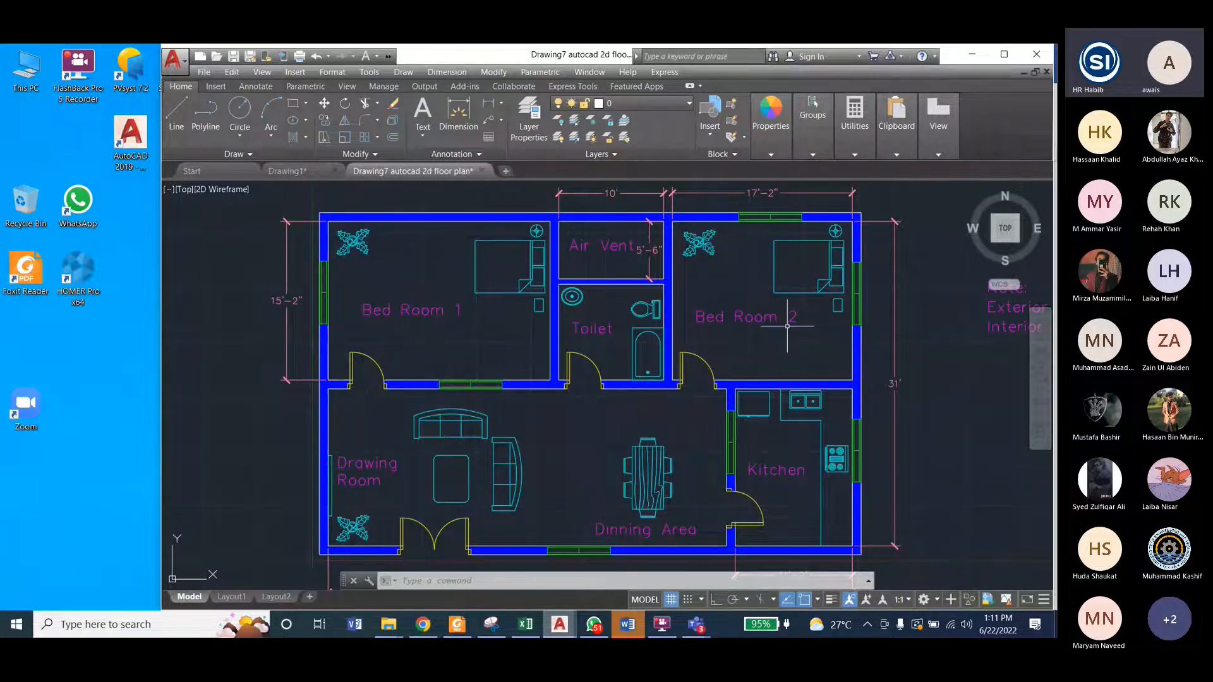
scroll(789, 325, "down", 2)
scroll(657, 491, "up", 4)
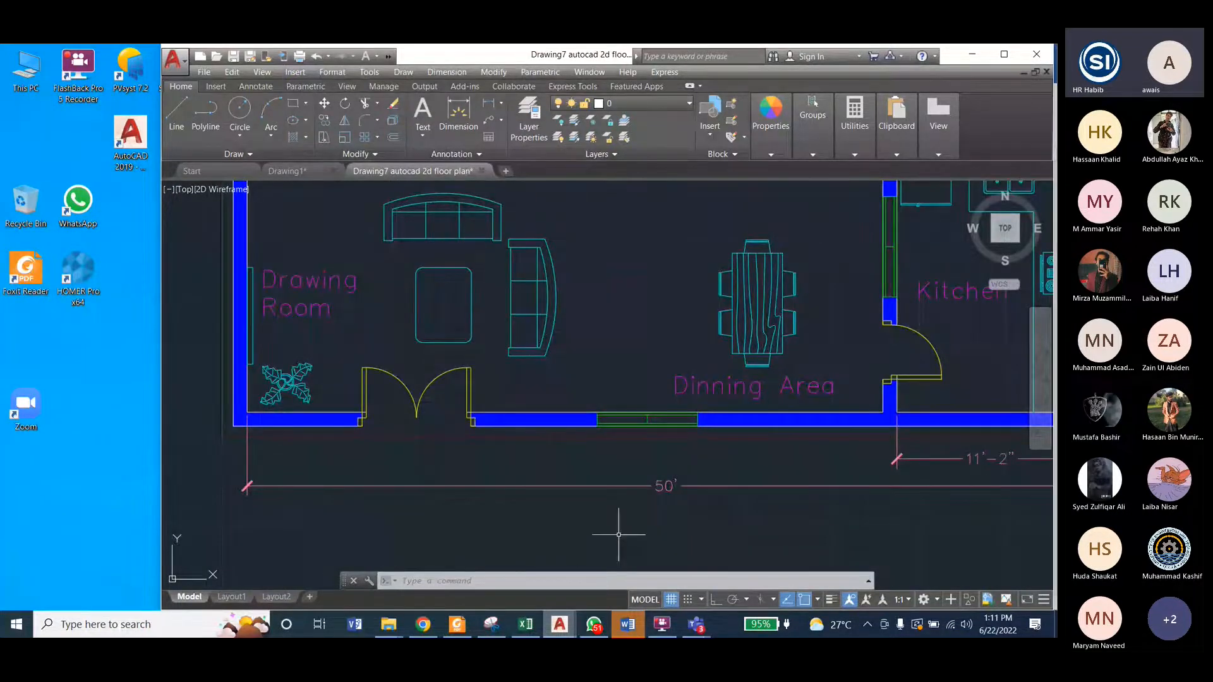
scroll(618, 534, "down", 4)
mouse_move(556, 630)
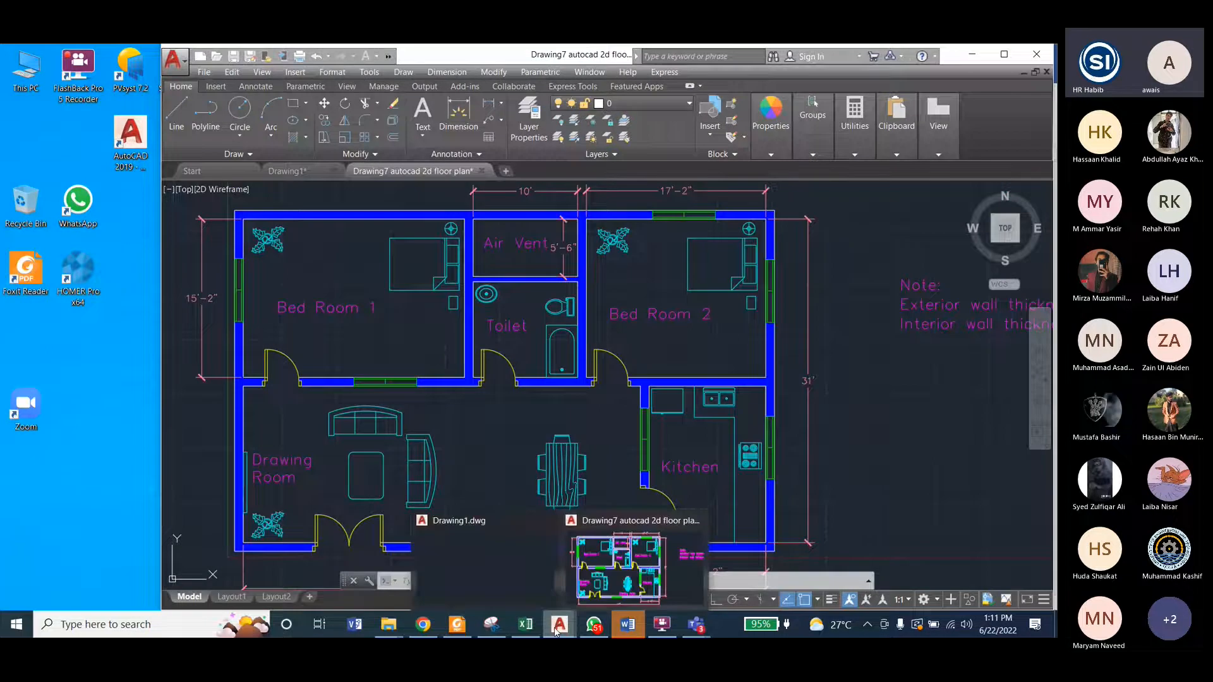
left_click(474, 543)
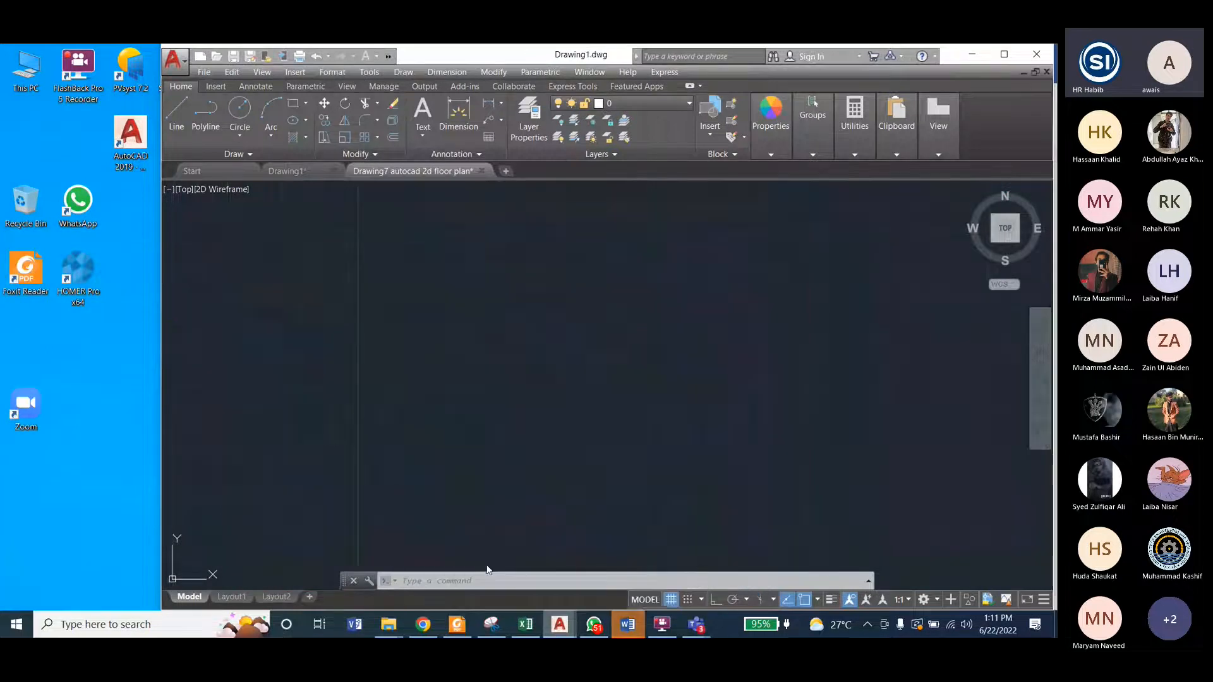
Step: Try a rectangle 50 wide and 31 high, entered without foot marks, and erase it
left_click(293, 104)
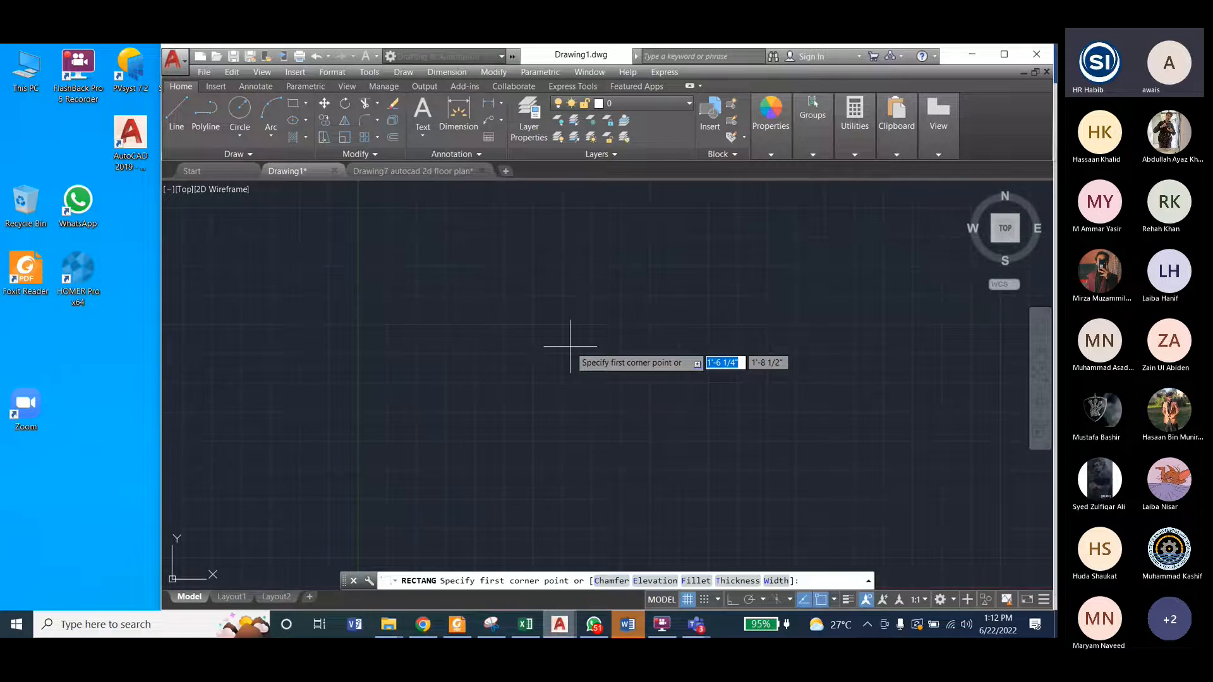
left_click(418, 277)
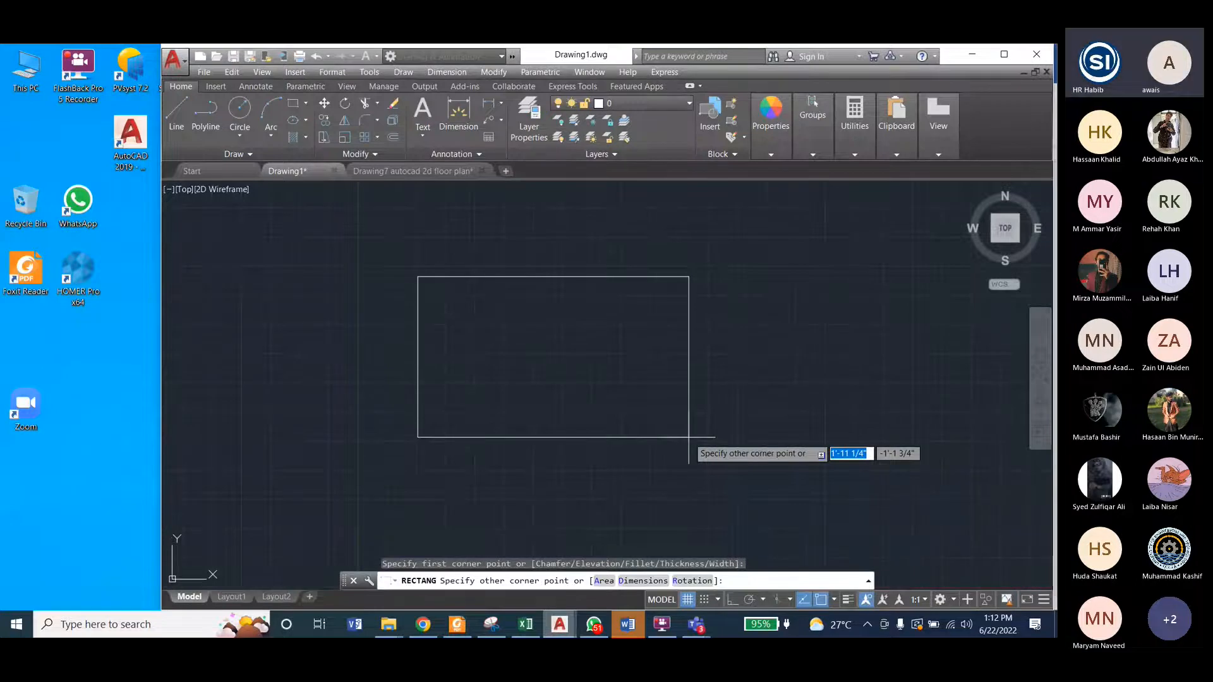
type("5")
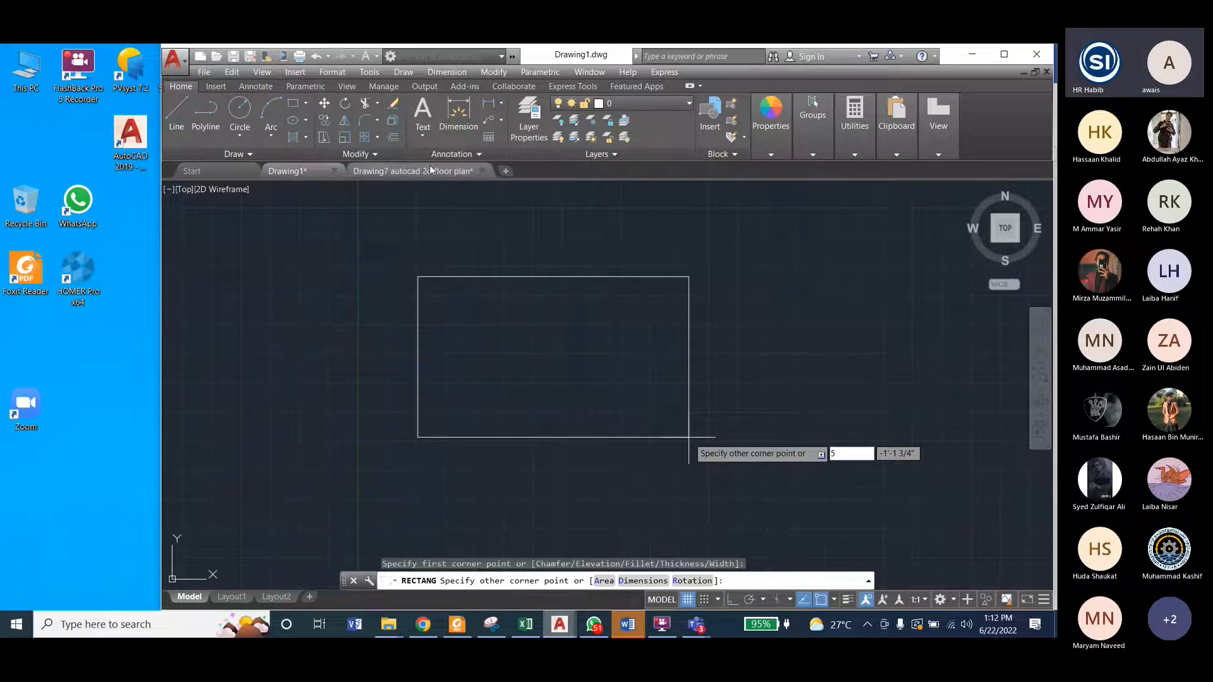
type("0")
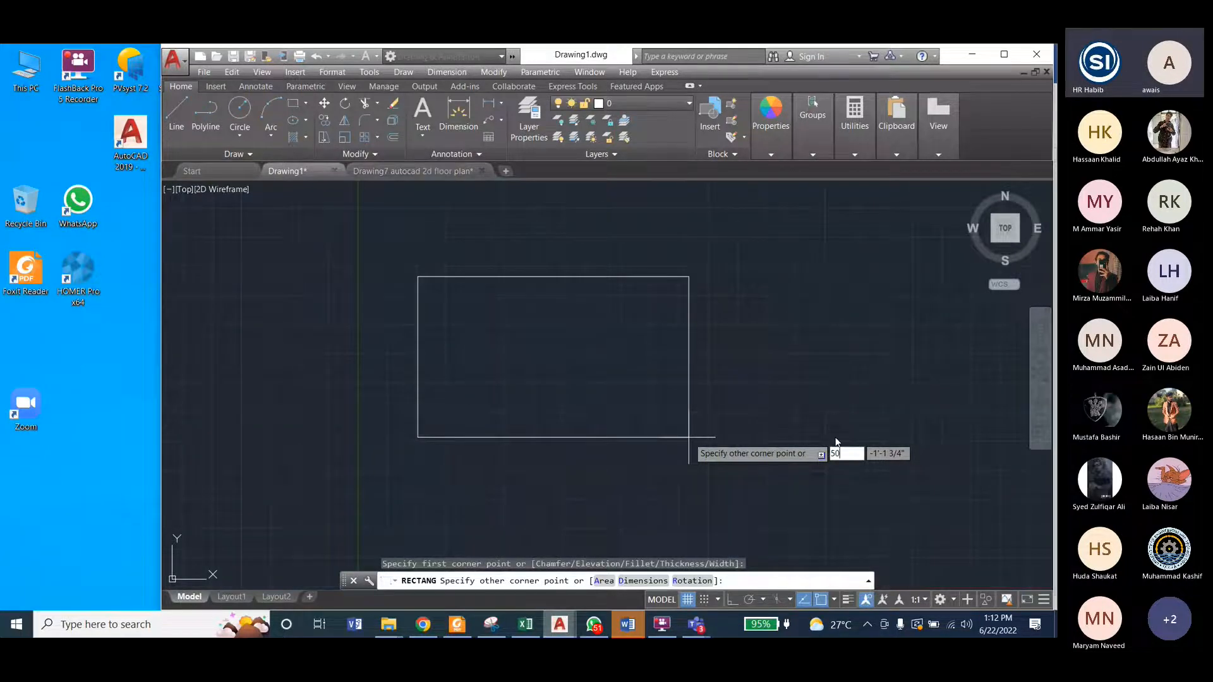
key("Tab")
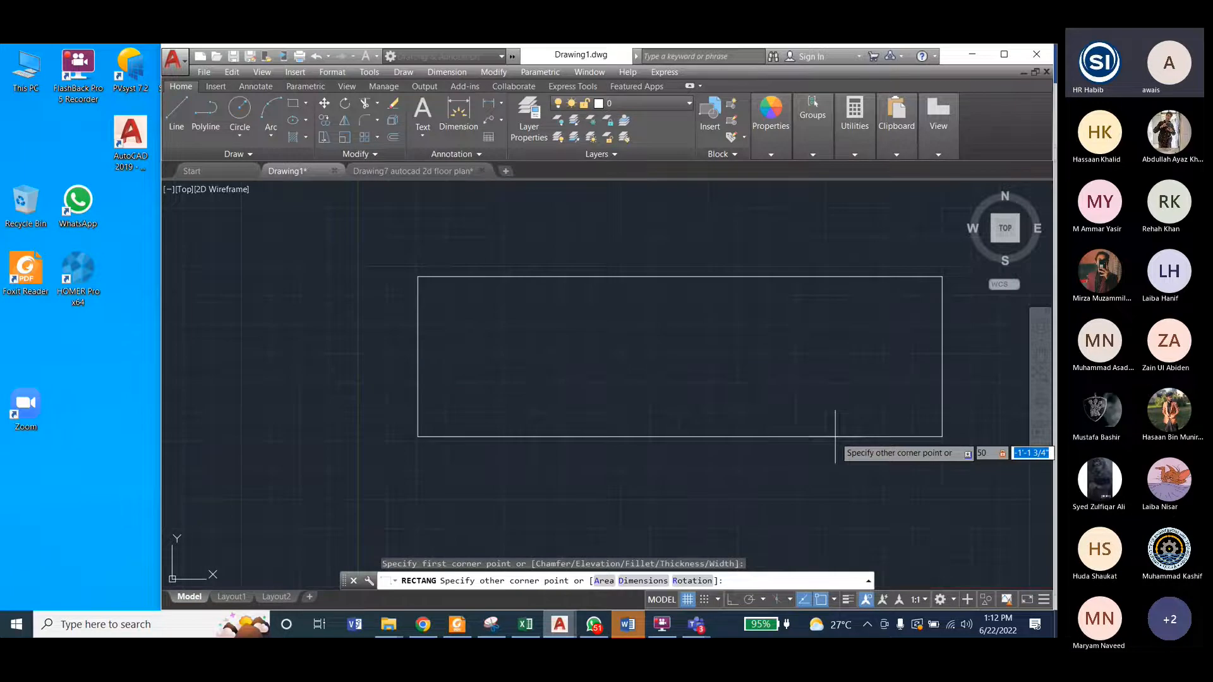
type("31")
key("Return")
scroll(453, 458, "down", 2)
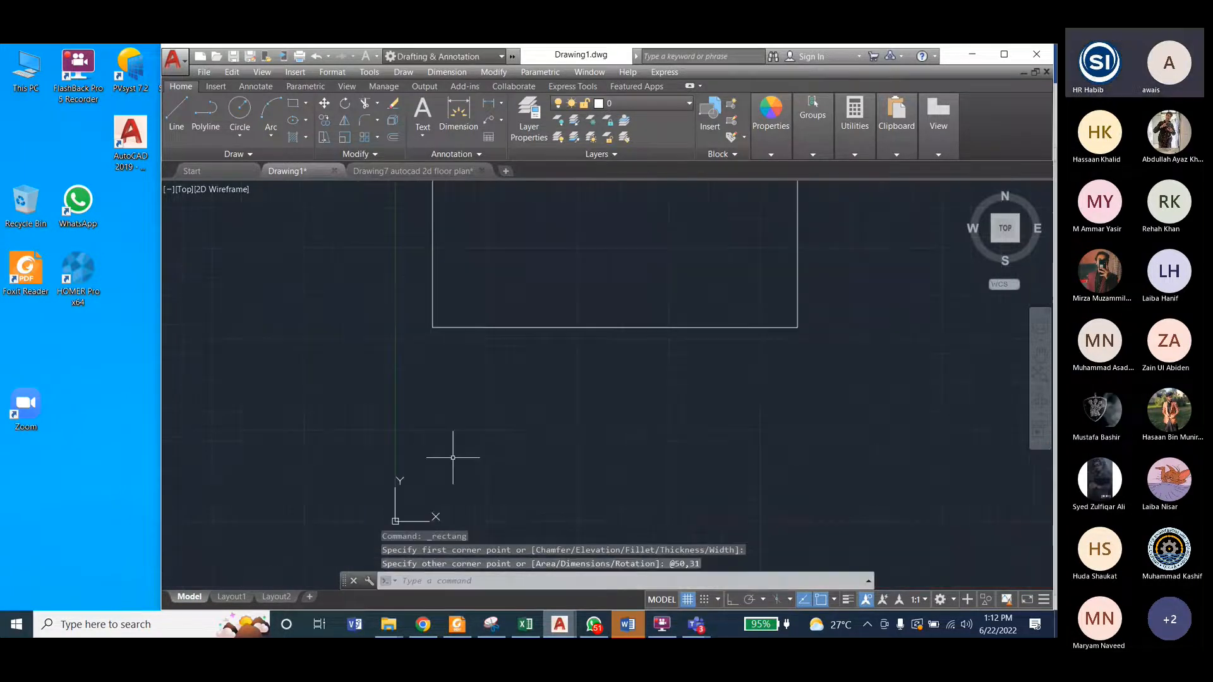
scroll(453, 458, "down", 2)
scroll(464, 240, "up", 2)
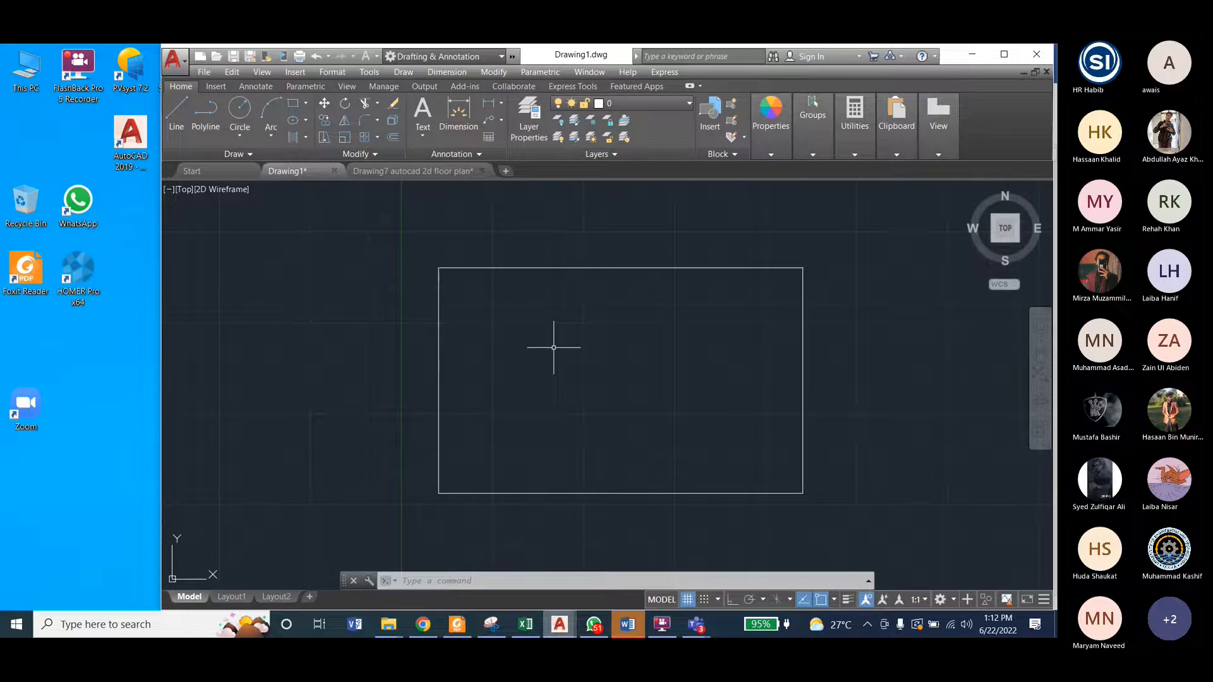
left_click(561, 267)
key("Delete")
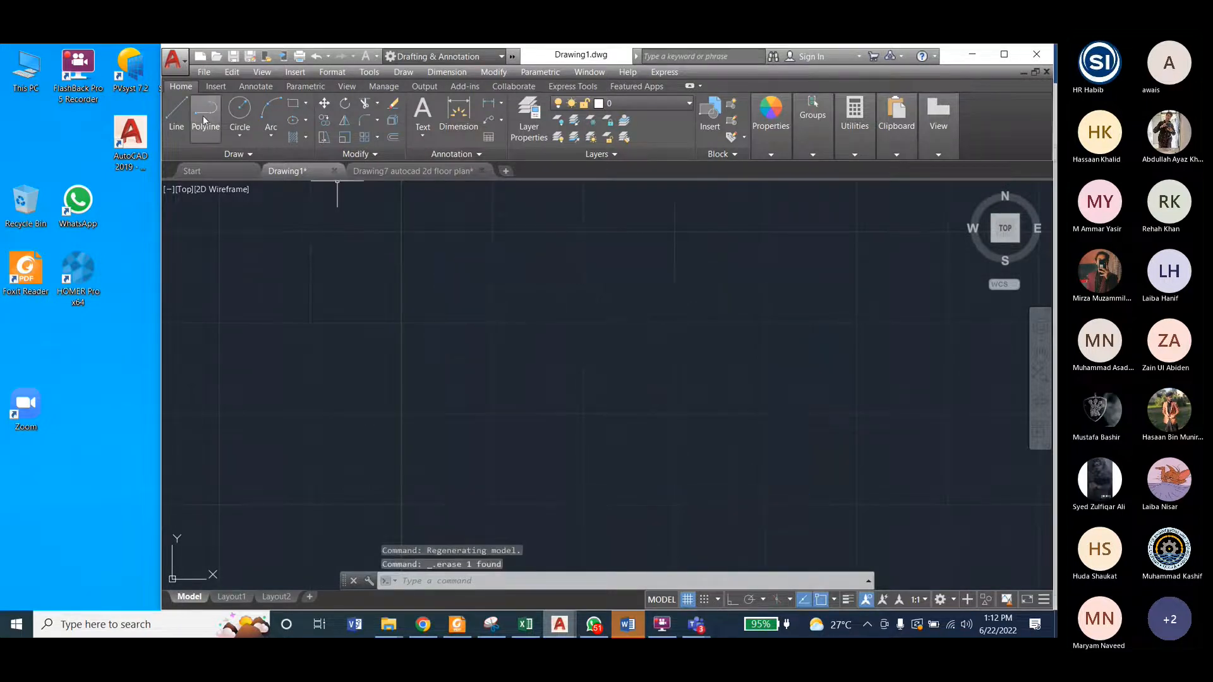
left_click(293, 112)
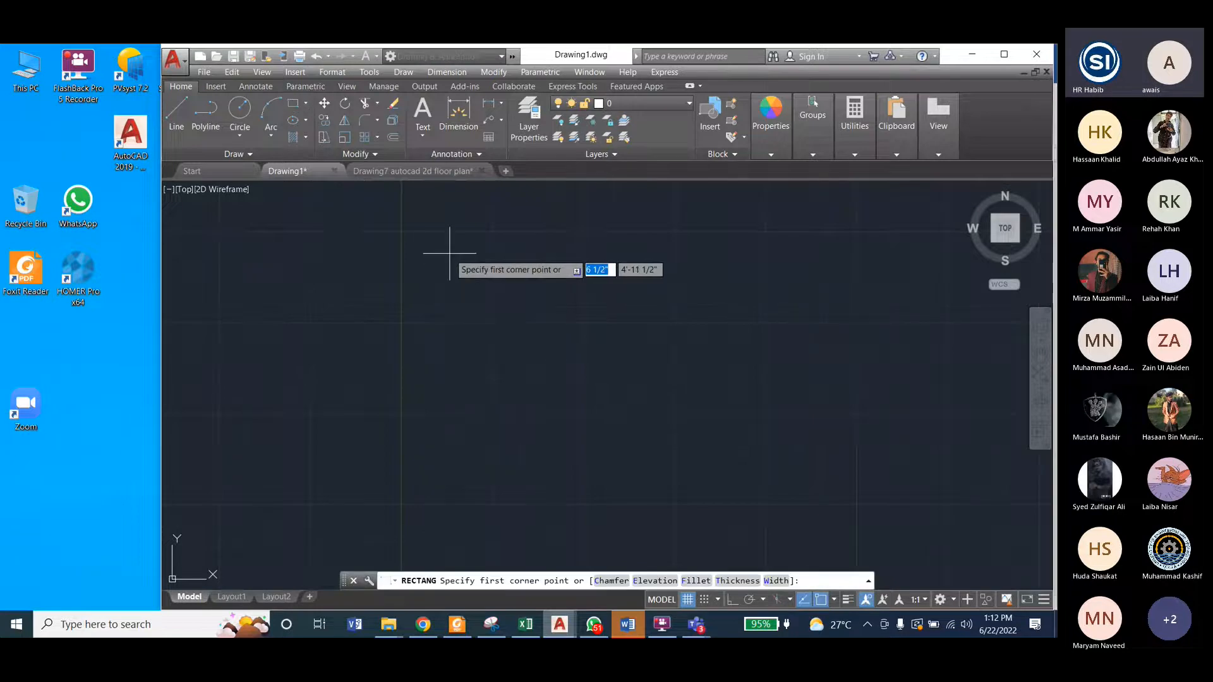
left_click(449, 251)
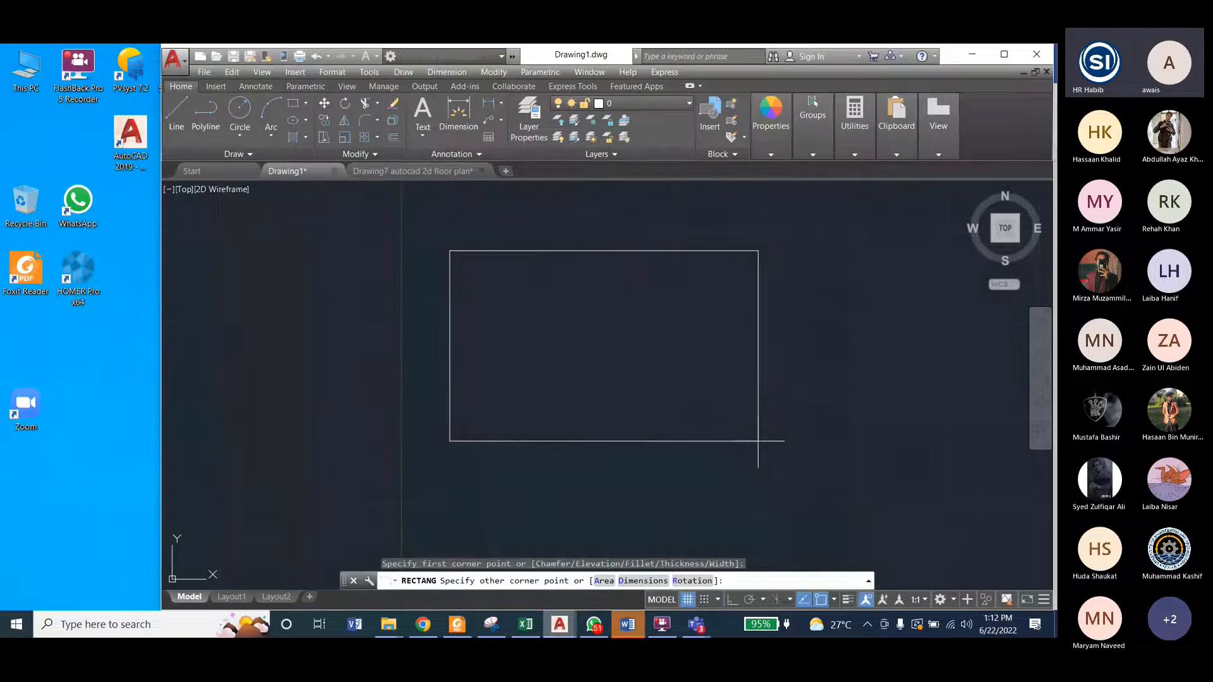
key("XF86Calculator")
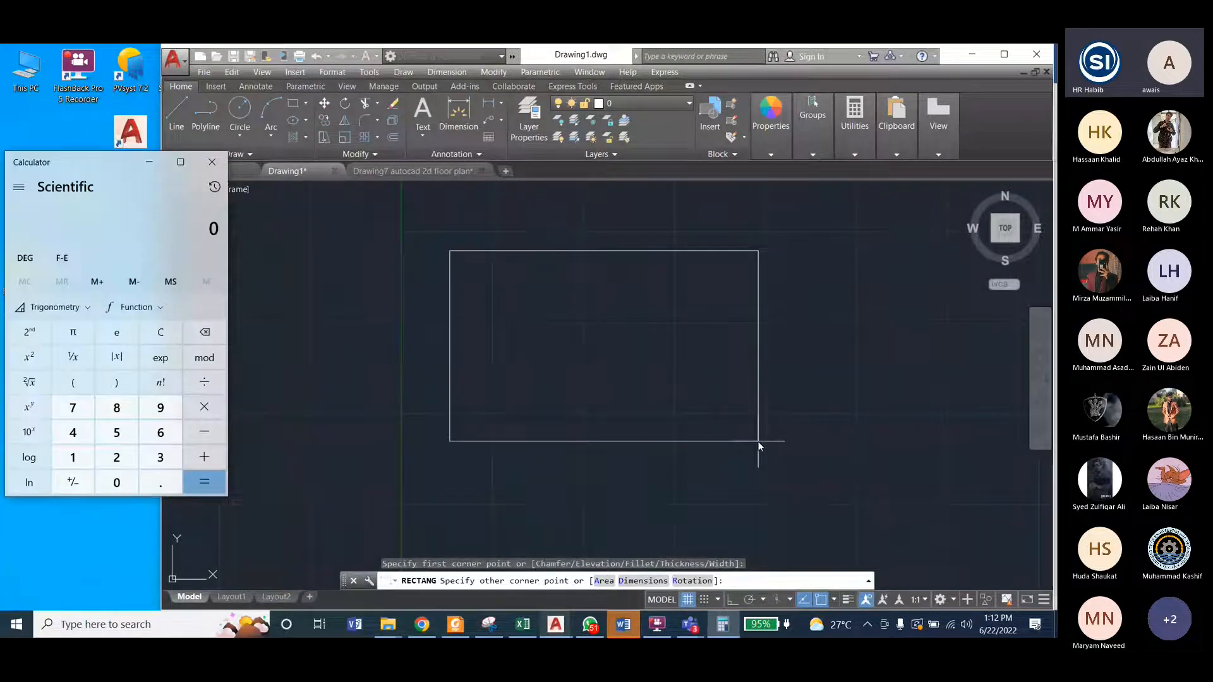
key("alt+F4")
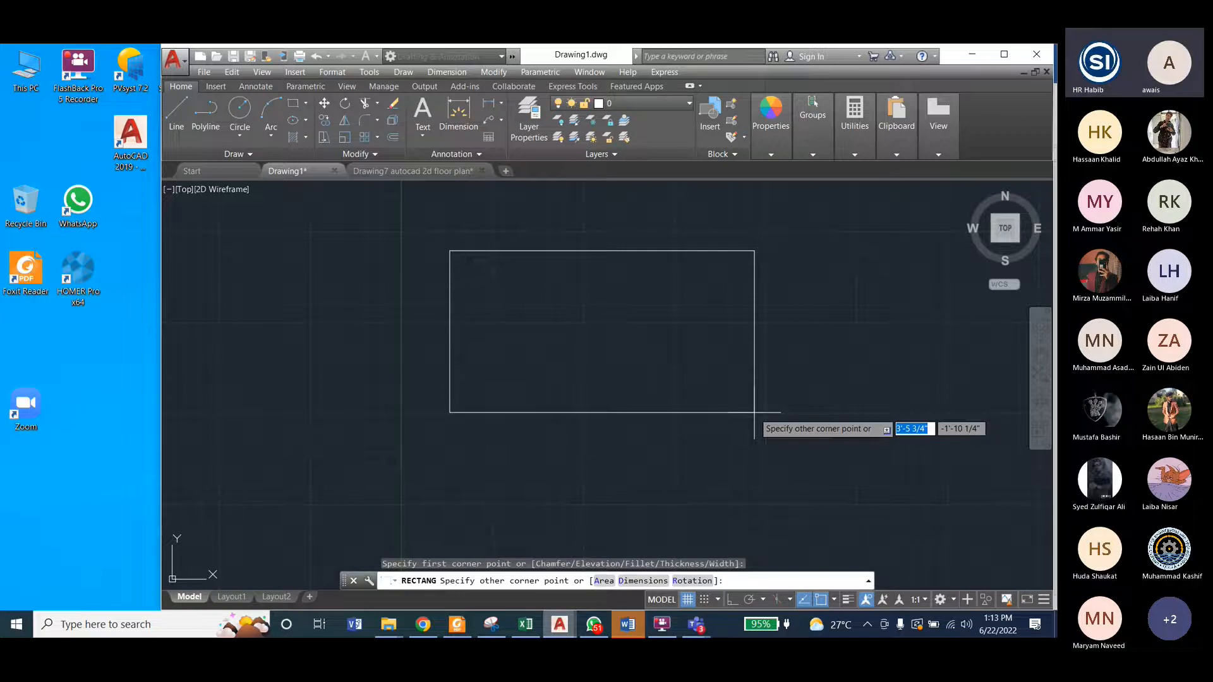
key("Escape")
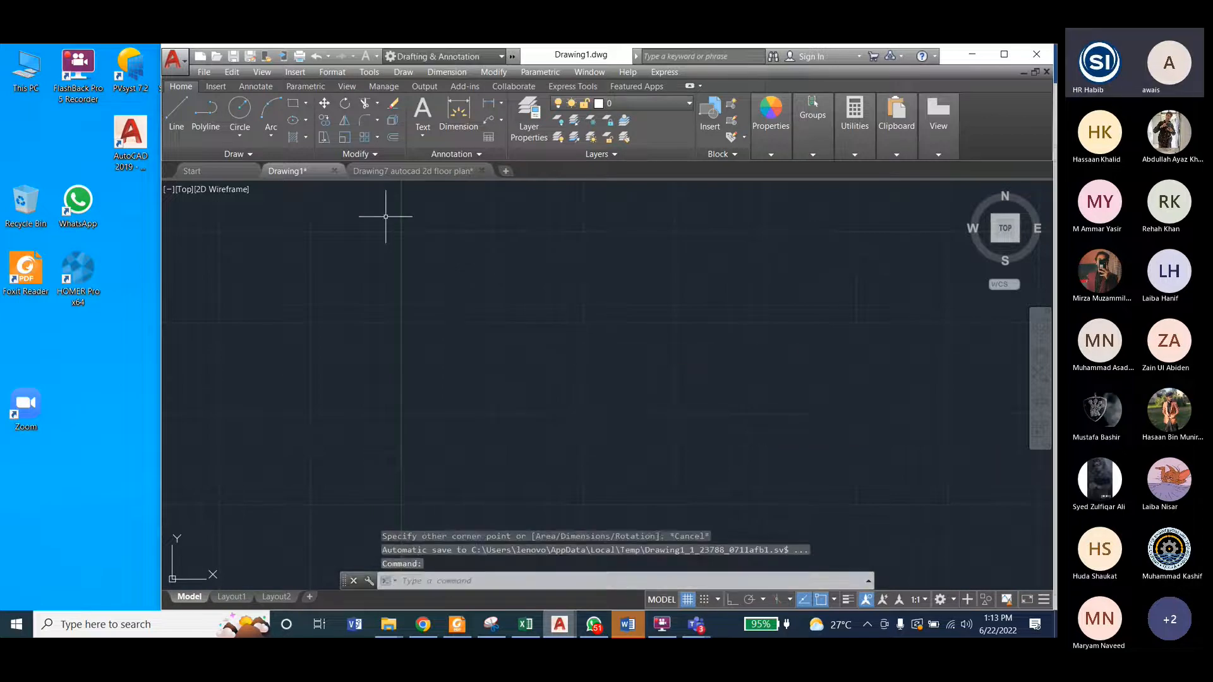
Step: Start a rectangle for the floor plan's outer outline with a width of 50'
left_click(293, 103)
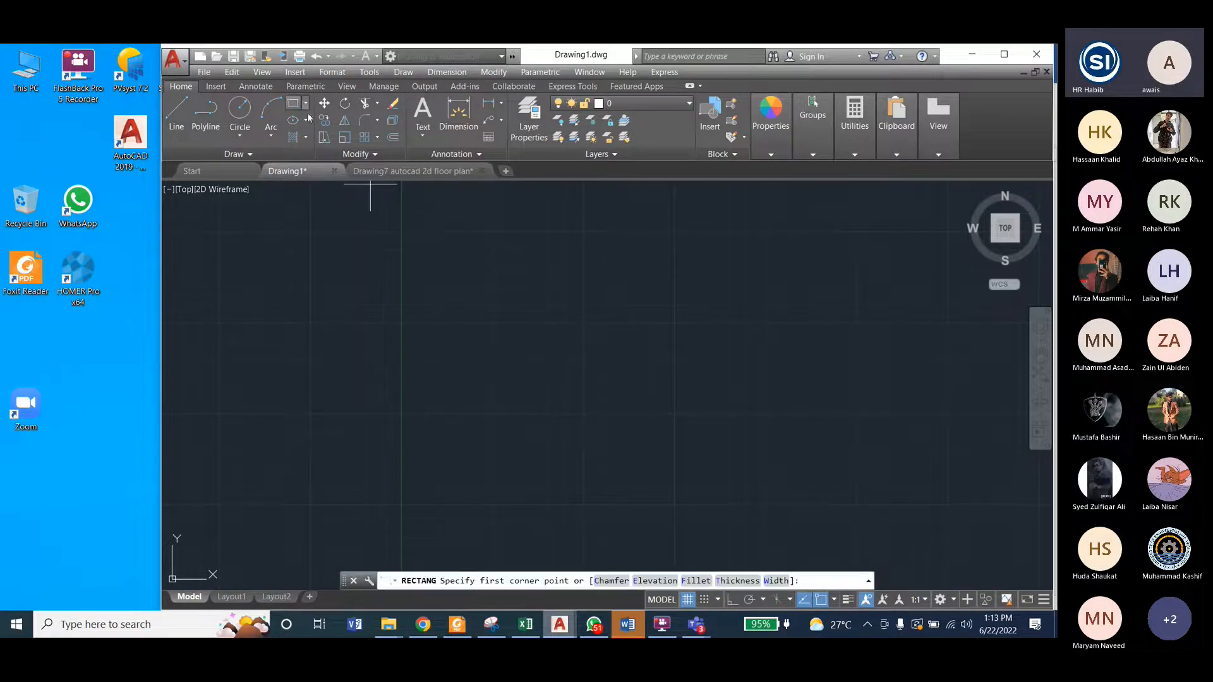
left_click(425, 247)
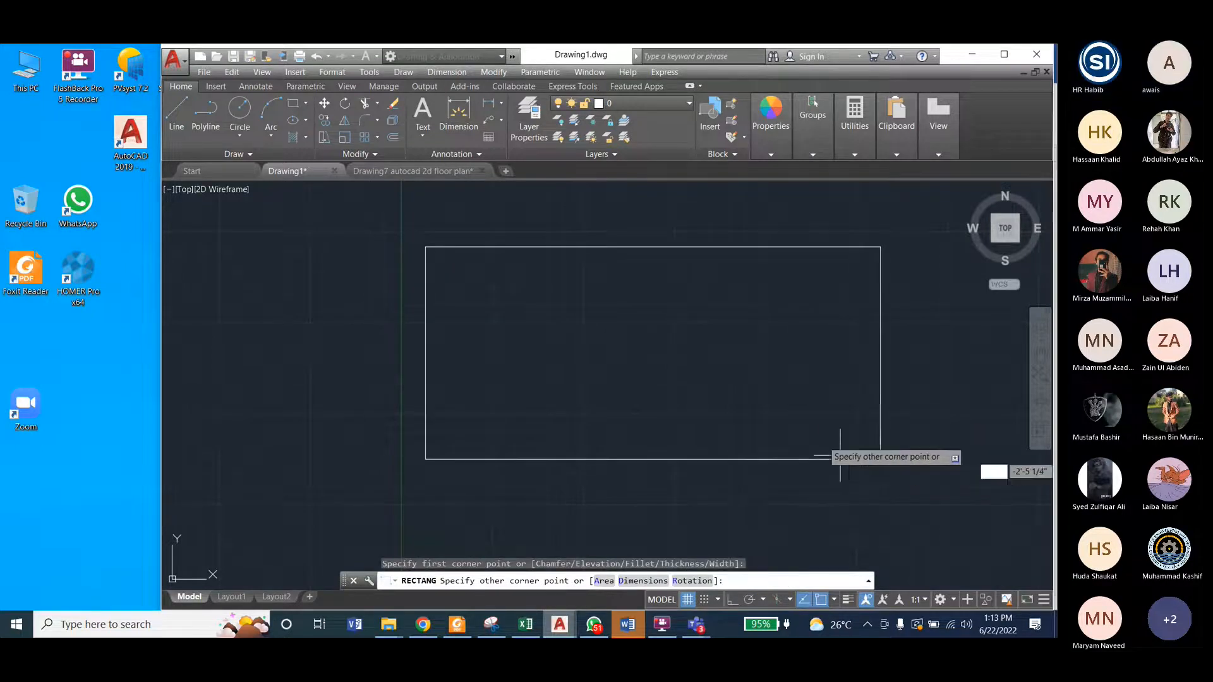
type("50")
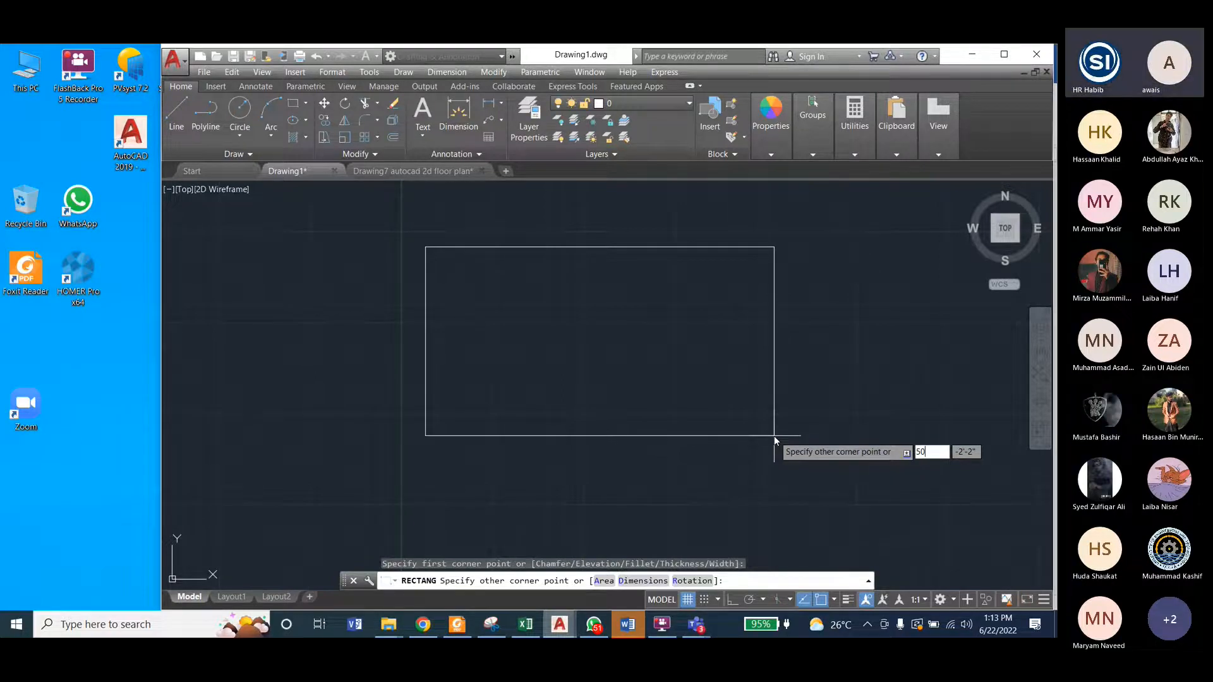
type("'")
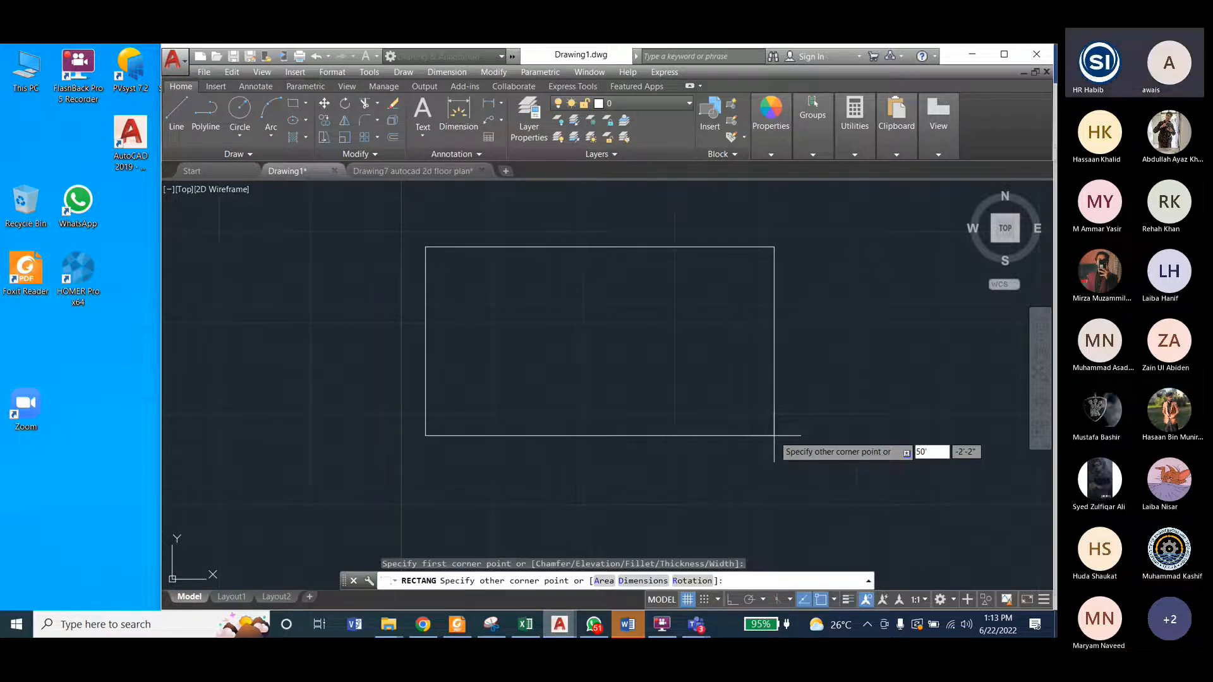
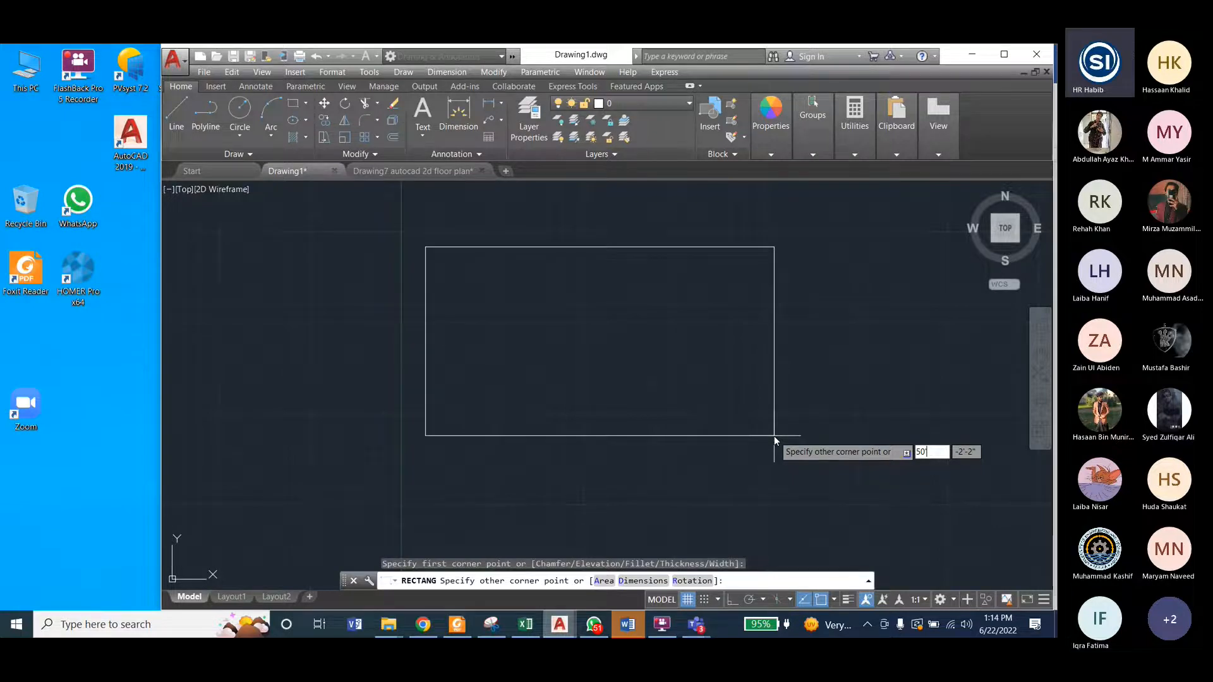
Step: Complete the floor plan's outline rectangle with a width of 50' and a height of 30'
type("\"")
key("Tab")
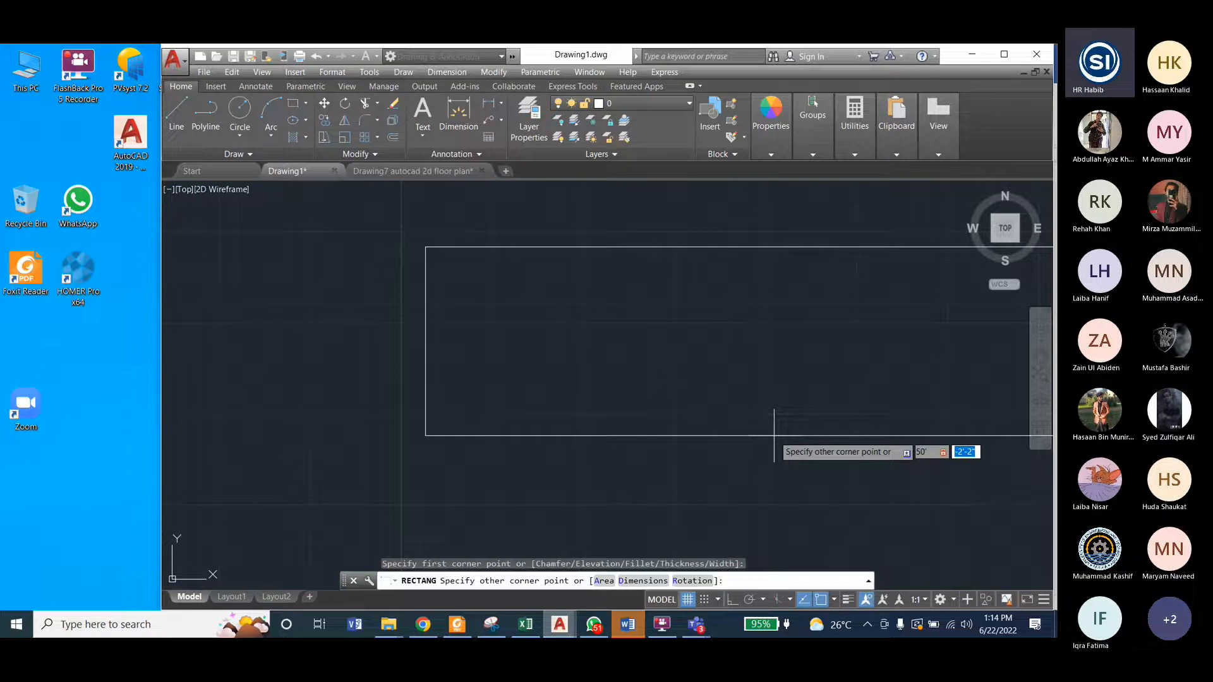
type("30'")
key("Return")
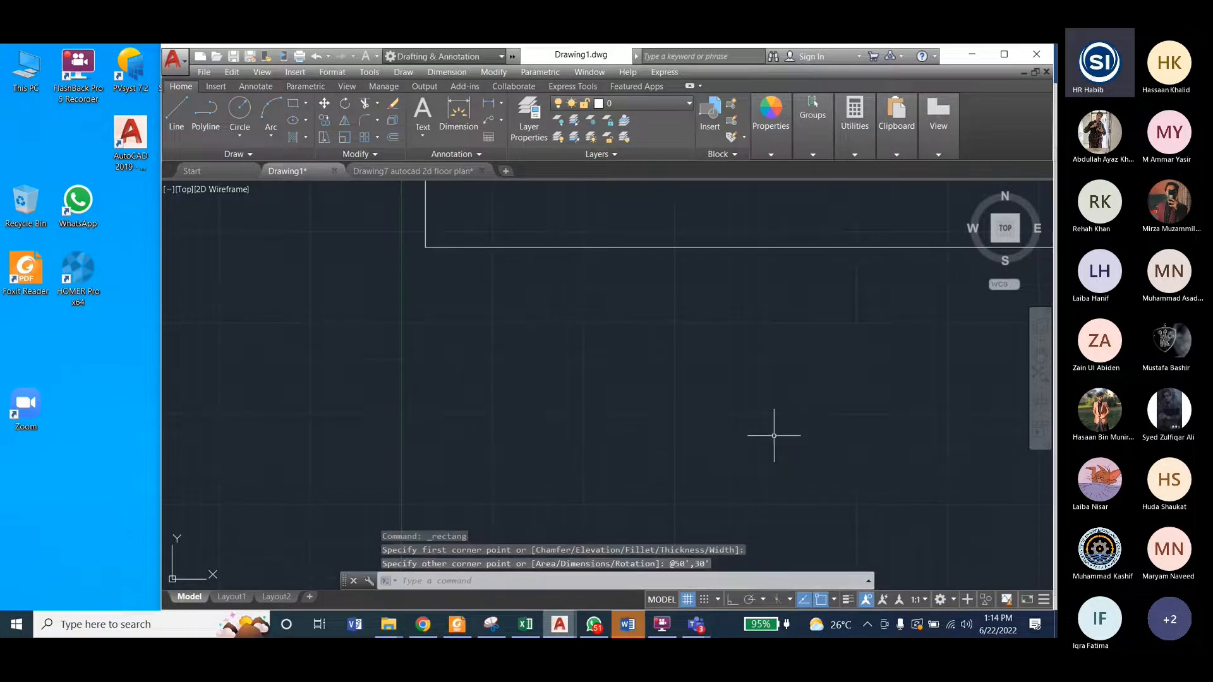
scroll(684, 446, "down", 1)
scroll(474, 490, "down", 1)
scroll(348, 512, "down", 2)
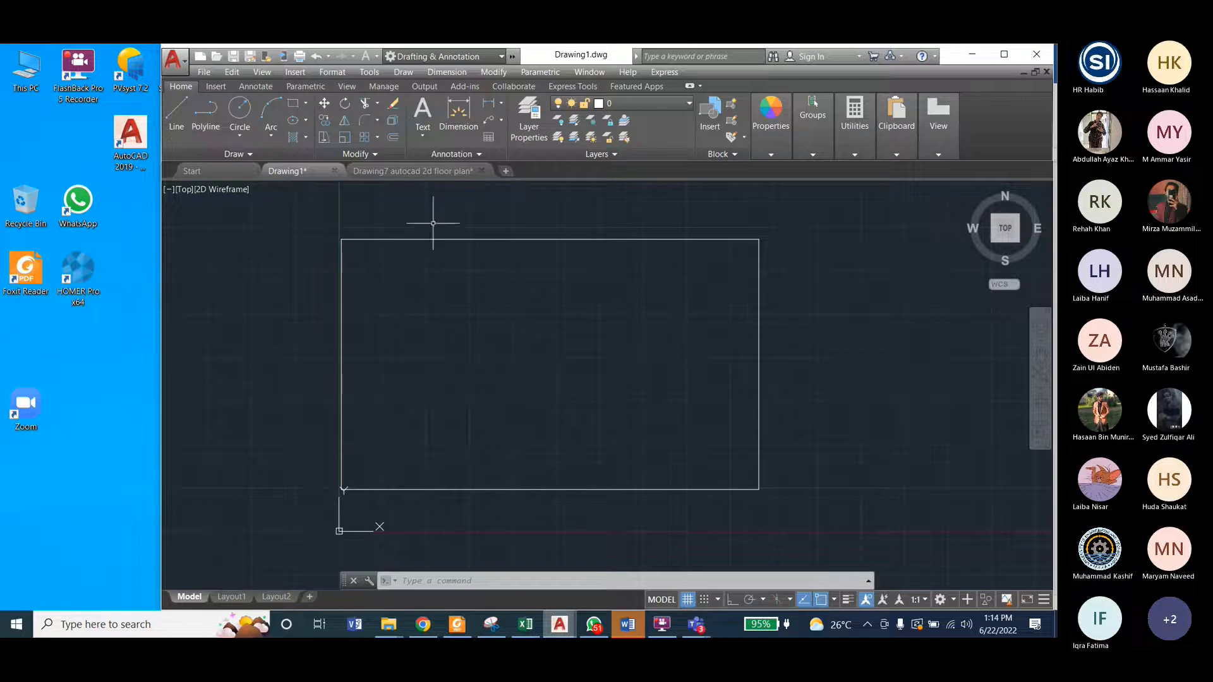
Step: Examine the exterior walls of the Drawing7 floor plan, and return to Drawing1
left_click(403, 172)
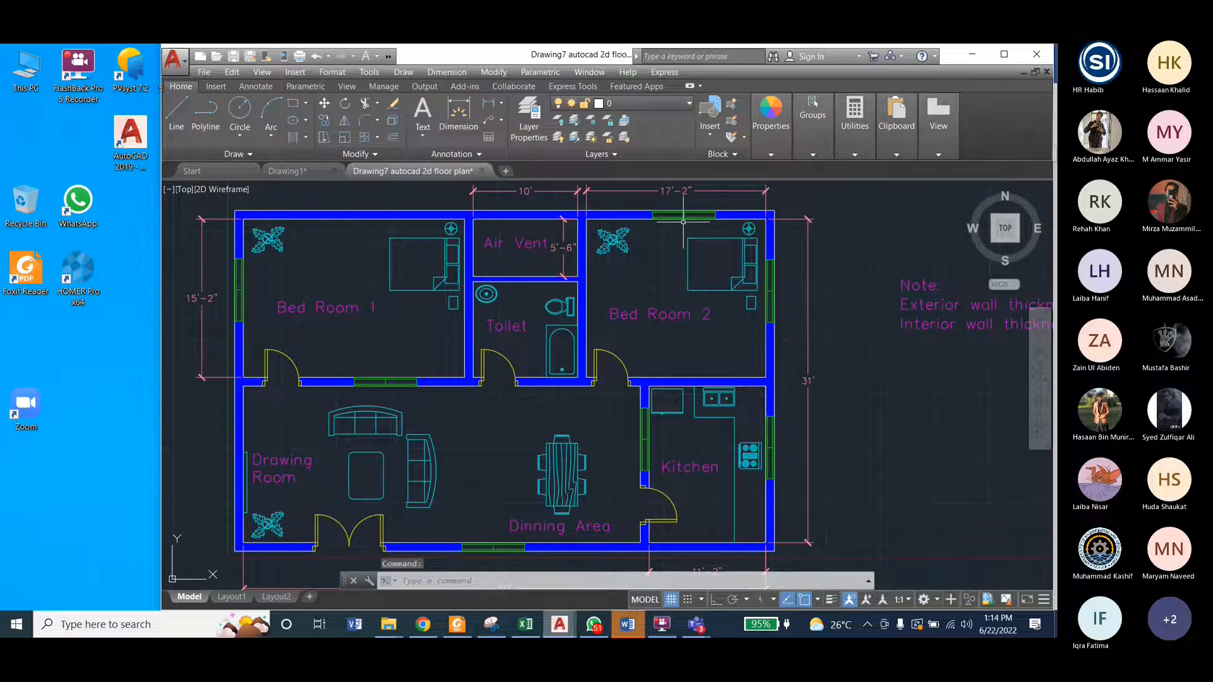
mouse_move(299, 174)
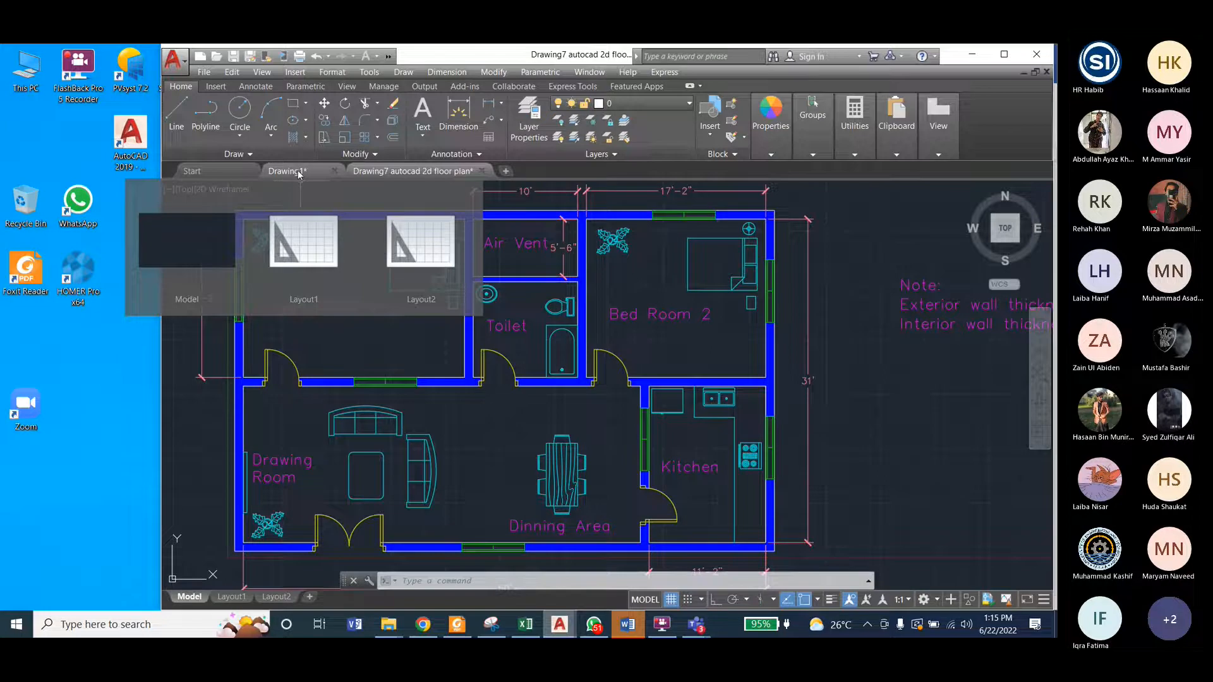
left_click(298, 172)
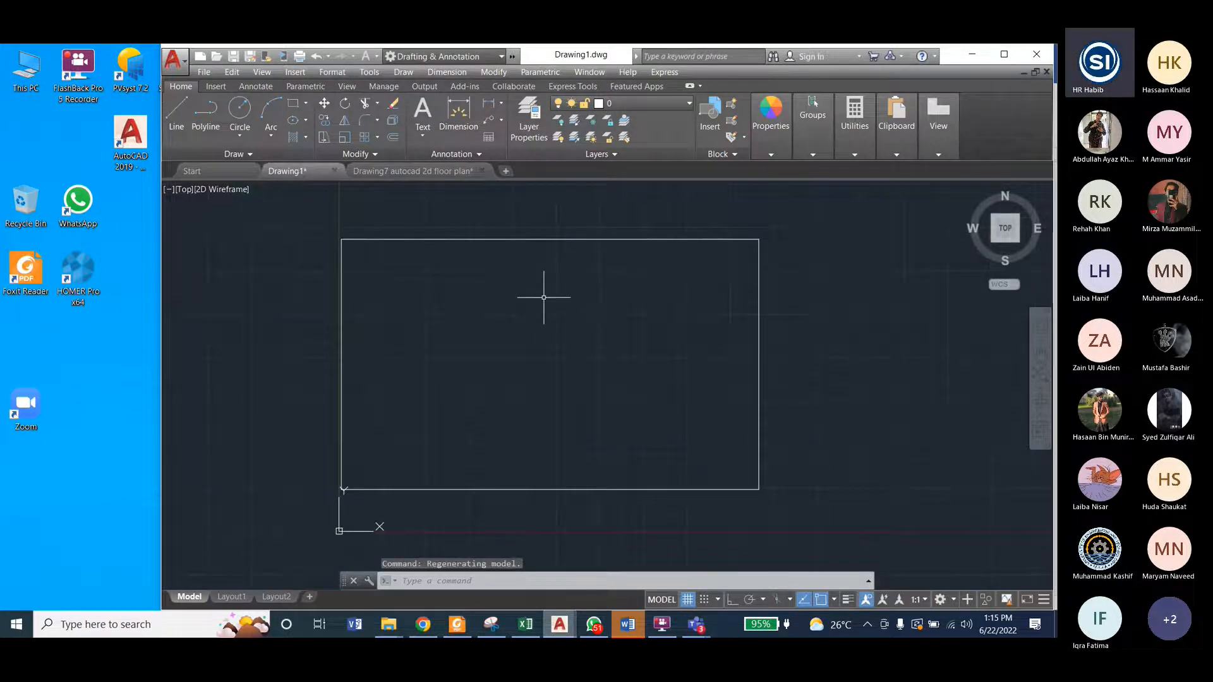
Step: Check the note on exterior and interior wall thickness in Drawing7, and return to Drawing1 with no command active
left_click(500, 72)
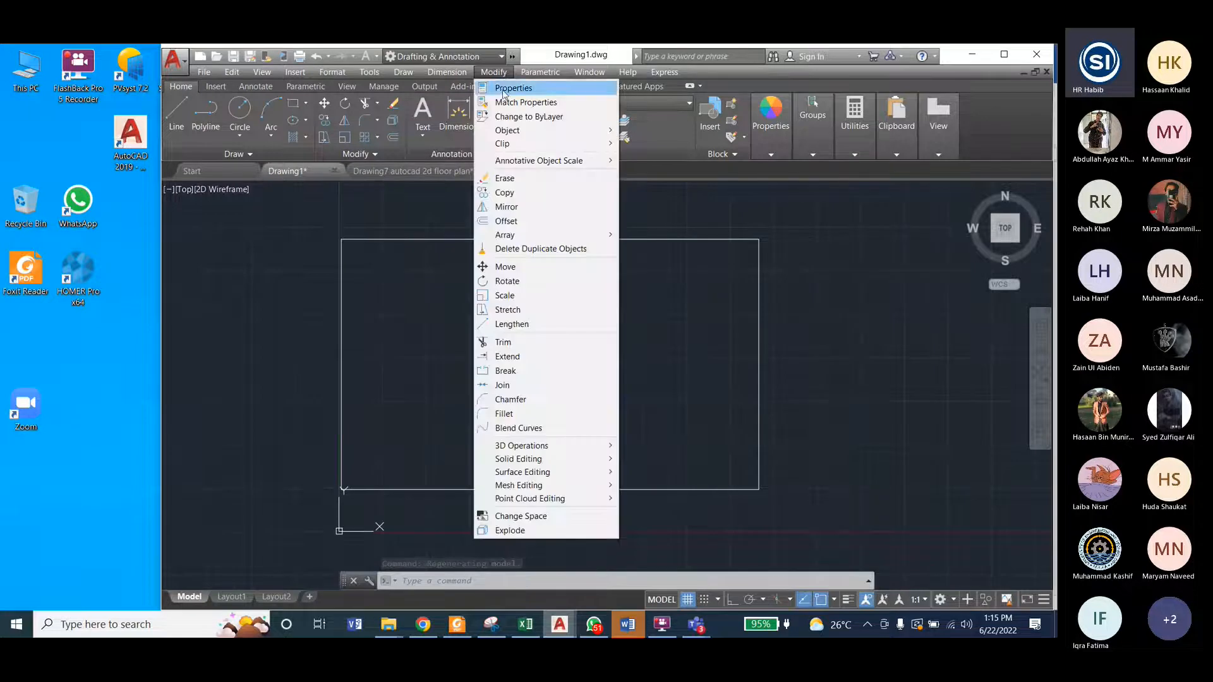
left_click(506, 221)
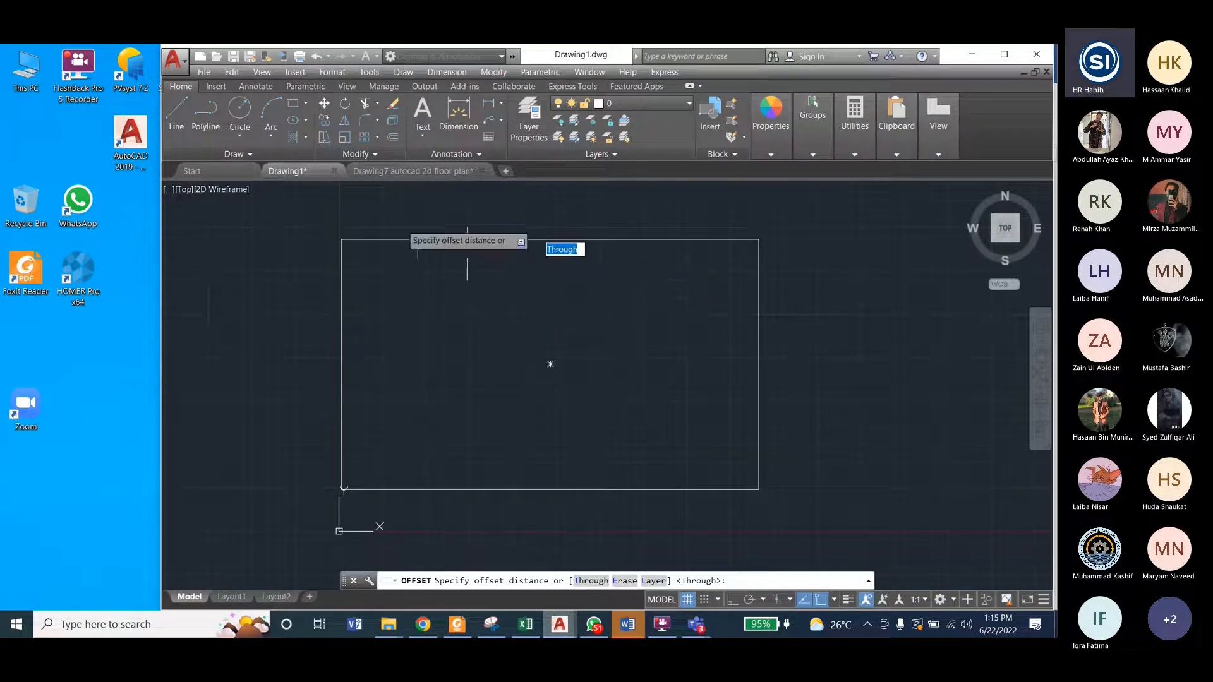
left_click(406, 172)
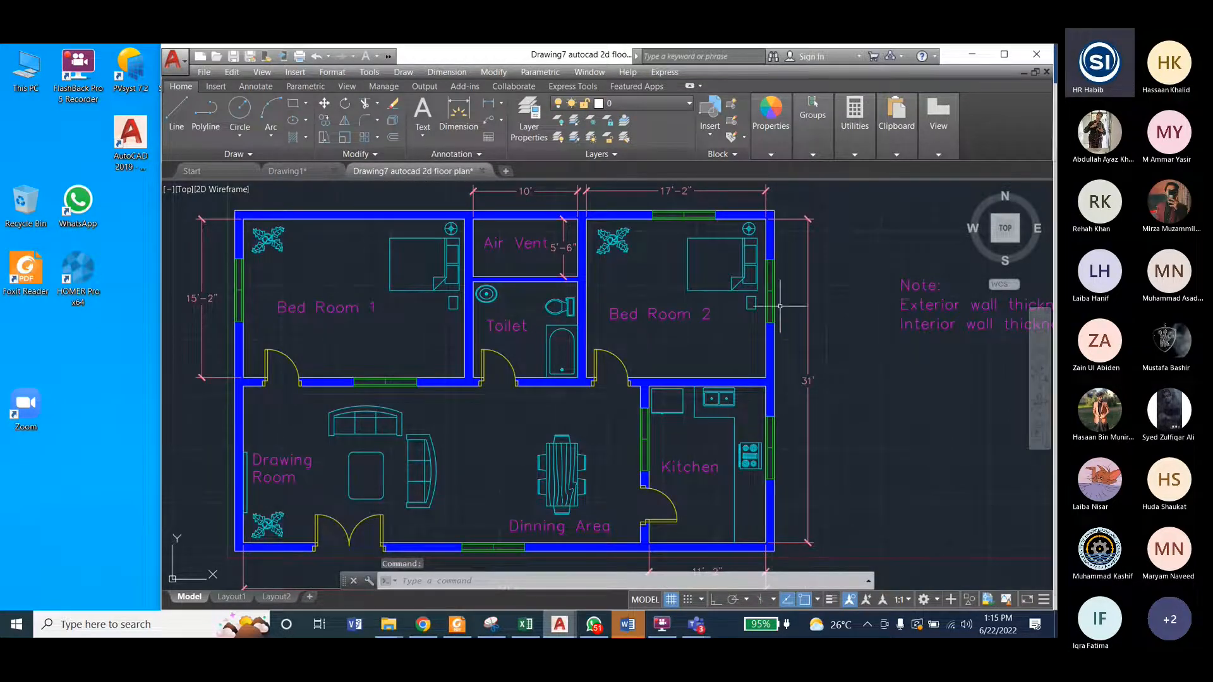
scroll(760, 321, "down", 2)
scroll(830, 321, "down", 3)
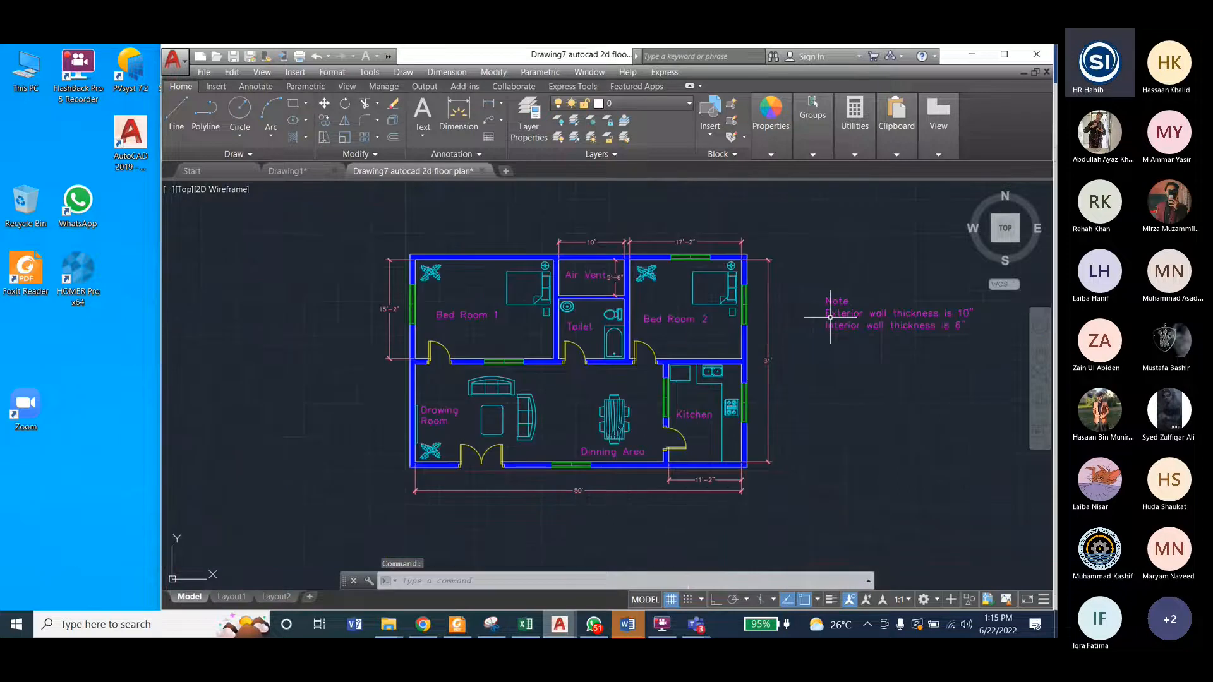
scroll(954, 312, "up", 3)
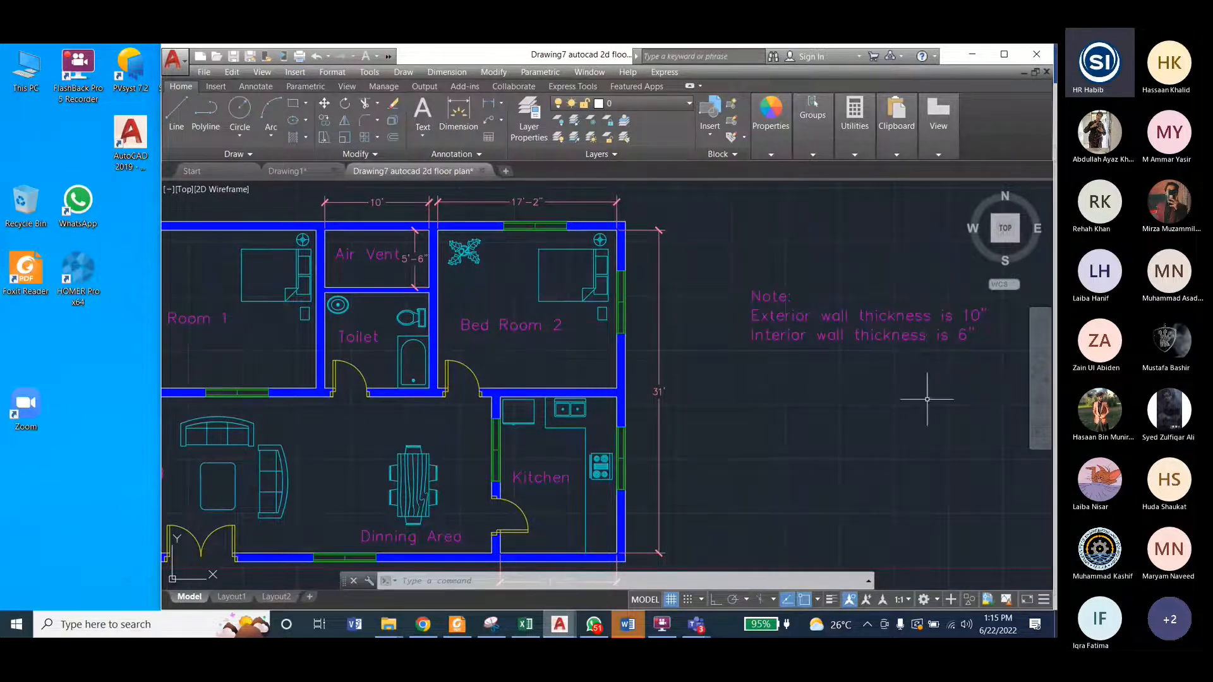
left_click(301, 173)
key("Escape")
key("Escape")
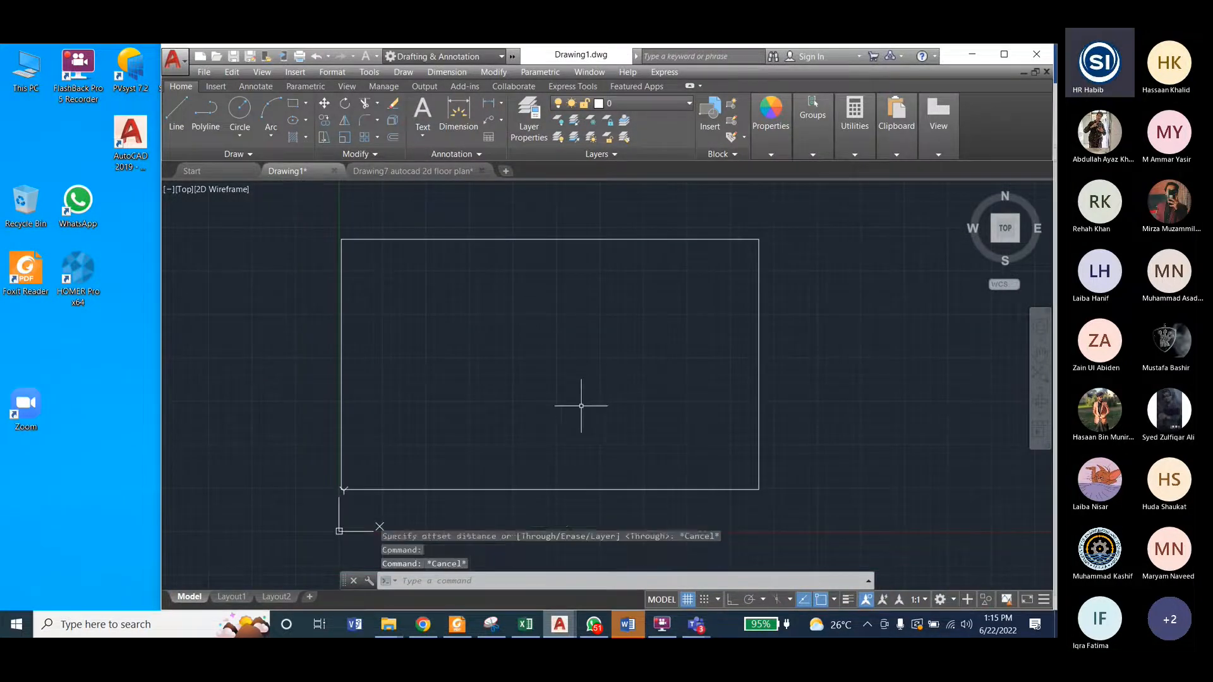
Step: Offset the outline rectangle 10" outward to form the exterior walls
left_click(493, 73)
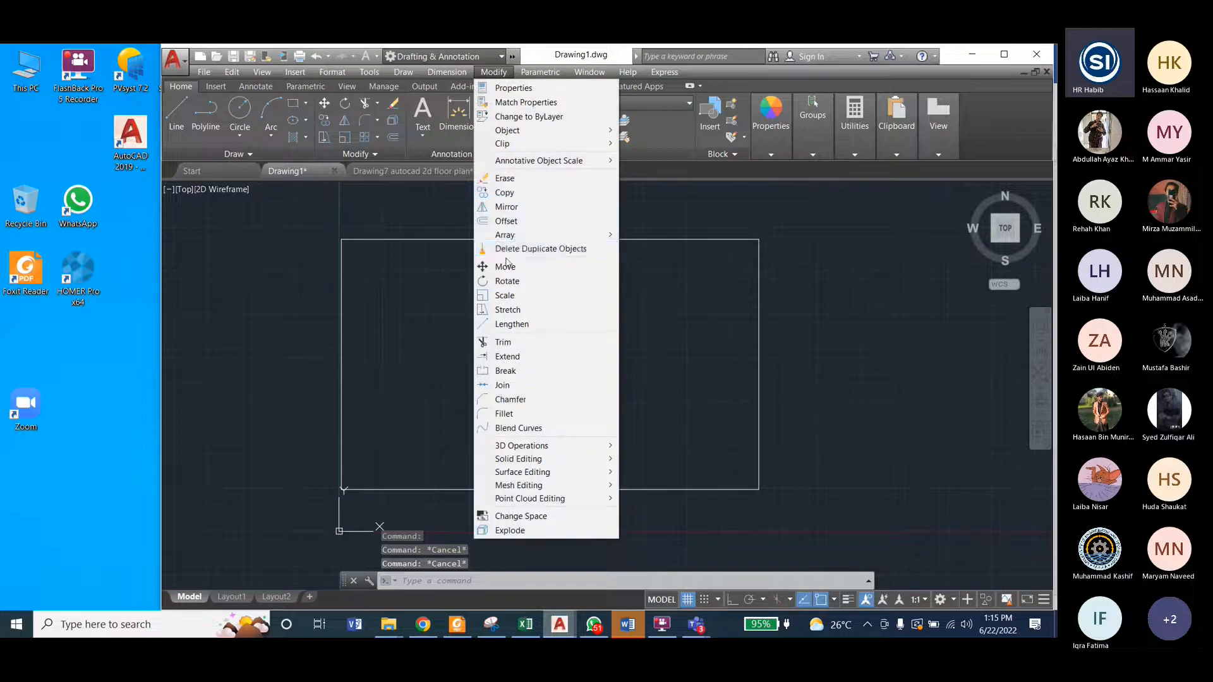
left_click(508, 221)
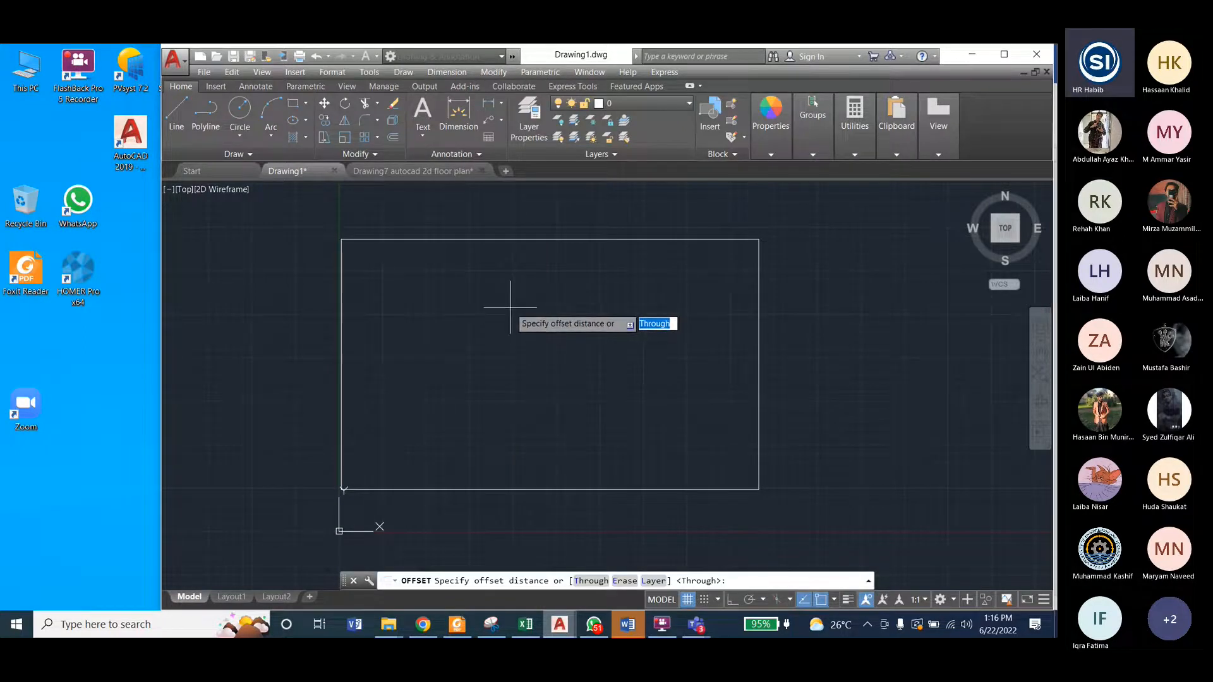
type("10")
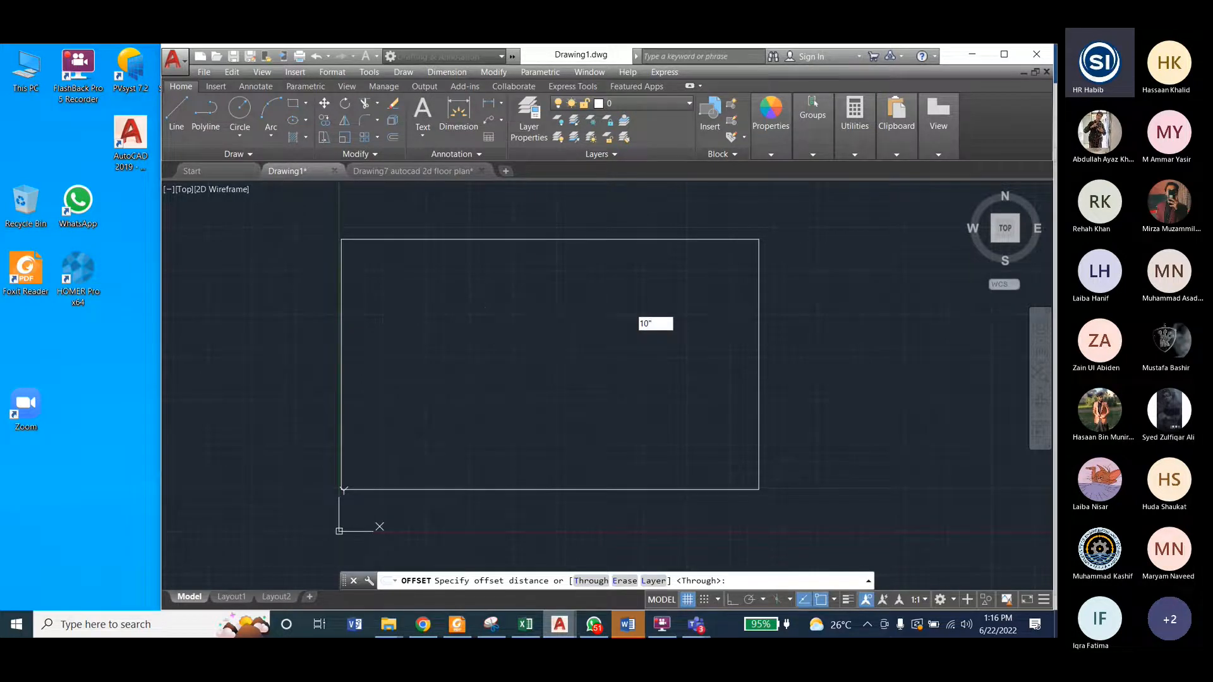
key("Return")
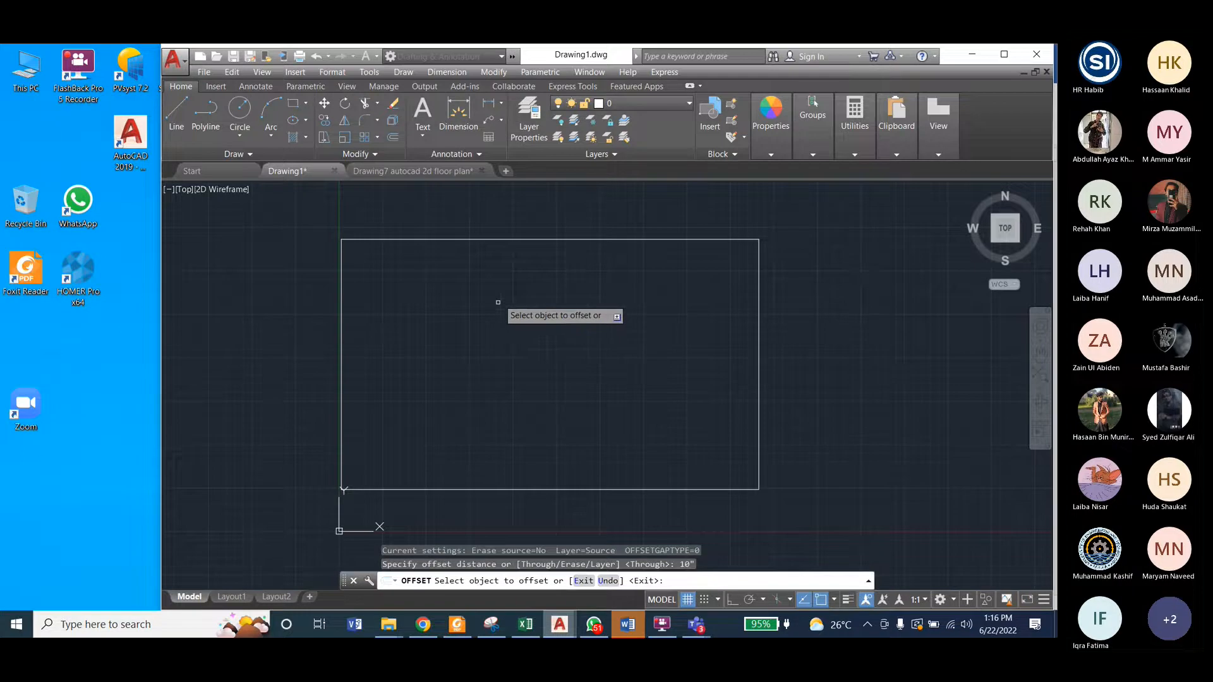
left_click(524, 240)
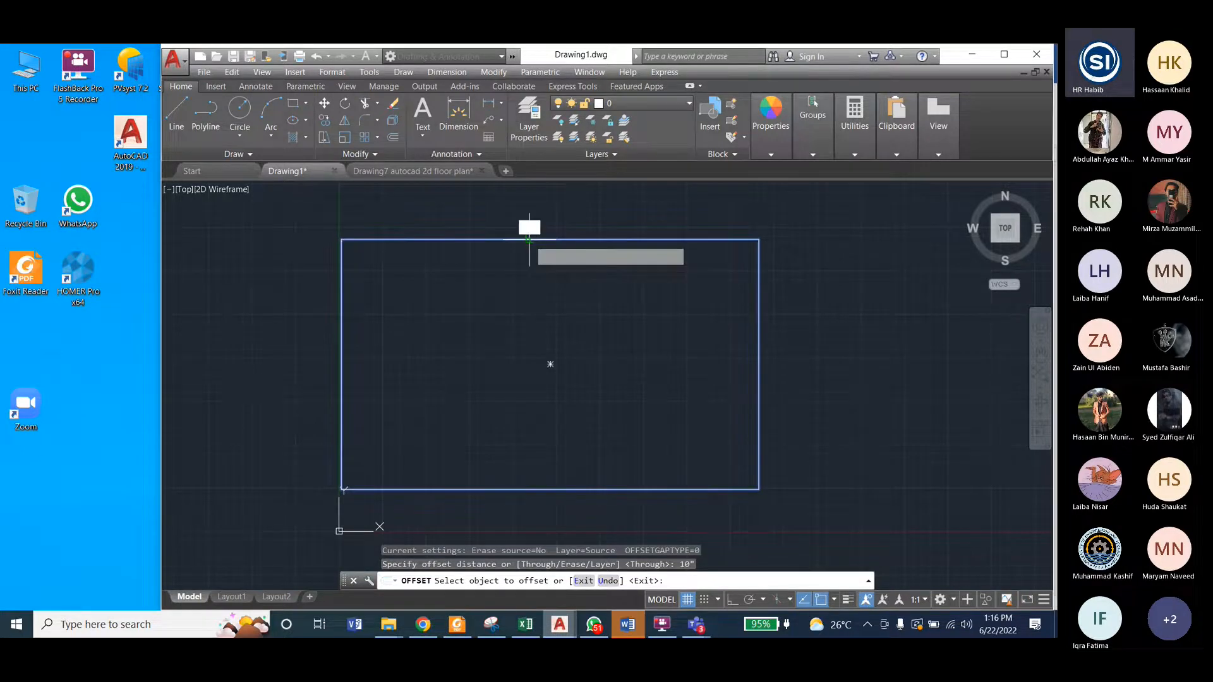
left_click(529, 240)
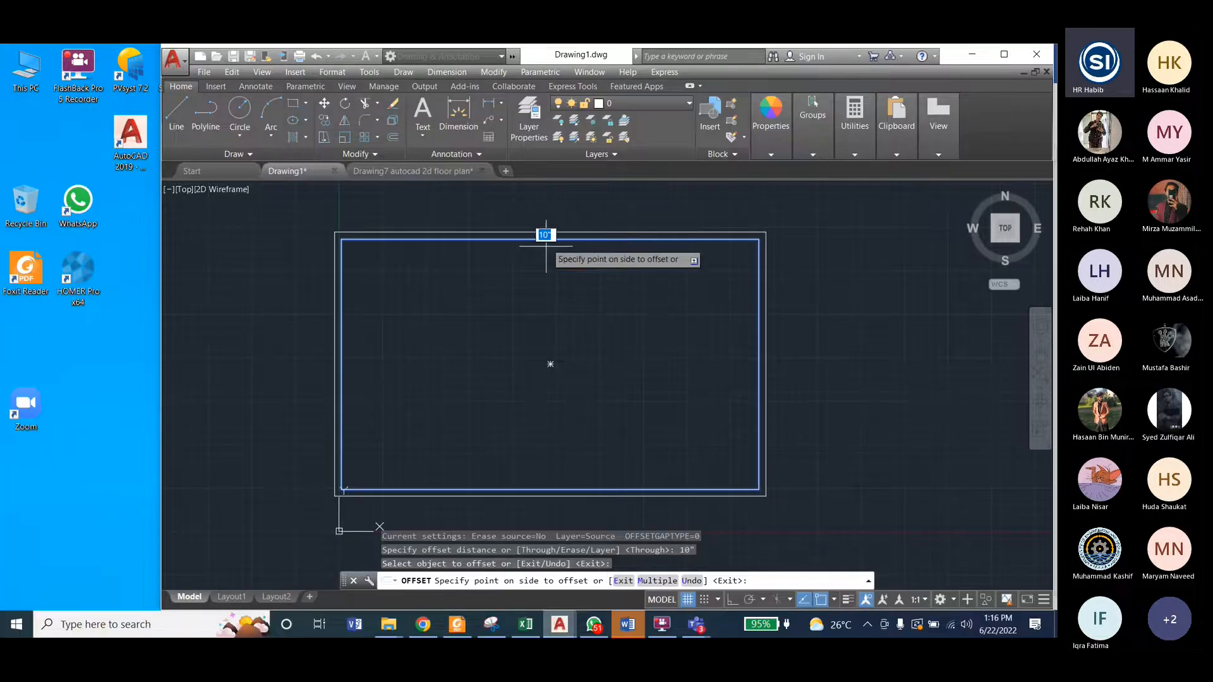
middle_click_drag(553, 302, 549, 335)
scroll(562, 297, "up", 5)
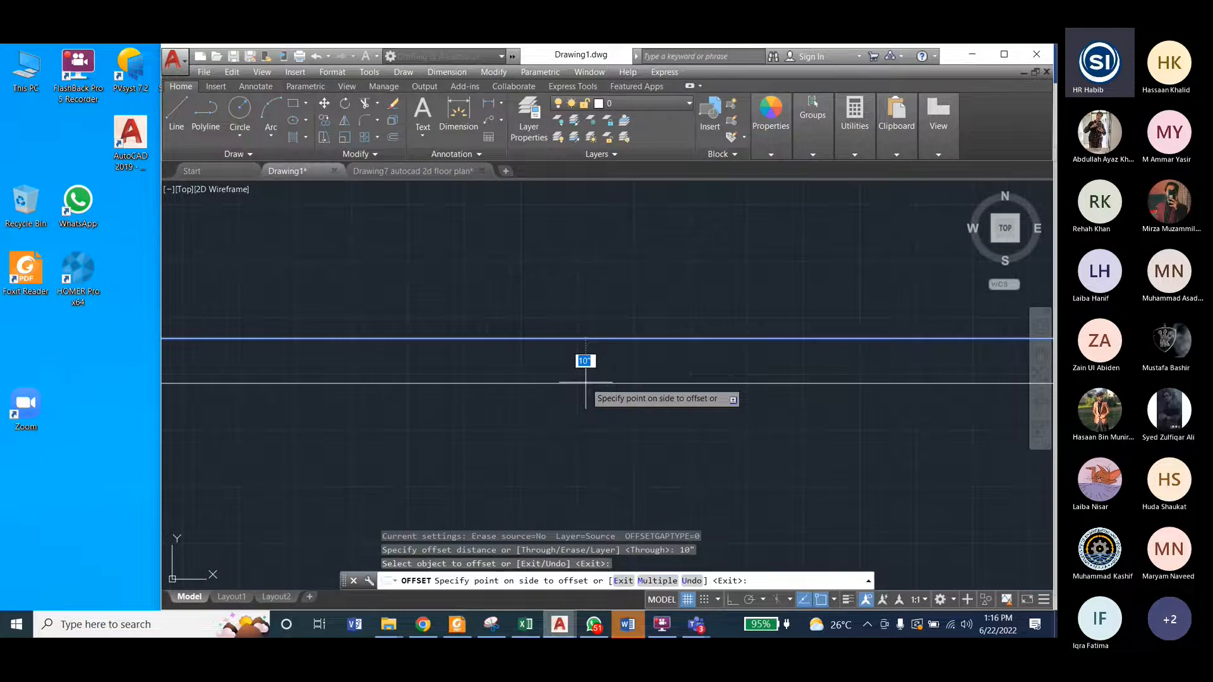
scroll(616, 264, "down", 5)
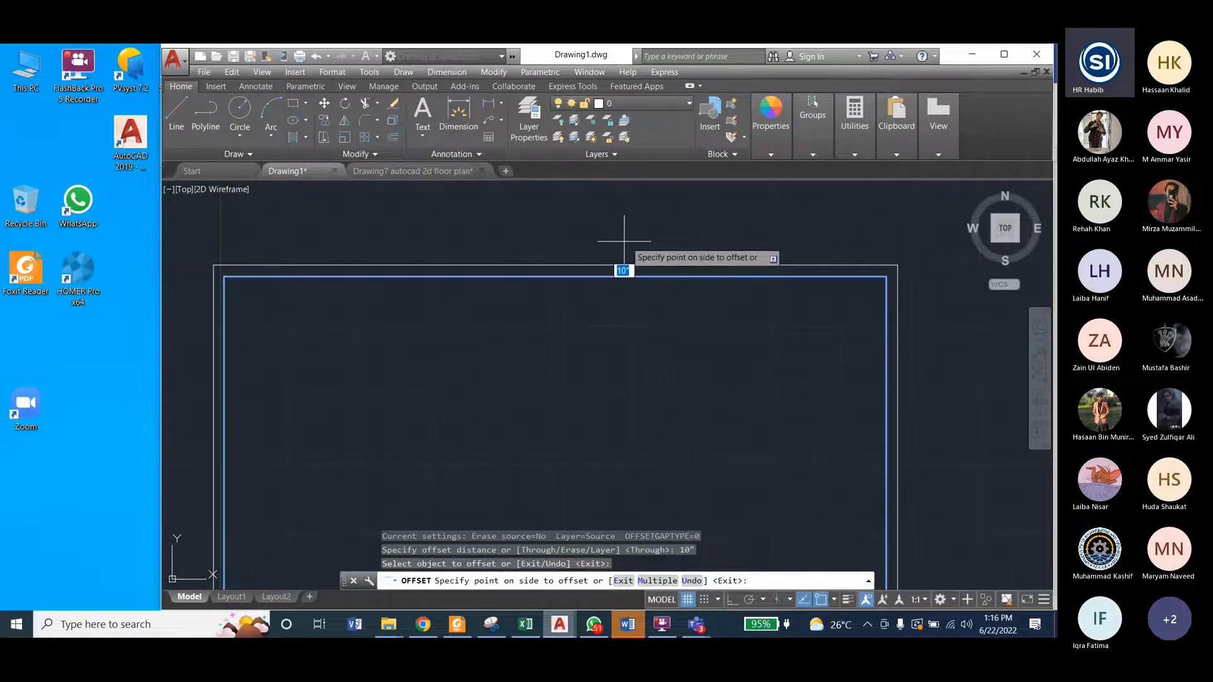
scroll(624, 241, "down", 3)
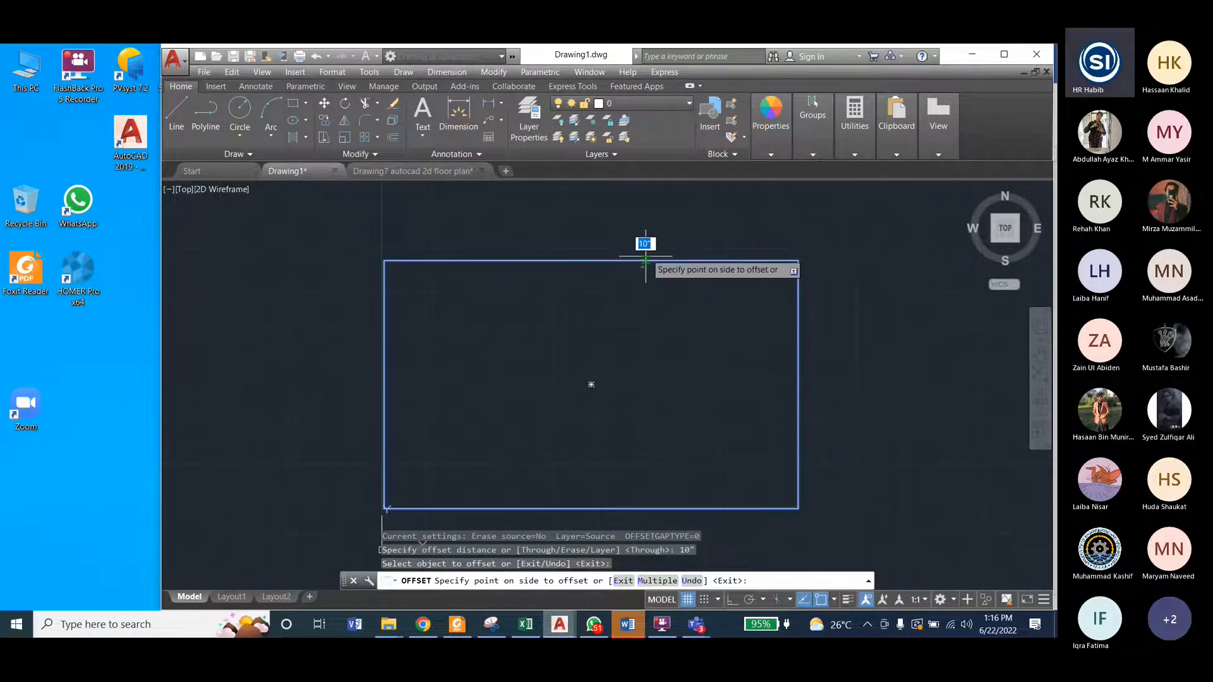
left_click(653, 207)
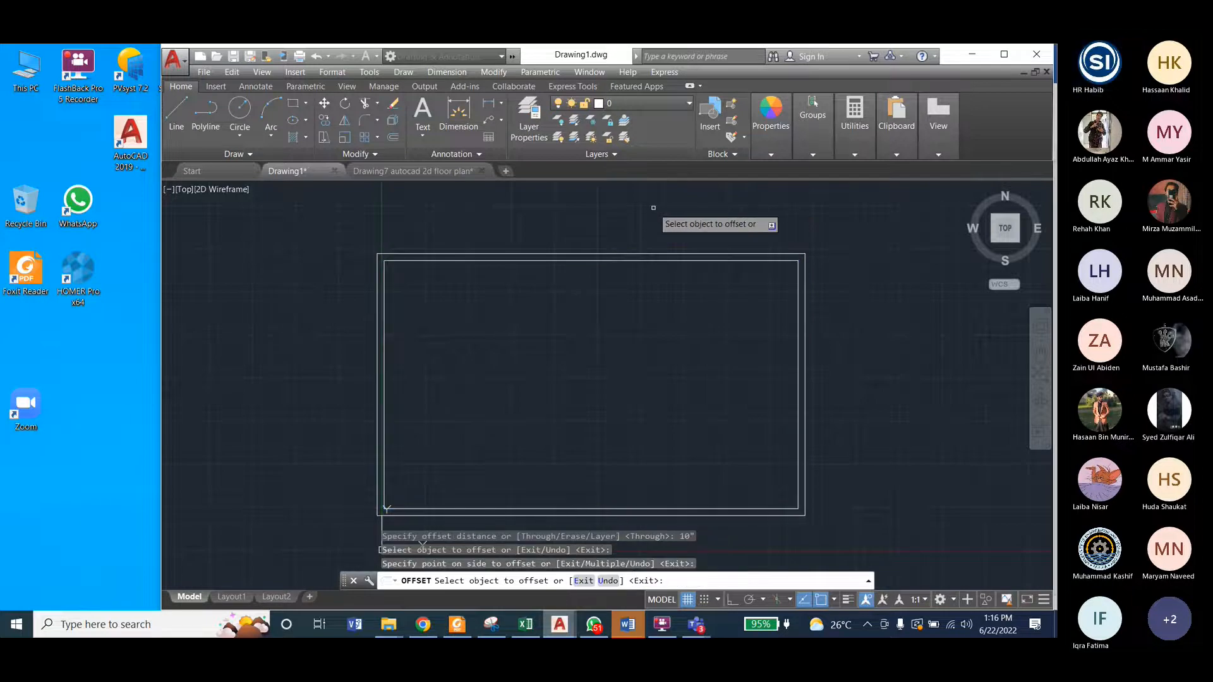
key("Return")
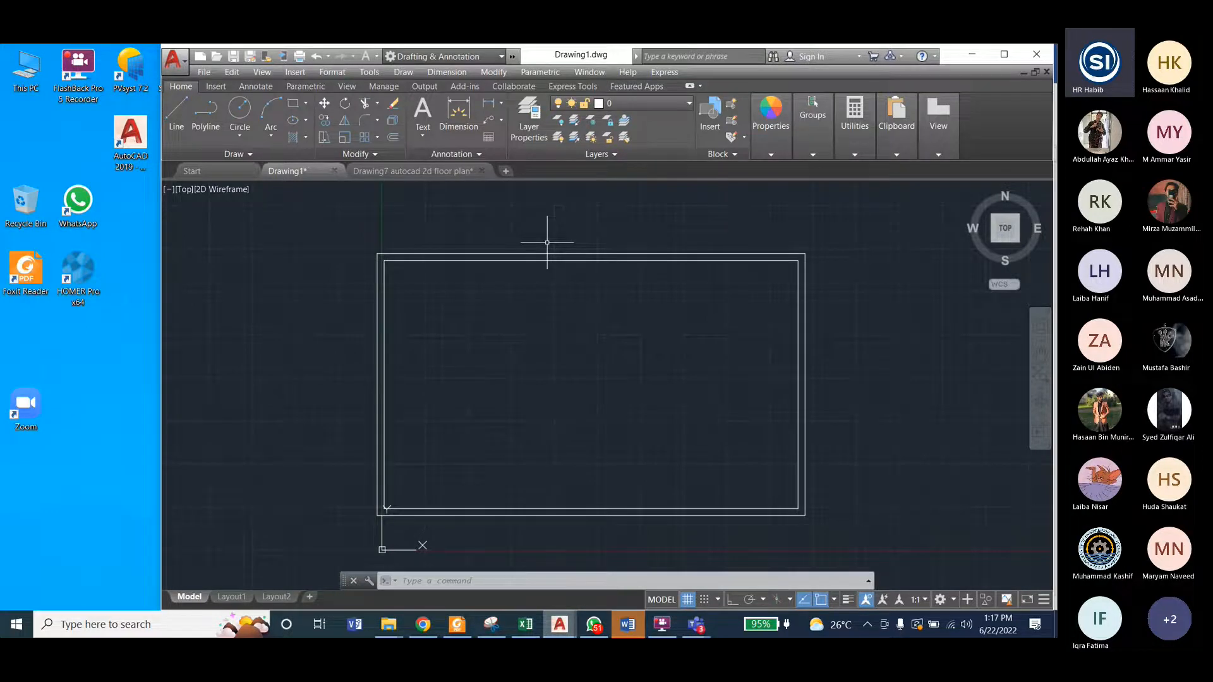
Step: Examine the kitchen and Bed Room 1 dimensions and the interior wall layout in Drawing7, and return to Drawing1
left_click(399, 173)
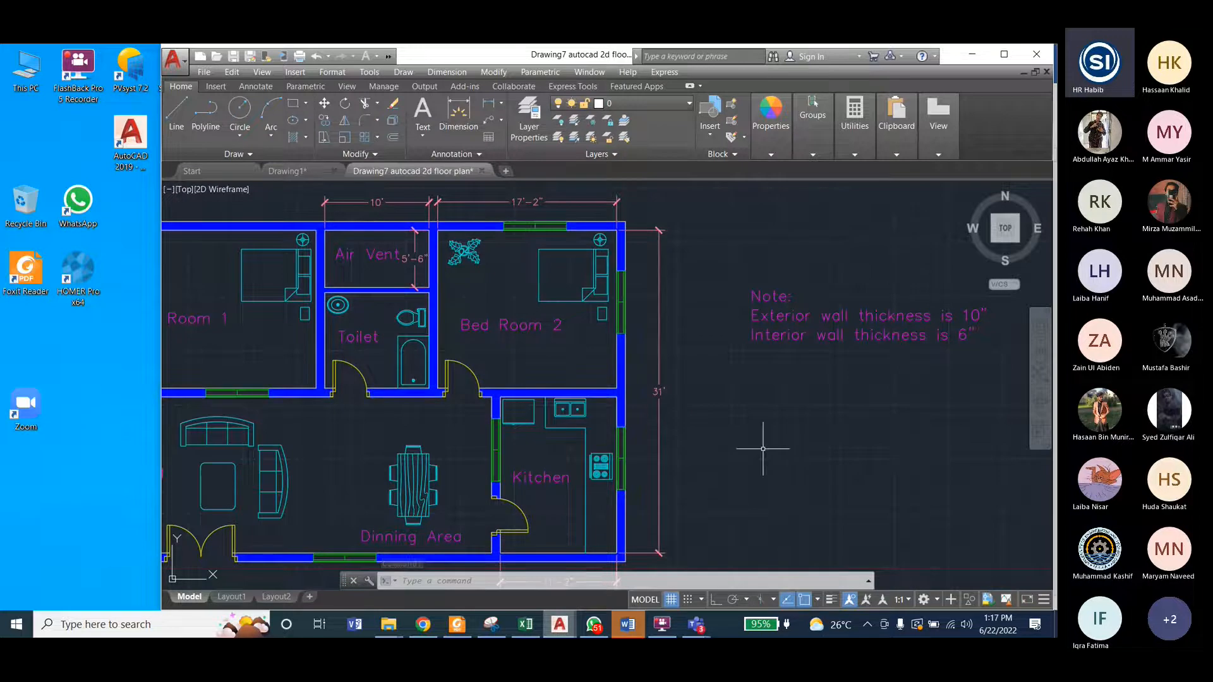
scroll(763, 449, "down", 2)
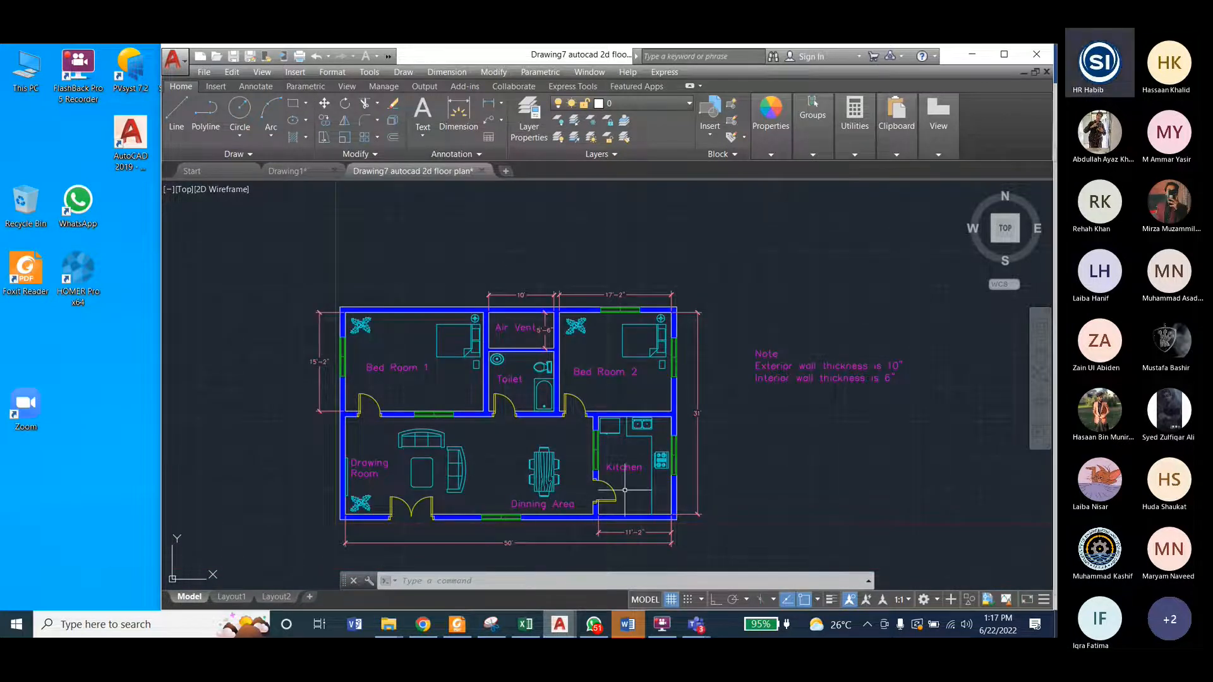
scroll(624, 539, "up", 2)
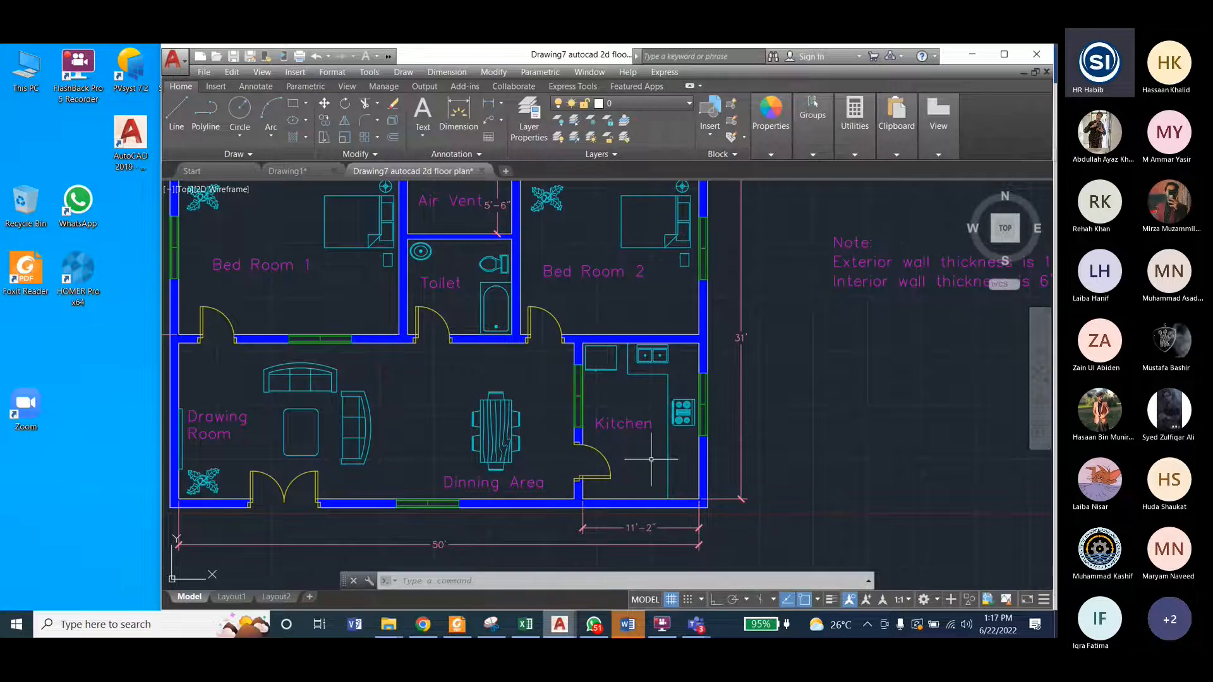
scroll(606, 423, "down", 2)
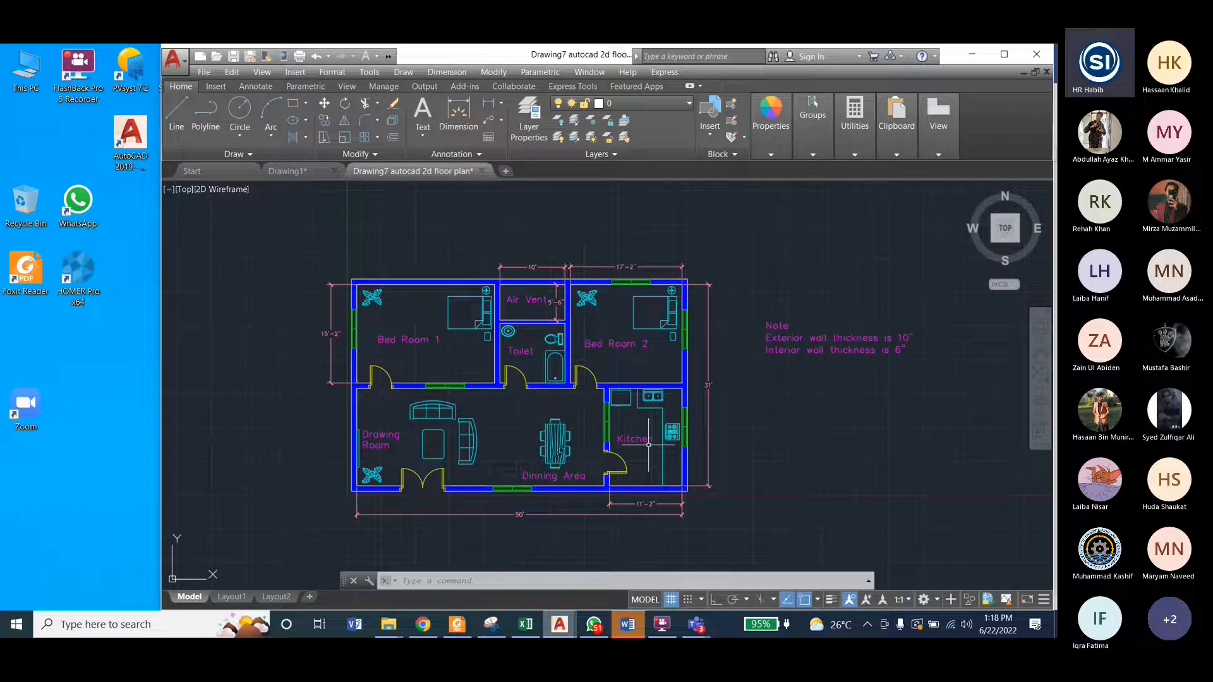
scroll(642, 505, "up", 2)
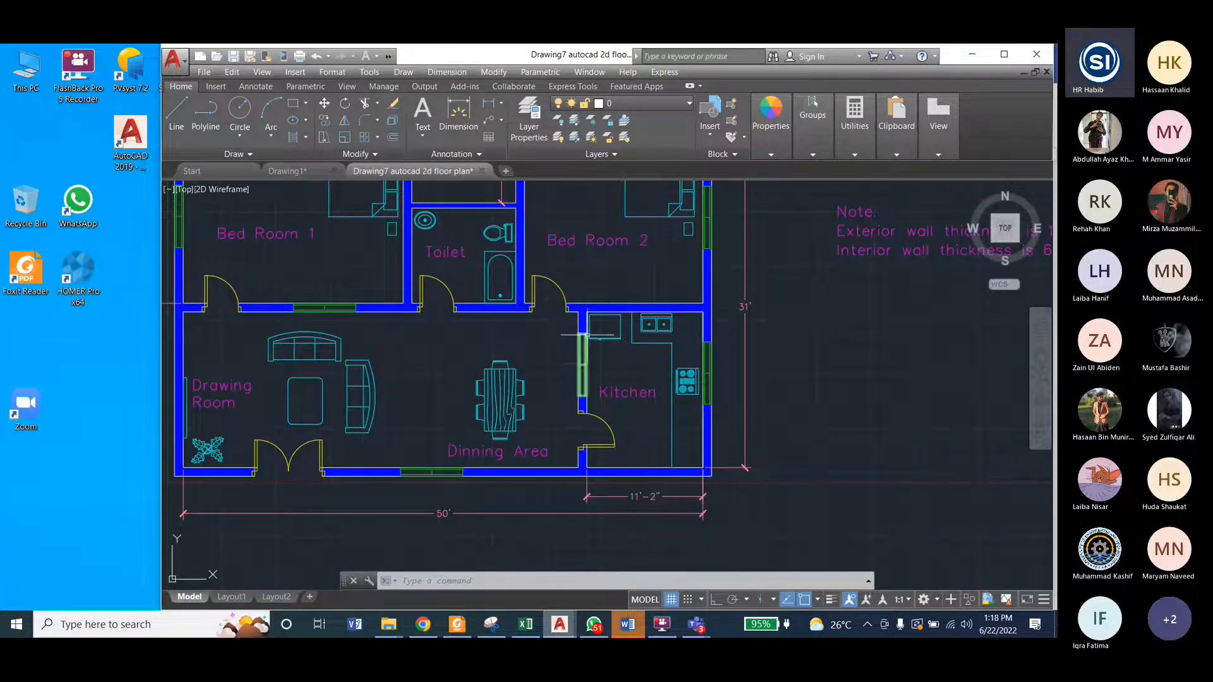
scroll(352, 279, "down", 2)
scroll(434, 339, "up", 4)
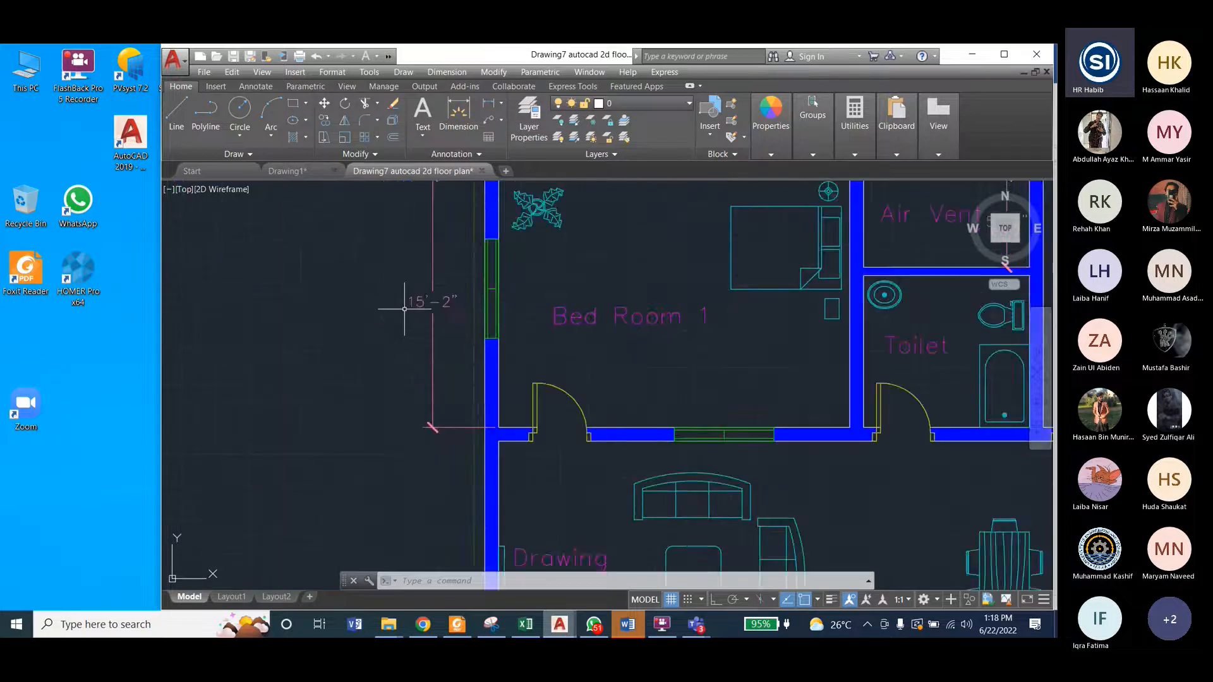
scroll(381, 355, "down", 2)
scroll(411, 380, "down", 2)
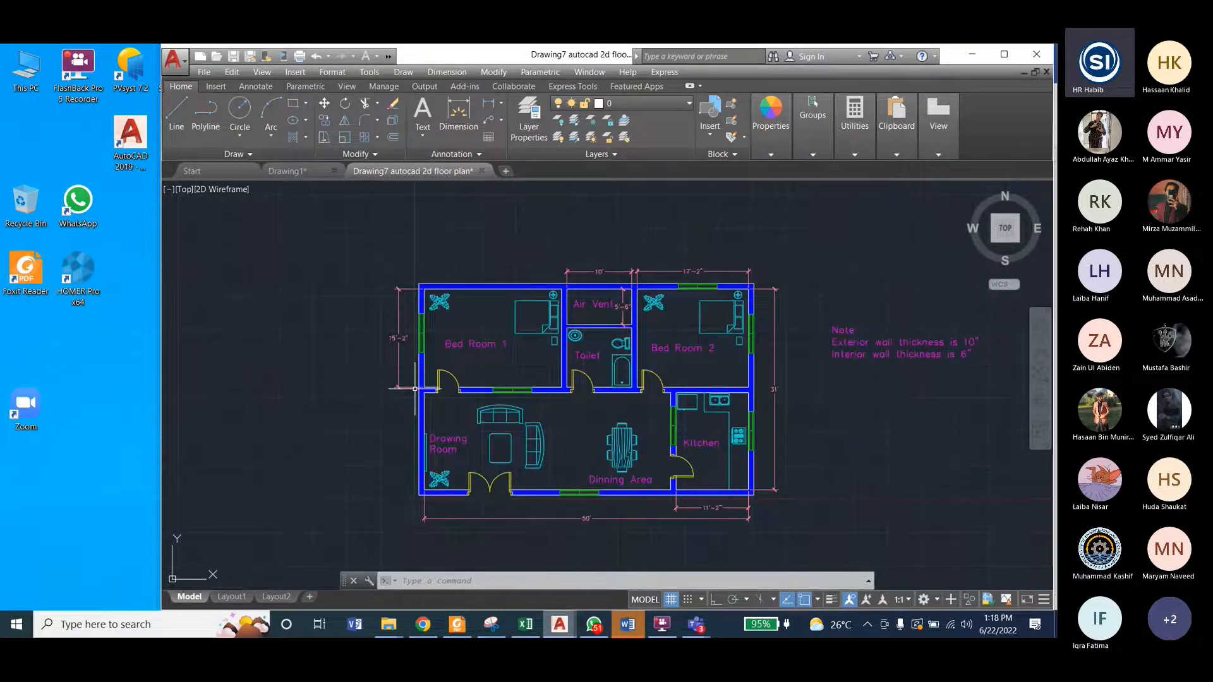
scroll(613, 469, "up", 4)
scroll(538, 446, "down", 2)
scroll(534, 395, "up", 2)
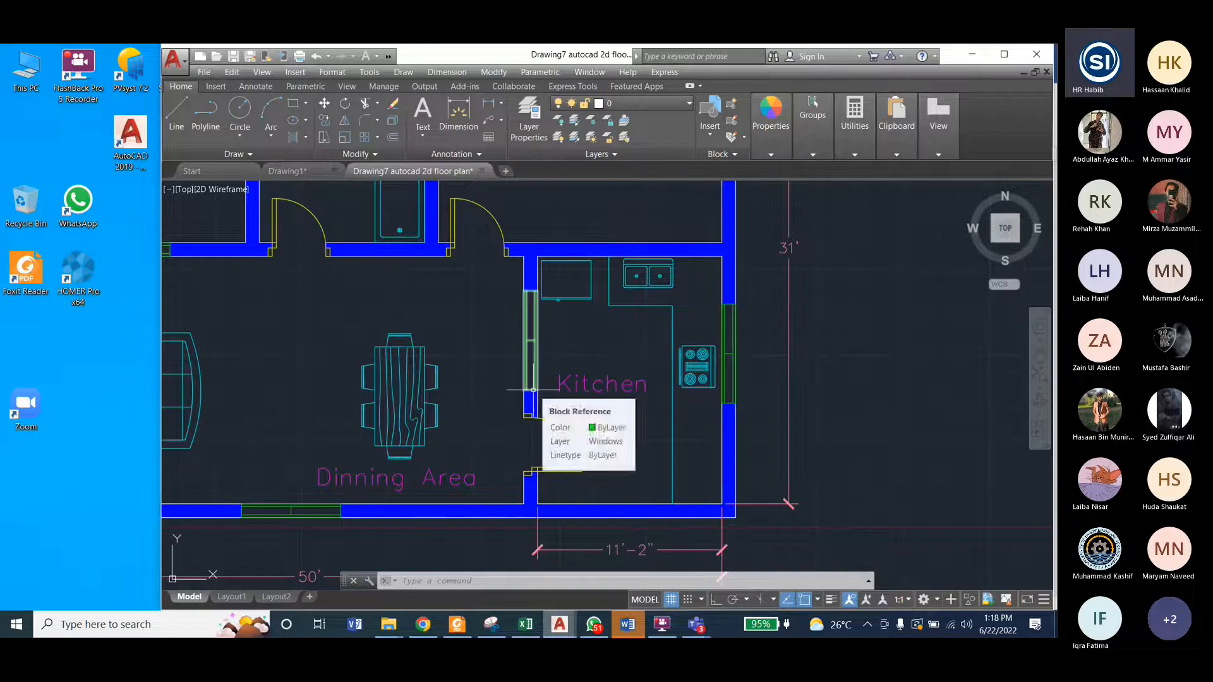
left_click(281, 171)
scroll(807, 499, "up", 4)
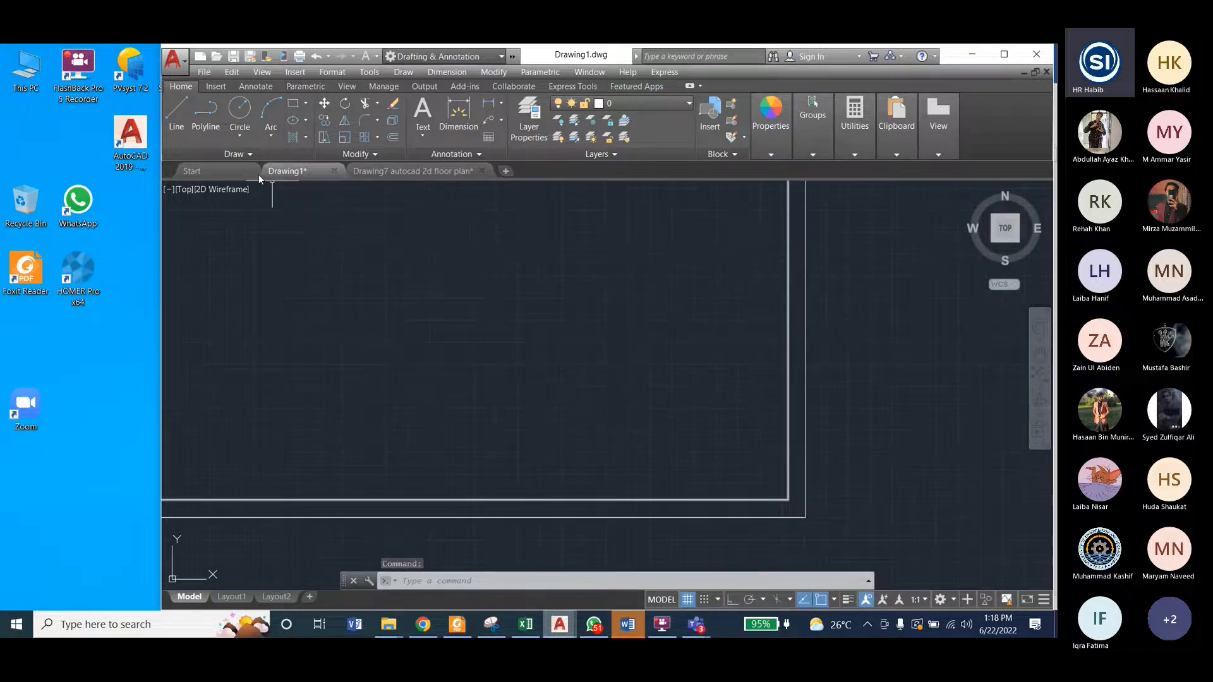
type("l")
key("Return")
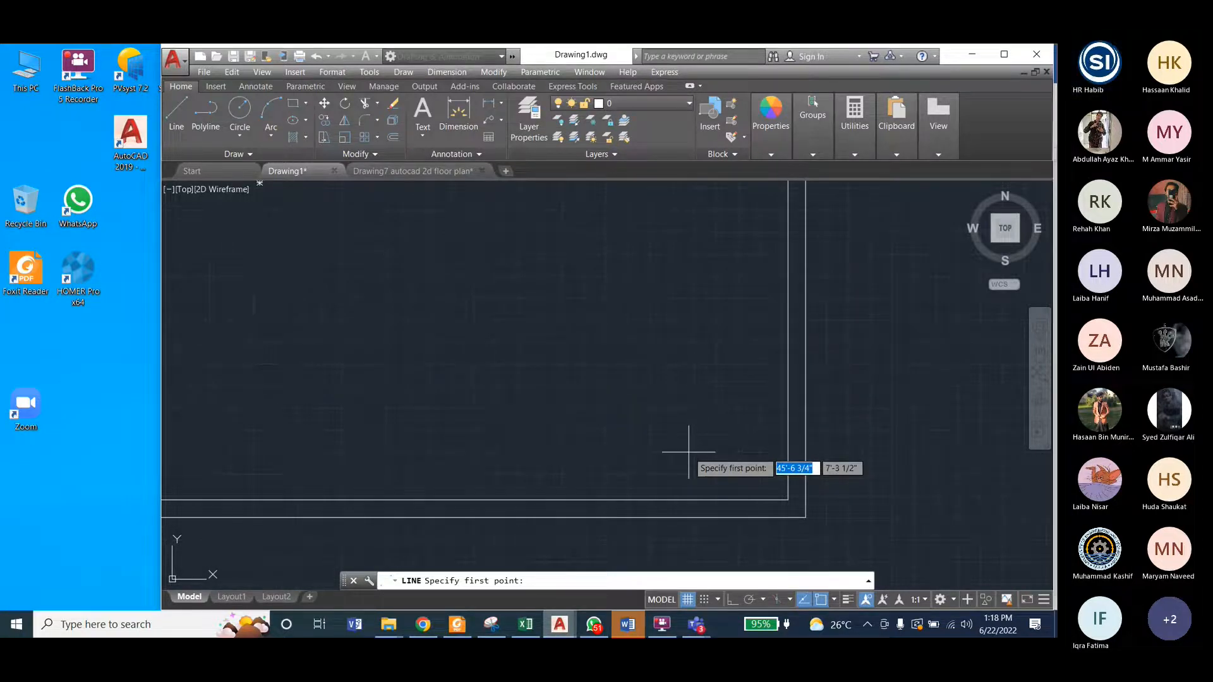
key("Escape")
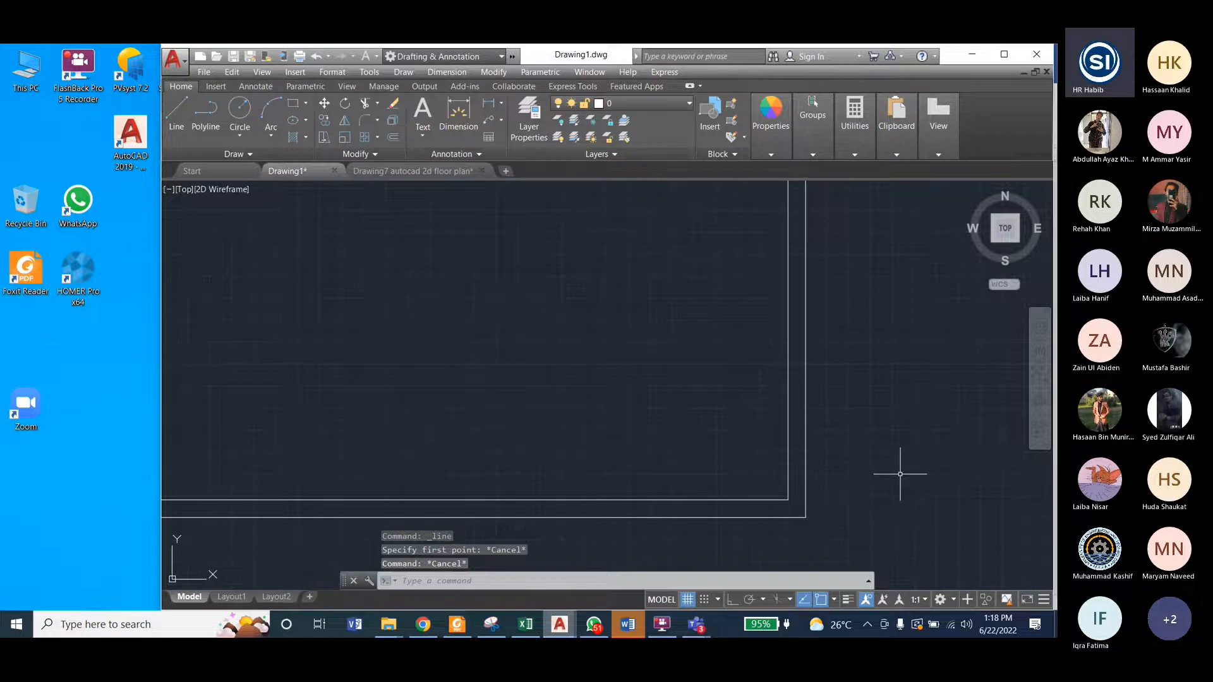
scroll(831, 497, "down", 3)
scroll(670, 459, "up", 1)
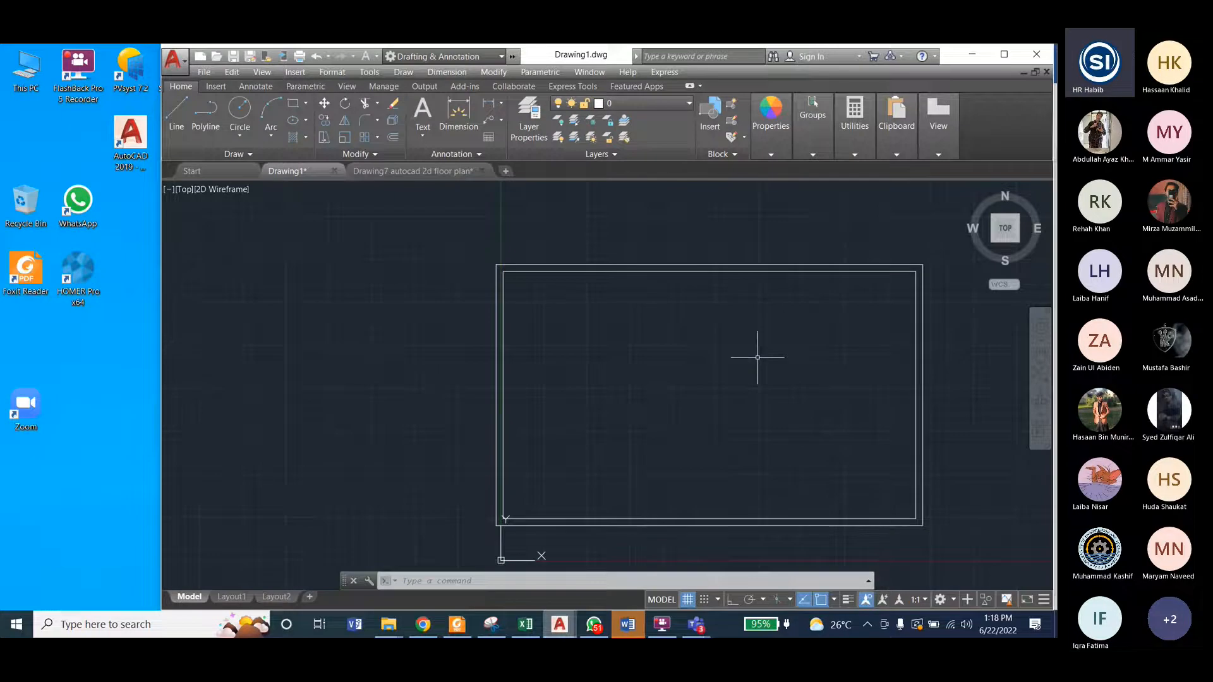
Step: Assign both exterior wall rectangles to the Walls layer and clear the selection
left_click(480, 248)
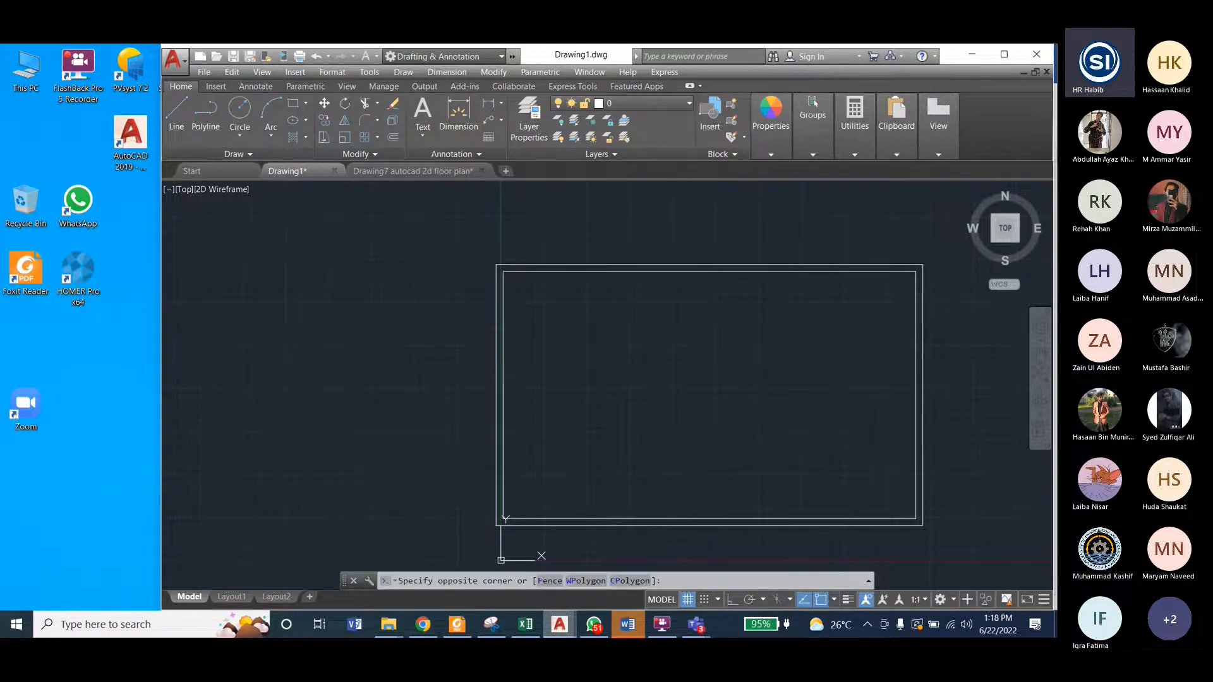
left_click(963, 532)
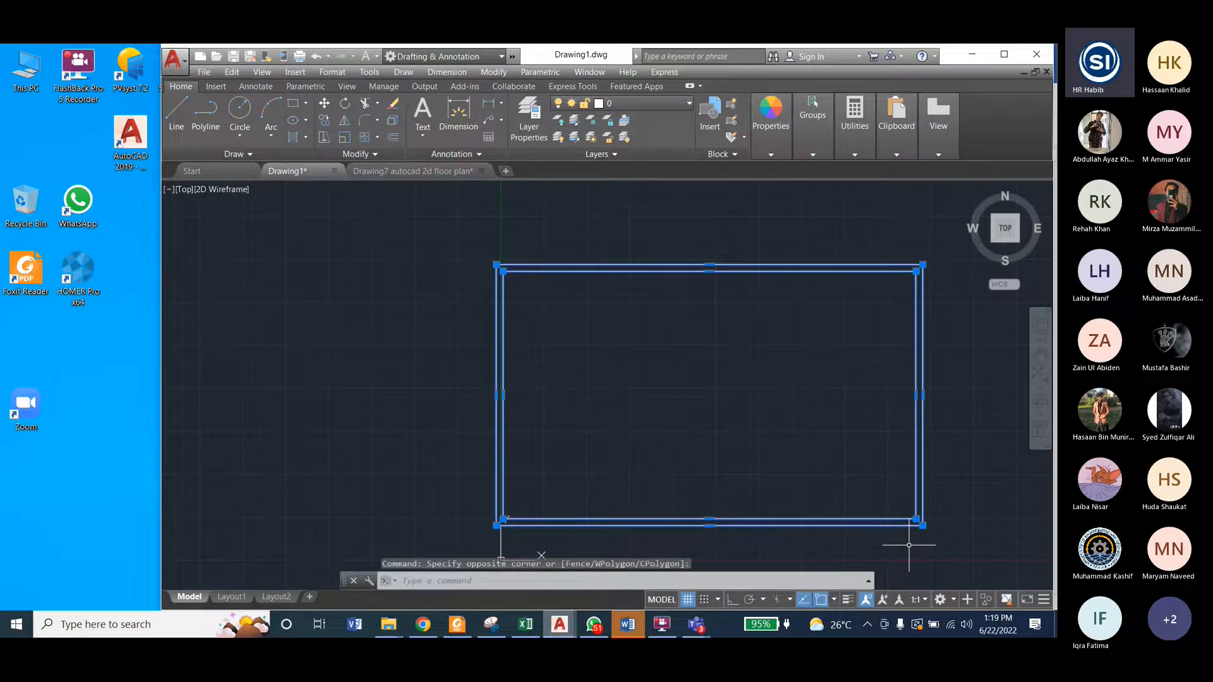
left_click(623, 104)
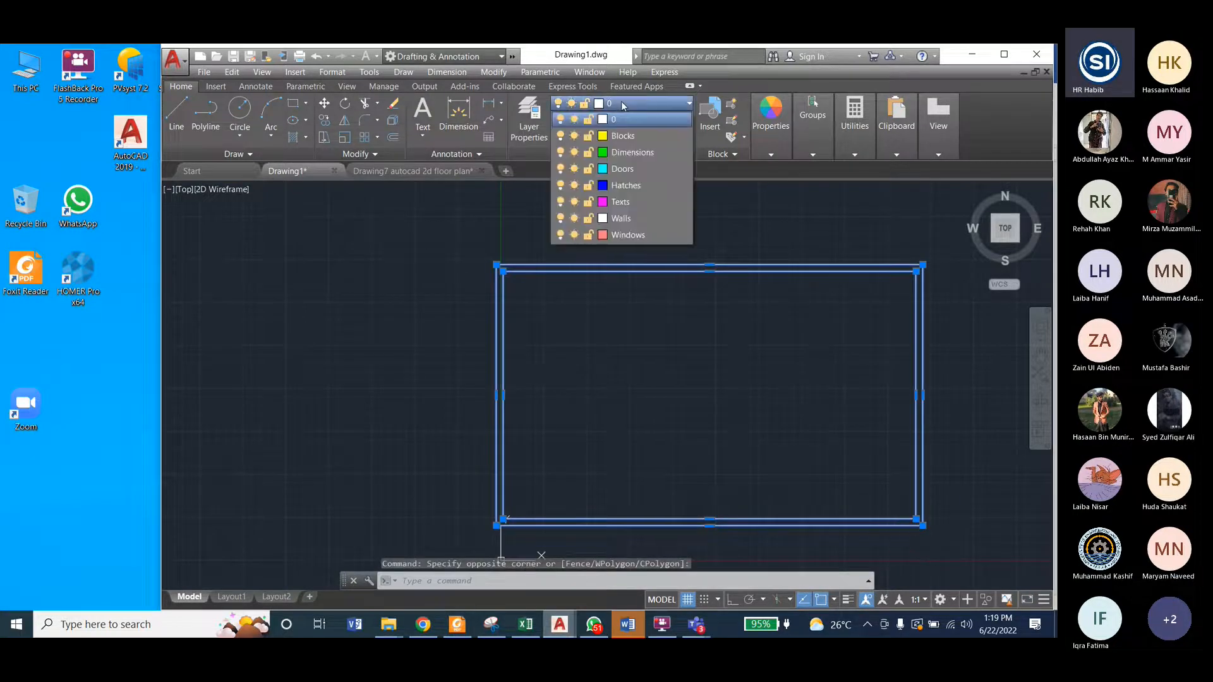
left_click(621, 218)
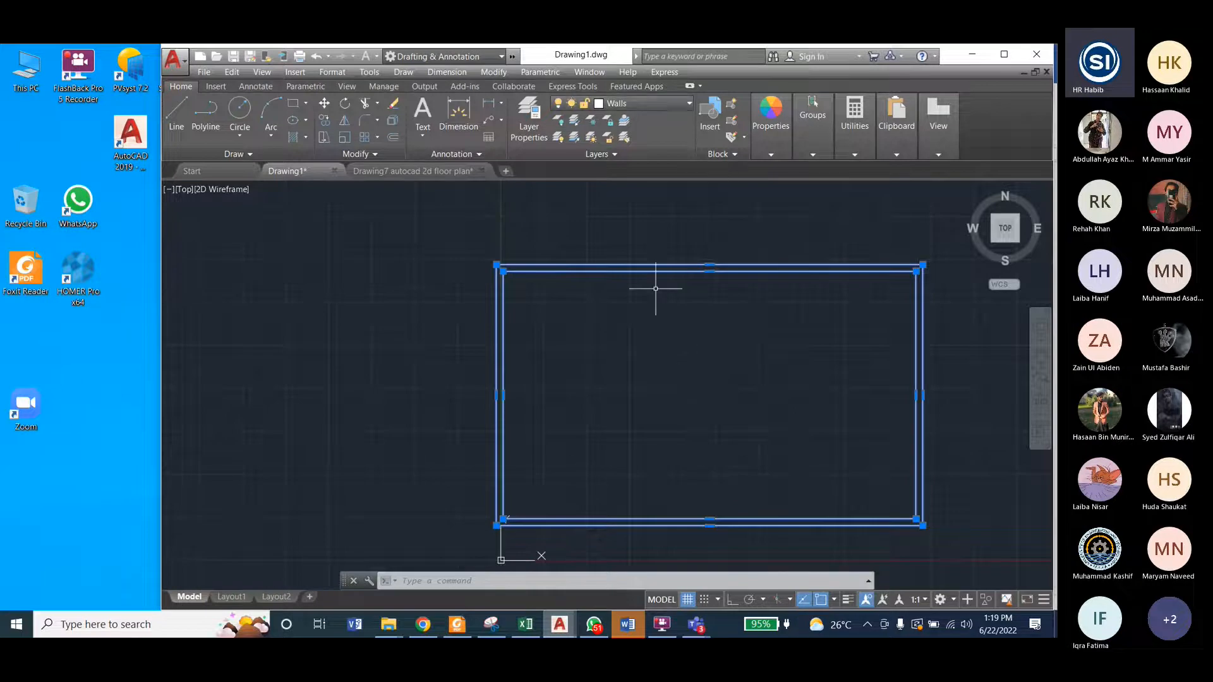
left_click(642, 330)
key("Escape")
key("Escape")
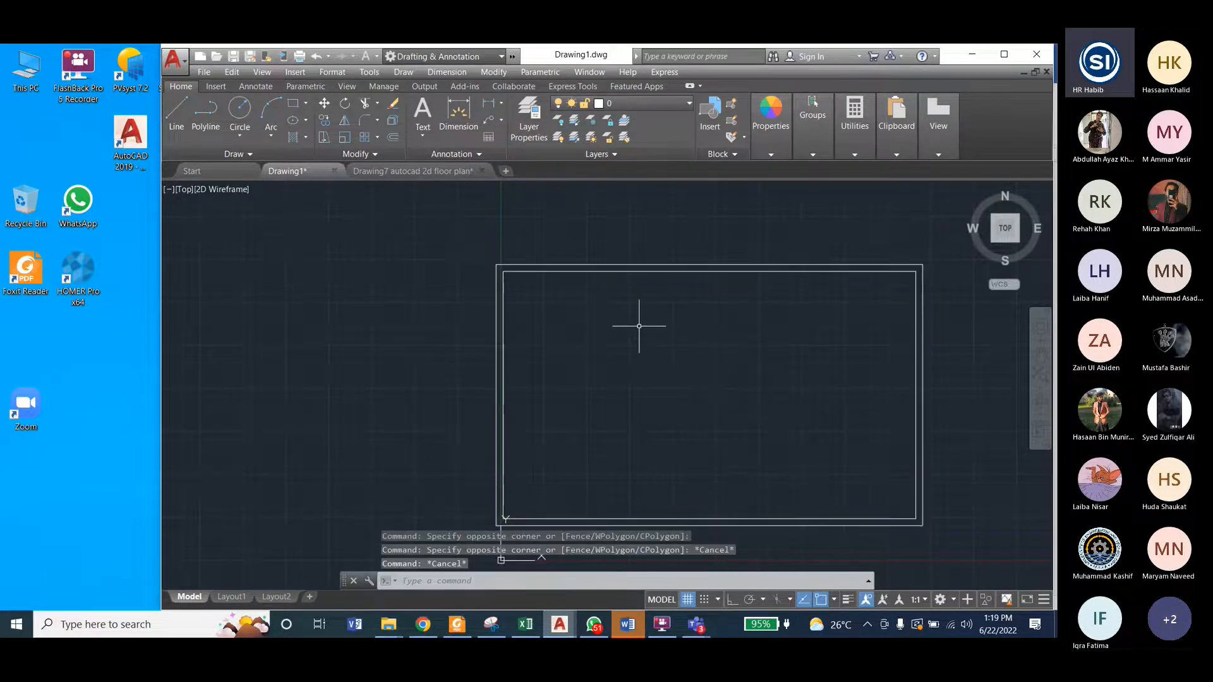
key("Escape")
key("Escape")
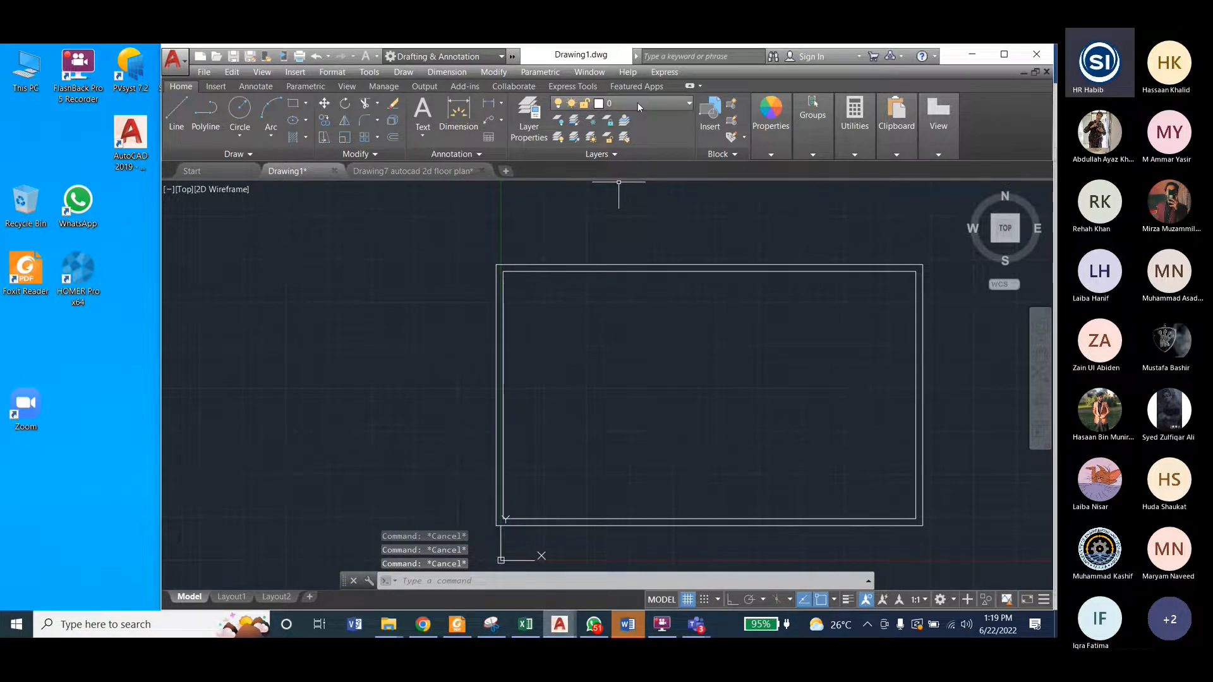
left_click(463, 246)
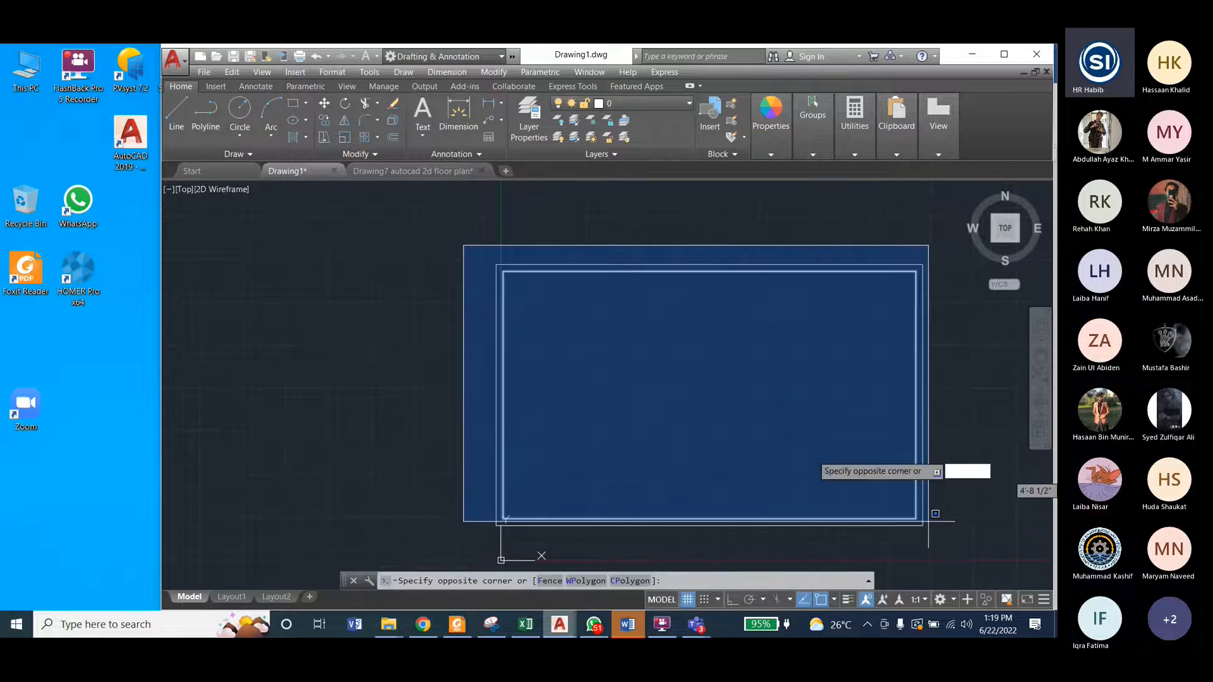
key("Escape")
key("Escape")
key("Escape")
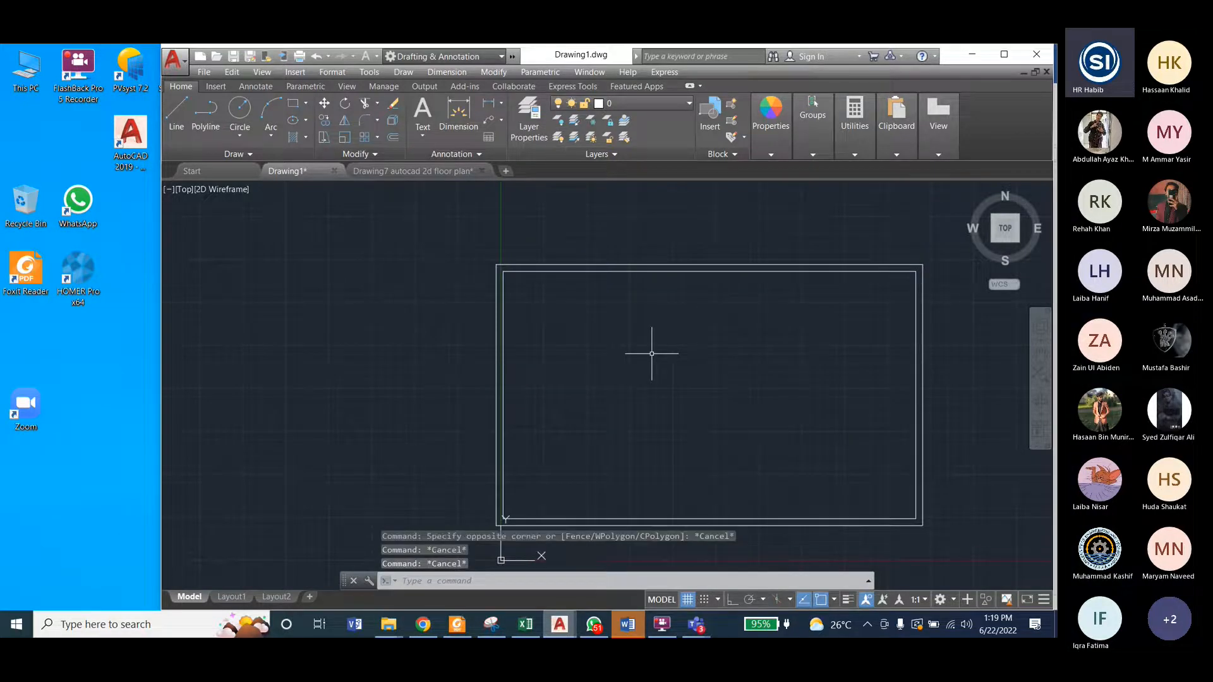
left_click(623, 103)
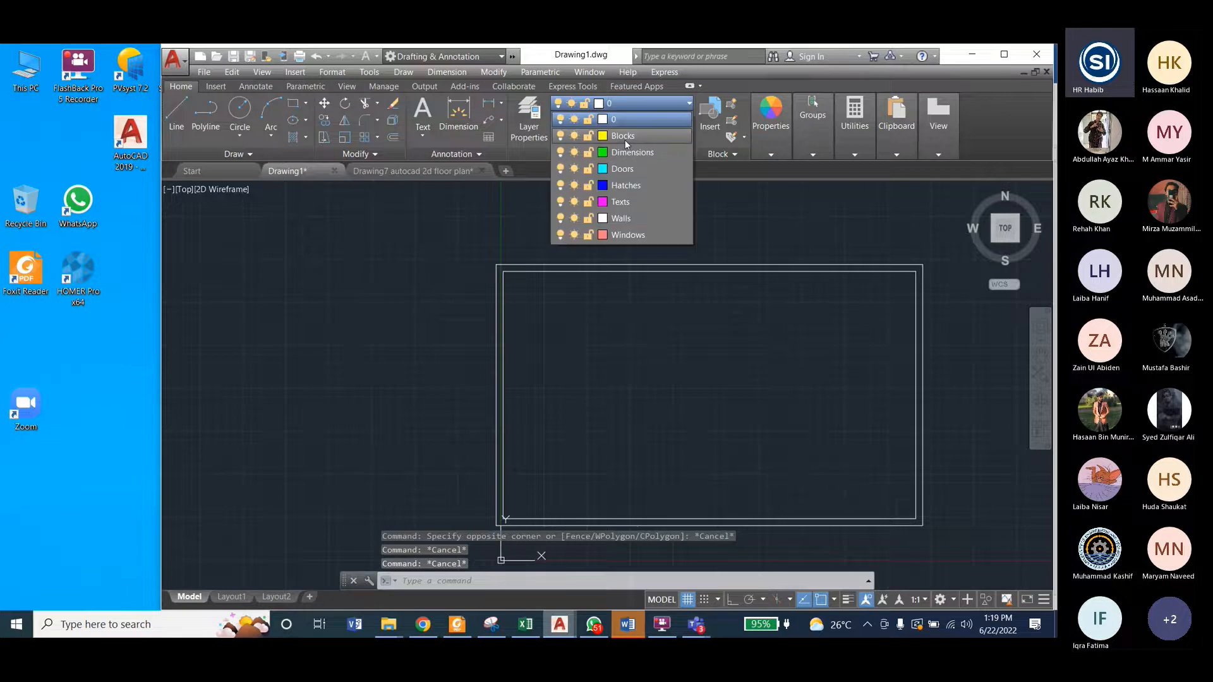
left_click(805, 285)
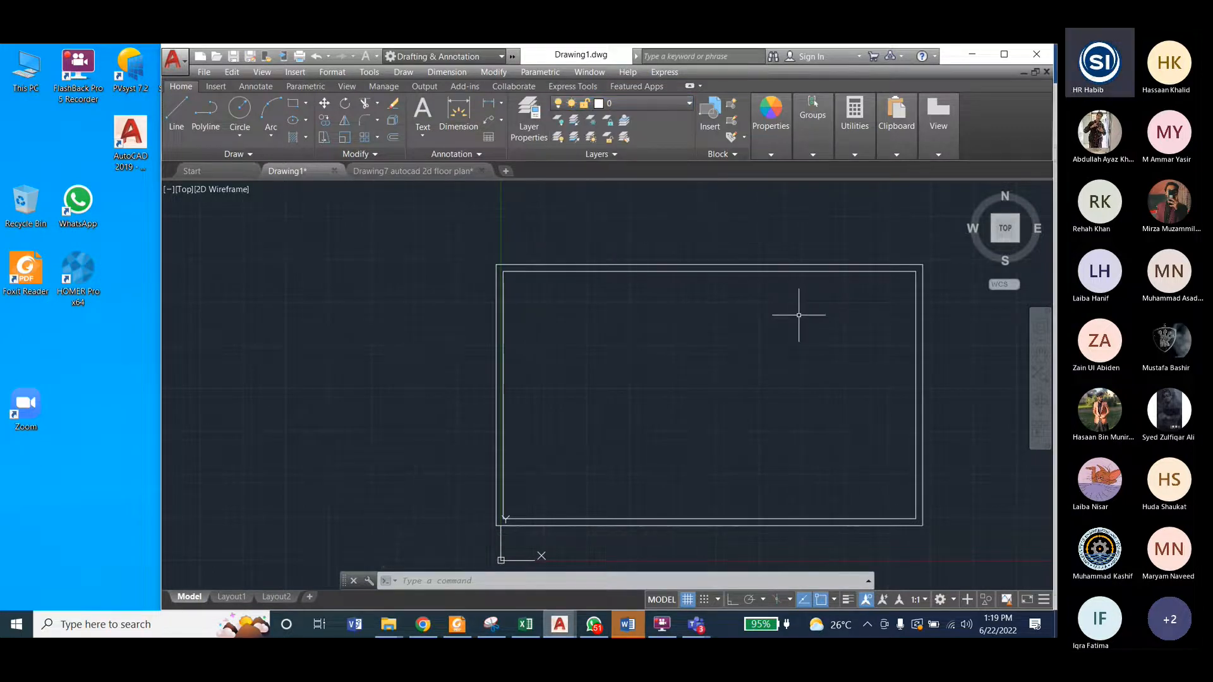
Step: Move the outer wall rectangle to layer 0 and clear the selection
left_click(772, 265)
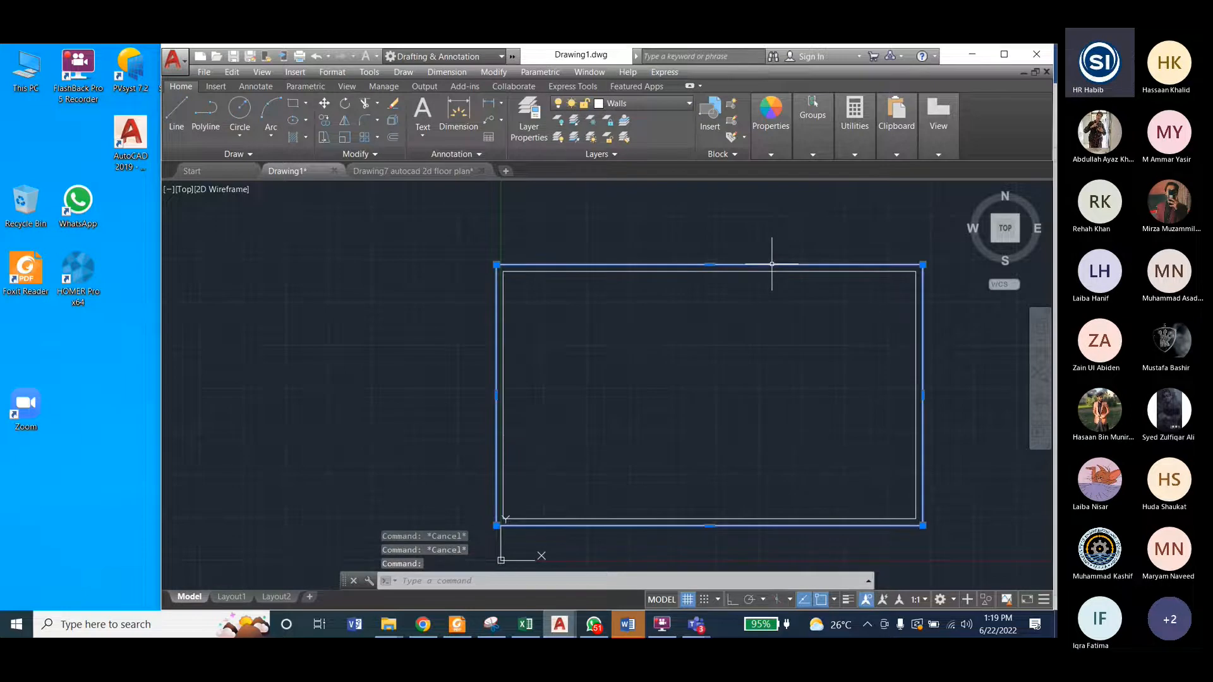
left_click(610, 104)
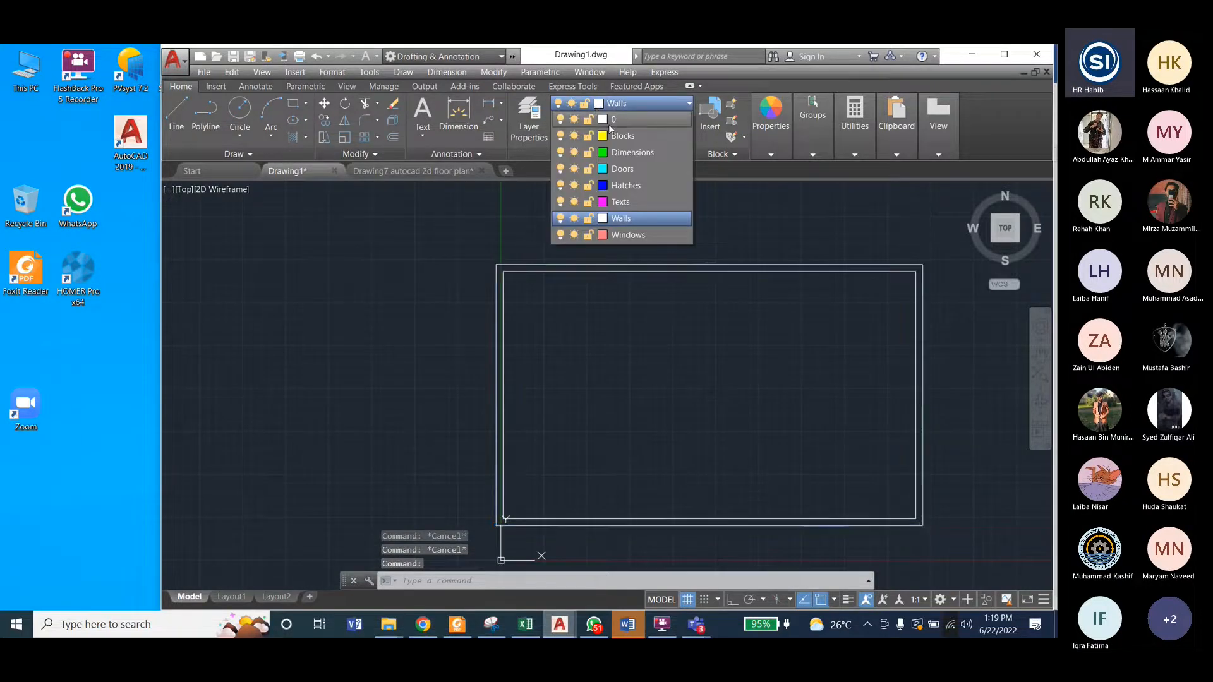
left_click(610, 120)
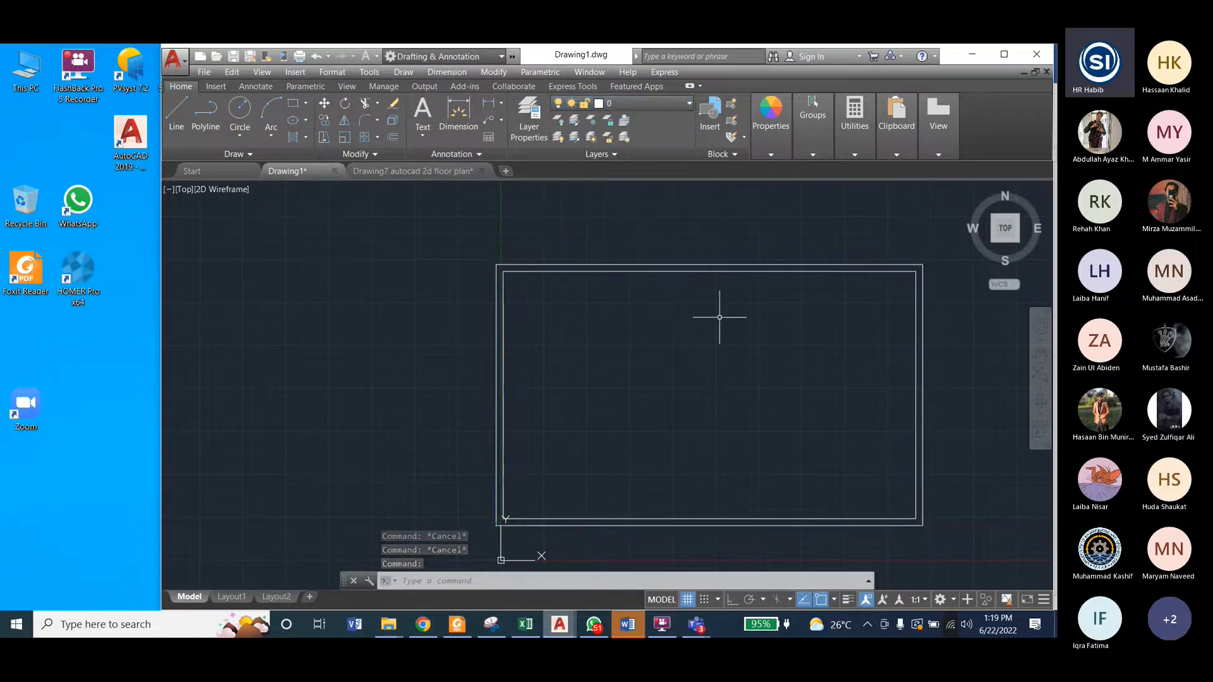
key("Escape")
Step: Select the outer and inner wall rectangles together, put both on the Walls layer, and deselect them
left_click(482, 247)
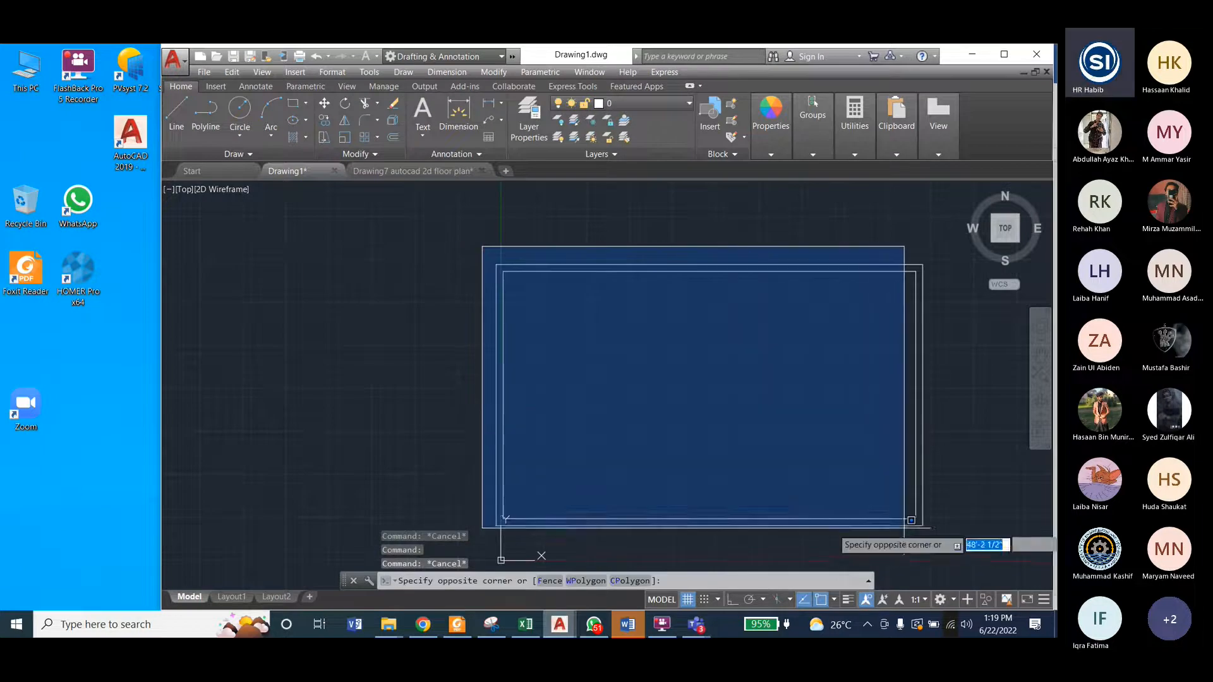
left_click(933, 531)
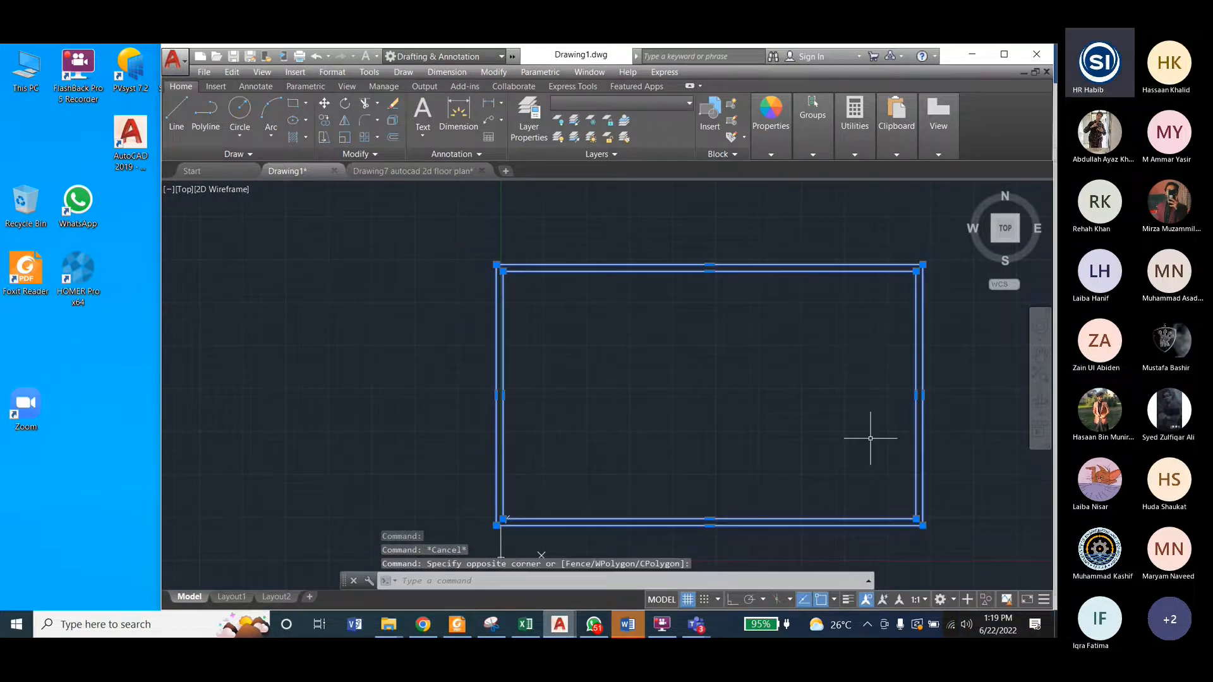
left_click(623, 106)
key("Escape")
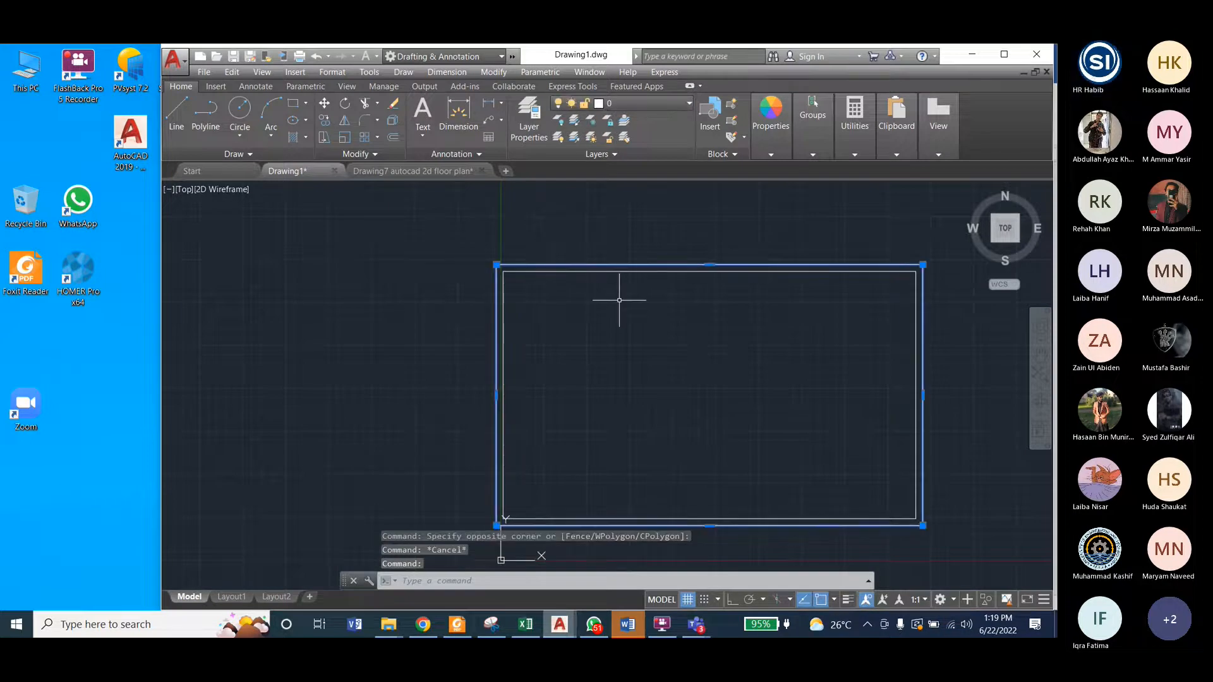
left_click(625, 271)
left_click(642, 108)
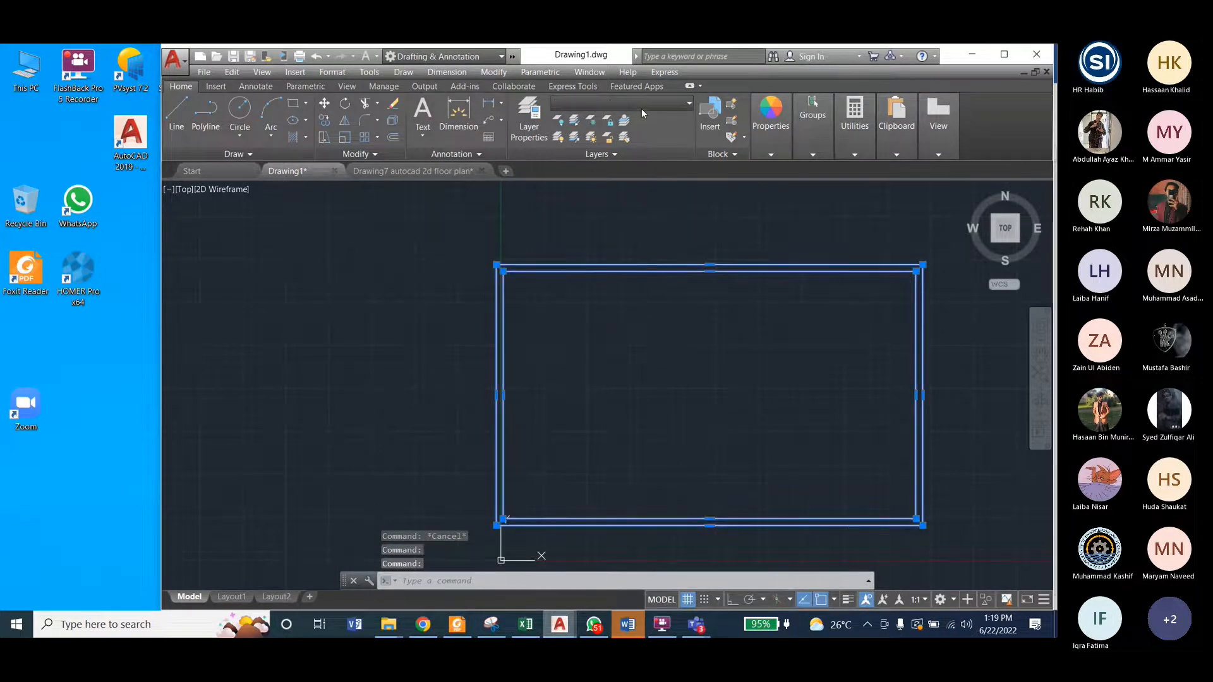
left_click(621, 218)
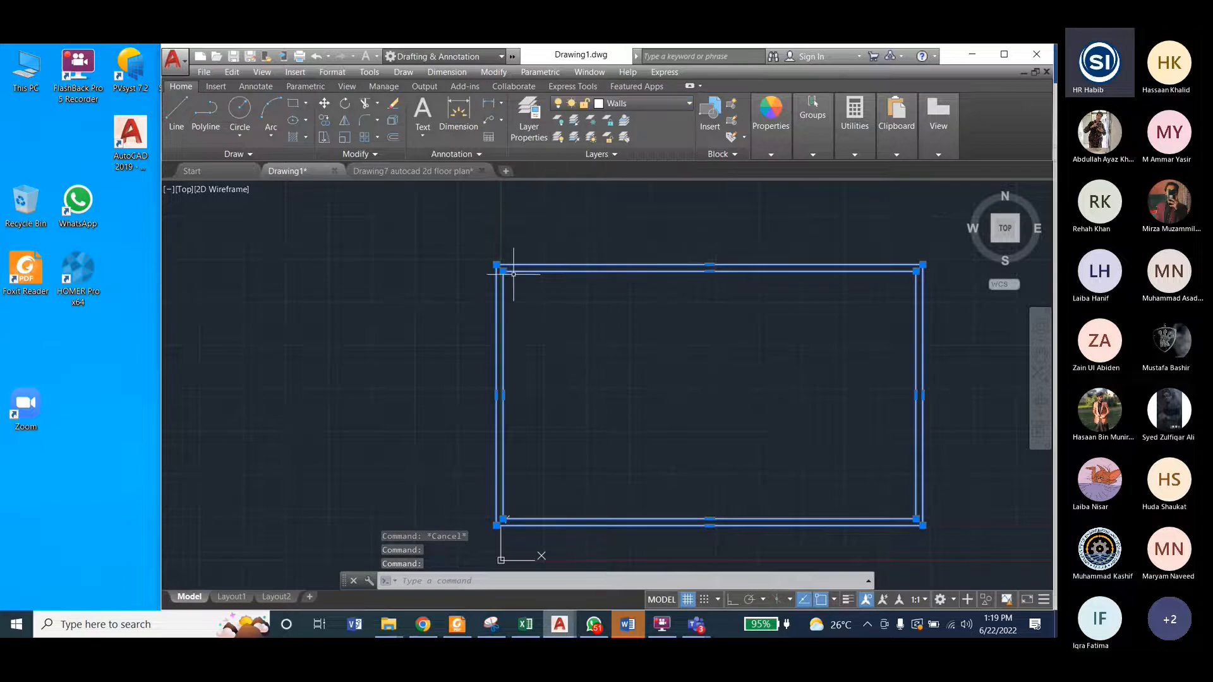
key("Escape")
key("Escape")
key("Escape")
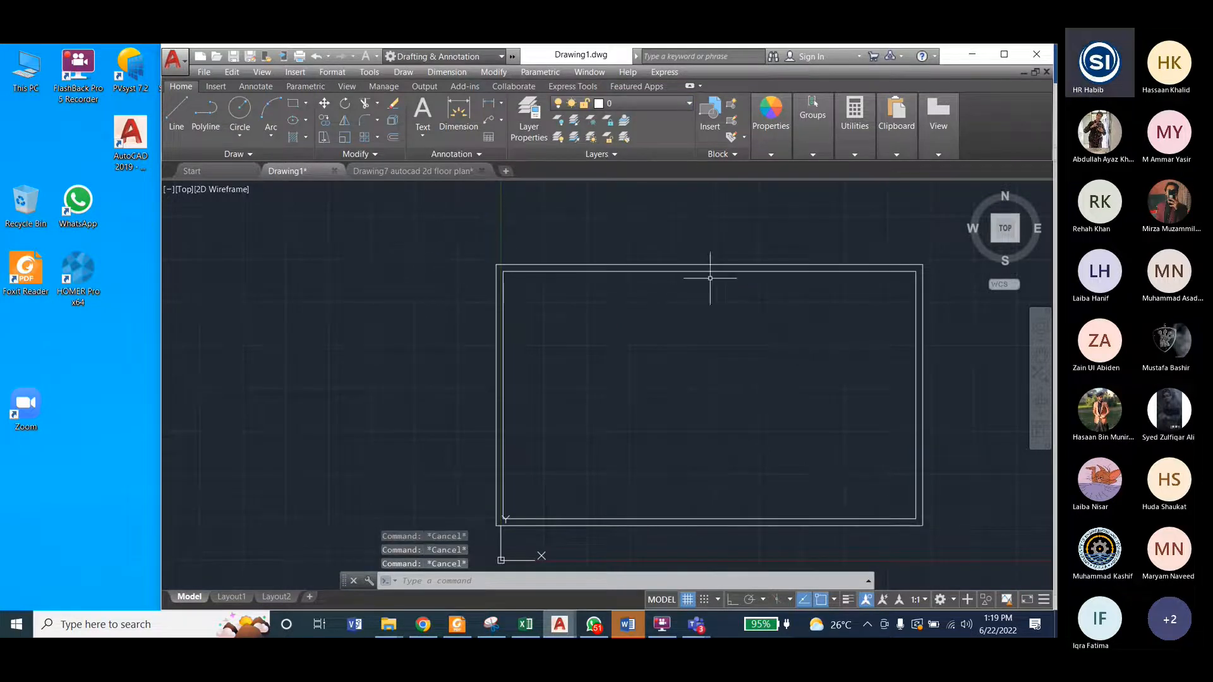
Step: Make Walls the current layer and check it in the Layer Properties Manager
left_click(614, 107)
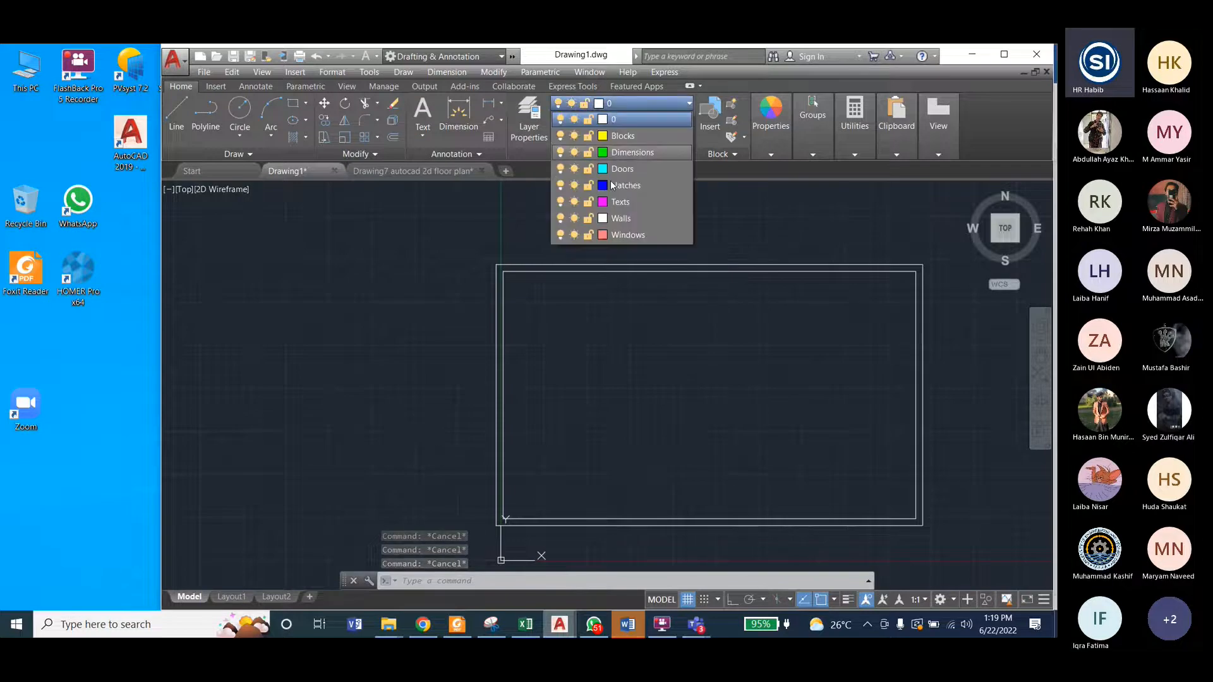
left_click(616, 217)
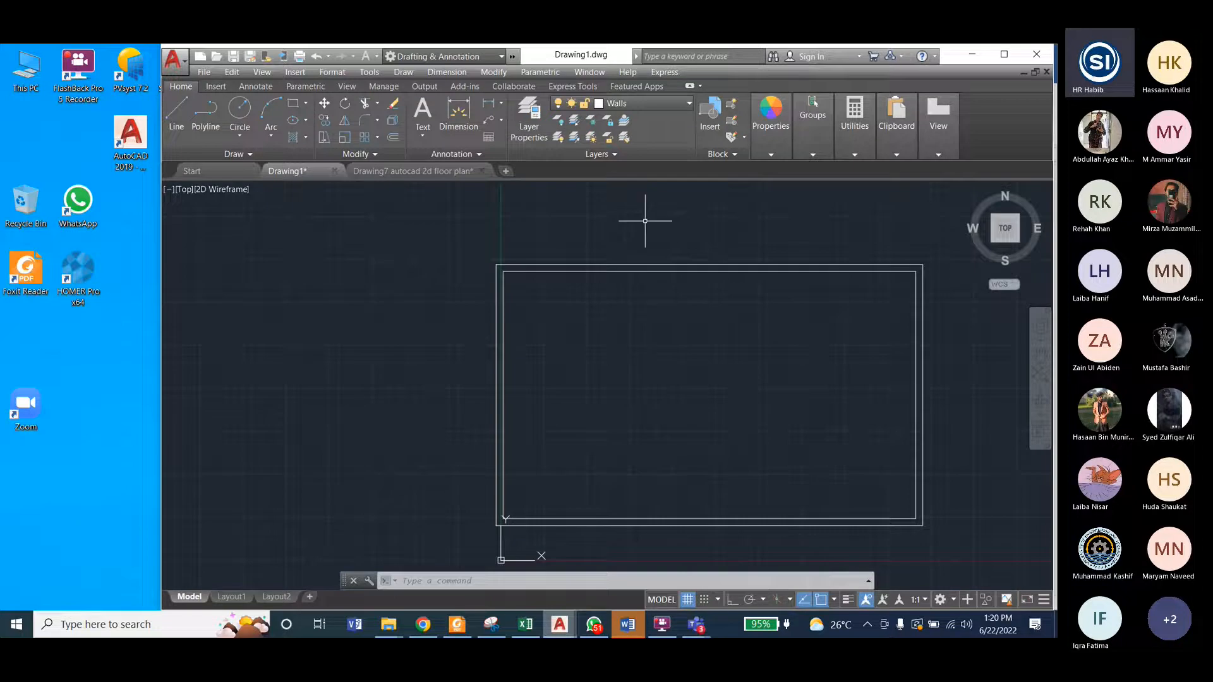
left_click(522, 119)
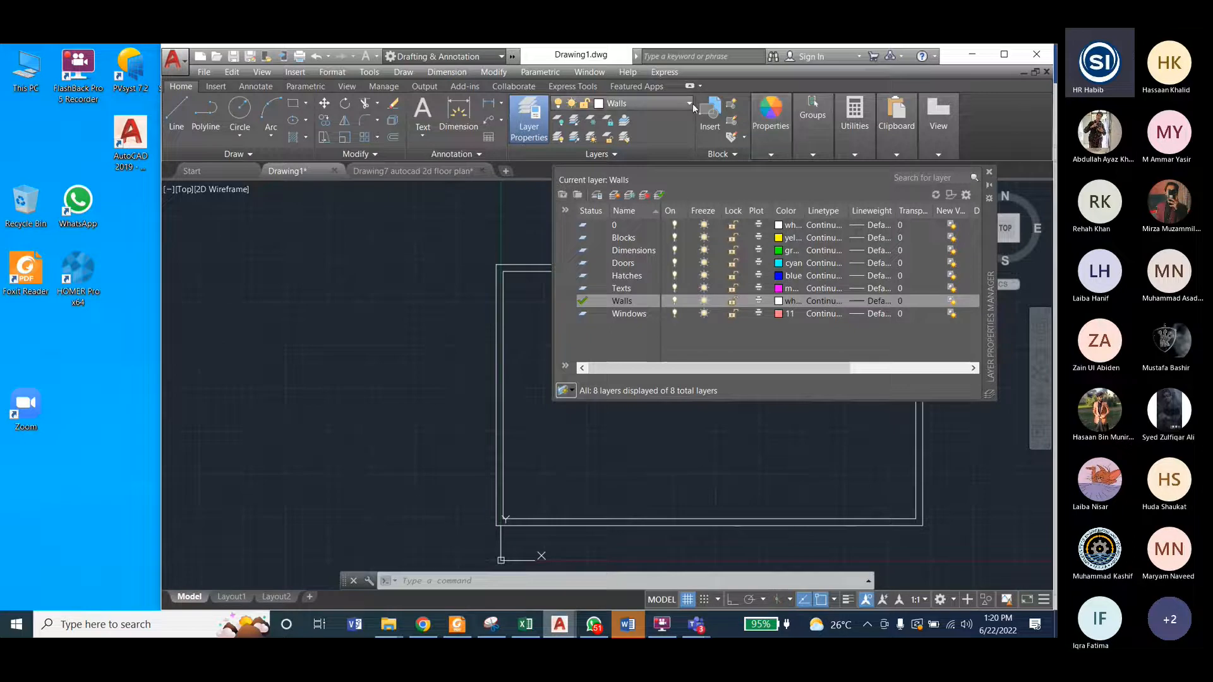
left_click(990, 173)
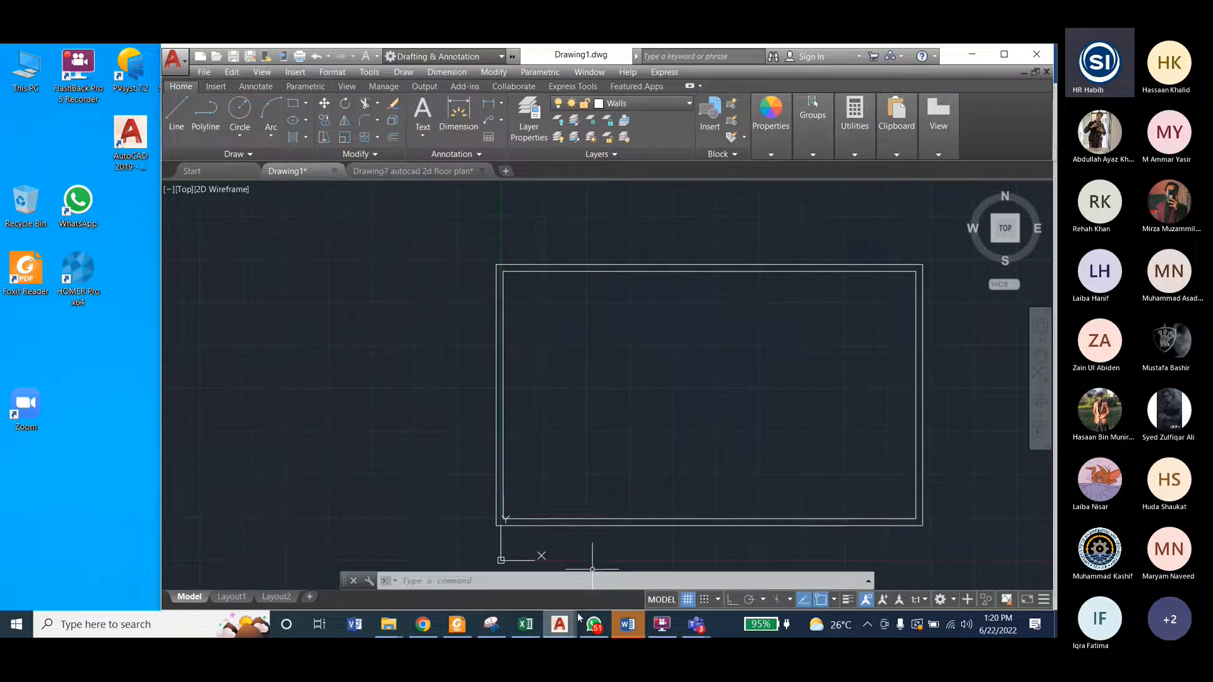
Step: Check the kitchen's position and width dimension in Drawing7, and return to the lower-right corner of the outline in Drawing1
left_click(419, 169)
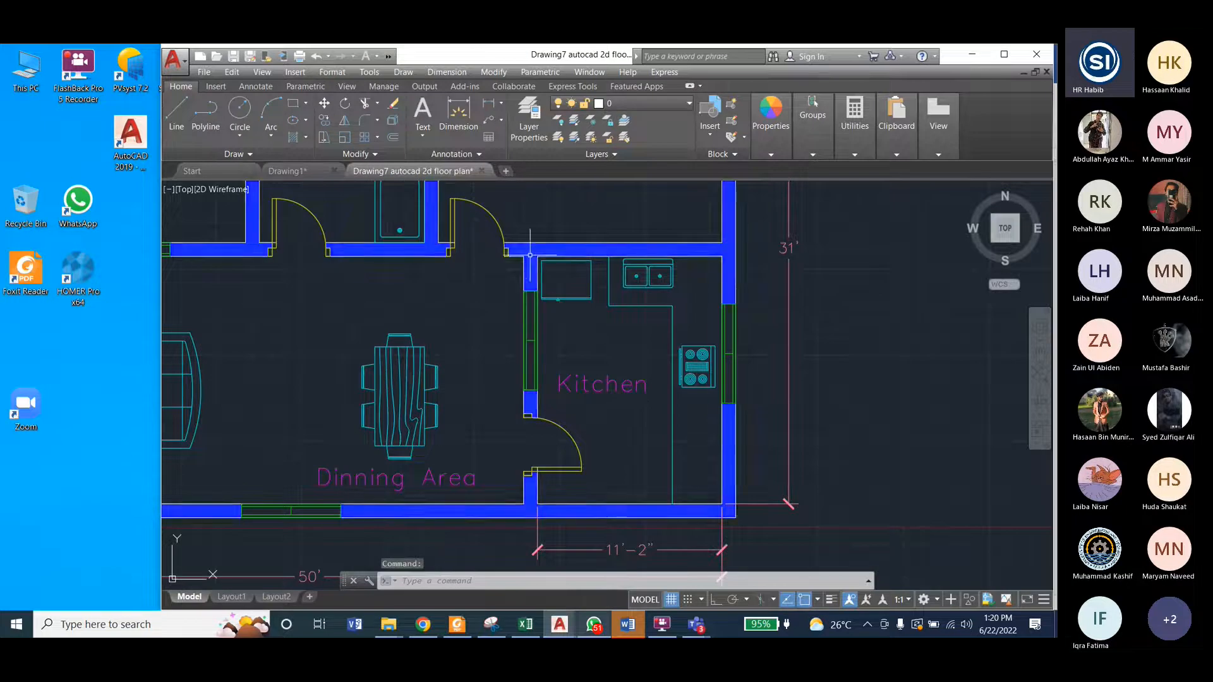
left_click(287, 170)
scroll(920, 521, "up", 4)
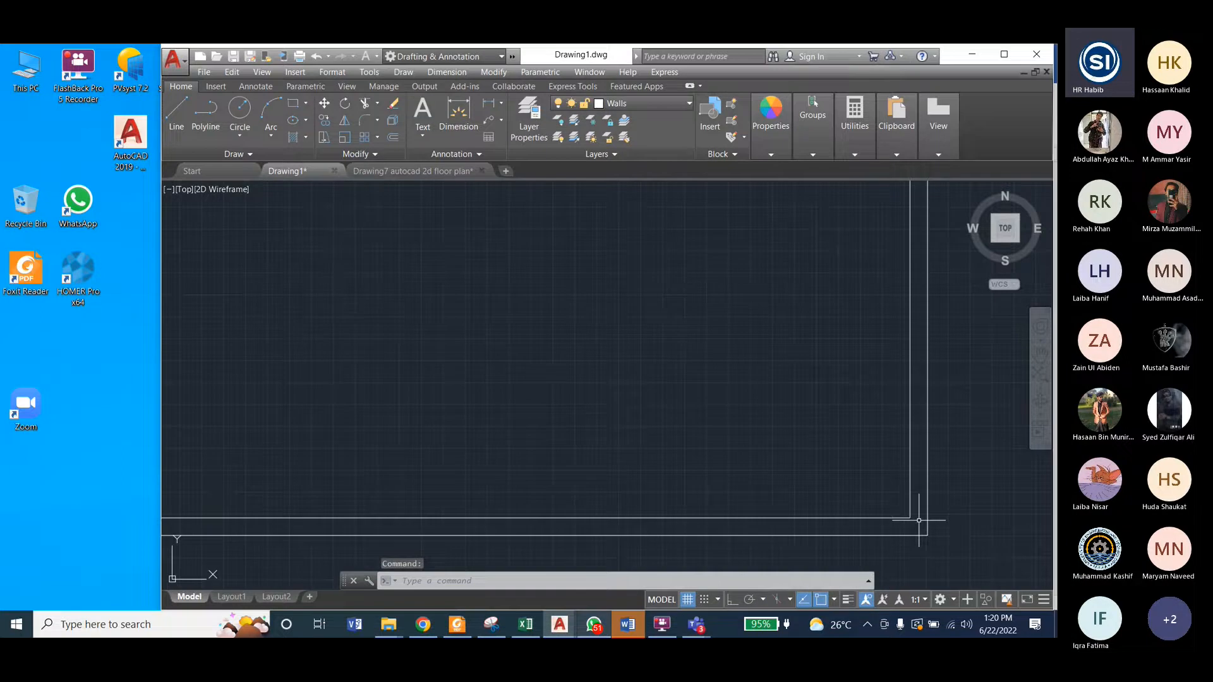
Step: With Ortho on, draw an 11' line leftward from the inner rectangle's lower-right corner for the kitchen width
left_click(179, 112)
mouse_move(696, 624)
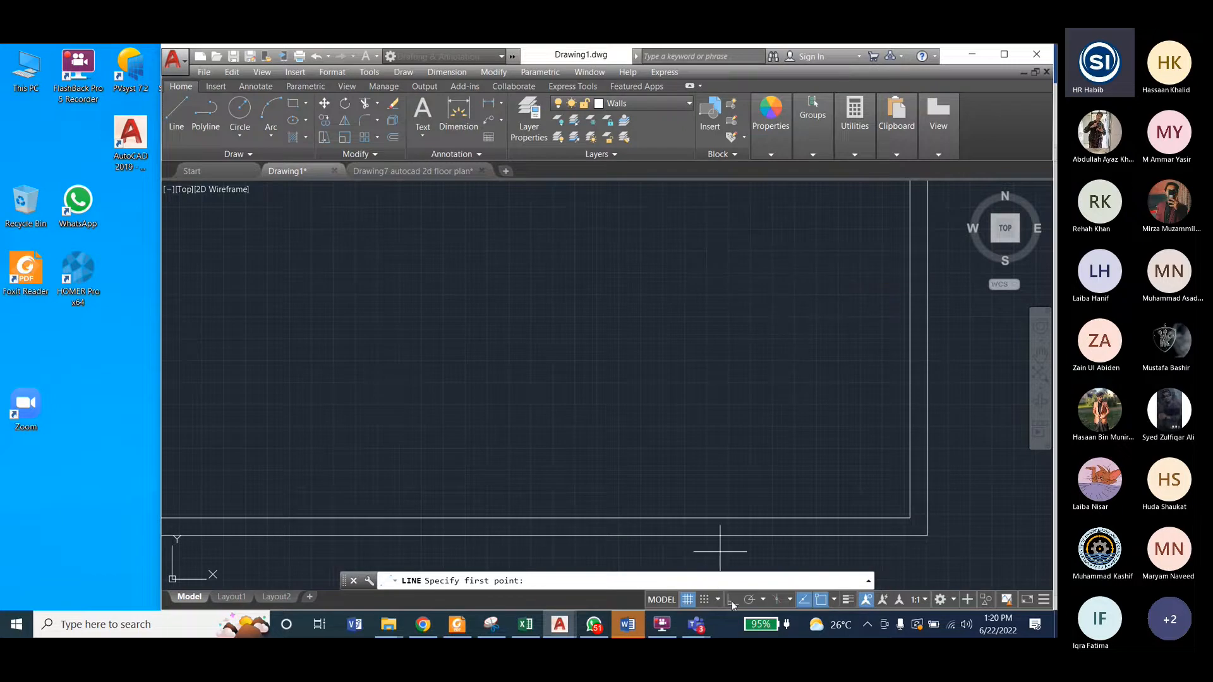
left_click(732, 599)
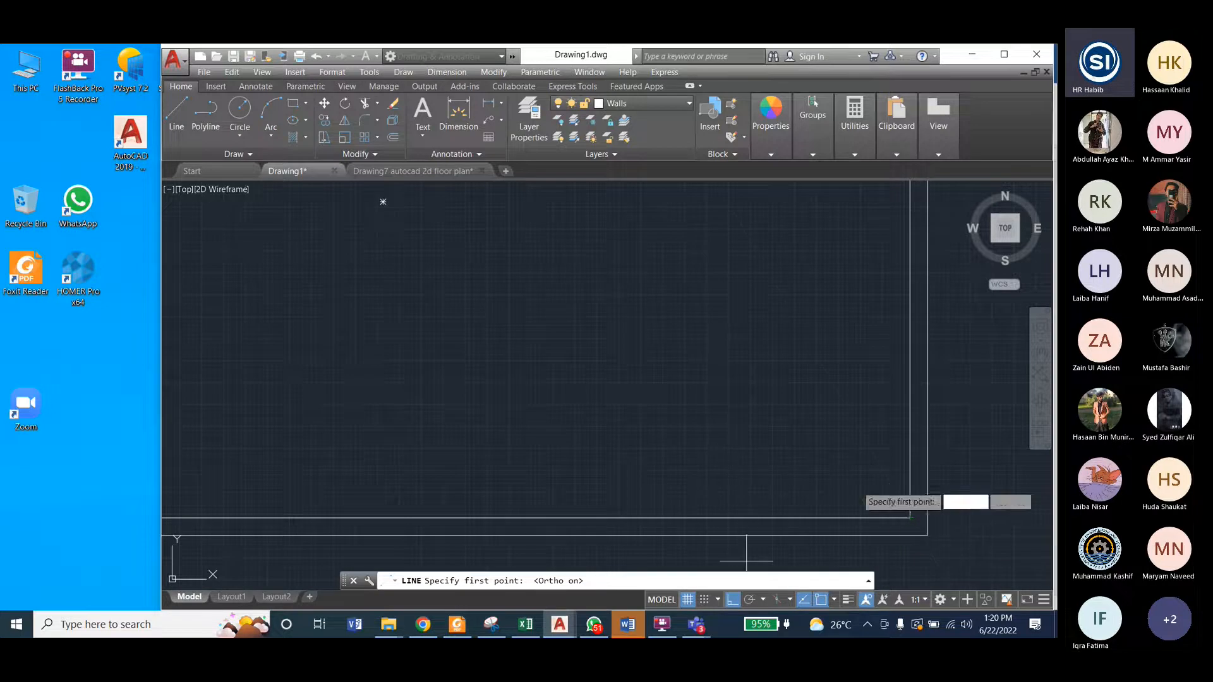
left_click(910, 513)
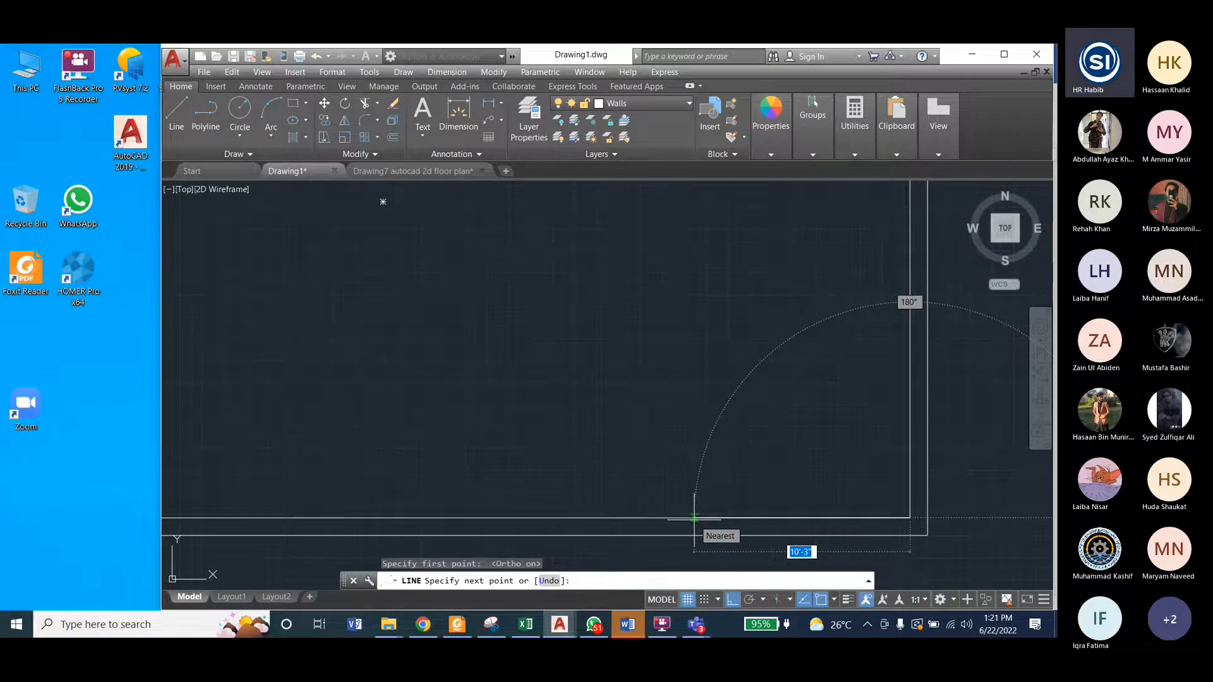
type("11")
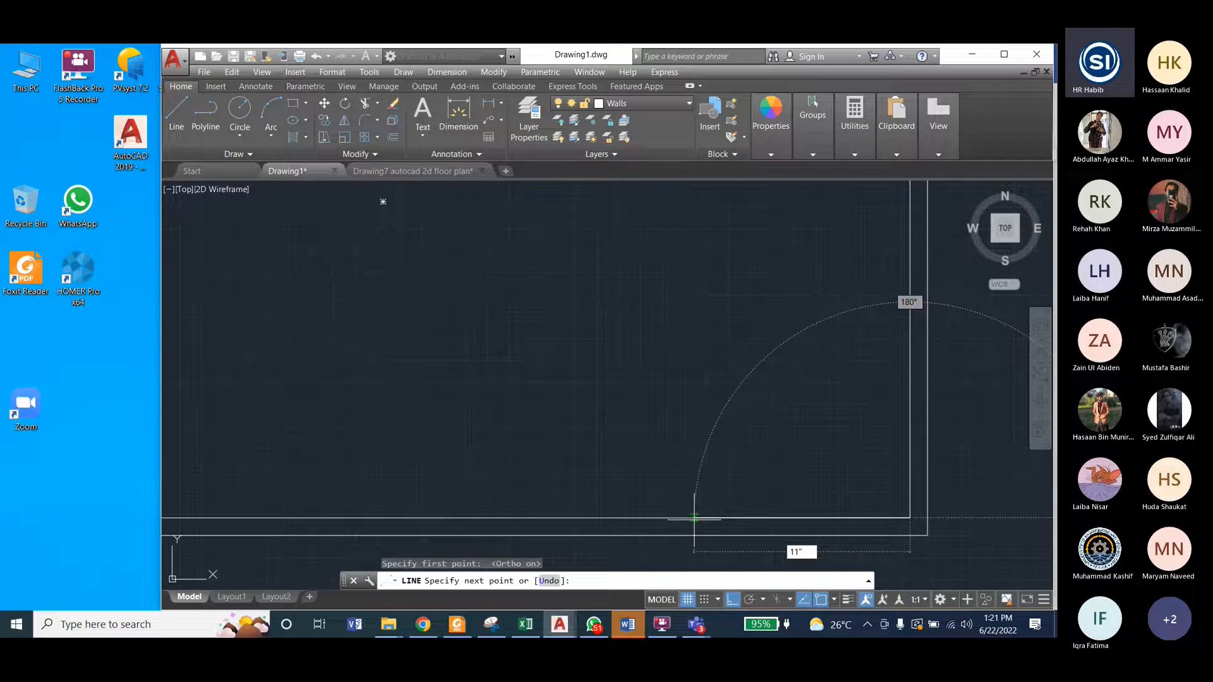
type("'")
key("Return")
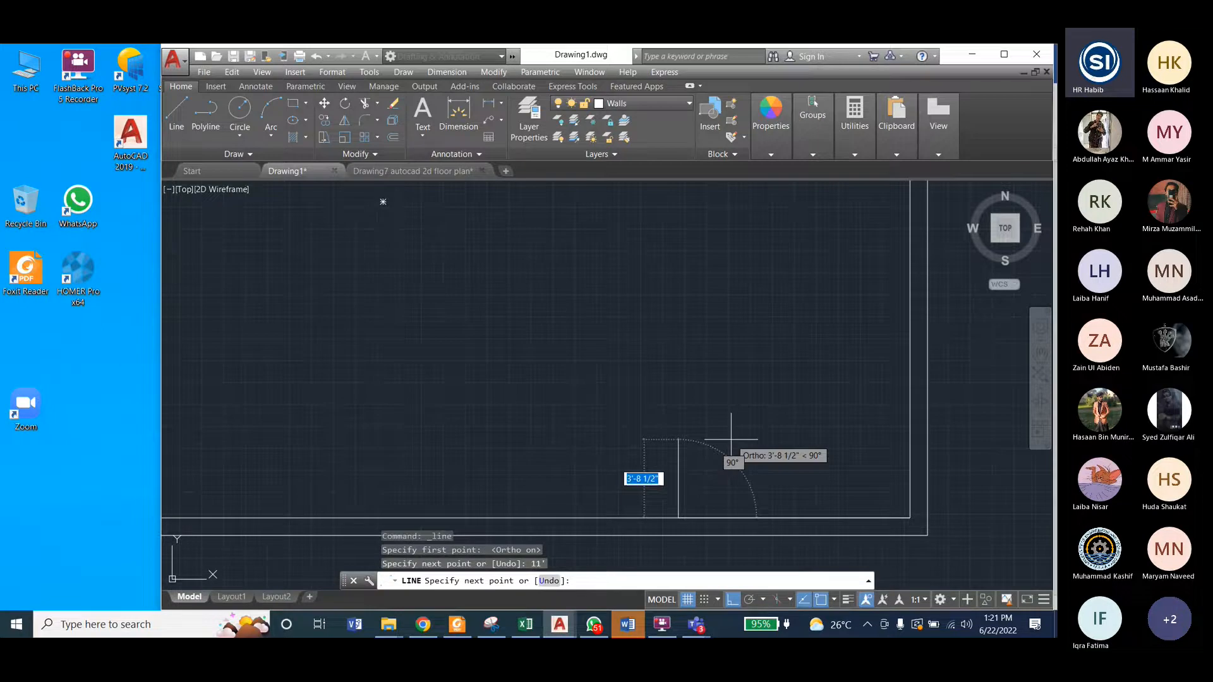
Step: Continue the kitchen outline 16' straight up, and from there perpendicular to the inner face of the right exterior wall
scroll(714, 398, "up", 2)
scroll(716, 316, "down", 2)
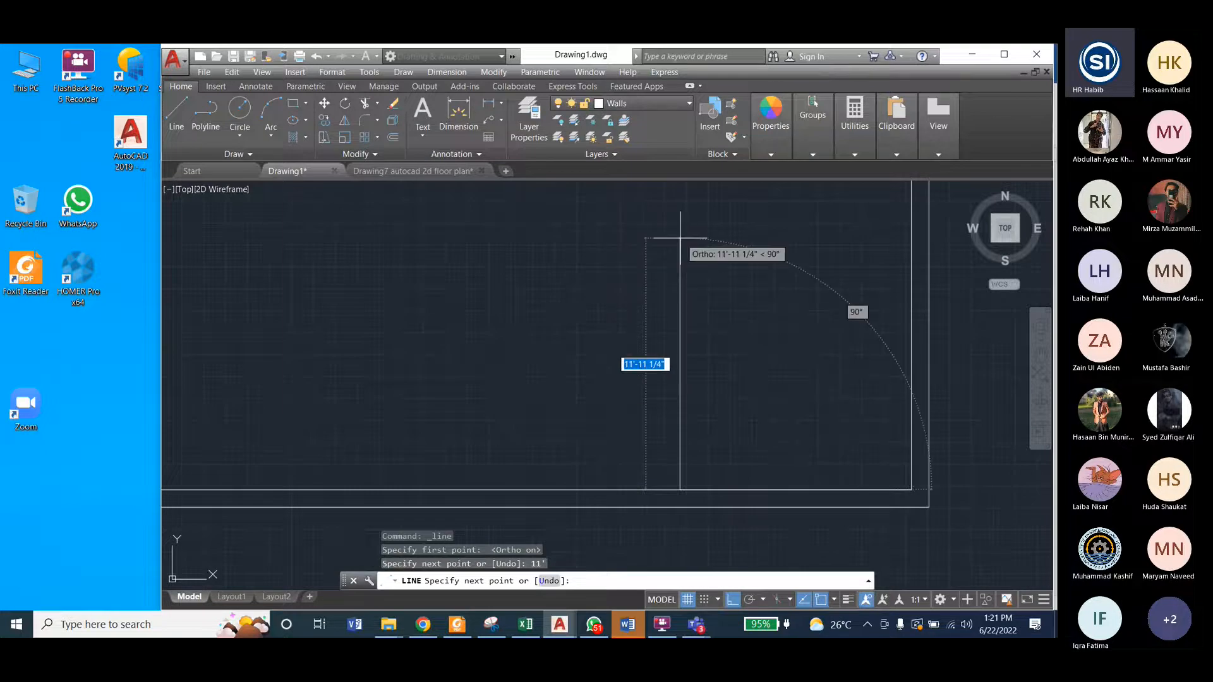
type("16'")
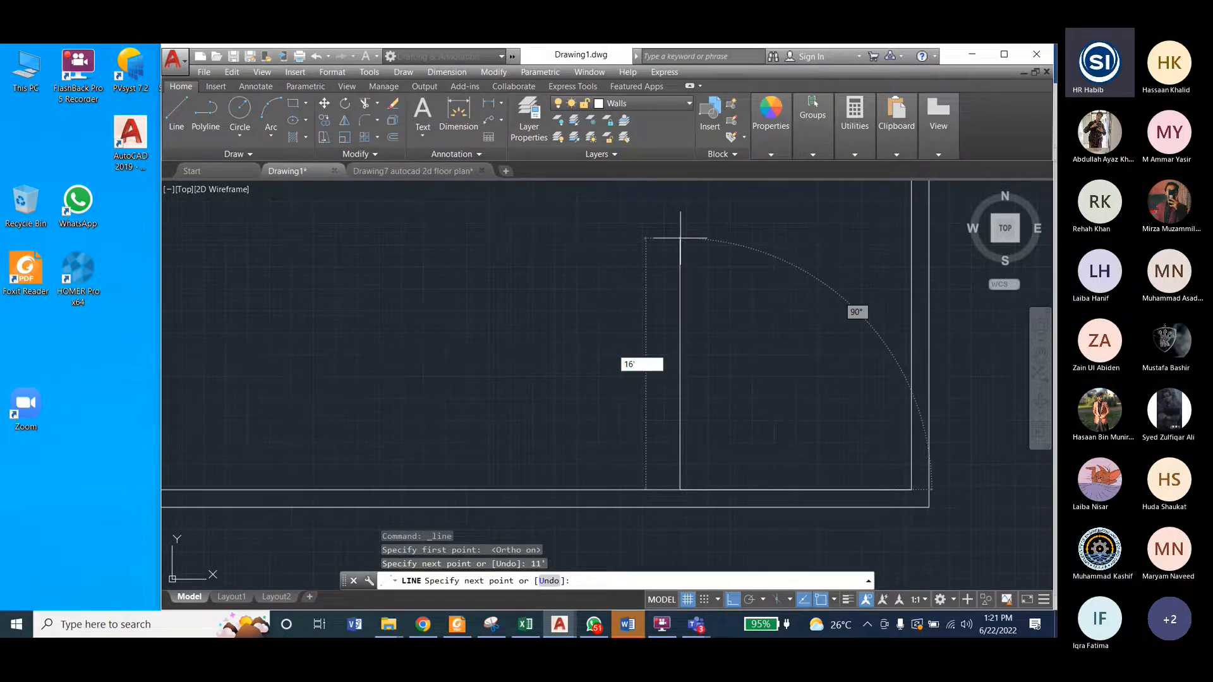
key("Return")
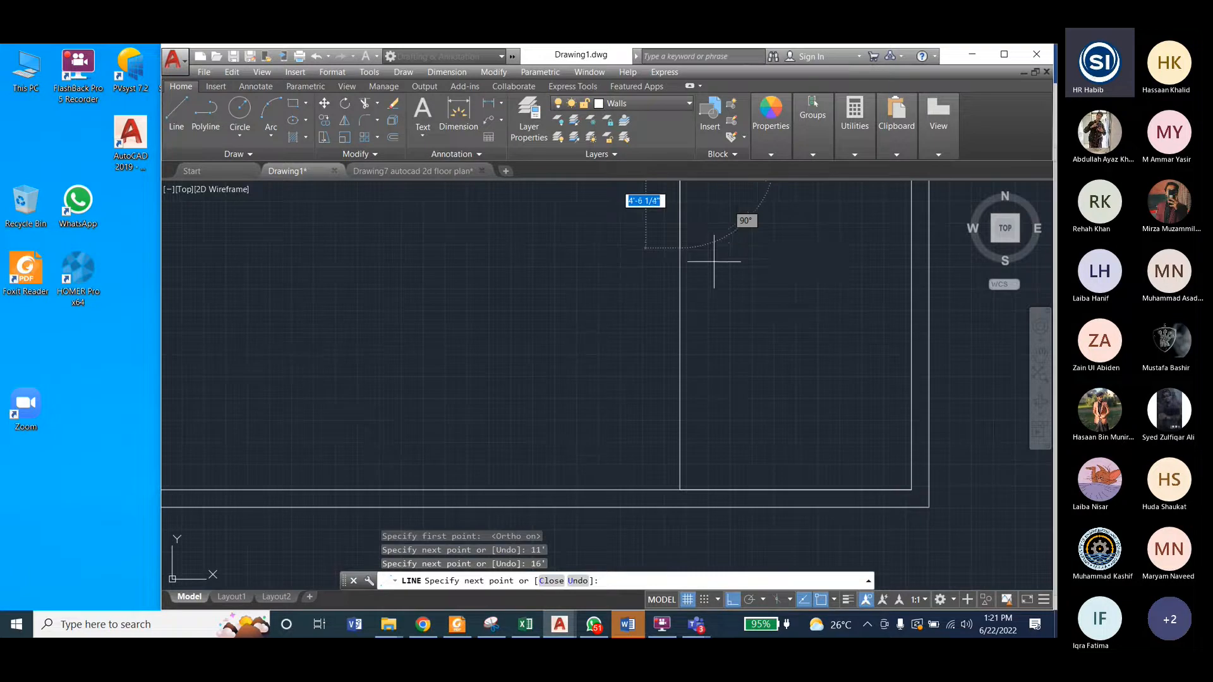
scroll(735, 349, "down", 5)
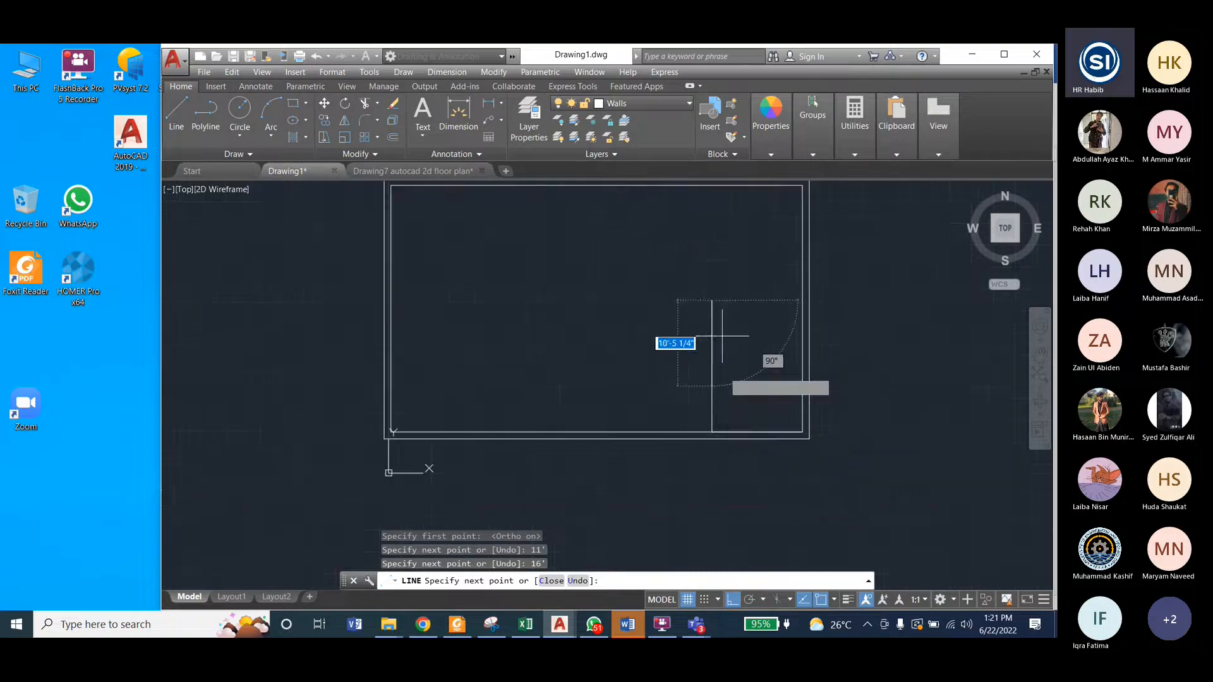
left_click(802, 300)
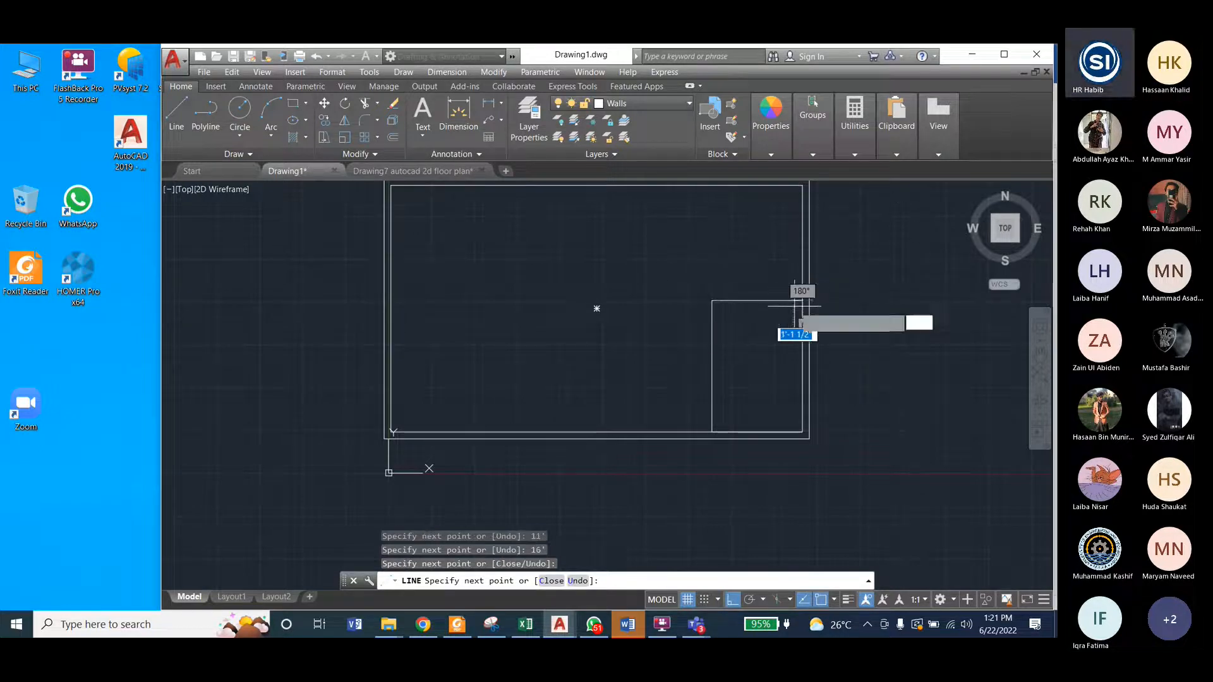
Step: End the kitchen outline at the right exterior wall's inner face and inspect the enclosed corner
key("Escape")
key("Escape")
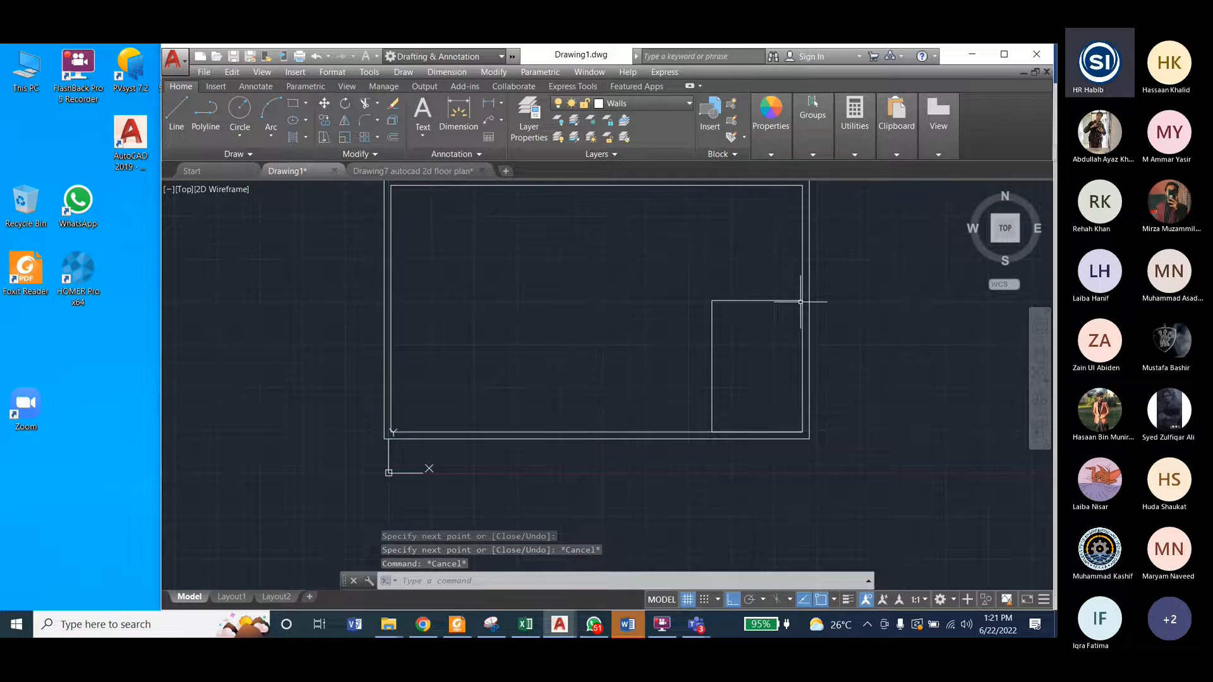
scroll(801, 301, "up", 3)
scroll(806, 299, "down", 3)
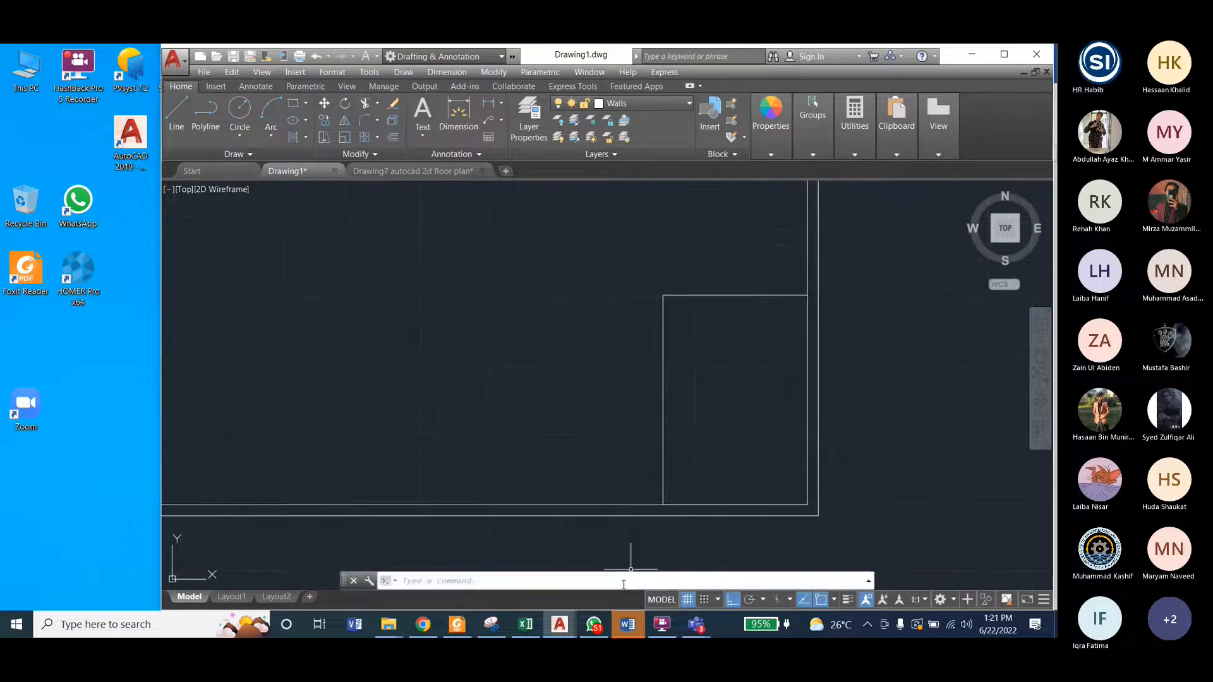
Step: Examine the layout and width dimensions of the bedrooms, toilet and air vent in Drawing7
left_click(409, 170)
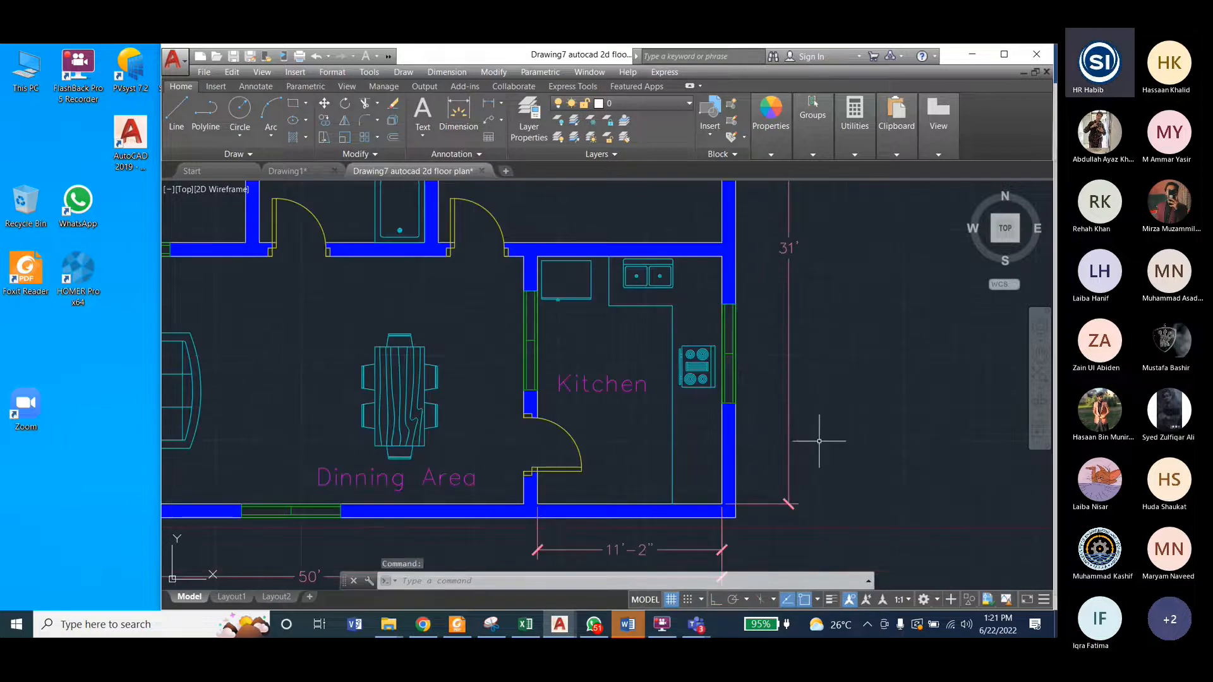
scroll(823, 453, "down", 2)
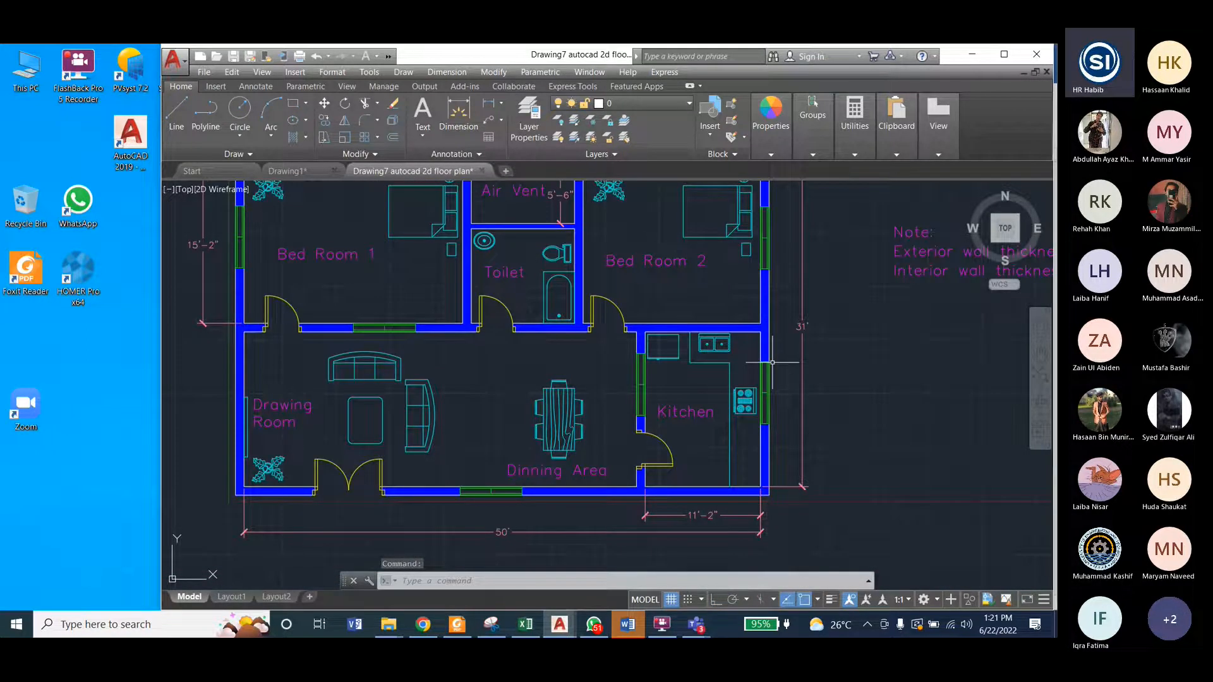
scroll(706, 354, "down", 2)
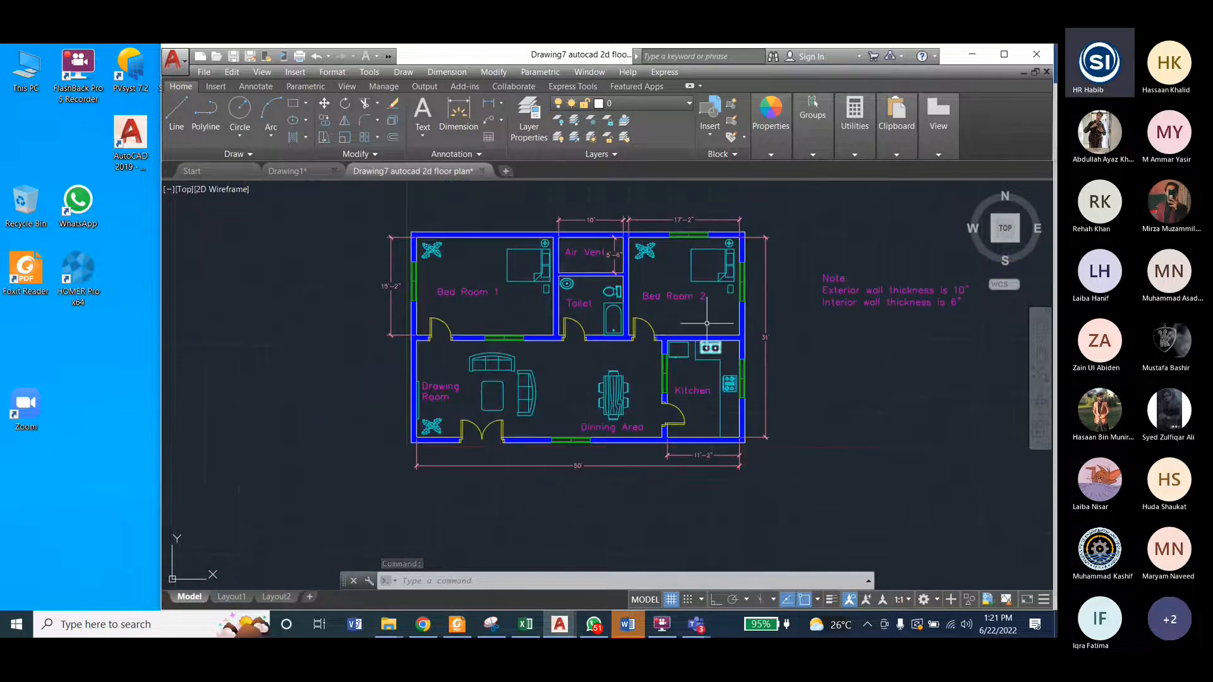
scroll(669, 256, "up", 2)
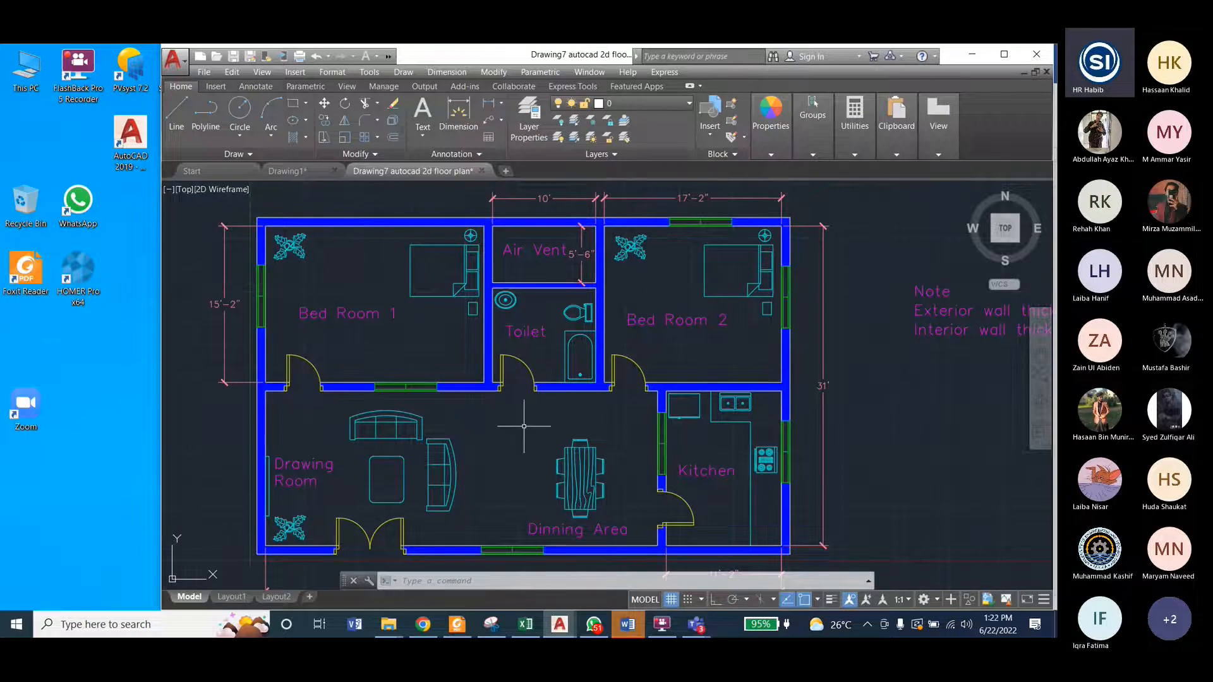
scroll(524, 427, "down", 2)
scroll(524, 426, "up", 2)
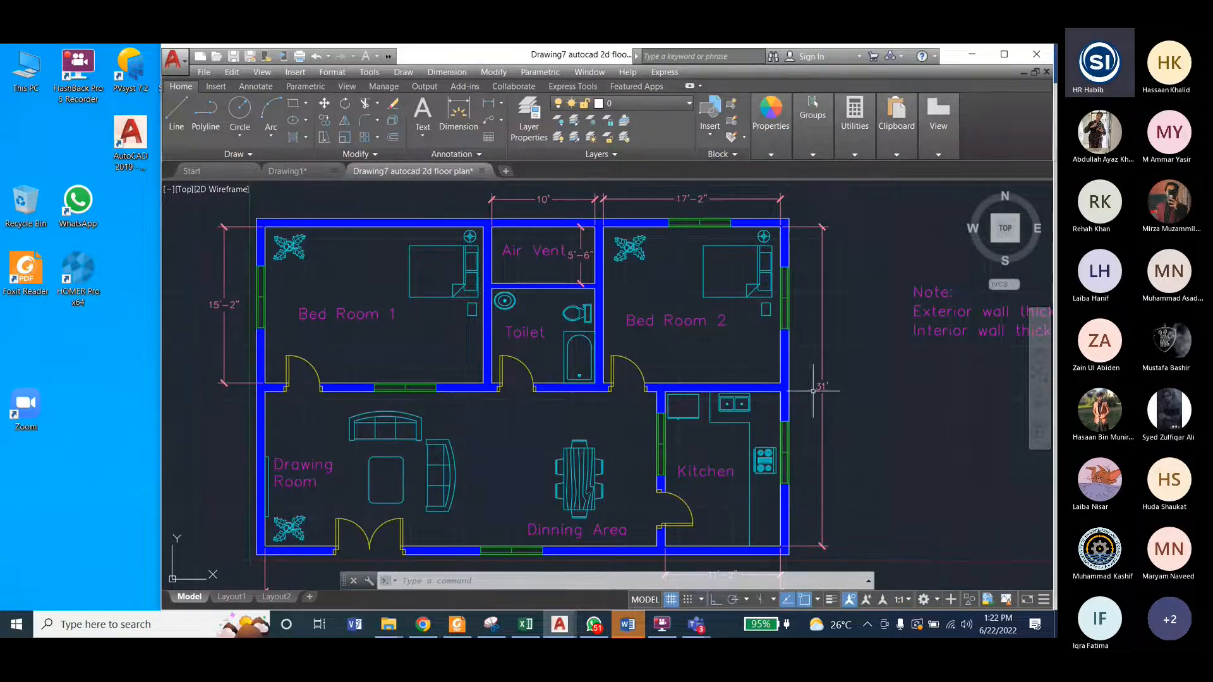
key("Escape")
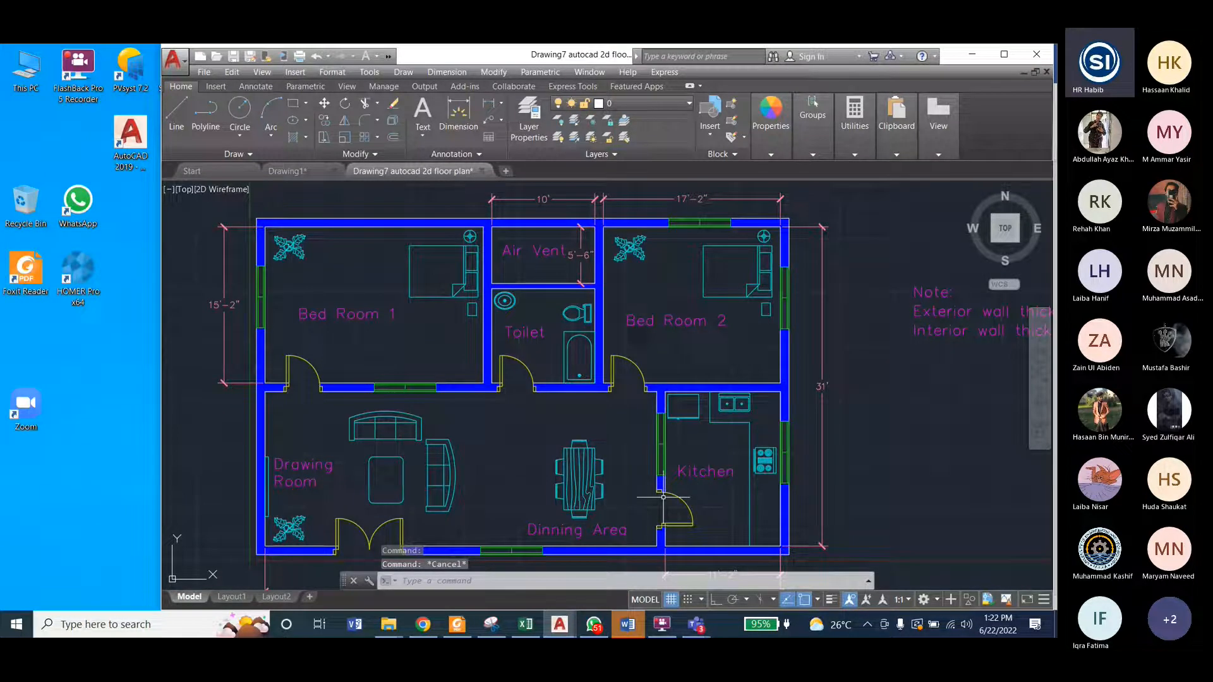
Step: Recheck the Bed Room 2 width in Drawing7 against the kitchen's upper-right corner in Drawing1, and return to Drawing1
left_click(305, 171)
left_click(182, 111)
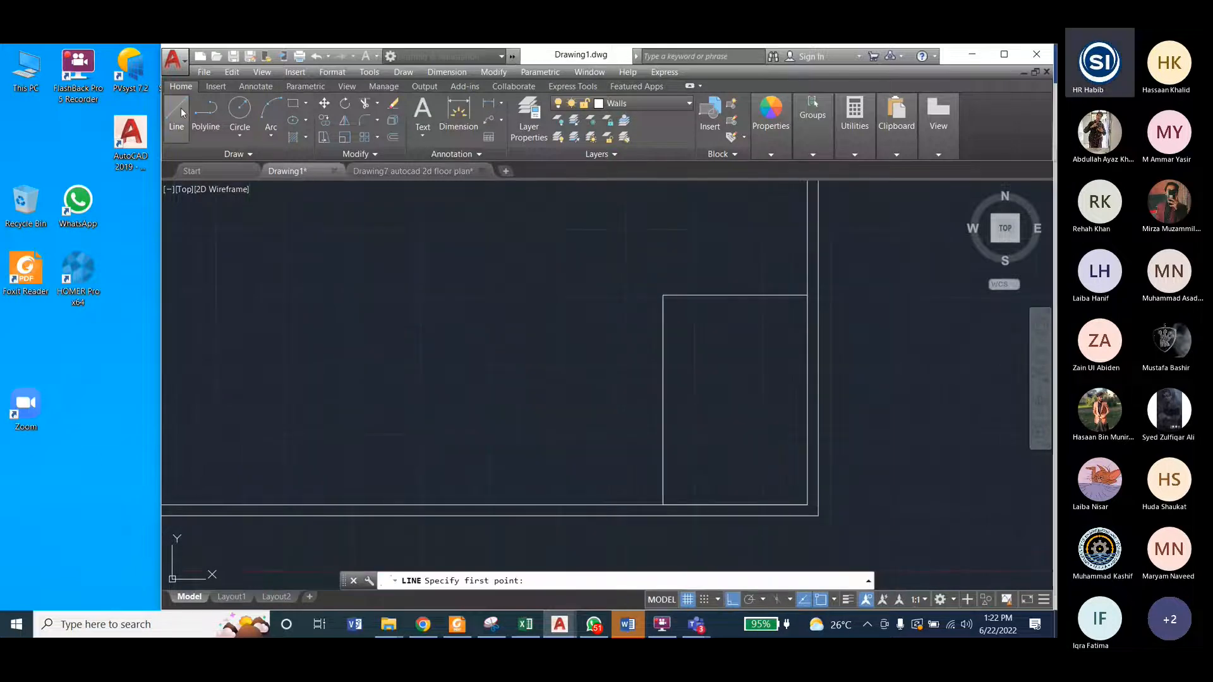
scroll(752, 409, "down", 2)
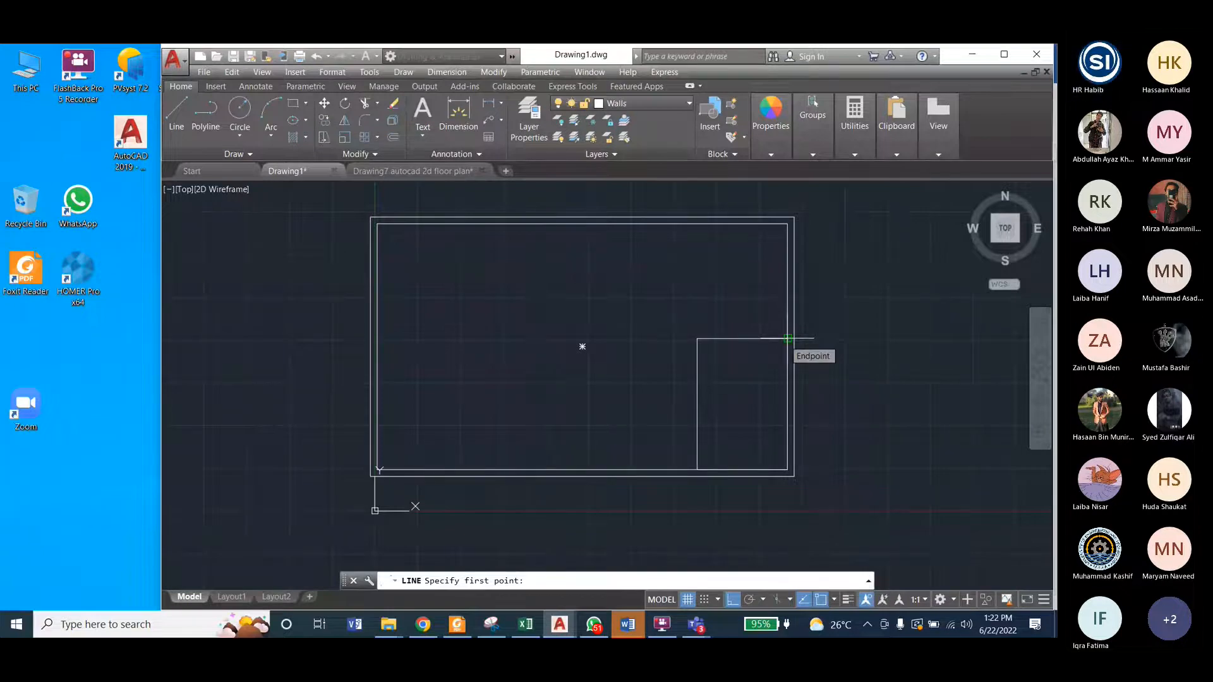
left_click(559, 624)
left_click(634, 564)
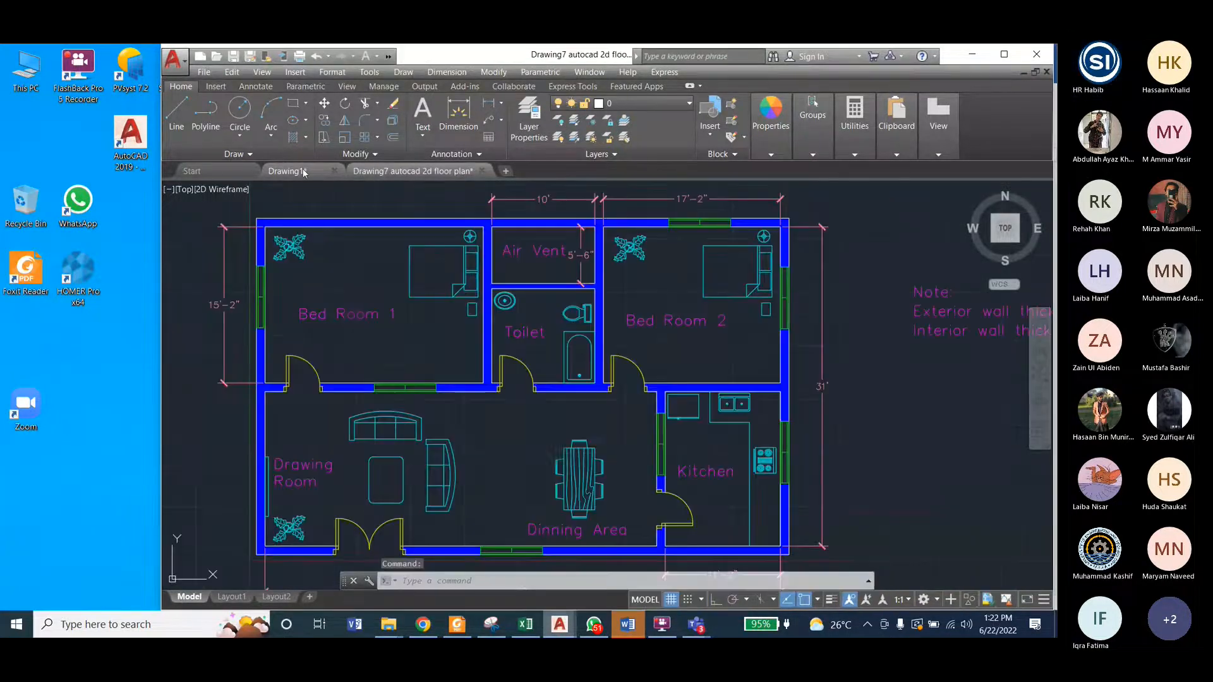
mouse_move(304, 172)
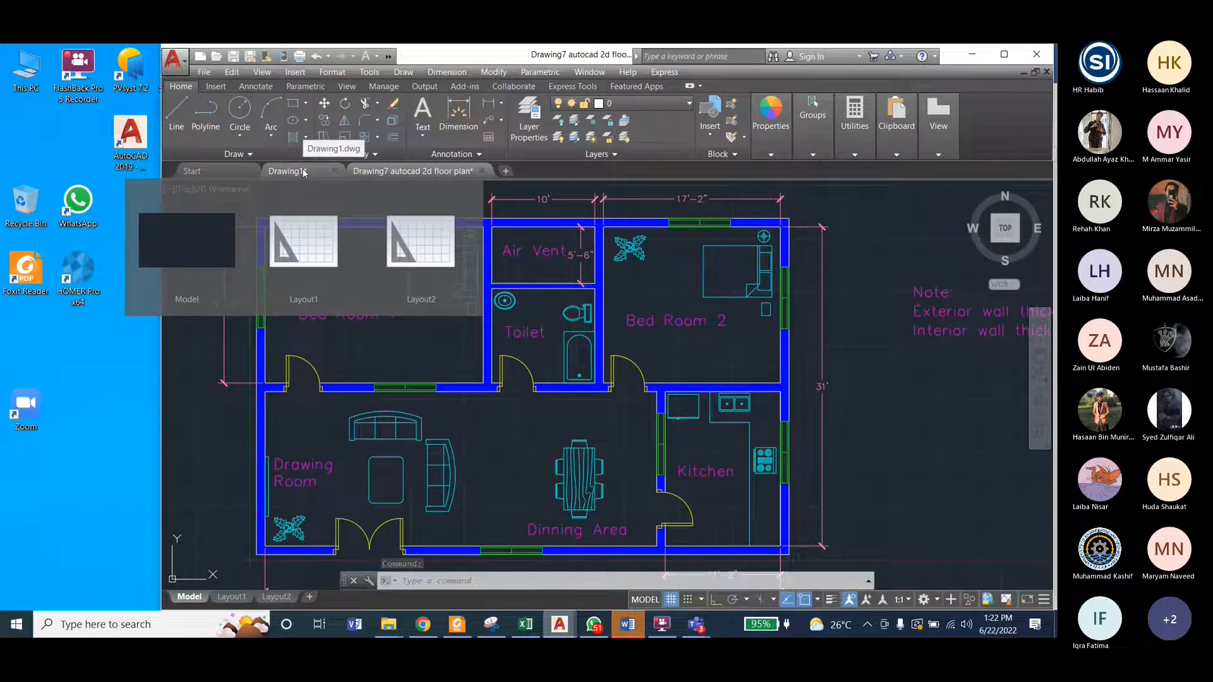
left_click(304, 173)
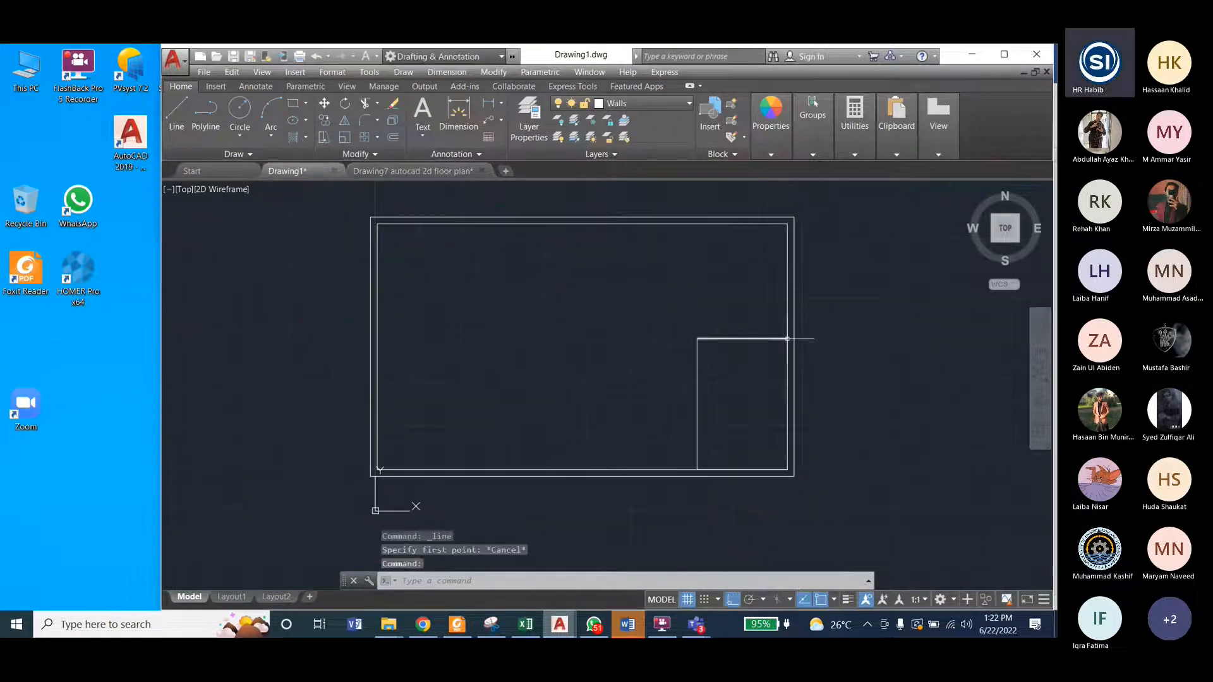
Step: Draw a 17' line leftward from the kitchen's upper-right corner for the Bed Room 2 width
left_click(177, 114)
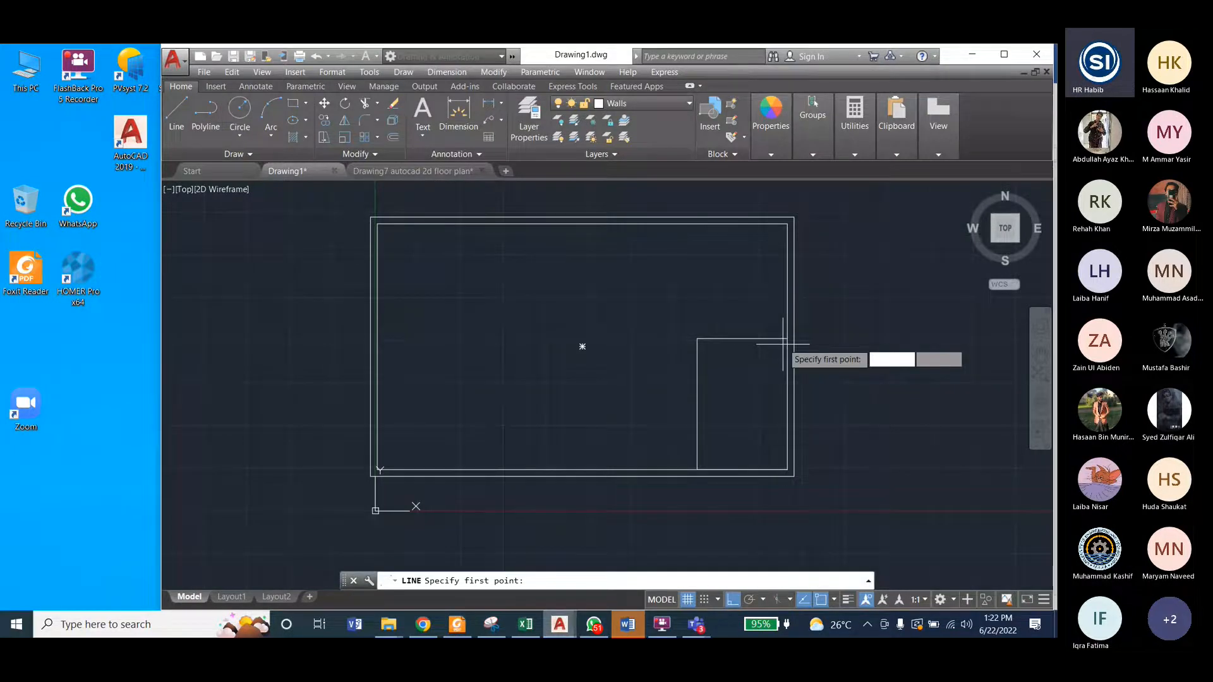
left_click(787, 338)
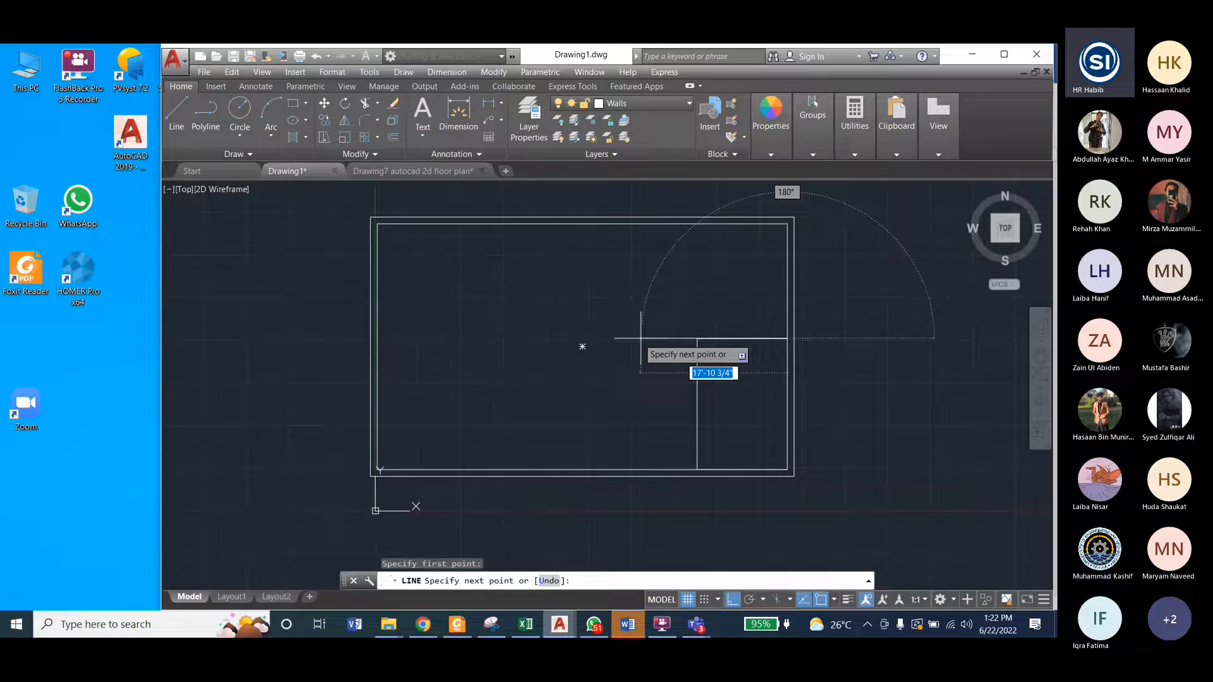
type("17'")
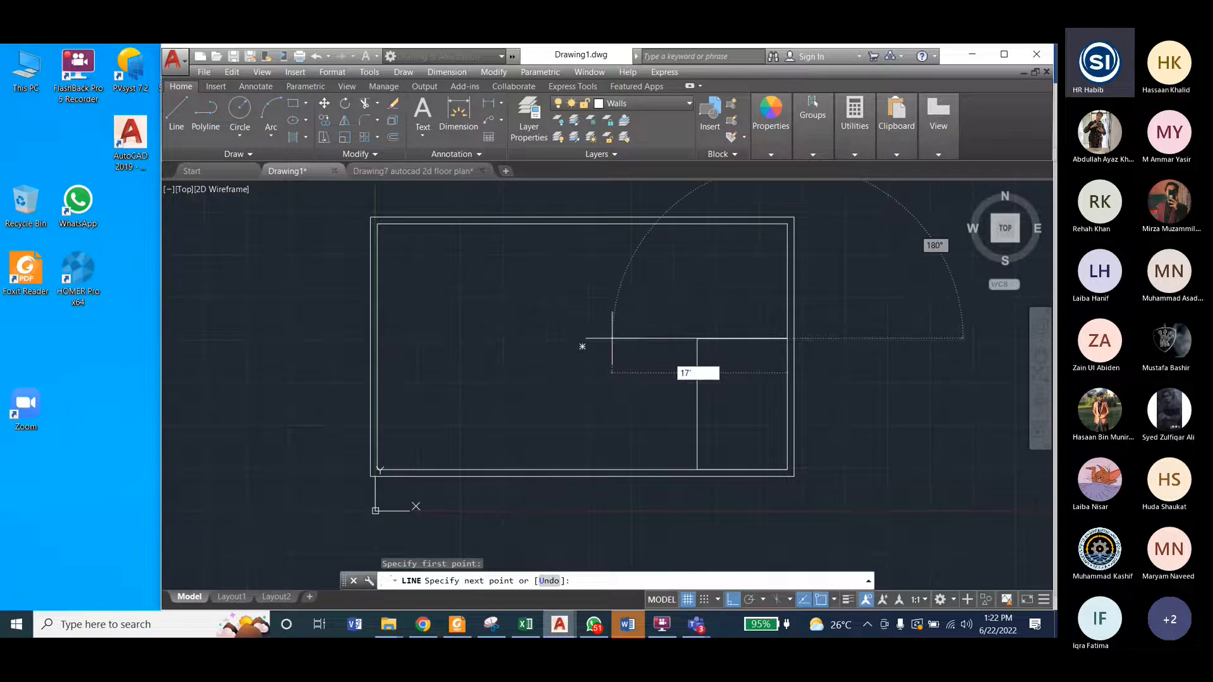
key("Return")
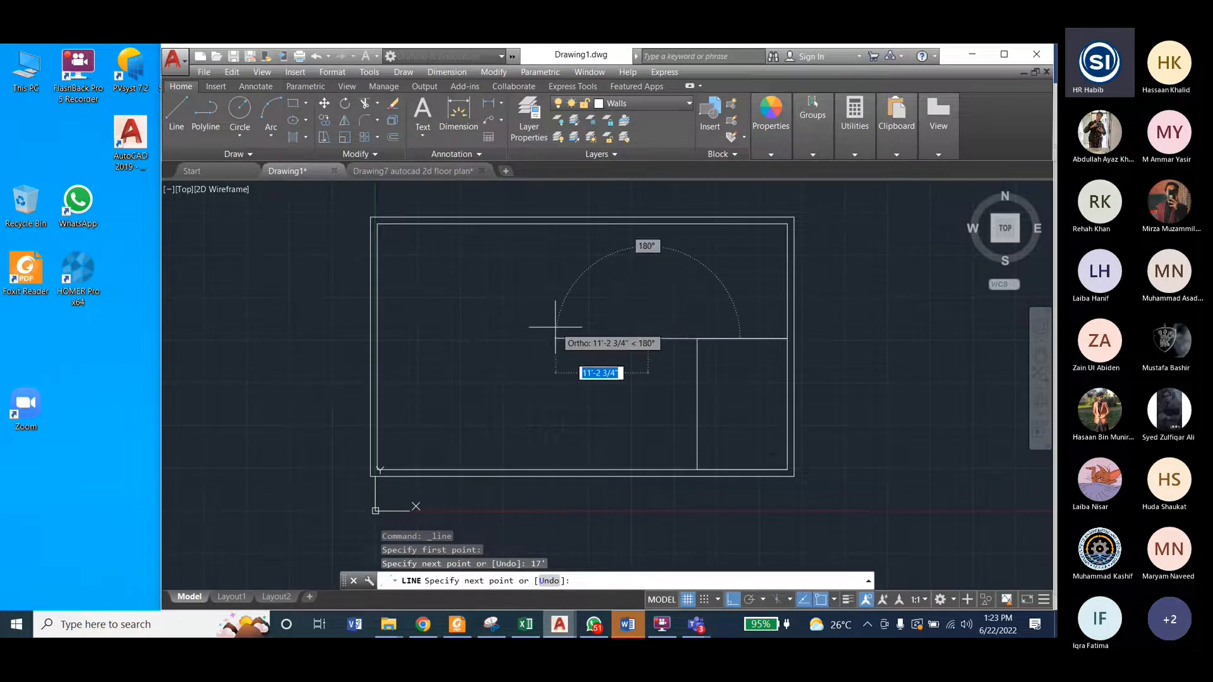
Step: Continue the horizontal wall line 10' leftward for the toilet width, and extend it to the left exterior wall's inner face
type("10'")
key("Return")
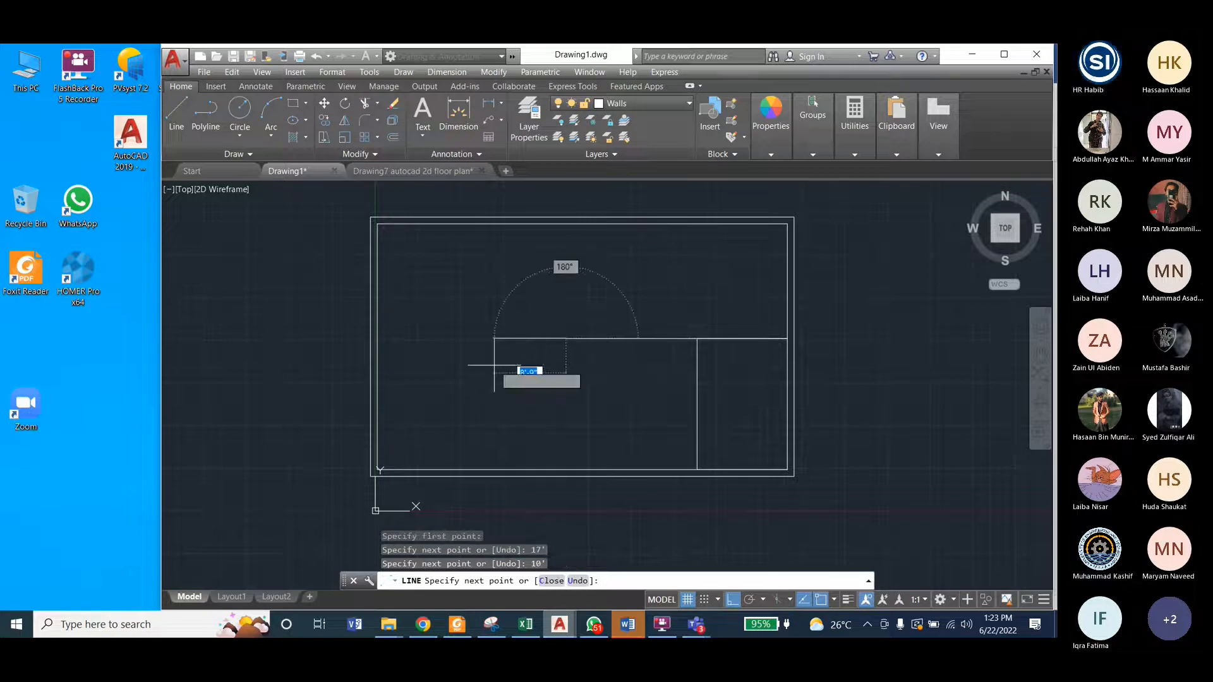
left_click(377, 339)
key("Escape")
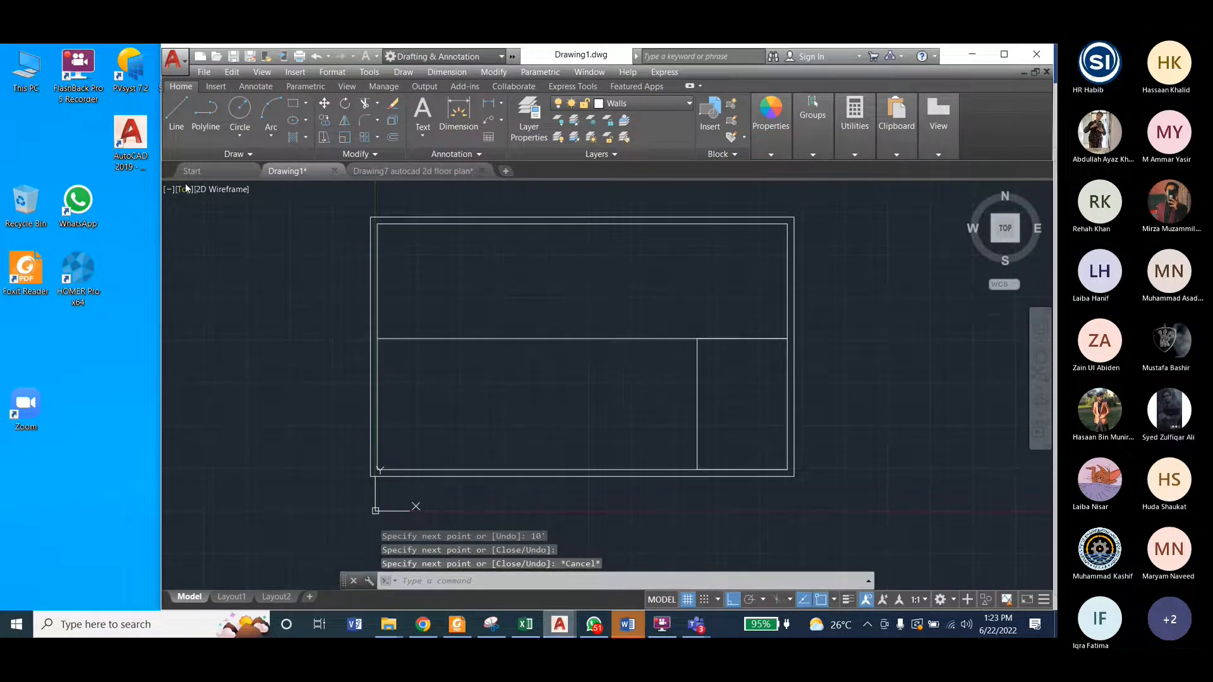
Step: With the Line command running, select all object snap modes in the drafting settings
left_click(176, 113)
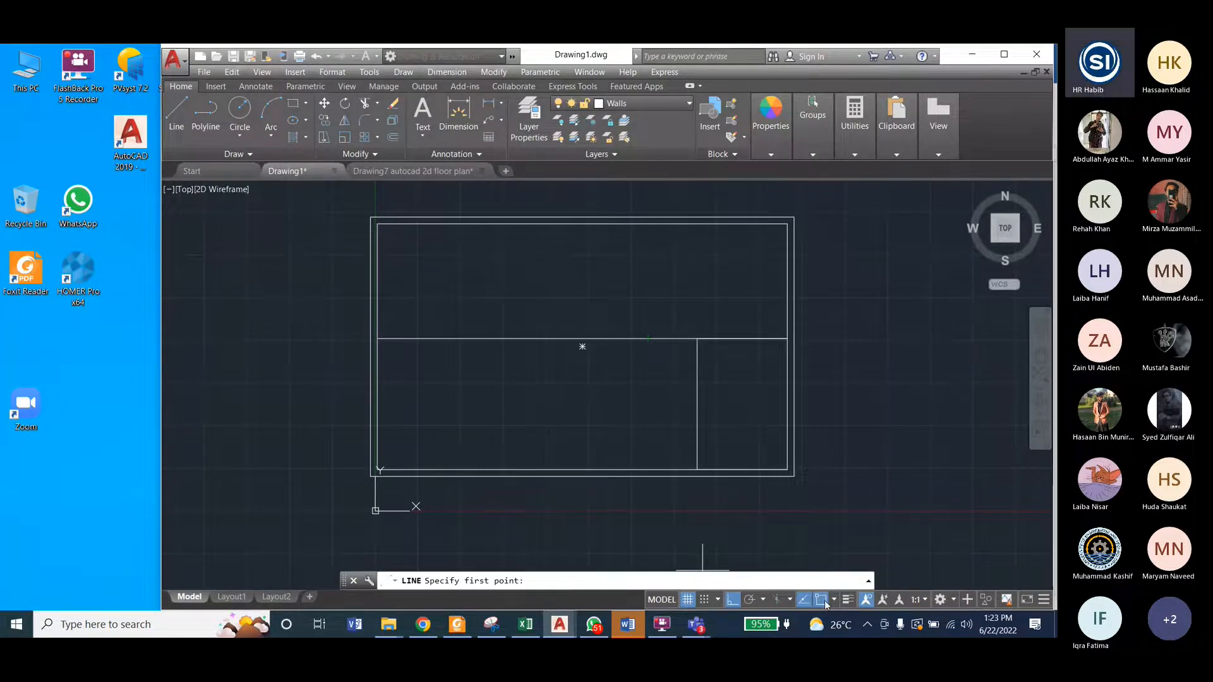
left_click(834, 599)
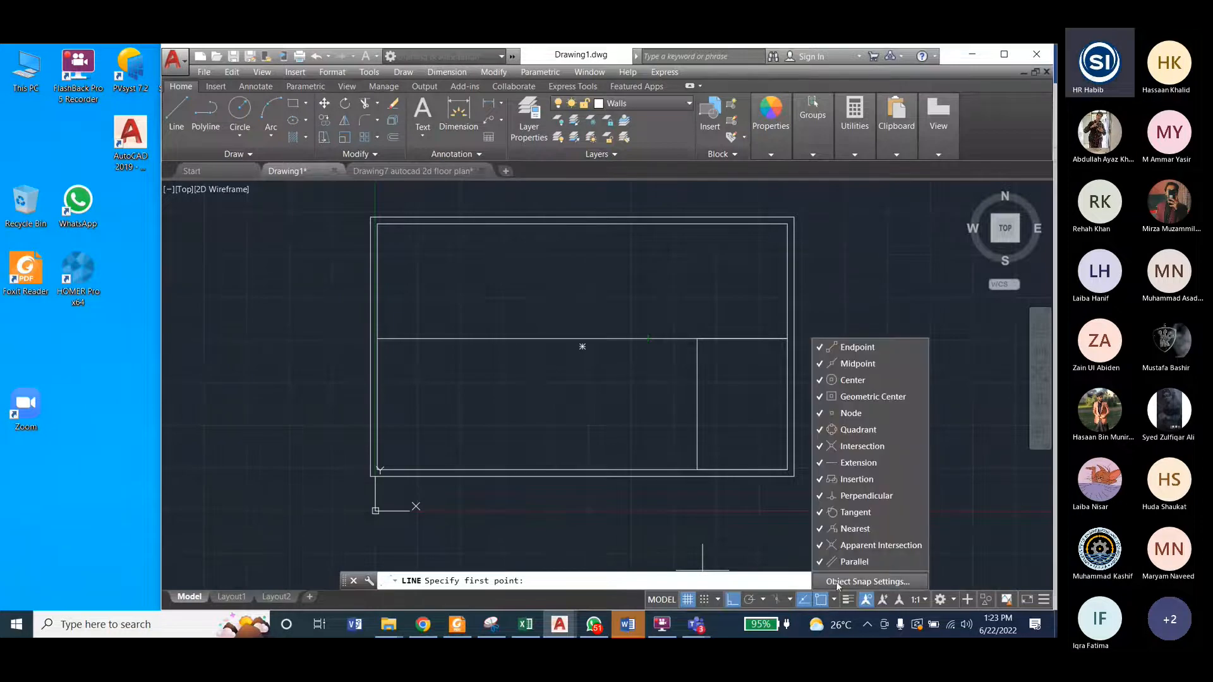
left_click(838, 587)
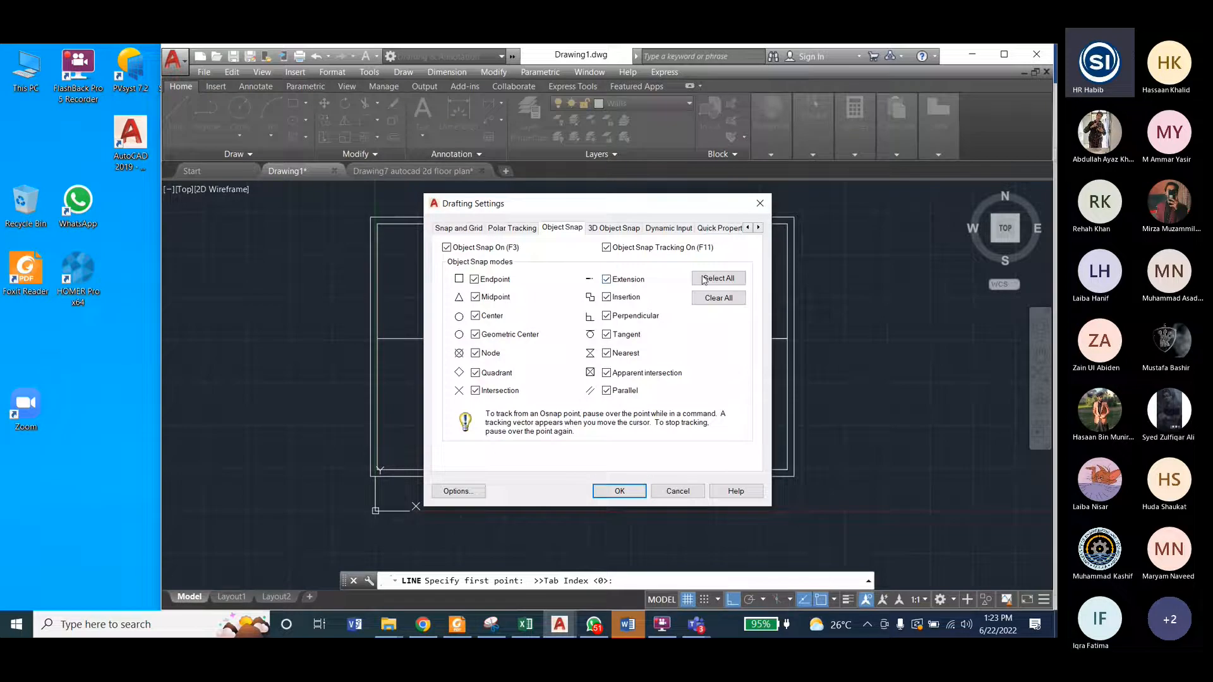
left_click(713, 278)
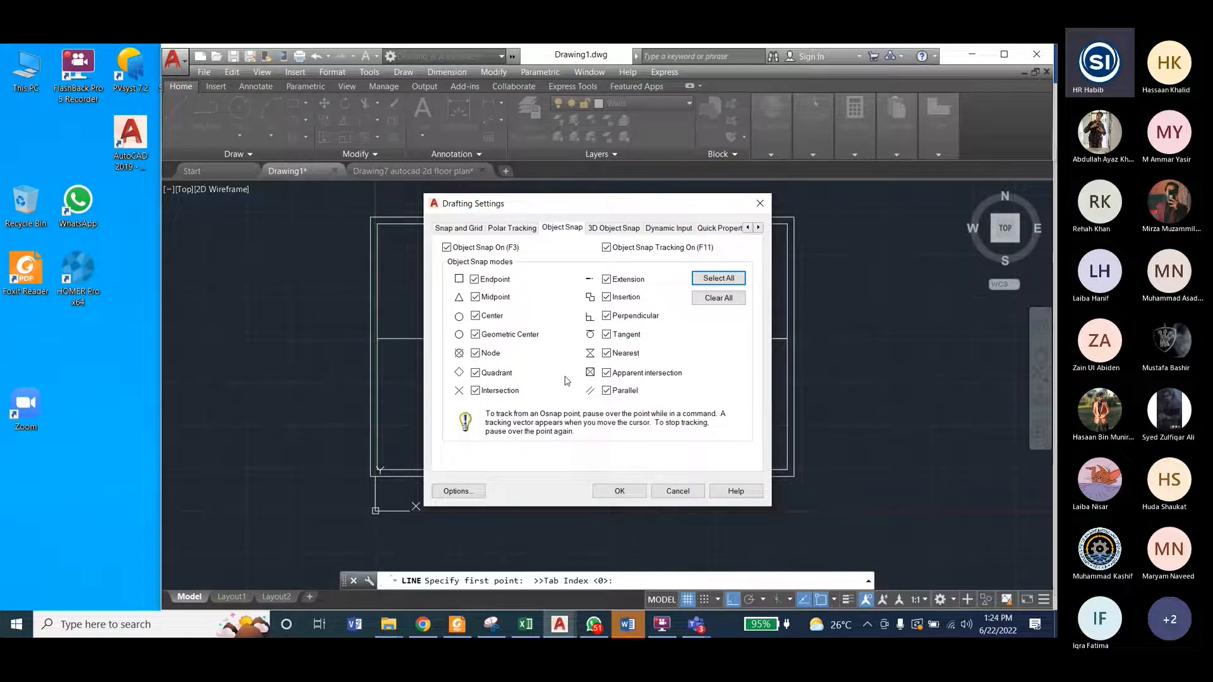
left_click(619, 491)
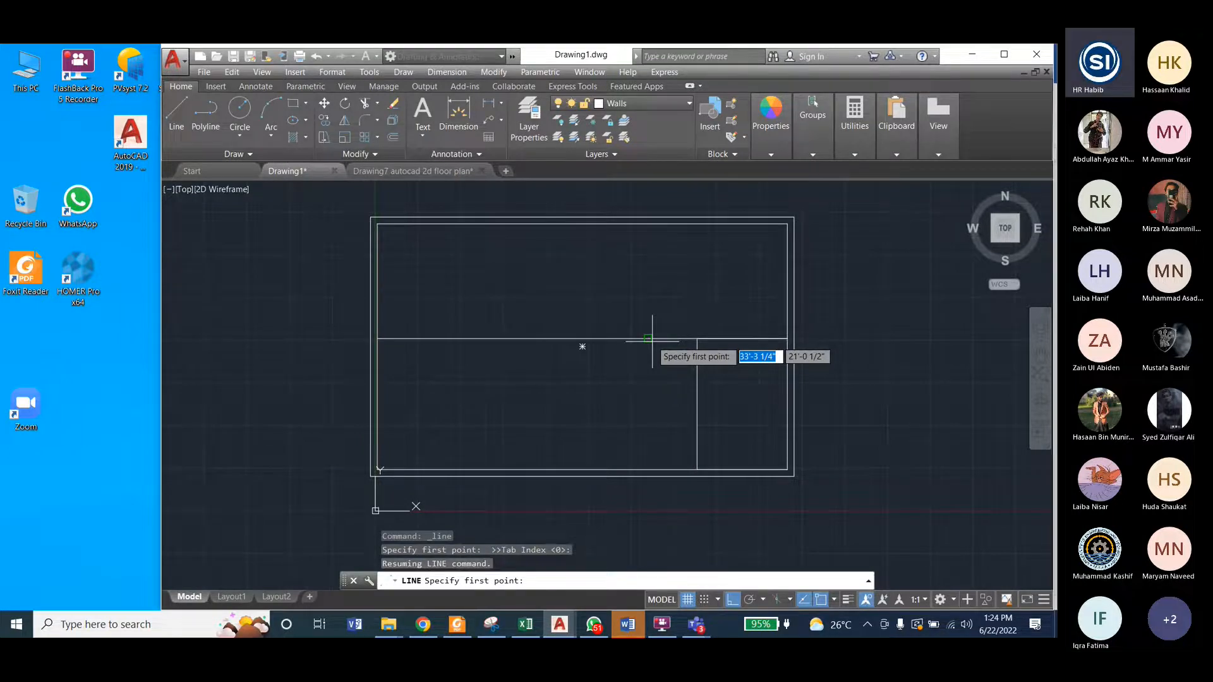
Step: Draw a vertical line from the endpoint of the 17' segment up to the upper exterior wall's inner face
left_click(652, 339)
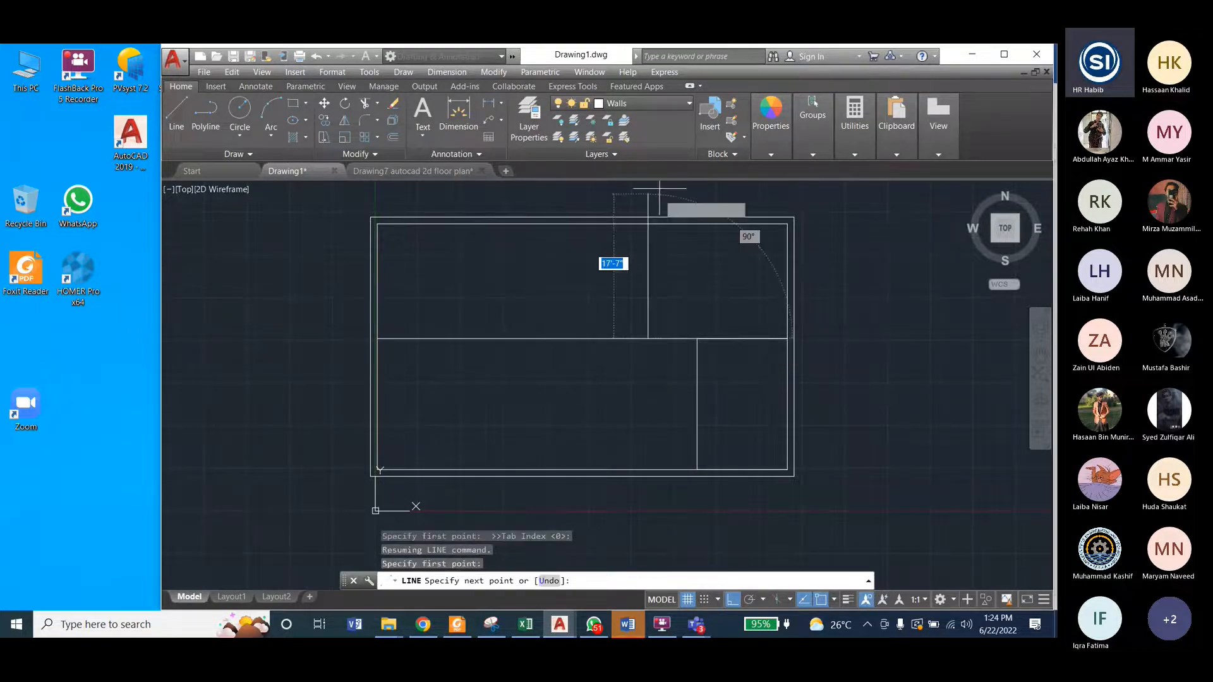
left_click(647, 225)
key("Escape")
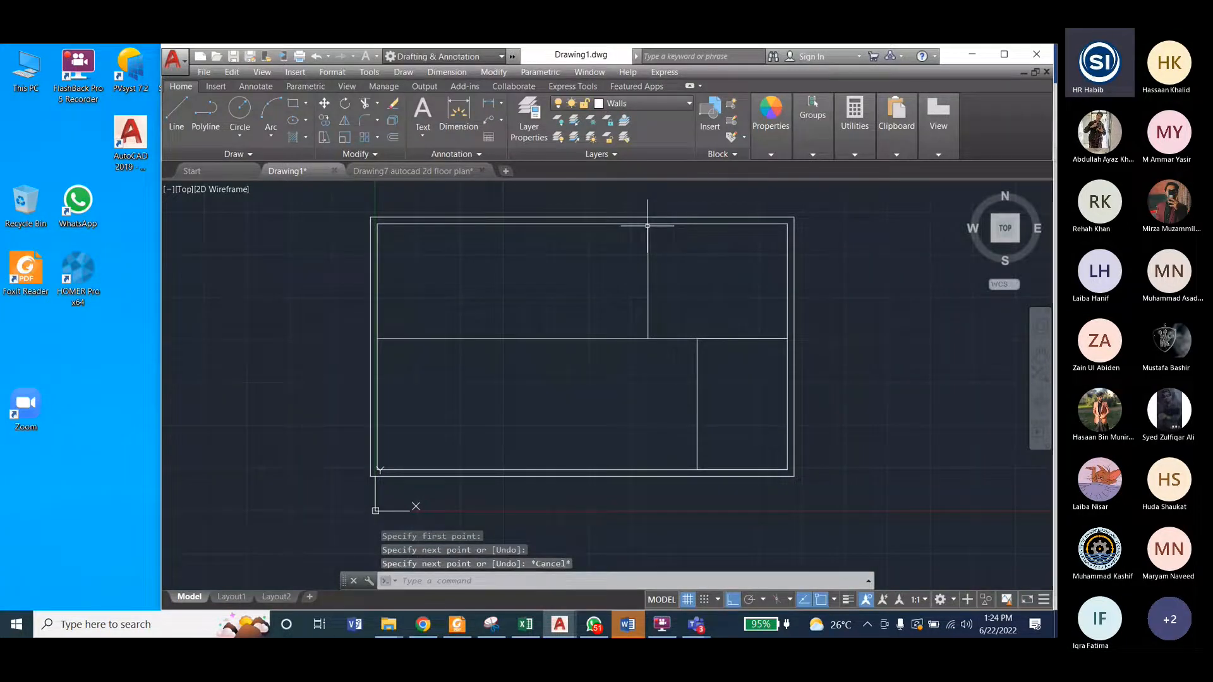
Step: Draw a vertical line from the left endpoint of the 10' segment up to the upper exterior wall's inner face
left_click(176, 113)
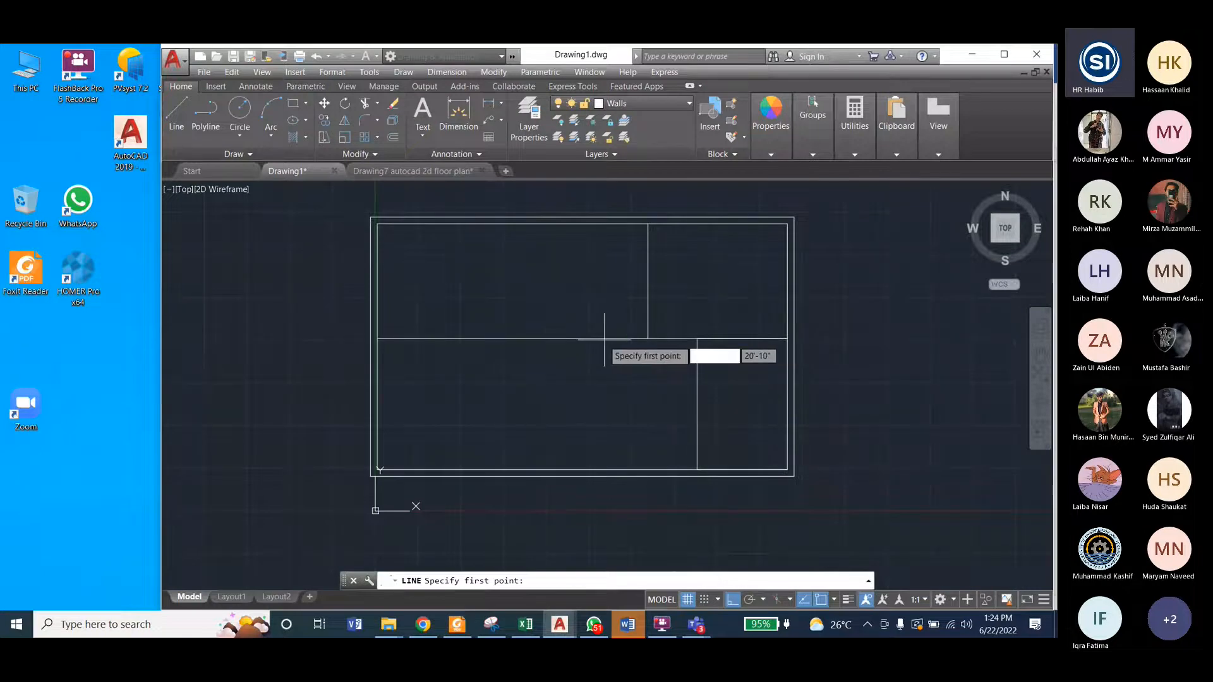
left_click(563, 339)
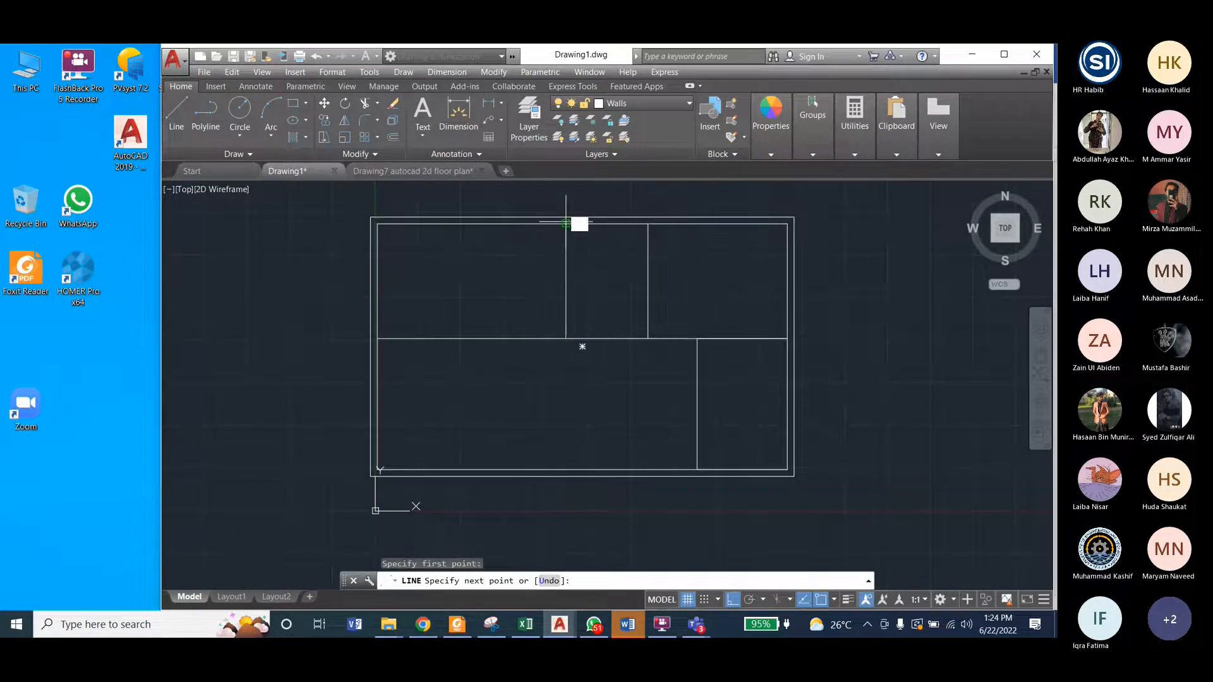
left_click(565, 225)
key("Escape")
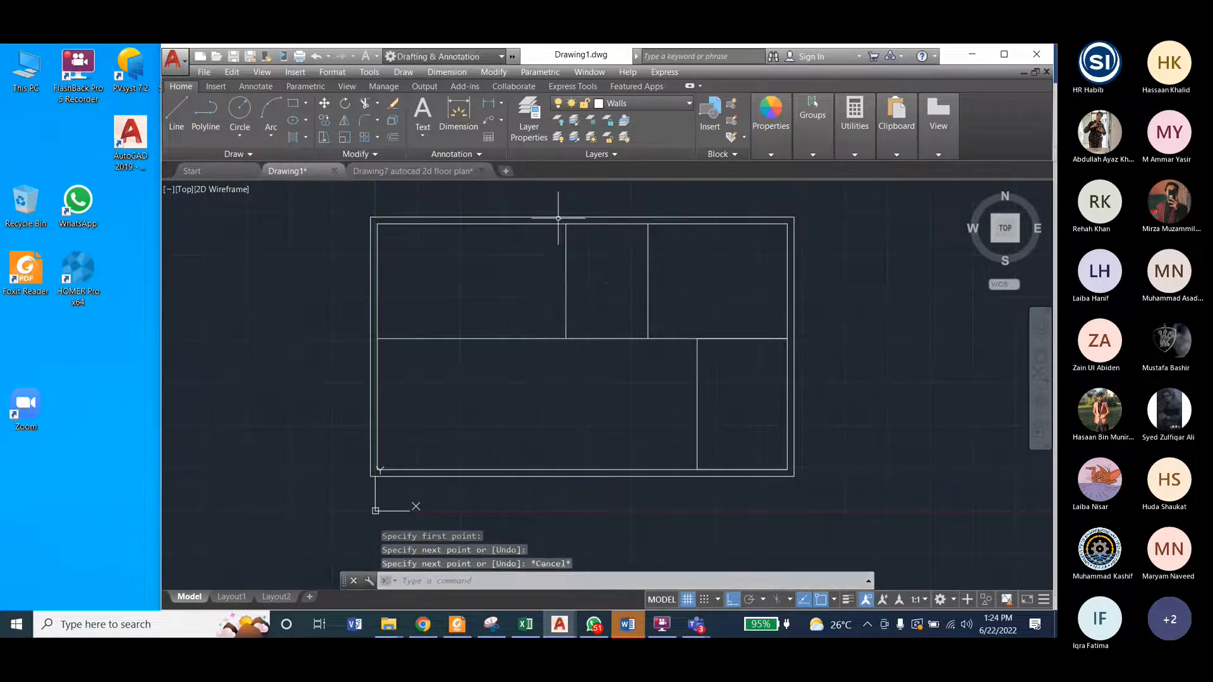
Step: Inspect the partition's junction with the upper exterior wall, compare the room layout with Drawing7, and return to Drawing1
scroll(562, 222, "up", 5)
scroll(581, 246, "down", 3)
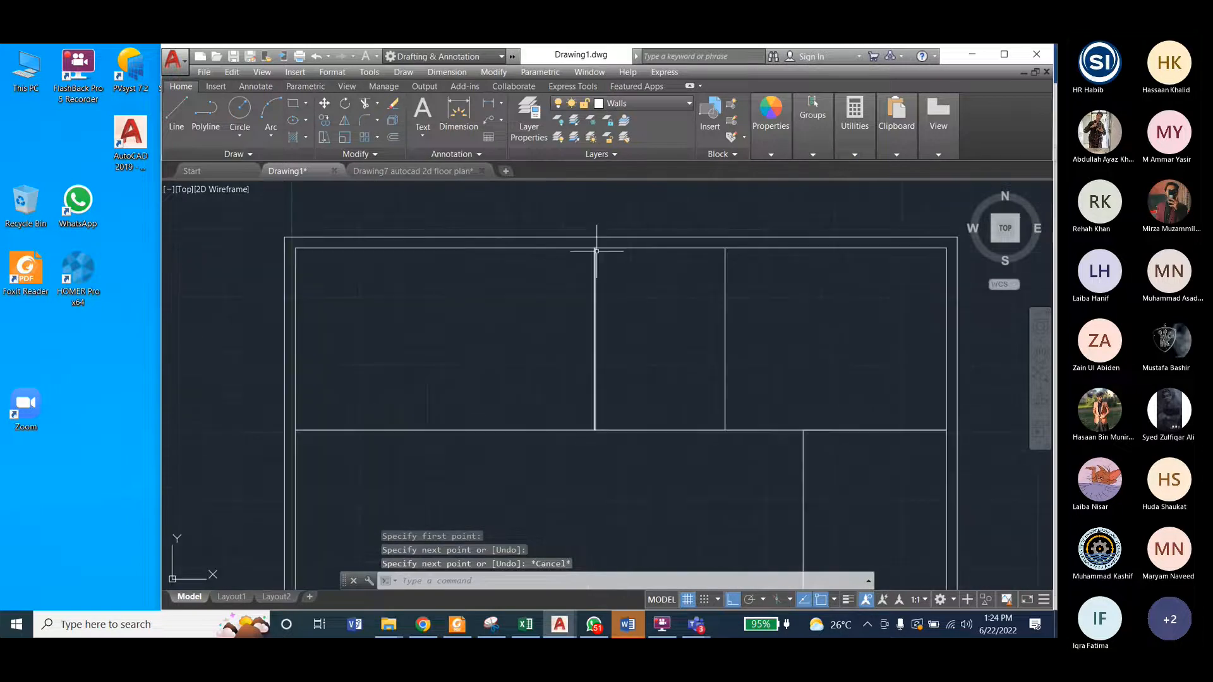
scroll(606, 316, "up", 4)
scroll(591, 281, "up", 4)
scroll(618, 269, "down", 5)
scroll(618, 267, "down", 5)
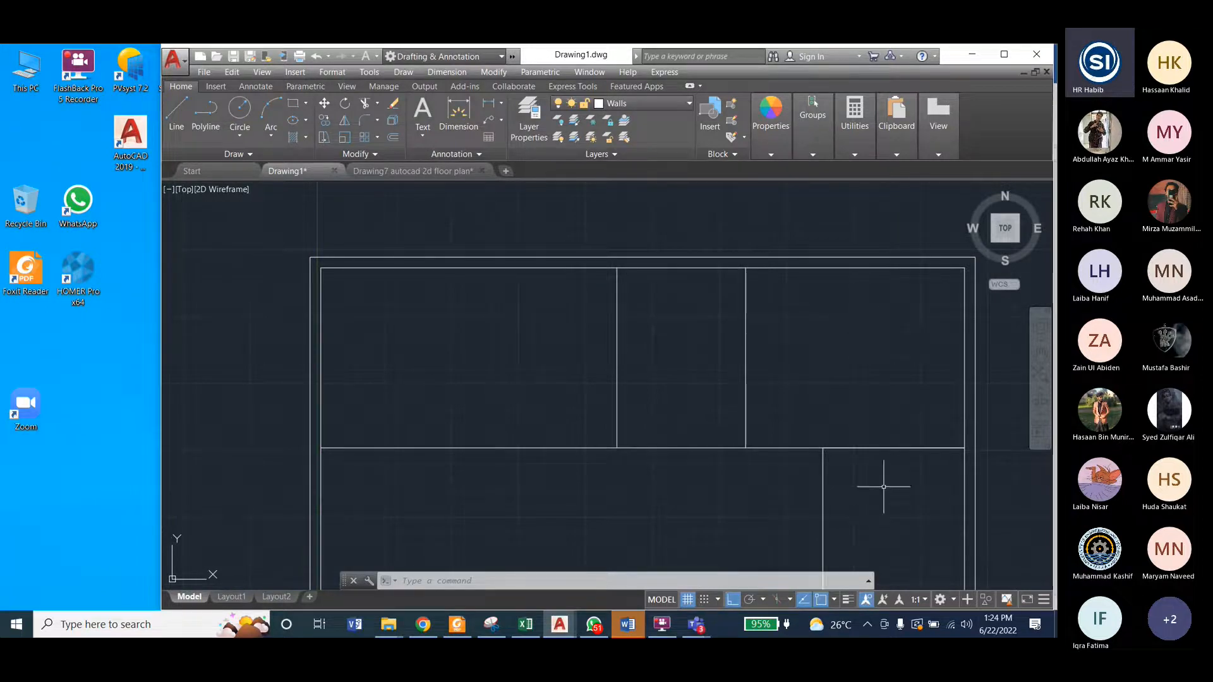
scroll(884, 487, "down", 2)
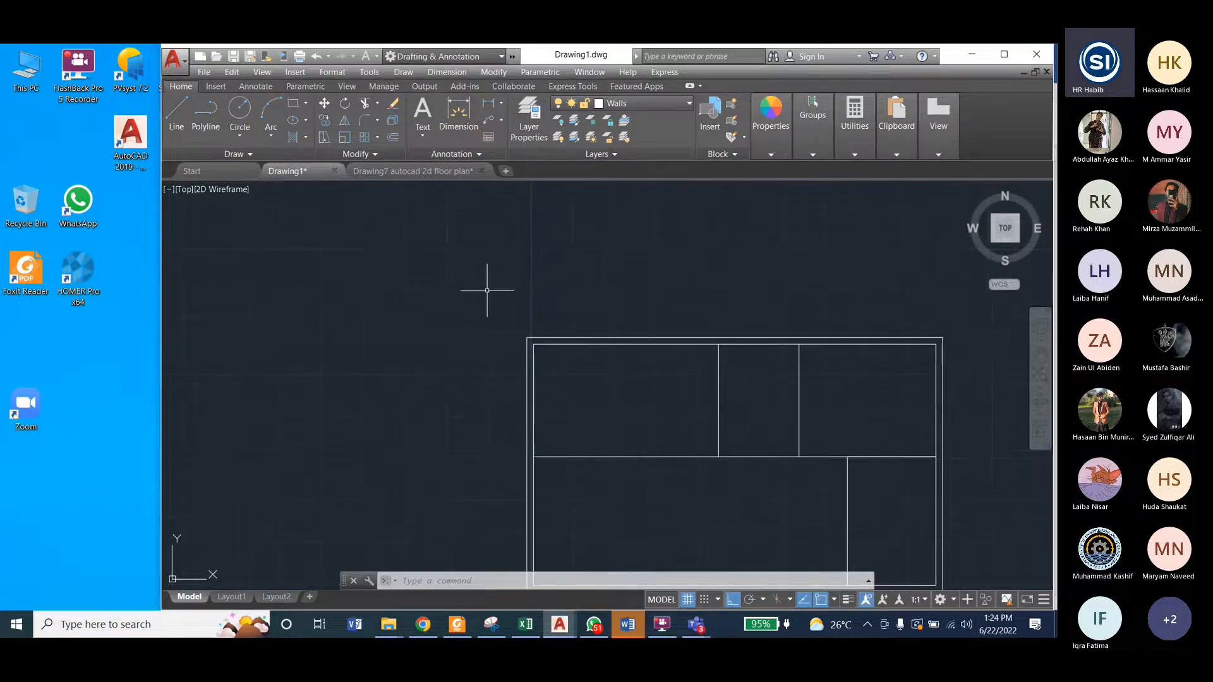
left_click(414, 172)
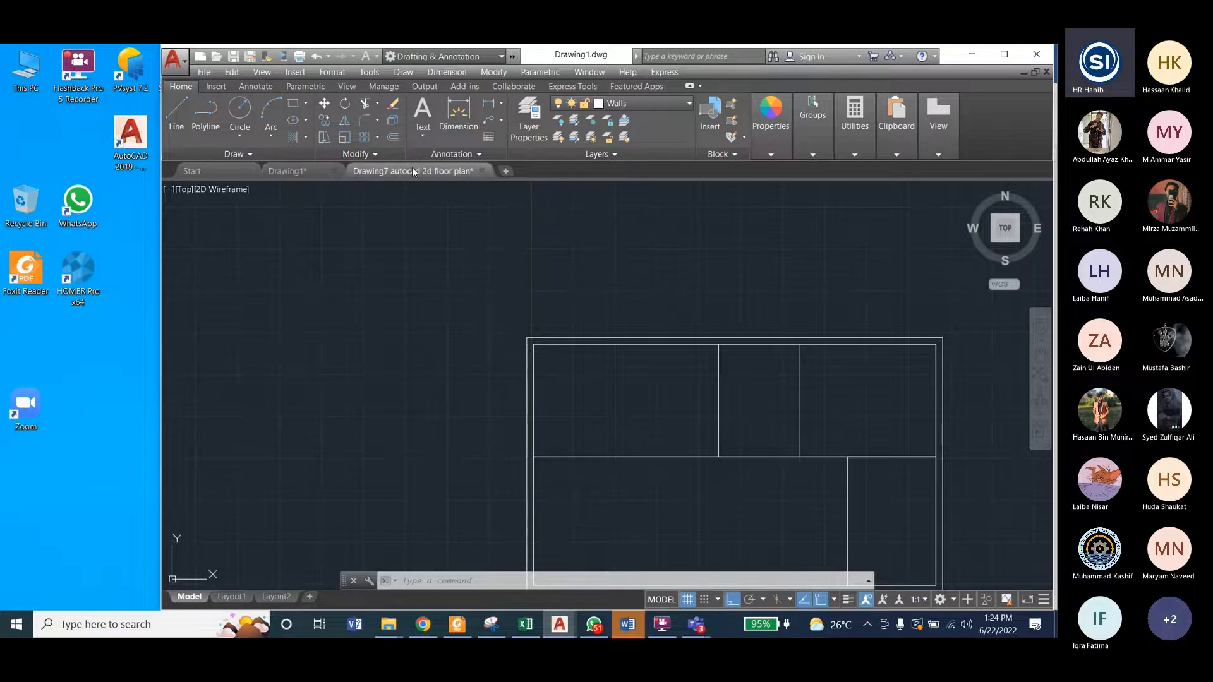
mouse_move(291, 171)
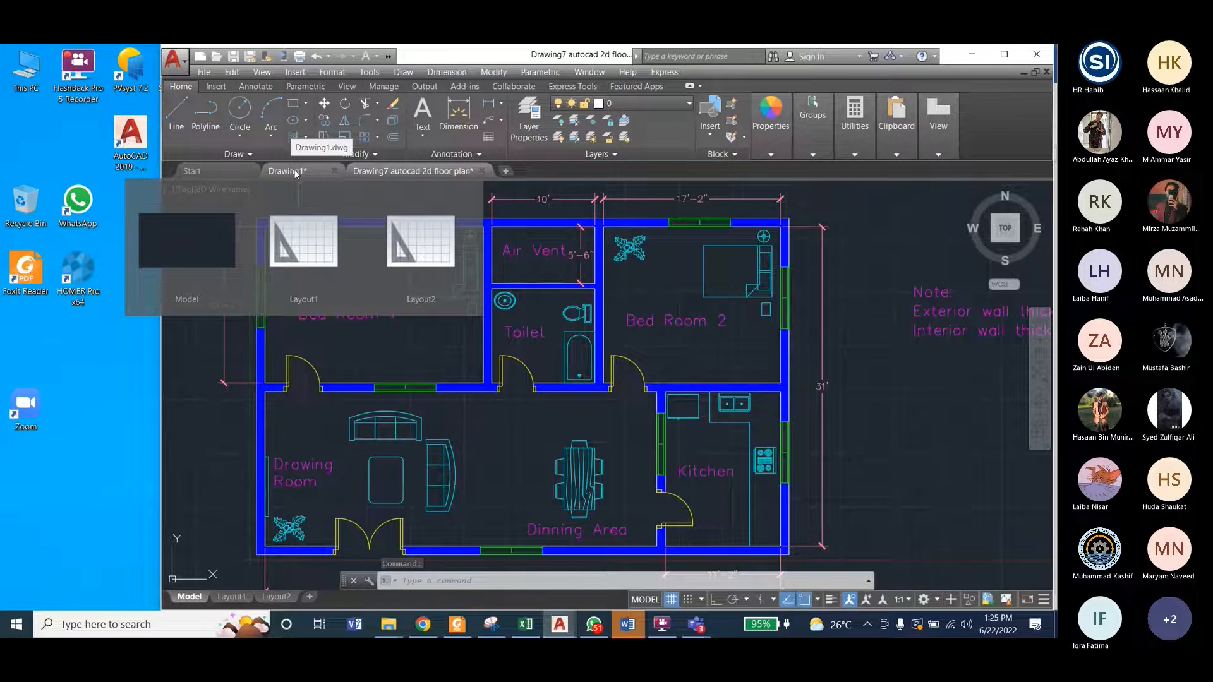
left_click(295, 172)
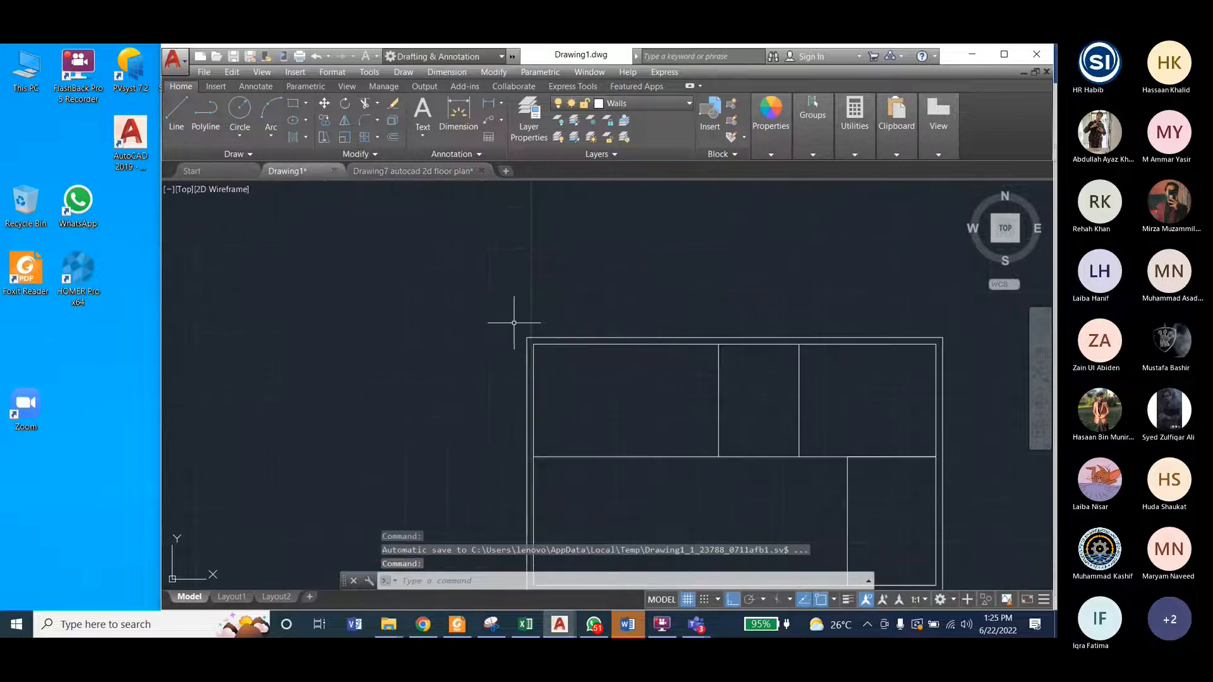
Step: Examine the wall thickness note beside the Drawing7 floor plan and return to Drawing1
scroll(634, 358, "up", 4)
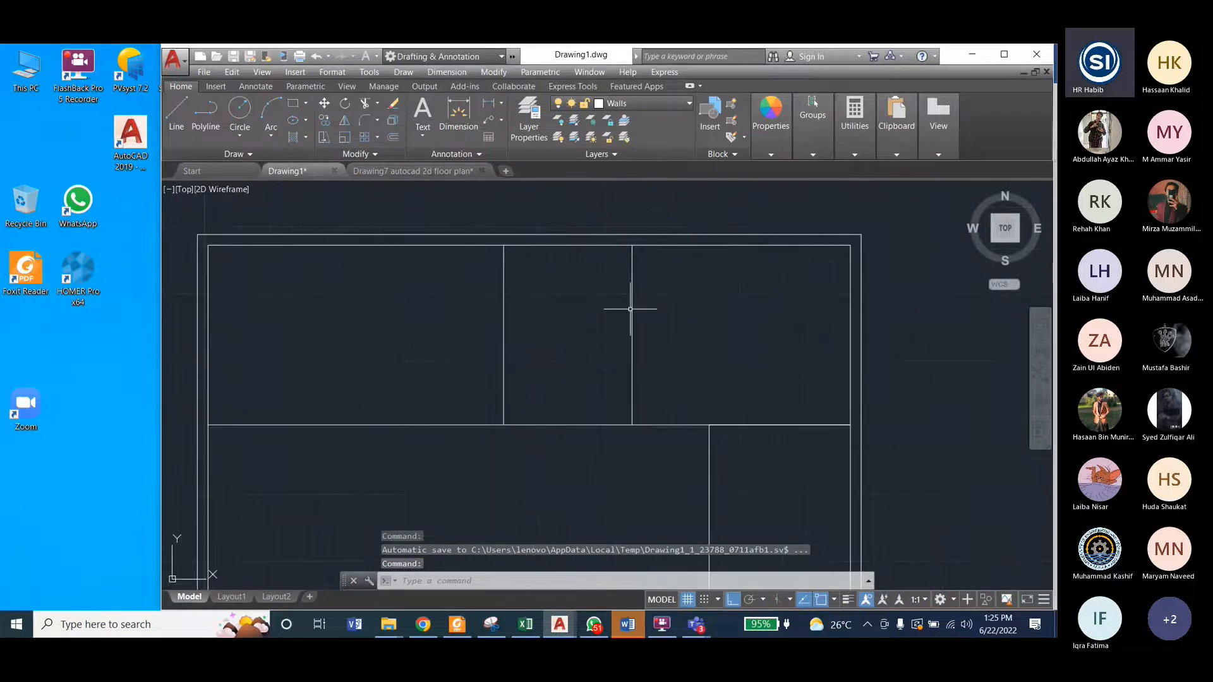
left_click(405, 175)
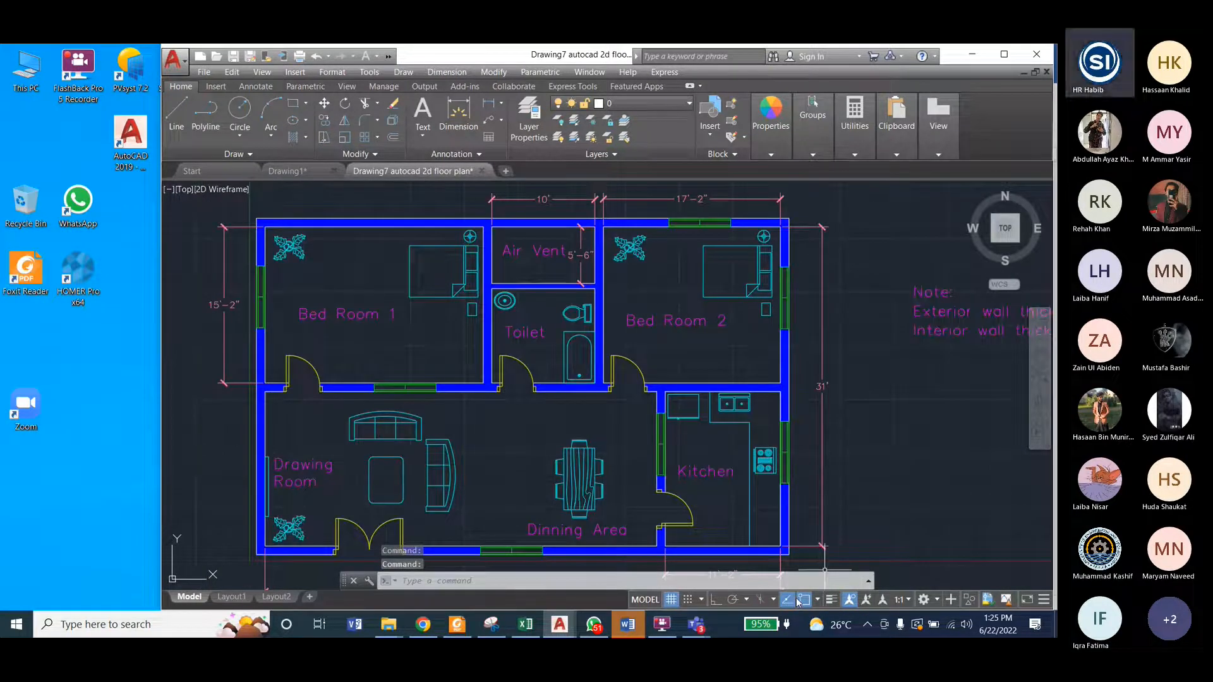
scroll(875, 311, "up", 2)
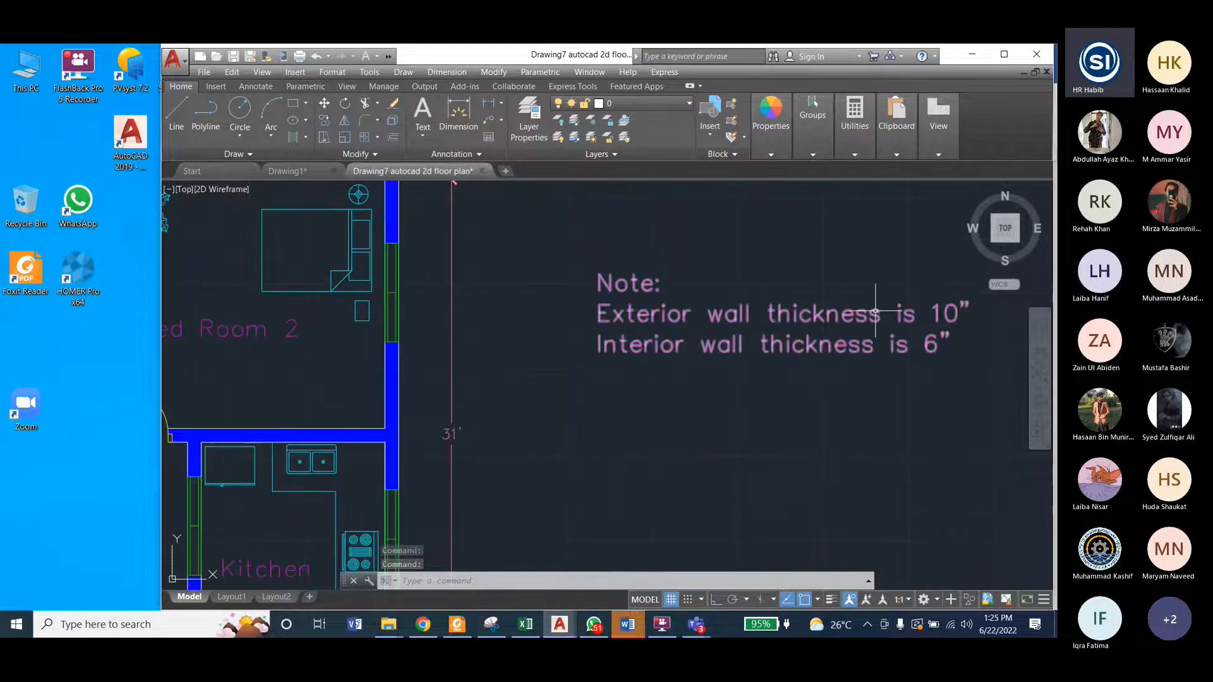
mouse_move(940, 316)
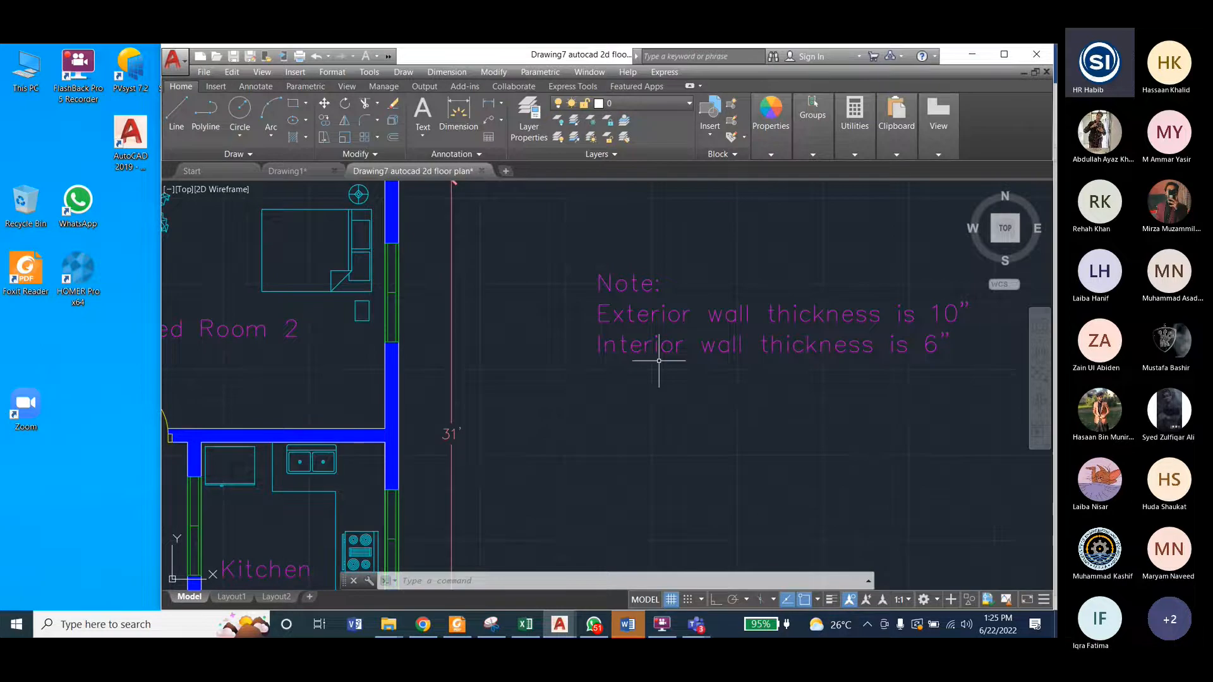
scroll(733, 346, "down", 5)
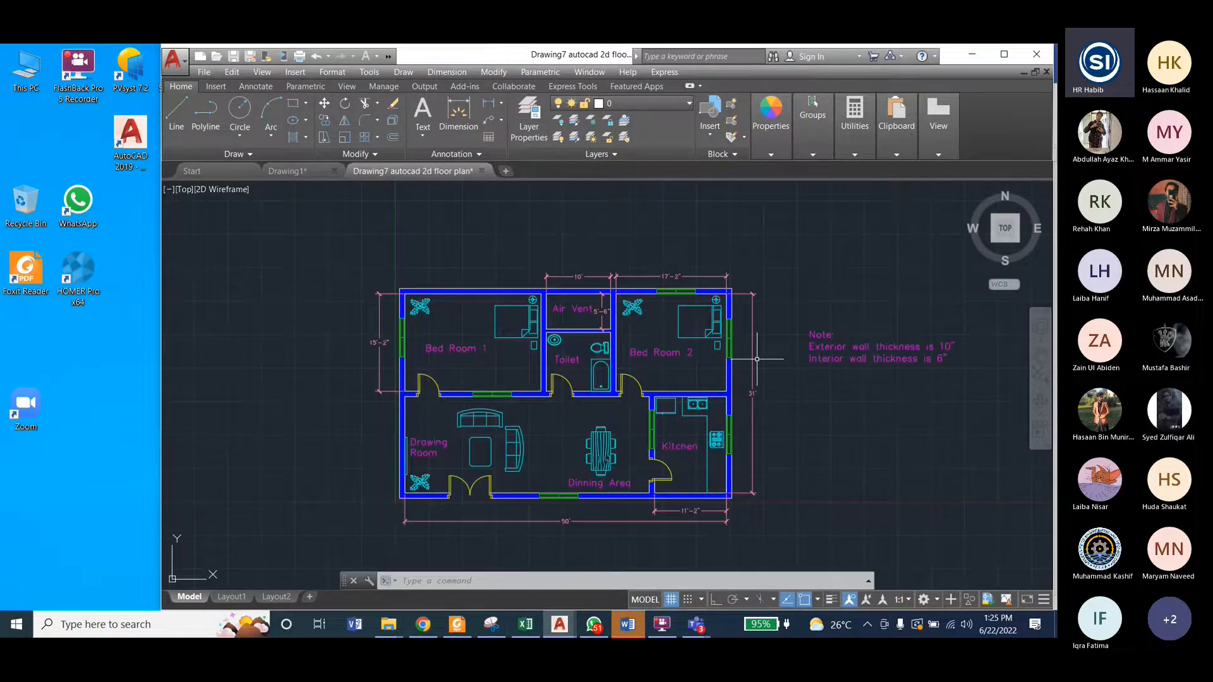
left_click(305, 172)
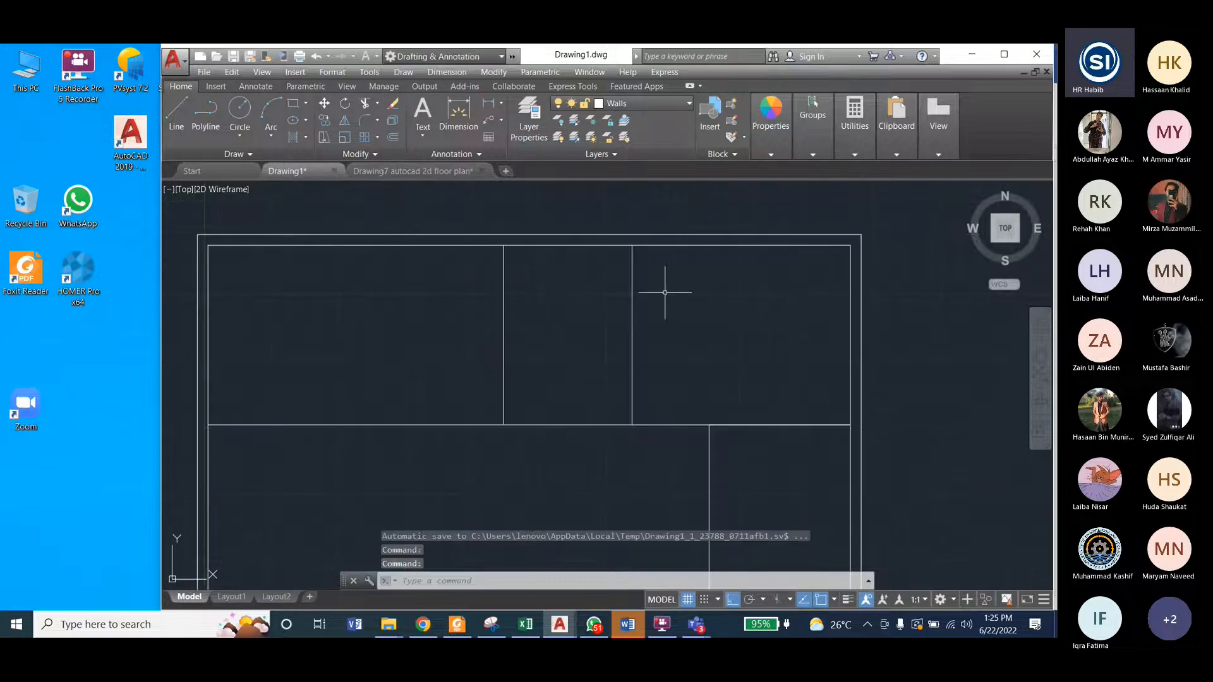
Step: Offset the vertical partition line between the toilet and Bed Room 2 by 6" towards Bed Room 2
left_click(507, 72)
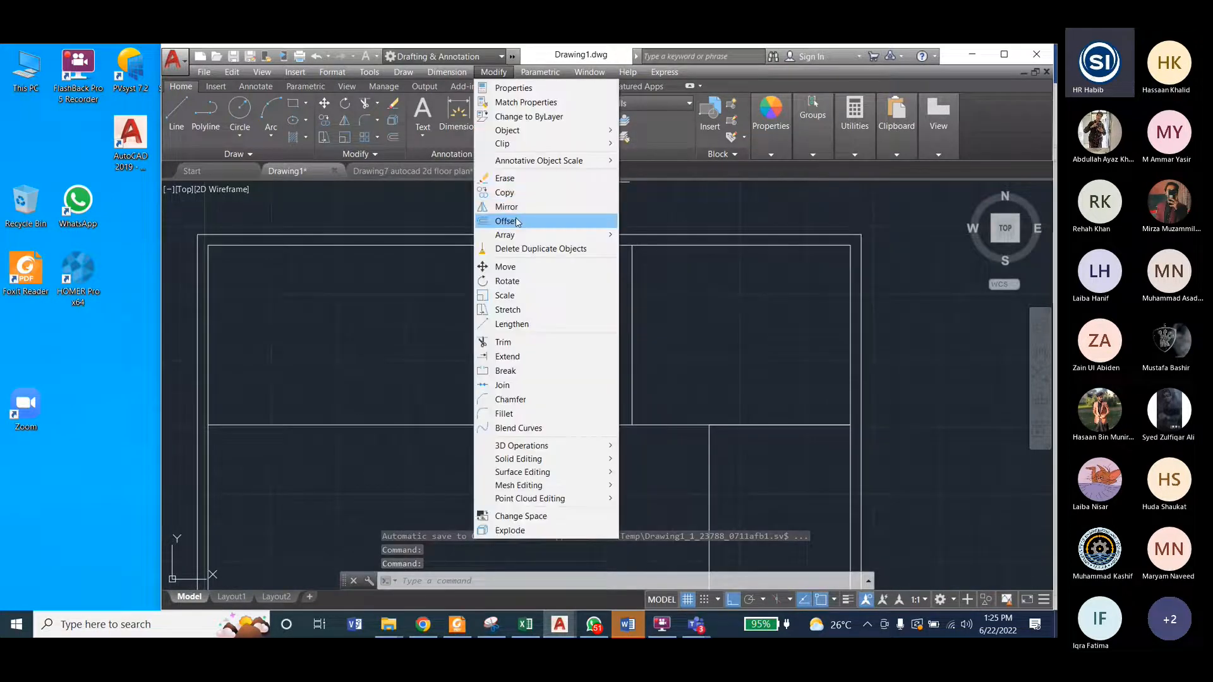
left_click(508, 220)
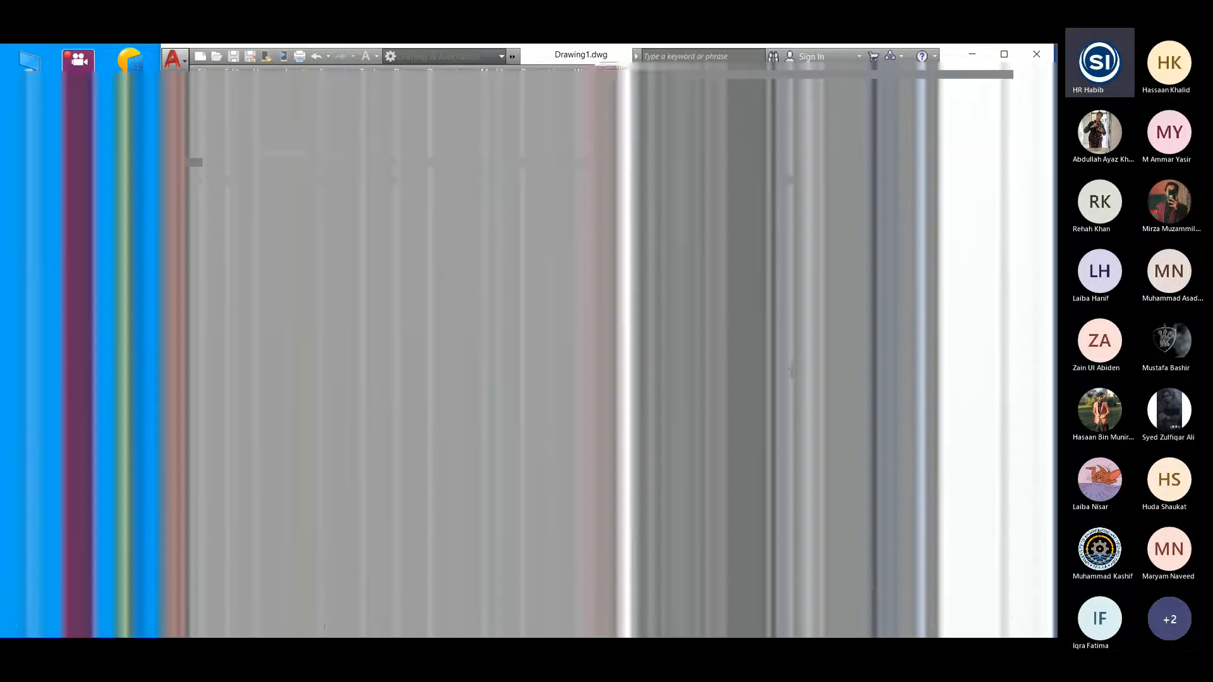
type("6\"")
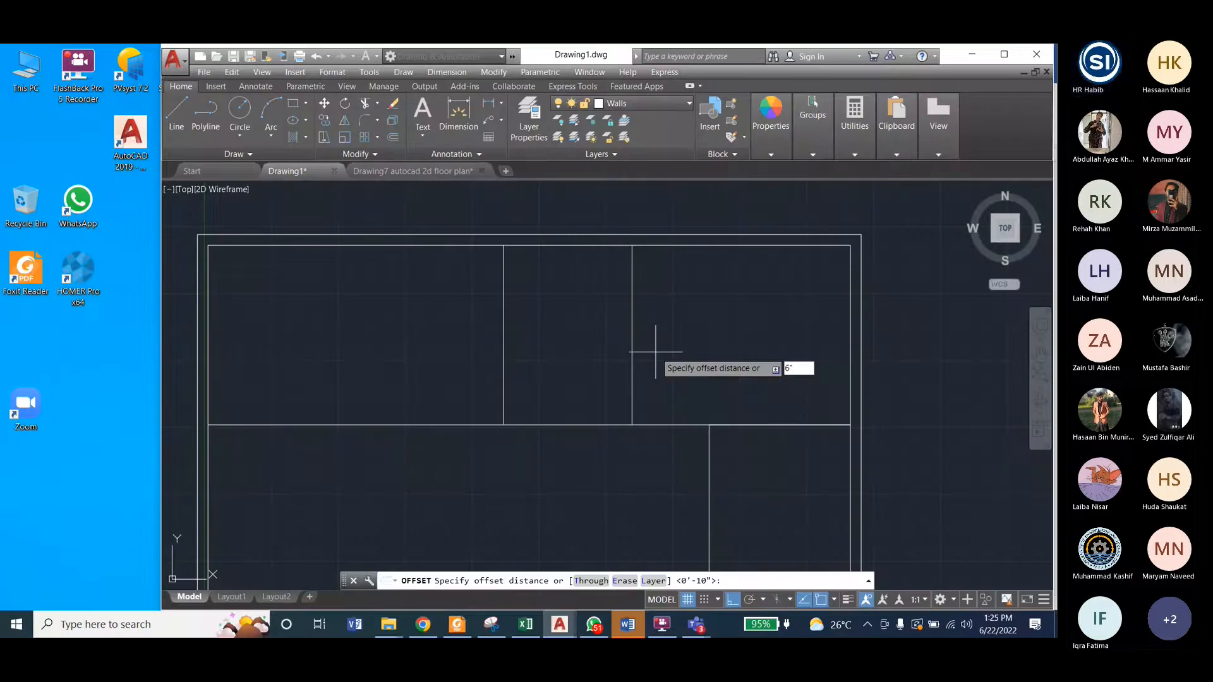
key("Return")
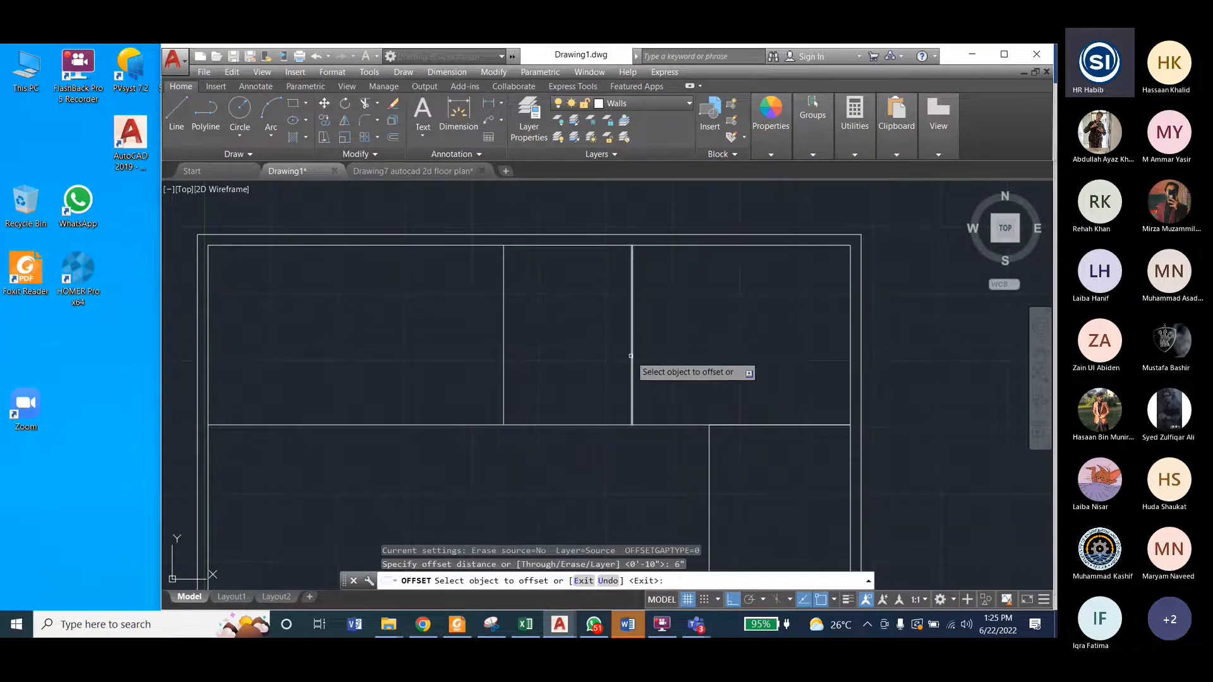
left_click(631, 355)
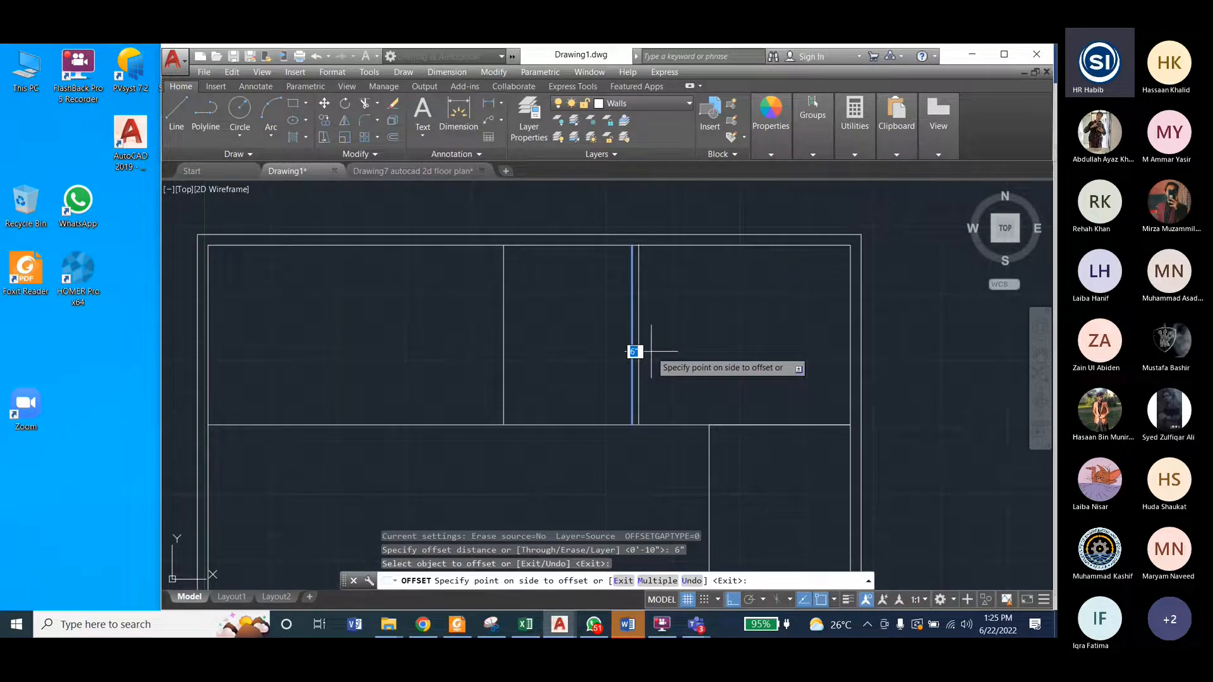
left_click(652, 351)
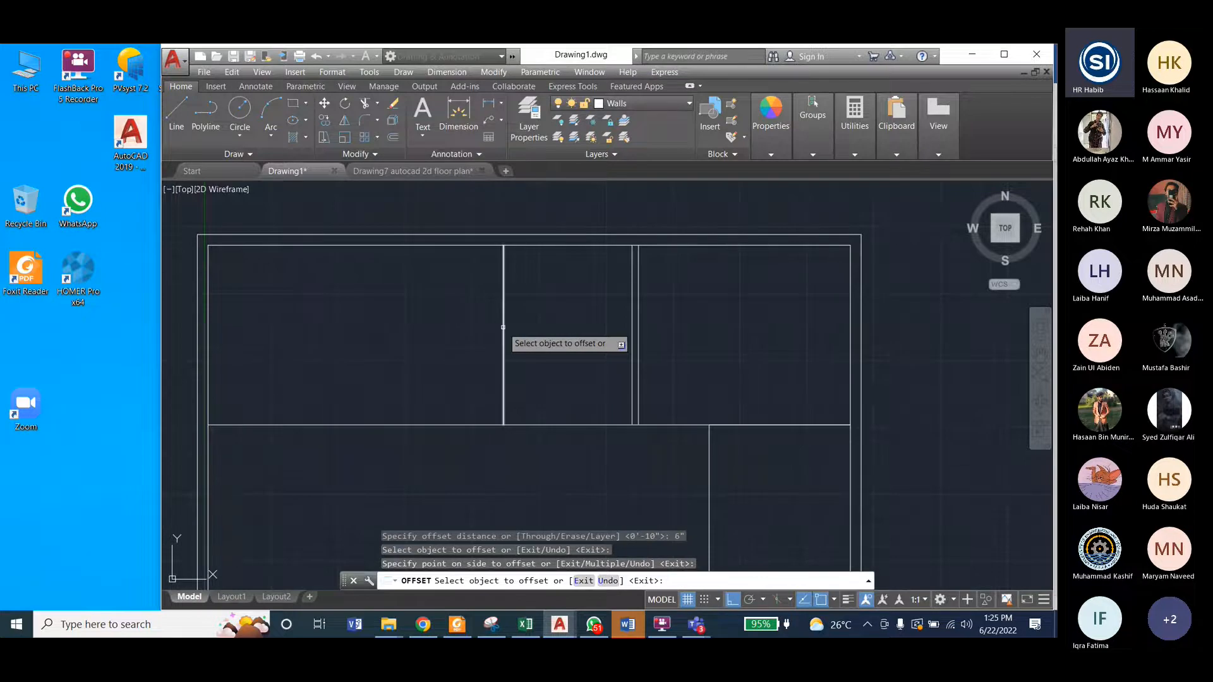
Step: Offset the Bed Room 1 partition line towards the toilet and the kitchen partition line into the kitchen, each by 6"
left_click(504, 328)
left_click(554, 388)
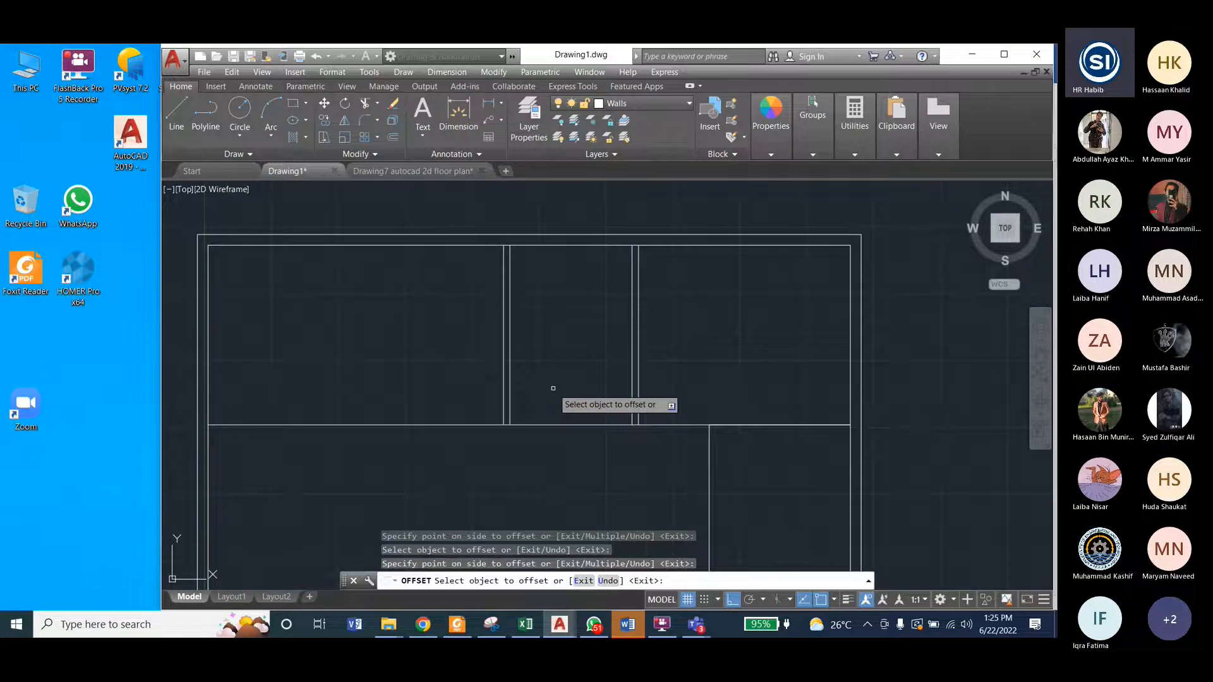
left_click(708, 460)
left_click(729, 460)
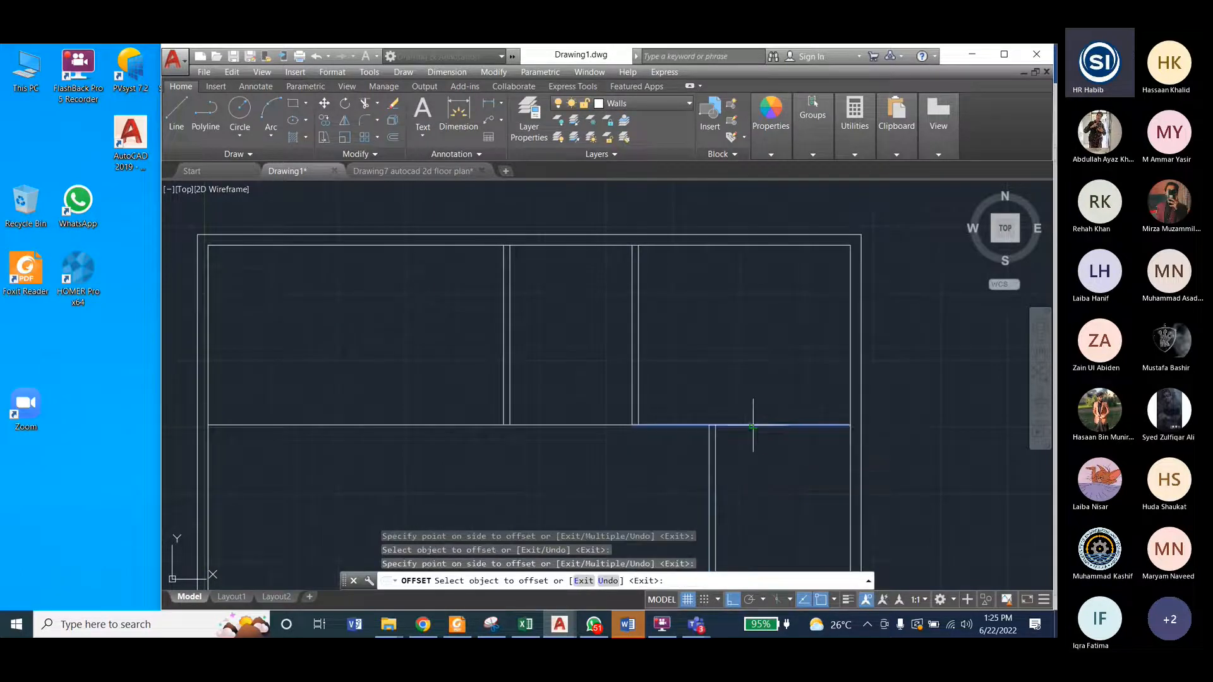
Step: Offset the three segments of the horizontal interior wall line upward by 6" and end the Offset command
left_click(754, 425)
left_click(755, 406)
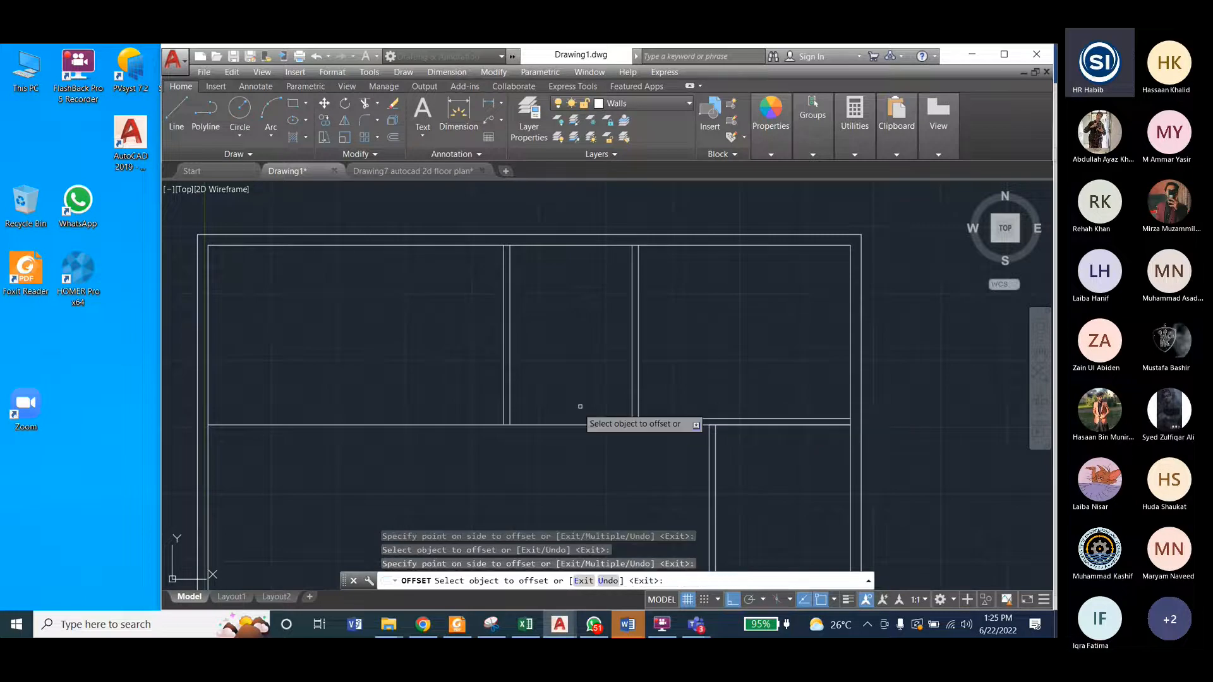
left_click(564, 424)
left_click(566, 406)
left_click(447, 424)
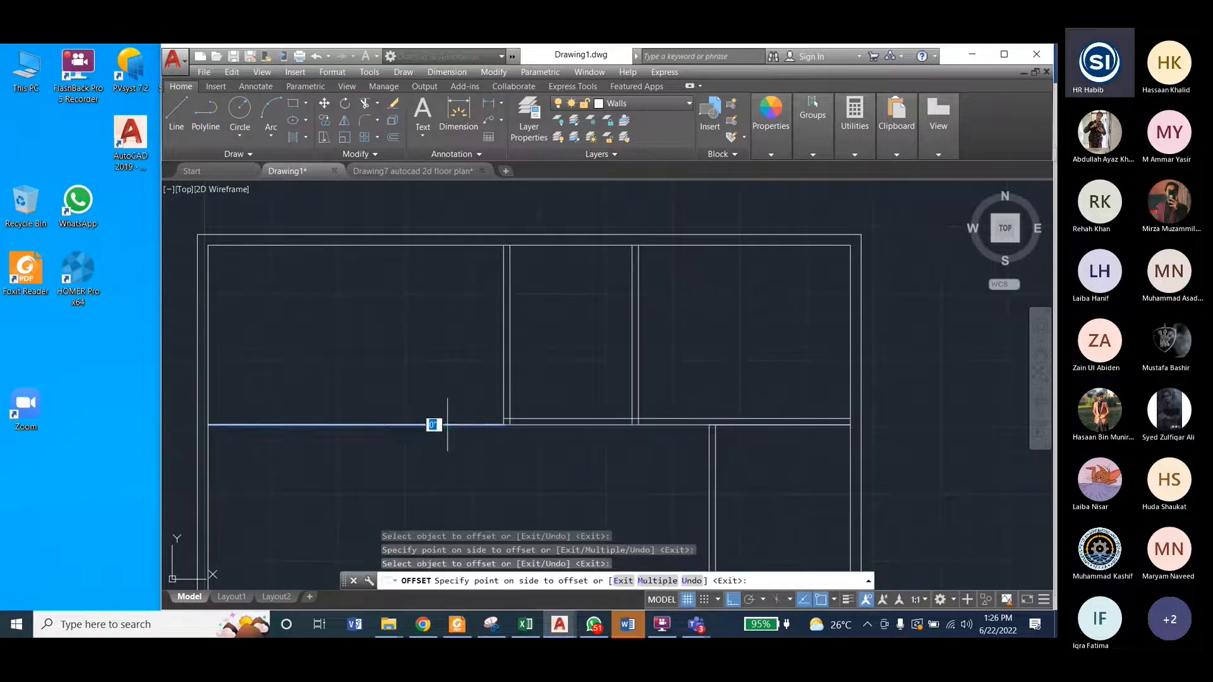
left_click(447, 406)
scroll(474, 316, "down", 2)
scroll(547, 422, "up", 2)
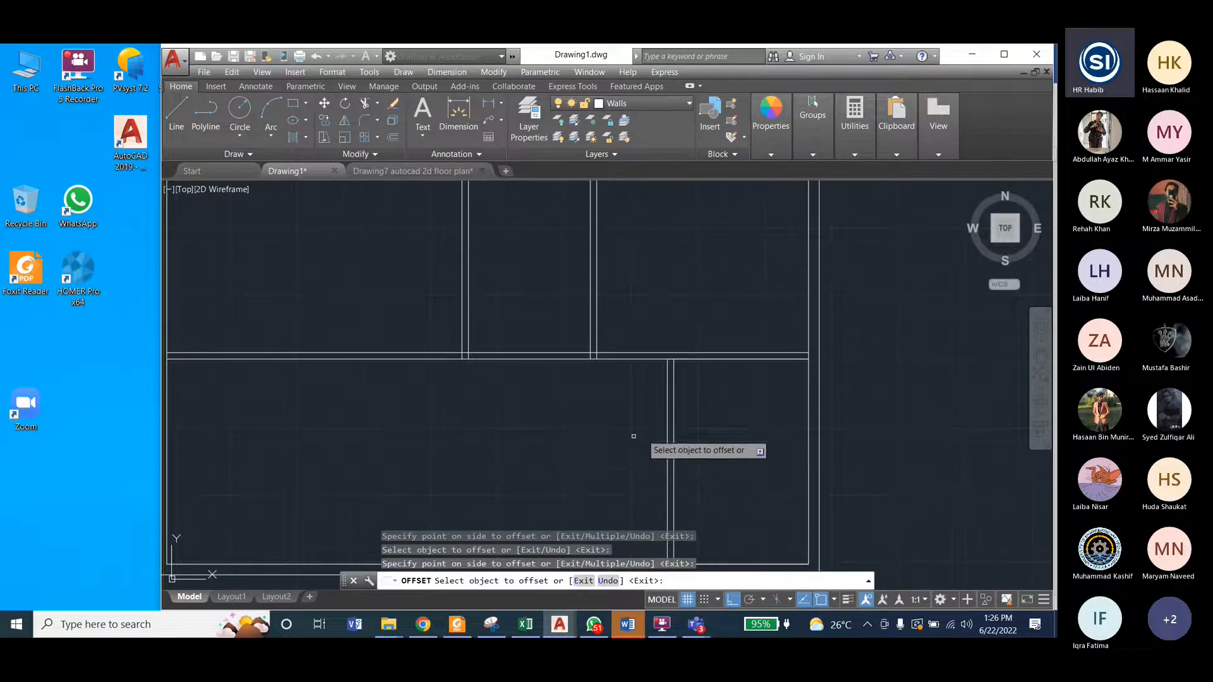
scroll(634, 436, "down", 2)
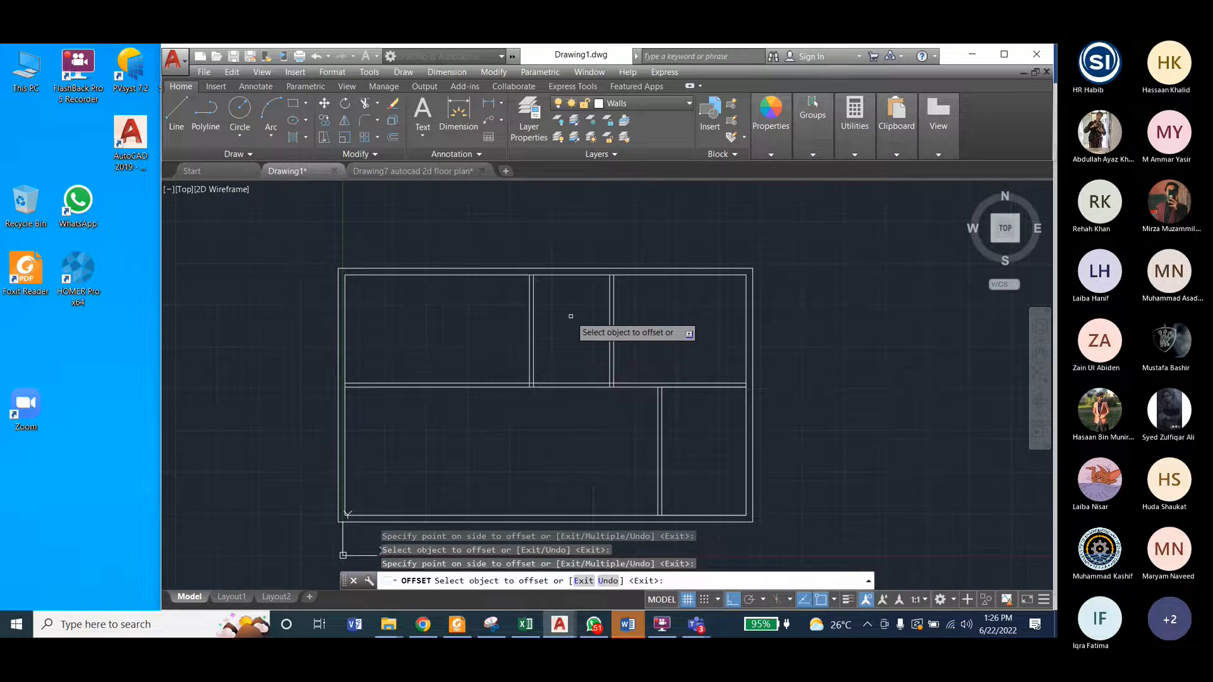
key("Escape")
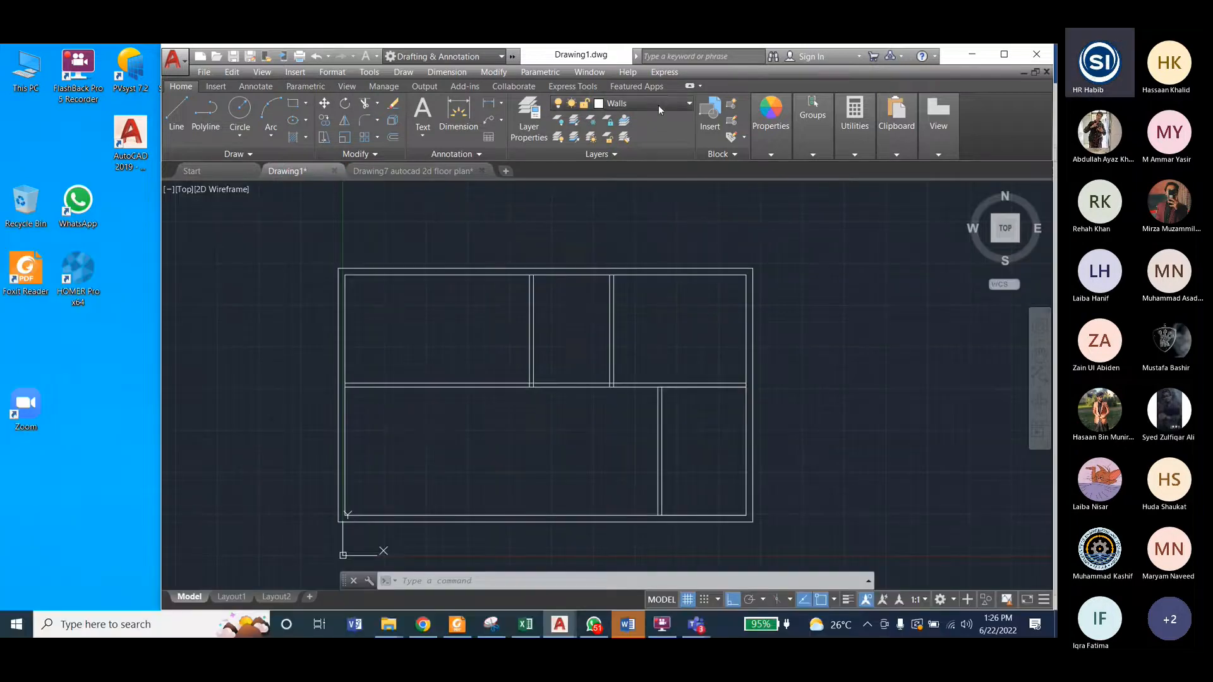
left_click(658, 105)
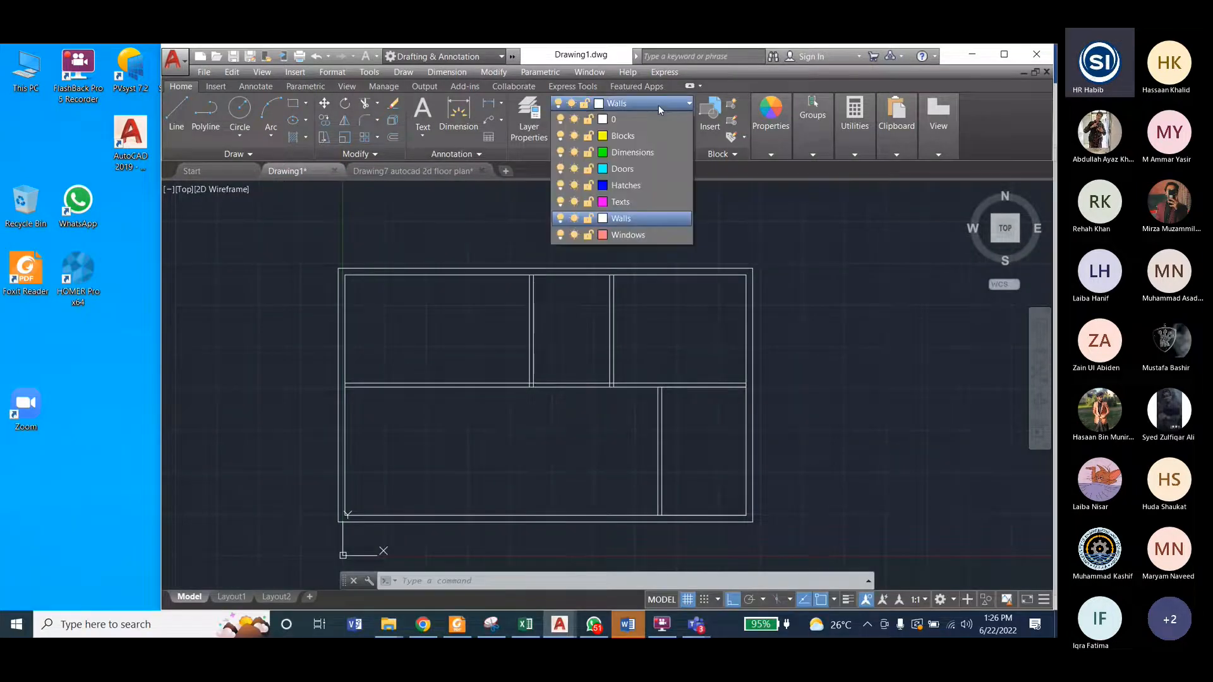
left_click(660, 354)
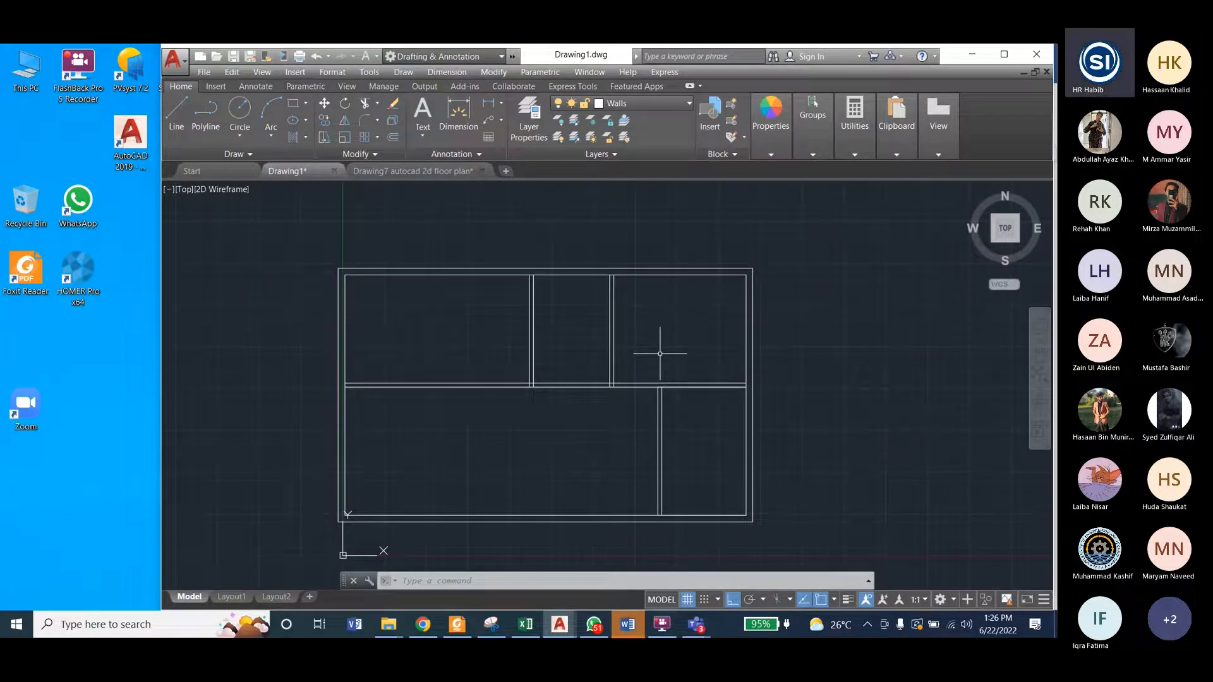
left_click(622, 103)
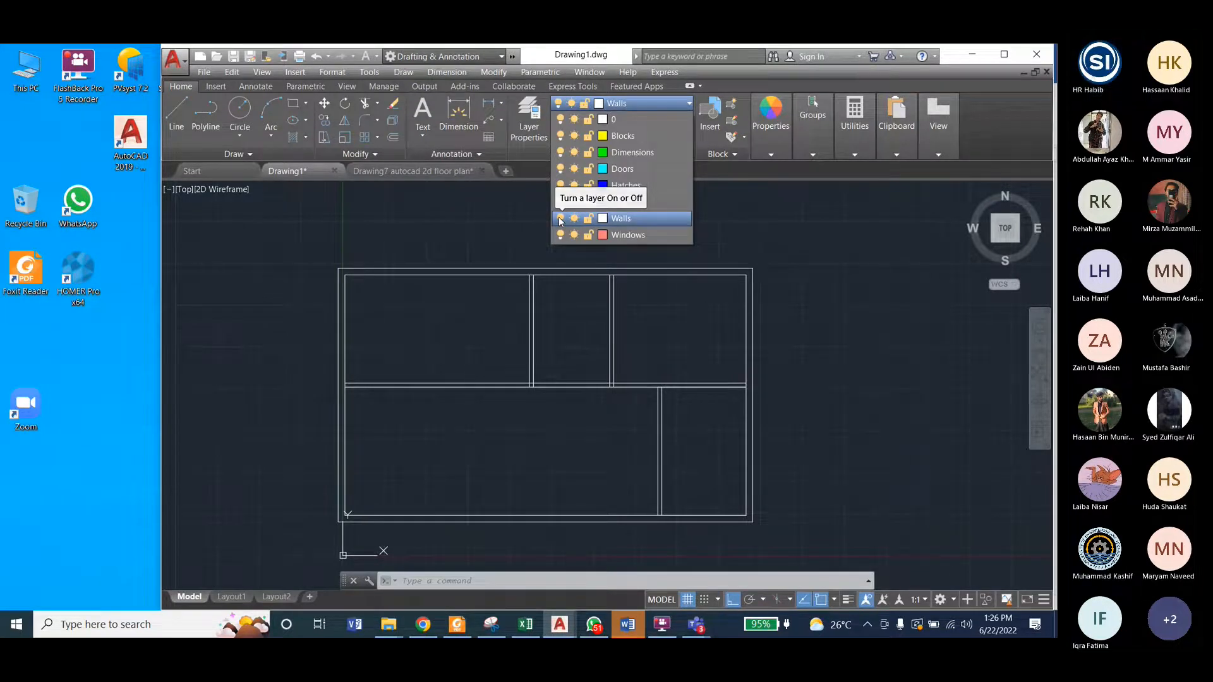
left_click(560, 219)
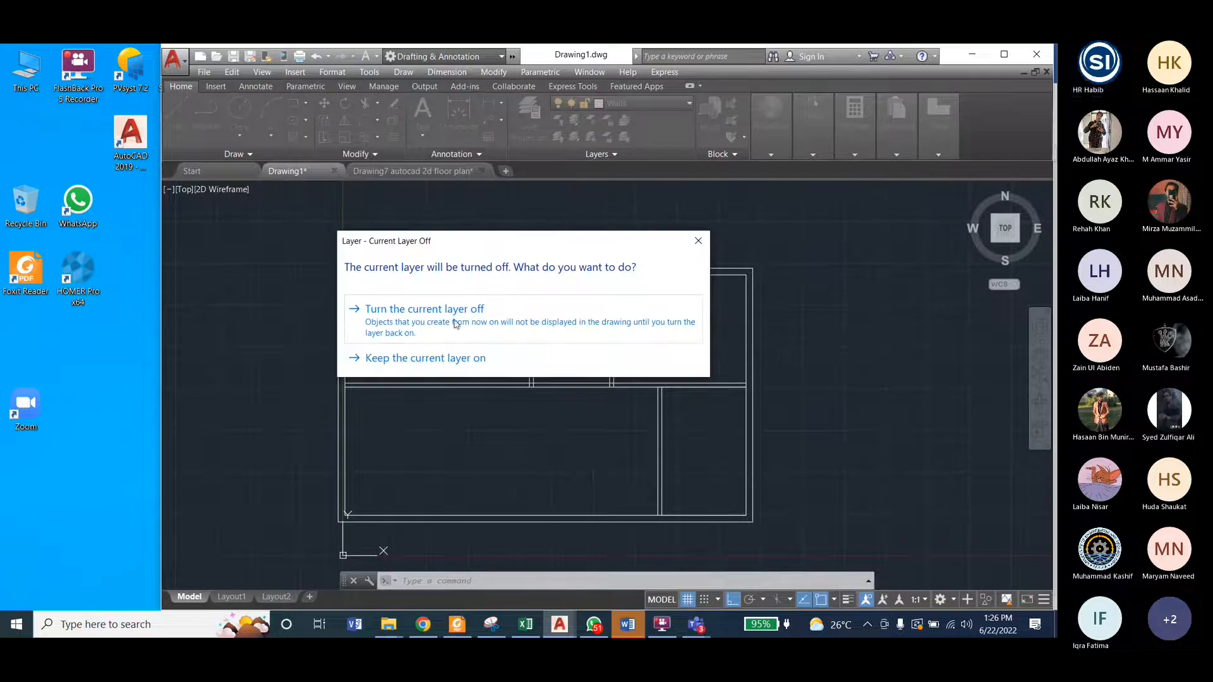
left_click(698, 241)
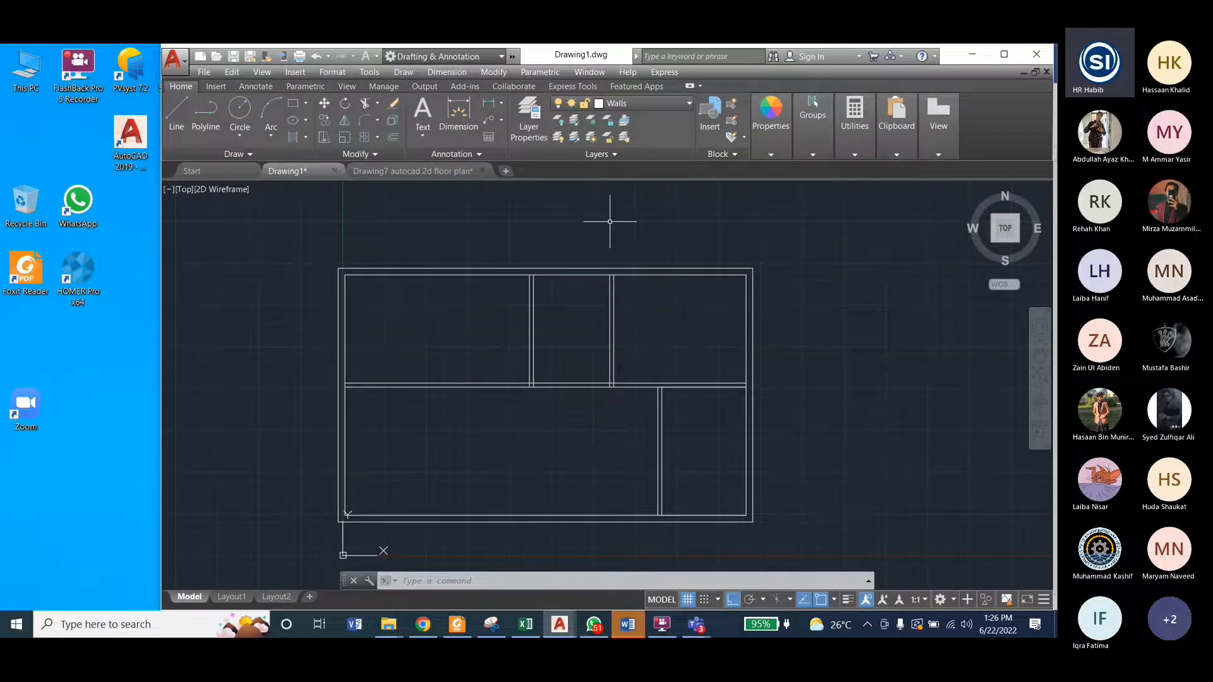
Step: With layer 0 made current, turn the Walls layer off and back on, and restore Walls as the current layer
left_click(619, 103)
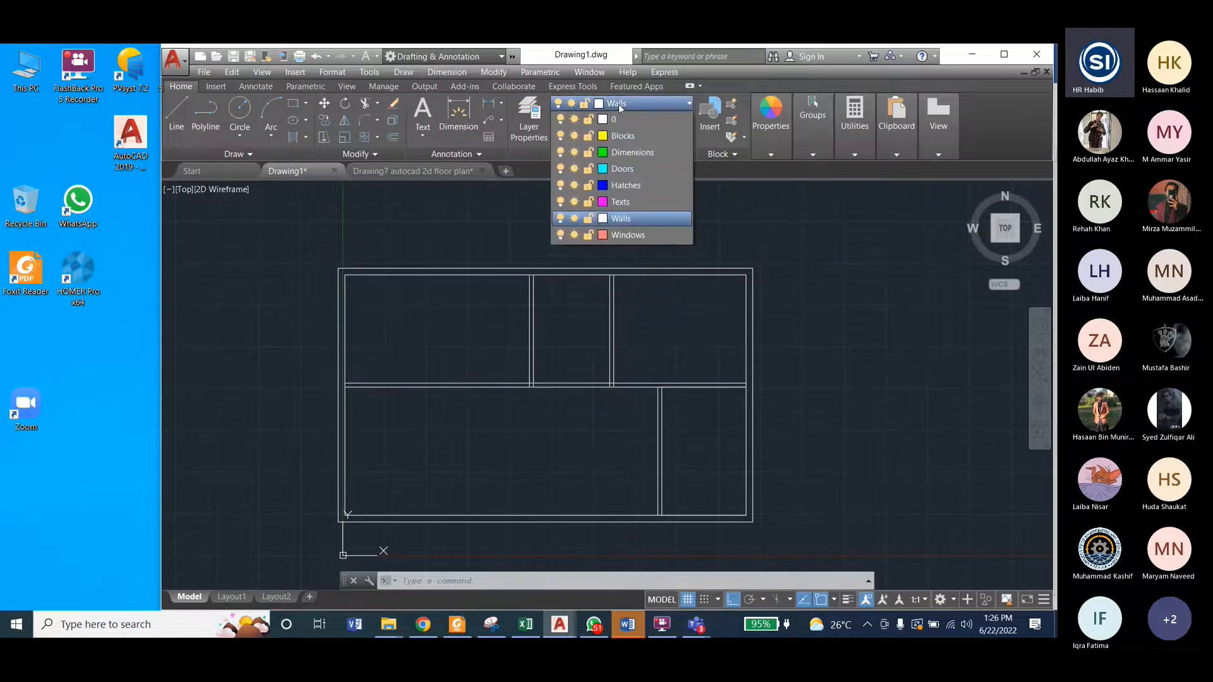
left_click(622, 122)
left_click(622, 105)
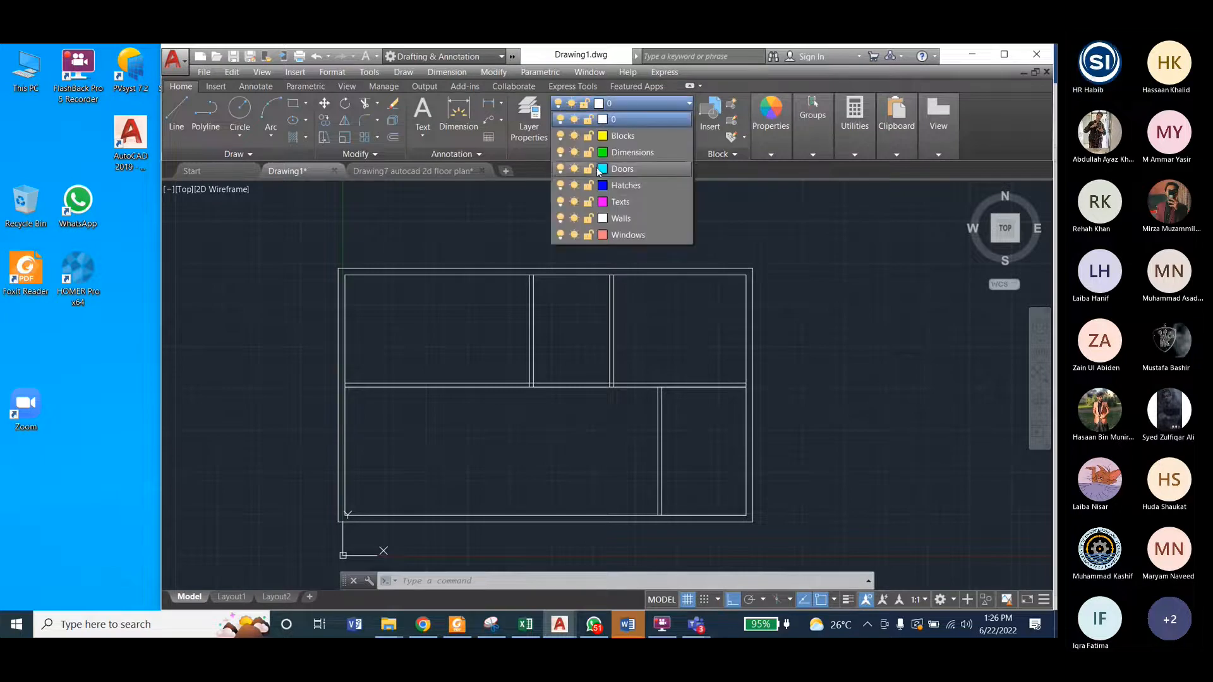
left_click(561, 219)
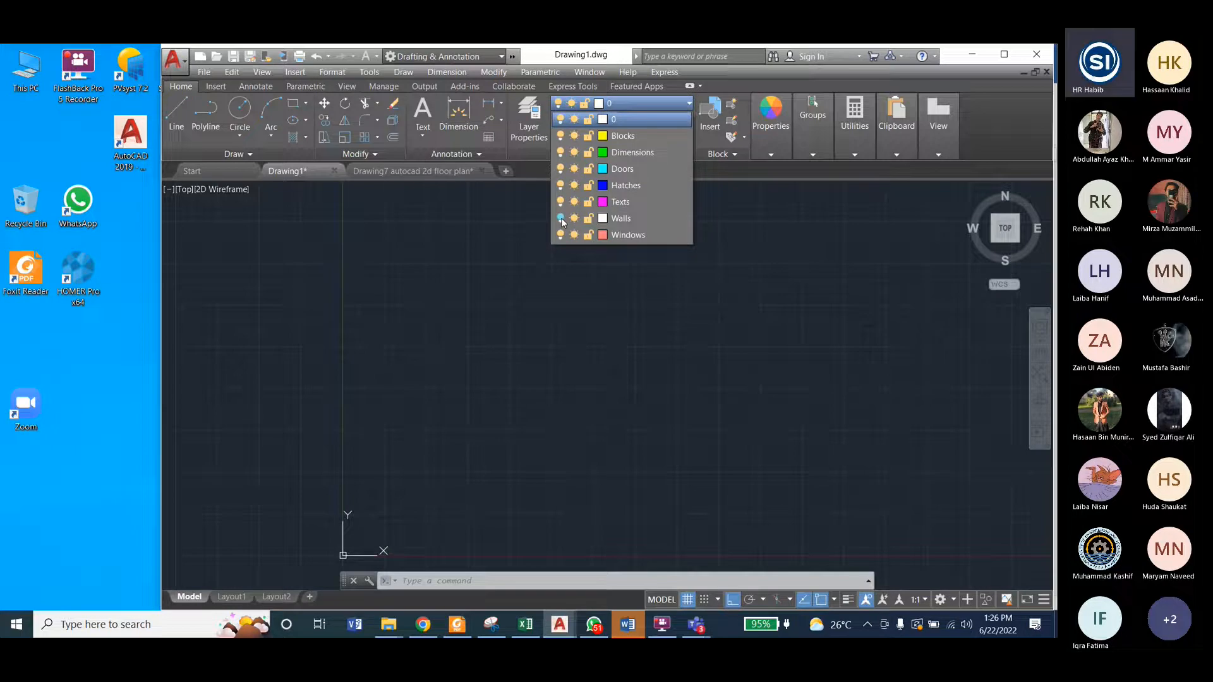
left_click(561, 219)
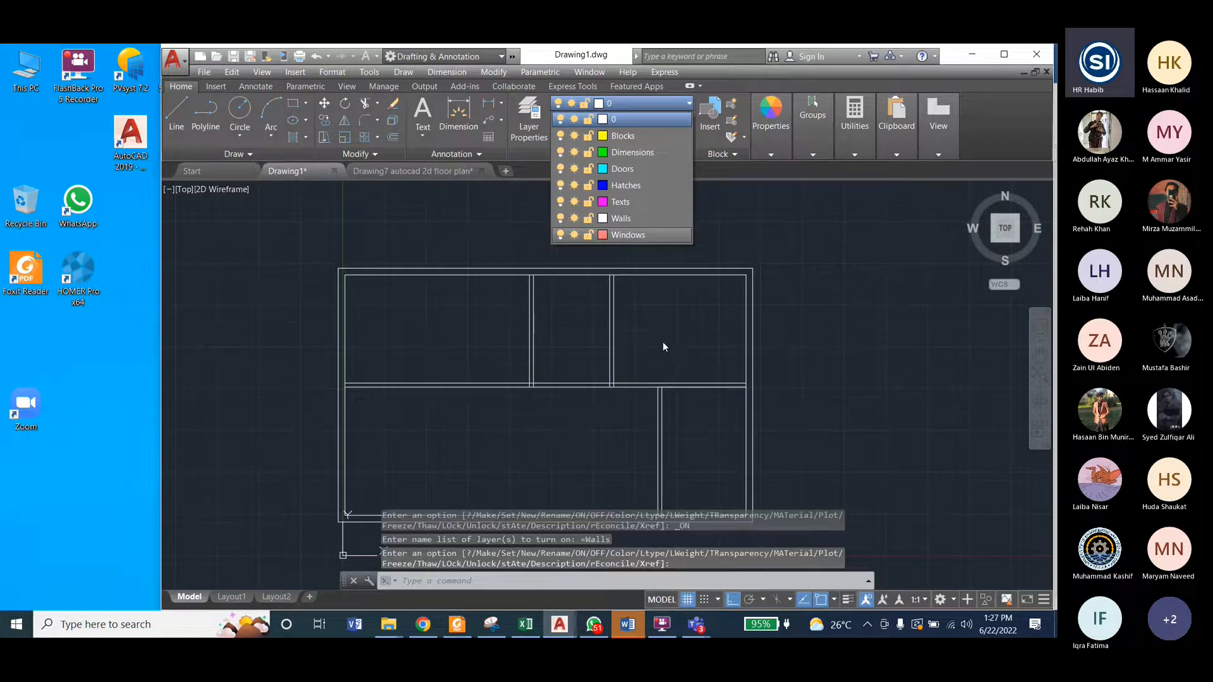
left_click(784, 257)
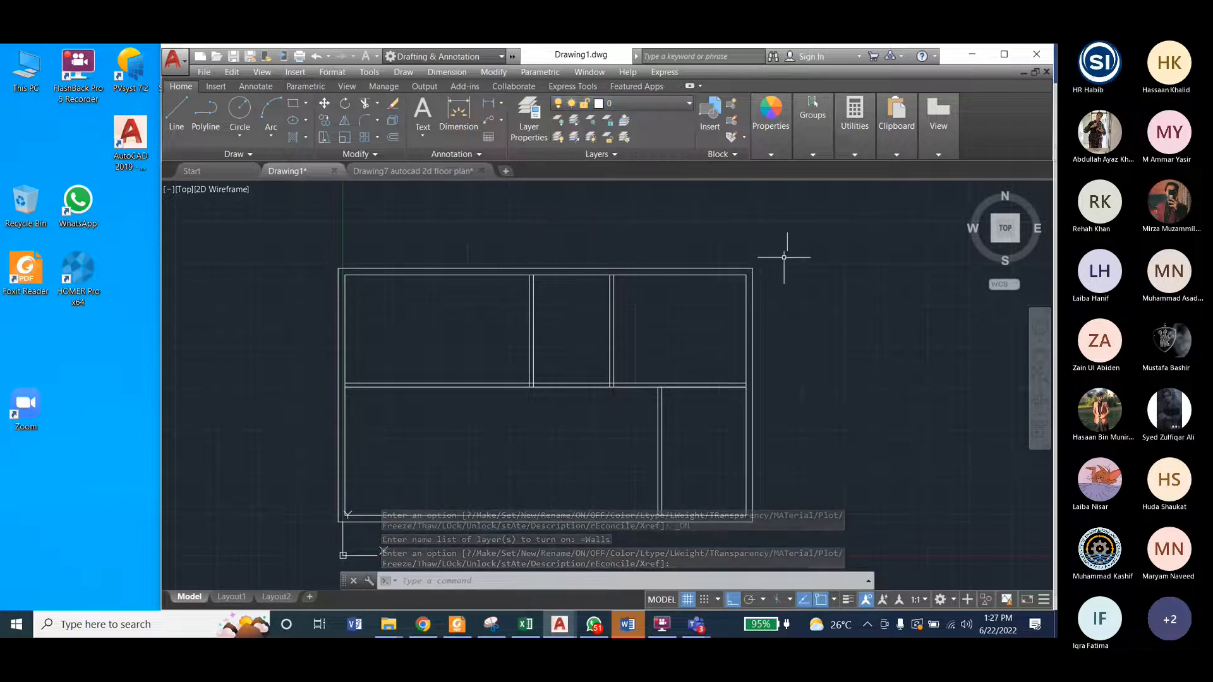
left_click(627, 115)
left_click(623, 219)
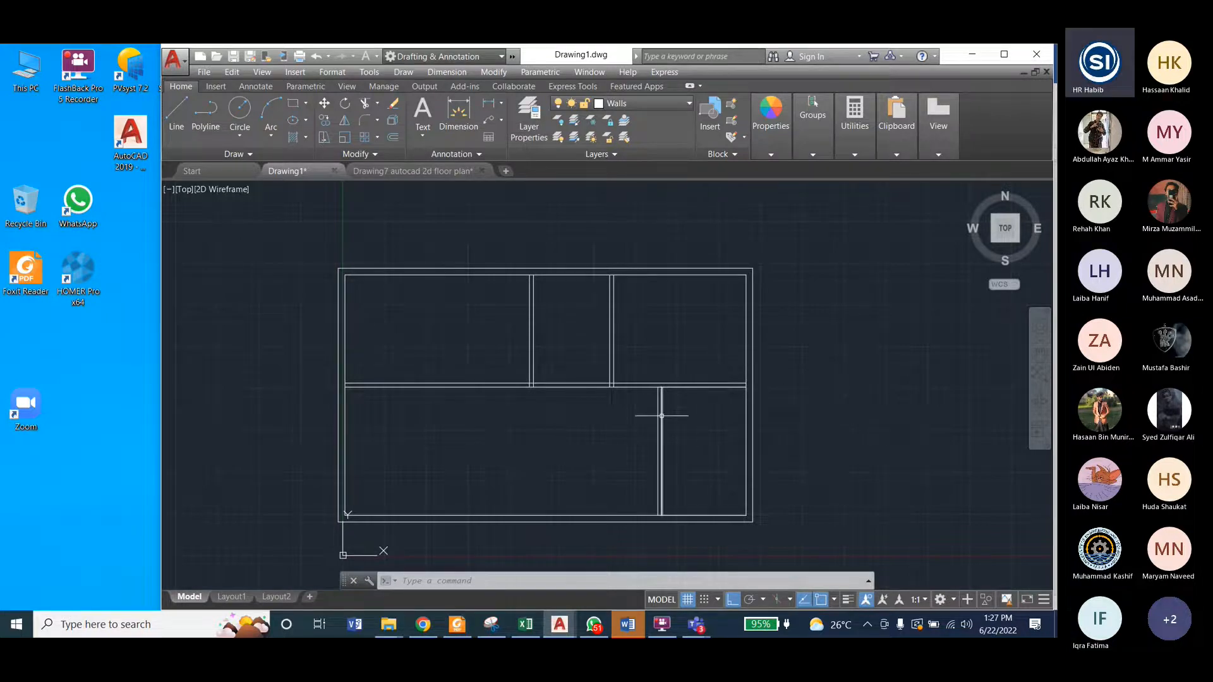
Step: Switch to Drawing7 and turn off the Hatches, Blocks and Dimension layers
left_click(388, 172)
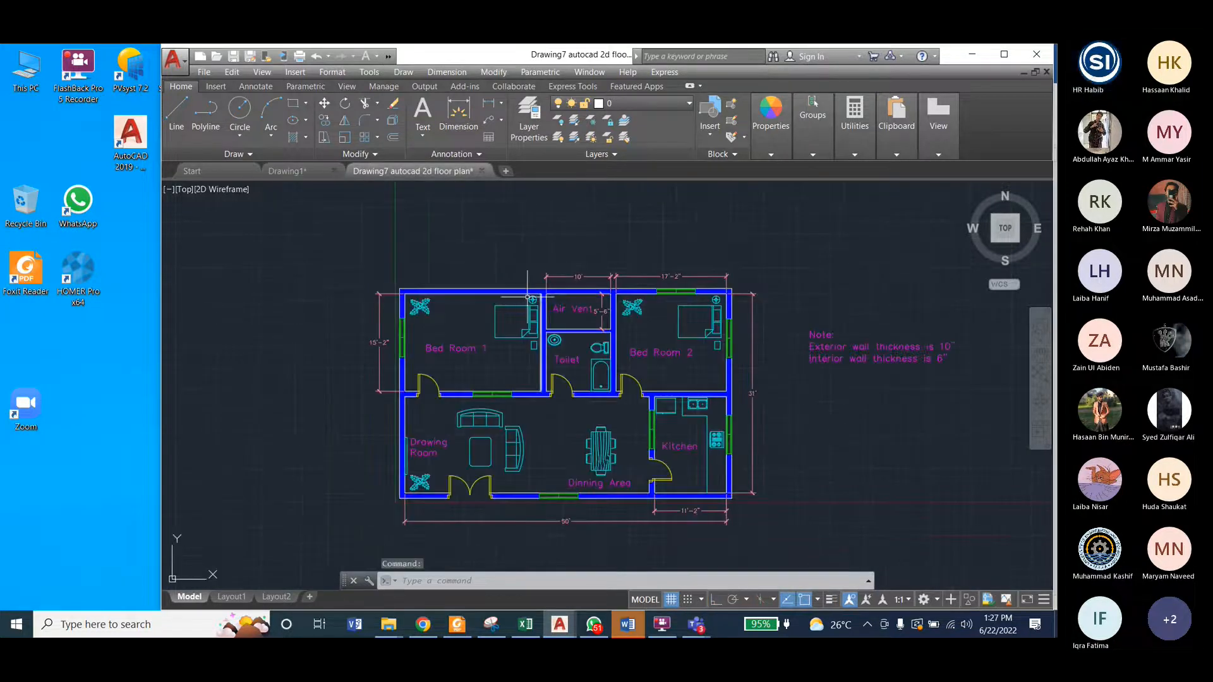
left_click(690, 102)
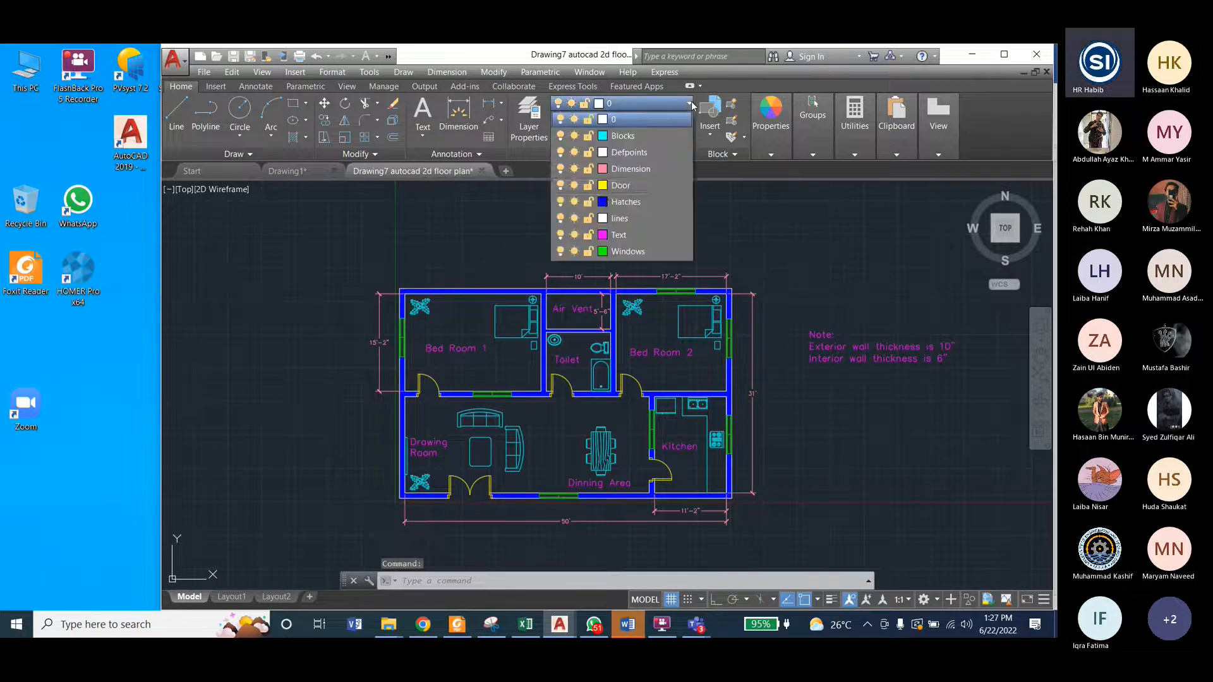
left_click(559, 202)
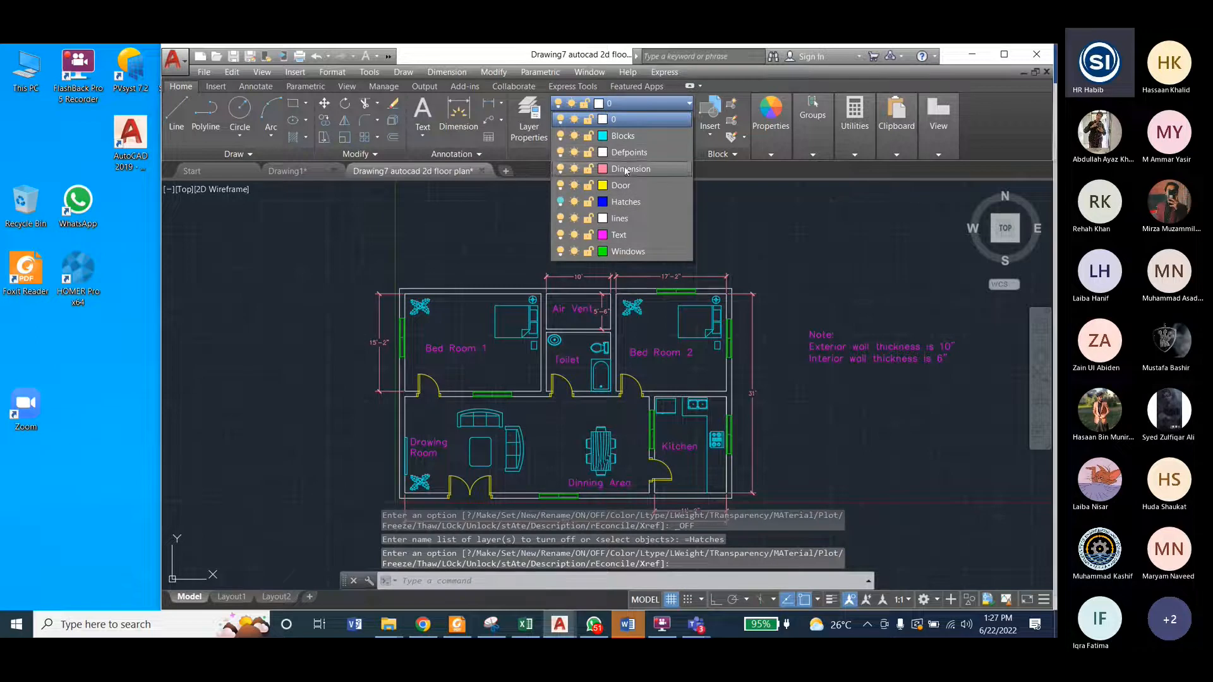
left_click(559, 136)
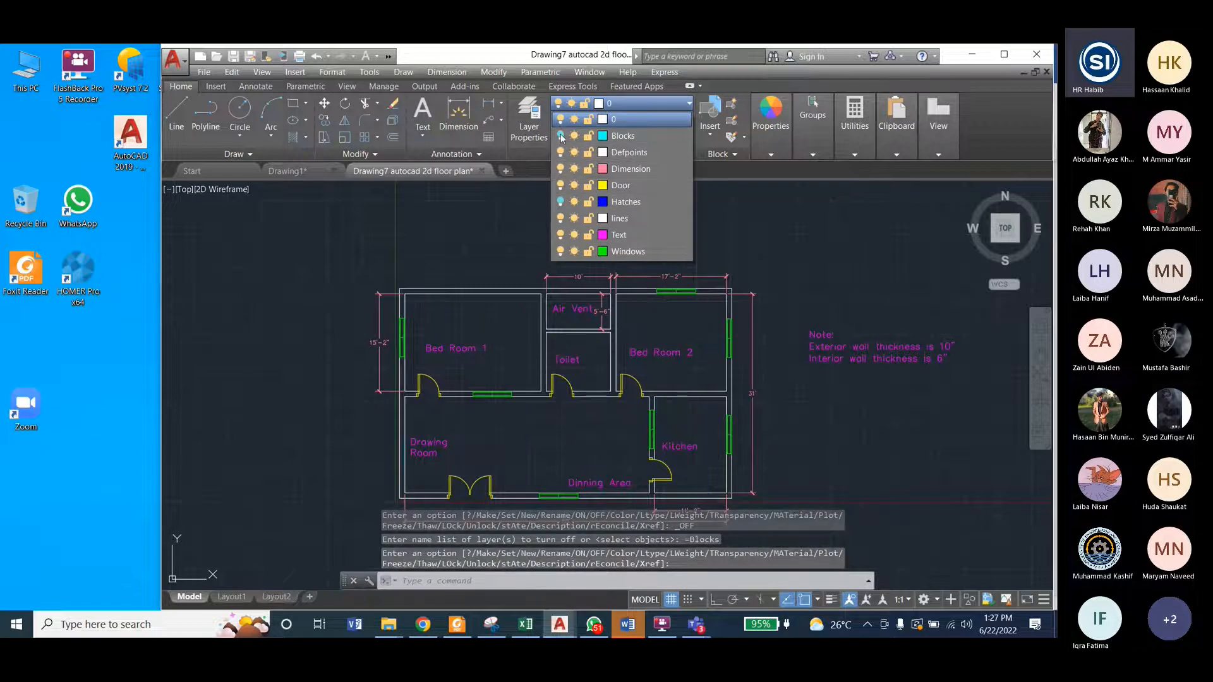
left_click(561, 169)
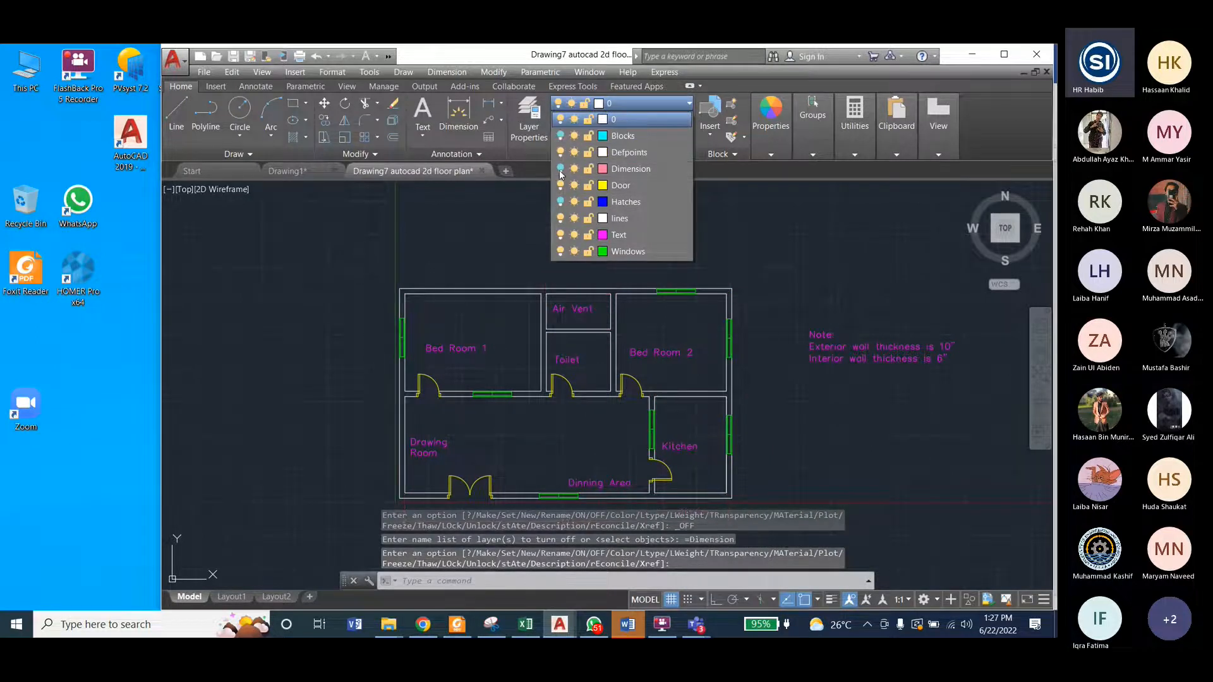
Step: Turn the Text layer off and back on, and turn off the Windows and Door layers
left_click(560, 234)
left_click(560, 235)
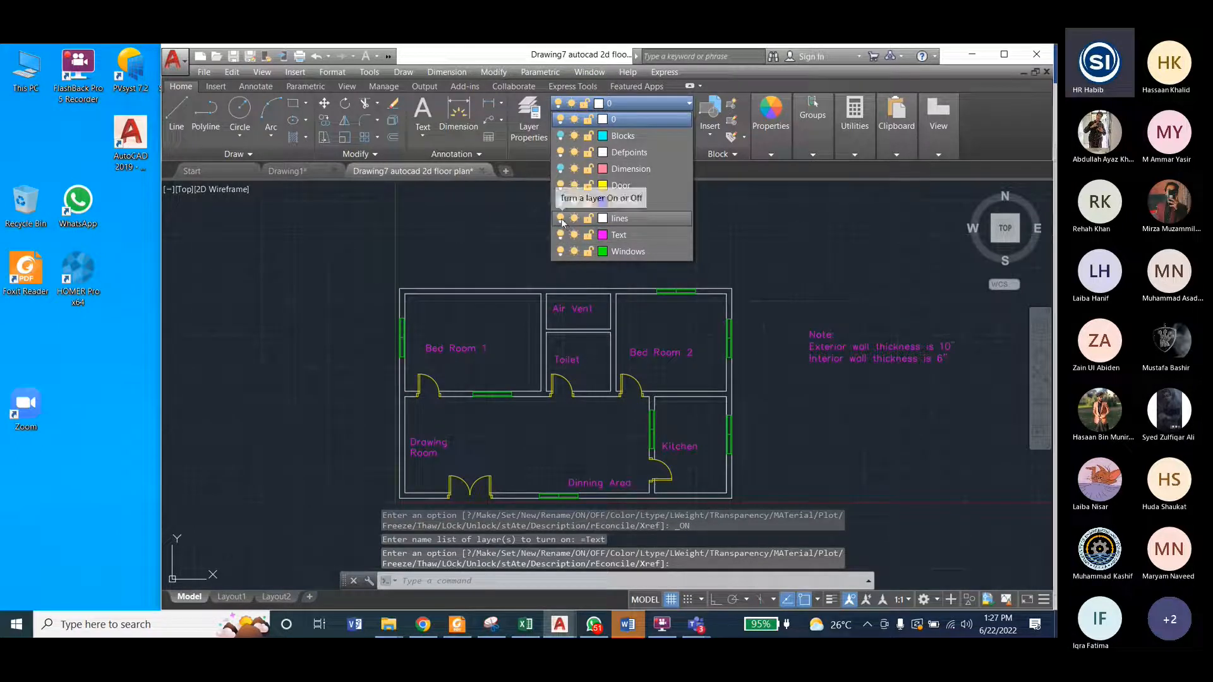
left_click(560, 251)
left_click(561, 185)
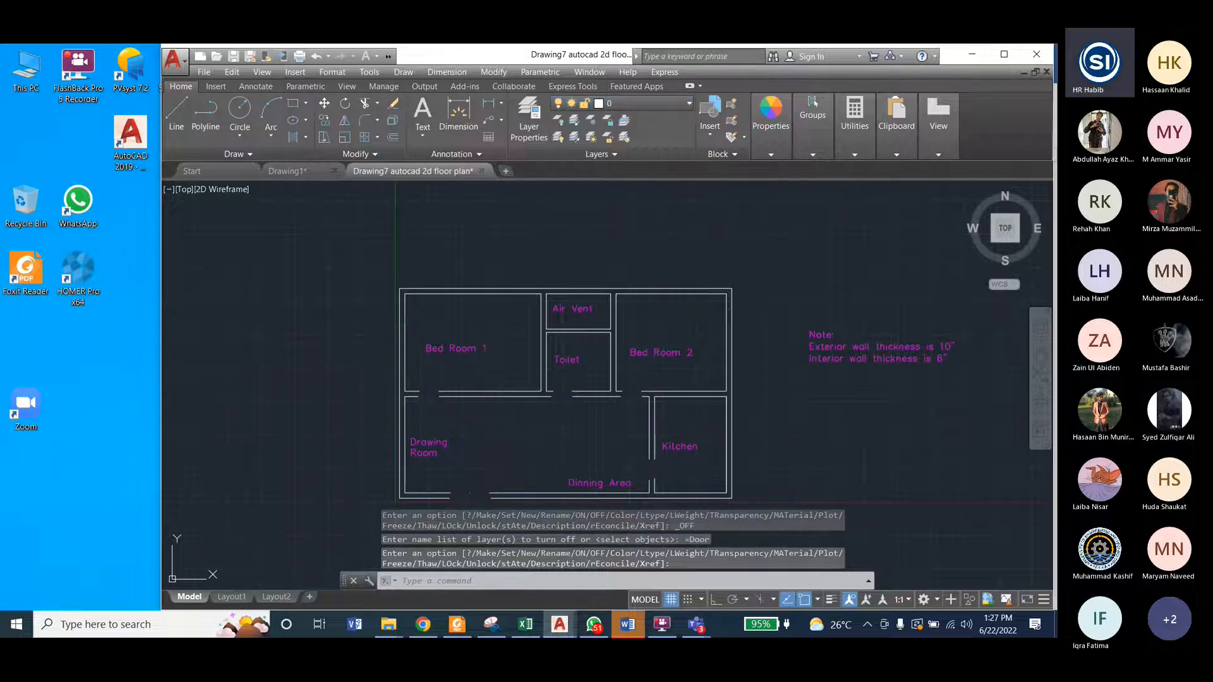
Step: Compare the wall junctions around the Air Vent and Toilet in Drawing7 with where the partitions meet the outer wall in Drawing1
scroll(578, 325, "up", 4)
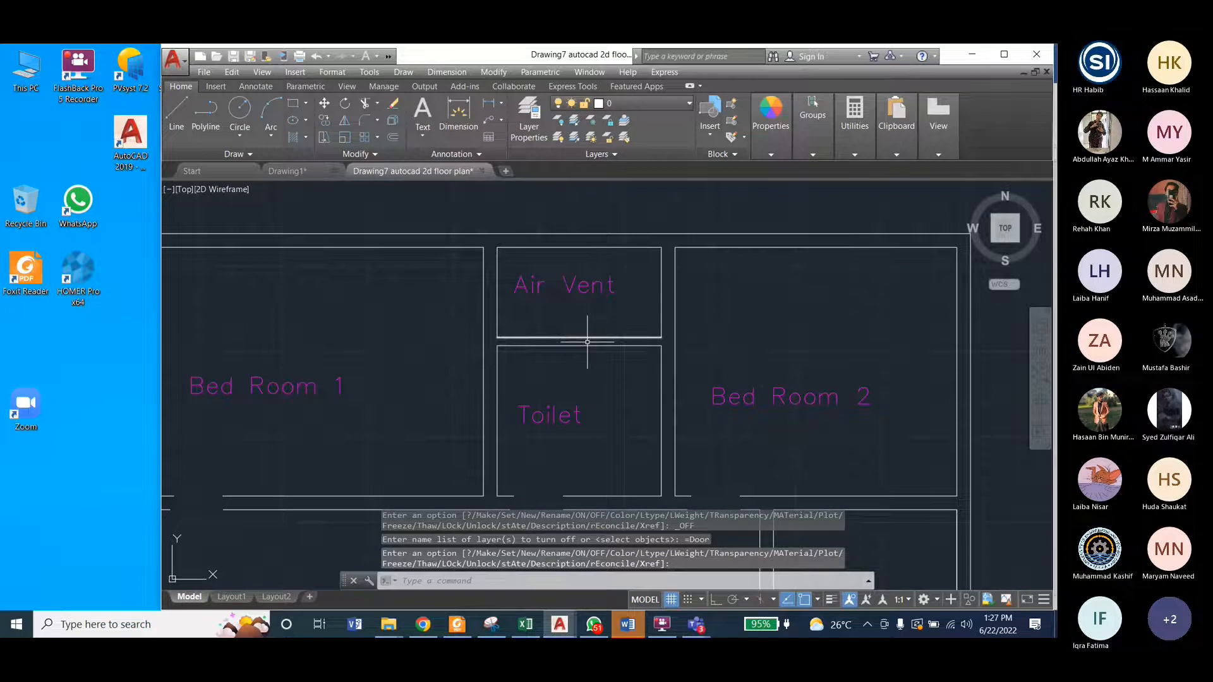
scroll(625, 310, "up", 2)
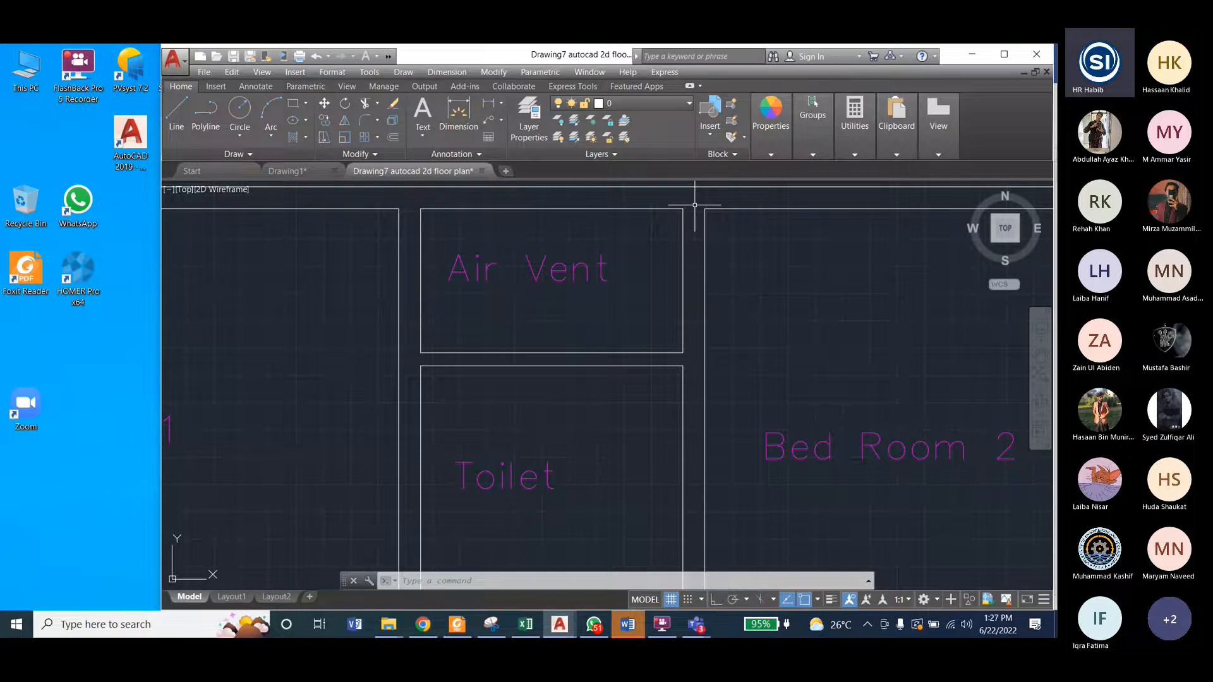
left_click(289, 171)
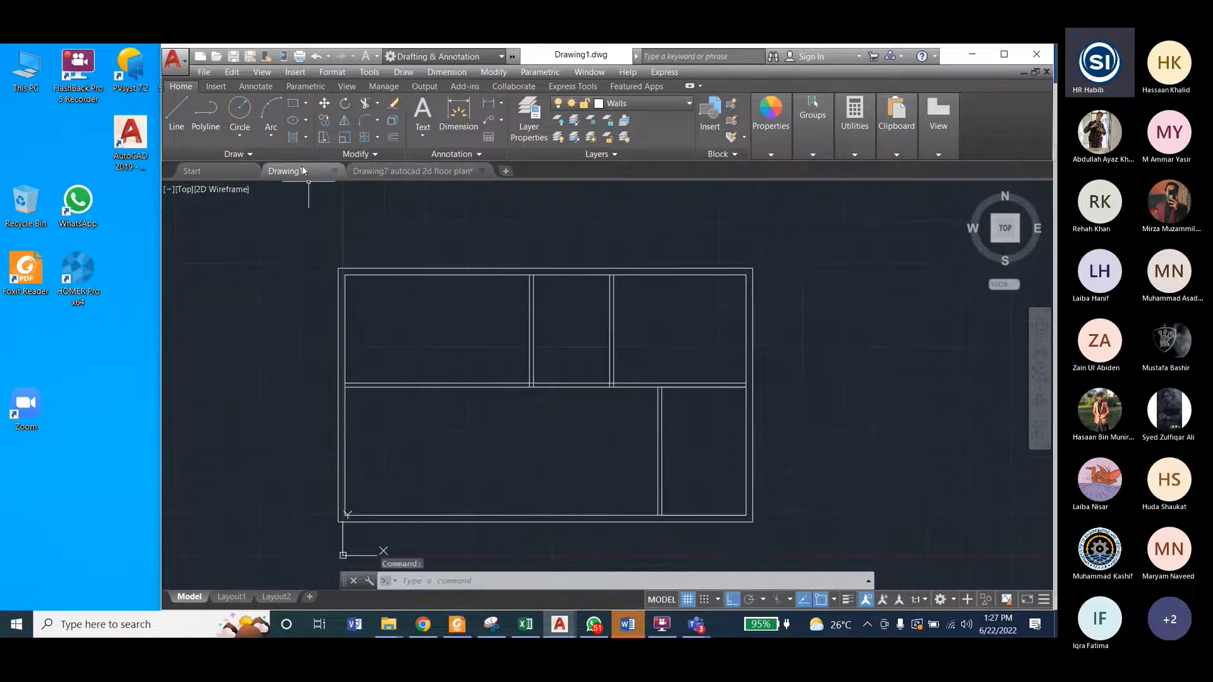
scroll(532, 274, "up", 8)
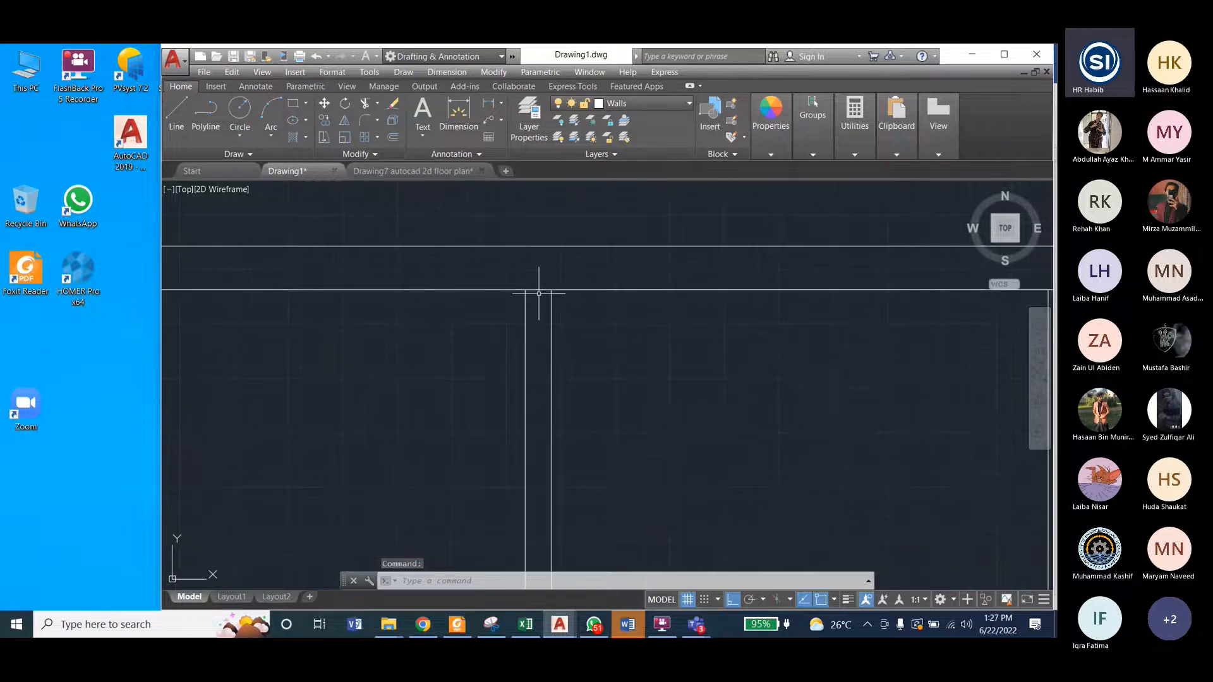
scroll(582, 281, "down", 5)
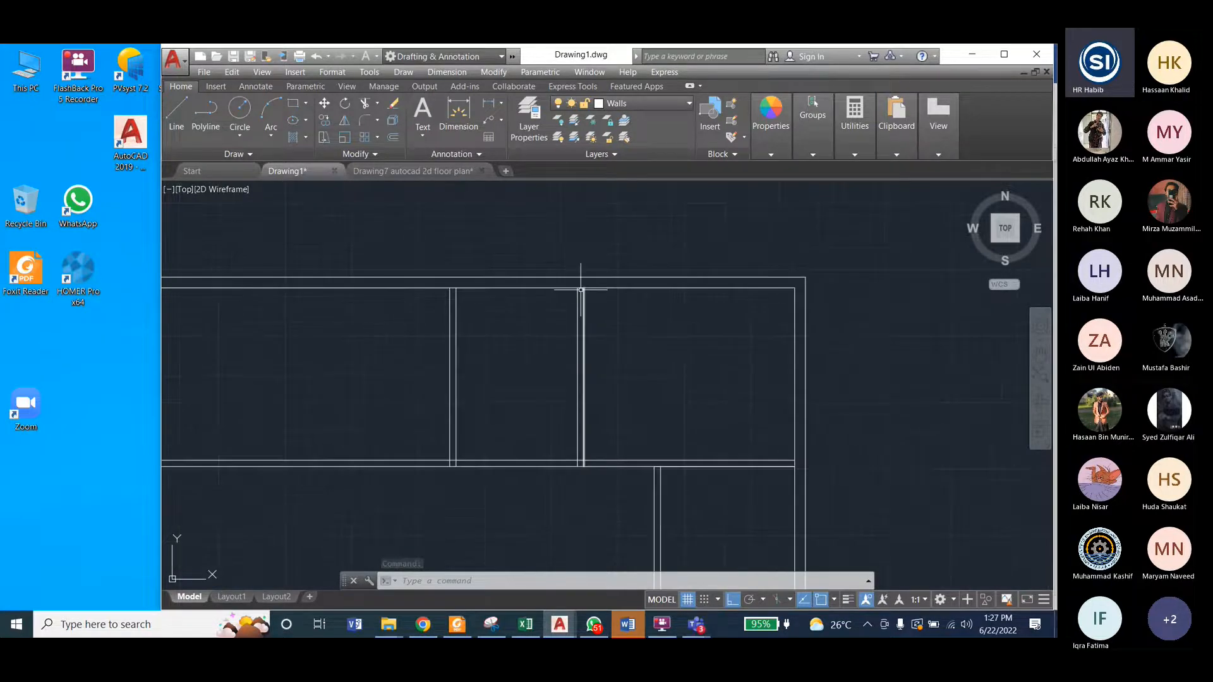
scroll(578, 284, "up", 5)
scroll(578, 284, "up", 2)
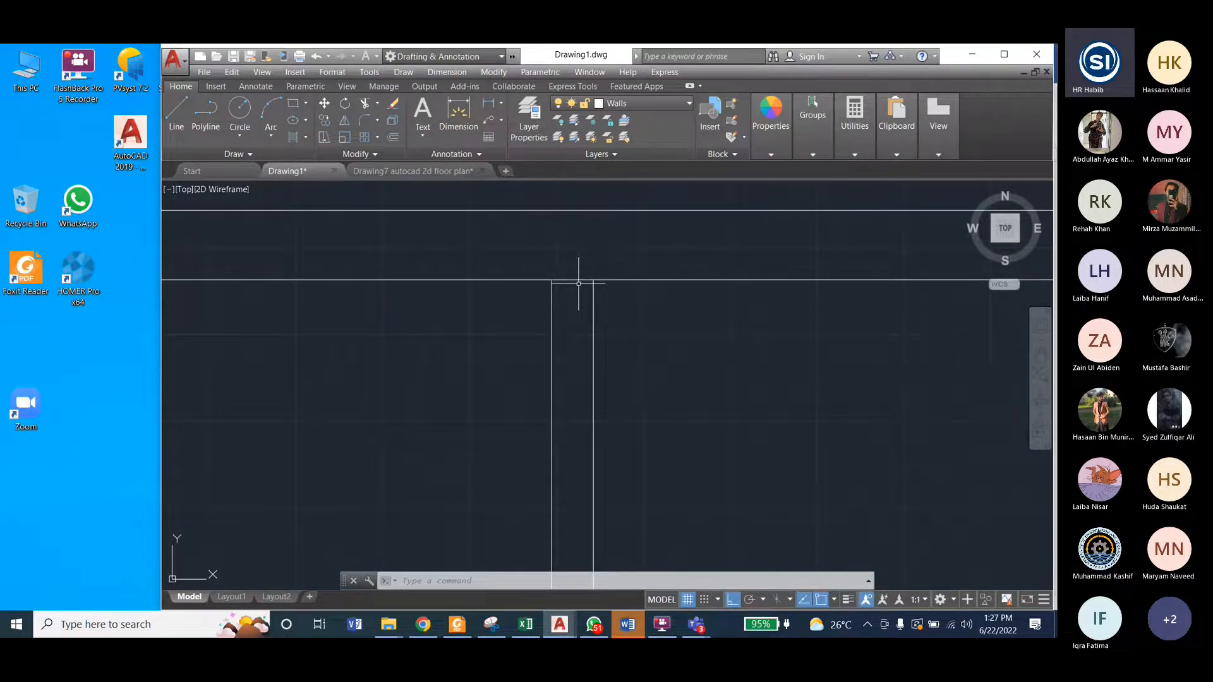
left_click(442, 171)
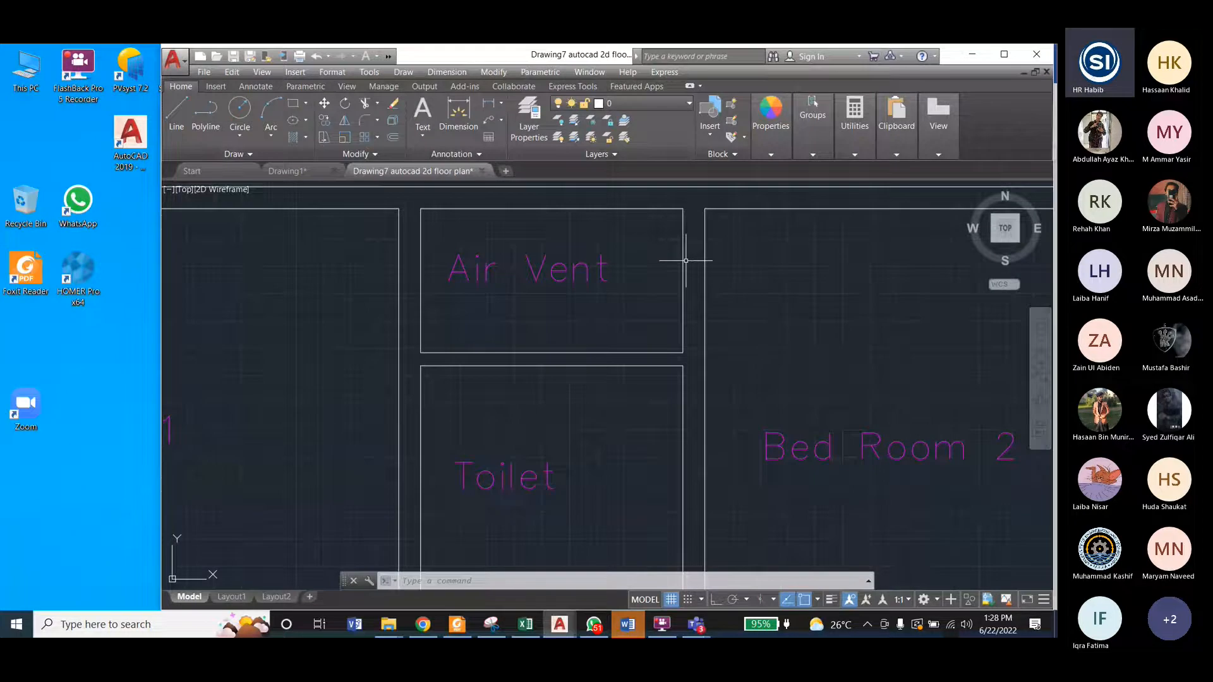
scroll(686, 260, "down", 2)
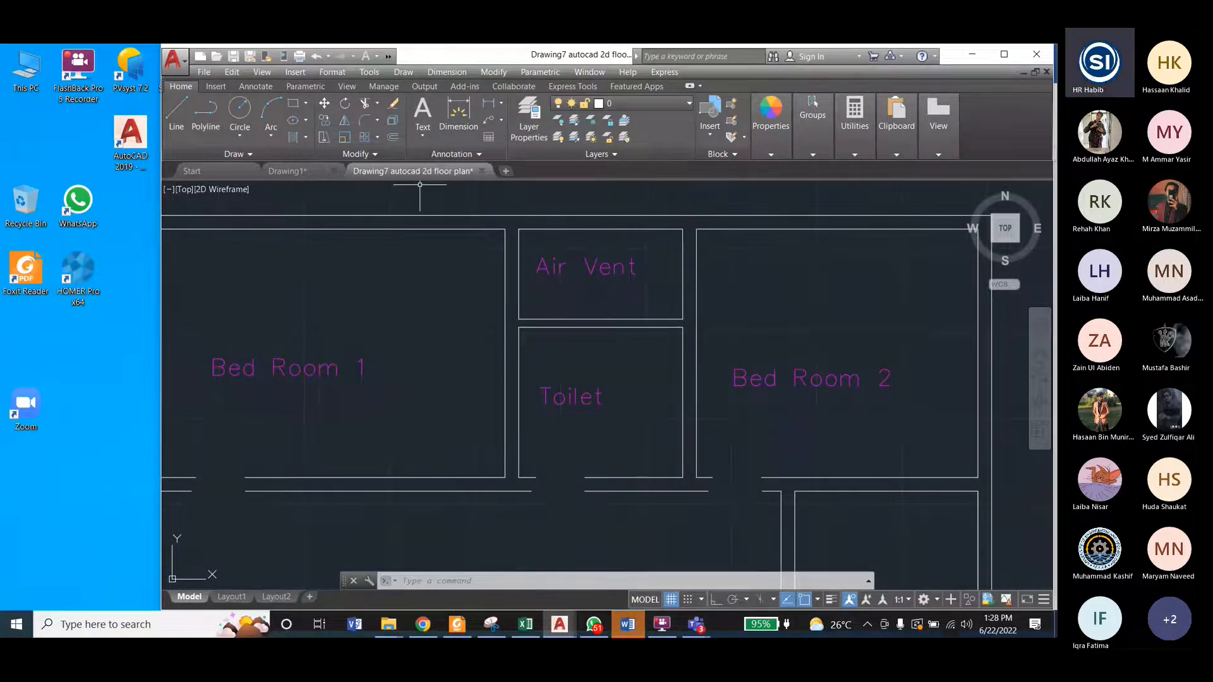
left_click(279, 172)
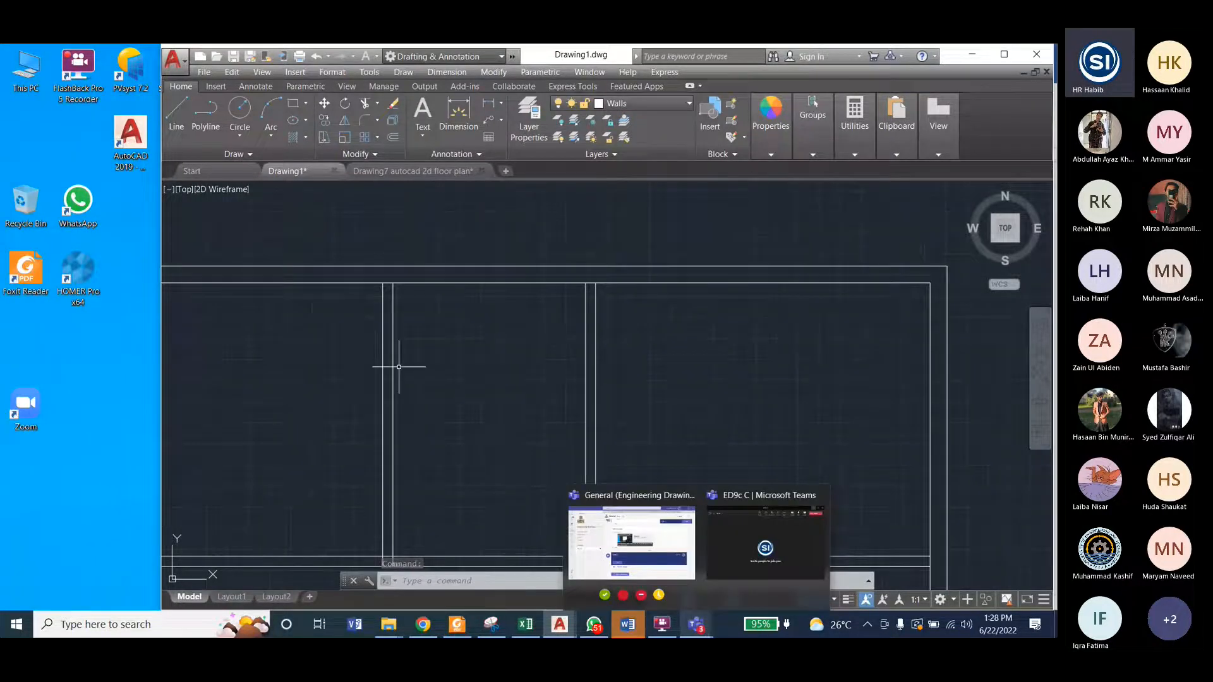
left_click(790, 347)
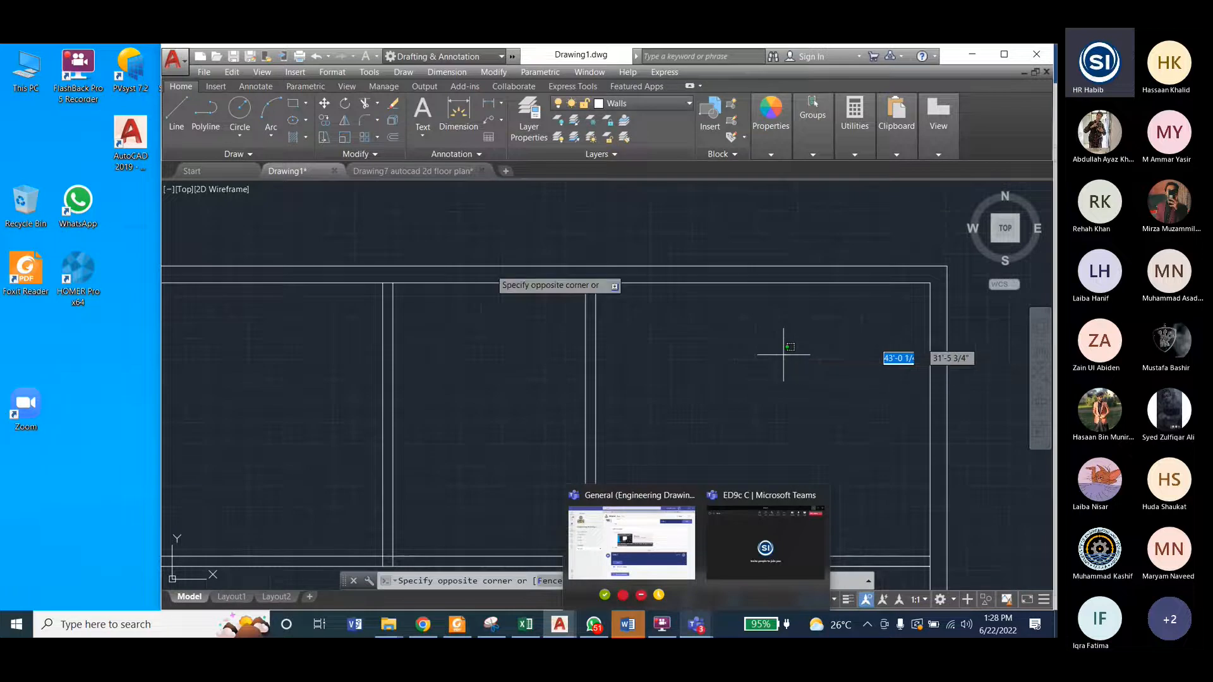
key("Escape")
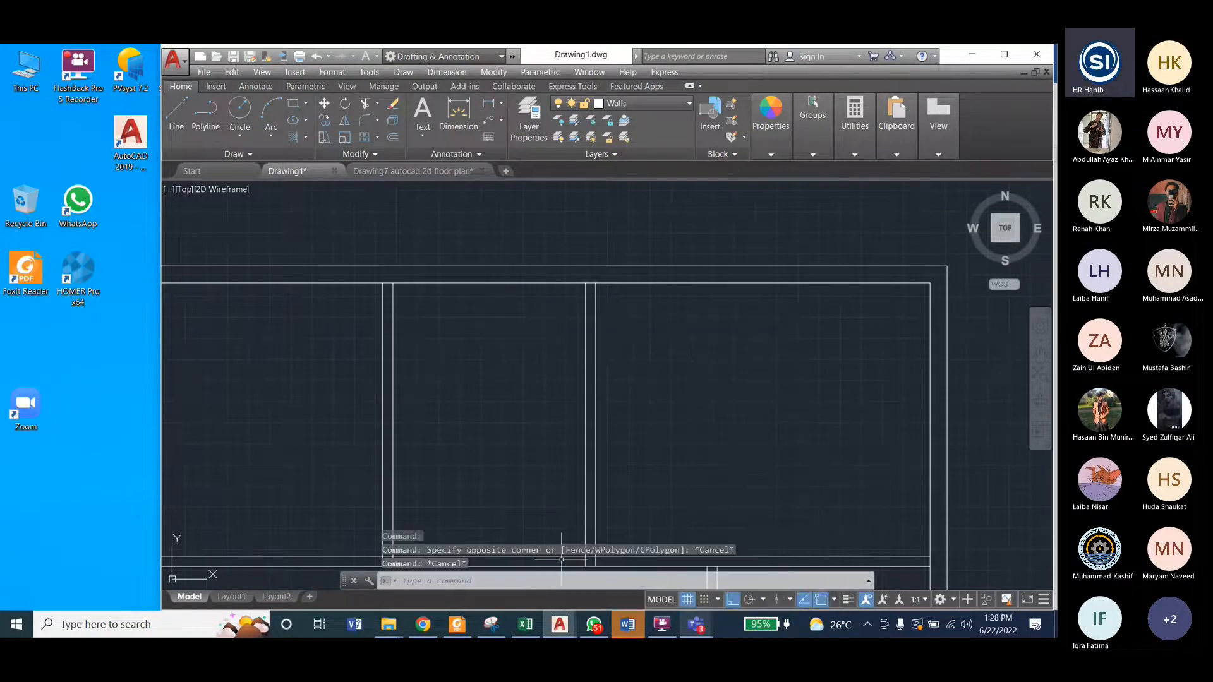
left_click(696, 625)
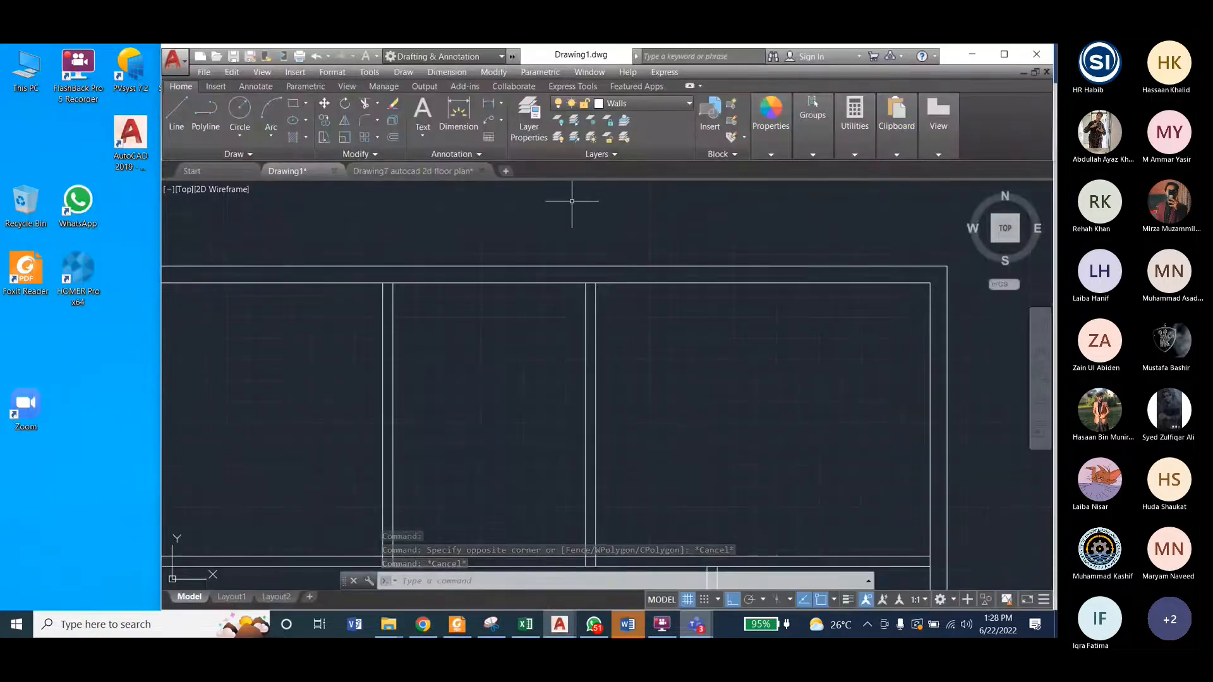
key("Escape")
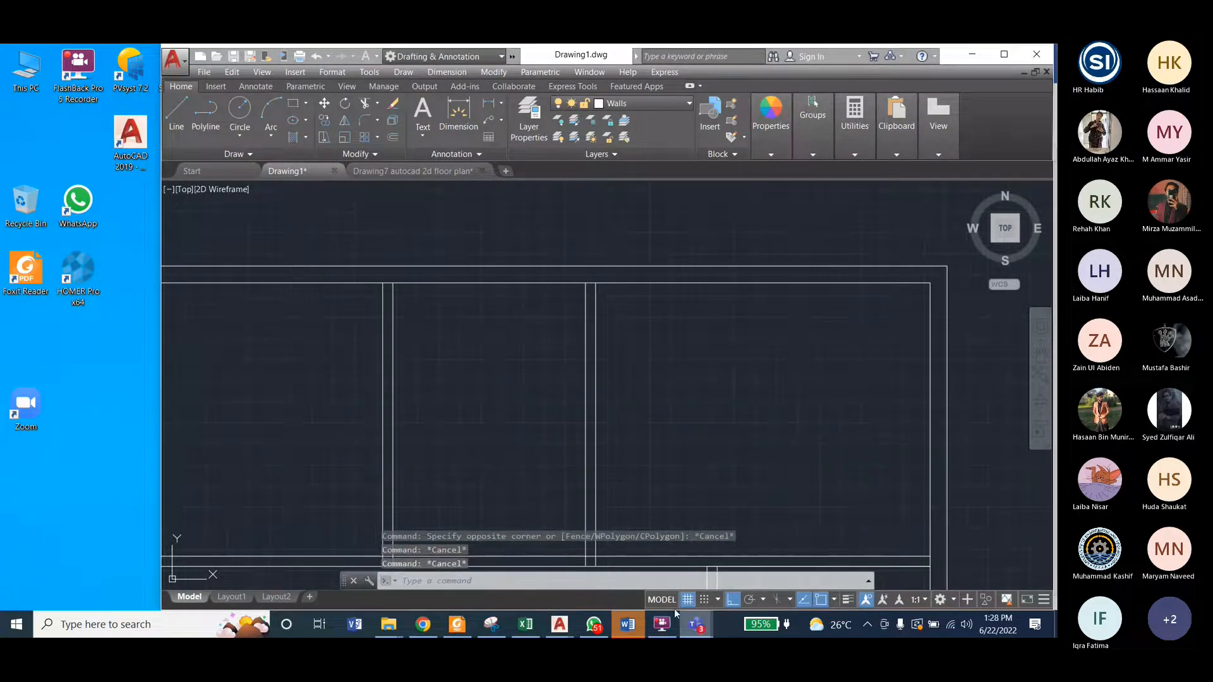
Step: Using all objects as cutting edges, trim the outer wall's inner line between the lines of both toilet partitions at their upper ends
left_click(492, 73)
left_click(524, 344)
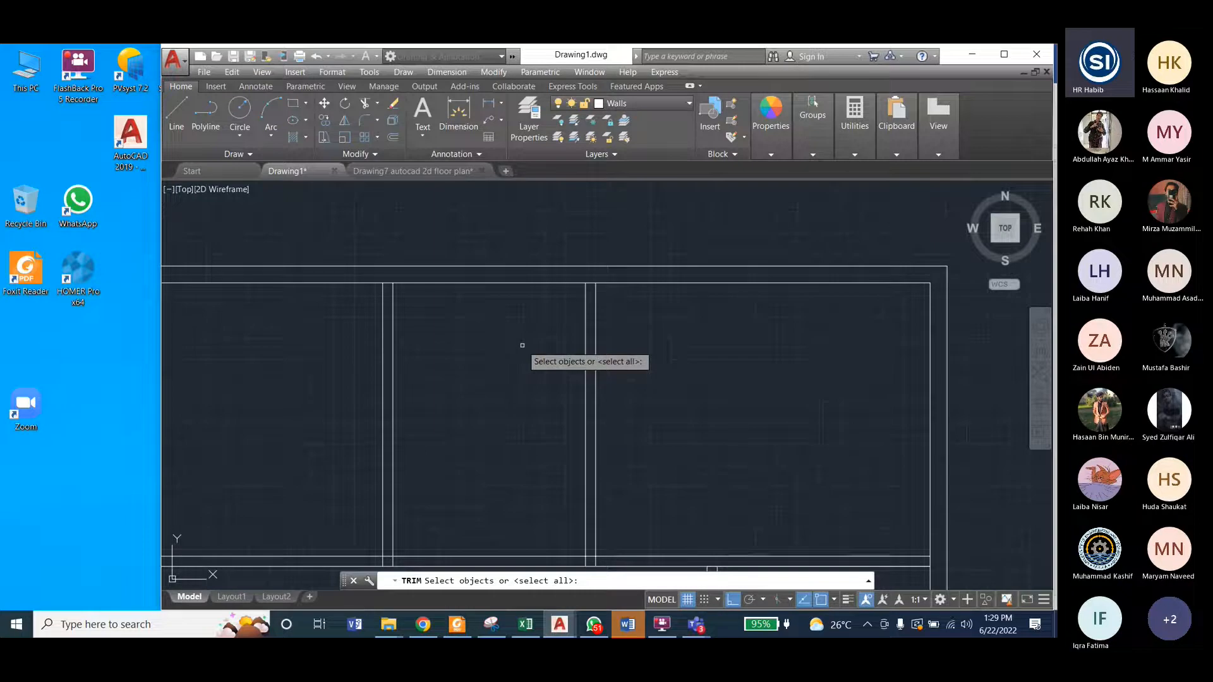
key("Return")
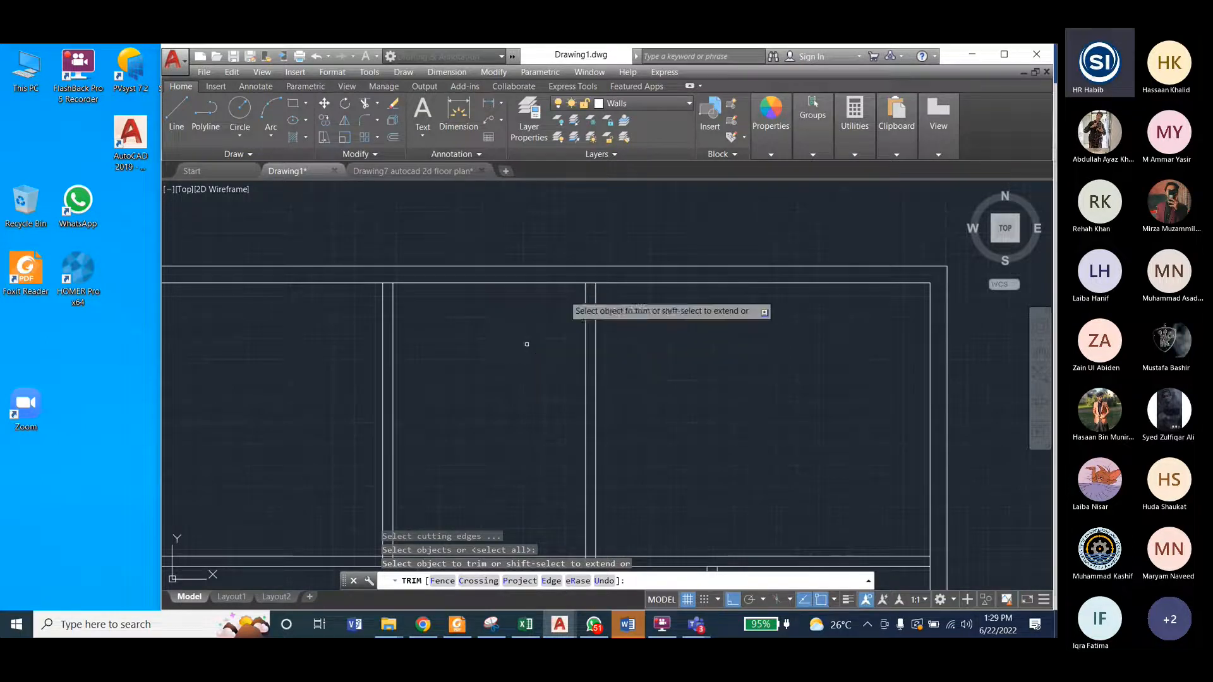
scroll(591, 289, "up", 2)
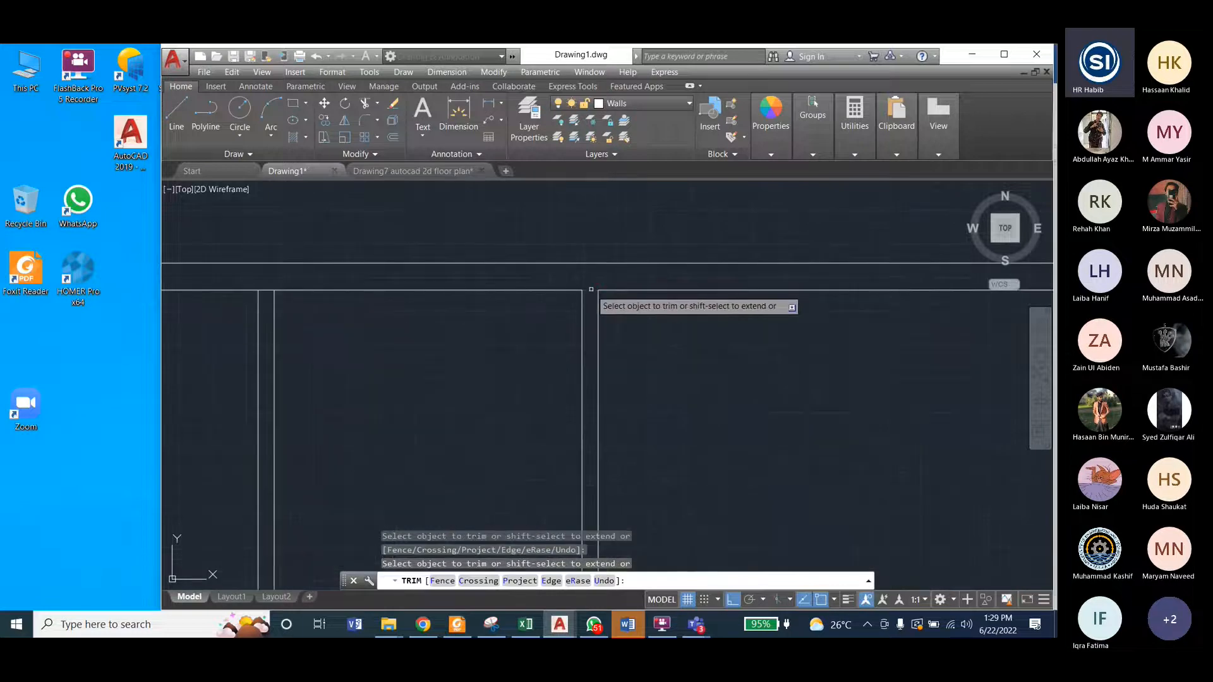
left_click(591, 288)
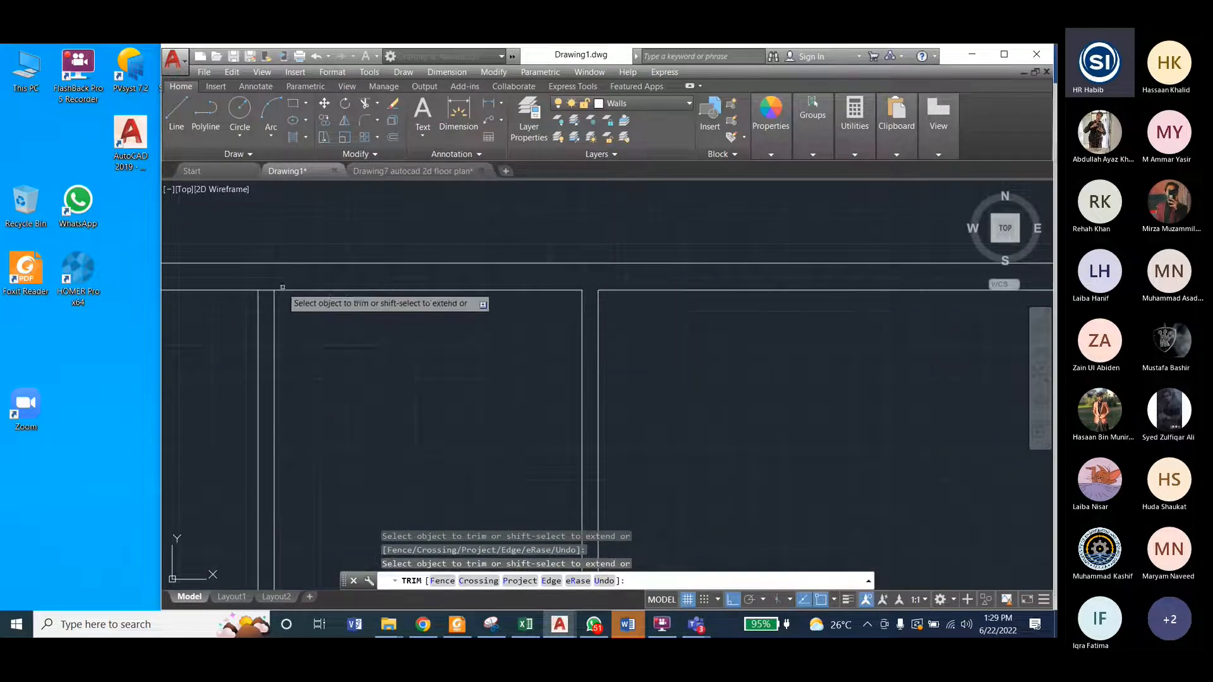
scroll(592, 258, "down", 4)
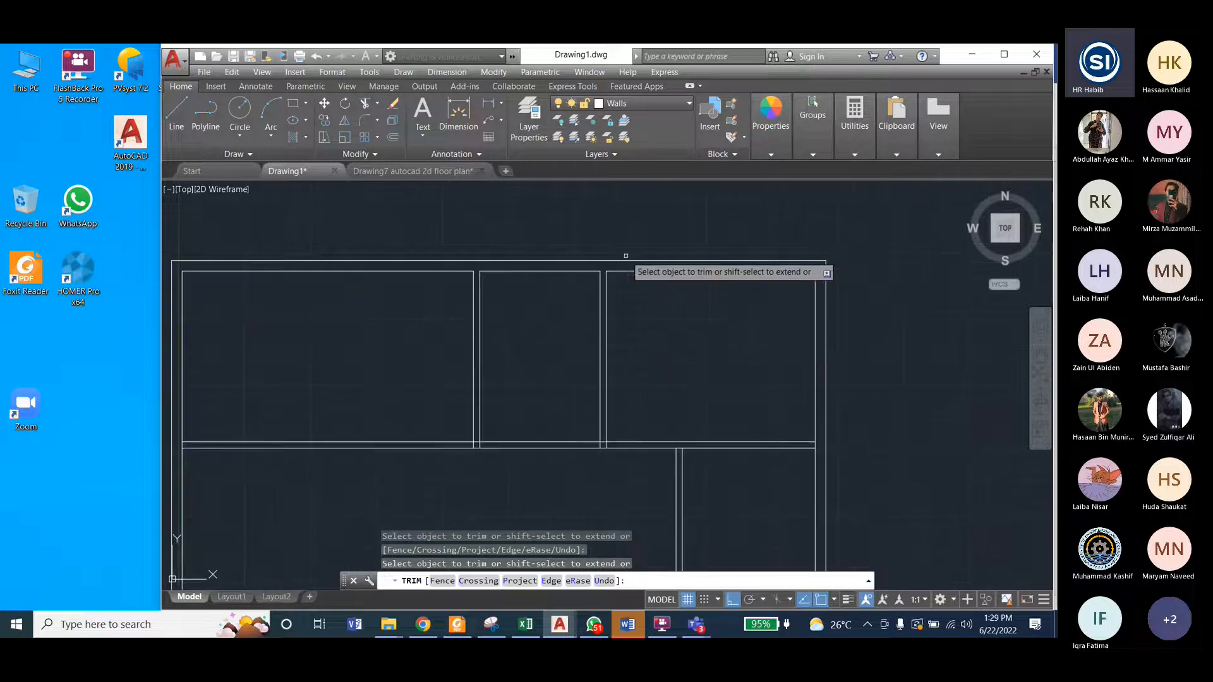
Step: Trim the overlapping lines where the Bed Room 2 partition and the kitchen partition meet the horizontal interior wall
scroll(592, 436, "up", 2)
scroll(592, 436, "up", 4)
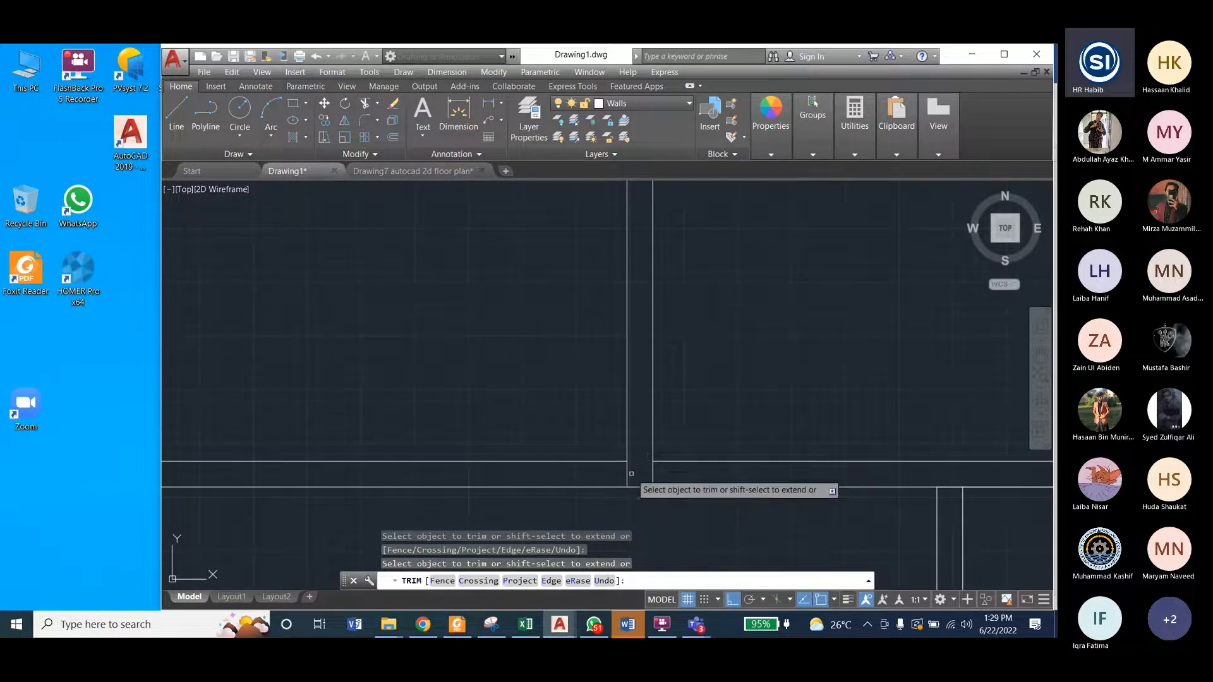
scroll(760, 405, "down", 3)
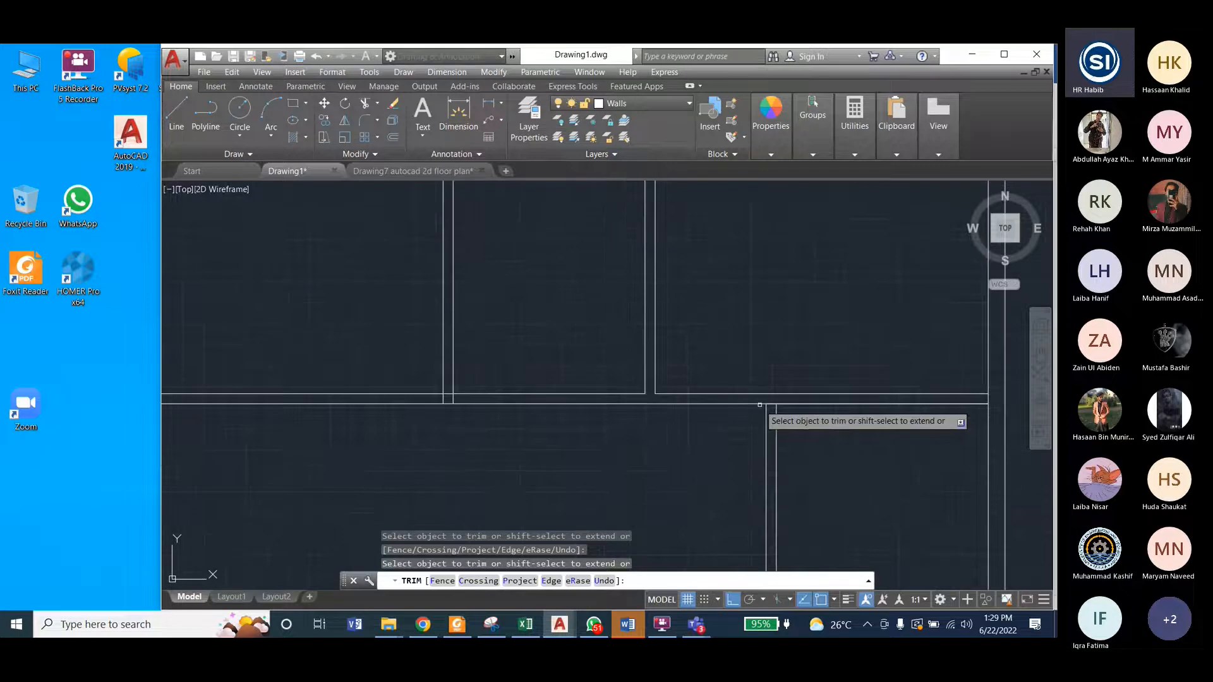
scroll(760, 405, "up", 4)
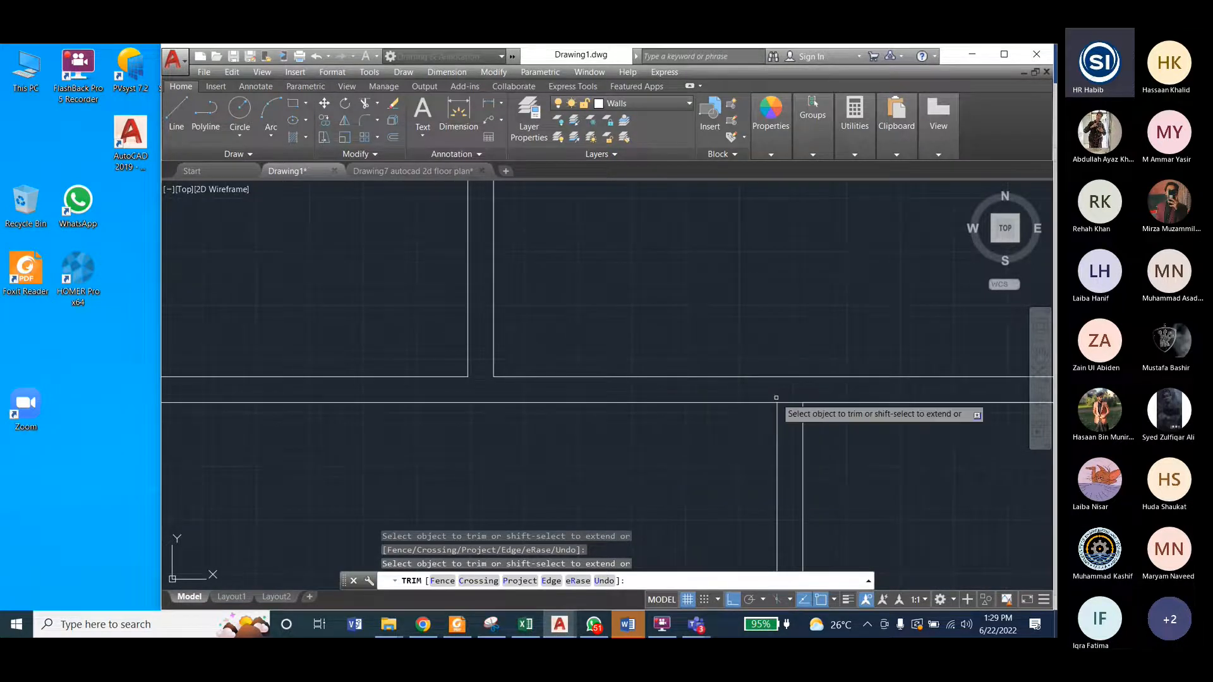
scroll(784, 404, "down", 3)
Step: Trim the overlapping lines where the partition between Bed Room 1 and the toilet meets the horizontal interior wall
scroll(619, 405, "up", 4)
left_click(504, 394)
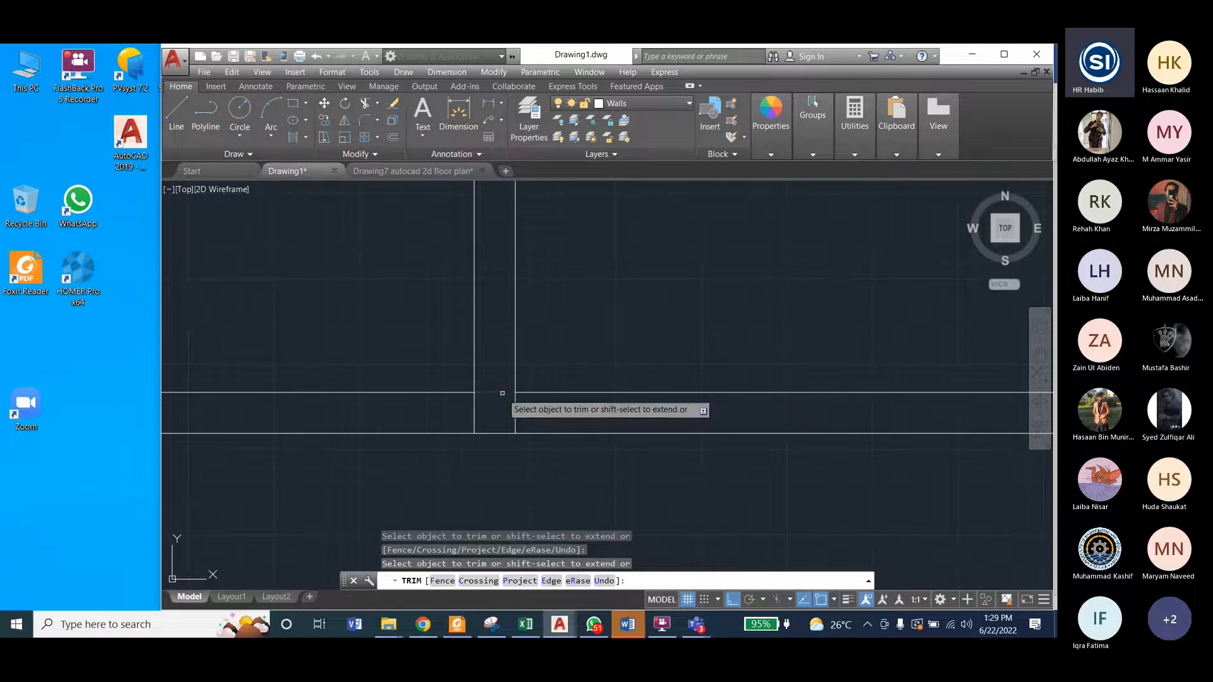
left_click(475, 409)
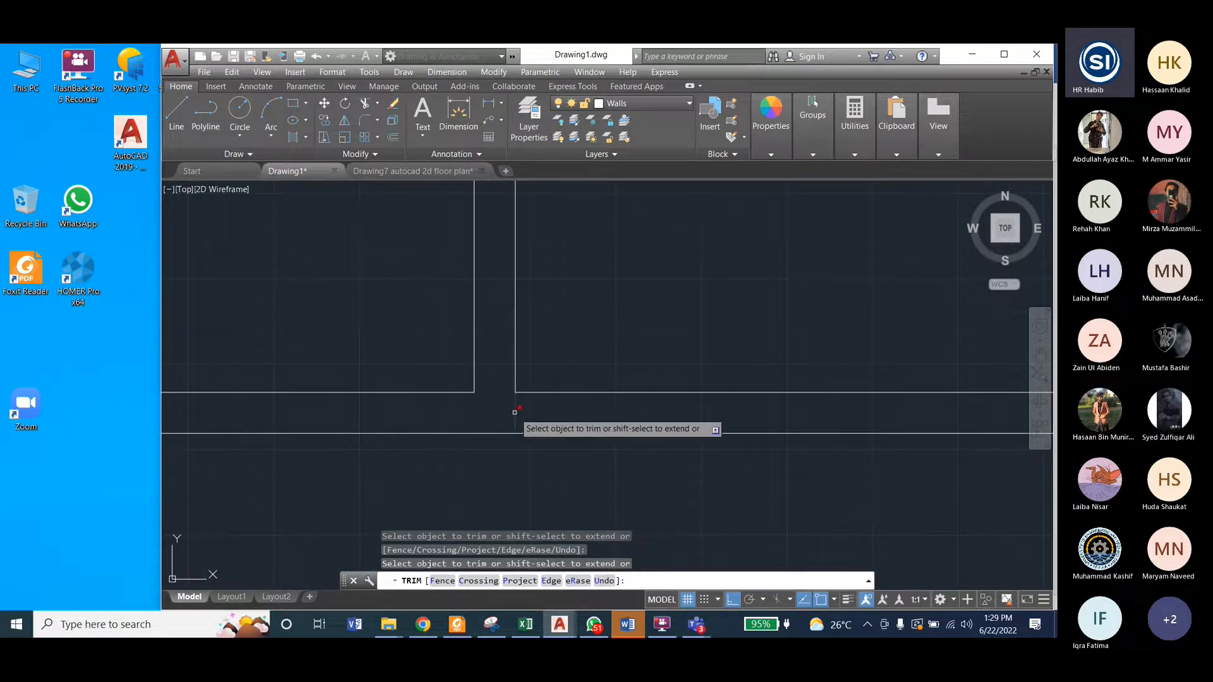
scroll(529, 450, "down", 3)
Step: Trim the outer wall's inner line between the two horizontal interior wall lines at both ends of that wall
scroll(528, 451, "down", 3)
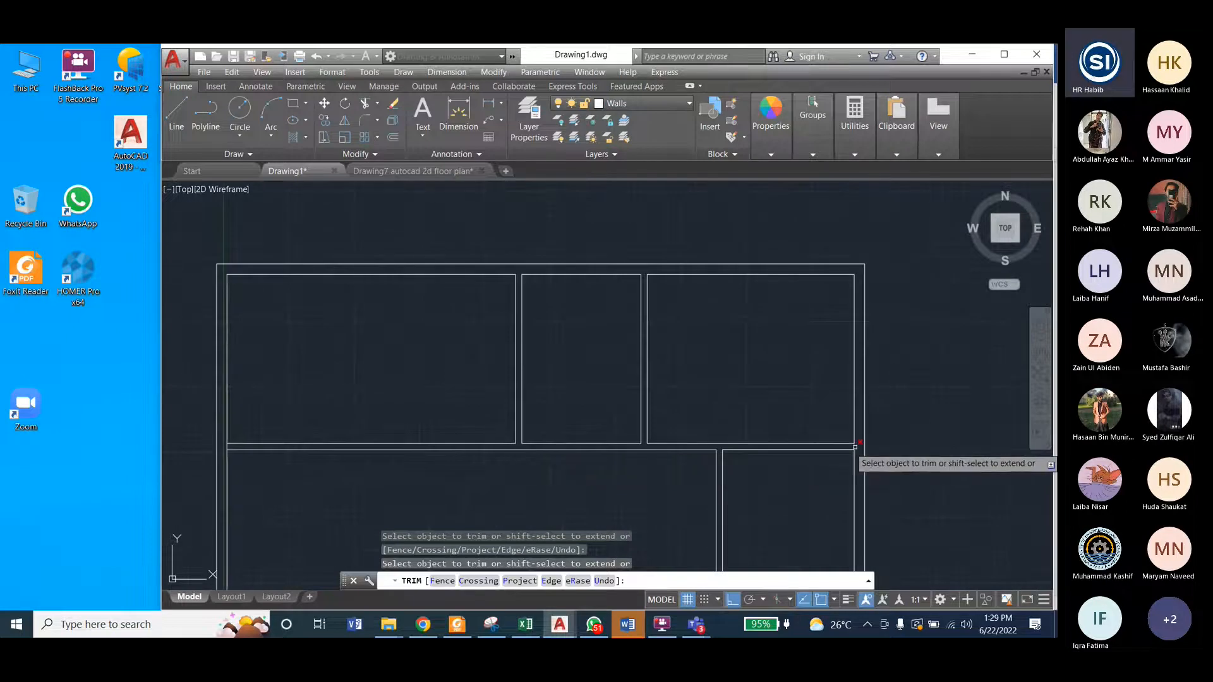
scroll(853, 443, "up", 5)
scroll(853, 441, "down", 5)
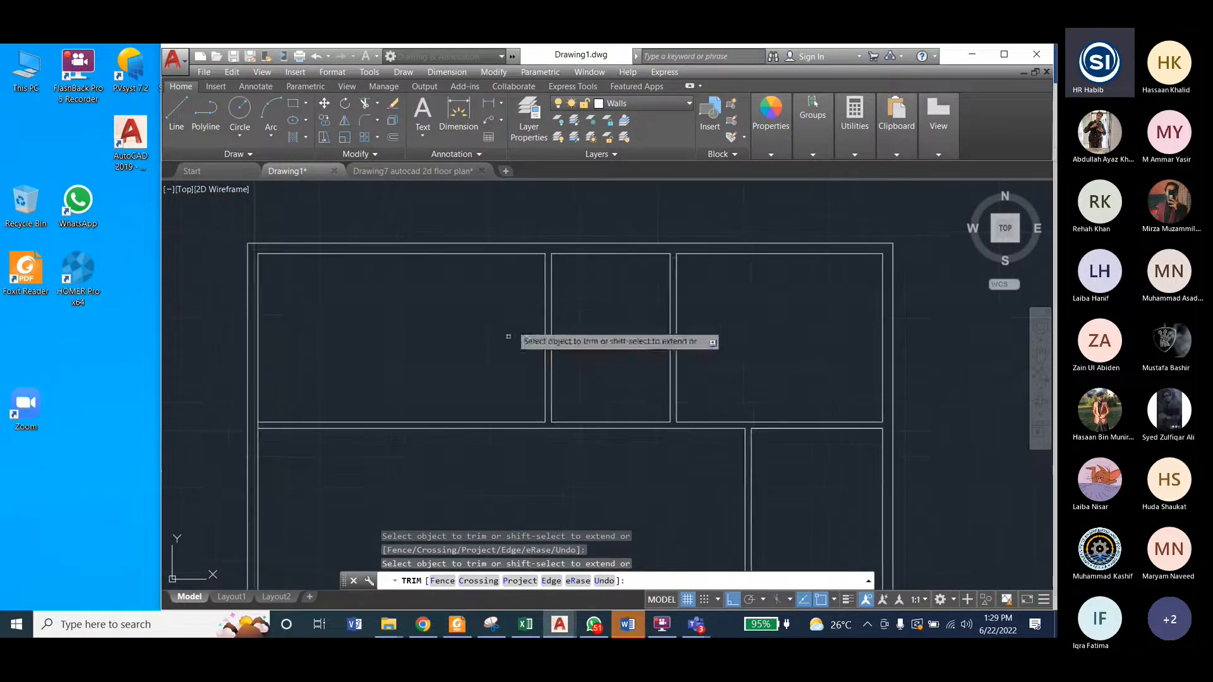
scroll(371, 360, "down", 2)
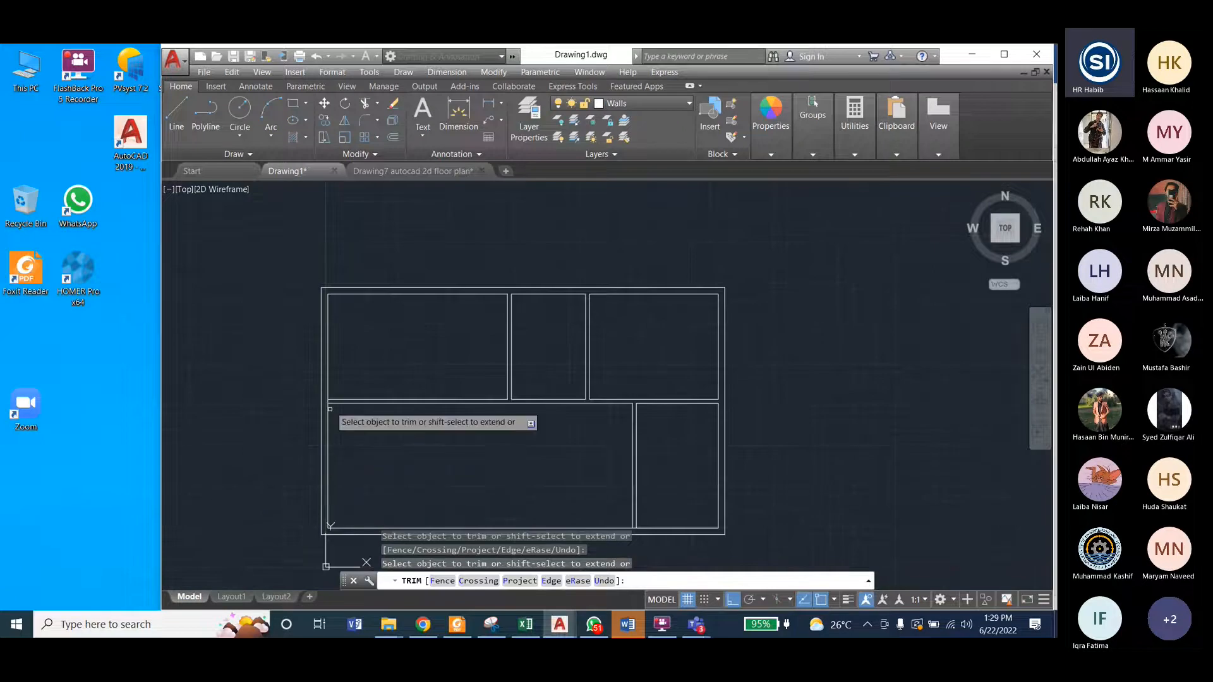
scroll(283, 367, "up", 5)
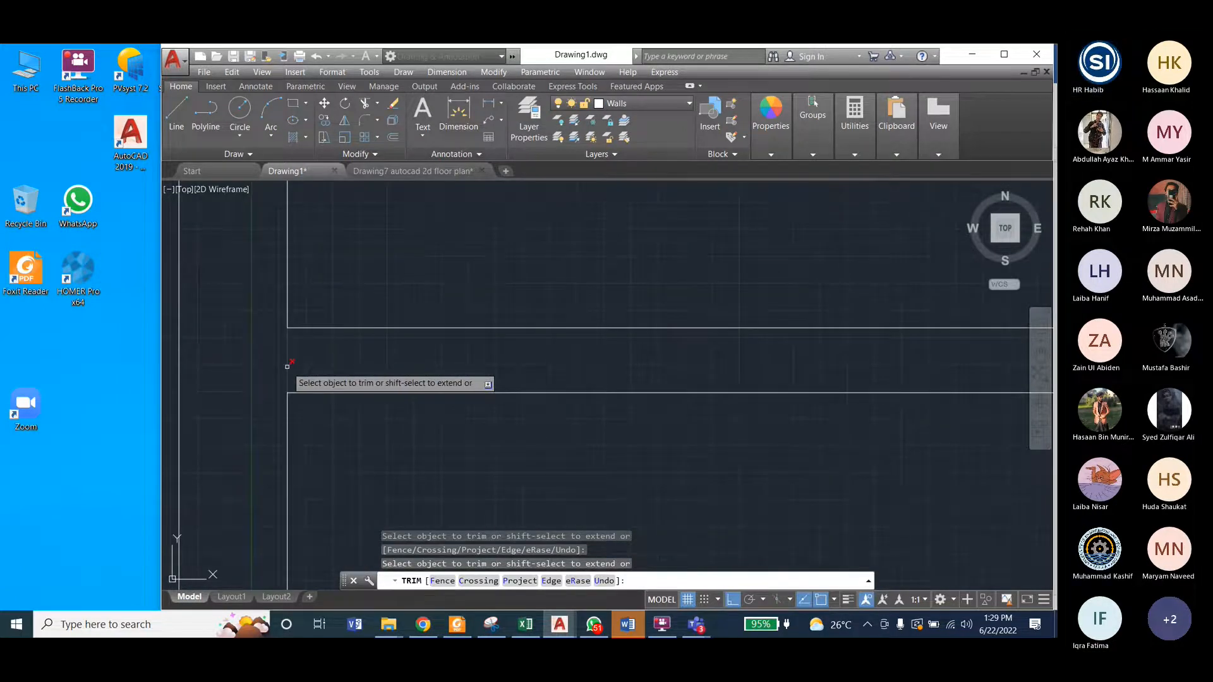
scroll(366, 344, "down", 2)
scroll(371, 333, "down", 2)
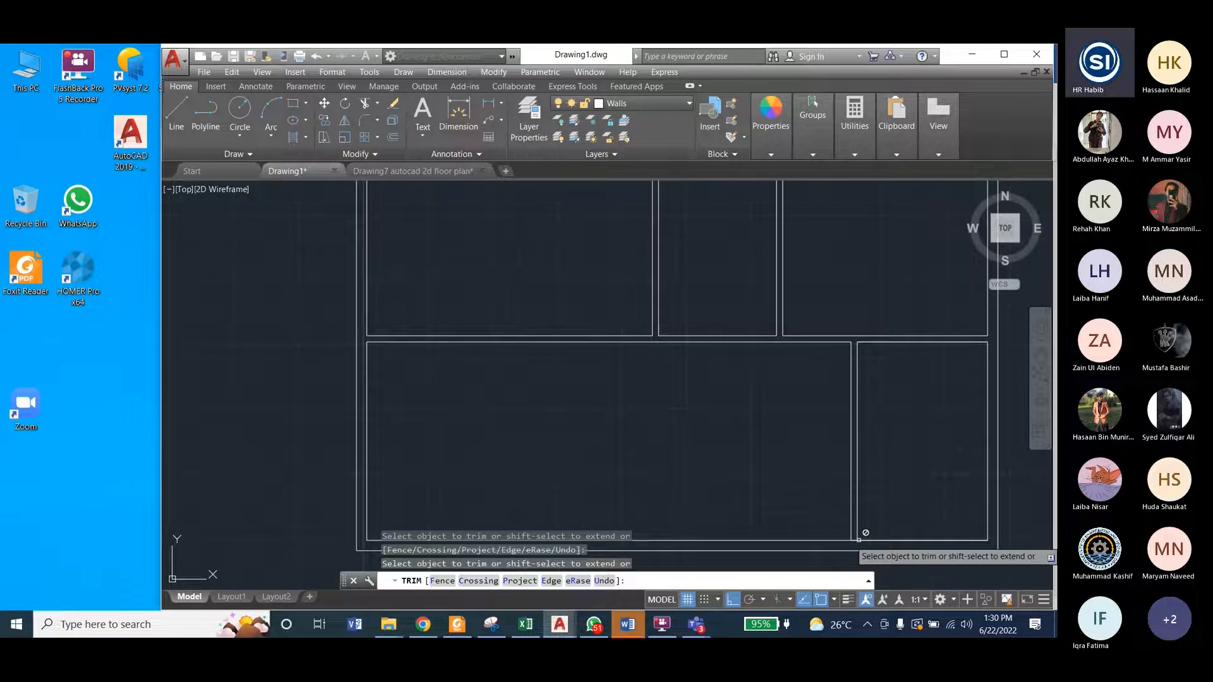
scroll(849, 538, "up", 6)
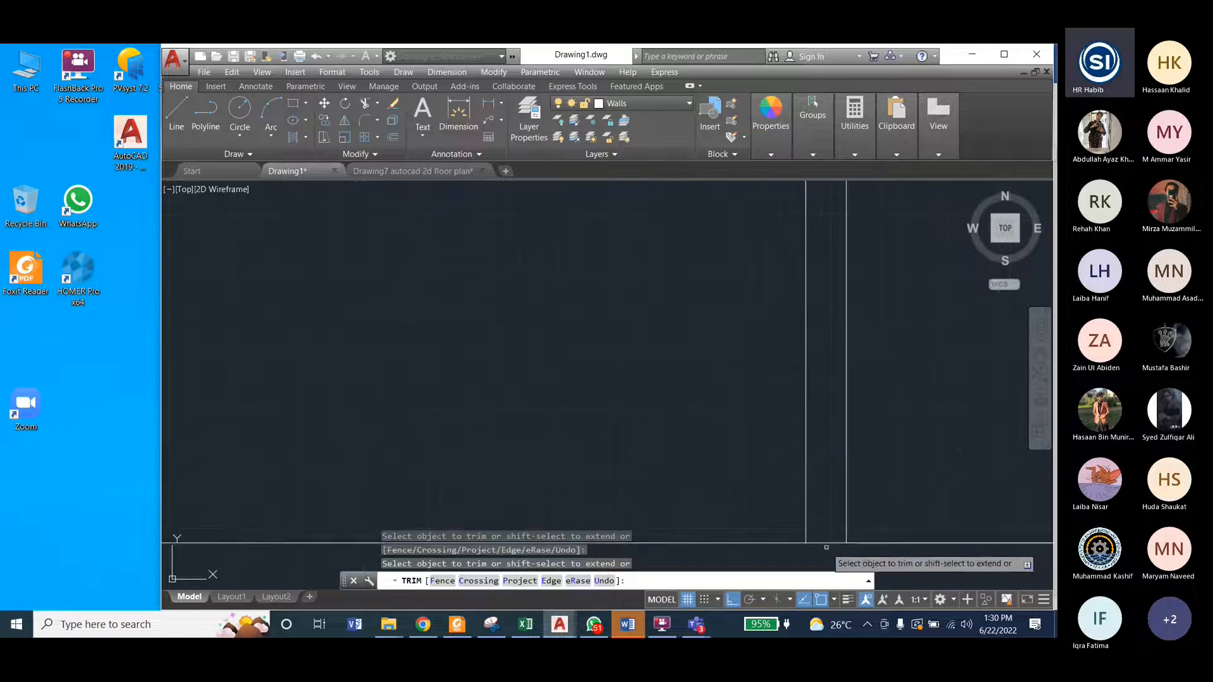
scroll(623, 365, "down", 5)
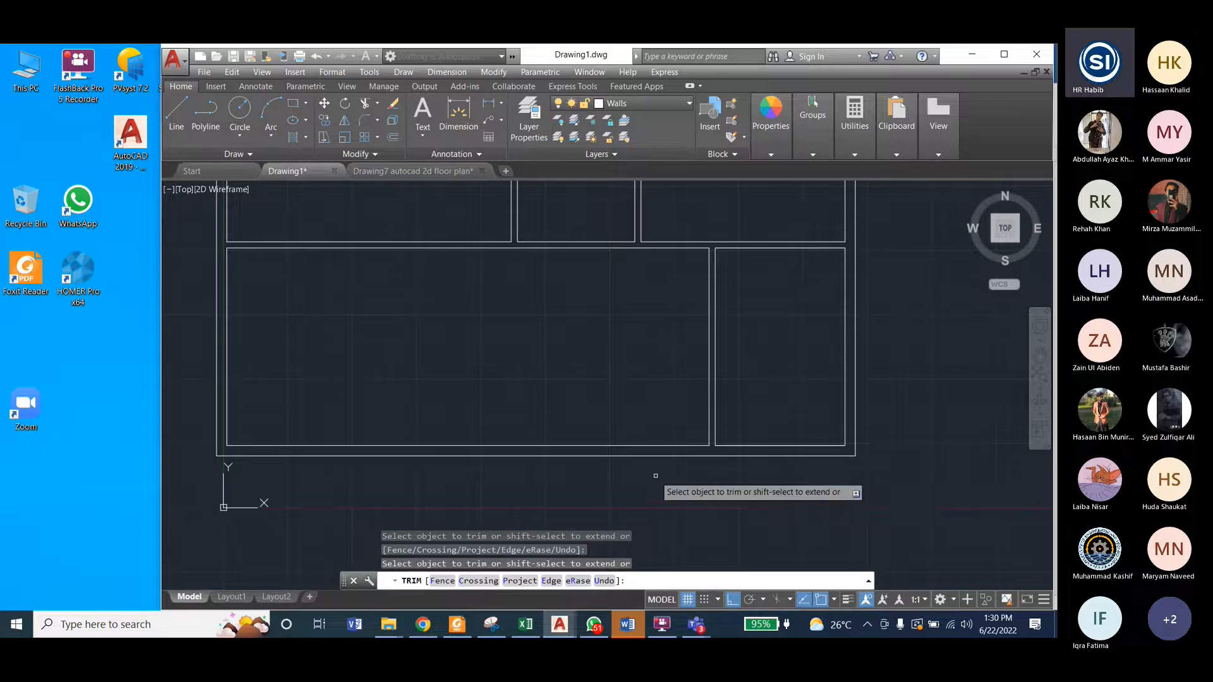
scroll(655, 476, "down", 2)
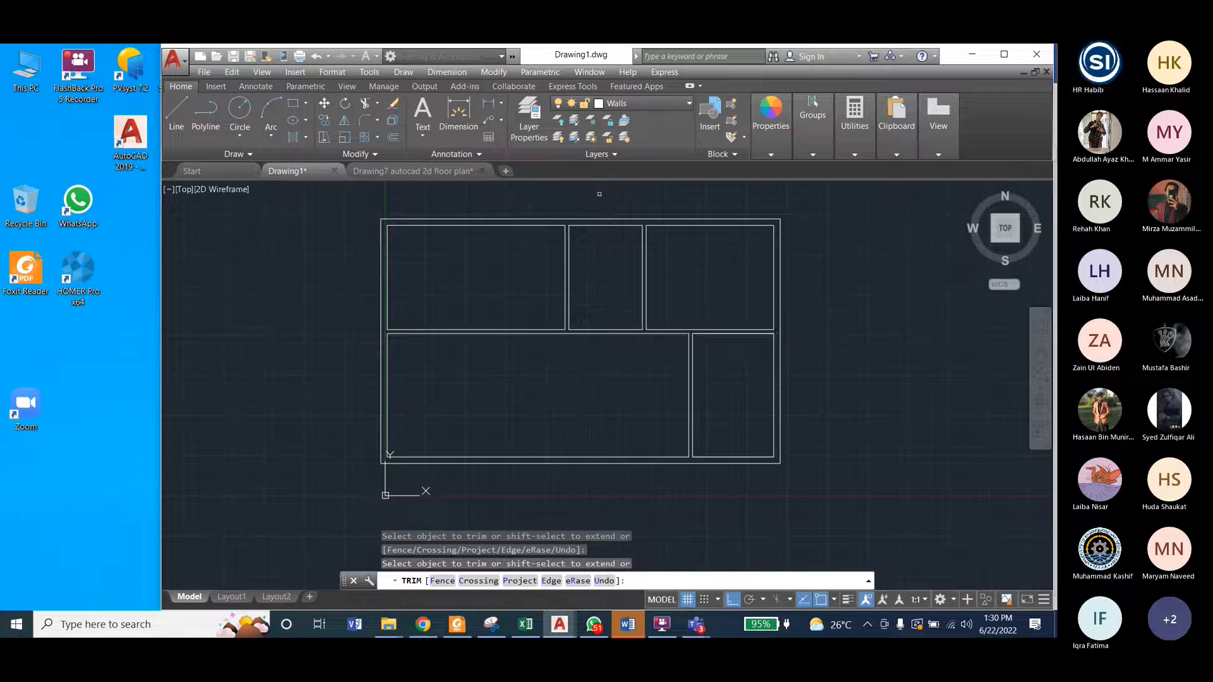
Step: In the Drawing7 floor plan, turn off the Text layer and turn on the Door layer
left_click(421, 170)
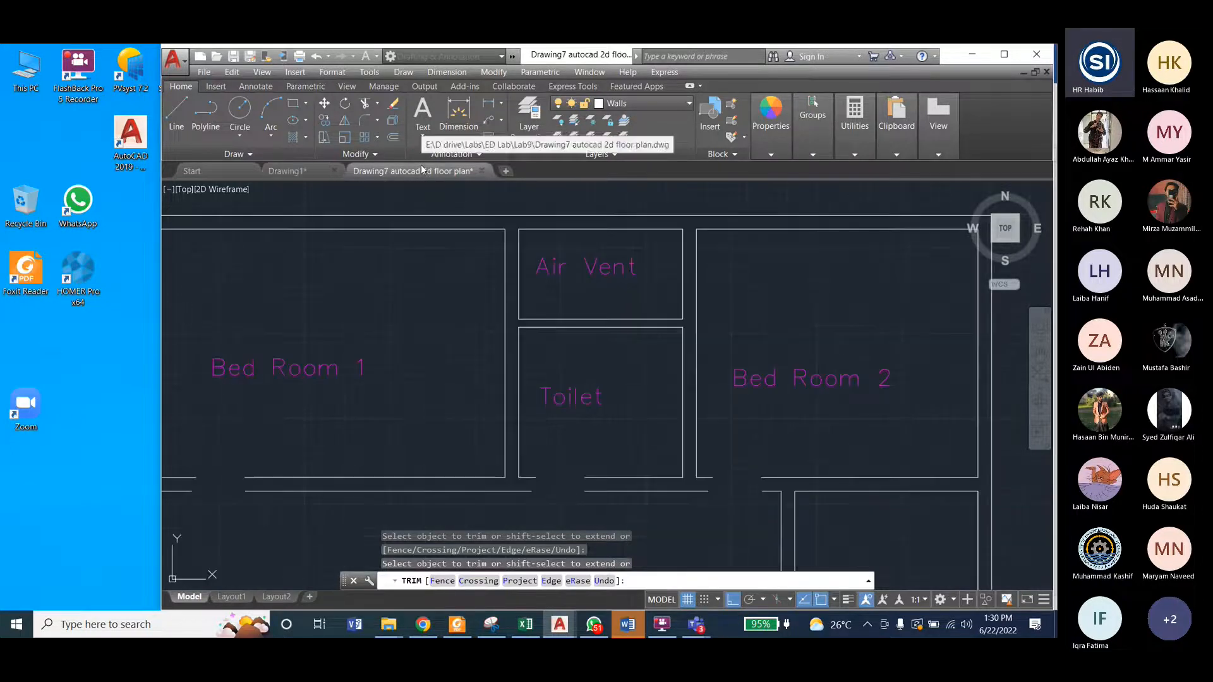
scroll(616, 250, "down", 2)
scroll(619, 250, "down", 2)
scroll(616, 252, "up", 2)
left_click(639, 105)
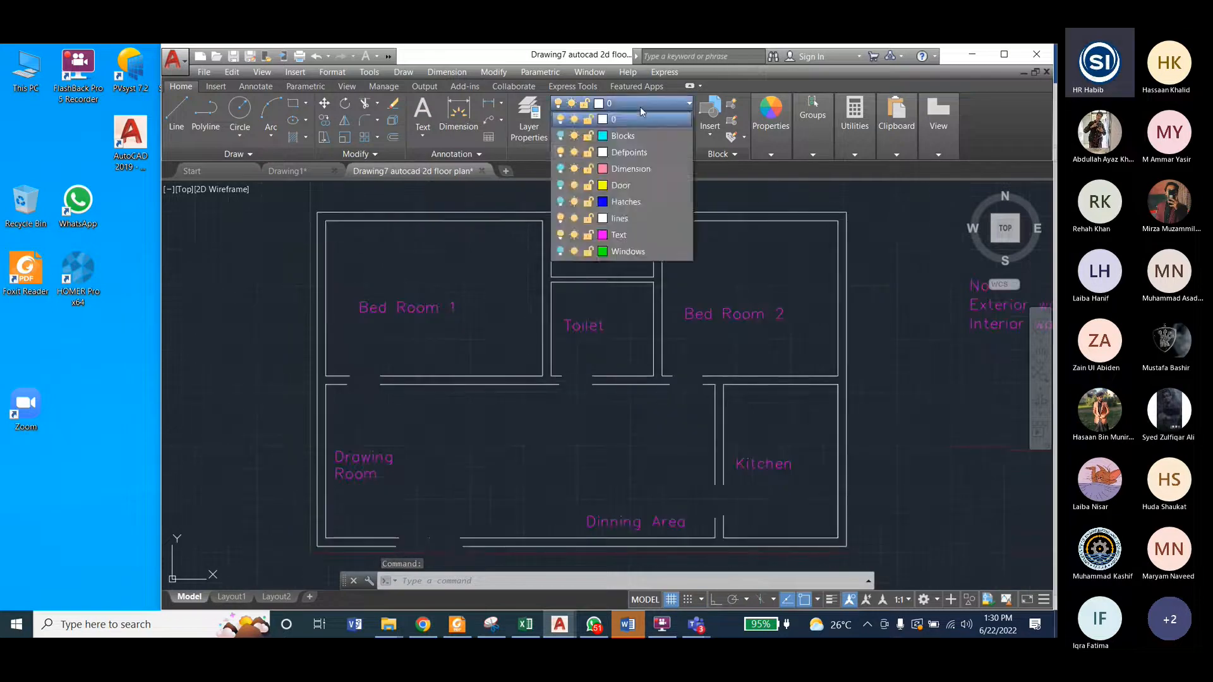
left_click(564, 236)
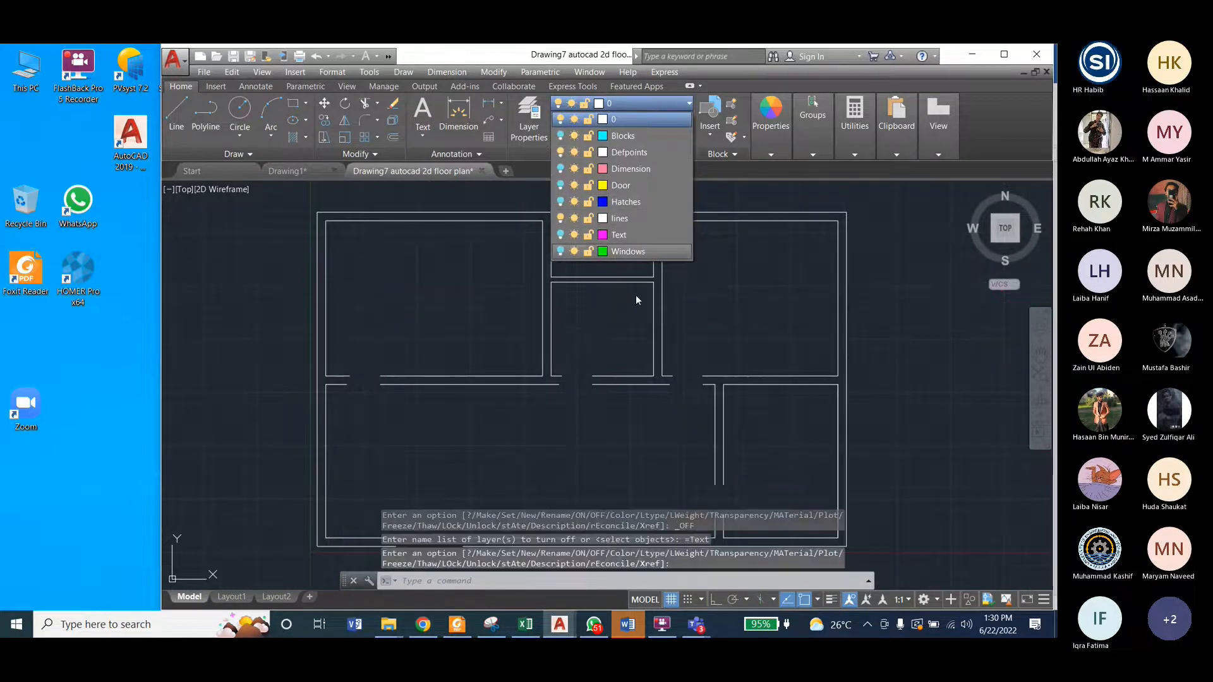
left_click(850, 270)
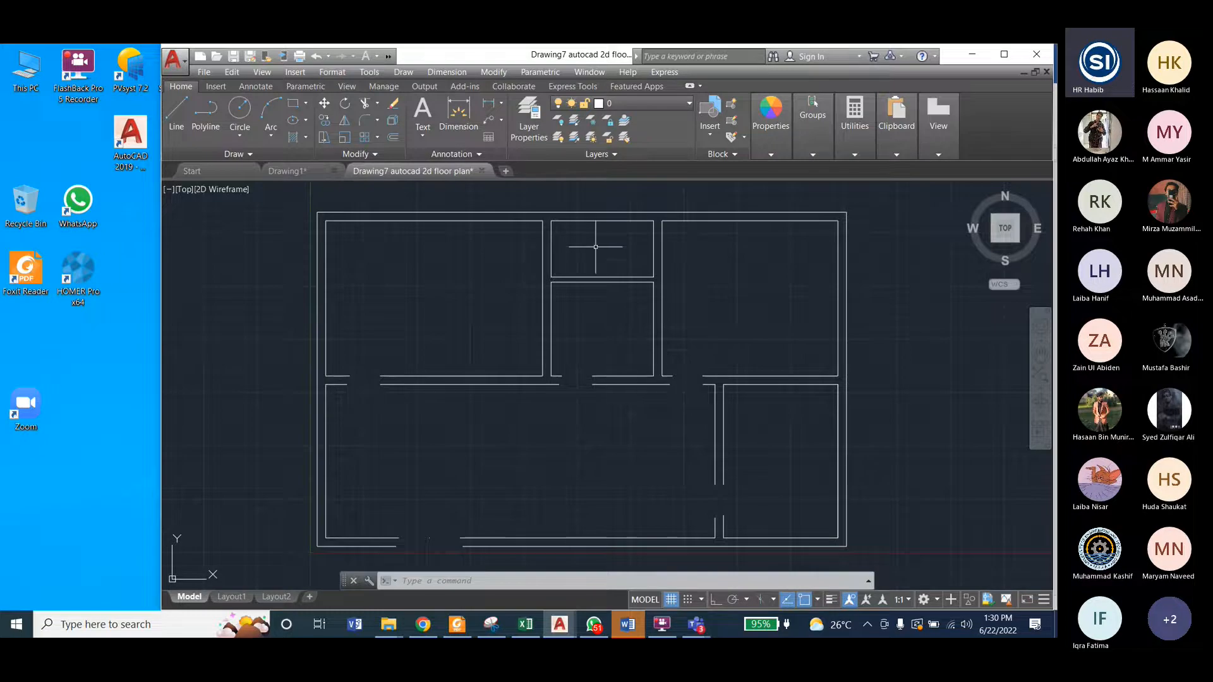
left_click(616, 105)
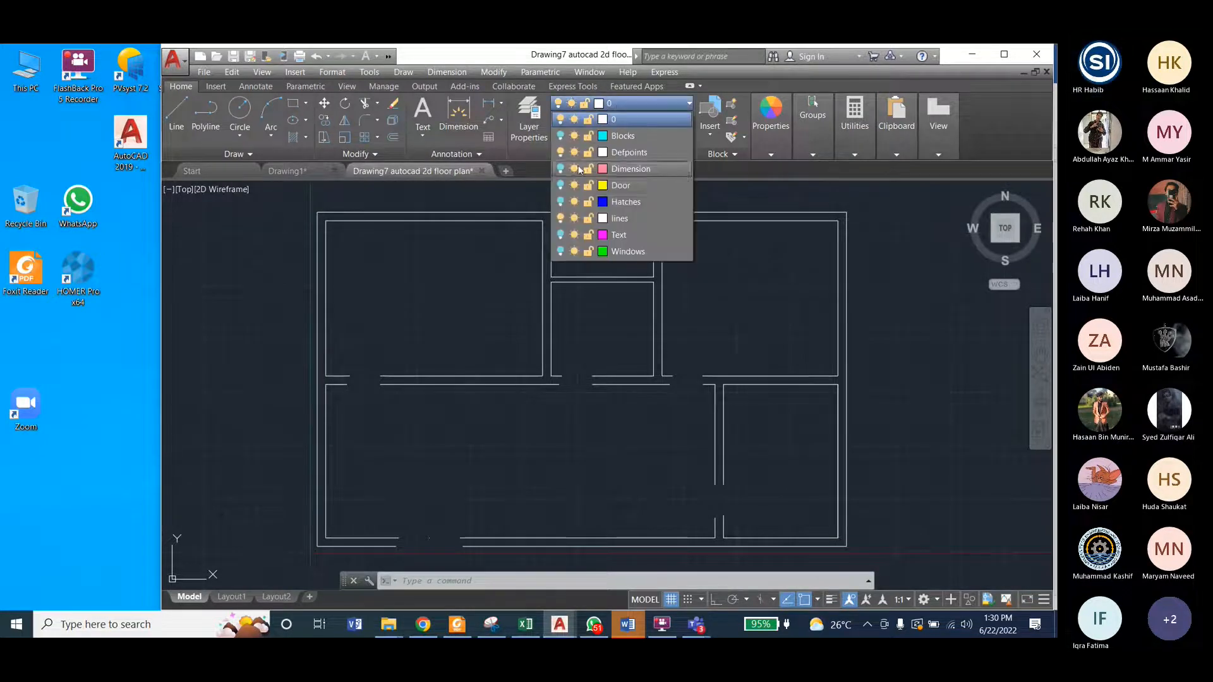
left_click(561, 185)
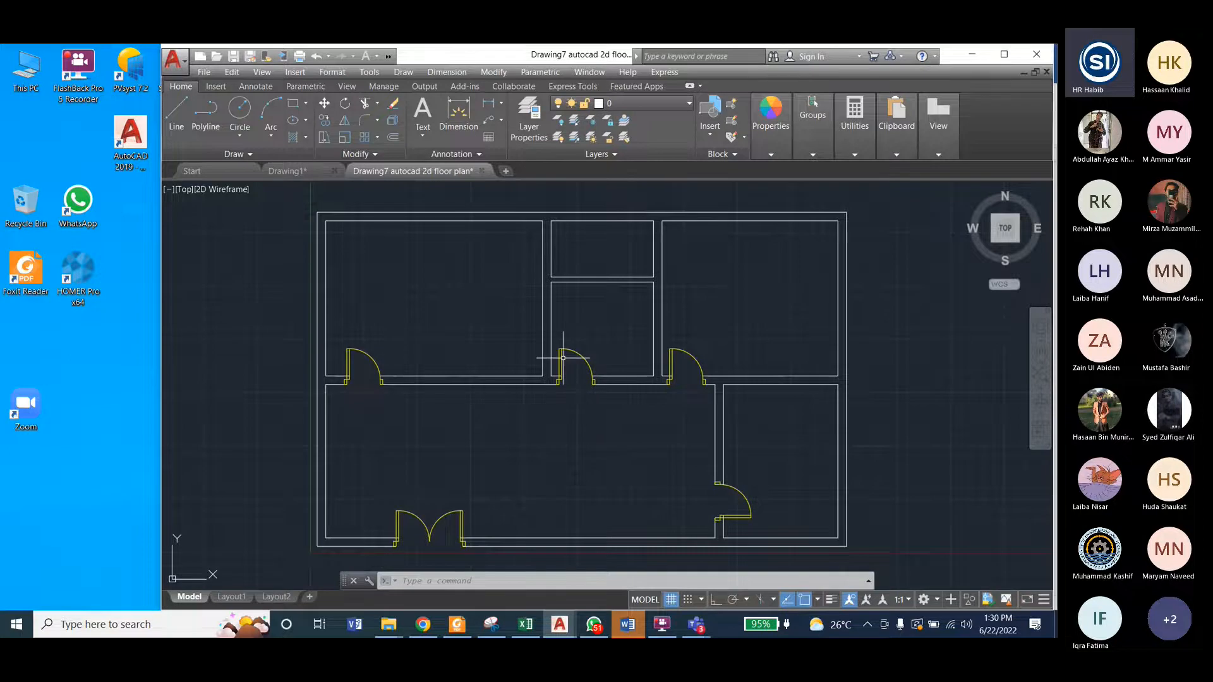
Step: Examine the shape and placement of the single doors and the double entrance door in the Drawing7 plan
scroll(563, 358, "up", 8)
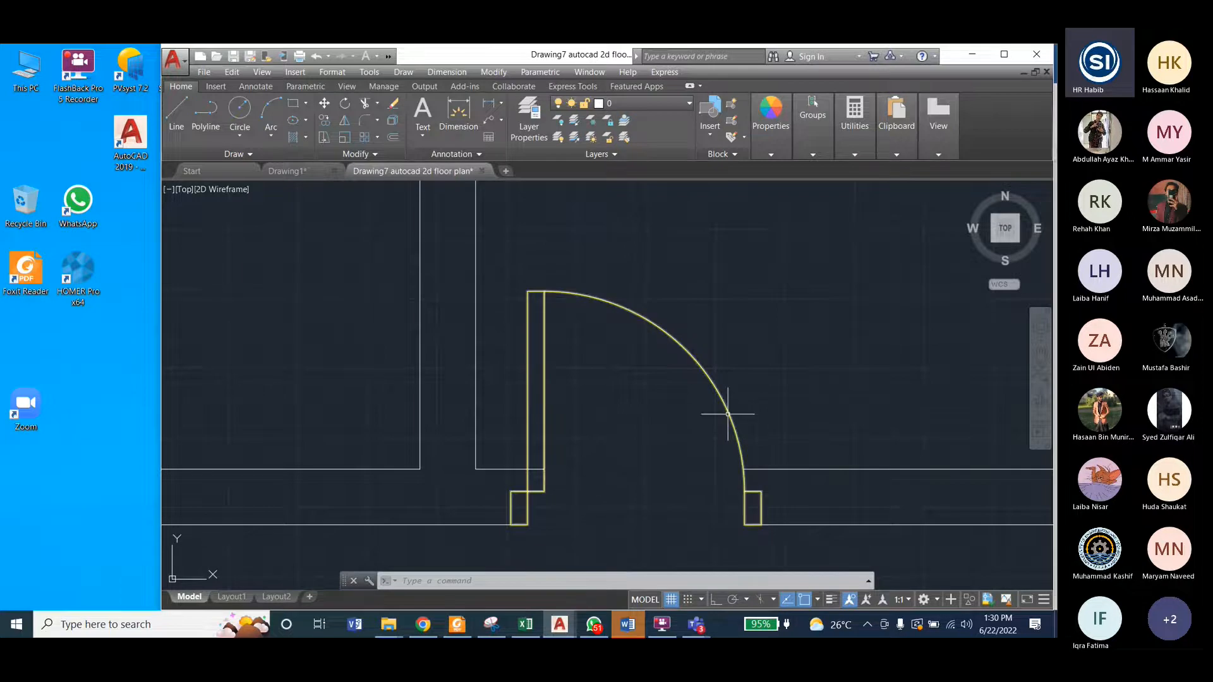
scroll(743, 416, "down", 4)
scroll(601, 414, "down", 3)
scroll(588, 445, "up", 3)
scroll(600, 468, "down", 4)
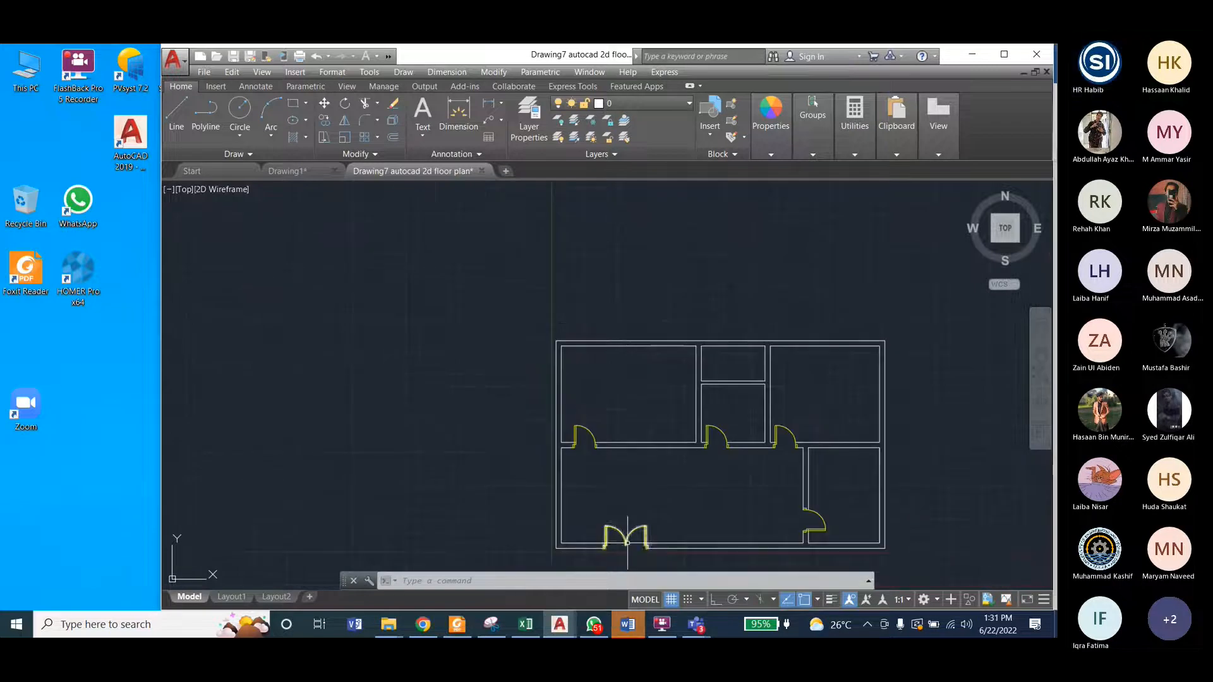
scroll(625, 538, "up", 4)
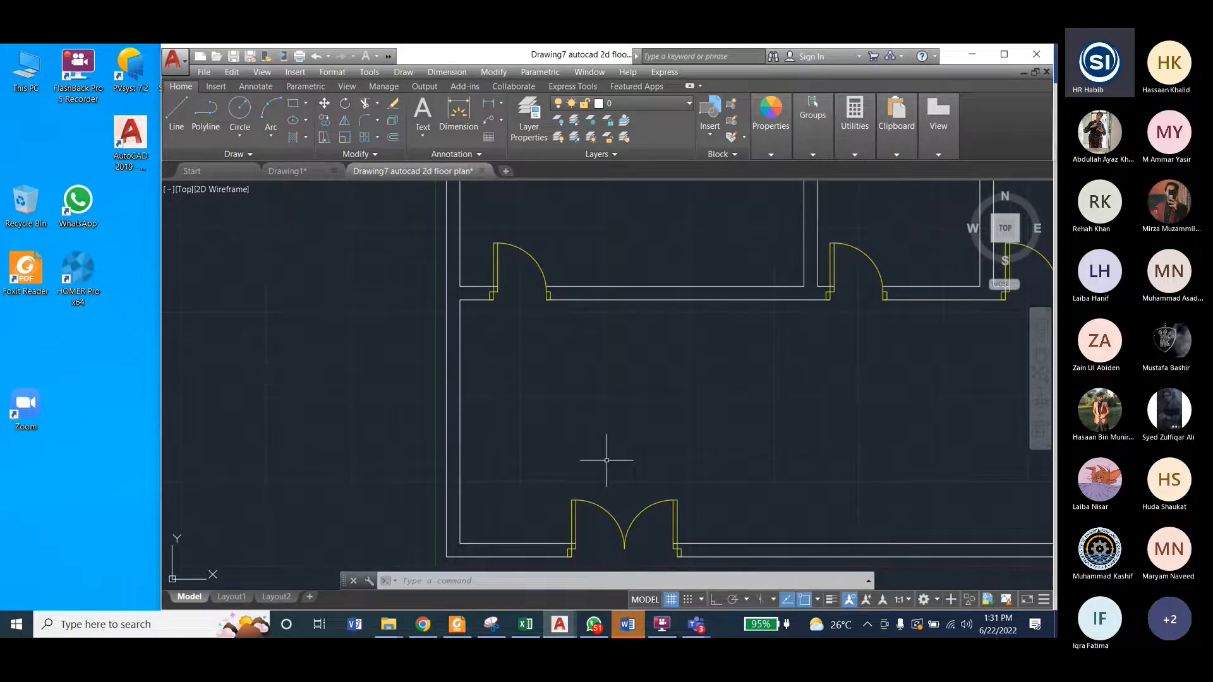
scroll(603, 458, "down", 2)
scroll(558, 348, "up", 5)
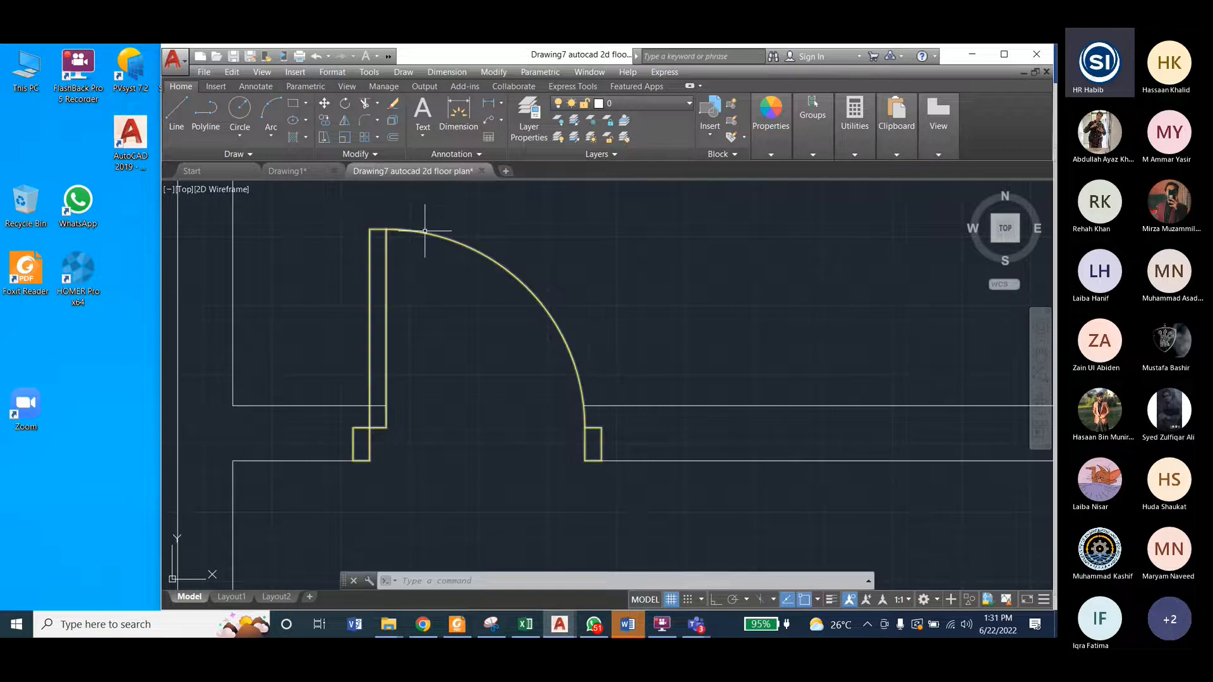
Step: In Drawing1, draw a narrow upright rectangle outside the plan, to the left of the upper-left room
left_click(304, 166)
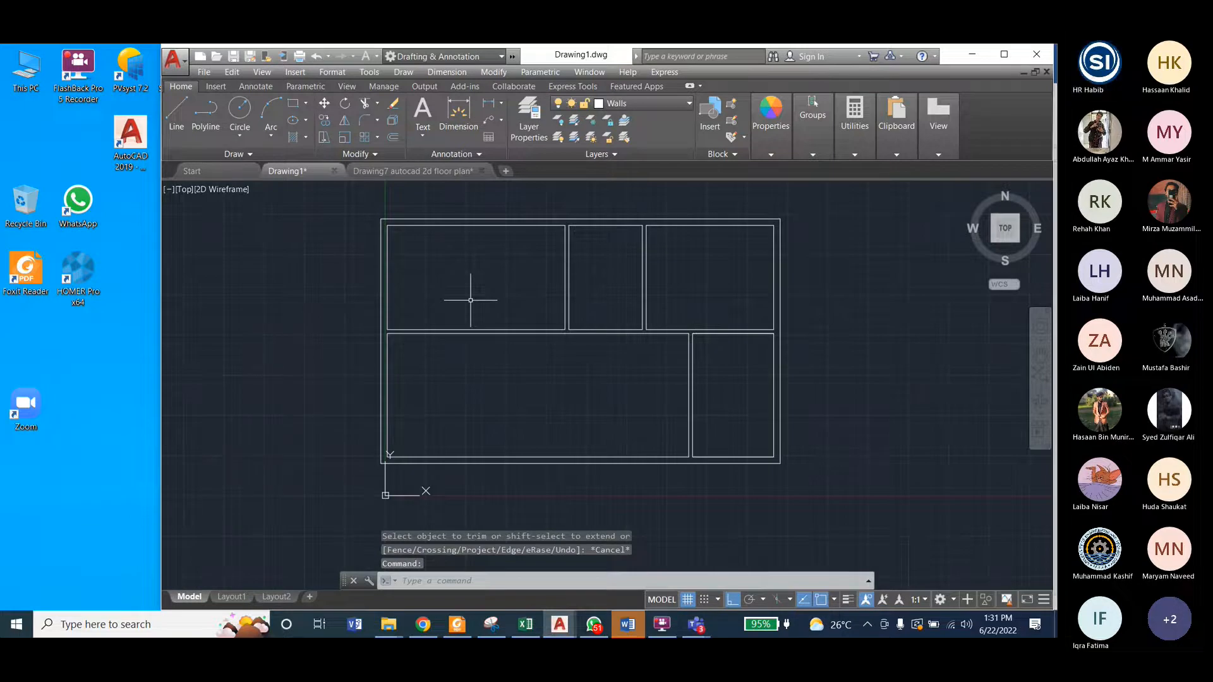
left_click(293, 103)
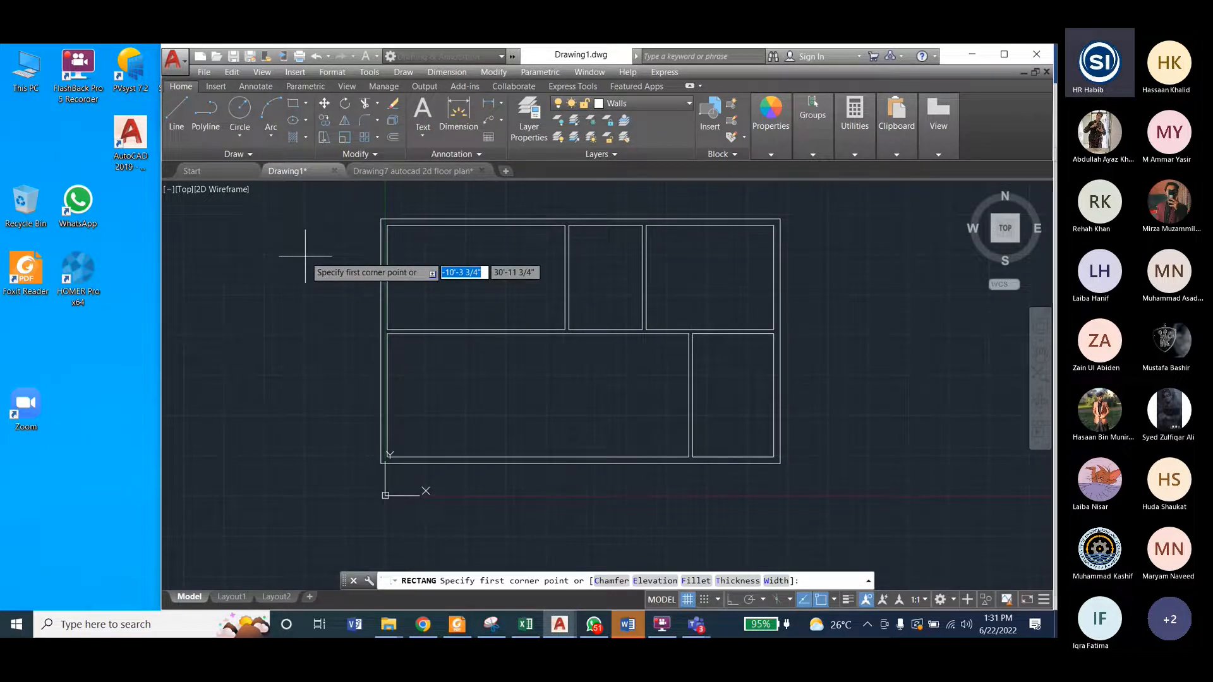
left_click(285, 241)
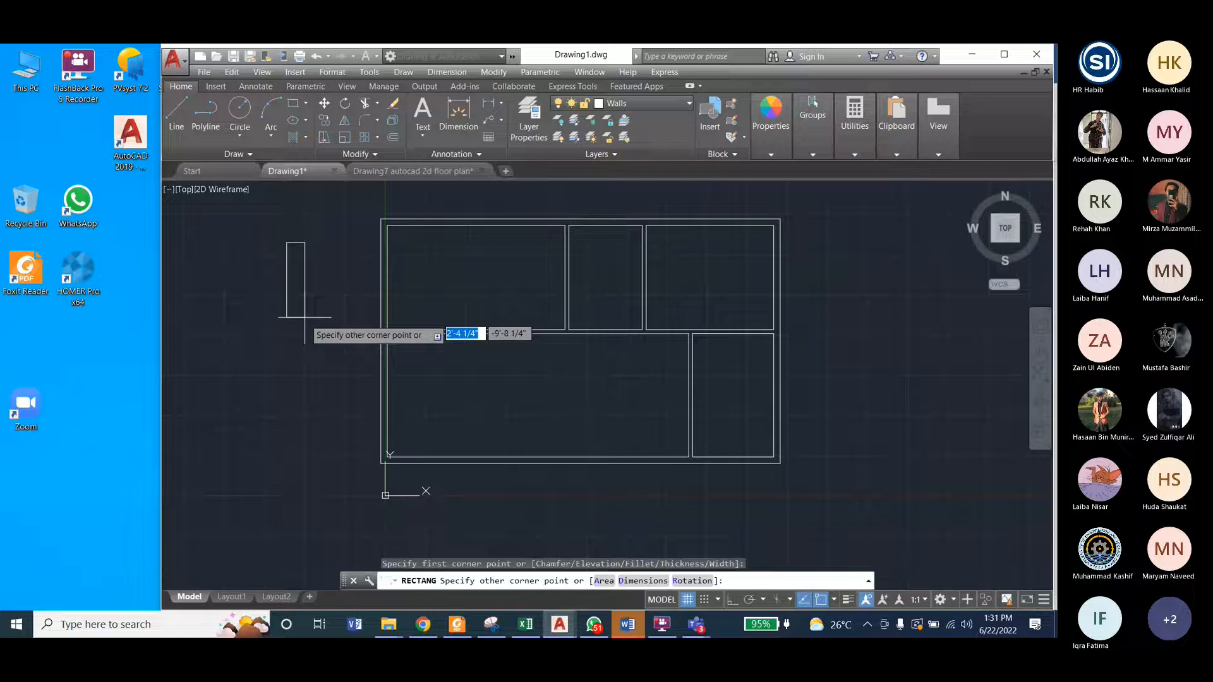
left_click(392, 170)
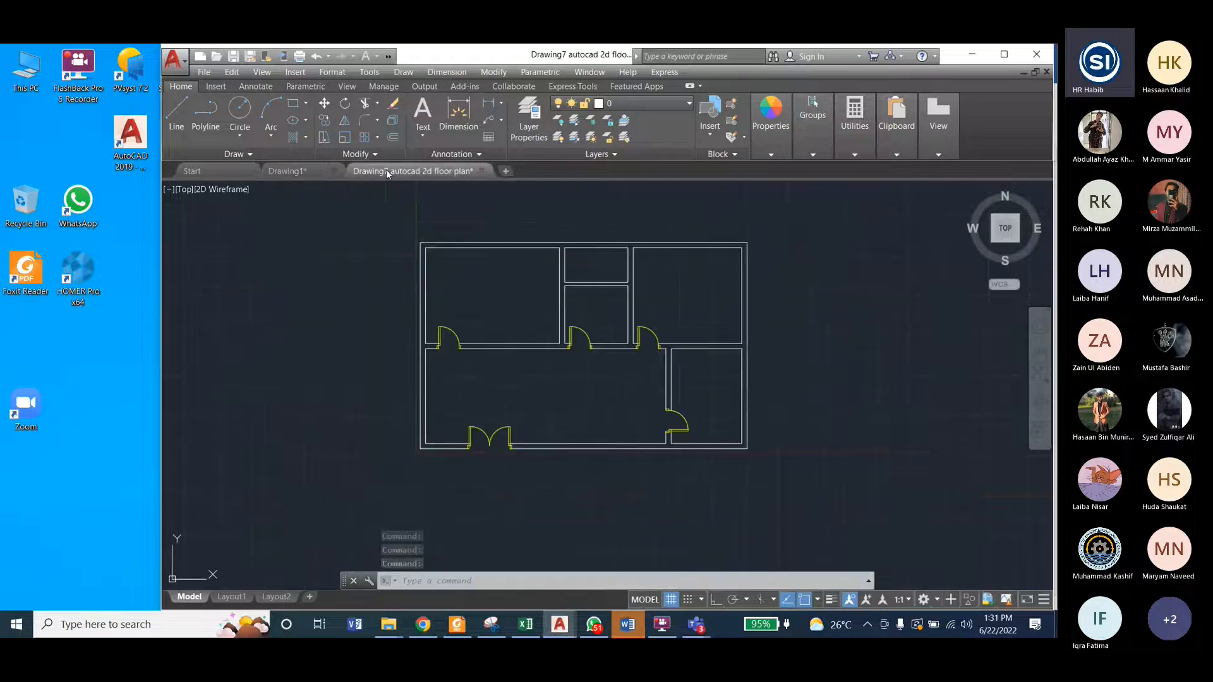
left_click(288, 171)
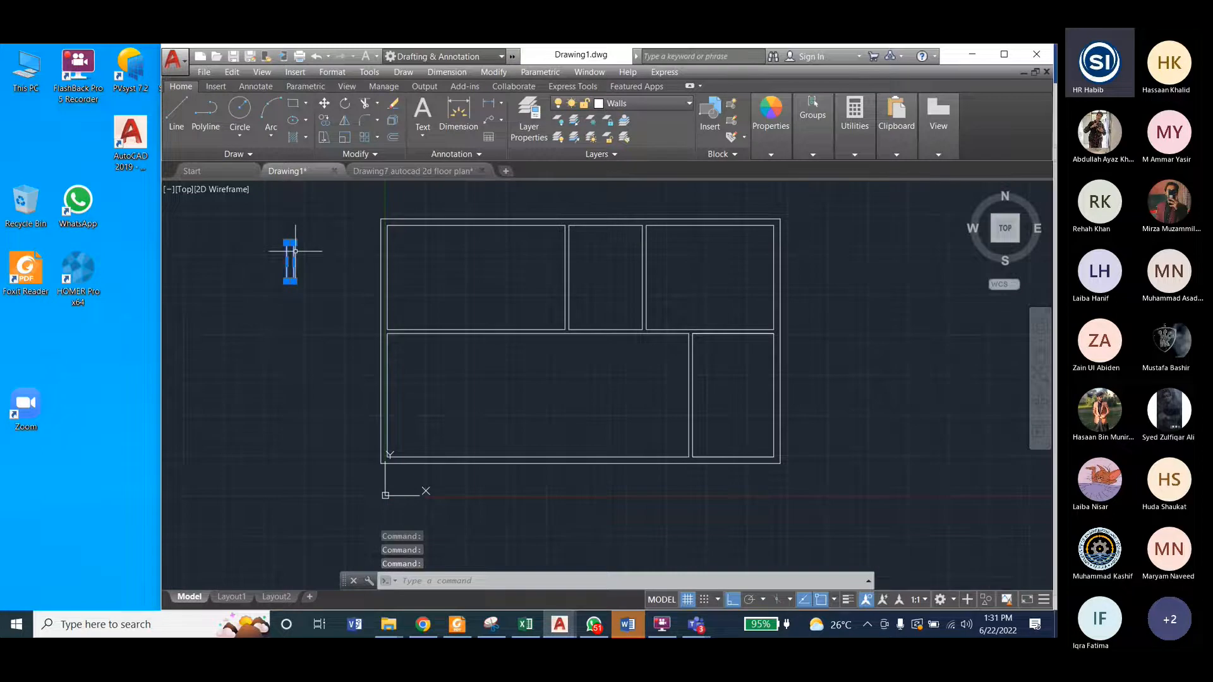
Step: In Drawing7, copy the Bed Room 1 door to the empty area left of the floor plan
left_click(400, 171)
left_click(442, 333)
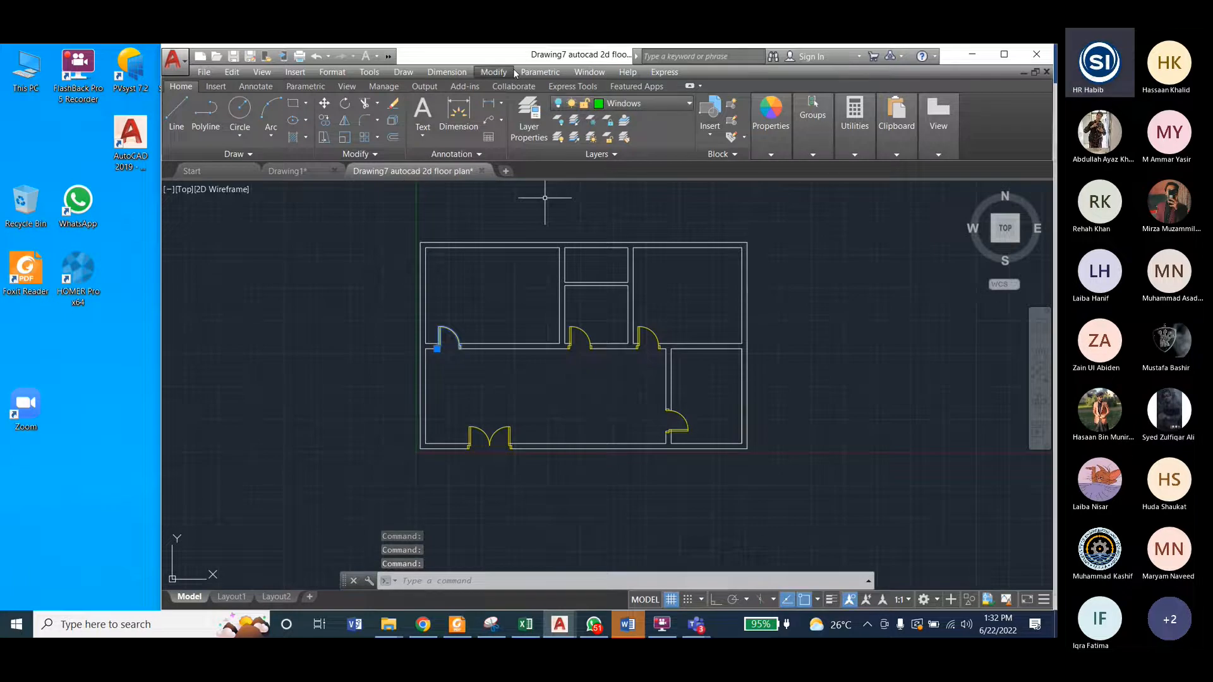
left_click(494, 72)
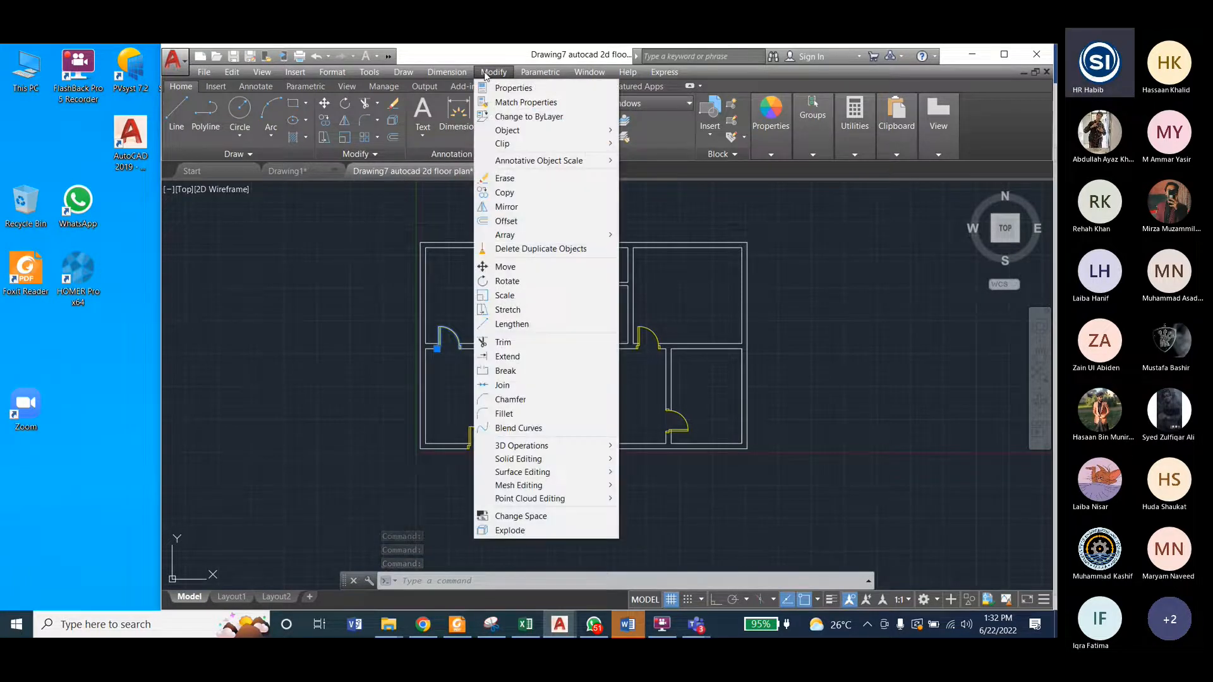
left_click(505, 192)
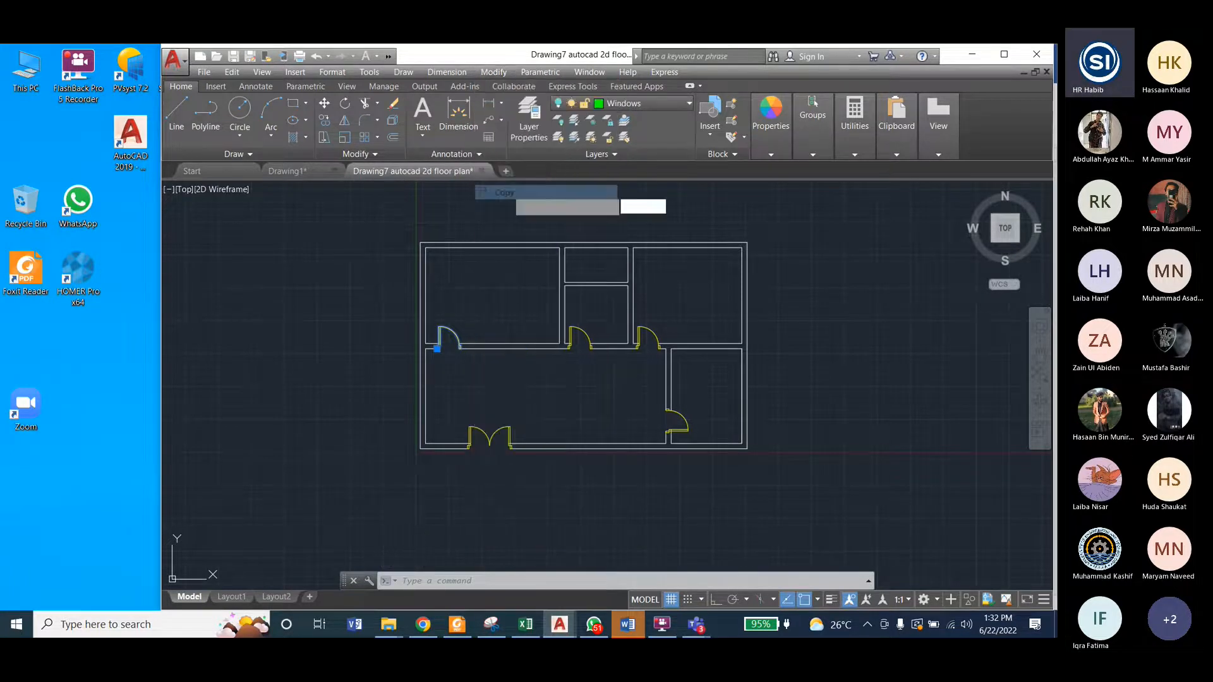
left_click(461, 344)
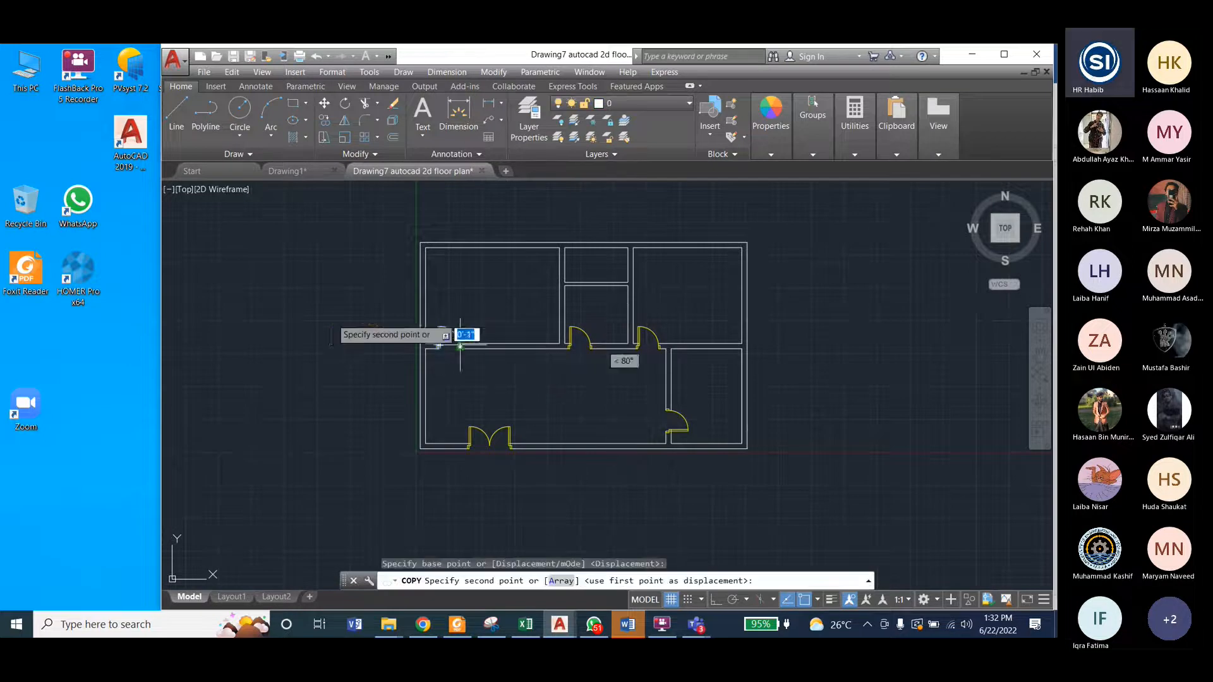
key("Escape")
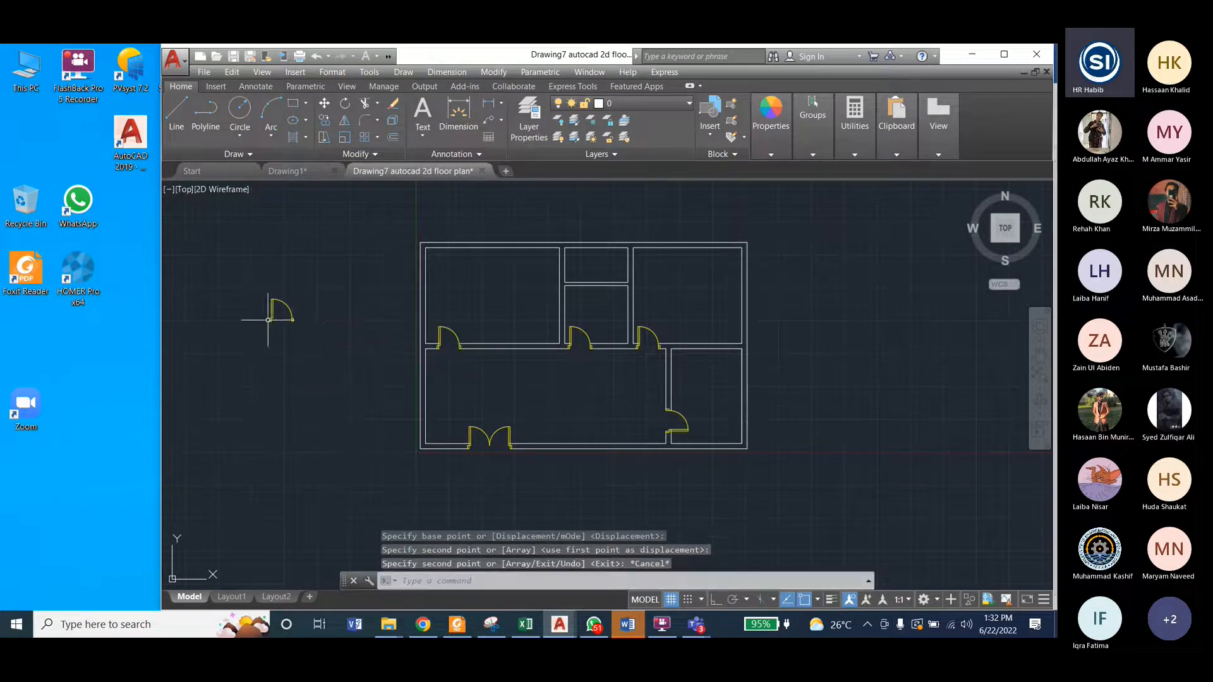
Step: Add a linear dimension for the copied door leaf's width, placed above the leaf
scroll(275, 316, "up", 8)
scroll(379, 379, "up", 2)
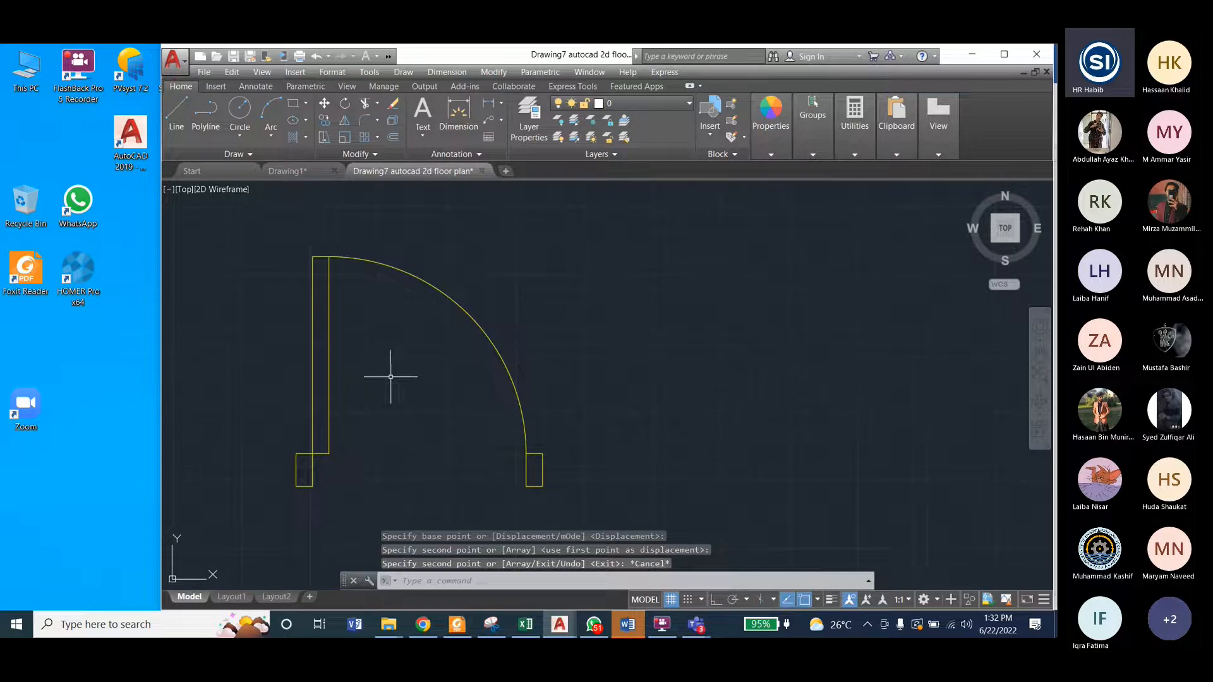
left_click(447, 72)
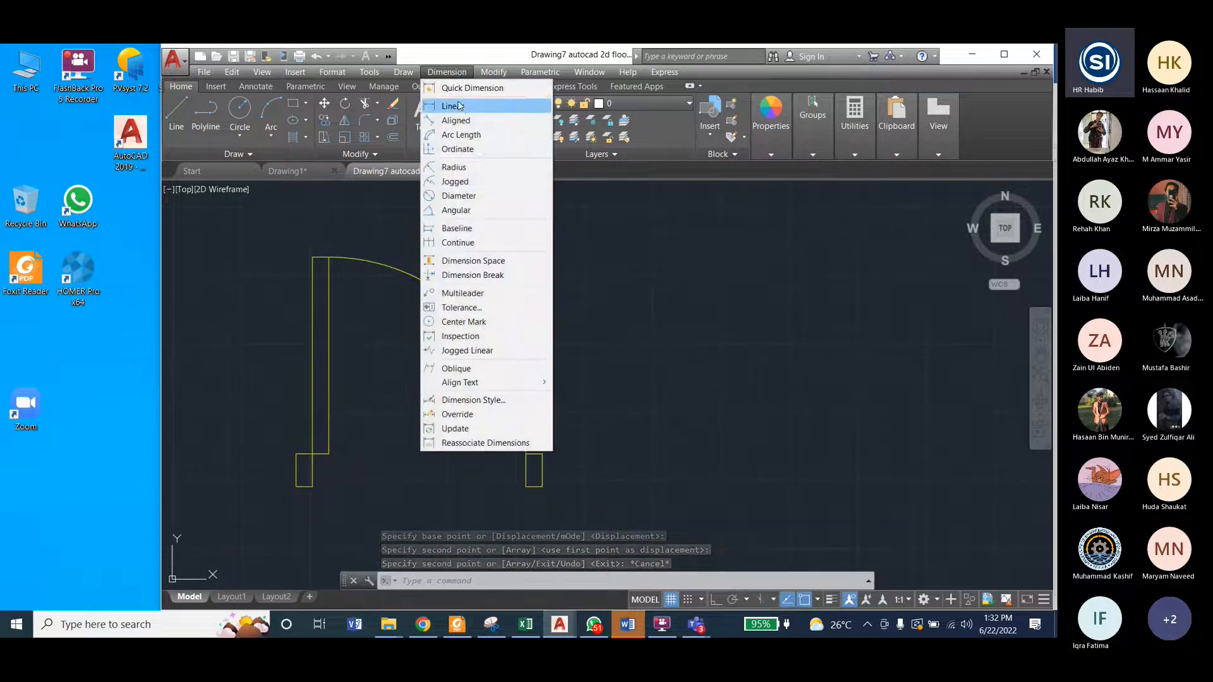
left_click(453, 106)
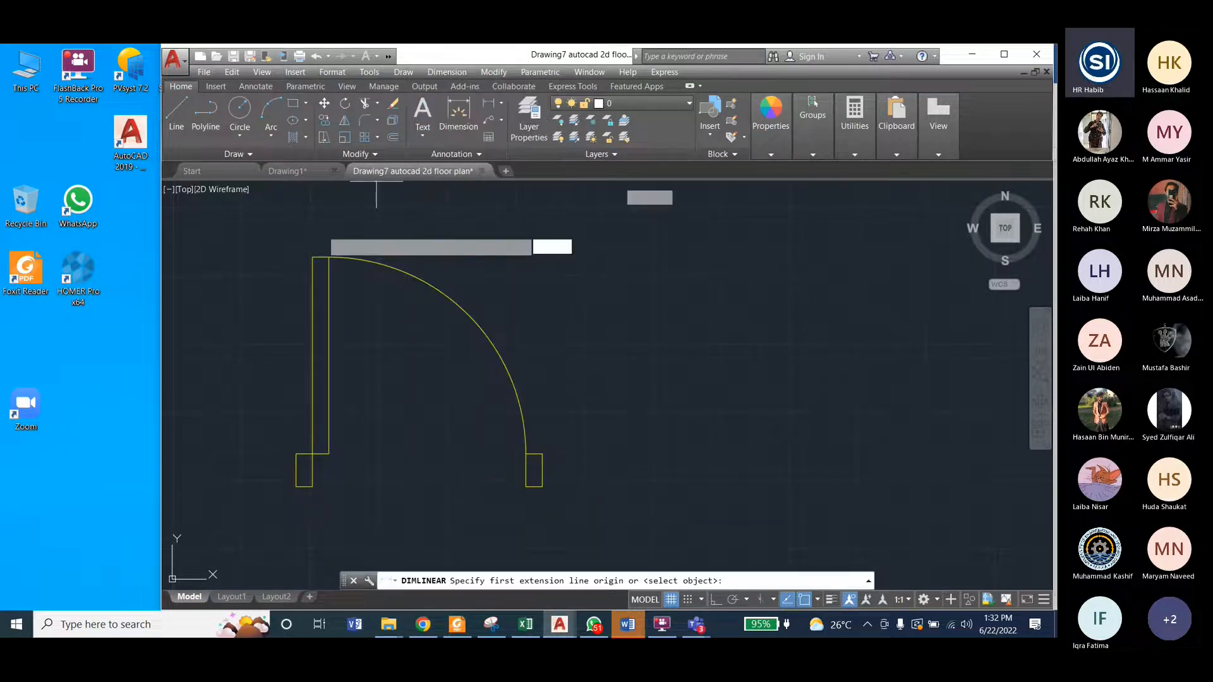
left_click(312, 257)
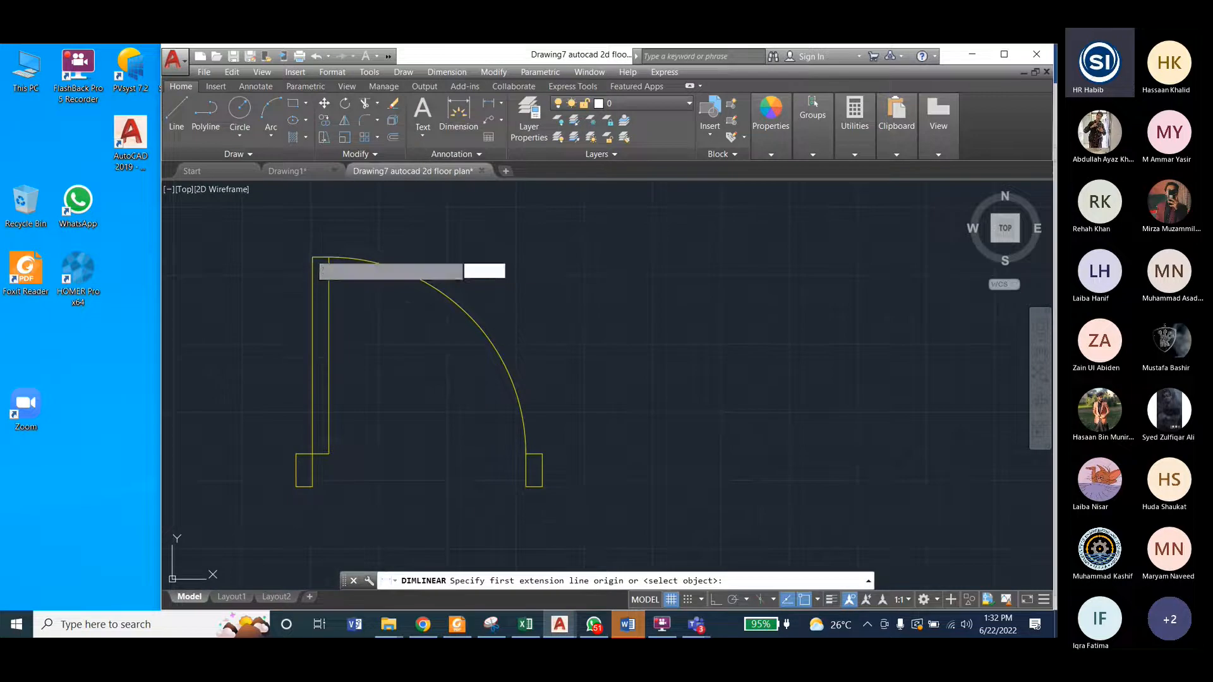
left_click(329, 258)
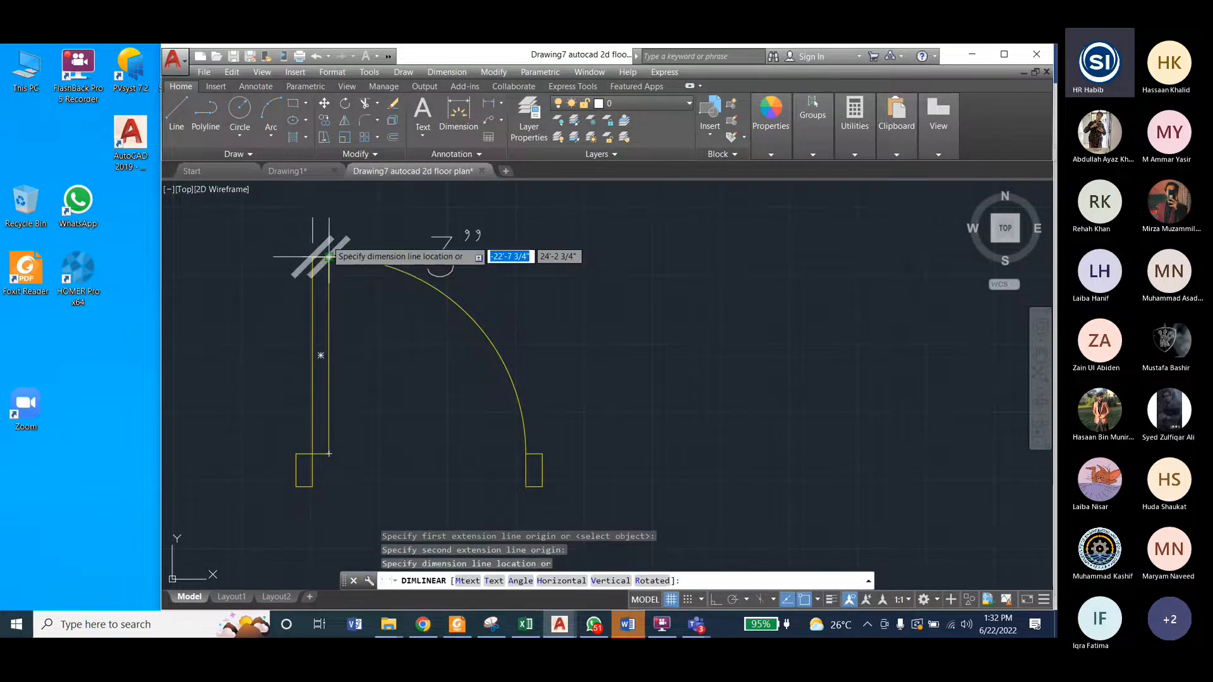
left_click(441, 240)
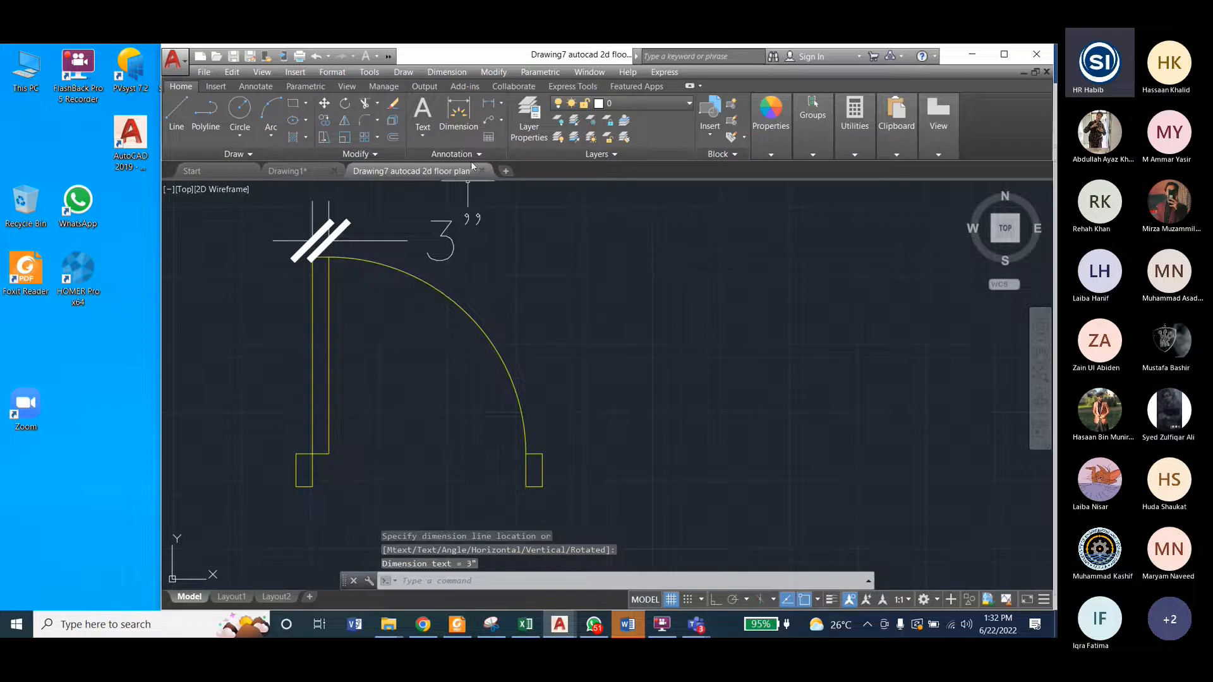
Step: Add a vertical linear dimension for the copied door leaf's length, placed inside the swing arc
left_click(447, 73)
left_click(447, 72)
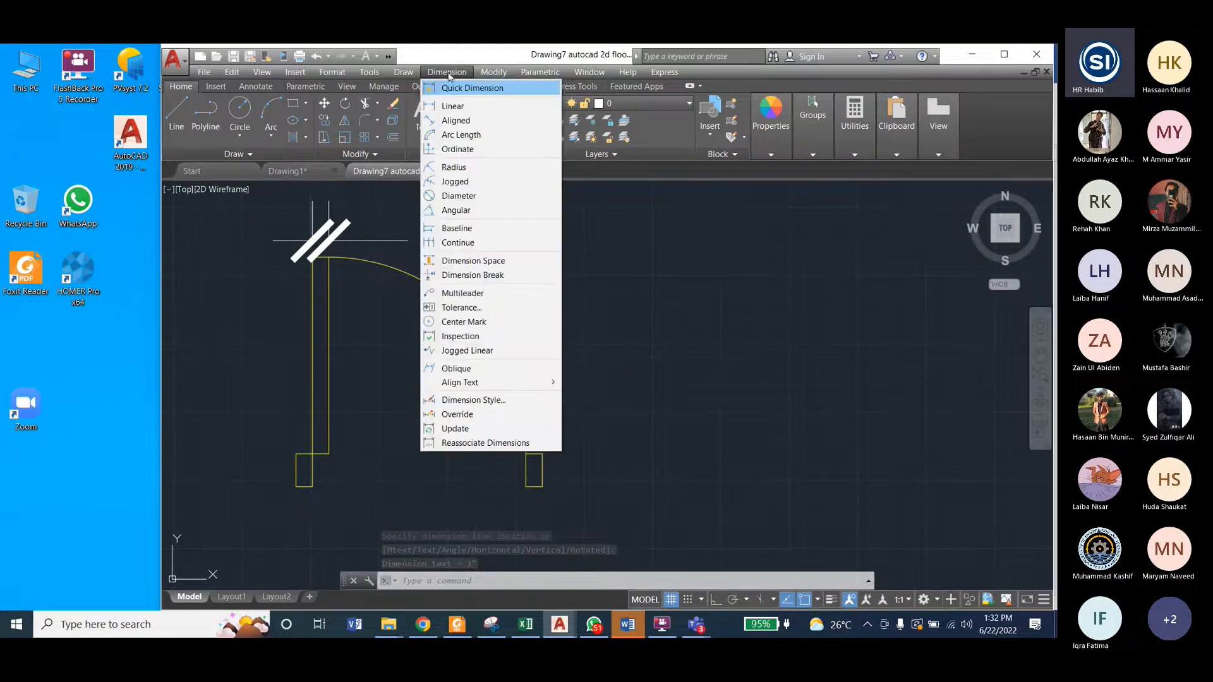
left_click(446, 72)
left_click(452, 99)
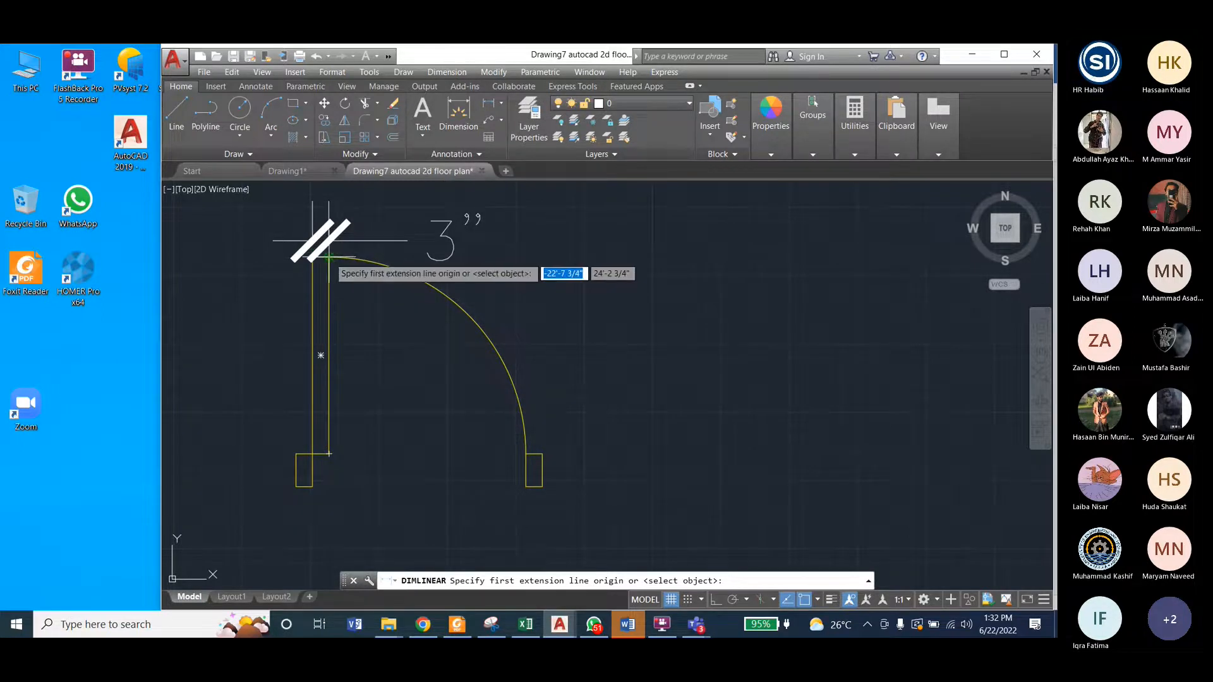
left_click(313, 258)
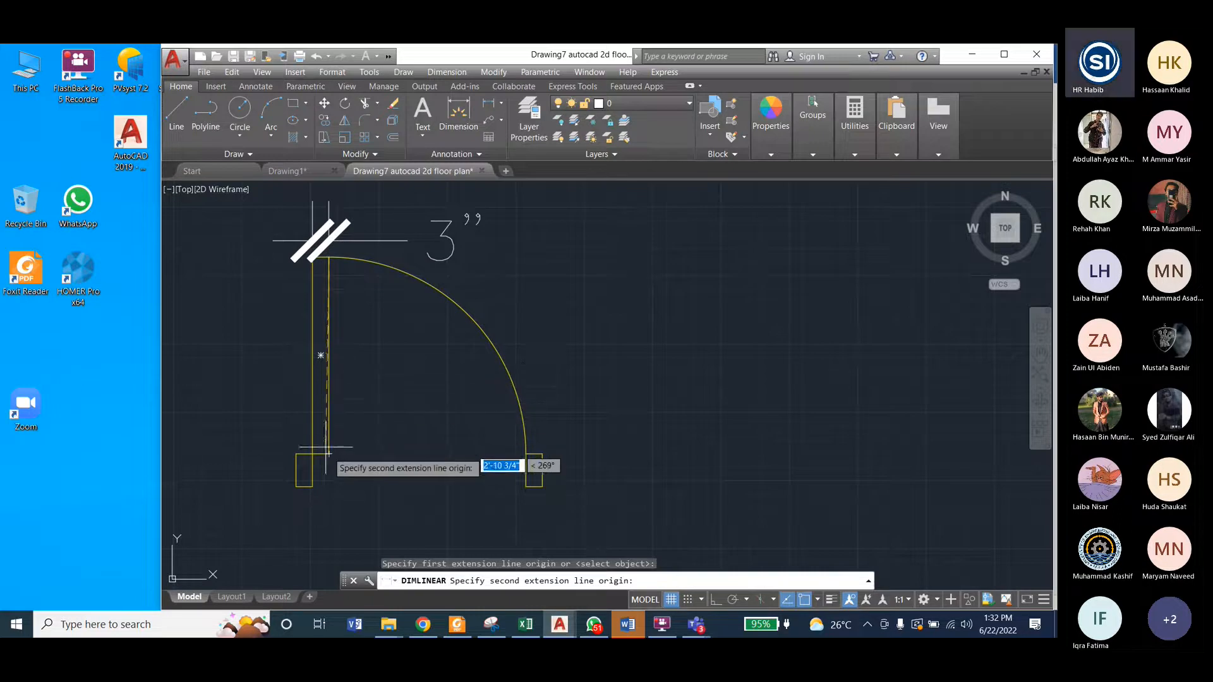
left_click(329, 454)
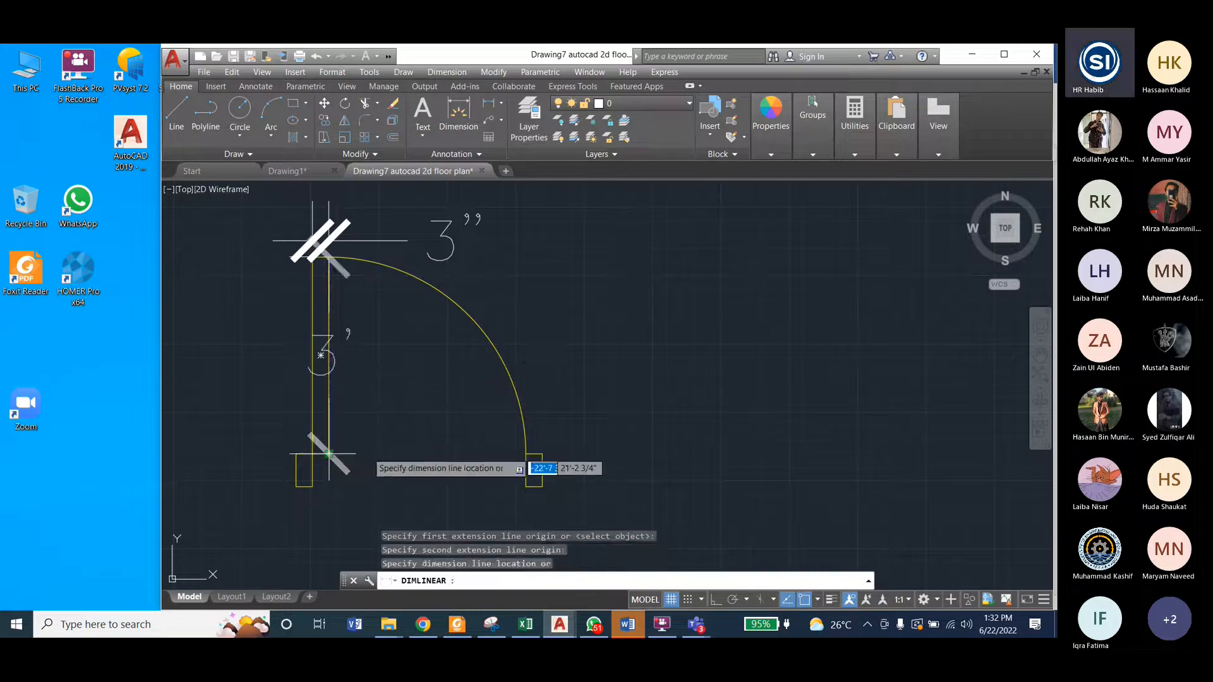
left_click(368, 464)
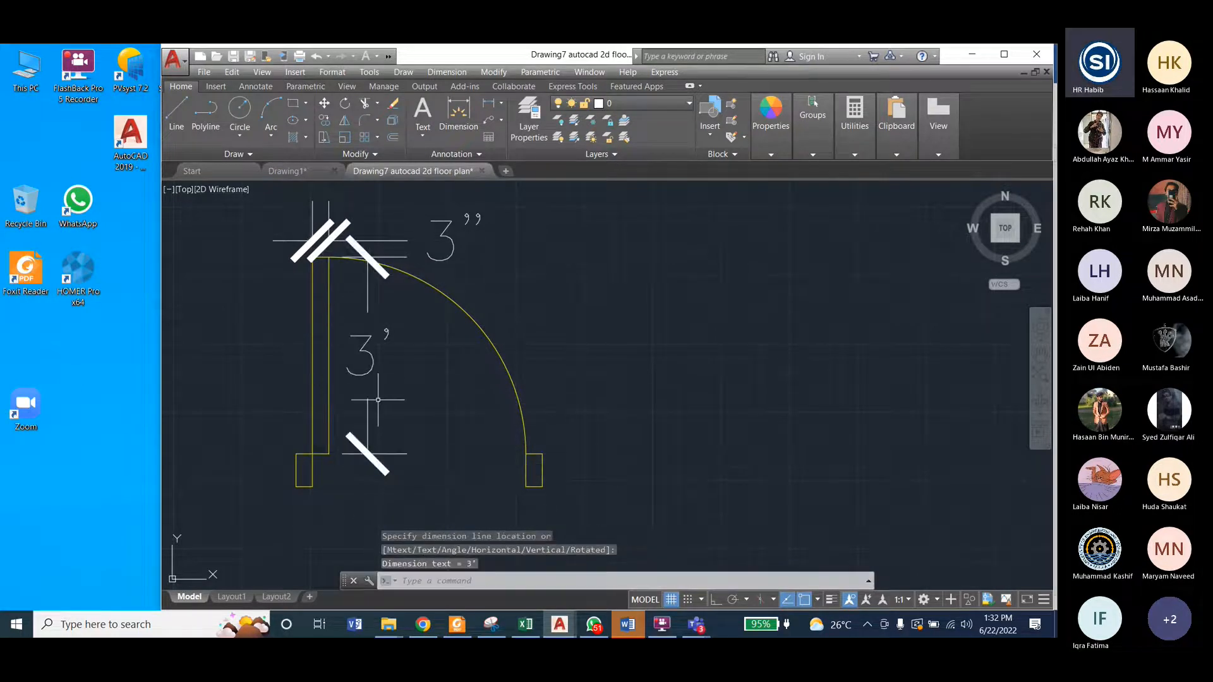
Step: Add a vertical linear dimension for the height of the copied door's left jamb, placed to the left of the jamb
left_click(469, 73)
left_click(456, 105)
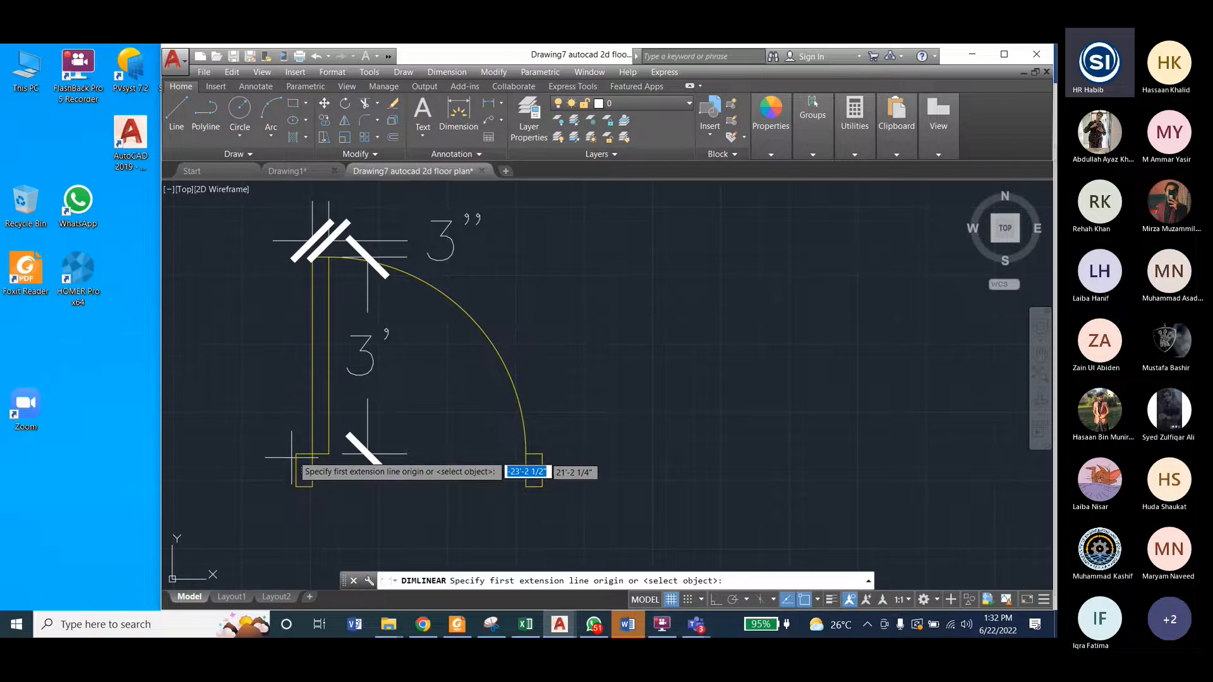
left_click(296, 485)
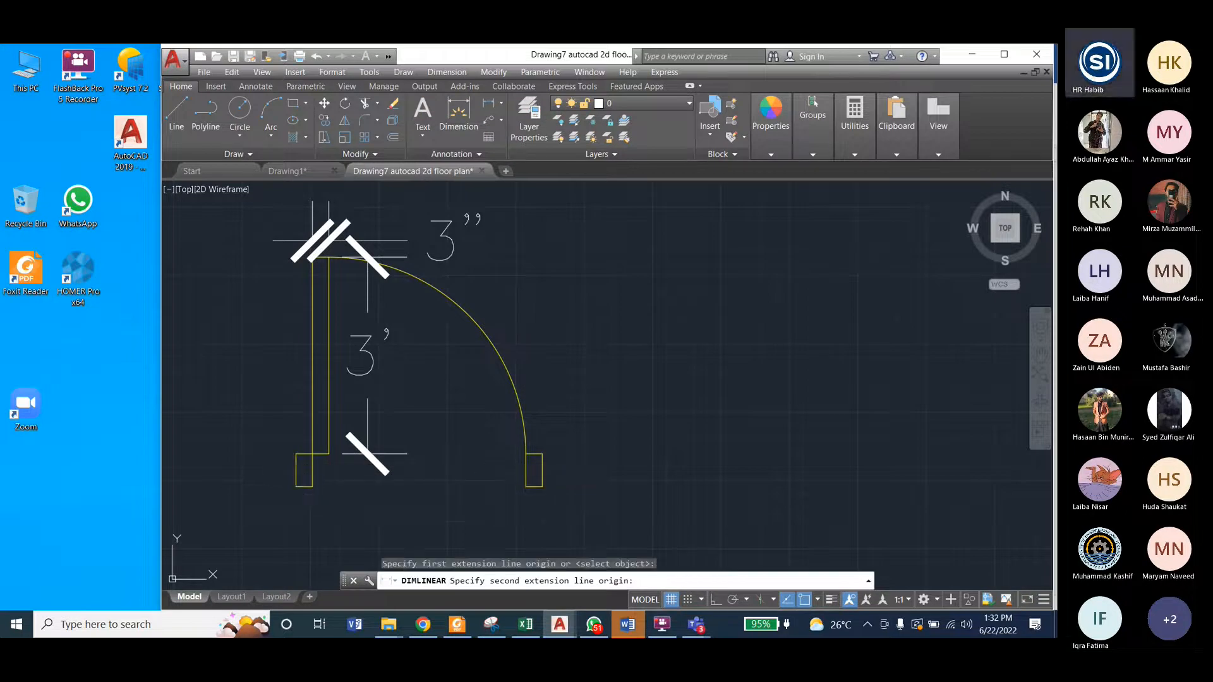
left_click(296, 454)
left_click(257, 471)
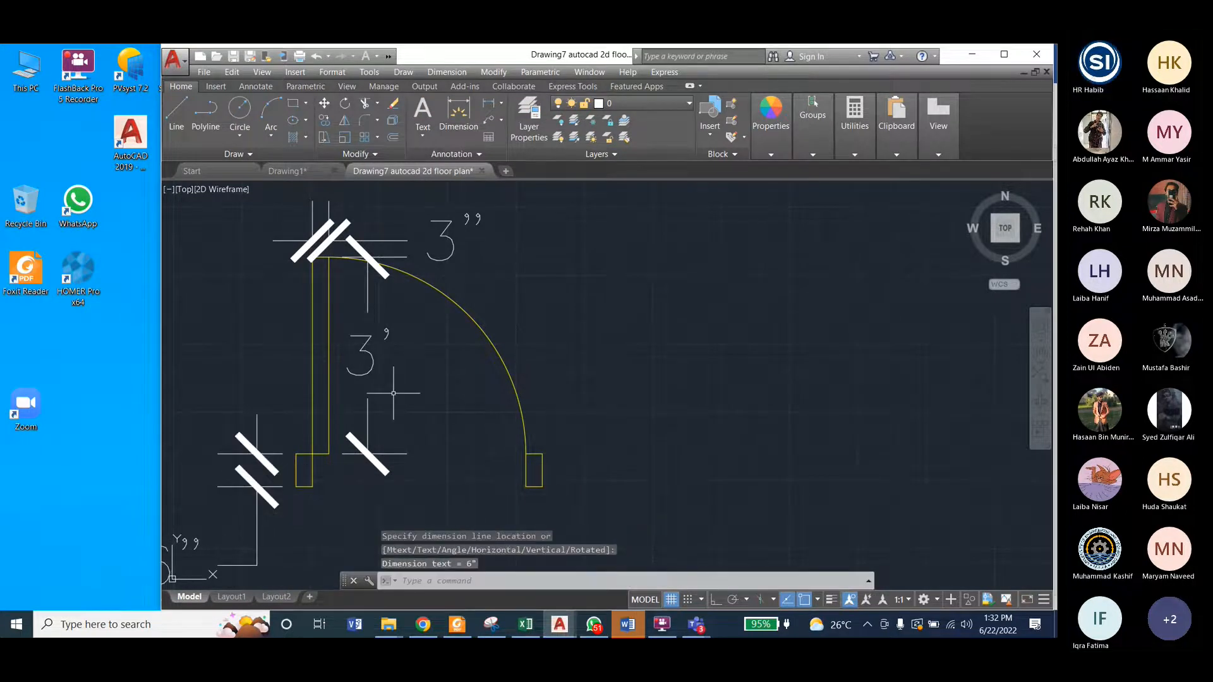
scroll(393, 393, "down", 2)
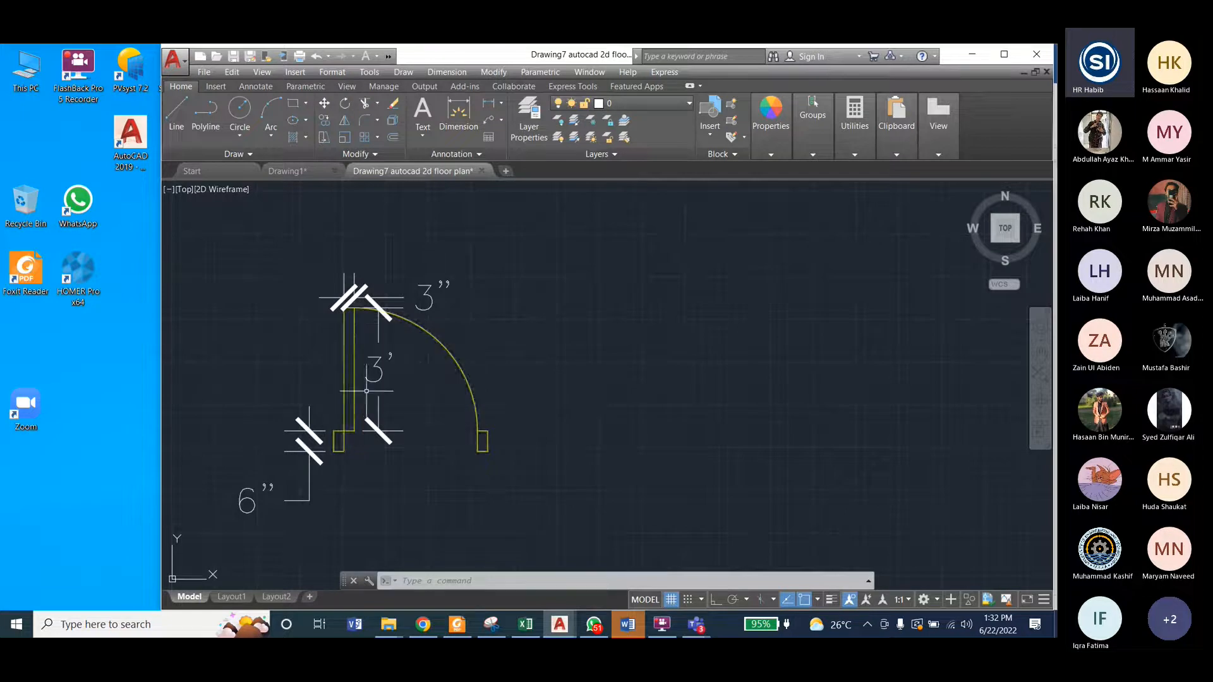
Step: In Drawing1, draw the door leaf as a rectangle 3" wide and 3' high, in the empty area left of the floor plan
left_click(286, 171)
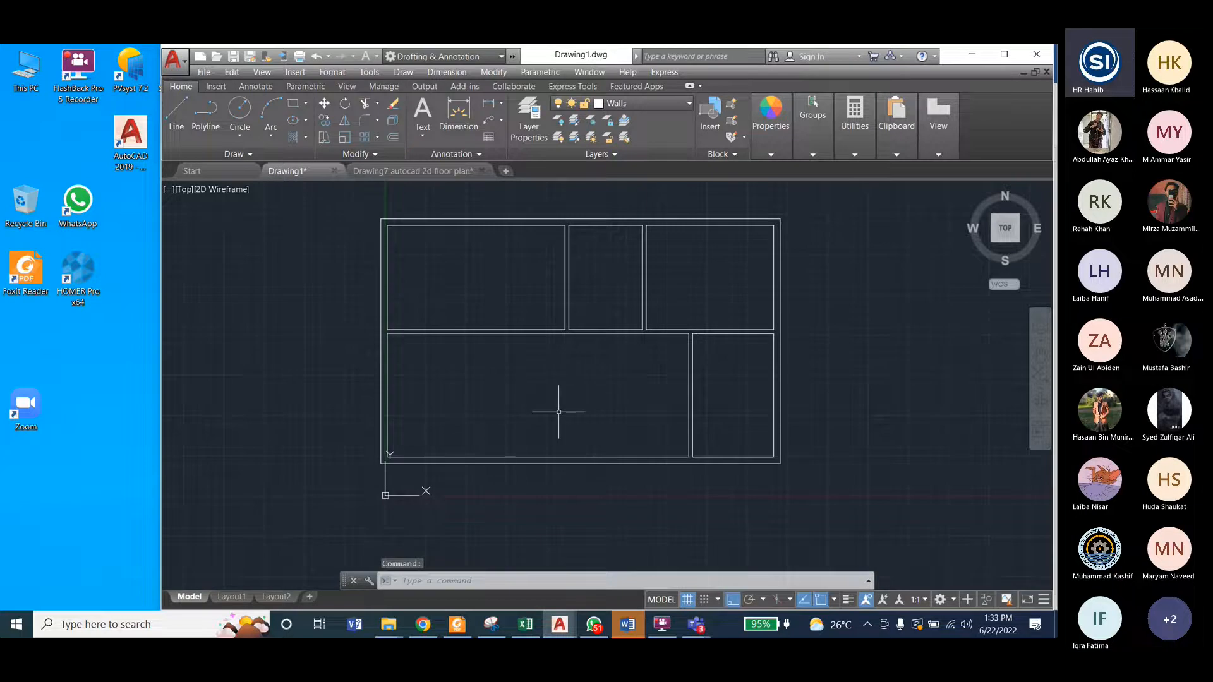
scroll(584, 408, "down", 2)
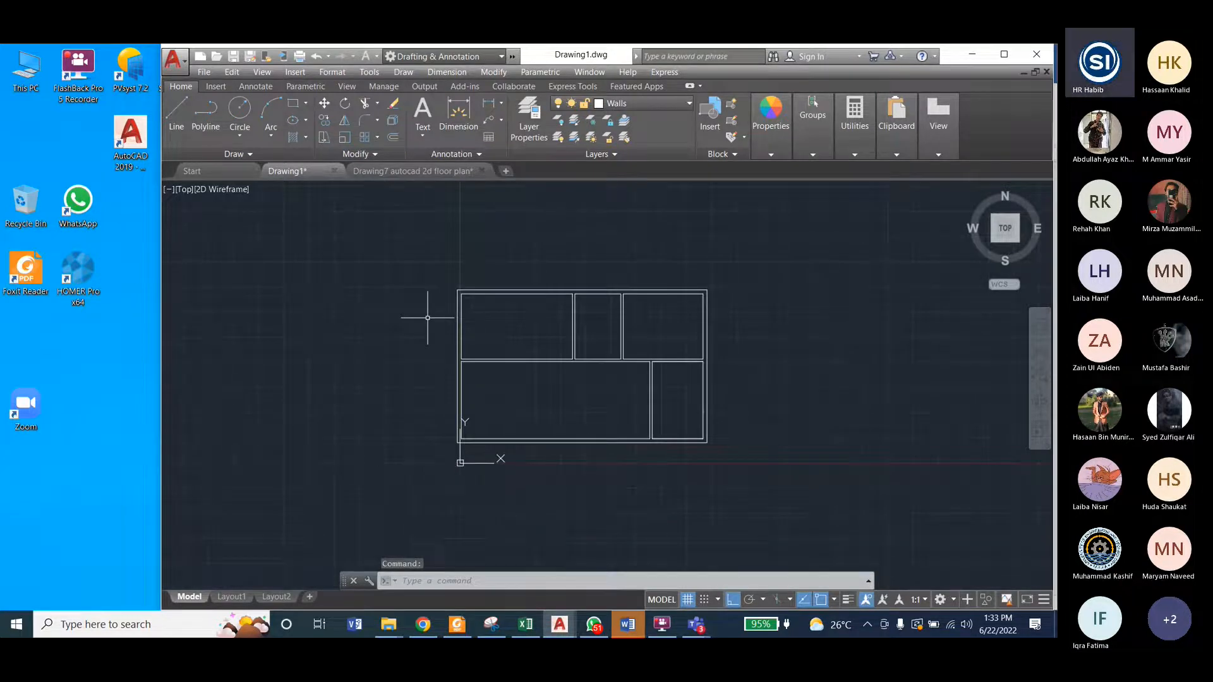
scroll(428, 318, "up", 2)
key("Return")
left_click(340, 268)
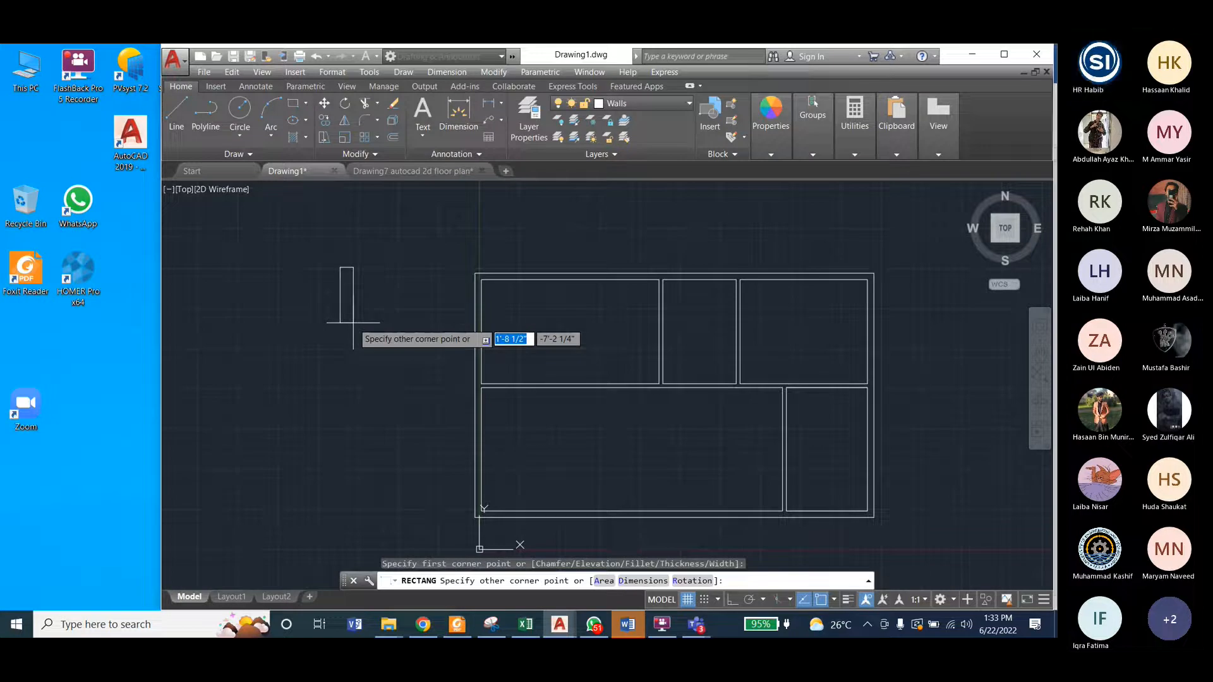
type("3")
type("\"")
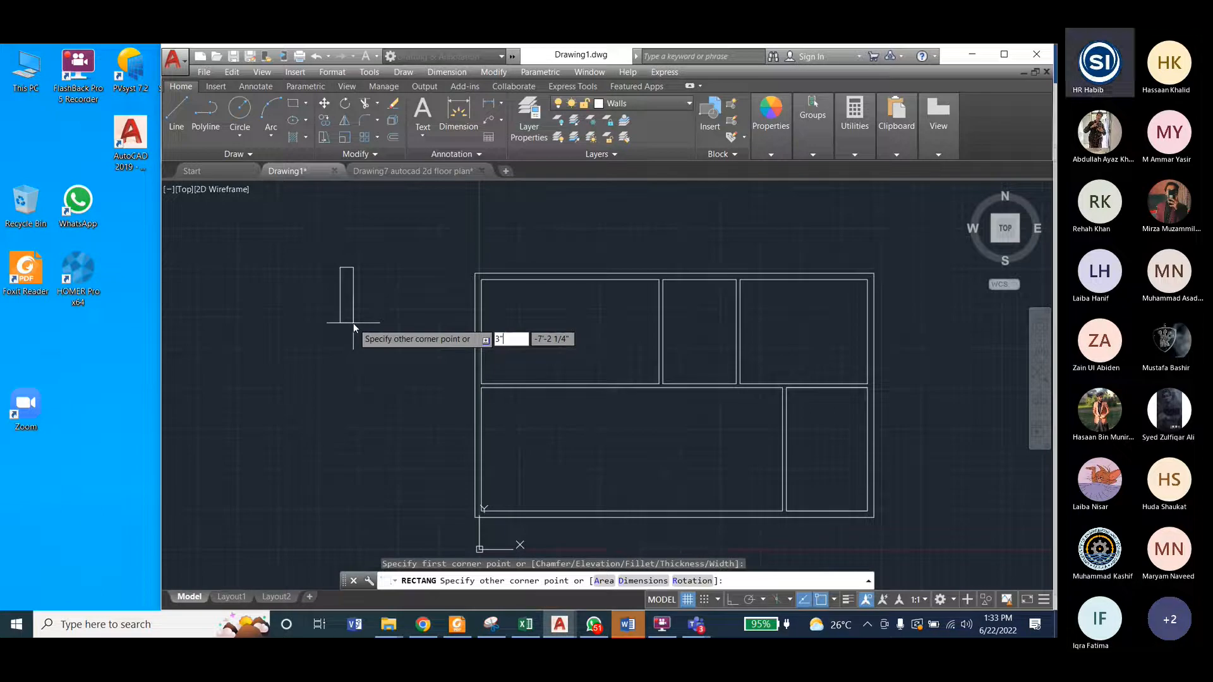
key("Tab")
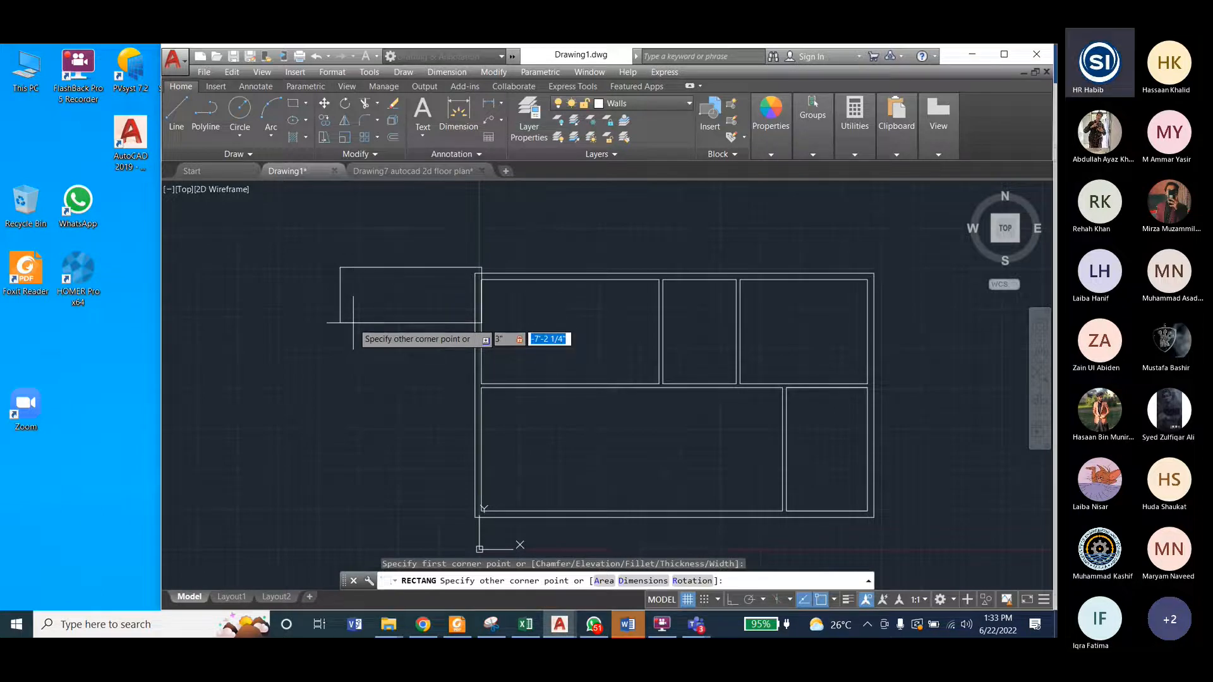
type("3")
key("Return")
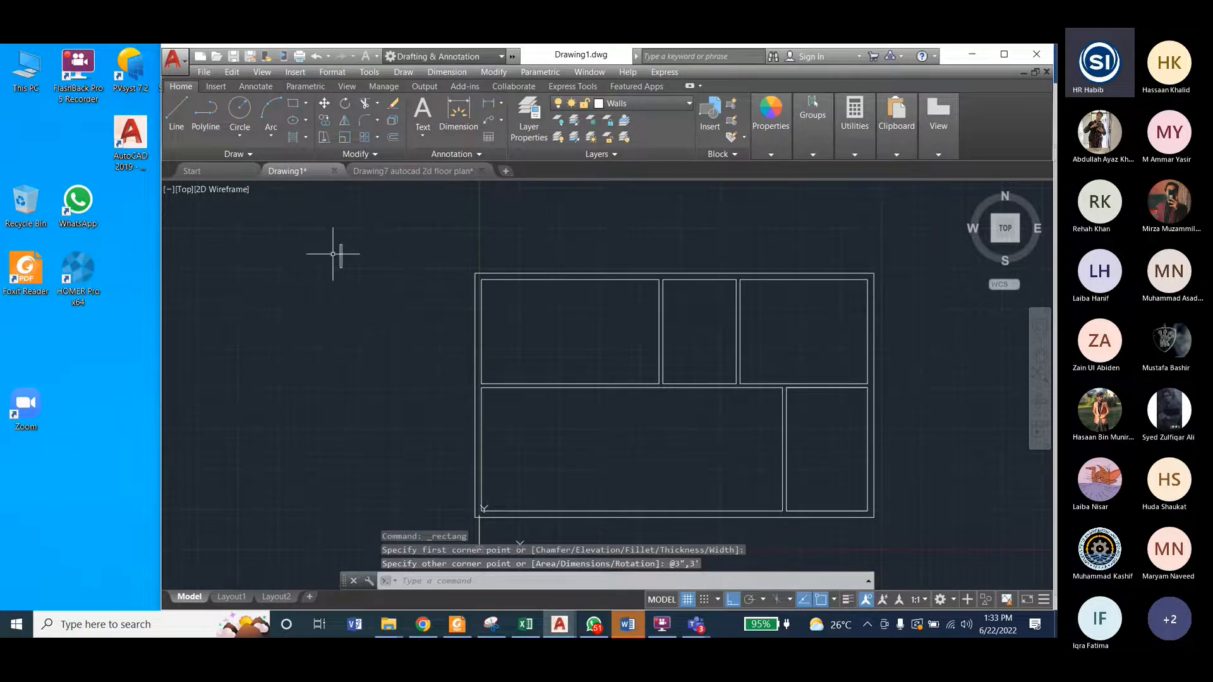
Step: Draw the door jamb as a rectangle 3" wide and 6" high, to the lower right of the door leaf
scroll(335, 250, "up", 5)
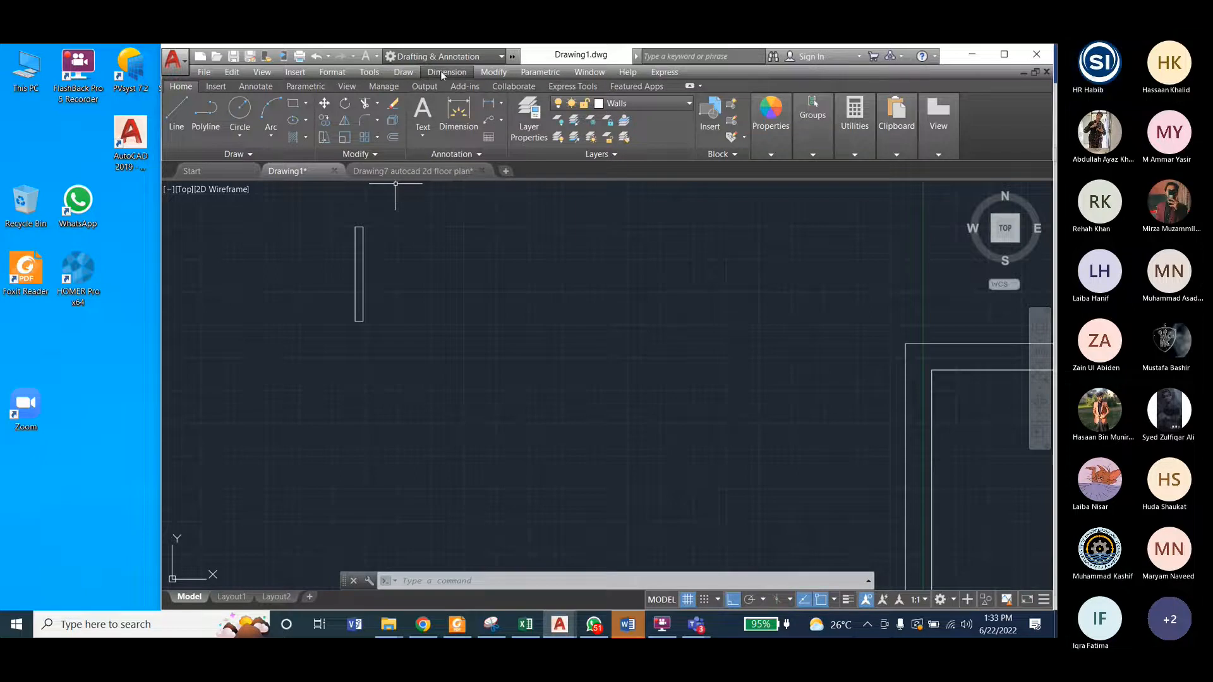
left_click(293, 103)
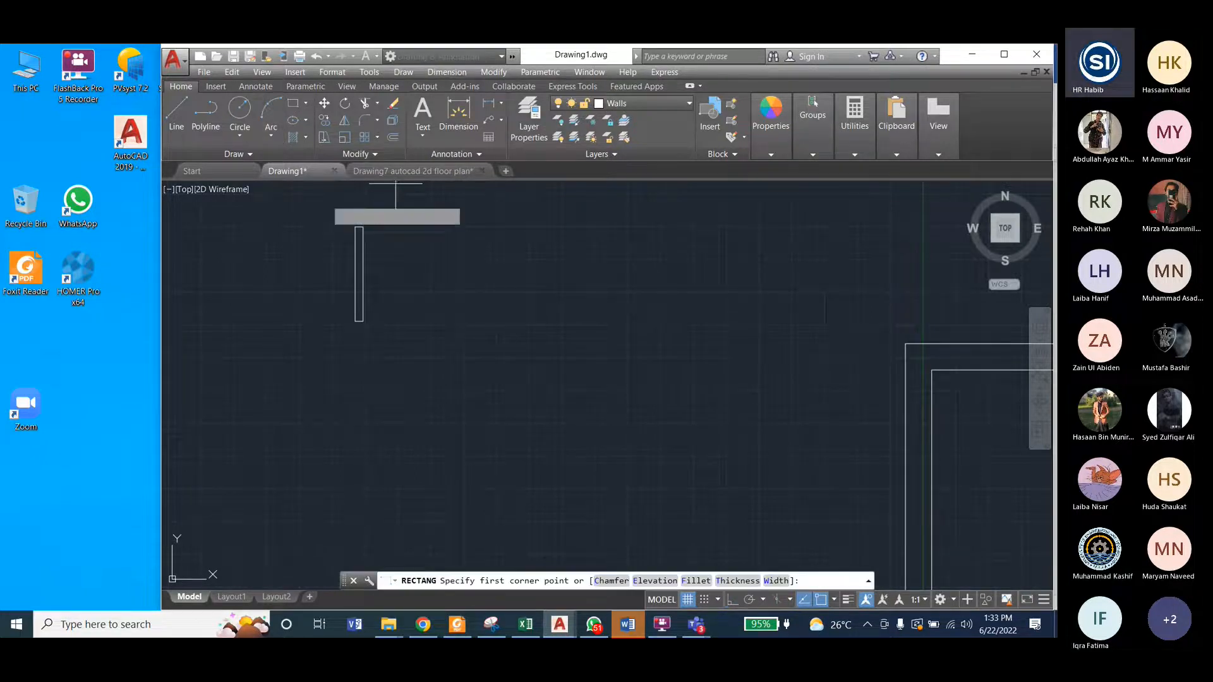
left_click(413, 336)
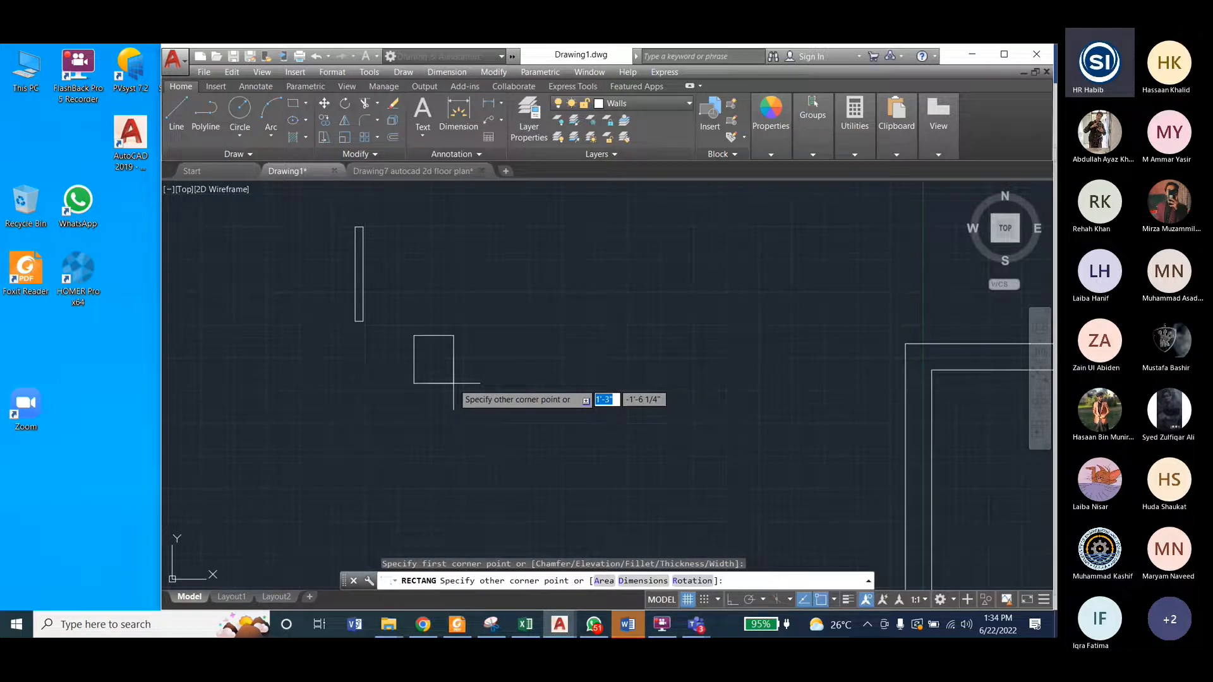
type("3")
key("Tab")
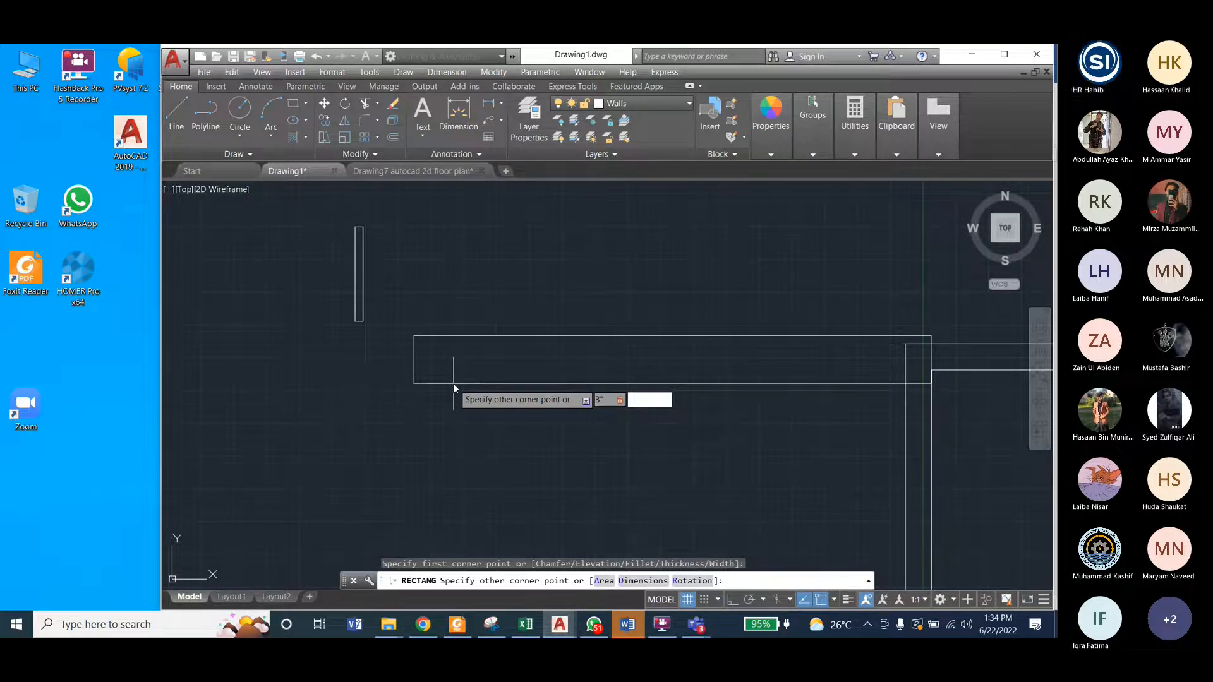
type("6")
key("Return")
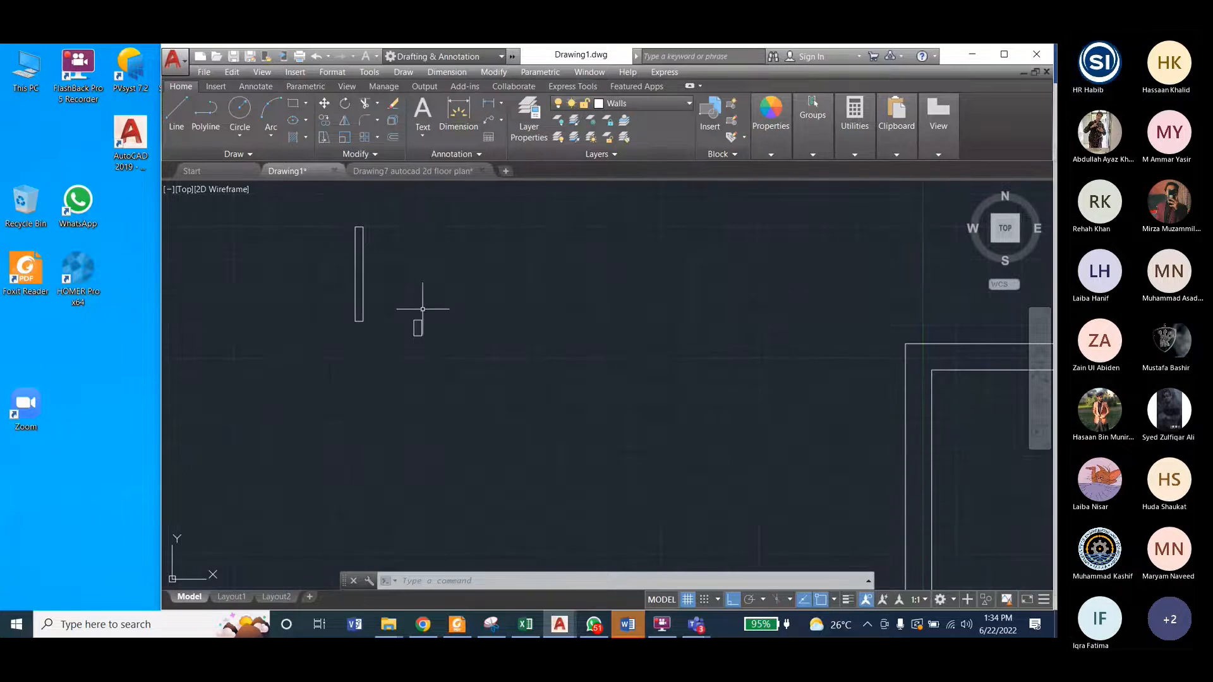
Step: Check the jamb position in Drawing7, and in Drawing1 move the jamb's upper-right corner onto the door leaf's lower-left corner
key("ctrl+Tab")
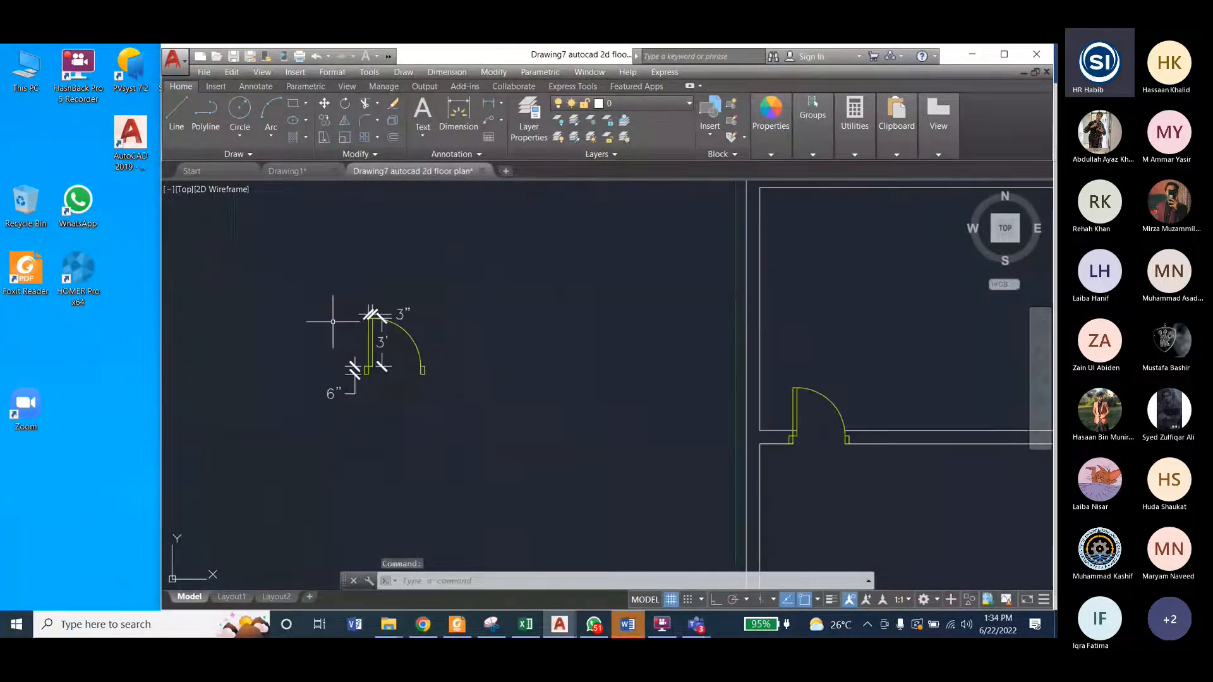
scroll(797, 407, "up", 6)
middle_click_drag(797, 407, 635, 361)
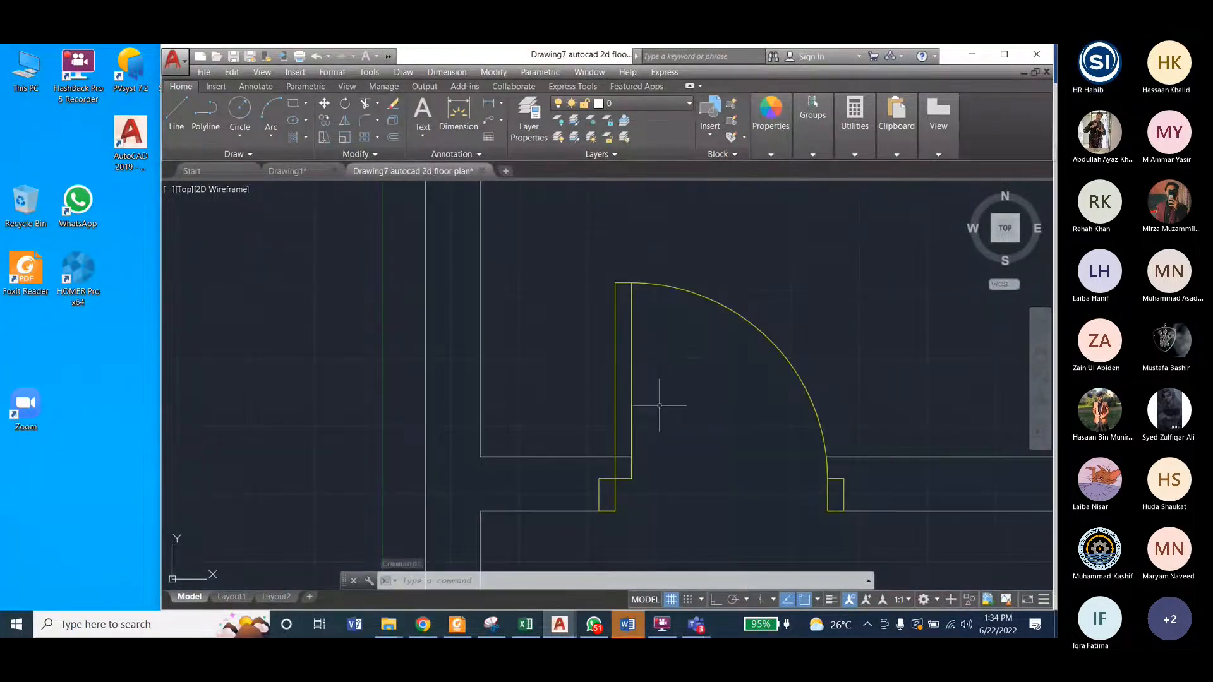
scroll(660, 405, "up", 2)
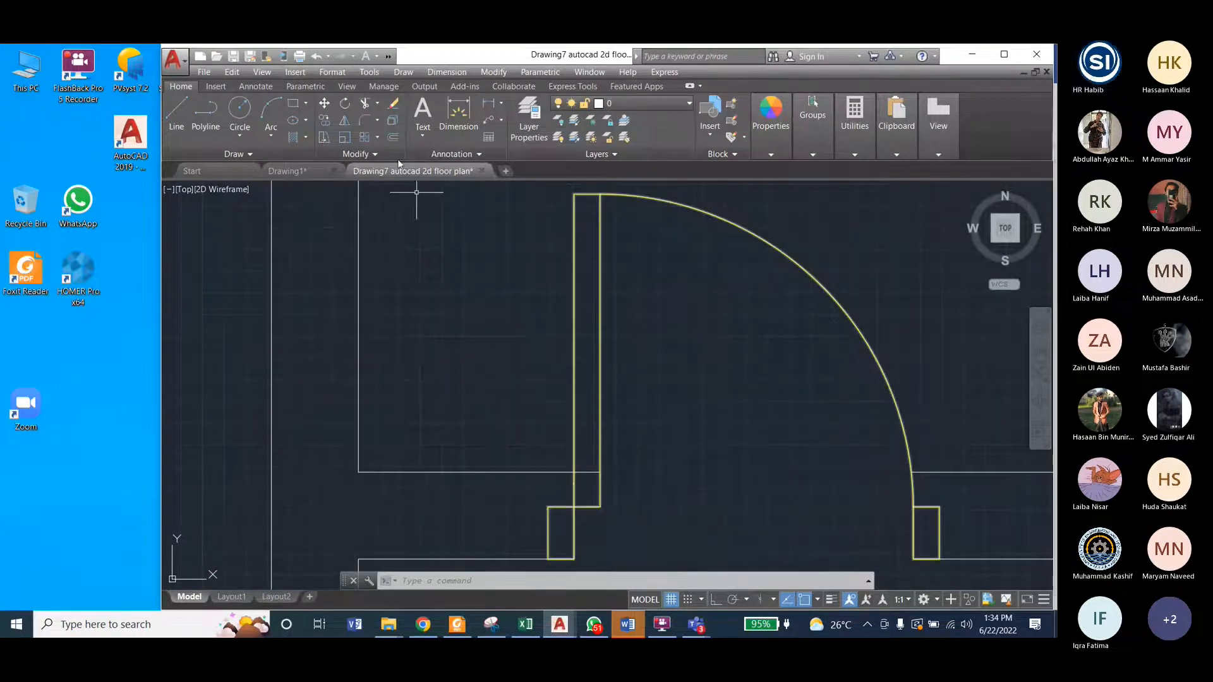
left_click(297, 170)
left_click(420, 333)
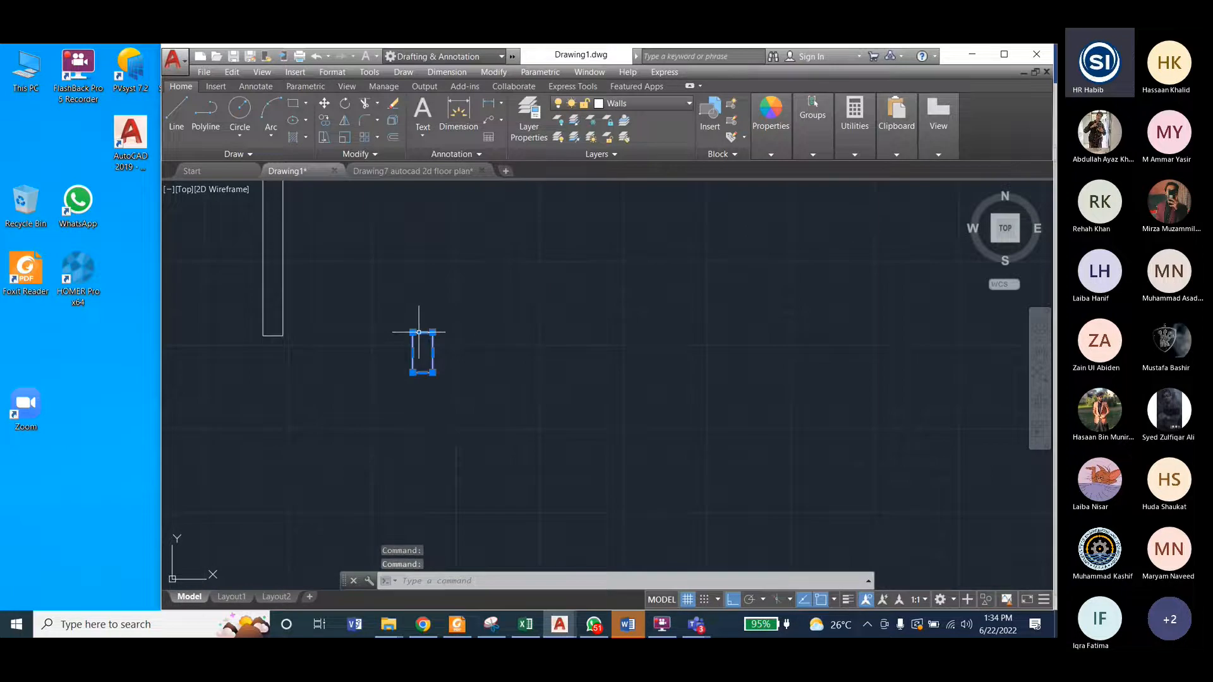
left_click(494, 72)
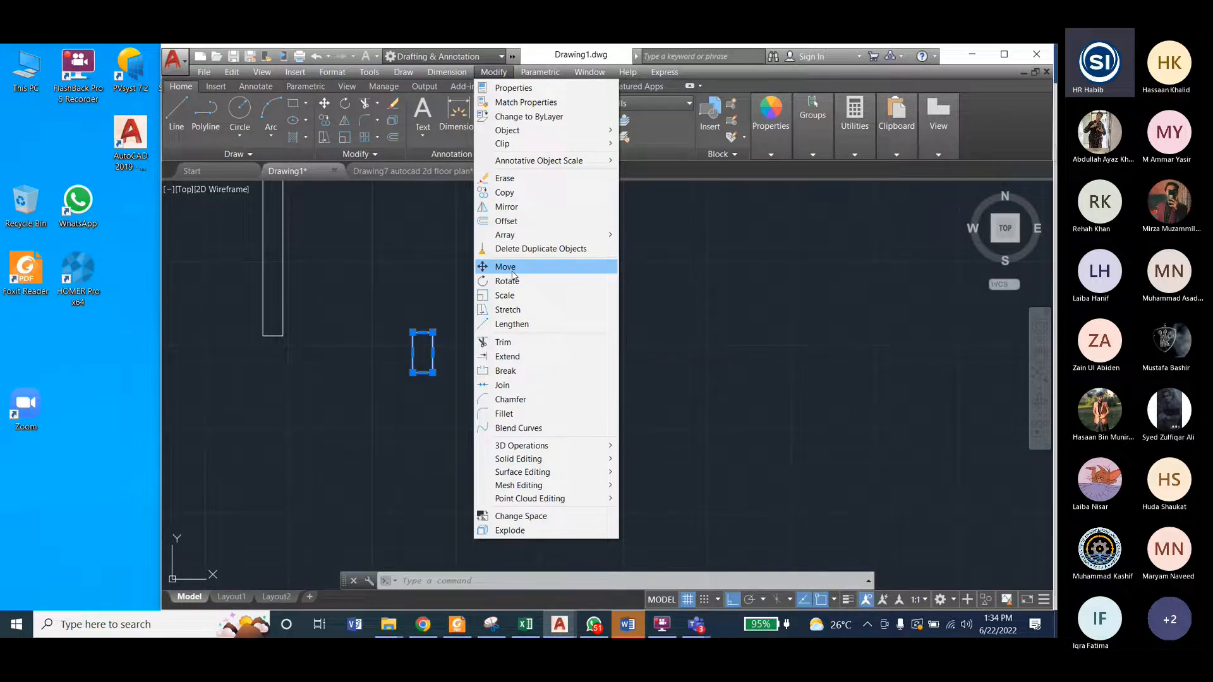
left_click(505, 267)
left_click(433, 331)
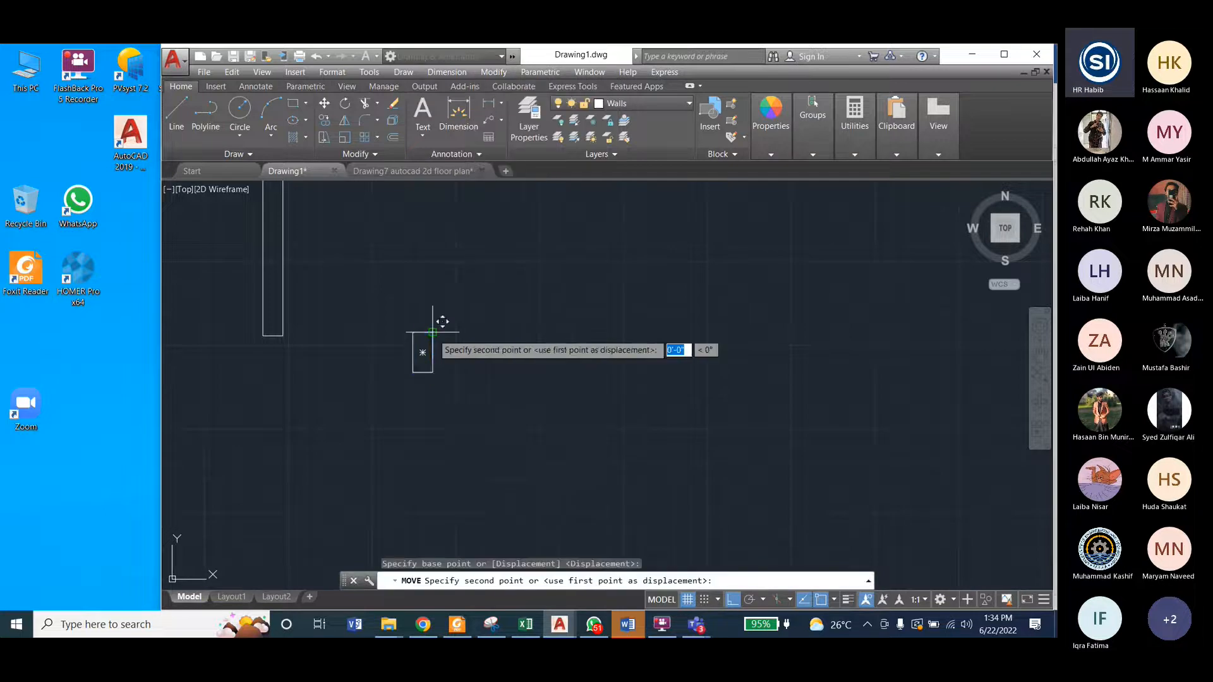
left_click(272, 325)
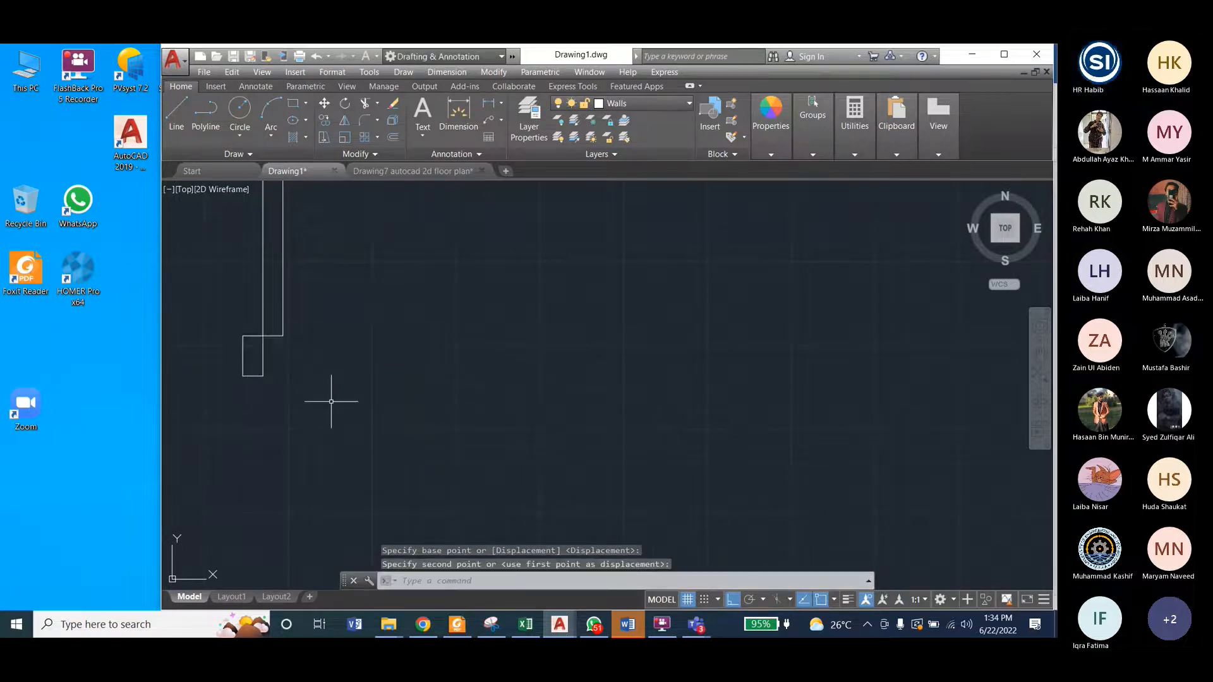
Step: Examine the door's swing arc in Drawing7, and bring up the arc construction methods in Drawing1
scroll(427, 388, "down", 2)
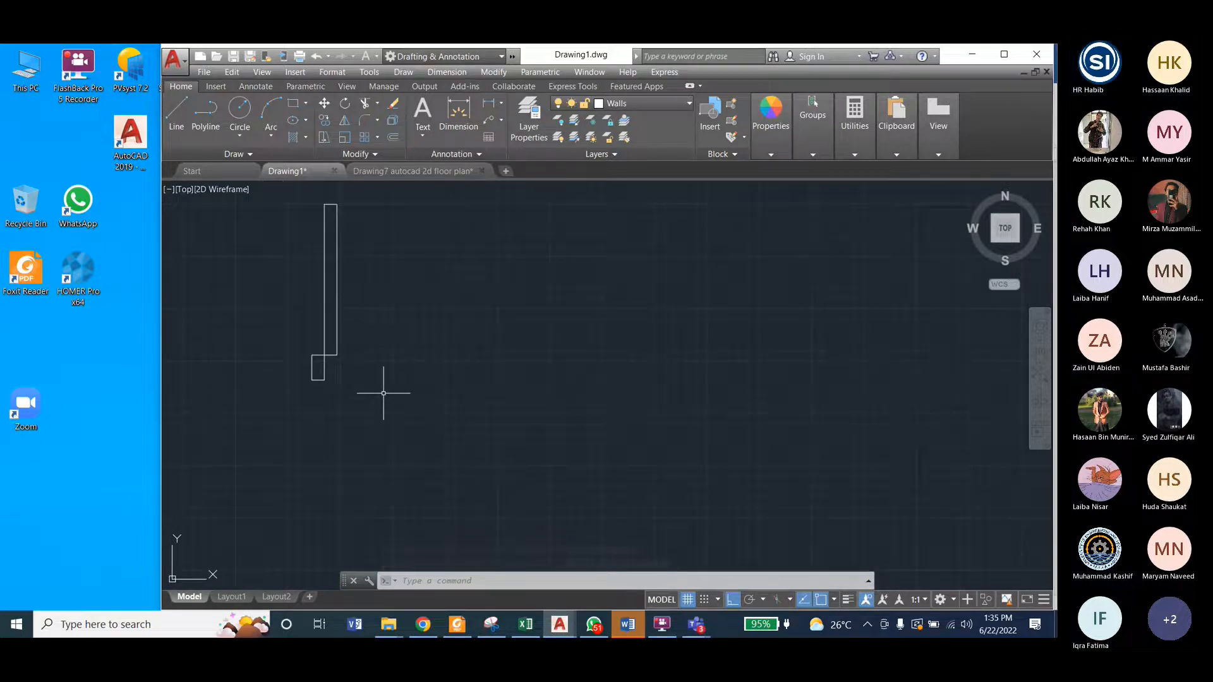
left_click(424, 169)
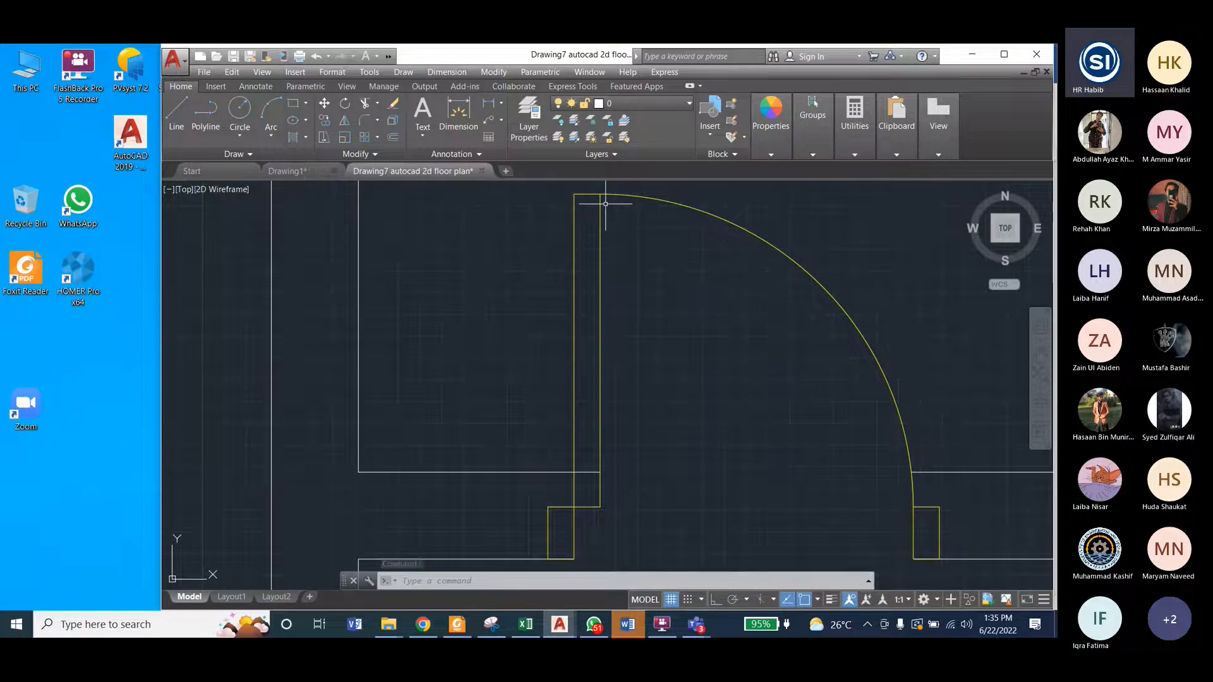
left_click(307, 173)
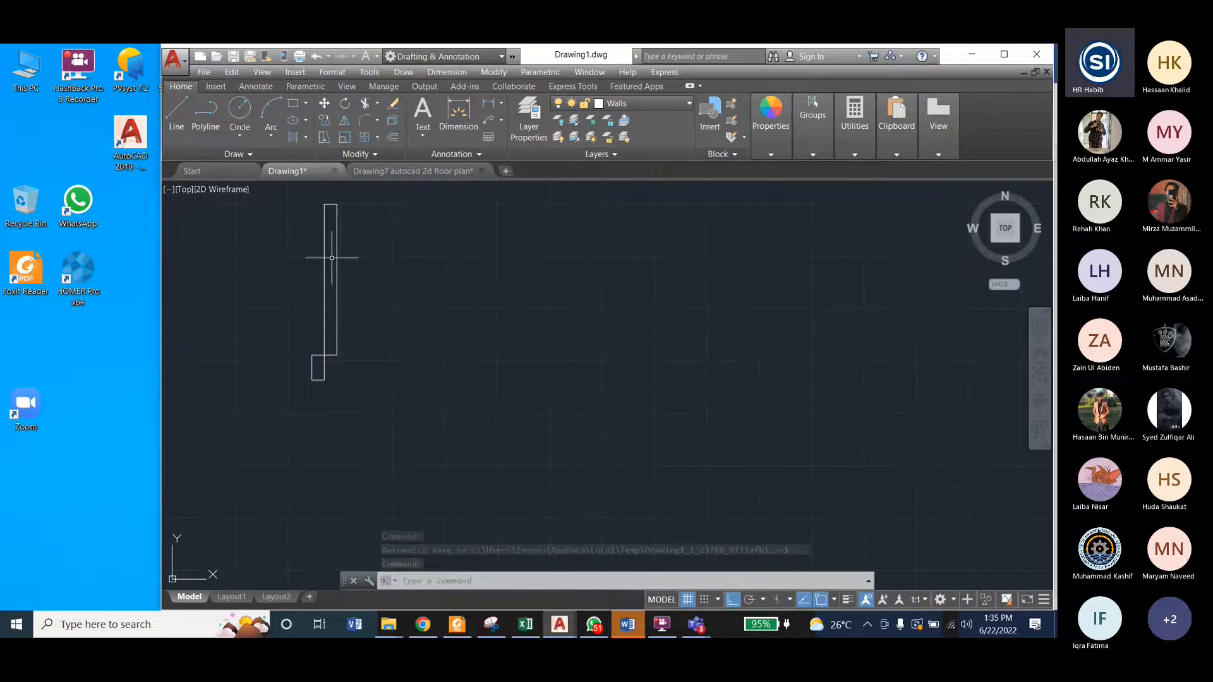
scroll(414, 327, "down", 2)
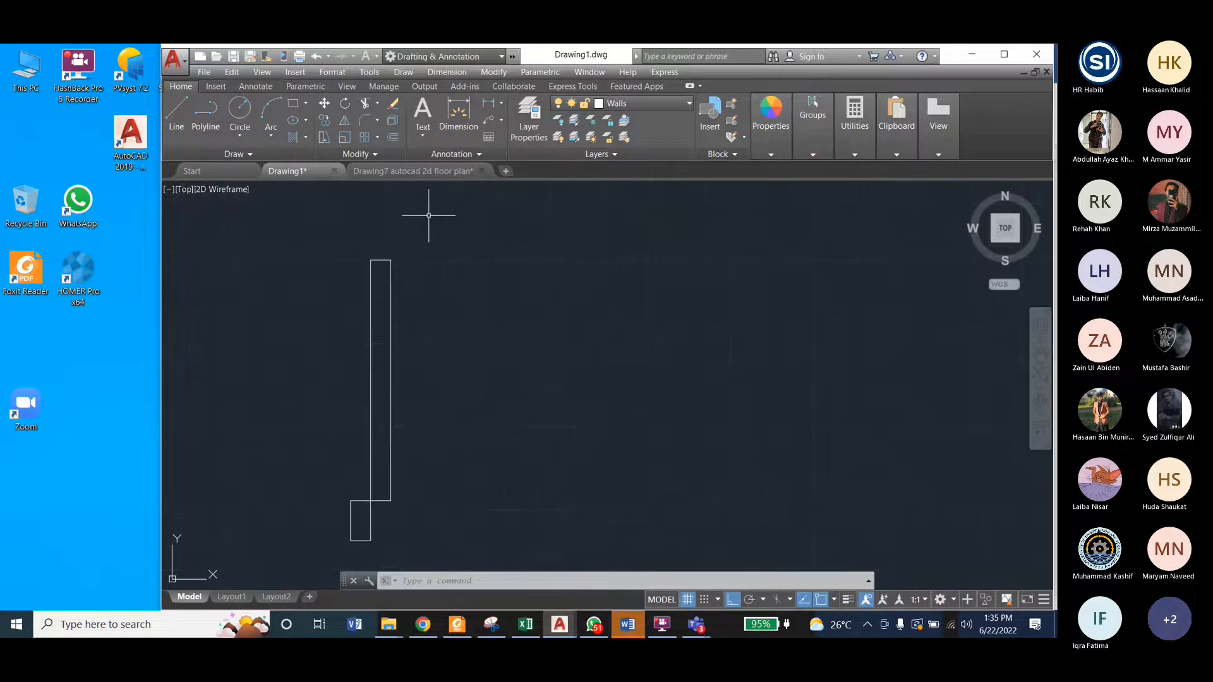
left_click(433, 170)
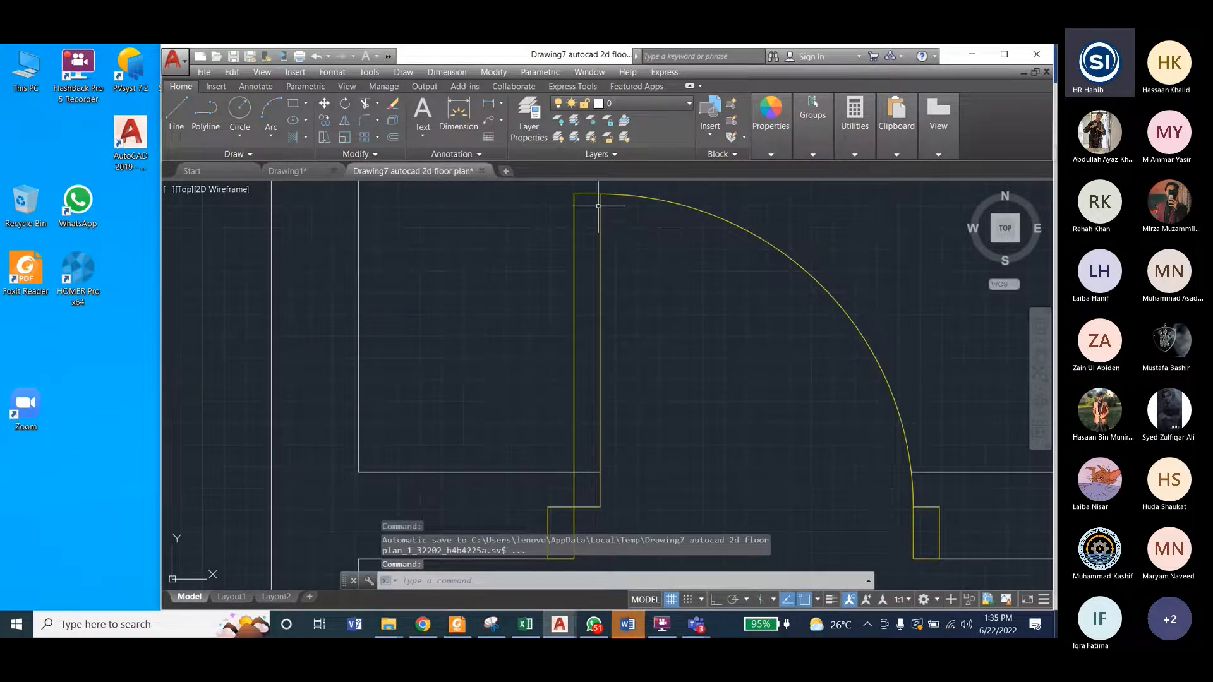
left_click(287, 172)
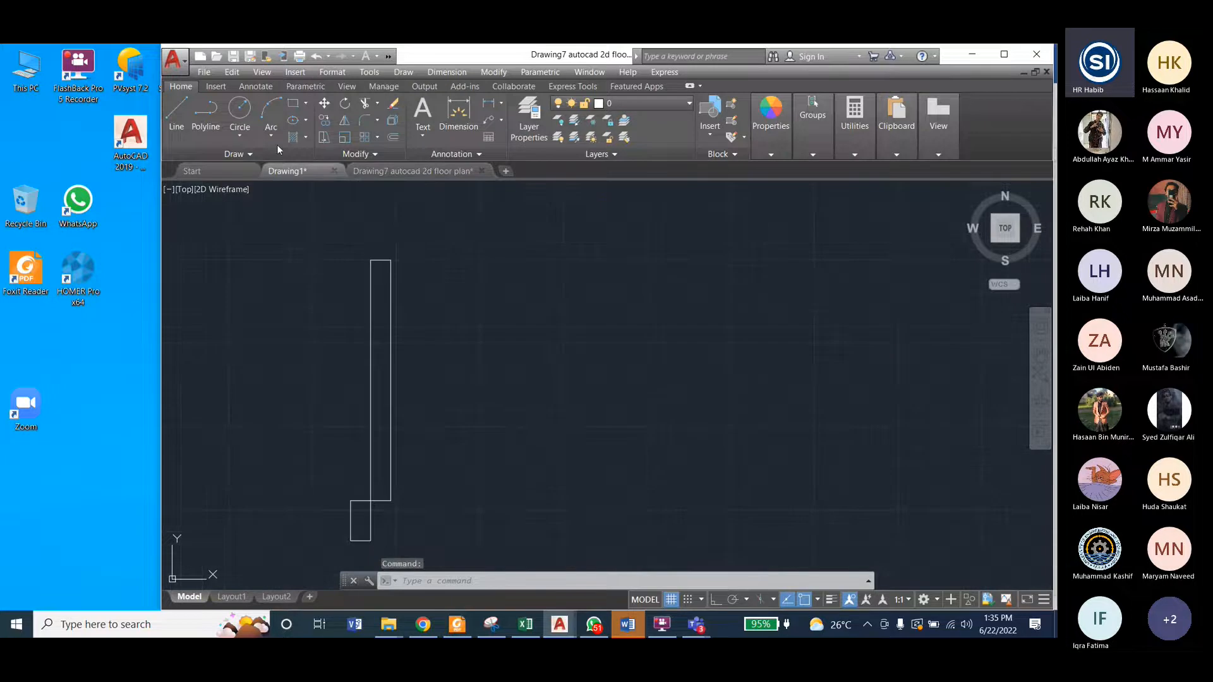
left_click(272, 136)
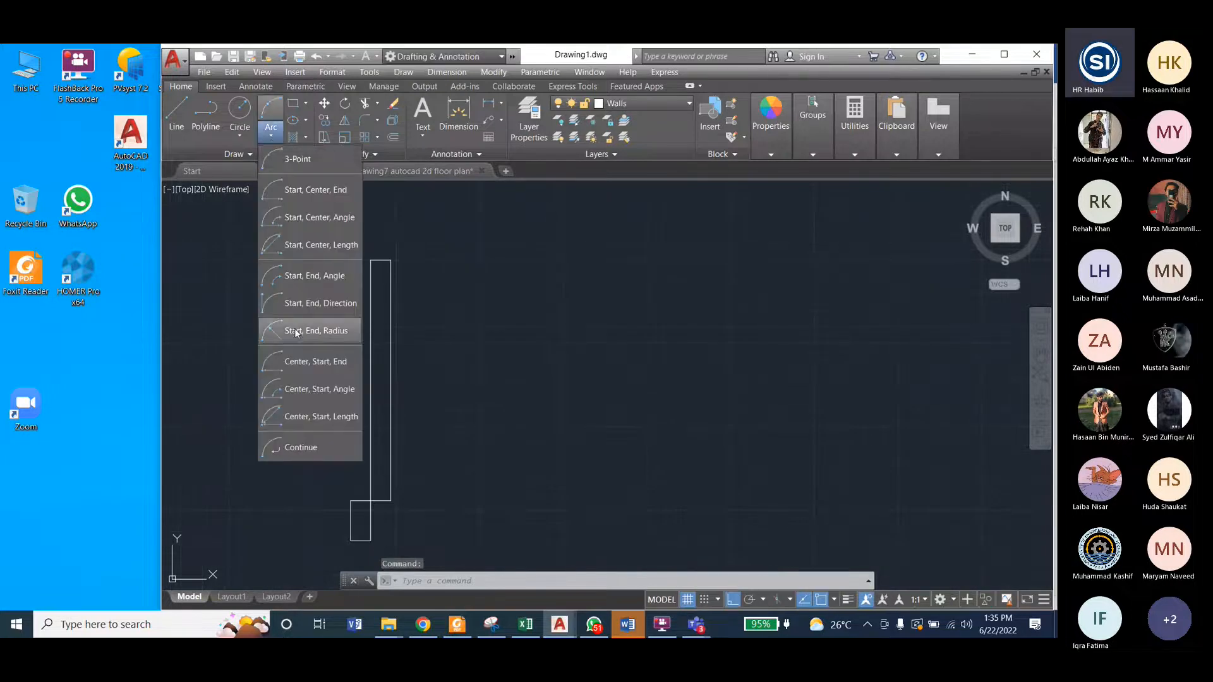
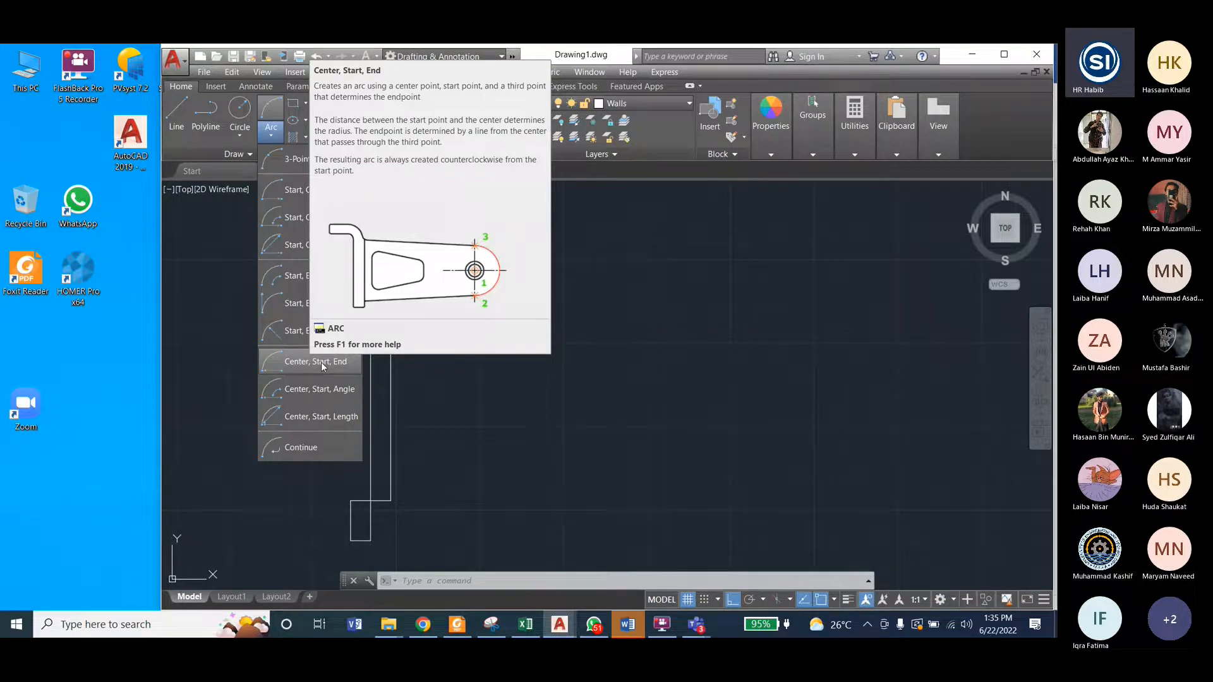
Step: Try a Center, Start, End swing arc in Drawing1, centred on the door leaf's lower-left corner and starting at its upper-left corner
left_click(322, 367)
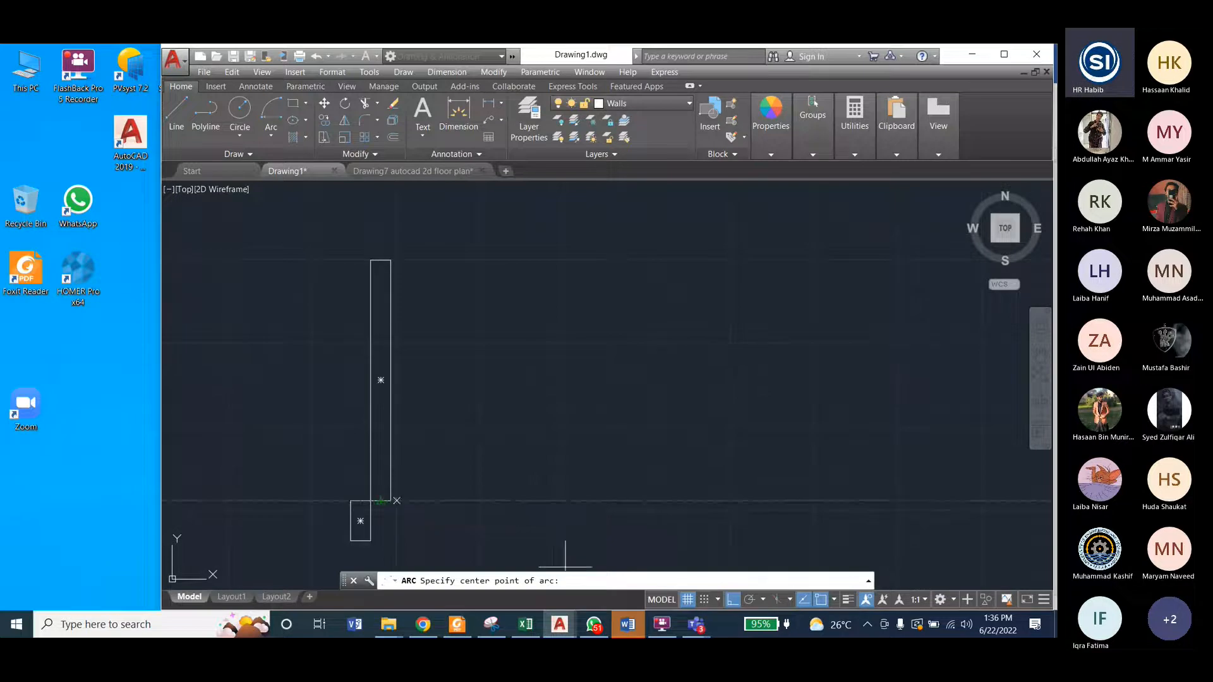
left_click(389, 168)
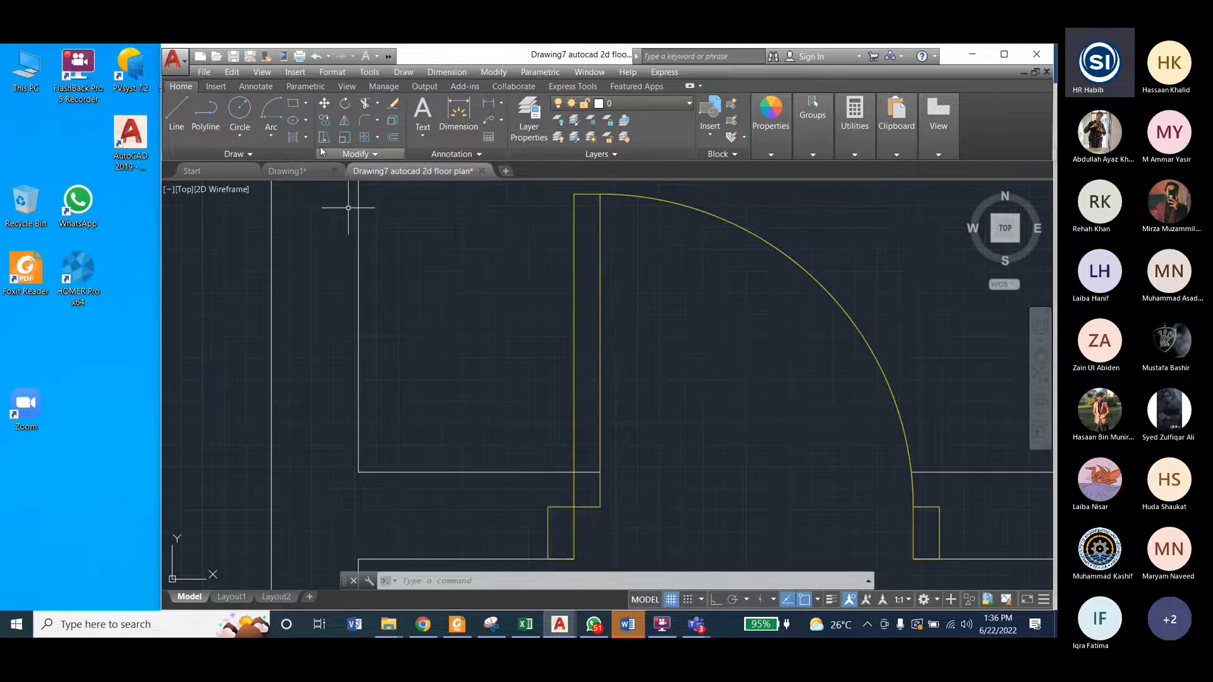
left_click(287, 170)
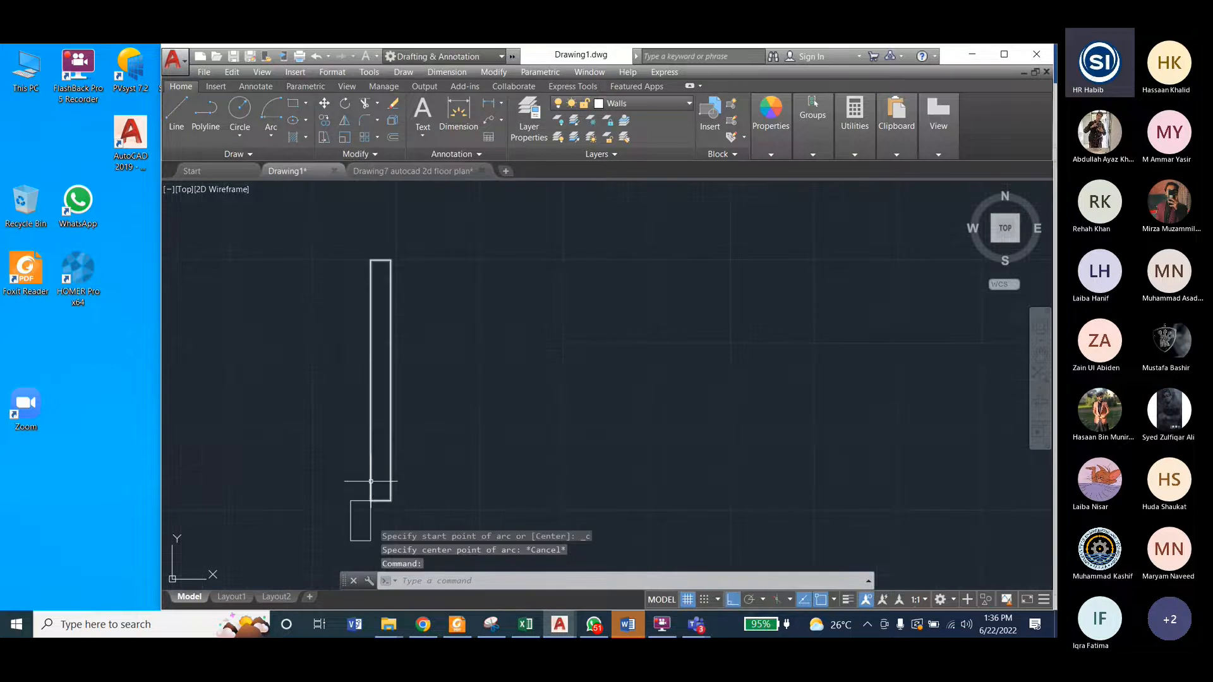
left_click(271, 133)
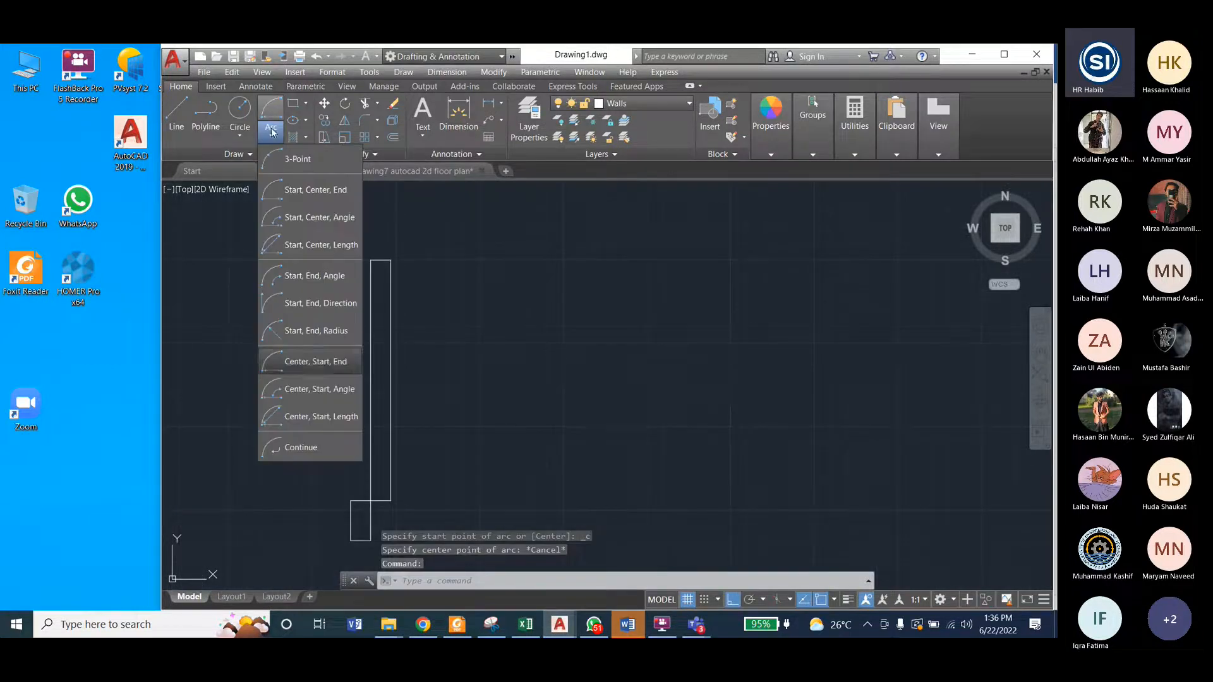
left_click(308, 363)
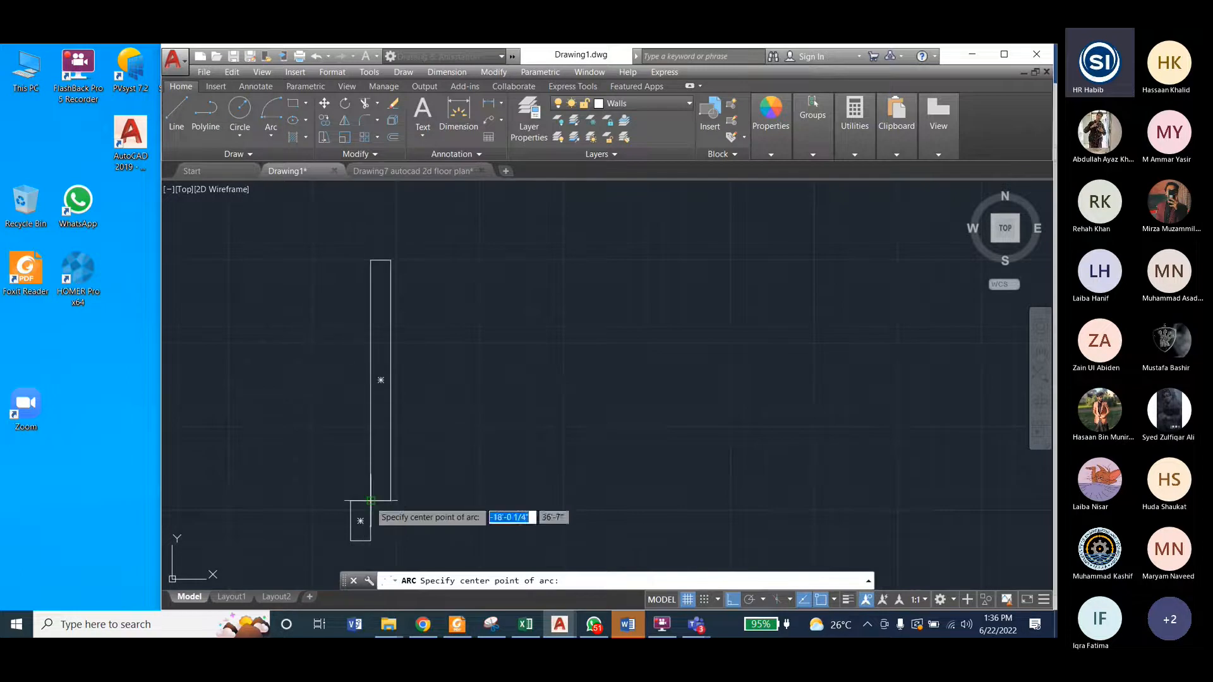
left_click(371, 501)
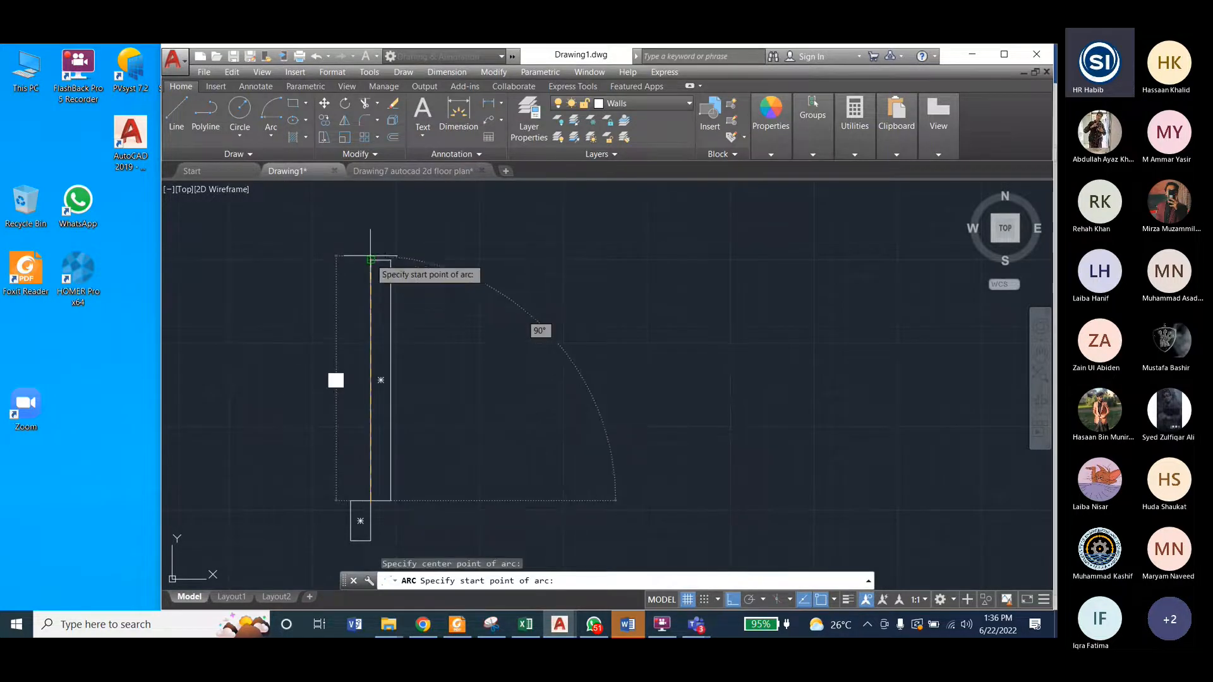
left_click(370, 259)
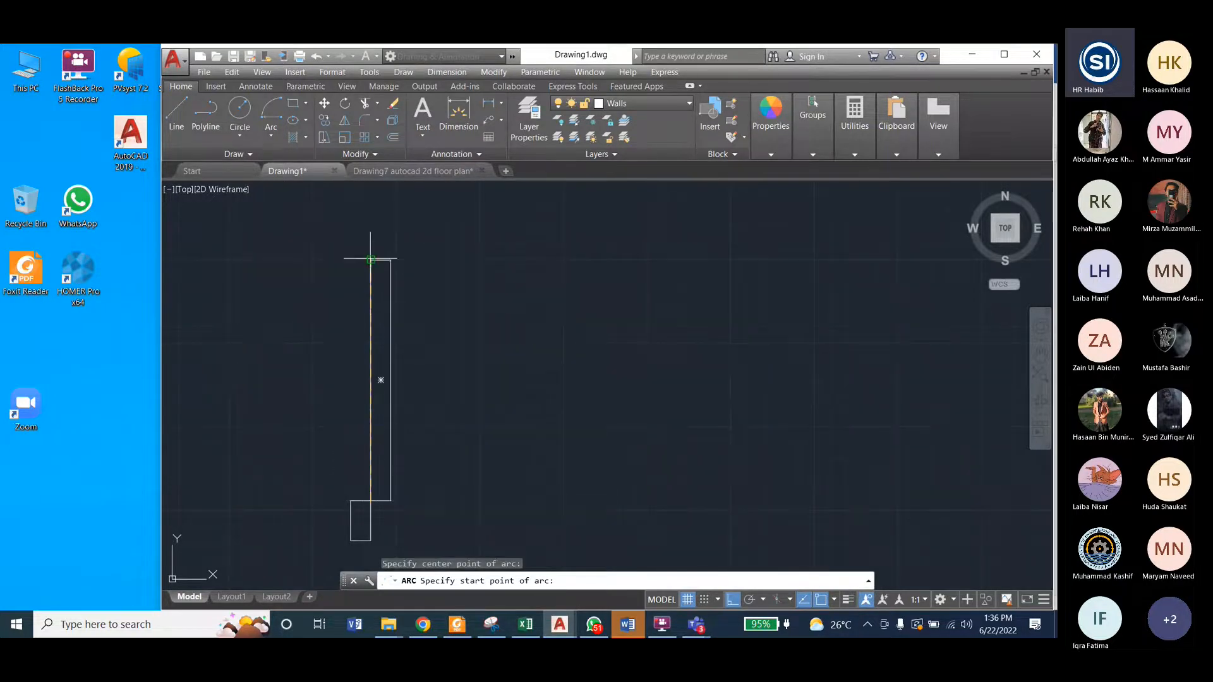
left_click(370, 259)
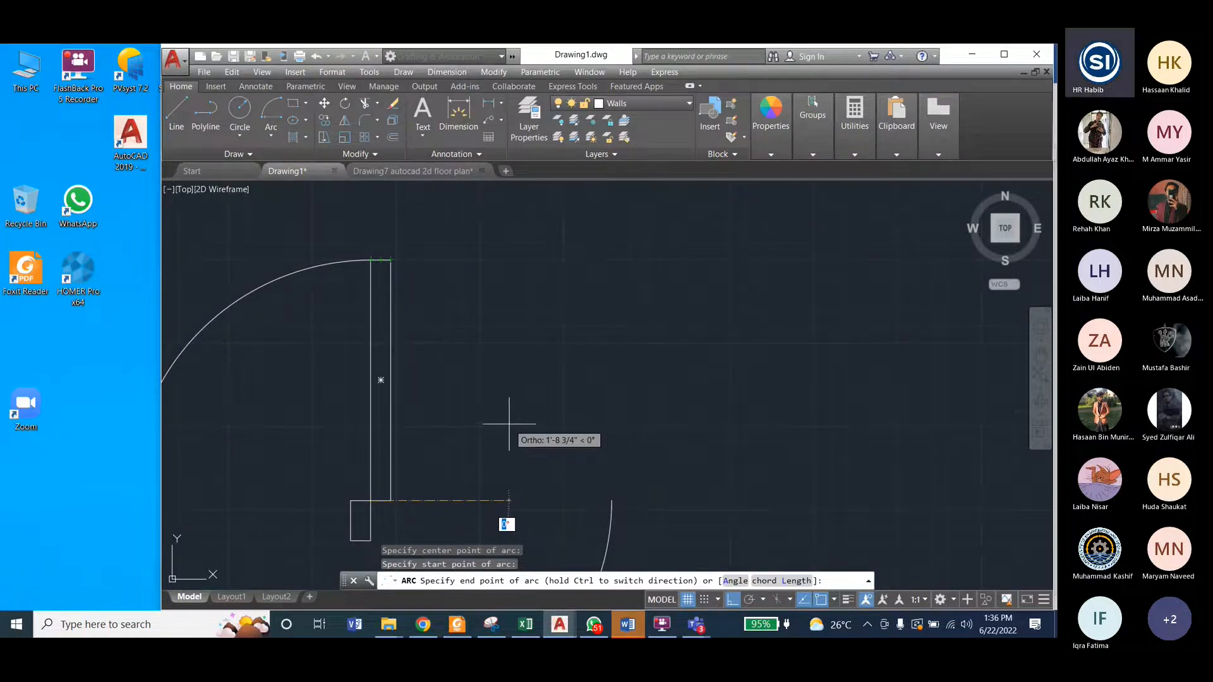
Step: Try a Center, Start, End arc centred on the door leaf's upper-left corner and starting at its lower-left corner
left_click(271, 134)
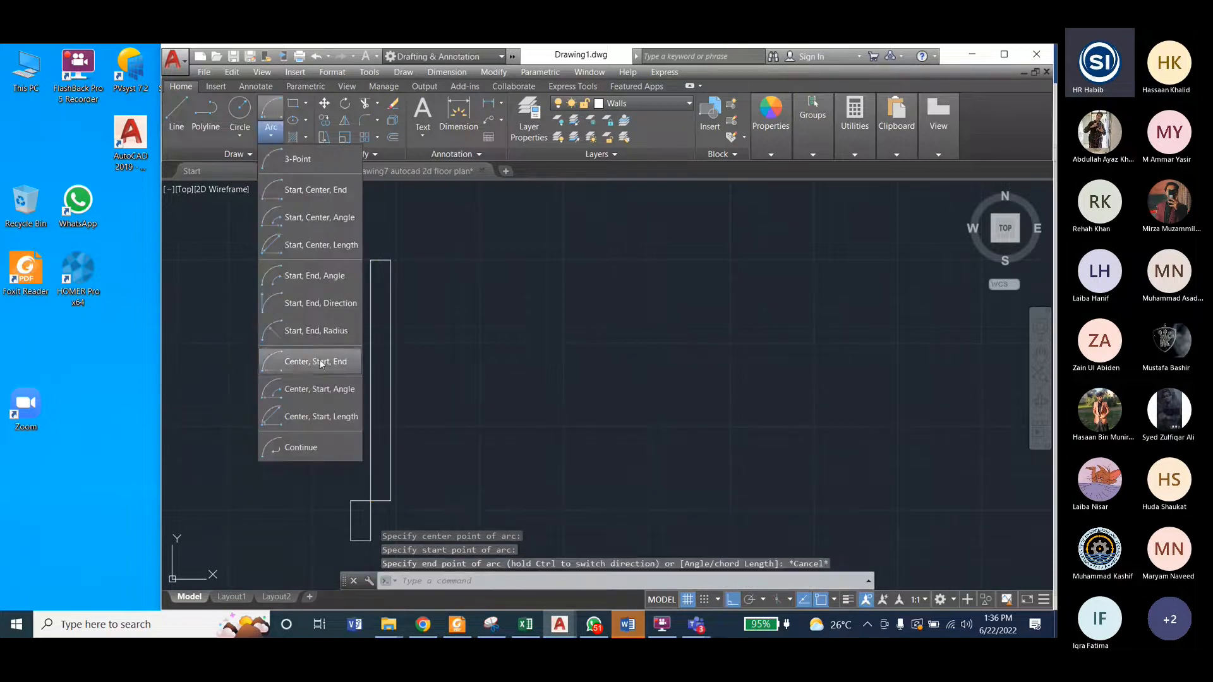
left_click(320, 361)
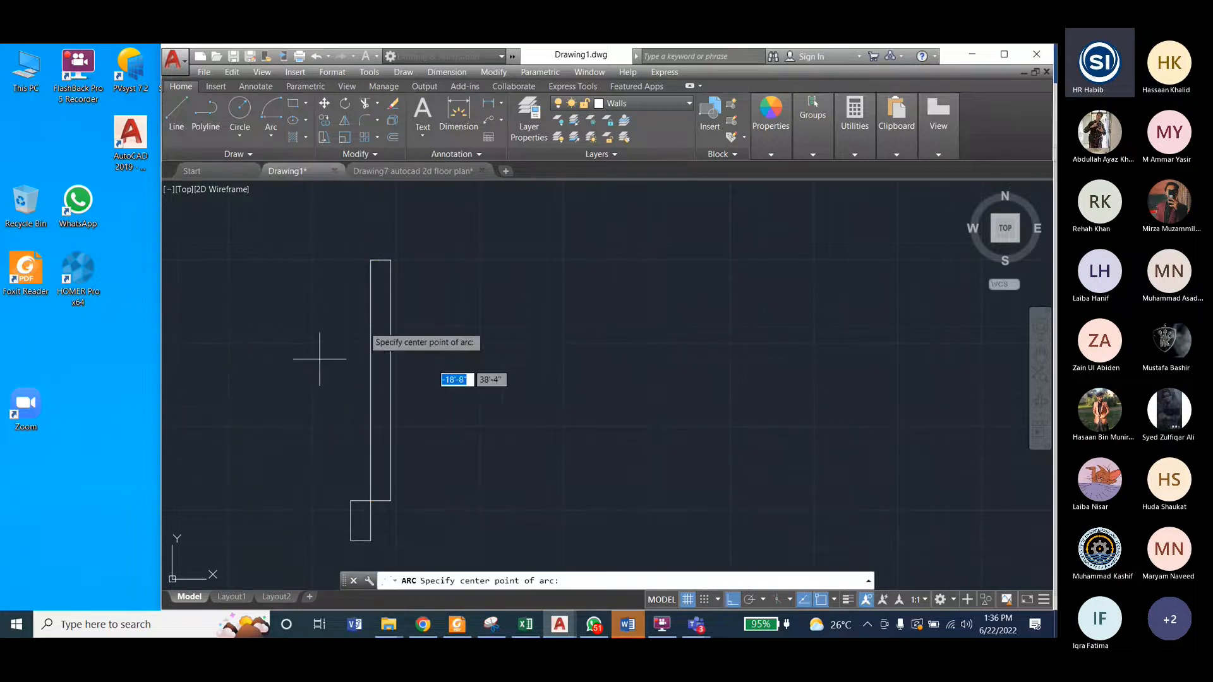
left_click(371, 259)
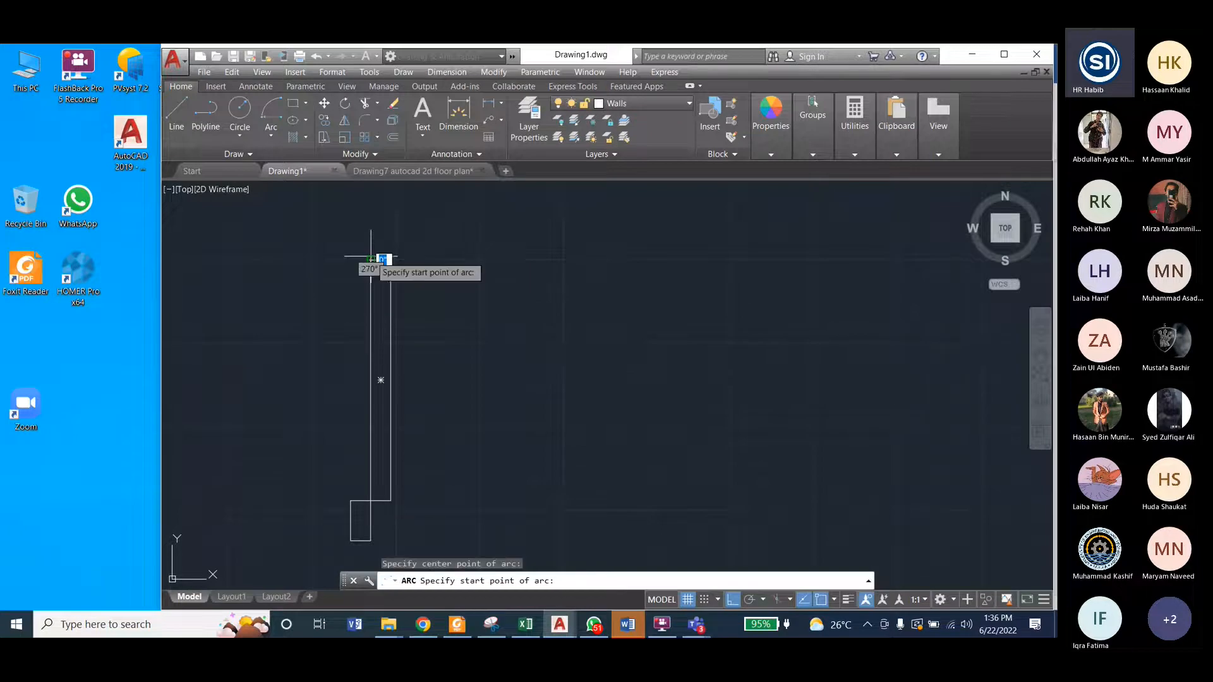
left_click(371, 501)
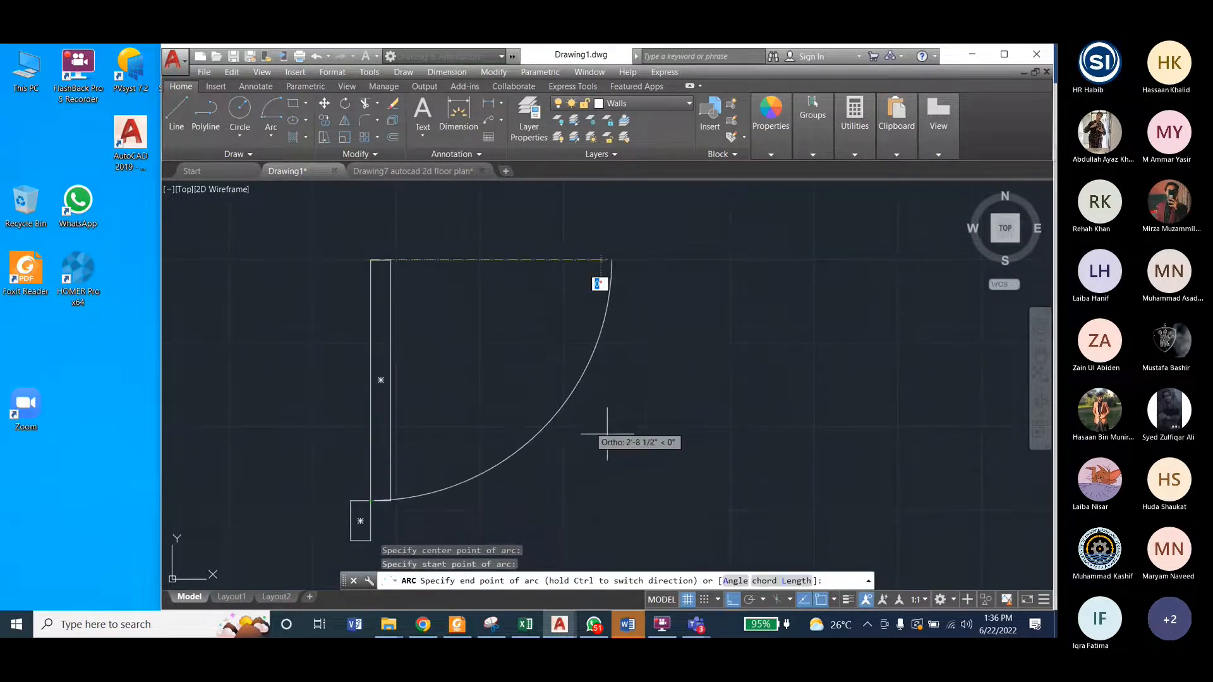
key("Escape")
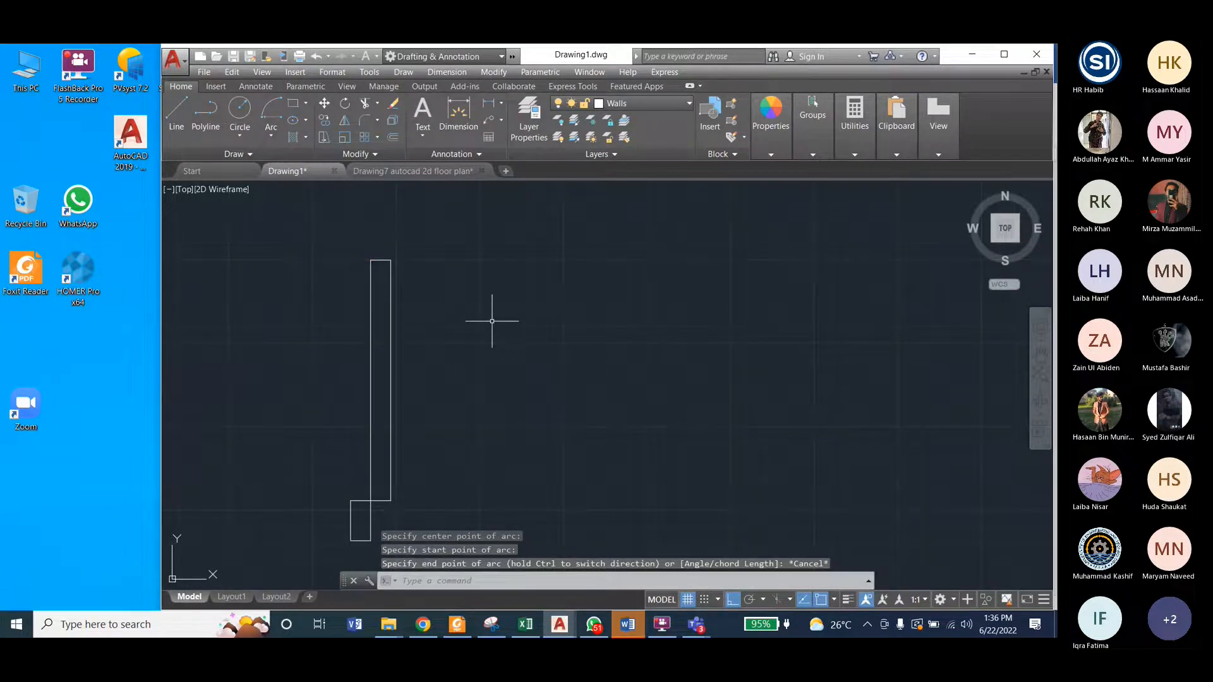
key("Escape")
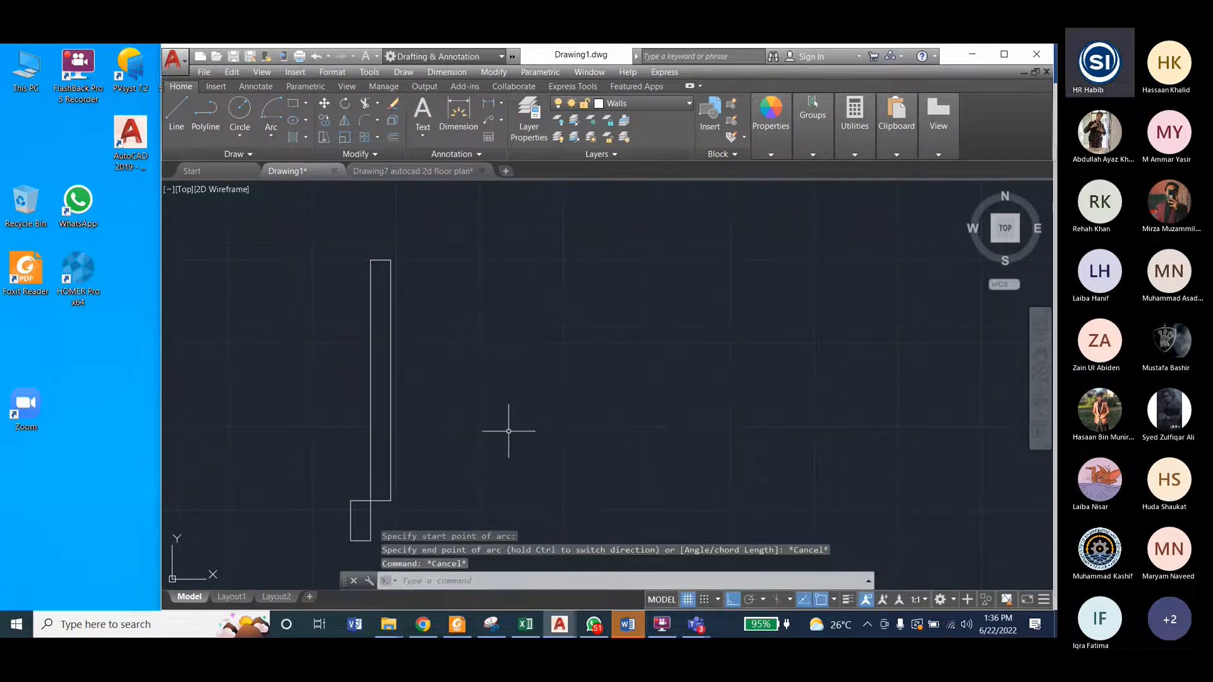
Step: Examine the finished door in Drawing7's floor plan and return to Drawing1
left_click(426, 171)
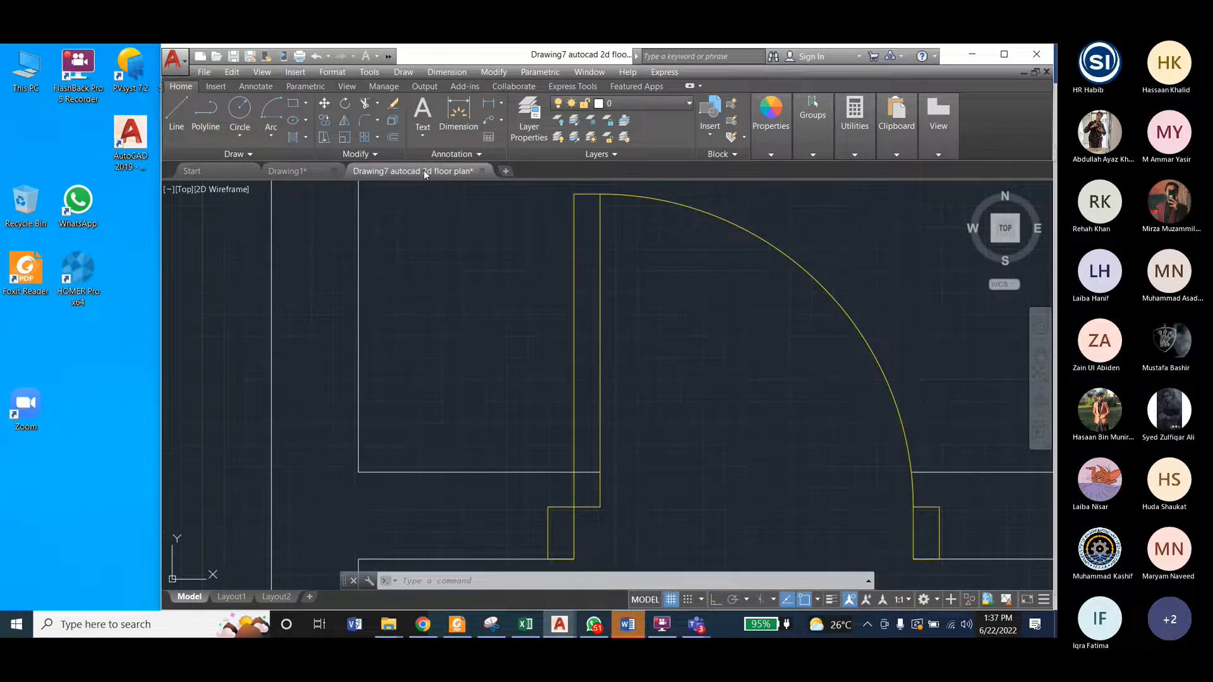
scroll(733, 272, "down", 6)
scroll(609, 368, "down", 2)
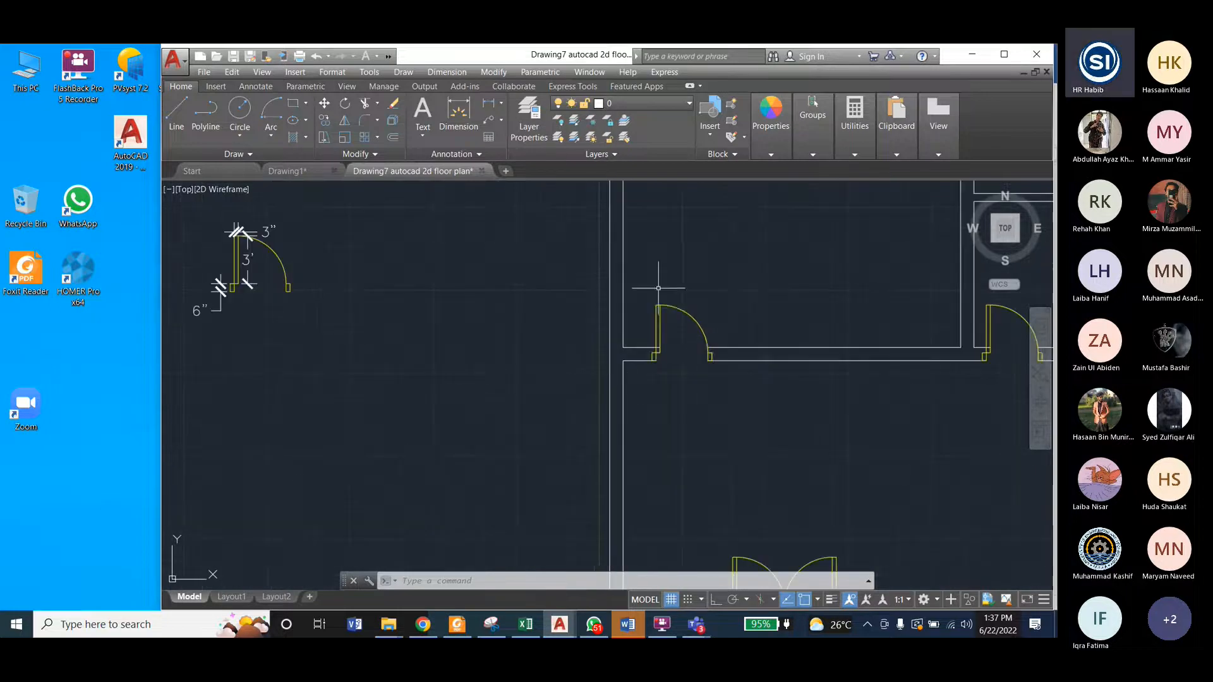
left_click(656, 345)
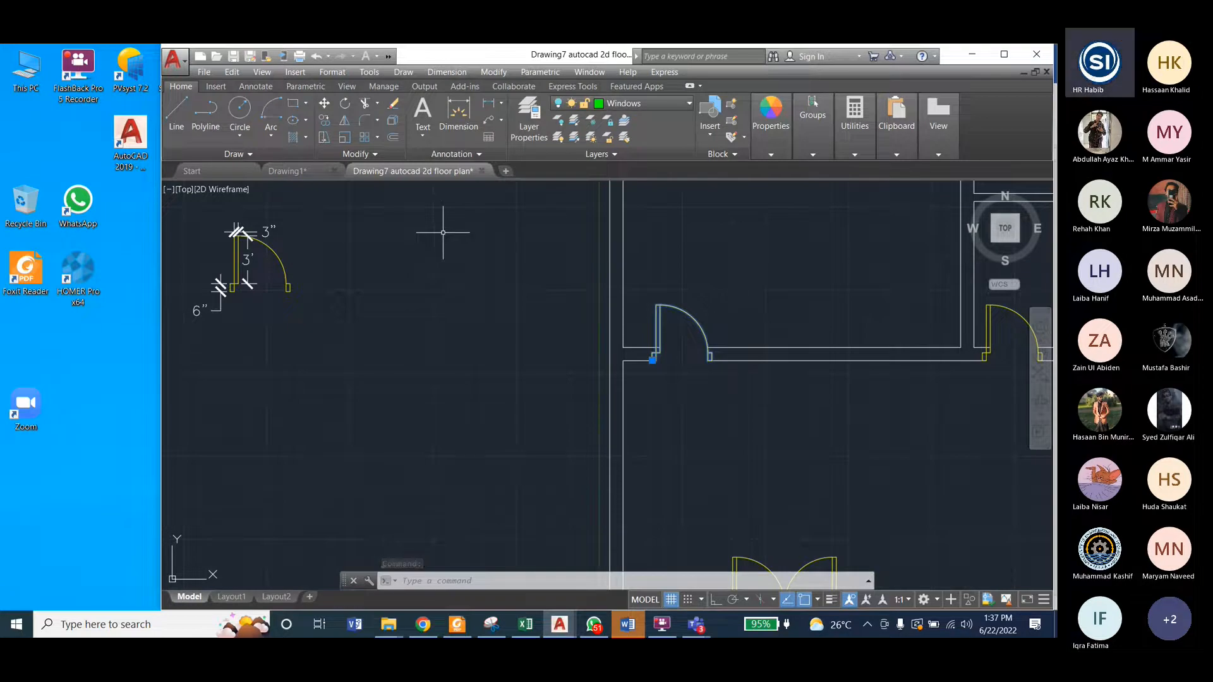
left_click(279, 171)
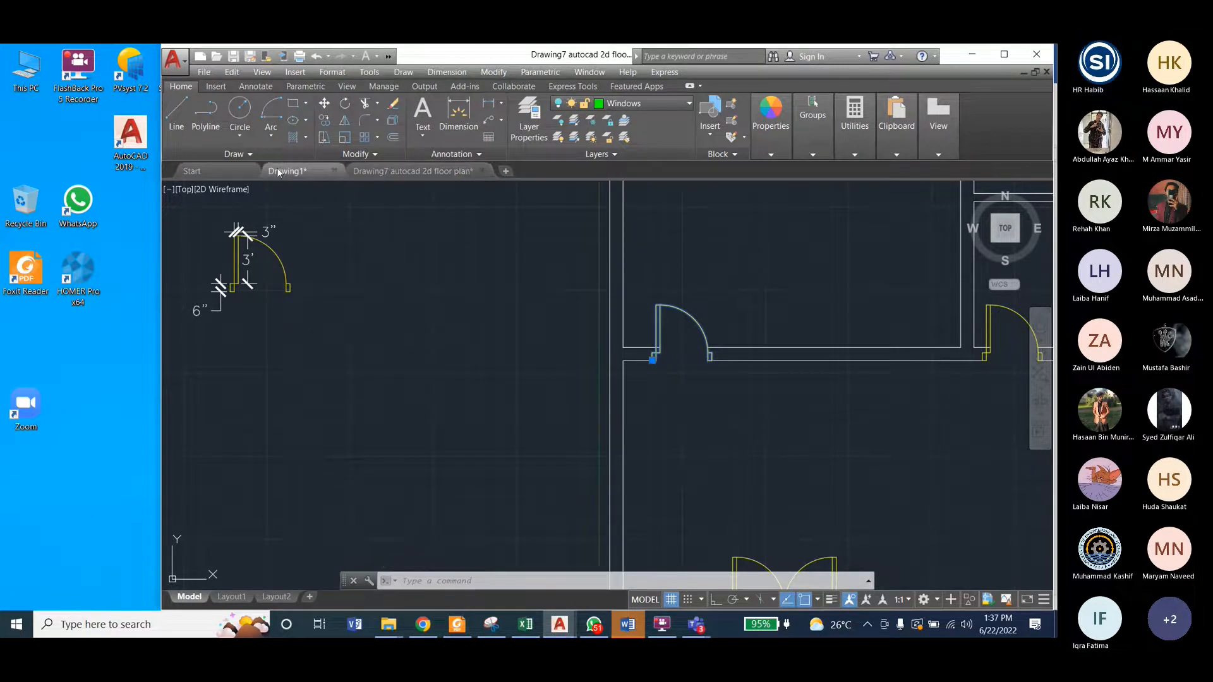
left_click(270, 136)
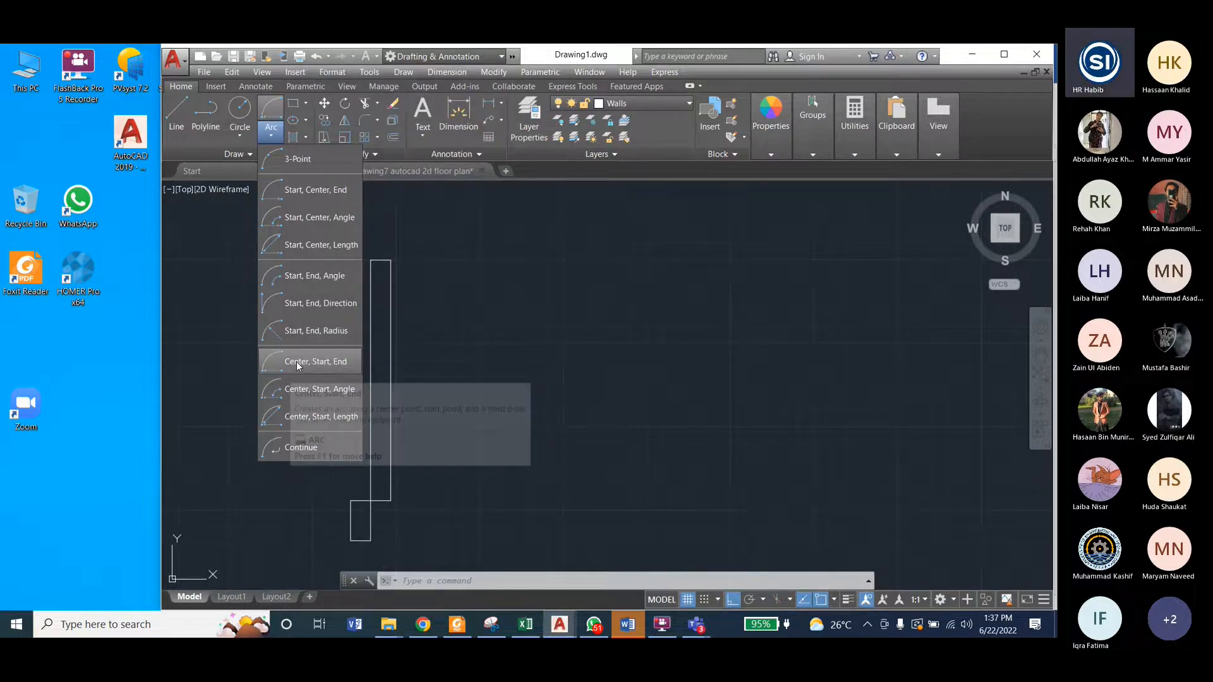
left_click(297, 361)
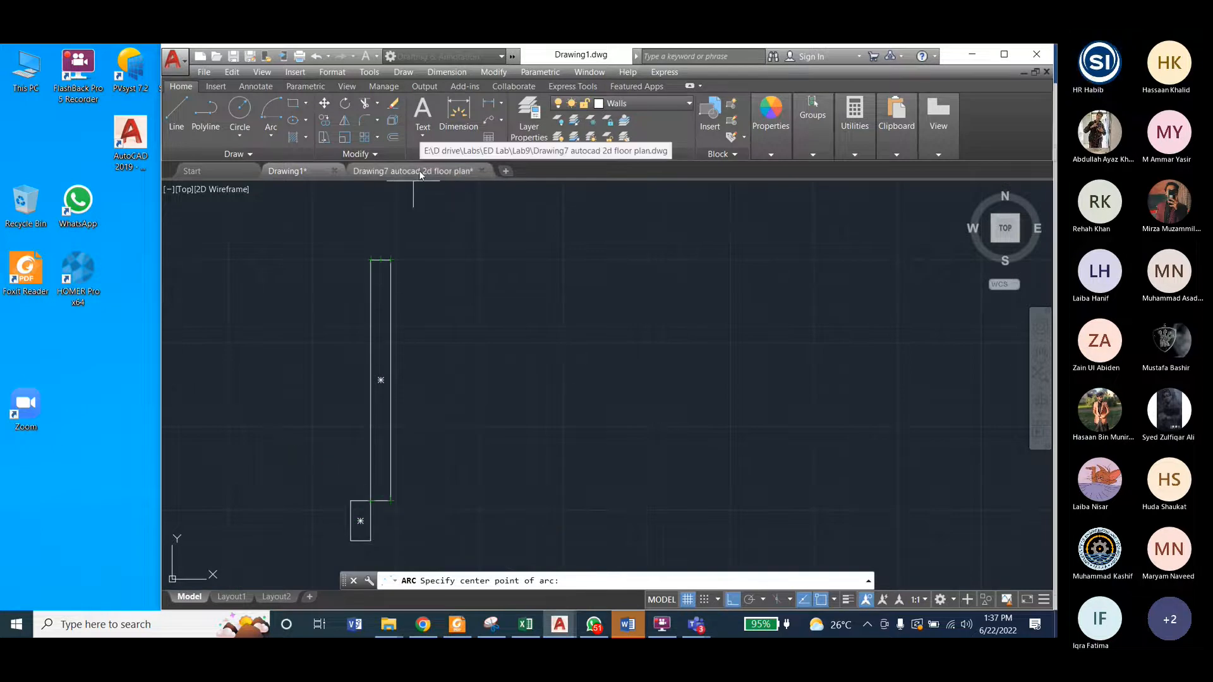
key("Escape")
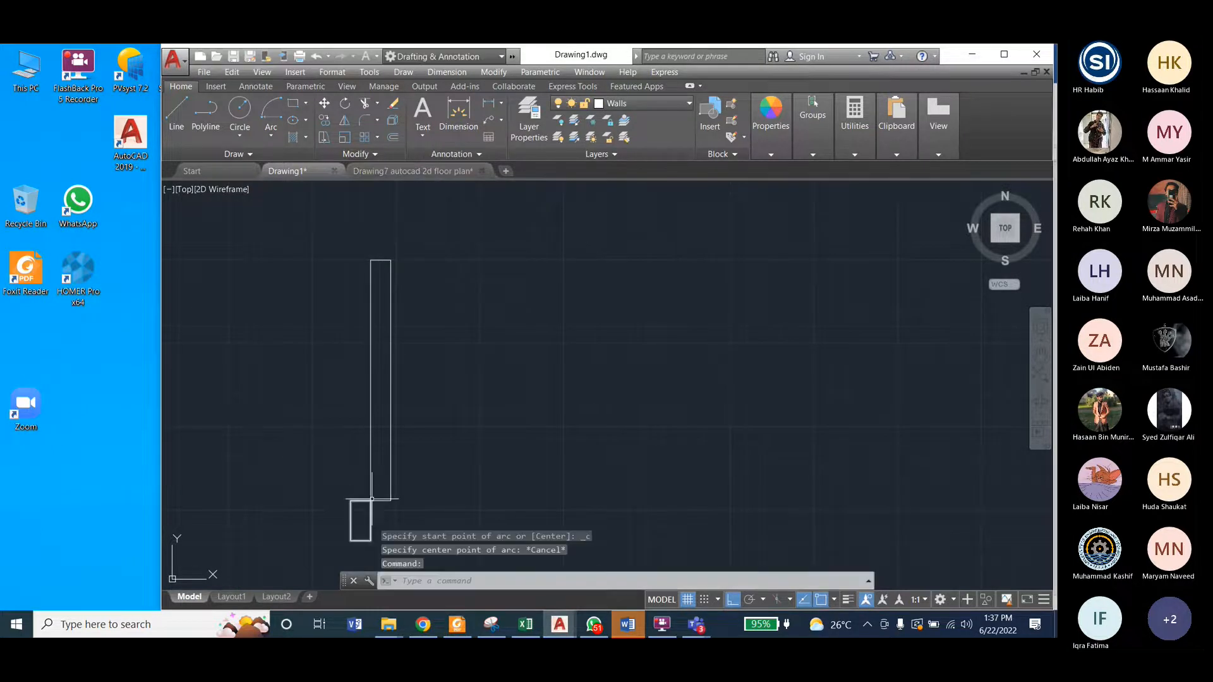
Step: Draw a Center, Start, End arc about the leaf's lower-left corner, from its upper-left corner to the left side, and undo it
left_click(271, 138)
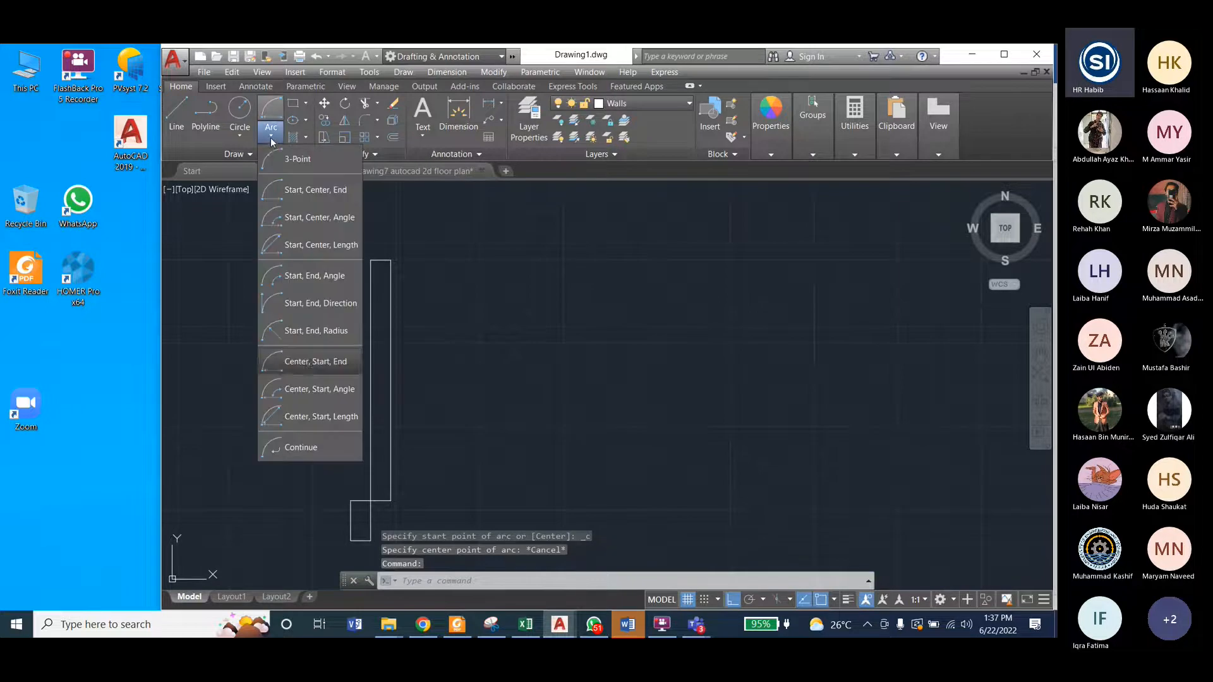
left_click(311, 365)
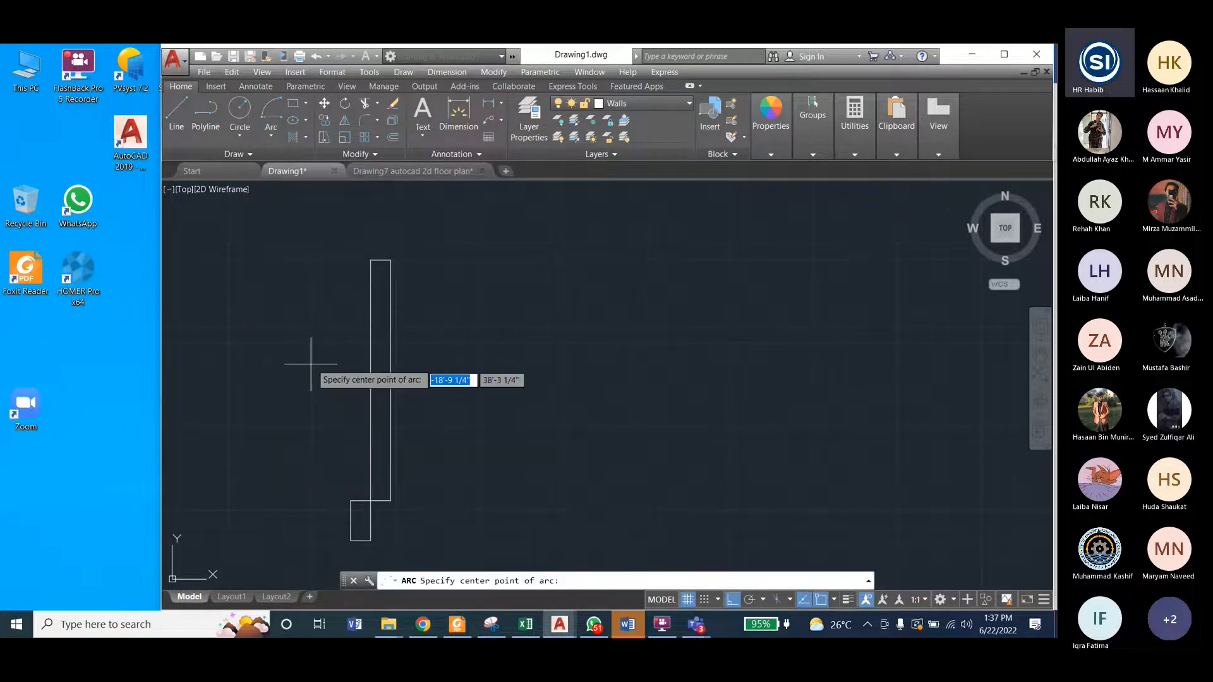
left_click(370, 501)
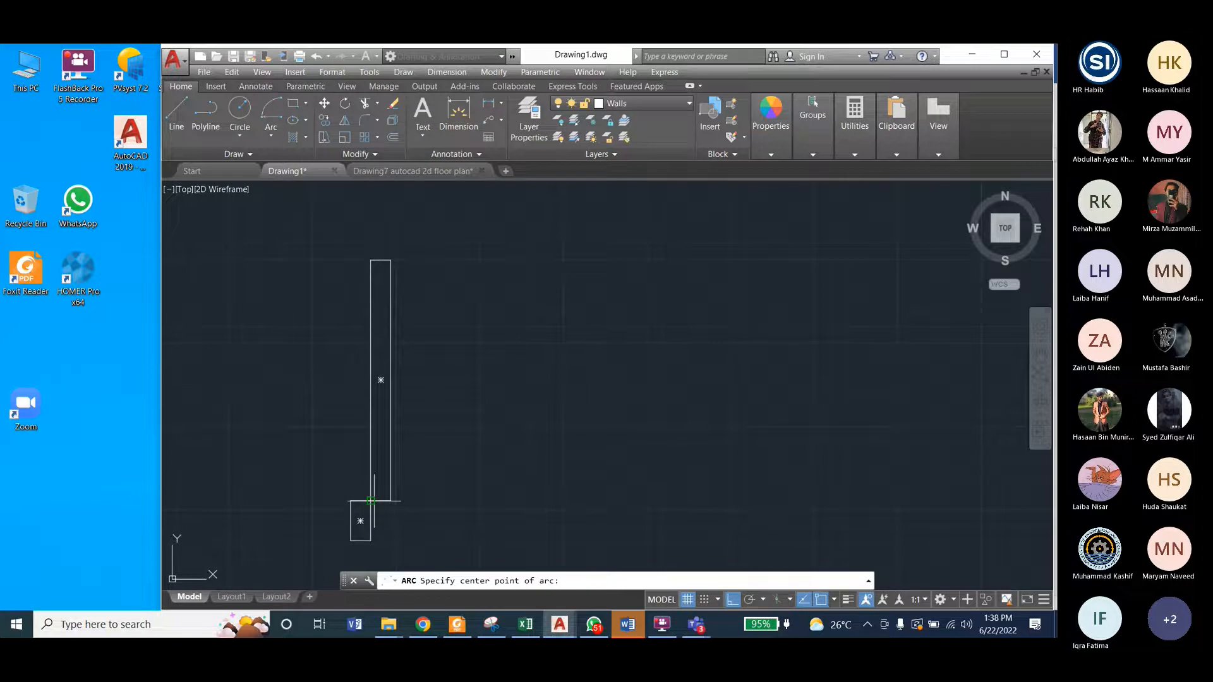
left_click(370, 260)
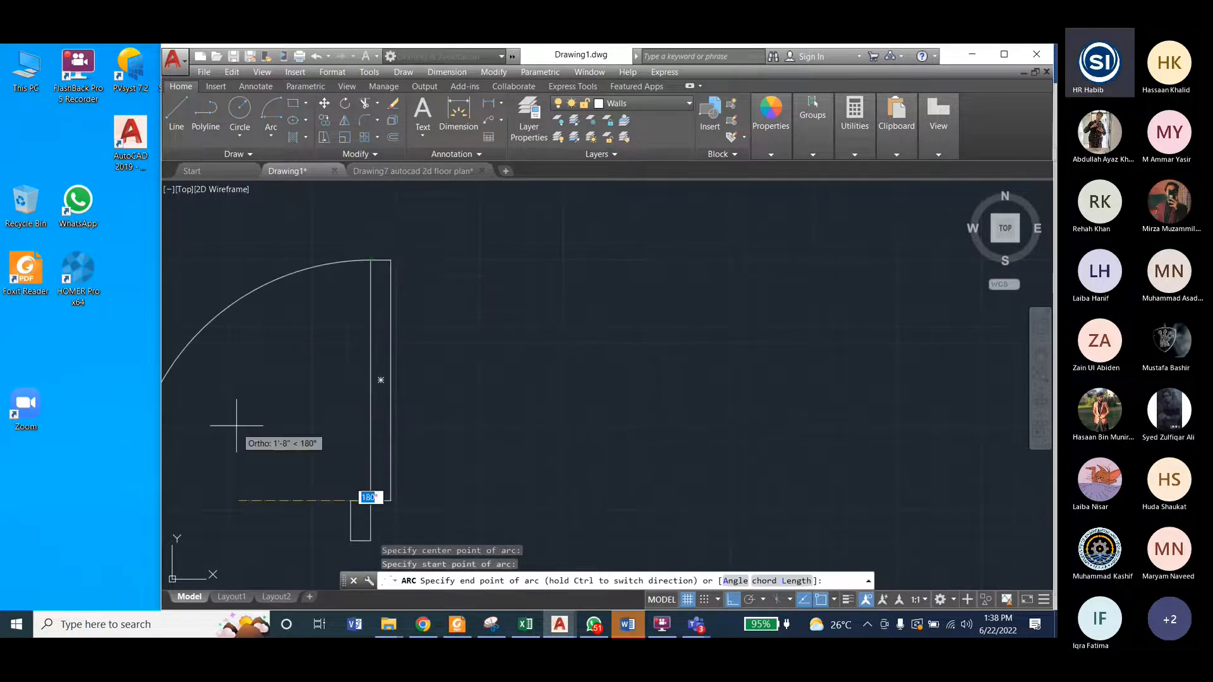
scroll(405, 429, "down", 4)
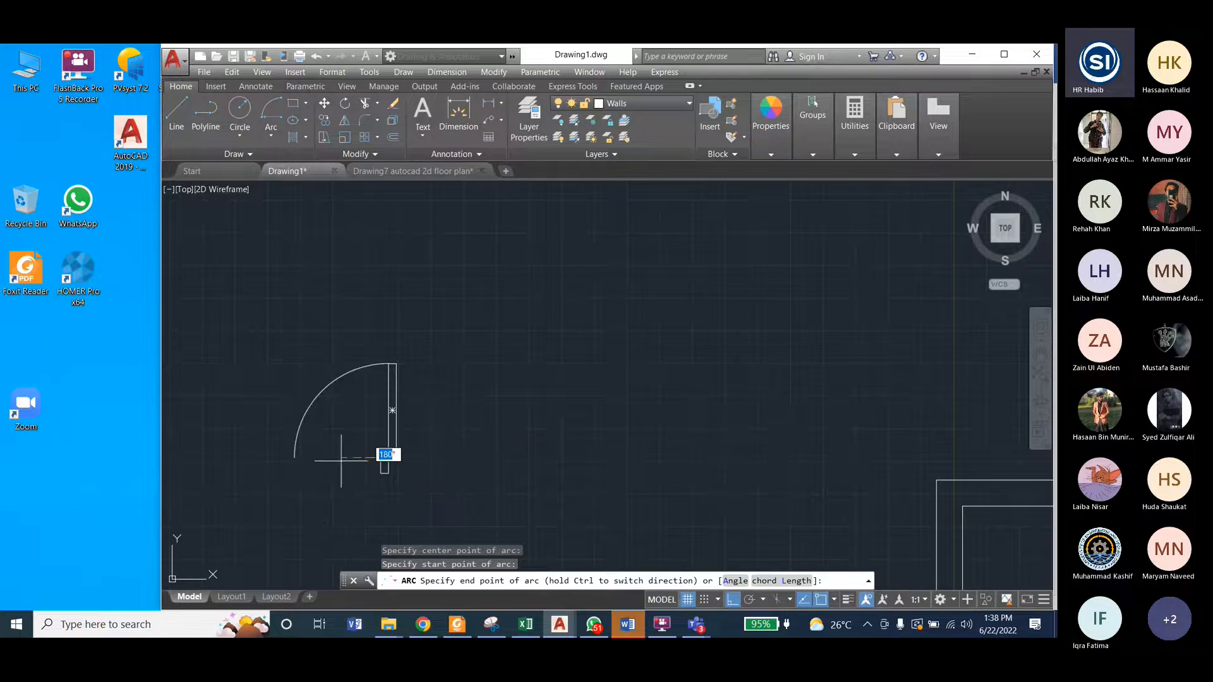
left_click(275, 463)
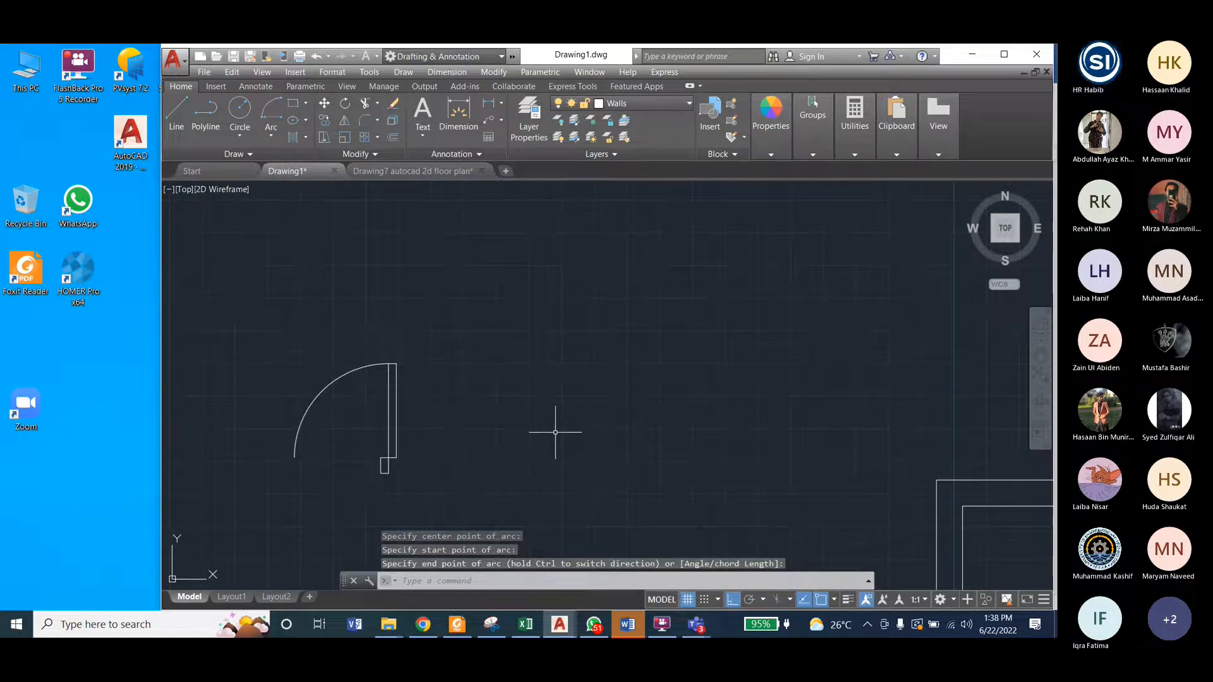
left_click(273, 137)
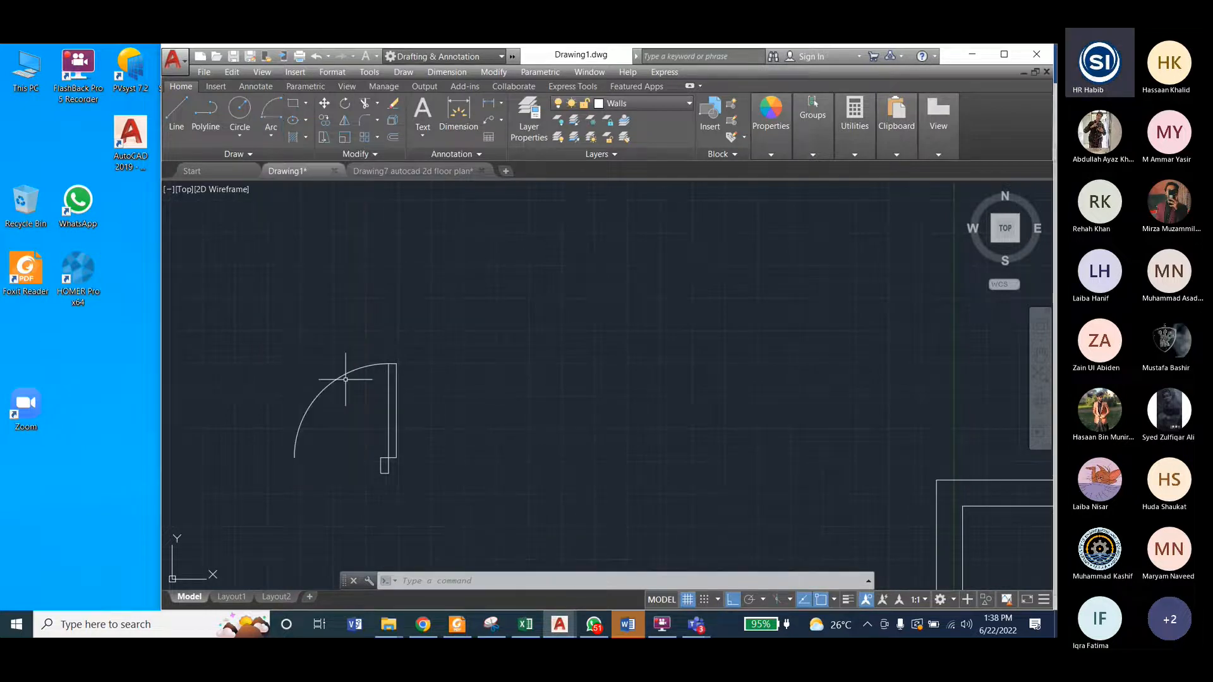
key("ctrl+z")
Step: Redraw the left-hand quarter-circle swing arc with Center, Start, End about the leaf's lower-left corner, and delete the arc
left_click(273, 135)
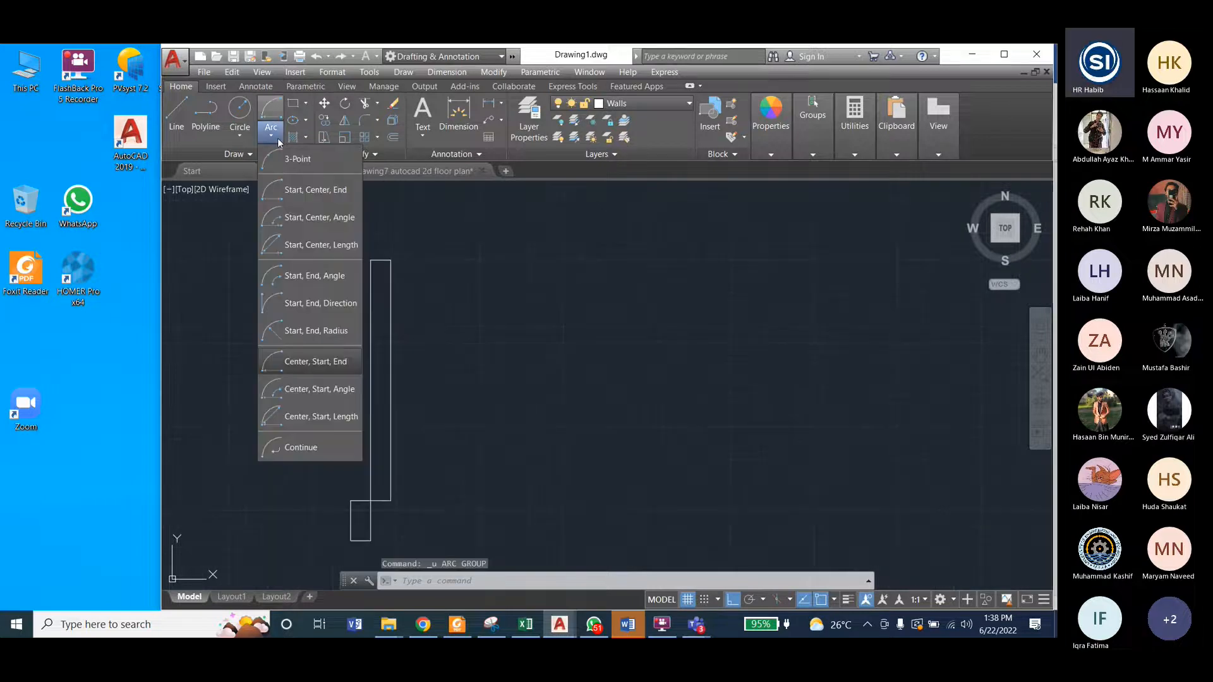
left_click(303, 361)
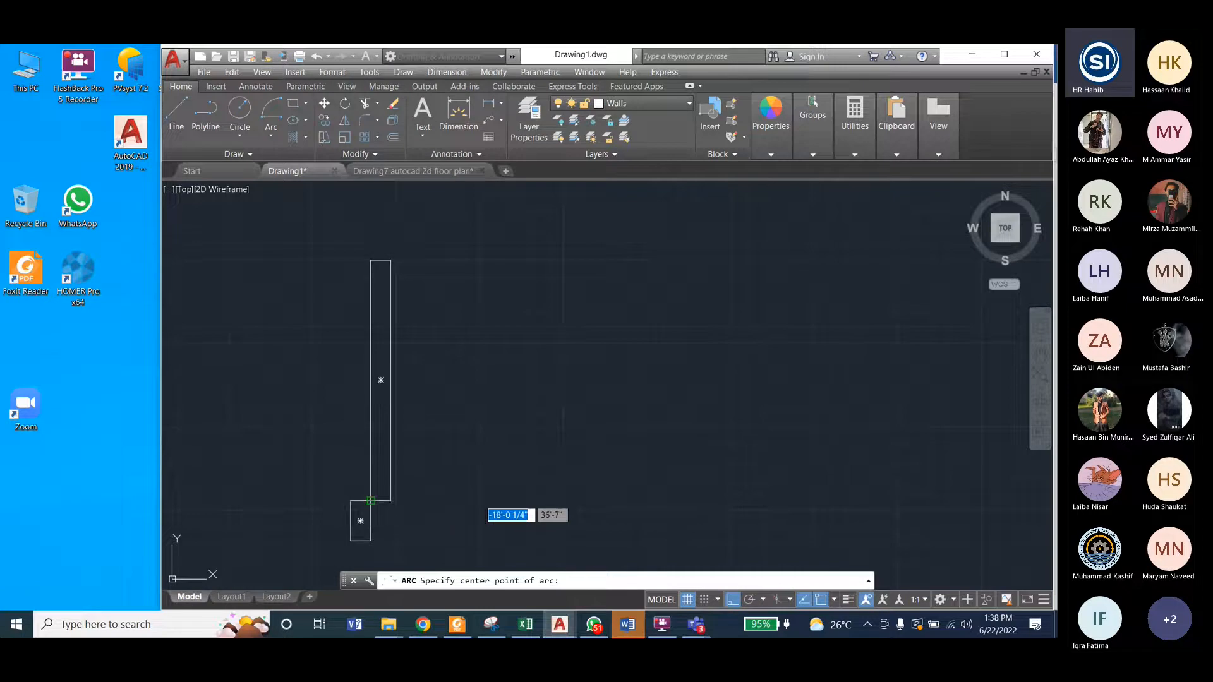
left_click(371, 500)
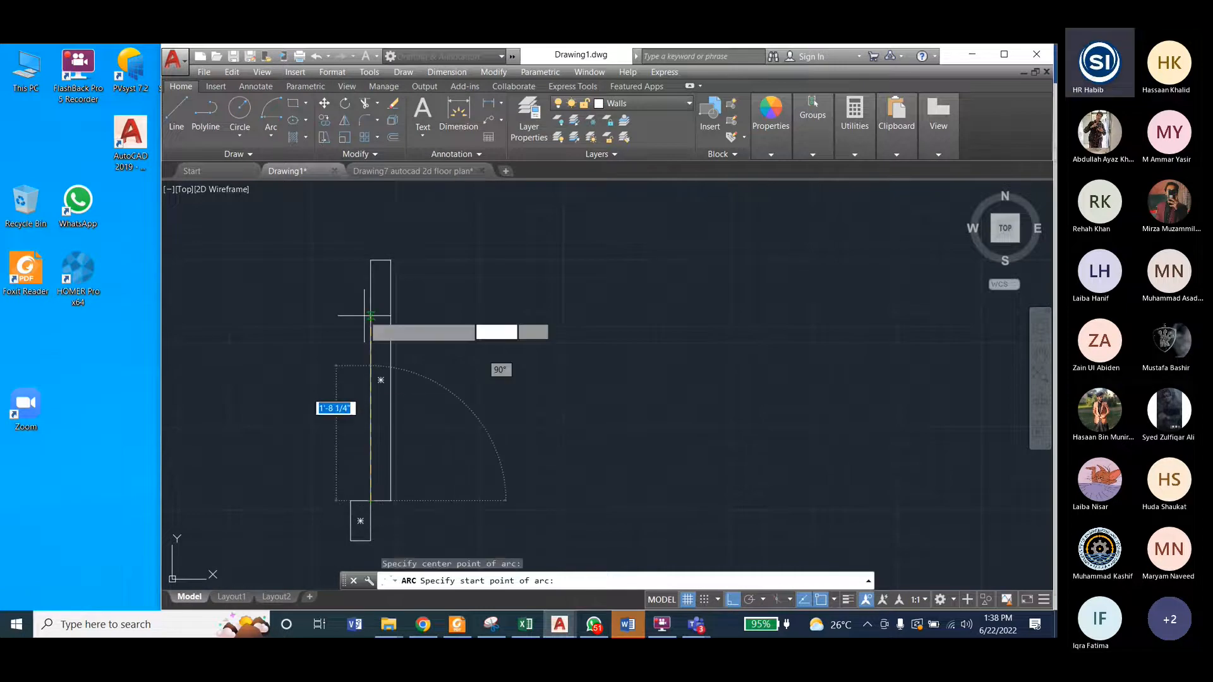
left_click(371, 260)
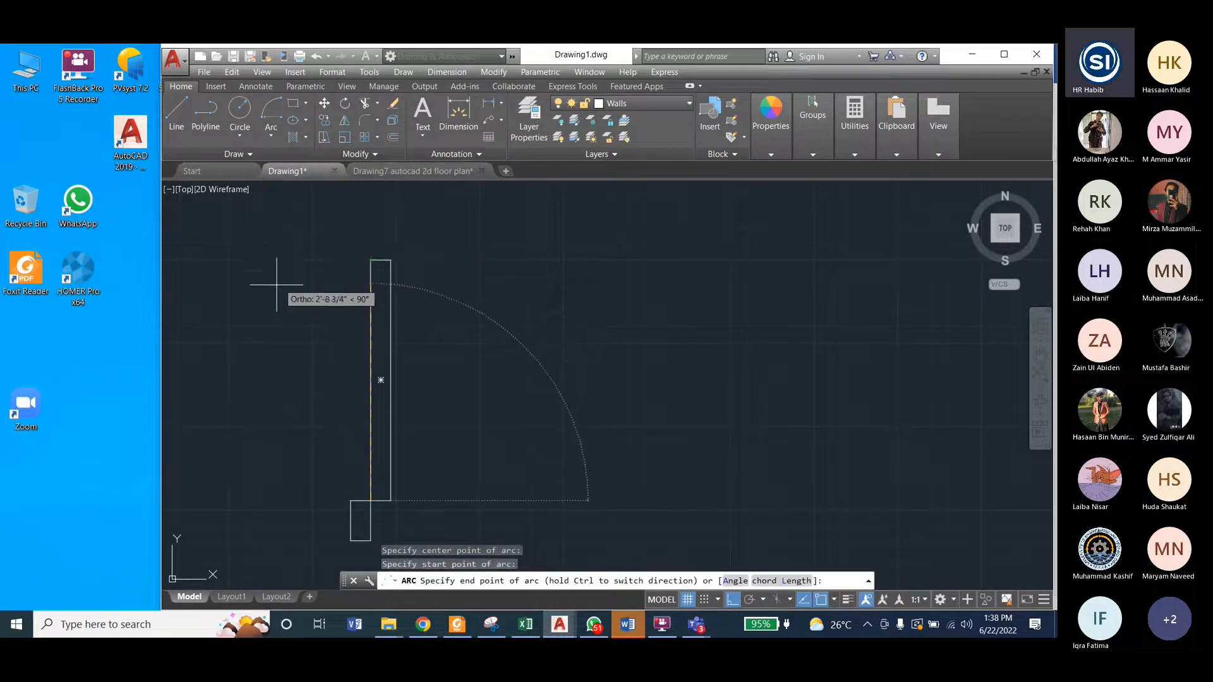
scroll(334, 434, "down", 2)
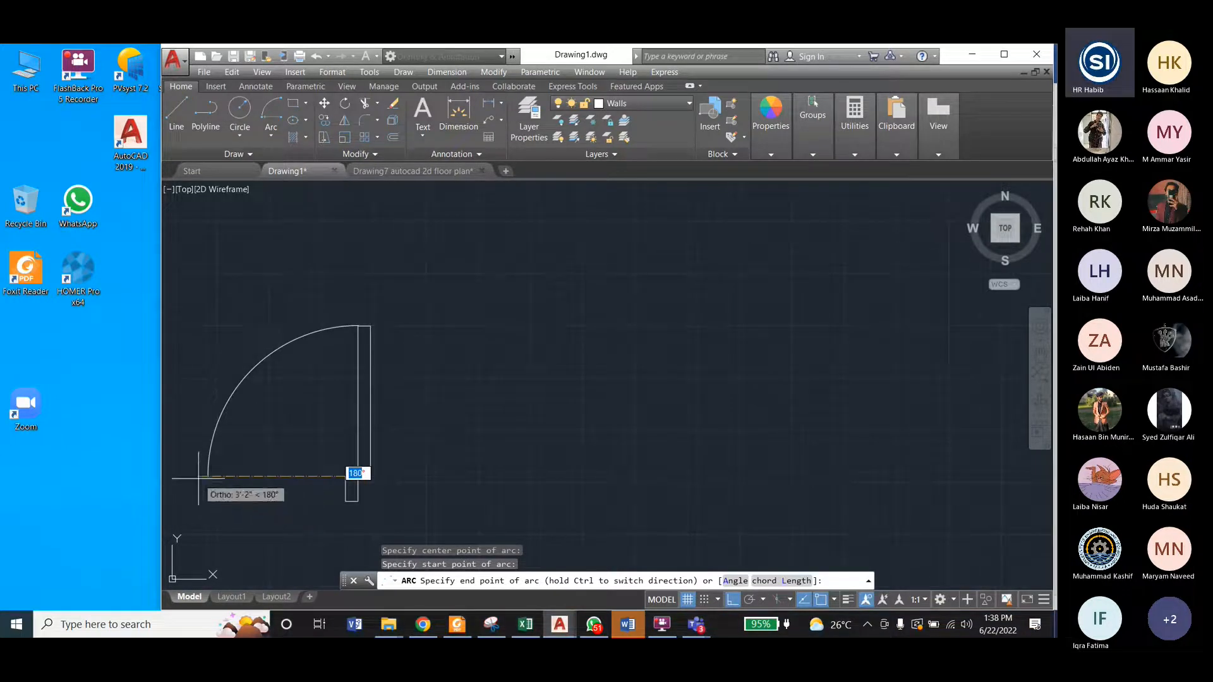
left_click(199, 478)
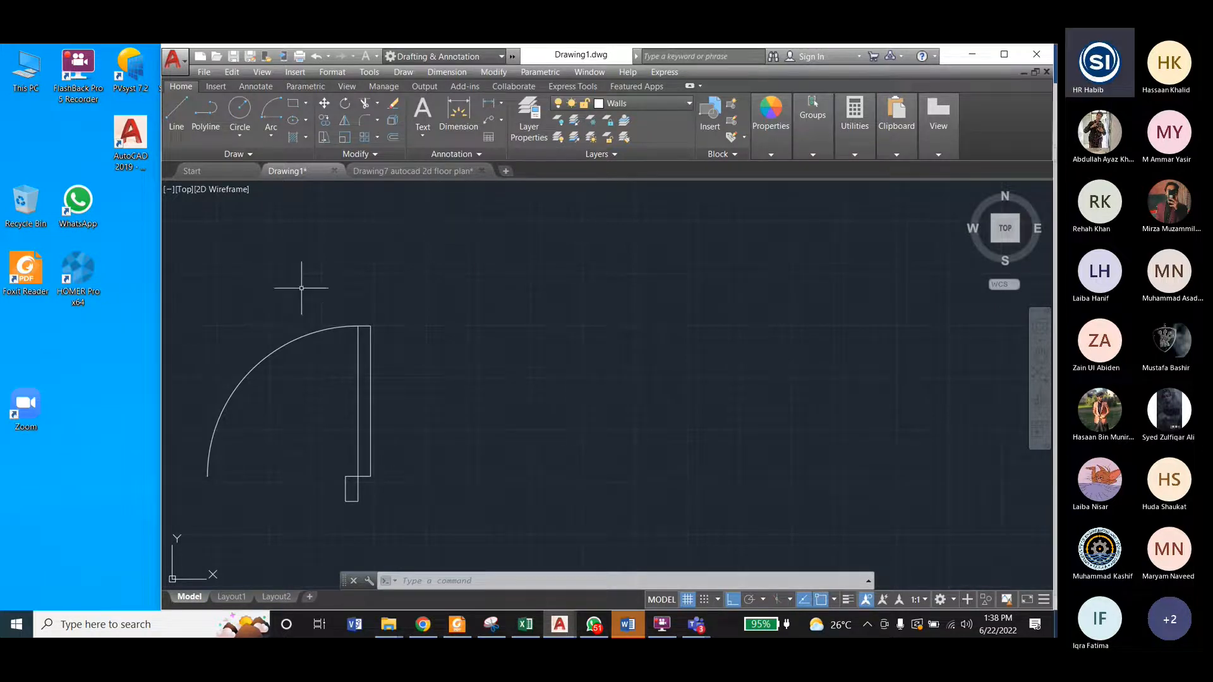
left_click(287, 344)
key("Delete")
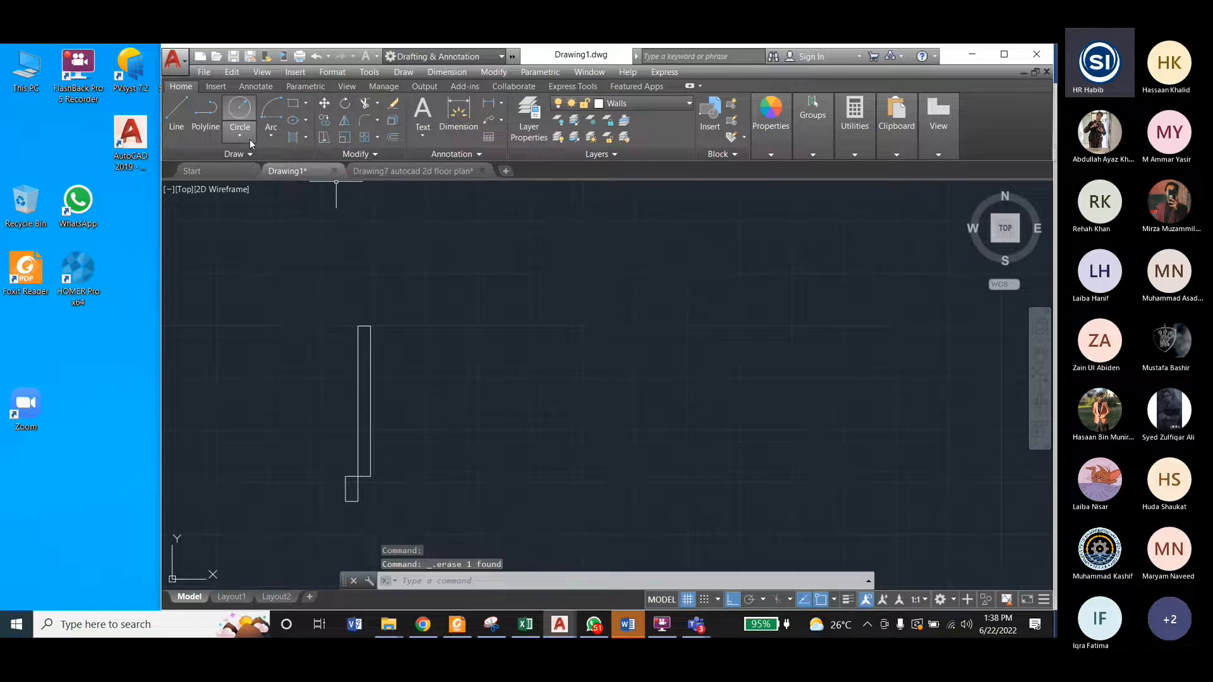
Step: Try a Start, Center, End arc starting at the door leaf's lower-left corner and centred on its upper-left corner
left_click(271, 135)
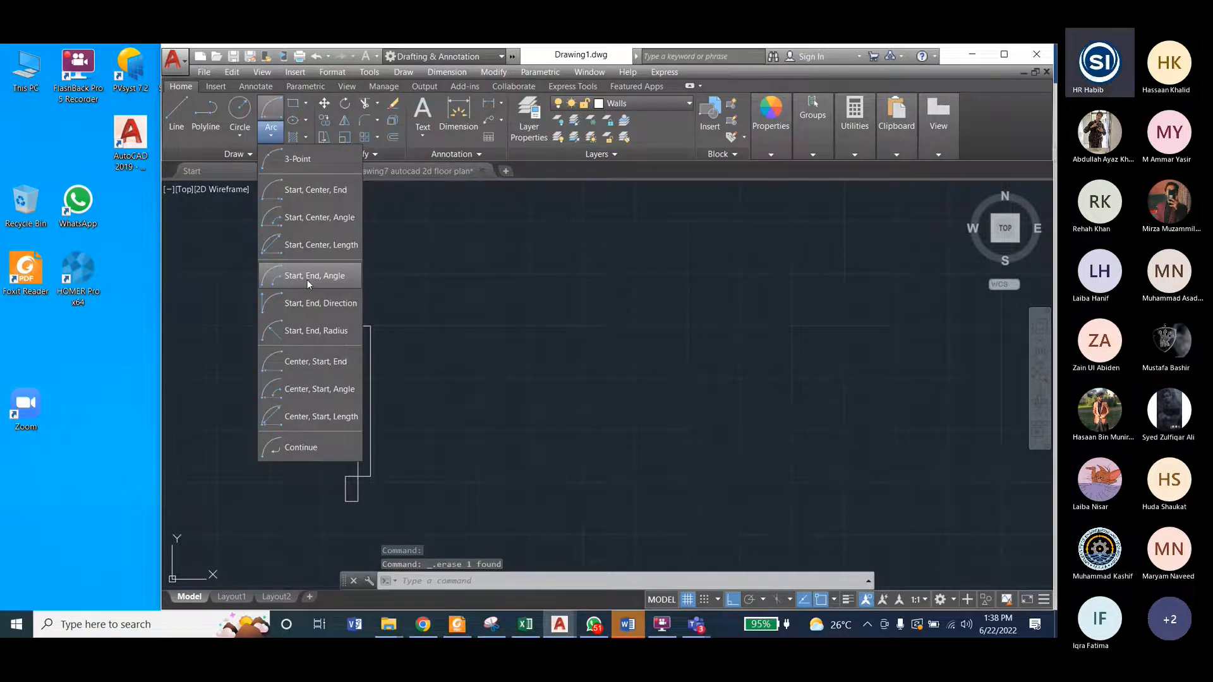
left_click(312, 191)
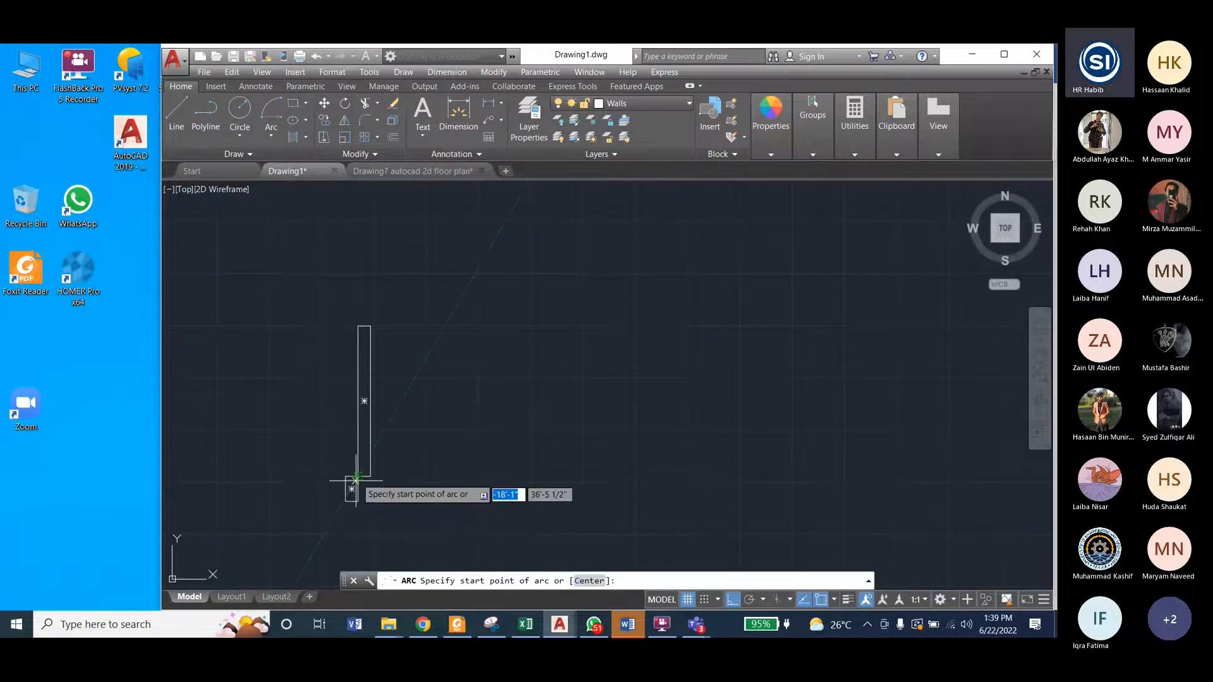
left_click(358, 475)
left_click(358, 327)
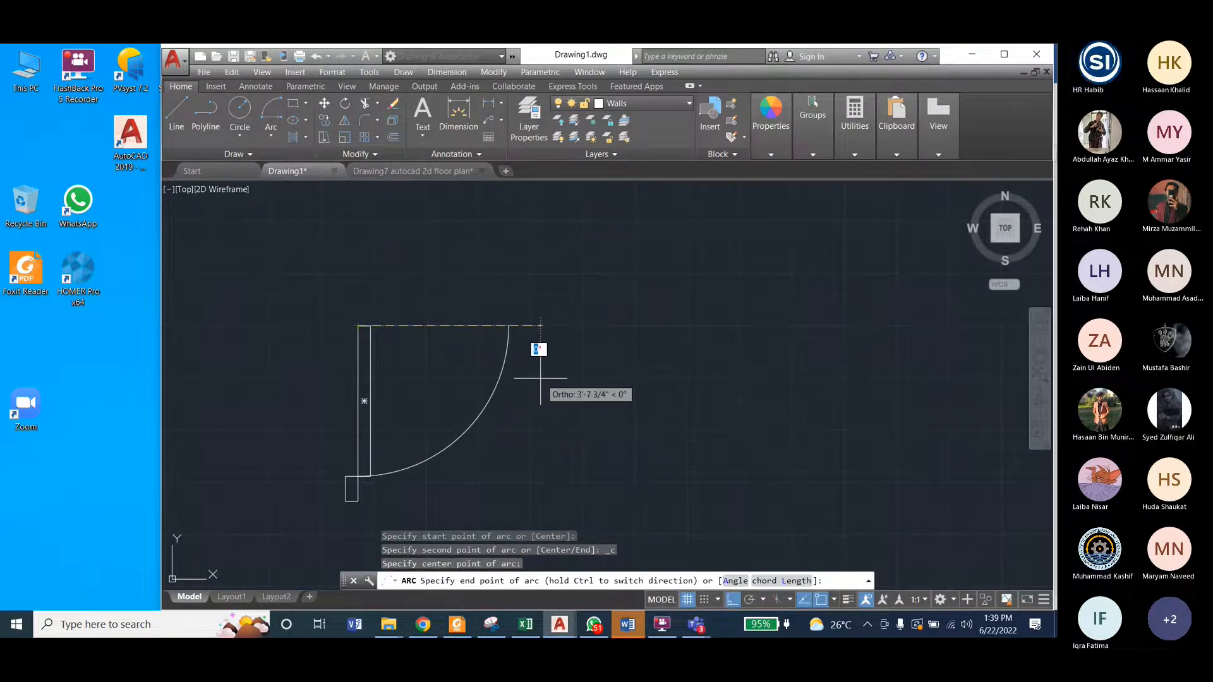
key("Escape")
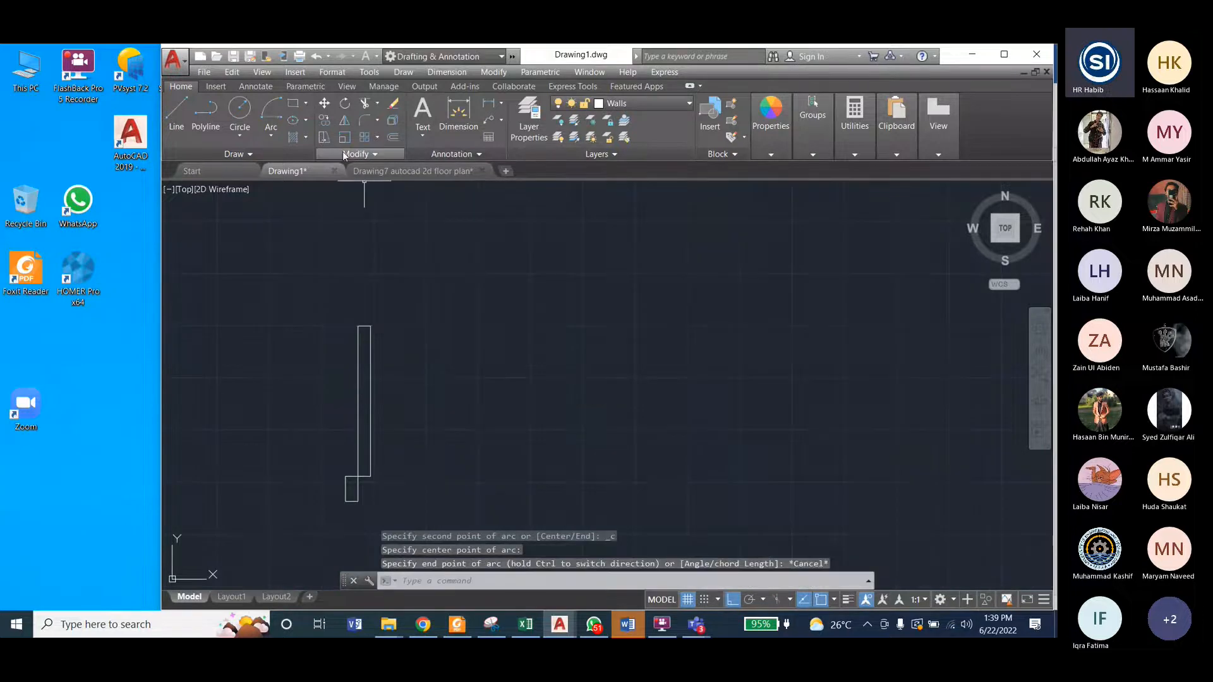
Step: Try a Start, Center, End arc starting at the leaf's upper-left corner and centred on its lower-left corner
left_click(270, 135)
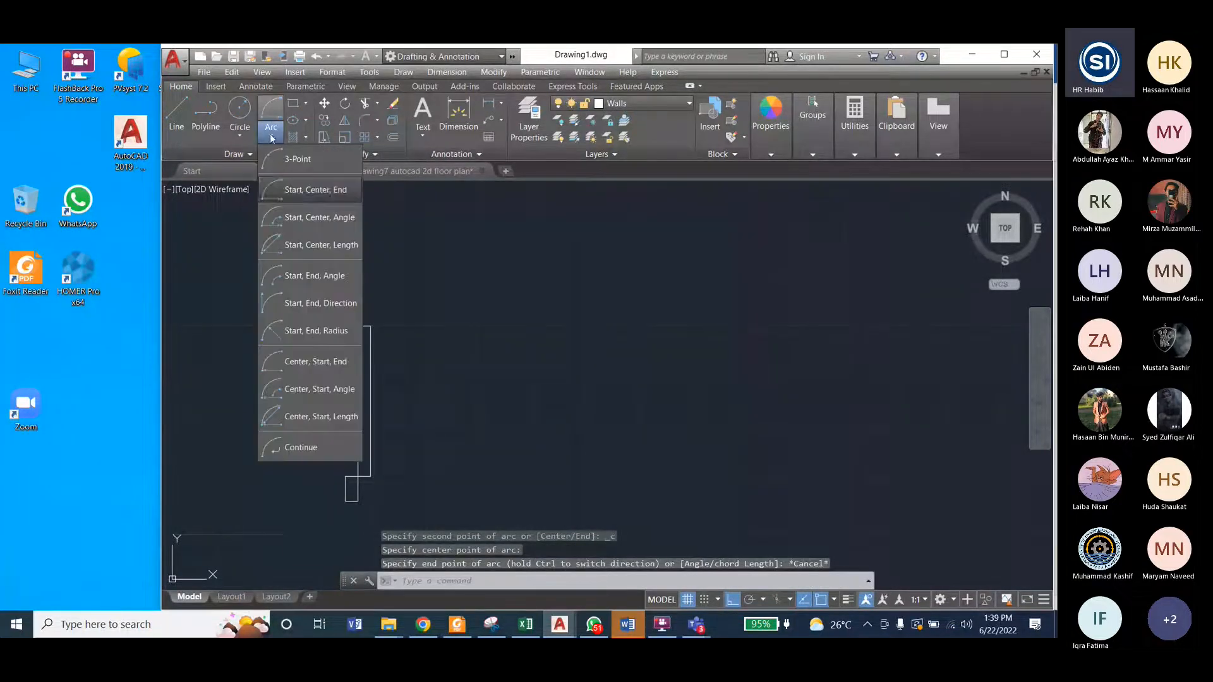
left_click(303, 189)
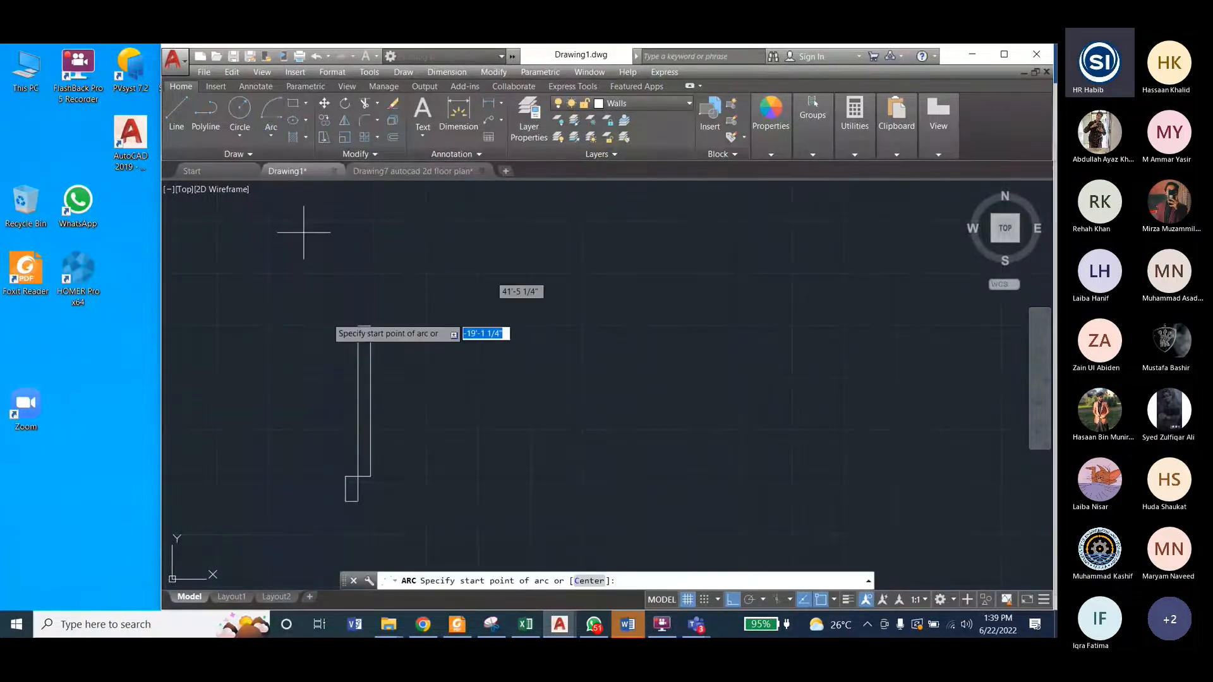
left_click(357, 327)
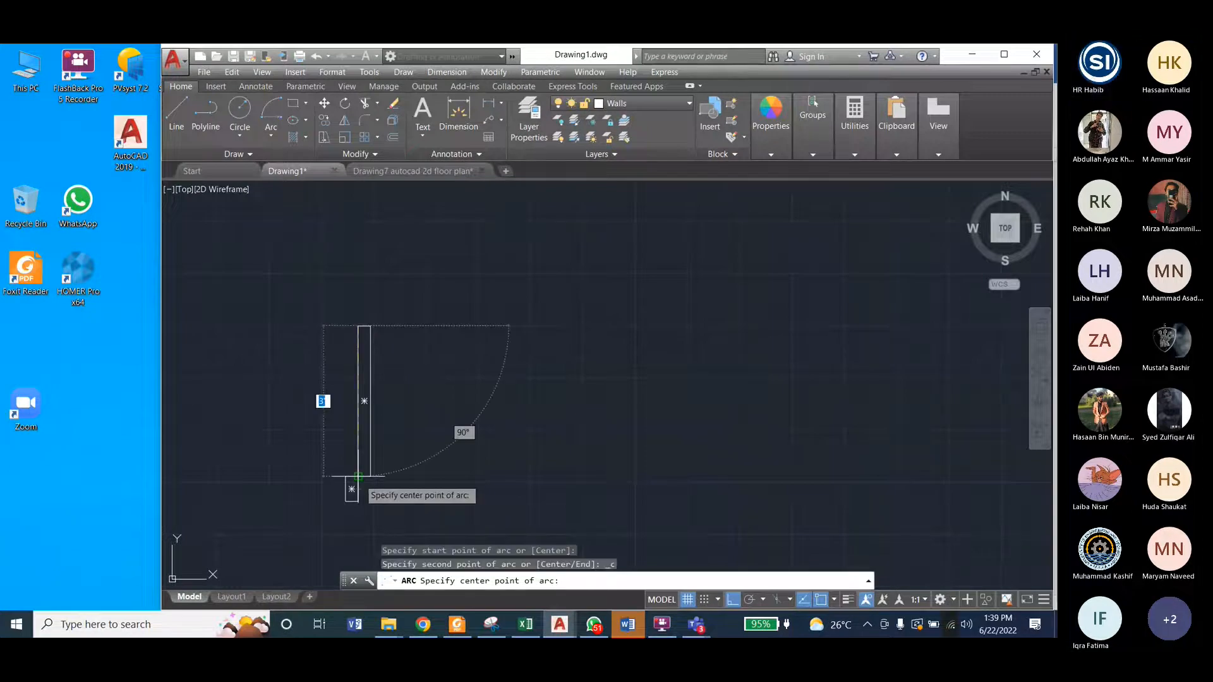
left_click(358, 476)
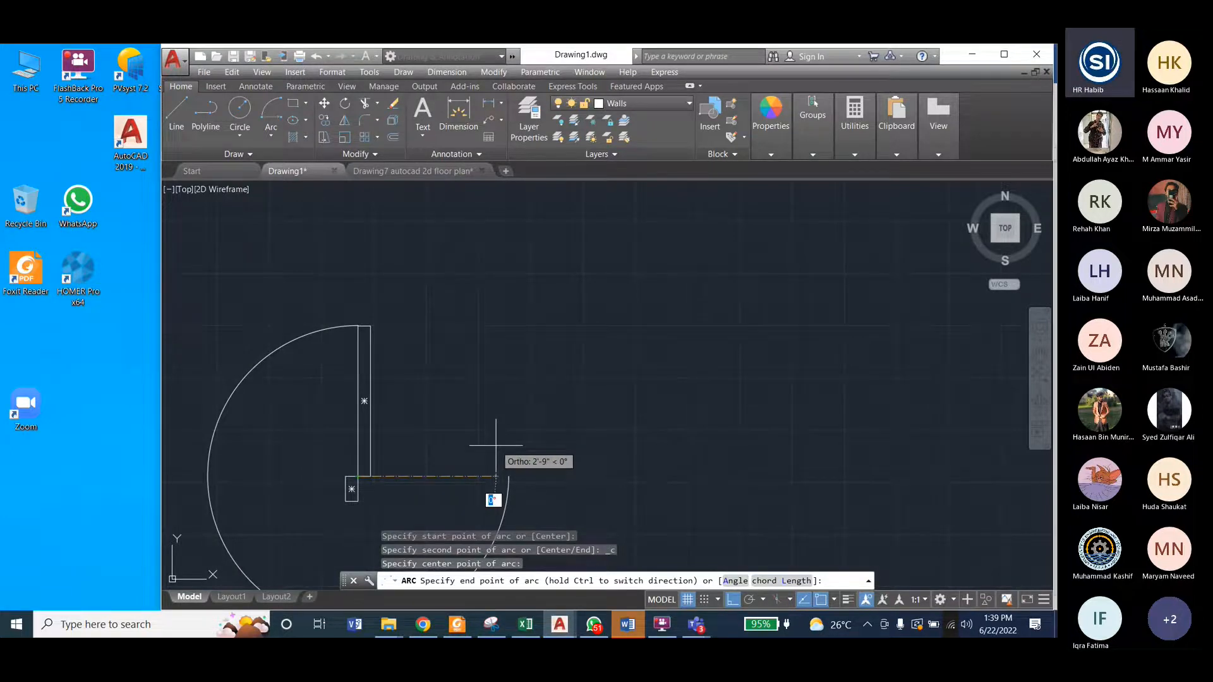
key("Escape")
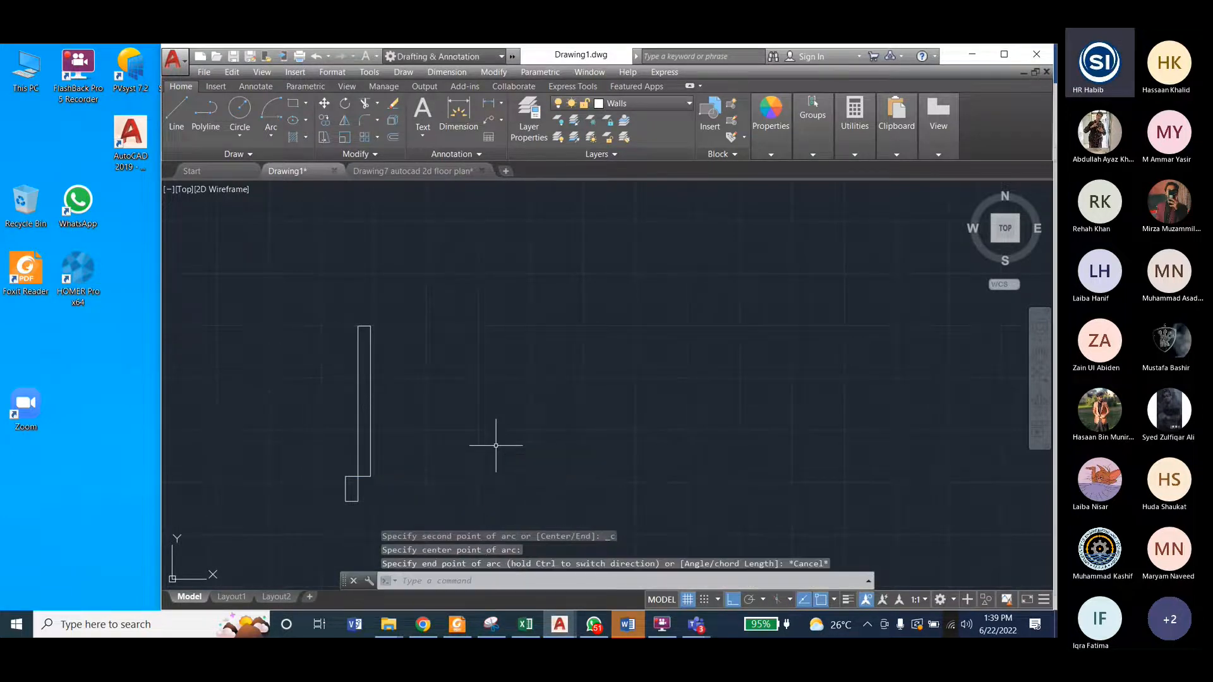
Step: Undo the arc attempts and the deletion to restore the left-hand swing arc
key("ctrl+z")
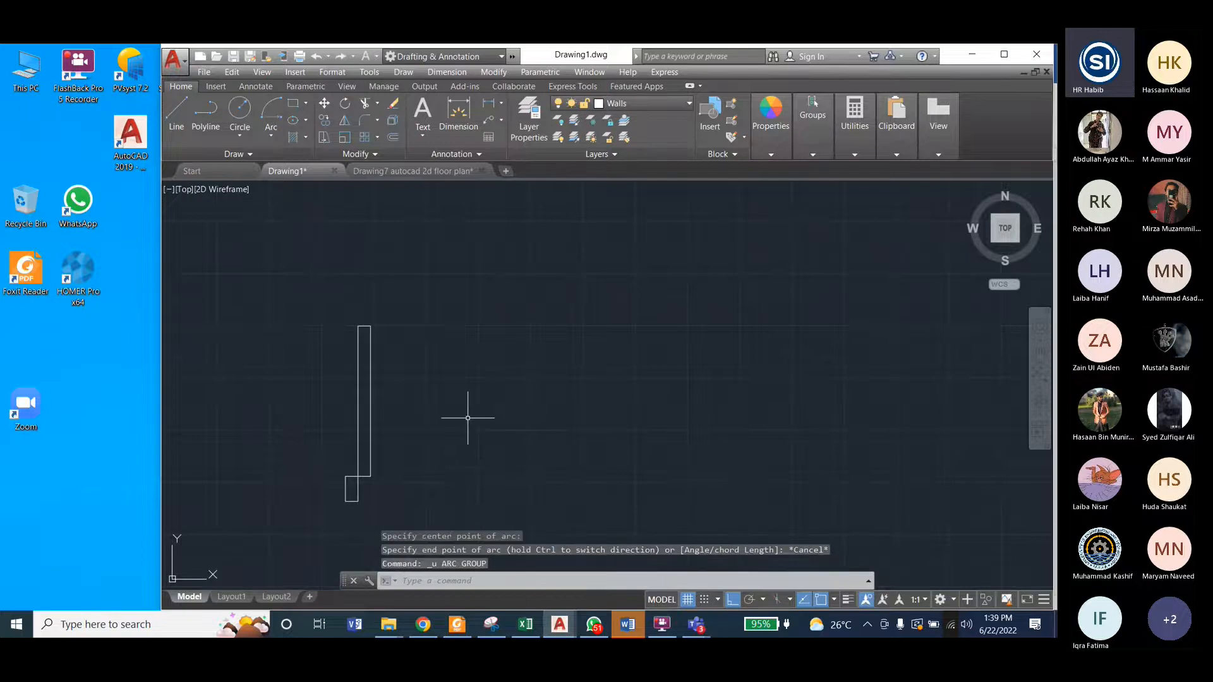
key("ctrl+z")
key("ctrl+z")
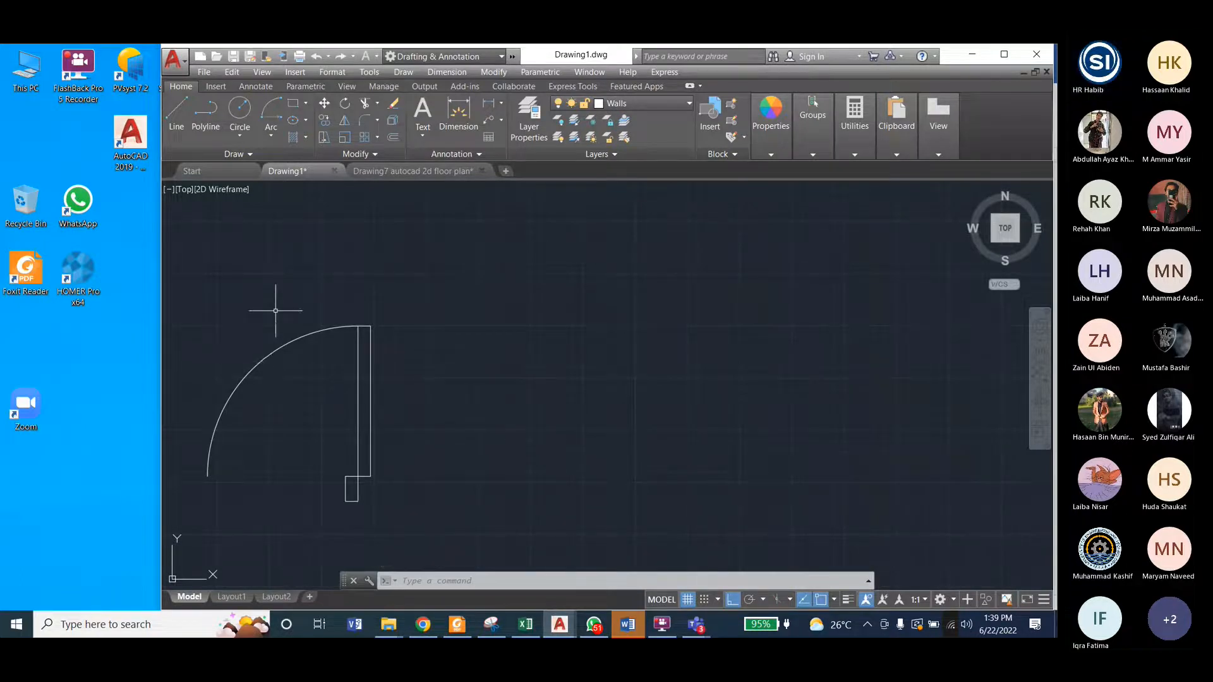
left_click(294, 340)
left_click(493, 72)
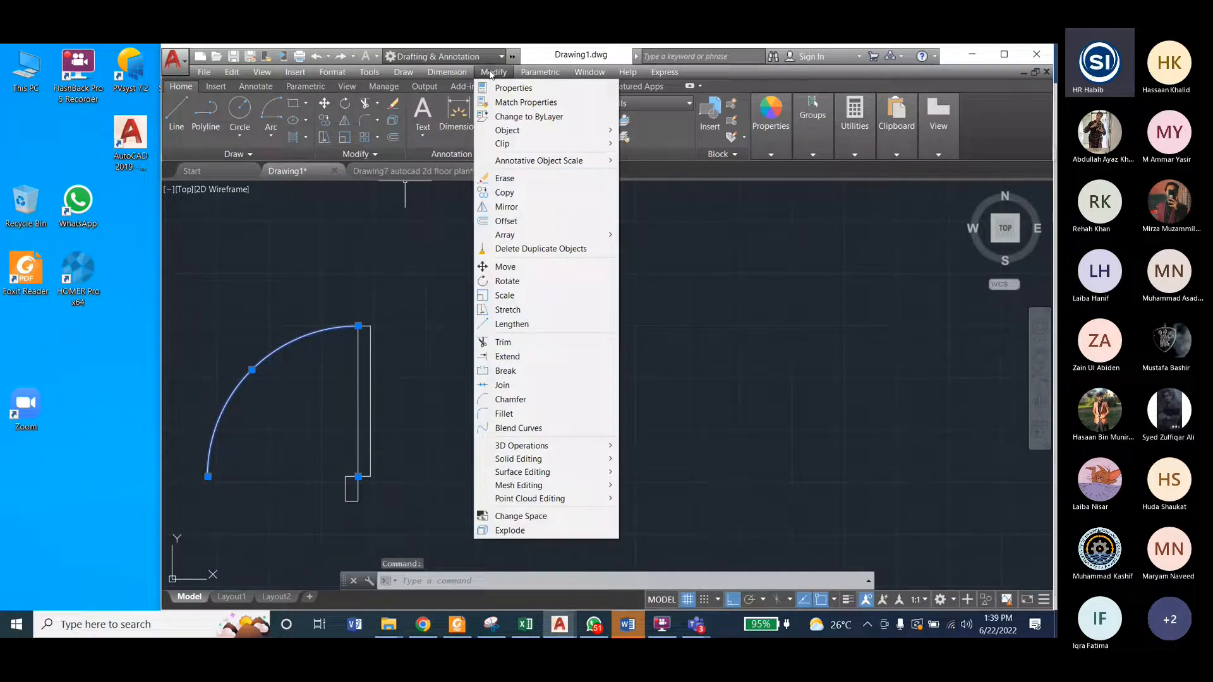
left_click(506, 206)
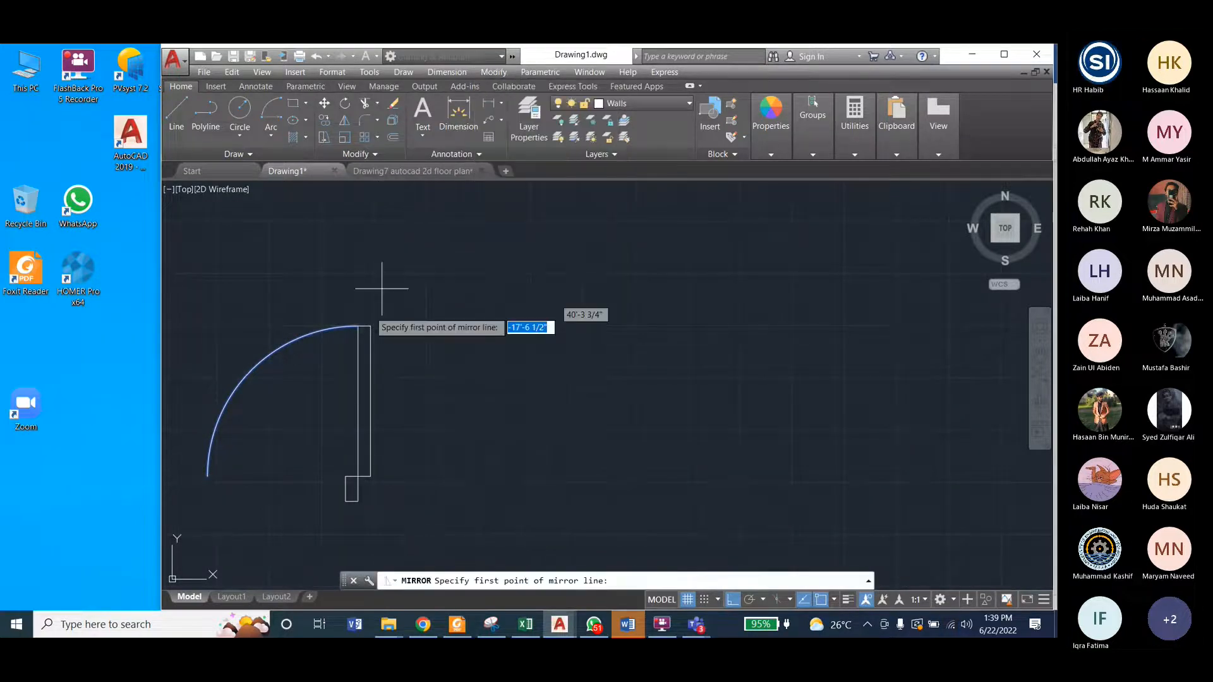
left_click(358, 326)
left_click(387, 407)
key("Escape")
key("Escape")
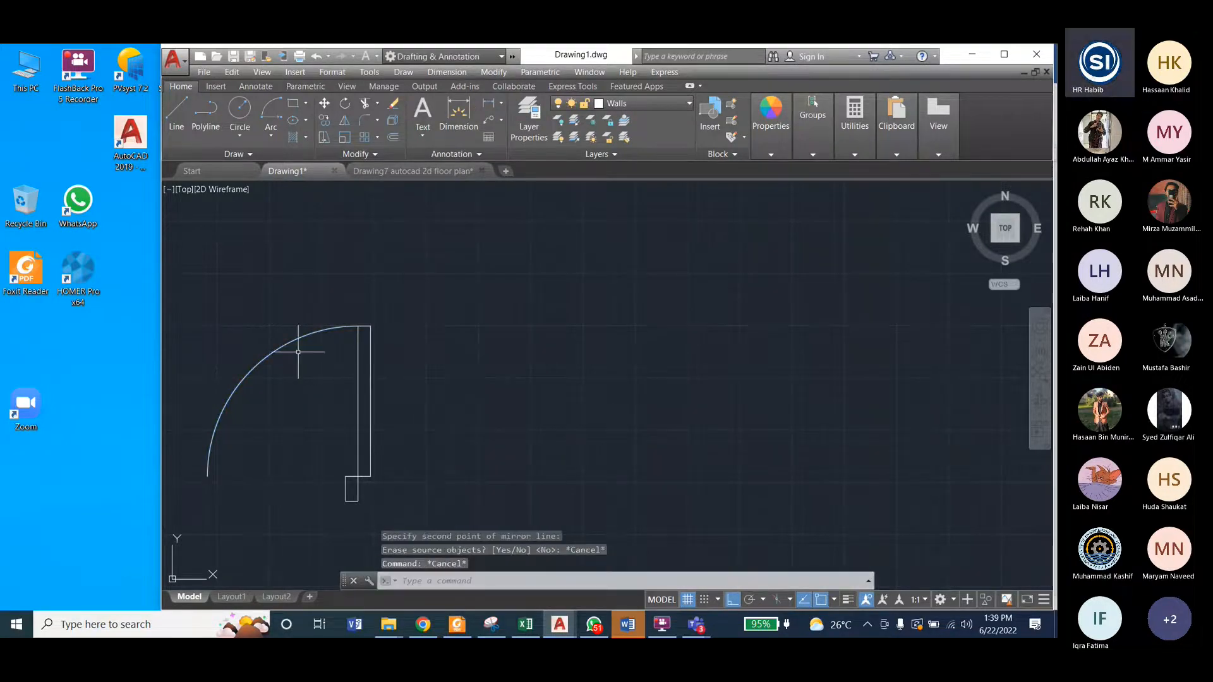
Step: Mirror the left-hand swing arc across a line from the leaf's upper-left corner to the middle of the jamb's top edge
left_click(492, 72)
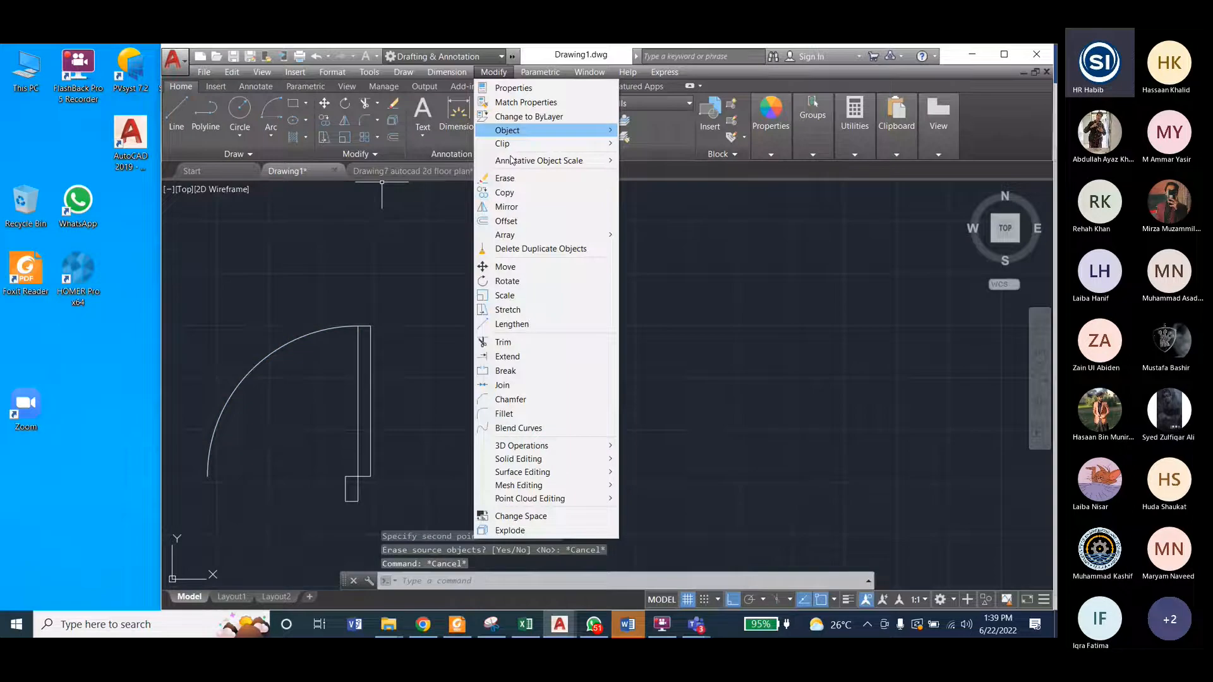
left_click(506, 207)
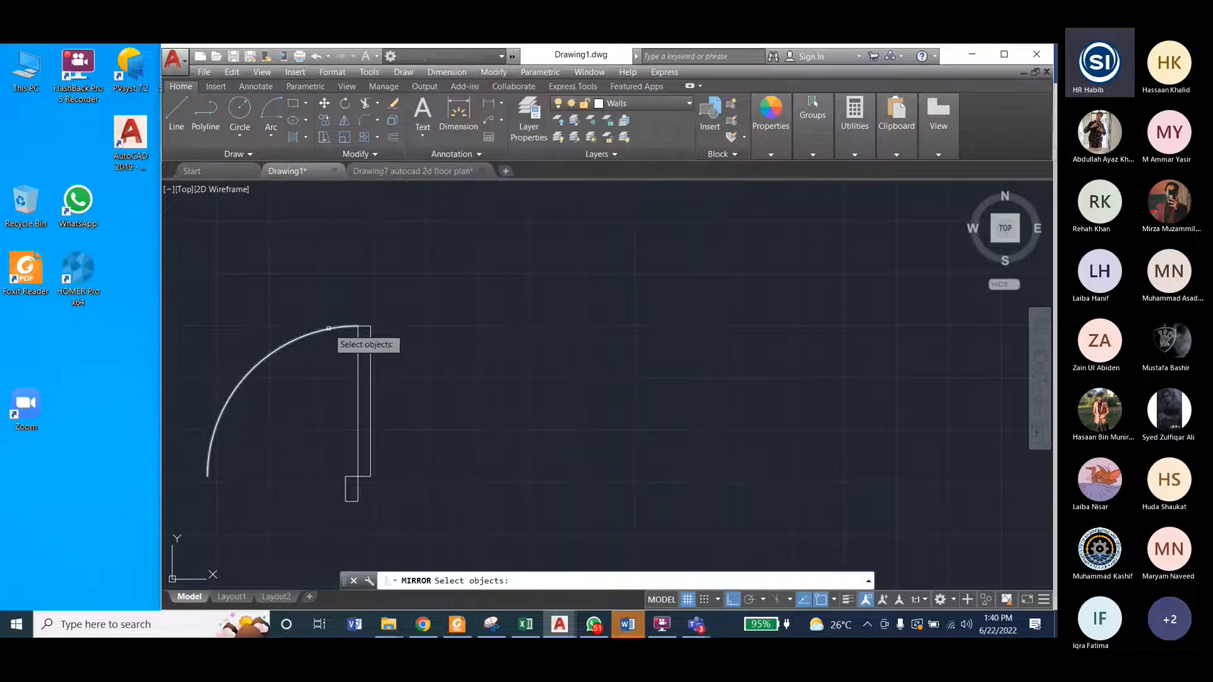
left_click(328, 328)
key("Return")
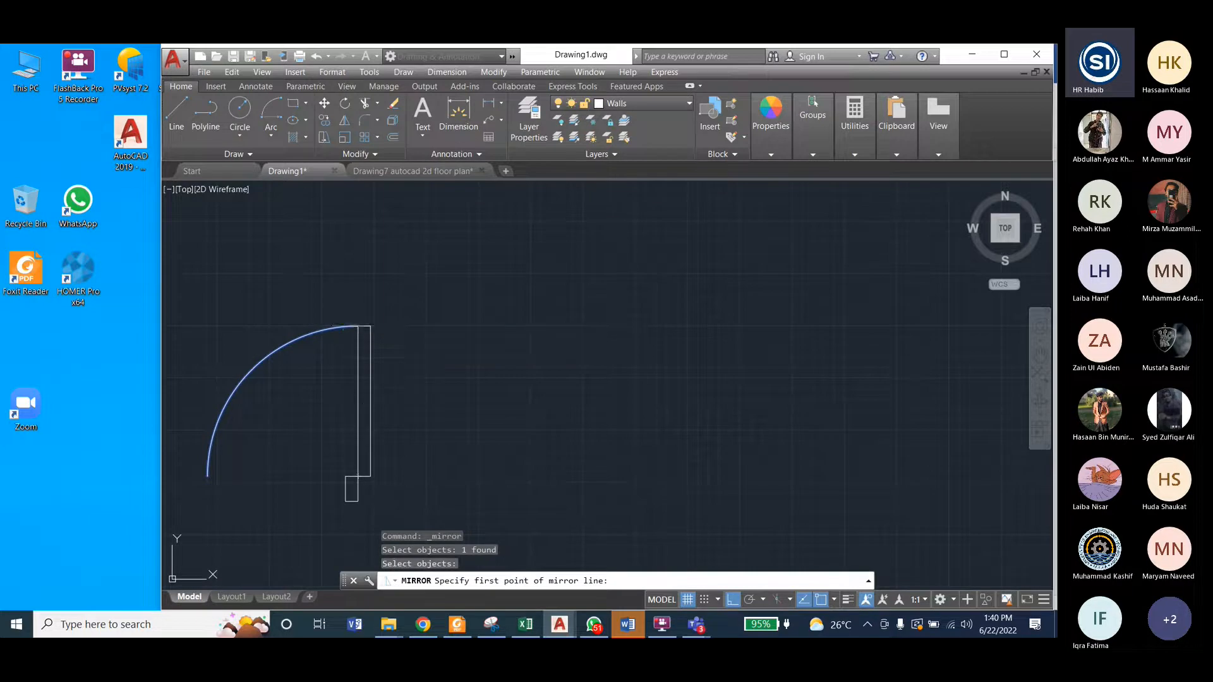
left_click(359, 327)
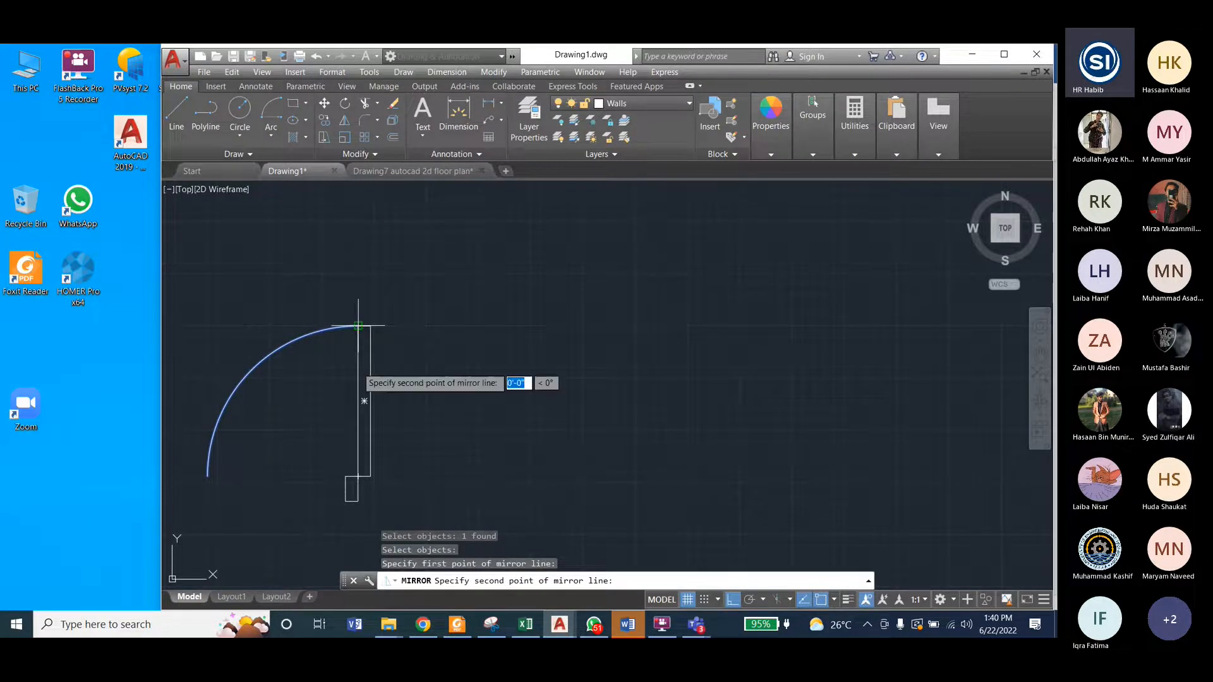
left_click(352, 478)
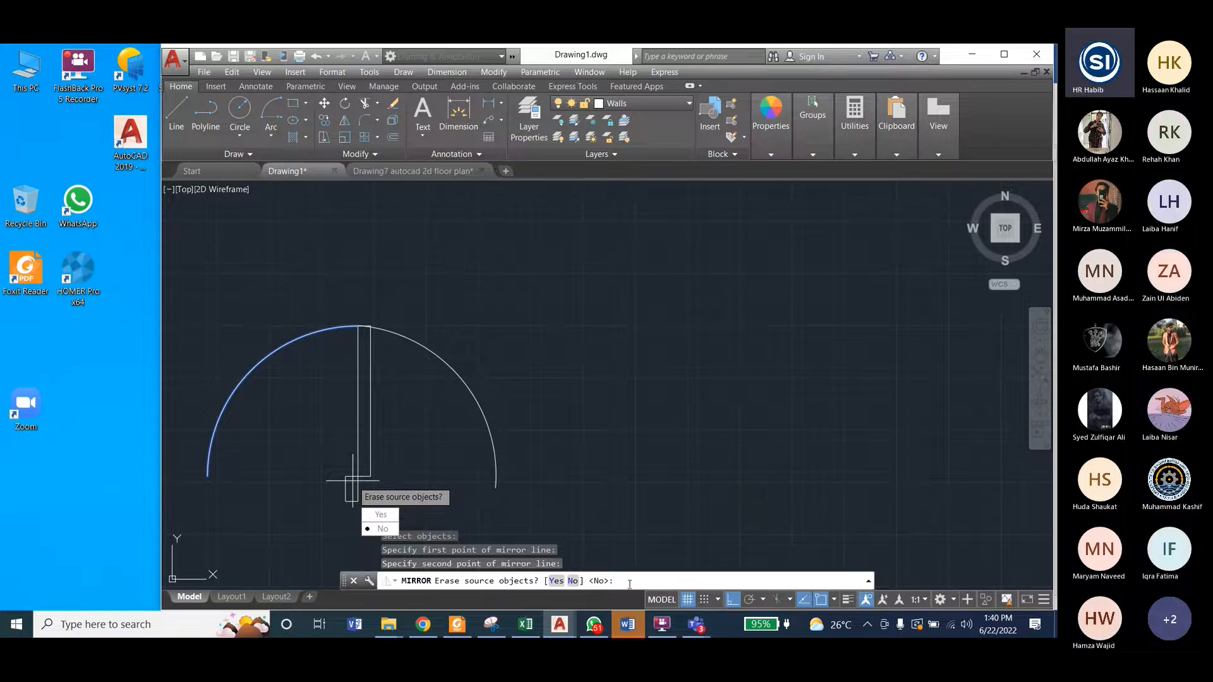
type("y")
key("Return")
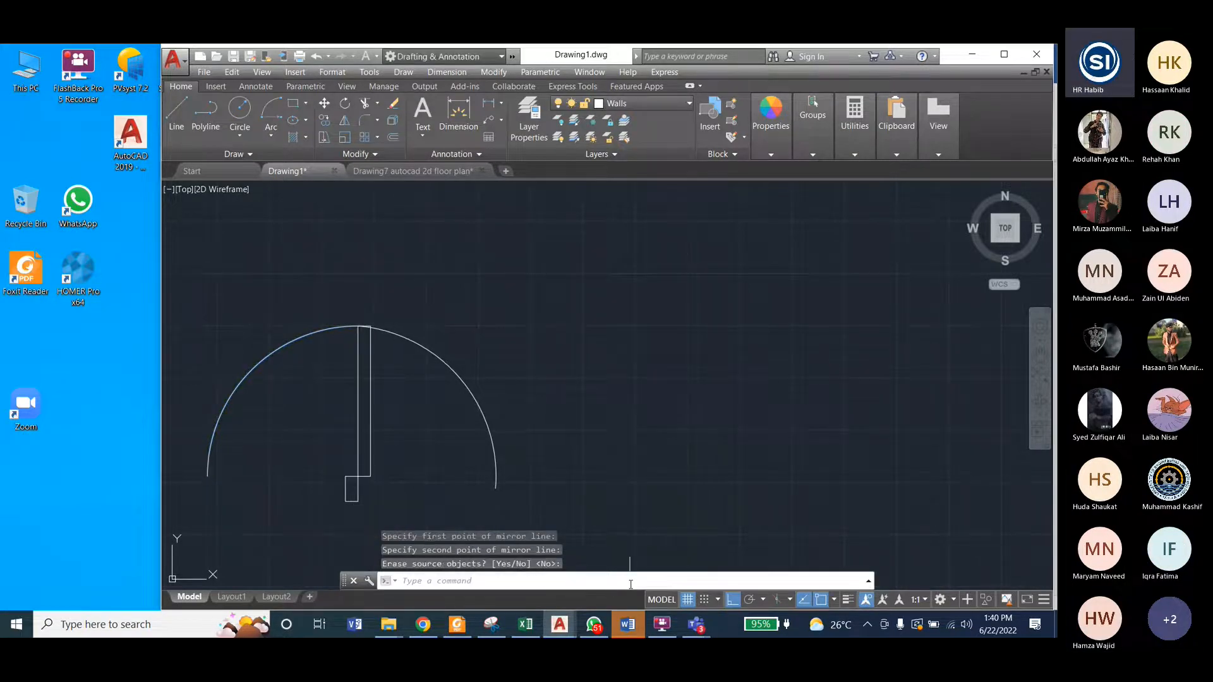
Step: Cancel the repeated Mirror command and delete the mirrored right-hand arc
key("Return")
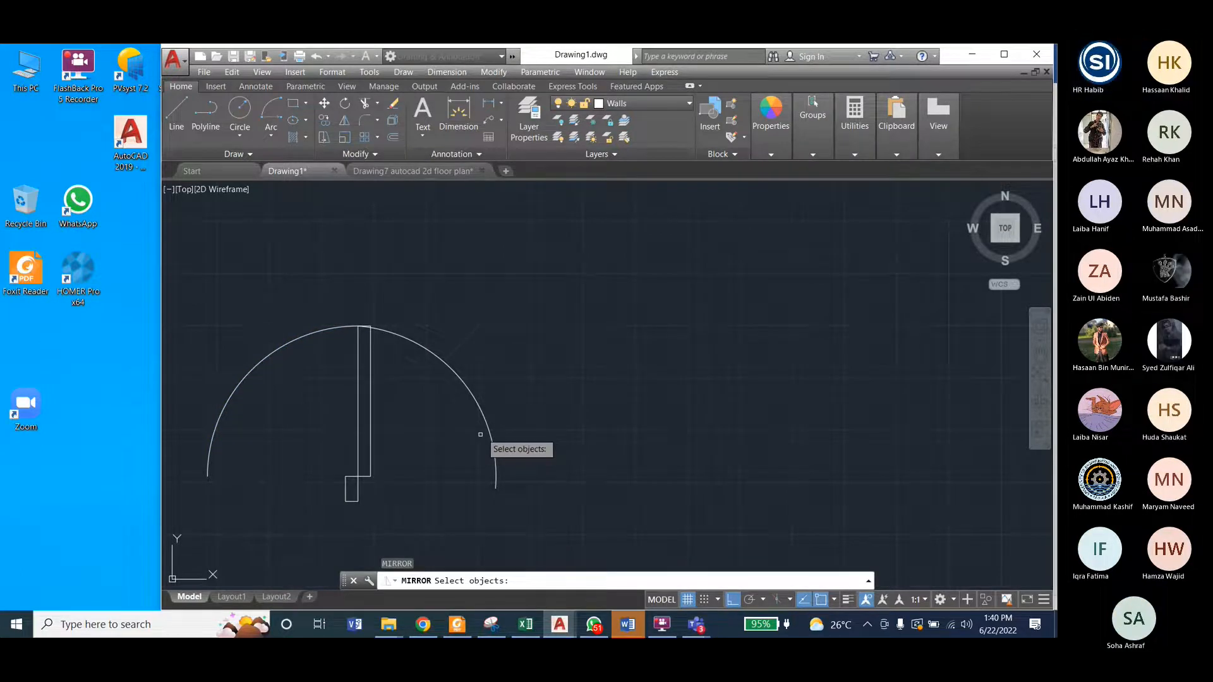
key("ctrl+z")
key("ctrl+z")
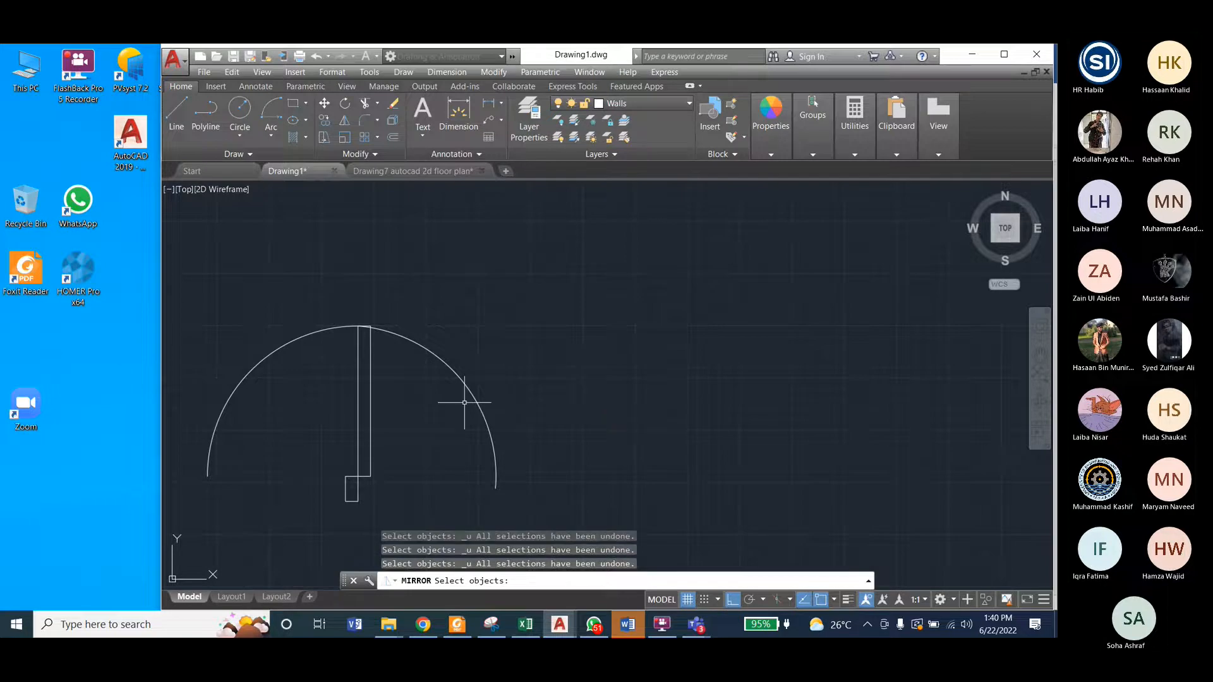
key("Escape")
left_click(472, 395)
key("Delete")
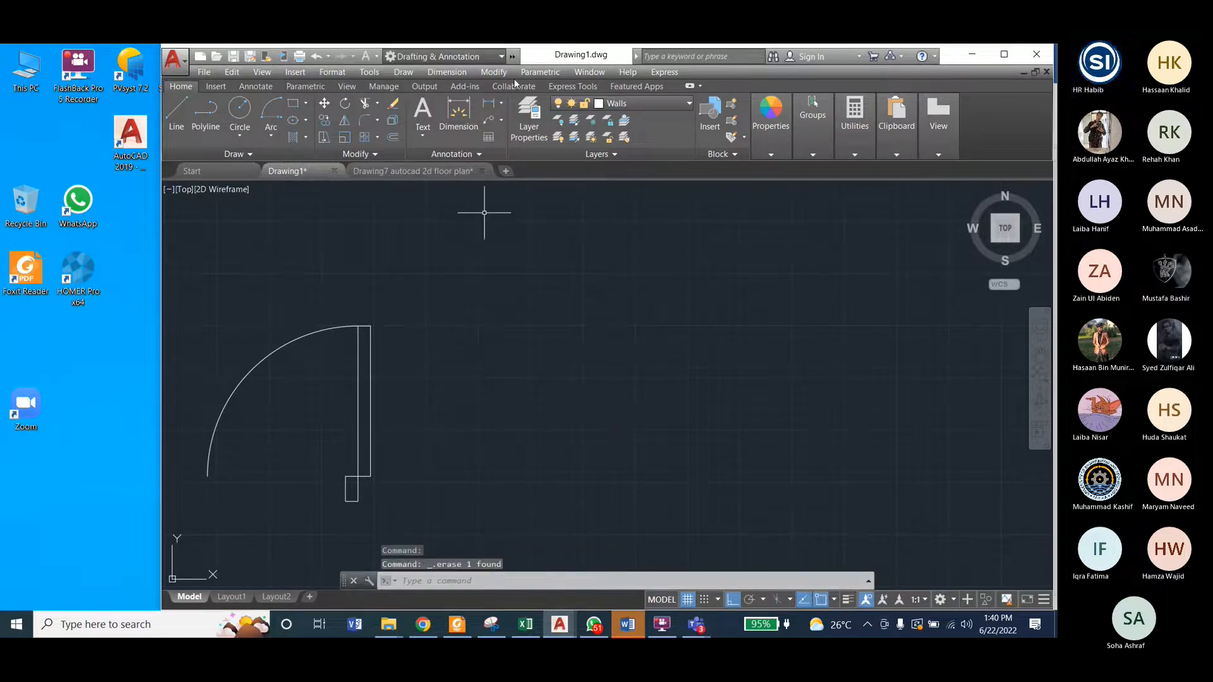
Step: Mirror the left-hand swing arc across the door leaf's left edge, erasing the source arc
left_click(488, 72)
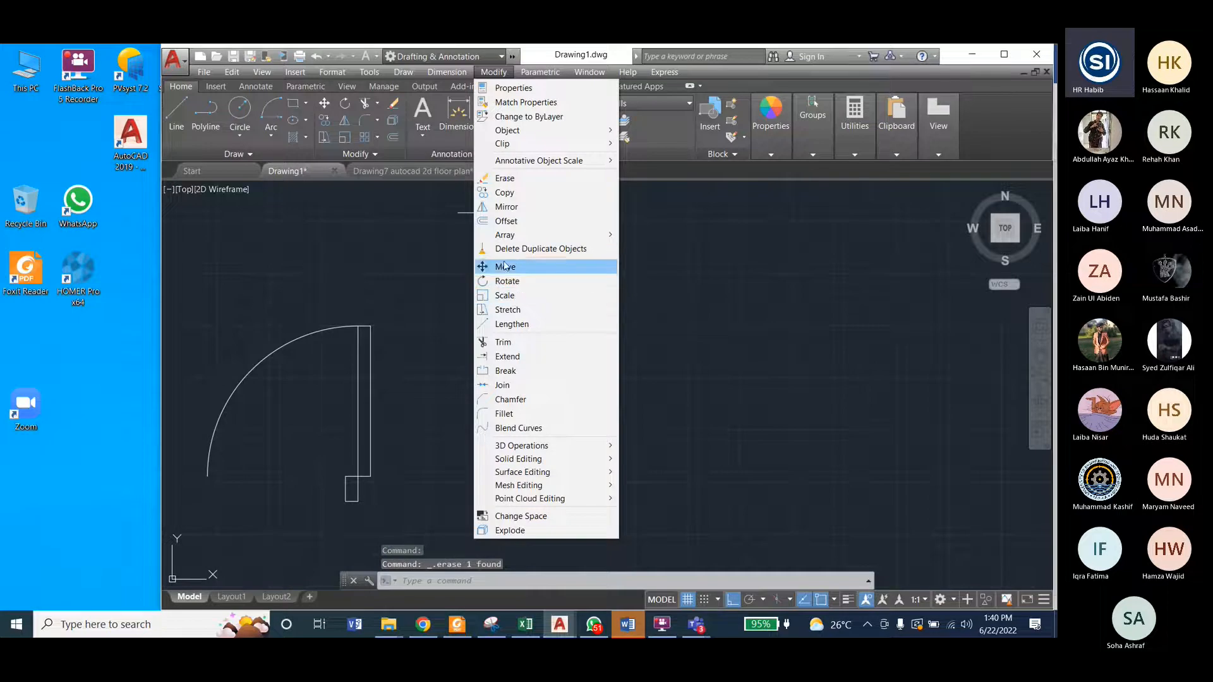
left_click(506, 206)
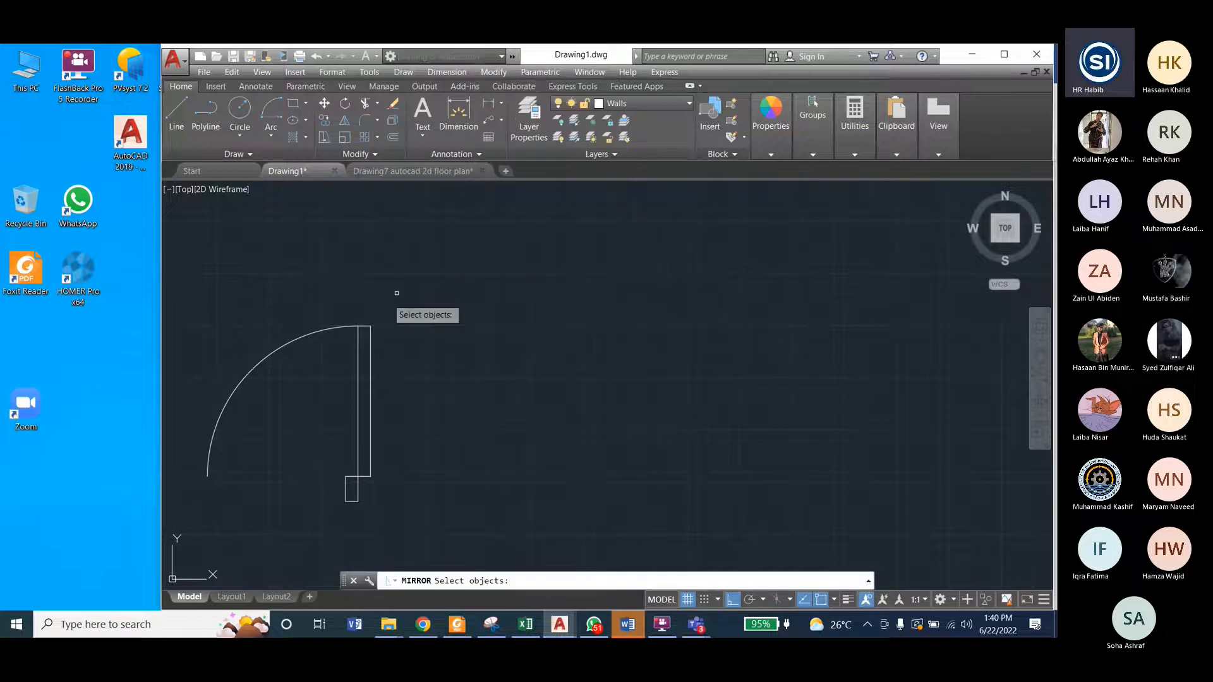
left_click(339, 328)
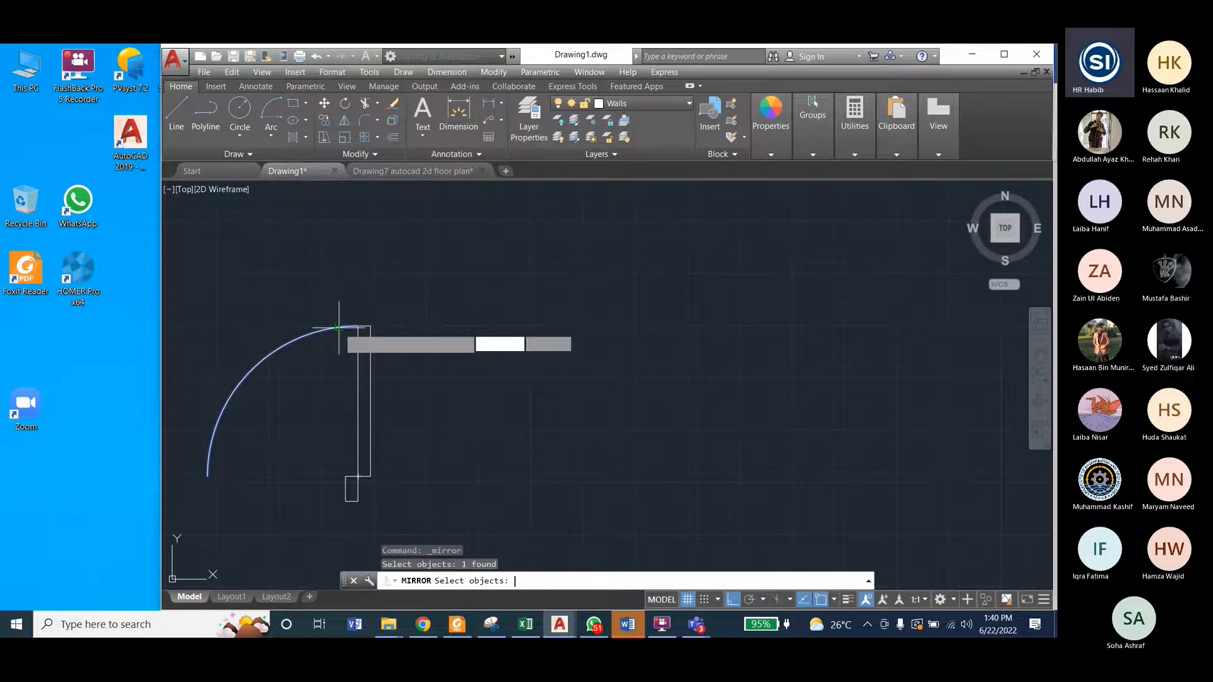
key("Return")
left_click(359, 326)
left_click(358, 469)
type("y")
key("Return")
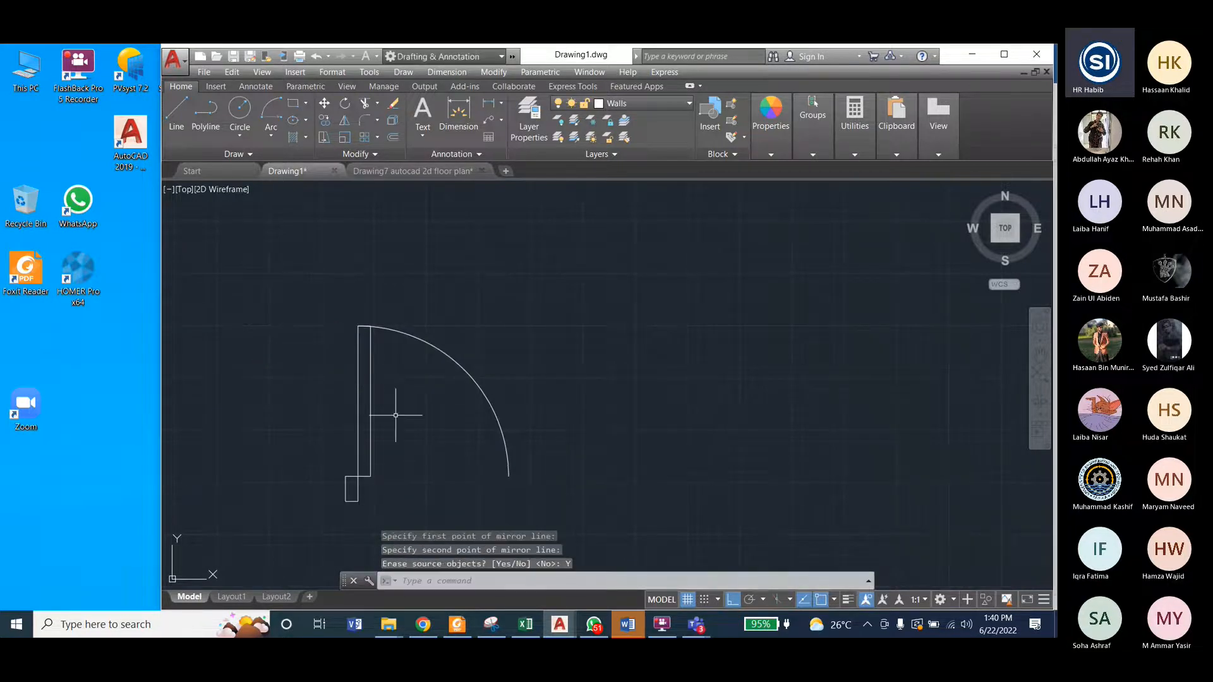
Step: Examine the jambs of the finished door in Drawing7's model space and return to Drawing1
left_click(413, 169)
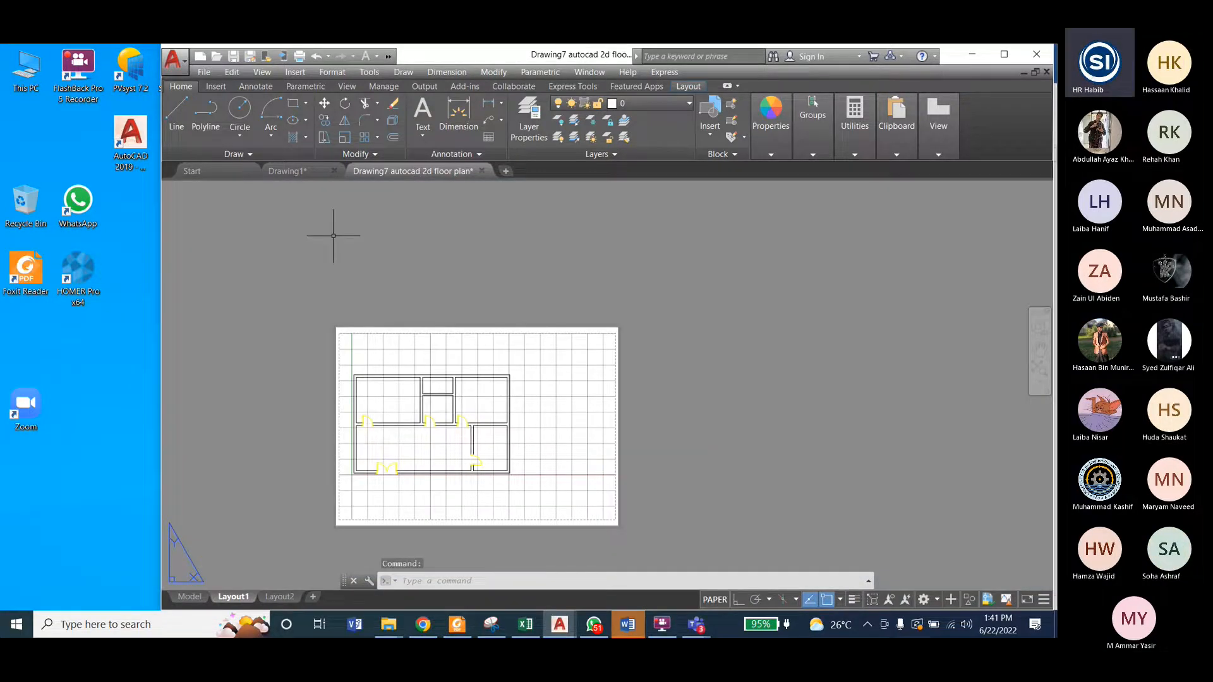
left_click(190, 597)
scroll(753, 376, "up", 2)
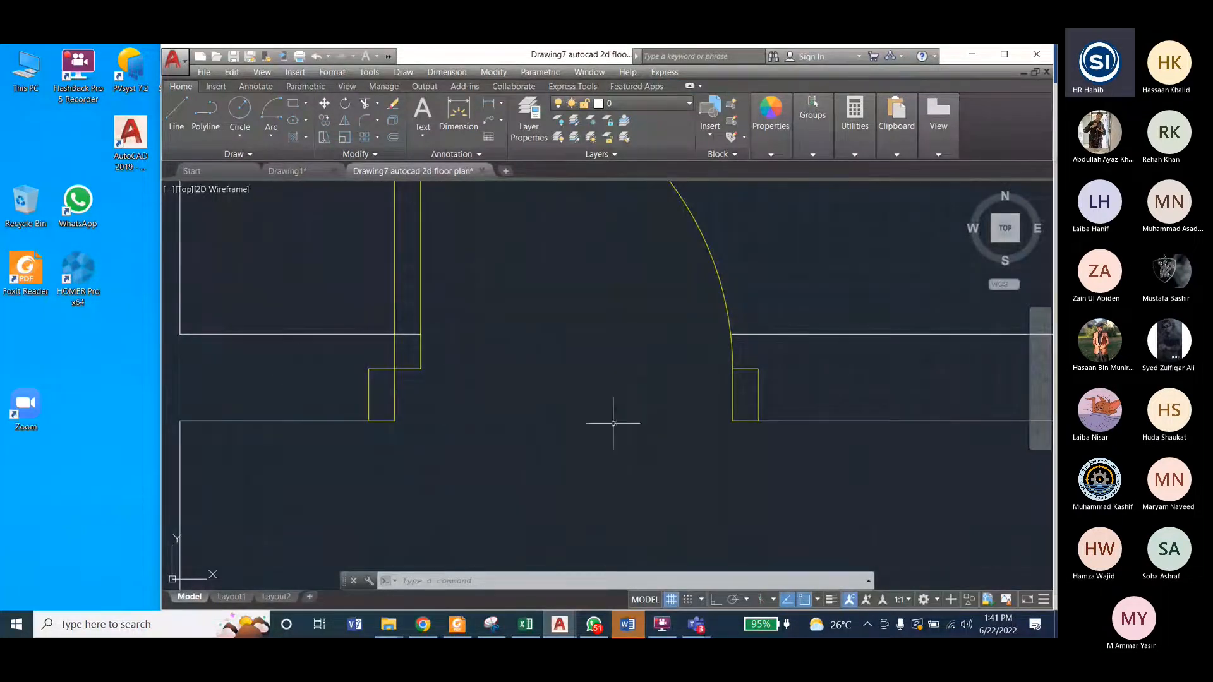
mouse_move(369, 420)
left_click(301, 172)
Step: Try to copy the jamb from its lower-left corner toward the lower end of the swing arc
left_click(506, 71)
left_click(499, 189)
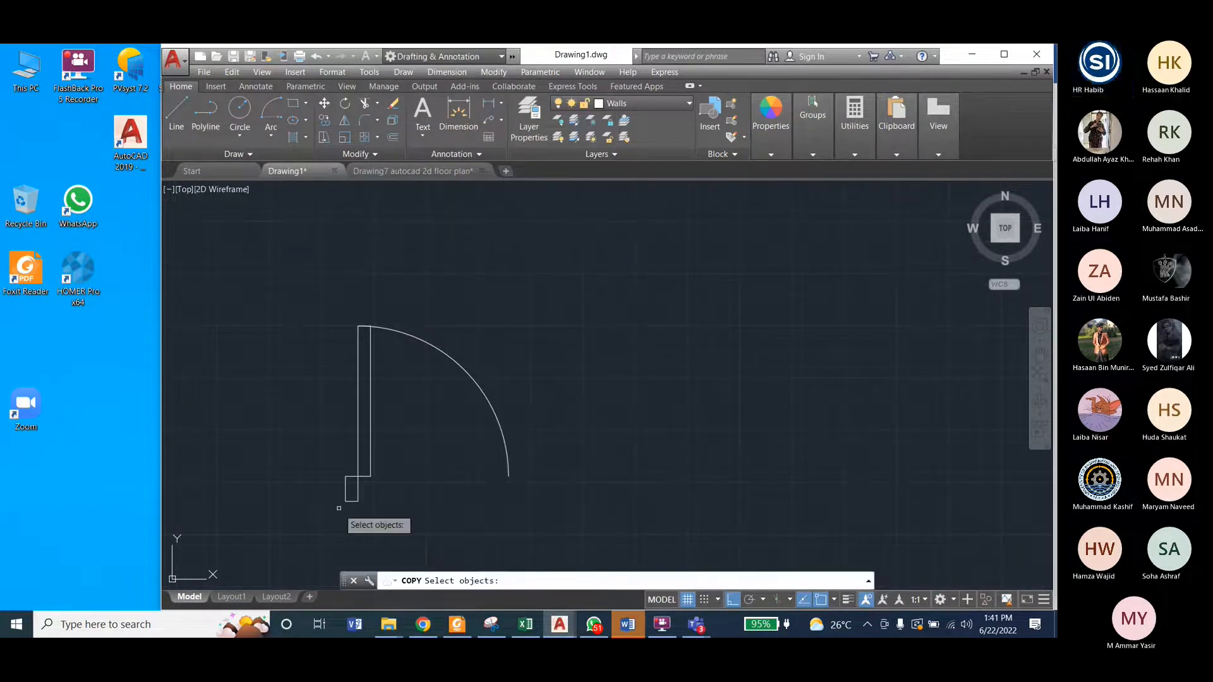
scroll(338, 508, "up", 8)
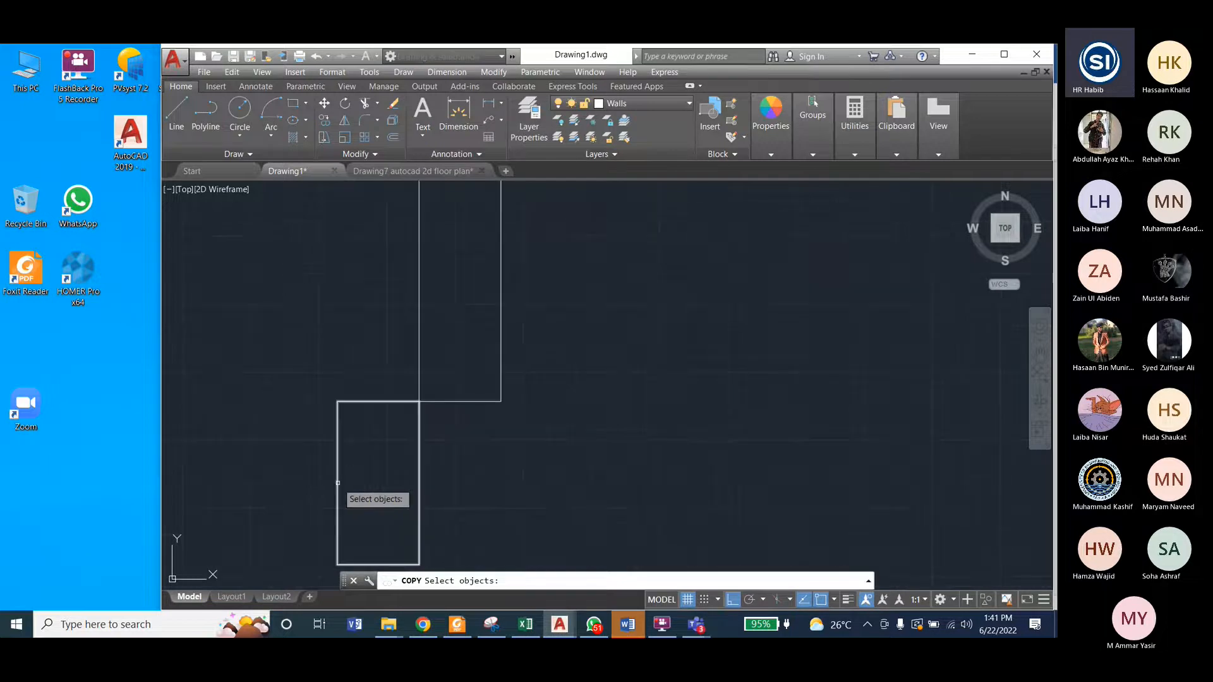
left_click(338, 482)
key("Return")
scroll(341, 500, "down", 2)
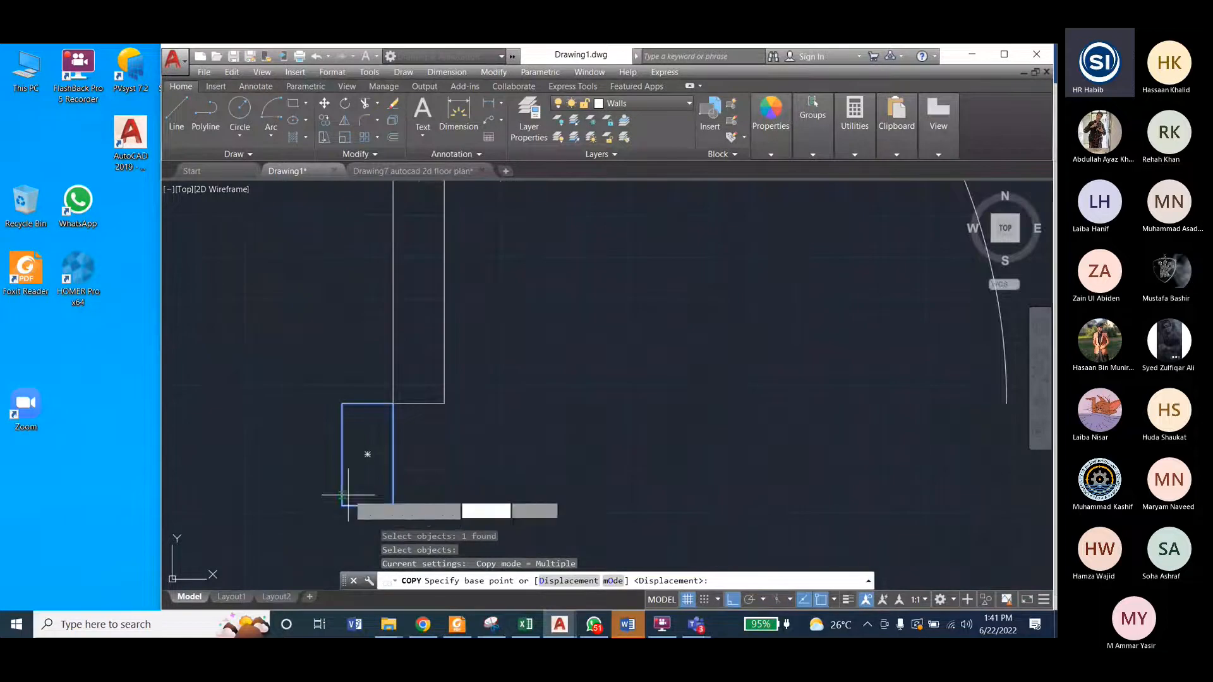
scroll(340, 506, "up", 2)
left_click(338, 507)
scroll(305, 480, "down", 4)
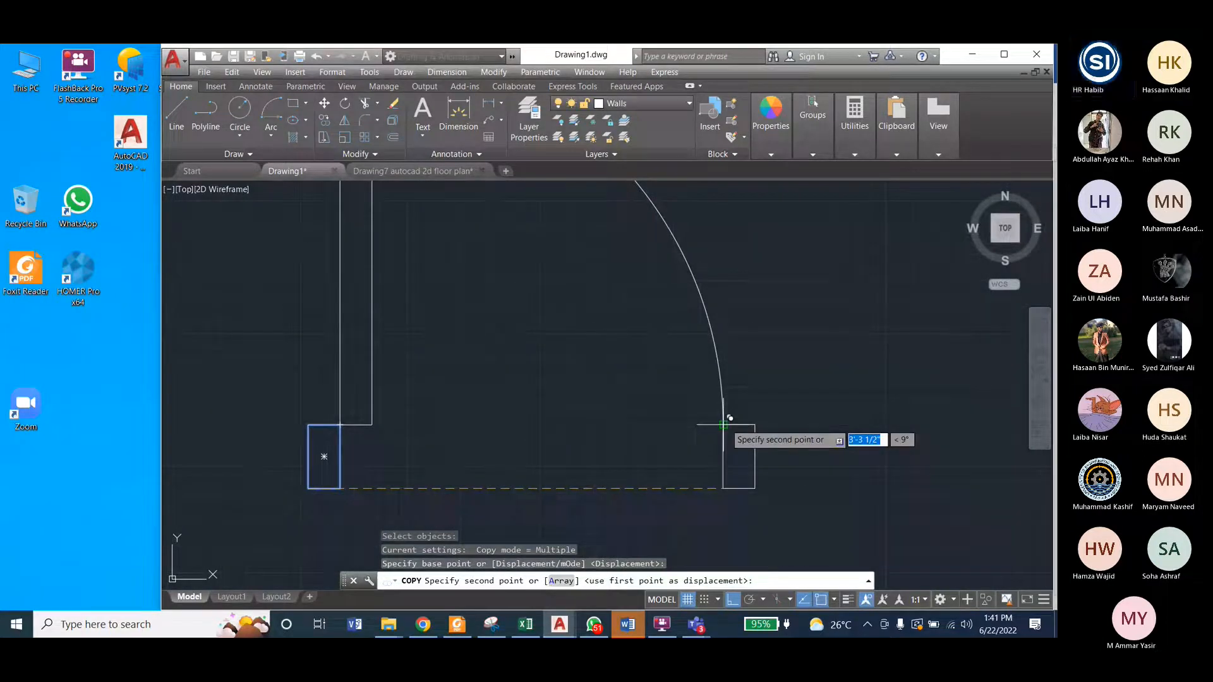
left_click(693, 425)
key("Escape")
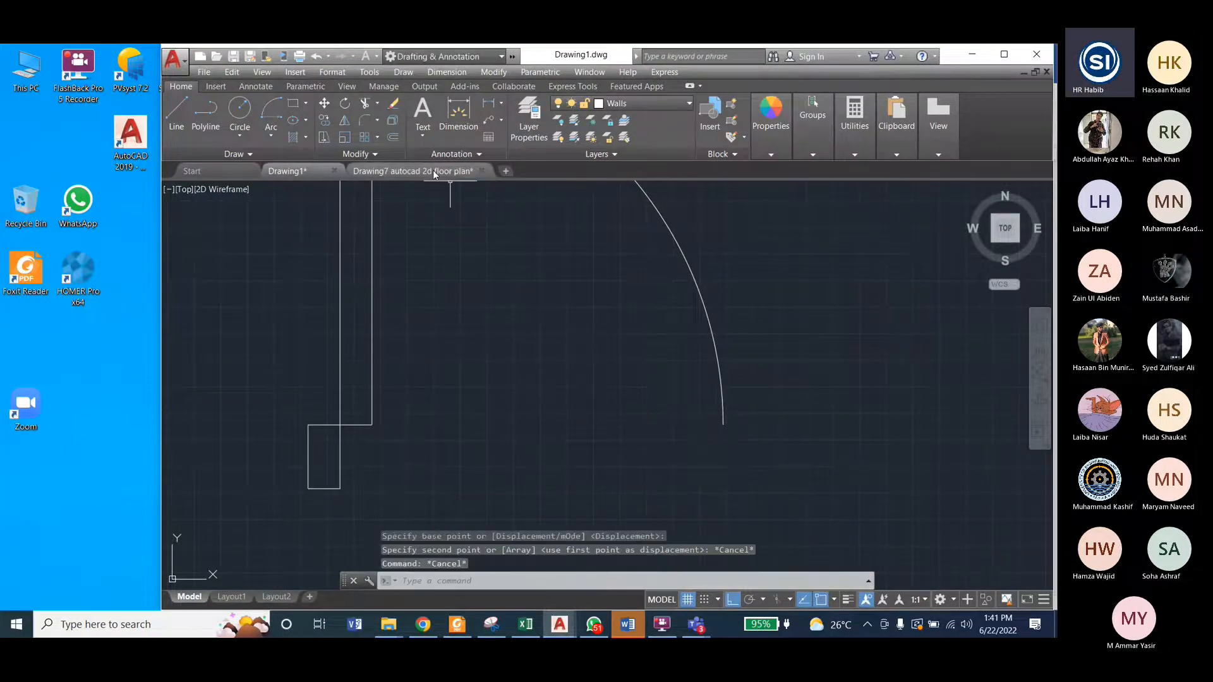
Step: Compare the jamb positions at the door leaf and arc end in Drawing7 with the door in Drawing1
left_click(433, 169)
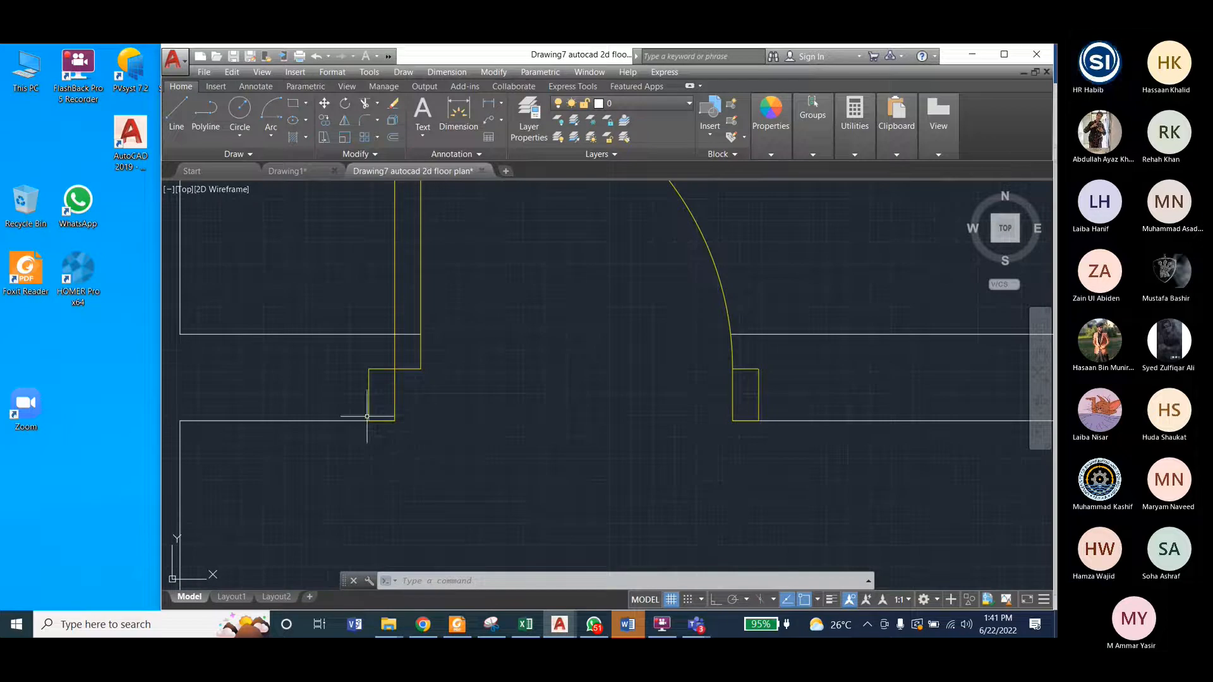
left_click(298, 171)
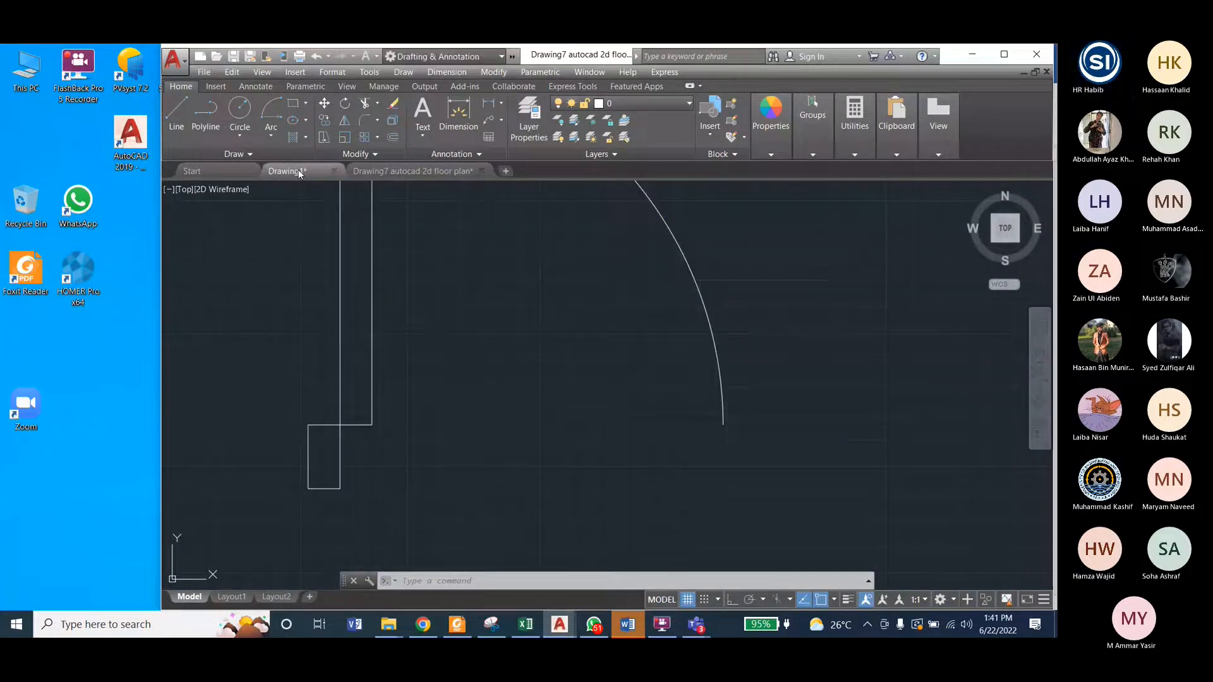
left_click(481, 72)
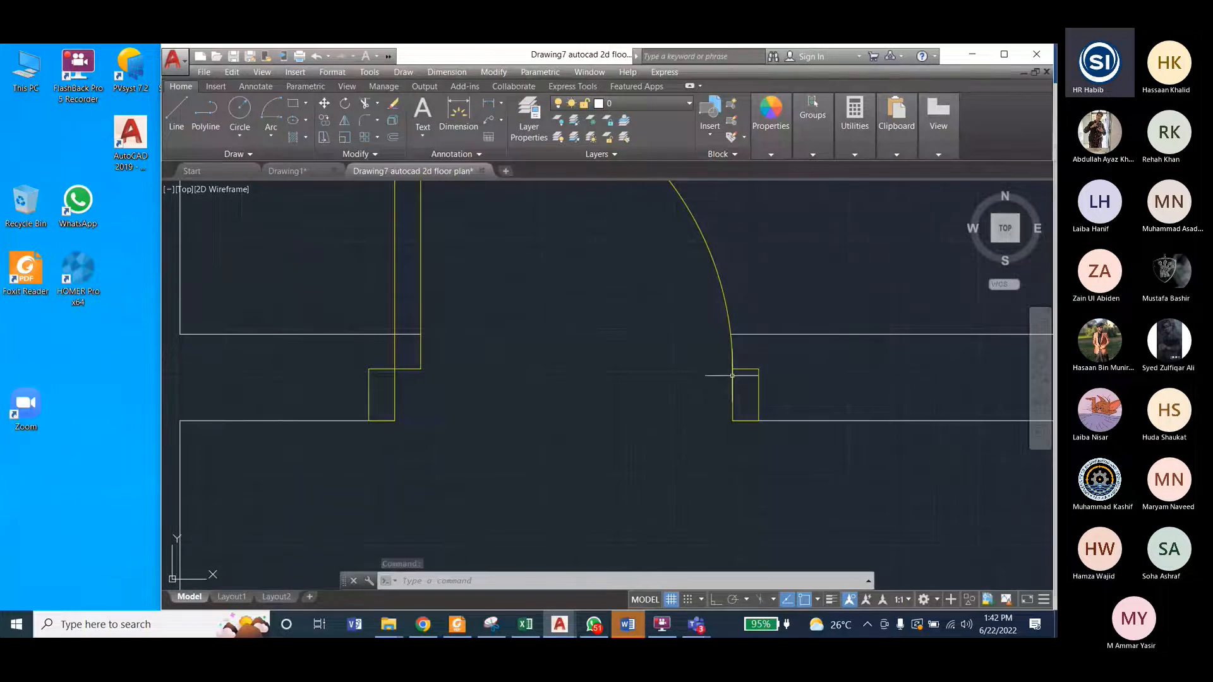
left_click(344, 172)
left_click(351, 171)
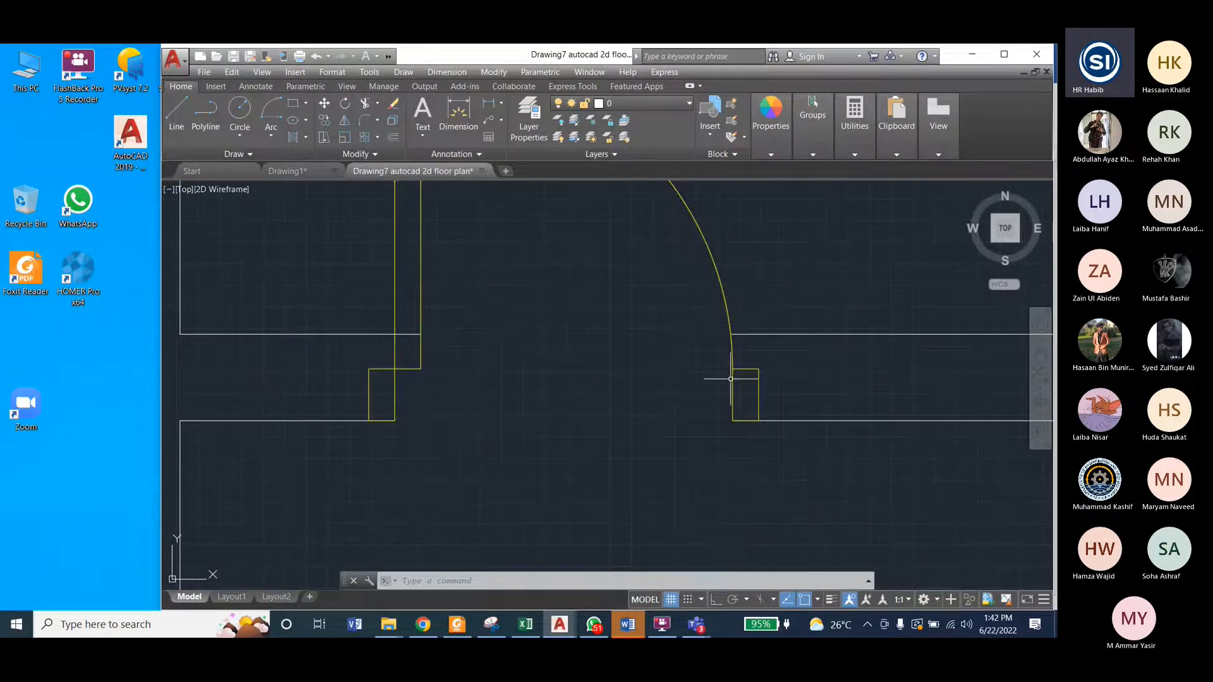
left_click(311, 170)
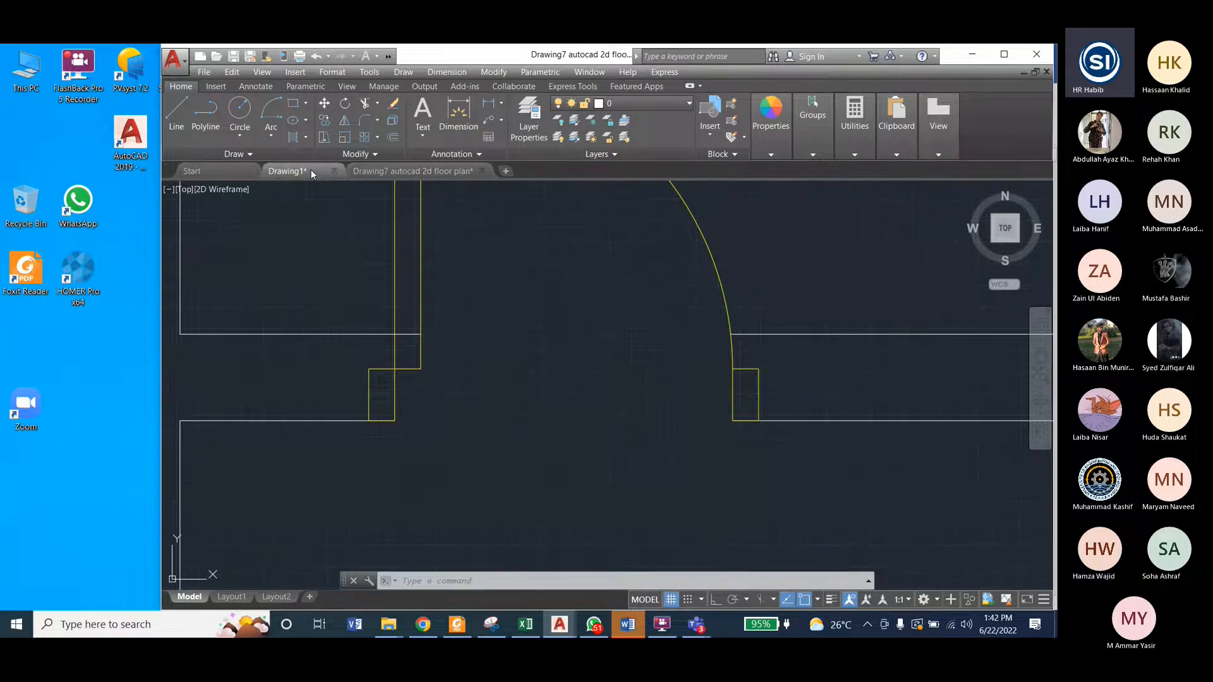
Step: Copy the left jamb from its upper-left corner to the lower end of the swing arc
left_click(500, 72)
left_click(500, 191)
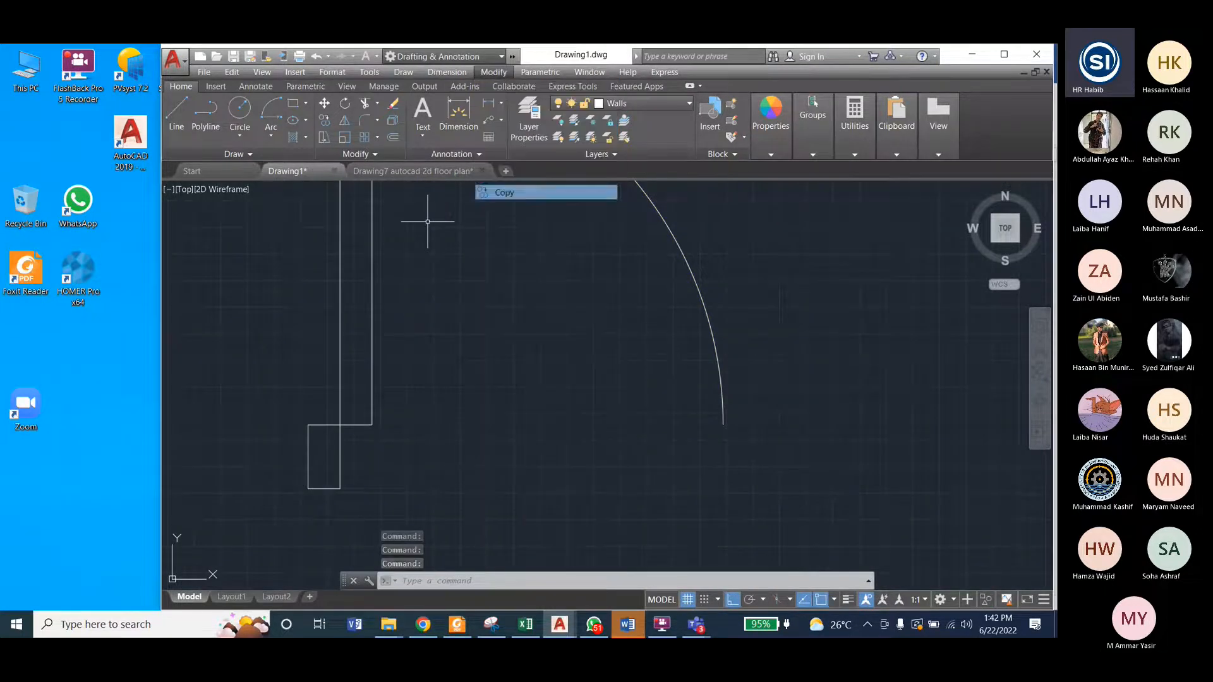
left_click(309, 437)
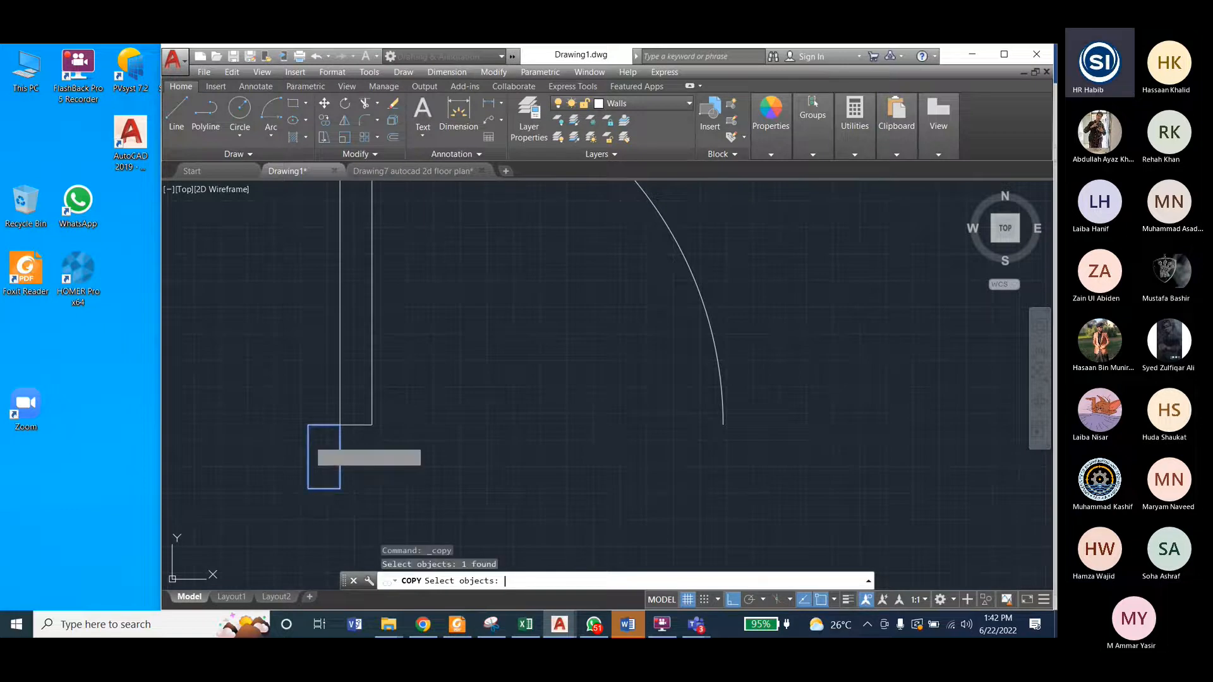
key("Return")
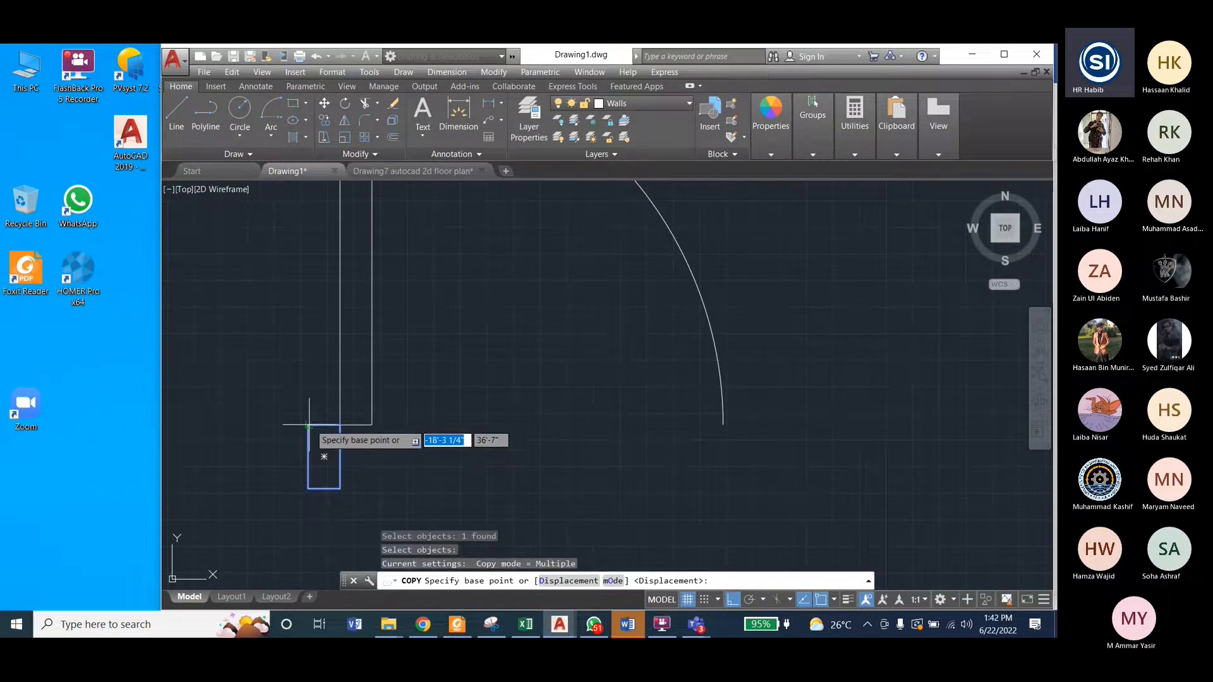
left_click(310, 424)
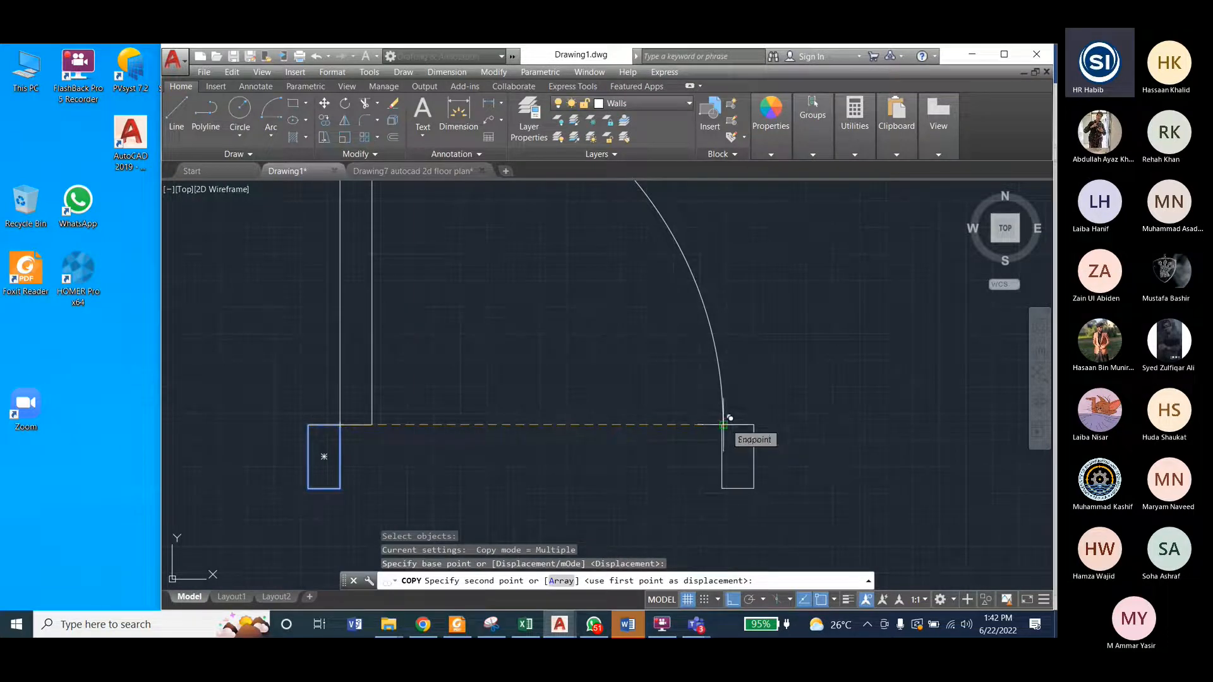
left_click(723, 425)
key("Escape")
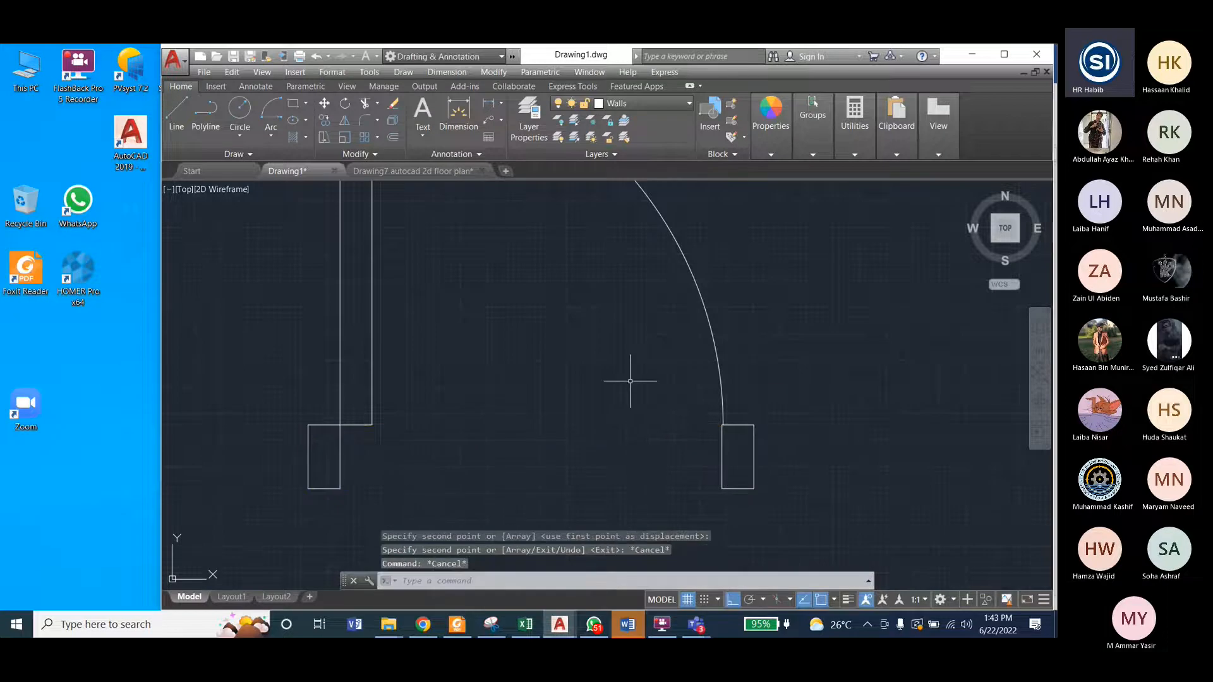
Step: Move the copied right jamb so its upper-left corner sits exactly on the swing arc's lower endpoint
scroll(697, 451, "up", 6)
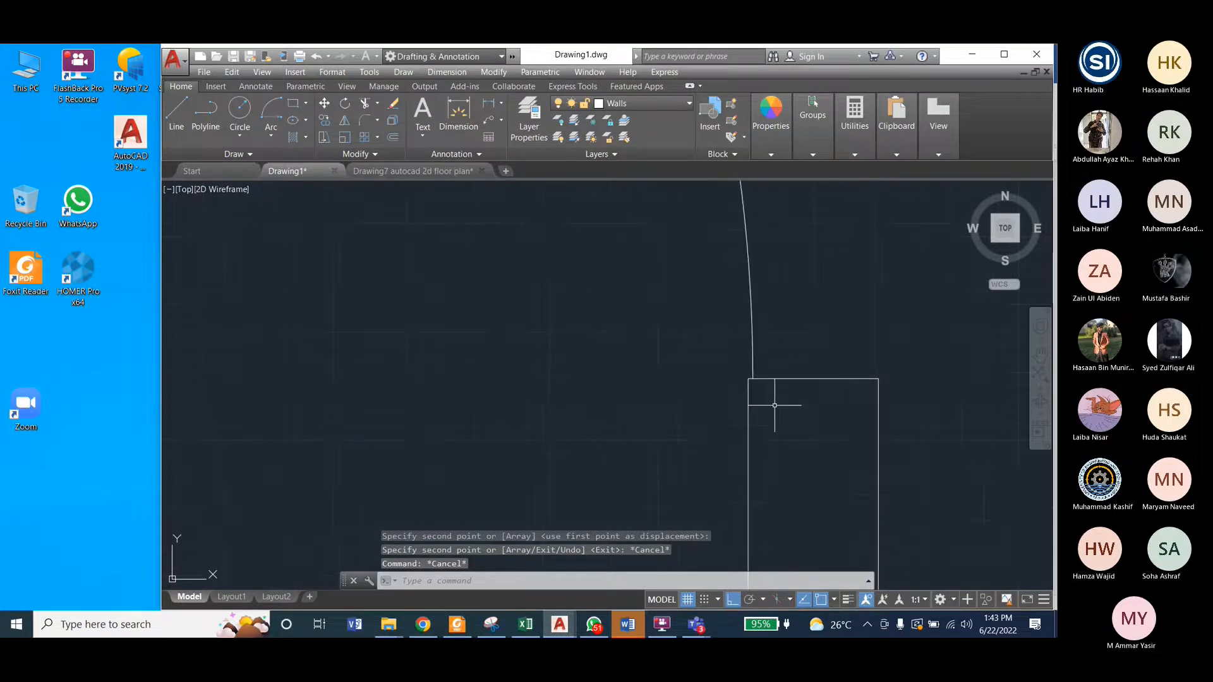
scroll(563, 388, "down", 1)
scroll(610, 379, "up", 2)
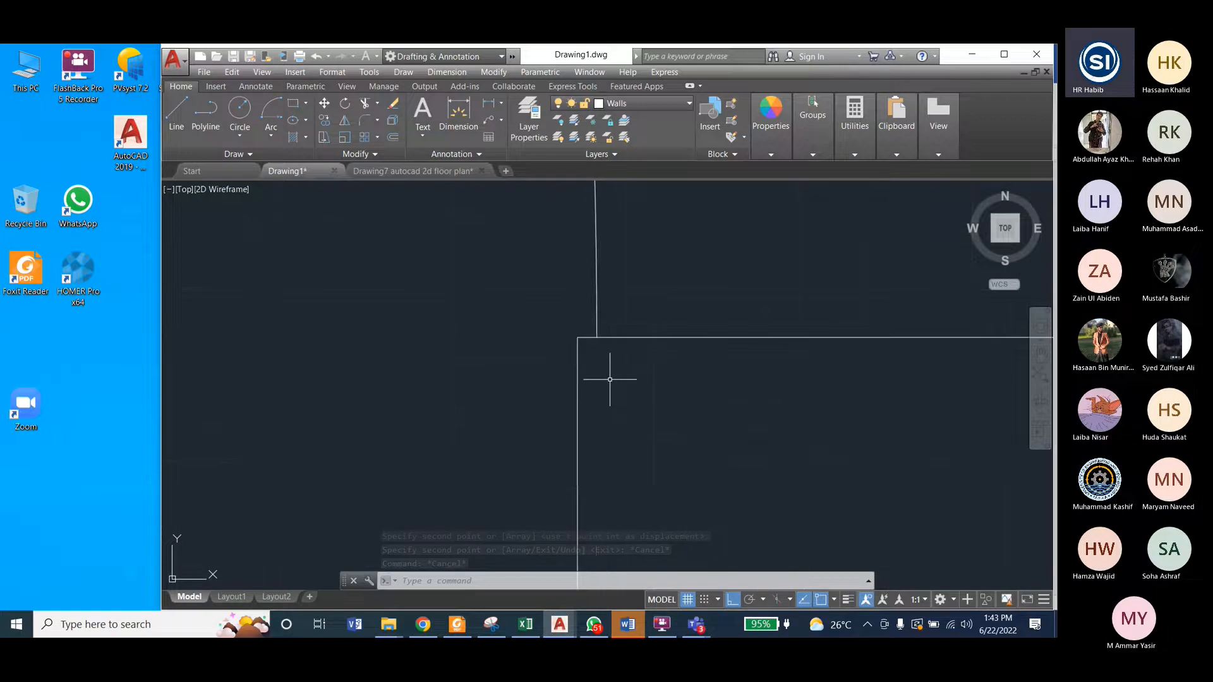
left_click(620, 338)
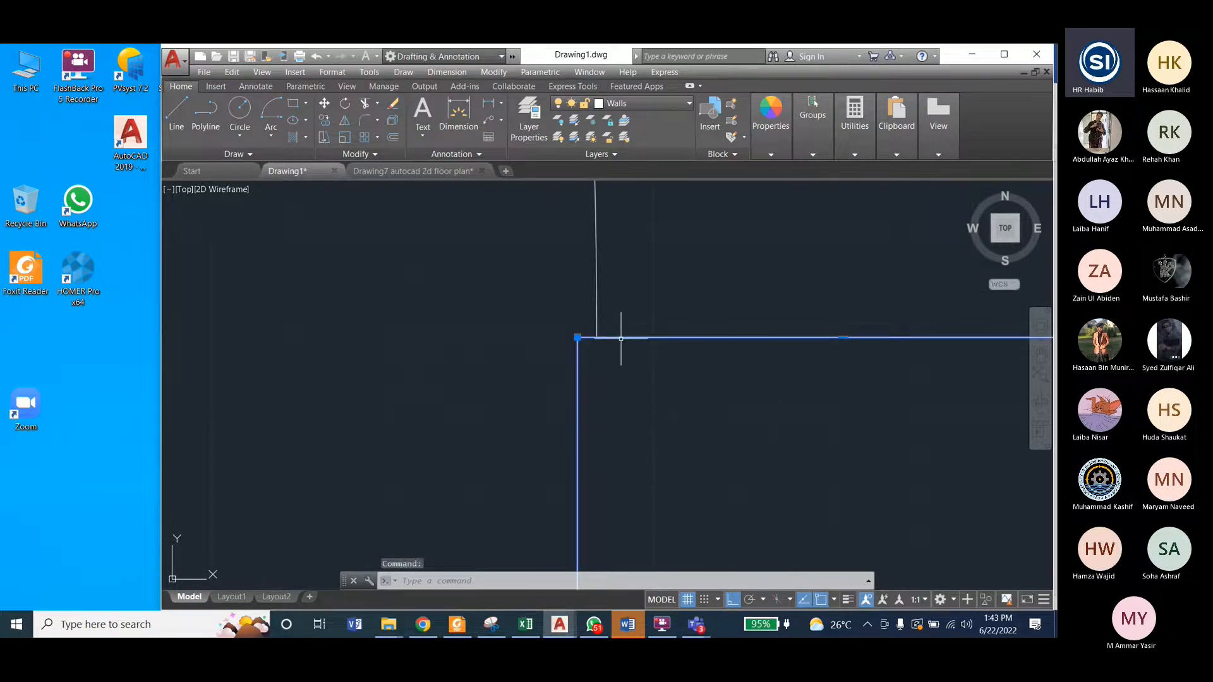
left_click(494, 73)
left_click(503, 267)
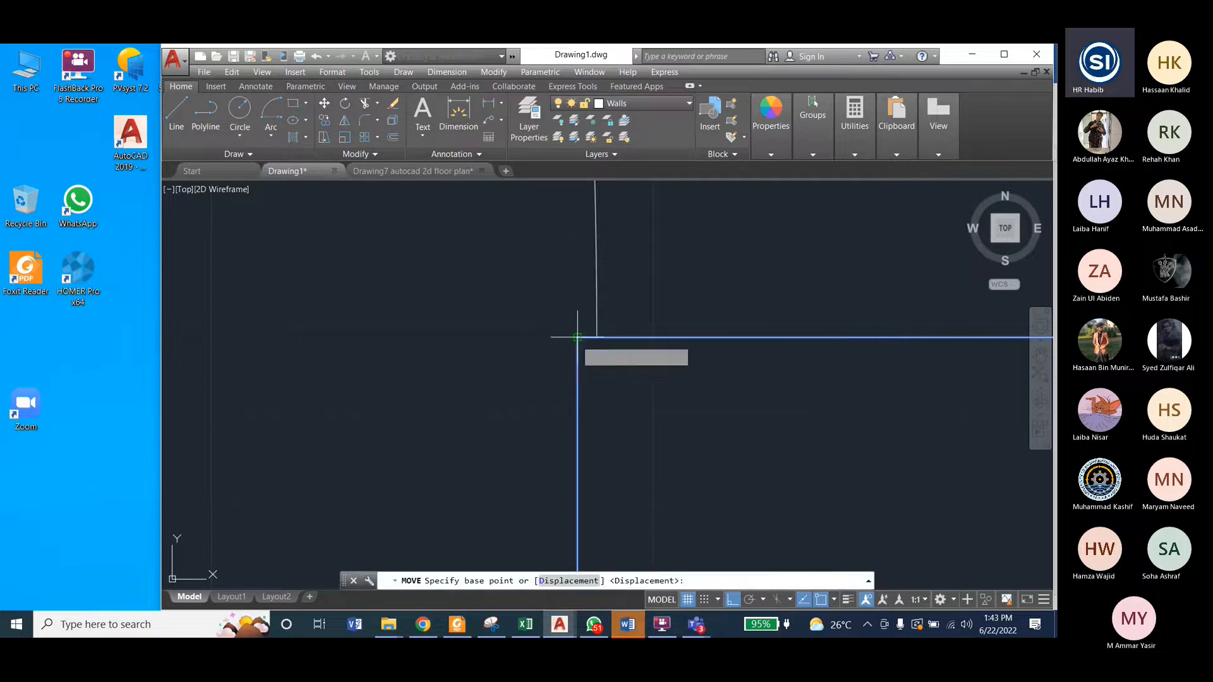
left_click(577, 338)
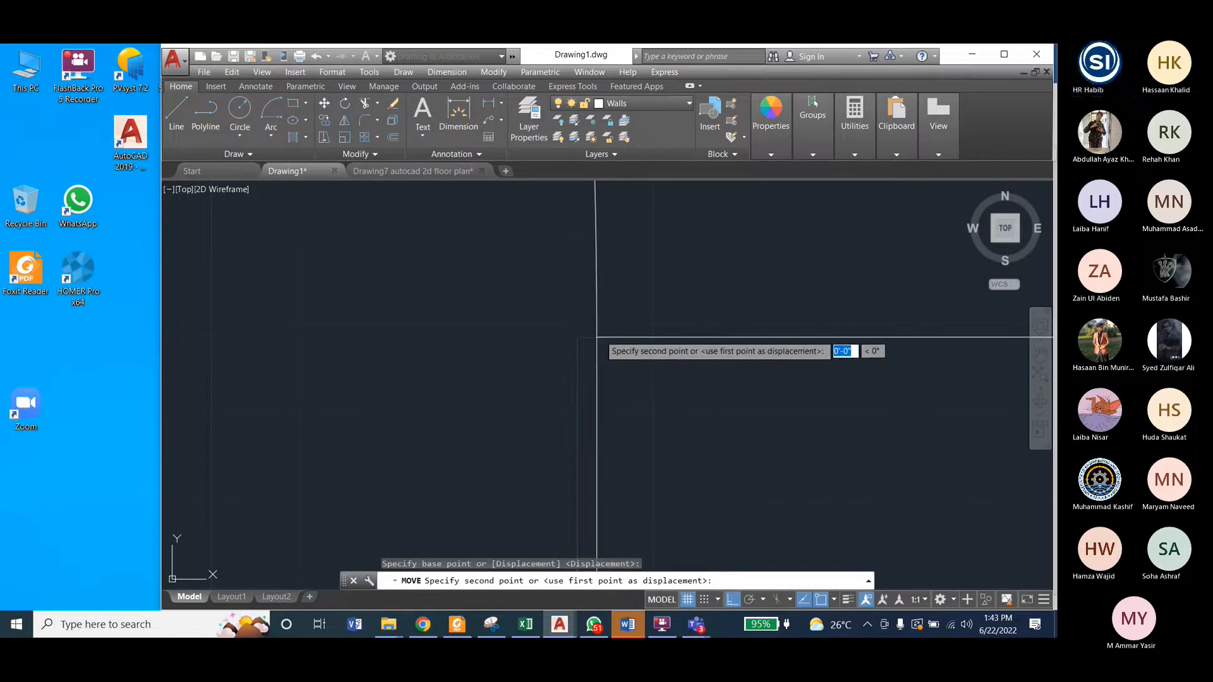
left_click(599, 335)
scroll(772, 420, "down", 5)
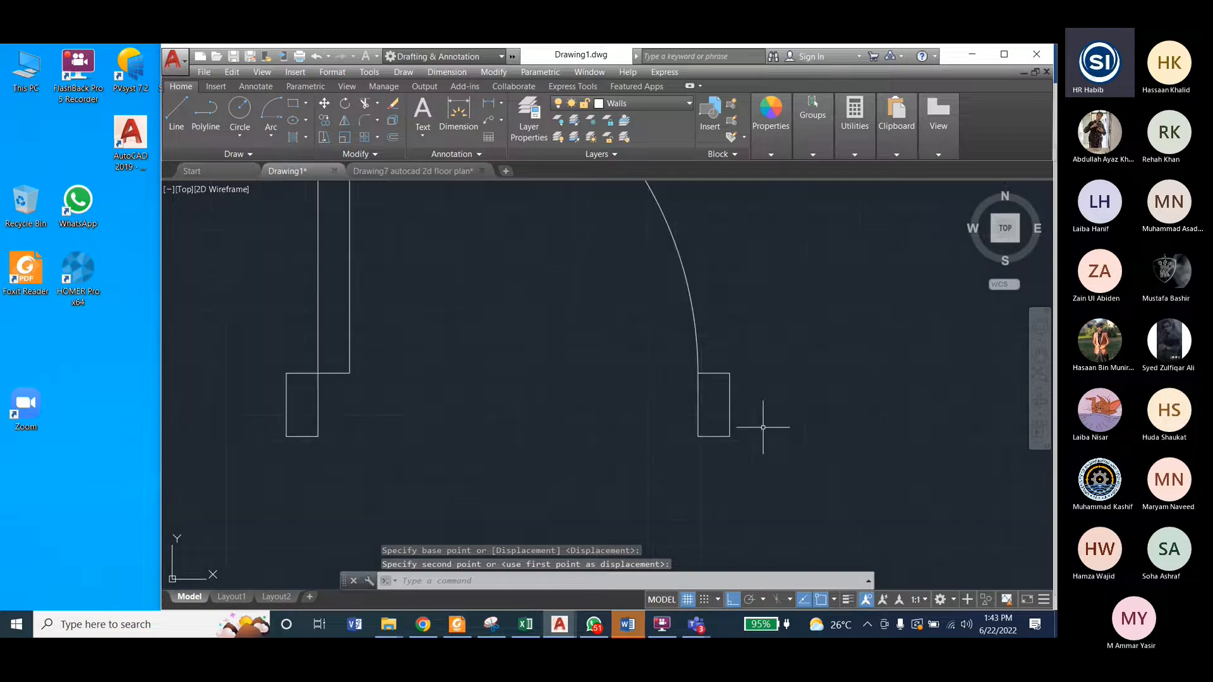
scroll(705, 370, "up", 6)
scroll(705, 370, "down", 5)
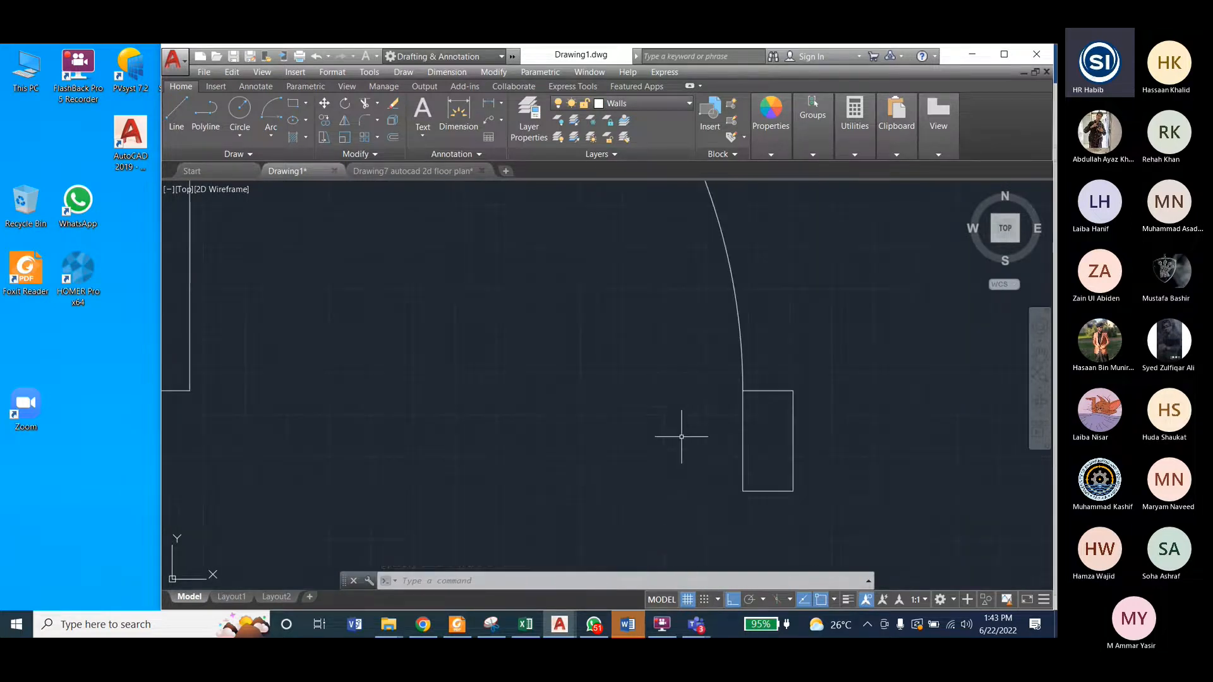
Step: Move the door leaf 3" to the left so its upper-right corner meets the swing arc's upper endpoint
scroll(691, 450, "down", 3)
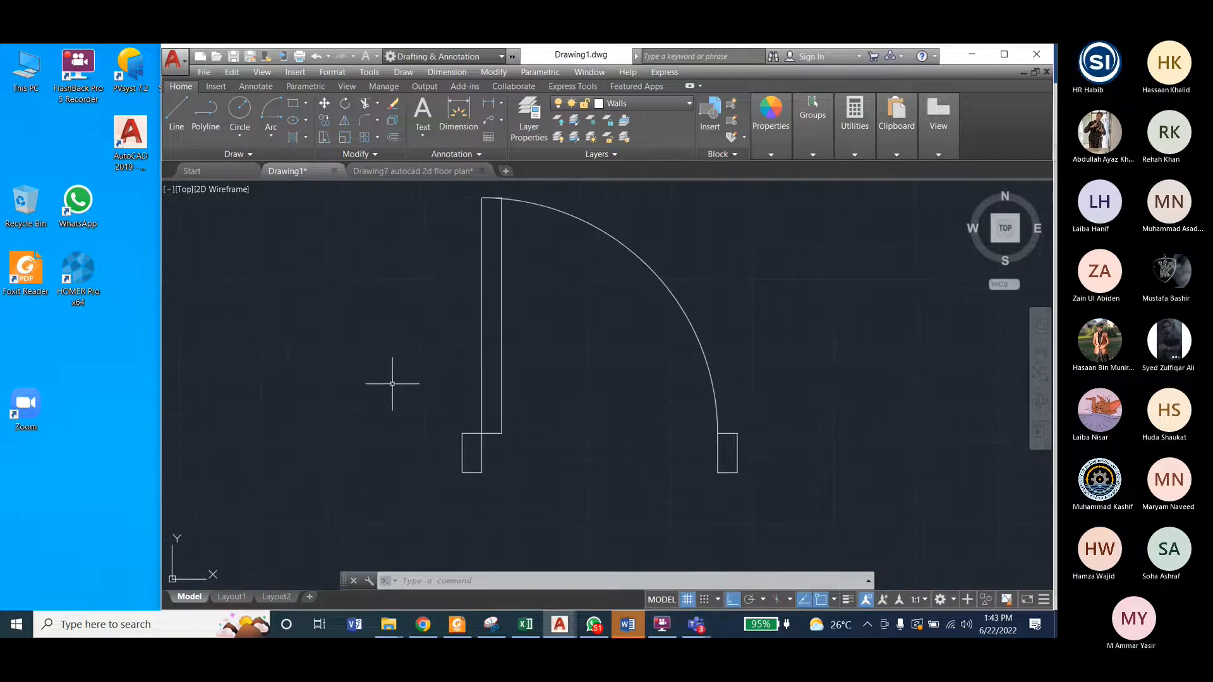
scroll(497, 199, "up", 6)
scroll(474, 233, "down", 3)
scroll(433, 255, "down", 1)
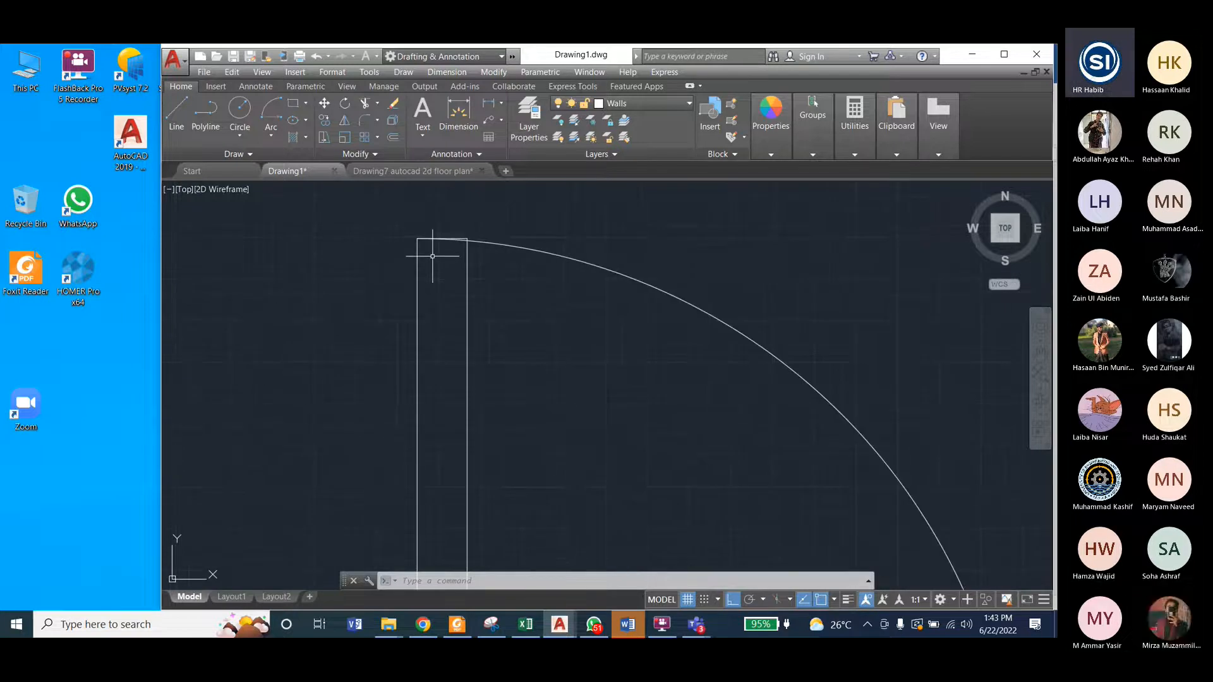
scroll(455, 235, "up", 4)
scroll(513, 250, "up", 2)
scroll(582, 248, "down", 2)
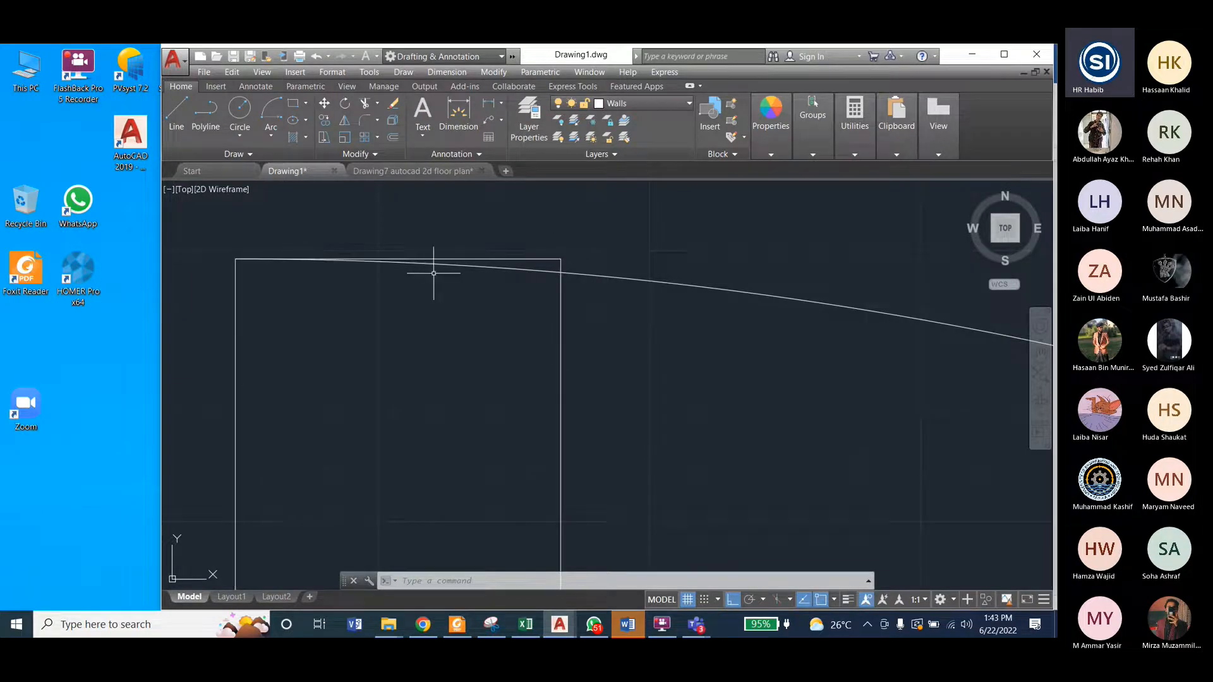
left_click(550, 258)
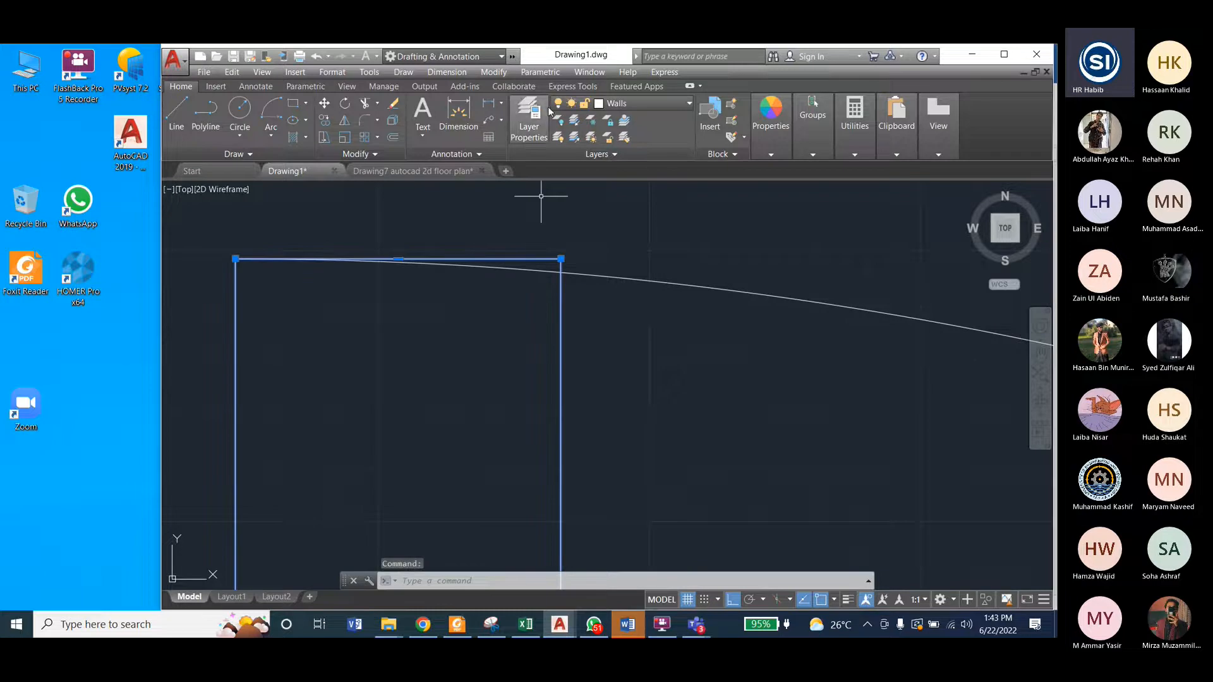
left_click(503, 76)
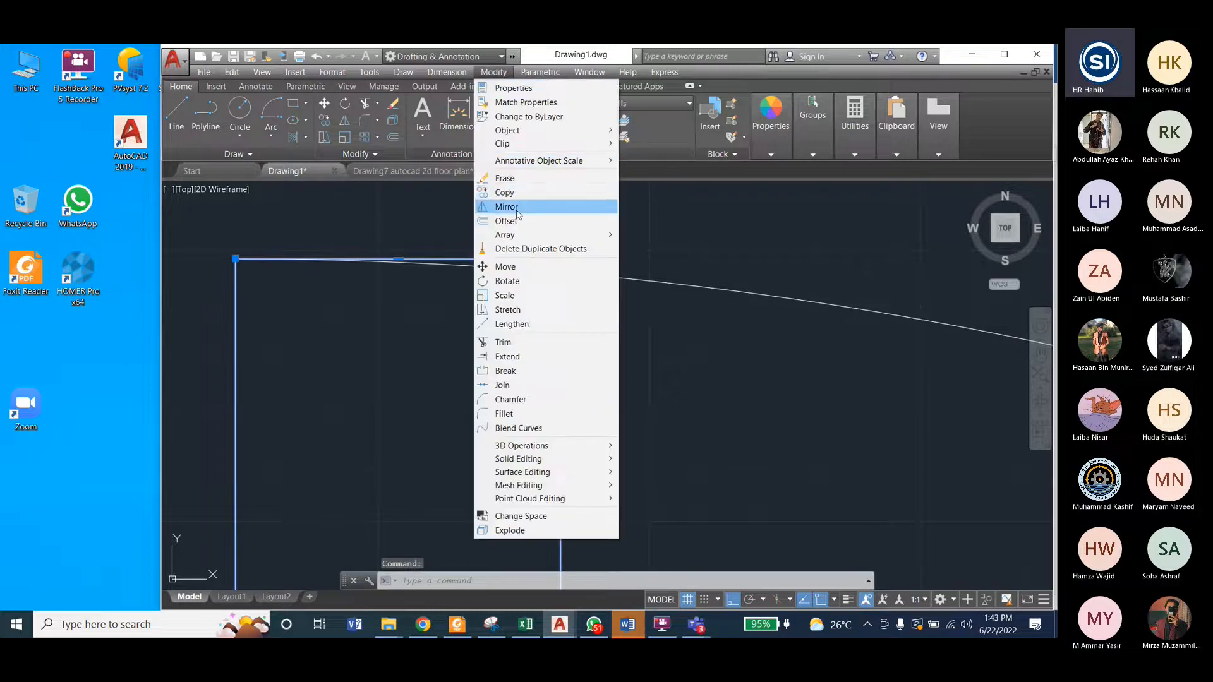
left_click(507, 266)
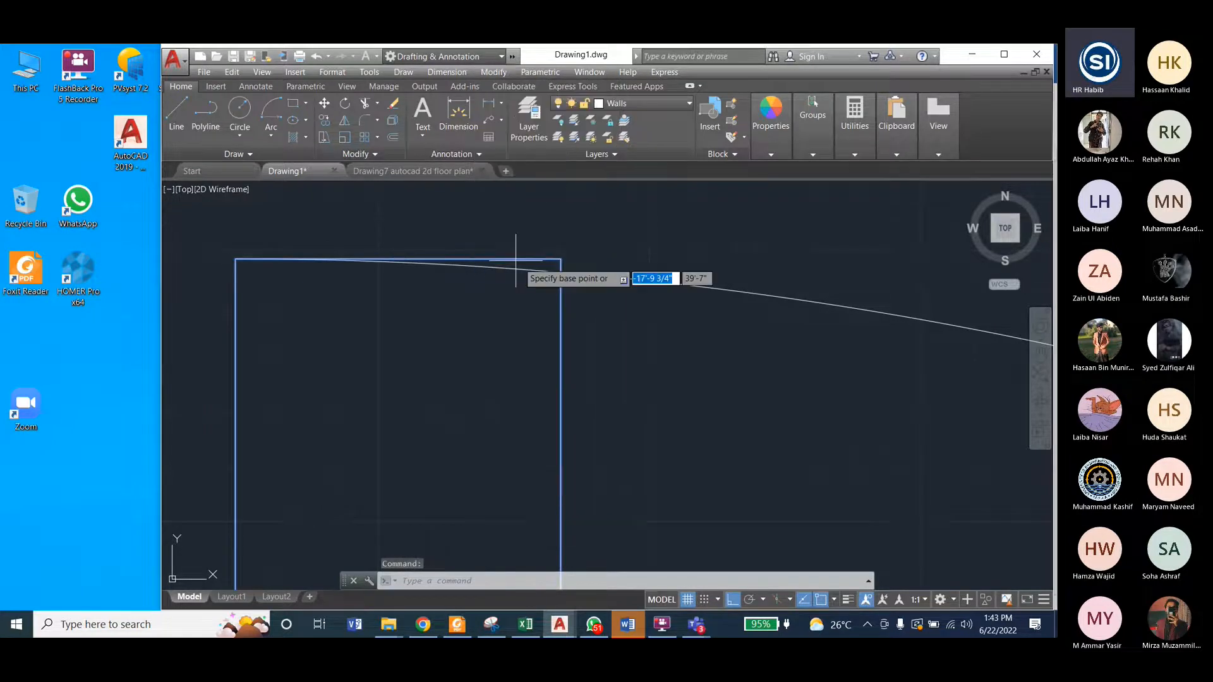
left_click(560, 258)
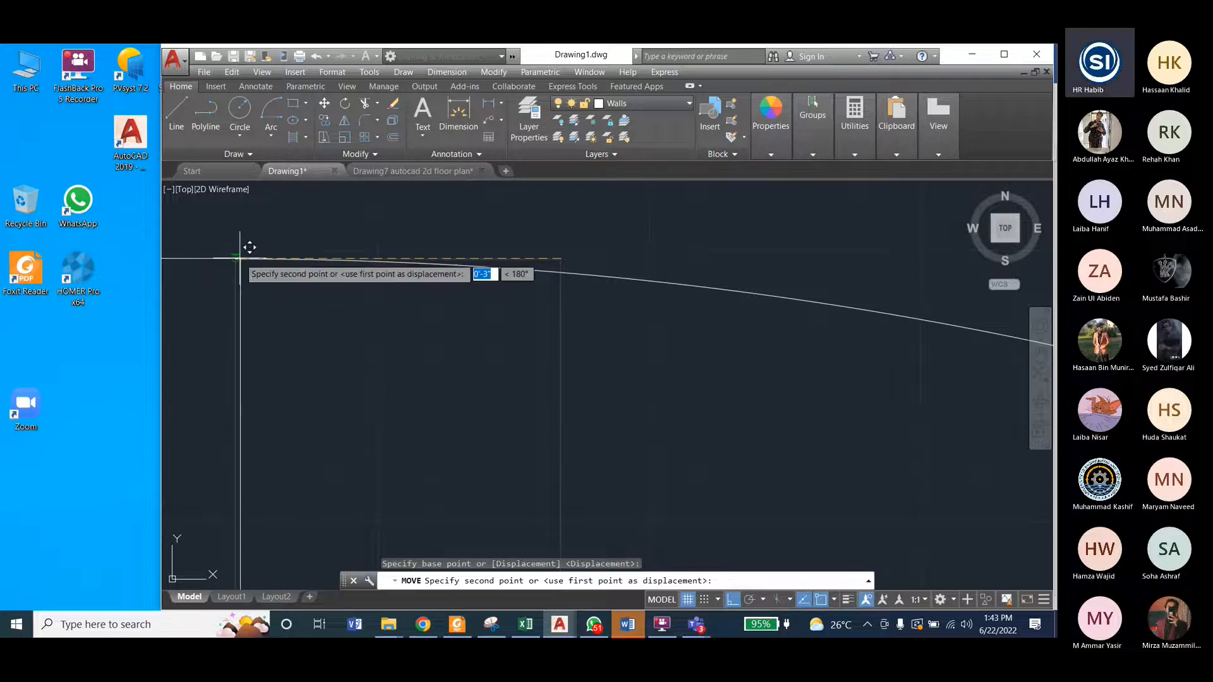
left_click(245, 248)
Step: Move the left jamb 3" to the left so its upper-right corner meets the door leaf's lower-left corner
scroll(285, 250, "down", 3)
scroll(569, 247, "down", 2)
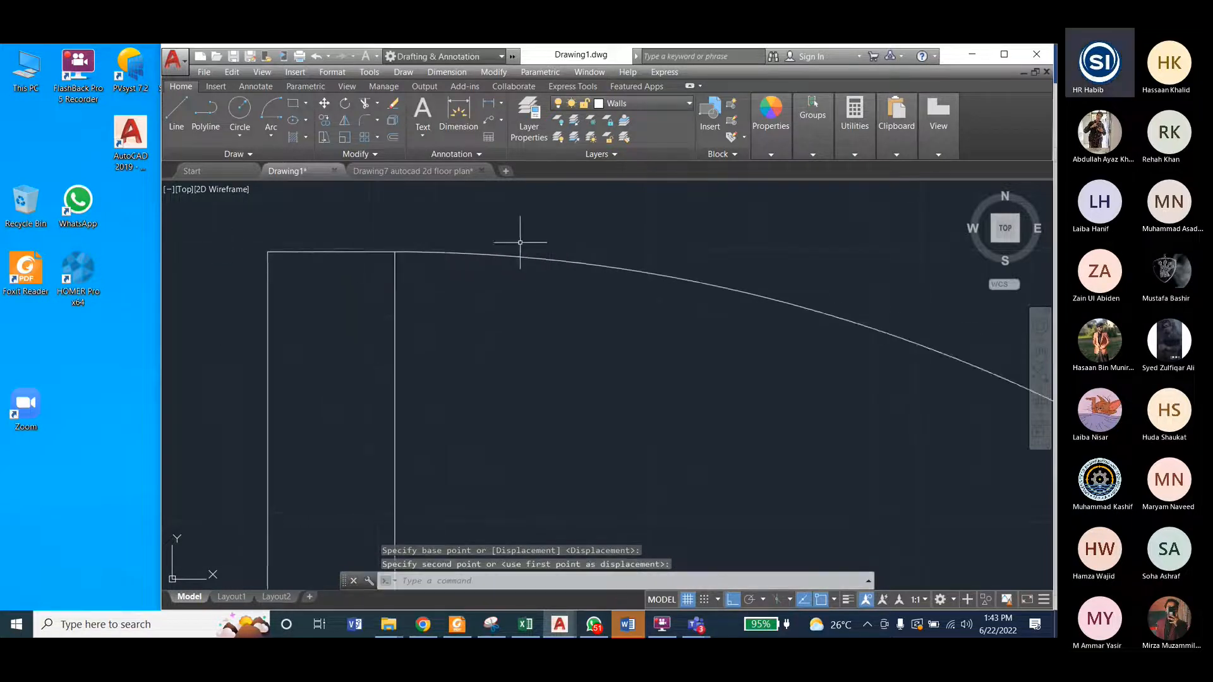
scroll(442, 278, "down", 5)
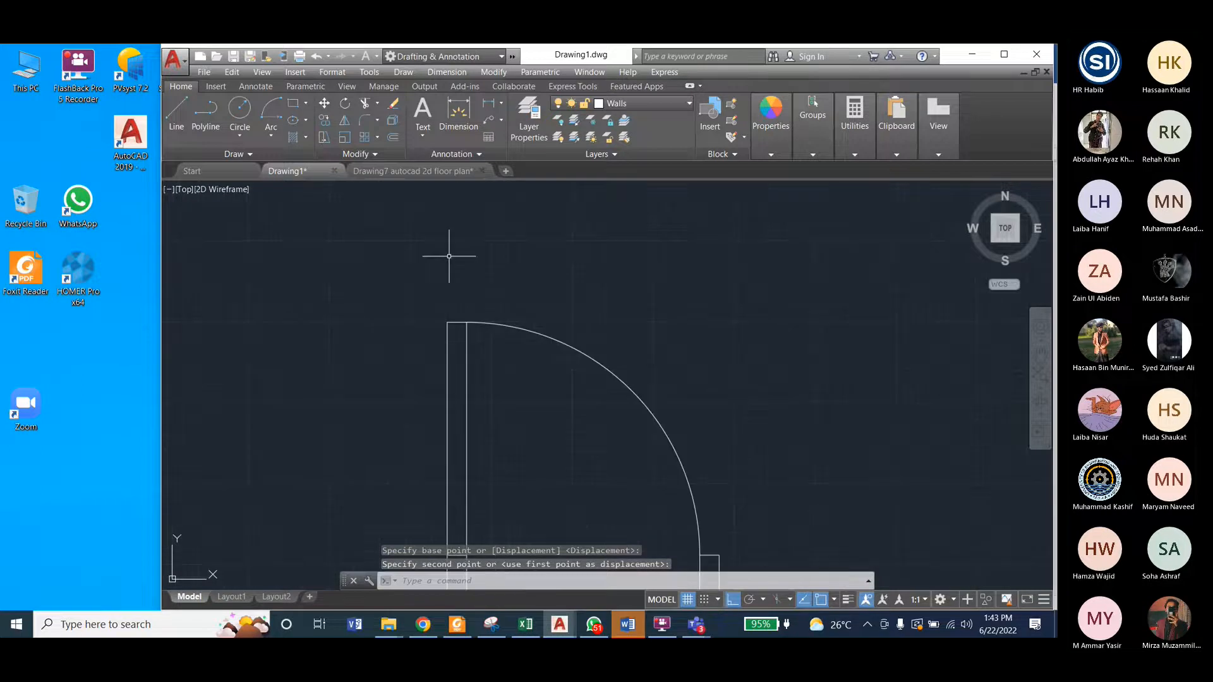
scroll(533, 266, "down", 3)
scroll(491, 471, "up", 6)
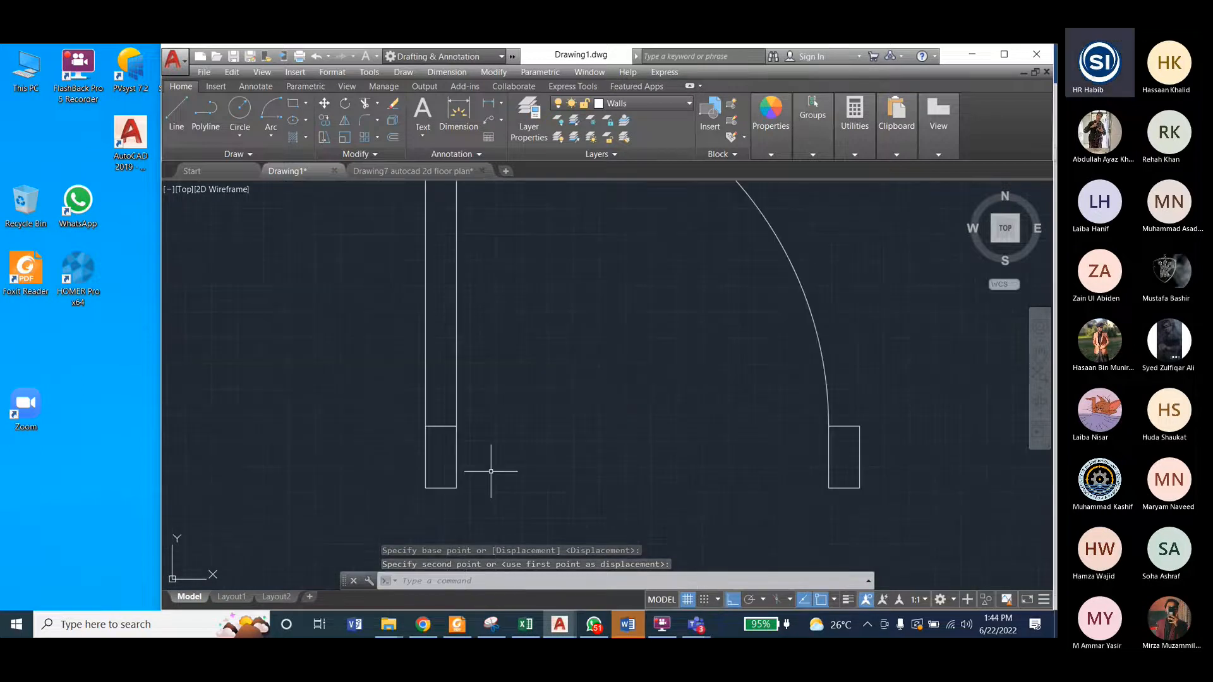
left_click(456, 458)
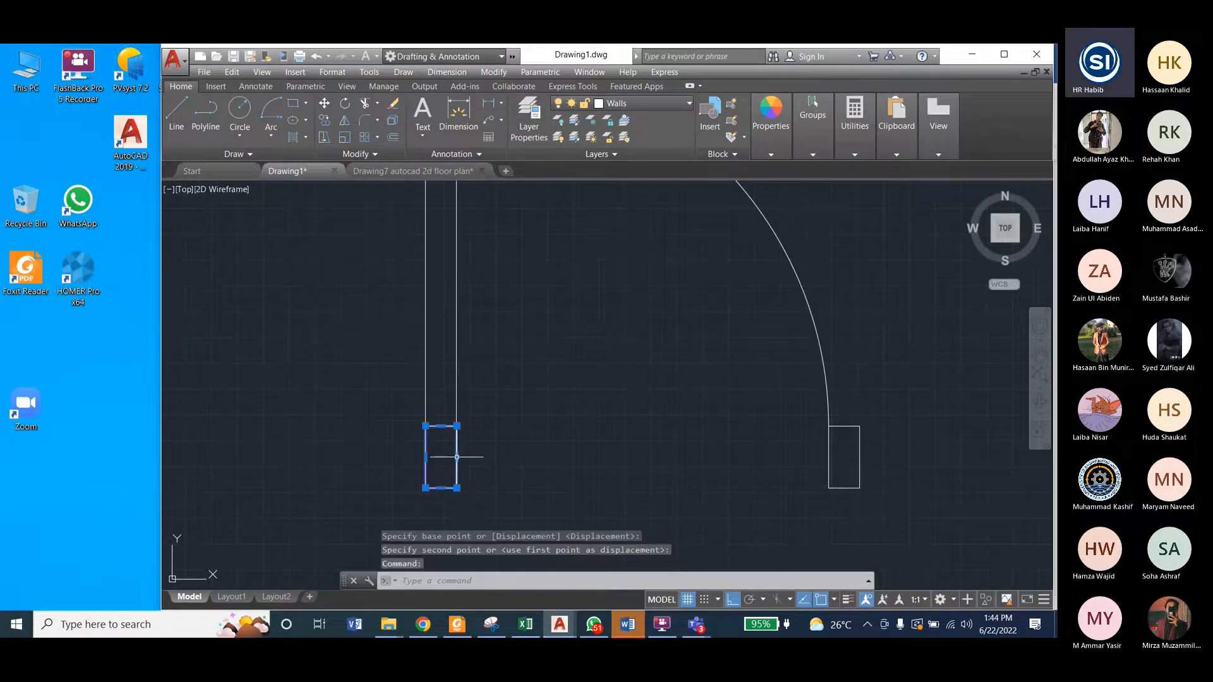
left_click(493, 72)
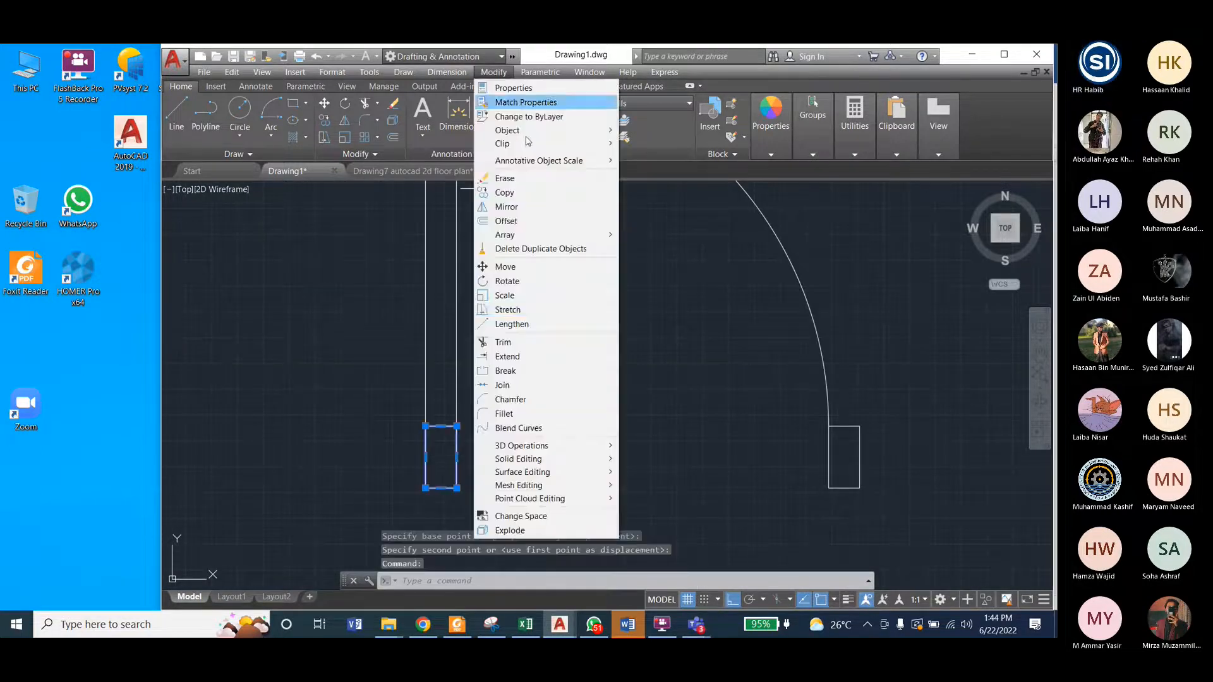
left_click(519, 271)
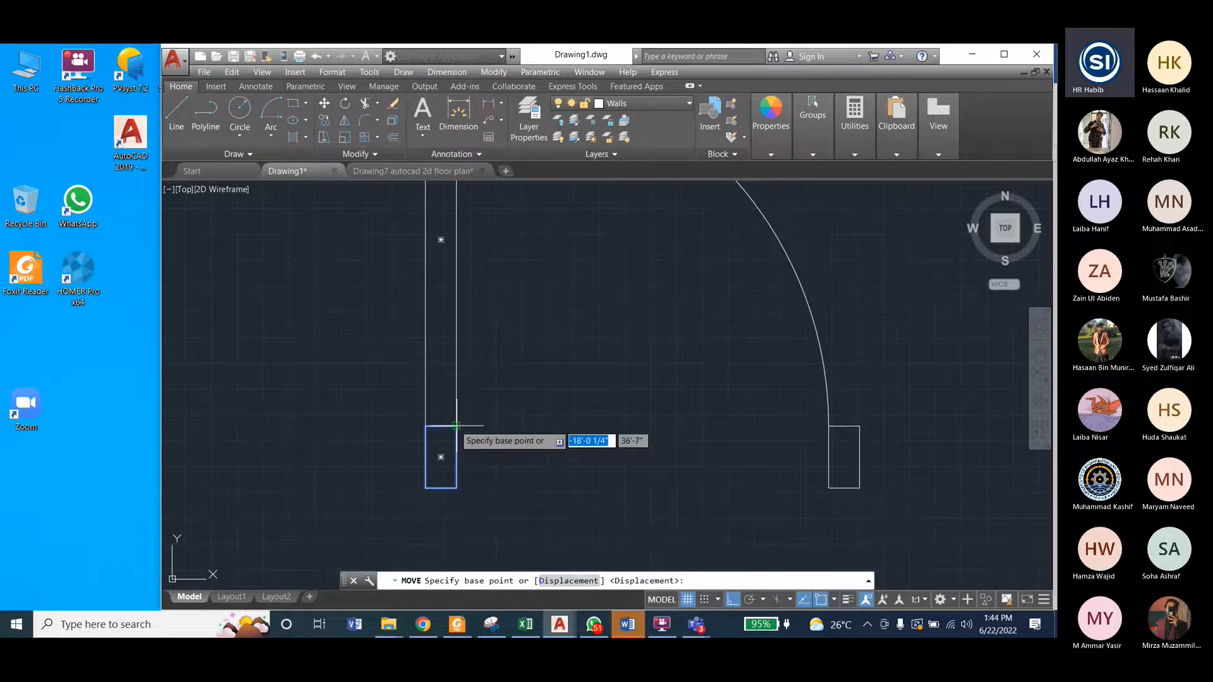
left_click(441, 457)
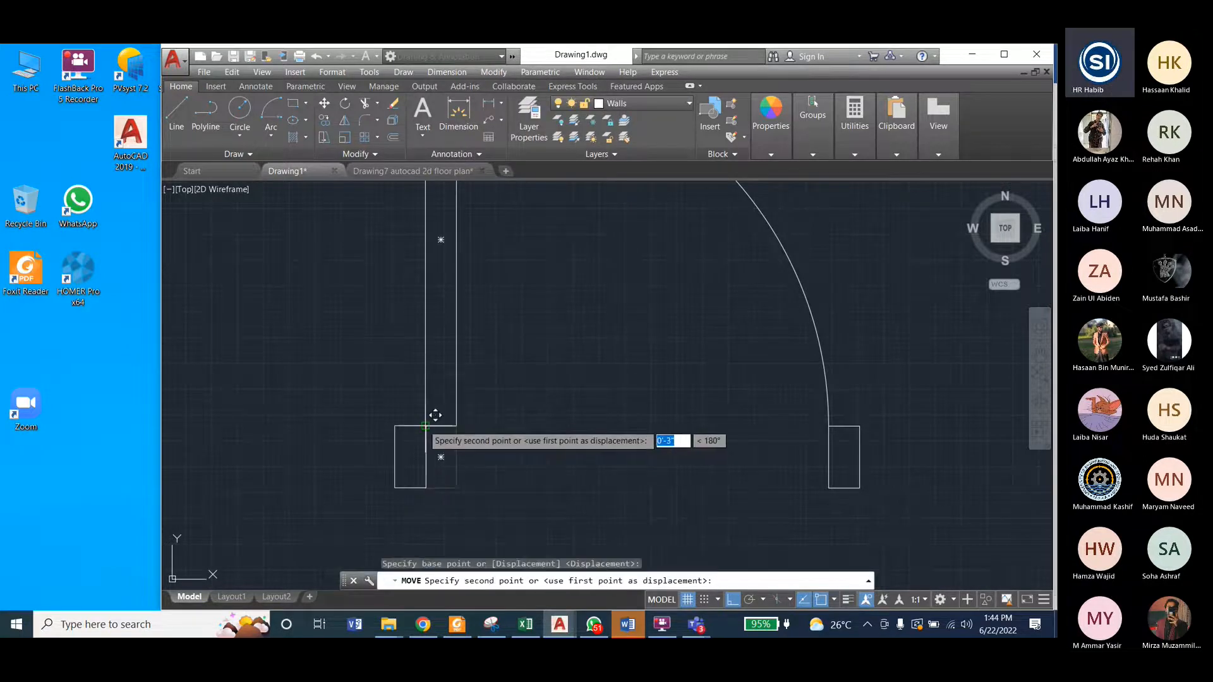
left_click(435, 415)
Step: Assign the whole door, including the leaf, swing arc and both jambs, to the Doors layer
scroll(436, 415, "down", 2)
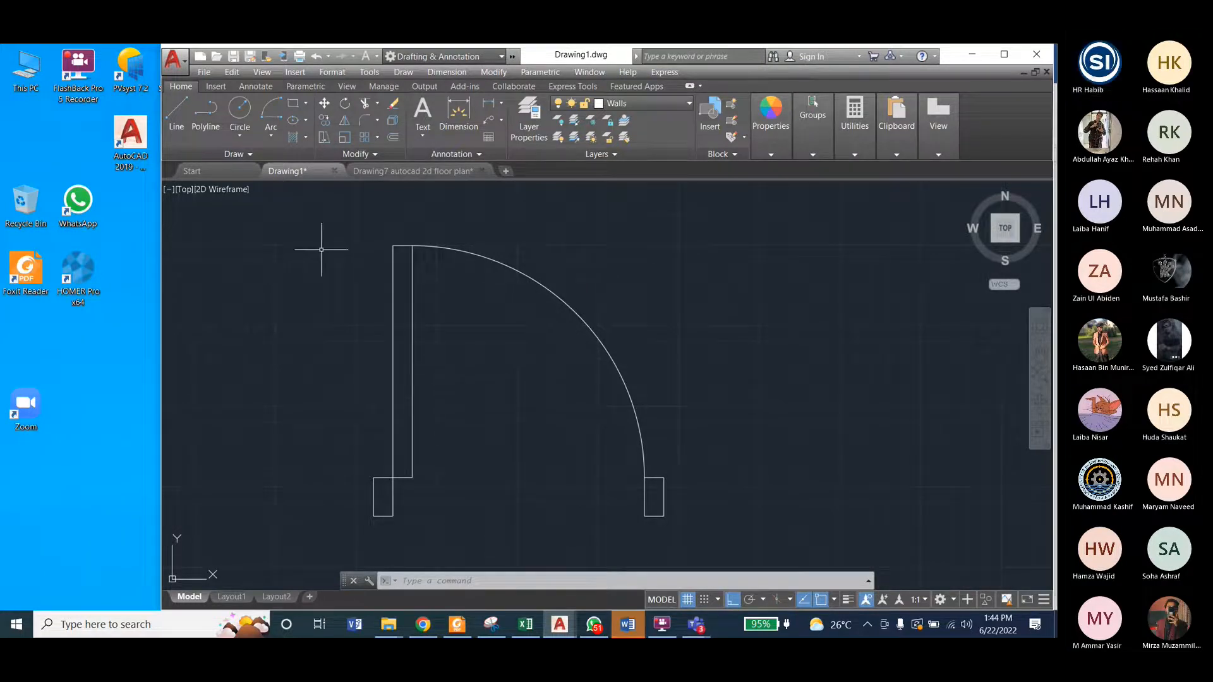
left_click(340, 226)
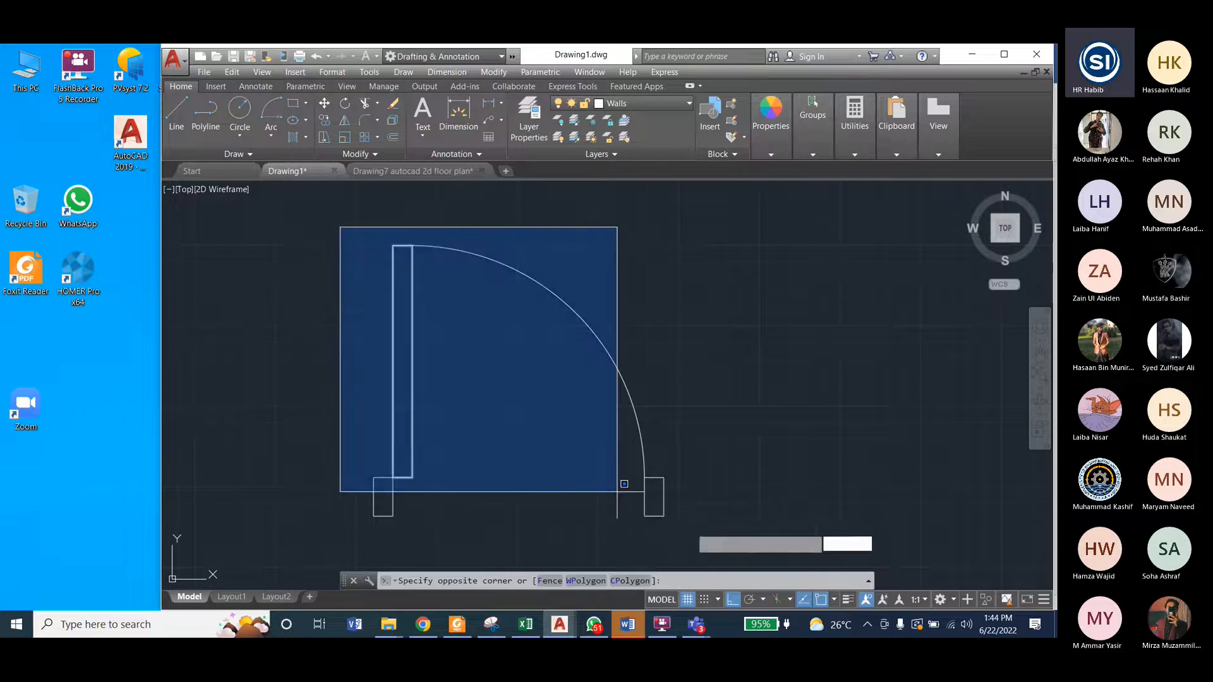
left_click(696, 532)
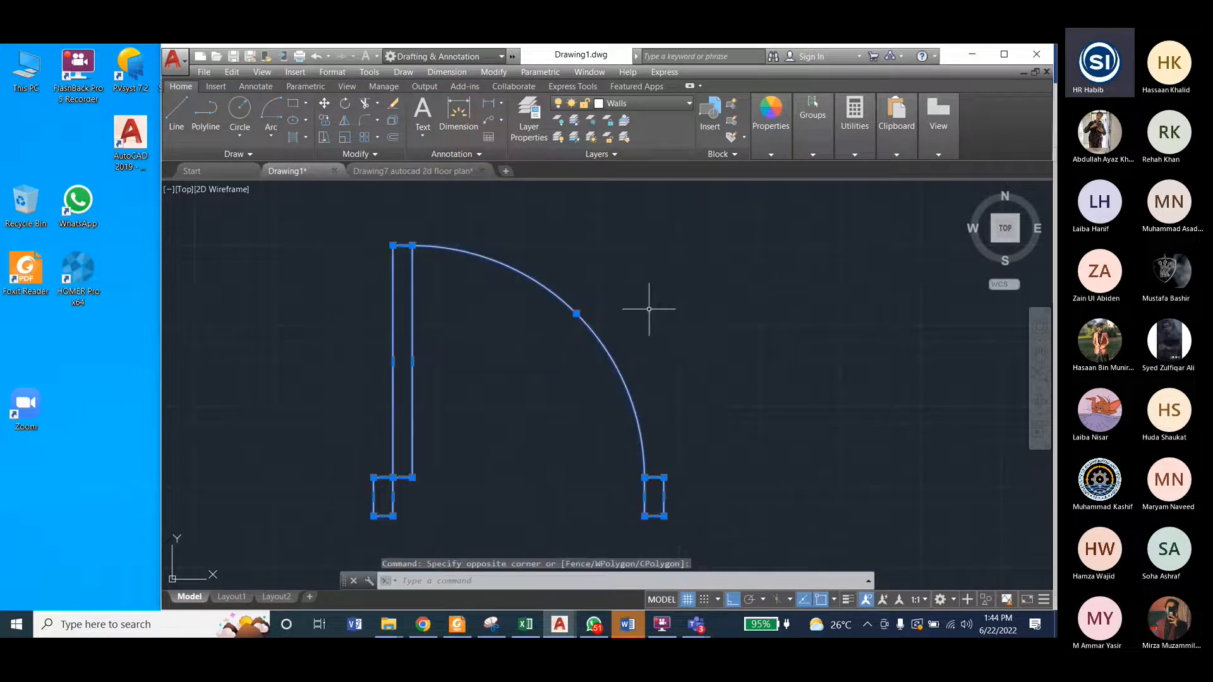
left_click(625, 103)
left_click(622, 169)
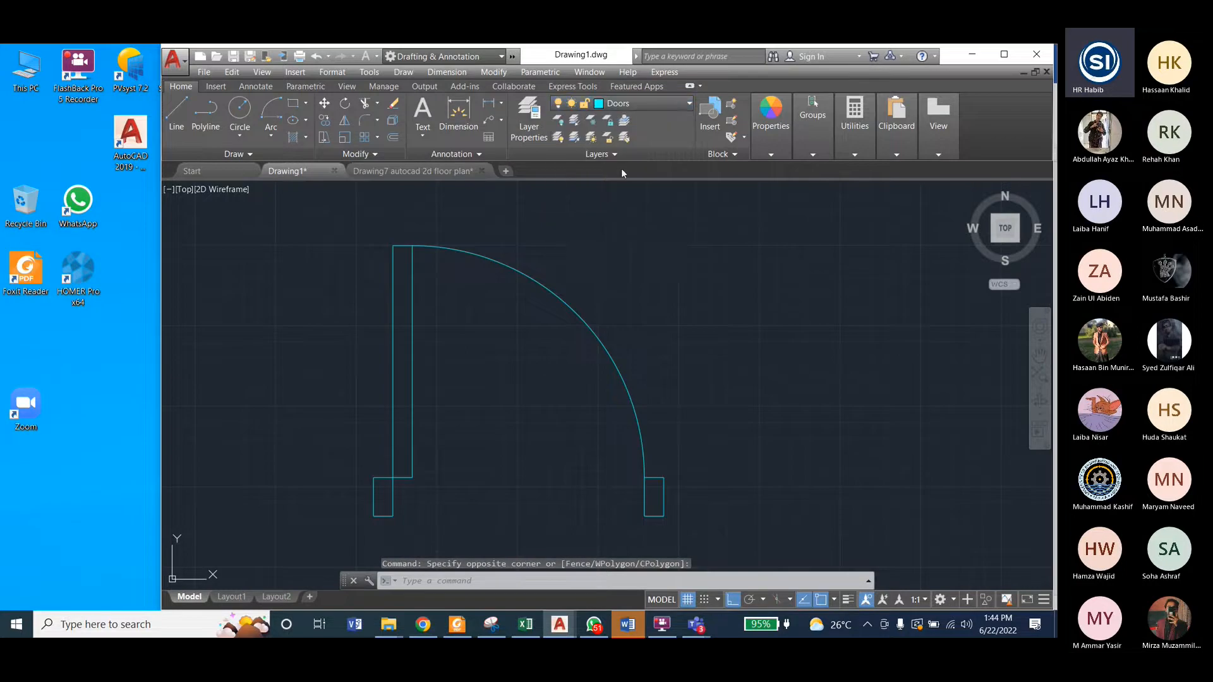
Step: Clear the selection and make Doors the current layer
key("Escape")
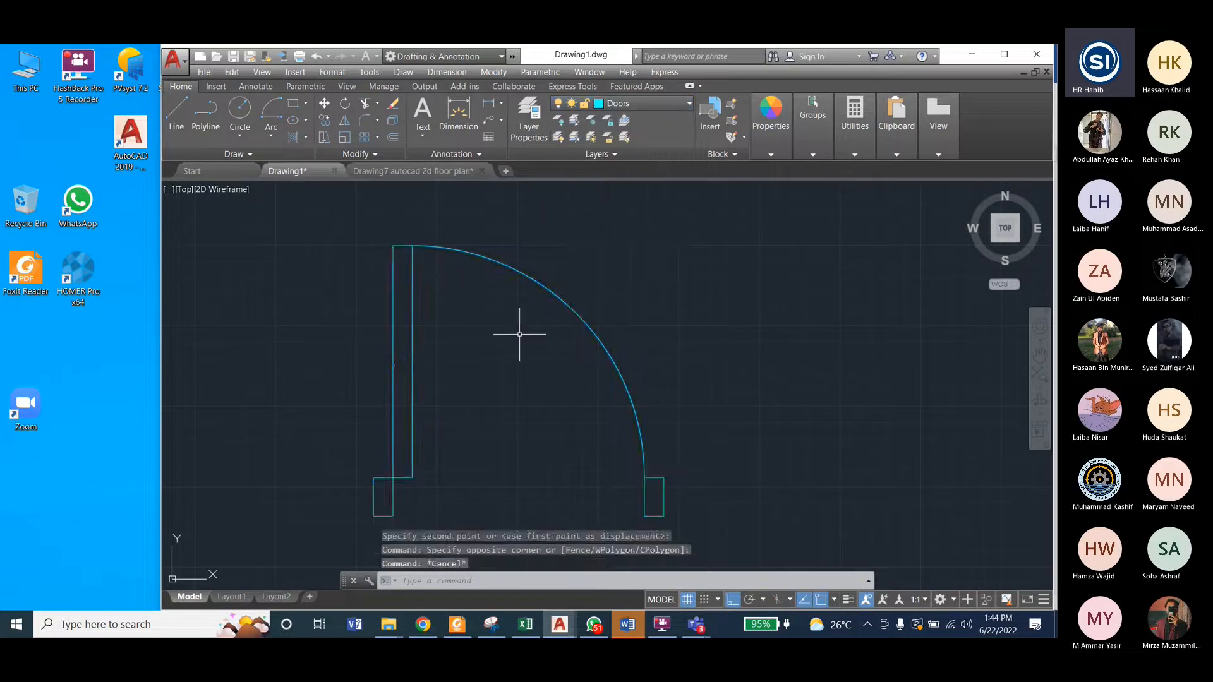
left_click(645, 106)
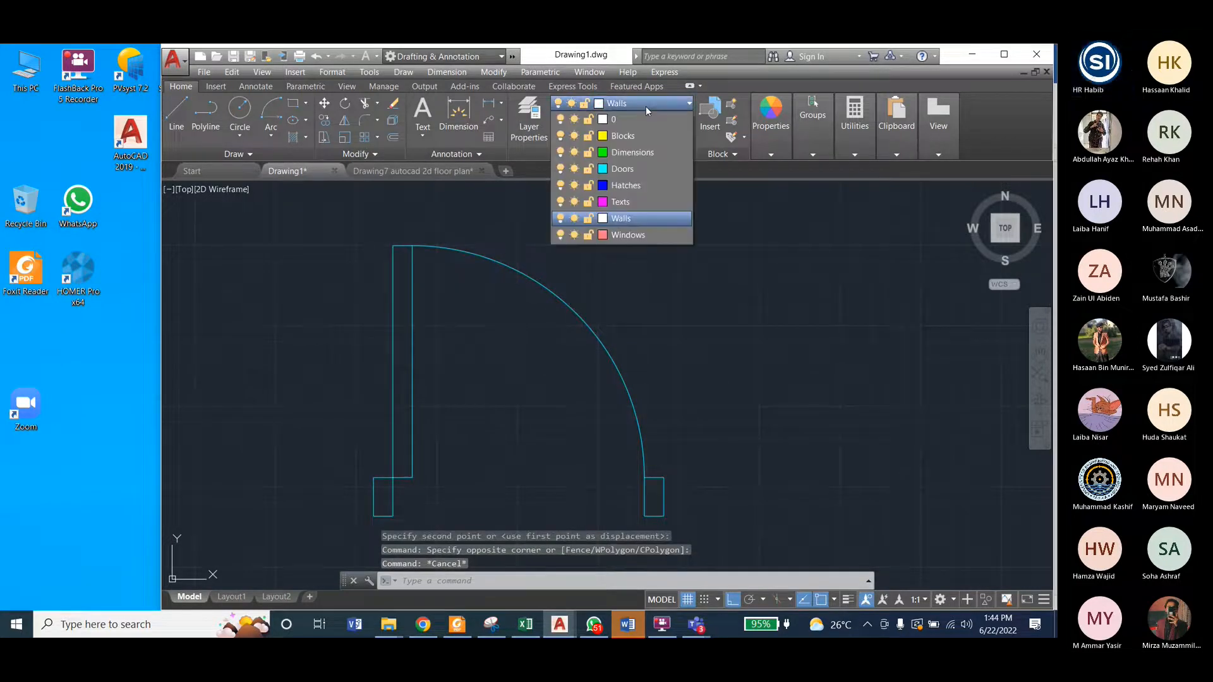
left_click(624, 171)
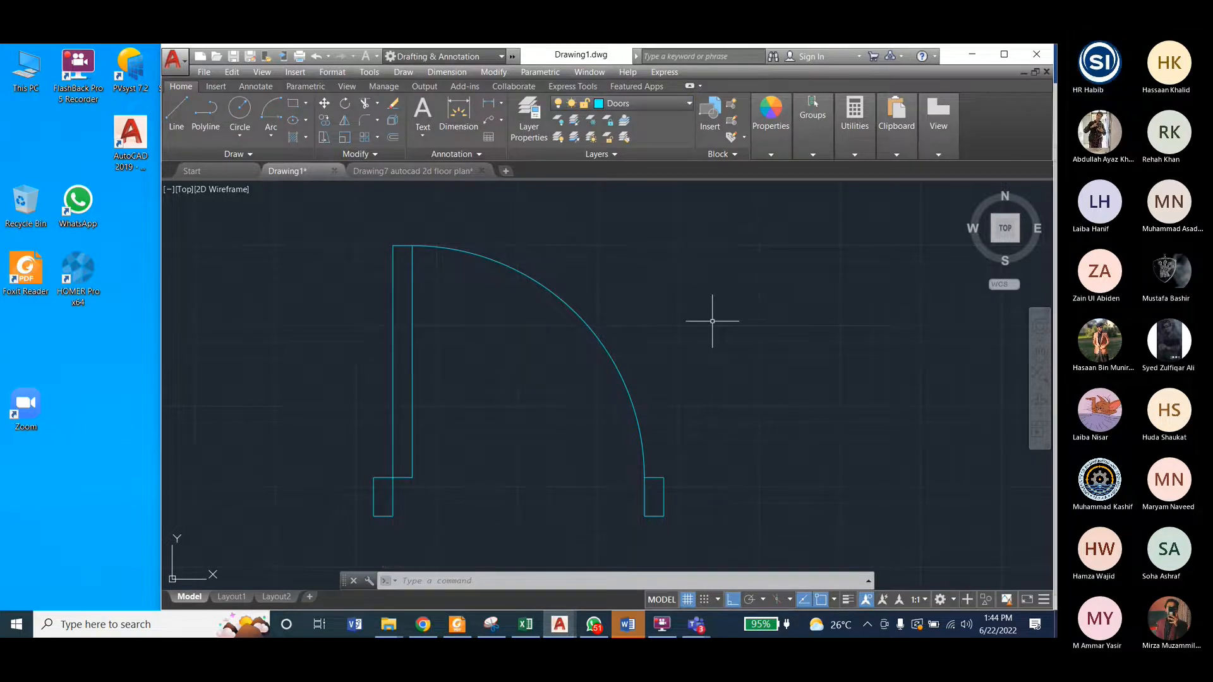
scroll(664, 321, "down", 2)
scroll(499, 309, "down", 3)
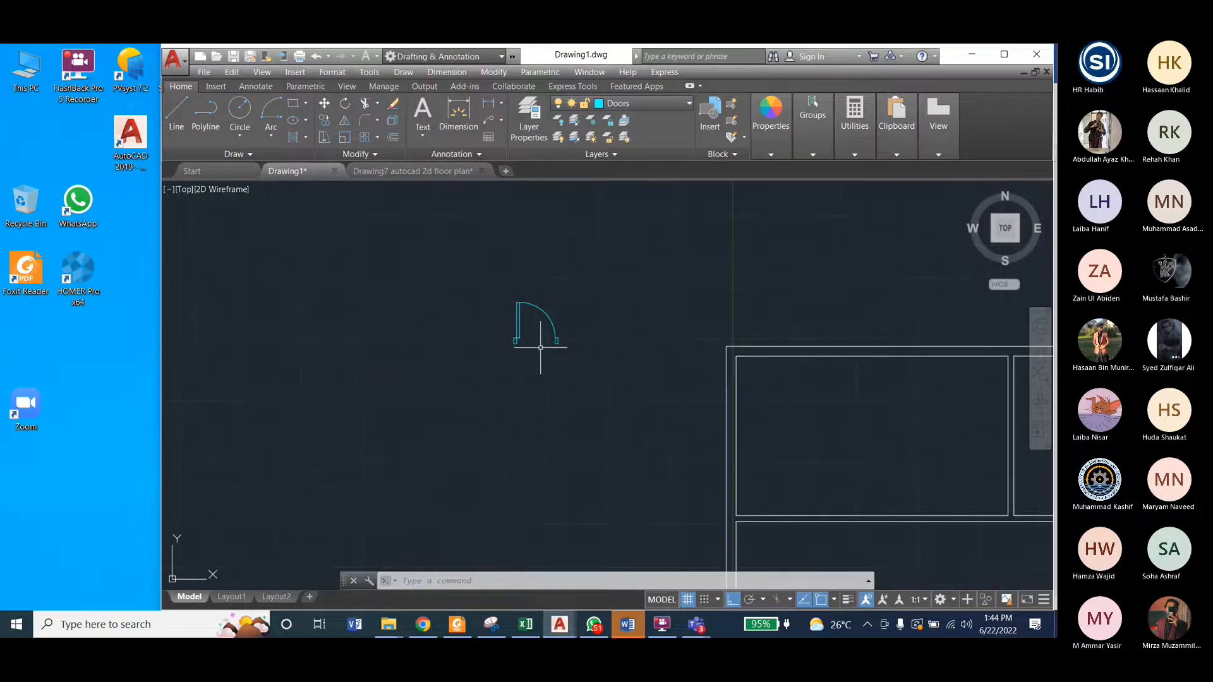
Step: Compare the finished single door with the double entrance door in the Drawing7 floor plan
scroll(495, 328, "up", 2)
scroll(360, 274, "down", 2)
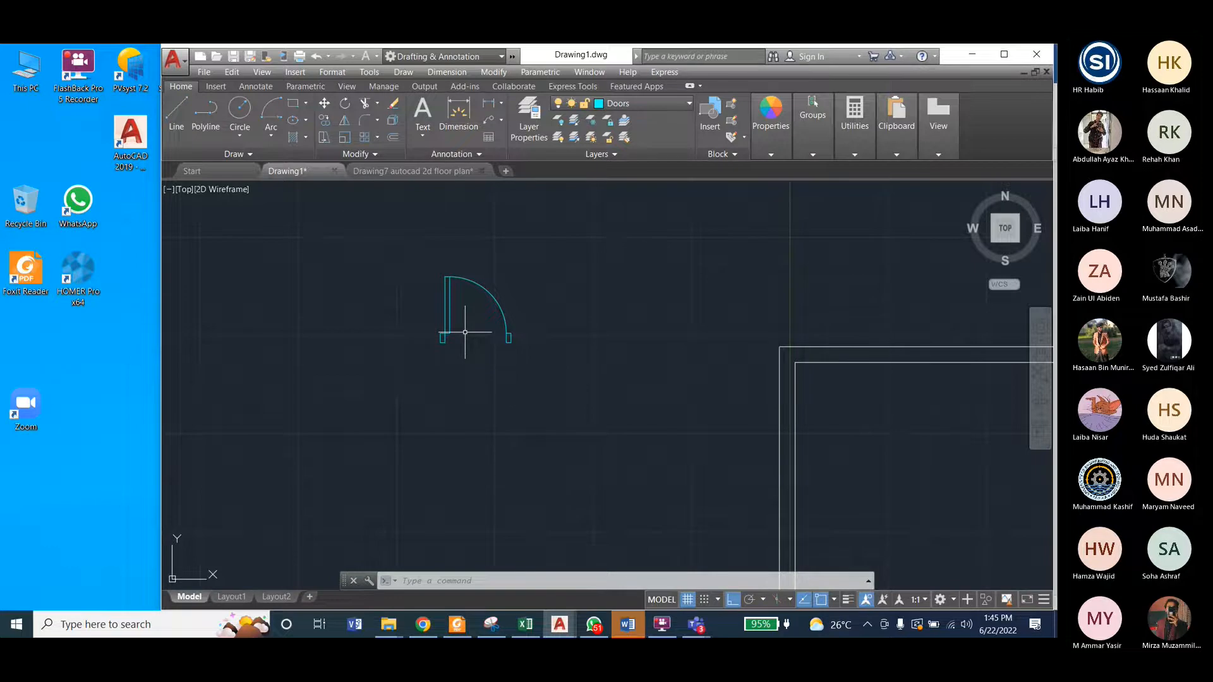
scroll(341, 291, "down", 2)
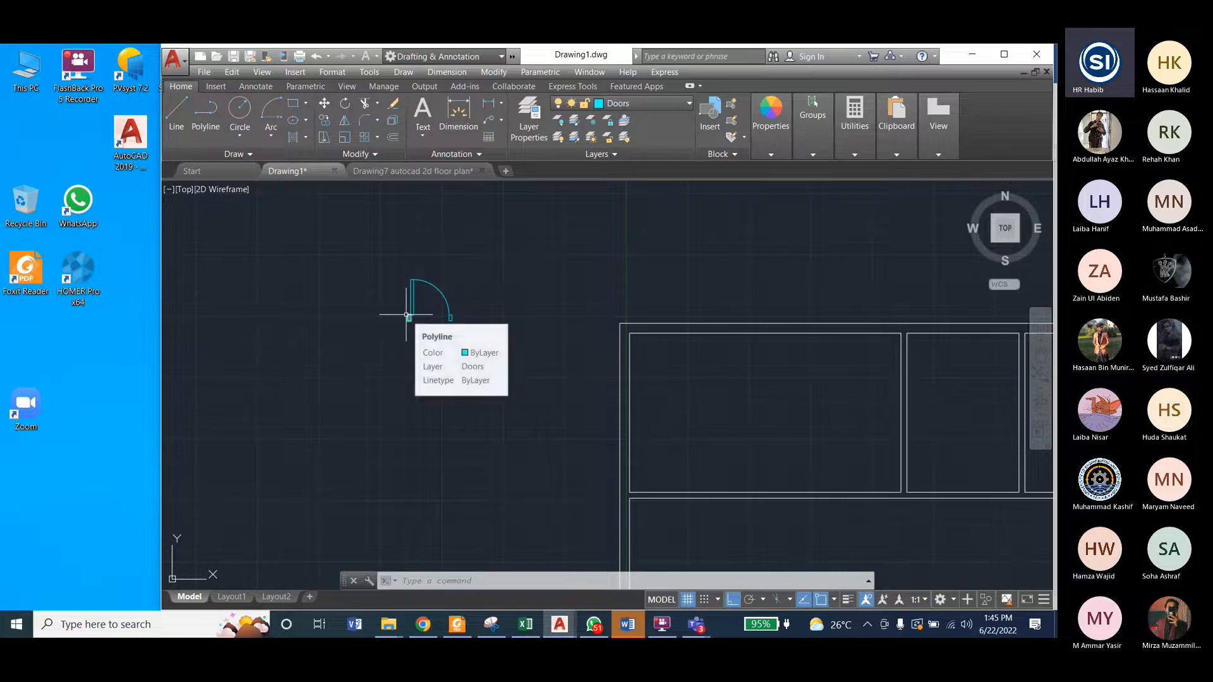
scroll(619, 280, "down", 2)
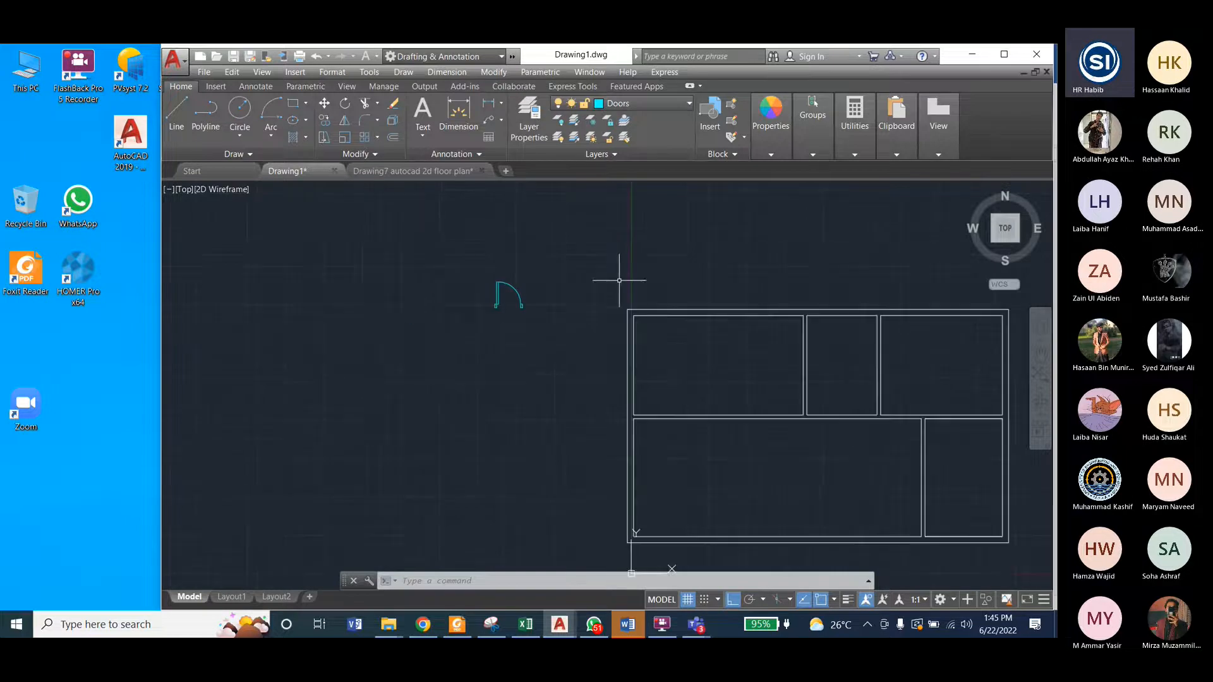
left_click(435, 171)
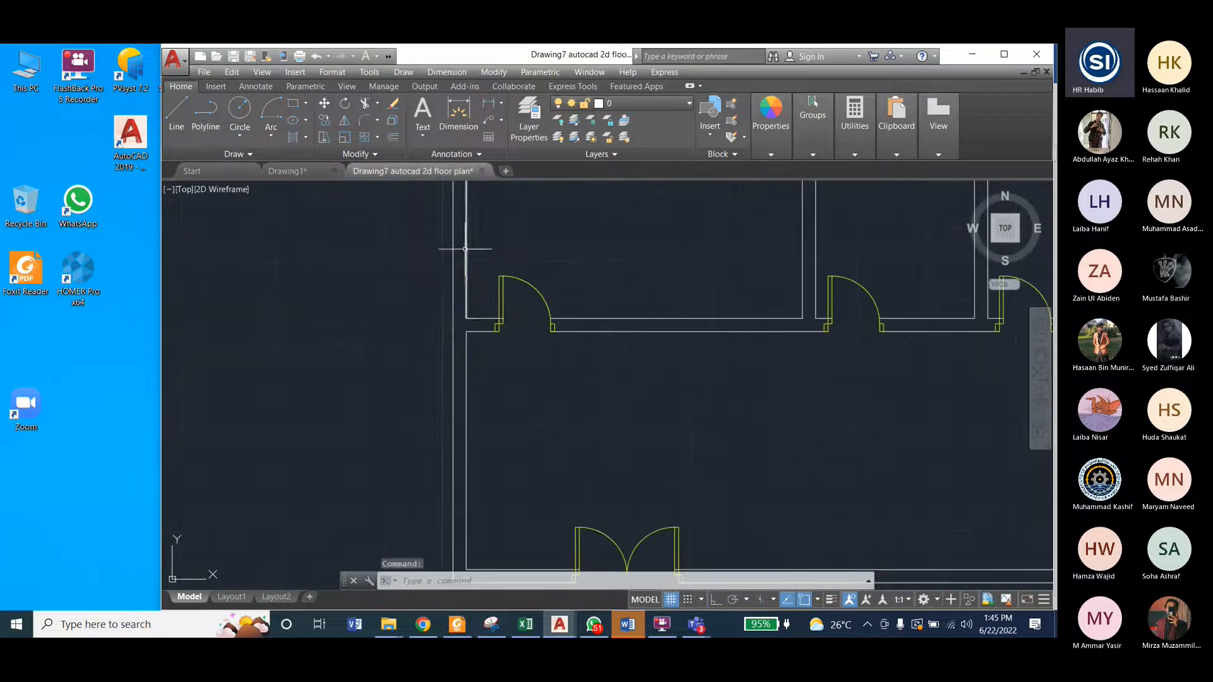
scroll(433, 257, "down", 3)
scroll(576, 455, "up", 5)
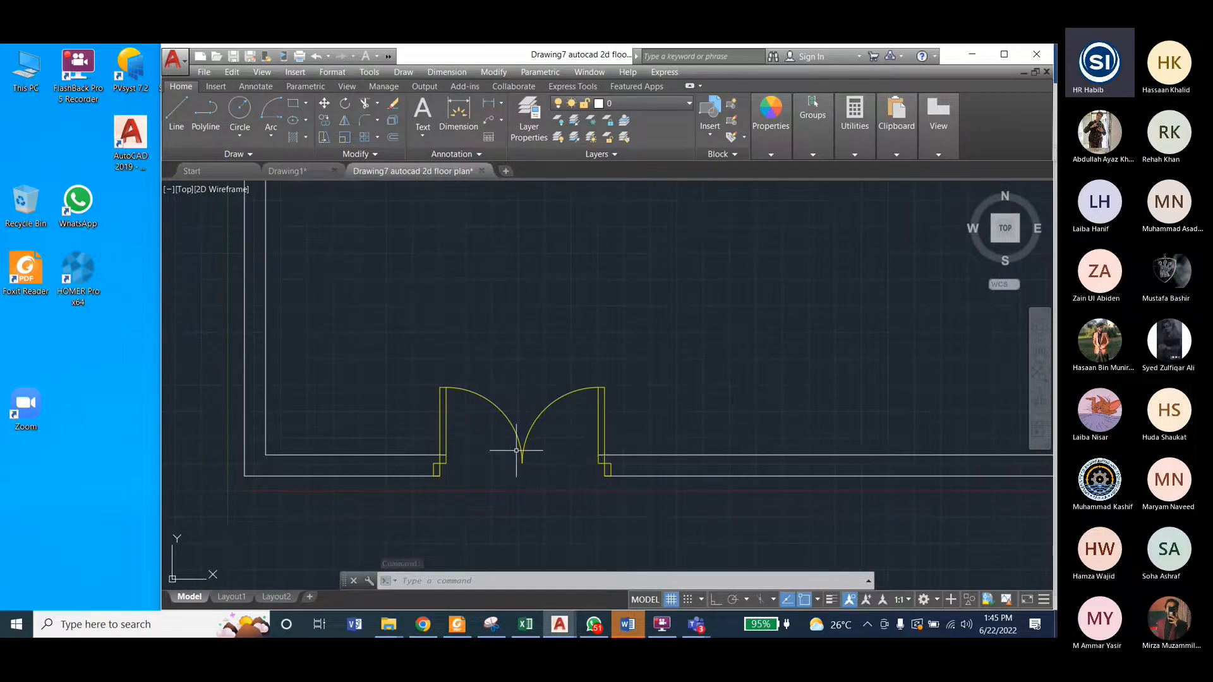
Step: In Drawing1, mirror the whole door about a vertical line through the right jamb's lower-left corner, keeping the source objects
left_click(295, 170)
key("ctrl+v")
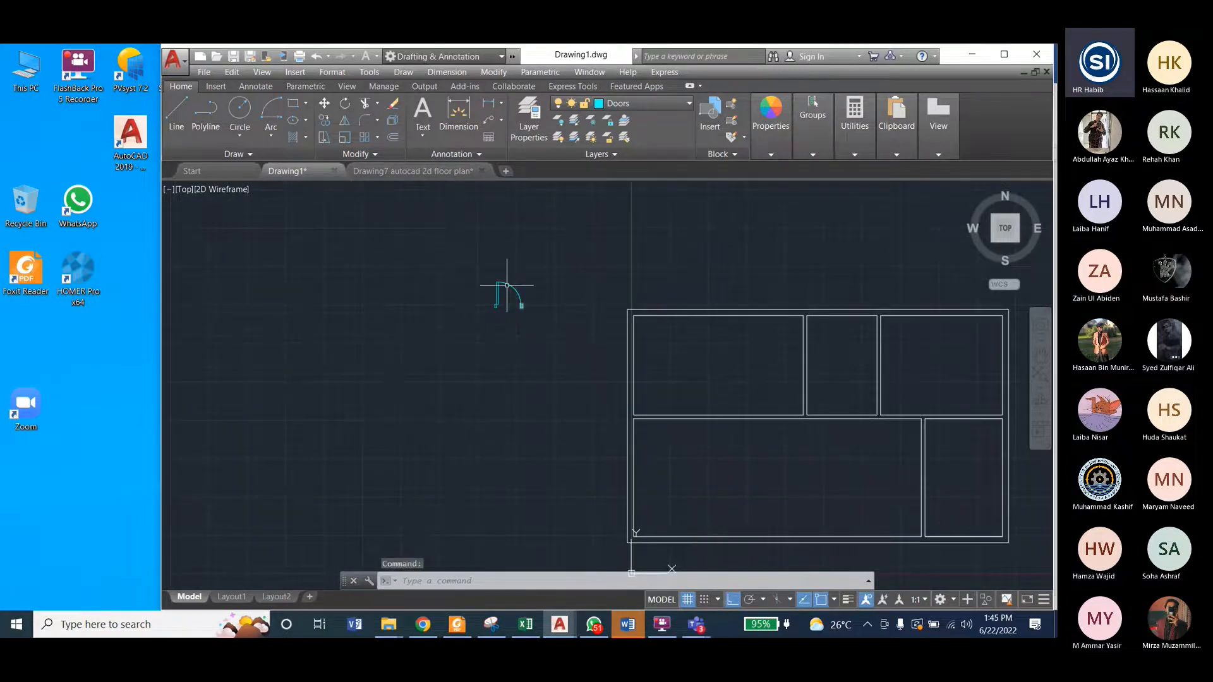
left_click(290, 195)
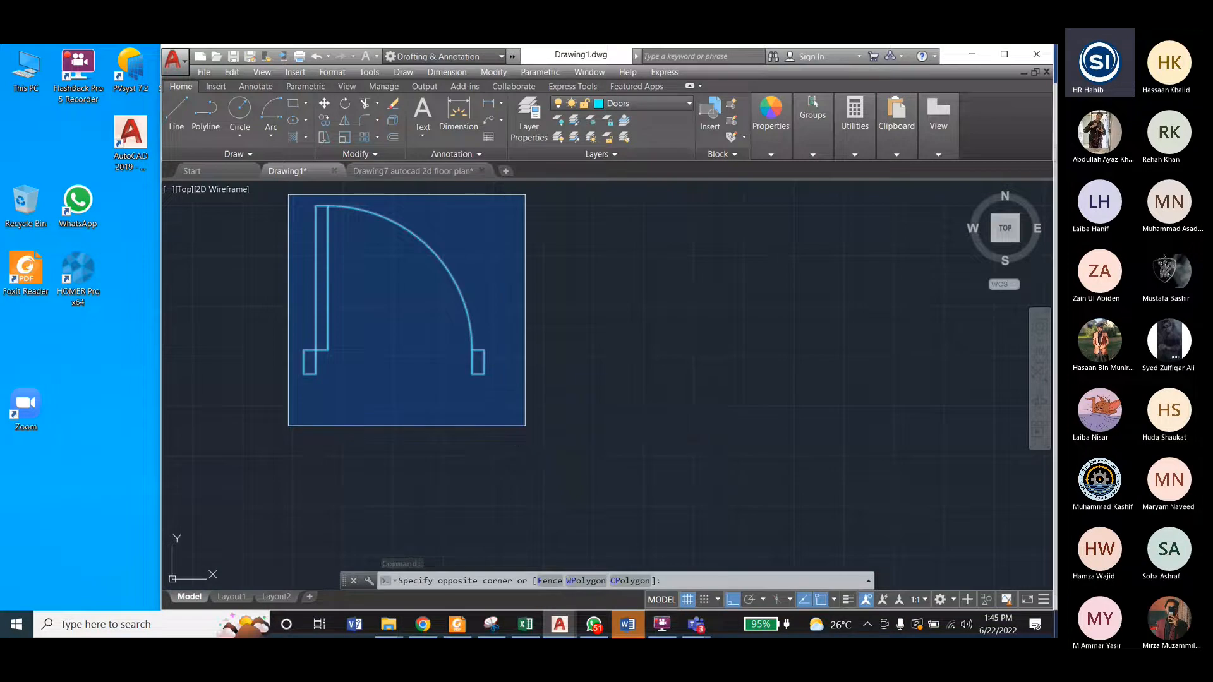
left_click(510, 419)
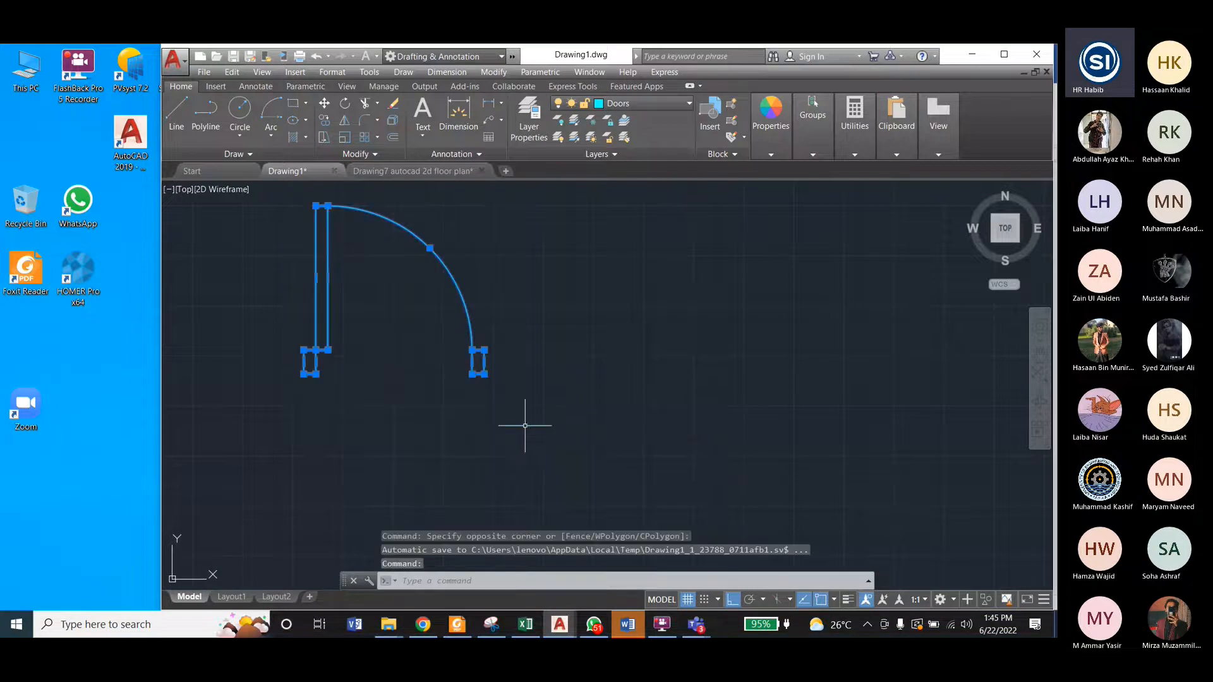
left_click(486, 76)
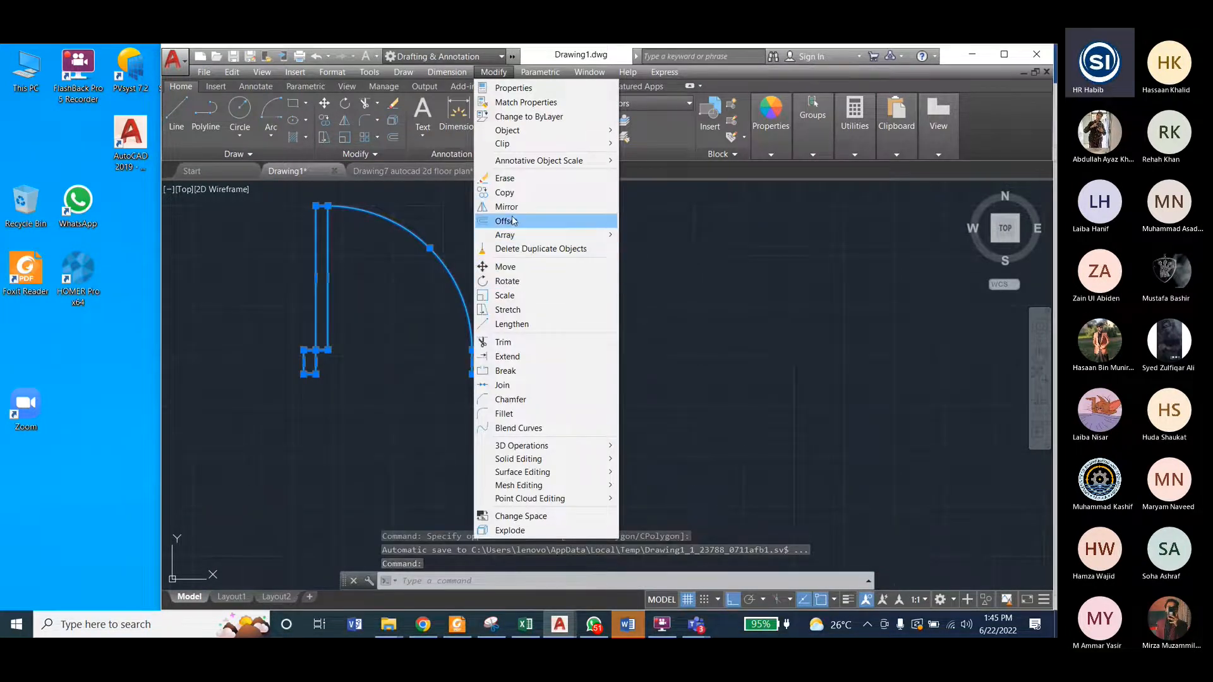
left_click(507, 207)
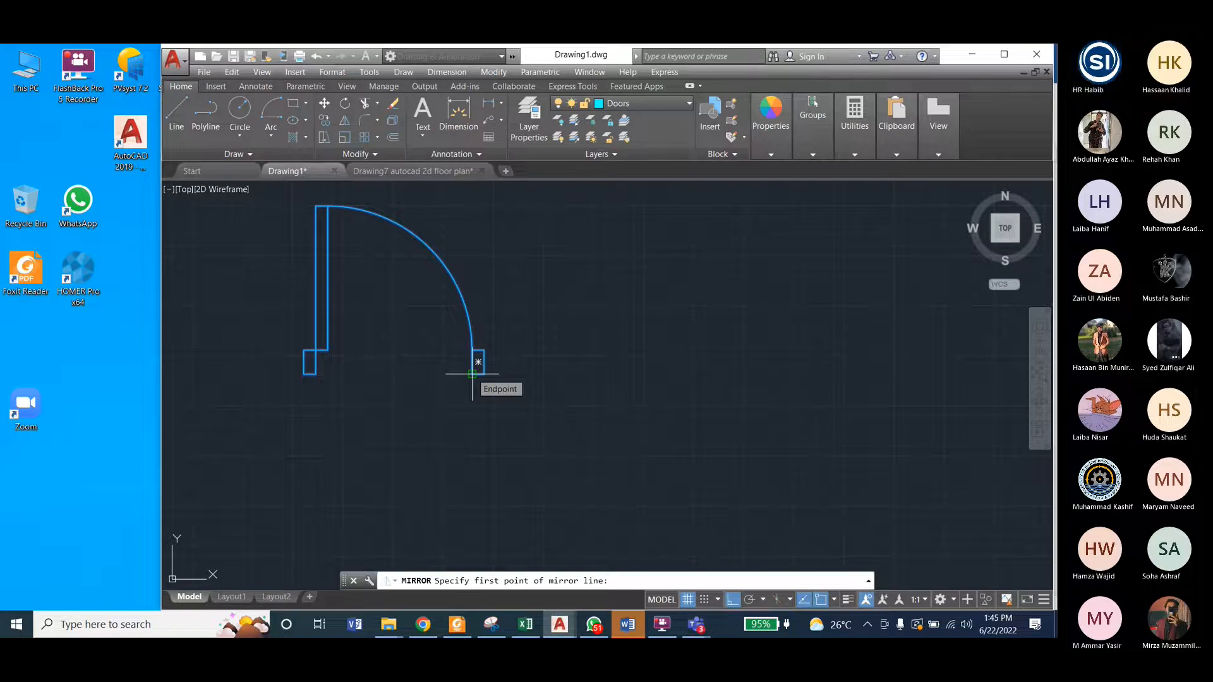
left_click(472, 375)
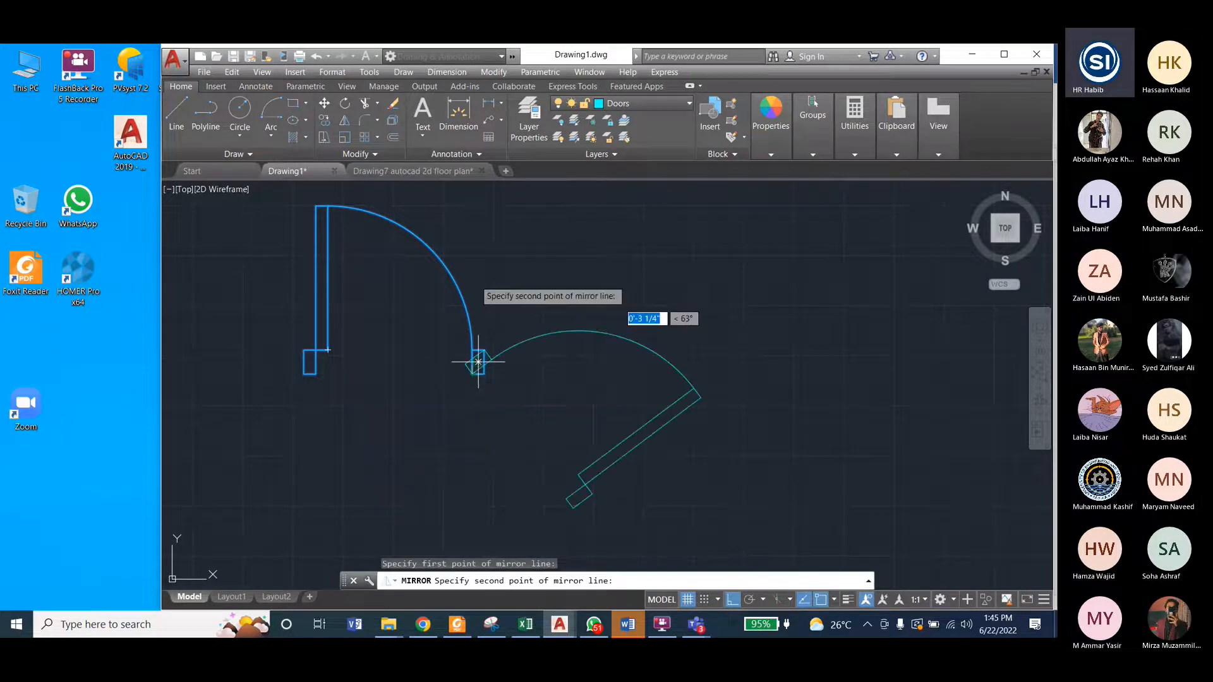
left_click(473, 234)
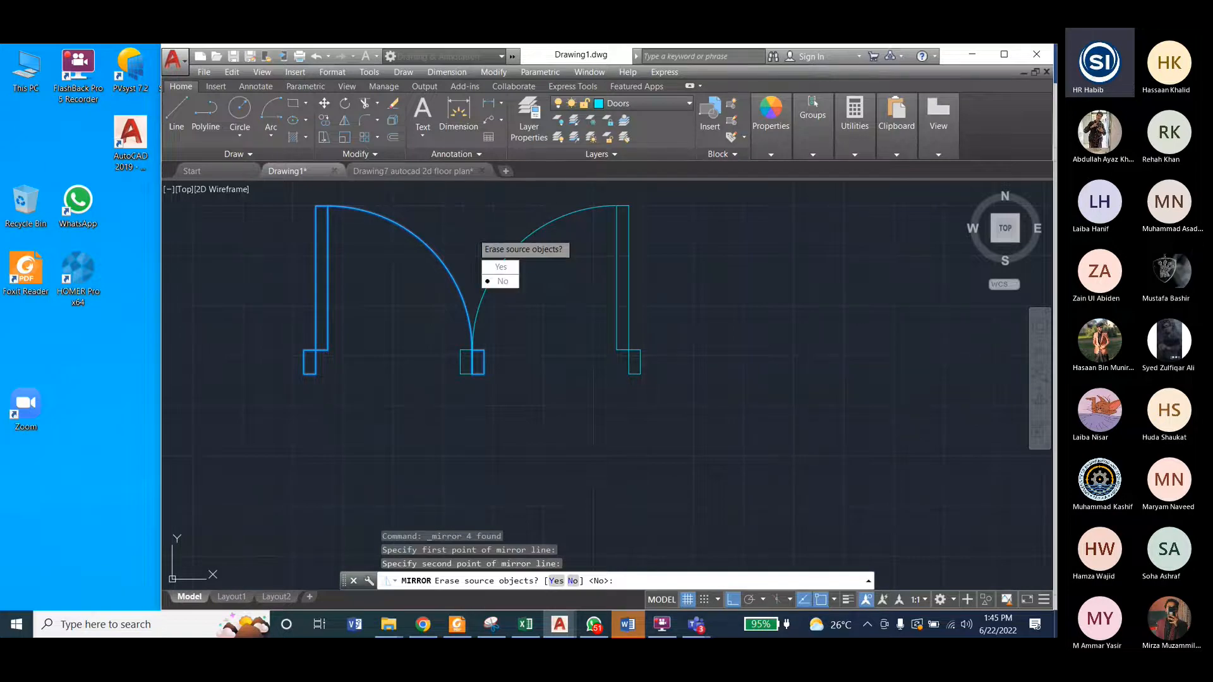
left_click(502, 282)
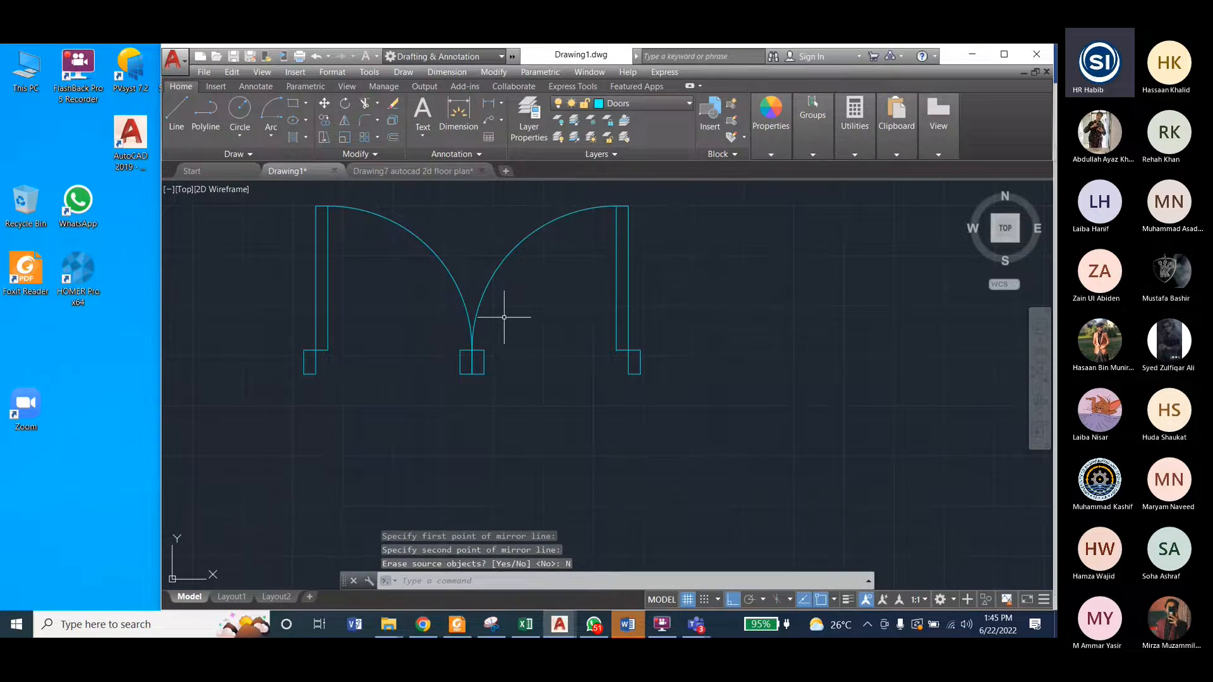
Step: In Drawing7, delete the short stray line between the double door's two swing arcs and save the drawing
left_click(441, 172)
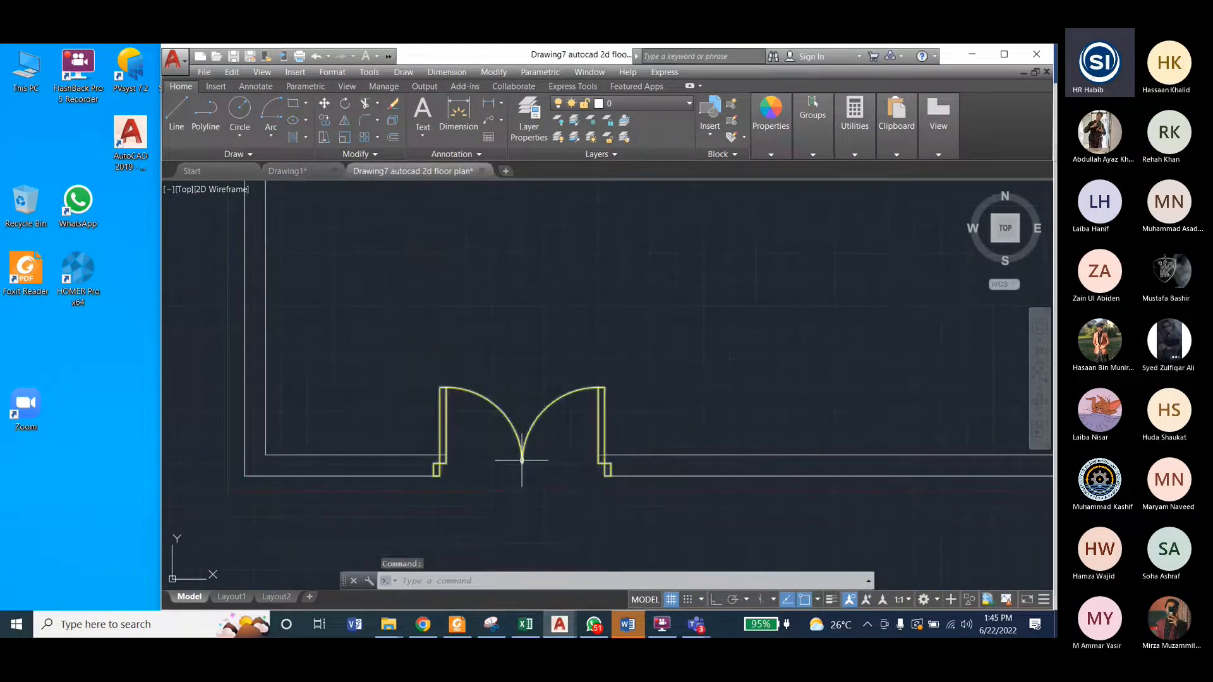
scroll(523, 457, "up", 5)
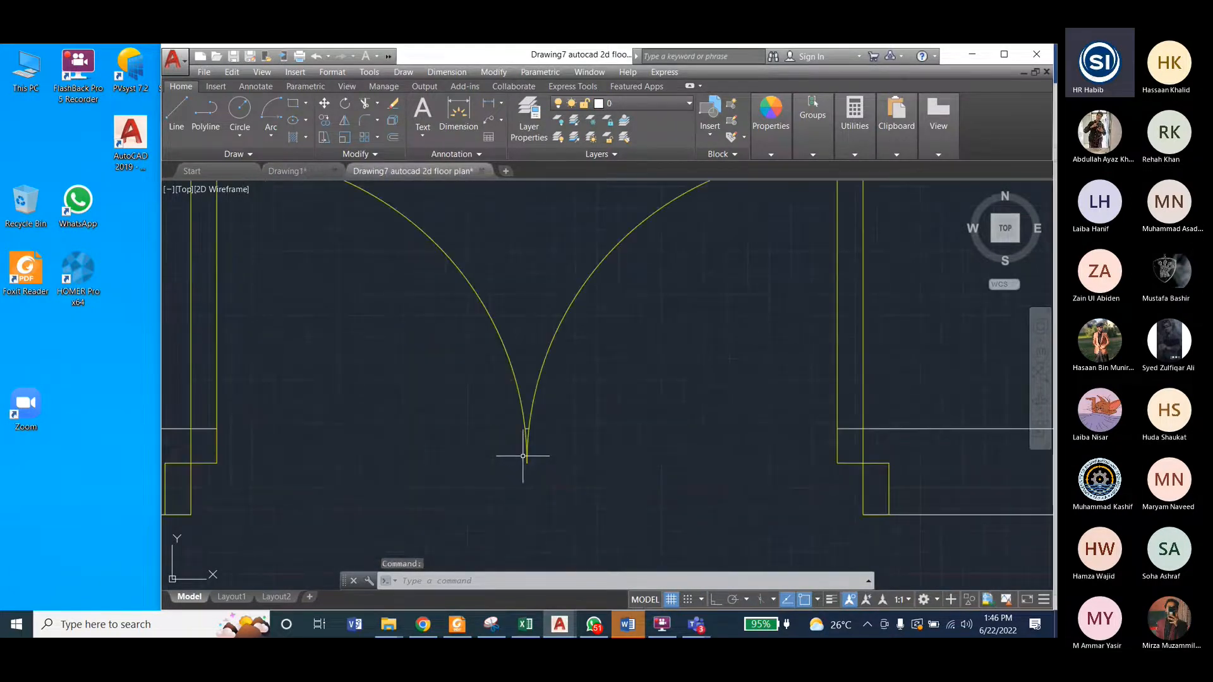
scroll(512, 440, "up", 8)
left_click(603, 366)
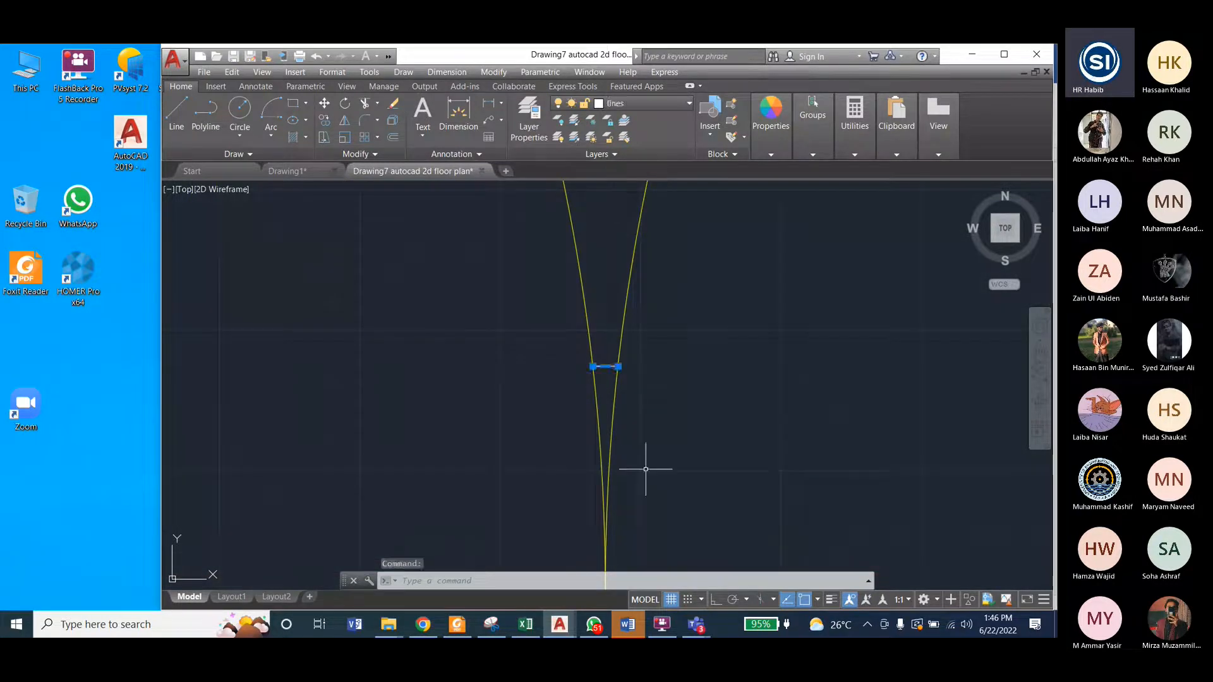
key("Delete")
key("ctrl+s")
scroll(577, 447, "down", 6)
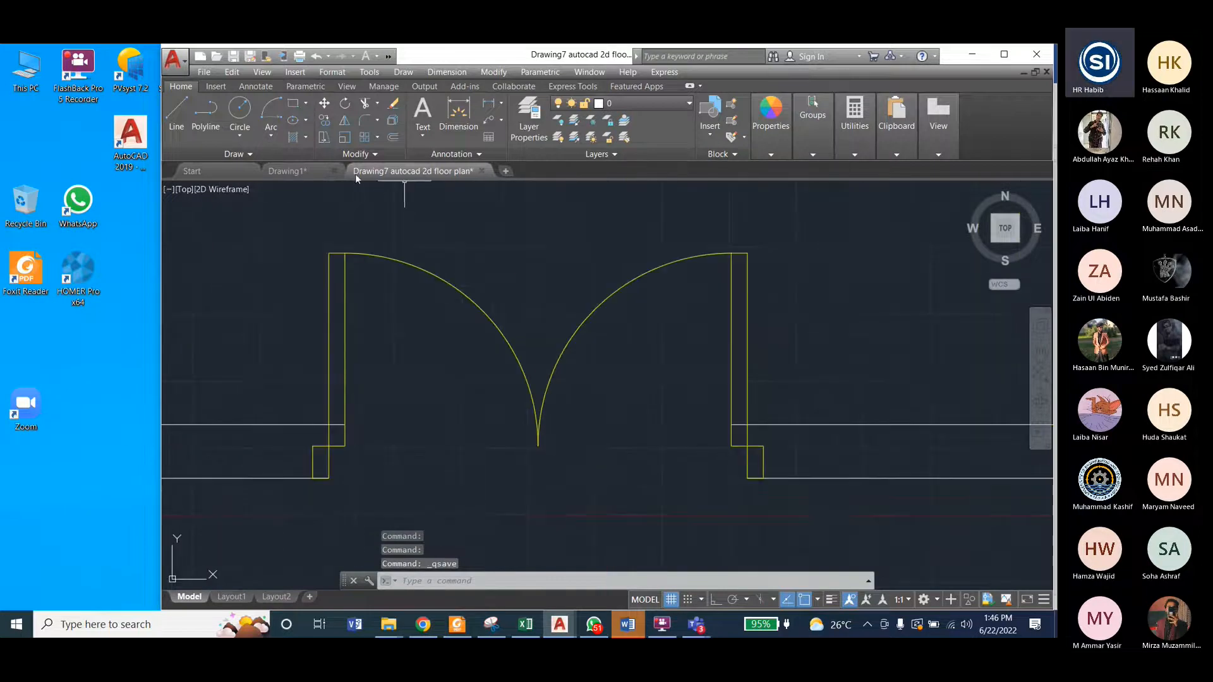
Step: In Drawing1, delete the two middle jambs where the swing arcs of the double door meet
left_click(288, 170)
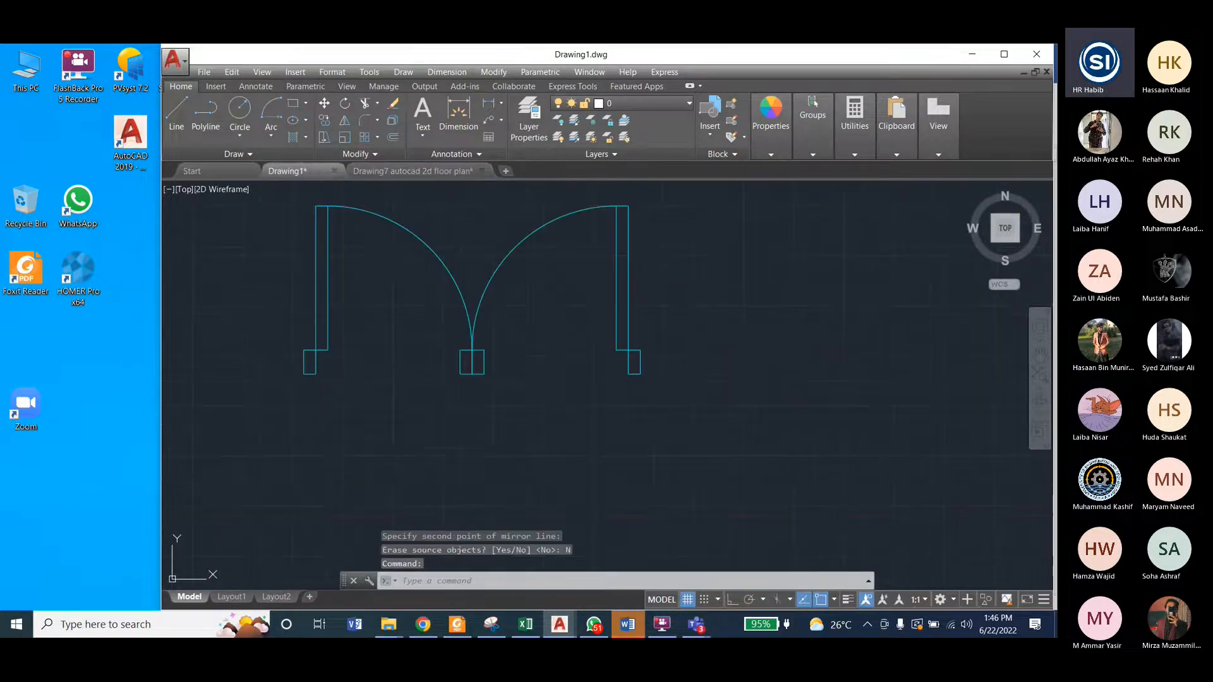
left_click(465, 350)
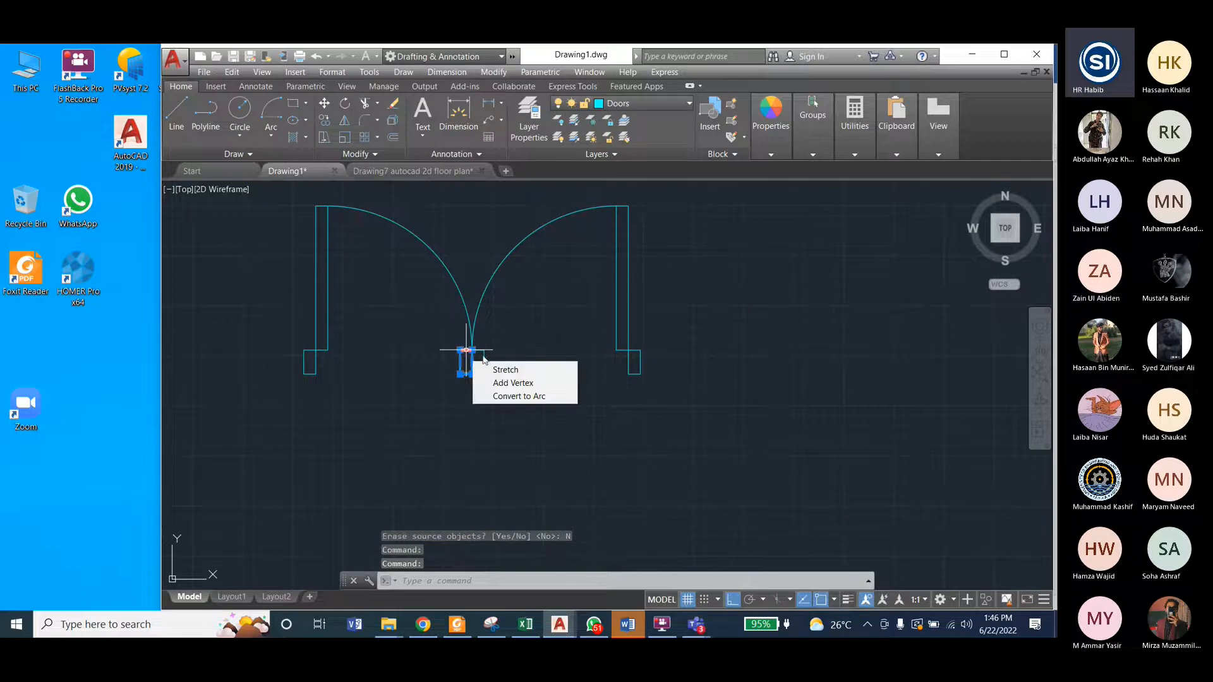
key("Delete")
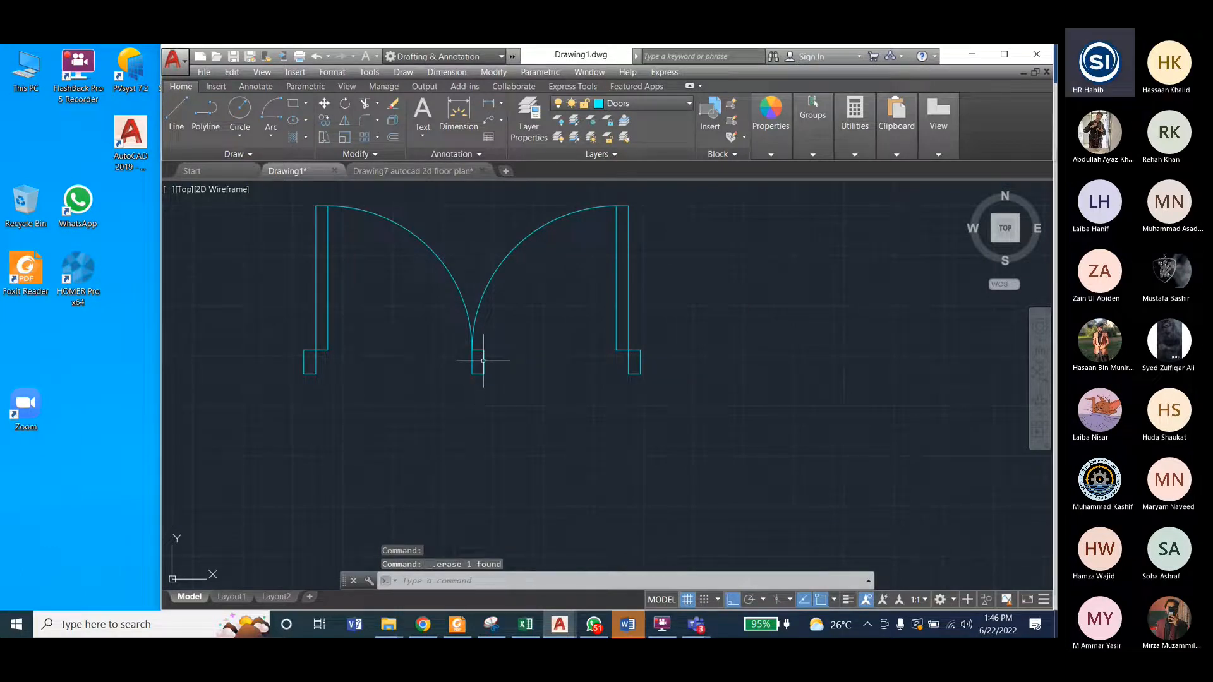
scroll(483, 361, "down", 2)
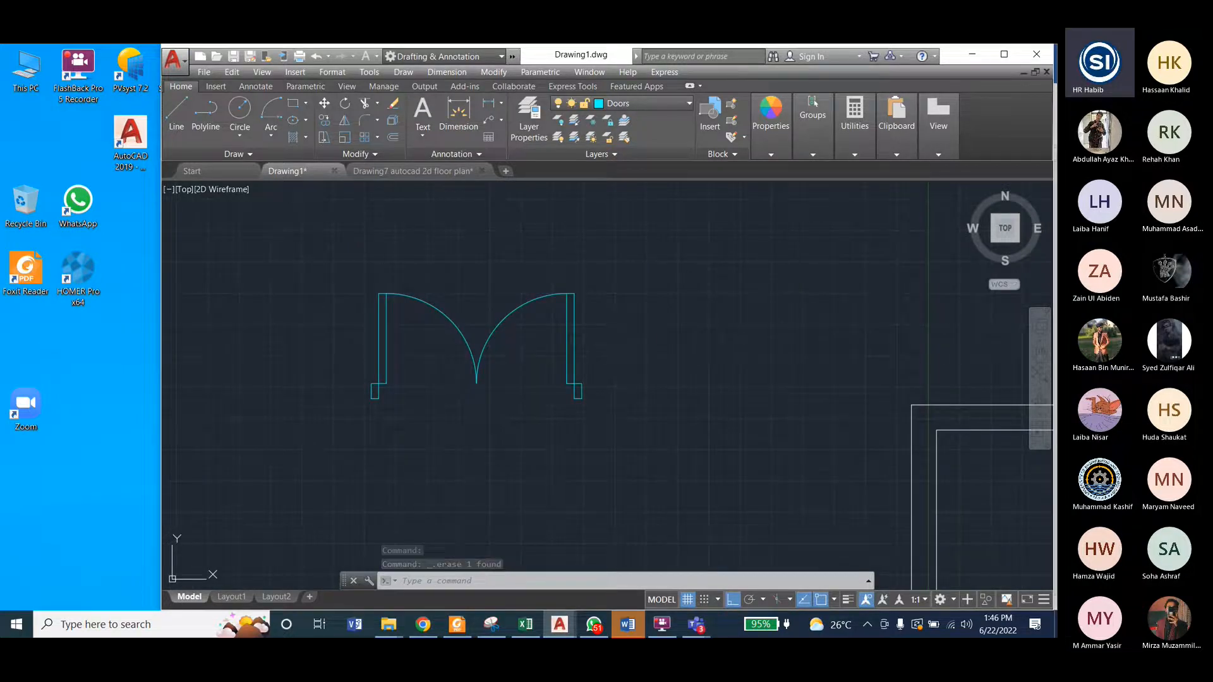
key("ctrl+s")
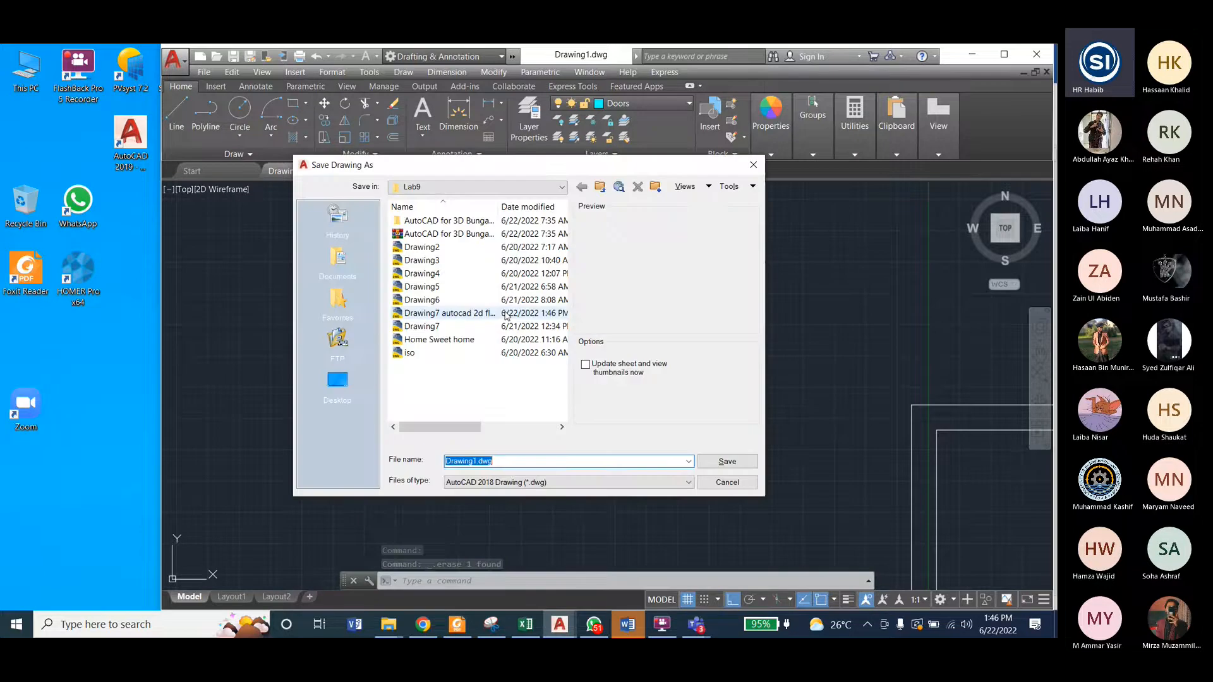
left_click(755, 166)
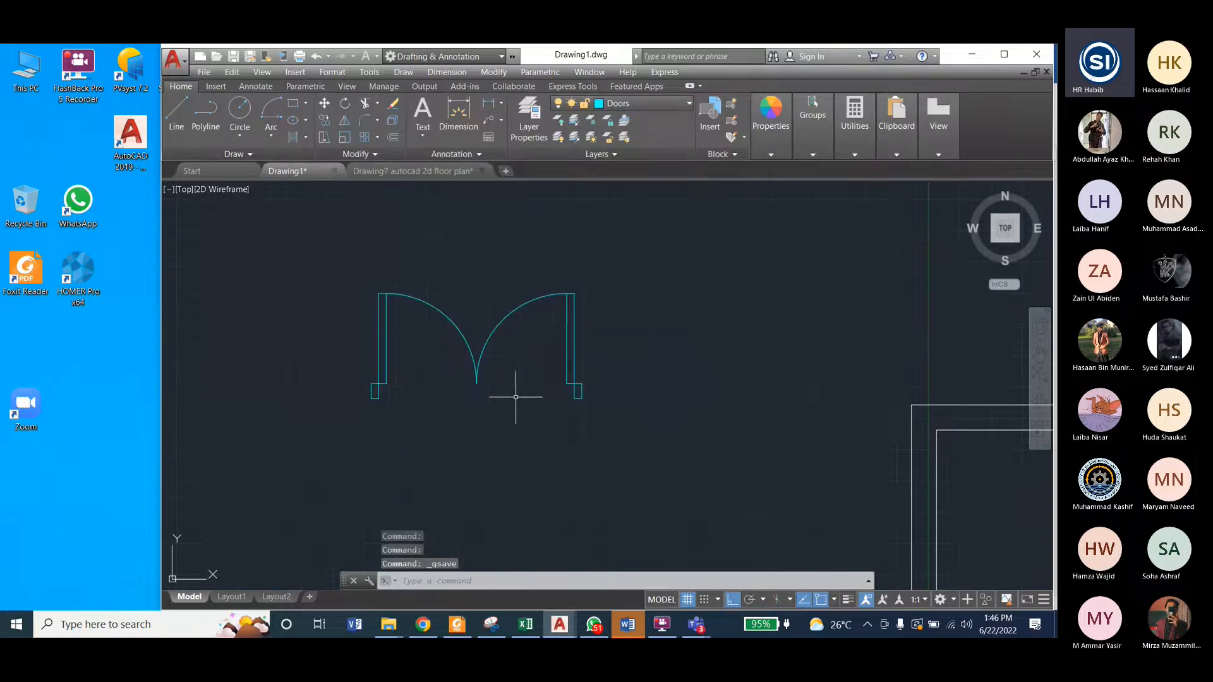
Step: Copy the left half of the double door, with its leaf, swing arc and jamb, horizontally to the free space on its left
scroll(522, 408, "down", 4)
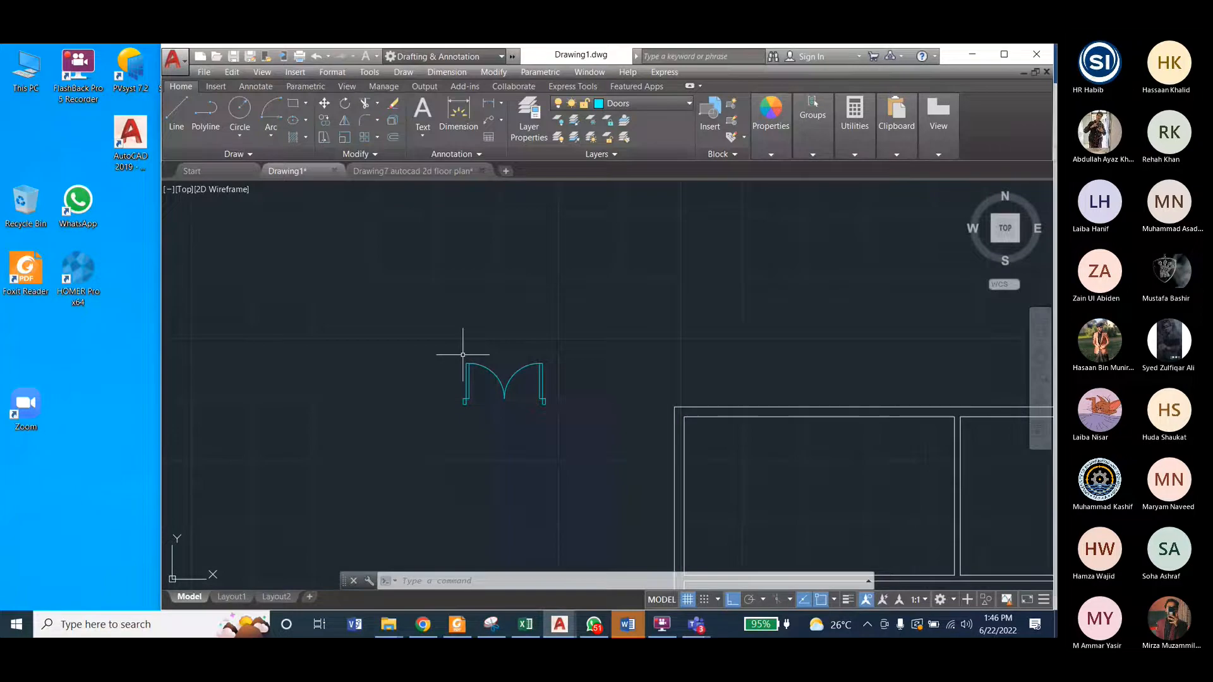
middle_click_drag(507, 411, 458, 334)
scroll(458, 335, "up", 2)
left_click(369, 231)
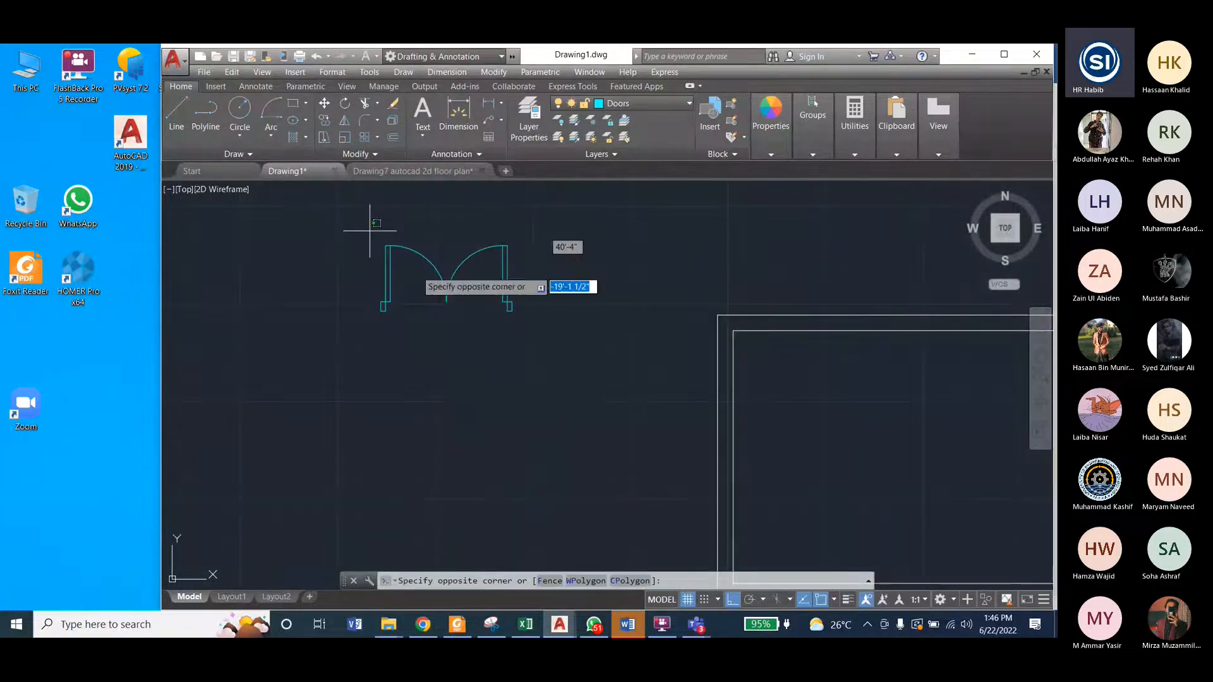
left_click(432, 328)
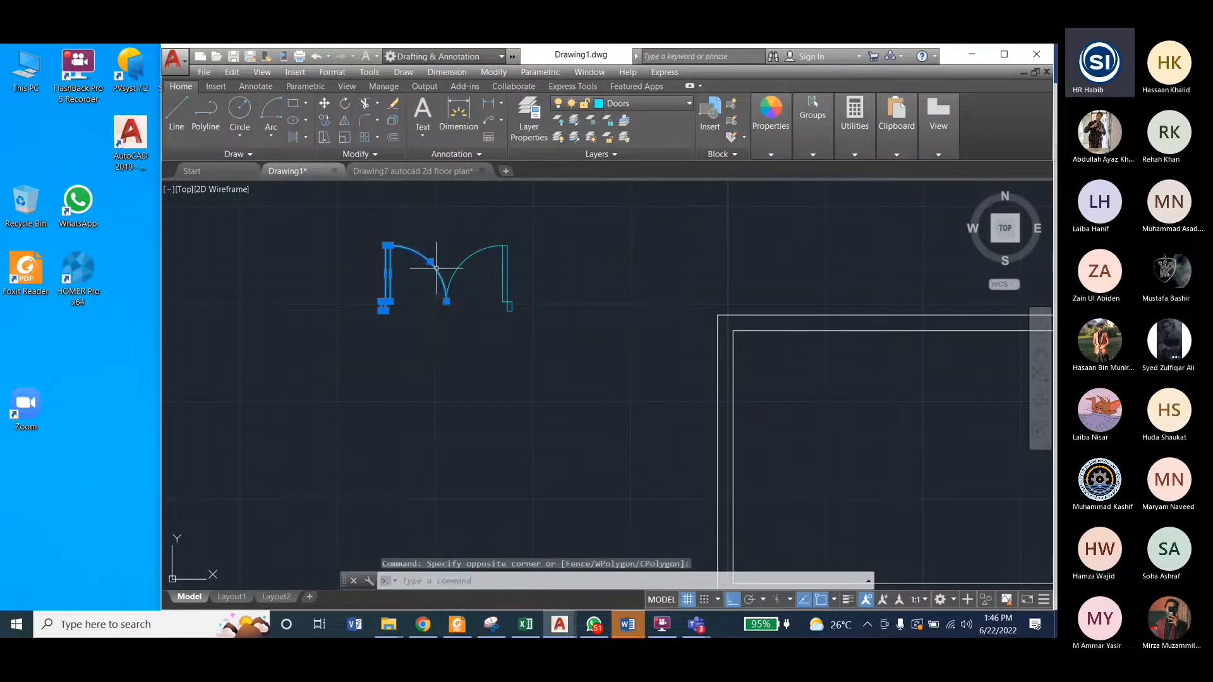
left_click(494, 72)
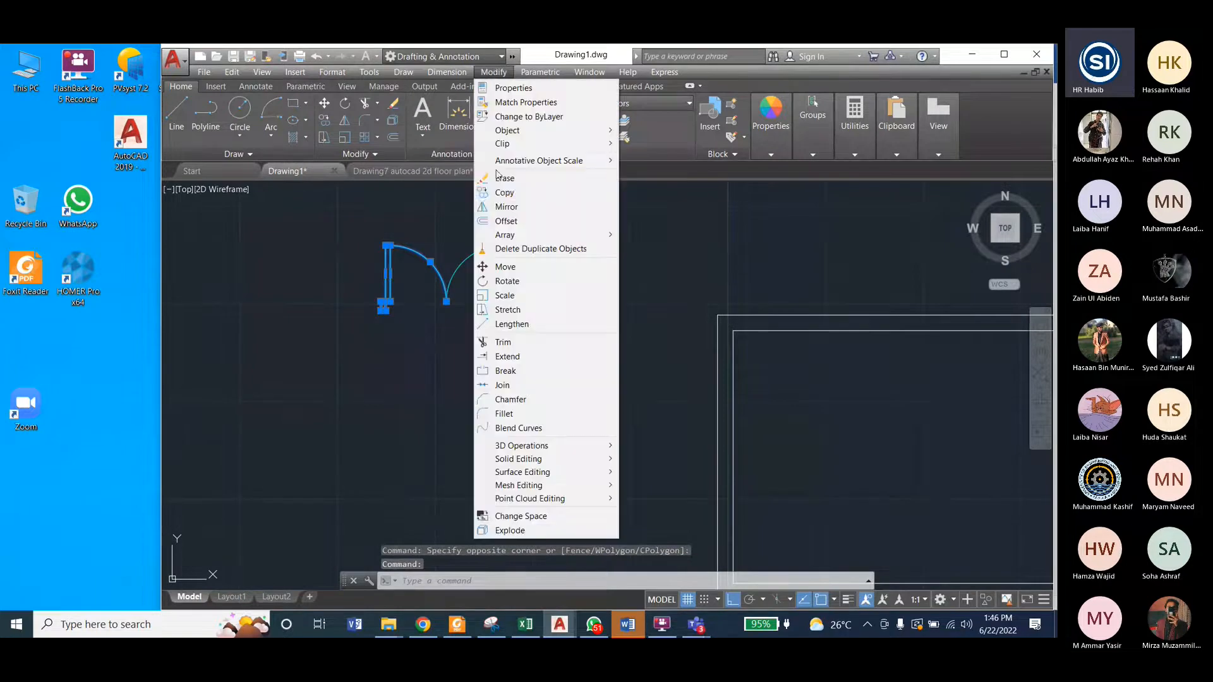
left_click(497, 195)
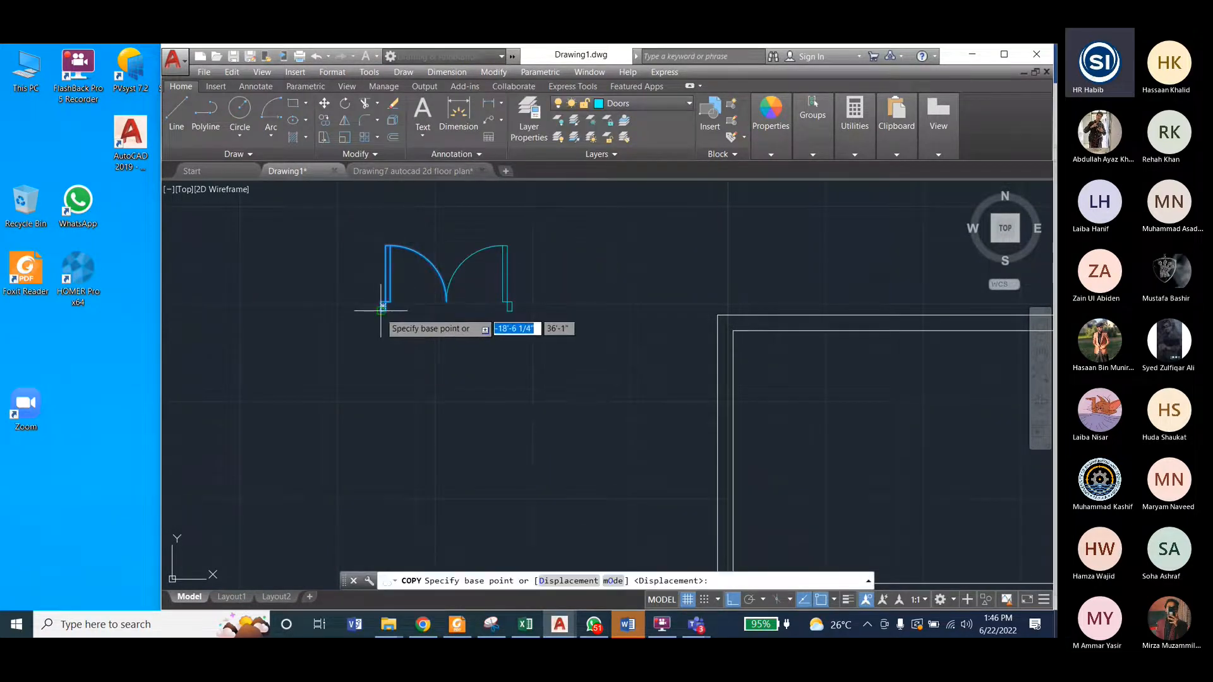
left_click(382, 307)
left_click(266, 307)
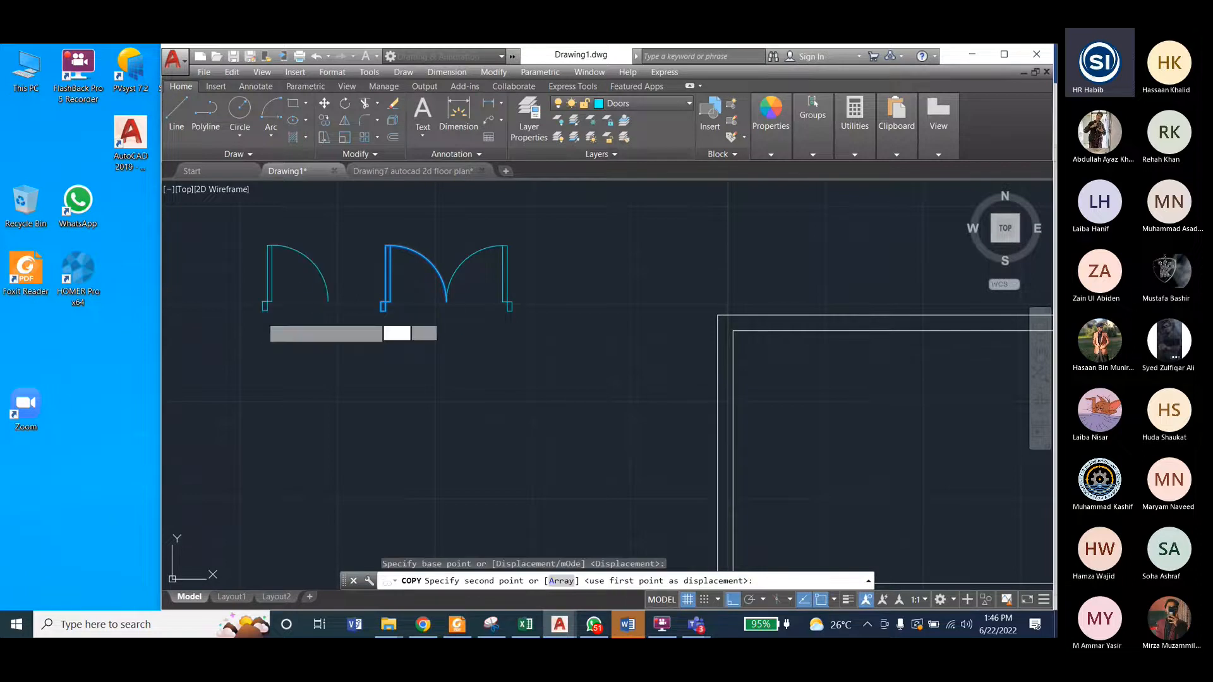
key("Escape")
key("Escape")
key("Escape")
Step: Copy the single door's jamb from its upper-left corner to the lower end of the door's swing arc
scroll(260, 304, "up", 5)
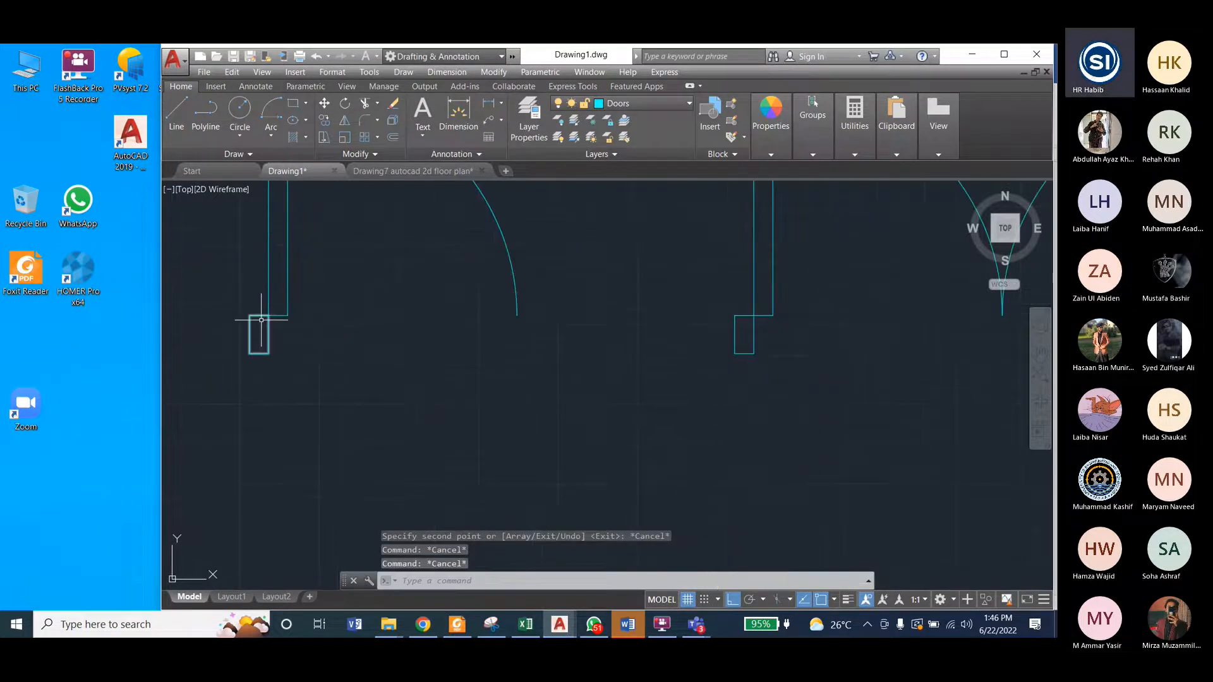
left_click(261, 320)
left_click(495, 73)
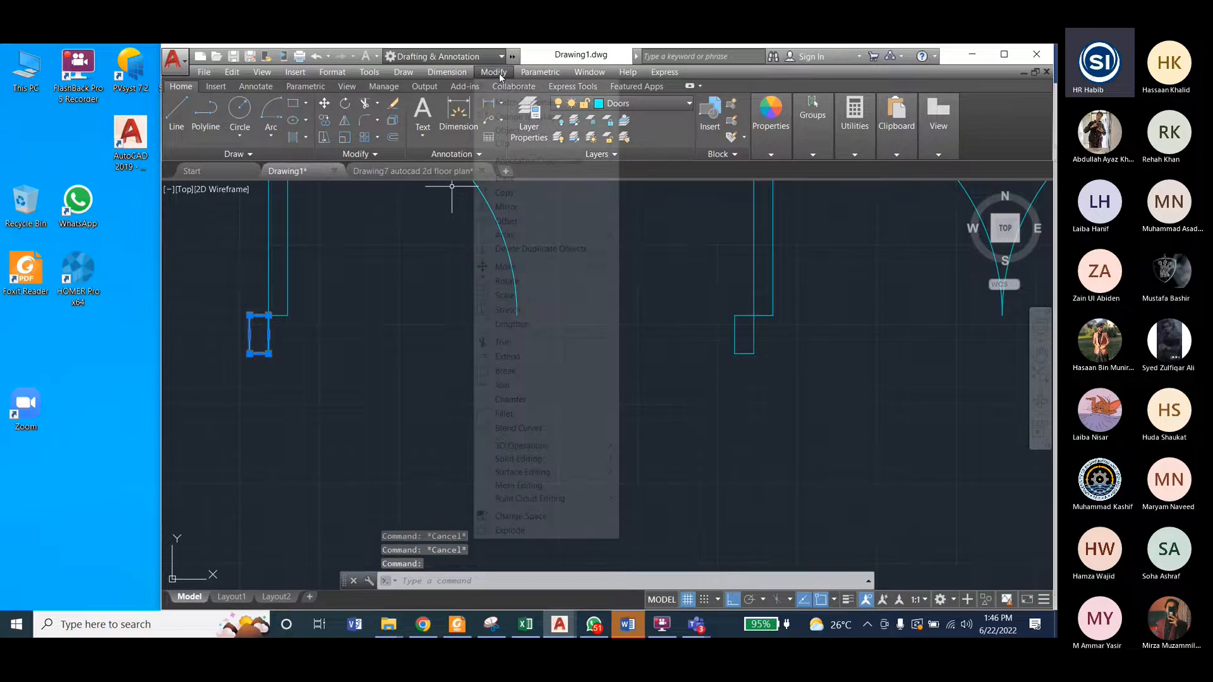
left_click(505, 192)
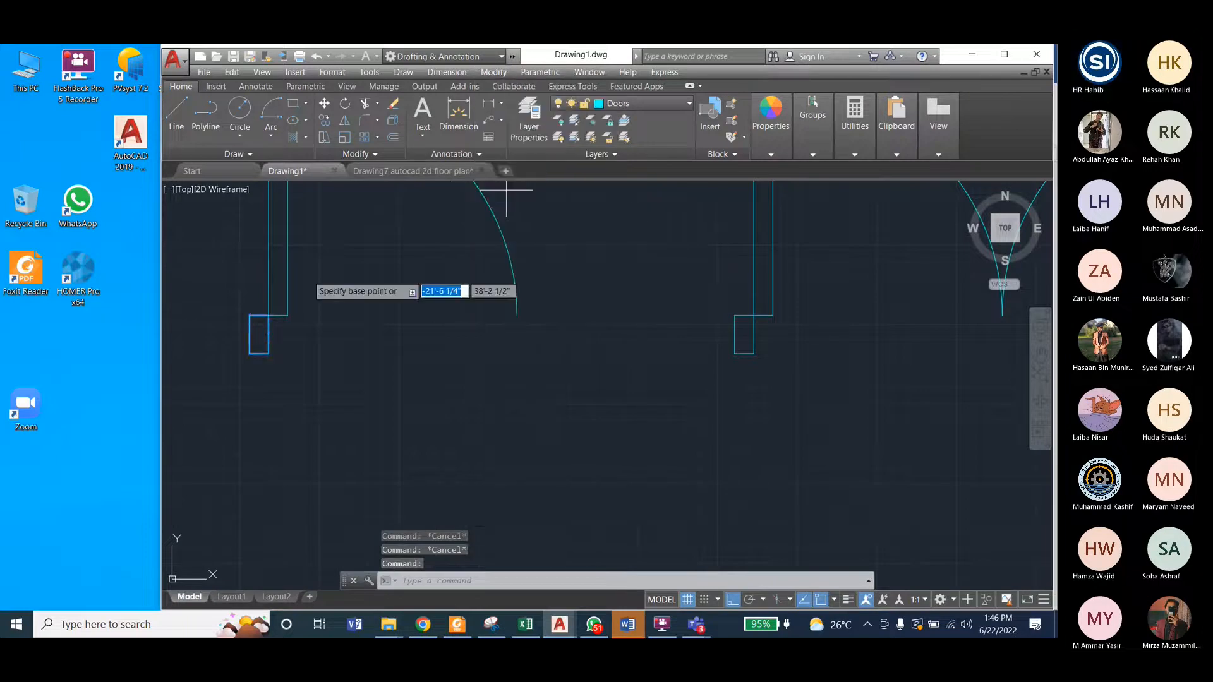
left_click(249, 315)
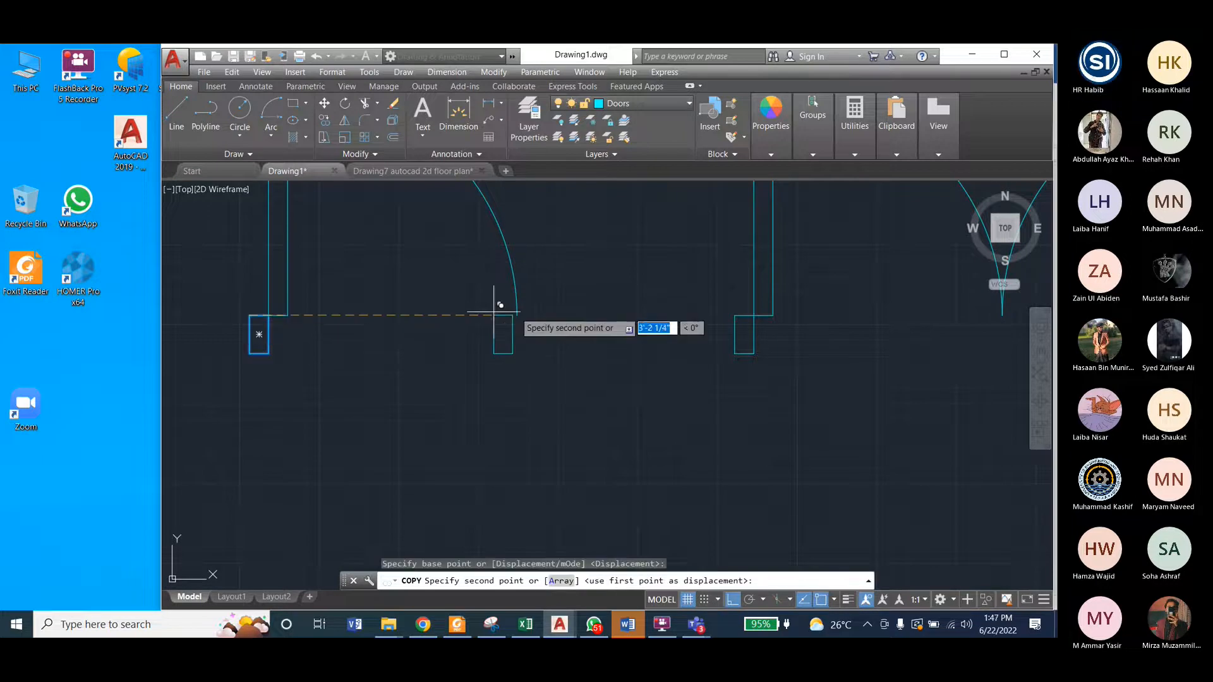
left_click(526, 308)
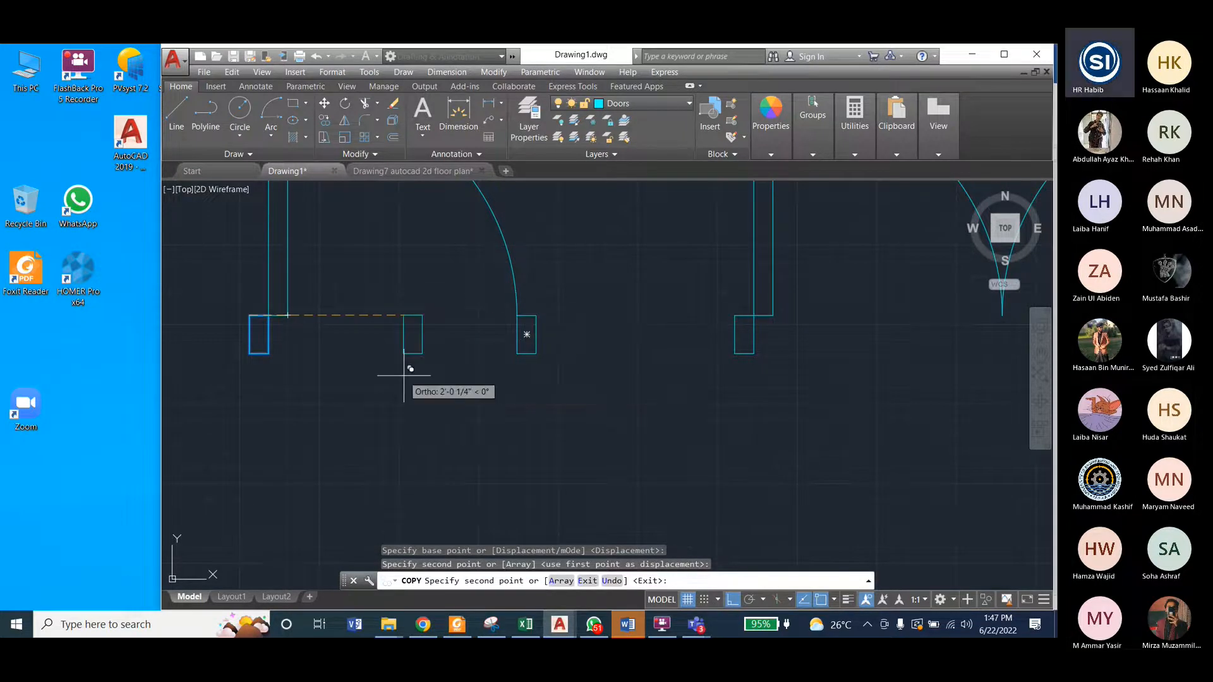
key("Escape")
scroll(511, 316, "up", 4)
scroll(490, 336, "down", 8)
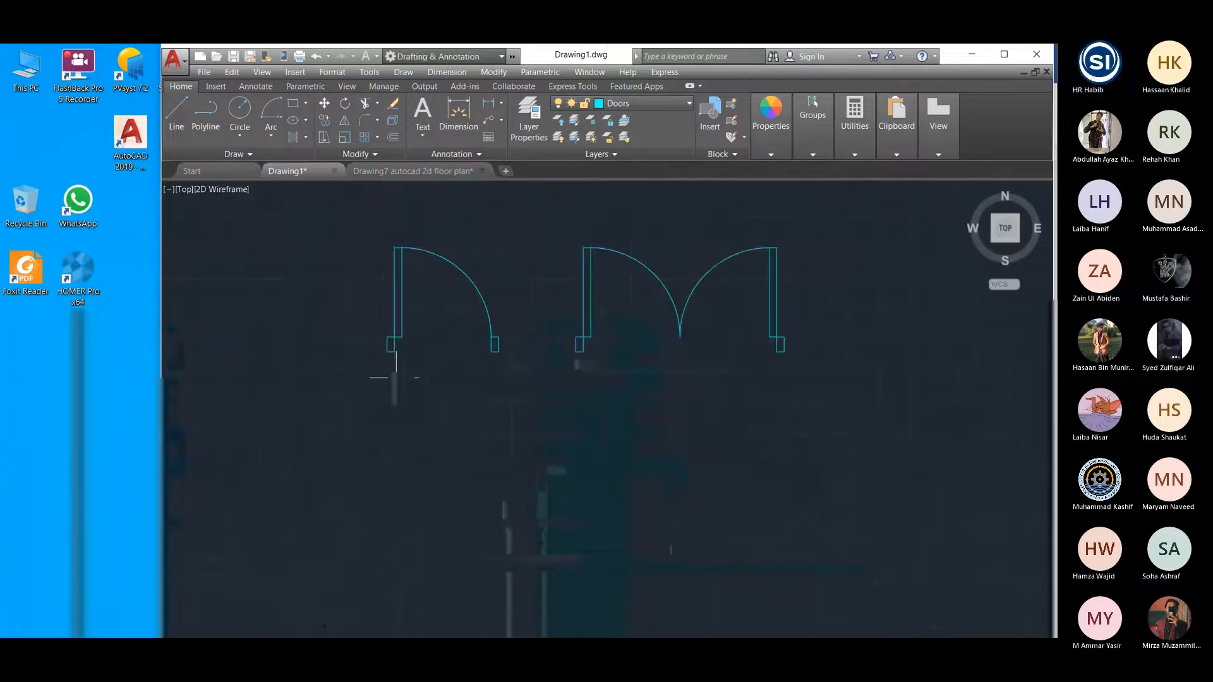
scroll(316, 408, "down", 2)
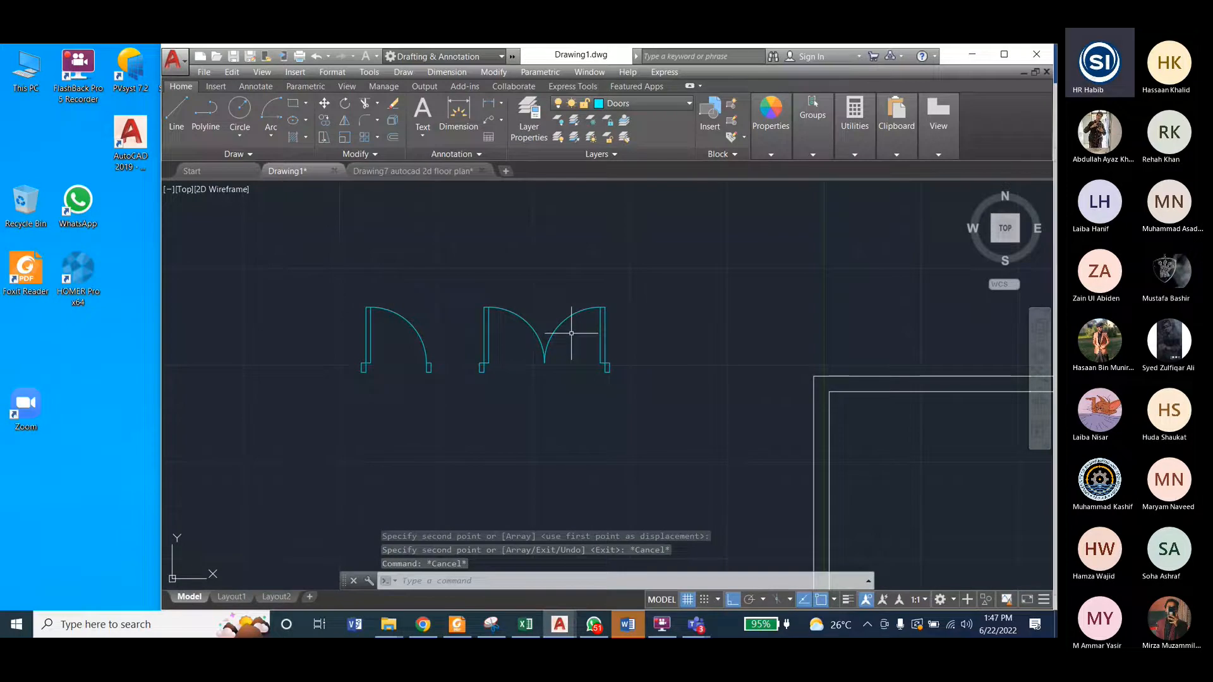
Step: Save the drawing in the Lab9 folder as "Drawing7 autocad 2d floor plan2"
scroll(323, 288, "down", 2)
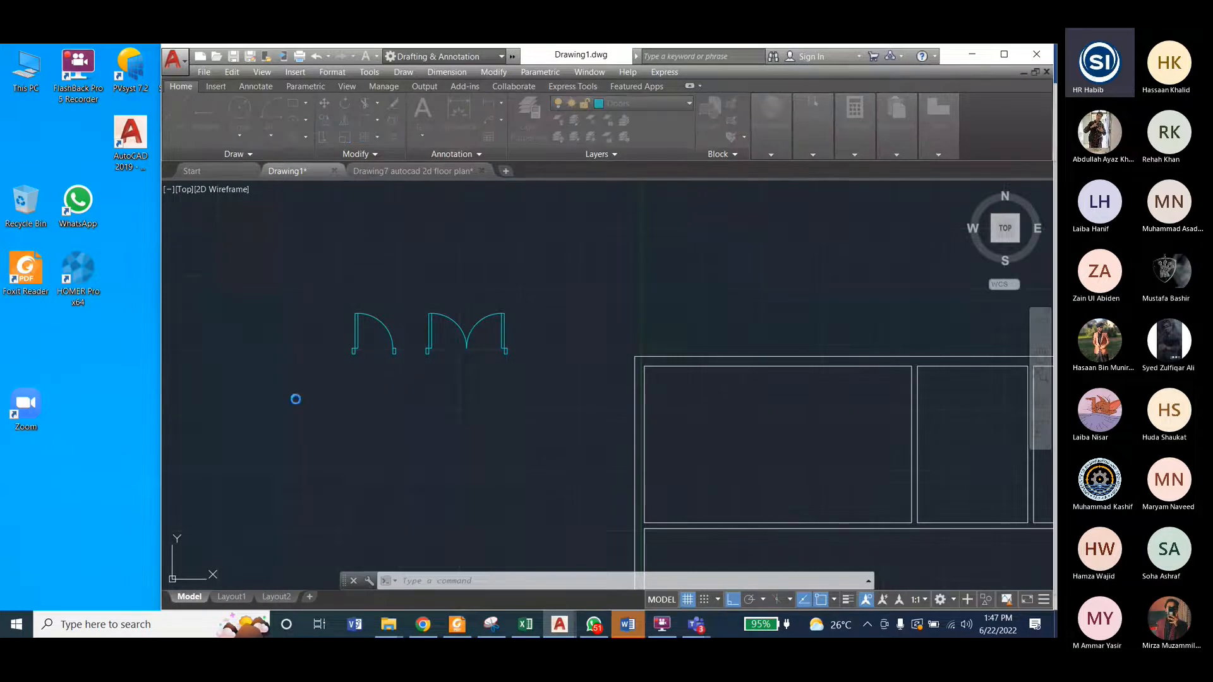
key("ctrl+s")
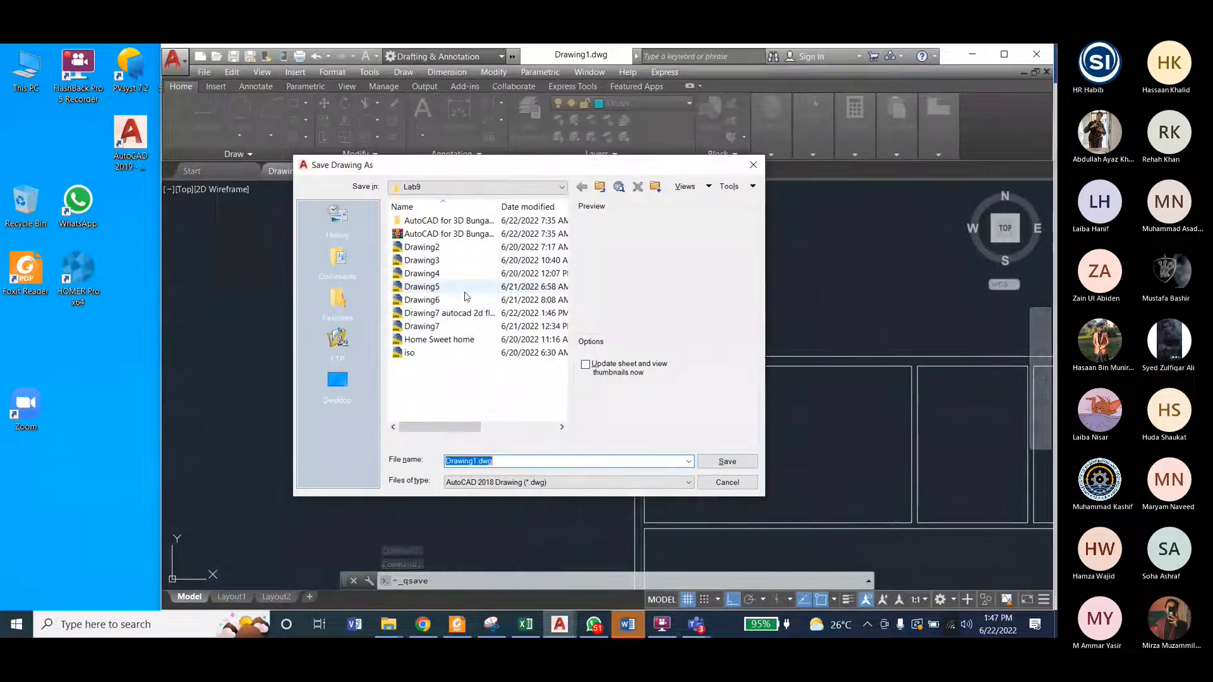
left_click(445, 313)
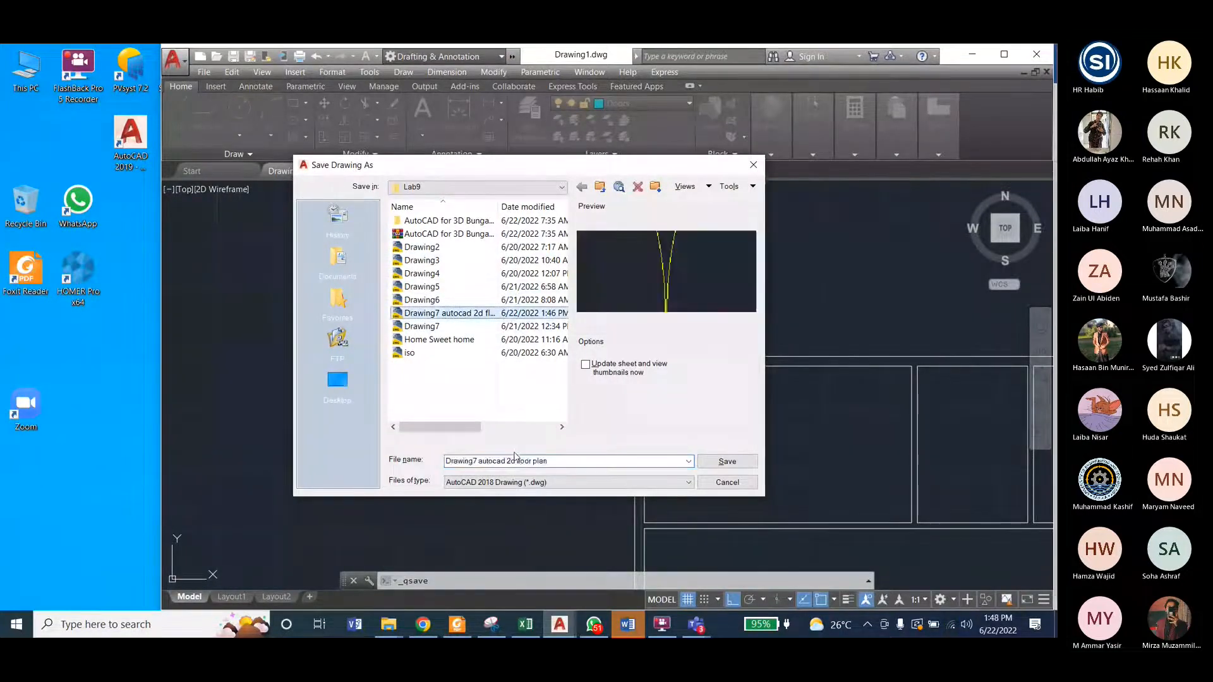
left_click(556, 460)
type("2")
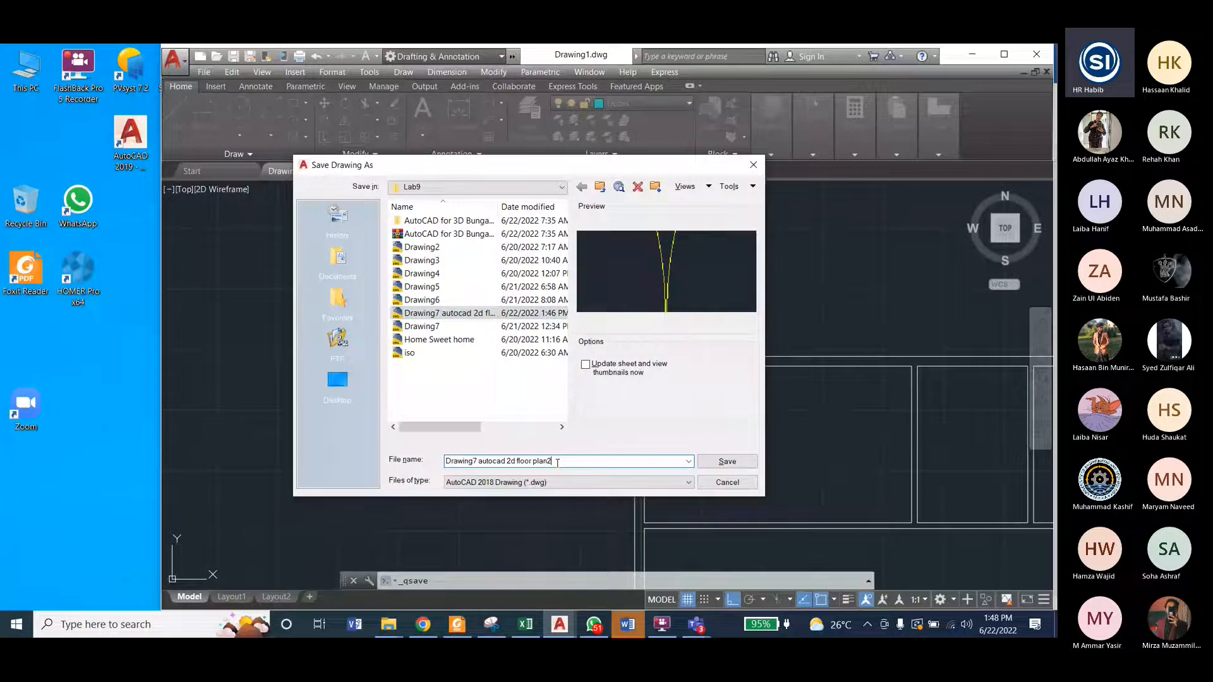
left_click(727, 462)
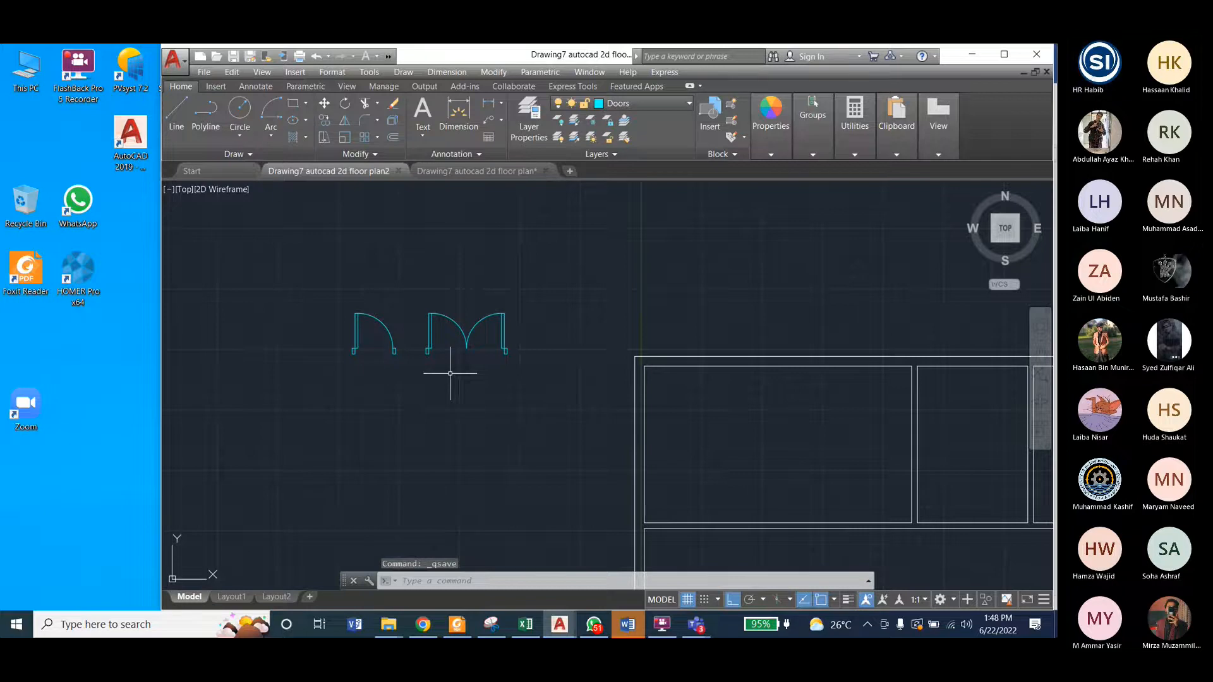
Step: Switch to the "Drawing7 autocad 2d floor plan" drawing, save it and turn on the Windows layer
left_click(513, 172)
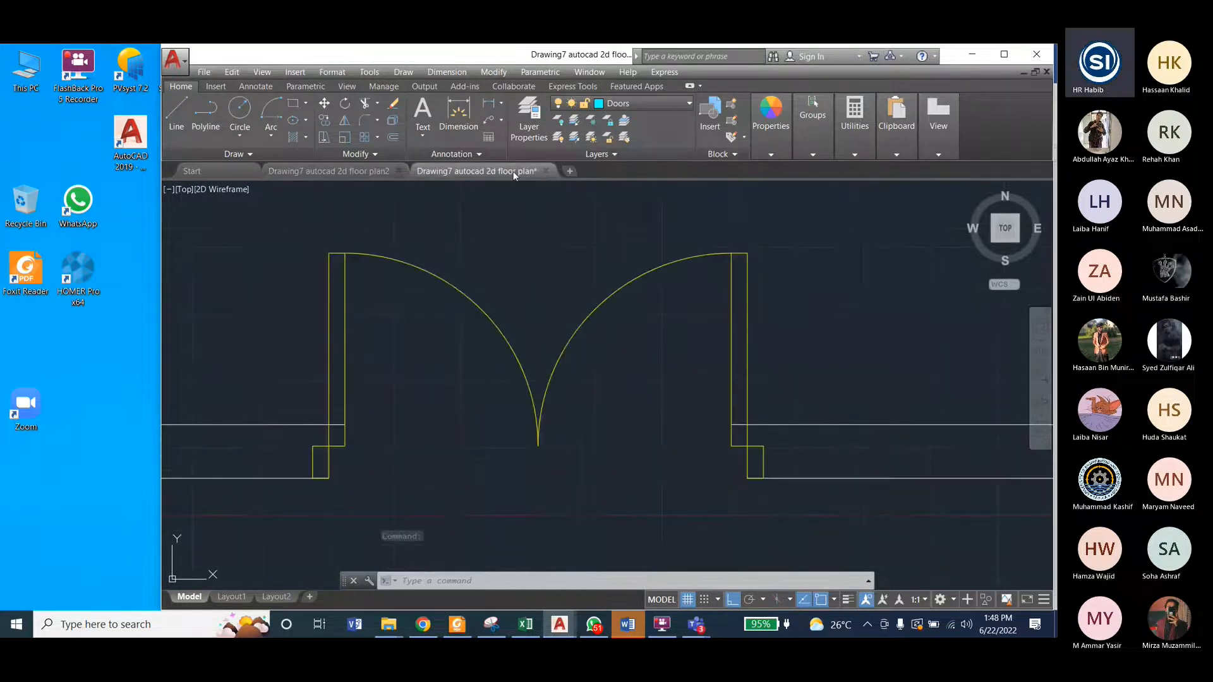
scroll(509, 329, "down", 10)
key("ctrl+s")
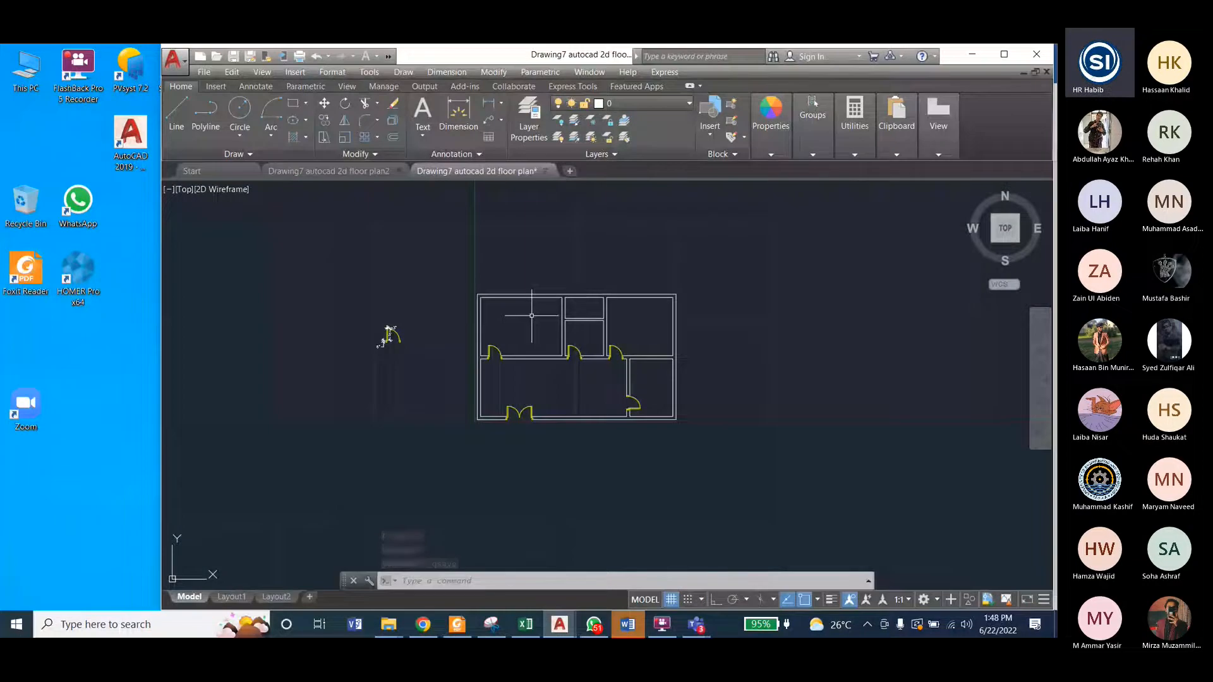
left_click(638, 104)
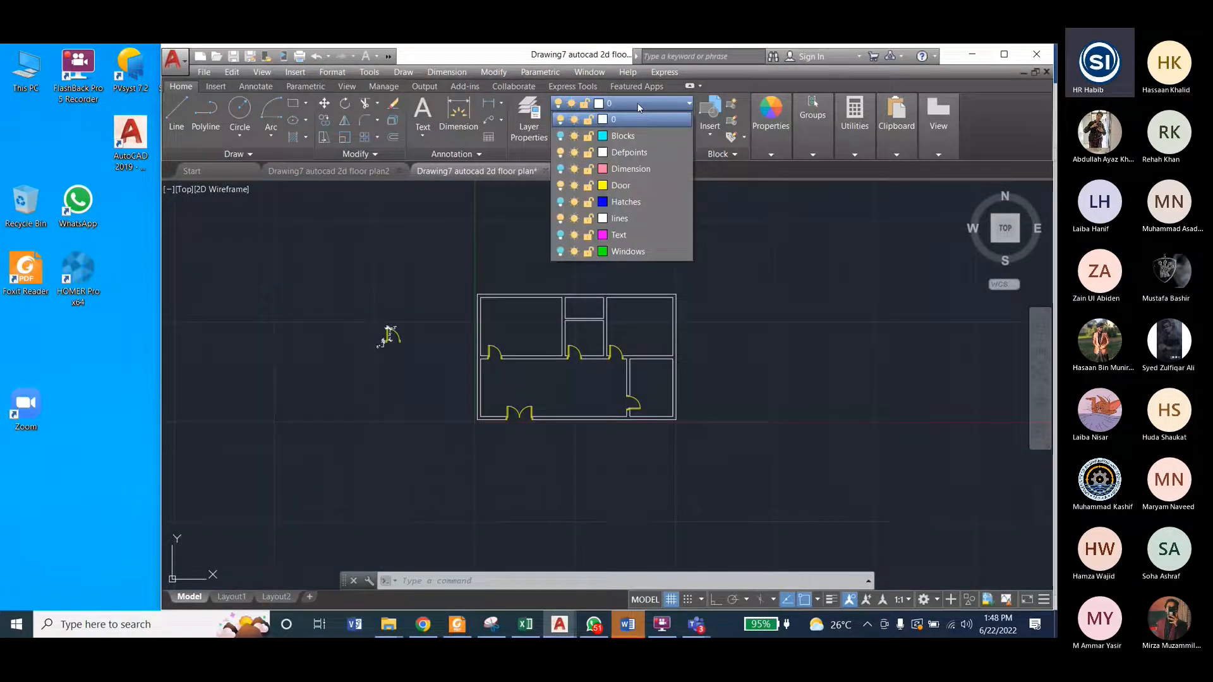
left_click(560, 251)
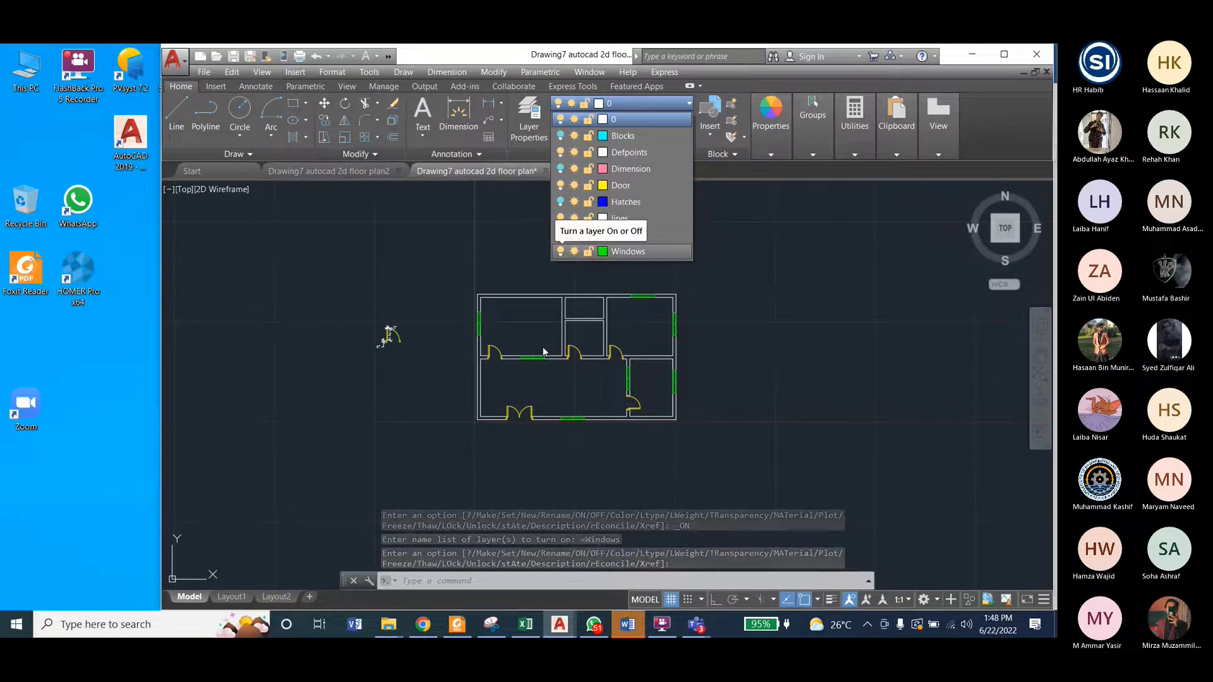
Step: Examine the window symbols in the inner and outer walls of the reference floor plan
scroll(543, 347, "up", 2)
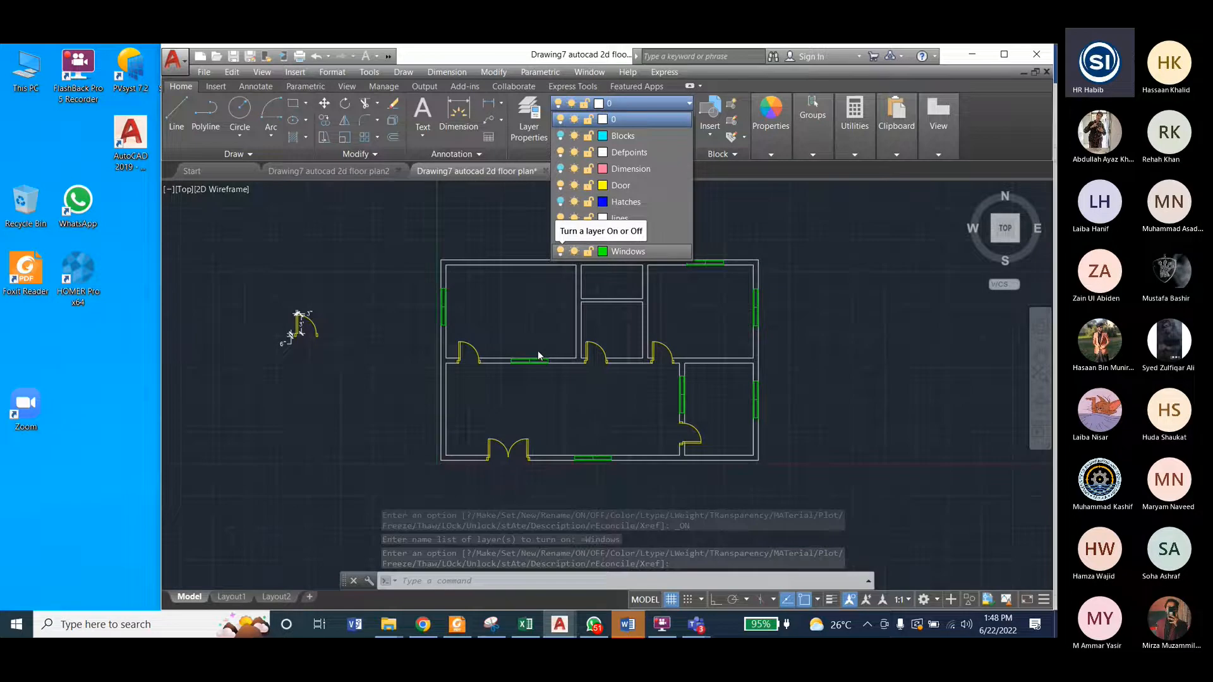
left_click(538, 359)
scroll(552, 360, "up", 6)
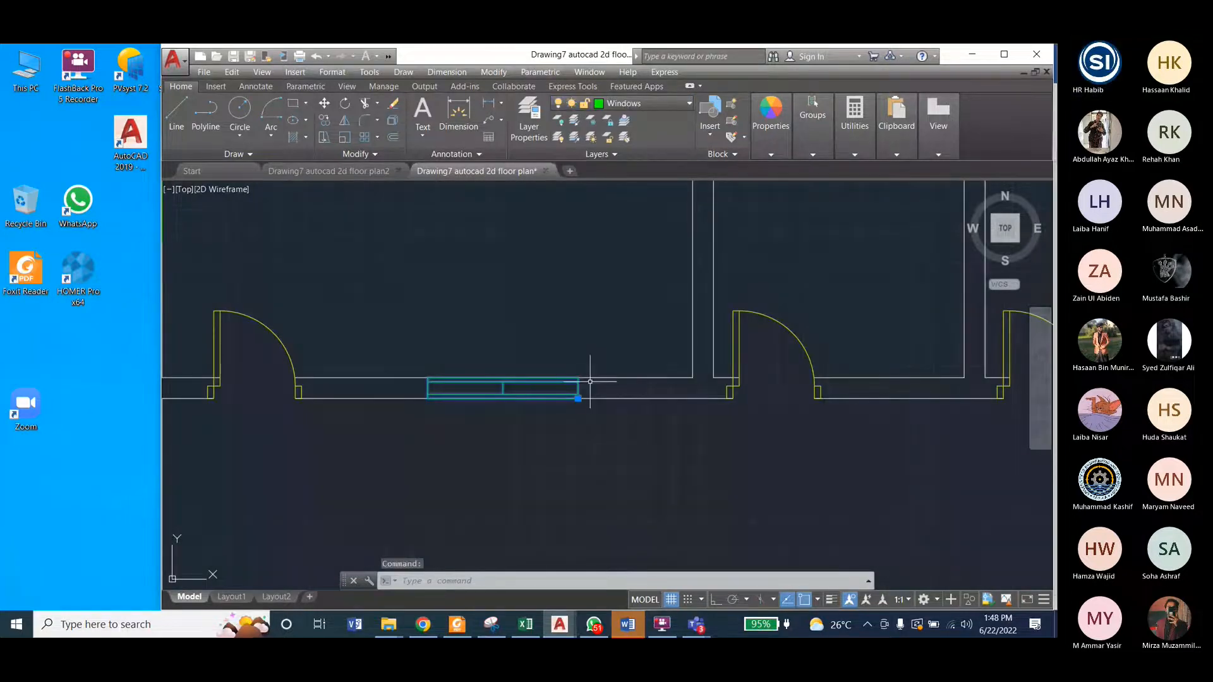
scroll(590, 382, "down", 7)
scroll(720, 316, "up", 5)
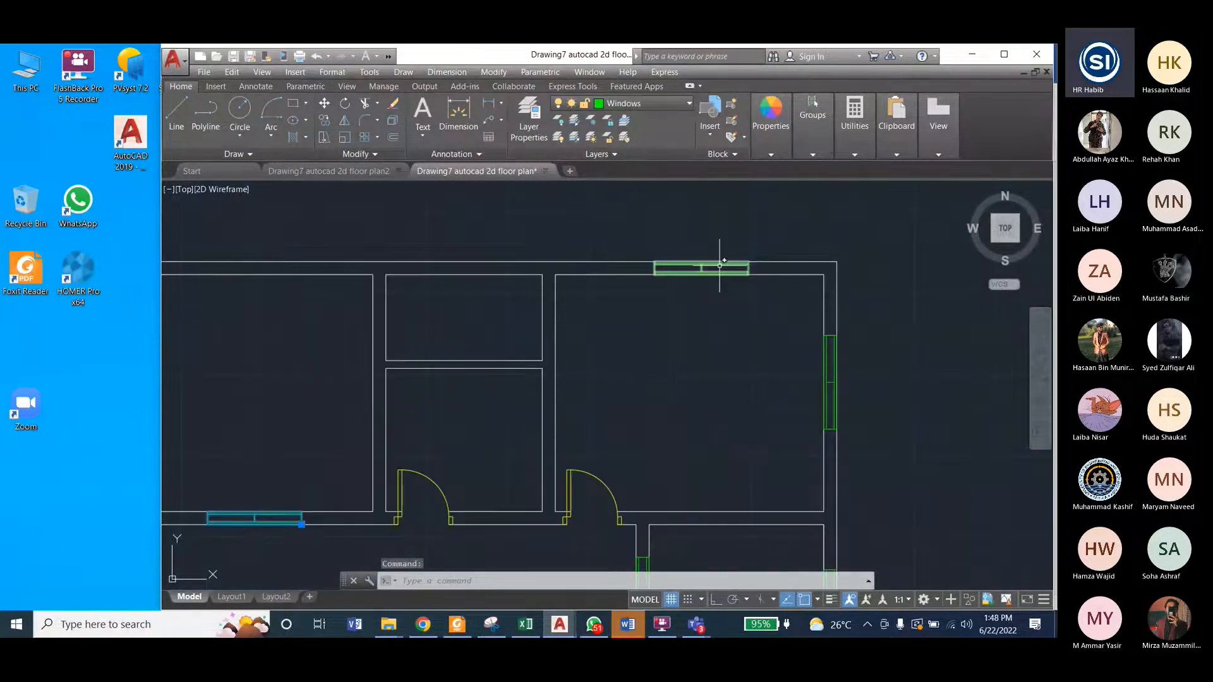
scroll(719, 264, "up", 4)
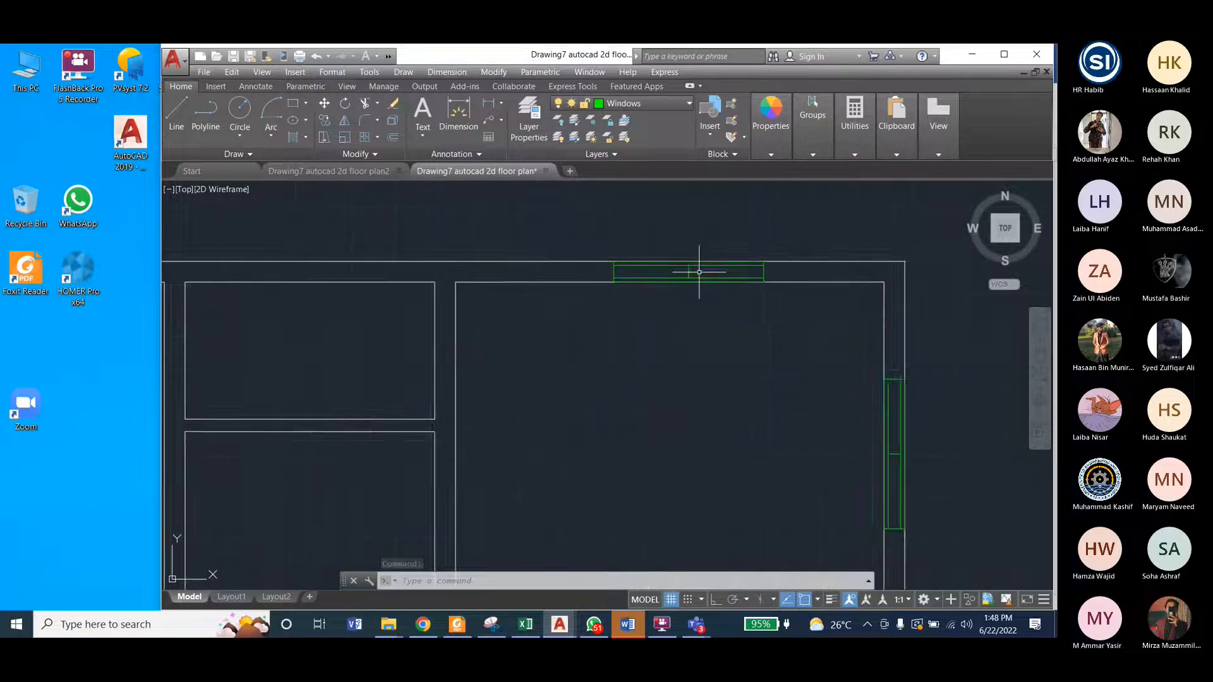
scroll(781, 288, "down", 6)
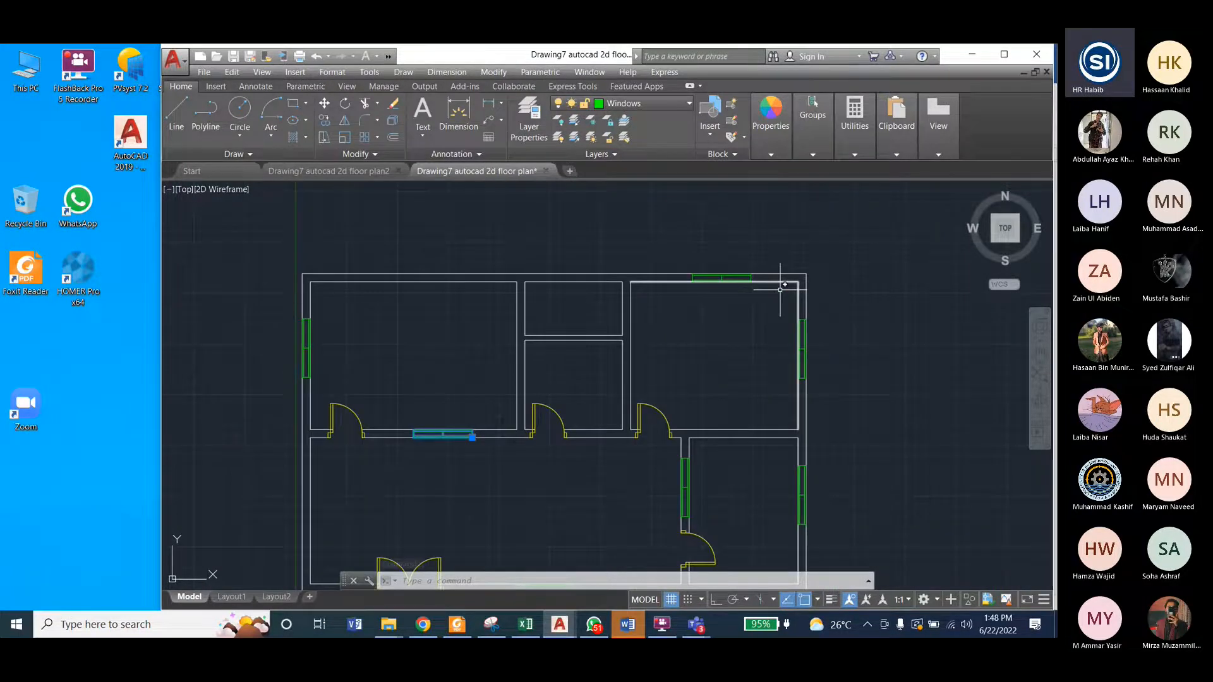
scroll(683, 480, "up", 5)
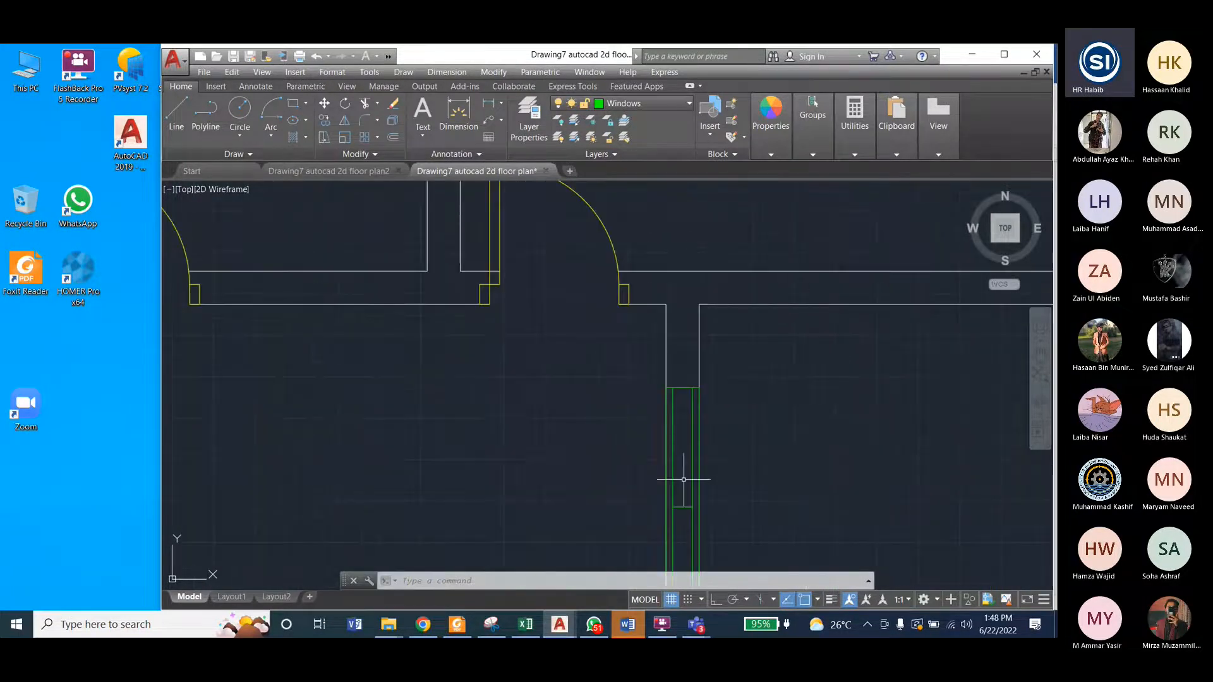
scroll(684, 480, "down", 3)
scroll(683, 478, "down", 2)
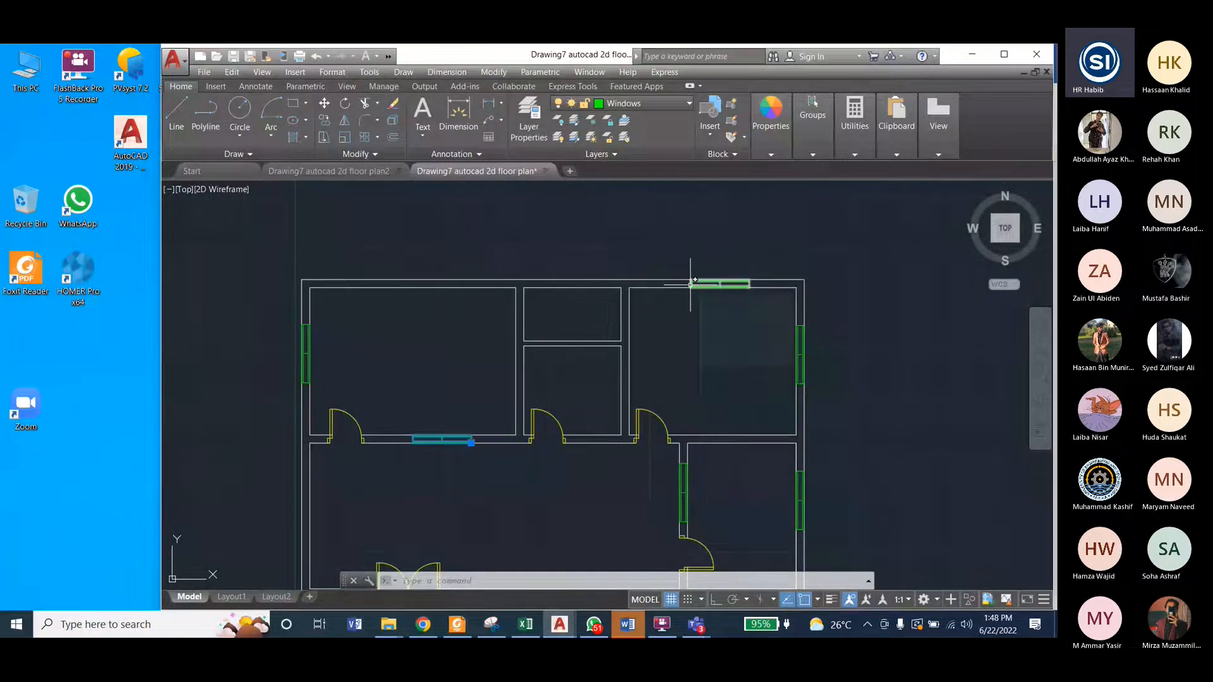
Step: Measure the length of the window in the upper outer wall with a linear dimension, without placing the dimension
mouse_move(741, 278)
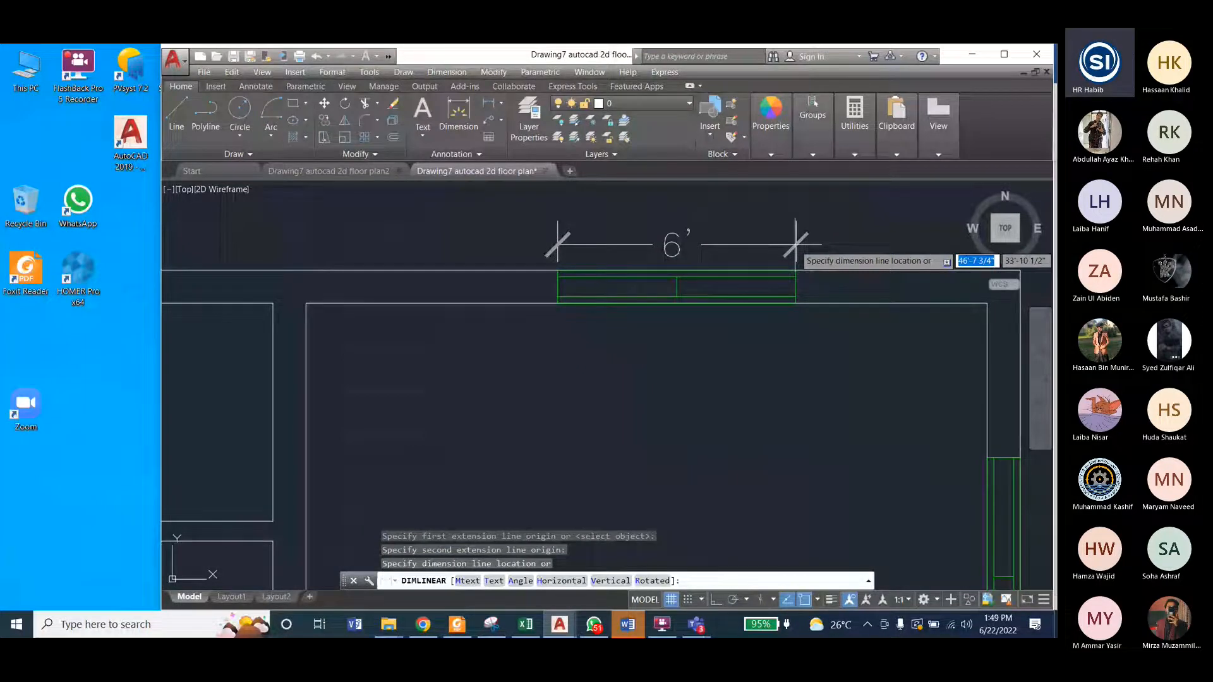
key("Escape")
scroll(797, 300, "down", 6)
scroll(764, 301, "up", 6)
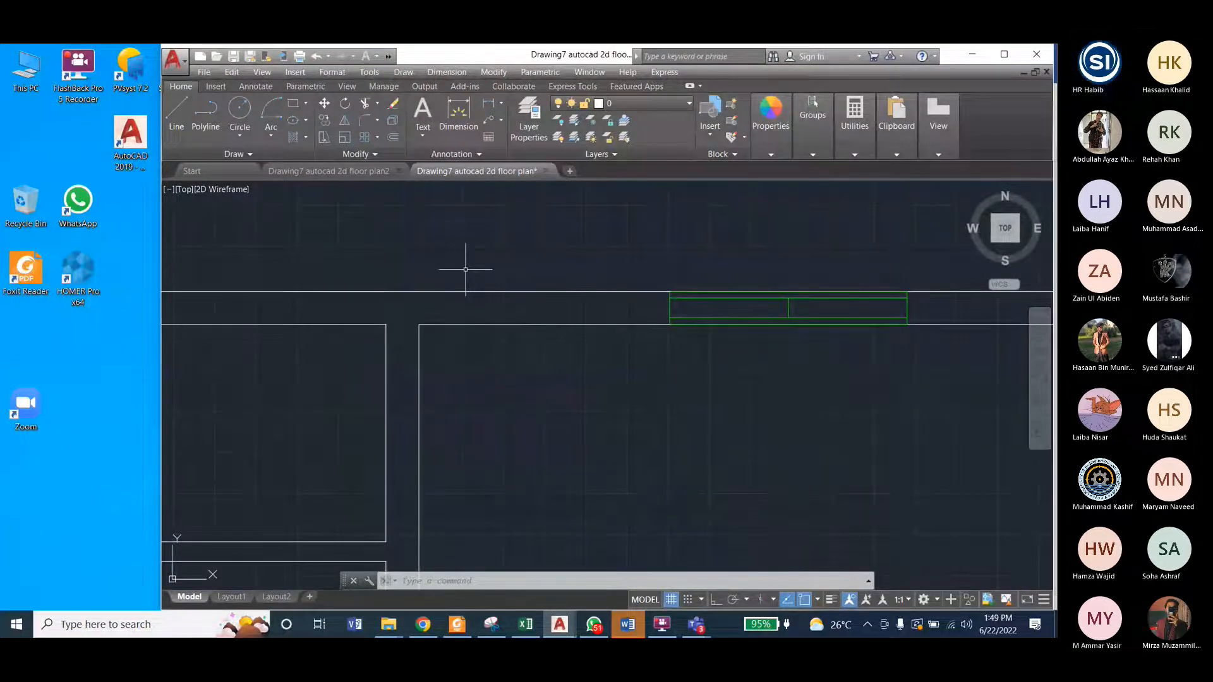
Step: Return to the "Drawing7 autocad 2d floor plan2" drawing and make Windows the current layer
left_click(283, 169)
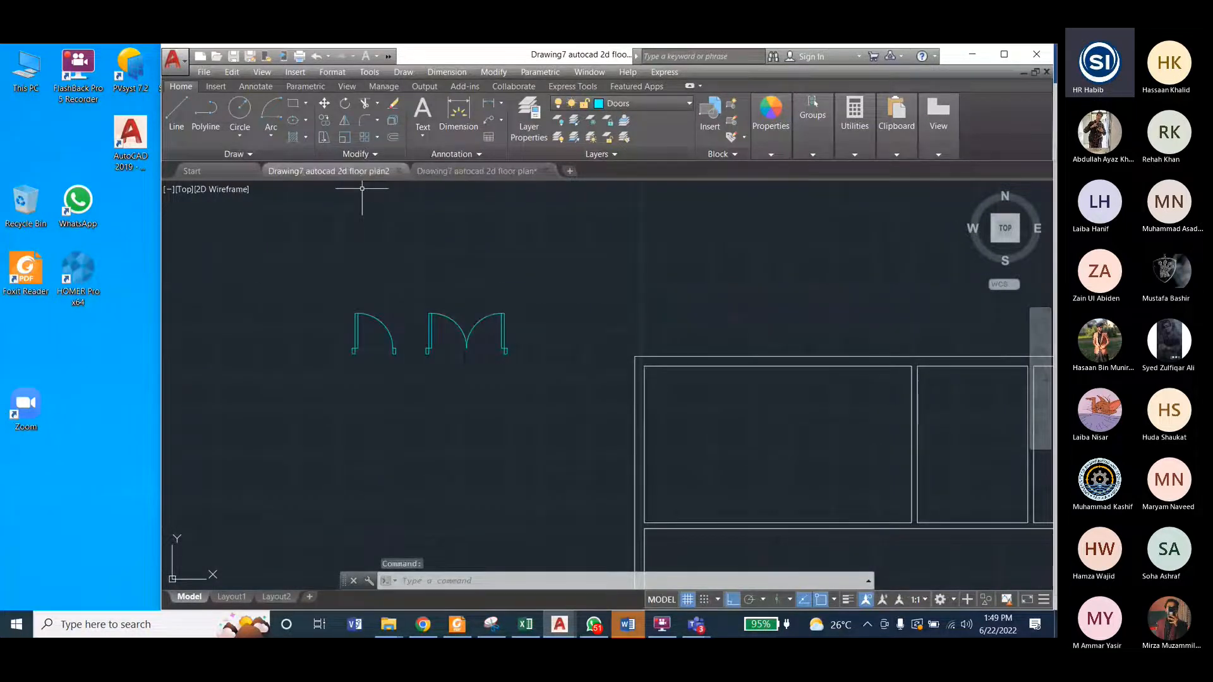
left_click(293, 103)
key("Escape")
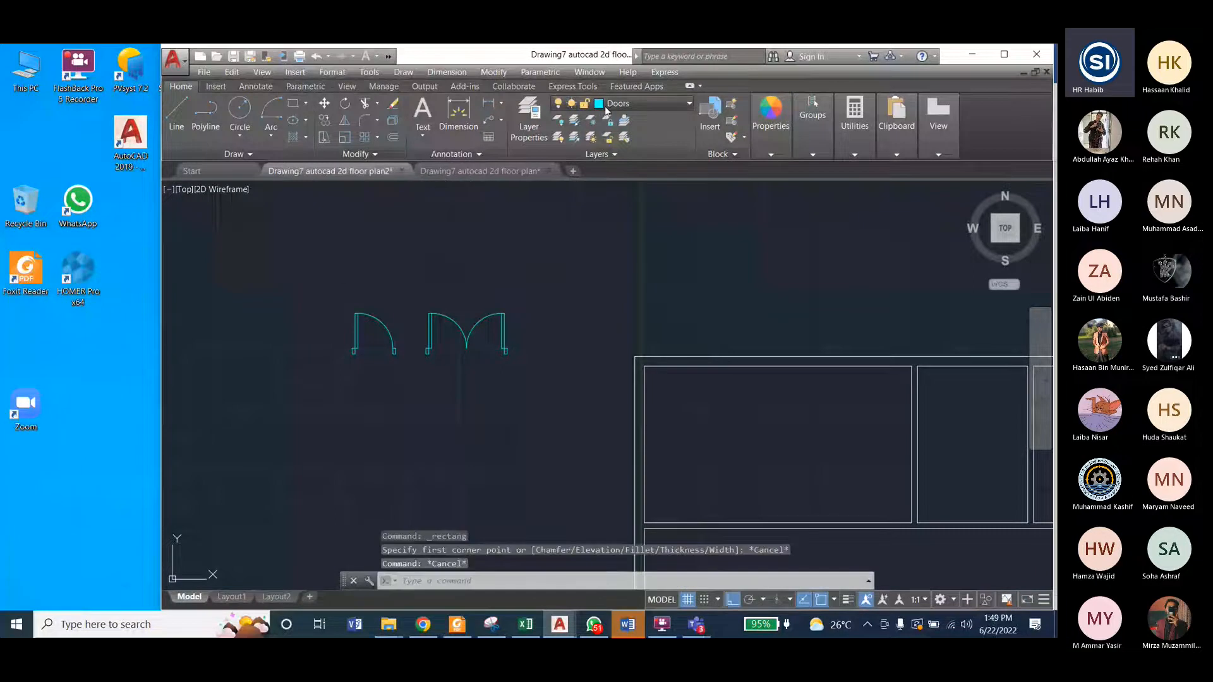
left_click(607, 104)
left_click(619, 236)
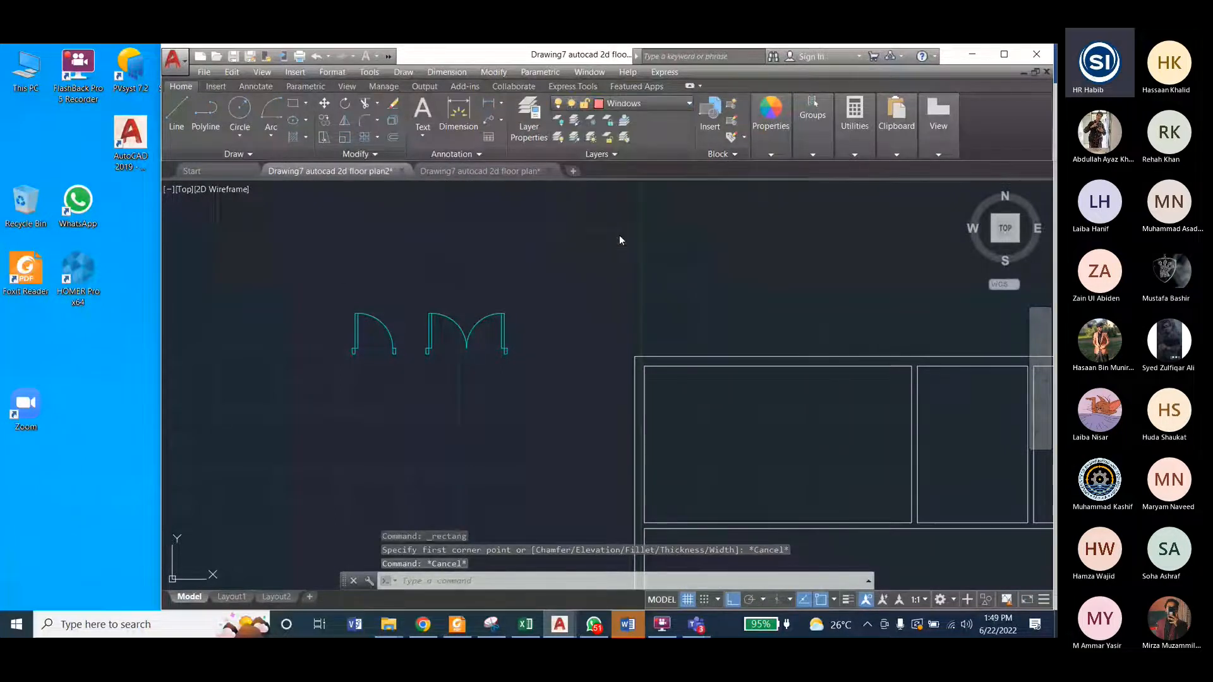
Step: Draw a window rectangle 11 inches wide and 6' high in the free space above the doors
left_click(292, 103)
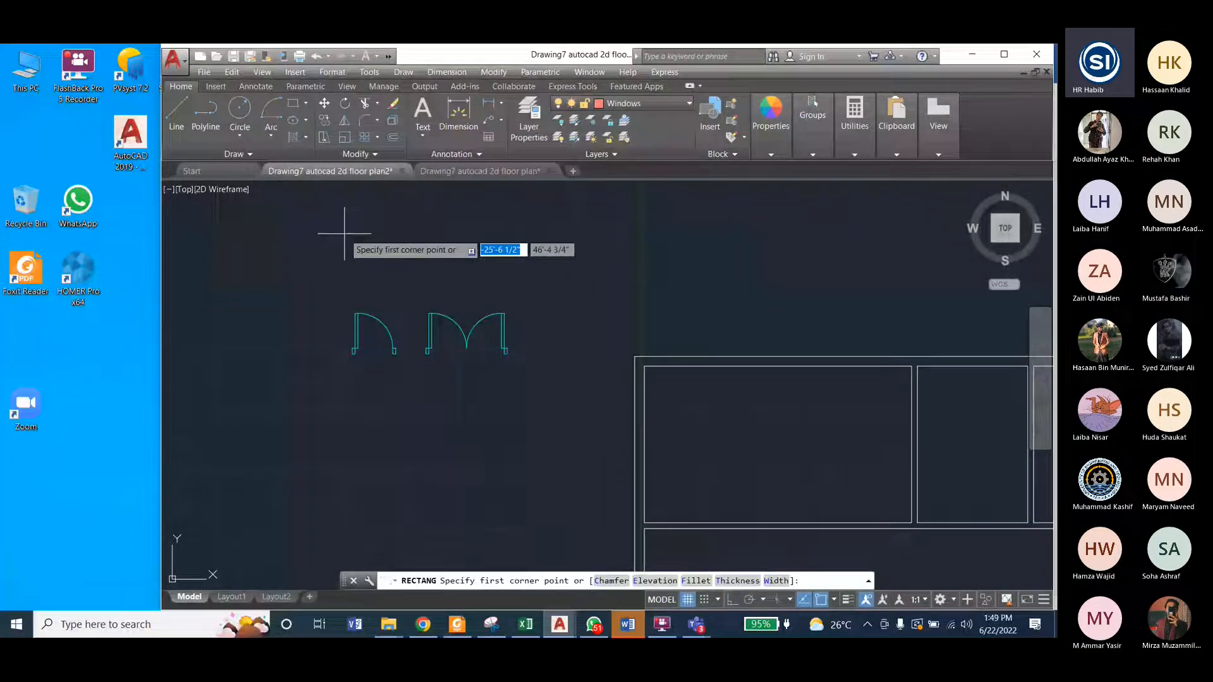
left_click(345, 233)
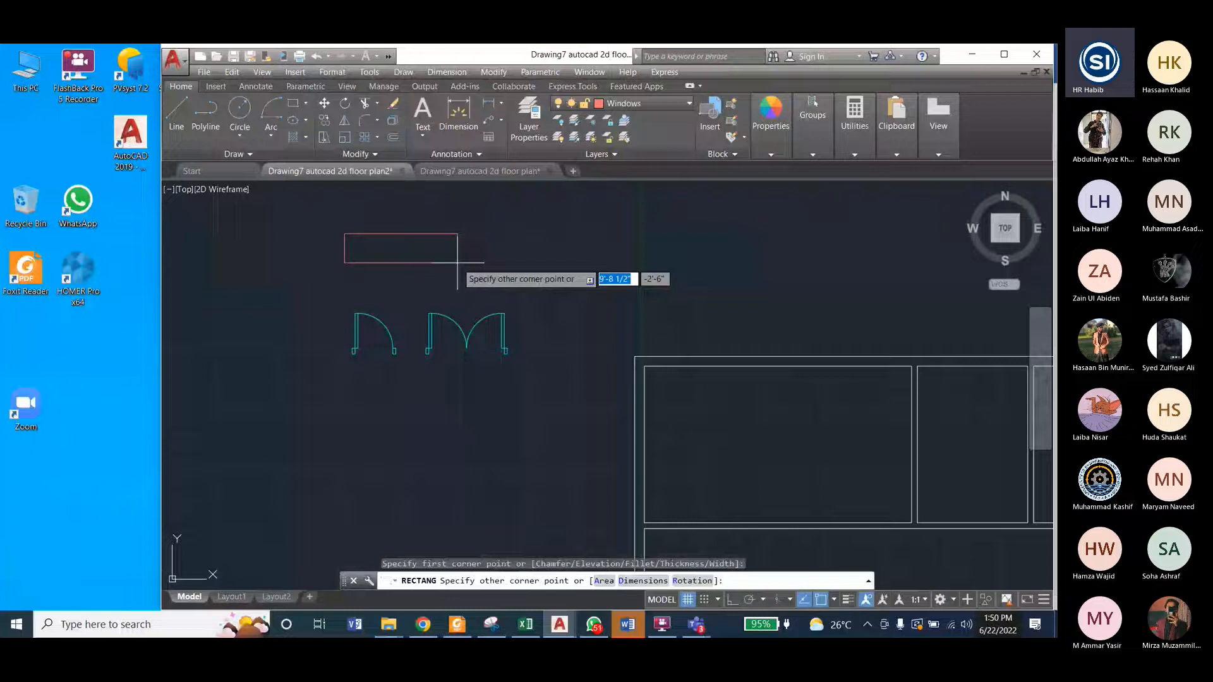
type("11")
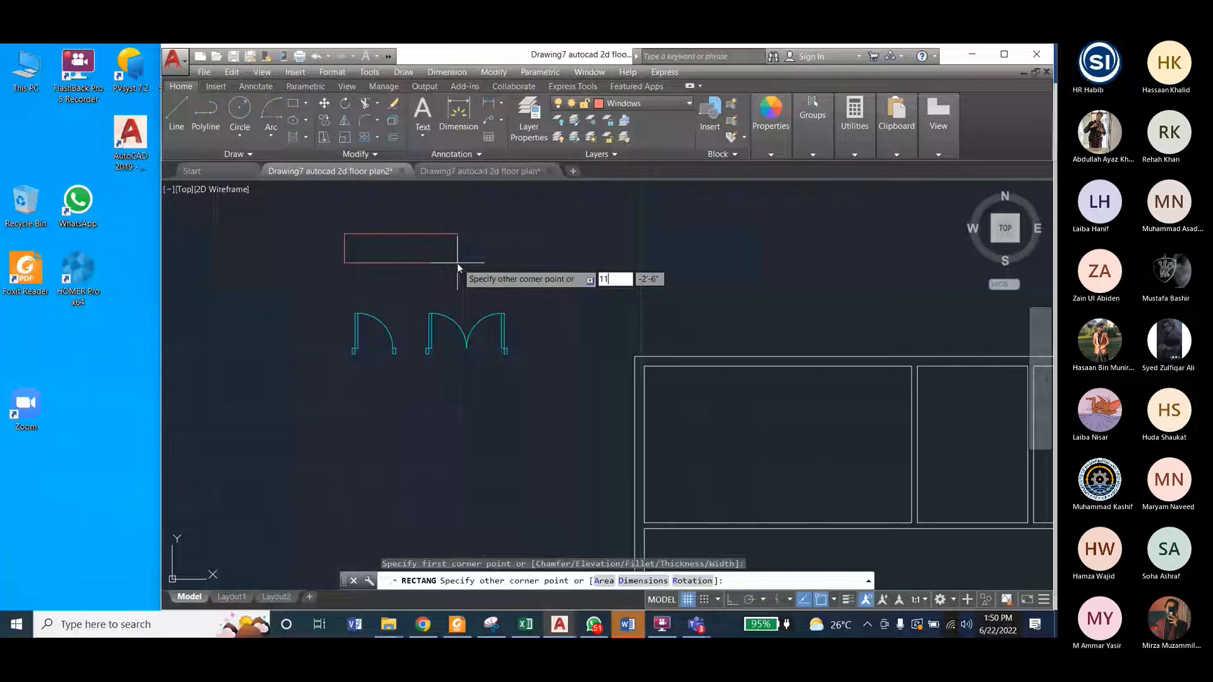
key("Tab")
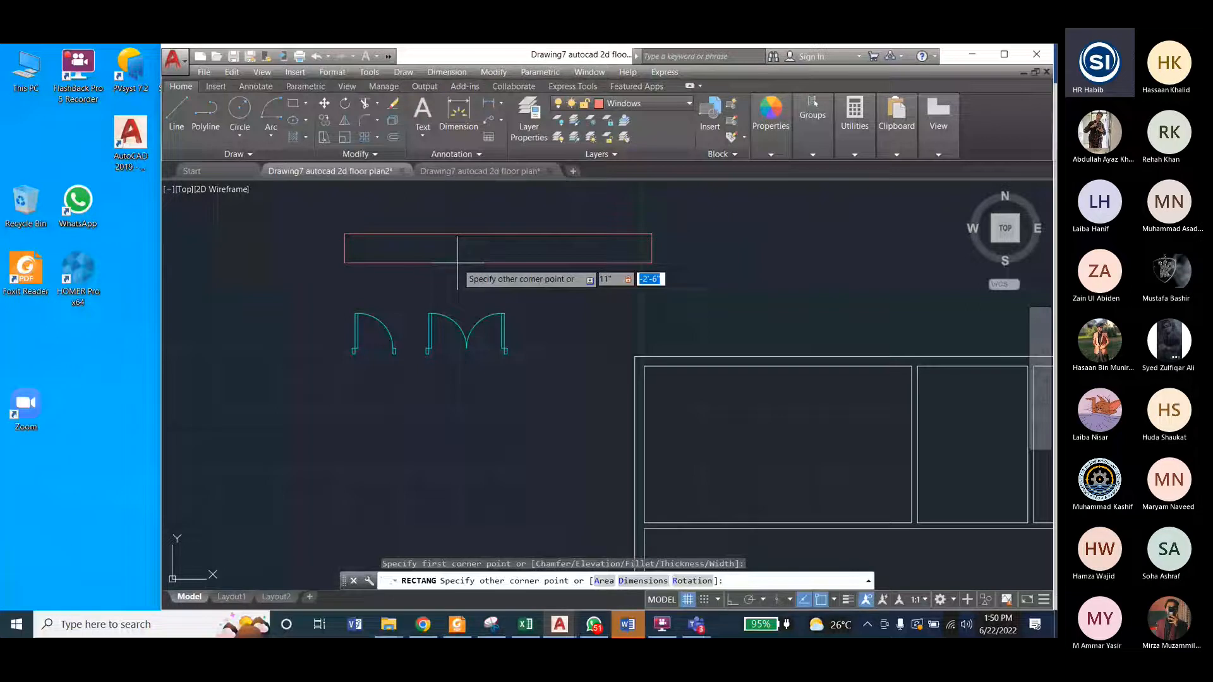
type("6'")
key("Return")
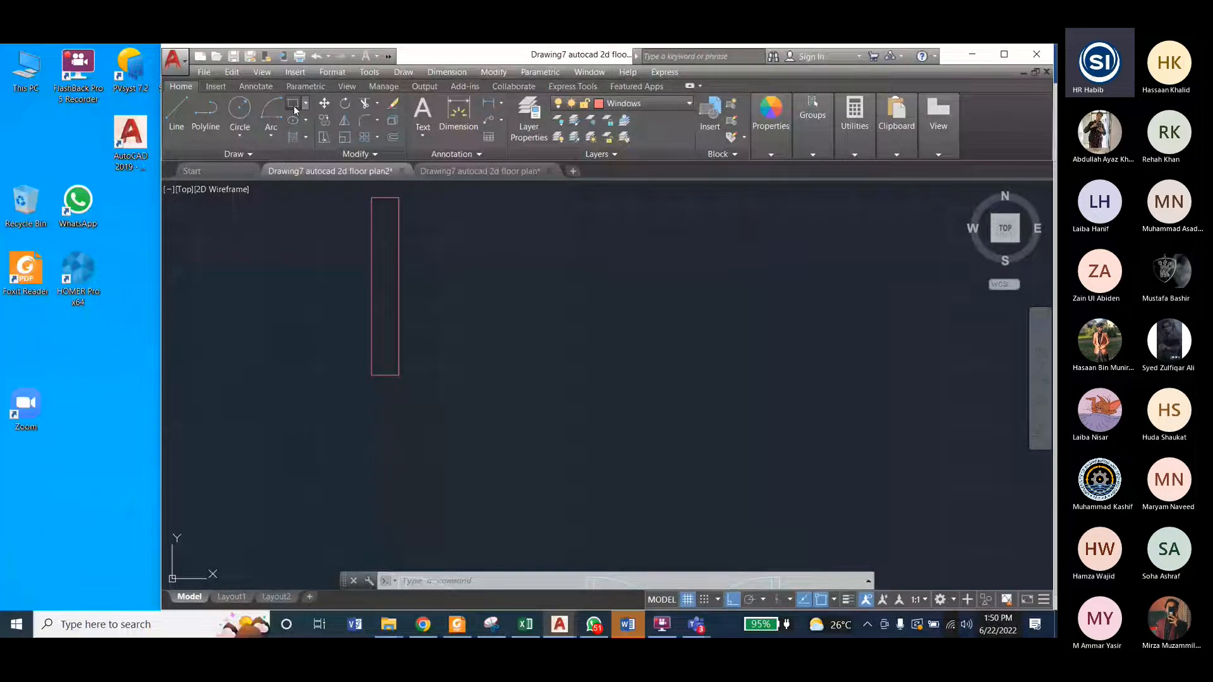
Step: Draw a second window rectangle 6 inches wide and 6' high beside the 11-inch-wide one
left_click(294, 110)
left_click(508, 260)
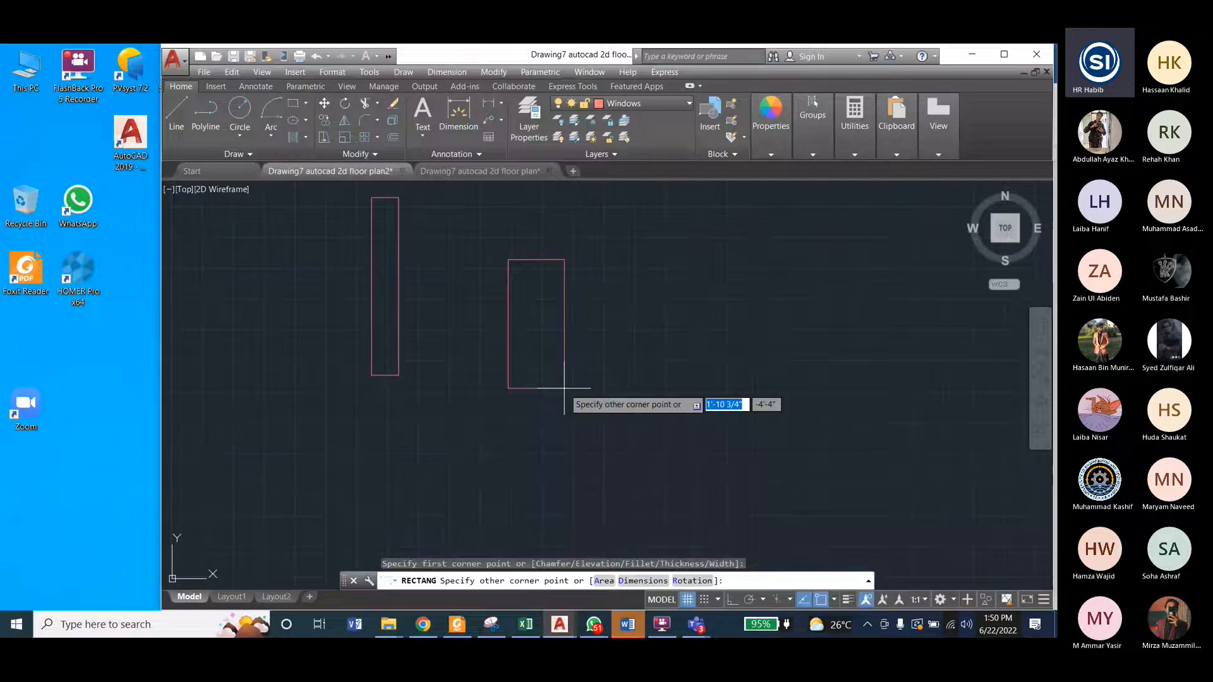
key("BackSpace")
type("6")
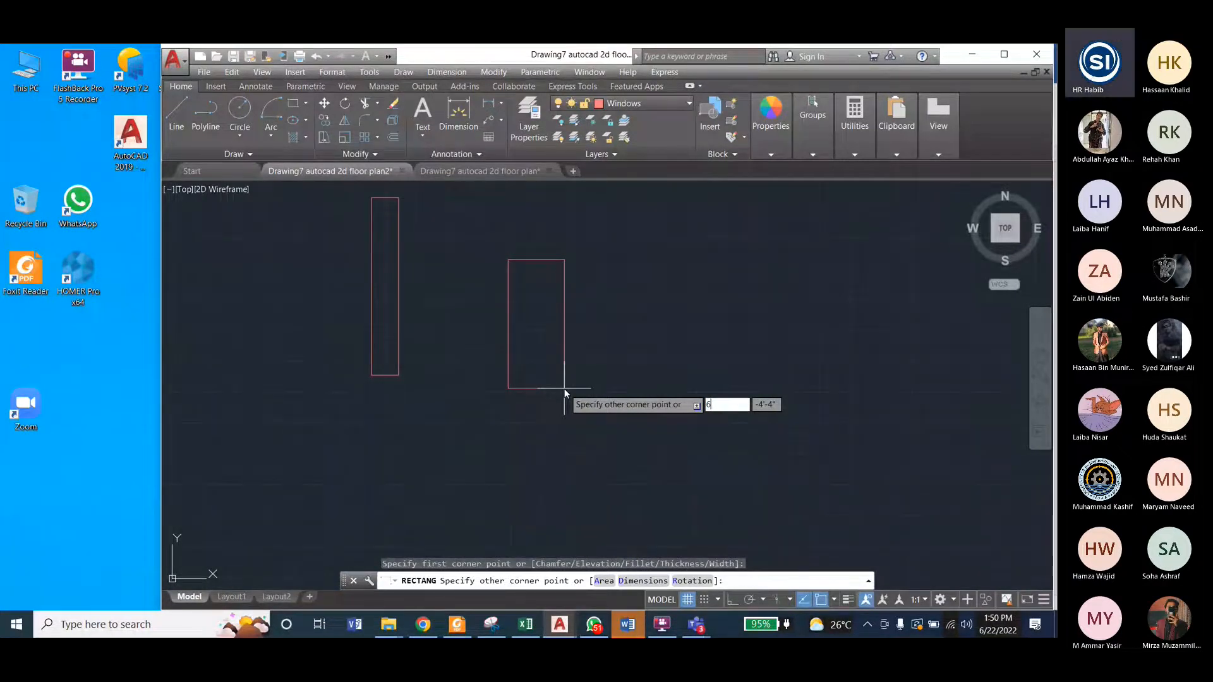
key("Tab")
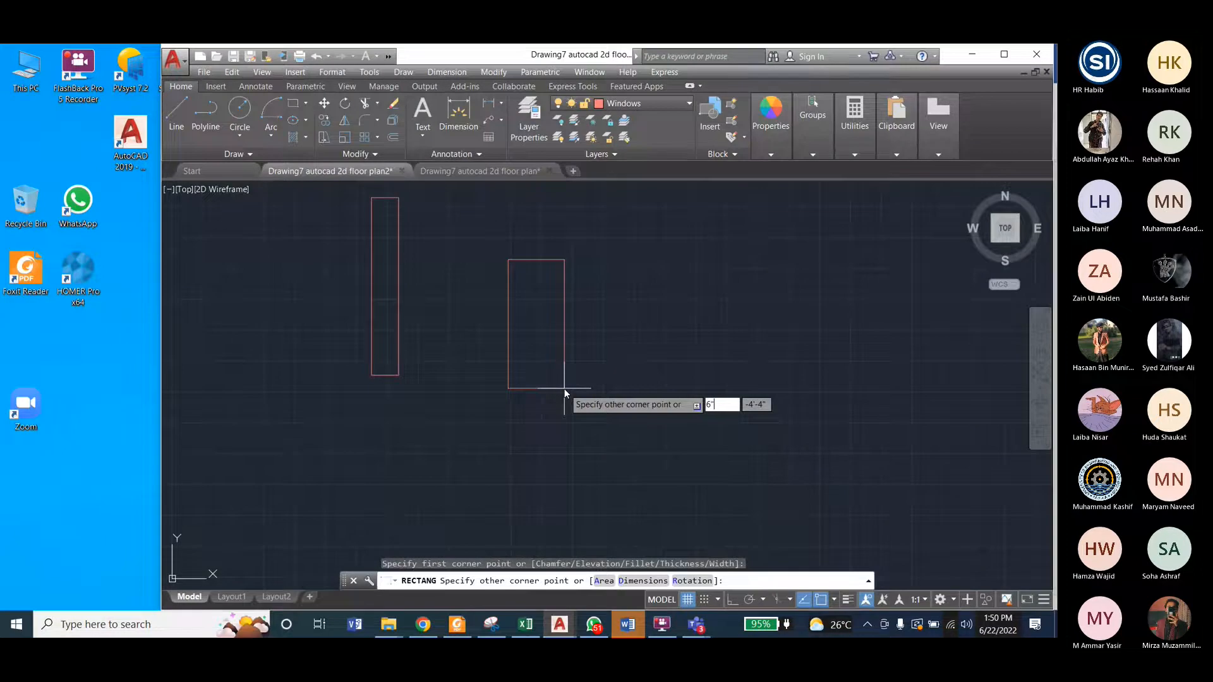
type("6'")
key("Return")
scroll(565, 411, "down", 1)
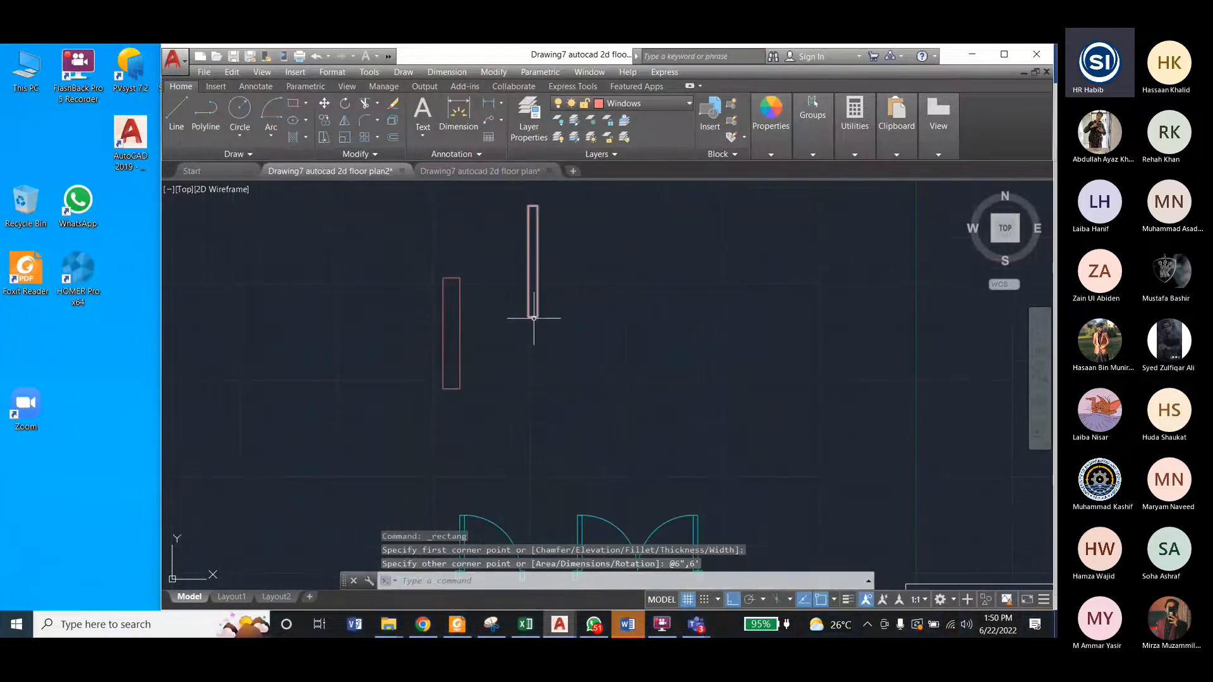
scroll(534, 319, "up", 2)
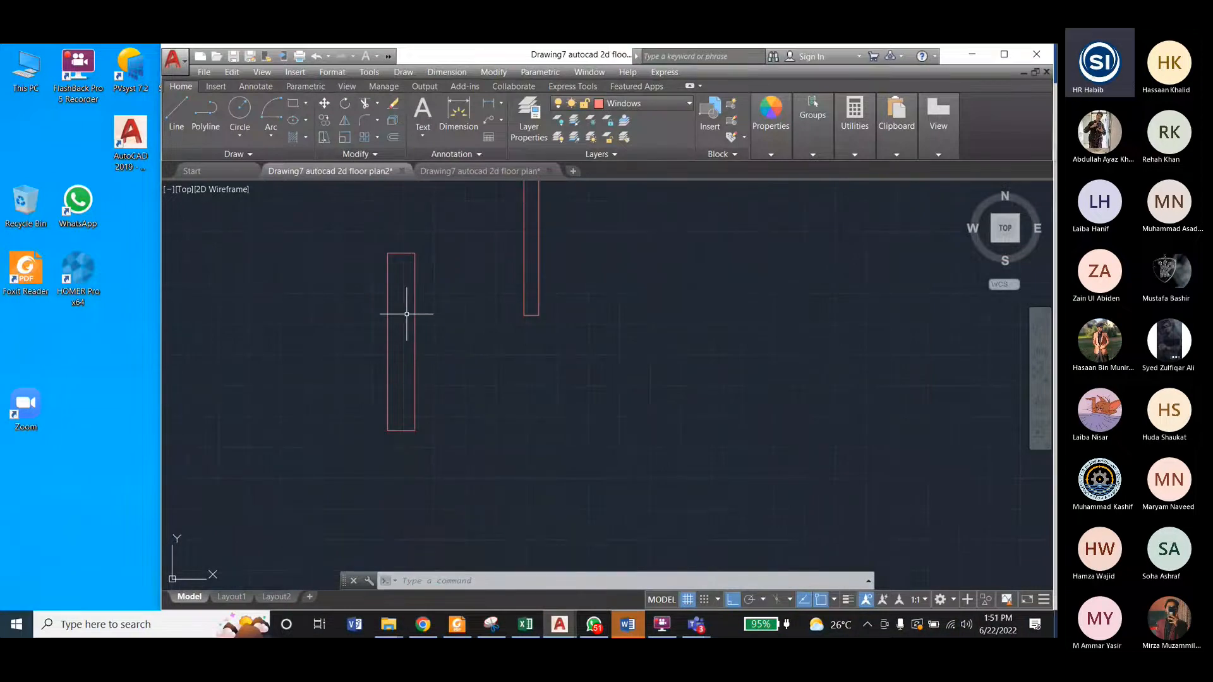
left_click(502, 74)
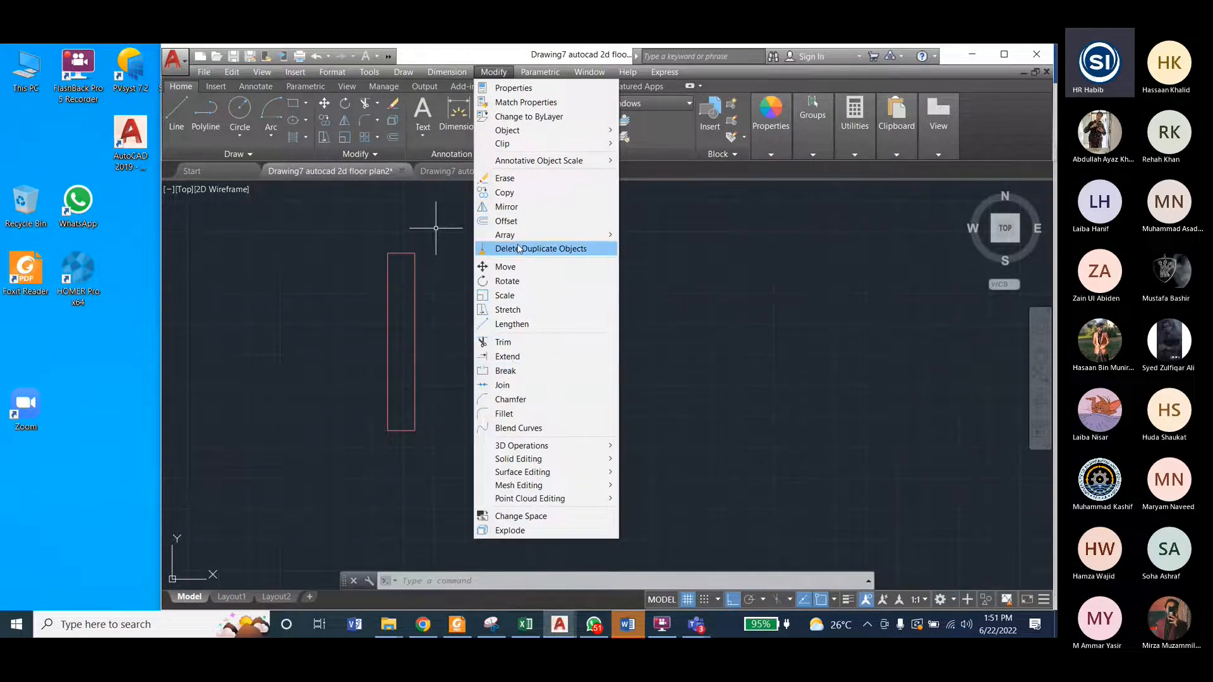
left_click(506, 221)
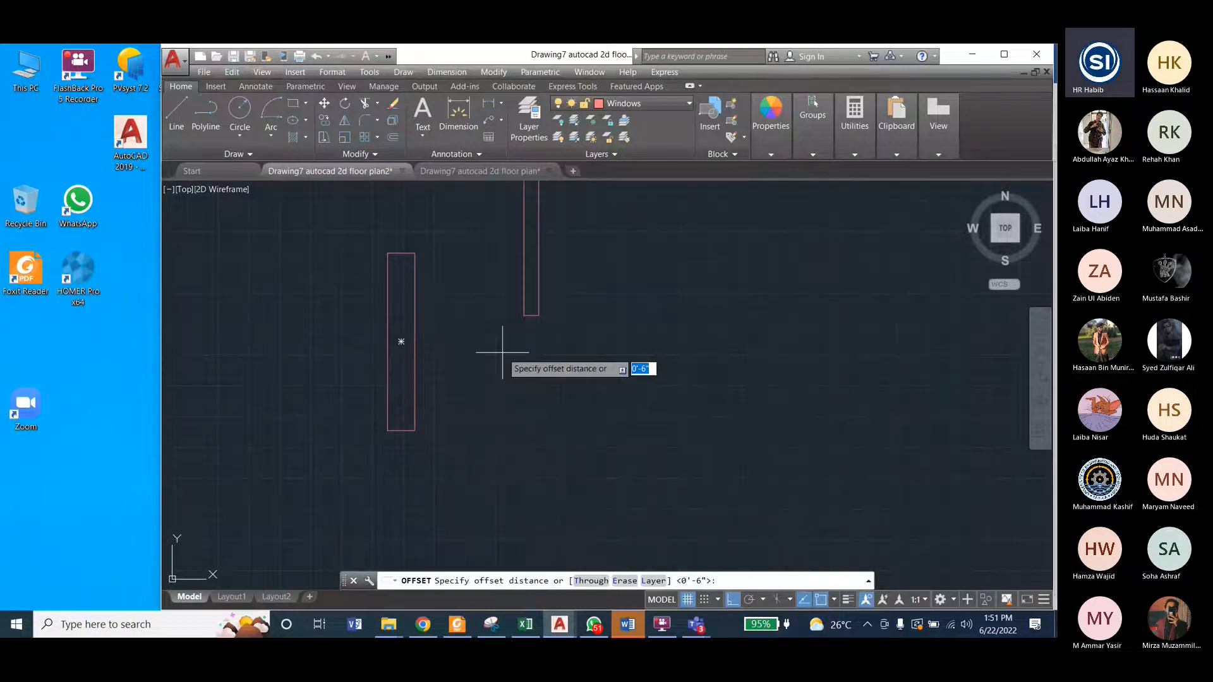
key("Escape")
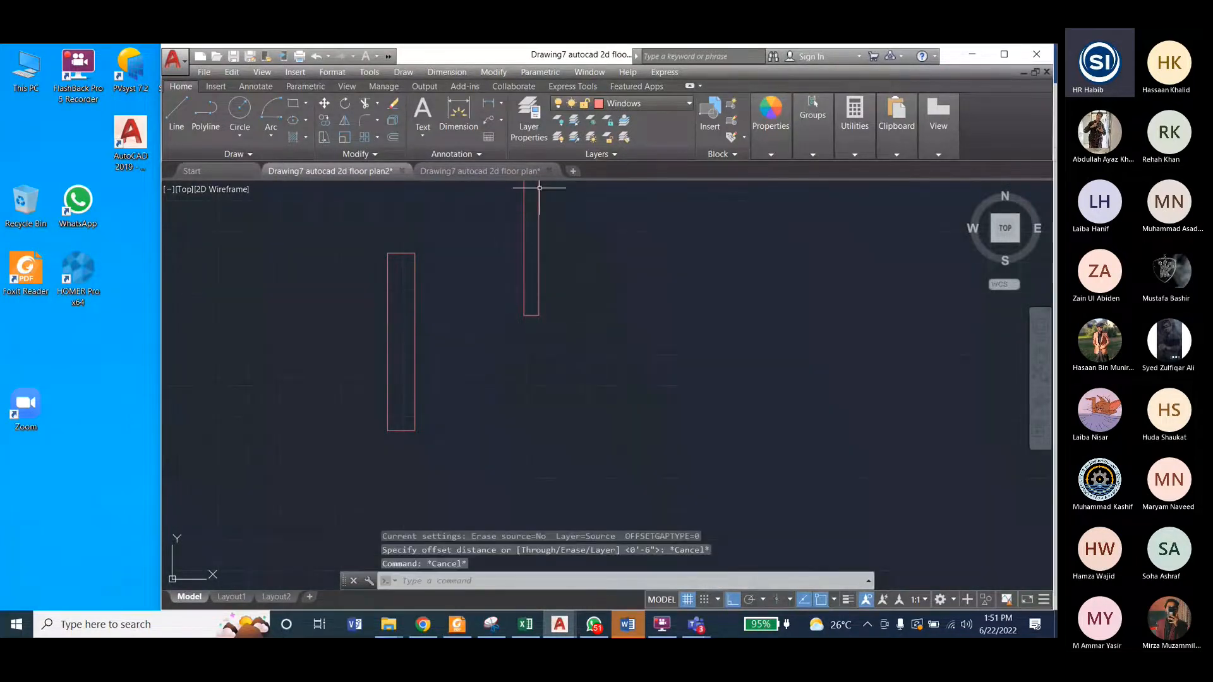
Step: Measure the spacing between the outer edge and the adjacent inner line of the reference plan's upper window with a linear dimension
left_click(513, 173)
scroll(628, 297, "up", 8)
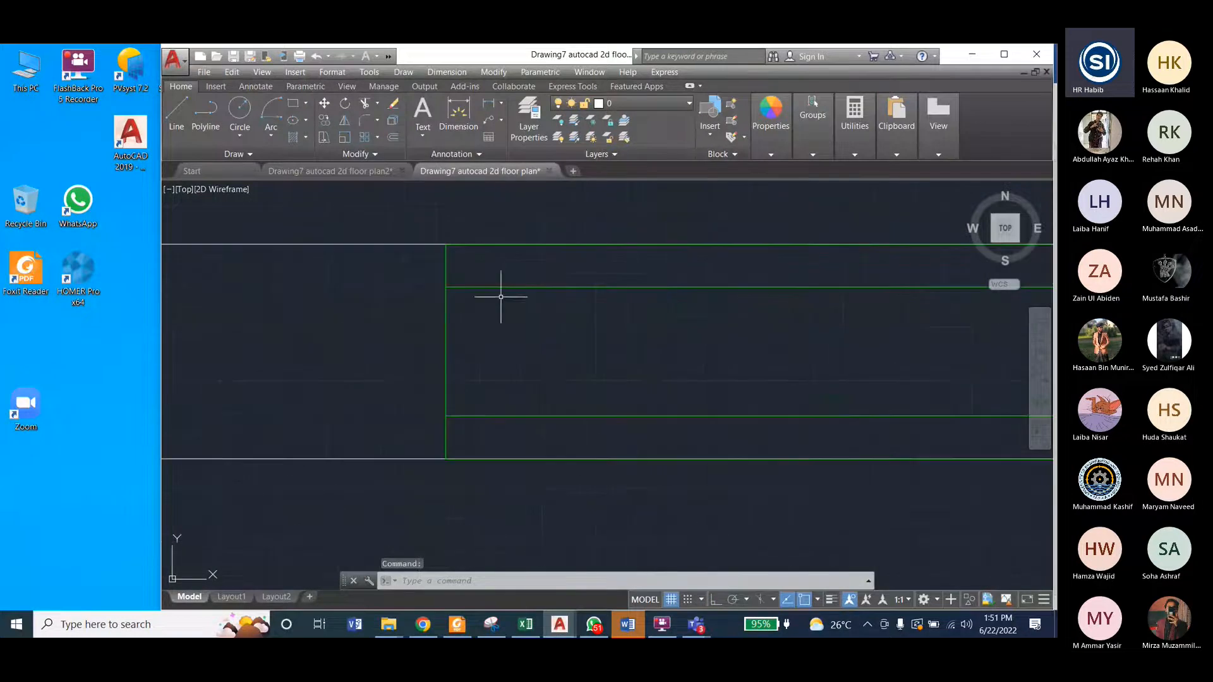
left_click(456, 74)
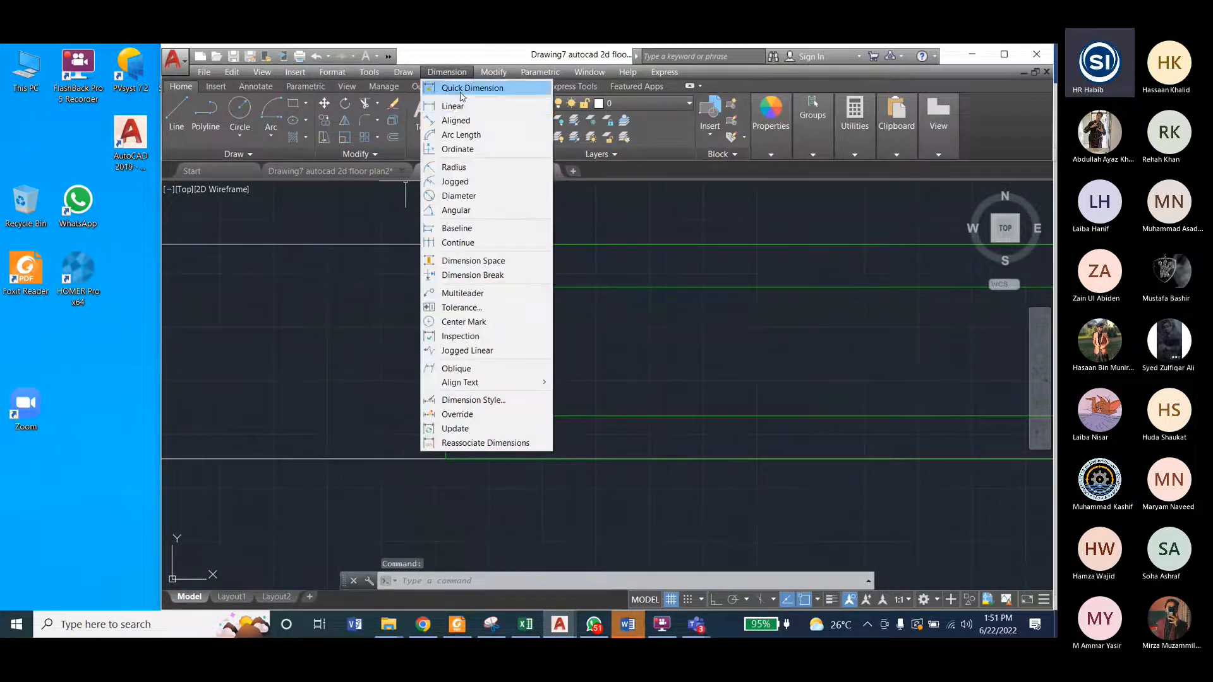
left_click(446, 101)
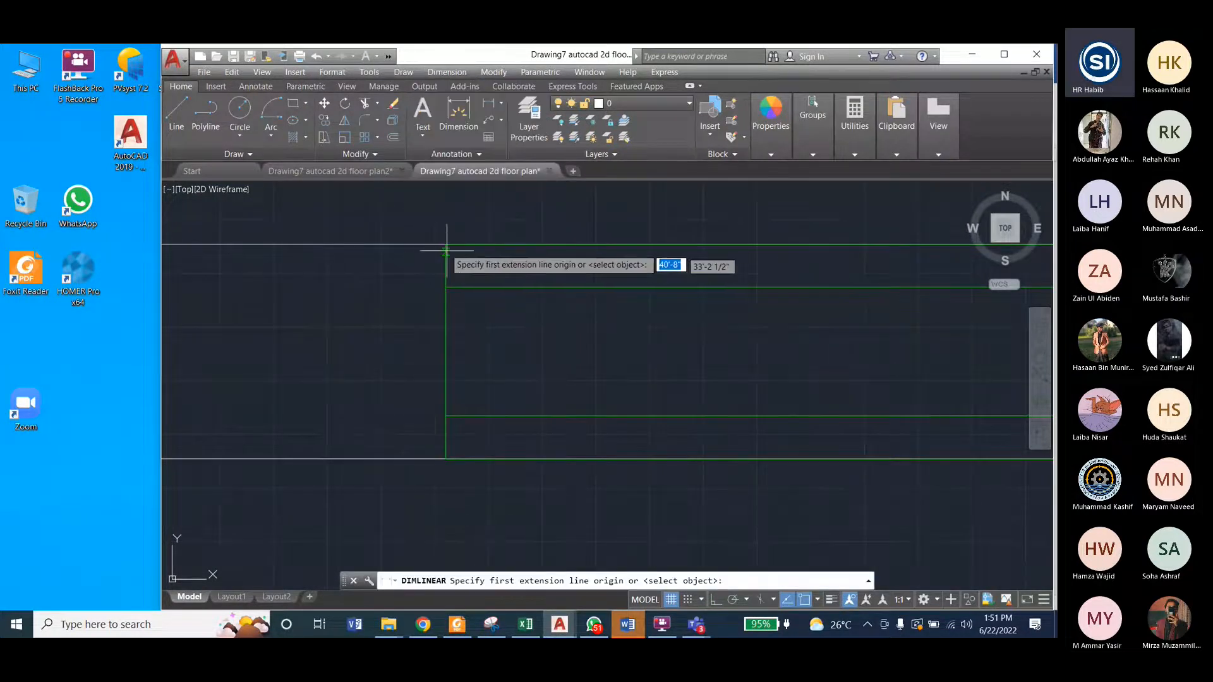
left_click(447, 250)
left_click(446, 287)
left_click(406, 286)
scroll(570, 261, "down", 8)
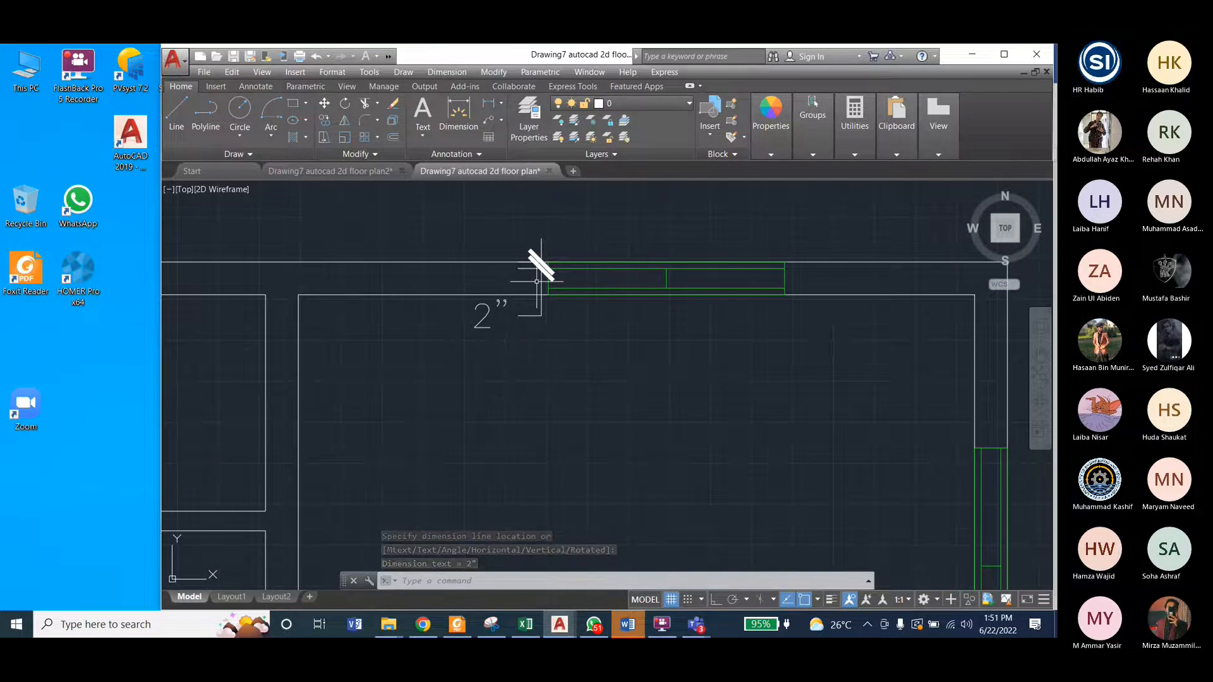
Step: Undo the linear dimension on the reference window and save the reference drawing
key("Escape")
key("ctrl+z")
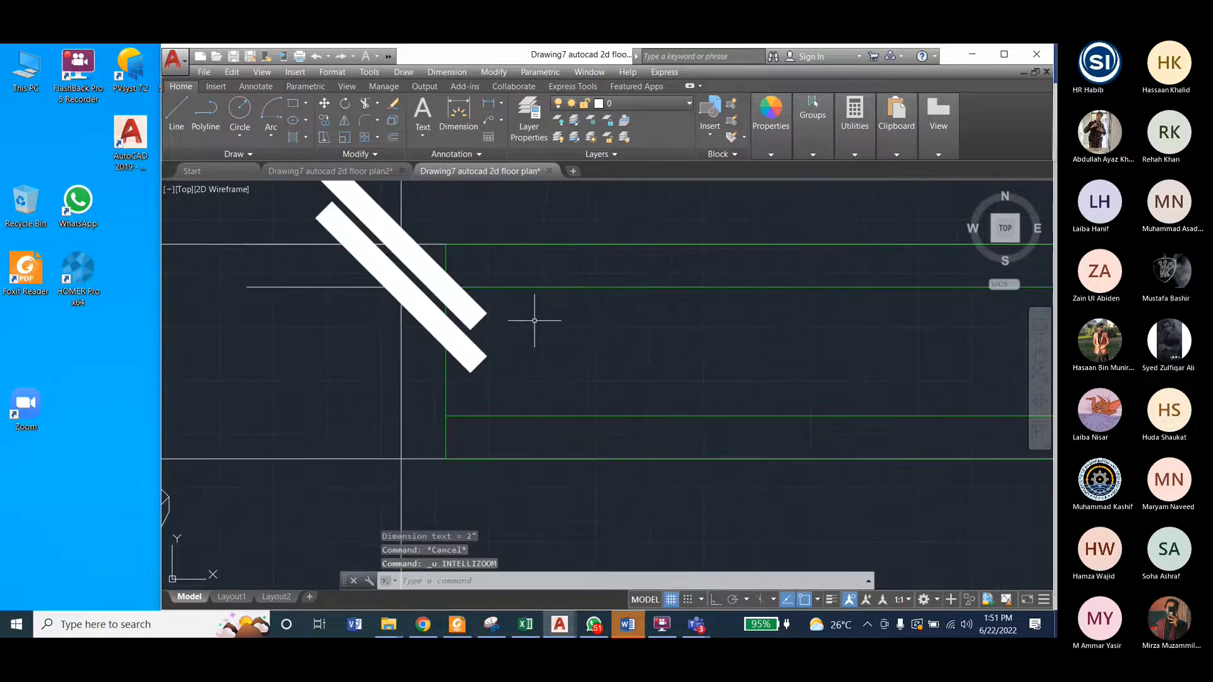
key("ctrl+z")
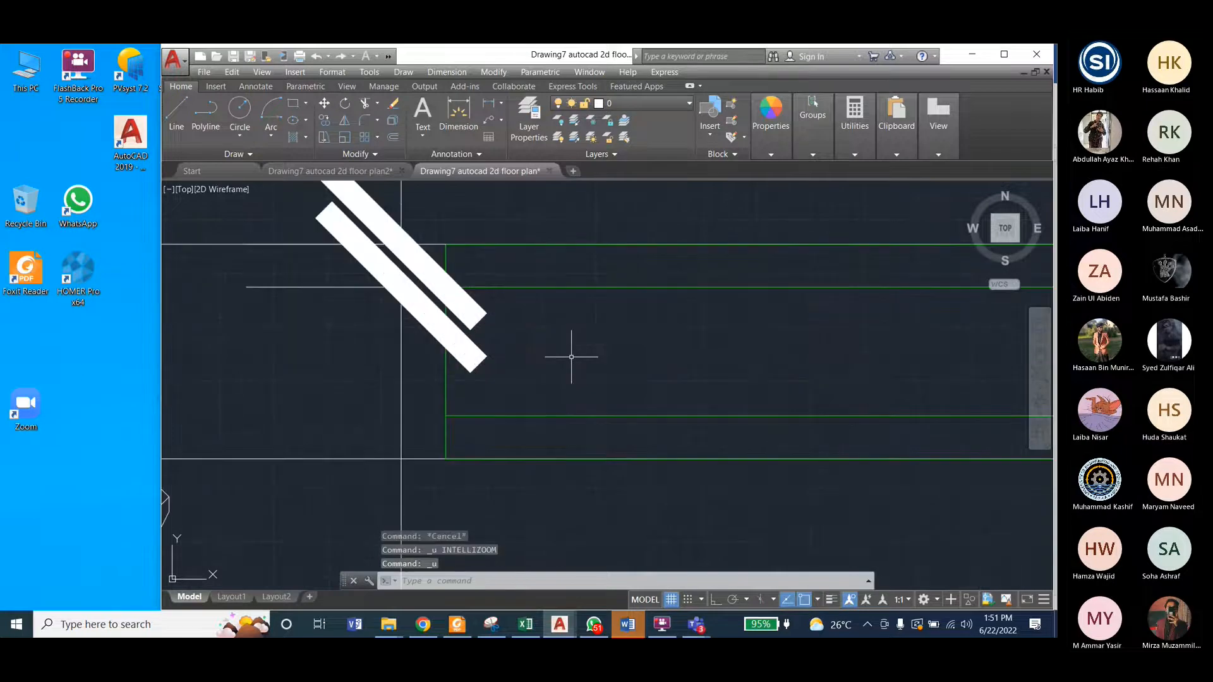
key("ctrl+z")
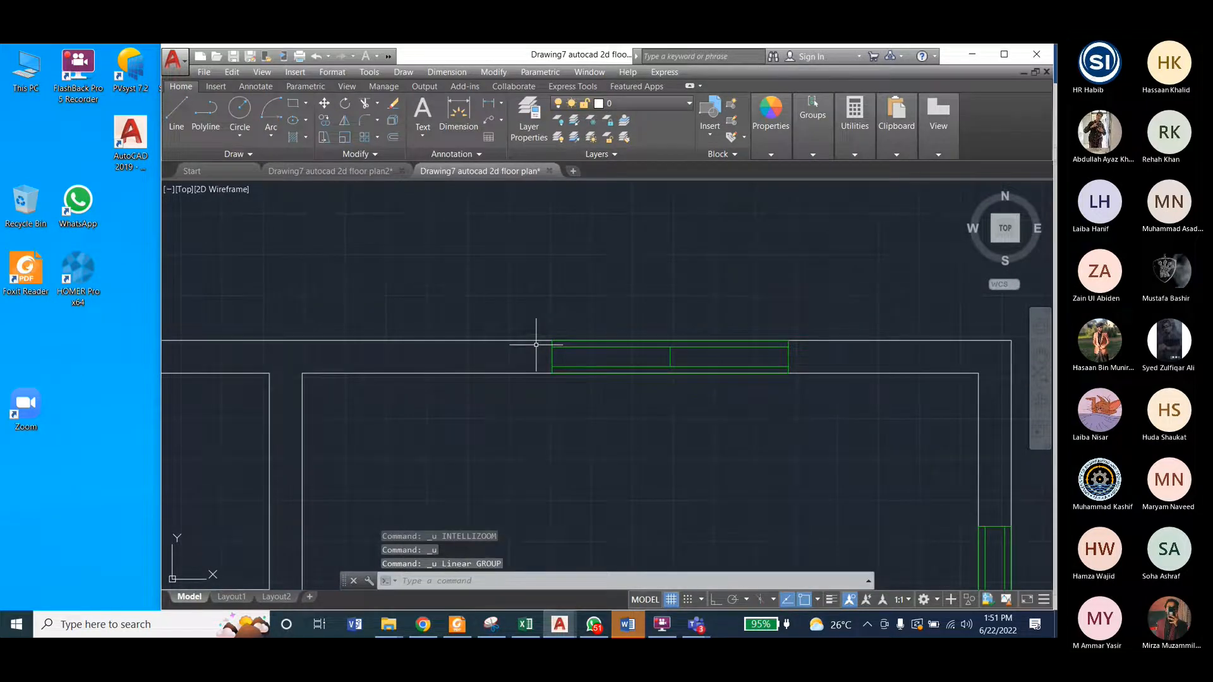
key("Escape")
key("Escape")
key("ctrl+s")
scroll(534, 316, "down", 3)
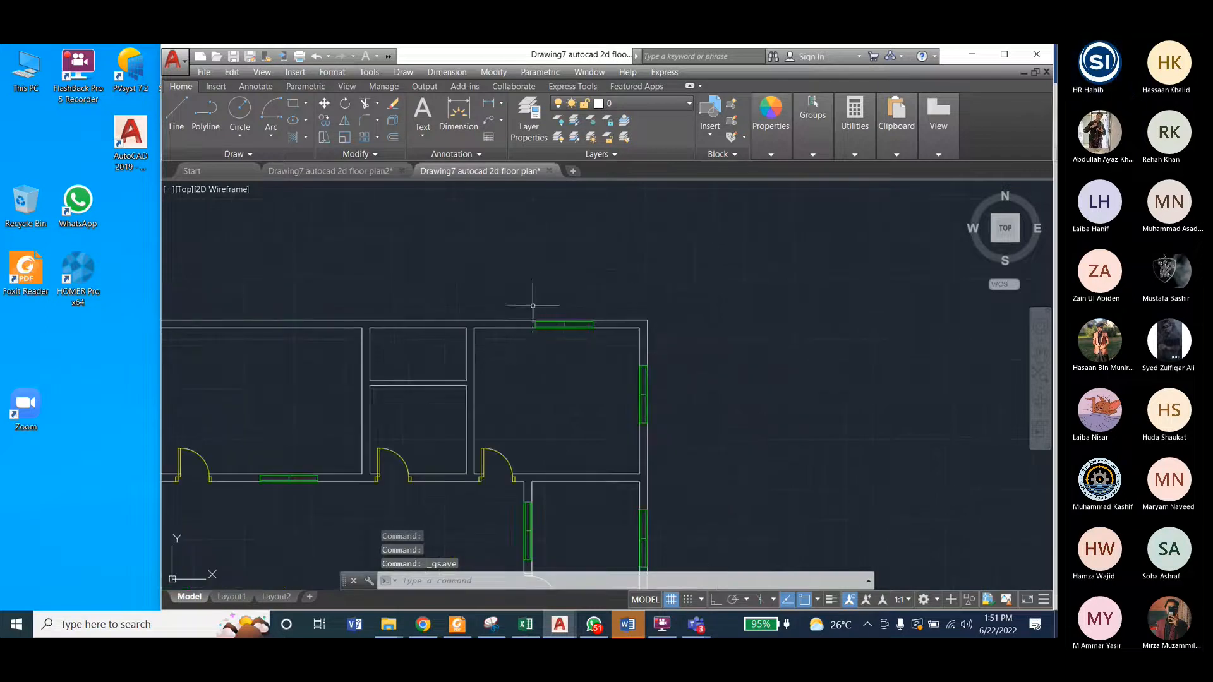
Step: Return to the "Drawing7 autocad 2d floor plan2" drawing and try to offset the 11-inch-wide window rectangle by 2 inches
left_click(360, 171)
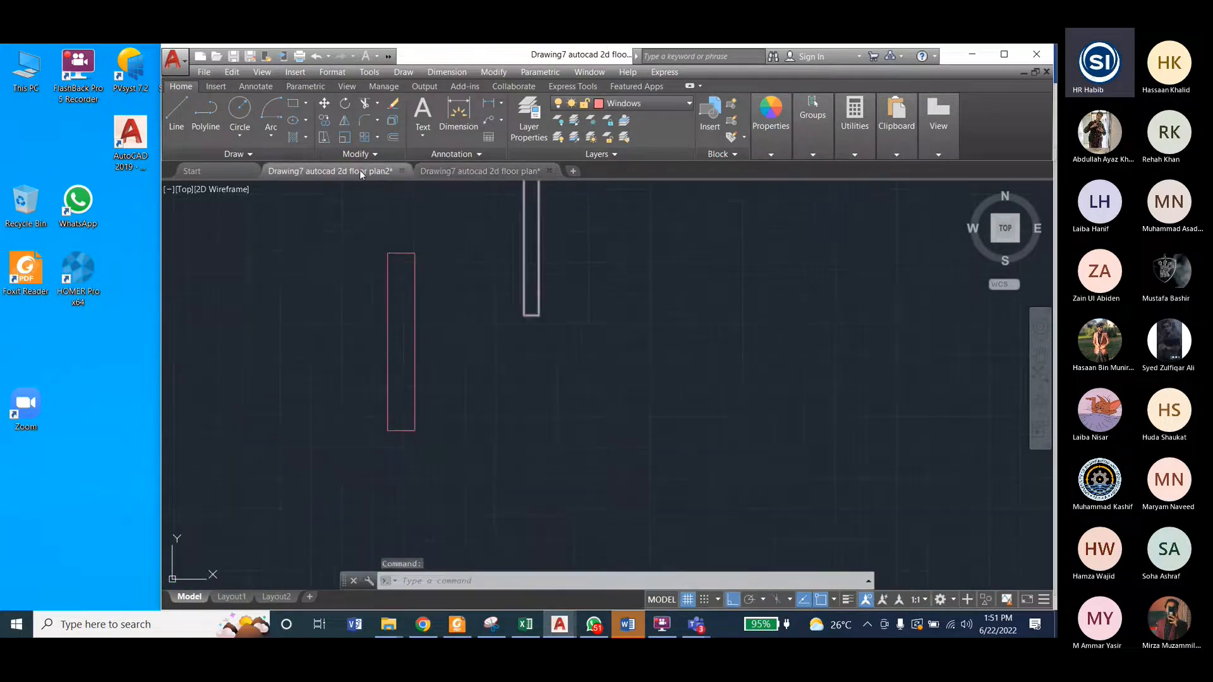
scroll(558, 392, "down", 2)
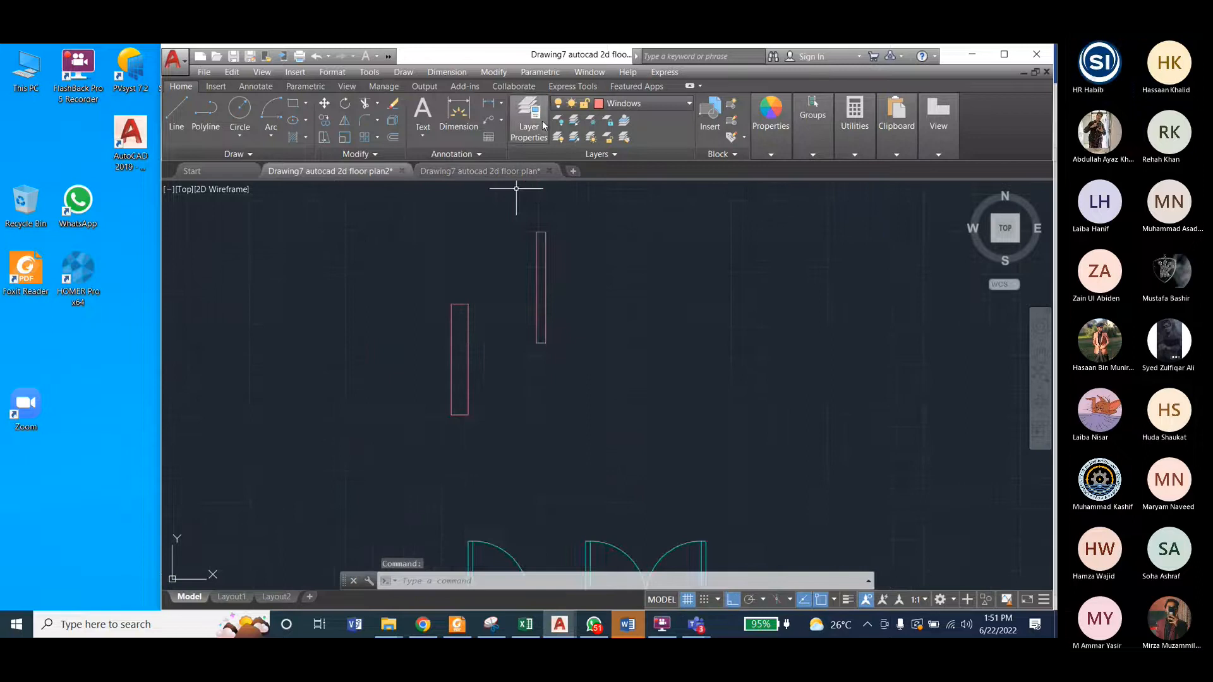
left_click(483, 73)
left_click(513, 221)
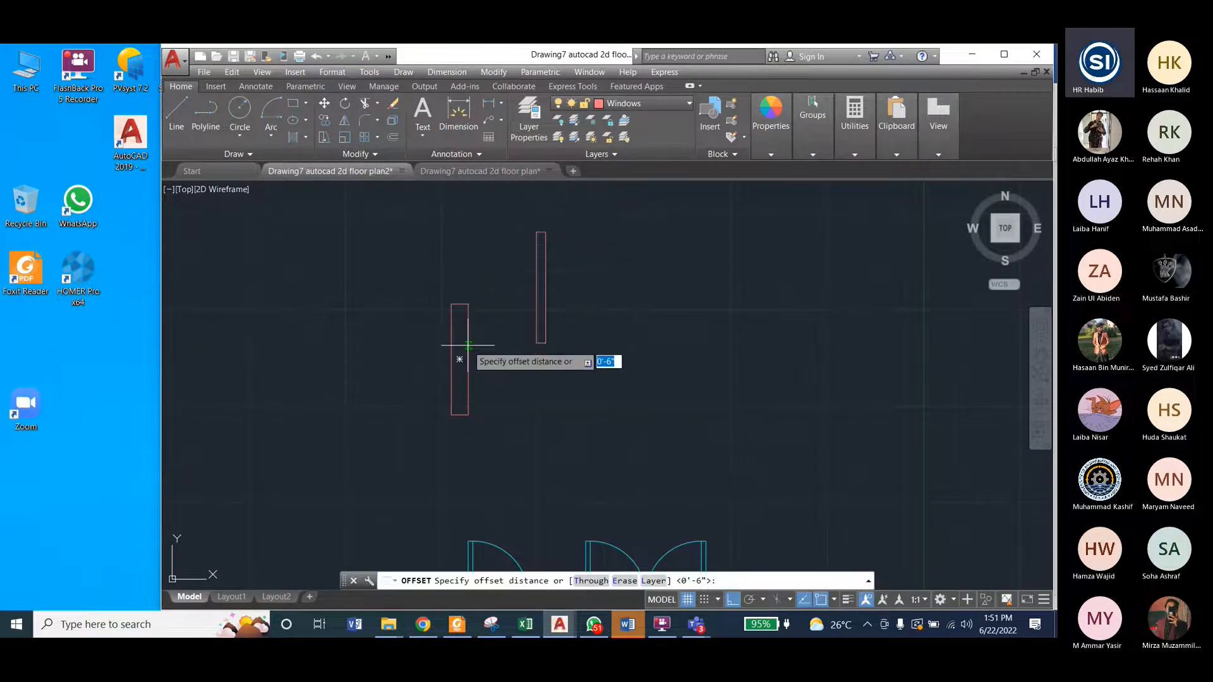
type("2")
key("Return")
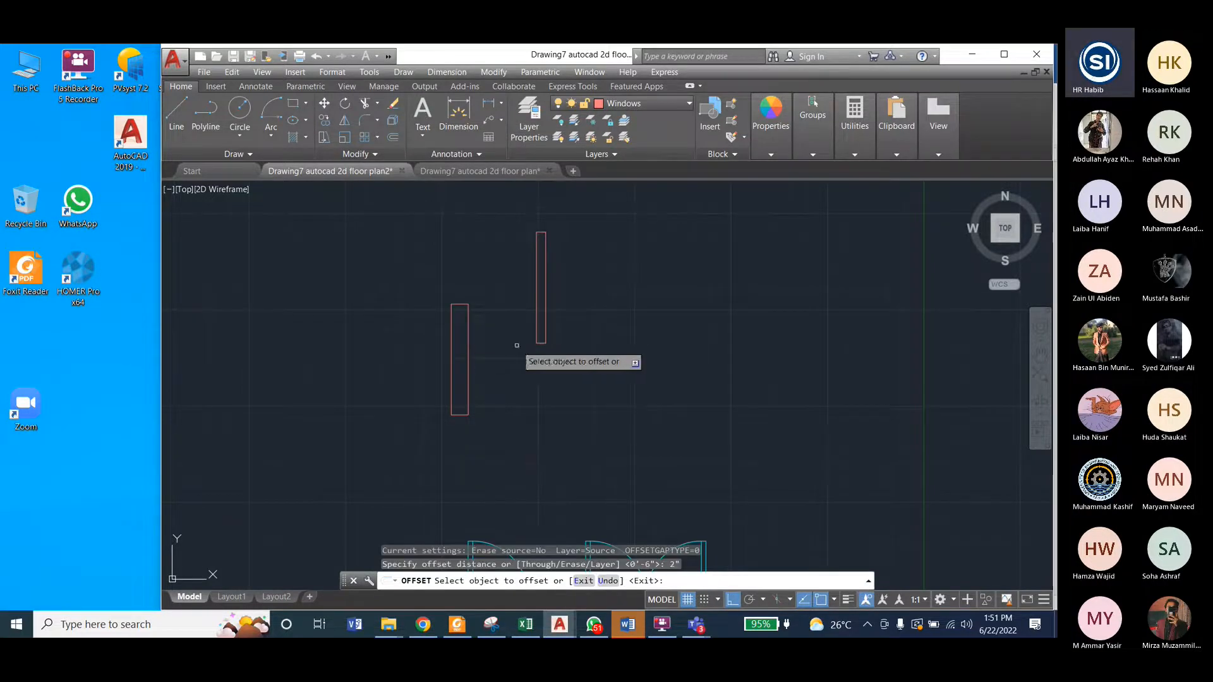
left_click(468, 346)
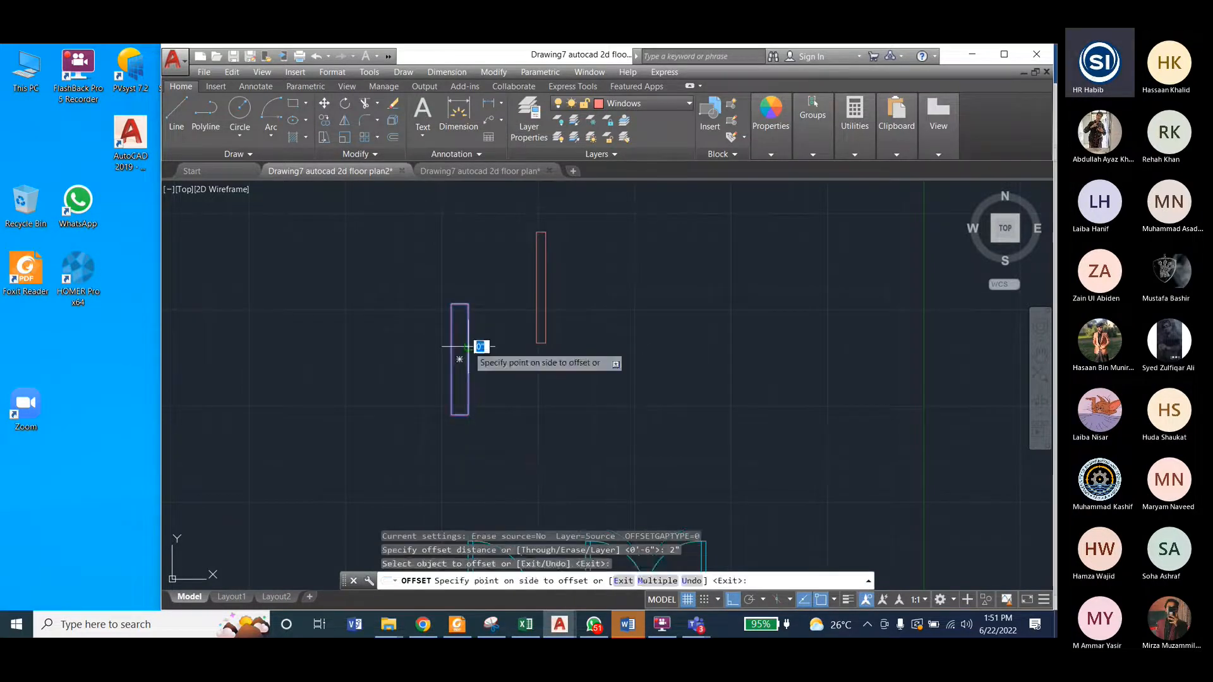
key("Escape")
key("Escape")
key("Escape")
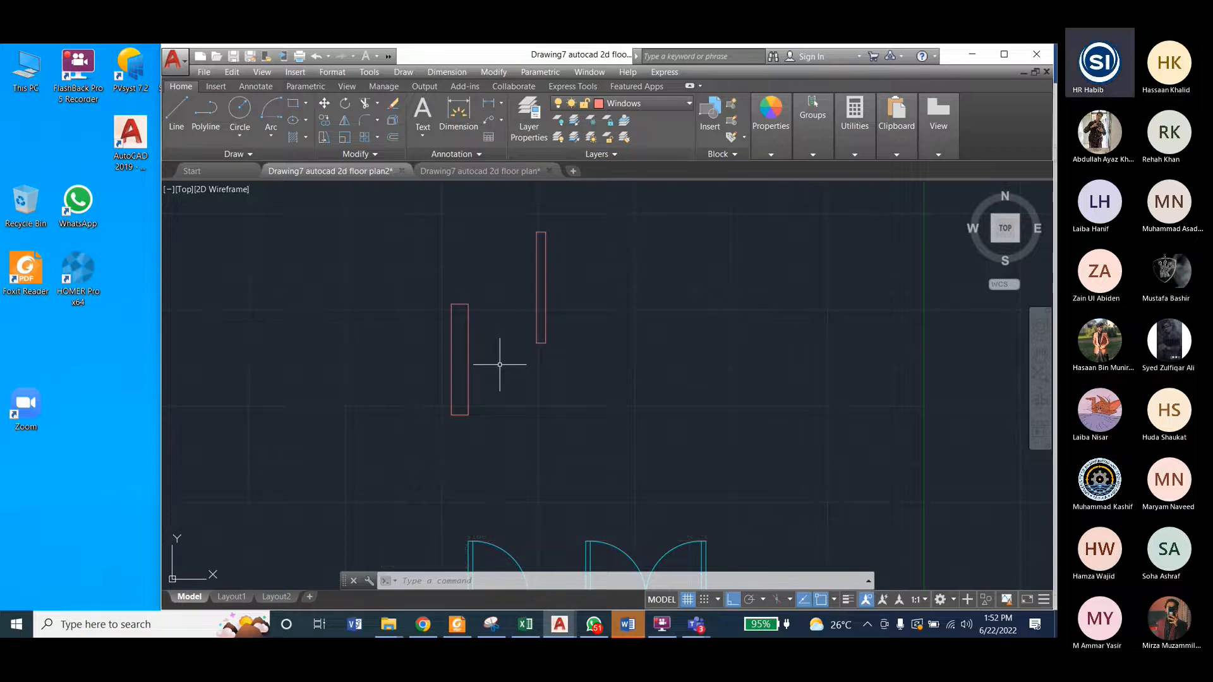
Step: Compare the inner lines of the reference plan's upper window with the 11-inch-wide rectangle in the floor plan2 drawing
left_click(472, 170)
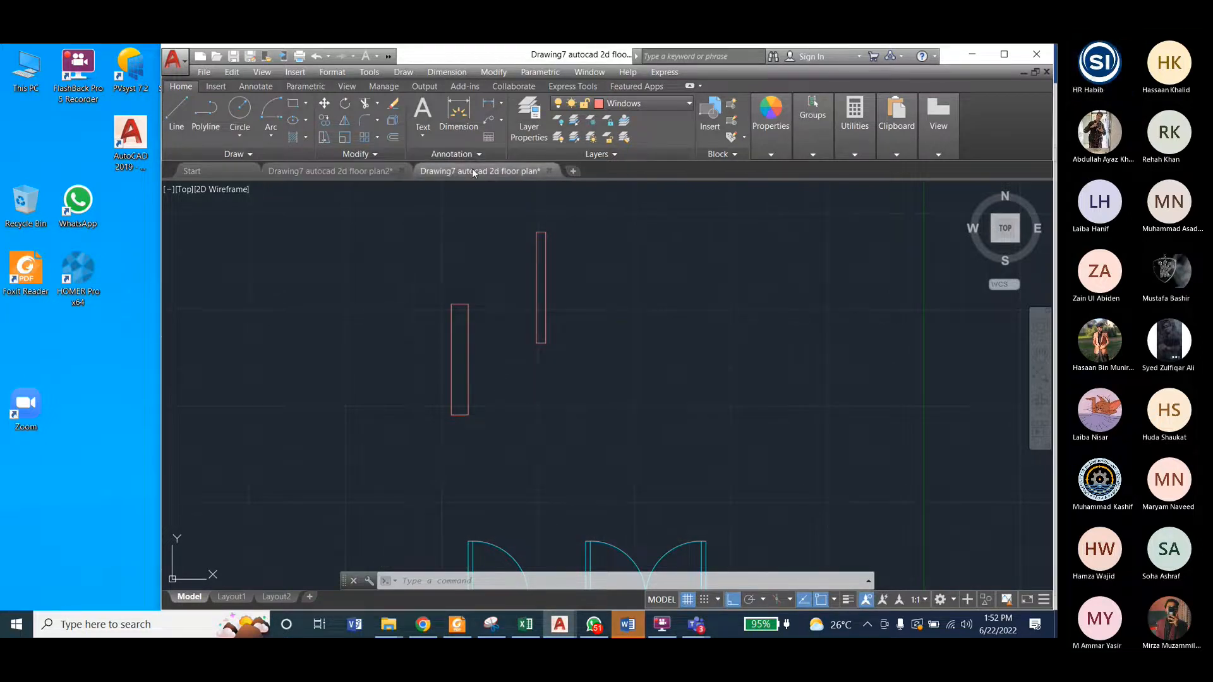
scroll(610, 319, "up", 10)
scroll(616, 302, "down", 2)
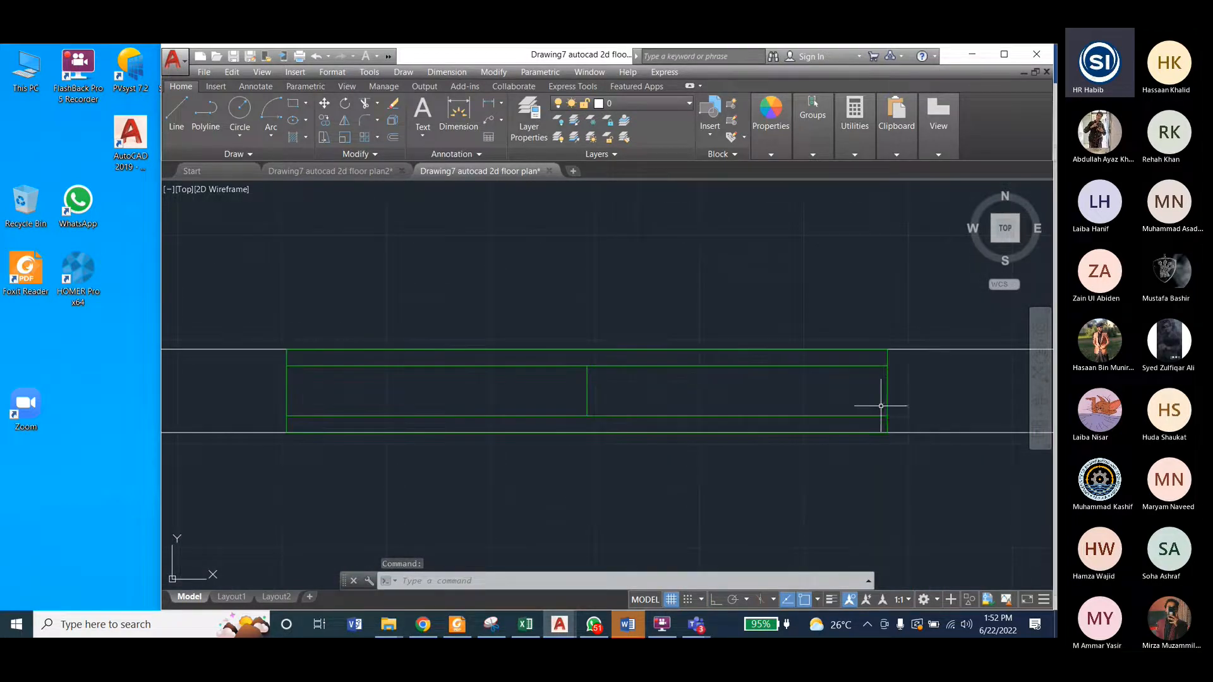
left_click(345, 172)
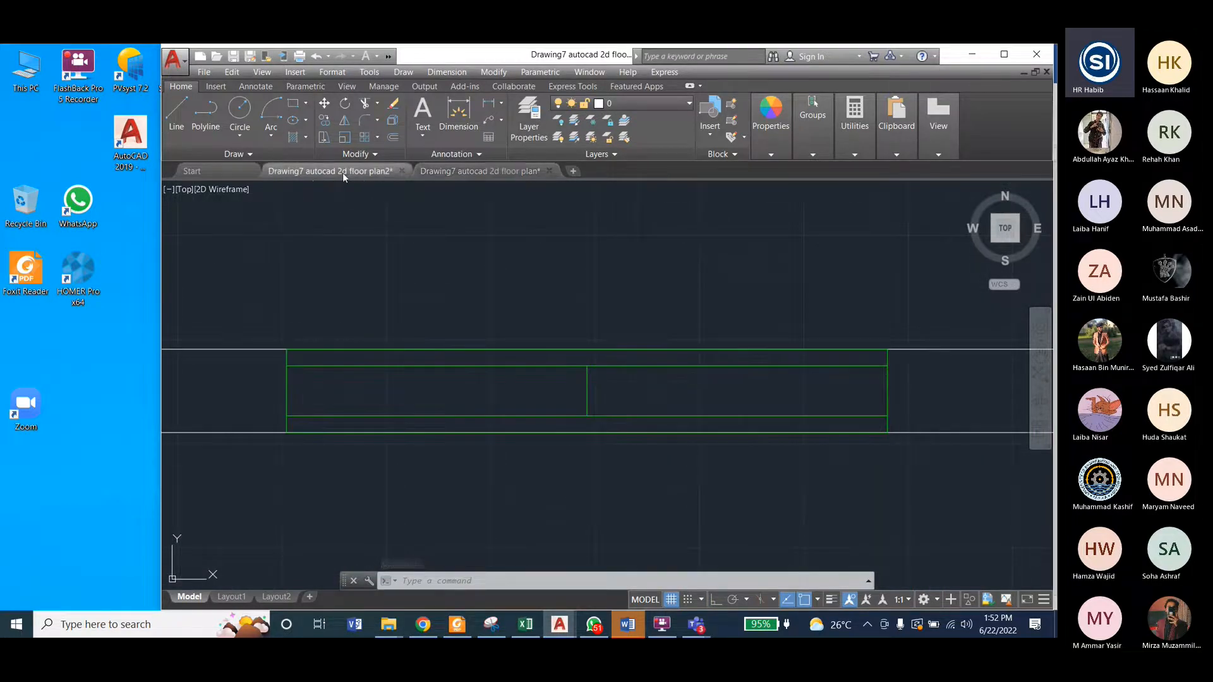
left_click(468, 321)
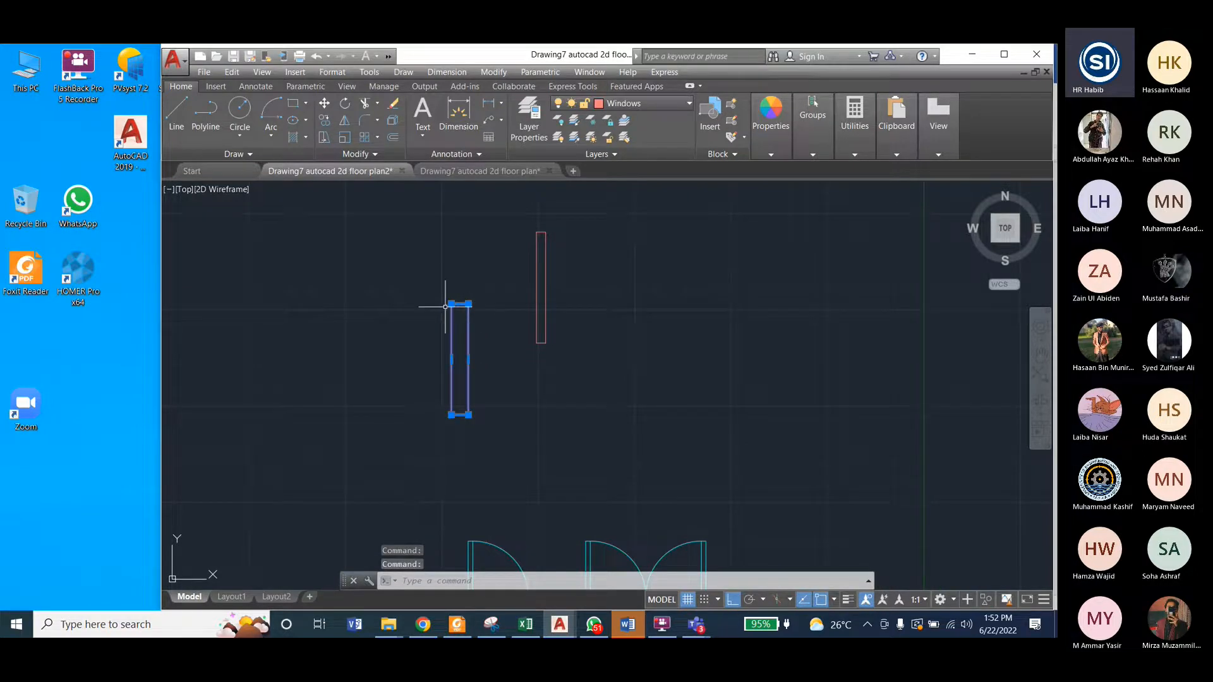
key("Escape")
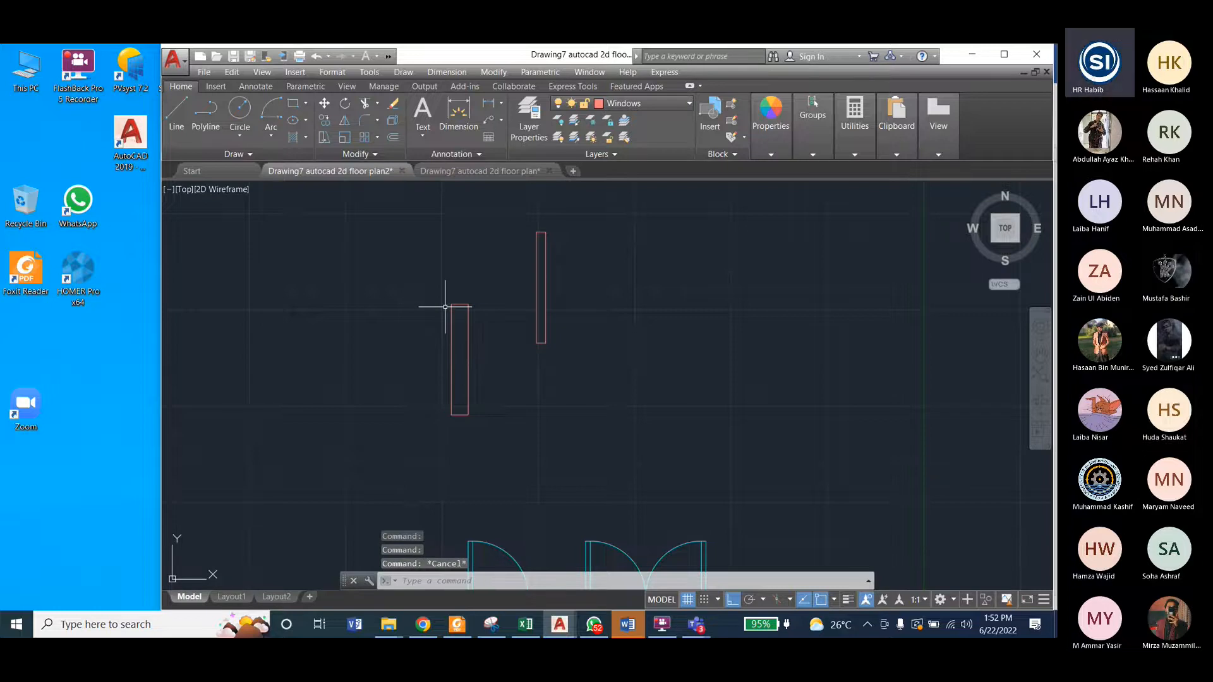
Step: Explode the 11-inch-wide window rectangle and check that its two long sides can be selected separately
left_click(436, 71)
mouse_move(493, 71)
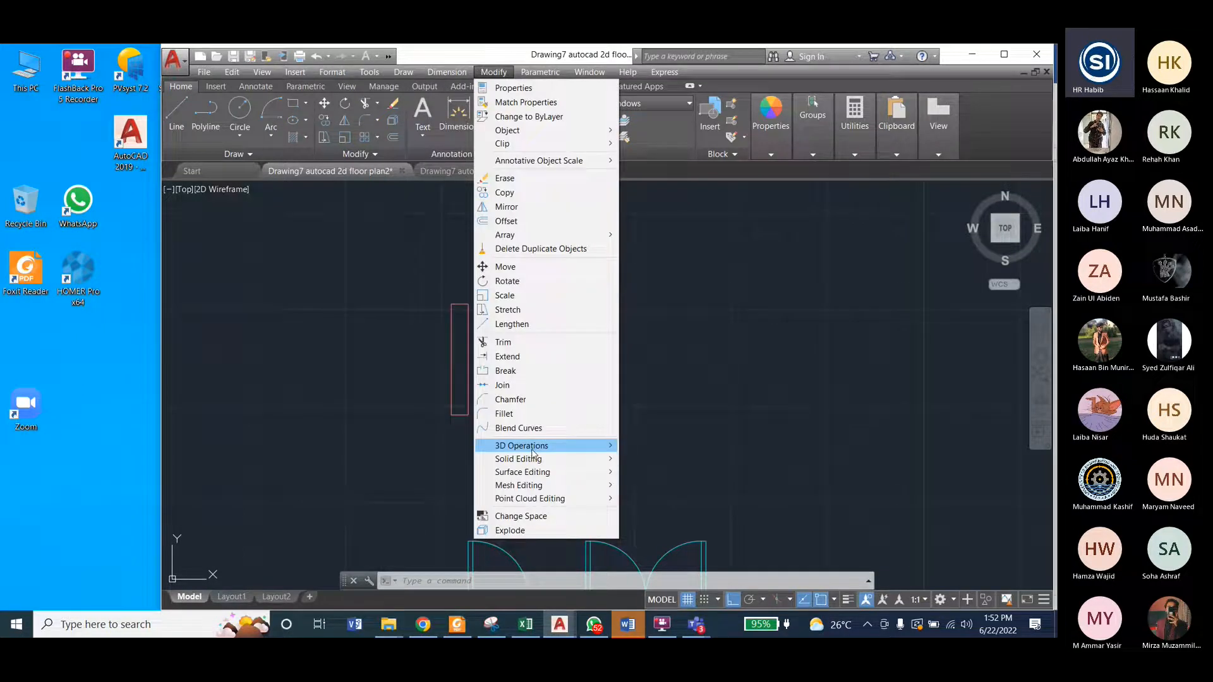
left_click(510, 531)
left_click(467, 379)
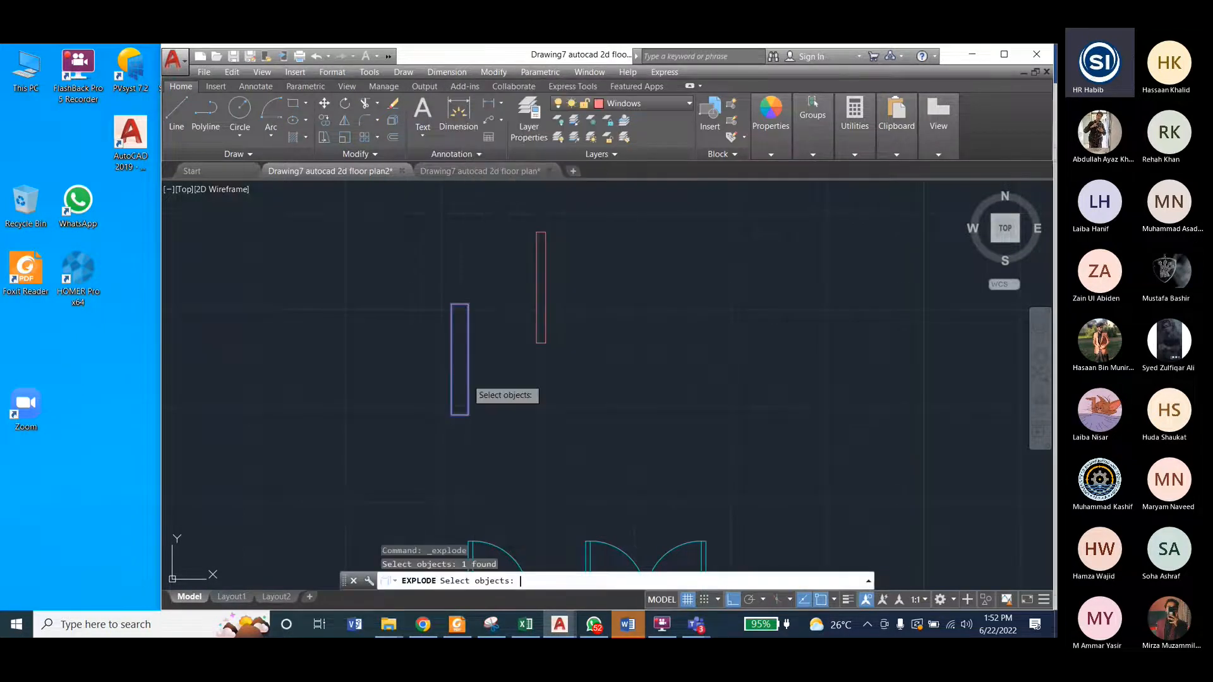
key("Escape")
left_click(468, 342)
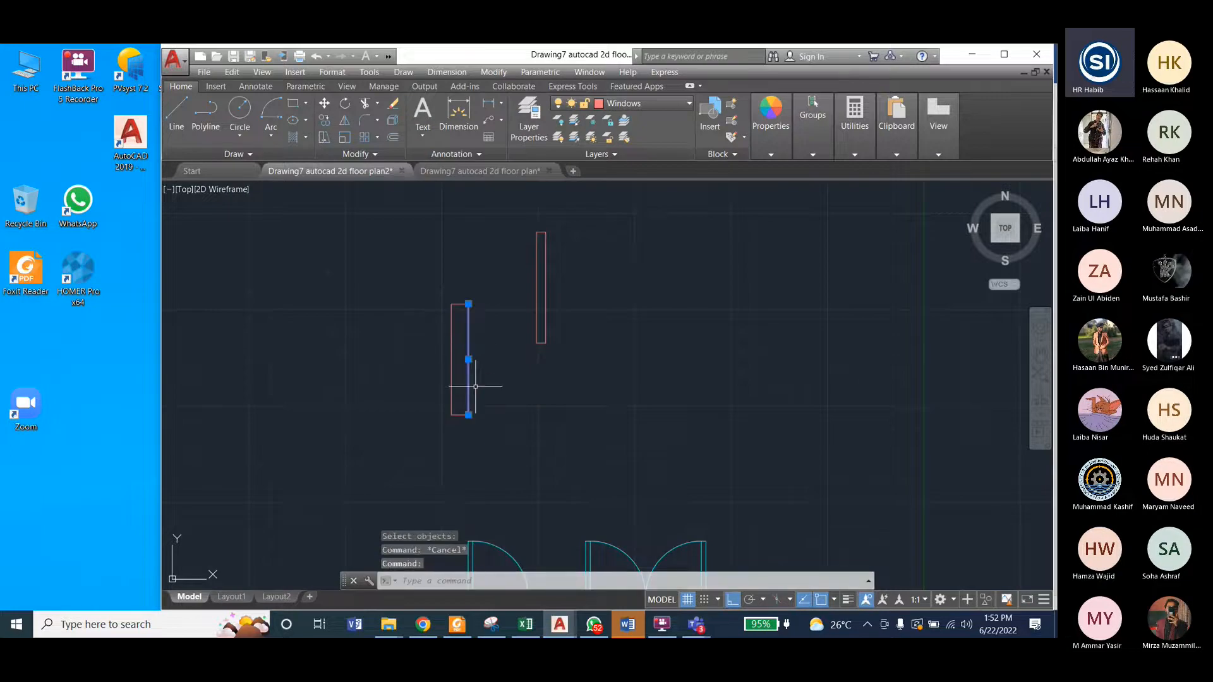
left_click(451, 350)
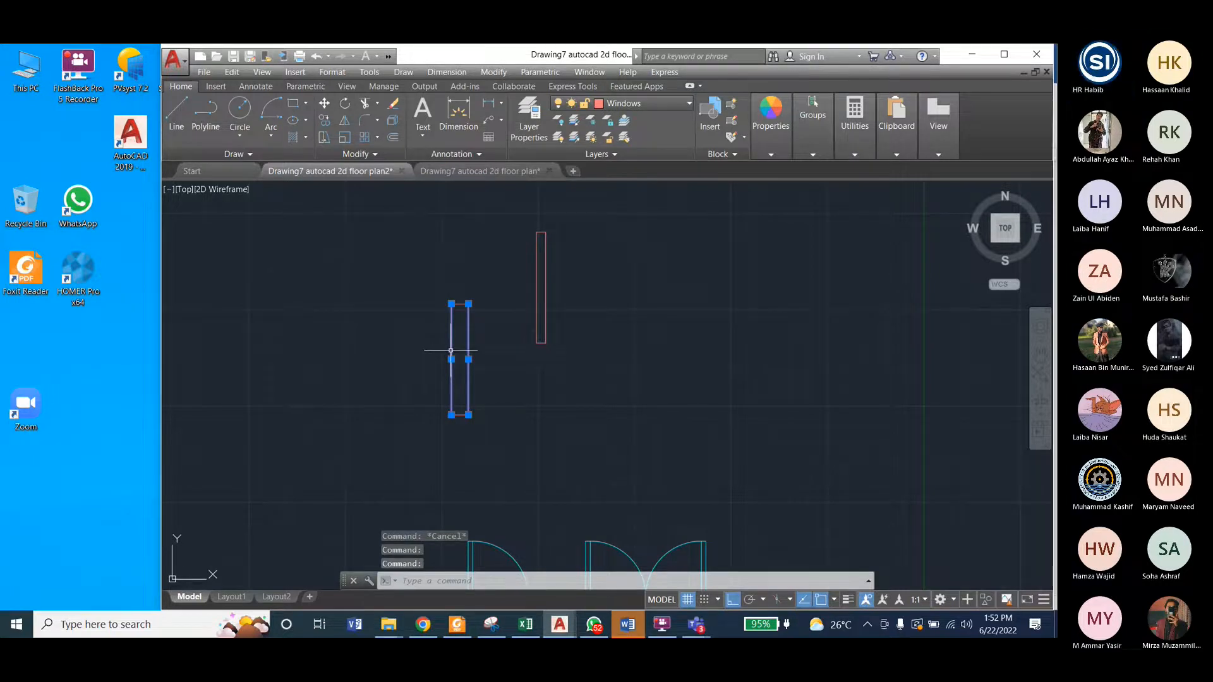
key("Escape")
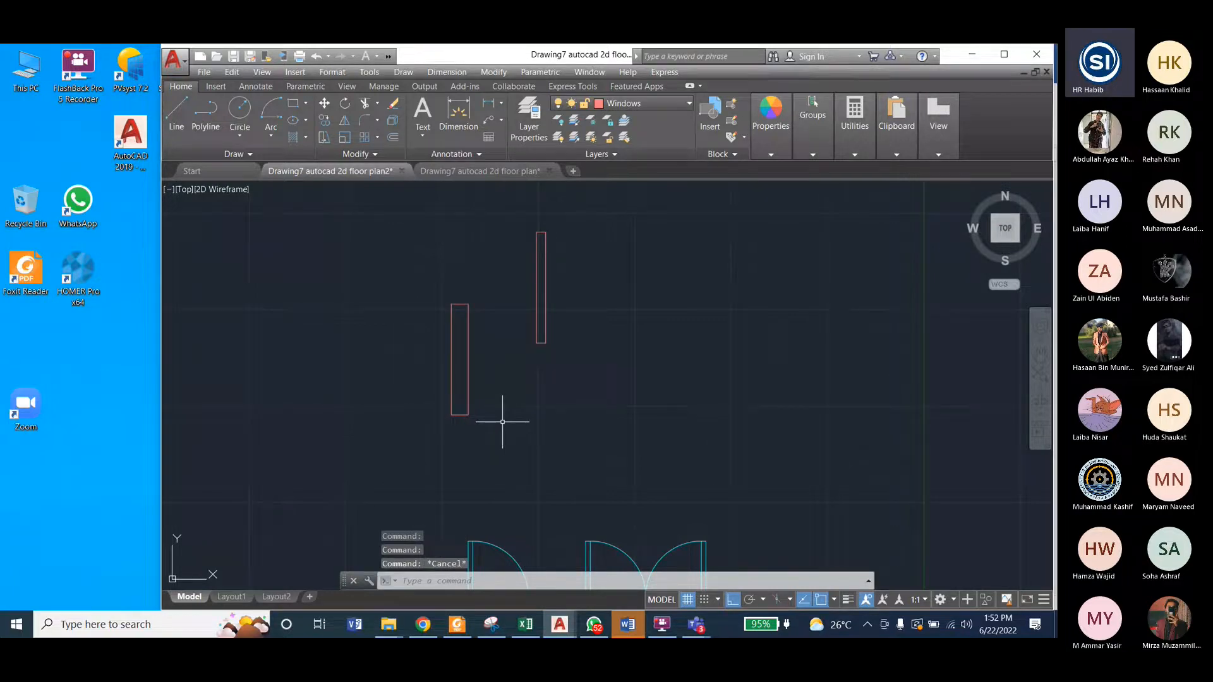
Step: Offset both long sides of the exploded 11-inch-wide window inward by 2 inches
left_click(494, 72)
left_click(528, 218)
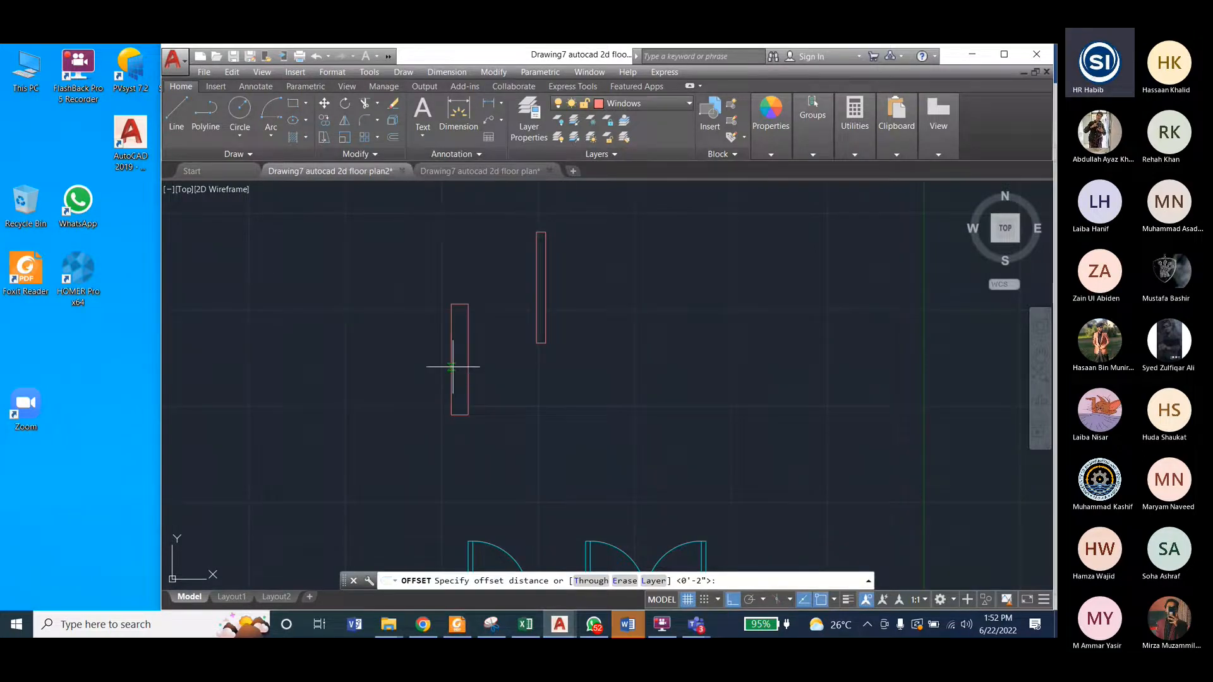
type("2")
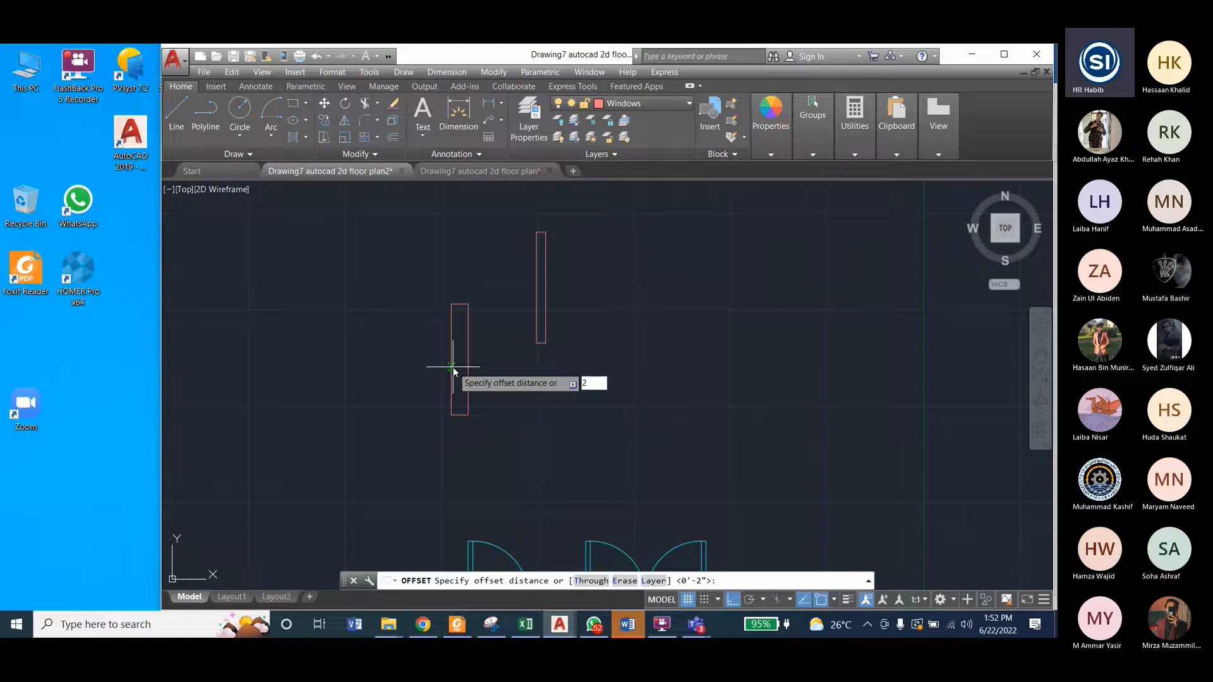
type("\"")
key("Return")
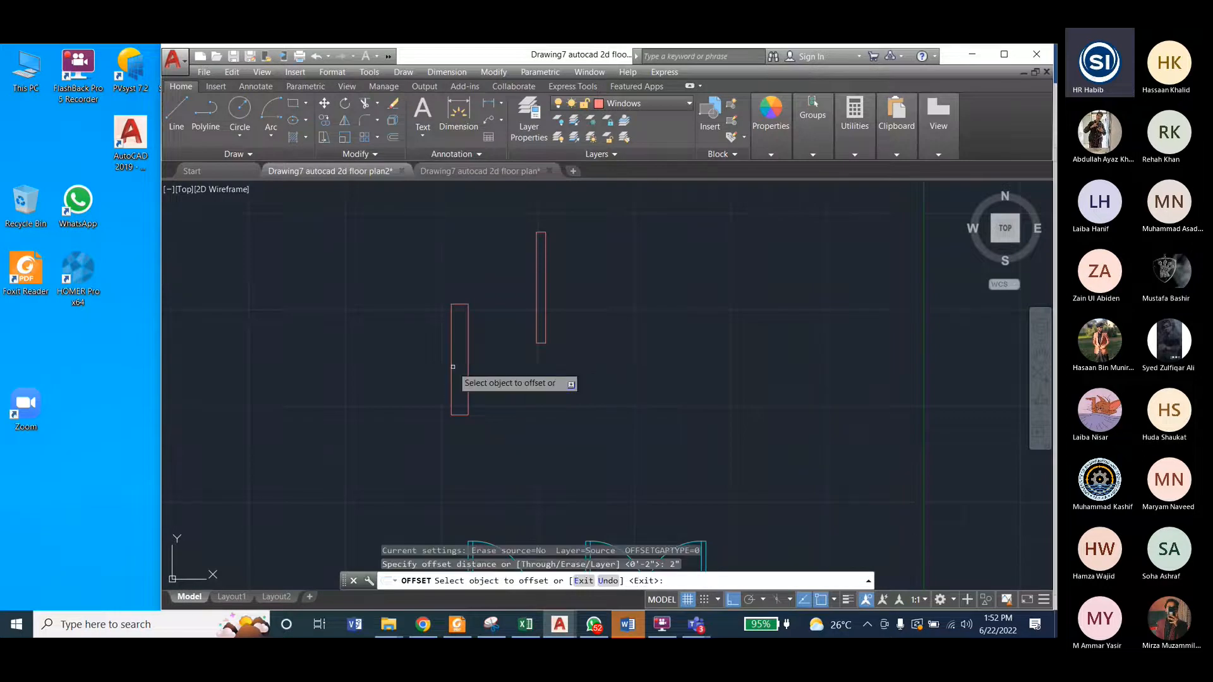
left_click(468, 345)
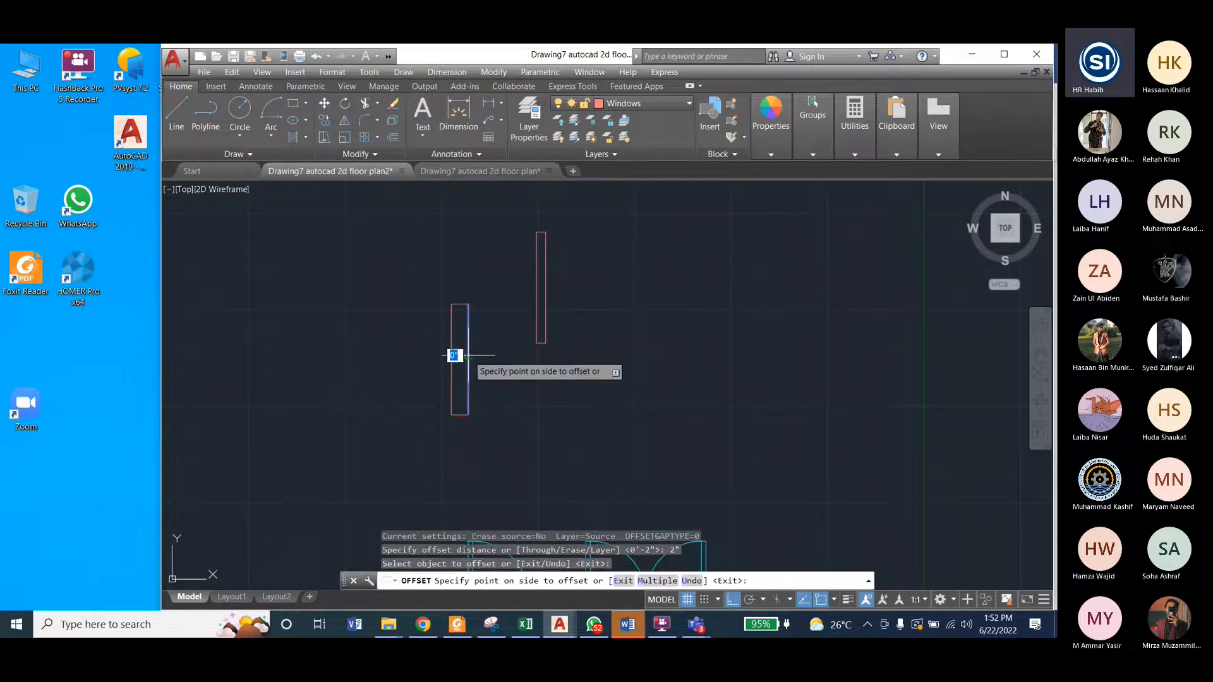
scroll(462, 356, "up", 4)
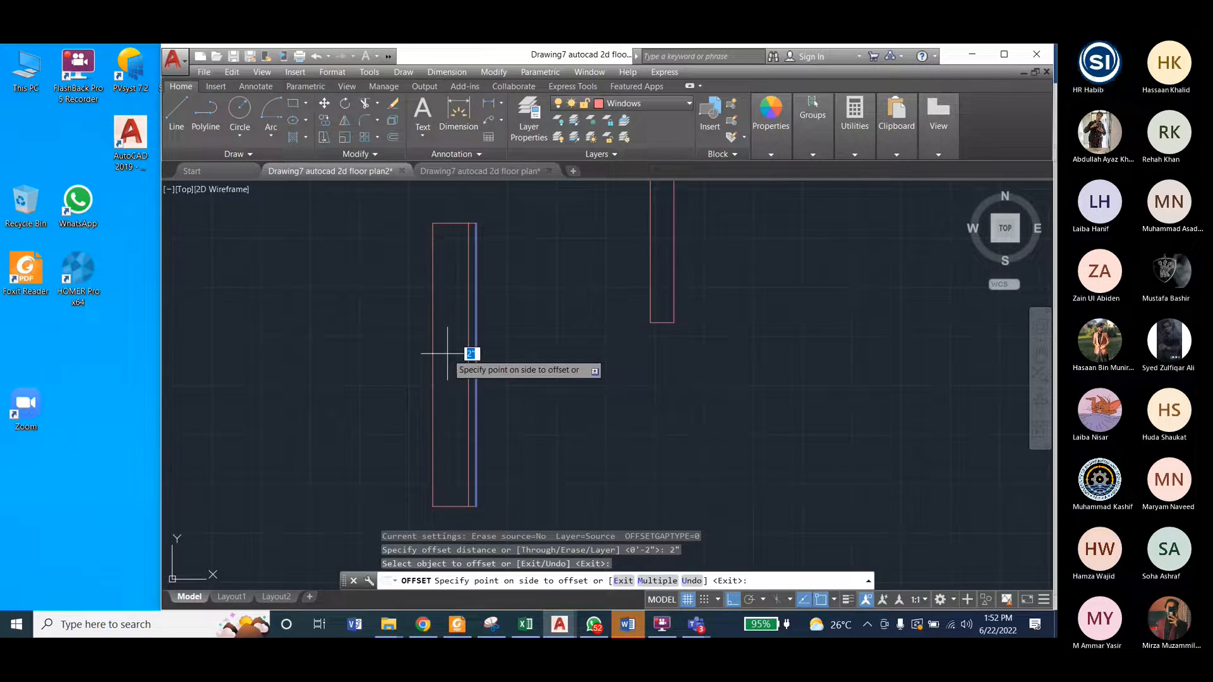
left_click(447, 354)
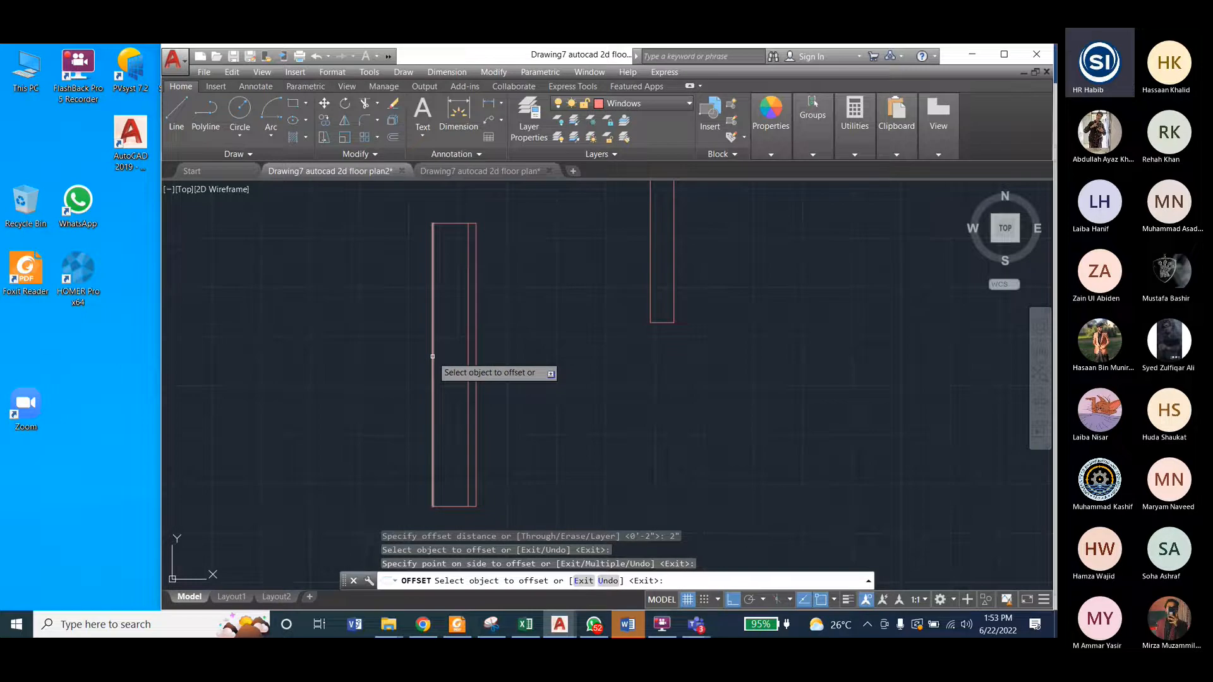
left_click(432, 357)
left_click(449, 357)
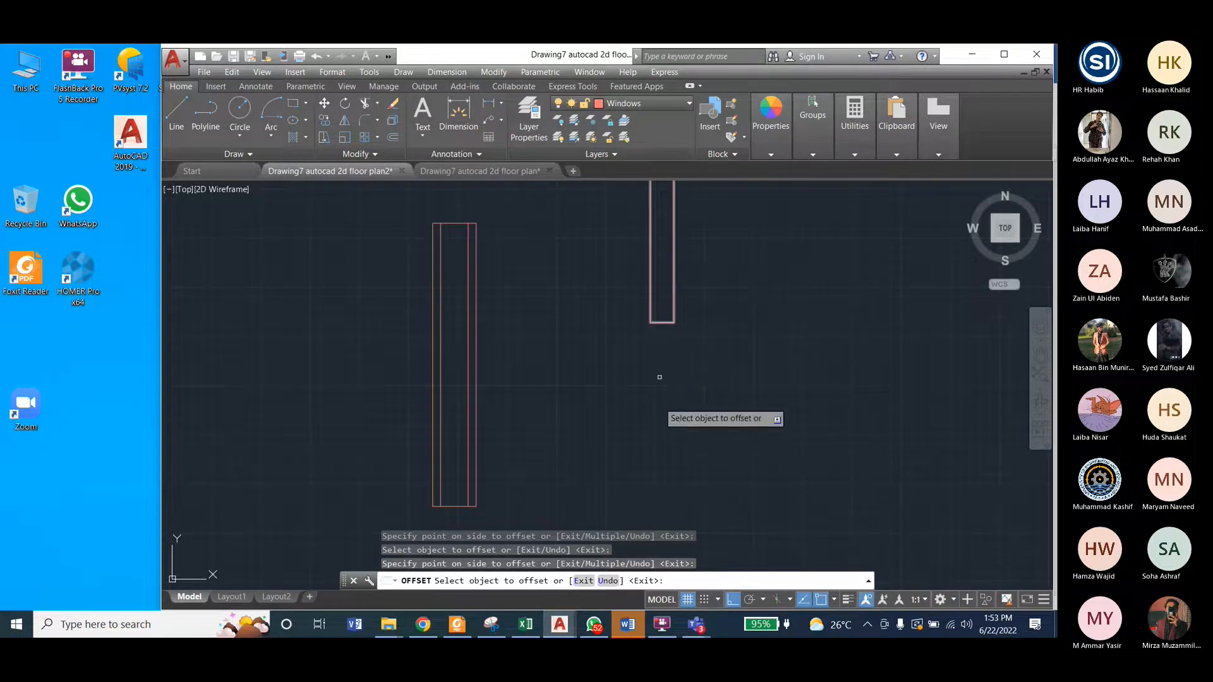
scroll(659, 377, "down", 3)
scroll(657, 350, "down", 1)
scroll(663, 292, "up", 4)
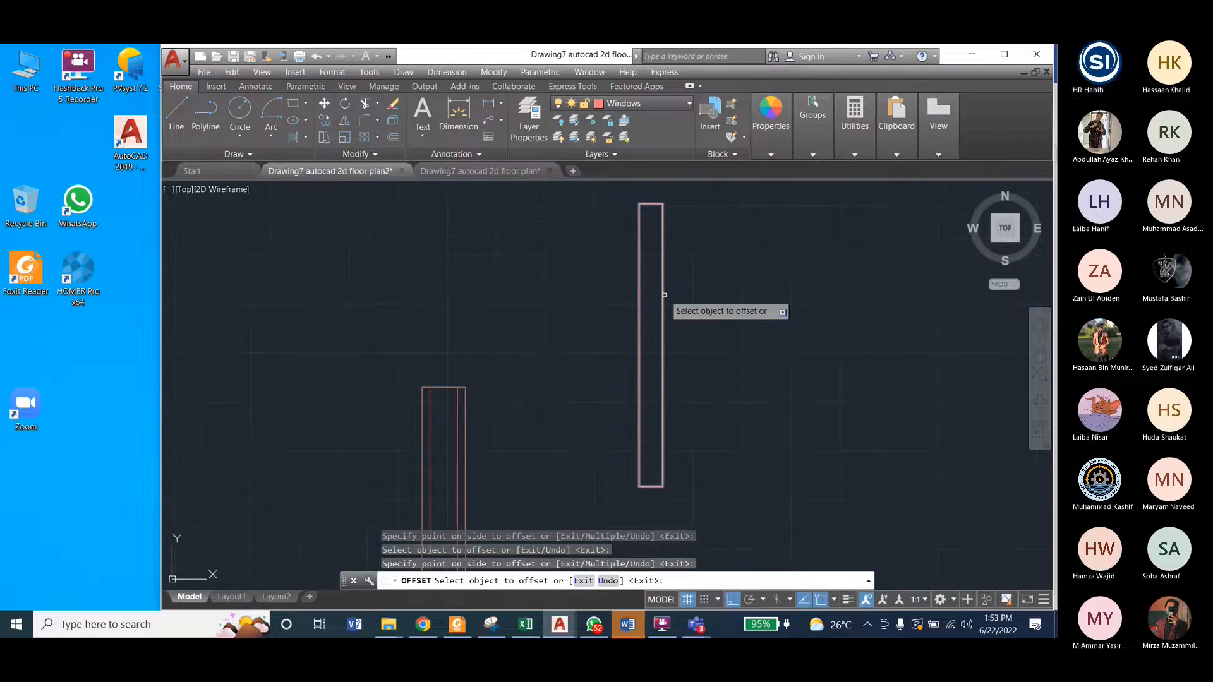
key("Escape")
Step: Compare the inner lines and middle crossbar of the reference plan's right-wall window with the window in the floor plan2 drawing
left_click(510, 169)
scroll(594, 302, "down", 8)
scroll(681, 368, "down", 2)
scroll(740, 283, "up", 3)
scroll(620, 319, "down", 2)
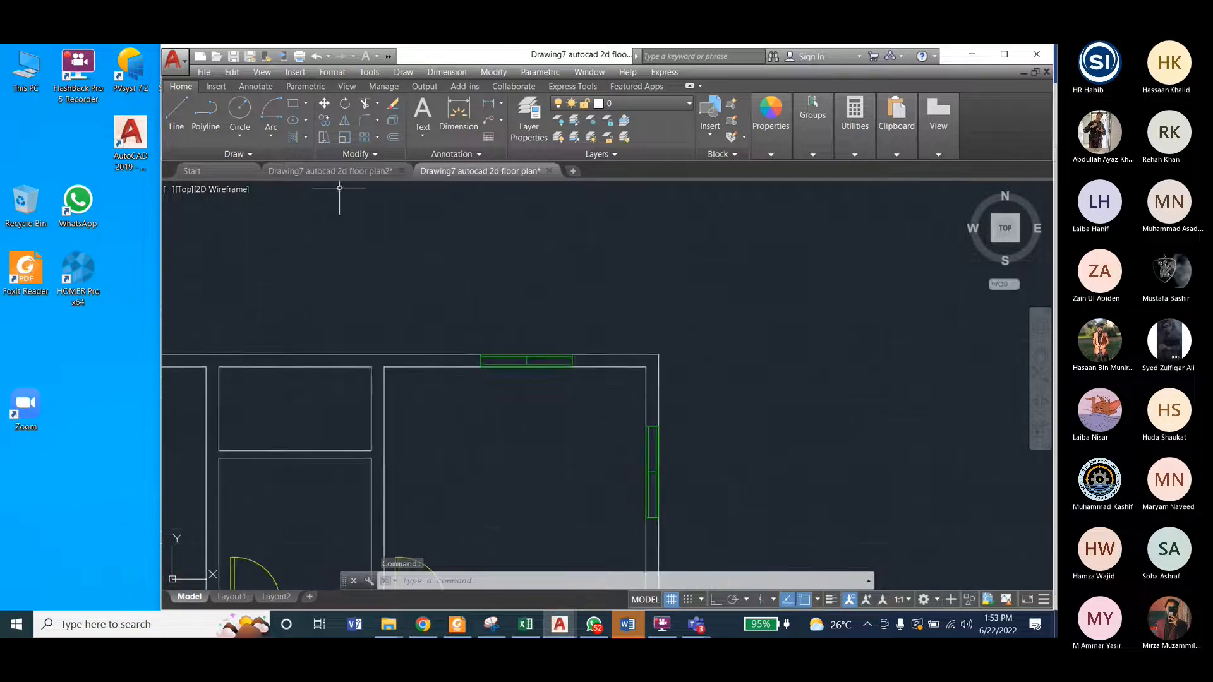
left_click(346, 176)
scroll(542, 271, "down", 2)
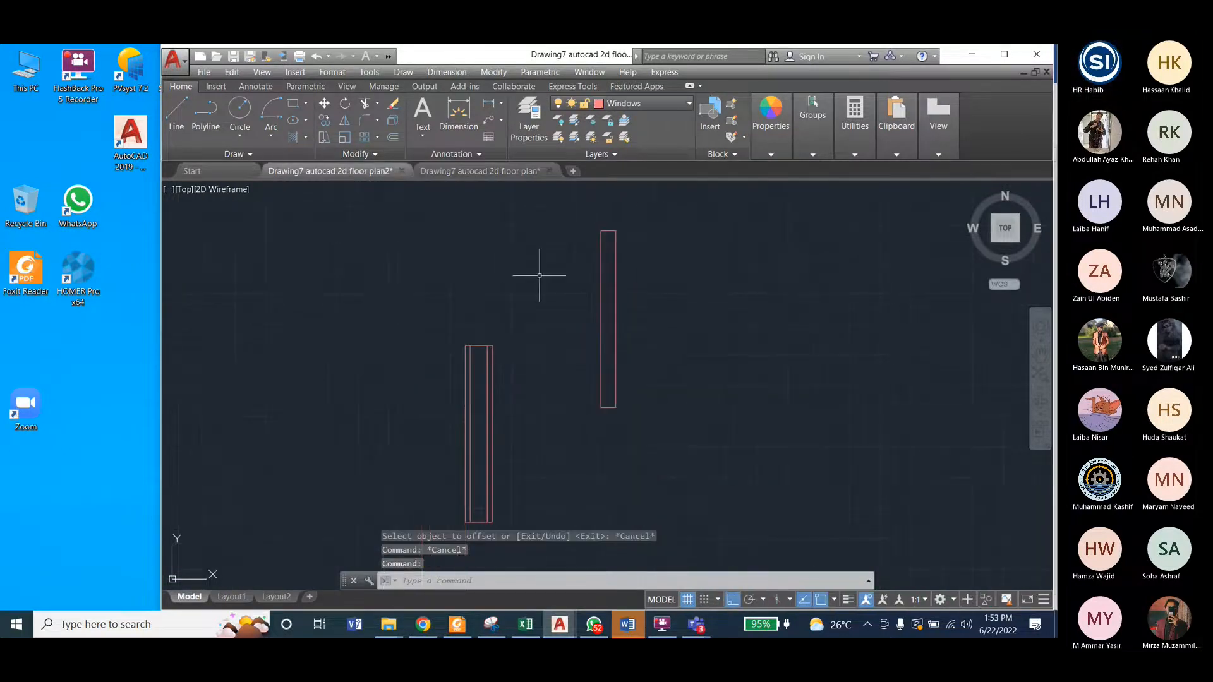
scroll(480, 417, "up", 3)
scroll(481, 415, "down", 3)
left_click(503, 172)
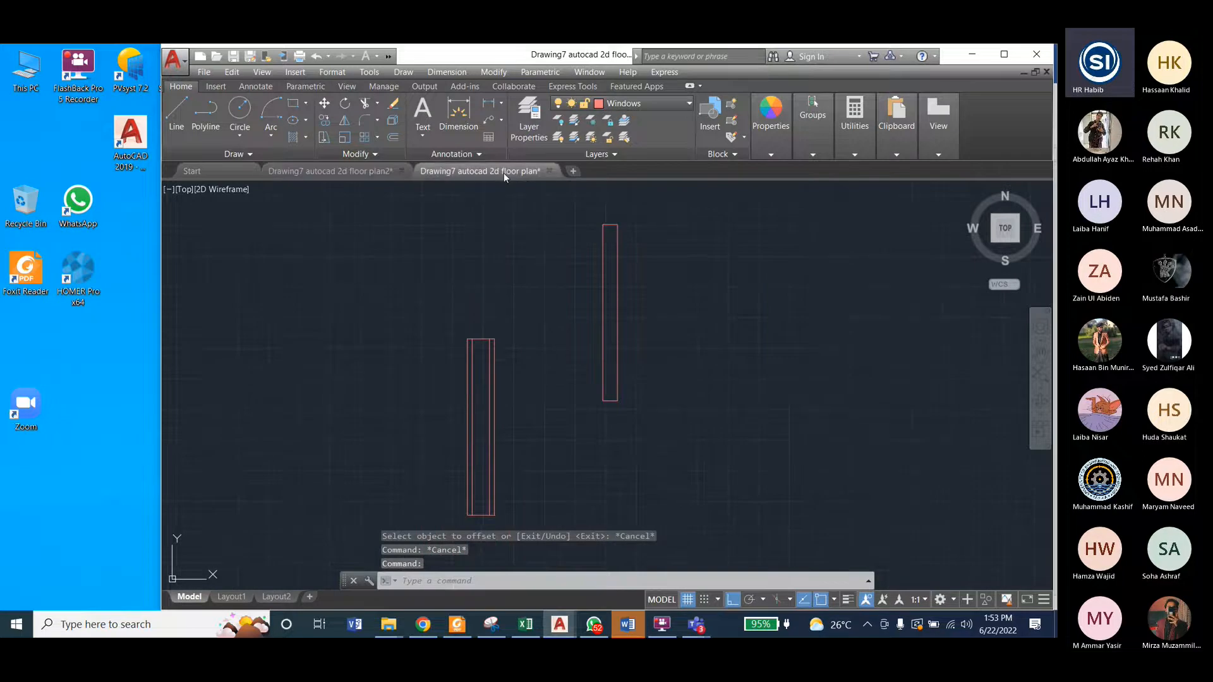
scroll(632, 452, "up", 4)
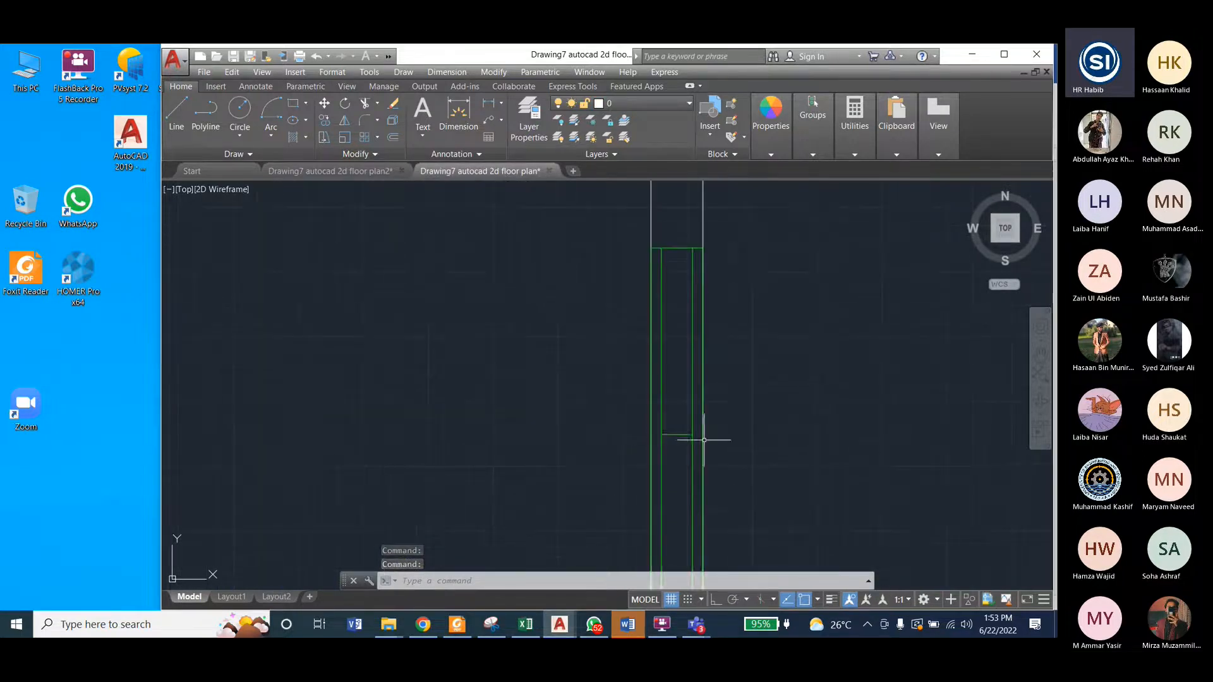
Step: In floor plan2, copy the 11-inch-wide window's upper short edge straight down 3' to the midpoint of its long side
key("ctrl+Tab")
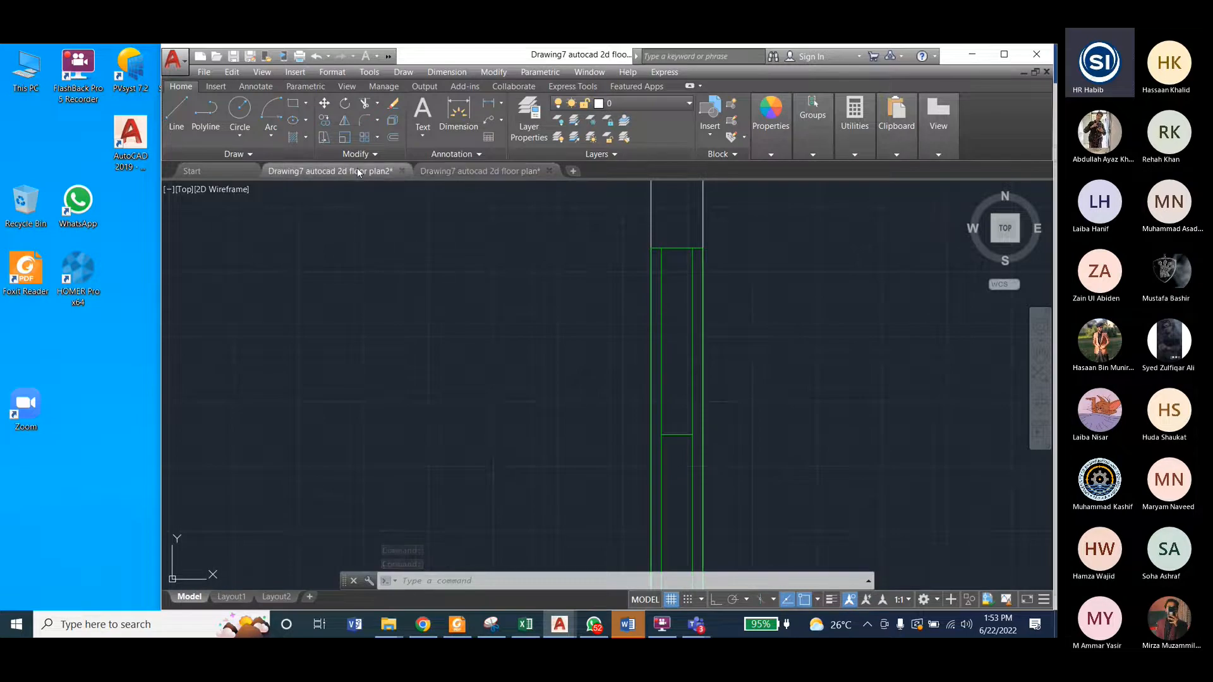
left_click(481, 339)
key("alt+m")
left_click(506, 193)
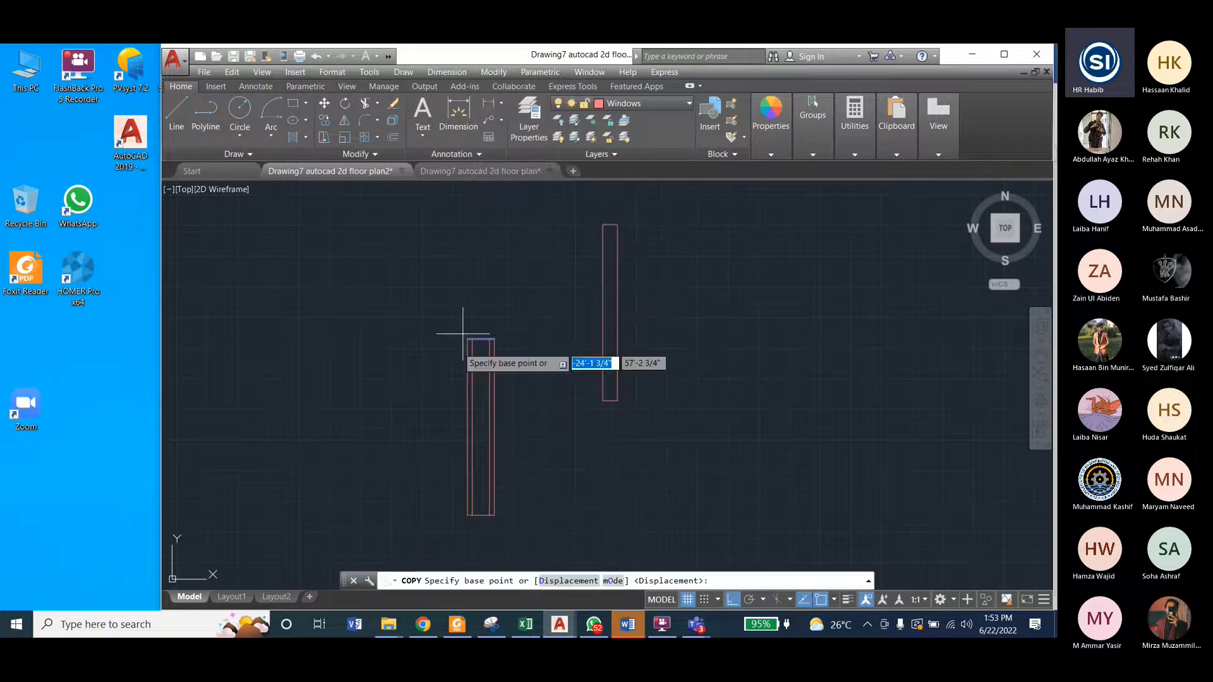
scroll(464, 336, "up", 4)
scroll(487, 278, "down", 4)
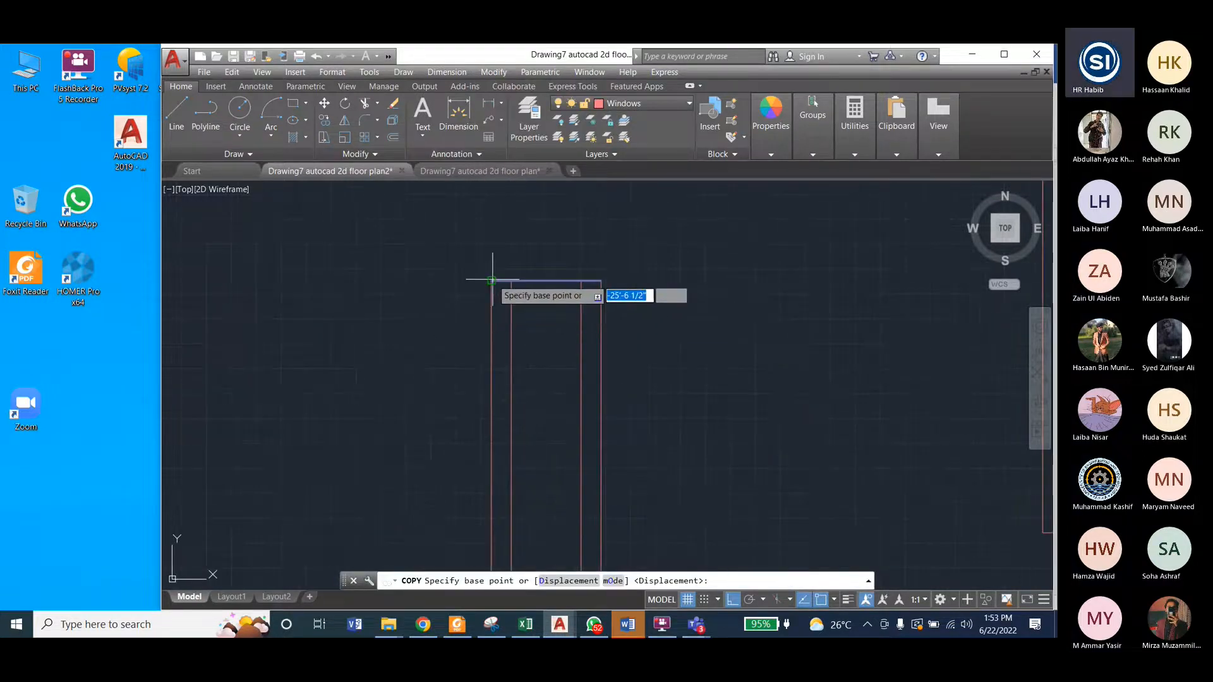
left_click(492, 279)
scroll(496, 272, "down", 4)
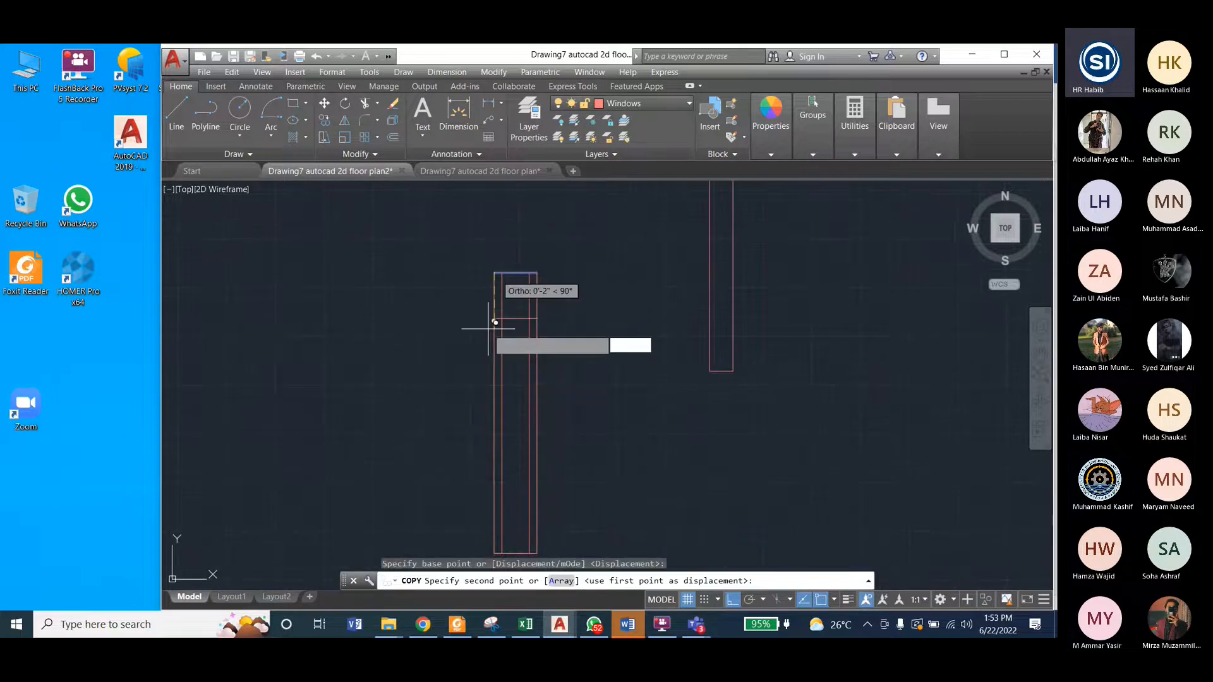
left_click(500, 413)
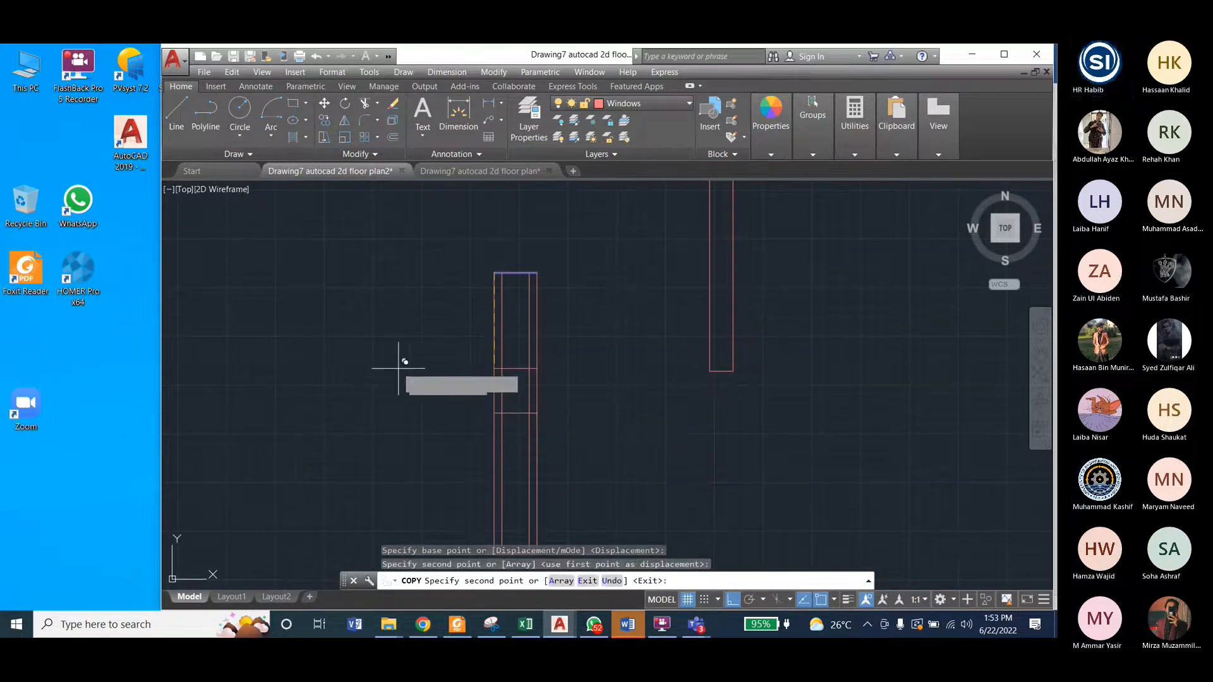
key("Escape")
scroll(529, 394, "down", 1)
scroll(529, 394, "up", 2)
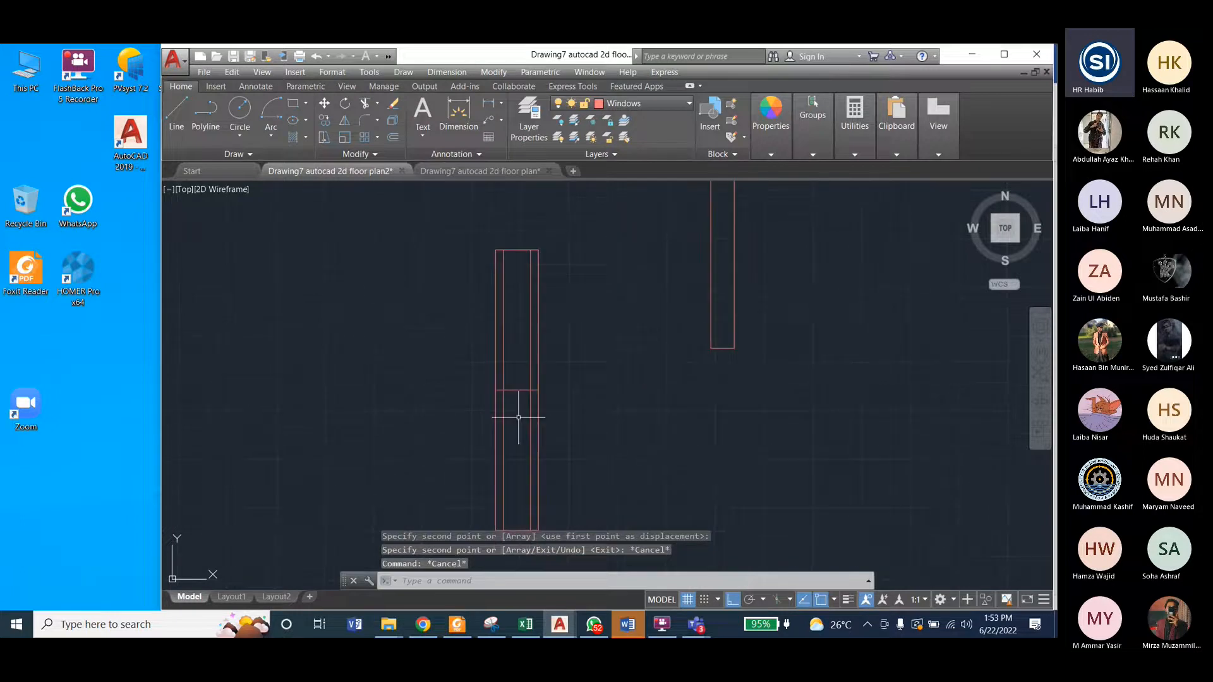
scroll(520, 379, "down", 1)
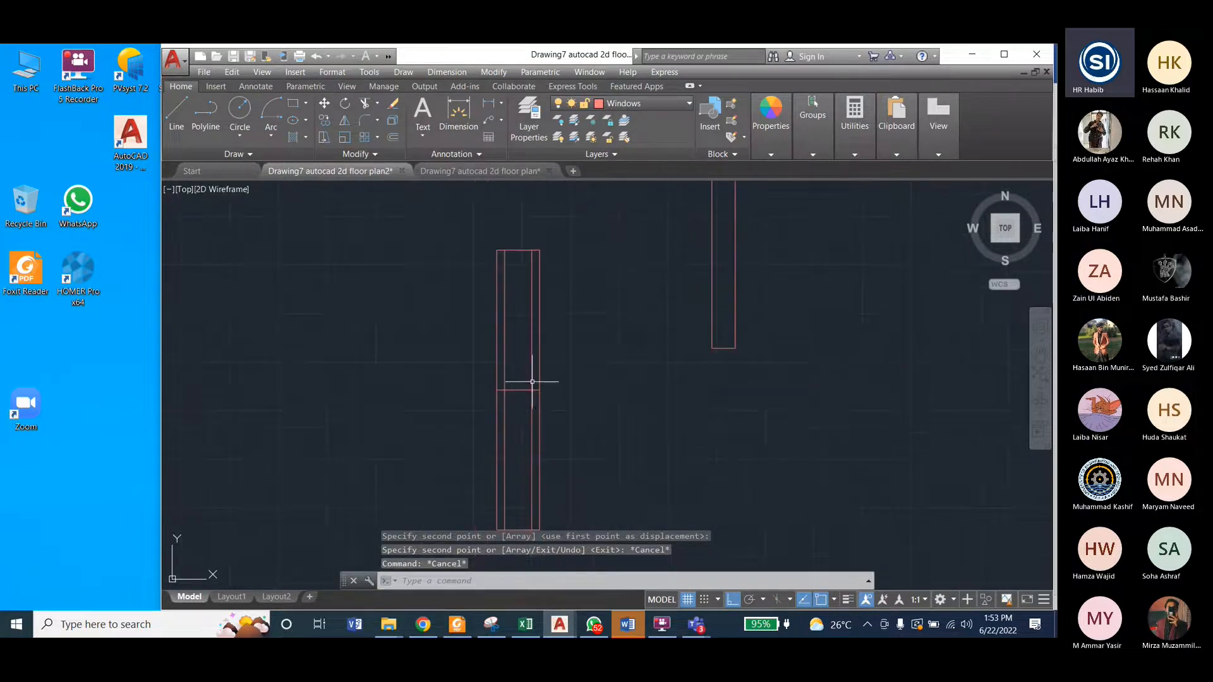
Step: Trim the middle crossbar's two outer ends back to the inner lines, matching the window in the reference plan
left_click(459, 170)
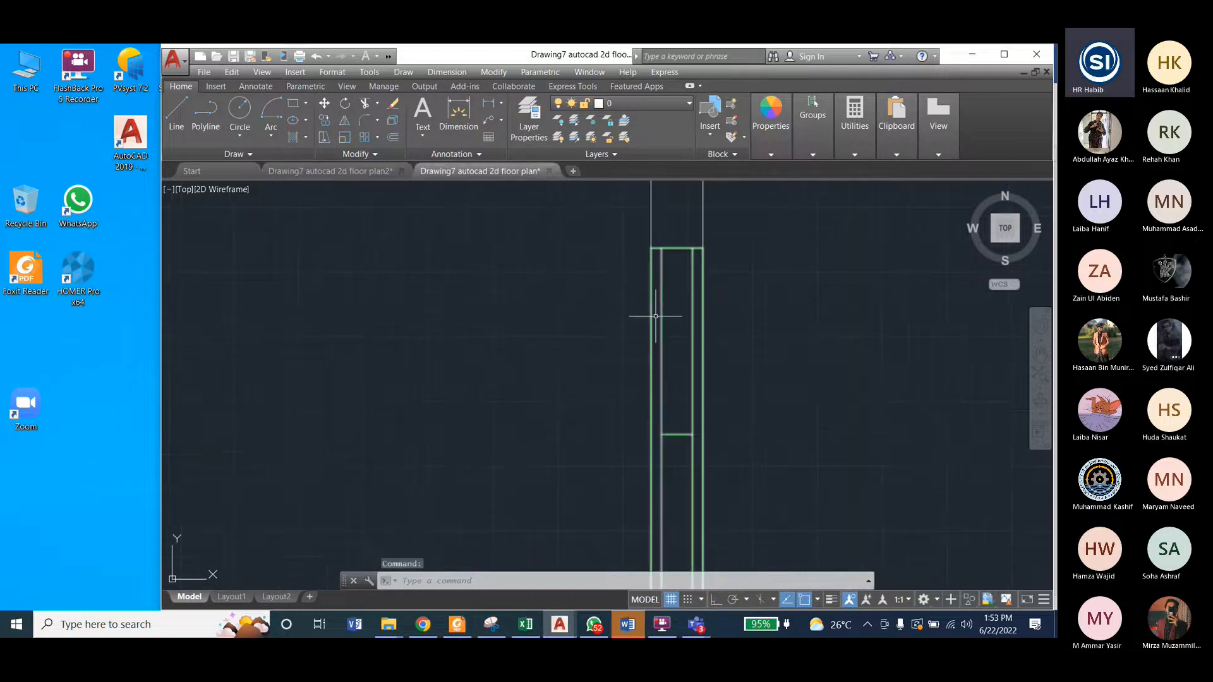
scroll(654, 441, "up", 2)
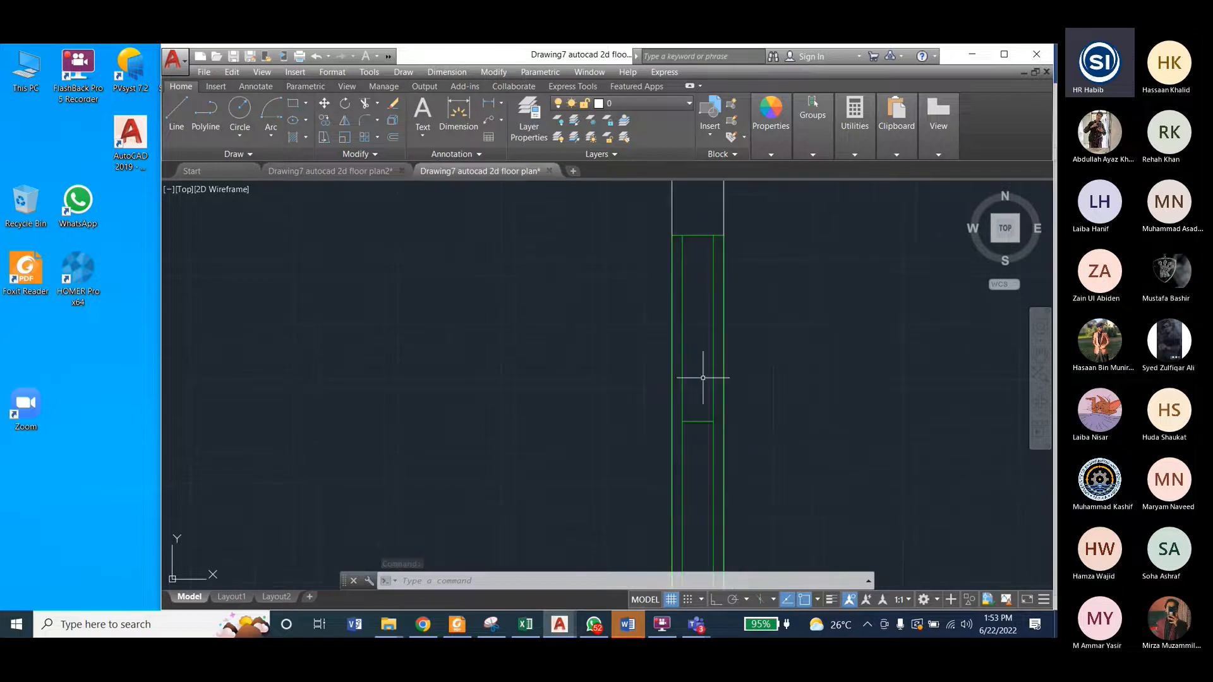
left_click(368, 168)
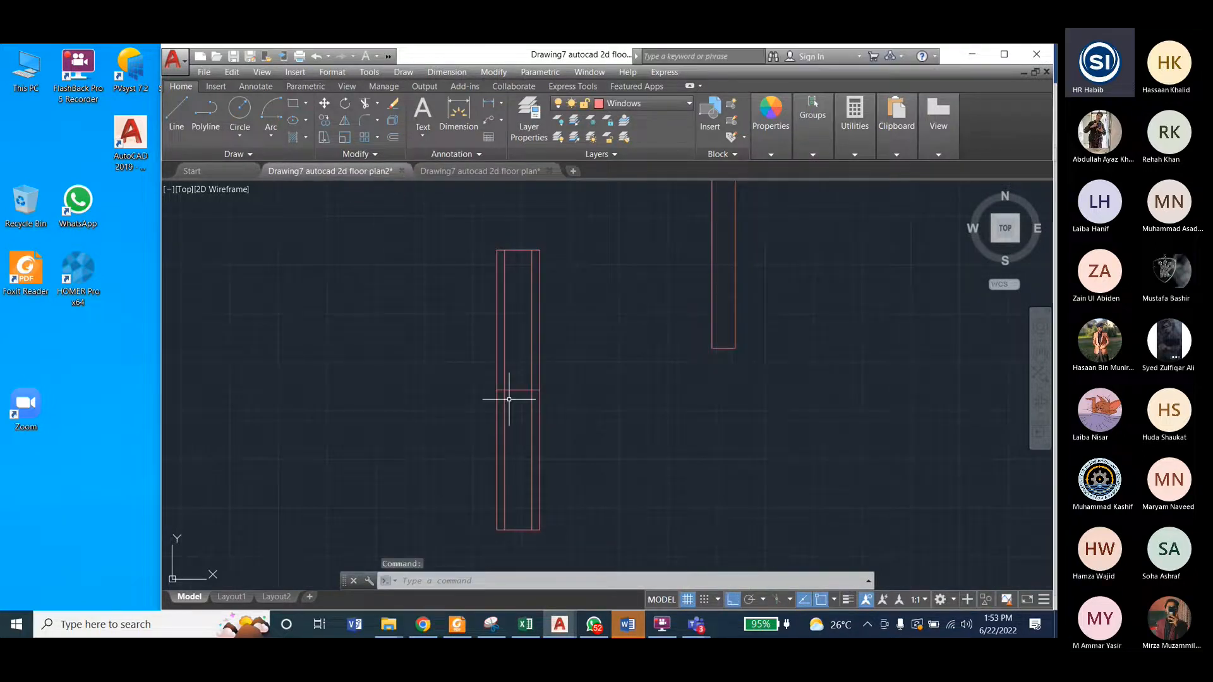
scroll(497, 396, "up", 4)
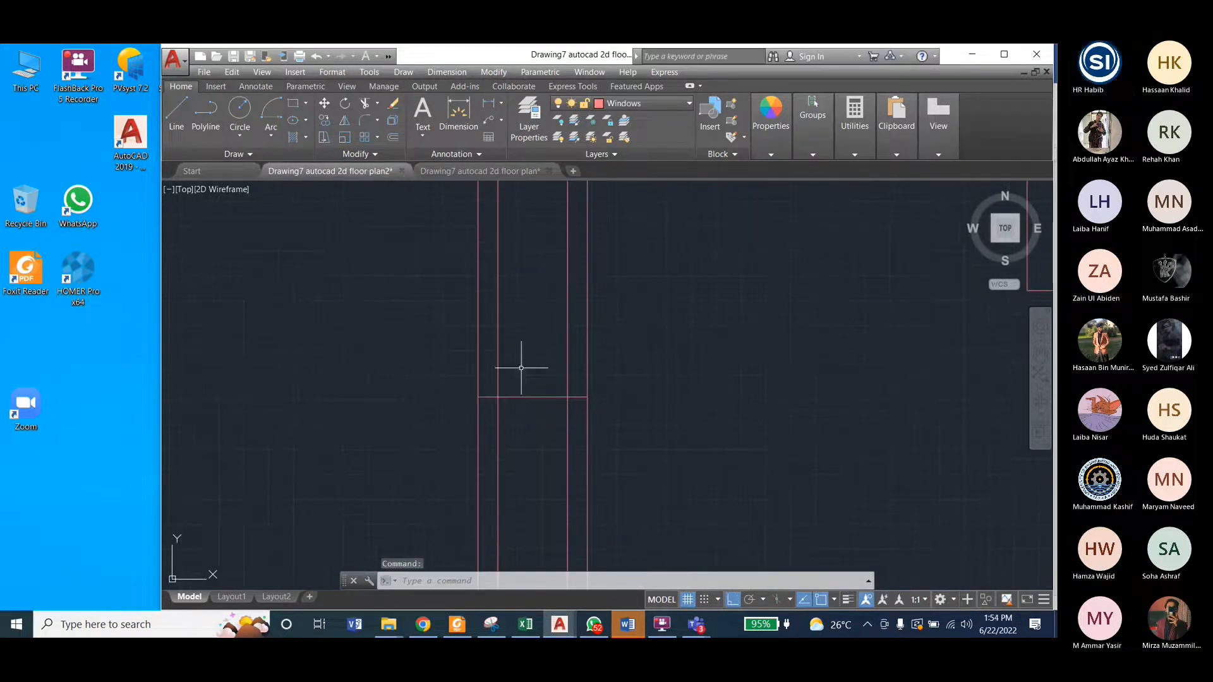
left_click(491, 73)
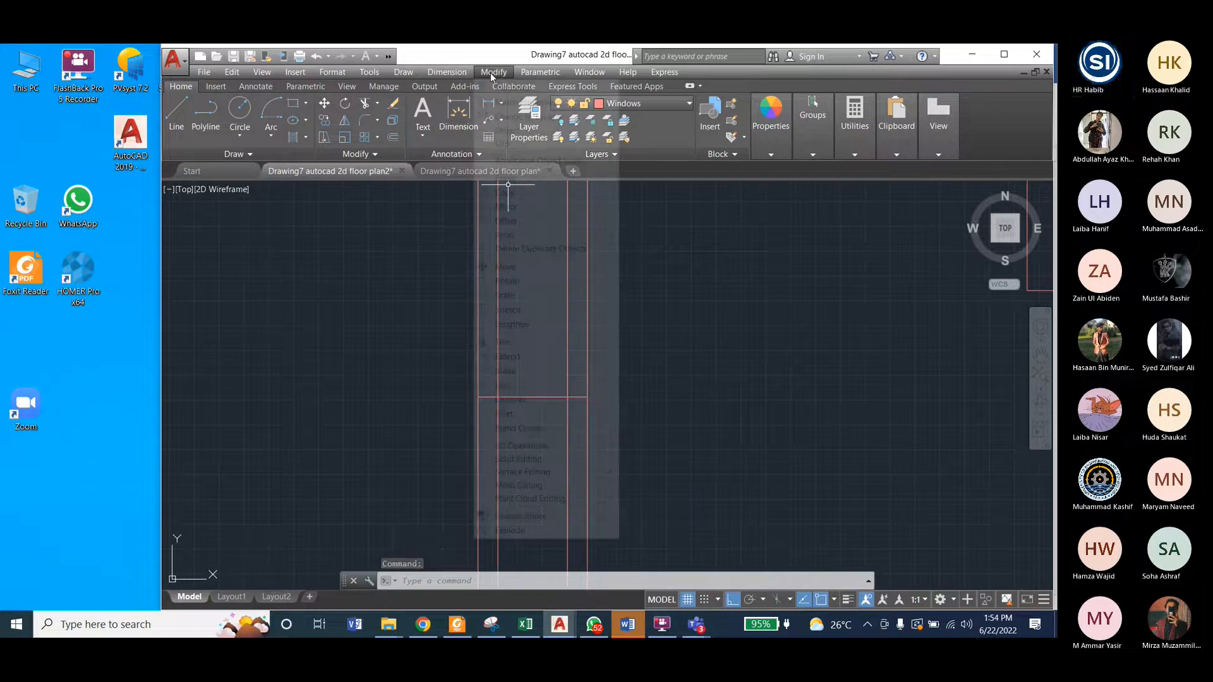
left_click(505, 341)
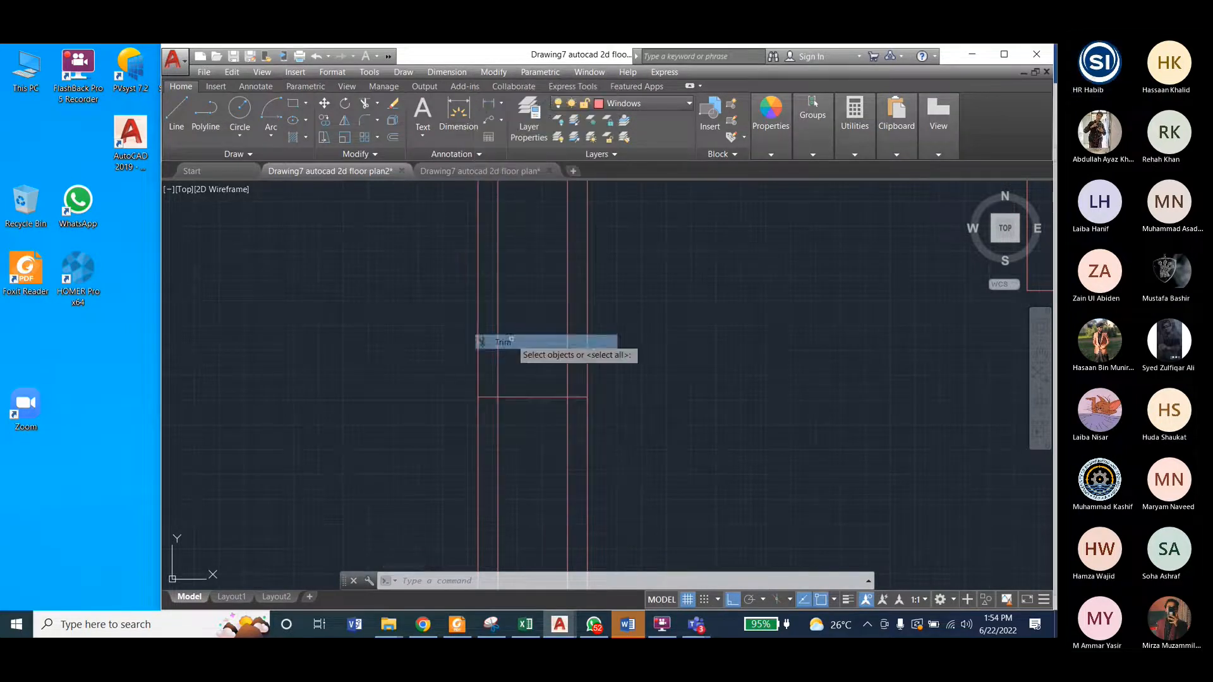
key("Return")
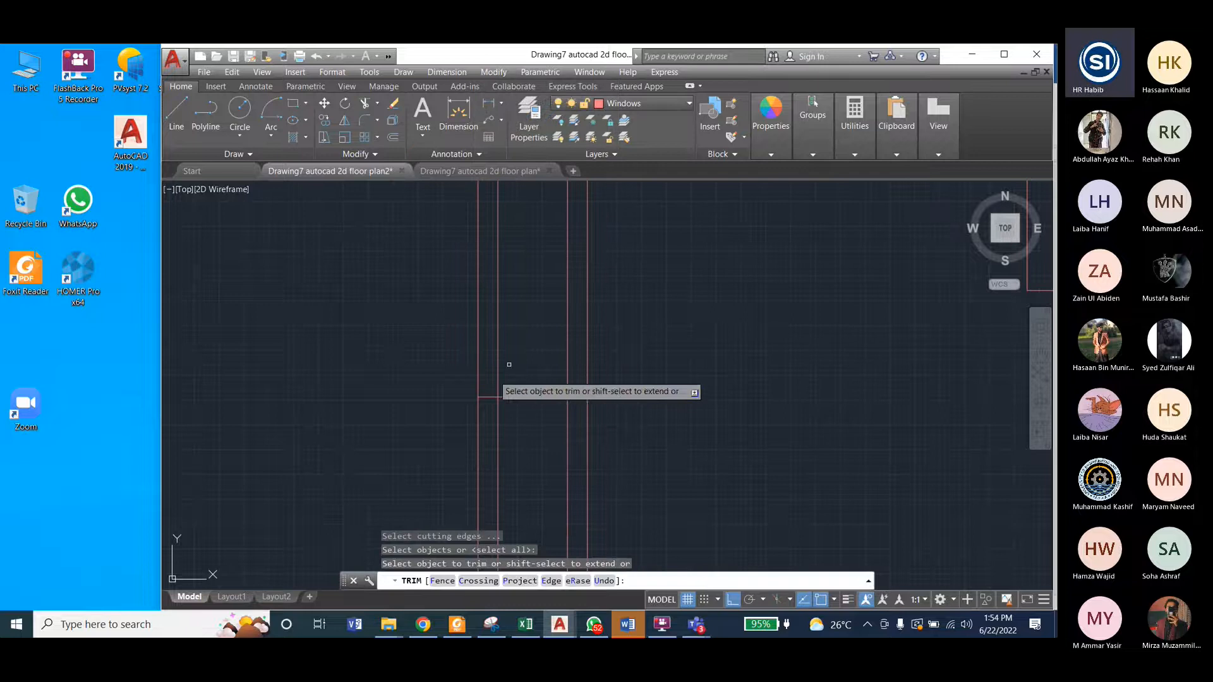
left_click(484, 398)
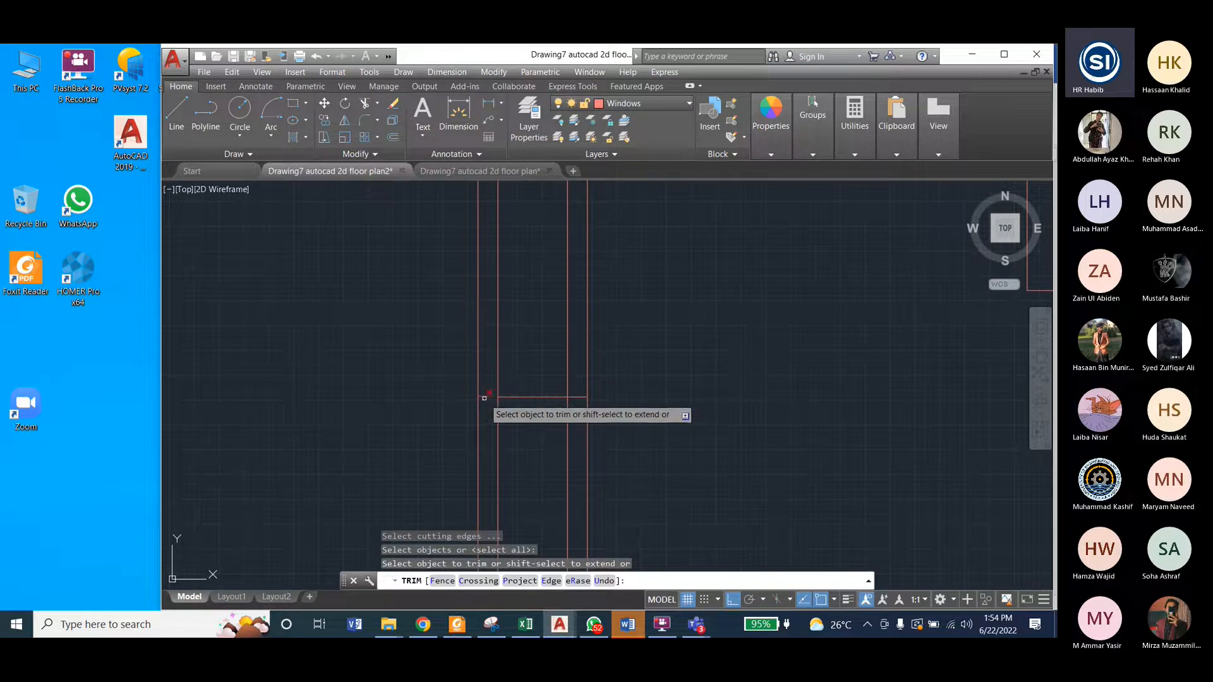
left_click(575, 398)
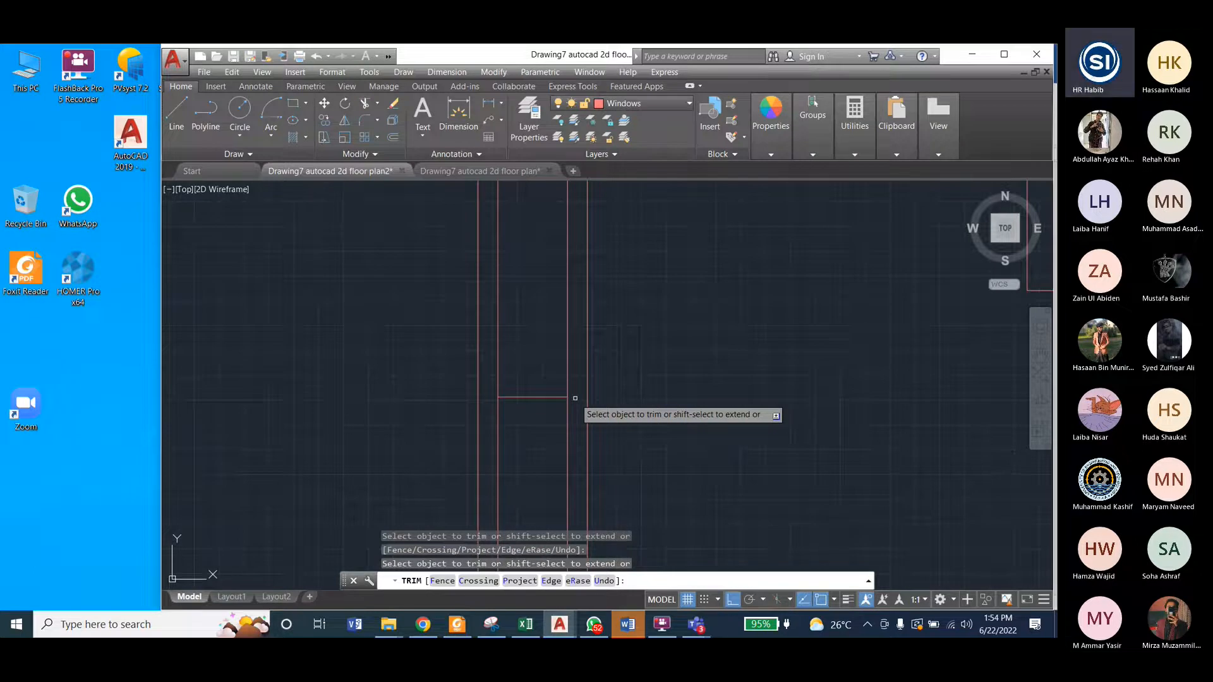
left_click(465, 172)
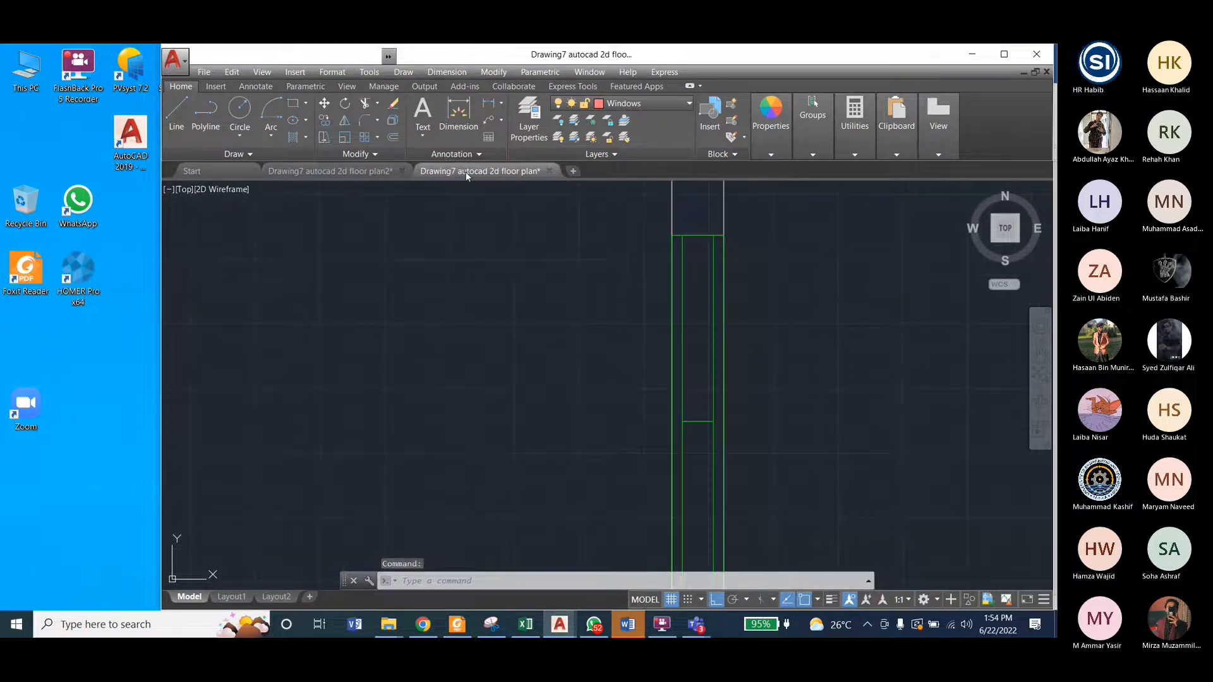
key("ctrl+Tab")
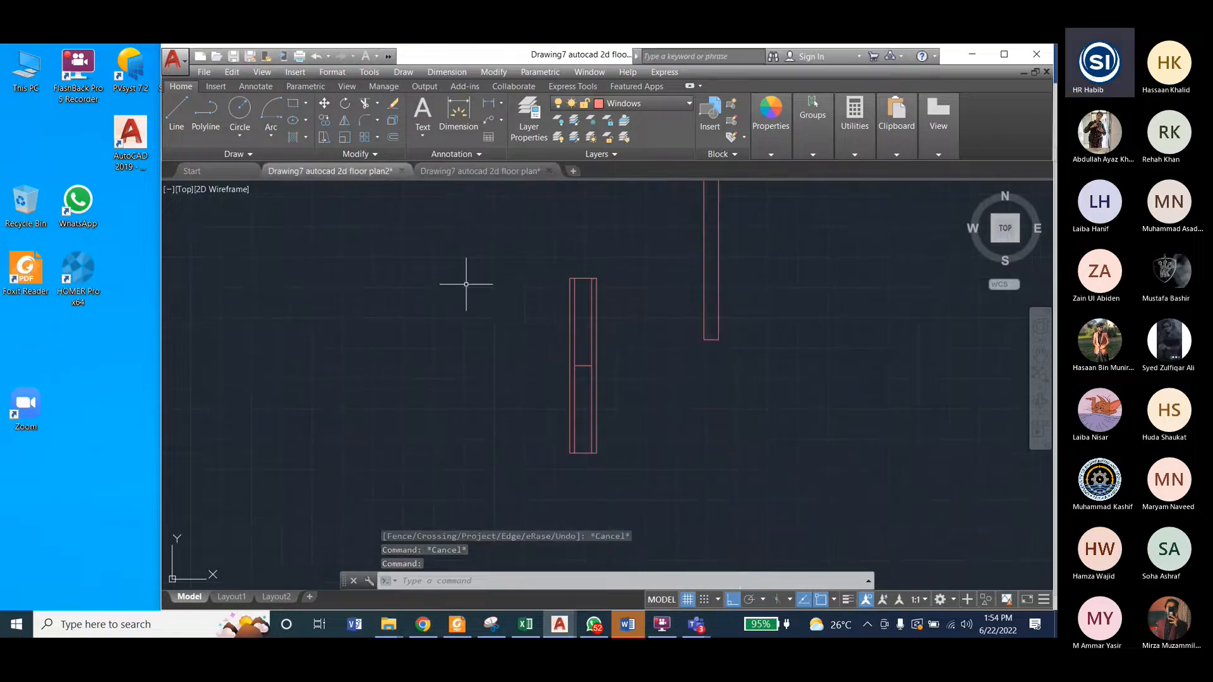
Step: Check whether the 6-inch-wide window rectangle selects as one object, and clear the selection
scroll(441, 304, "down", 2)
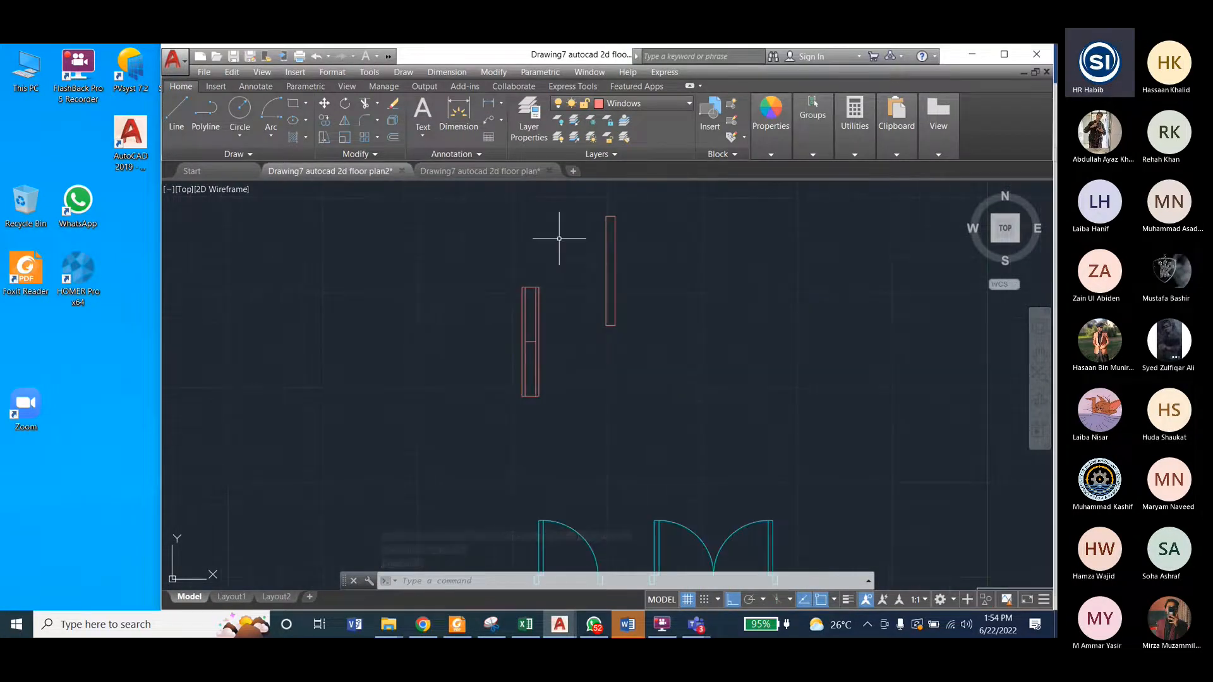
scroll(602, 258, "up", 2)
scroll(489, 402, "down", 2)
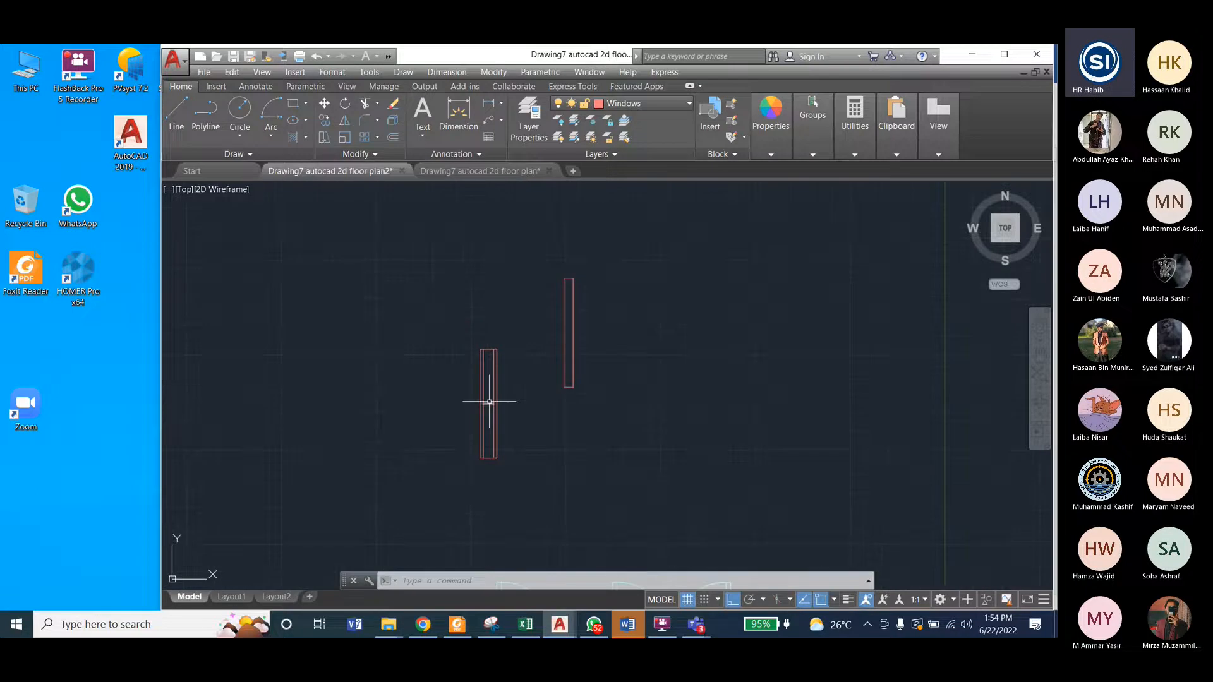
scroll(560, 305, "up", 4)
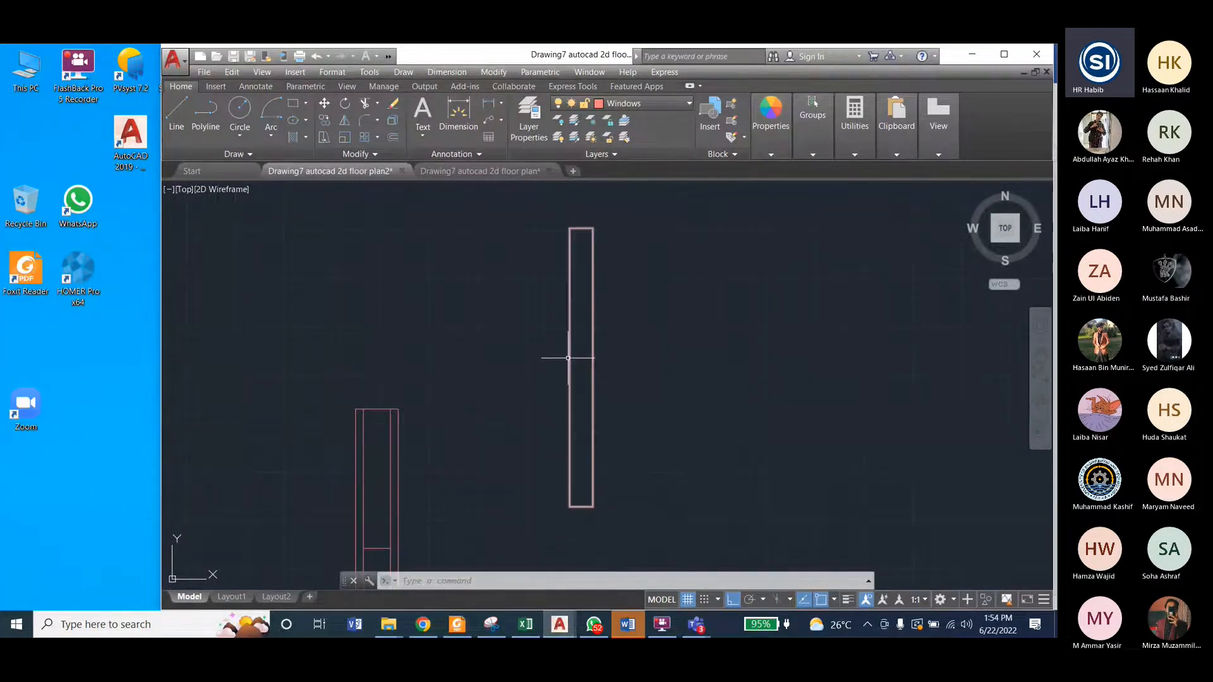
left_click(569, 253)
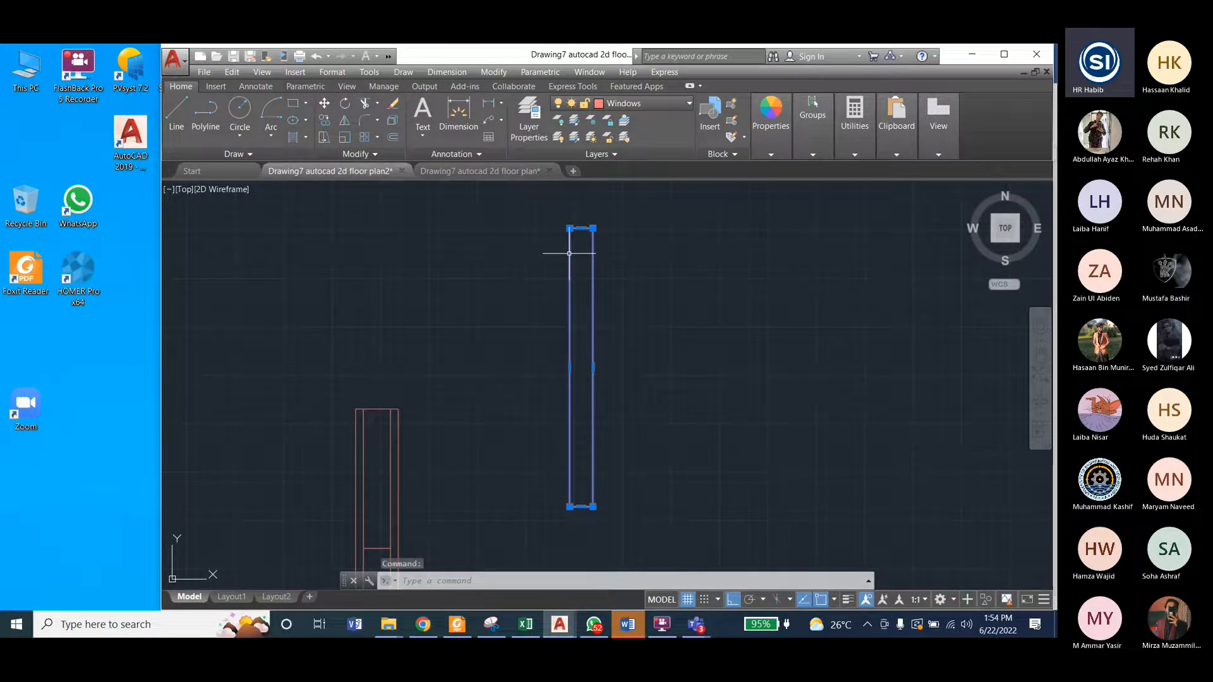
key("Escape")
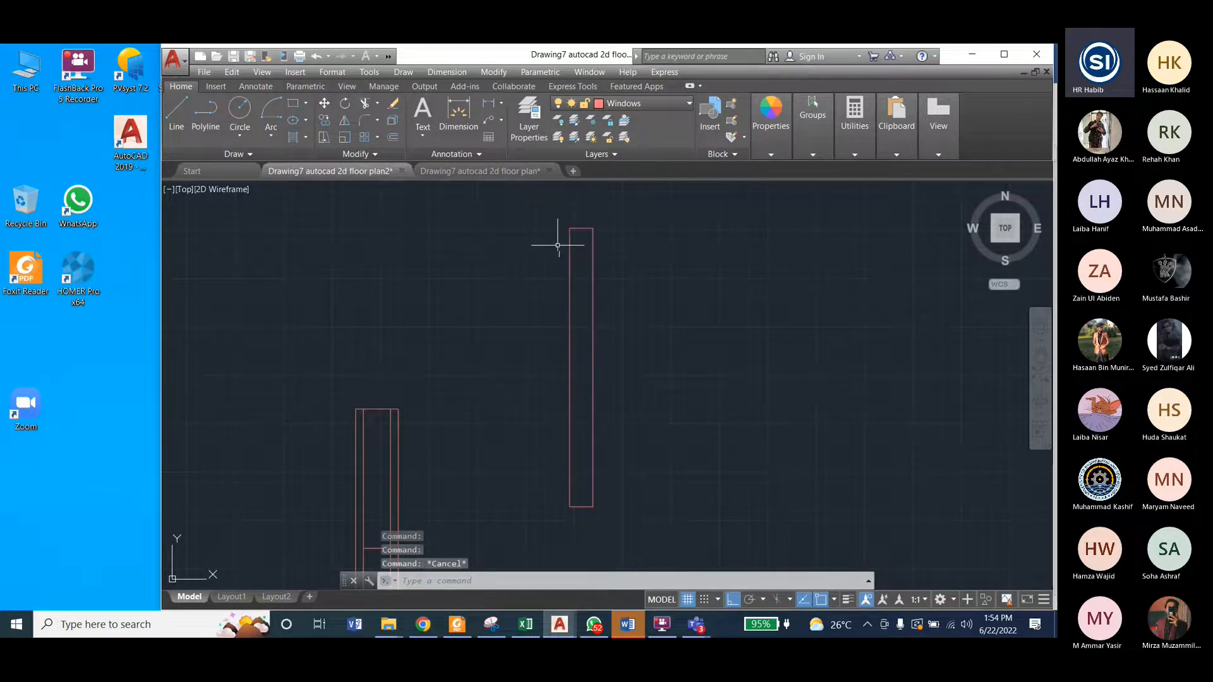
Step: Explode the 6-inch-wide window rectangle into separate lines and check that its two long sides select individually
left_click(493, 72)
left_click(521, 528)
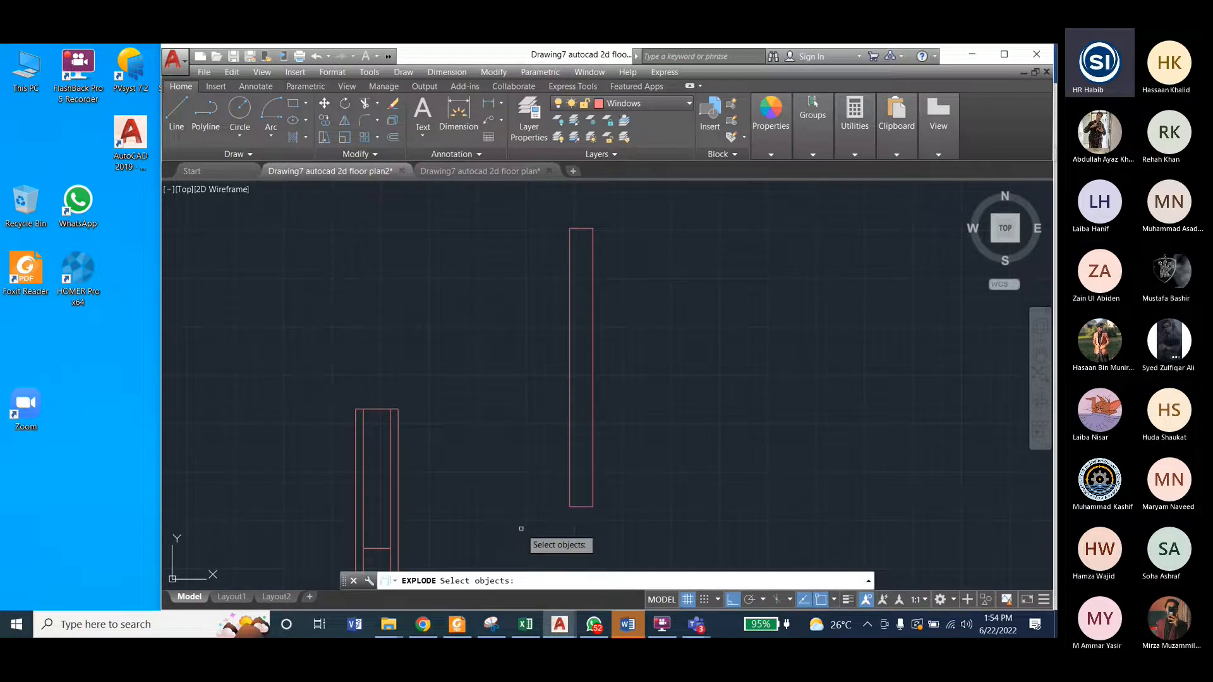
left_click(569, 311)
key("Escape")
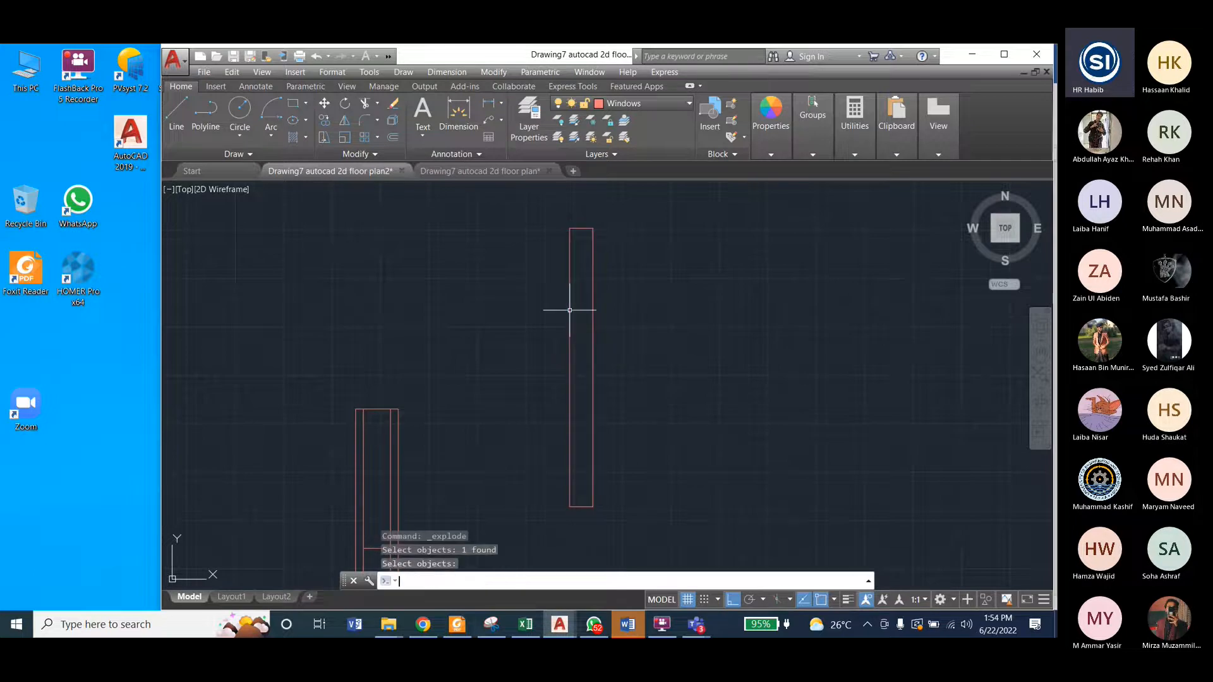
left_click(592, 290)
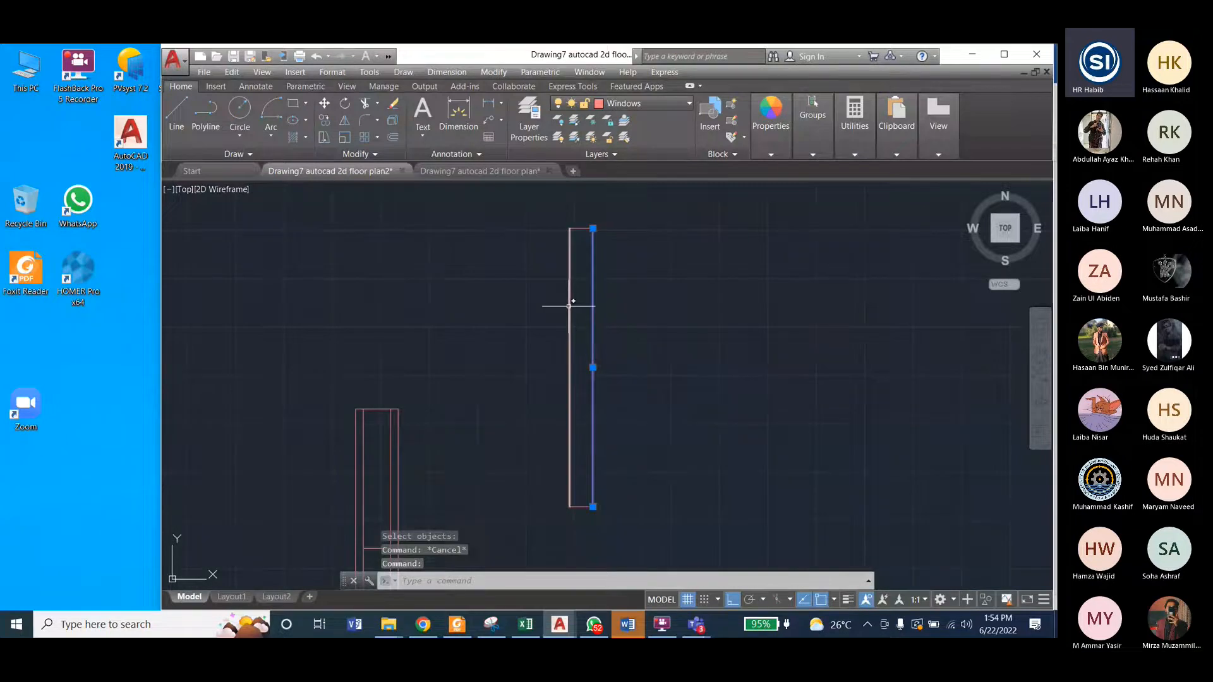
left_click(570, 306)
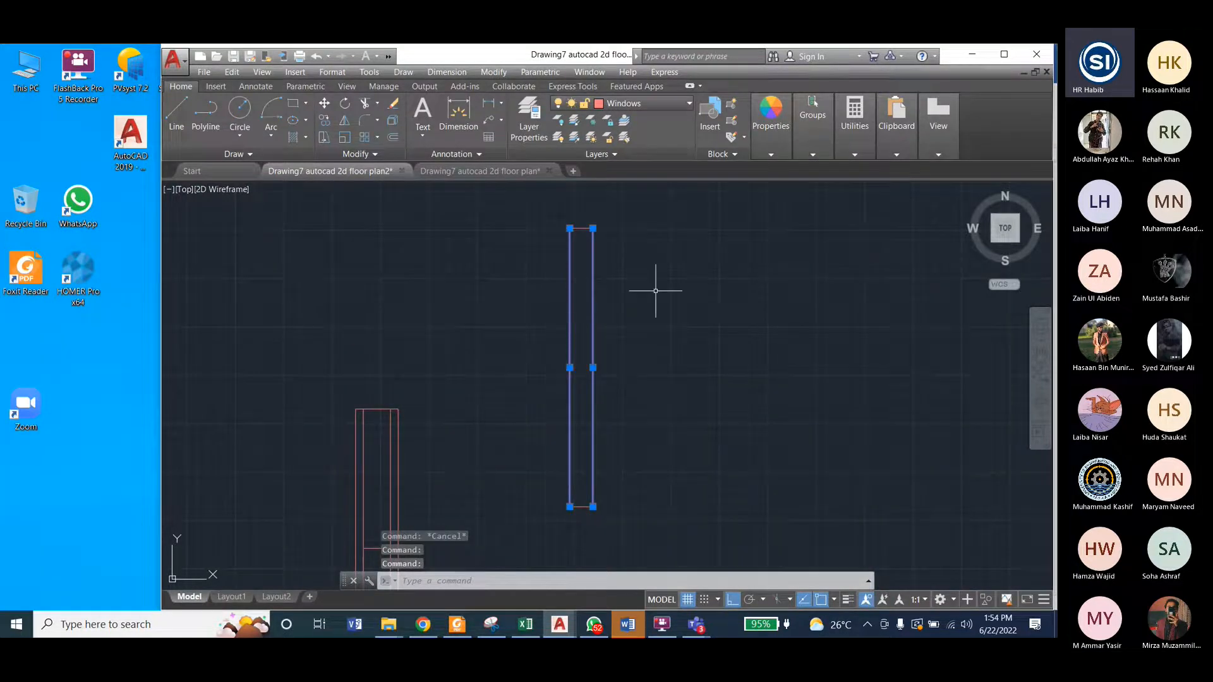
key("Escape")
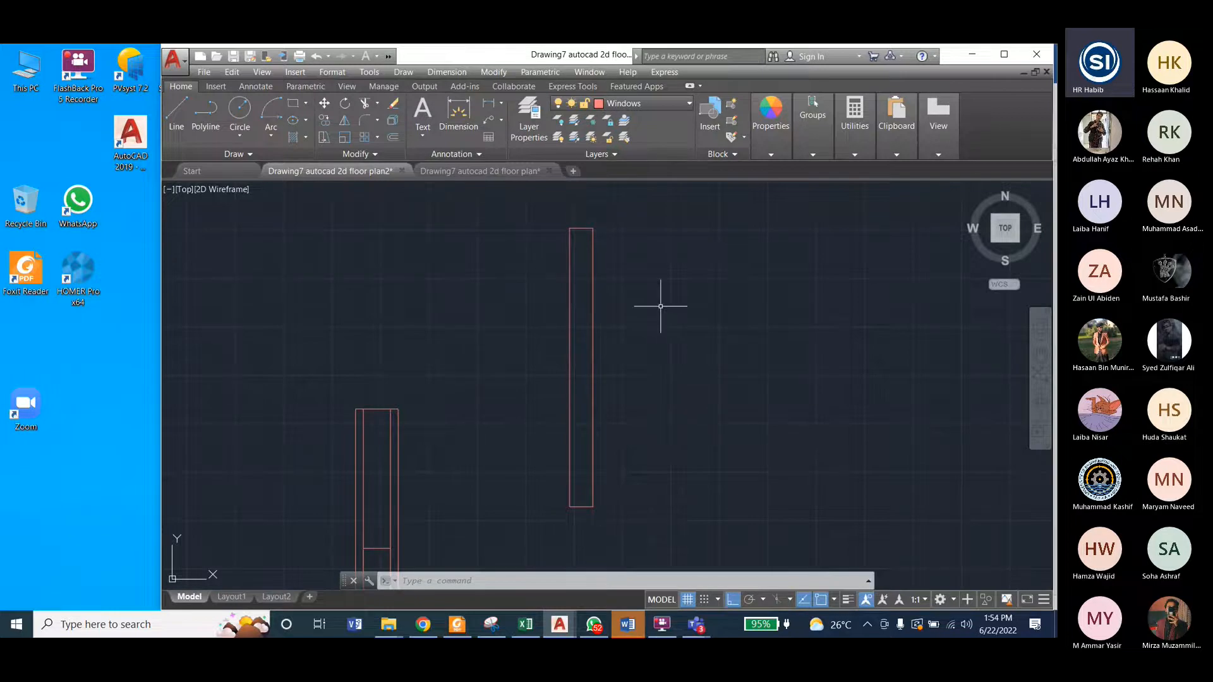
Step: Offset both long sides of the 6-inch-wide window inward by 1" to form its inner lines
left_click(494, 74)
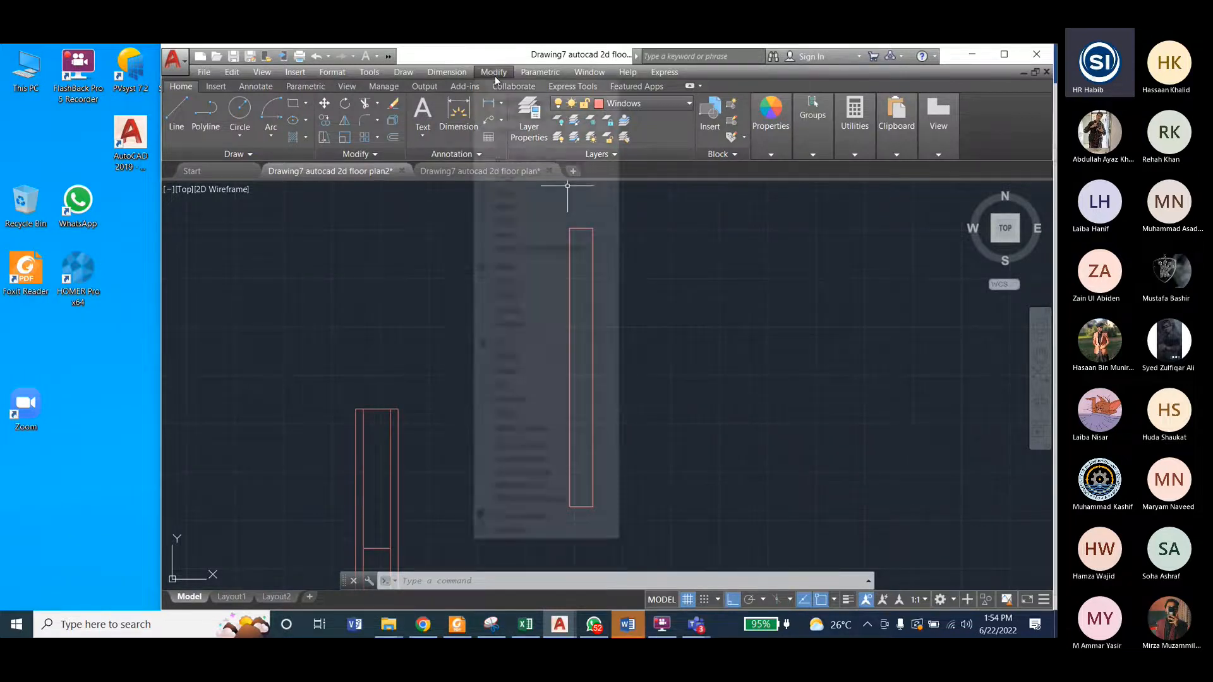
left_click(506, 220)
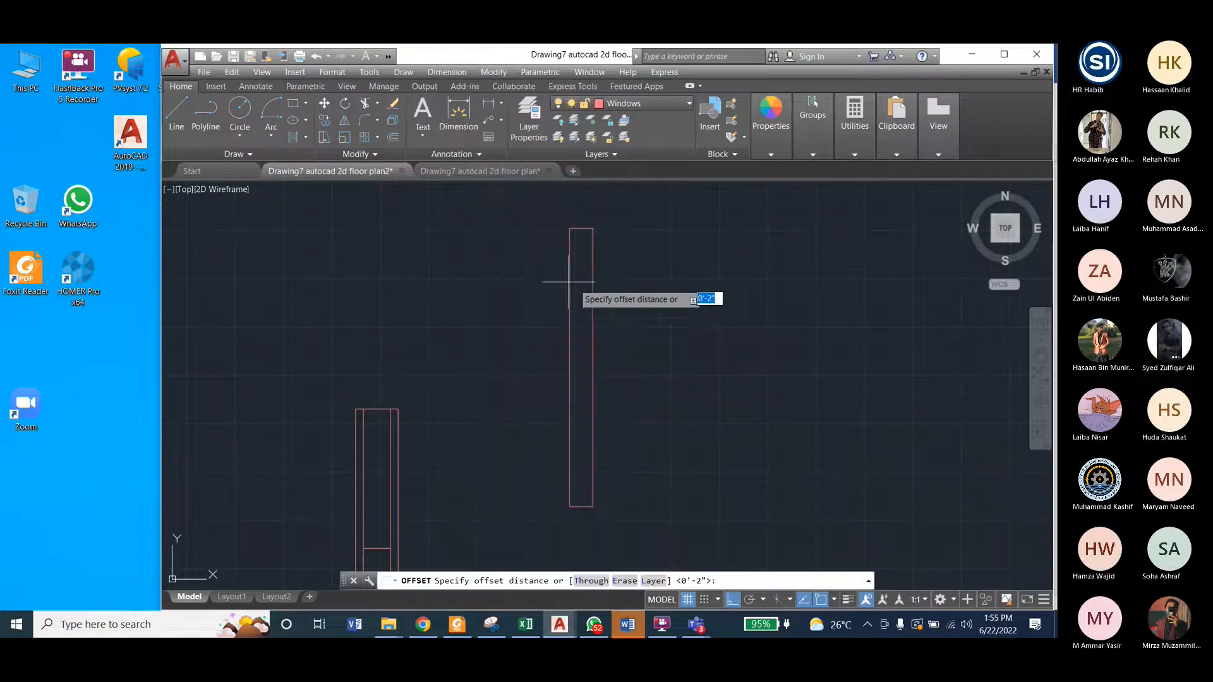
type("1")
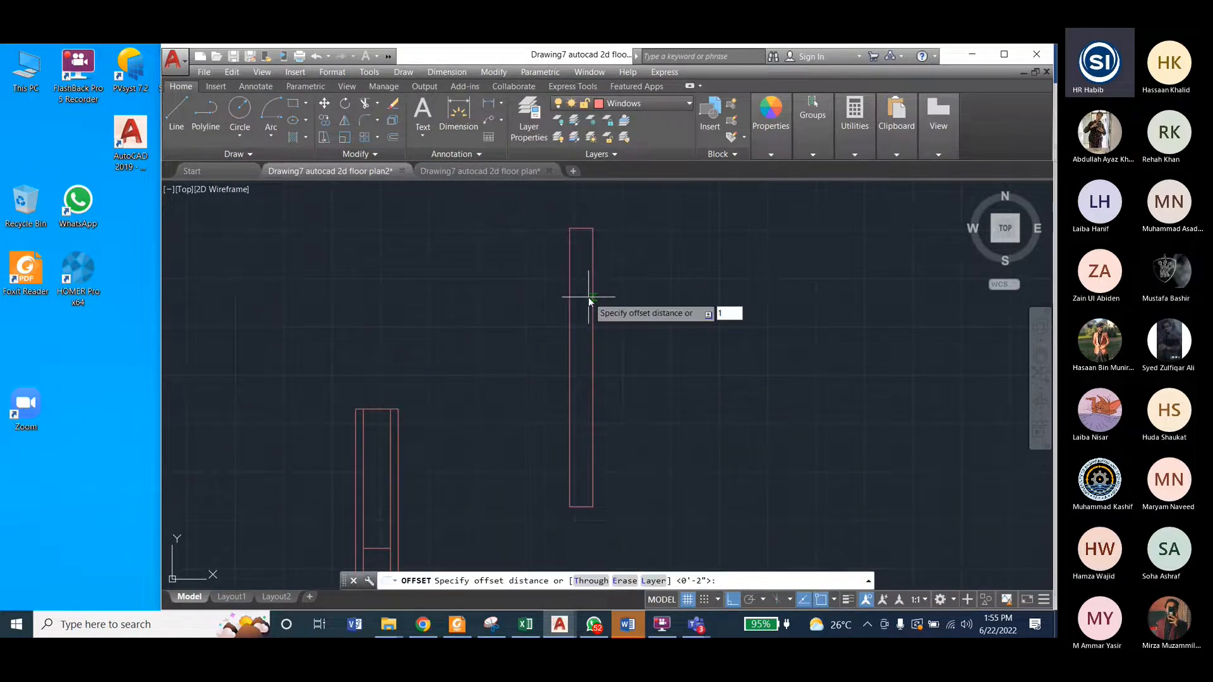
type("\"")
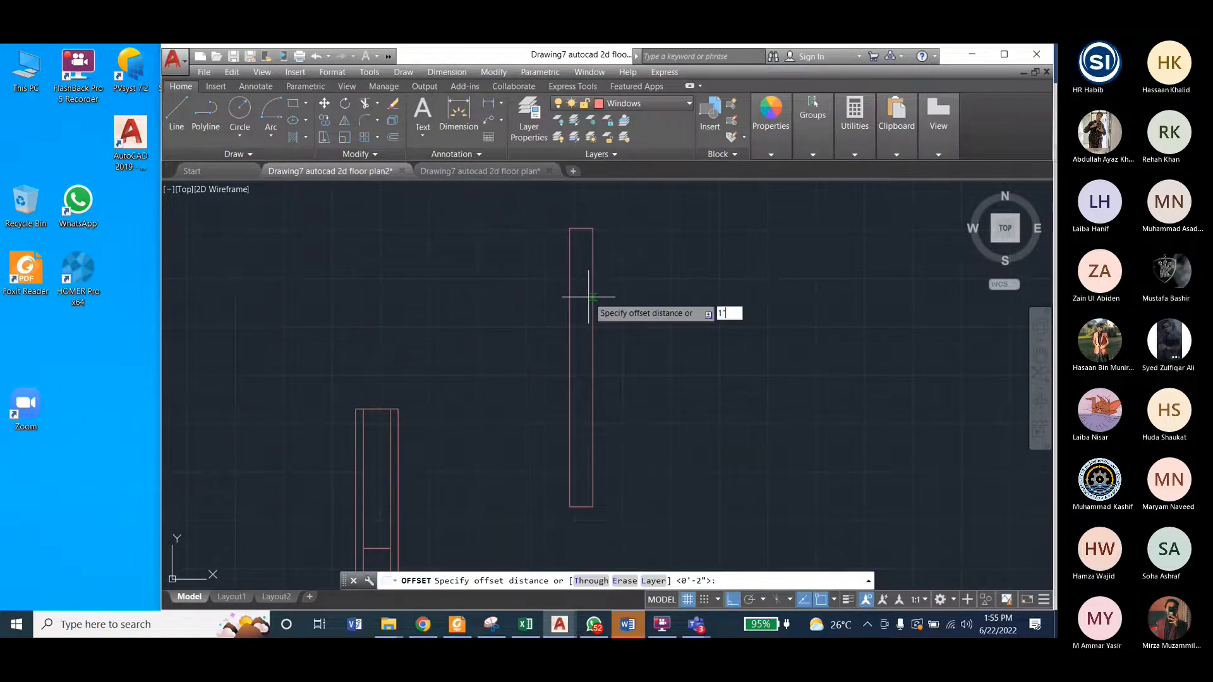
key("Return")
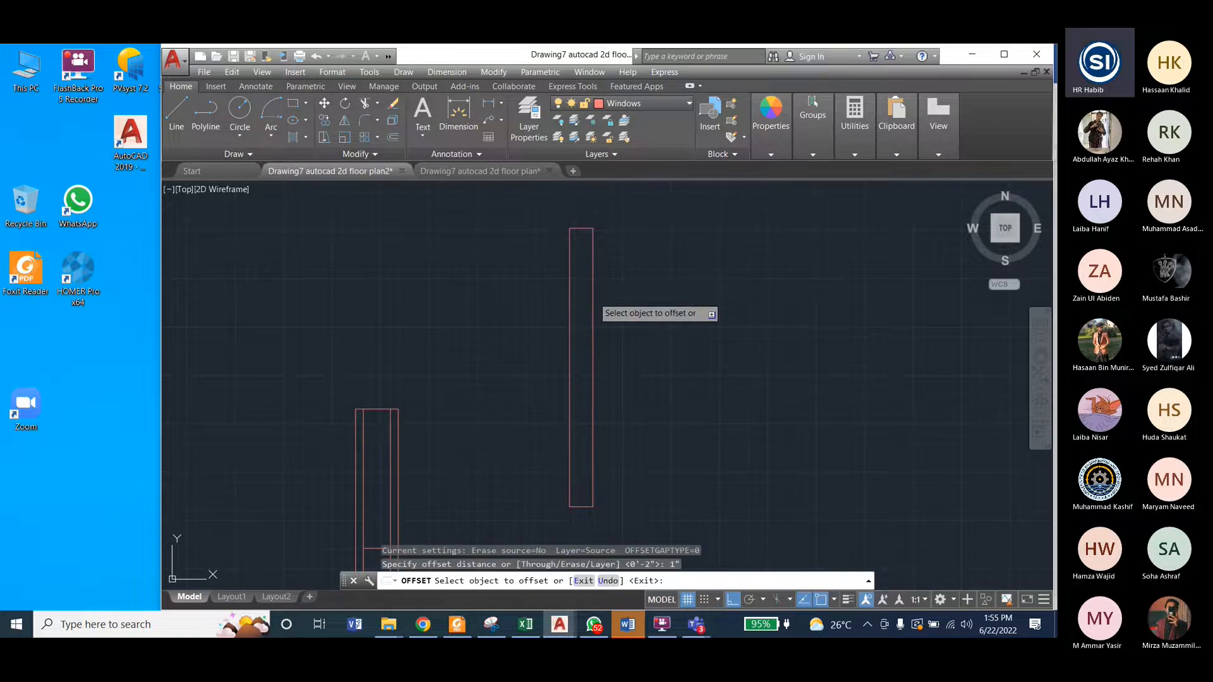
left_click(593, 297)
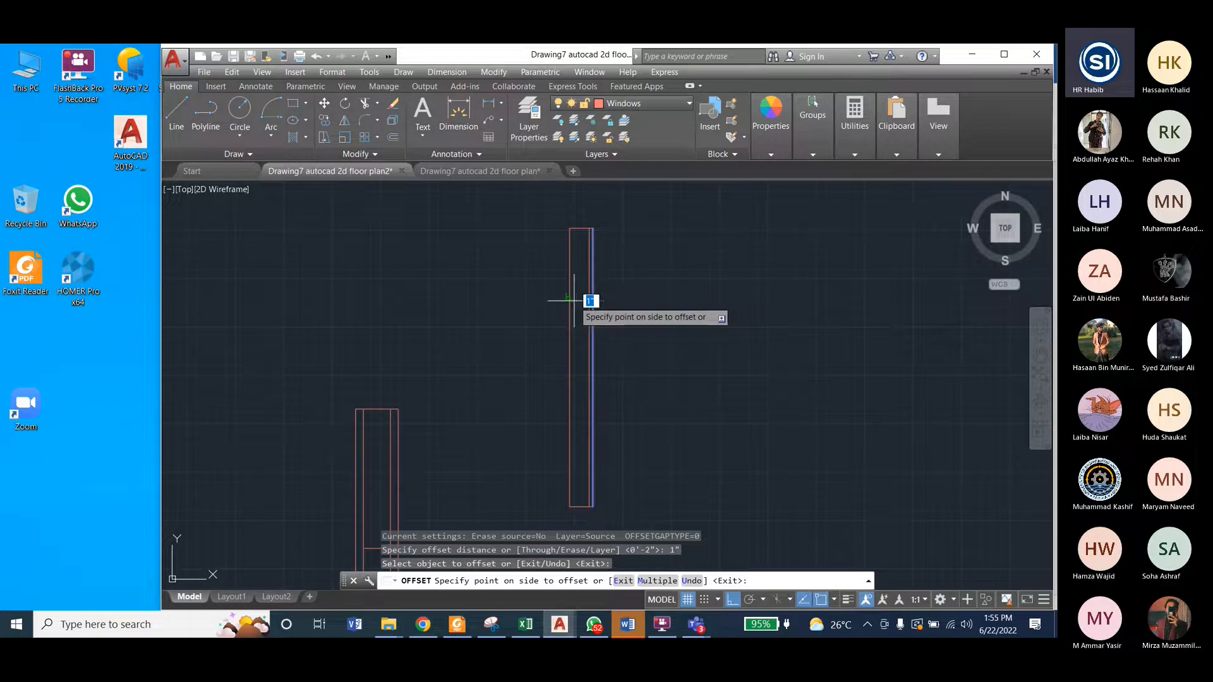
left_click(539, 303)
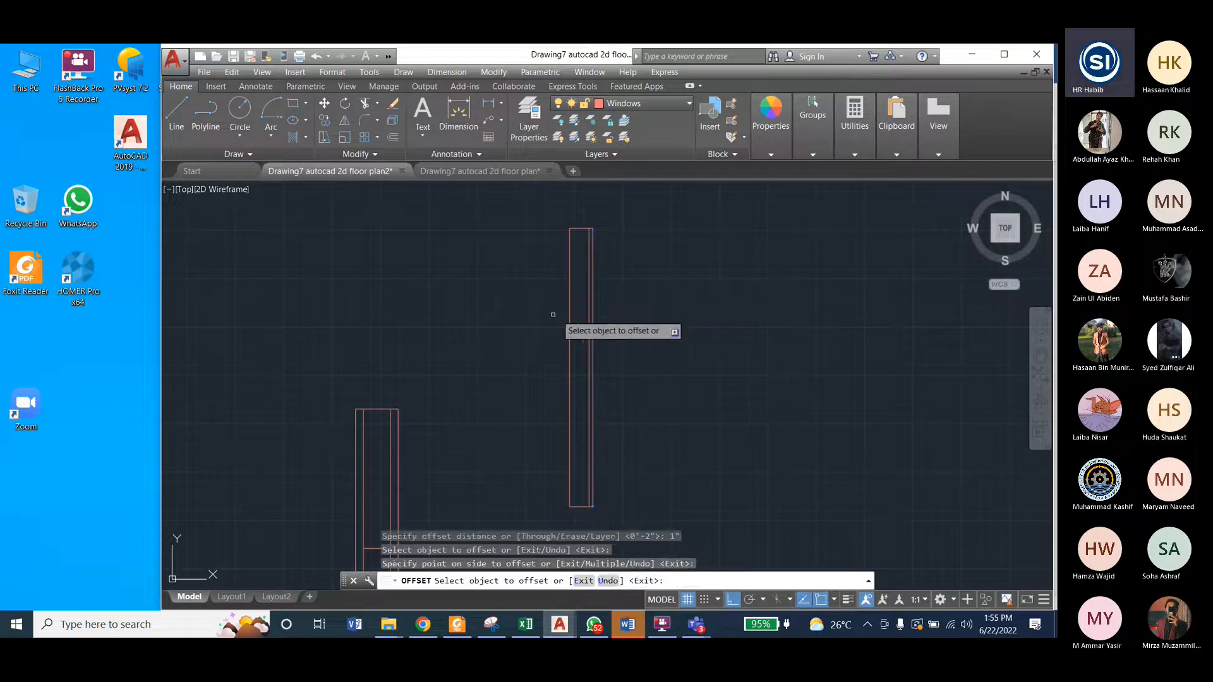
left_click(570, 319)
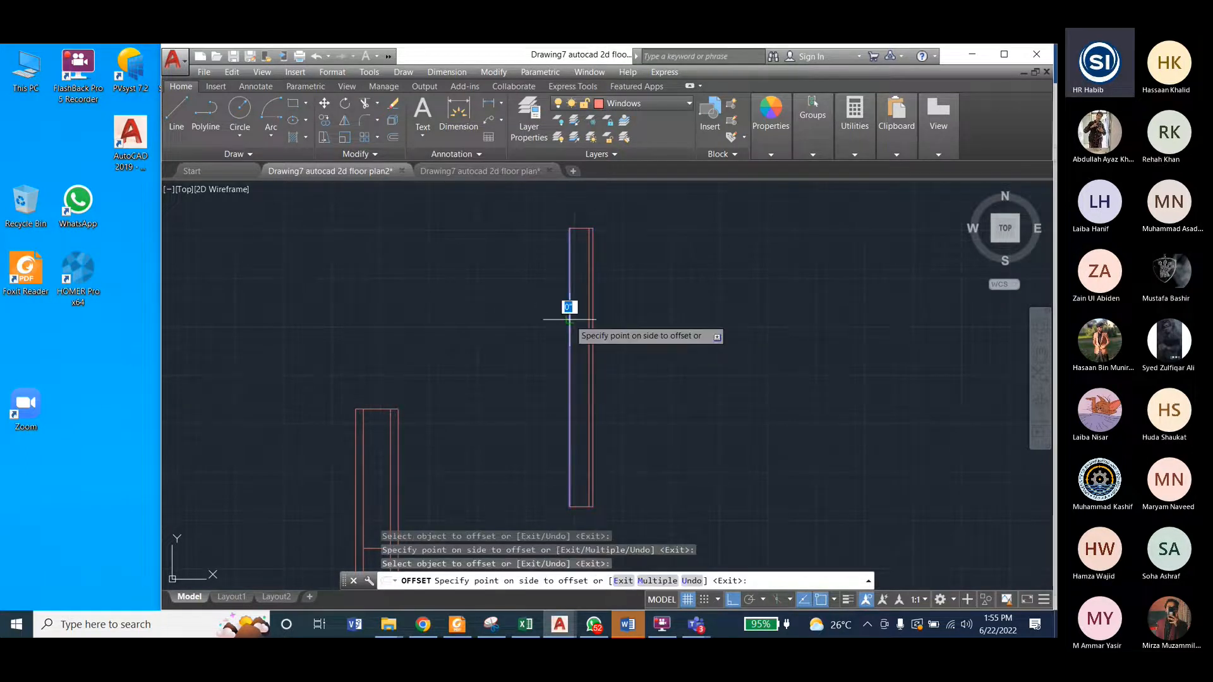
left_click(622, 335)
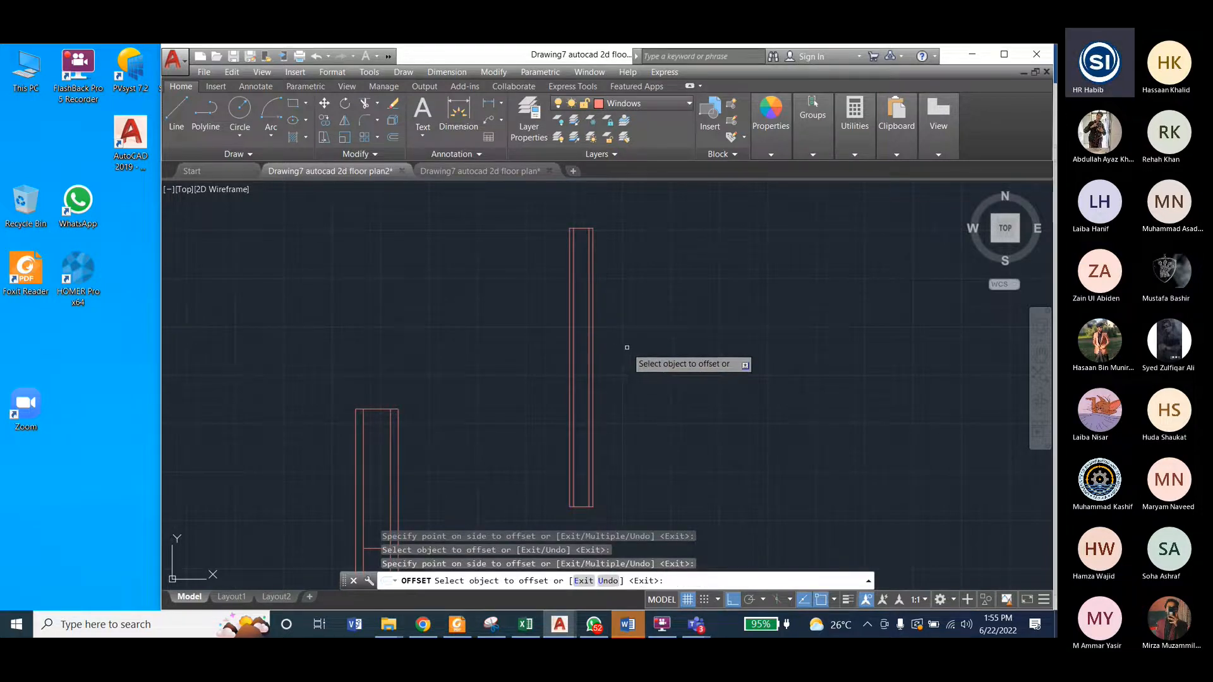
key("Escape")
key("Escape")
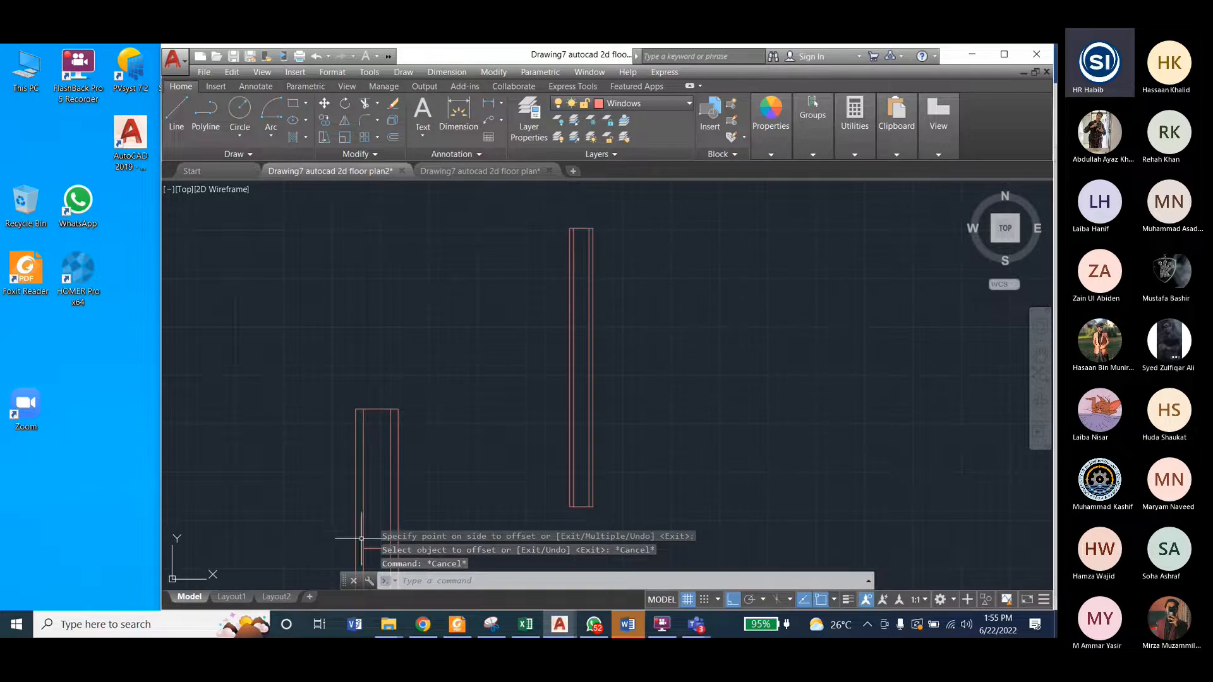
Step: Copy the 6-inch-wide window's upper short edge straight down to the midpoint of its long side as the middle crossbar
left_click(581, 229)
scroll(601, 218, "up", 2)
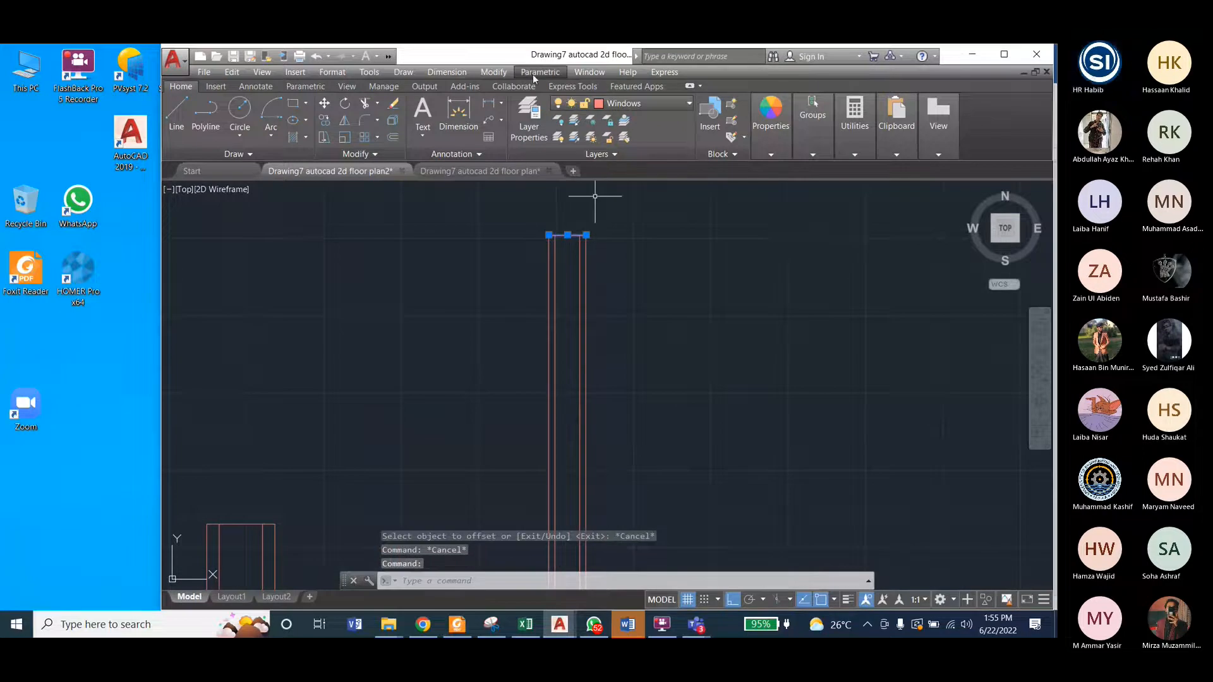
left_click(494, 72)
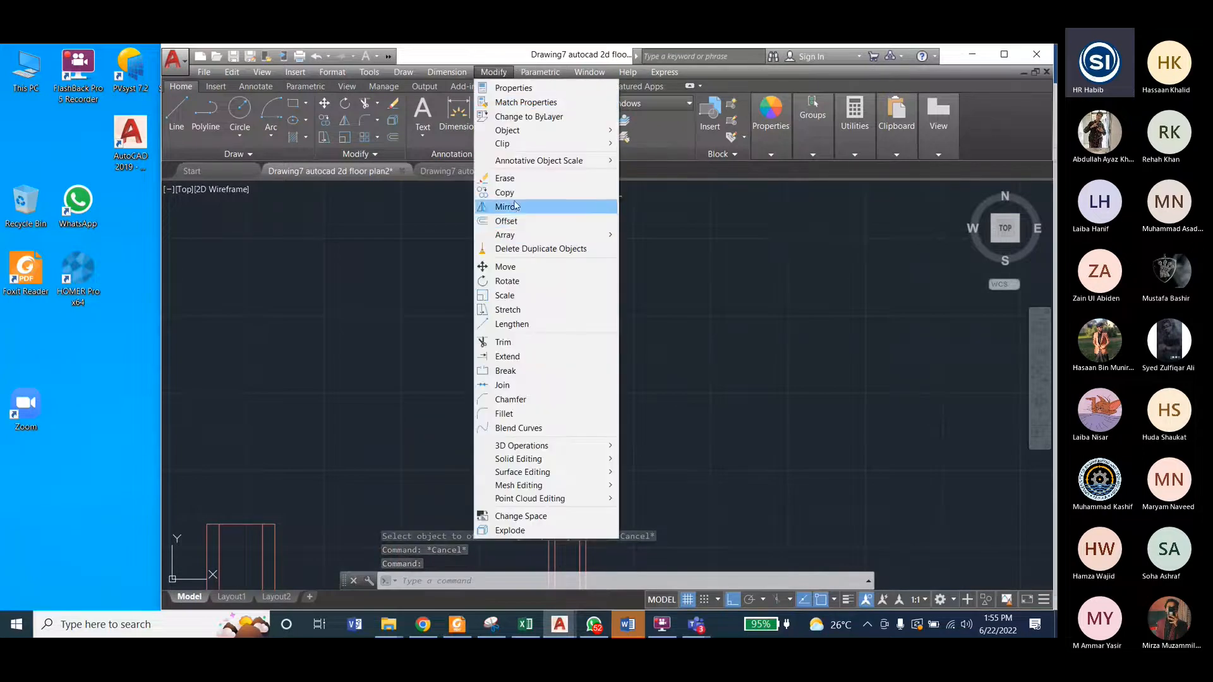
left_click(505, 192)
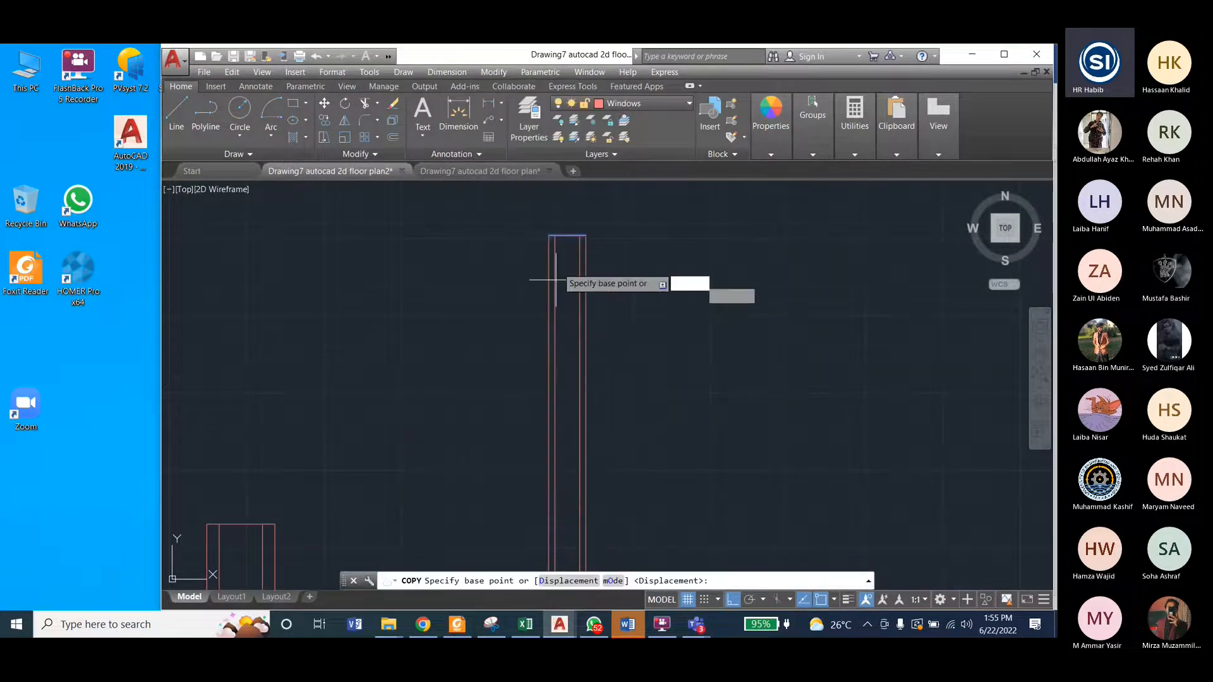
left_click(551, 239)
scroll(553, 379, "up", 1)
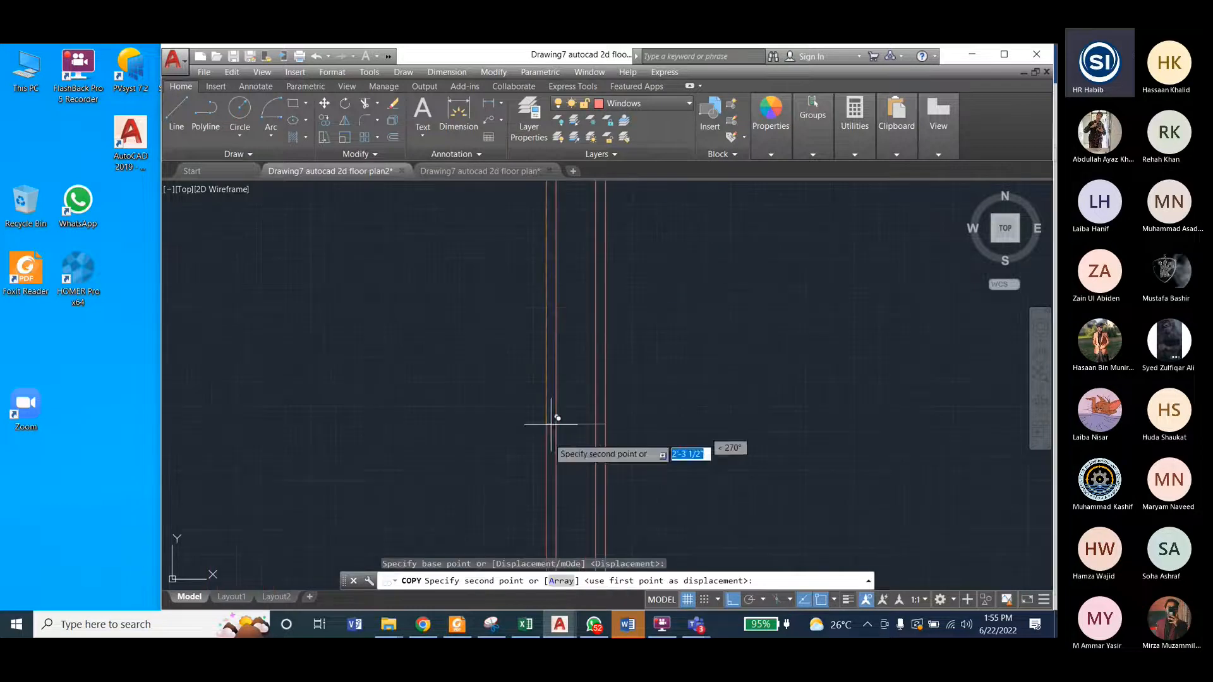
scroll(554, 432, "down", 1)
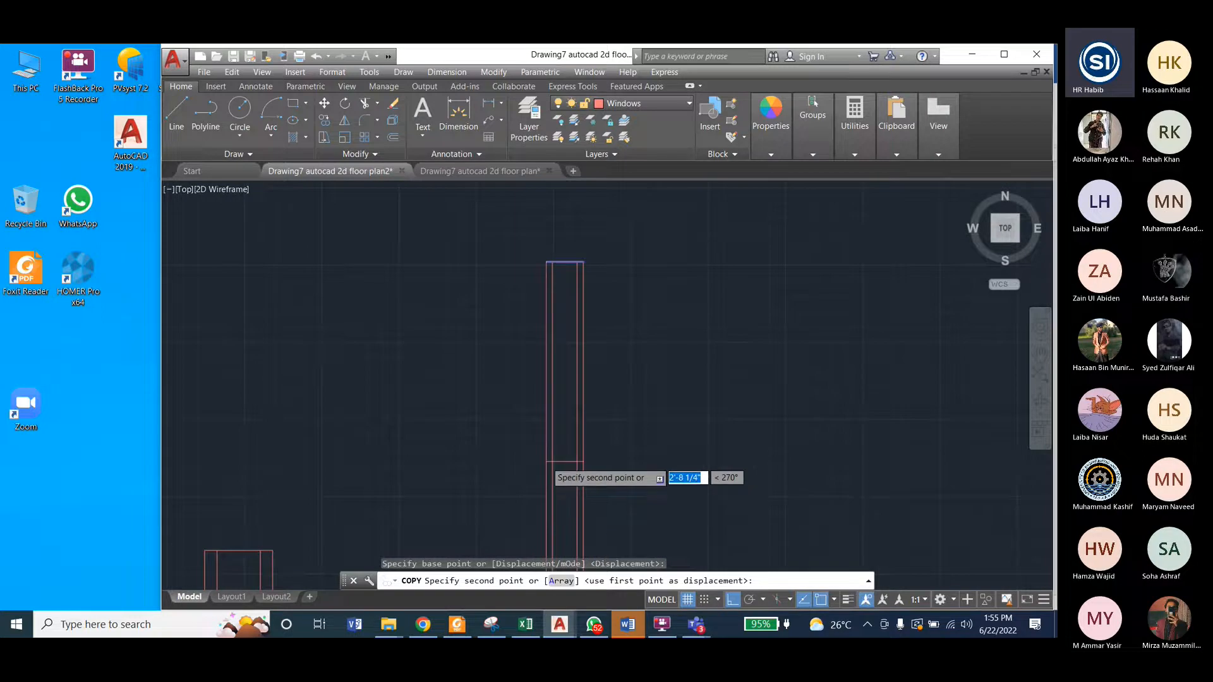
scroll(547, 462, "down", 1)
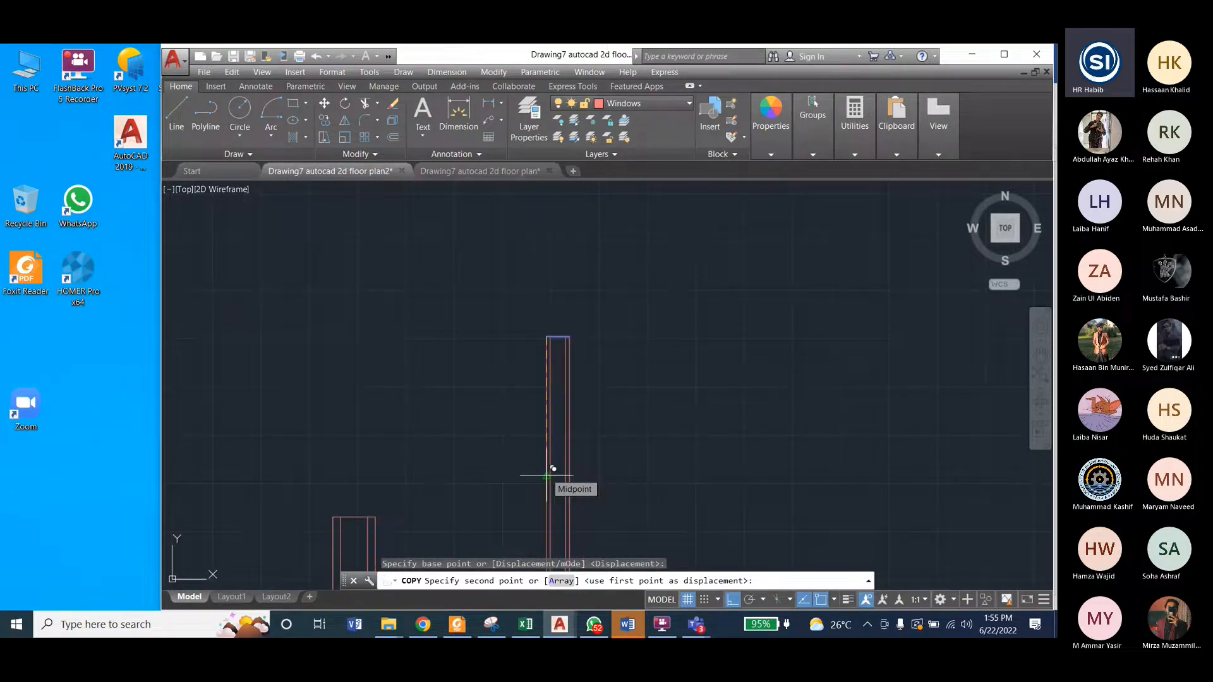
left_click(553, 468)
key("Escape")
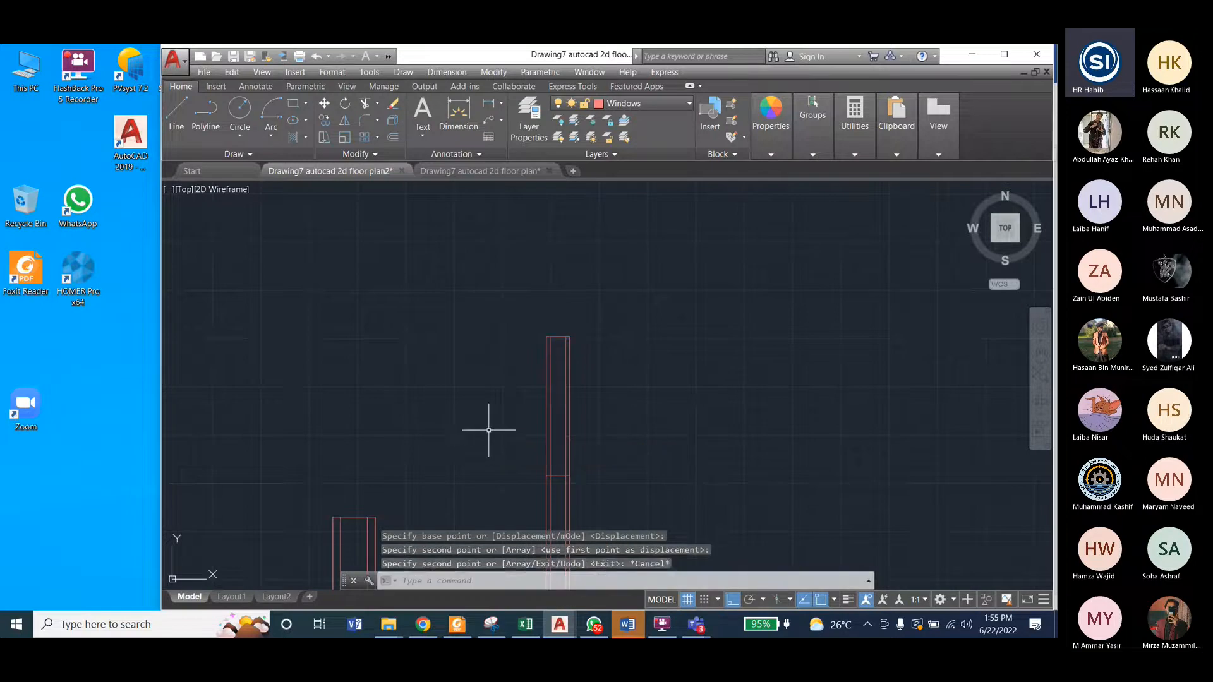
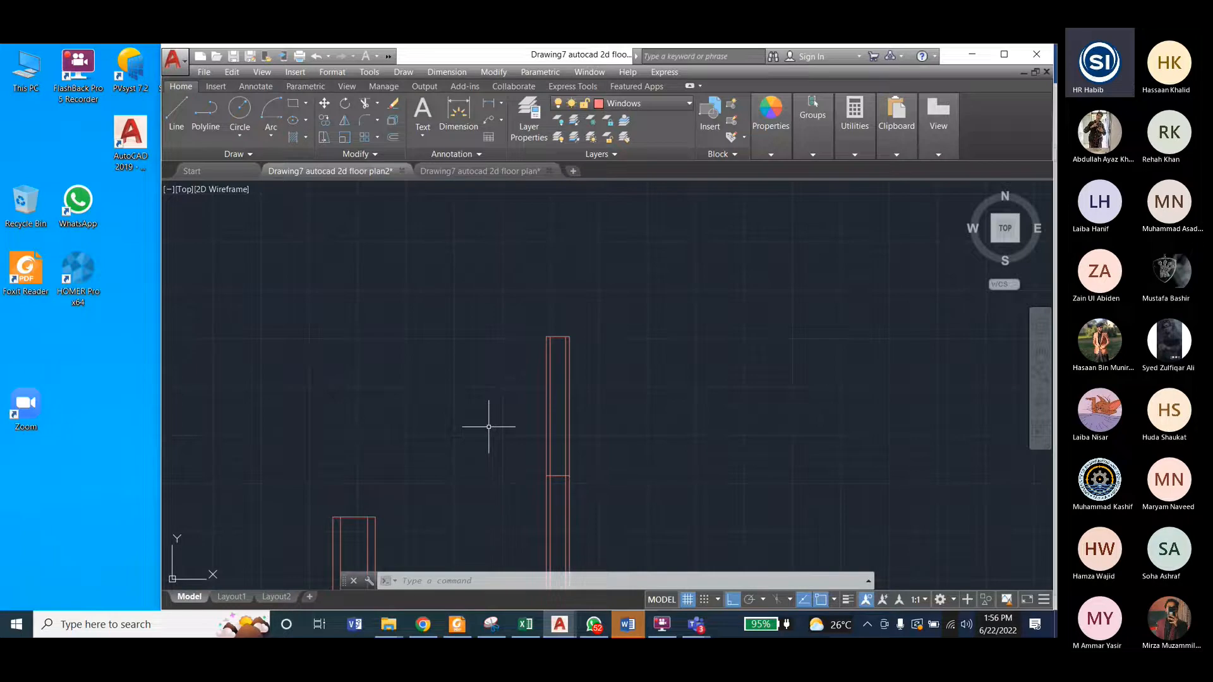
Step: Trim both ends of the 6-inch-wide window's middle crossbar that lie between its outer and inner long lines
scroll(556, 413, "up", 4)
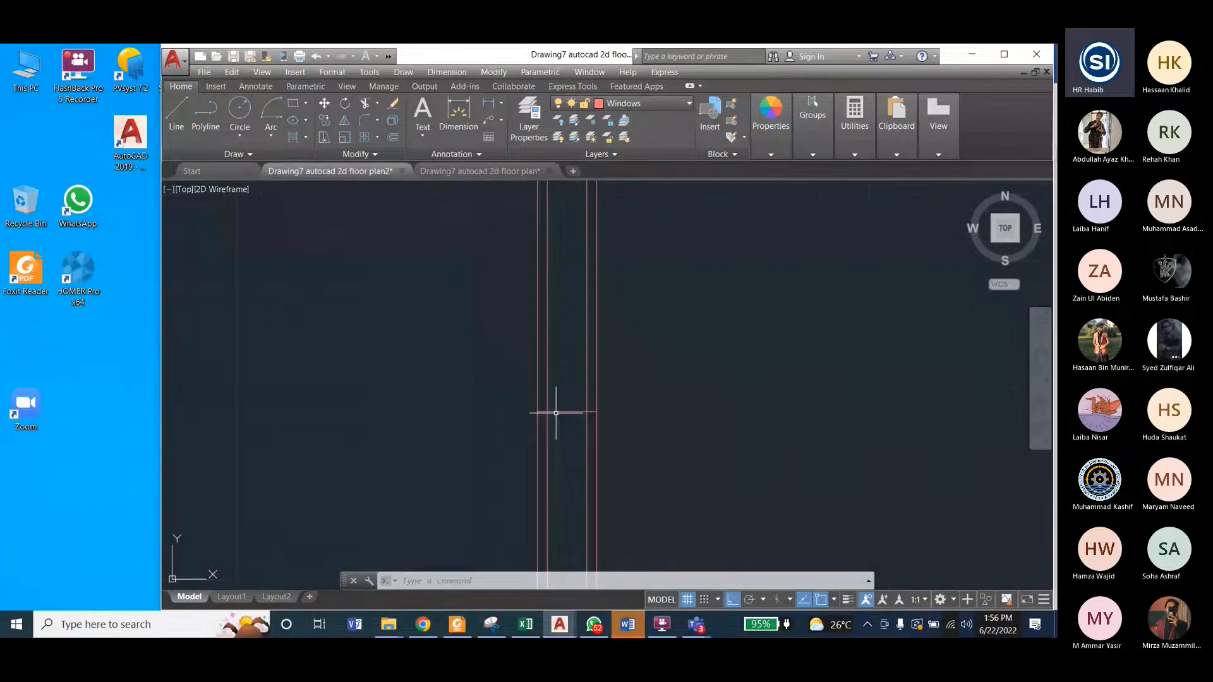
left_click(489, 75)
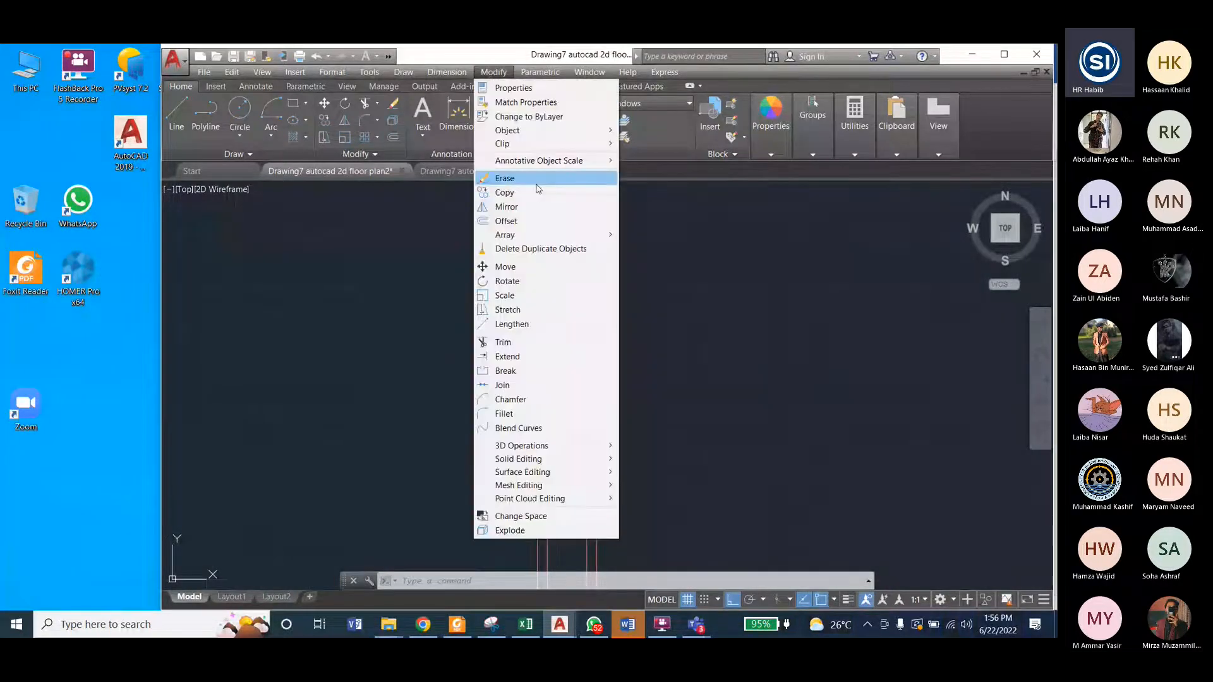
left_click(517, 341)
scroll(541, 411, "up", 4)
key("Return")
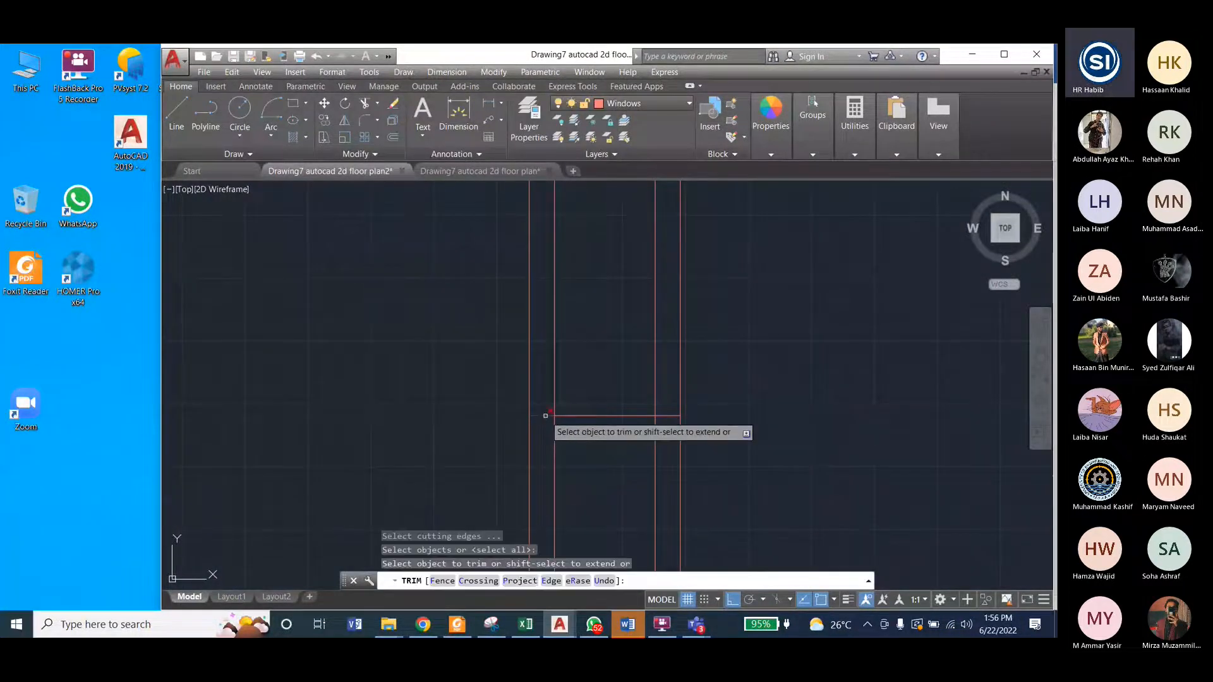
left_click(545, 416)
left_click(672, 415)
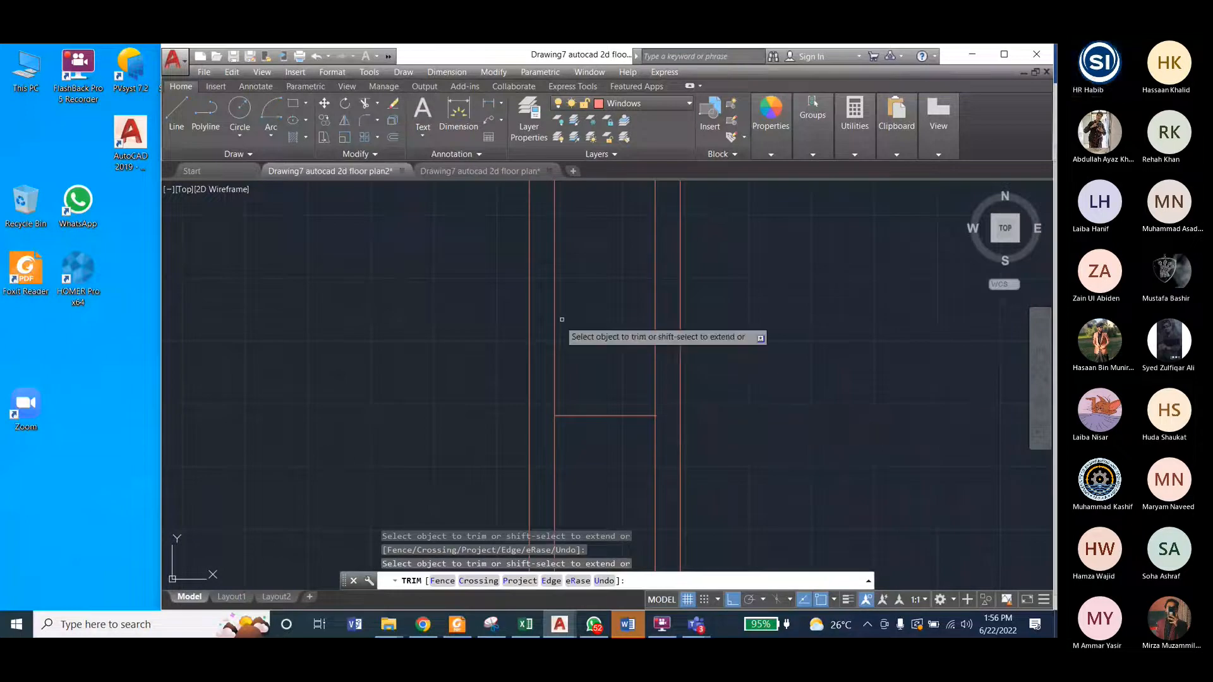
scroll(597, 346, "down", 3)
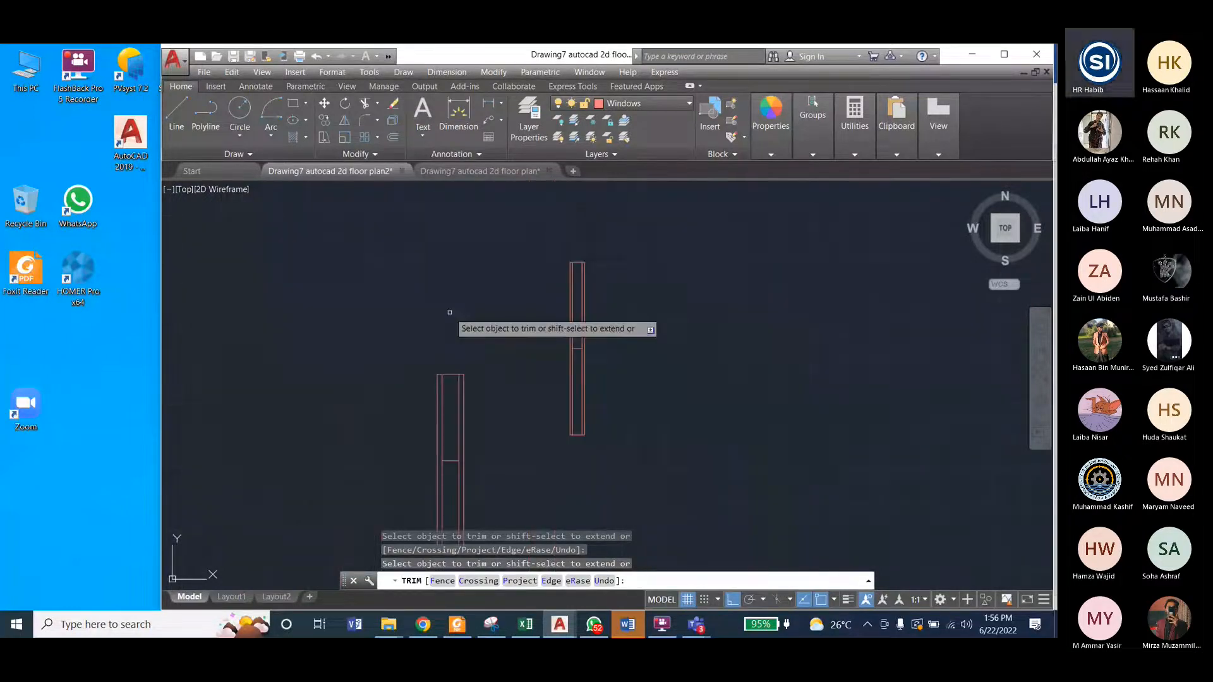
scroll(449, 316, "down", 2)
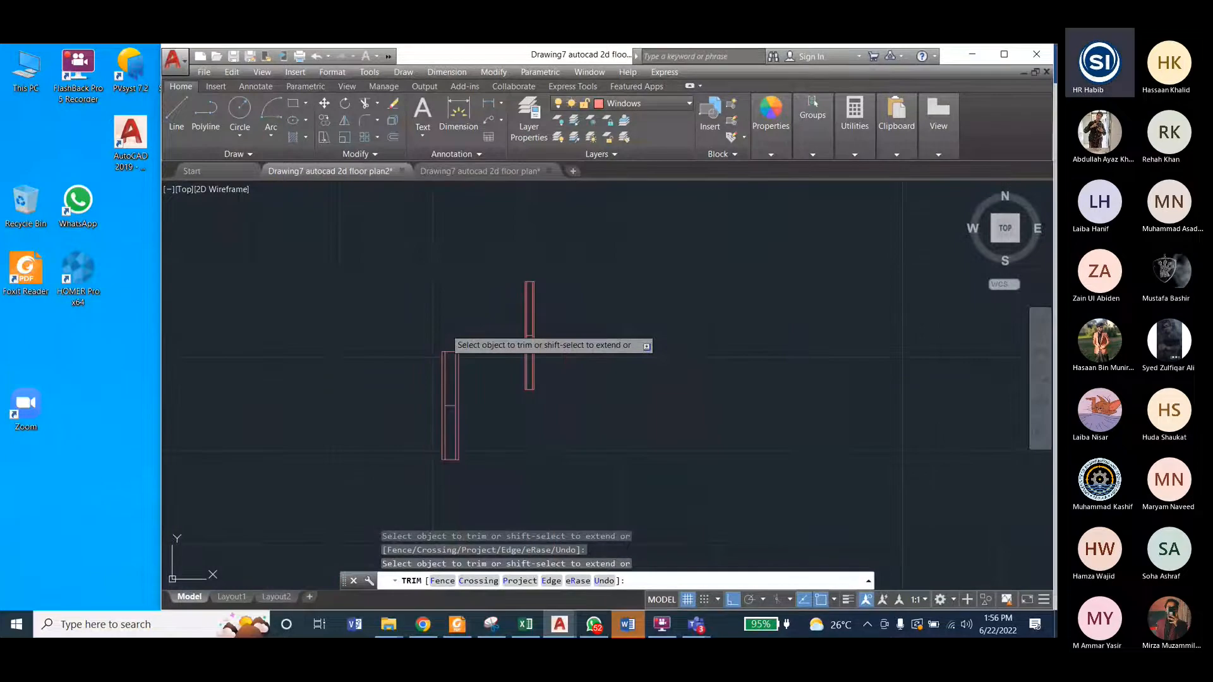
scroll(445, 306, "down", 2)
key("Escape")
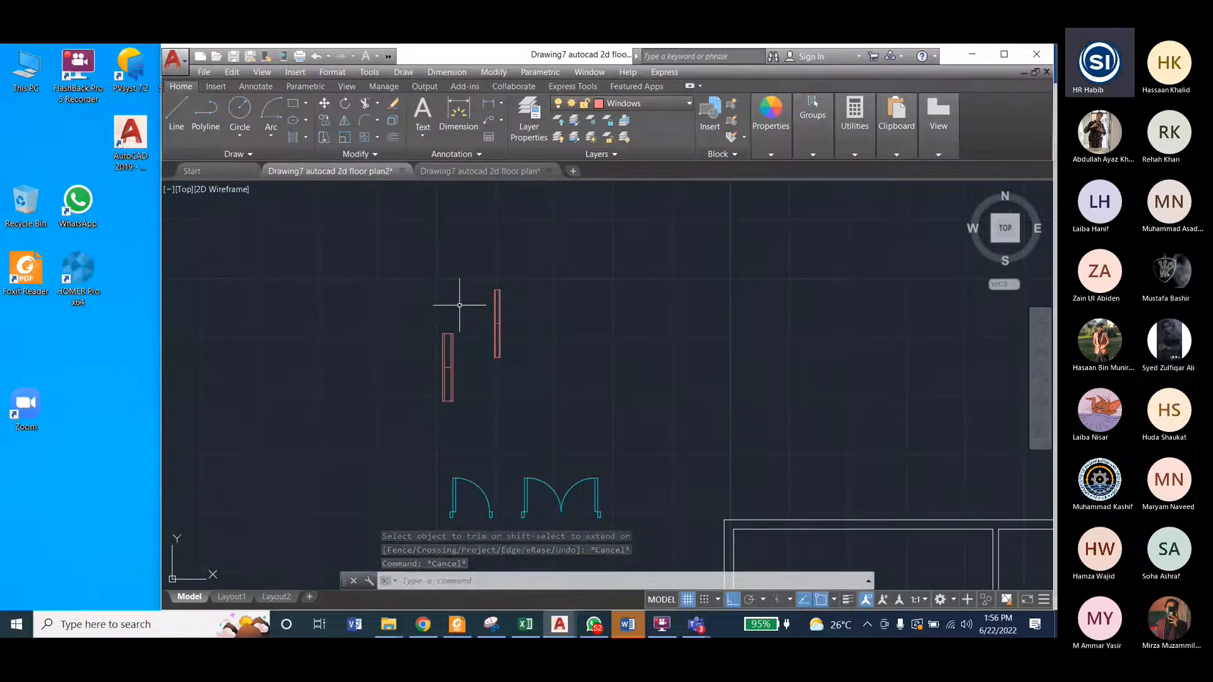
Step: Examine how doors and windows are placed in the reference floor plan, and return to the empty walls of floor plan2
scroll(459, 305, "down", 2)
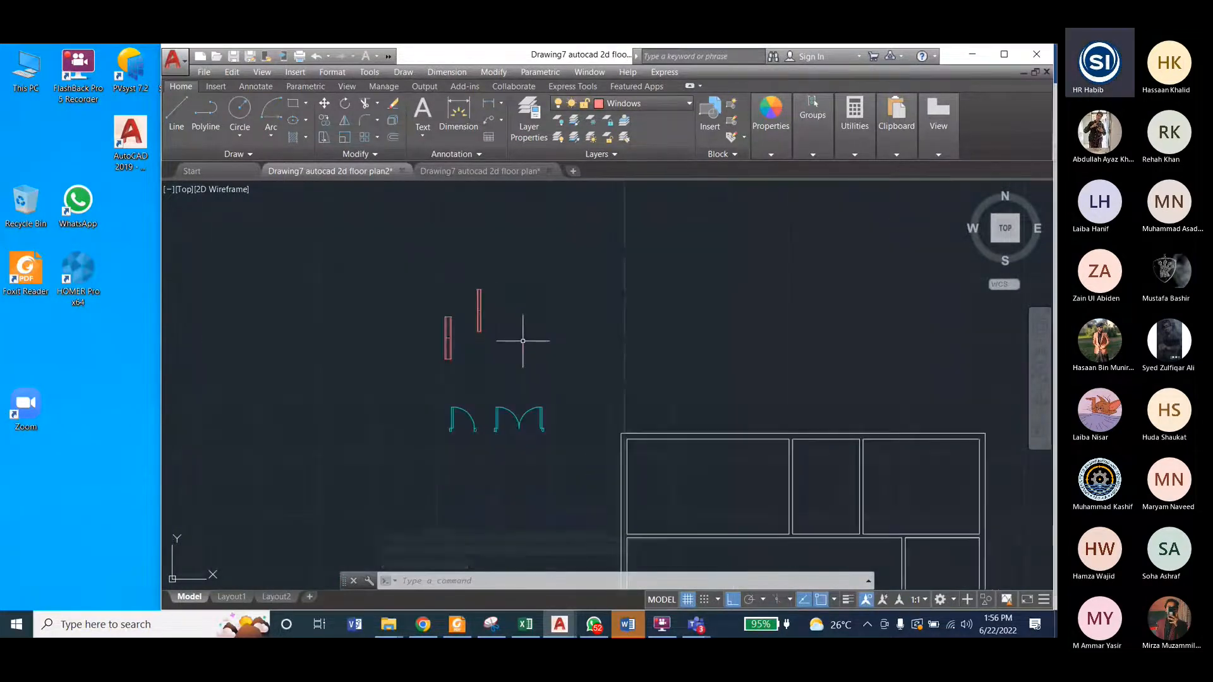
key("ctrl+Tab")
scroll(661, 339, "down", 2)
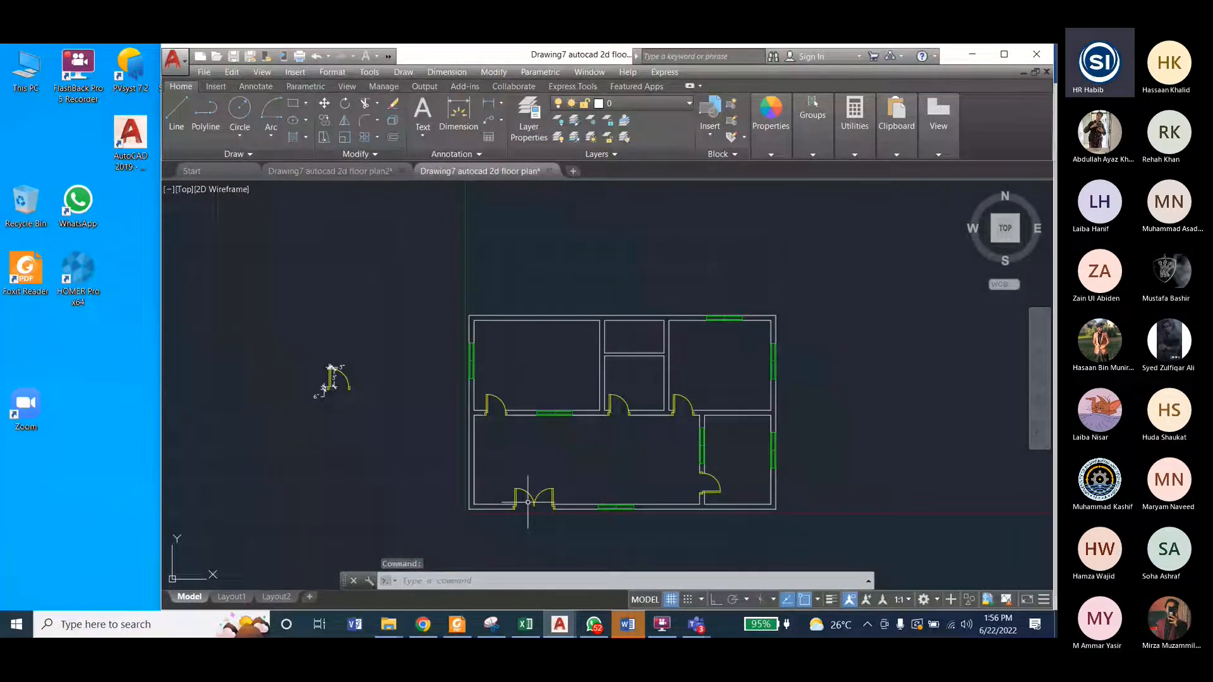
left_click(336, 172)
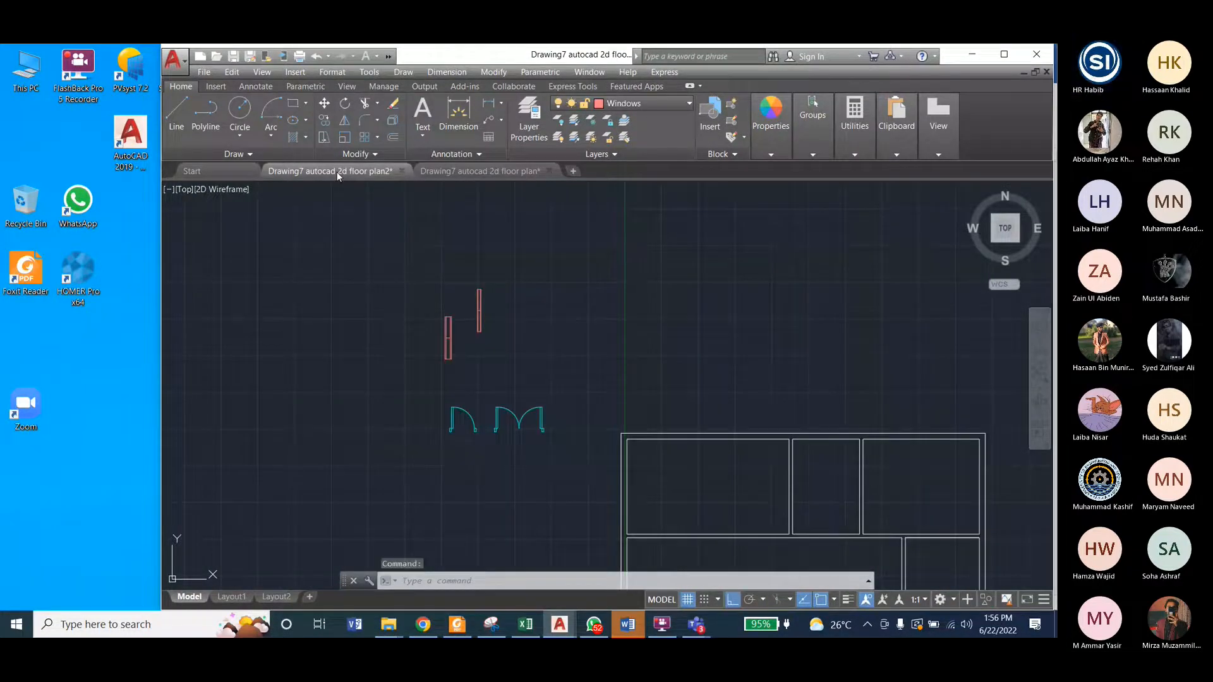
scroll(316, 287, "down", 4)
scroll(418, 400, "up", 2)
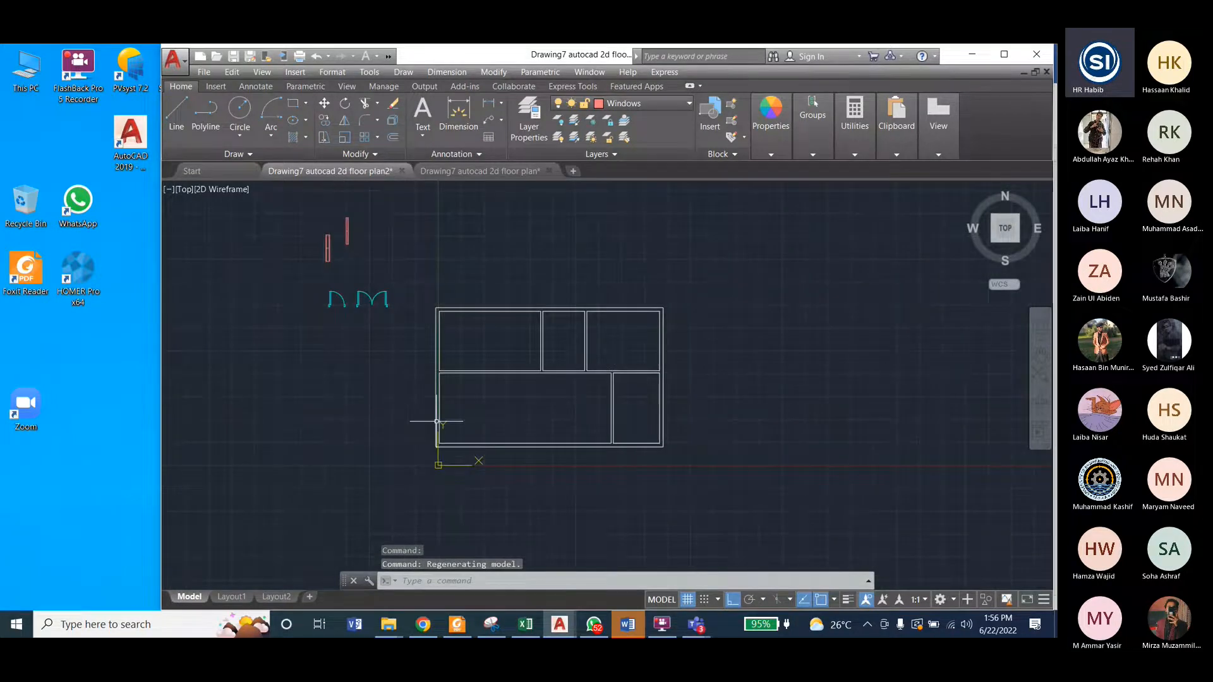
scroll(437, 422, "up", 2)
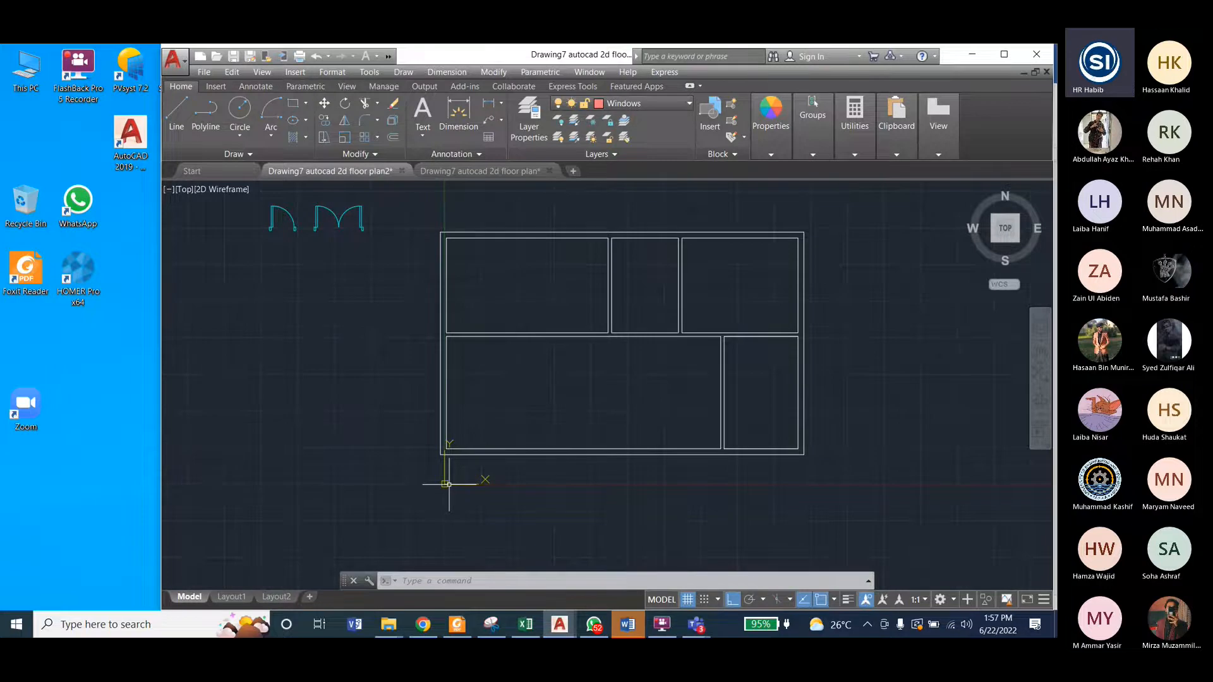
Step: Turn off the display of the UCS icon at the drawing origin
left_click(261, 72)
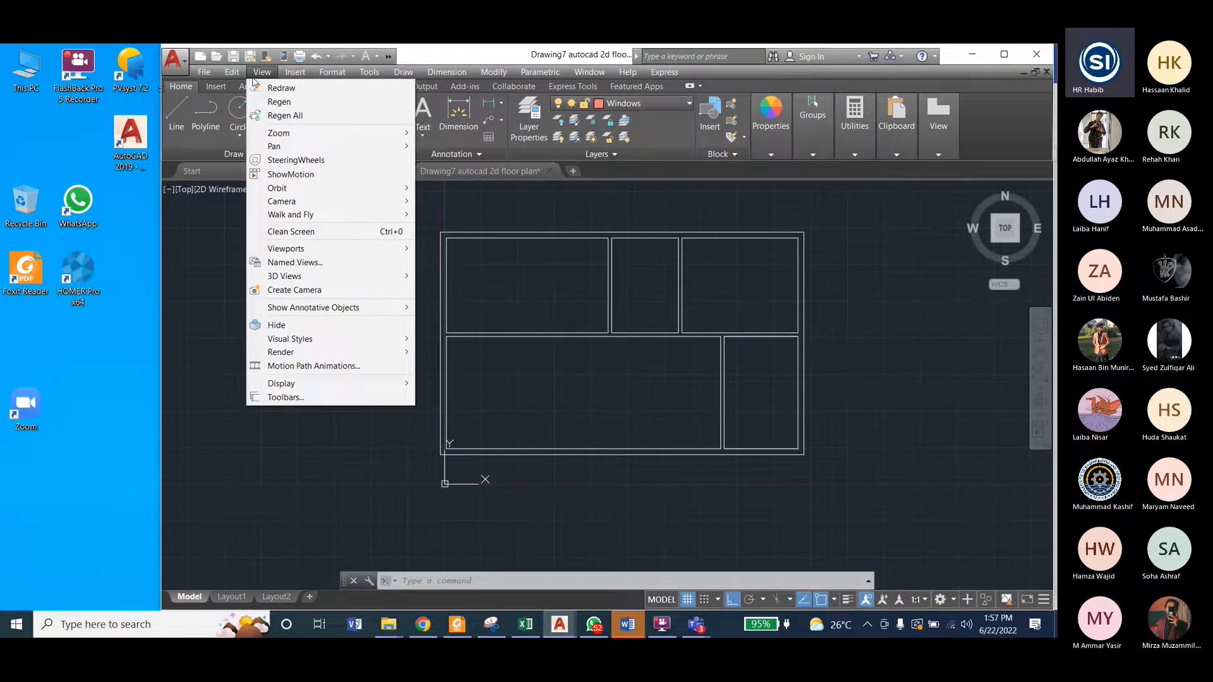
mouse_move(316, 390)
mouse_move(480, 383)
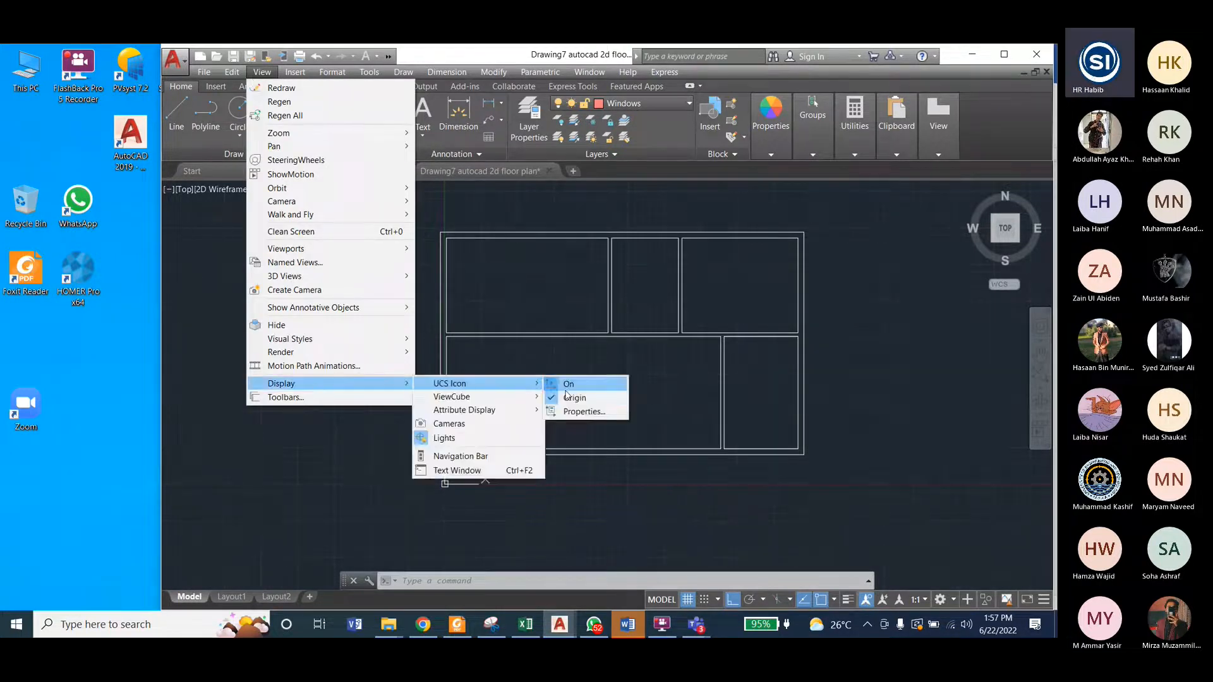
left_click(573, 399)
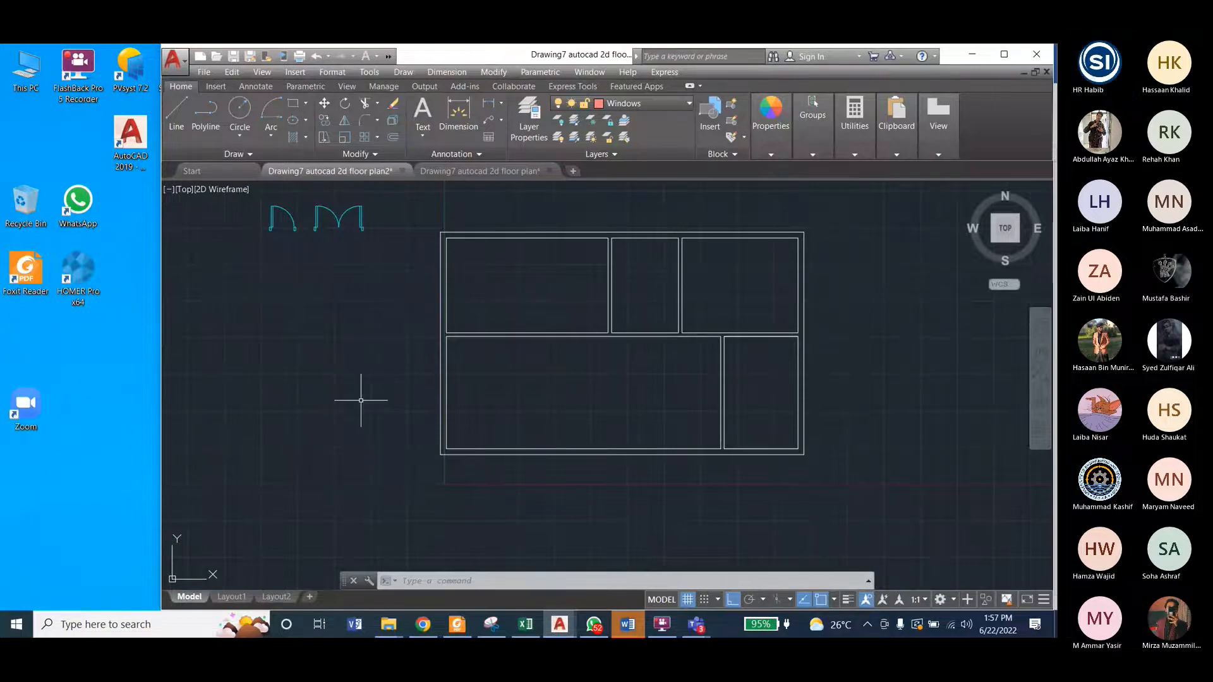
Step: Demonstrate the UCS icon's Origin option by turning it on again and switching it back off
left_click(260, 72)
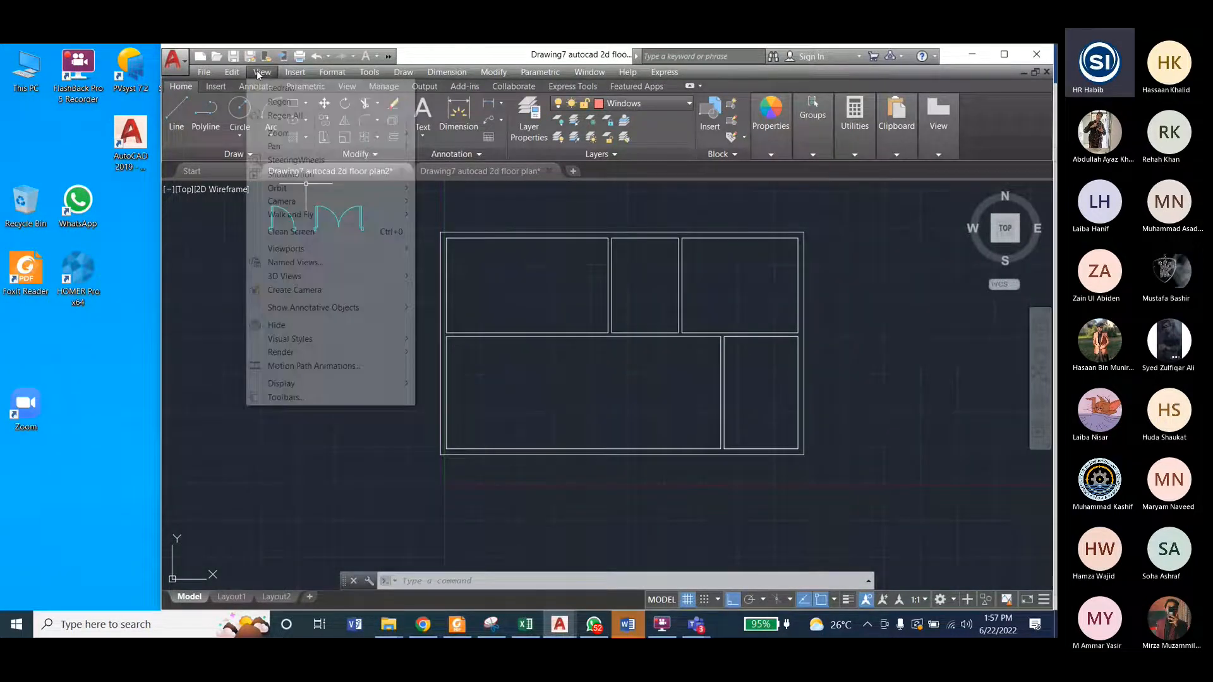
mouse_move(314, 383)
mouse_move(468, 383)
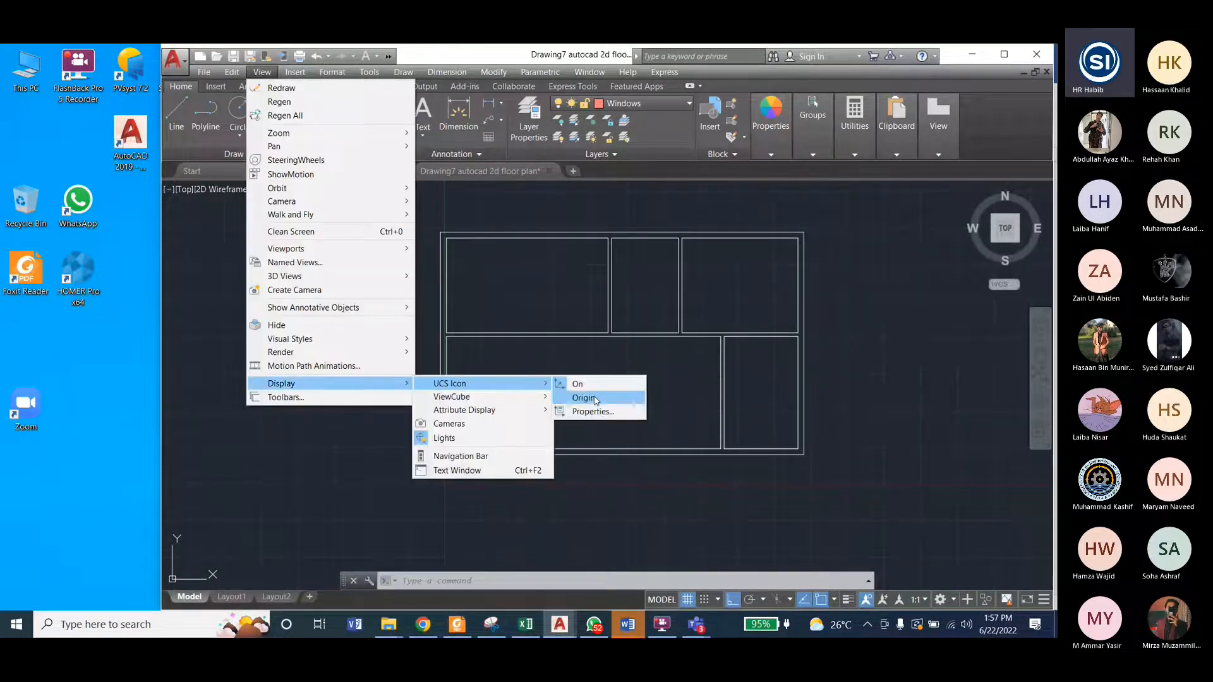
left_click(581, 398)
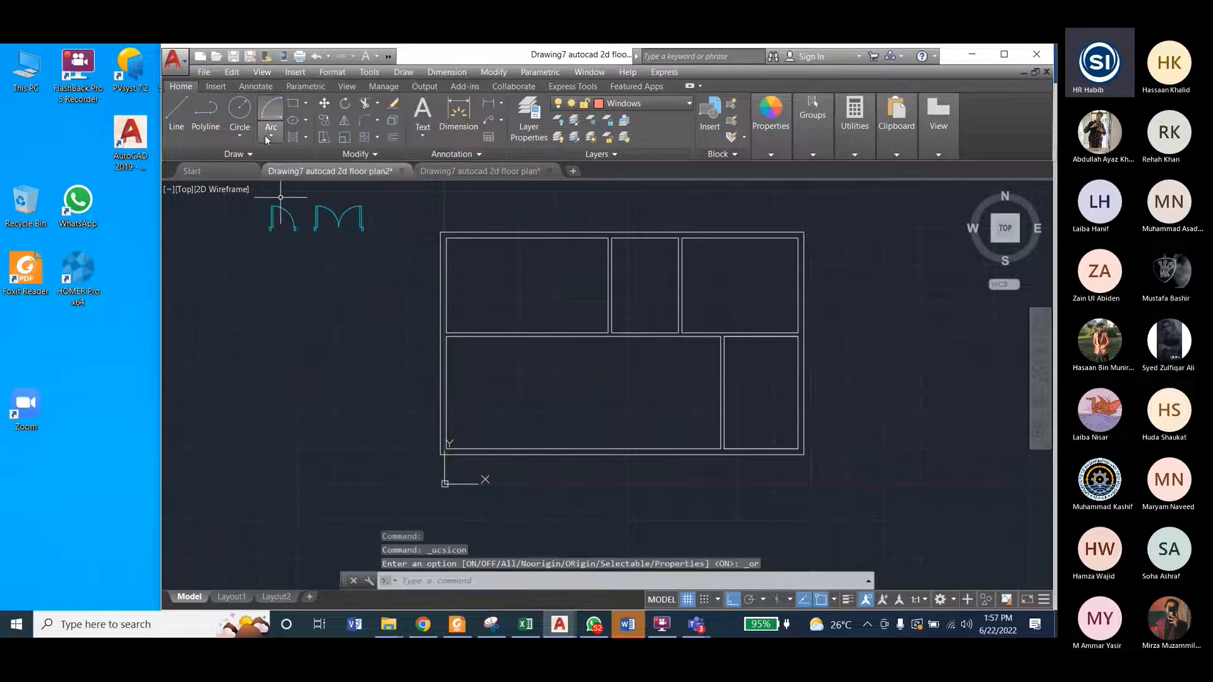
left_click(261, 72)
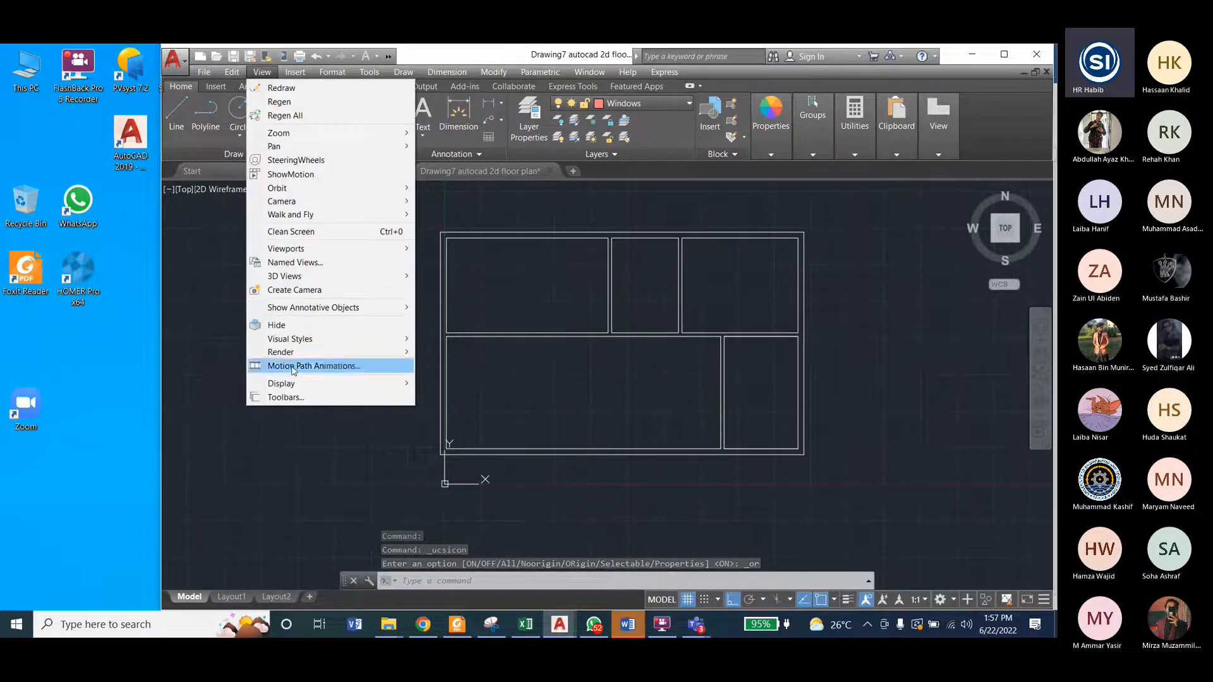
mouse_move(296, 384)
mouse_move(467, 383)
left_click(579, 397)
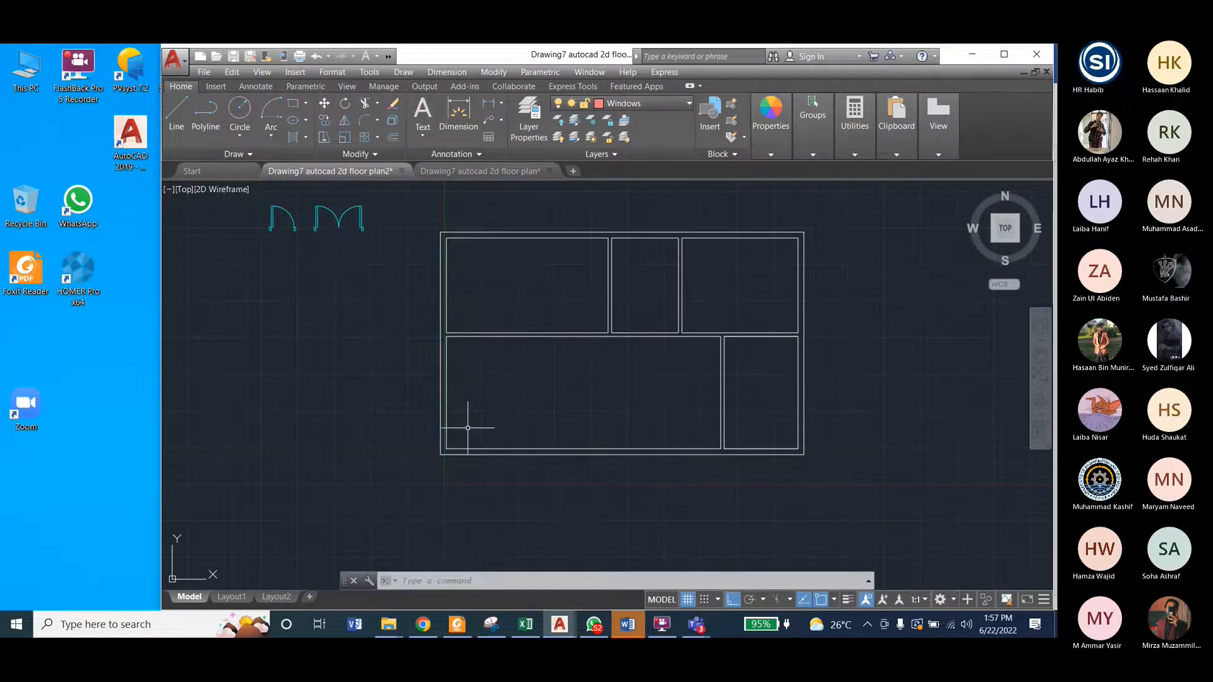
Step: Check where the double door sits in the reference floor plan's lower outer wall, and return to floor plan2 with nothing selected
left_click(478, 172)
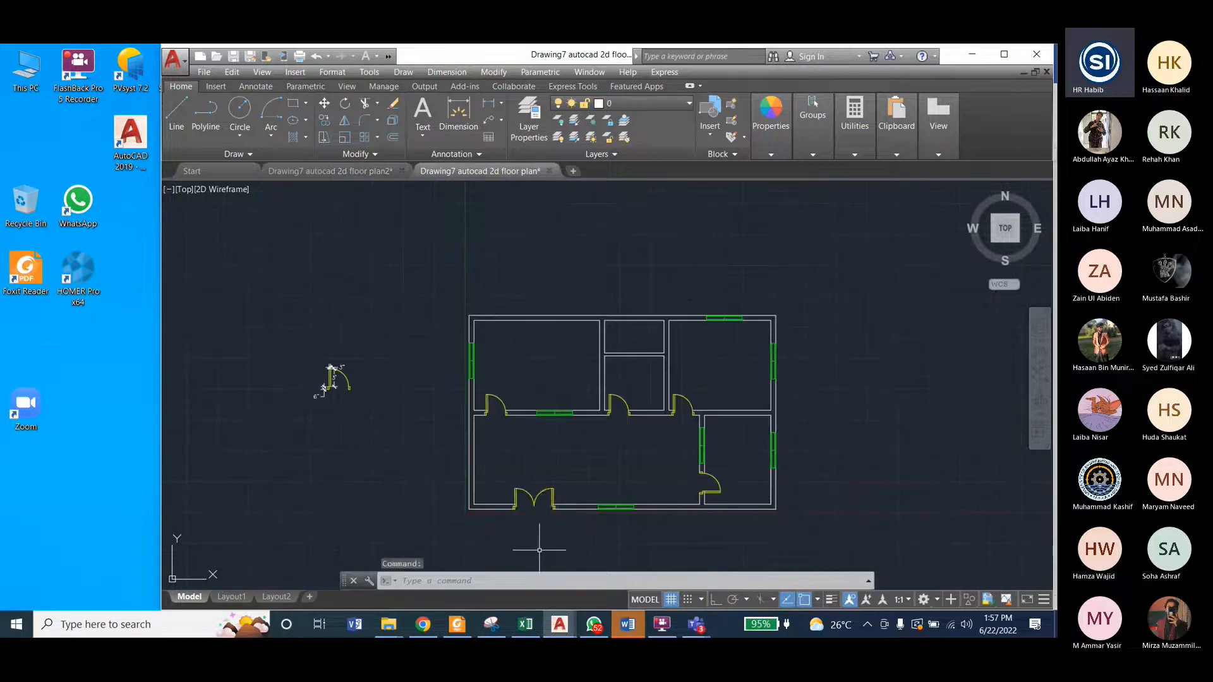
scroll(539, 551, "up", 2)
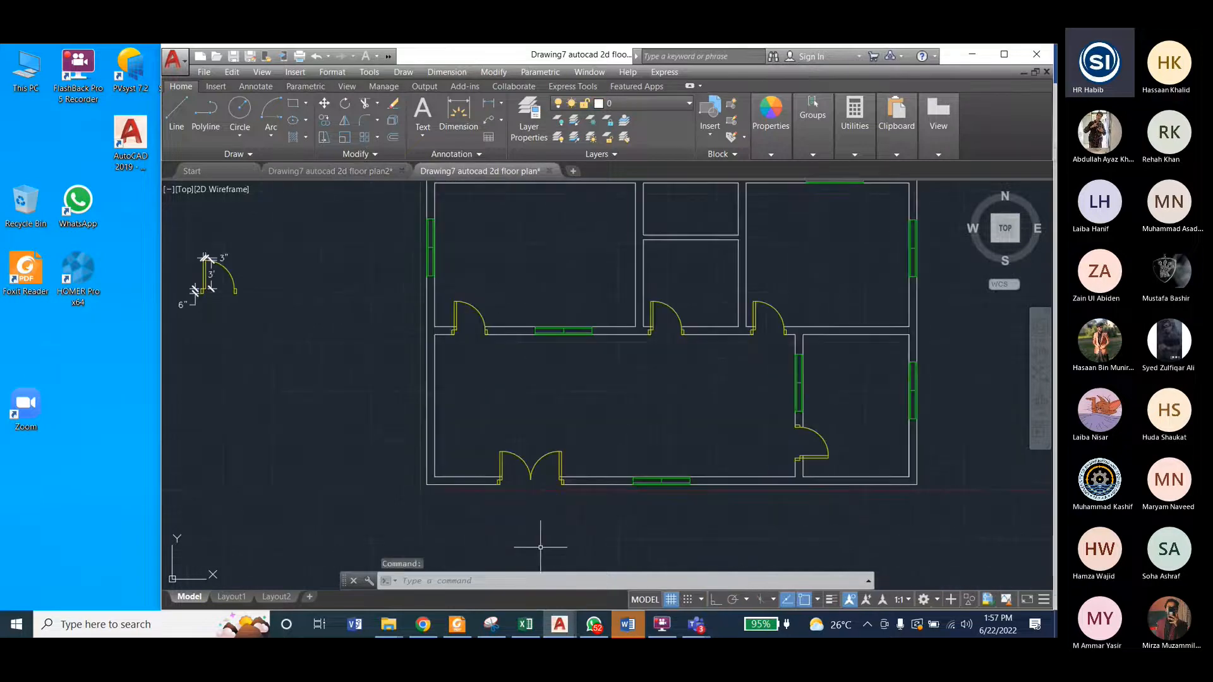
left_click(311, 171)
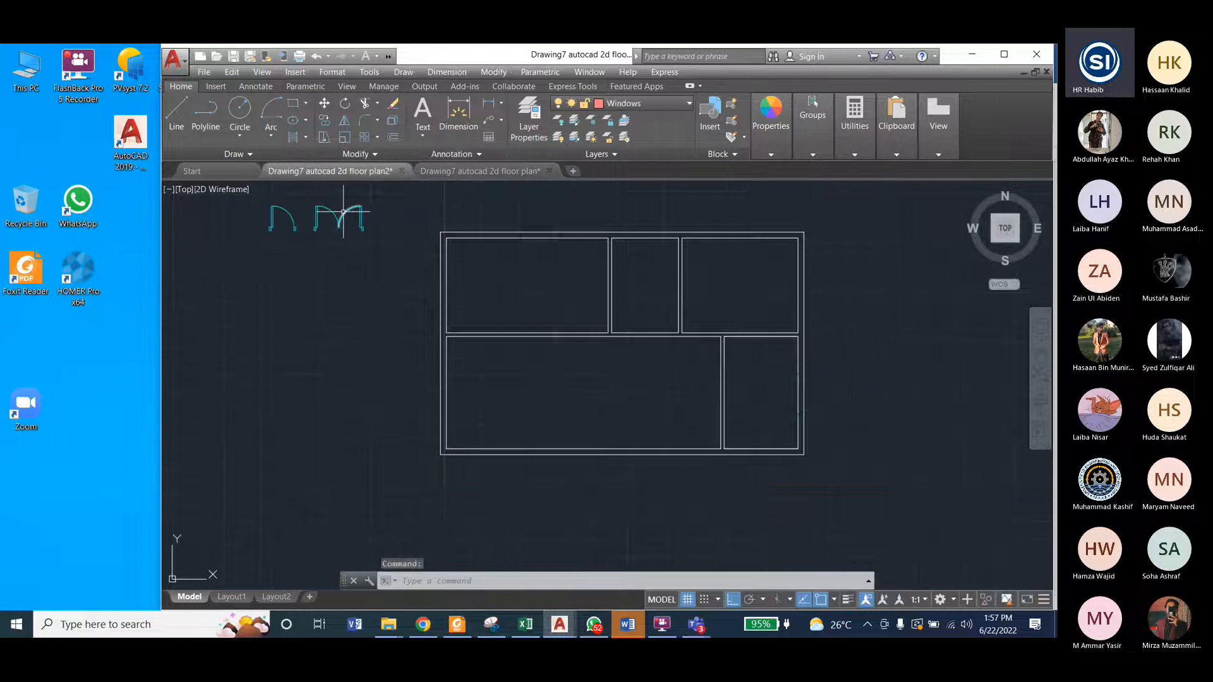
left_click(309, 195)
left_click(400, 252)
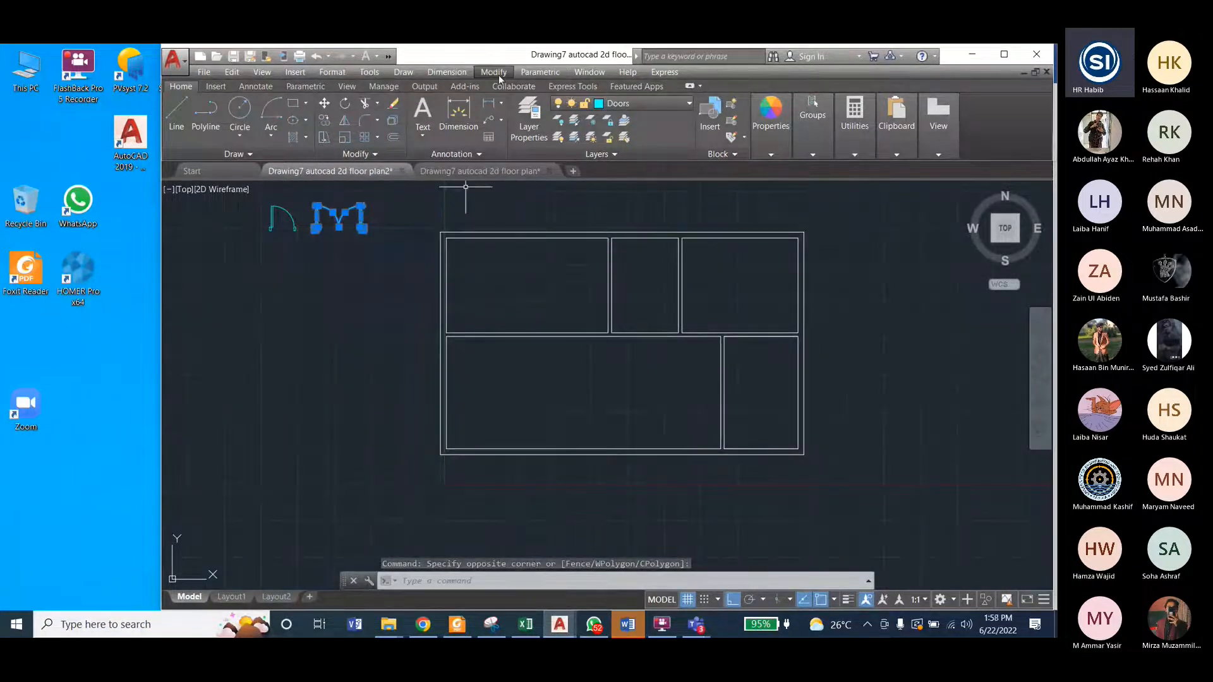
left_click(480, 171)
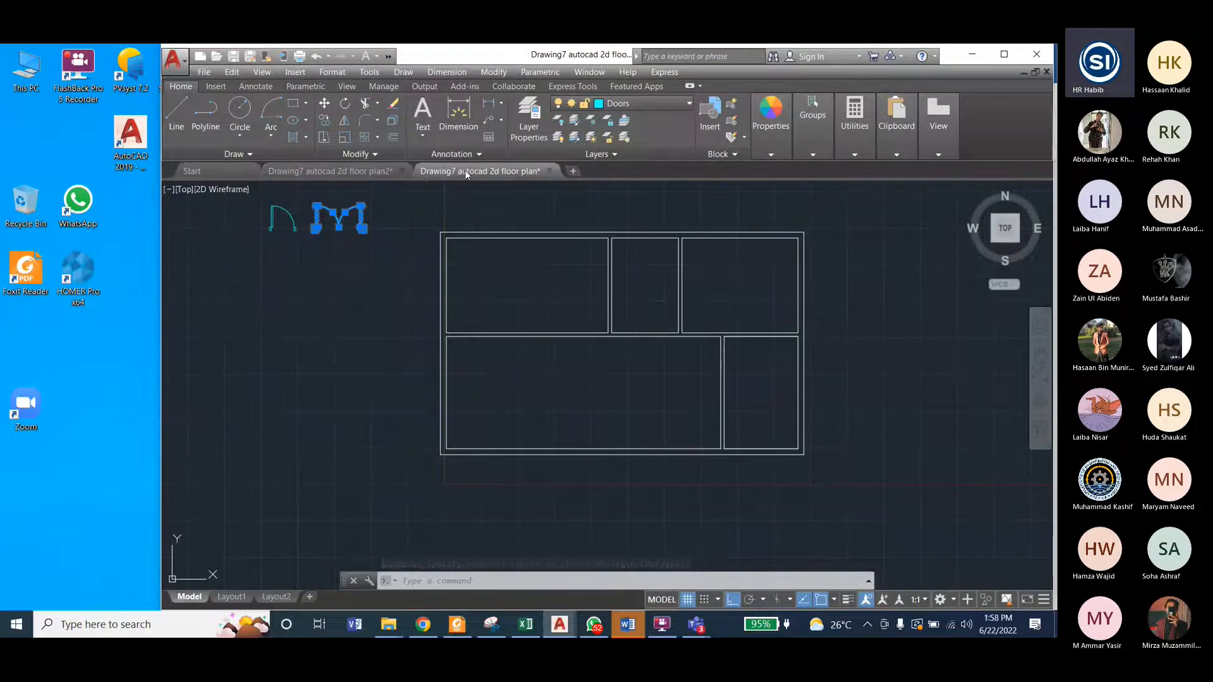
scroll(538, 448, "down", 2)
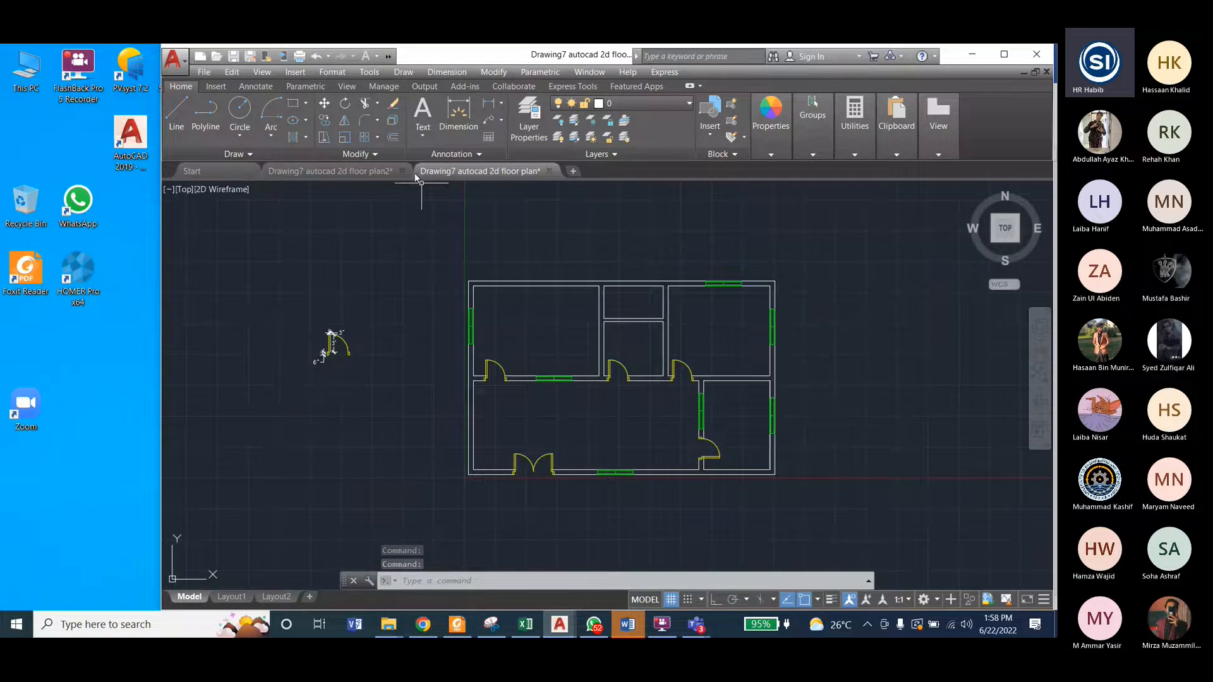
left_click(357, 171)
key("F8")
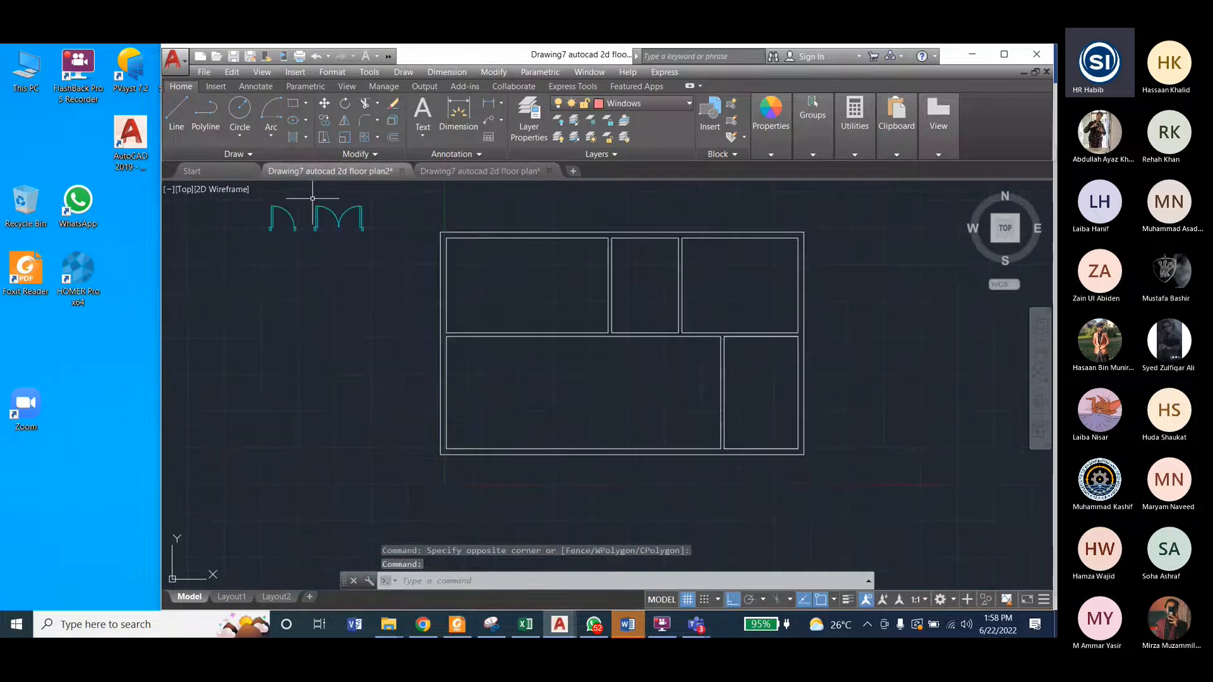
Step: Move the double door by its left jamb's lower-left corner onto the bottom wall's outer line near the left corner, with Ortho off
left_click(487, 73)
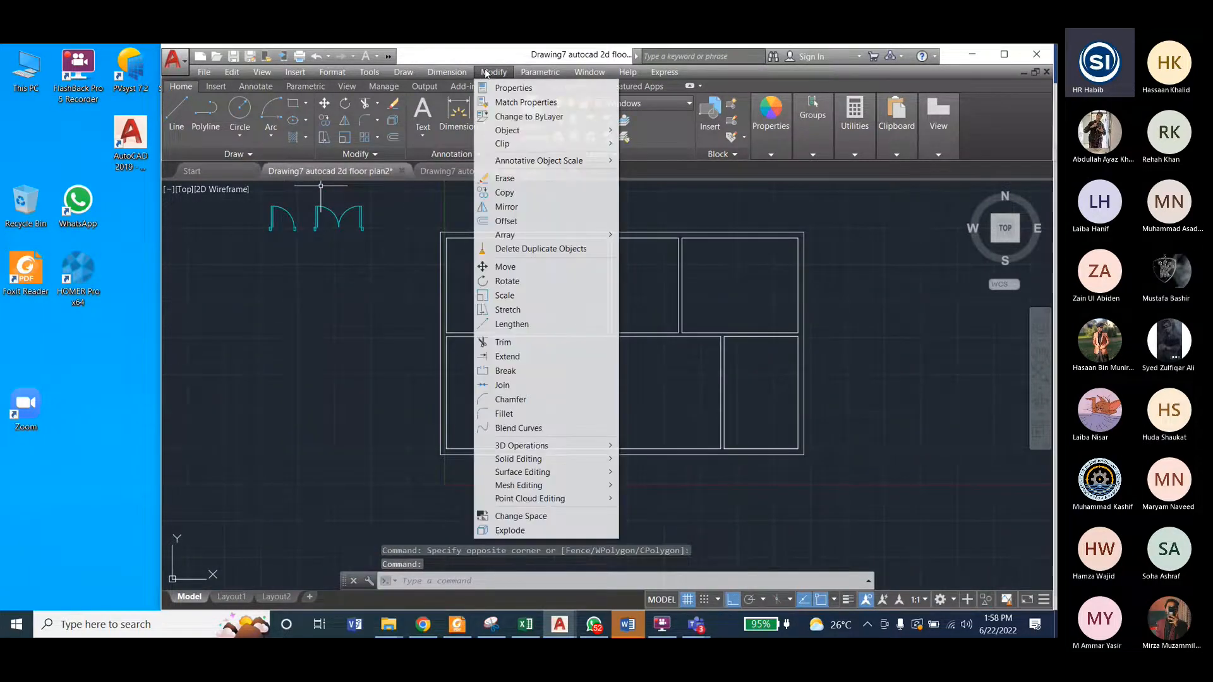
left_click(513, 266)
left_click(304, 195)
left_click(387, 241)
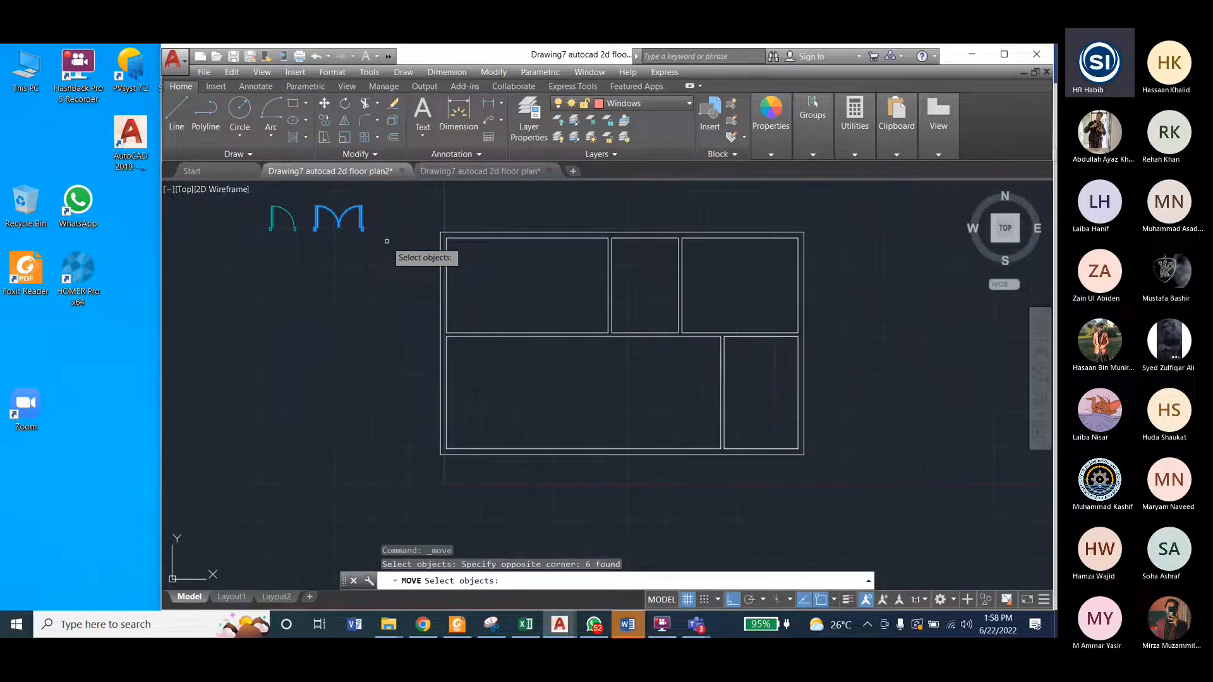
scroll(387, 241, "up", 5)
key("Return")
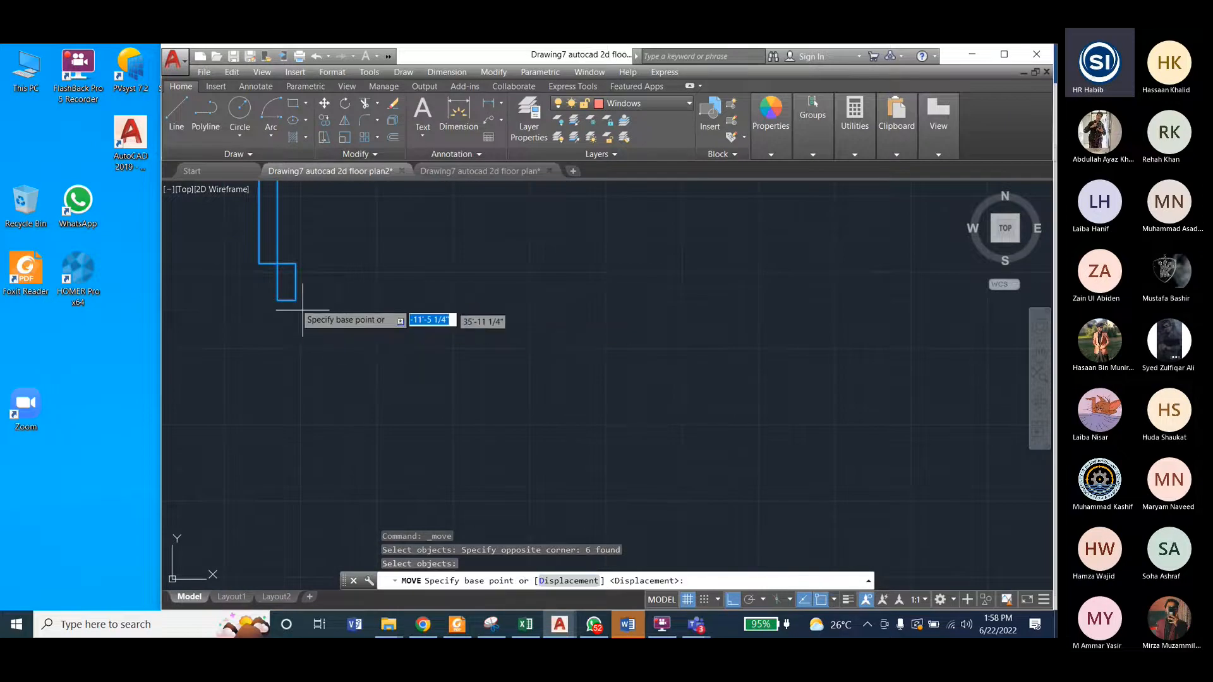
scroll(488, 347, "down", 3)
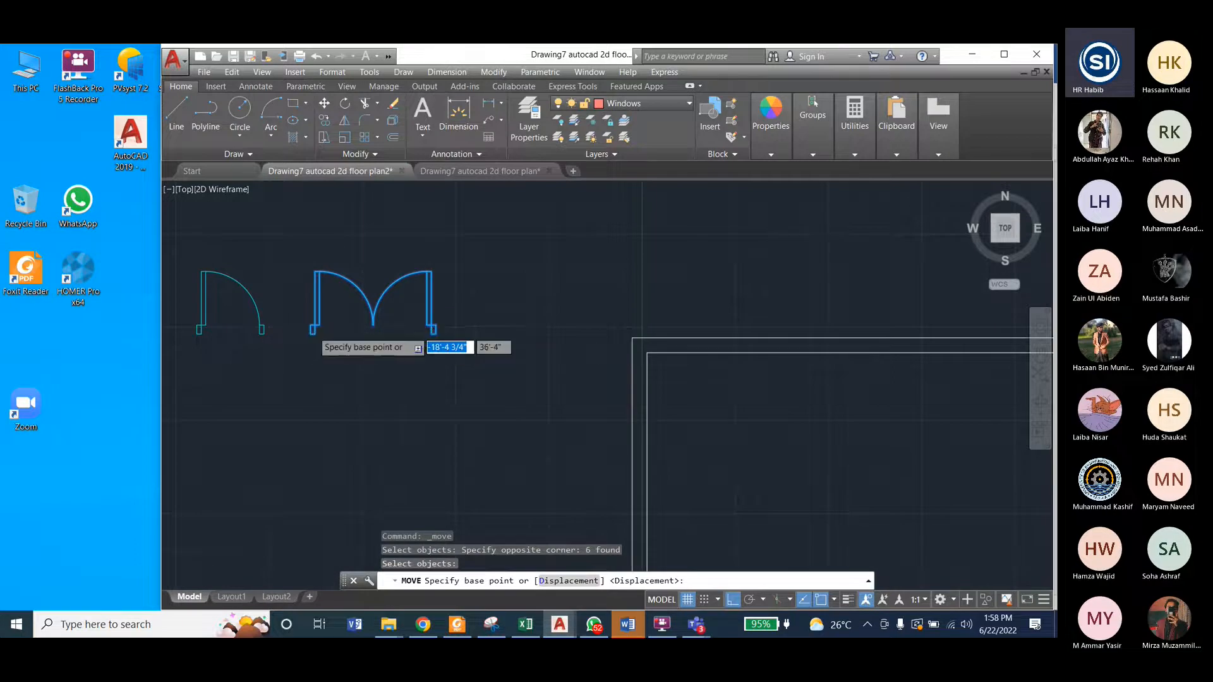
scroll(310, 329, "up", 2)
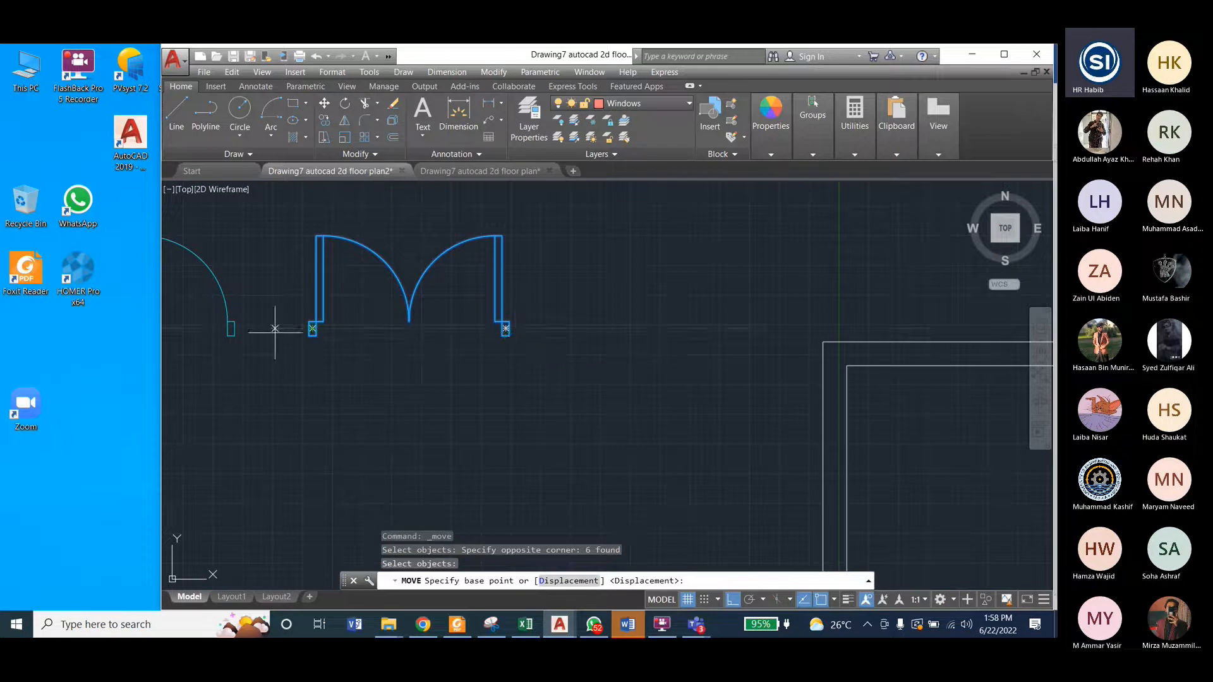
scroll(300, 332, "up", 3)
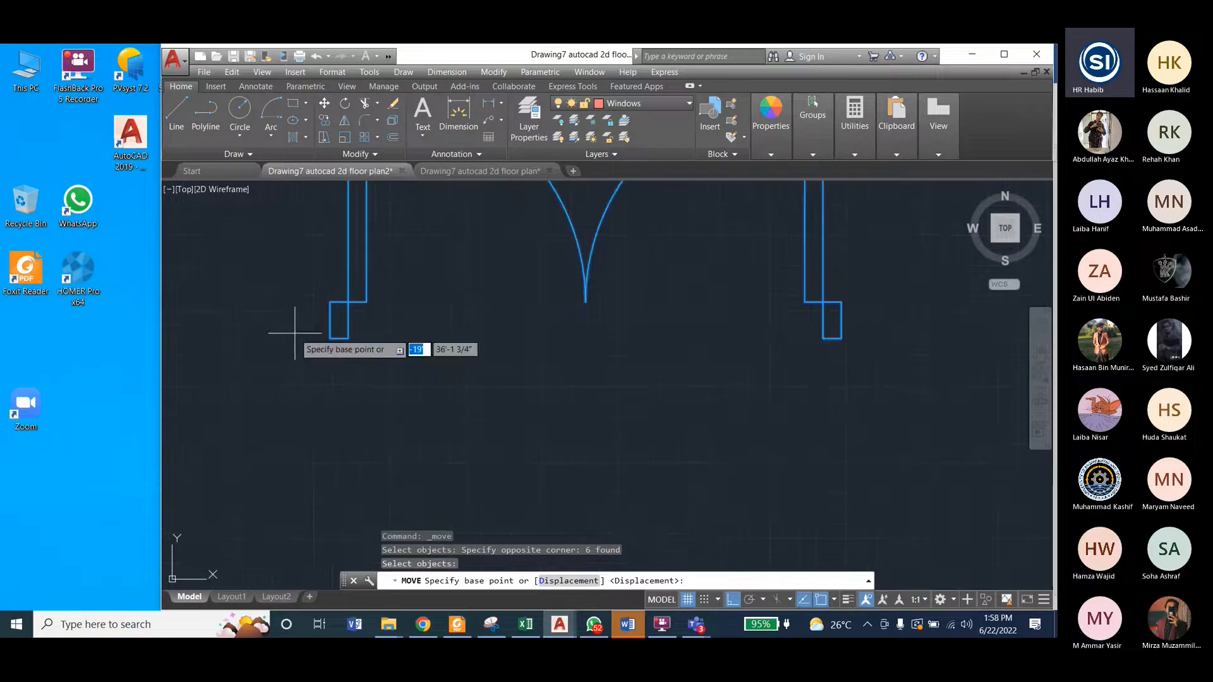
left_click(330, 338)
scroll(281, 336, "down", 3)
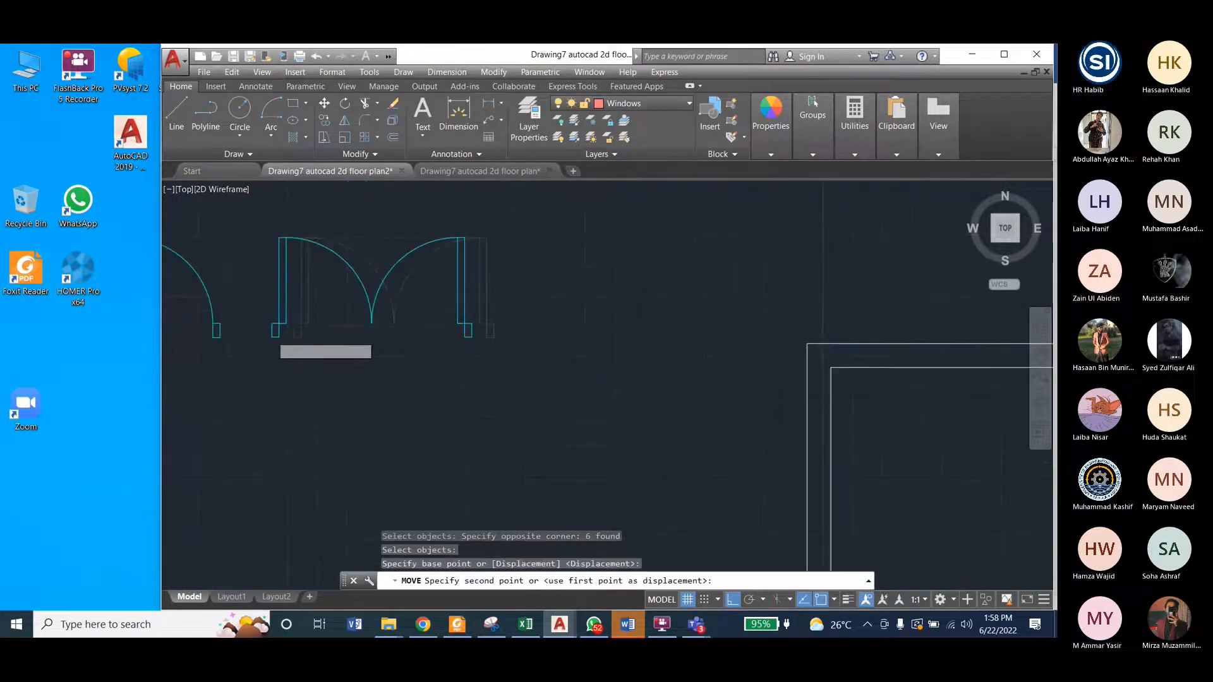
scroll(642, 319, "down", 4)
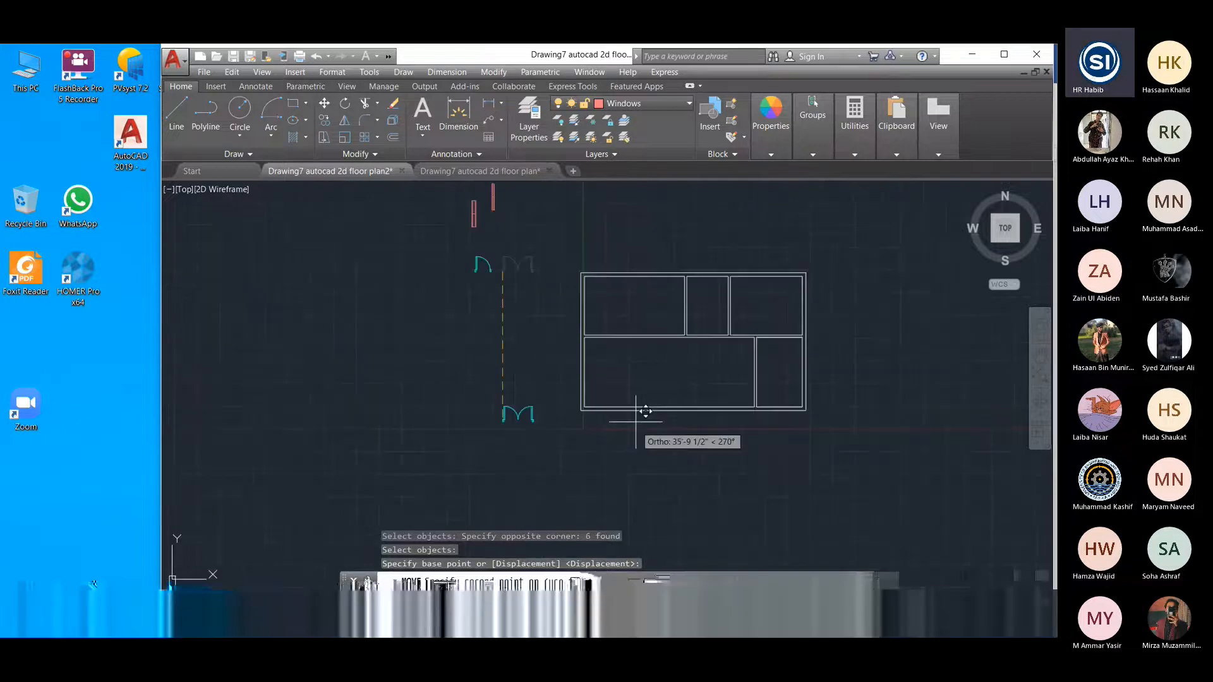
scroll(725, 542, "up", 5)
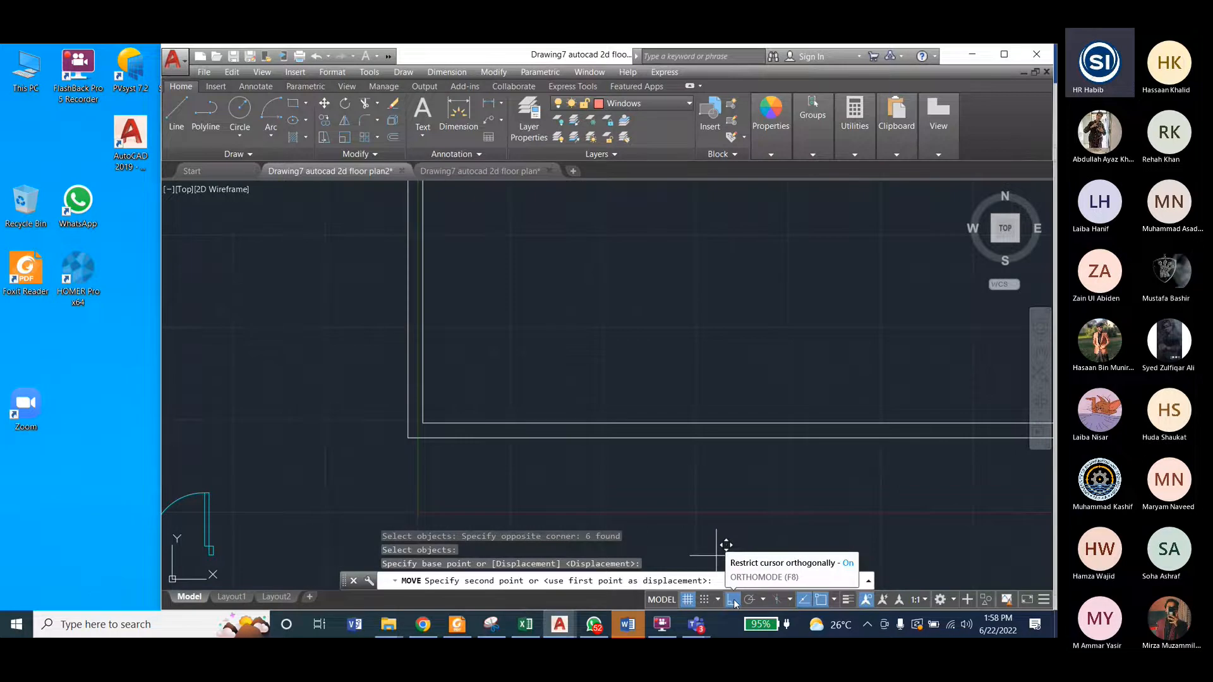
left_click(733, 600)
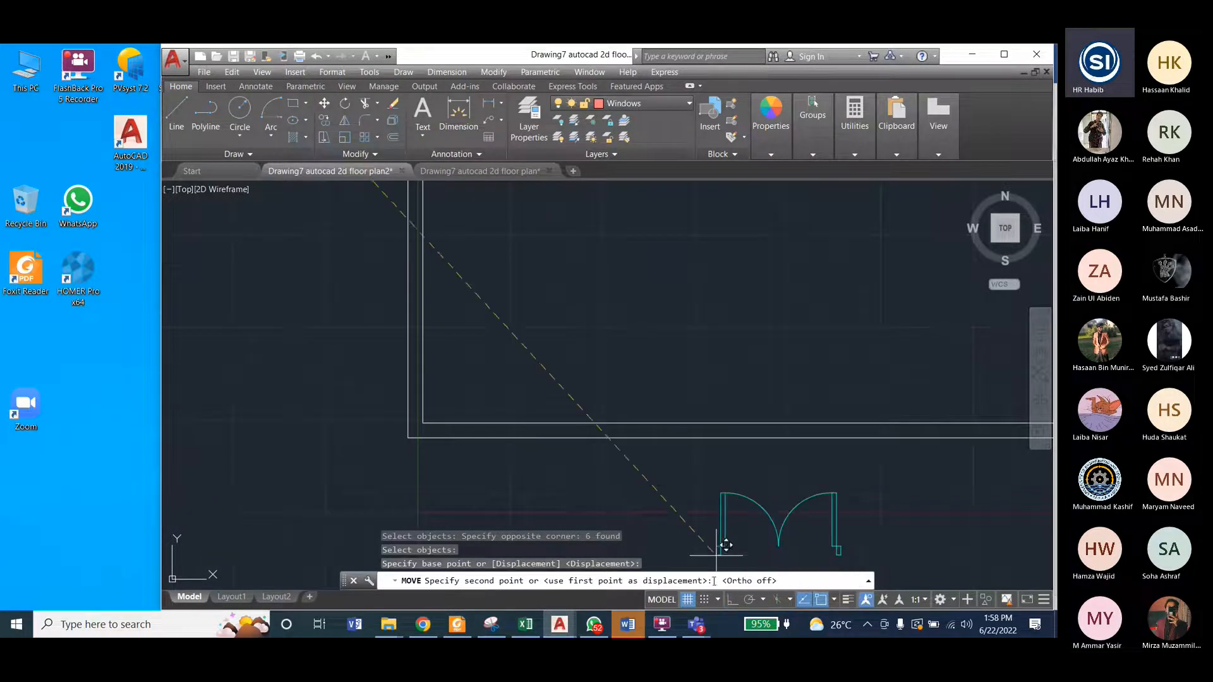
left_click(500, 426)
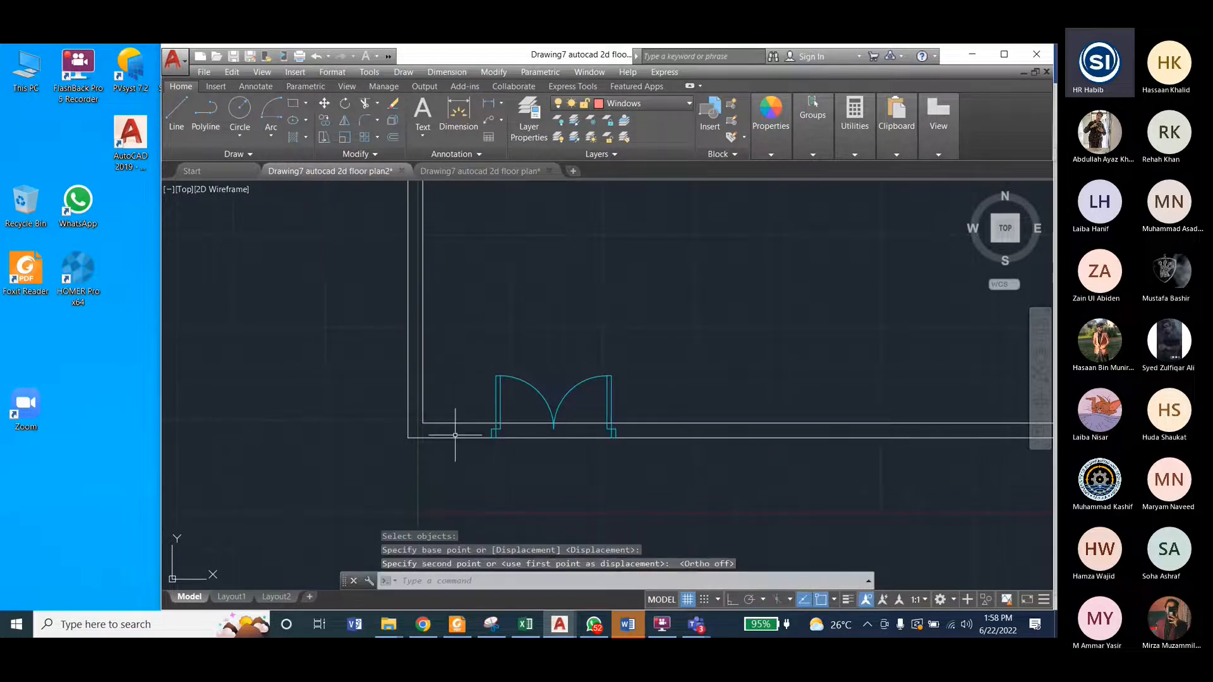
Step: Check where the single doors sit in the reference floor plan's inner walls, and return to floor plan2
scroll(330, 429, "down", 2)
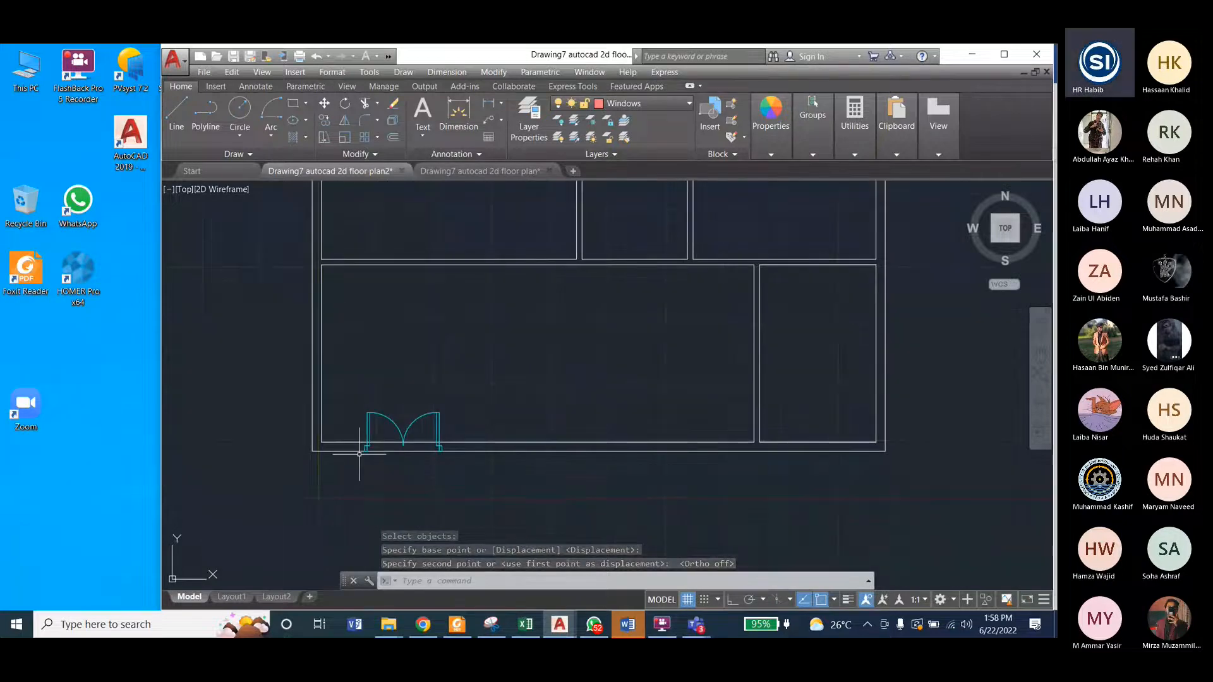
scroll(509, 458, "down", 2)
scroll(477, 474, "down", 2)
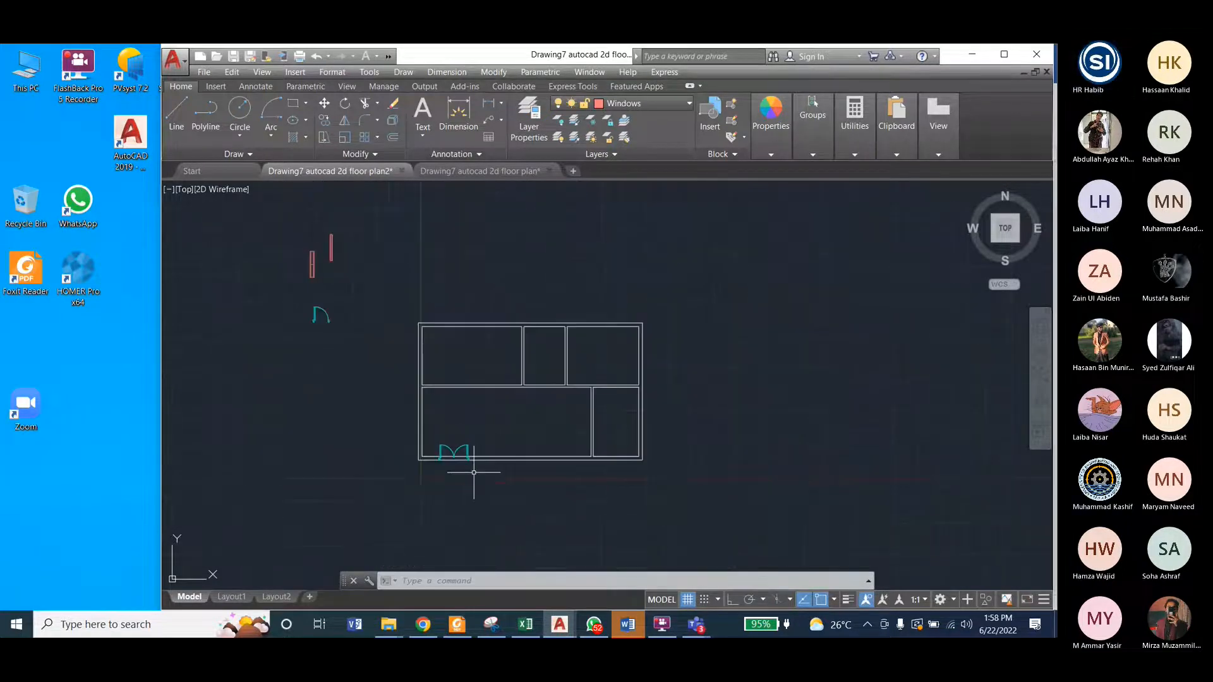
scroll(414, 319, "up", 2)
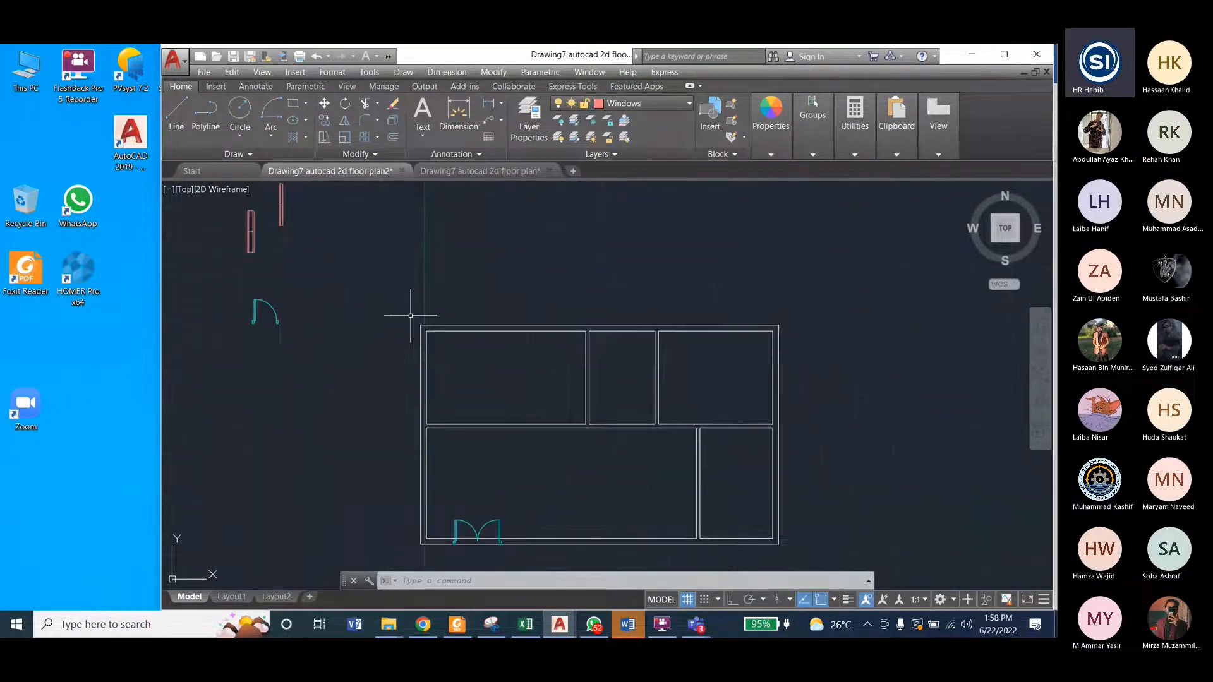
left_click(469, 172)
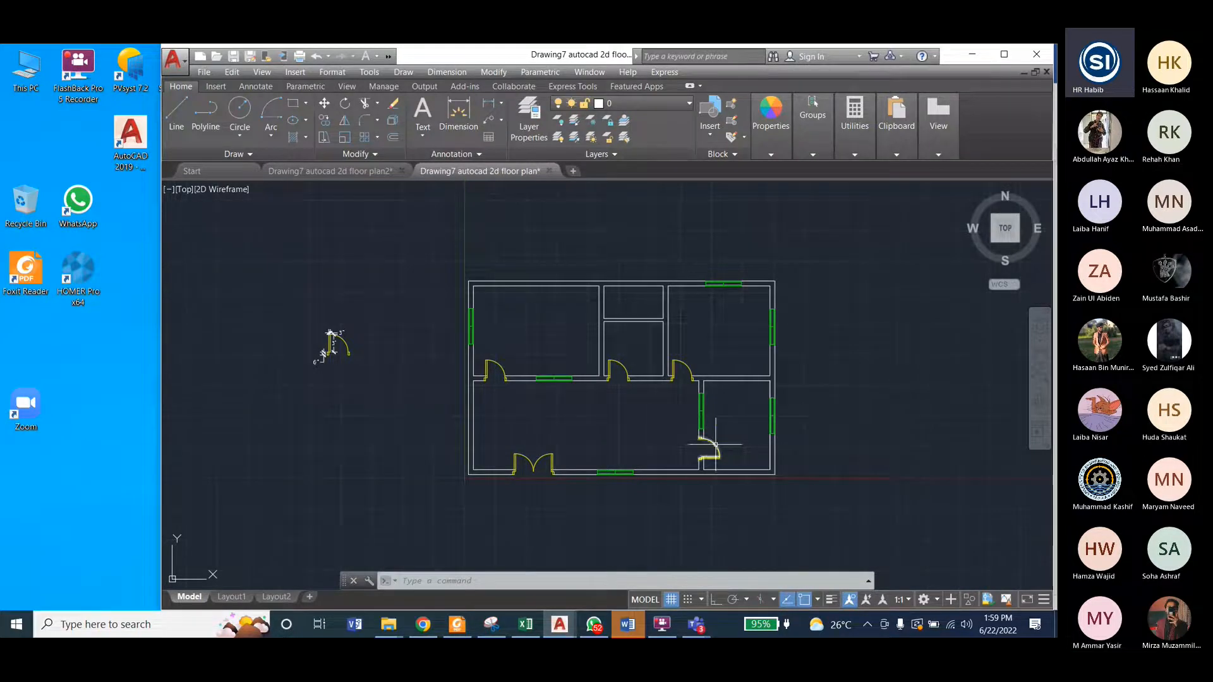
scroll(712, 445, "up", 2)
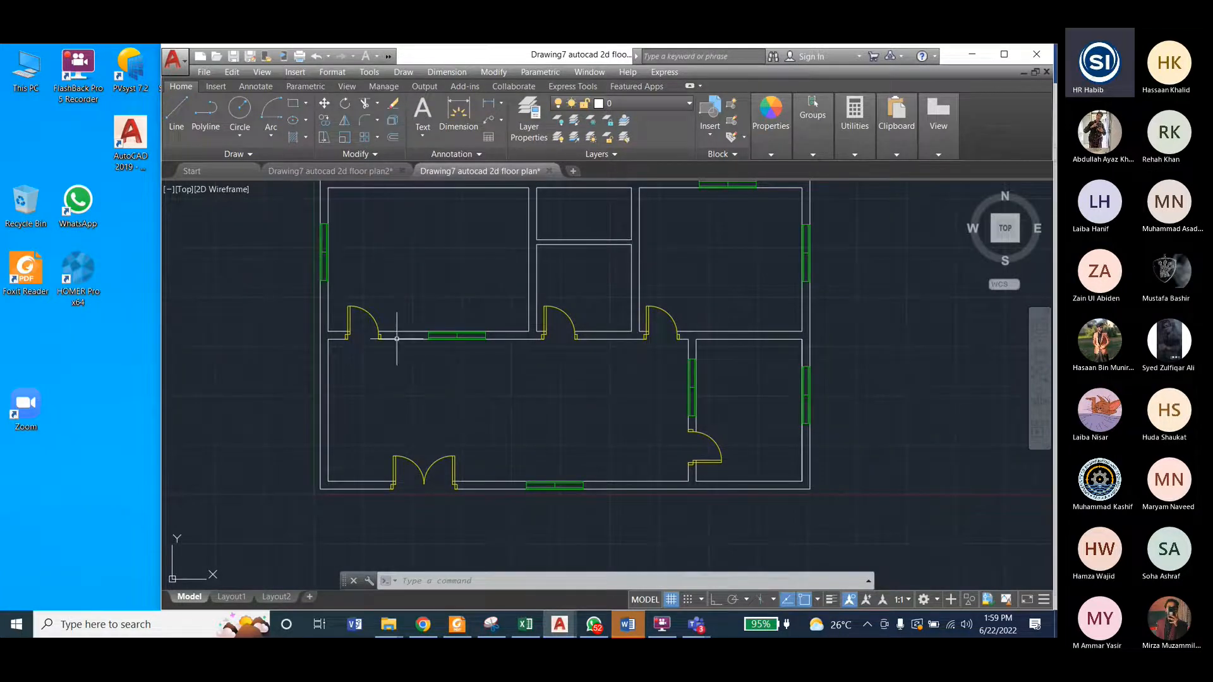
left_click(362, 174)
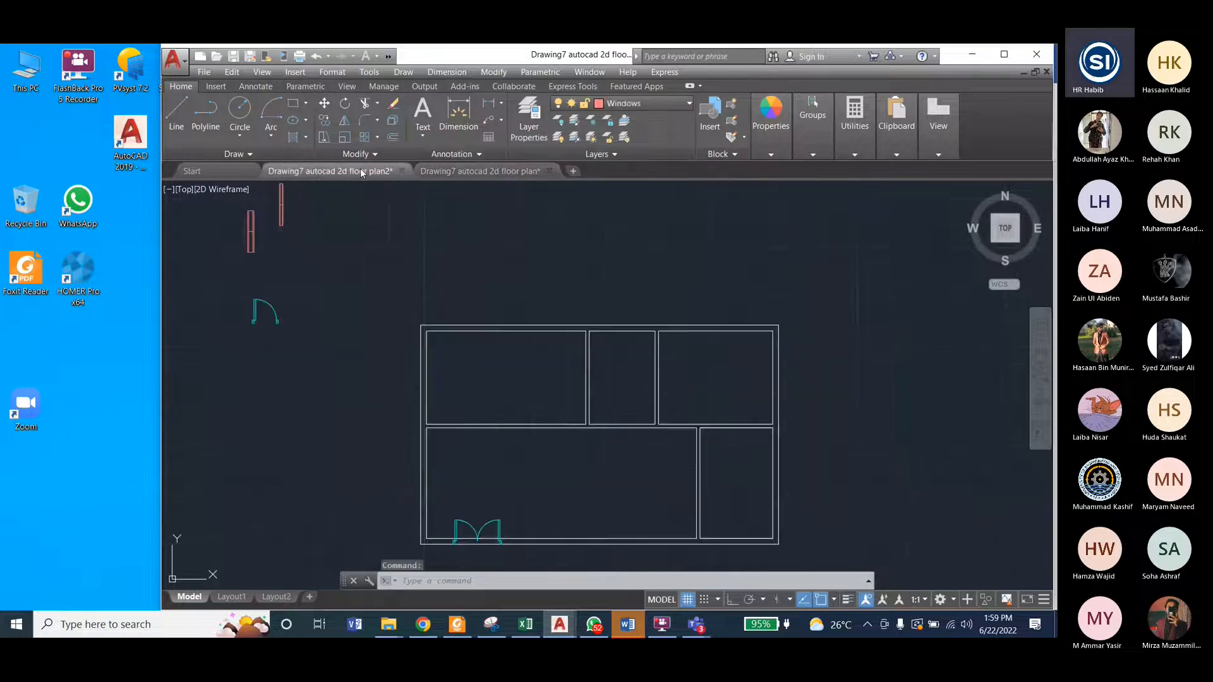
left_click(234, 288)
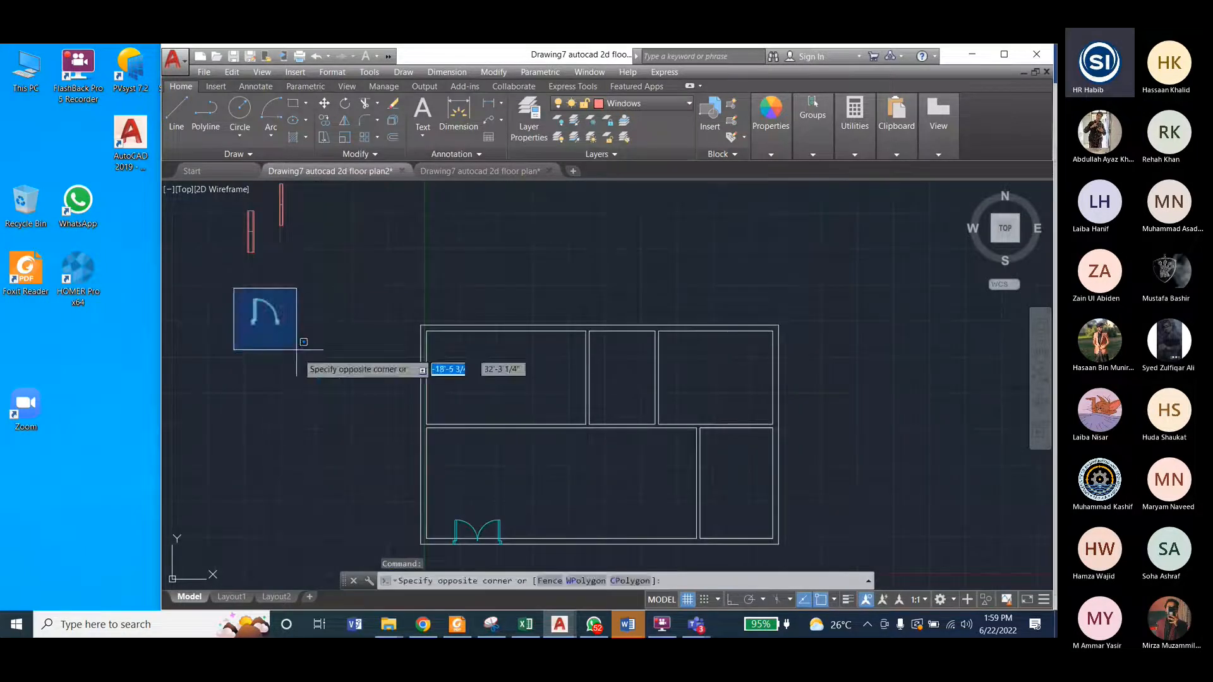
left_click(294, 353)
left_click(494, 72)
left_click(511, 193)
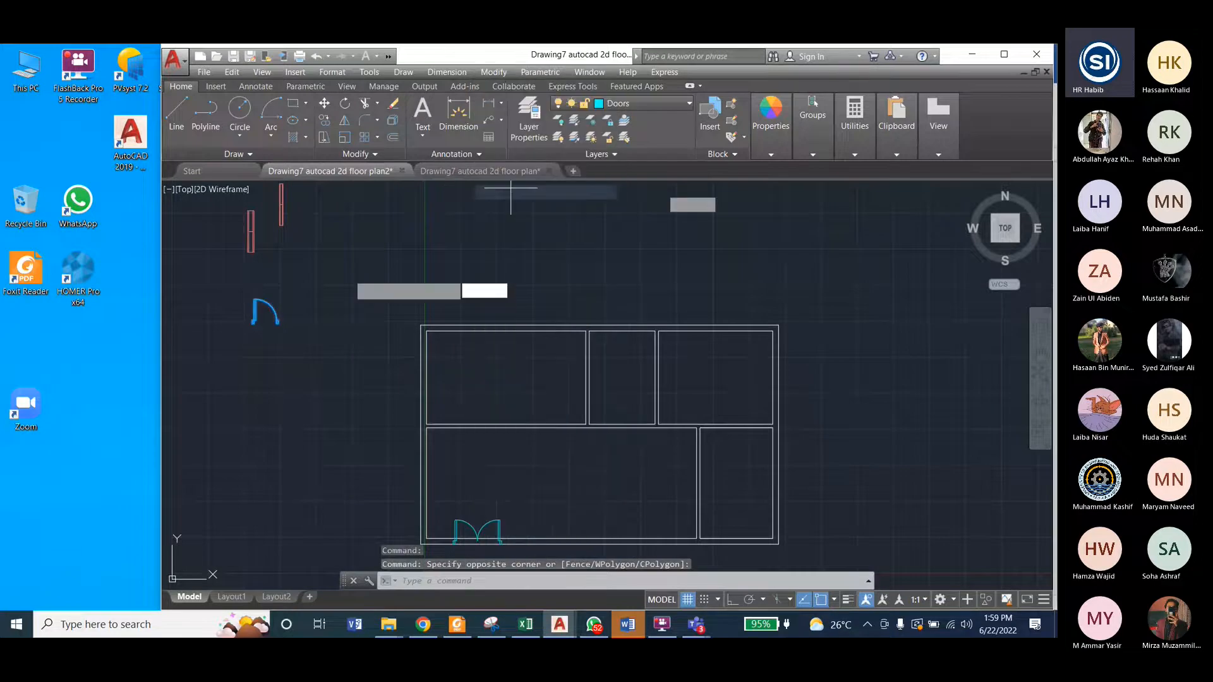
scroll(282, 316, "up", 10)
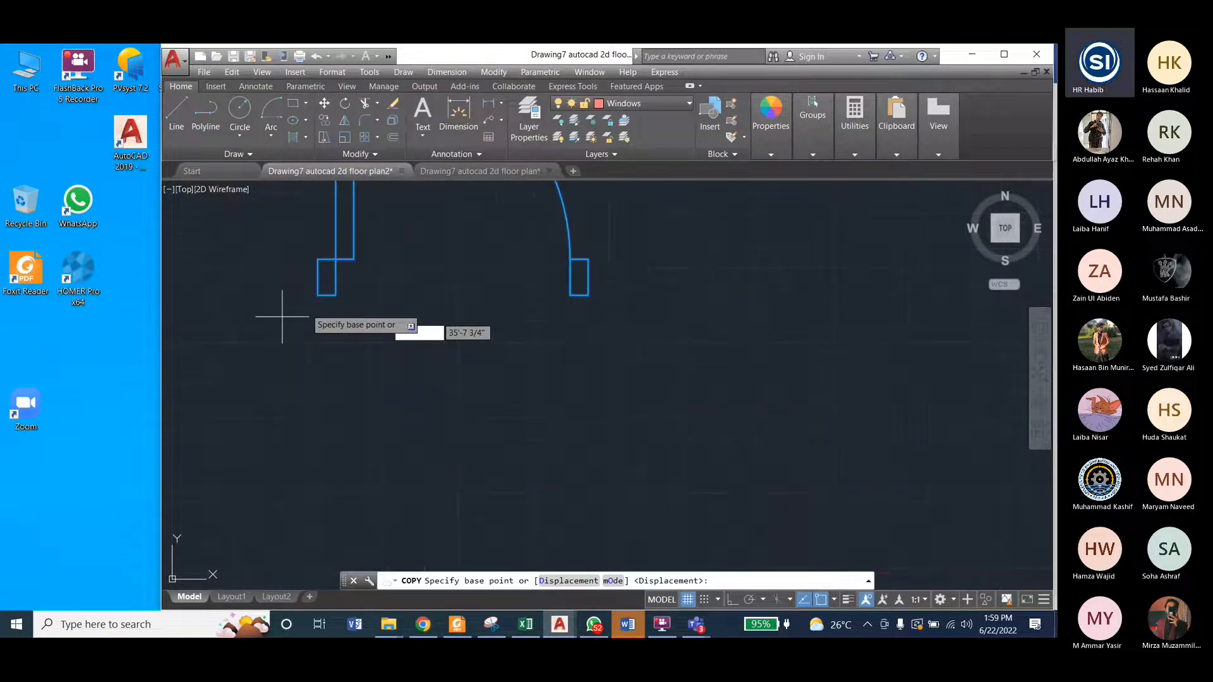
left_click(318, 295)
scroll(278, 304, "down", 3)
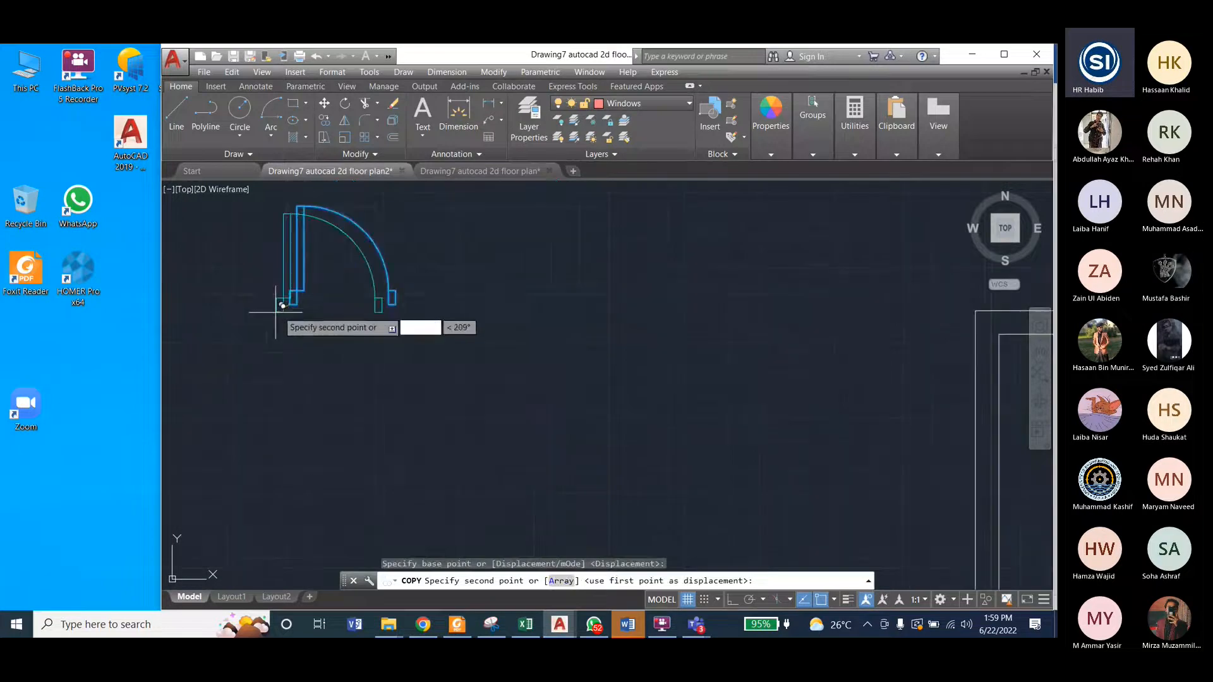
scroll(282, 306, "down", 5)
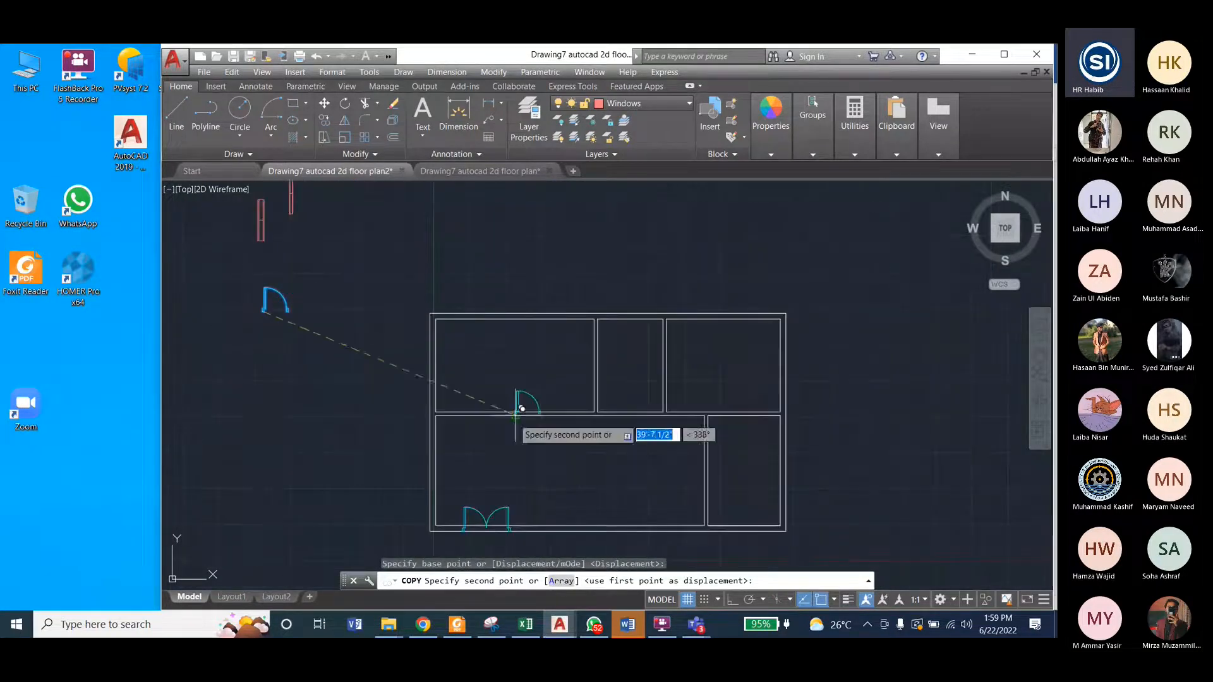
scroll(475, 407, "up", 5)
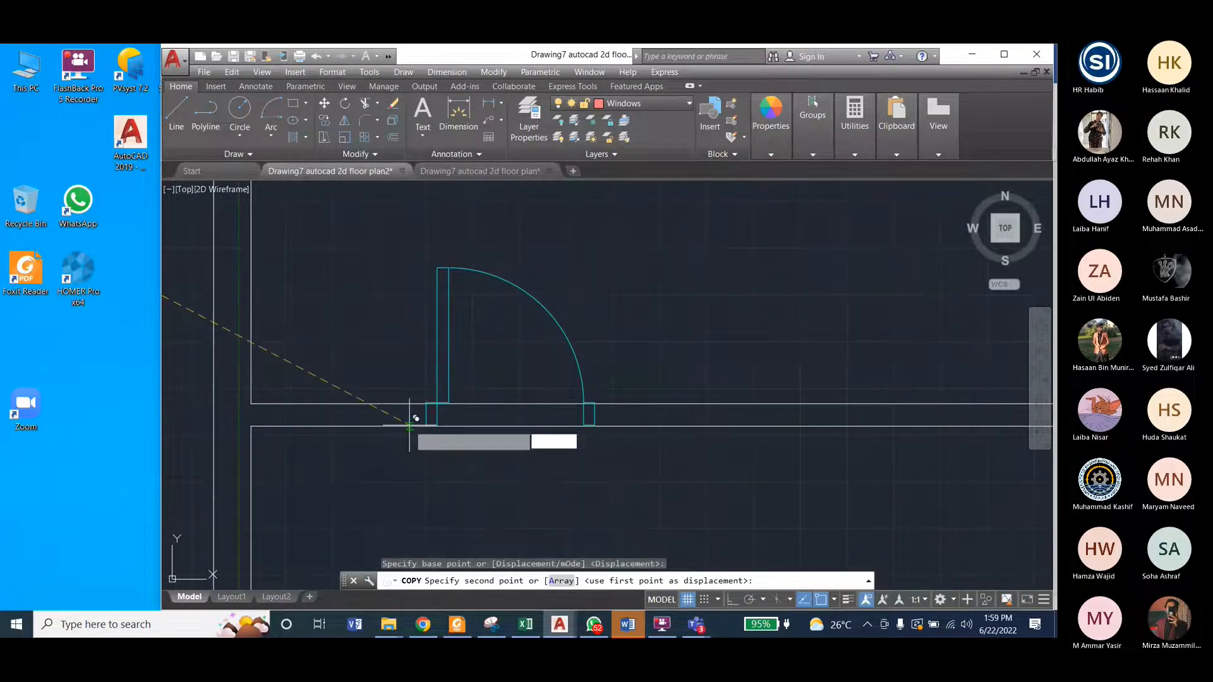
key("Escape")
scroll(460, 292, "down", 5)
scroll(459, 292, "down", 2)
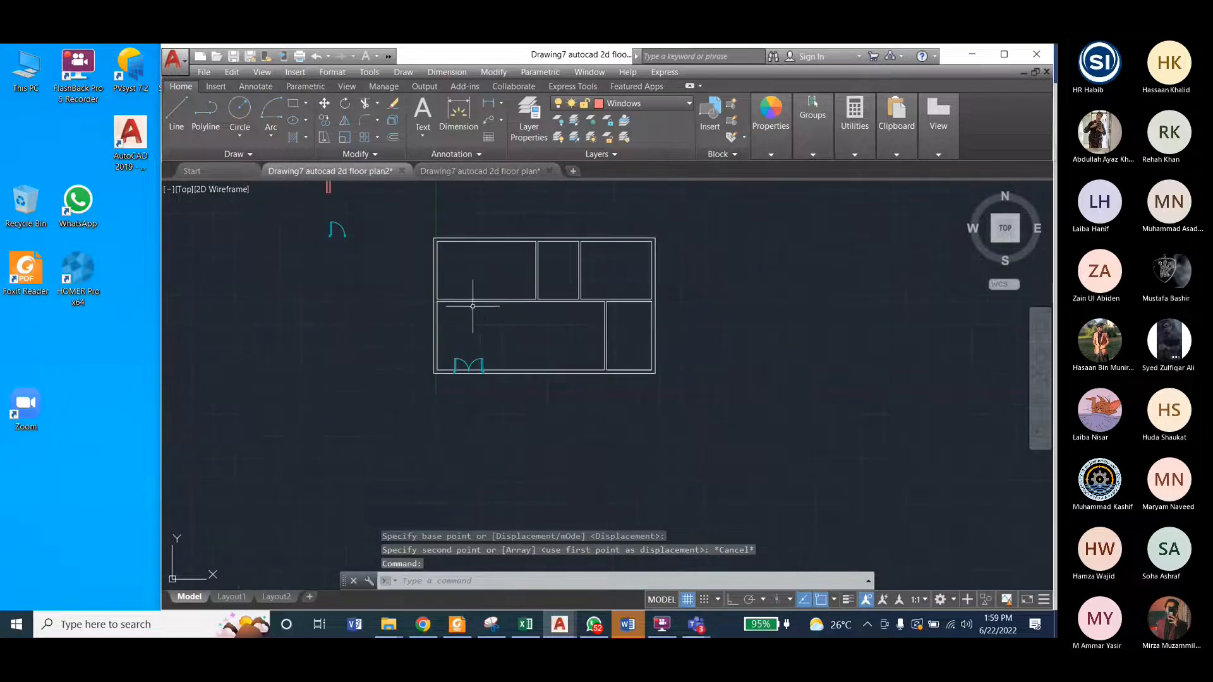
Step: Copy the single door by its left jamb's lower-left corner into the horizontal inner wall, near the left end of the upper-left room
left_click(372, 171)
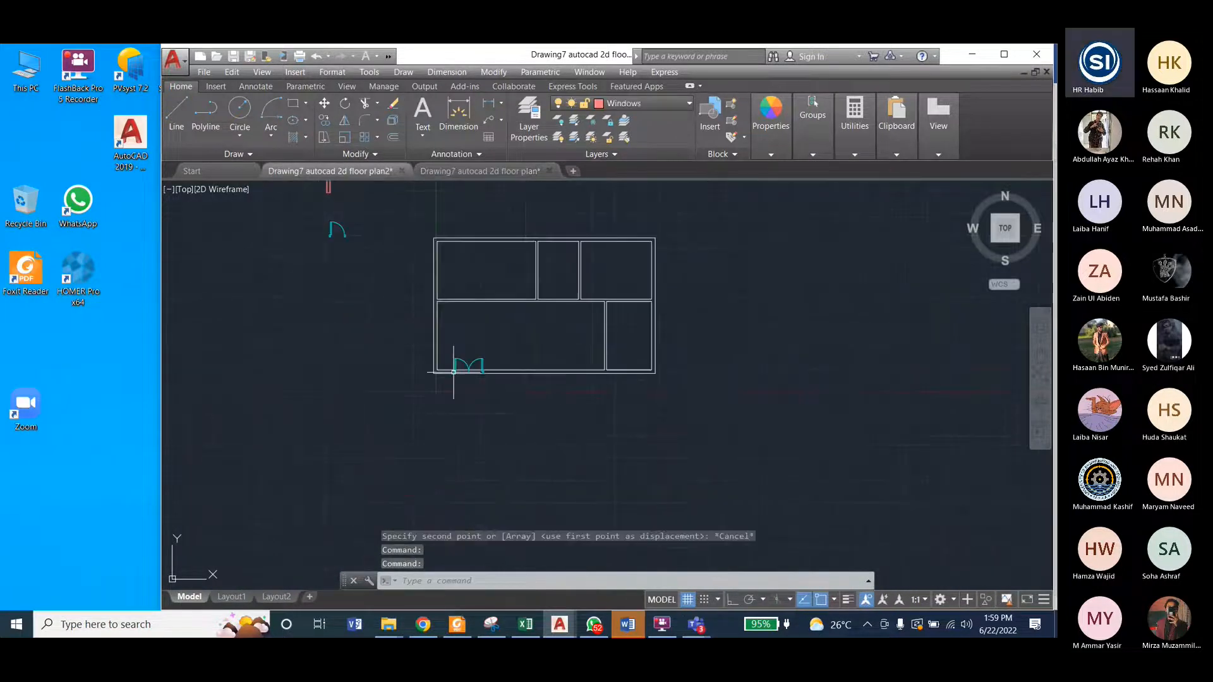
scroll(455, 287, "up", 4)
scroll(492, 361, "down", 2)
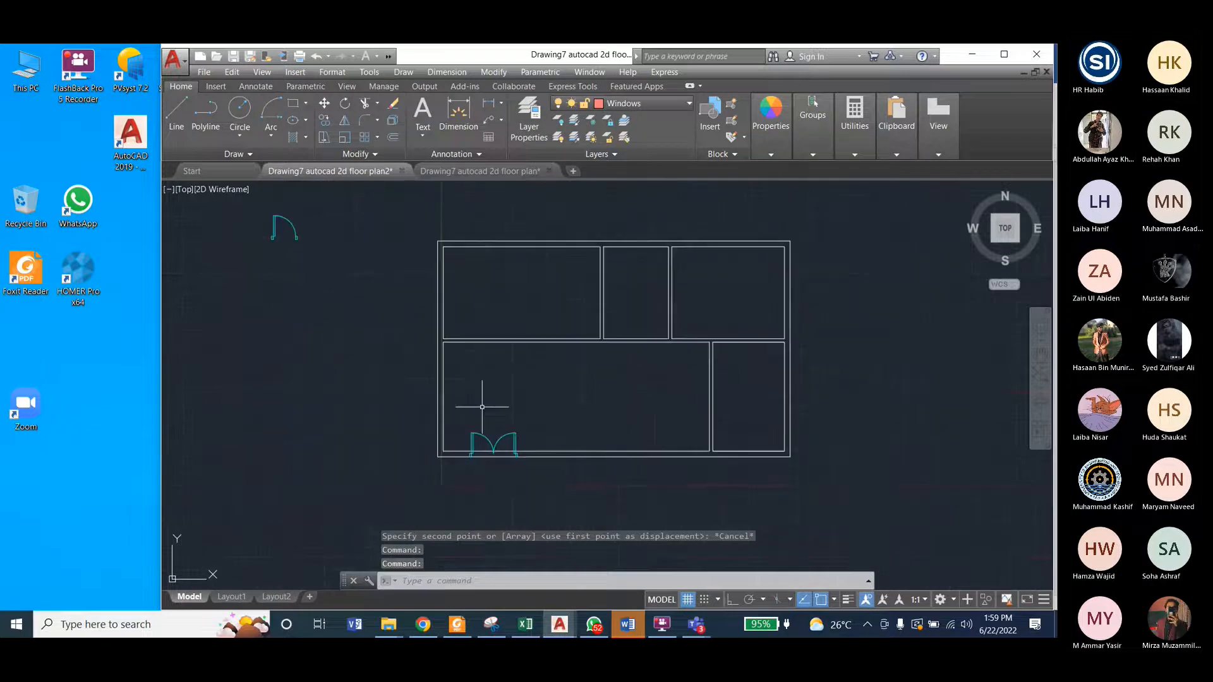
left_click(312, 254)
left_click(260, 206)
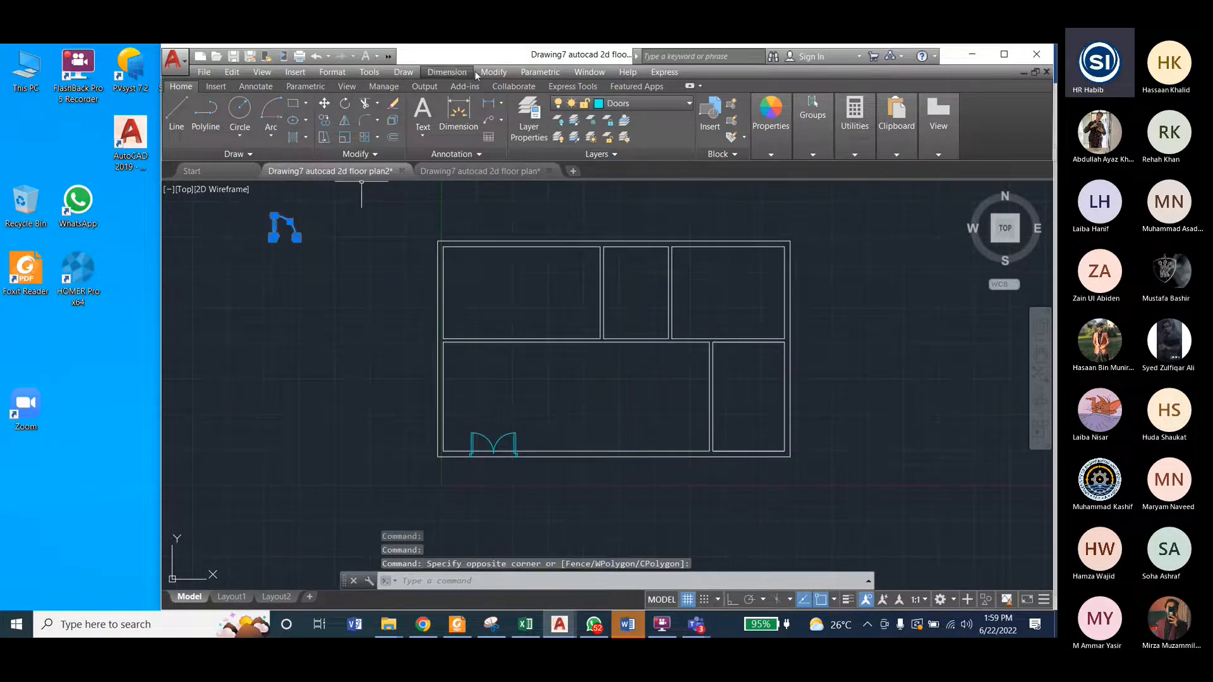
left_click(490, 73)
left_click(506, 192)
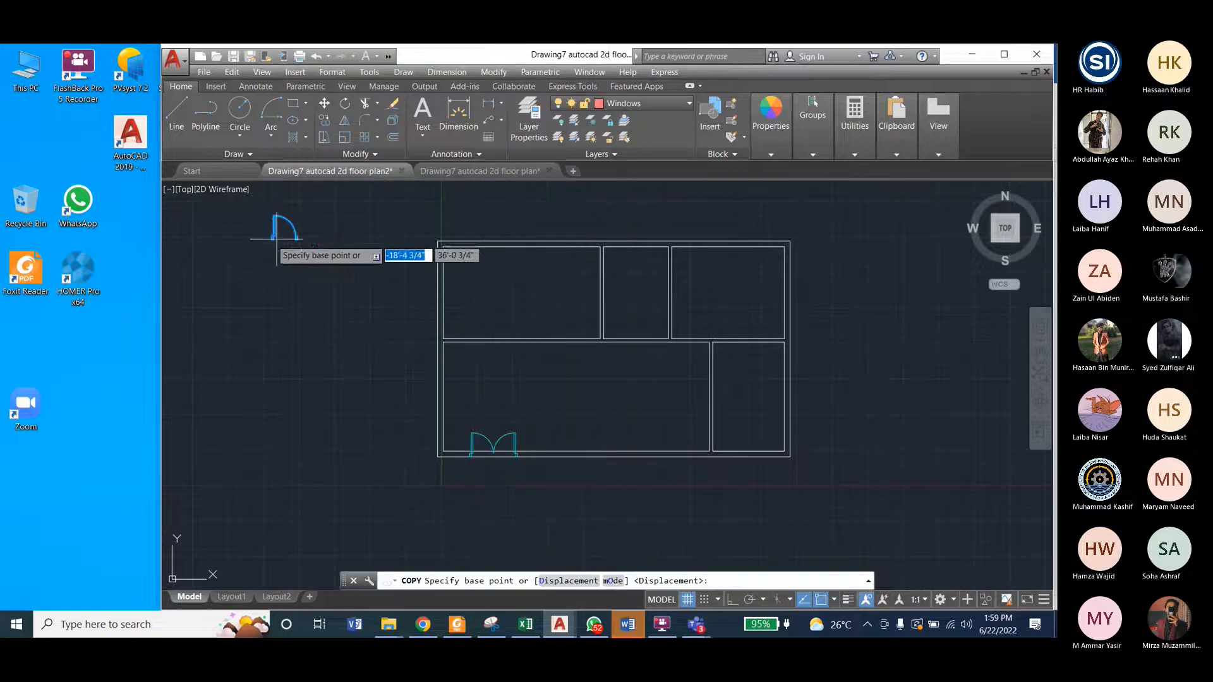
scroll(262, 222, "up", 2)
scroll(261, 223, "up", 8)
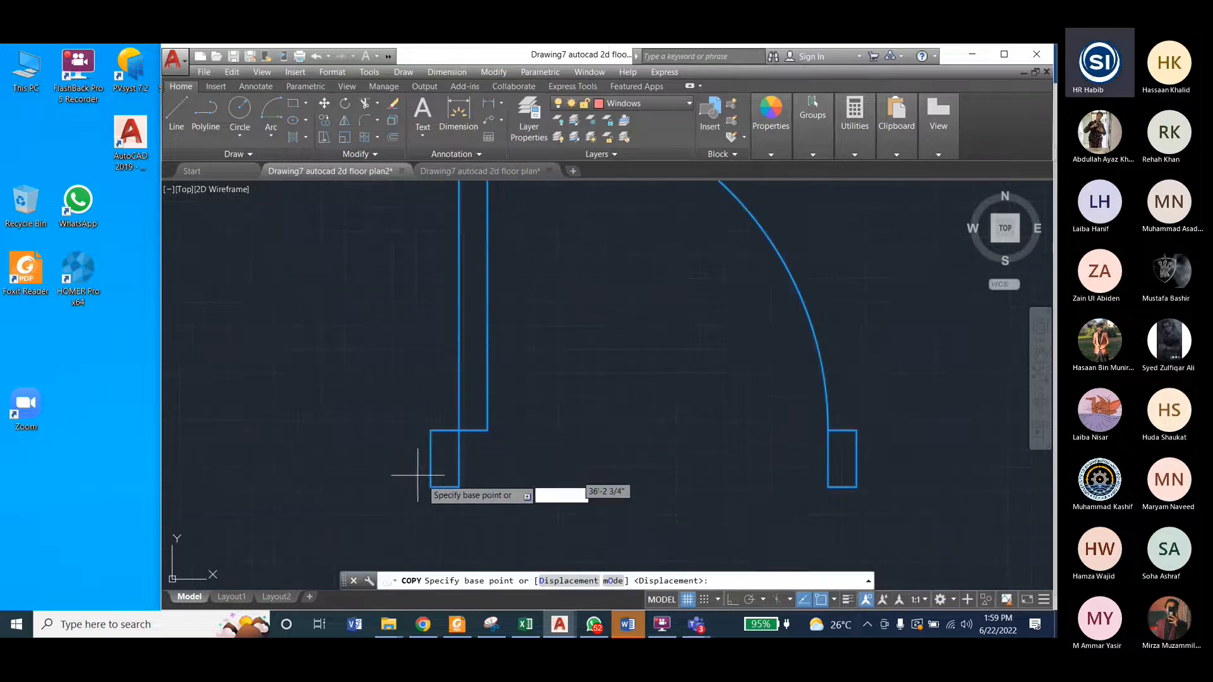
left_click(430, 486)
scroll(299, 366, "down", 6)
scroll(298, 367, "down", 4)
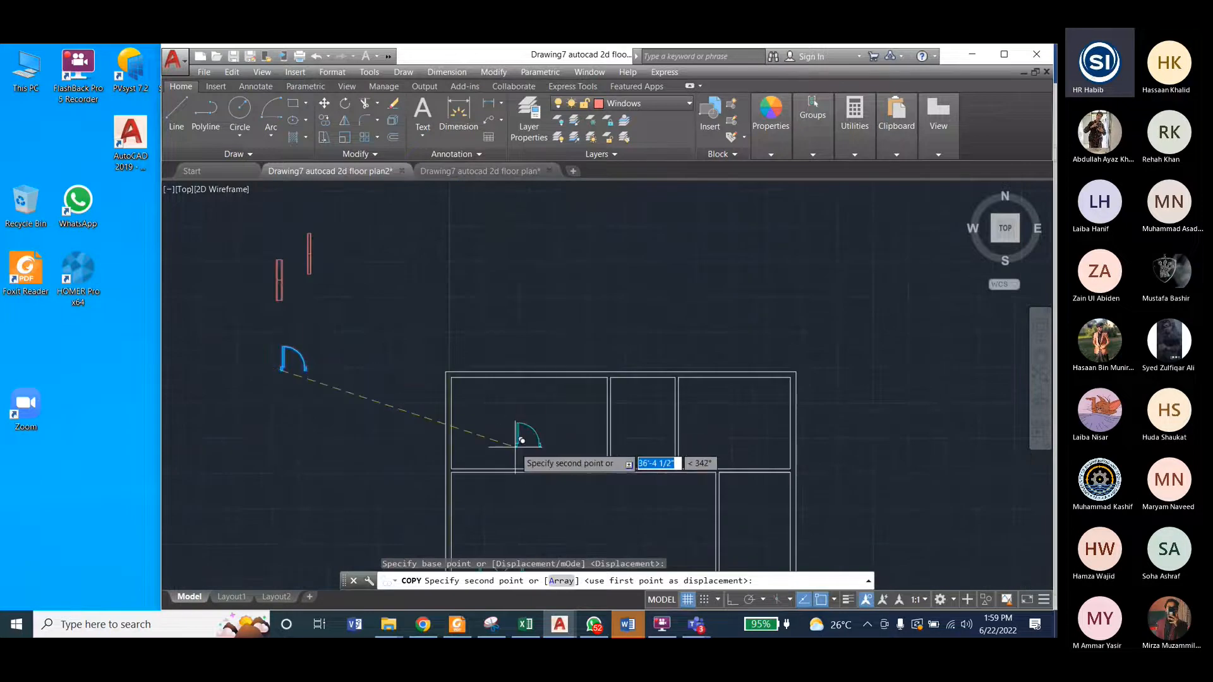
scroll(522, 441, "up", 6)
scroll(397, 436, "down", 3)
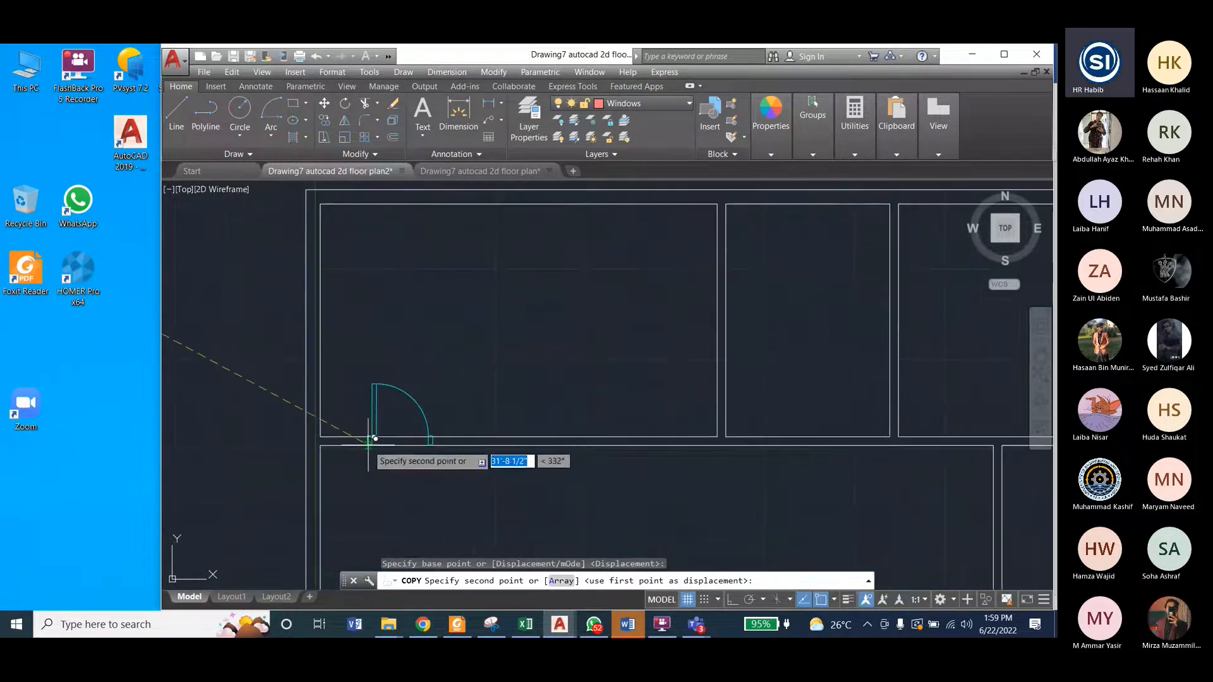
left_click(369, 442)
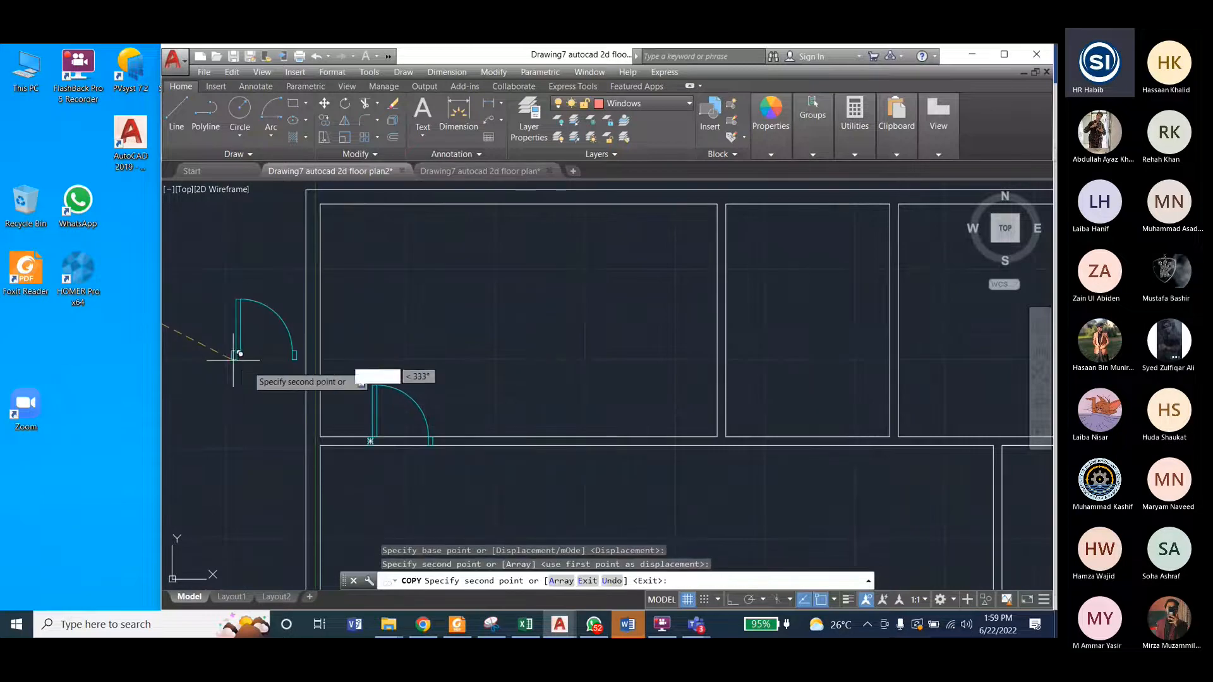
Step: Place two more copies of the single door in the same inner wall, for the upper-middle and upper-right rooms, and finish copying
left_click(766, 438)
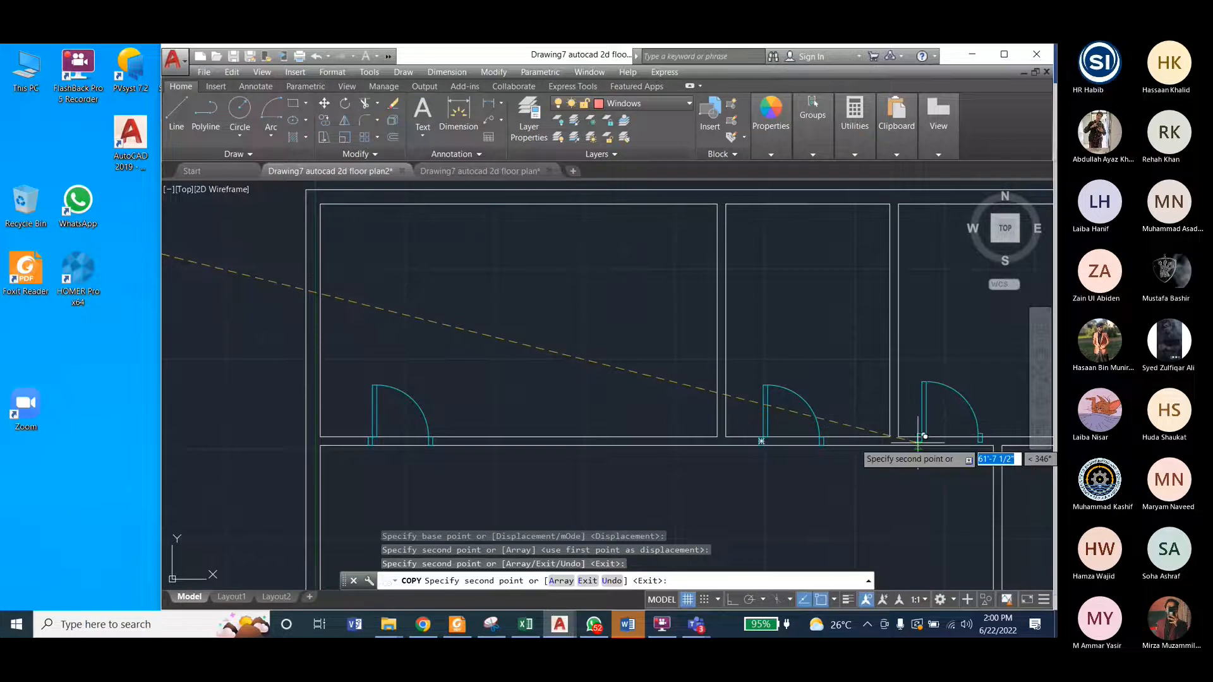
left_click(924, 435)
key("Escape")
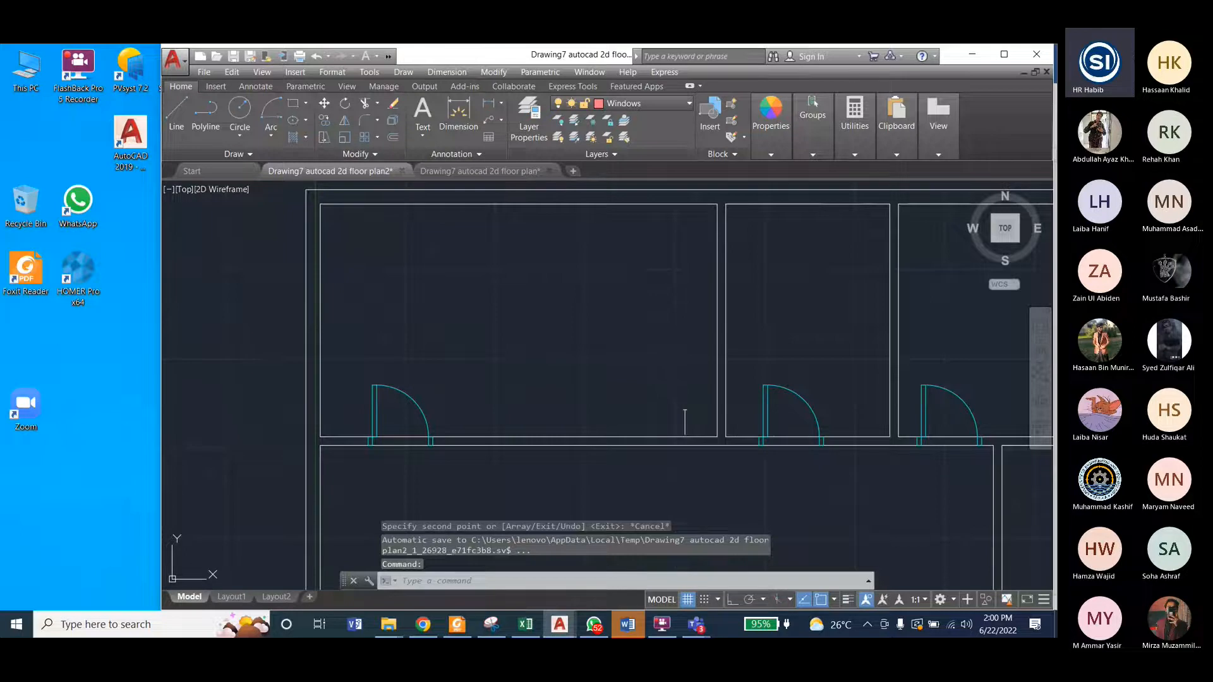
key("Escape")
scroll(684, 422, "up", 8)
scroll(922, 429, "down", 5)
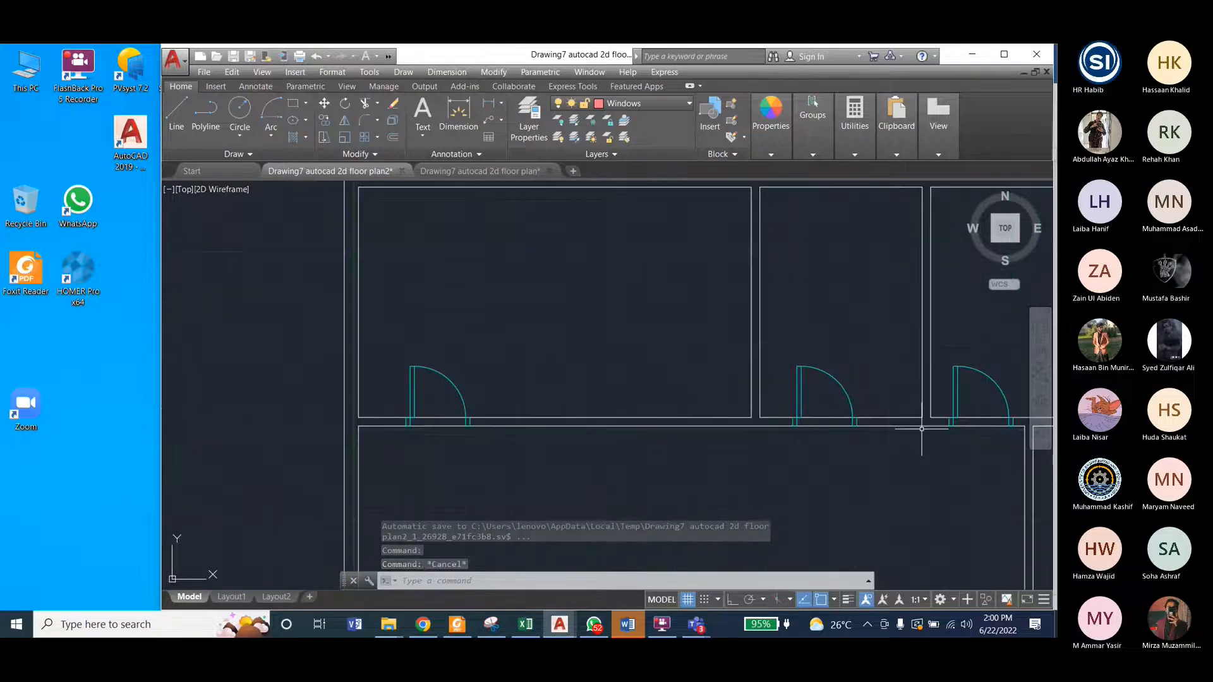
Step: Review the placed doors in floor plan2, check the remaining single door in the reference floor plan, and return to floor plan2
scroll(922, 429, "down", 3)
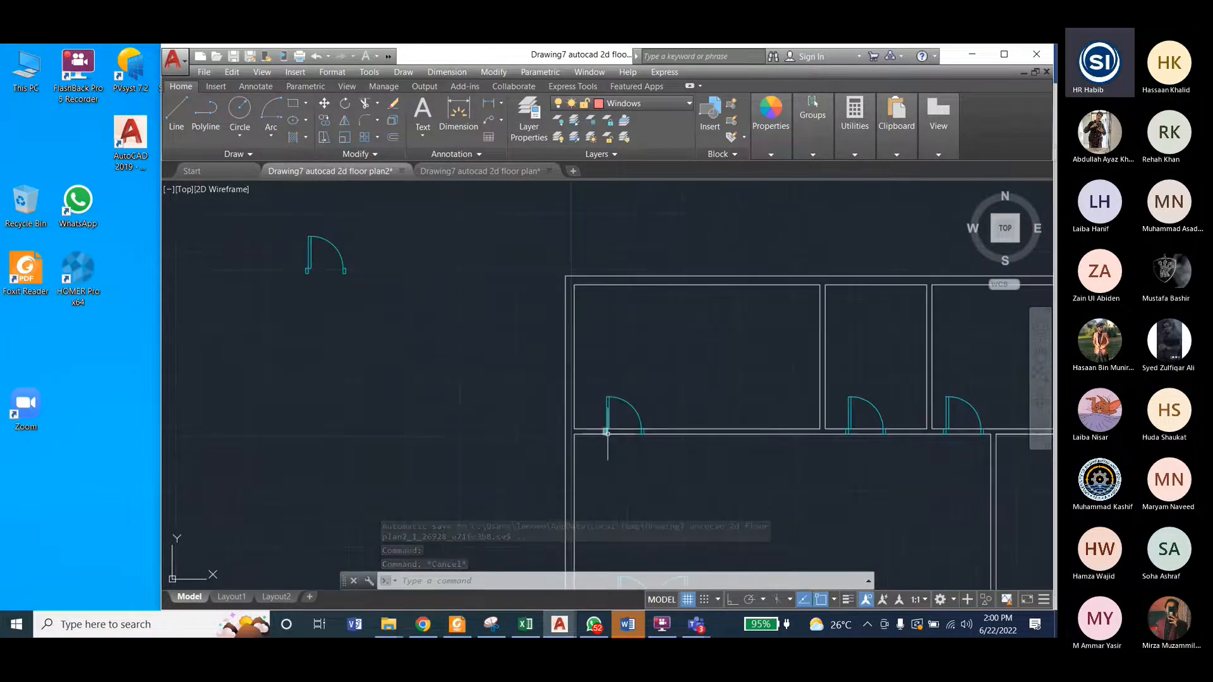
scroll(607, 433, "up", 12)
scroll(515, 436, "down", 10)
scroll(451, 357, "down", 4)
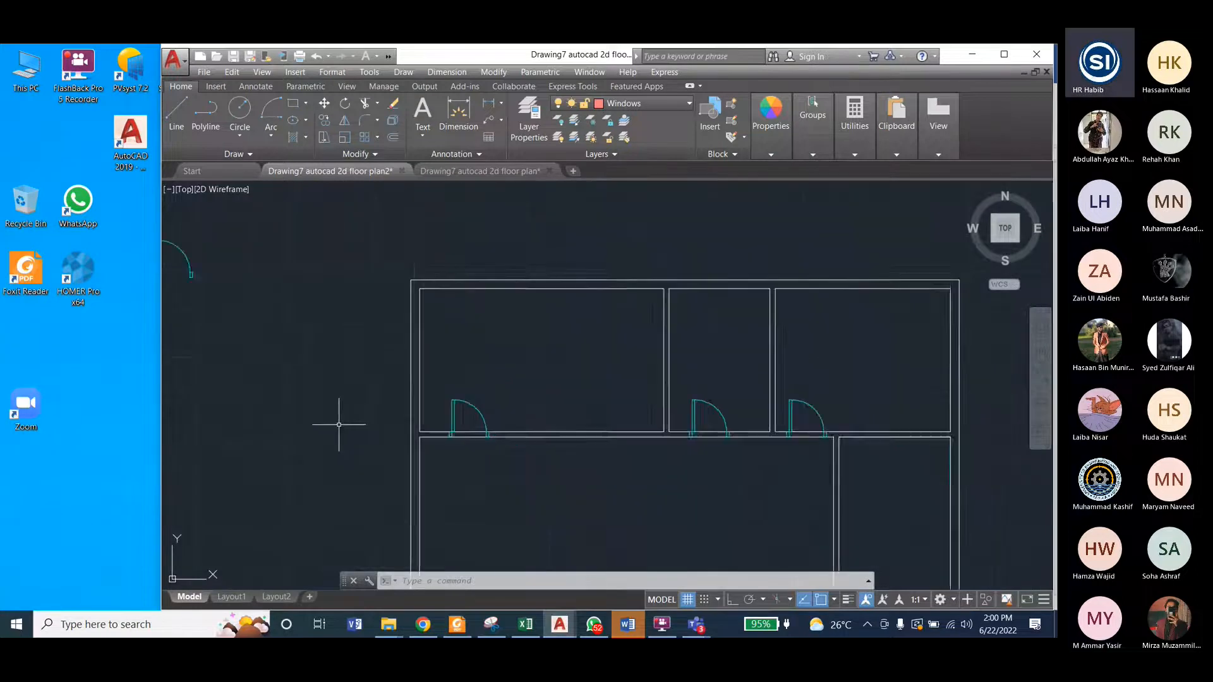
scroll(552, 345, "up", 2)
scroll(552, 345, "down", 2)
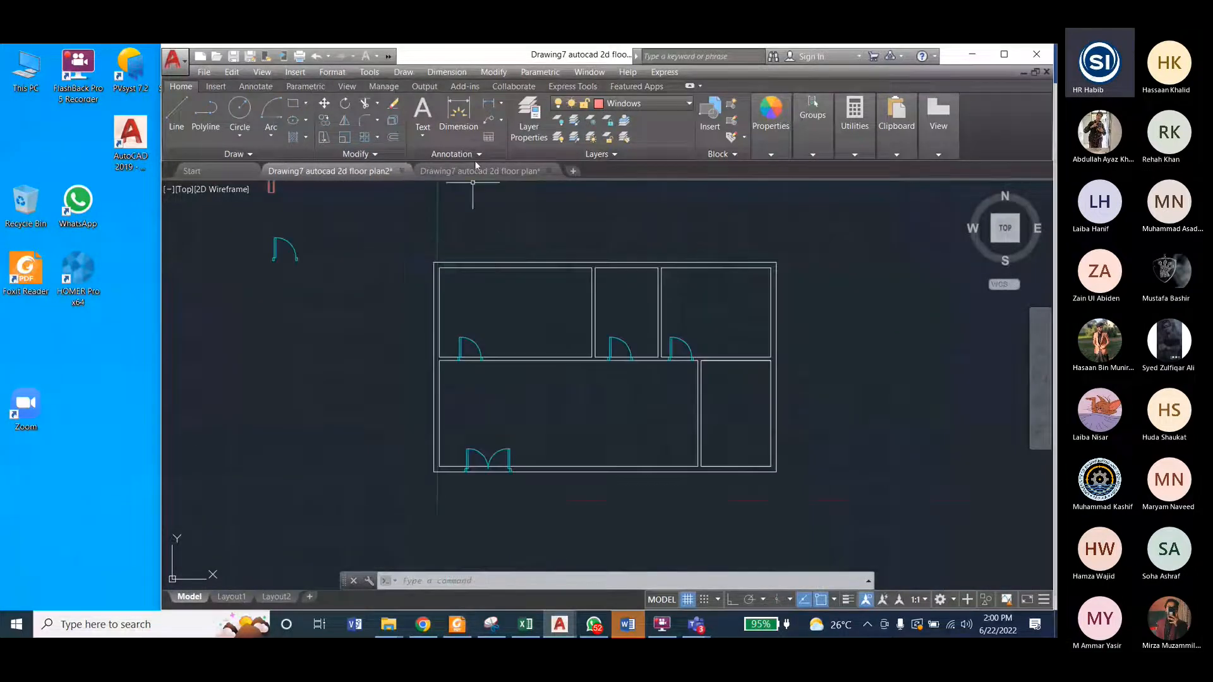
left_click(479, 171)
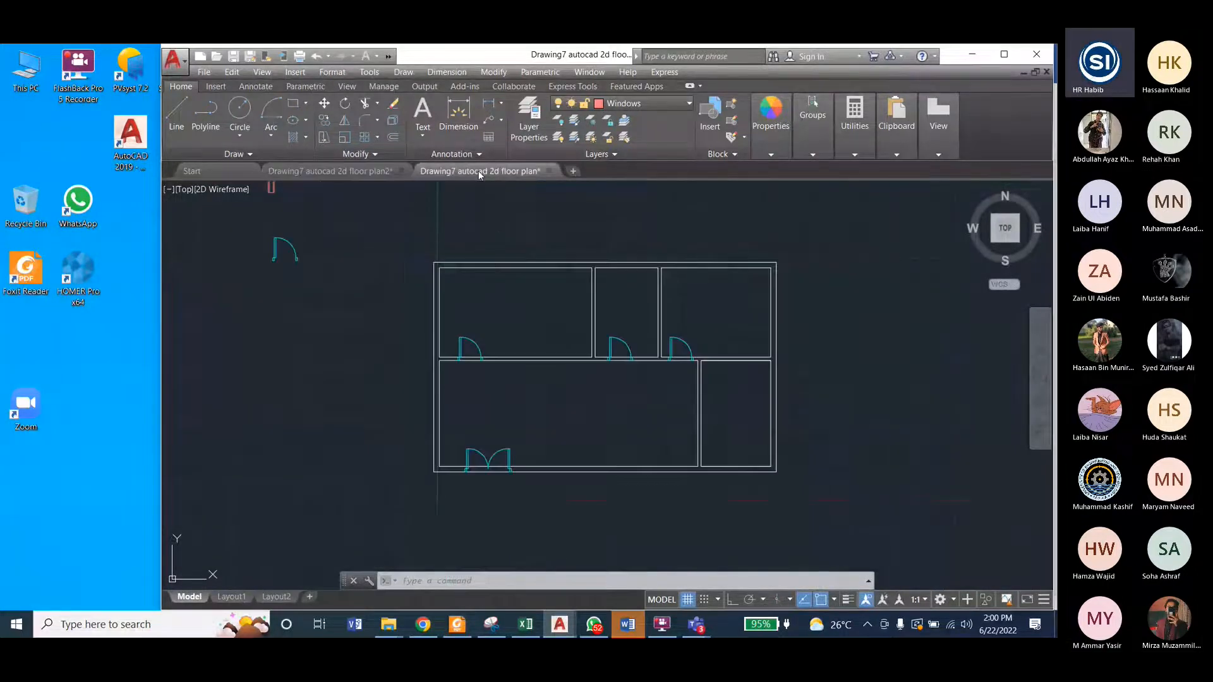
left_click(310, 171)
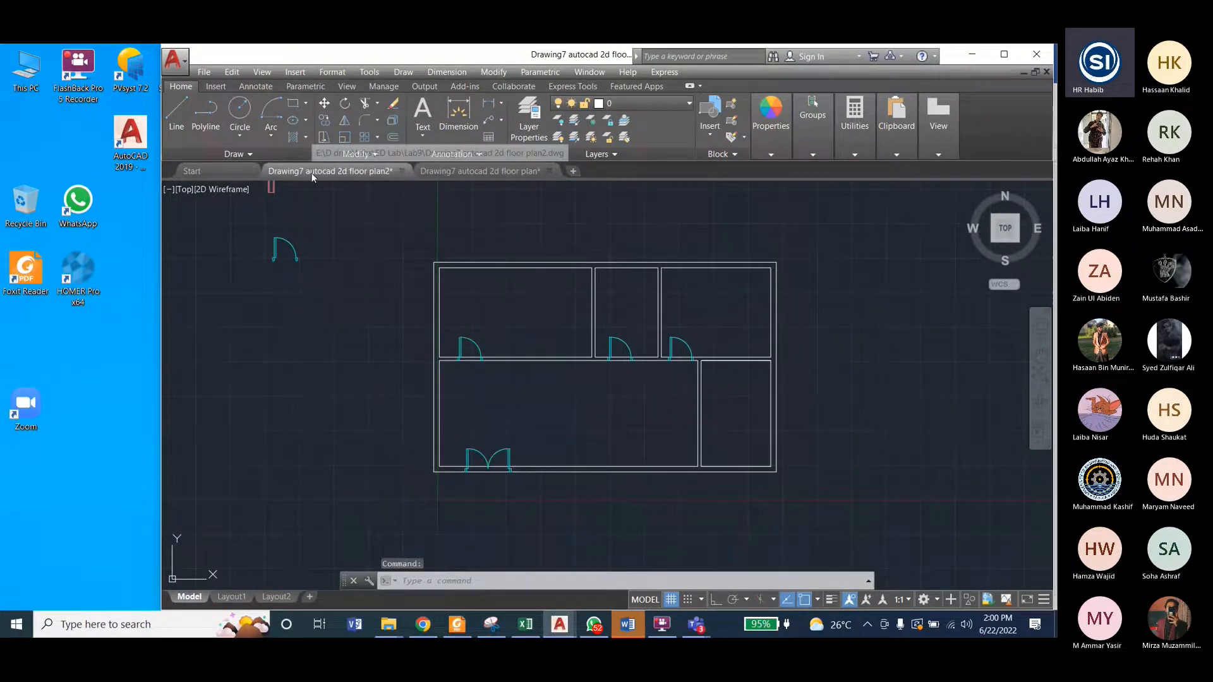
Step: Copy the spare single door outside the plan horizontally to its right, using the right jamb as base point with Ortho on, and finish copying
left_click(262, 226)
left_click(326, 283)
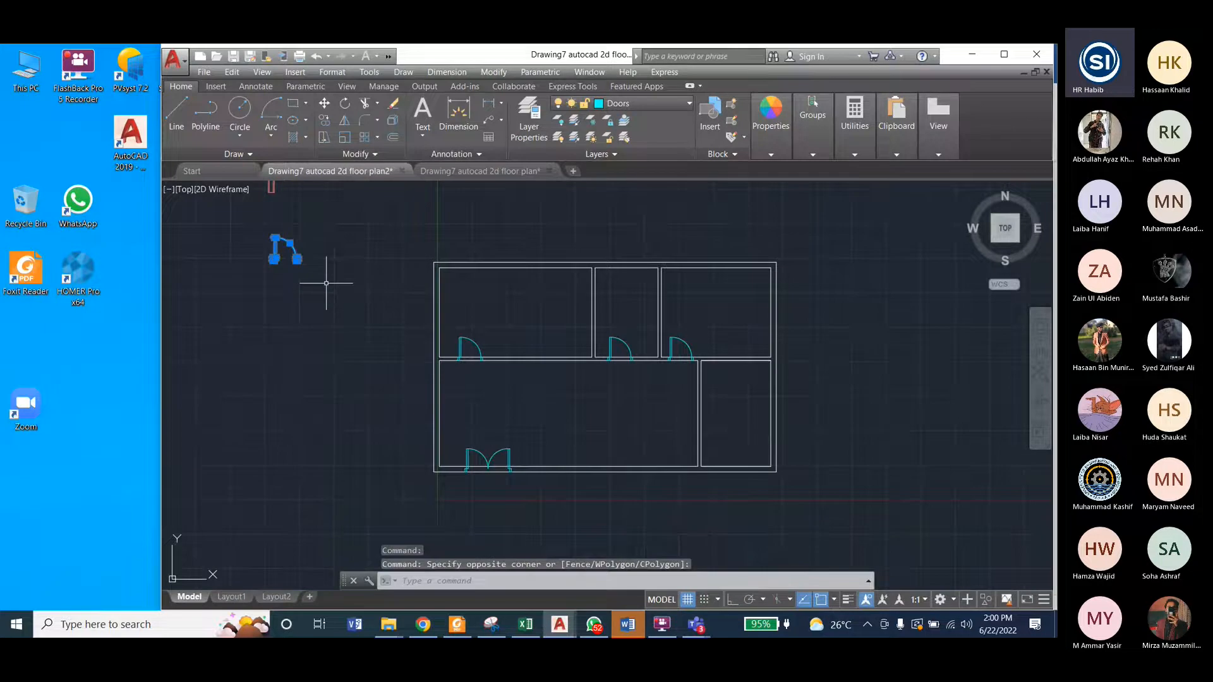
left_click(493, 72)
left_click(512, 192)
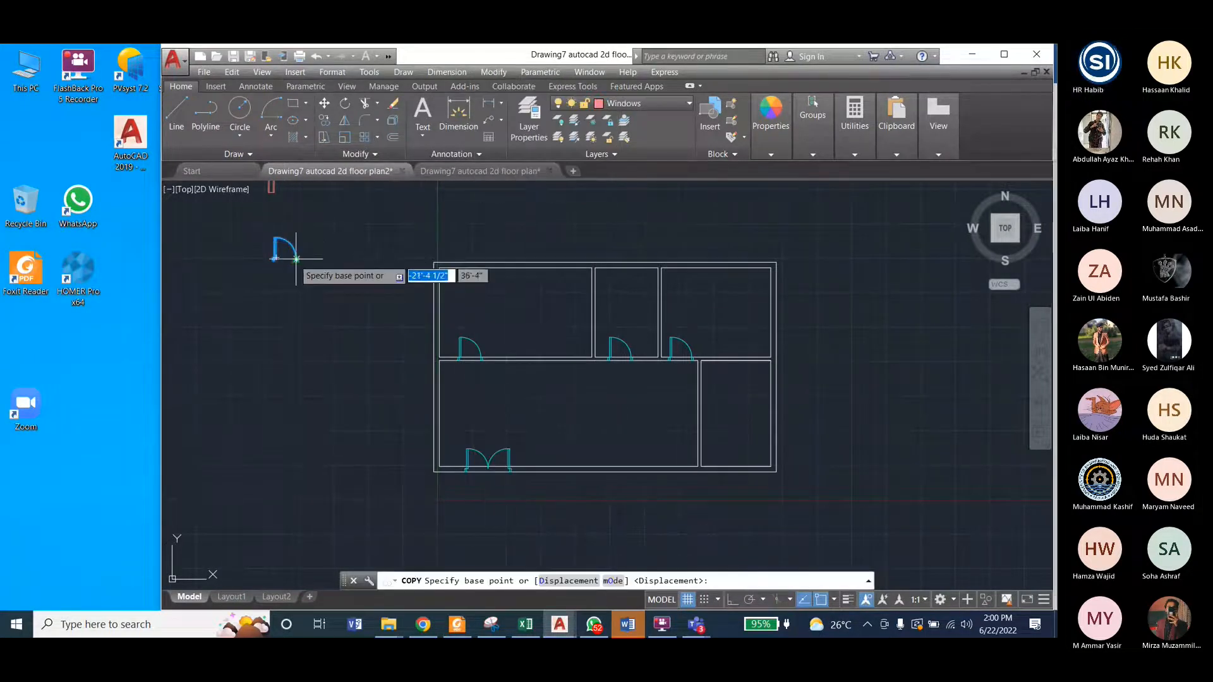
scroll(298, 256, "up", 4)
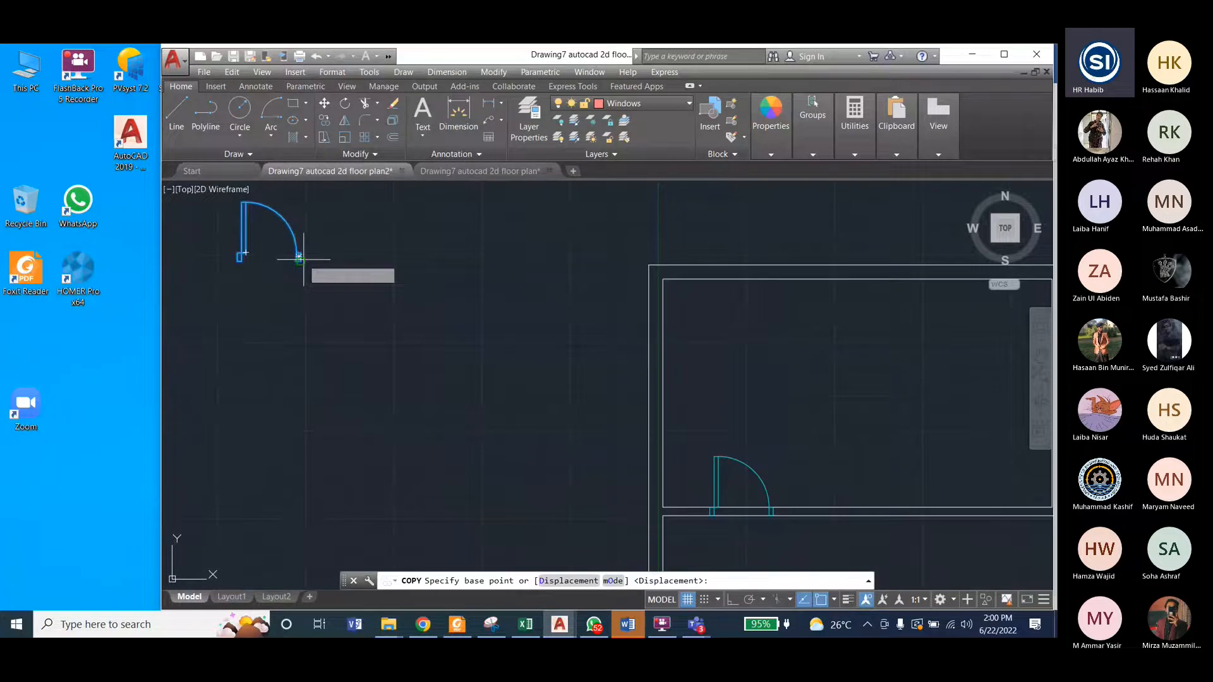
left_click(299, 257)
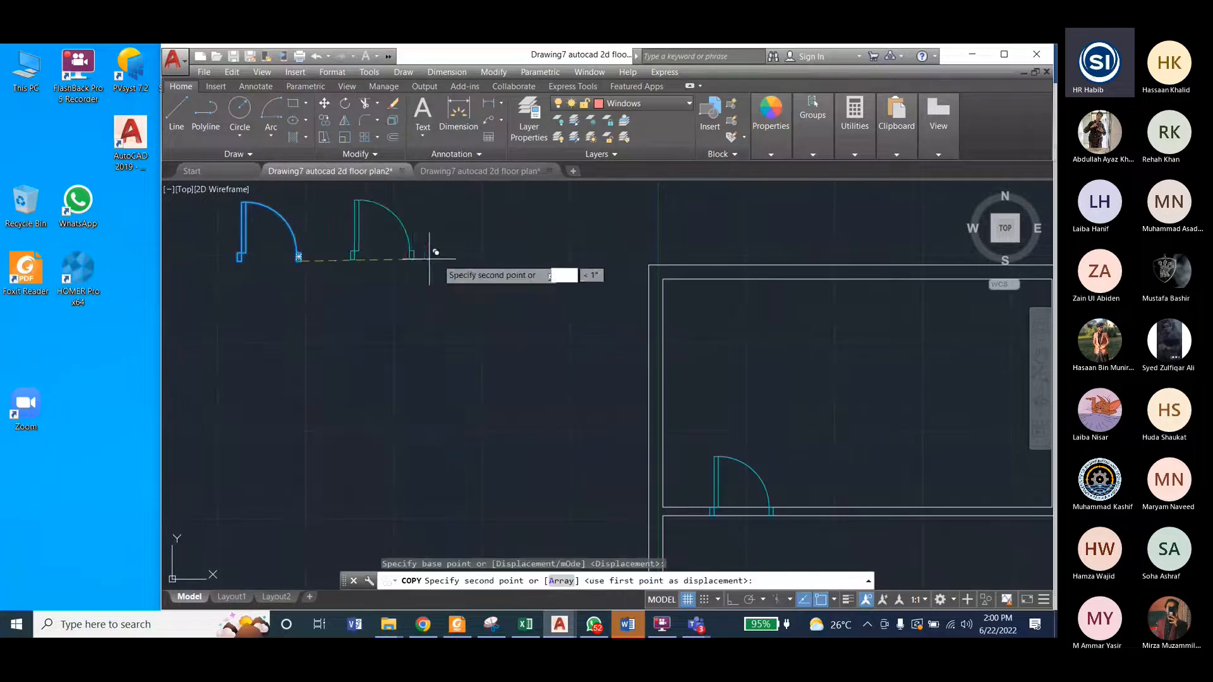
left_click(730, 602)
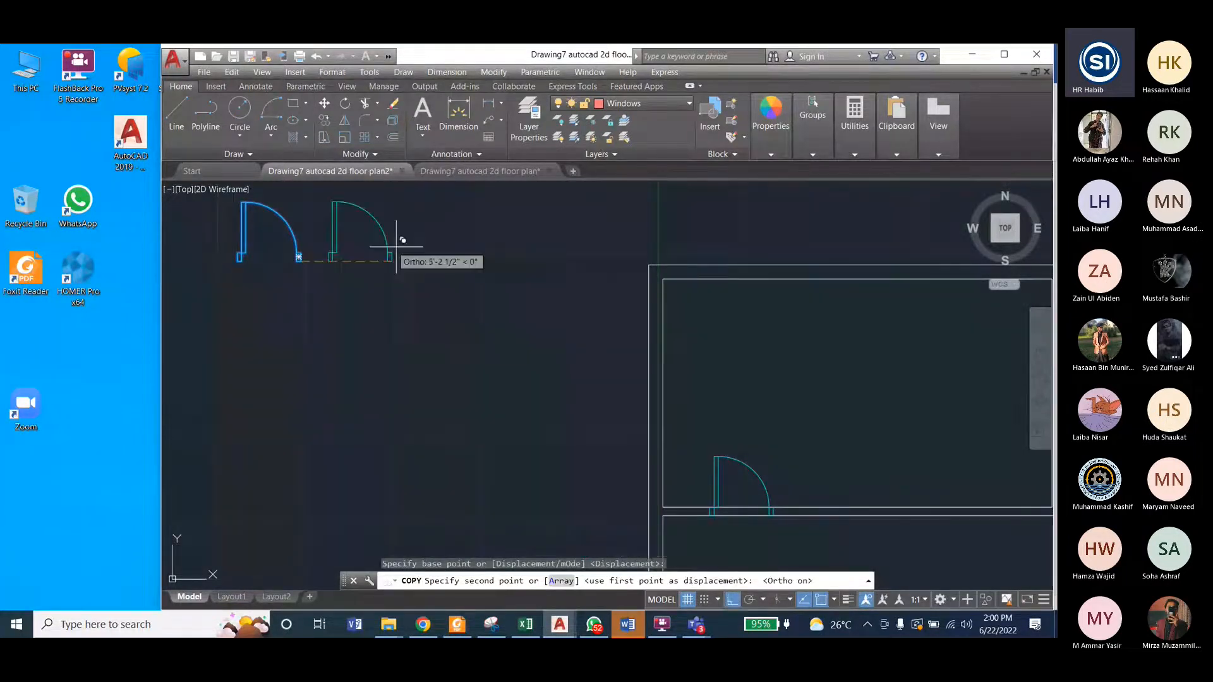
left_click(436, 335)
scroll(379, 389, "down", 2)
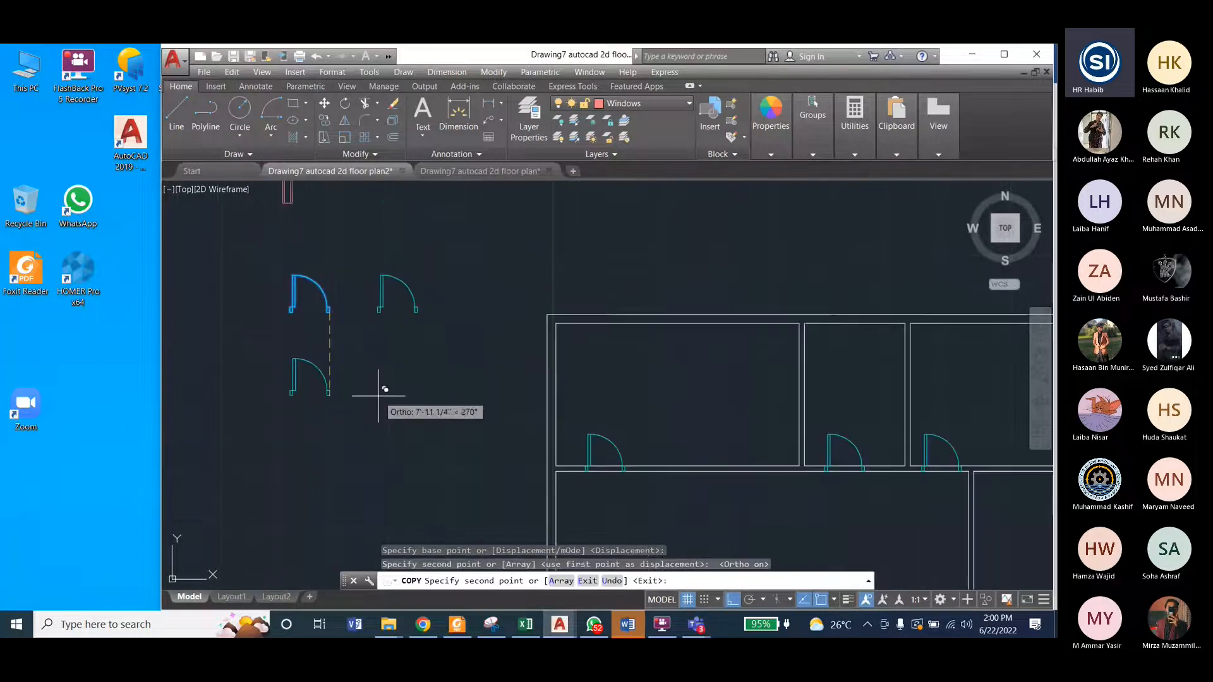
key("Escape")
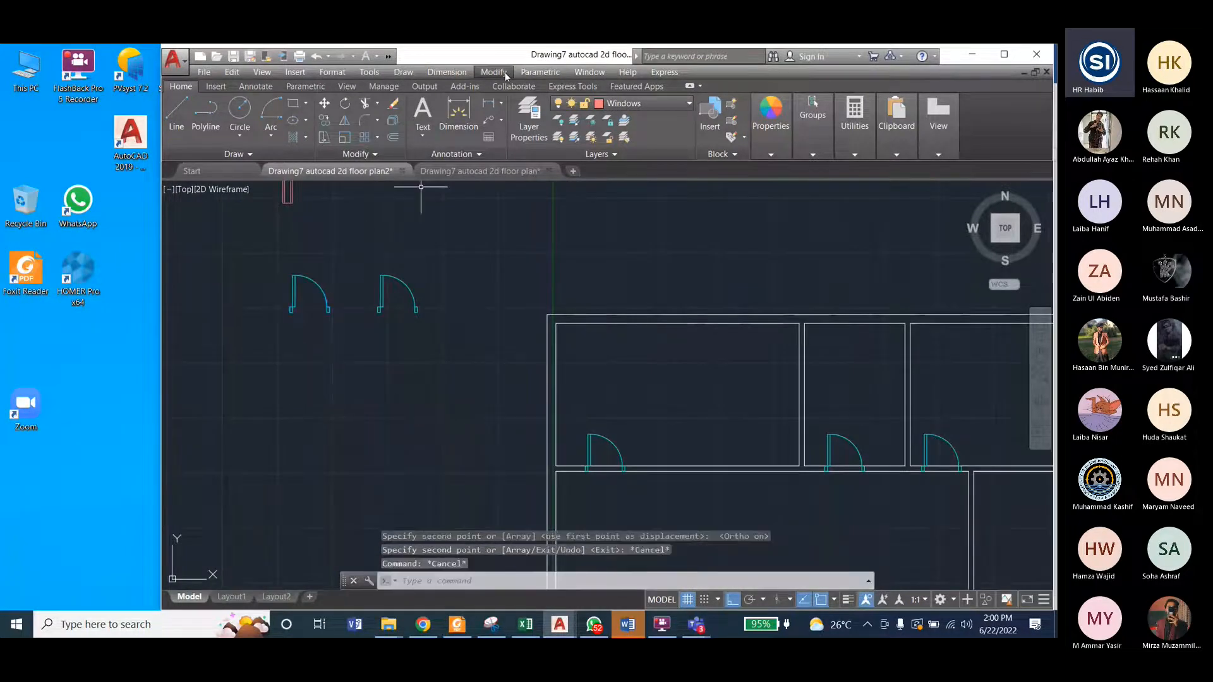
Step: Try rotating the copied single door 270° about its right jamb
left_click(505, 72)
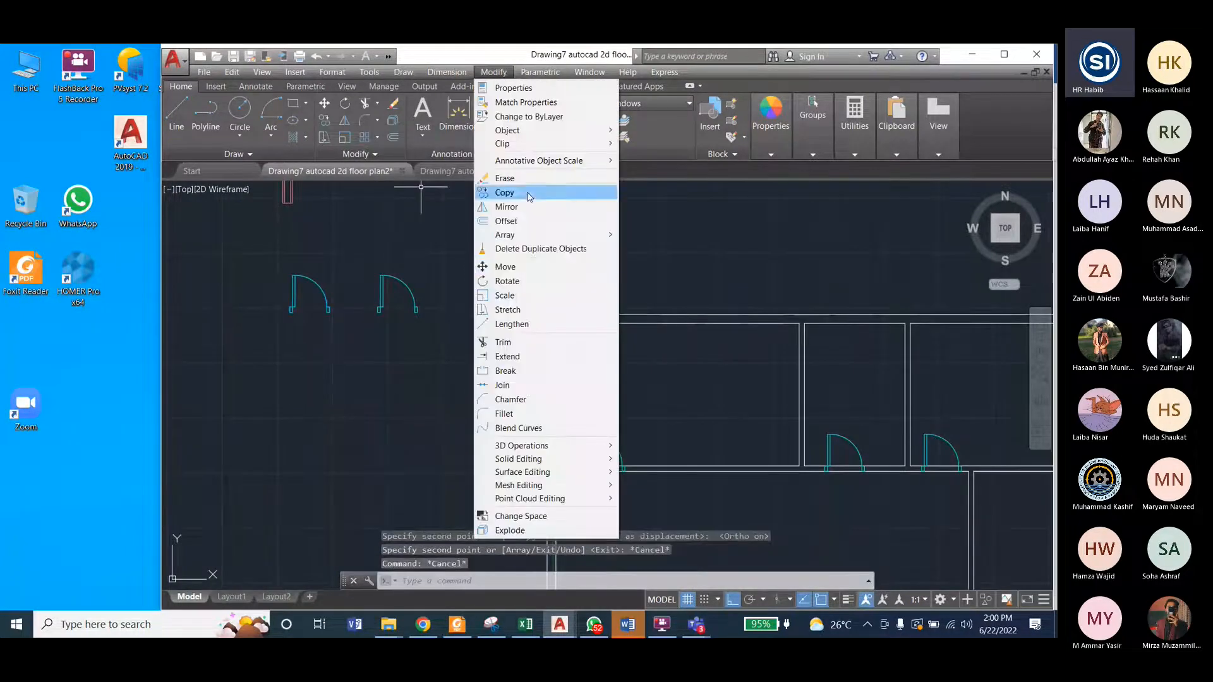
left_click(531, 281)
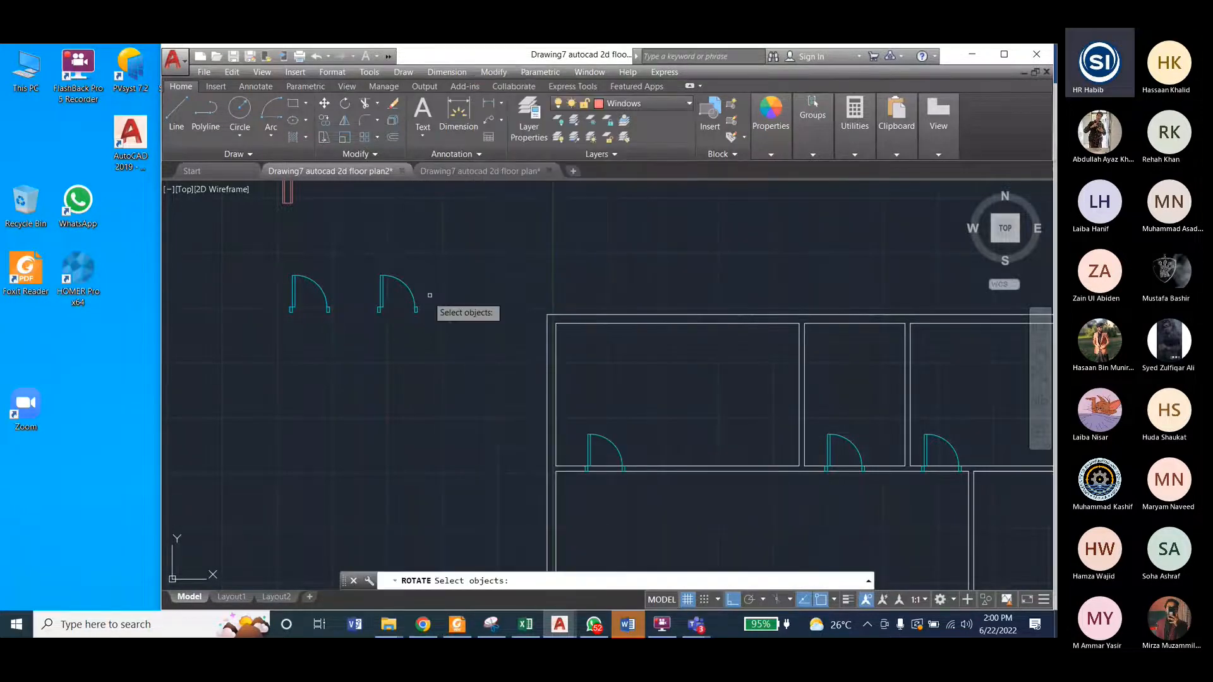
left_click(364, 261)
left_click(451, 333)
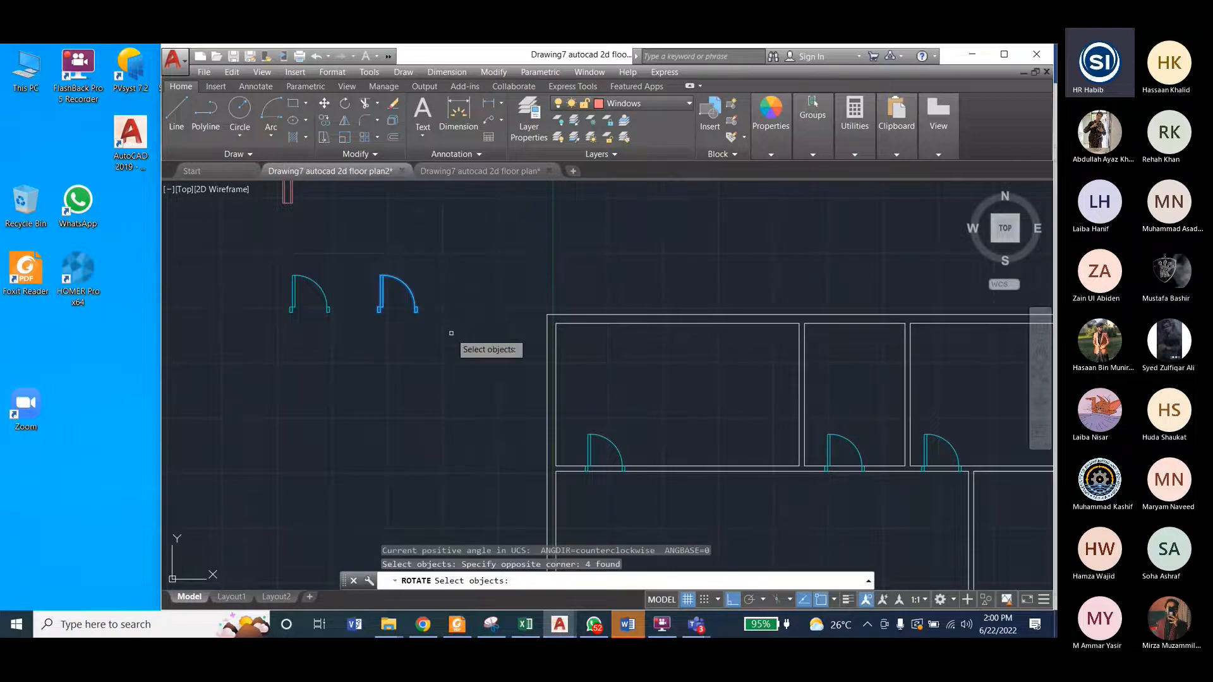
key("Return")
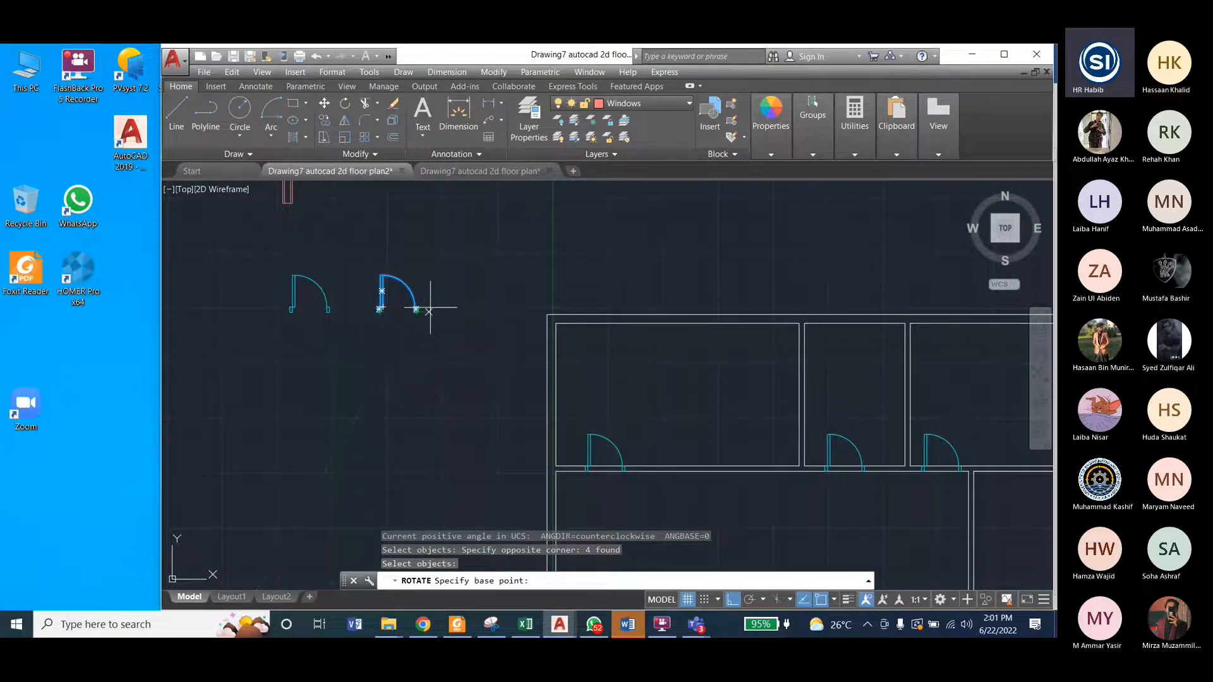
scroll(430, 310, "up", 2)
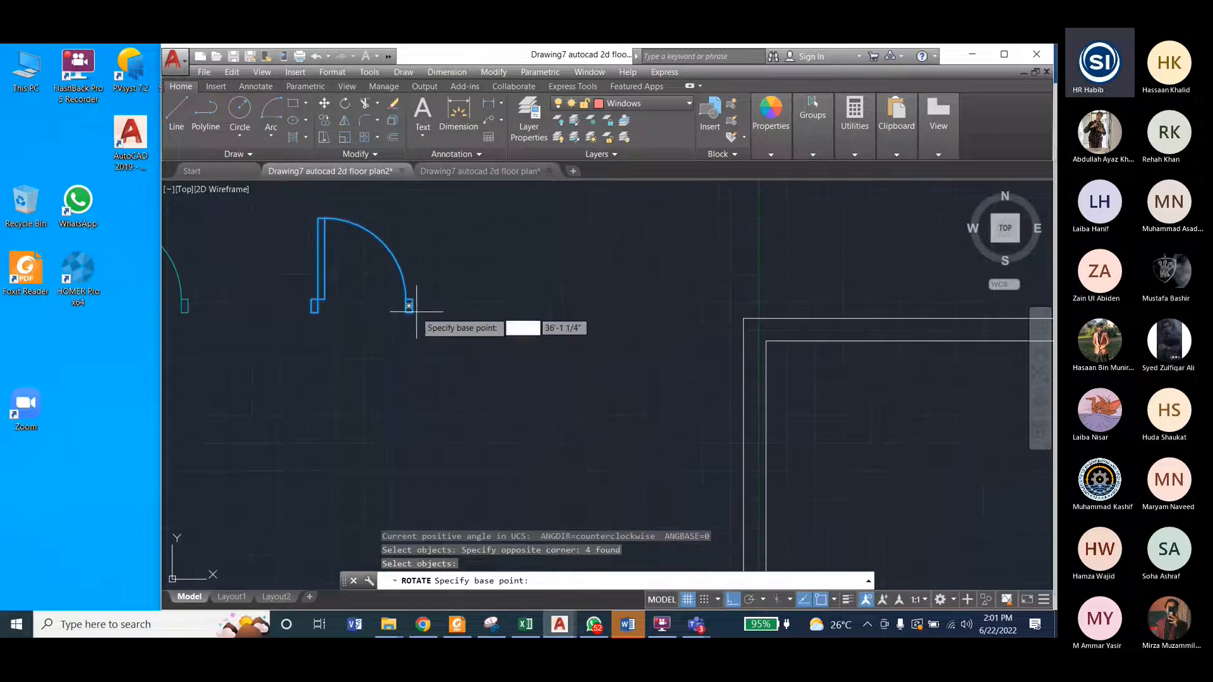
left_click(410, 307)
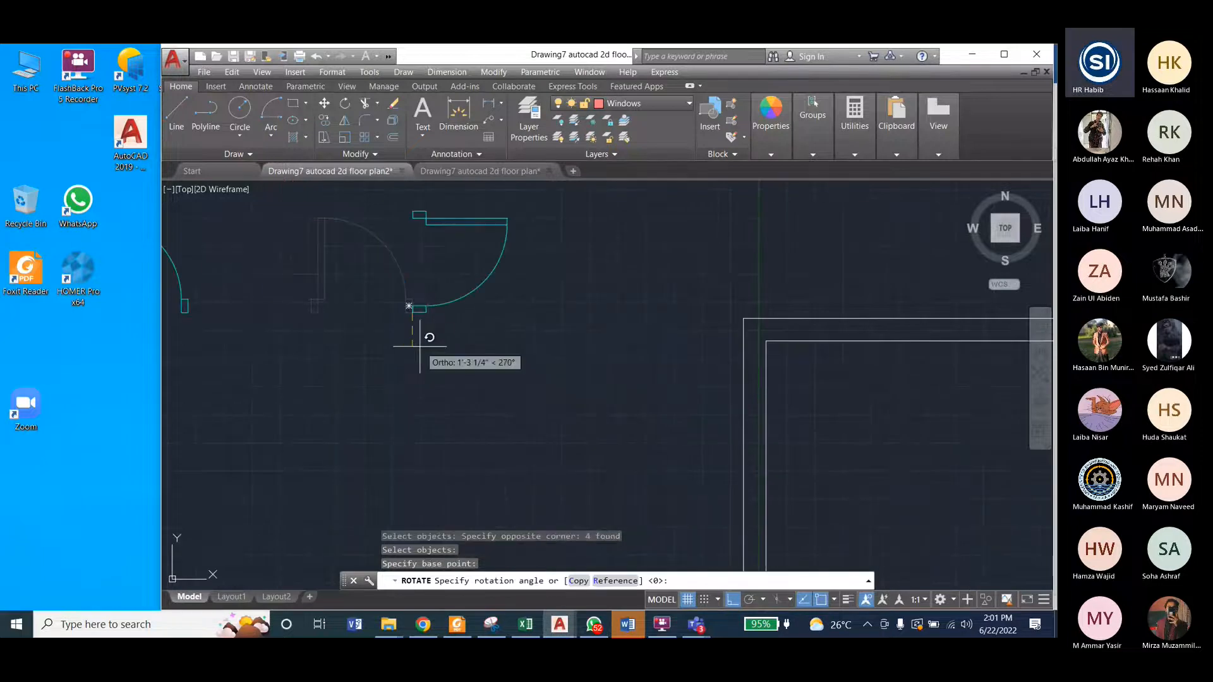
left_click(442, 331)
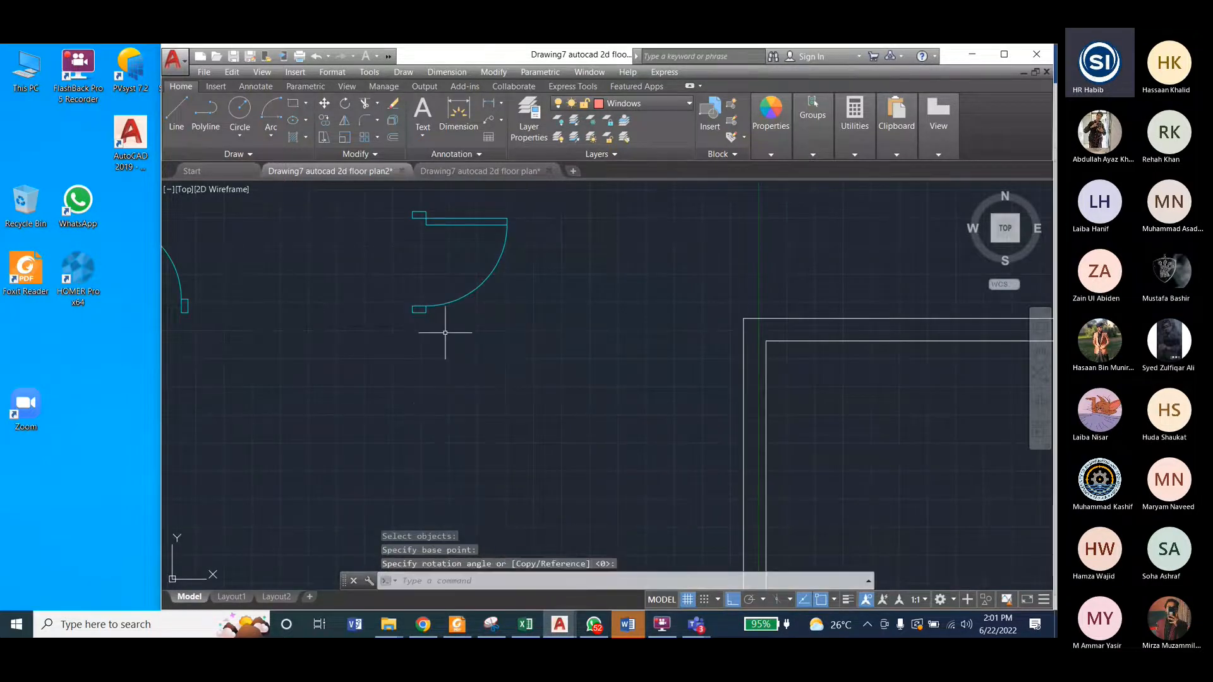
Step: Compare the rotated door's orientation with the vertical-wall door in the reference floor plan, and undo the rotation in floor plan2
left_click(462, 172)
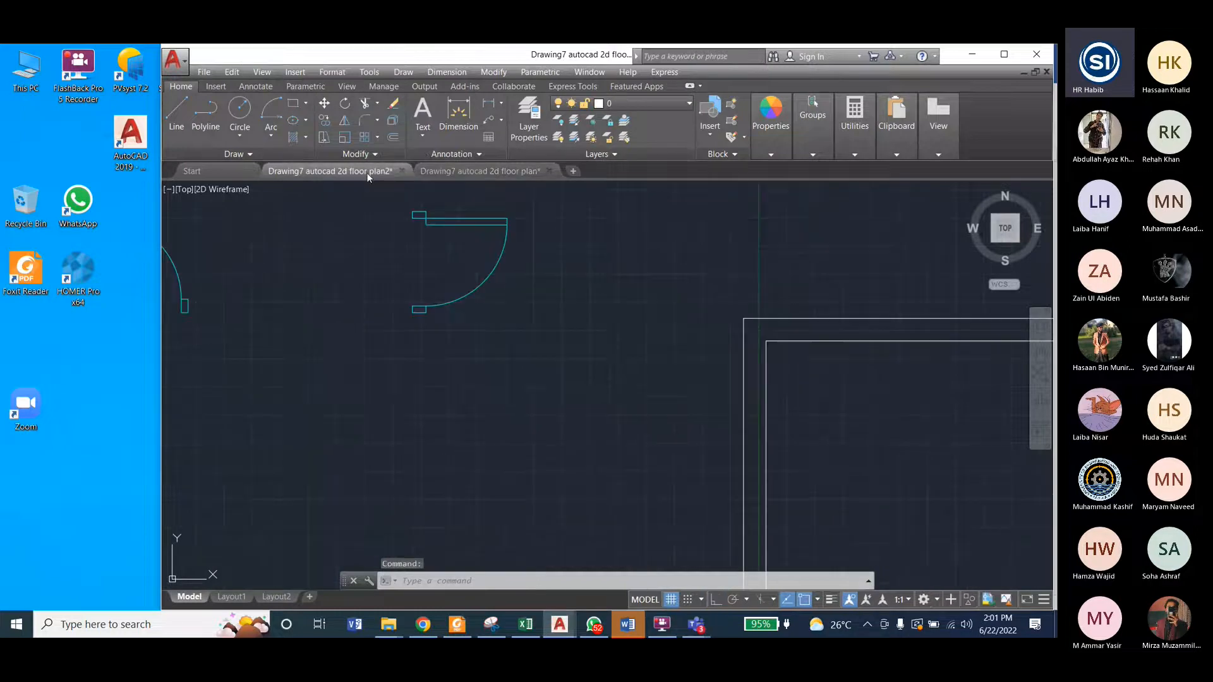
left_click(445, 172)
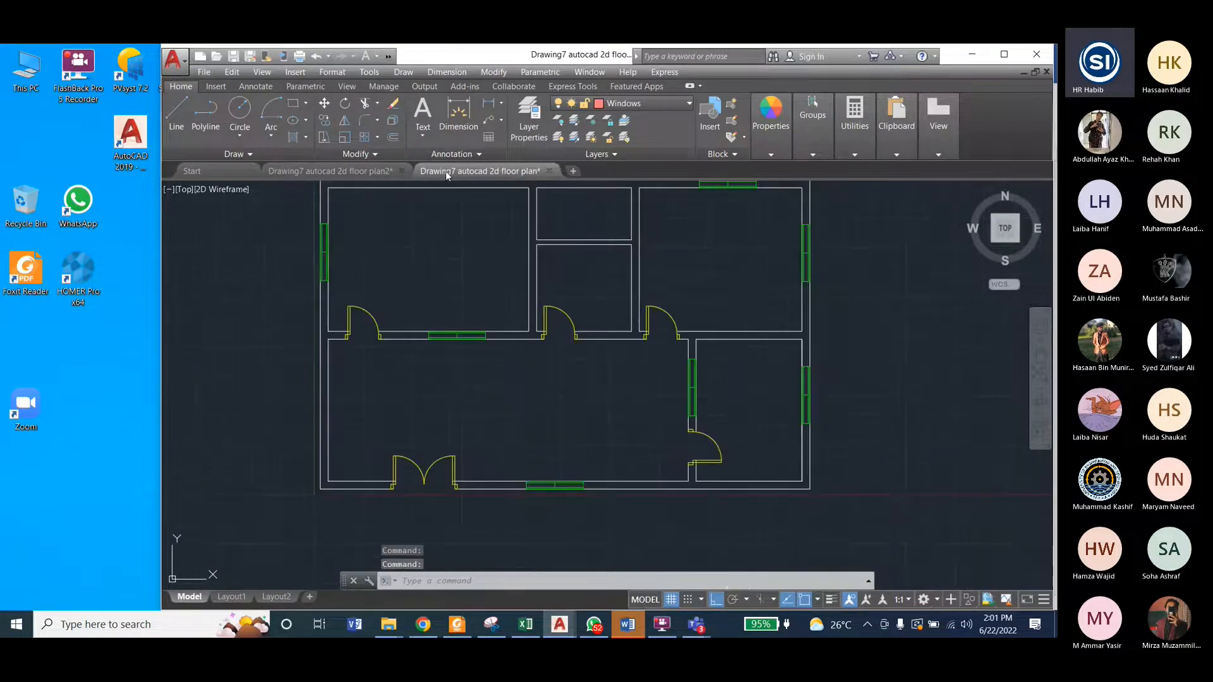
left_click(359, 172)
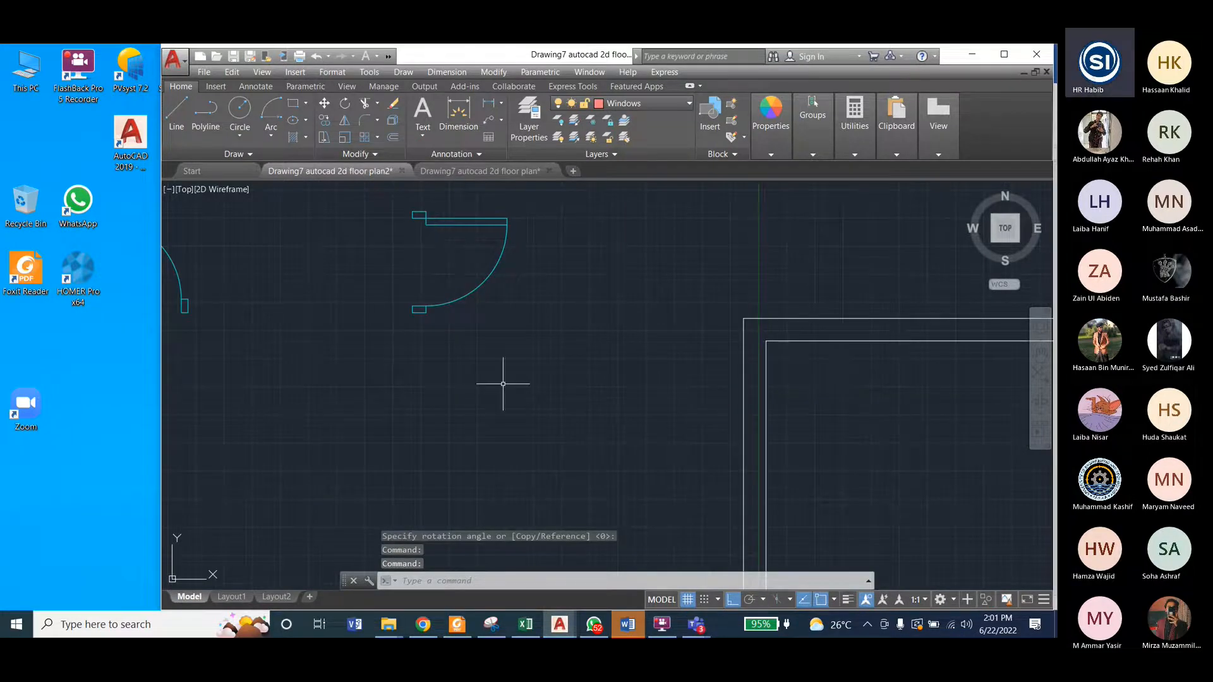
left_click(437, 266)
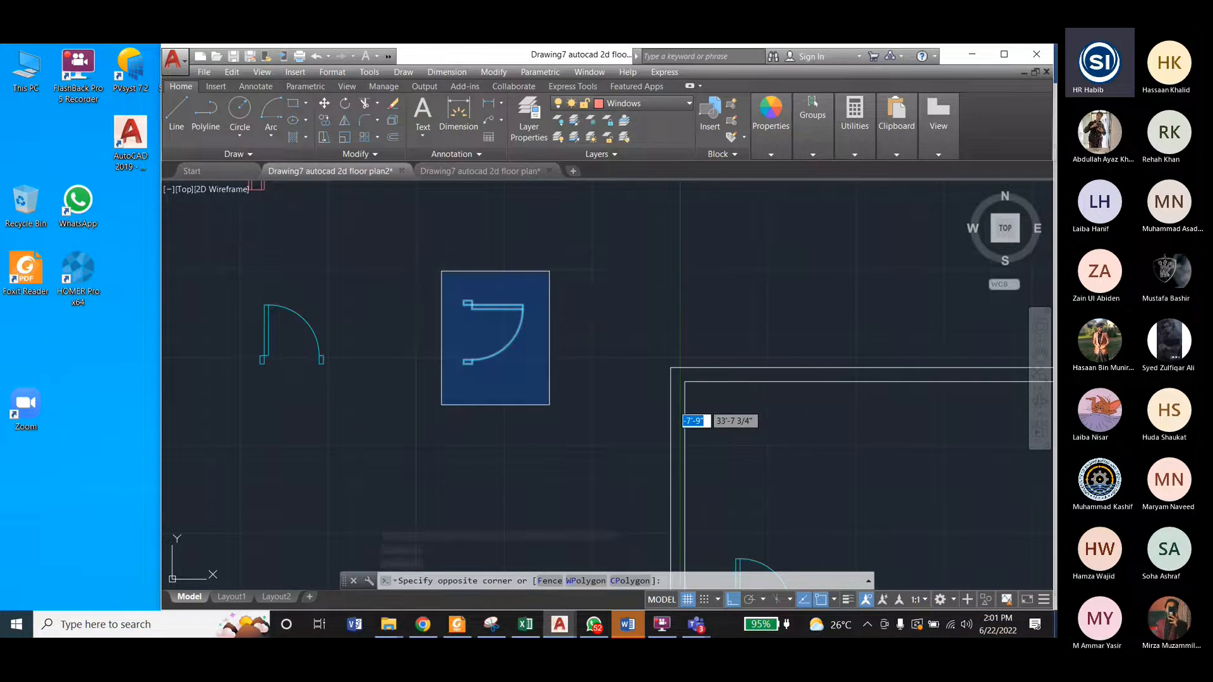
key("ctrl+z")
key("ctrl+z")
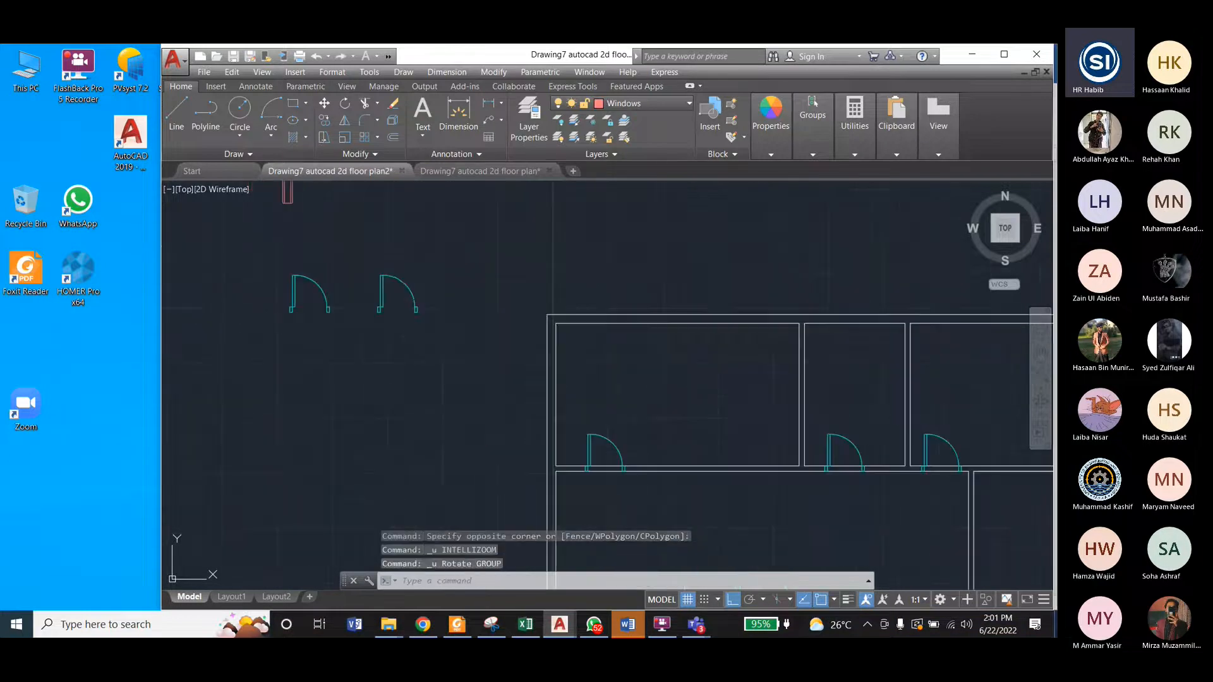
Step: Try rotating the copied door 90° with Ortho, based on its left jamb's lower-left corner, and undo that rotation
left_click(355, 255)
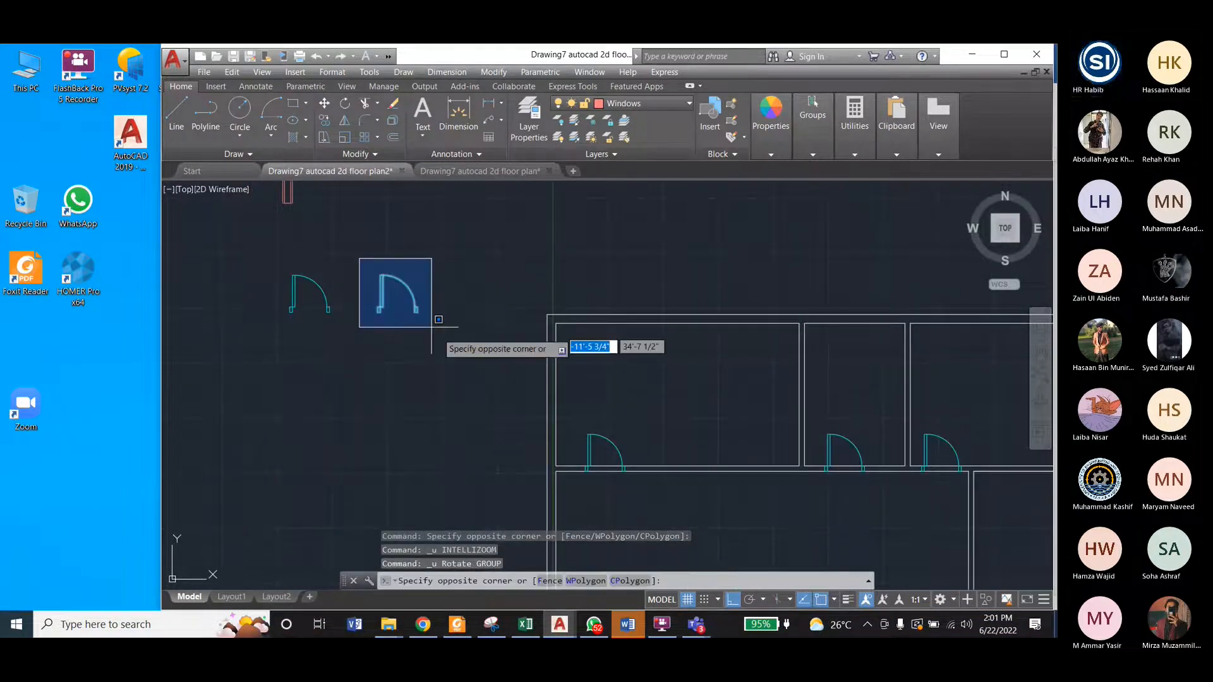
left_click(436, 326)
left_click(493, 72)
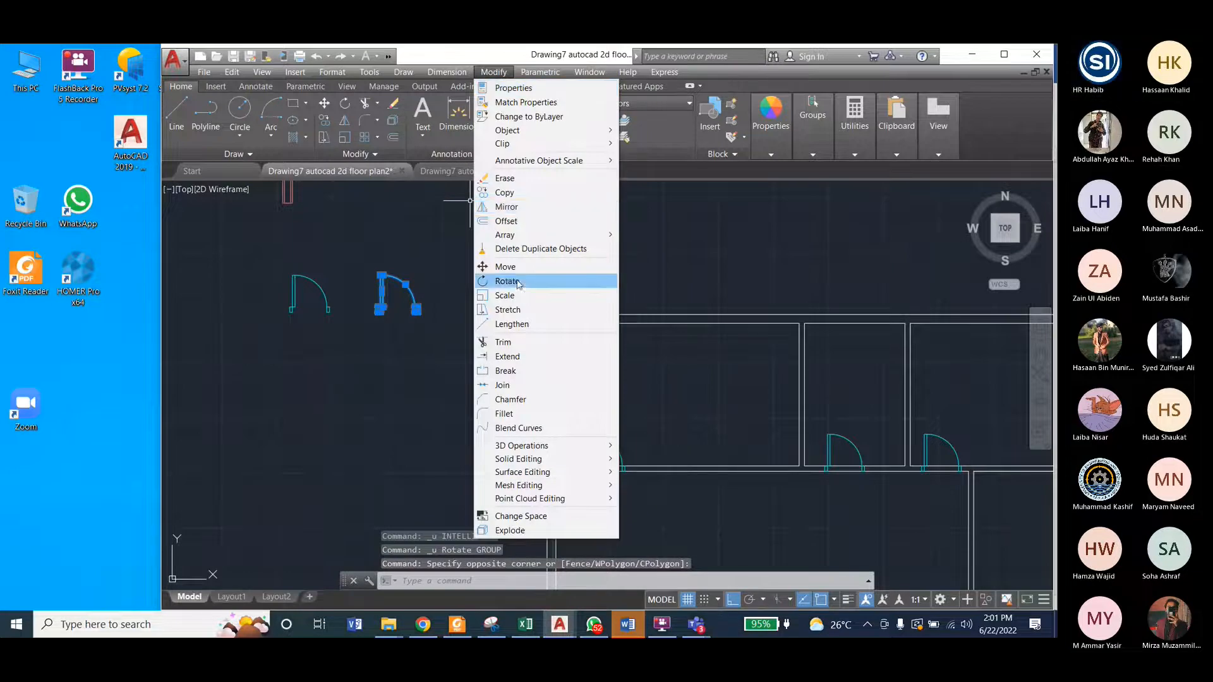
left_click(507, 281)
scroll(370, 306, "up", 8)
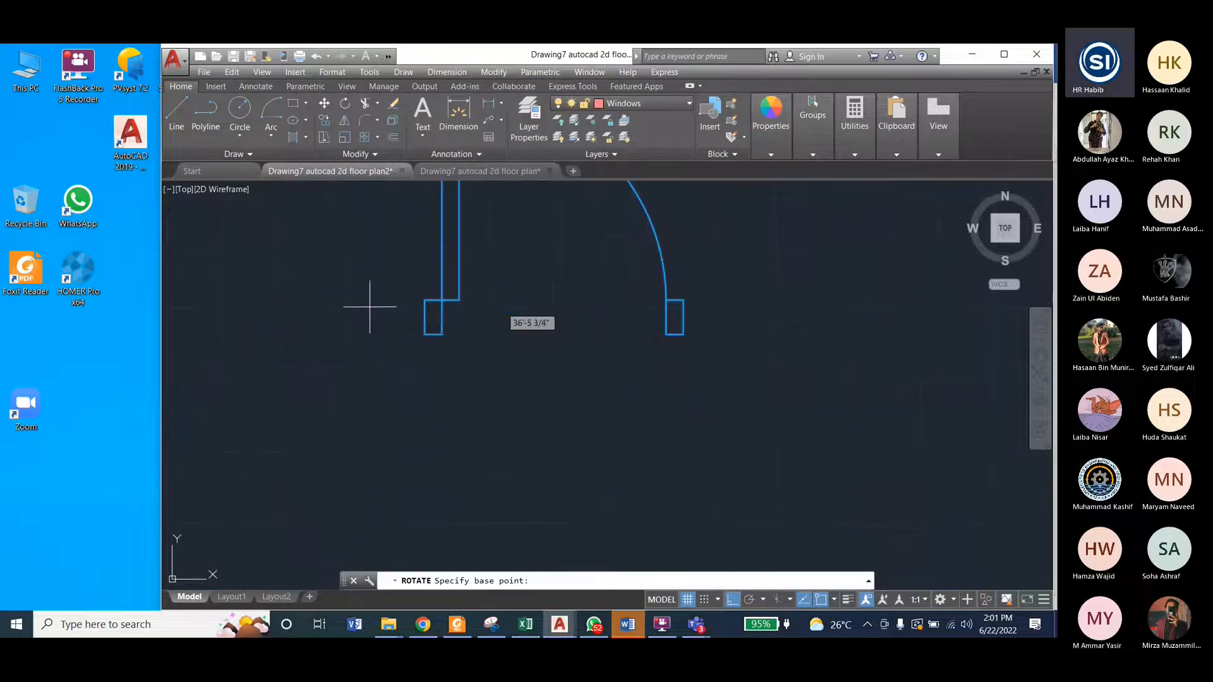
left_click(425, 335)
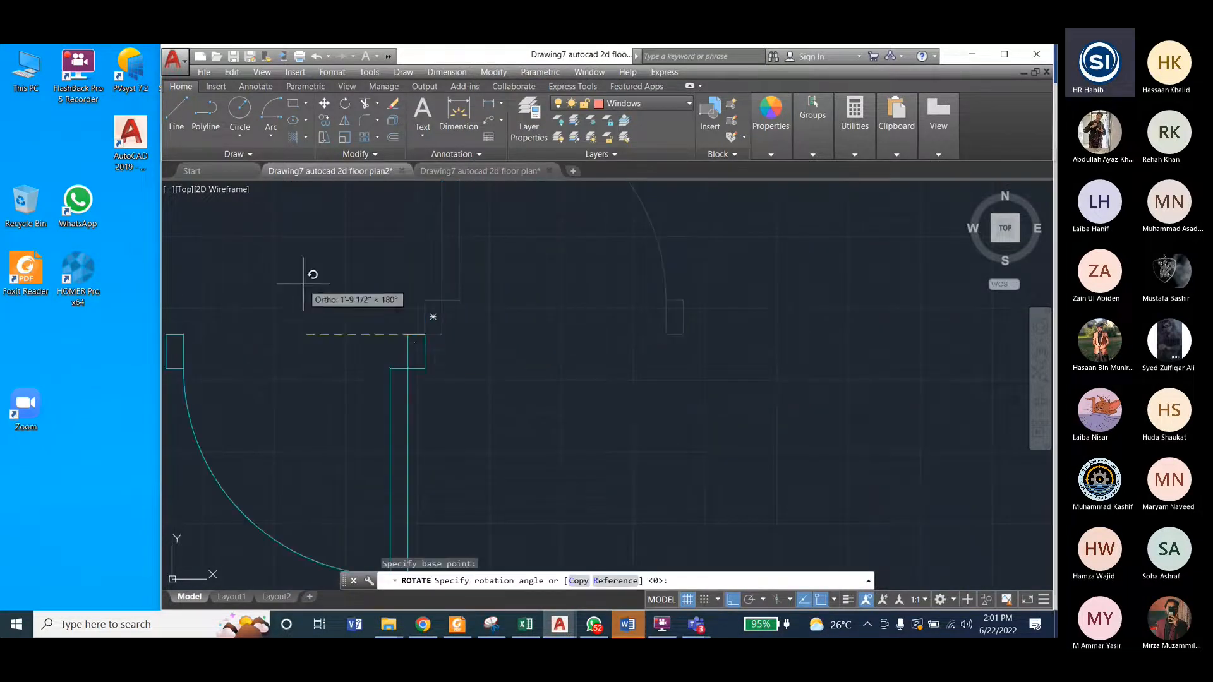
scroll(379, 278, "down", 3)
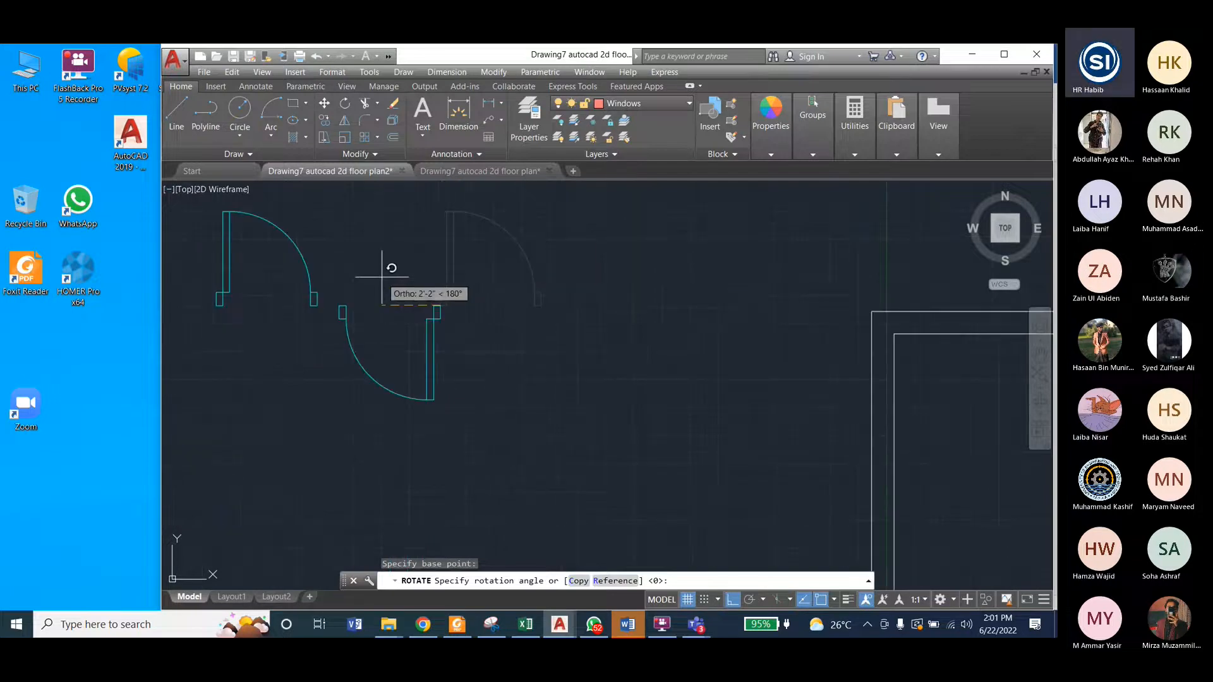
left_click(447, 216)
key("ctrl+z")
scroll(393, 399, "down", 2)
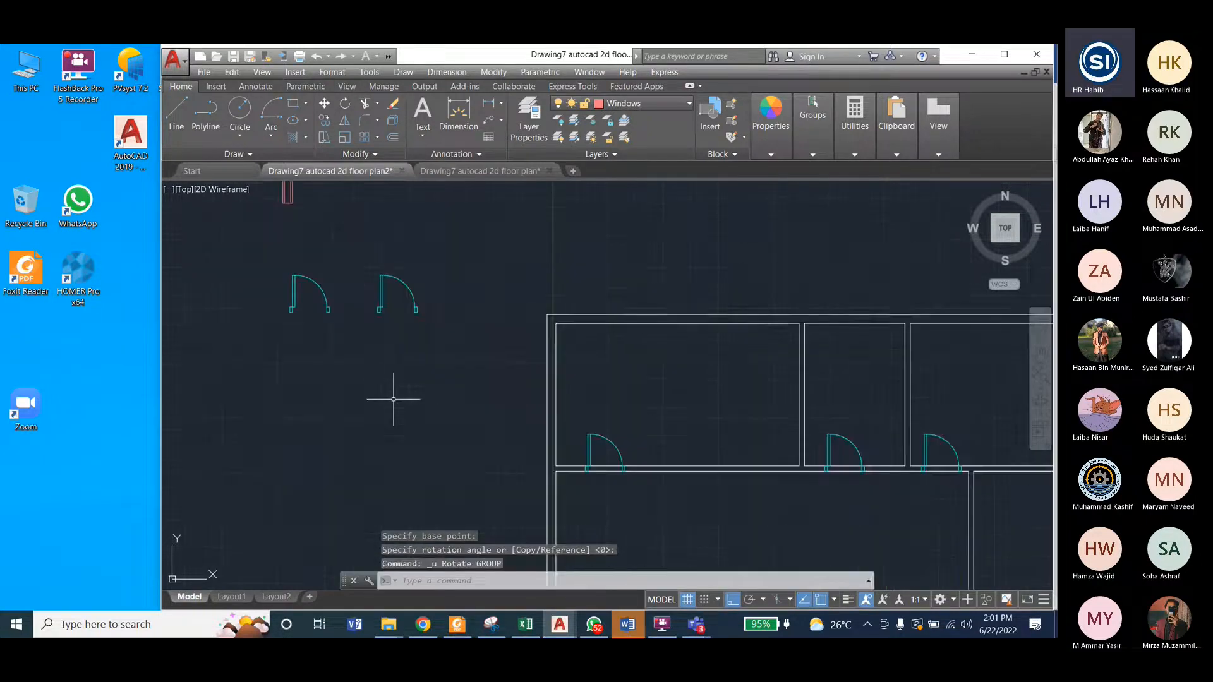
Step: Rotate the copied single door 90° counterclockwise about its left jamb's lower-left corner, so the leaf lies horizontally and points left
left_click(364, 258)
left_click(446, 337)
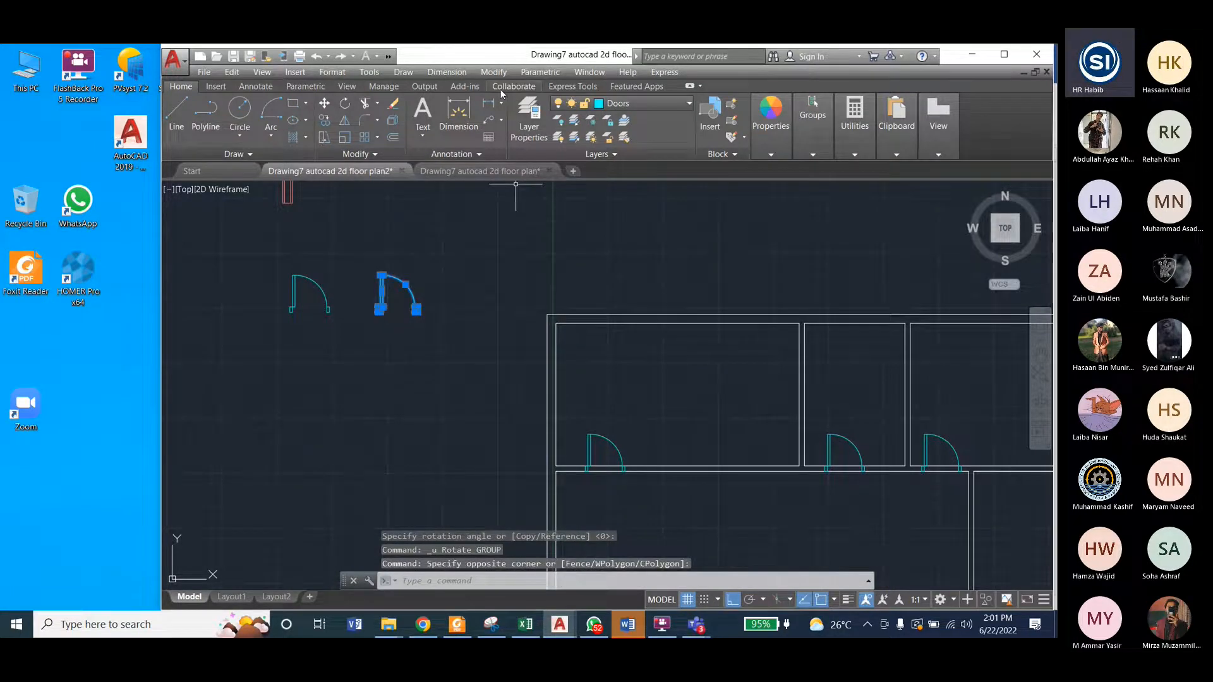
left_click(492, 72)
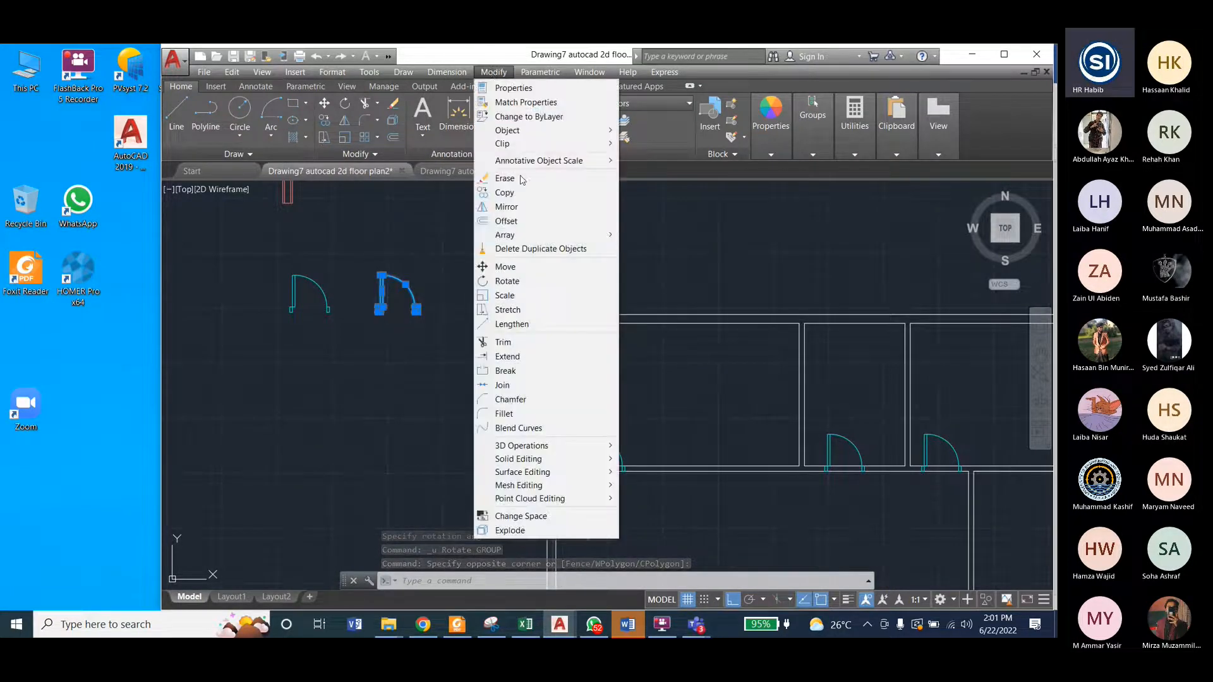
left_click(507, 281)
scroll(379, 316, "up", 5)
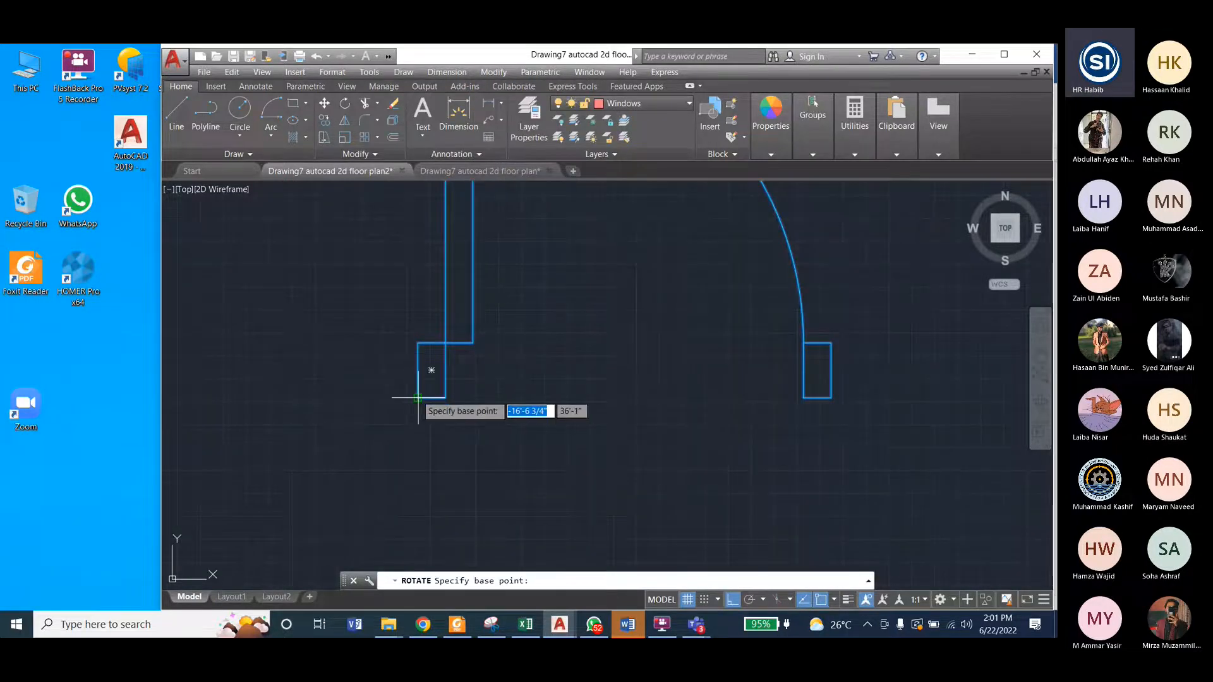
left_click(417, 398)
scroll(407, 405, "down", 5)
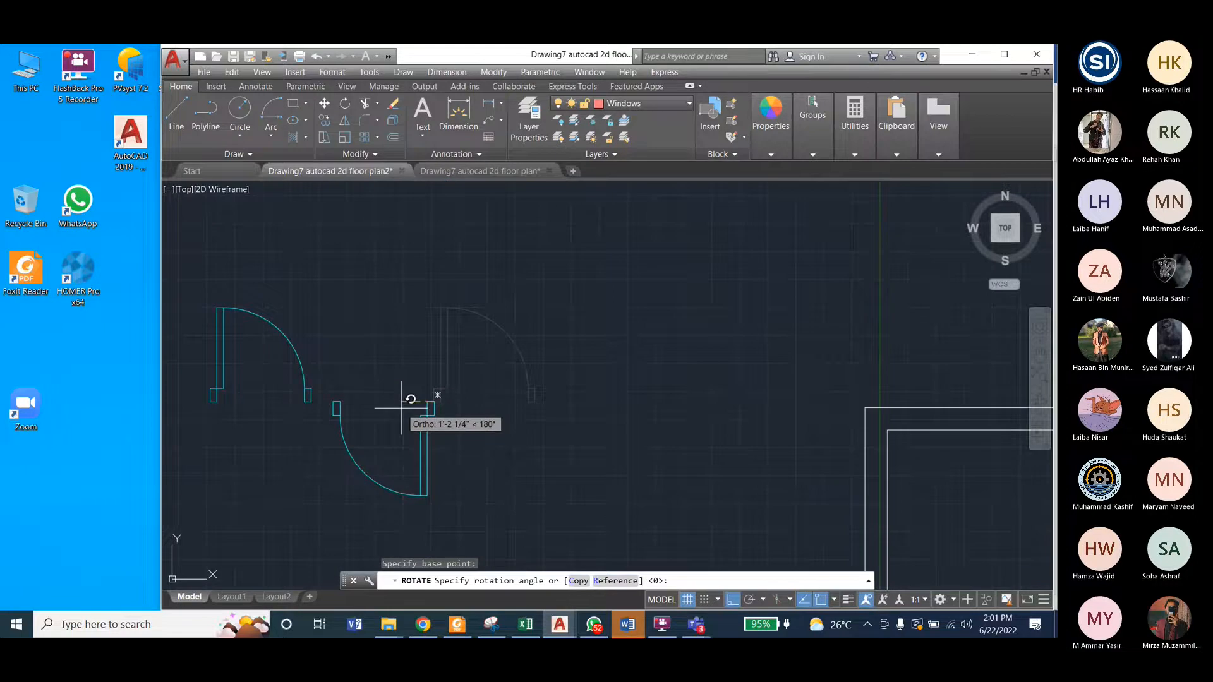
left_click(420, 351)
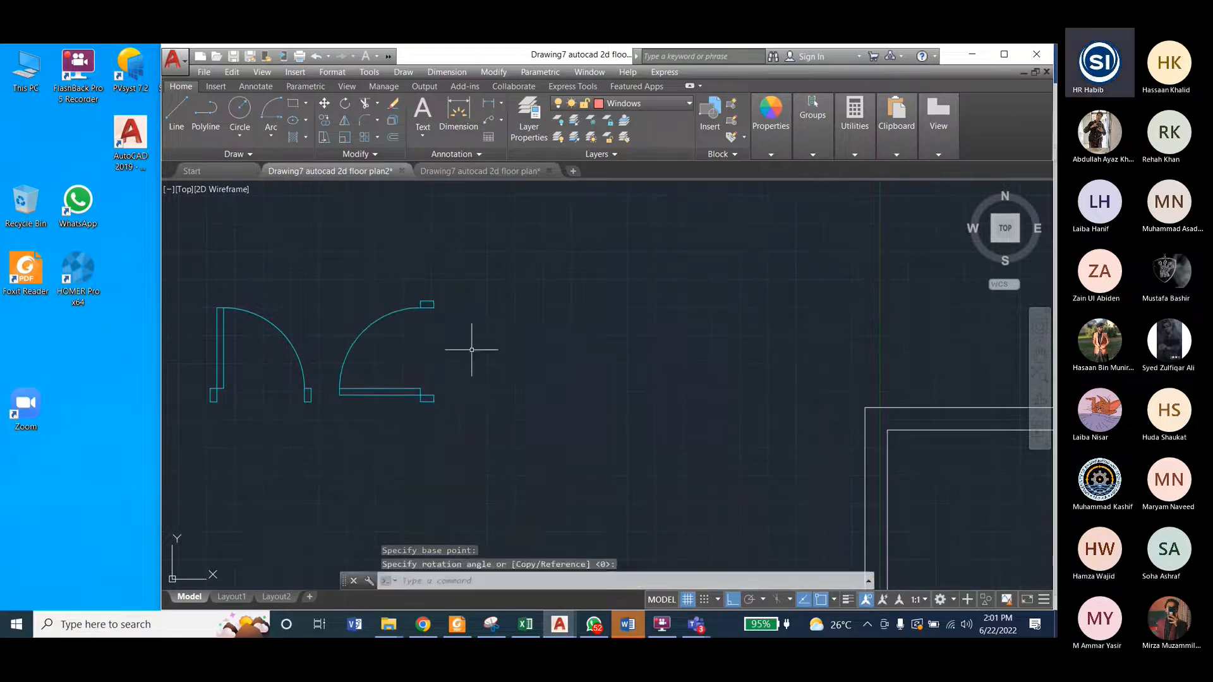
Step: Compare the rotated door copy in floor plan2 with the door in the vertical interior wall of the reference floor plan
left_click(503, 171)
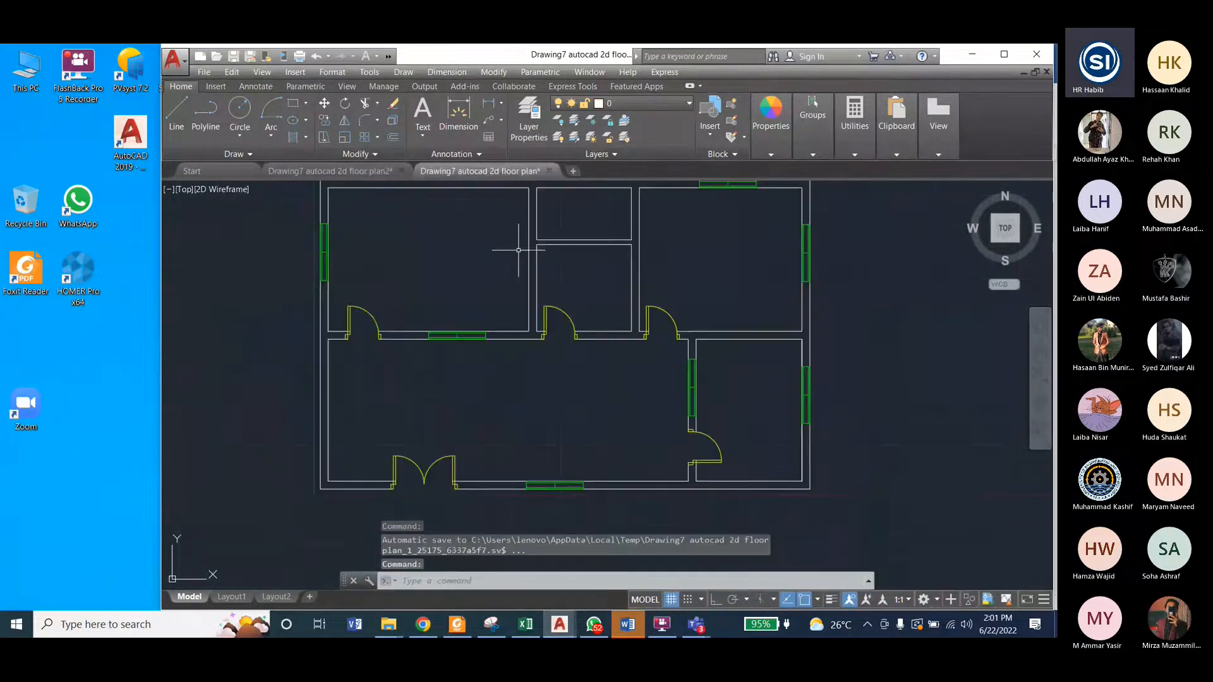
left_click(350, 169)
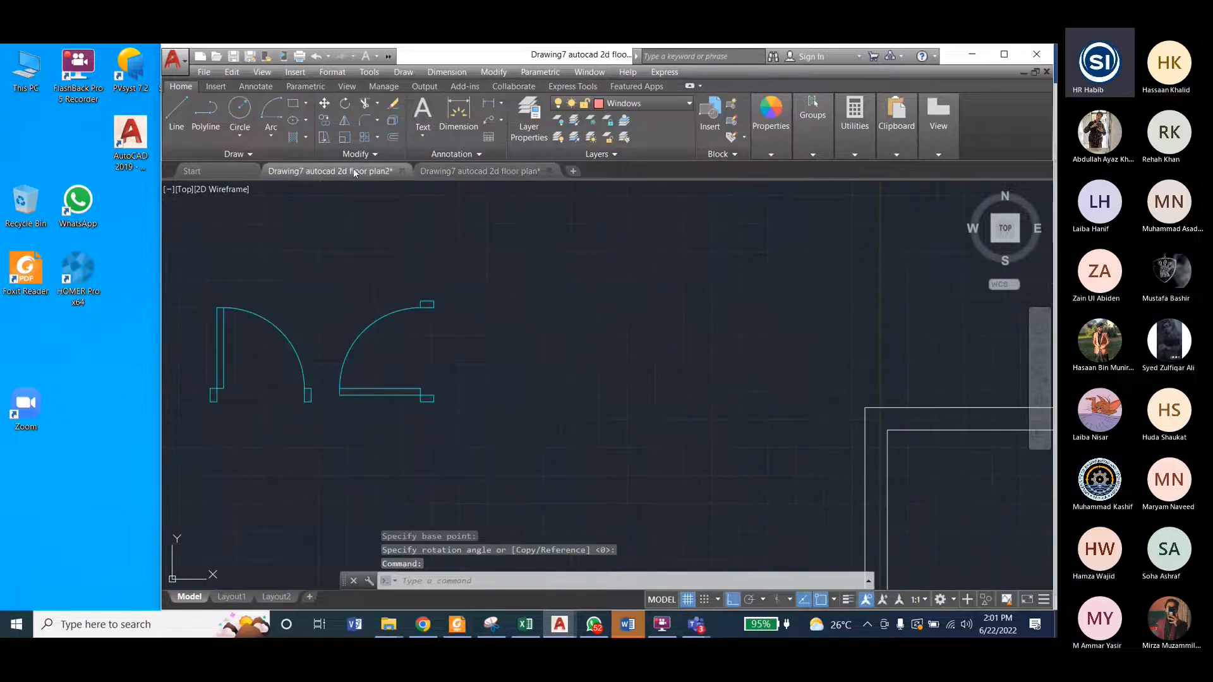
left_click(450, 172)
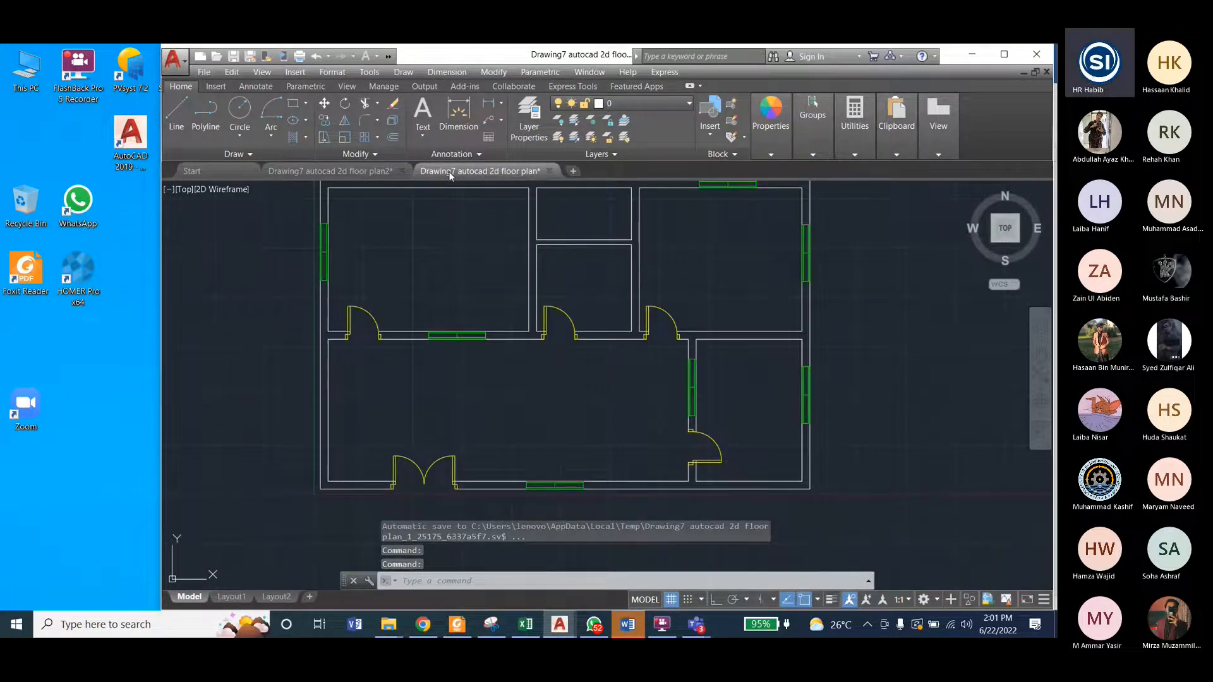
left_click(359, 172)
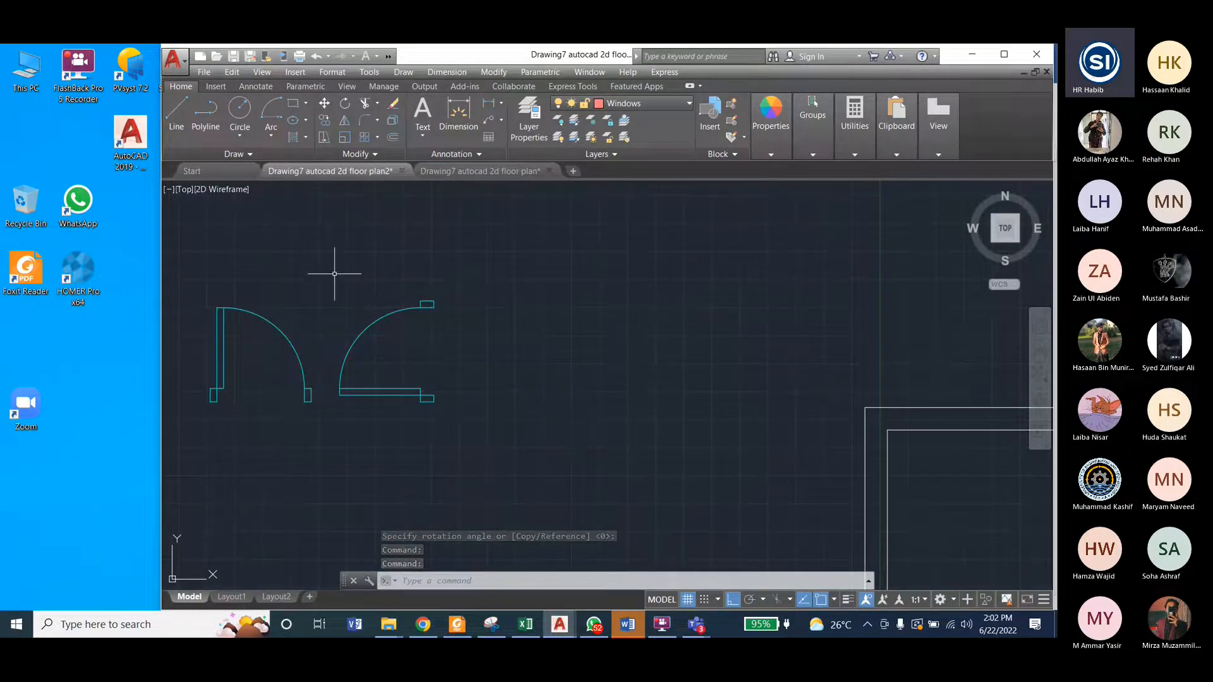
Step: Undo the 90° rotation of the copied single door
left_click(332, 273)
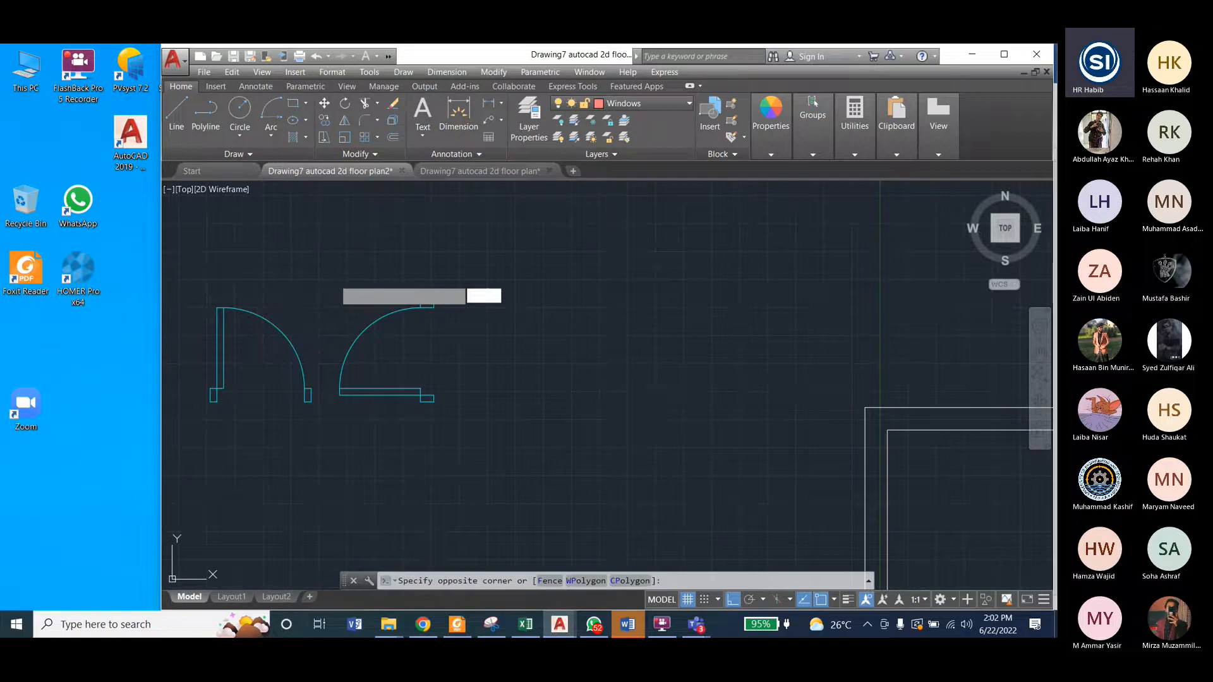
key("Escape")
key("Escape")
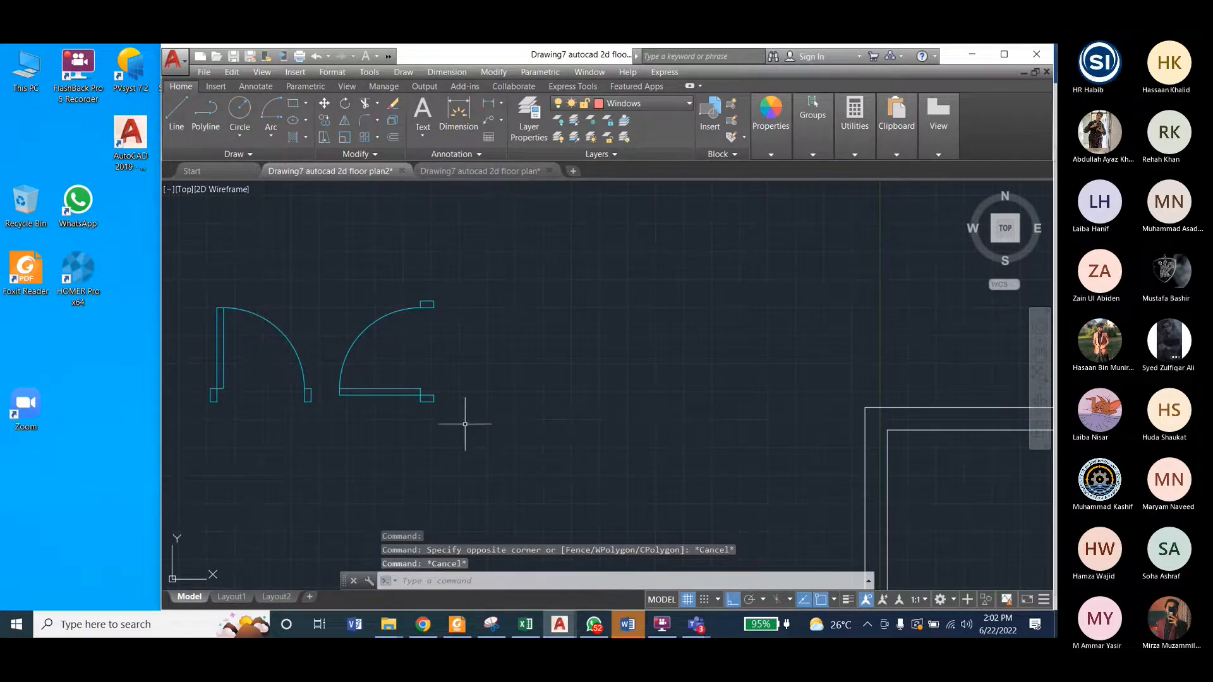
key("ctrl+z")
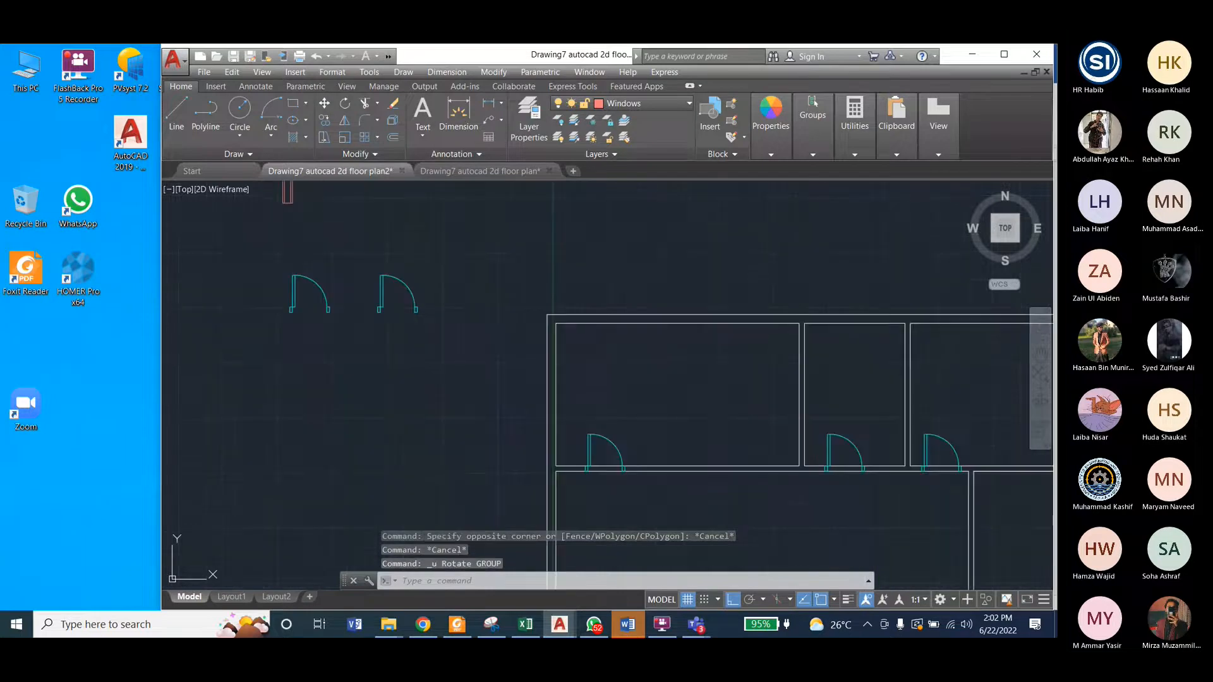
Step: Check the jamb and leaf positions of the reference plan's single doors against the unrotated door copy in floor plan2
left_click(371, 250)
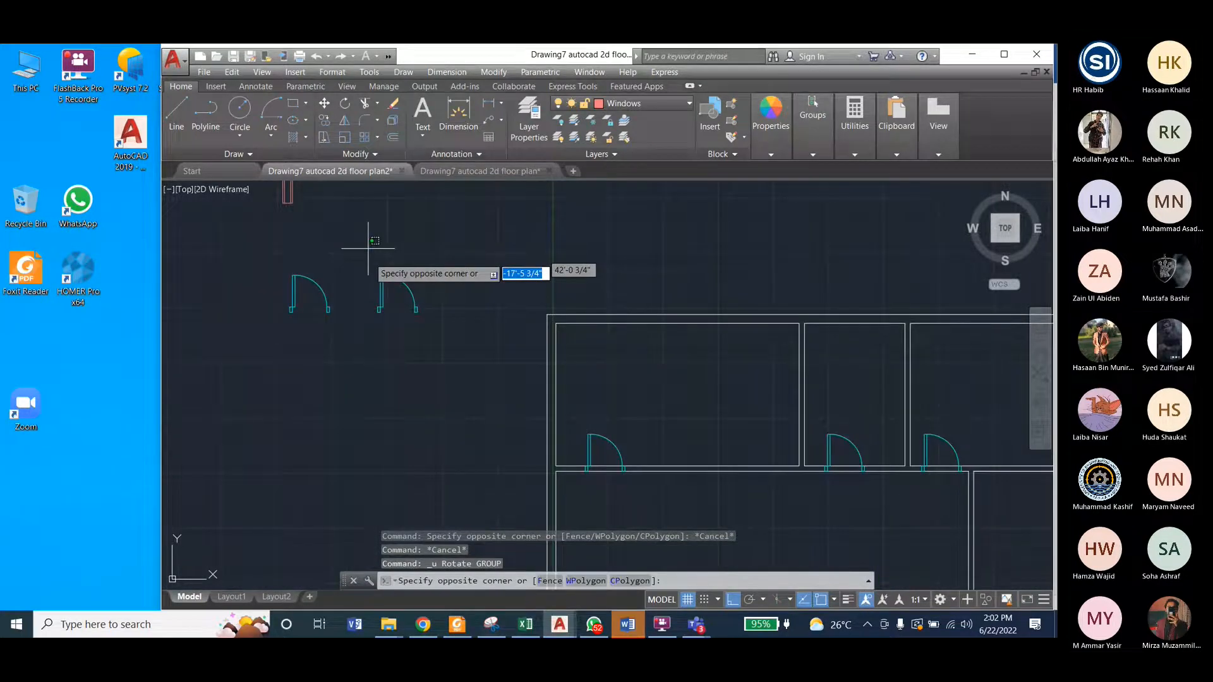
key("Escape")
key("Escape")
scroll(378, 310, "up", 8)
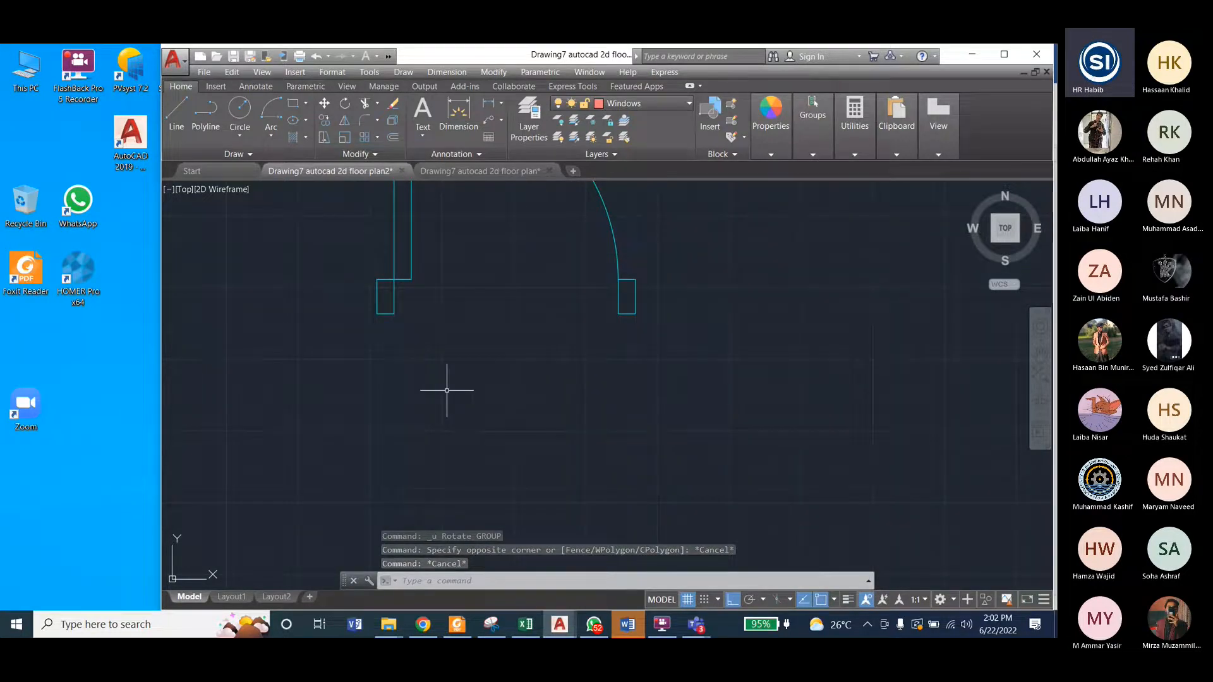
key("ctrl+Tab")
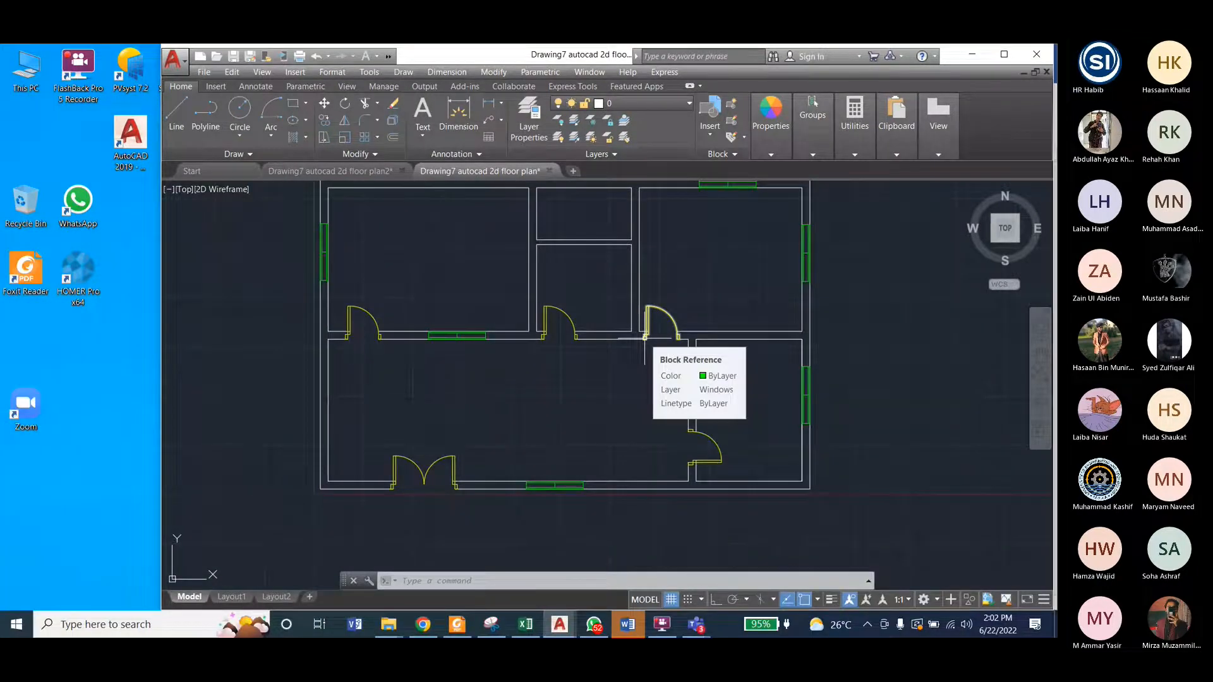
left_click(348, 169)
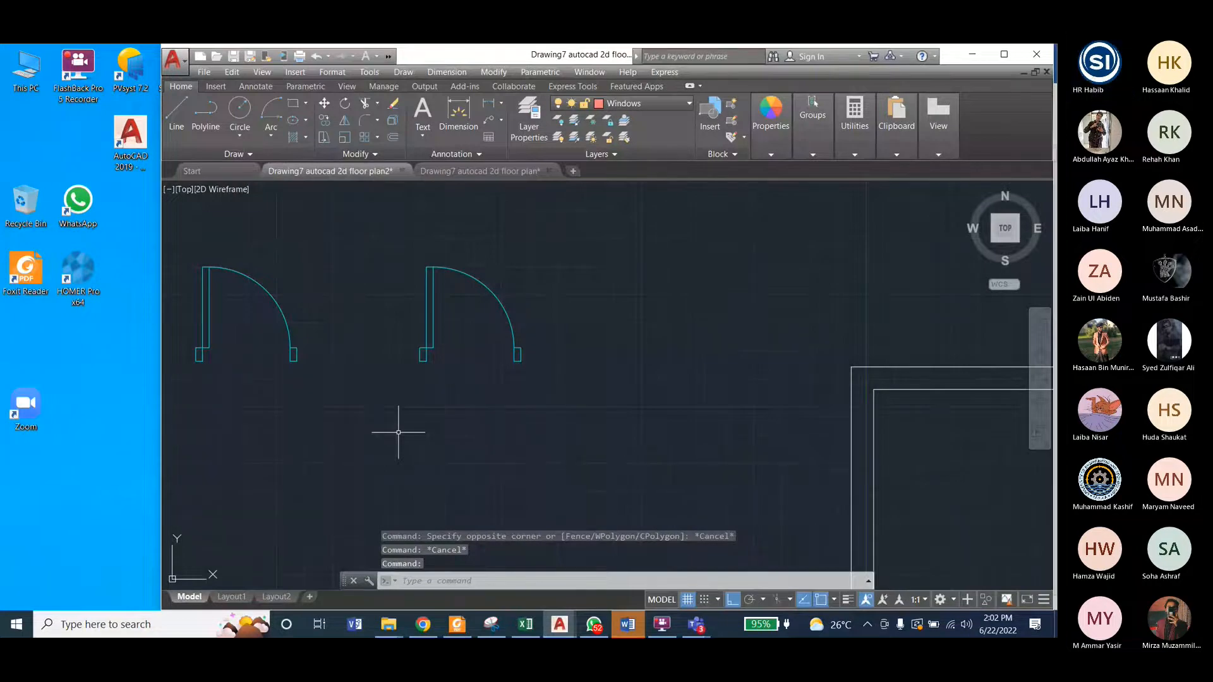
Step: Try to redo the undone rotation of the copied single door
key("ctrl+y")
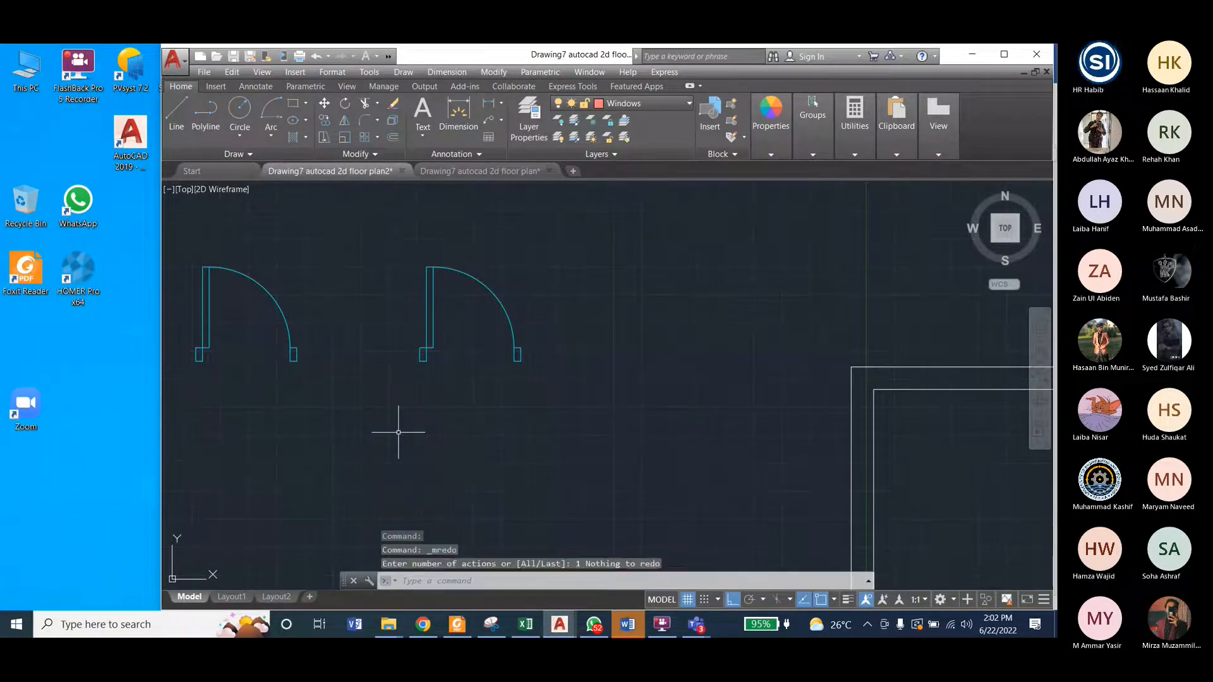
left_click(442, 388)
key("Escape")
key("Escape")
key("Escape")
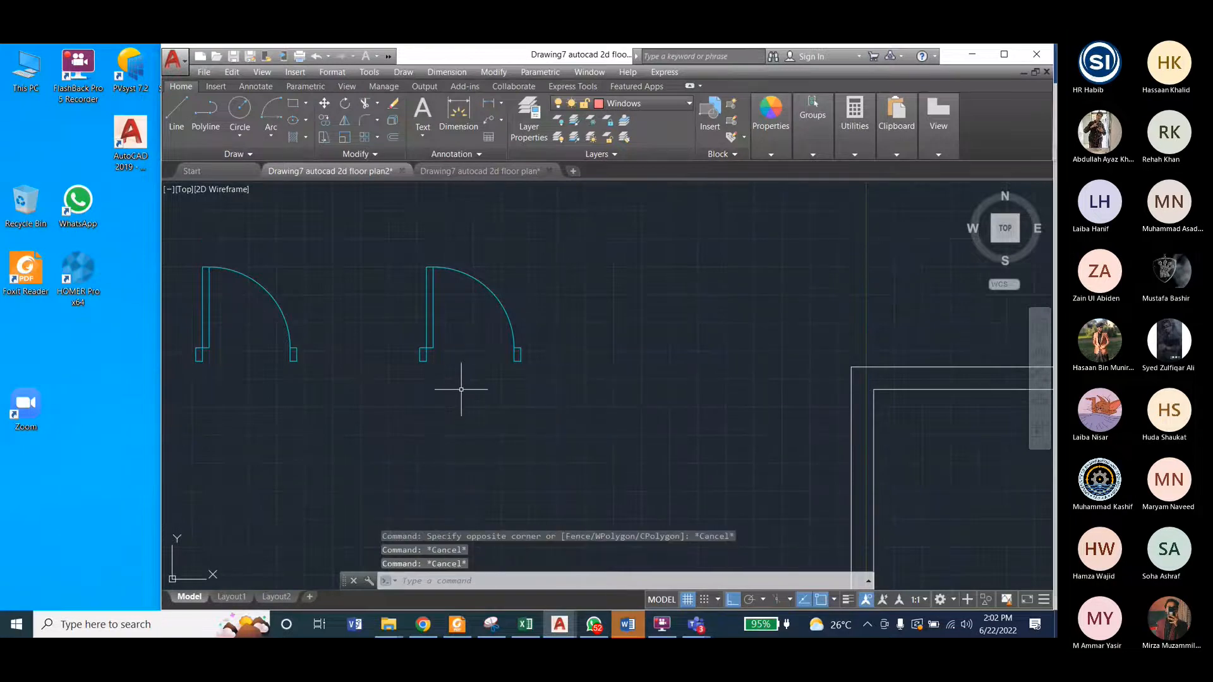
key("ctrl+y")
scroll(462, 389, "down", 3)
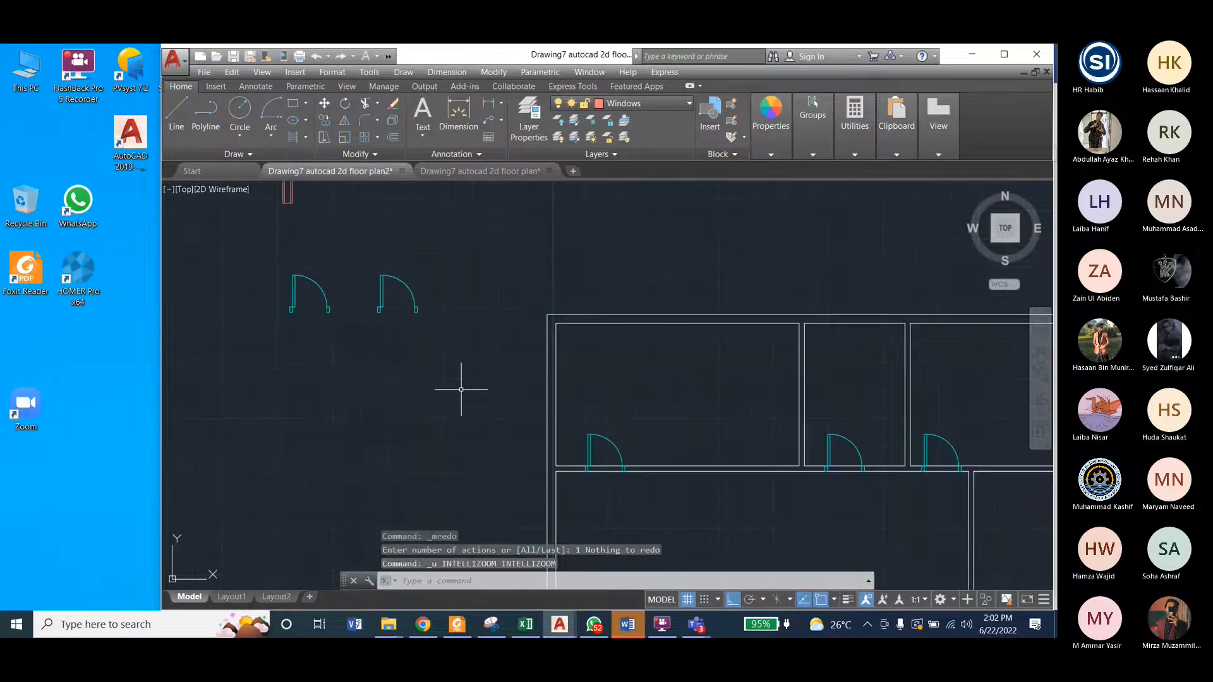
Step: Undo the copying of the single door outside the plan and redo that copy
key("ctrl+z")
key("ctrl+z")
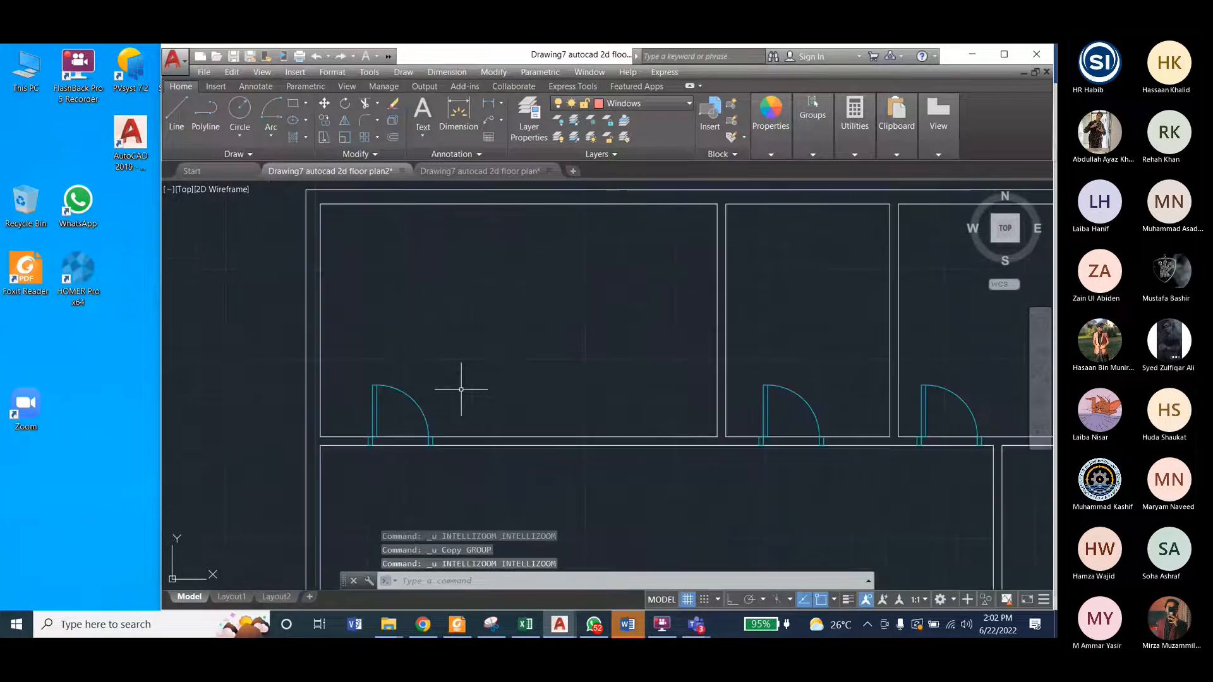
key("ctrl+y")
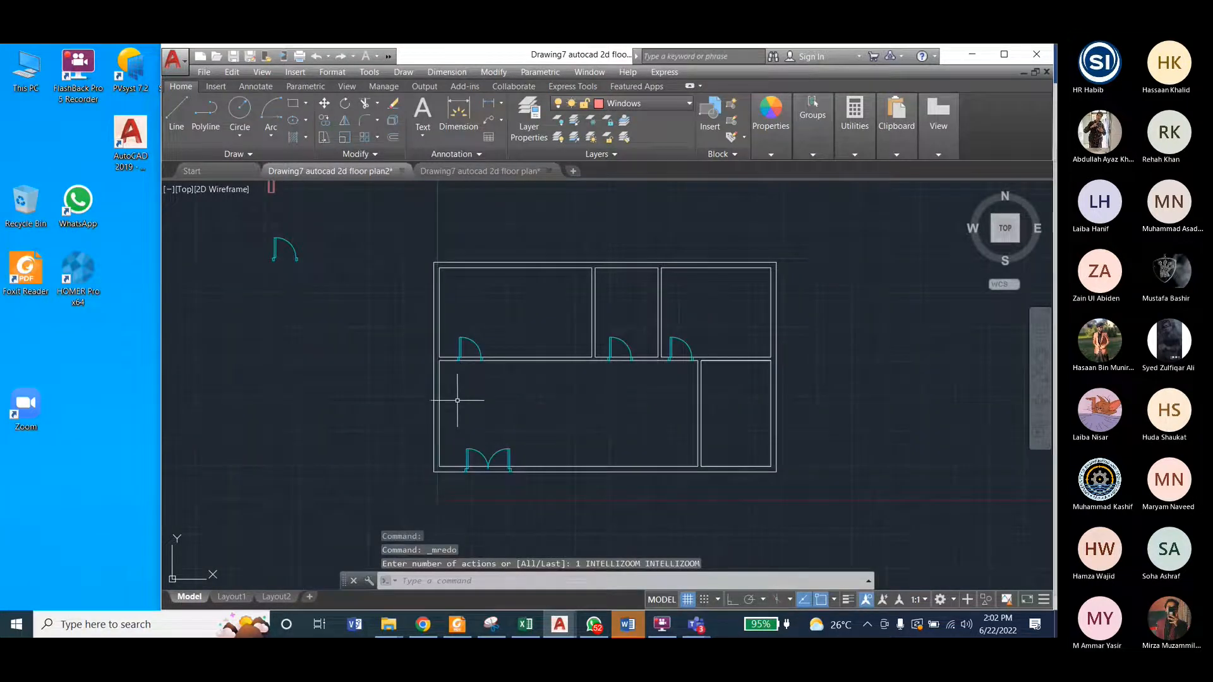
key("ctrl+y")
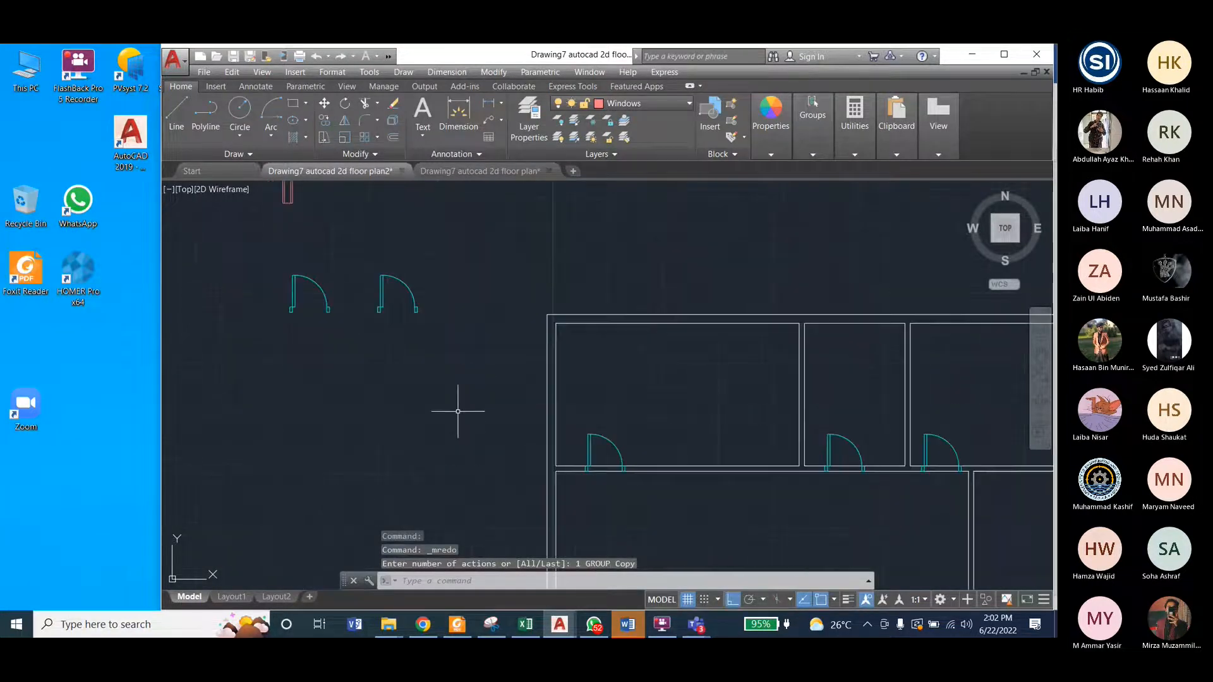
left_click(368, 263)
left_click(423, 335)
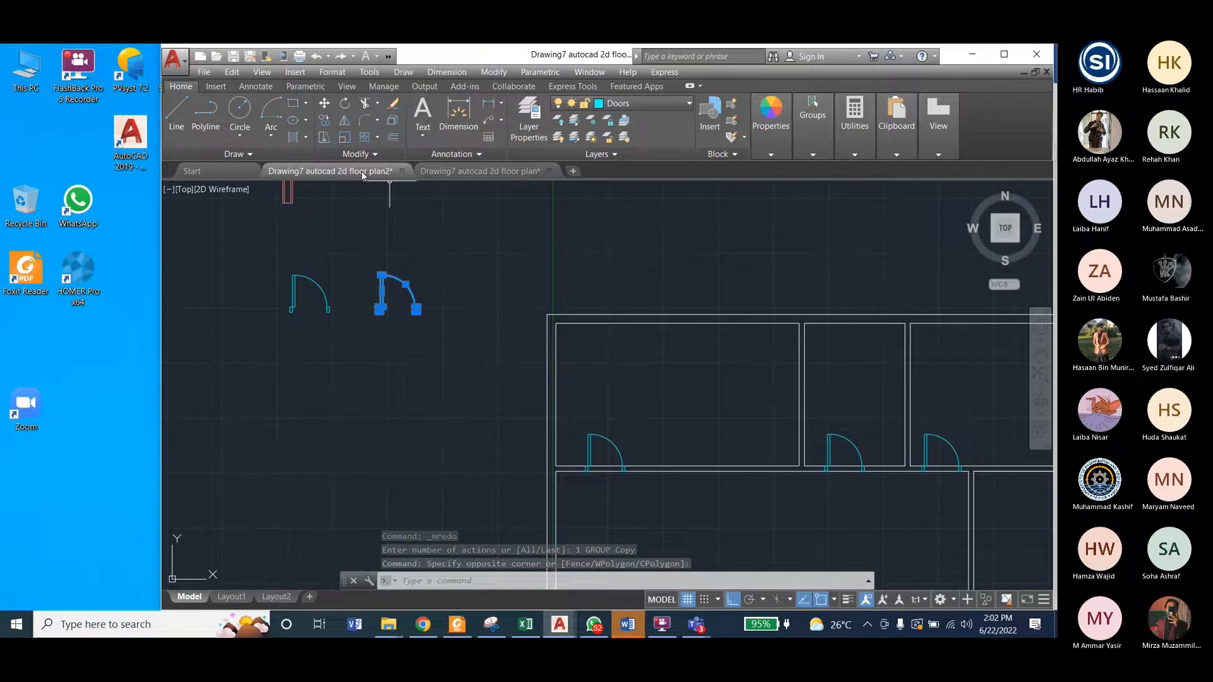
left_click(494, 72)
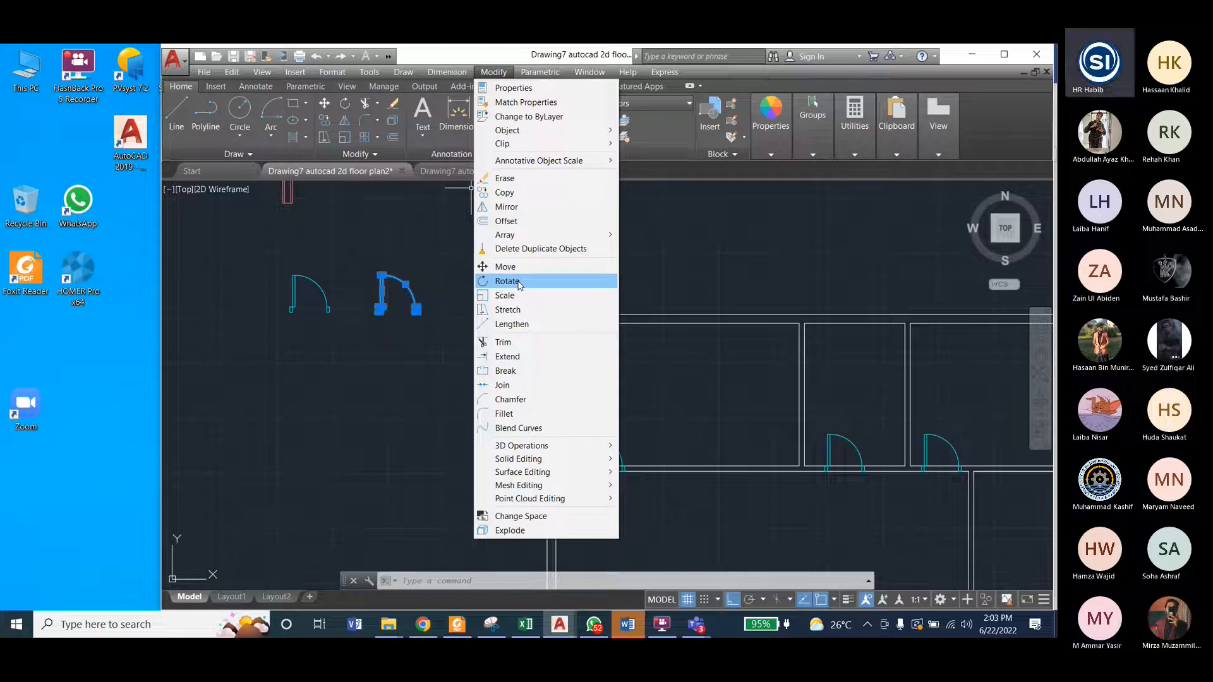
left_click(507, 281)
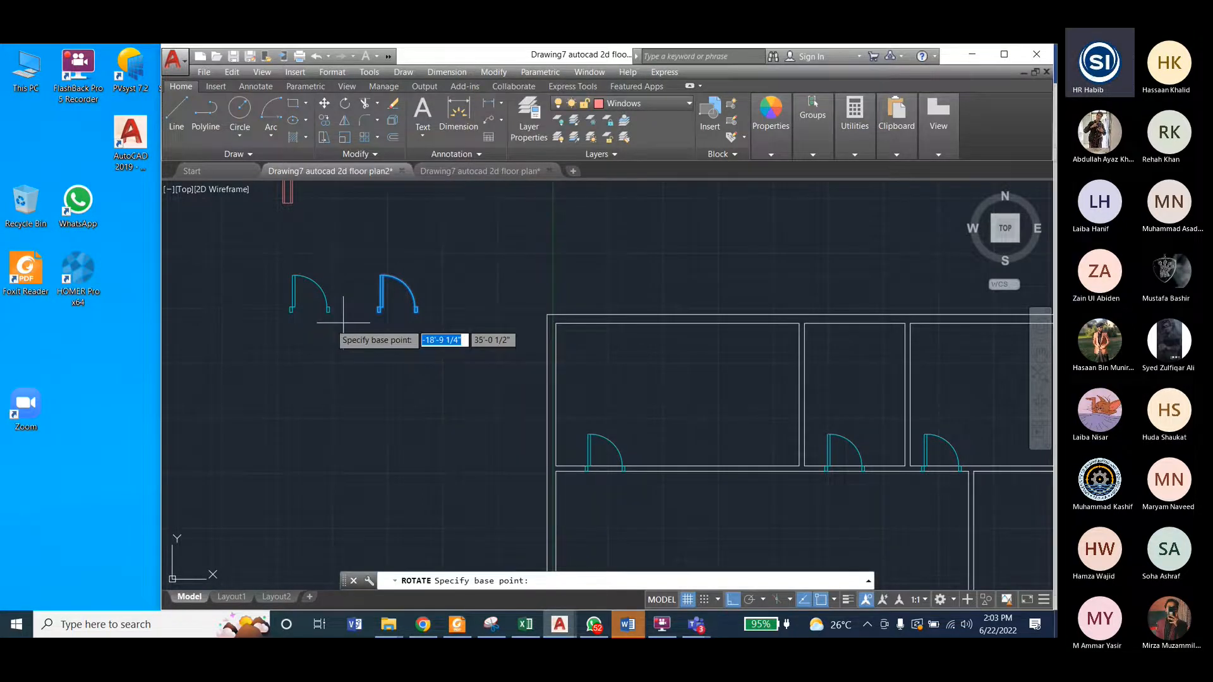
Step: Examine the swing direction and jambs of the reference plan's vertical-wall door and compare them with the door copy in floor plan2
left_click(442, 172)
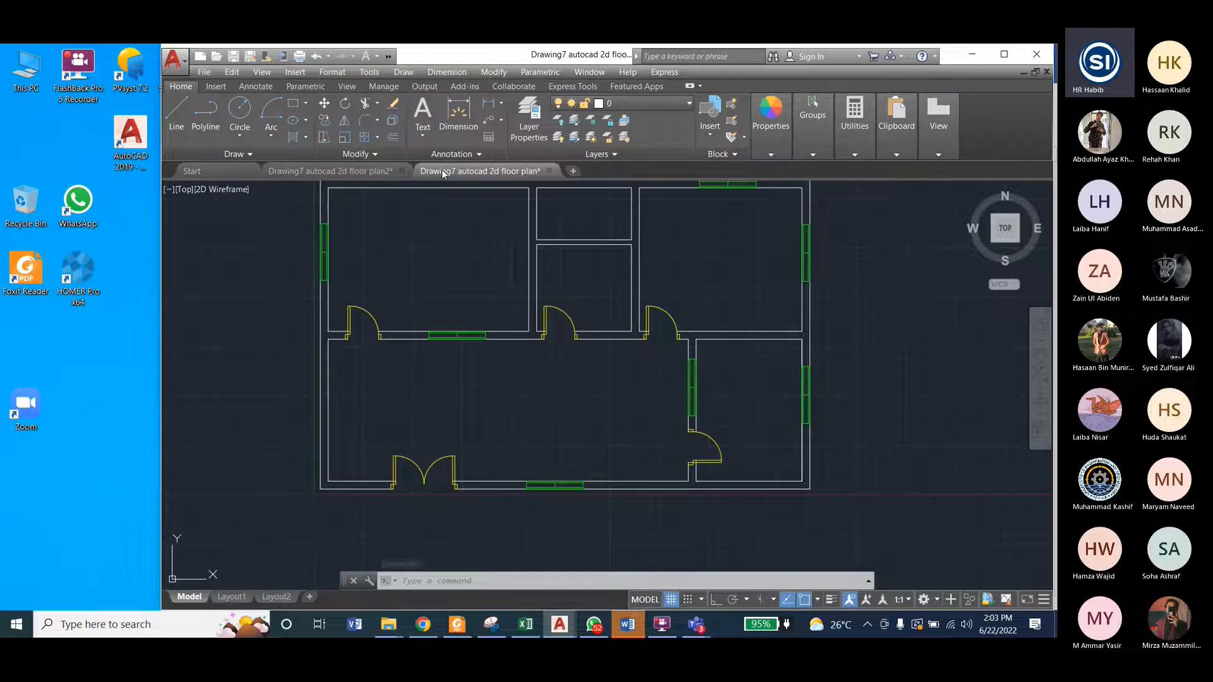
scroll(706, 458, "up", 2)
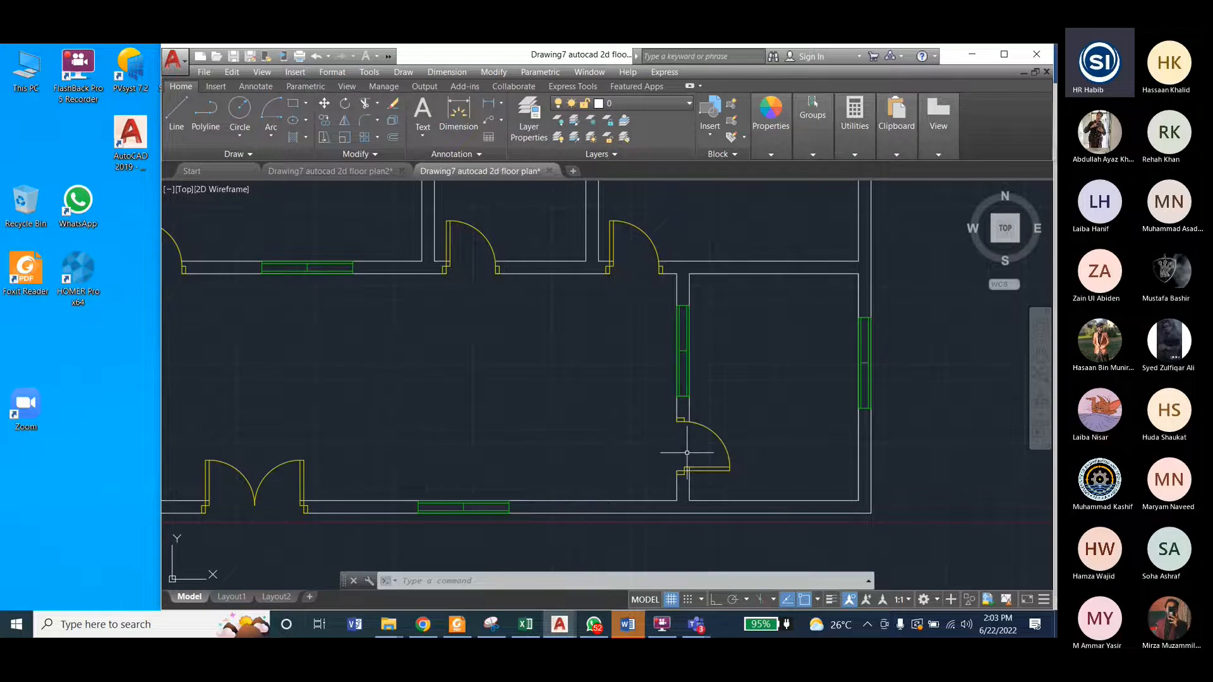
left_click(358, 170)
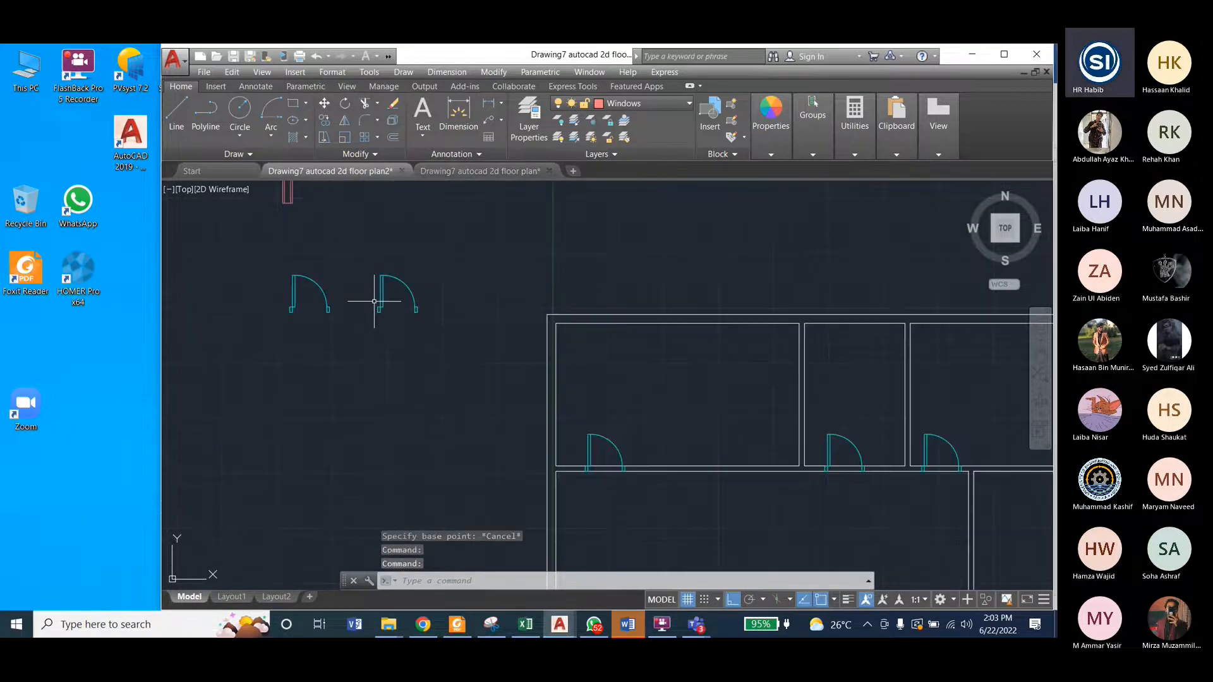
scroll(374, 301, "up", 4)
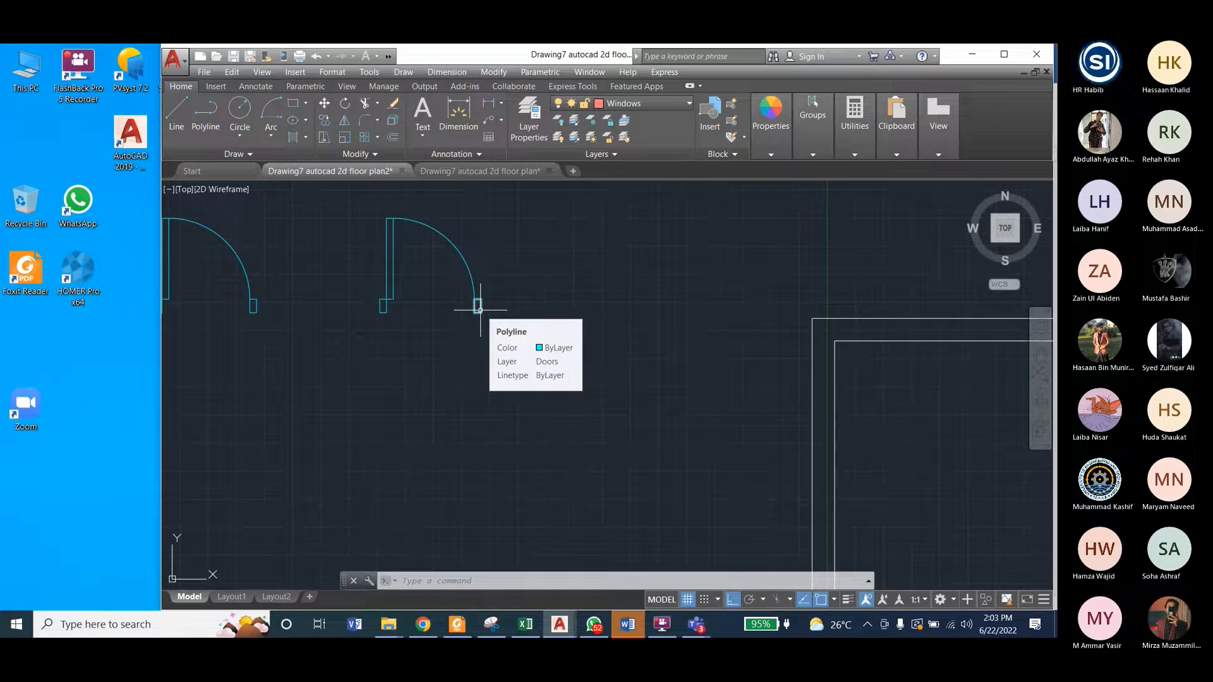
left_click(438, 171)
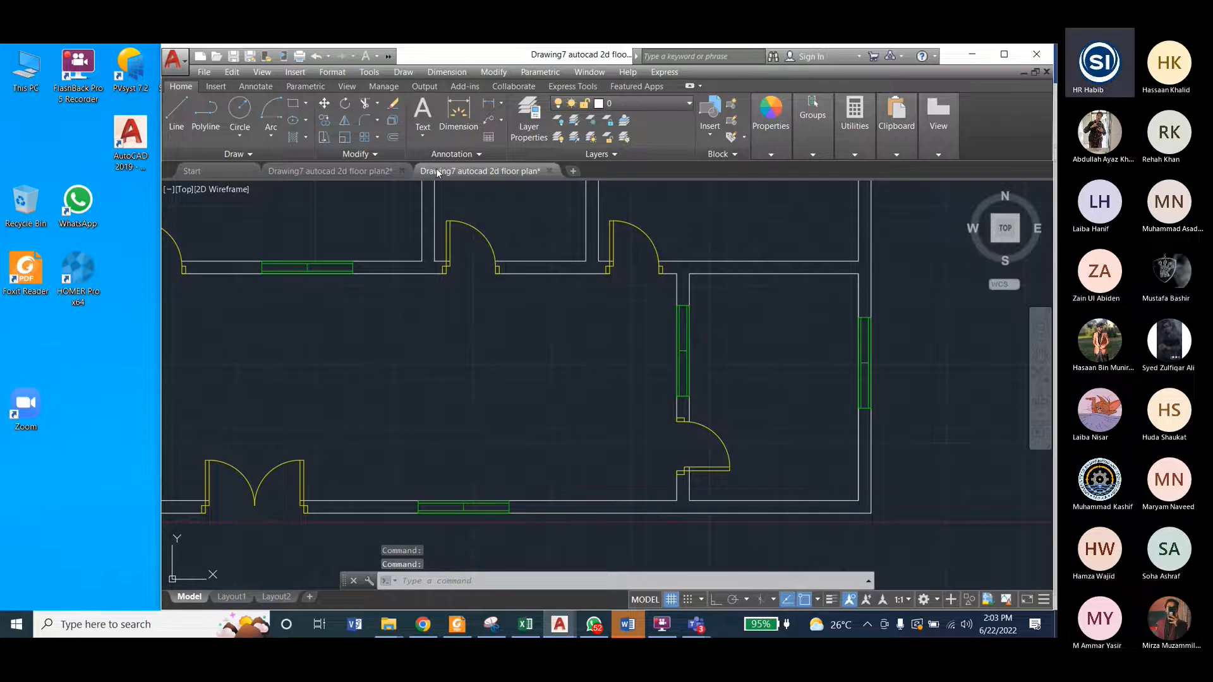
left_click(330, 171)
left_click(365, 208)
left_click(513, 367)
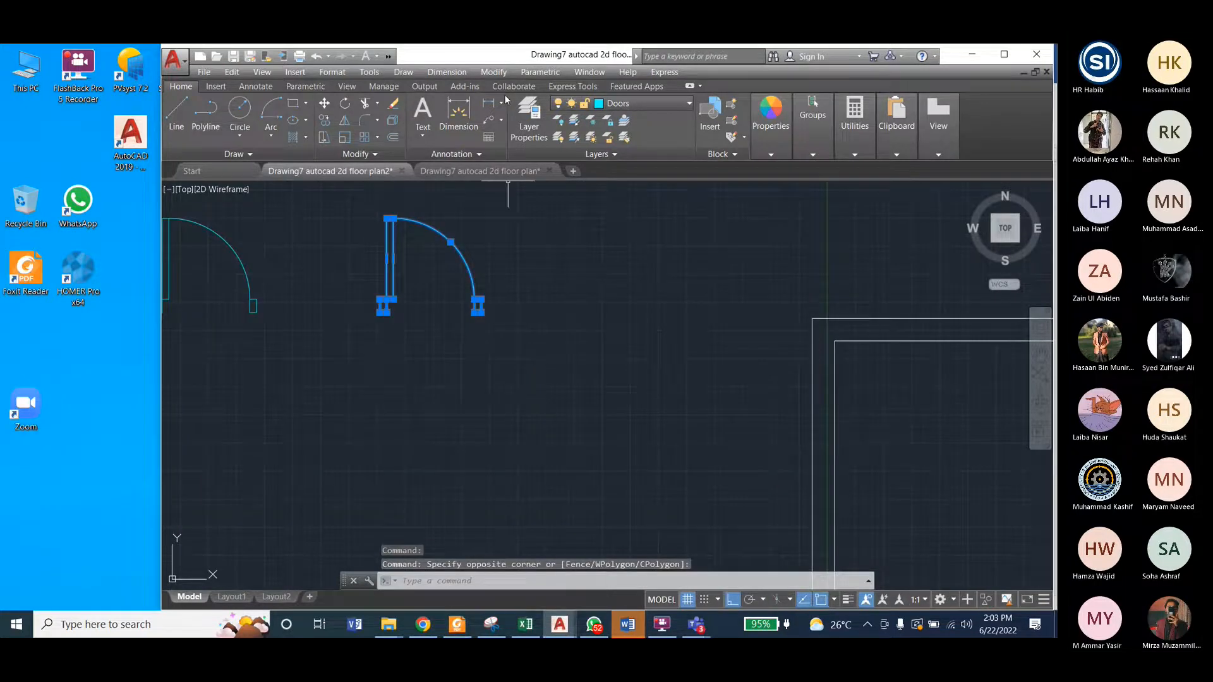
left_click(493, 72)
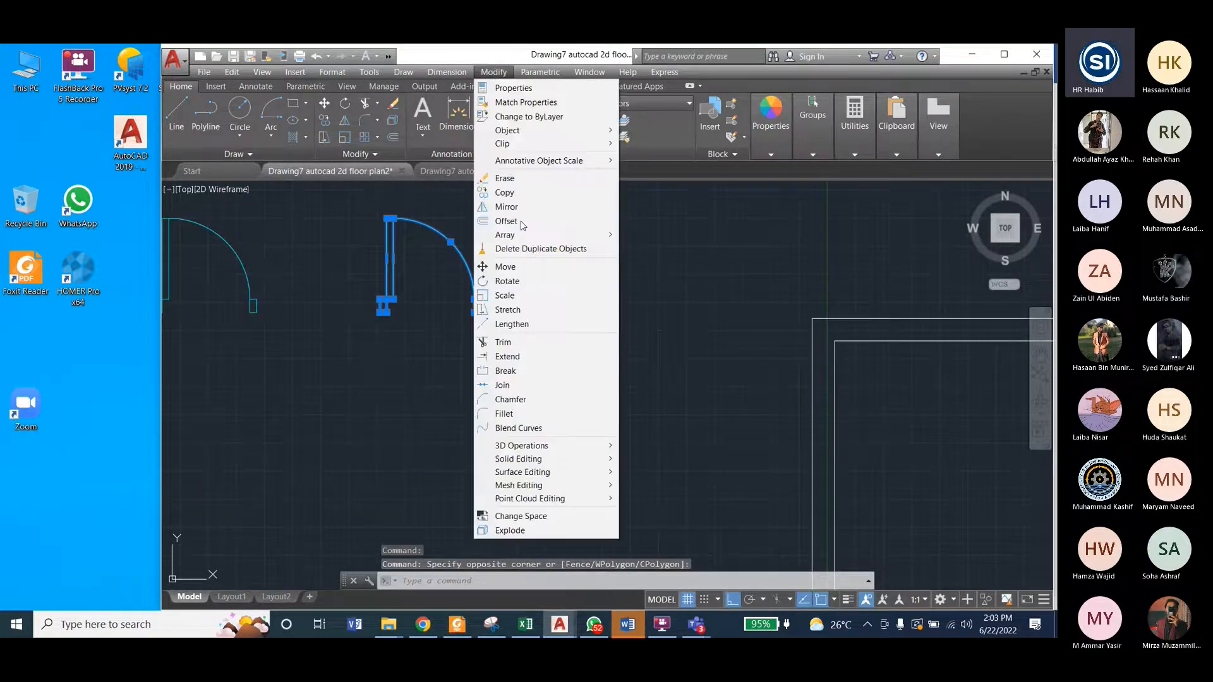
left_click(506, 280)
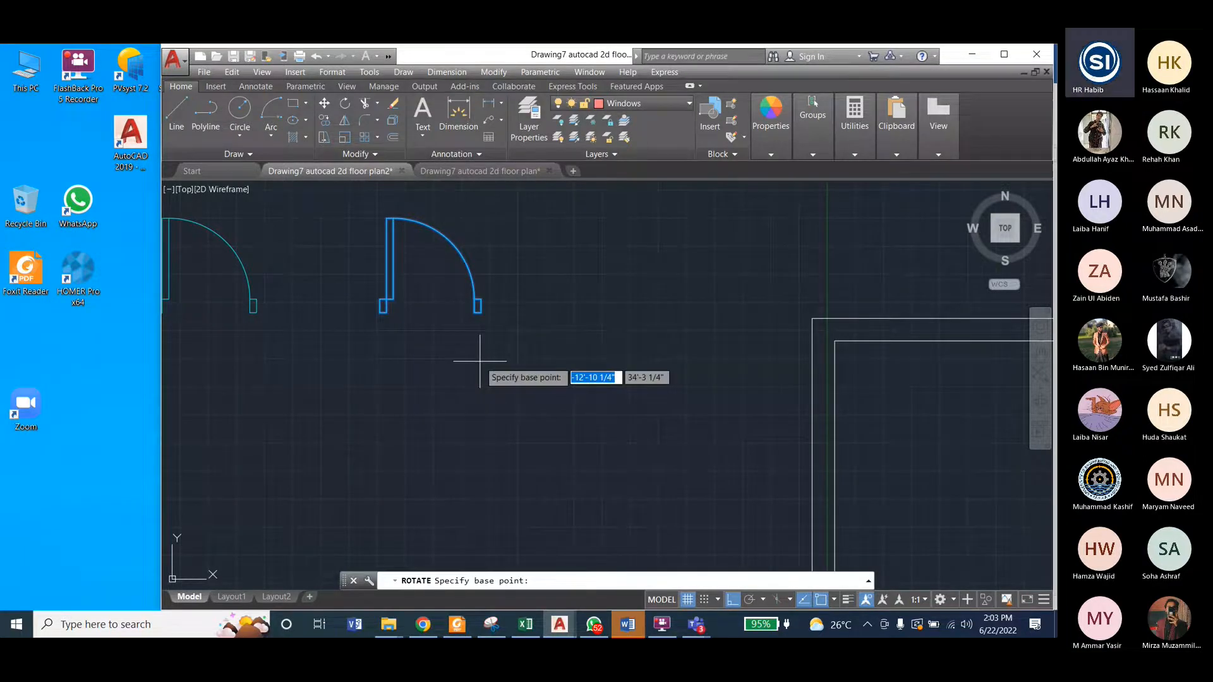
key("Escape")
key("Escape")
scroll(477, 373, "down", 5)
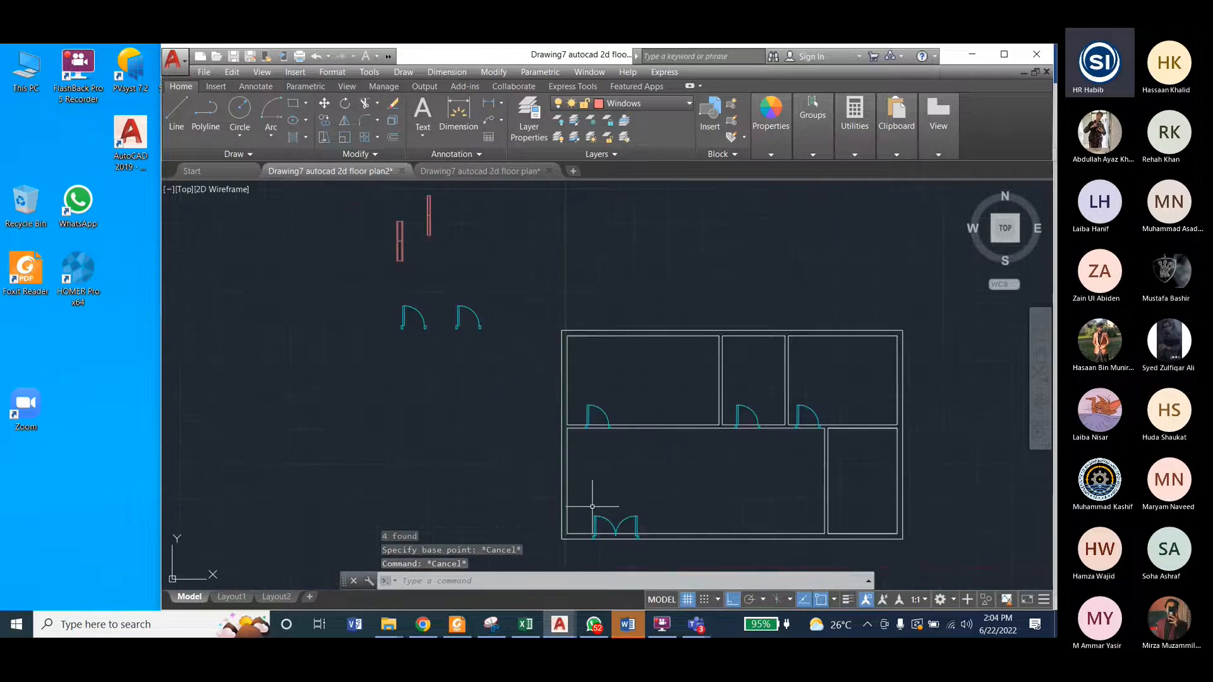
scroll(593, 522, "up", 4)
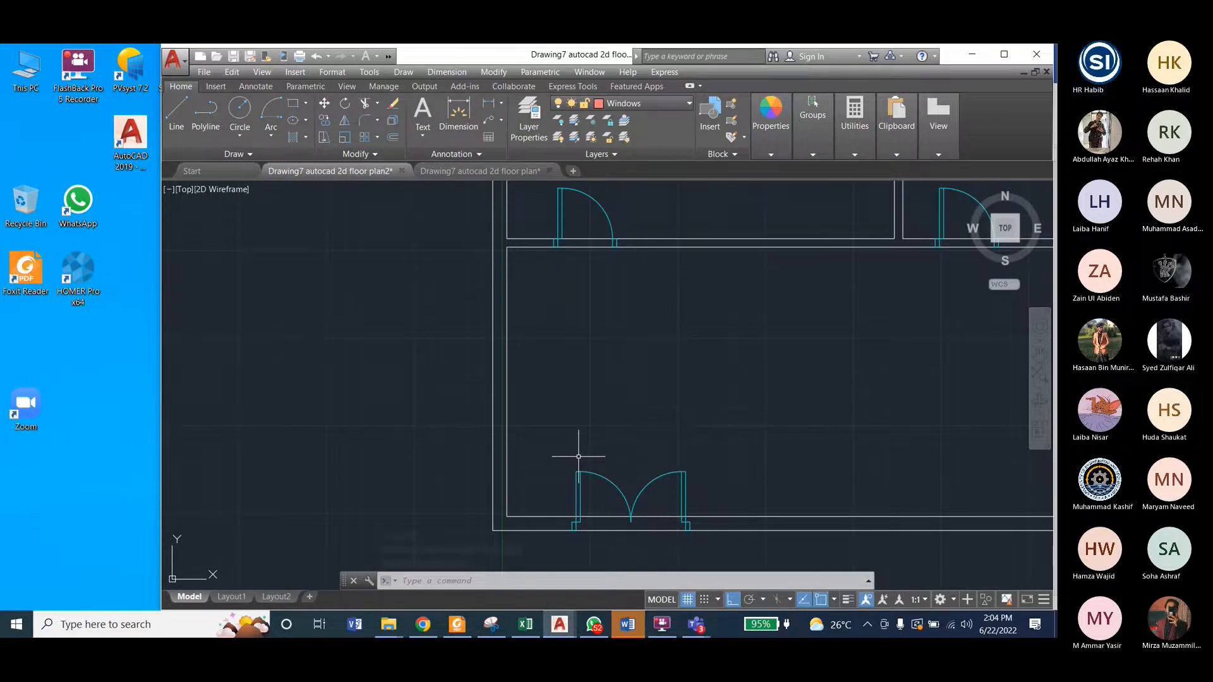
middle_click_drag(404, 212, 572, 575)
left_click(386, 265)
key("Escape")
Step: Rotate the copied single door outside the plan to 270° about the lower outer corner of its latch-side jamb
left_click(386, 265)
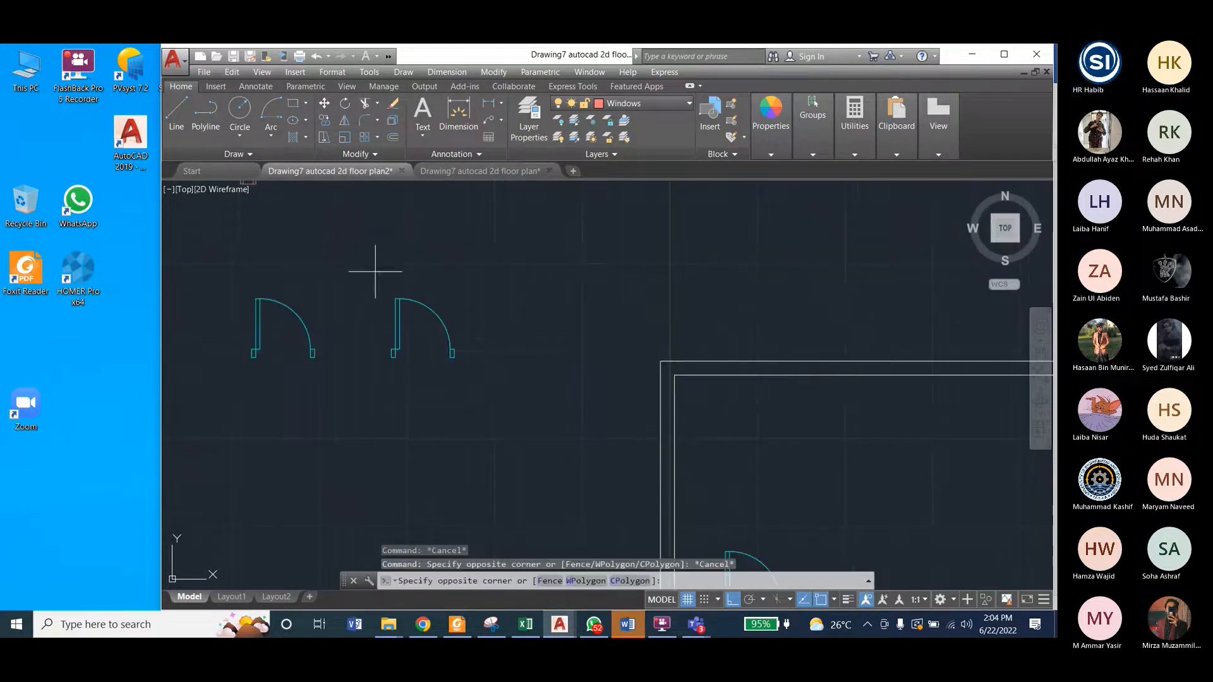
left_click(476, 391)
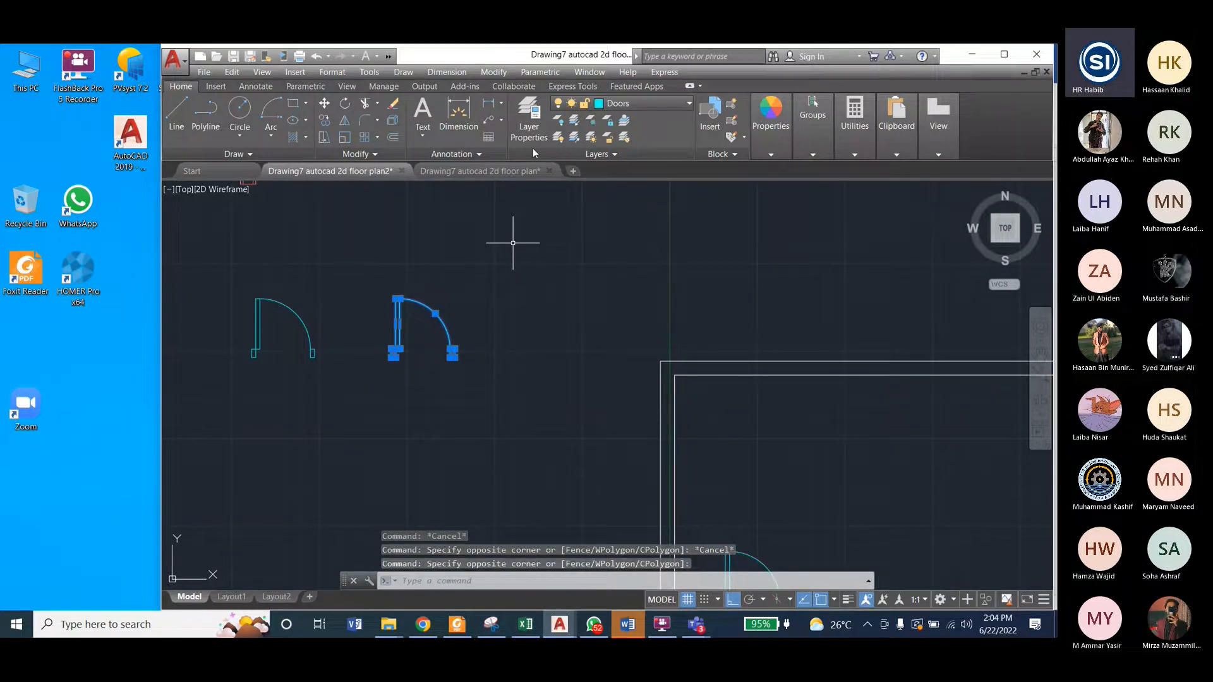
key("ctrl+shift+c")
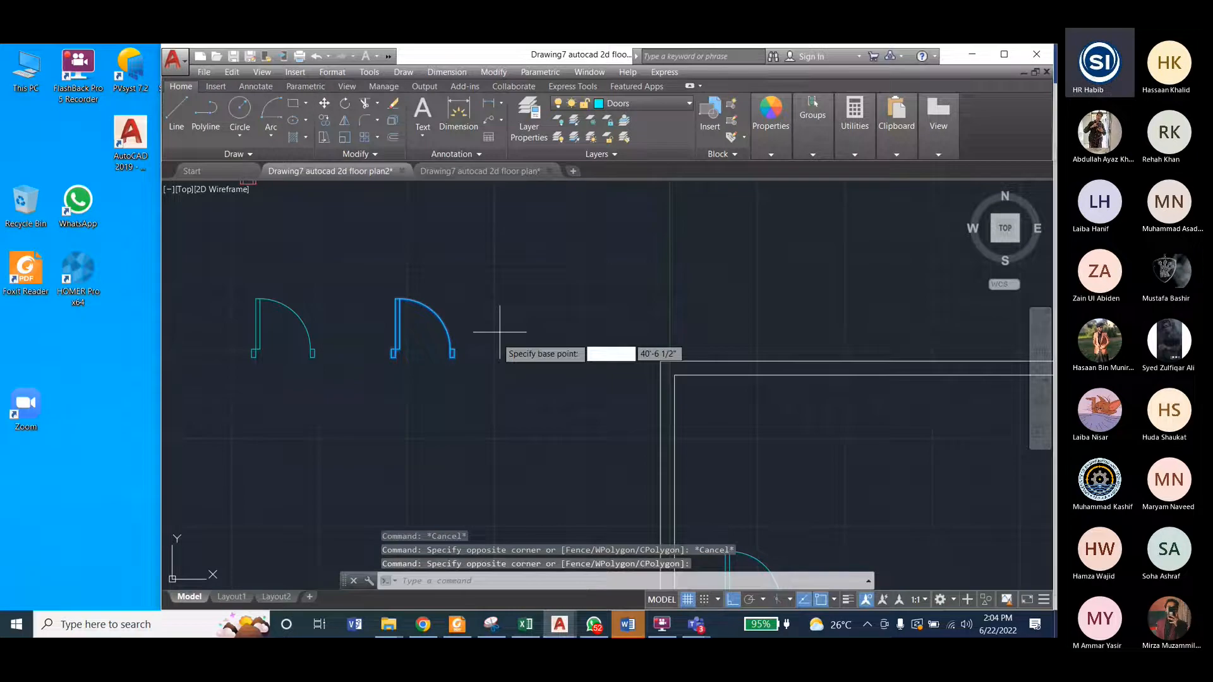
scroll(446, 374, "up", 5)
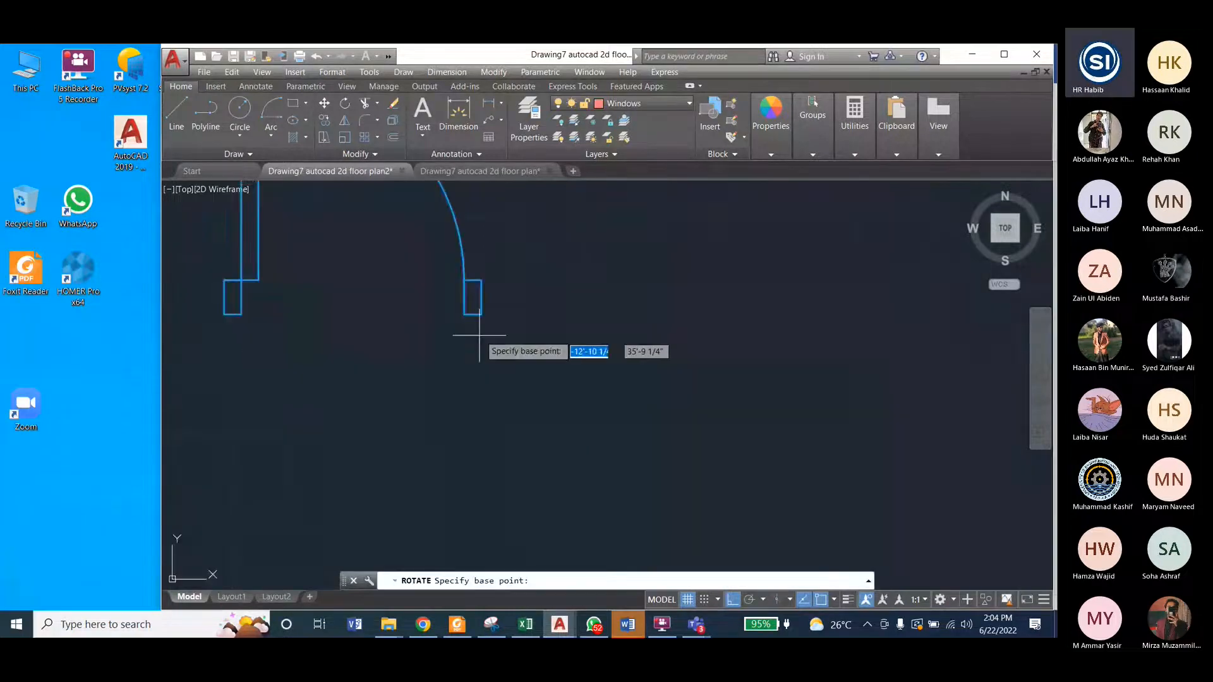
left_click(482, 314)
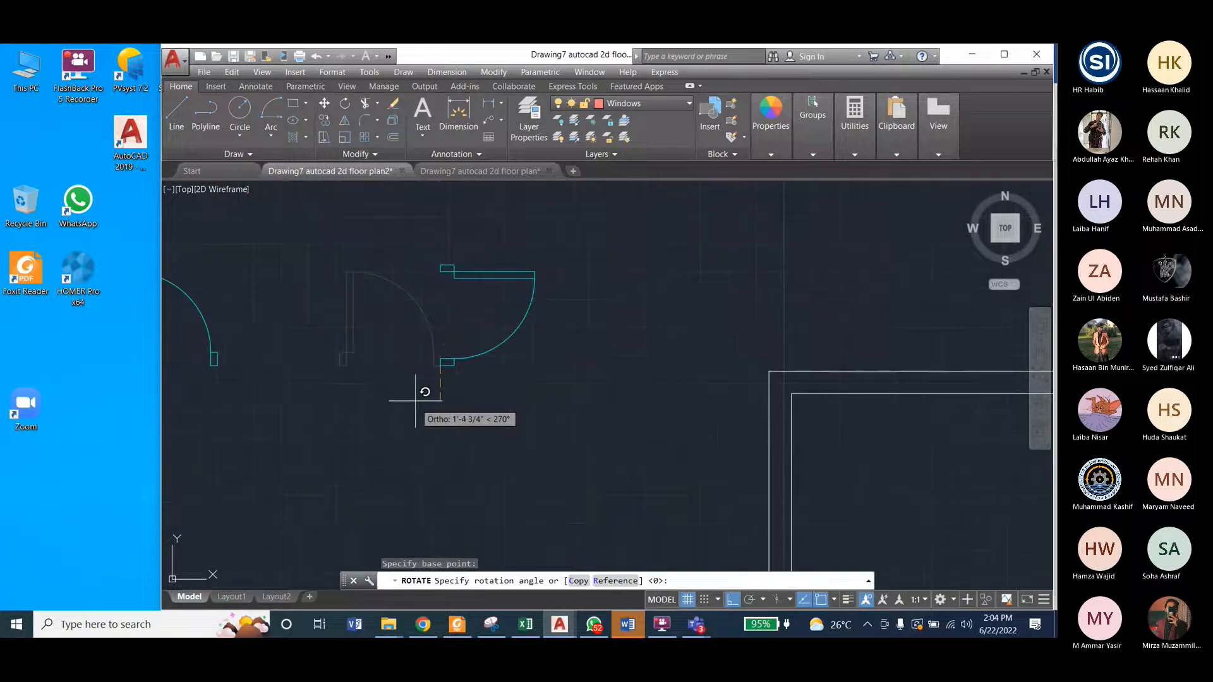
scroll(477, 373, "down", 3)
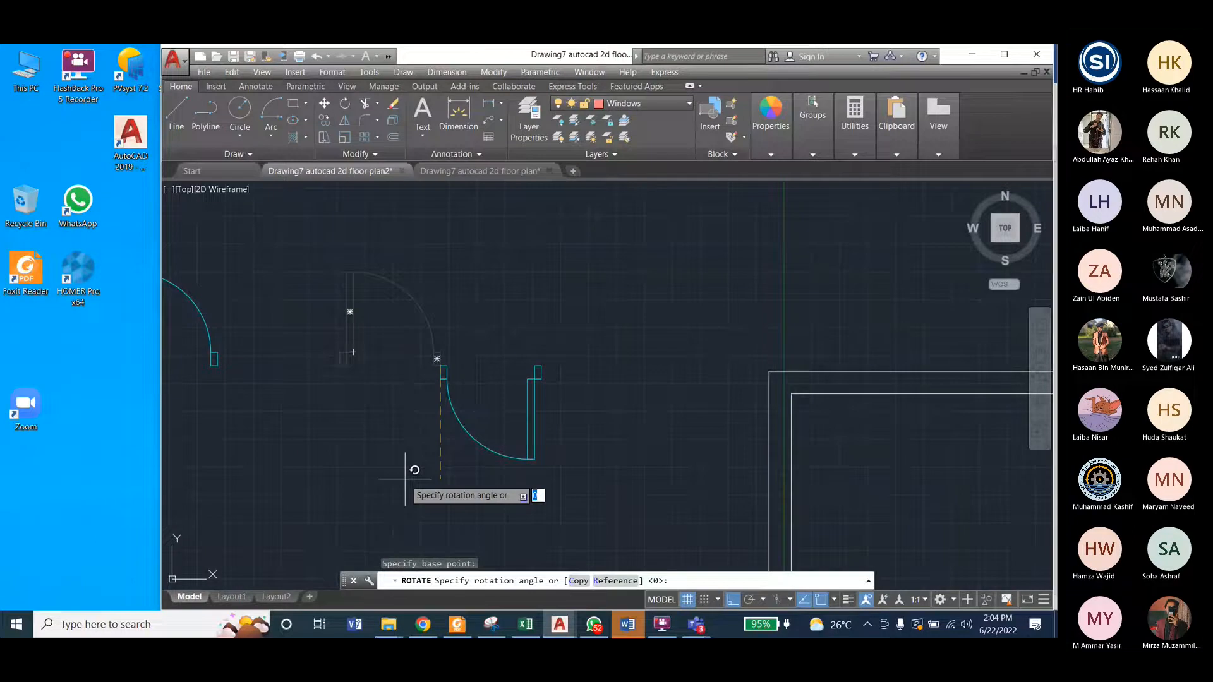
left_click(450, 449)
Step: Mirror the rotated door downward about a horizontal line through its lower jamb, keeping the source objects
left_click(464, 172)
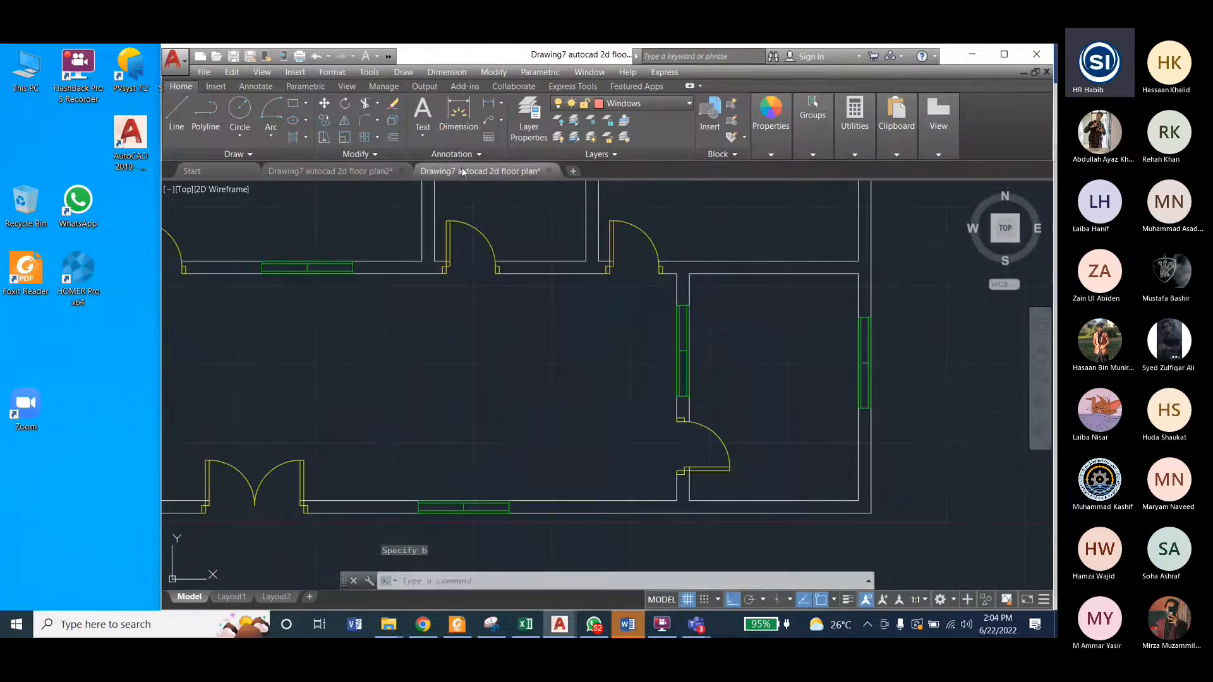
left_click(328, 169)
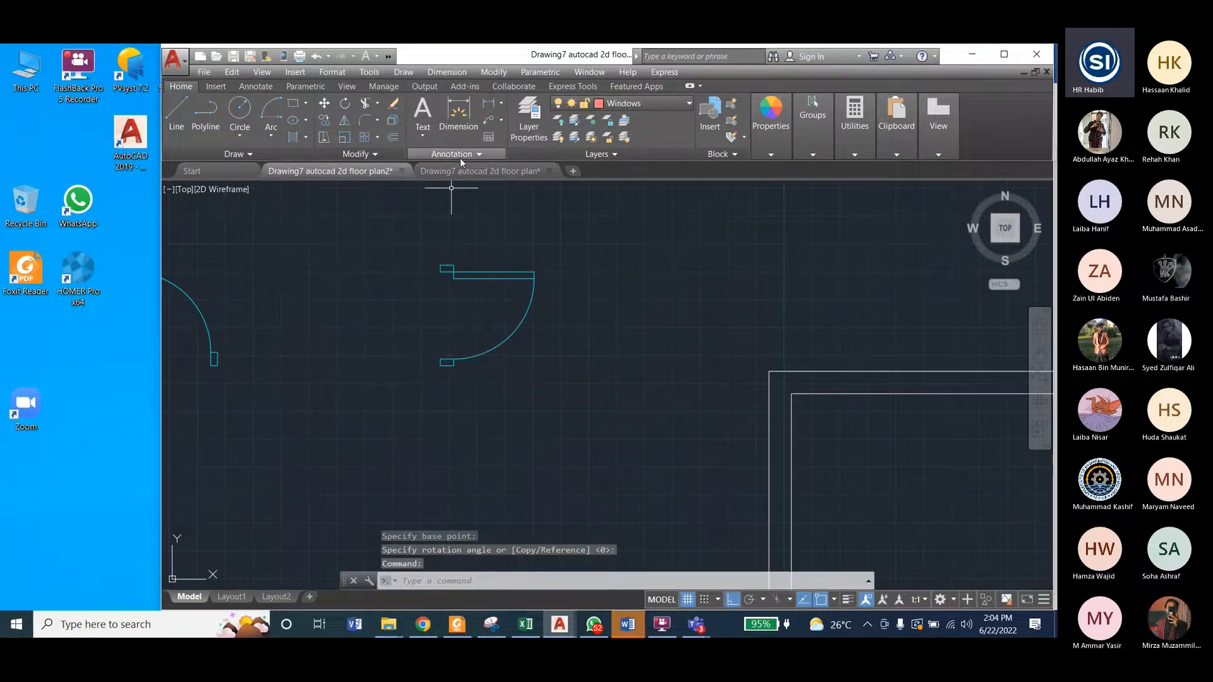
left_click(470, 171)
left_click(360, 170)
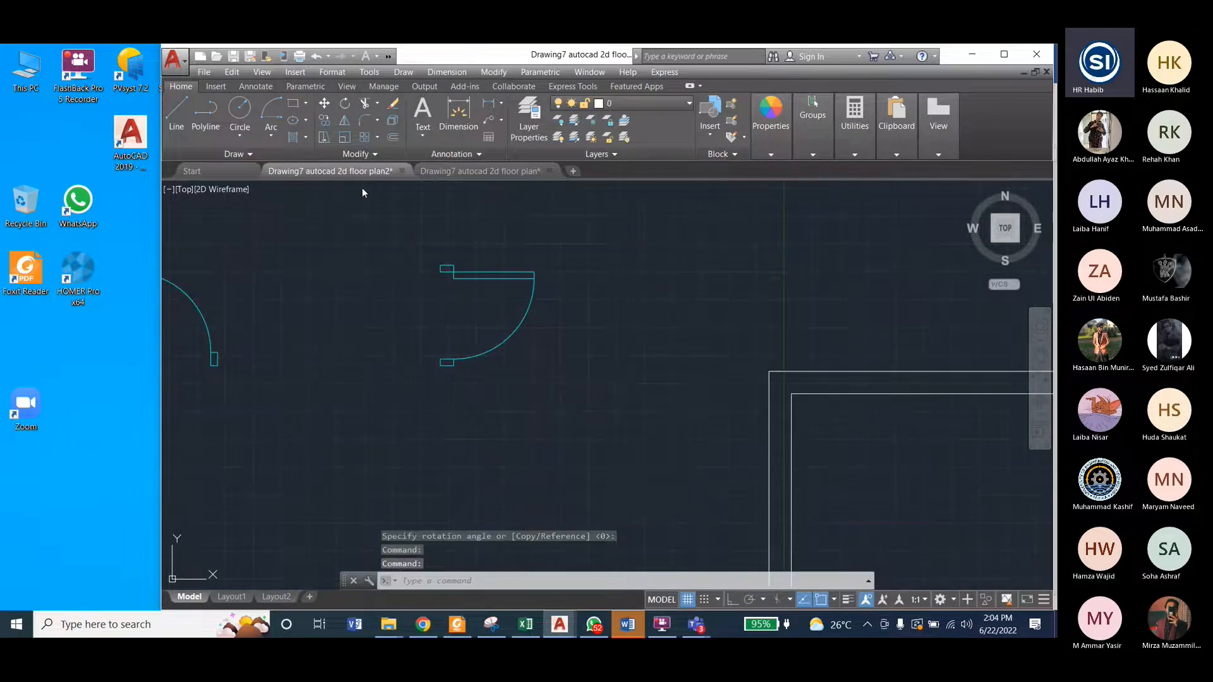
left_click(493, 72)
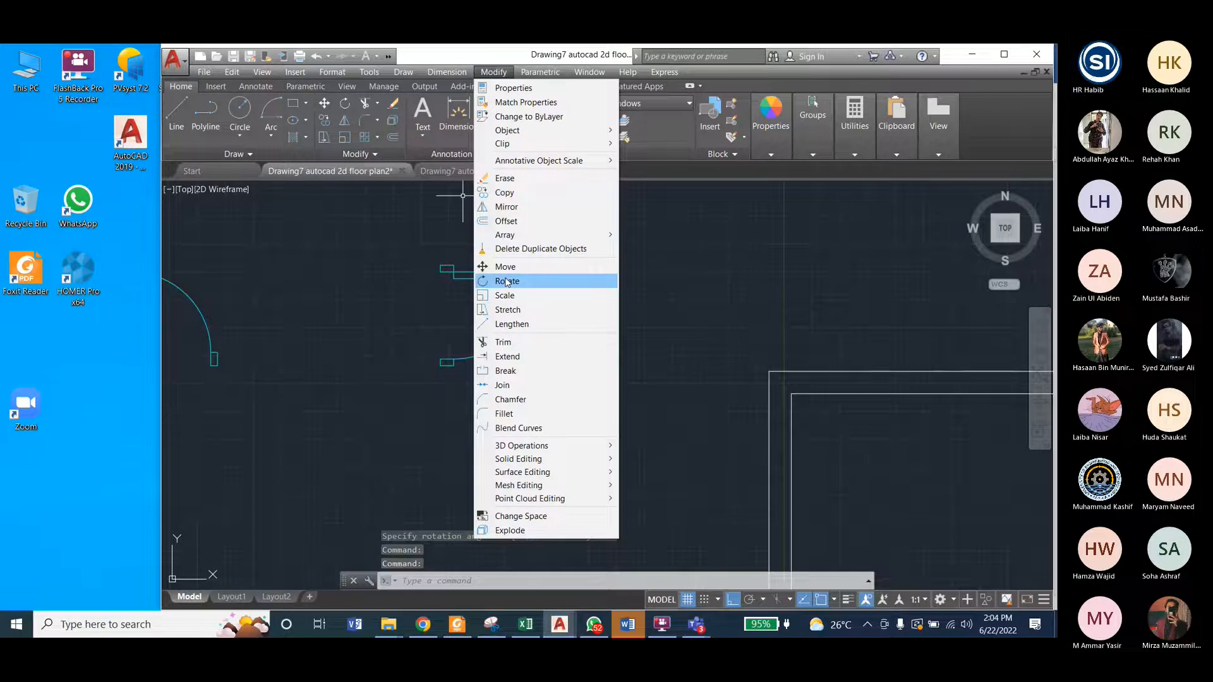
left_click(510, 208)
left_click(423, 253)
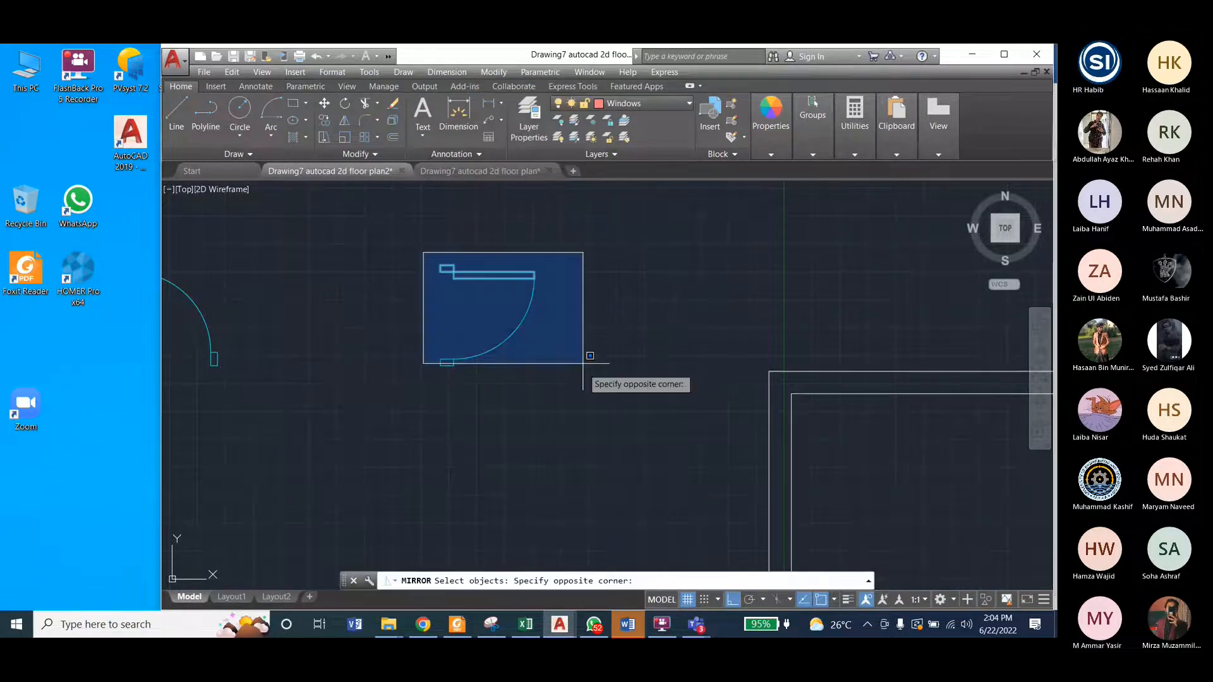
left_click(582, 363)
key("Return")
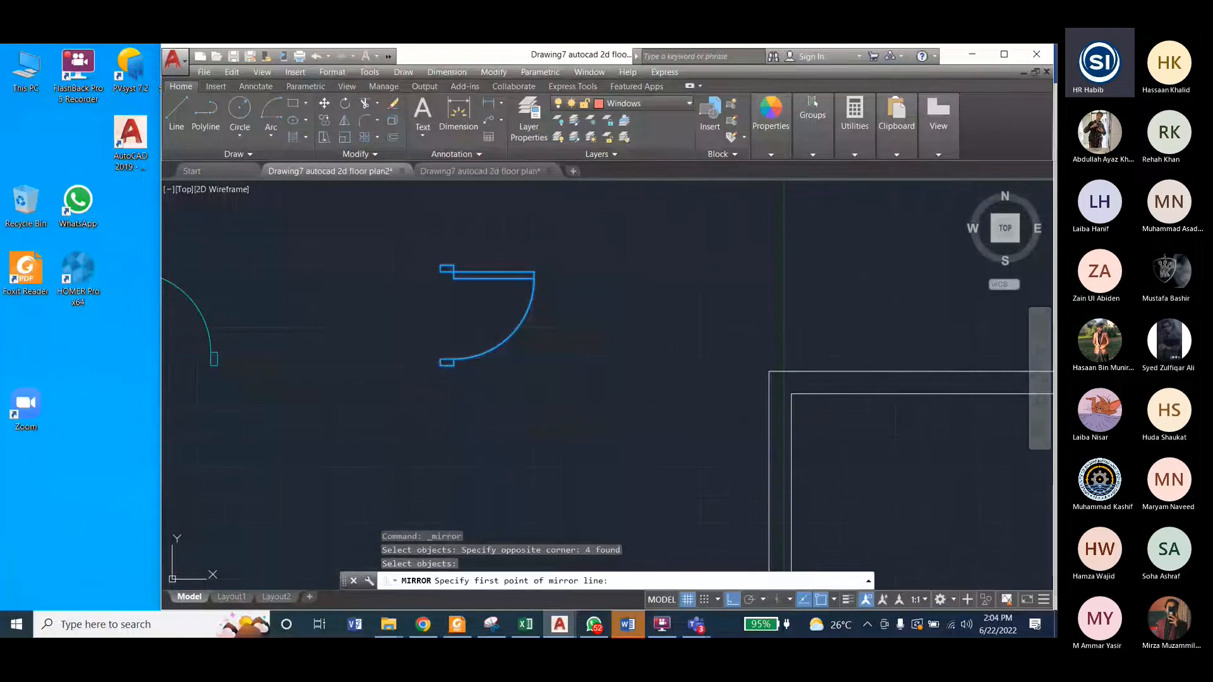
left_click(447, 363)
left_click(541, 383)
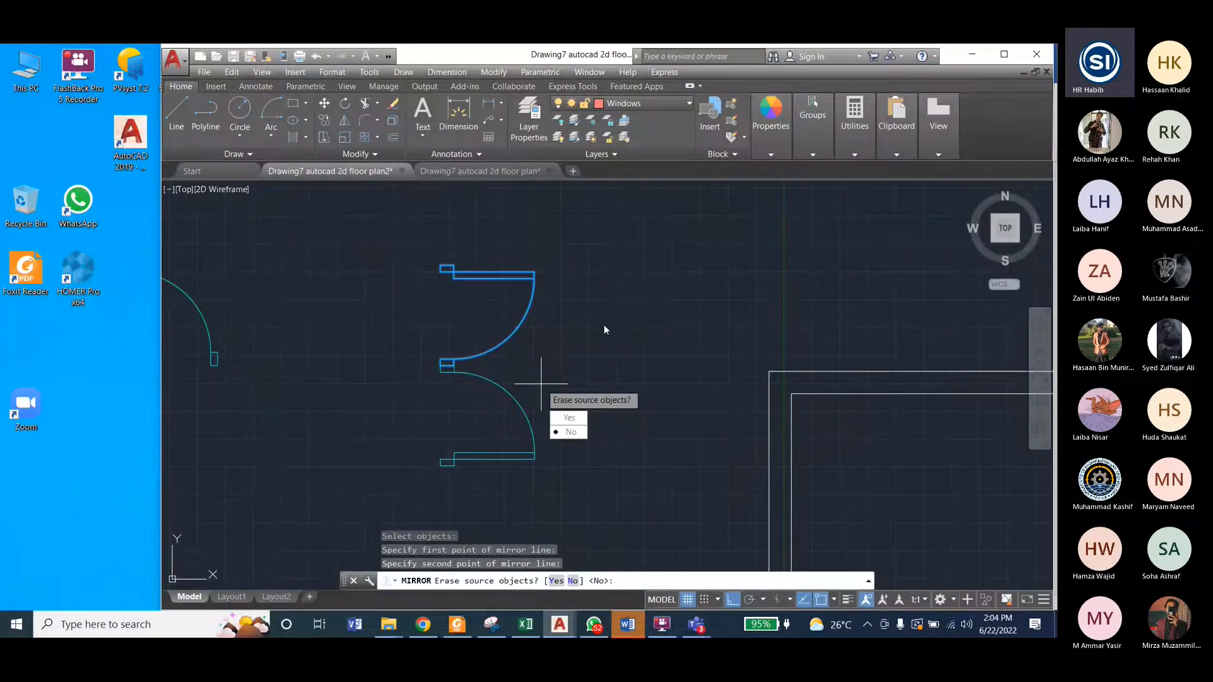
left_click(570, 433)
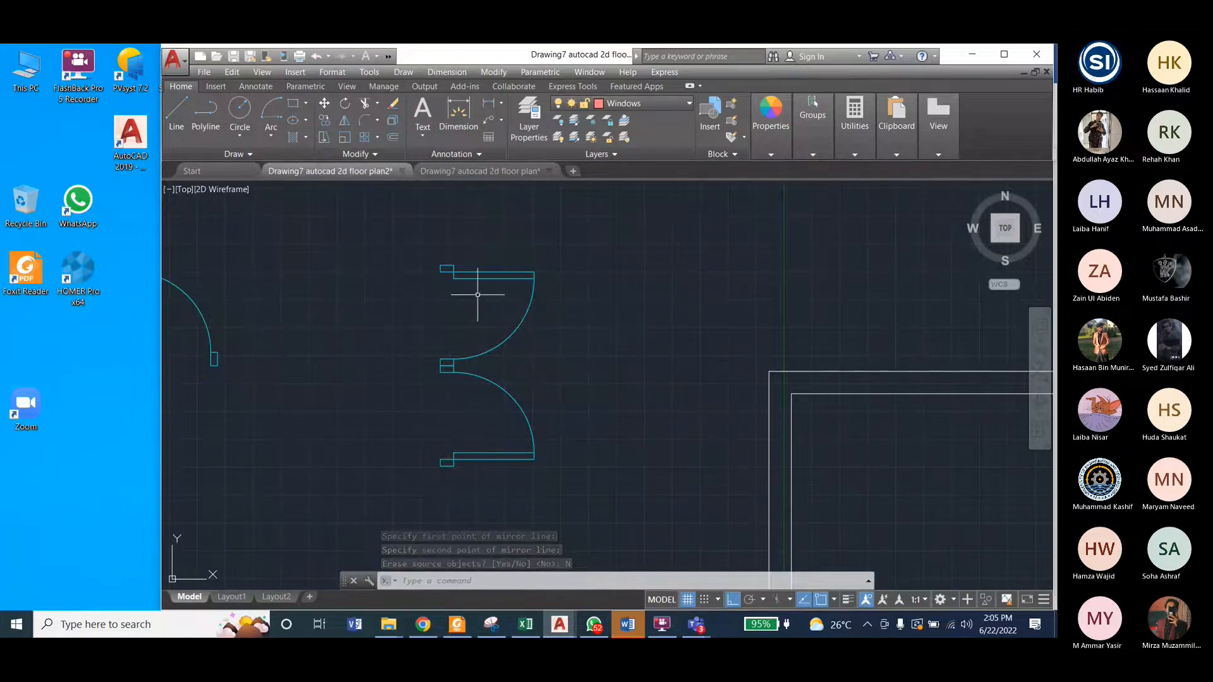
Step: Erase the source door above the mirrored one, including its leftover jamb, and compare the swing with the reference plan's vertical-wall door
left_click(424, 172)
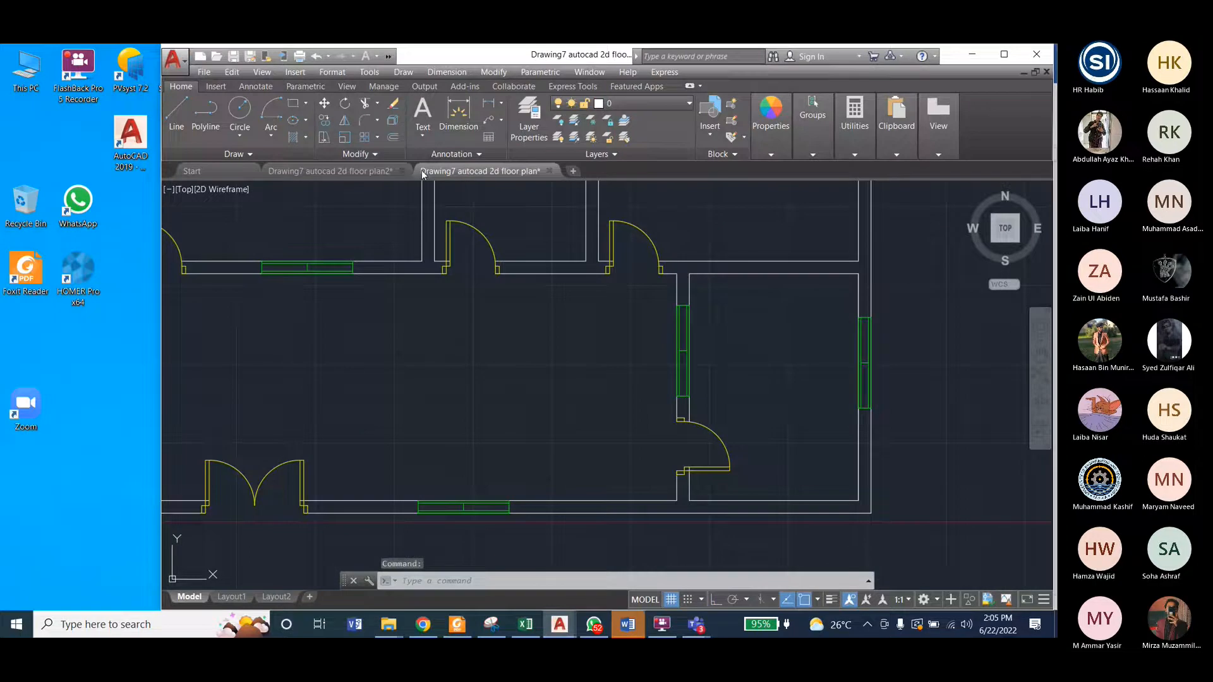
left_click(366, 174)
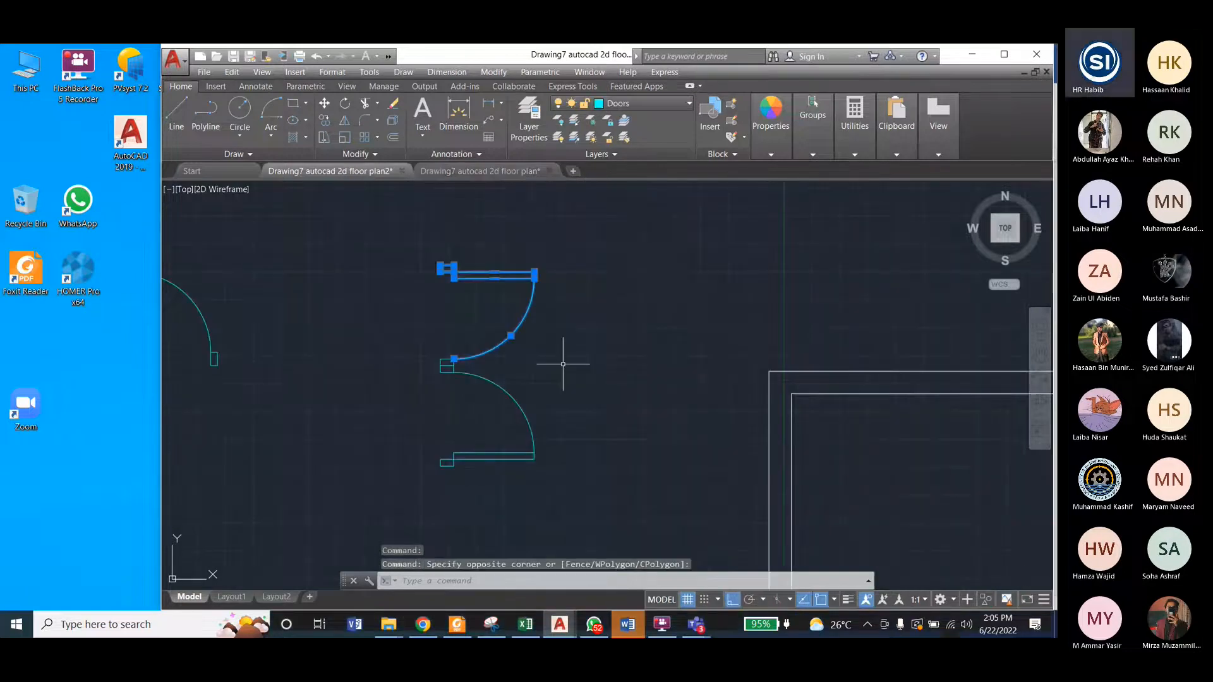
key("Delete")
scroll(383, 243, "down", 2)
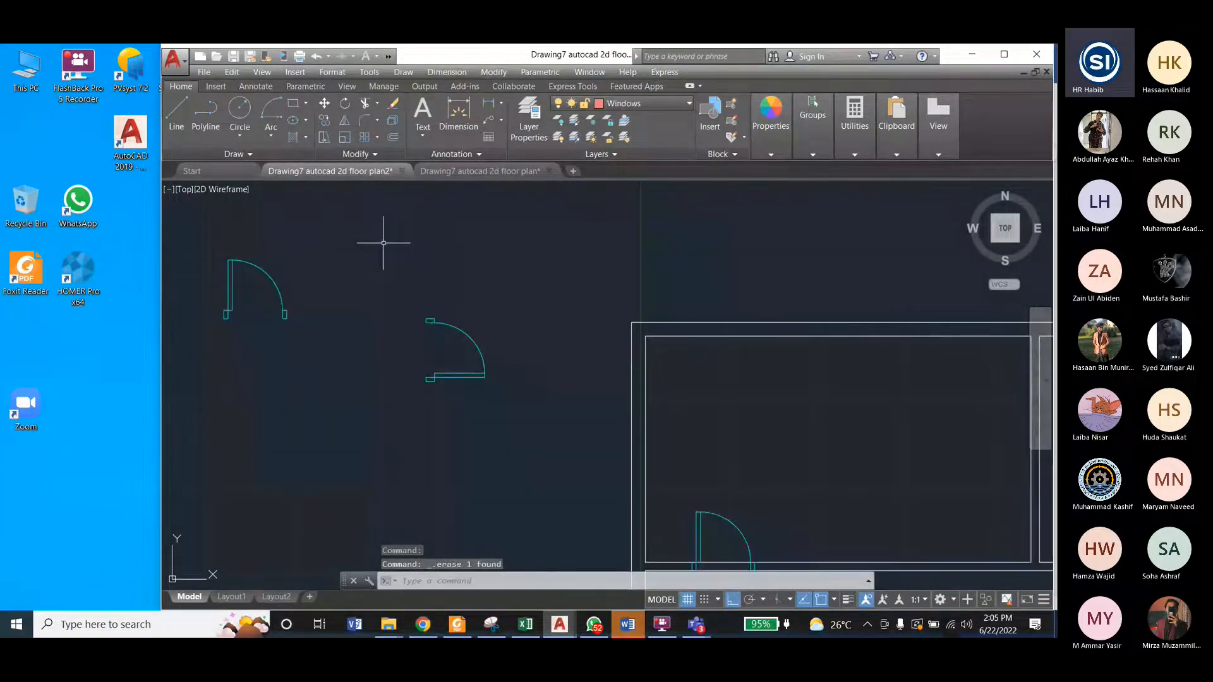
left_click(493, 171)
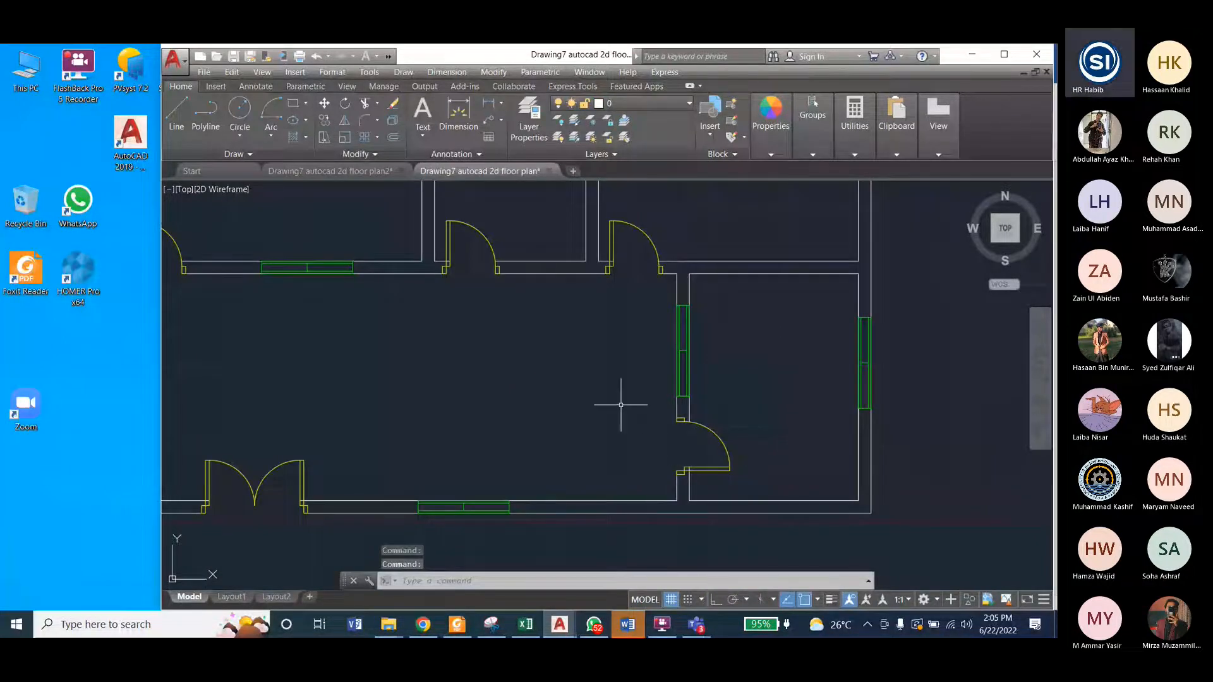
key("ctrl+Tab")
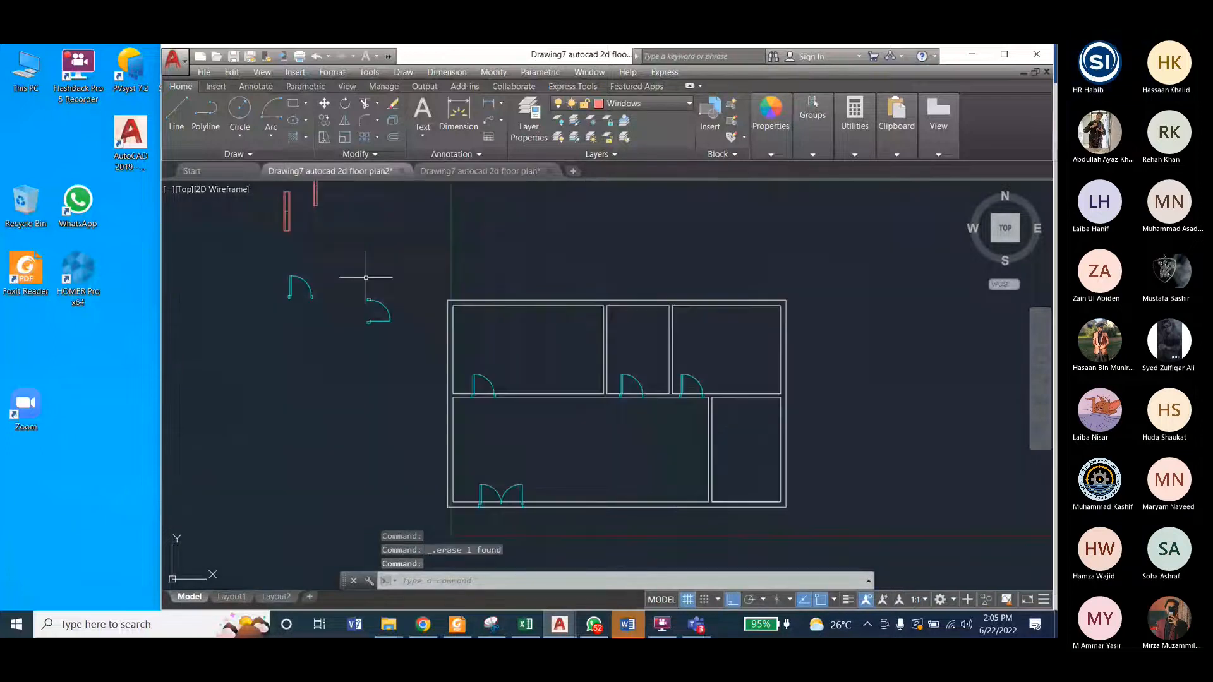
Step: Copy the mirrored door by its lower jamb into the vertical wall between the large and small lower rooms, near the wall's lower end
left_click(366, 277)
left_click(411, 343)
left_click(494, 72)
left_click(503, 192)
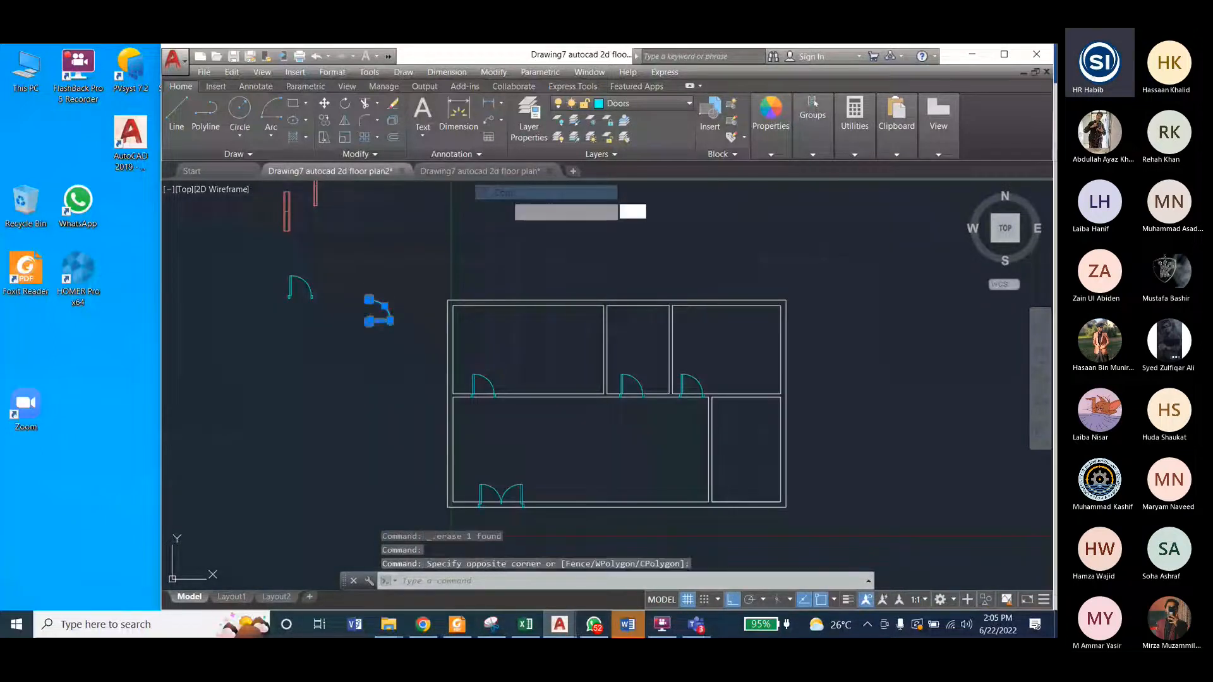
scroll(365, 321, "up", 10)
left_click(376, 345)
scroll(330, 288, "down", 10)
scroll(669, 448, "up", 4)
left_click(731, 602)
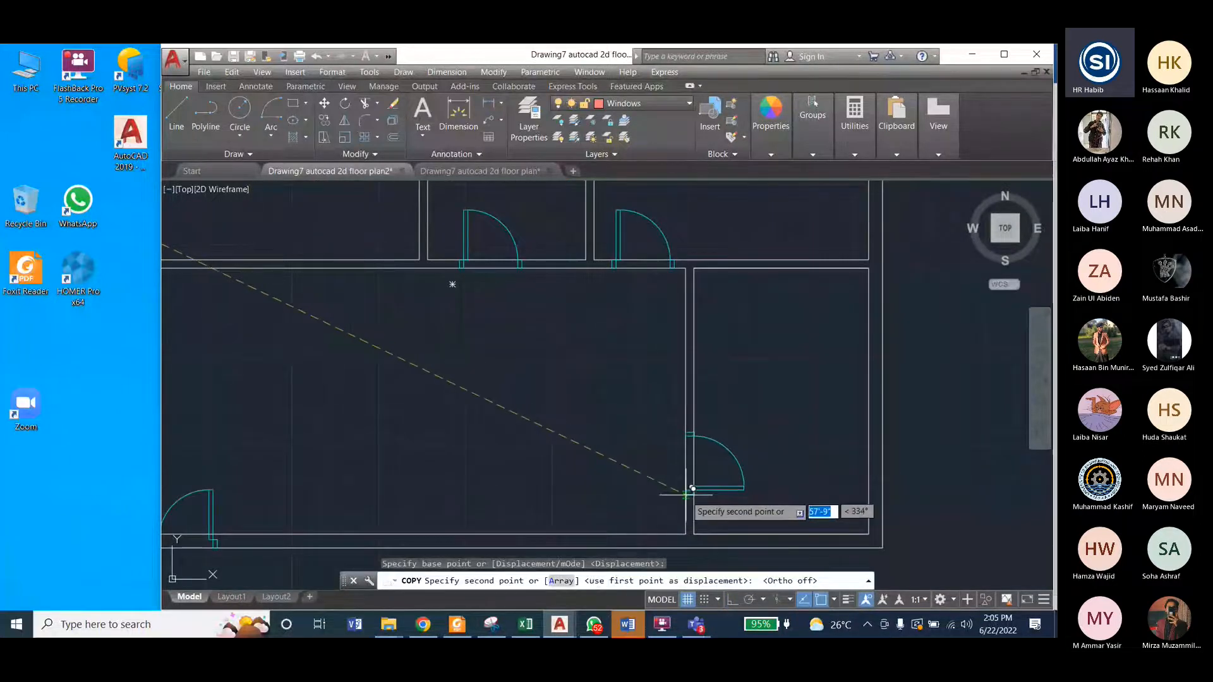
left_click(691, 502)
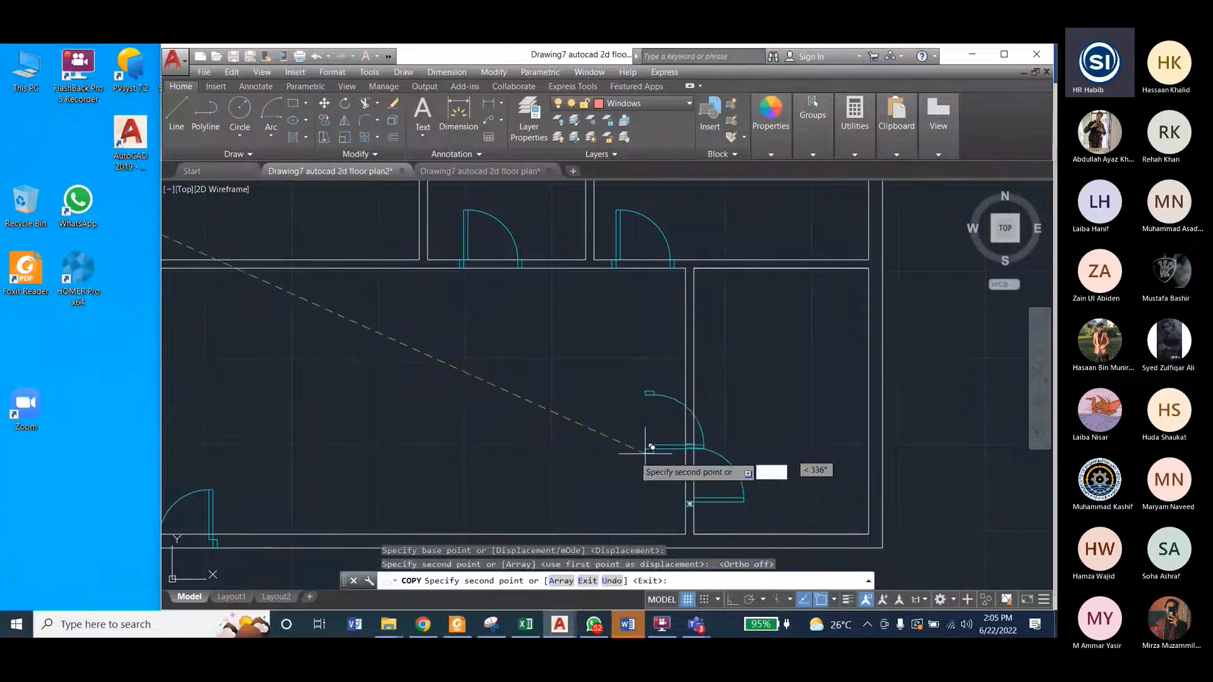
key("Escape")
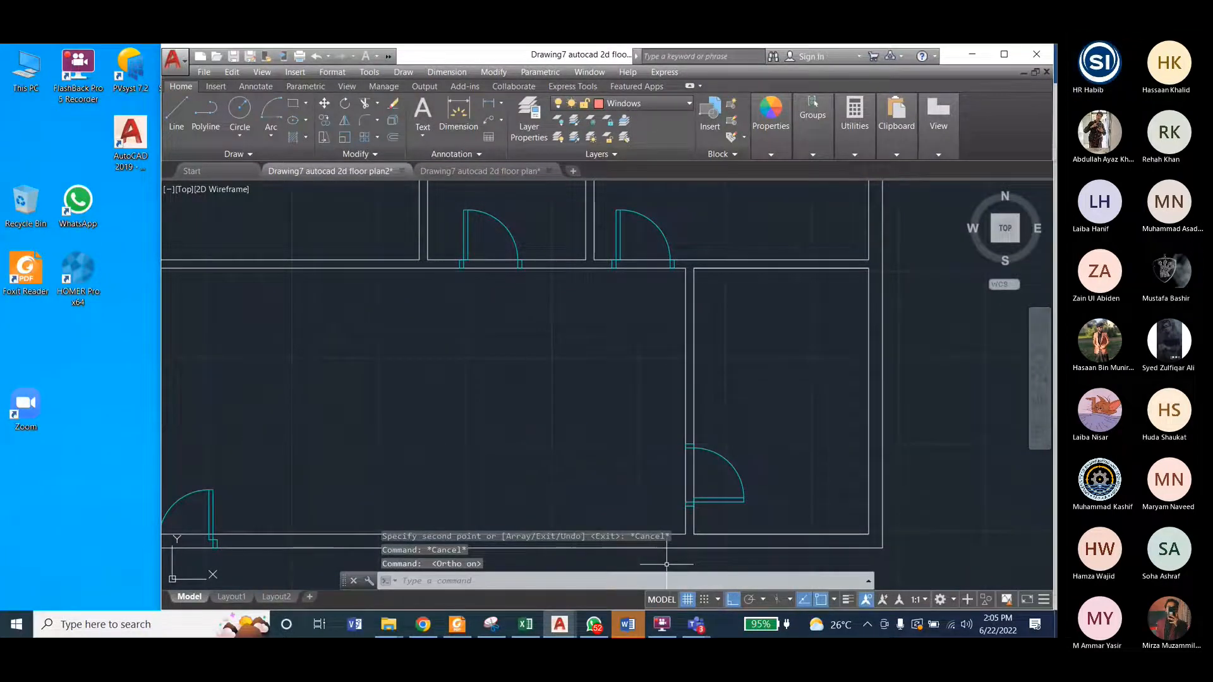
Step: Check the door layout of floor plan2 against the reference plan and examine the reference plan's window positions
scroll(577, 411, "down", 3)
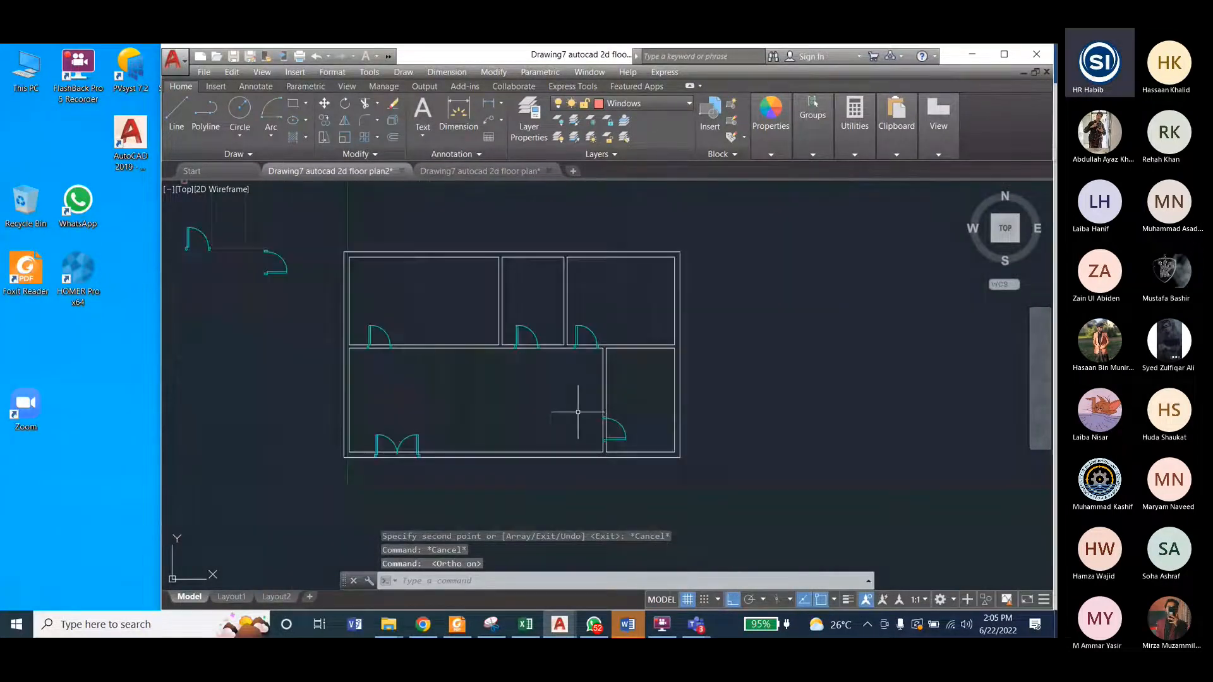
scroll(460, 289, "up", 2)
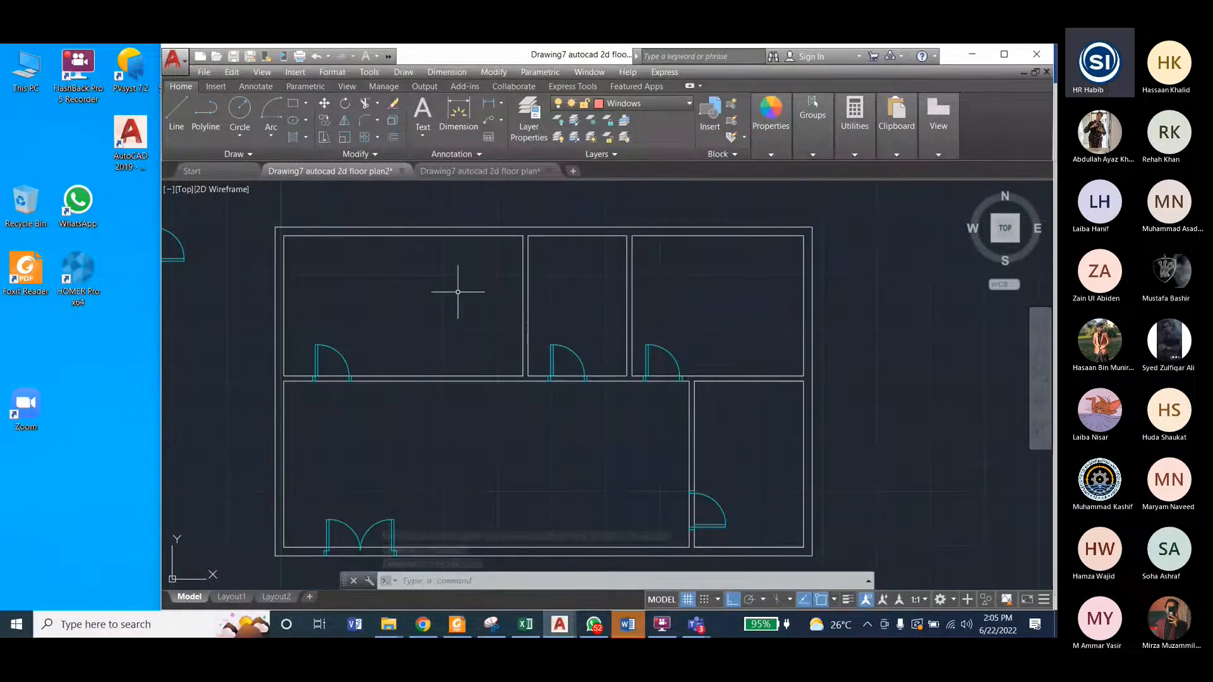
left_click(467, 168)
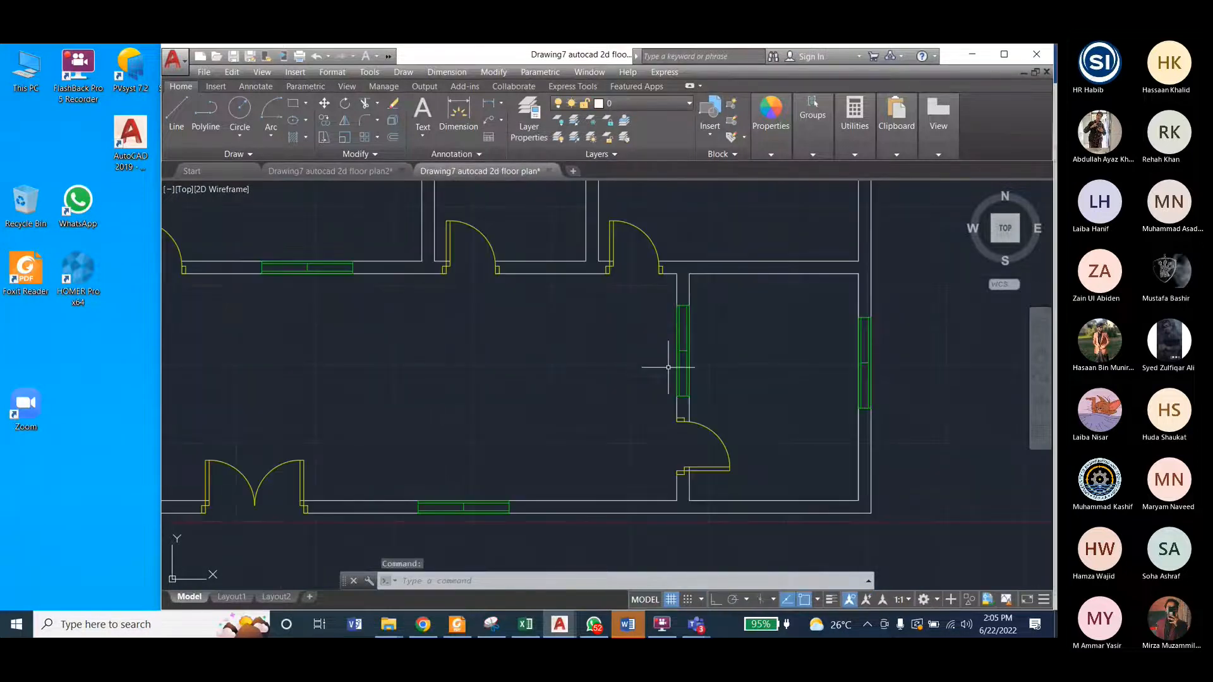
scroll(692, 411, "down", 2)
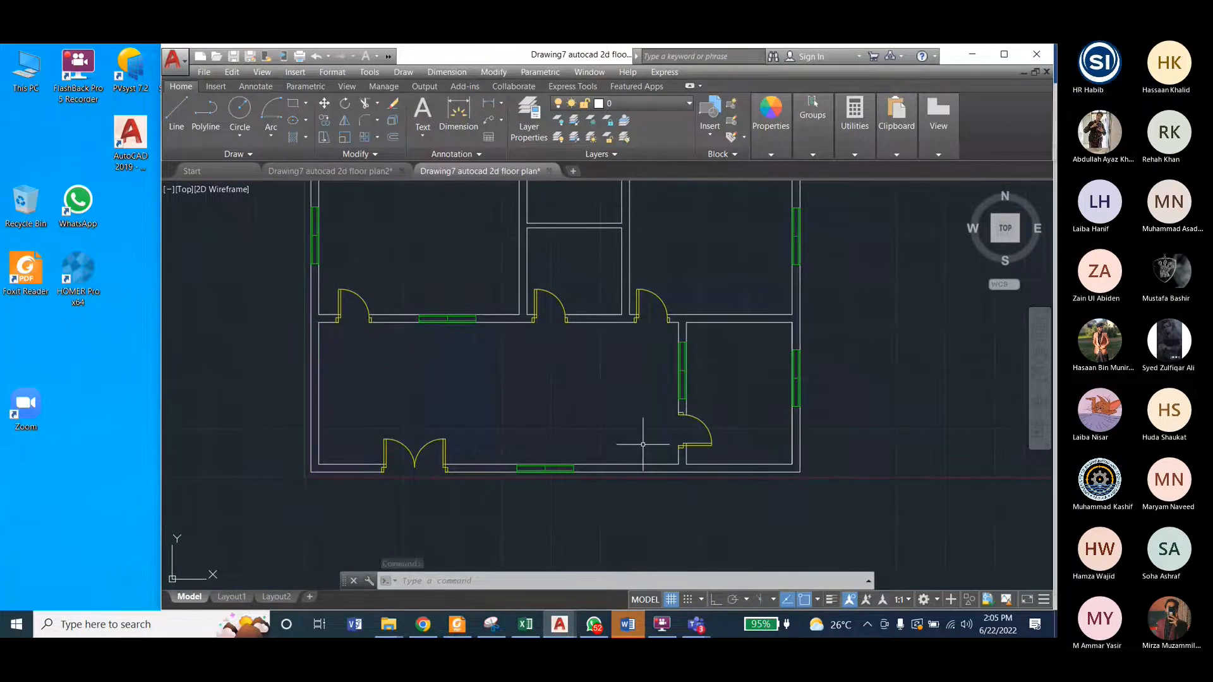
scroll(643, 444, "down", 2)
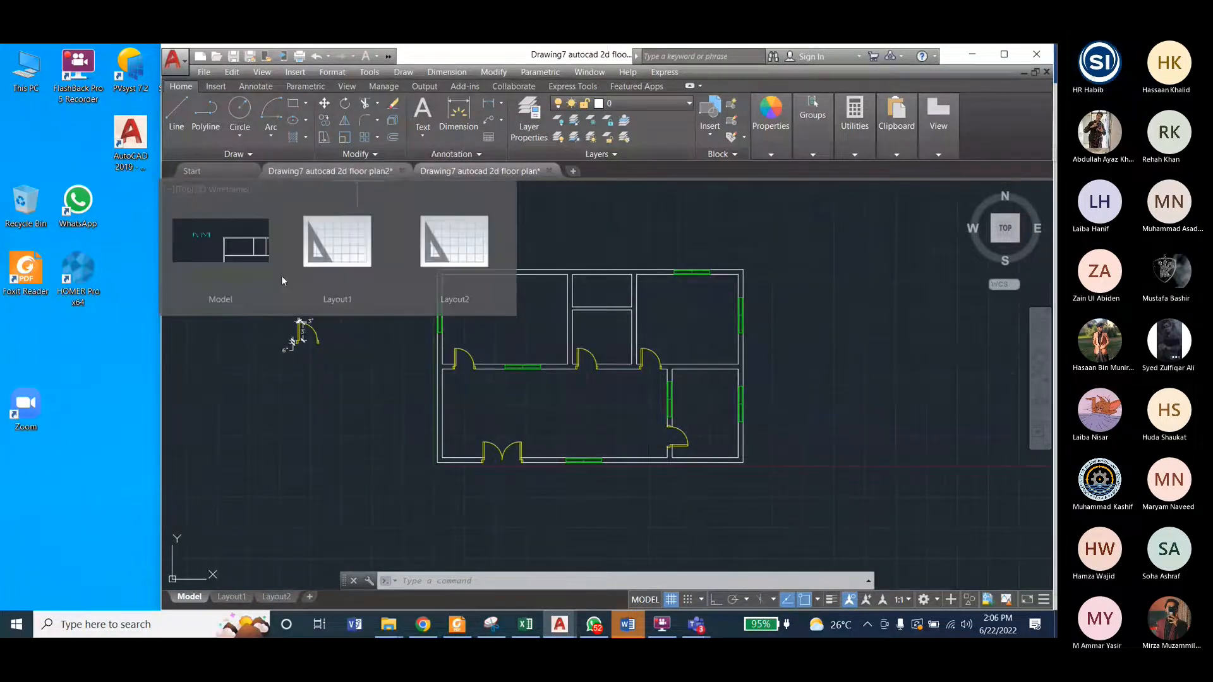
Step: Try erasing the dimensioned door outside the reference plan, restore it and save the reference drawing
left_click(282, 276)
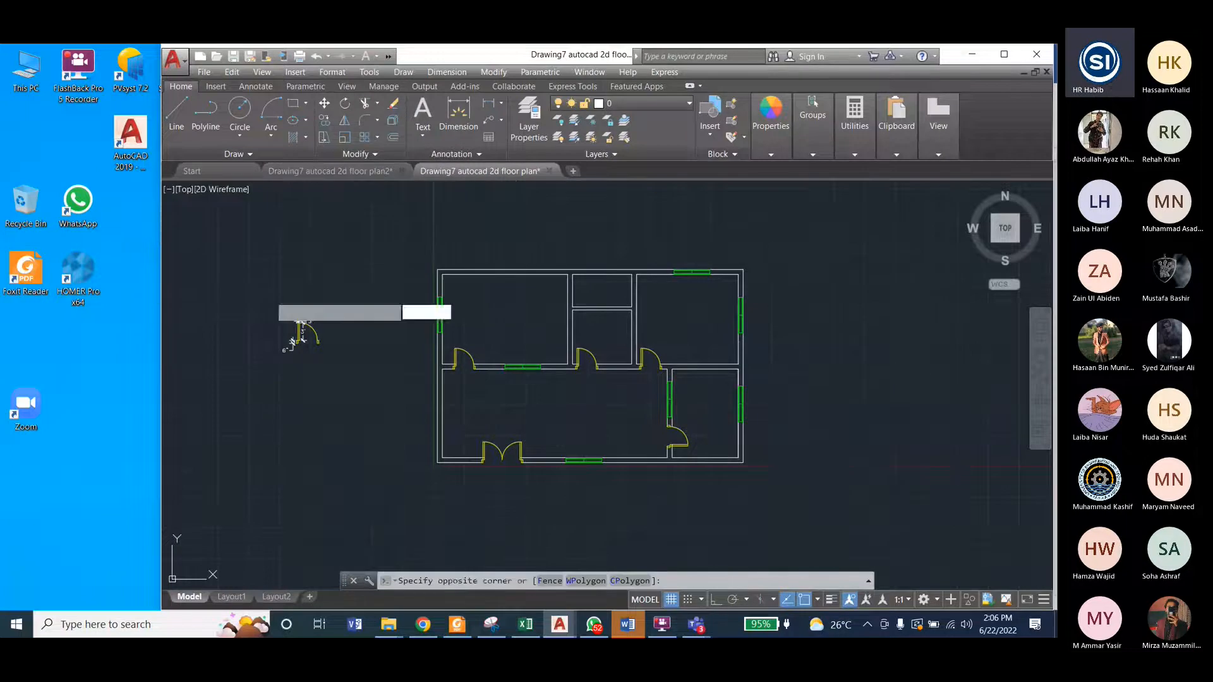
left_click(353, 392)
key("Delete")
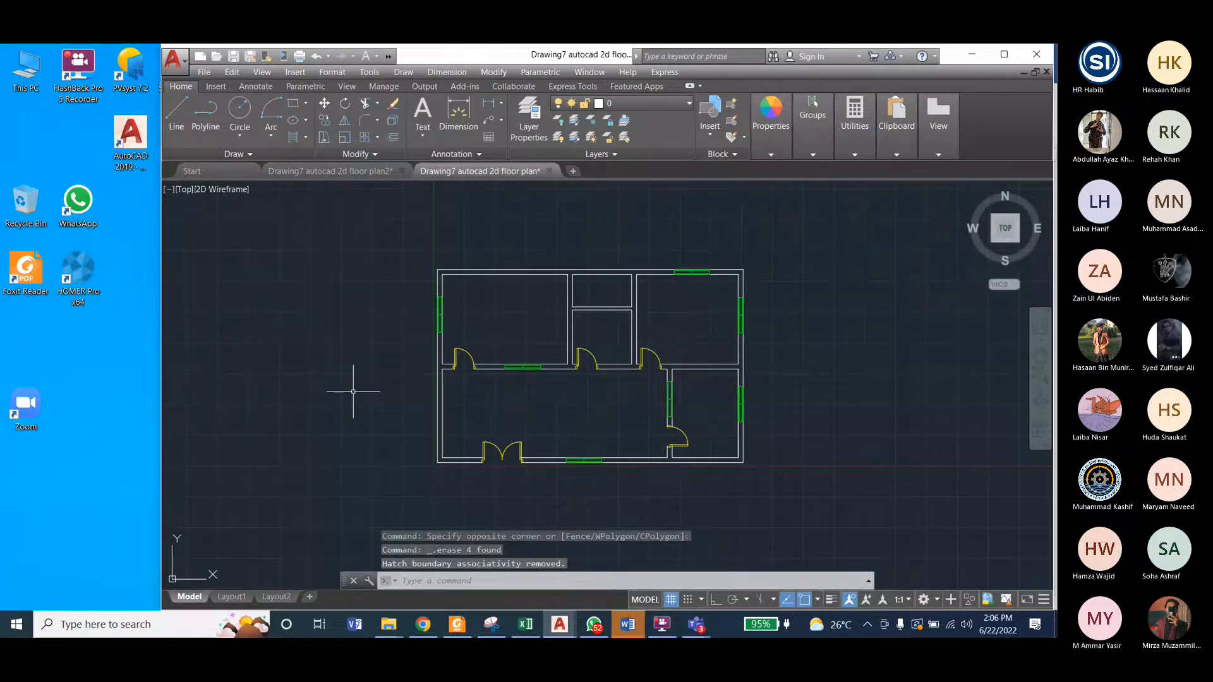
key("ctrl+s")
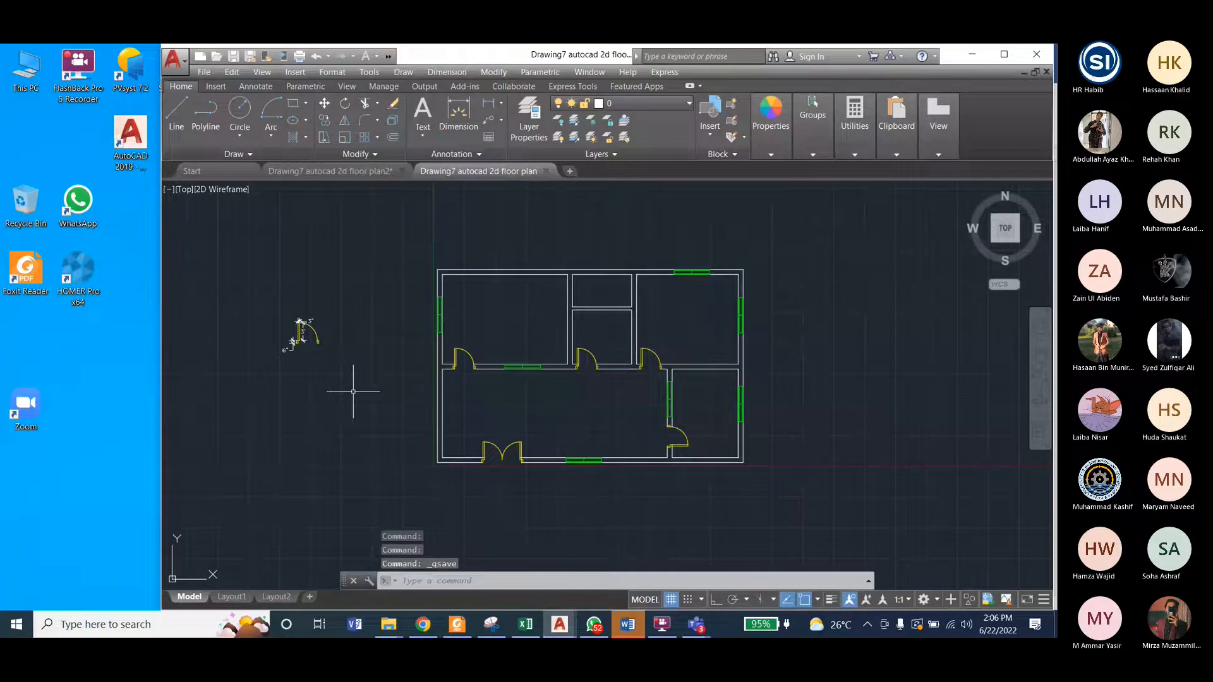
Step: Erase the dimensioned door outside the reference plan and return to the floor plan2 drawing
left_click(263, 284)
left_click(344, 382)
key("Delete")
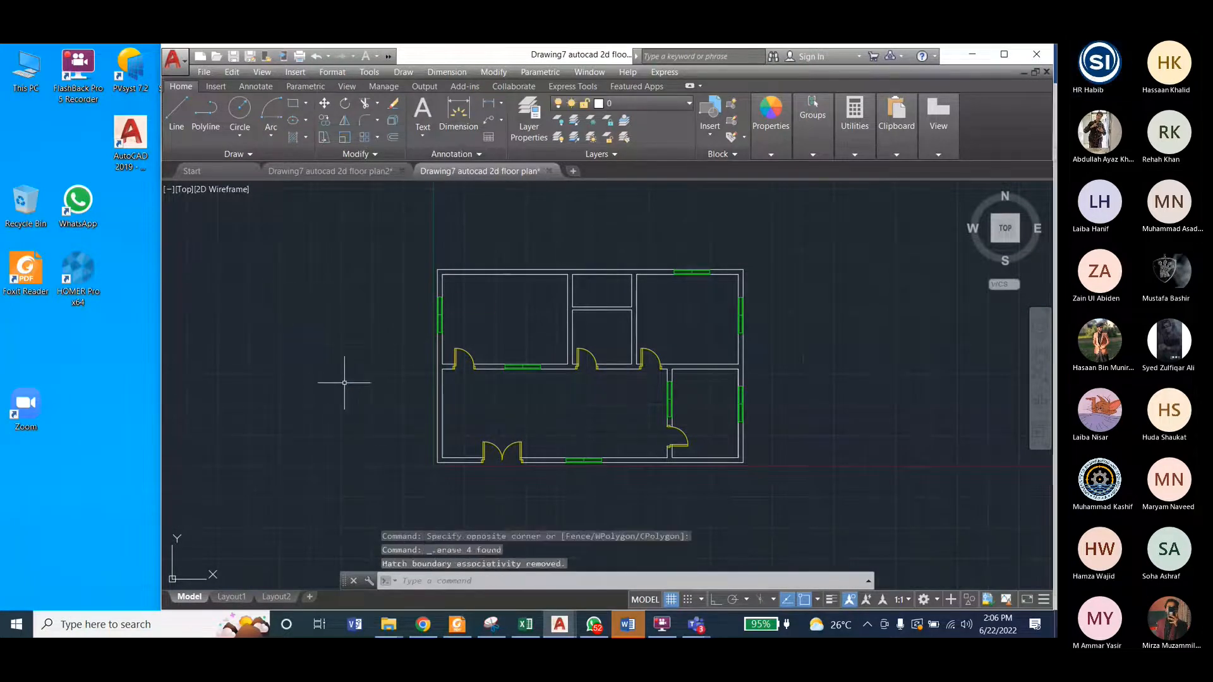
left_click(349, 178)
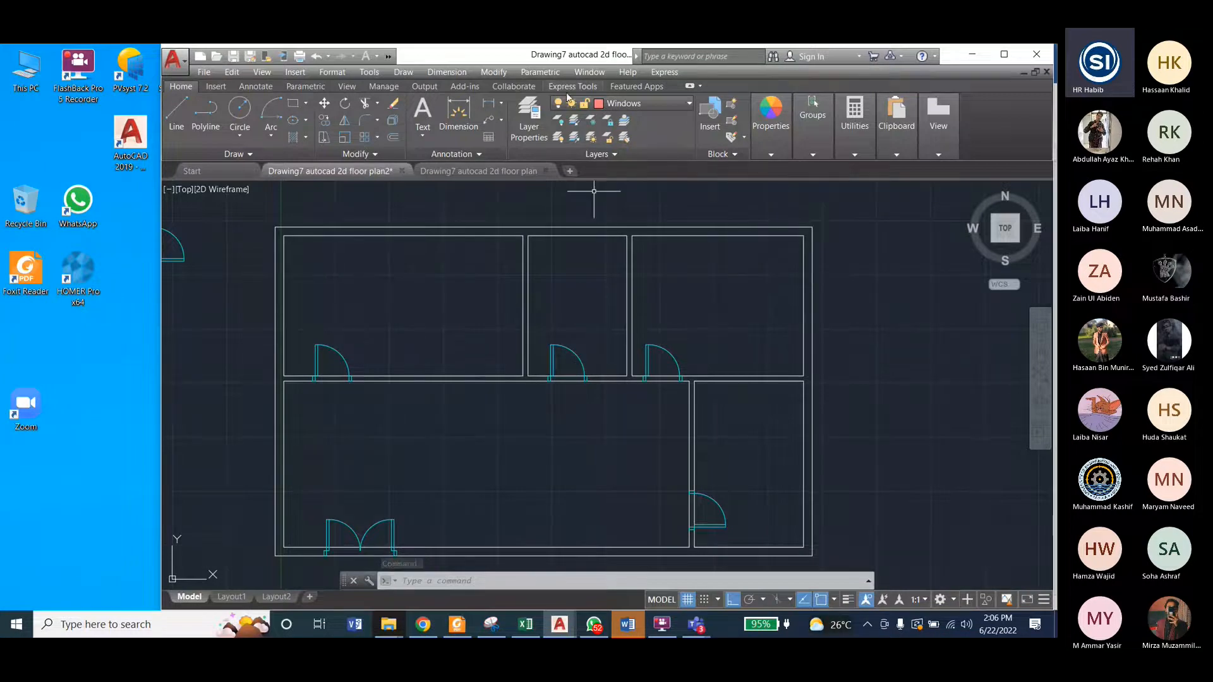
Step: Trim the interior wall lines across the upper-left room's door opening and undo the stray trim beside the middle room's wall
left_click(494, 73)
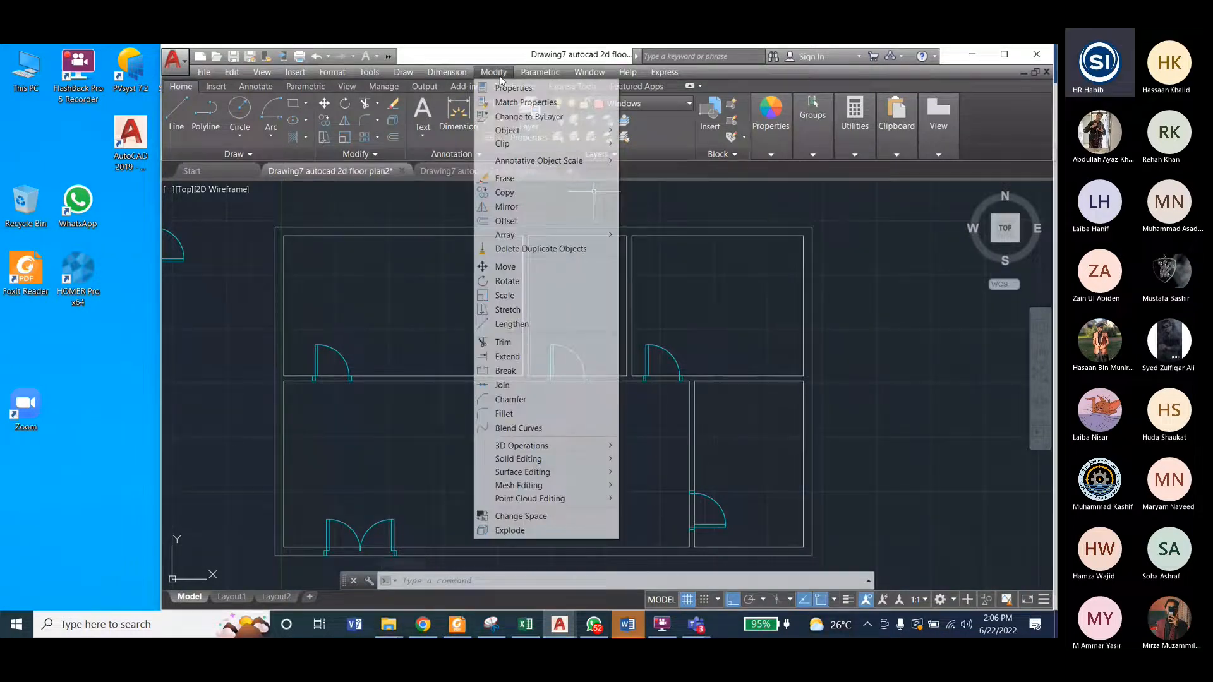
left_click(529, 343)
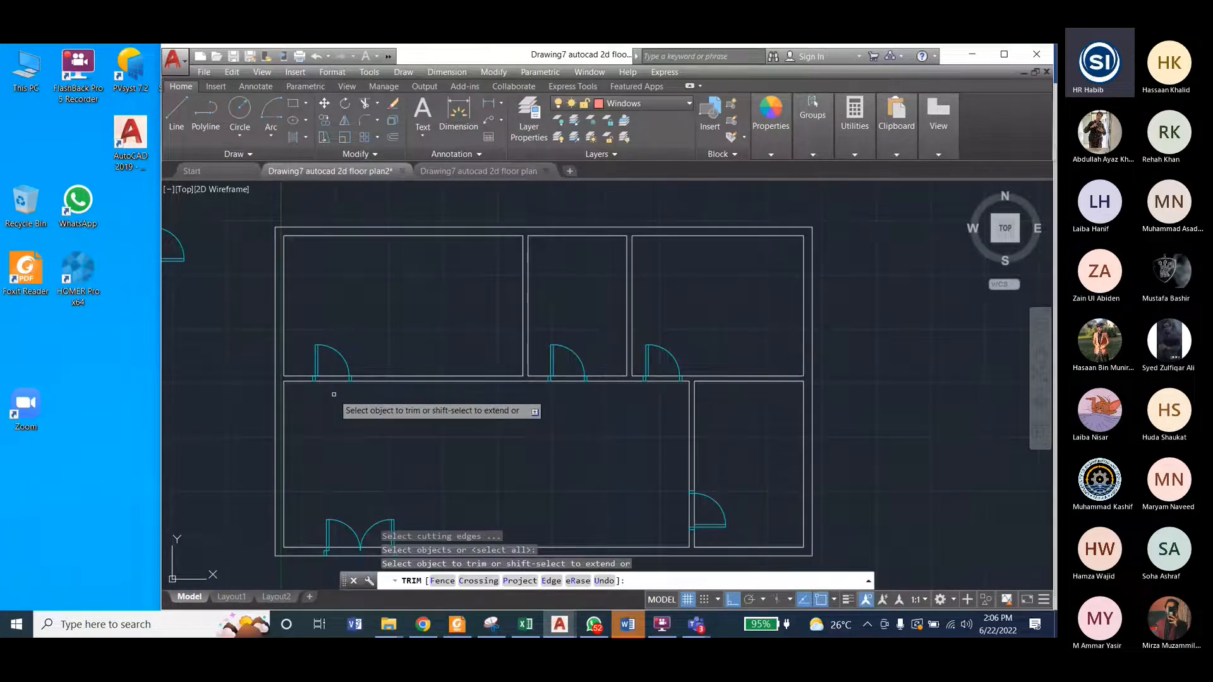
left_click(333, 395)
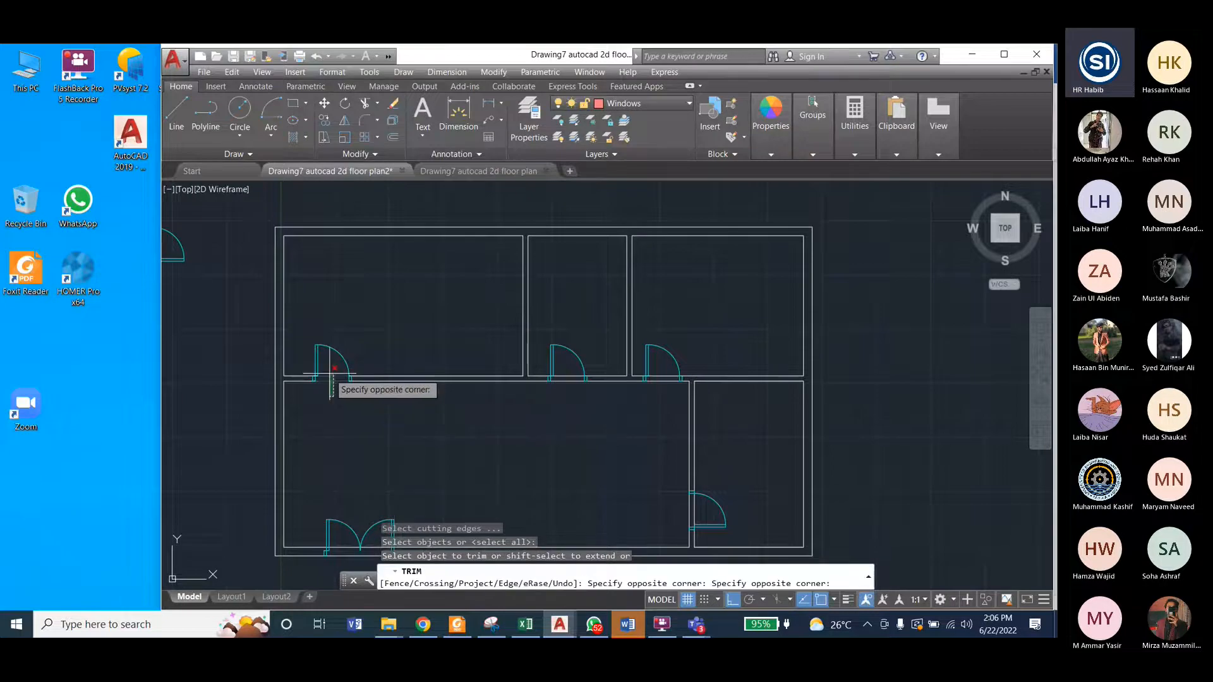
left_click(329, 369)
left_click(331, 368)
left_click(527, 401)
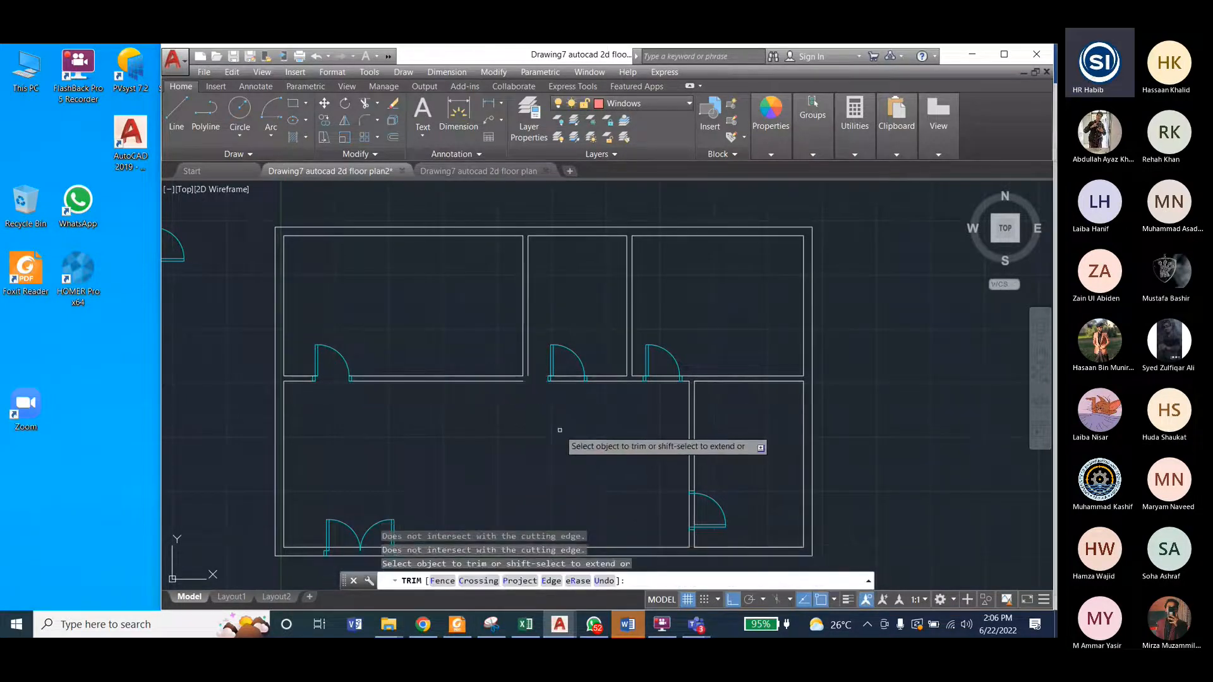
key("ctrl+z")
Step: Trim the wall lines across the door openings of the upper middle room, the upper-right room and the vertical lower wall
left_click(572, 393)
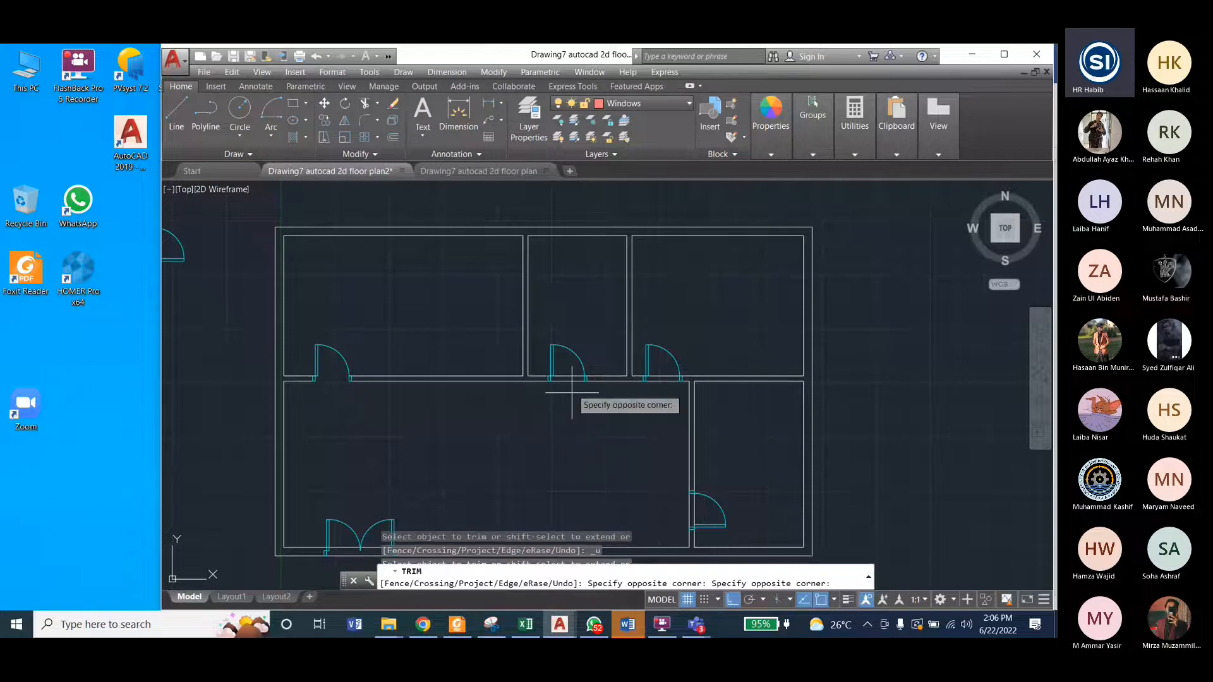
left_click(569, 403)
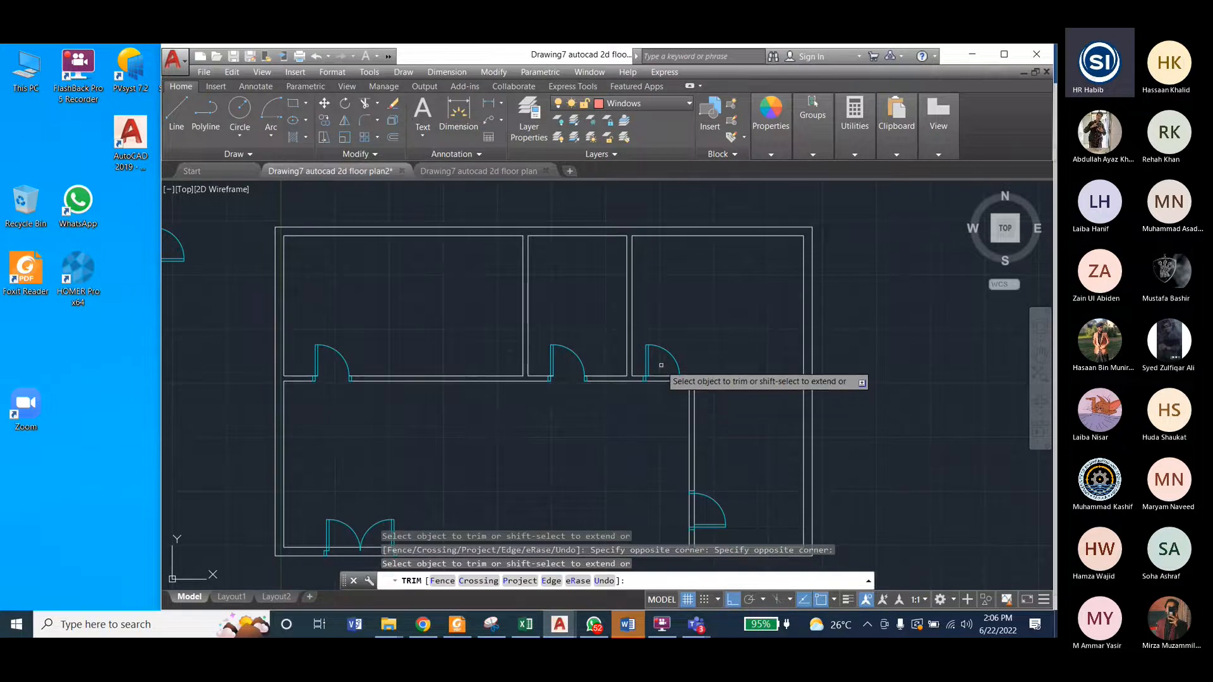
left_click(663, 367)
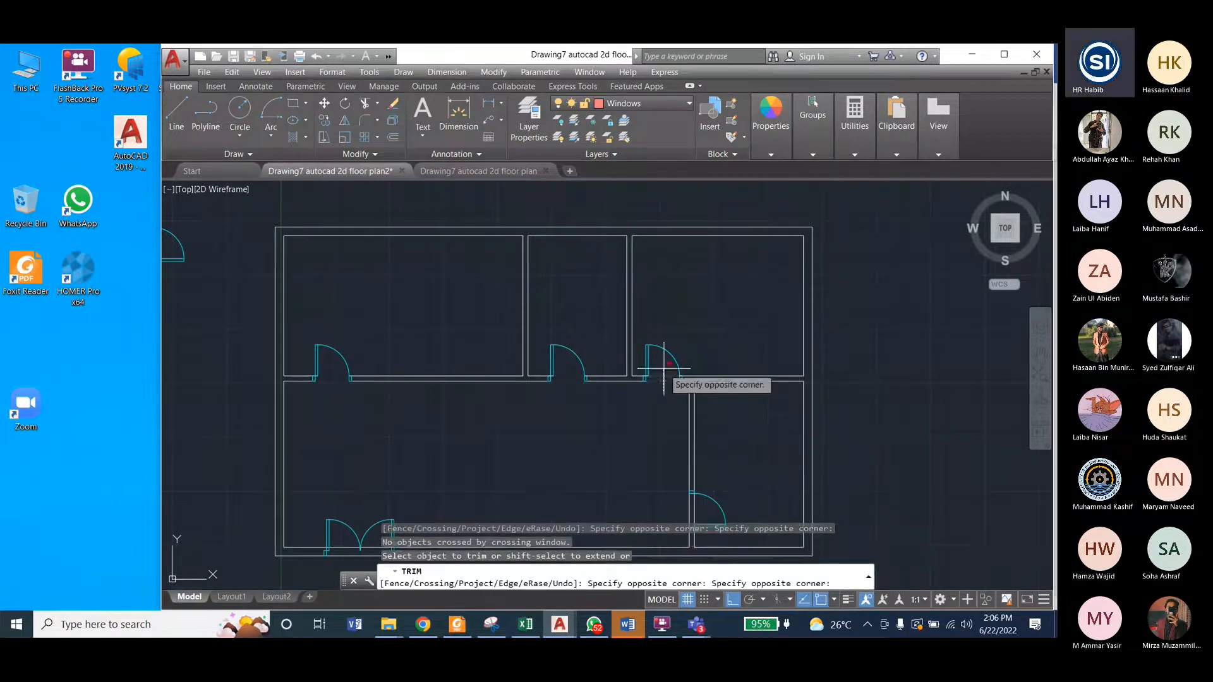
left_click(663, 369)
left_click(683, 513)
left_click(572, 404)
Step: Trim both exterior wall lines between the double door's jambs in the lower wall and end the trimming
scroll(572, 404, "down", 2)
scroll(452, 504, "up", 5)
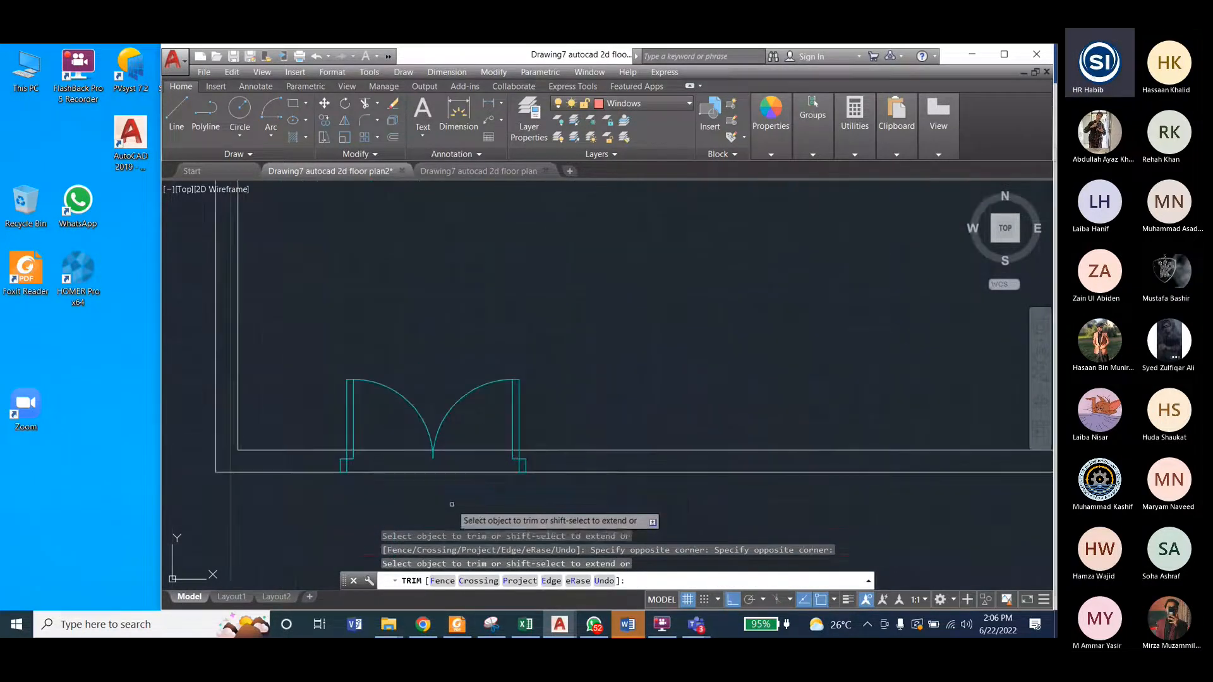
left_click(482, 485)
left_click(482, 441)
left_click(393, 470)
left_click(400, 442)
scroll(330, 428, "down", 4)
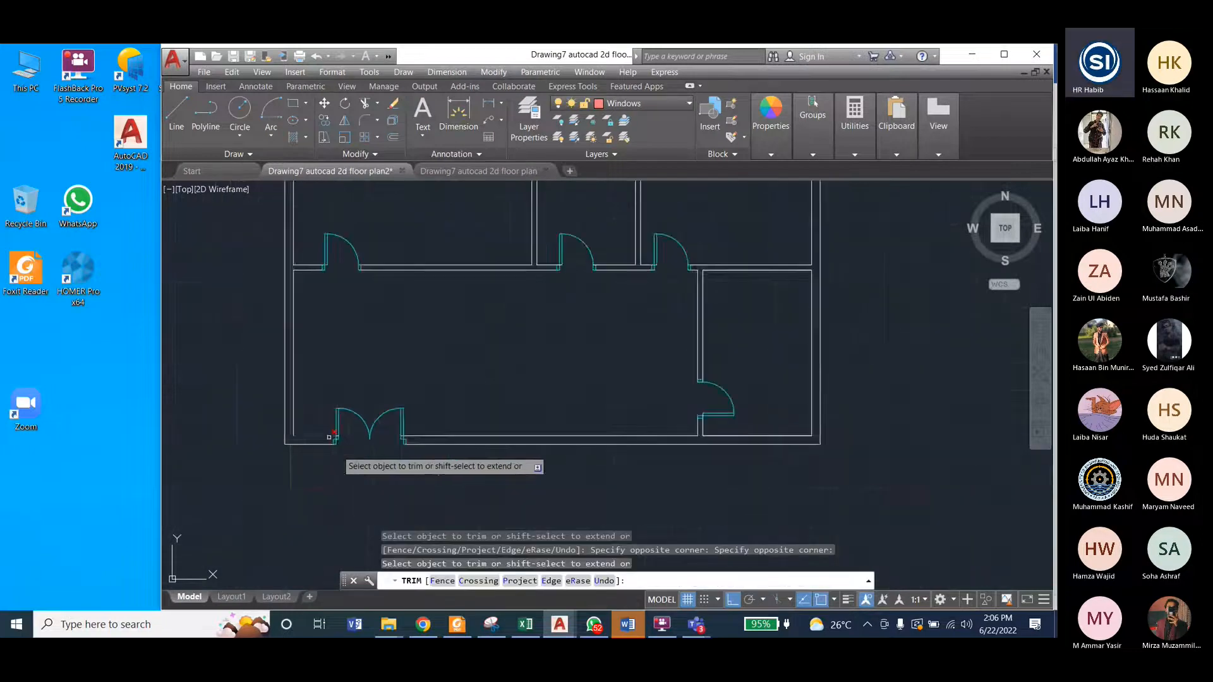
scroll(329, 446, "down", 2)
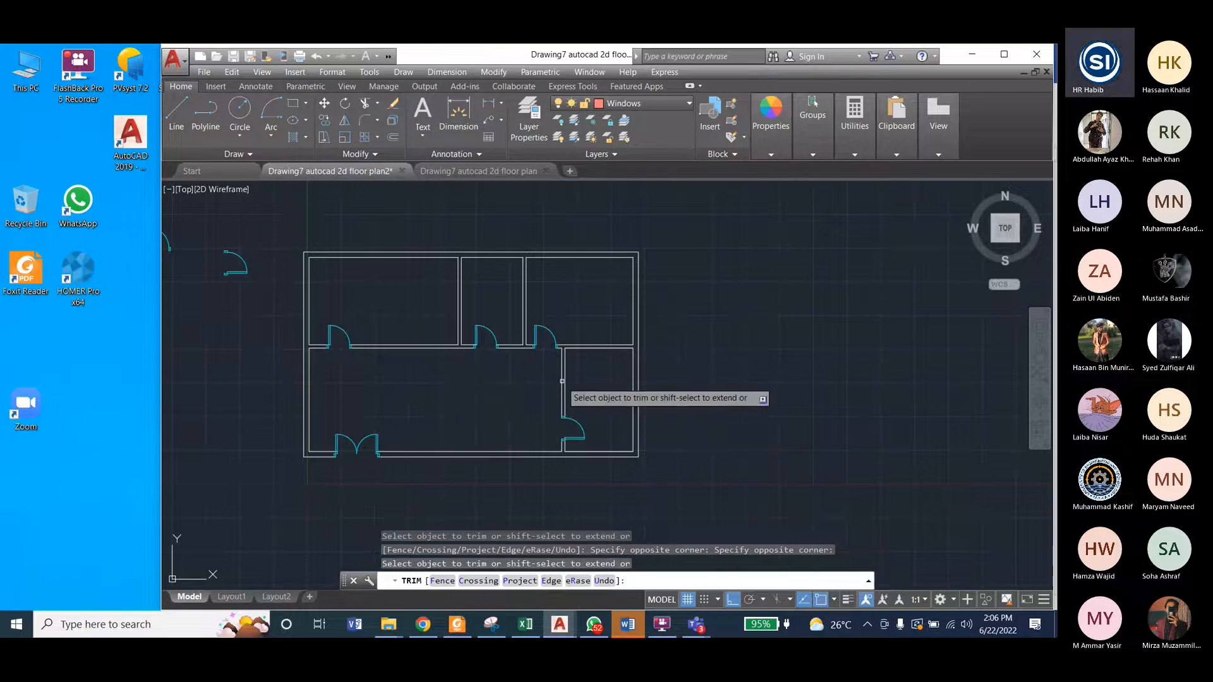
scroll(537, 393, "up", 2)
scroll(533, 379, "down", 2)
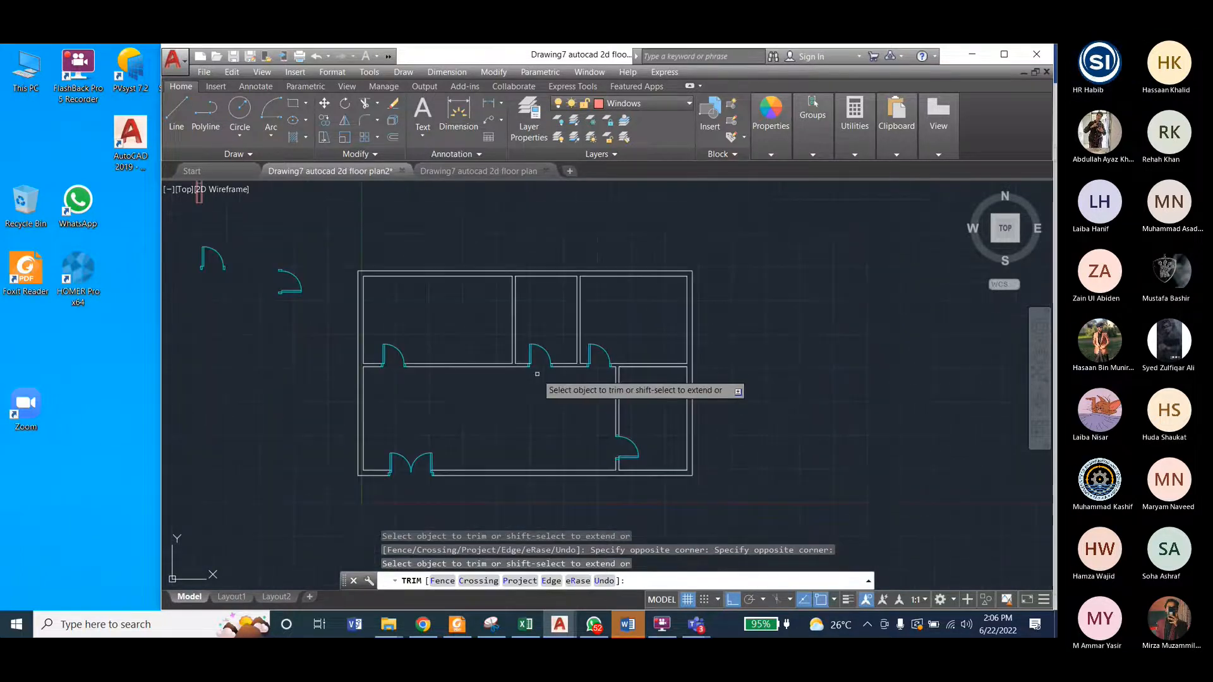
key("Escape")
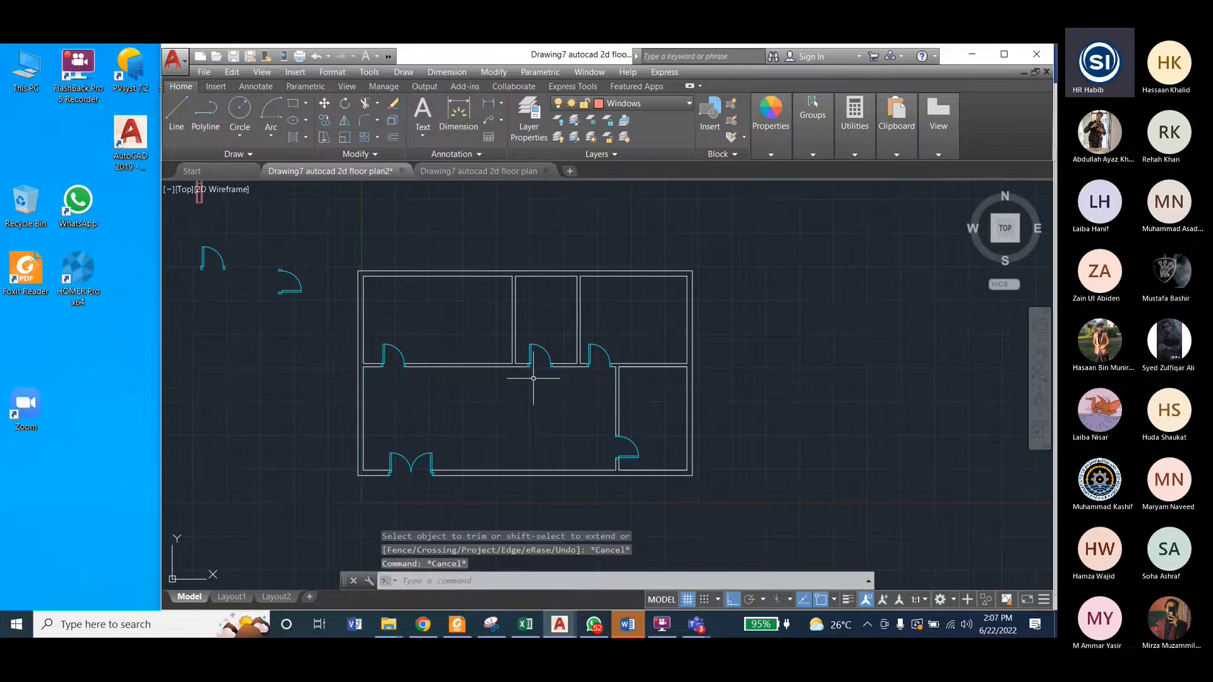
Step: Turn on the Text layer in the reference floor plan, check its window positions and return to floor plan2's spare windows
left_click(500, 176)
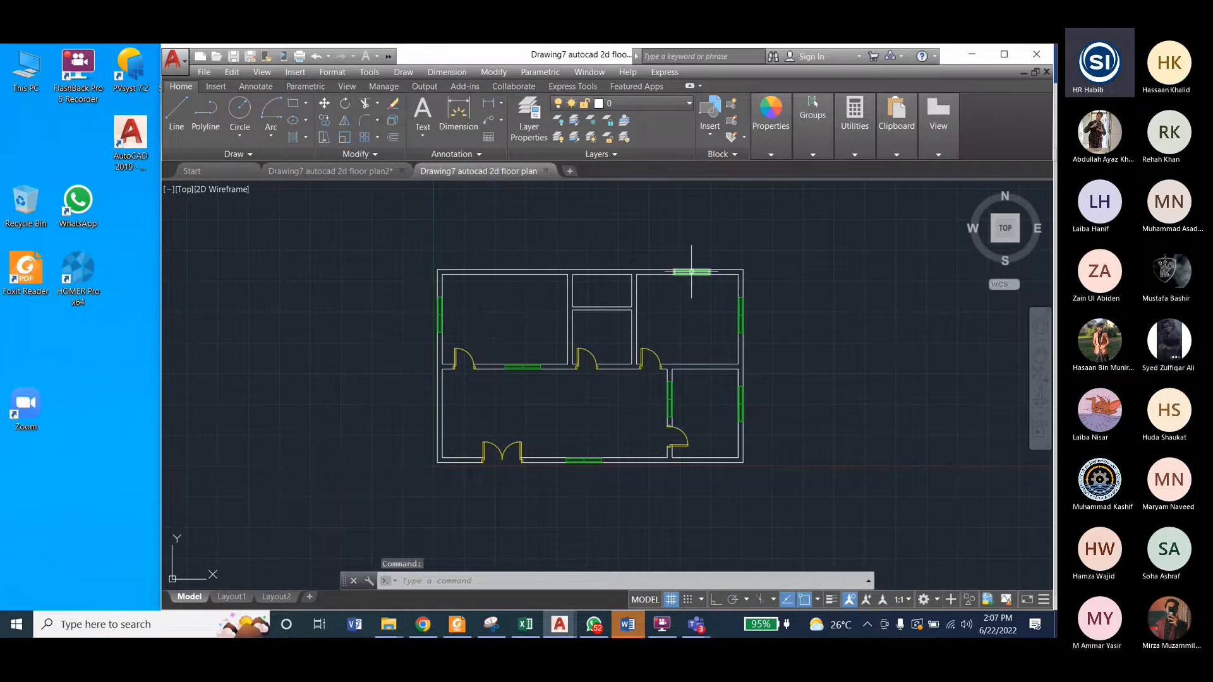
mouse_move(690, 273)
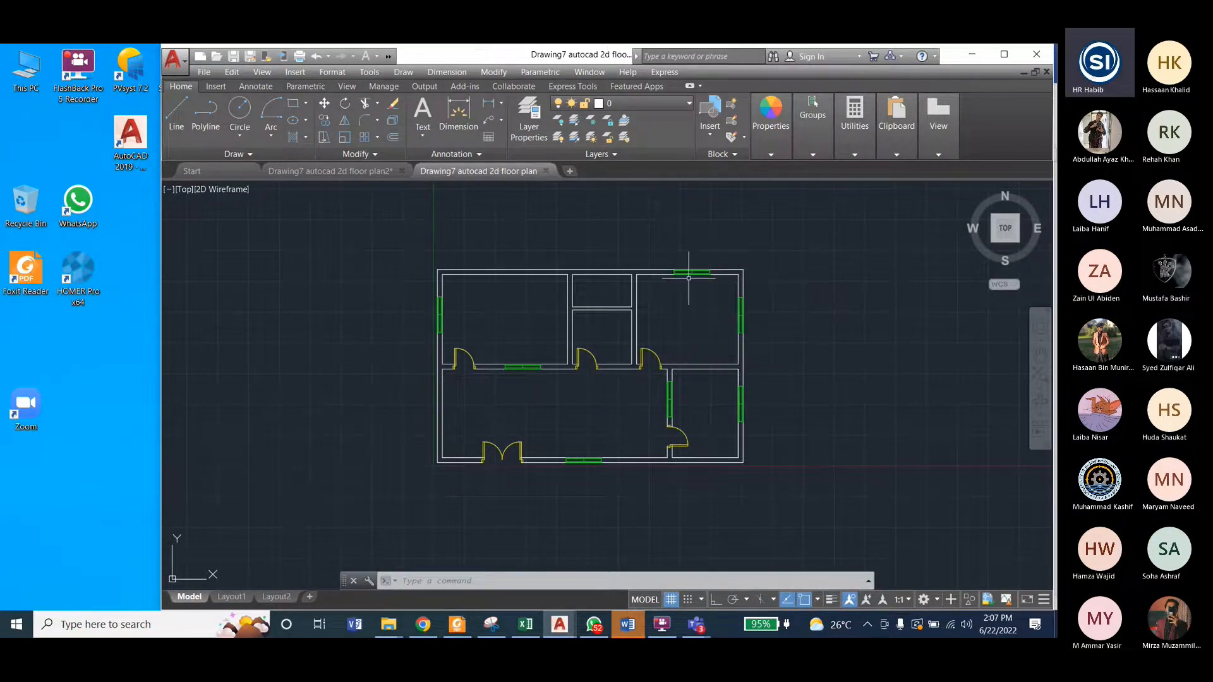
left_click(686, 107)
left_click(561, 236)
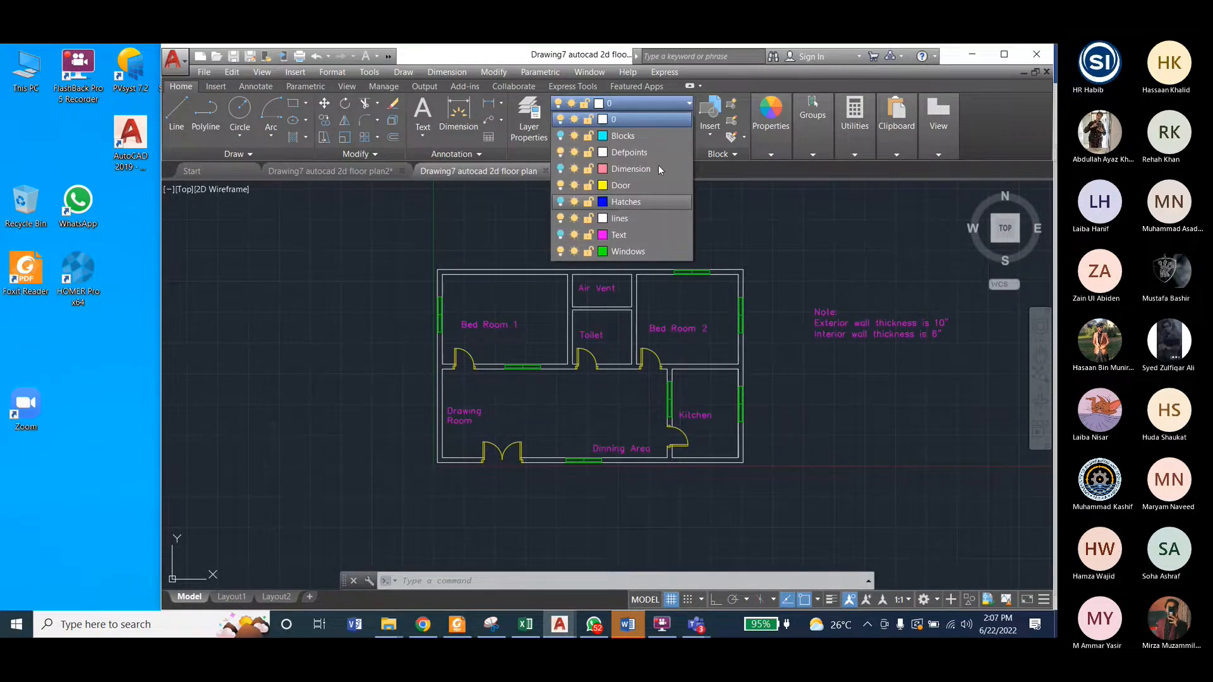
left_click(688, 105)
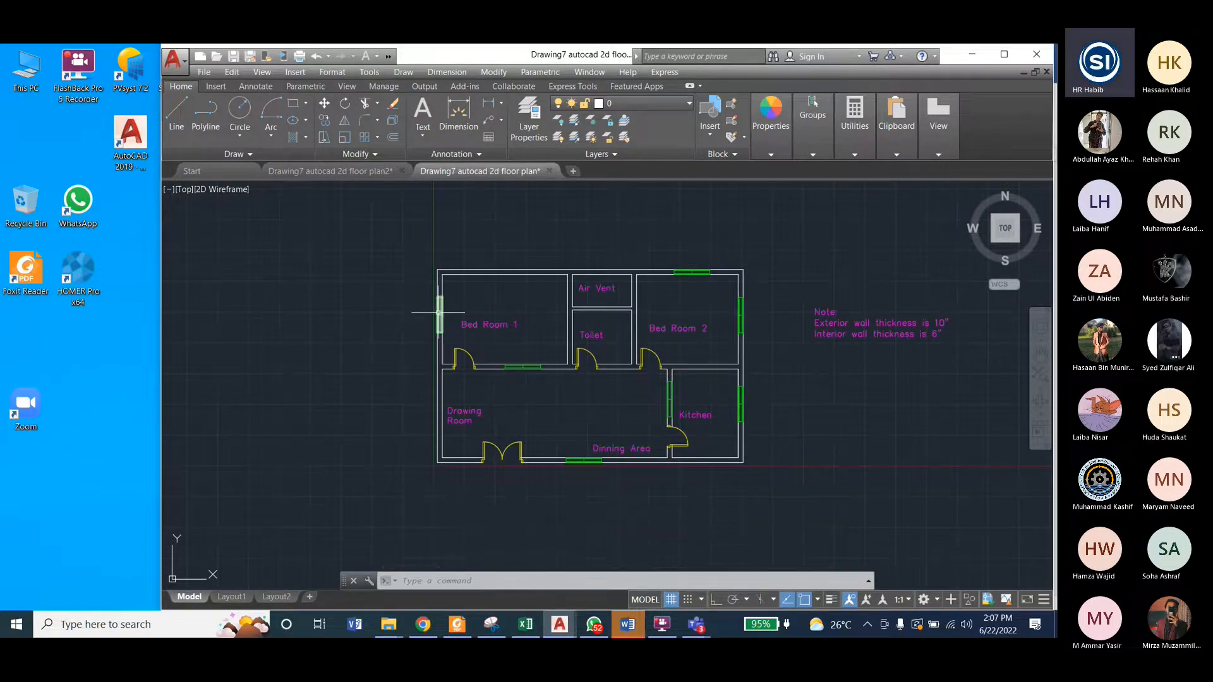
left_click(358, 172)
scroll(451, 341, "down", 3)
scroll(365, 297, "up", 5)
scroll(385, 328, "up", 1)
scroll(360, 258, "down", 1)
scroll(364, 240, "up", 2)
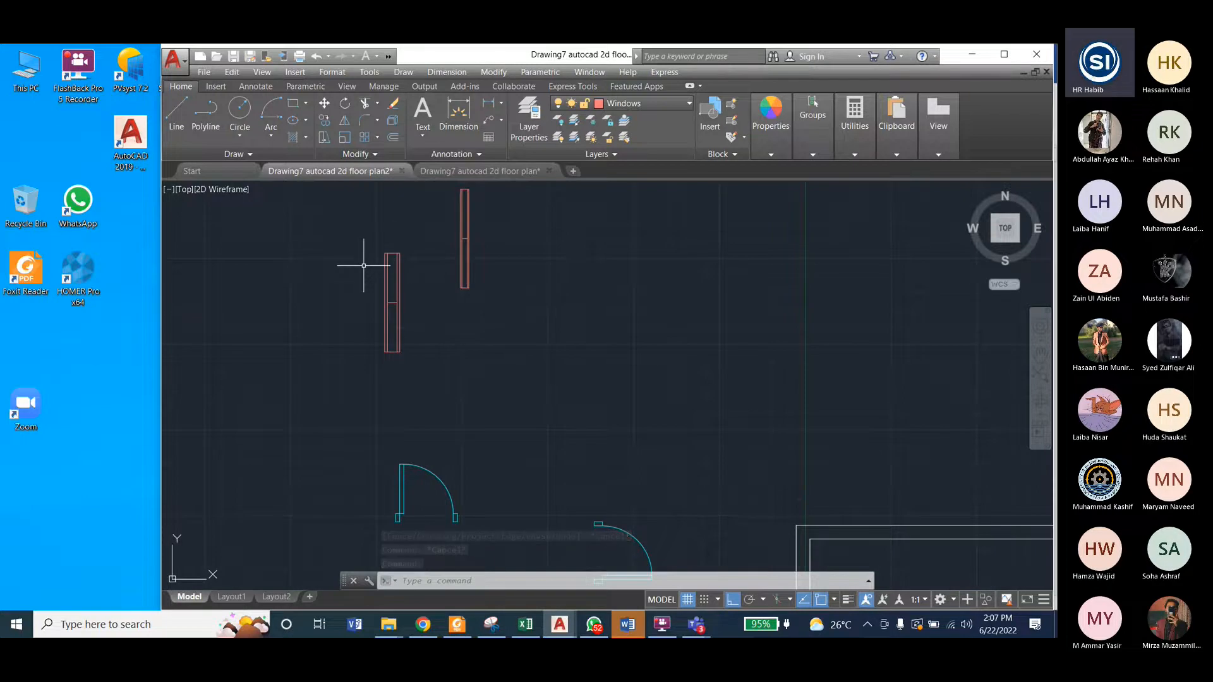
left_click(372, 243)
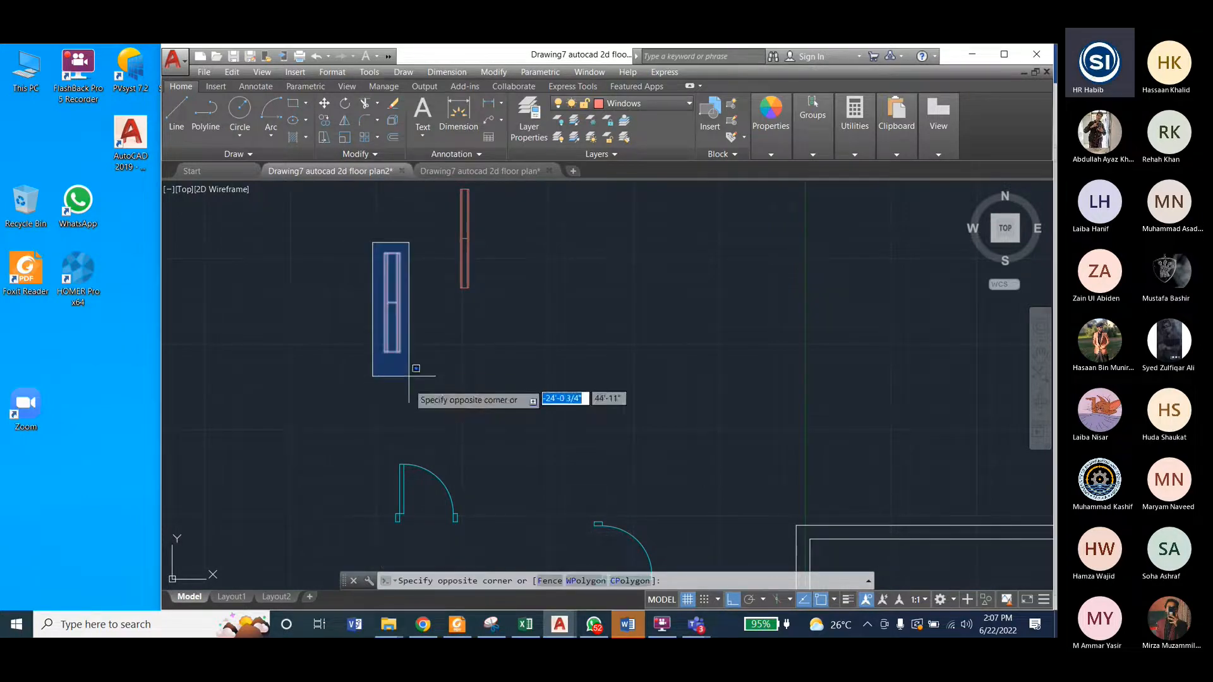
left_click(409, 384)
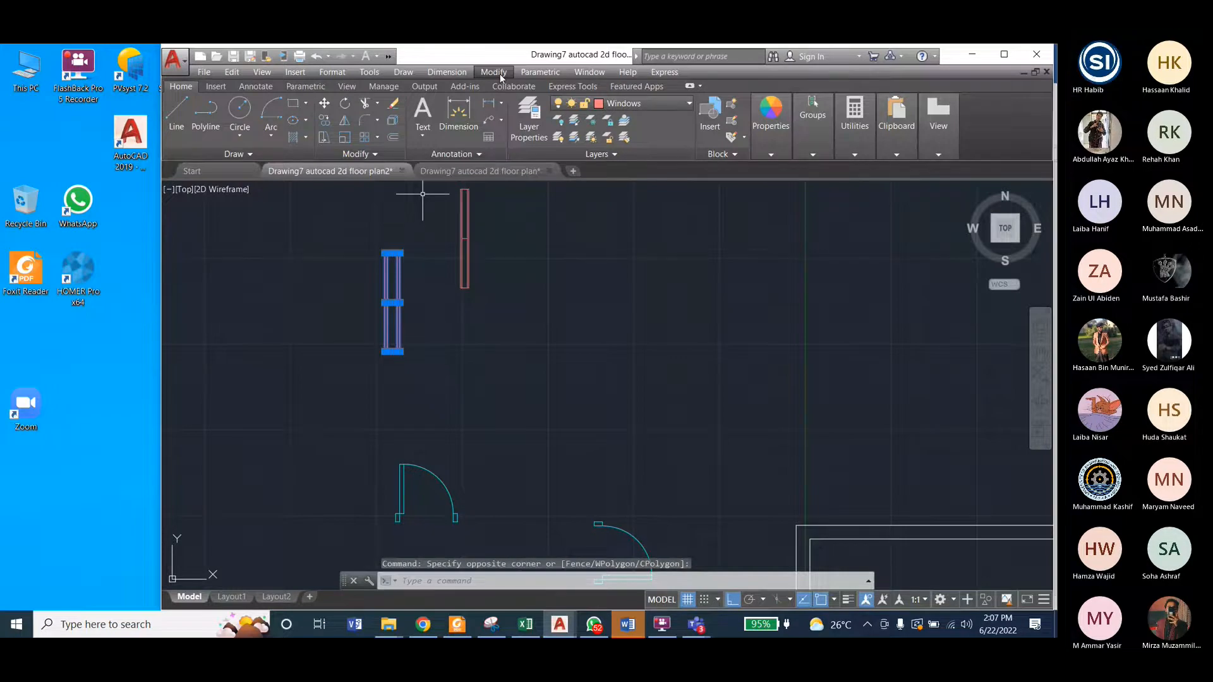
left_click(496, 72)
left_click(505, 279)
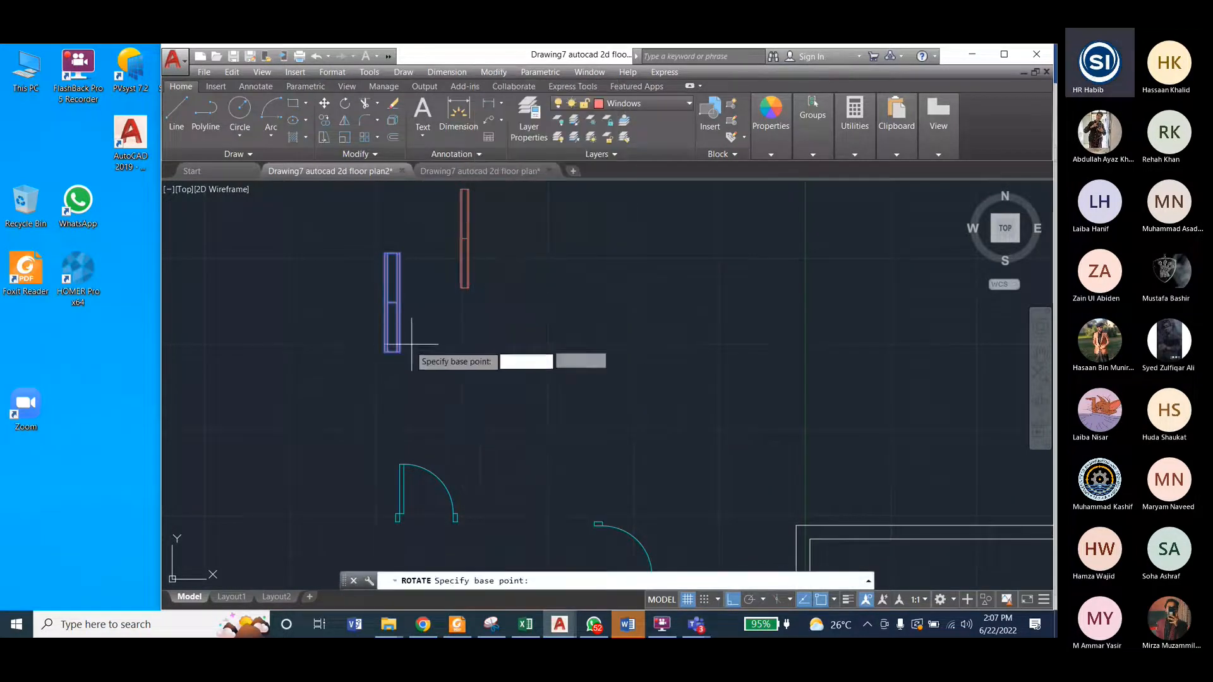
key("Escape")
Step: Copy the wider vertical window by its lower-left corner to a free spot directly to its left
left_click(357, 240)
left_click(428, 380)
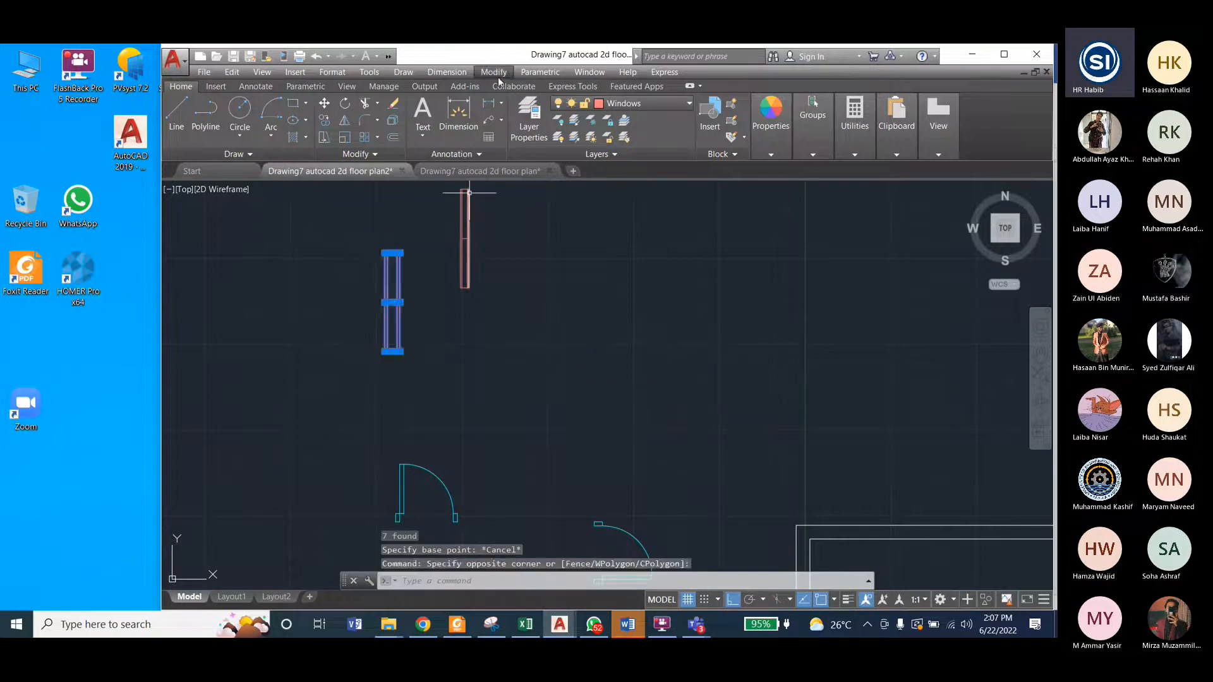
left_click(495, 73)
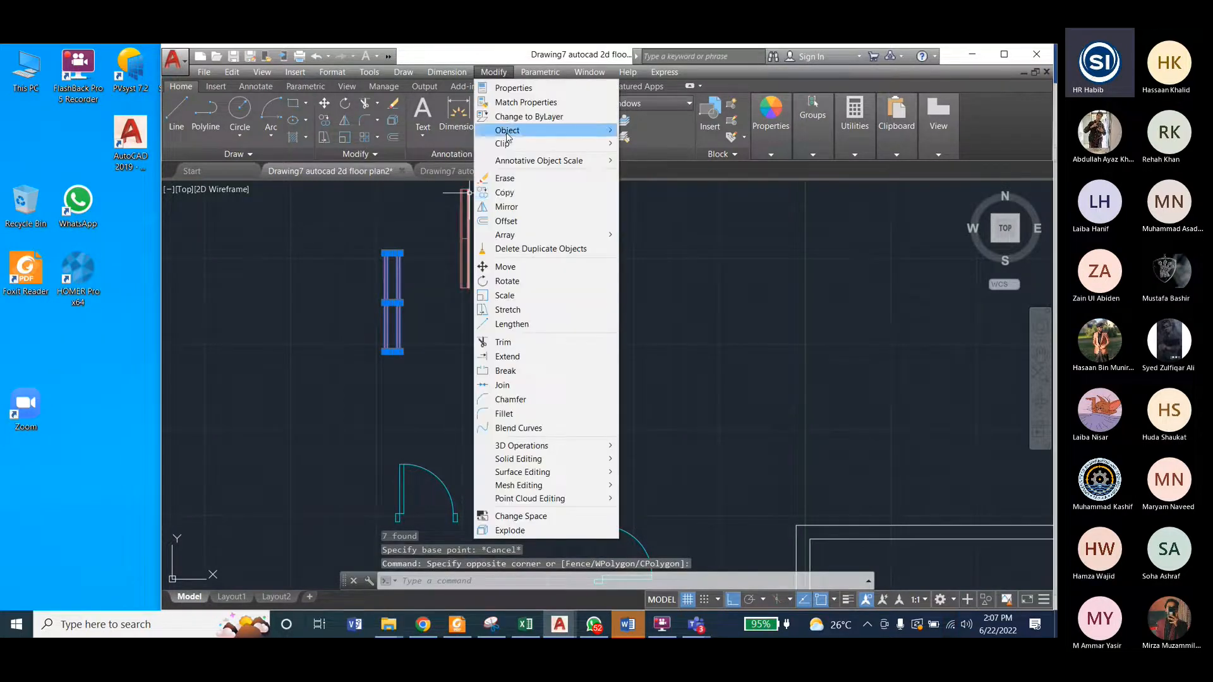
left_click(518, 197)
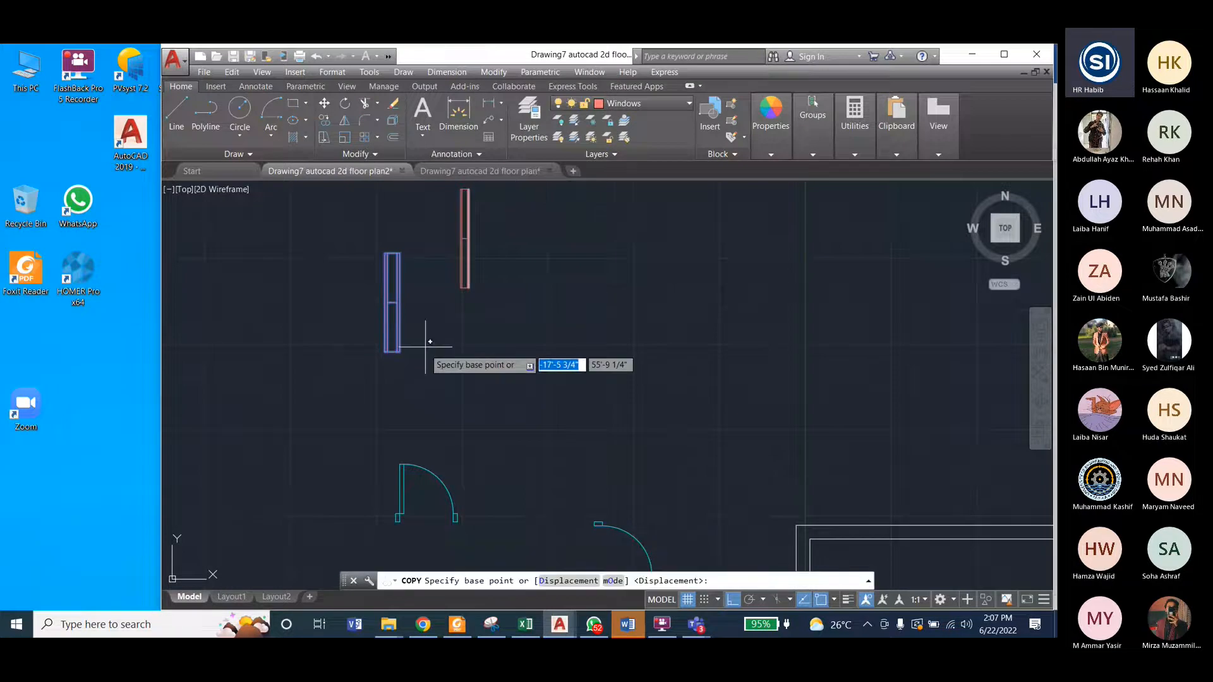
left_click(384, 349)
left_click(301, 349)
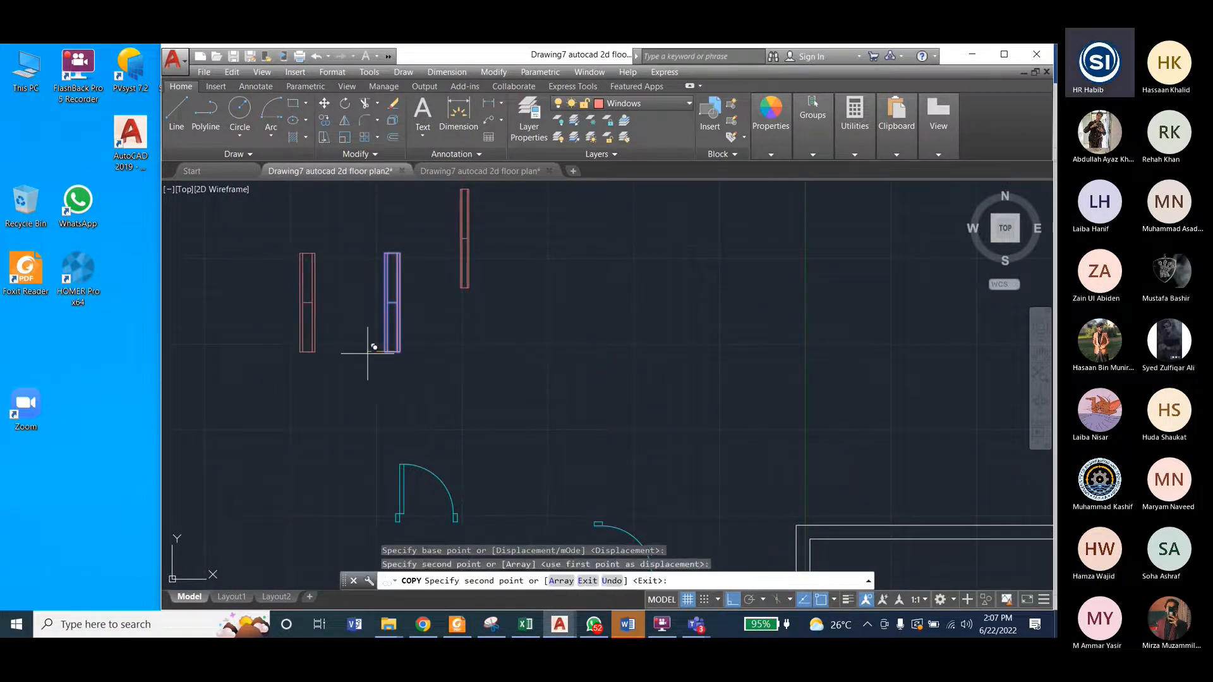
key("Escape")
key("Escape")
Step: Rotate the copied wide window 90° counterclockwise about its lower-left corner to make it horizontal
left_click(278, 241)
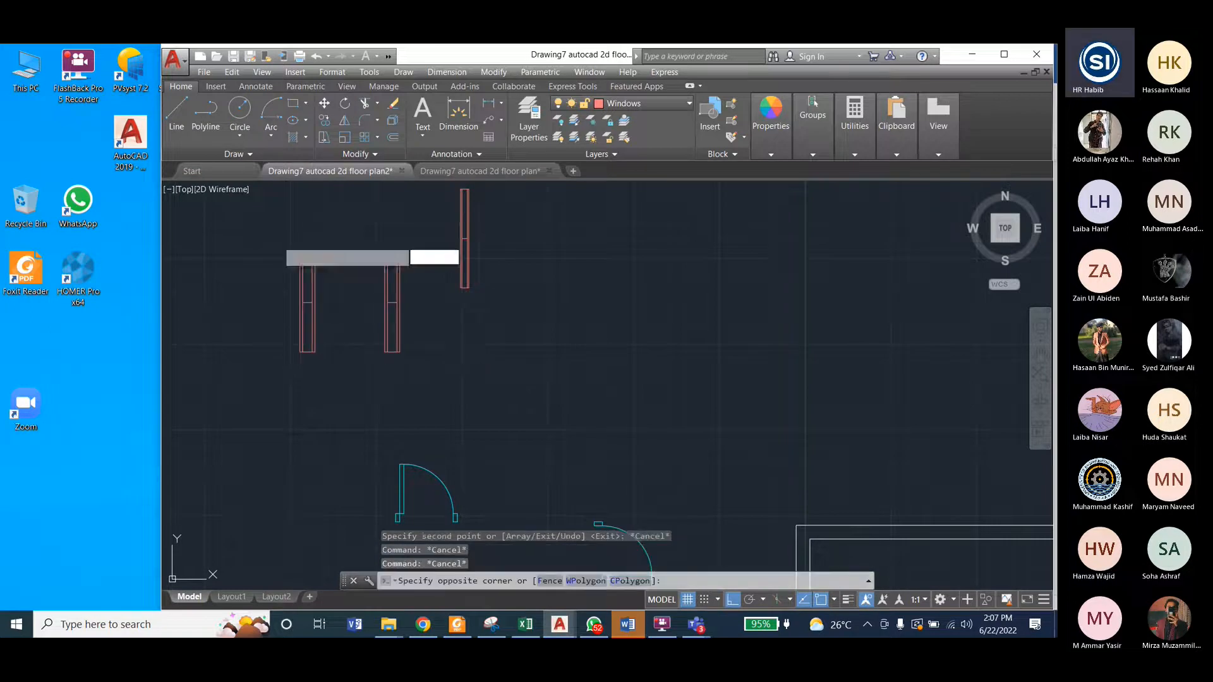
left_click(330, 357)
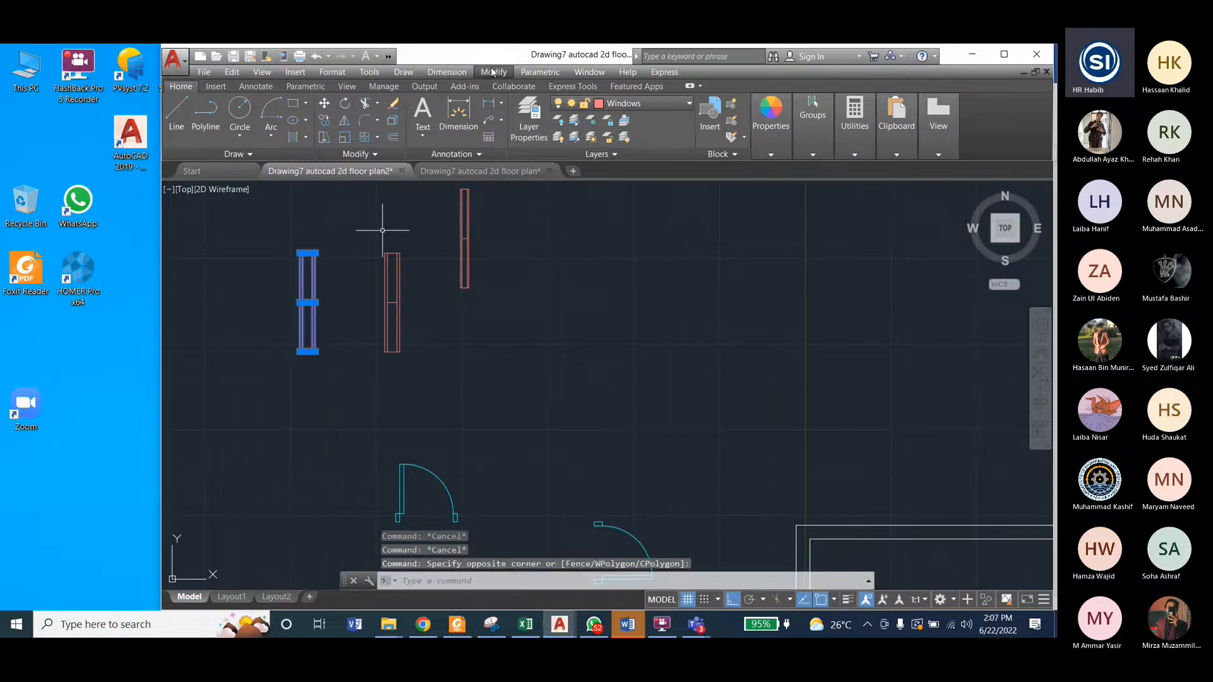
left_click(493, 73)
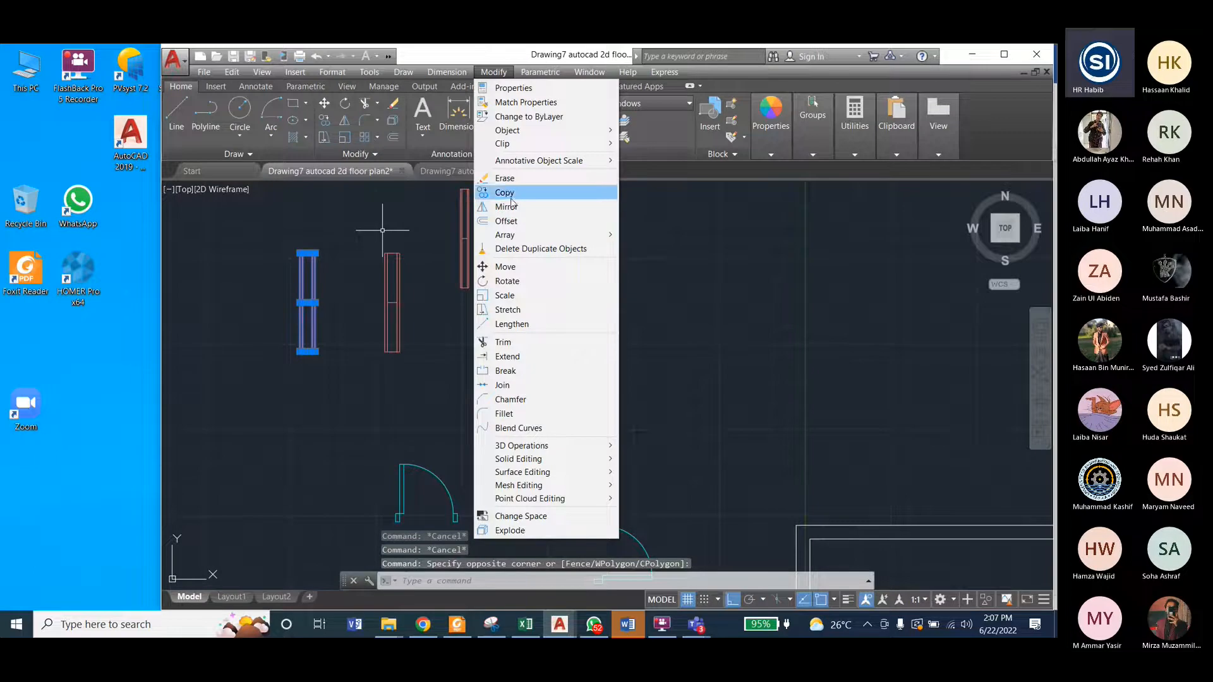
left_click(505, 267)
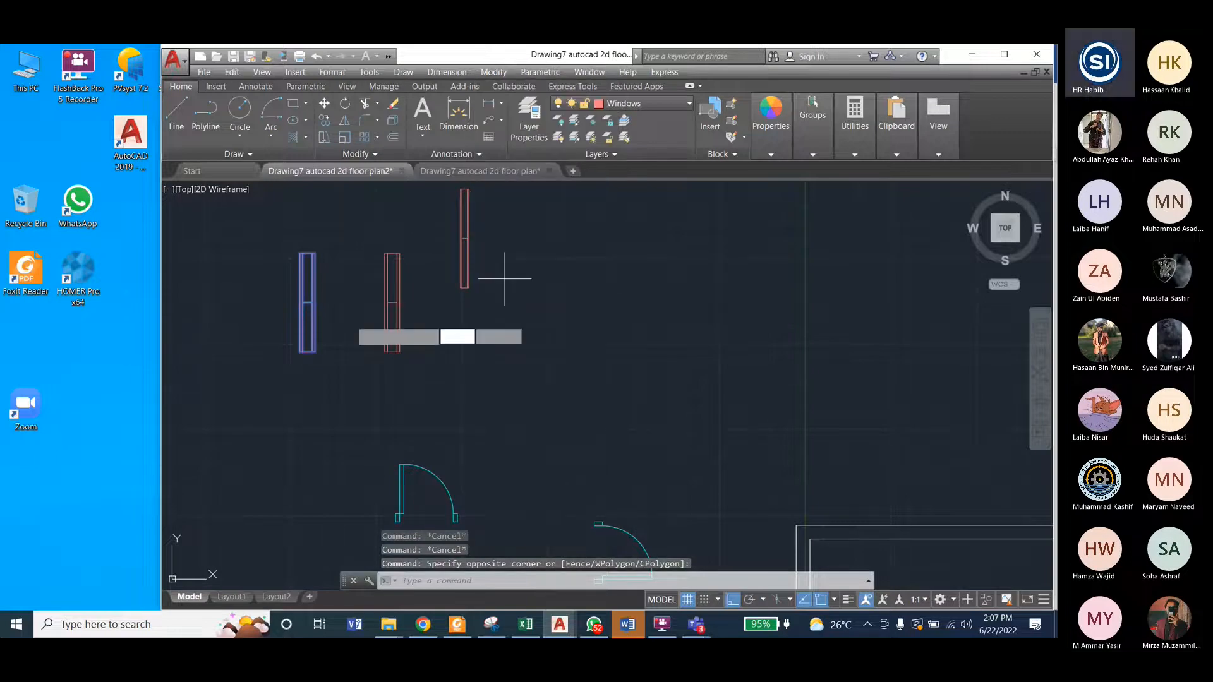
scroll(300, 321, "up", 4)
scroll(300, 321, "up", 2)
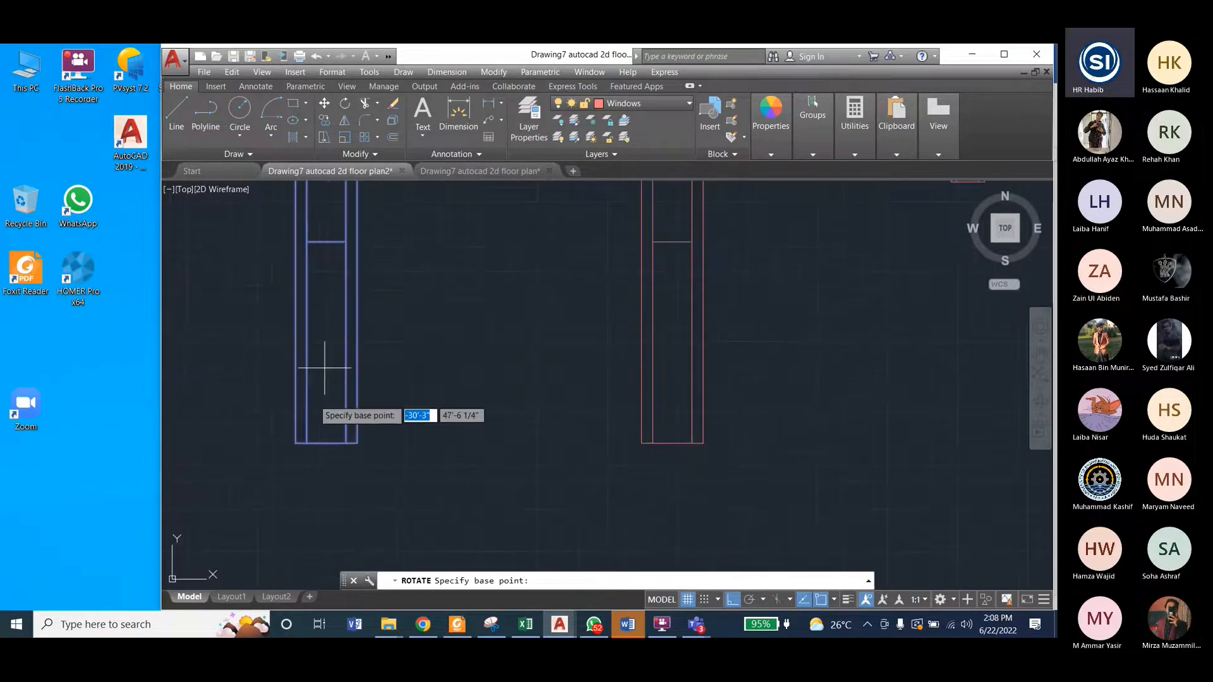
left_click(296, 442)
scroll(403, 439, "down", 1)
left_click(425, 330)
scroll(437, 355, "down", 2)
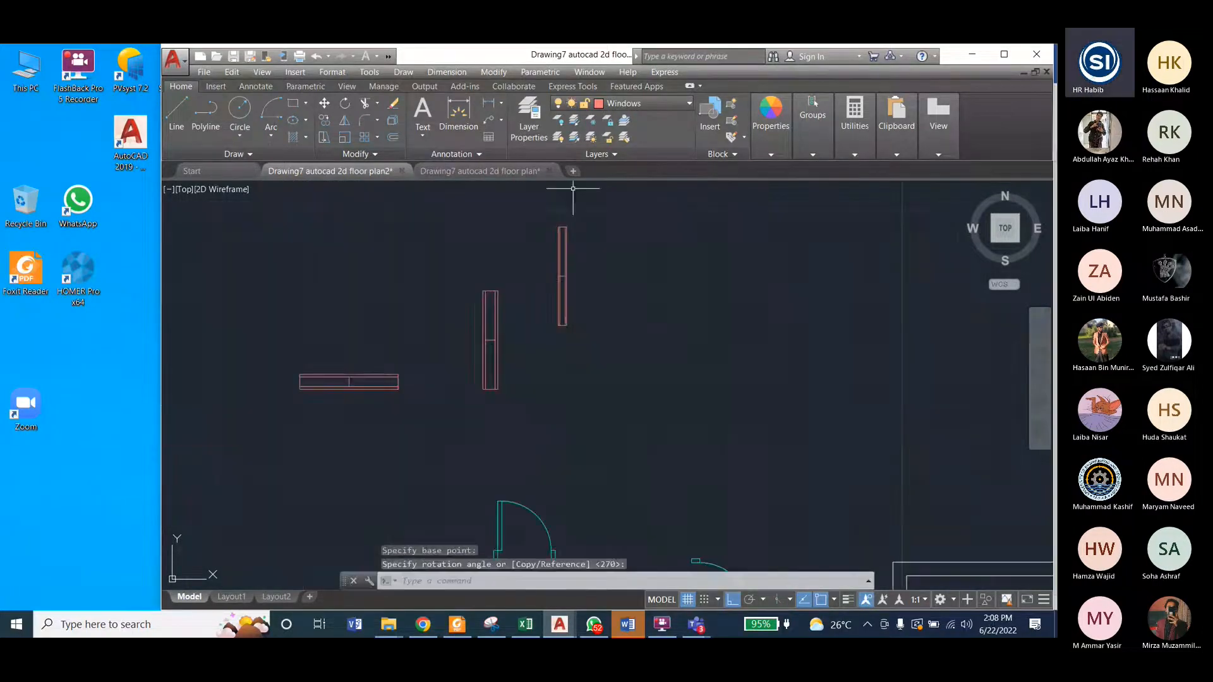
Step: Copy the narrower vertical window by its upper-right corner to a free spot directly to its right
left_click(539, 209)
left_click(582, 334)
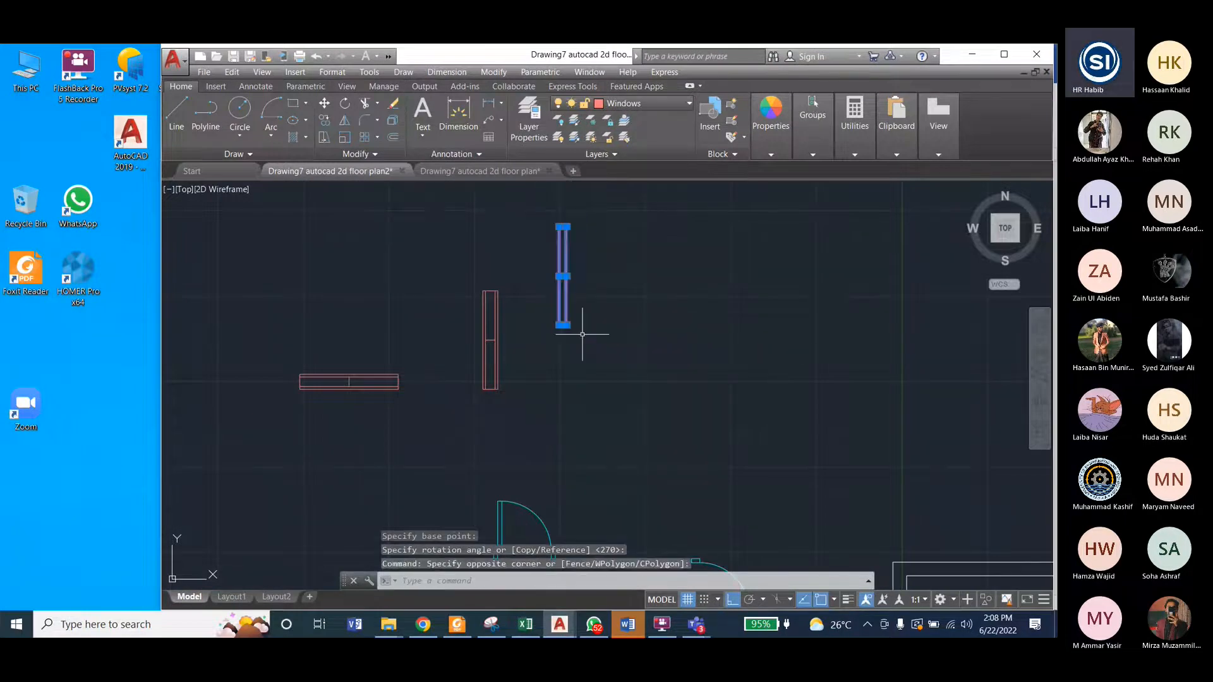
type("co")
key("Return")
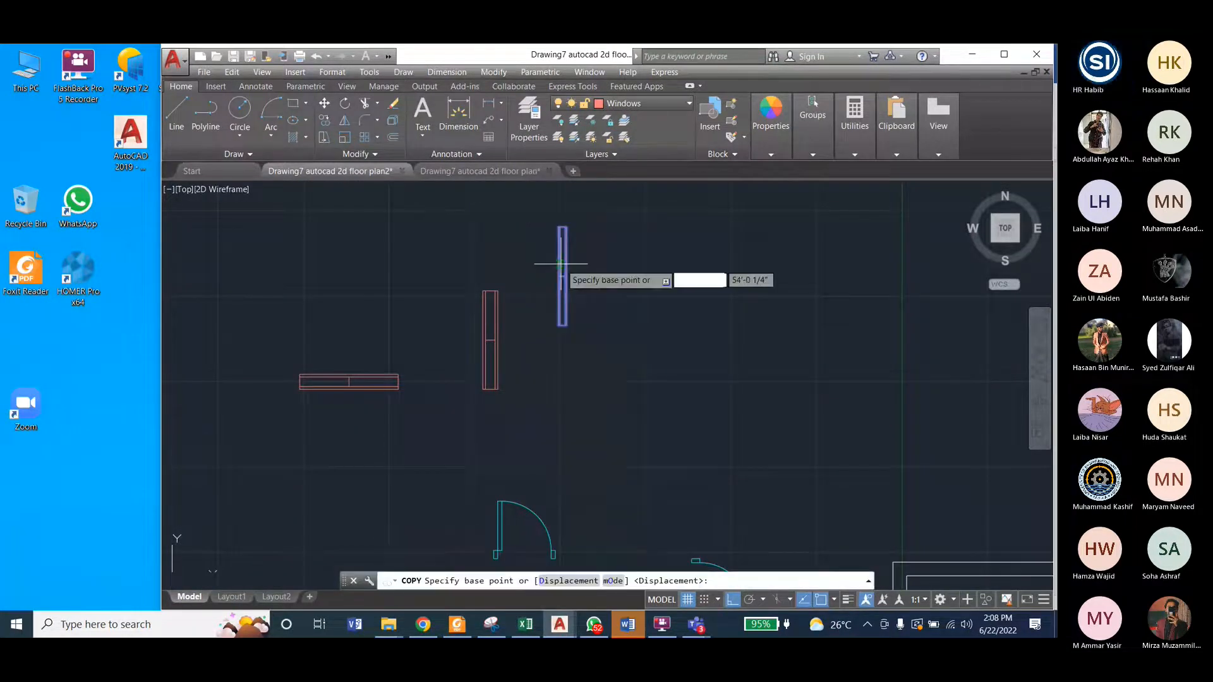
scroll(560, 264, "up", 5)
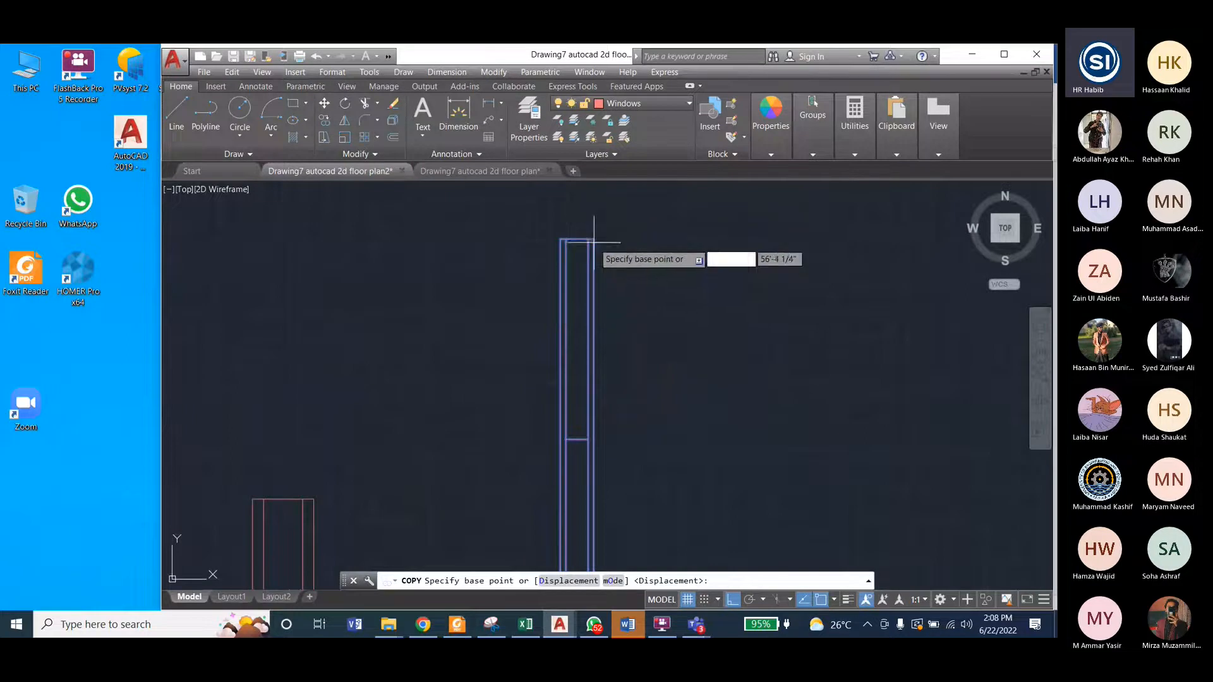
left_click(594, 239)
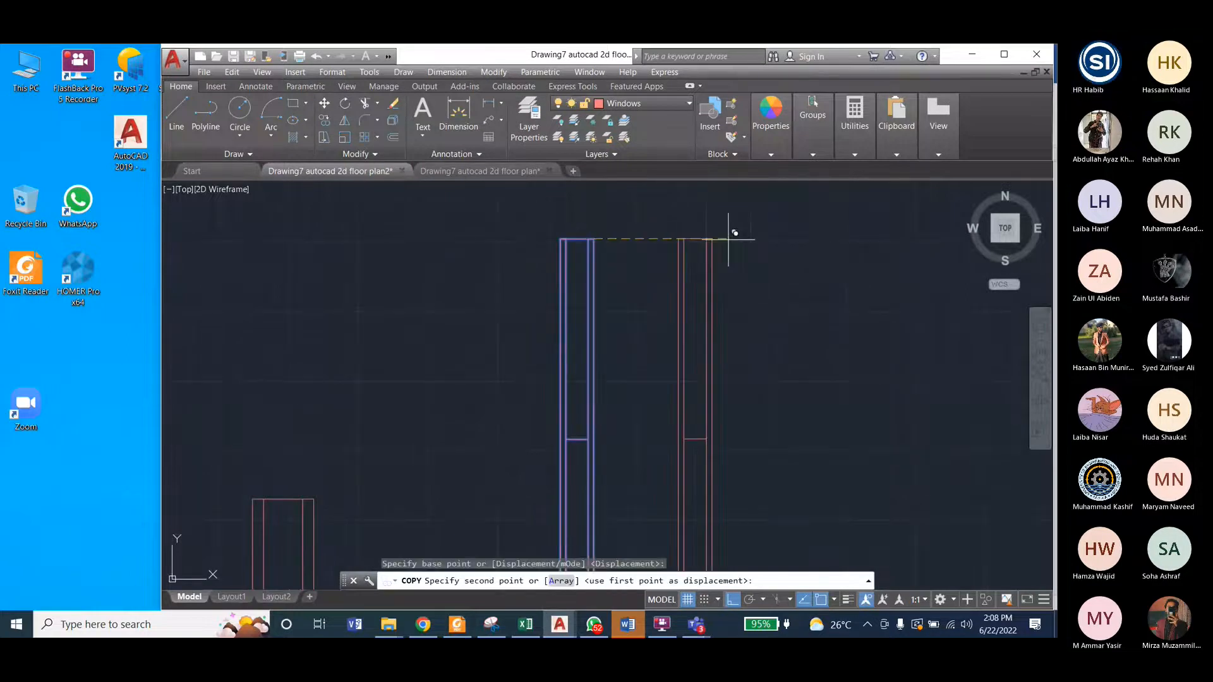
left_click(825, 239)
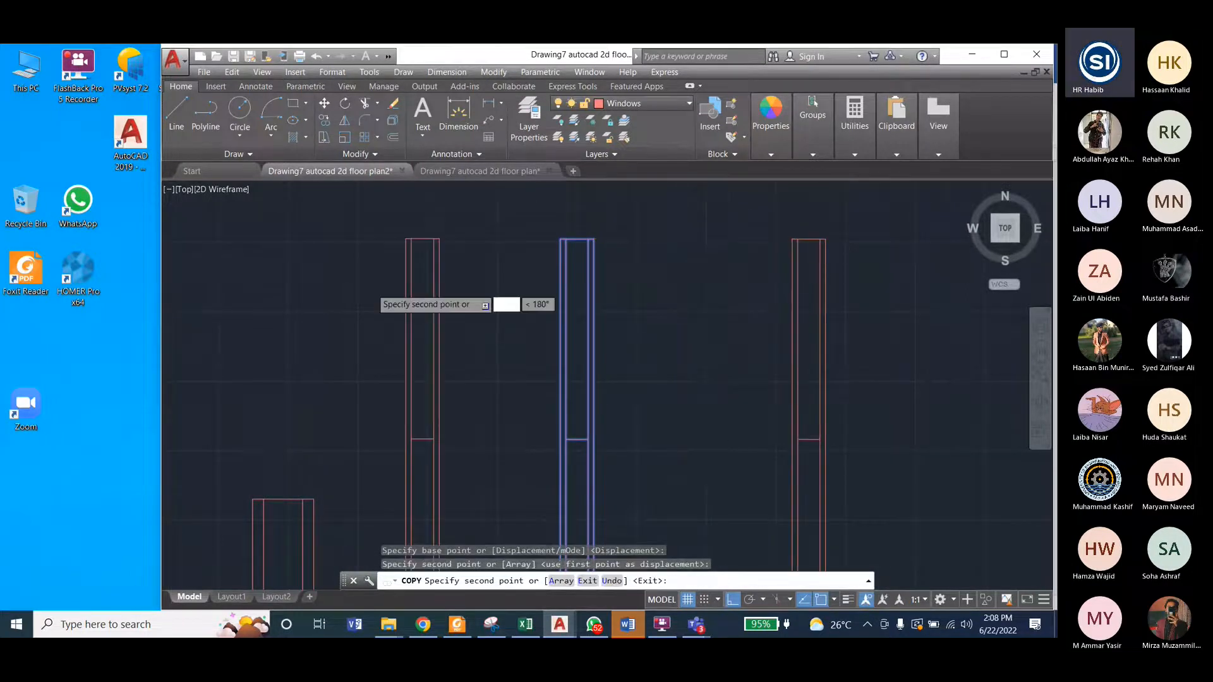
Step: Rotate the new copy of the narrow vertical window 90° counterclockwise about its lower-right corner to make it horizontal
scroll(388, 285, "down", 4)
key("Escape")
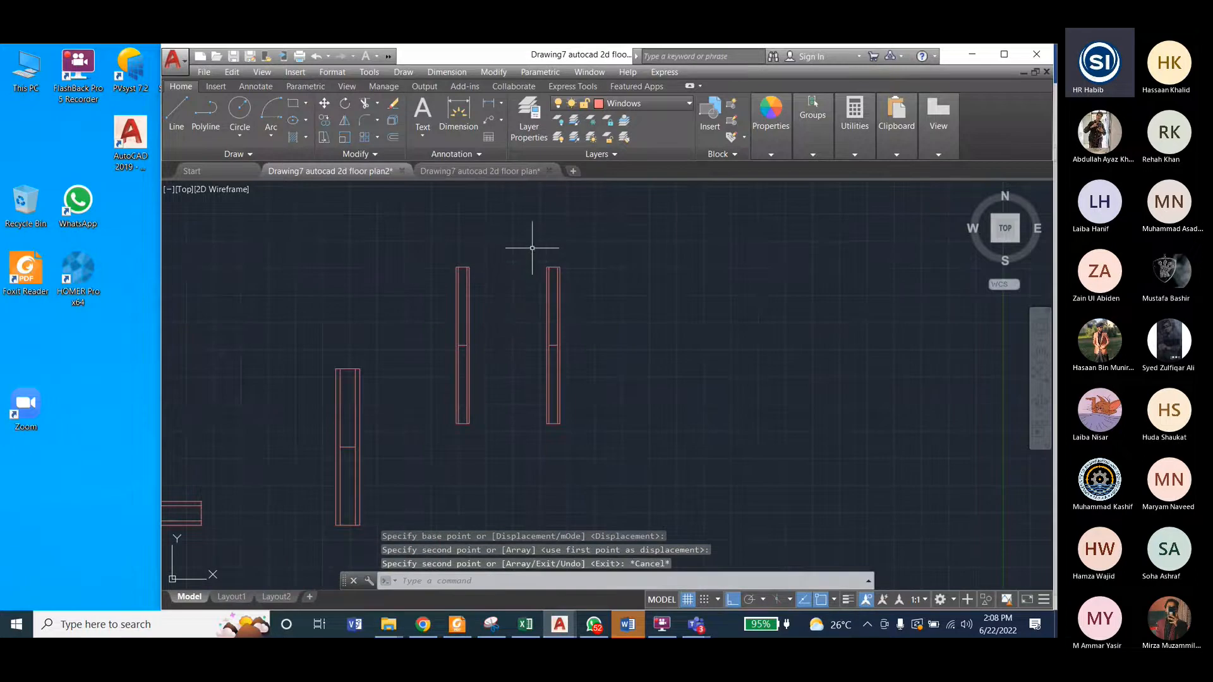
left_click(493, 72)
left_click(505, 282)
left_click(524, 242)
left_click(606, 436)
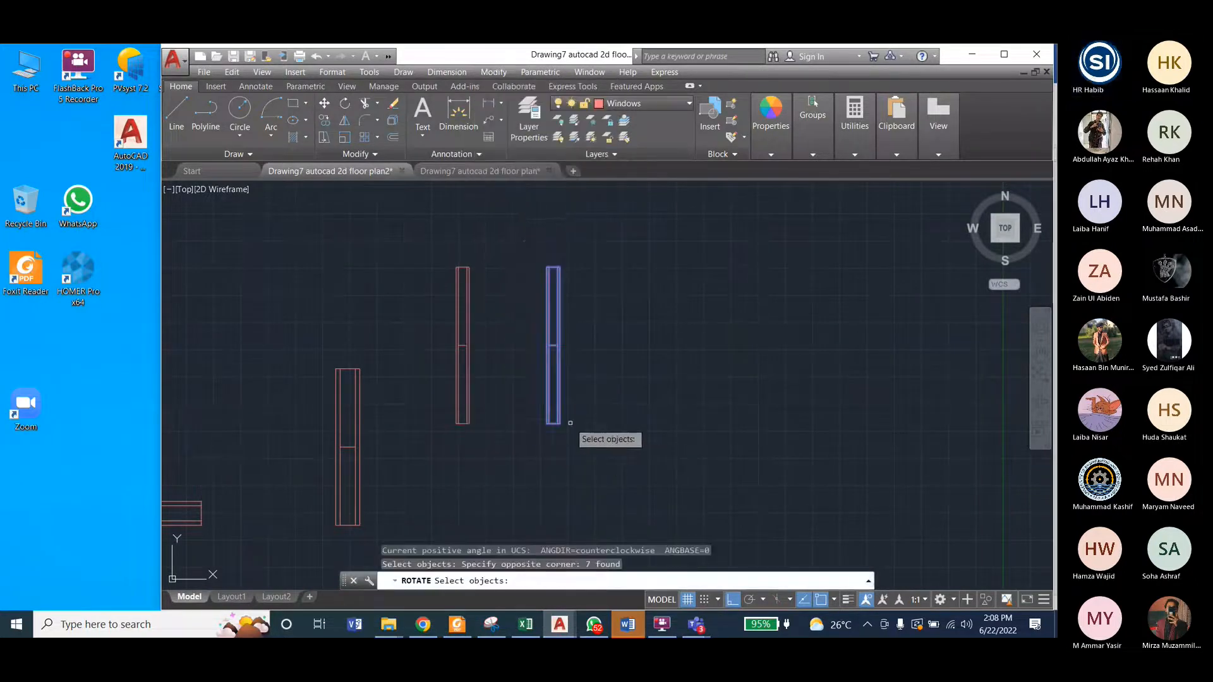
key("Return")
scroll(561, 436, "up", 3)
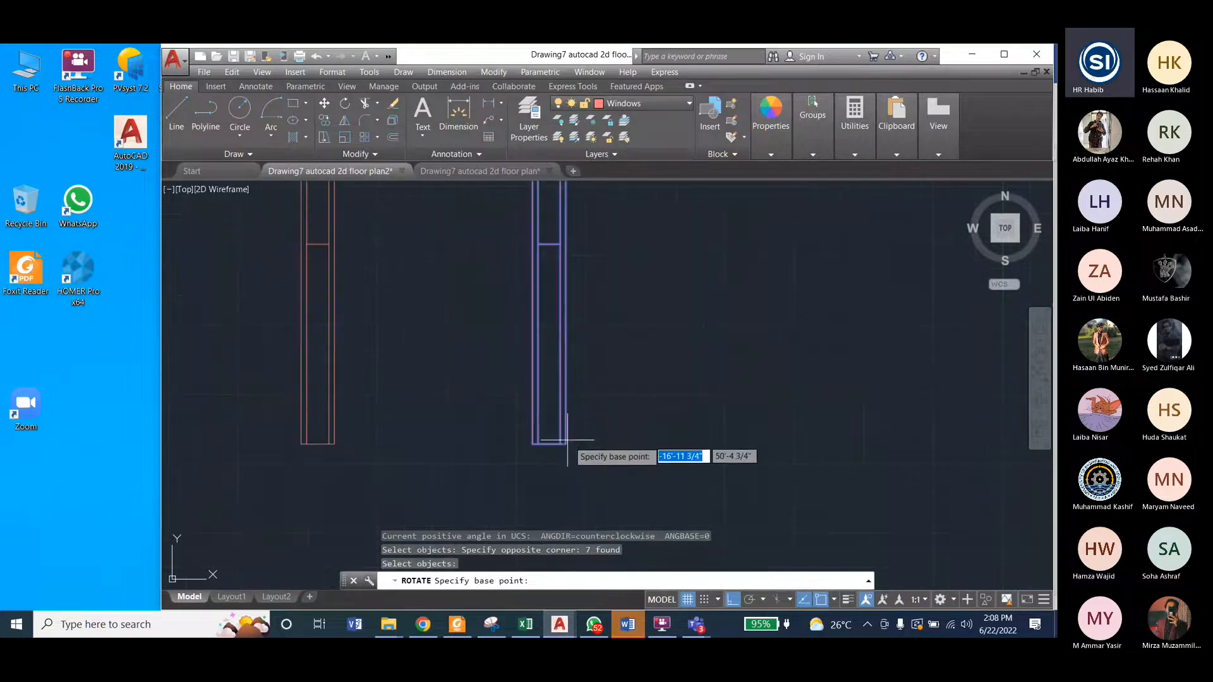
left_click(565, 445)
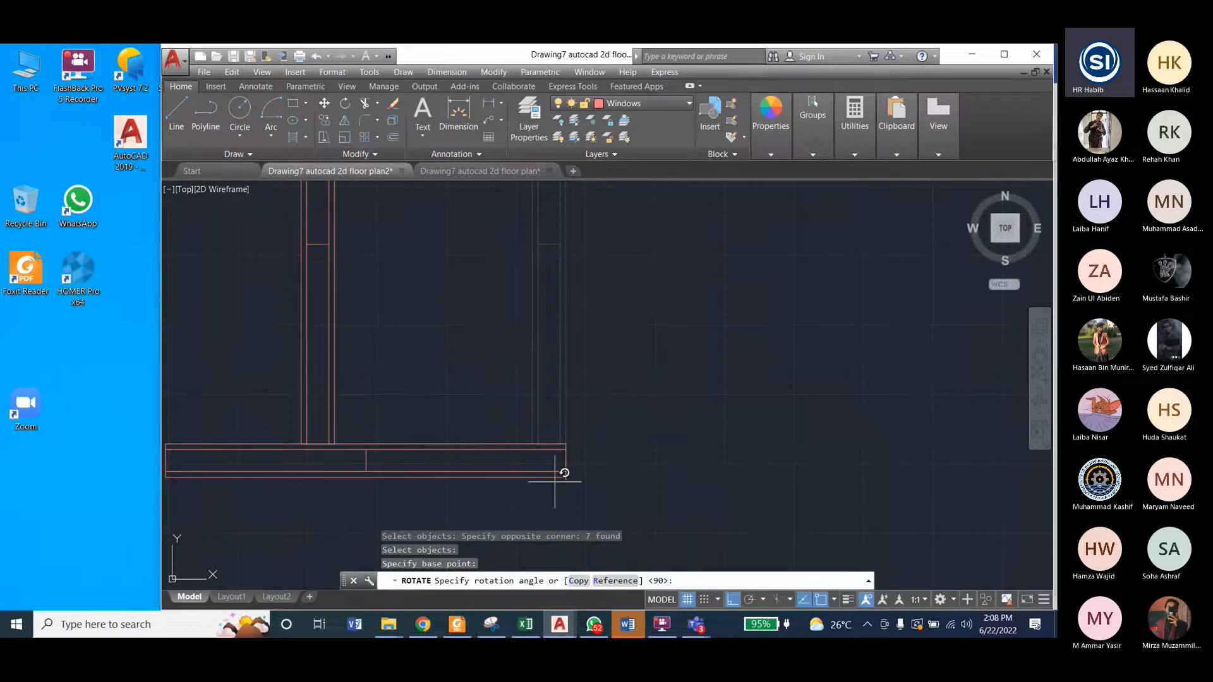
scroll(555, 482, "down", 2)
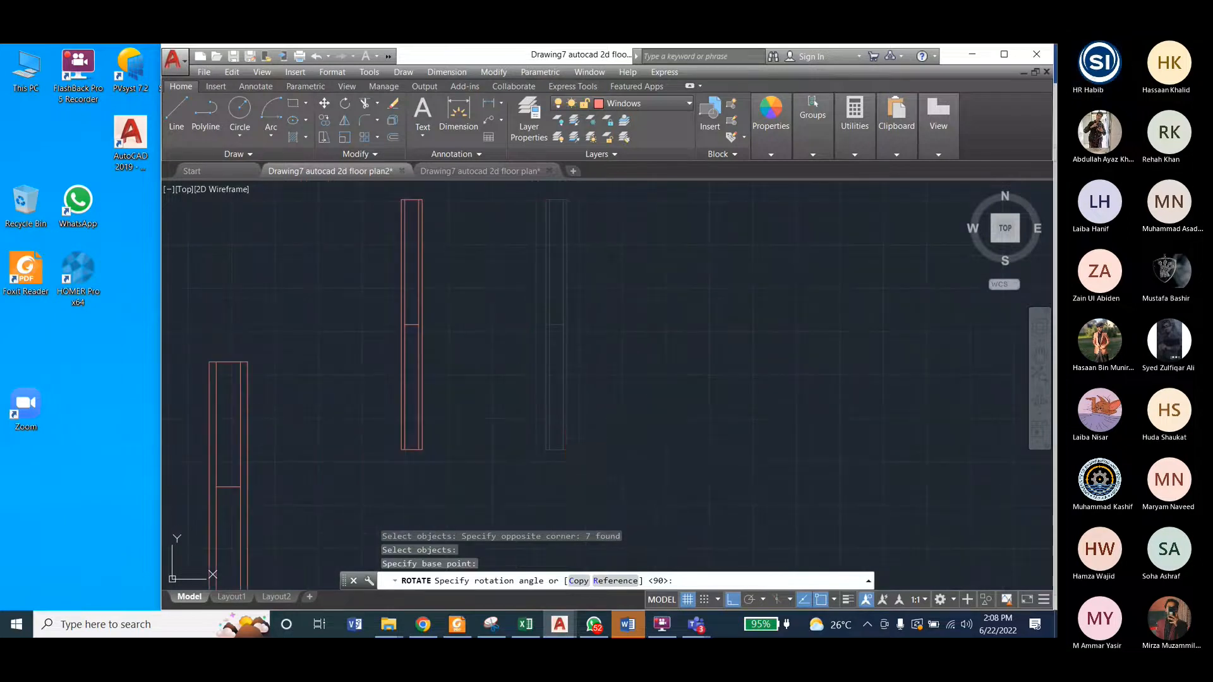
key("Return")
Step: Review the four spare windows and compare their placement with the floor plan's outer walls
scroll(582, 363, "down", 2)
scroll(545, 372, "down", 3)
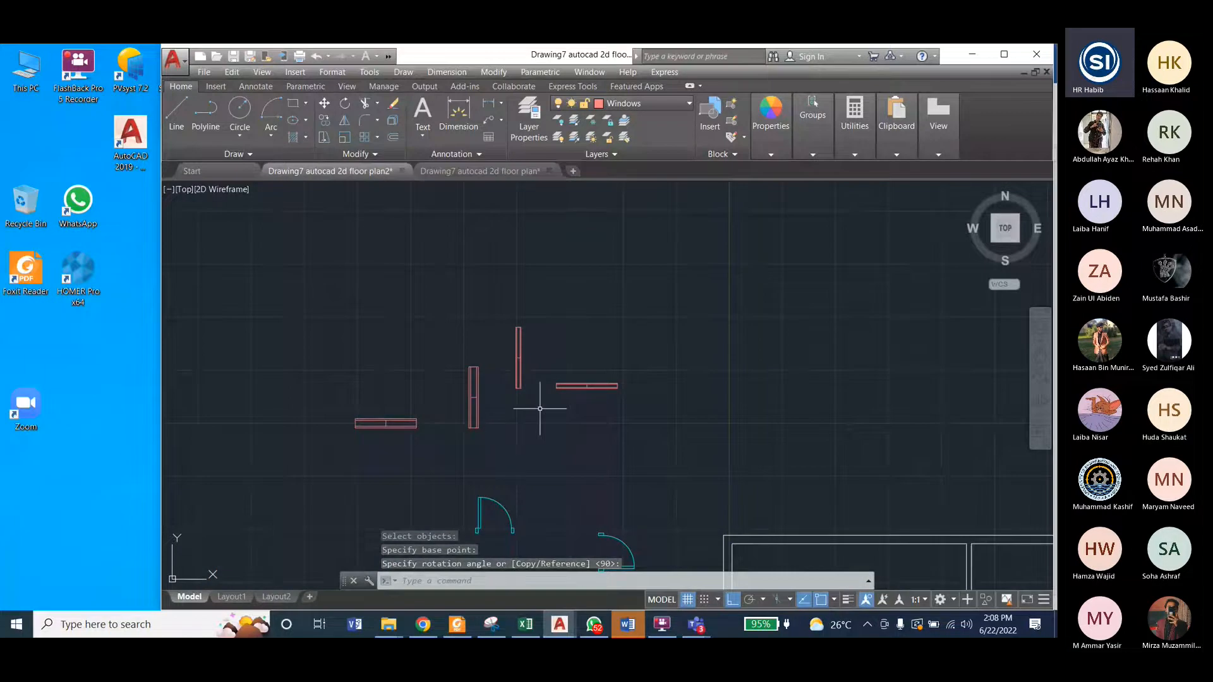
middle_click_drag(541, 413, 539, 411)
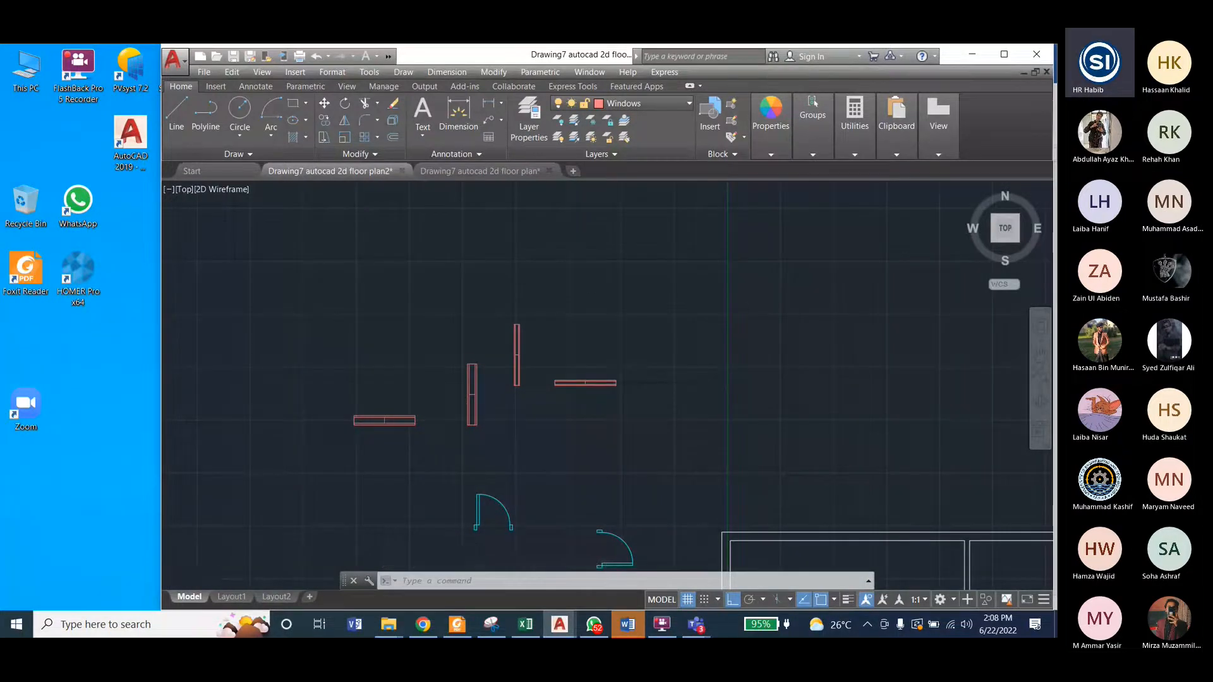
scroll(477, 317, "down", 2)
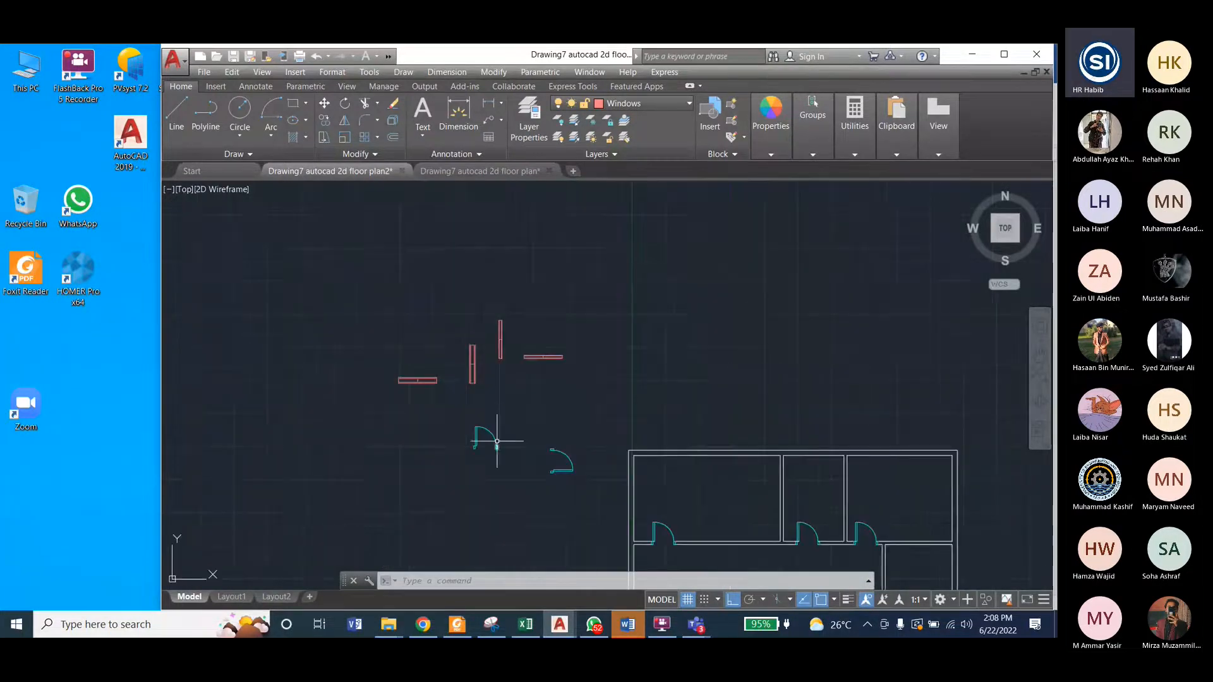
scroll(420, 382, "up", 4)
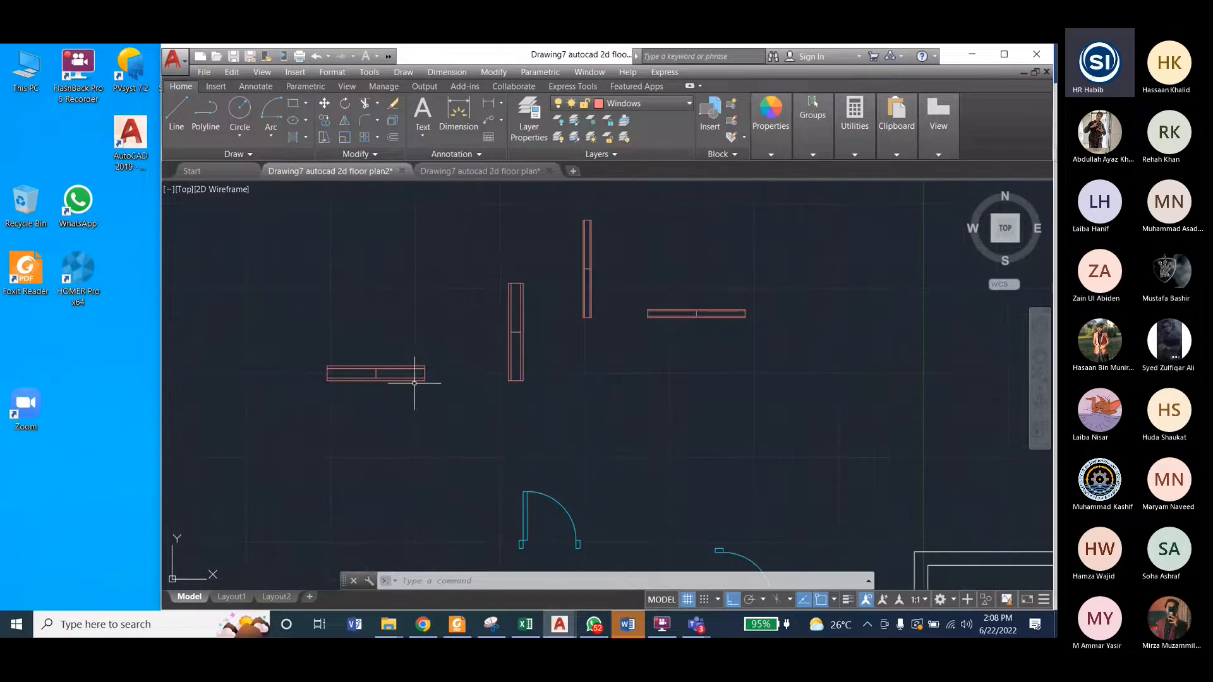
scroll(432, 358, "down", 2)
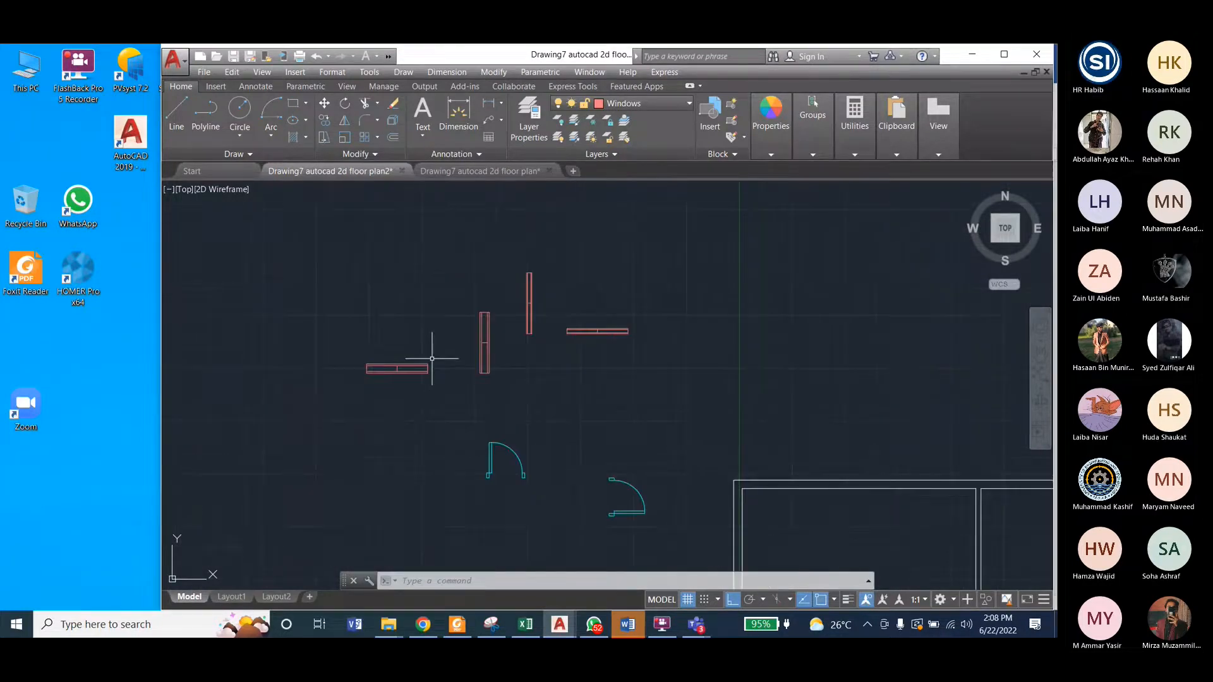
scroll(698, 312, "down", 3)
scroll(708, 392, "up", 5)
scroll(474, 419, "down", 3)
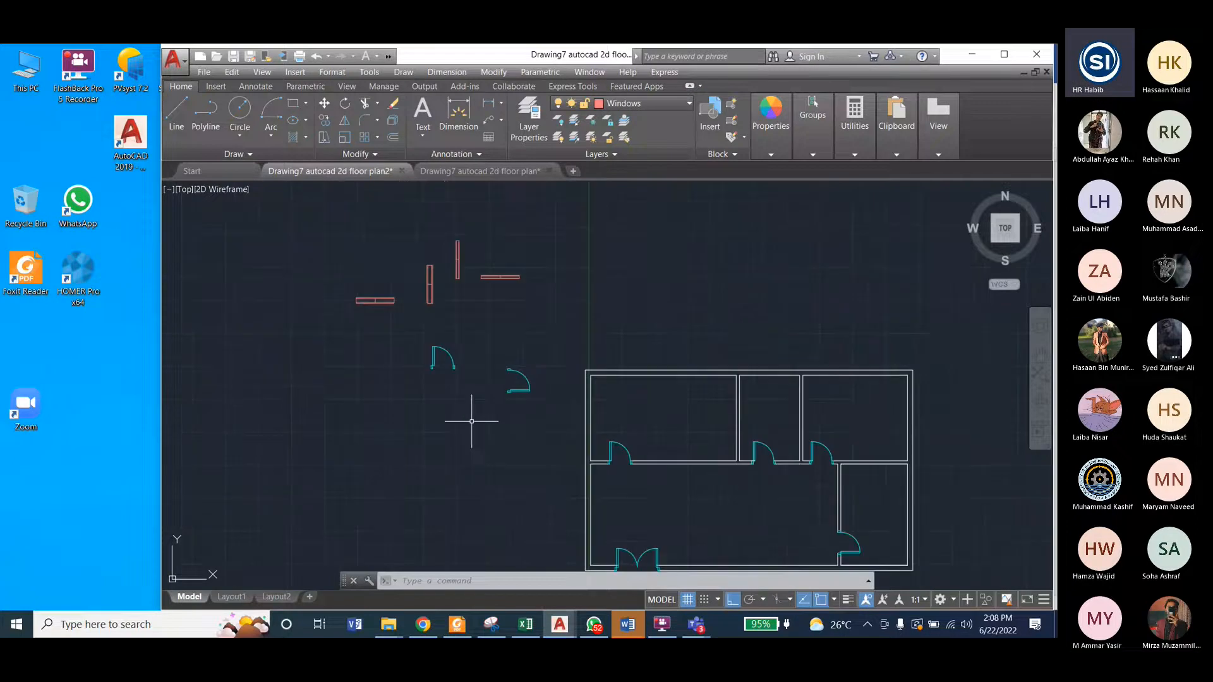
Step: With Ortho off, copy the wide vertical window by its lower-right corner onto the inner face of the top-left room's left outer wall
left_click(424, 264)
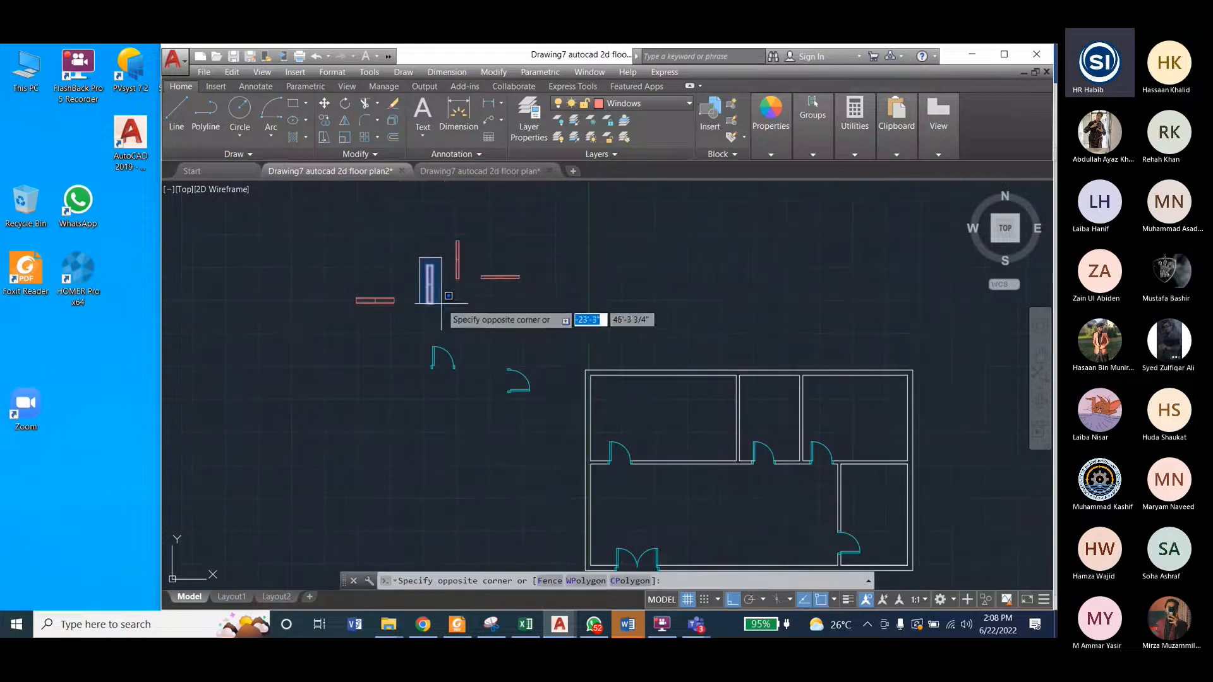
left_click(440, 308)
left_click(485, 73)
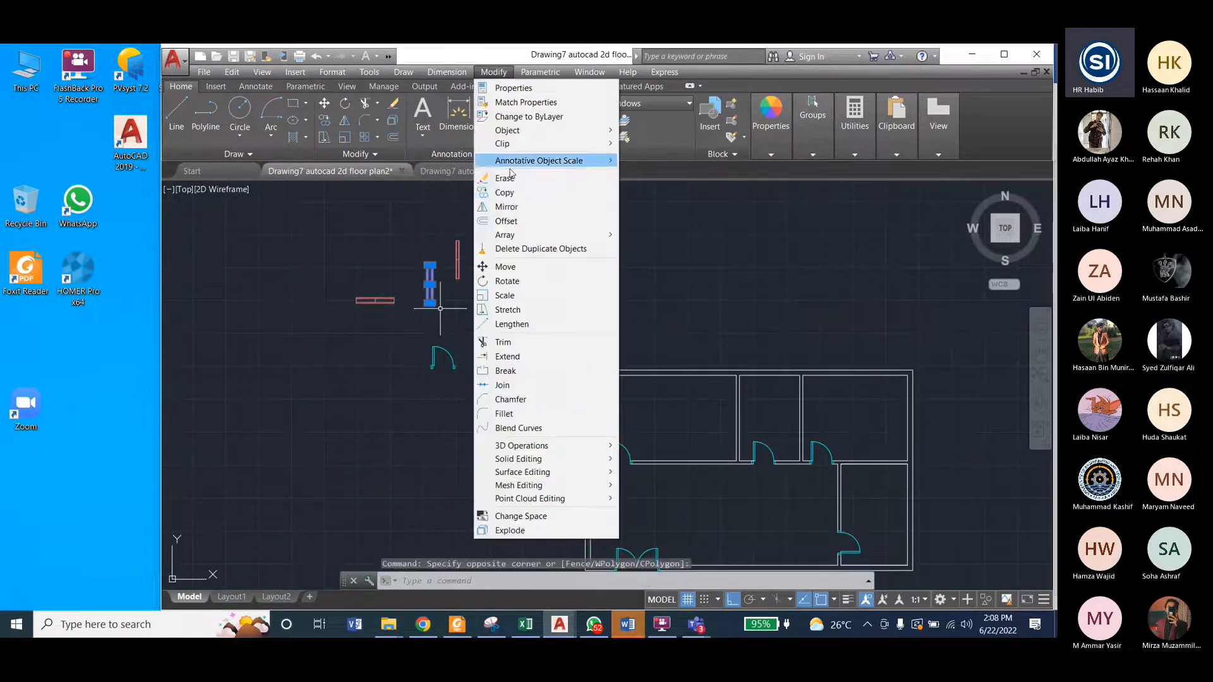
left_click(506, 193)
scroll(432, 310, "up", 5)
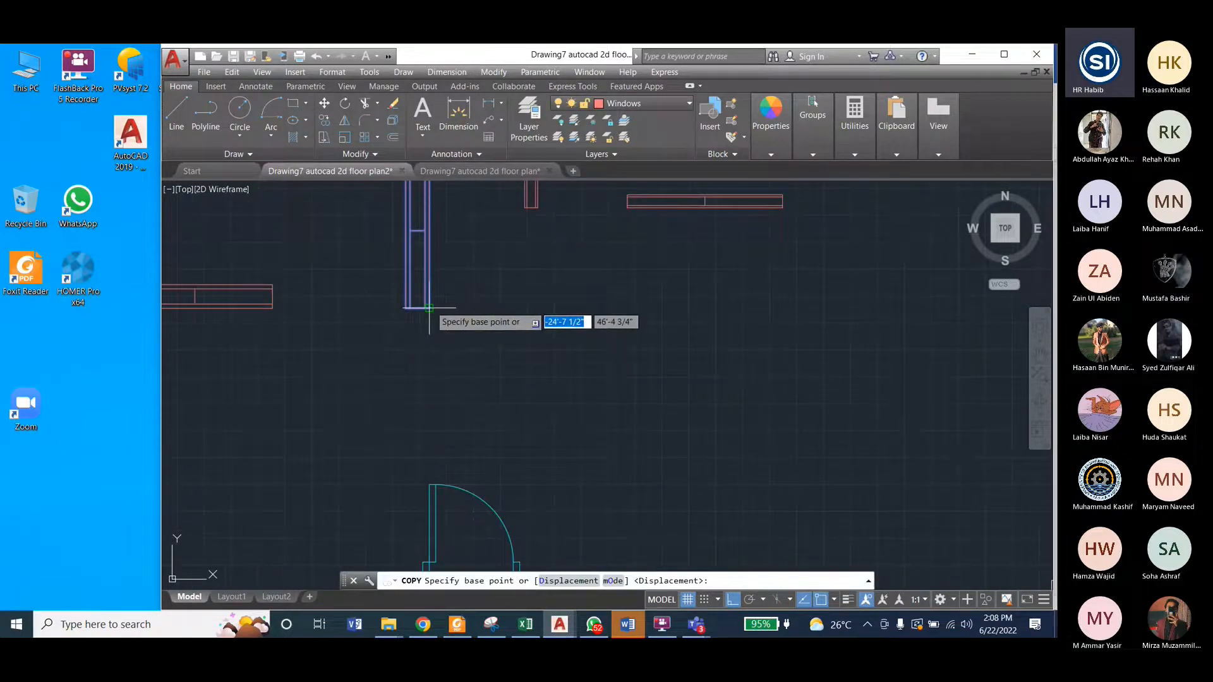
left_click(429, 309)
scroll(601, 401, "down", 5)
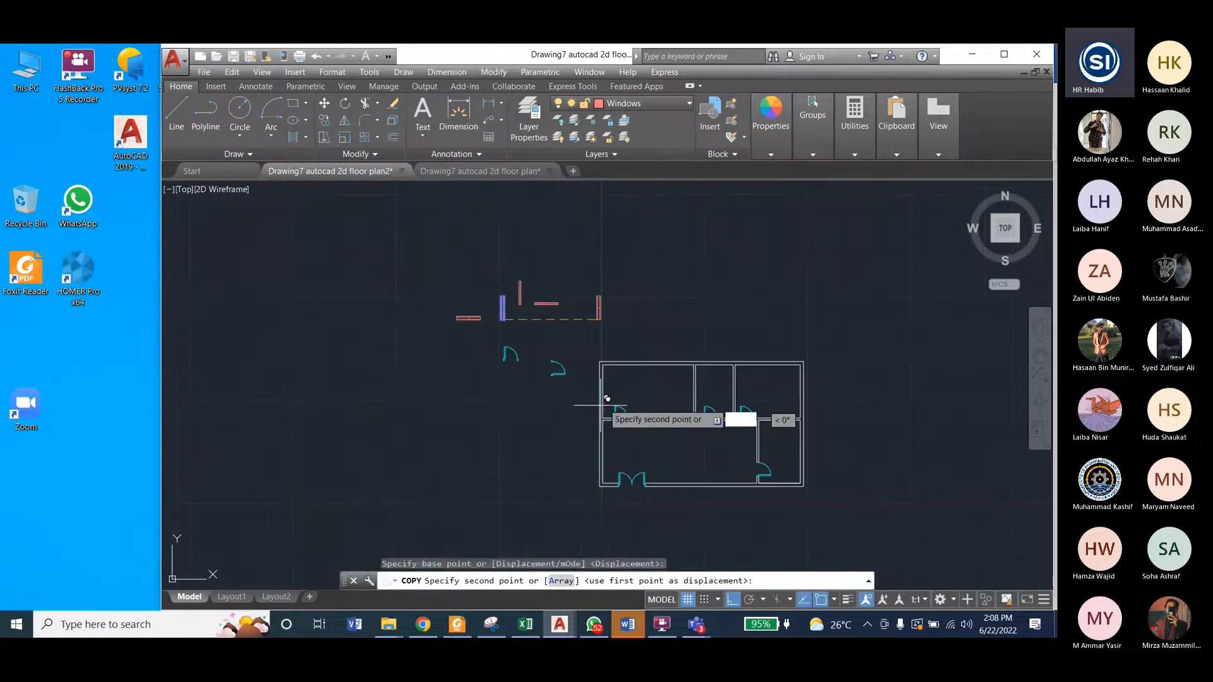
scroll(603, 392, "up", 5)
scroll(610, 408, "down", 2)
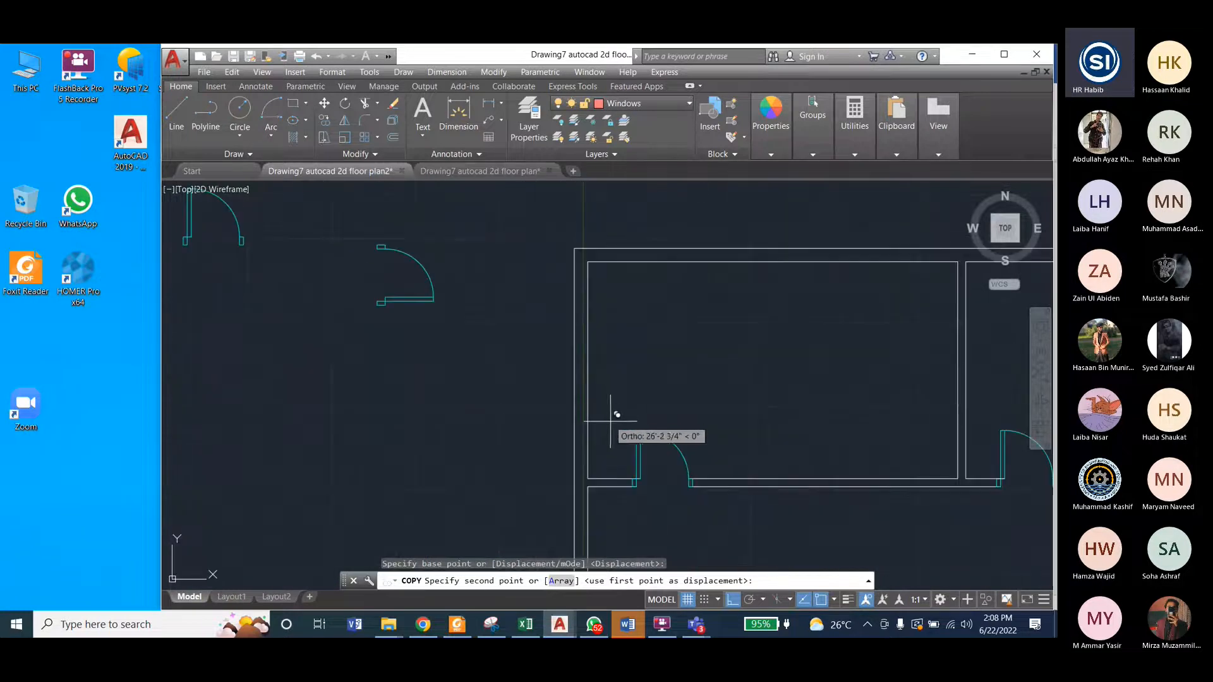
mouse_move(695, 624)
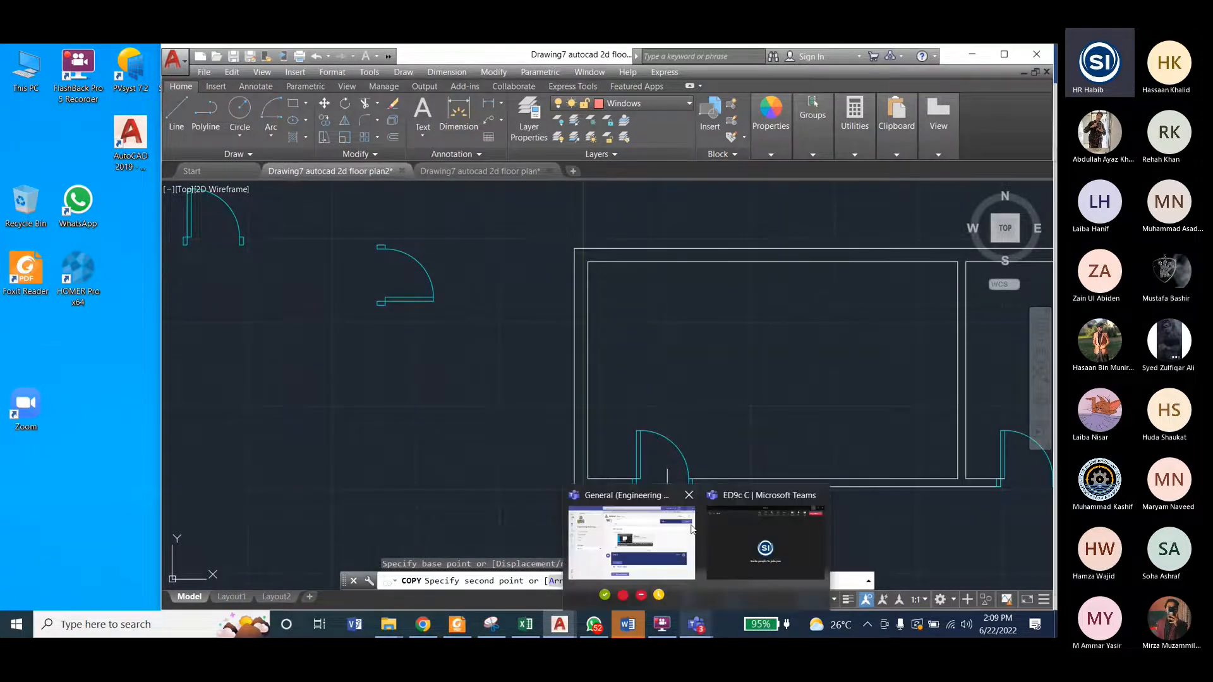
left_click(731, 600)
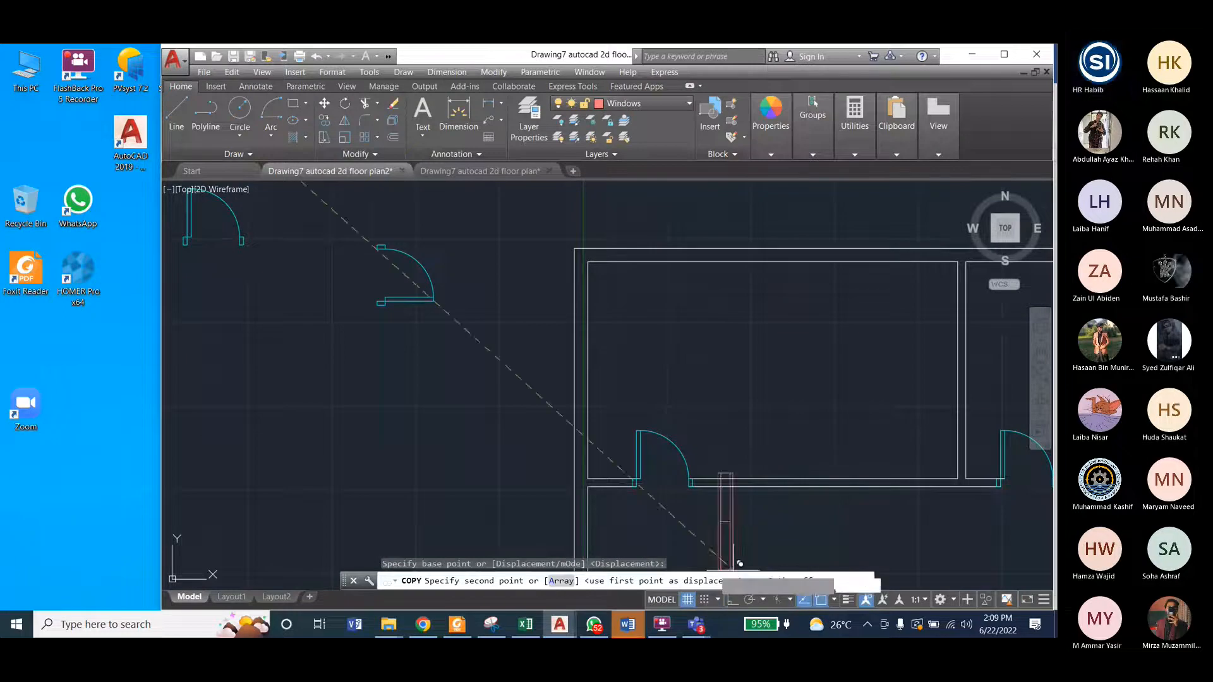
scroll(591, 382, "up", 2)
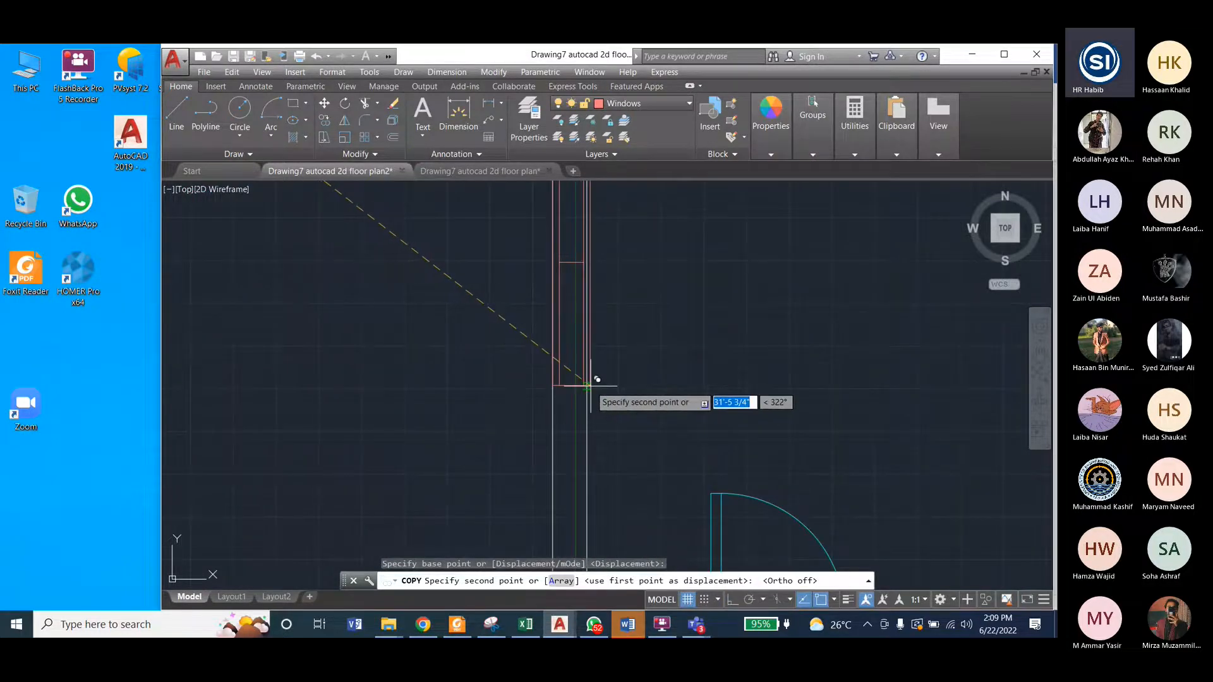
scroll(595, 412, "down", 2)
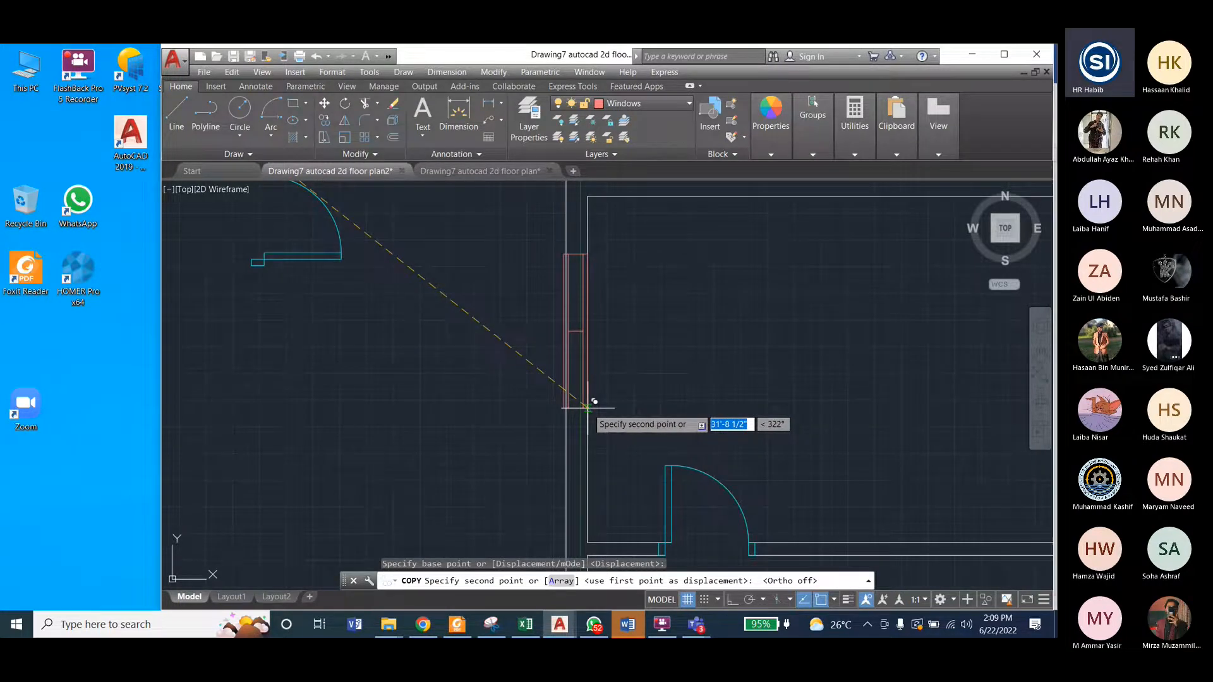
scroll(594, 402, "up", 3)
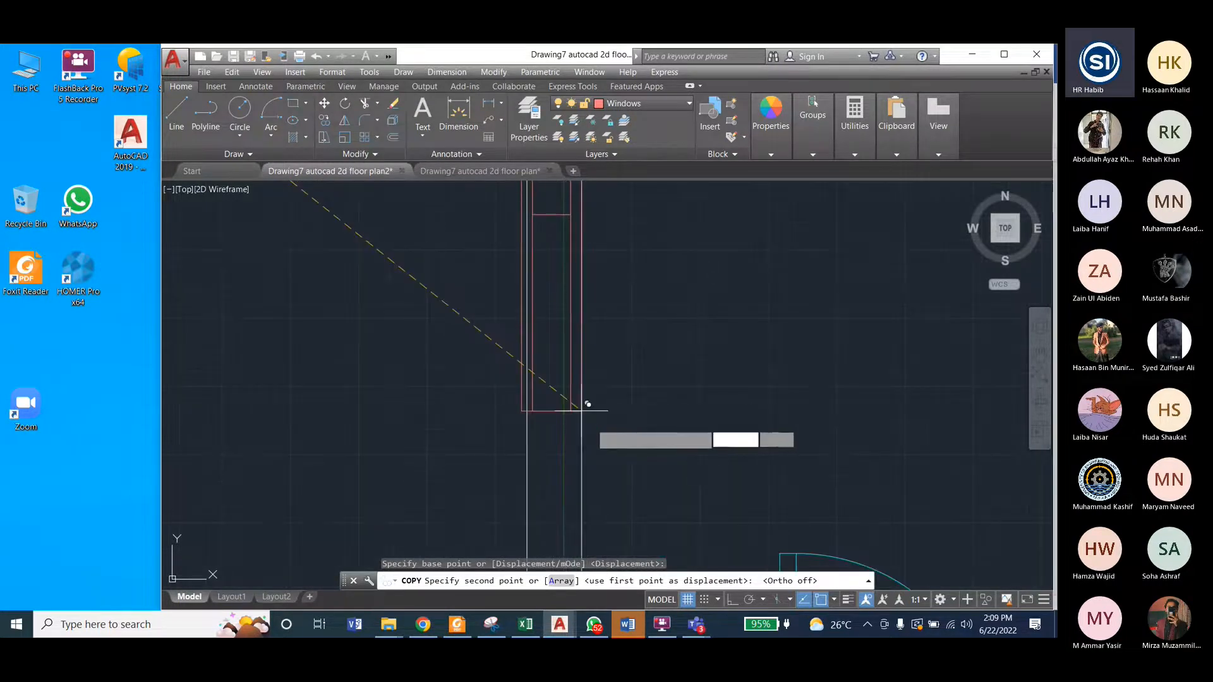
left_click(596, 427)
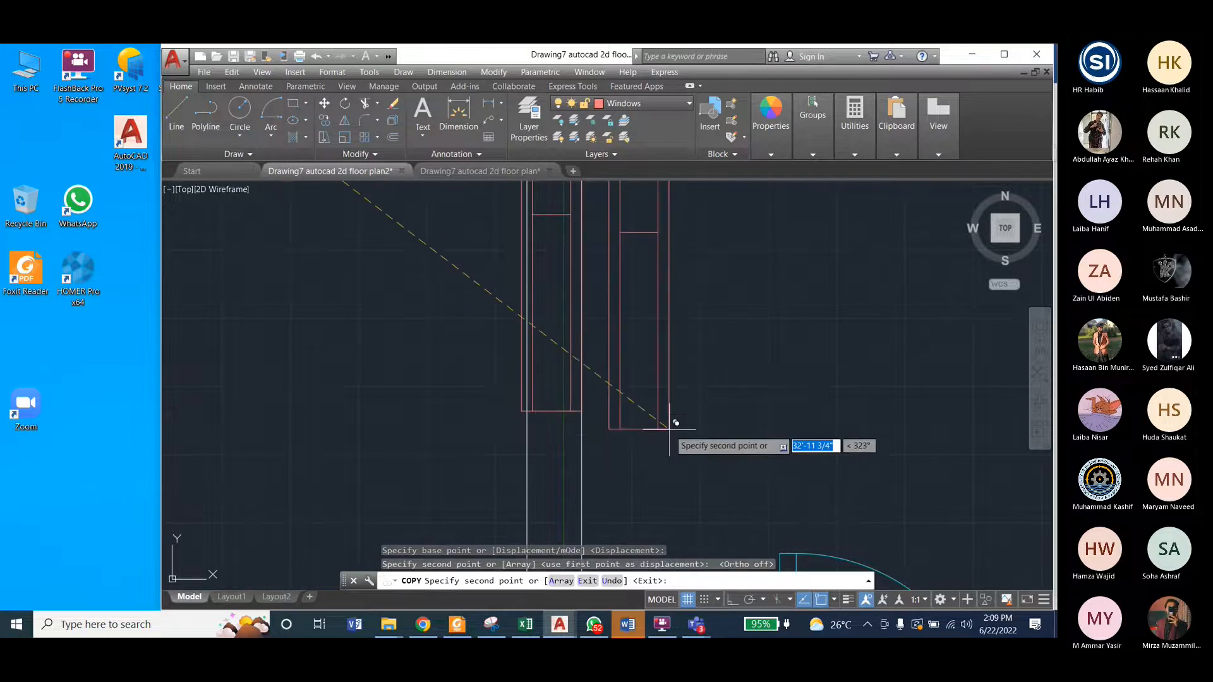
key("Escape")
Step: Examine how the placed window's width fits between the two faces of the left outer wall
scroll(610, 479, "down", 2)
scroll(610, 479, "down", 2)
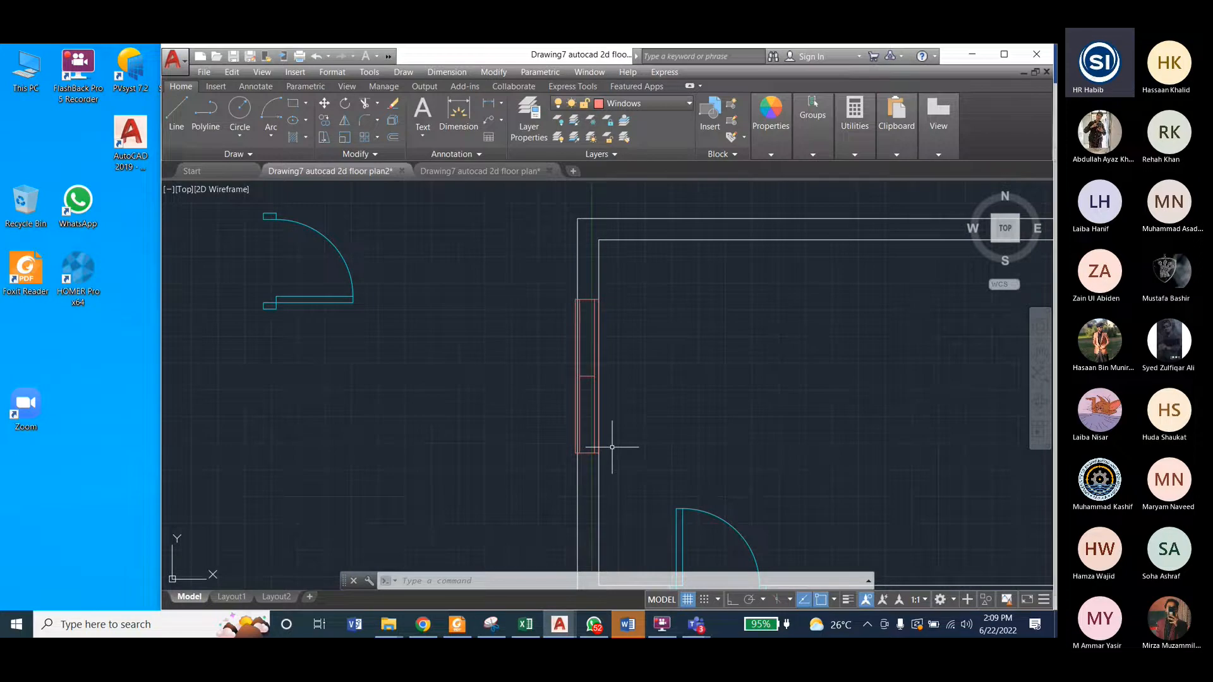
scroll(555, 381, "up", 3)
scroll(571, 381, "down", 2)
scroll(570, 366, "up", 3)
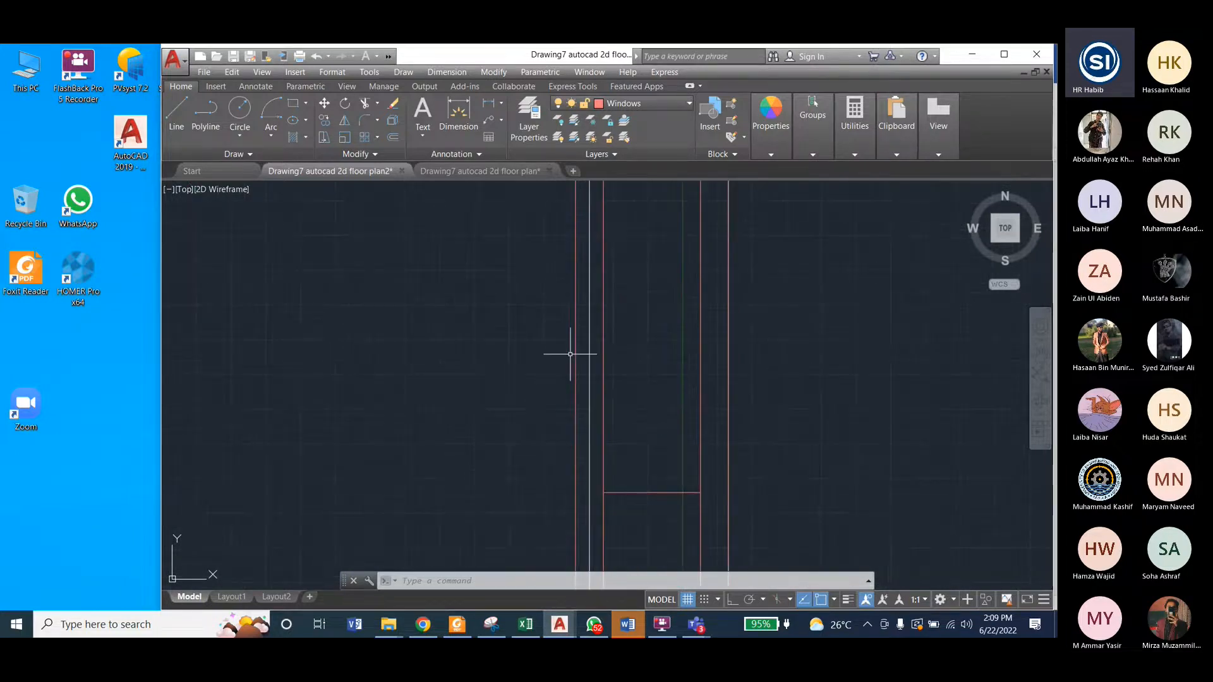
scroll(556, 354, "down", 6)
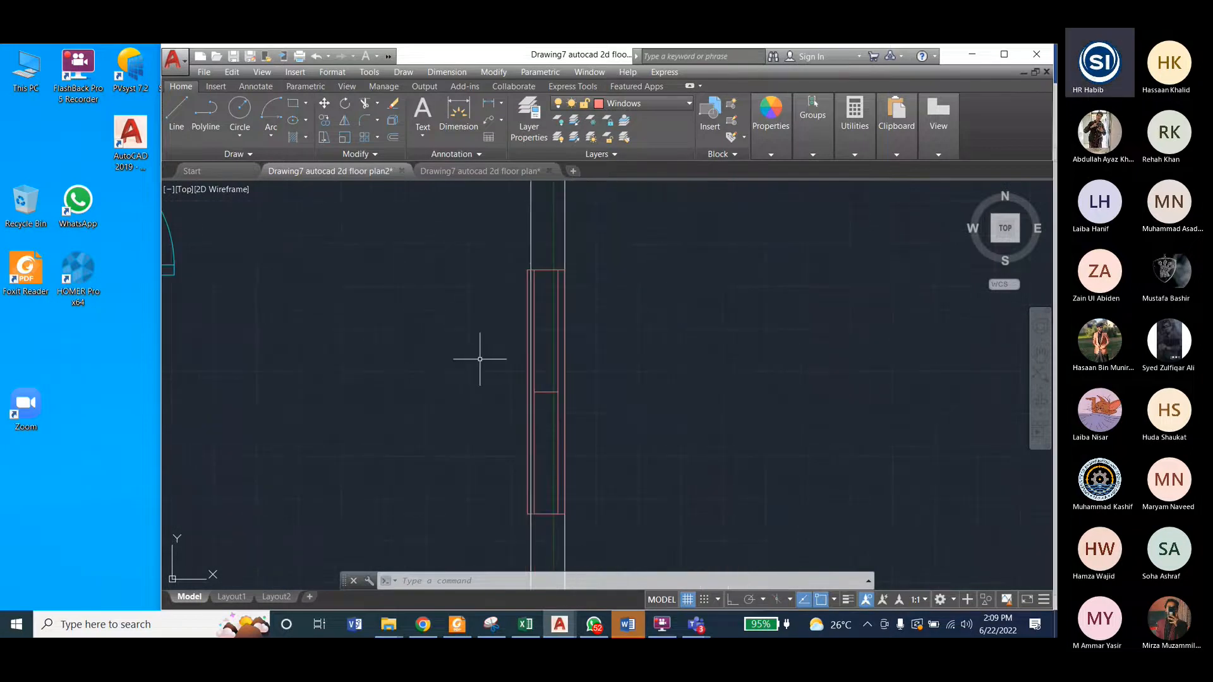
scroll(618, 355, "down", 2)
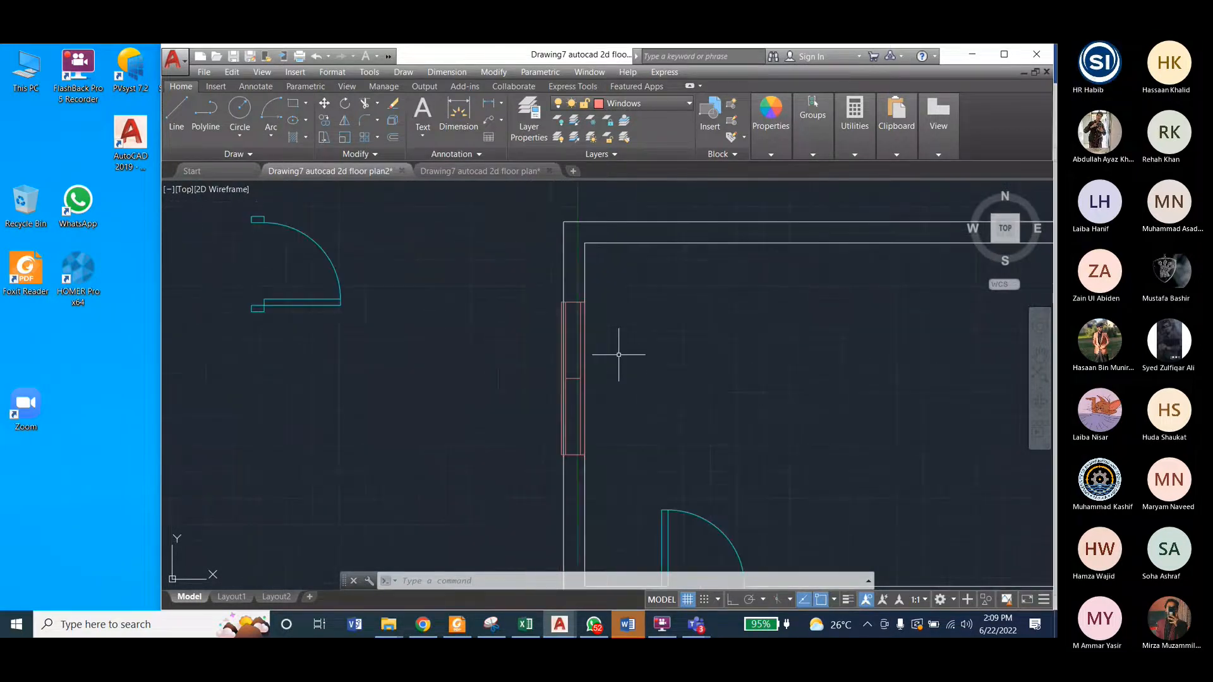
scroll(669, 379, "down", 3)
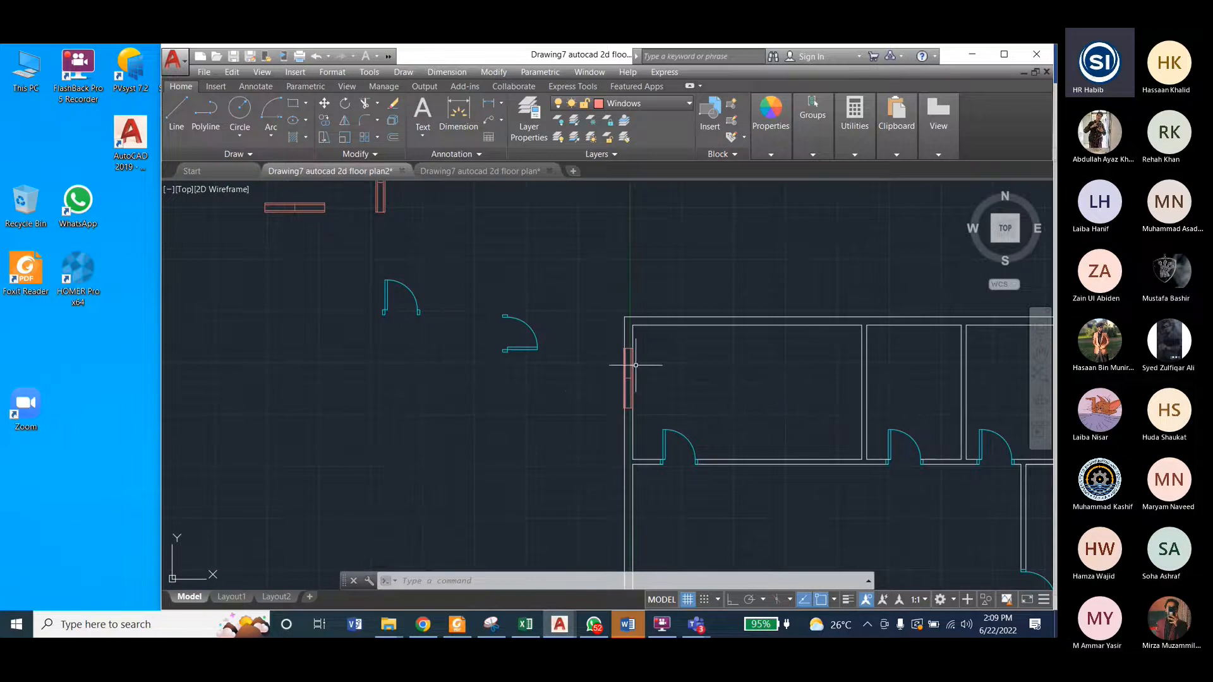
scroll(573, 385, "up", 6)
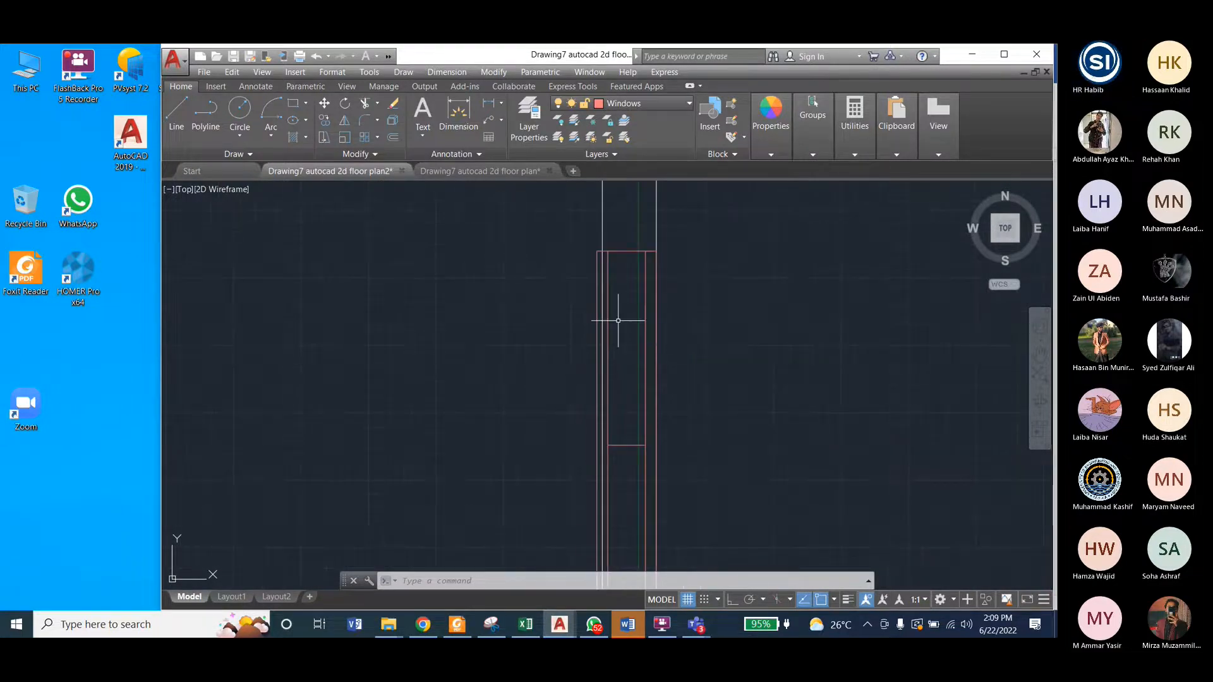
mouse_move(596, 314)
scroll(632, 297, "down", 4)
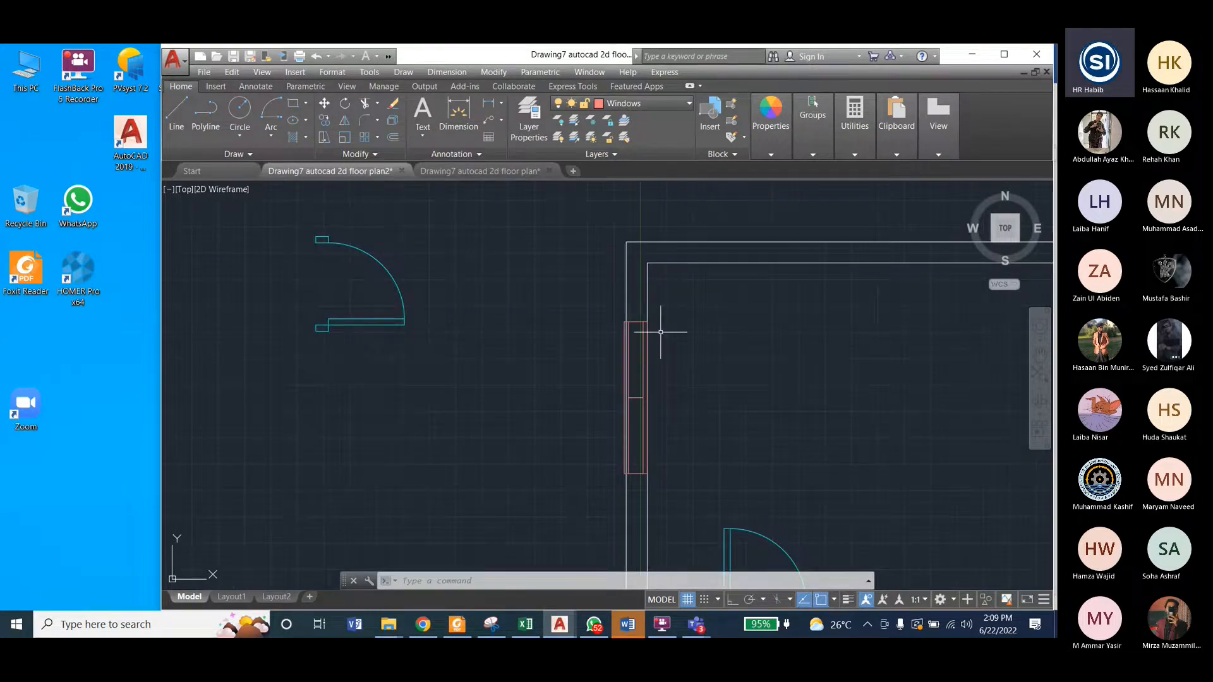
Step: With Ortho on, add a linear dimension across the left outer wall's thickness just above the placed window
left_click(447, 72)
left_click(454, 106)
scroll(676, 275, "up", 4)
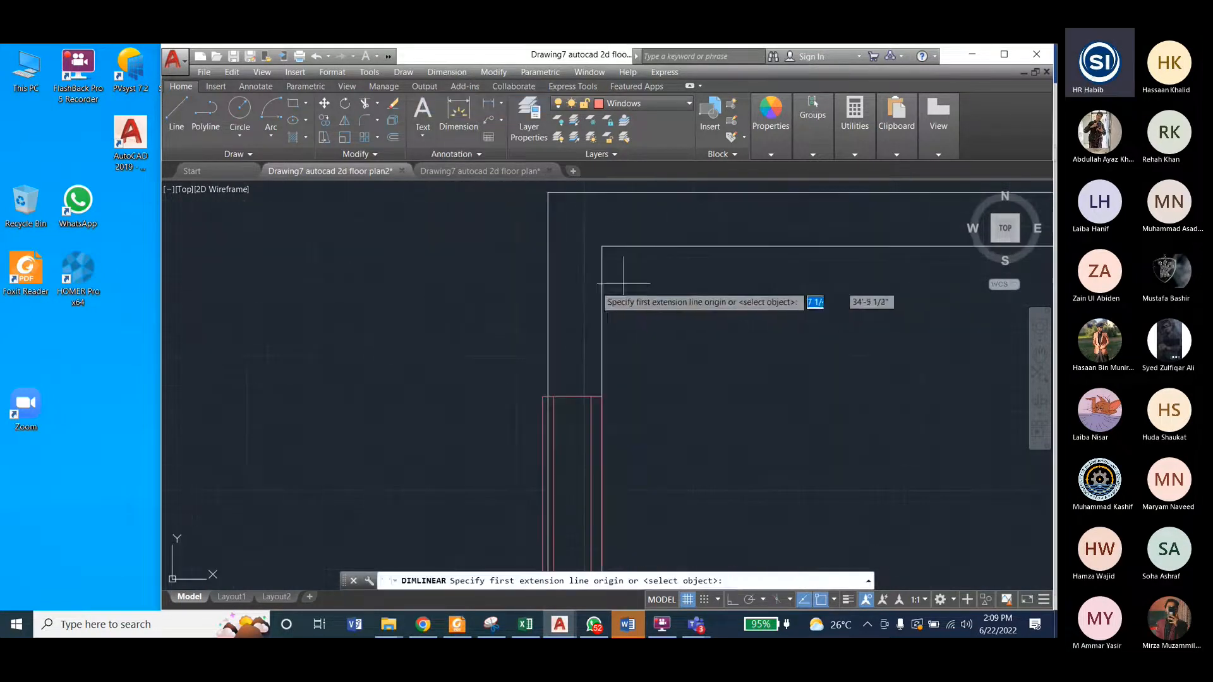
left_click(602, 286)
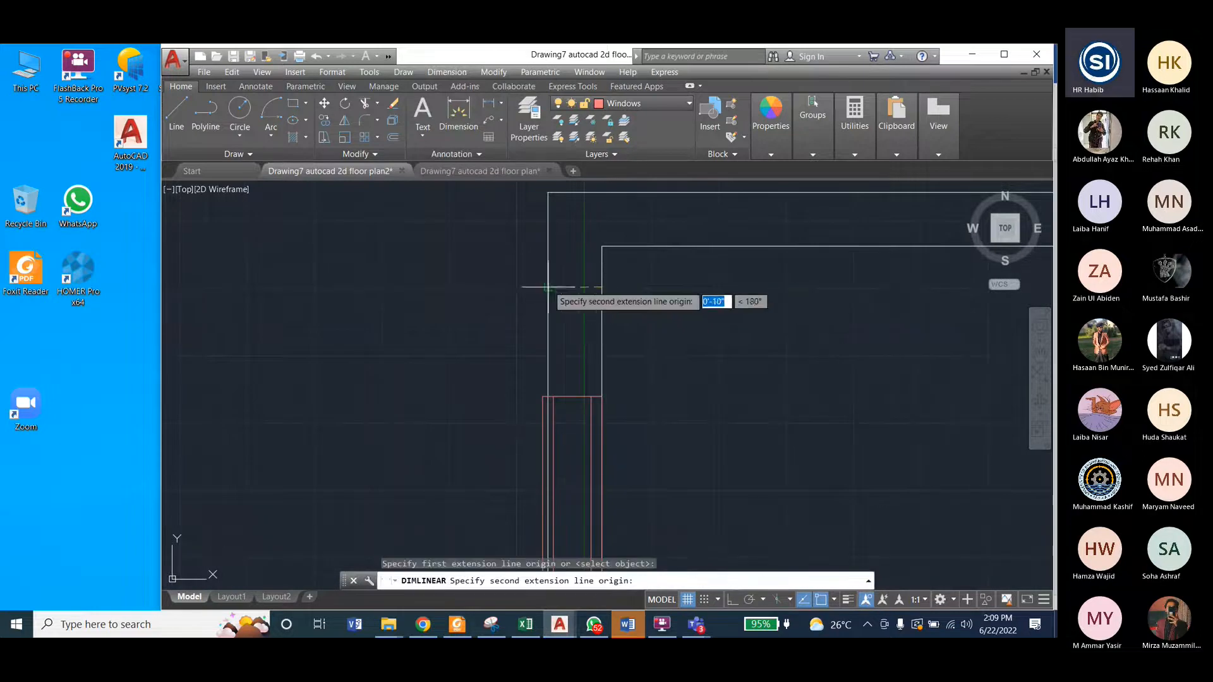
left_click(733, 601)
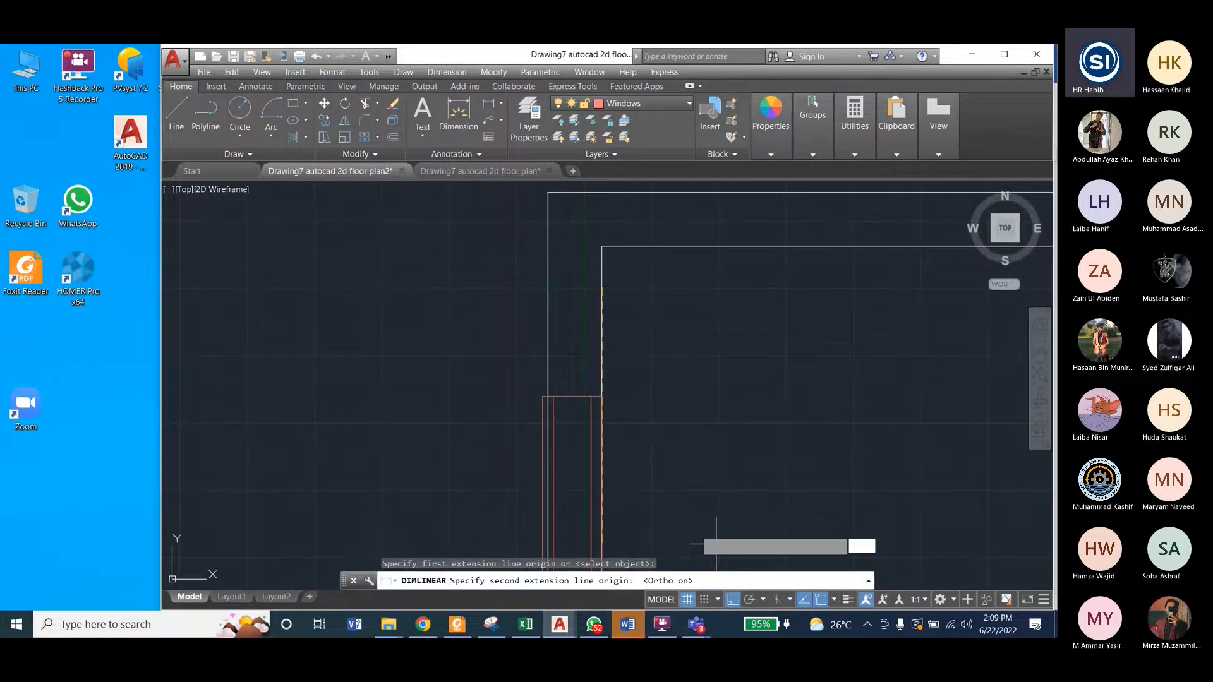
left_click(546, 287)
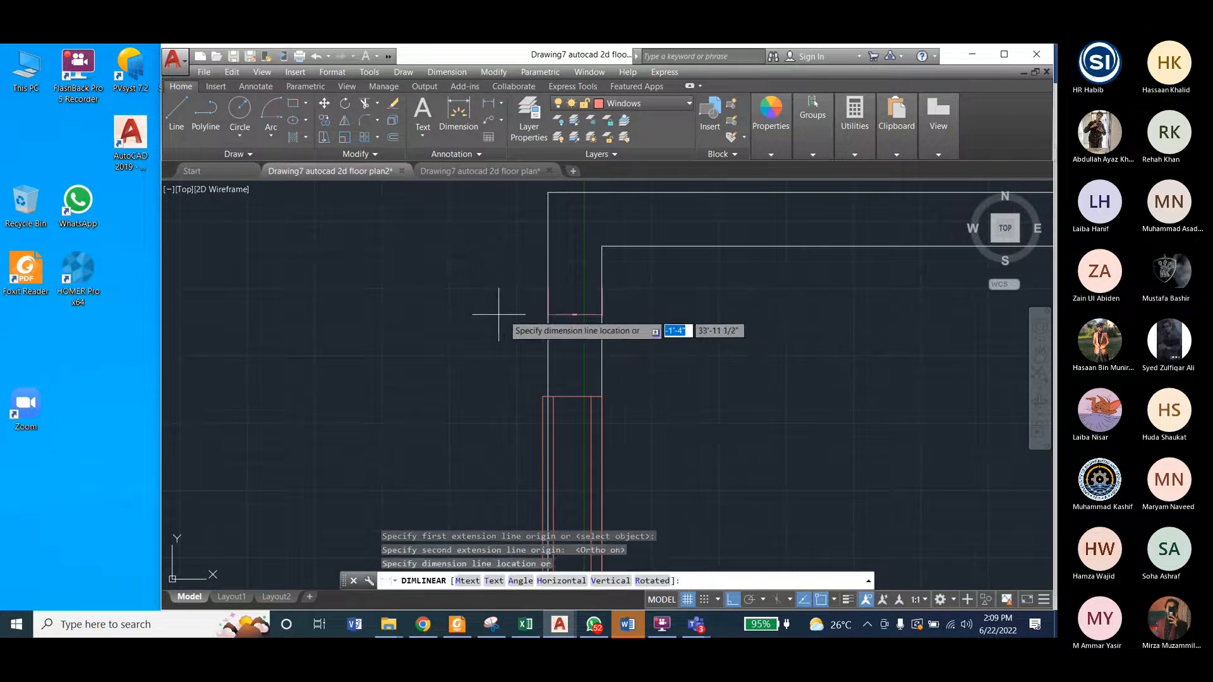
left_click(518, 313)
scroll(570, 312, "up", 10)
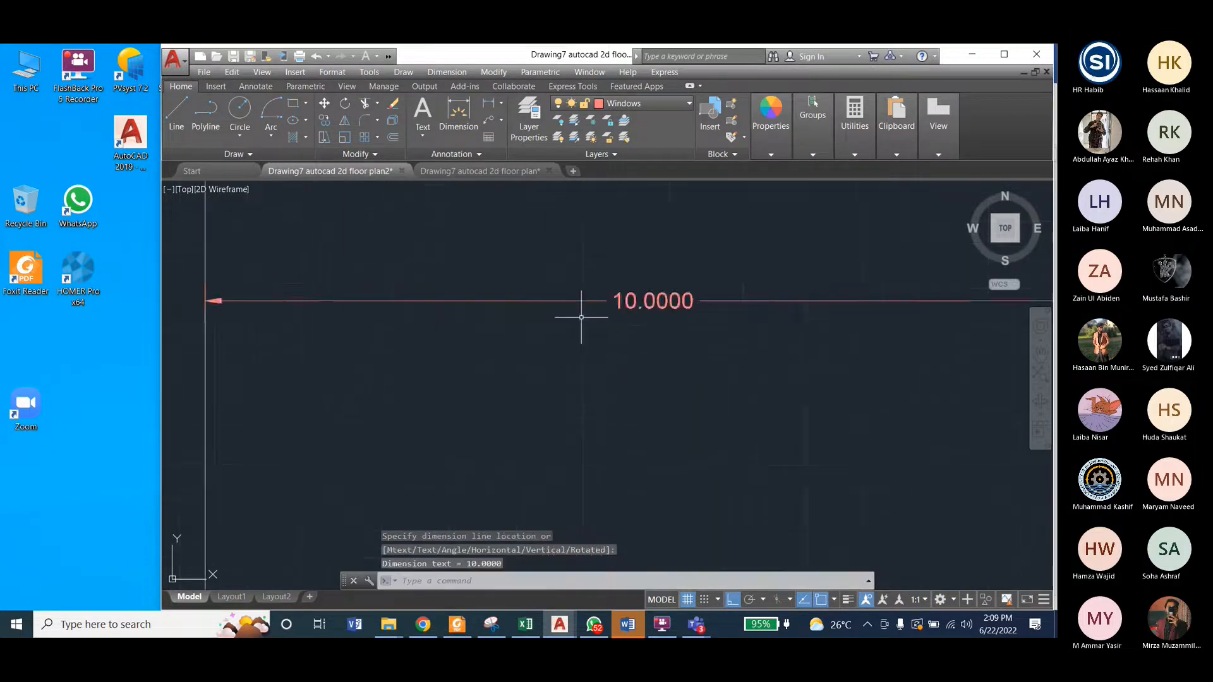
scroll(570, 313, "down", 4)
scroll(581, 320, "down", 2)
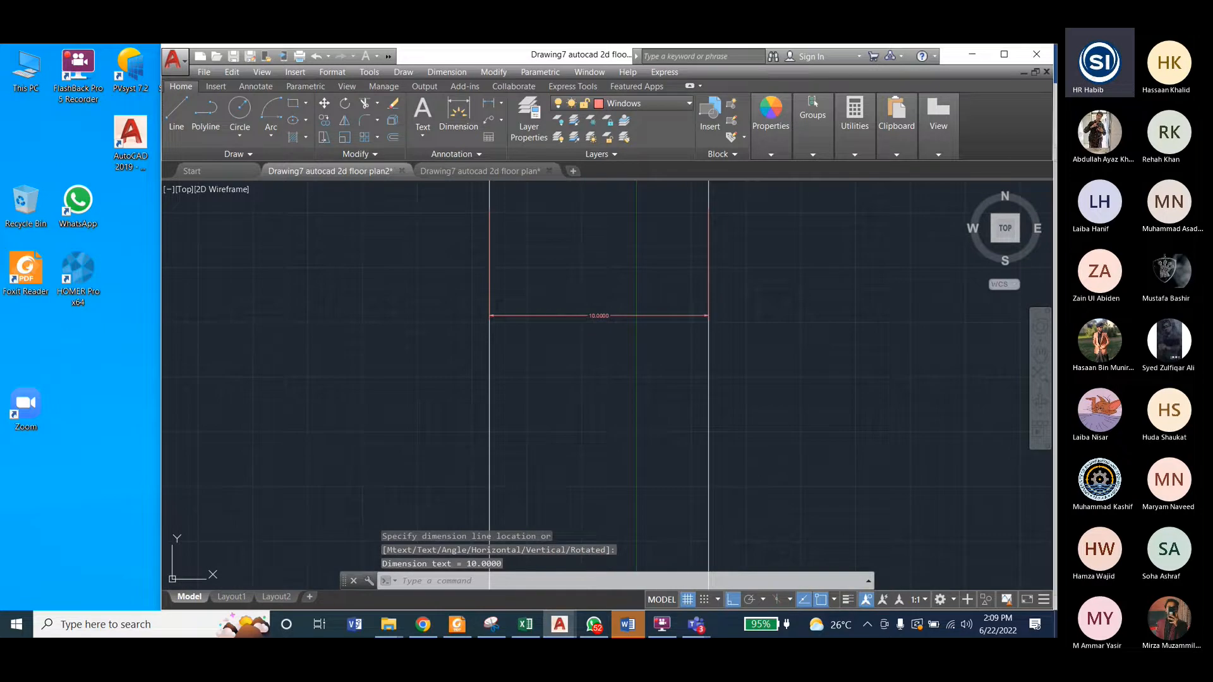
Step: Delete the linear dimension that spans the left outer wall's thickness above the placed window
left_click(585, 316)
key("Delete")
scroll(598, 325, "down", 6)
scroll(538, 352, "down", 2)
scroll(676, 391, "down", 2)
scroll(698, 403, "down", 2)
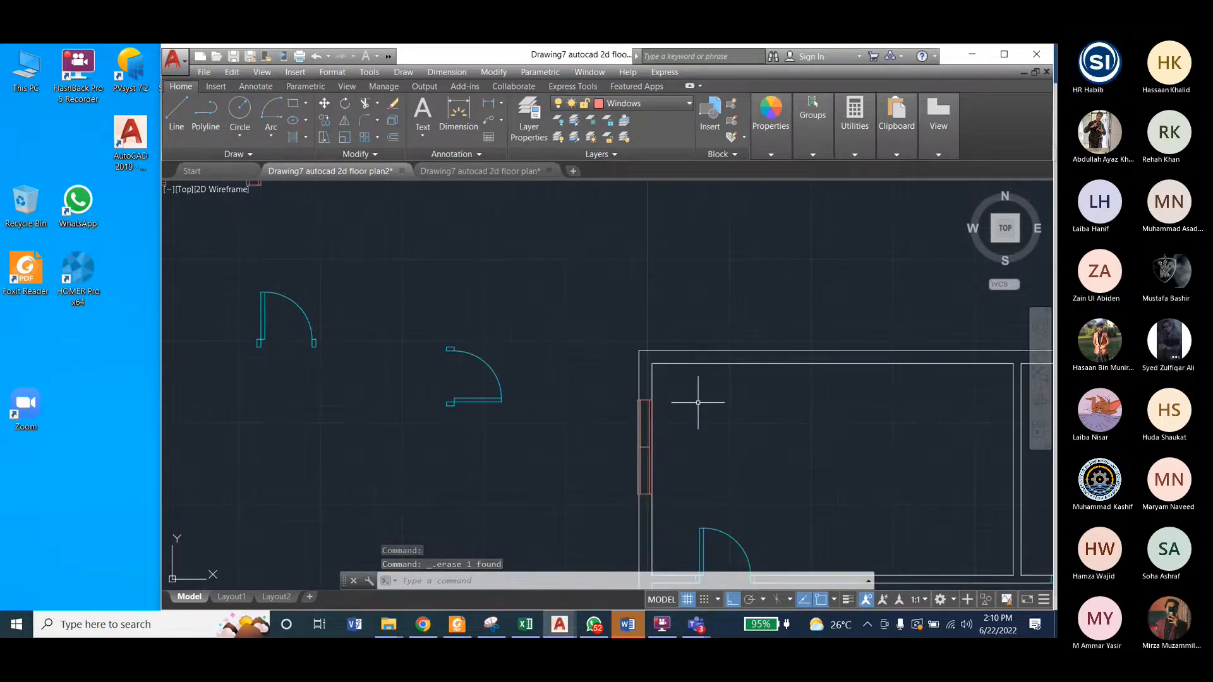
scroll(692, 357, "down", 2)
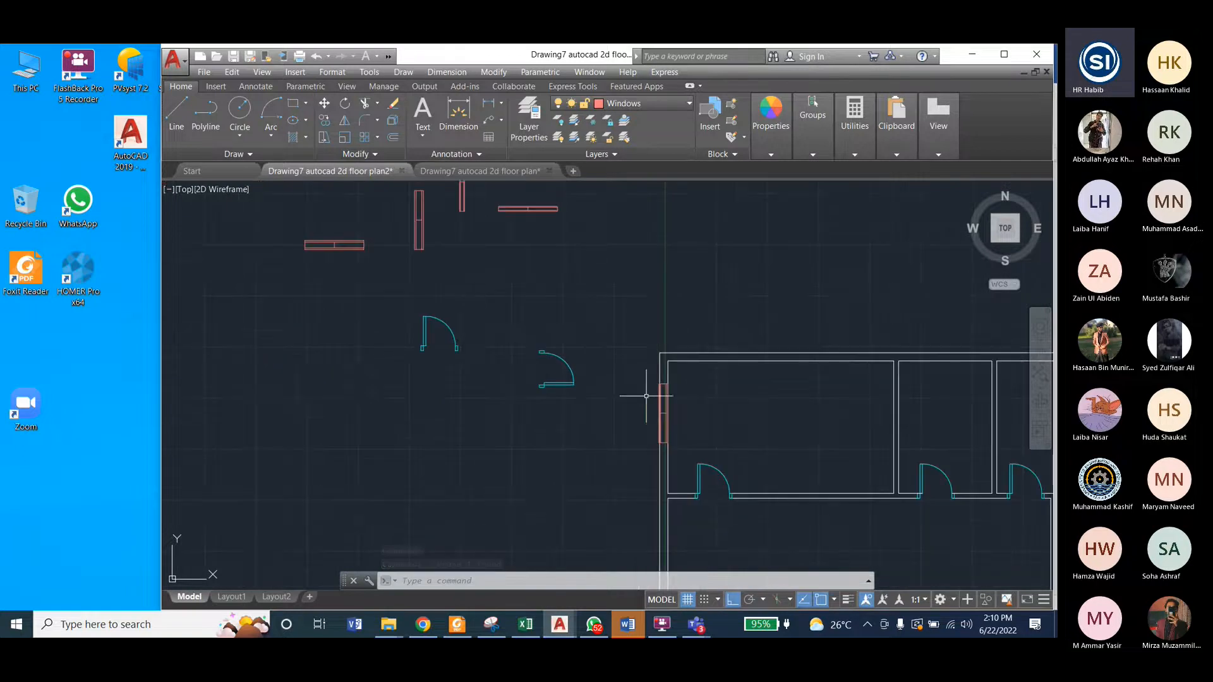
Step: Examine the spare windows beside the floor plan, focusing on the upper end of the wide vertical window
scroll(884, 411, "up", 6)
scroll(893, 422, "up", 2)
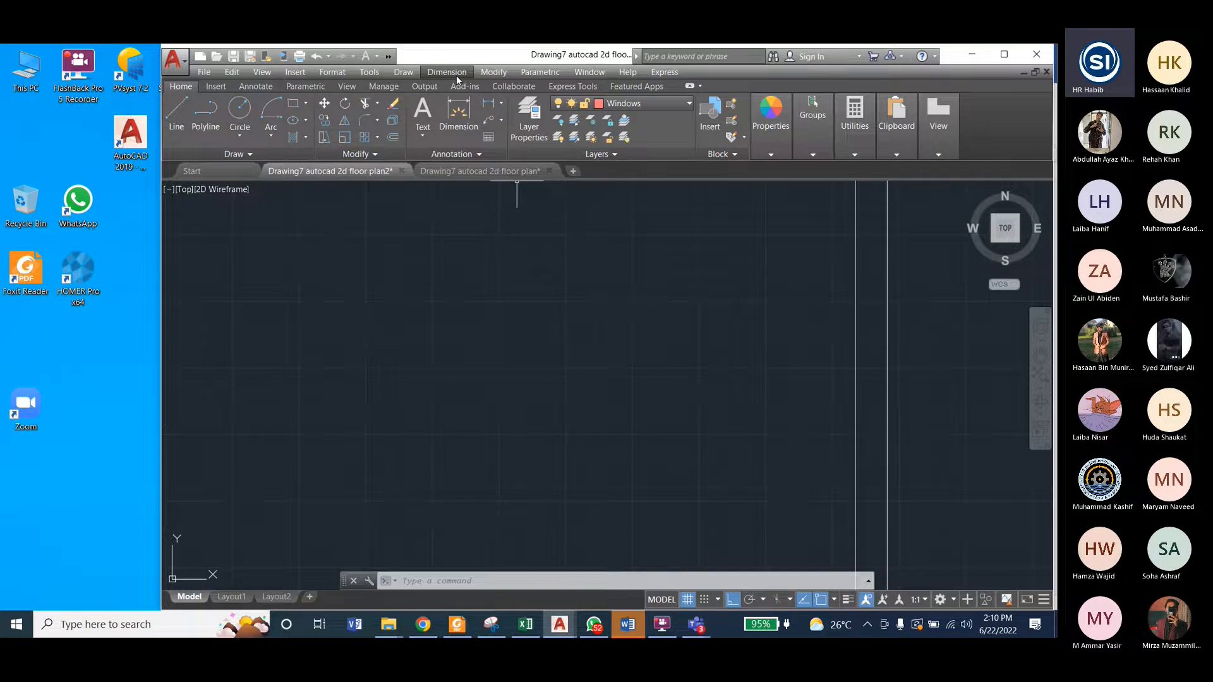
scroll(695, 329, "down", 7)
scroll(612, 370, "down", 4)
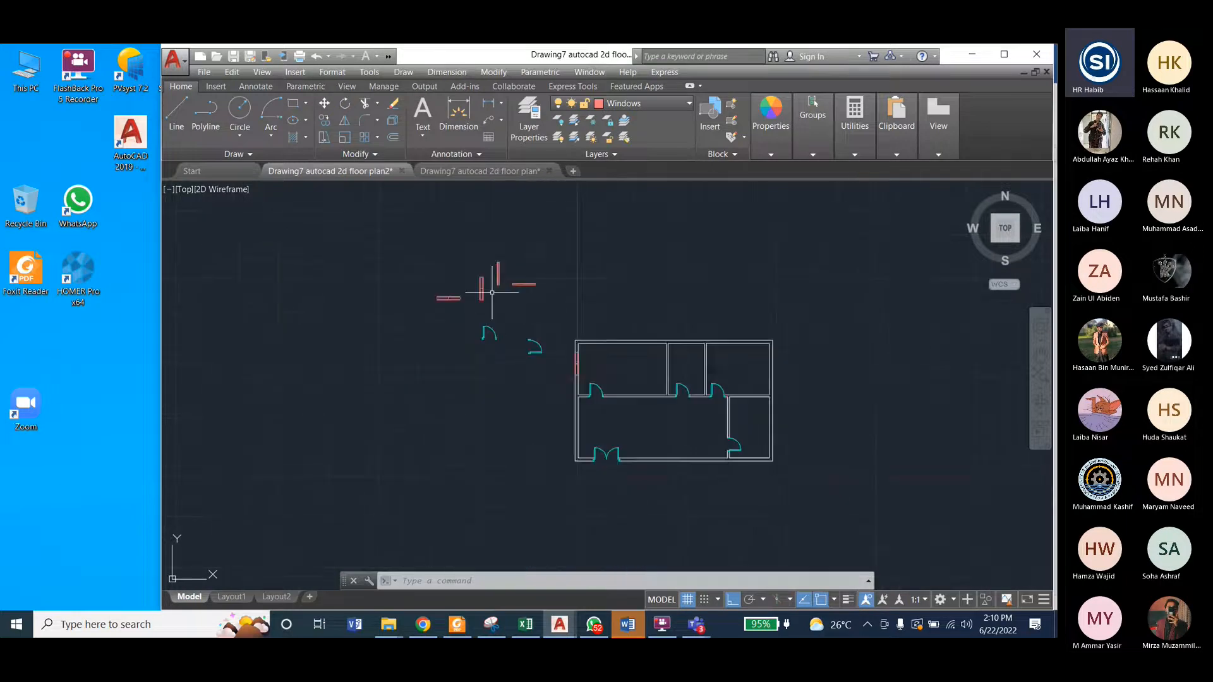
scroll(499, 316, "up", 2)
scroll(504, 317, "up", 7)
scroll(500, 379, "down", 3)
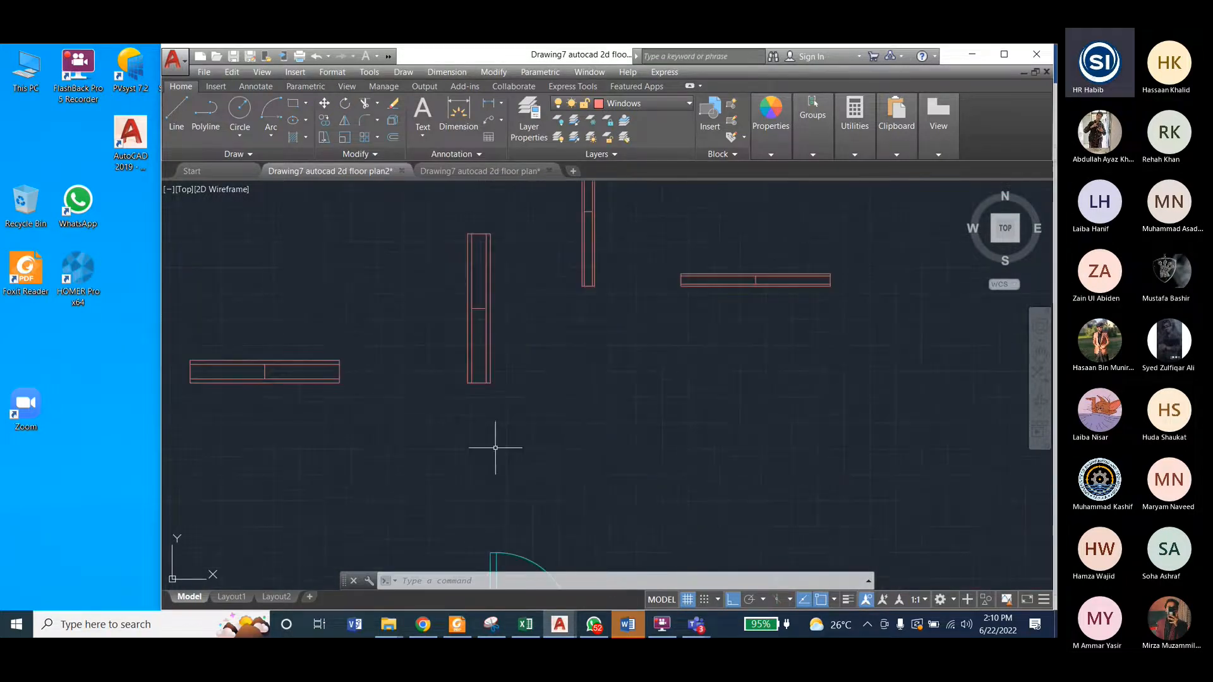
scroll(495, 262, "up", 3)
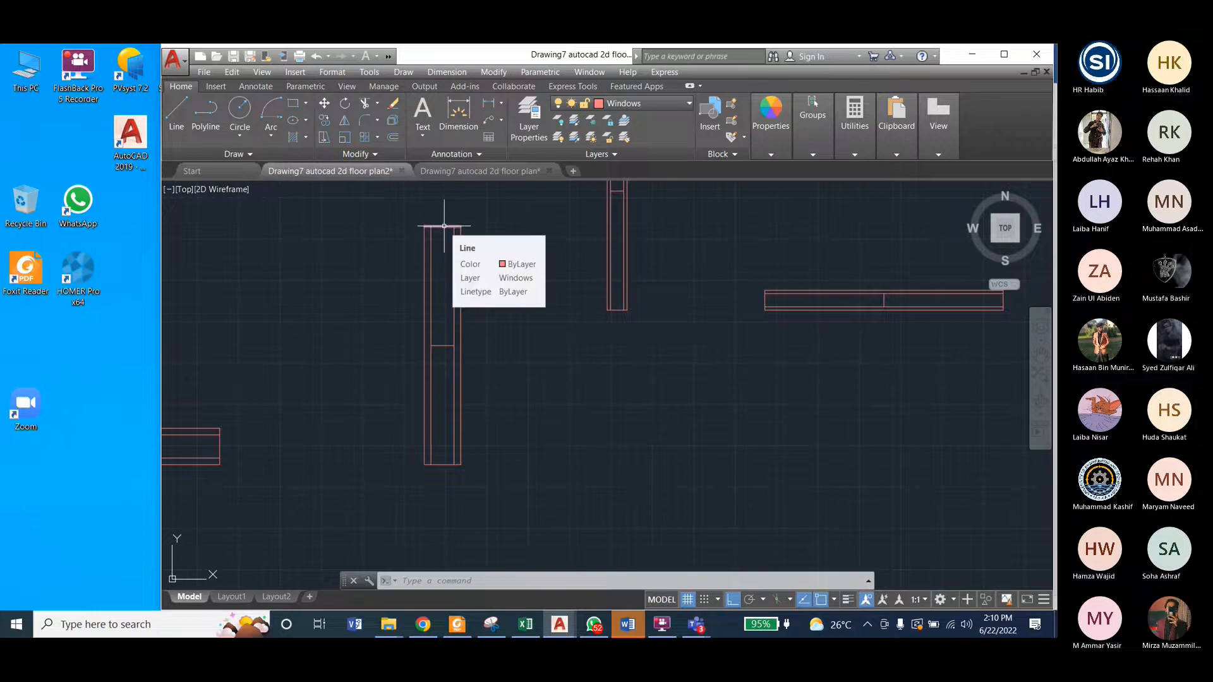
scroll(432, 222, "up", 5)
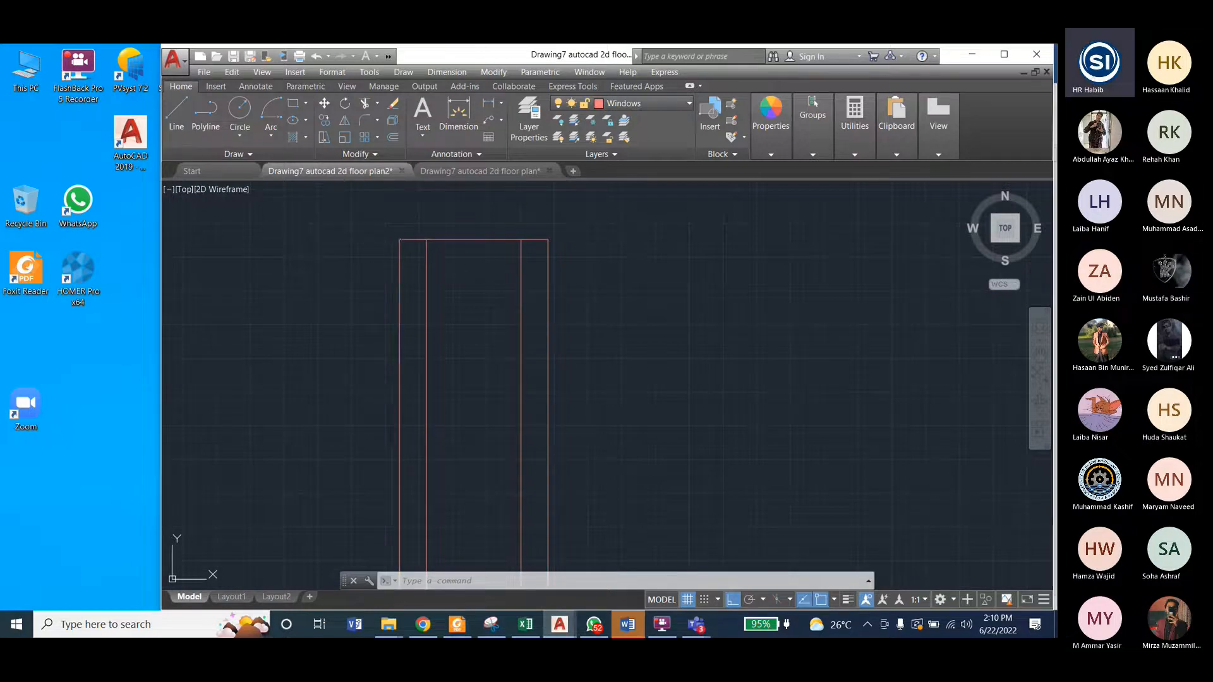
Step: Select the left outer and left inner lines of the wide vertical window individually, ending with the outer line selected
left_click(398, 264)
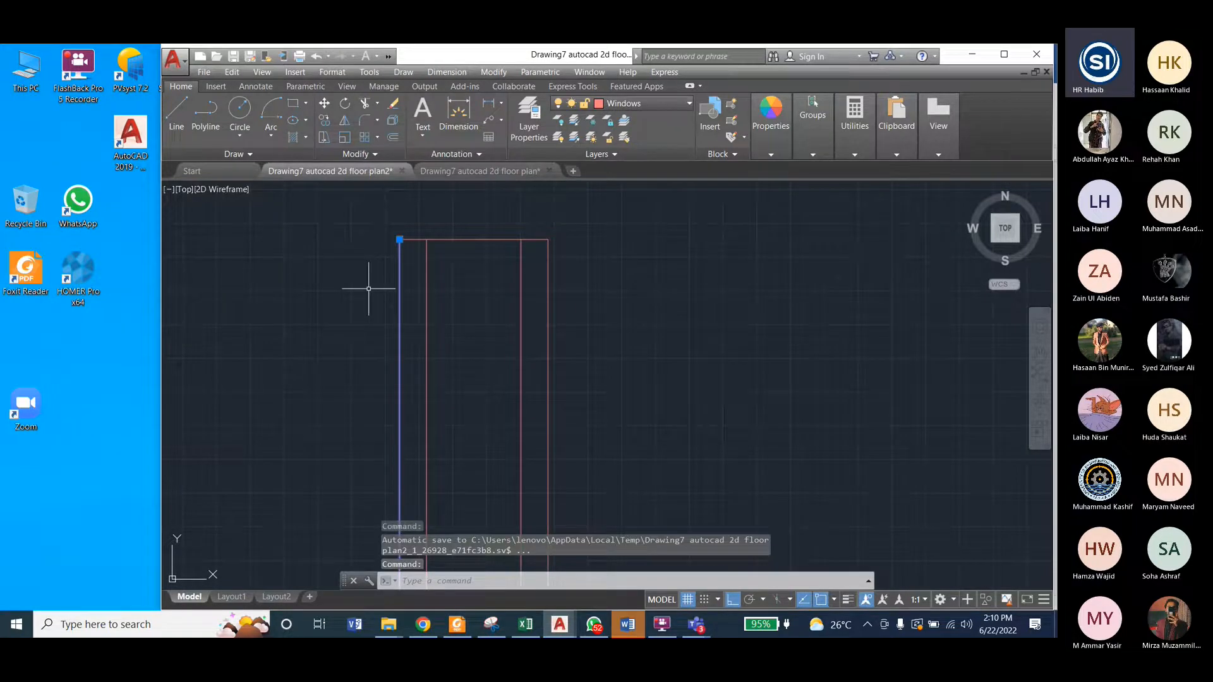
key("Escape")
scroll(433, 301, "down", 4)
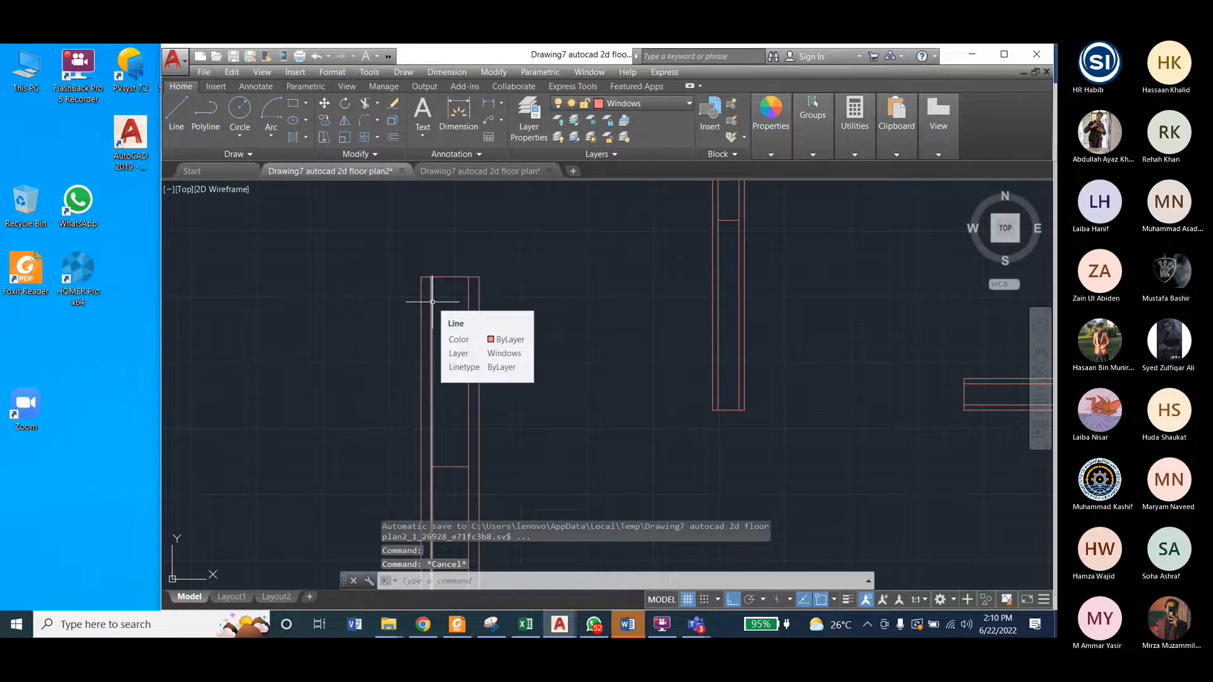
left_click(433, 302)
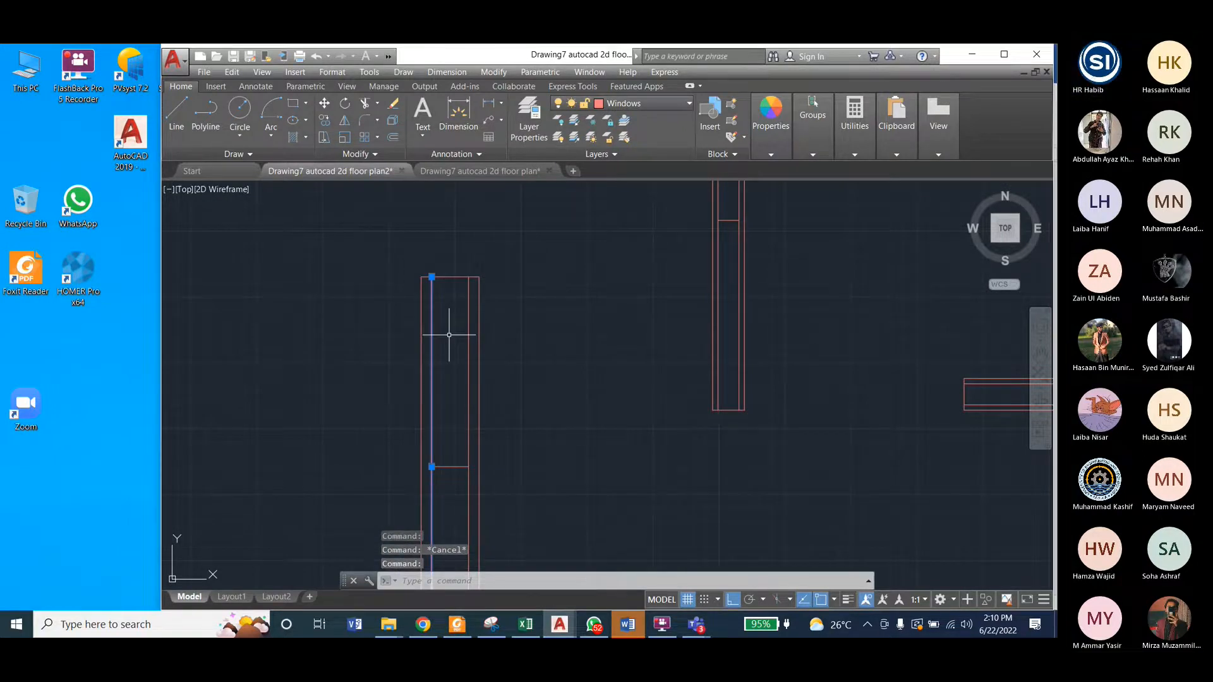
key("Escape")
left_click(422, 302)
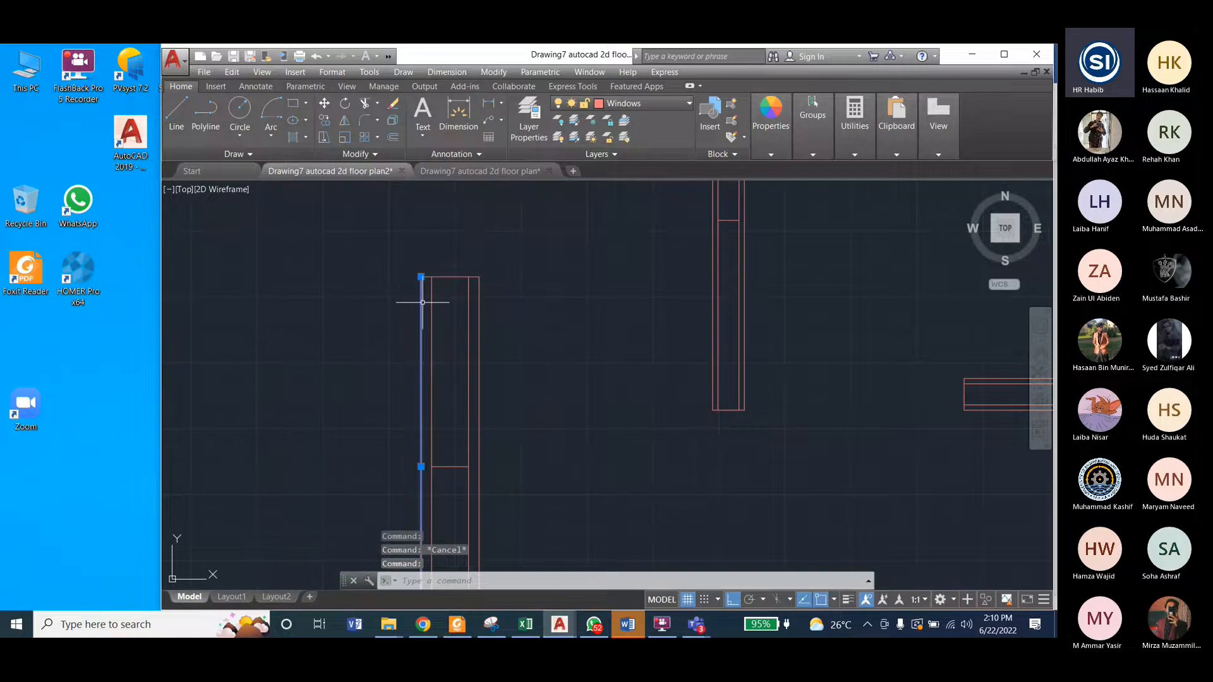
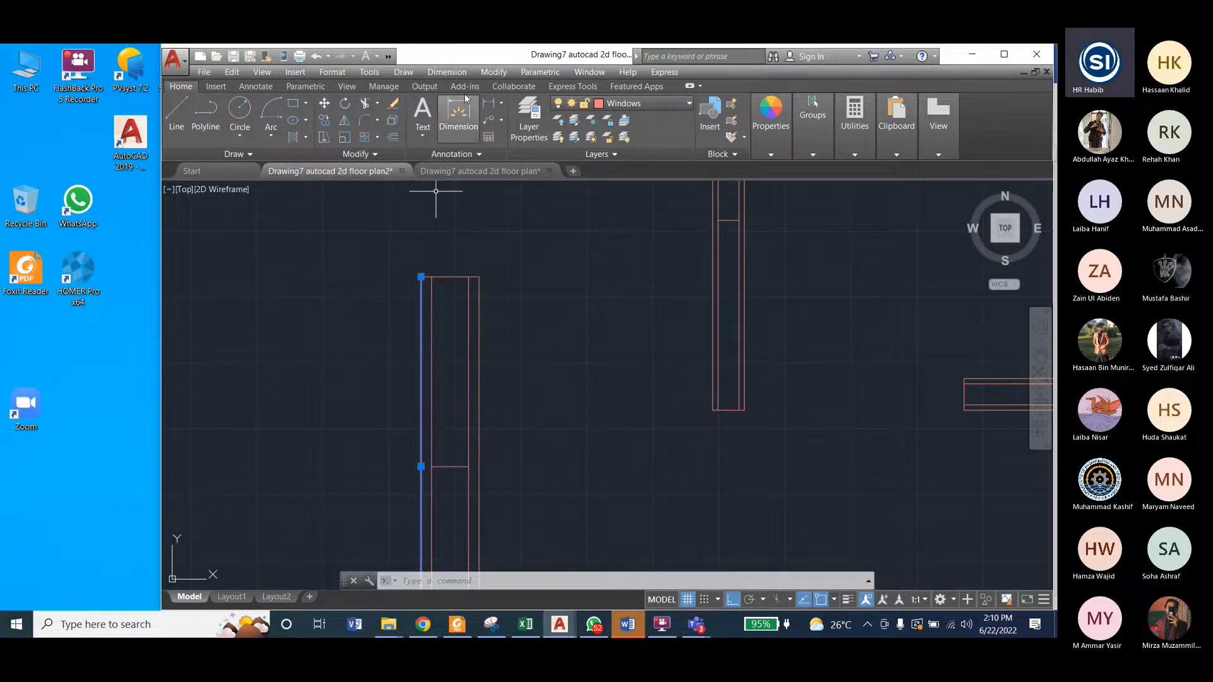
Step: Offset the tall window frame's outer left line 1" inward
left_click(494, 72)
left_click(502, 219)
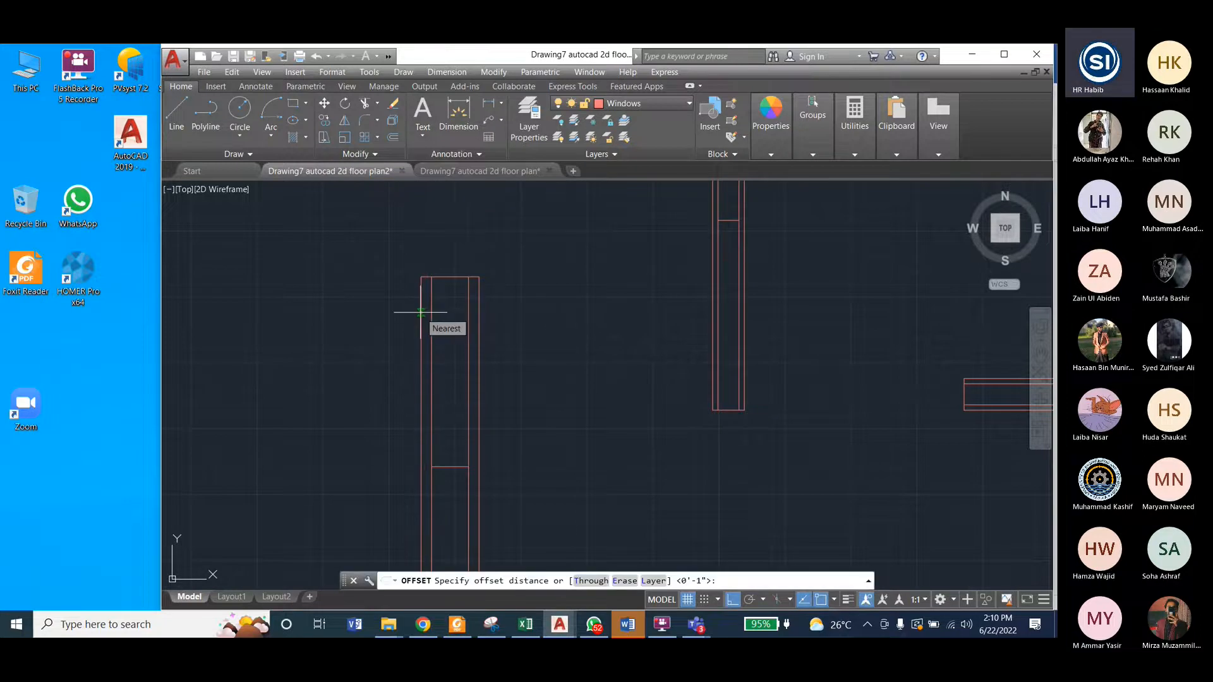
type("1")
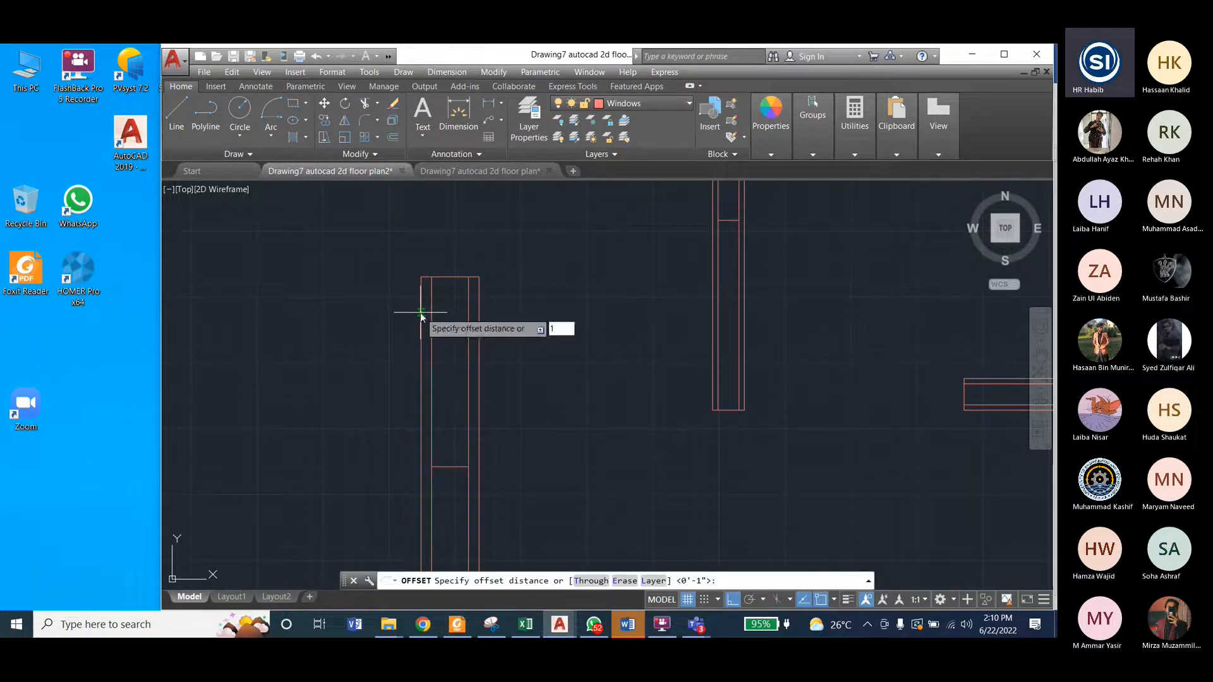
key("Return")
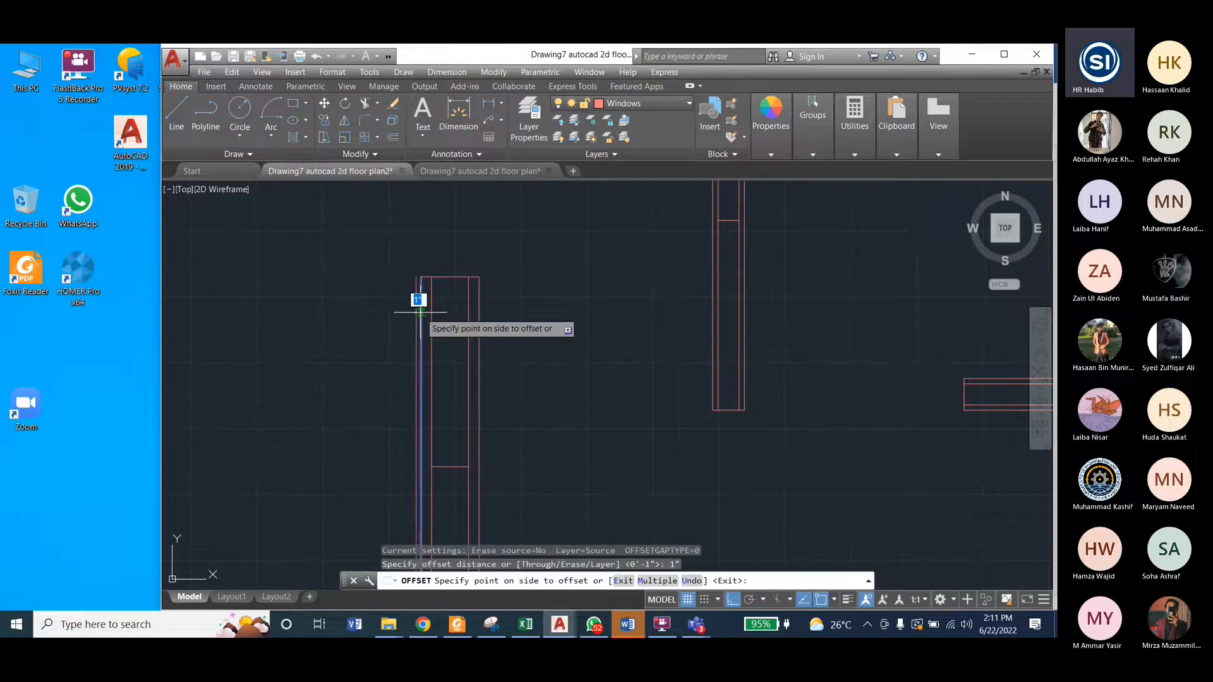
left_click(420, 310)
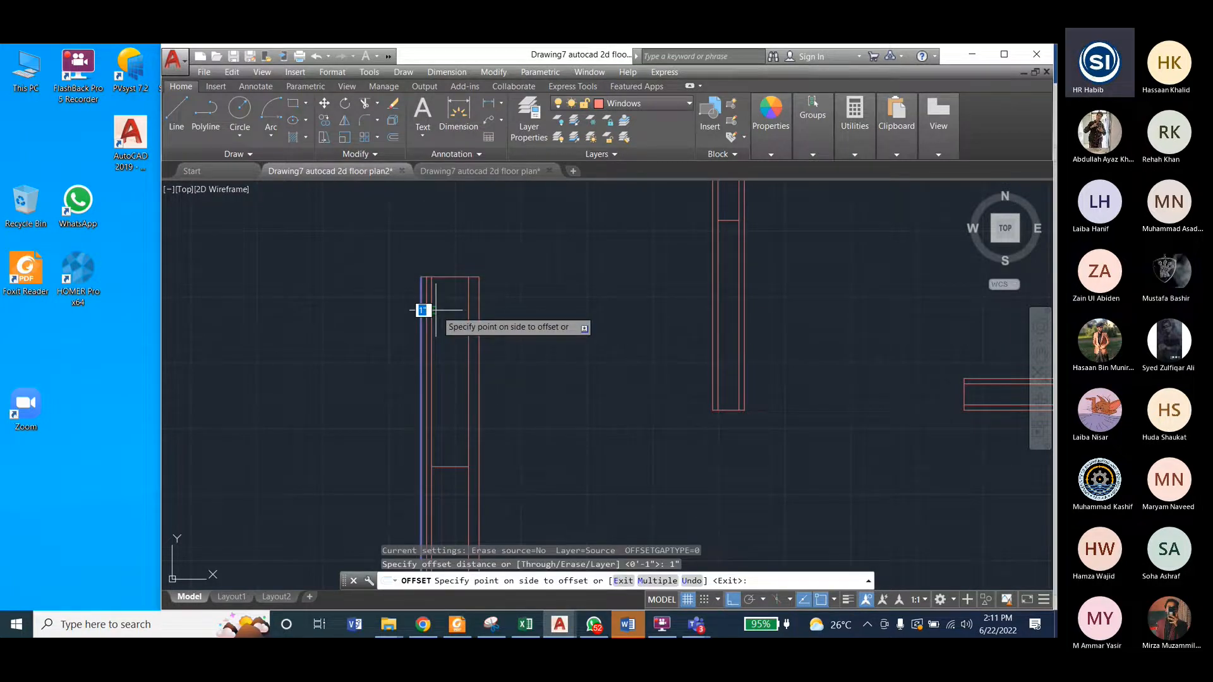
left_click(422, 310)
scroll(422, 326, "up", 4)
key("Escape")
key("Escape")
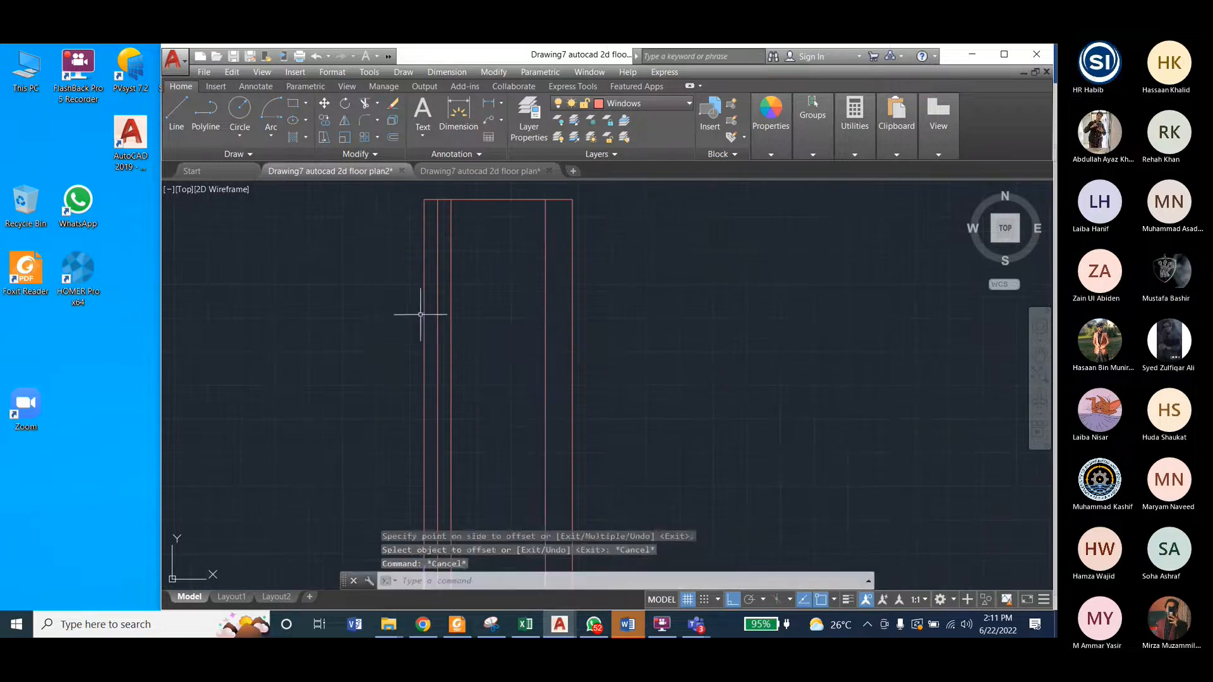
Step: Delete the original outermost left line of the tall window frame
left_click(424, 315)
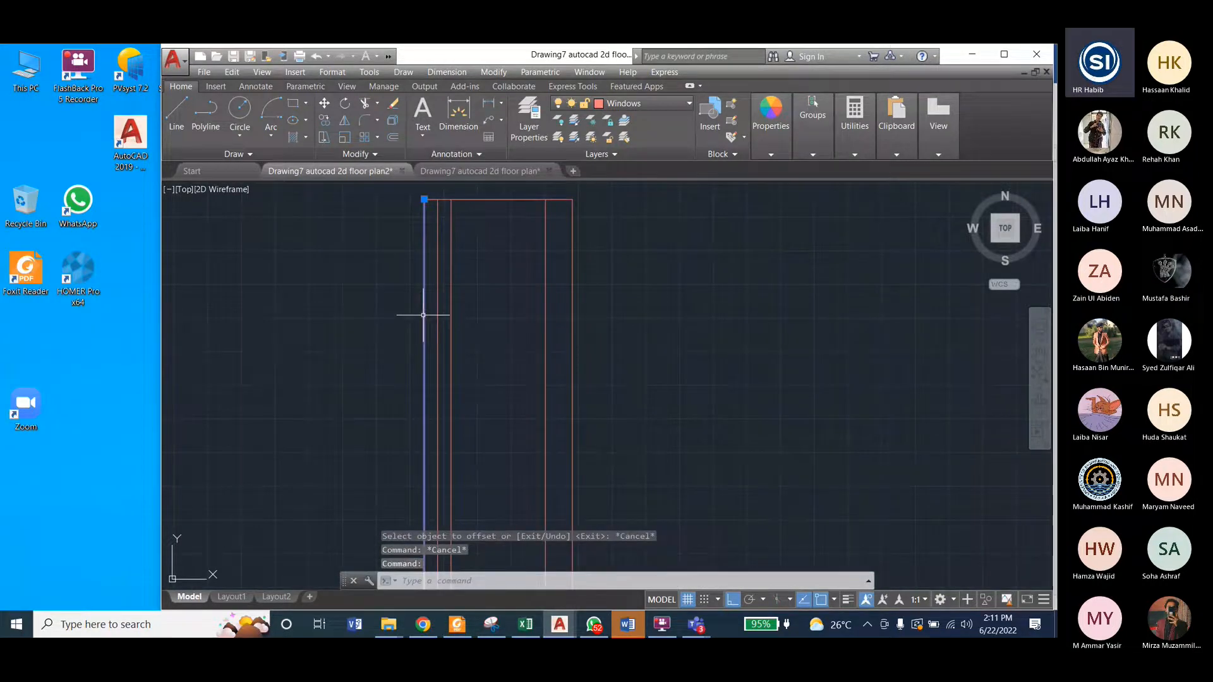
key("Delete")
key("Escape")
Step: Trim the overhanging left ends of the top and bottom lines back to the tall frame's new left edge
left_click(494, 72)
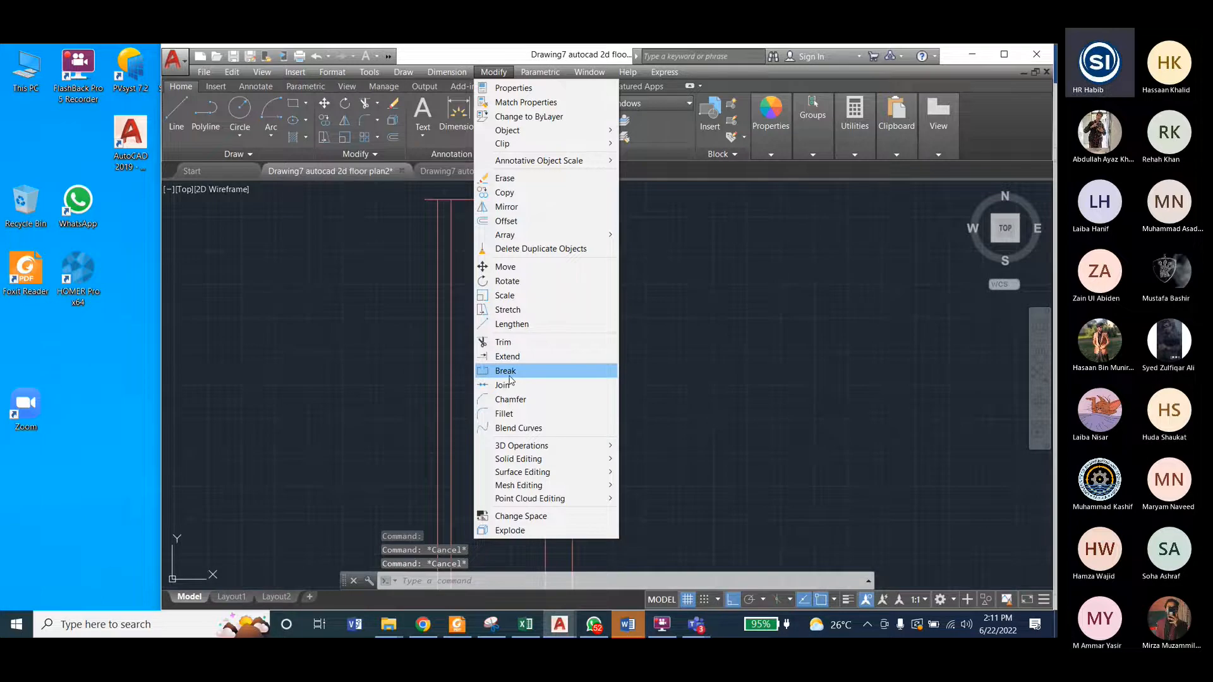
left_click(503, 342)
scroll(442, 454, "up", 2)
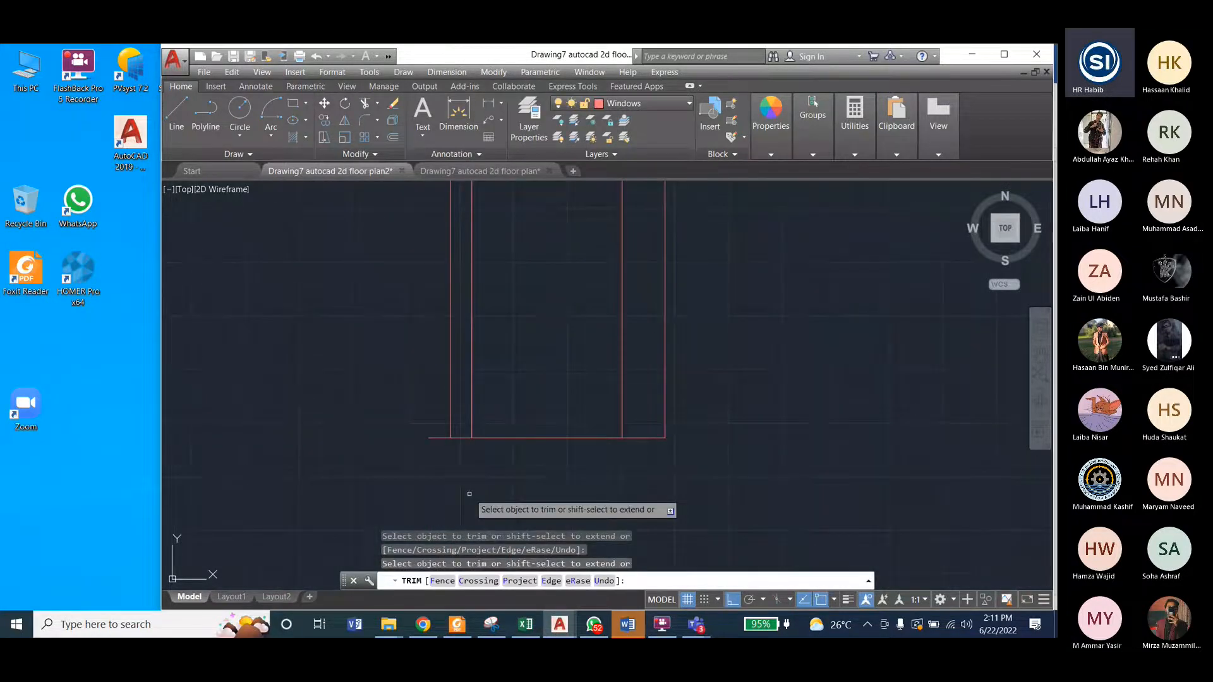
scroll(430, 474, "down", 1)
scroll(429, 474, "down", 2)
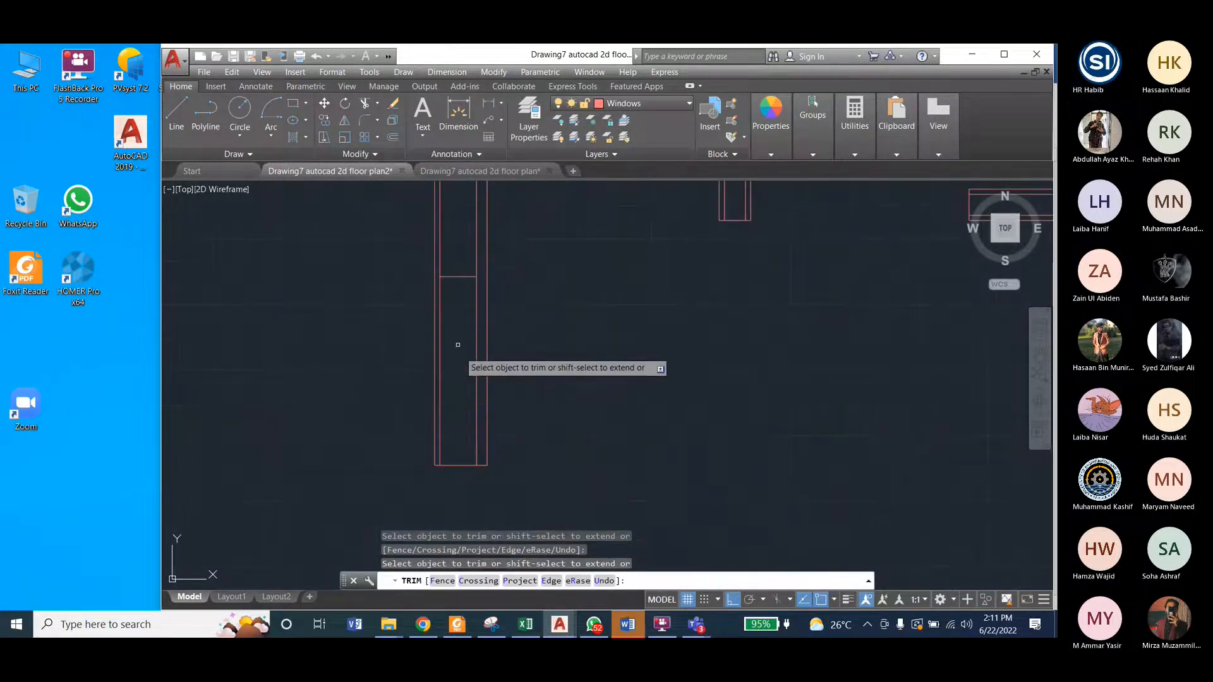
scroll(467, 347, "down", 1)
scroll(463, 302, "up", 2)
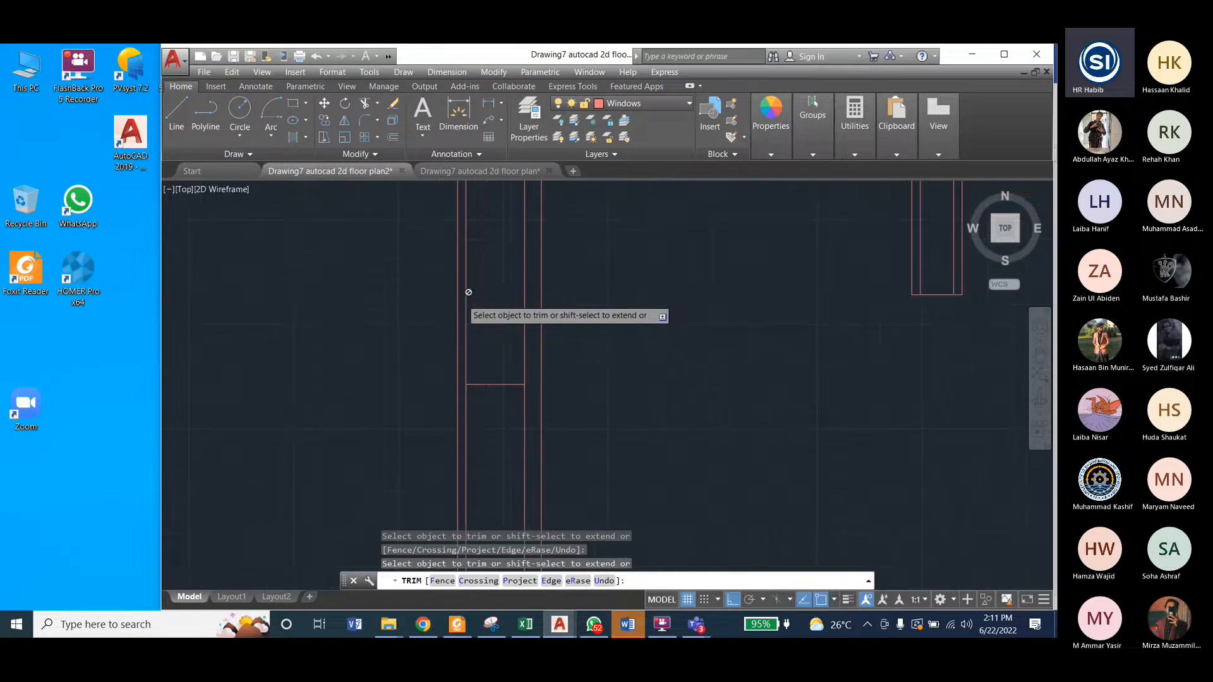
scroll(468, 292, "up", 2)
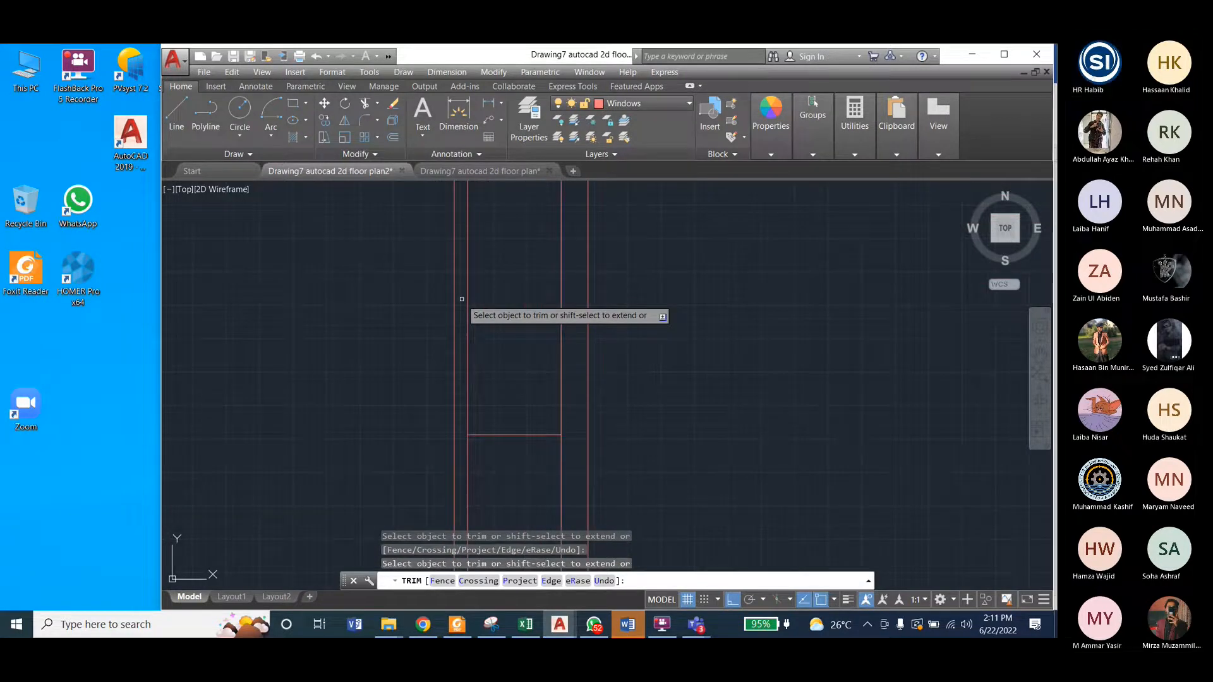
scroll(569, 373, "down", 2)
scroll(567, 377, "down", 2)
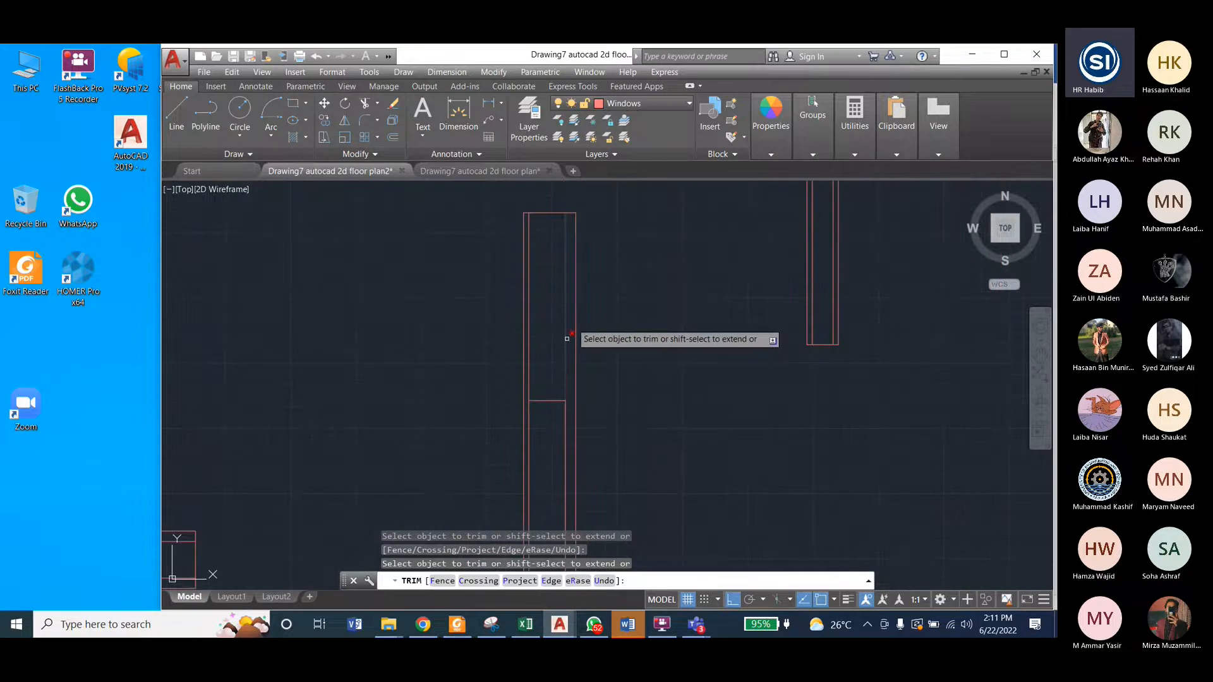
key("Escape")
key("Escape")
Step: Move the tall frame's inner right vertical line 1" to the right, toward the outer edge
left_click(566, 289)
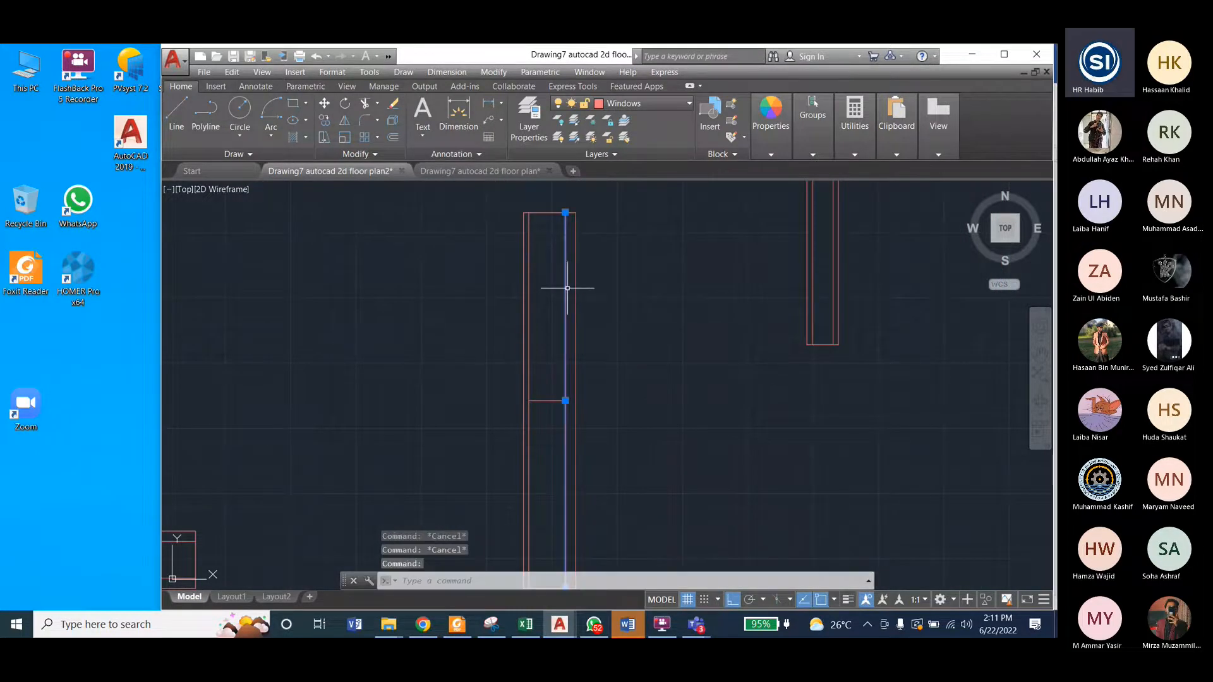
scroll(566, 309, "down", 2)
scroll(569, 289, "up", 5)
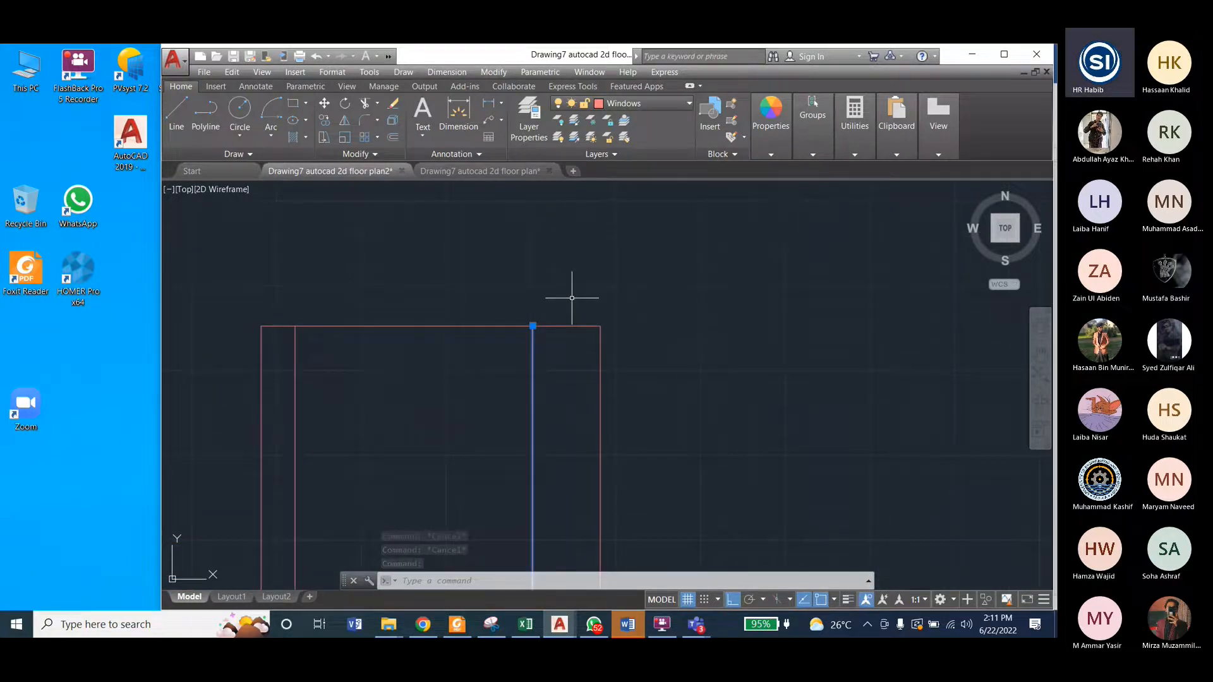
type("m")
key("Return")
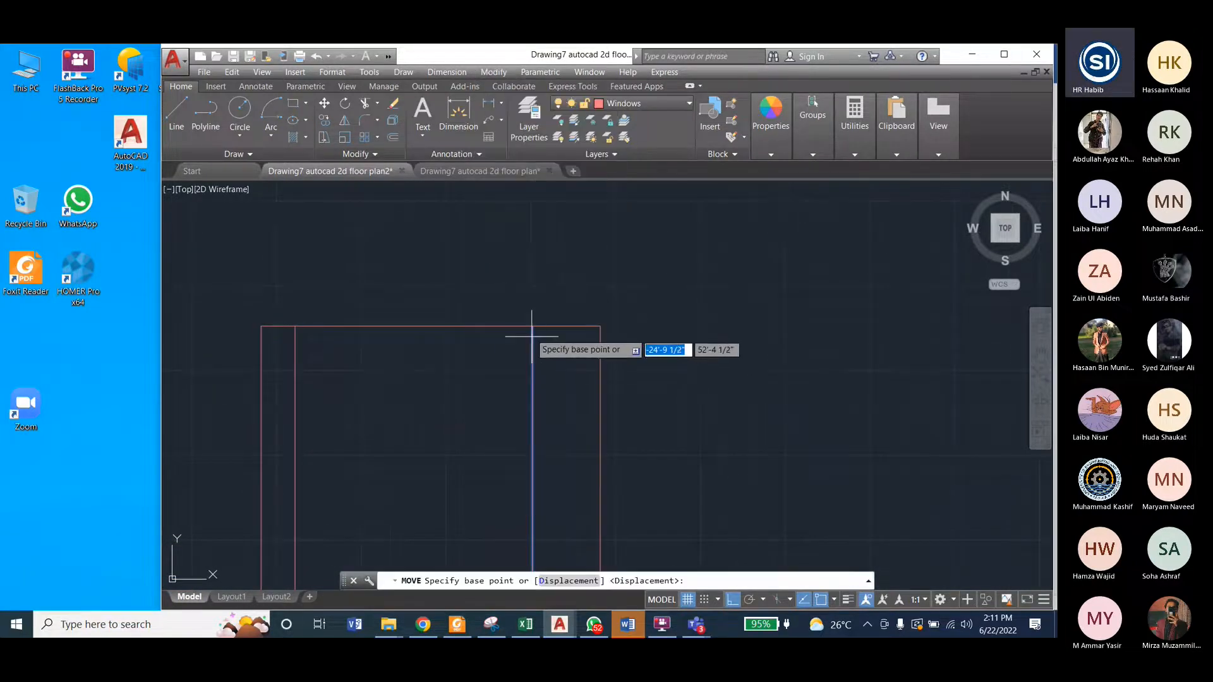
left_click(533, 326)
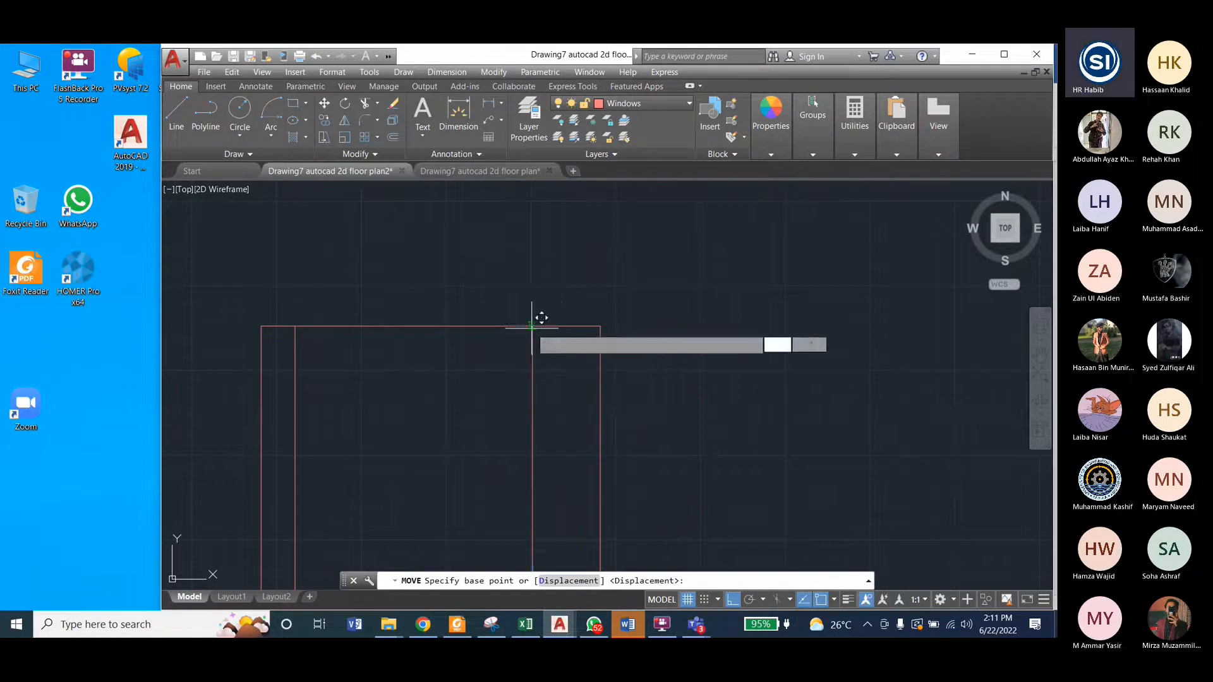
type("1\"")
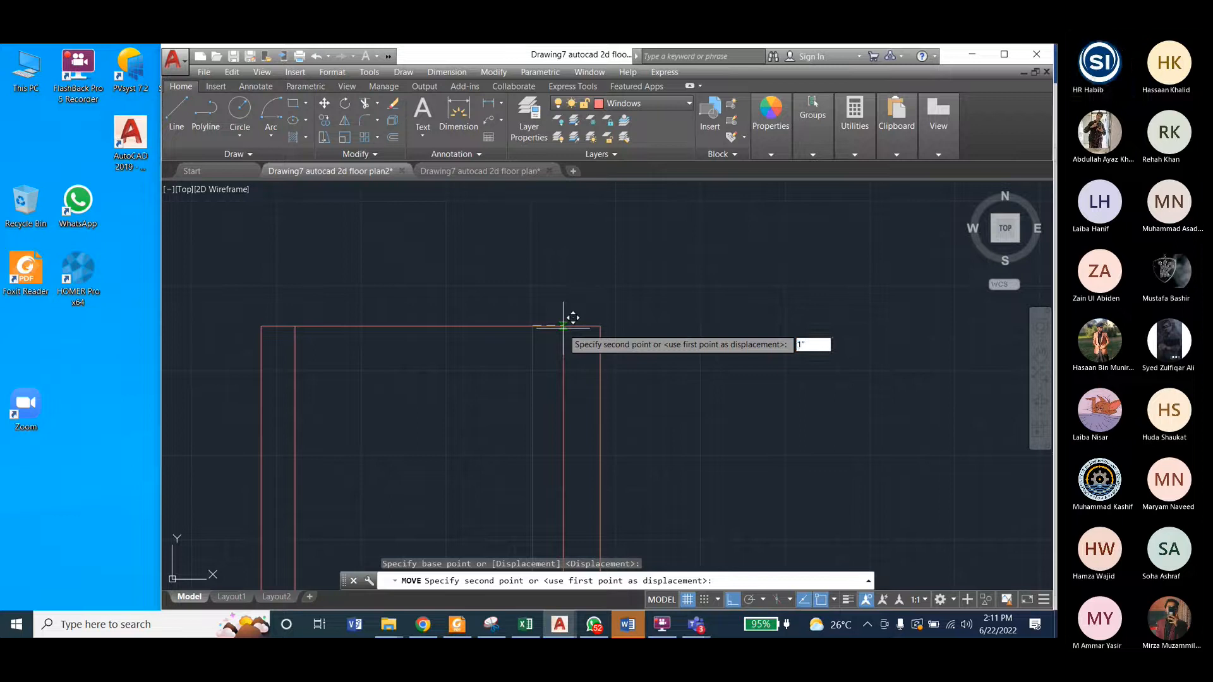
key("Return")
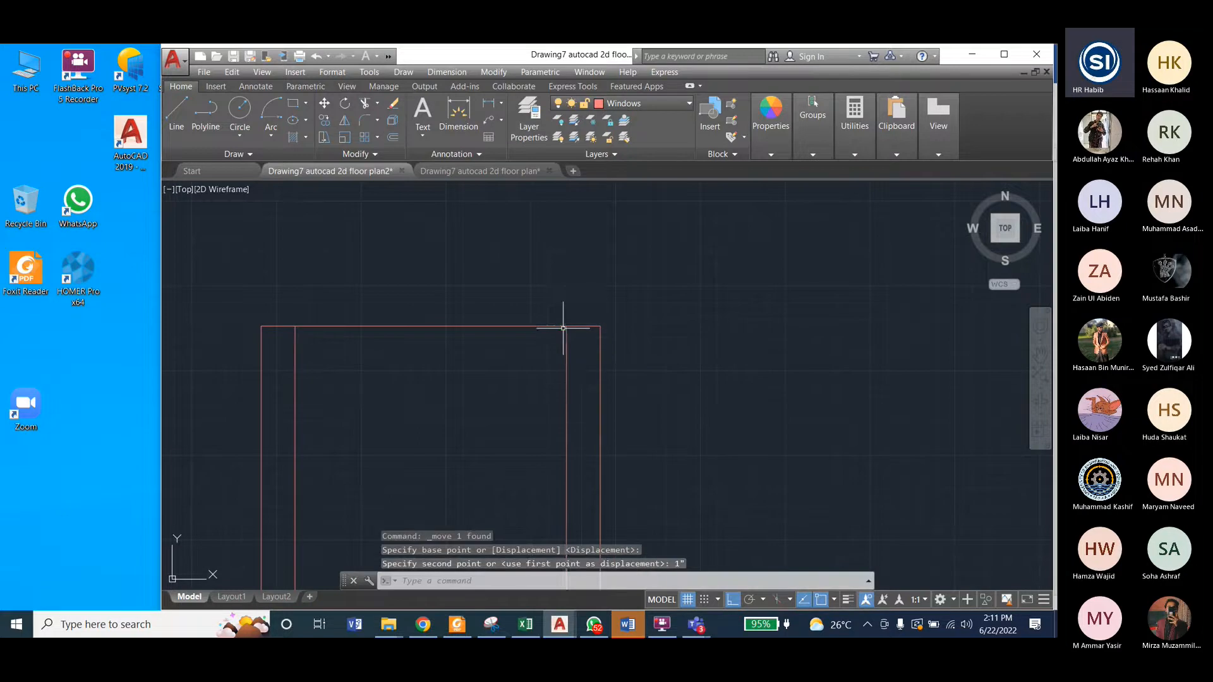
Step: Stretch the right end of the frame's middle crossbar to meet the inner right vertical line
scroll(579, 306, "down", 5)
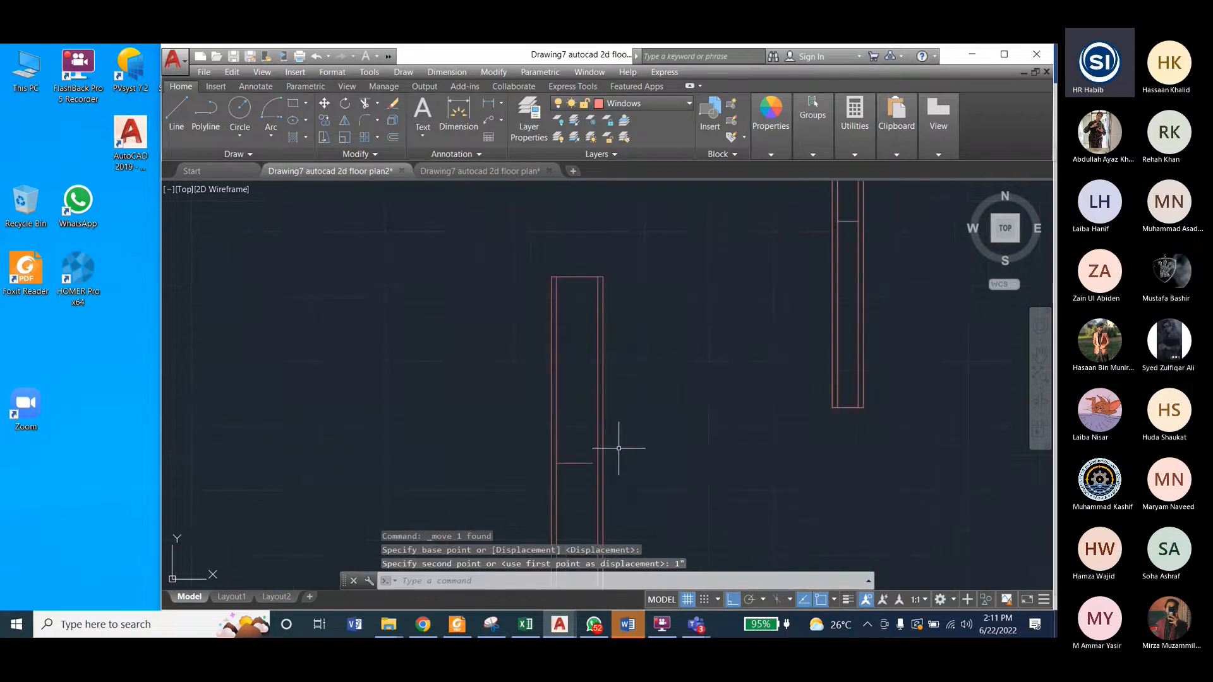
scroll(579, 473, "up", 5)
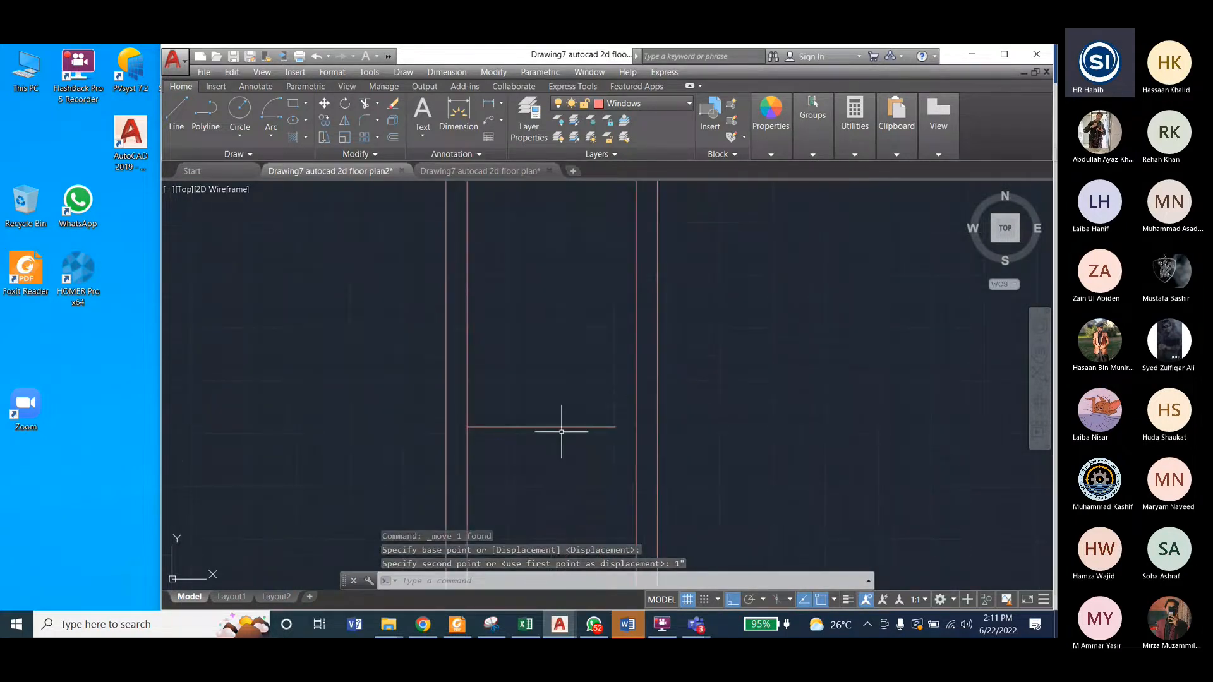
left_click(583, 426)
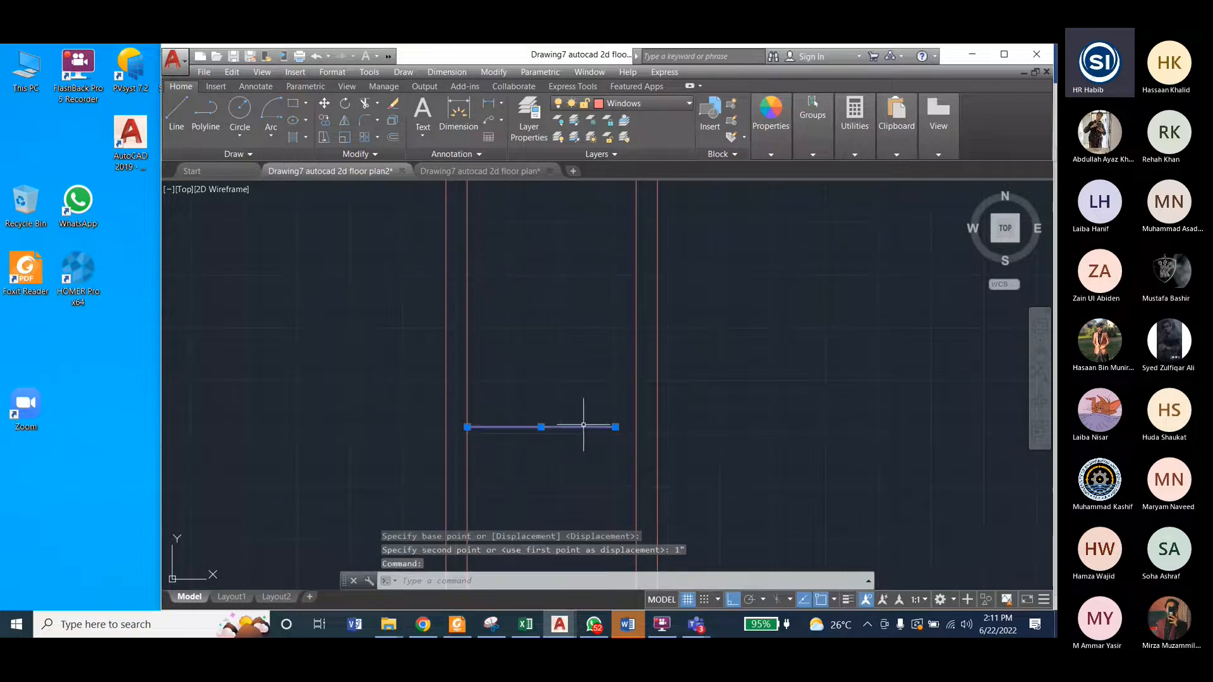
left_click(615, 427)
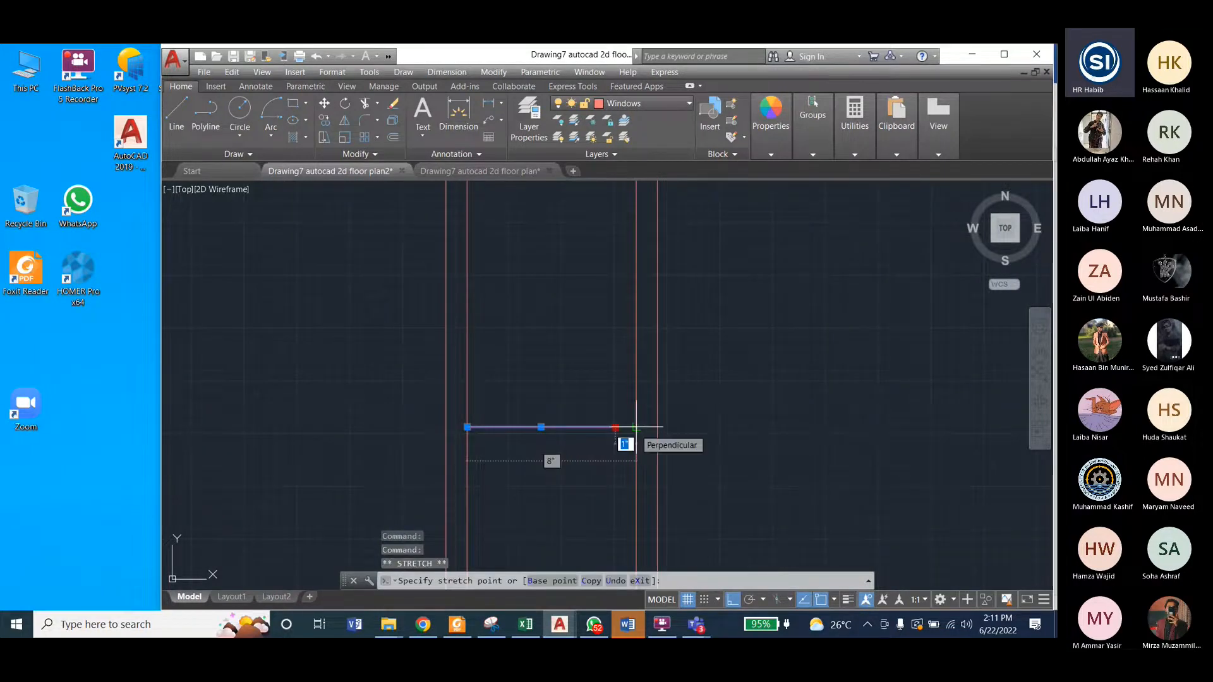
left_click(636, 427)
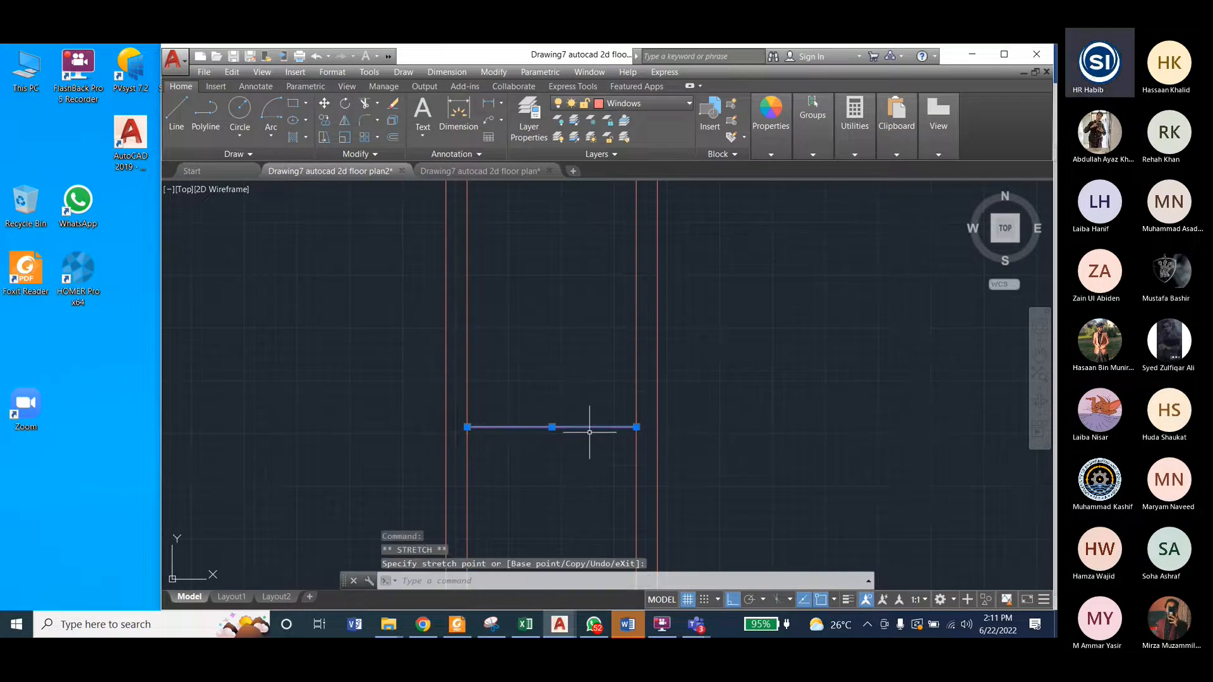
key("Escape")
scroll(577, 439, "up", 2)
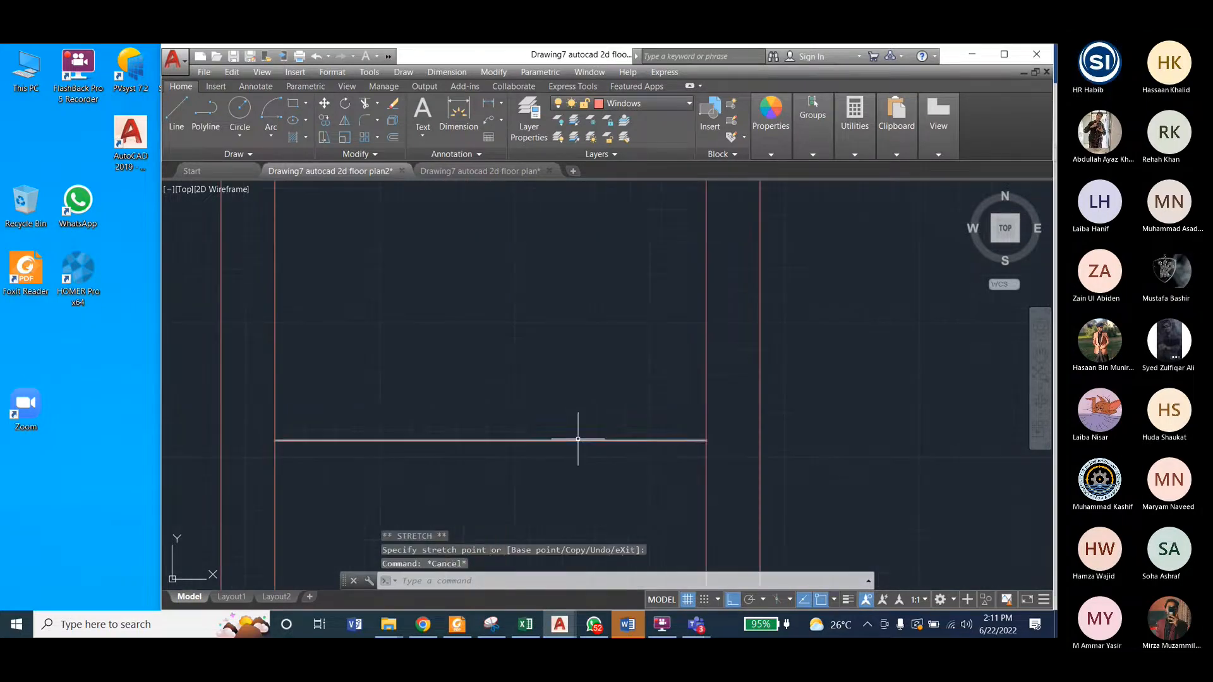
left_click(578, 438)
key("Escape")
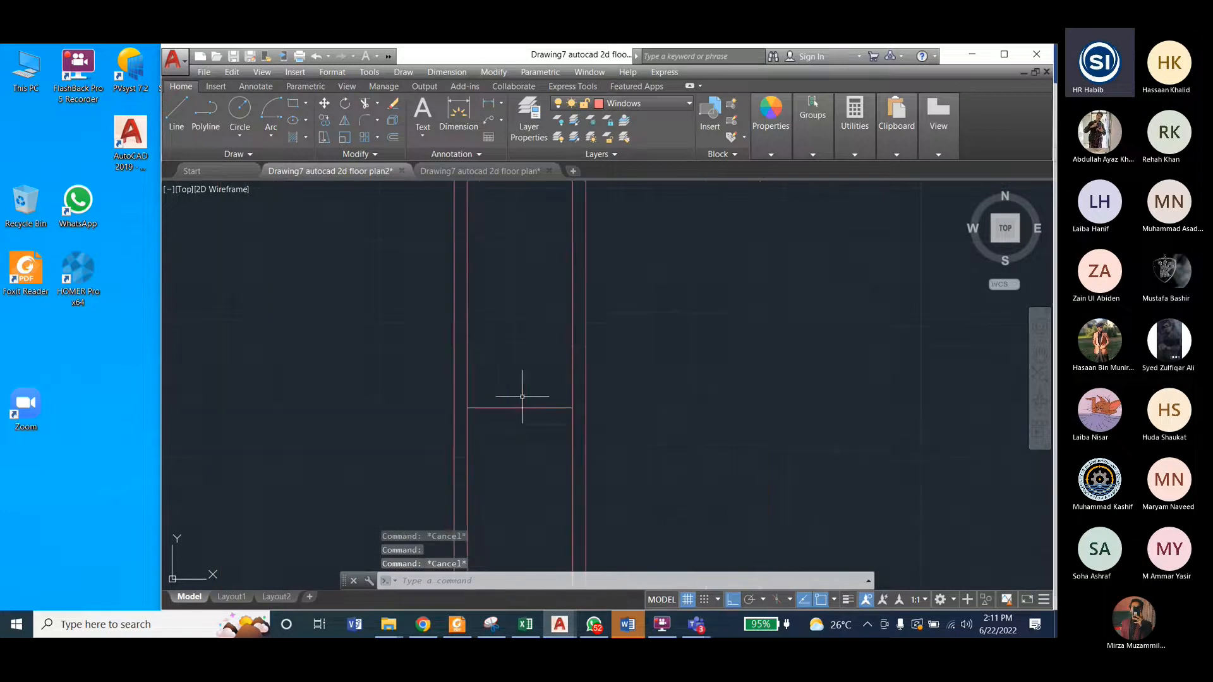
Step: Delete the entire horizontal window symbol to the lower left of the edited vertical window
scroll(461, 419, "down", 4)
scroll(446, 341, "down", 2)
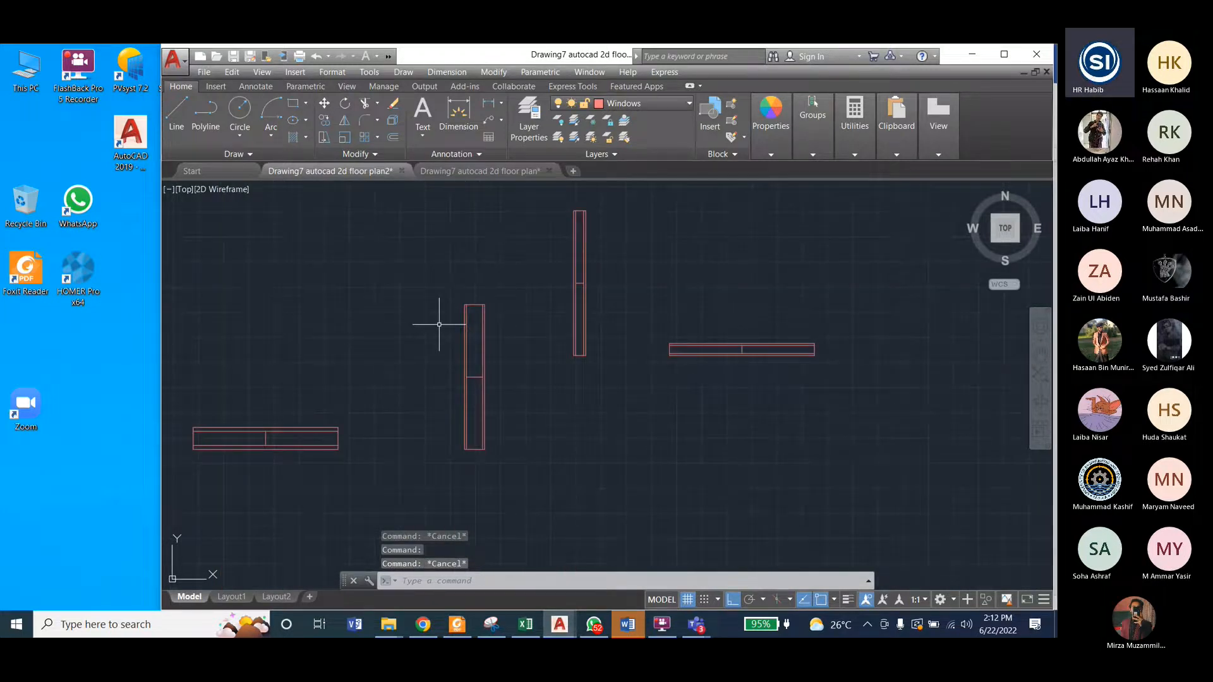
left_click(180, 399)
left_click(358, 465)
key("Delete")
Step: Copy the edited vertical window from its lower-left corner to a spot level with it on the left
left_click(430, 268)
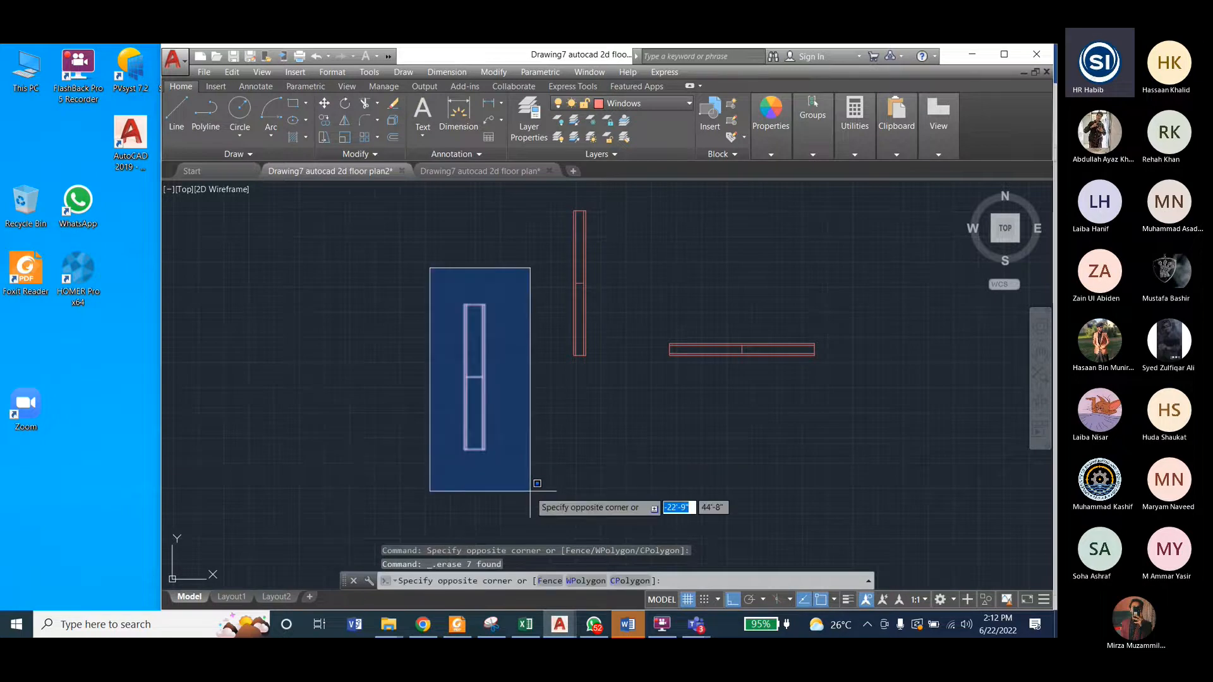
left_click(530, 491)
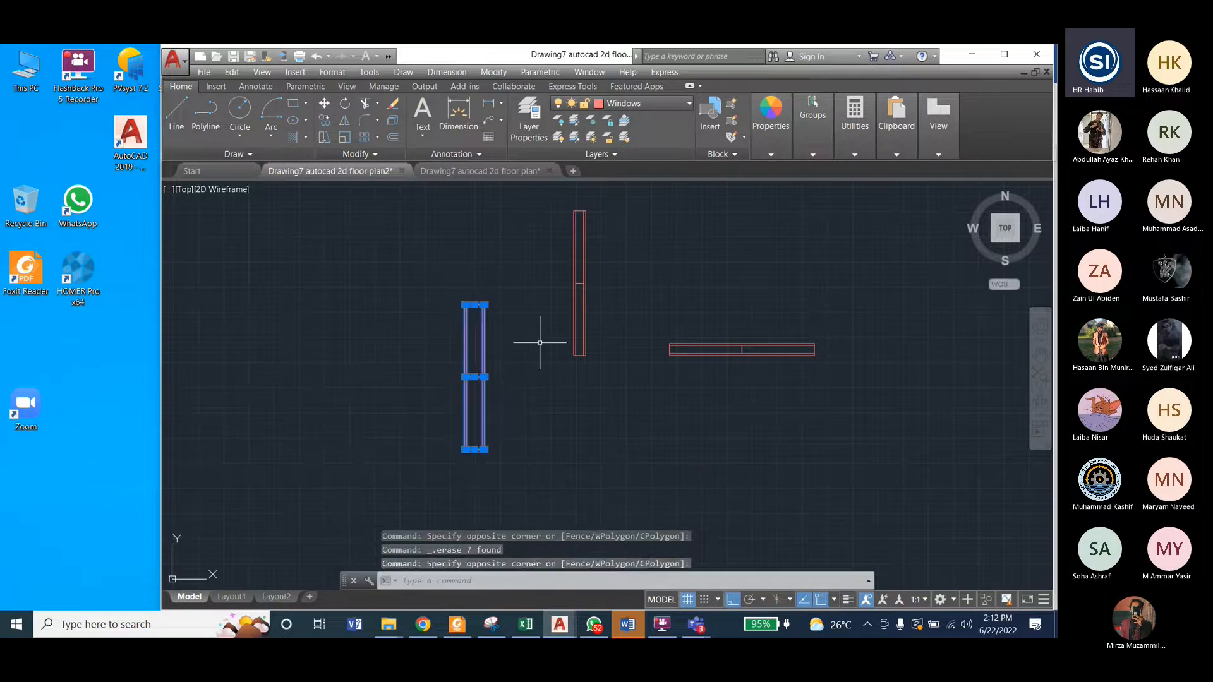
left_click(501, 75)
left_click(505, 193)
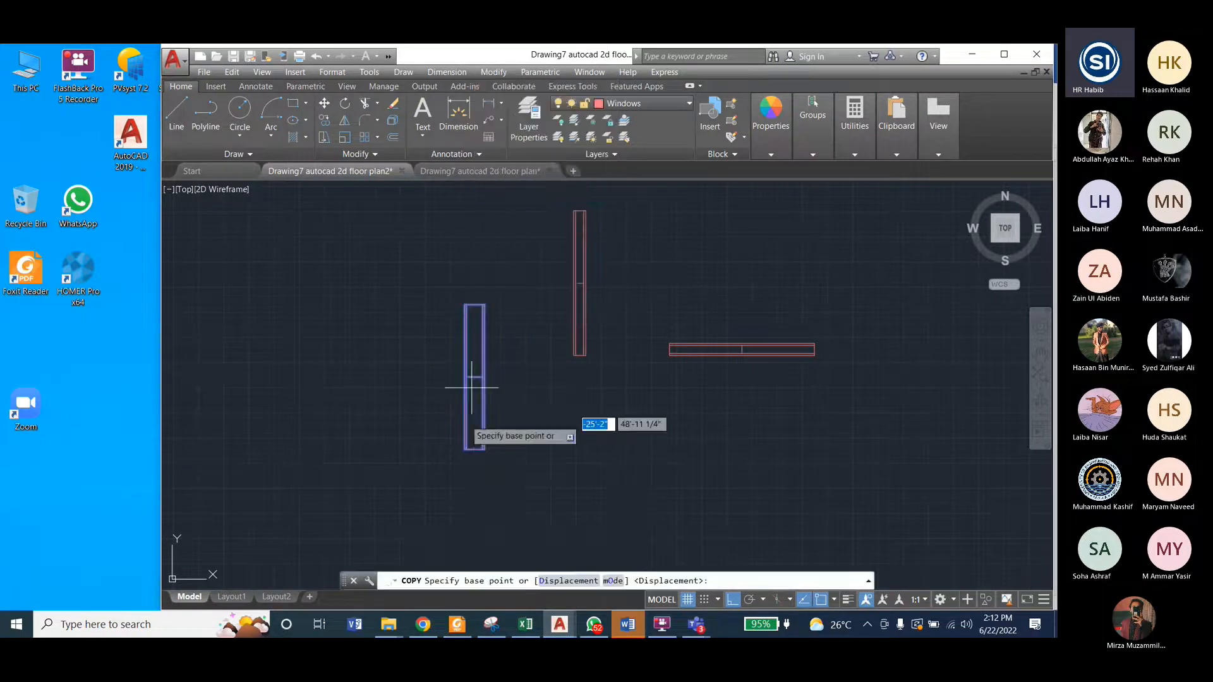
left_click(464, 450)
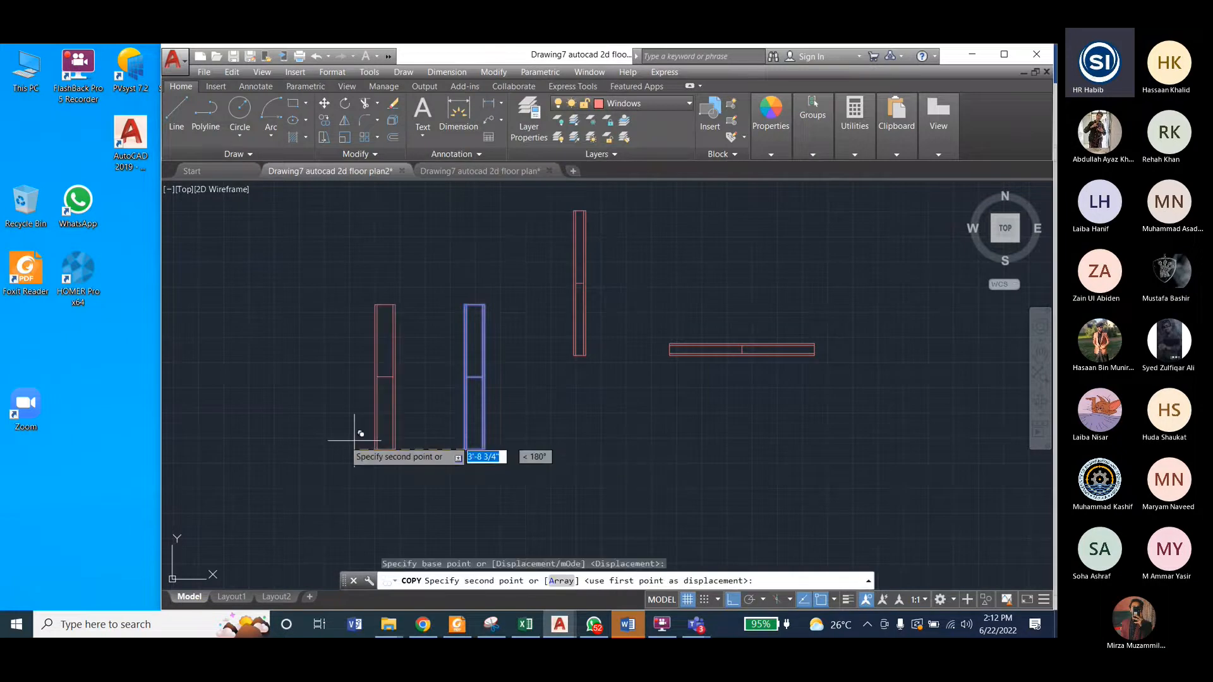
left_click(297, 449)
key("Escape")
Step: Rotate the copied vertical window 90° counterclockwise about its lower-left corner so it lies horizontally
left_click(280, 272)
left_click(345, 494)
left_click(493, 72)
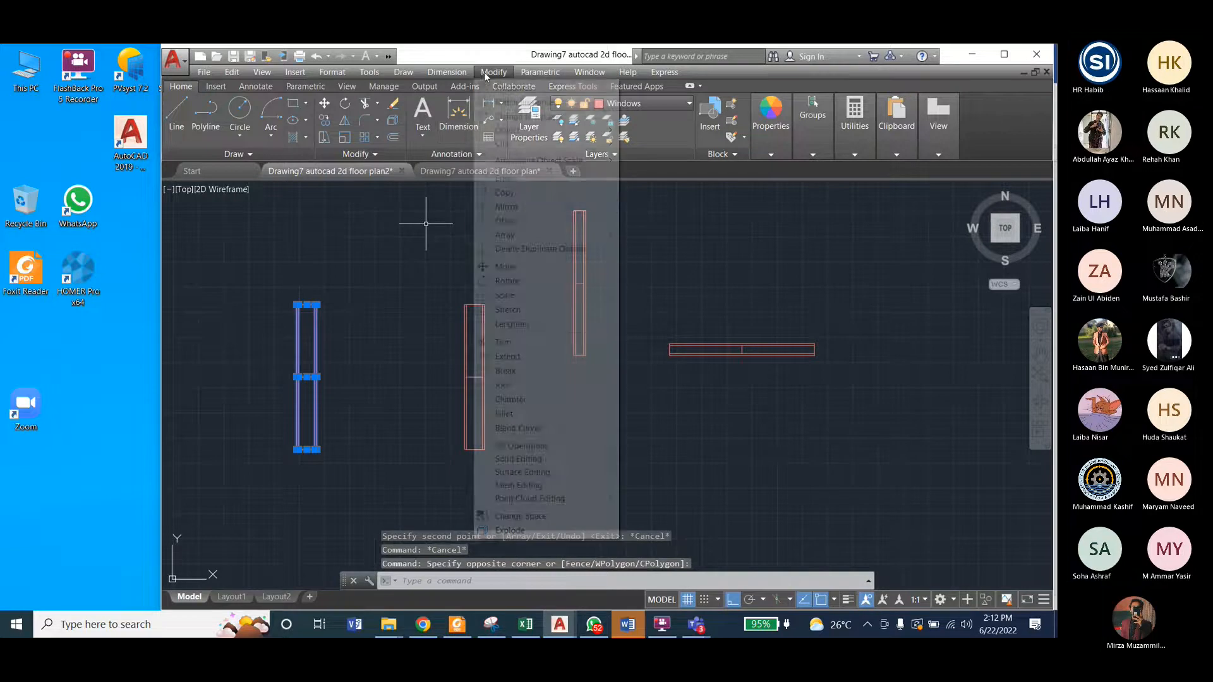
left_click(509, 281)
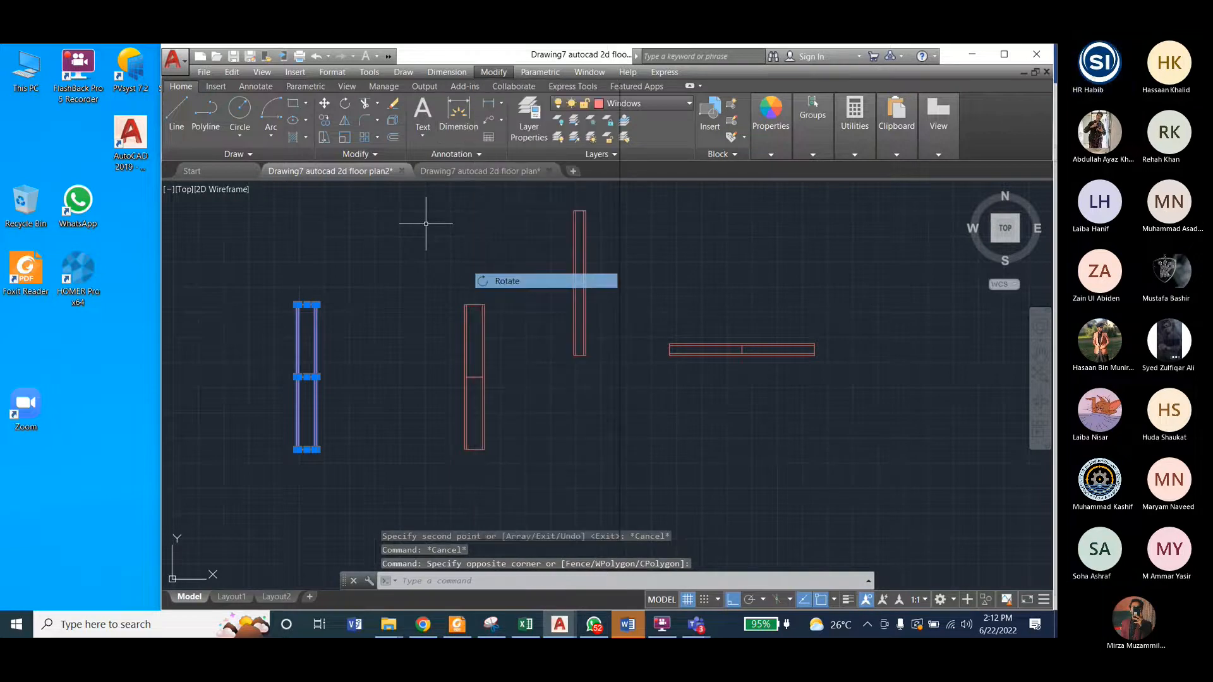
scroll(295, 453, "up", 4)
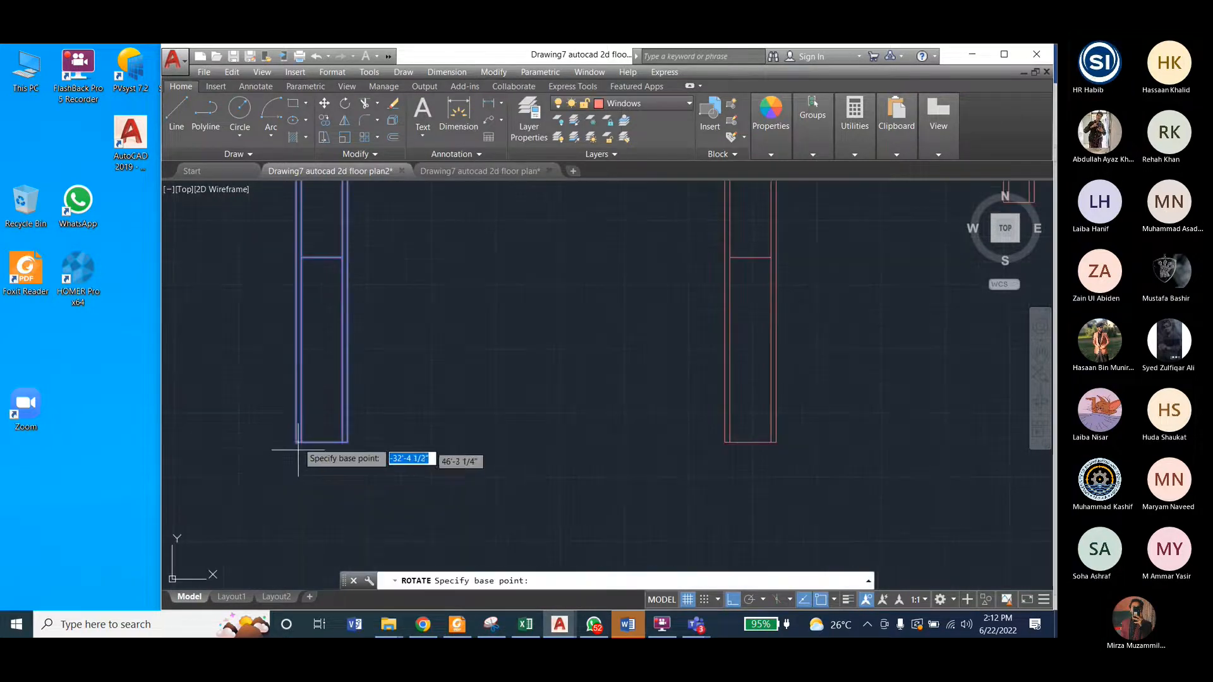
left_click(298, 444)
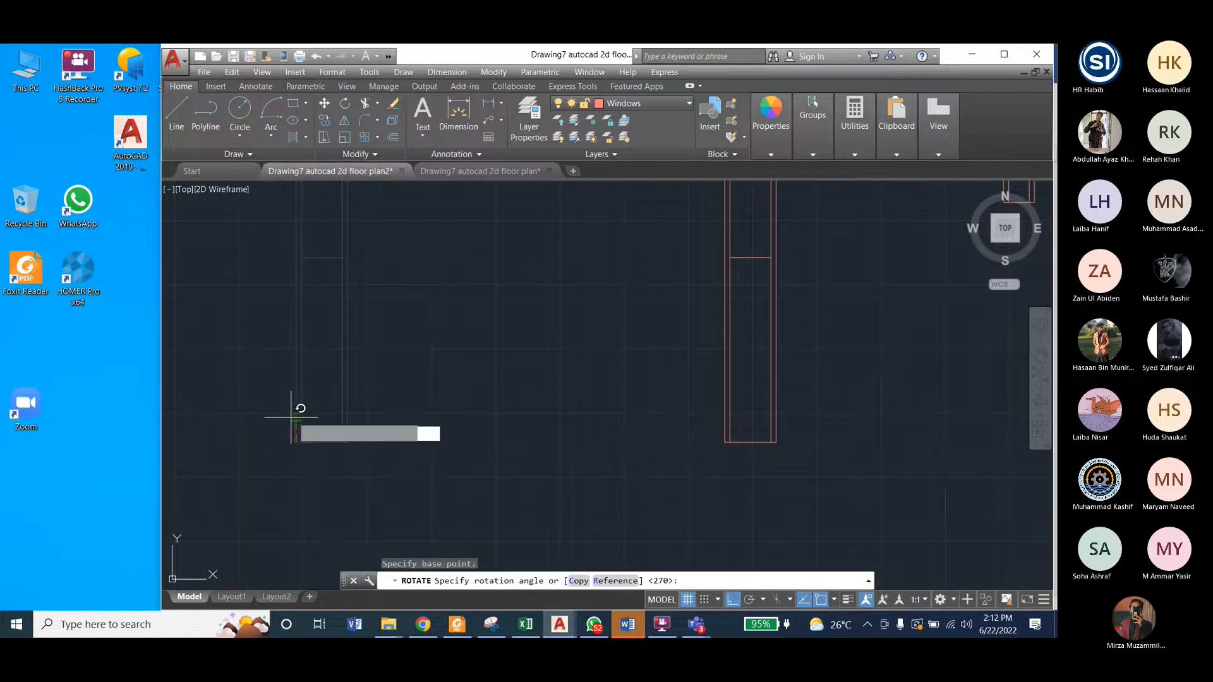
scroll(333, 424, "down", 2)
scroll(334, 423, "down", 2)
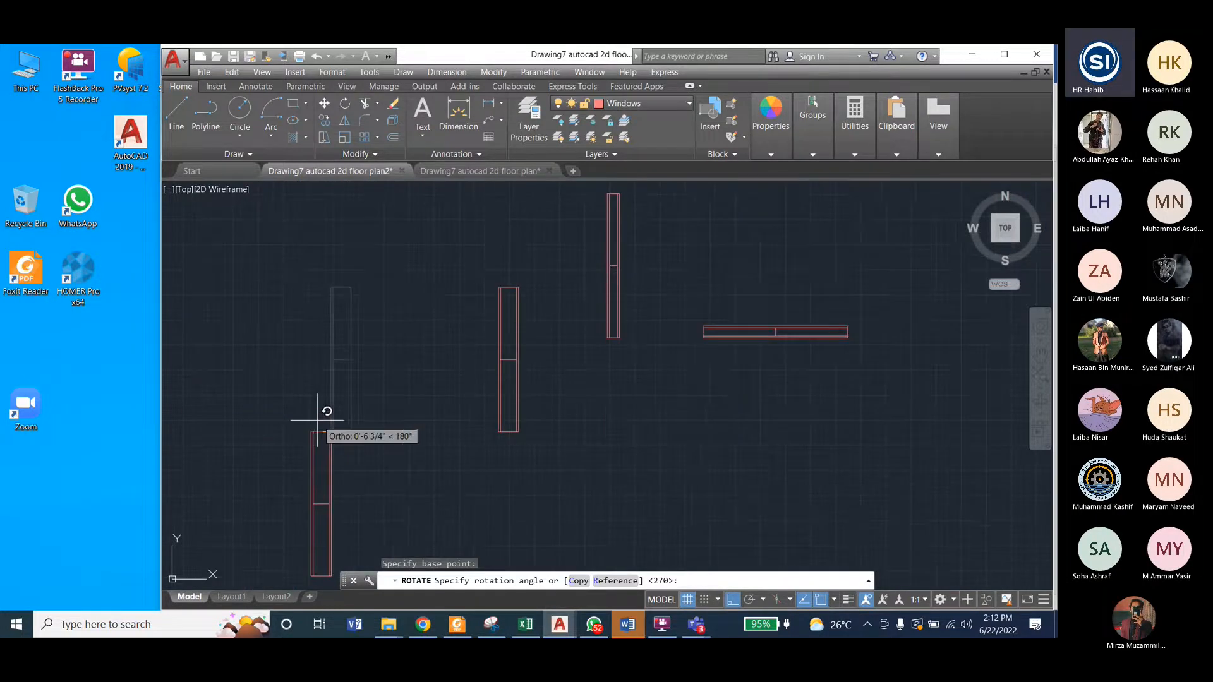
left_click(330, 344)
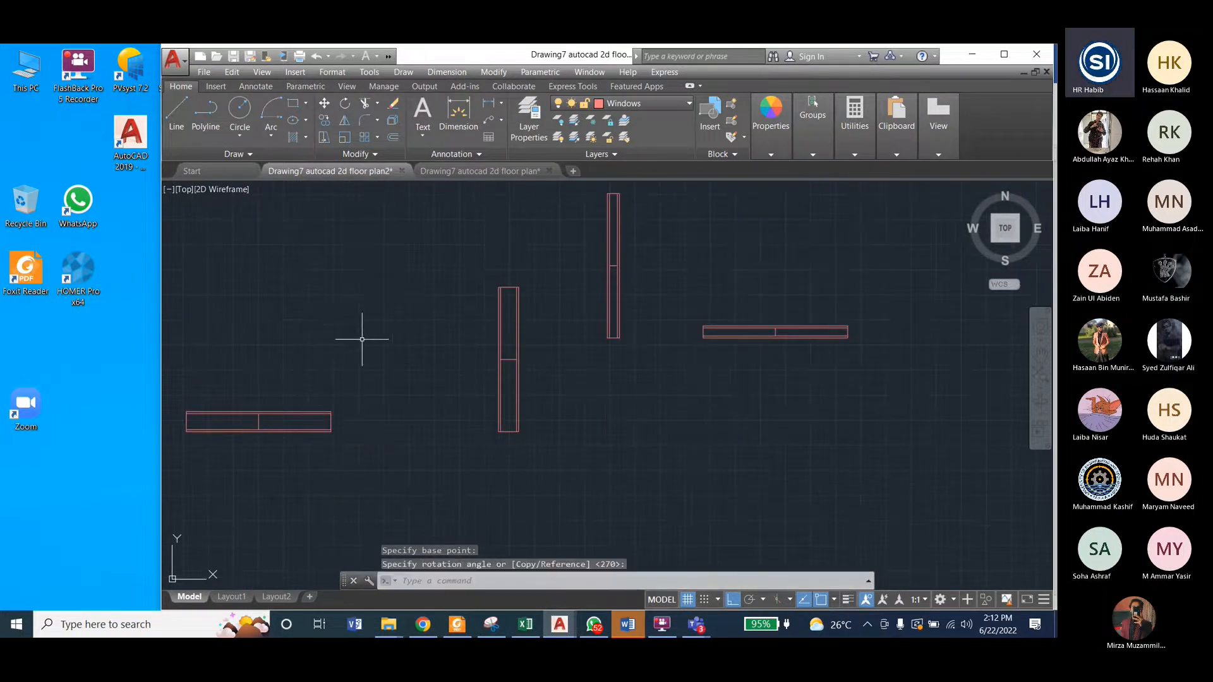
Step: Delete the old window symbol from the left exterior wall of the floor plan's upper-left room
scroll(361, 339, "down", 2)
scroll(362, 339, "down", 2)
scroll(352, 298, "down", 2)
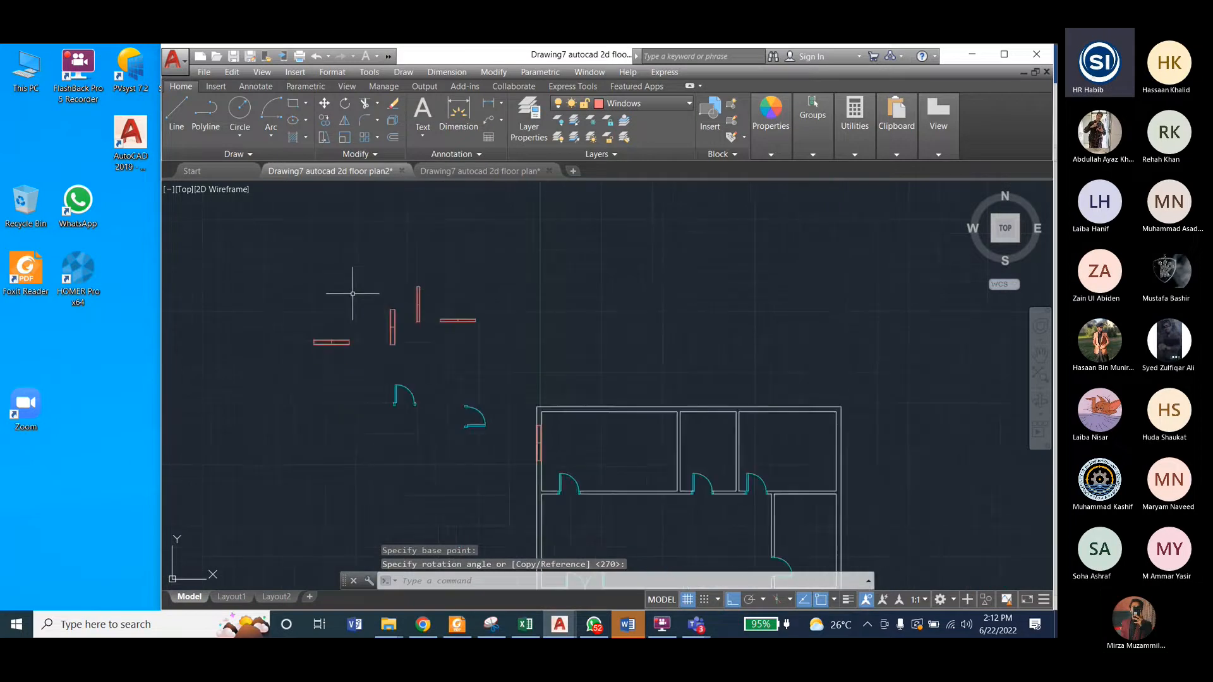
scroll(539, 433, "up", 4)
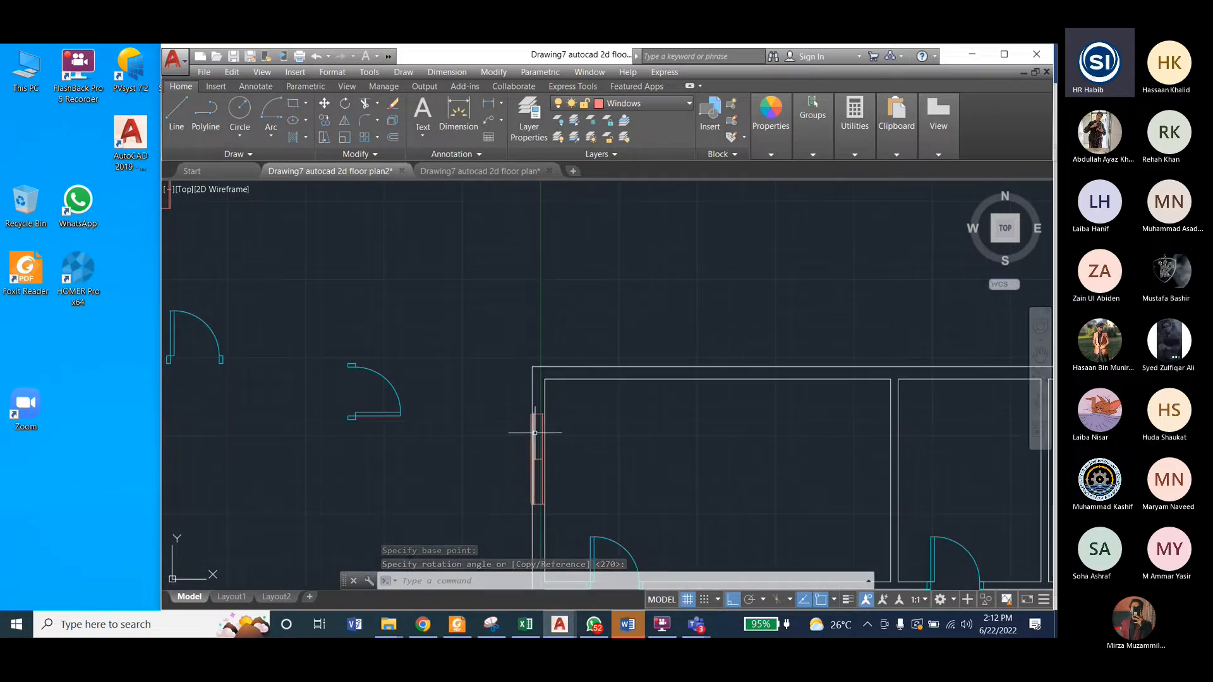
left_click(534, 417)
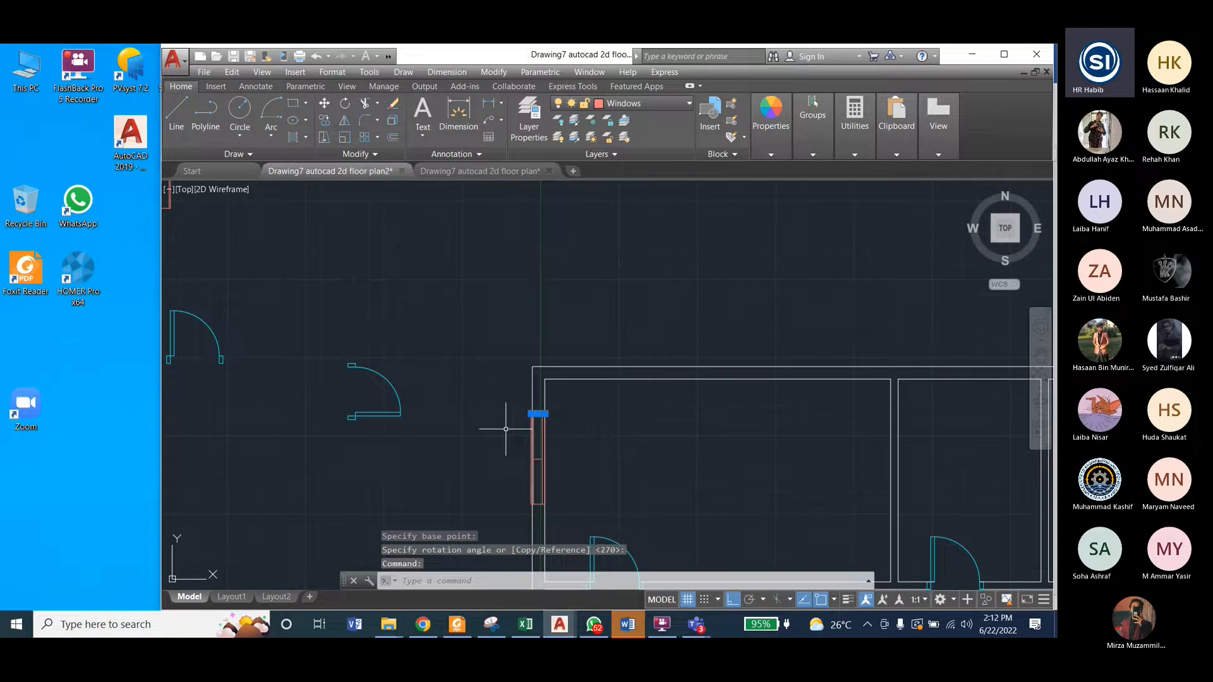
key("Escape")
key("Escape")
left_click(525, 408)
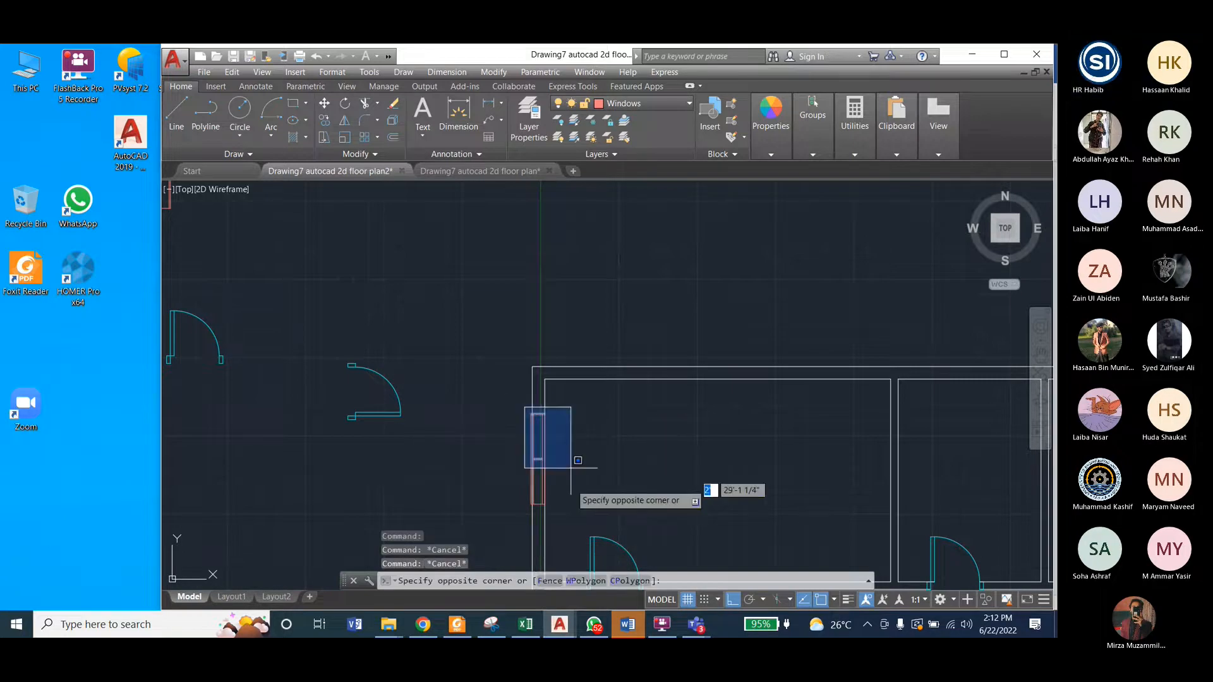
left_click(569, 512)
key("Delete")
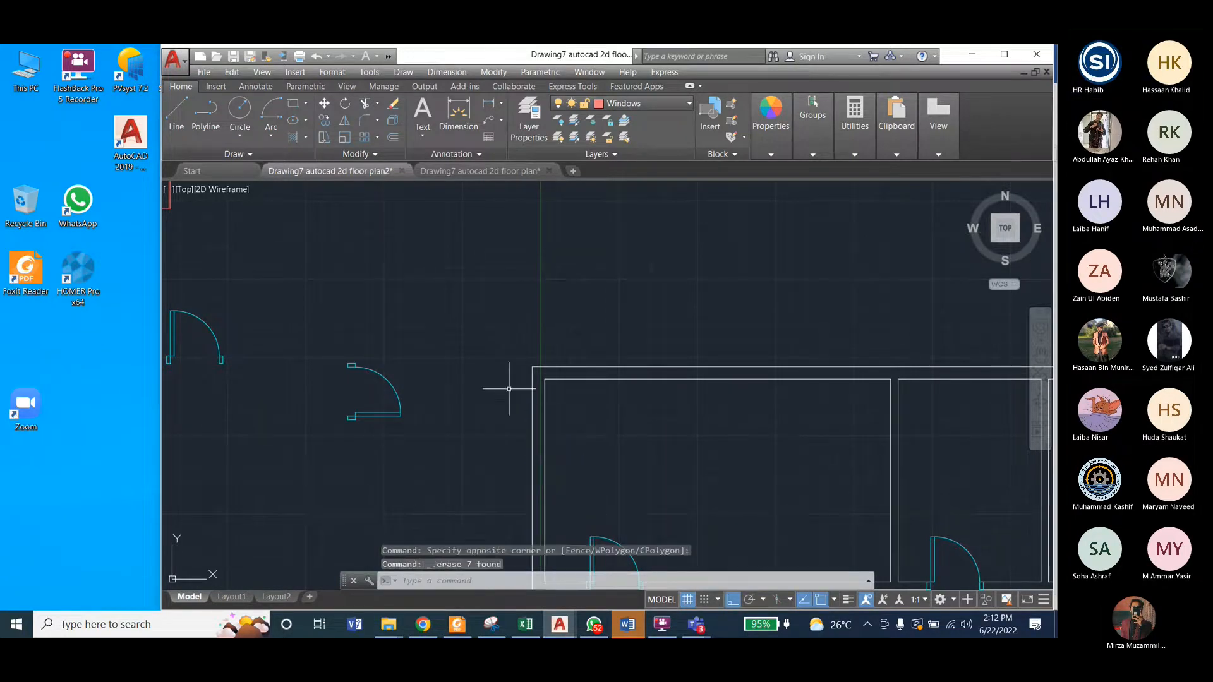
Step: Group all lines of the wider vertical window symbol and check that it selects as one object
scroll(509, 388, "down", 3)
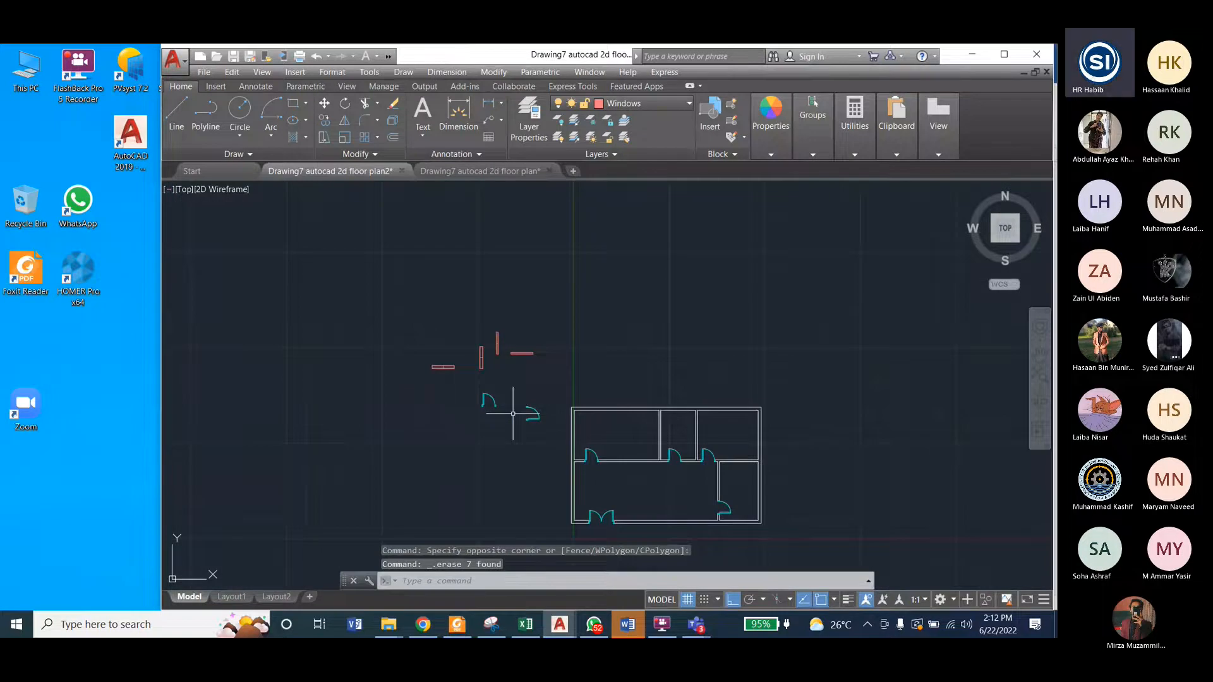
scroll(502, 380, "up", 5)
scroll(411, 365, "down", 2)
left_click(371, 292)
left_click(420, 414)
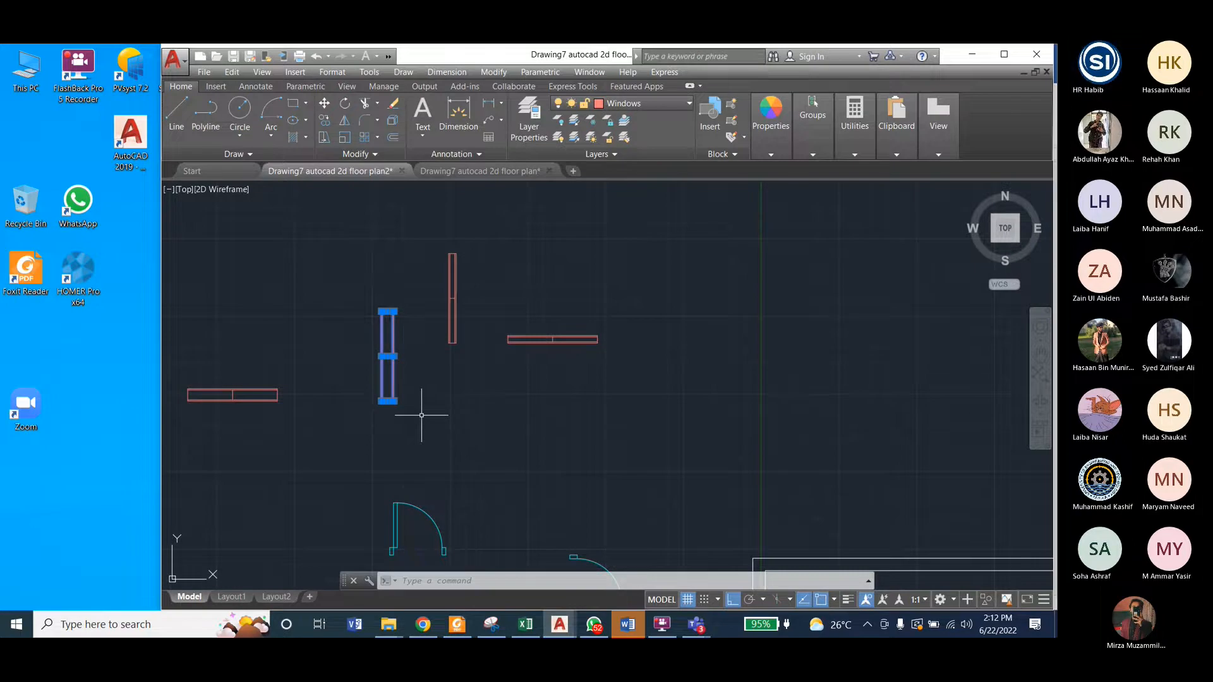
mouse_move(819, 151)
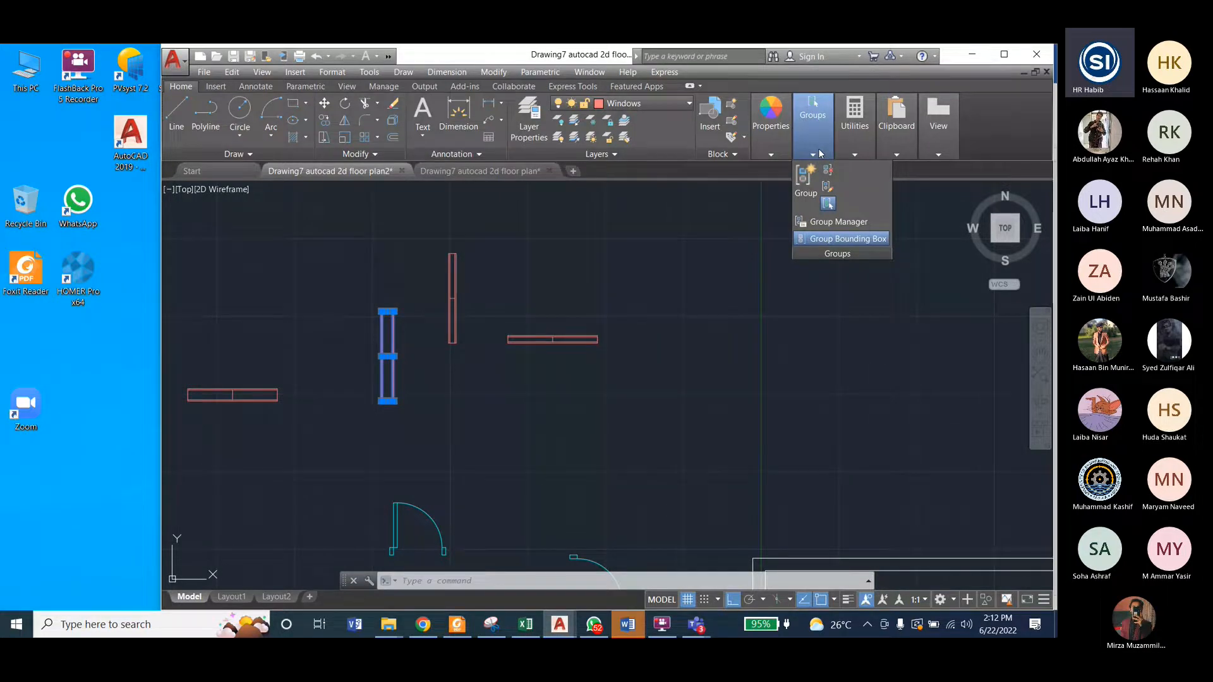
left_click(805, 180)
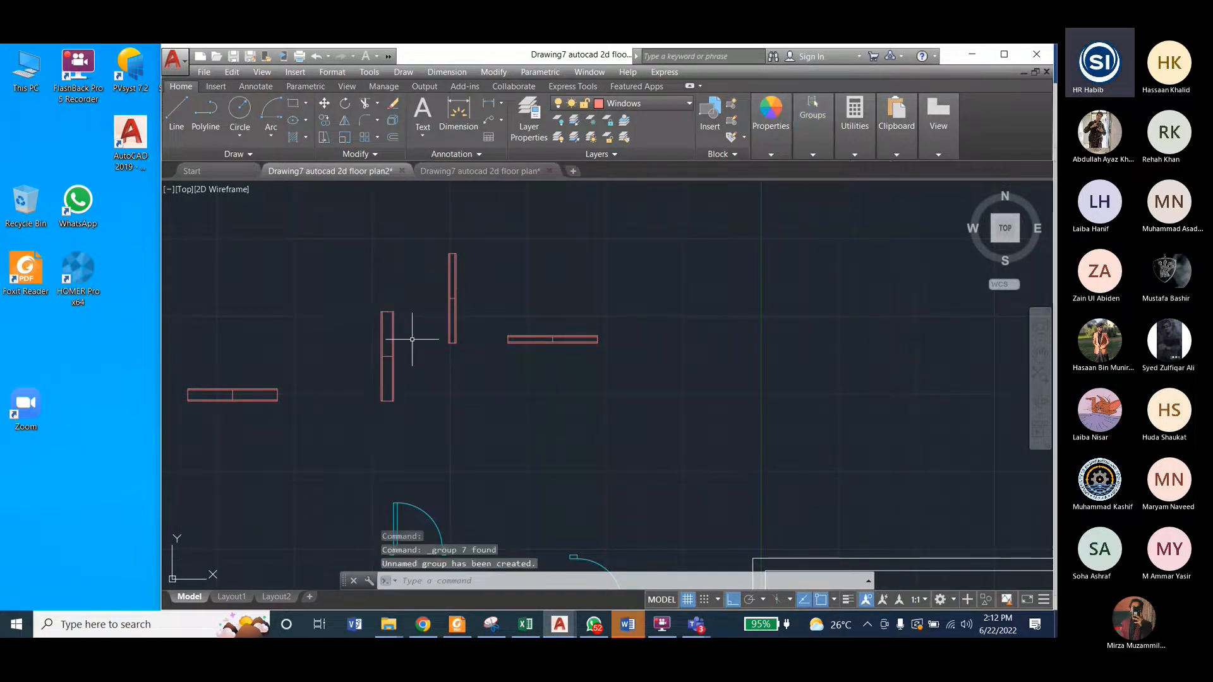
left_click(386, 349)
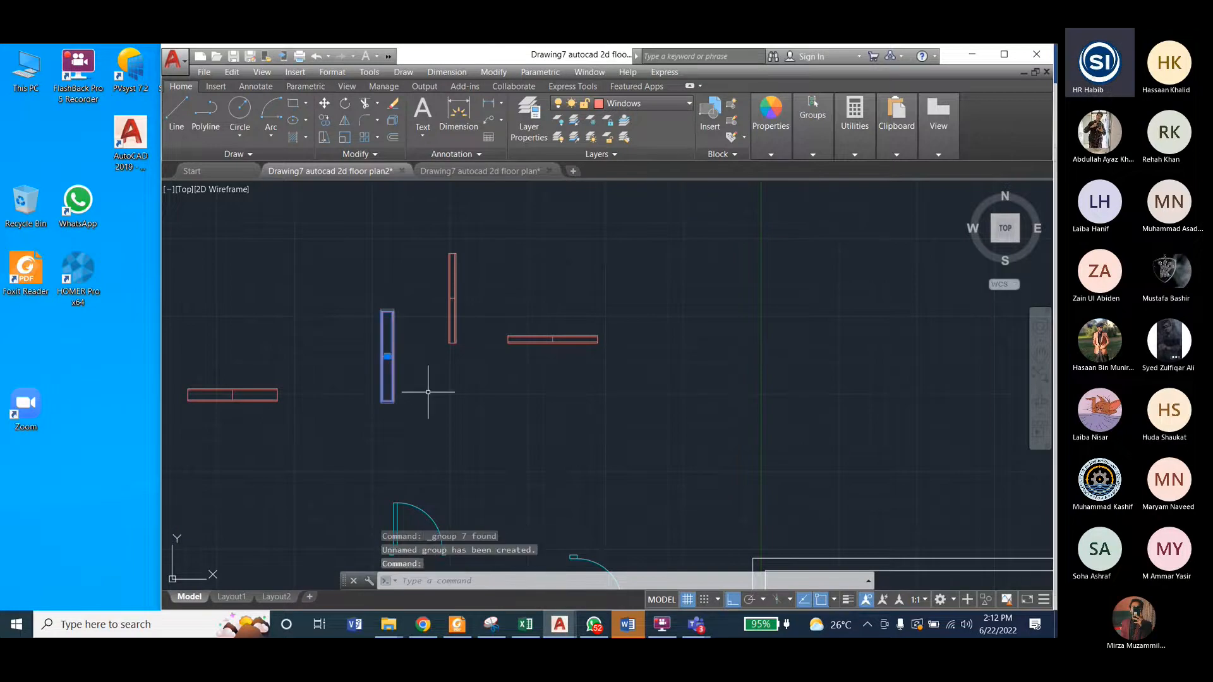
key("Escape")
Step: Group all lines of the wider horizontal window symbol into one object
left_click(181, 366)
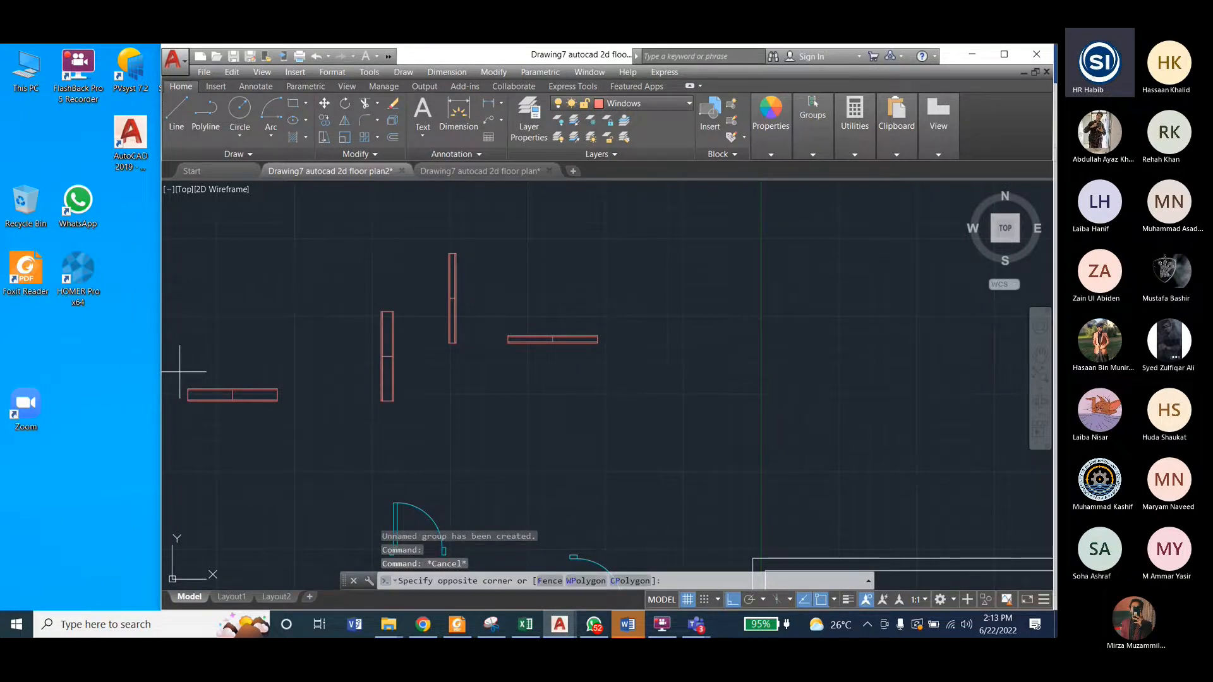
left_click(315, 423)
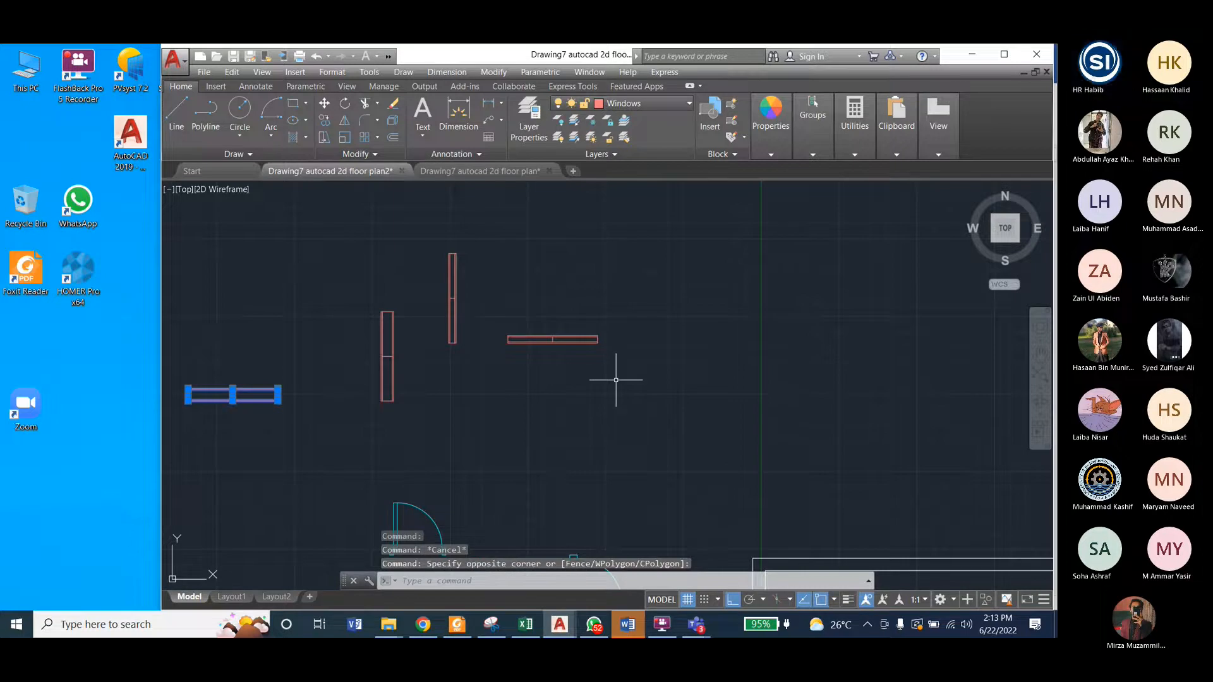
type("gr")
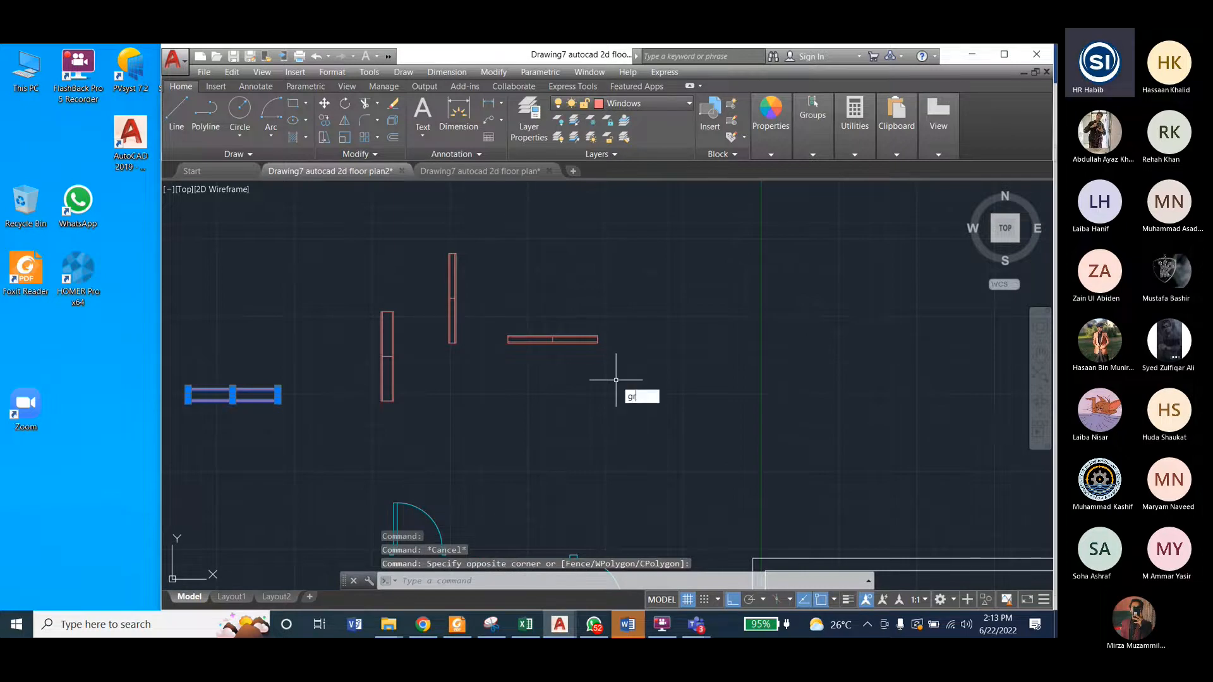
key("Return")
Step: Group all lines of the narrower horizontal window symbol into one object
left_click(482, 311)
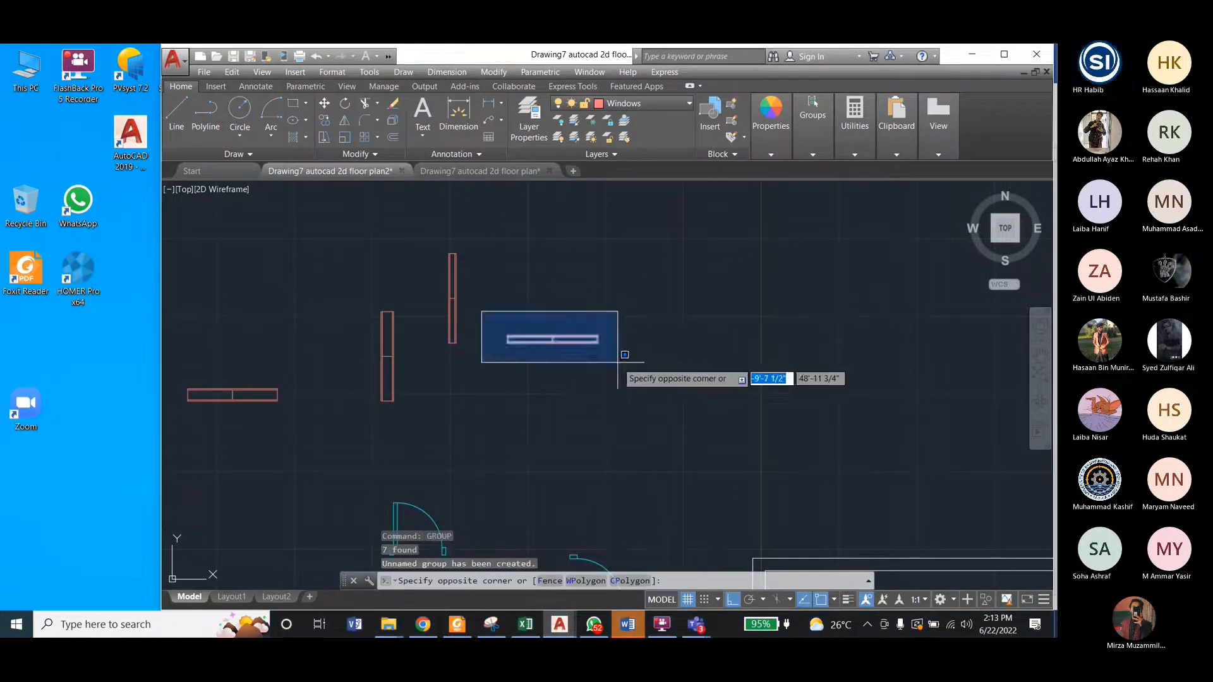
left_click(618, 358)
left_click(806, 155)
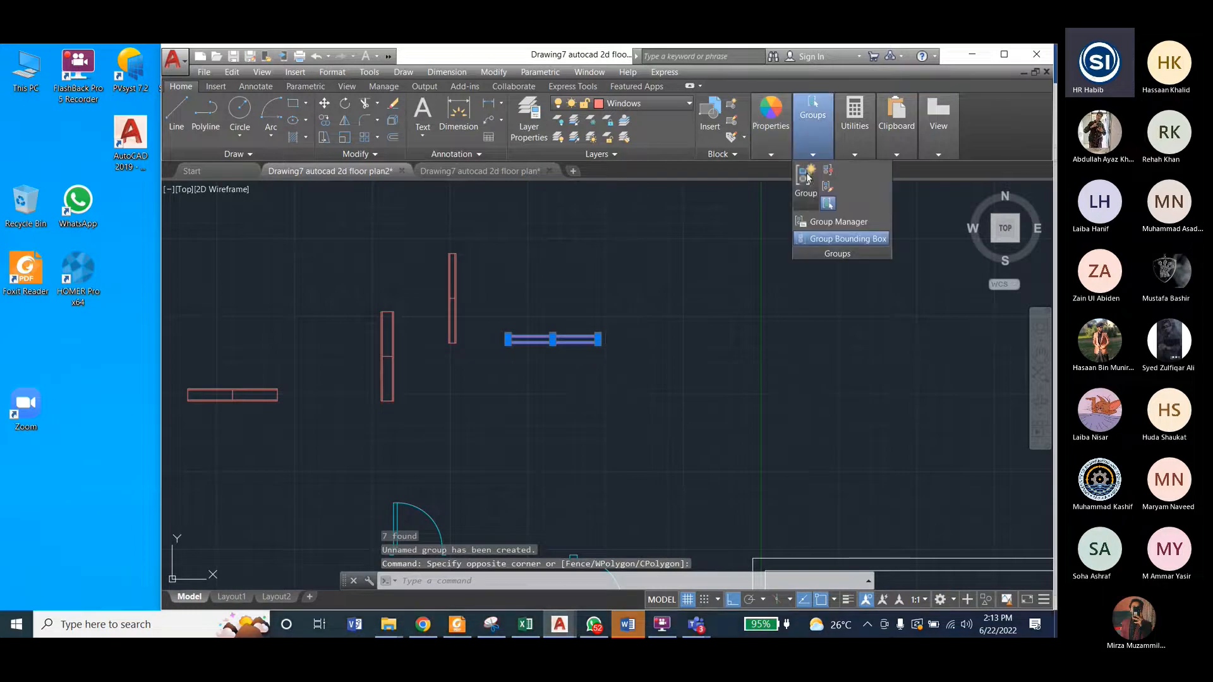
left_click(809, 168)
Step: Group all lines of the narrower vertical window symbol into one object
left_click(429, 235)
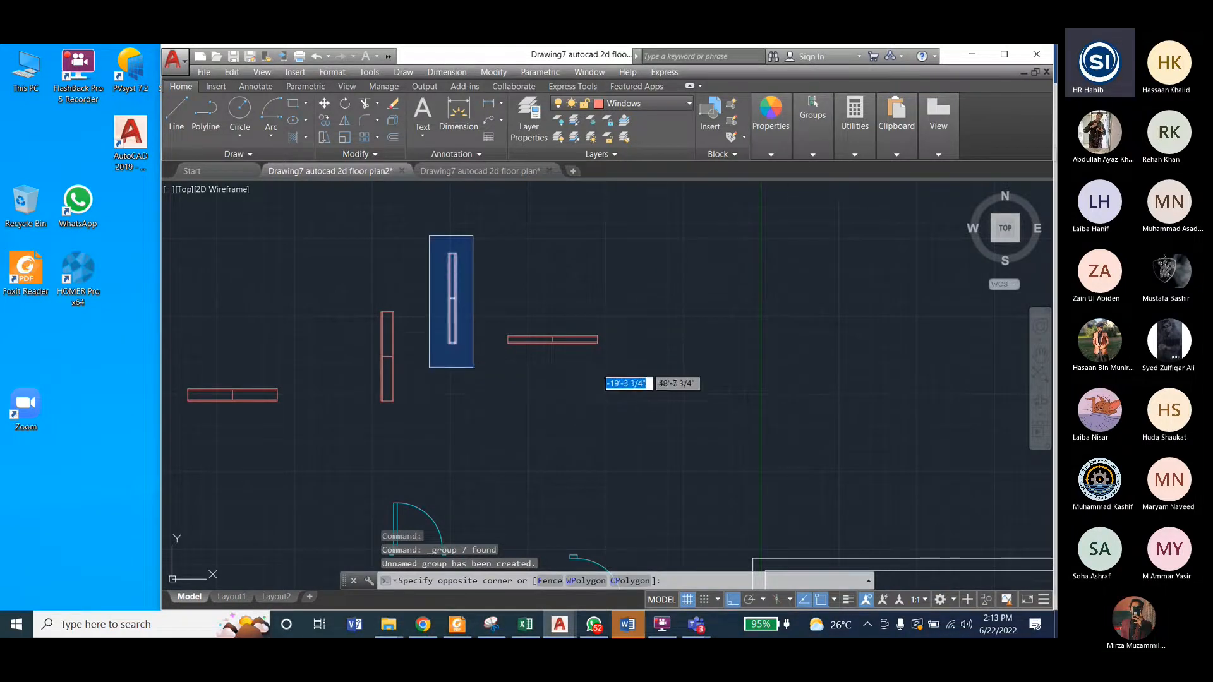
left_click(473, 368)
left_click(803, 156)
left_click(809, 172)
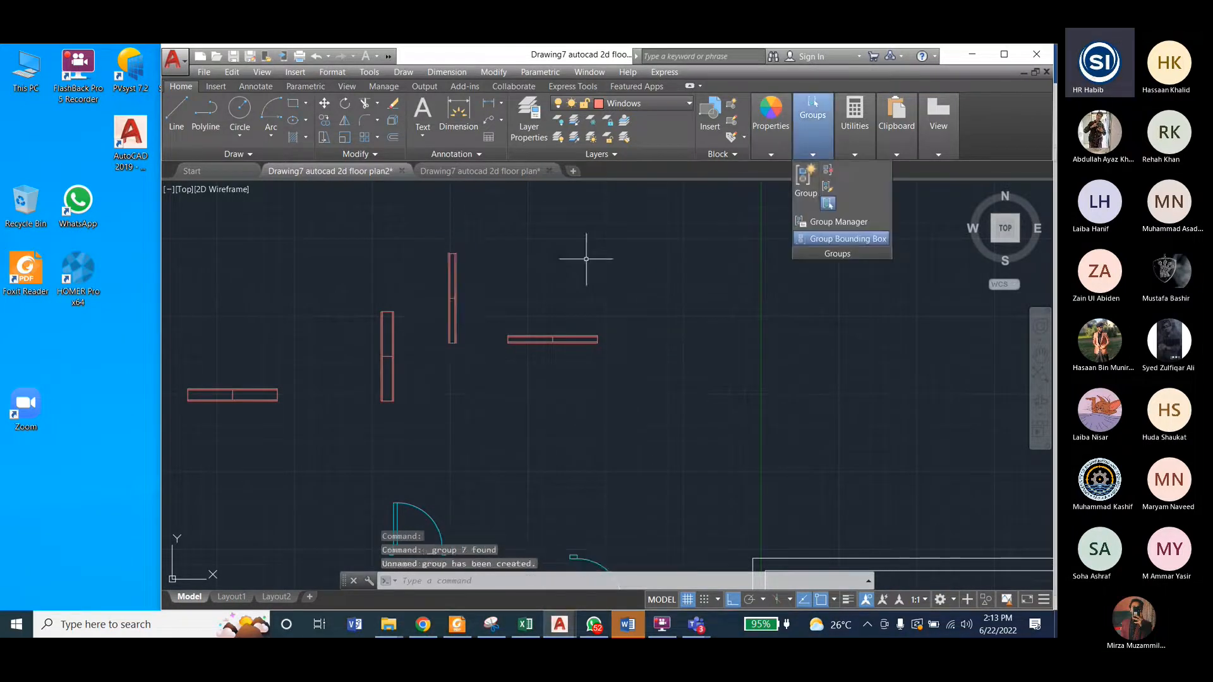
left_click(582, 258)
key("Escape")
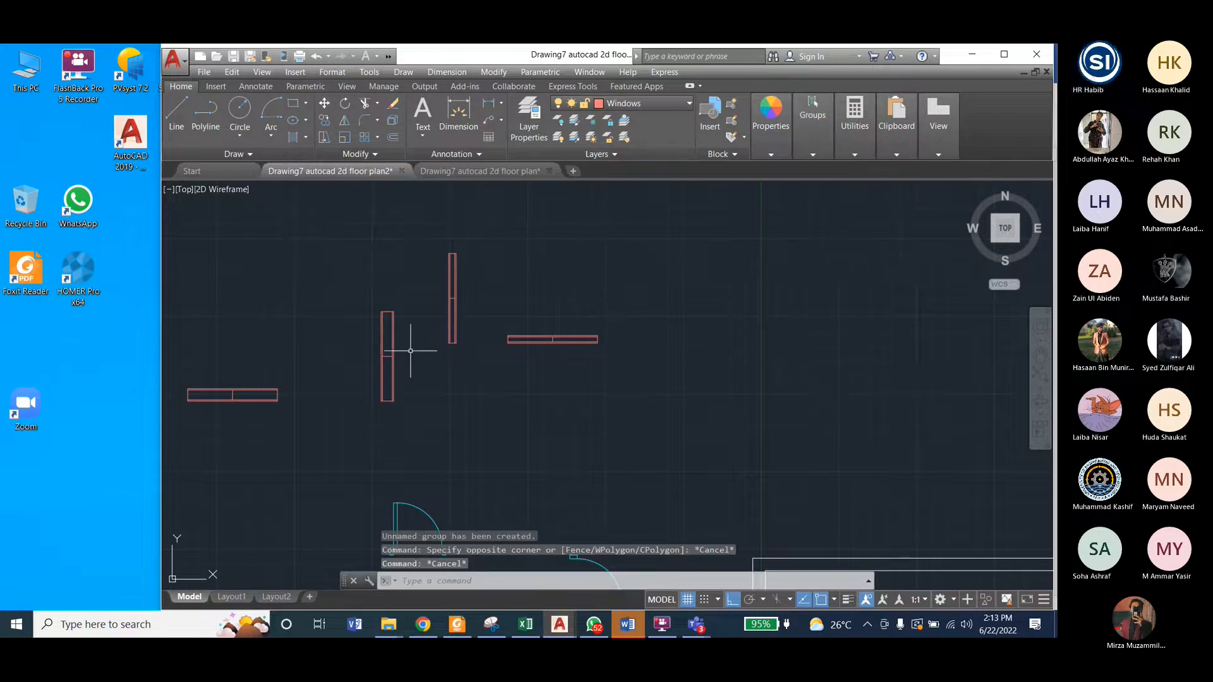
Step: Check the window locations in the finished reference floor plan drawing, and return to the working drawing
left_click(387, 351)
scroll(372, 273, "down", 4)
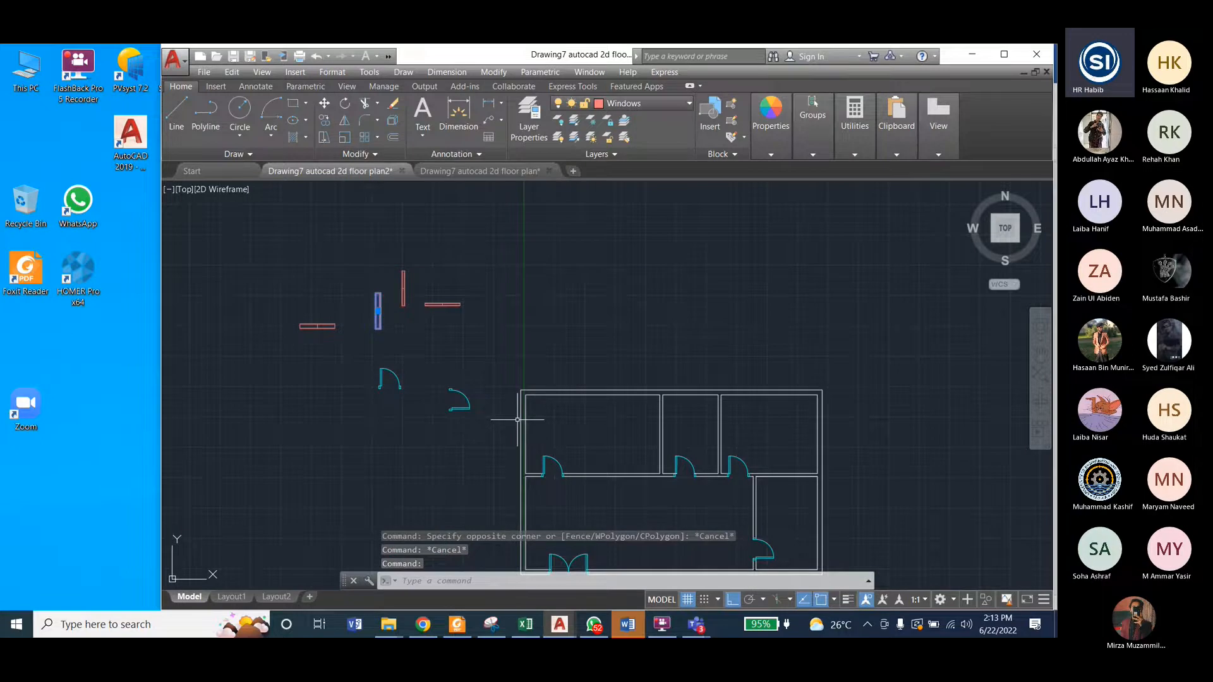
left_click(490, 169)
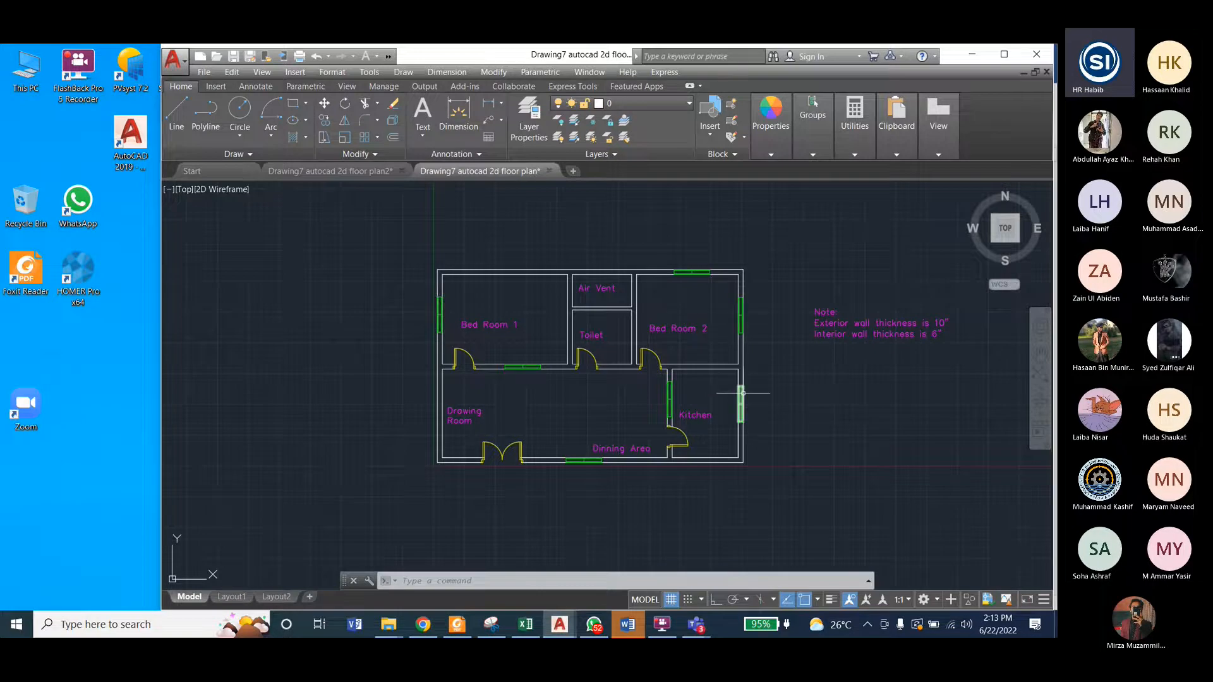
left_click(371, 176)
Step: Copy the wider vertical window by its lower-right corner onto the inner face of the upper-left room's left exterior wall, with Ortho off
left_click(367, 283)
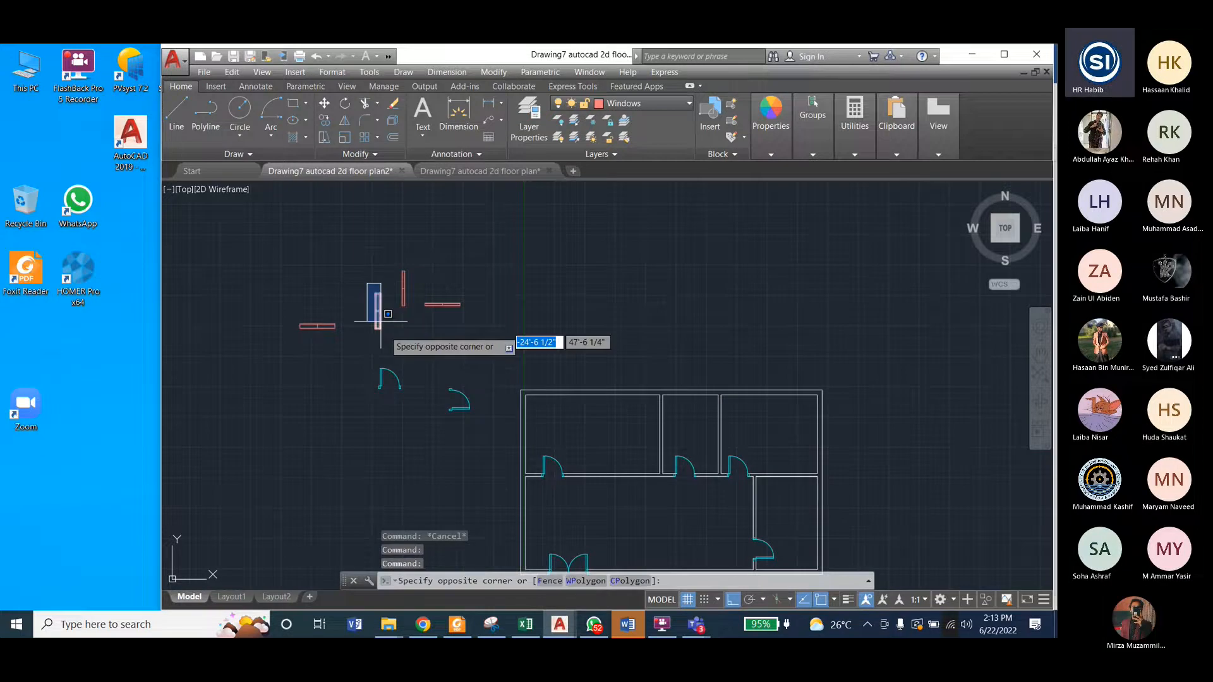
left_click(381, 322)
left_click(492, 73)
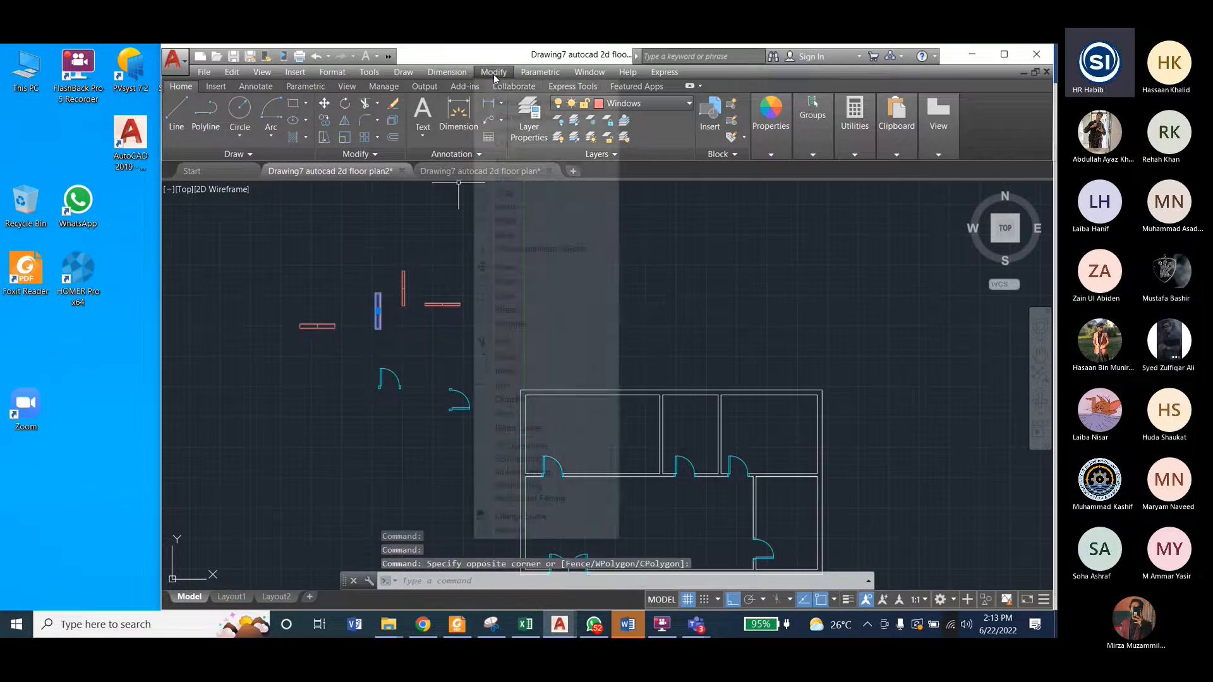
left_click(503, 179)
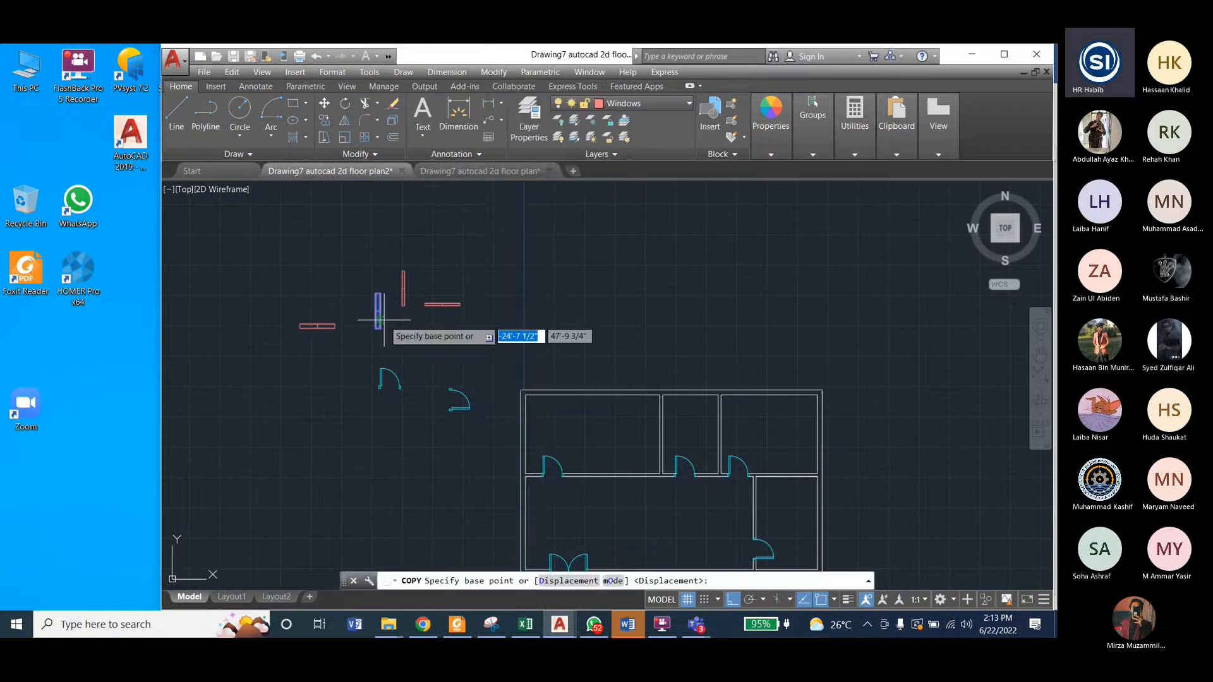
scroll(387, 321, "up", 6)
left_click(354, 356)
scroll(497, 315, "down", 5)
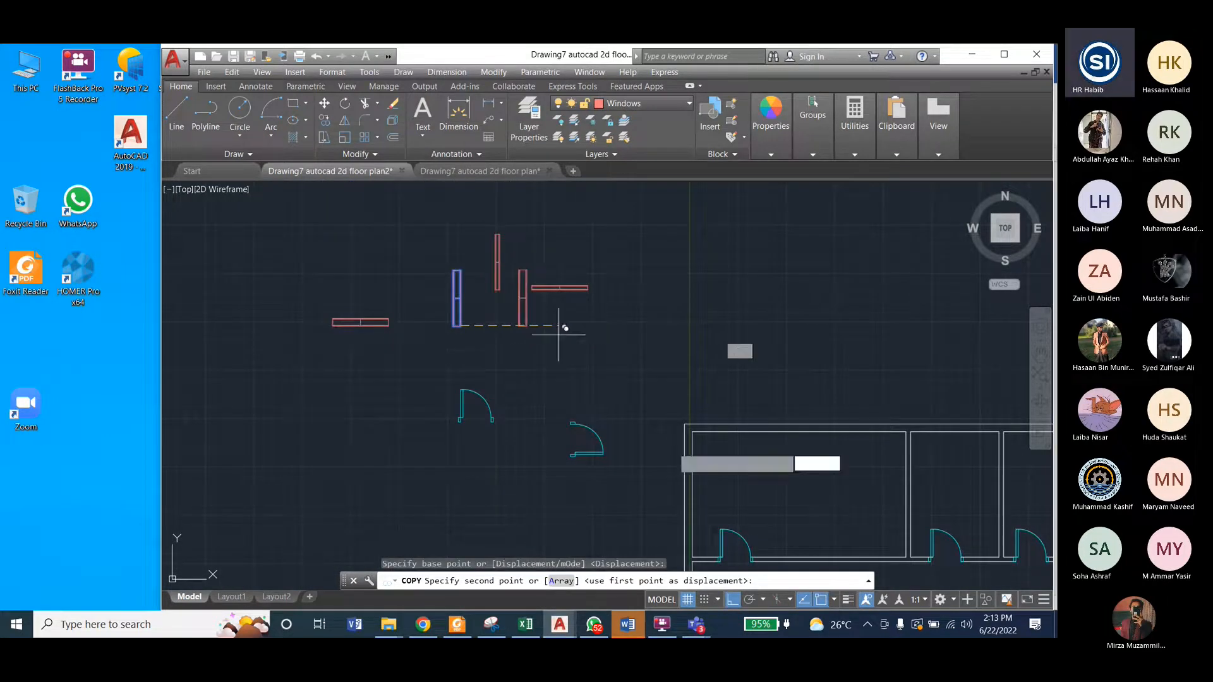
scroll(688, 477, "down", 3)
scroll(569, 430, "up", 3)
scroll(530, 404, "down", 3)
scroll(543, 429, "up", 3)
scroll(548, 446, "up", 2)
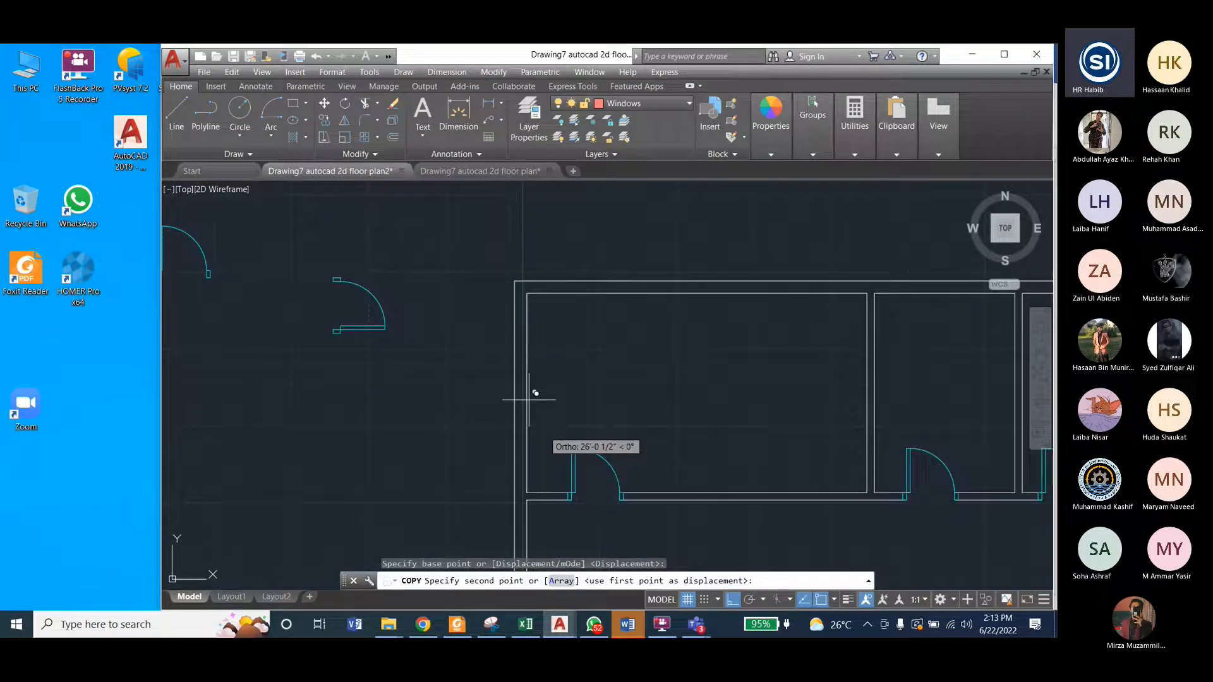
key("F8")
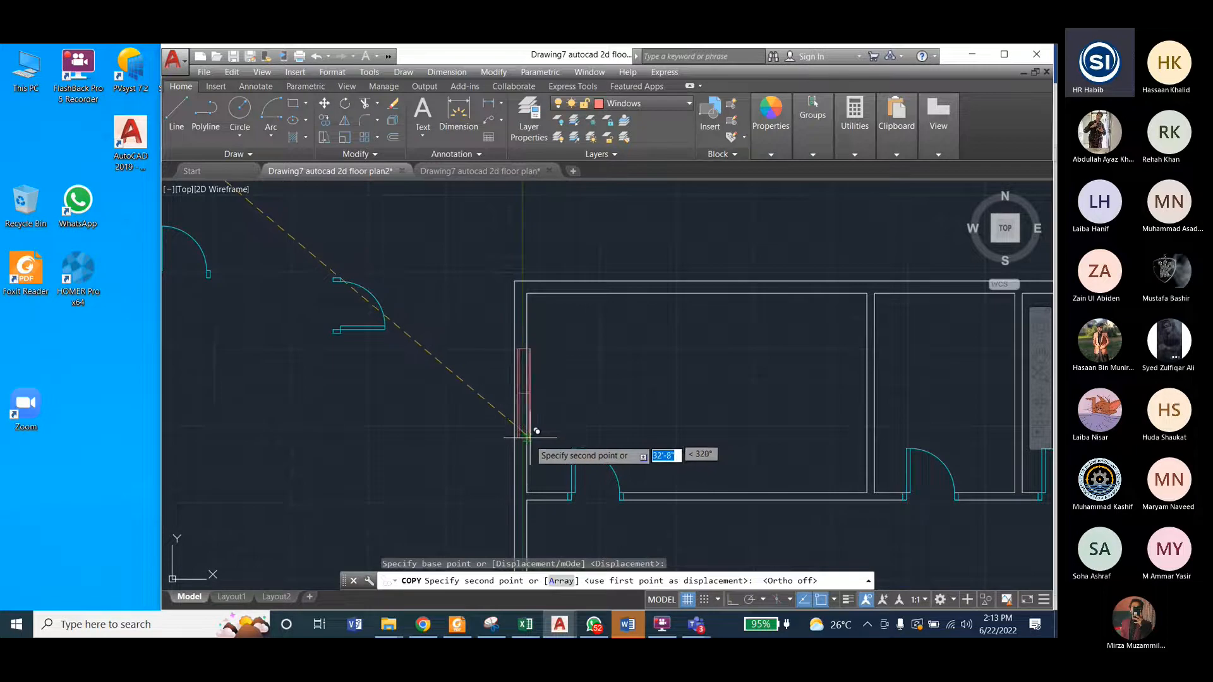
scroll(532, 429, "up", 3)
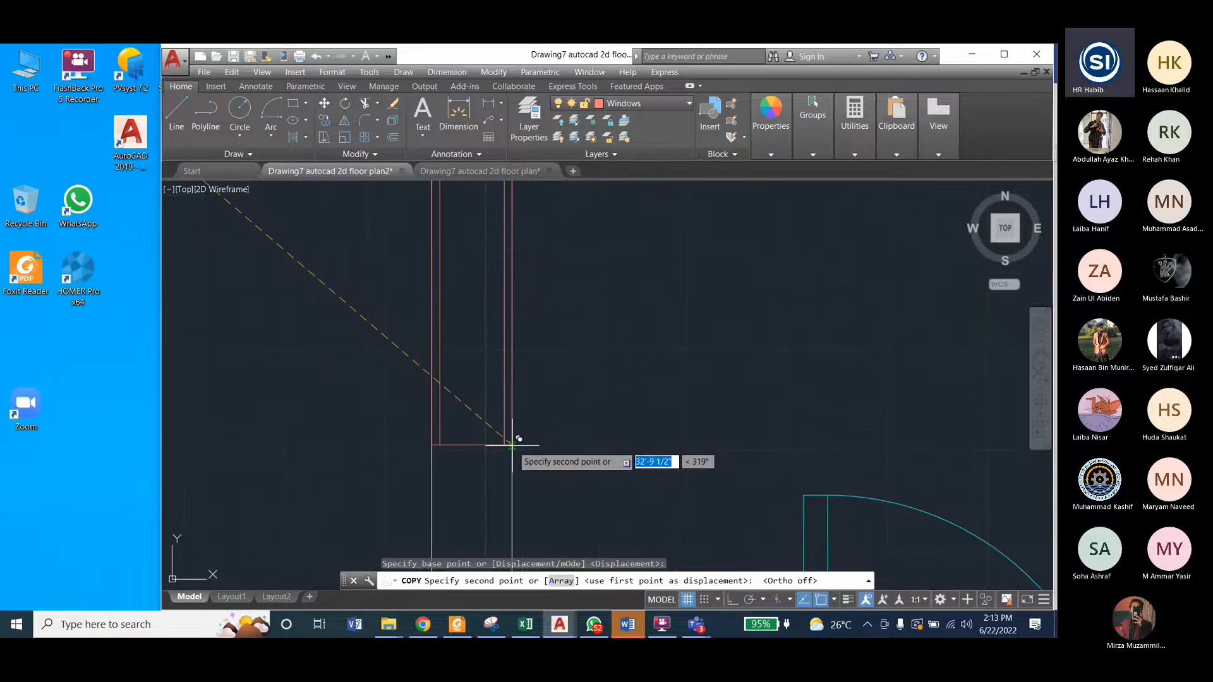
left_click(512, 446)
Step: Place another copy of the wider vertical window in the right exterior wall of the upper-right room, snapping its lower-right corner to the wall's outer face
scroll(379, 354, "down", 4)
scroll(348, 364, "down", 5)
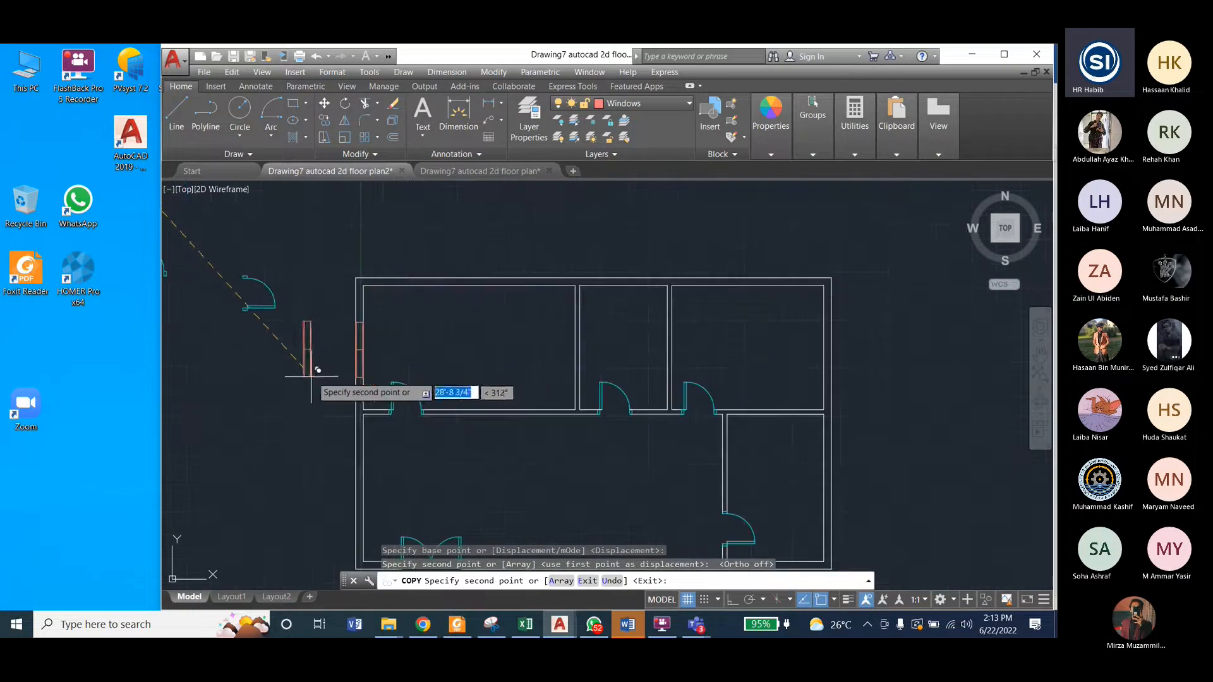
scroll(836, 352, "up", 7)
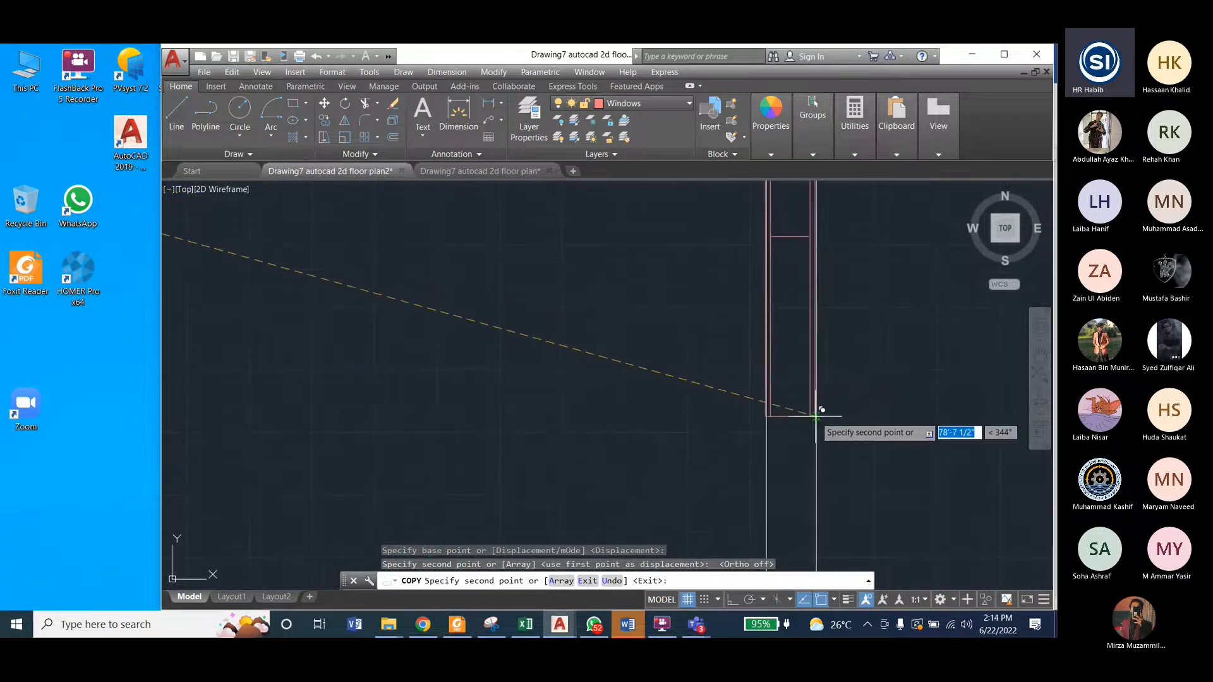
left_click(816, 416)
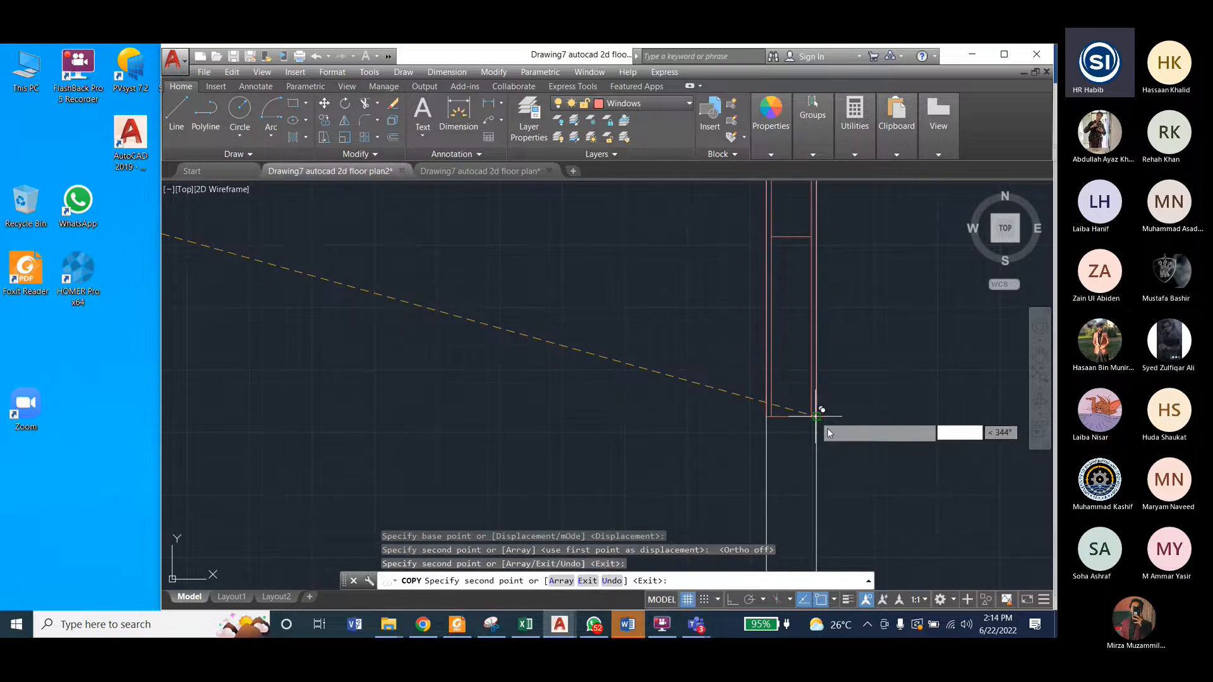
Step: Place a further copy of the wider vertical window in the right exterior wall of the lower-right room and end the Copy command
scroll(822, 420, "down", 4)
scroll(763, 321, "down", 3)
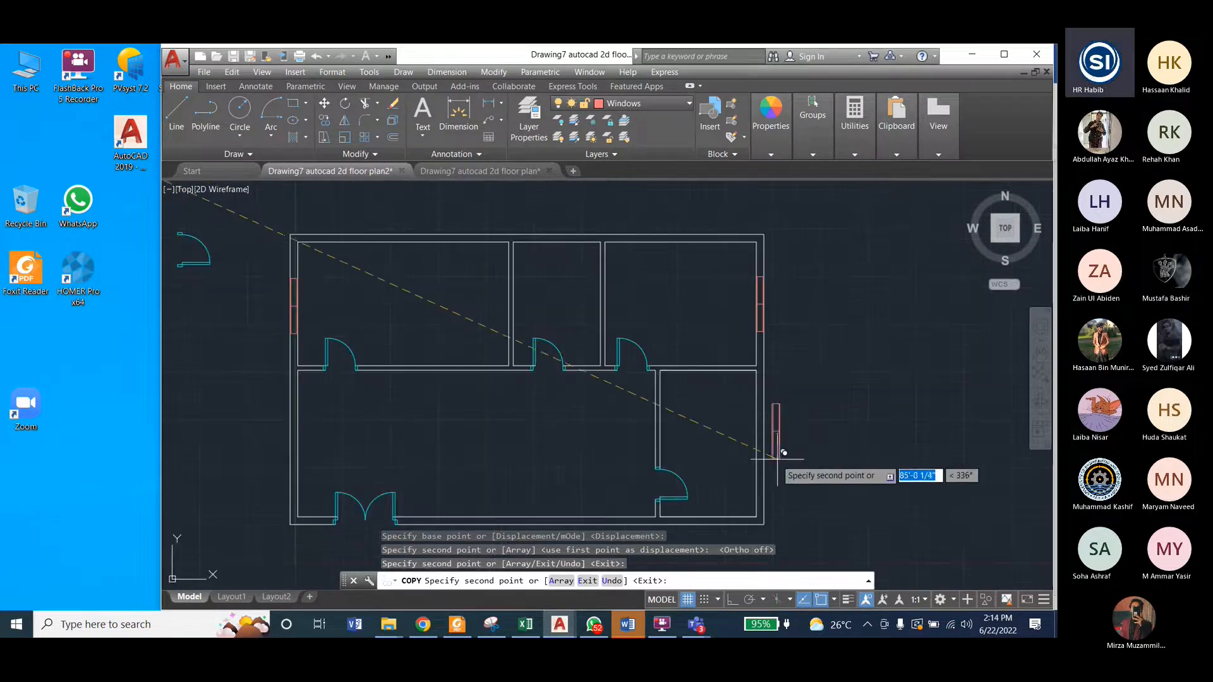
scroll(774, 467, "up", 5)
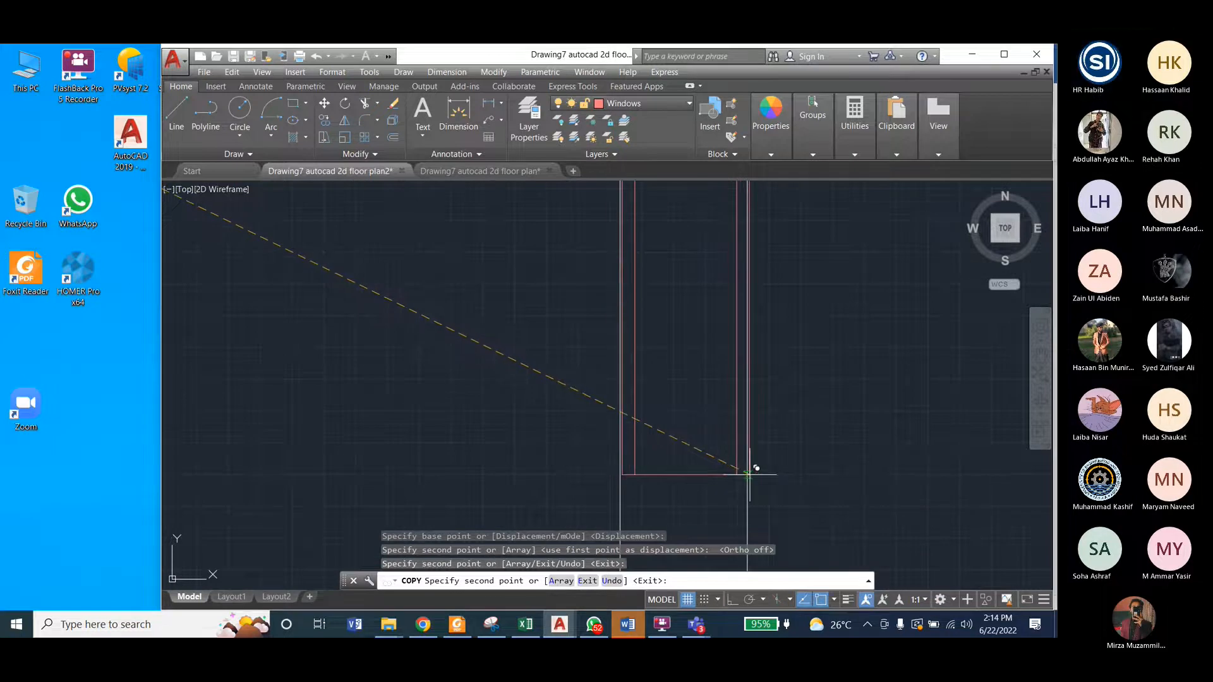
left_click(749, 474)
scroll(799, 455, "down", 3)
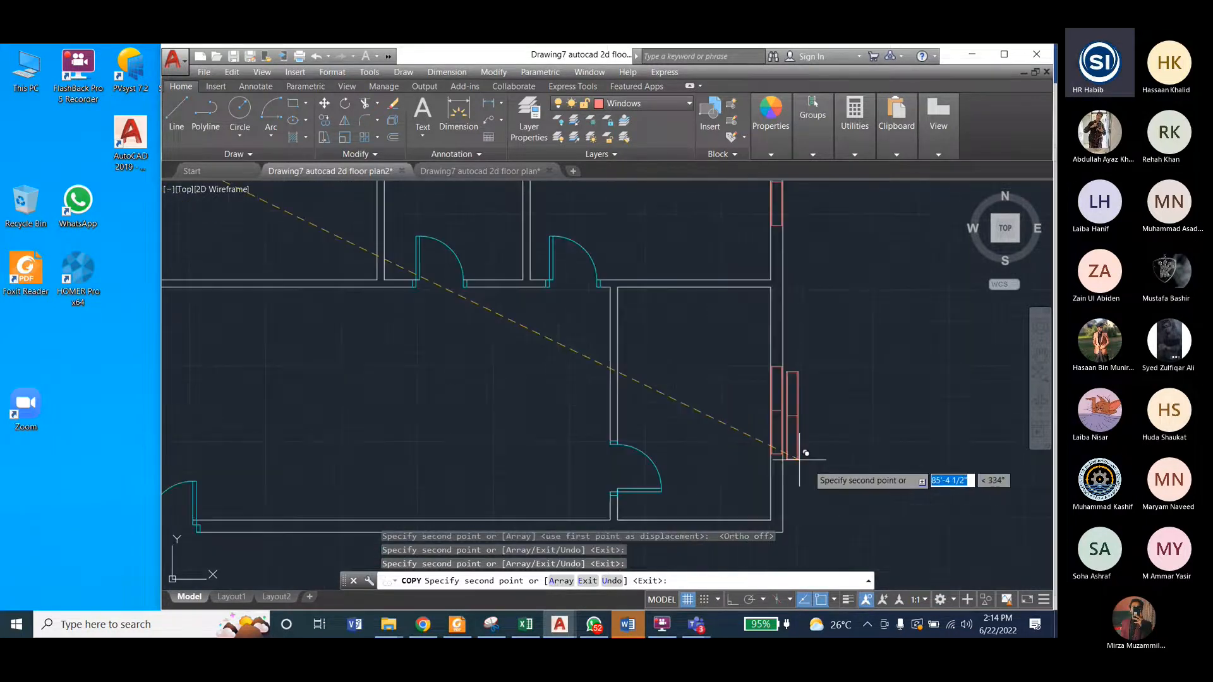
scroll(801, 458, "down", 3)
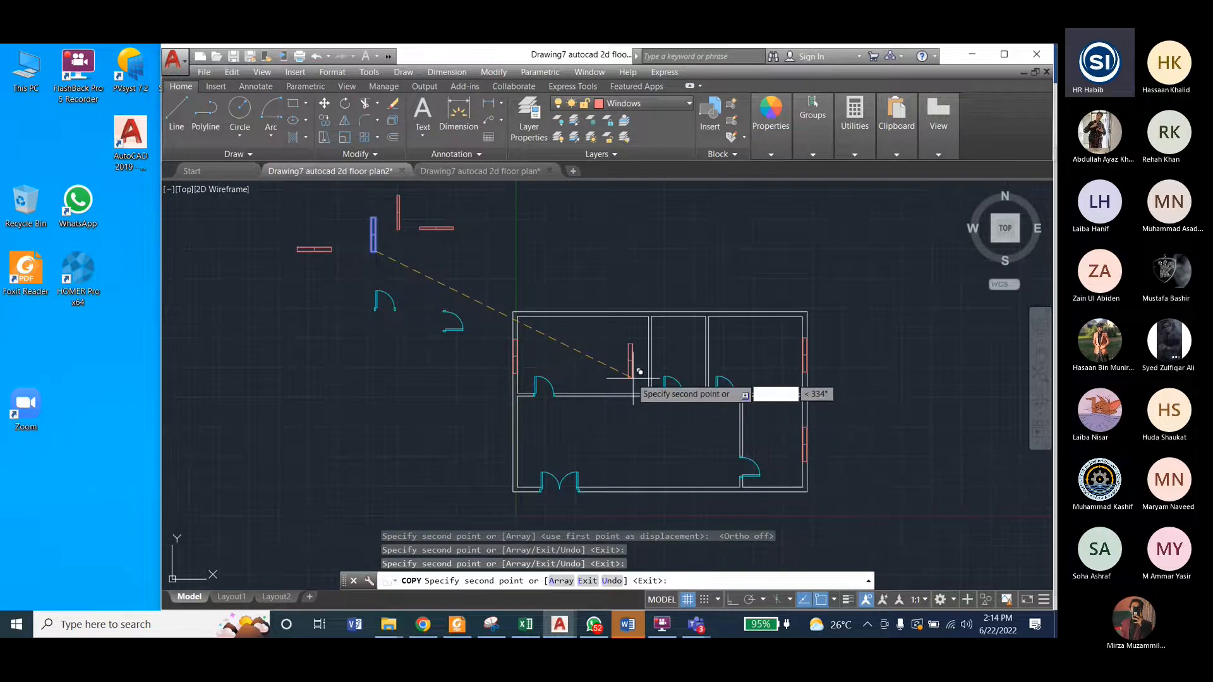
key("Escape")
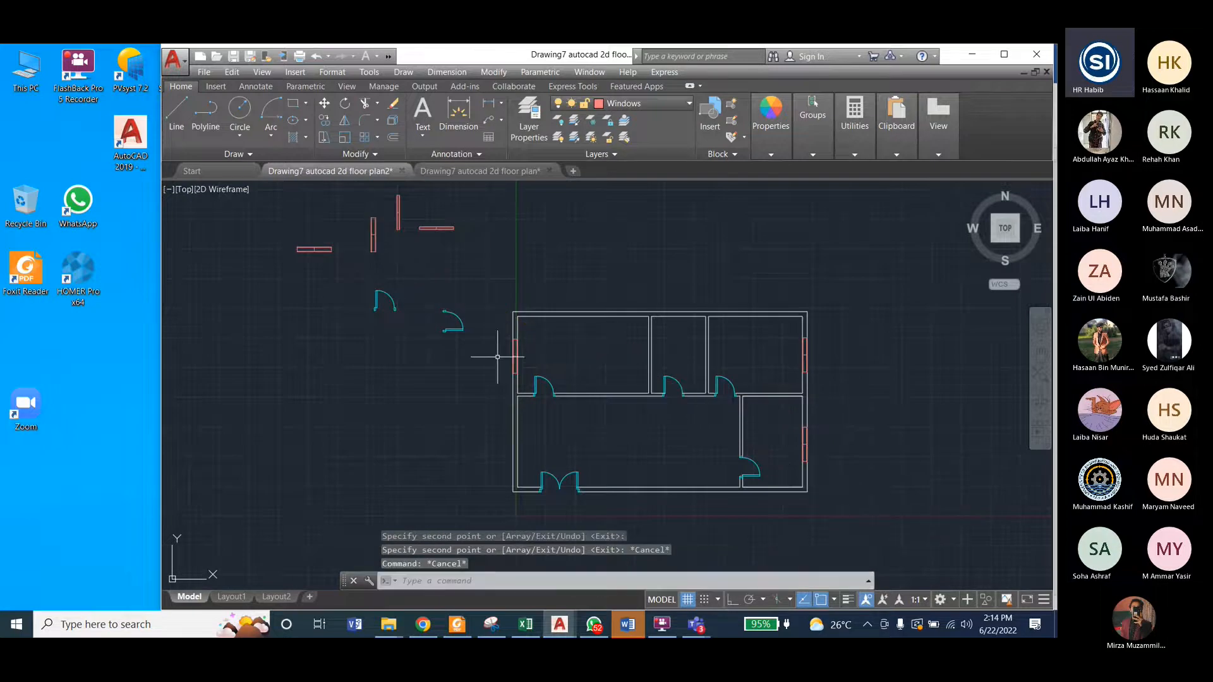
Step: After checking the reference plan, copy the wider horizontal window by its upper-right corner onto the outer face of the upper-right room's top exterior wall
left_click(473, 171)
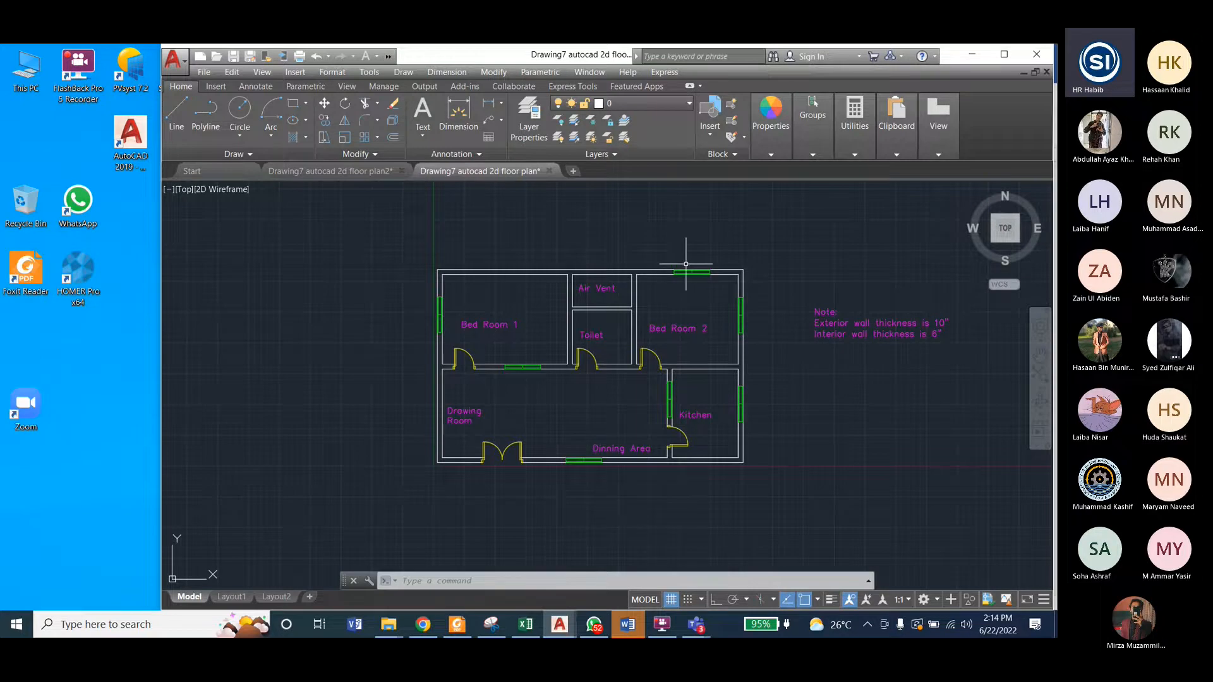
left_click(345, 170)
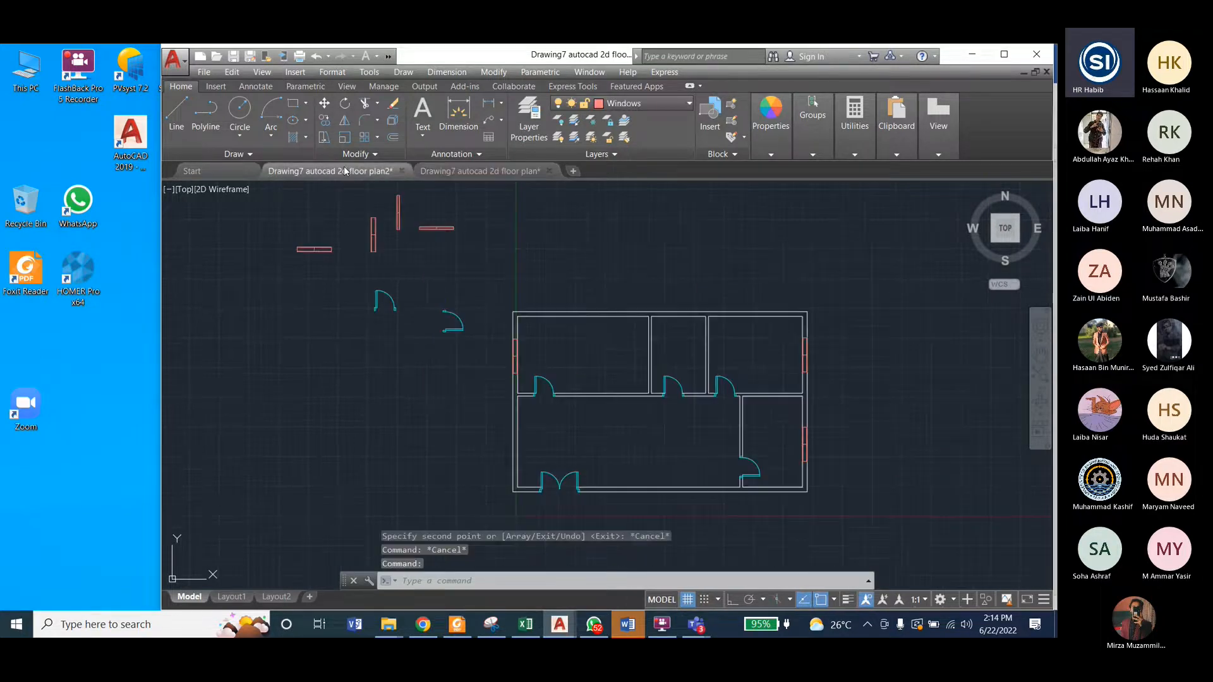
left_click(283, 229)
left_click(349, 271)
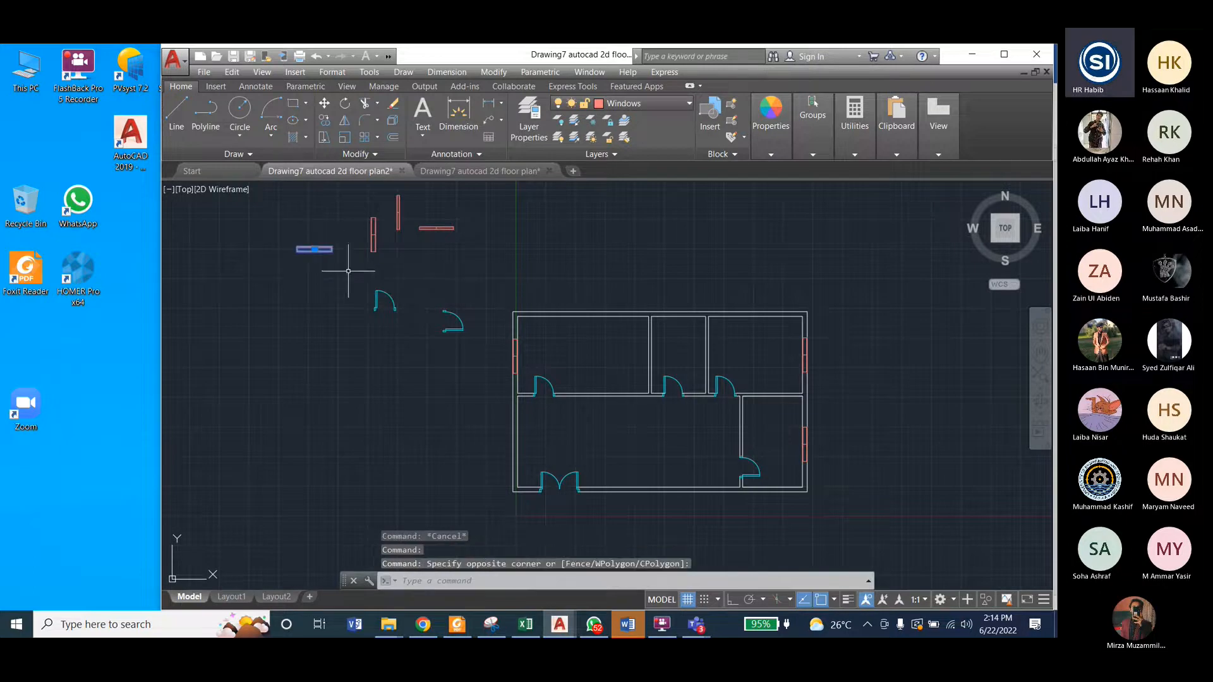
left_click(493, 72)
left_click(500, 188)
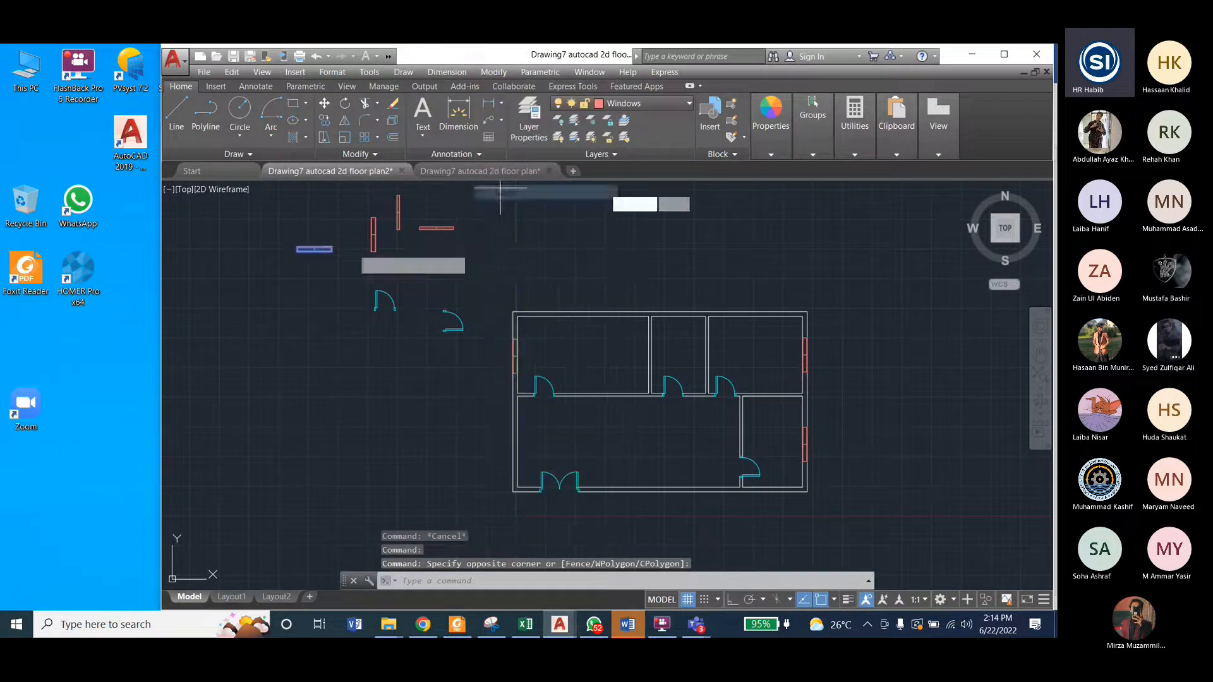
scroll(316, 239, "up", 8)
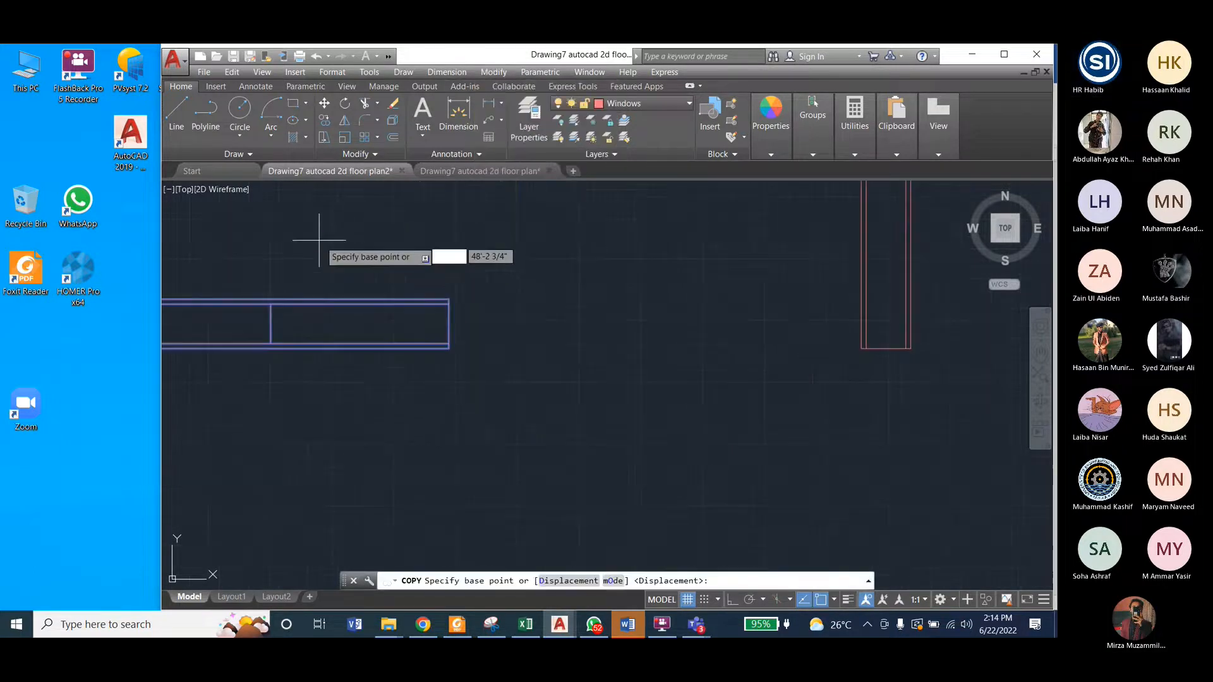
left_click(448, 301)
scroll(436, 297, "down", 8)
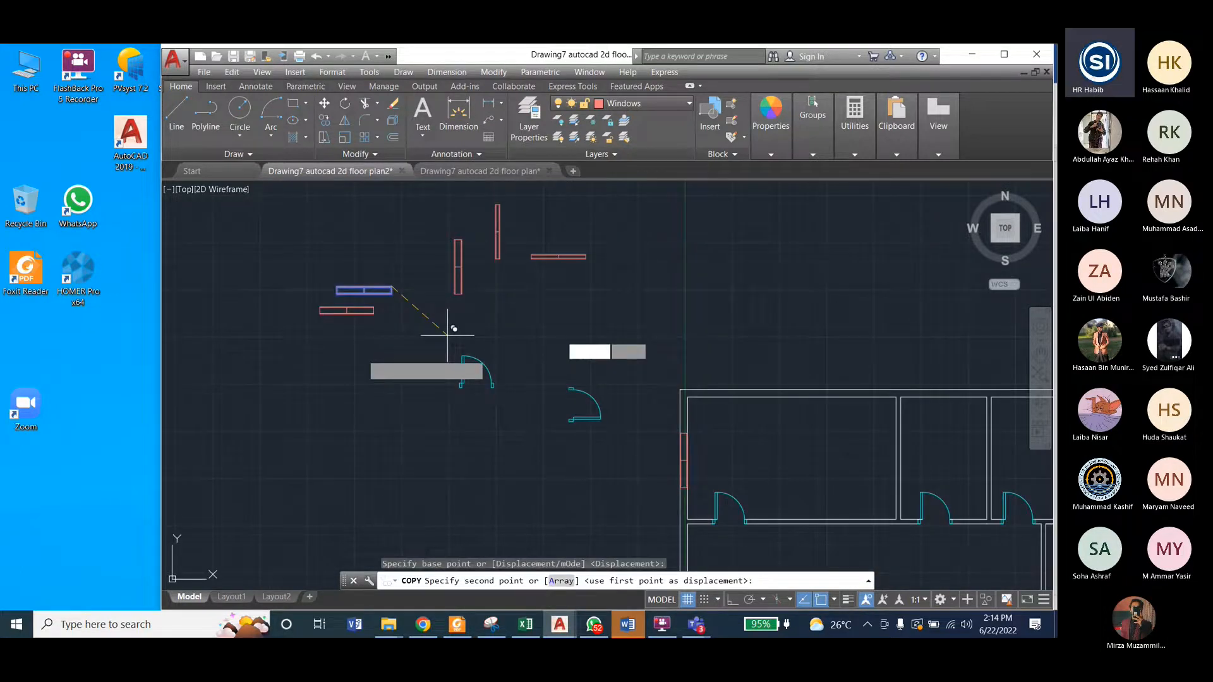
scroll(652, 362, "up", 5)
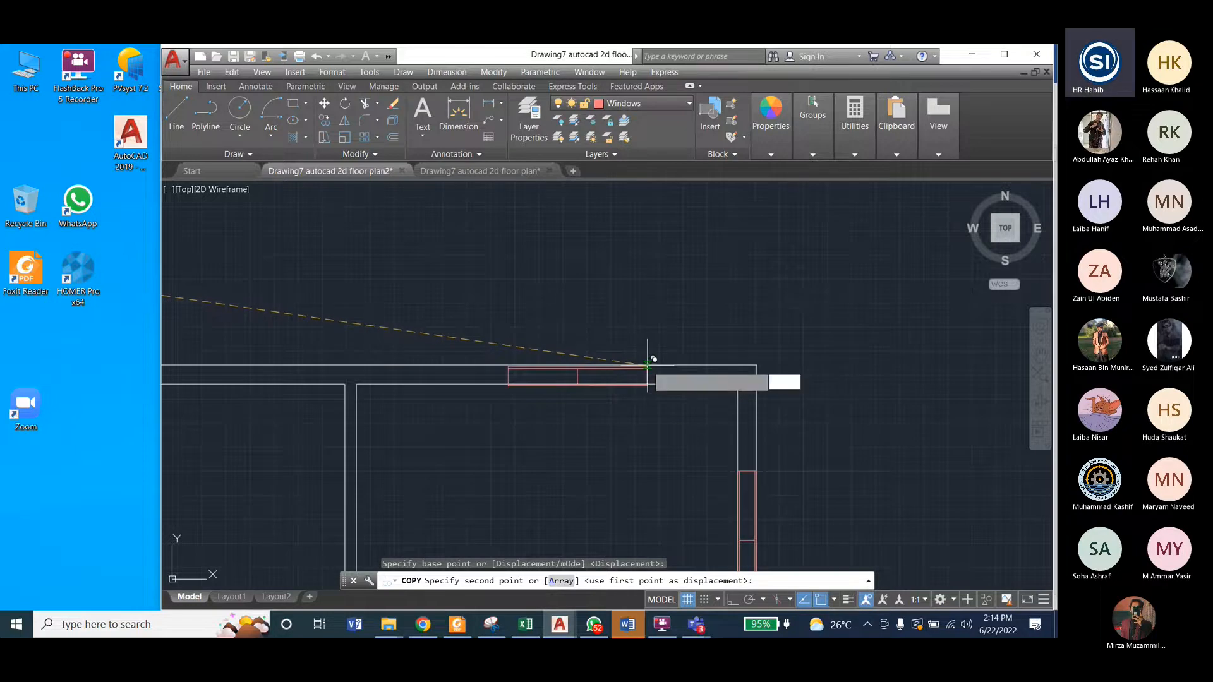
left_click(648, 366)
Step: Place another copy of the wider horizontal window in the bottom exterior wall, between the double door and the lower-right room, and end the Copy command
scroll(648, 365, "down", 8)
scroll(614, 373, "up", 8)
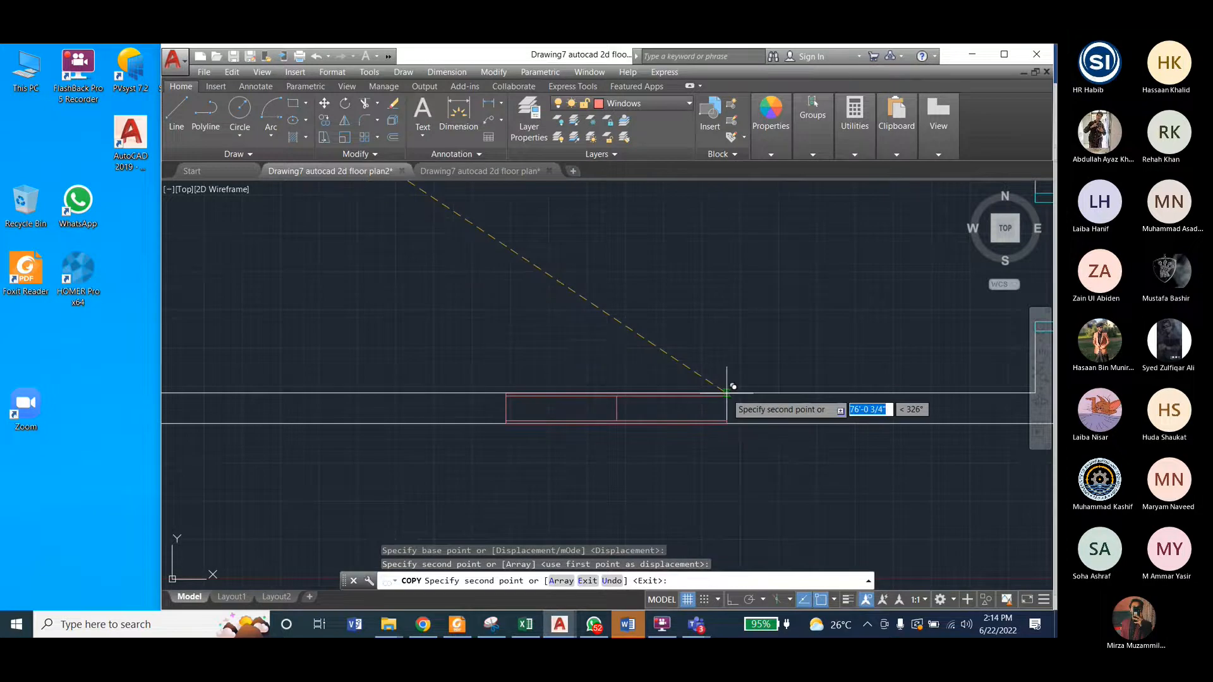
scroll(726, 389, "down", 4)
scroll(695, 387, "up", 5)
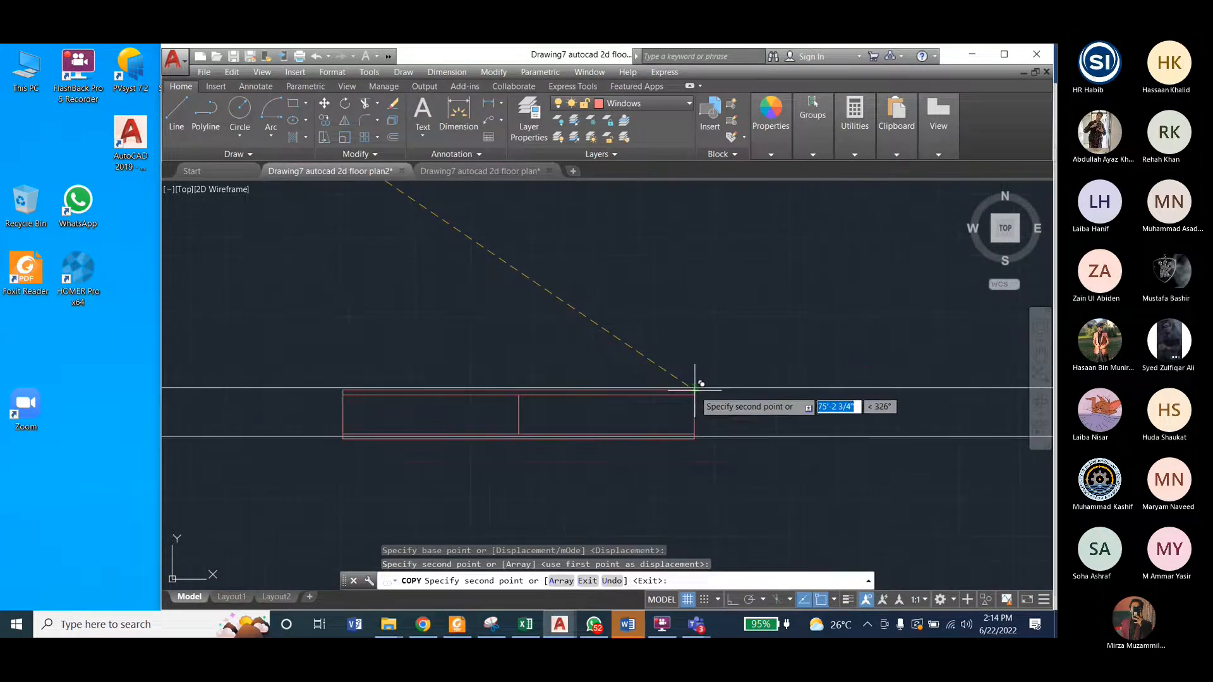
left_click(694, 388)
scroll(690, 401, "down", 5)
key("Escape")
scroll(644, 447, "down", 3)
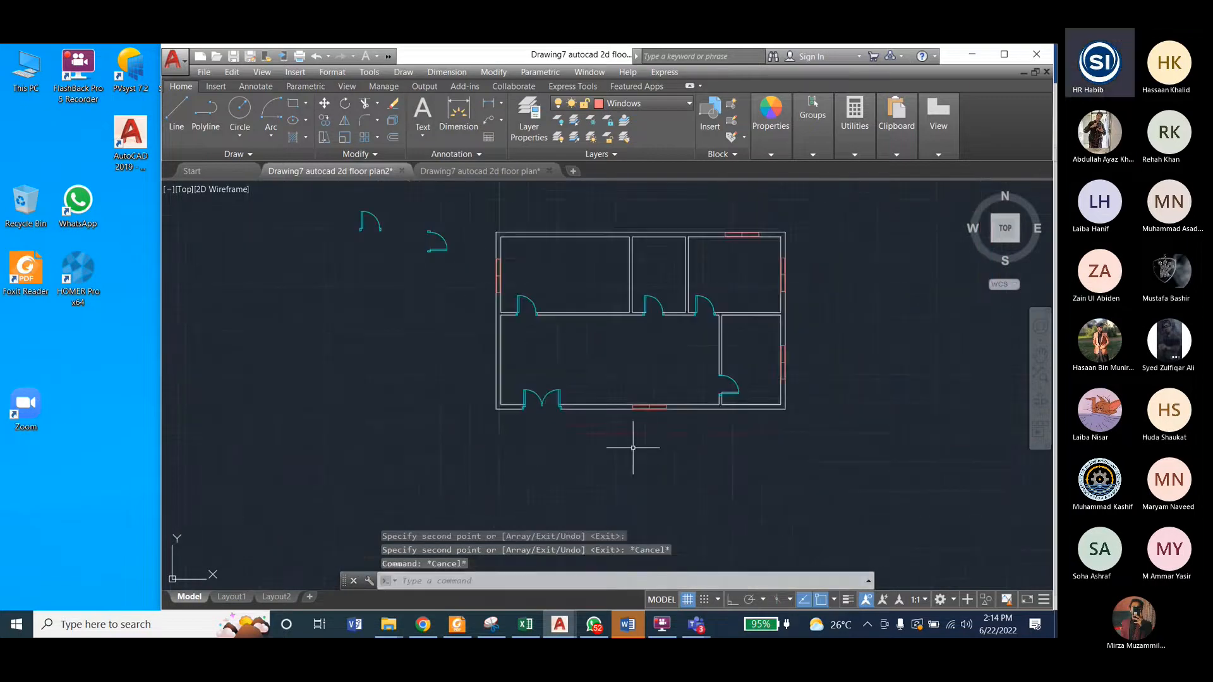
Step: Check the interior-wall window locations in the finished reference floor plan, and return to the working drawing
left_click(483, 172)
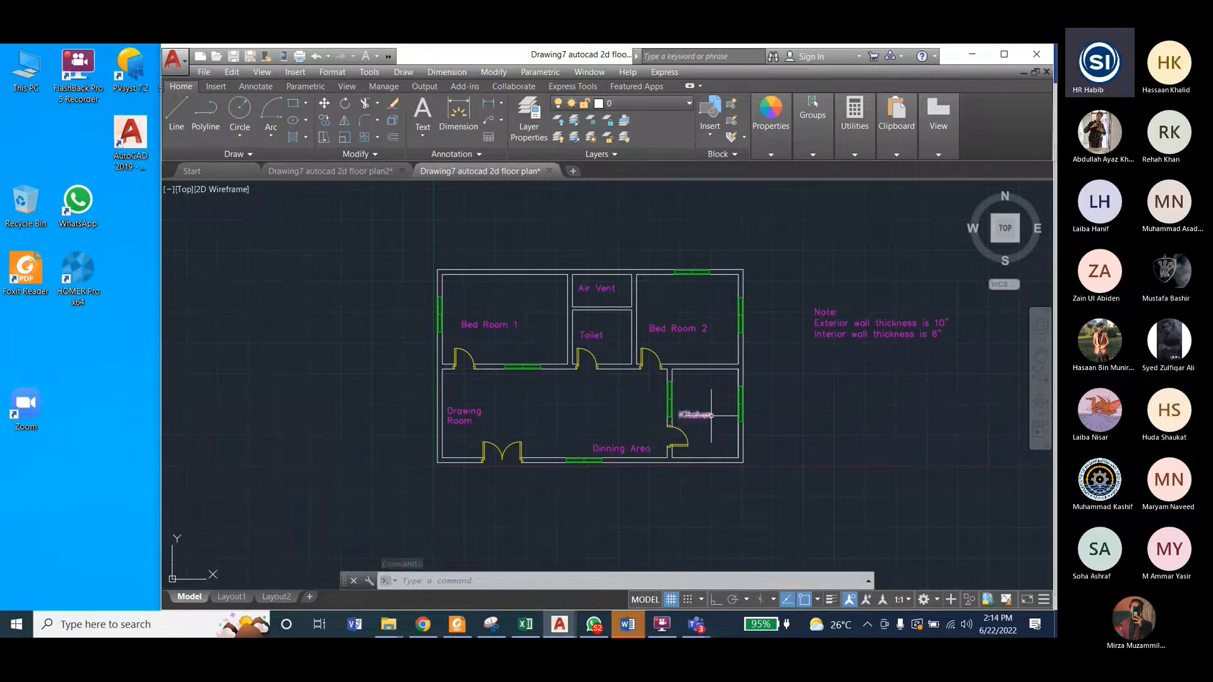
scroll(654, 422, "down", 3)
scroll(552, 379, "up", 3)
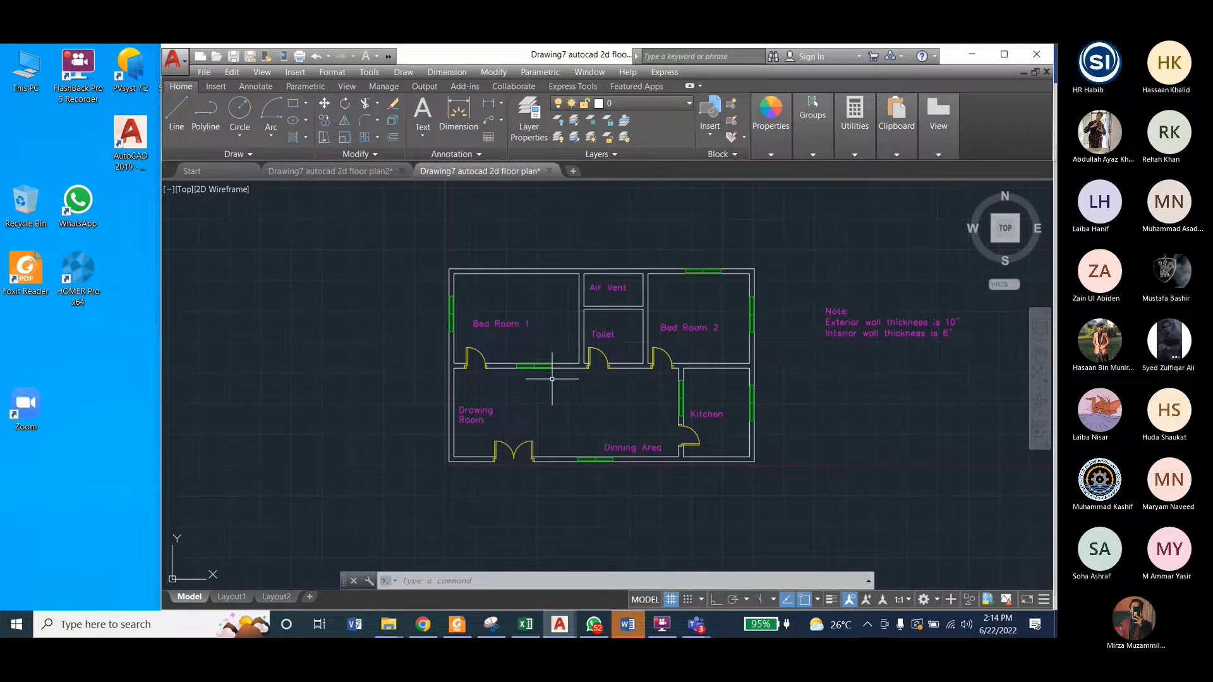
scroll(552, 379, "up", 2)
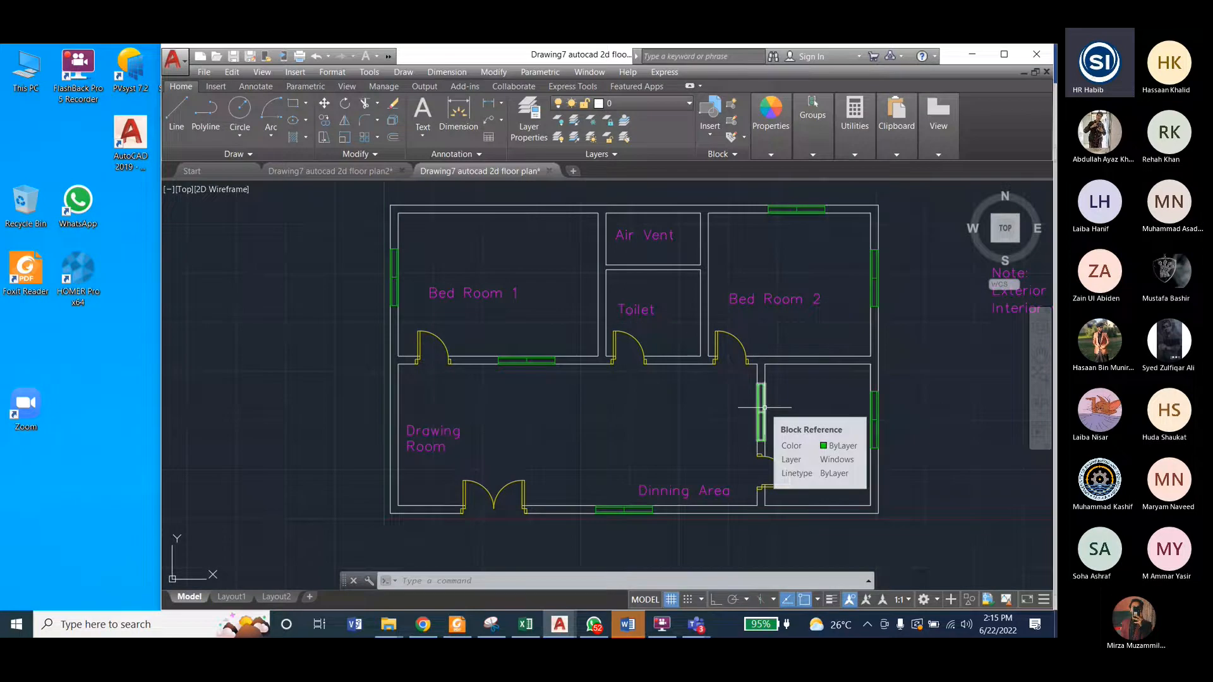
key("ctrl+Tab")
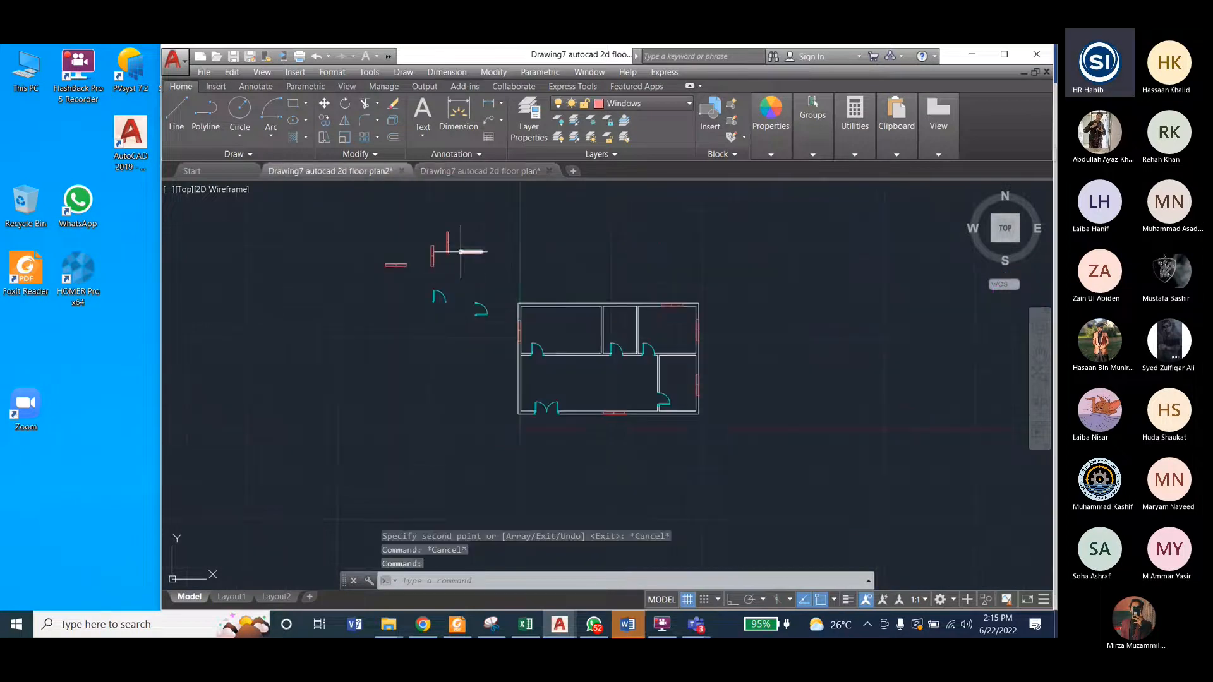
Step: Move the narrower horizontal window by its lower-right corner onto the lower face of the interior wall below the upper-left room, beside its door
scroll(460, 249, "up", 5)
left_click(424, 245)
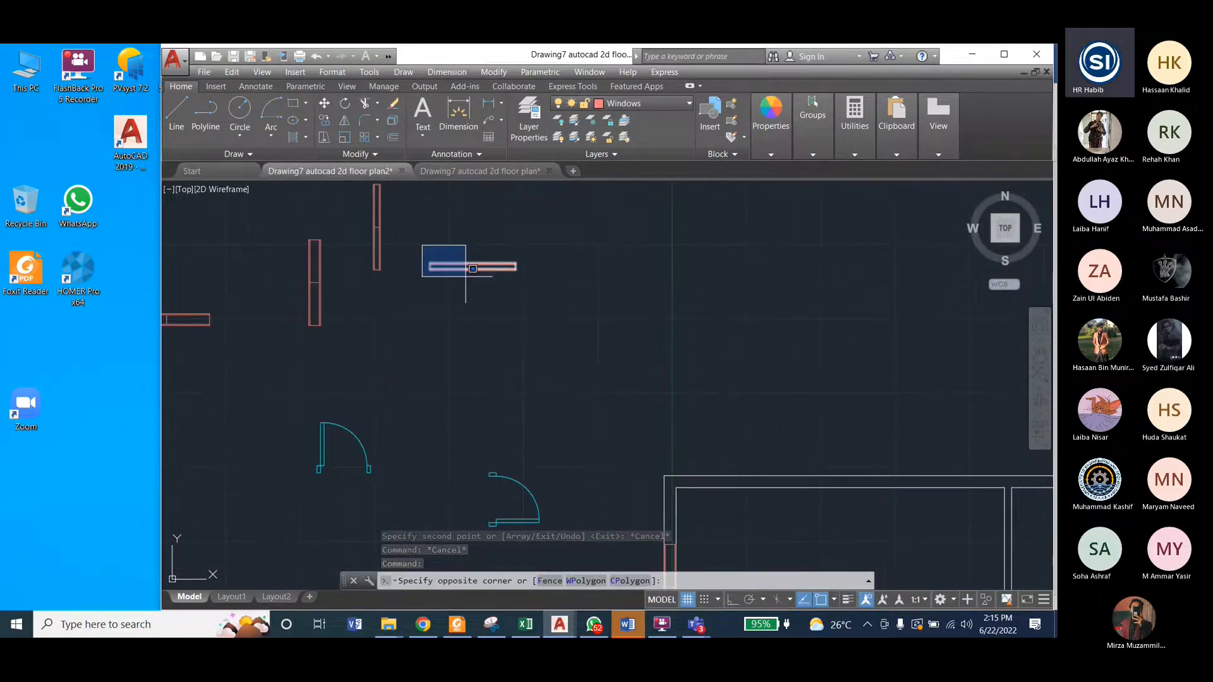
left_click(519, 274)
left_click(486, 73)
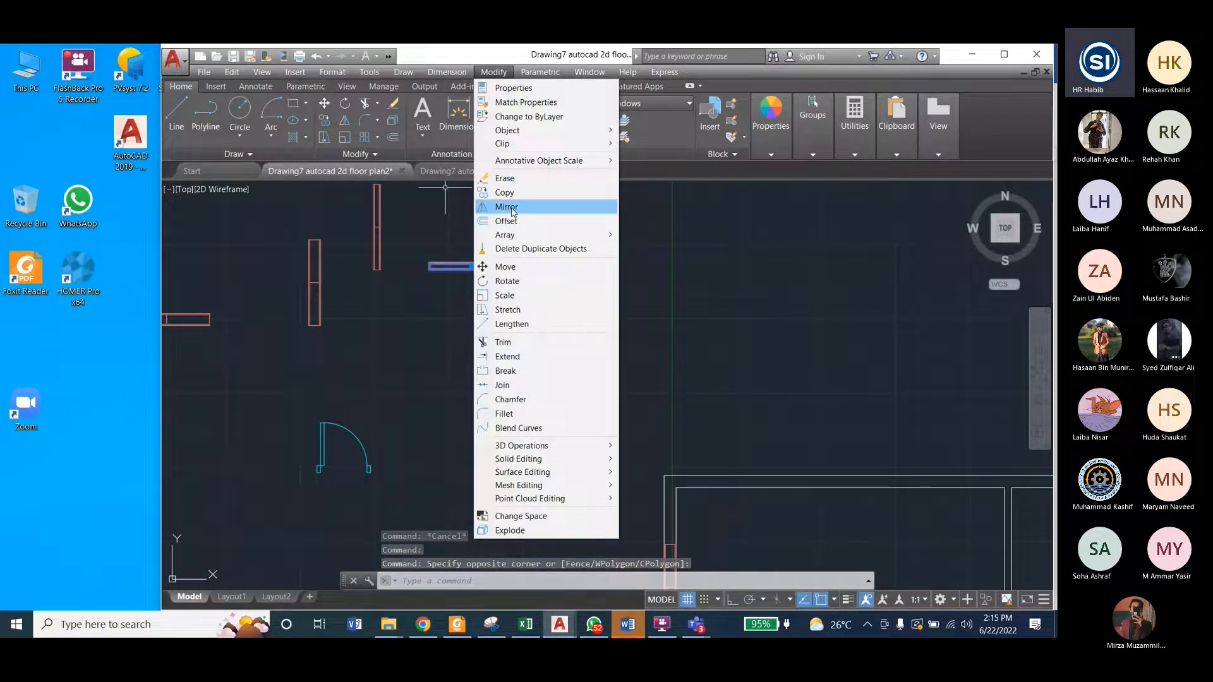
left_click(505, 267)
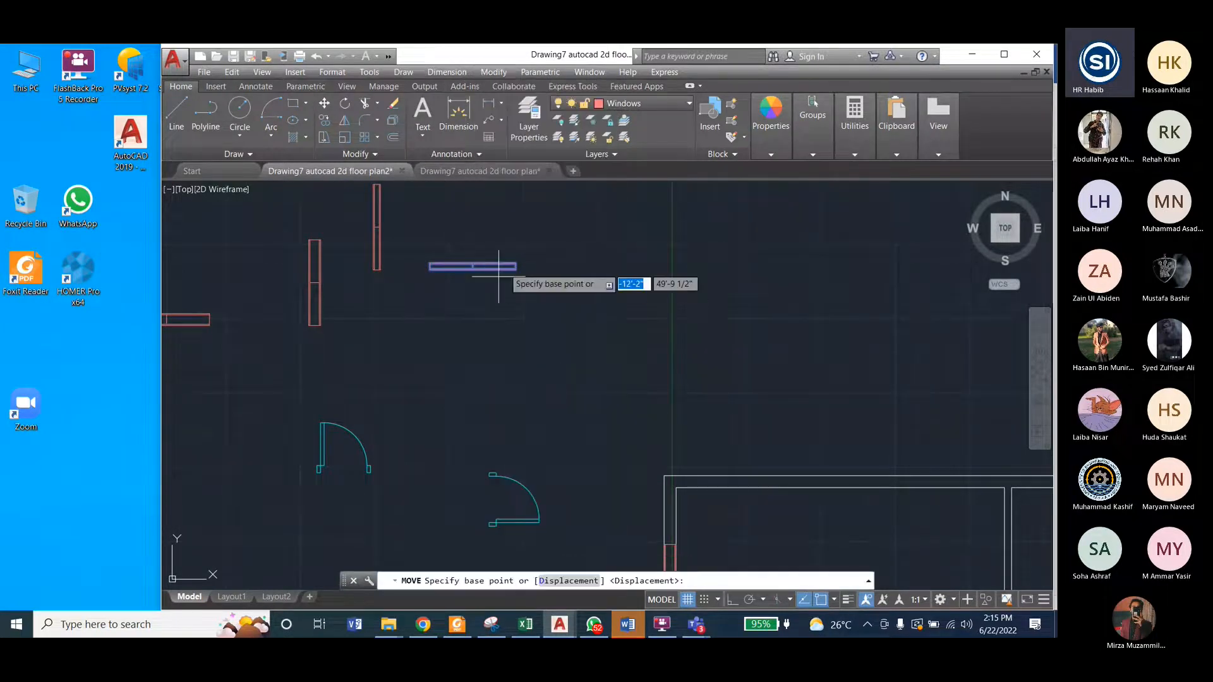
scroll(580, 284, "up", 8)
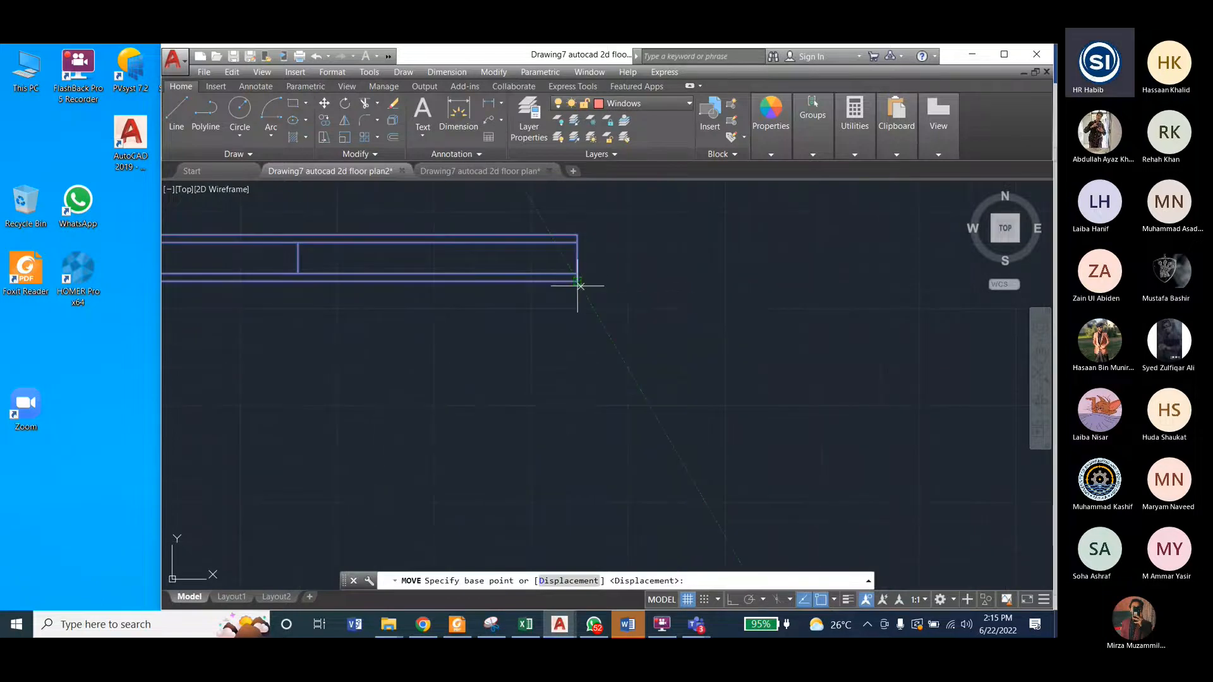
left_click(577, 282)
scroll(433, 304, "down", 3)
scroll(422, 315, "down", 8)
scroll(550, 401, "up", 7)
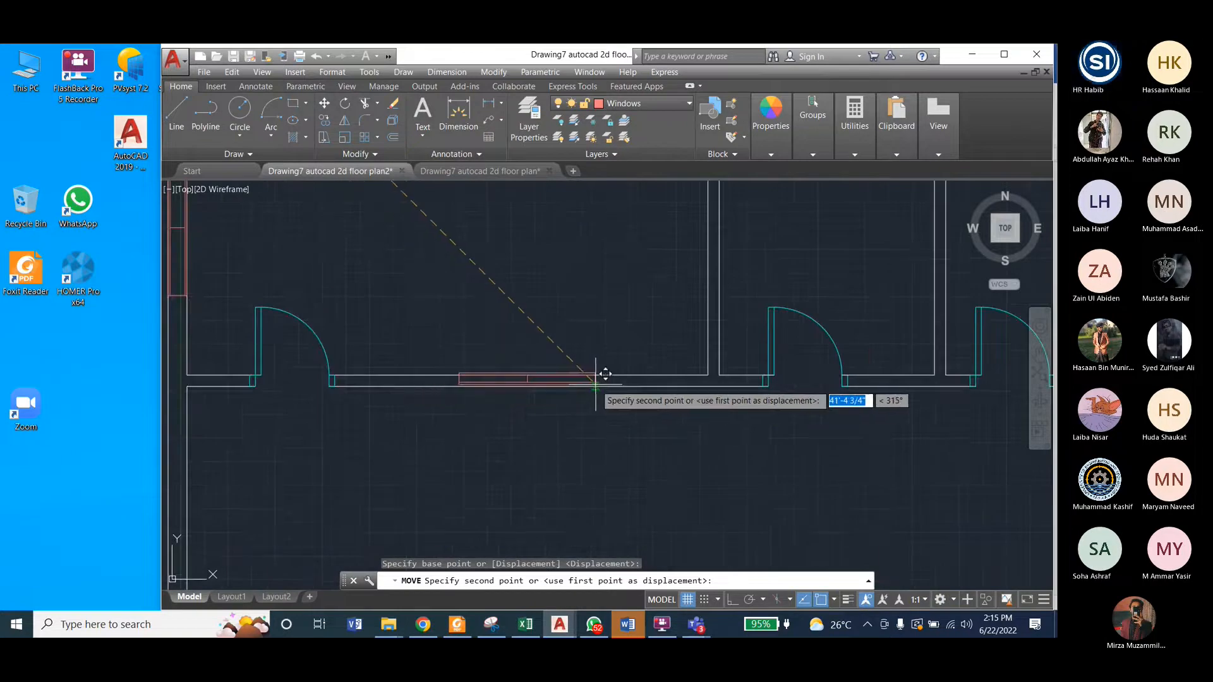
left_click(596, 383)
scroll(596, 383, "down", 5)
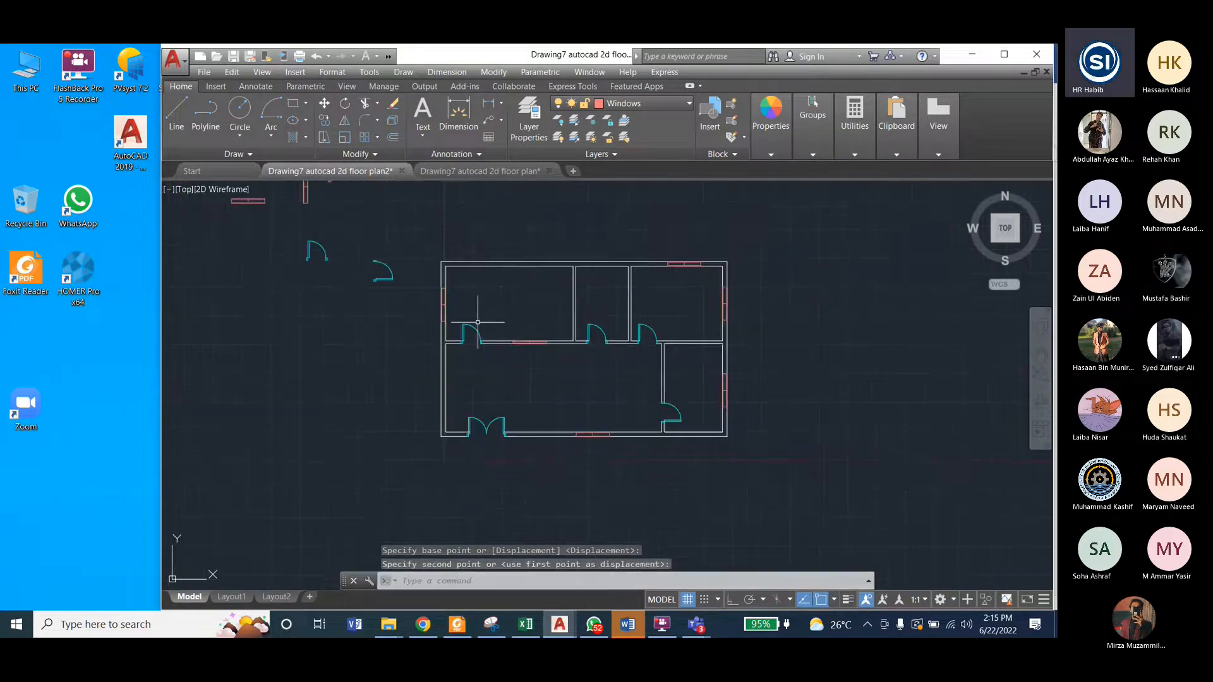
Step: Move the narrower vertical window by its lower-right corner into the interior wall on the lower-right room's left side, above its door
scroll(434, 230, "down", 3)
left_click(425, 227)
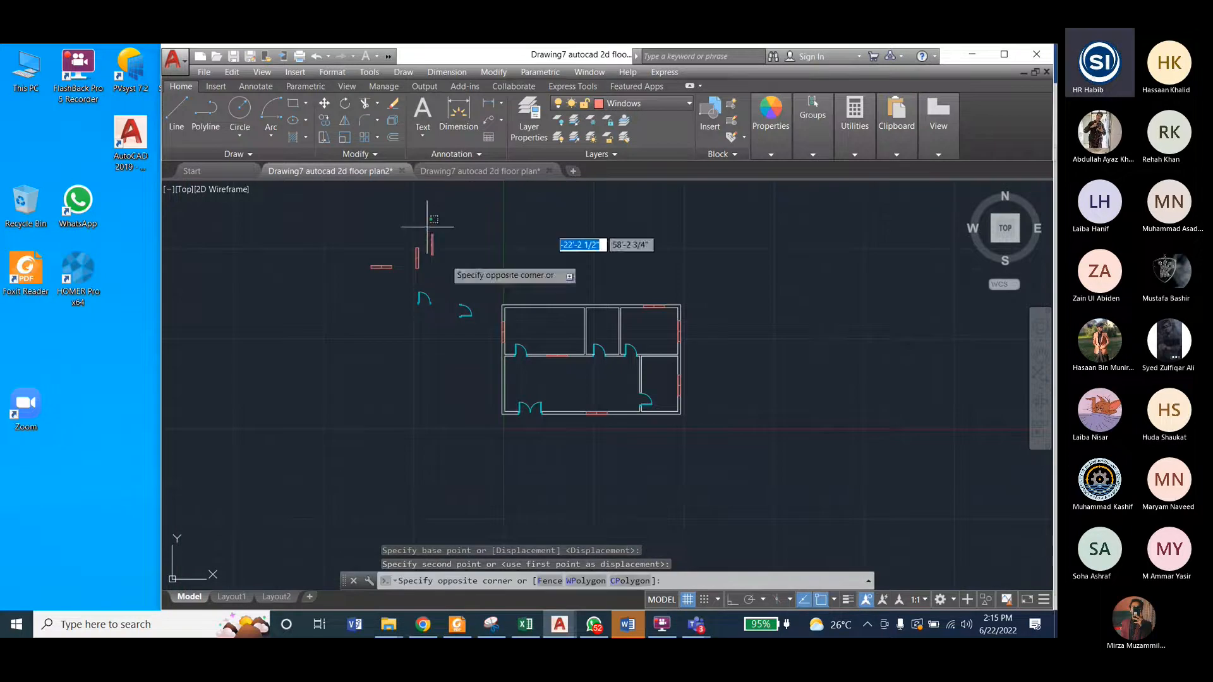
left_click(441, 271)
scroll(432, 219, "up", 2)
scroll(430, 230, "up", 4)
scroll(428, 265, "down", 3)
scroll(426, 316, "up", 4)
scroll(433, 373, "down", 2)
scroll(429, 308, "up", 4)
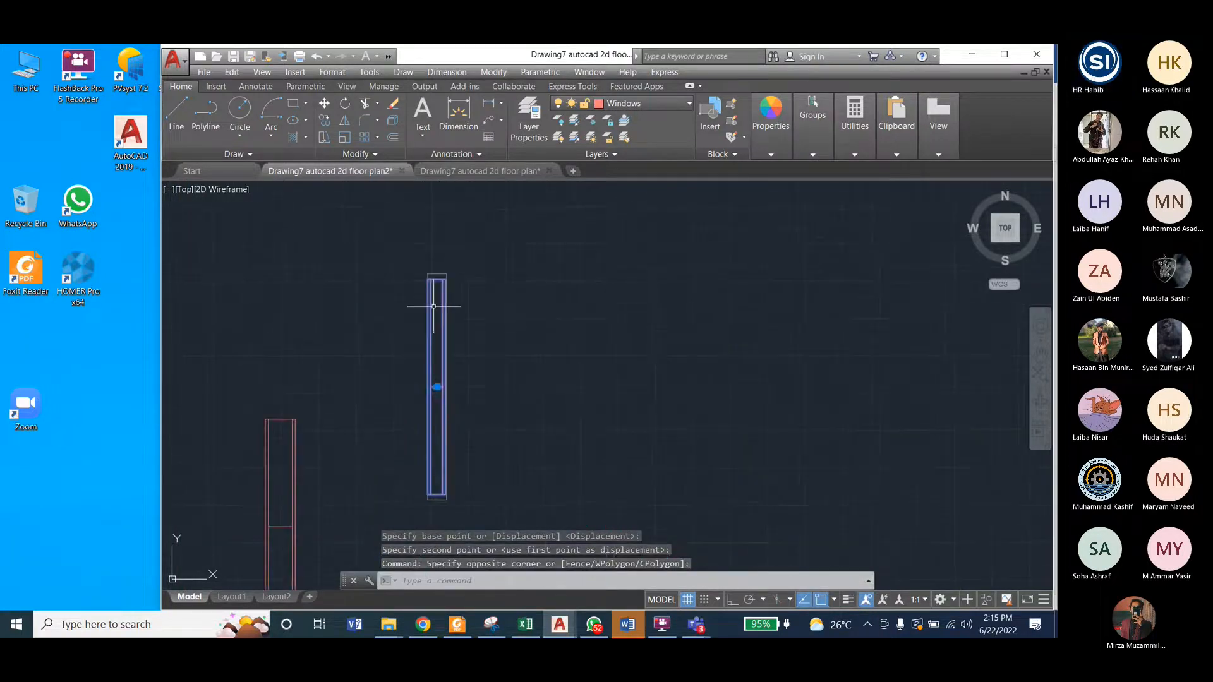
left_click(491, 72)
left_click(506, 264)
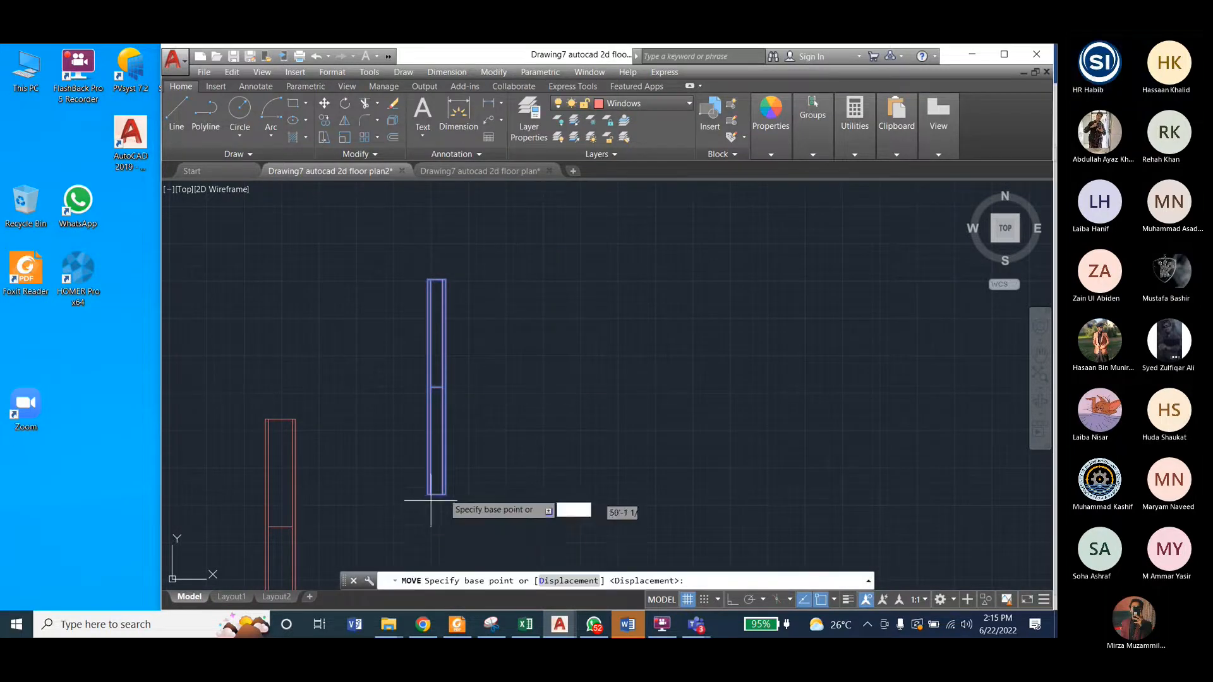
scroll(436, 499, "up", 4)
left_click(451, 488)
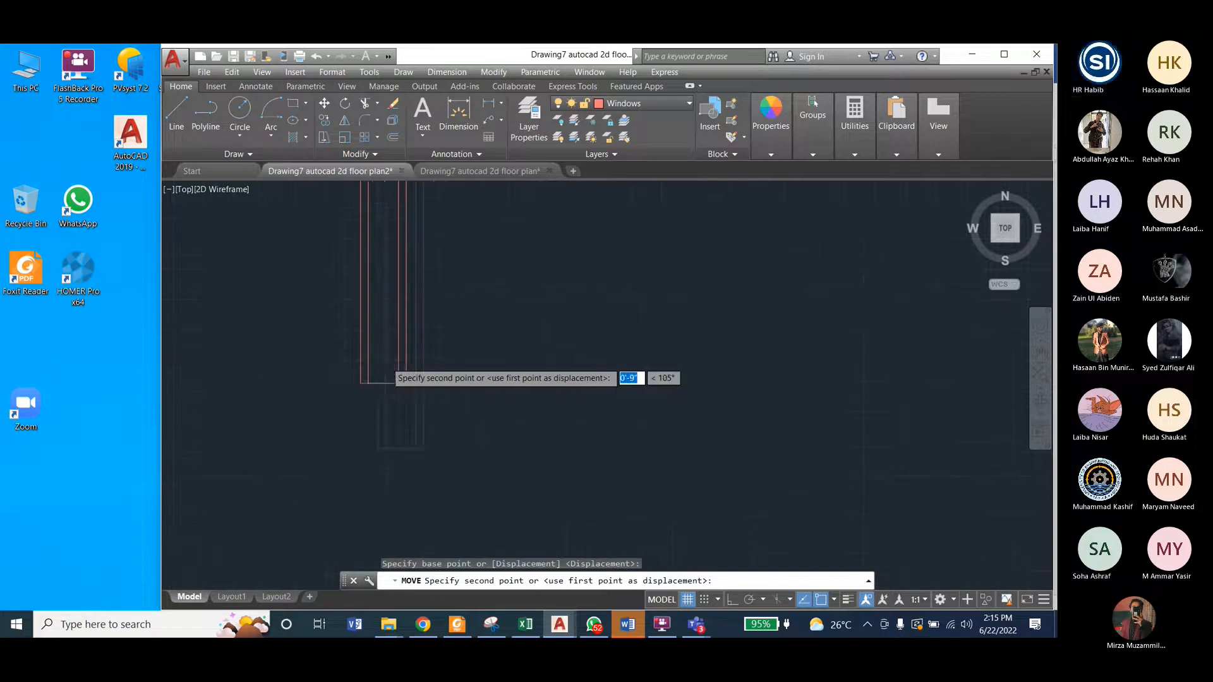
scroll(378, 343, "down", 8)
scroll(509, 427, "up", 4)
scroll(480, 414, "up", 5)
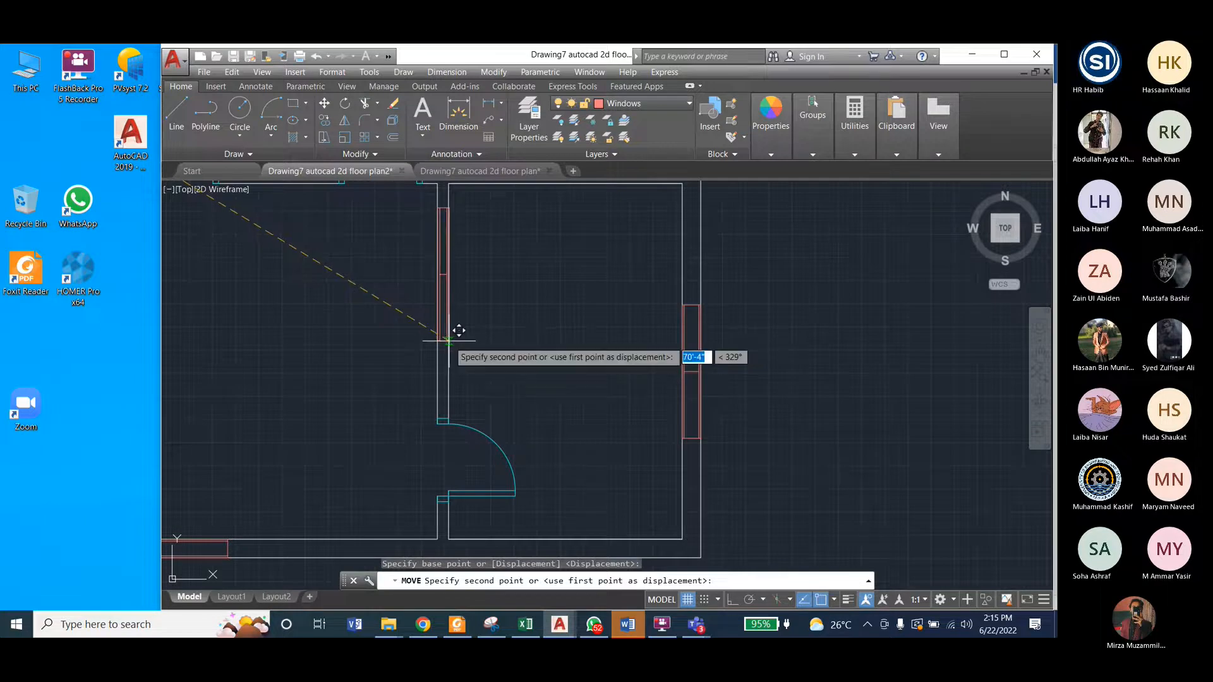
left_click(554, 428)
scroll(590, 433, "down", 5)
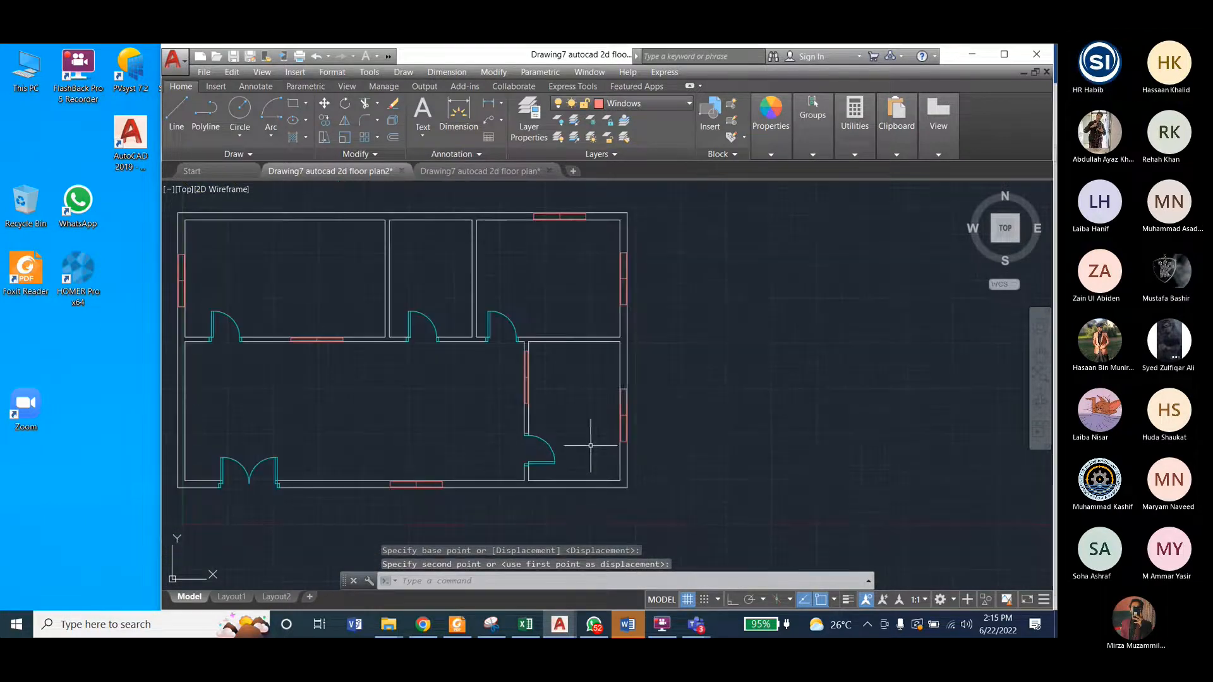
scroll(771, 417, "down", 2)
scroll(513, 352, "up", 2)
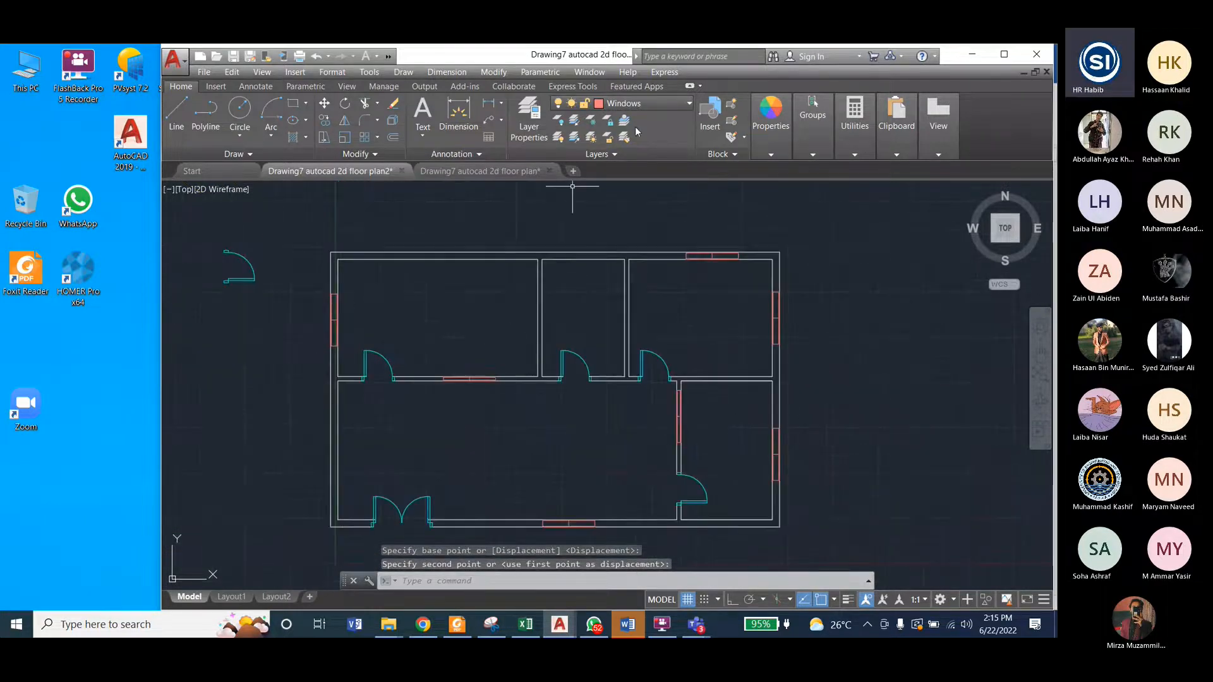
left_click(239, 261)
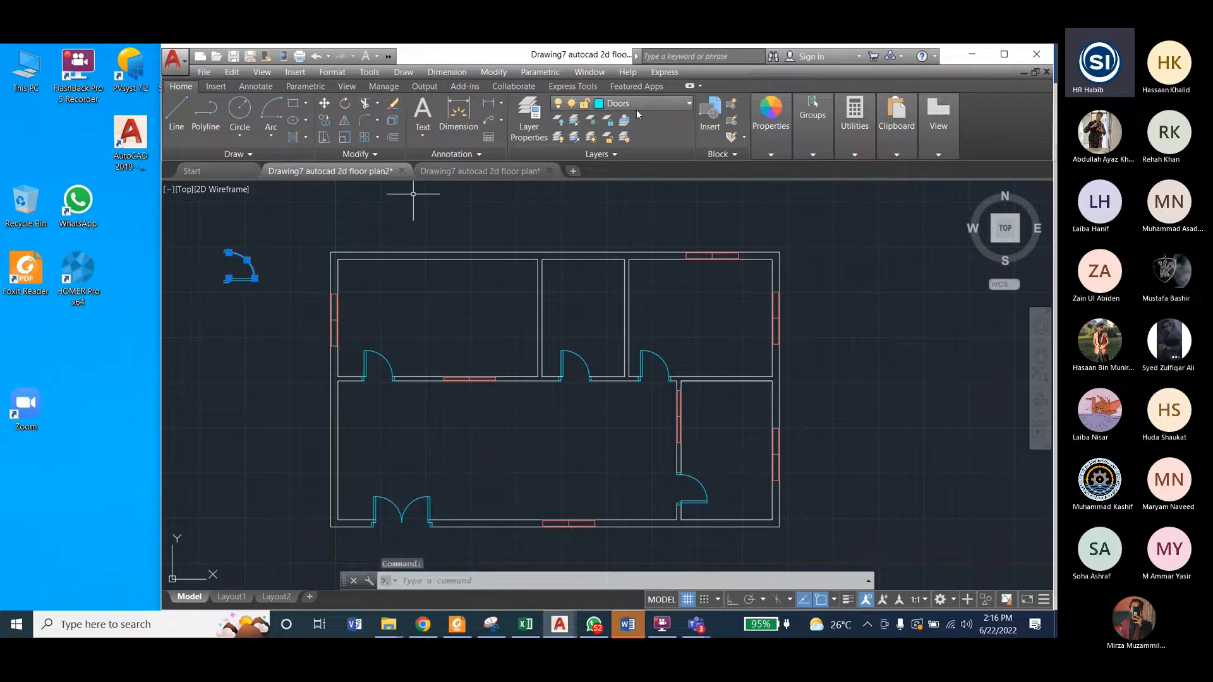
left_click(302, 245)
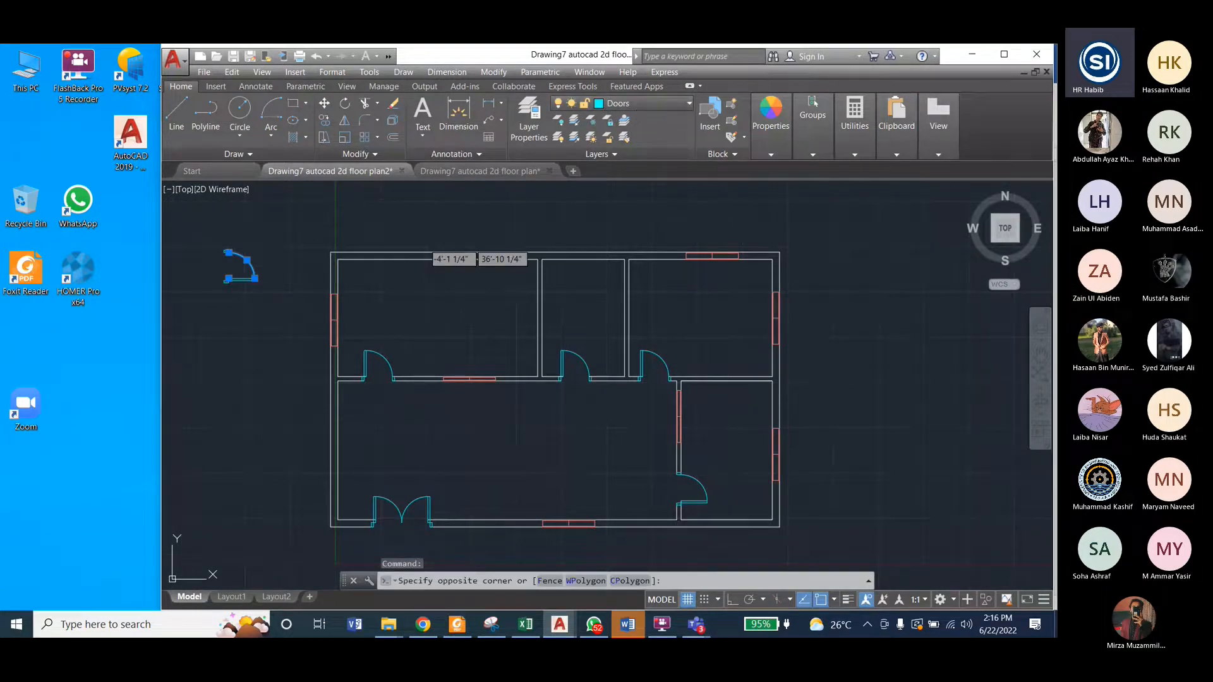
key("Escape")
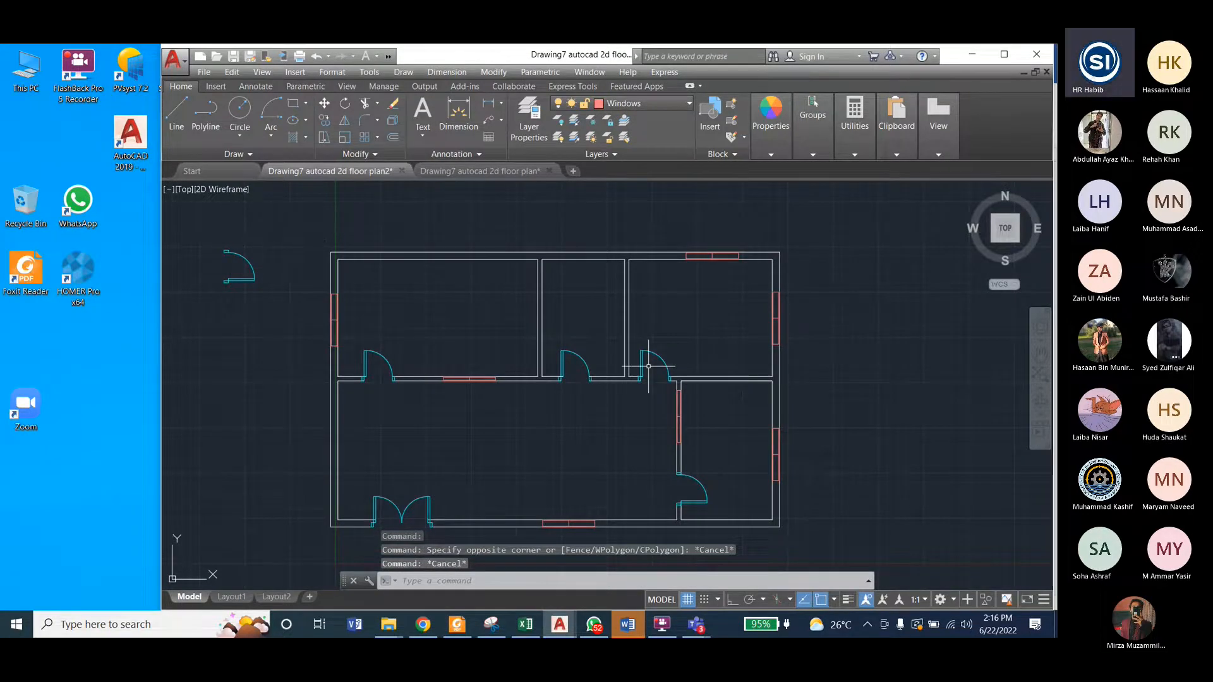
Step: Delete the leftover window and door symbols lying outside the upper-left of the floor plan
scroll(723, 345, "down", 2)
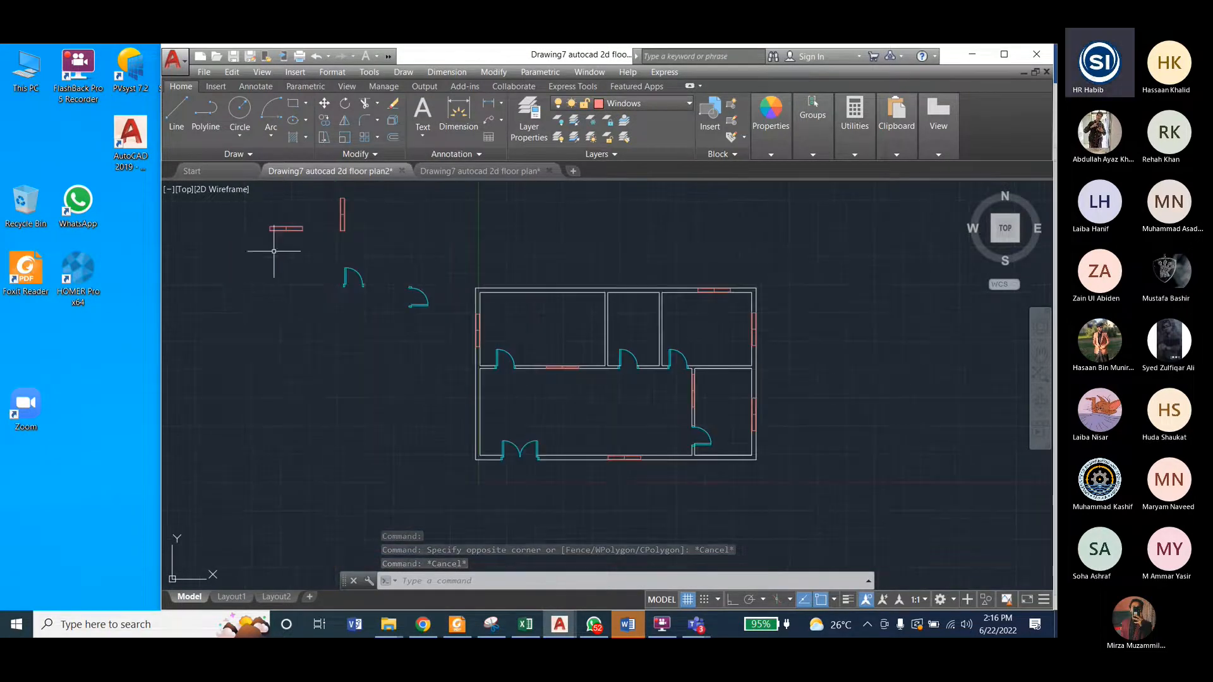
left_click(257, 190)
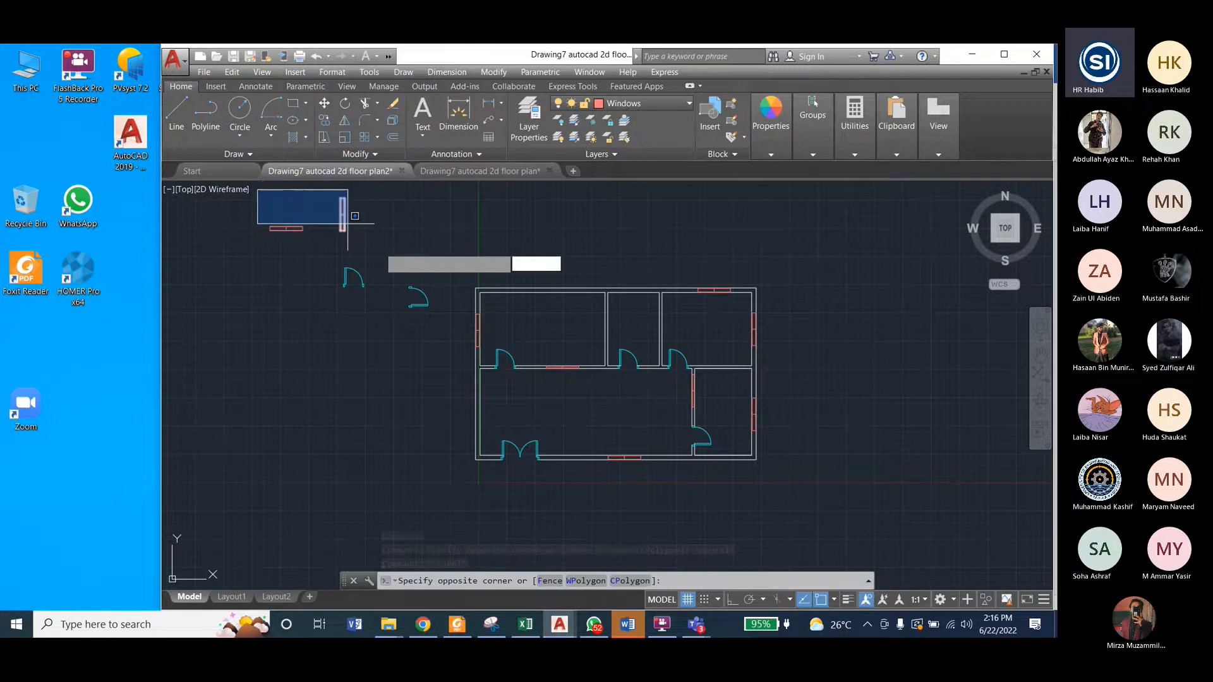
left_click(438, 333)
key("Delete")
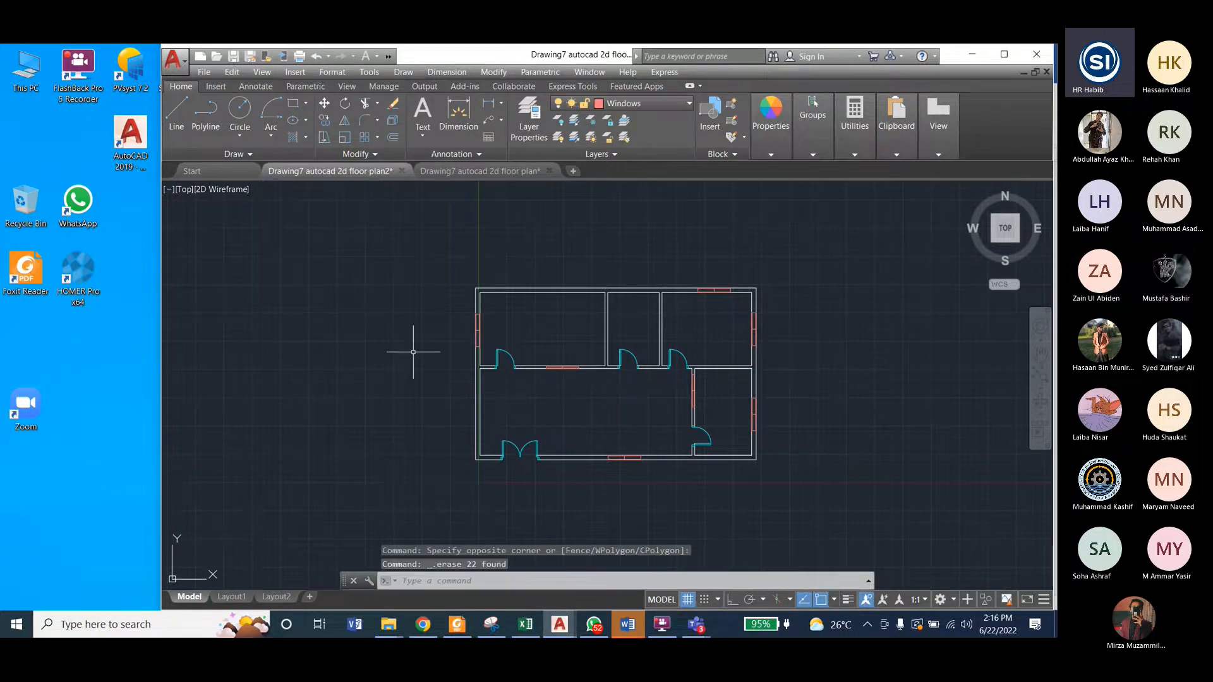
scroll(753, 407, "up", 2)
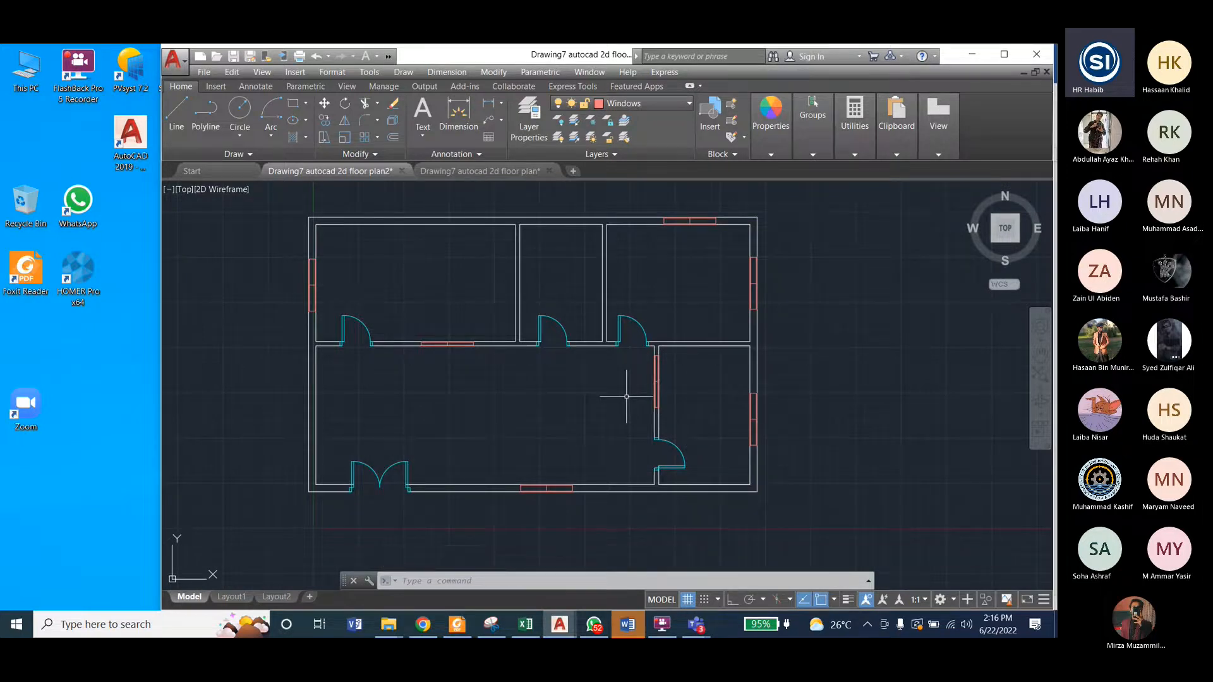
Step: Switch to the finished reference floor plan drawing and turn on its Blocks layer
left_click(465, 165)
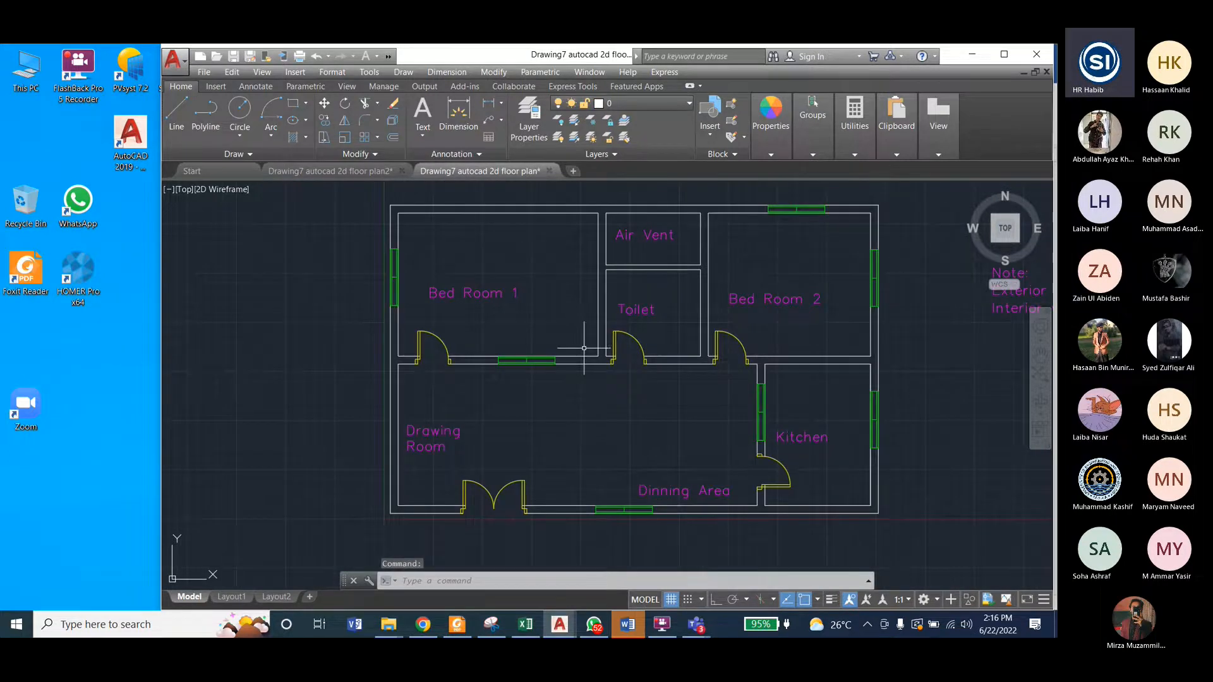
left_click(640, 104)
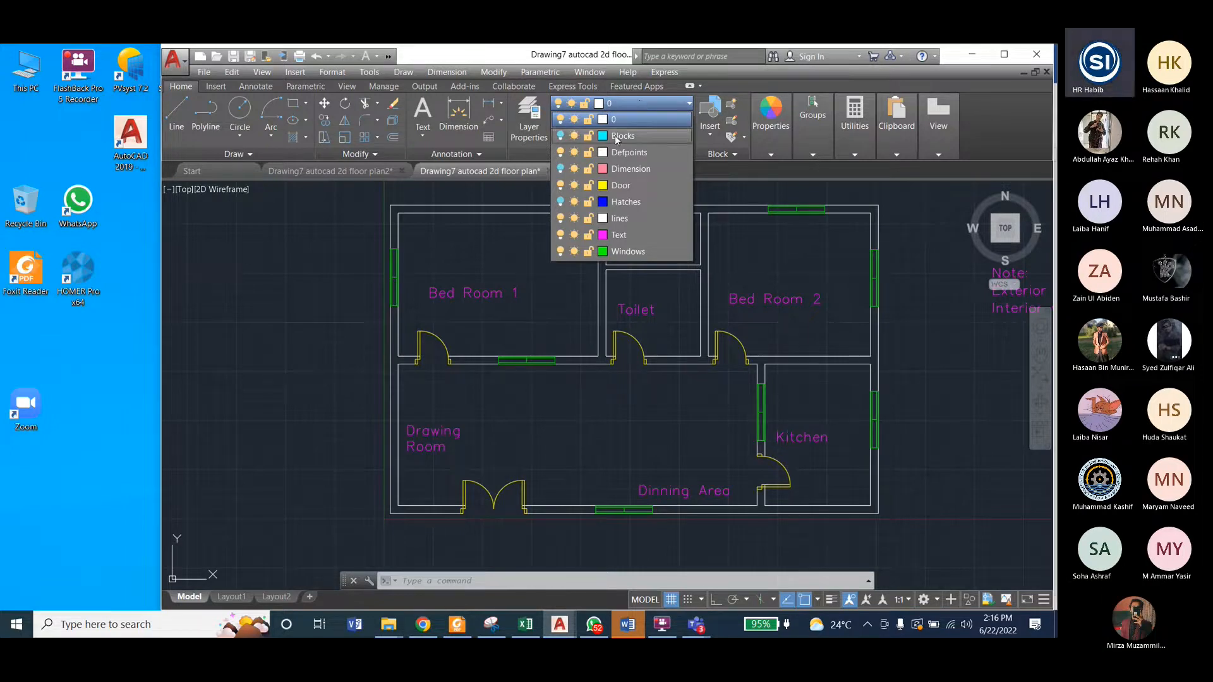
left_click(560, 136)
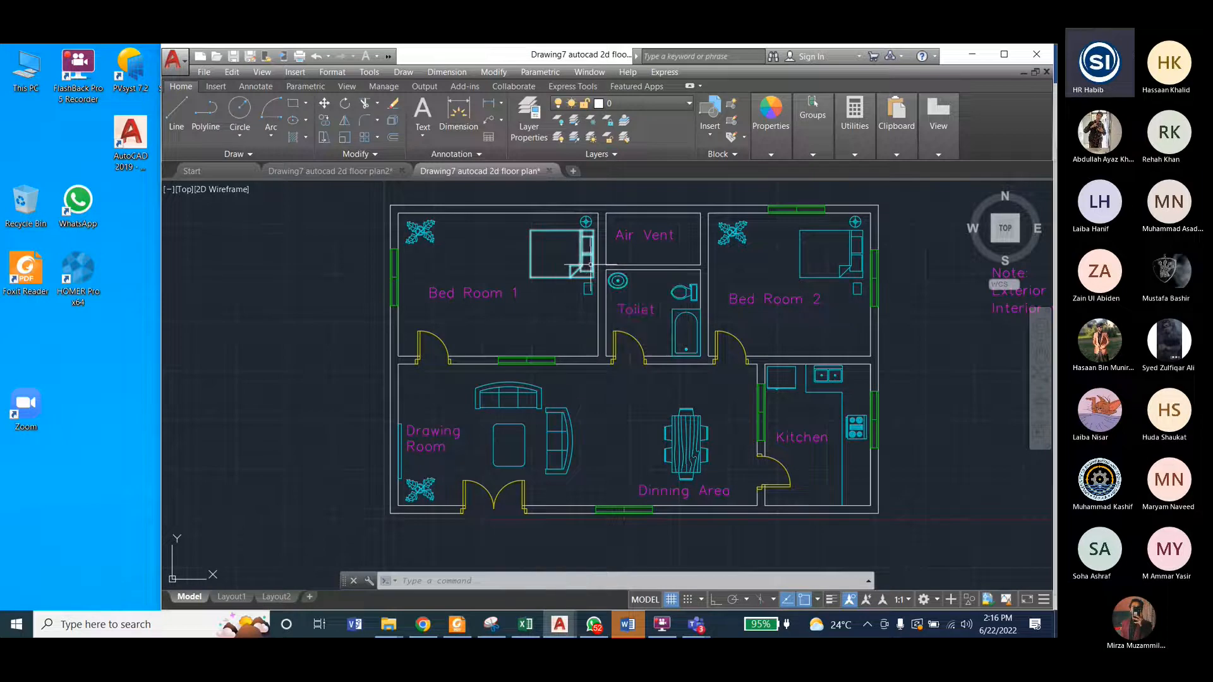
left_click(648, 105)
left_click(646, 105)
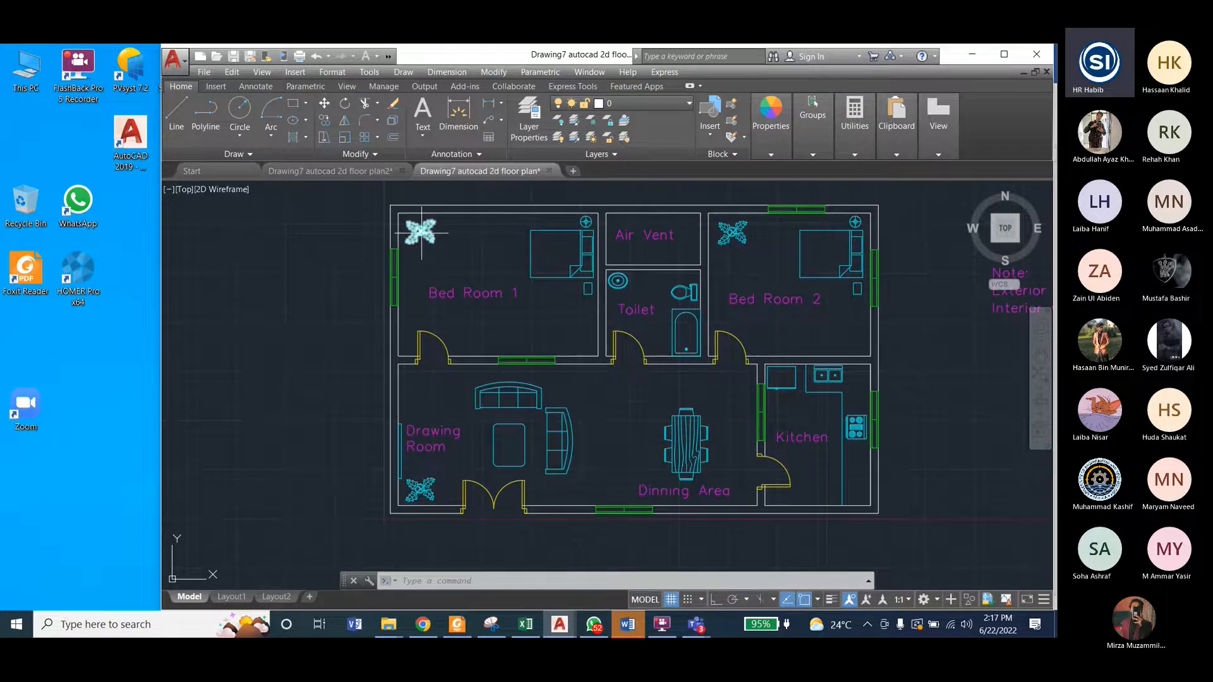
mouse_move(422, 233)
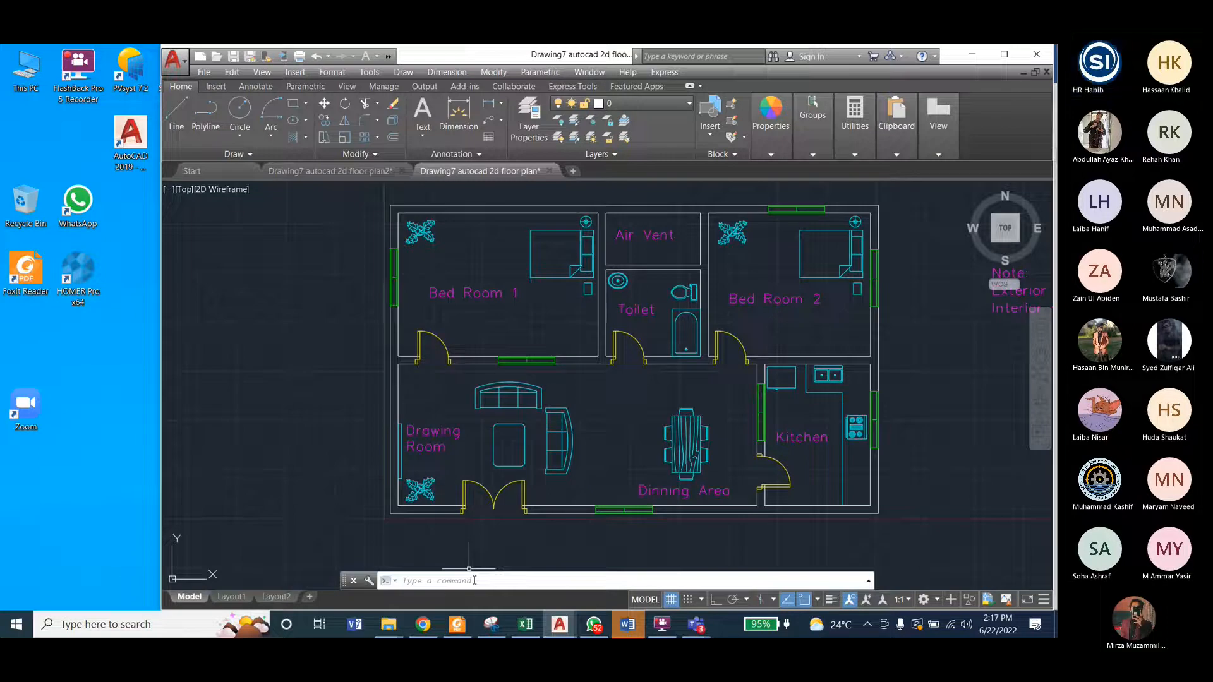
Step: Switch to Word, read the library command notes in the Drawing7 autocad 2d floor plan document, and return to the Engineering_Drawing_Lab_Student document
left_click(496, 581)
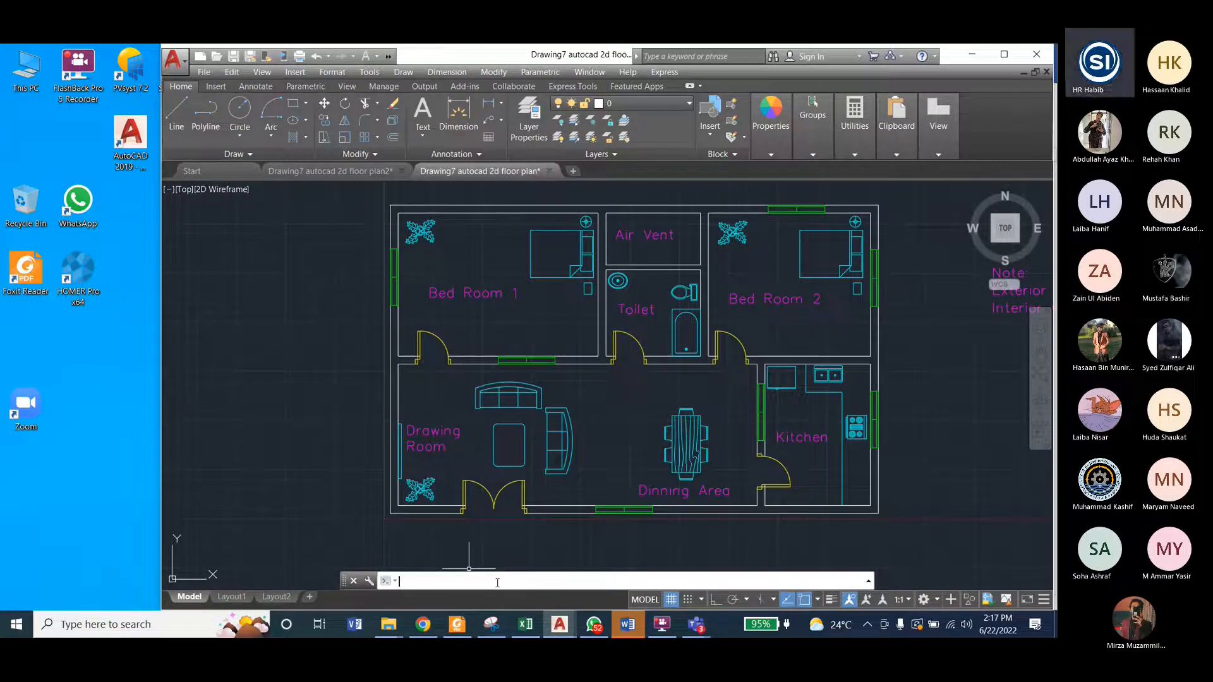
left_click(624, 631)
left_click(876, 154)
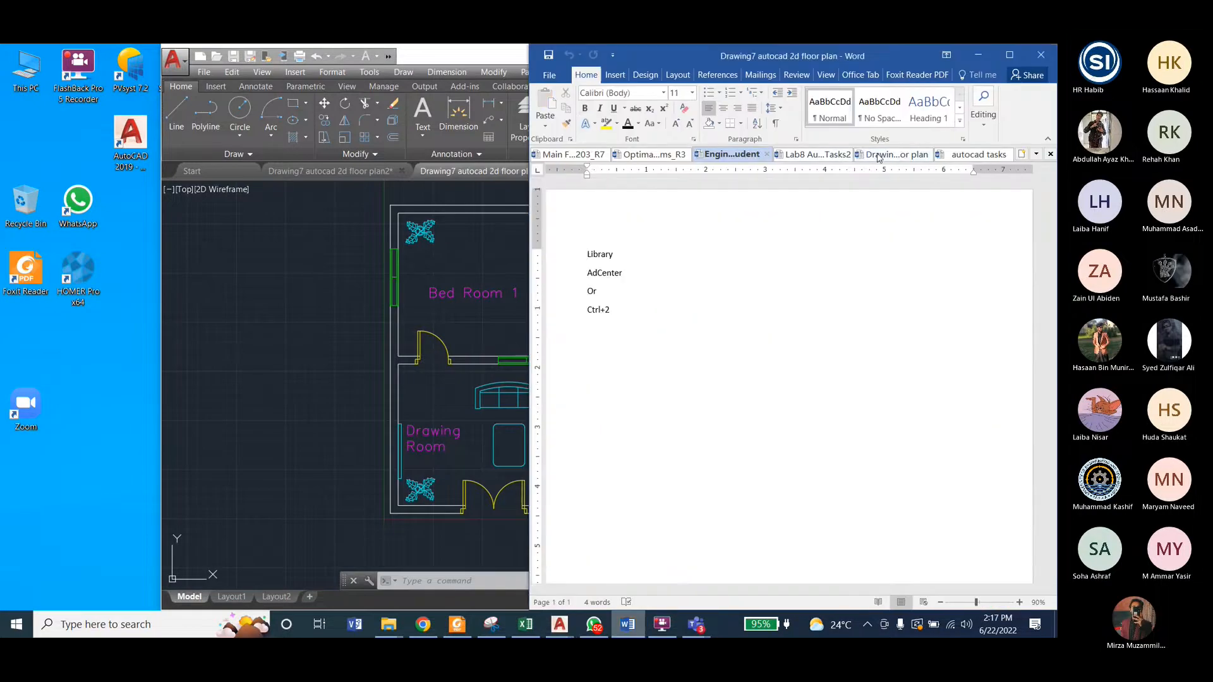
left_click(723, 155)
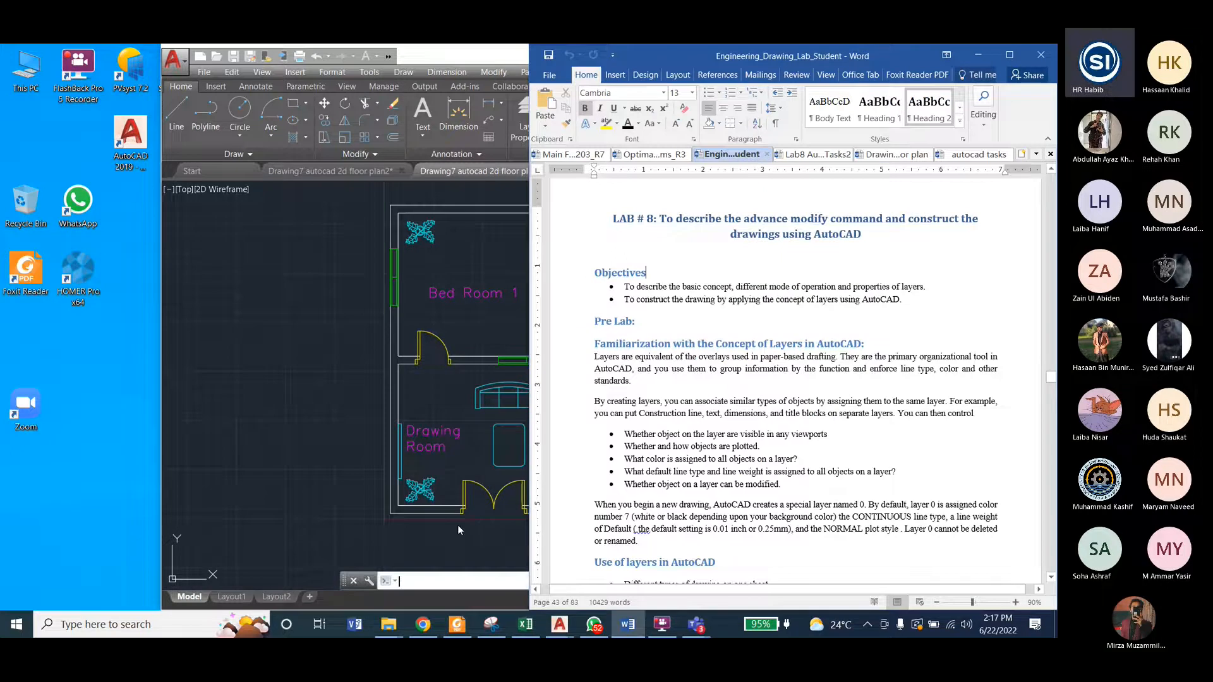
Step: Switch back to AutoCAD, open DesignCenter with the ADCENTER command, and close its palette
left_click(437, 579)
type("a")
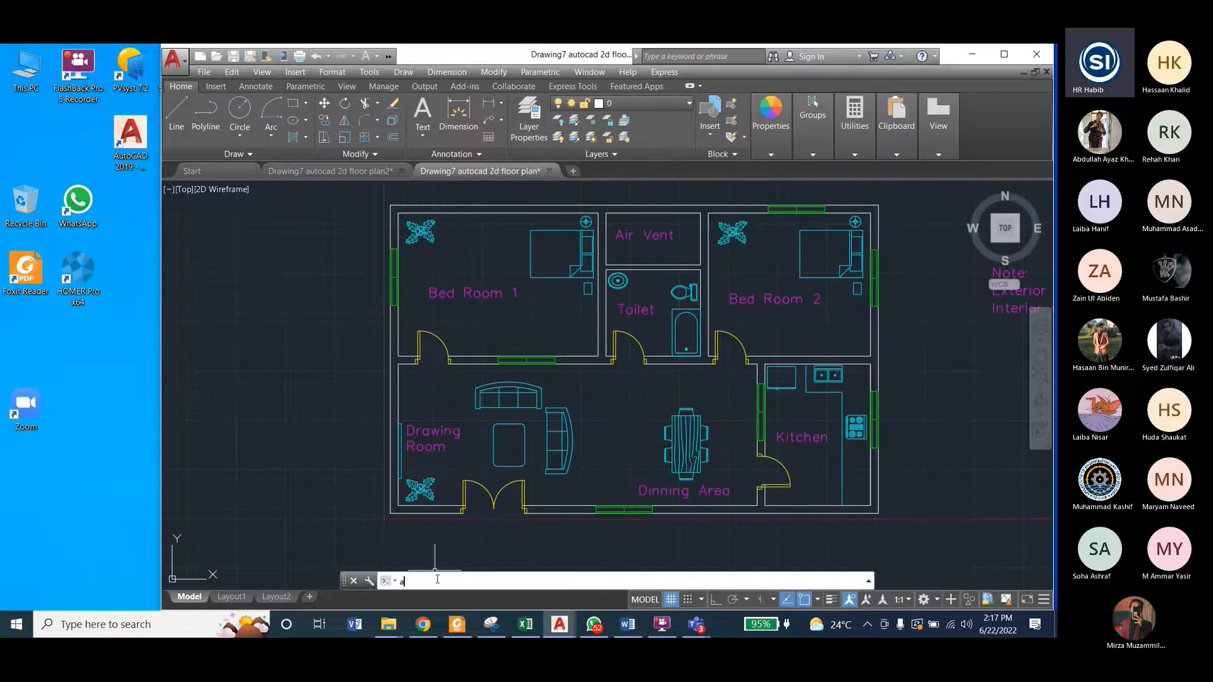
type("dcenter")
key("Return")
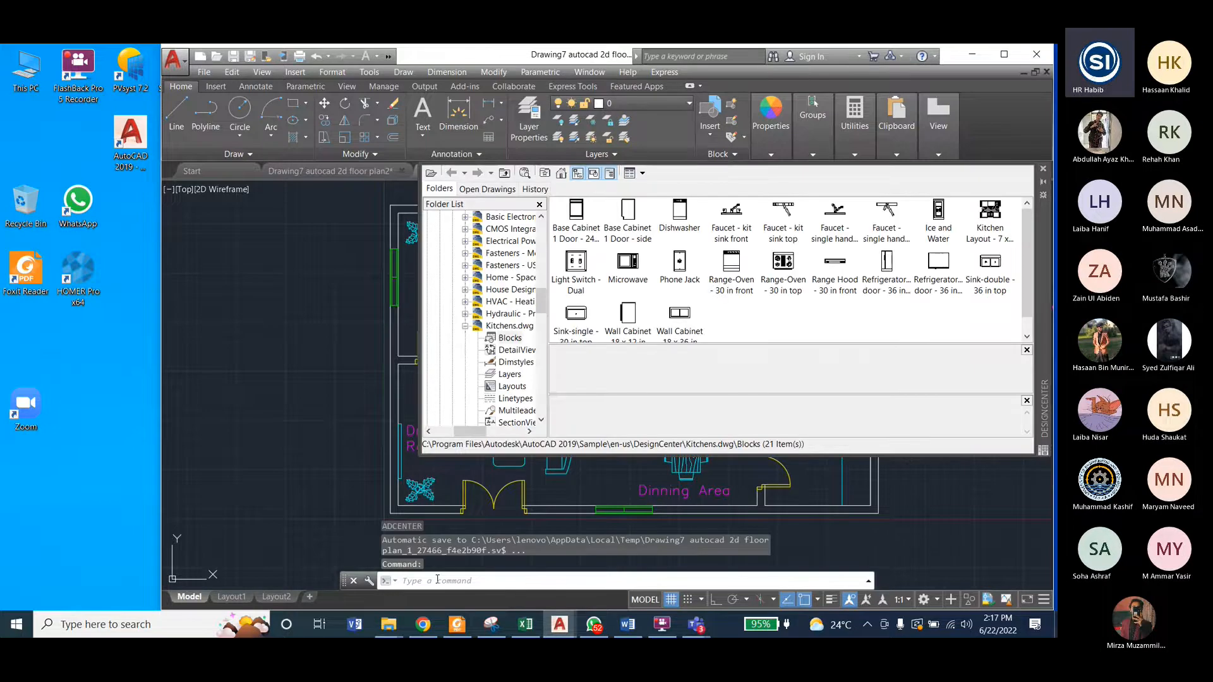
left_click(1043, 169)
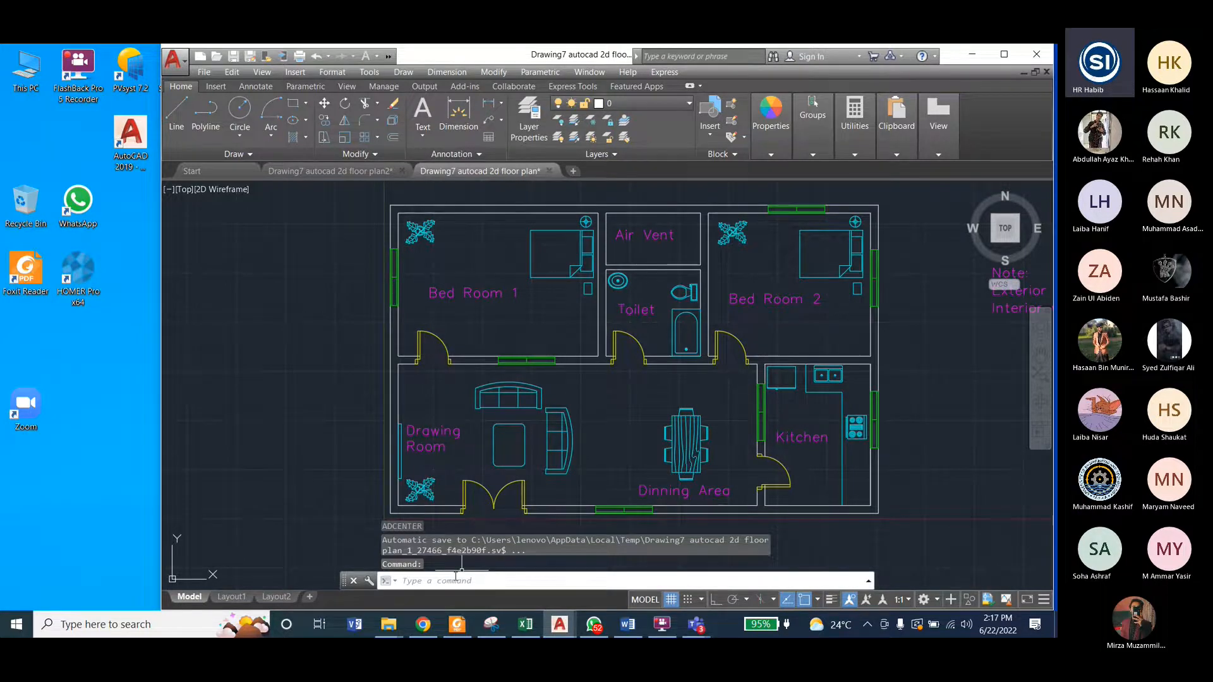
Step: Reopen DesignCenter, shift its palette to free space beside the plan, and browse from its home folder to en-us, DesignCenter
key("ctrl+2")
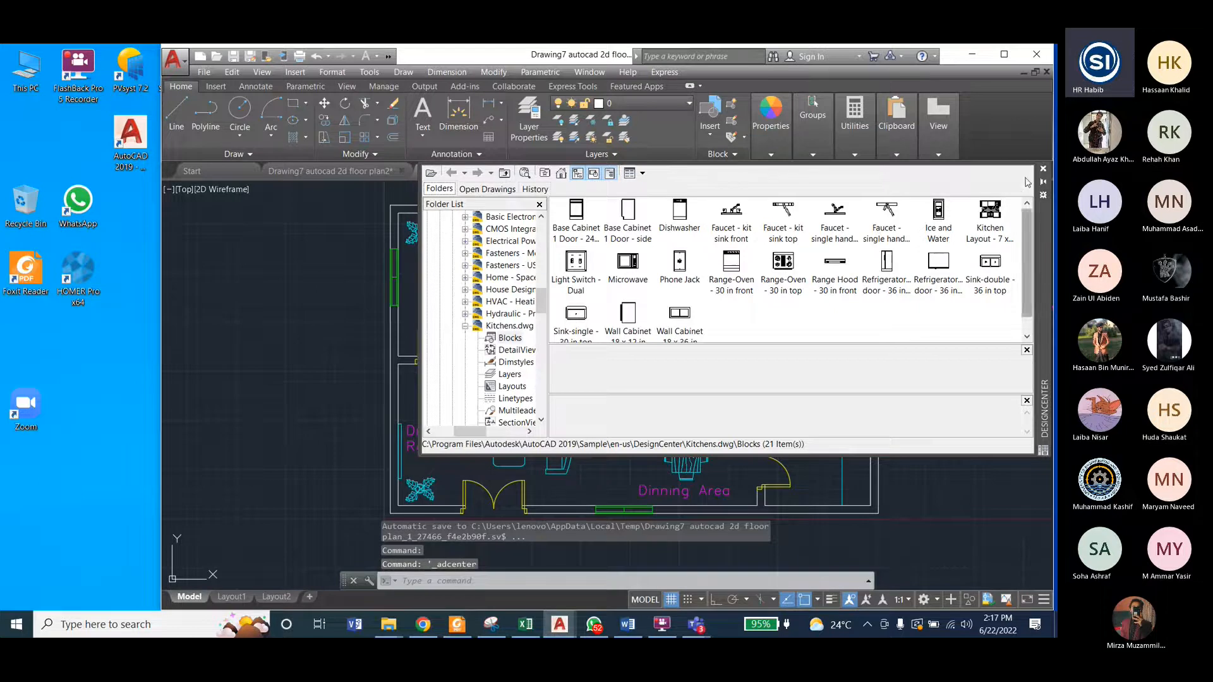
left_click_drag(1042, 250, 869, 251)
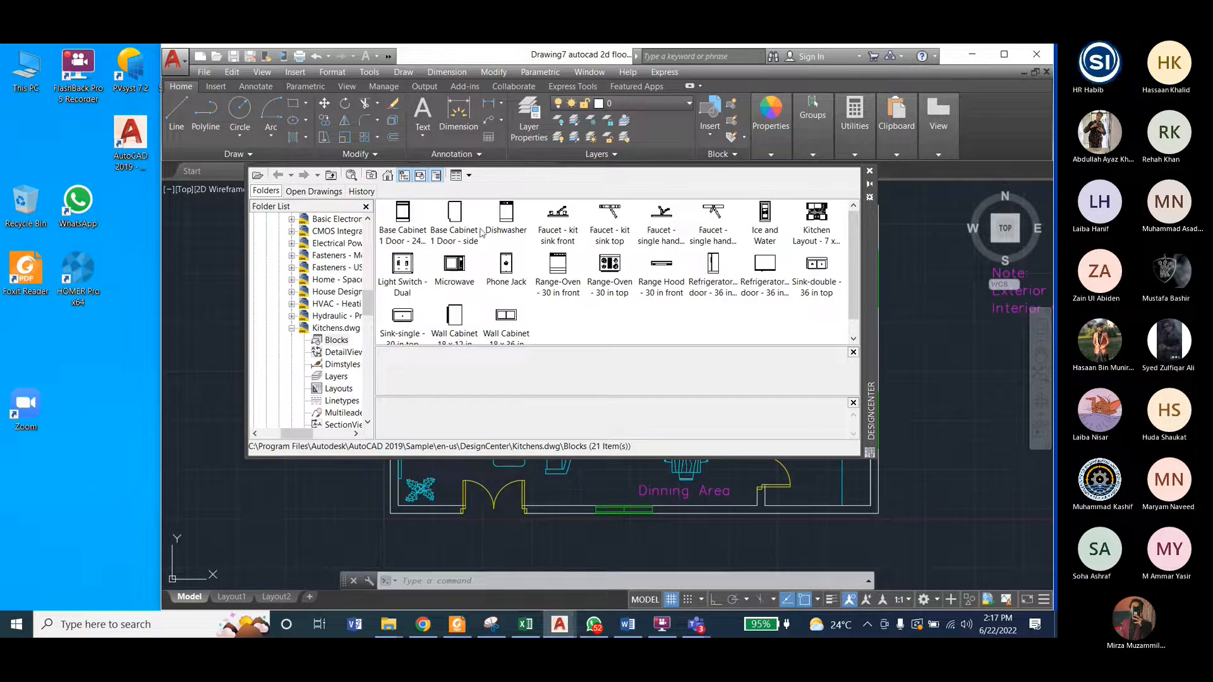
left_click(387, 175)
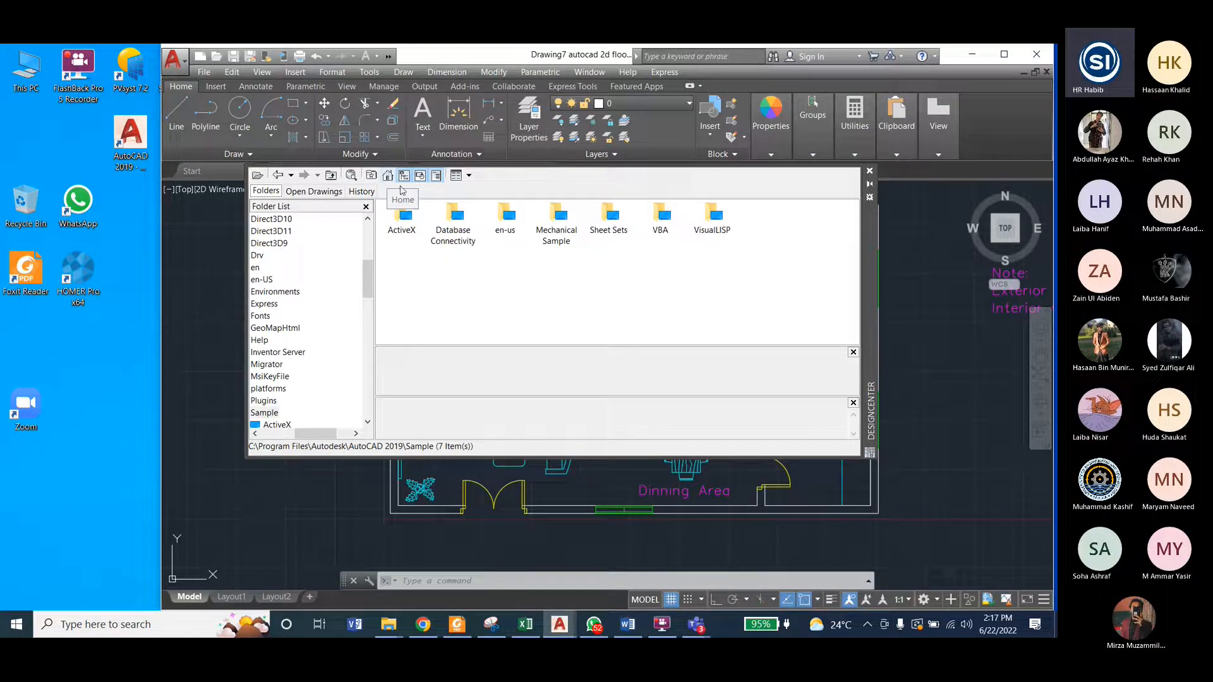
left_click(509, 219)
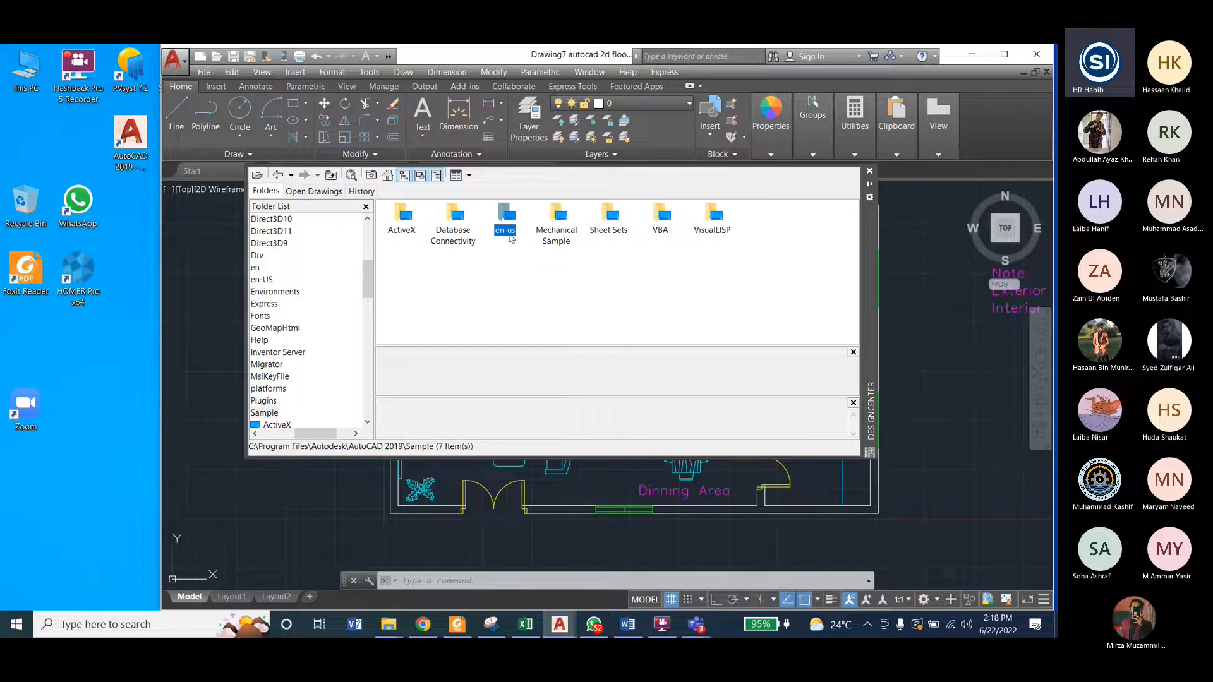
double_click(506, 217)
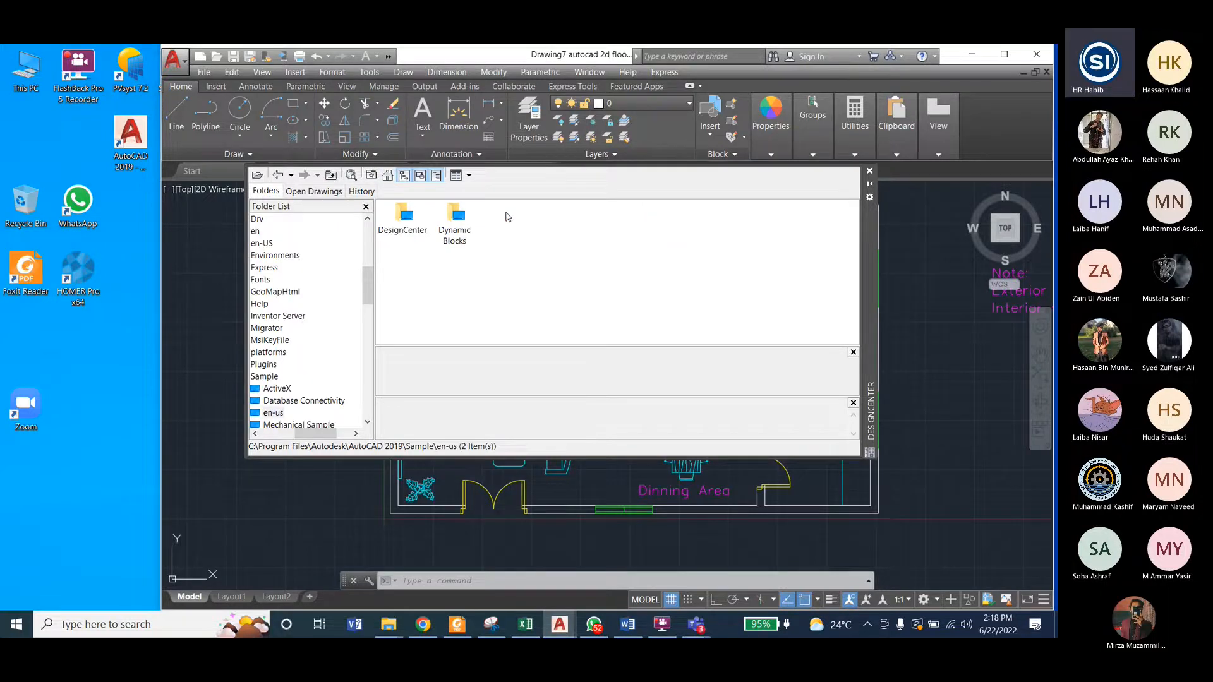
left_click(405, 231)
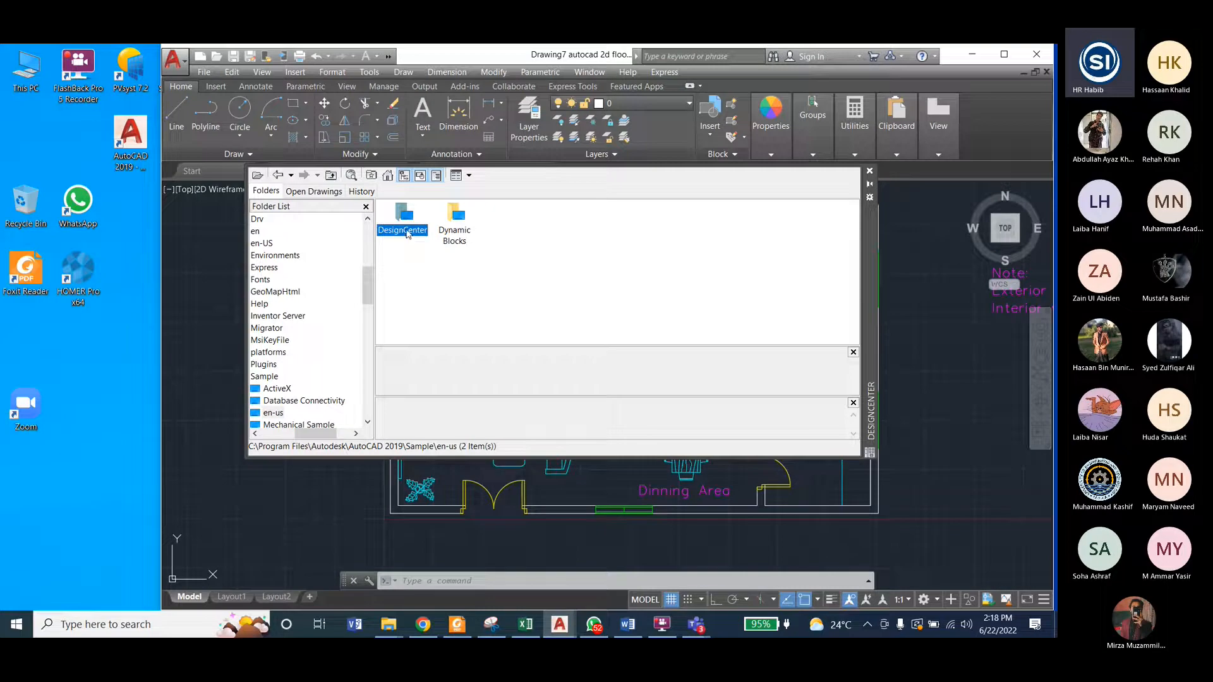
double_click(404, 231)
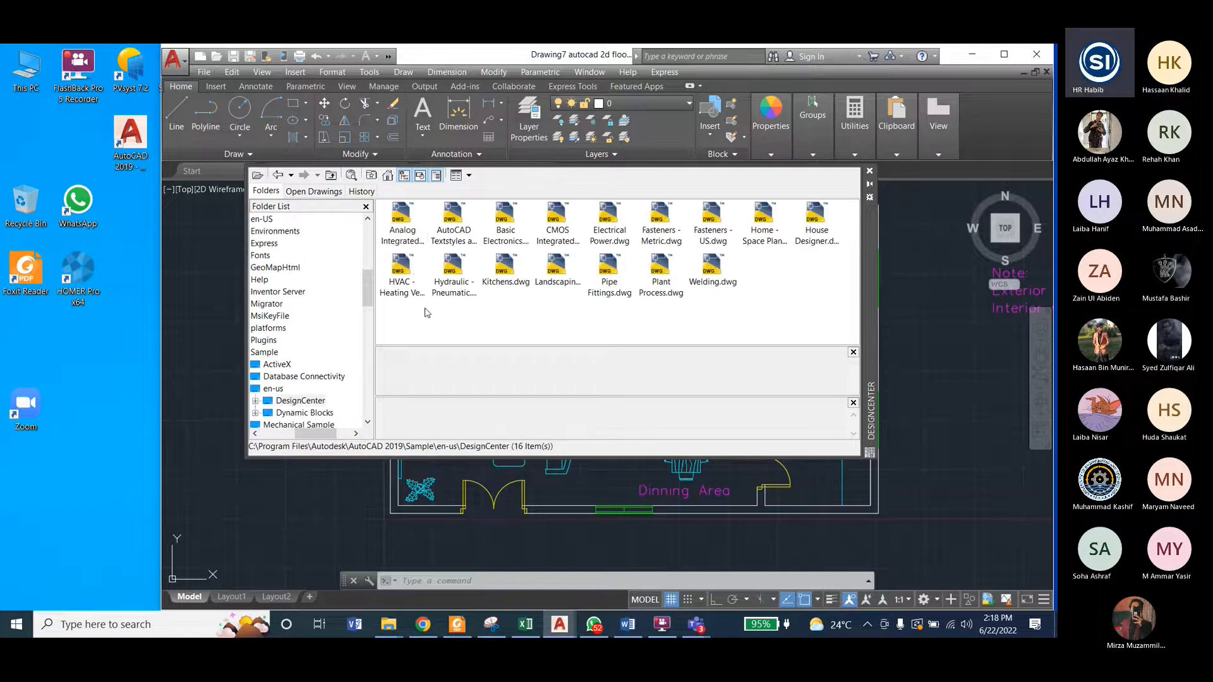
Step: Open the Blocks collection of House Designer.dwg in DesignCenter
left_click(817, 234)
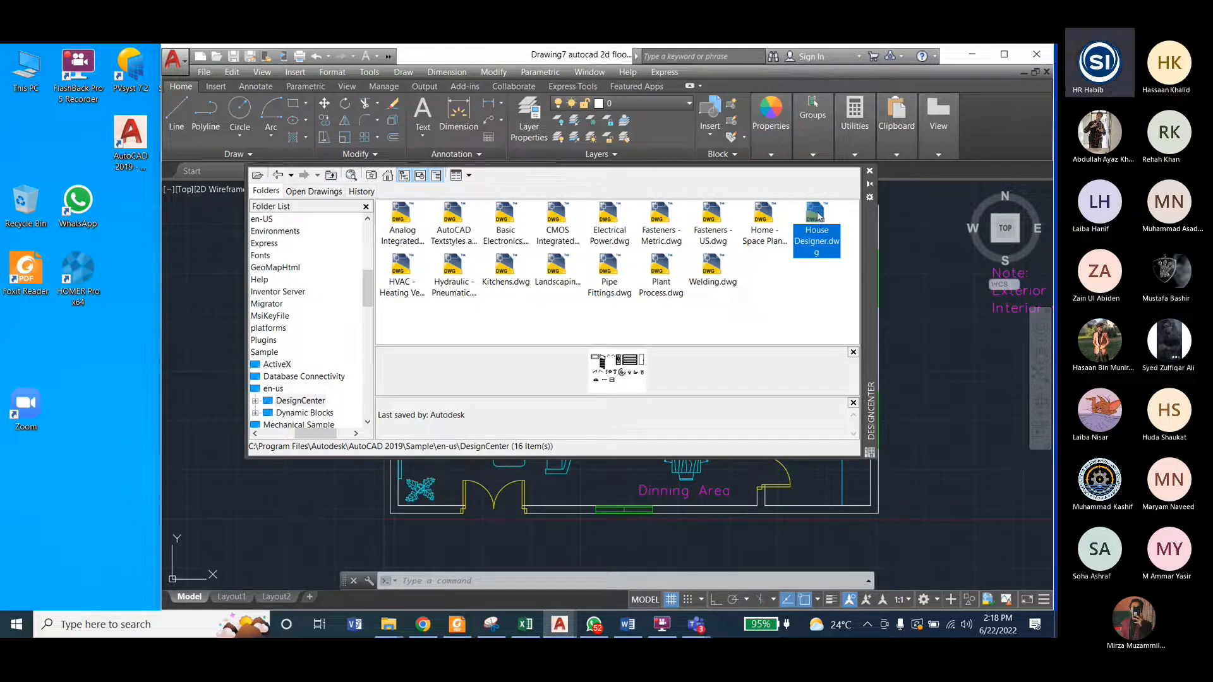
double_click(817, 217)
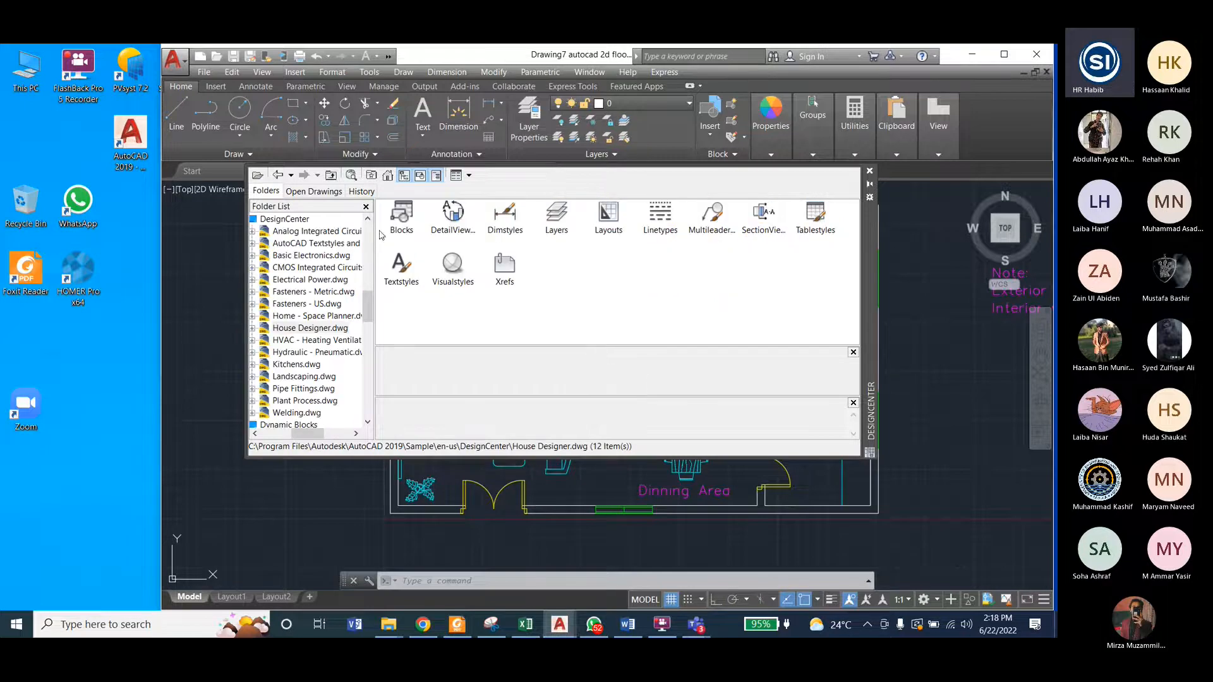
left_click(404, 221)
double_click(404, 221)
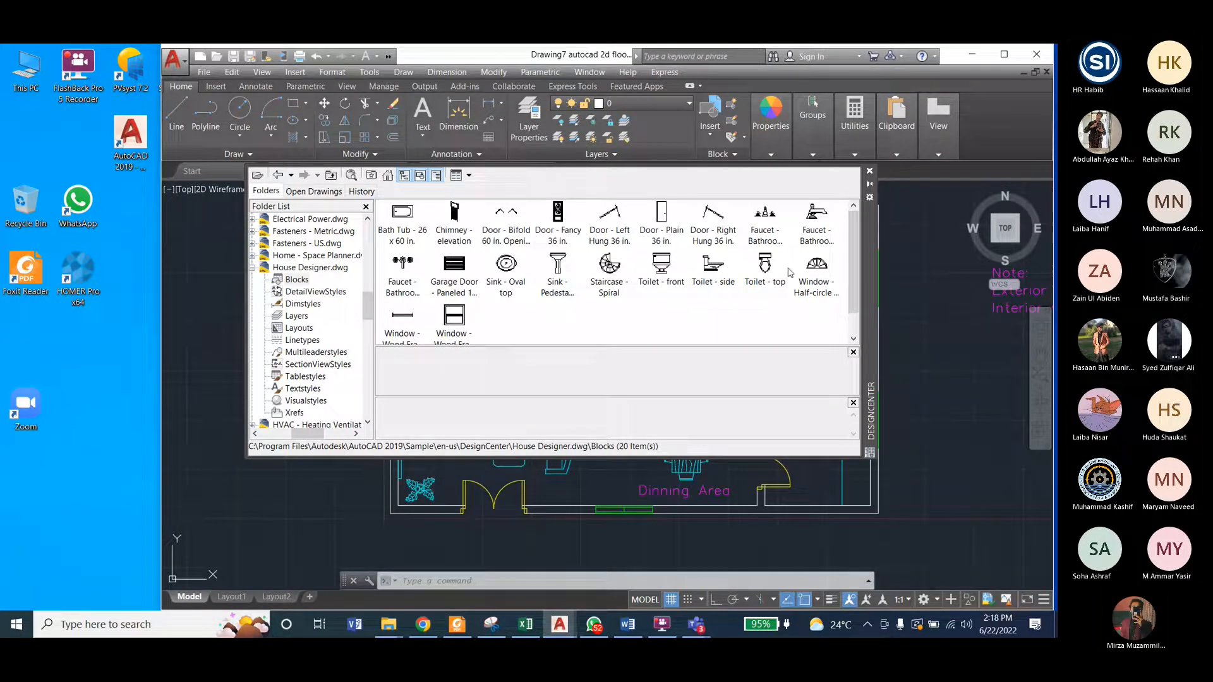
Step: Insert the Toilet - top and Sink - Oval top blocks in the empty space right of the floor plan, with the sink below the toilet
left_click(766, 268)
mouse_move(767, 268)
left_mouse_down()
mouse_move(920, 398)
mouse_move(953, 447)
left_mouse_up()
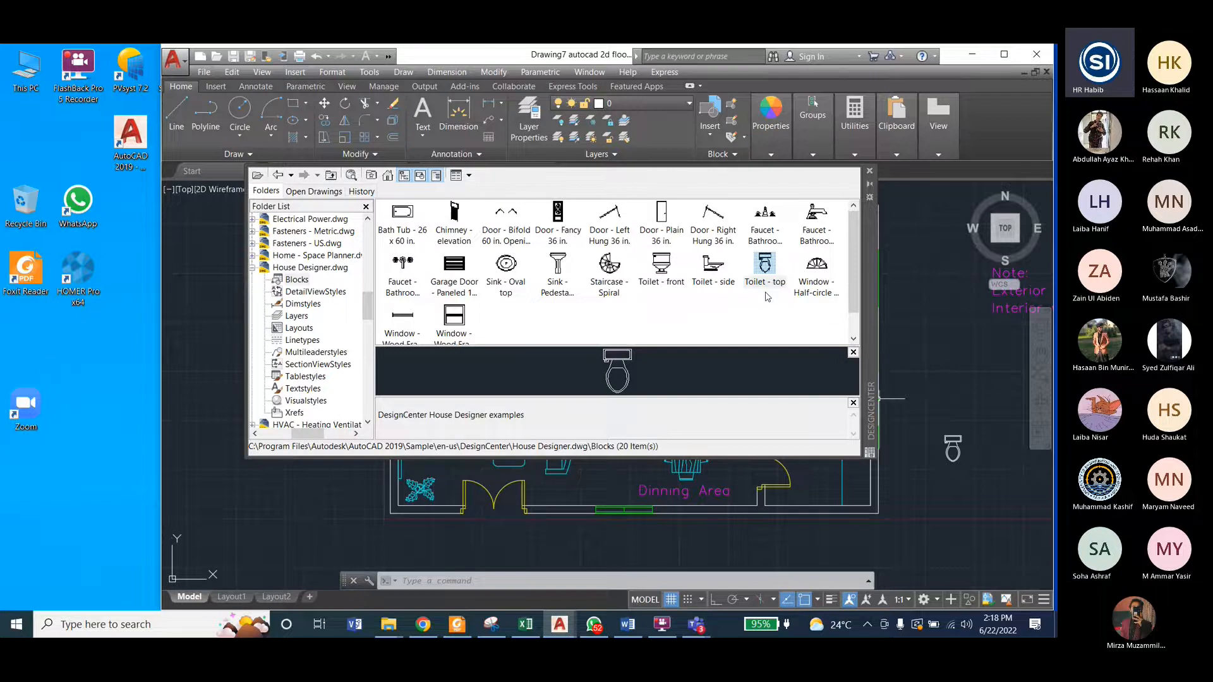
left_click(506, 264)
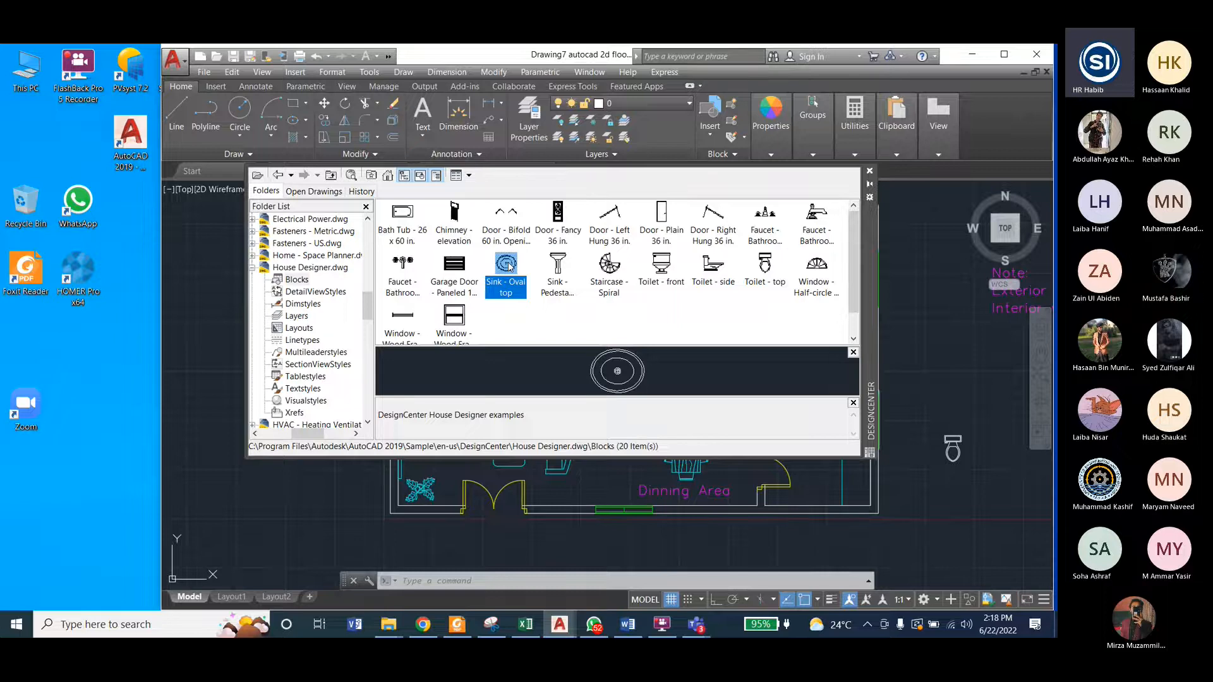
left_click_drag(509, 267, 951, 497)
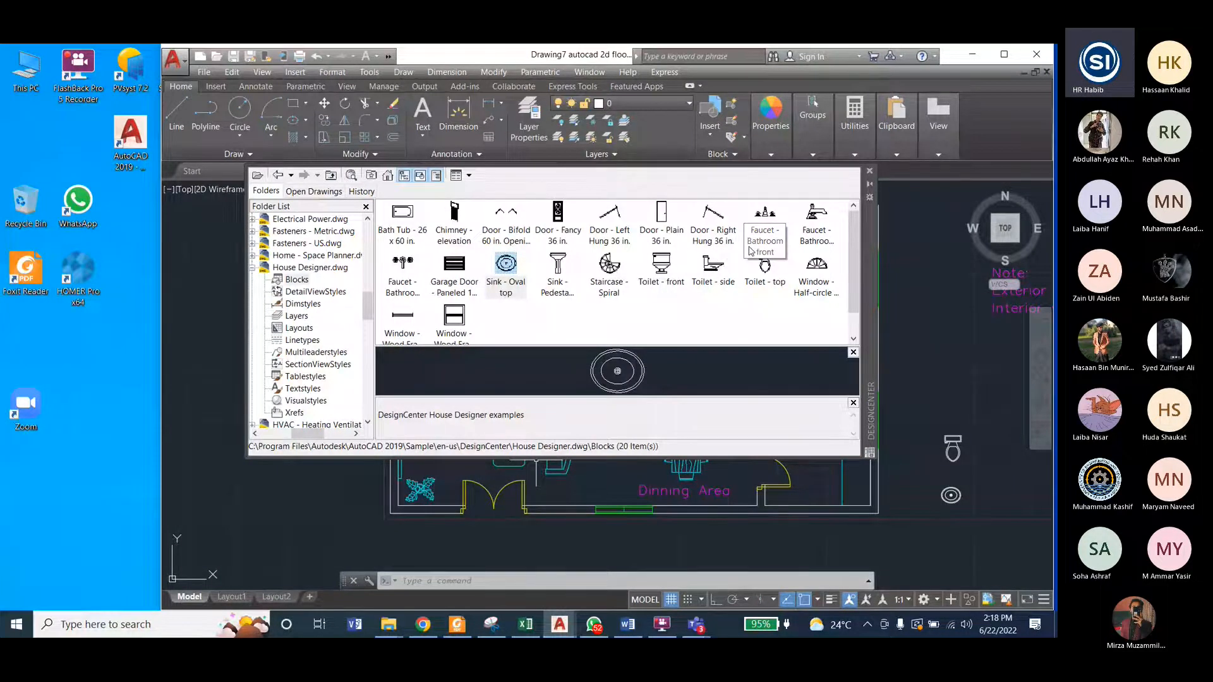
Step: Insert the Bath Tub - 26 x 60 in. block above the toilet, in the empty space right of the floor plan
left_click(402, 215)
left_click_drag(402, 218, 828, 371)
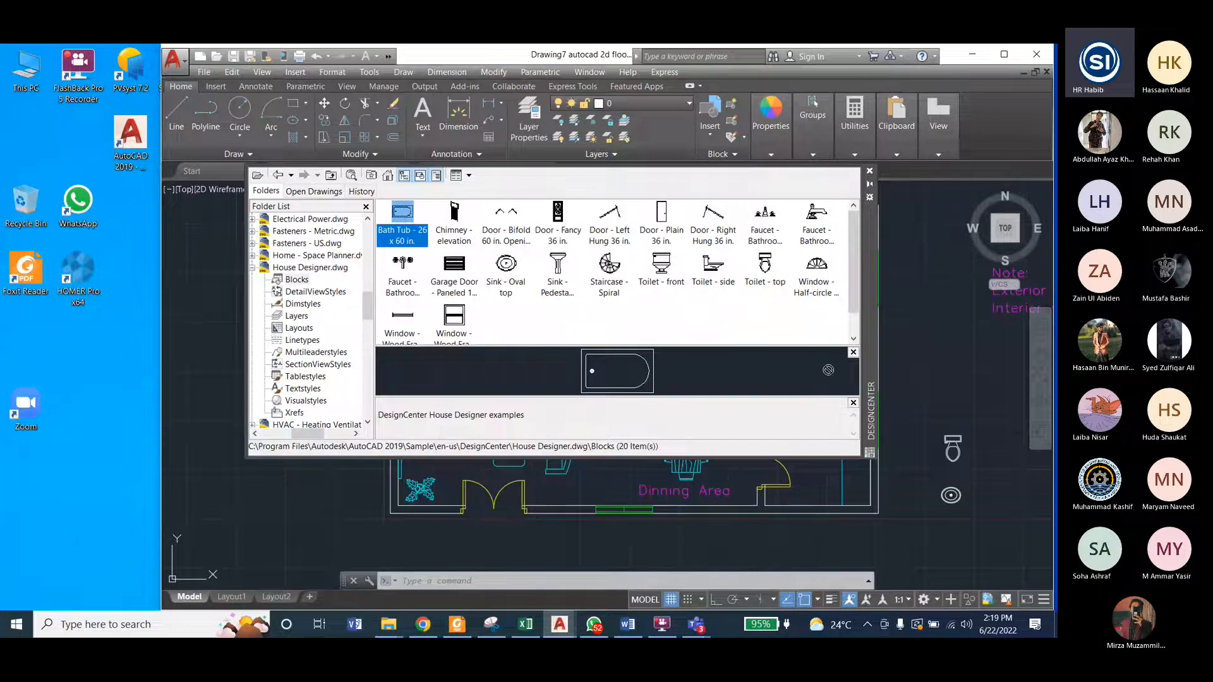
left_click_drag(828, 370, 905, 378)
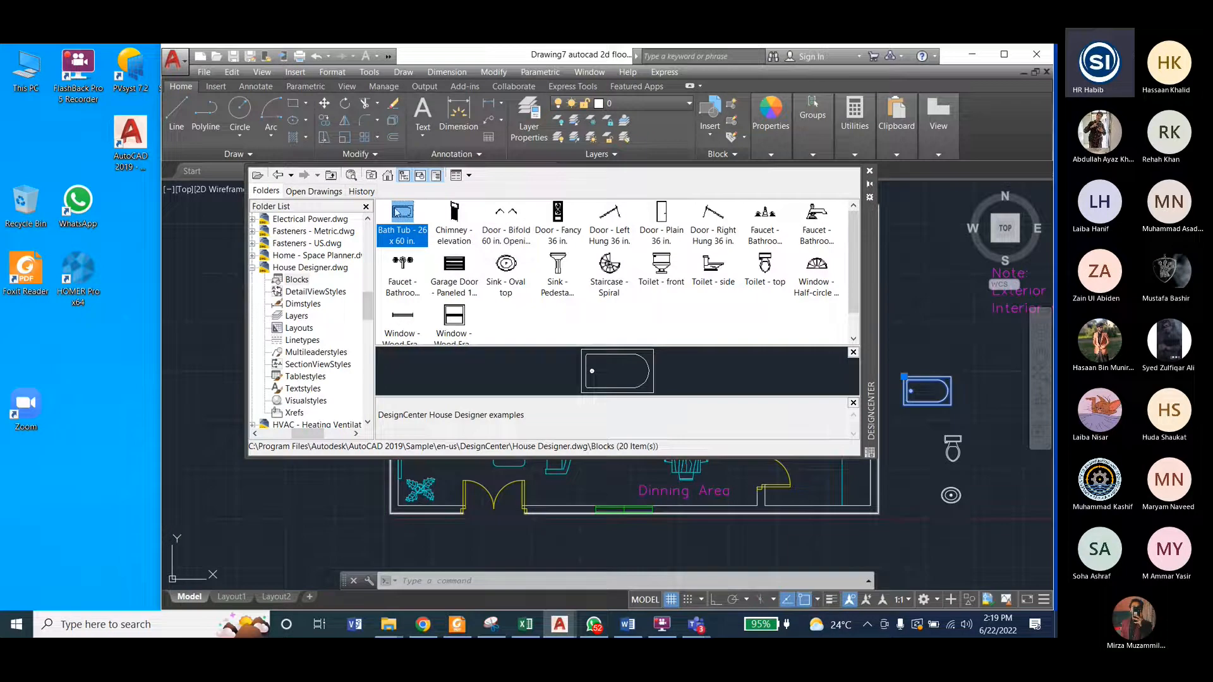
Step: Browse DesignCenter from House Designer.dwg through the home, en-us and DesignCenter folders to the Blocks collection of Kitchens.dwg
left_click(279, 177)
left_click(278, 177)
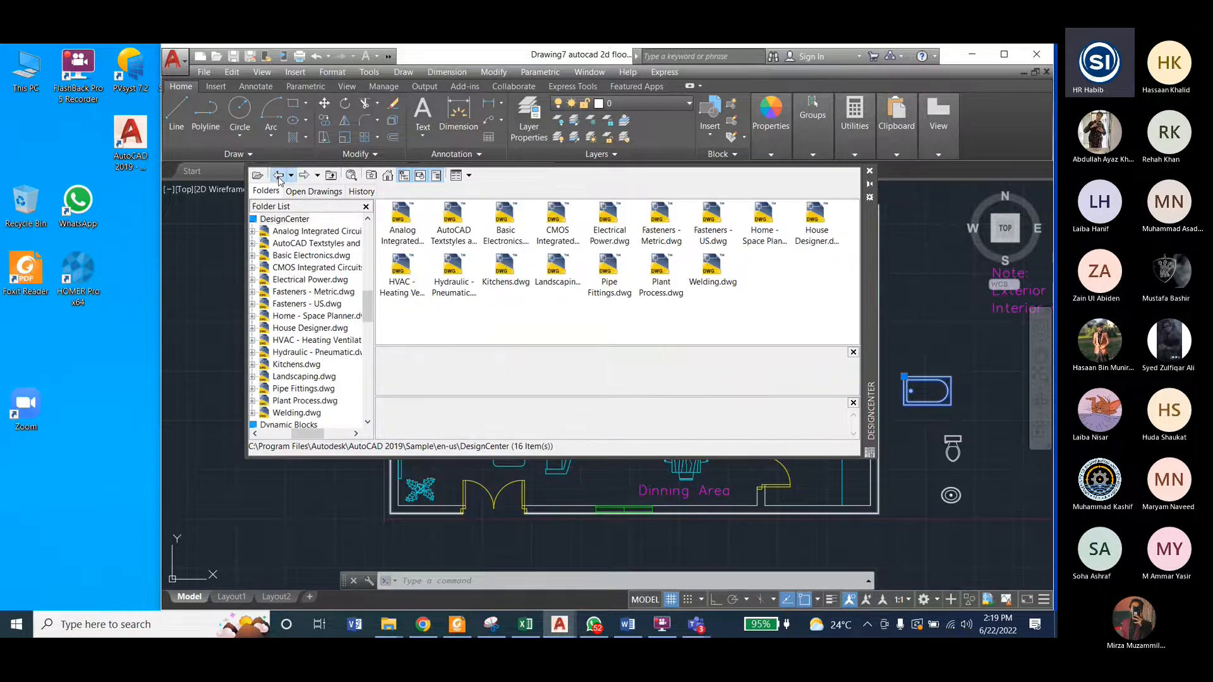
left_click(766, 228)
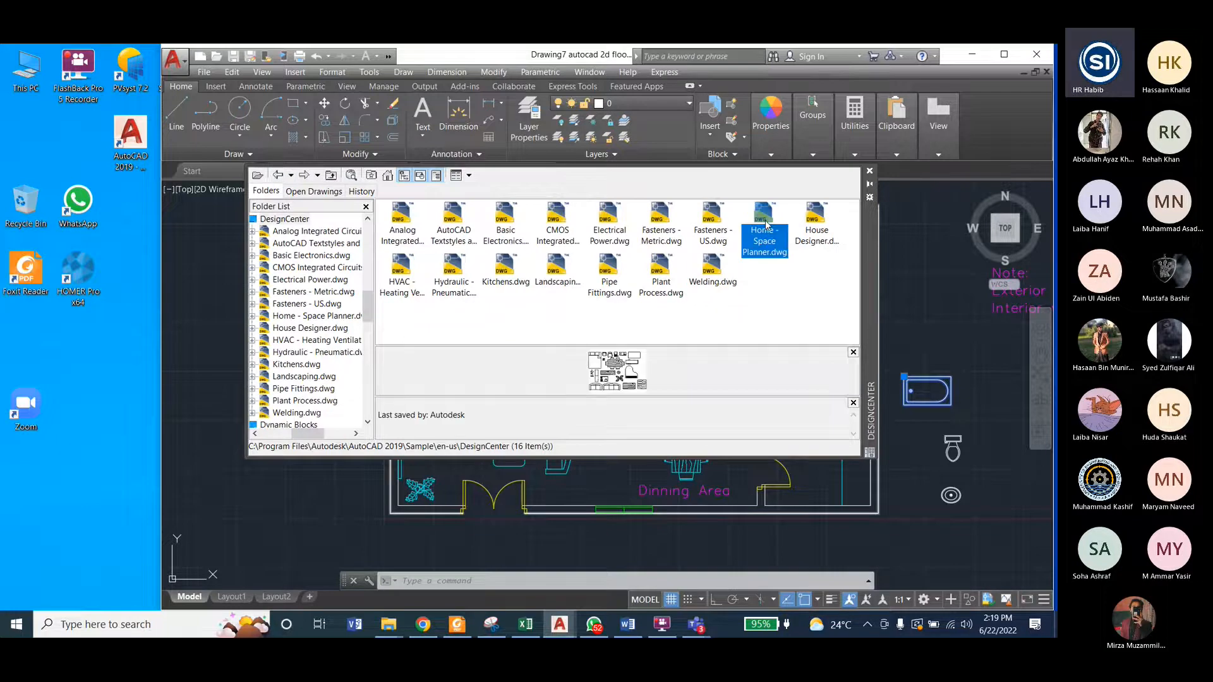
left_click(386, 176)
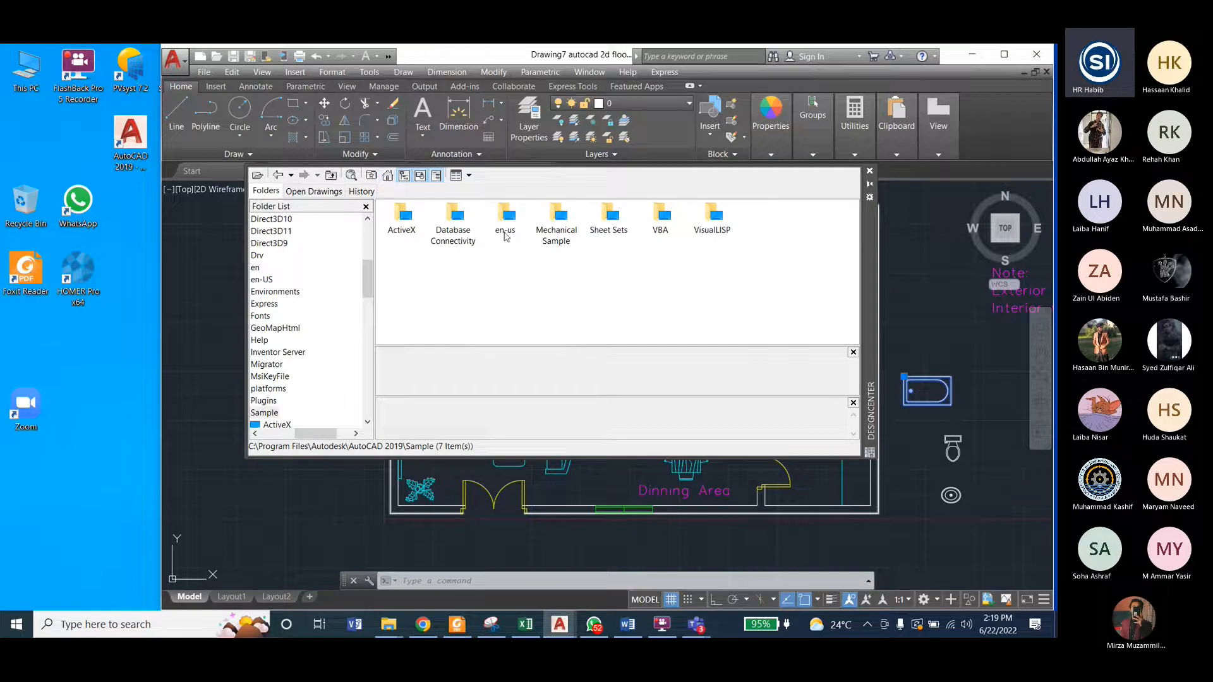
double_click(505, 218)
double_click(402, 215)
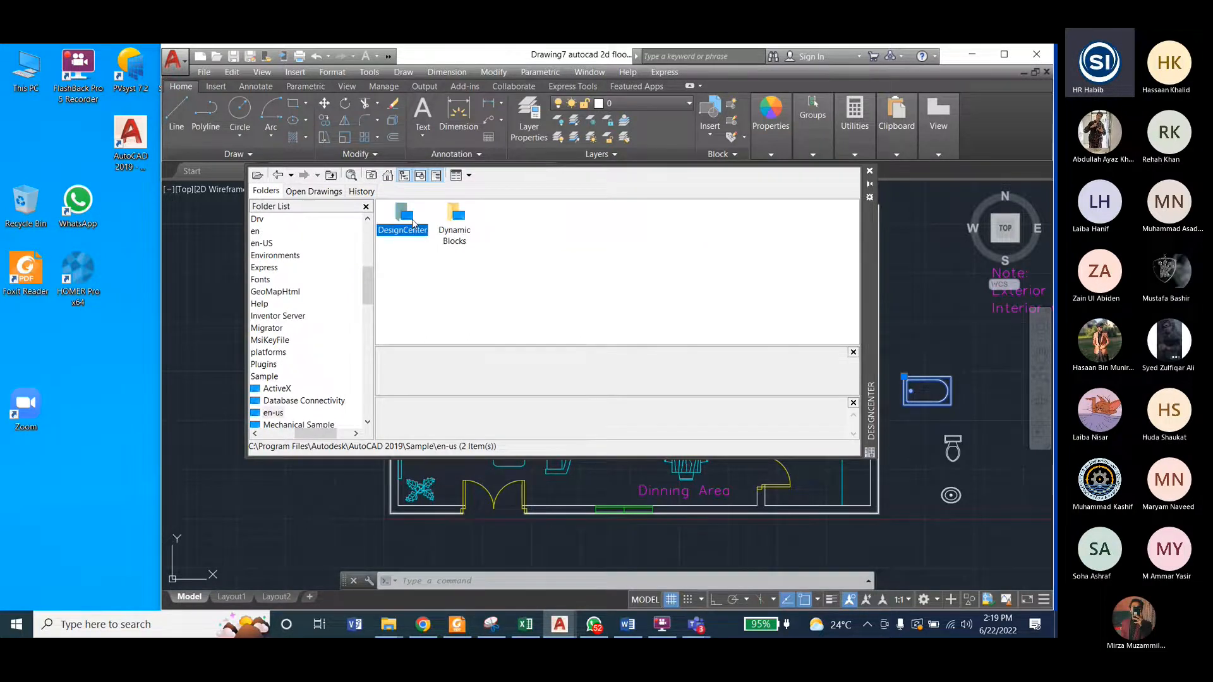
left_click(761, 238)
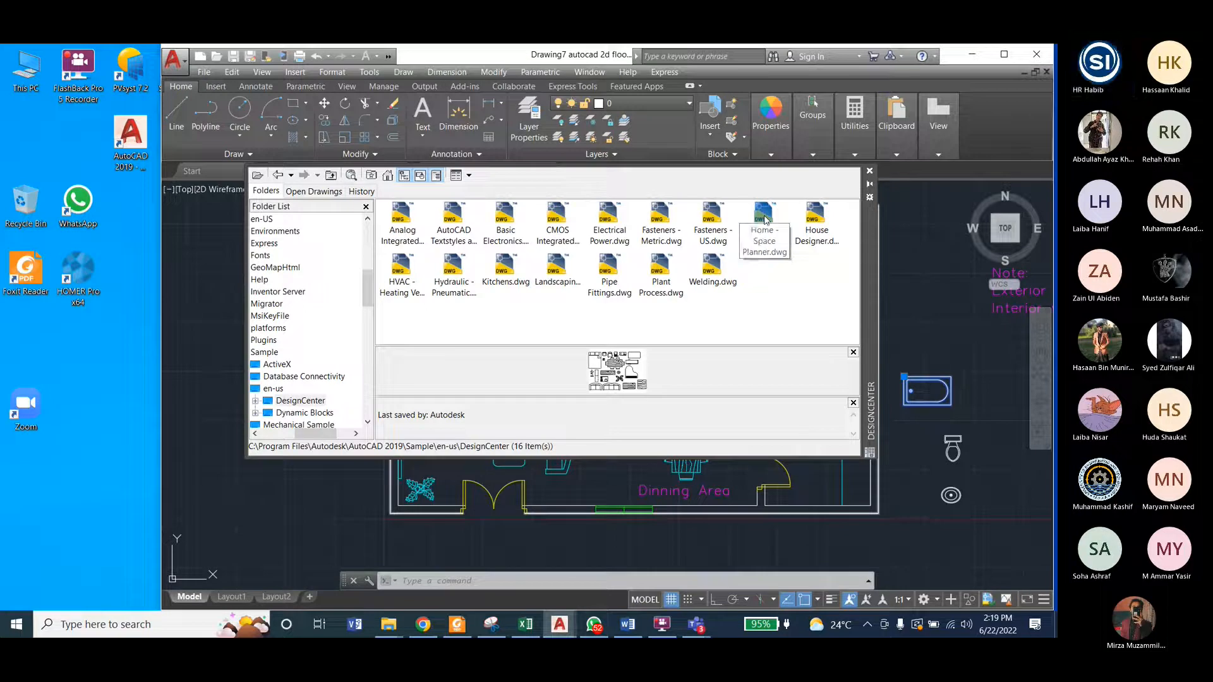
left_click(505, 269)
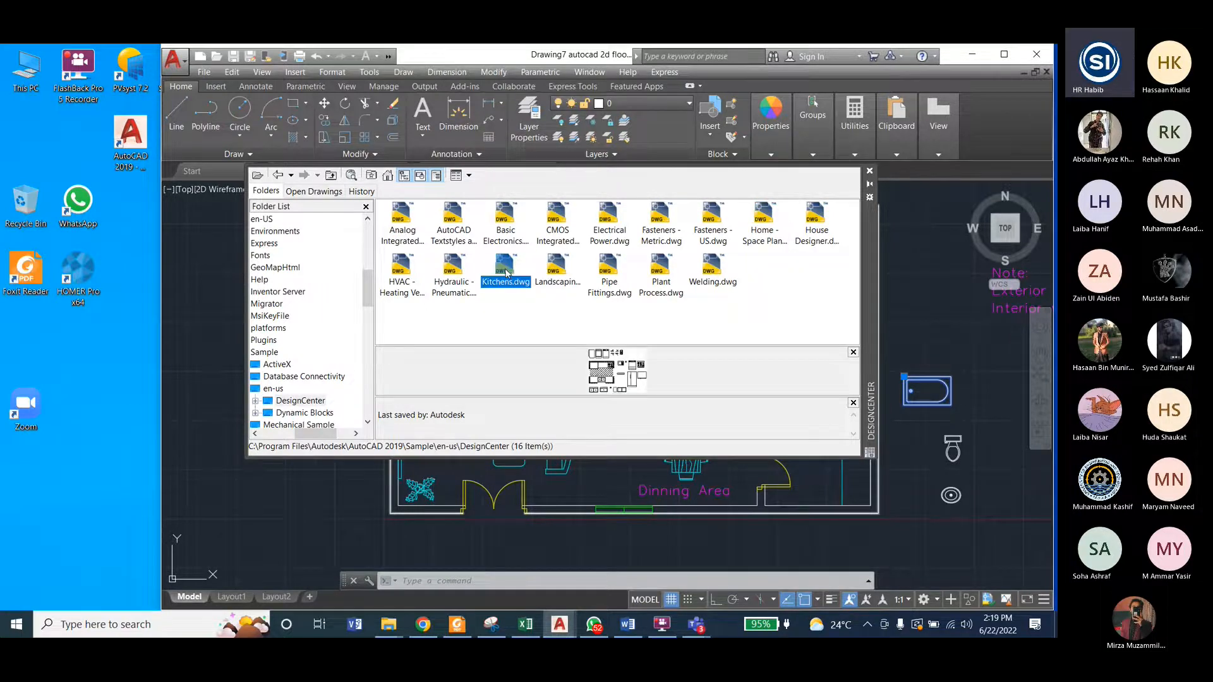
double_click(506, 269)
left_click(402, 218)
double_click(402, 220)
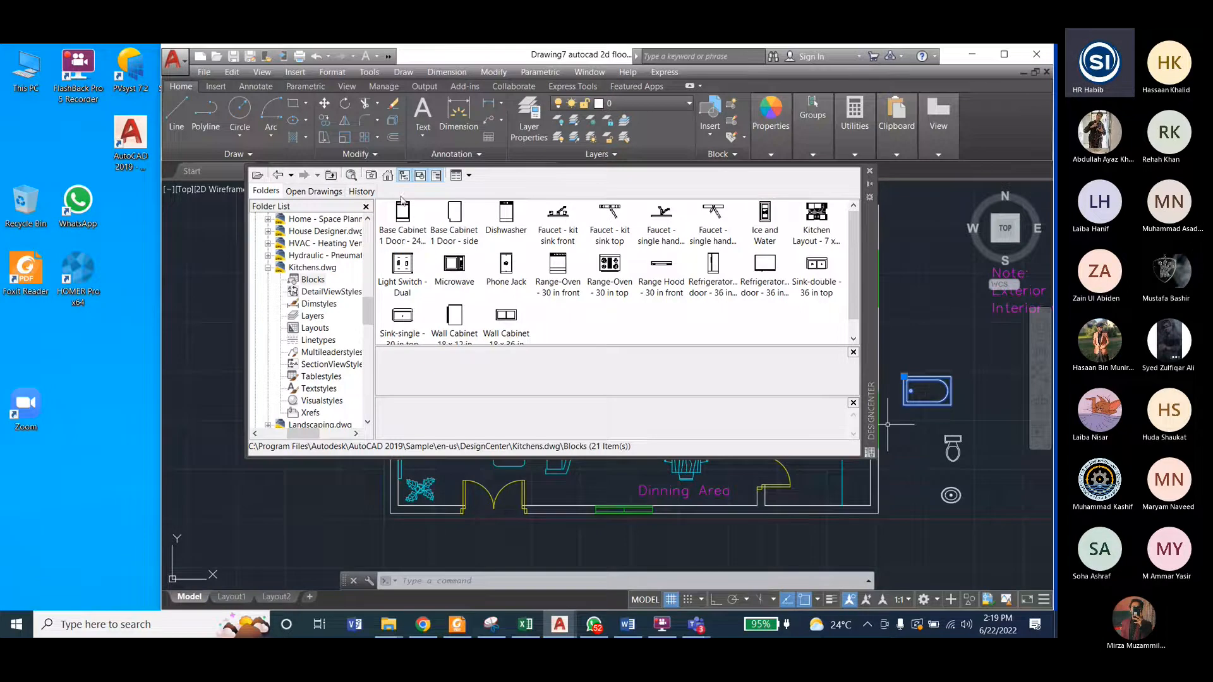
Step: Close DesignCenter and assign the bath tub, toilet and sink outside the floor plan to the Blocks layer
left_click(869, 171)
left_click(891, 341)
left_click(1002, 513)
left_click(629, 104)
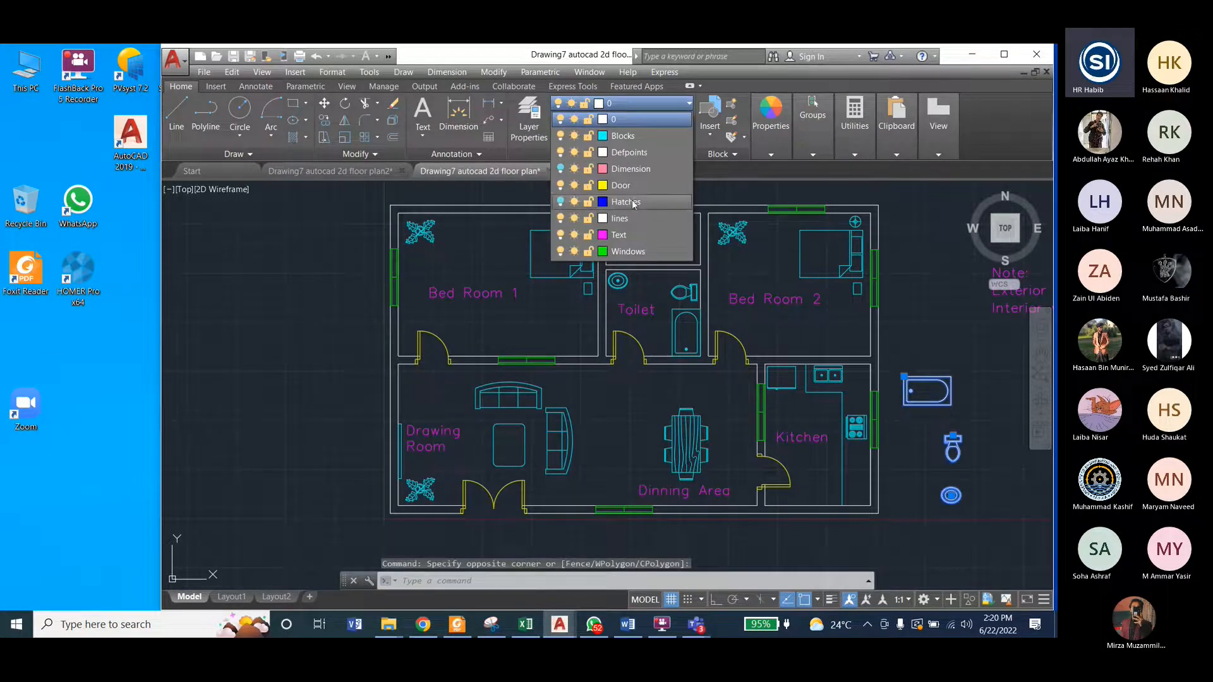
left_click(622, 136)
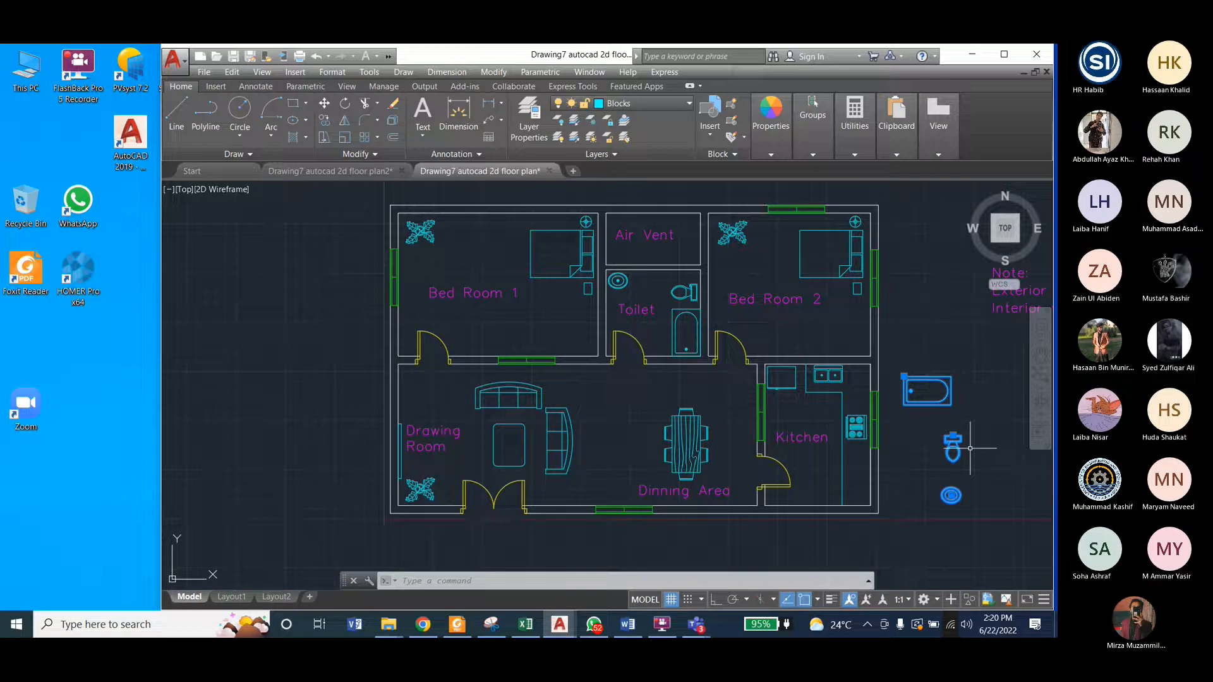
Step: Cut the three bathroom blocks and paste them right of the plan in the Drawing7 autocad 2d floor plan2 drawing
key("ctrl+x")
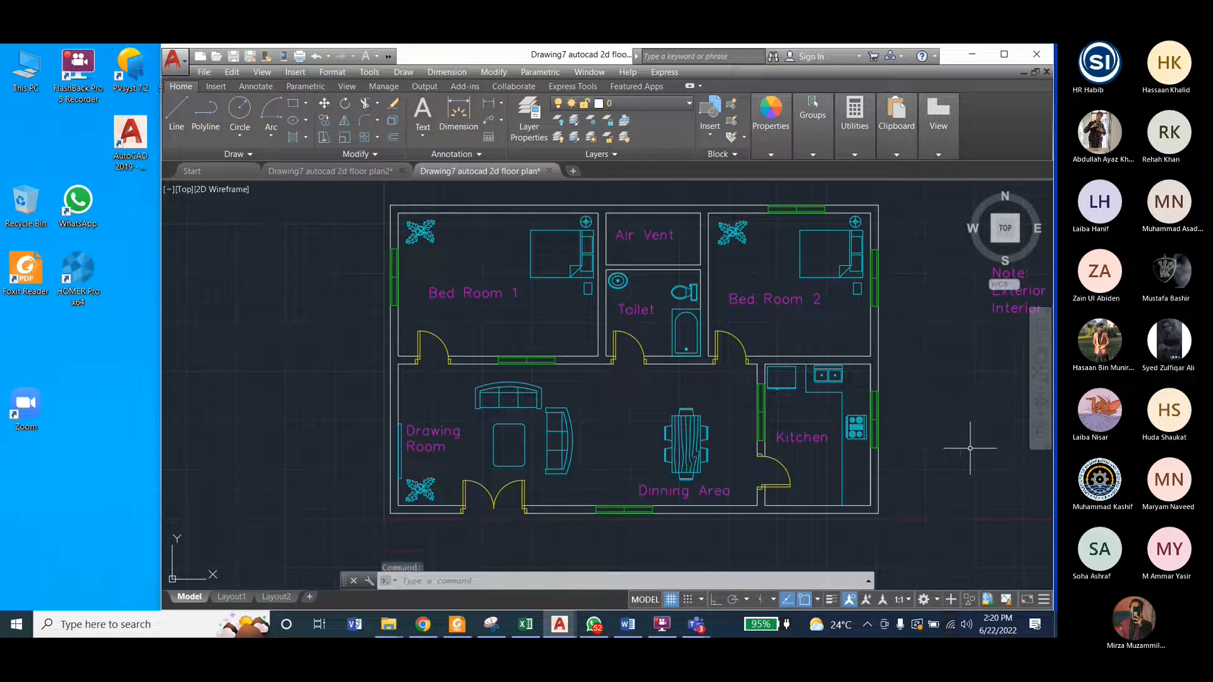
key("ctrl+Tab")
left_click(812, 372)
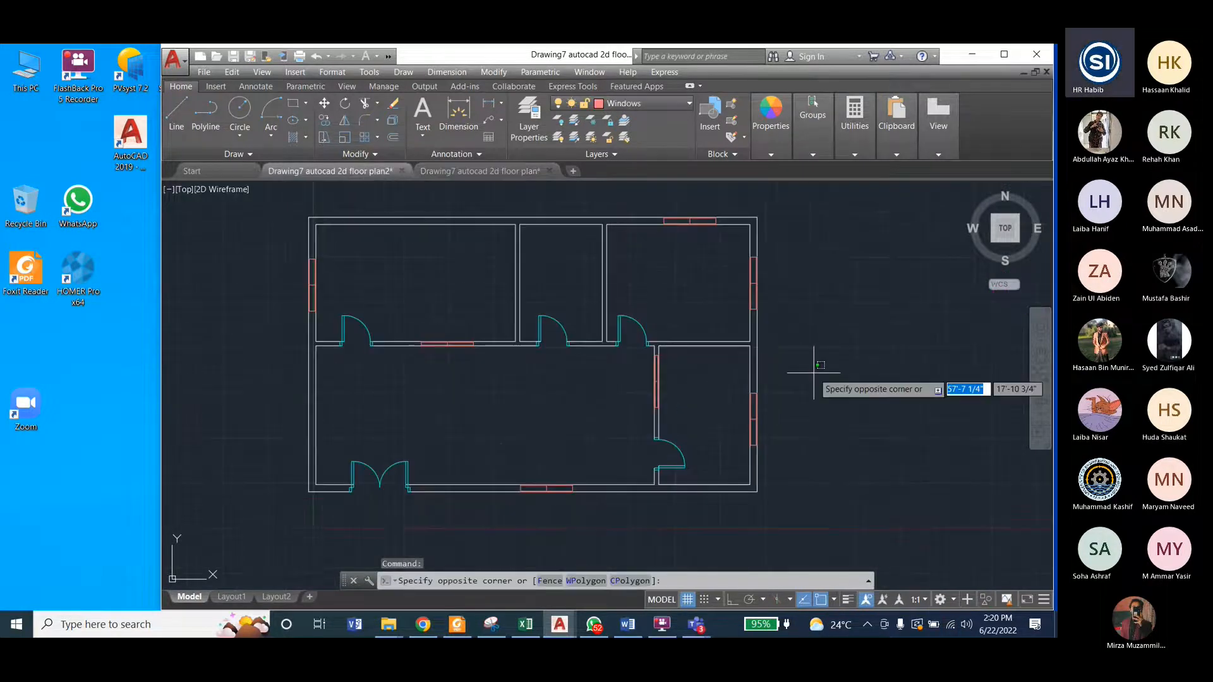
key("ctrl+v")
left_click(852, 407)
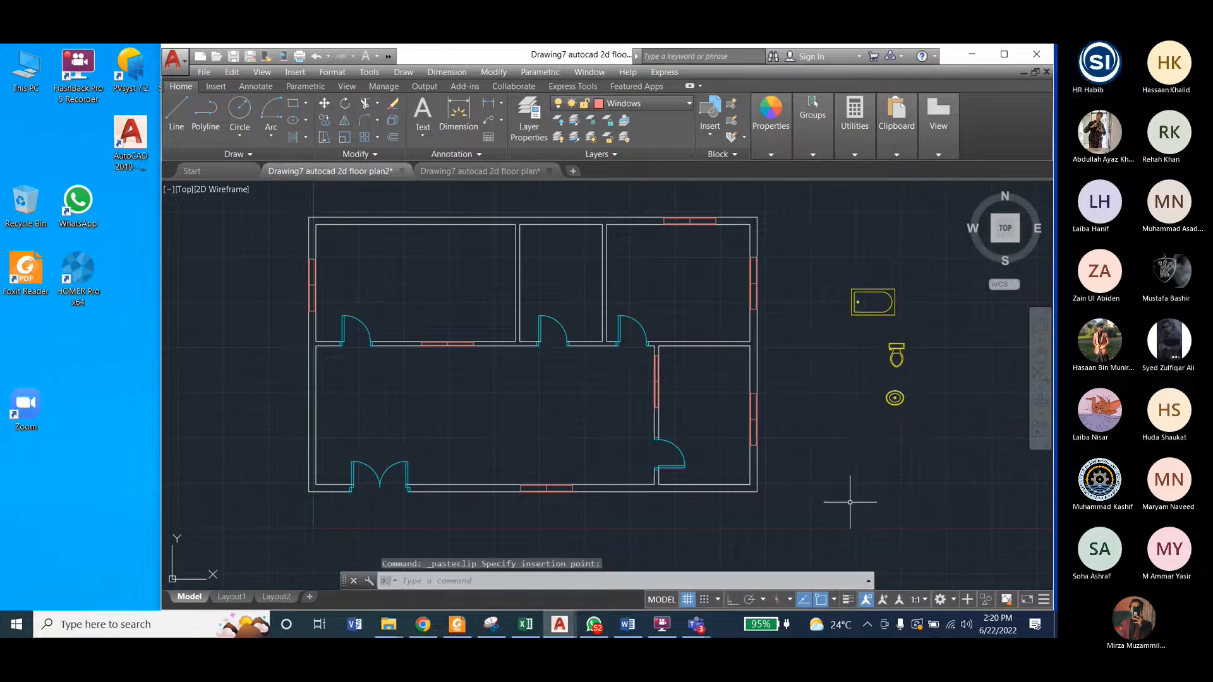
Step: Assign the pasted bathroom blocks to the Blocks layer, clear the selection, and make Blocks the current layer
left_click(844, 251)
left_click(940, 441)
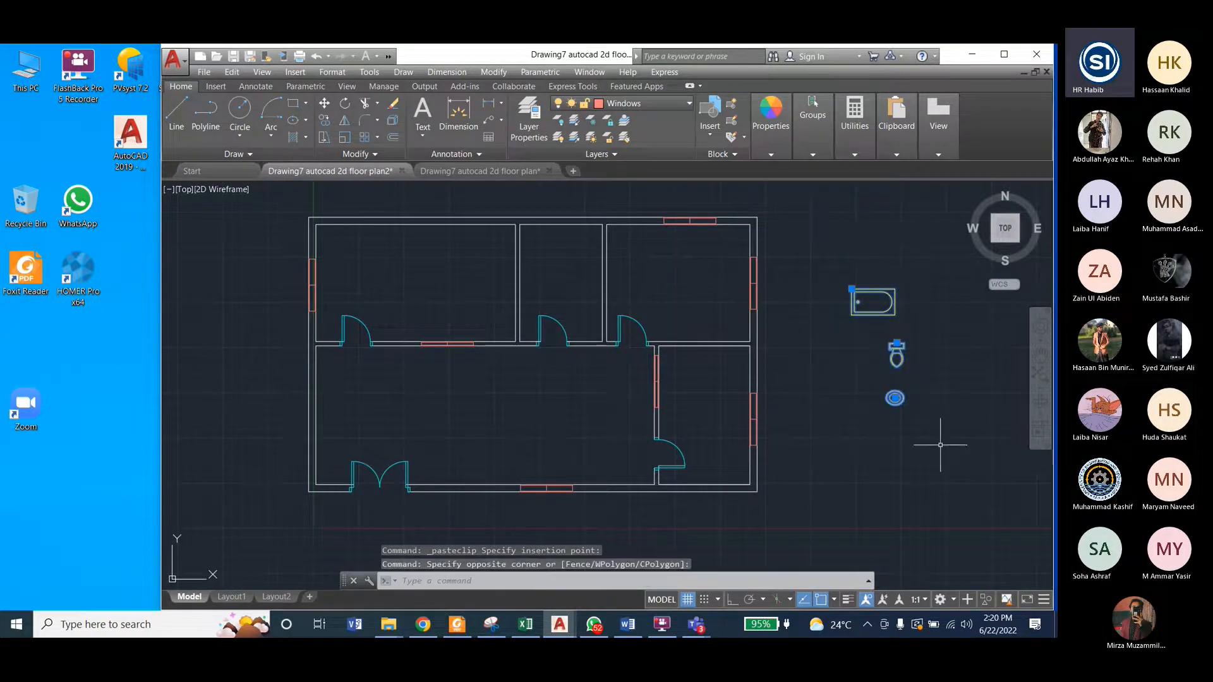
left_click(624, 105)
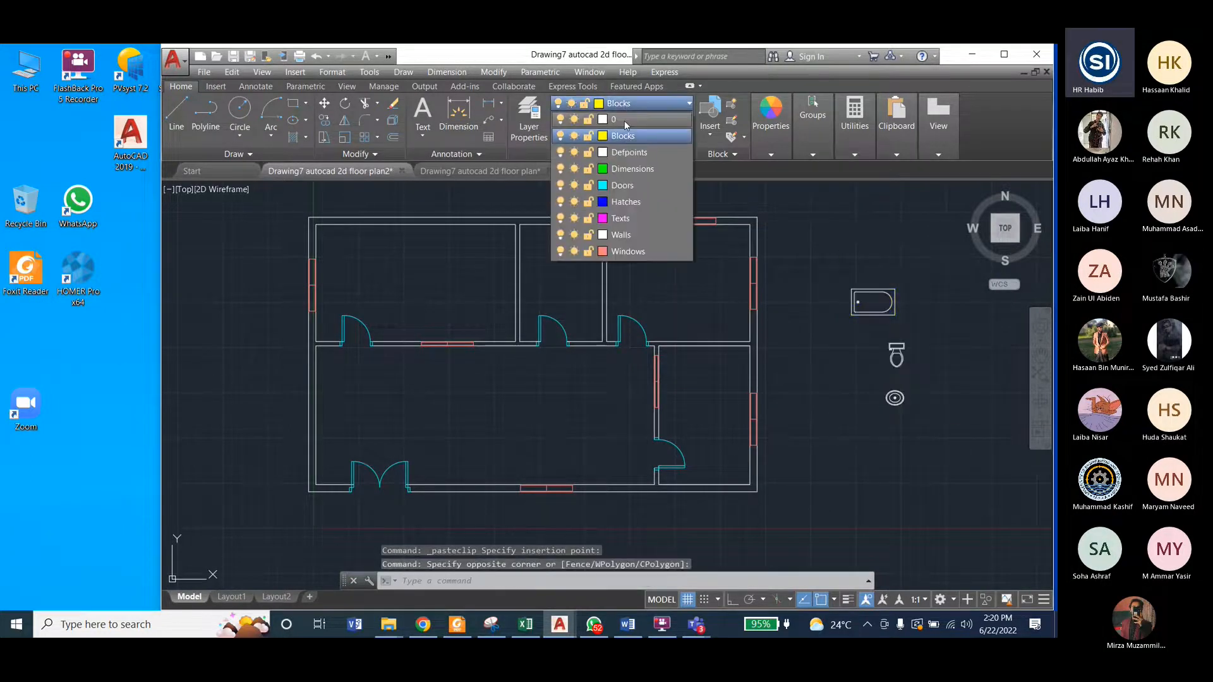
left_click(624, 136)
left_click(923, 310)
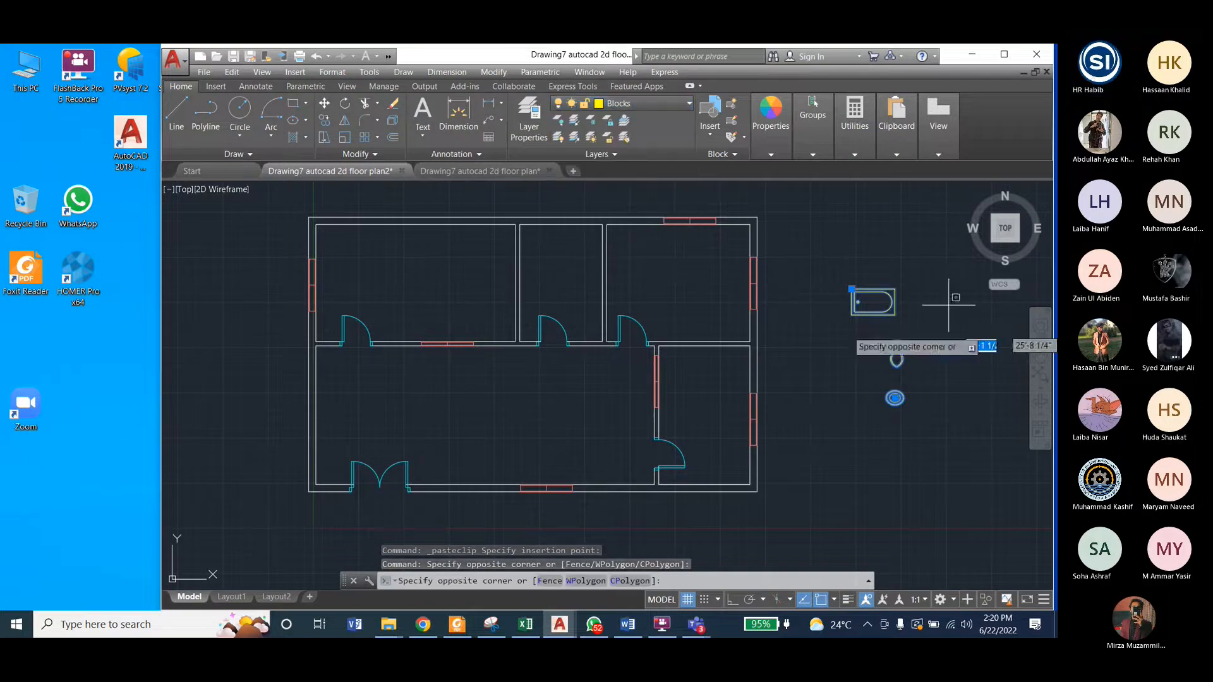
key("Escape")
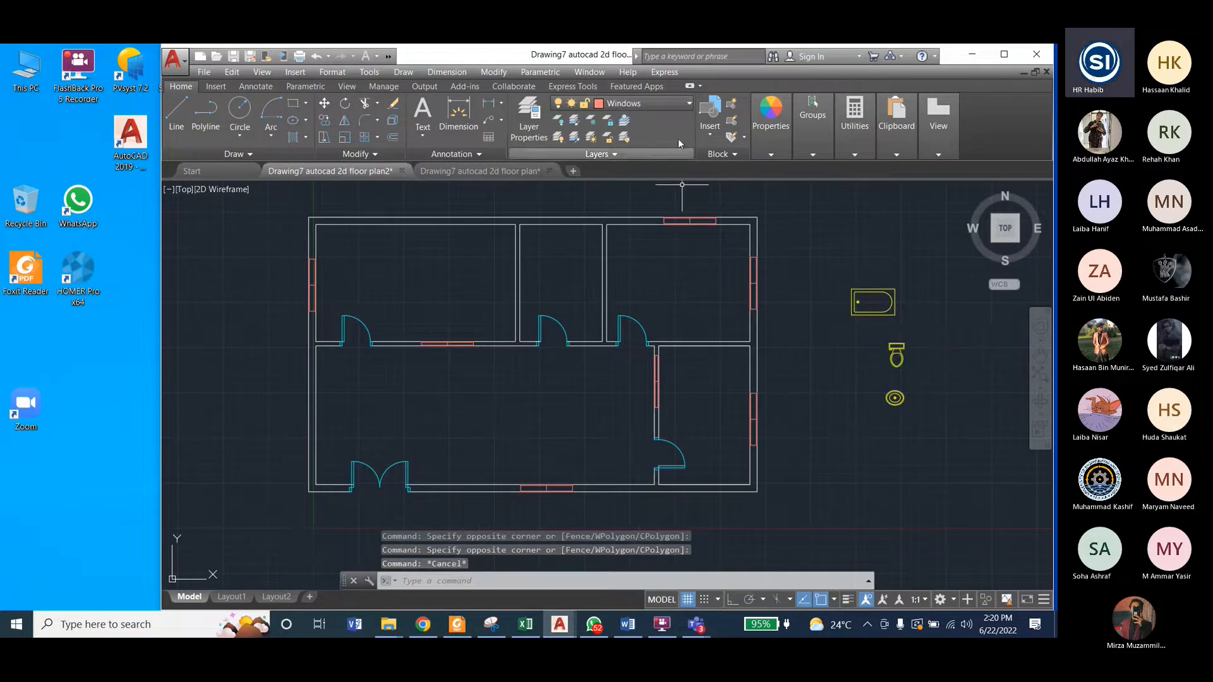
left_click(655, 106)
left_click(638, 136)
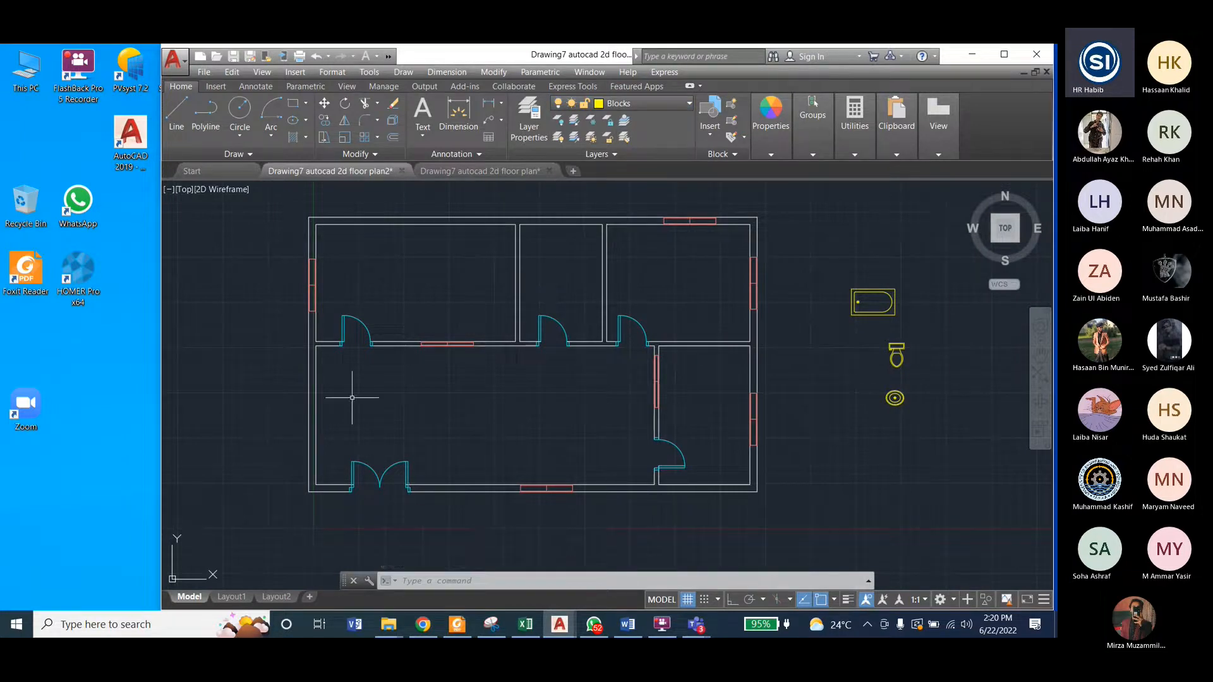
Step: Reopen DesignCenter and browse from its home folder through en-us and DesignCenter to the Blocks collection of Kitchens.dwg
key("ctrl+2")
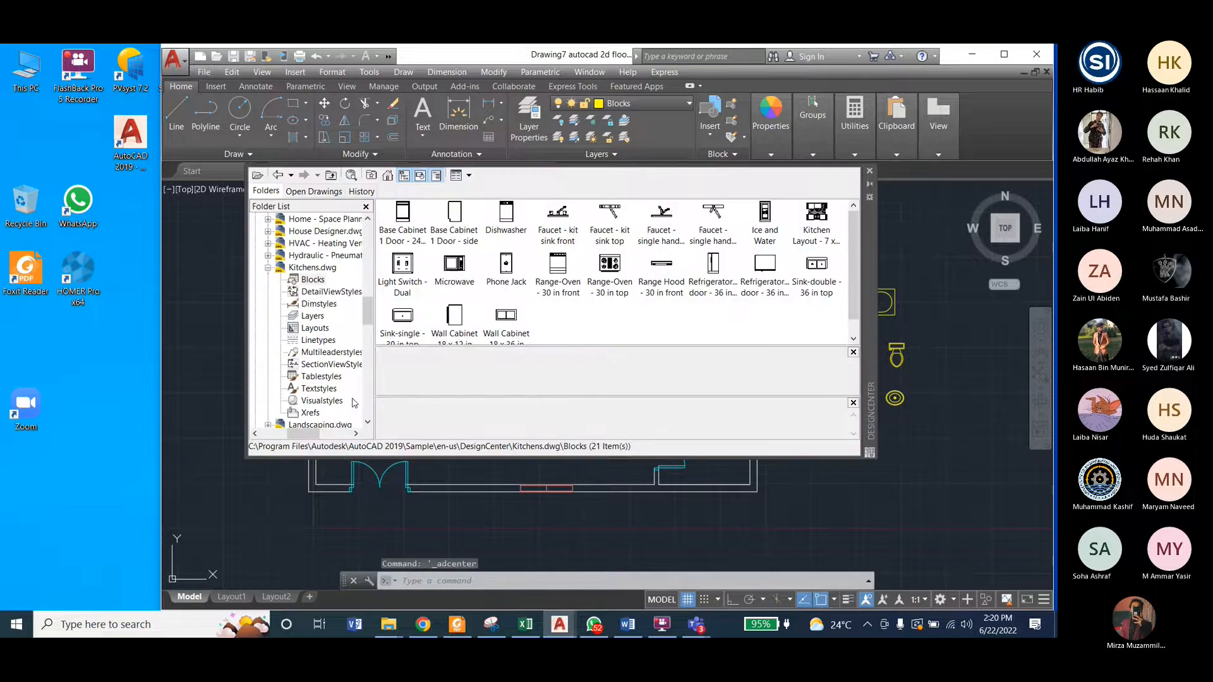
left_click(389, 176)
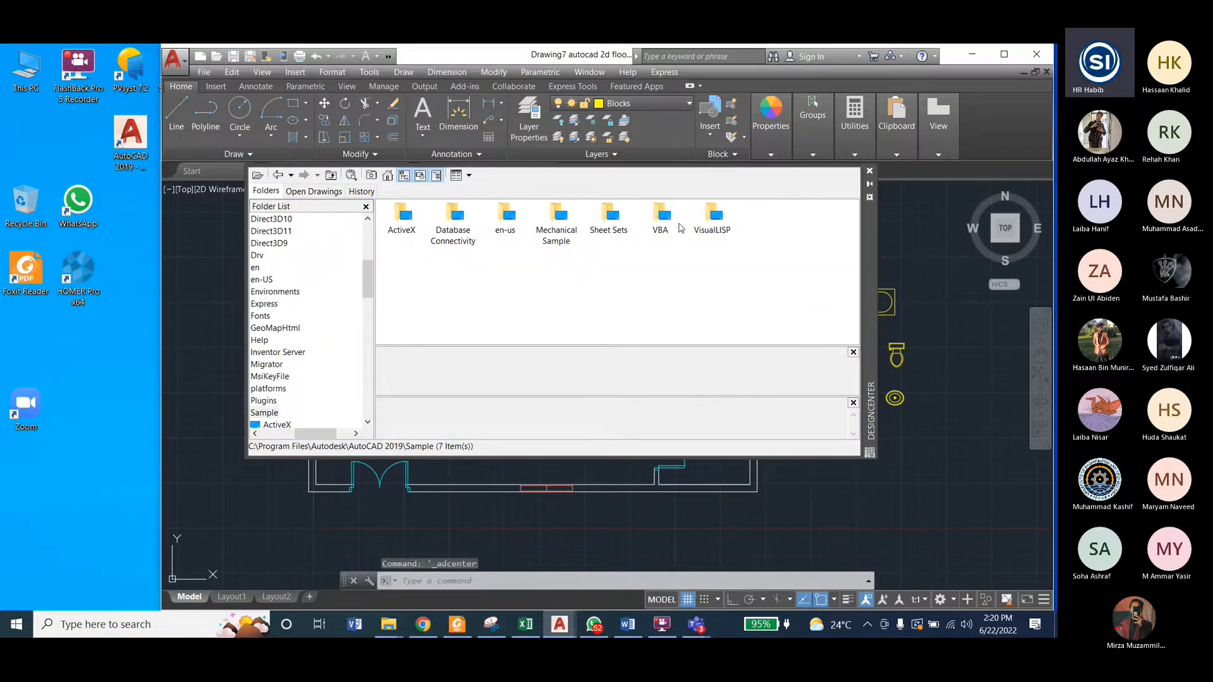
double_click(500, 231)
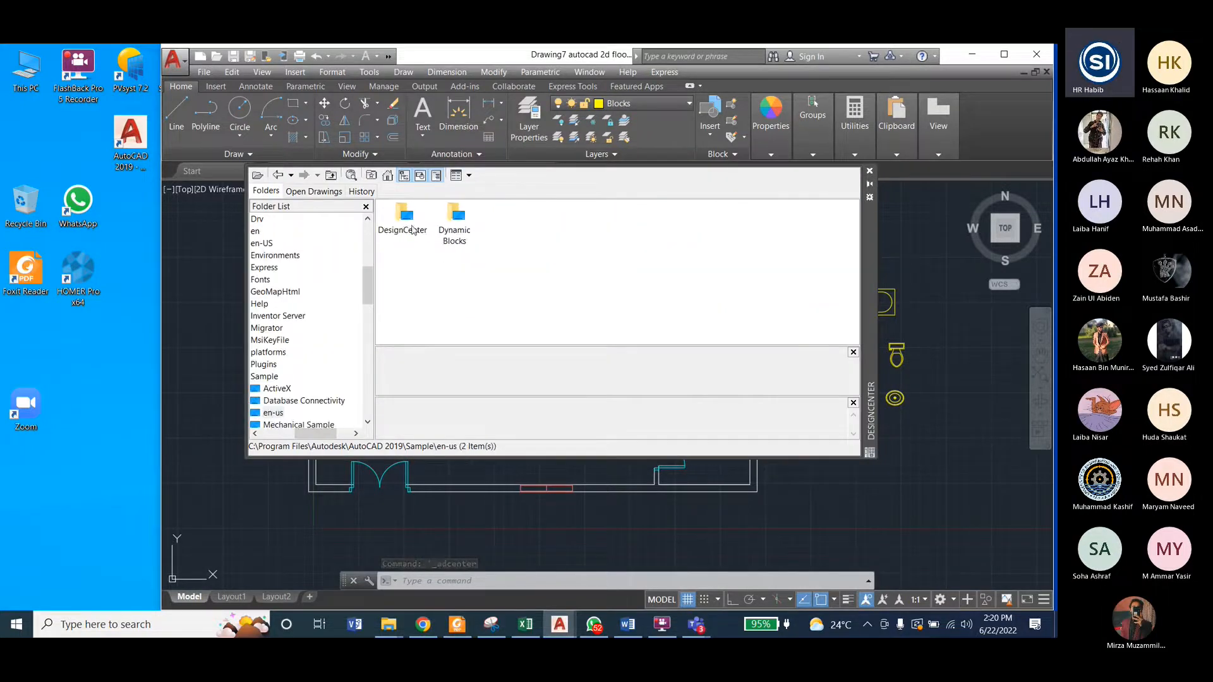
double_click(404, 218)
double_click(496, 278)
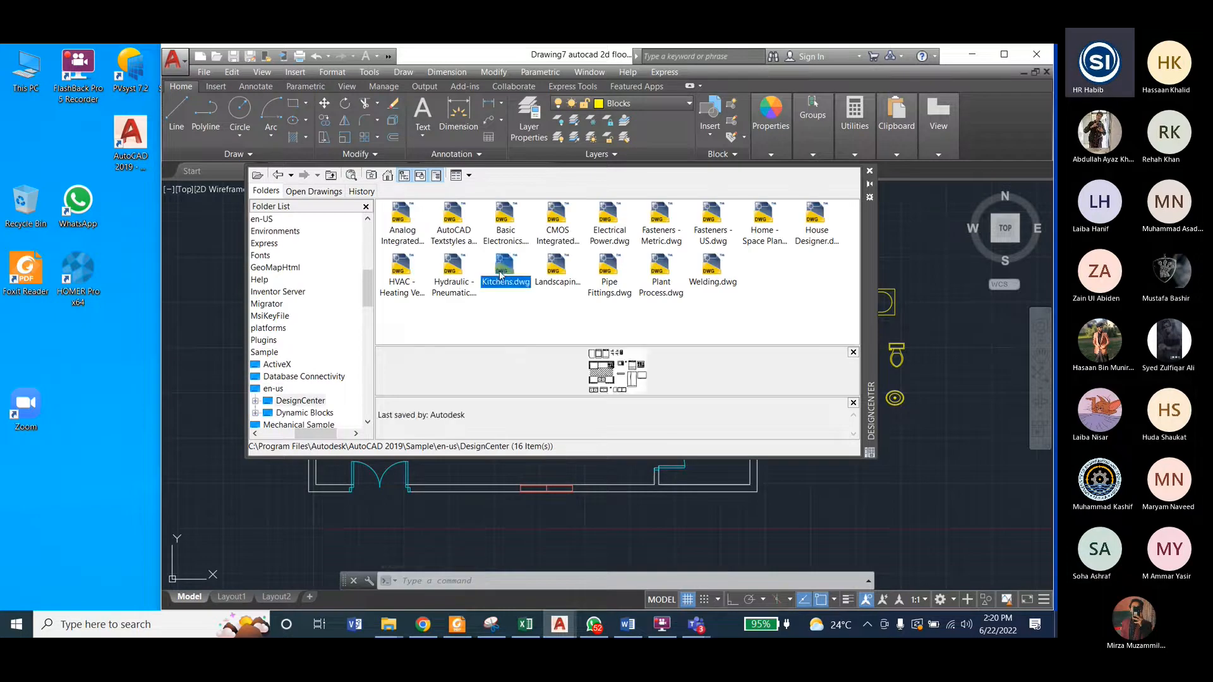
left_click(399, 223)
double_click(399, 222)
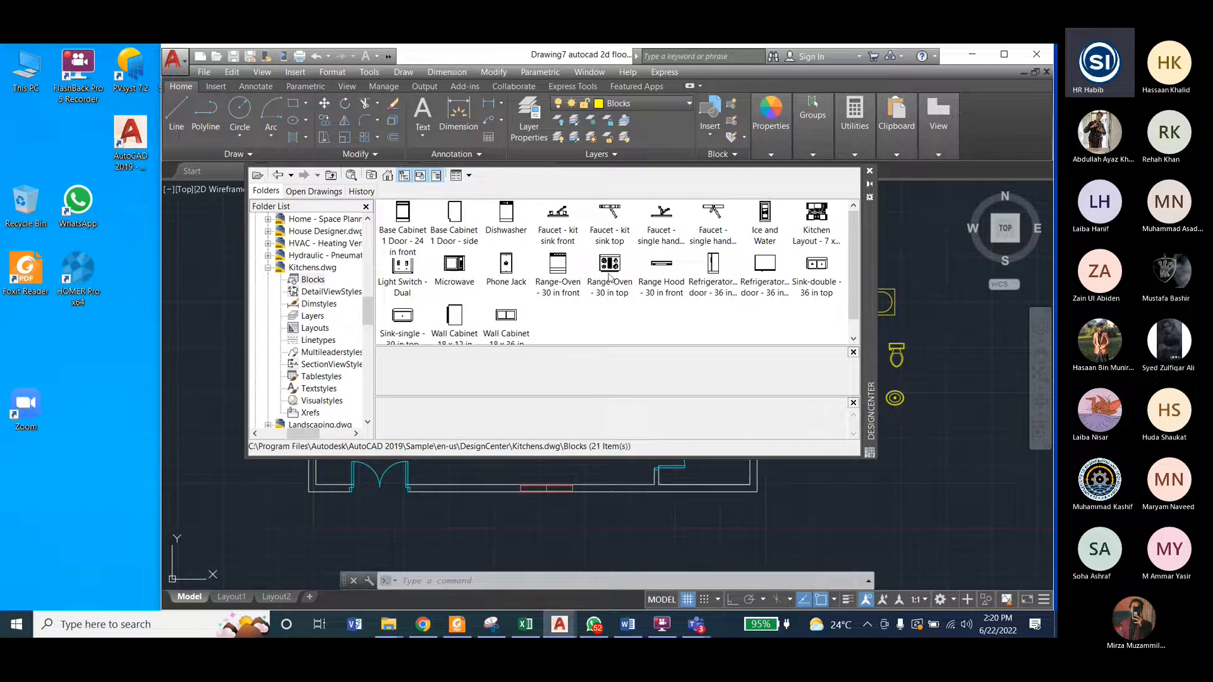
Step: Switch to the furnished Drawing7 autocad 2d floor plan drawing and move the DesignCenter palette clear of the kitchen
left_click(454, 264)
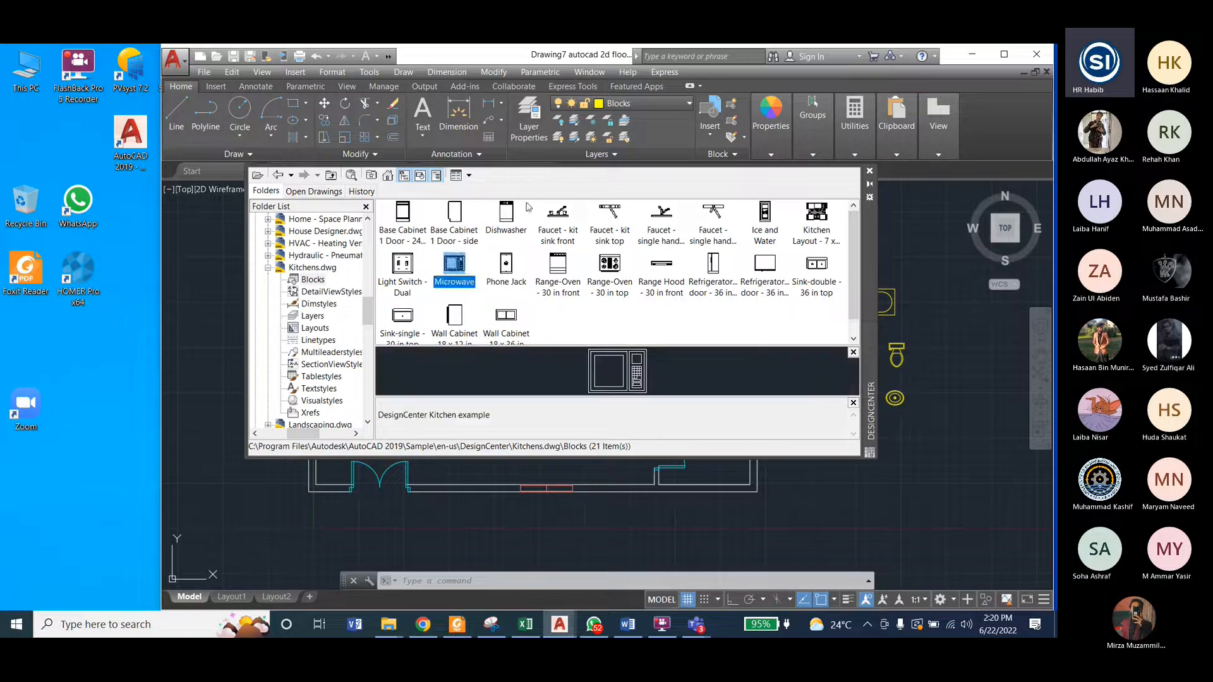
left_click_drag(868, 225, 867, 302)
left_click(497, 171)
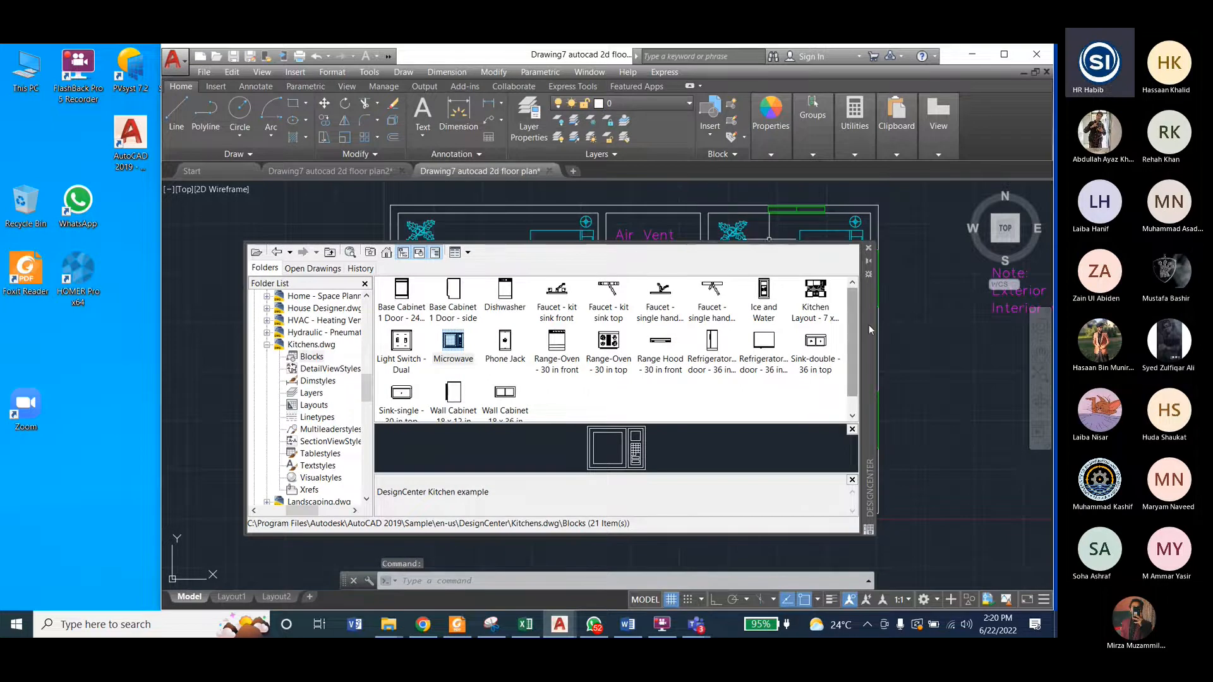
left_click_drag(869, 325, 710, 322)
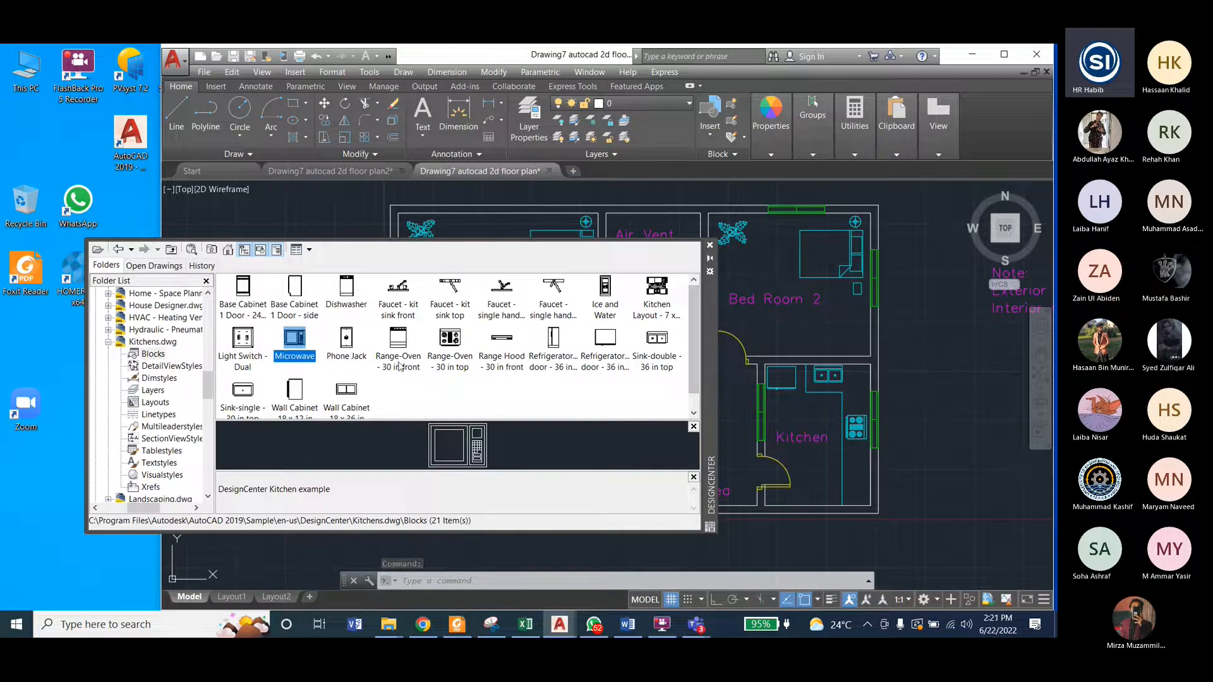
Step: Insert the Range-Oven - 30 in top, Refrigerator-2 door - 36 in top and Sink-double - 36 in top blocks right of the kitchen, outside the plan
left_click(450, 340)
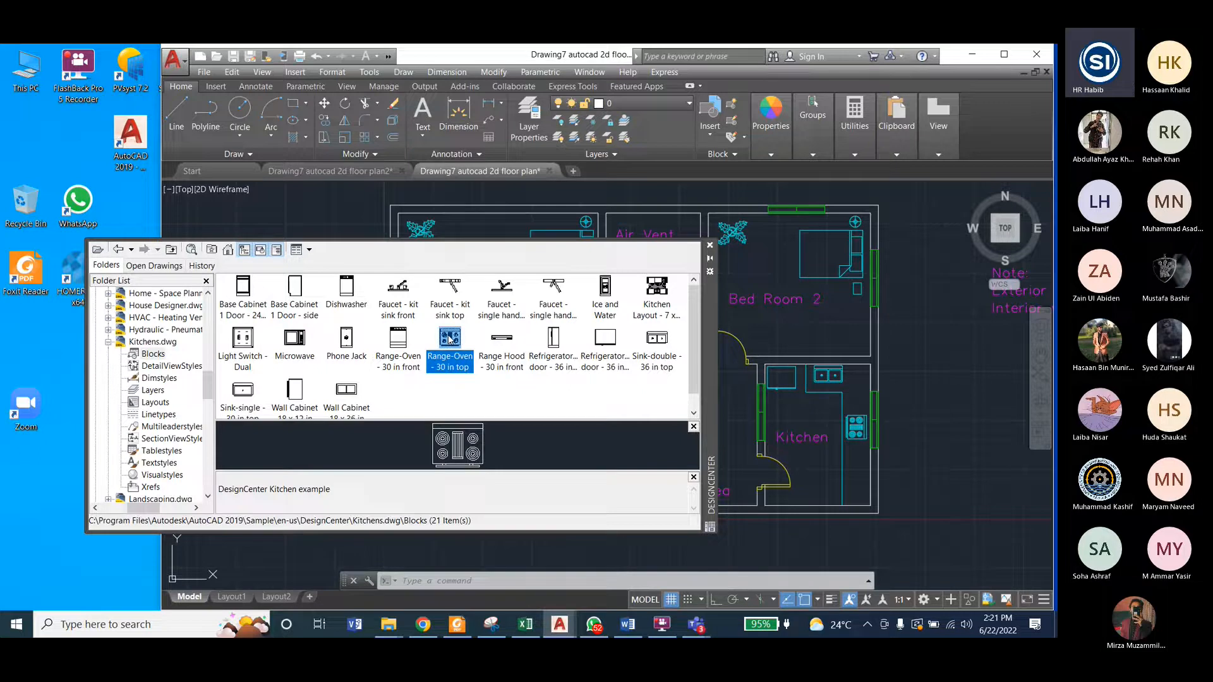
left_click_drag(450, 340, 964, 441)
left_click(603, 340)
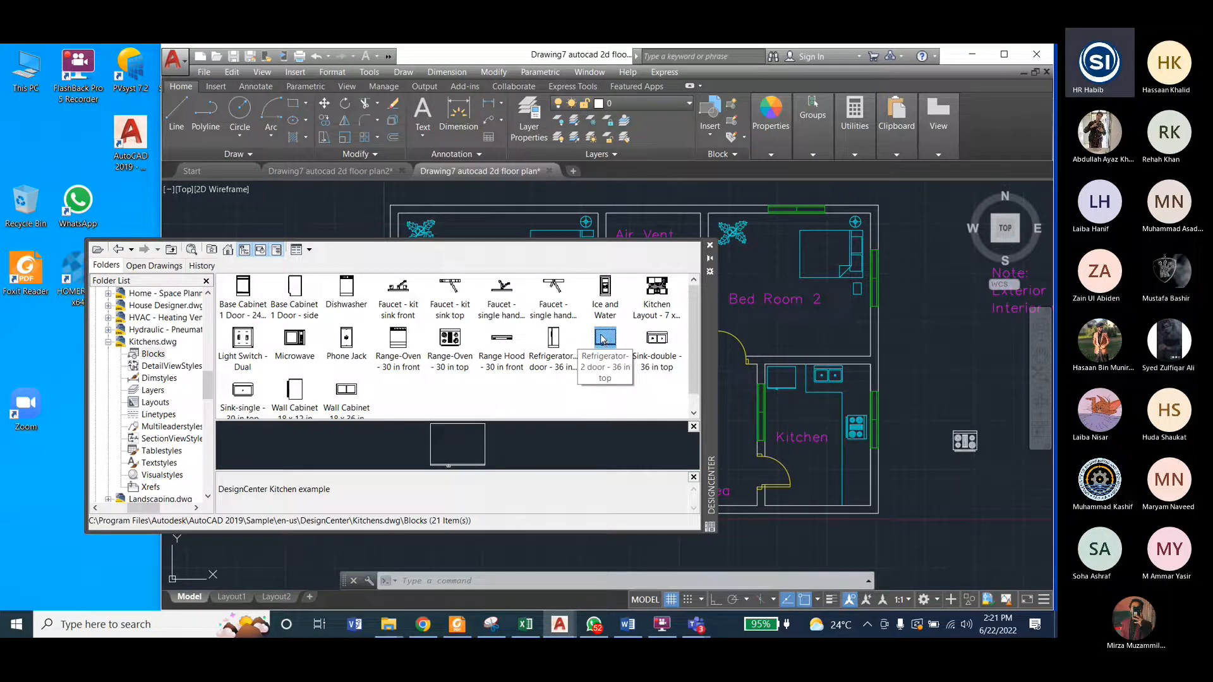
left_click_drag(603, 340, 931, 362)
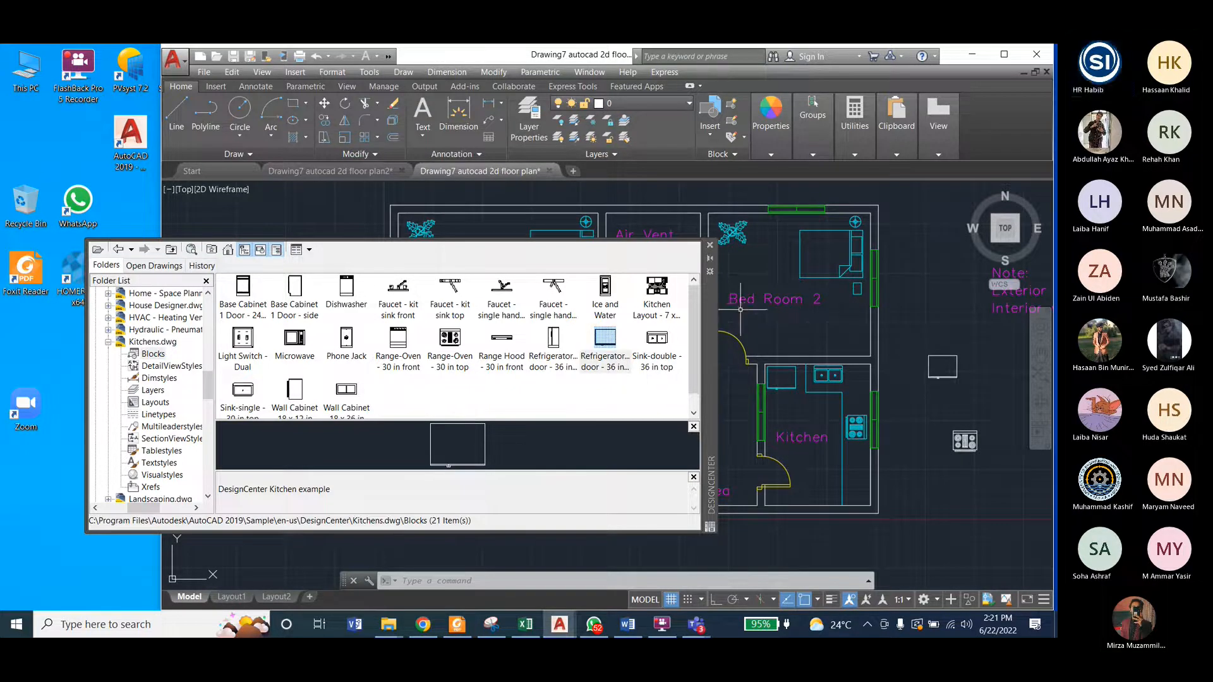
left_click(658, 340)
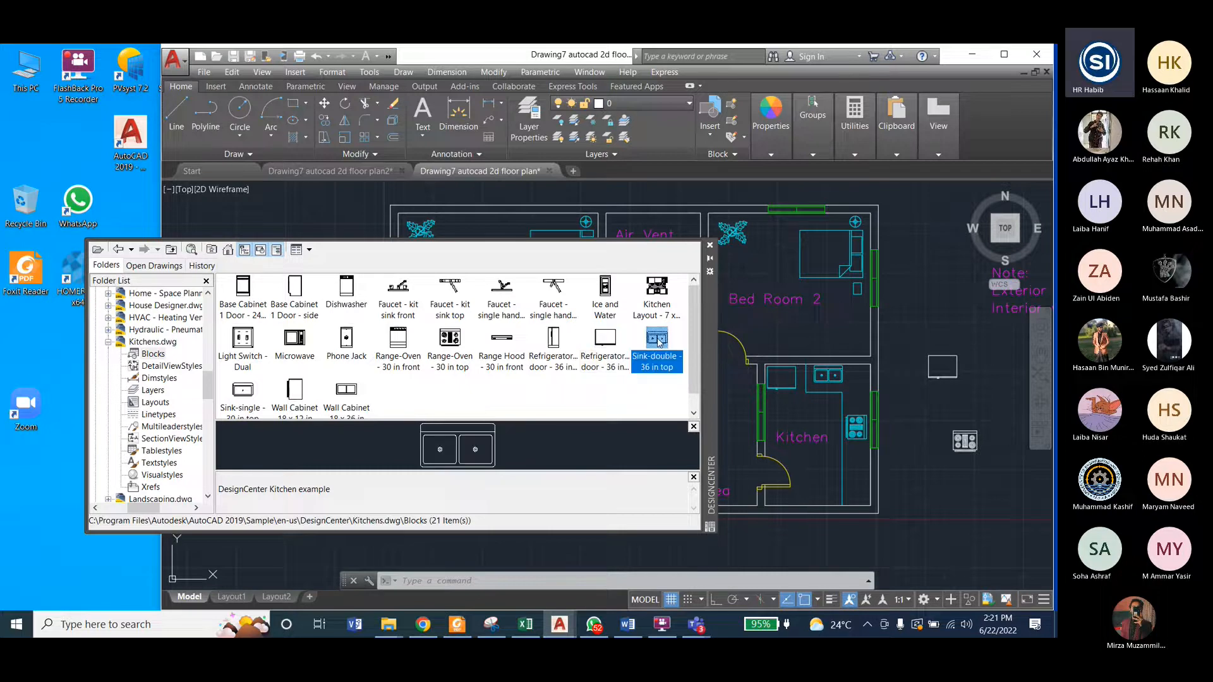
left_click_drag(659, 342, 971, 398)
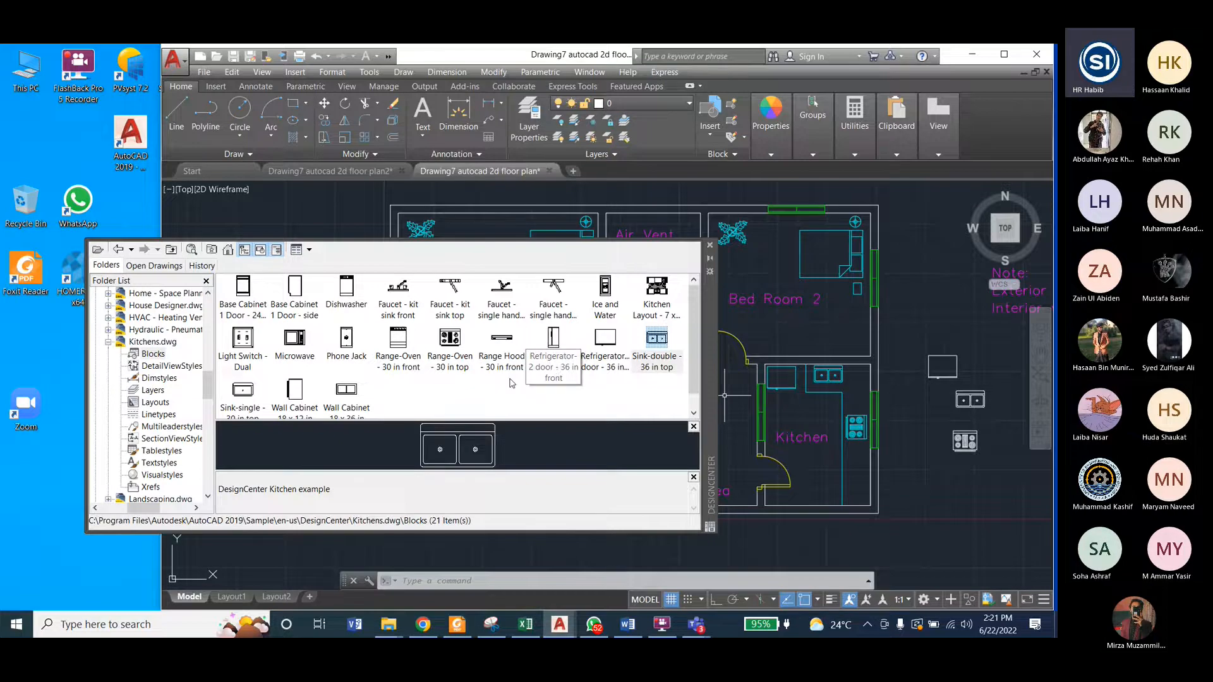
Step: Go back to the DesignCenter sample folder and open the contents of Home - Space Planner.dwg
left_click(118, 249)
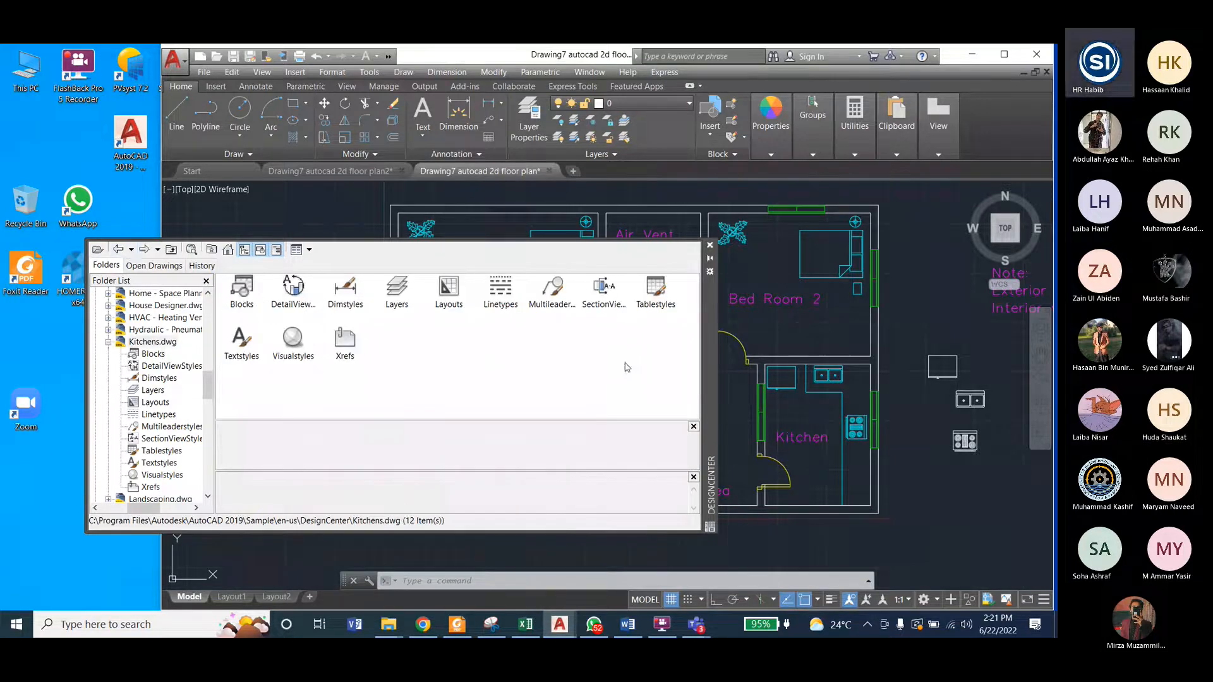
left_click(118, 250)
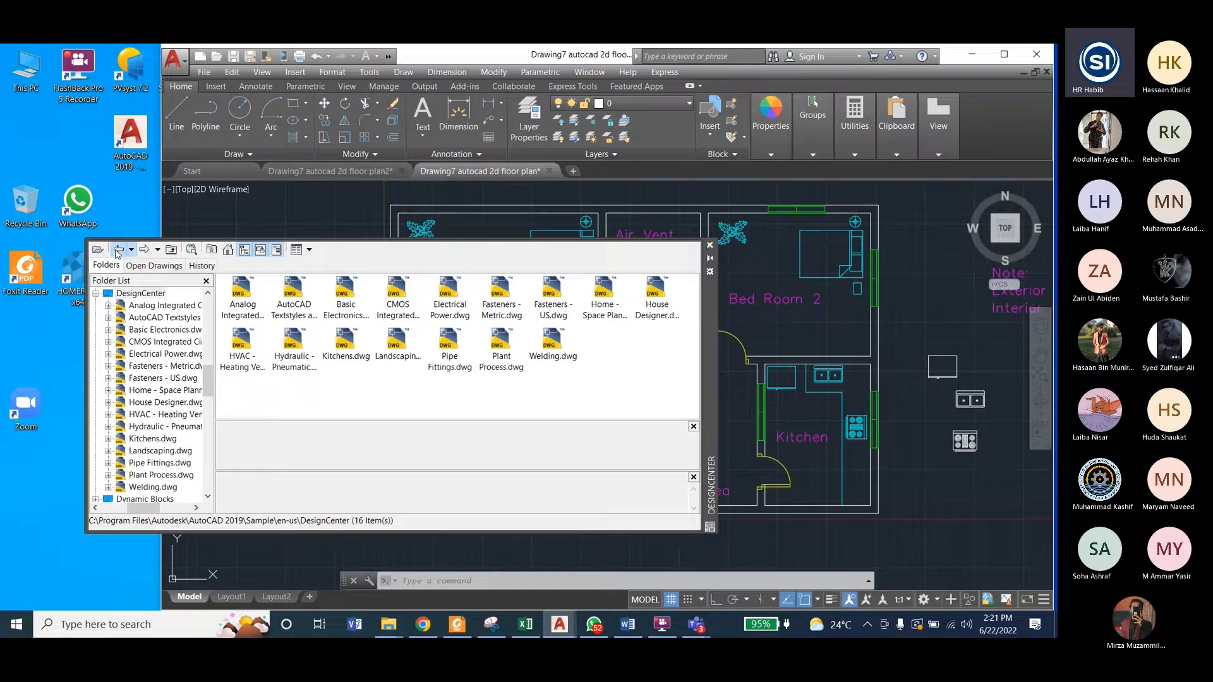
left_click(603, 295)
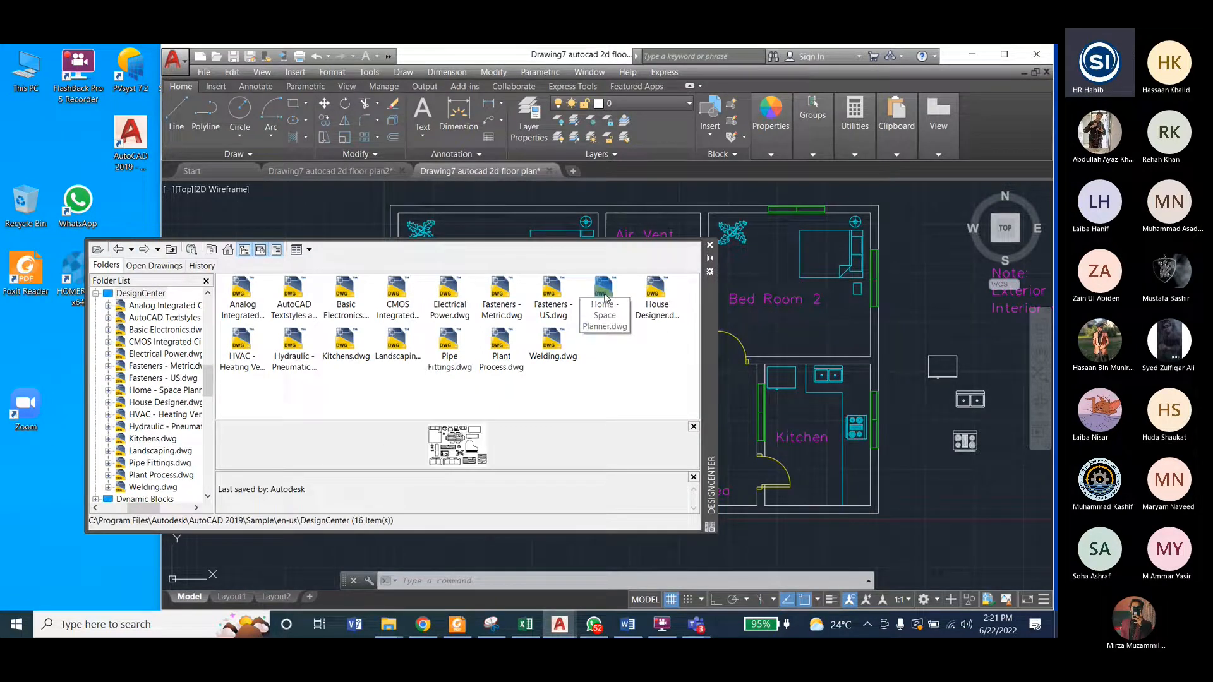
left_click(604, 295)
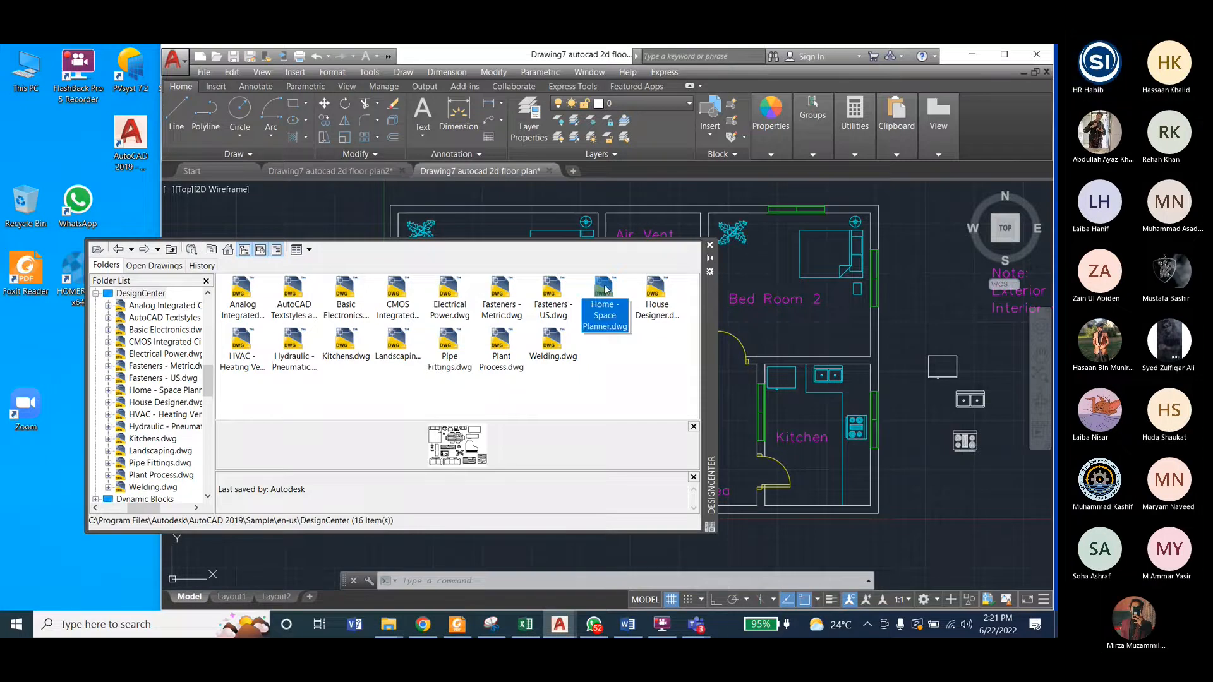
double_click(605, 291)
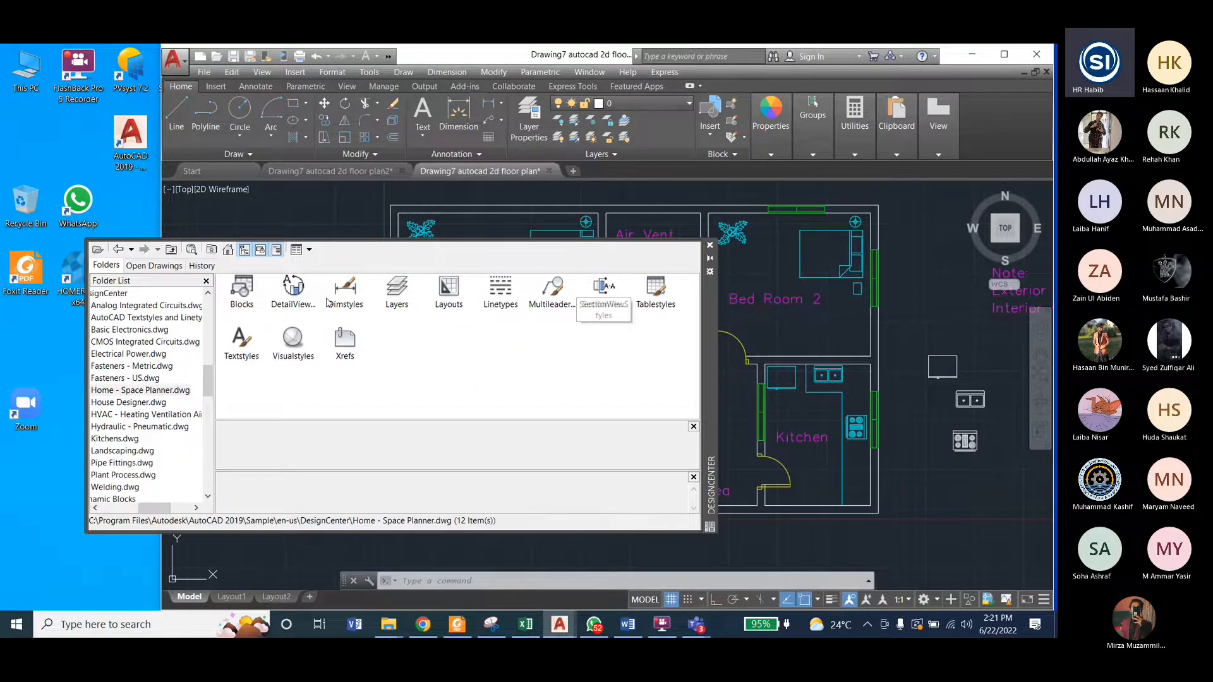
Step: Insert the dining set, rubber plant and Sofa - Roundback Loveseat 5 ft blocks from Home - Space Planner.dwg beside the plan
double_click(244, 292)
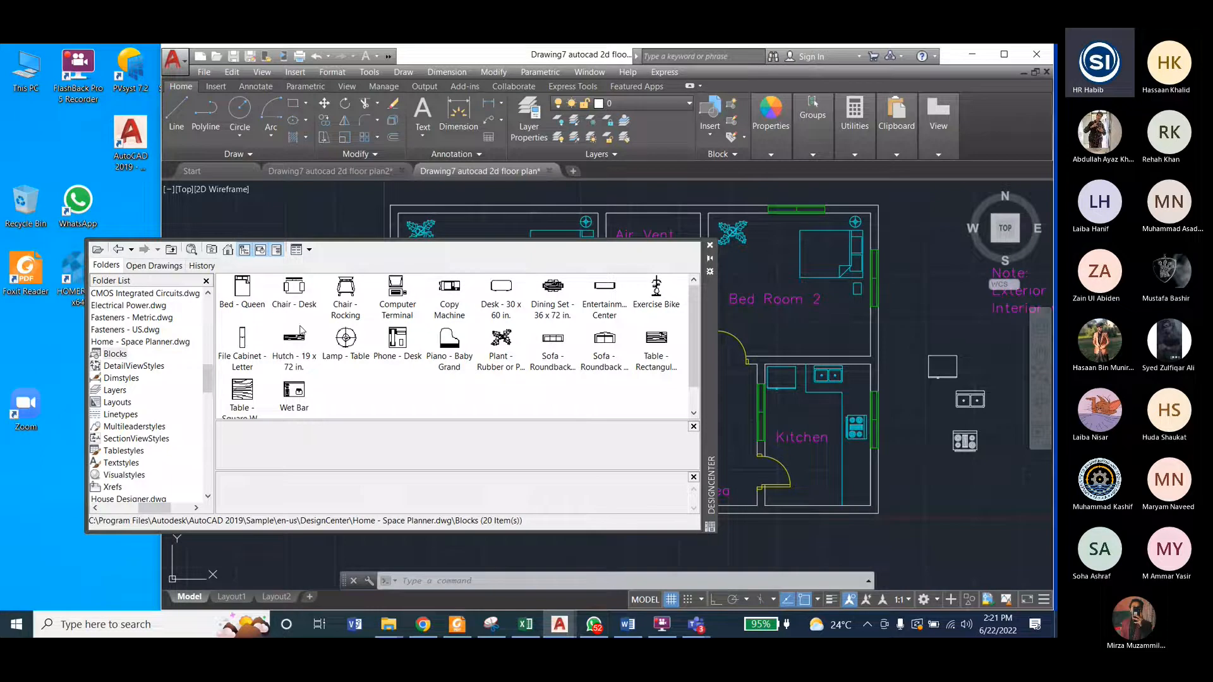
left_click_drag(501, 338, 853, 543)
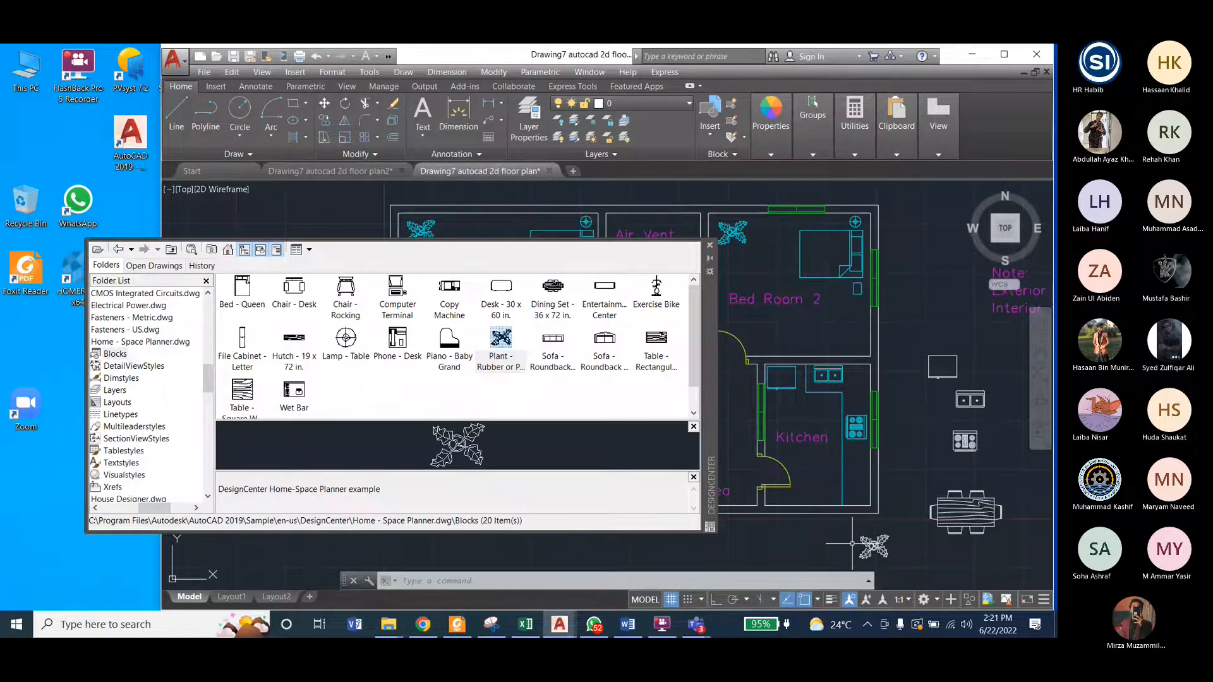
left_click(852, 543)
left_click(605, 345)
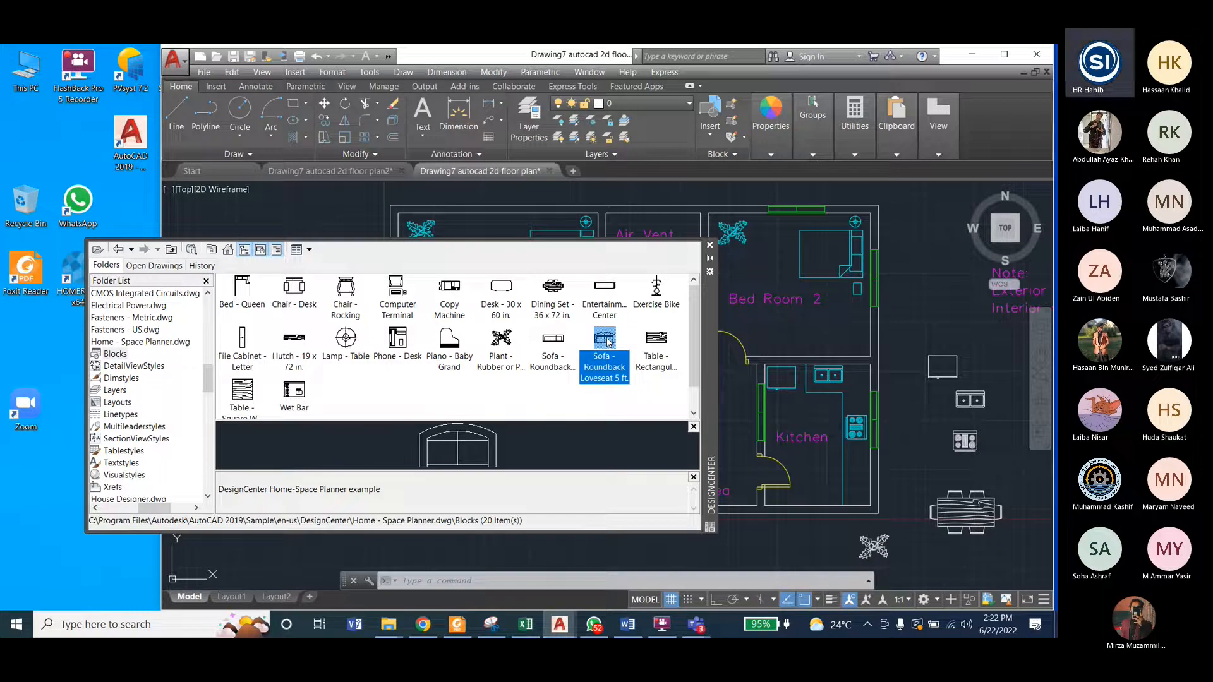
left_click_drag(605, 341, 916, 310)
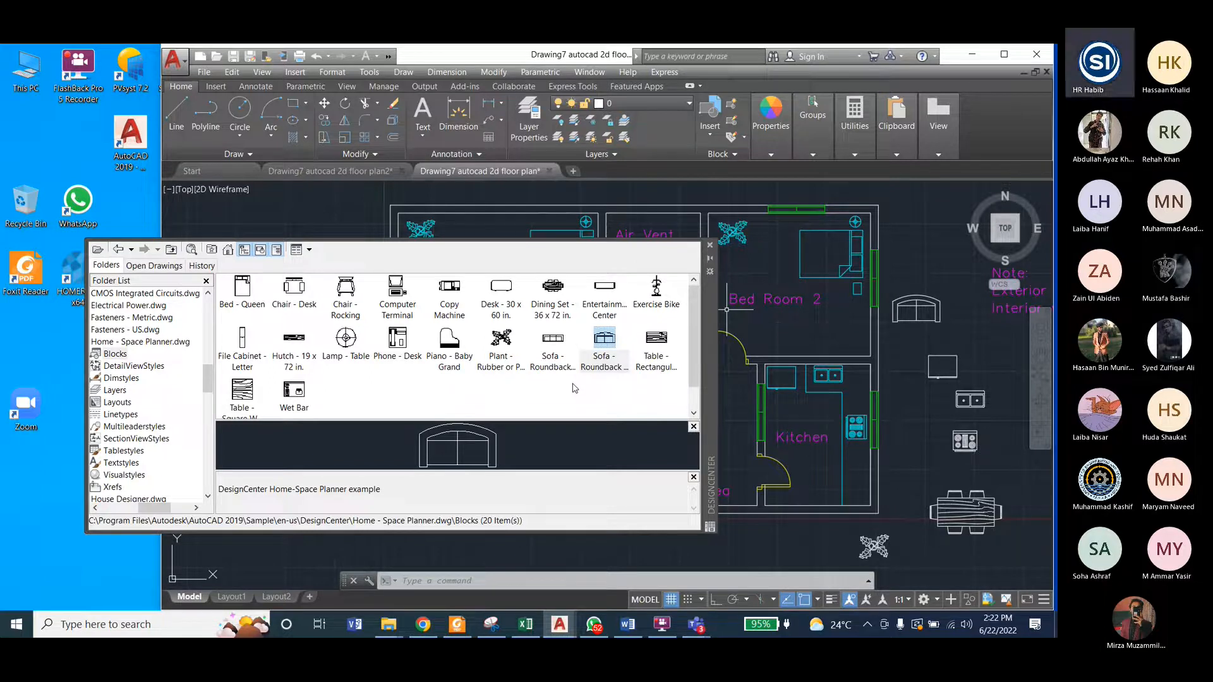
Step: Cut all loose kitchen and furniture blocks beside the plan and paste them outside the plan in Drawing7 autocad 2d floor plan2
left_click_drag(711, 317, 705, 542)
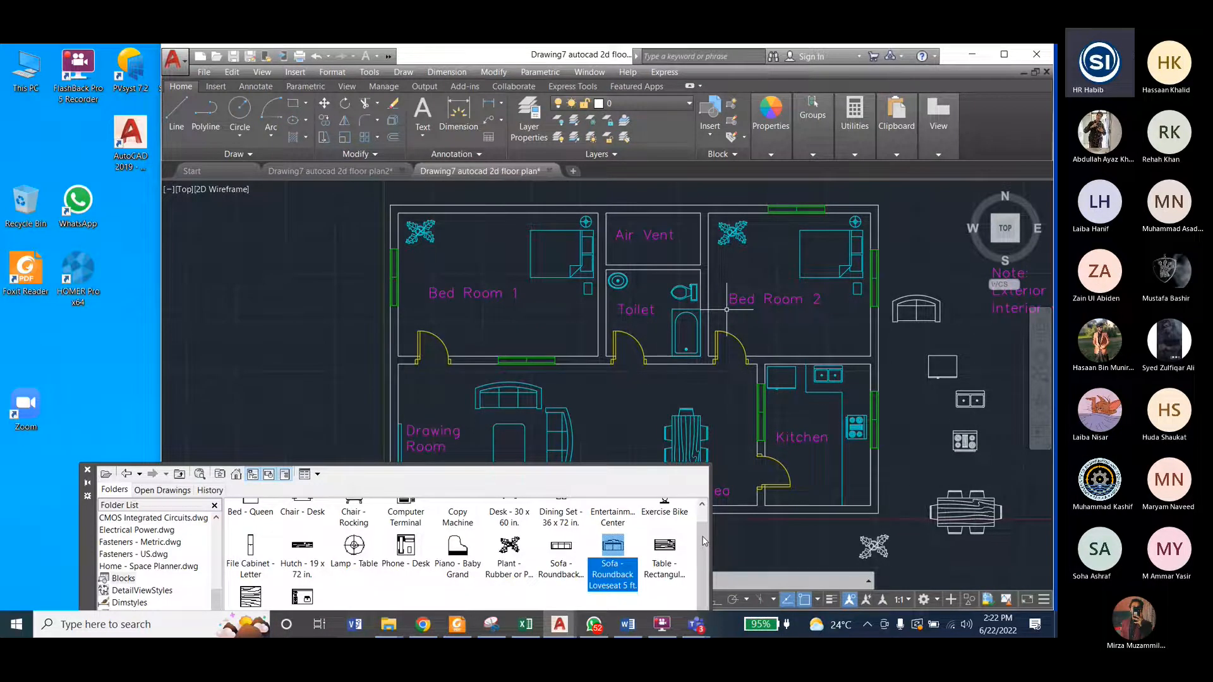
left_click_drag(703, 542, 697, 560)
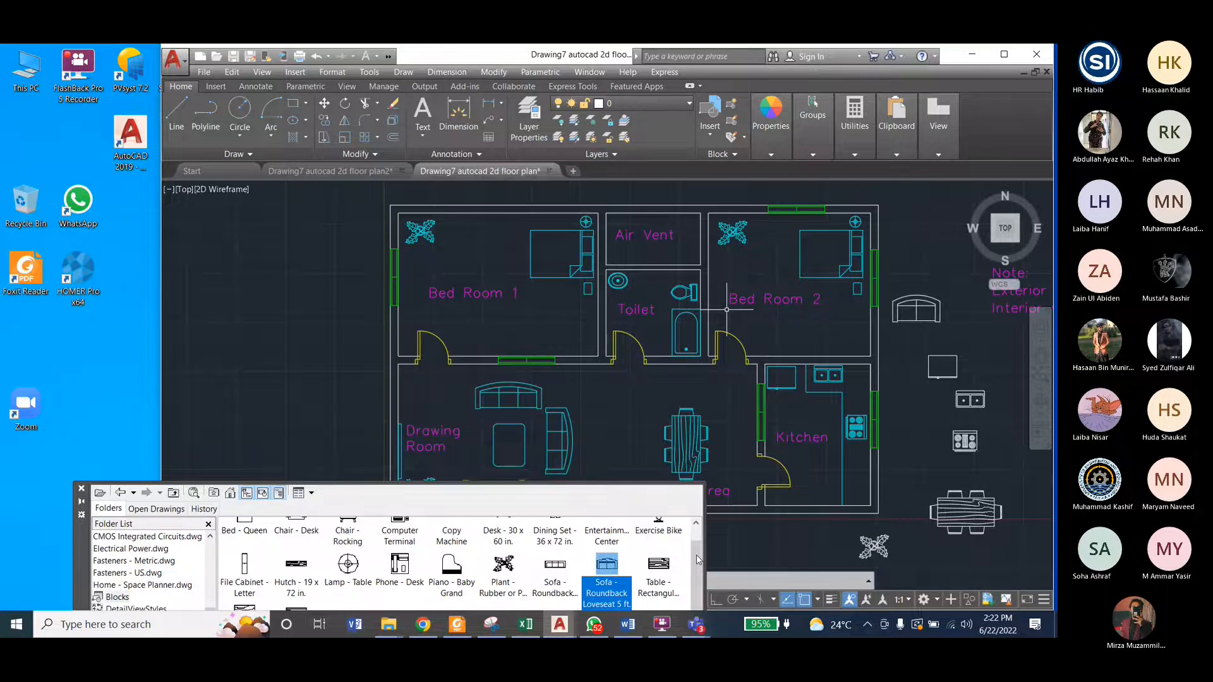
left_click(676, 259)
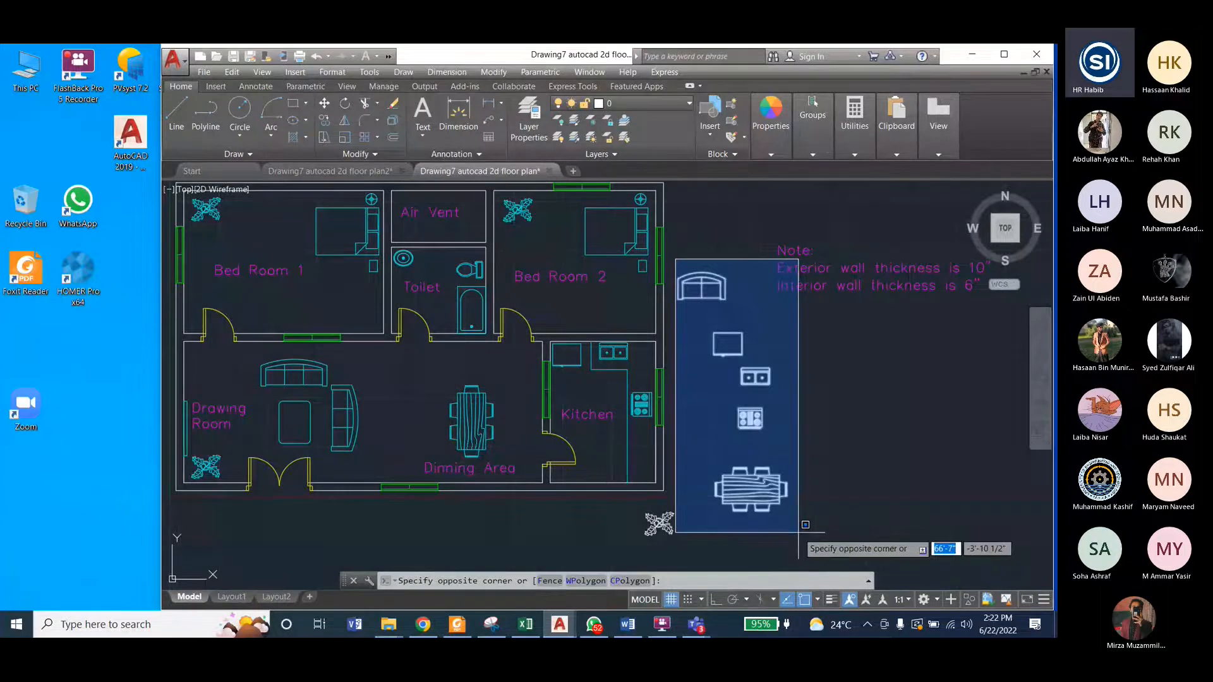
left_click(800, 530)
key("ctrl+c")
key("ctrl+Tab")
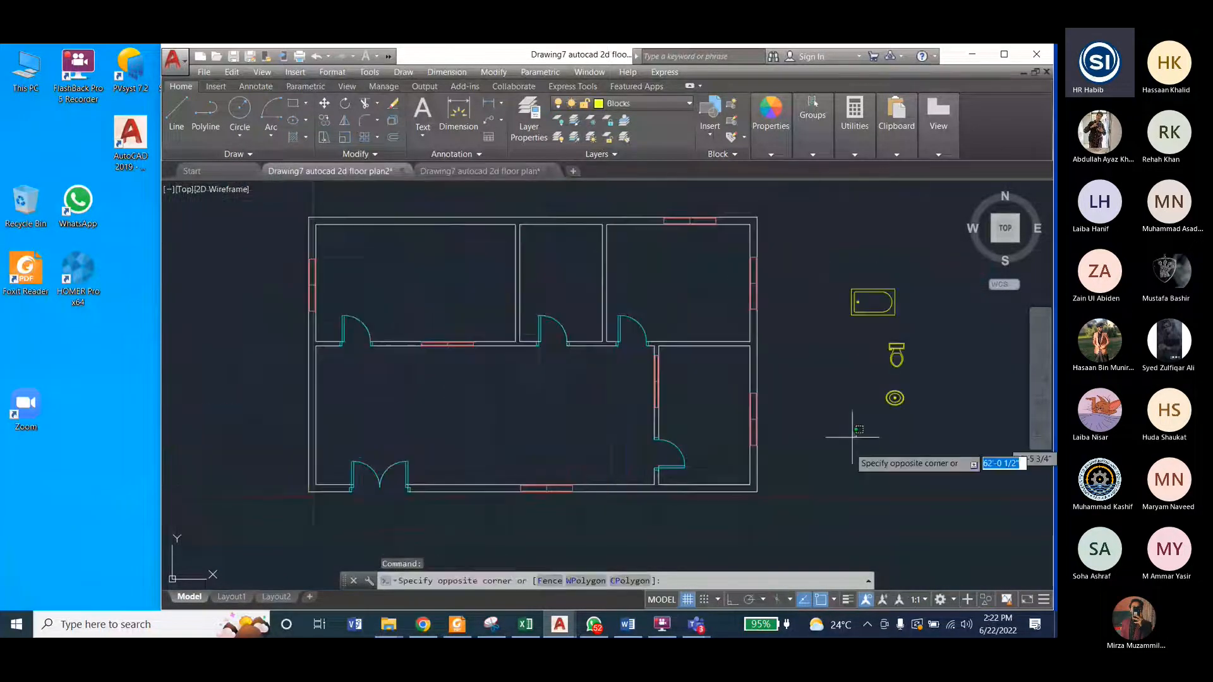
key("ctrl+v")
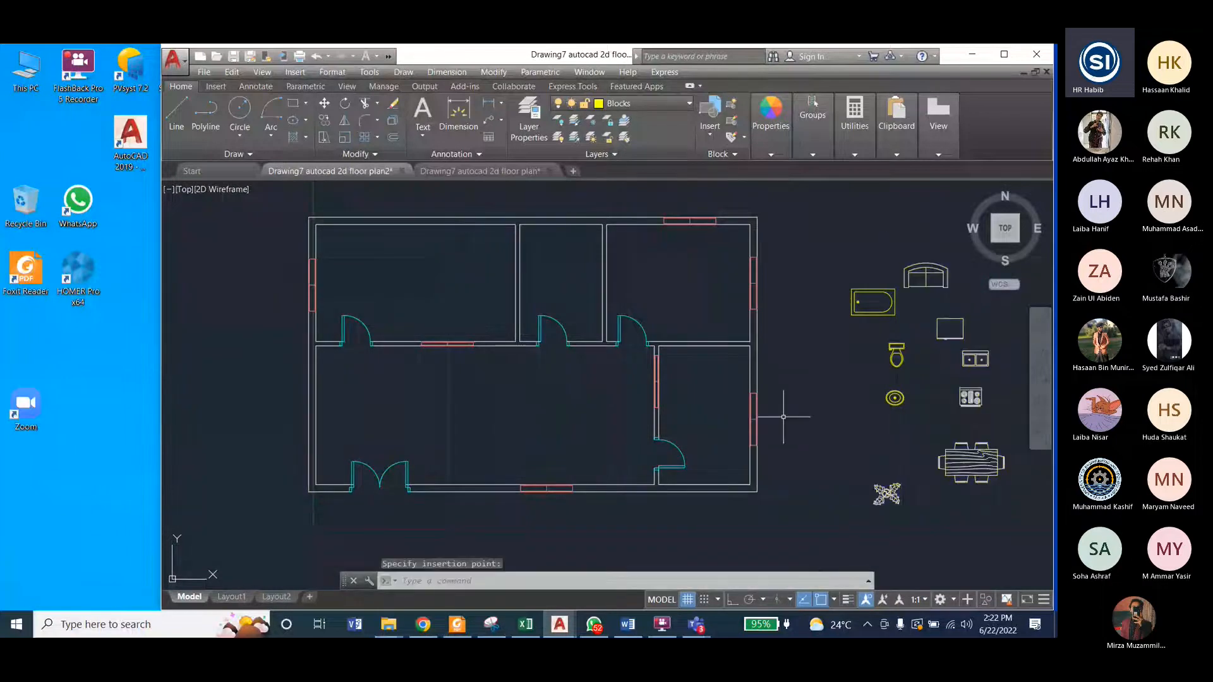
Step: Select the loose blocks beside the plan and assign them to the Blocks layer
key("Escape")
key("Escape")
left_click(846, 371)
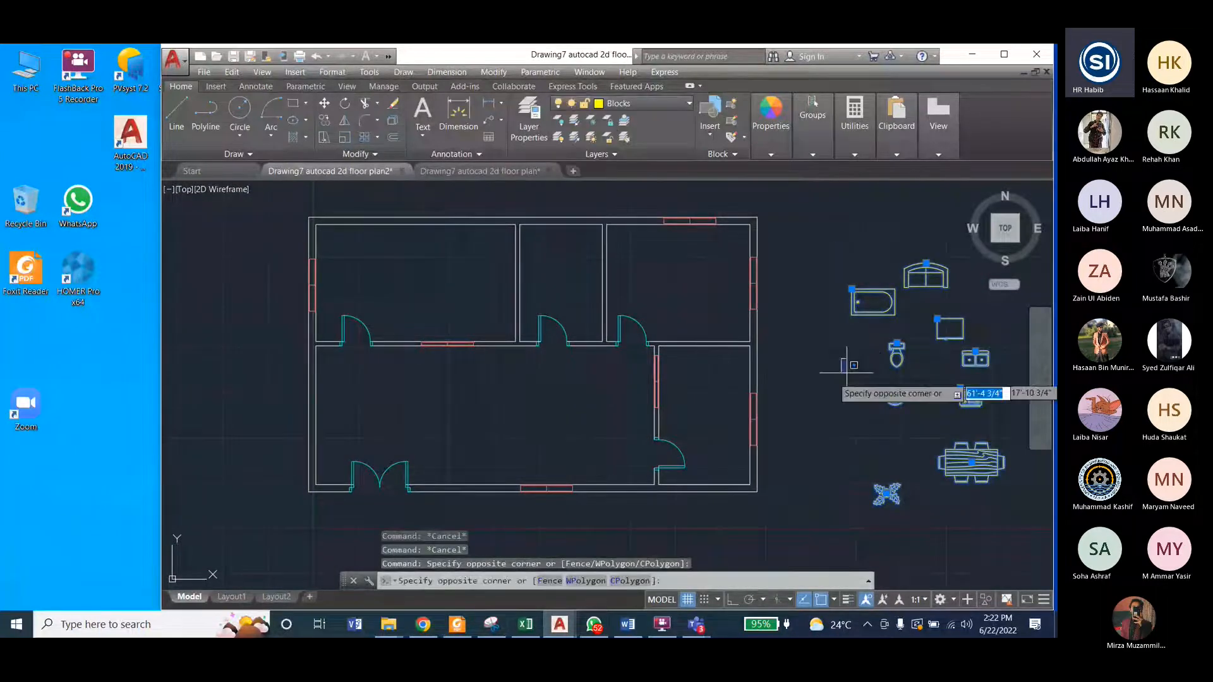
key("Escape")
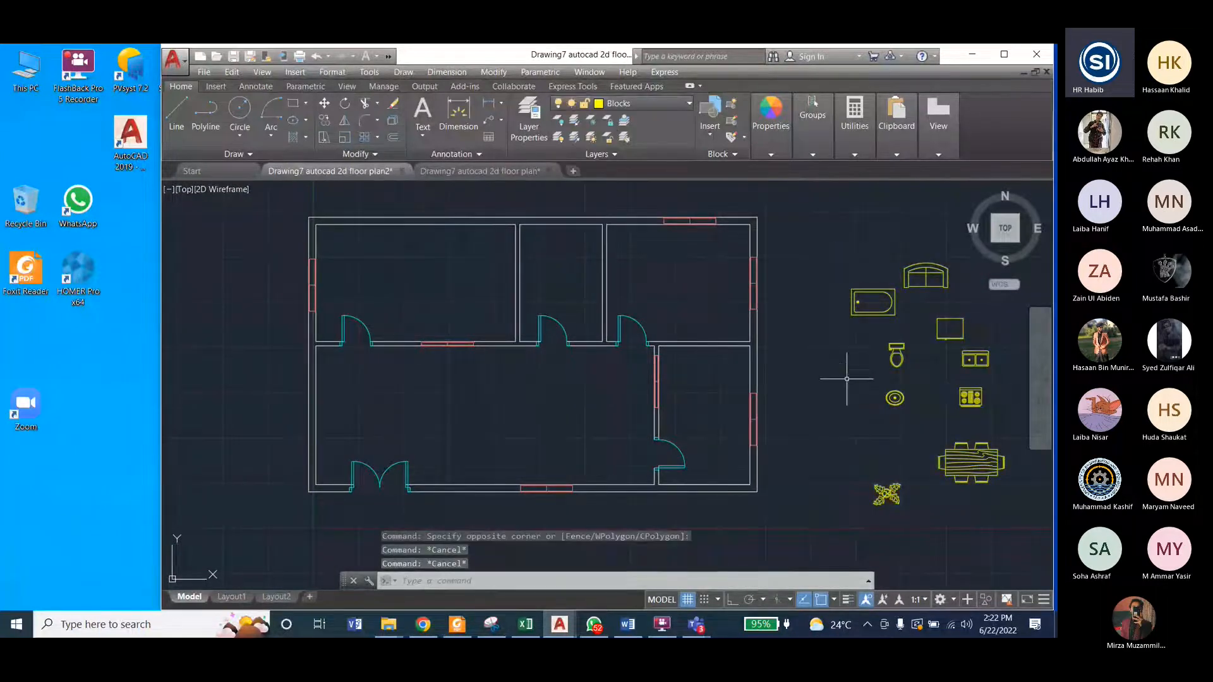
Step: Compare both drawings, save the furnished Drawing7 autocad 2d floor plan, and return to Drawing7 autocad 2d floor plan2
left_click(502, 172)
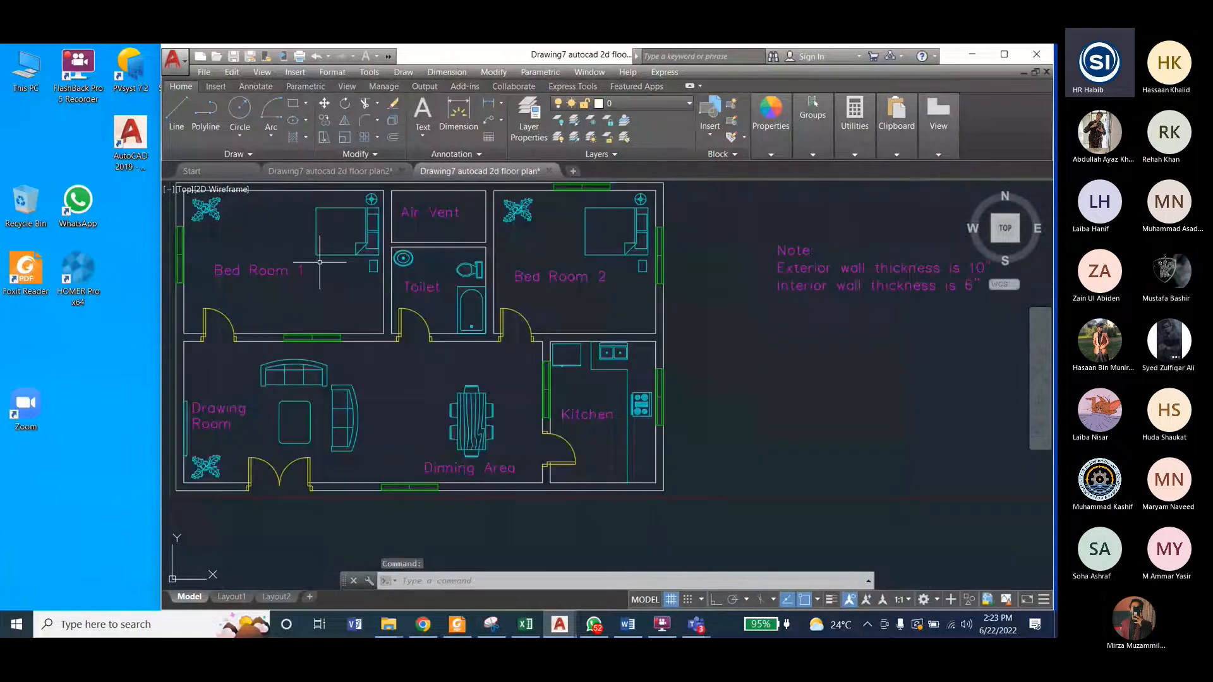
left_click(355, 171)
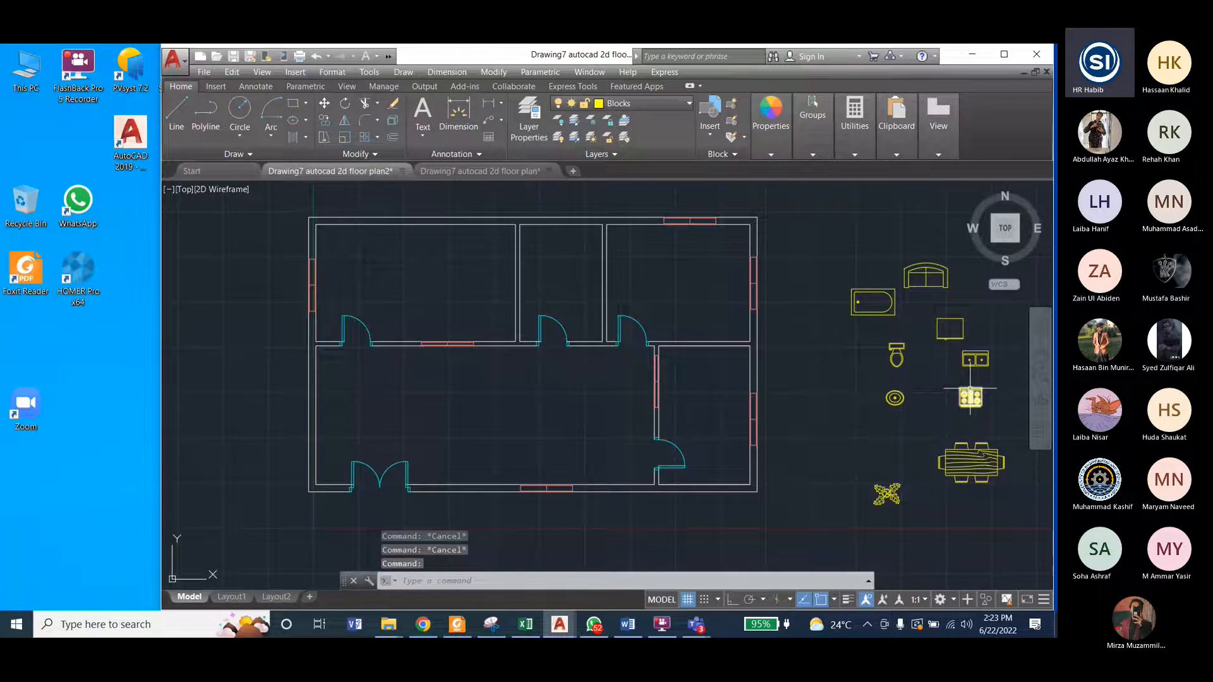
scroll(874, 423, "down", 1)
scroll(853, 421, "up", 1)
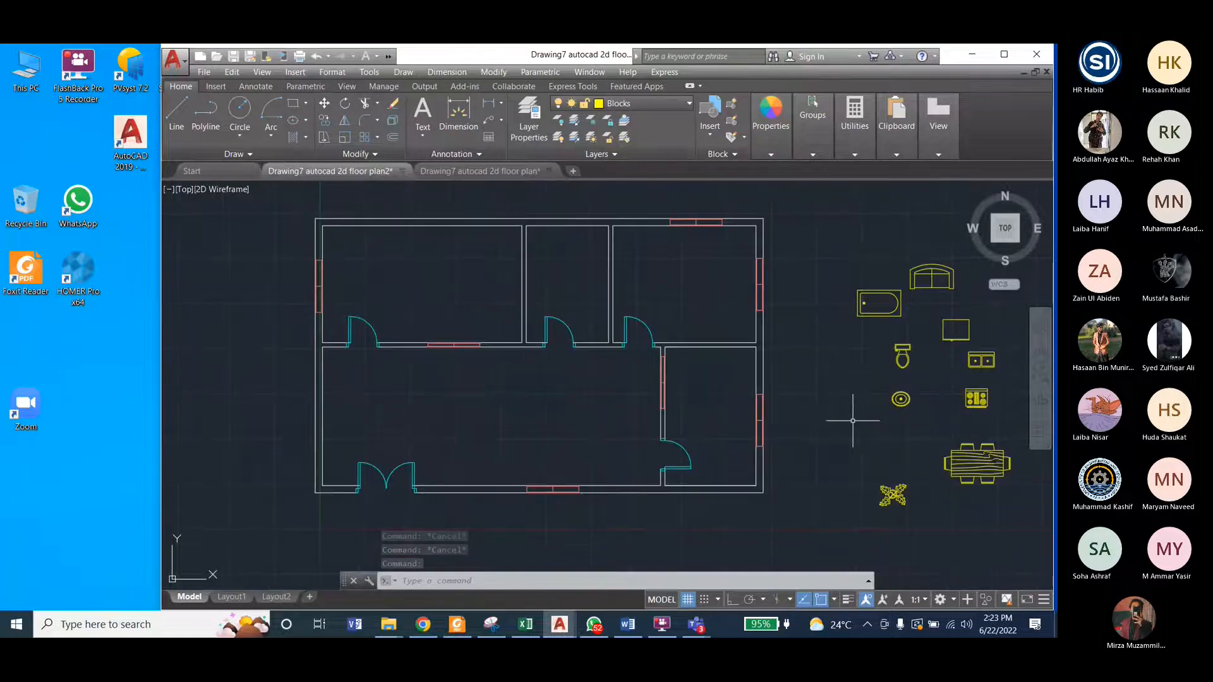
left_click(498, 175)
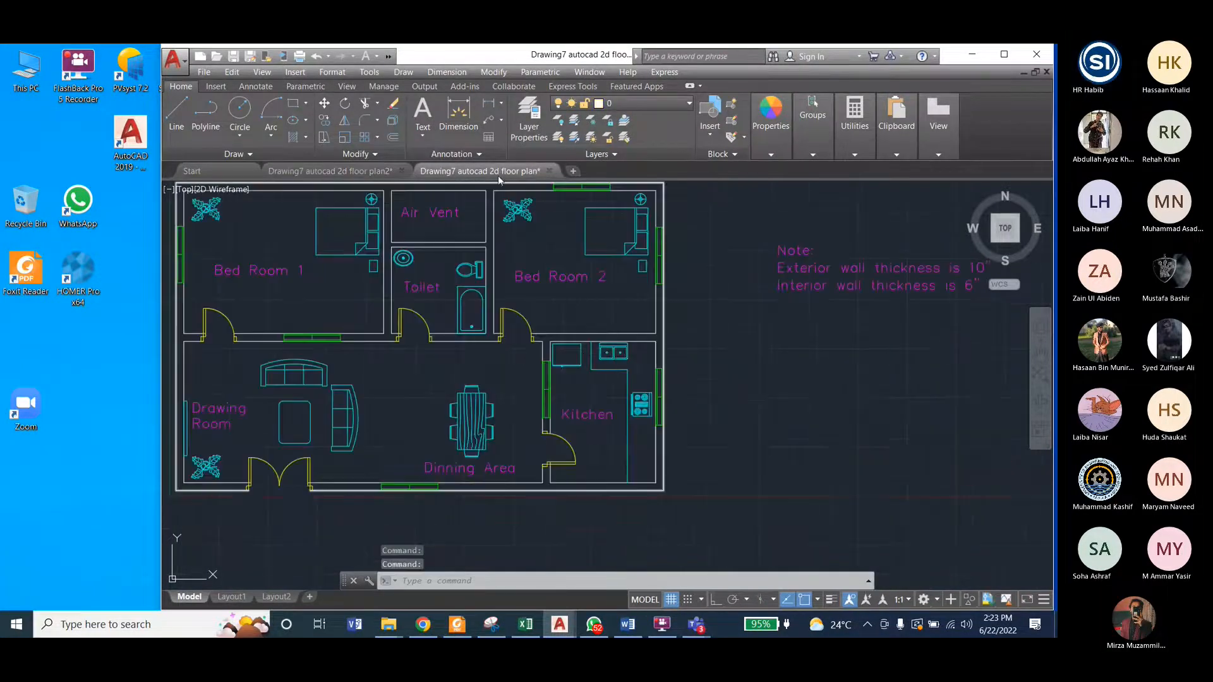
scroll(779, 406, "down", 2)
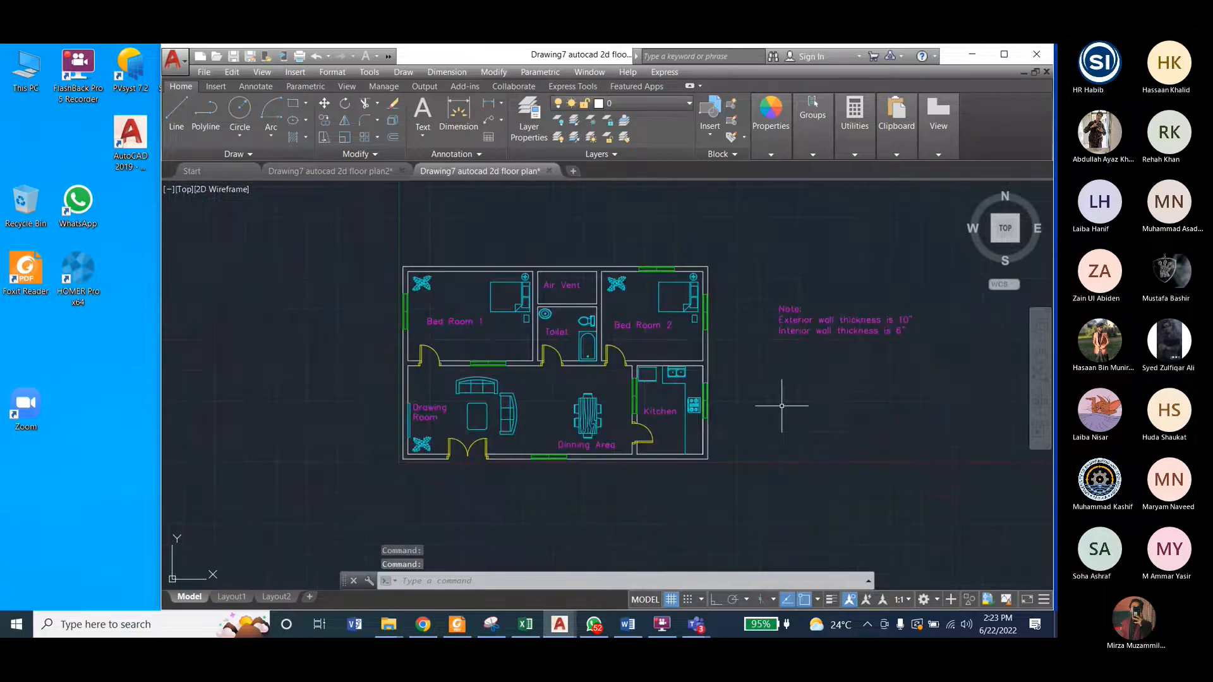
scroll(781, 405, "up", 2)
key("ctrl+s")
left_click(316, 174)
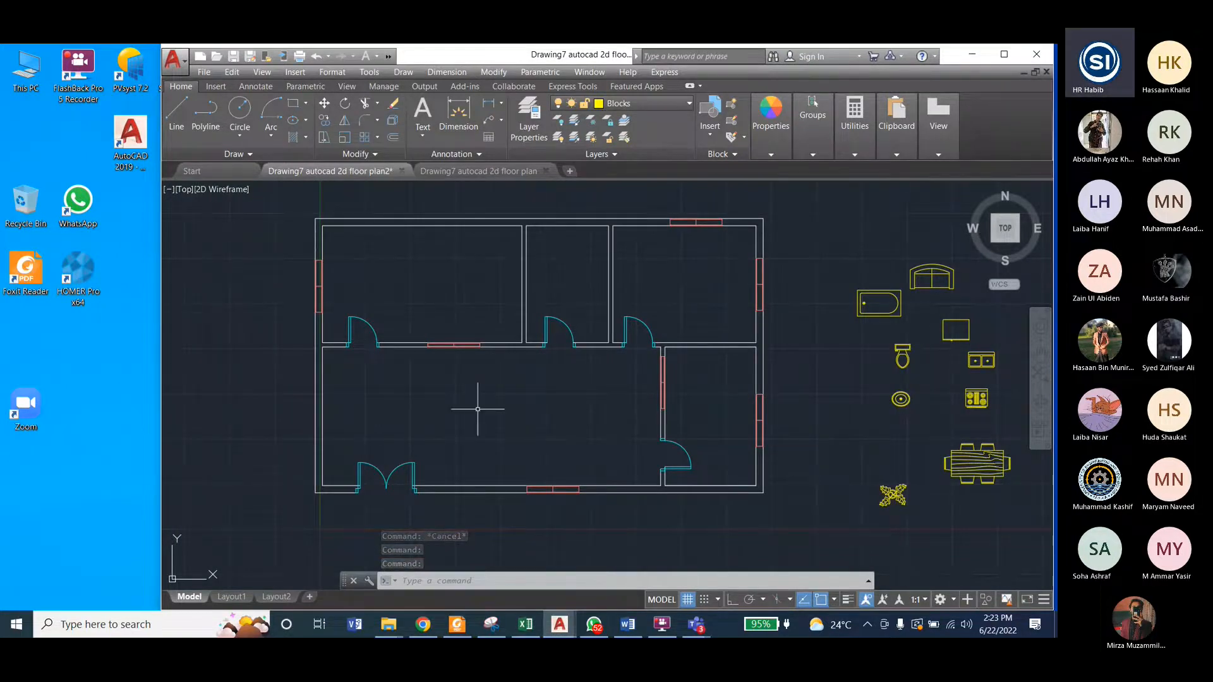
Step: Reopen DesignCenter and preview the Bed - Queen block in the Blocks collection of Home - Space Planner.dwg
key("ctrl+2")
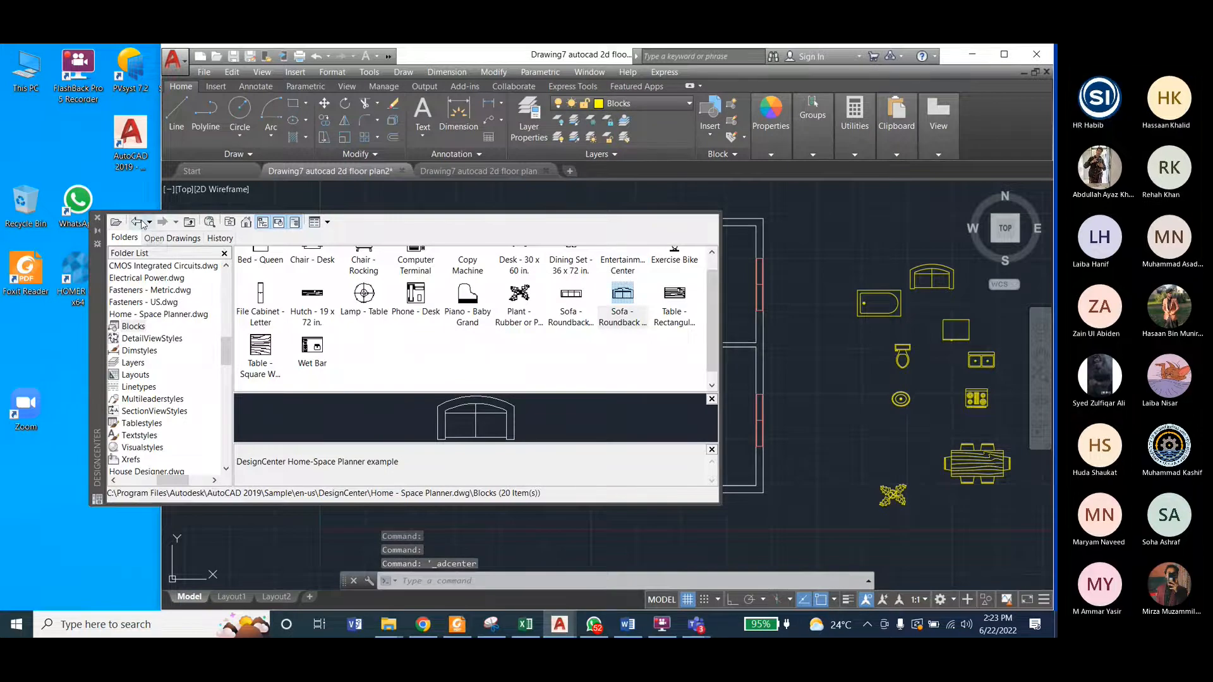
scroll(393, 358, "up", 1)
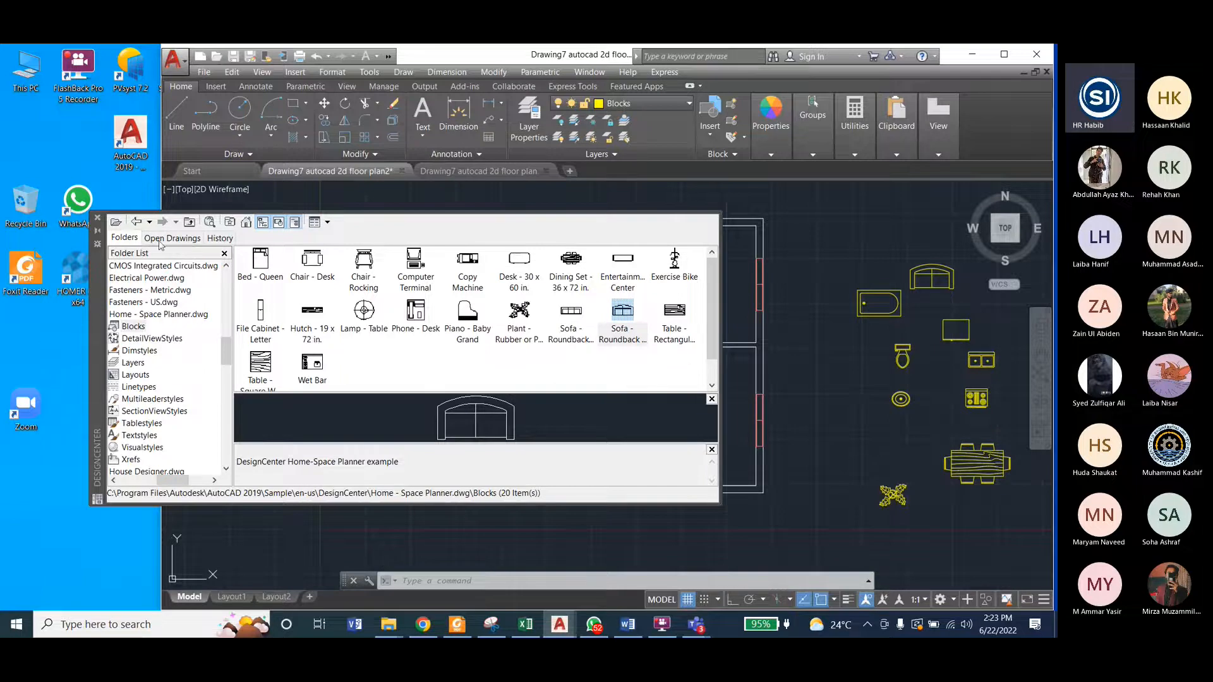
left_click(138, 222)
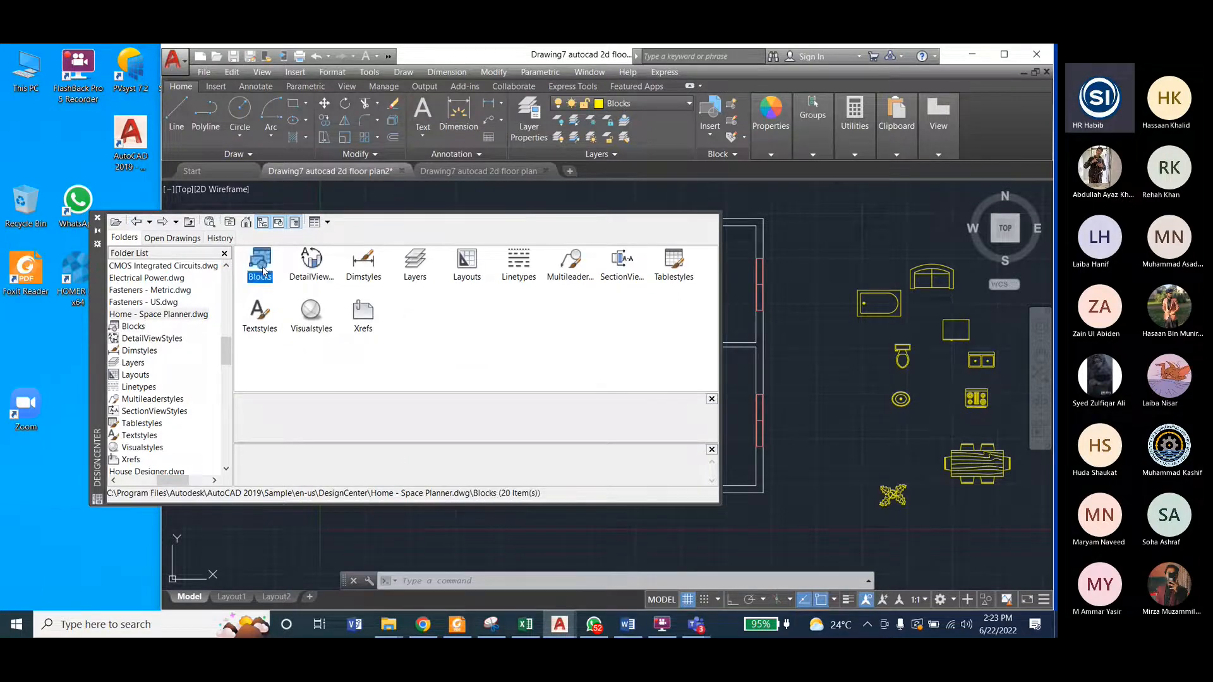
double_click(260, 266)
left_click(260, 266)
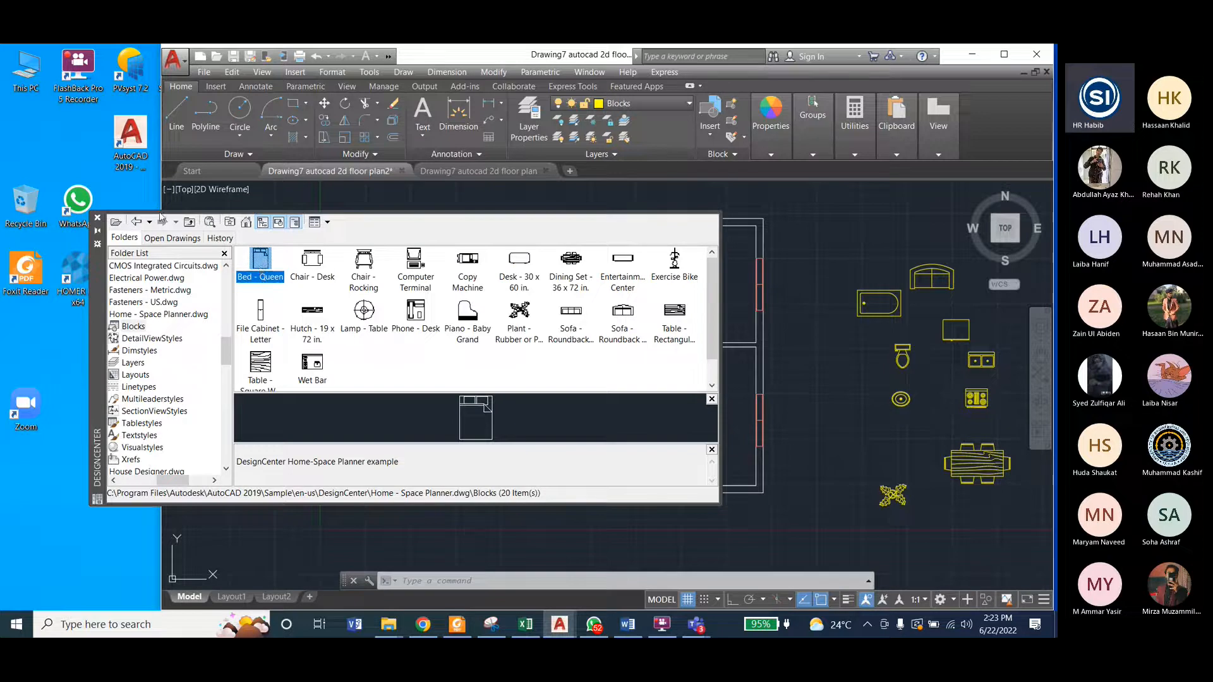
Step: Browse again from the DesignCenter folder to the Home - Space Planner.dwg blocks, insert Bed - Queen outside the plan, and close DesignCenter
left_click(137, 222)
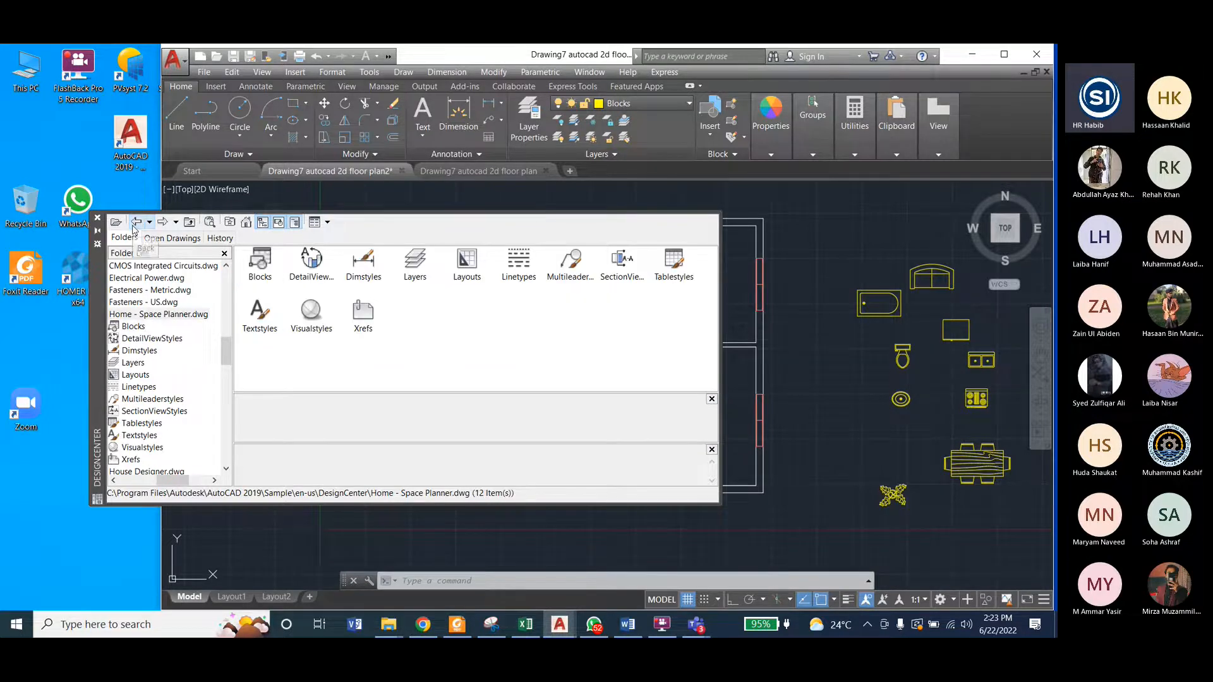
left_click(136, 222)
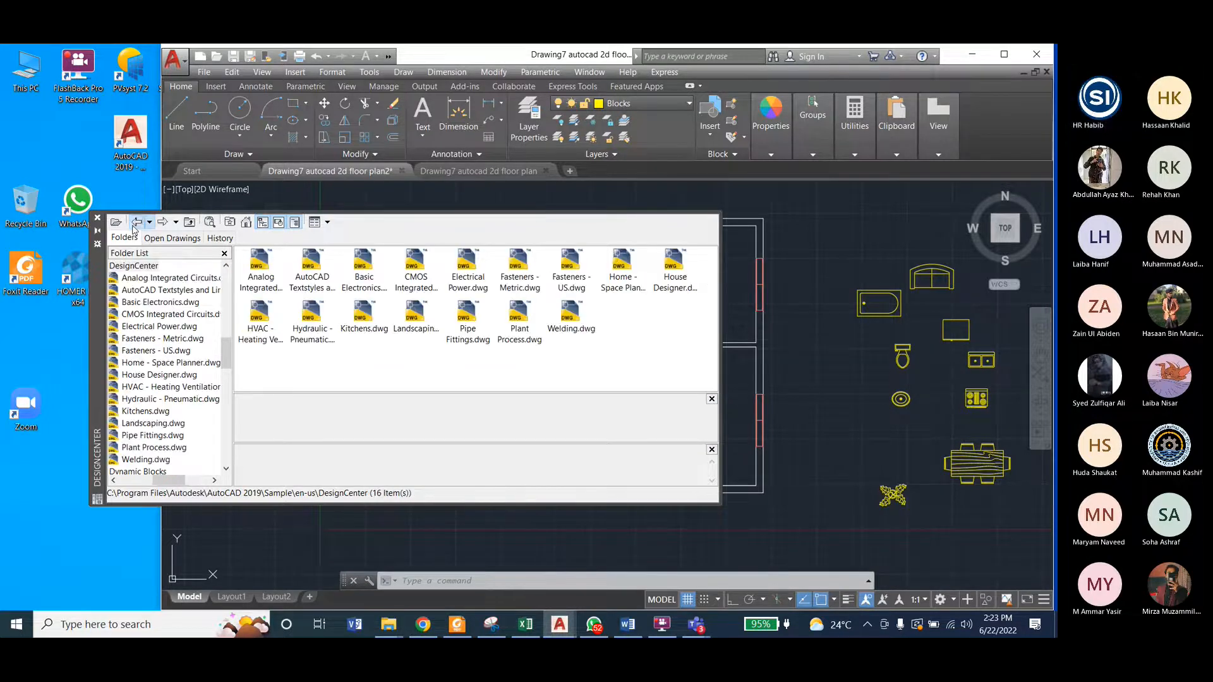
left_click(619, 266)
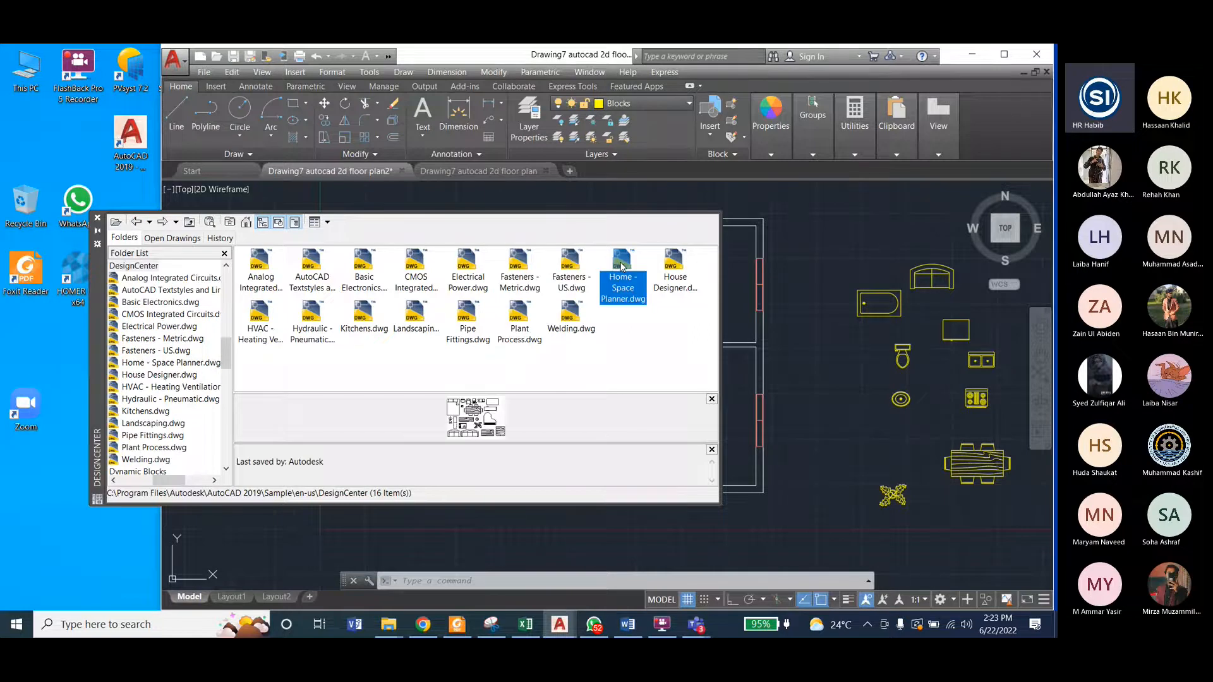
double_click(622, 267)
double_click(263, 265)
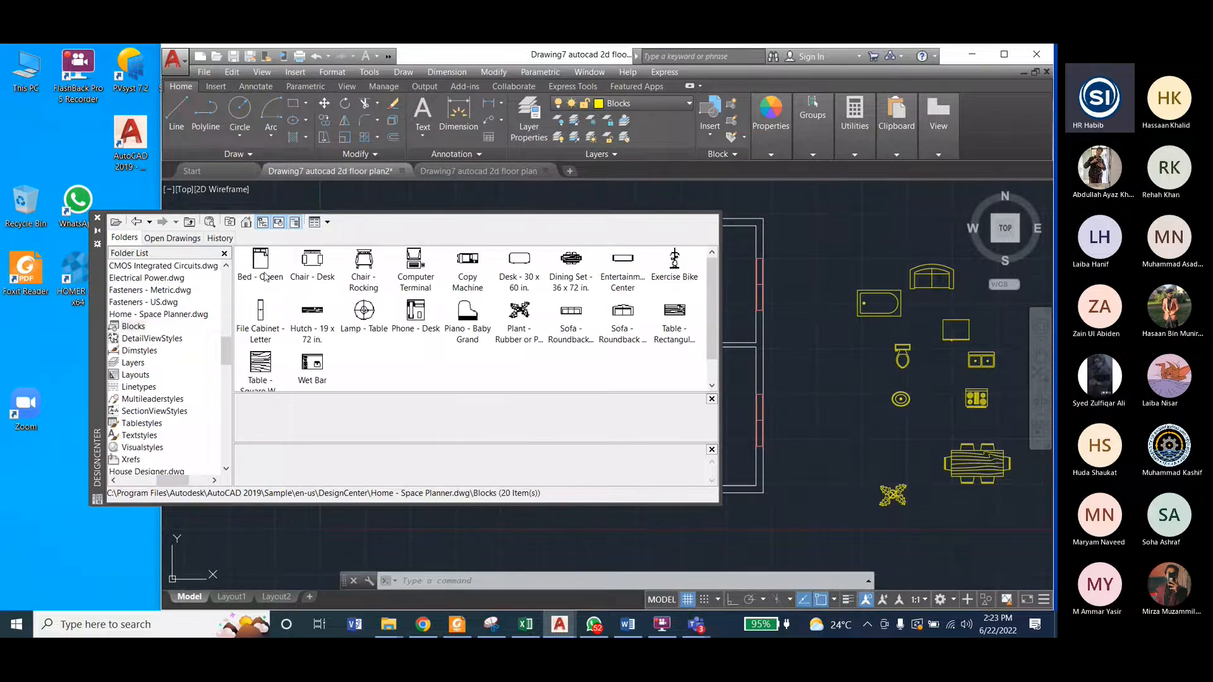
left_click_drag(262, 267, 829, 427)
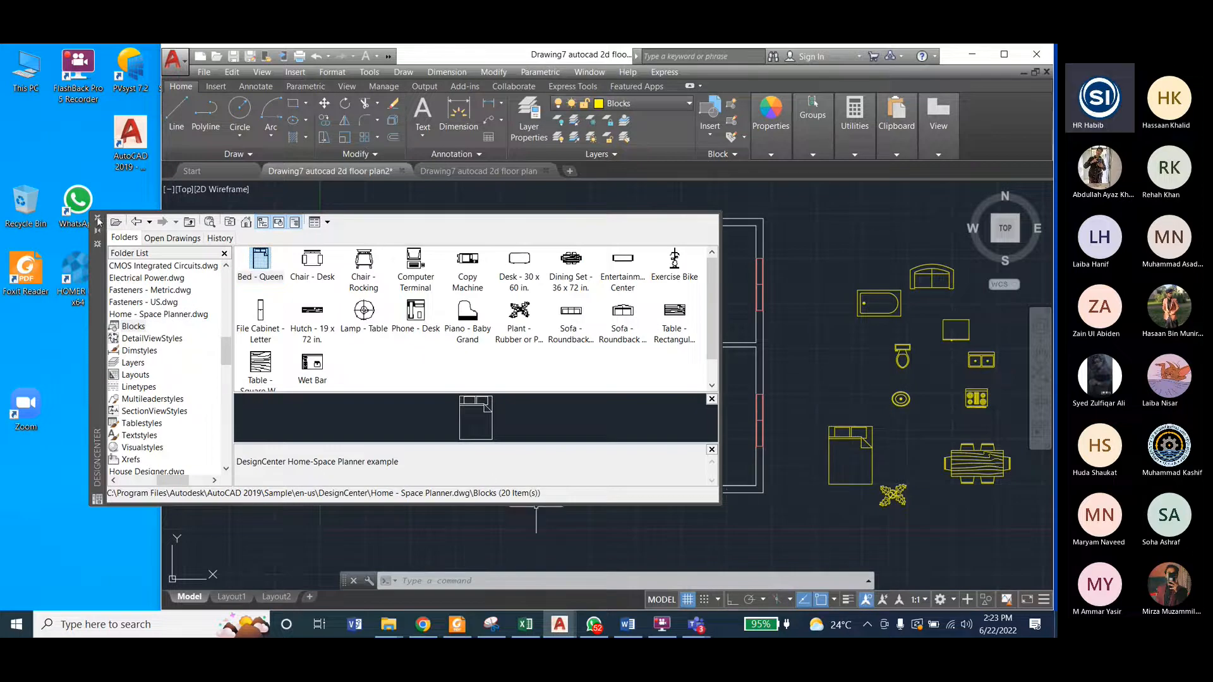
left_click(97, 220)
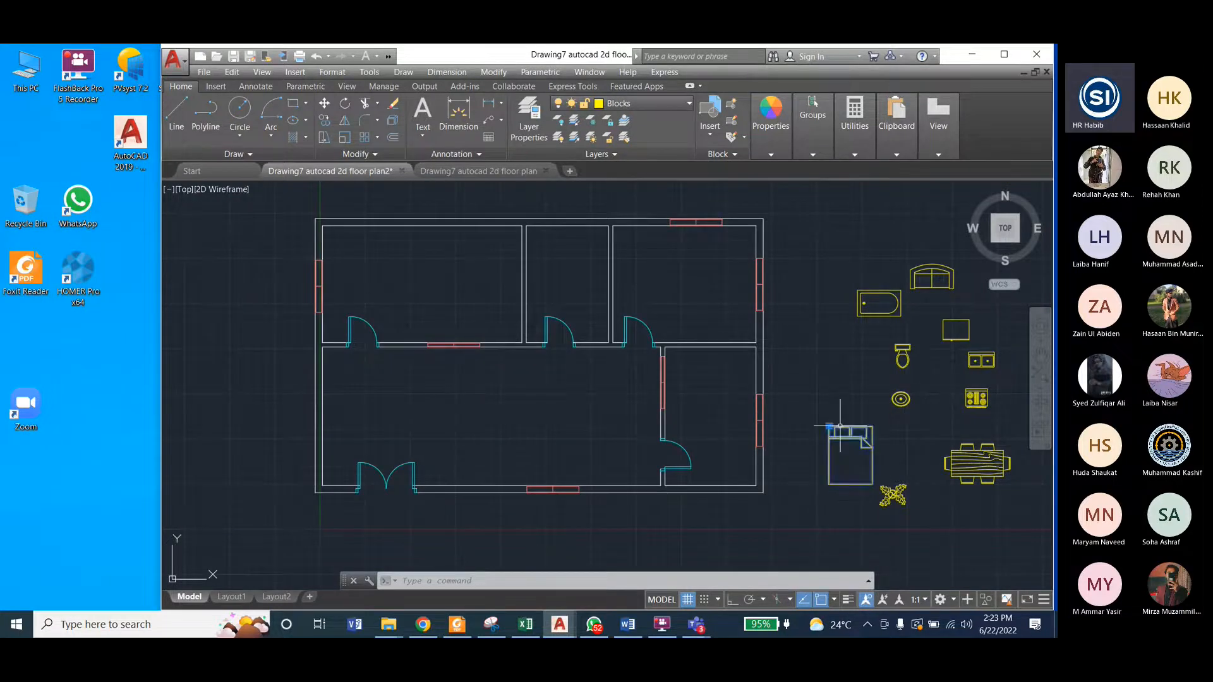
Step: Check the bed's orientation in the furnished drawing and rotate the queen bed 90° clockwise about its lower-left corner with Ortho on
left_click(478, 169)
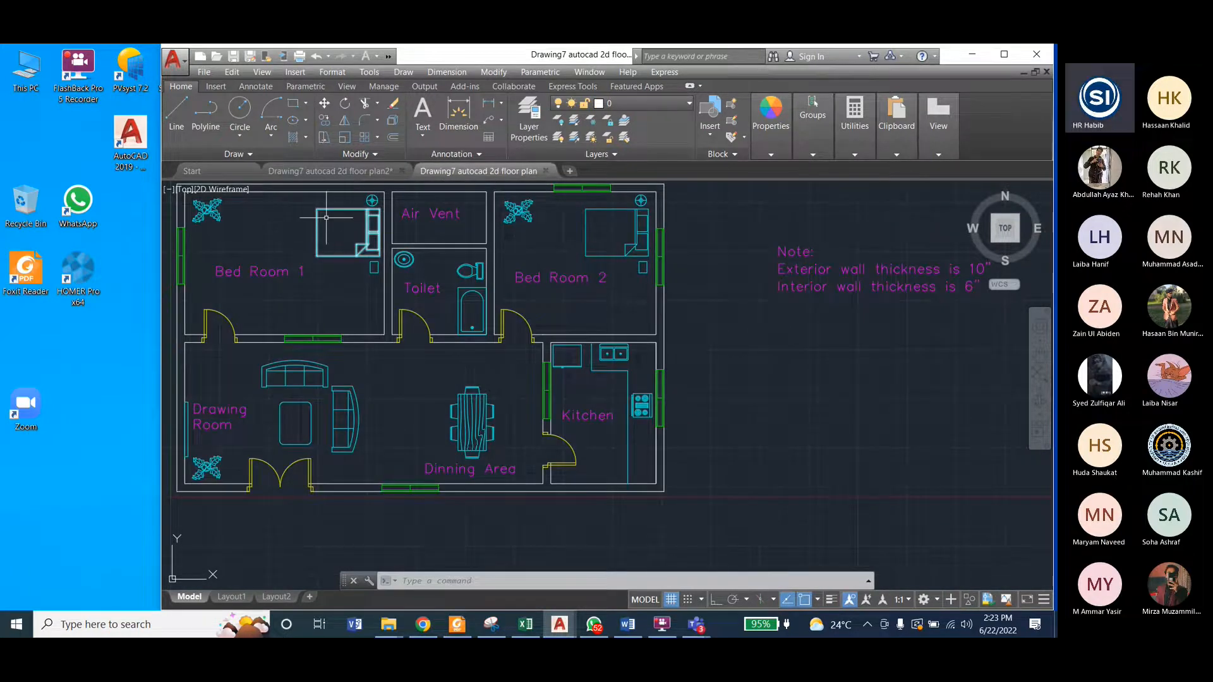
left_click(348, 171)
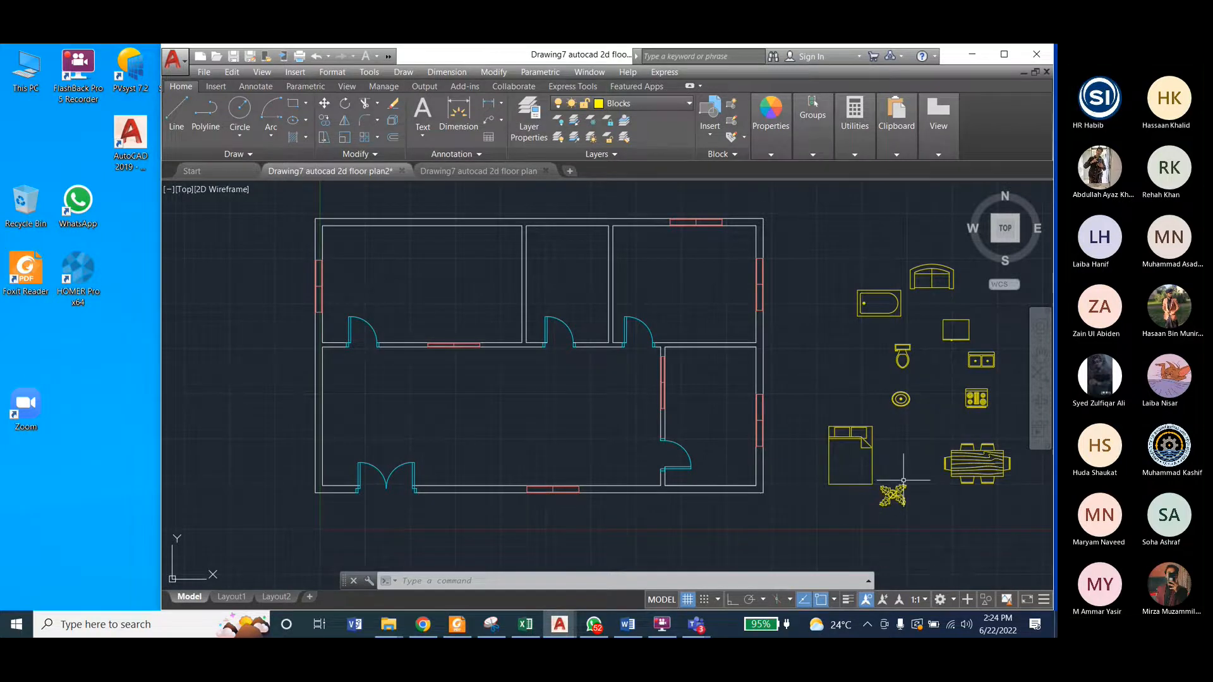
key("Escape")
left_click(822, 413)
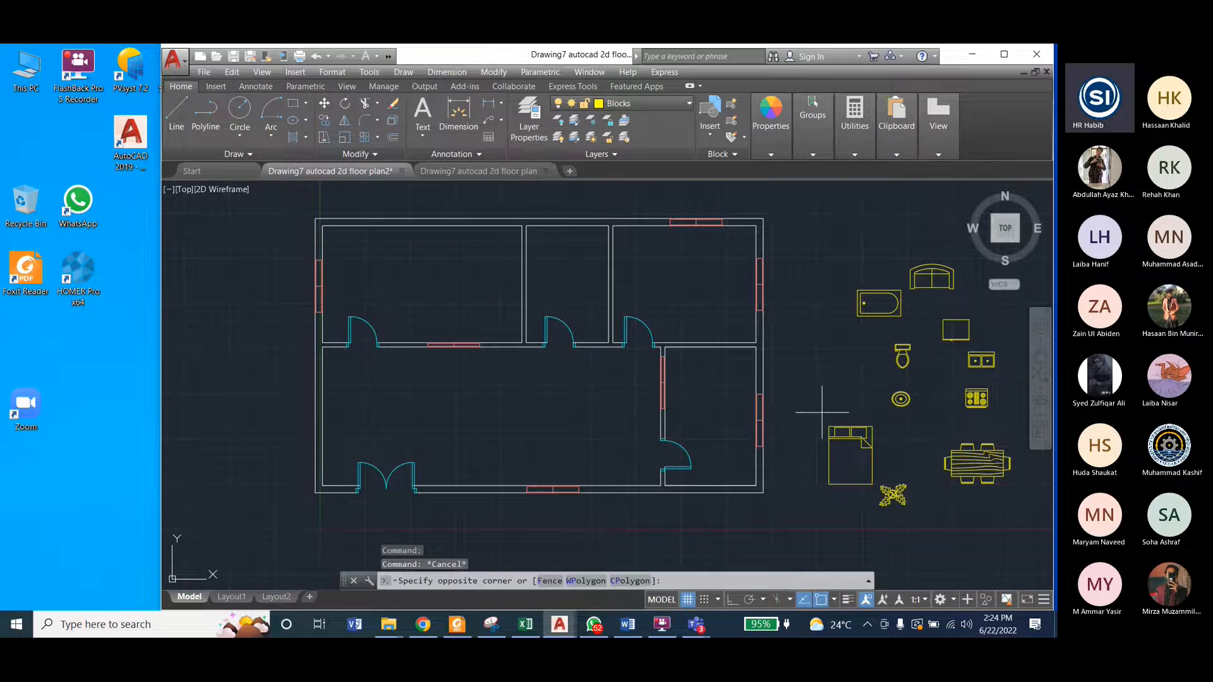
left_click(878, 497)
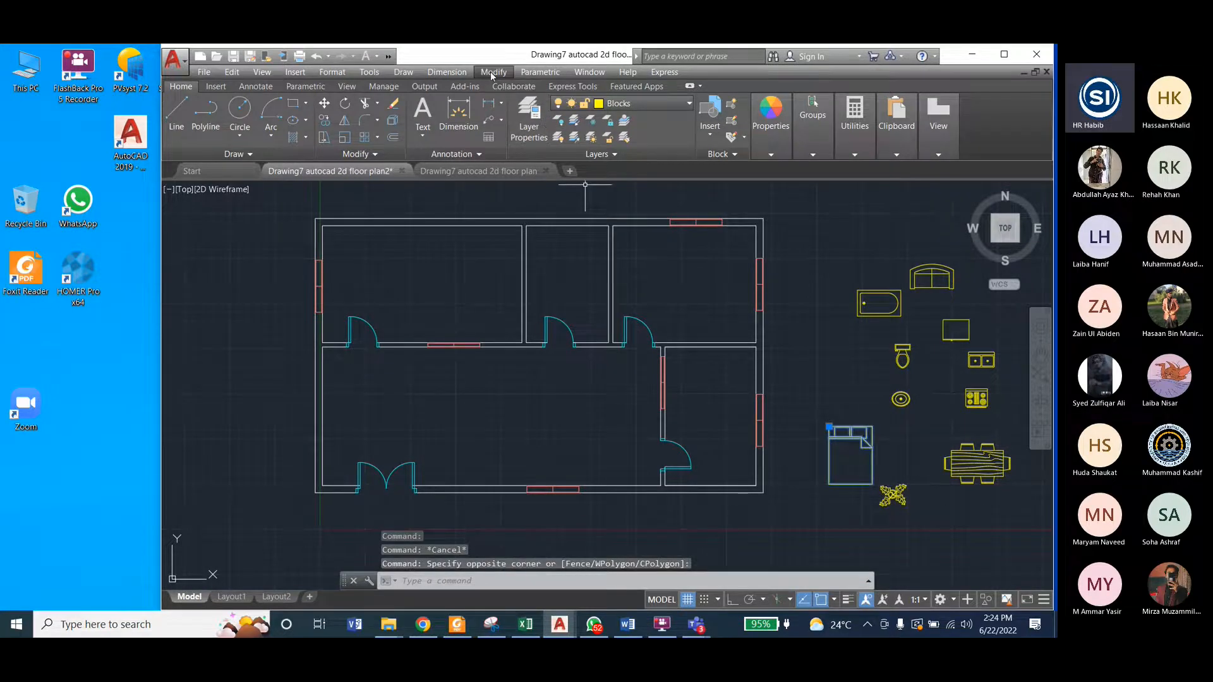
left_click(493, 72)
left_click(509, 280)
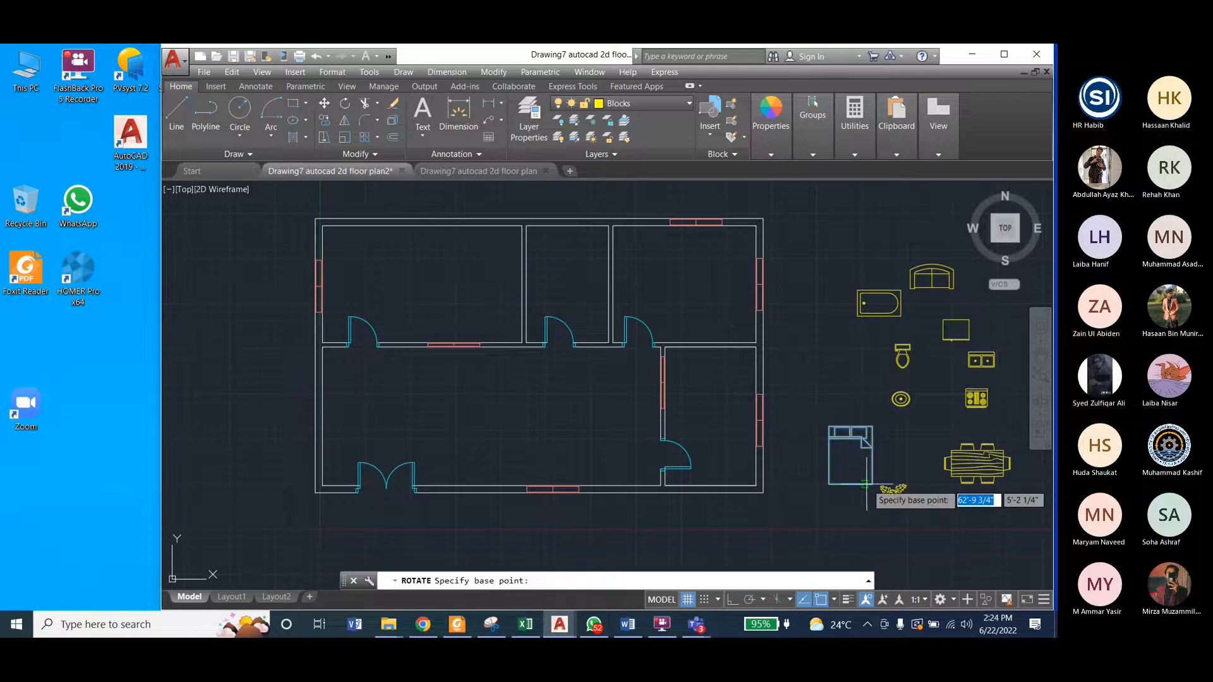
left_click(830, 485)
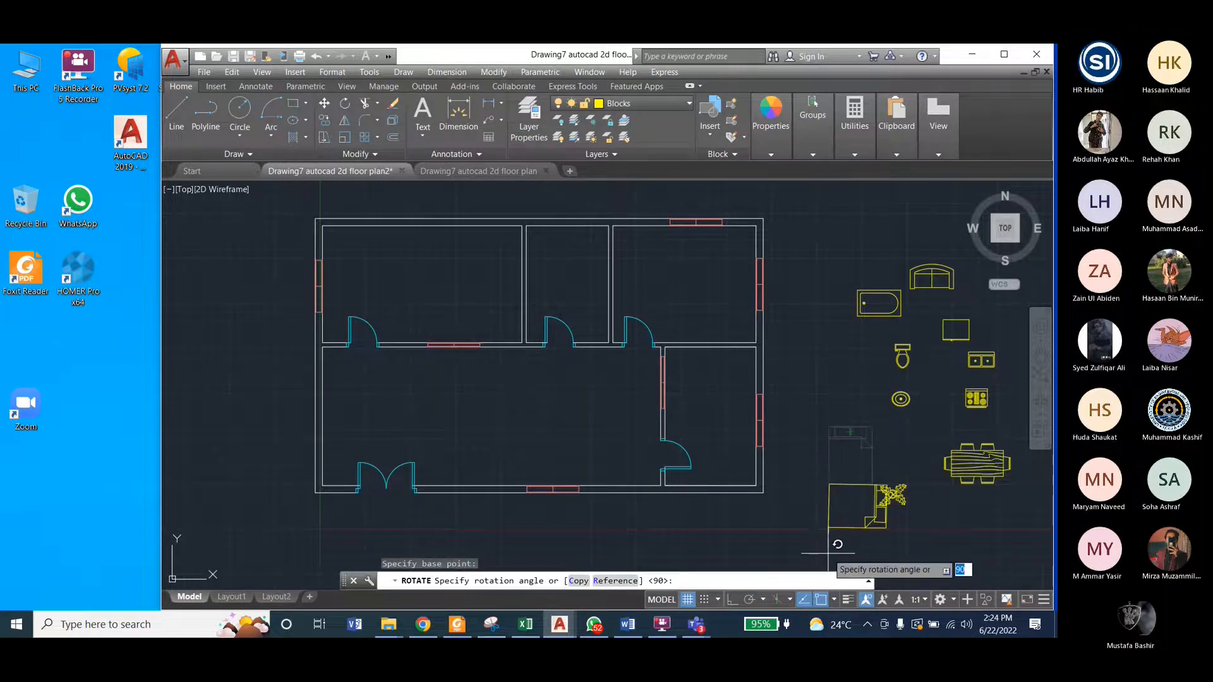
left_click(731, 600)
left_click(832, 530)
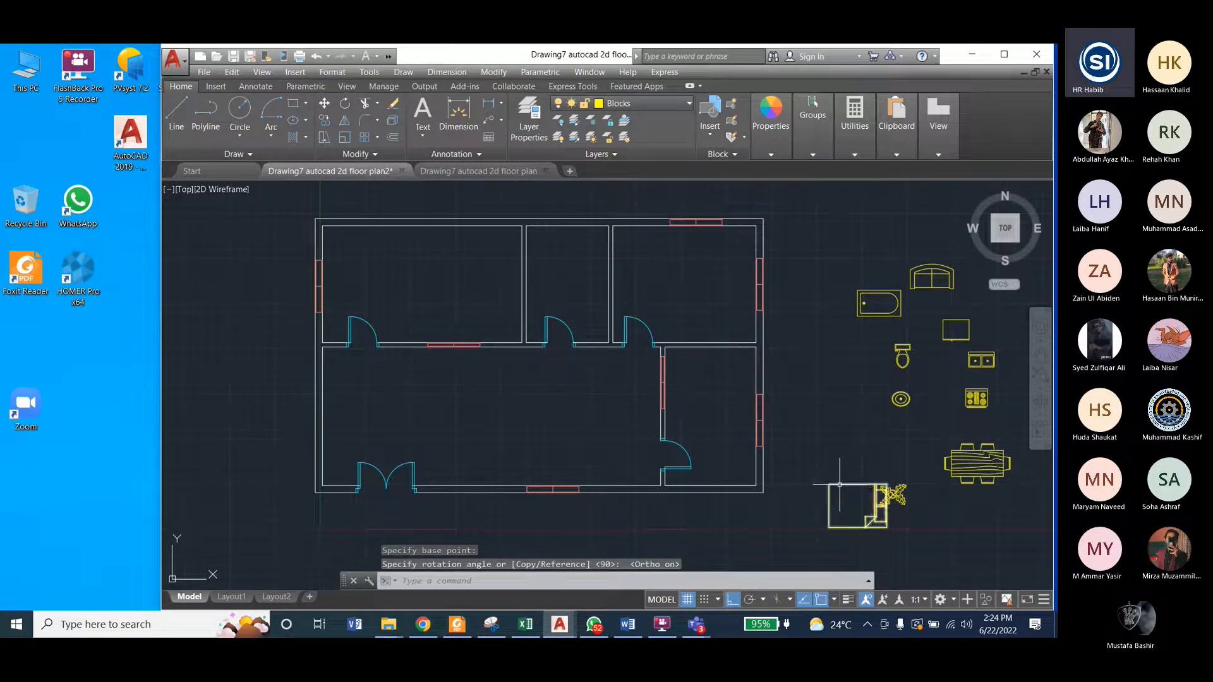
Step: Copy the queen bed from its lower-right corner into the upper-left room, with Ortho off, placing its headboard beside the room's right-hand wall
left_click(492, 74)
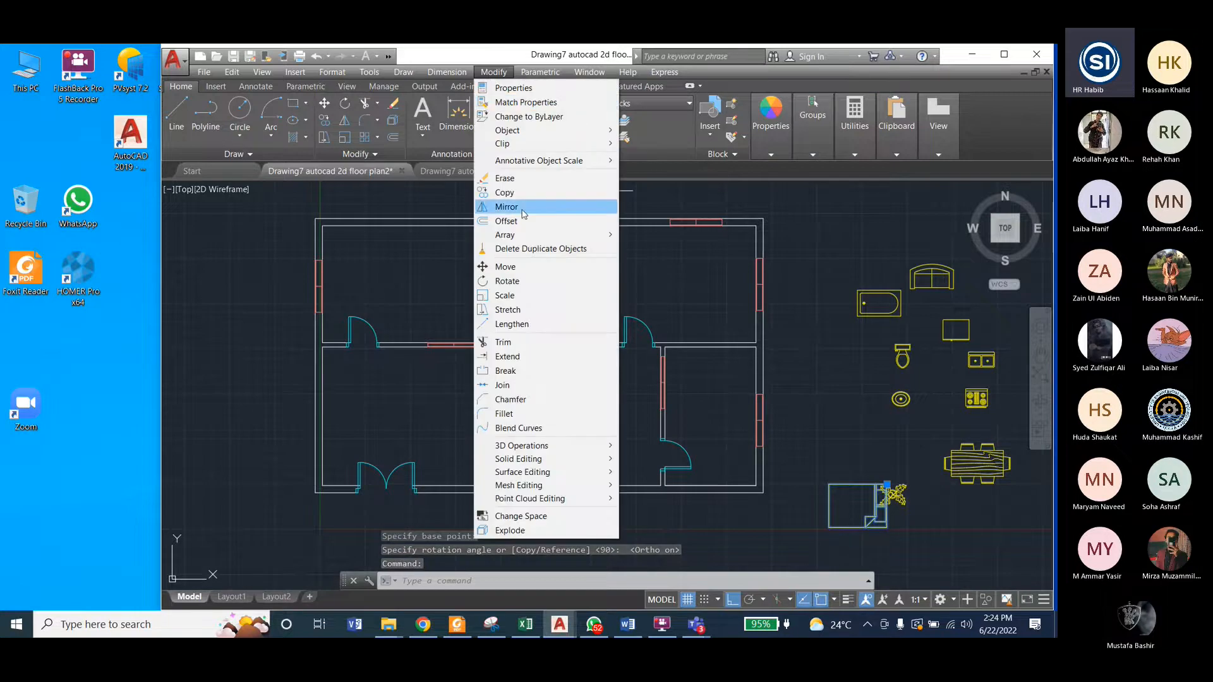
left_click(506, 193)
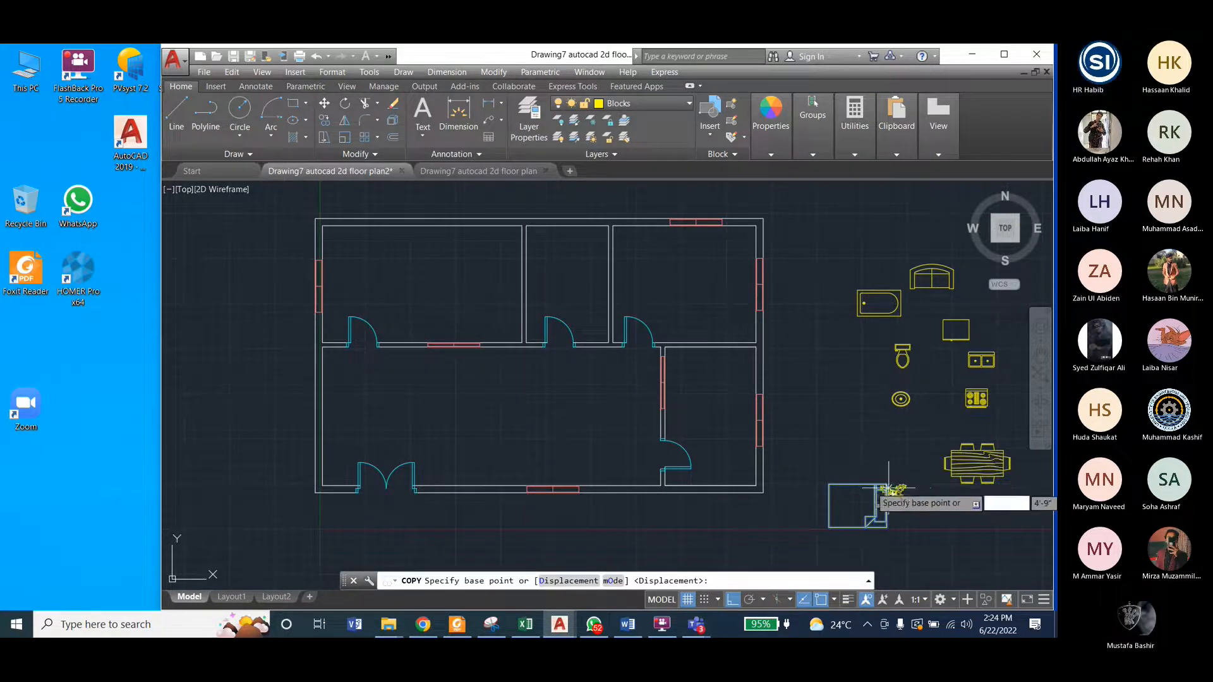
left_click(887, 522)
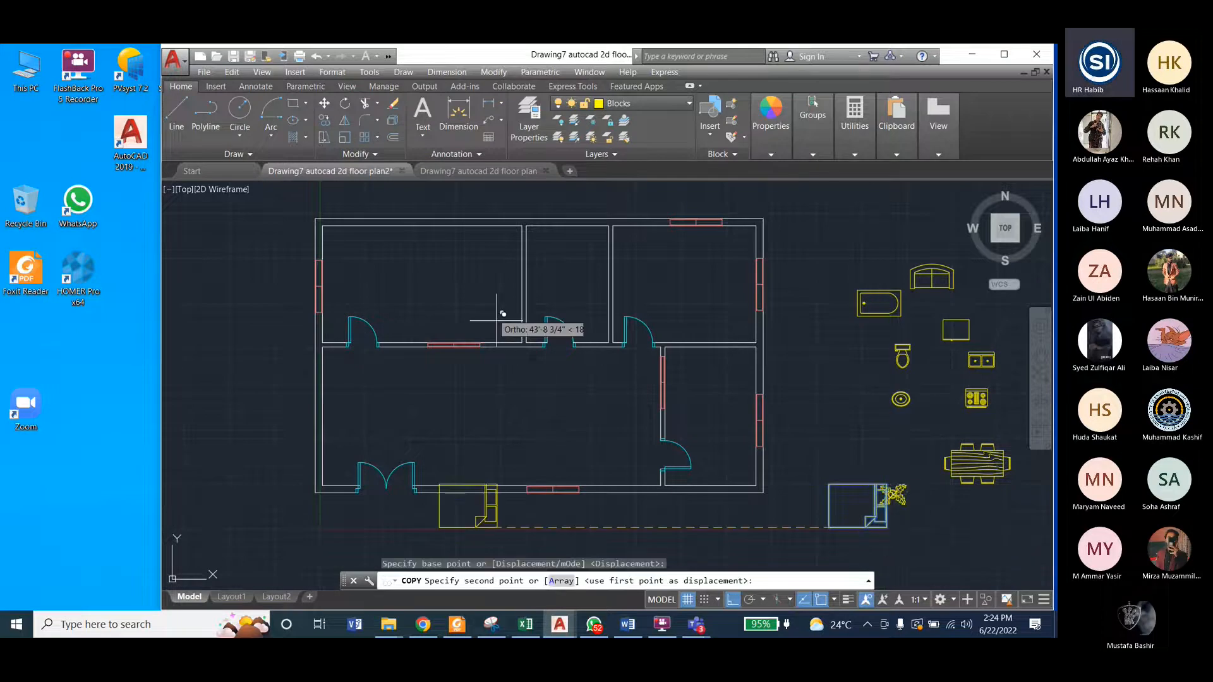
left_click(732, 600)
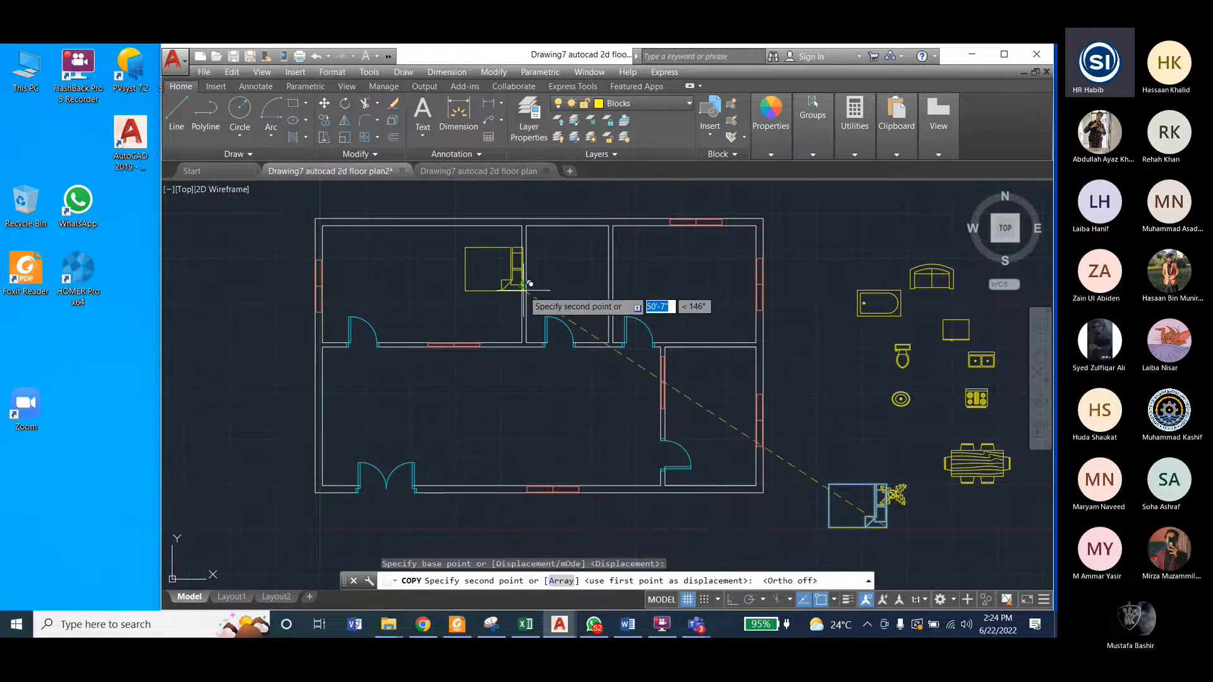
scroll(529, 272, "up", 3)
scroll(551, 396, "up", 2)
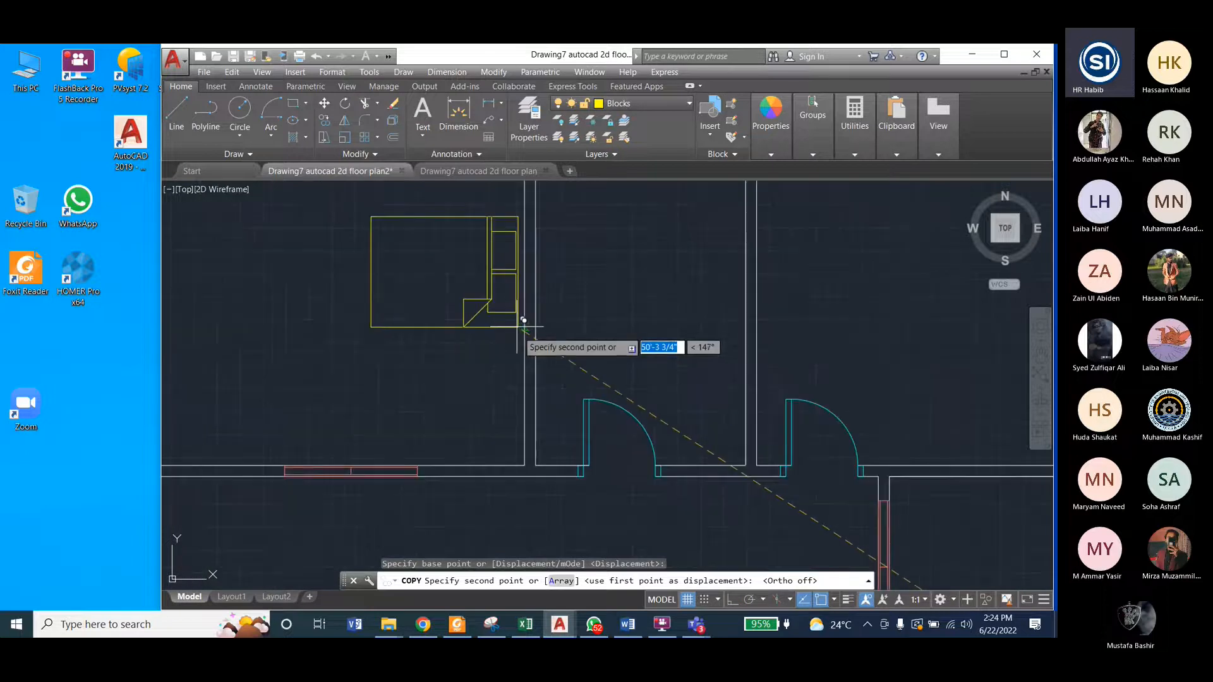
middle_click_drag(538, 398, 544, 433)
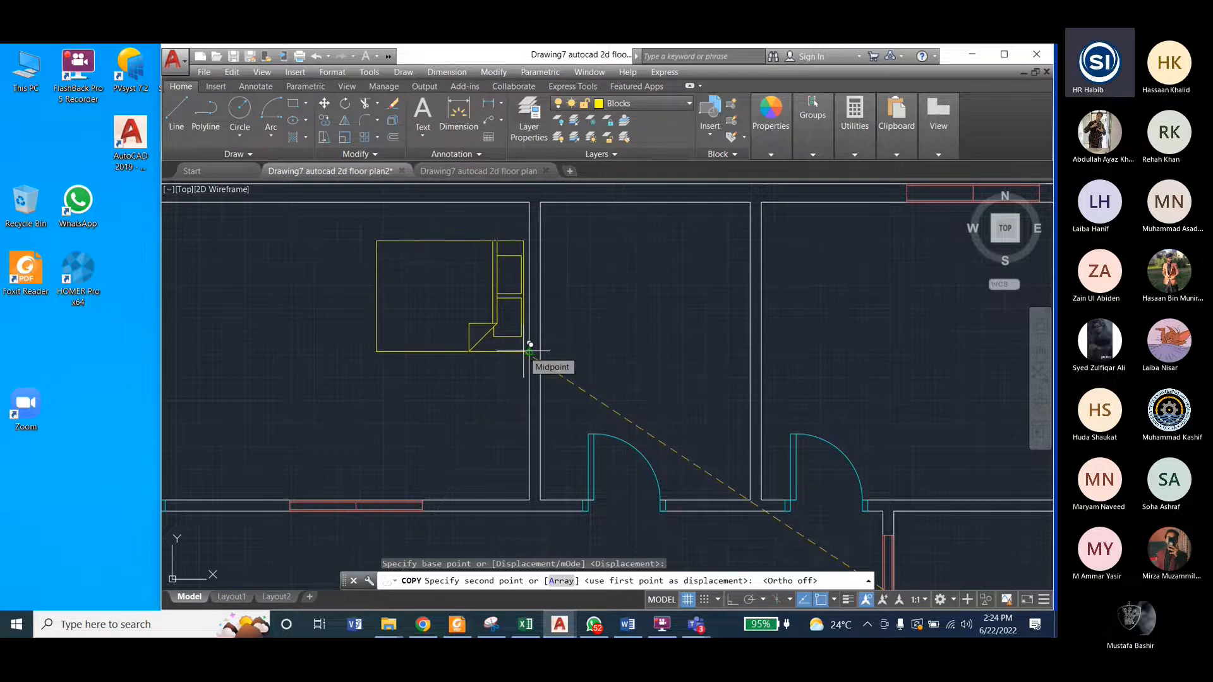
scroll(529, 345, "up", 3)
scroll(528, 354, "down", 1)
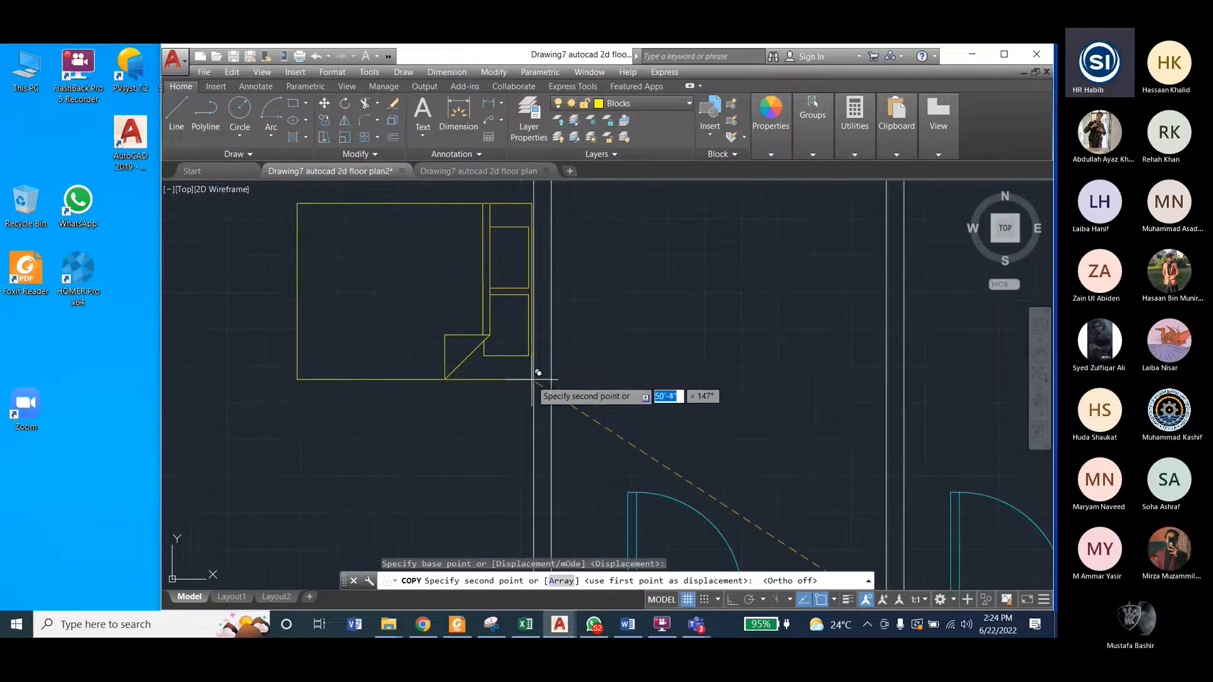
left_click(530, 364)
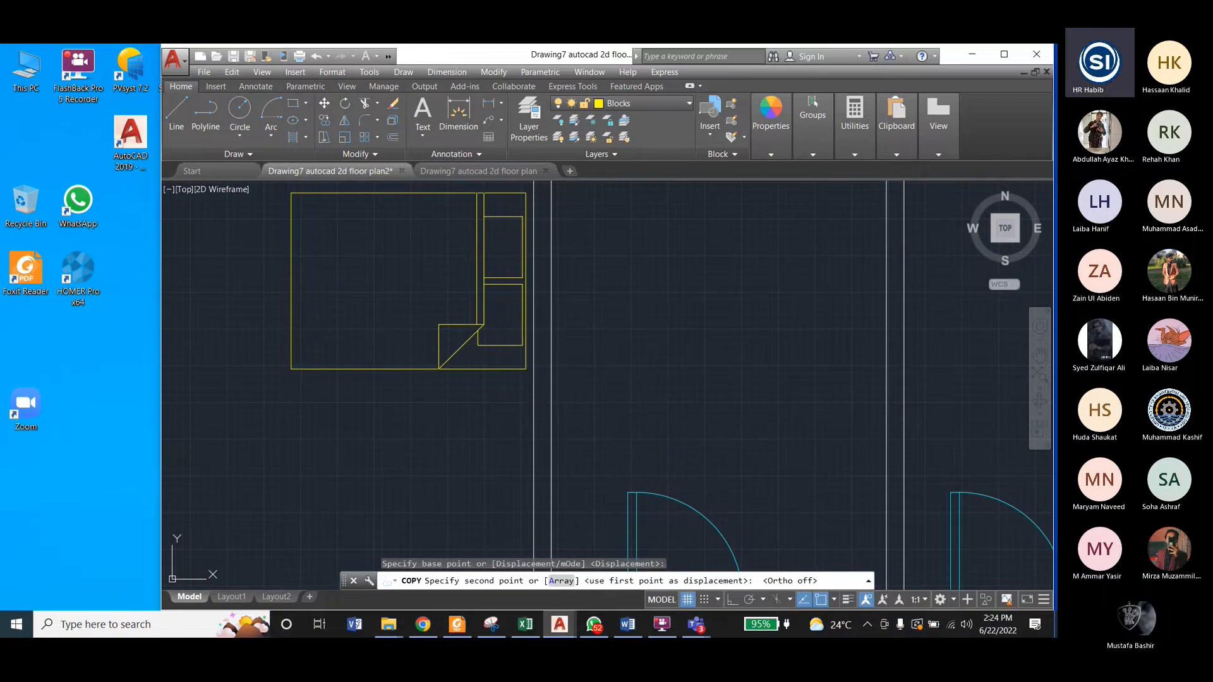
Step: Place a second copy of the queen bed in the upper-right room, headboard beside the exterior wall window, and end the Copy command
scroll(493, 379, "down", 5)
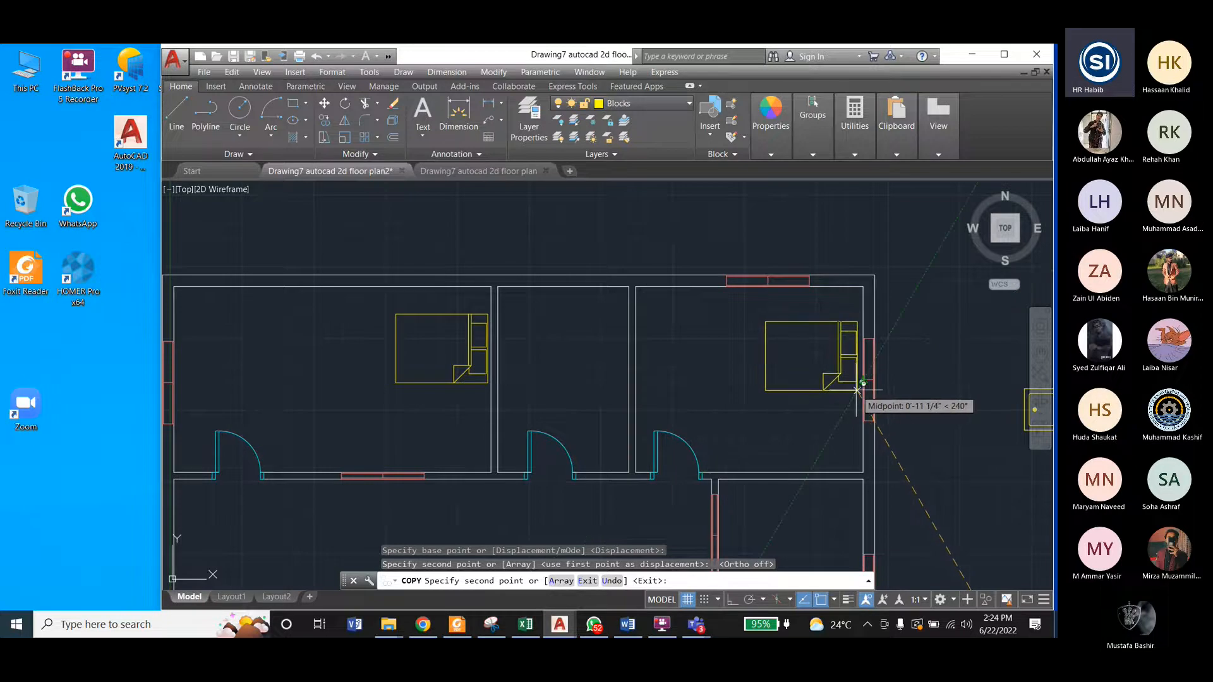
scroll(857, 391, "up", 3)
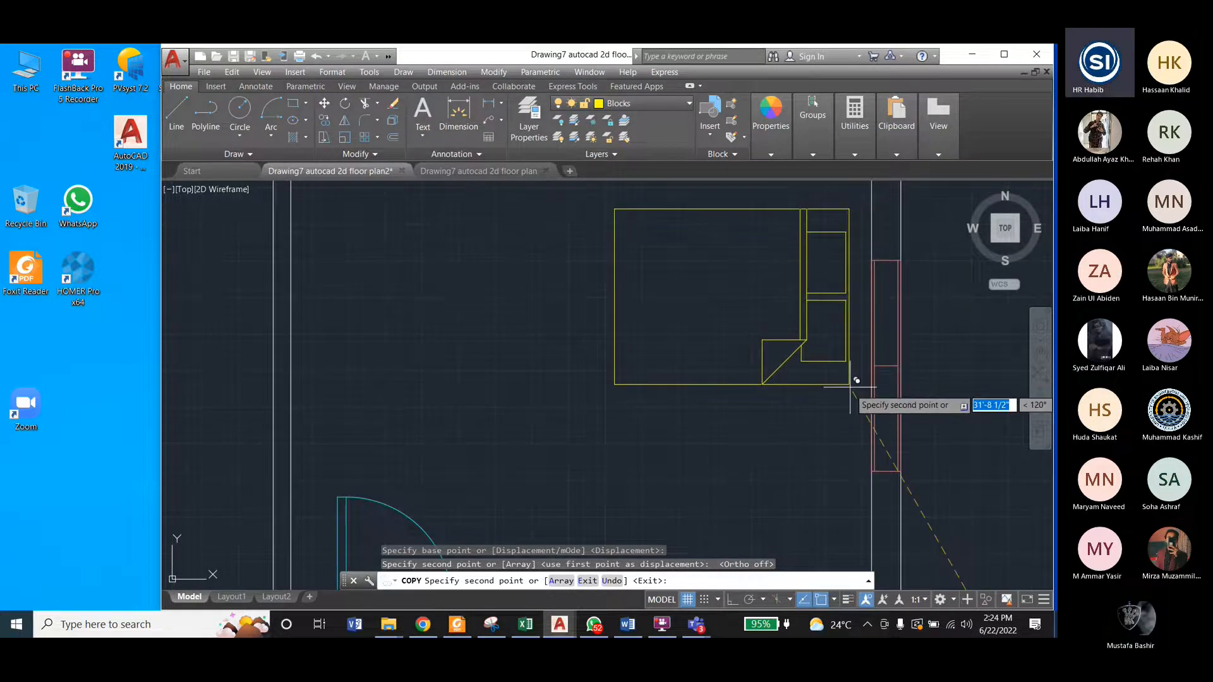
scroll(857, 381, "down", 2)
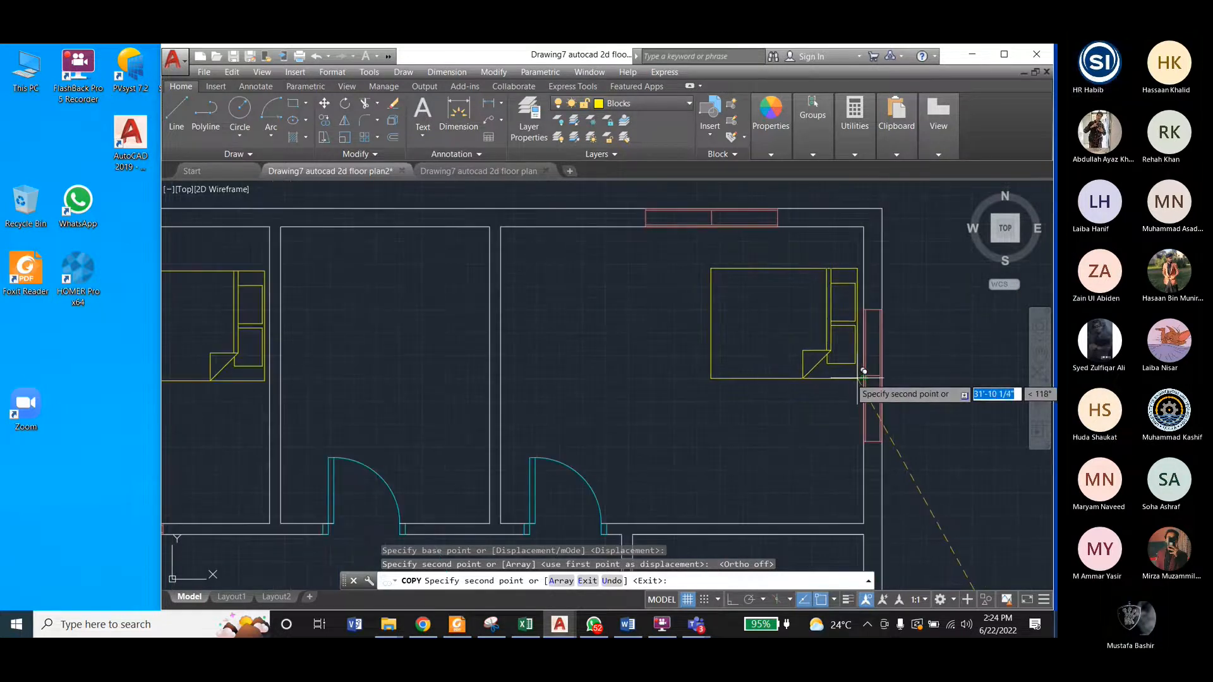
left_click(857, 379)
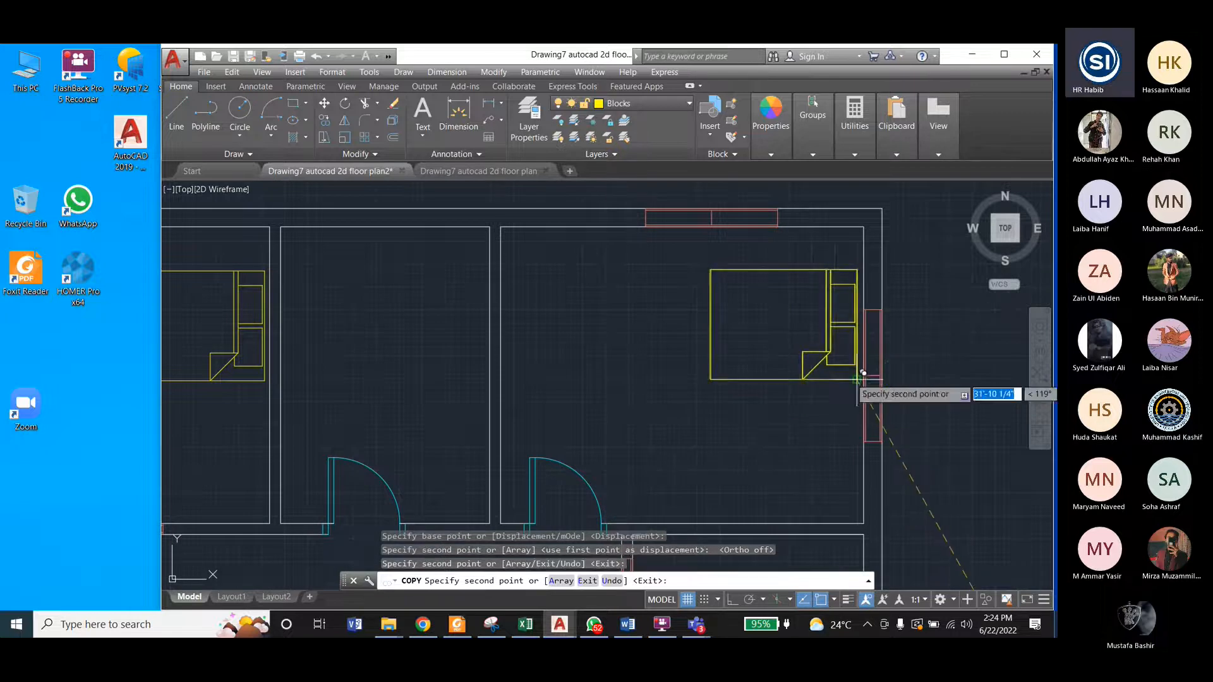
key("Escape")
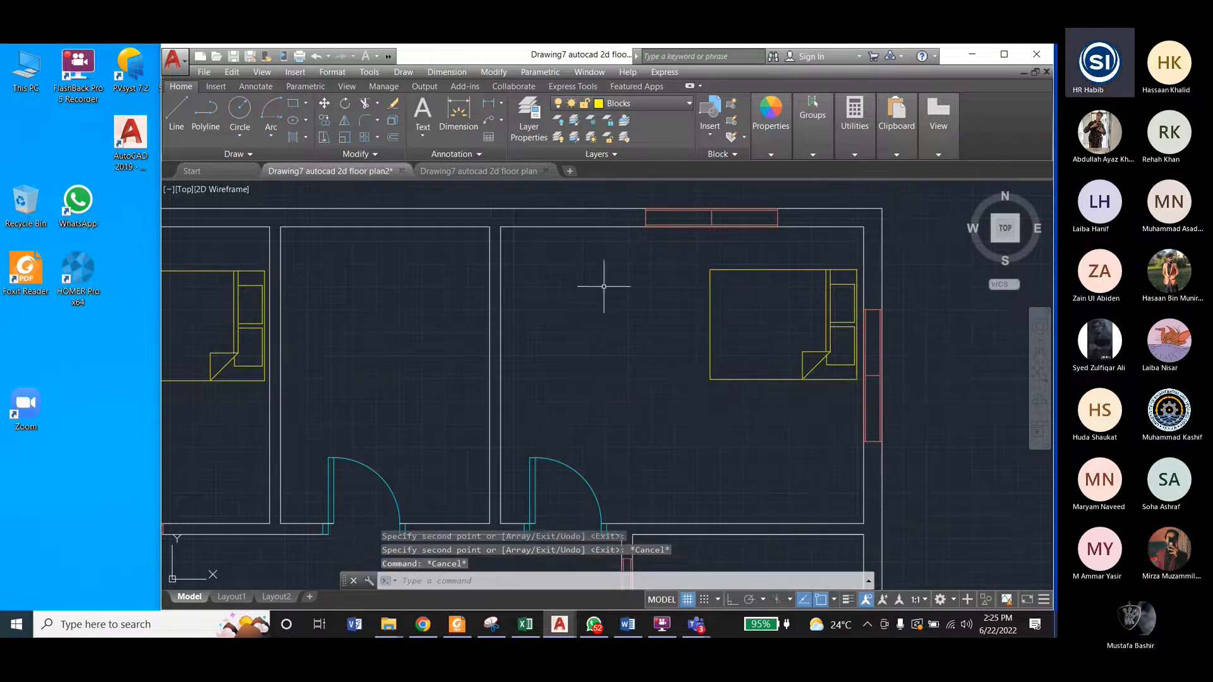
Step: Erase the original queen bed left outside the floor plan
scroll(601, 278, "down", 8)
left_click(715, 422)
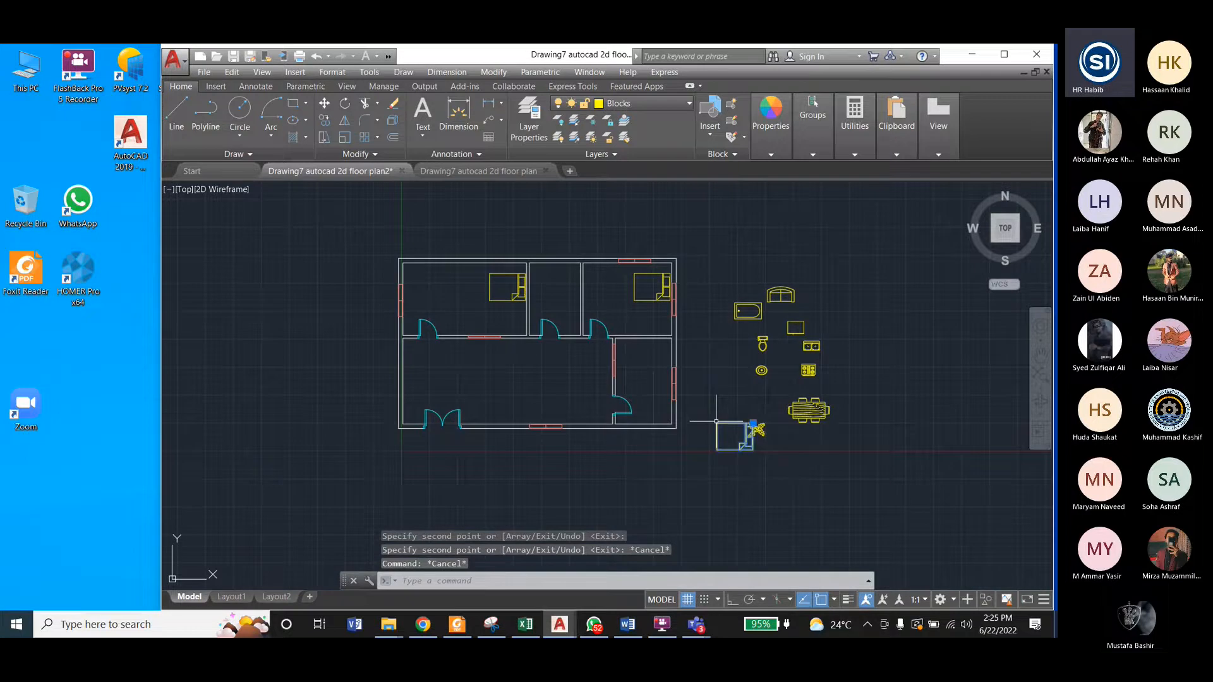
key("Delete")
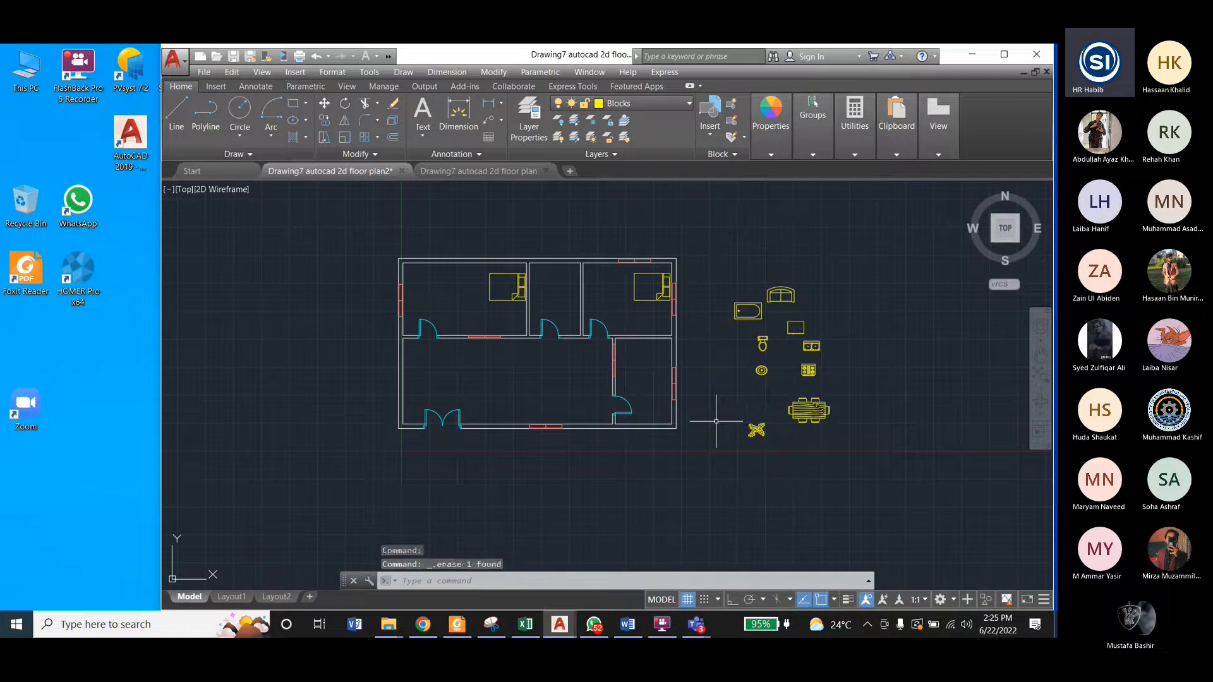
Step: Examine the bedroom furnishings in Drawing7 autocad 2d floor plan, and compare them with the blocks beside the plan in Drawing7 autocad 2d floor plan2
left_click(460, 169)
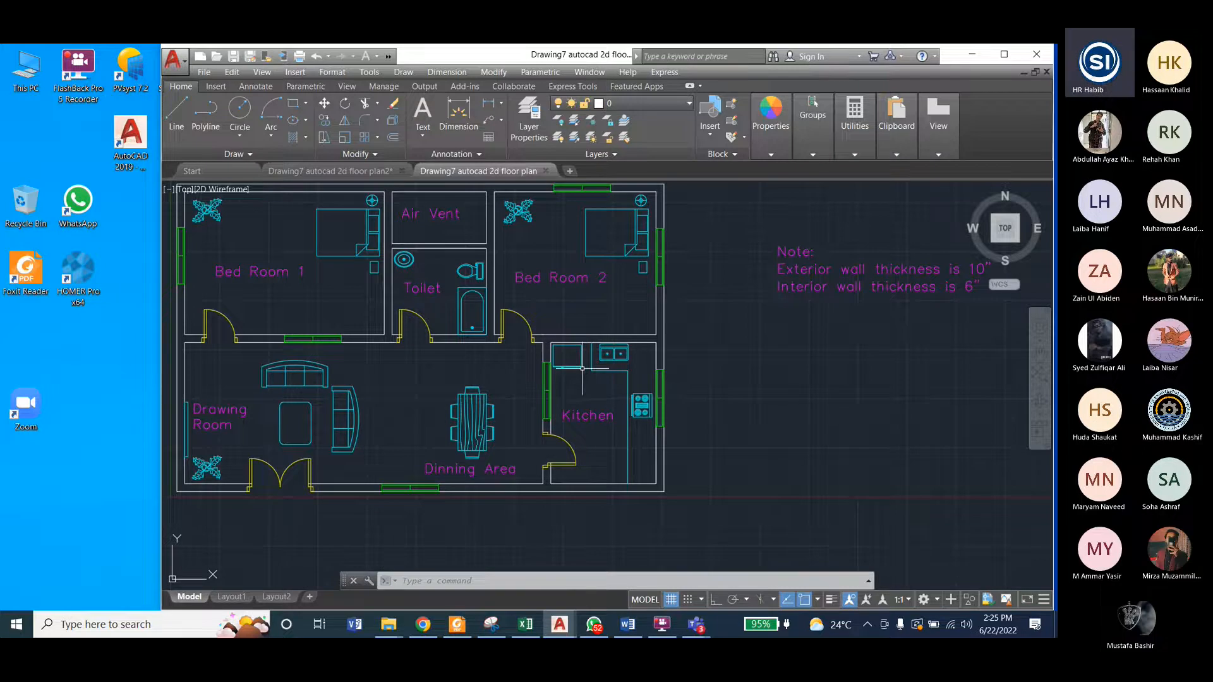
scroll(685, 343, "down", 2)
scroll(487, 280, "up", 5)
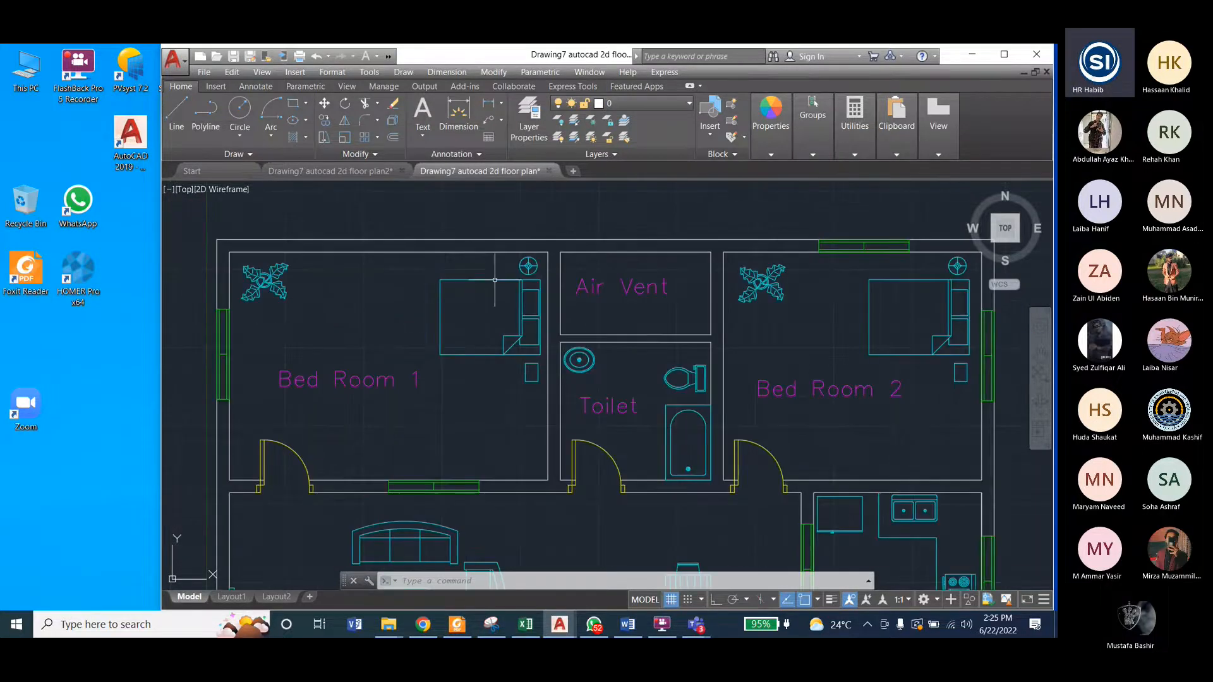
scroll(460, 262, "down", 2)
scroll(493, 263, "up", 4)
scroll(500, 266, "down", 3)
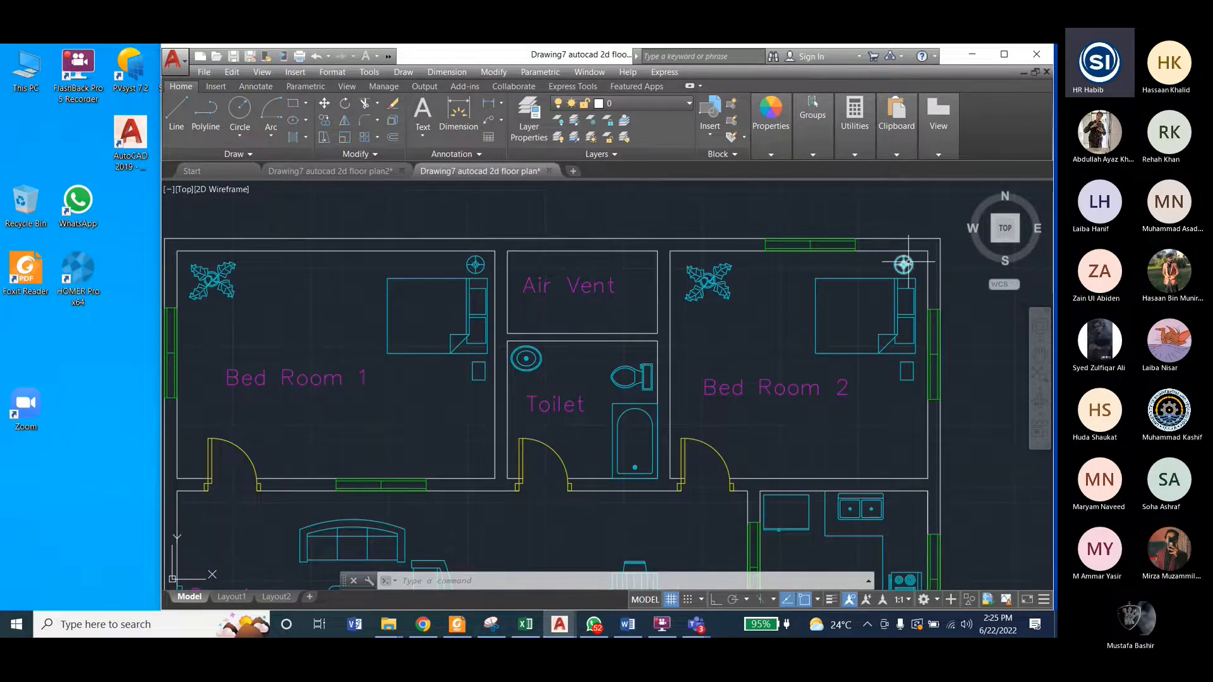
left_click(365, 171)
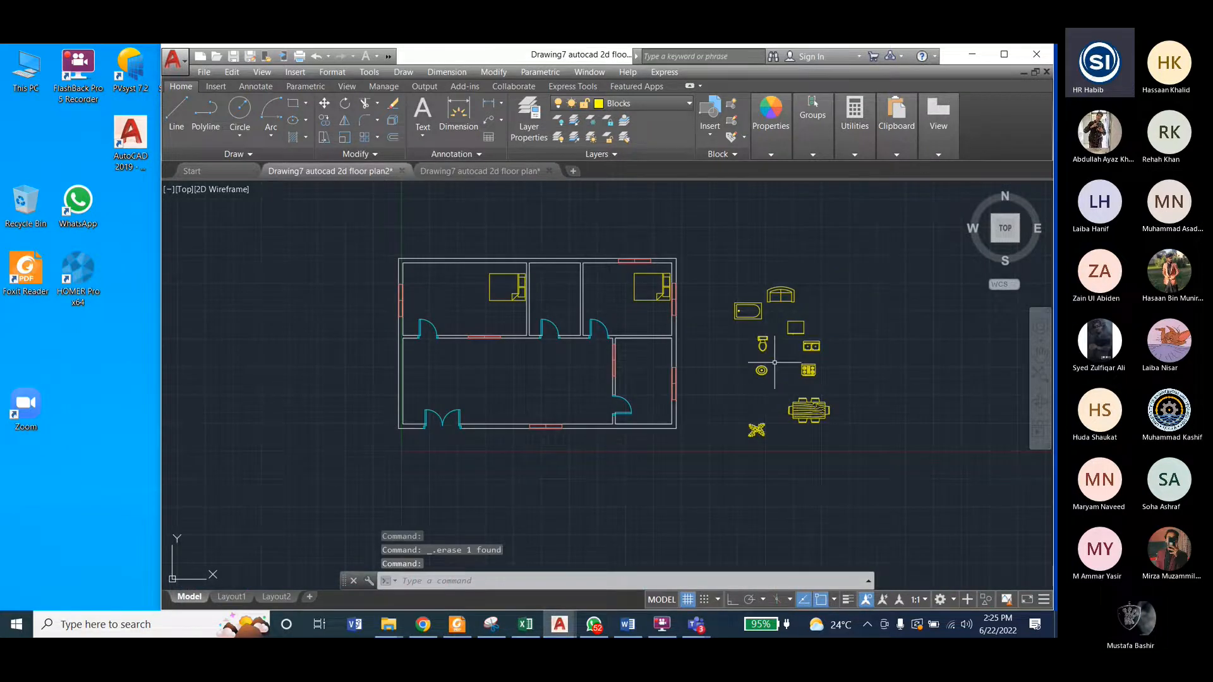
scroll(772, 361, "up", 4)
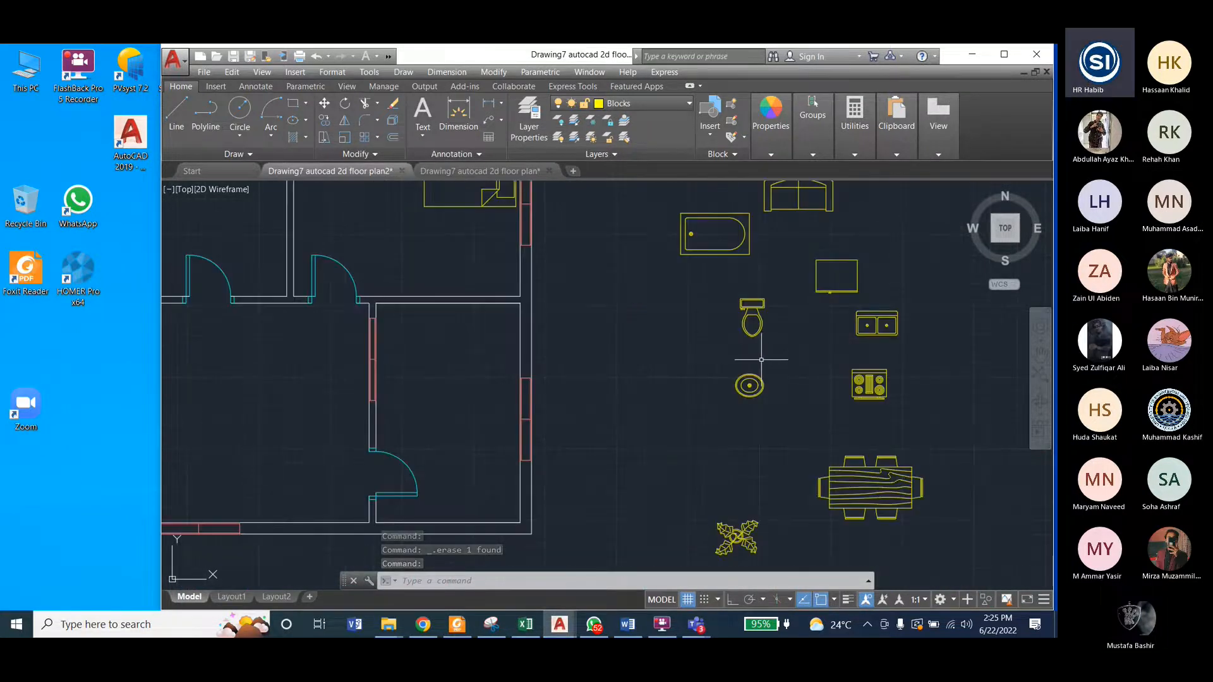
scroll(764, 357, "down", 4)
scroll(794, 389, "up", 2)
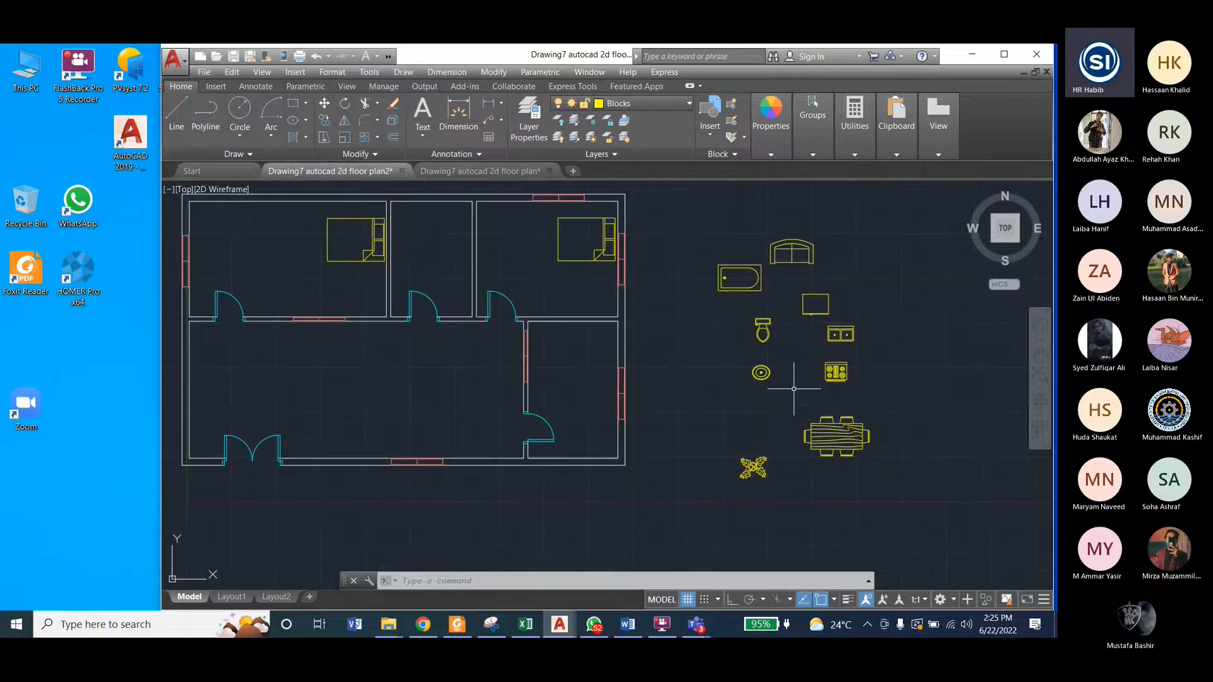
Step: Reopen DesignCenter and browse from its home folder through en-us and DesignCenter to the contents of House Designer.dwg
key("ctrl+2")
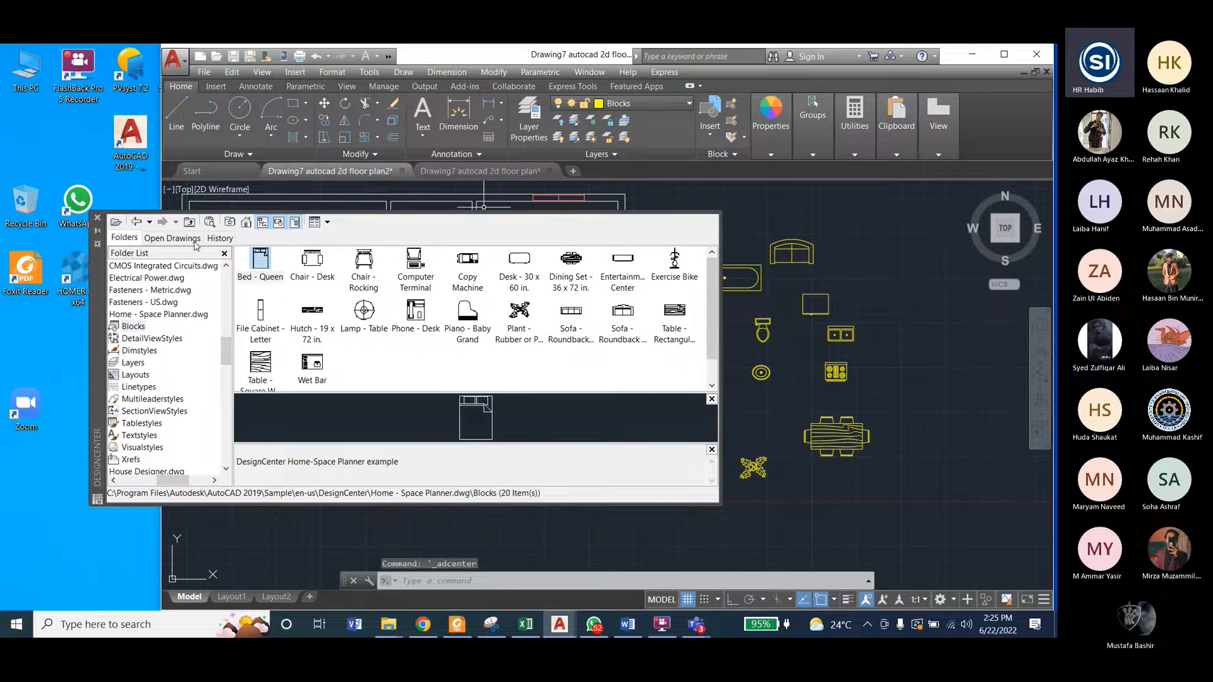
left_click(230, 222)
left_click(246, 222)
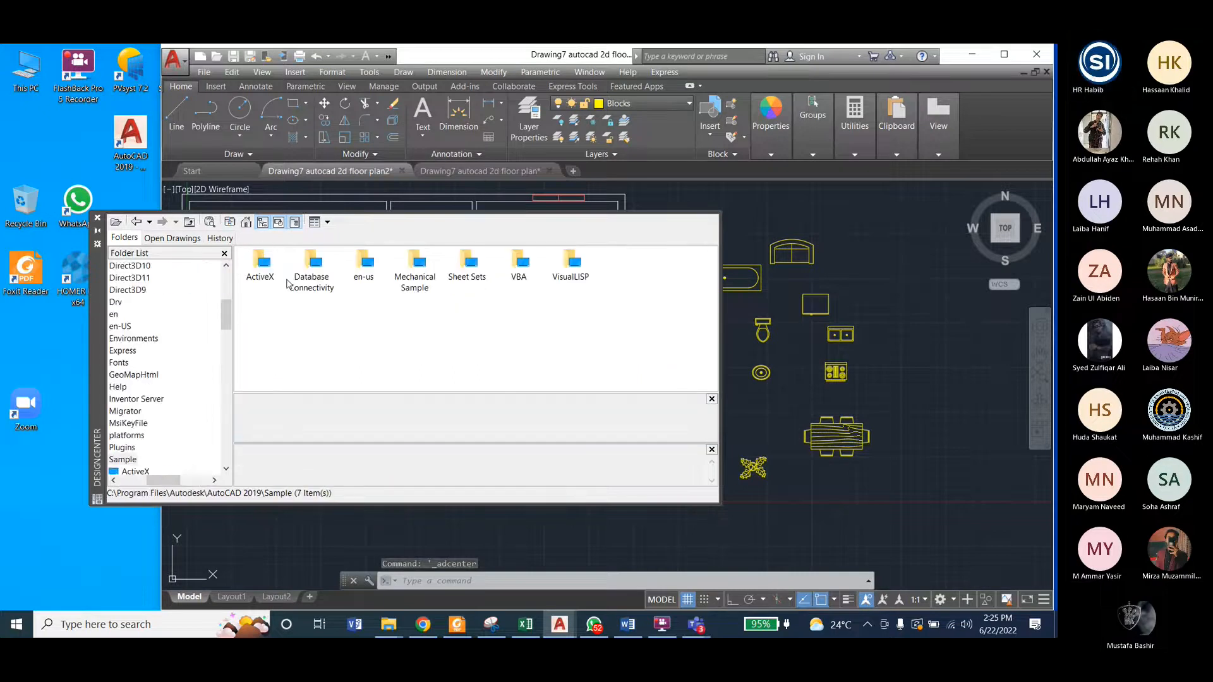
double_click(363, 264)
double_click(260, 264)
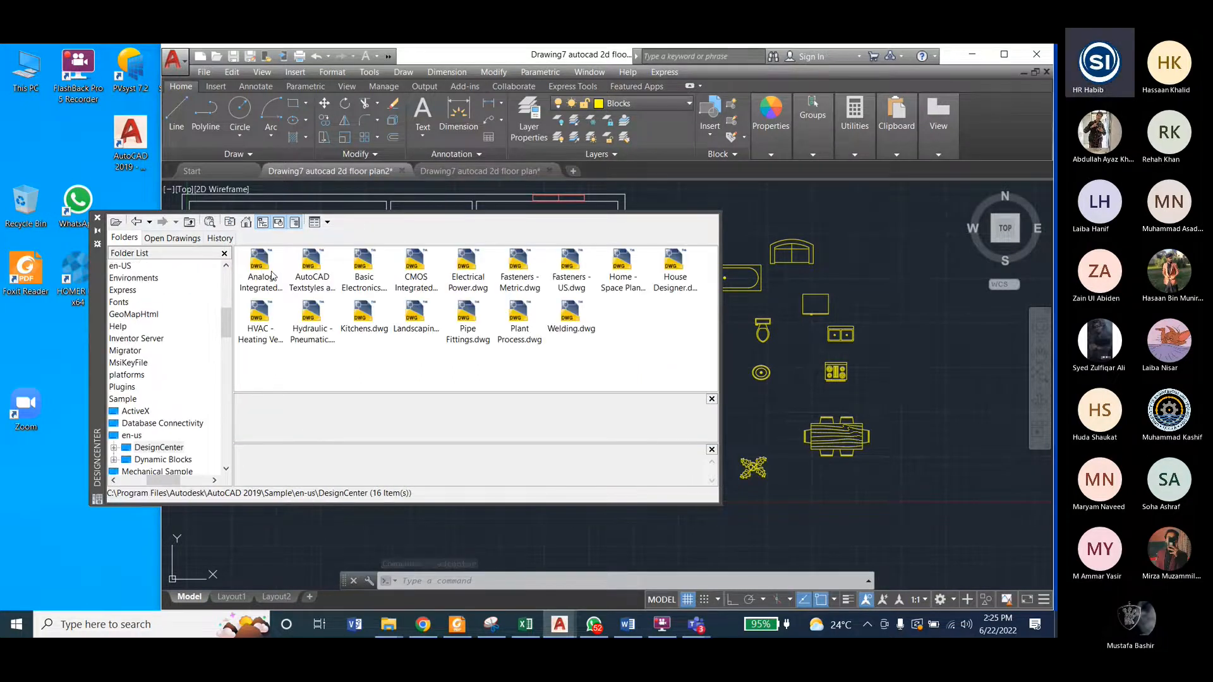
double_click(675, 265)
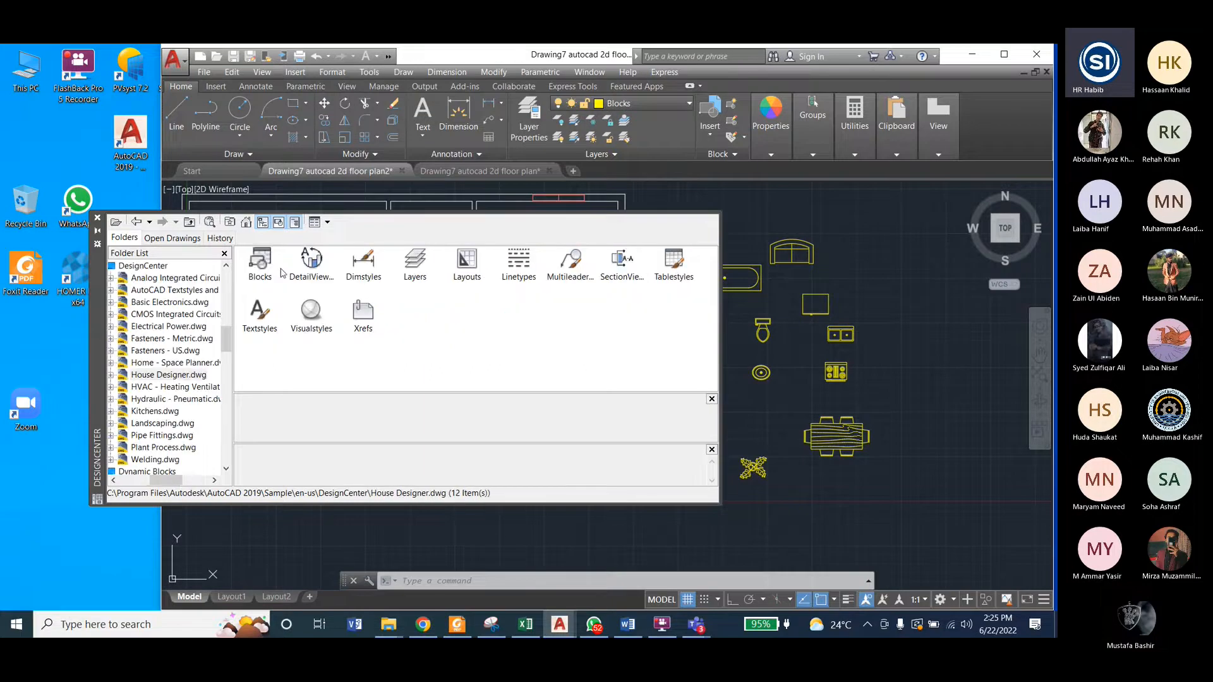
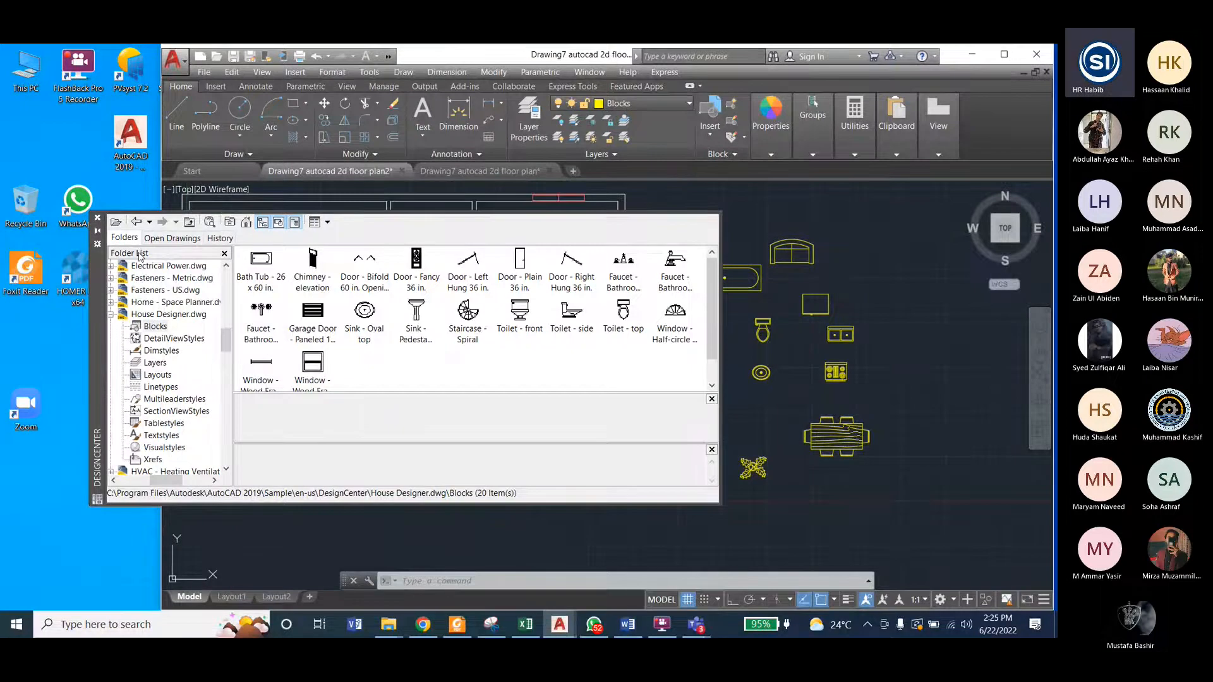
Step: Insert the Lamp - Table block from Home - Space Planner.dwg beside the floor plan, next to the stove block, and close DesignCenter
left_click(136, 223)
left_click(623, 262)
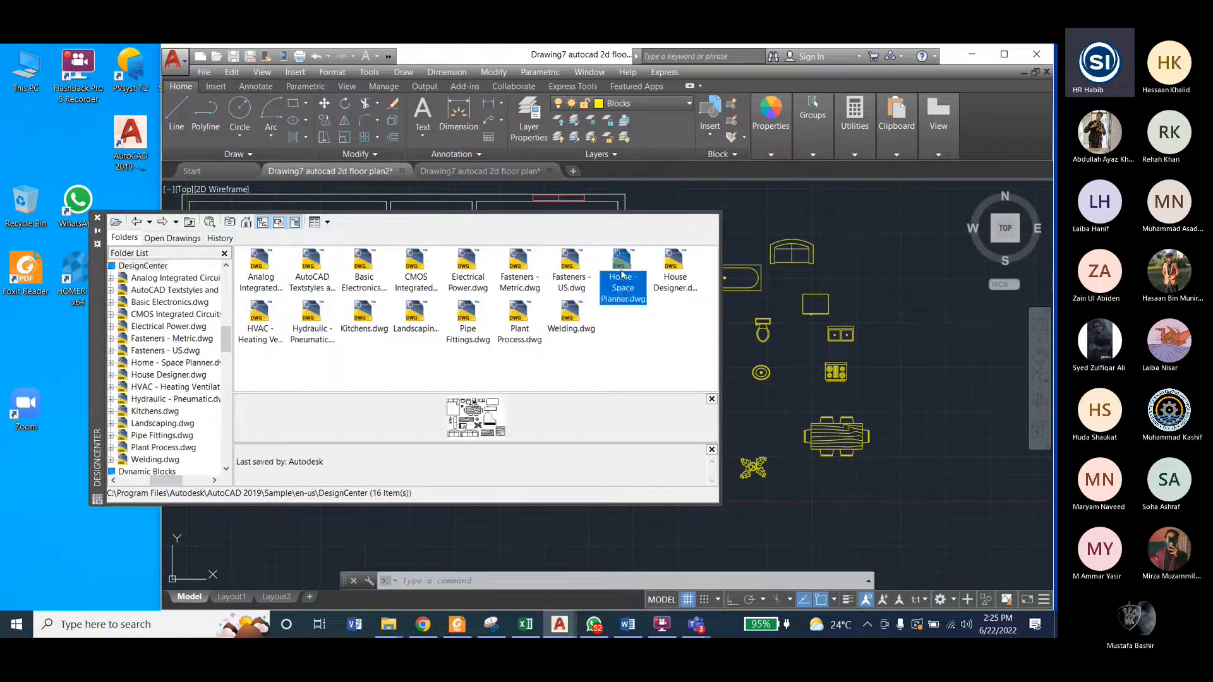
double_click(628, 266)
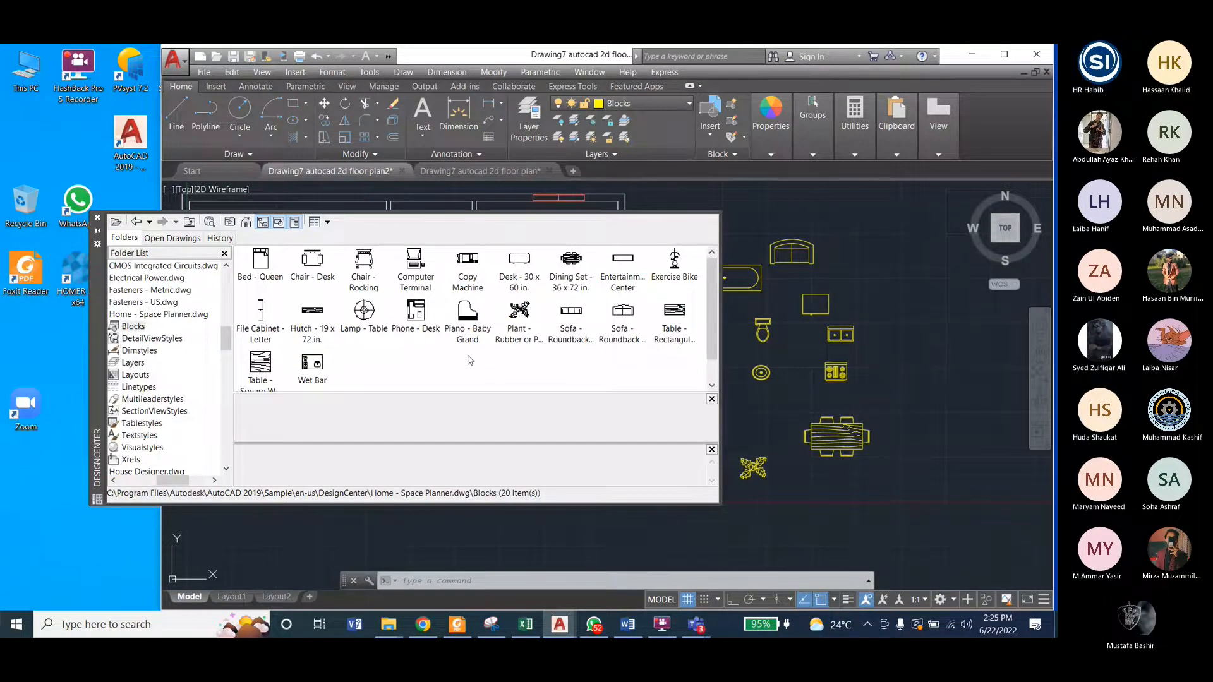
left_click(366, 326)
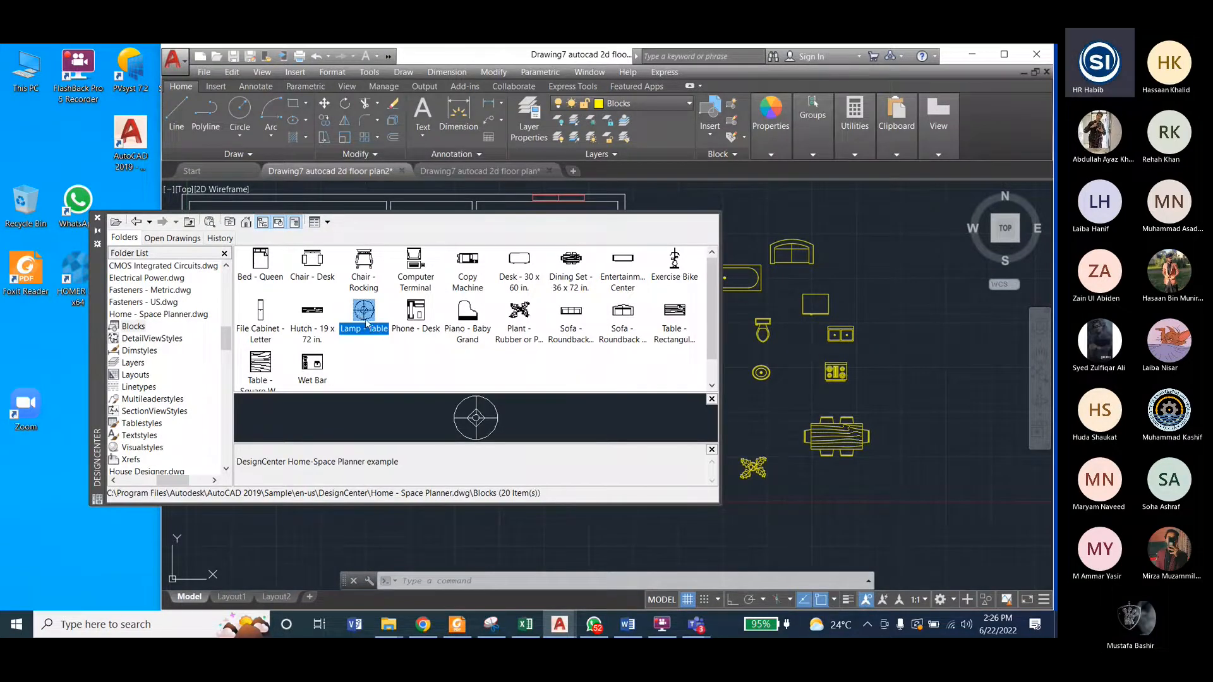
left_click_drag(367, 323, 898, 371)
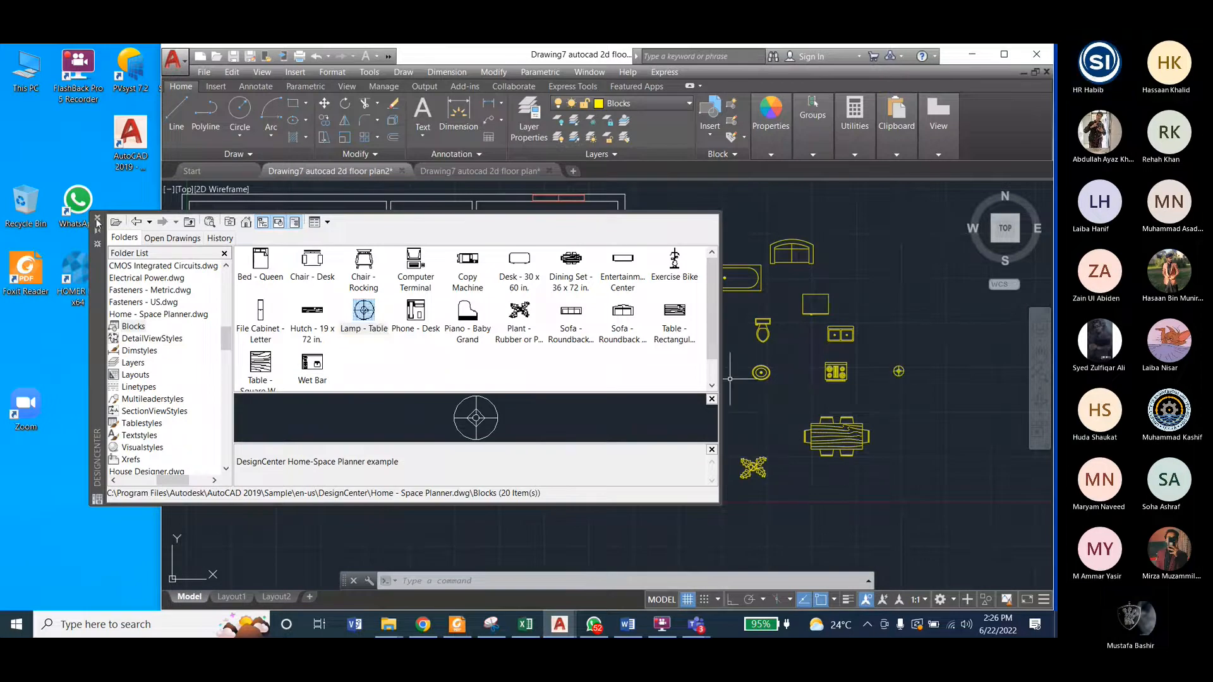
left_click(97, 222)
Step: Copy the table lamp by its centre into the upper-left bedroom, just above the headboard end of the bed
scroll(894, 370, "up", 6)
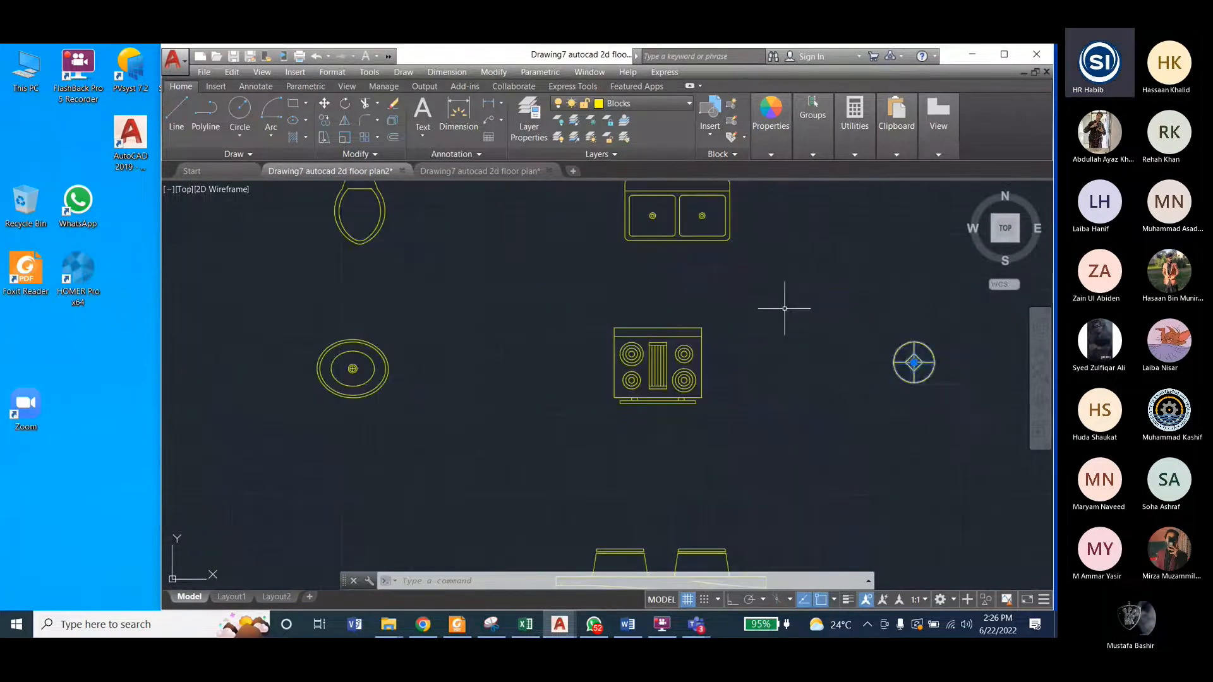
left_click(494, 72)
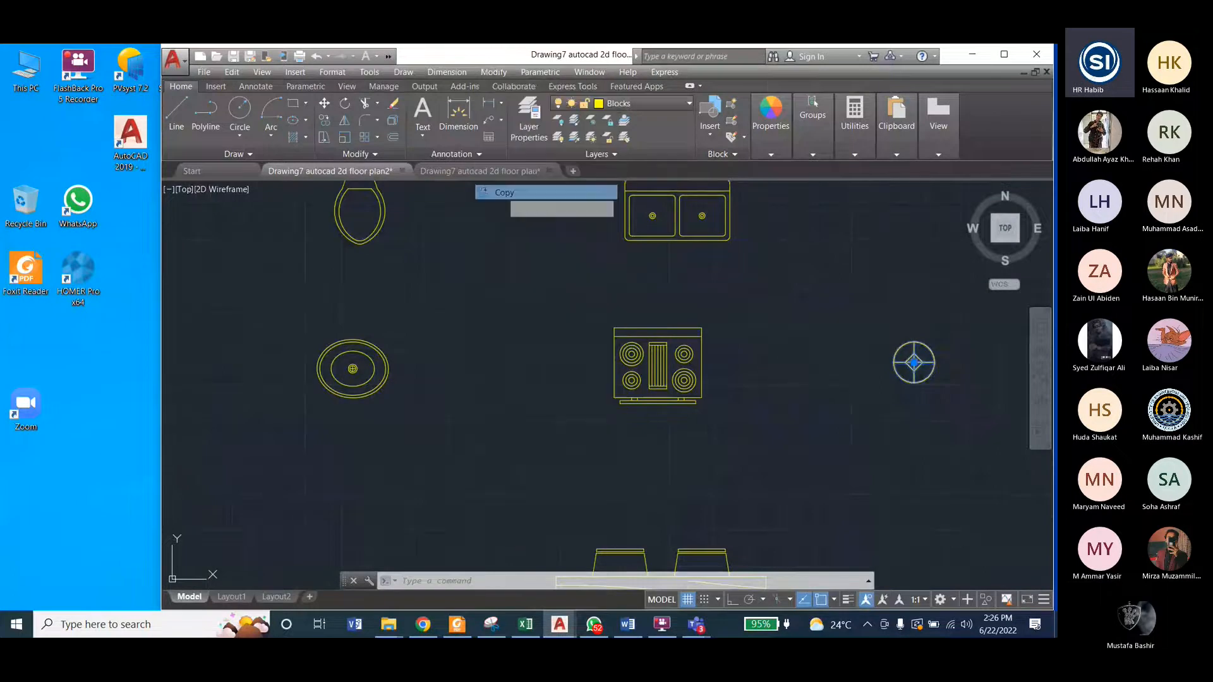
left_click(503, 192)
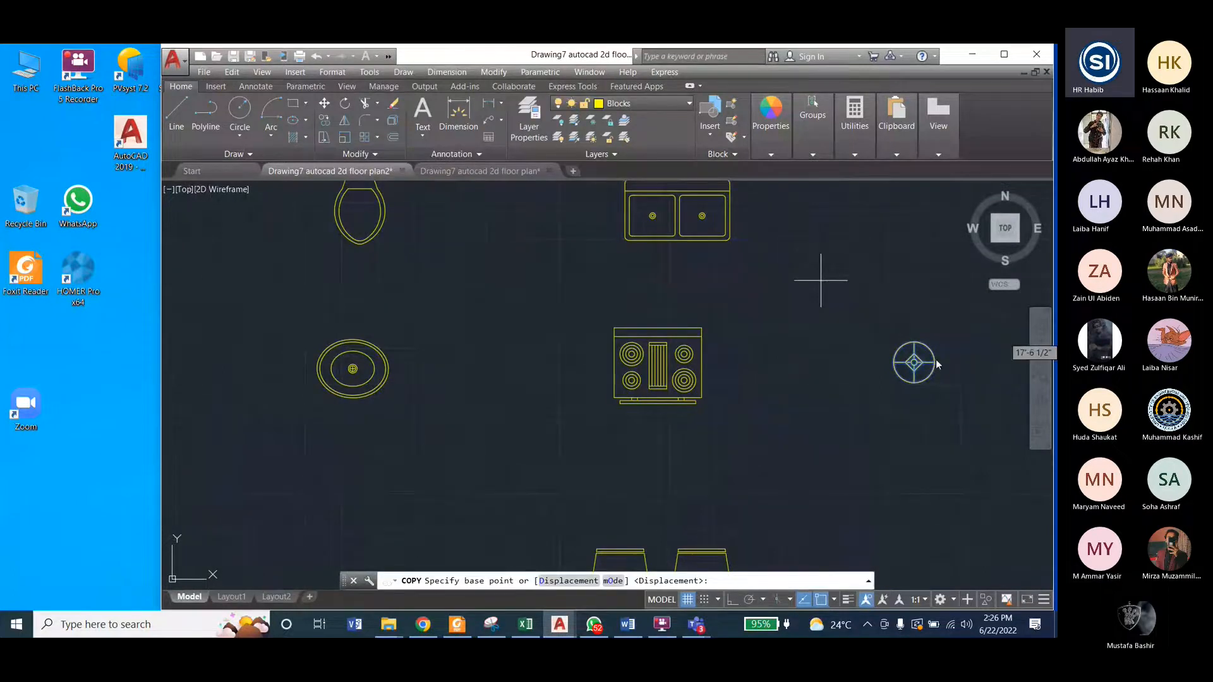
scroll(929, 362, "up", 5)
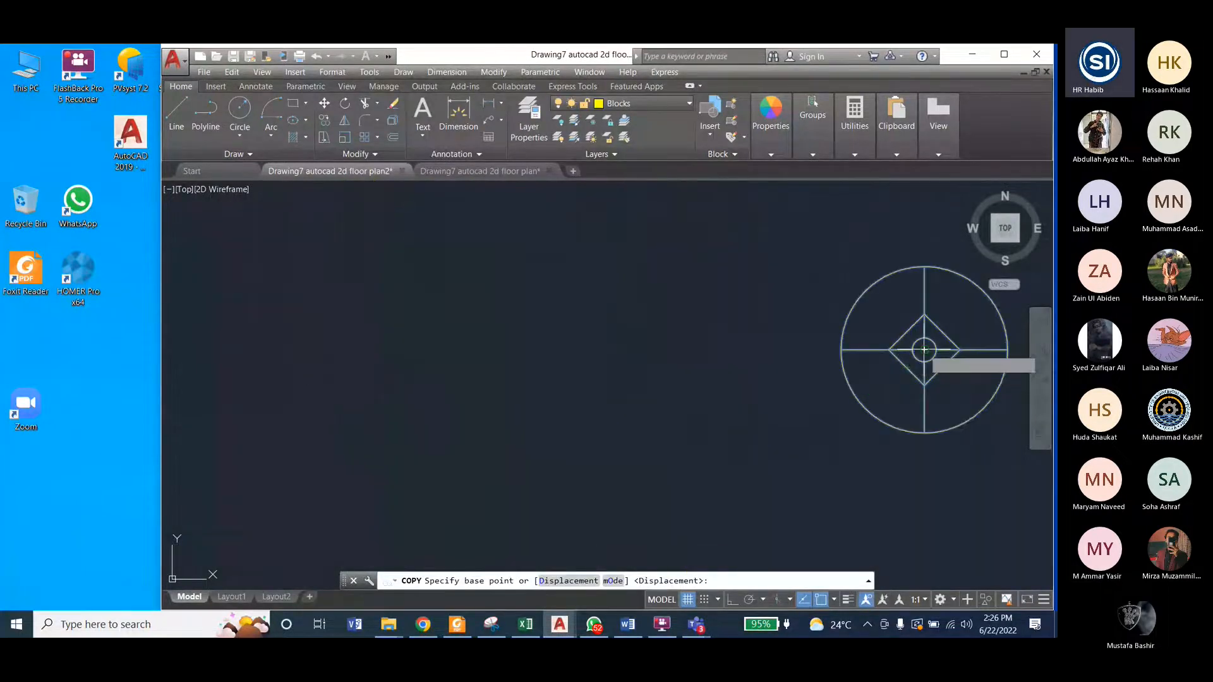
left_click(924, 349)
scroll(853, 417, "down", 8)
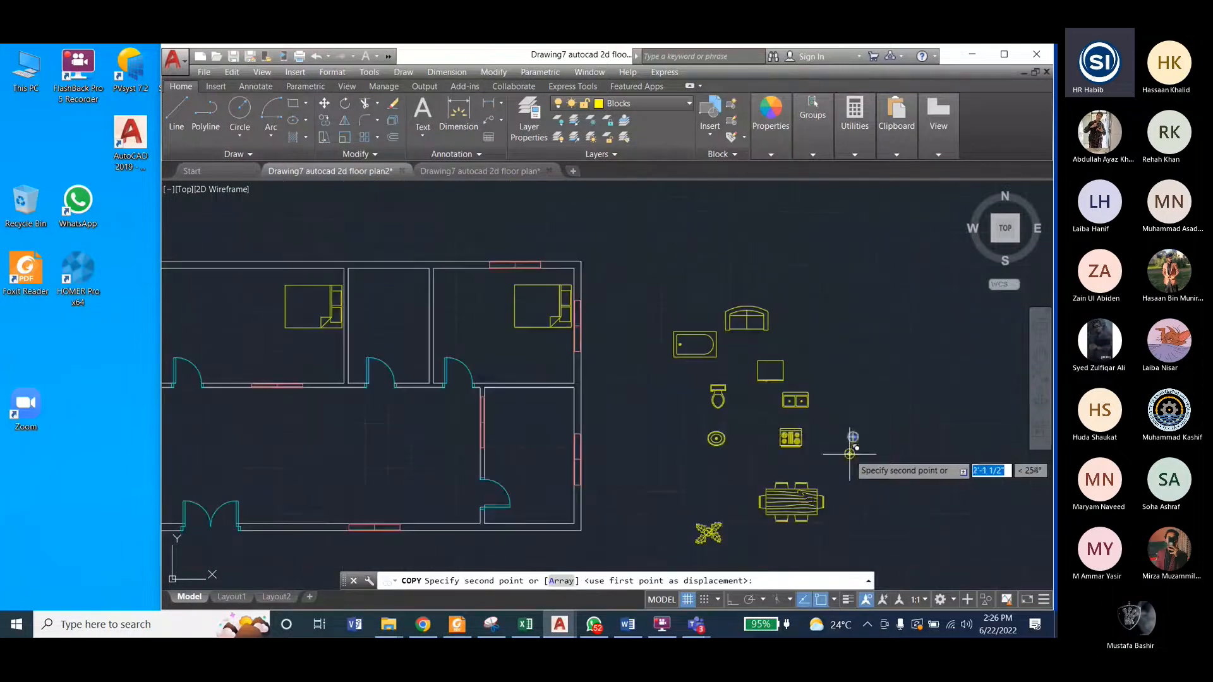
scroll(447, 330, "up", 7)
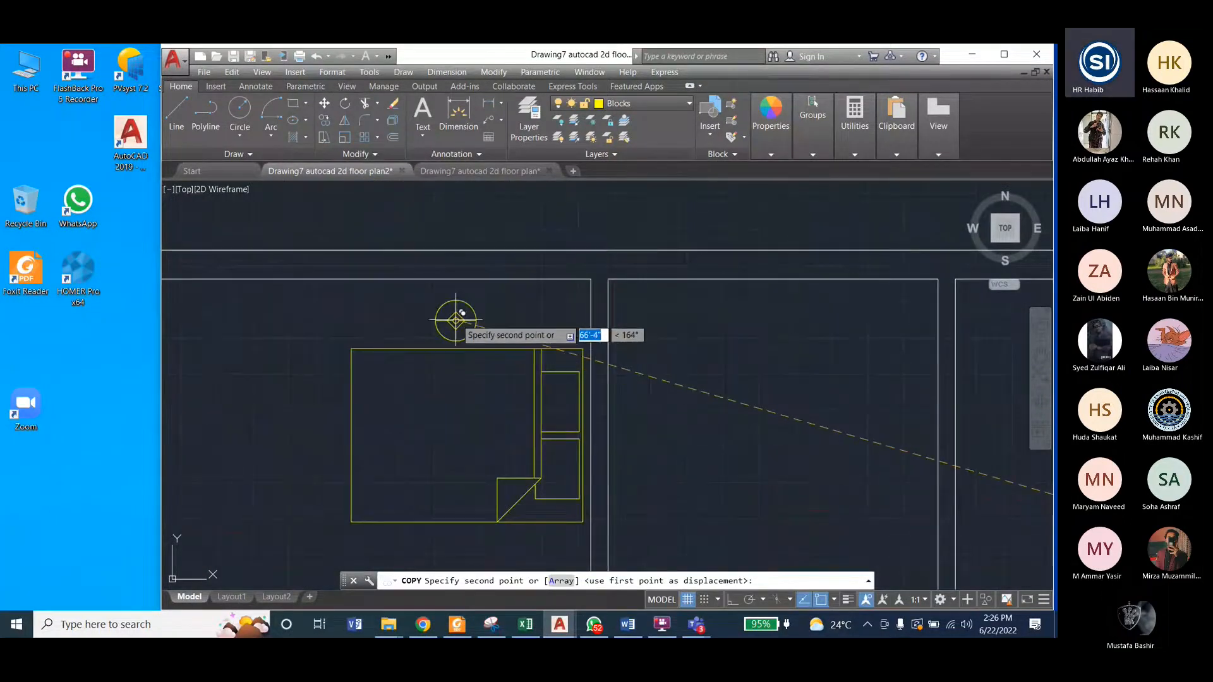
scroll(455, 320, "up", 2)
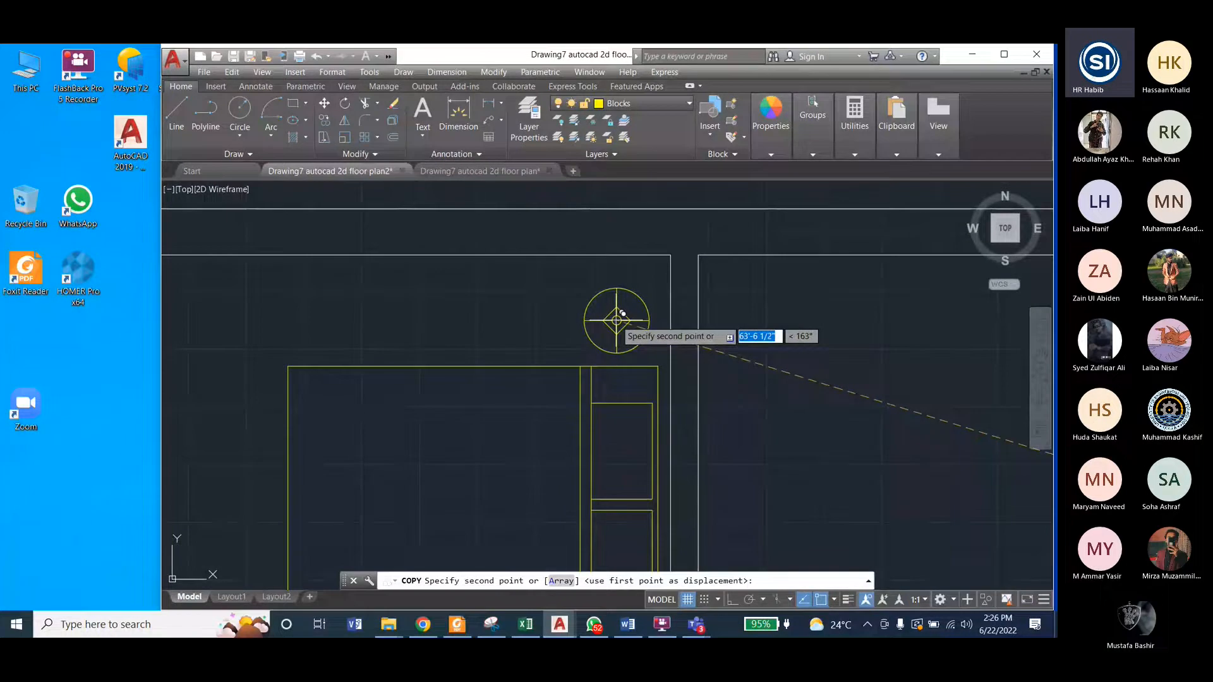
left_click(617, 319)
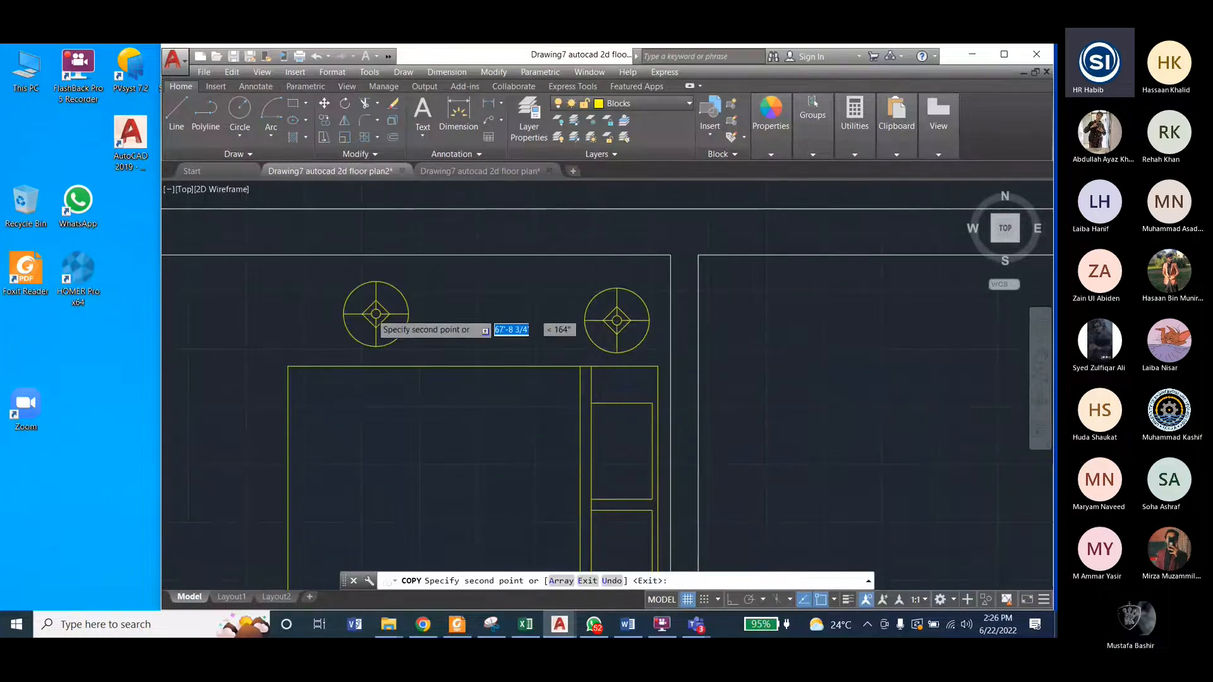
Step: Place a second table lamp copy above the bed's headboard end in the upper-right bedroom and end the Copy command
scroll(363, 313, "down", 5)
scroll(434, 313, "down", 3)
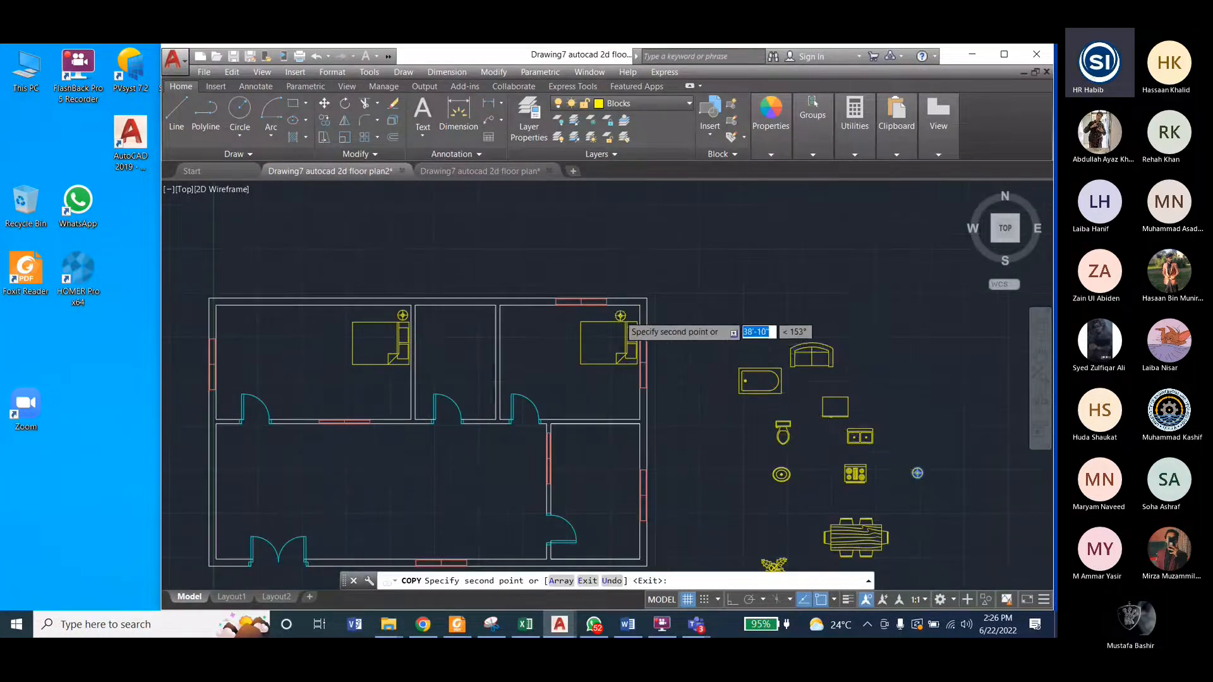
scroll(663, 316, "up", 8)
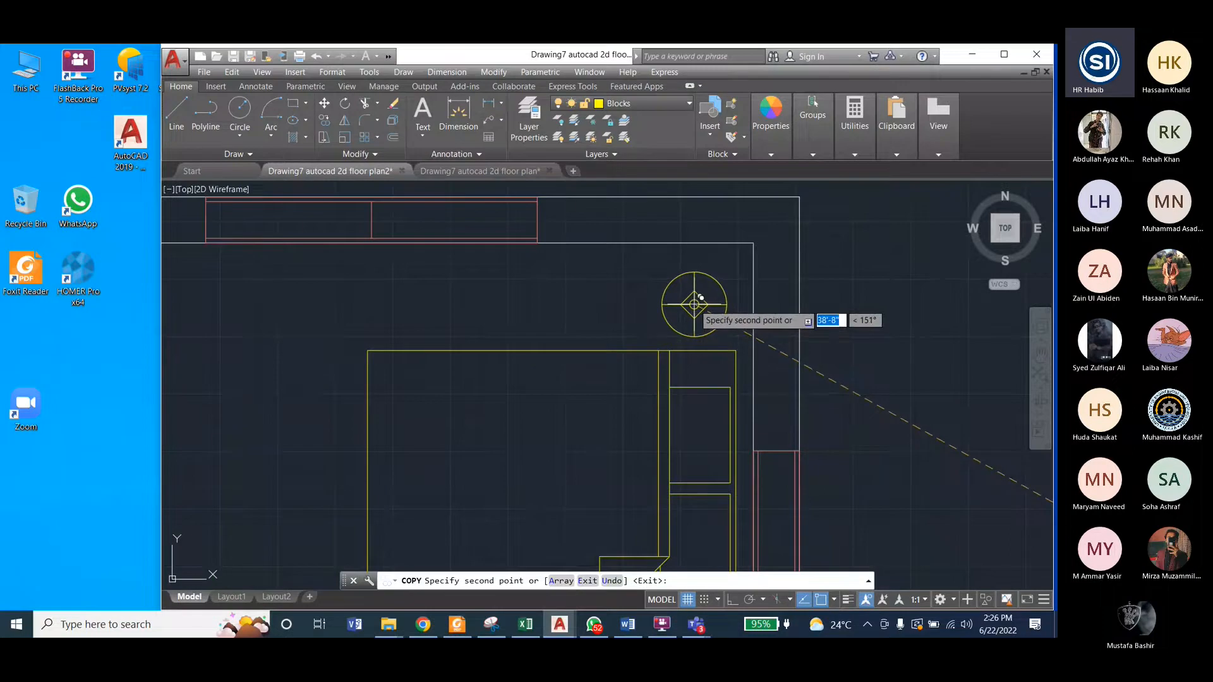
left_click(700, 300)
key("Return")
Step: Check the reference drawing and draw a small rectangle about 1' wide below the headboard end of the upper-left bedroom's bed
scroll(506, 331, "down", 6)
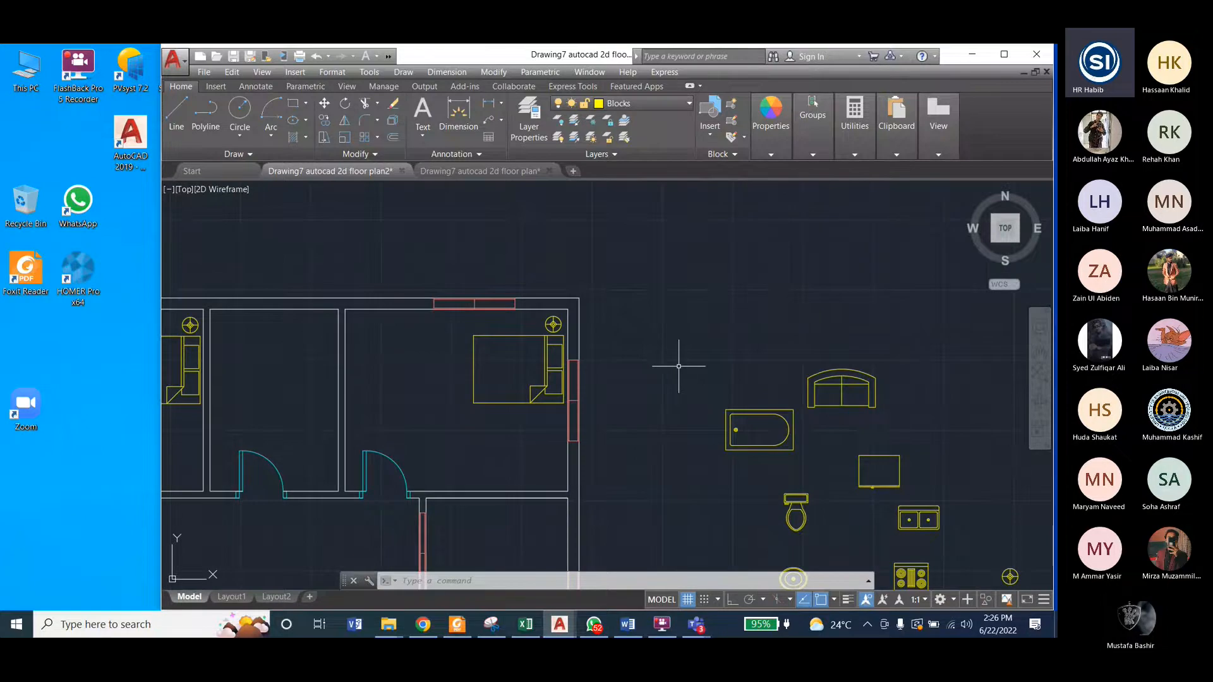
scroll(698, 338, "down", 3)
left_click(478, 172)
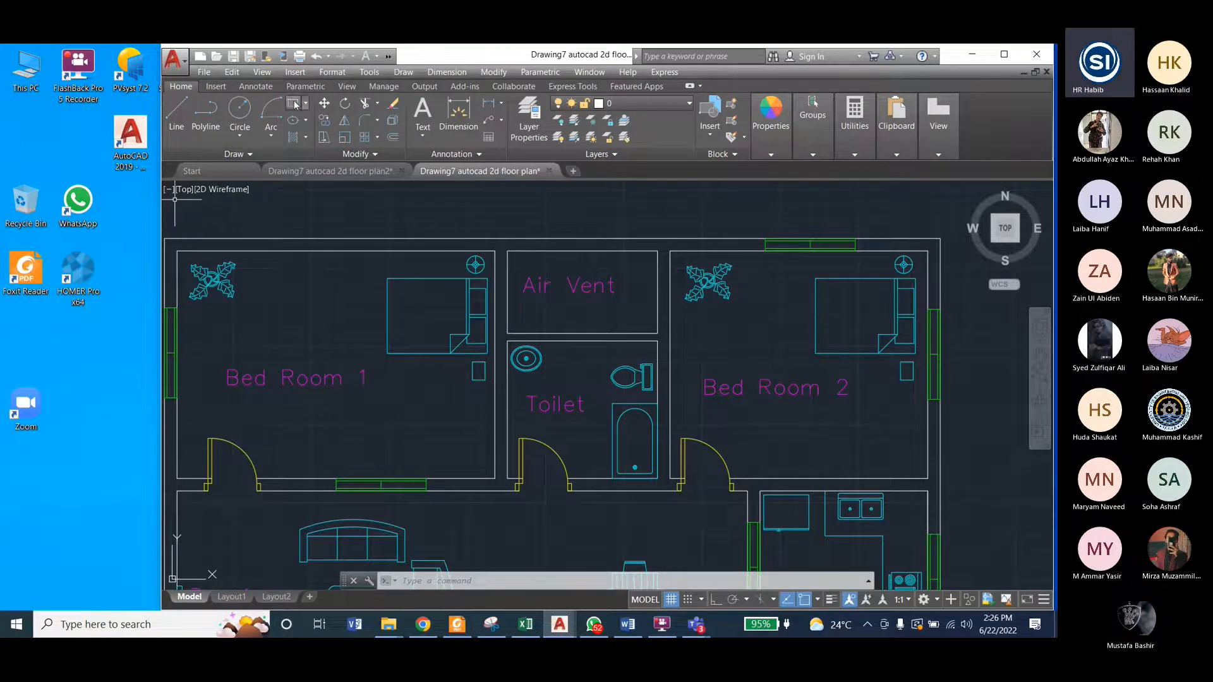
left_click(321, 173)
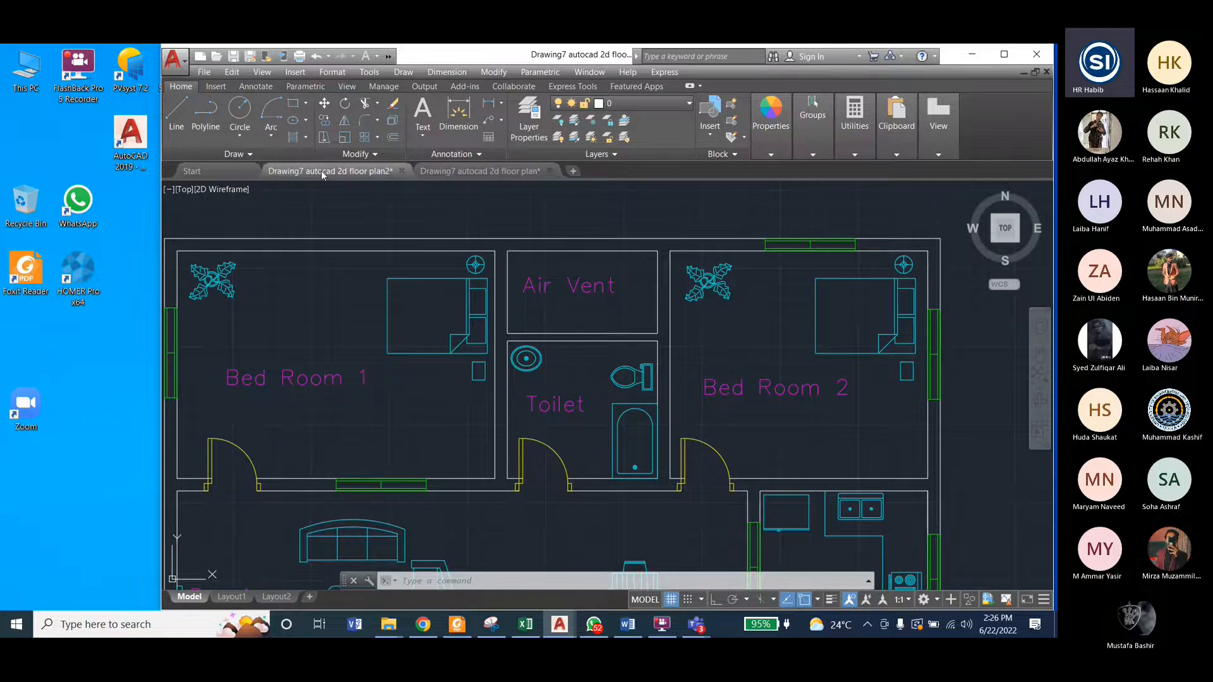
left_click(294, 104)
scroll(386, 374, "up", 6)
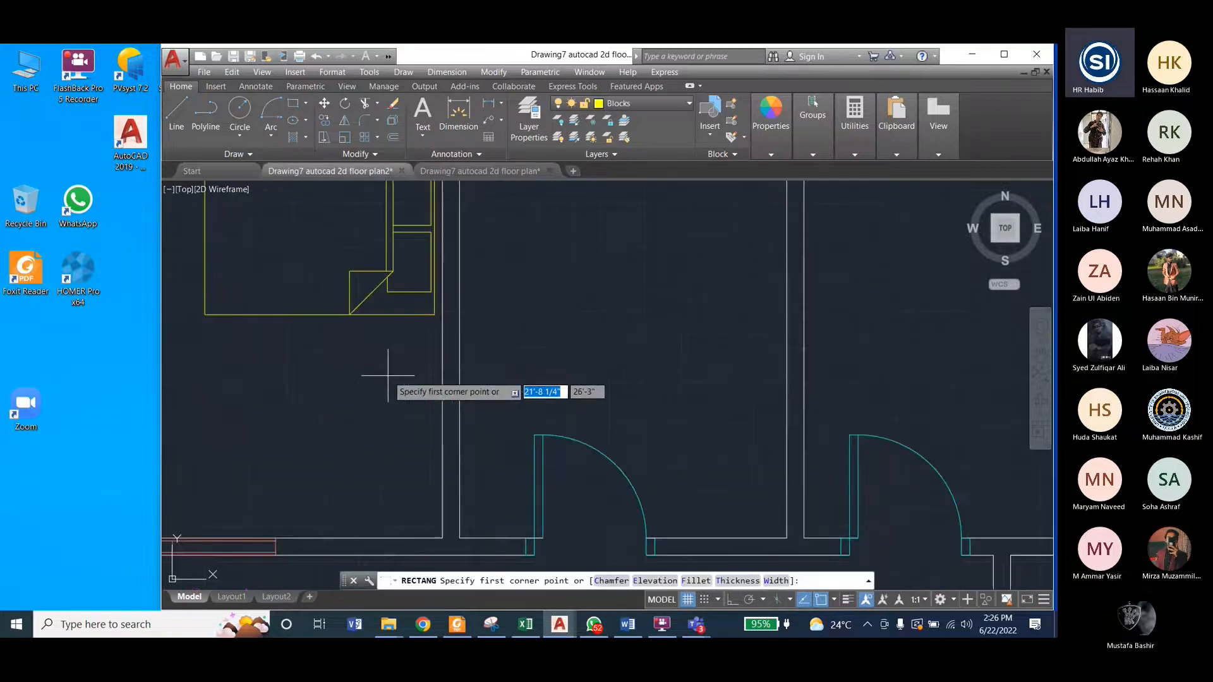
left_click(393, 331)
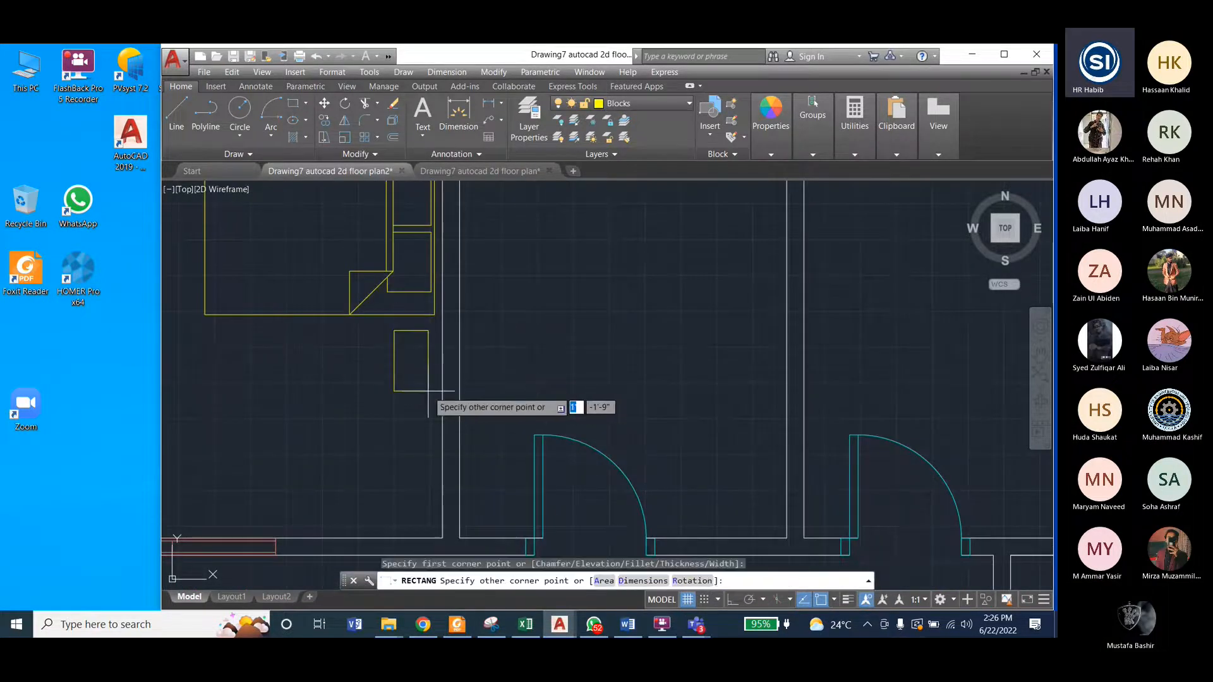
left_click(430, 380)
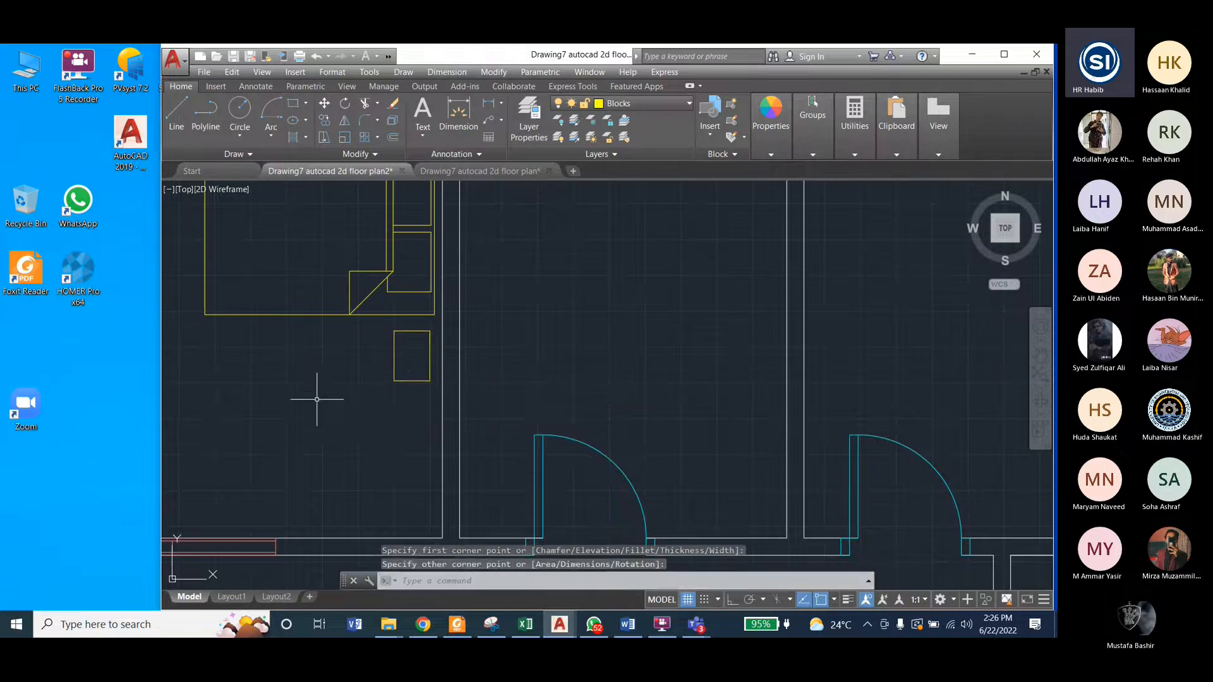
Step: Copy the small bedside rectangle to the matching spot below the upper-right bedroom's bed and end the Copy command
scroll(320, 399, "down", 2)
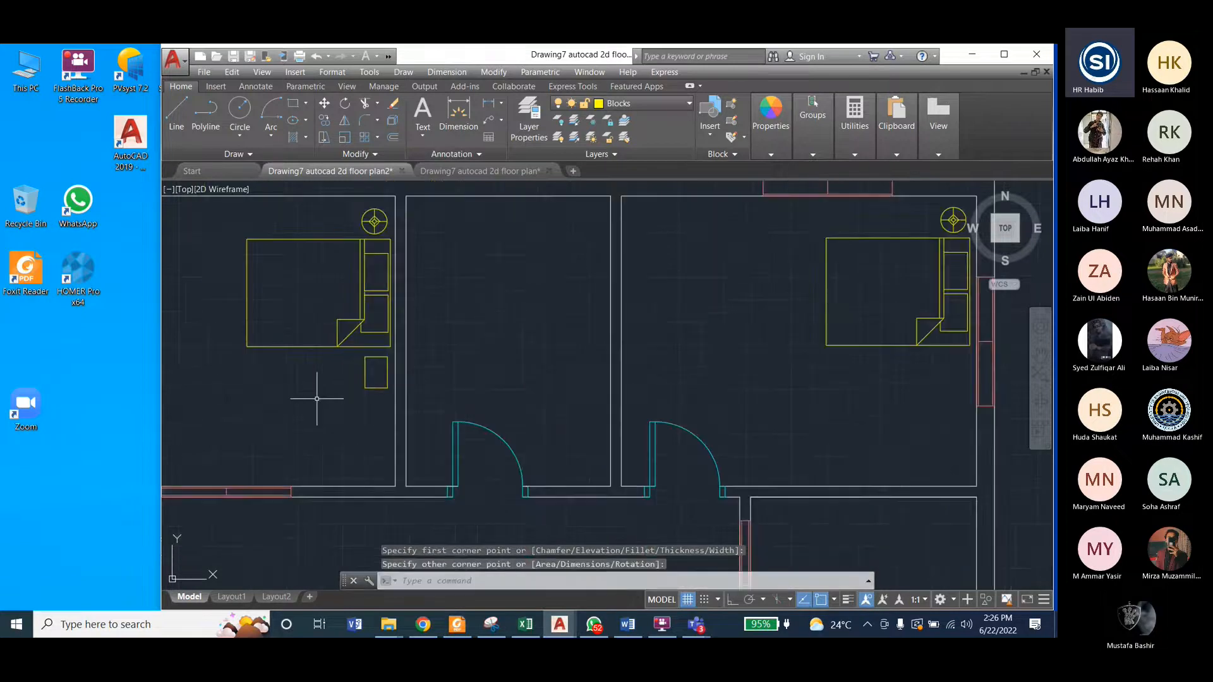
left_click(367, 384)
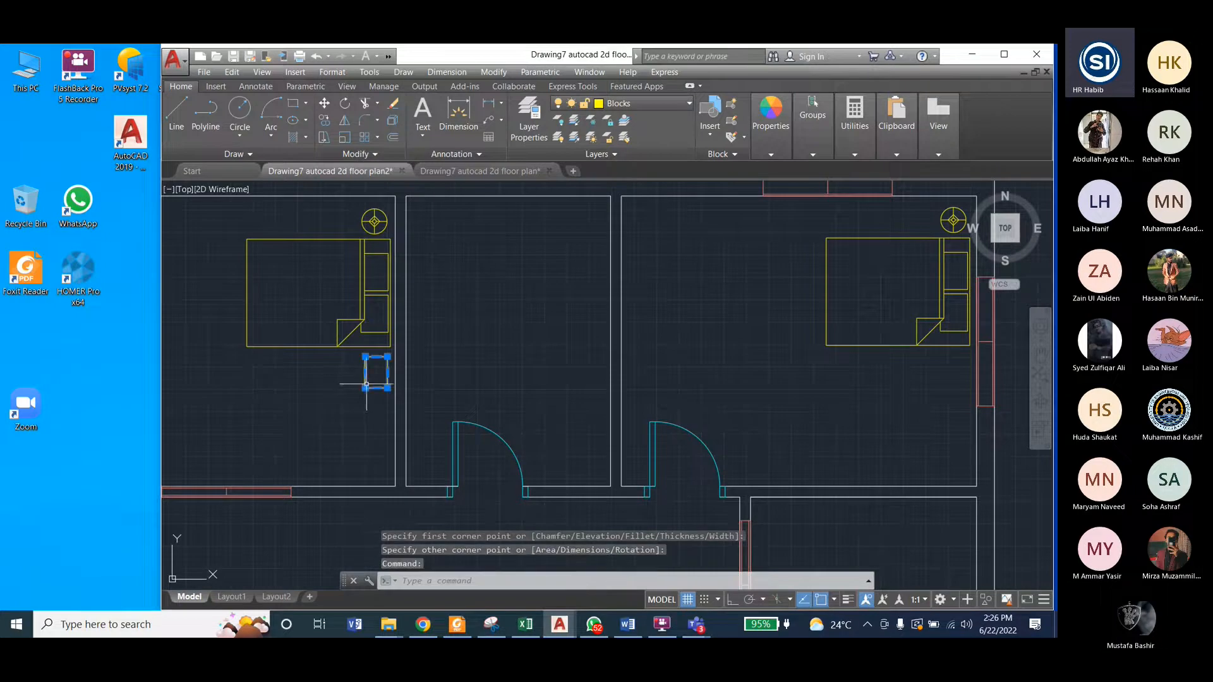
left_click(484, 73)
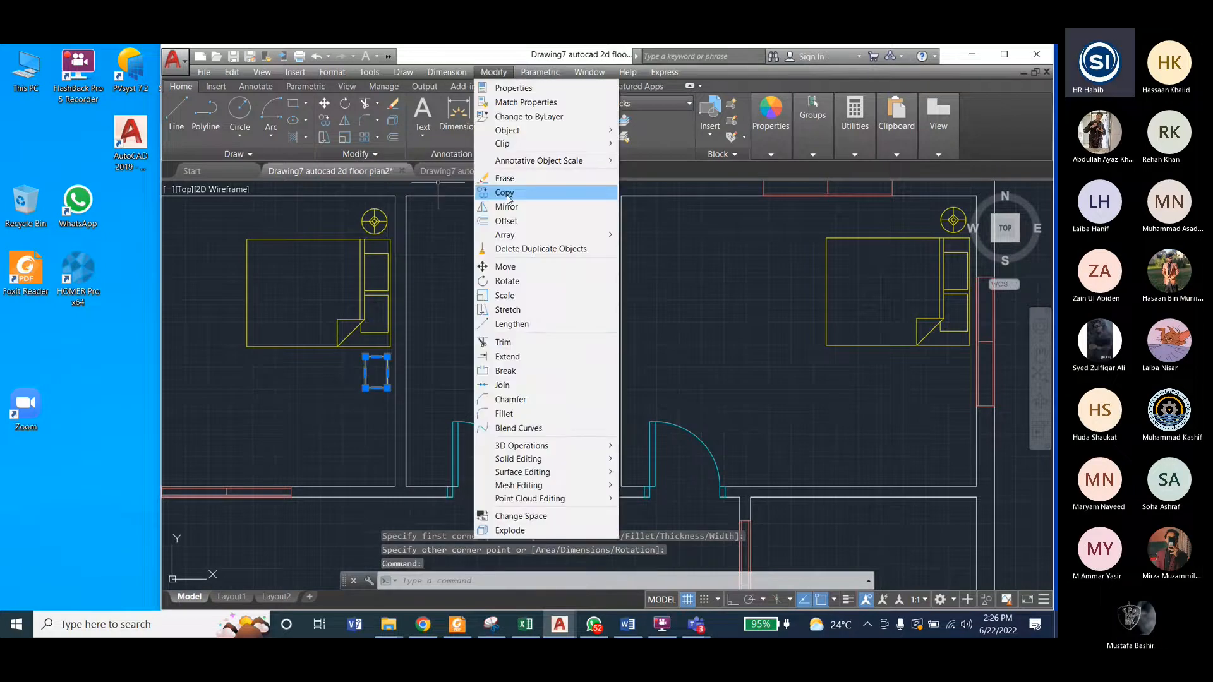
left_click(508, 191)
left_click(376, 373)
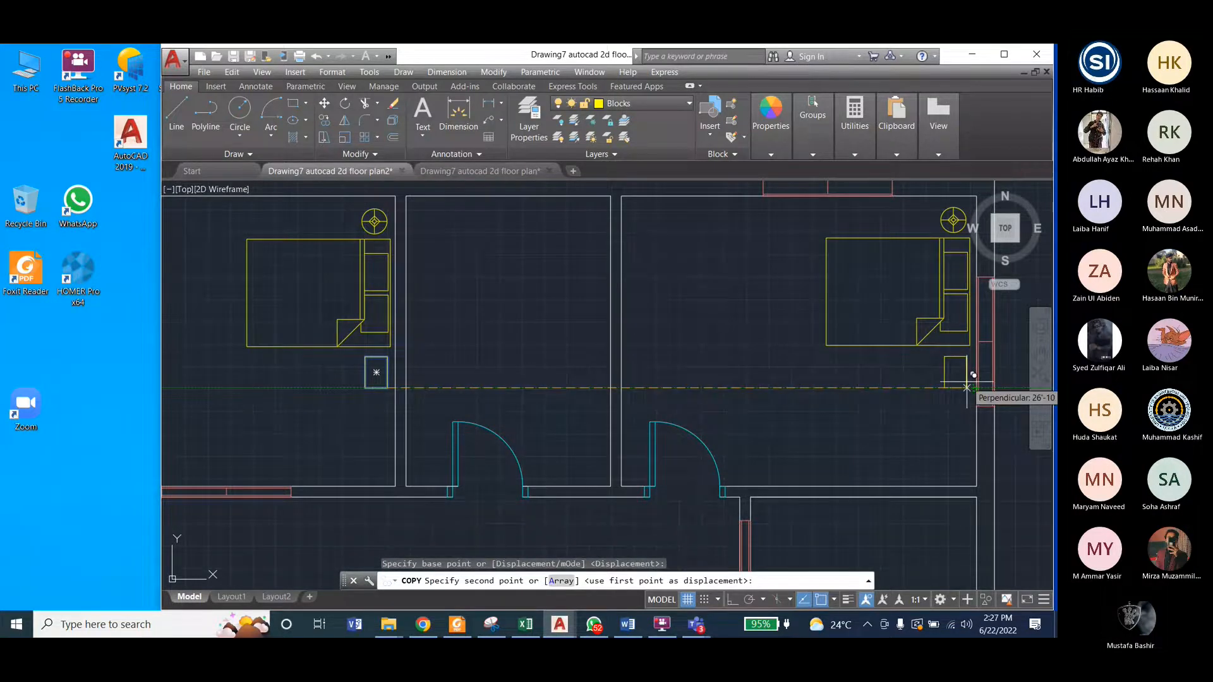
scroll(973, 375, "up", 4)
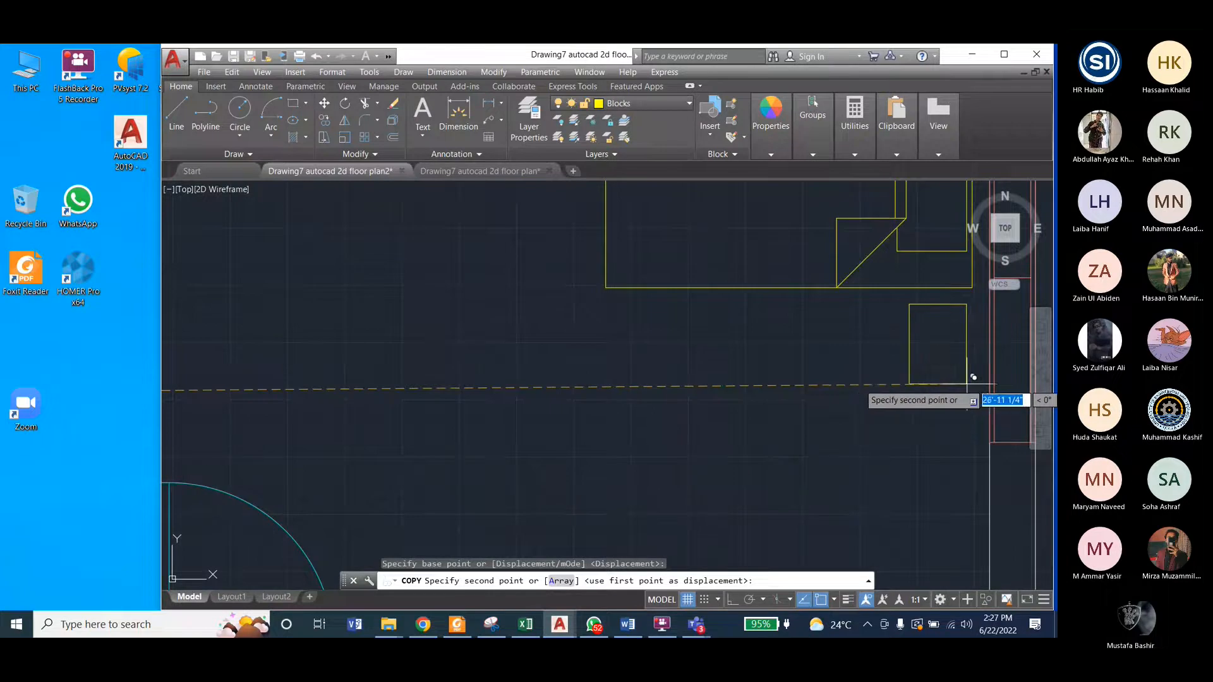
left_click(829, 374)
scroll(815, 379, "down", 3)
scroll(820, 384, "down", 2)
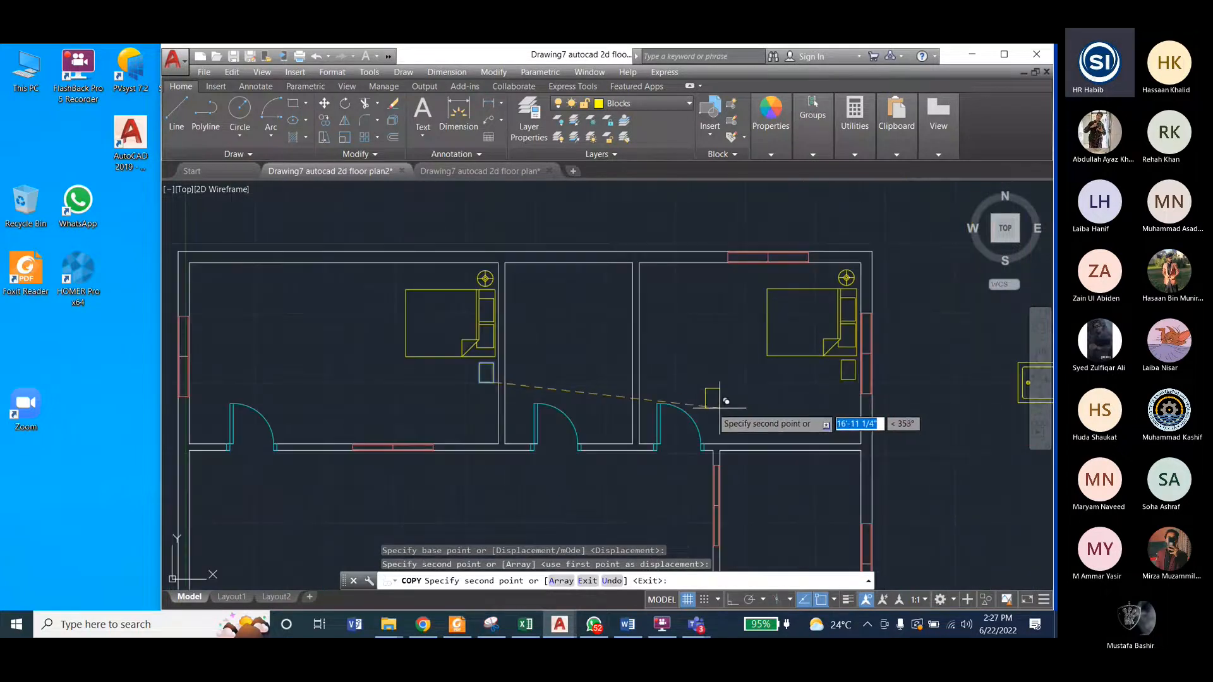
key("Escape")
key("Escape")
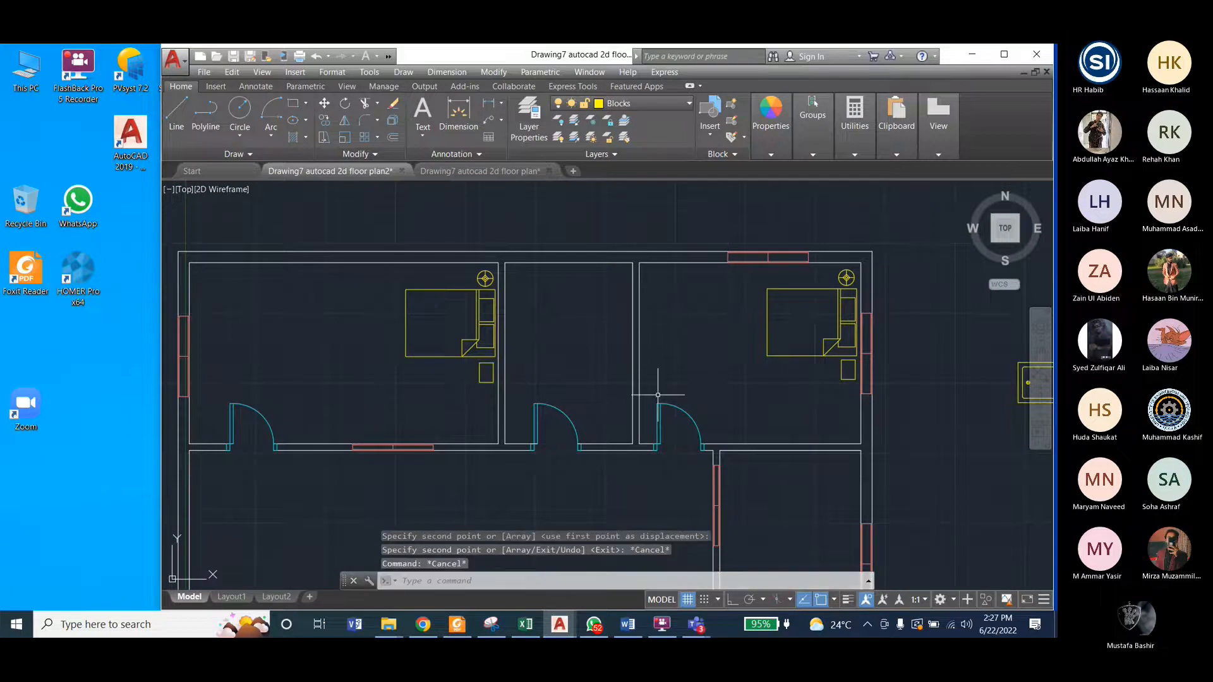
Step: Examine the reference drawing for the plant positions in the two bedrooms and return to the working plan
scroll(714, 286, "down", 2)
scroll(714, 286, "up", 2)
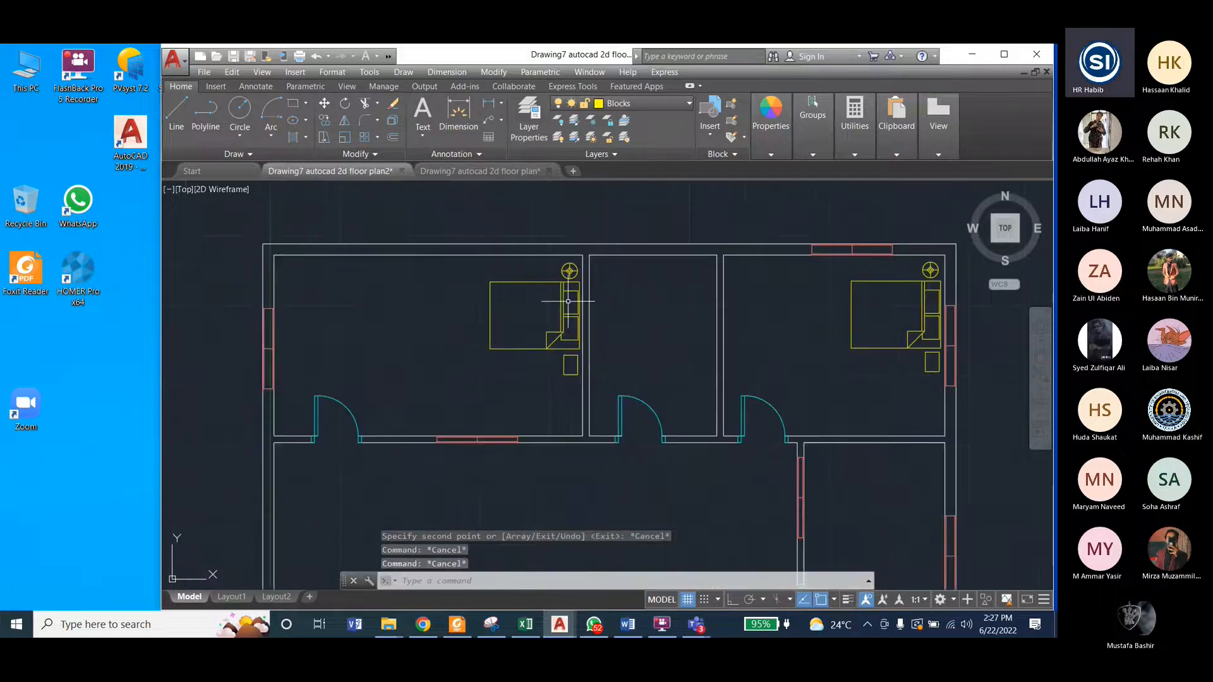
left_click(473, 171)
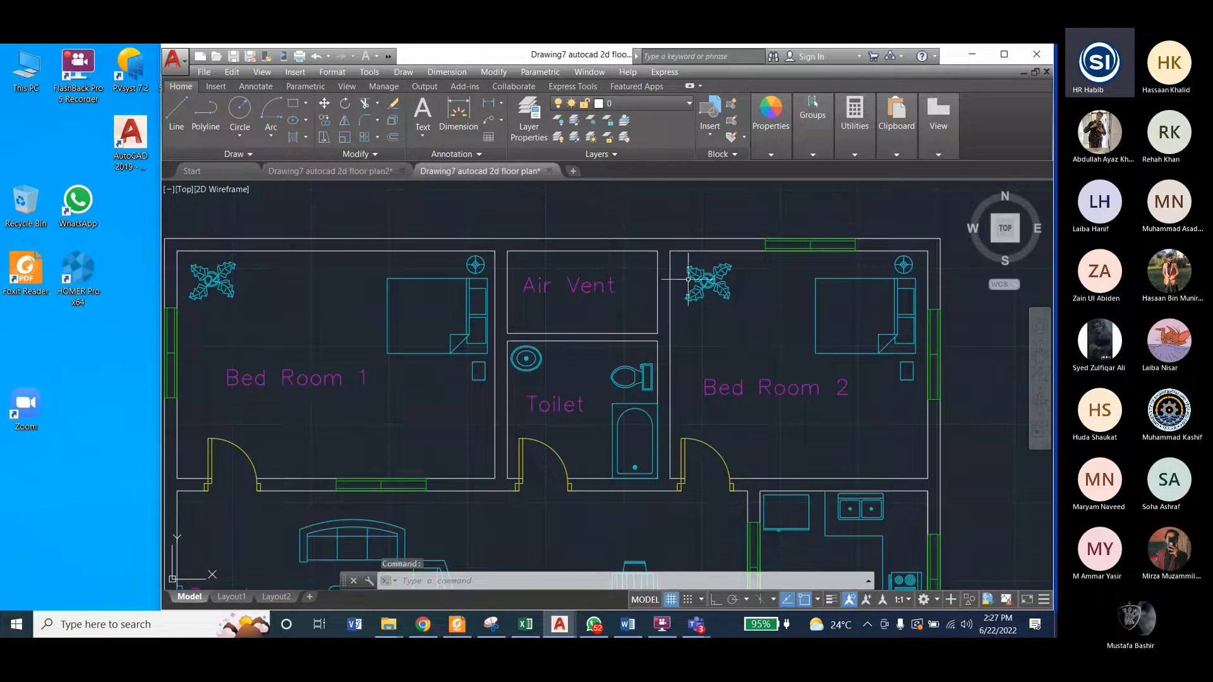
left_click(337, 171)
key("Escape")
key("Escape")
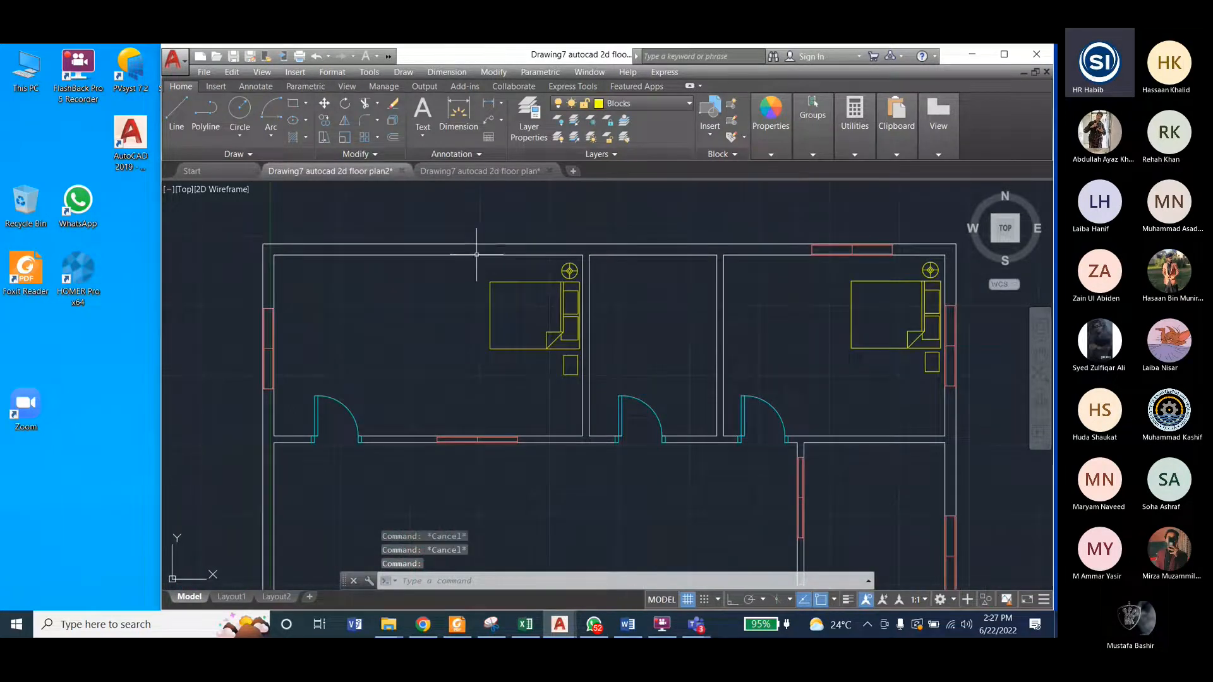
scroll(474, 247, "down", 2)
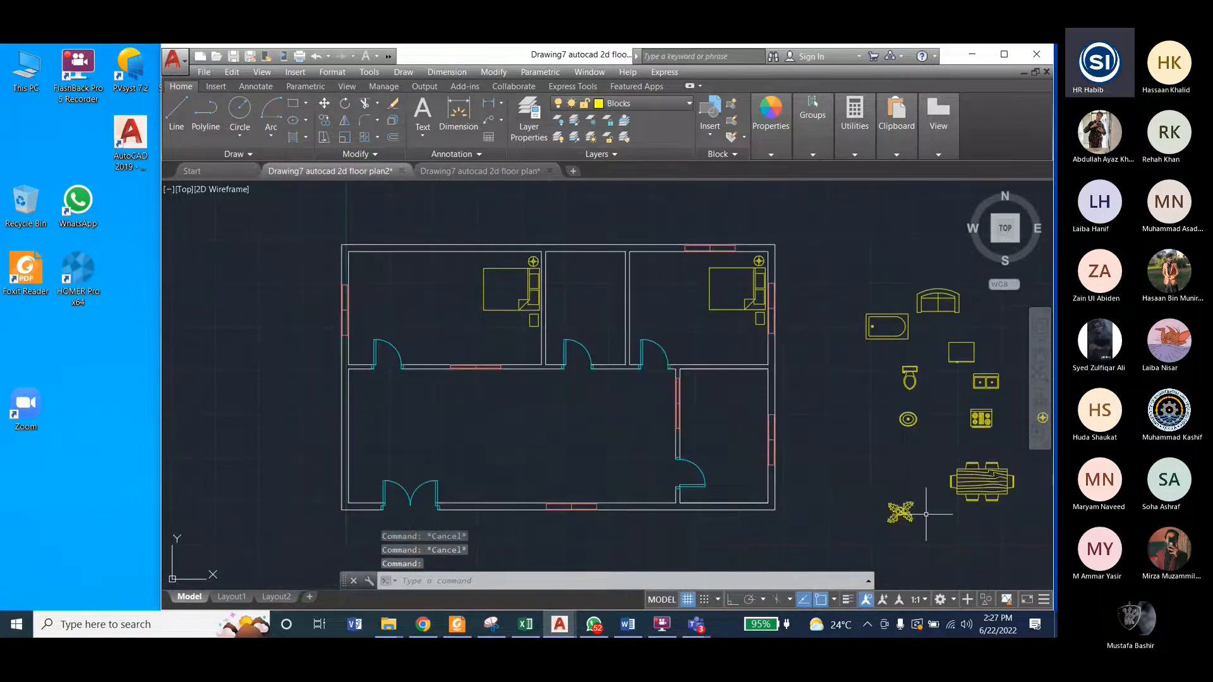
Step: Copy the spare plant block by its centre into the top-left corner of the upper-left bedroom
left_click(903, 513)
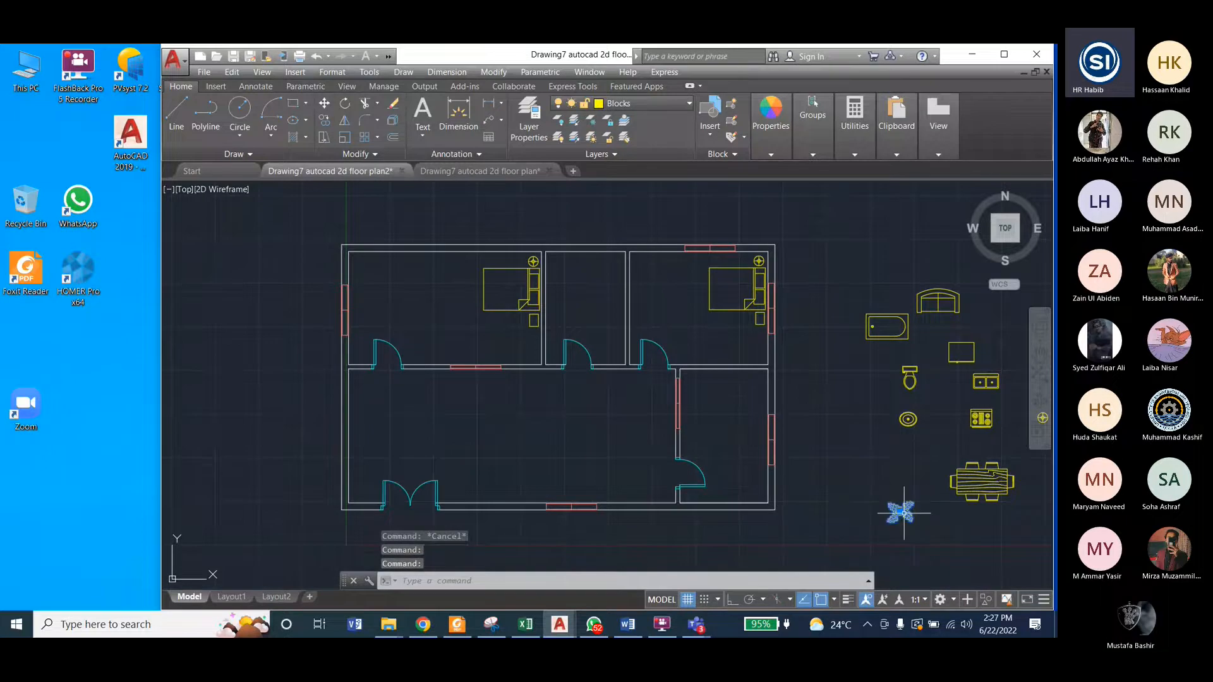
left_click(493, 72)
left_click(500, 196)
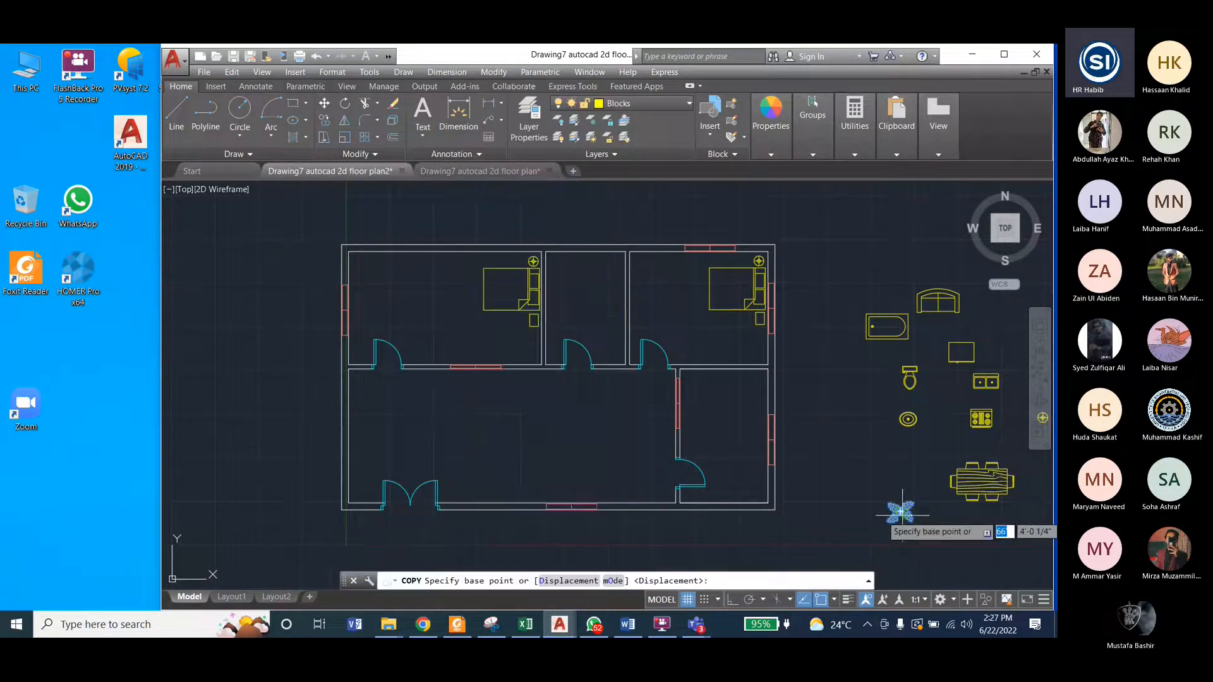
scroll(897, 509, "up", 4)
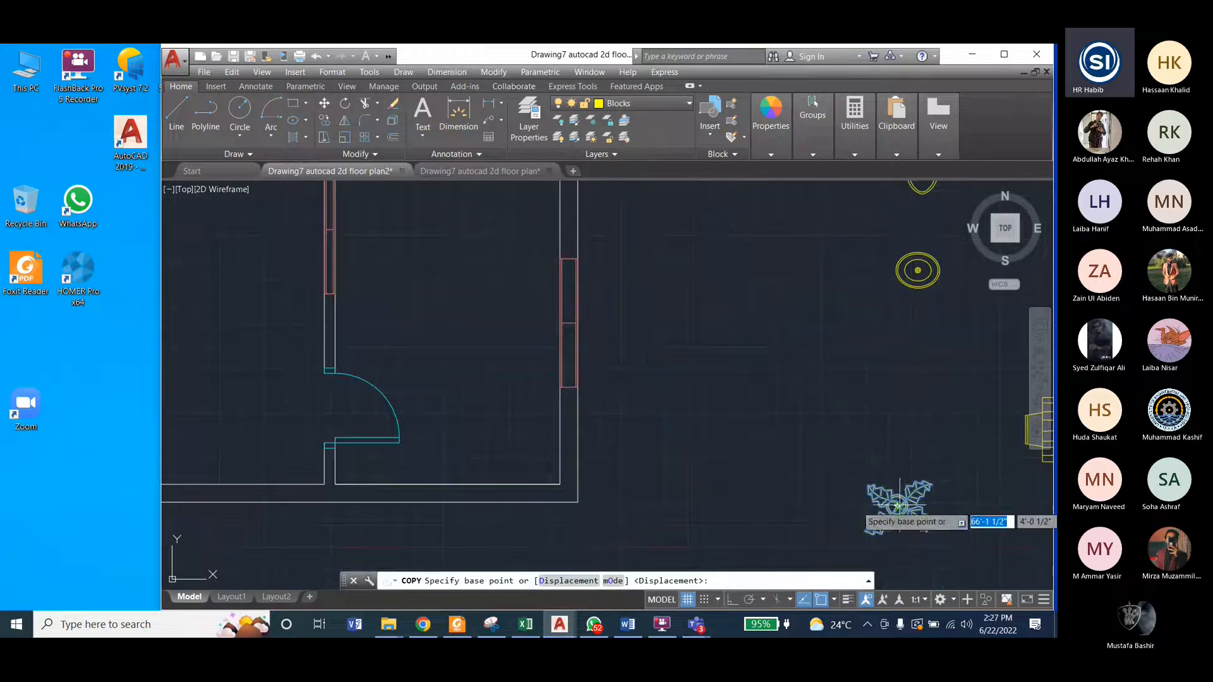
left_click(897, 506)
scroll(897, 499, "down", 5)
scroll(576, 335, "up", 6)
scroll(506, 272, "down", 4)
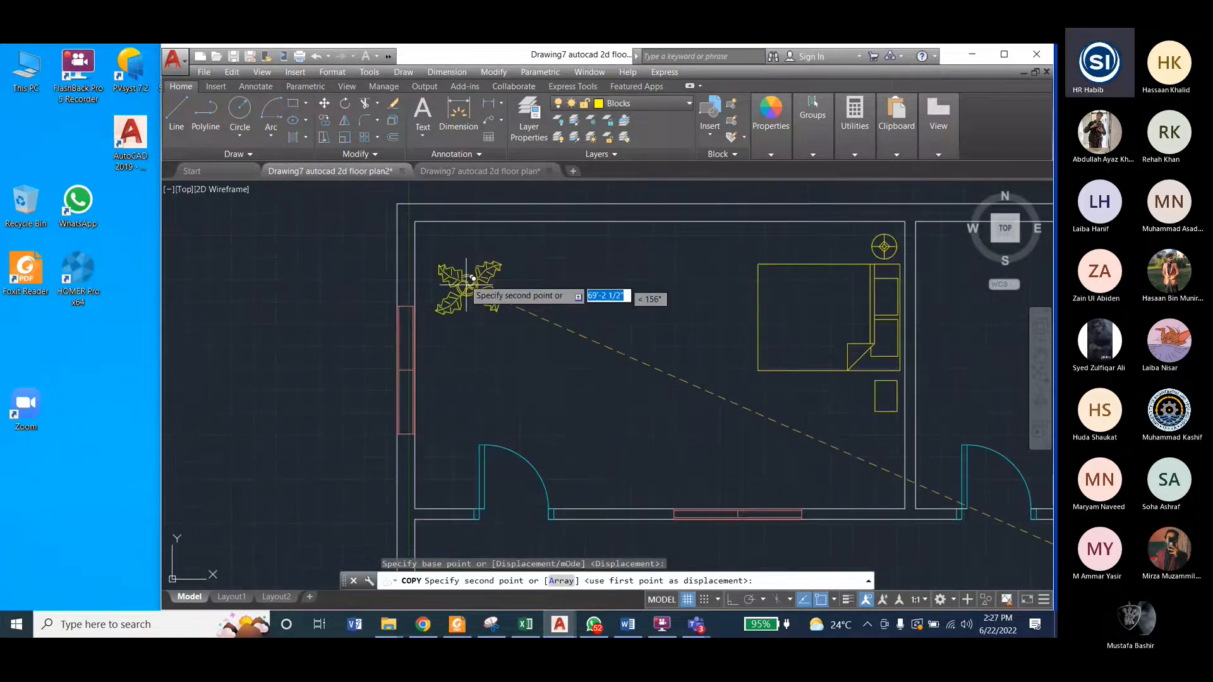
left_click(465, 259)
Step: Place plant copies in the upper-right bedroom's top-left corner and beside the double entrance door, ending the Copy command
scroll(346, 319, "down", 5)
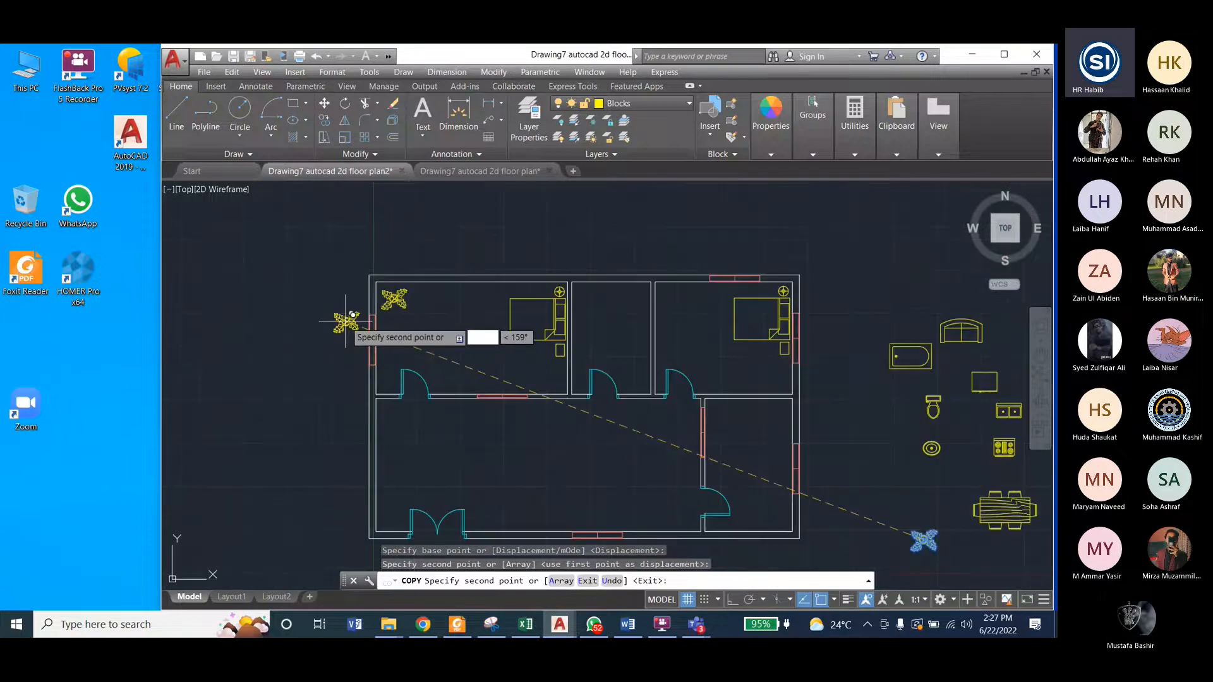
scroll(632, 284, "up", 5)
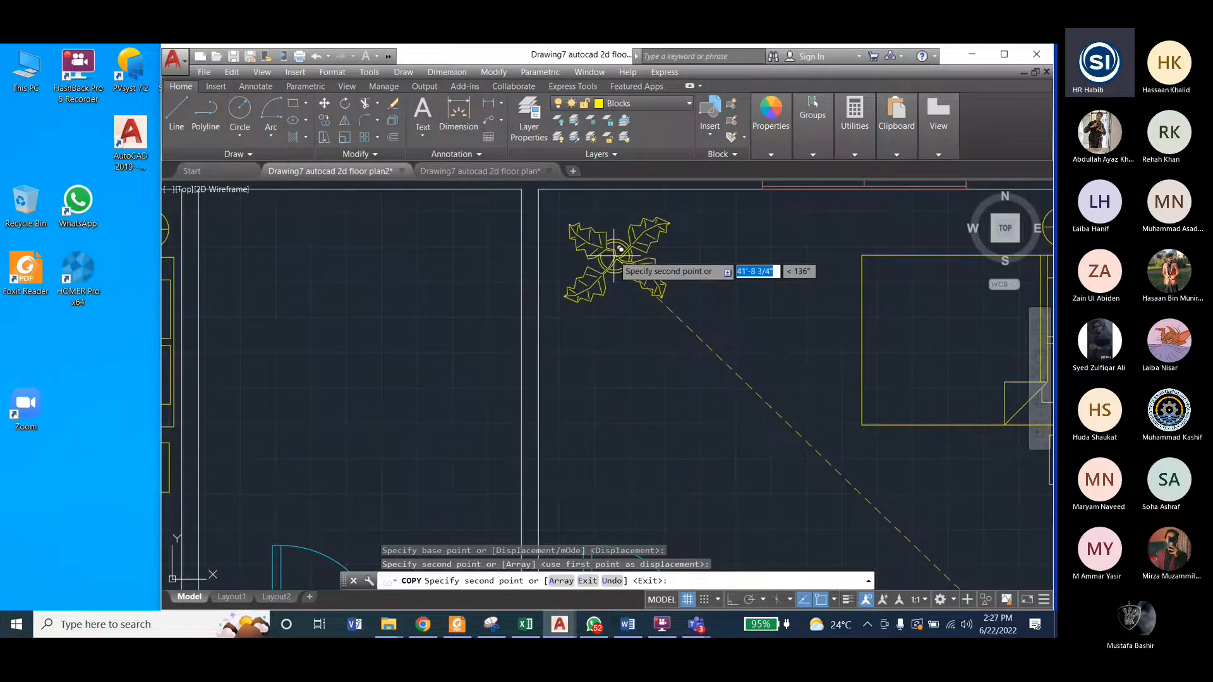
left_click(610, 248)
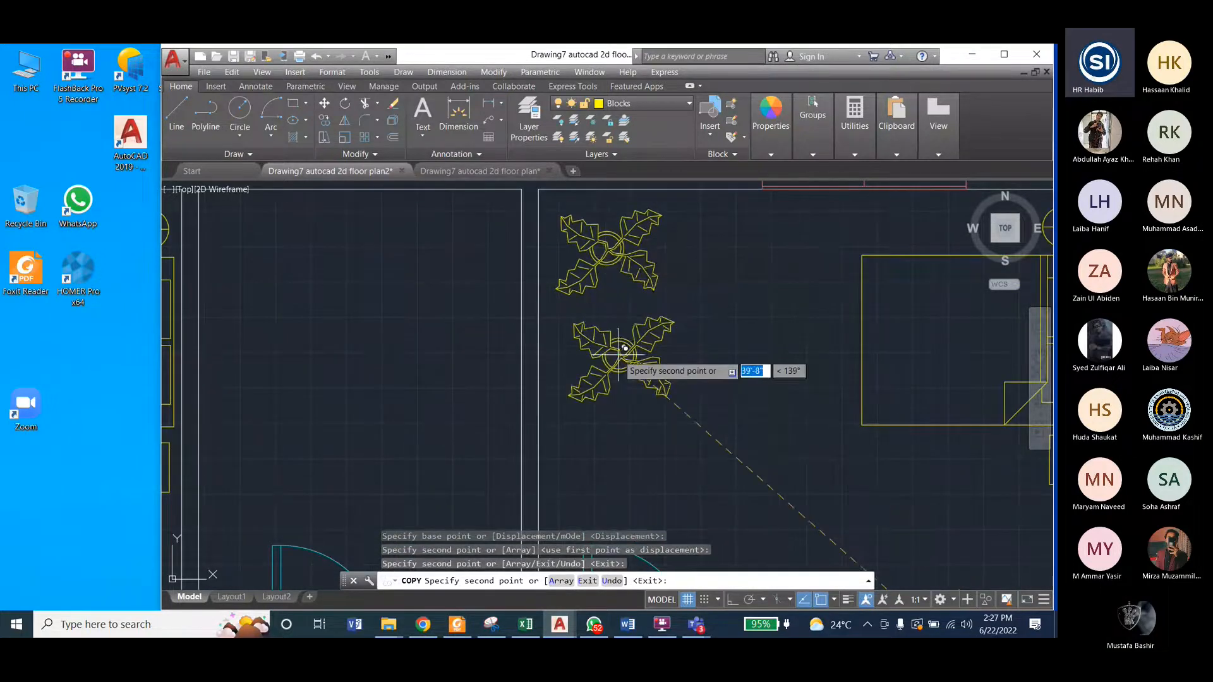
scroll(619, 355, "down", 5)
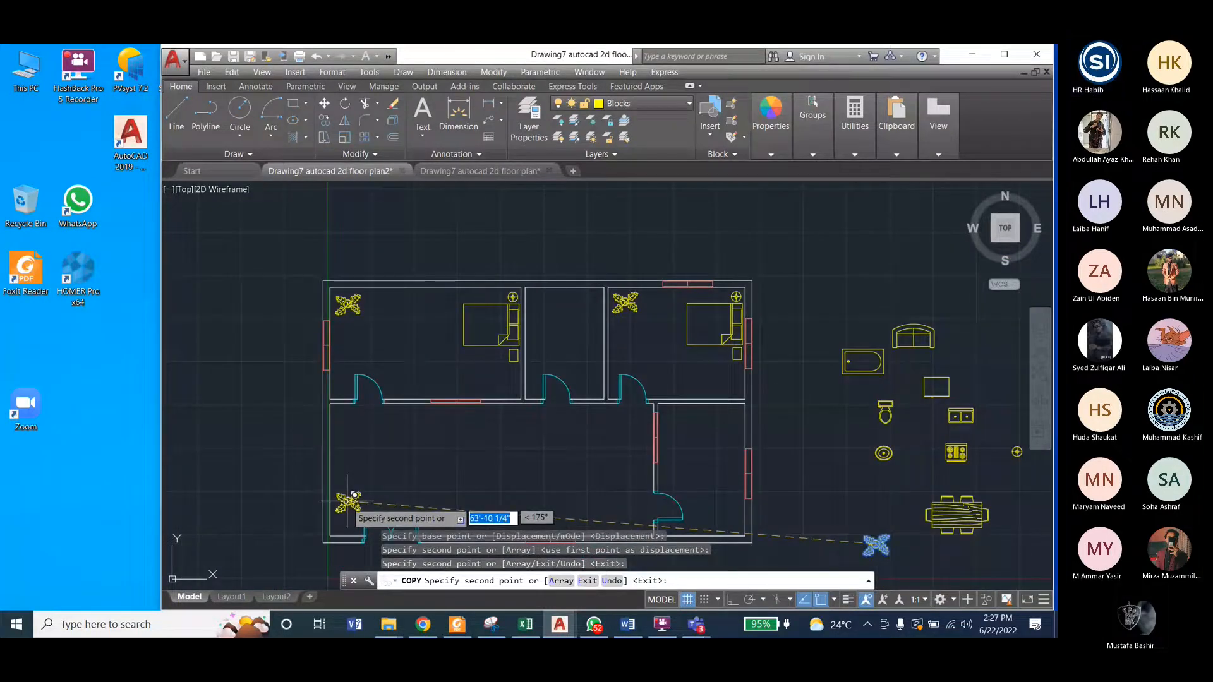
left_click(347, 502)
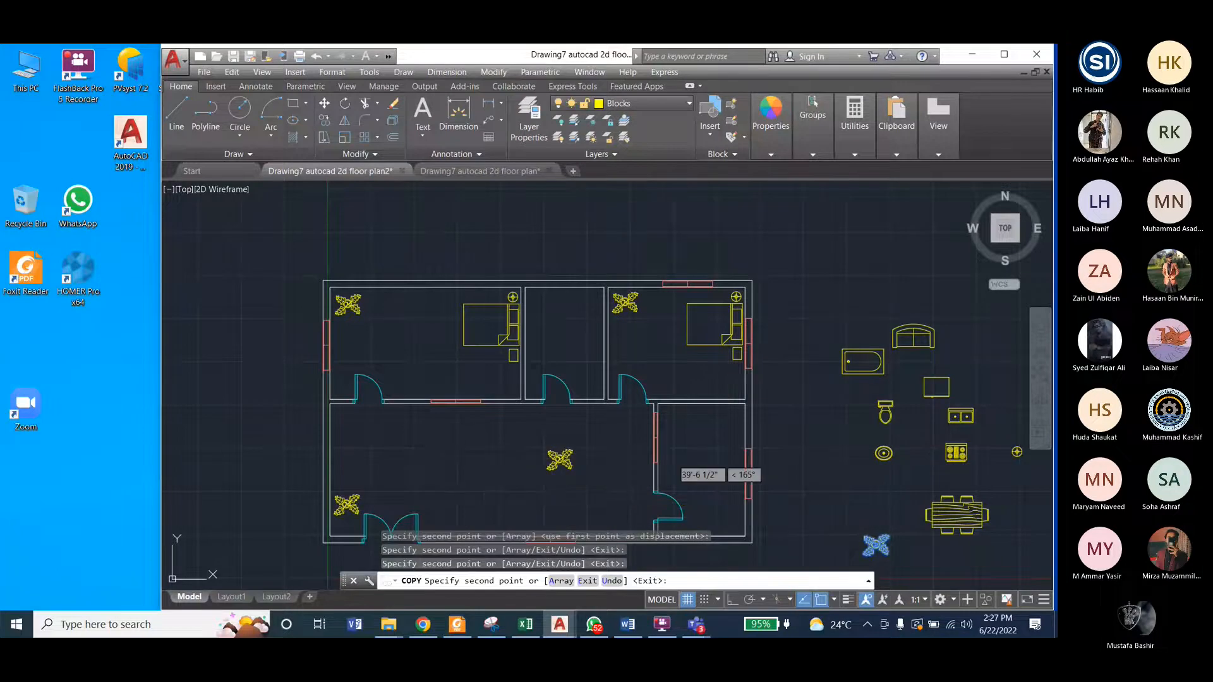
key("Escape")
key("Escape")
Step: Compare the working plan with the reference drawing, examining how the middle room is divided into air vent and toilet
left_click(479, 171)
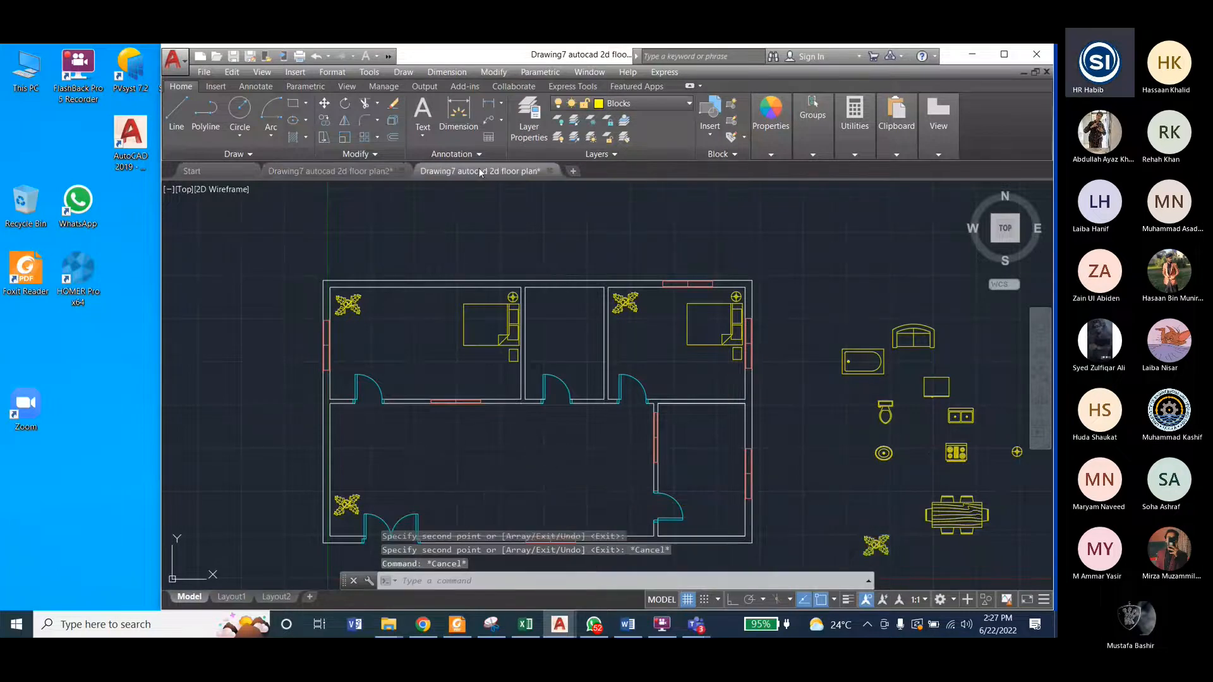
scroll(666, 273, "down", 2)
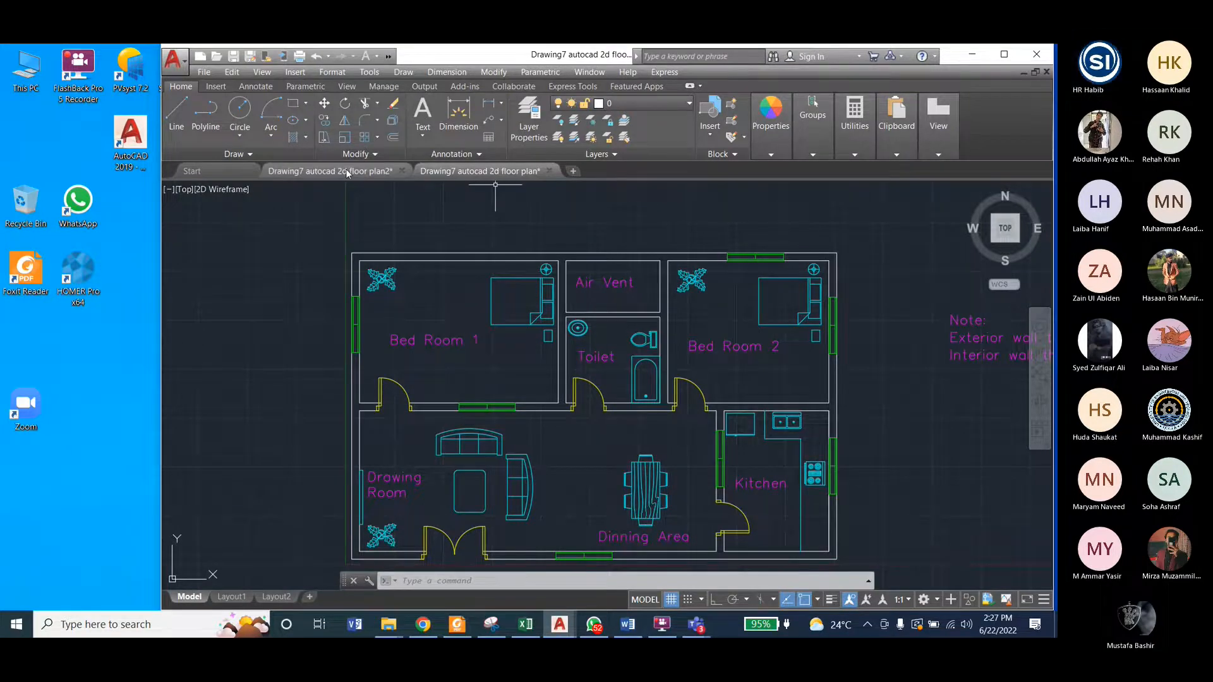
left_click(387, 171)
left_click(444, 172)
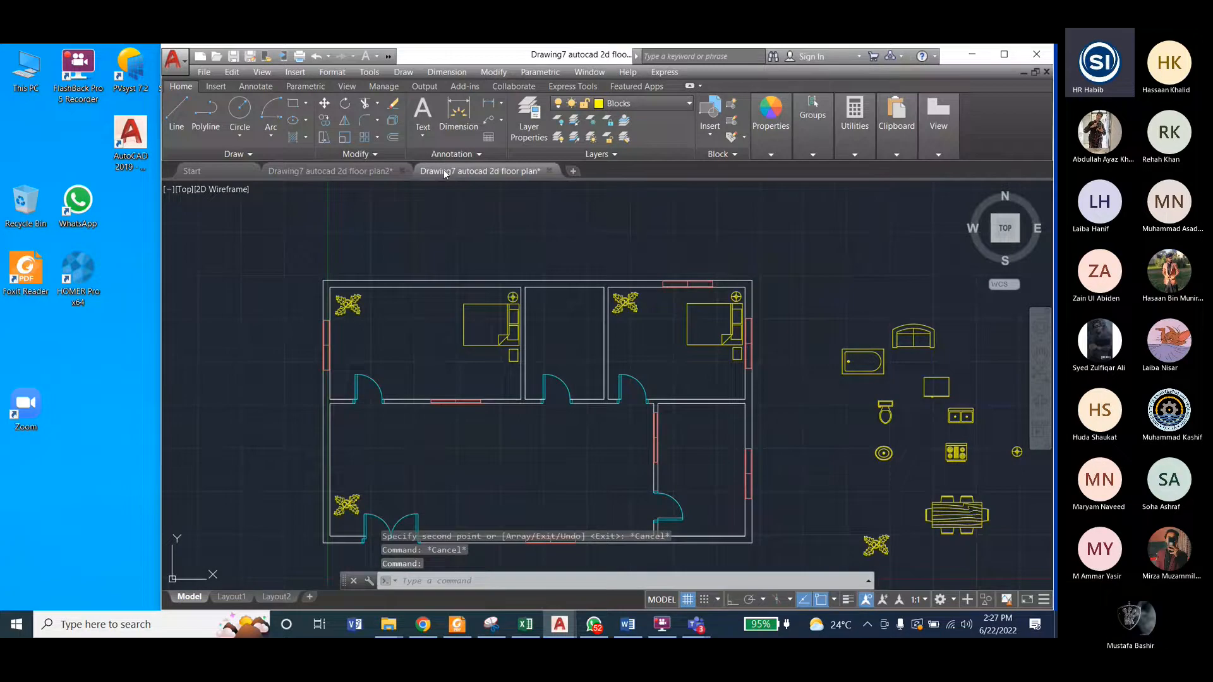
scroll(613, 282, "up", 3)
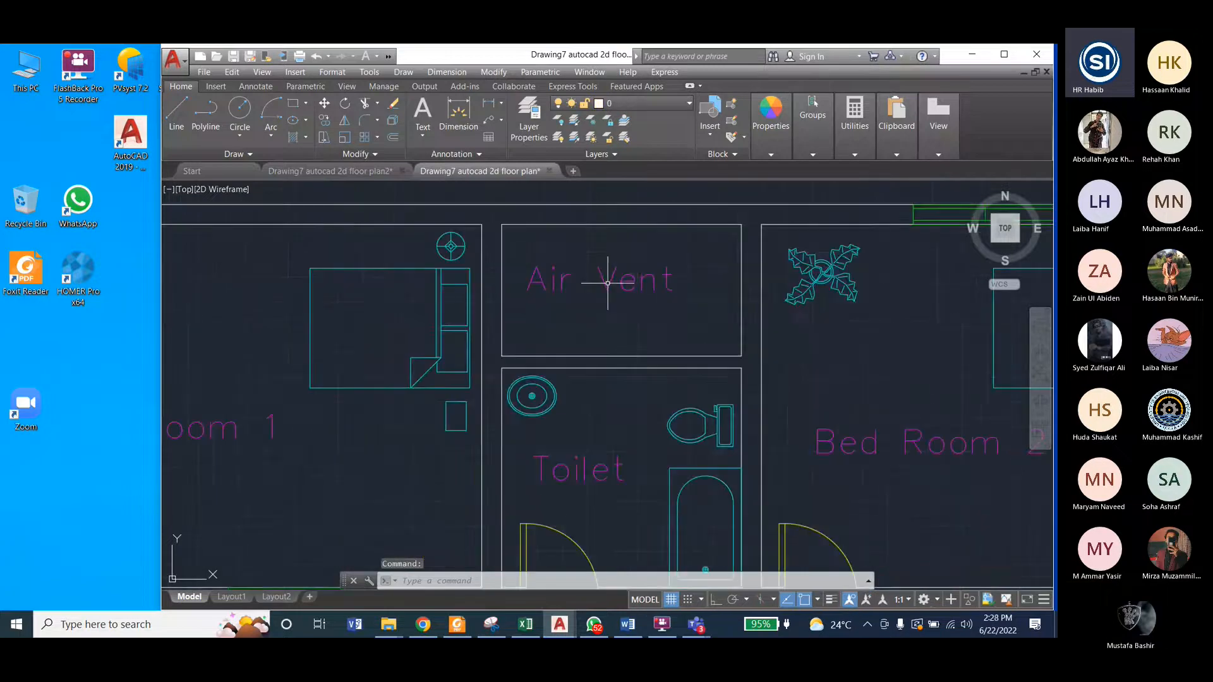
scroll(608, 283, "down", 3)
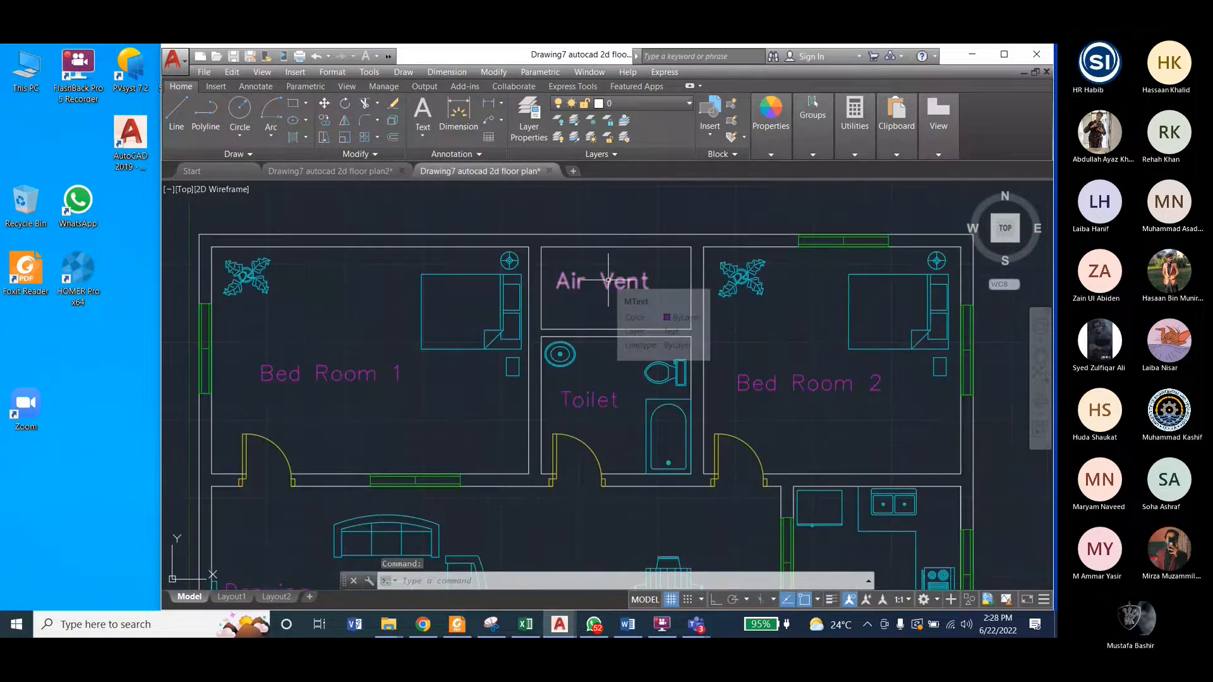
Step: Turn on the Dimension layer in the reference drawing to read the air vent's size, and return to the working plan
left_click(618, 105)
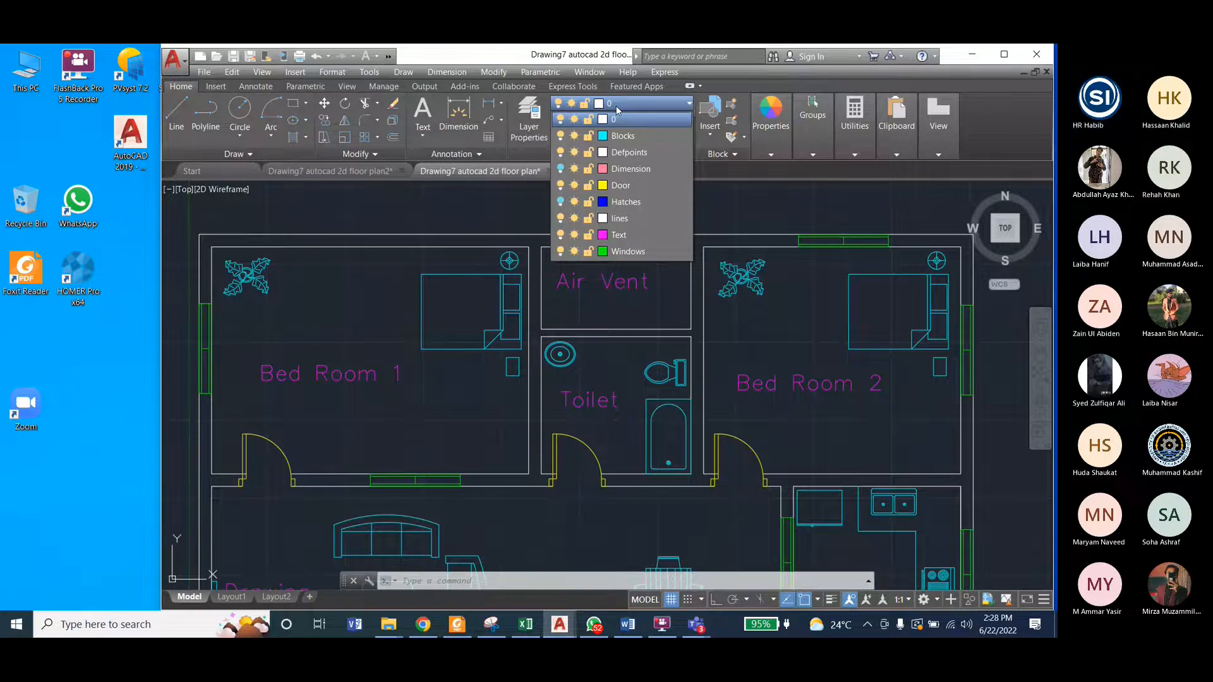
left_click(561, 169)
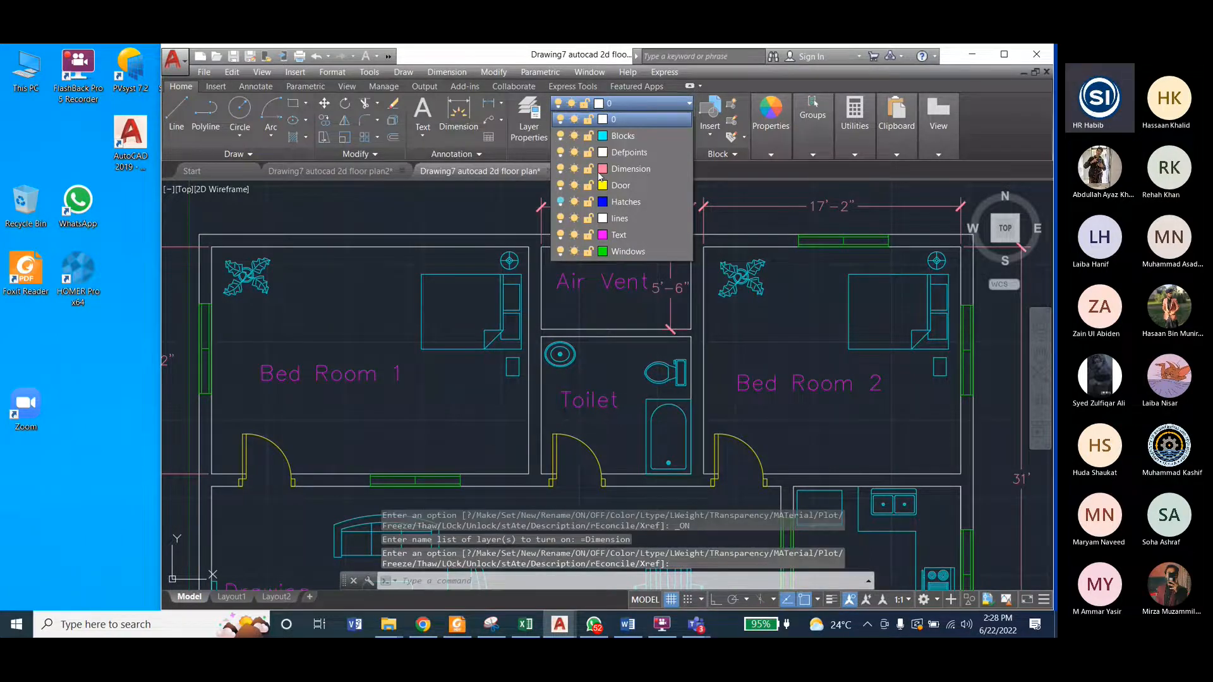
left_click(672, 305)
scroll(631, 309, "down", 2)
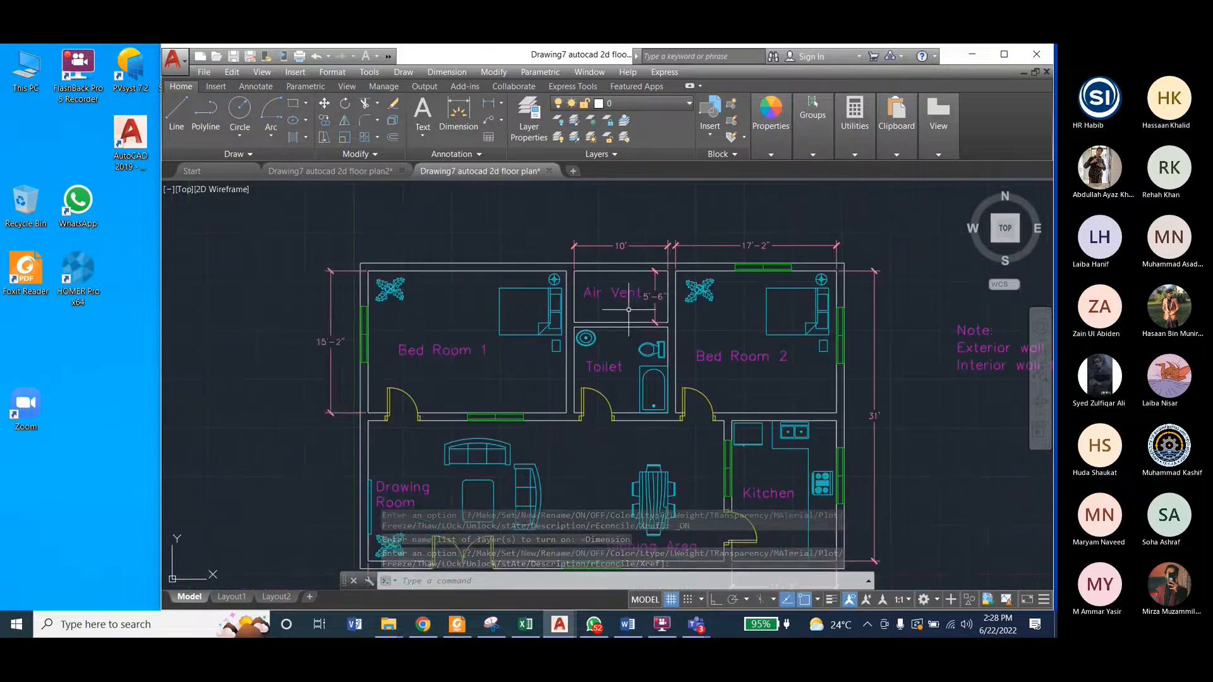
scroll(569, 335, "up", 1)
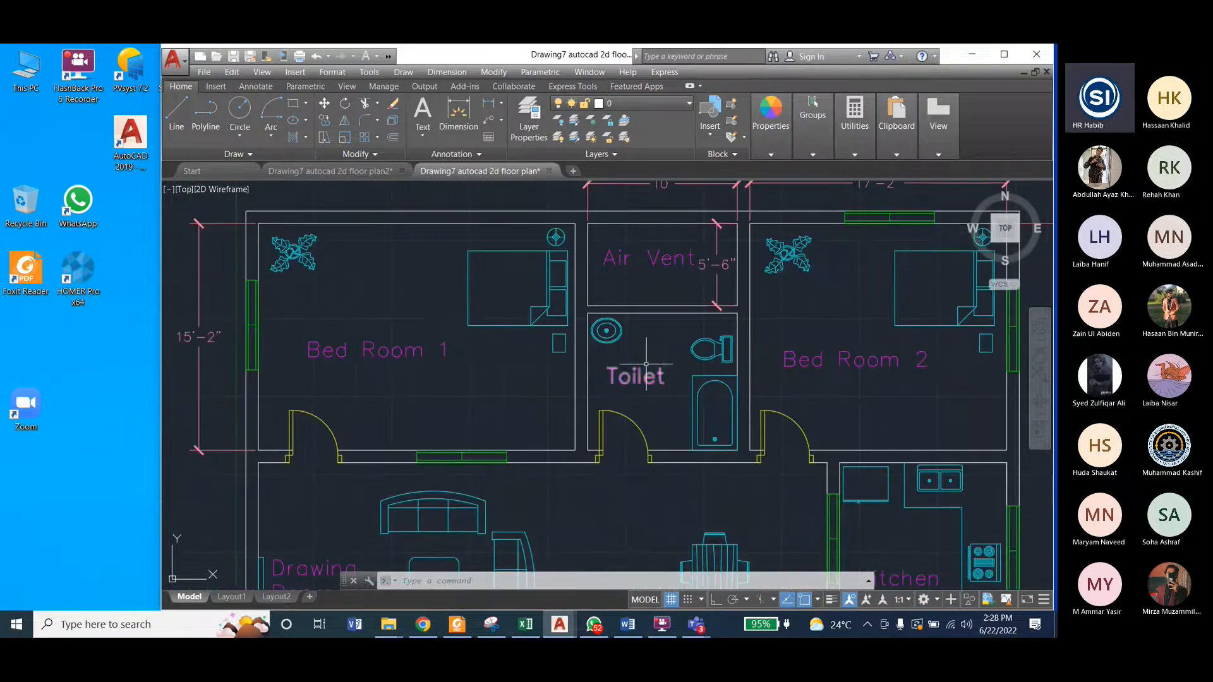
scroll(626, 370, "up", 2)
scroll(645, 385, "down", 2)
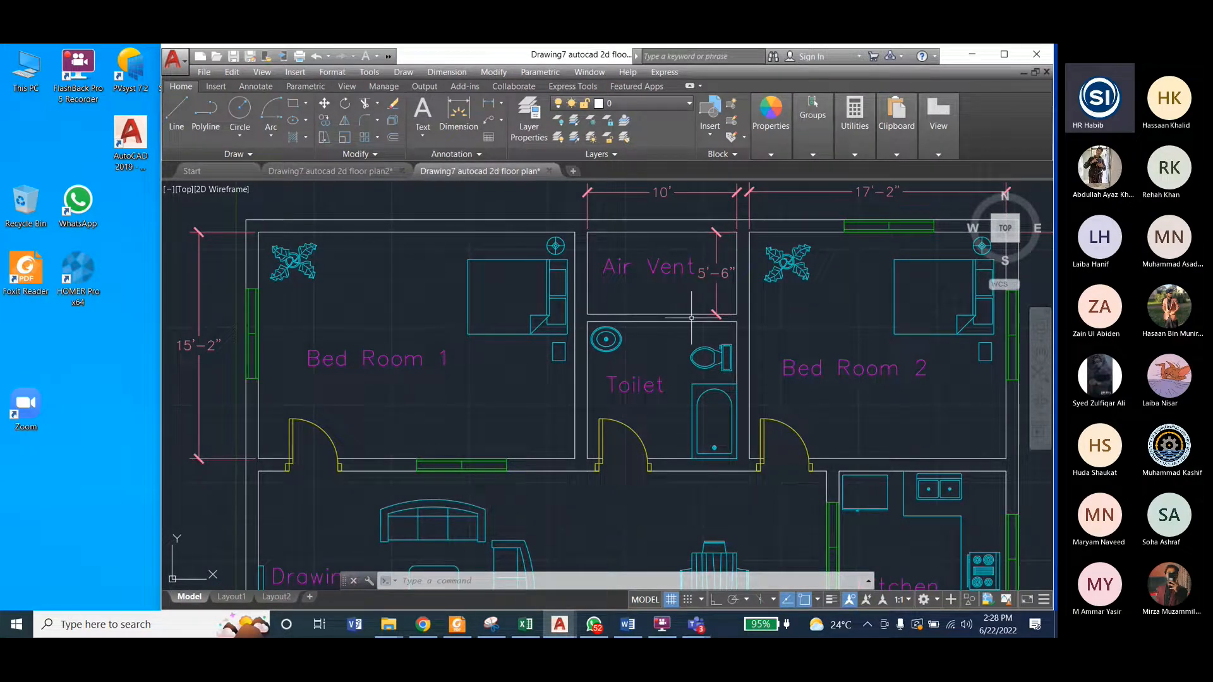
left_click(361, 173)
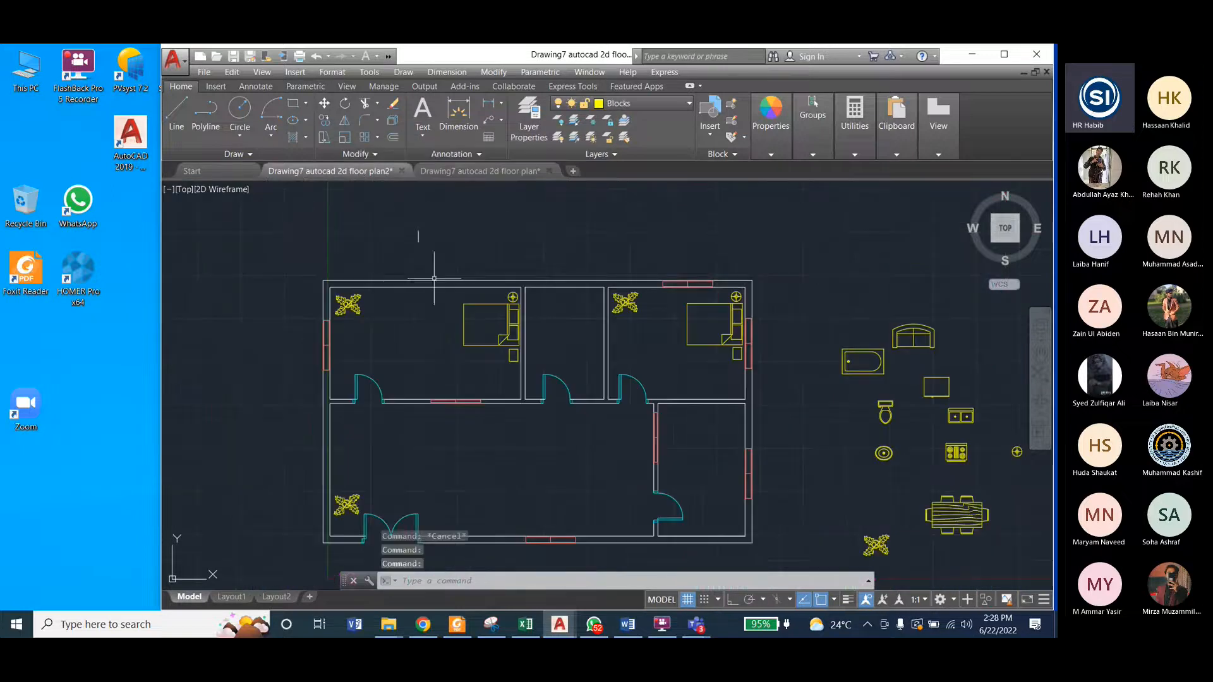
Step: Try a 5' line down from the middle room's top-left inner corner on the Blocks layer with Ortho on, and undo it
scroll(539, 337, "up", 2)
scroll(539, 337, "up", 2)
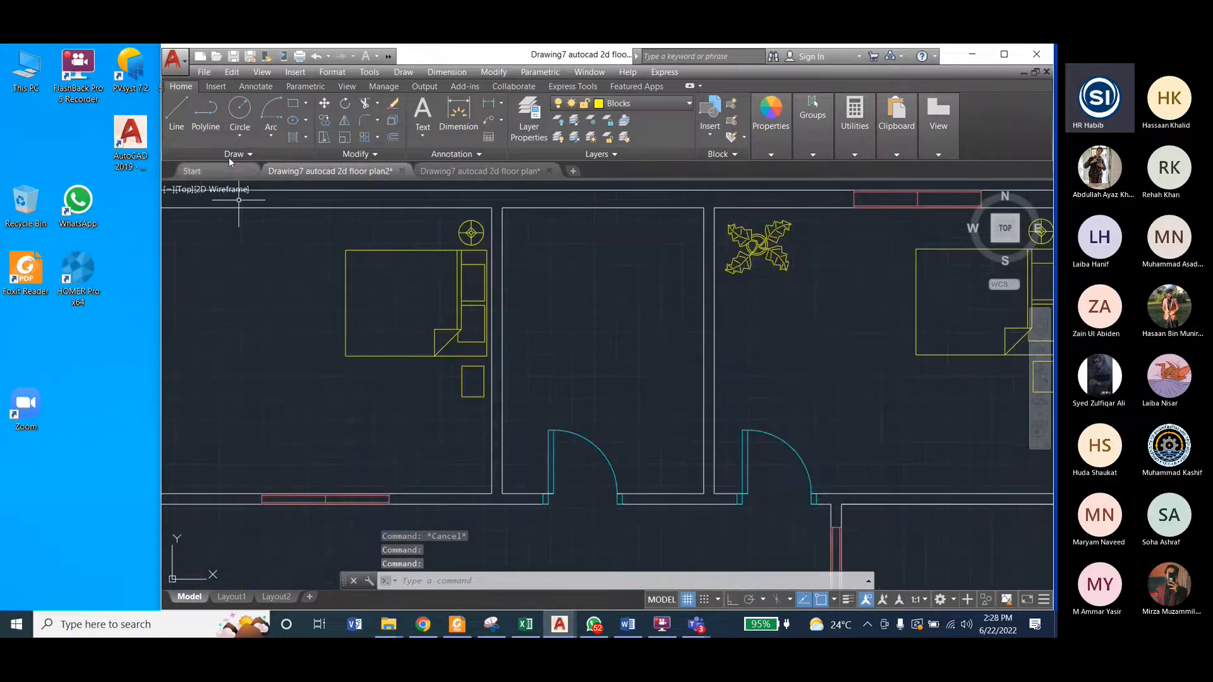
type("l")
key("Return")
key("F8")
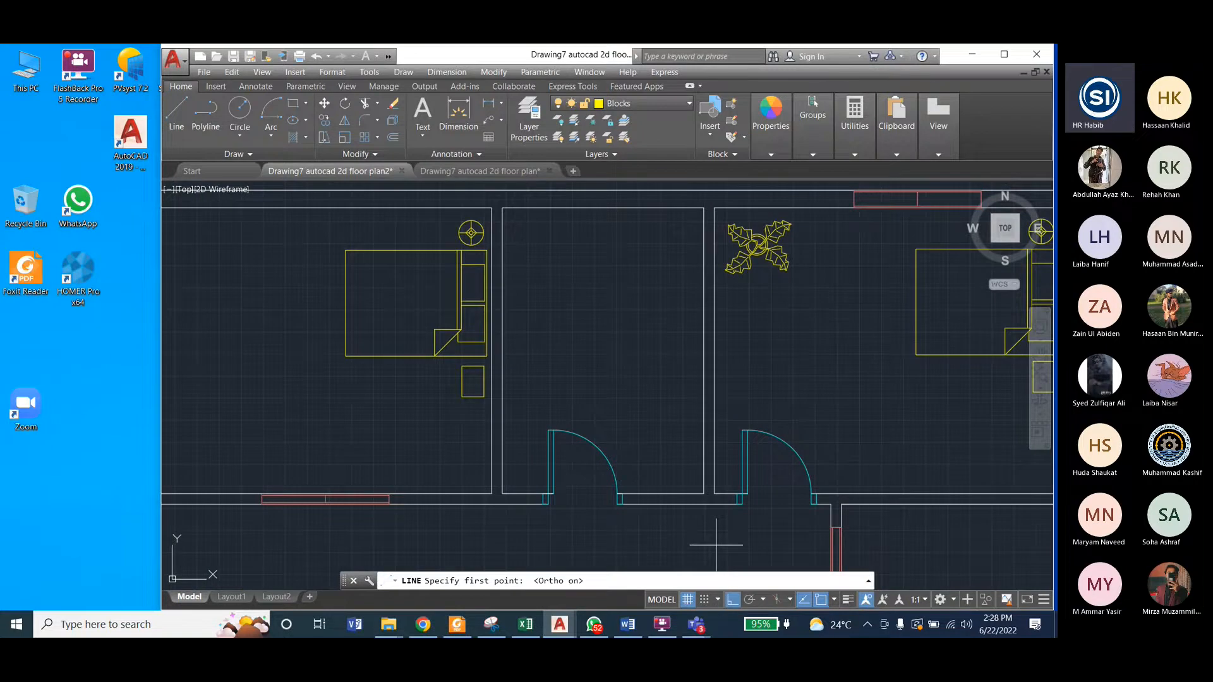
left_click(503, 208)
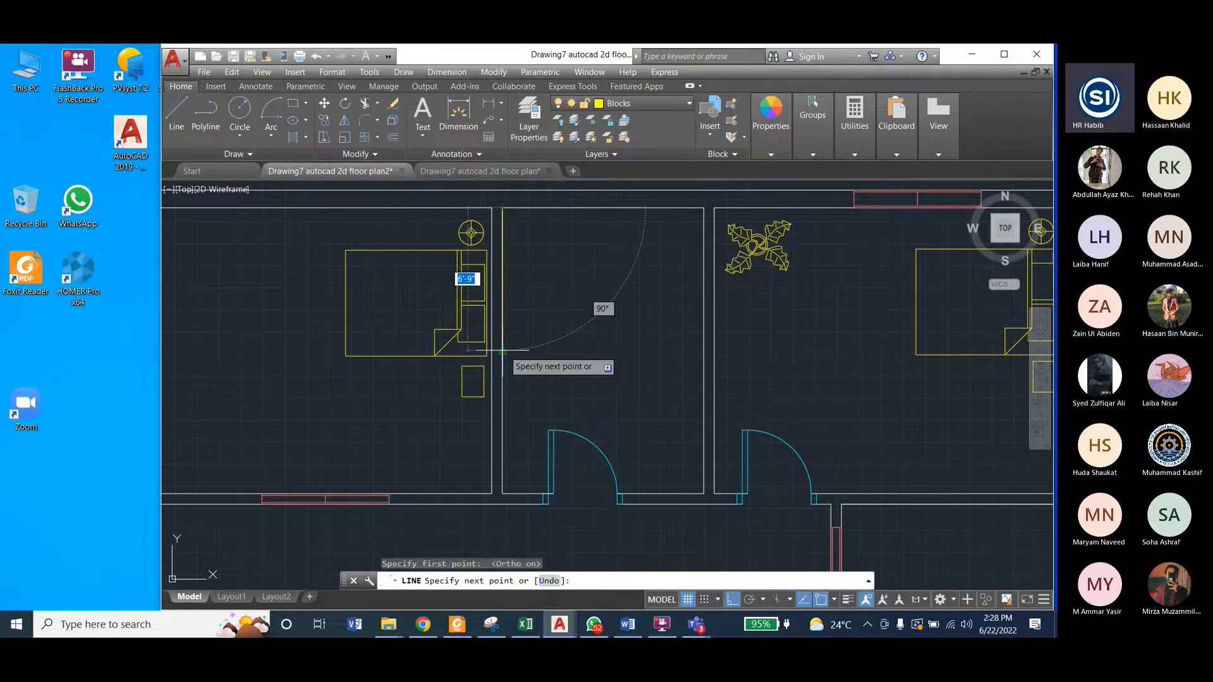
type("5'")
key("Return")
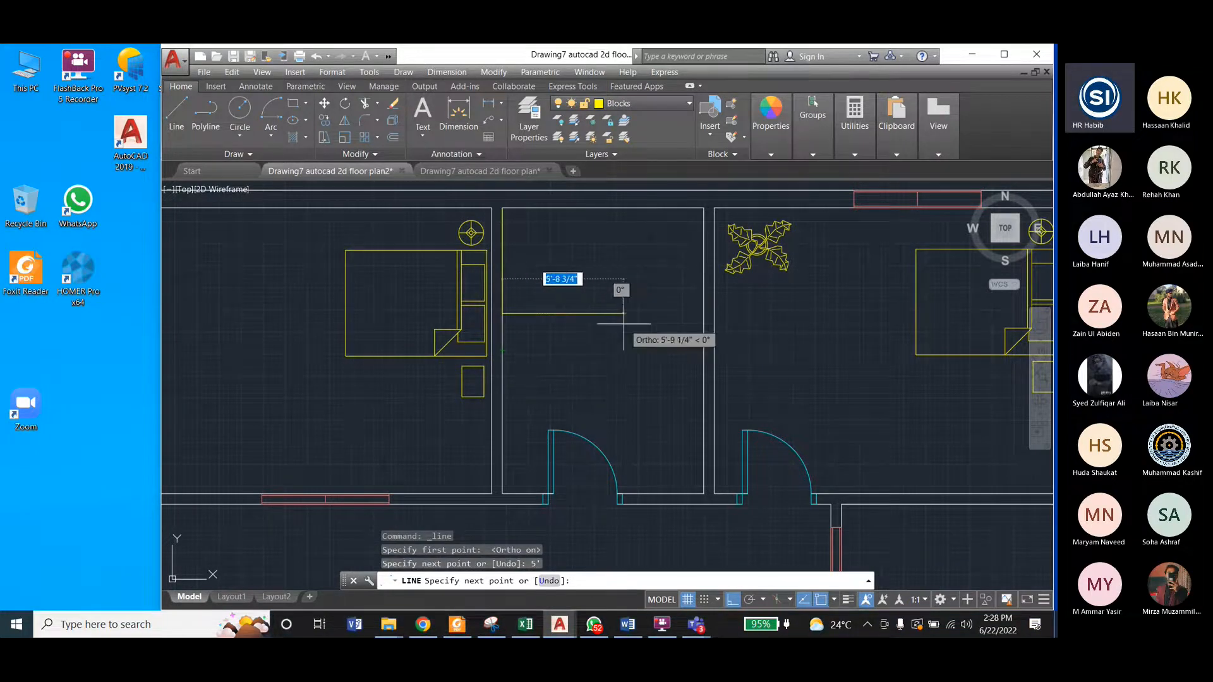
key("Escape")
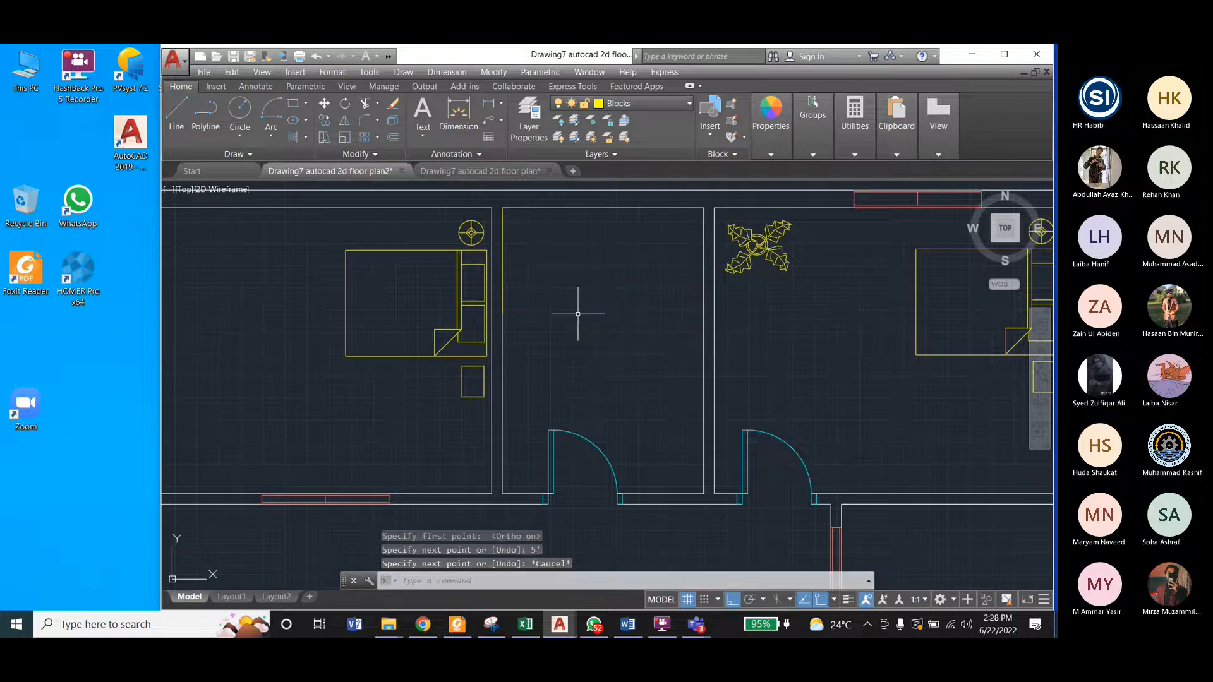
key("ctrl+z")
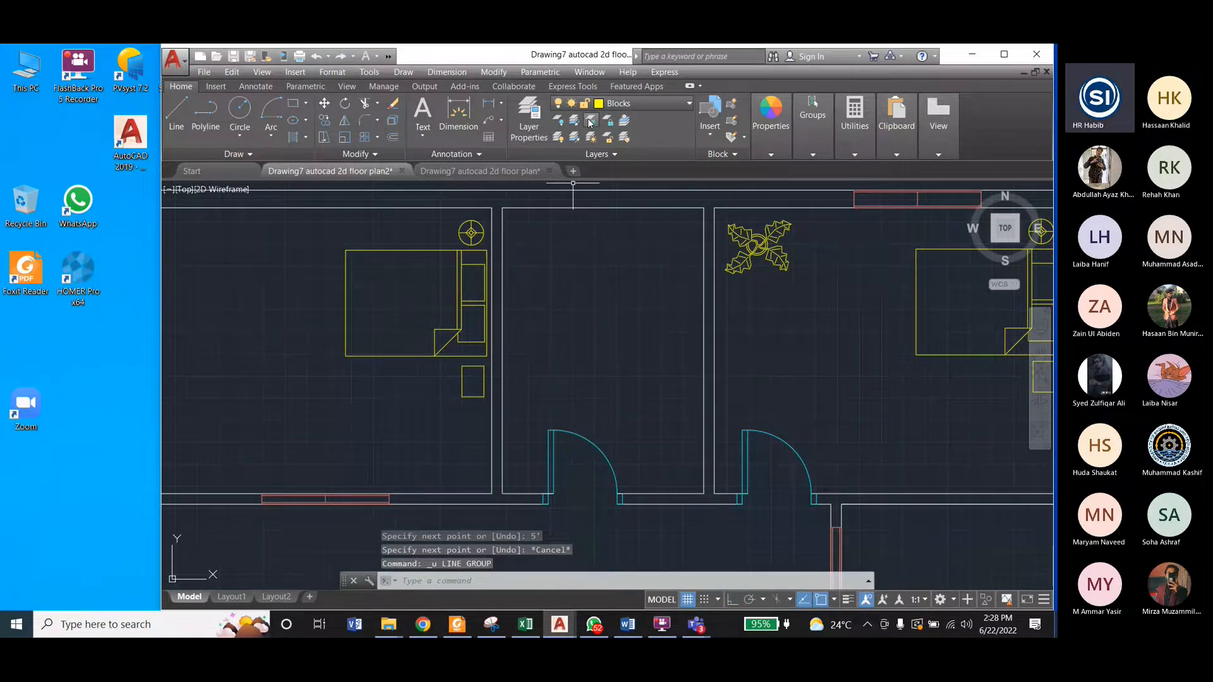
Step: Make Walls the current layer and draw a line 5' down the middle room's left wall and straight across to its right wall
left_click(607, 103)
left_click(621, 235)
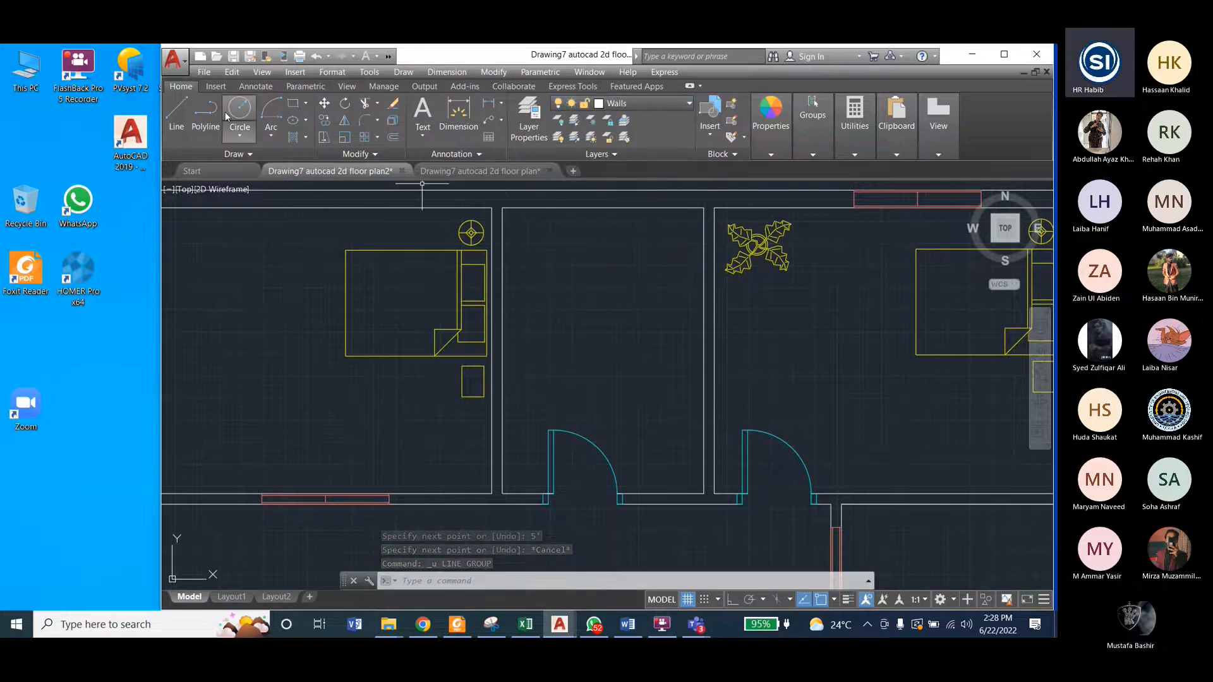
left_click(177, 114)
left_click(503, 208)
type("5")
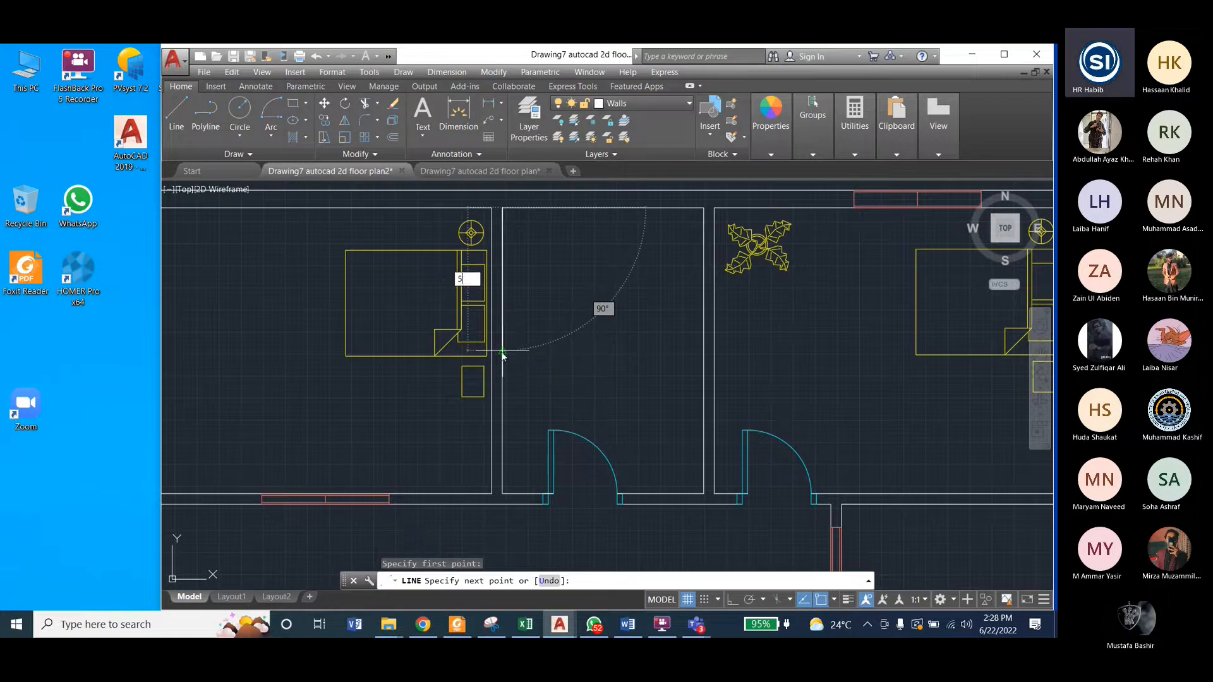
key("Return")
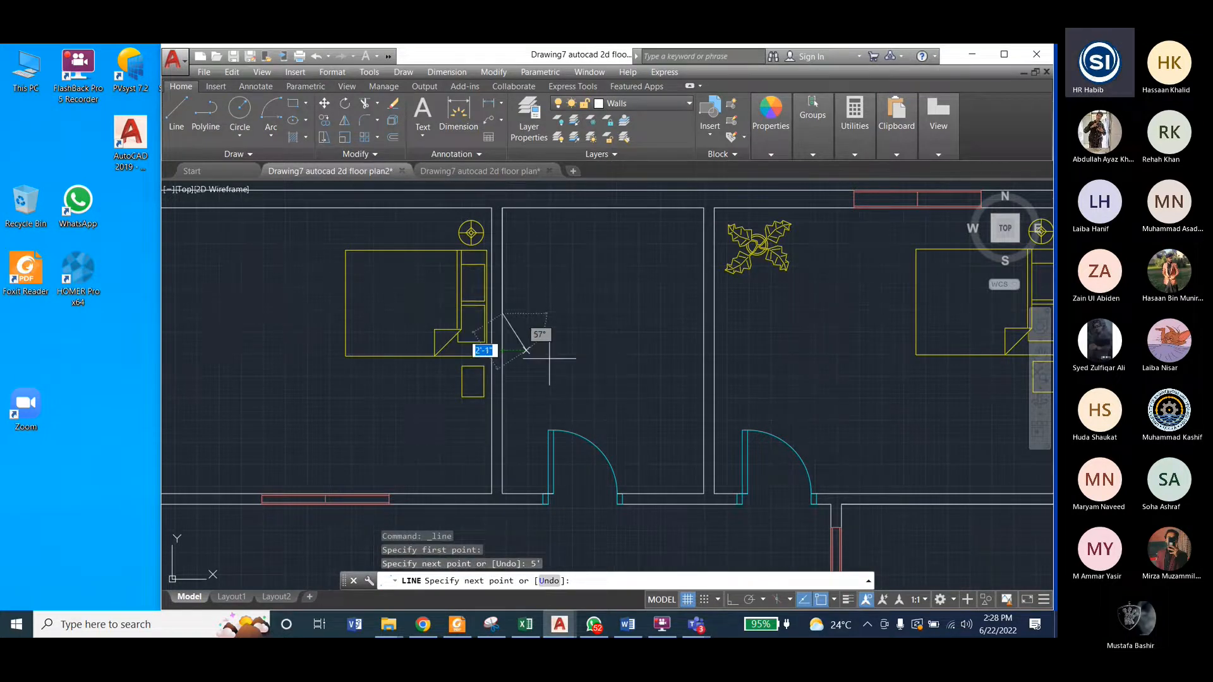
left_click(703, 313)
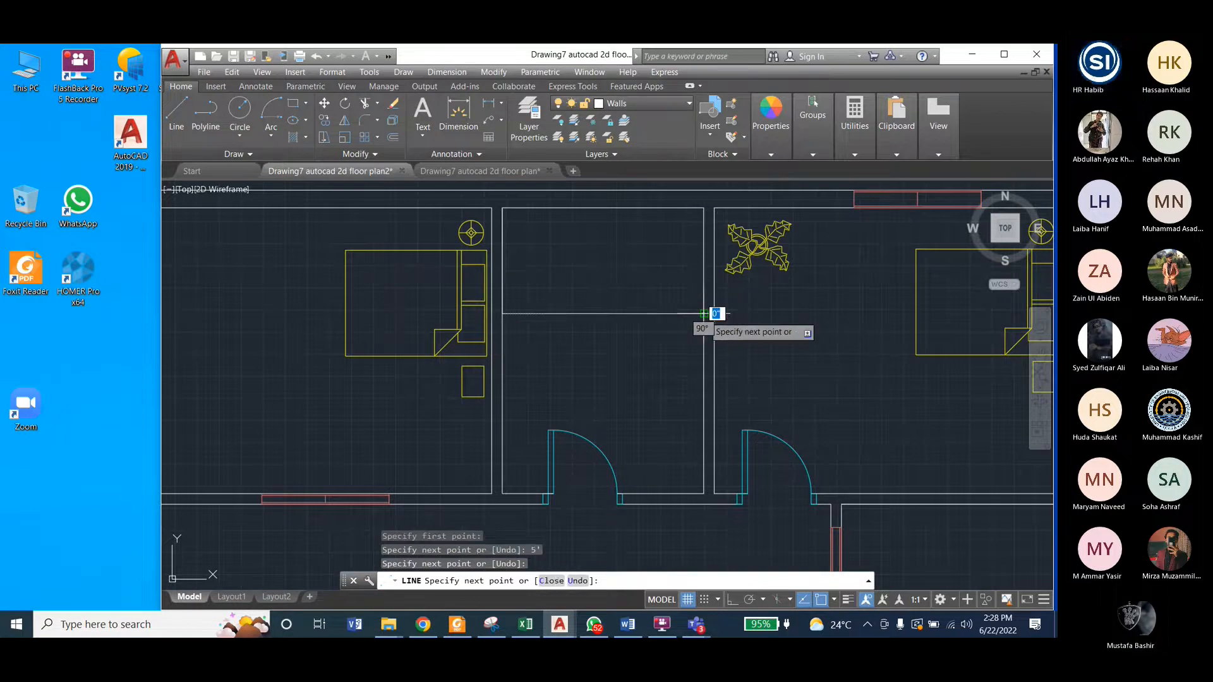
key("Escape")
Step: Erase the vertical helper line on the middle room's left wall and check the partition in the reference drawing
left_click(502, 268)
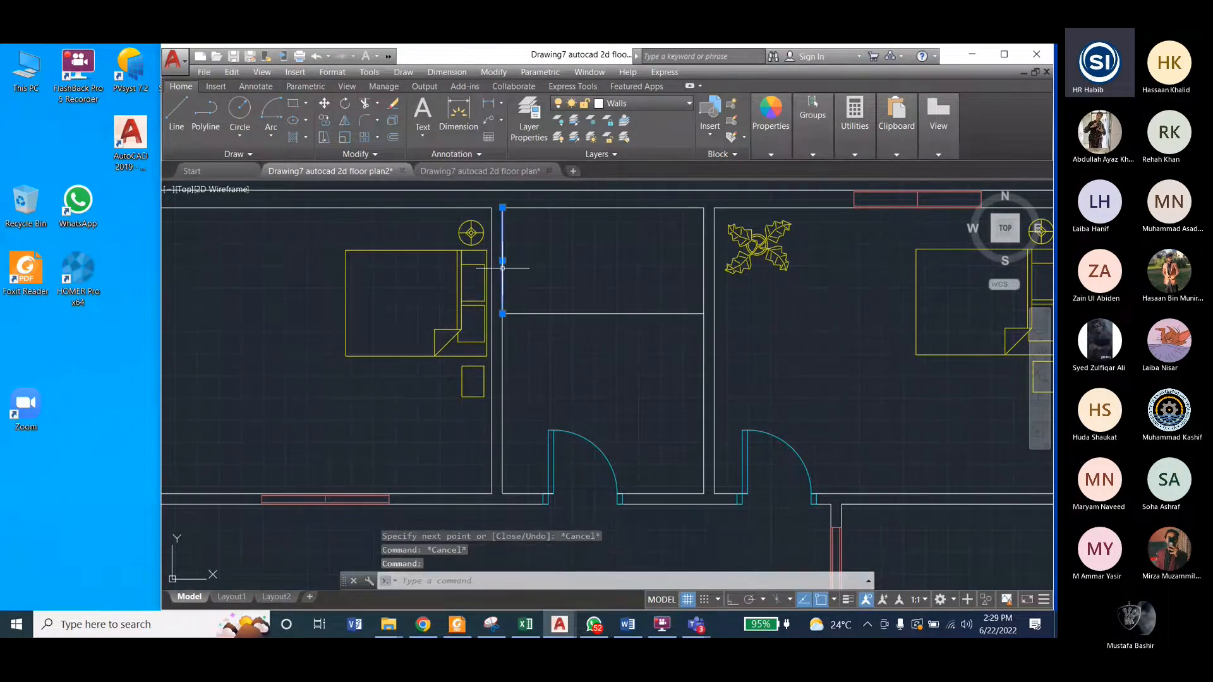
key("Delete")
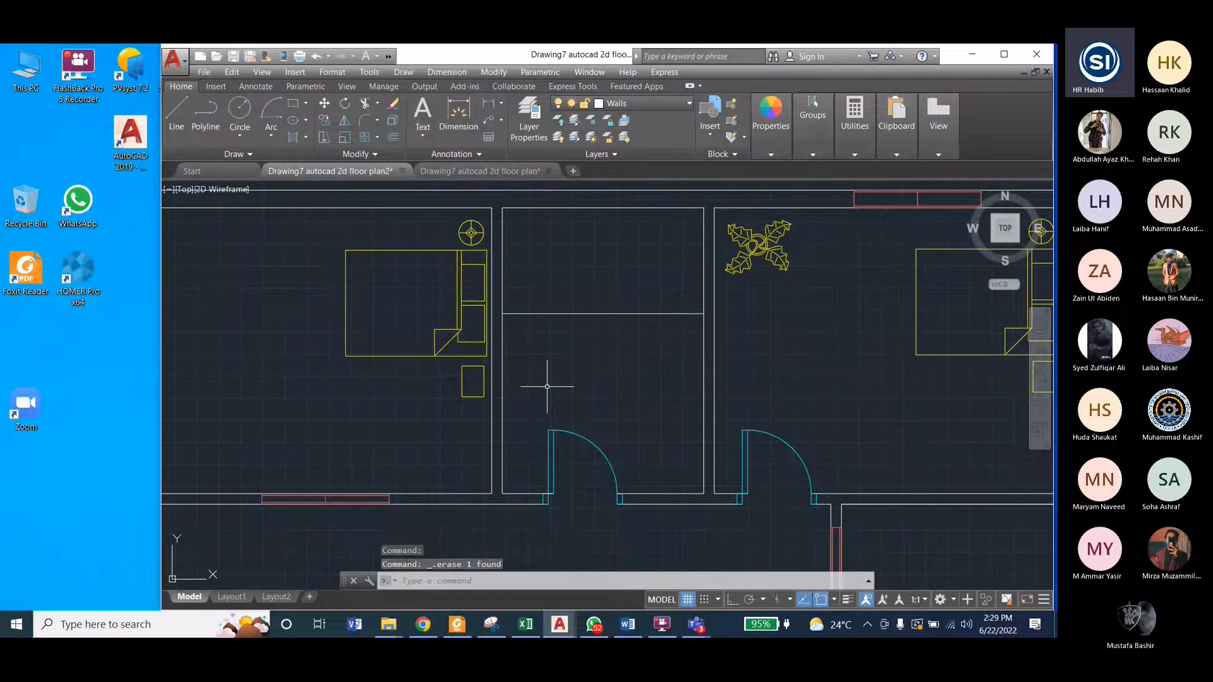
left_click(436, 176)
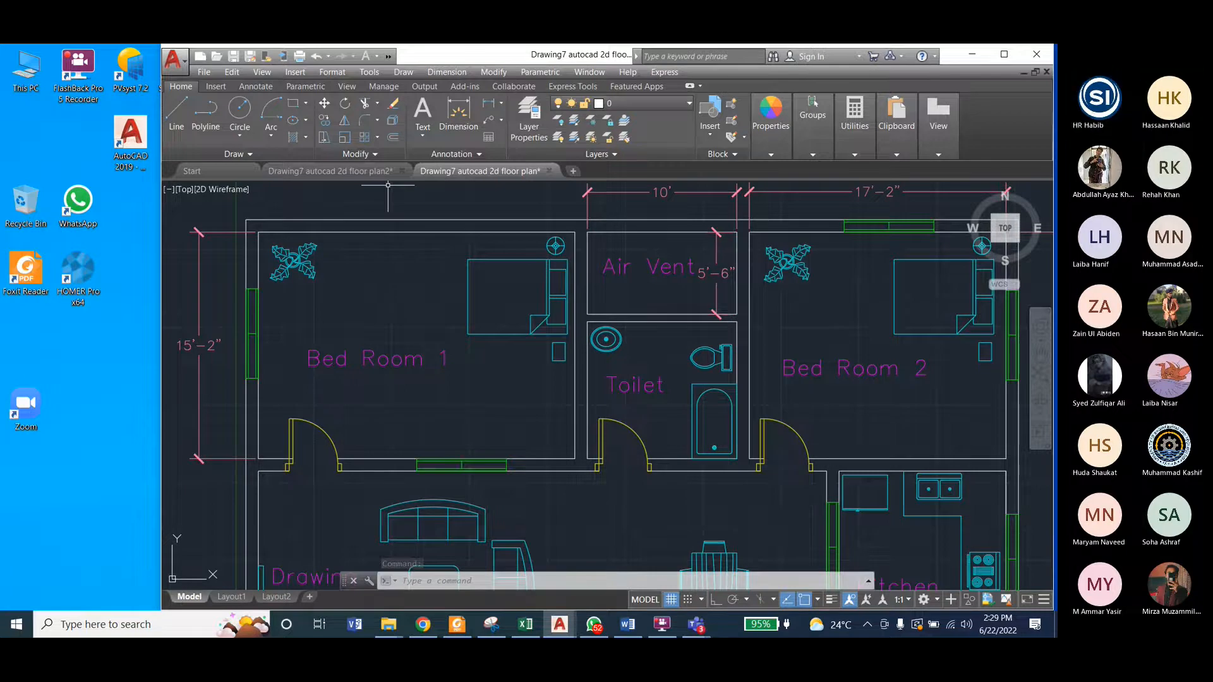
left_click(329, 170)
Step: Offset the middle room's horizontal partition line 6" upward to give the partition its second wall line
left_click(590, 312)
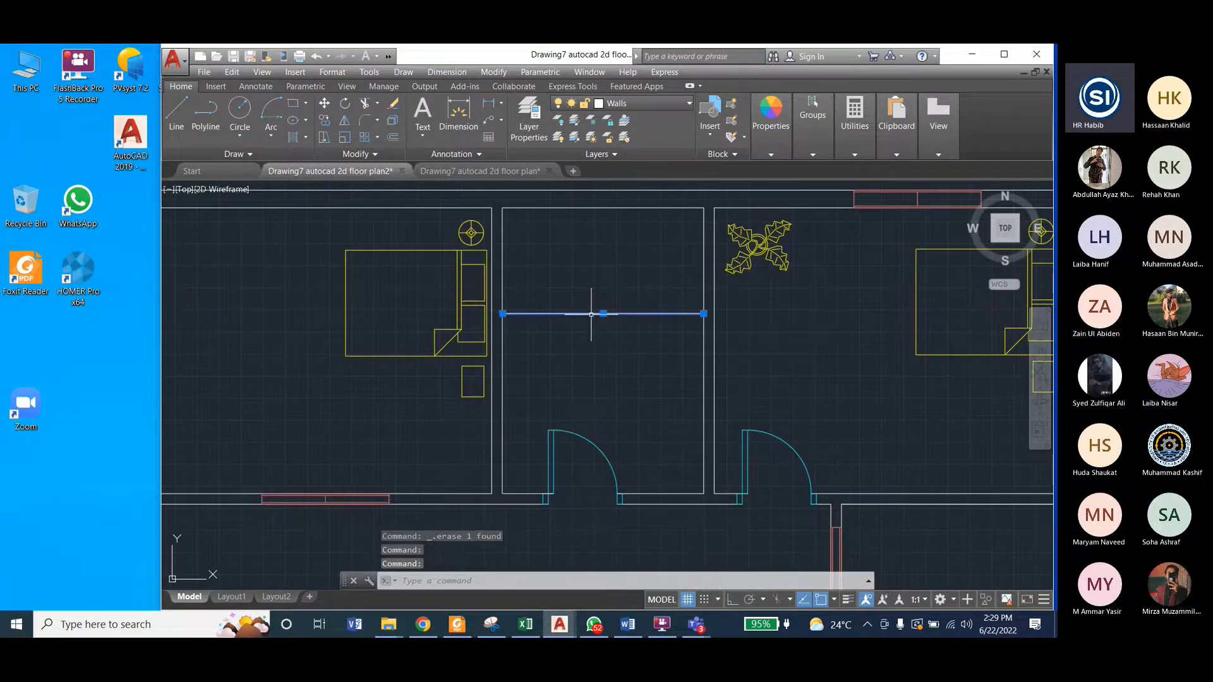
left_click(496, 74)
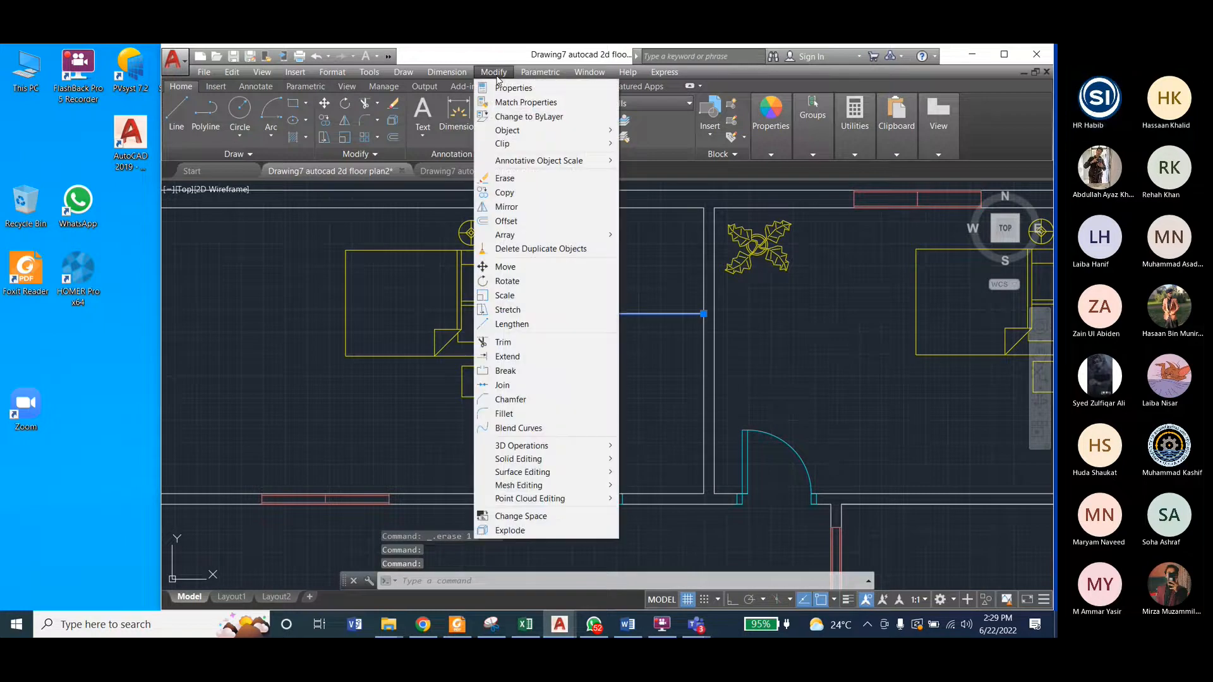
left_click(506, 220)
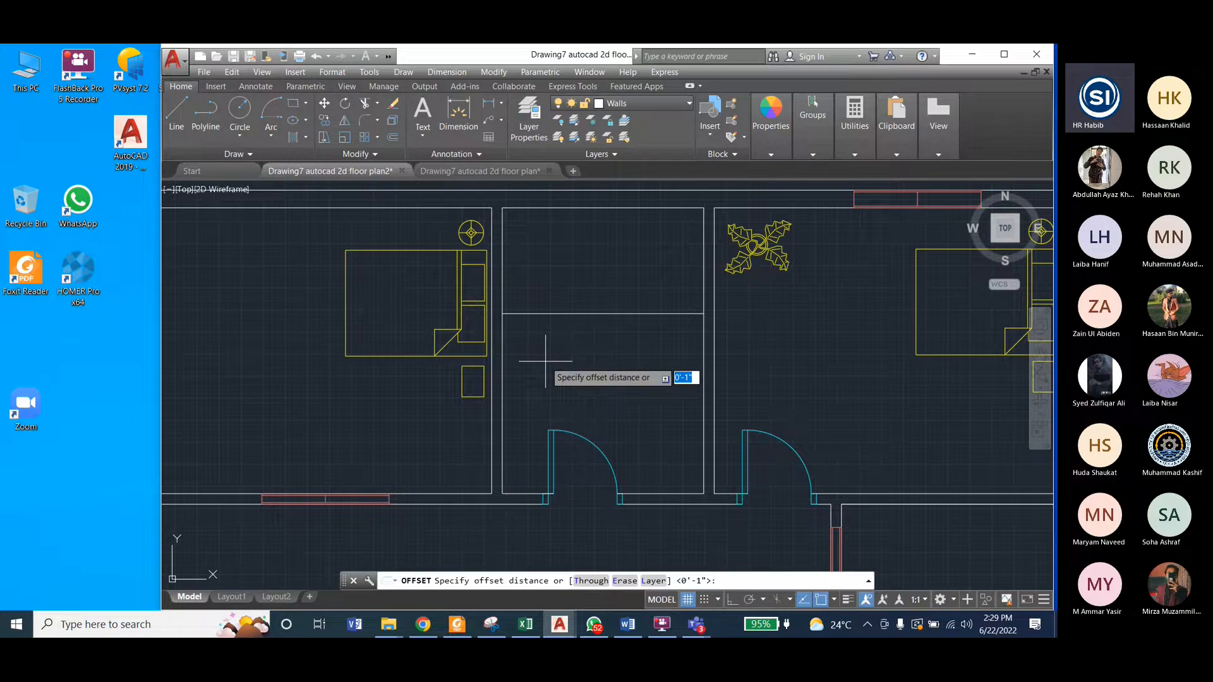
type("6")
key("Return")
left_click(550, 313)
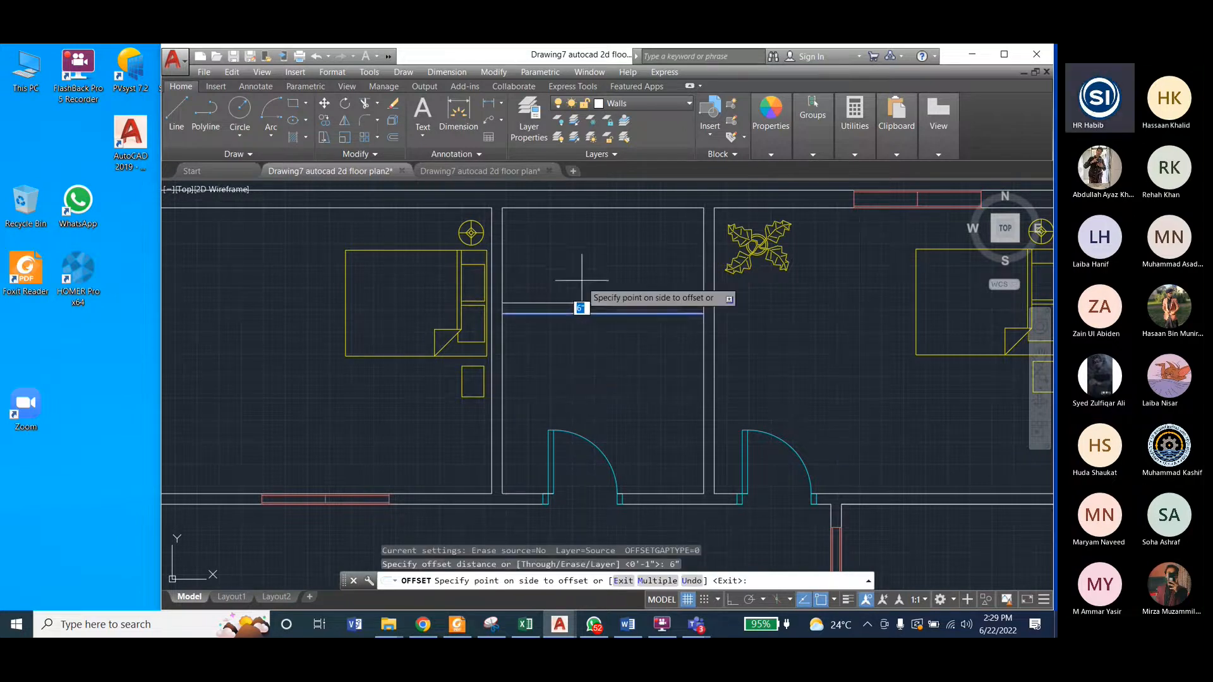
left_click(582, 276)
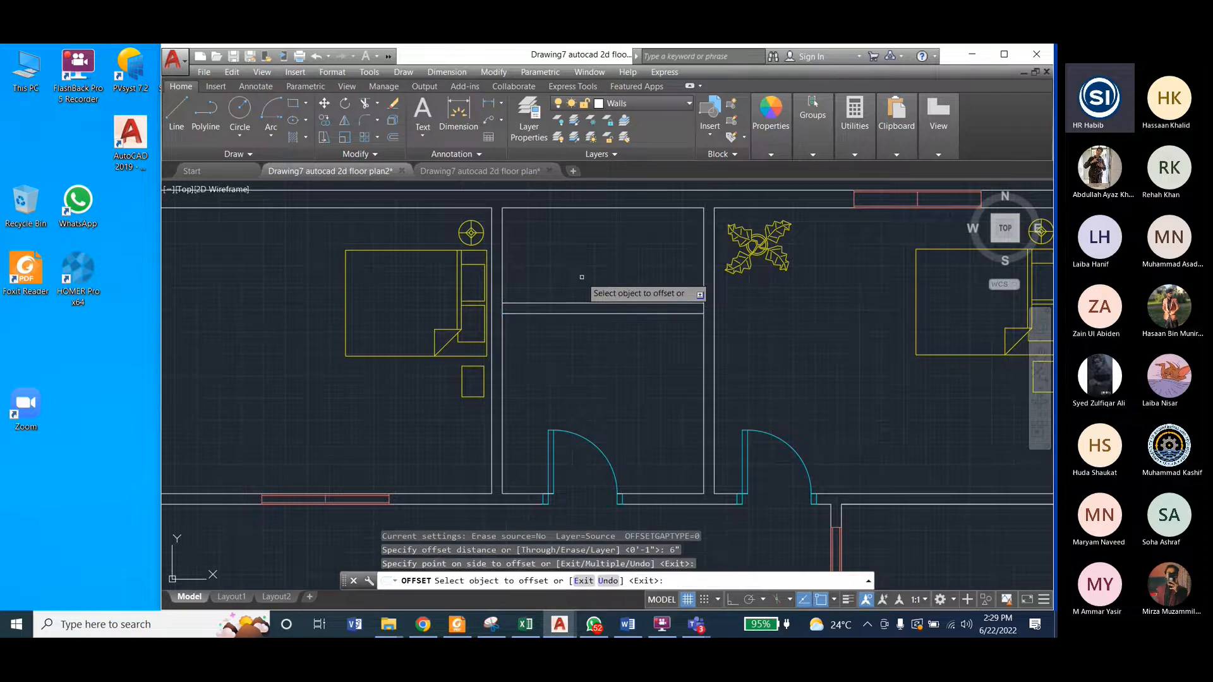
key("Escape")
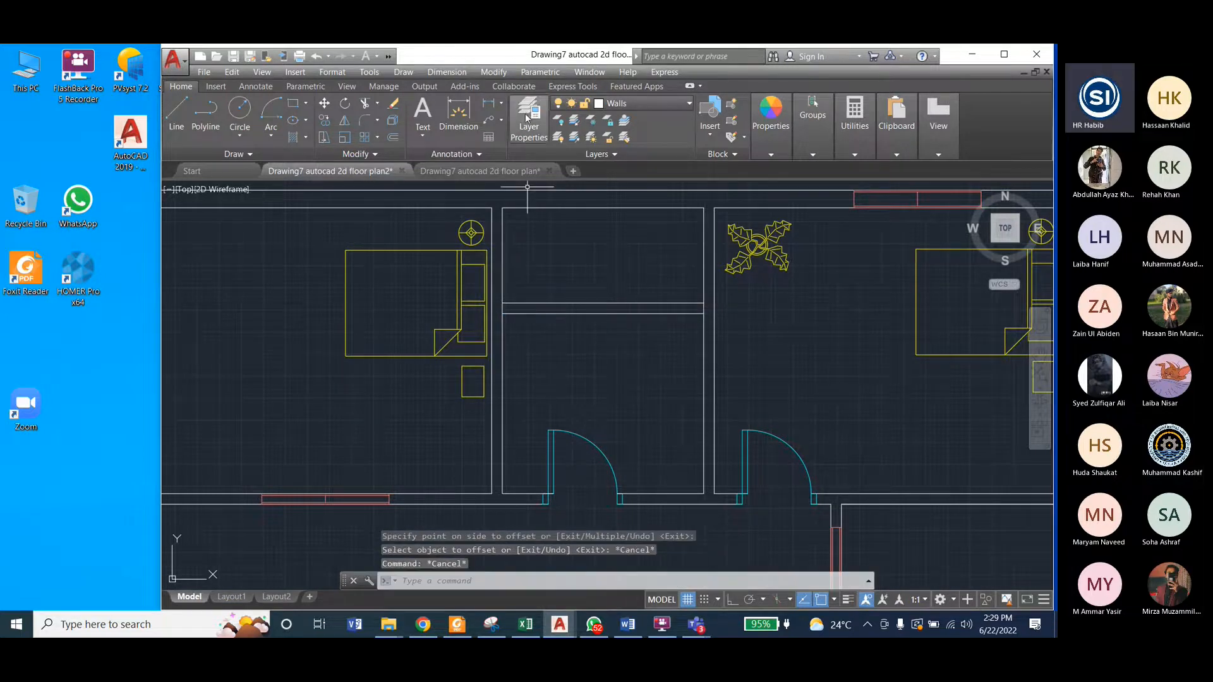
Step: Trim the middle room's left and right inner wall lines between the two partition lines
left_click(493, 72)
left_click(522, 340)
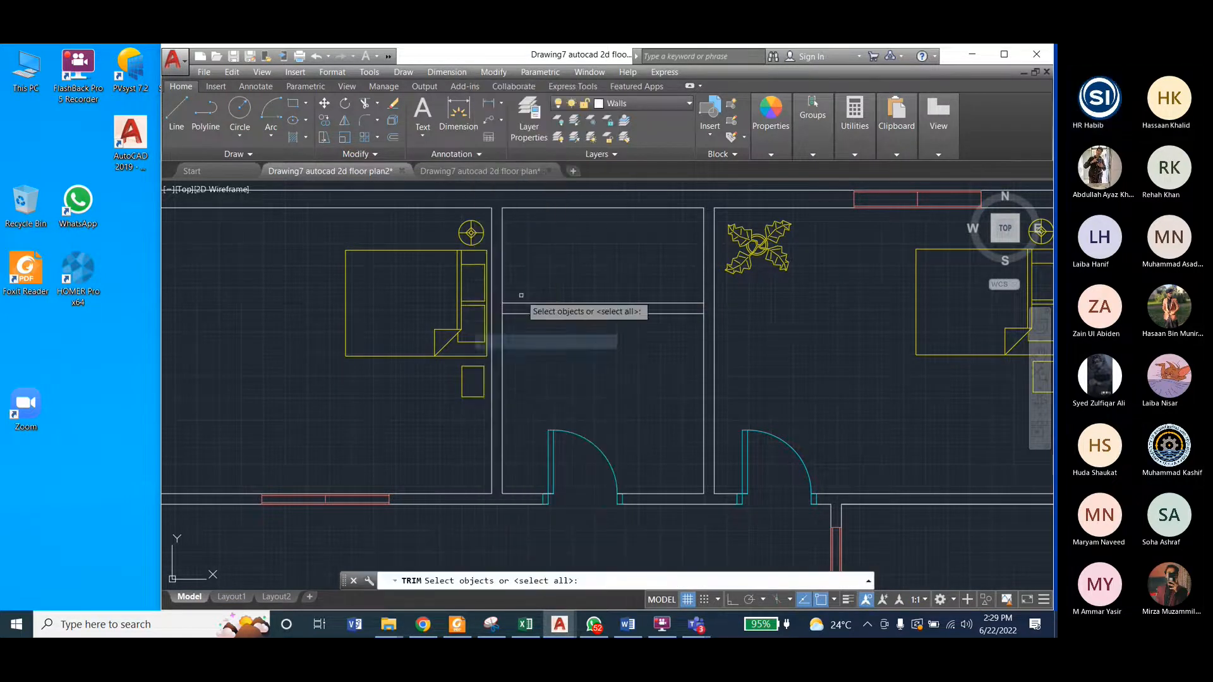
scroll(504, 309, "up", 4)
key("Return")
left_click(468, 332)
scroll(429, 333, "down", 6)
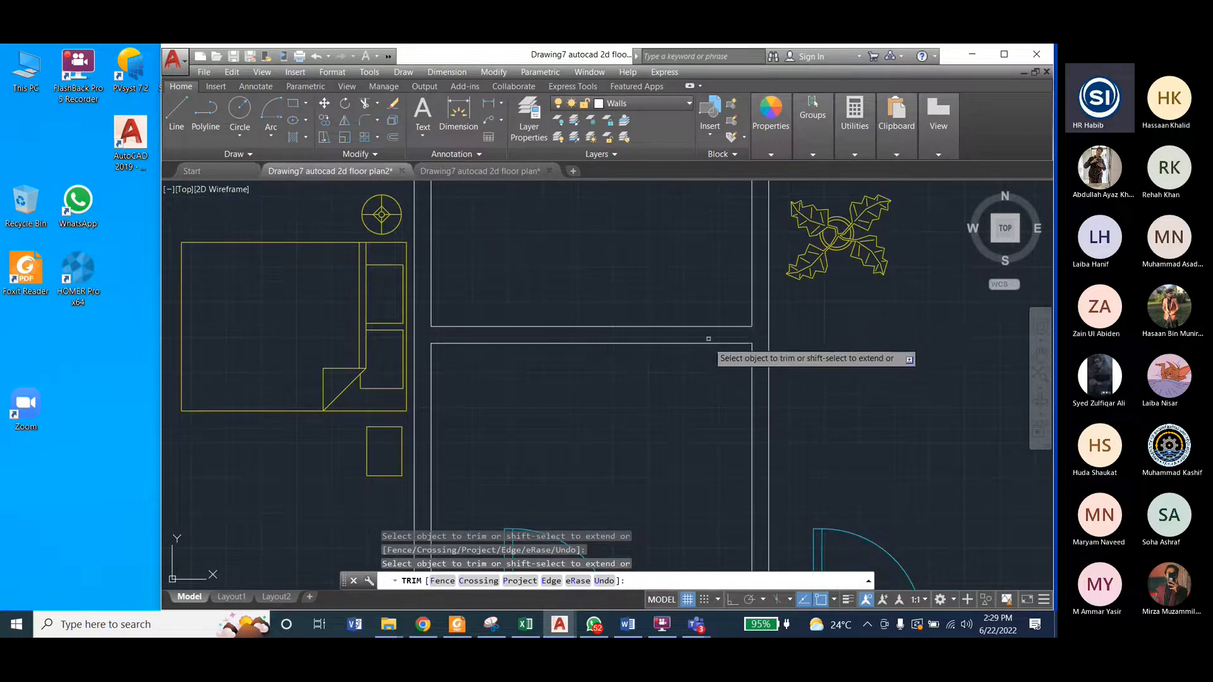
scroll(713, 347, "down", 2)
key("Escape")
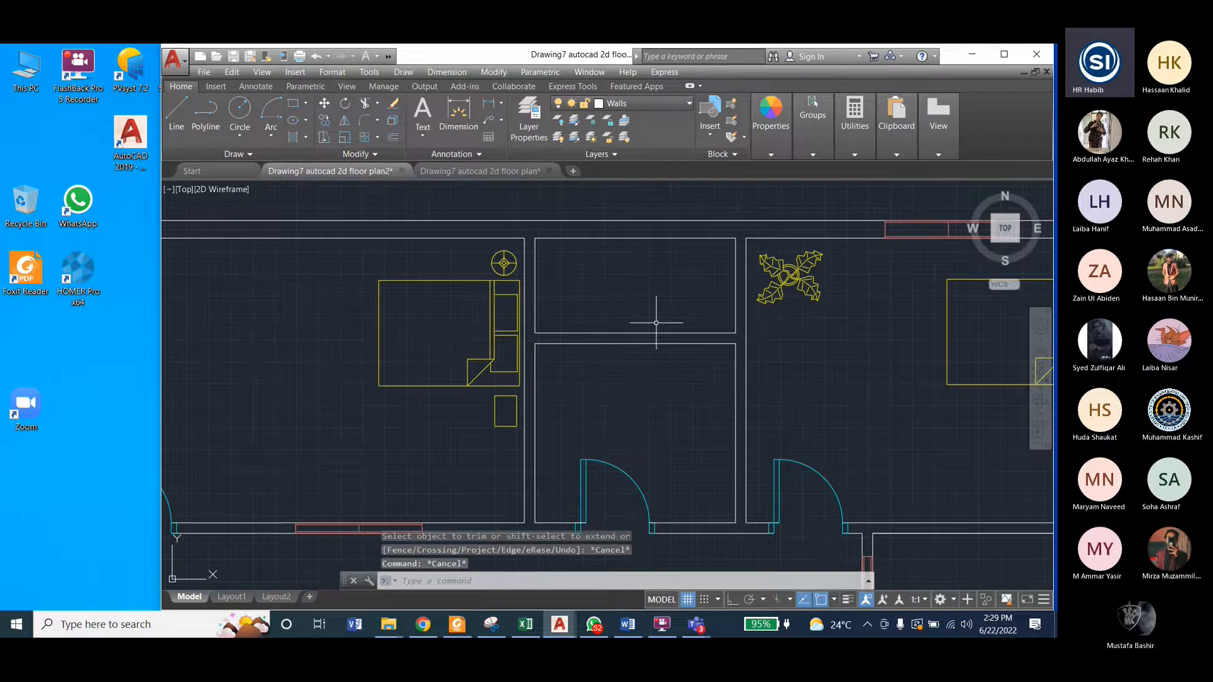
scroll(593, 328, "down", 3)
scroll(594, 328, "down", 2)
scroll(515, 196, "up", 2)
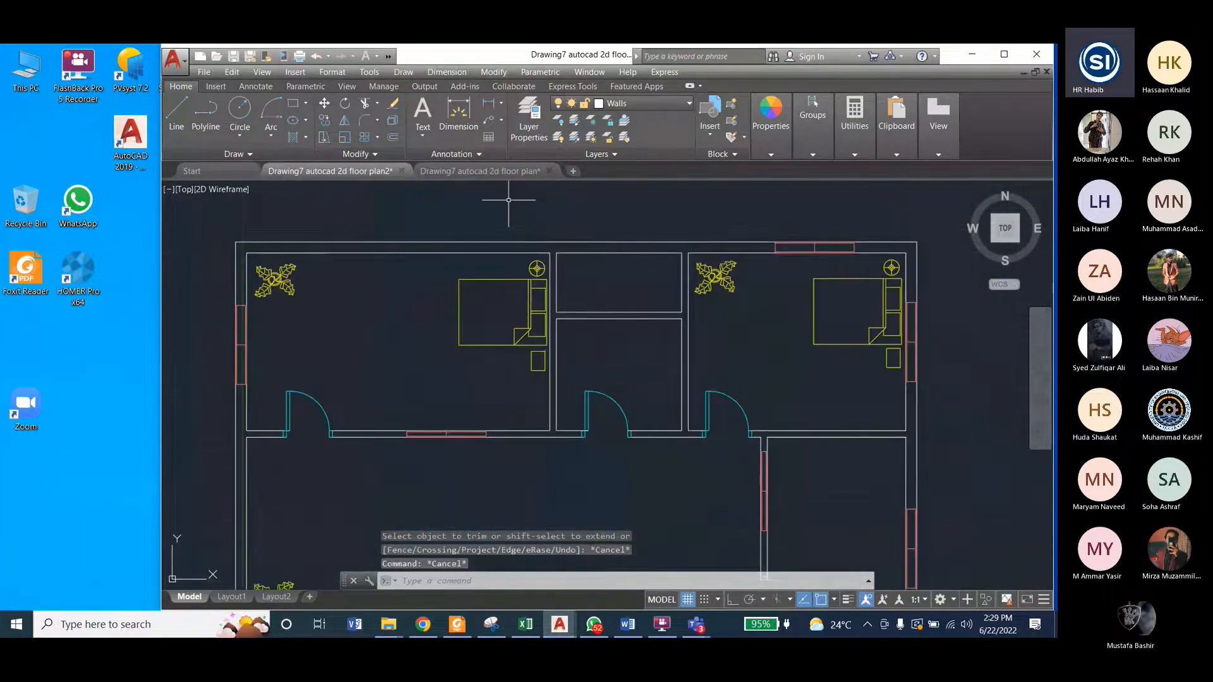
Step: Check the reference drawing, and move the washbasin block by its centre into the upper-left corner of the toilet room
left_click(503, 172)
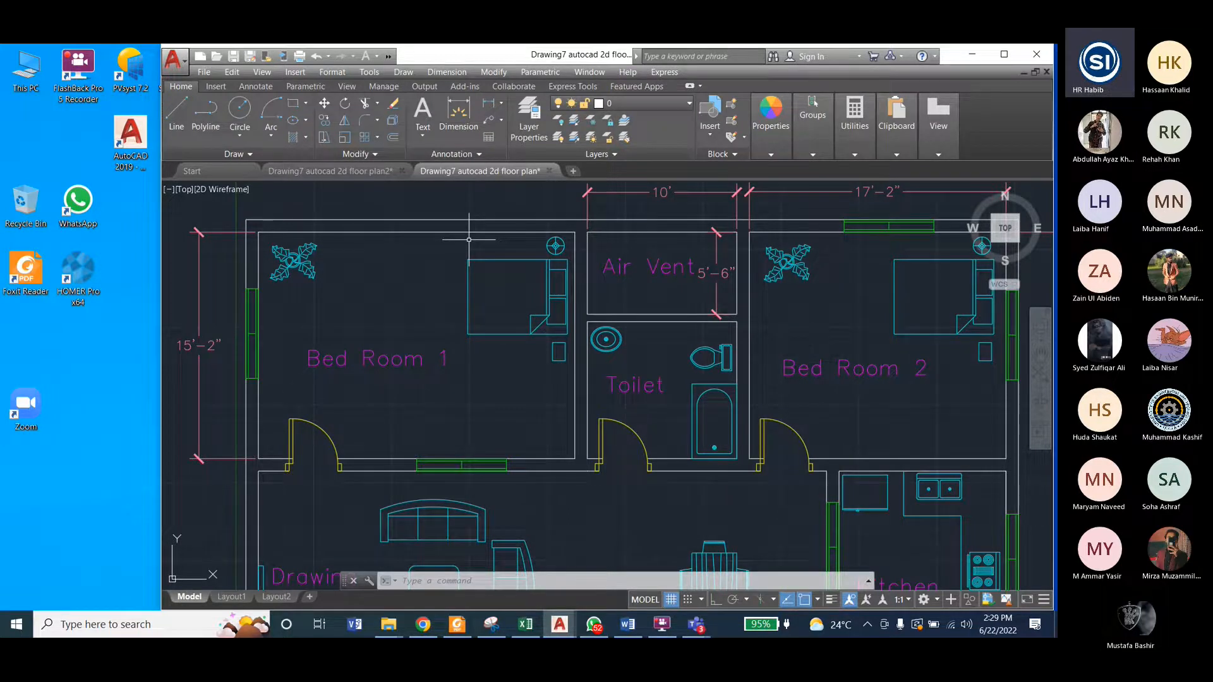
left_click(357, 174)
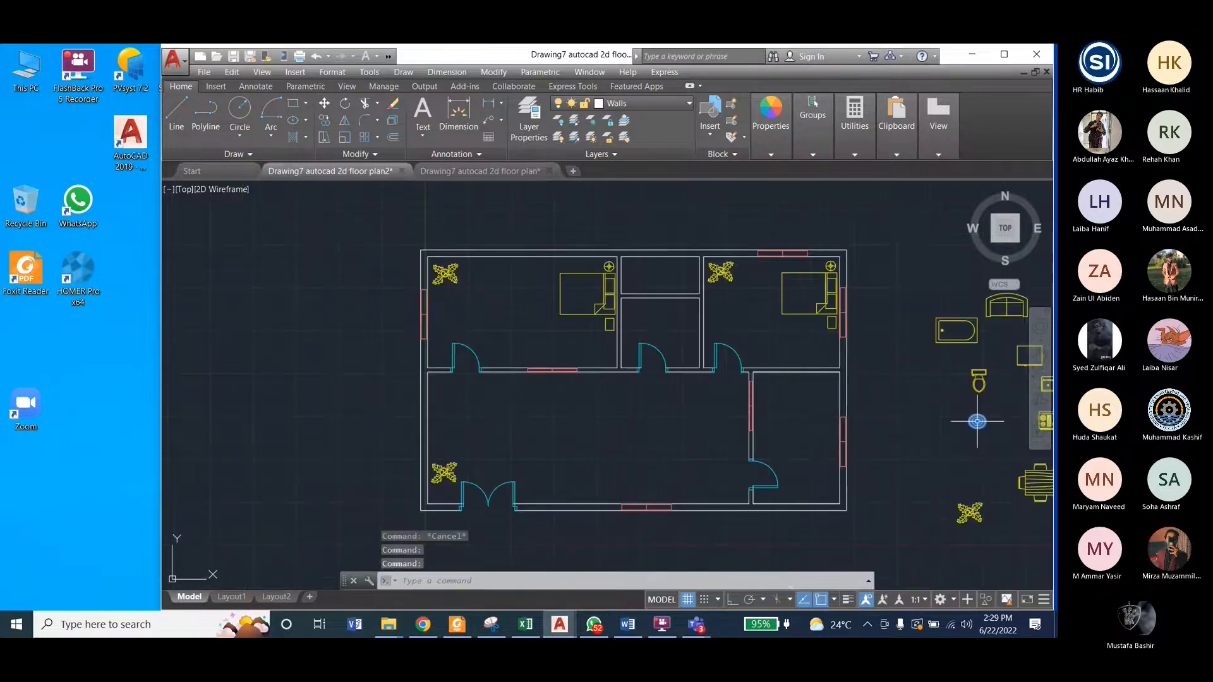
scroll(977, 421, "up", 5)
left_click(494, 72)
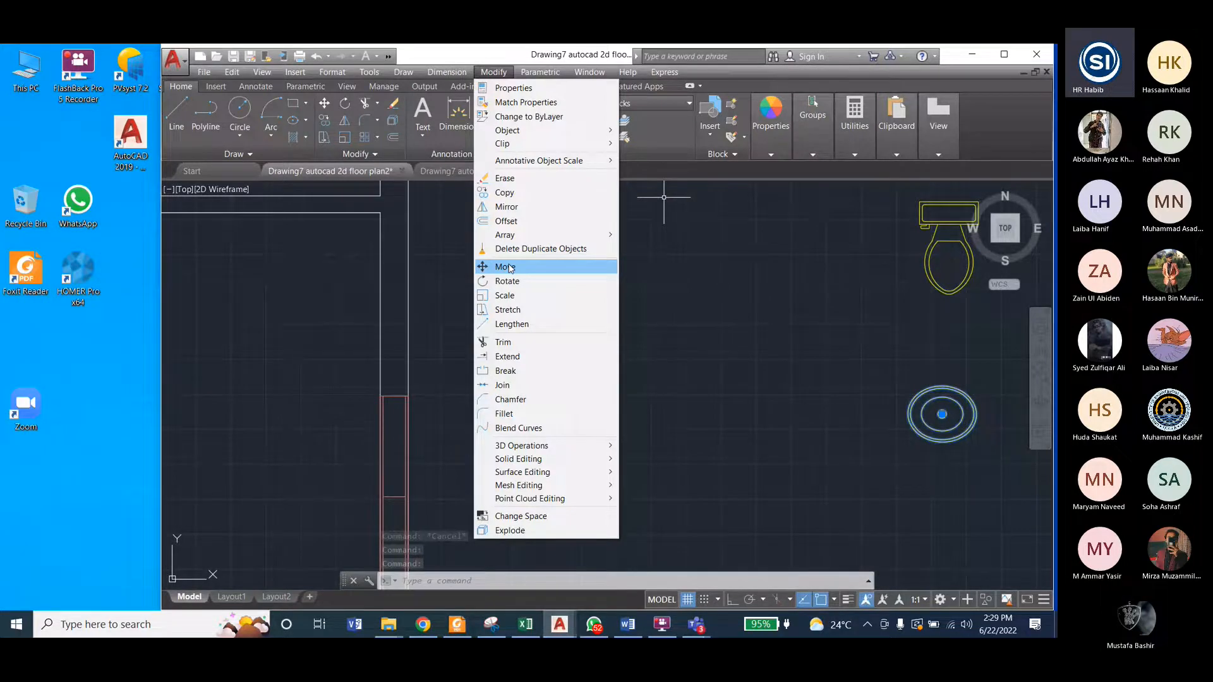
left_click(509, 268)
scroll(938, 415, "up", 2)
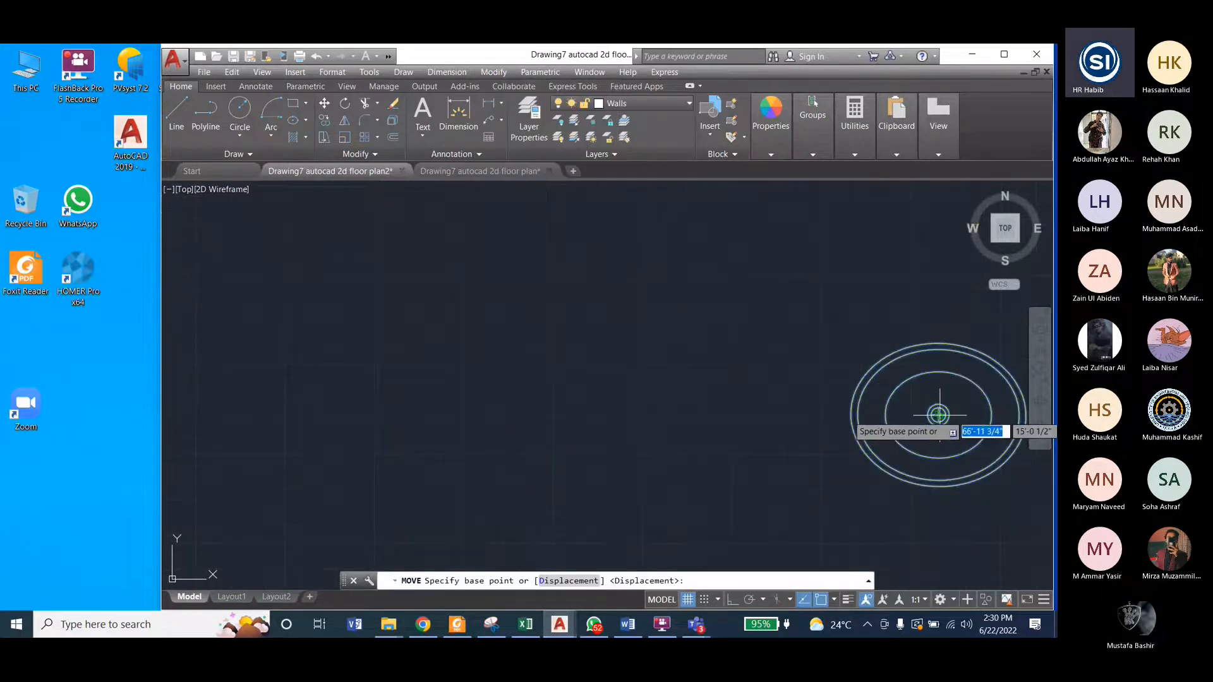
left_click(938, 415)
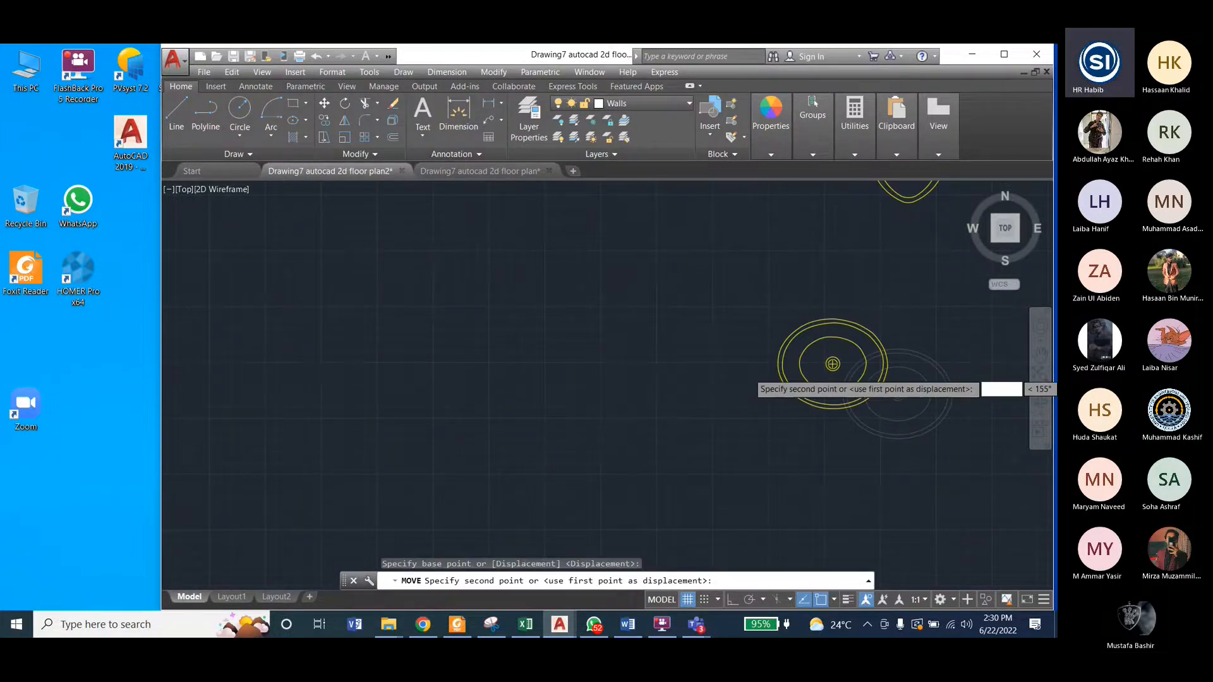
scroll(833, 363, "down", 7)
scroll(462, 252, "up", 5)
left_click(462, 252)
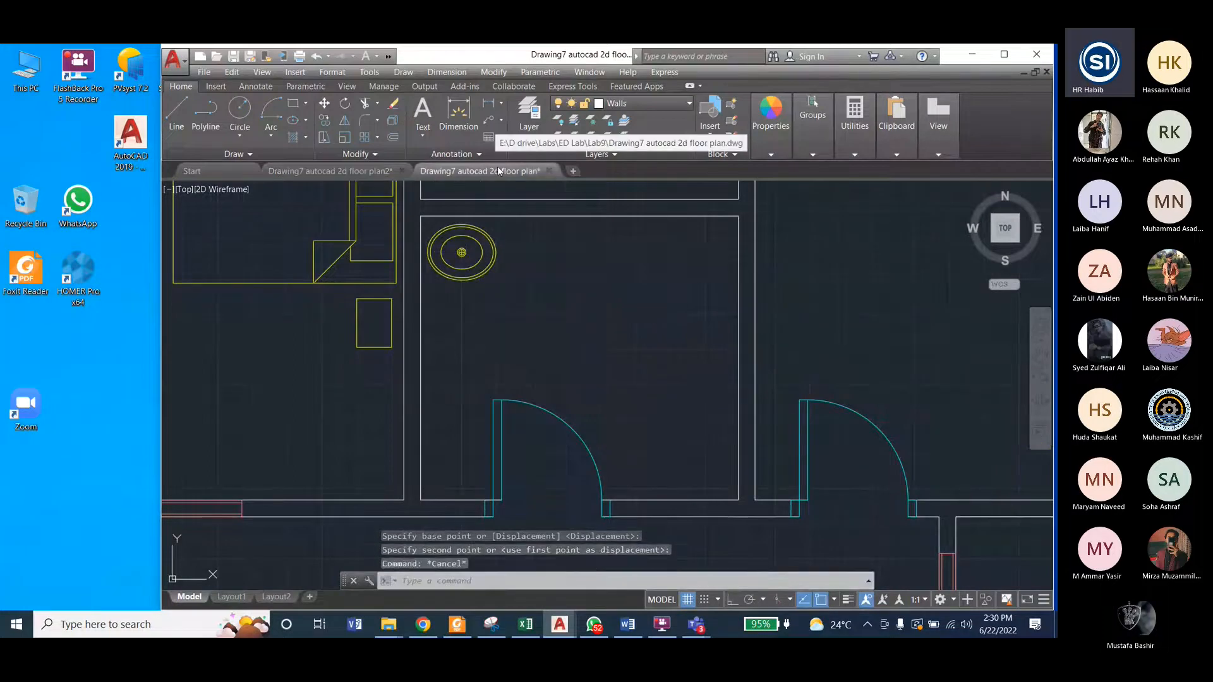
Step: Compare the toilet block's position and orientation in the reference drawing with the unplaced block in the working plan
left_click(480, 170)
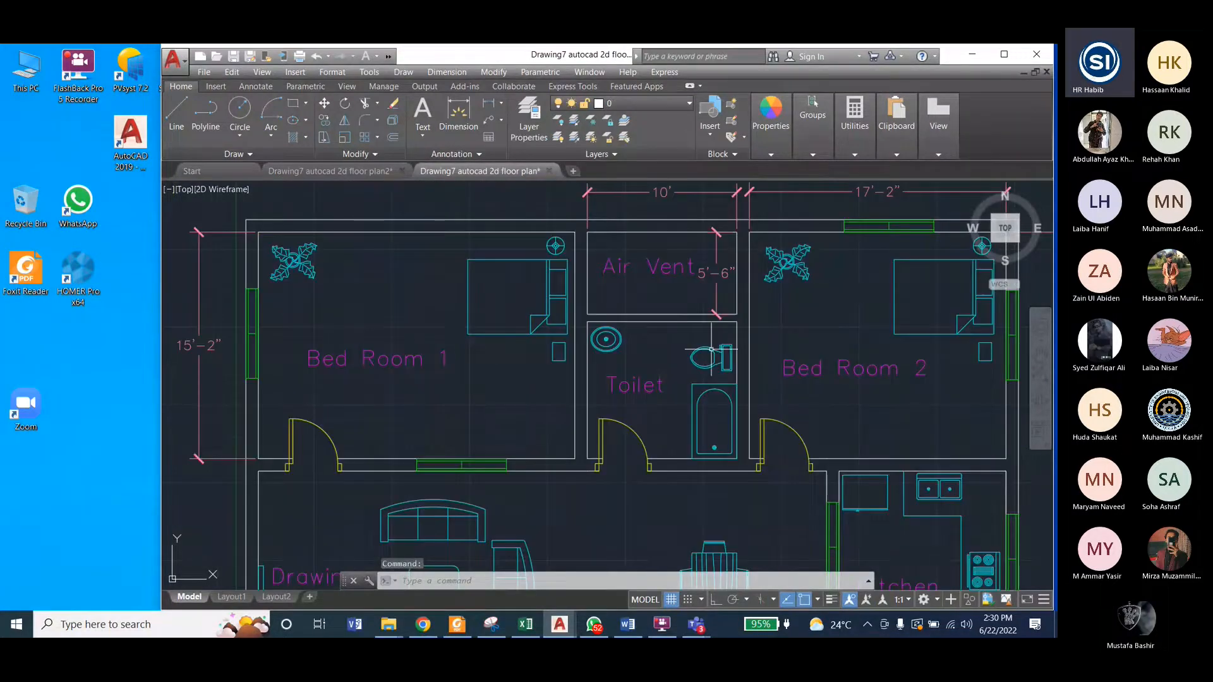
scroll(712, 348, "up", 4)
scroll(707, 417, "down", 4)
scroll(707, 417, "up", 3)
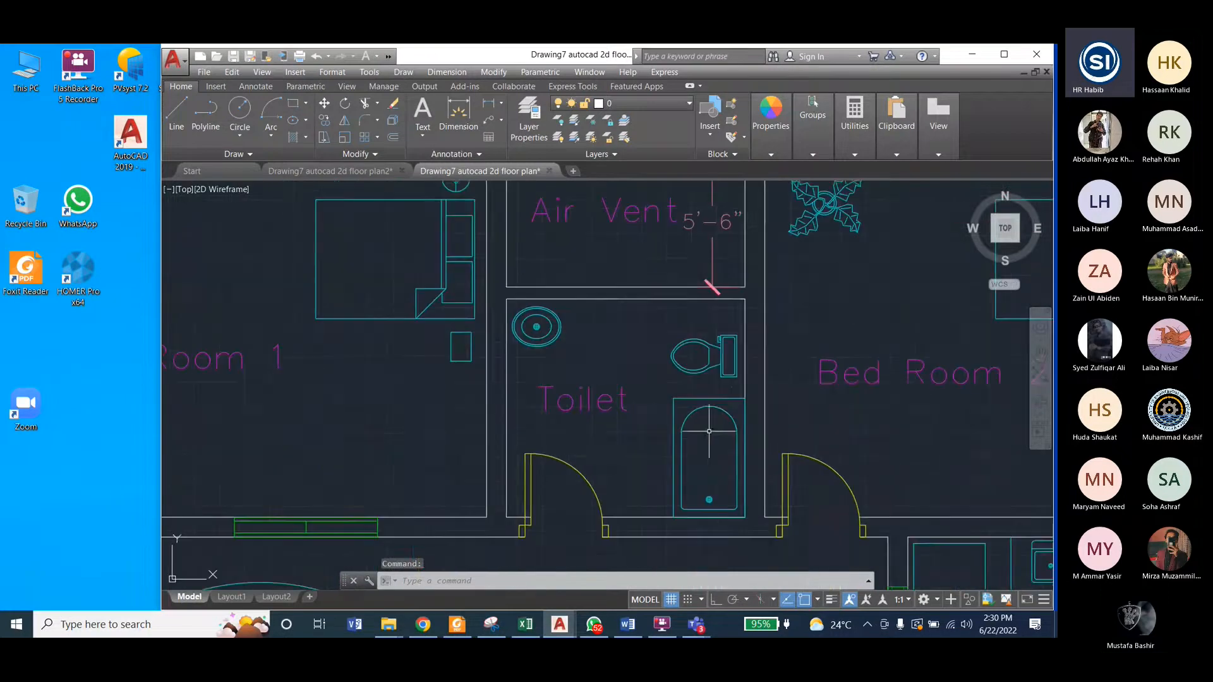
left_click(359, 169)
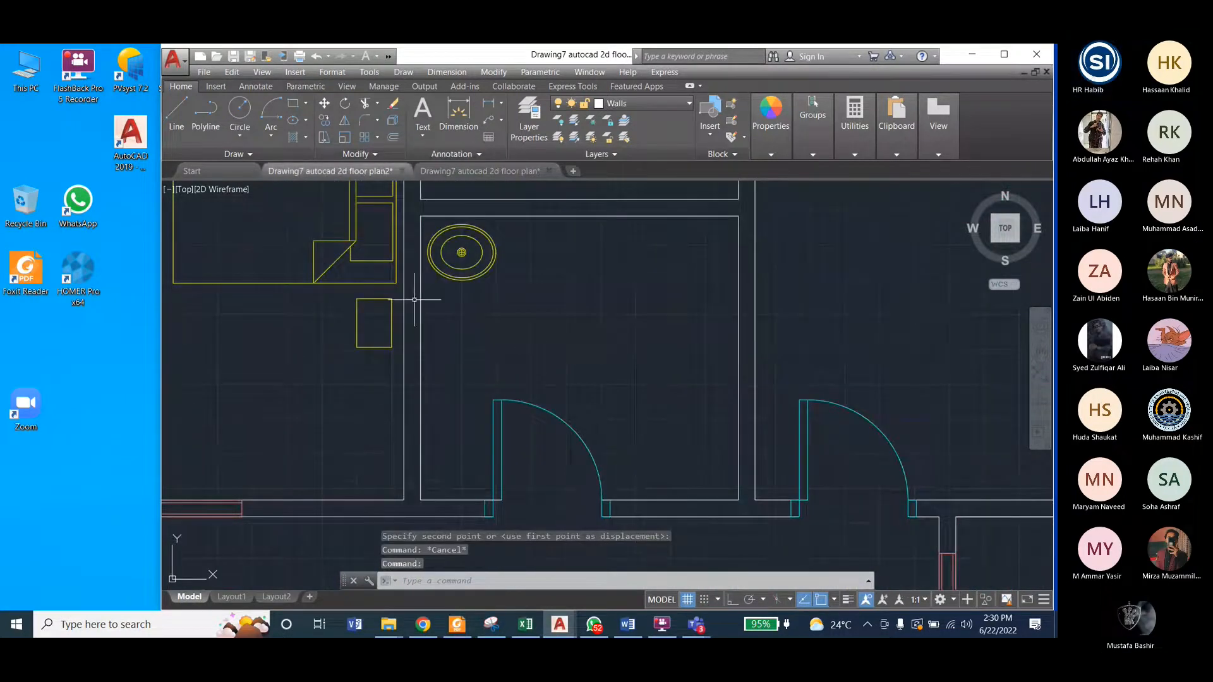
scroll(415, 296, "down", 5)
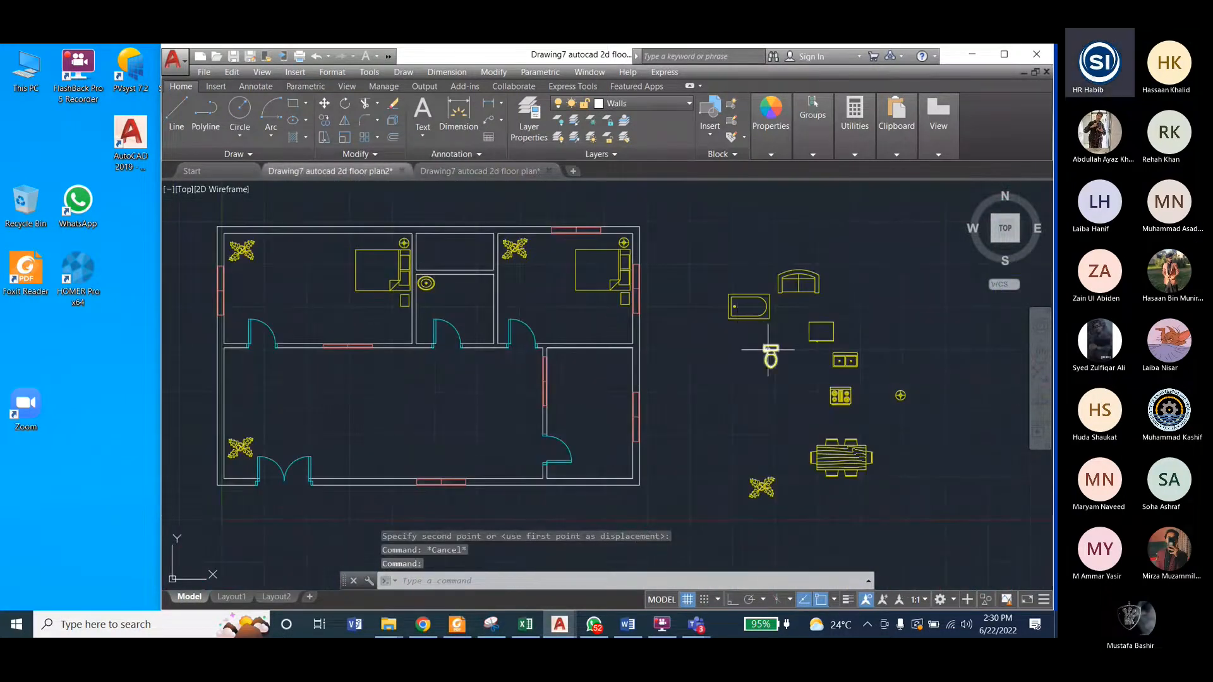
scroll(807, 360, "up", 5)
left_click(658, 336)
left_click(481, 171)
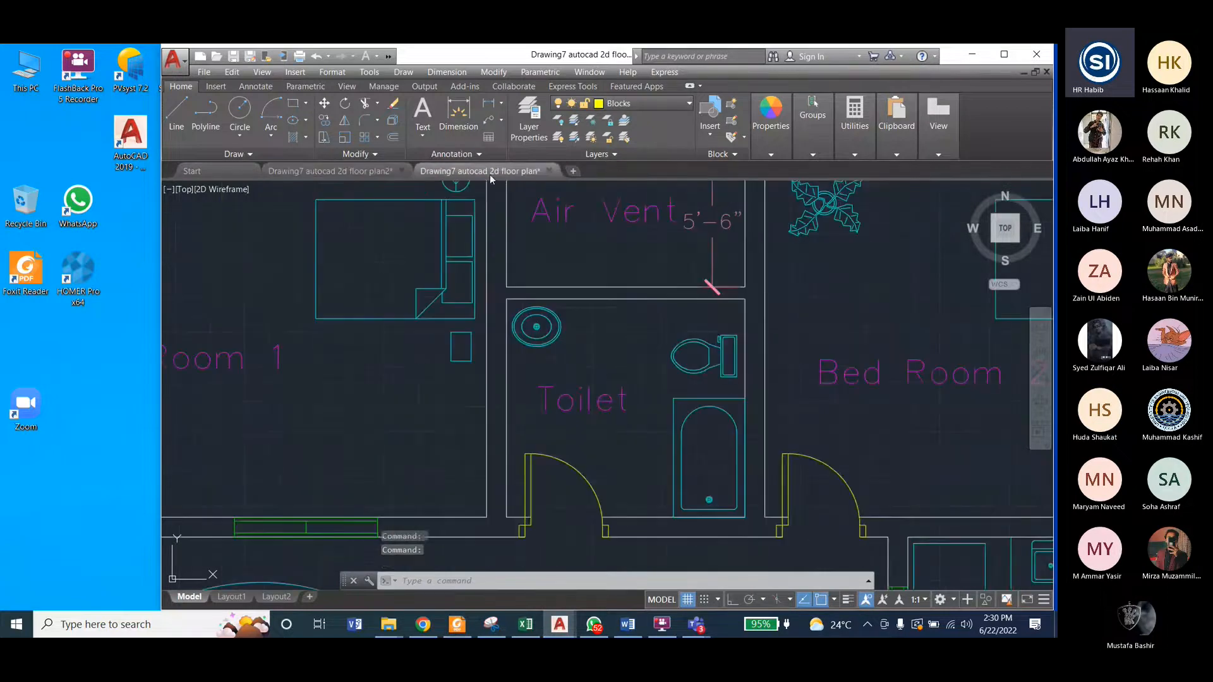
left_click(330, 171)
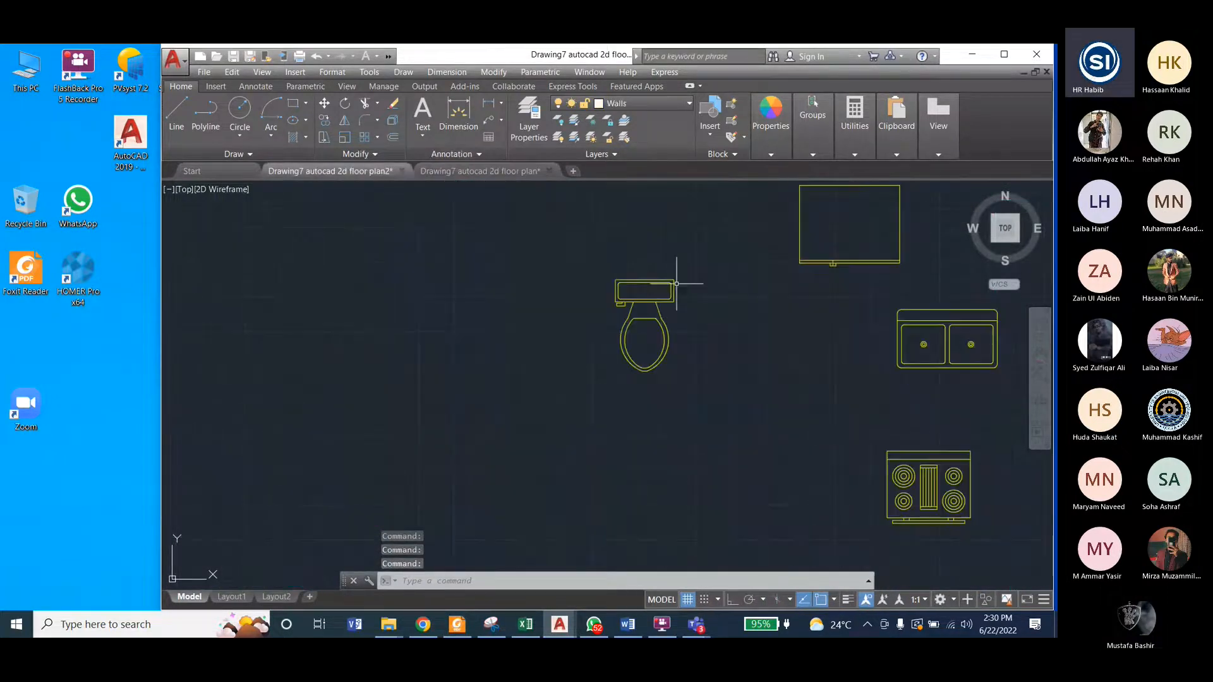
Step: Rotate the toilet block 270° about its tank's upper-right corner with Ortho on, so that the bowl points left
left_click(564, 263)
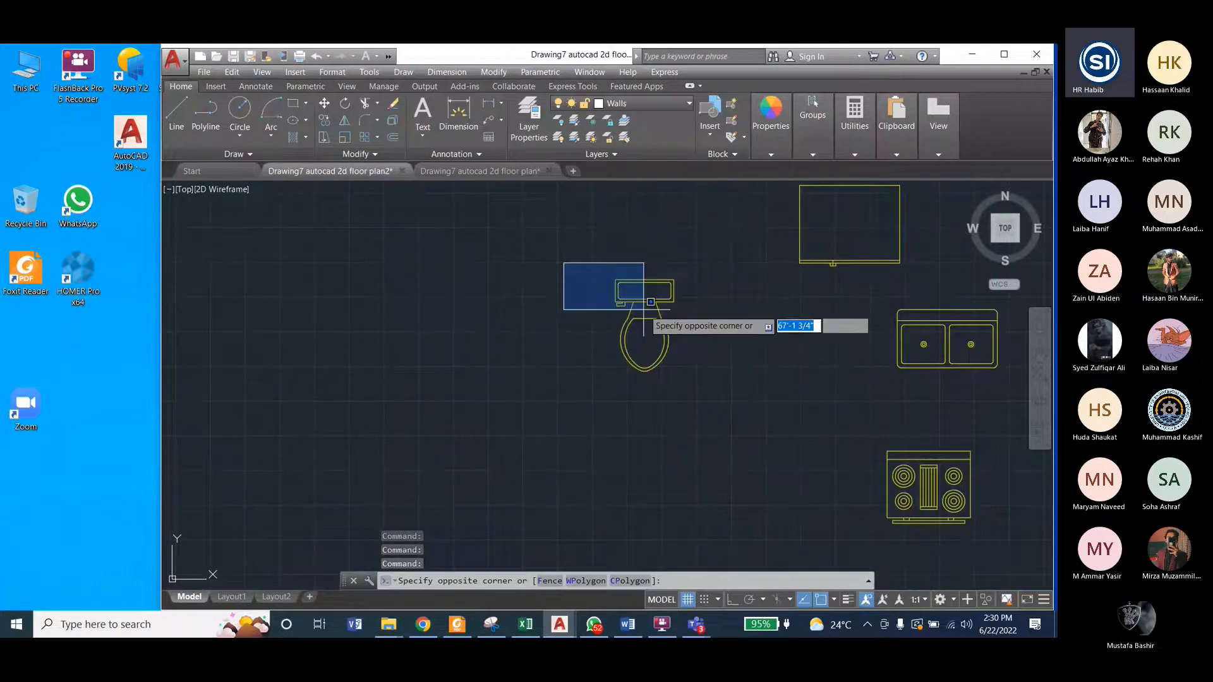
left_click(709, 392)
left_click(494, 72)
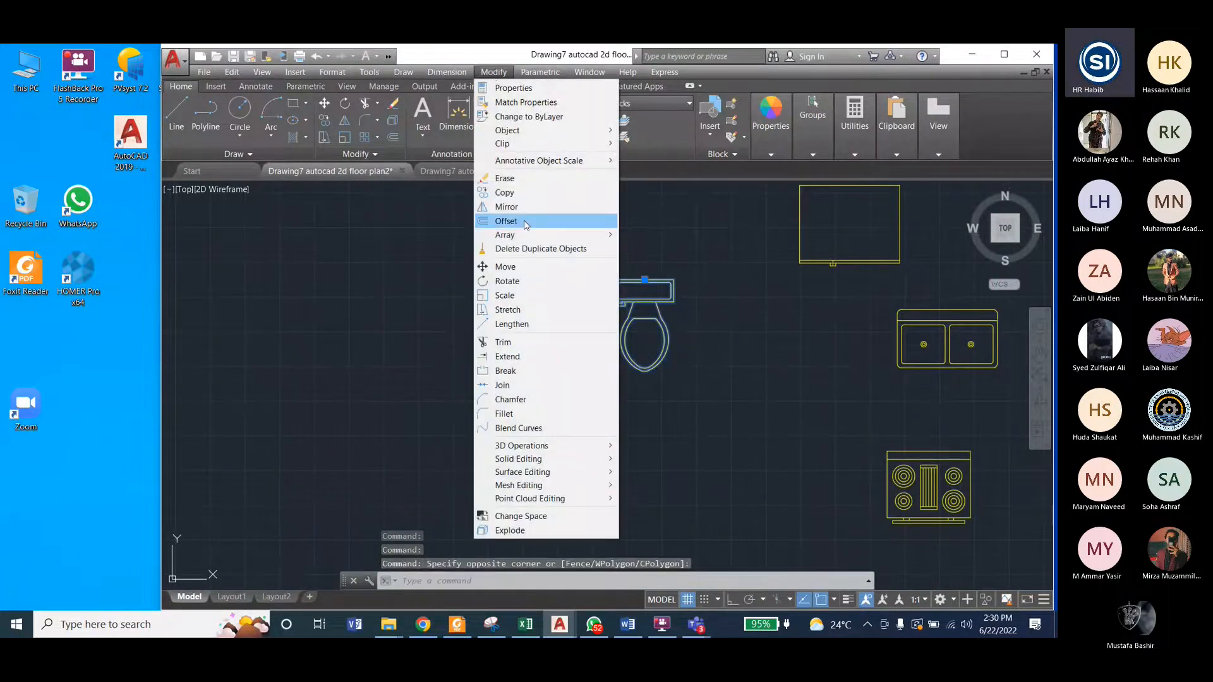
left_click(506, 281)
scroll(676, 282, "up", 5)
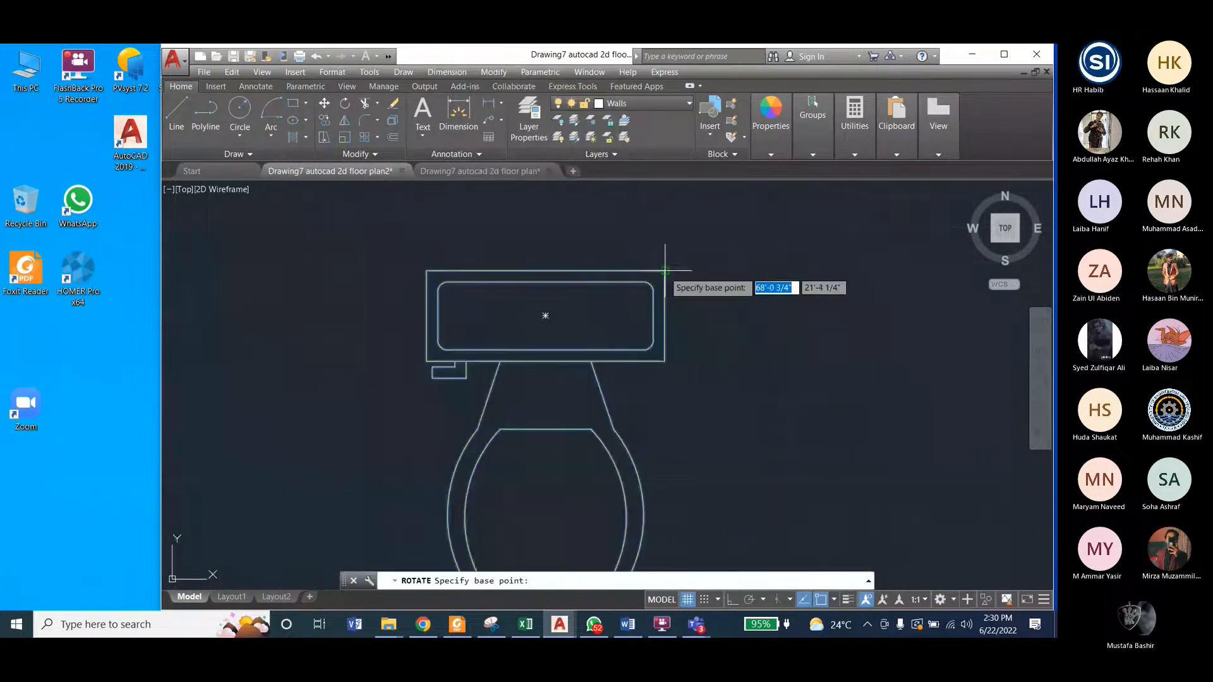
left_click(545, 315)
left_click(731, 600)
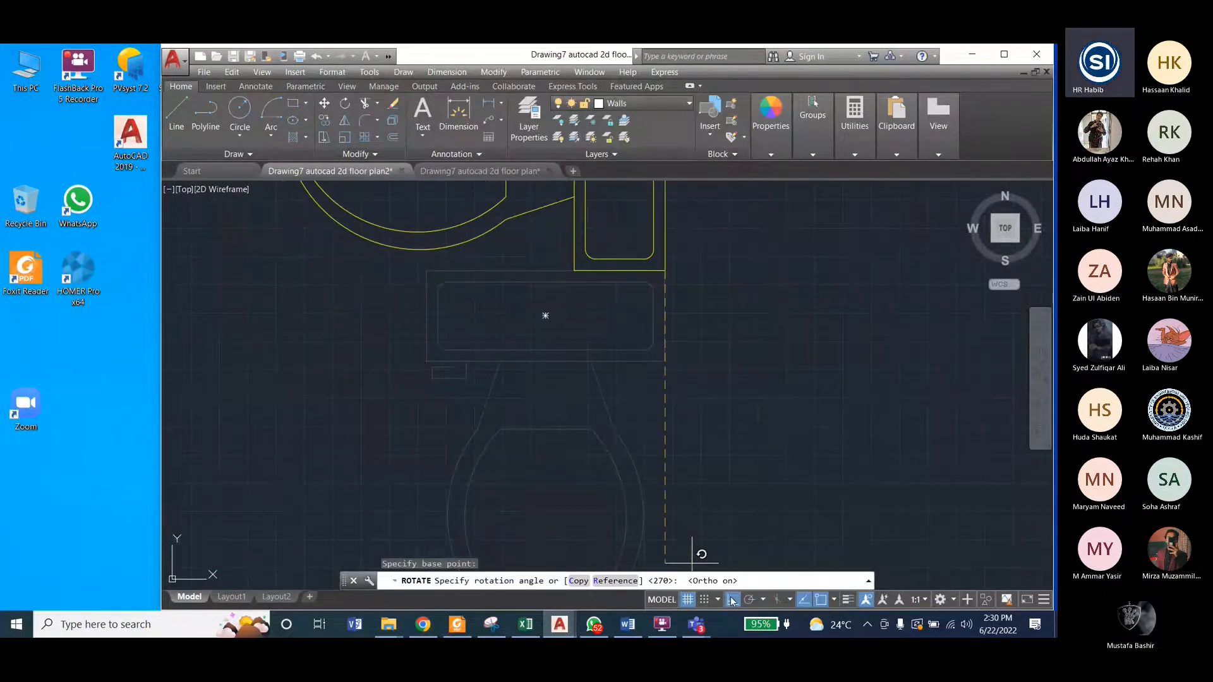
left_click(650, 401)
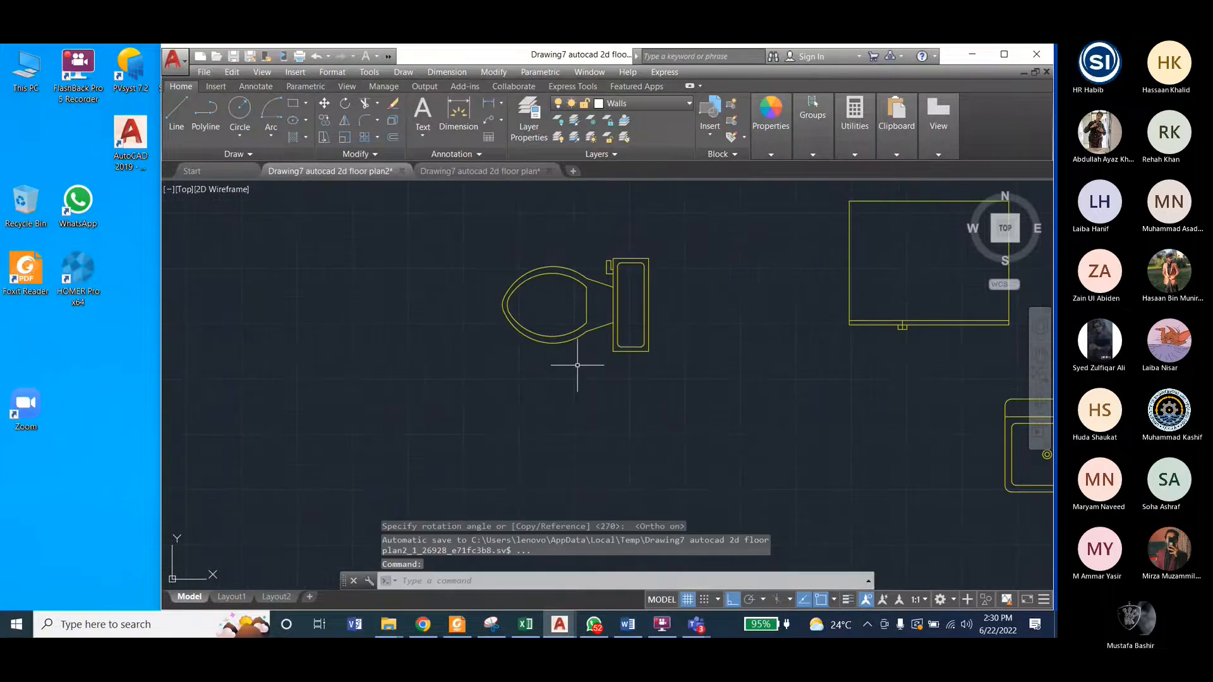
Step: Move the toilet block by its tank's lower-right corner into the toilet room beside the right wall, with Ortho off
scroll(567, 347, "down", 5)
scroll(568, 347, "down", 3)
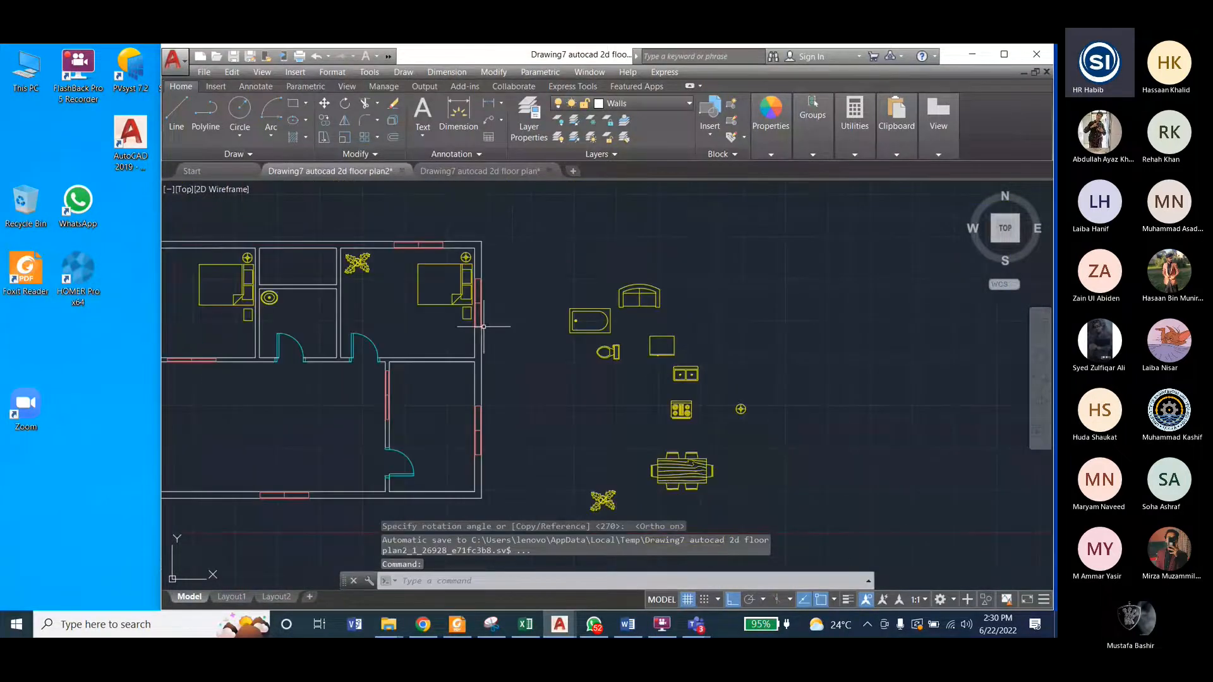
left_click(591, 342)
left_click(640, 365)
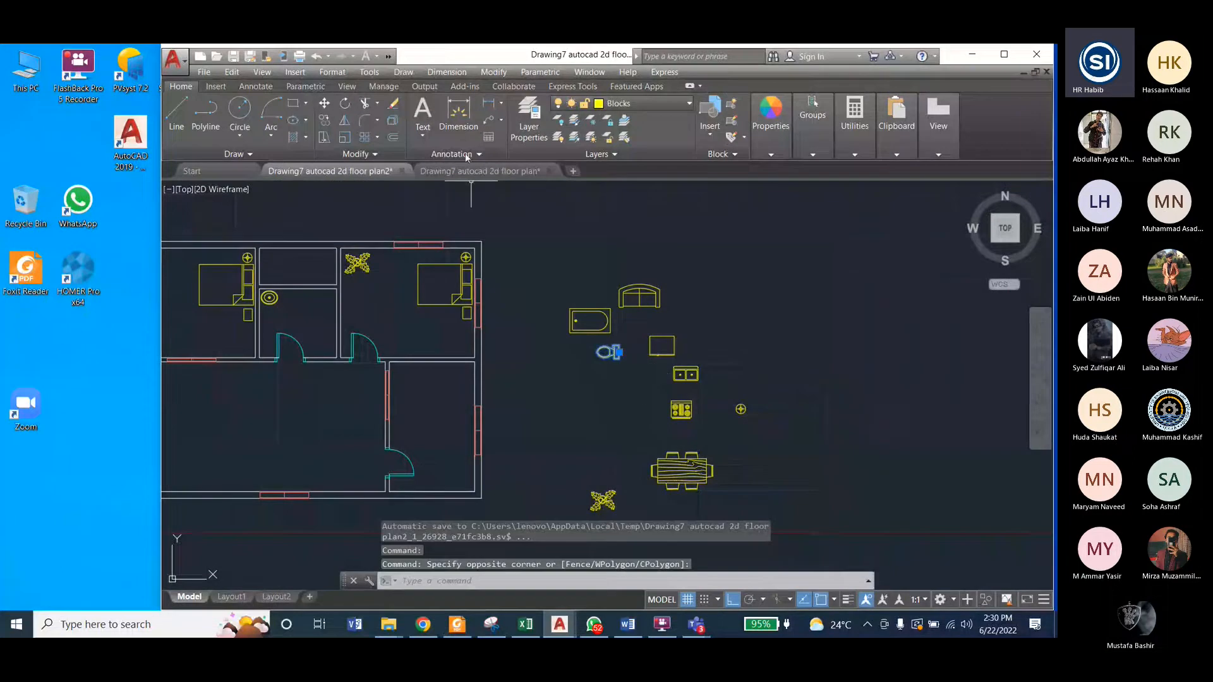
left_click(491, 73)
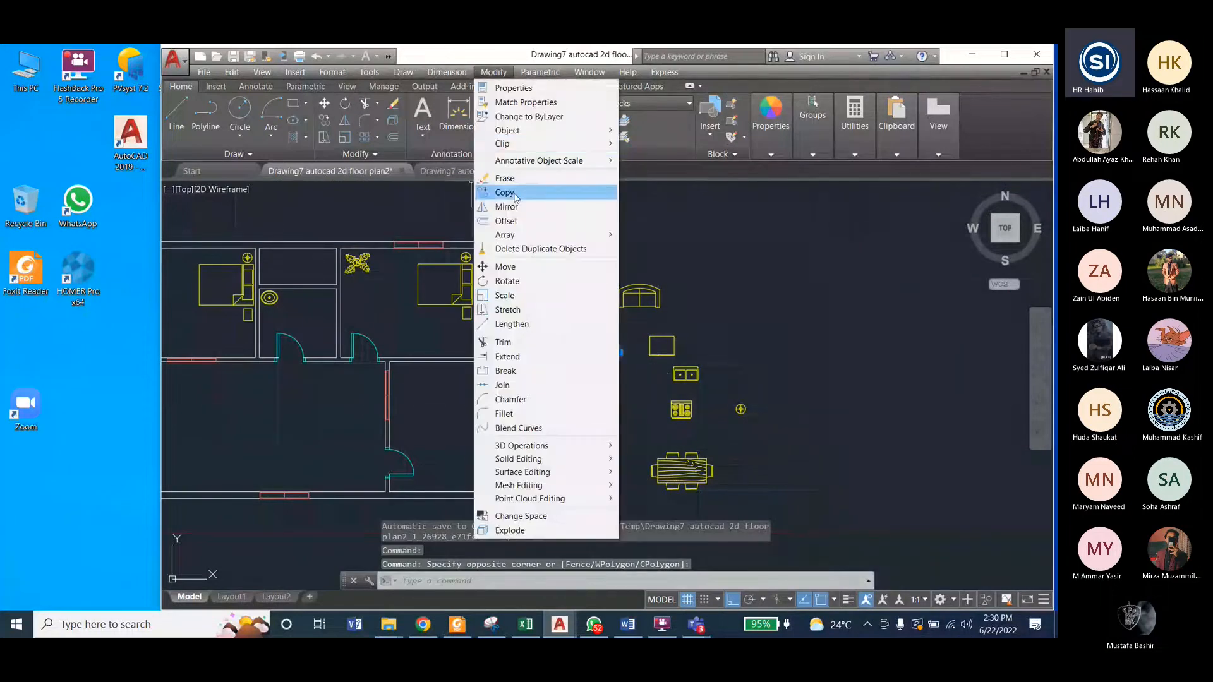
left_click(525, 271)
scroll(618, 357, "up", 10)
left_click(658, 374)
scroll(735, 433, "down", 8)
scroll(688, 401, "down", 2)
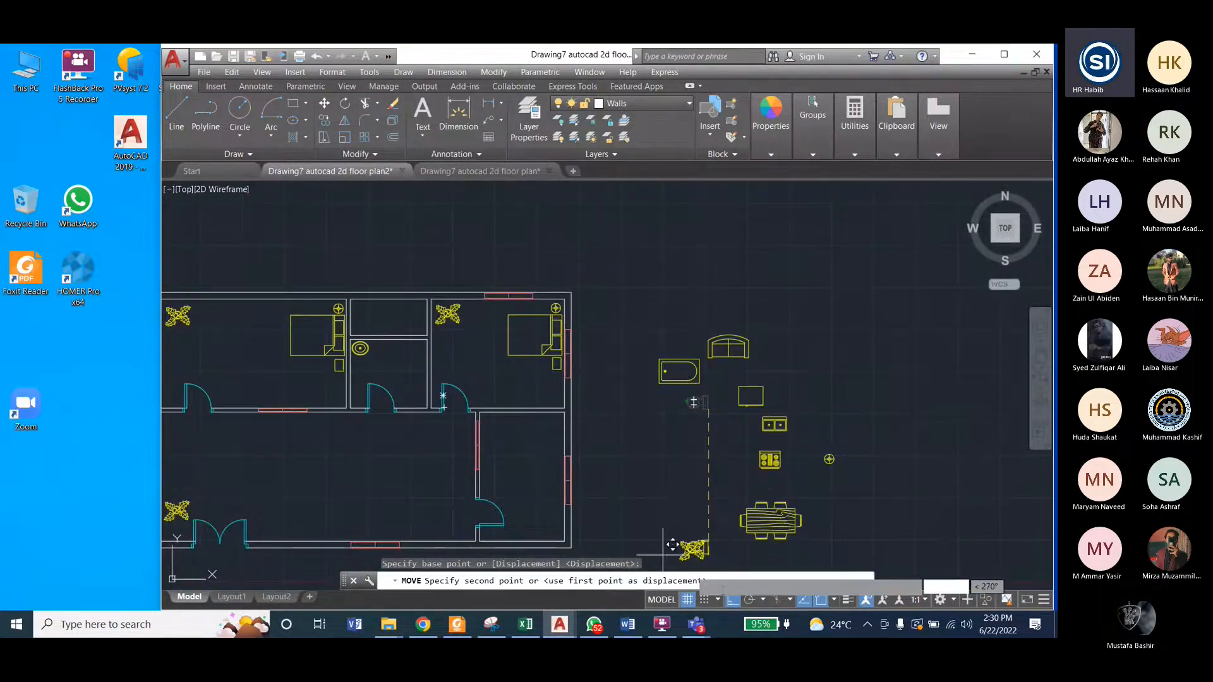
key("F8")
scroll(375, 321, "up", 5)
scroll(442, 354, "down", 3)
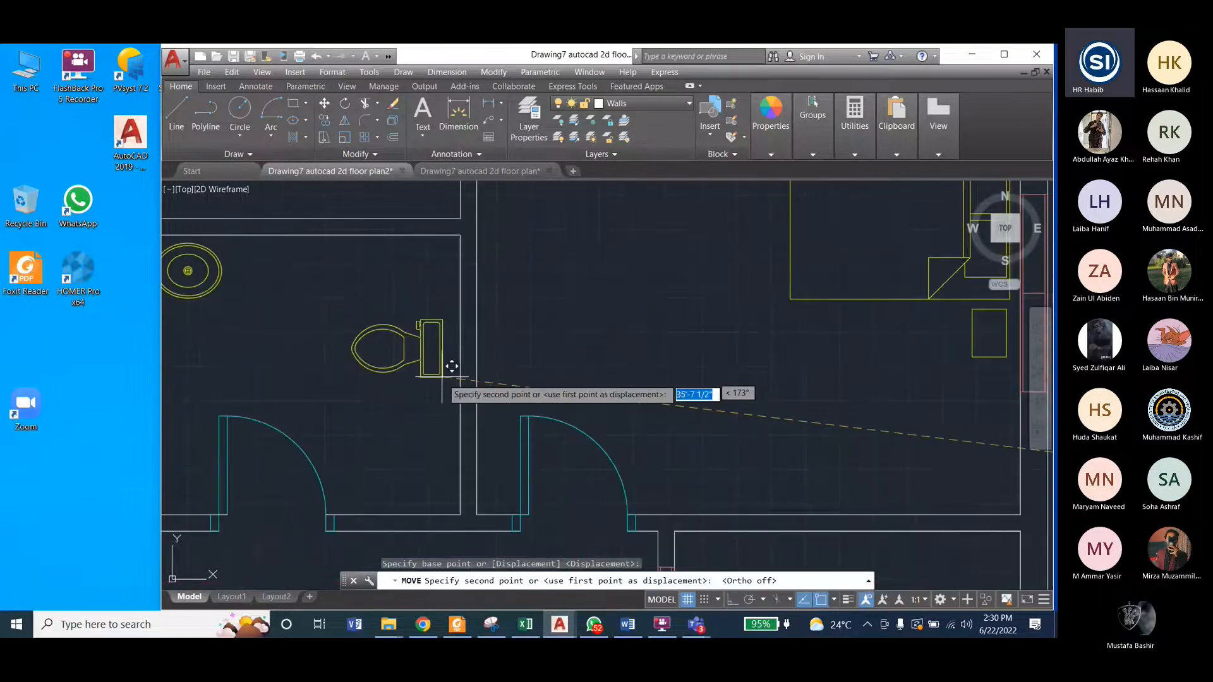
scroll(456, 333, "up", 4)
left_click(459, 331)
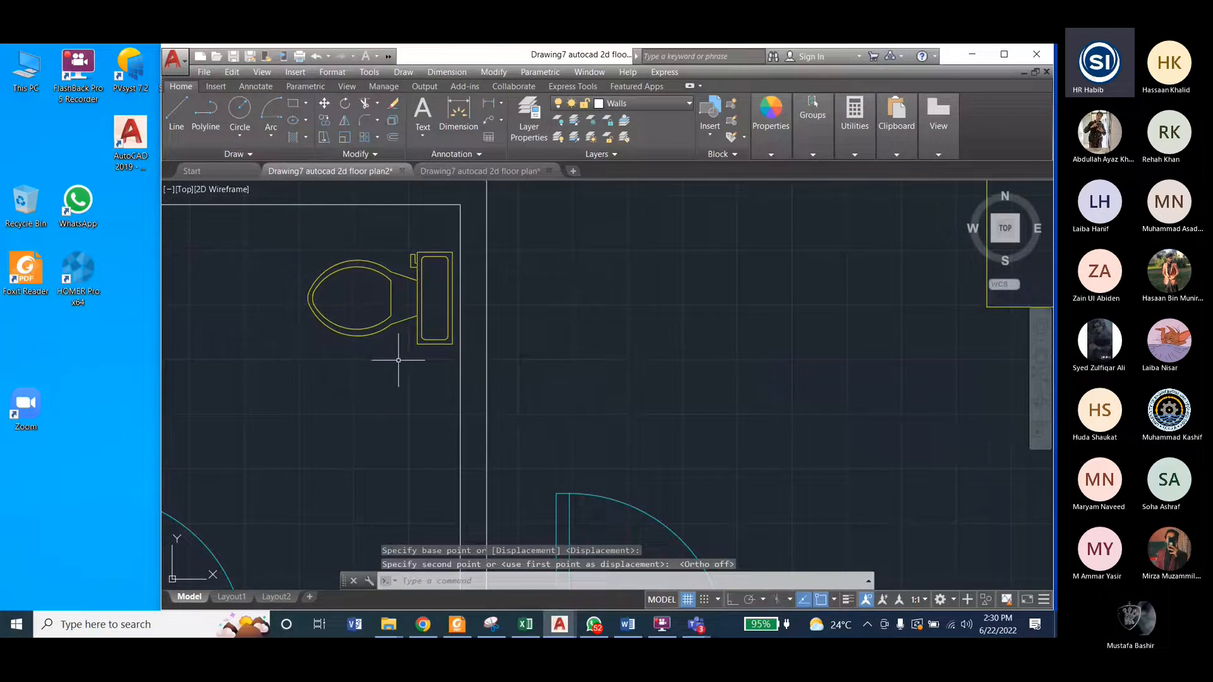
Step: Move the toilet block by its tank's lower-right corner so that the tank sits against the toilet room's right wall
left_click(450, 281)
left_click(496, 72)
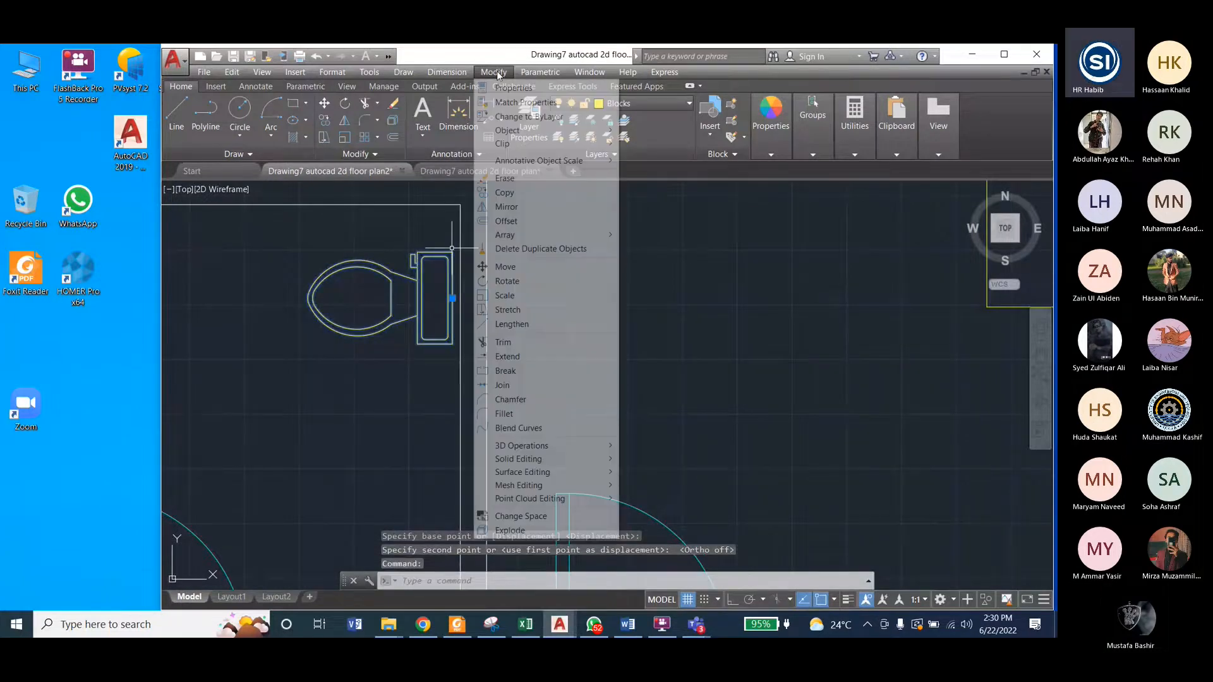
left_click(505, 267)
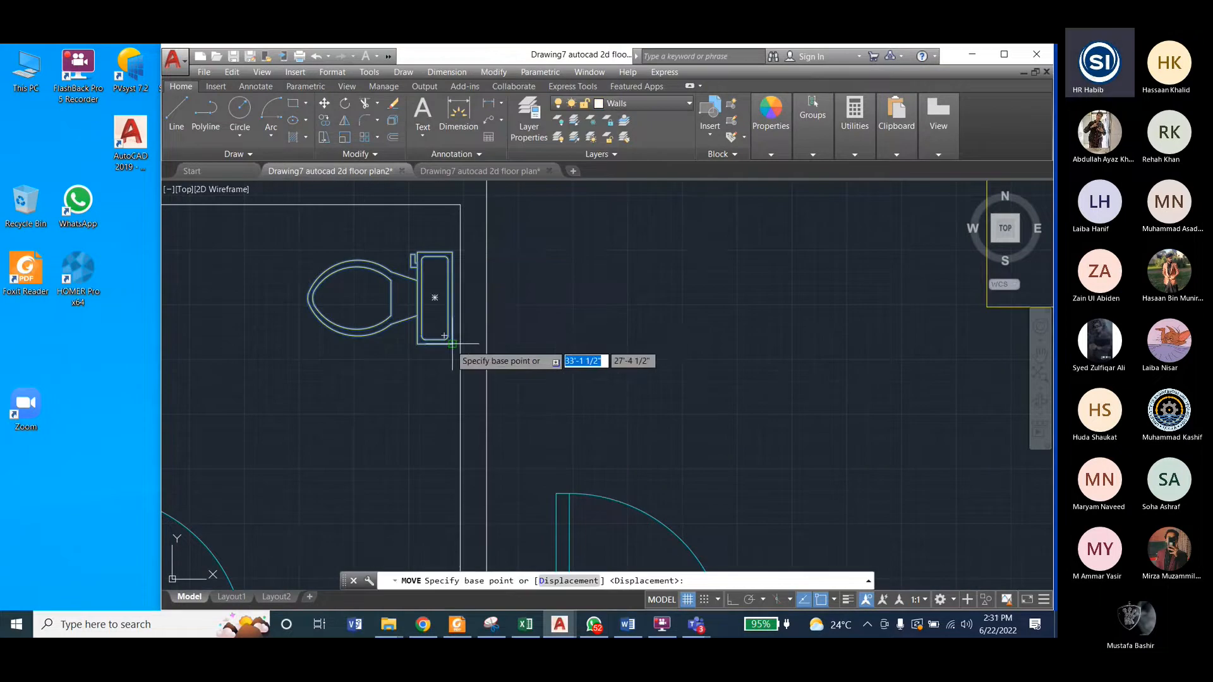
left_click(453, 344)
left_click(468, 338)
scroll(468, 360, "down", 5)
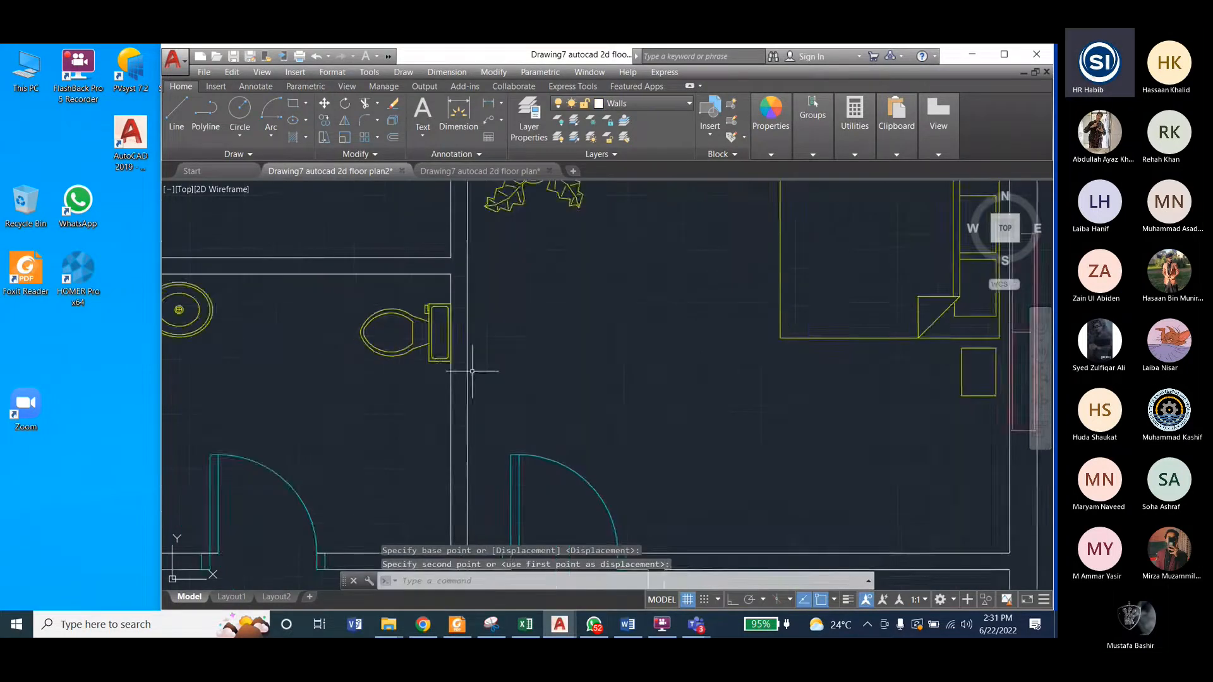
scroll(443, 357, "down", 4)
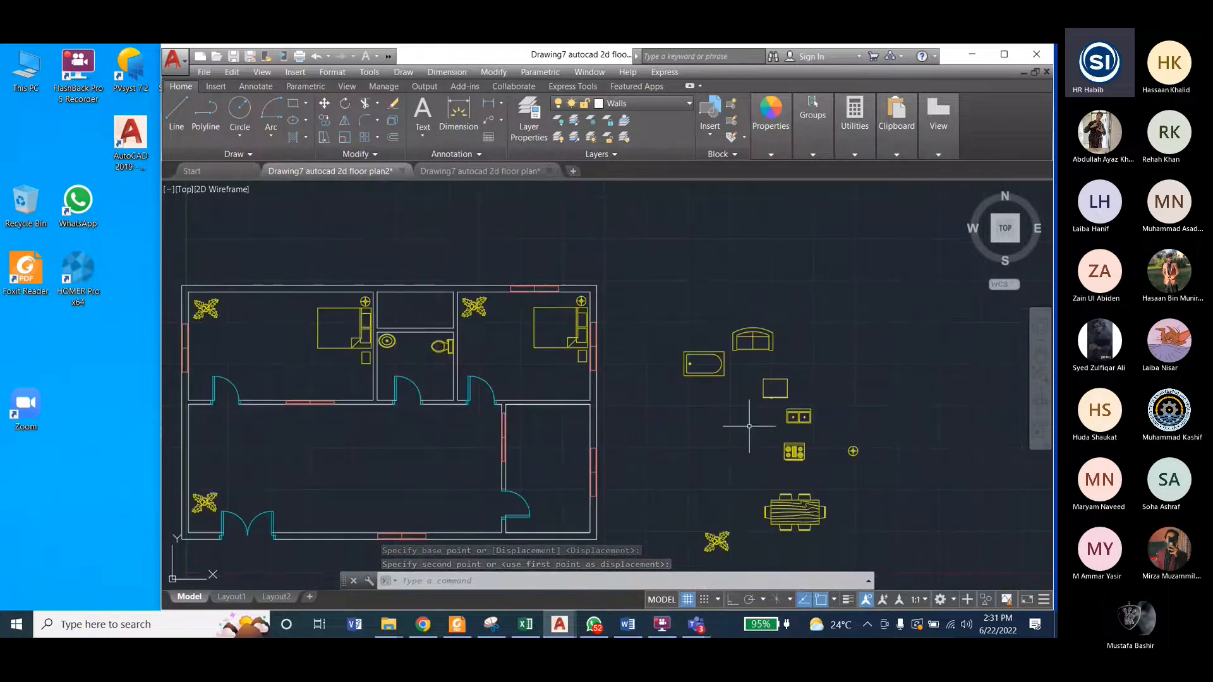
Step: Check the bathtub in the reference drawing, and try rotating the bathtub block 270° about its lower-left corner with Ortho on
left_click(433, 169)
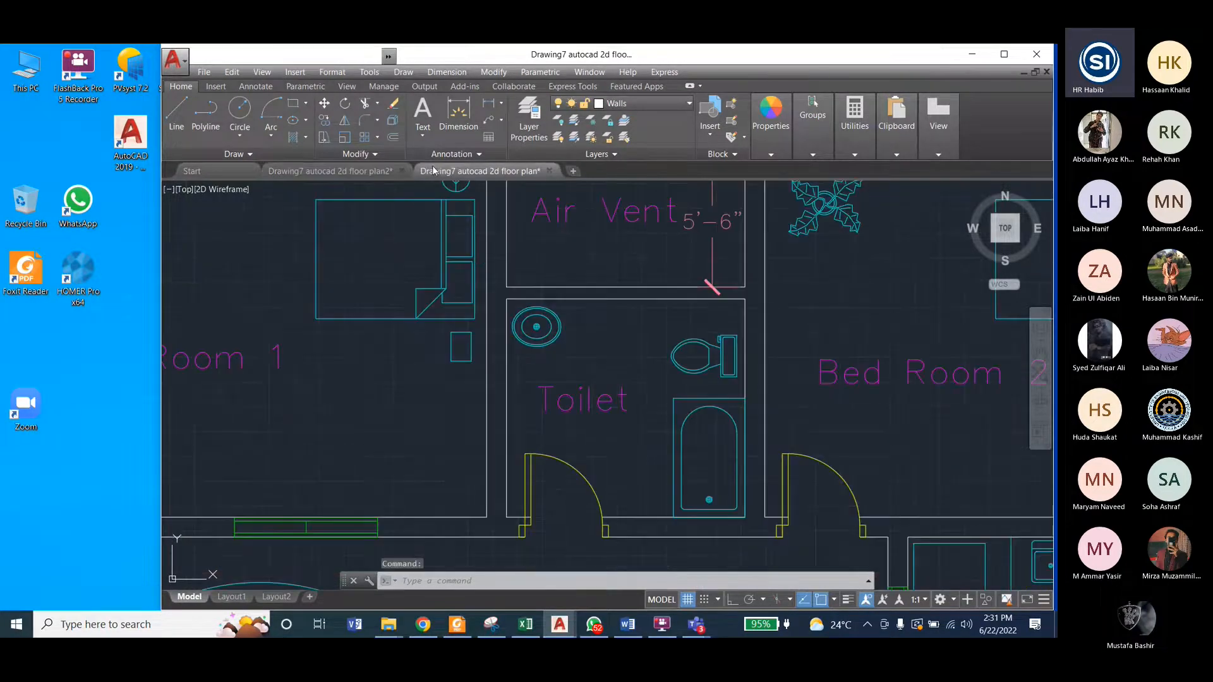
left_click(357, 171)
left_click(669, 341)
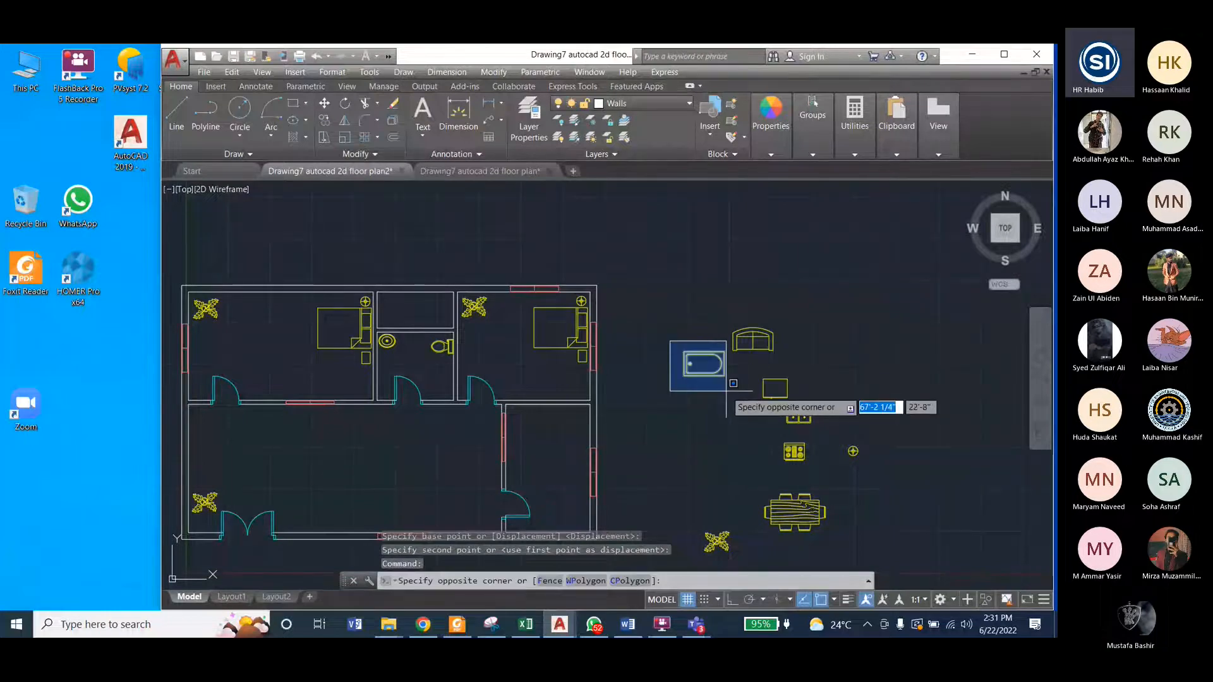
left_click(726, 390)
scroll(727, 390, "up", 5)
left_click(493, 72)
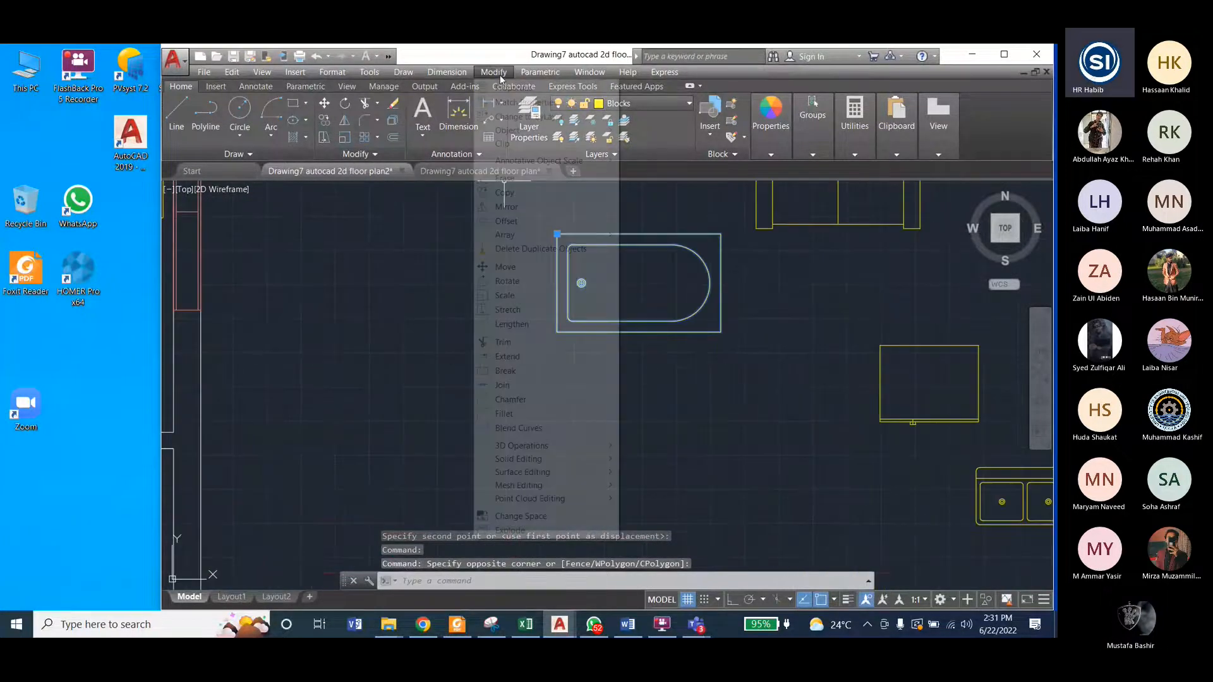
left_click(507, 281)
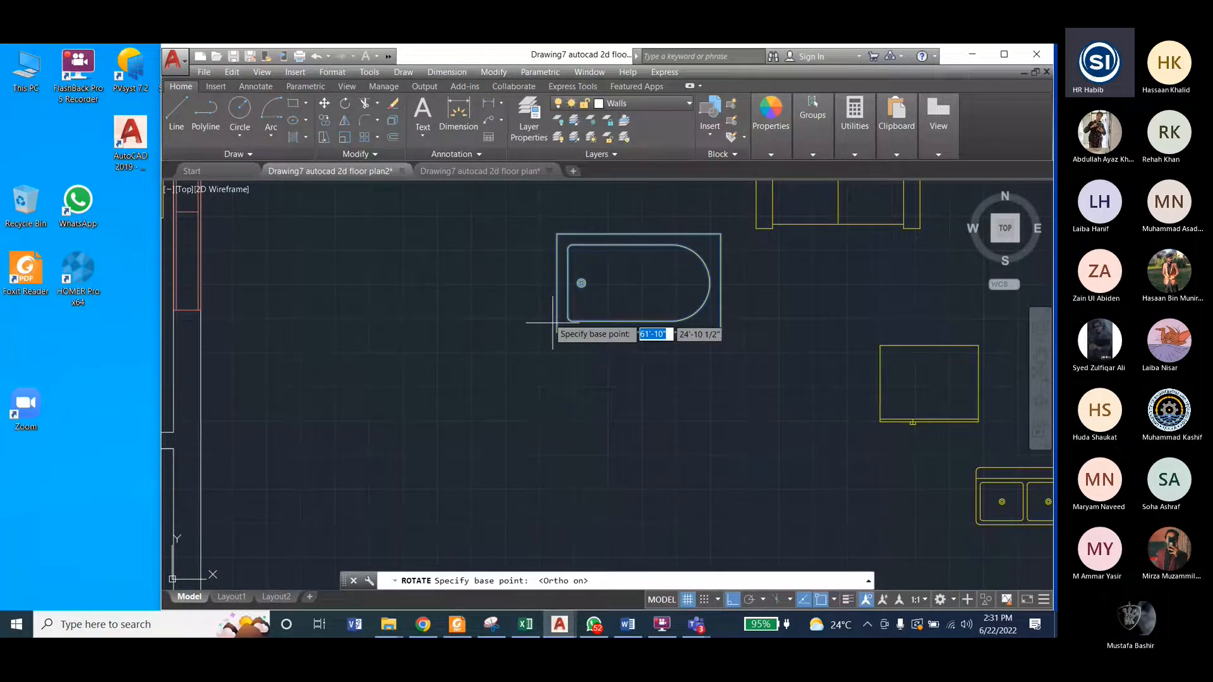
left_click(553, 323)
left_click(638, 439)
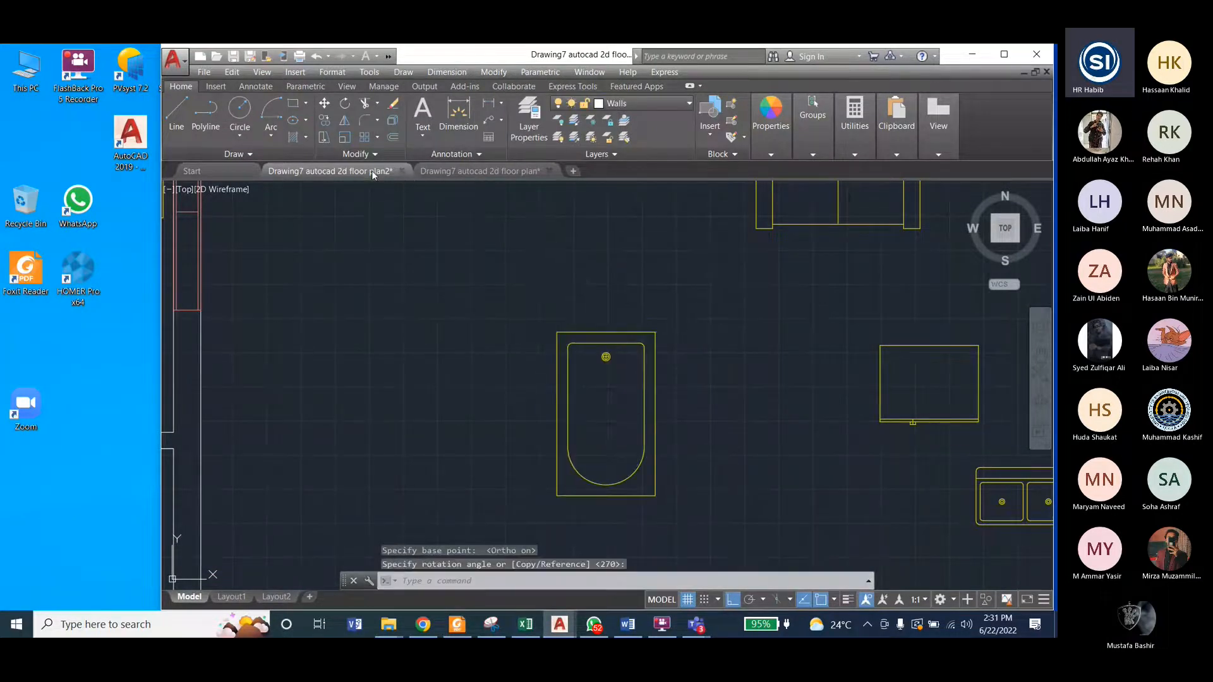
Step: Compare the bathtub's orientation with the reference drawing and undo its rotation in the working plan
left_click(467, 172)
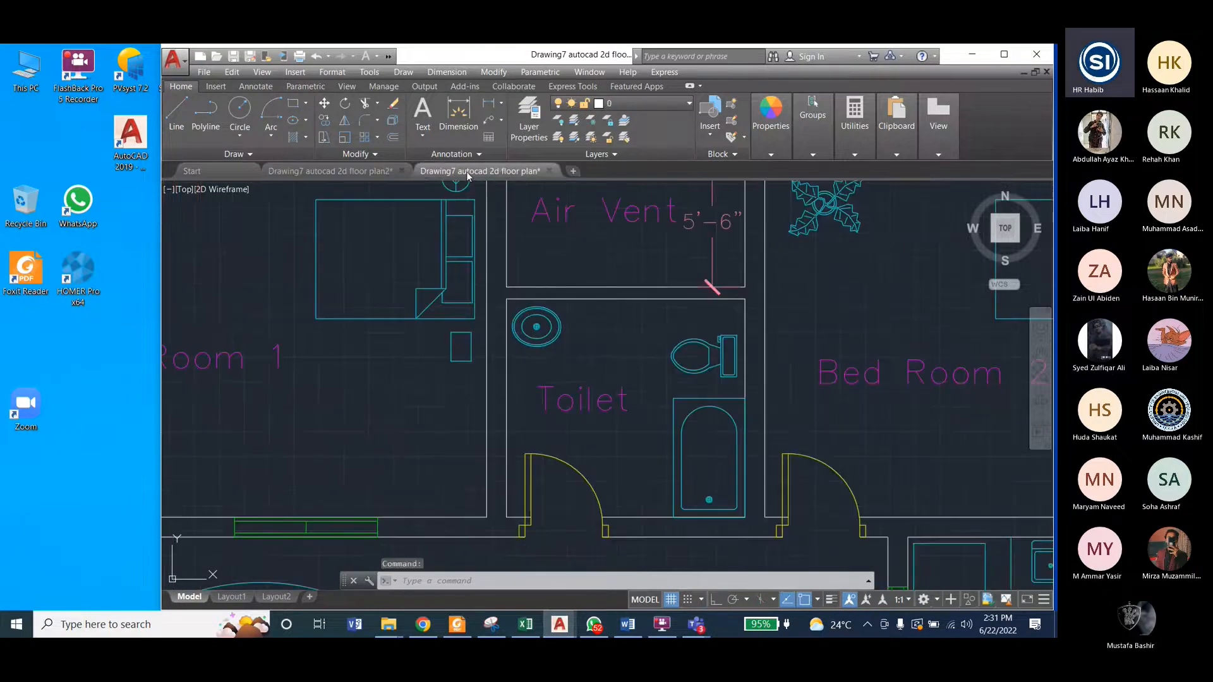
left_click(336, 172)
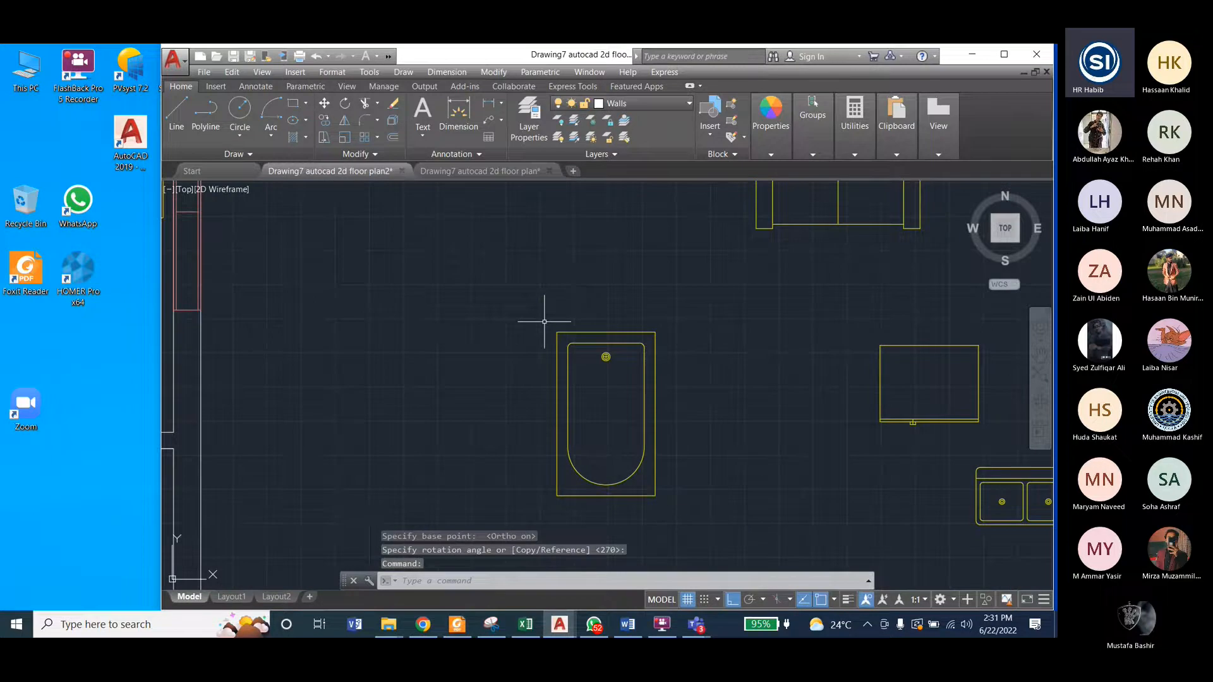
key("ctrl+z")
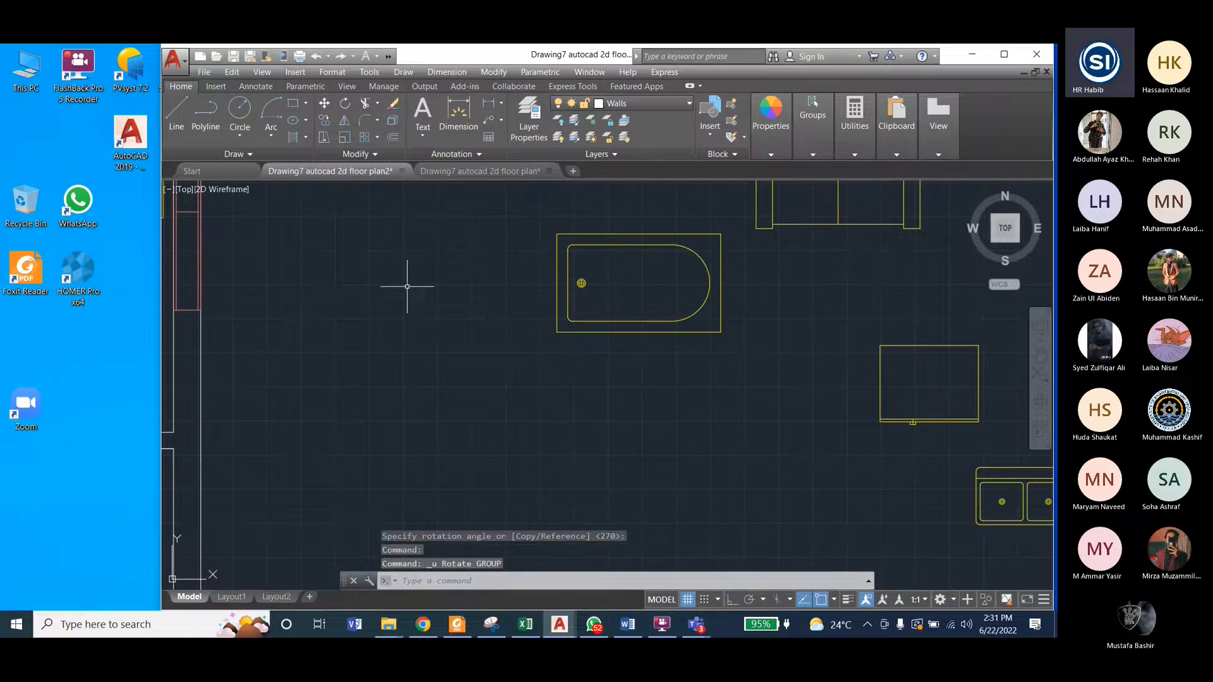
left_click(475, 176)
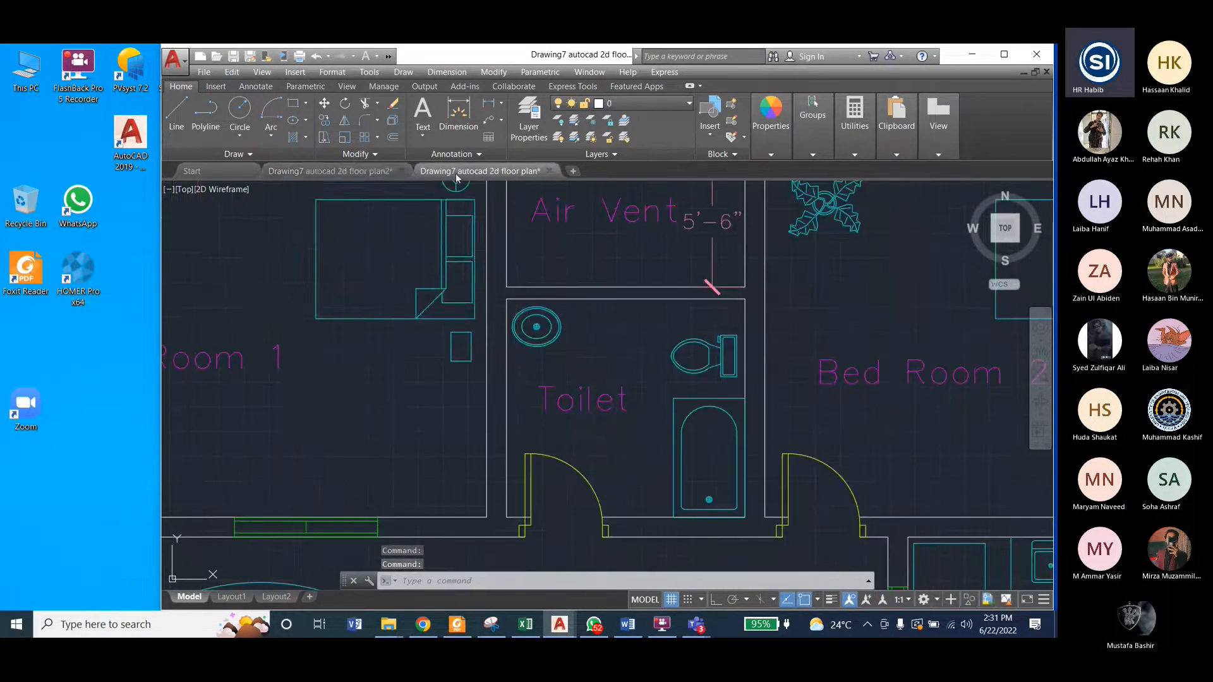
left_click(370, 172)
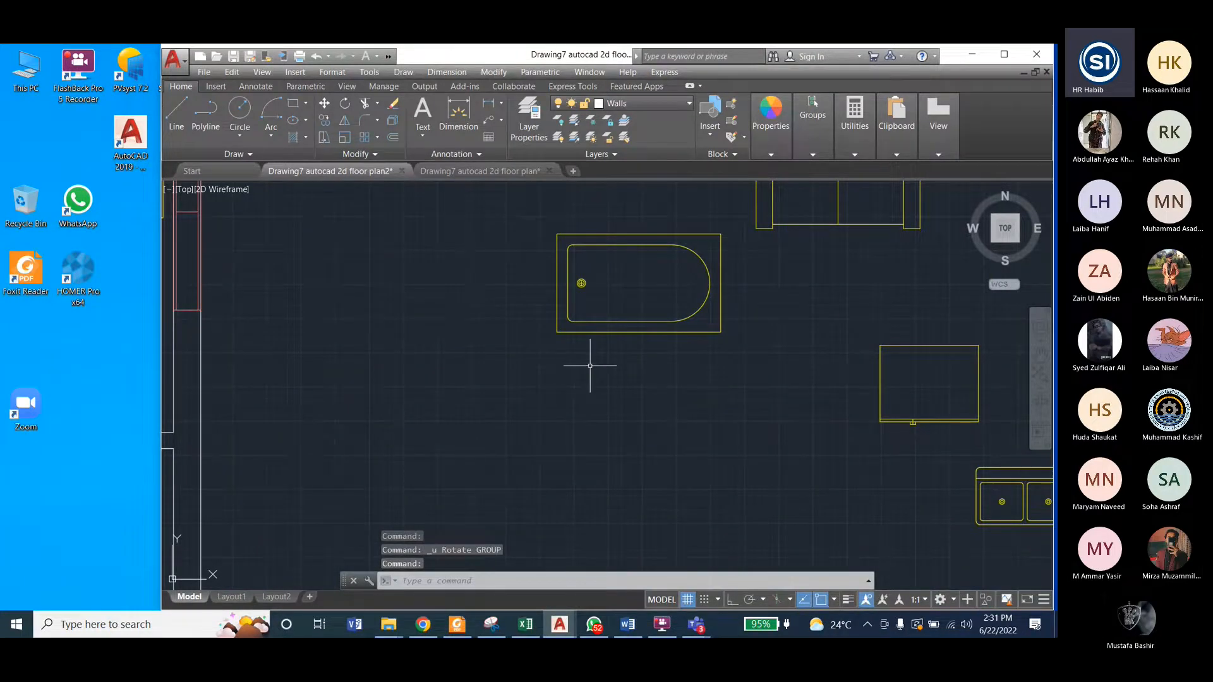
Step: Rotate the bathtub block 90° counterclockwise about its upper-left corner with Ortho on, so that the drain end points down
scroll(591, 366, "down", 2)
left_click(556, 284)
left_click(709, 405)
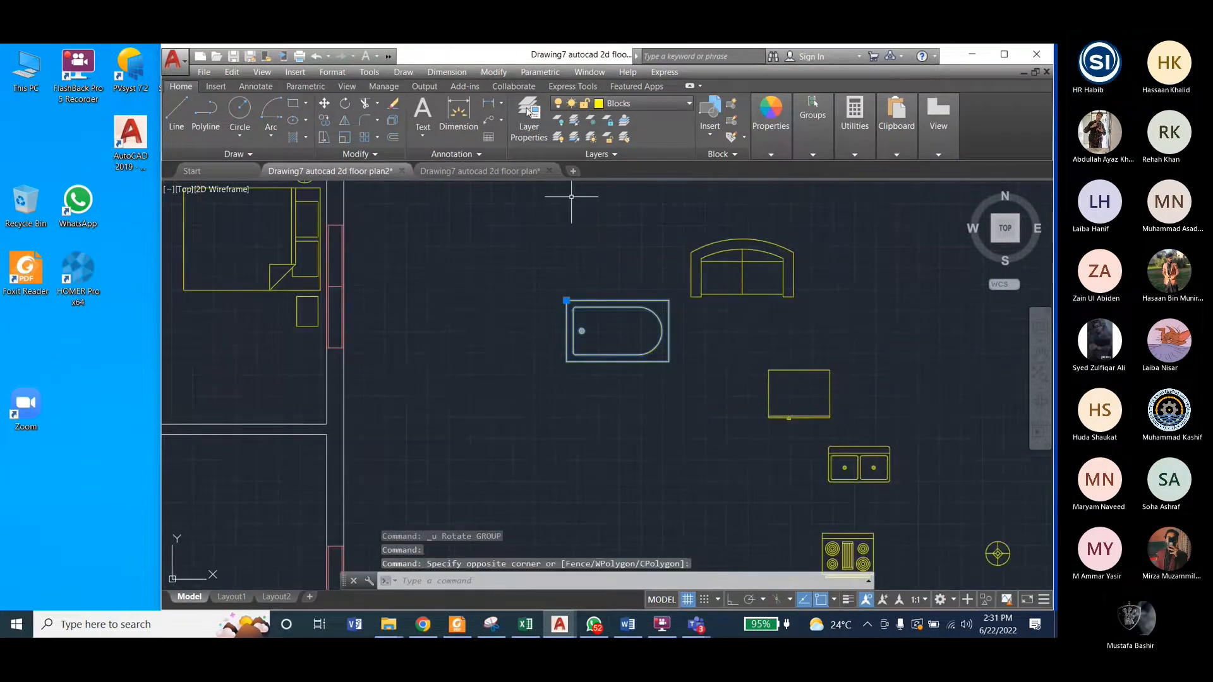
left_click(493, 72)
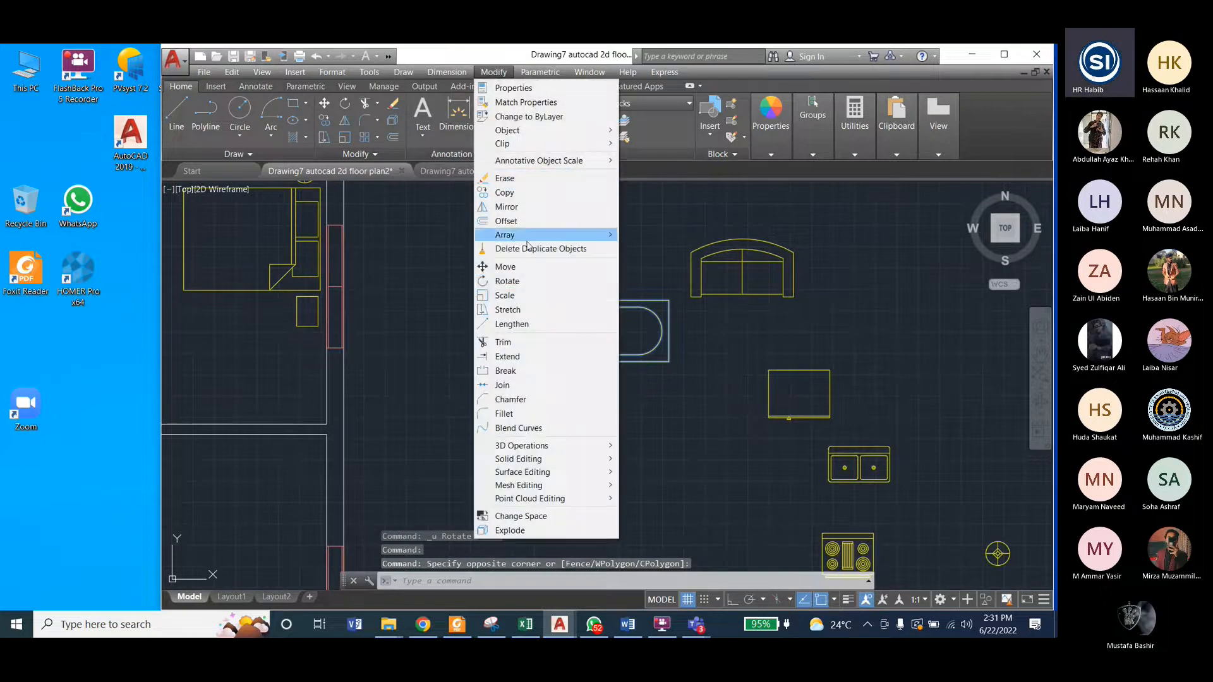
left_click(507, 281)
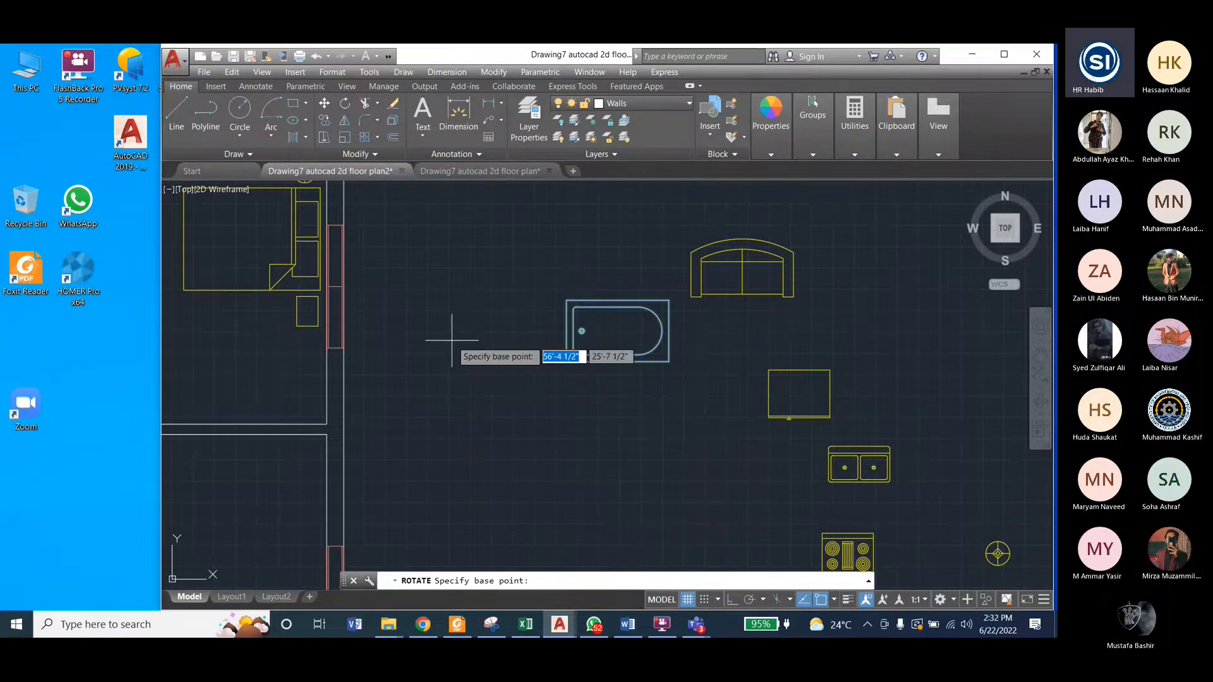
left_click(568, 297)
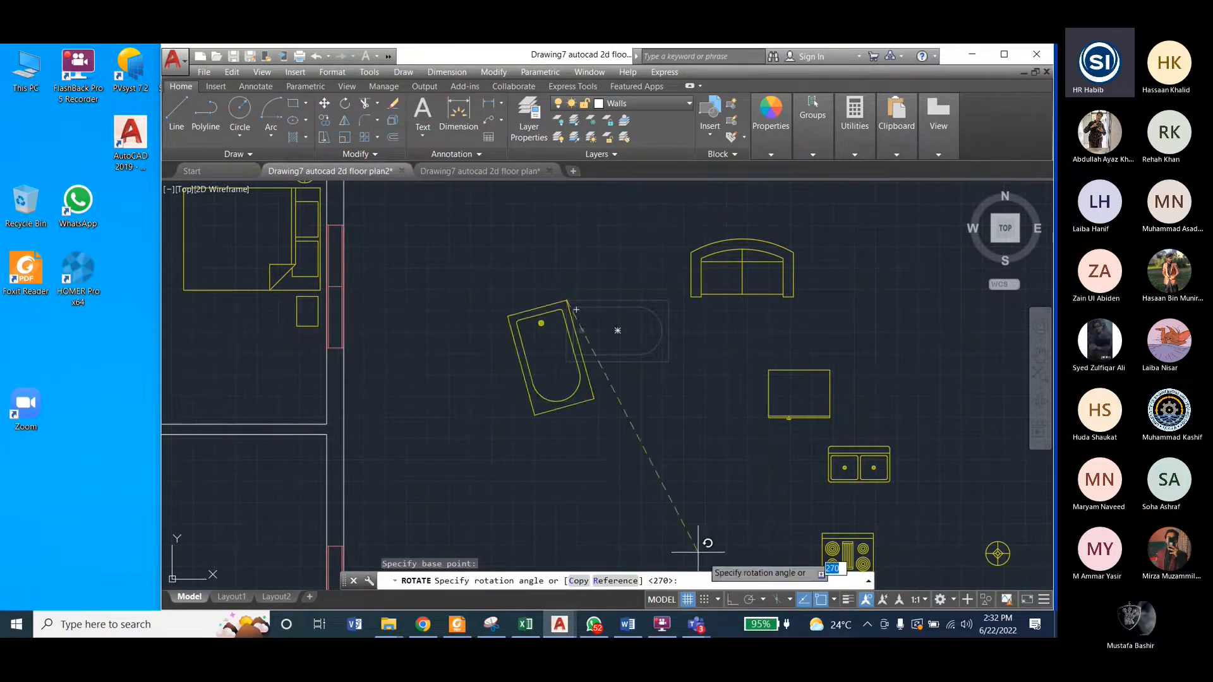
key("F8")
left_click(562, 243)
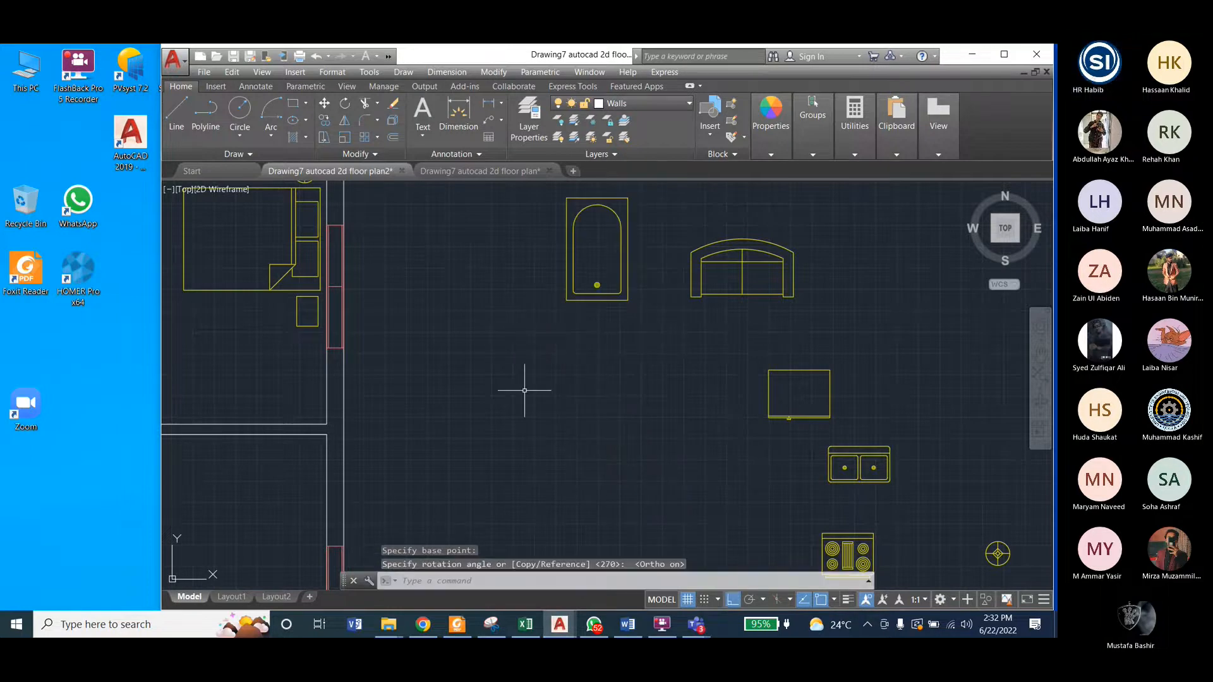
Step: Move the bathtub block by its lower-right corner into the lower-right inner corner of the toilet room, with Ortho off
scroll(525, 389, "down", 2)
left_click(521, 261)
left_click(605, 357)
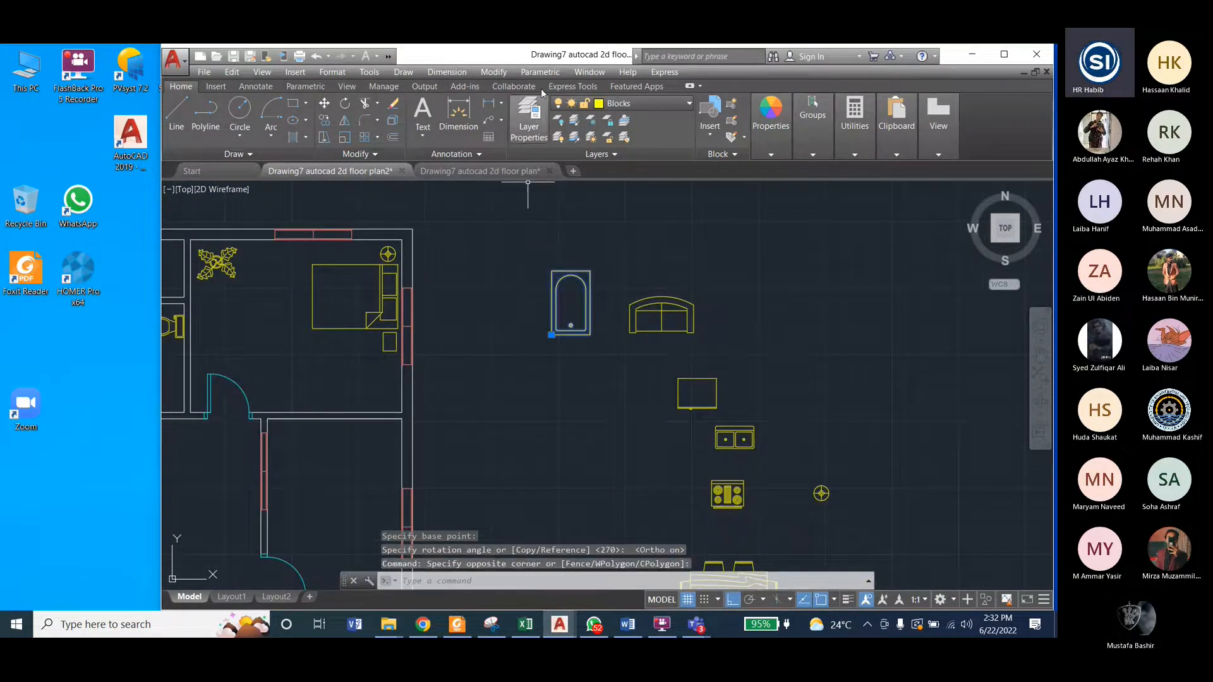
left_click(494, 72)
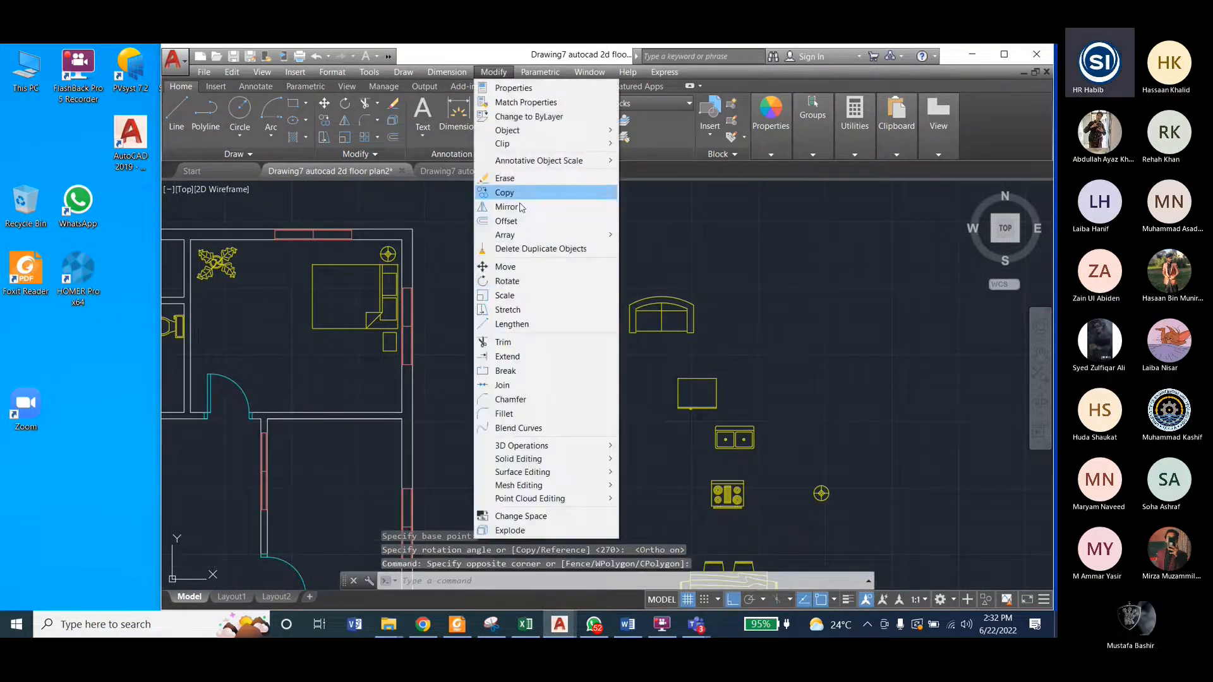
left_click(527, 270)
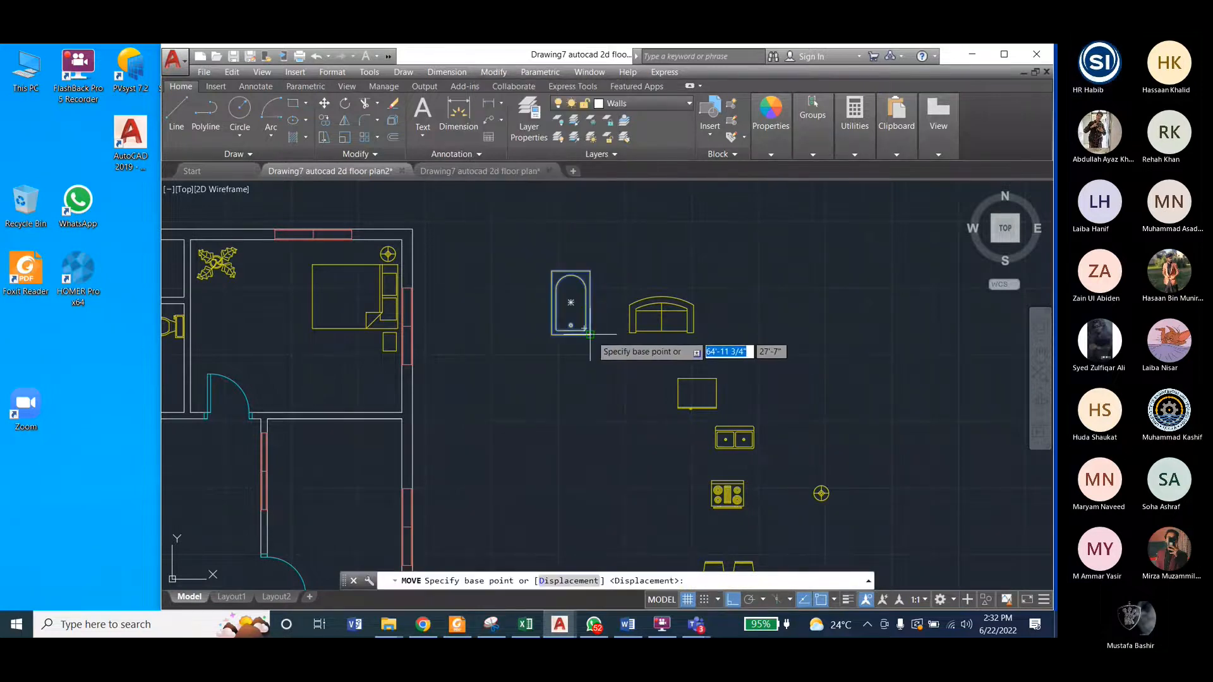
left_click(589, 333)
scroll(707, 348, "down", 2)
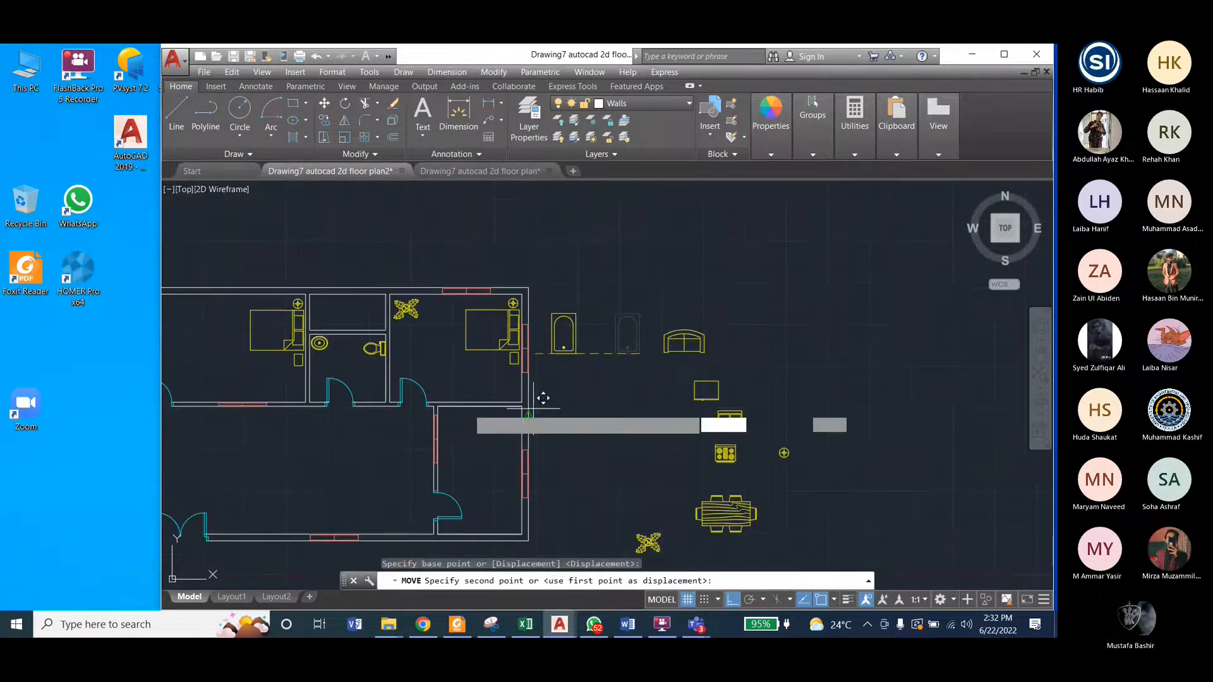
scroll(543, 398, "up", 3)
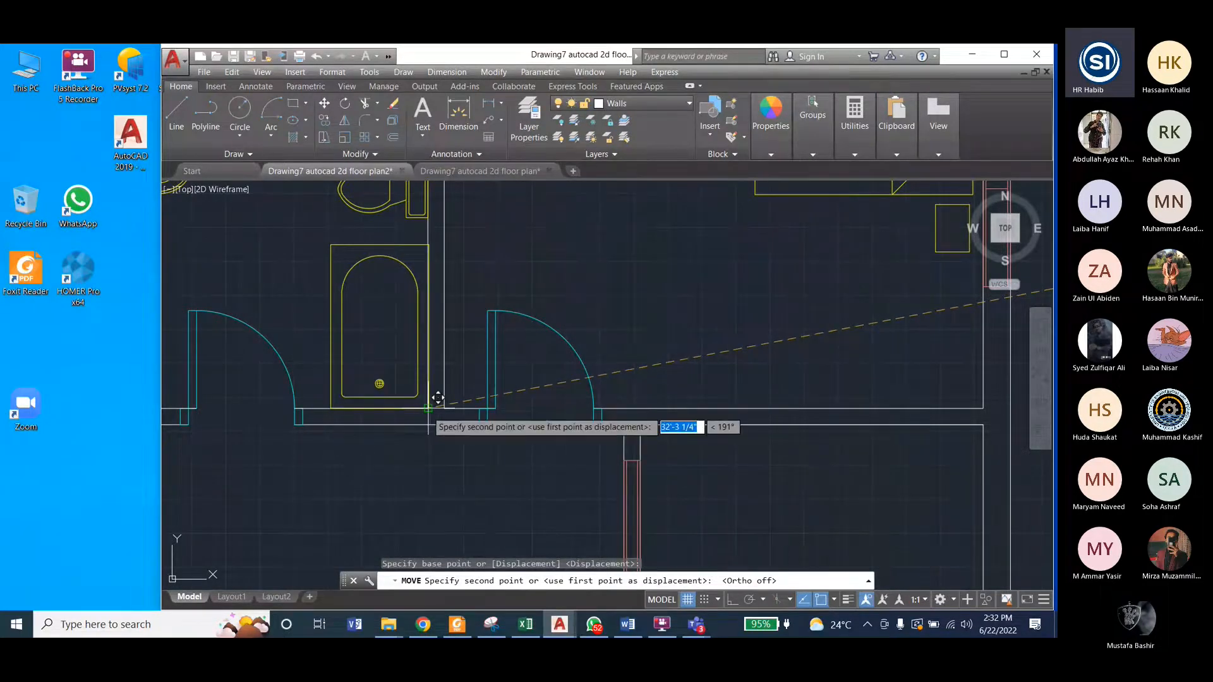
left_click(438, 398)
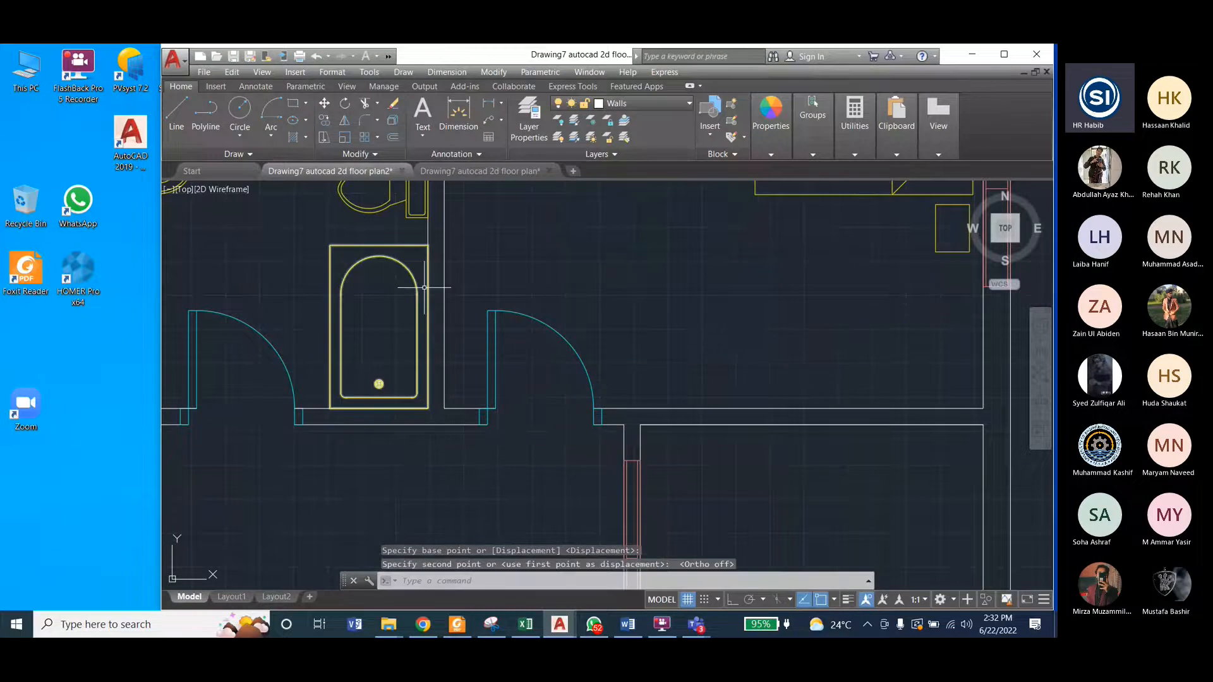
scroll(483, 308, "down", 2)
scroll(474, 391, "down", 4)
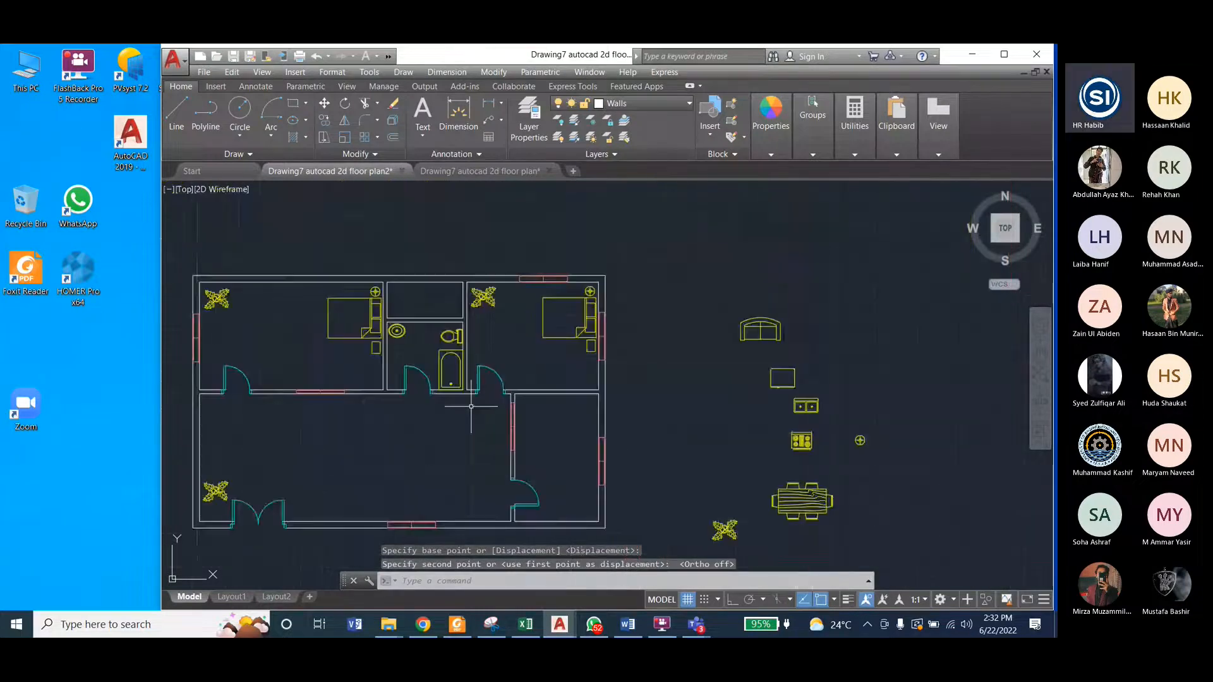
Step: Turn off the Dimension layer in the reference drawing and examine the furniture layout of the kitchen, dining and drawing areas
left_click(481, 170)
scroll(590, 393, "down", 4)
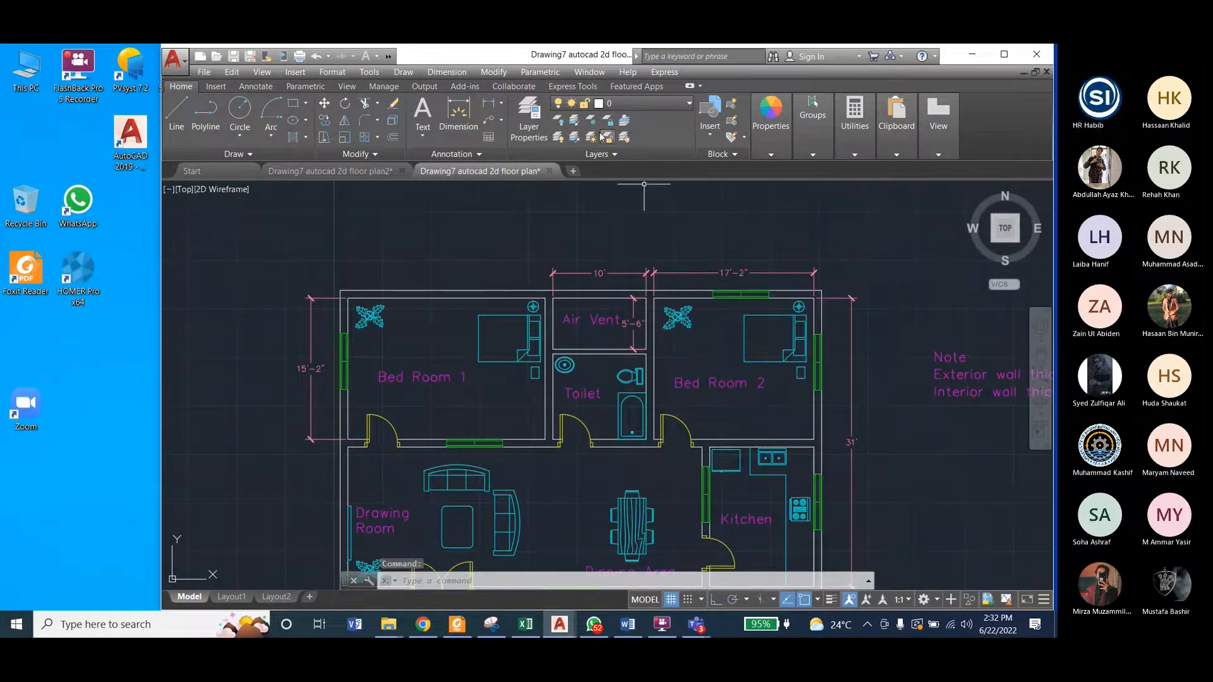
left_click(632, 103)
left_click(559, 169)
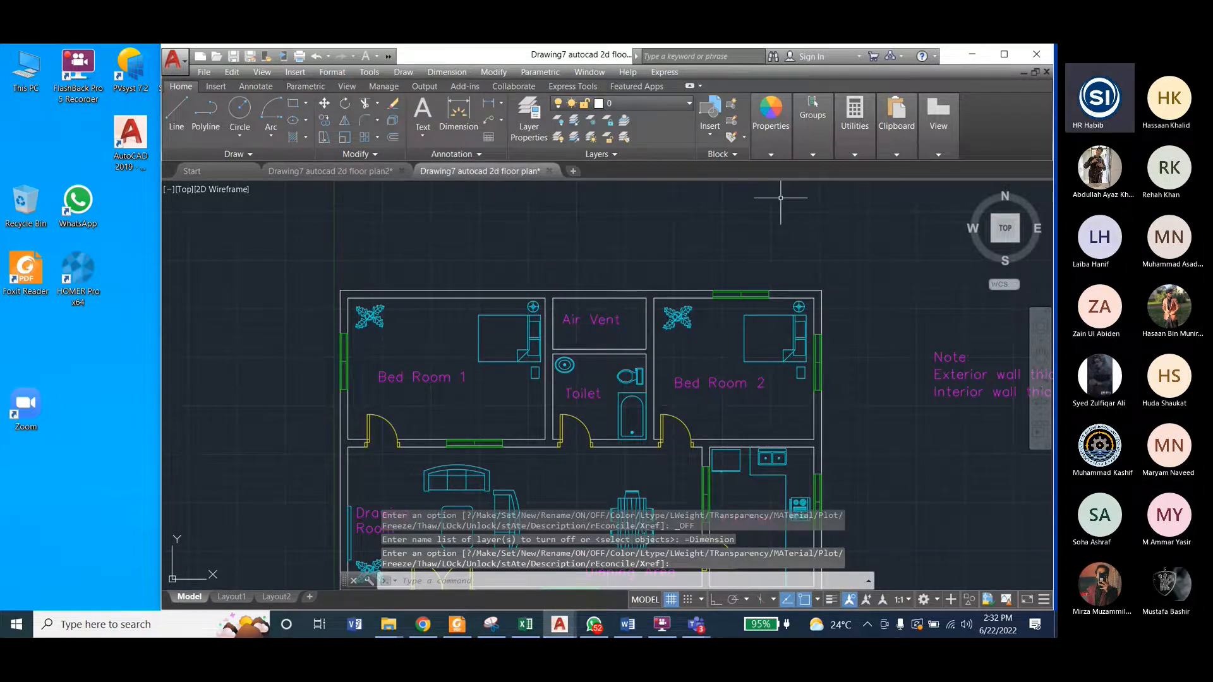
scroll(781, 198, "down", 3)
scroll(736, 370, "up", 3)
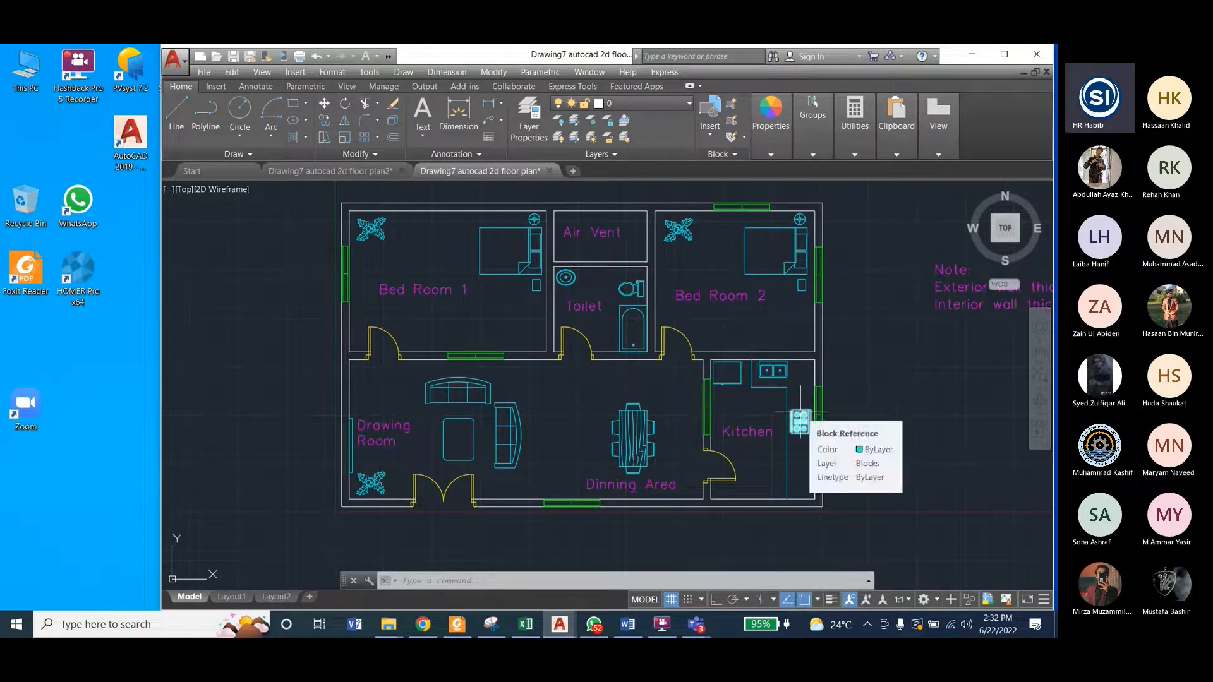
Step: Move the rectangular appliance block by its lower-left corner into the upper-left inner corner of the kitchen, leaving a small gap to the walls
left_click(395, 172)
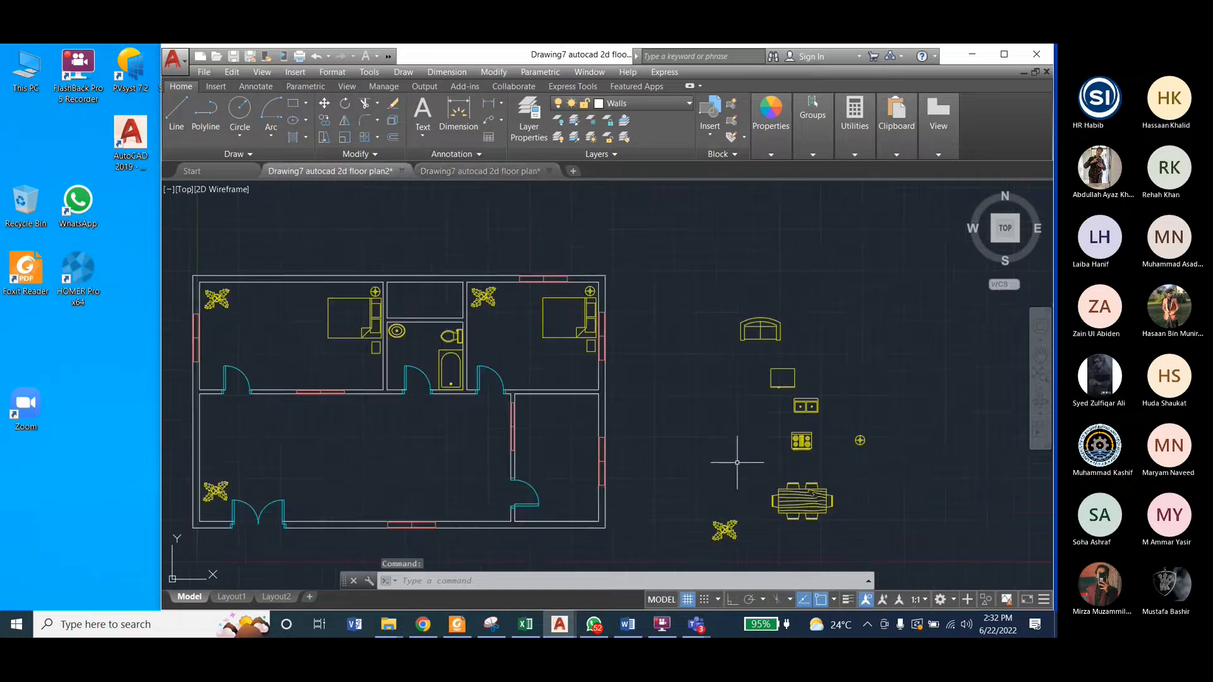
left_click(769, 394)
scroll(772, 393, "up", 4)
scroll(790, 366, "down", 1)
left_click(494, 72)
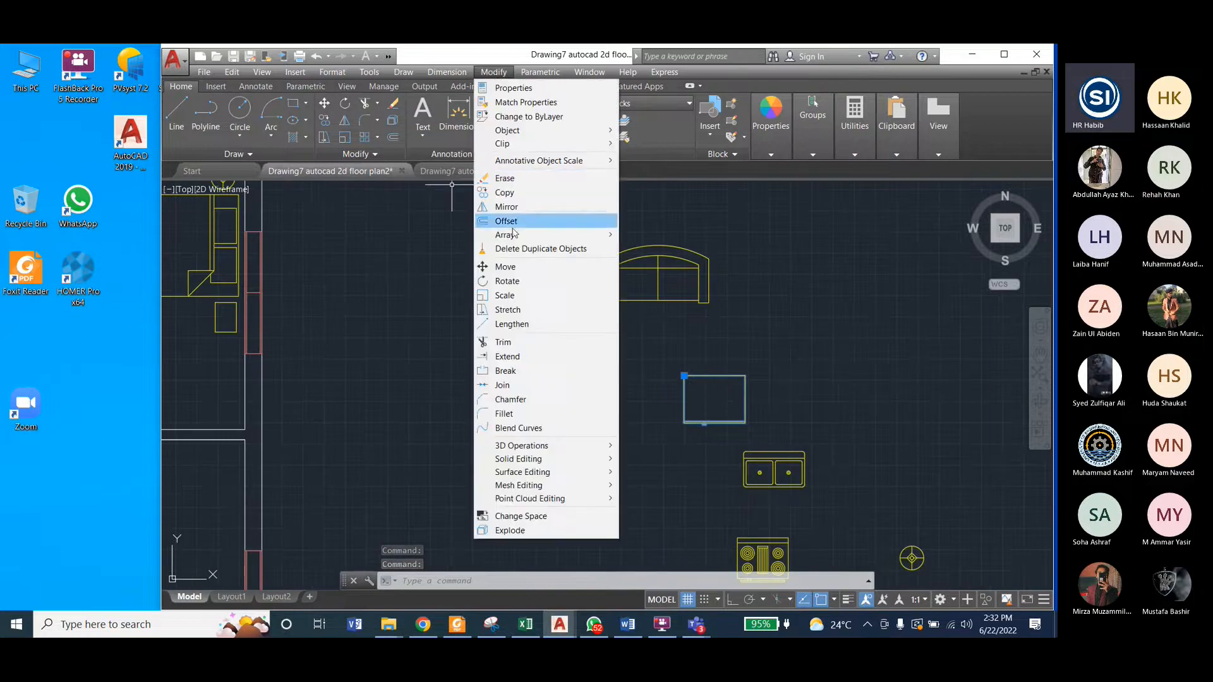
left_click(509, 266)
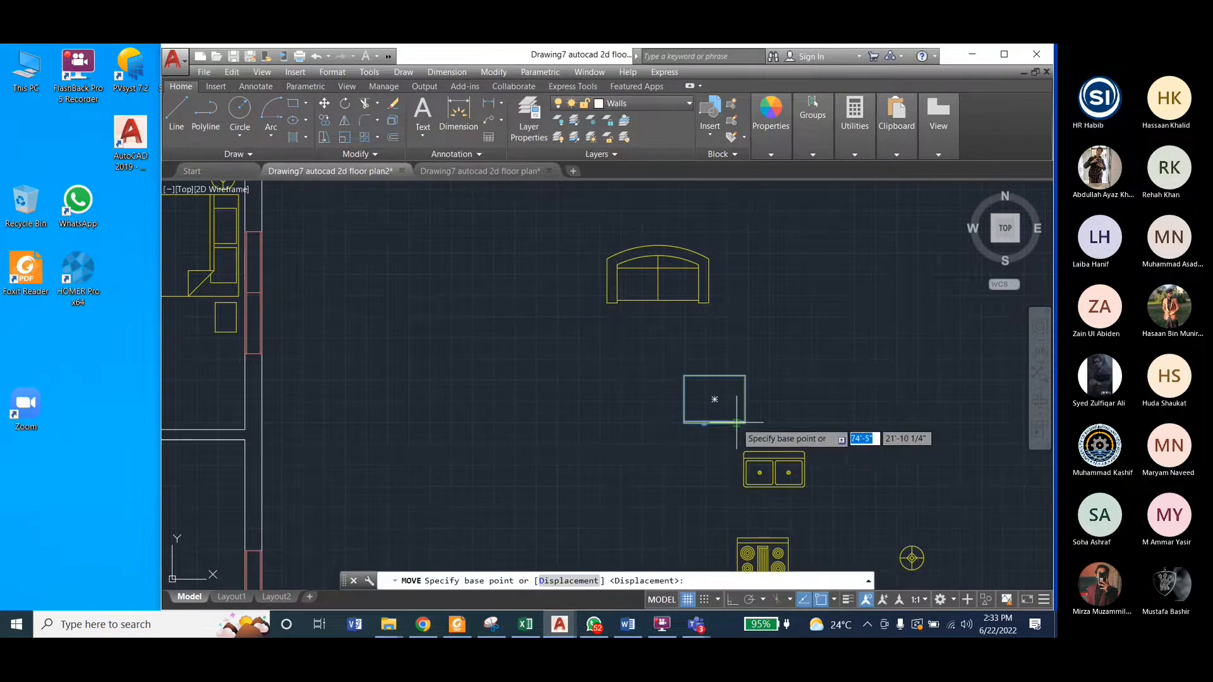
left_click(682, 423)
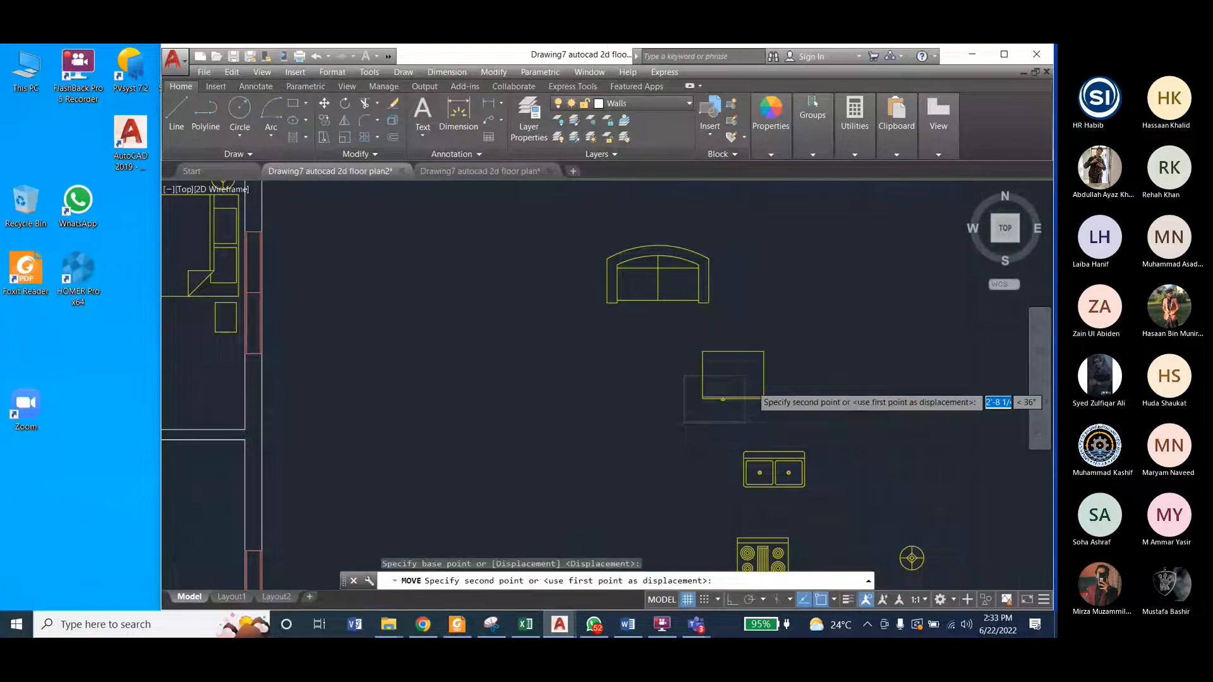
scroll(563, 413, "down", 5)
scroll(582, 392, "up", 8)
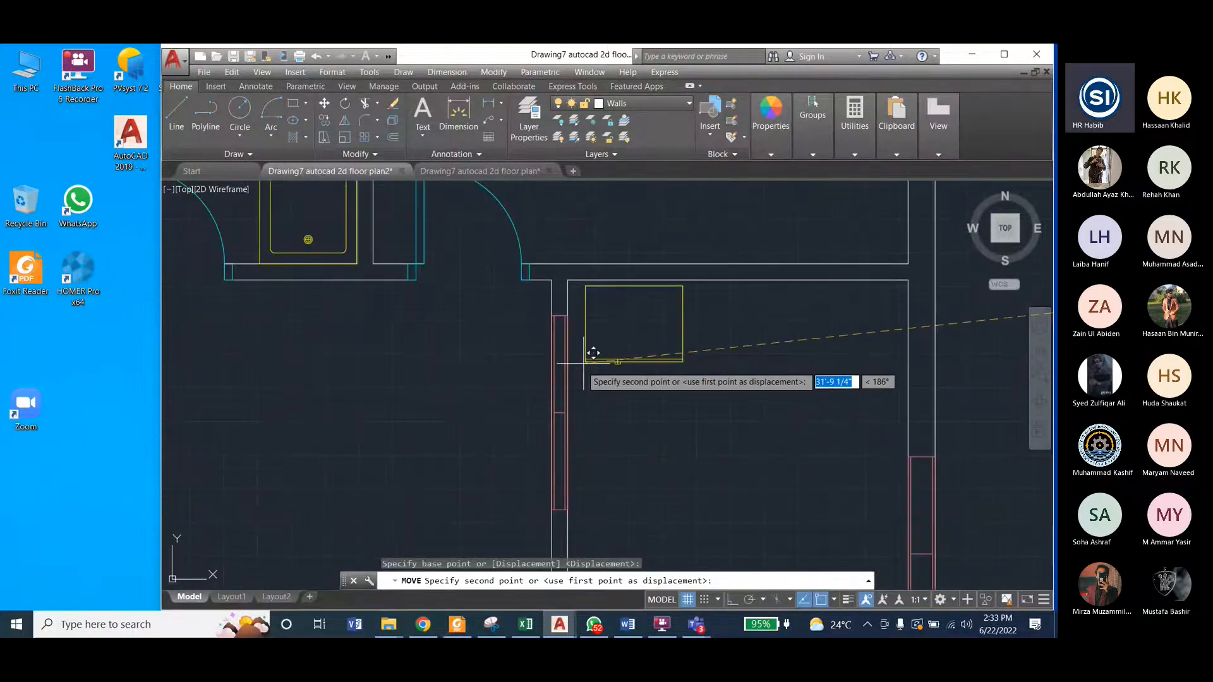
left_click(585, 357)
scroll(408, 373, "down", 2)
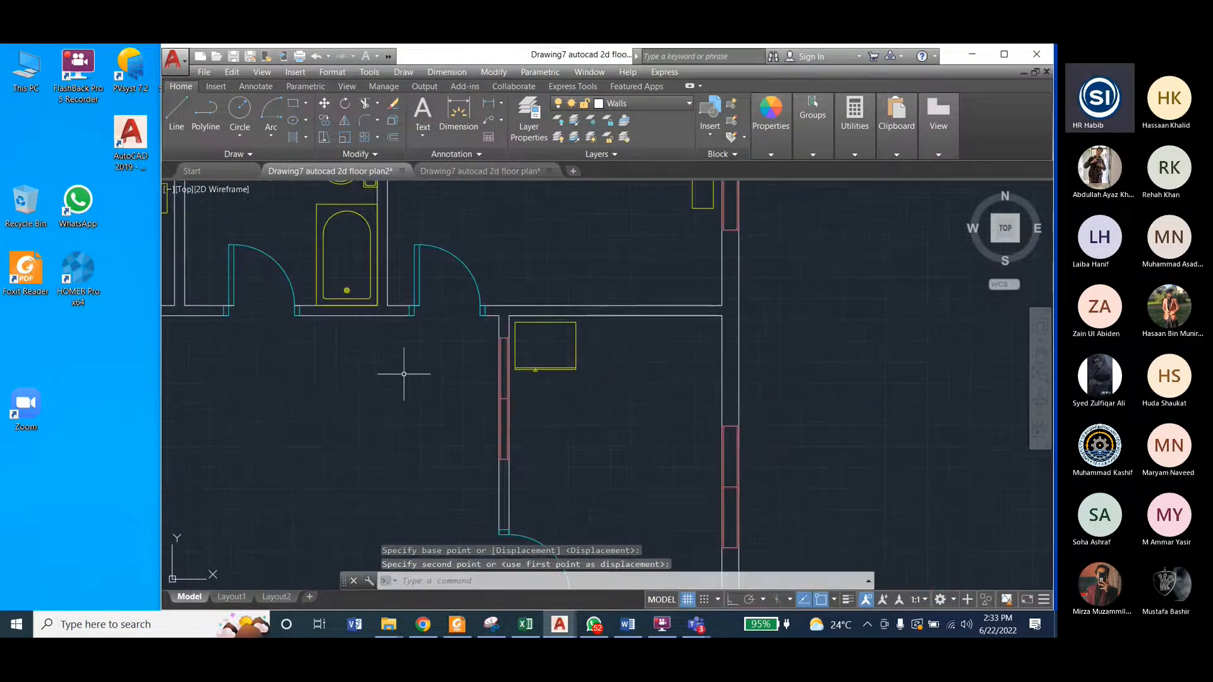
Step: Check the sink's location in the reference drawing and move the double sink block by its top midpoint to just below the kitchen's upper wall
left_click(465, 171)
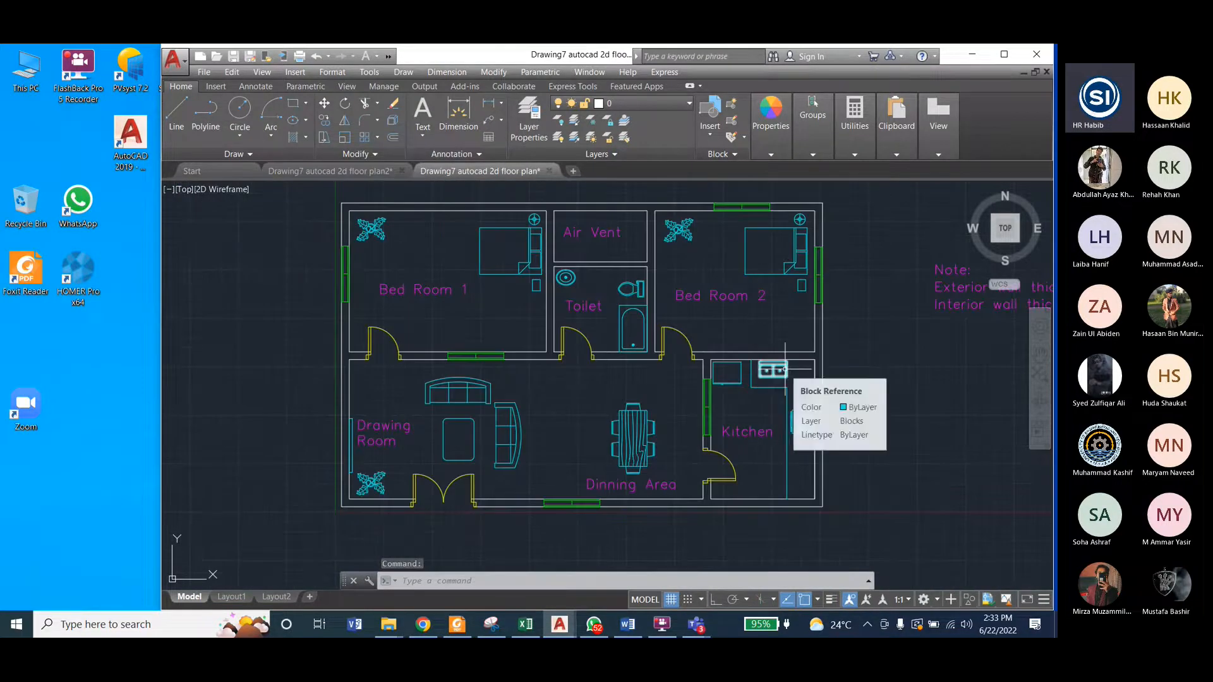
left_click(367, 171)
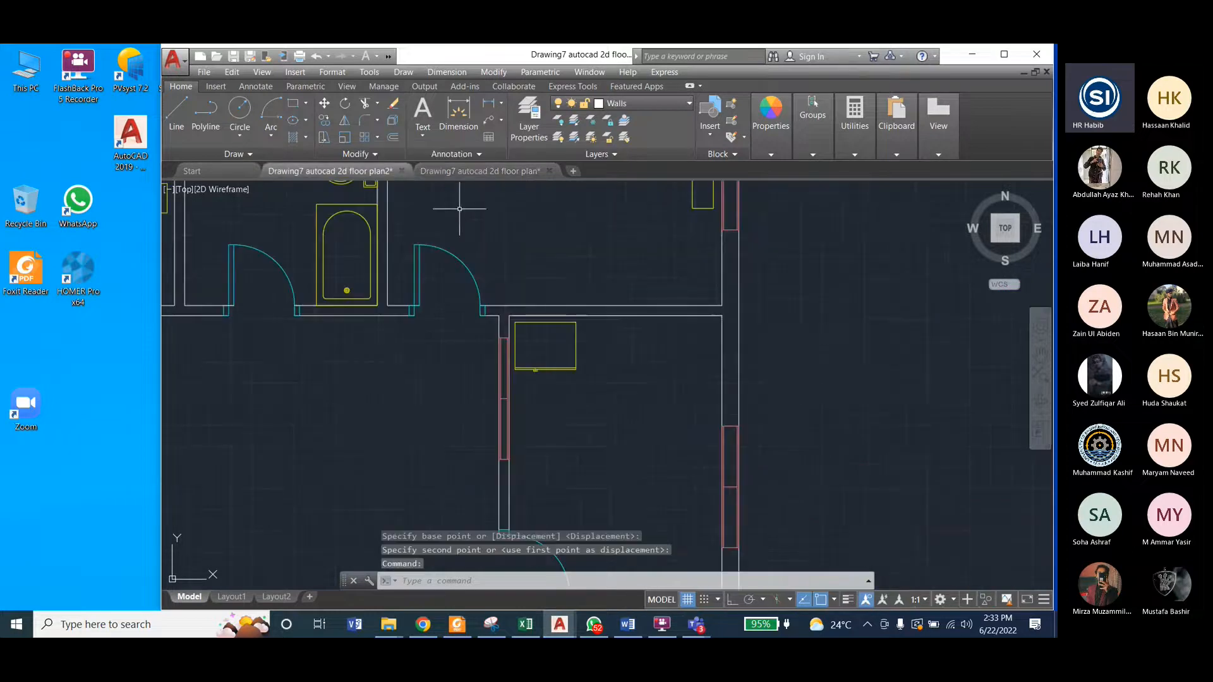
scroll(461, 195, "down", 5)
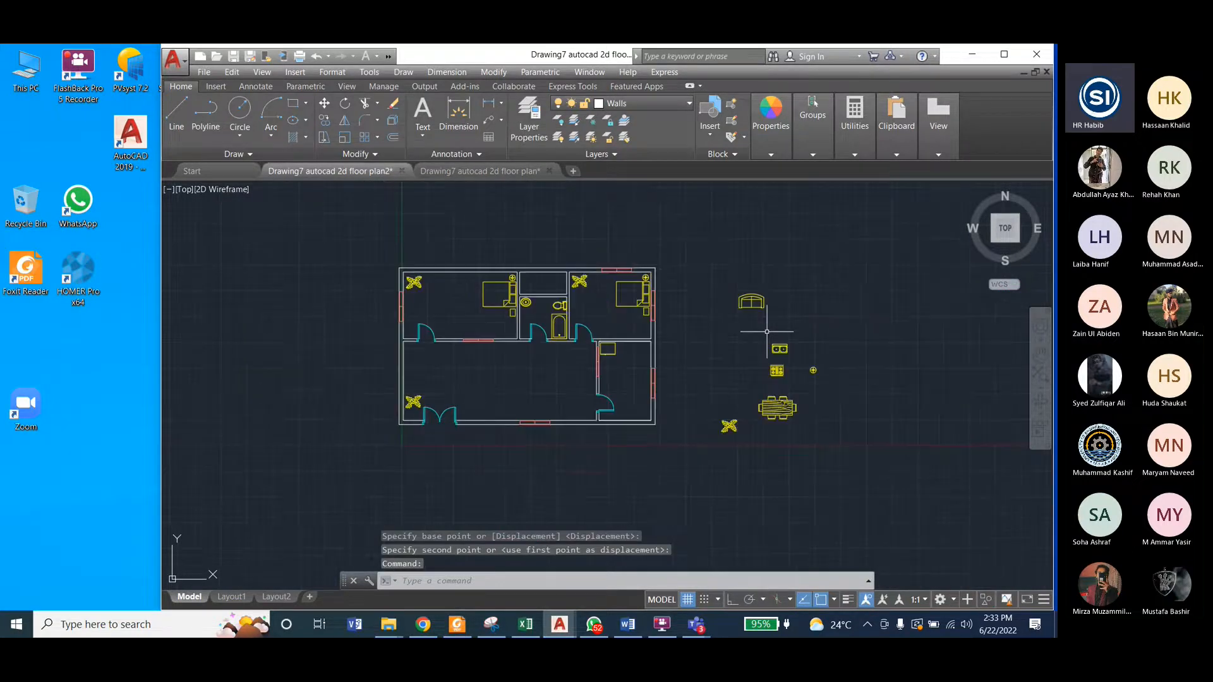
scroll(766, 331, "up", 5)
left_click(731, 325)
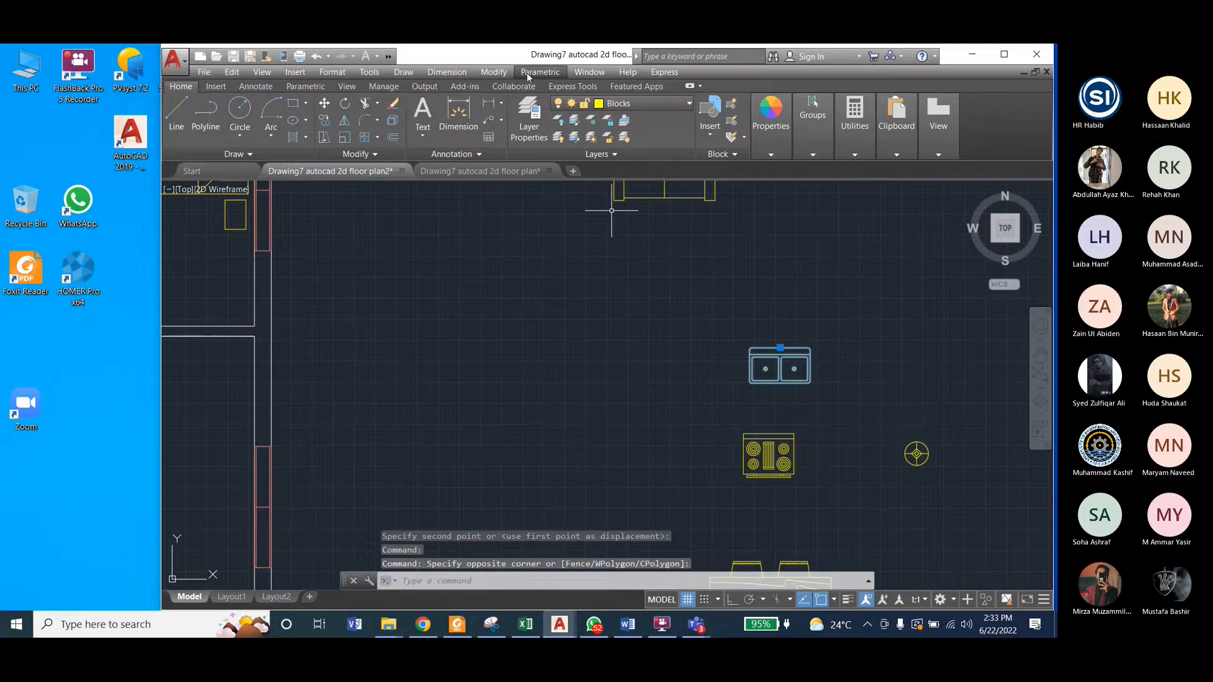
left_click(493, 72)
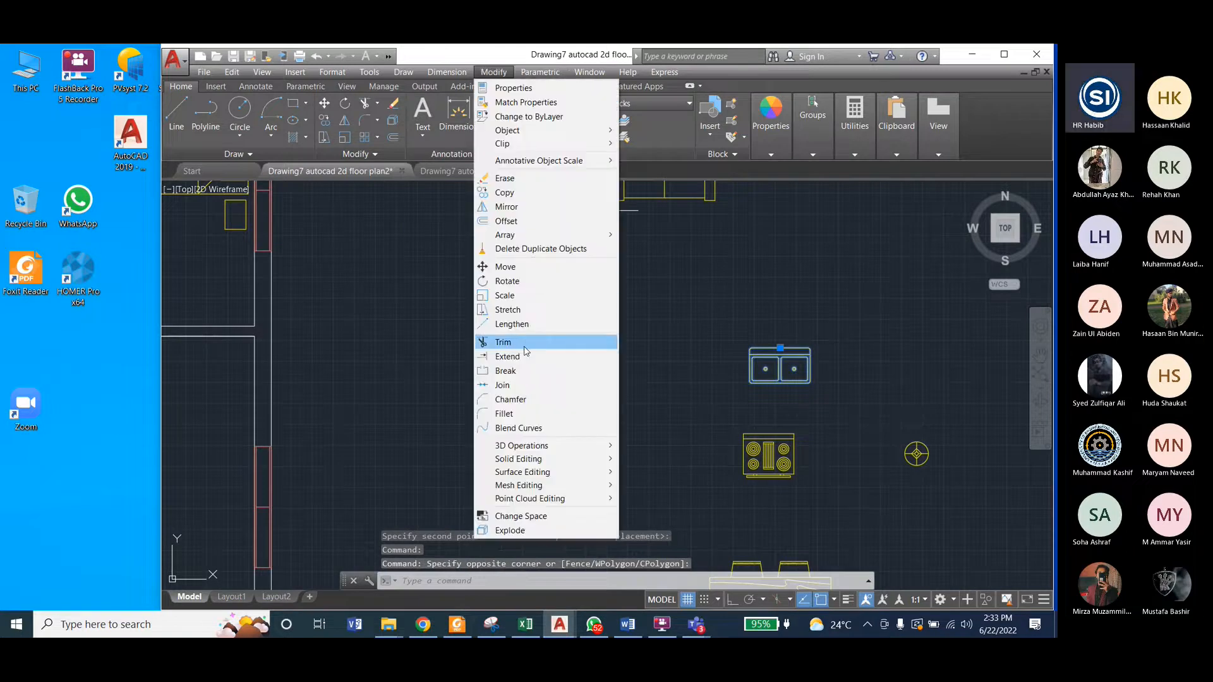
left_click(506, 267)
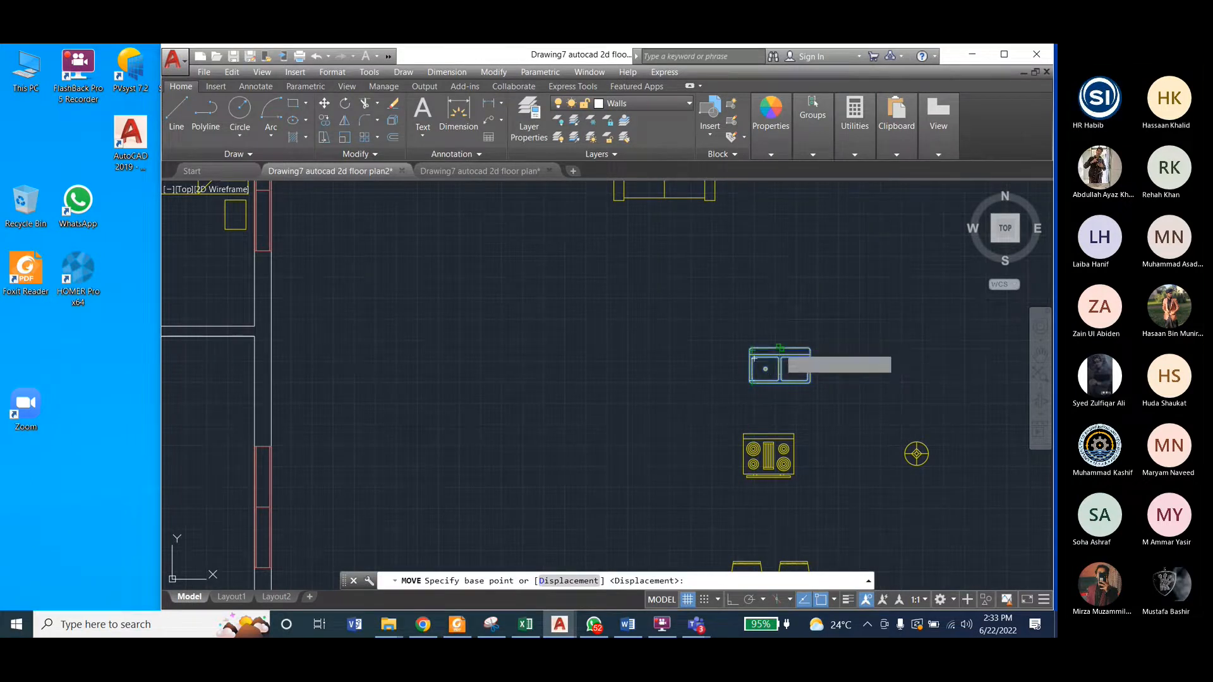
left_click(779, 348)
scroll(793, 351, "down", 4)
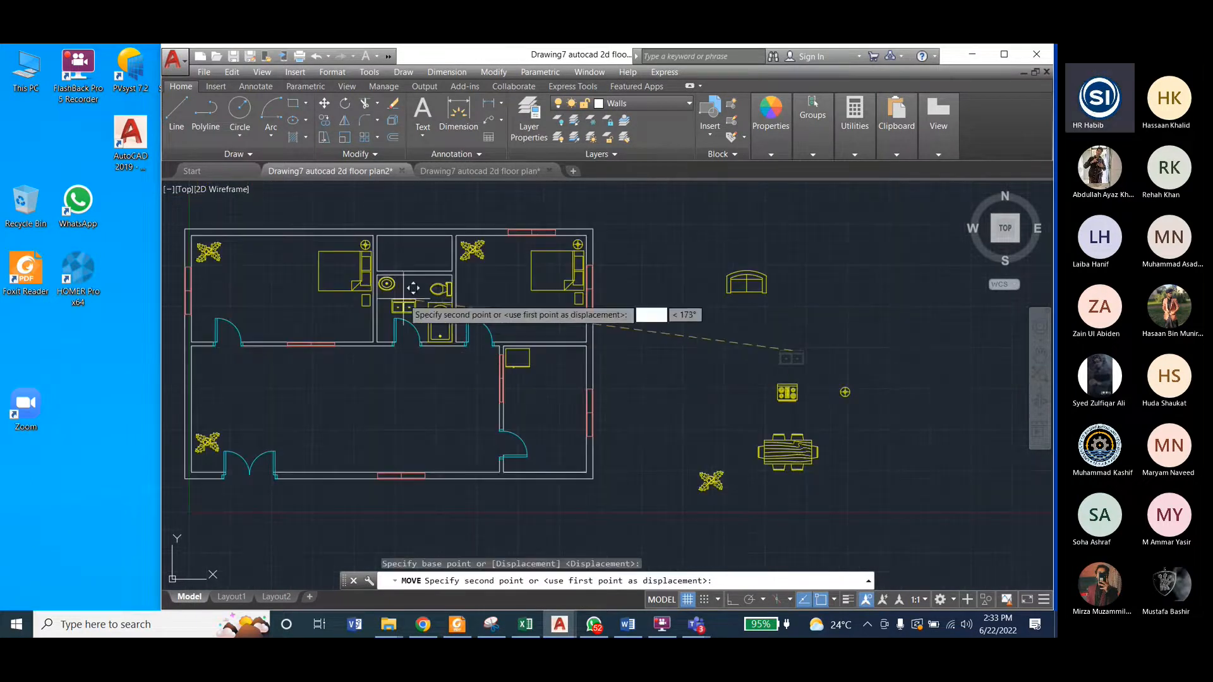
scroll(570, 373, "up", 6)
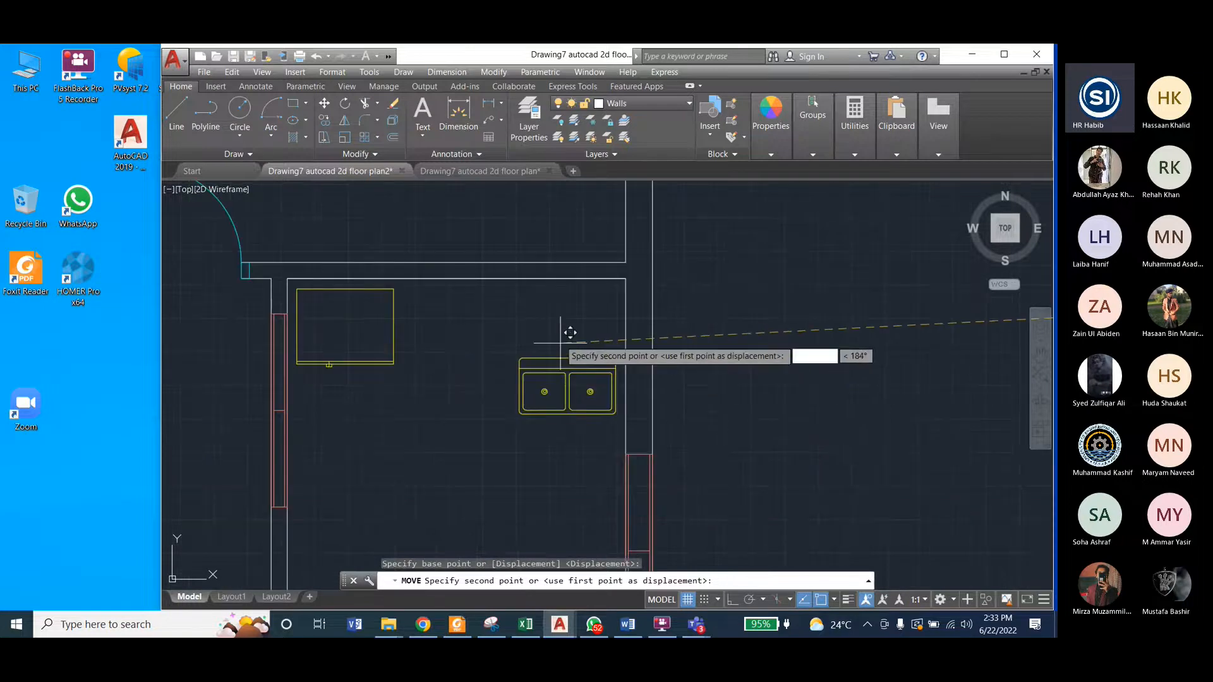
left_click(538, 282)
scroll(466, 230, "down", 2)
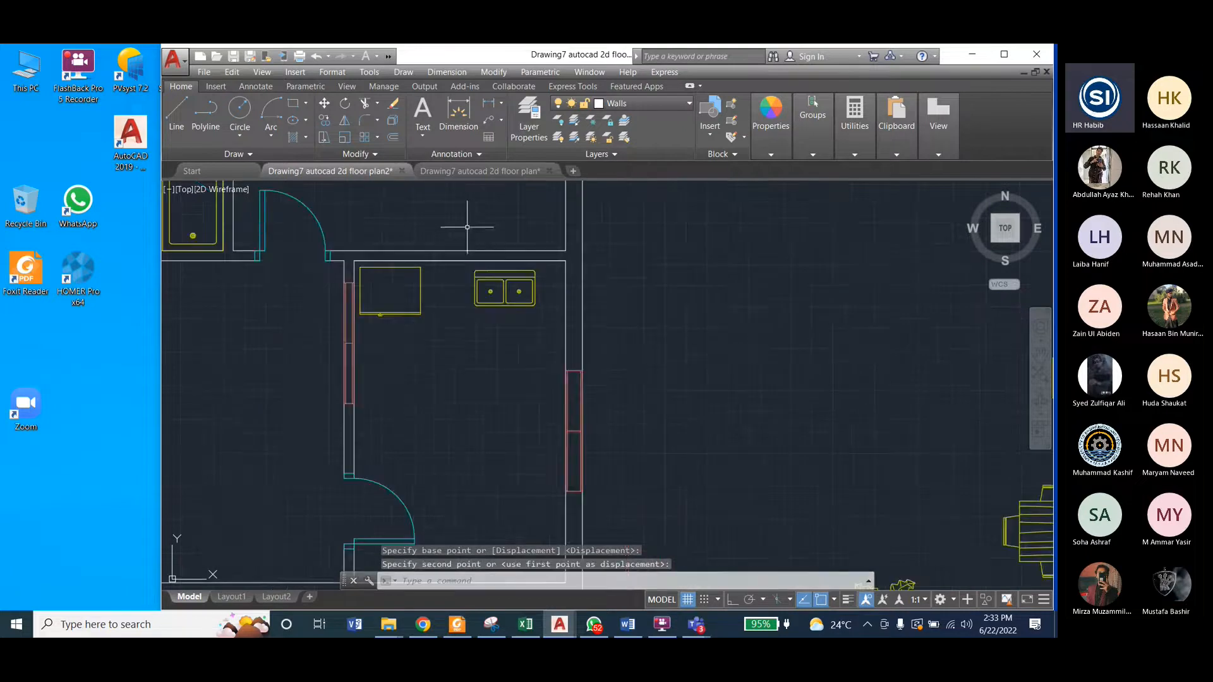
Step: Examine the stove's position and orientation in the kitchen of the reference drawing and compare them with the working plan
left_click(480, 170)
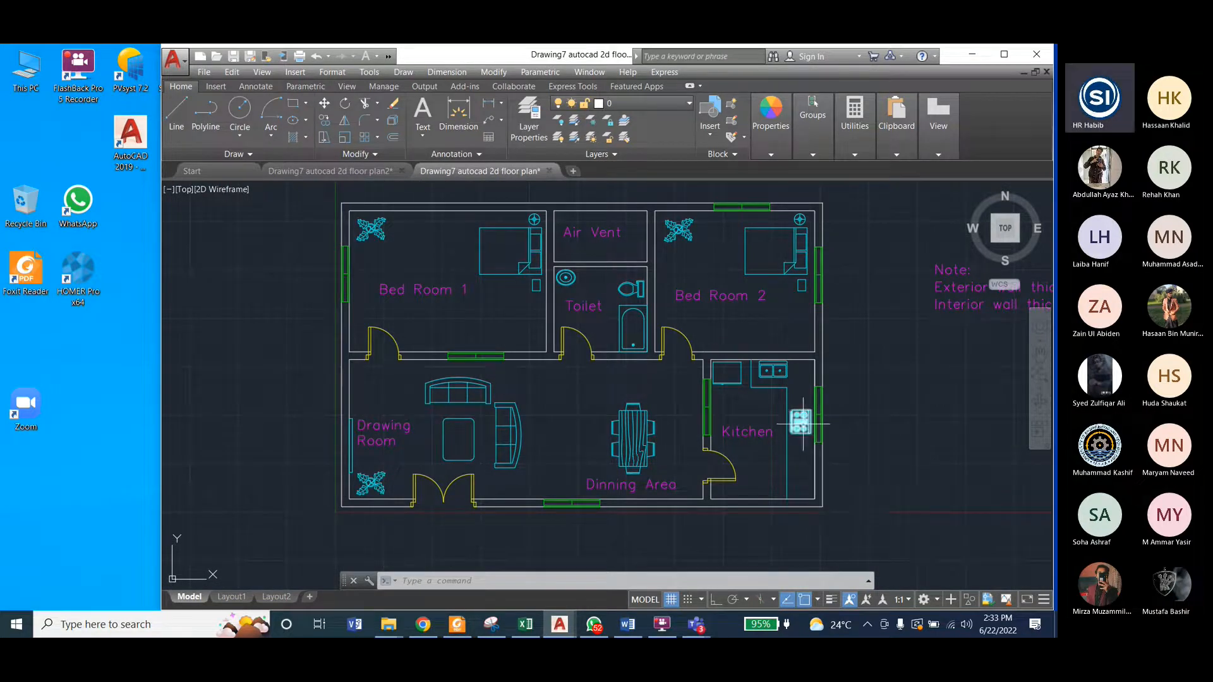
scroll(802, 423, "up", 2)
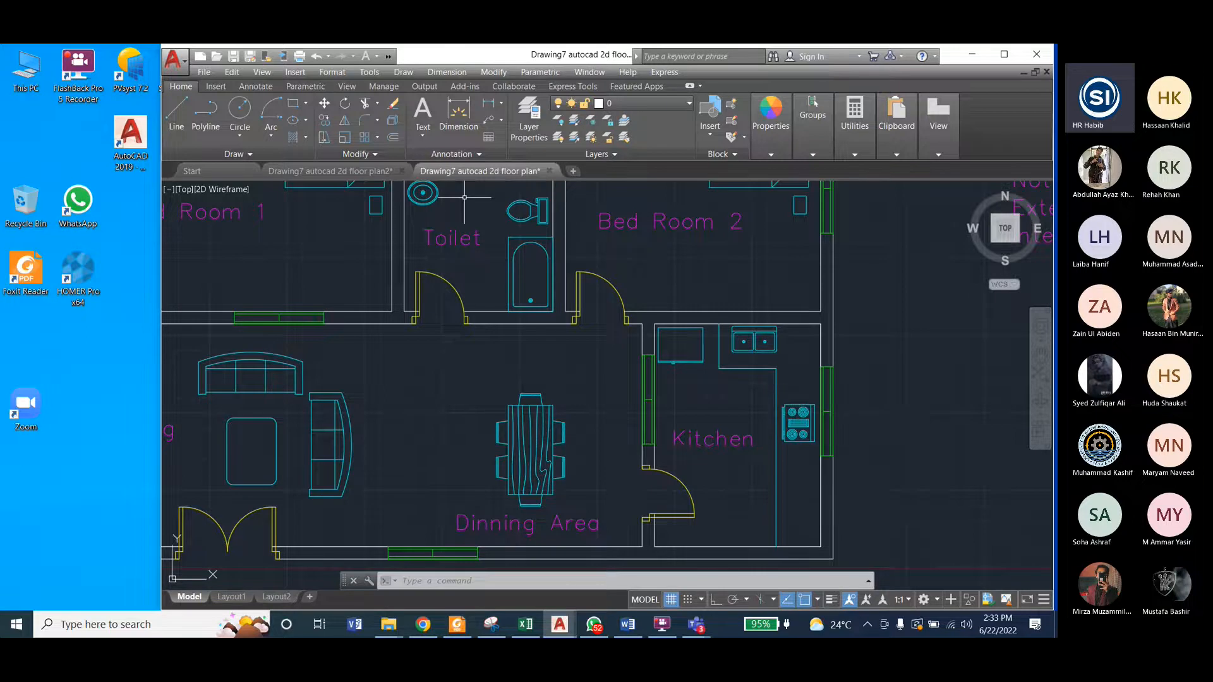
left_click(342, 171)
scroll(632, 297, "down", 2)
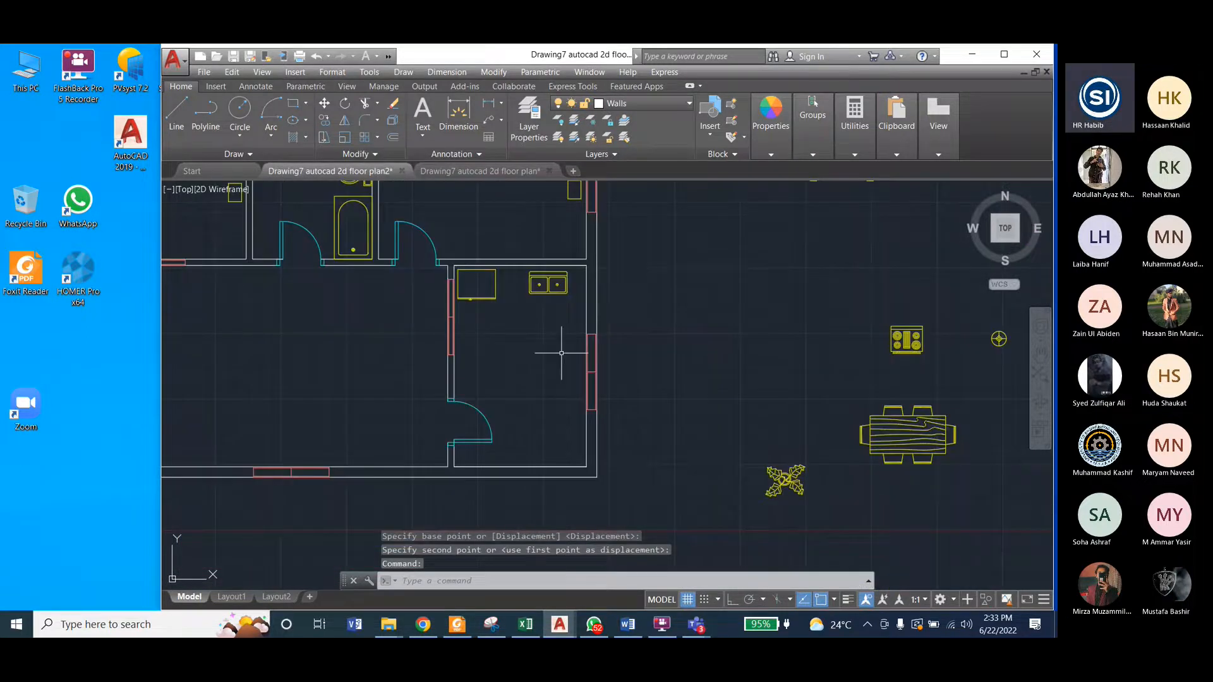
scroll(701, 339, "up", 4)
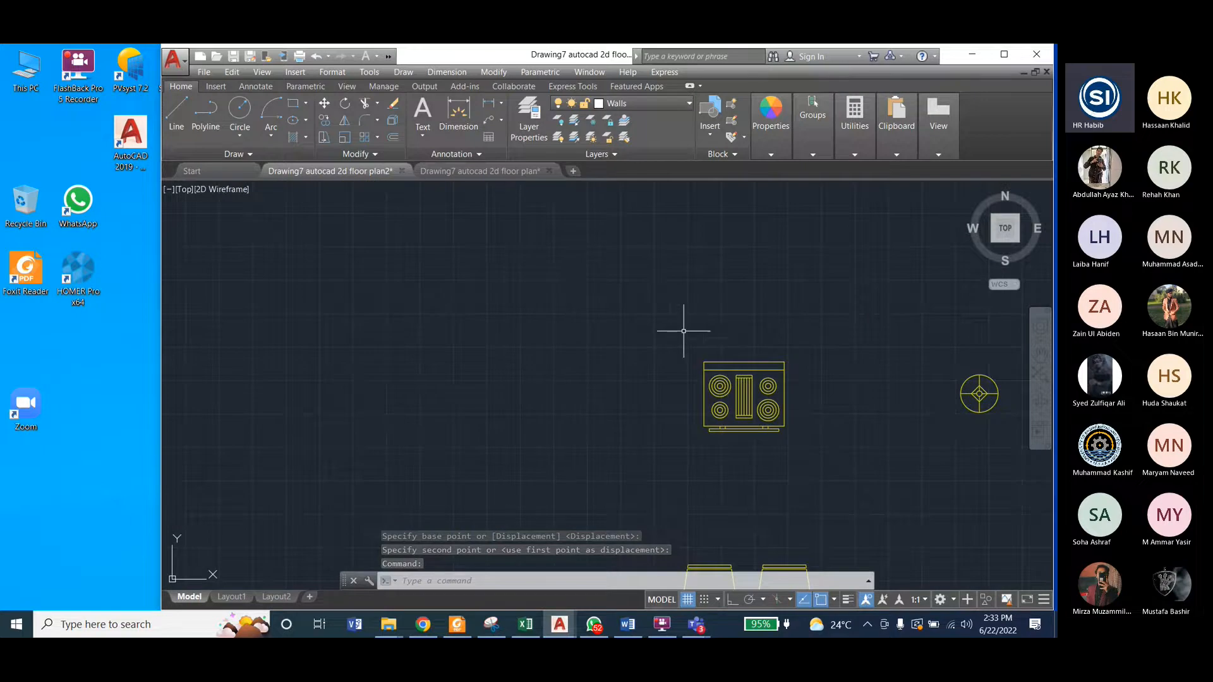
left_click(487, 171)
scroll(803, 417, "up", 4)
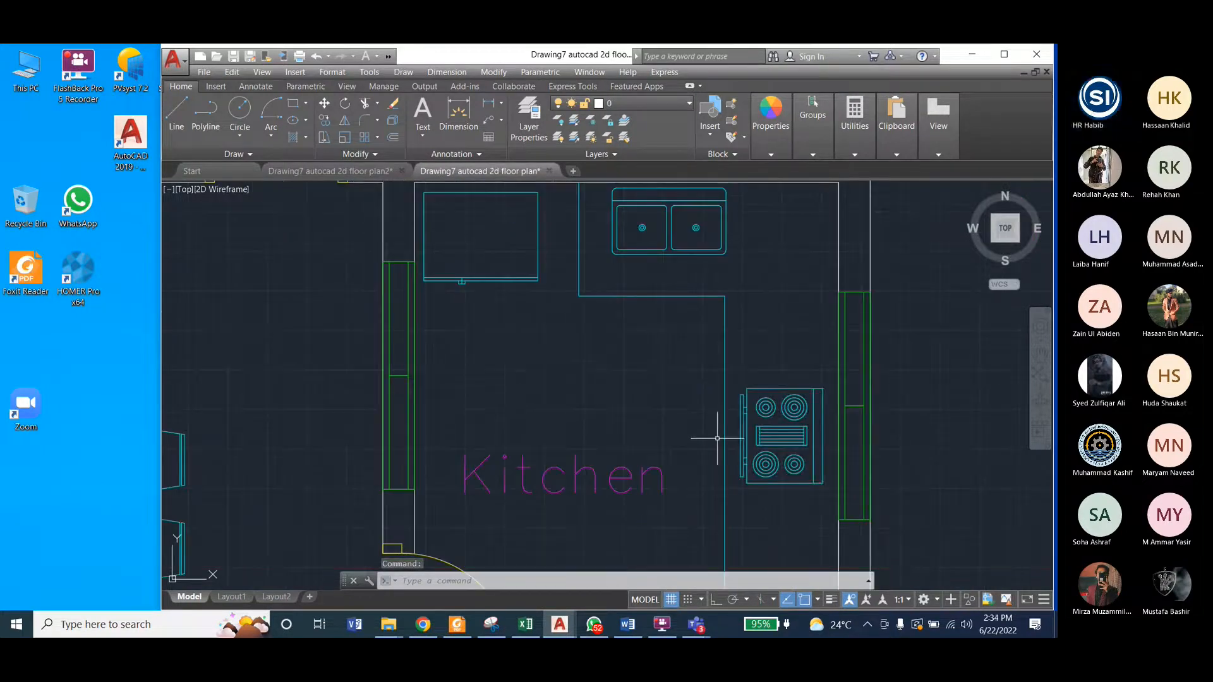
Step: Rotate the stove block 90° clockwise about its lower-right corner with Ortho on, so that its front handle faces left
left_click(343, 171)
left_click(689, 331)
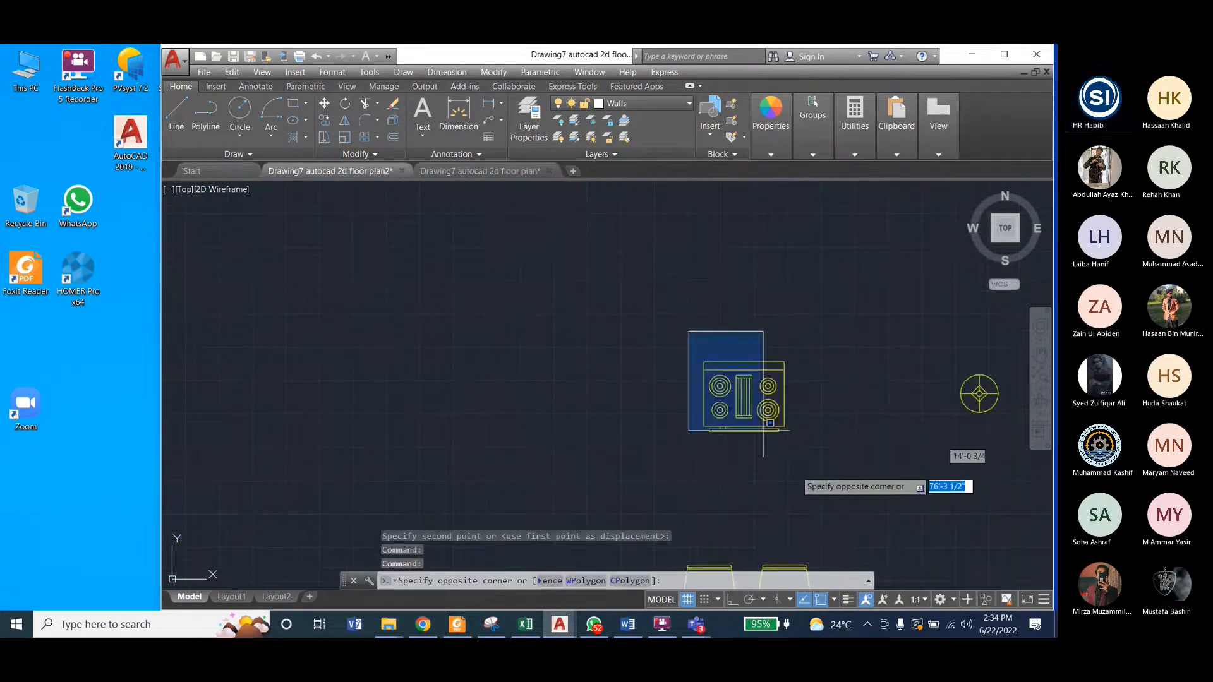
left_click(817, 475)
type("ro")
key("Return")
left_click(779, 432)
left_click(732, 600)
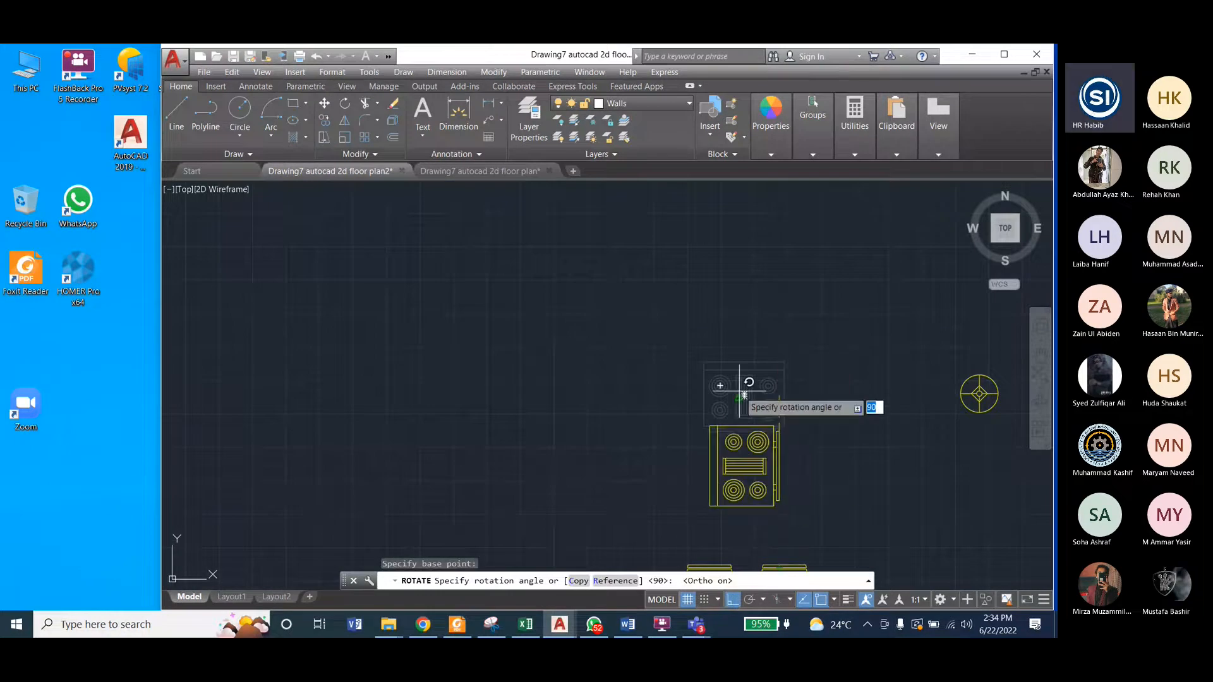
left_click(669, 436)
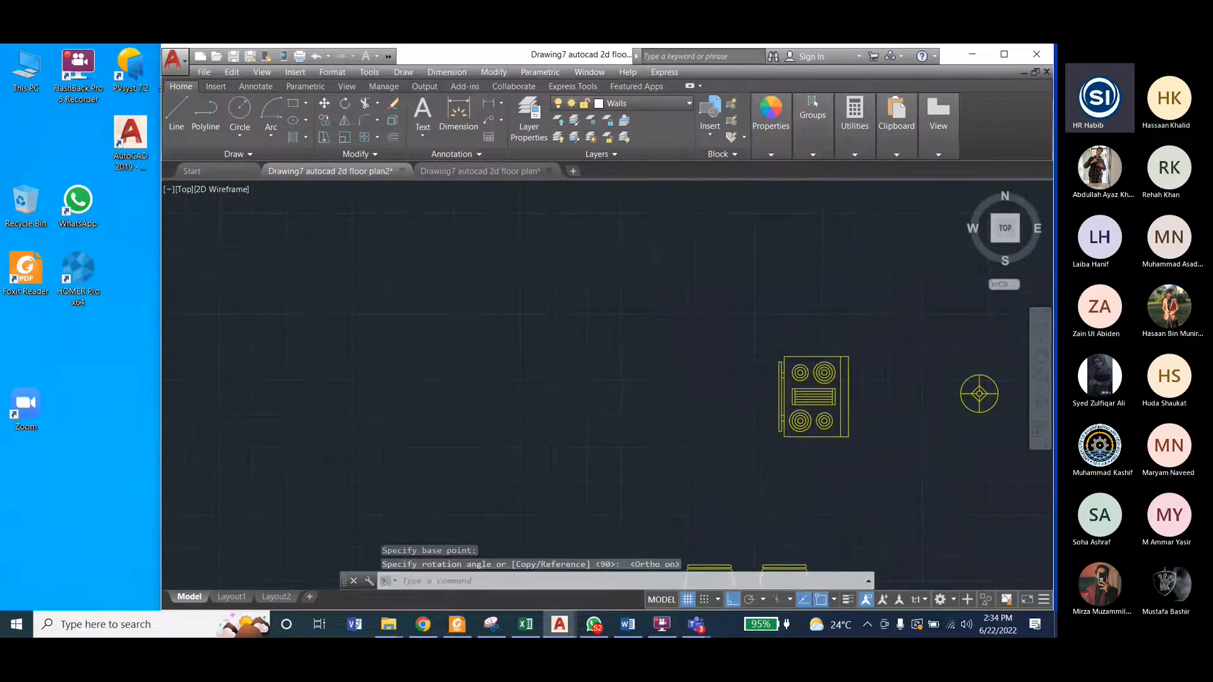
Step: Move the stove block by its lower-left corner into the kitchen, next to the right wall below the sink, with Ortho off
scroll(748, 284, "down", 3)
left_click(718, 279)
left_click(790, 360)
left_click(495, 74)
left_click(505, 267)
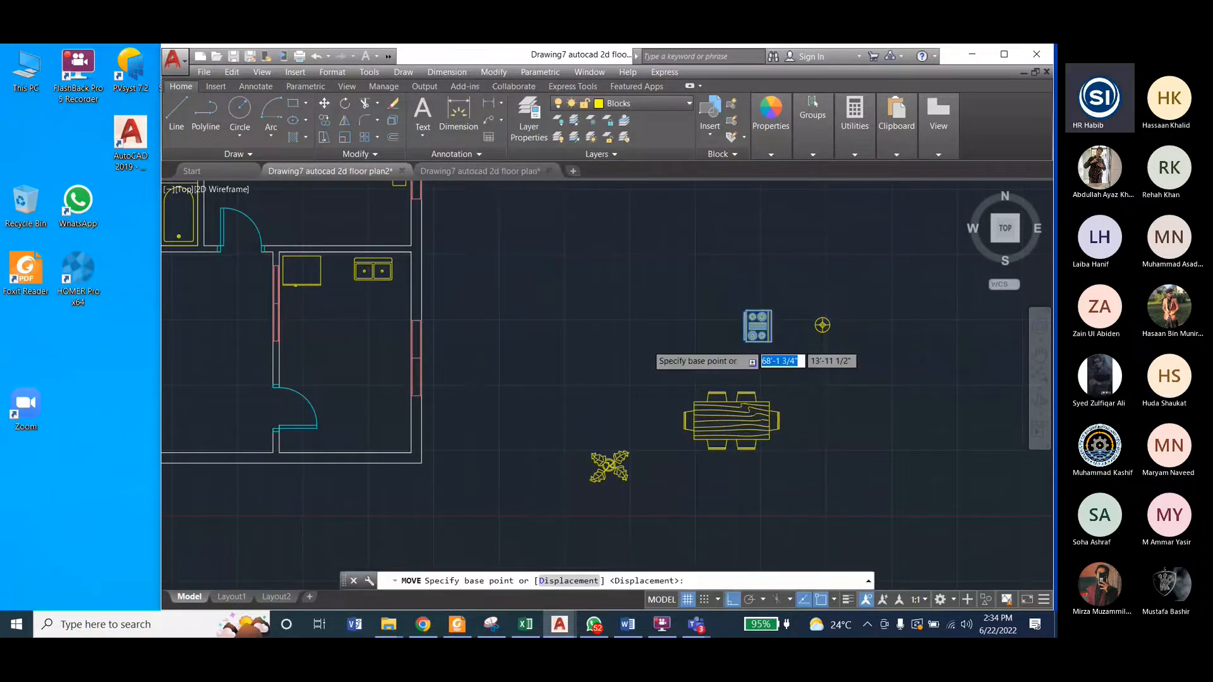
scroll(746, 338, "up", 5)
left_click(746, 339)
scroll(745, 354, "down", 7)
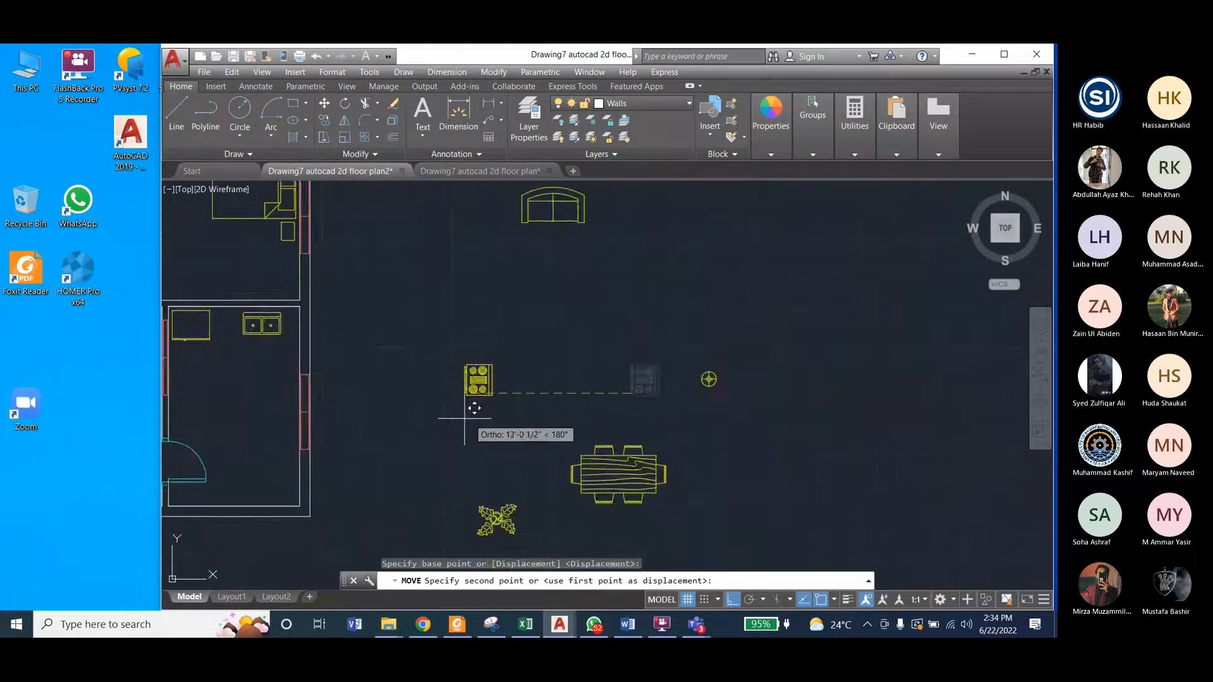
left_click(731, 599)
scroll(353, 412, "up", 5)
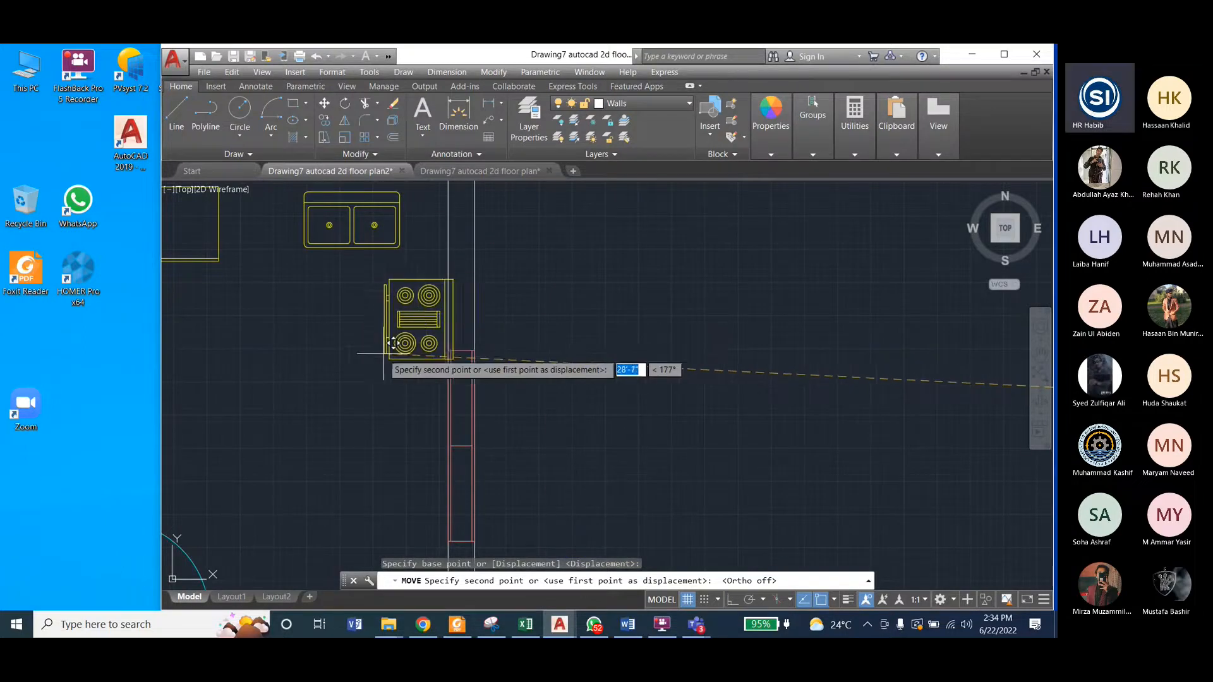
left_click(380, 346)
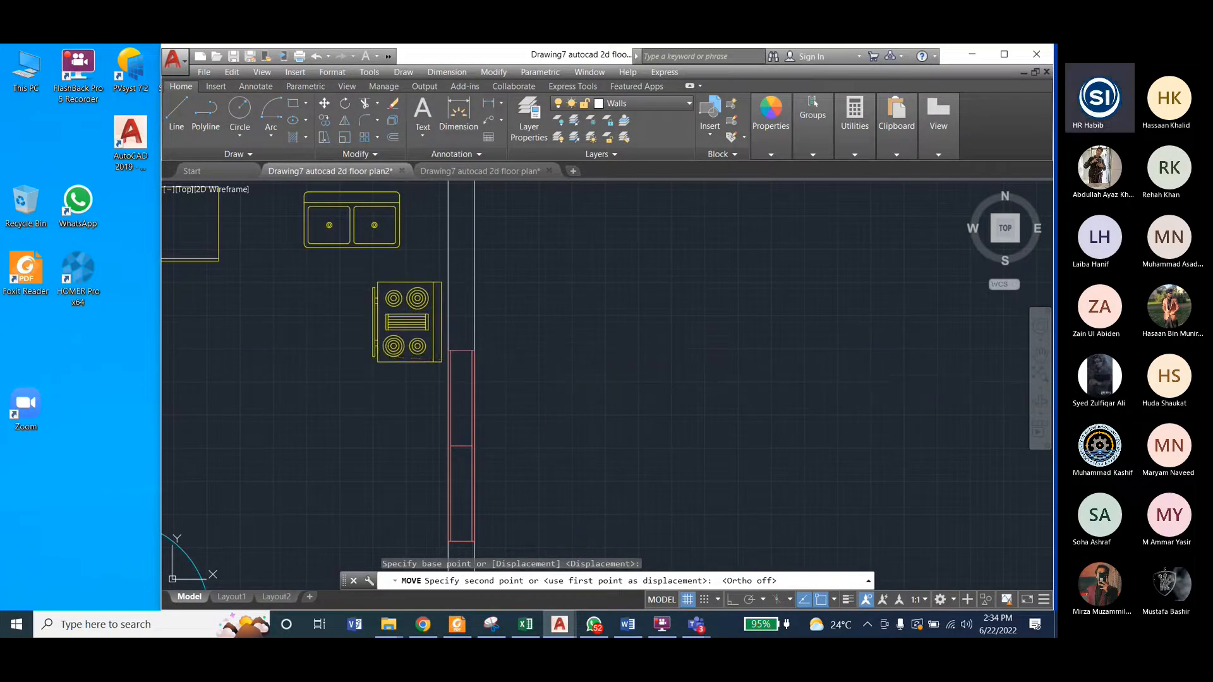
Step: Recheck the reference and move the stove block about 4' straight down so it is centred beside the kitchen's right-wall window
left_click(465, 169)
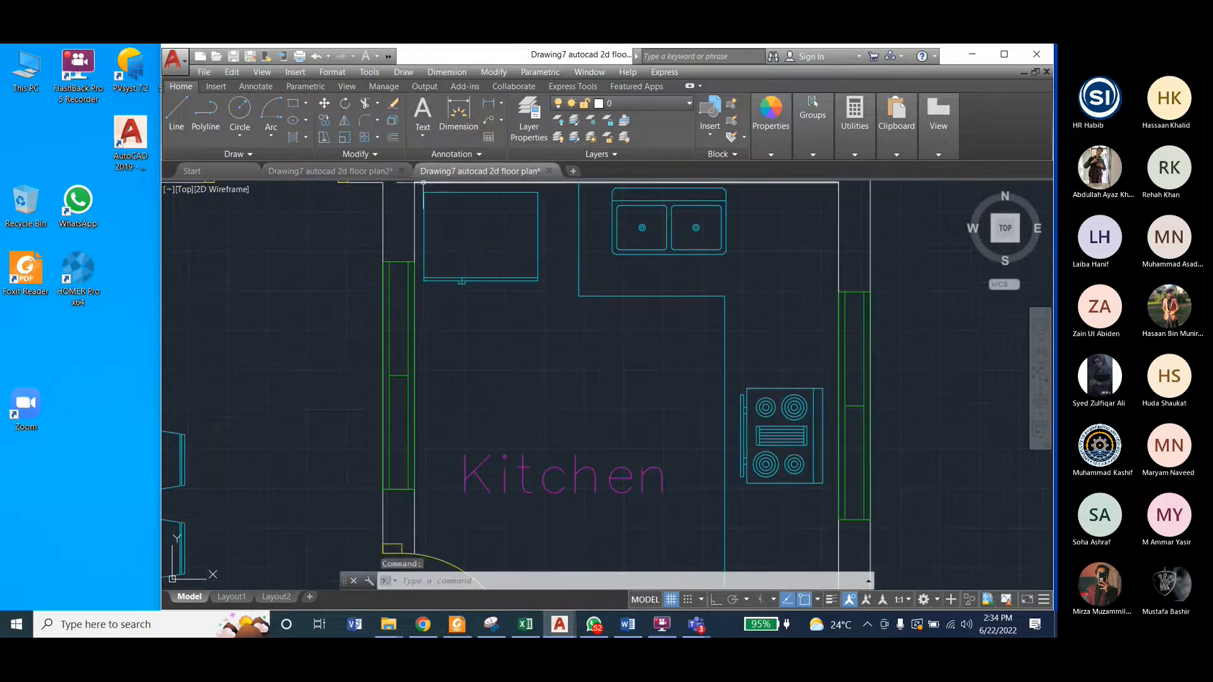
left_click(329, 171)
left_click(423, 284)
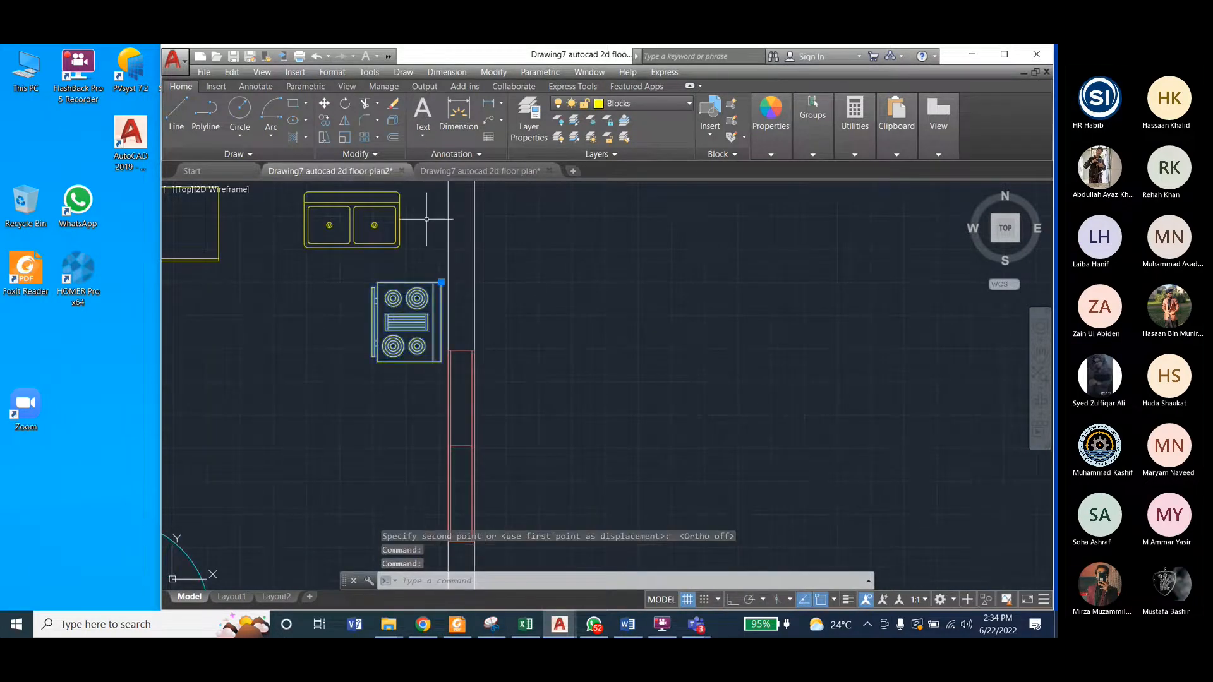
left_click(481, 73)
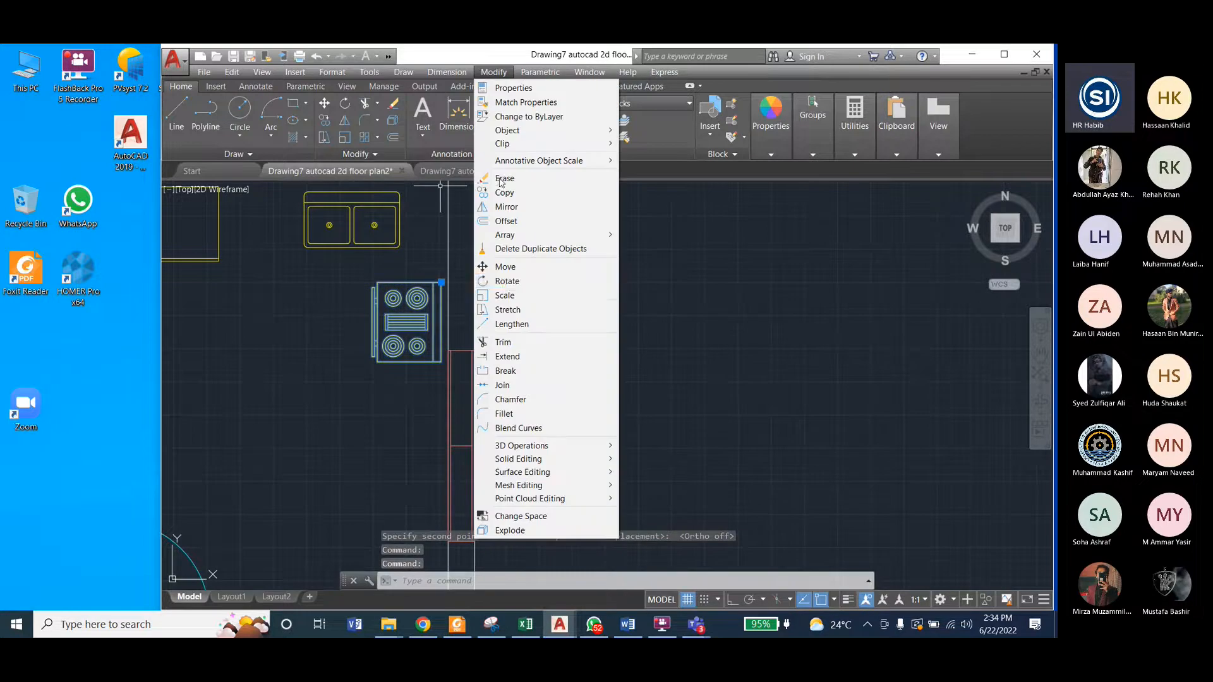
left_click(505, 267)
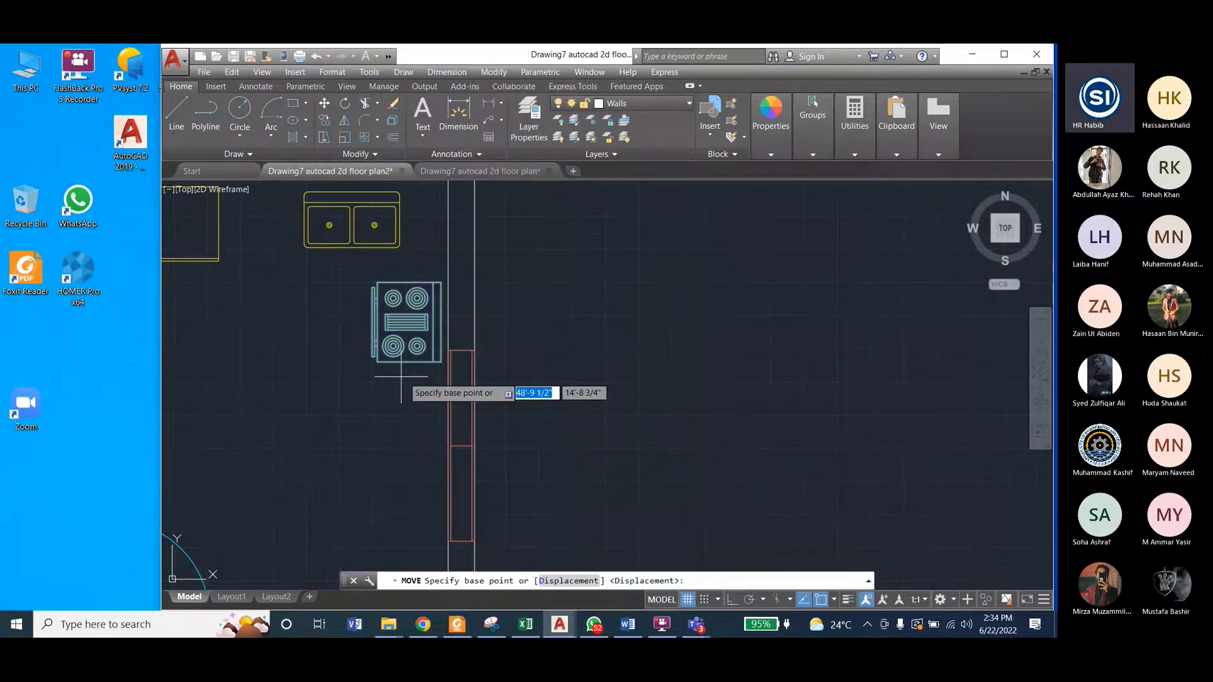
left_click(448, 353)
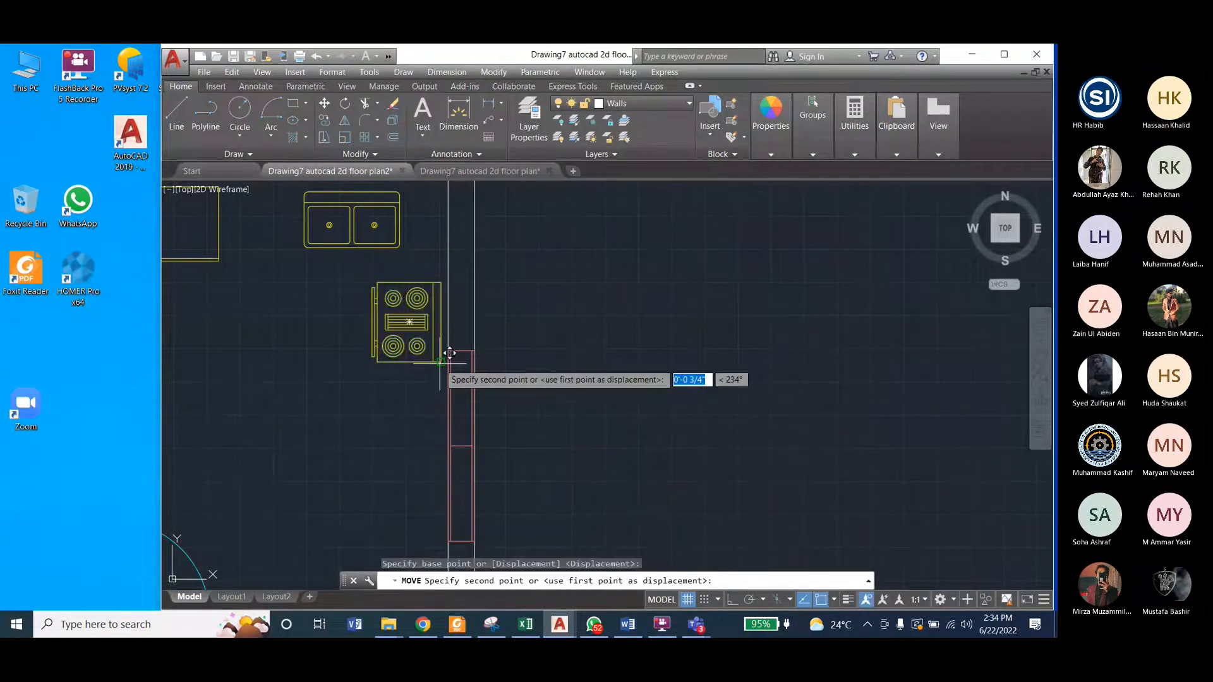
left_click(451, 477)
scroll(509, 284, "down", 3)
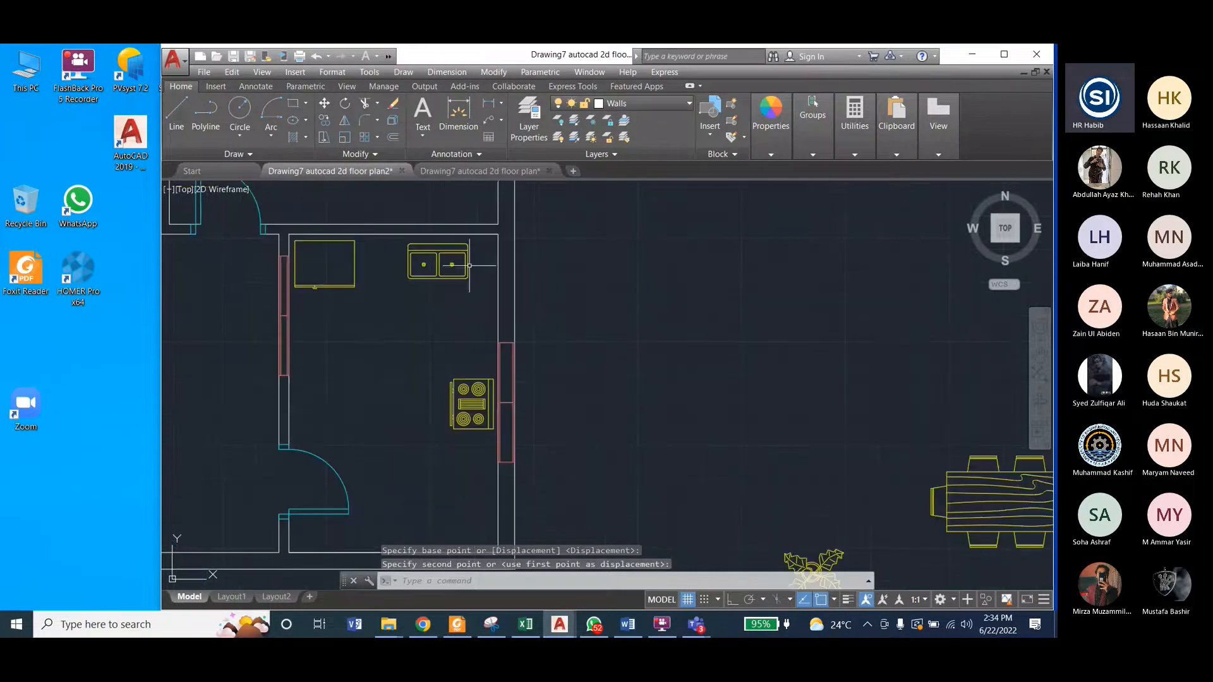
Step: Check the reference counter and, with Ortho on, draw the kitchen counter outline: 3'-3" down left of the sink, right, down past the stove, across to the right wall
left_click(454, 172)
scroll(531, 312, "down", 2)
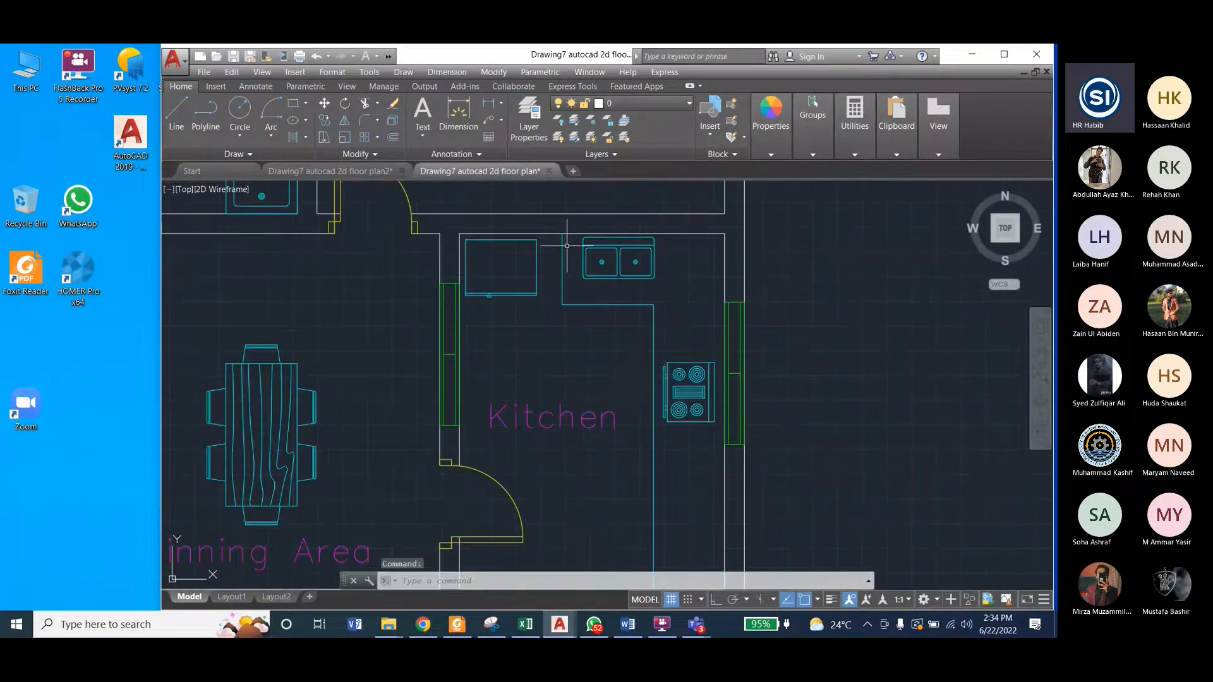
scroll(566, 299, "down", 2)
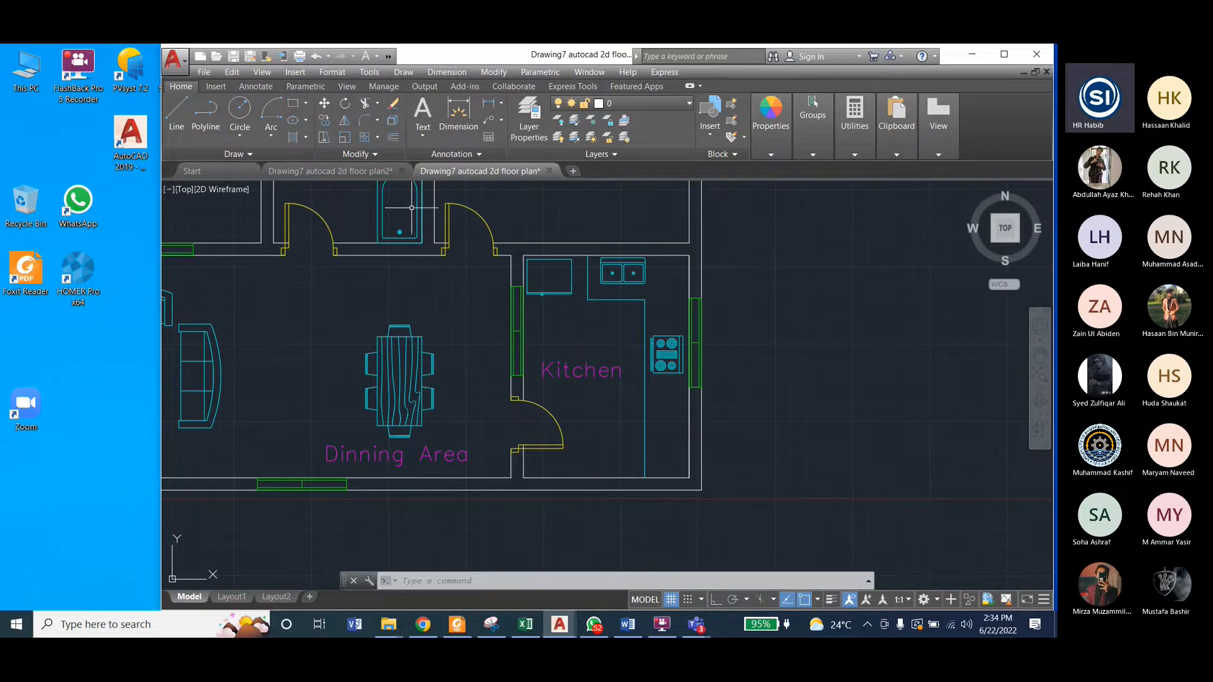
mouse_move(350, 174)
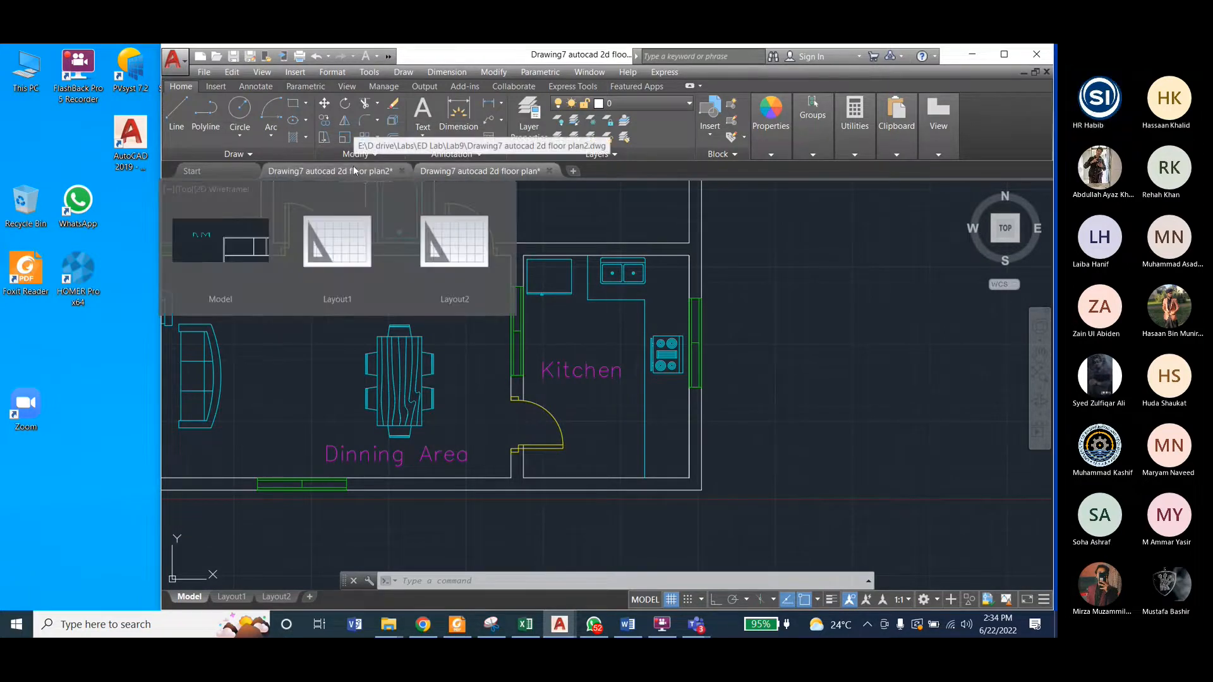
left_click(353, 171)
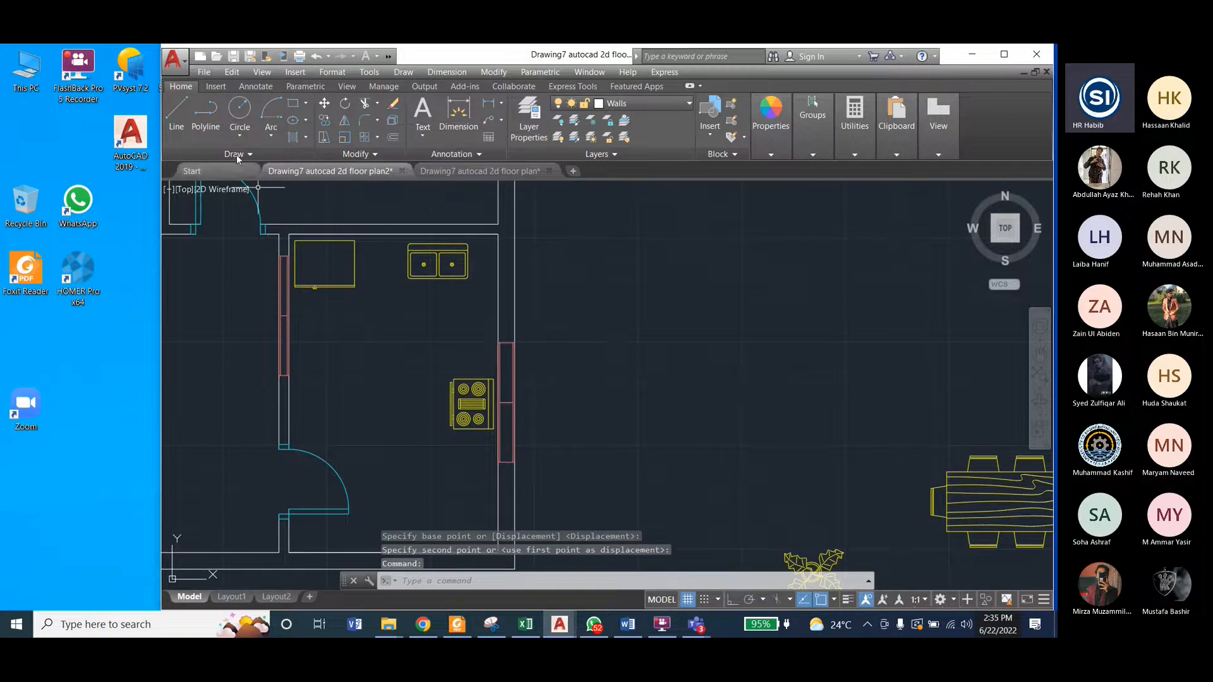
left_click(177, 112)
left_click(735, 601)
left_click(393, 234)
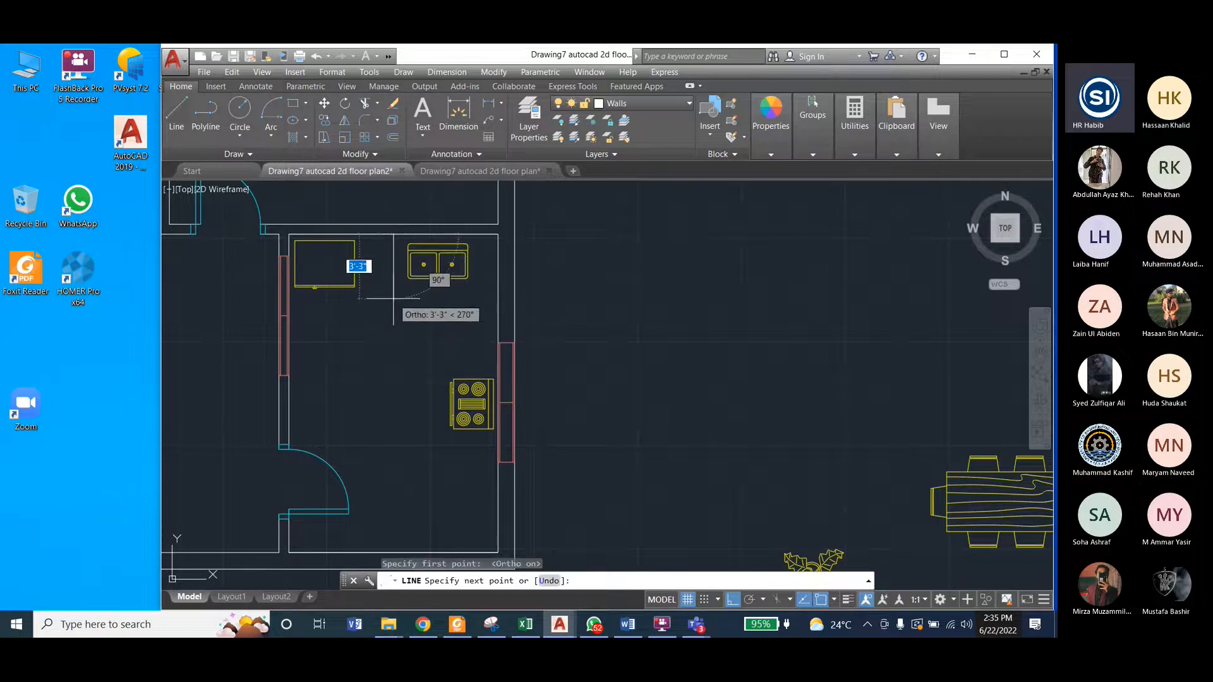
left_click(394, 297)
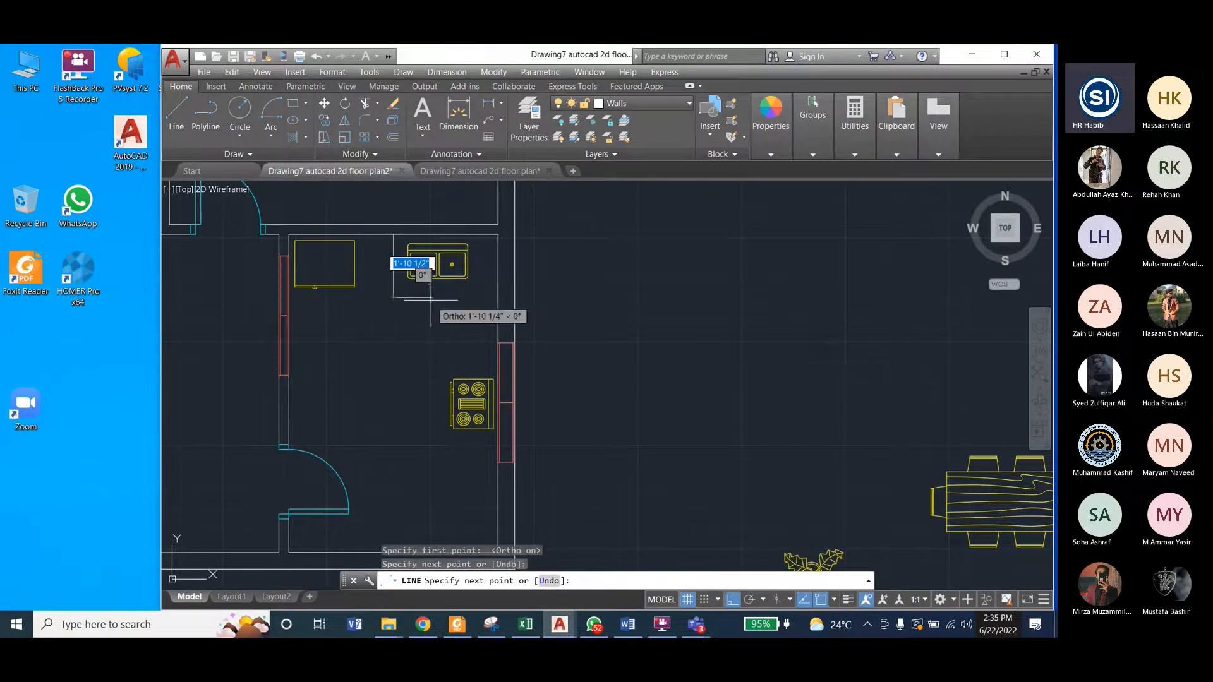
left_click(433, 298)
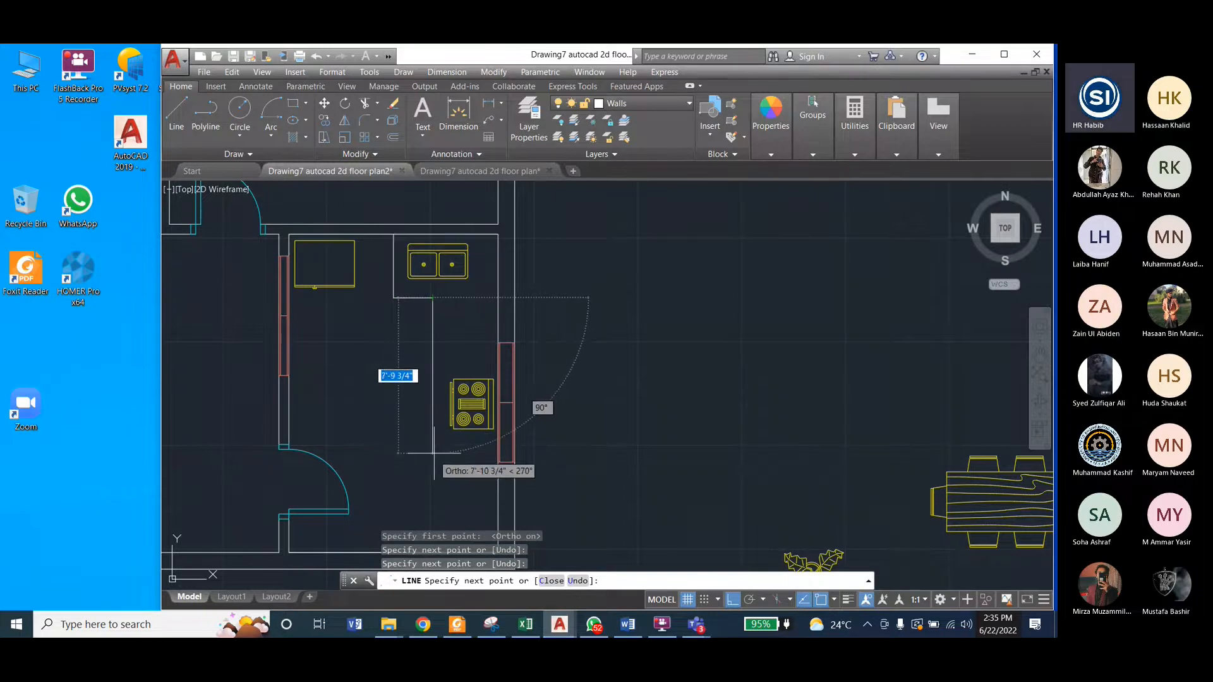
left_click(434, 452)
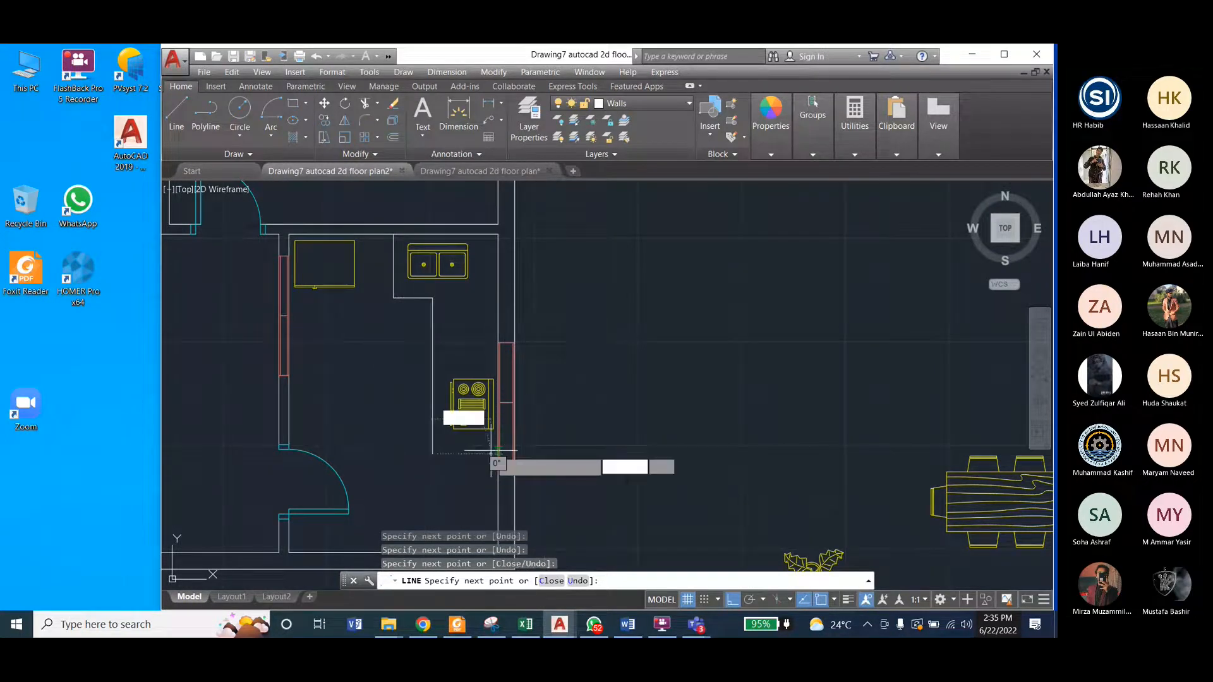
left_click(497, 453)
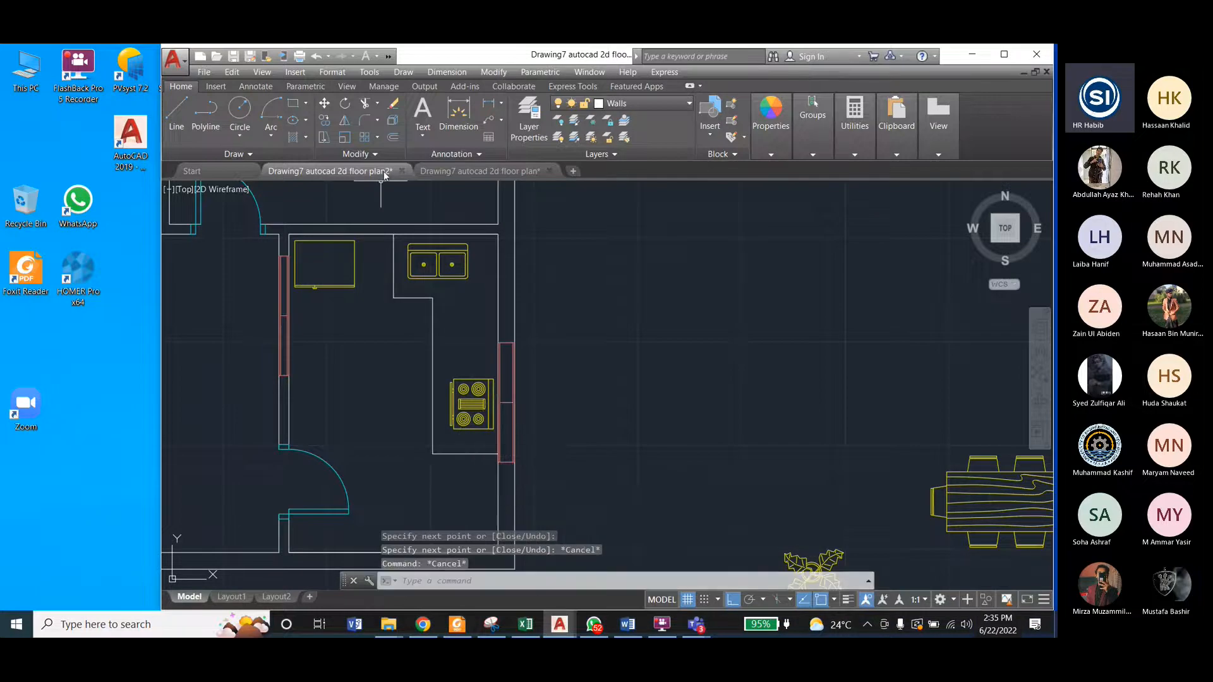
Step: Compare the counter with the reference drawing and erase its short horizontal line below the stove
left_click(471, 172)
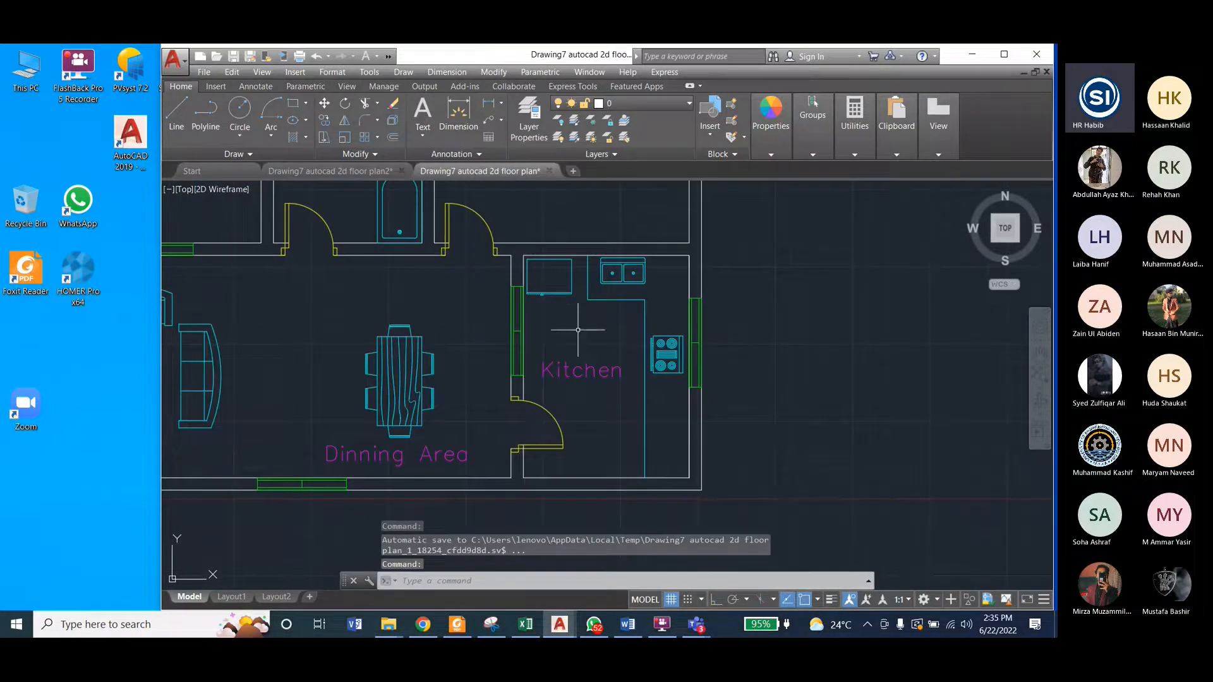
key("ctrl+Tab")
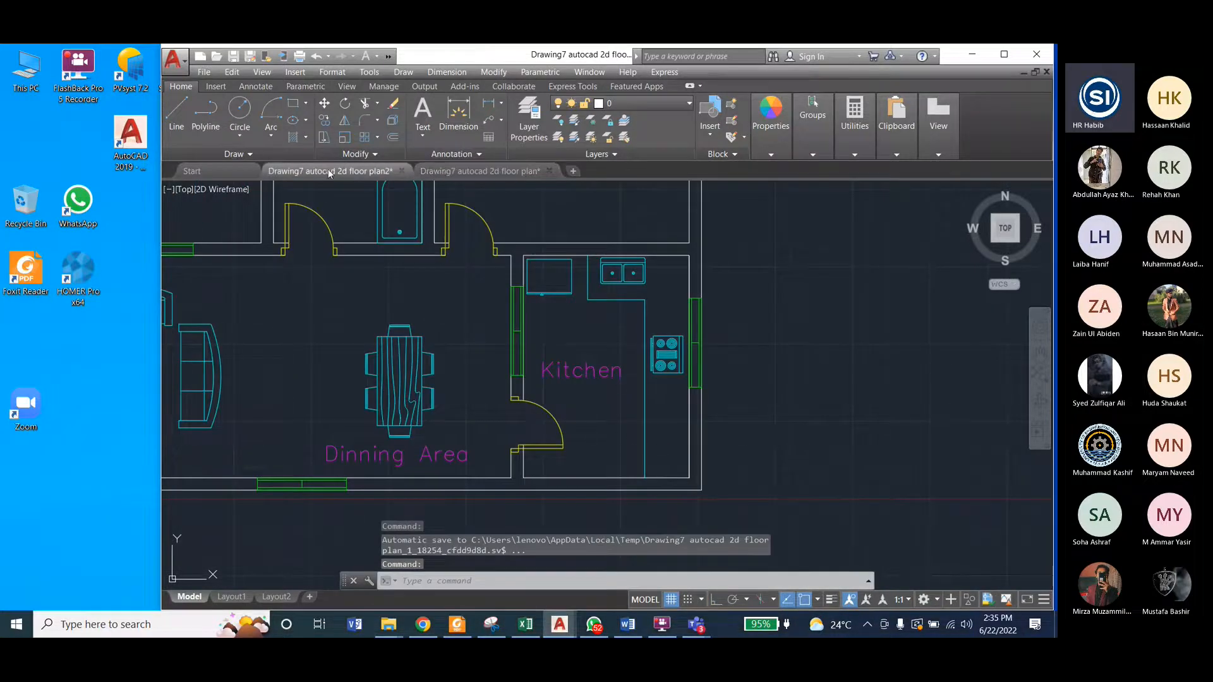
left_click(470, 456)
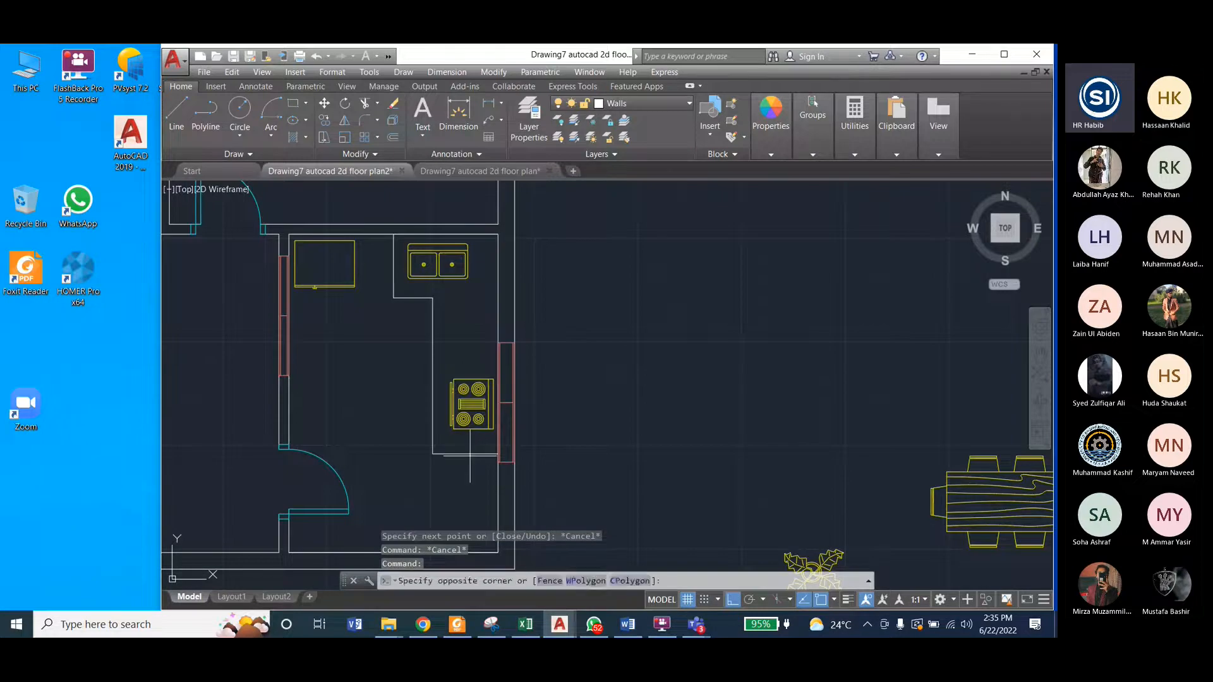
left_click(470, 455)
left_click(468, 453)
key("Delete")
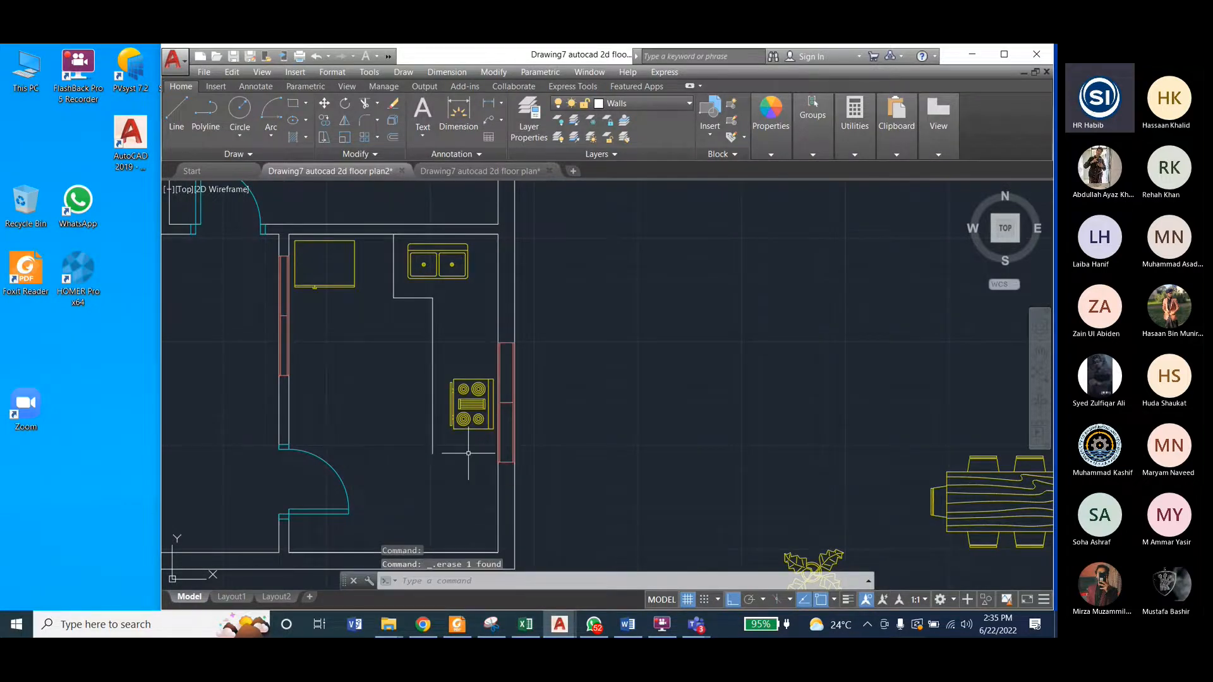
Step: Erase the counter's long vertical line to the left of the stove
left_click(432, 404)
scroll(450, 391, "down", 2)
scroll(449, 406, "up", 6)
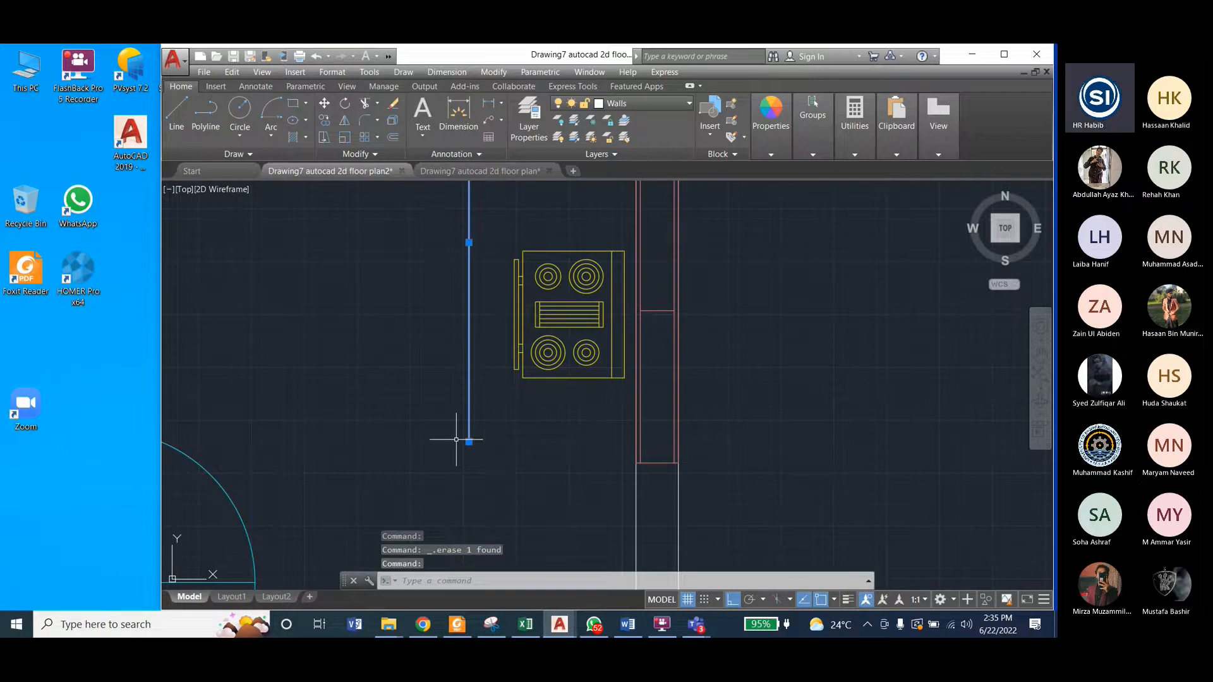
middle_click_drag(487, 473, 479, 423)
mouse_move(460, 392)
scroll(460, 395, "down", 4)
key("Delete")
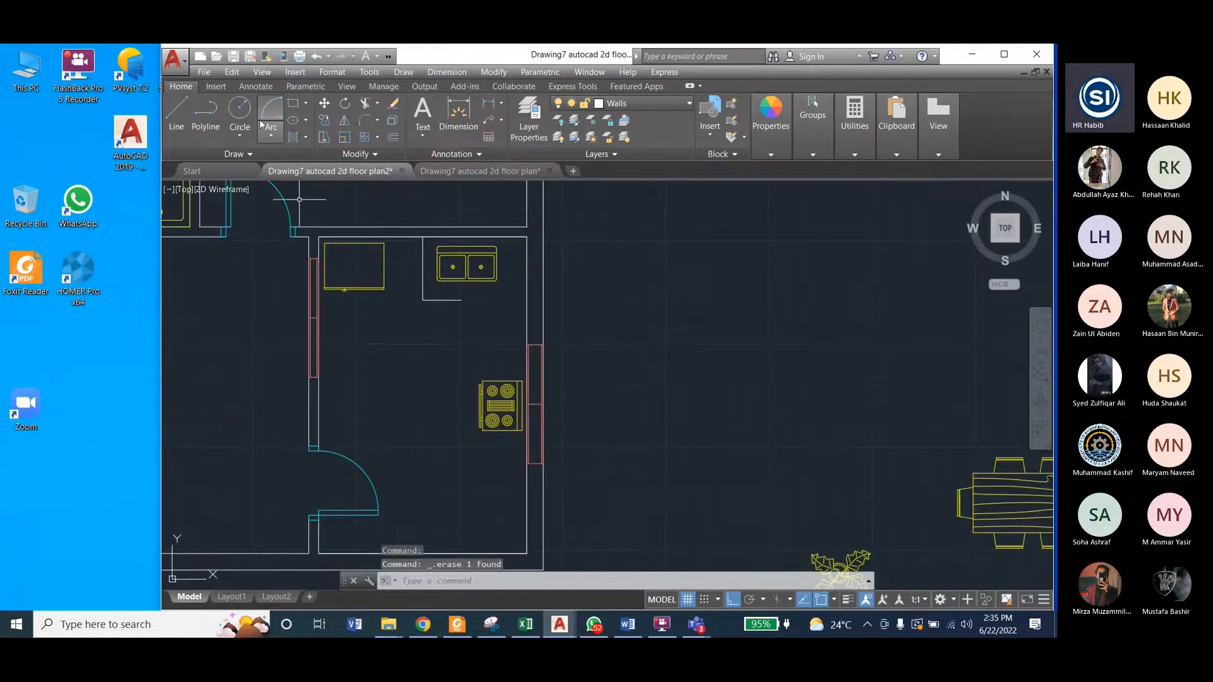
Step: Draw a vertical line from the open end of the counter below the sink straight down to the kitchen's bottom wall
type("l")
key("Return")
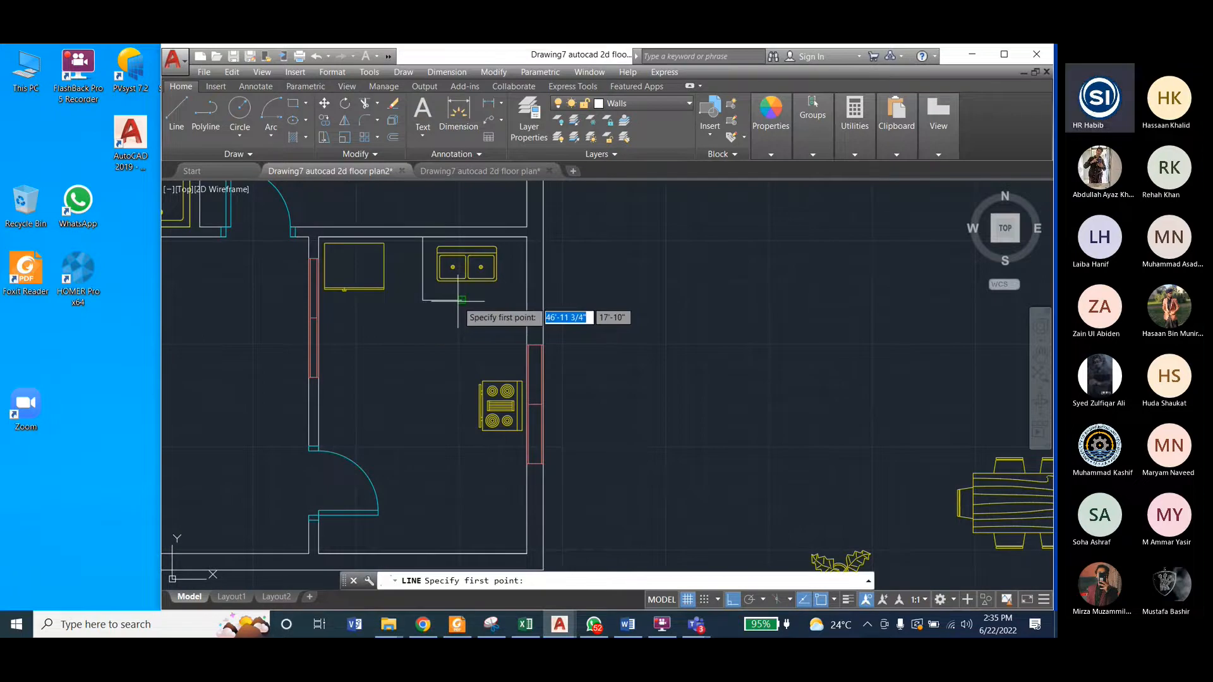
left_click(461, 300)
left_click(462, 525)
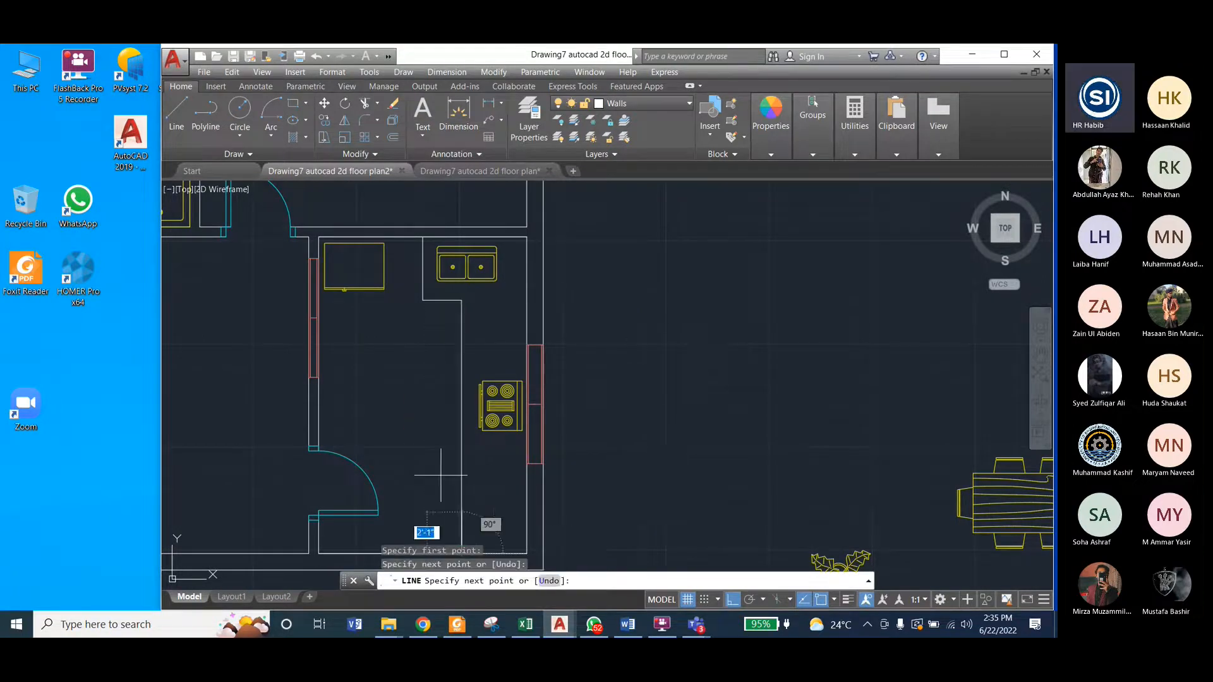
key("Escape")
key("Escape")
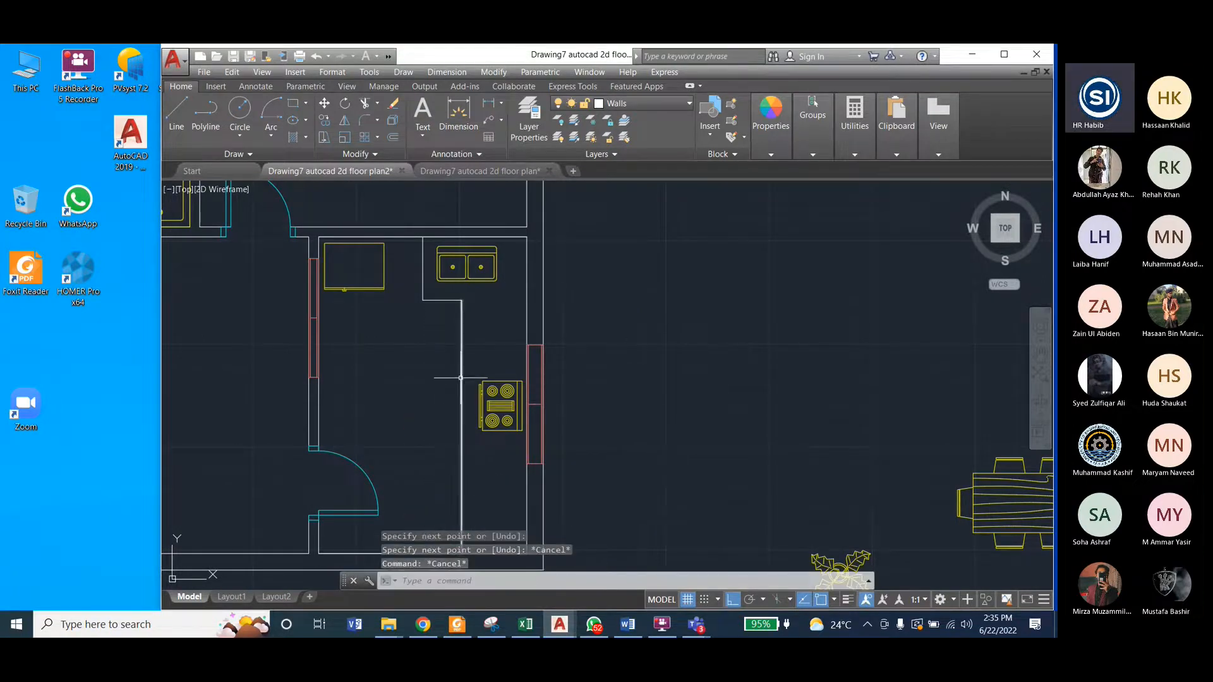
Step: Save the working plan and examine the furniture arrangement in the reference drawing's drawing room and dining area
scroll(474, 387, "down", 2)
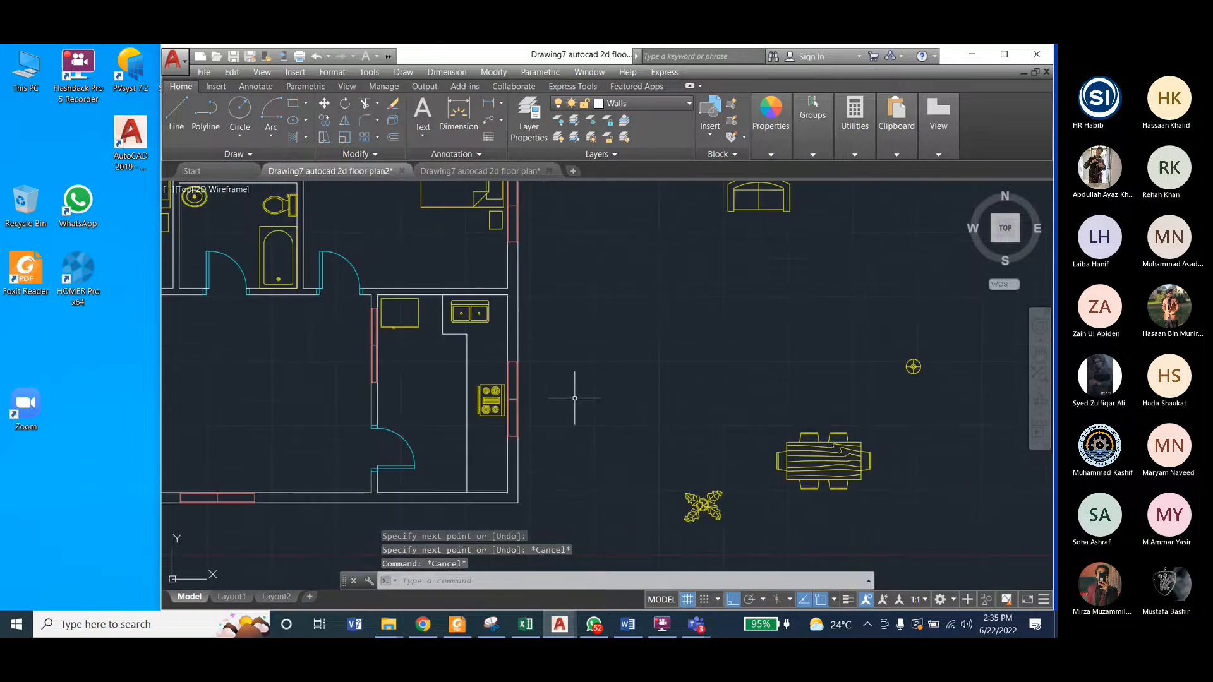
scroll(584, 377, "down", 2)
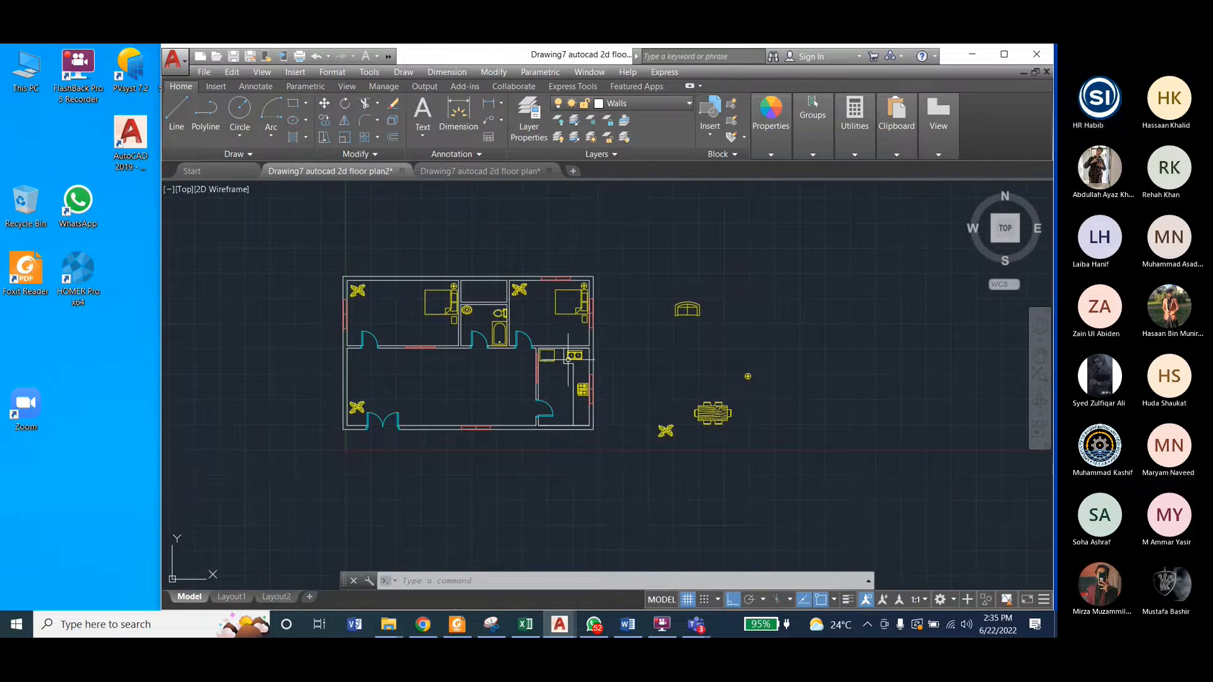
scroll(567, 361, "up", 2)
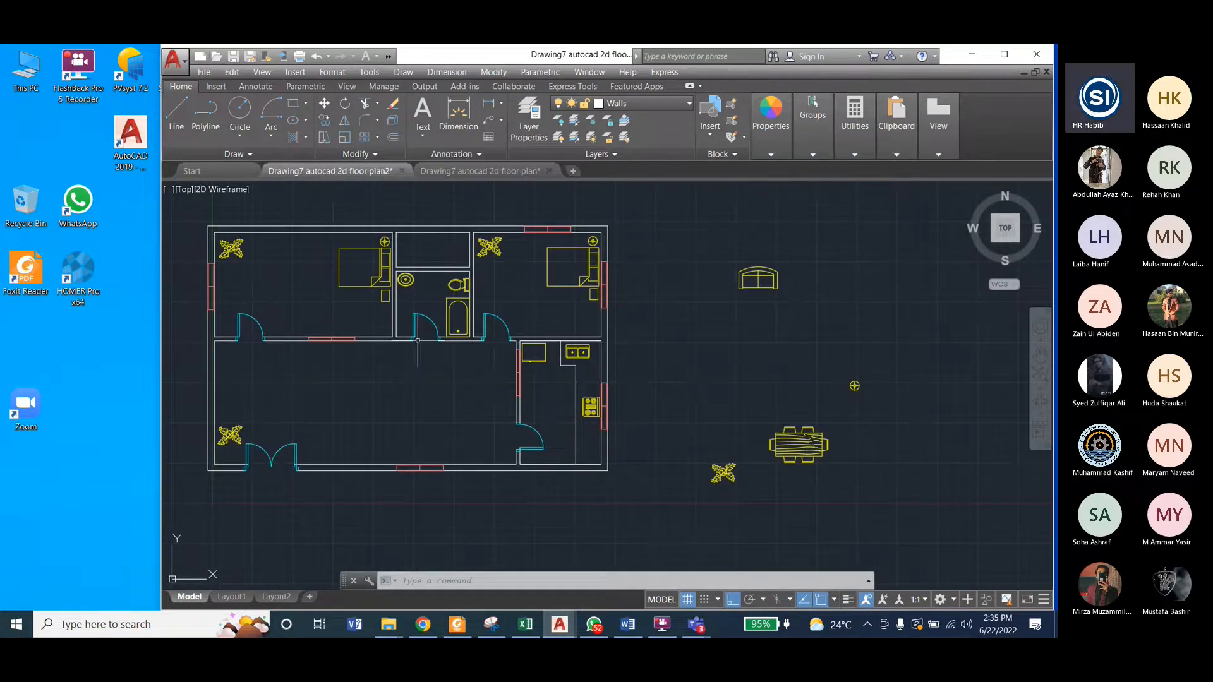
key("ctrl+s")
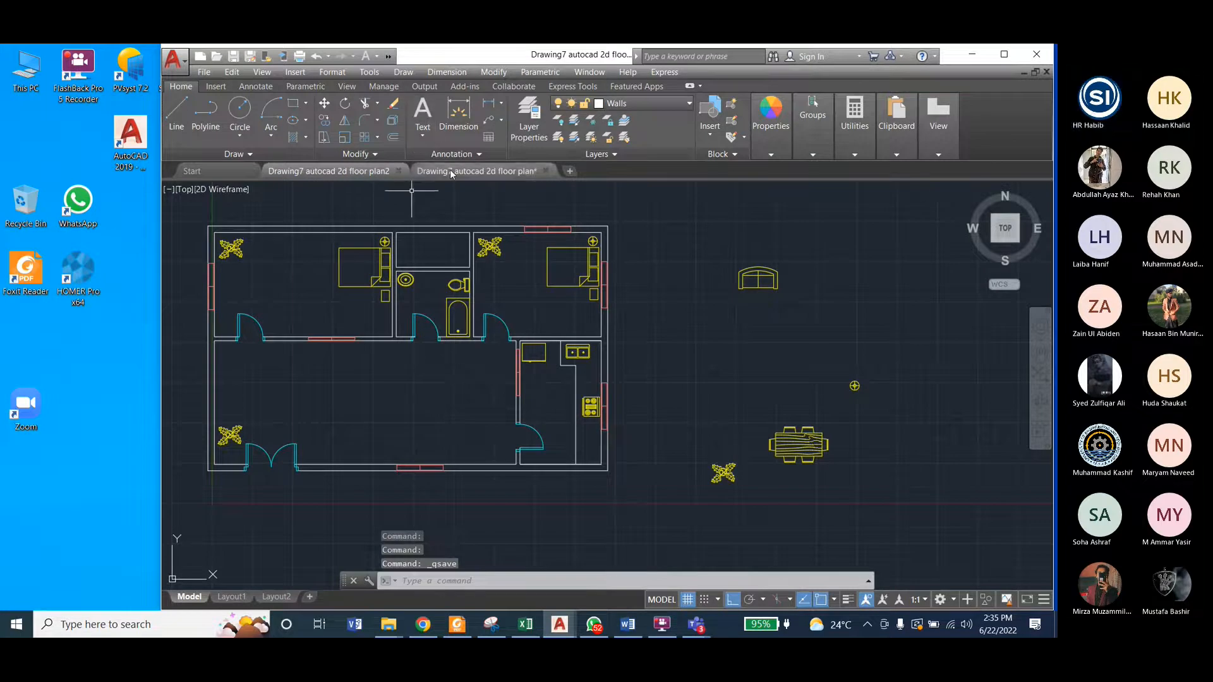
left_click(476, 171)
scroll(745, 388, "down", 4)
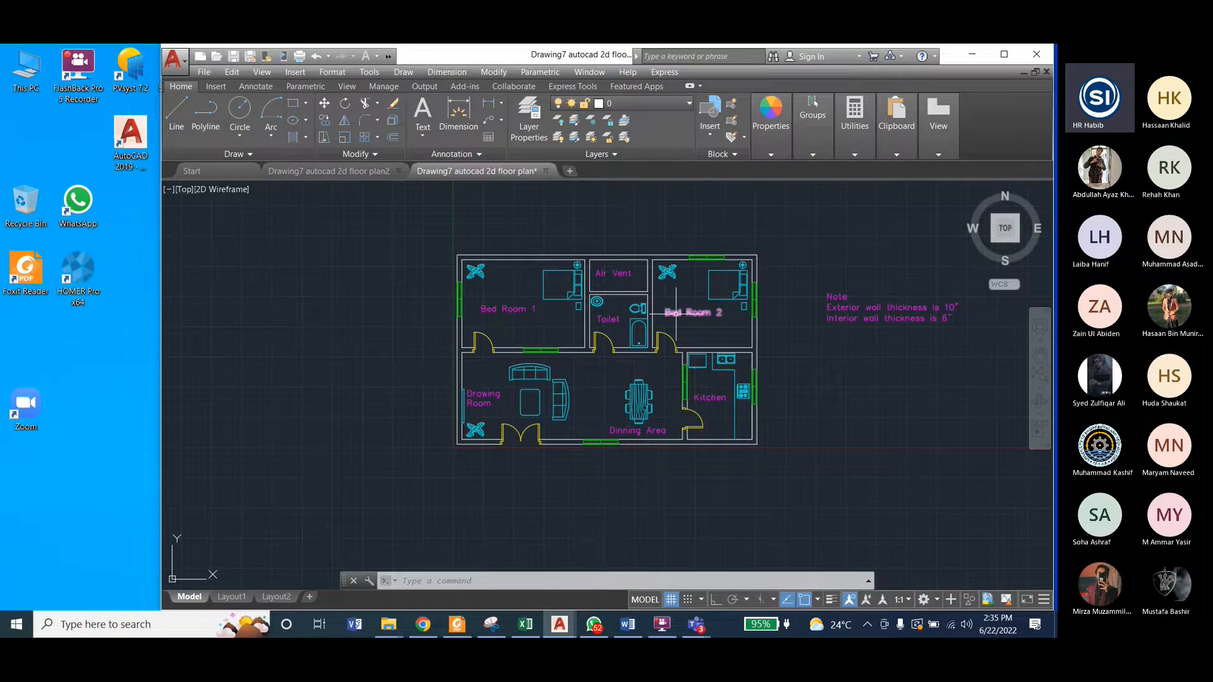
scroll(563, 402, "up", 3)
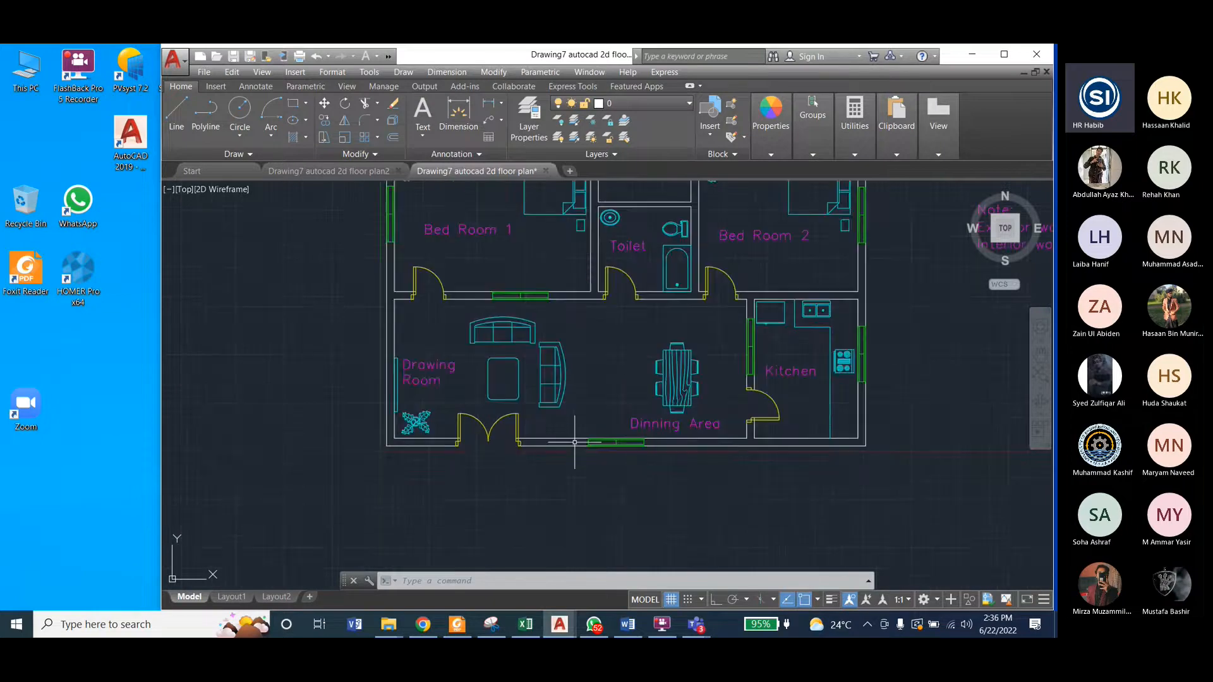
scroll(525, 434, "up", 2)
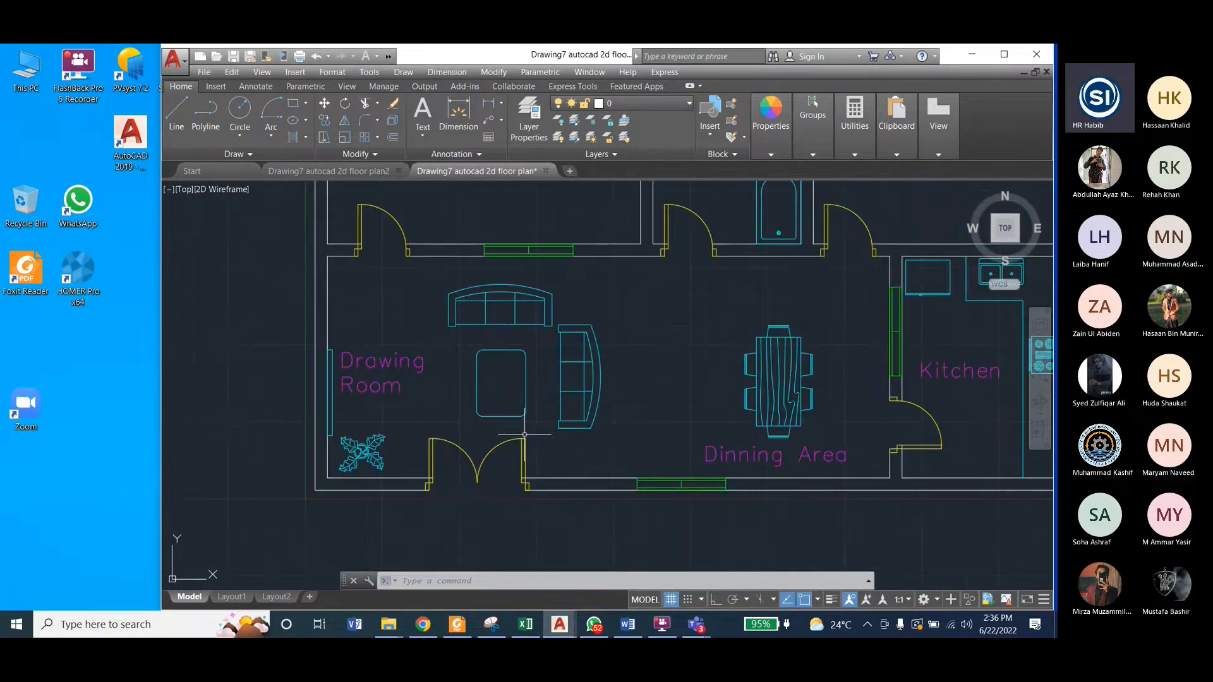
key("ctrl+Tab")
key("ctrl+s")
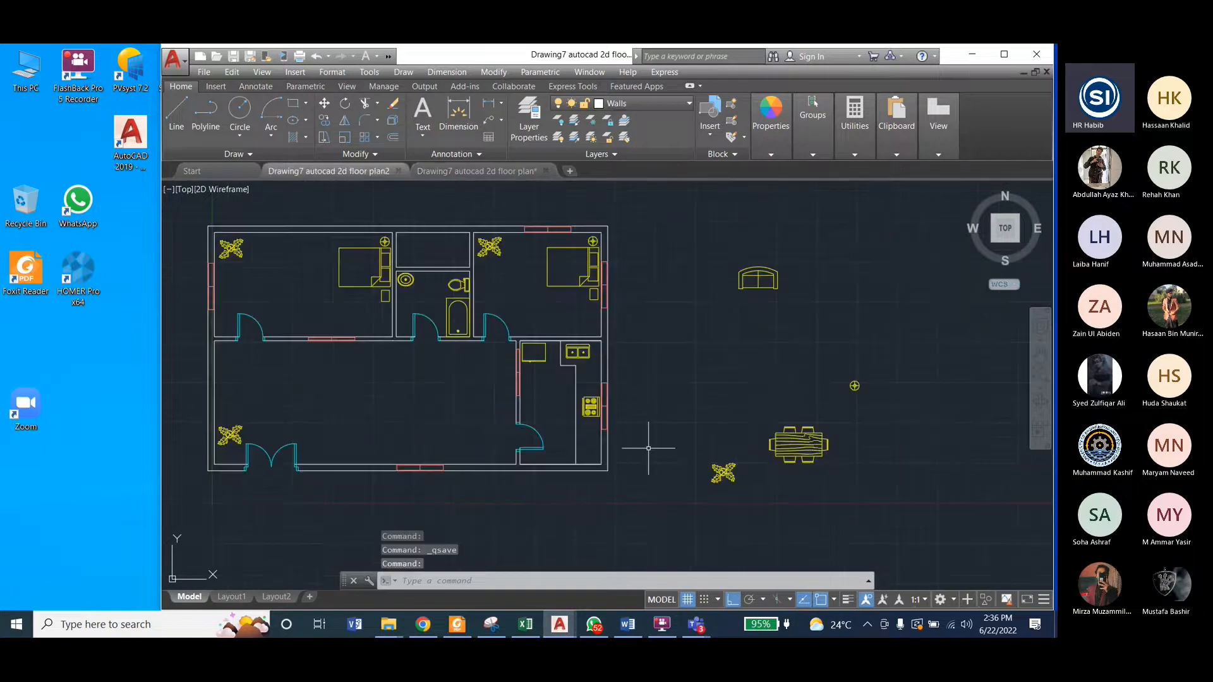
Step: Move the sofa block by its lower-right corner into the drawing room, just below the upper wall near the window, with Ortho off
left_click(736, 249)
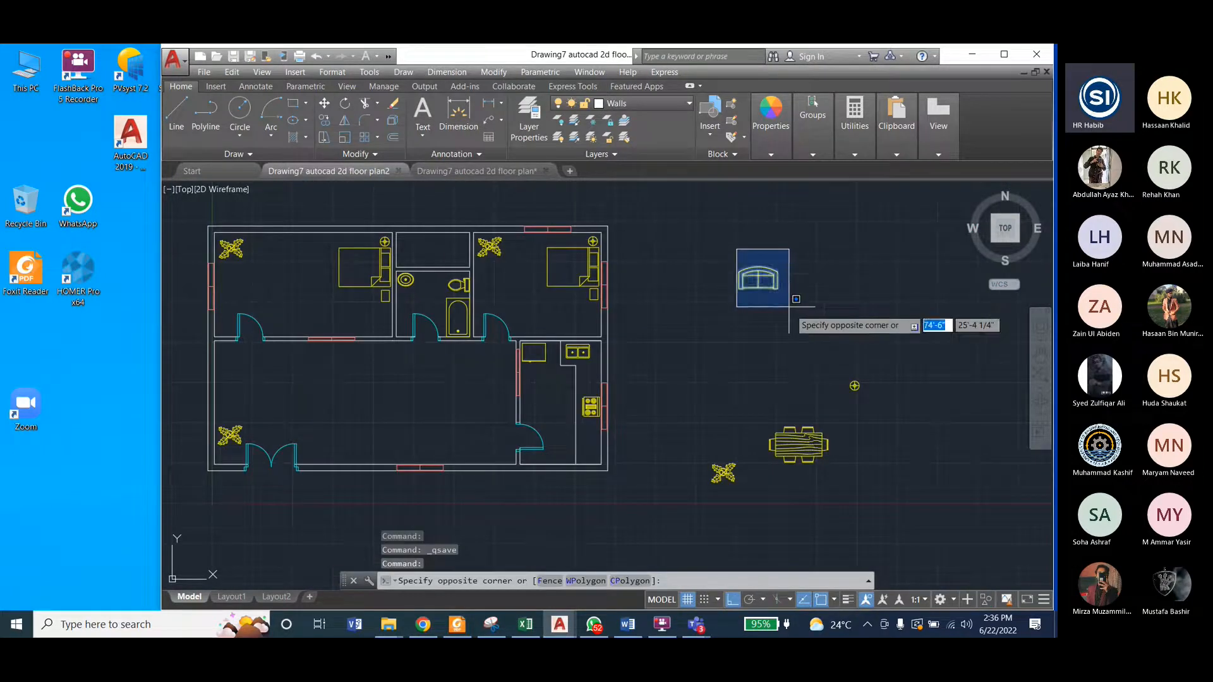
left_click(800, 305)
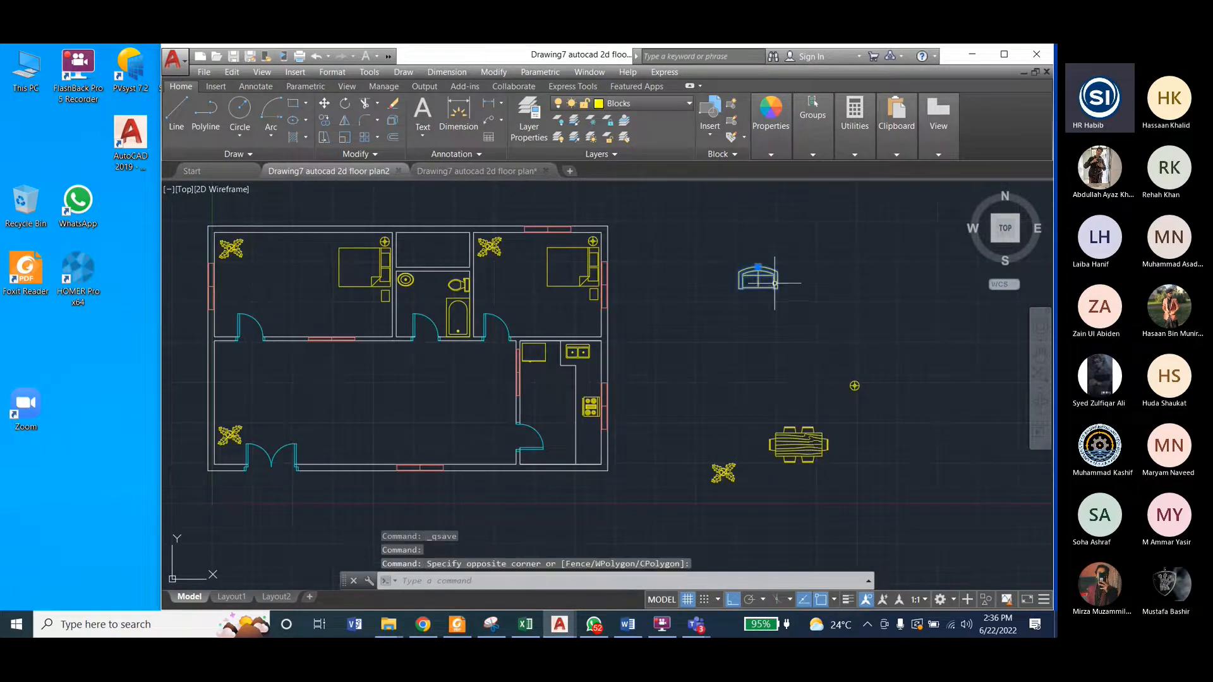
left_click(492, 73)
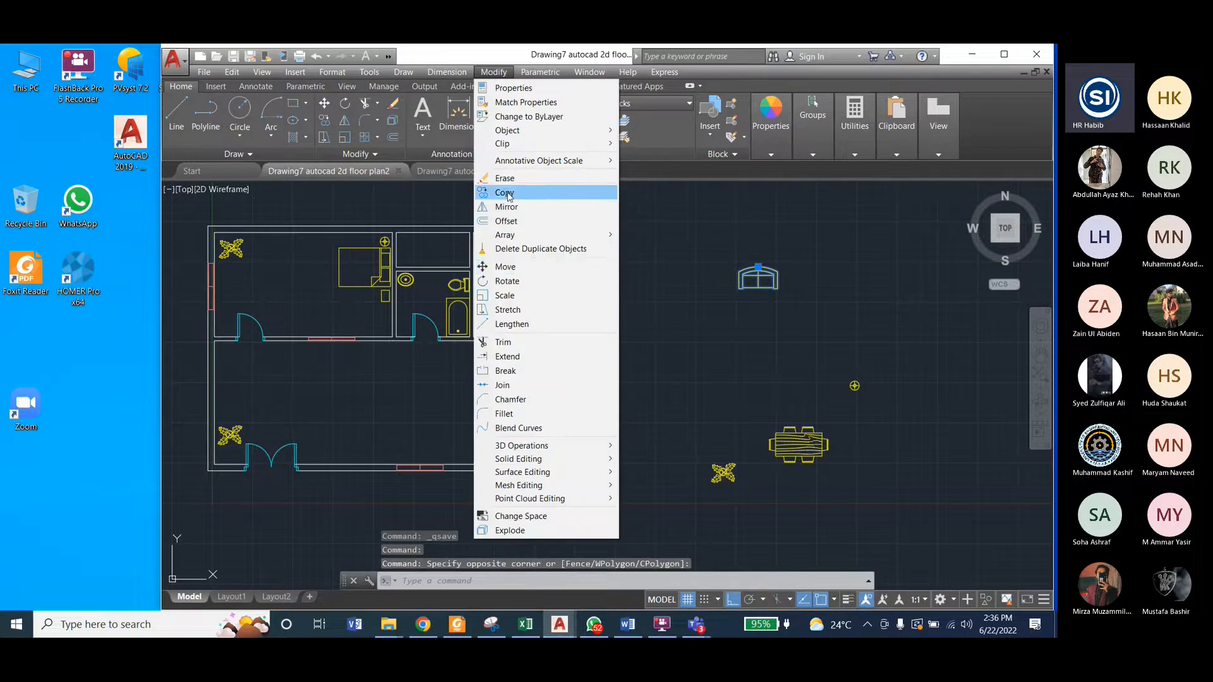
left_click(505, 267)
scroll(770, 291, "up", 5)
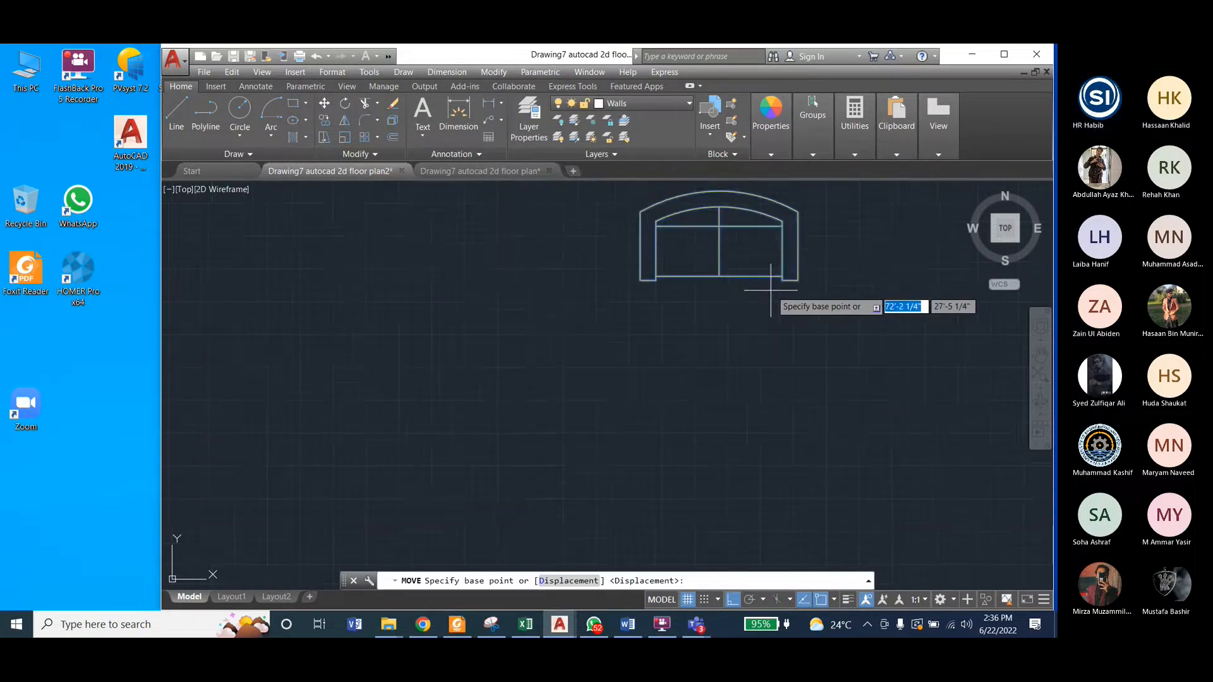
left_click(771, 290)
scroll(859, 335, "down", 6)
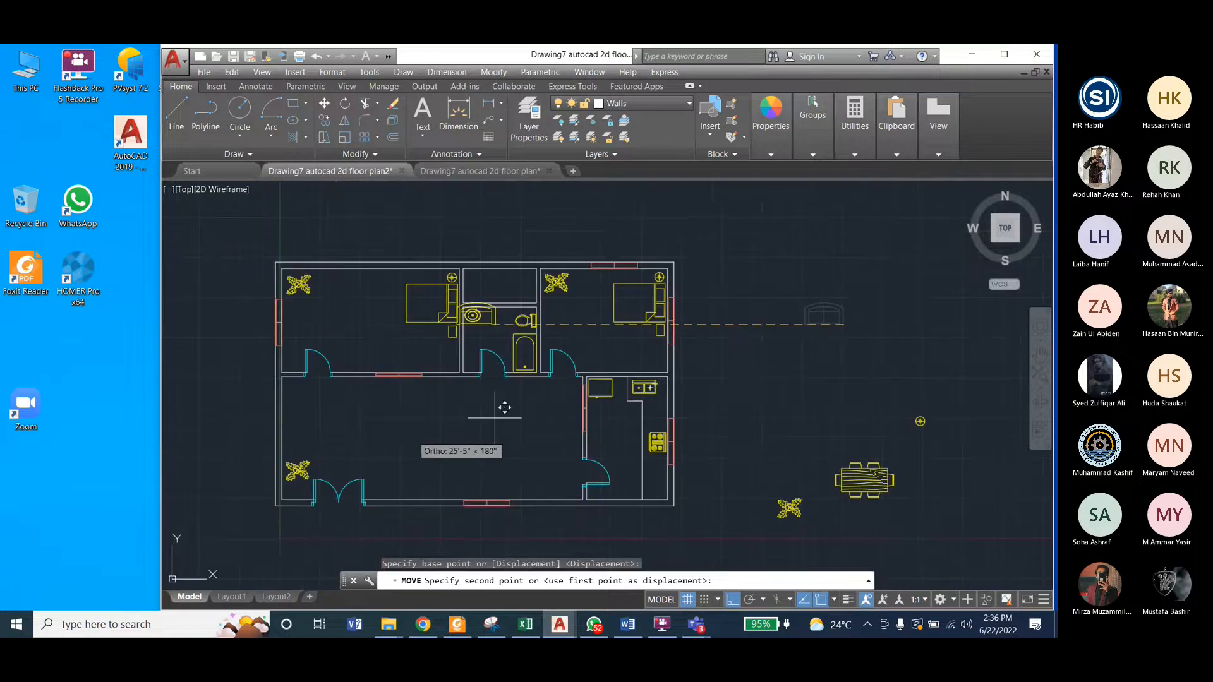
key("F8")
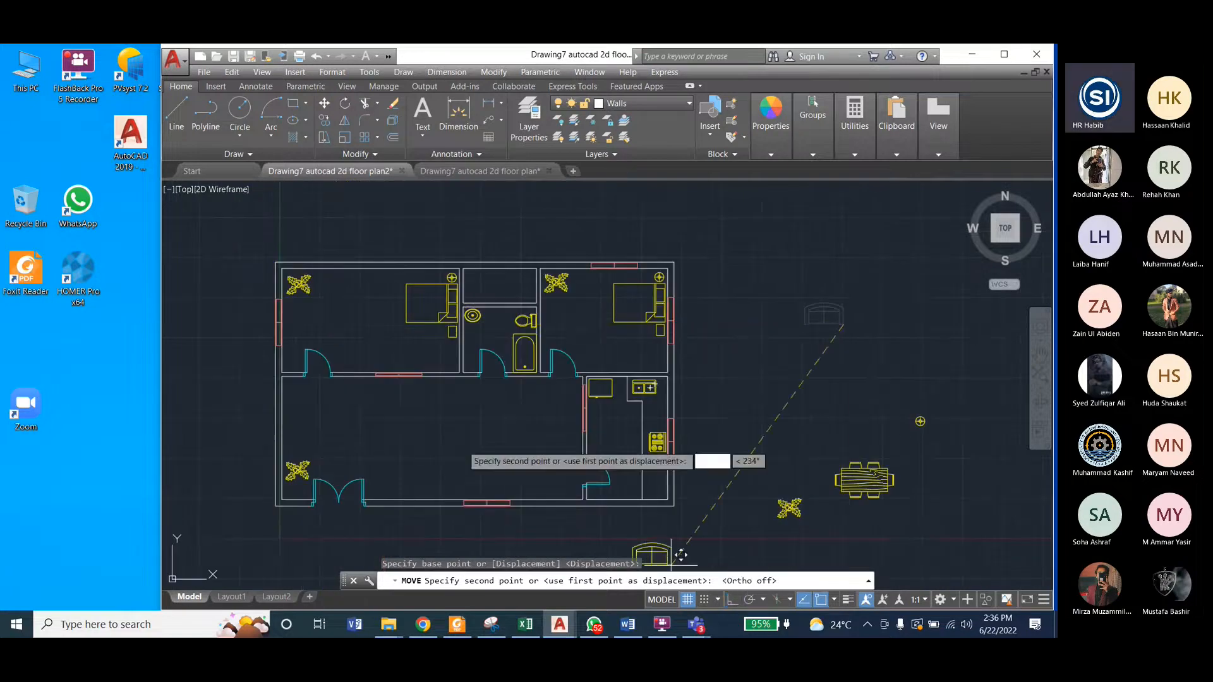
left_click(405, 404)
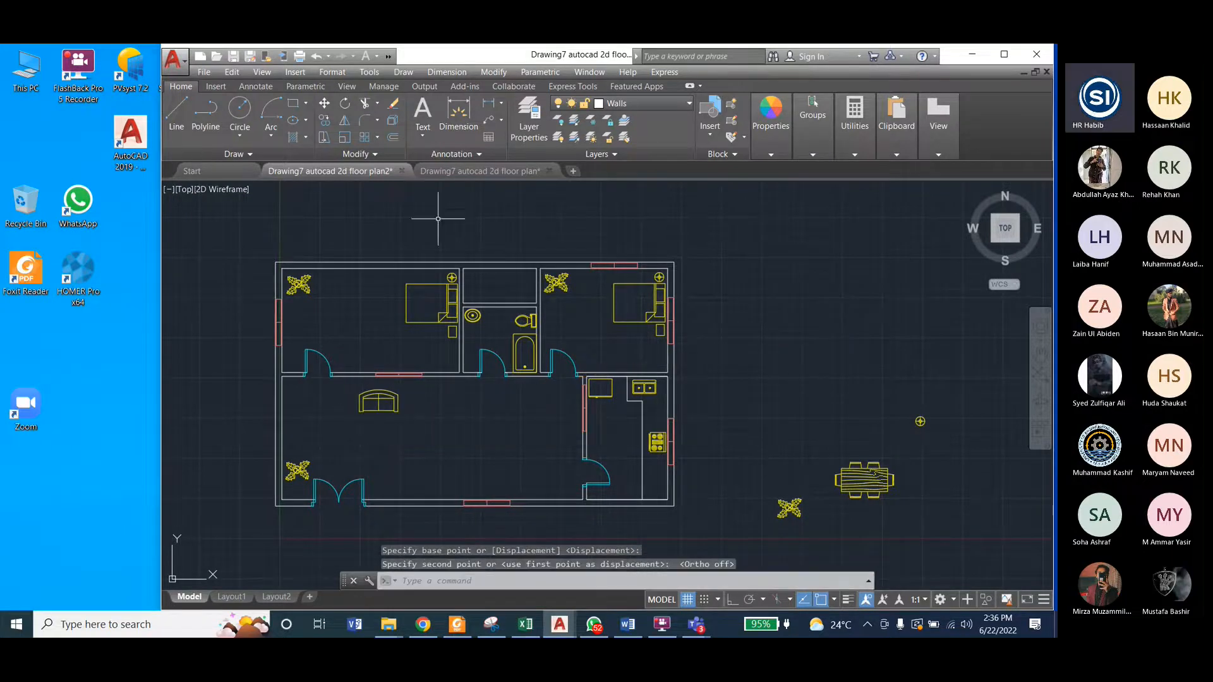
Step: Check the reference's drawing room layout, then copy the sofa by its lower-right corner horizontally to the right with Ortho on
left_click(464, 175)
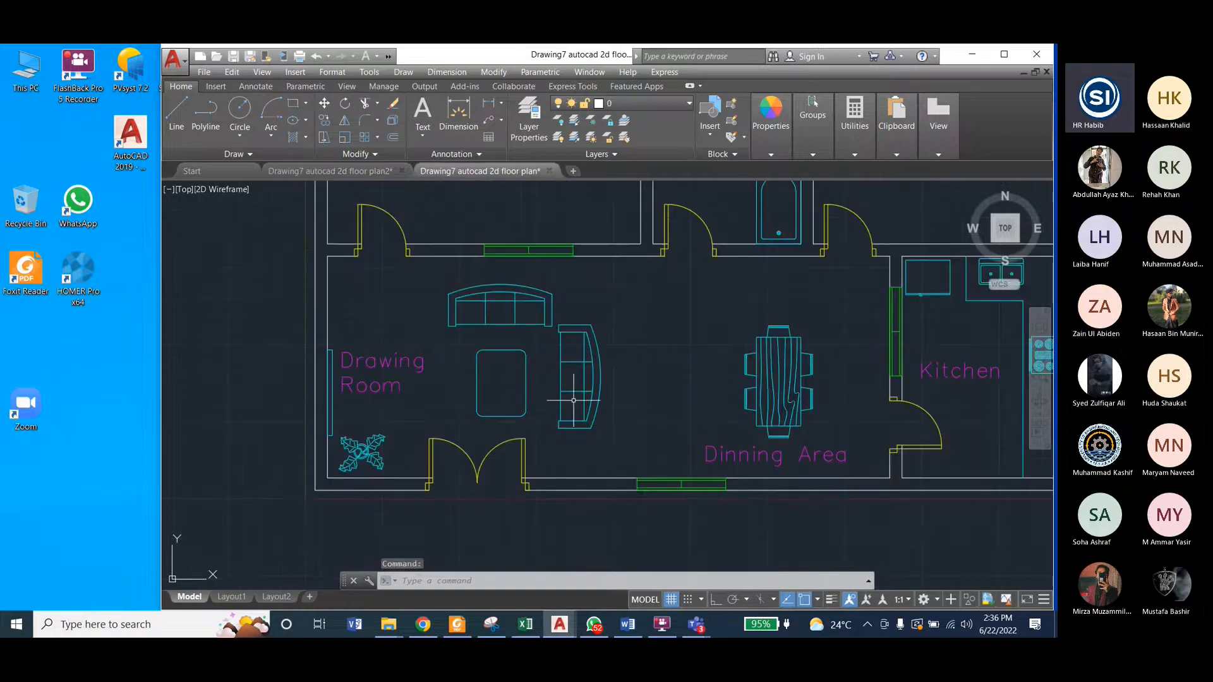
left_click(330, 171)
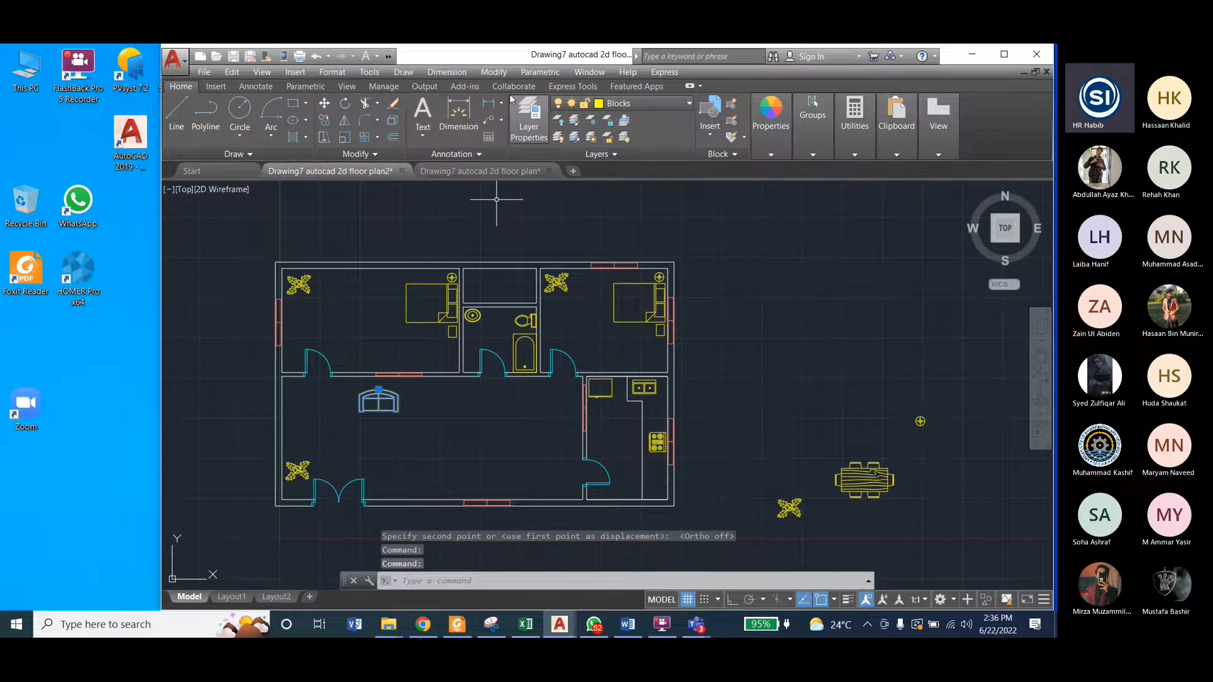
left_click(496, 73)
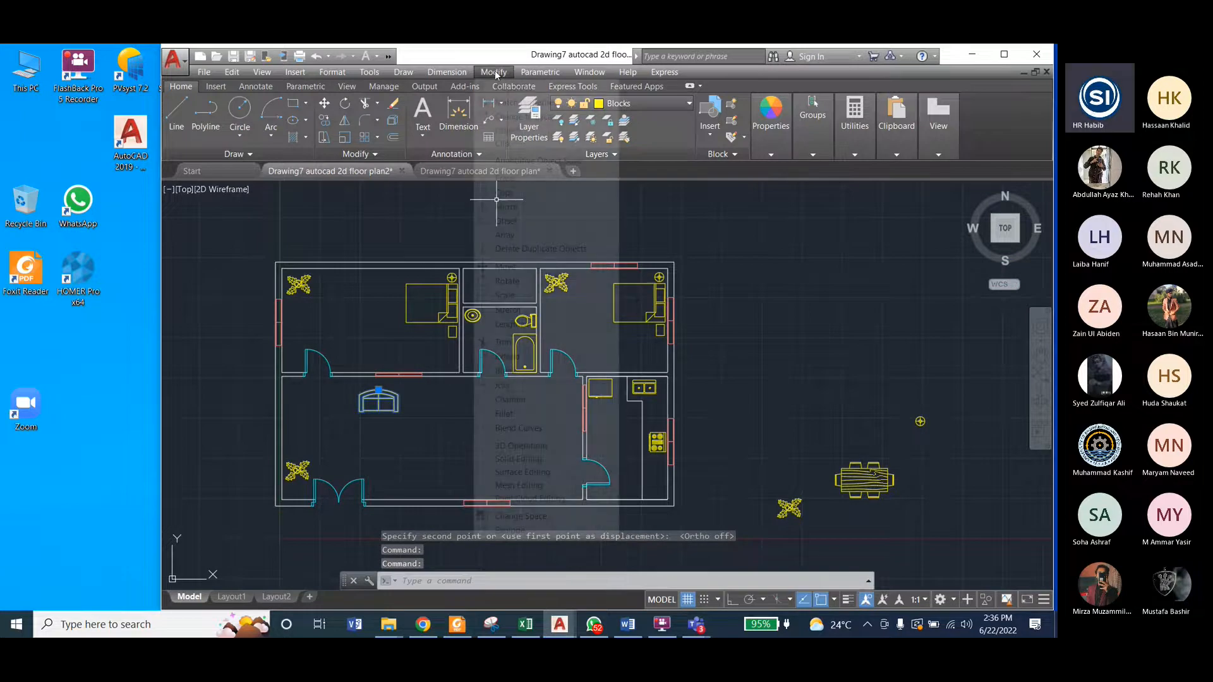
left_click(506, 192)
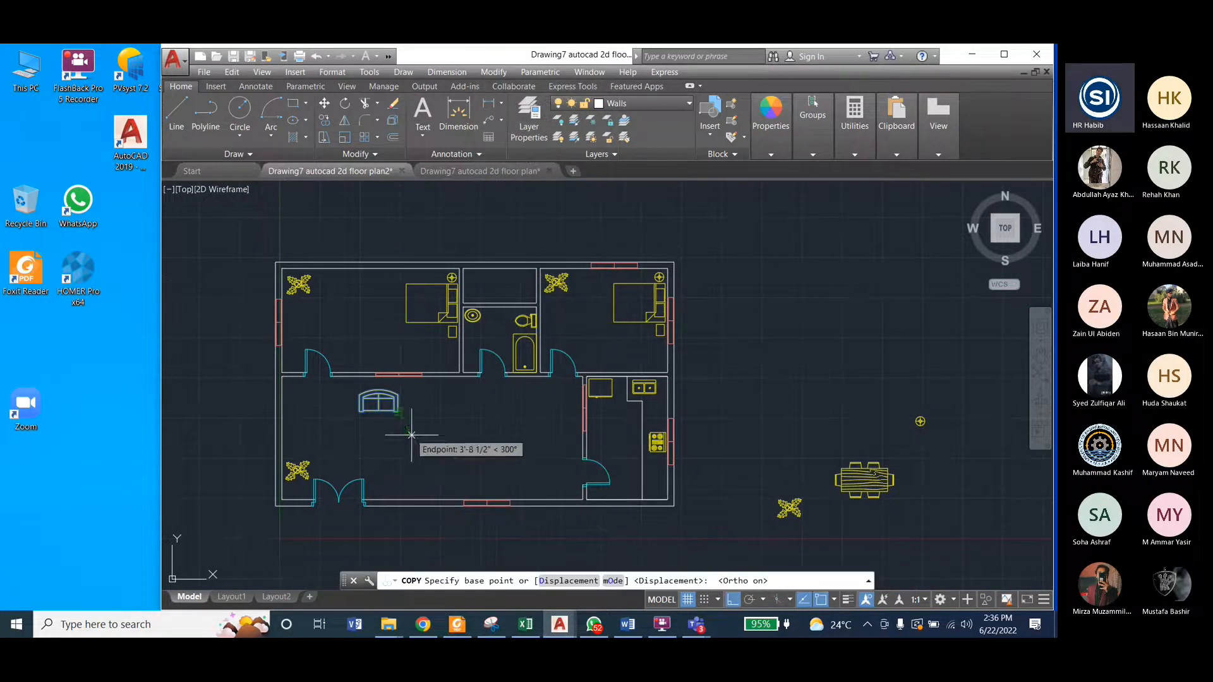
key("F8")
left_click(398, 414)
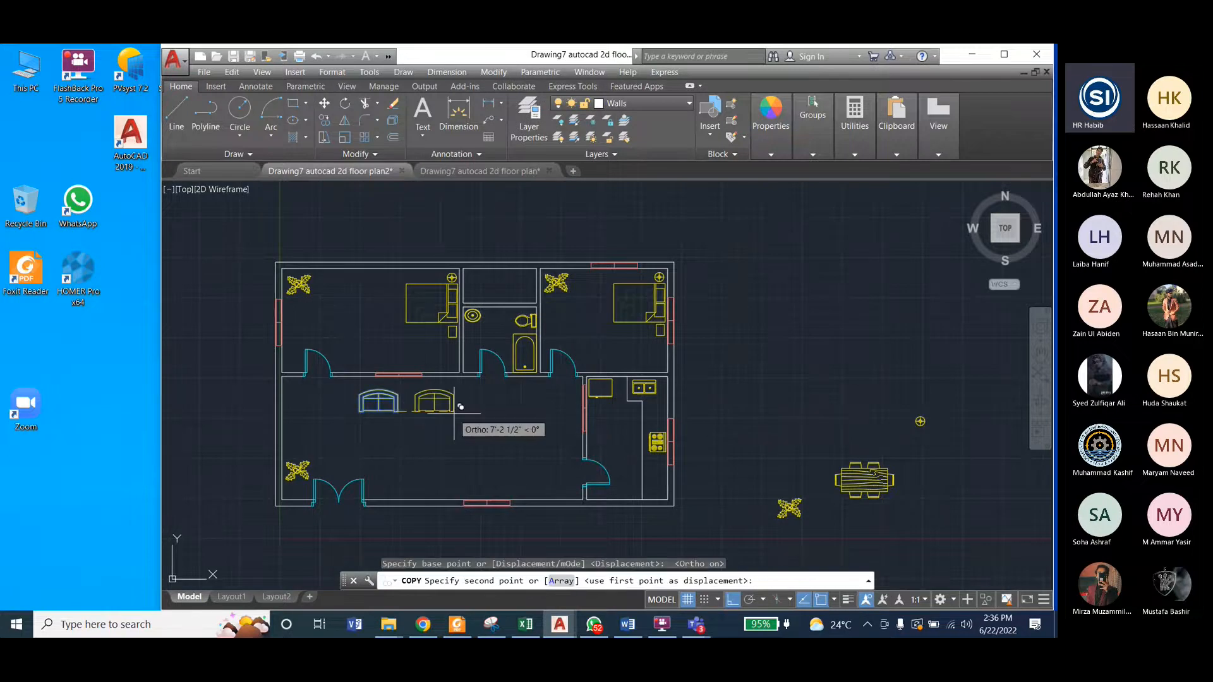
left_click(466, 414)
key("Escape")
key("Escape")
Step: Rotate the copied sofa to 270° about its lower-left corner
left_click(451, 409)
left_click(494, 73)
left_click(508, 281)
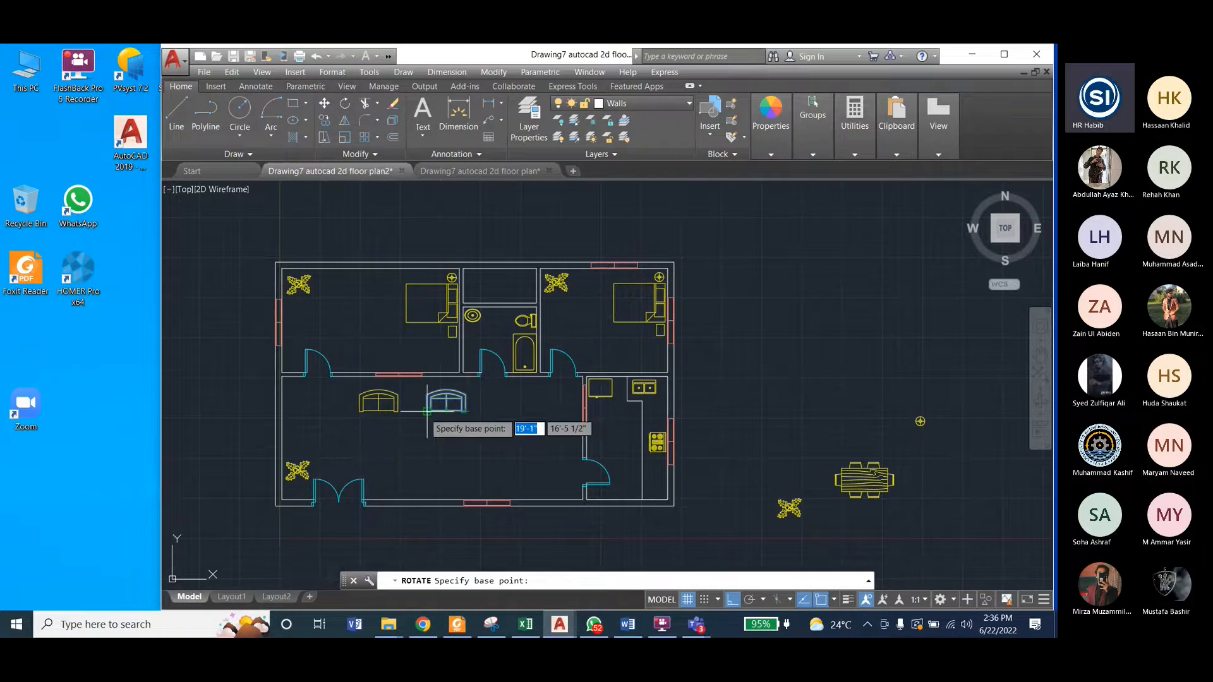
left_click(427, 411)
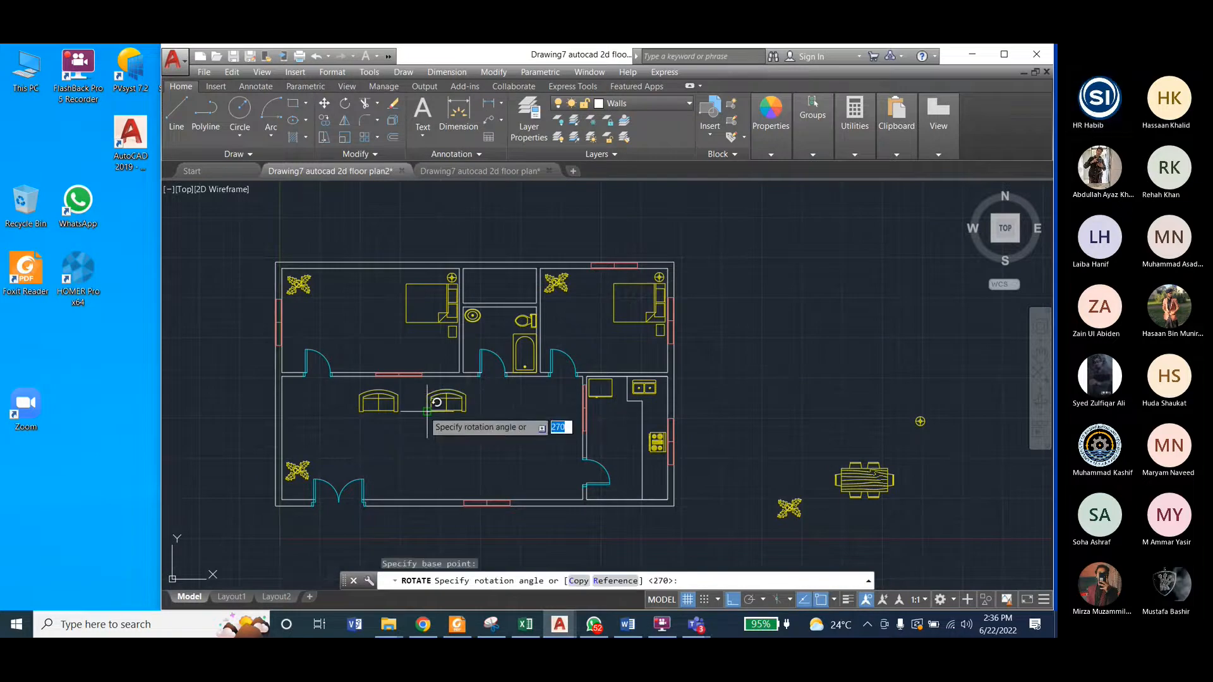
left_click(450, 464)
Step: Move the rotated sofa by its upper-left corner about 1'-11" horizontally left, closer to the first sofa
left_click(437, 422)
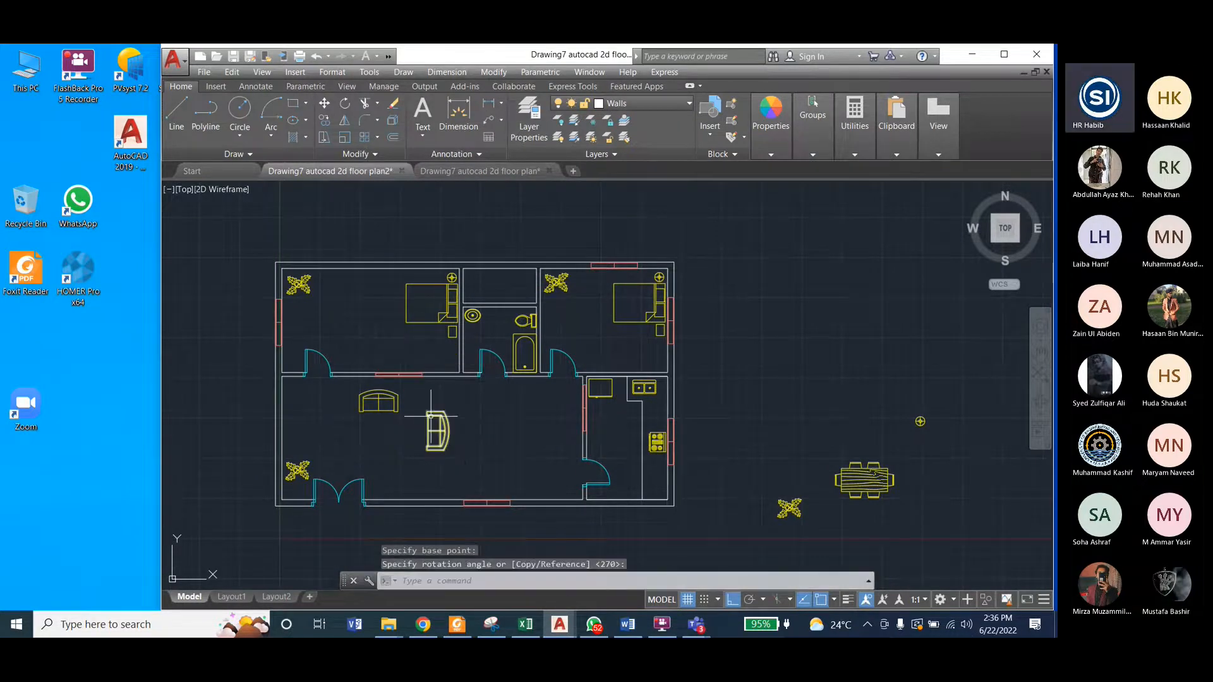
left_click(493, 72)
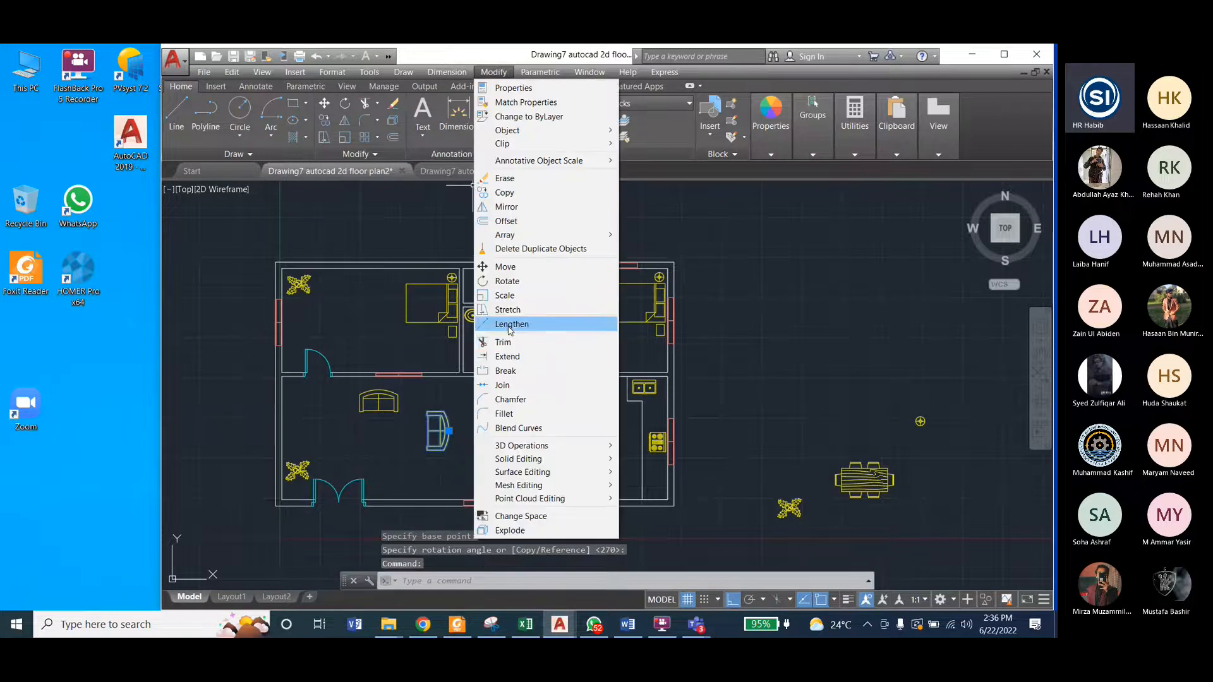
left_click(516, 267)
scroll(434, 414, "up", 5)
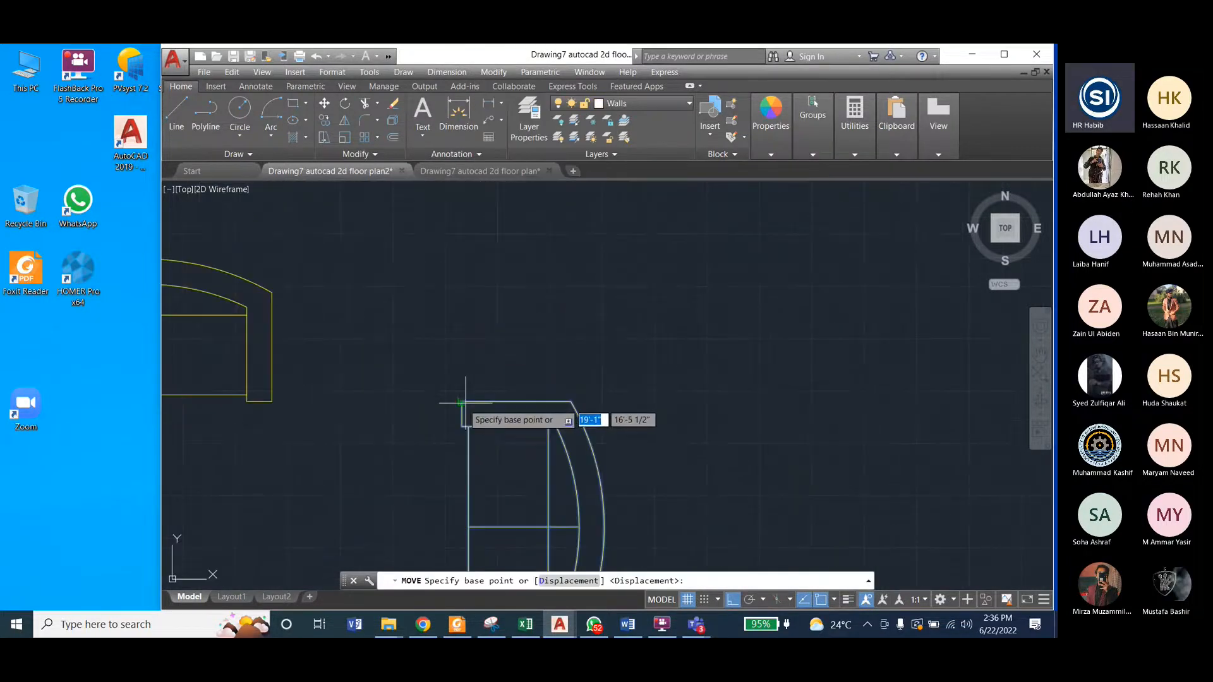
left_click(465, 402)
scroll(522, 392, "down", 3)
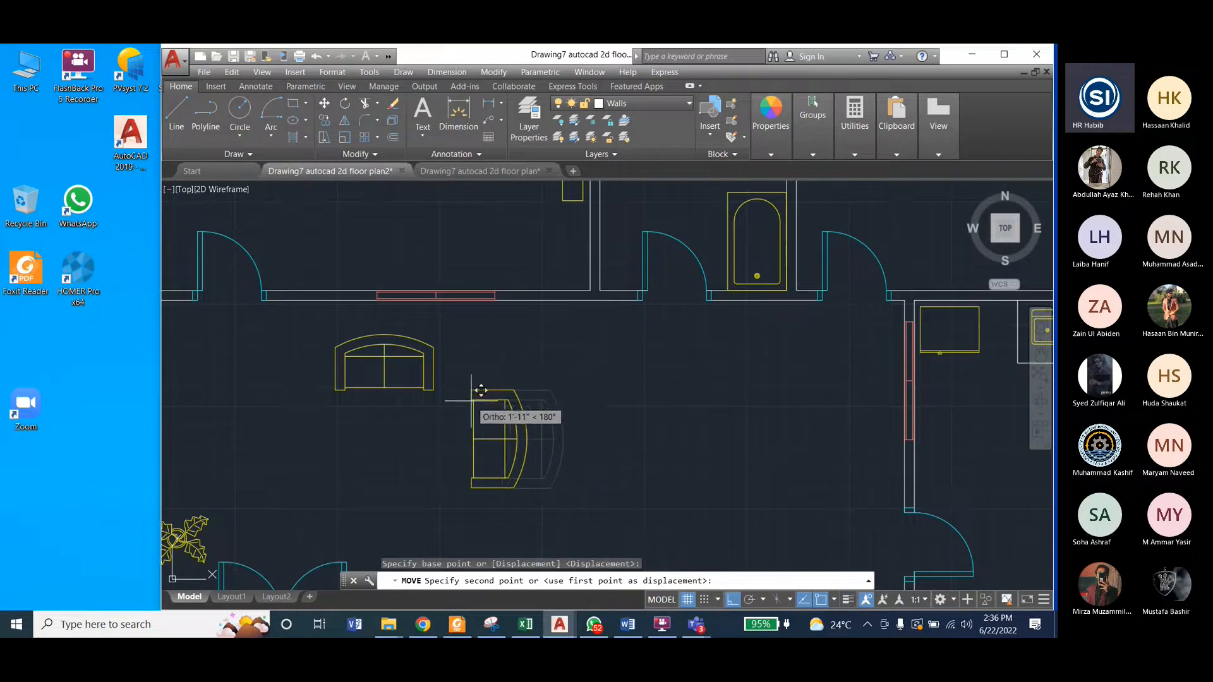
left_click(481, 393)
scroll(442, 420, "down", 4)
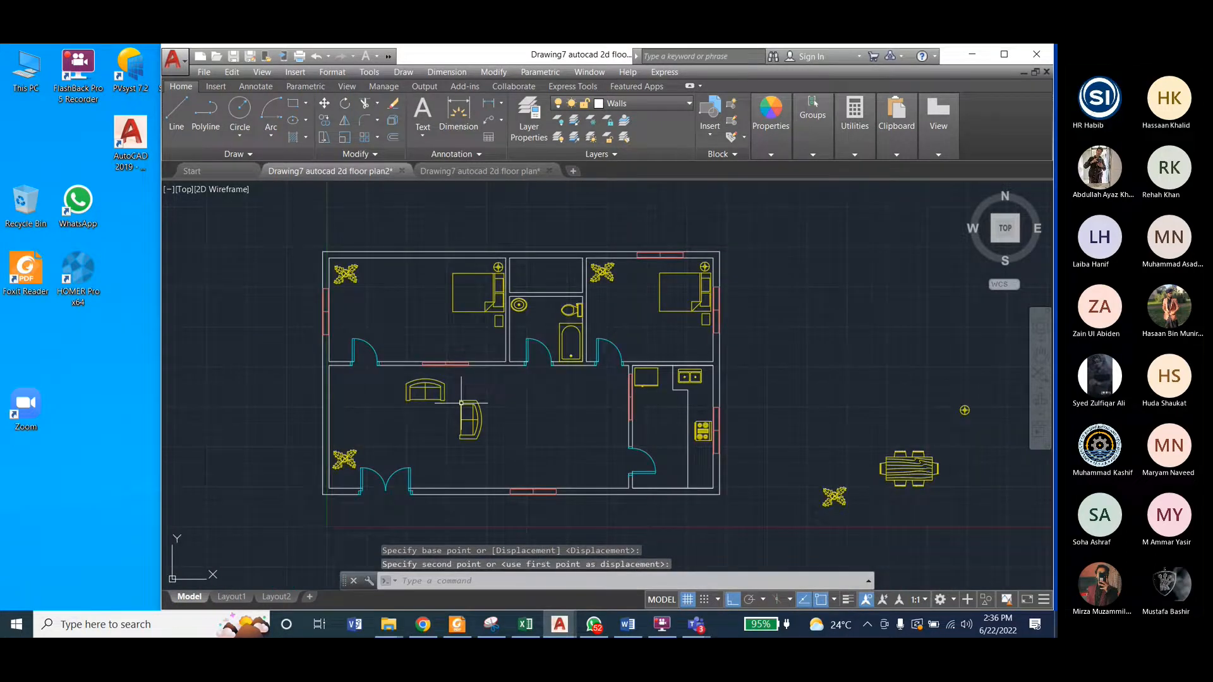
left_click(445, 170)
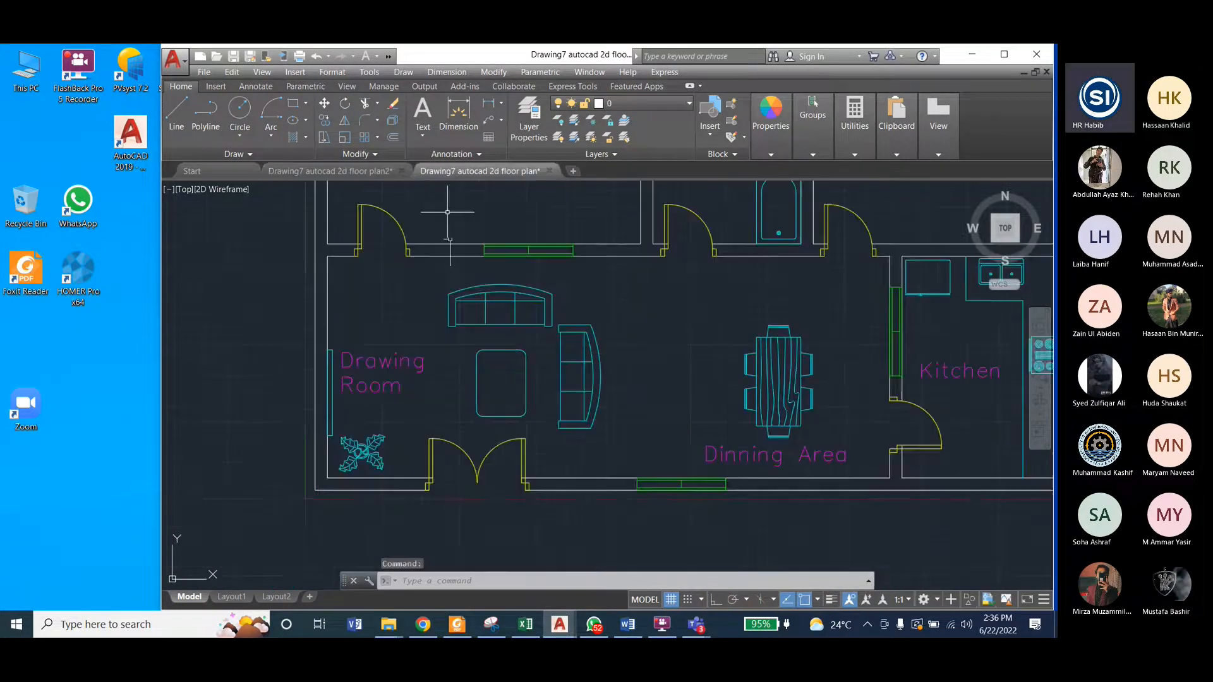
left_click(363, 172)
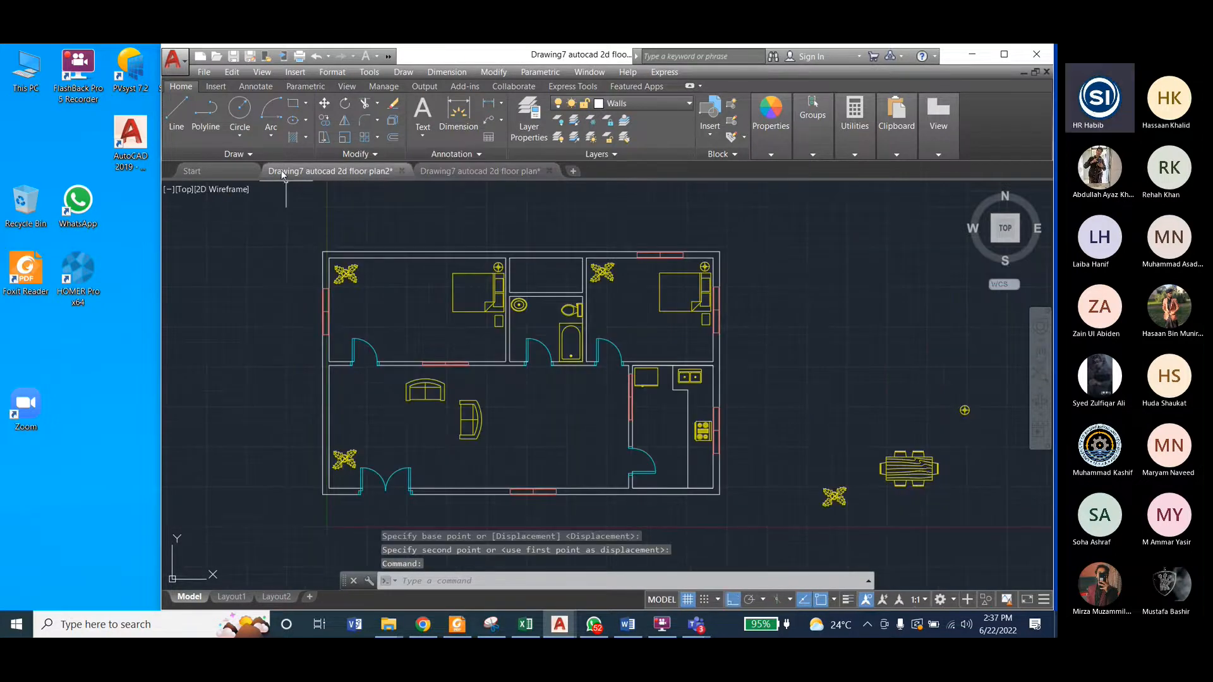
left_click(293, 103)
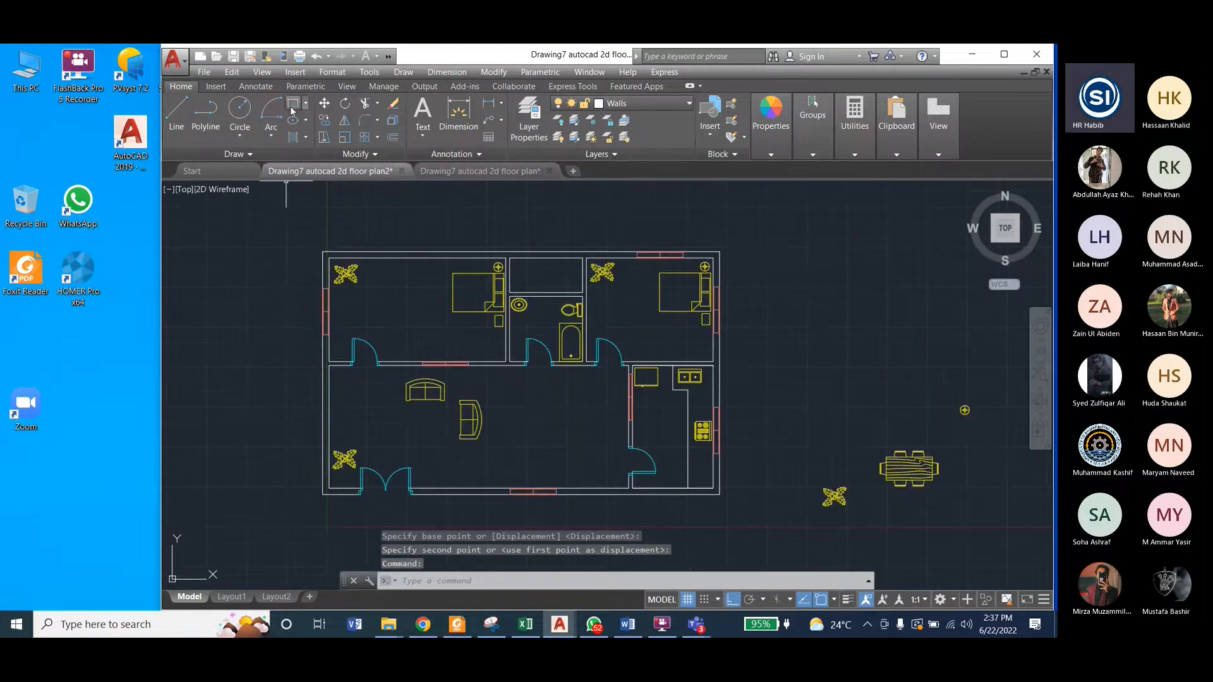
left_click(414, 409)
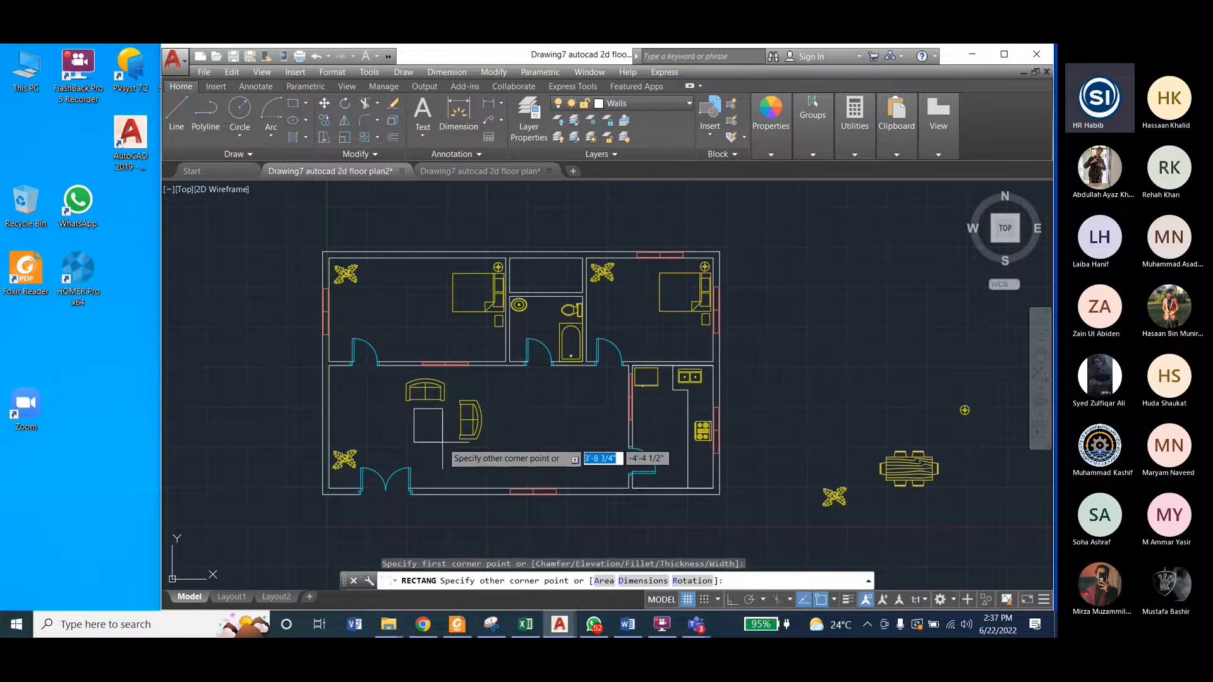
key("Escape")
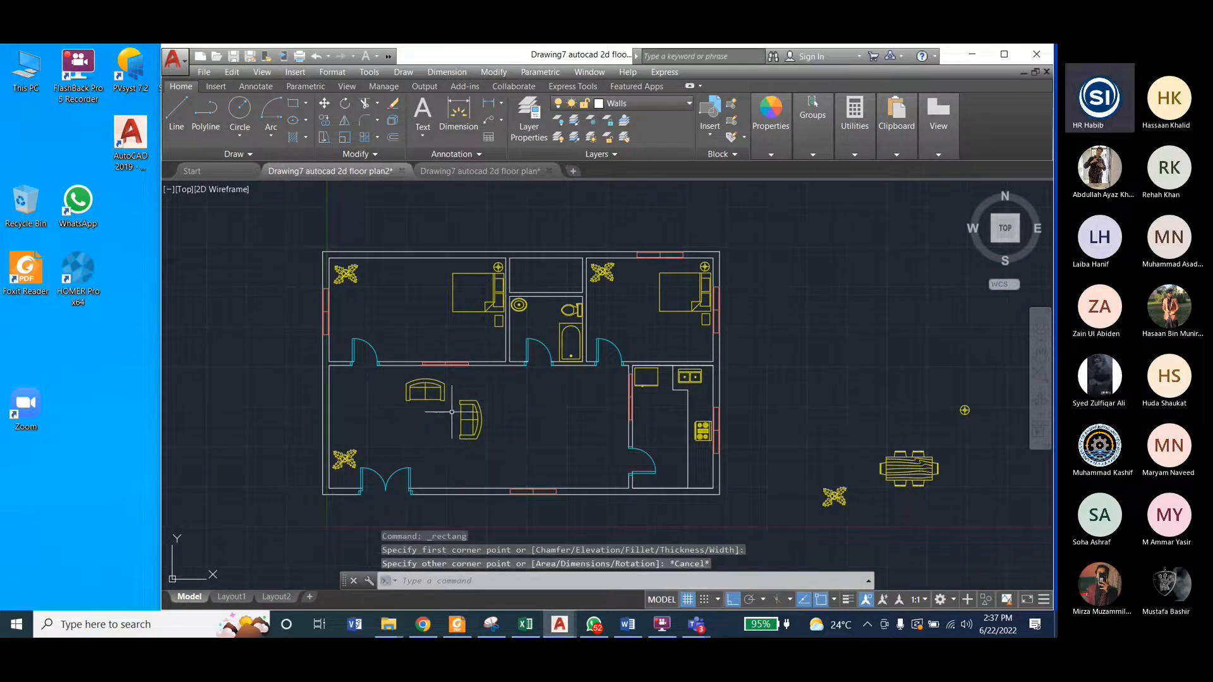
Step: Make Blocks the current layer
left_click(613, 103)
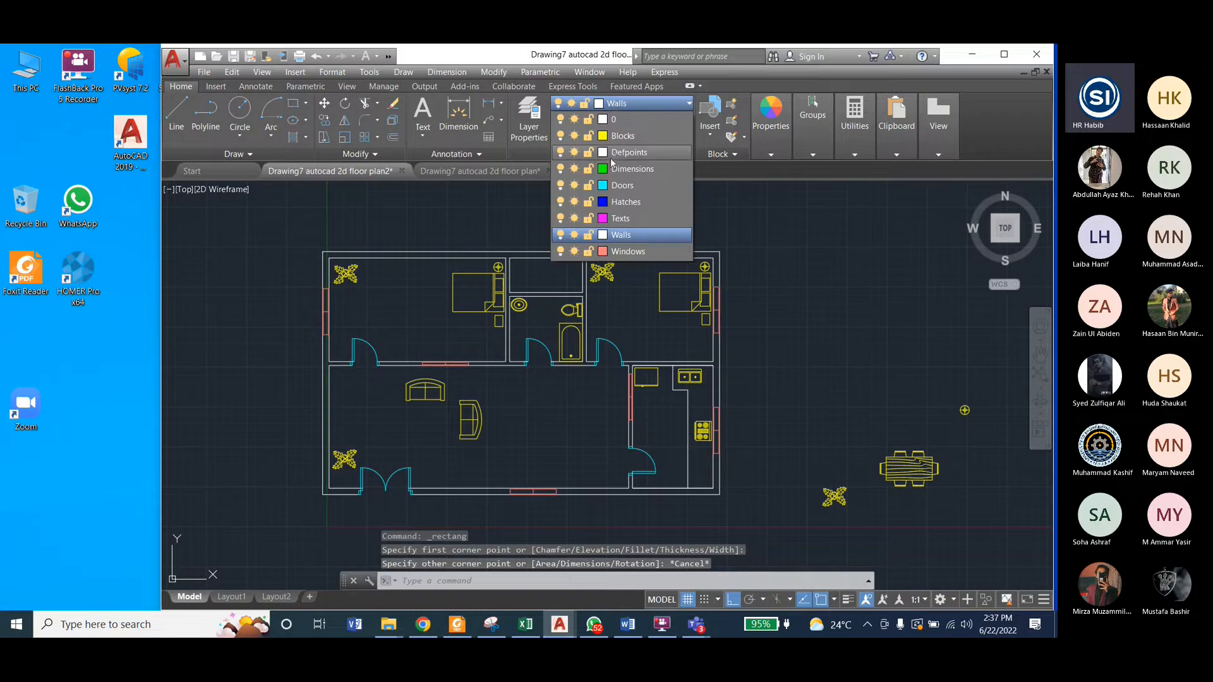
left_click(613, 137)
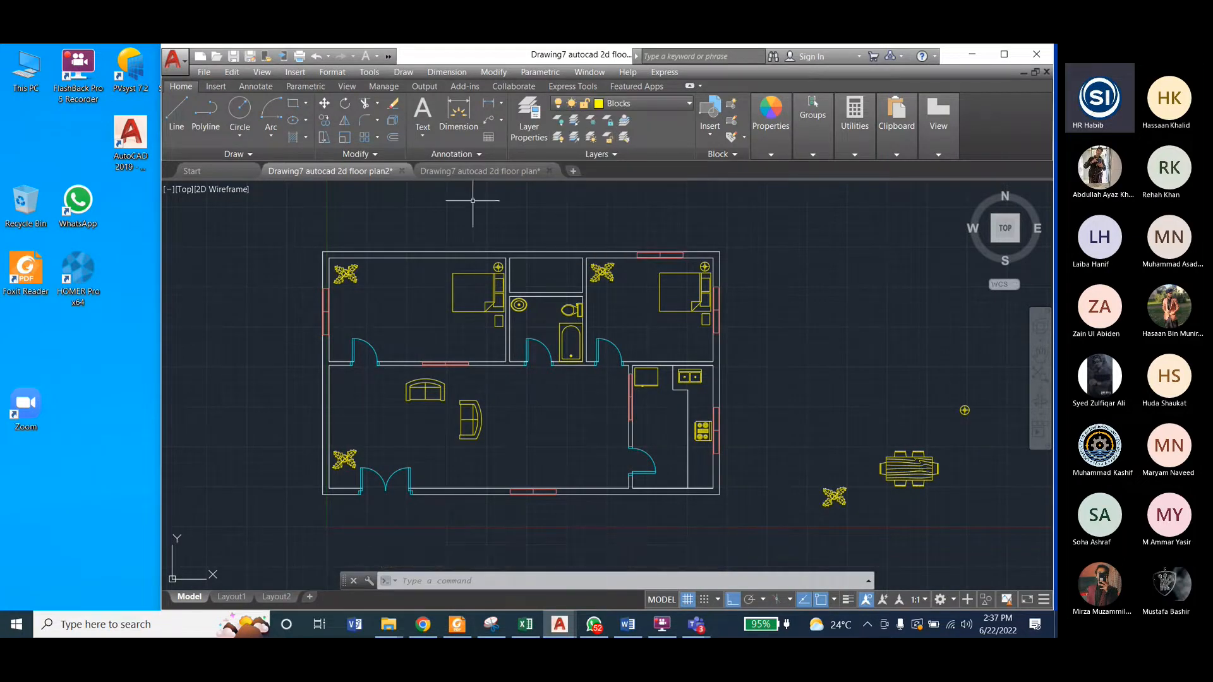
left_click(292, 103)
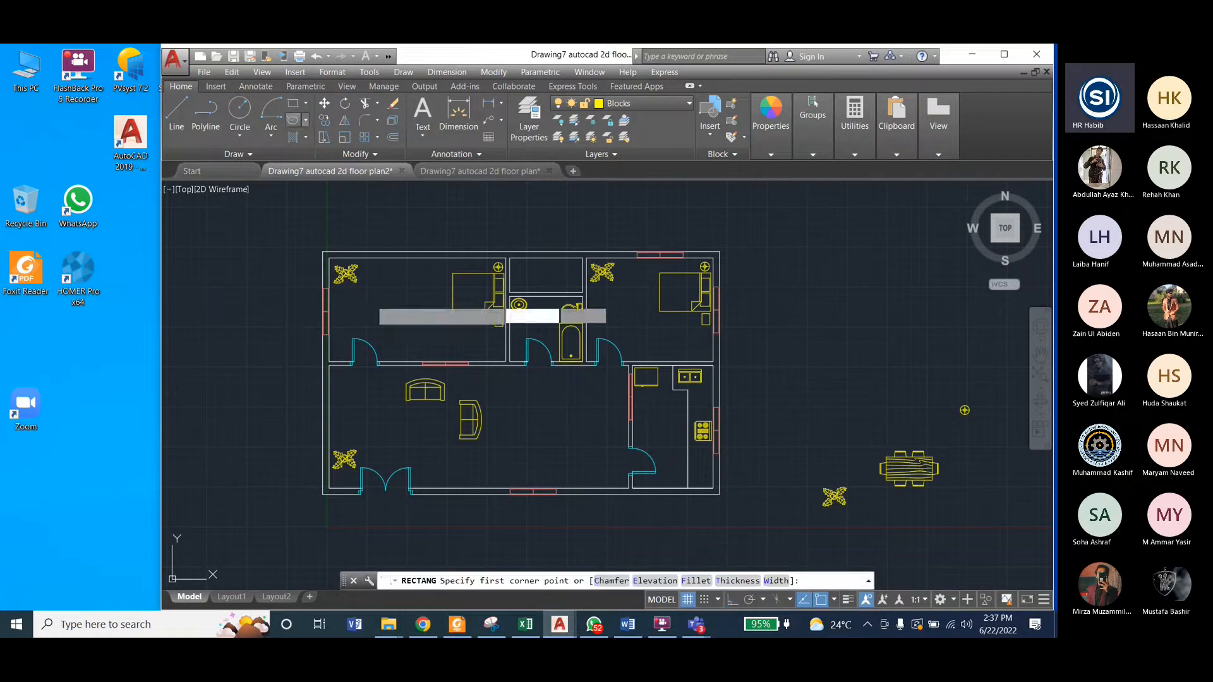
left_click(410, 409)
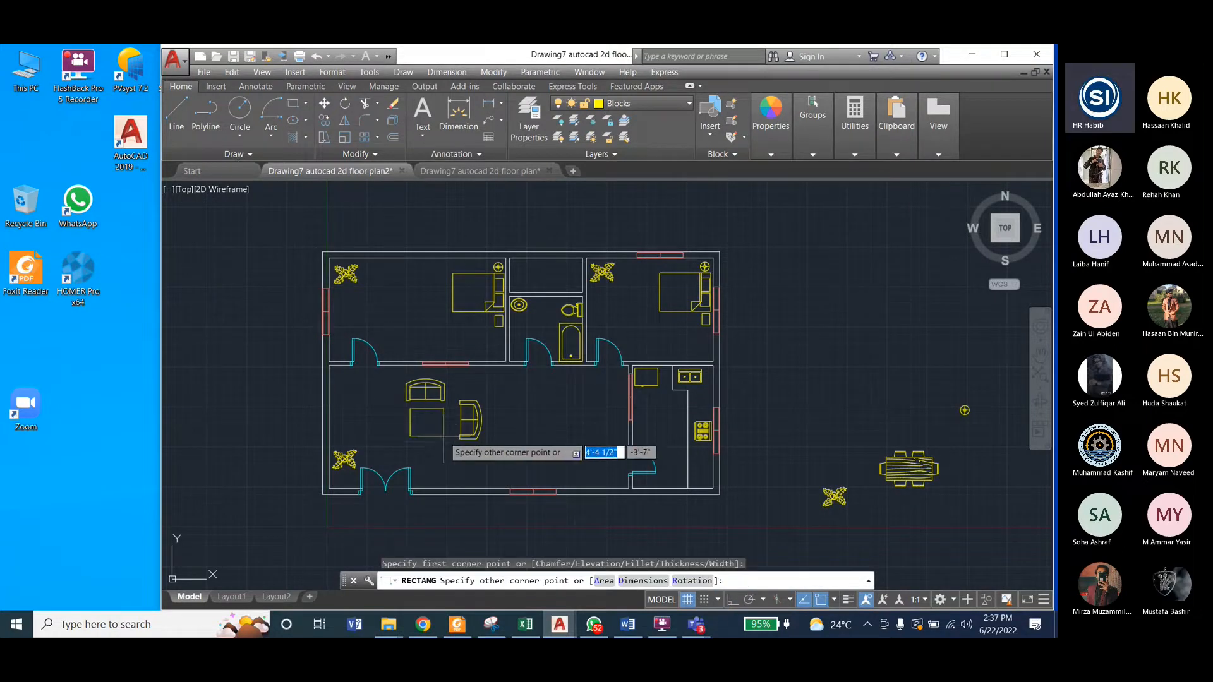
key("Escape")
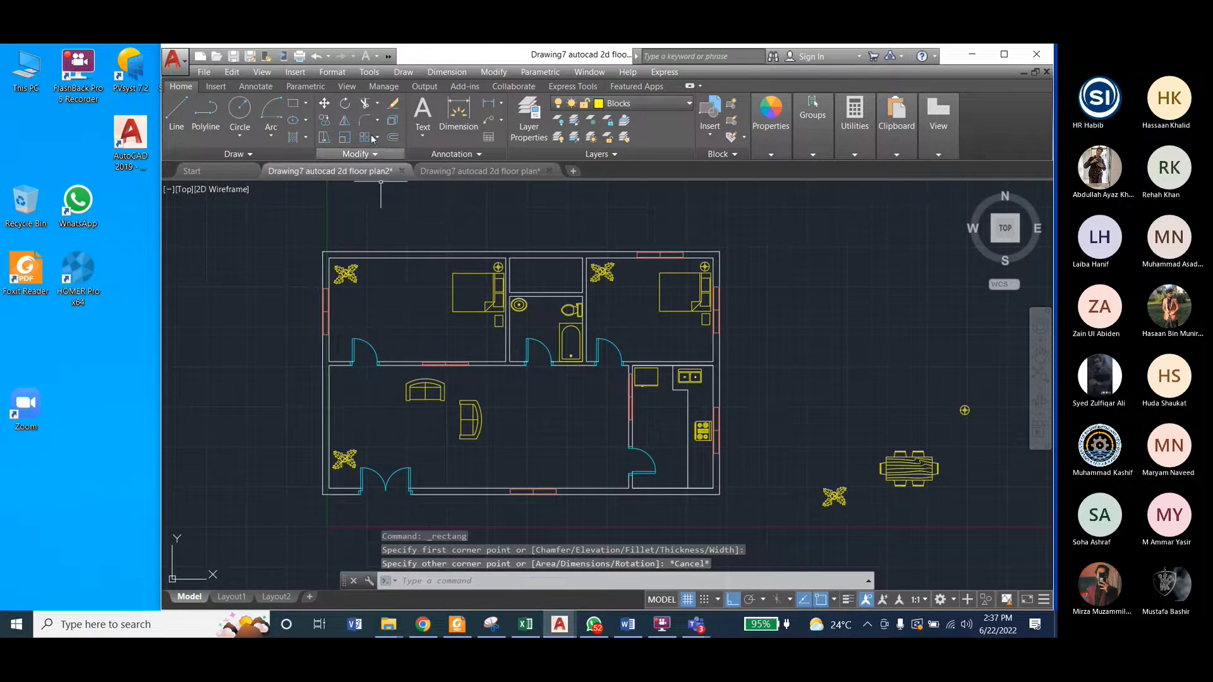
Step: Draw a coffee table rectangle about 4'-1" by 3'-10 1/2" below the upper sofa, beside the rotated sofa
left_click(292, 103)
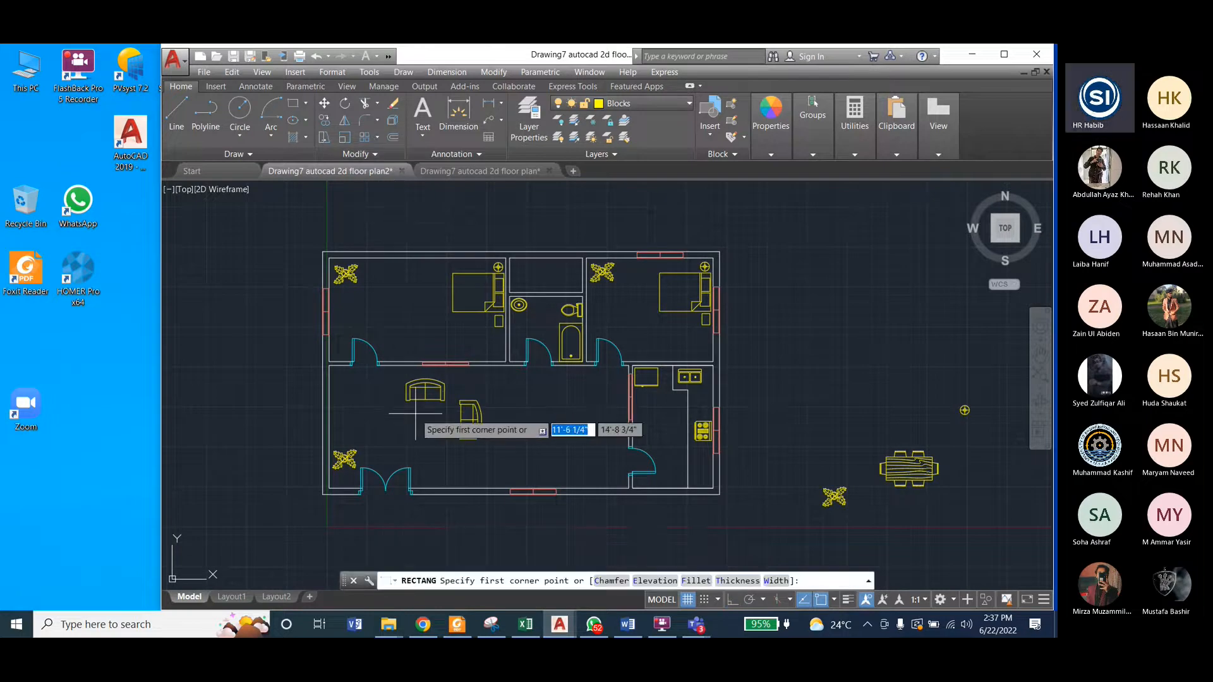
left_click(417, 412)
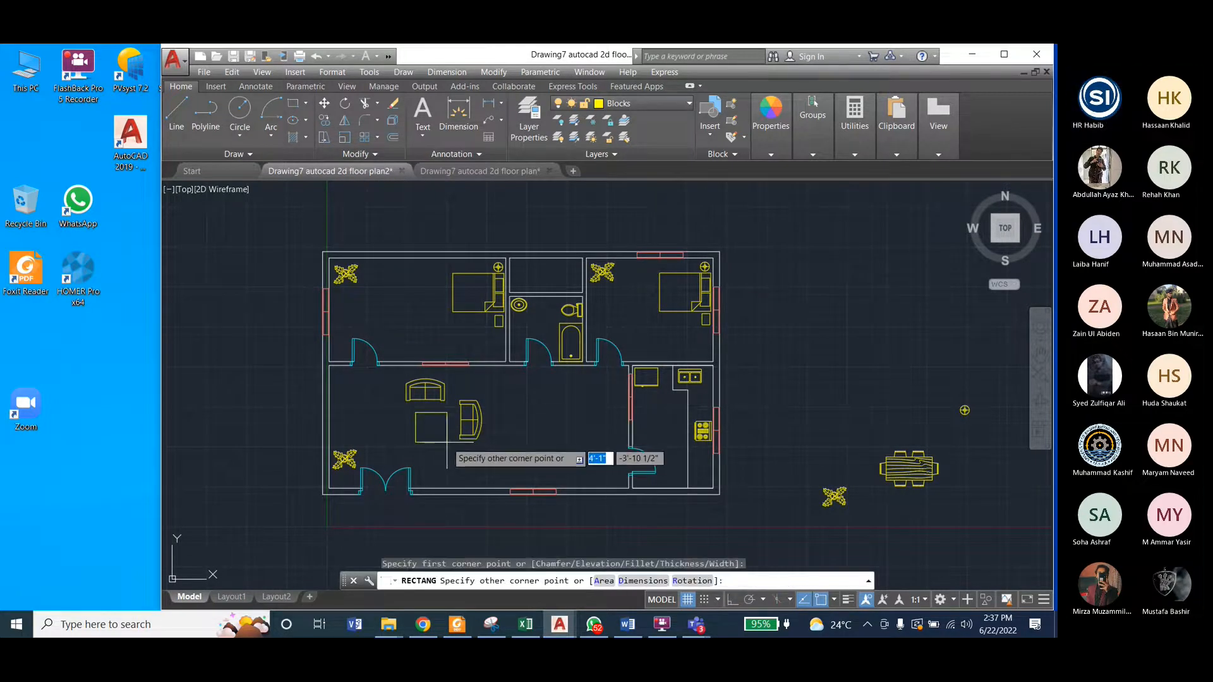
left_click(446, 442)
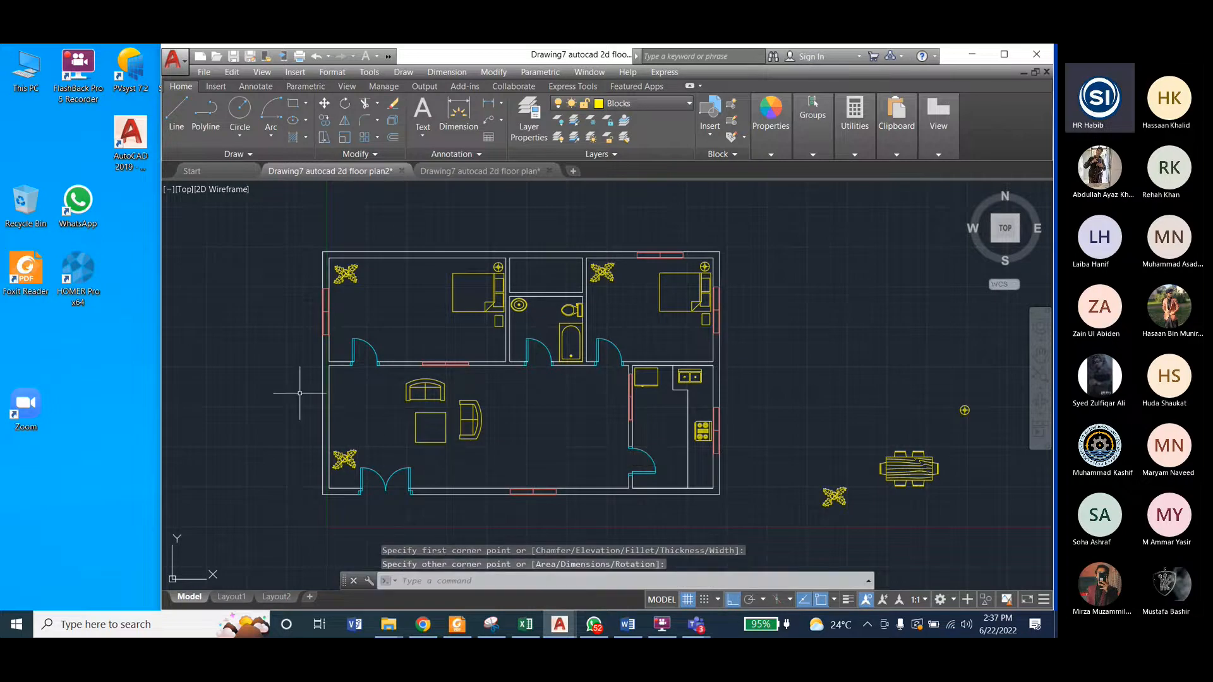
Step: Compare the coffee table with the reference drawing and erase the nearly square rectangle between the sofas
left_click(450, 171)
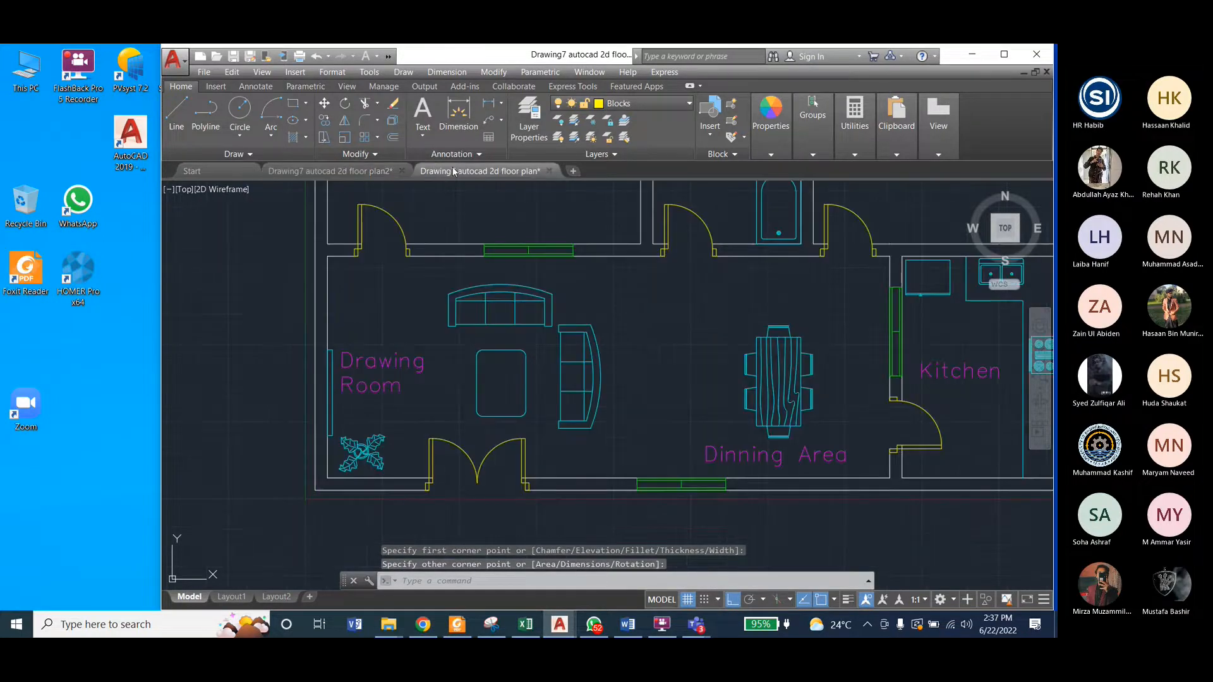
left_click(383, 172)
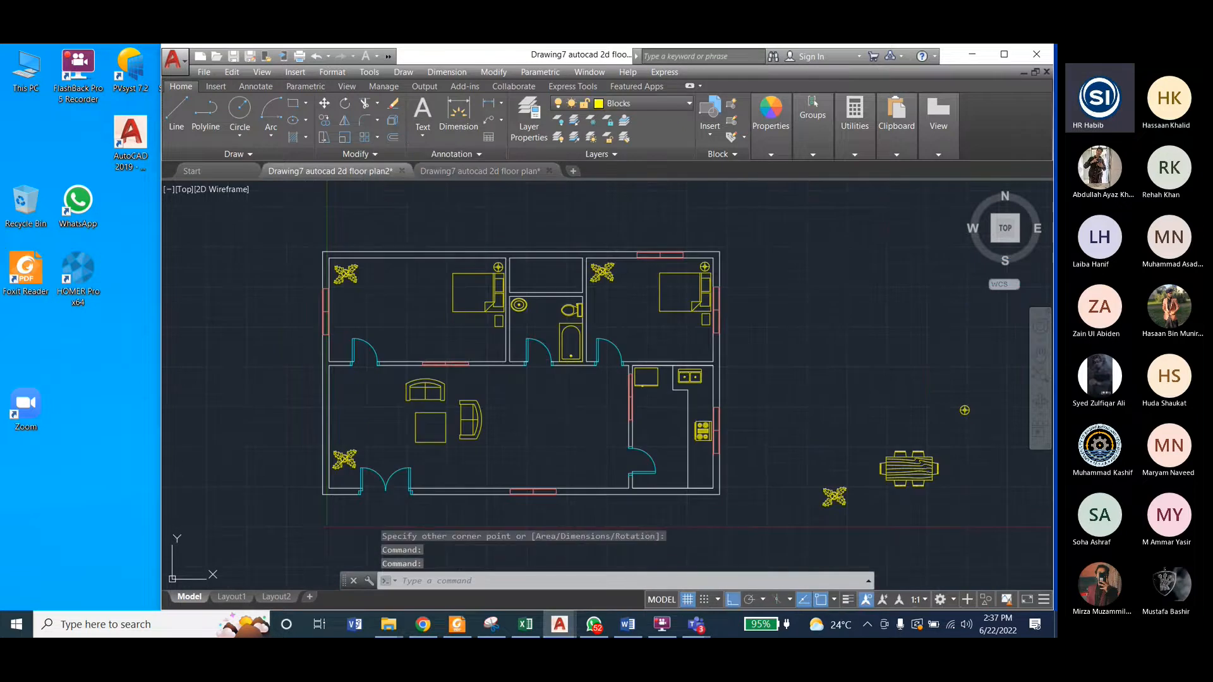
left_click(436, 423)
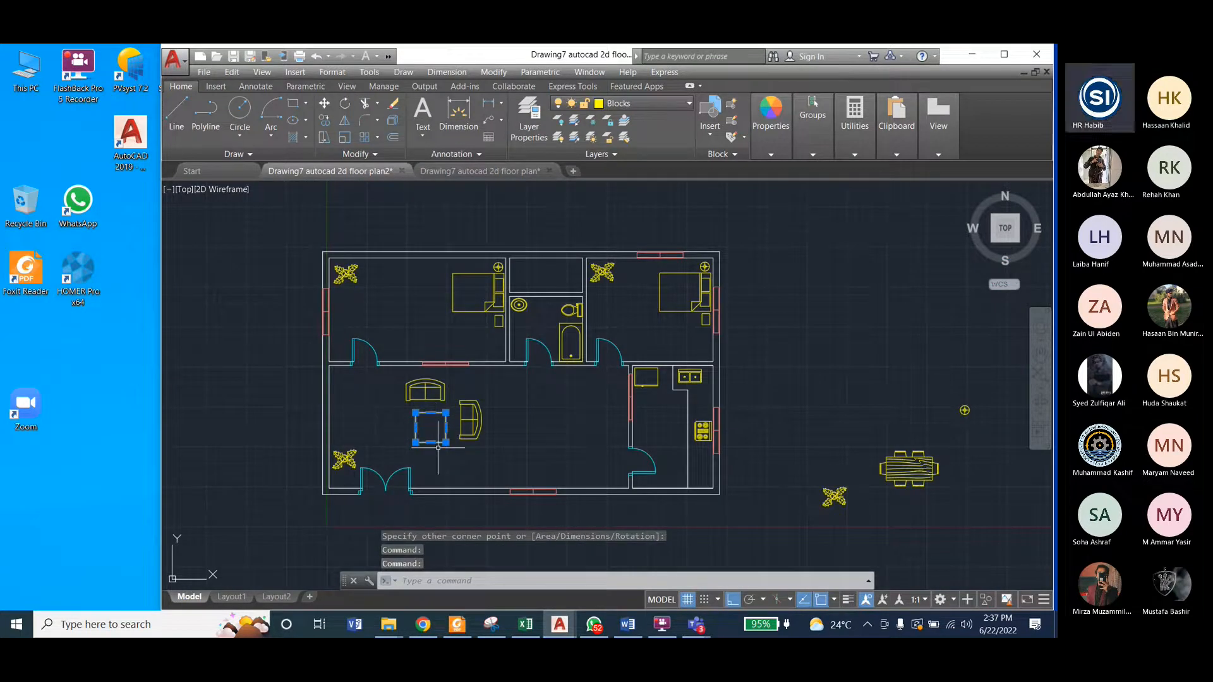
key("Delete")
Step: Draw a wider coffee table rectangle about 5'-7" by 3'-1 3/4" directly below the upper sofa
left_click(293, 104)
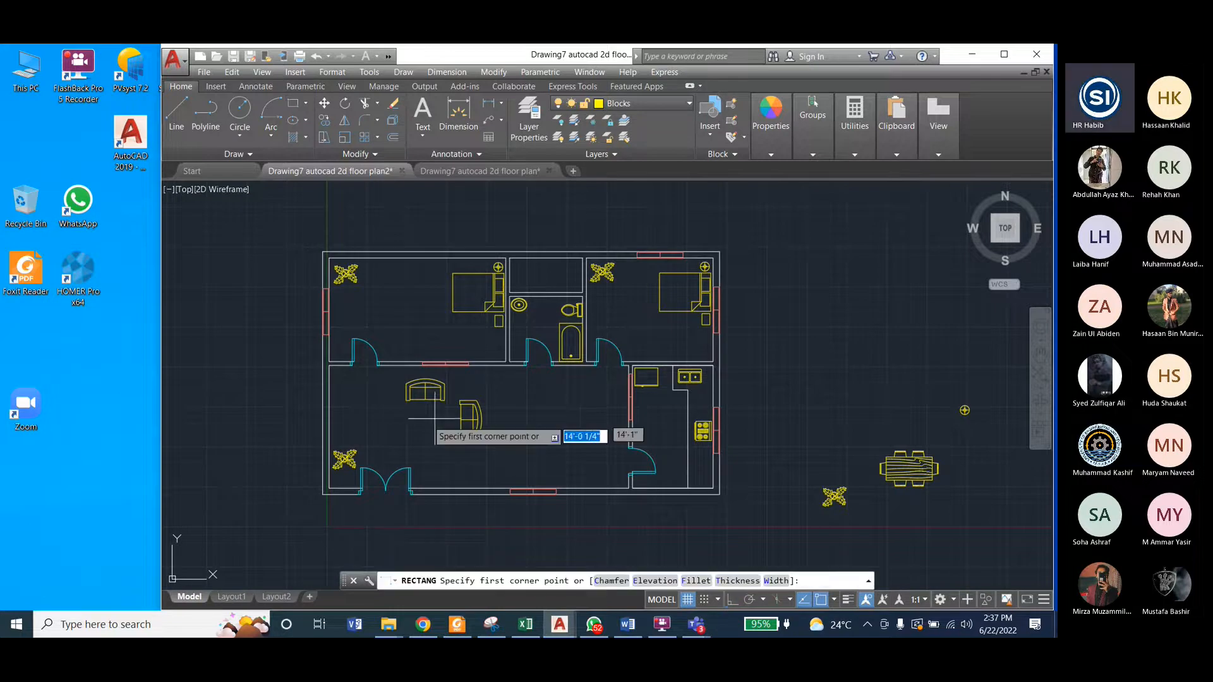
left_click(405, 414)
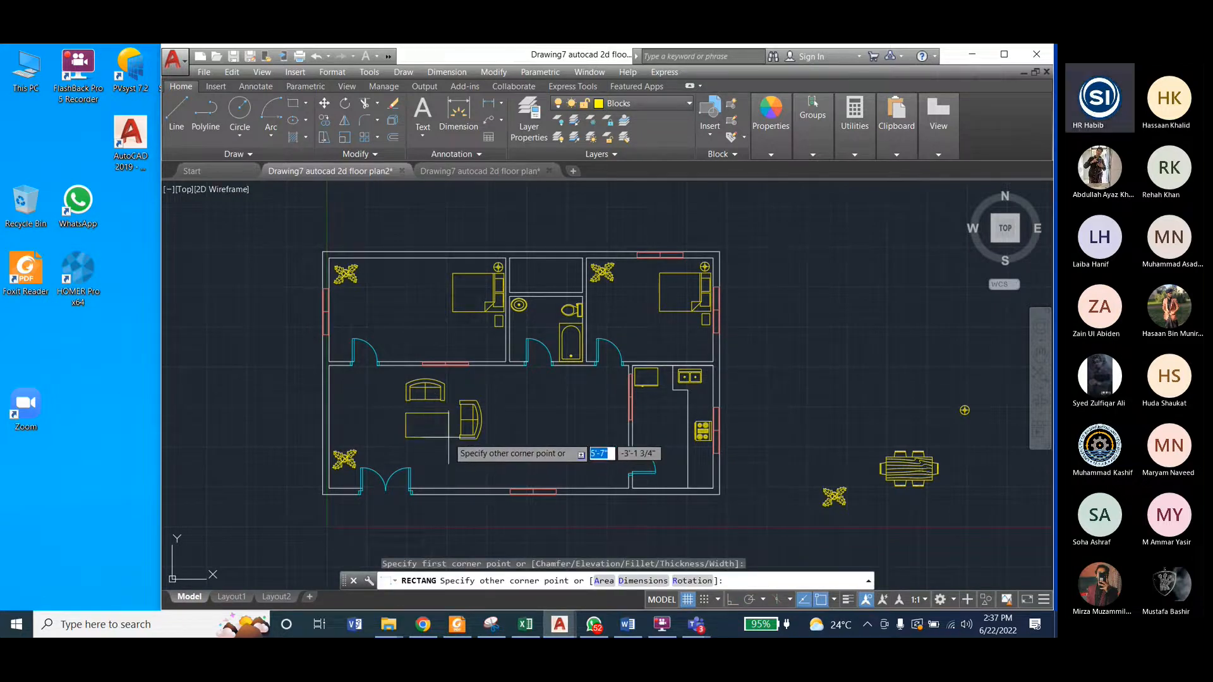
left_click(446, 437)
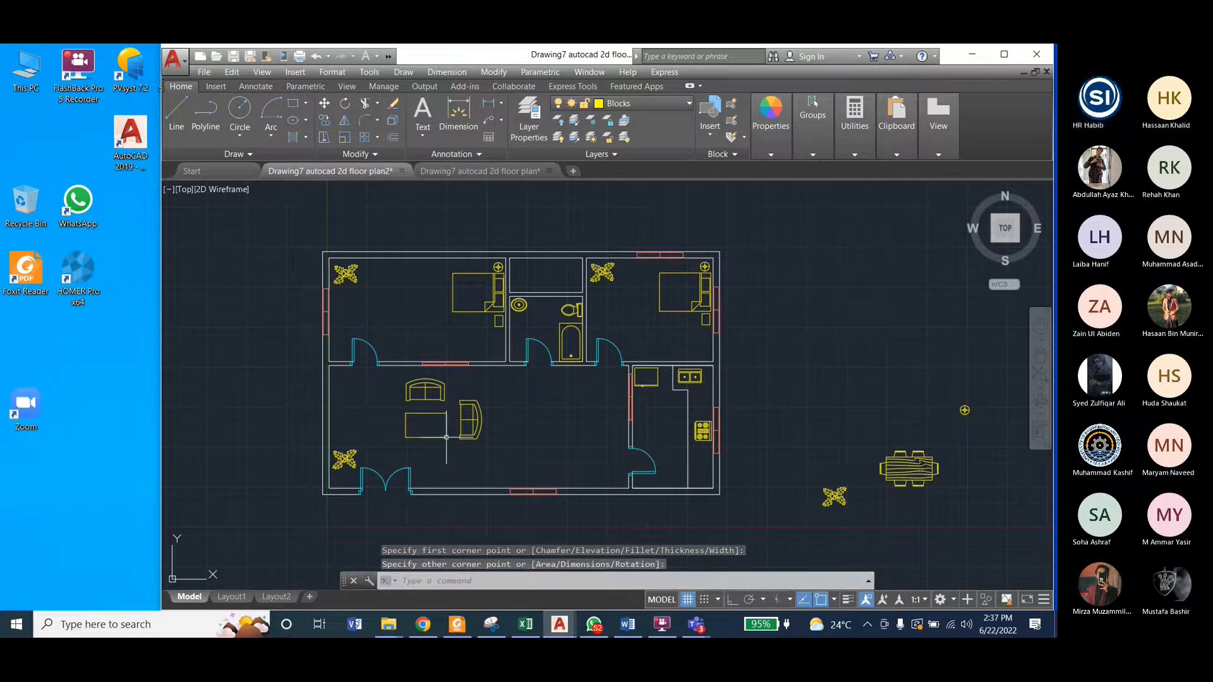
Step: Check the coffee table against the reference drawing and fillet all its corners as a polyline with a 5" radius
left_click(460, 169)
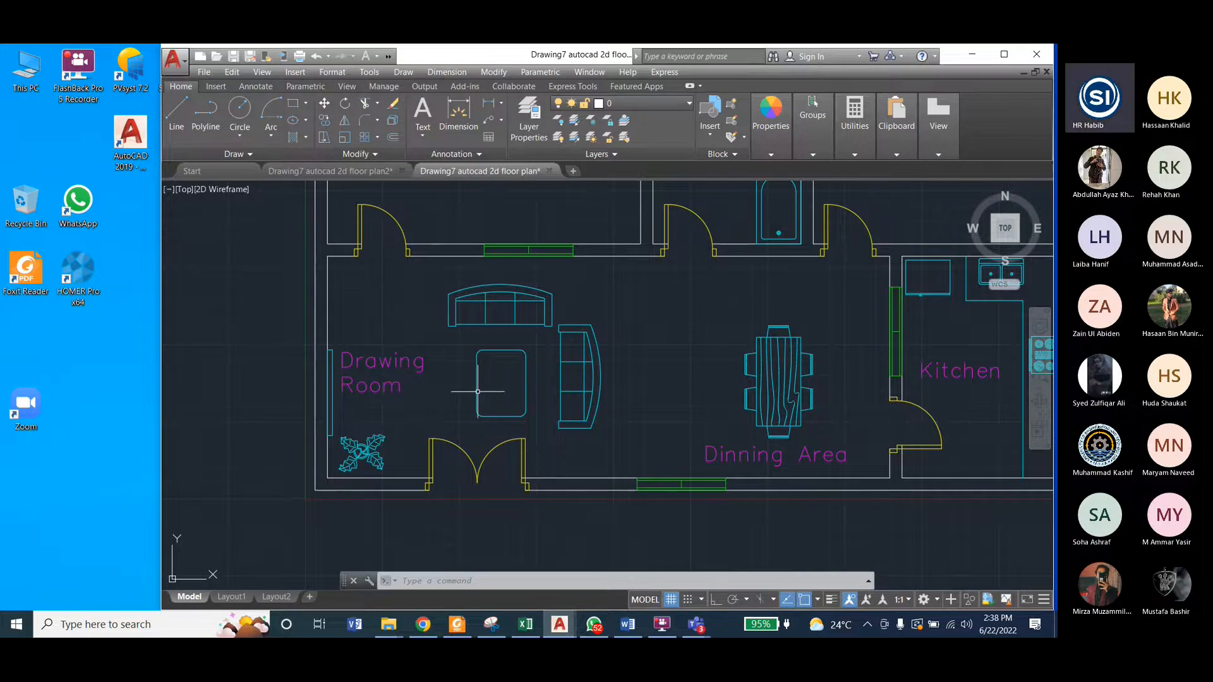
left_click(356, 174)
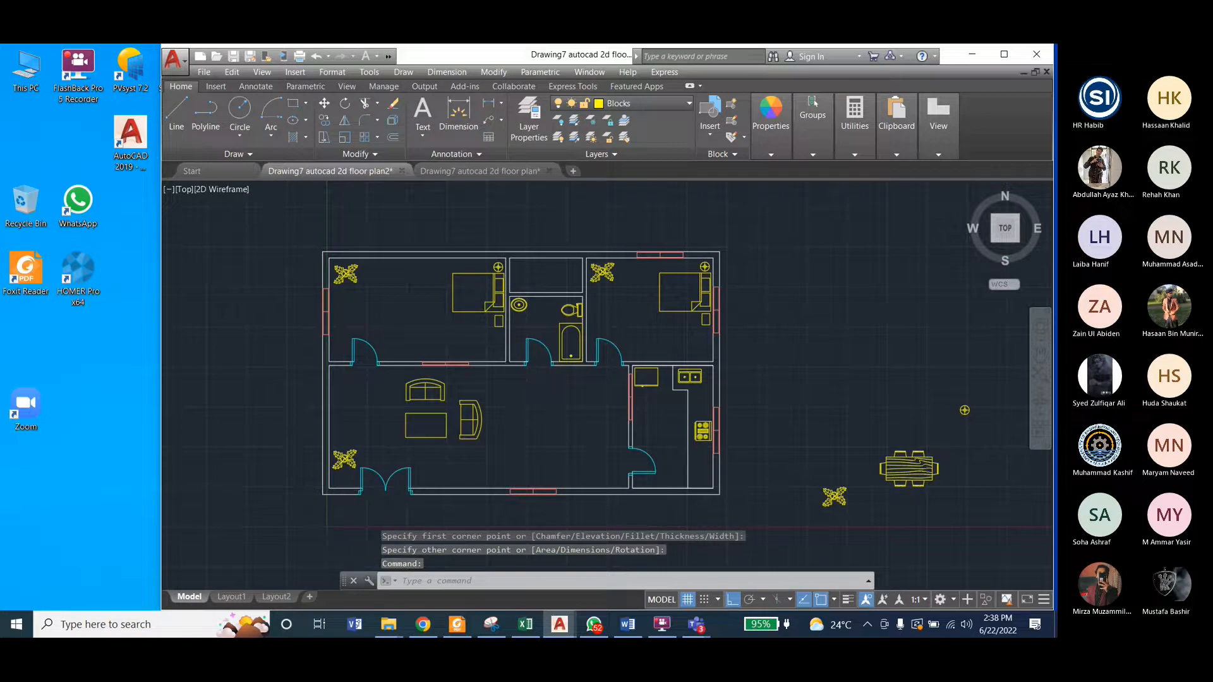
scroll(432, 427, "up", 4)
left_click(432, 451)
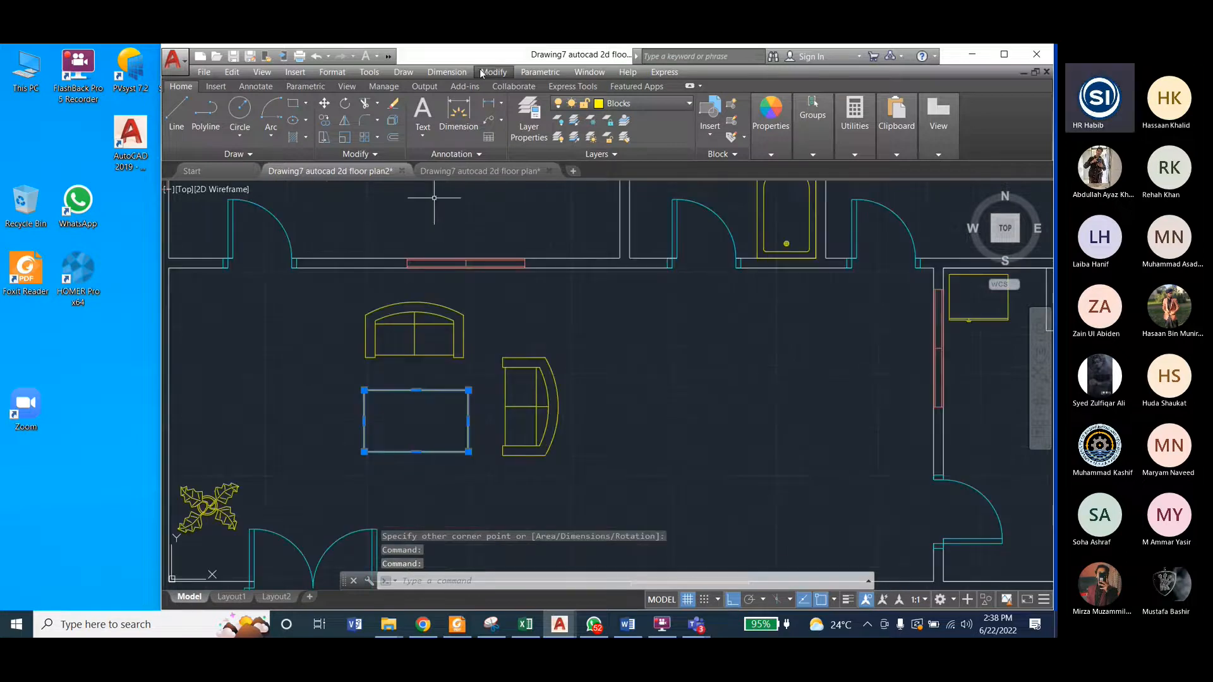
left_click(481, 73)
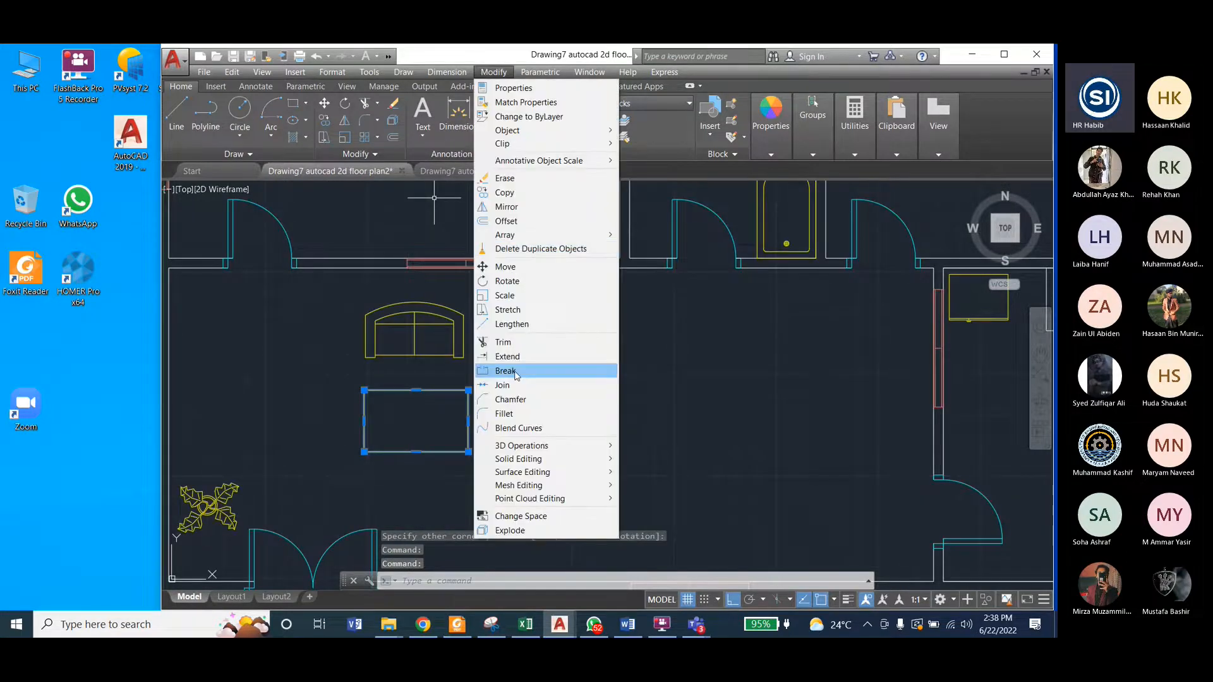
left_click(490, 412)
left_click(632, 580)
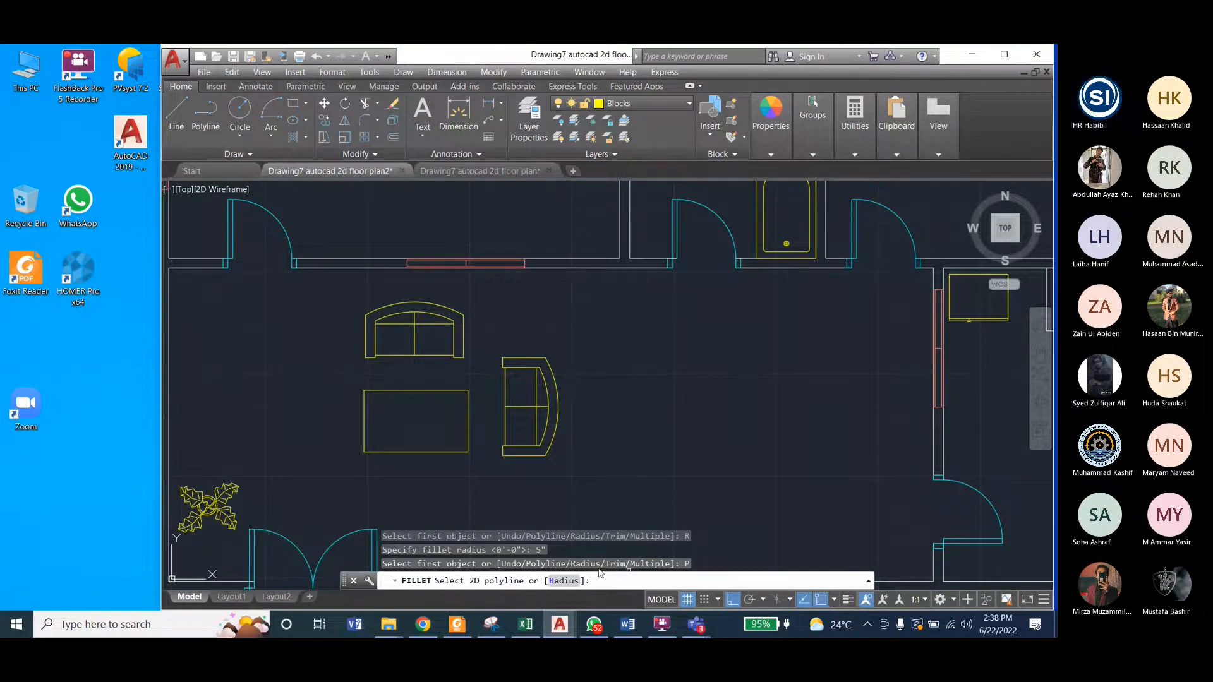
left_click(469, 432)
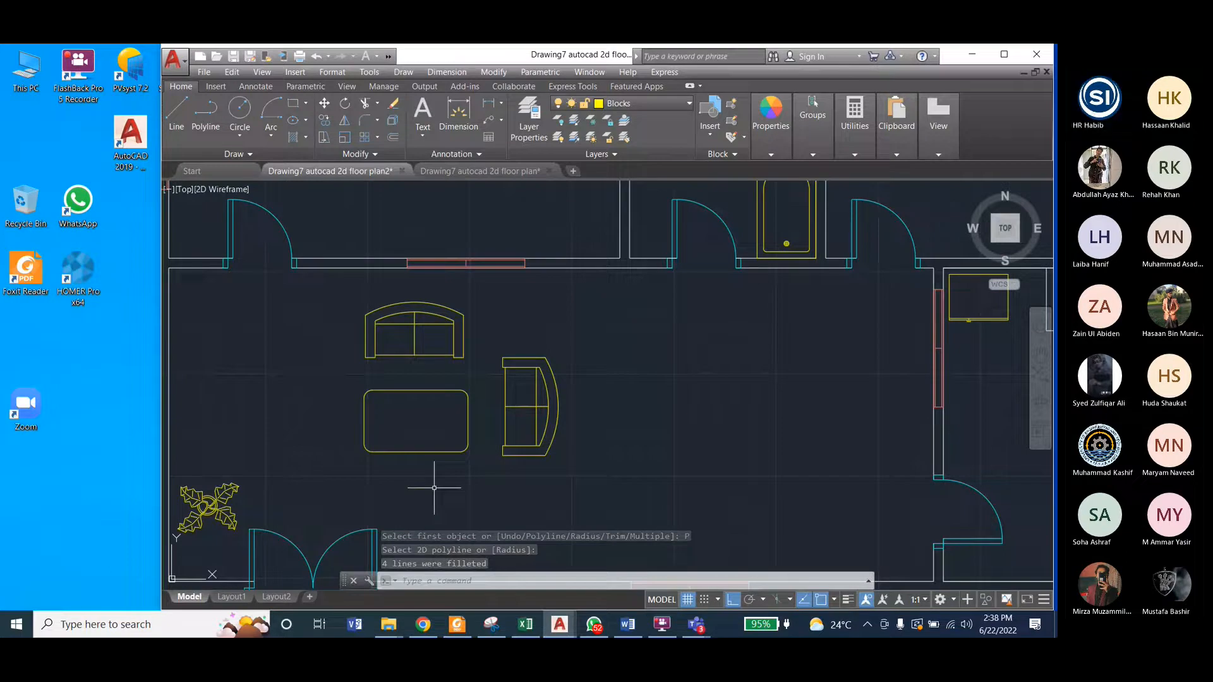
key("Escape")
key("Escape")
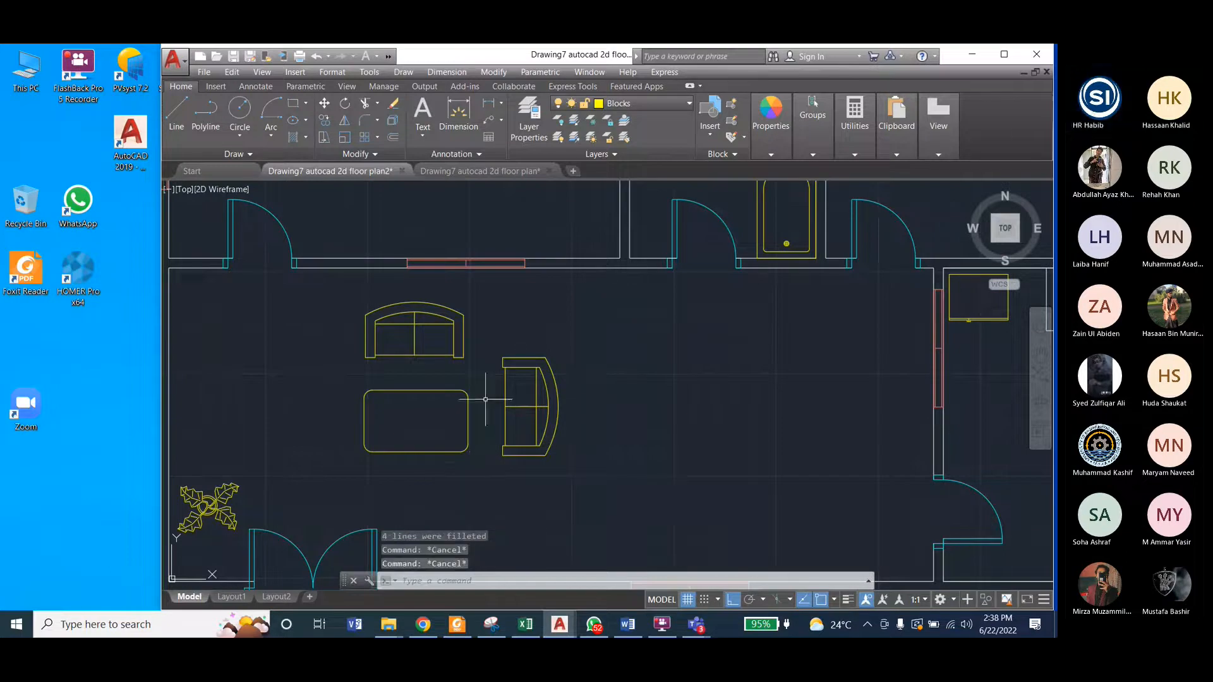
Step: Check the dining table's orientation in the reference drawing and rotate the dining table block outside the plan by 270° to stand vertically
scroll(477, 391, "down", 3)
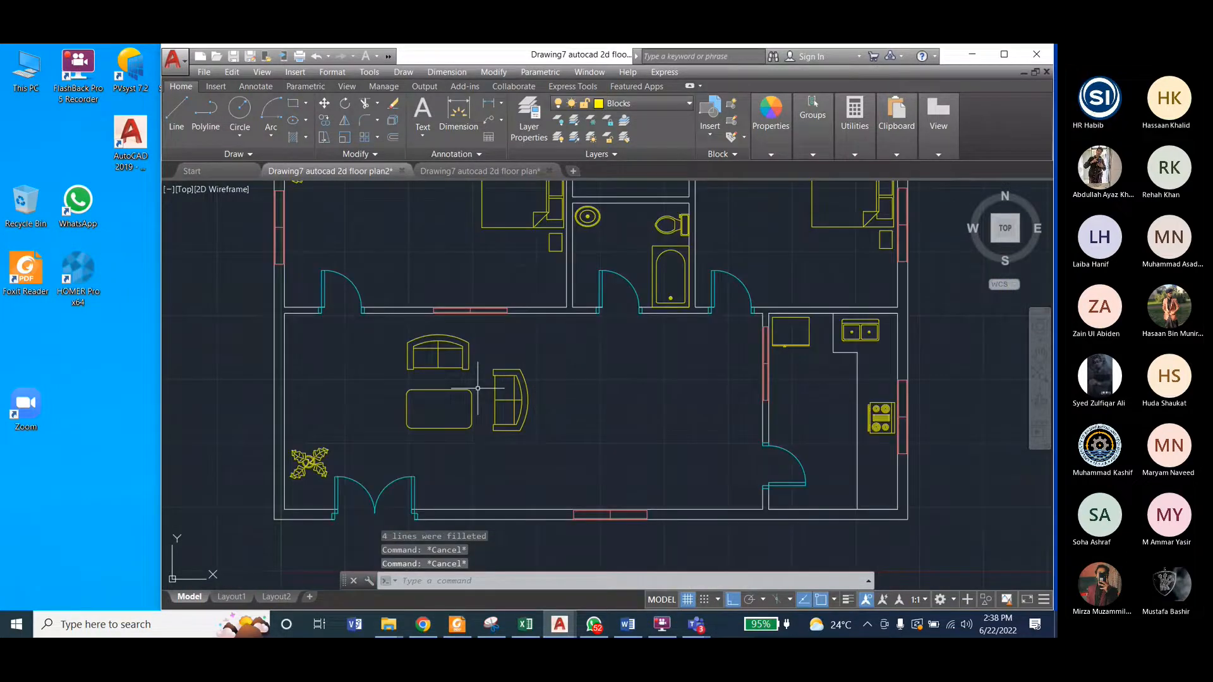
left_click(464, 172)
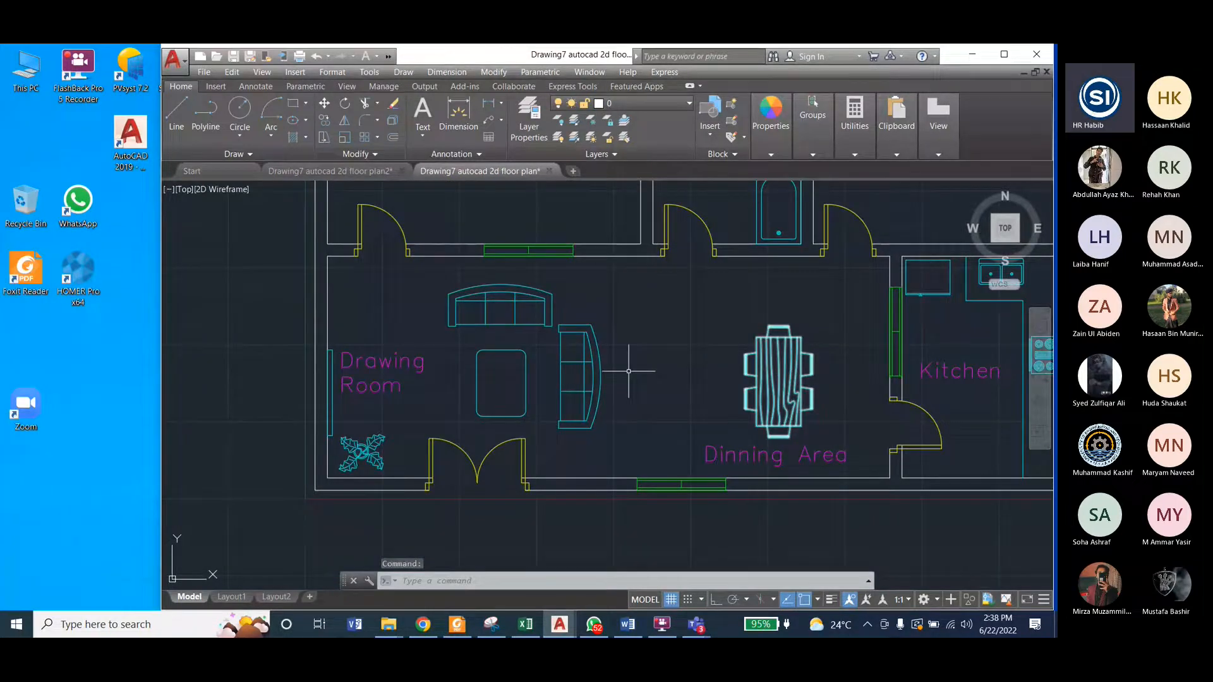
left_click(330, 171)
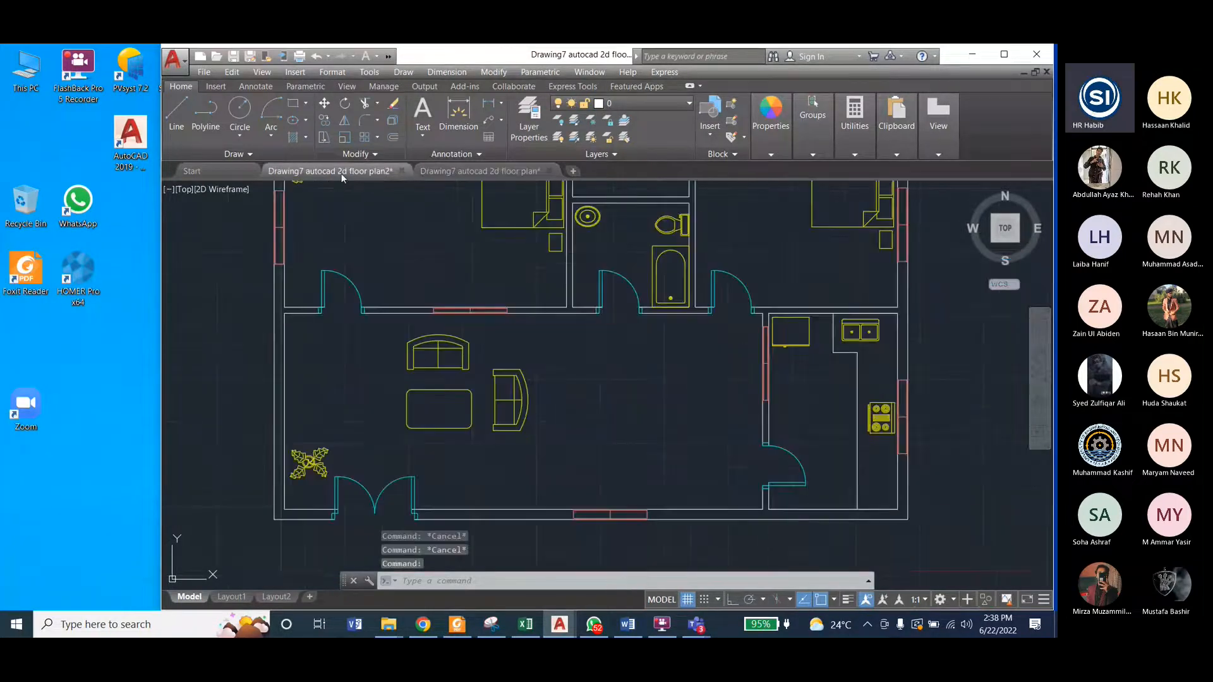
scroll(624, 331, "down", 2)
scroll(876, 397, "up", 5)
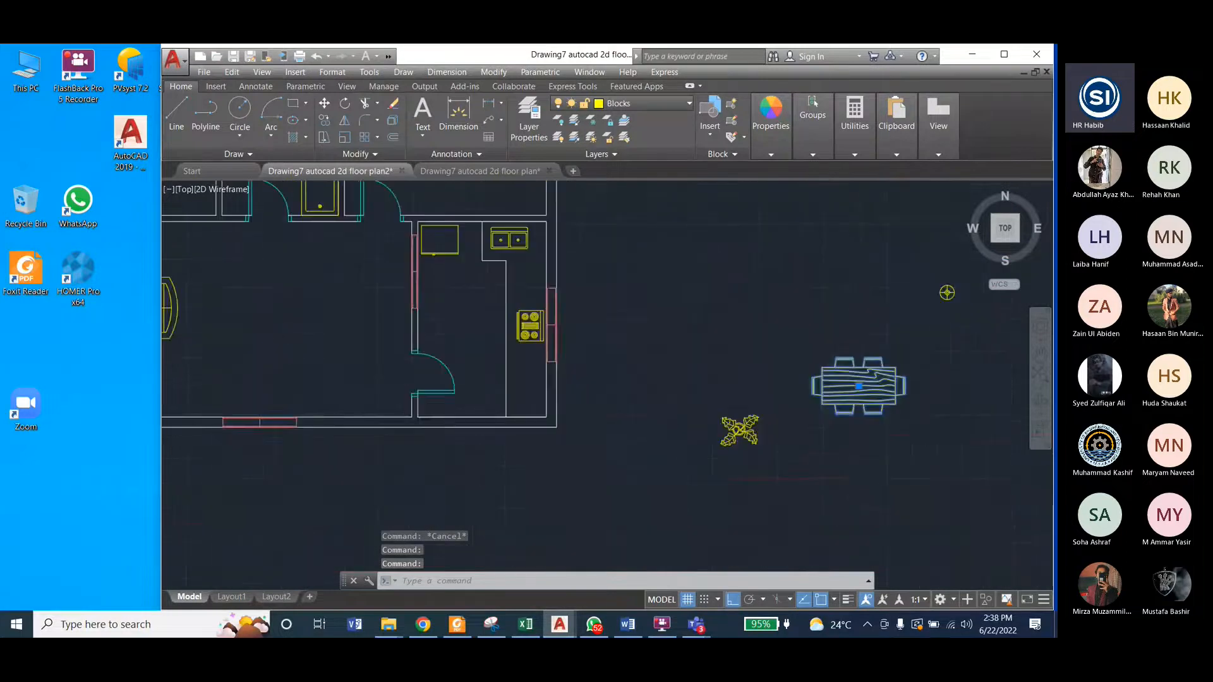
left_click(498, 74)
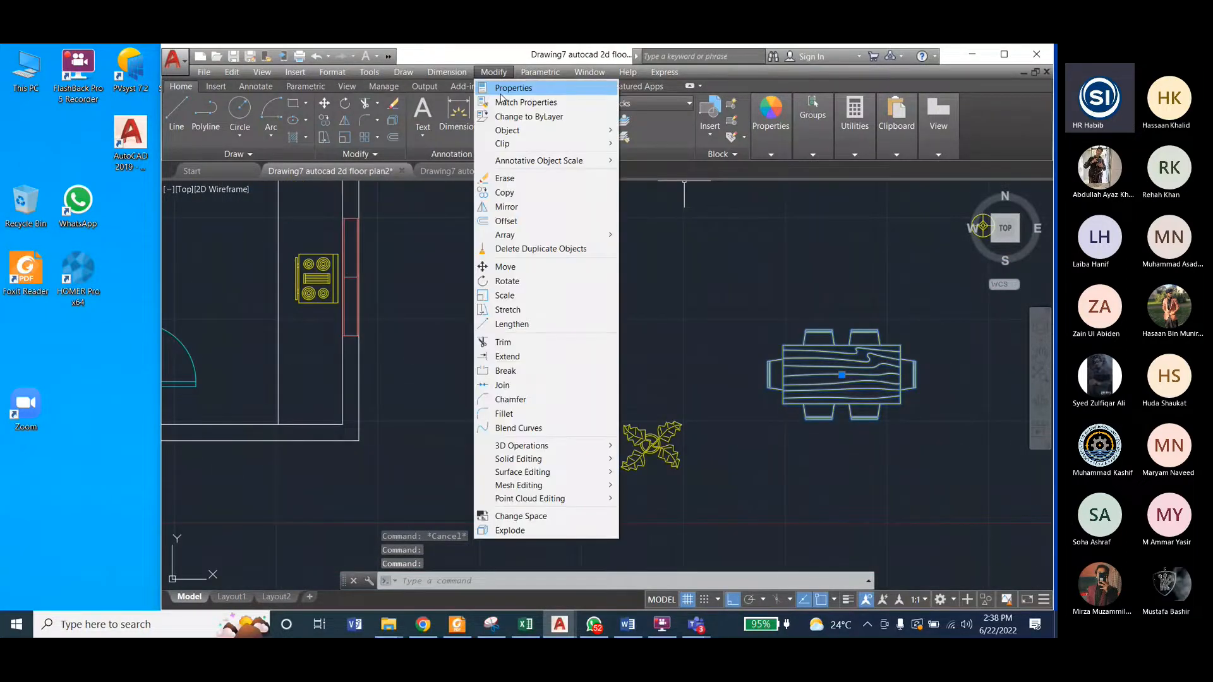
left_click(526, 281)
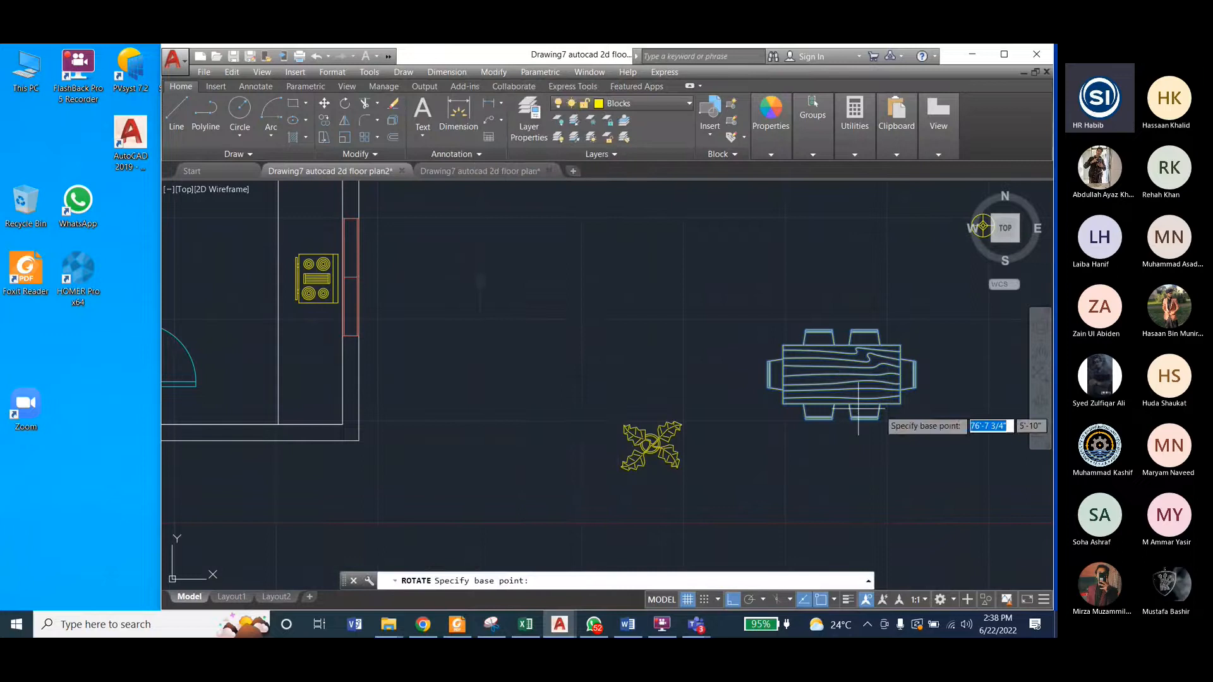
left_click(916, 387)
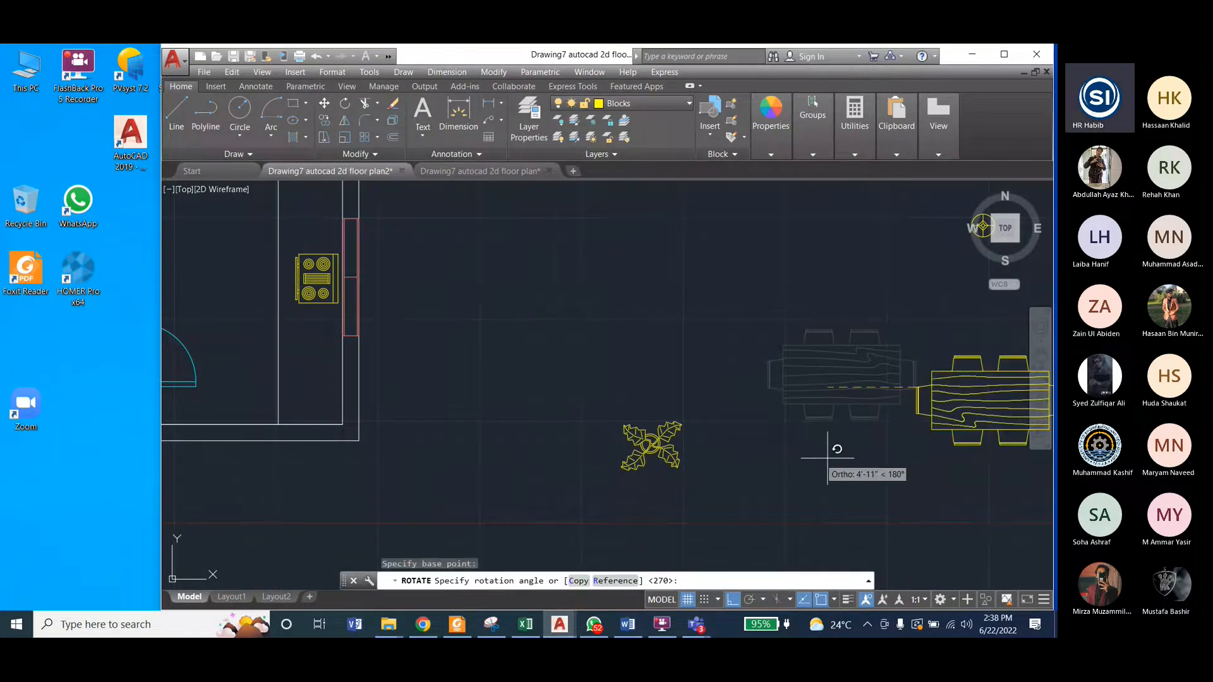
left_click(890, 468)
Step: Move the rotated dining table, with Ortho off, into the dining area between the rotated sofa and the kitchen wall
left_click(493, 72)
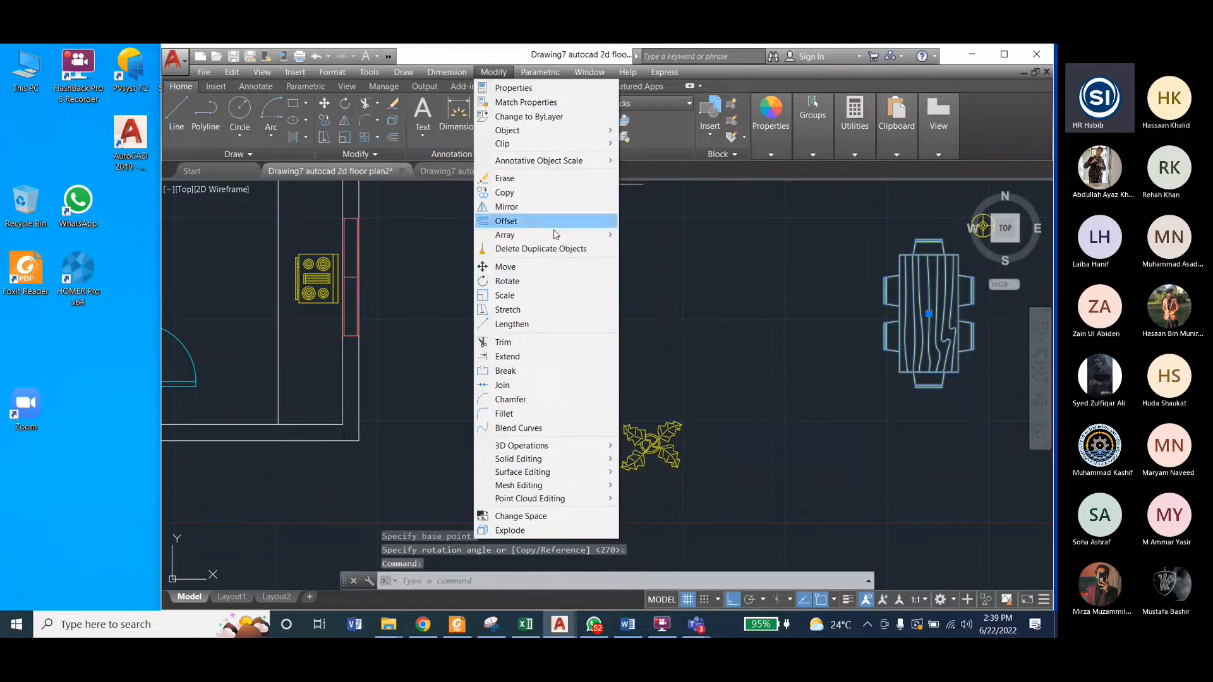
left_click(505, 266)
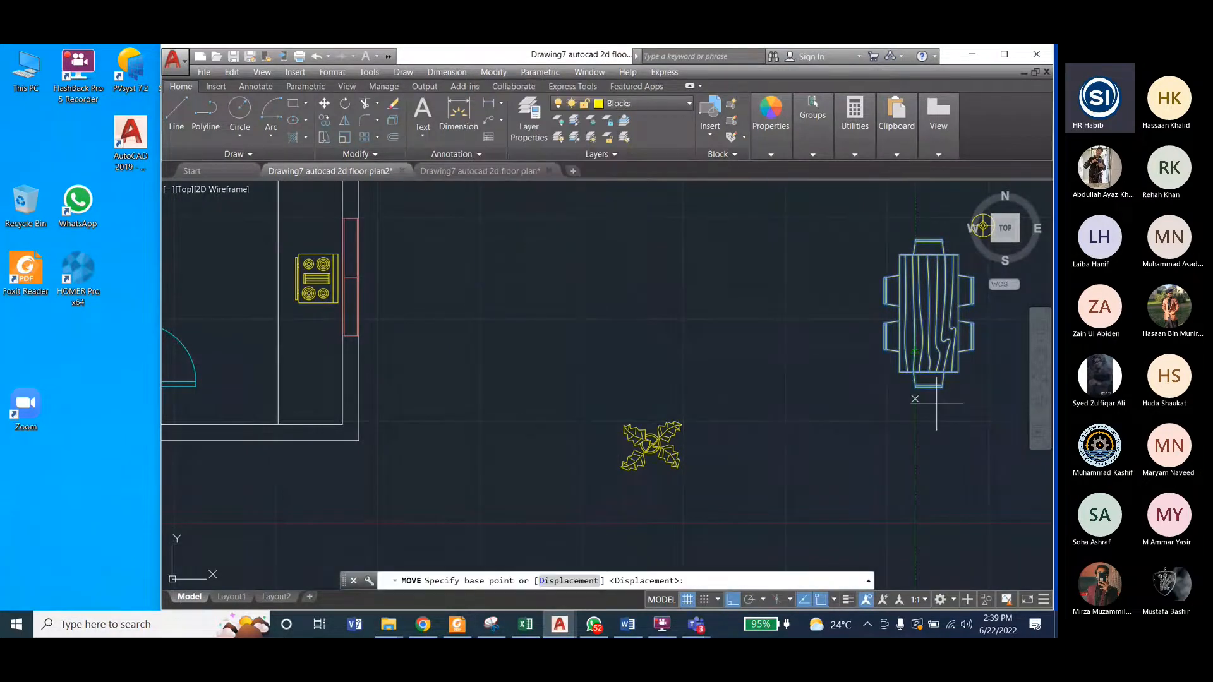
left_click(929, 318)
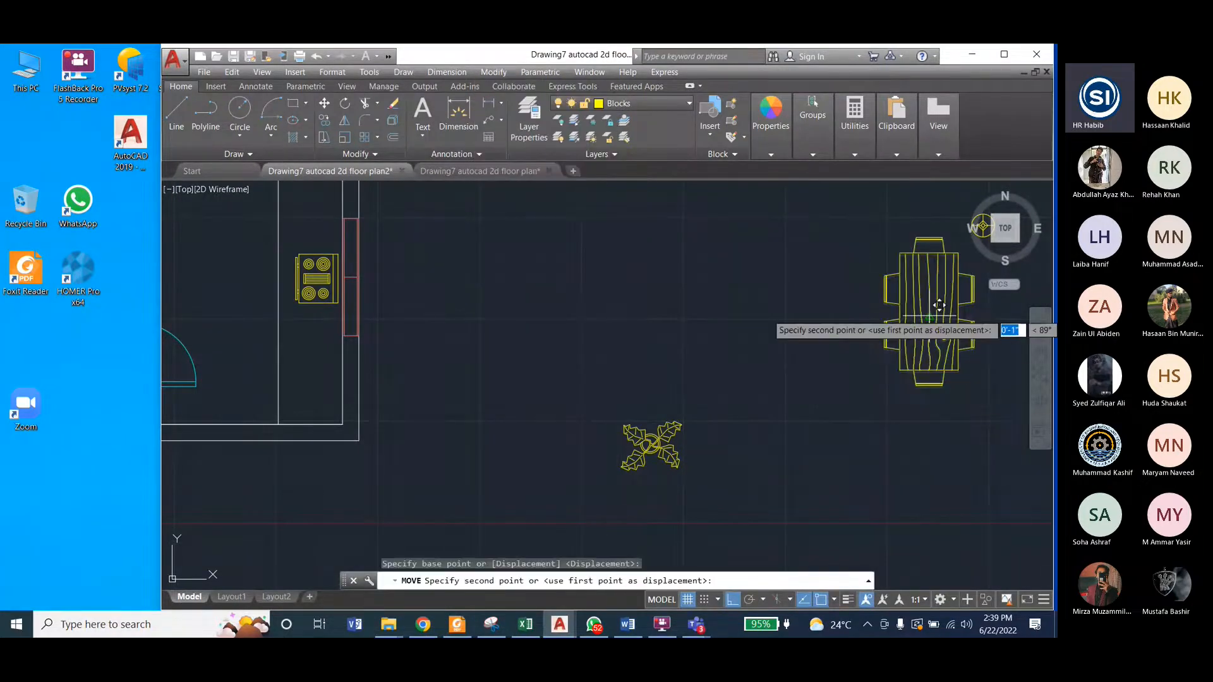
scroll(938, 395, "down", 3)
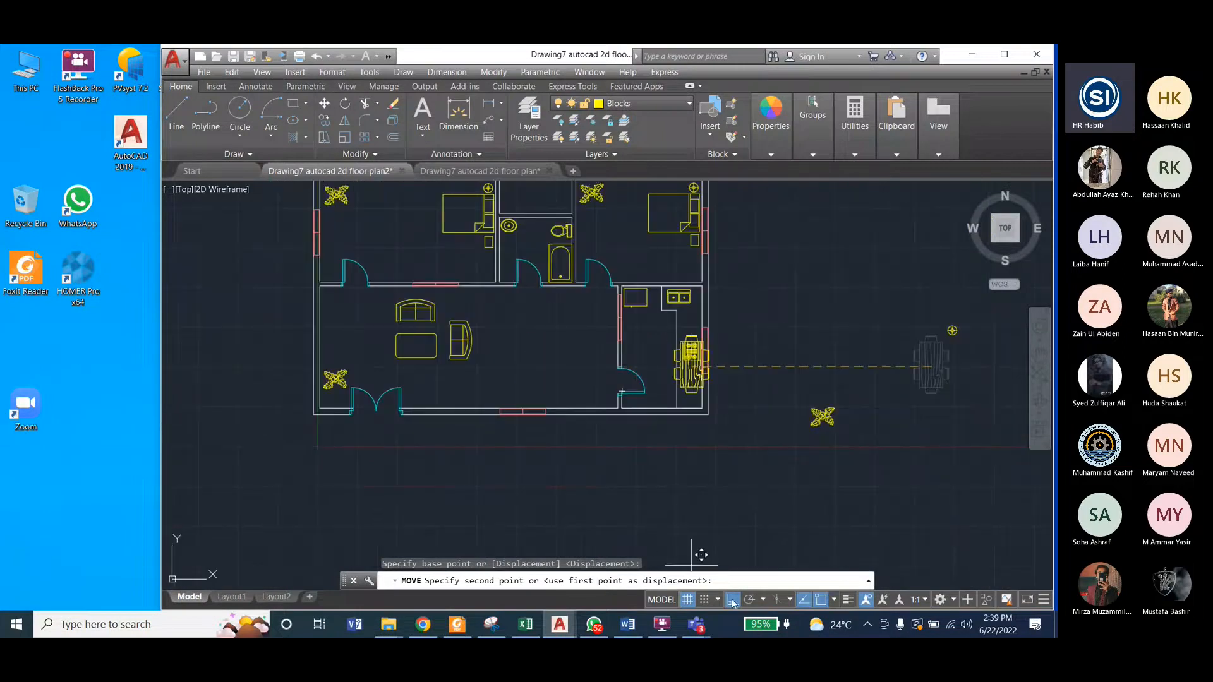
key("F8")
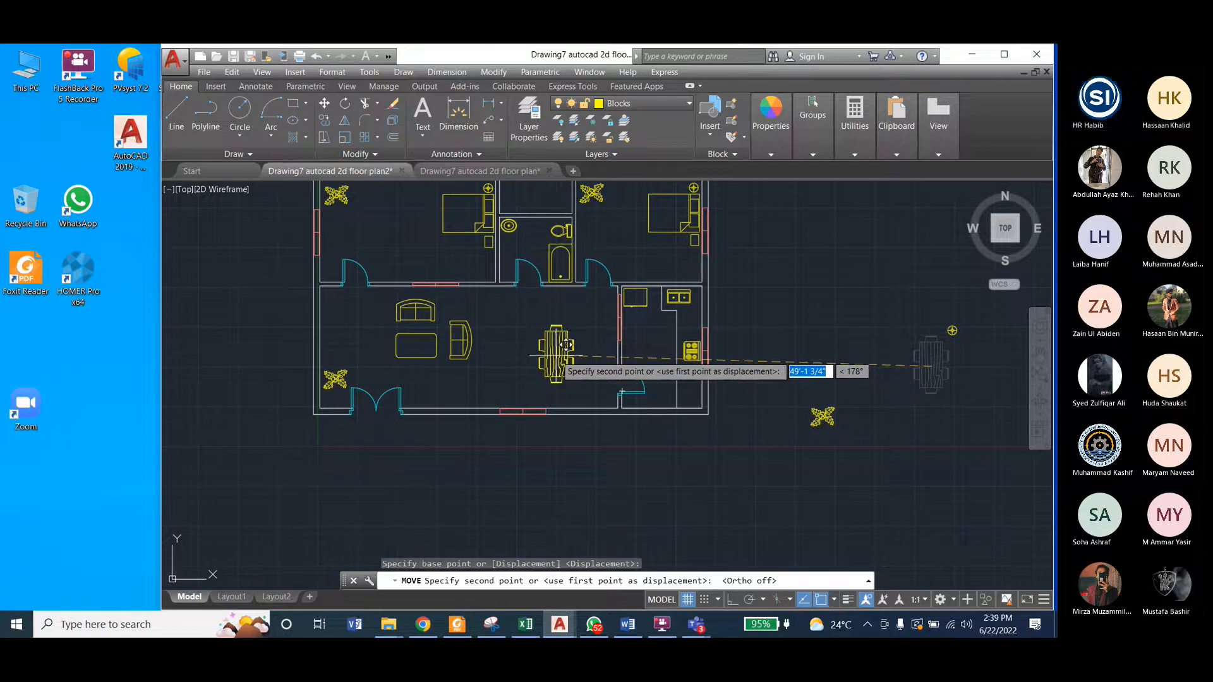
left_click(567, 344)
key("Escape")
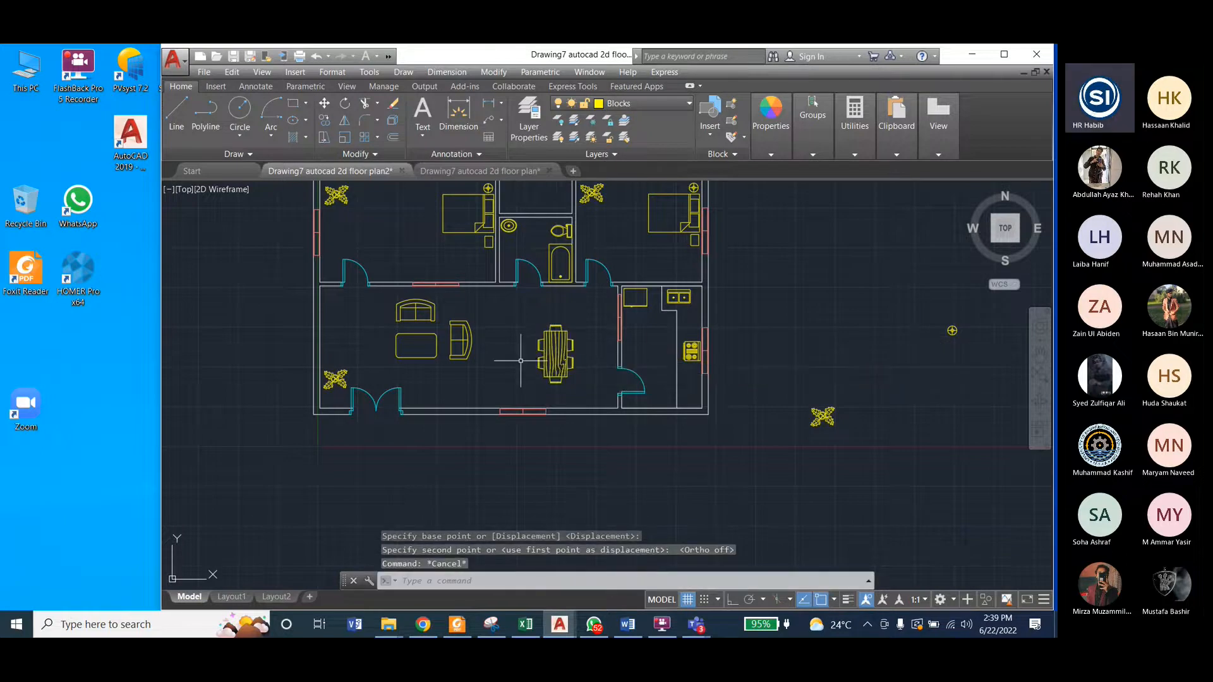
key("Escape")
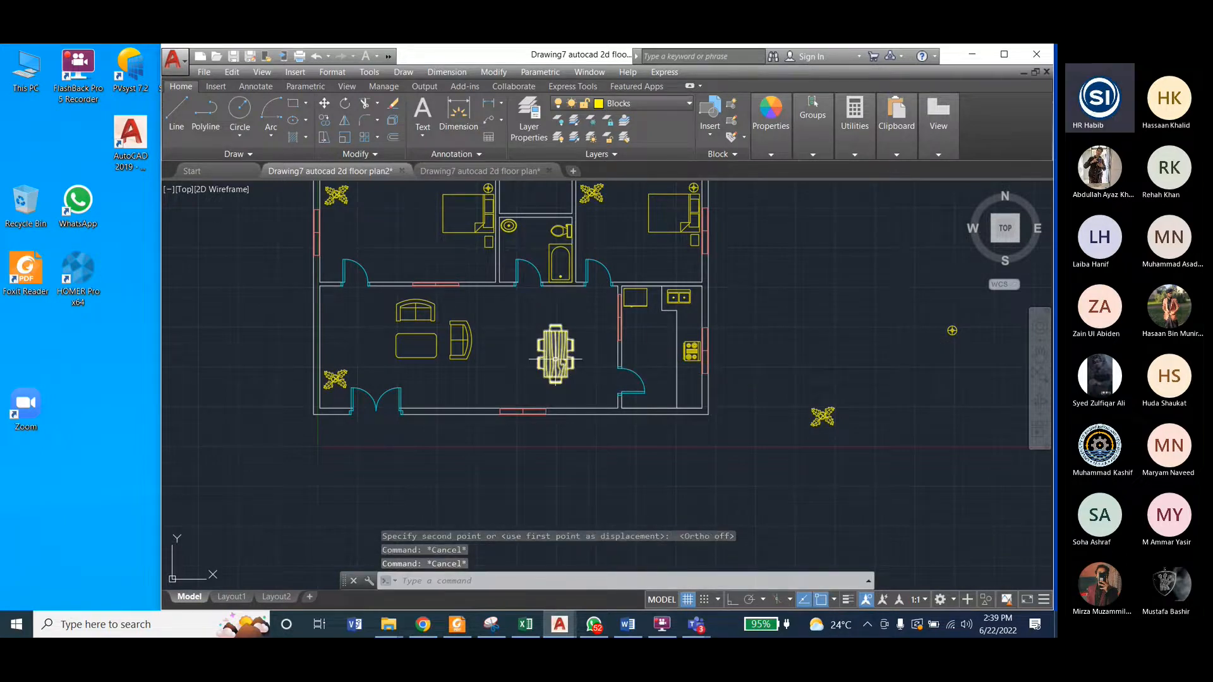
Step: Erase the spare plant and the spare round lamp block lying outside the floor plan
left_click(477, 171)
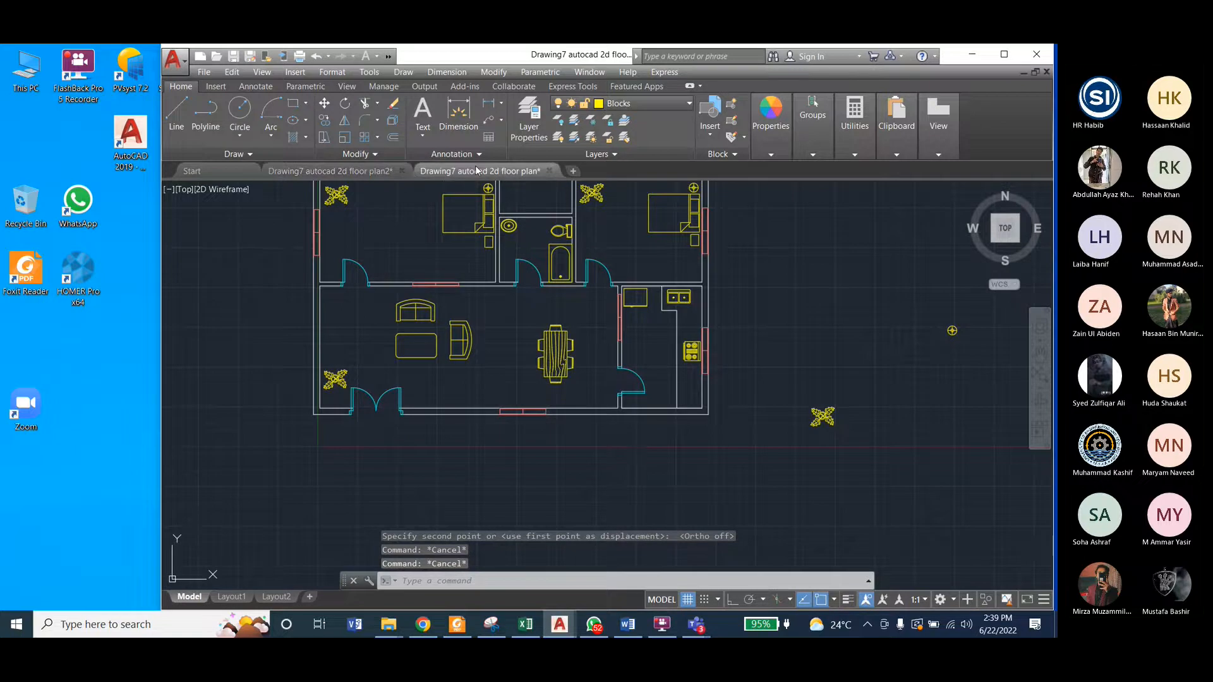
left_click(367, 170)
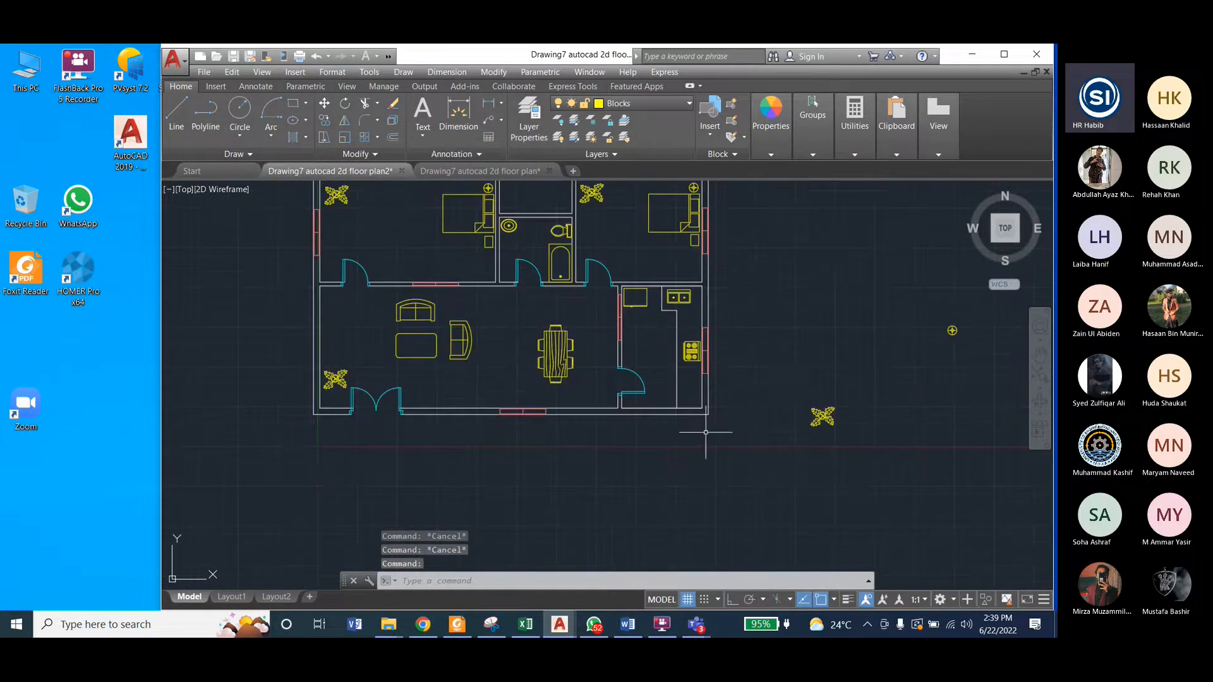
left_click(819, 416)
key("Delete")
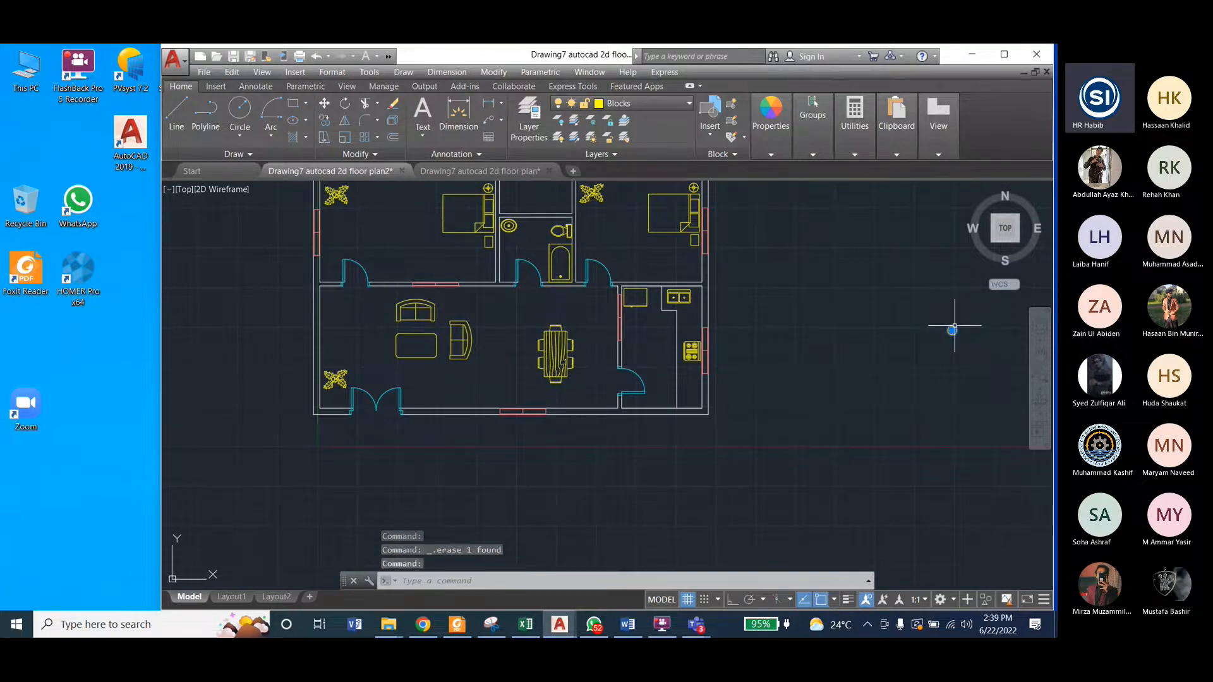
scroll(747, 466, "down", 2)
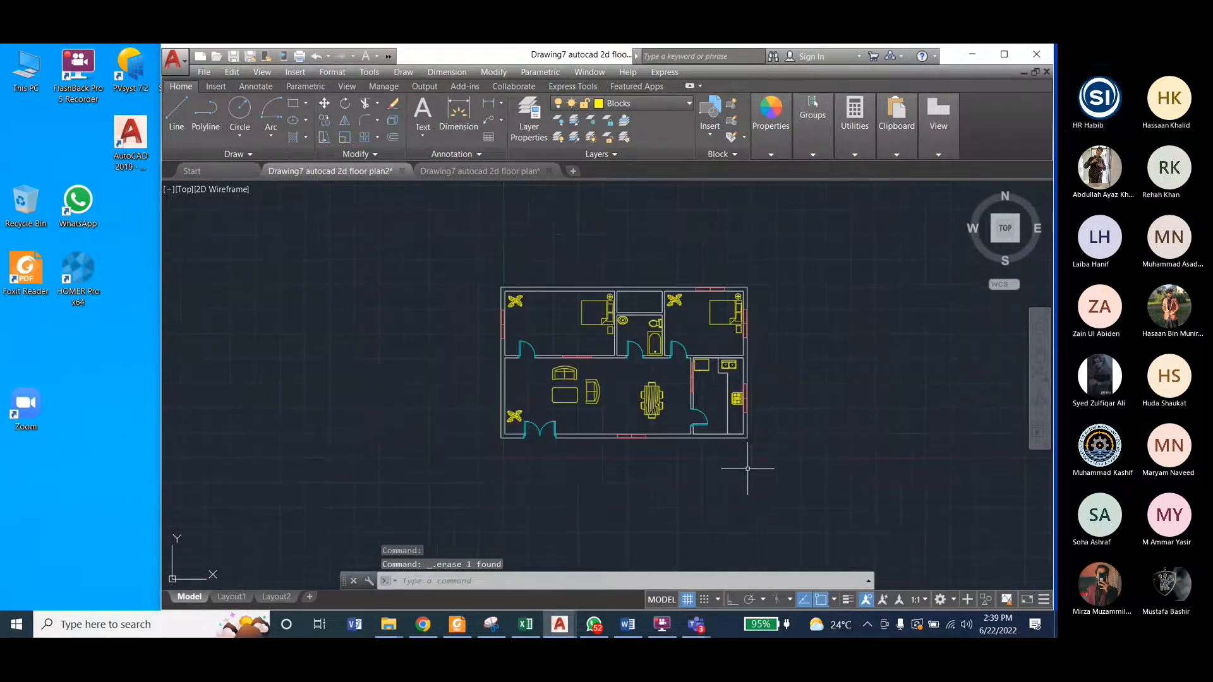
scroll(720, 336, "up", 2)
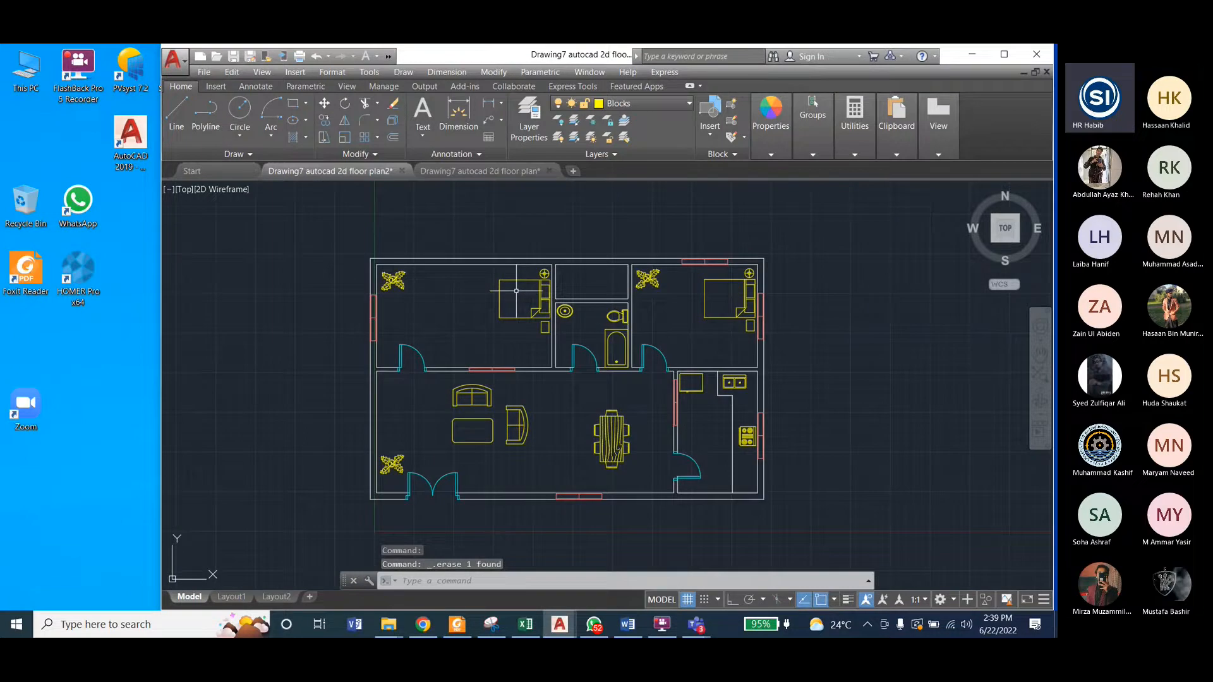
Step: Compare the furnished plan with the whole reference drawing and save the floor plan
left_click(471, 171)
scroll(346, 335, "down", 2)
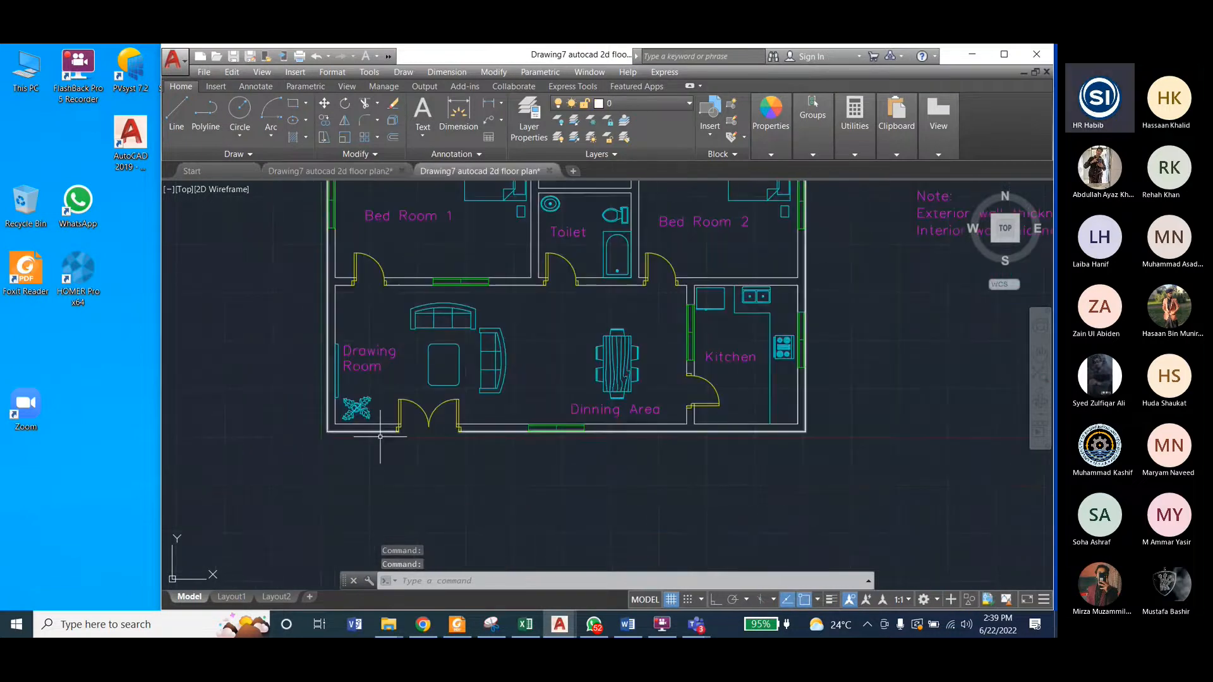
scroll(380, 436, "down", 2)
scroll(436, 313, "up", 2)
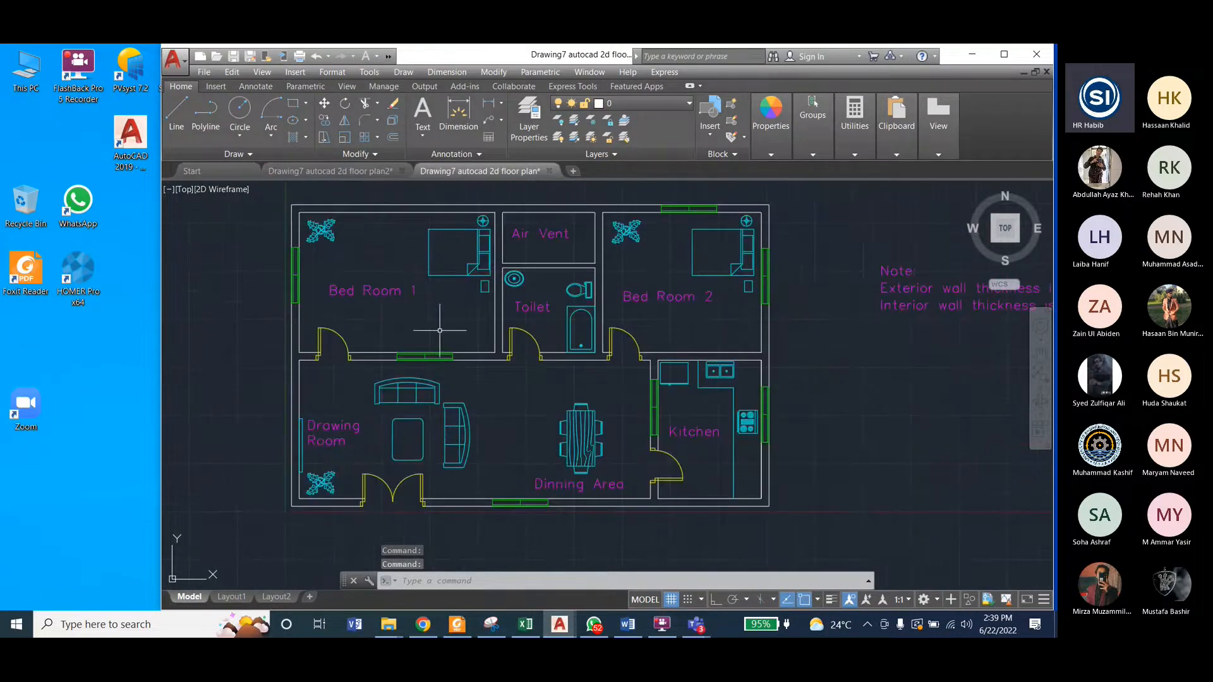
left_click(343, 170)
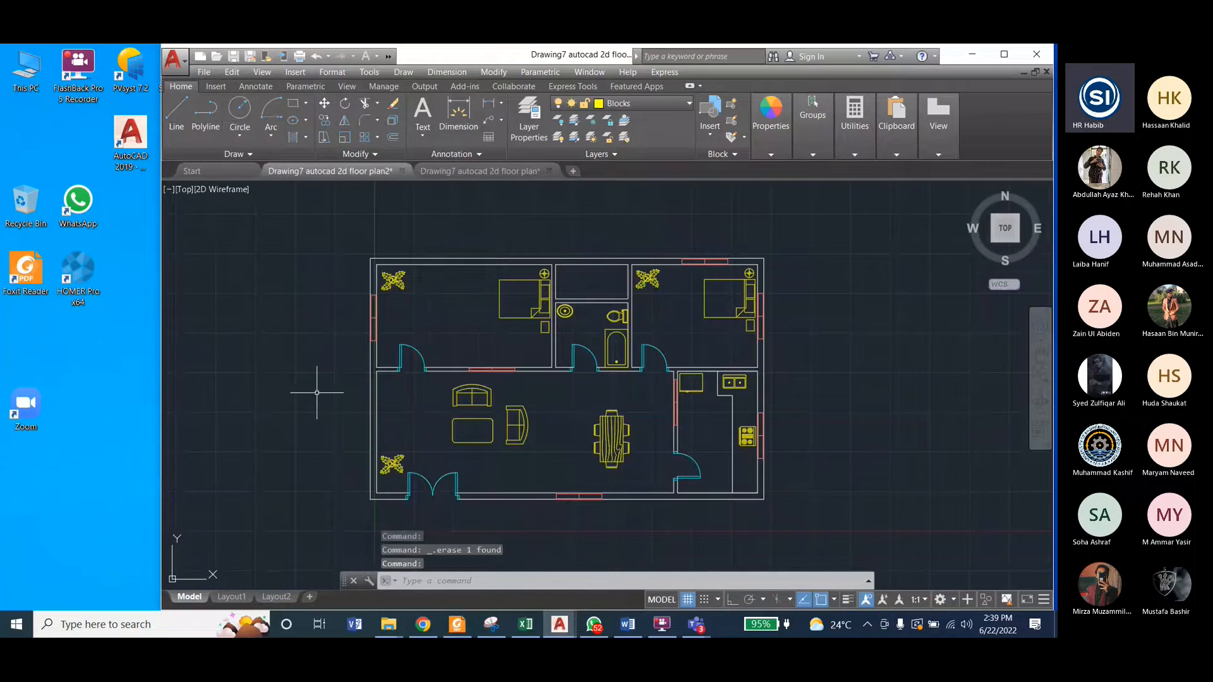
key("ctrl+s")
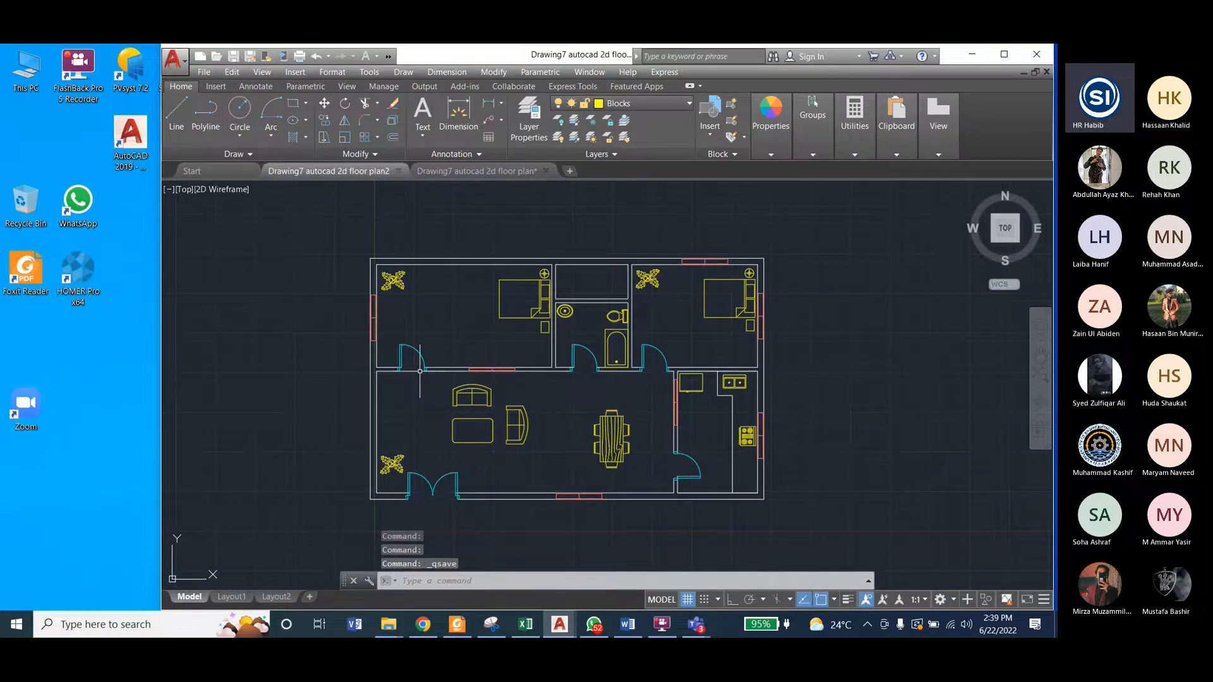
Step: Check the room labels in the reference drawing and set the floor plan's Standard text style font to Times New Roman
left_click(500, 171)
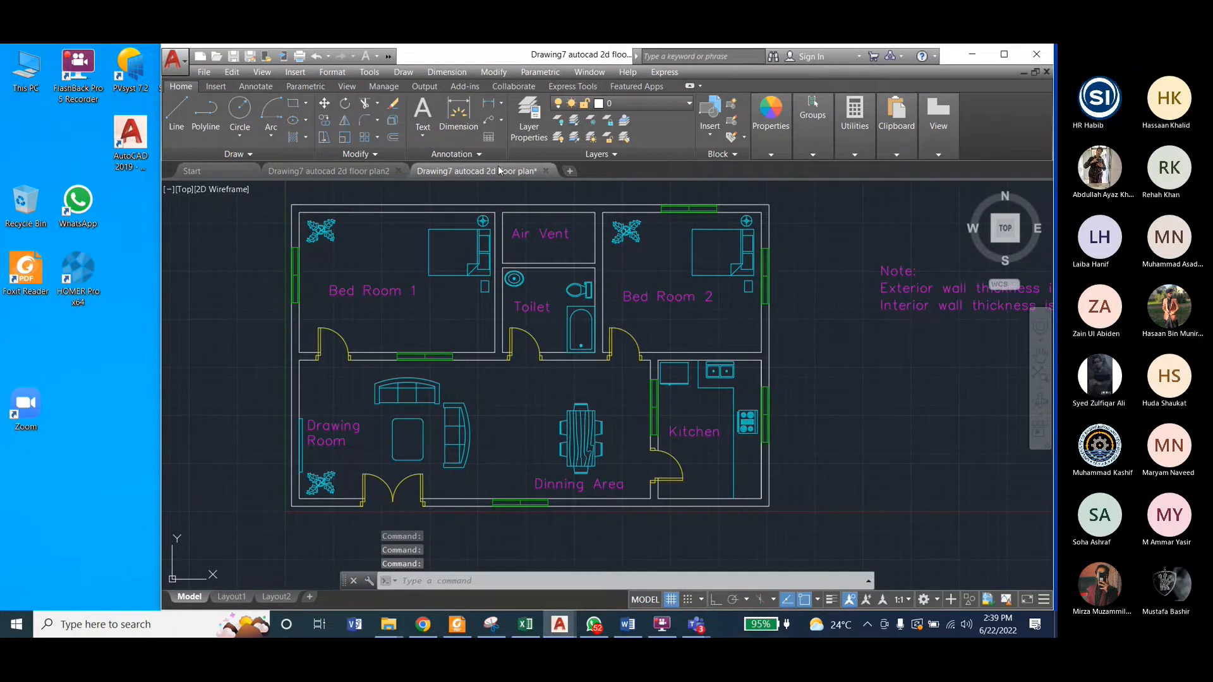
mouse_move(359, 172)
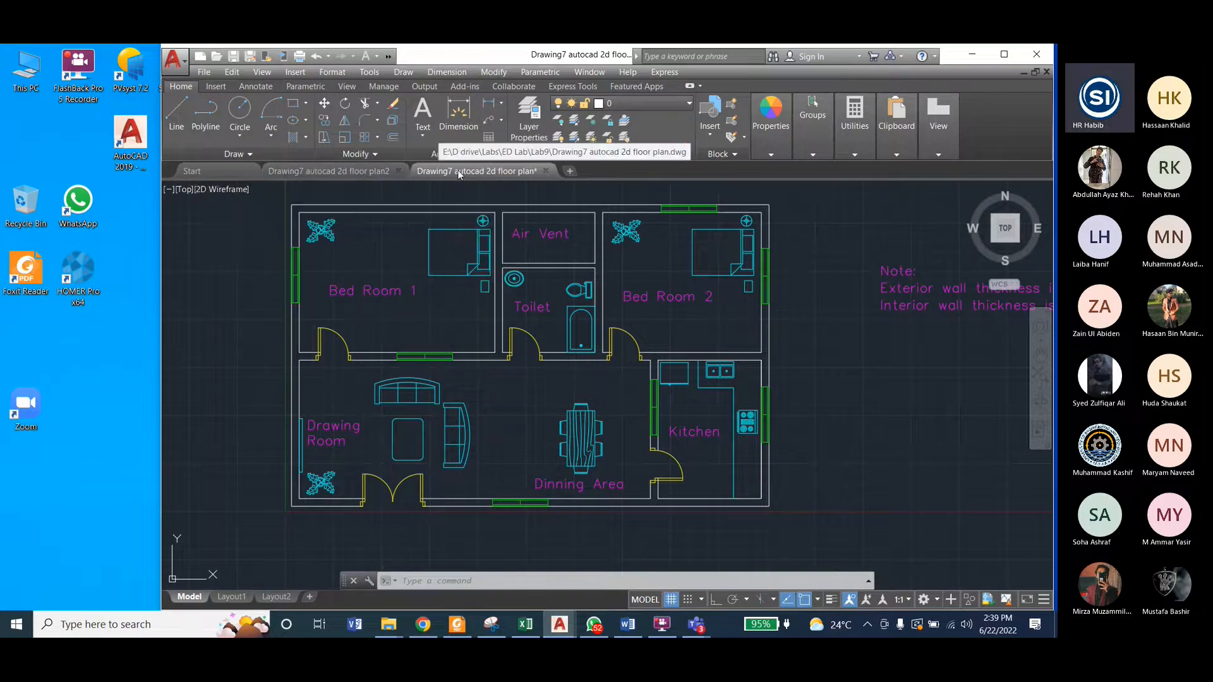
left_click(354, 171)
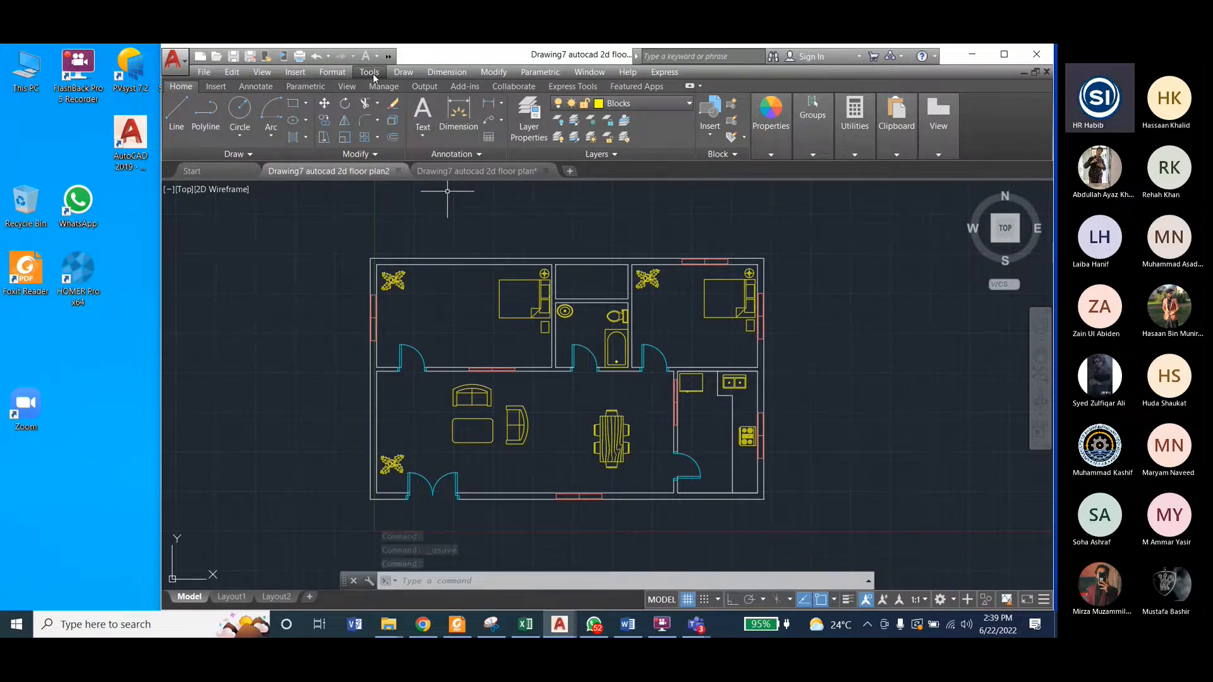
left_click(480, 154)
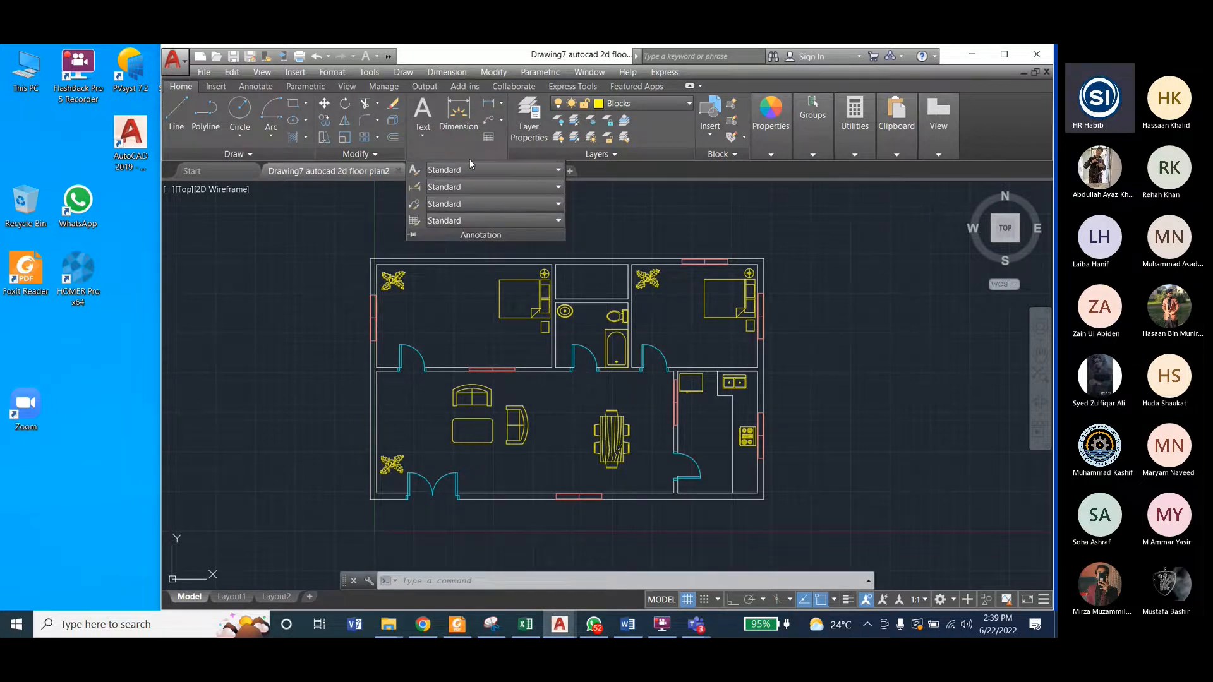
left_click(417, 172)
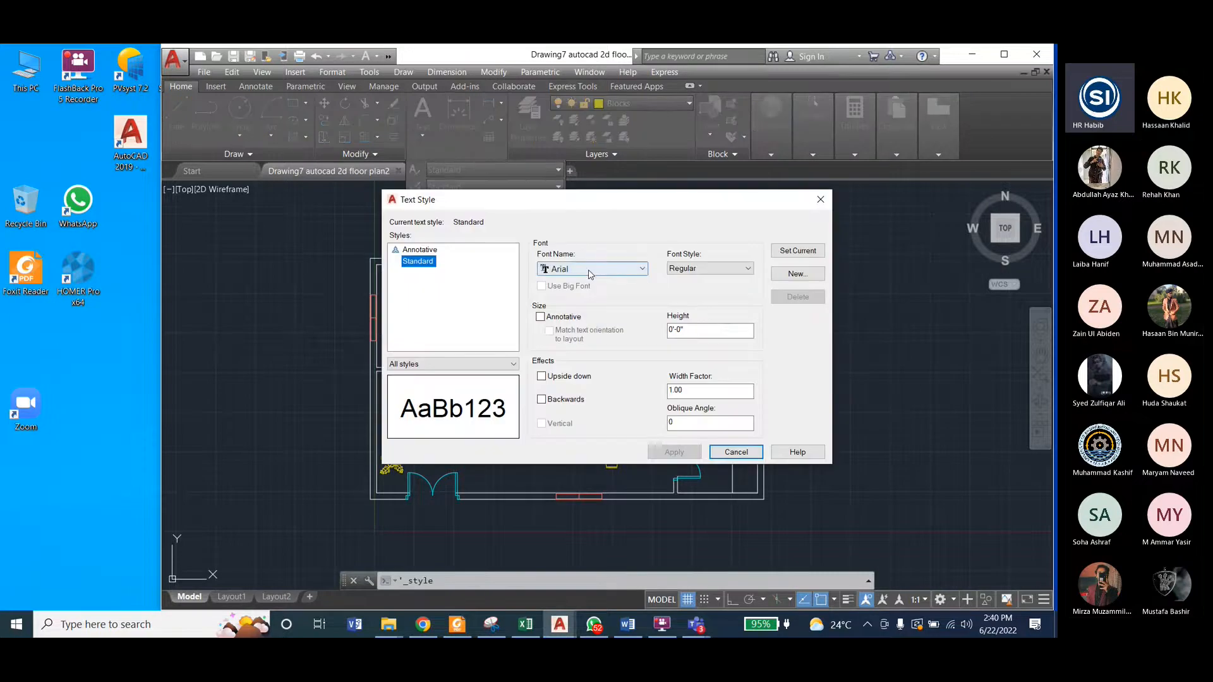
left_click(589, 269)
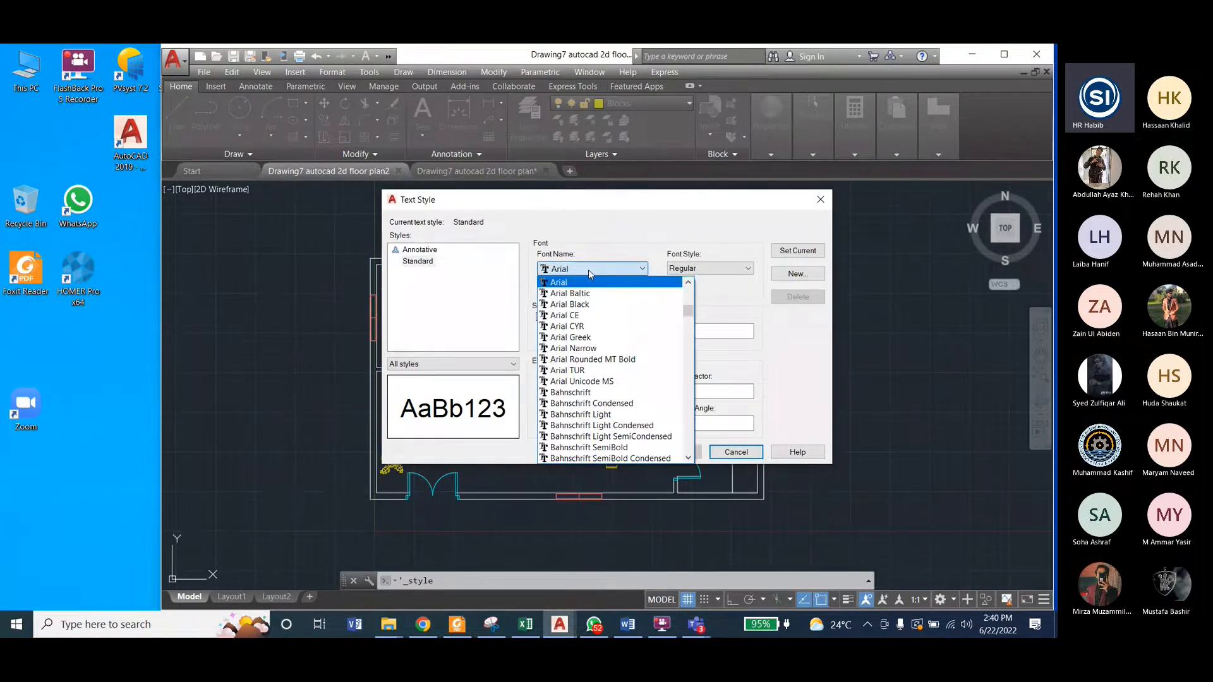
key("t")
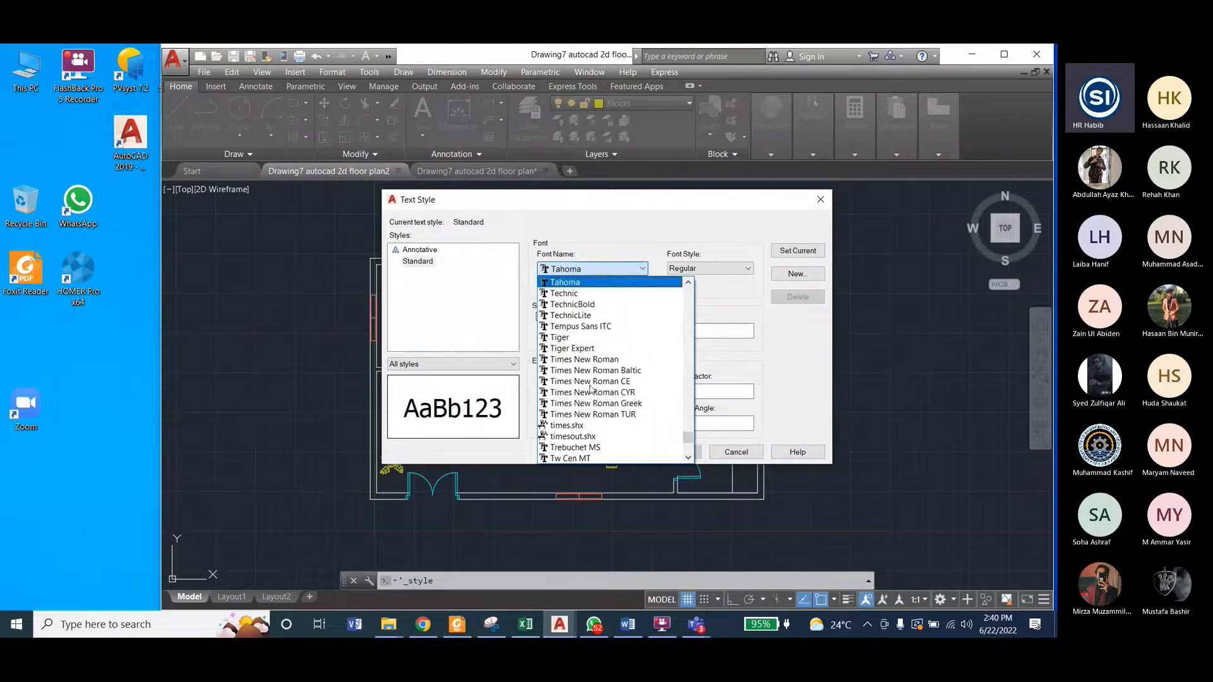
left_click(586, 360)
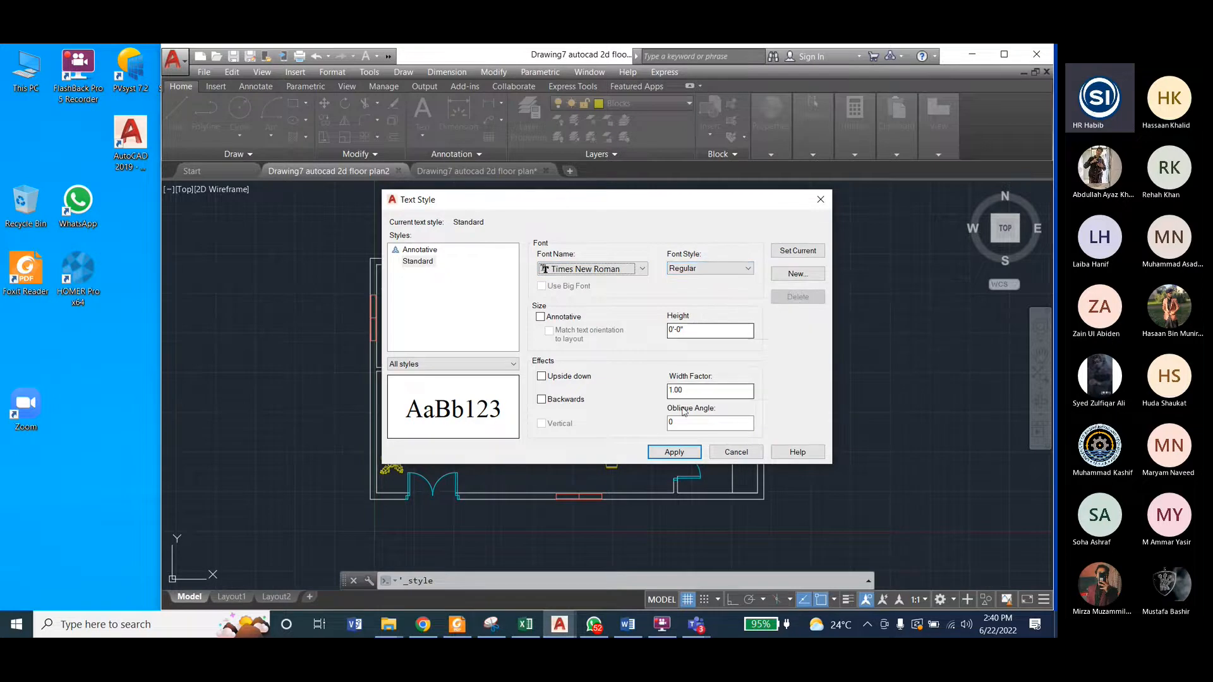
left_click(674, 452)
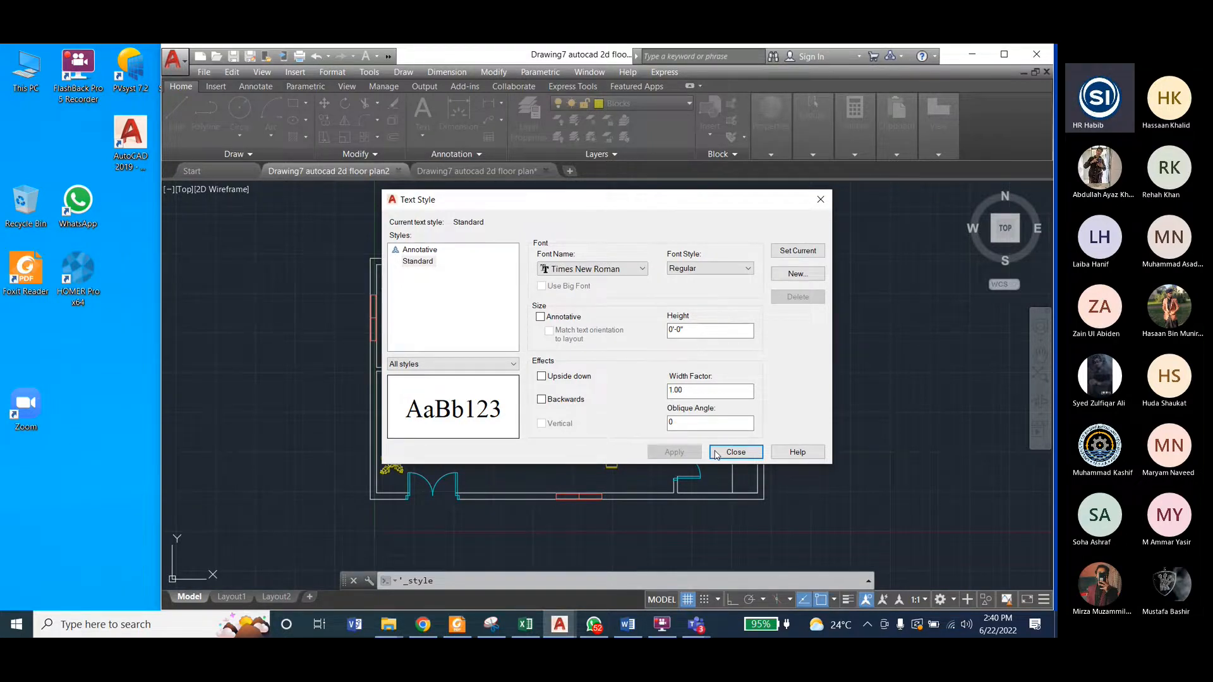
left_click(717, 452)
Step: Add a multiline text label inside the upper-left bedroom, below the plant, with the text starting "Bed Ro"
left_click(430, 135)
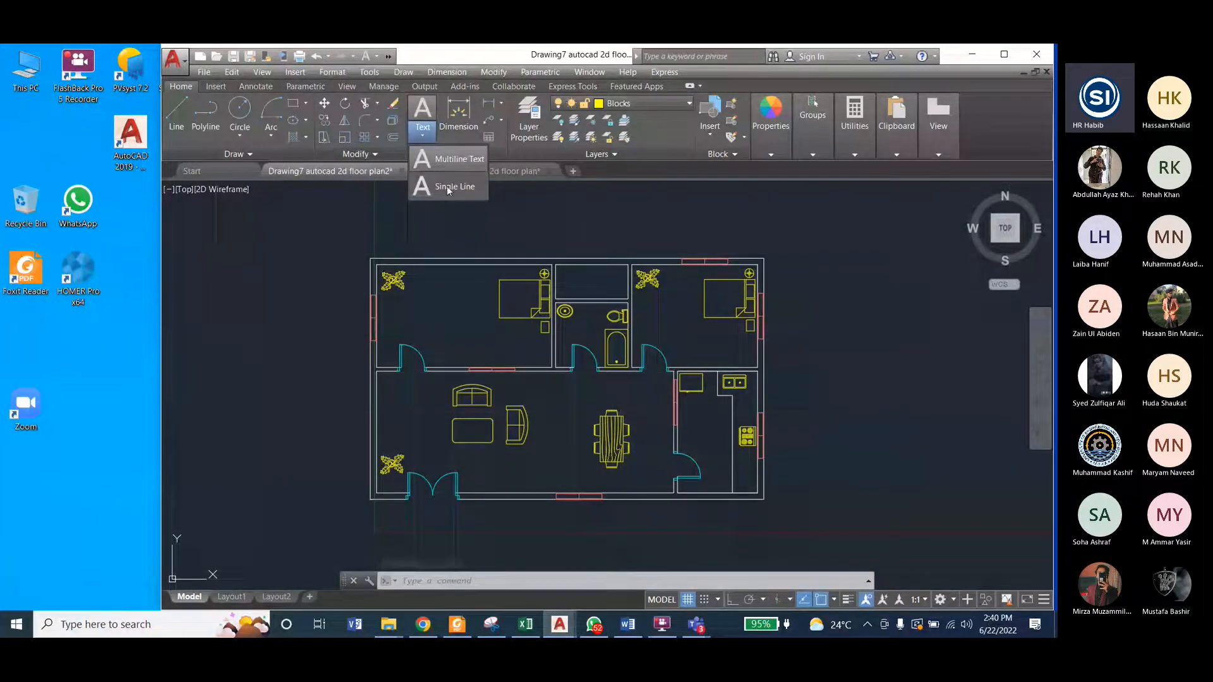
left_click(453, 161)
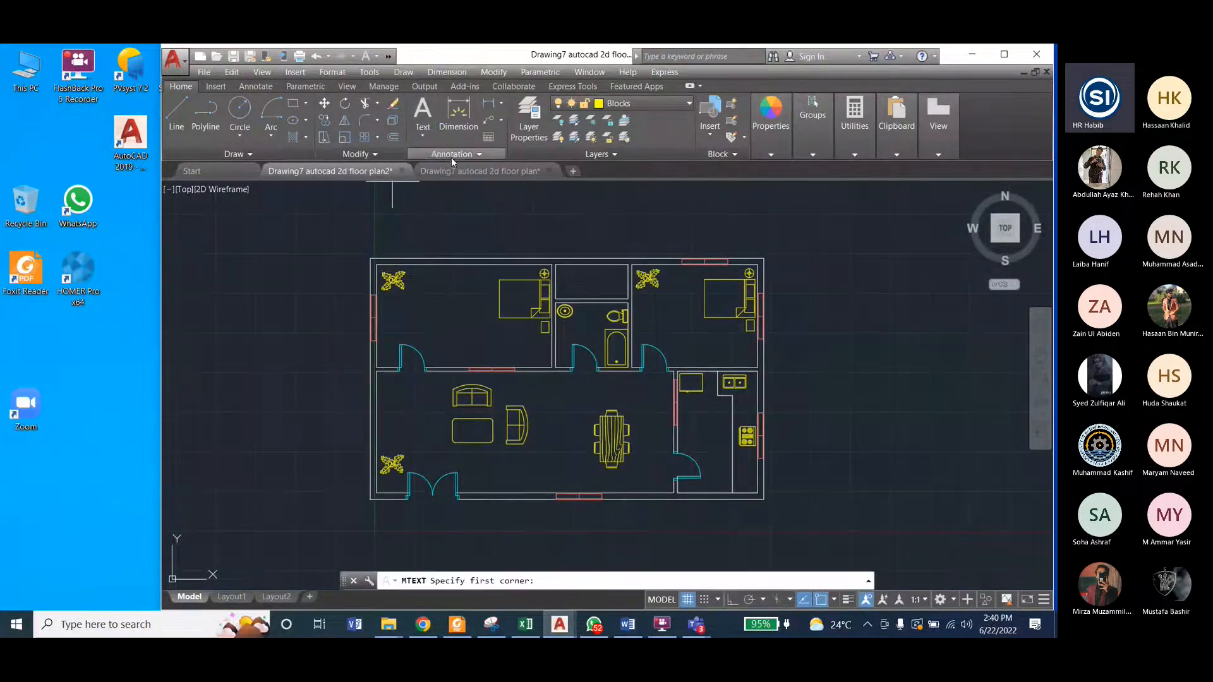
left_click(395, 301)
left_click(491, 336)
type("Bed")
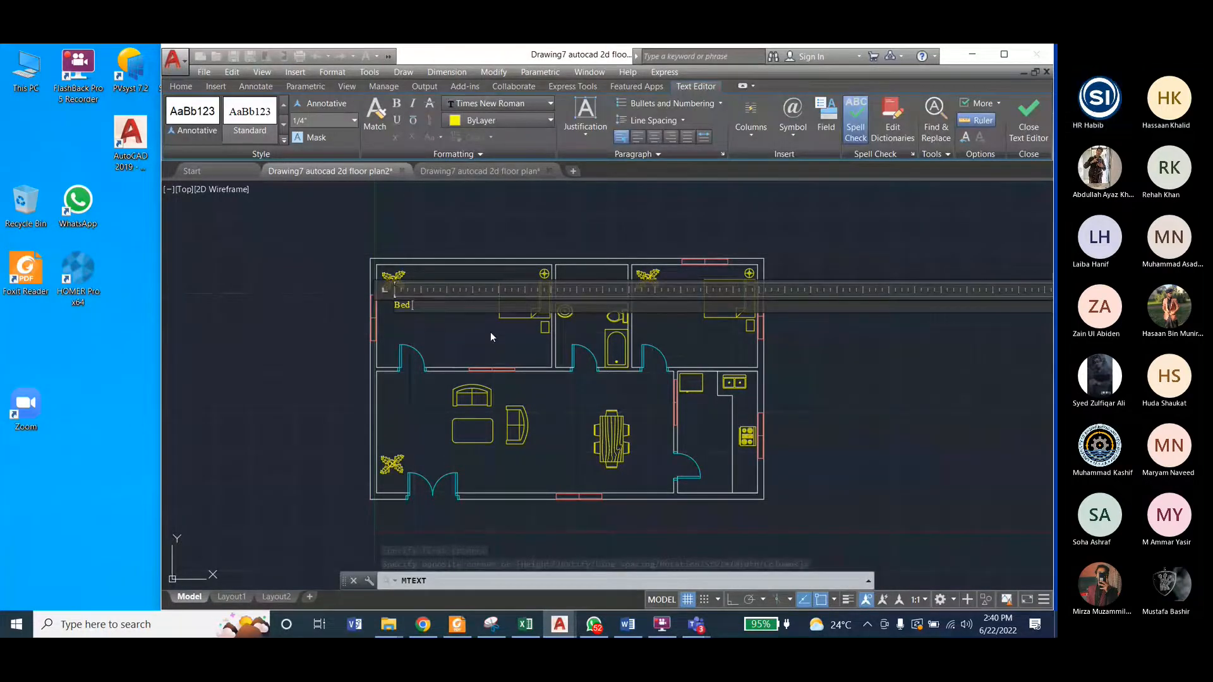
type(" Room 1")
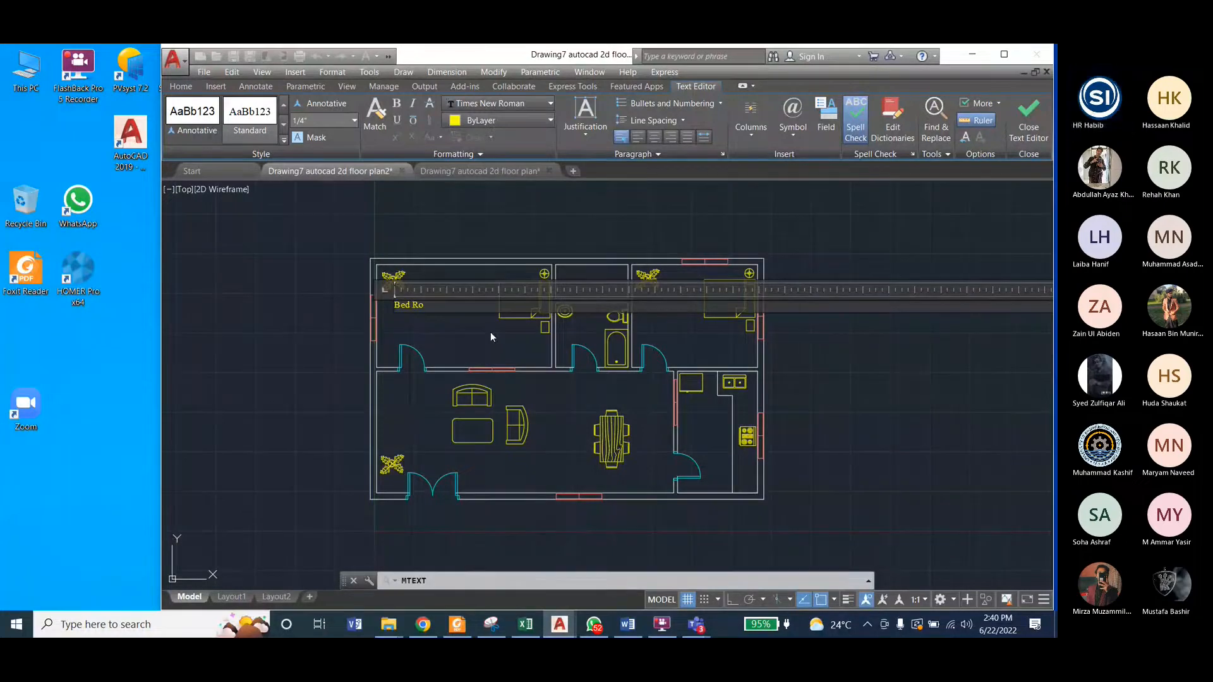
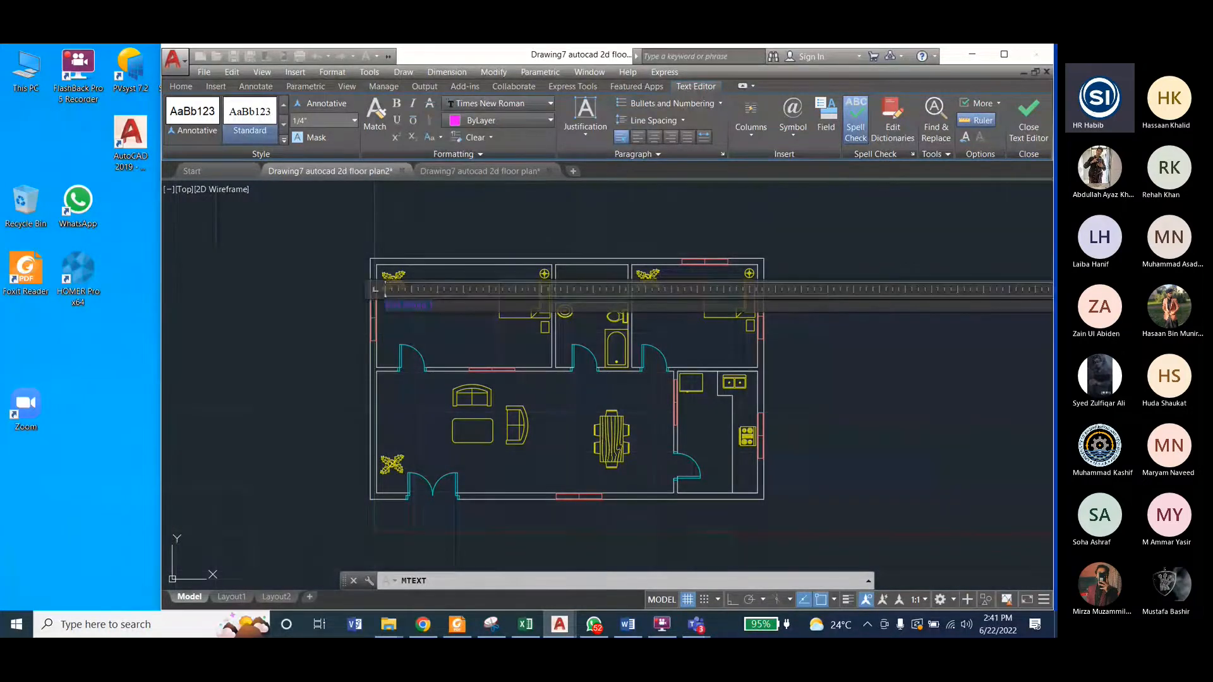
Step: Complete the upper-left bedroom label as "Bed Room 1" with a text height of 1
left_click(305, 120)
type("1")
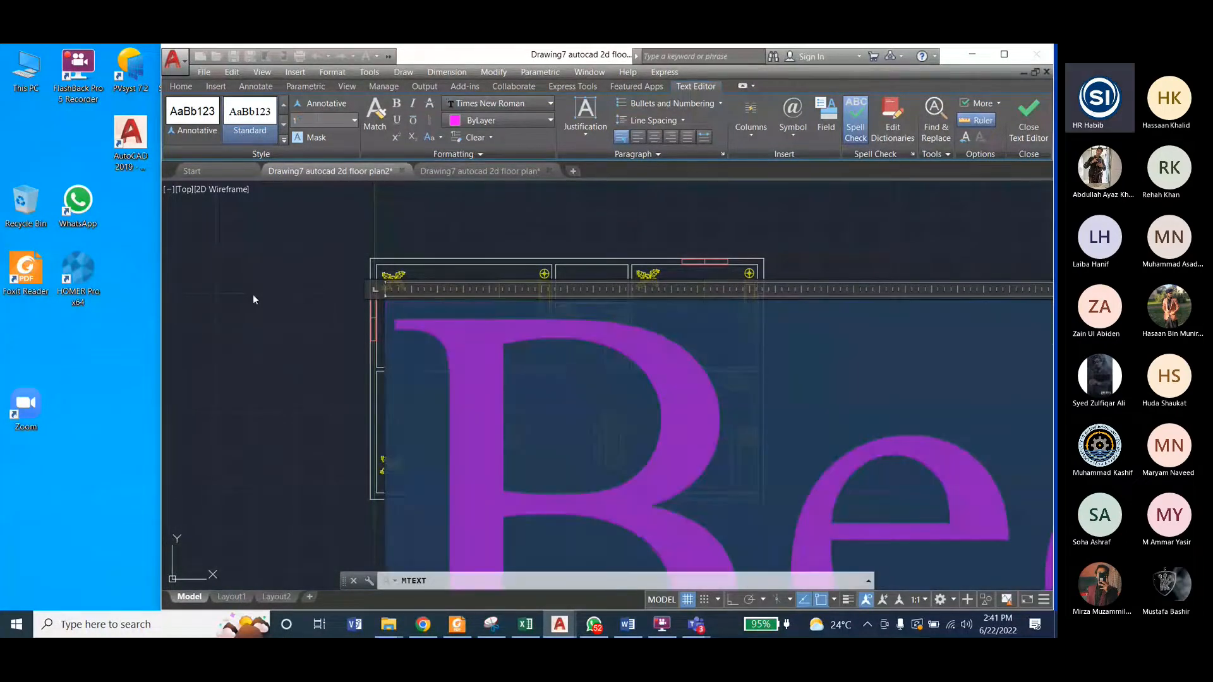
left_click(253, 294)
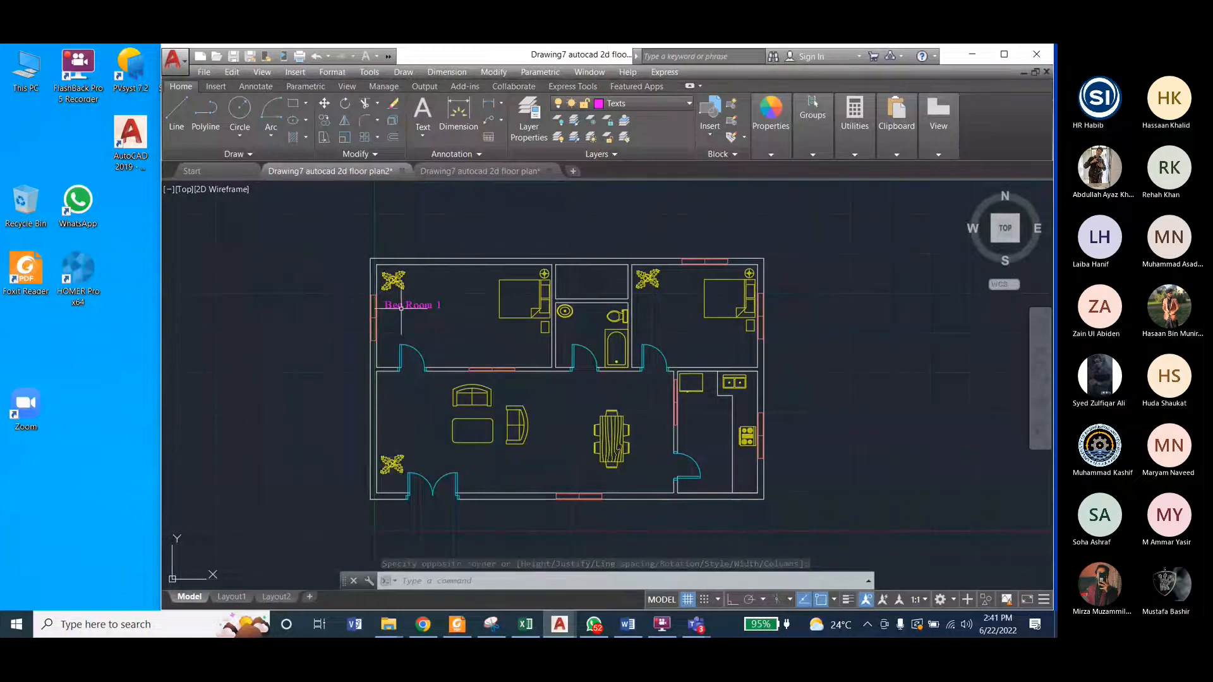
Step: Move the "Bed Room 1" label down and right, into the open floor between the plant and the bed
left_click(400, 307)
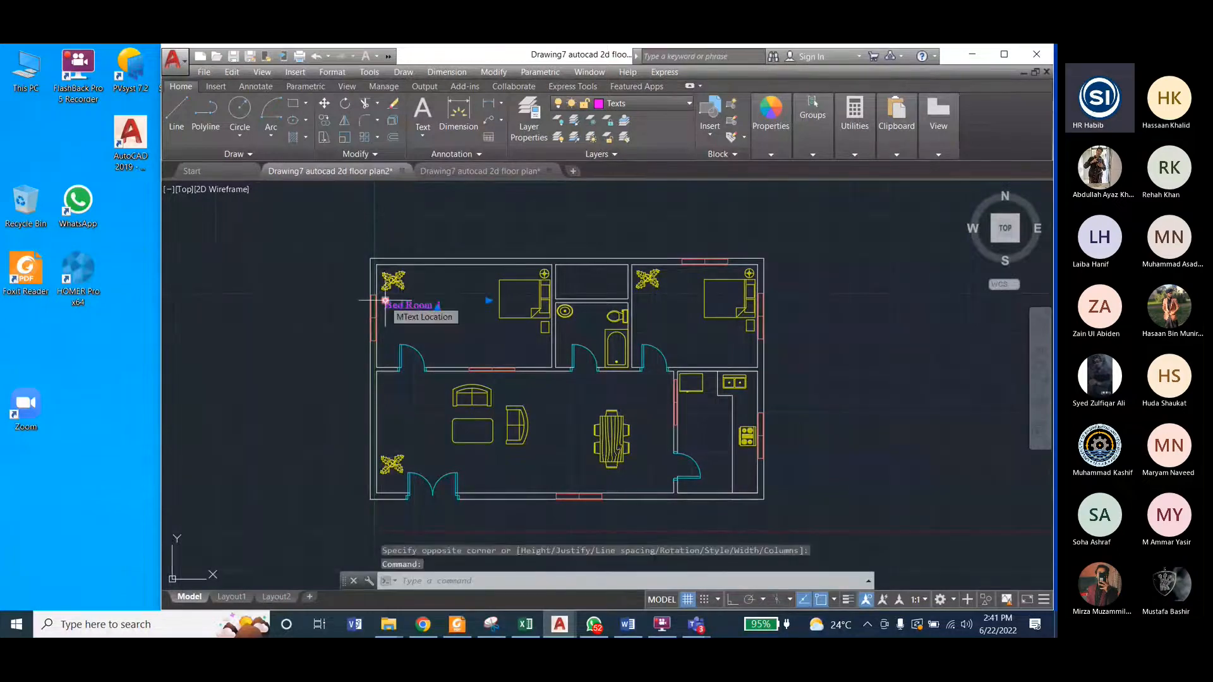
left_click(385, 300)
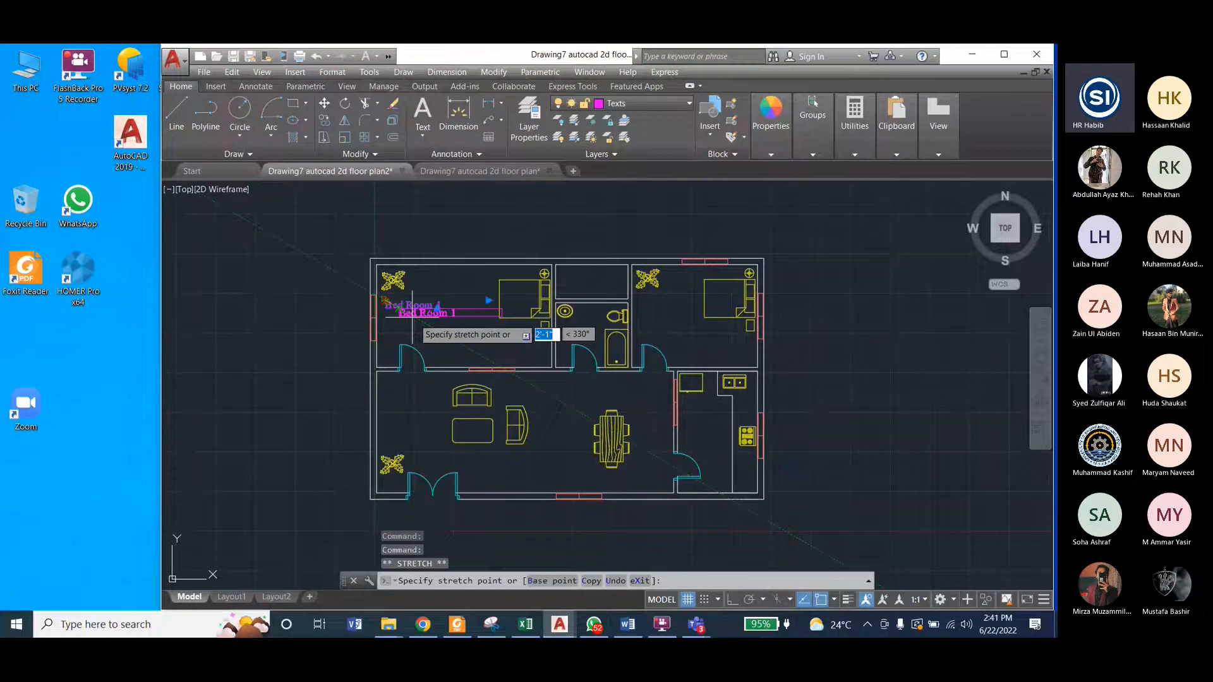
left_click(415, 318)
key("Escape")
key("Escape")
Step: Copy the "Bed Room 1" label into the air vent, toilet, upper-right bedroom, kitchen, dining area and drawing room
left_click(430, 321)
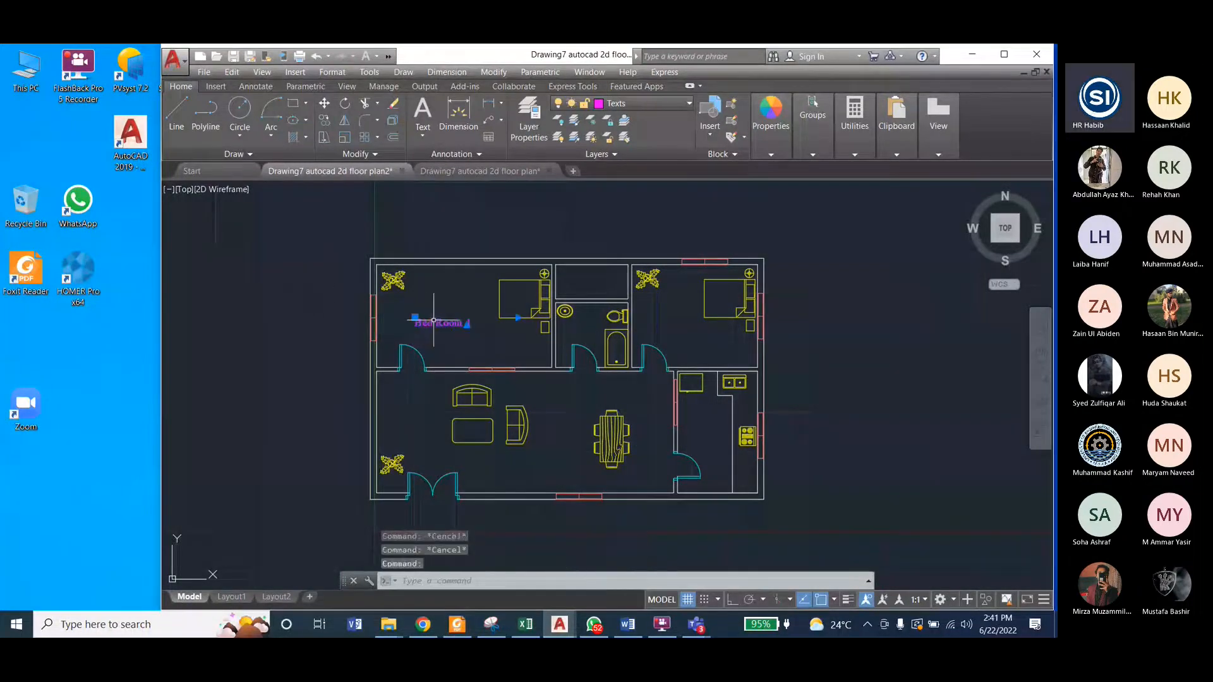
left_click(493, 72)
left_click(503, 177)
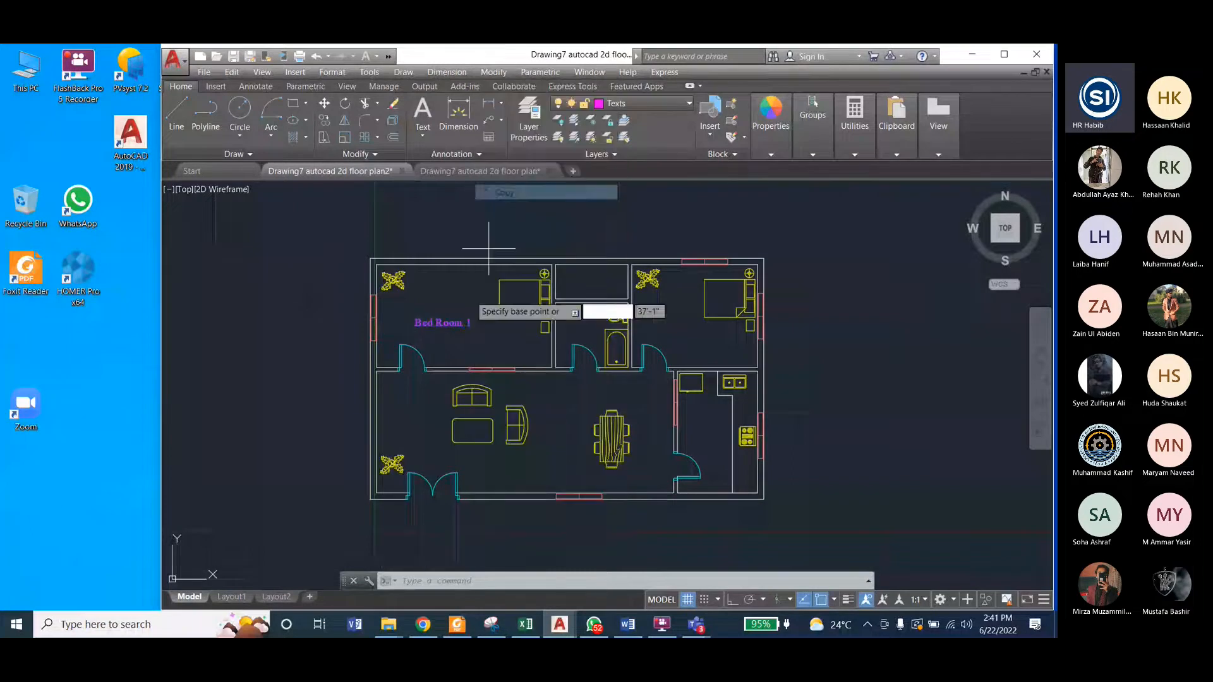
left_click(417, 321)
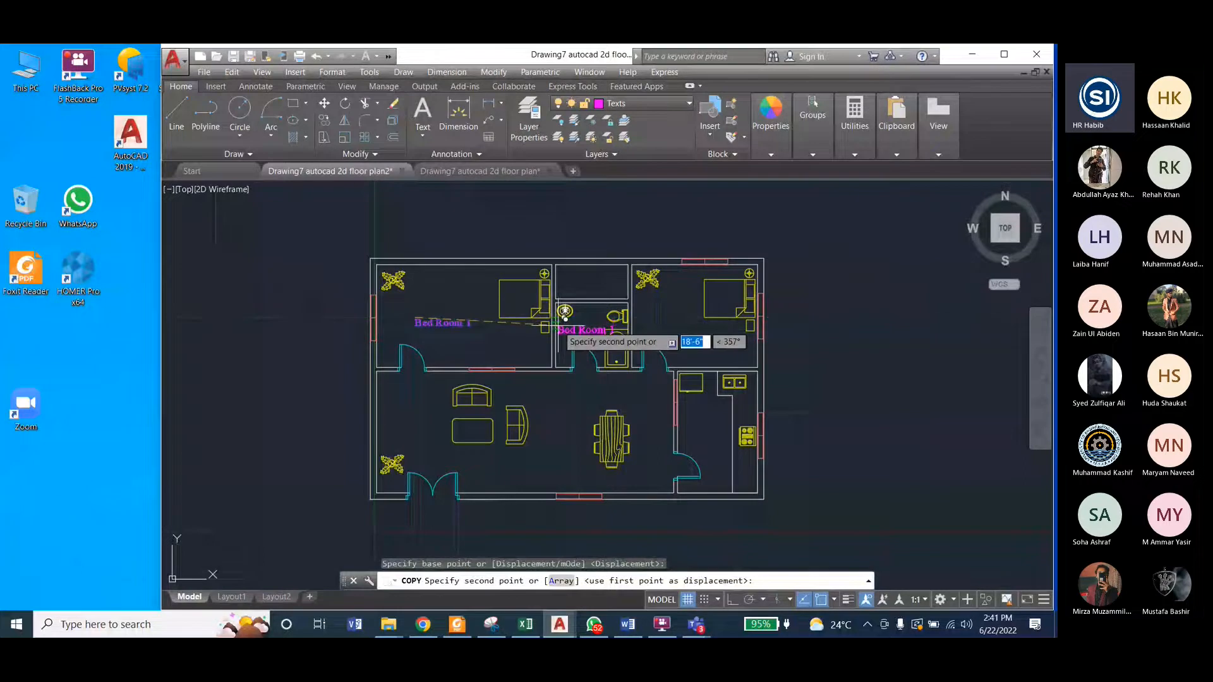
left_click(557, 328)
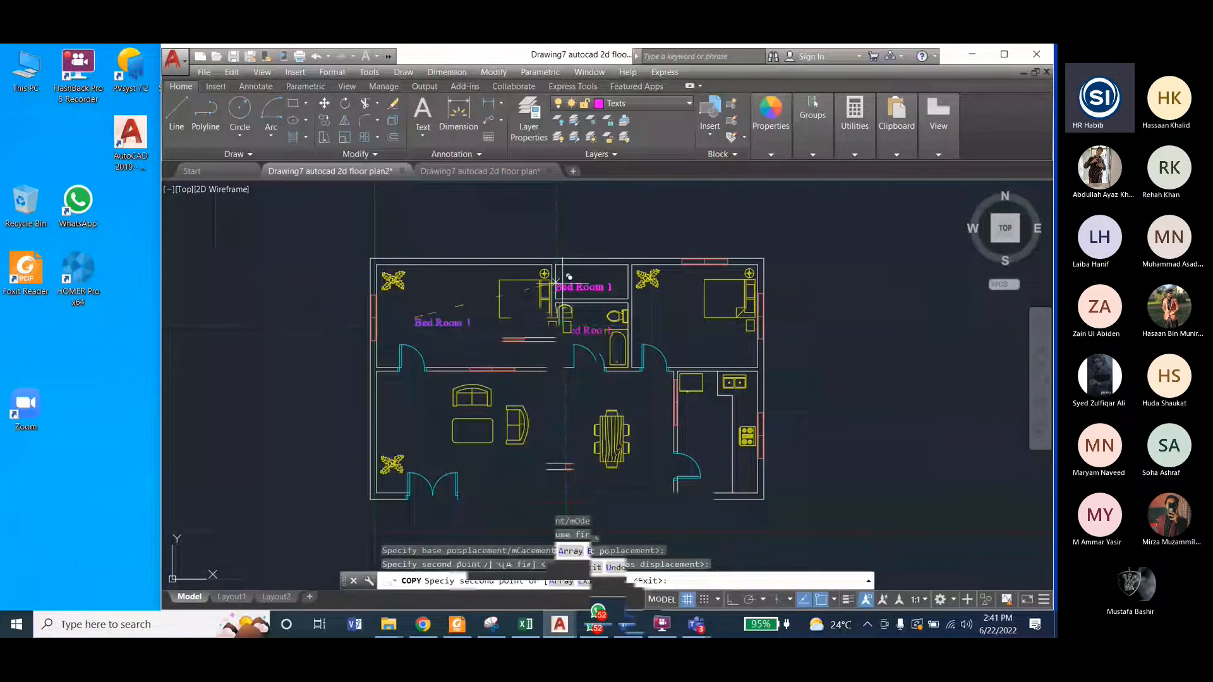
left_click(563, 280)
left_click(640, 309)
left_click(677, 426)
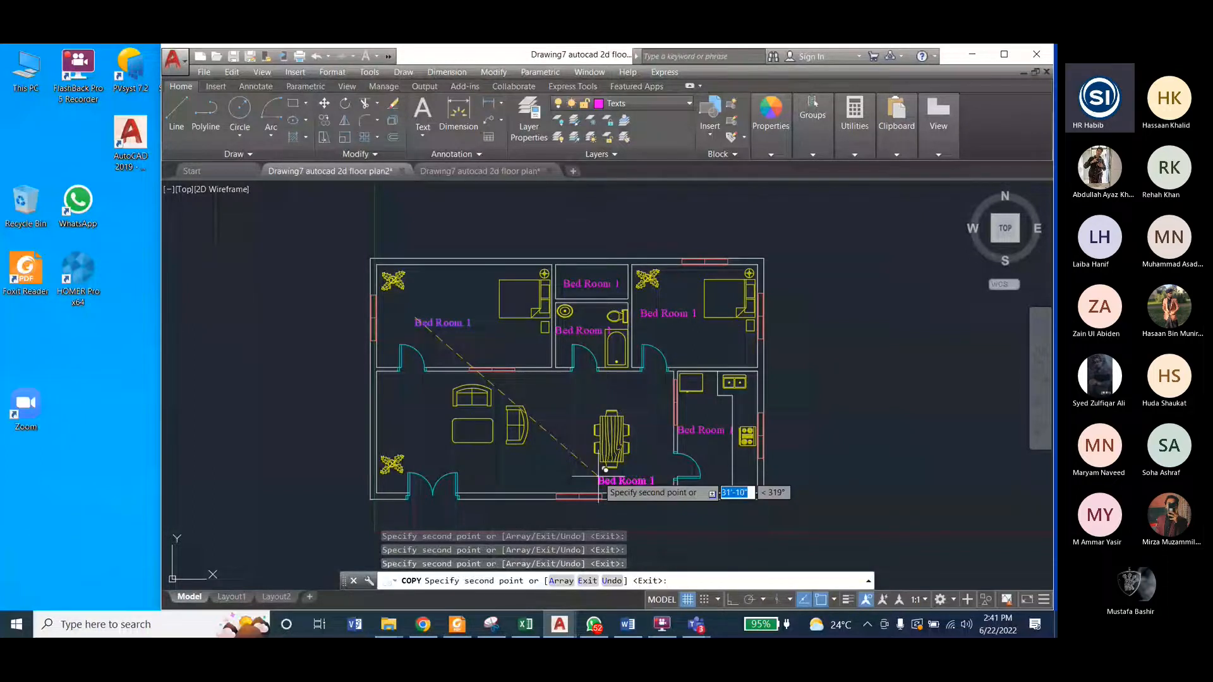
key("Escape")
Step: Check the room names in the reference drawing and change the label in the small space above the toilet to "Air Vent"
left_click(489, 169)
key("ctrl+Tab")
double_click(587, 284)
type("Ali Ve")
type("nt")
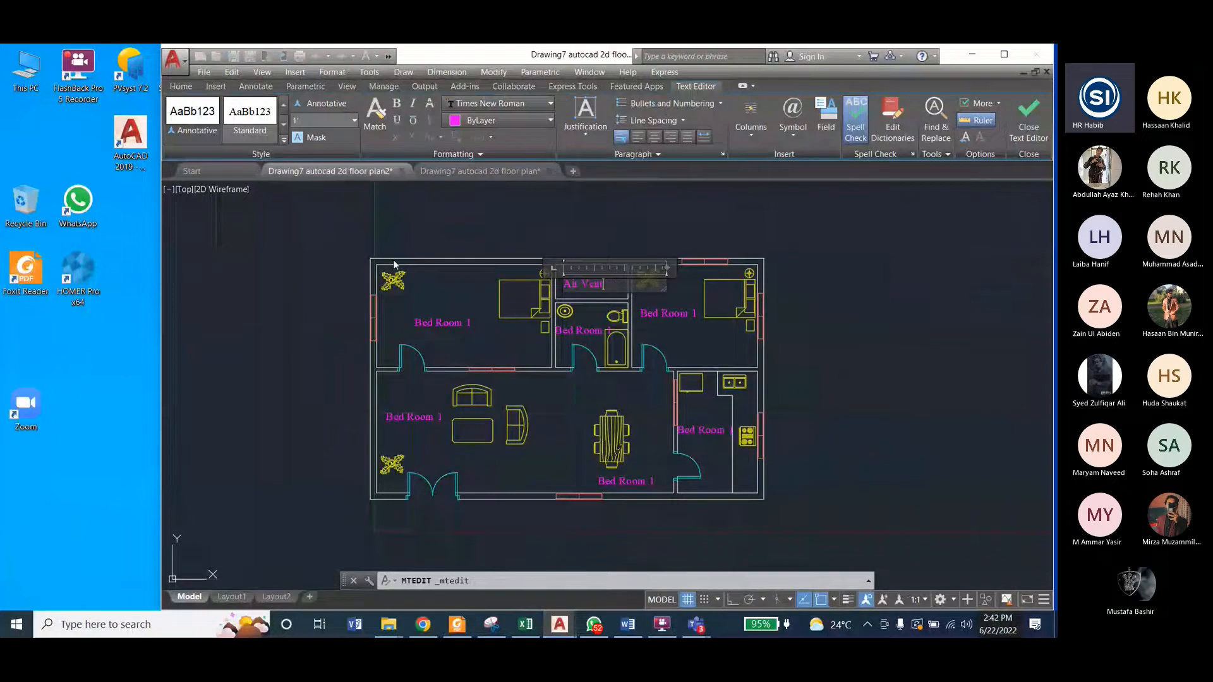
left_click(1030, 126)
Step: Change the label in the bathroom to "Toilet" and shift it slightly right, away from the wall
left_click(579, 330)
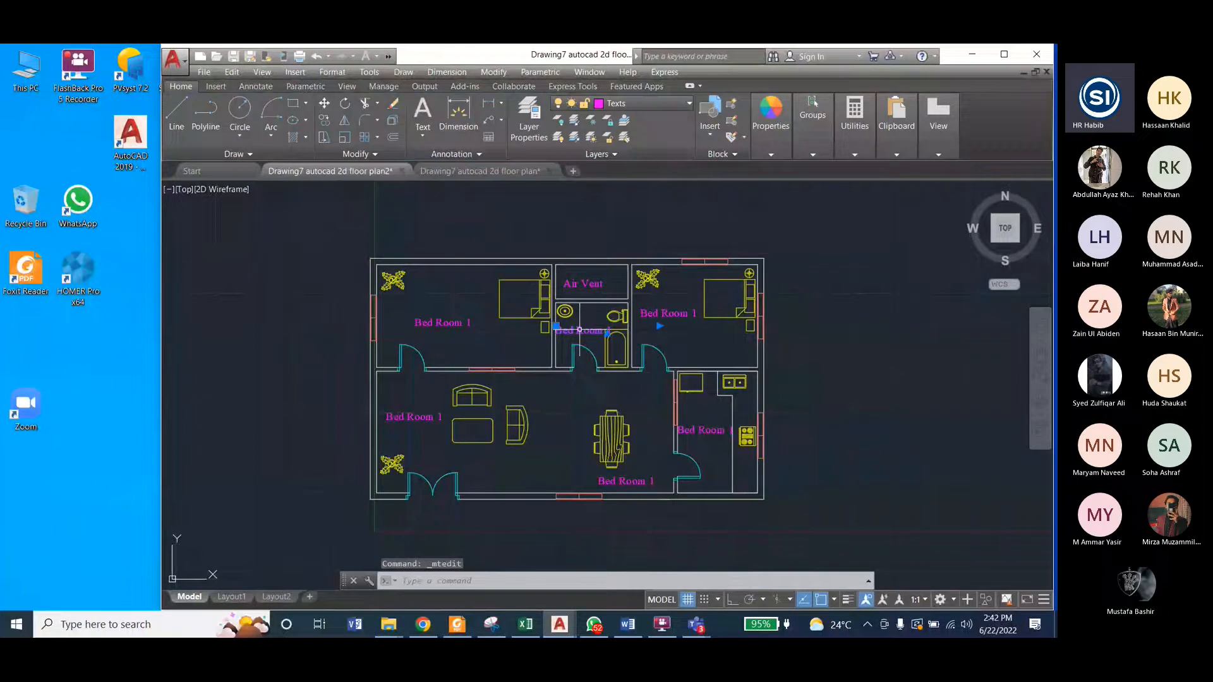
double_click(579, 329)
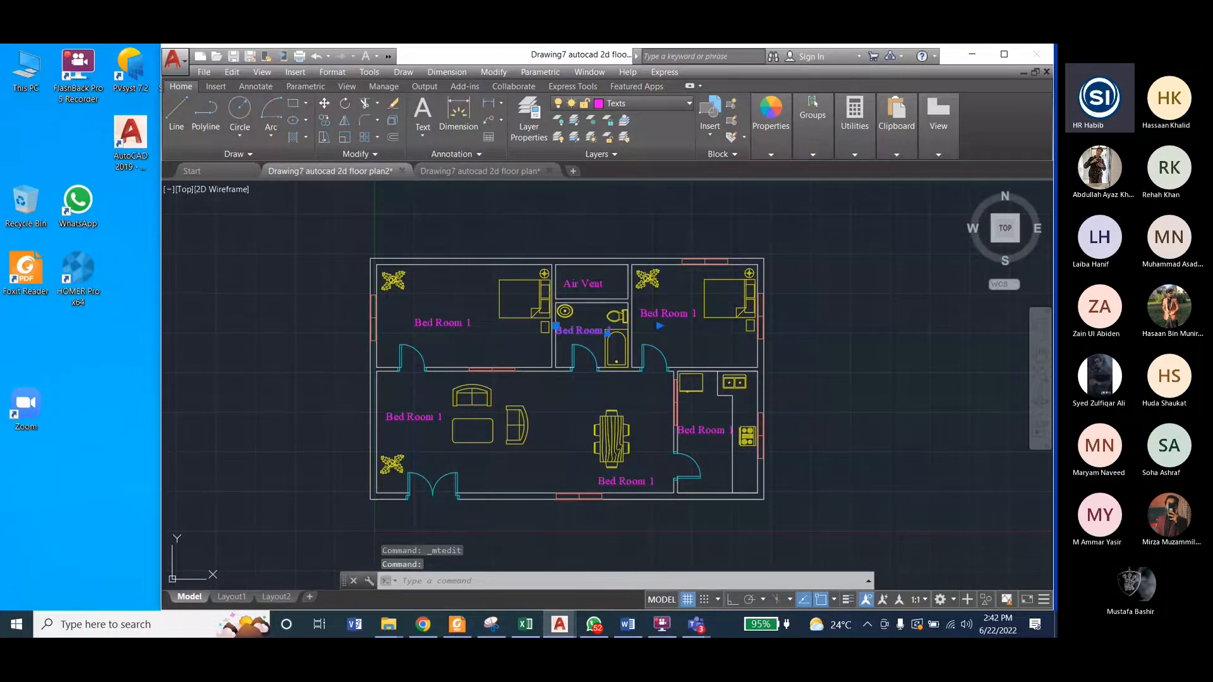
type("Toilet")
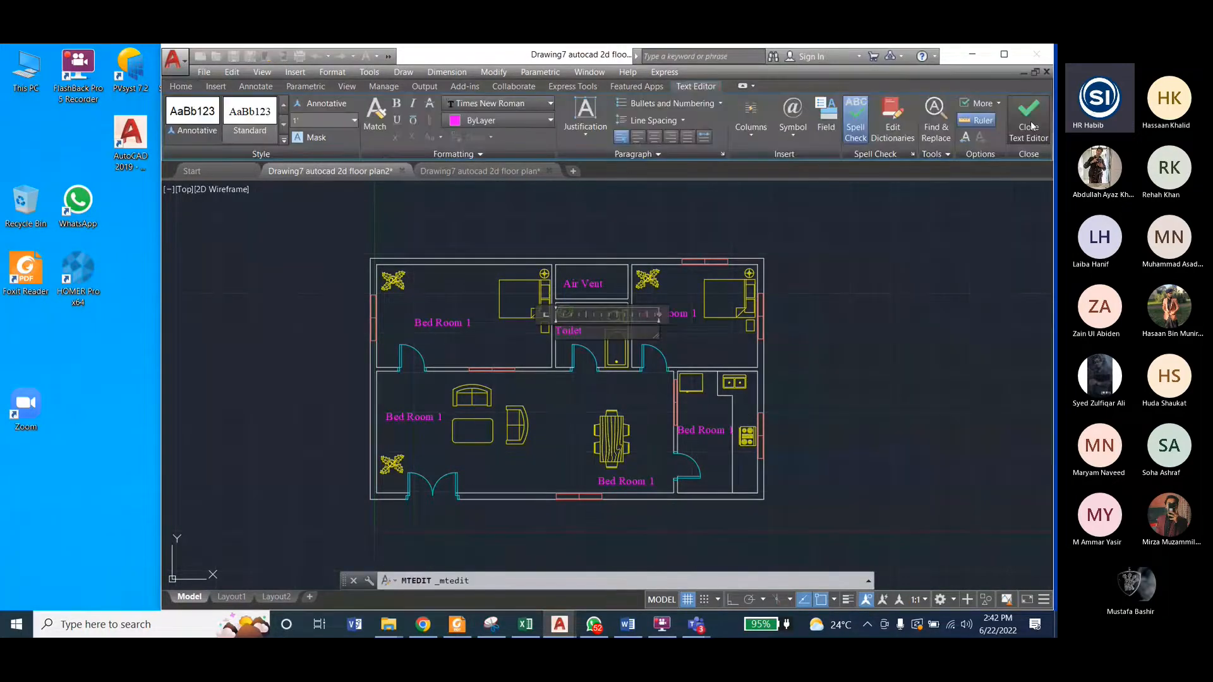
left_click(1029, 127)
left_click(568, 327)
left_click(559, 326)
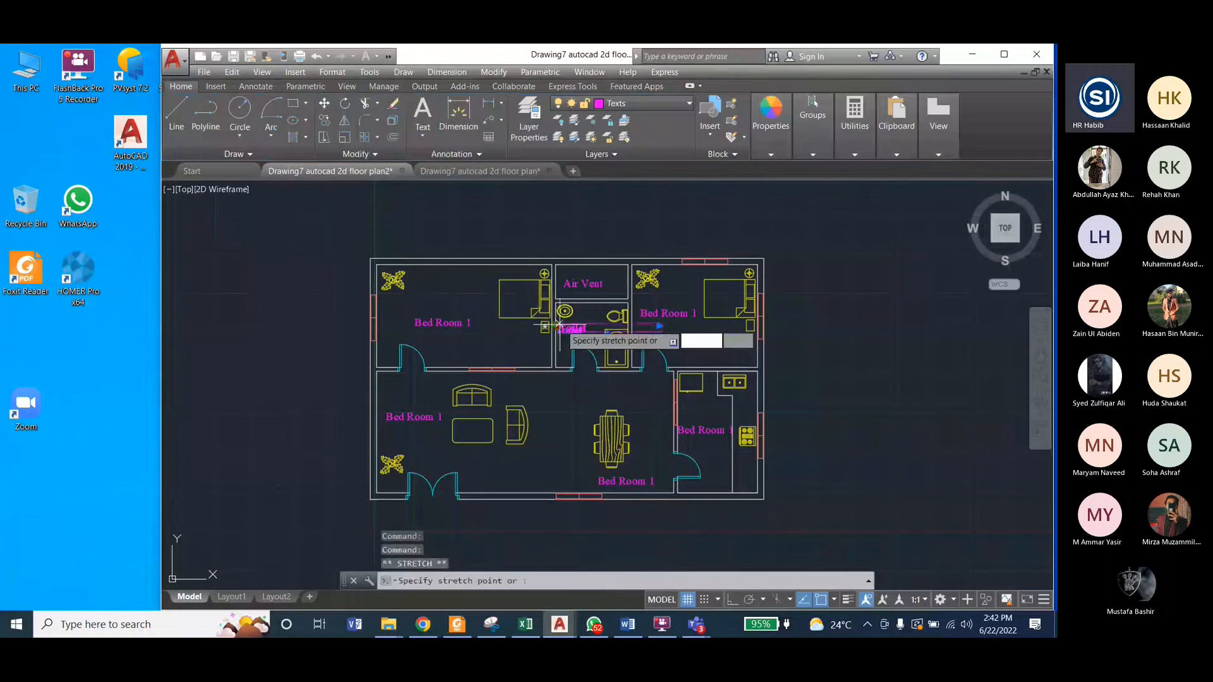
left_click(567, 326)
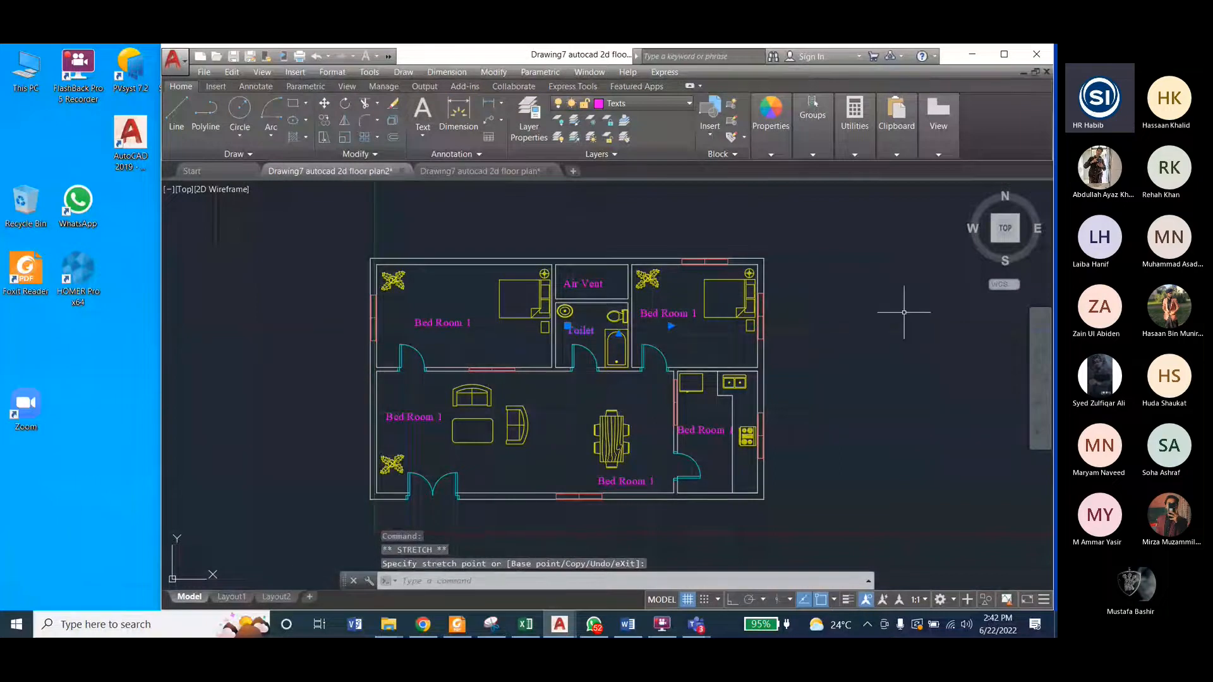
key("Escape")
key("Escape")
Step: Change the label in the upper-right bedroom to "Bed Room 2"
left_click(669, 312)
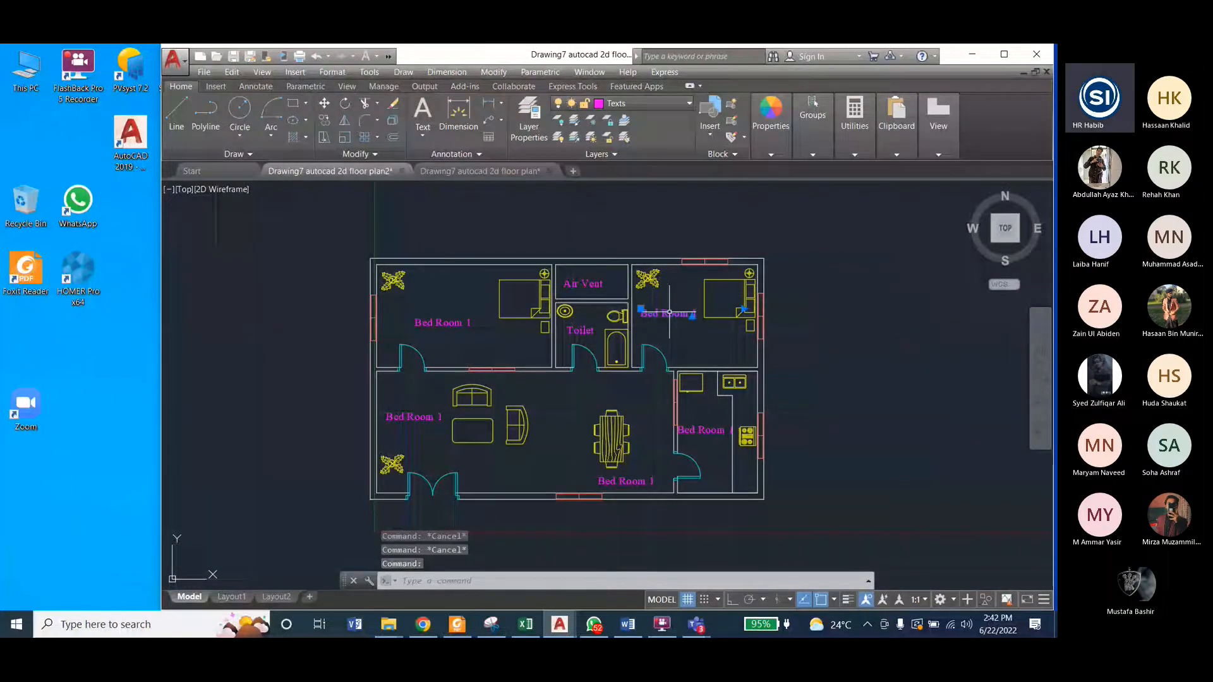
double_click(669, 312)
key("BackSpace")
type("2")
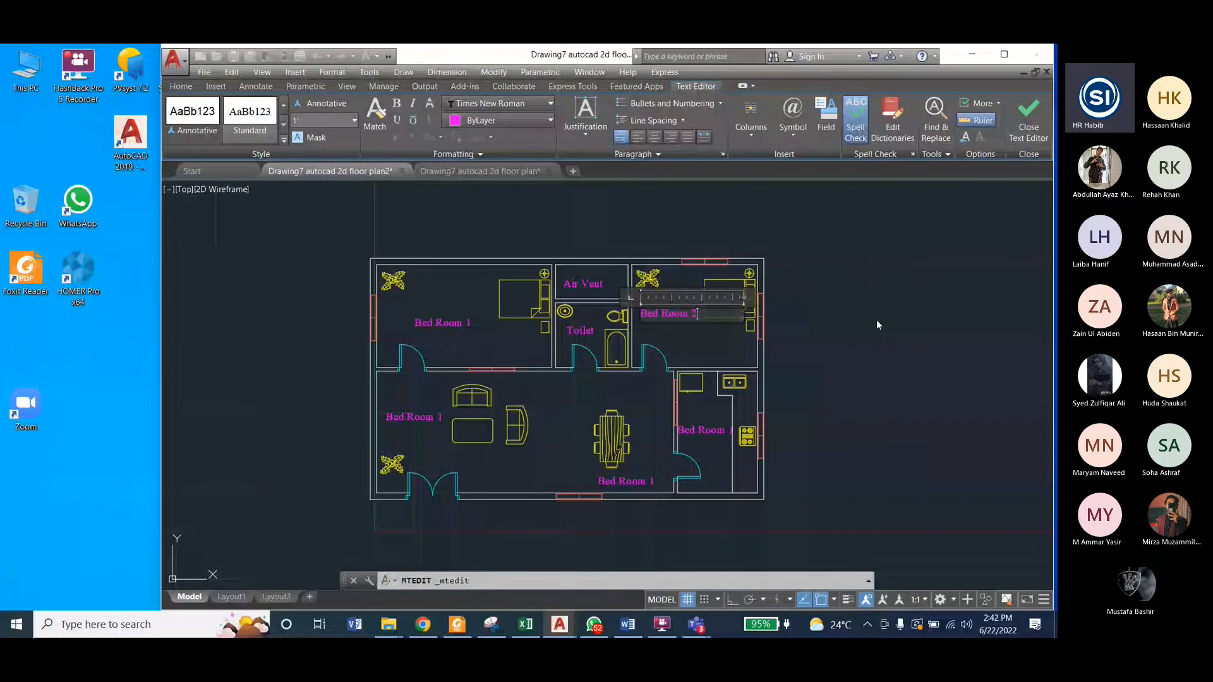
left_click(877, 324)
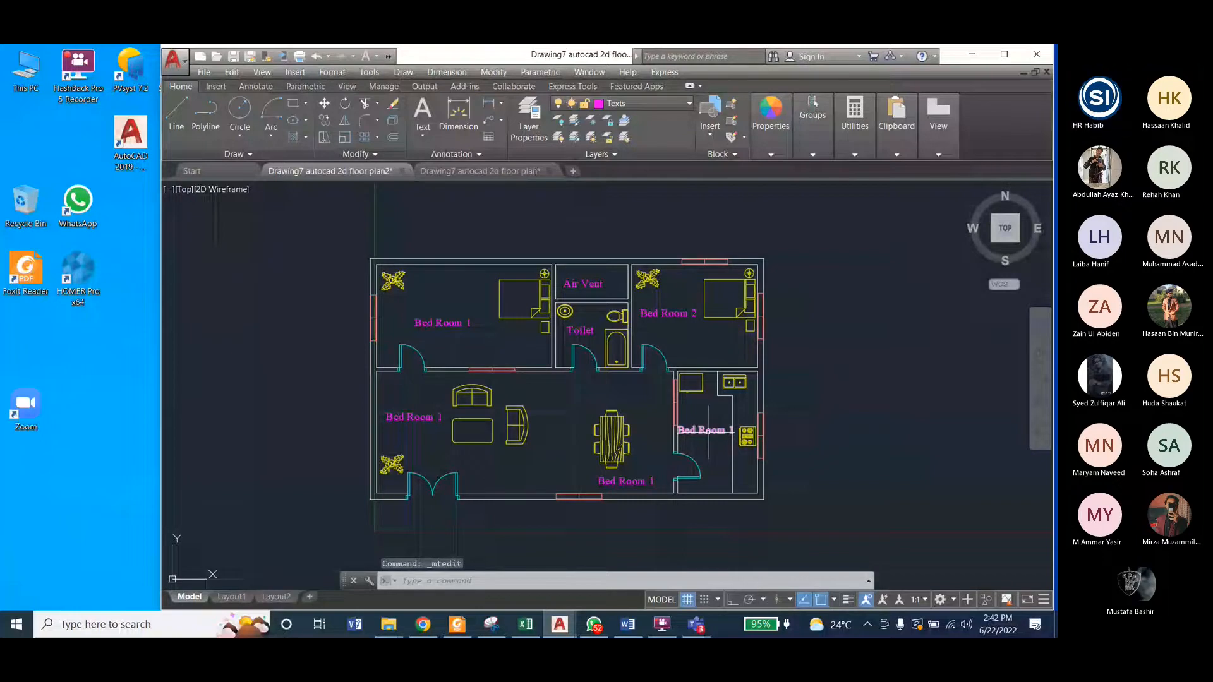
Step: Change the label in the kitchen to "Kitchen" and move it right, clear of the window wall
scroll(688, 434, "up", 5)
left_click(640, 408)
left_click(642, 408)
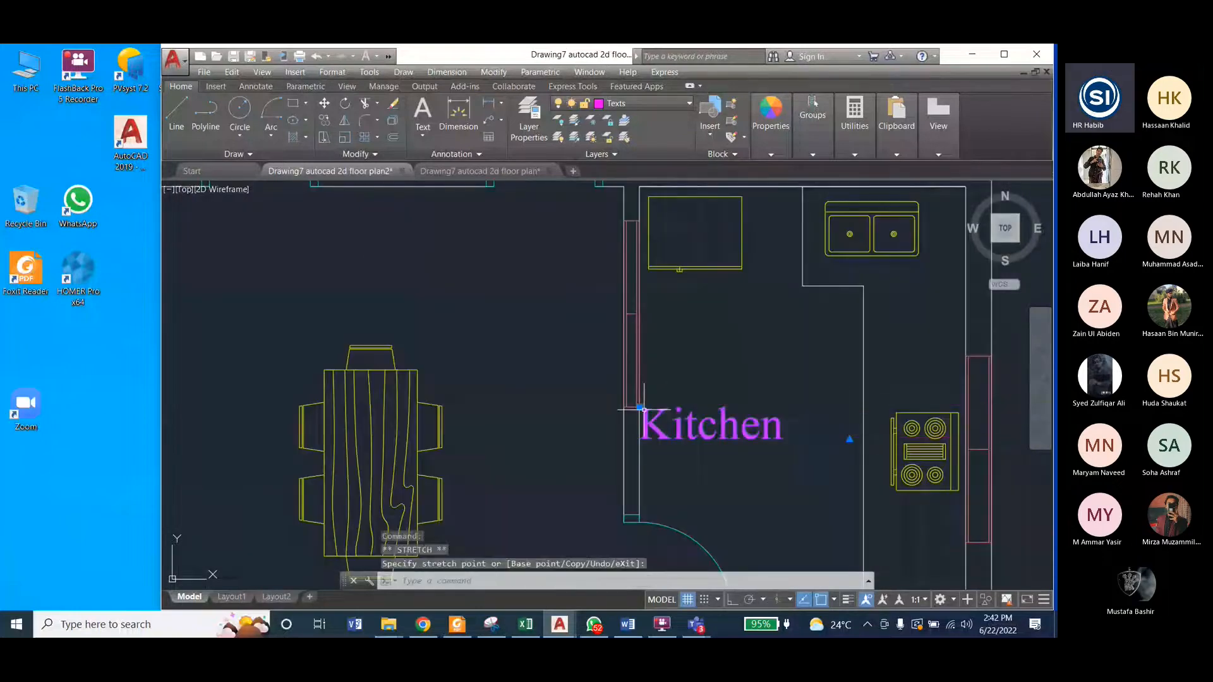
scroll(642, 409, "down", 4)
left_click(493, 72)
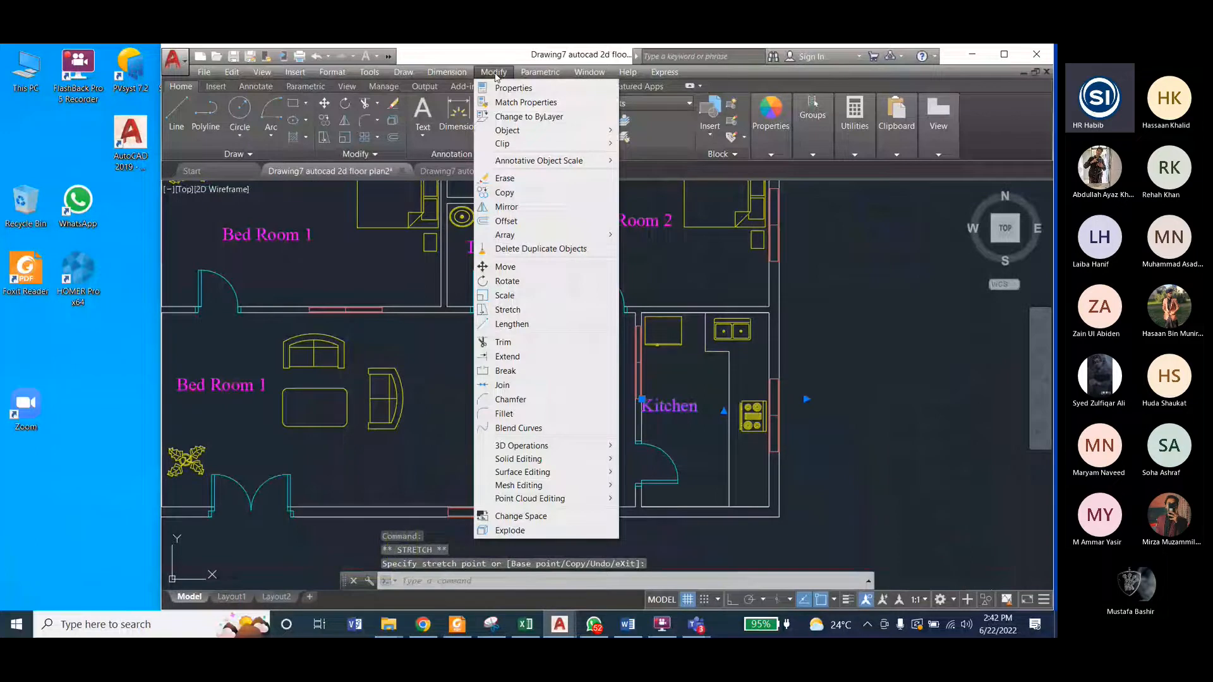
left_click(505, 267)
left_click(642, 400)
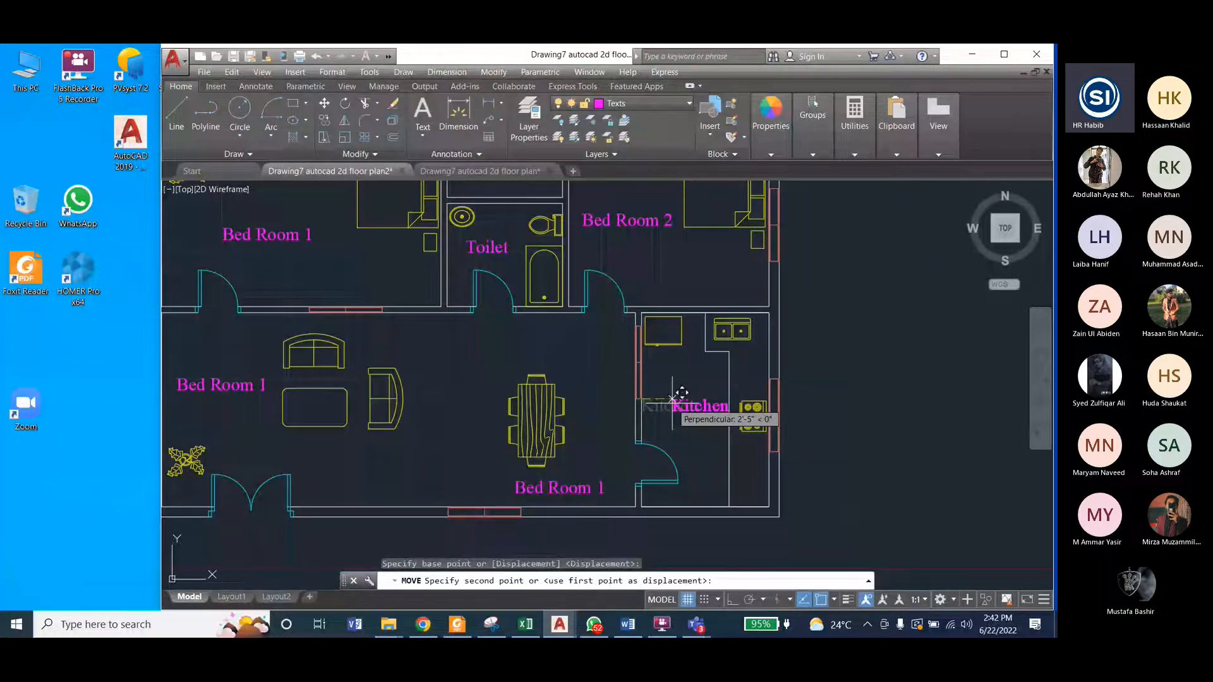
scroll(673, 398, "down", 2)
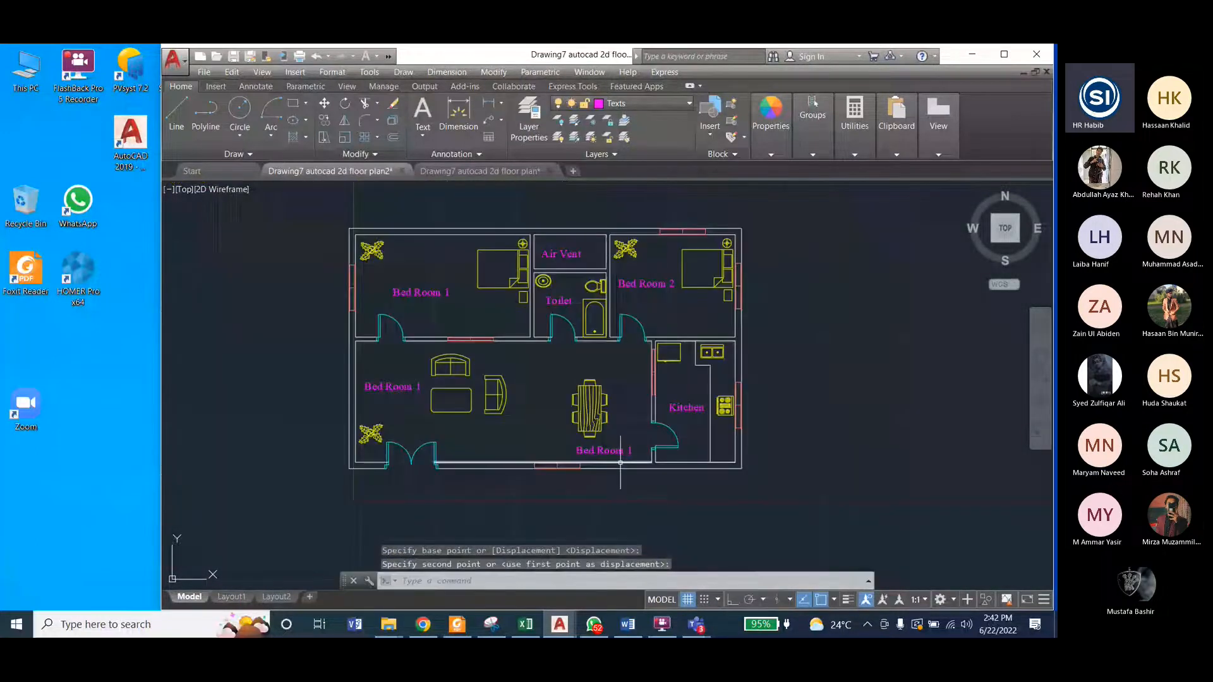
left_click(668, 402)
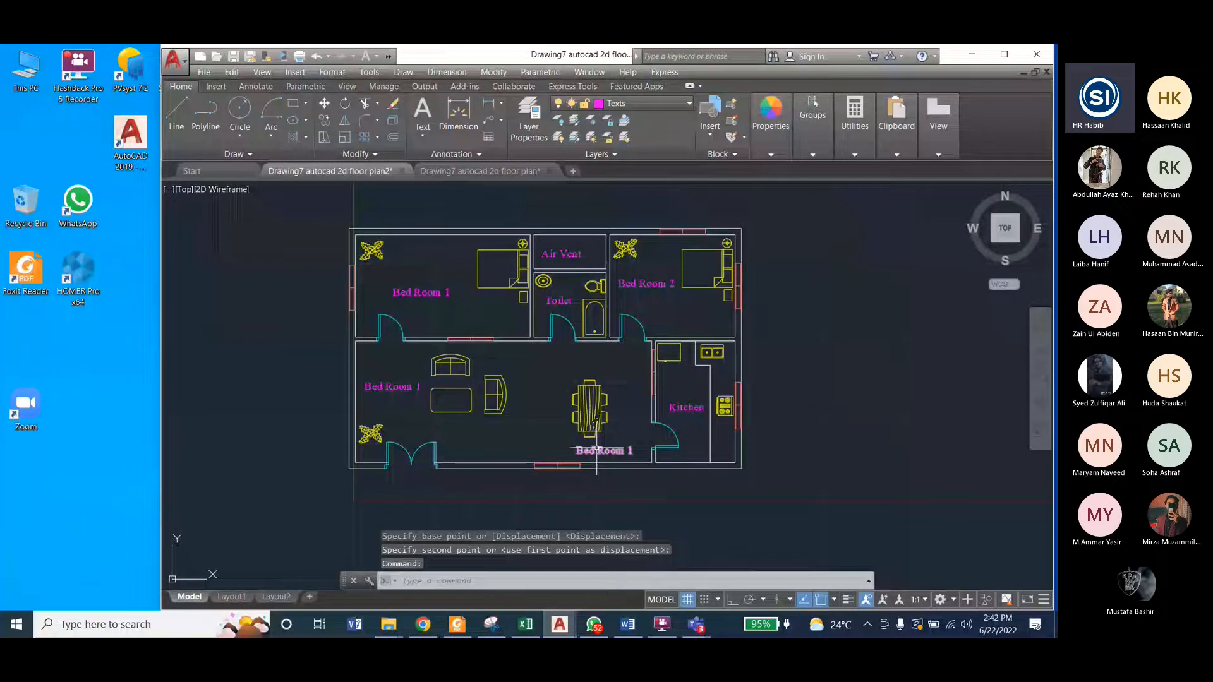
Step: Change the label below the dining table to "Dinning Area" and the one beside the sofas to "Drawing Room"
double_click(597, 448)
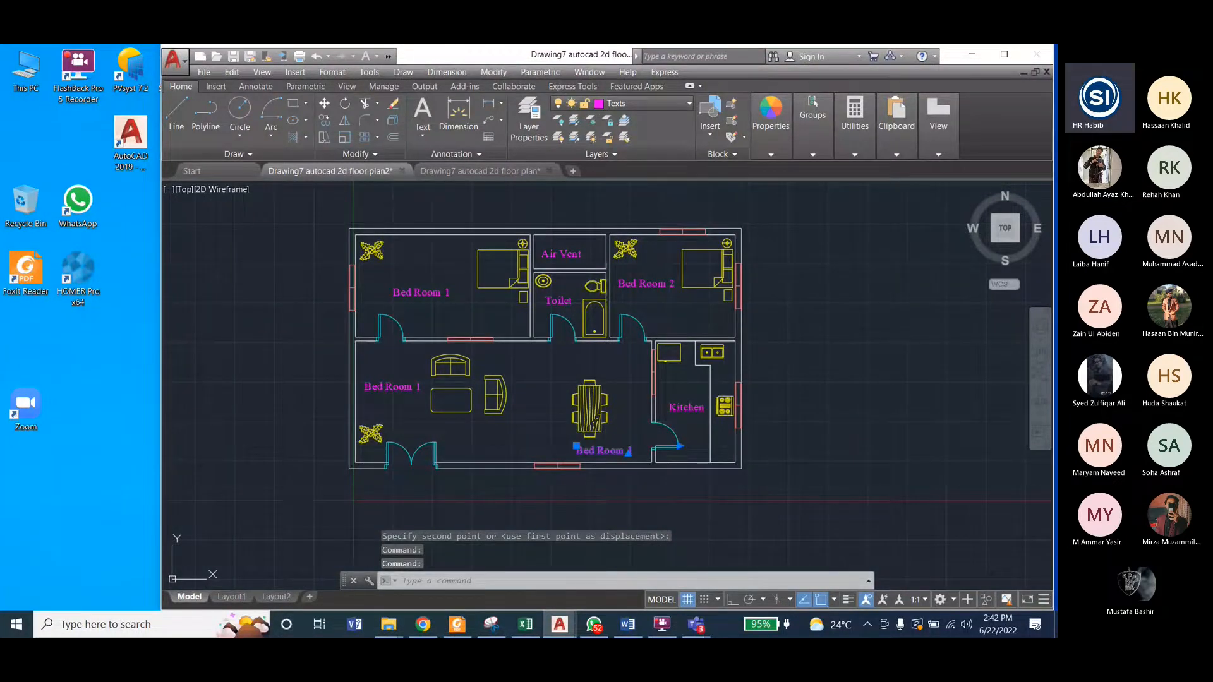
double_click(599, 451)
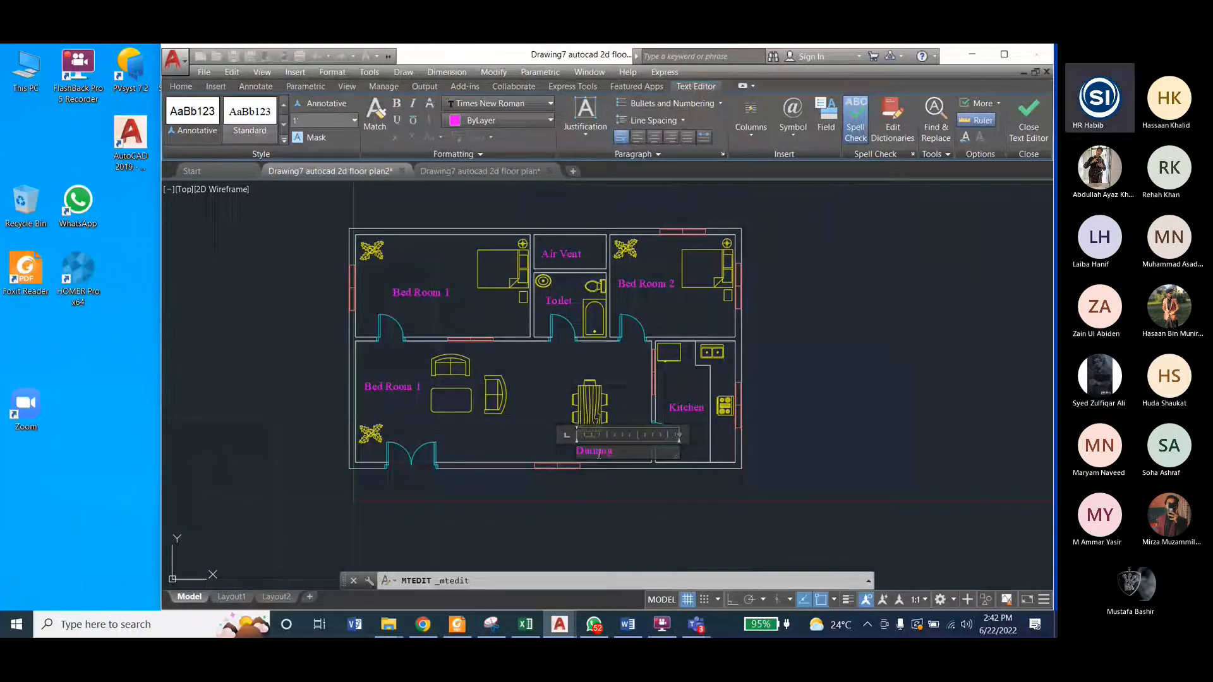
double_click(395, 387)
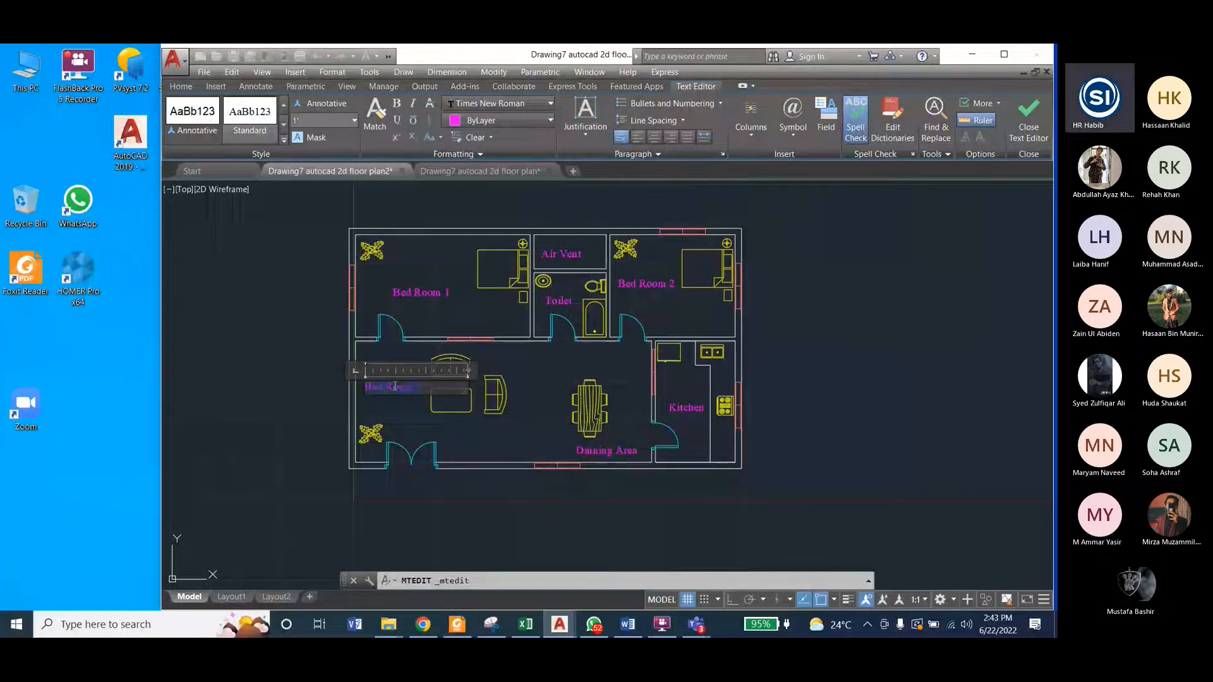
type("Drawing Room")
left_click(1030, 126)
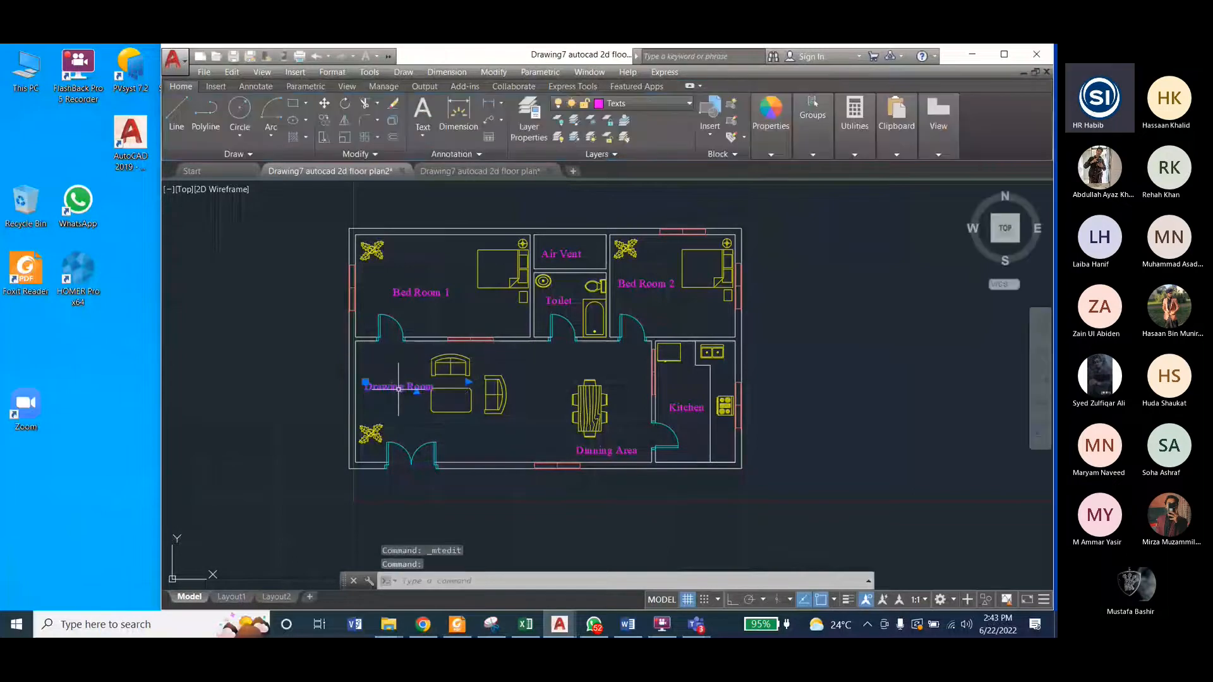
Step: Compare the drawing room label with the reference drawing and rotate the "Drawing Room" label to read vertically upwards
left_click(498, 171)
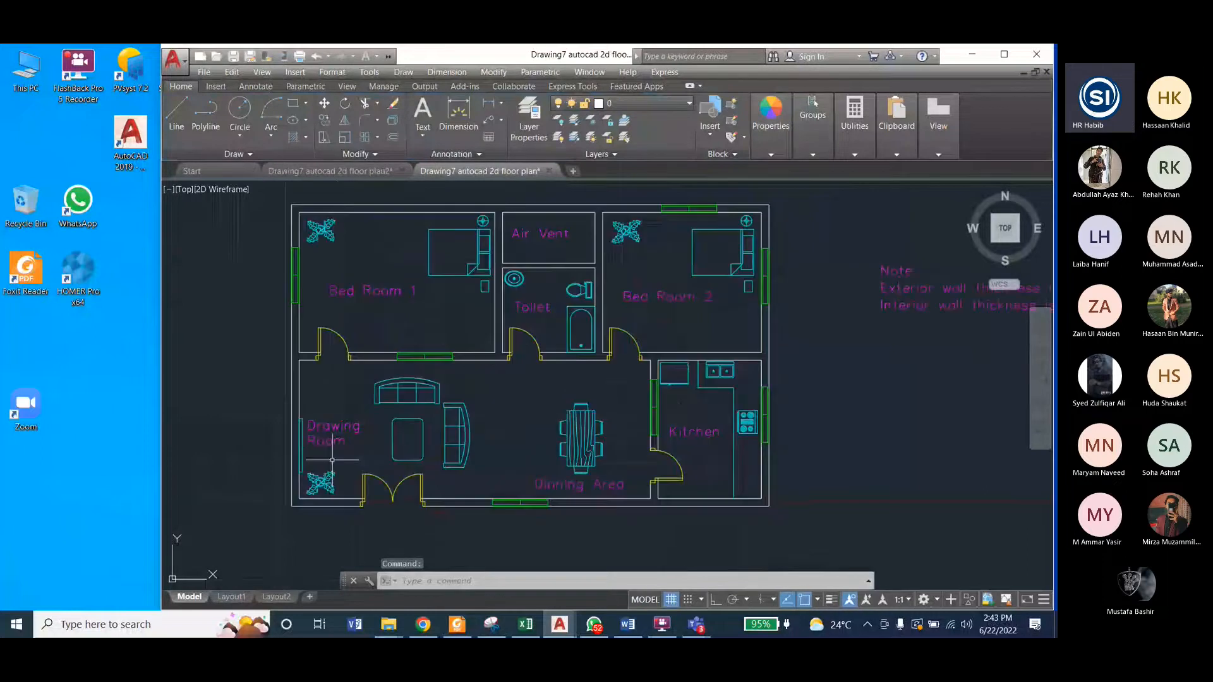
left_click(337, 171)
left_click(387, 381)
left_click(387, 382)
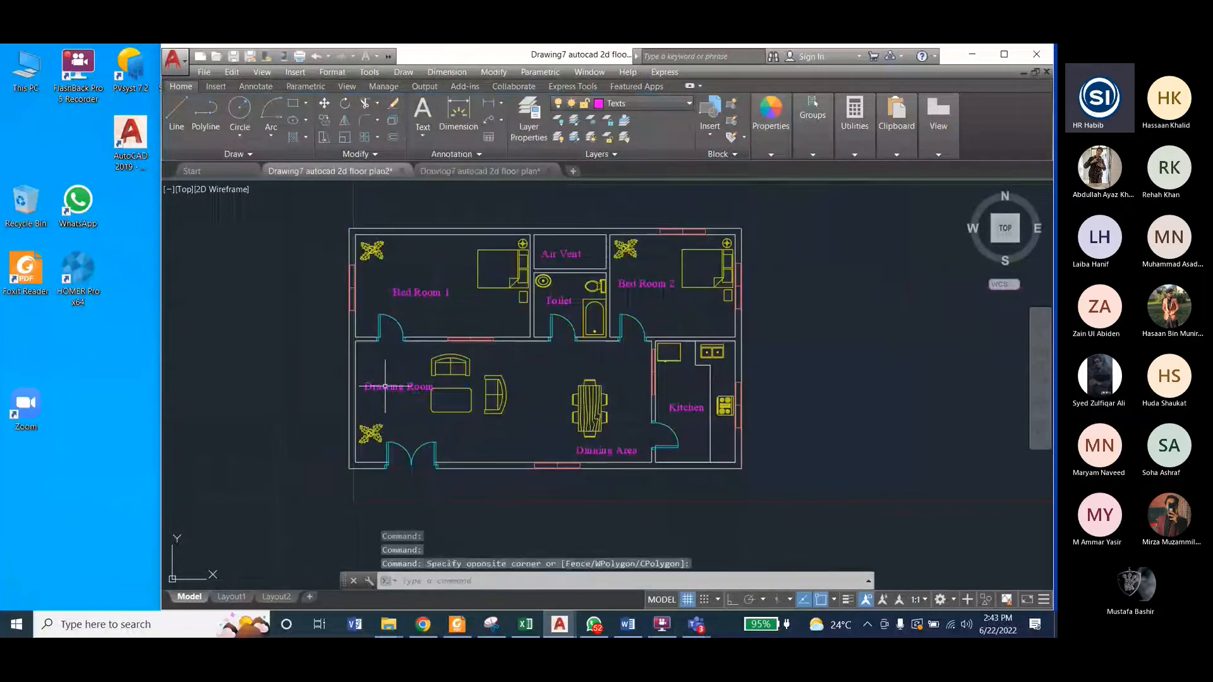
left_click(388, 386)
left_click(494, 73)
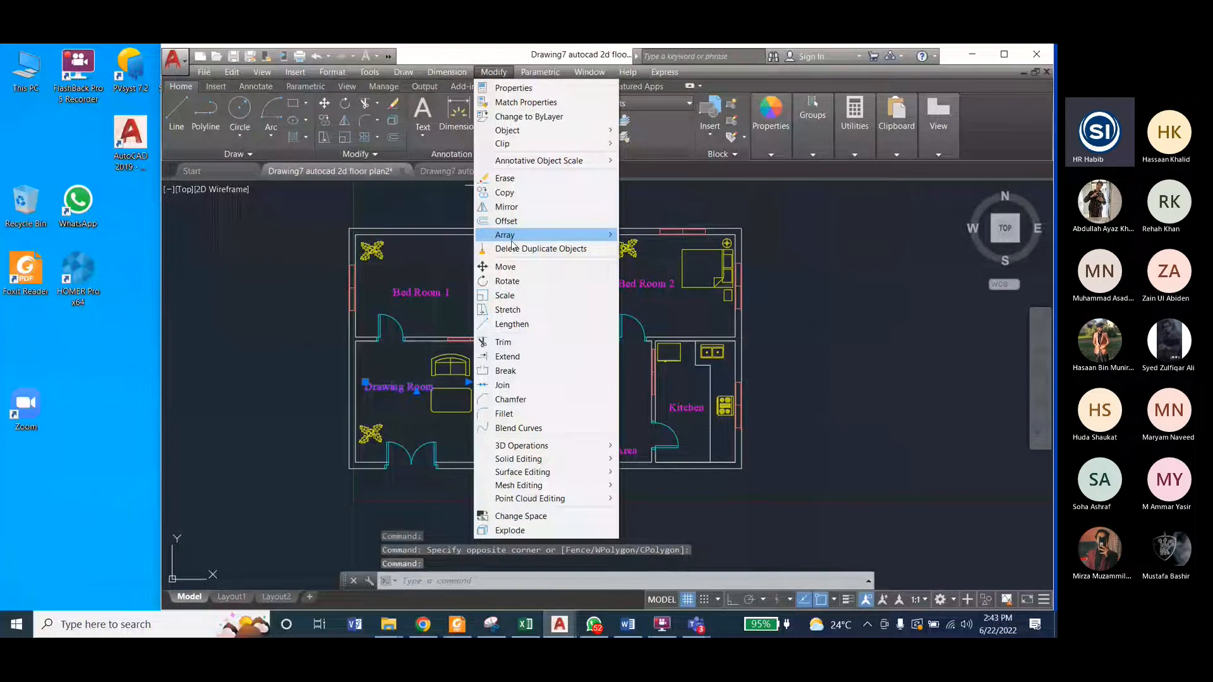
left_click(507, 282)
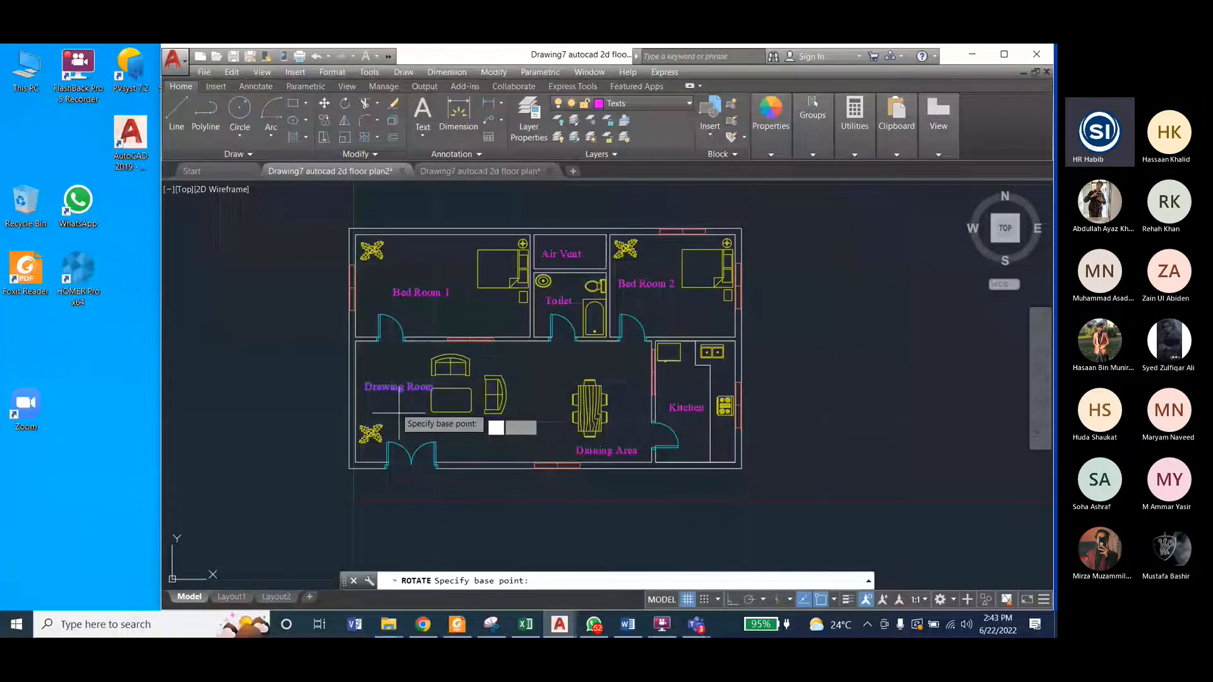
left_click(366, 387)
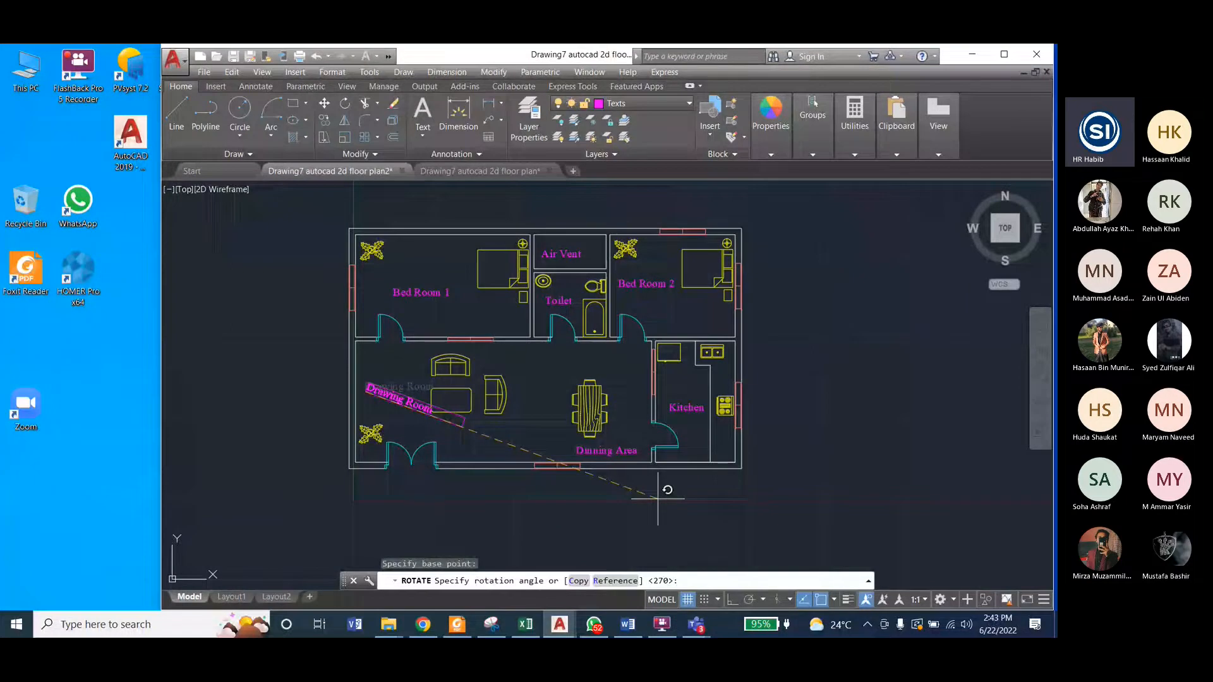
key("F8")
left_click(393, 347)
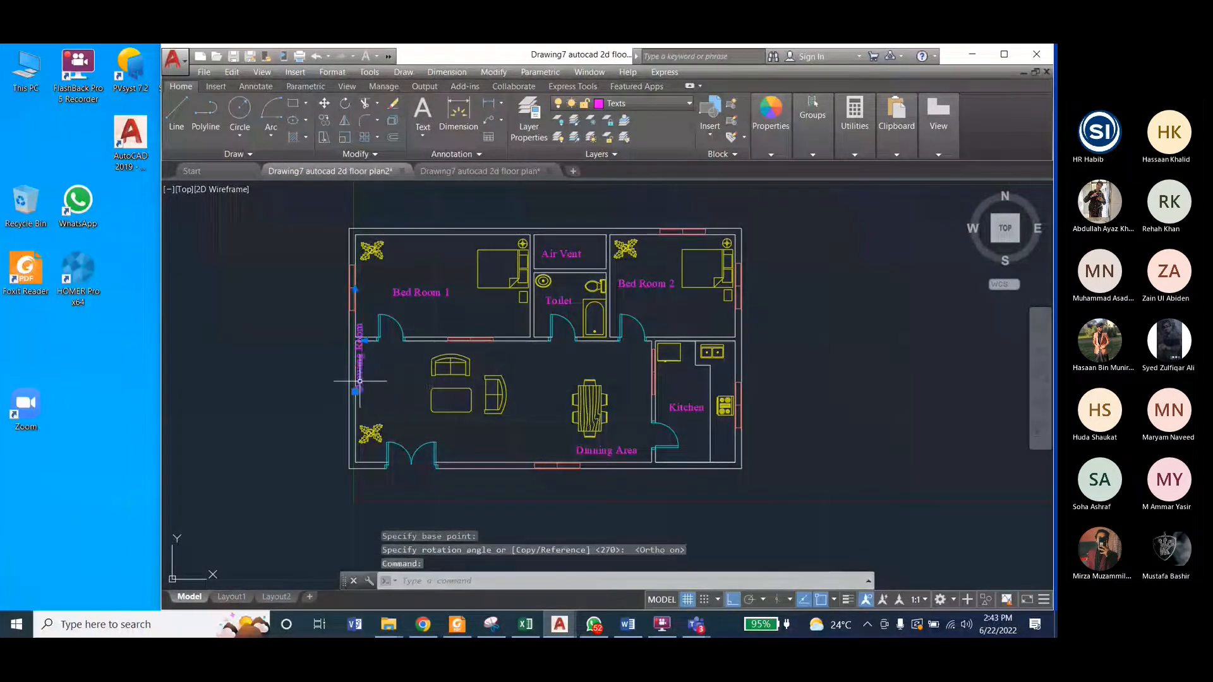
Step: Move the vertical "Drawing Room" label off the wall to the open floor between the plant and the sofas
left_click(361, 387)
left_click(355, 392)
key("F8")
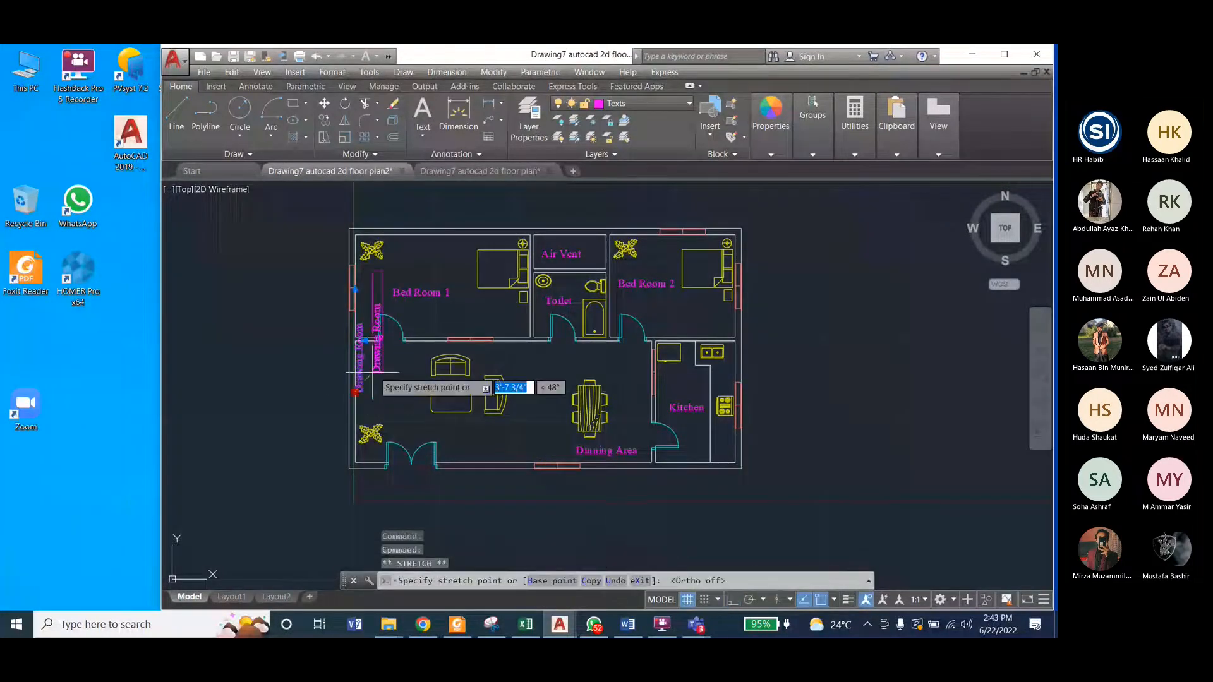
left_click(392, 432)
key("Escape")
key("Escape")
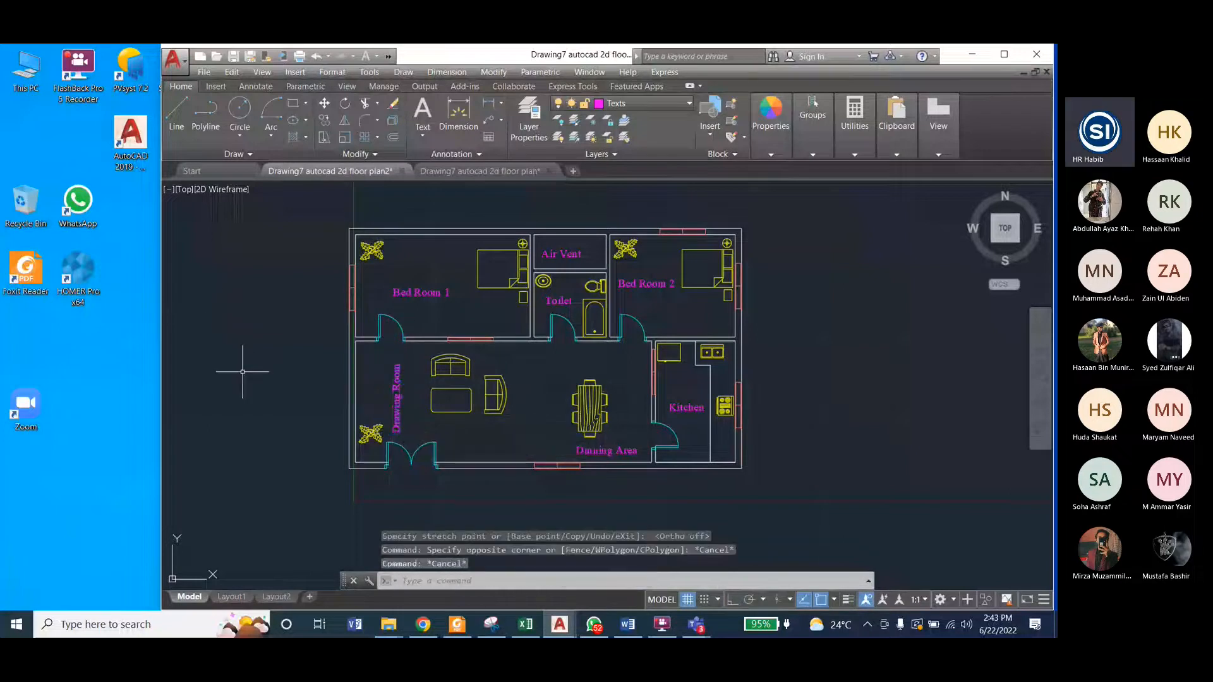
Step: Compare the drawing room with the reference drawing and examine the thin rectangle along its outer wall
left_click(499, 172)
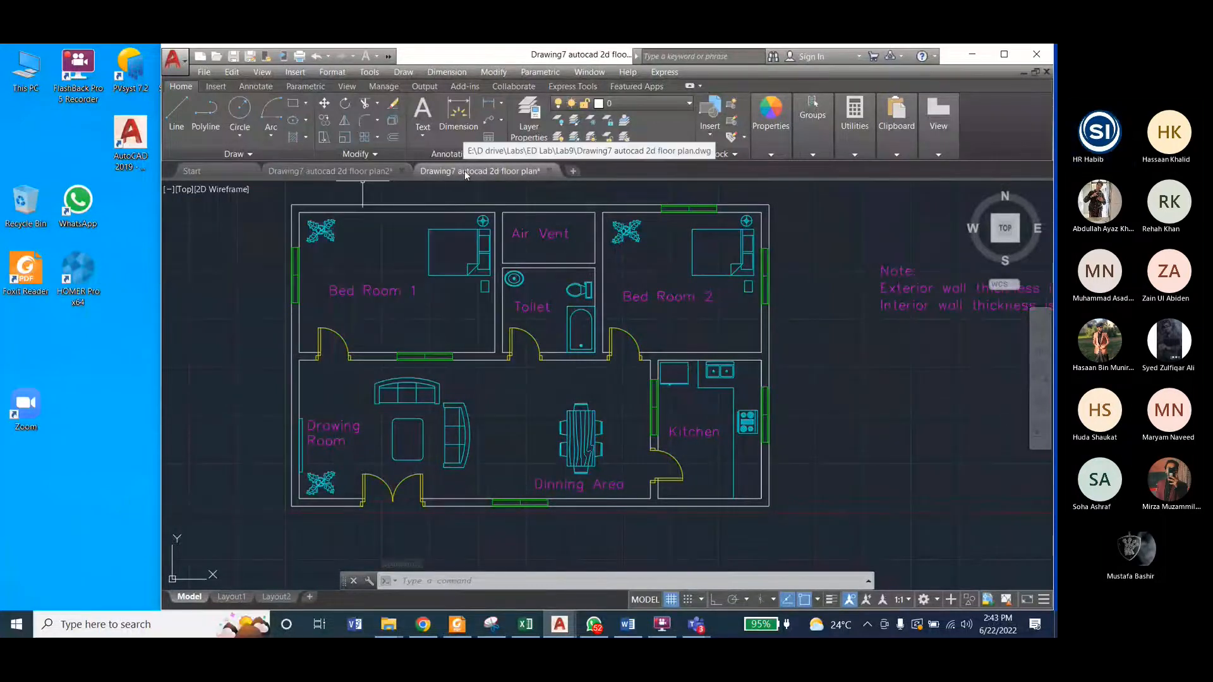
mouse_move(464, 171)
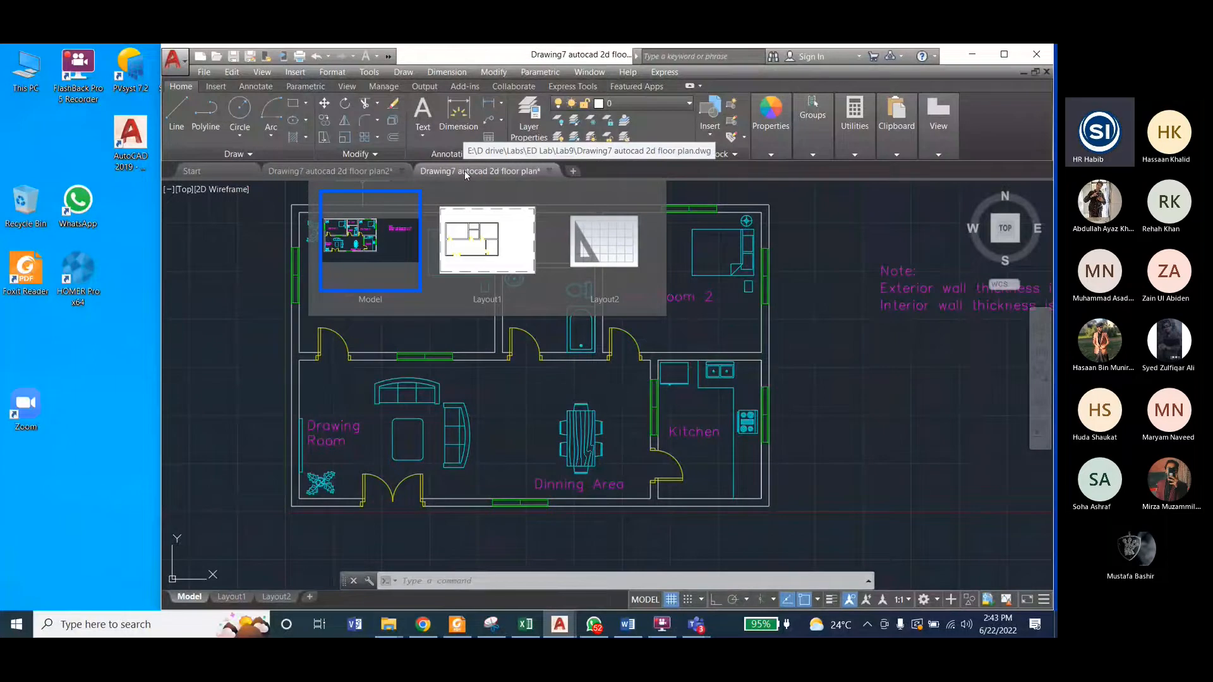
left_click(346, 173)
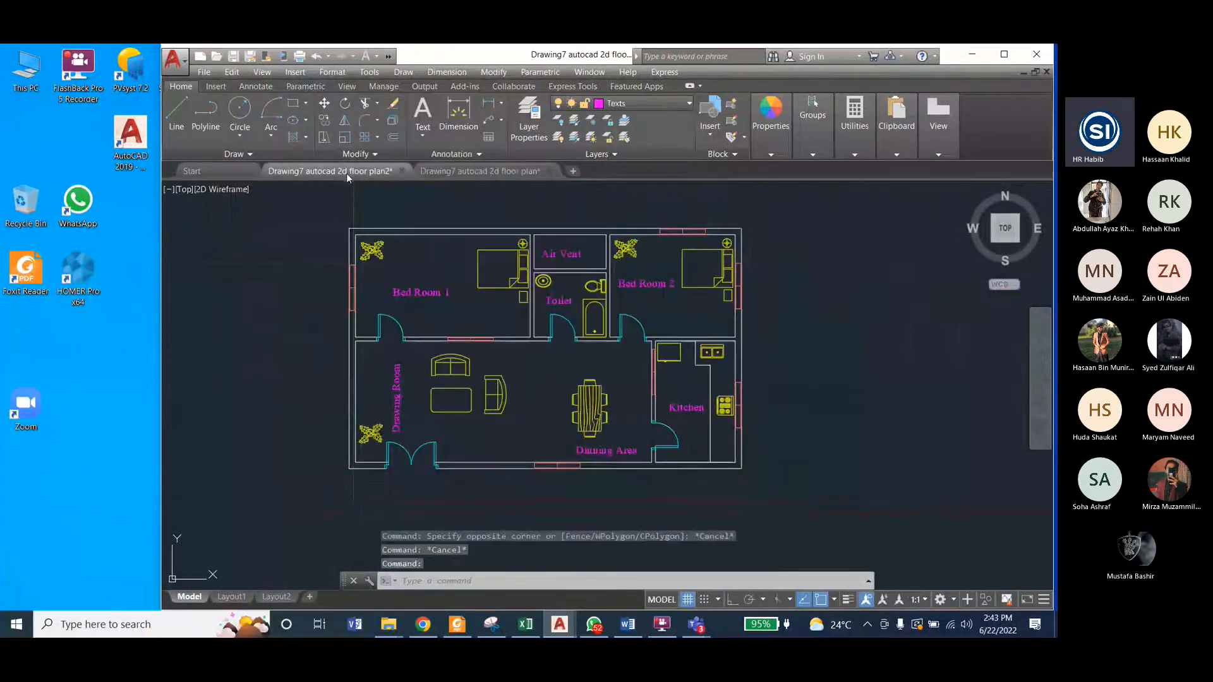
left_click(468, 171)
scroll(297, 423, "up", 4)
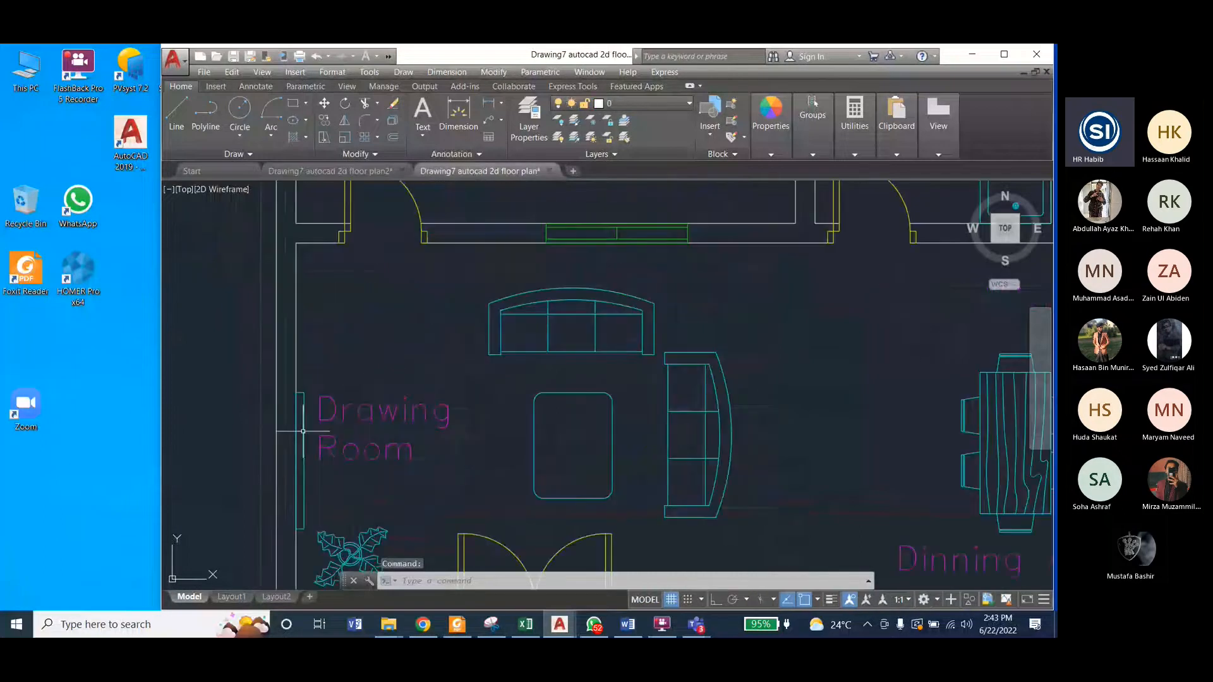
left_click(331, 171)
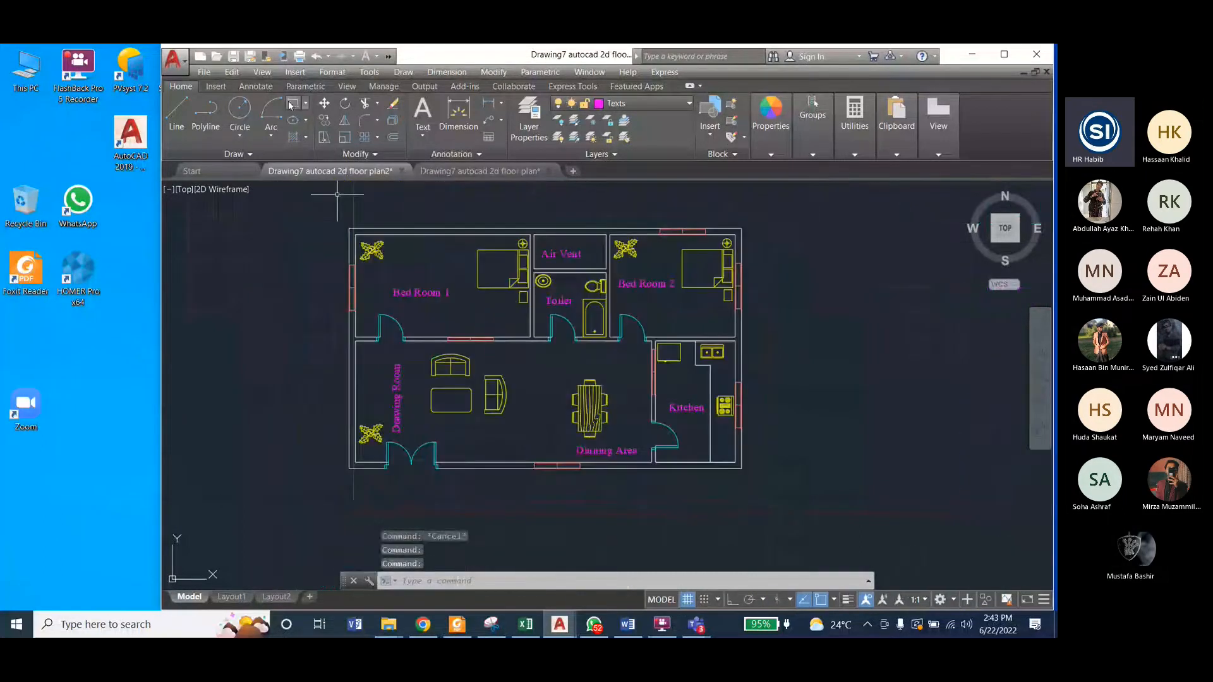
scroll(349, 409, "up", 5)
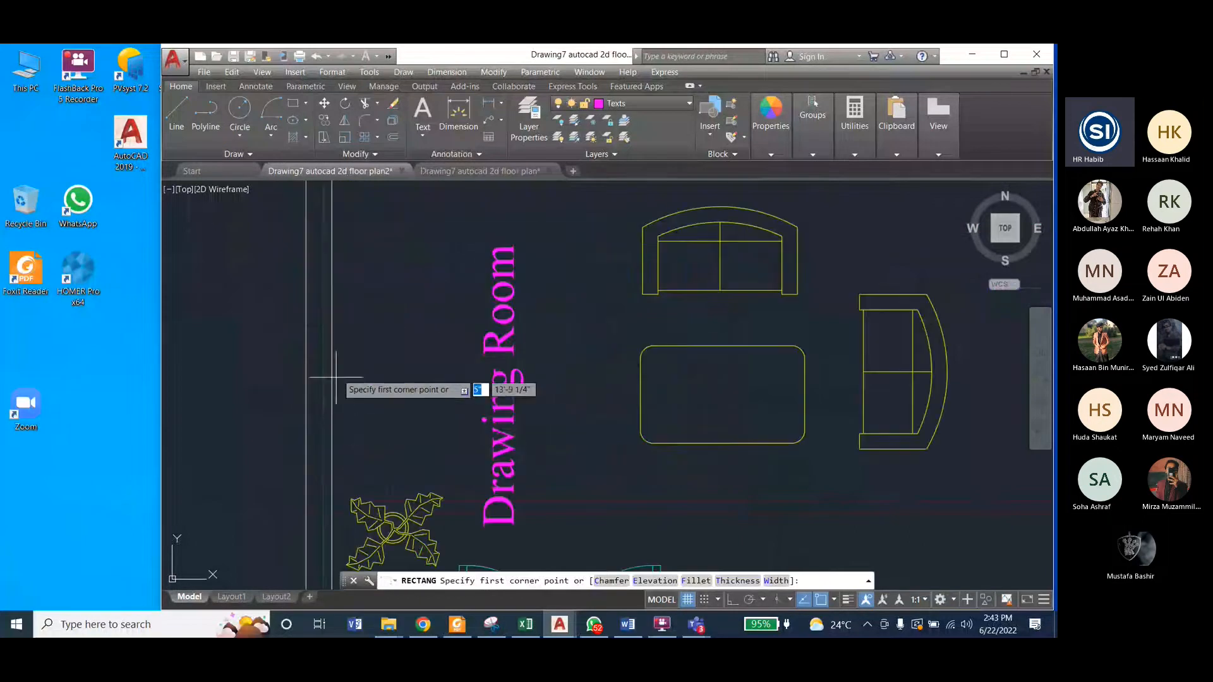
left_click(332, 326)
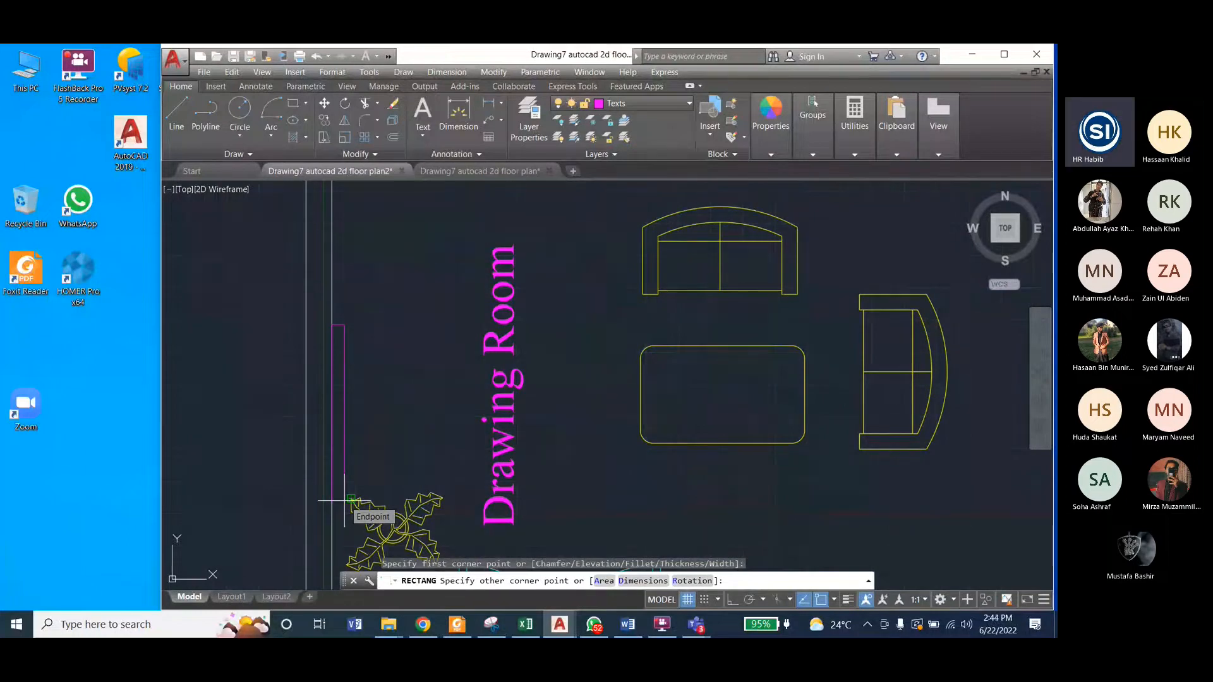
key("Escape")
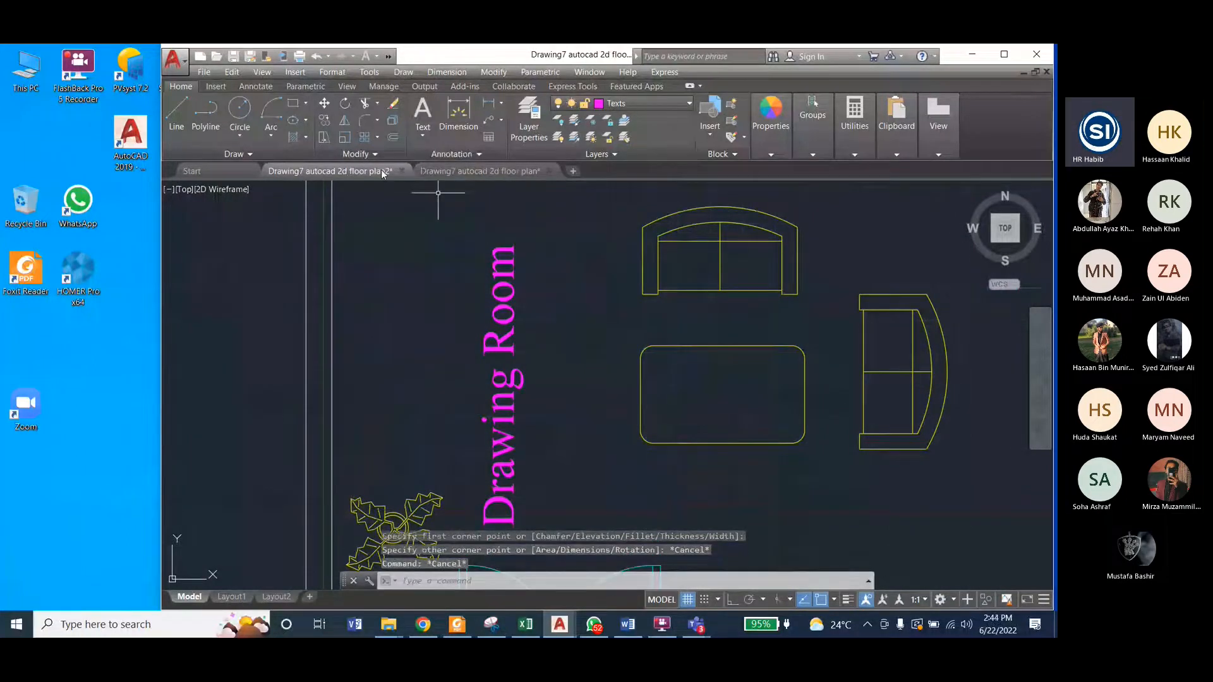
Step: Recheck the wall rectangle in the reference drawing and make Blocks the current layer in the working plan
scroll(487, 257, "down", 2)
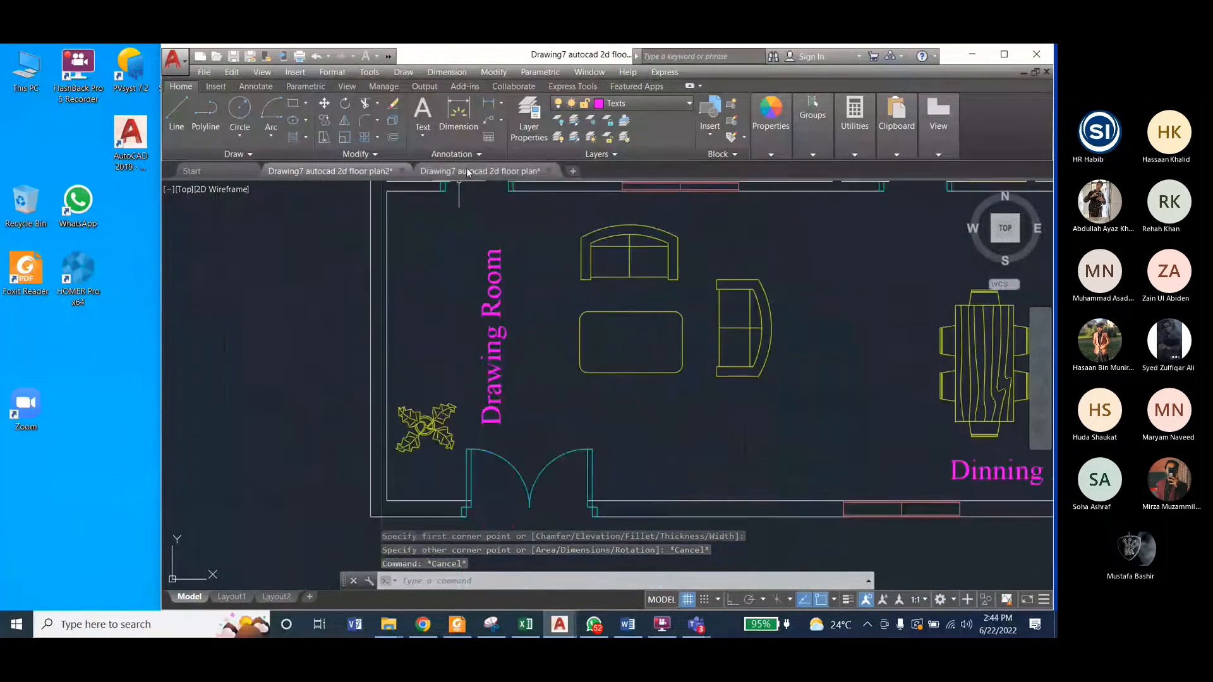
left_click(365, 172)
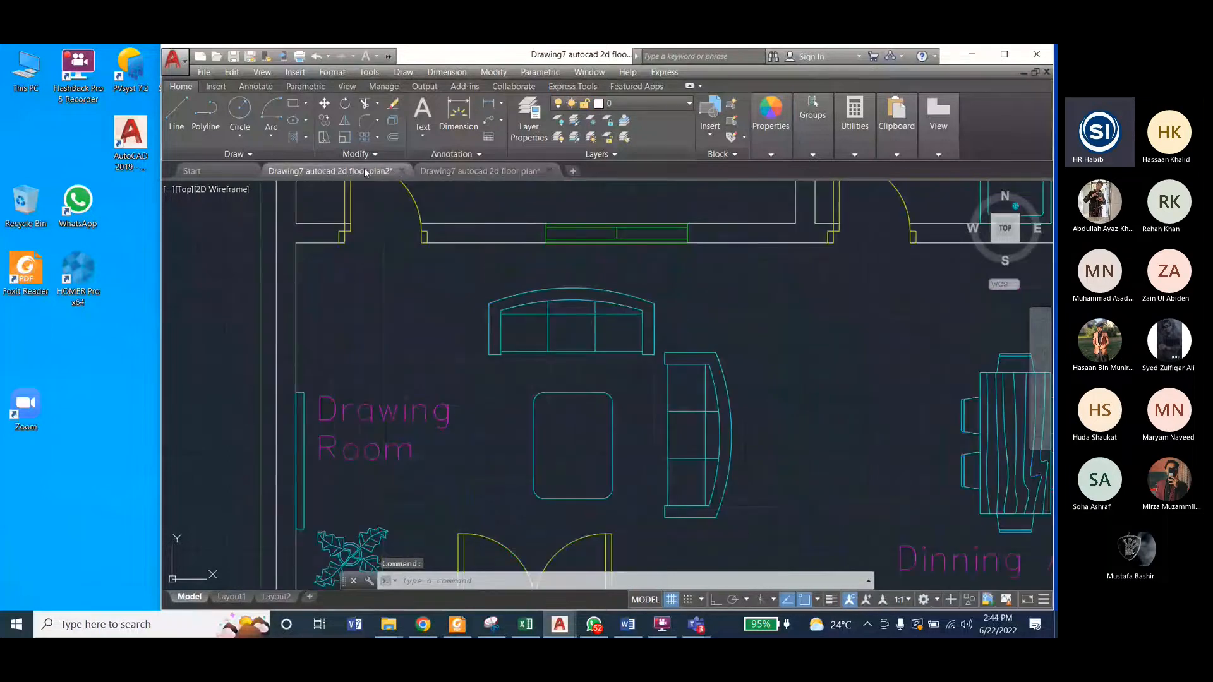
left_click(365, 172)
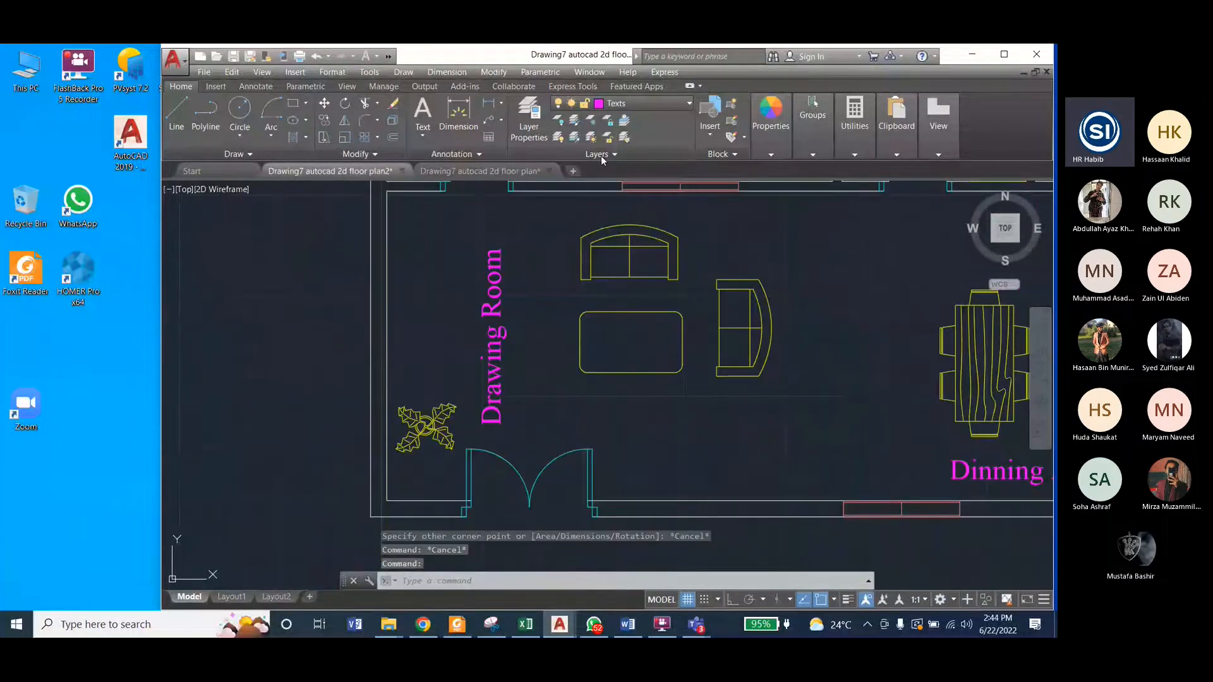
left_click(635, 104)
left_click(626, 136)
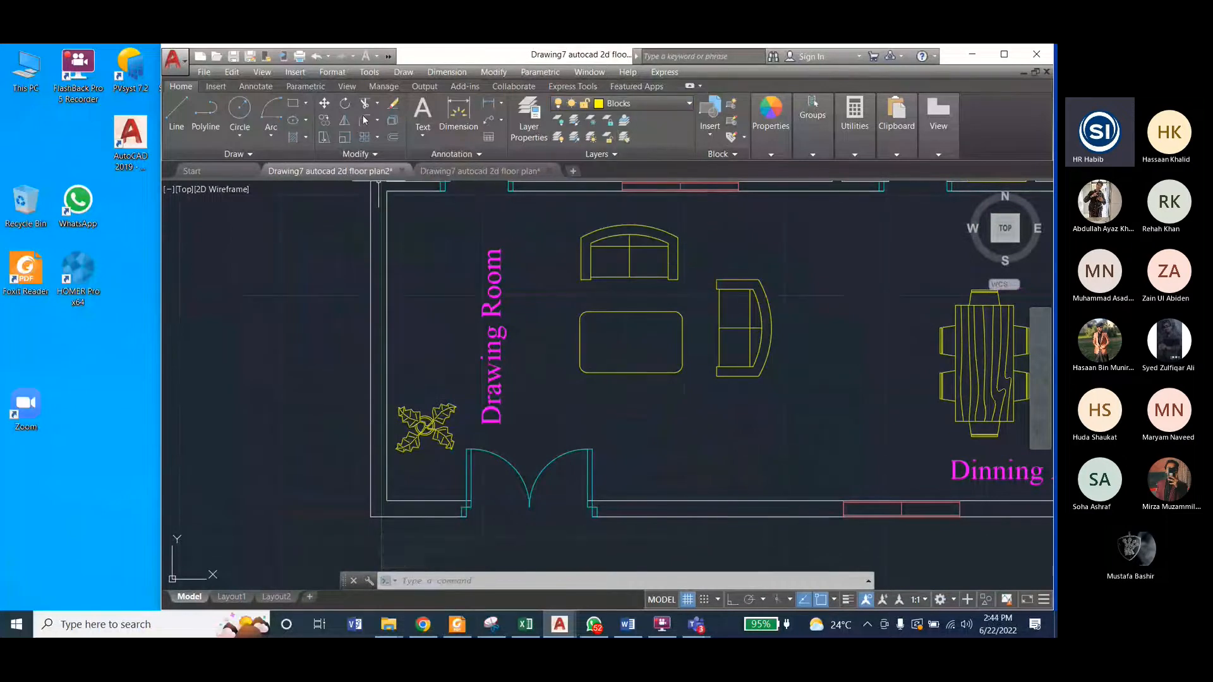
Step: Try a rectangle about 7 1/2" by 5'-2 1/2" against the drawing room's outer wall, and erase it
left_click(292, 103)
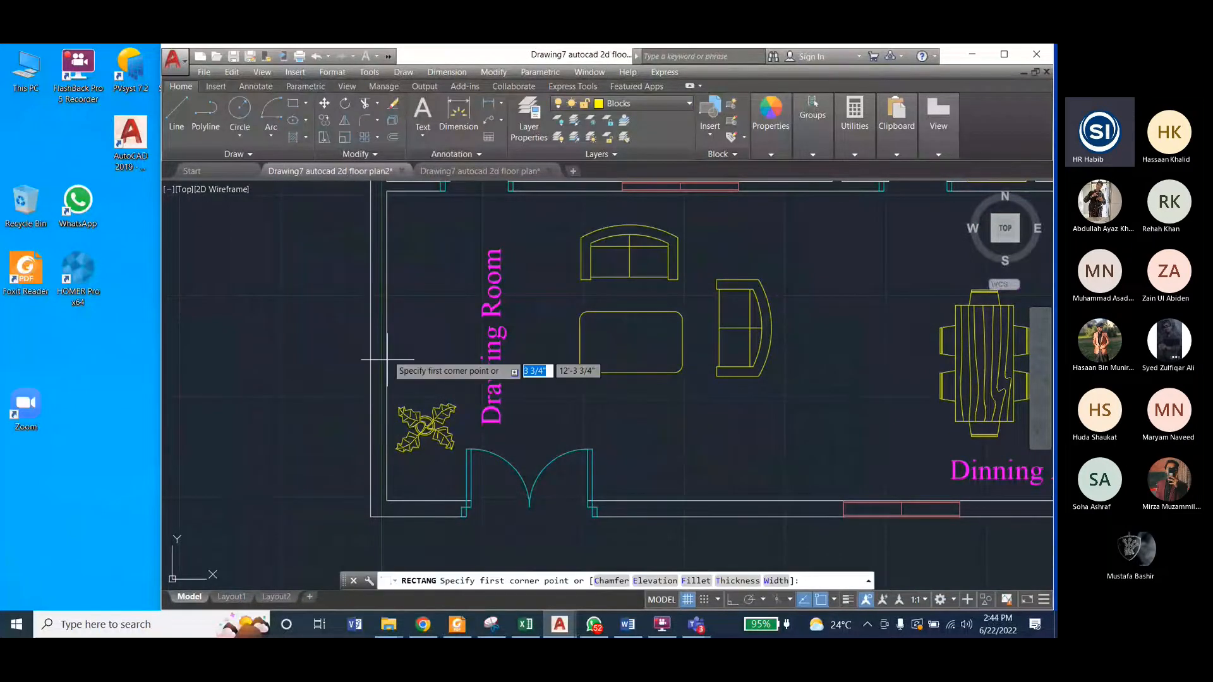
left_click(387, 307)
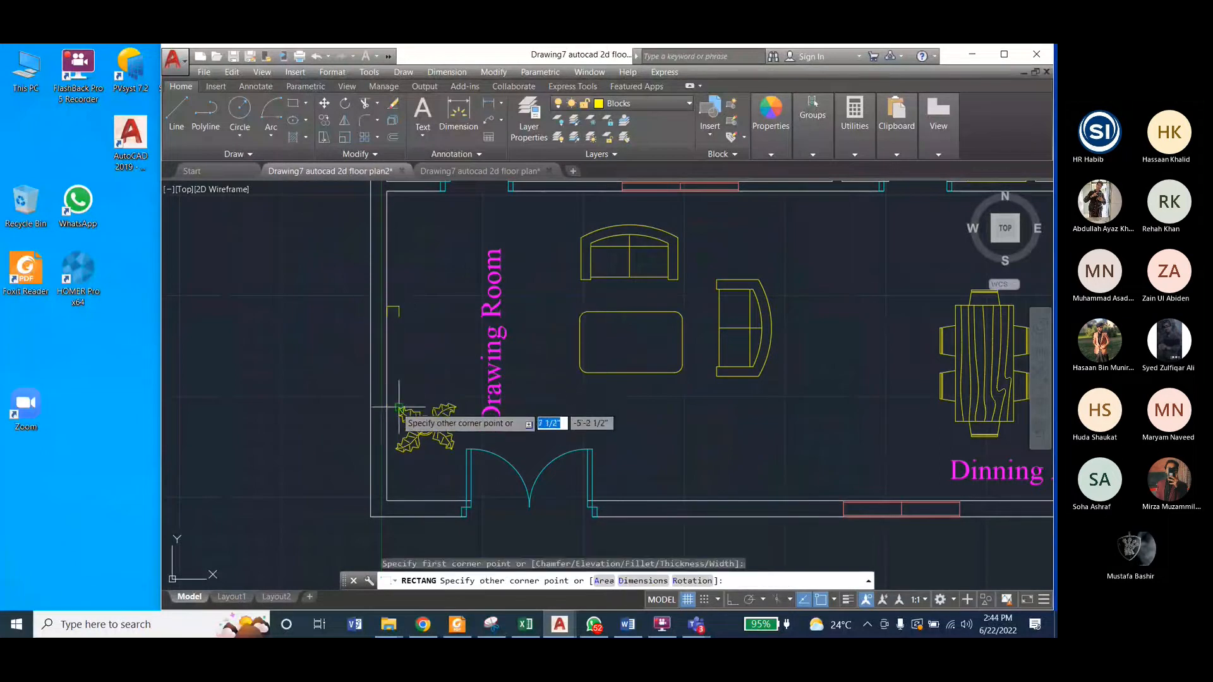
left_click(398, 408)
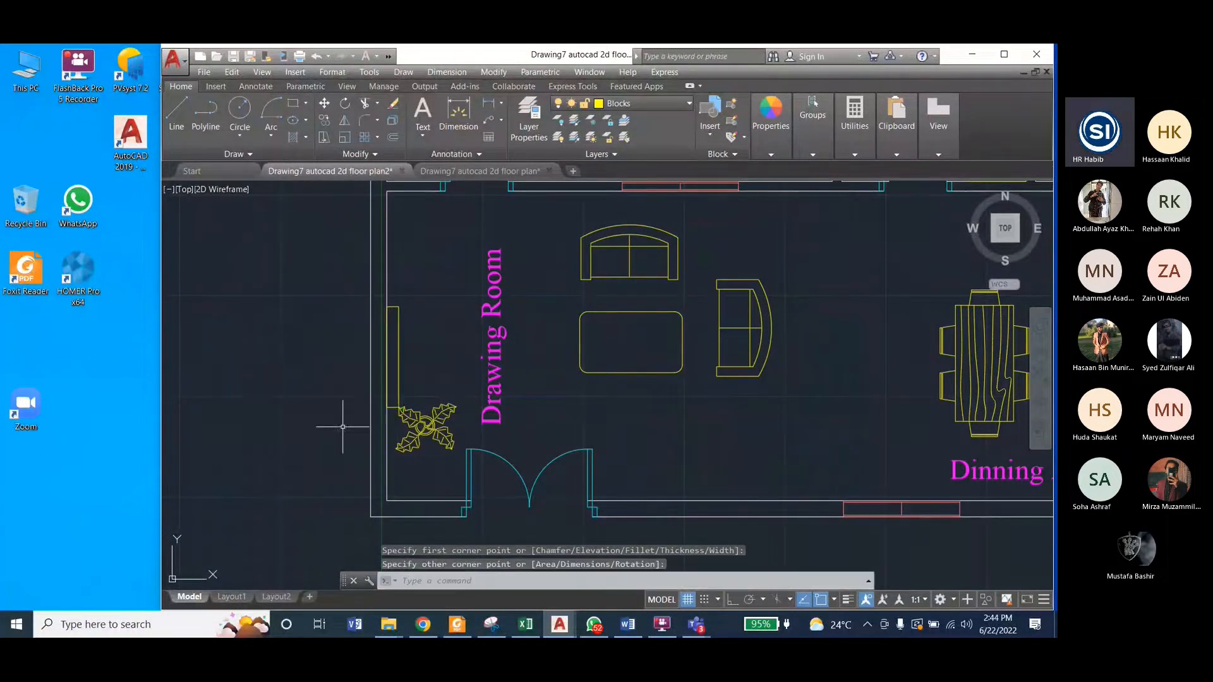
left_click(388, 353)
key("Delete")
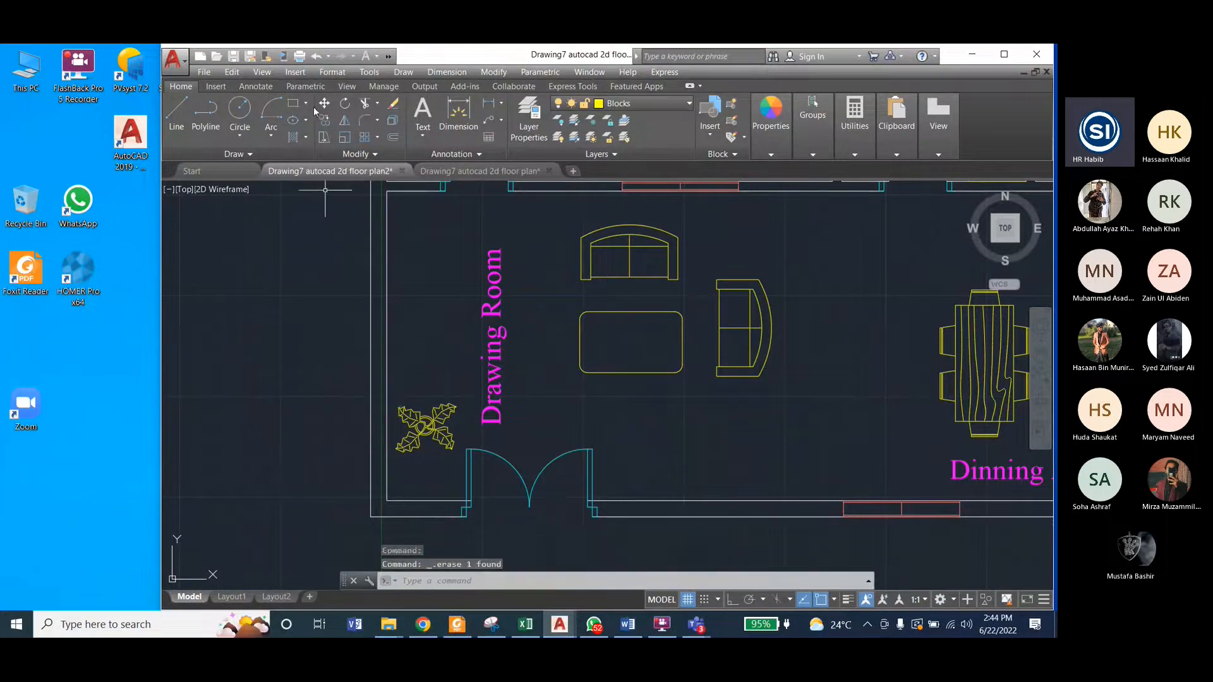
Step: Draw a thin rectangle about 3 3/4" by 4'-4" against the inner face of the drawing room's outer wall, just above the plant
left_click(294, 104)
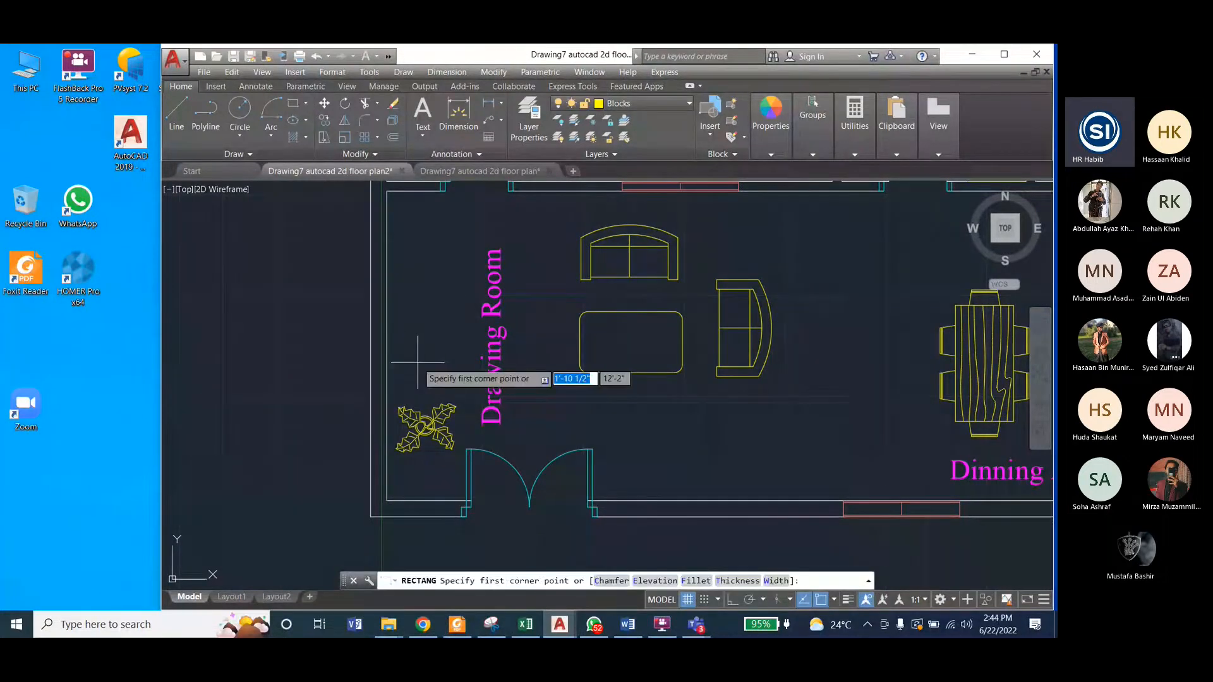
scroll(417, 363, "up", 2)
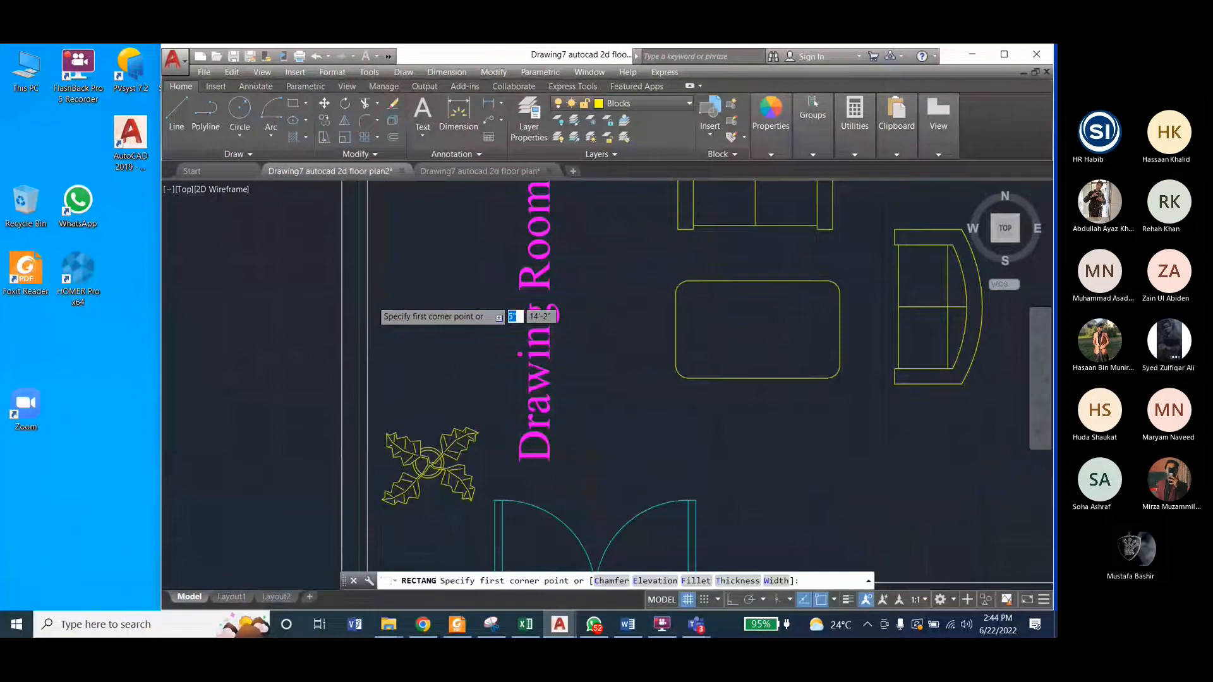
scroll(370, 301, "up", 3)
left_click(365, 293)
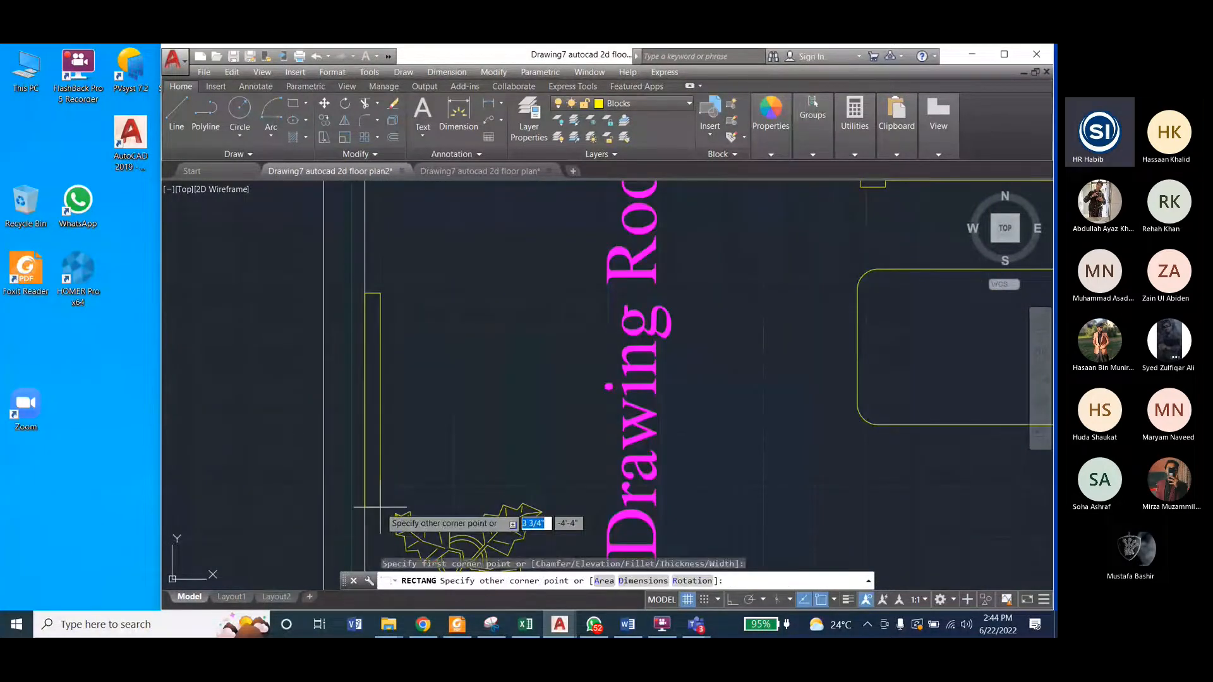
left_click(380, 507)
scroll(312, 419, "down", 4)
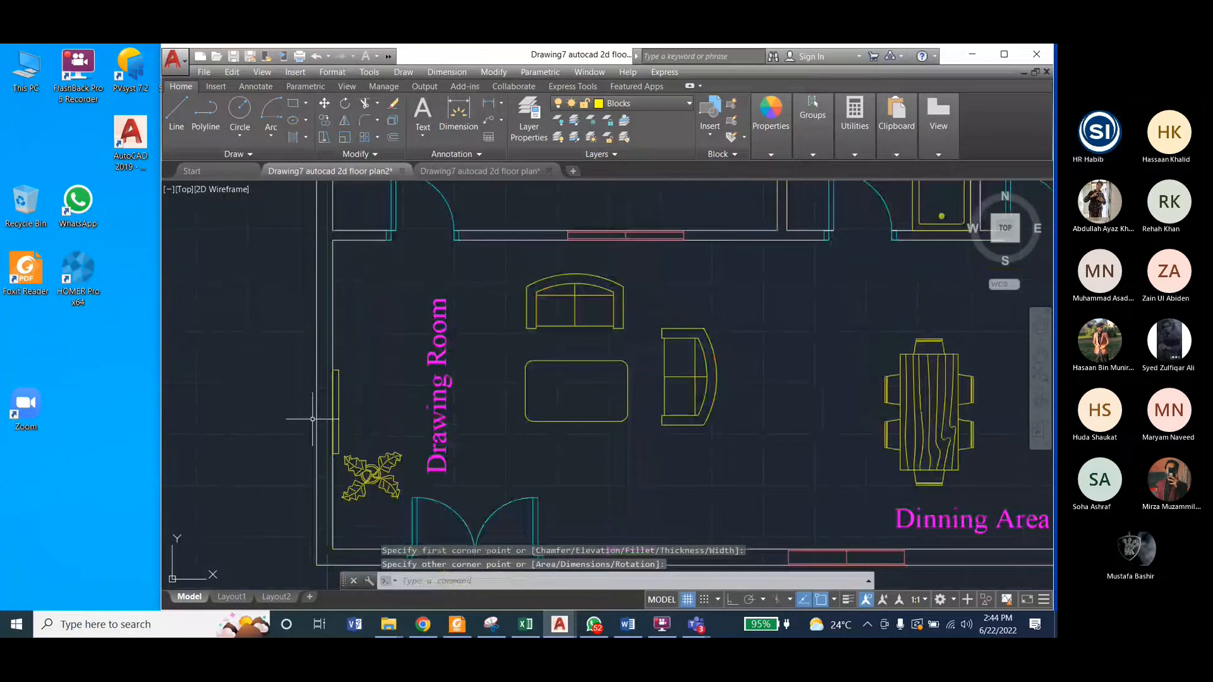
scroll(312, 419, "down", 2)
key("Escape")
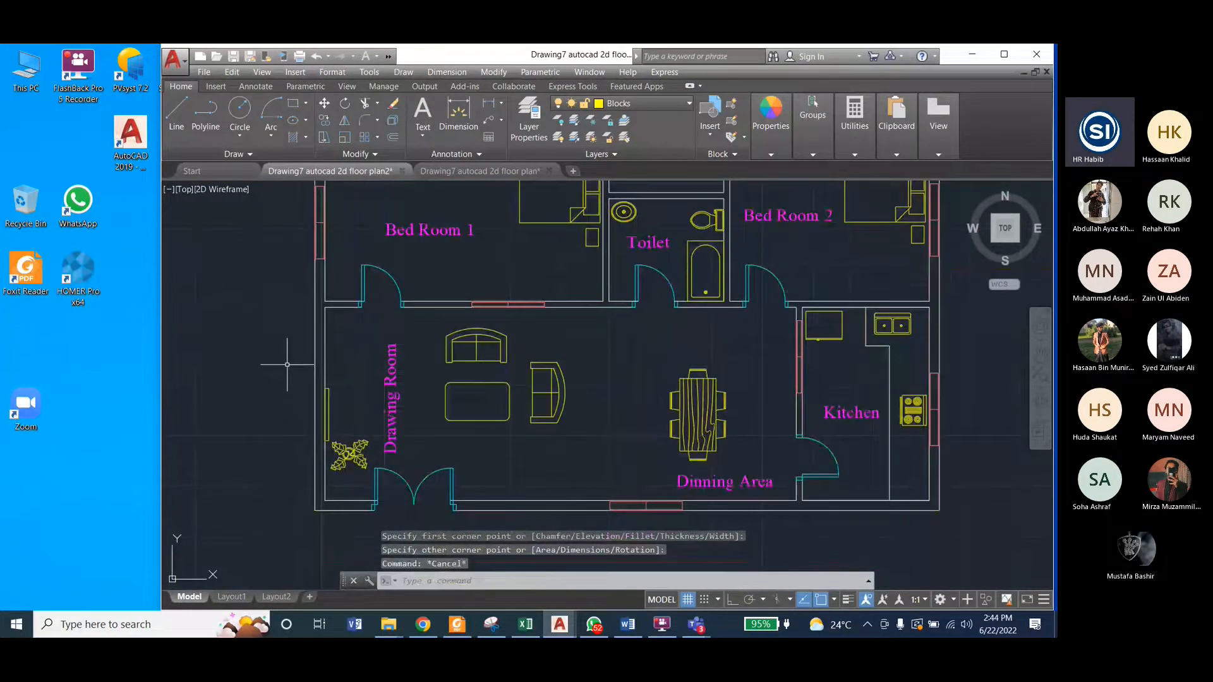
Step: Turn on the Dimension layer in the reference drawing and examine the dimensions around the plan
left_click(512, 171)
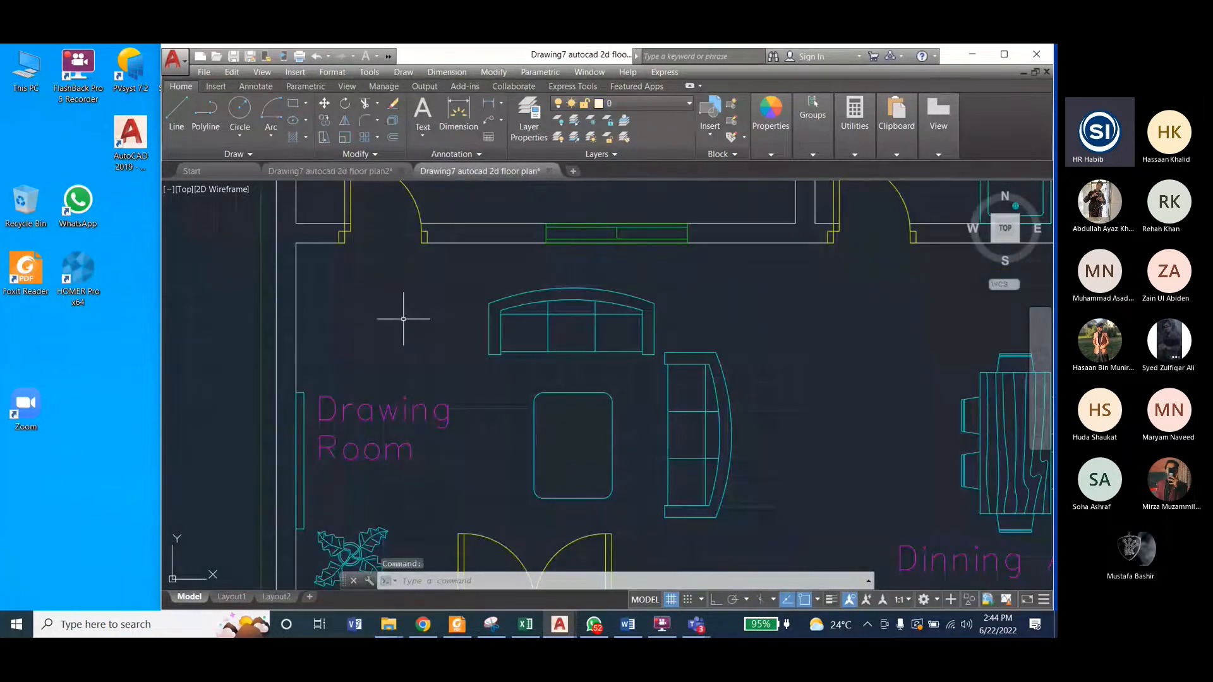
scroll(403, 319, "down", 4)
scroll(383, 483, "down", 2)
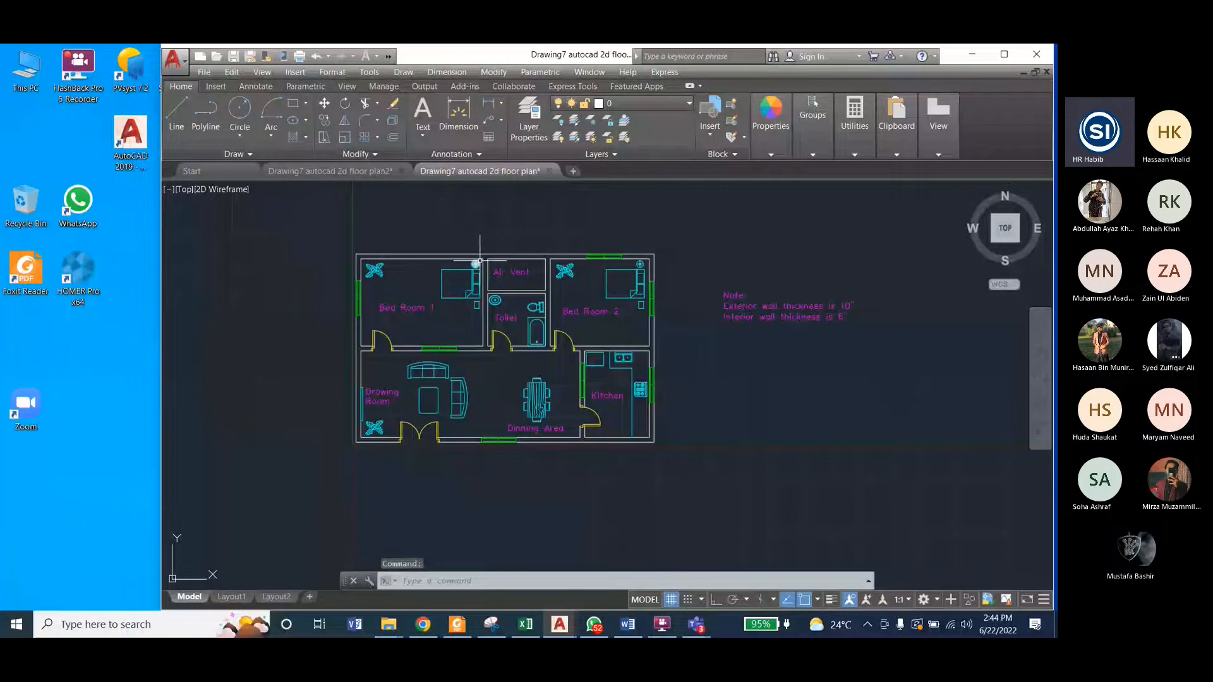
scroll(480, 260, "up", 2)
left_click(626, 103)
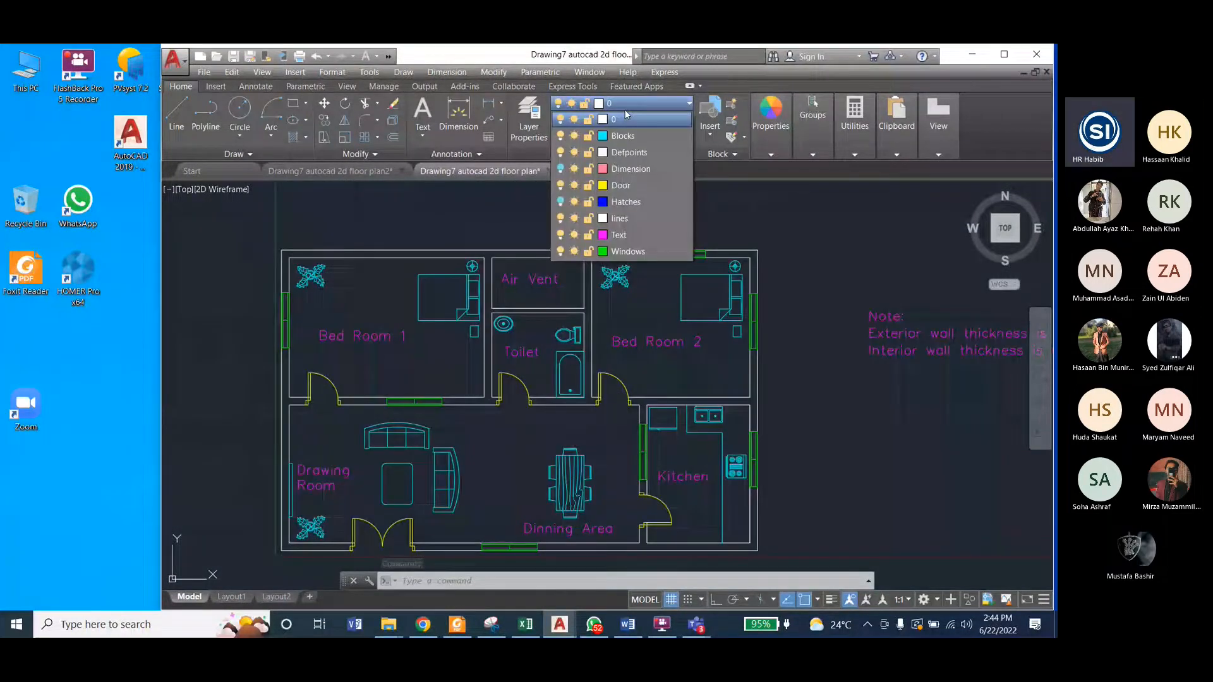
left_click(560, 168)
left_click(673, 237)
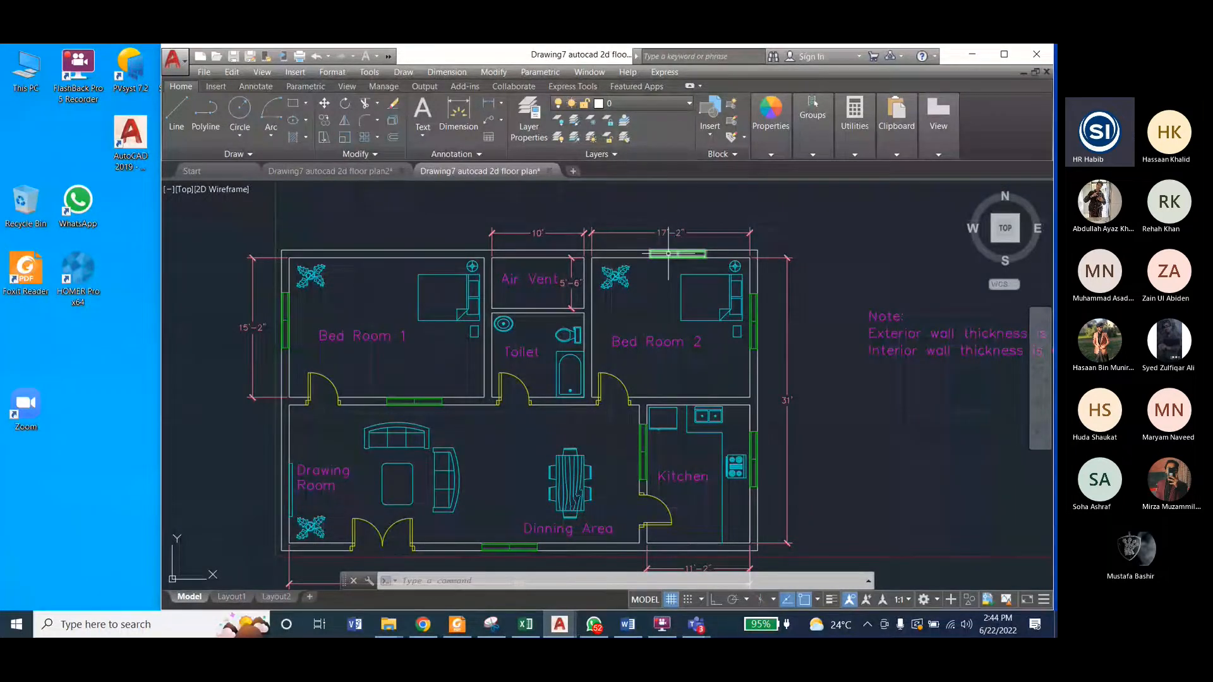
middle_click_drag(668, 254, 633, 195)
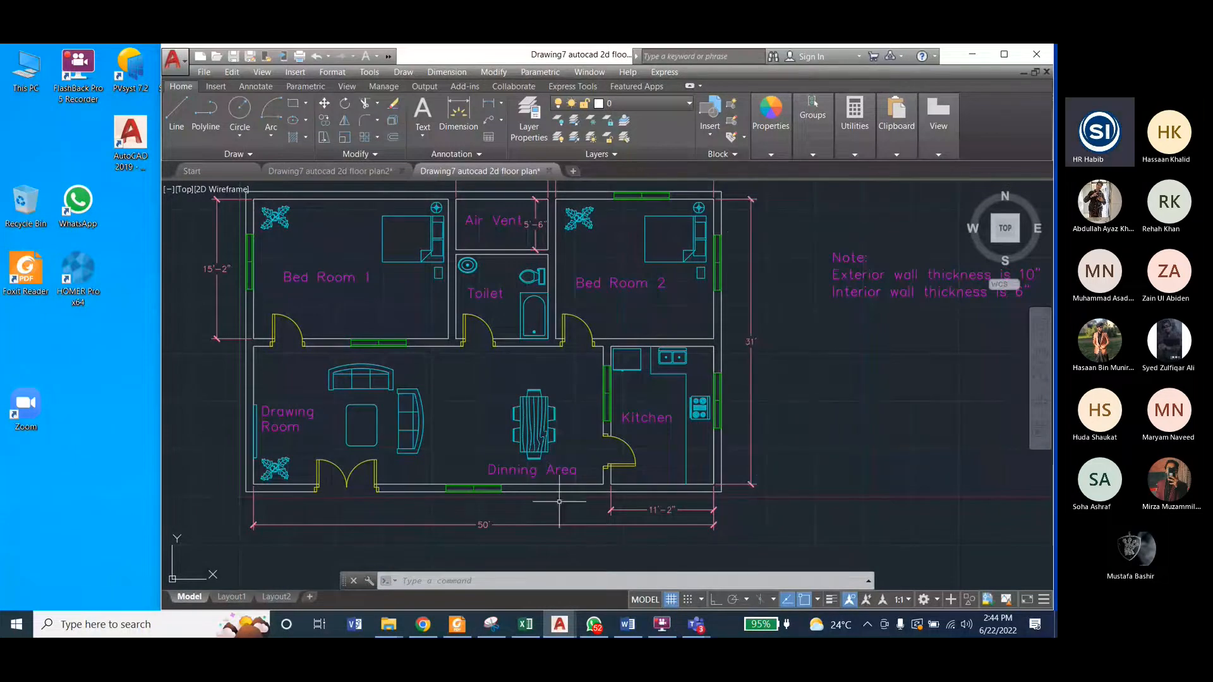
Step: Return to the working floor plan and make Dimensions the current layer
left_click(309, 175)
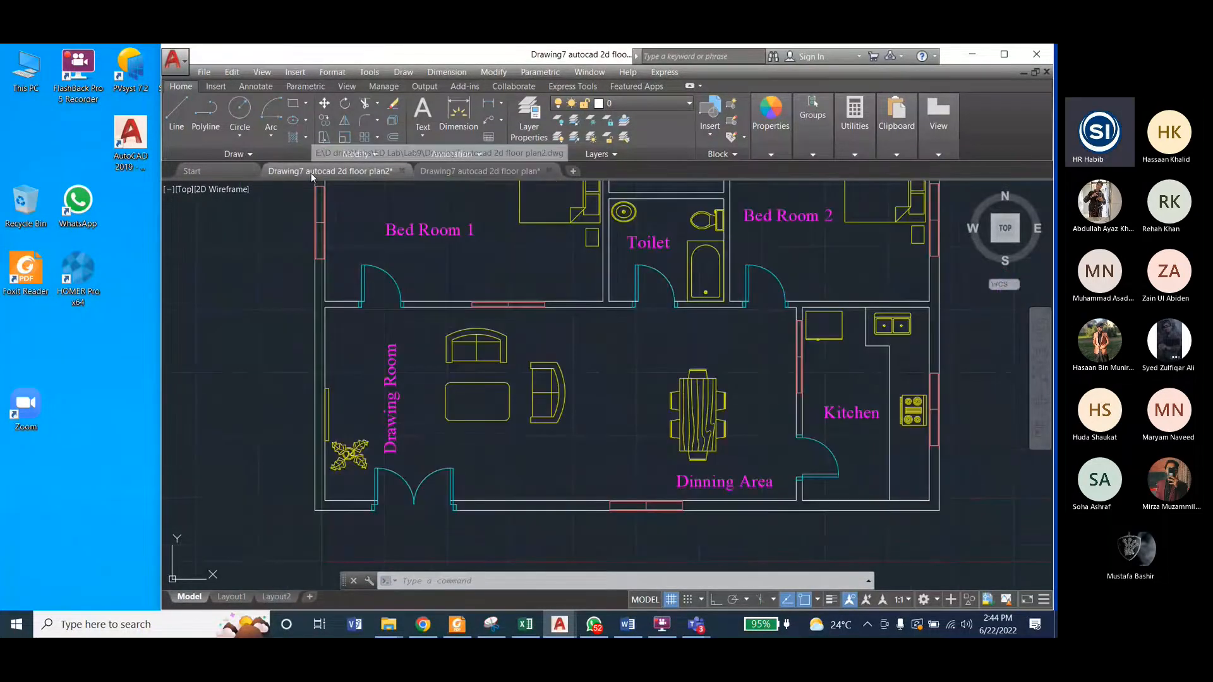
scroll(408, 448, "down", 2)
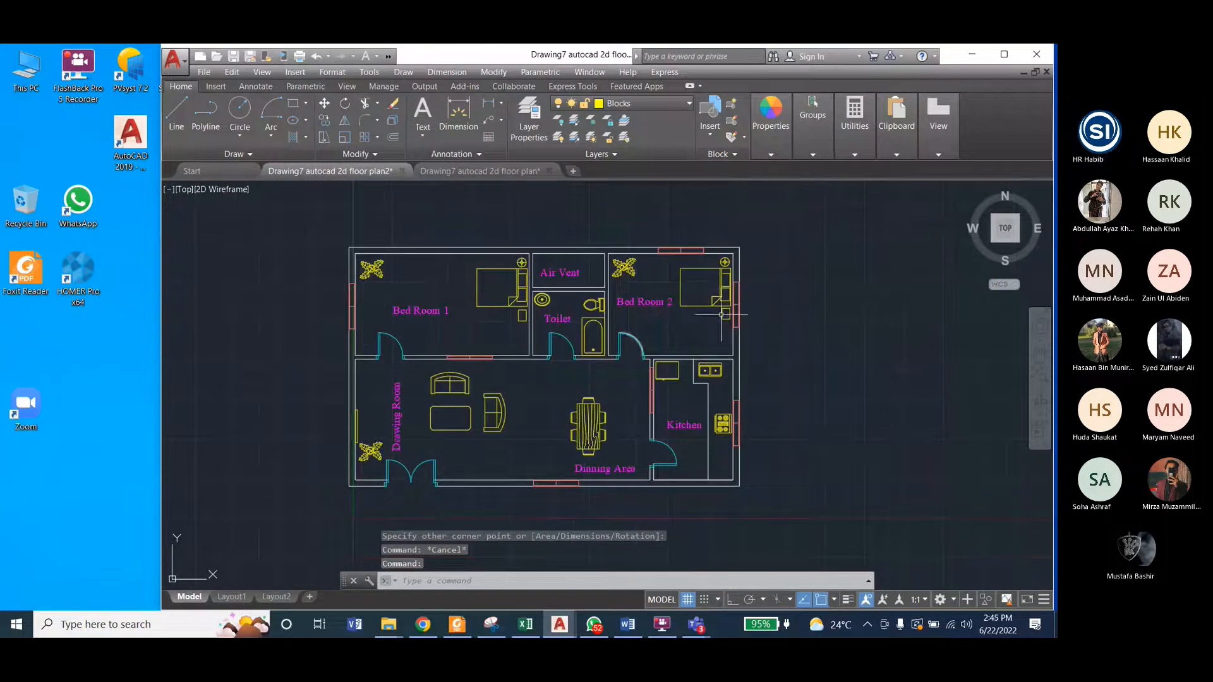
scroll(733, 312, "up", 2)
left_click(609, 105)
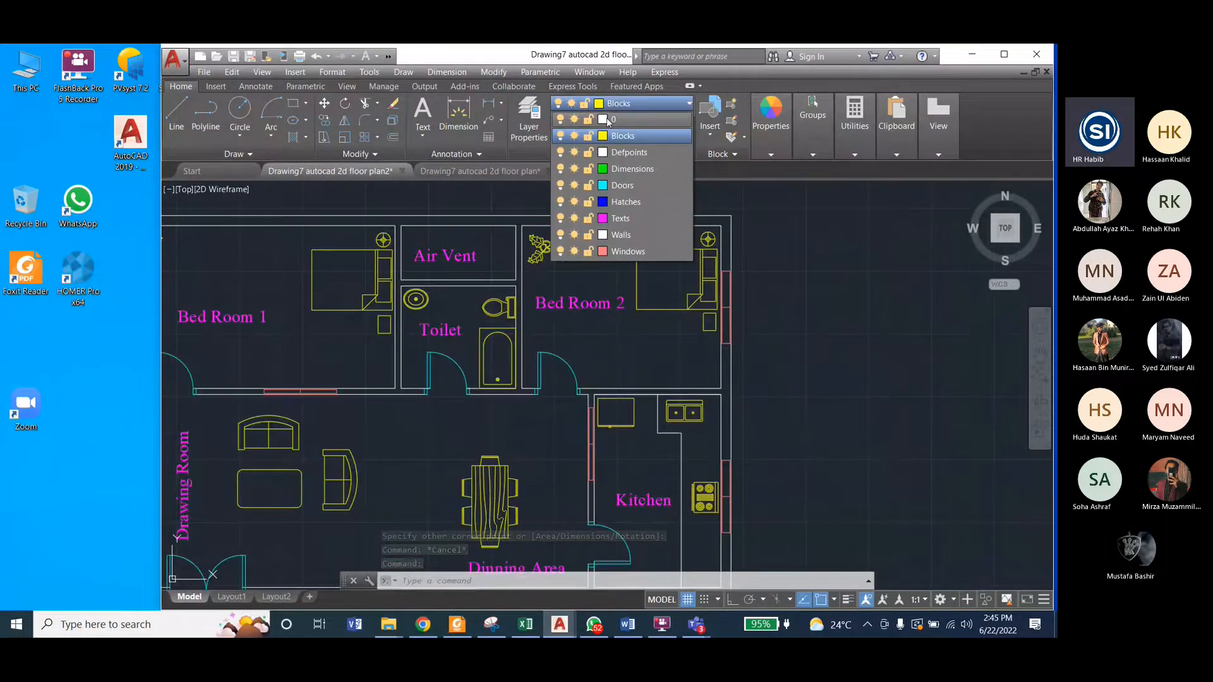
left_click(632, 169)
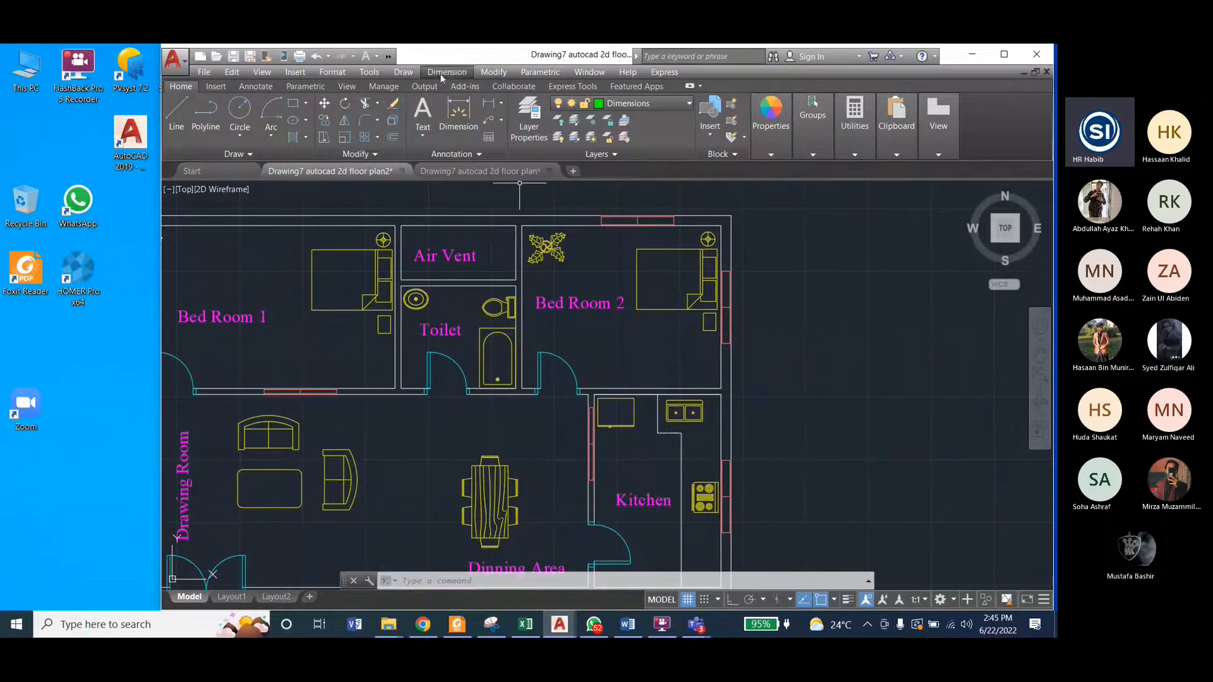
Step: Add a vertical linear dimension from Bed Room 2's upper inner corner to the Kitchen's lower inner corner, placed just outside the exterior wall
left_click(442, 72)
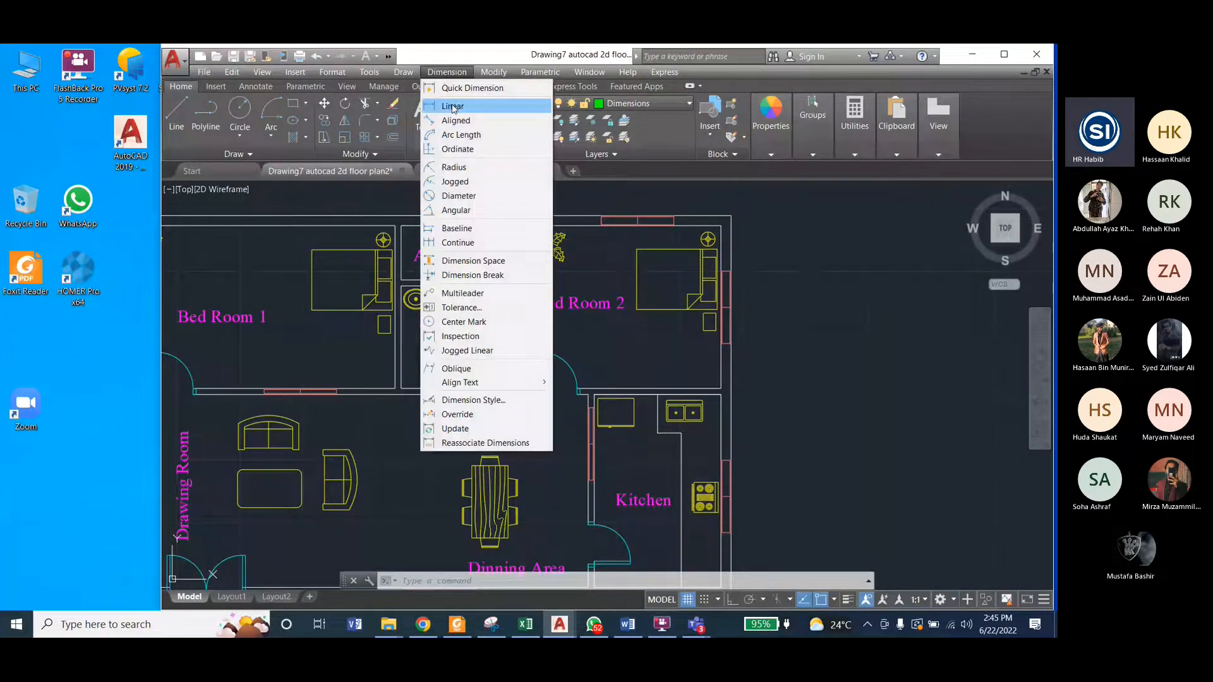
left_click(452, 107)
left_click(721, 226)
scroll(721, 227, "down", 4)
scroll(725, 364, "up", 6)
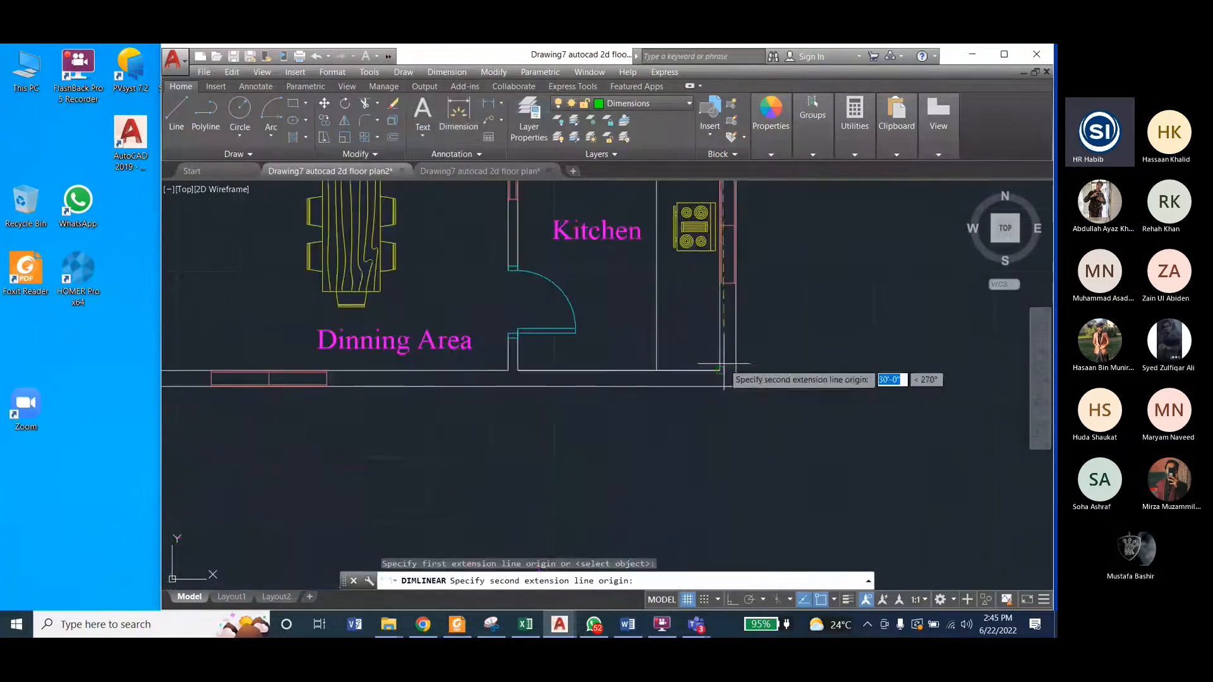
left_click(721, 370)
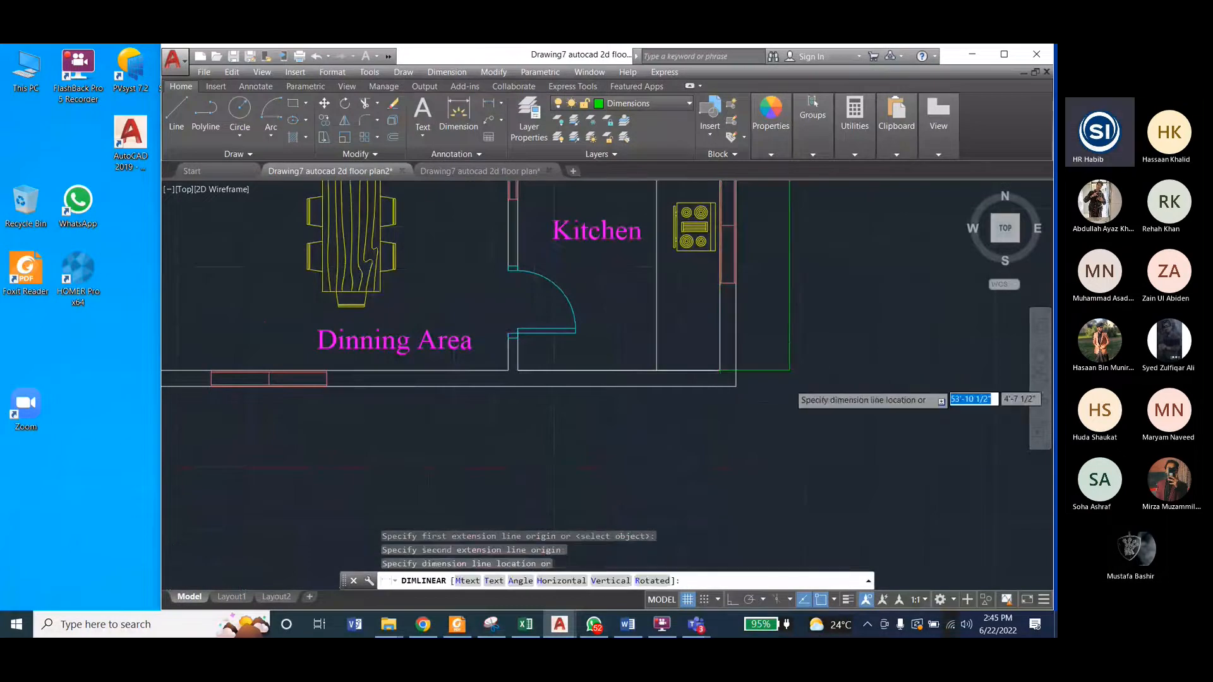
scroll(789, 373, "down", 7)
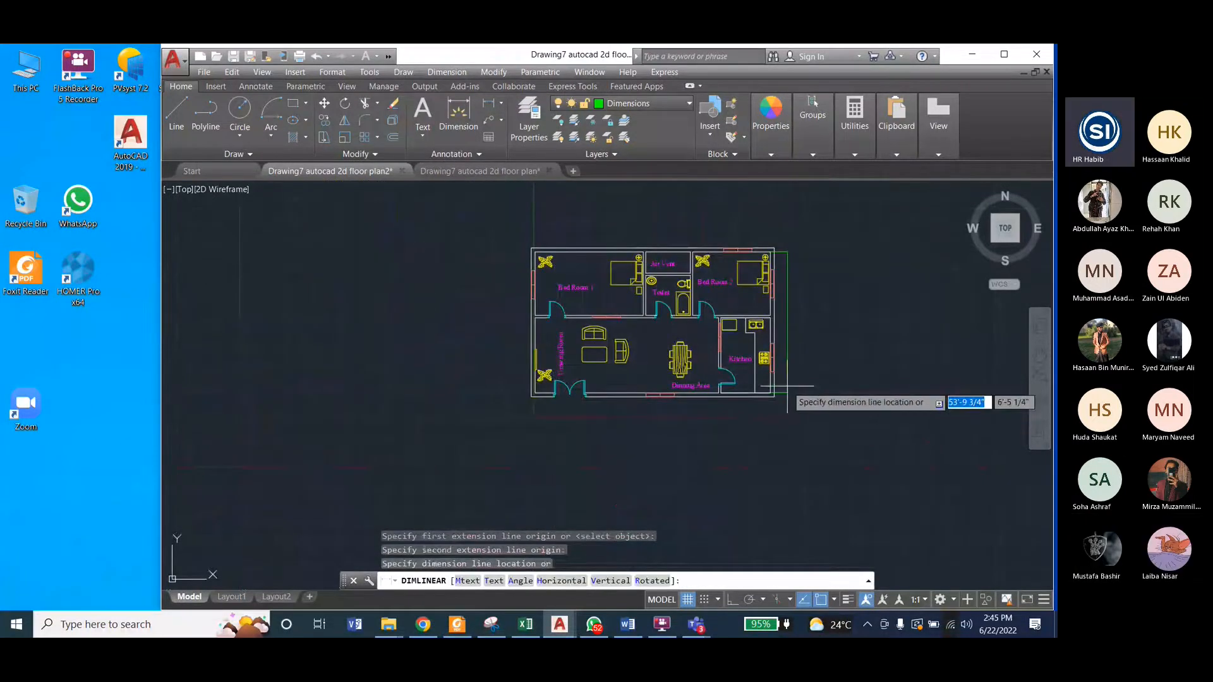
left_click(789, 386)
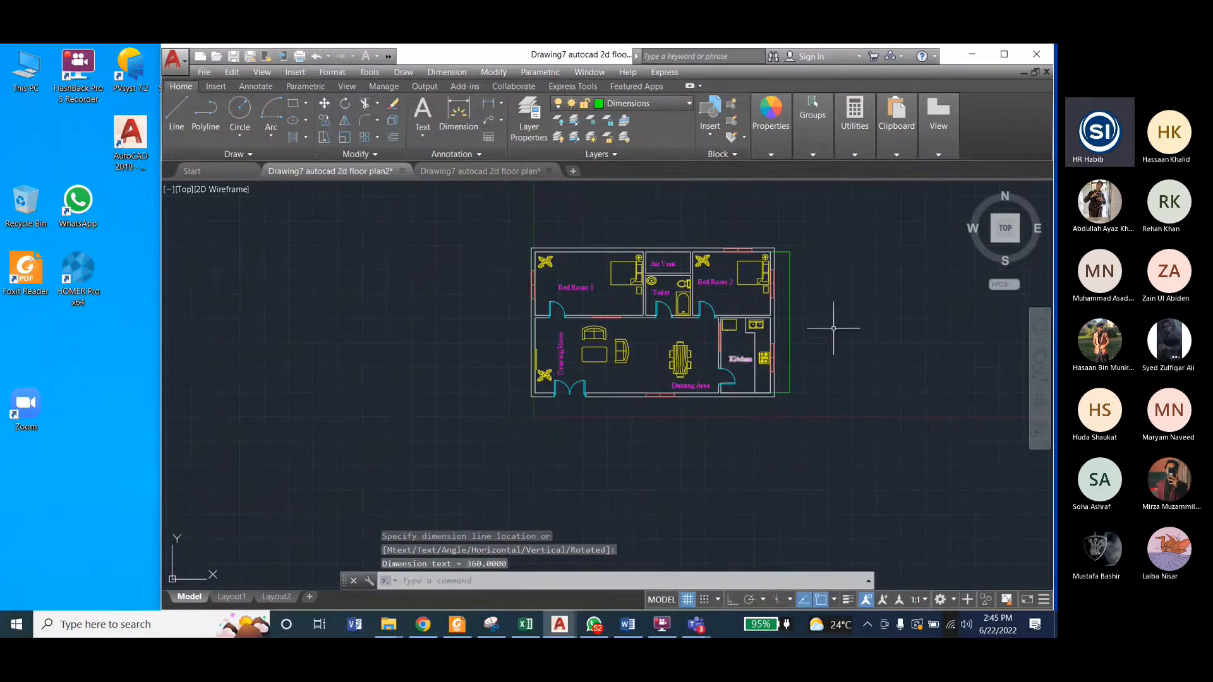
scroll(794, 320, "up", 8)
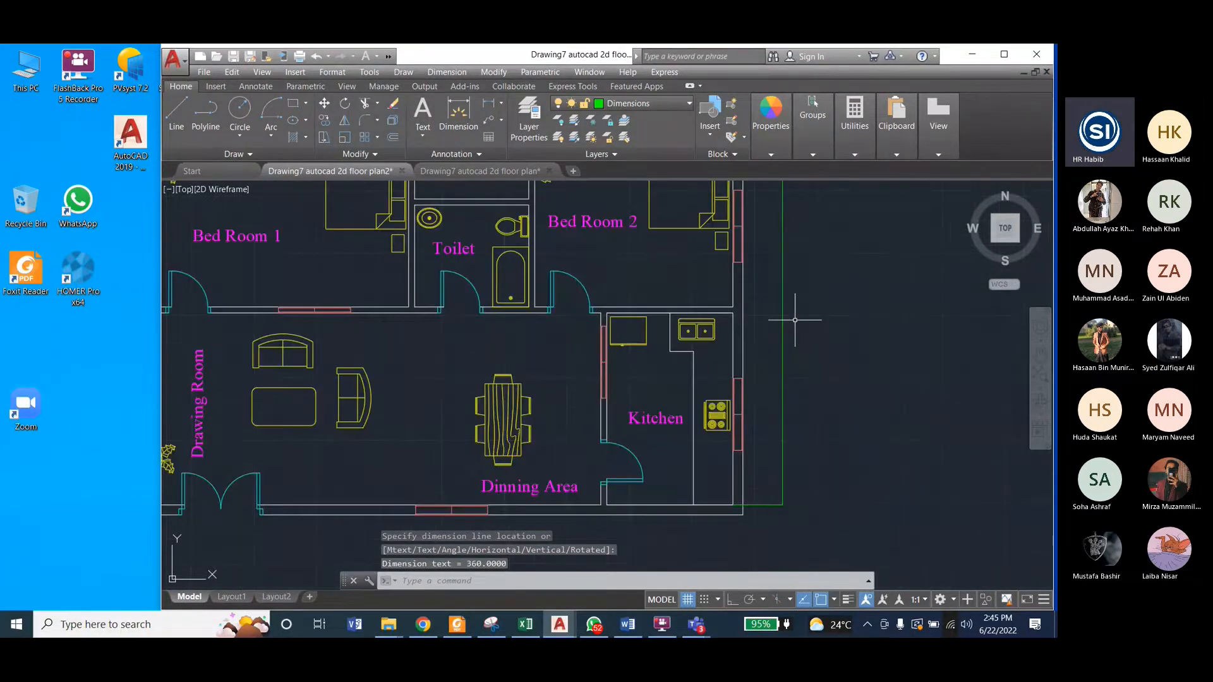
scroll(784, 346, "down", 8)
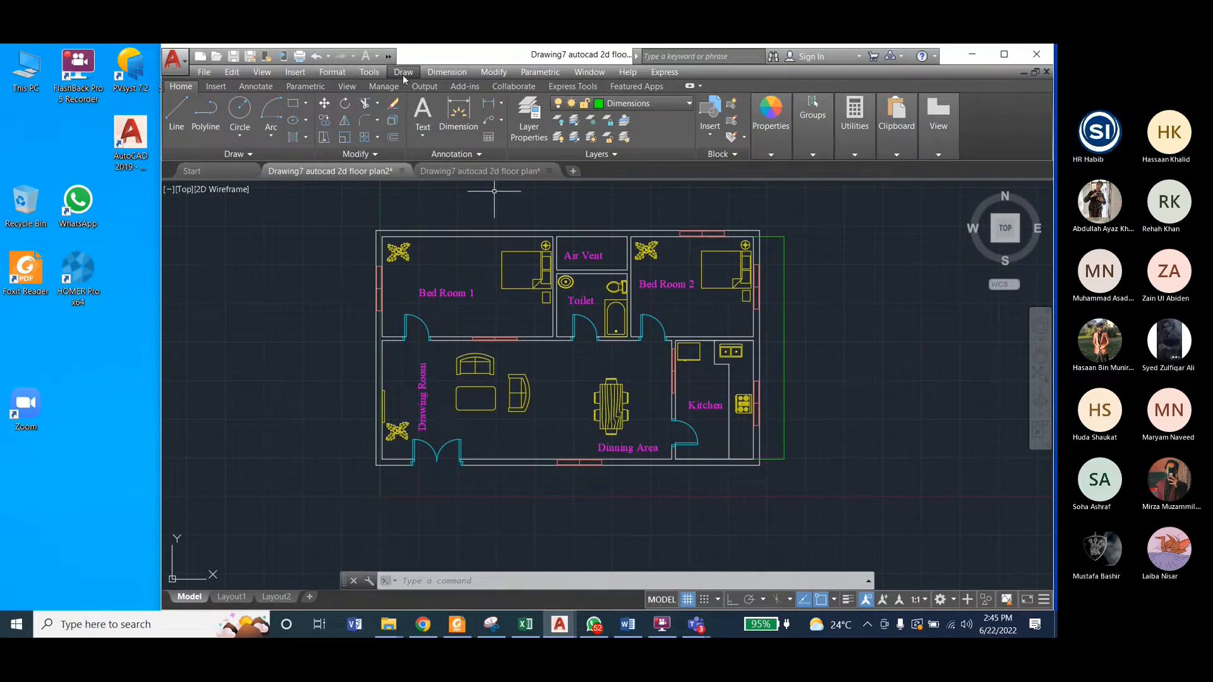
Step: Create a new dimension style named Dimension1 based on Standard for all dimensions
left_click(446, 72)
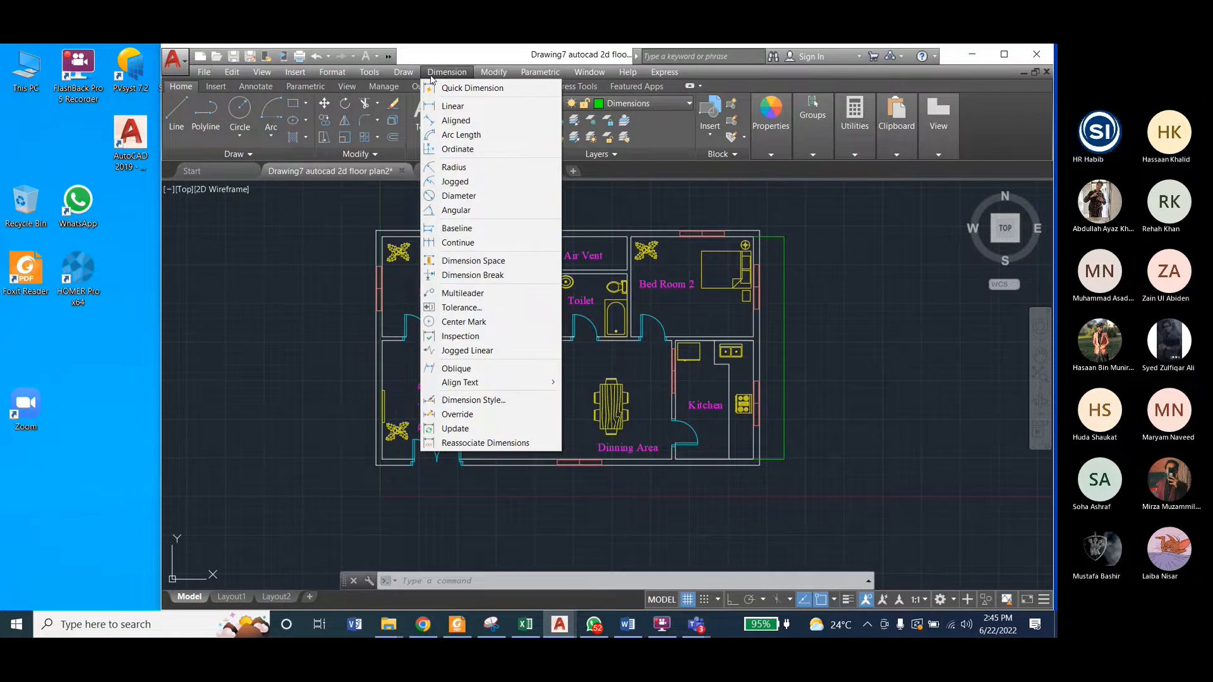
left_click(473, 400)
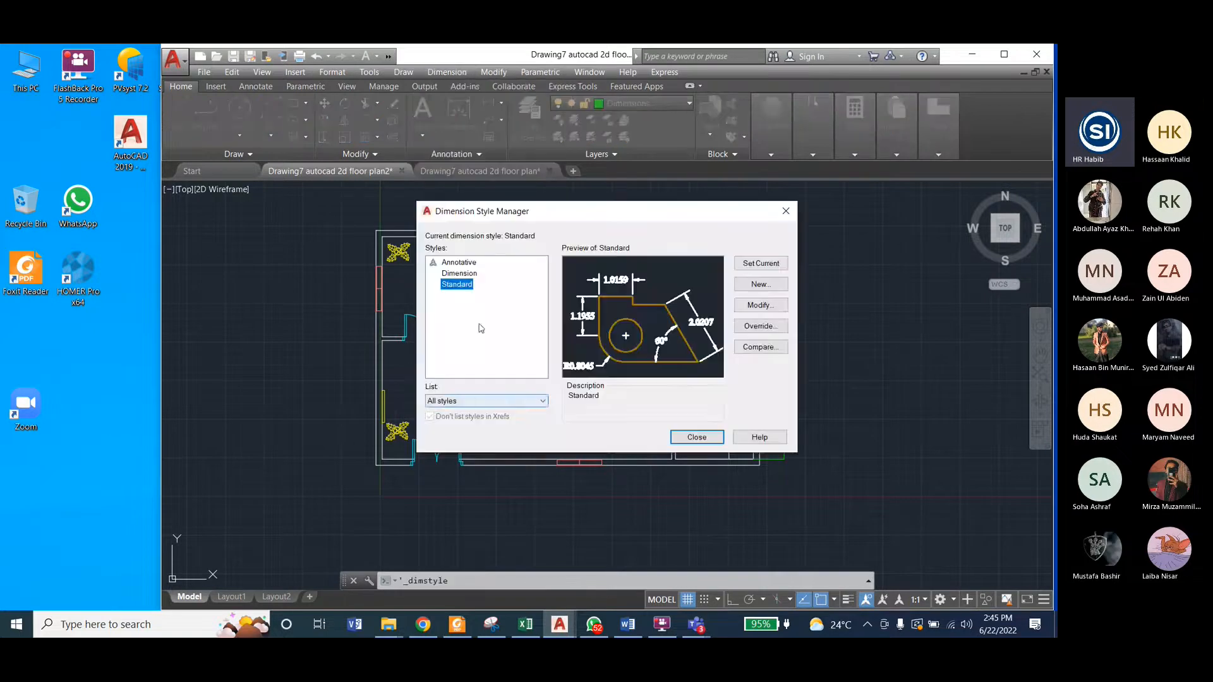
left_click(458, 286)
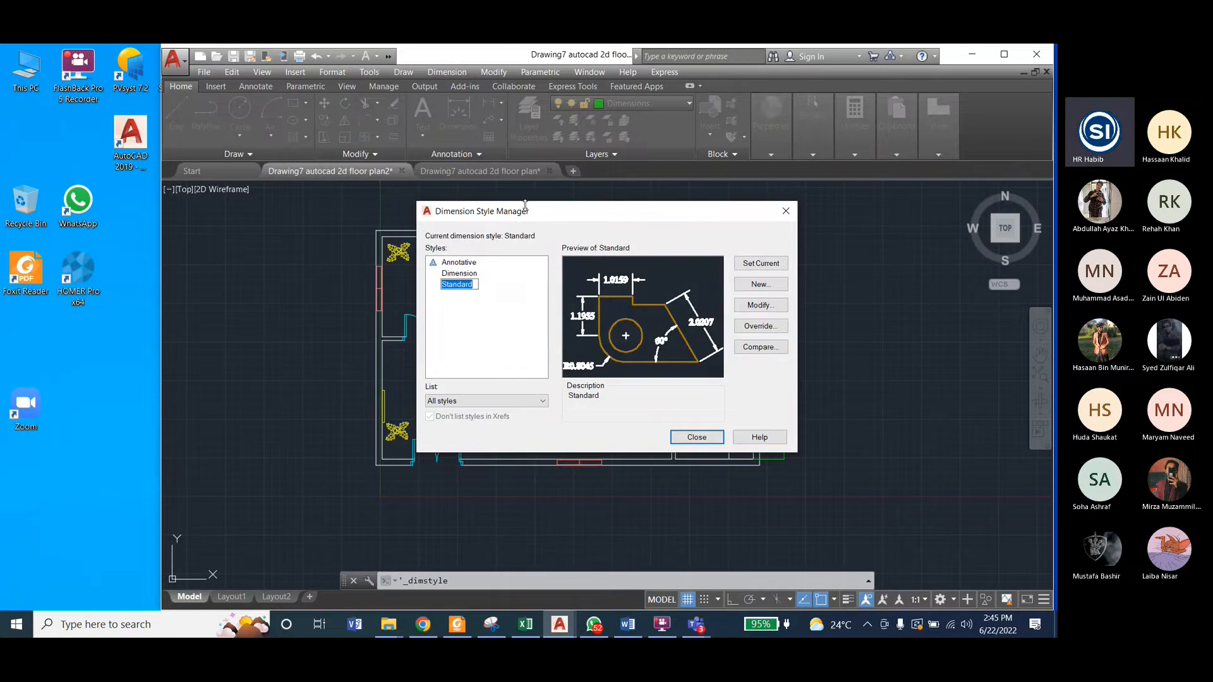
left_click_drag(541, 214, 495, 220)
left_click(443, 315)
left_click(710, 293)
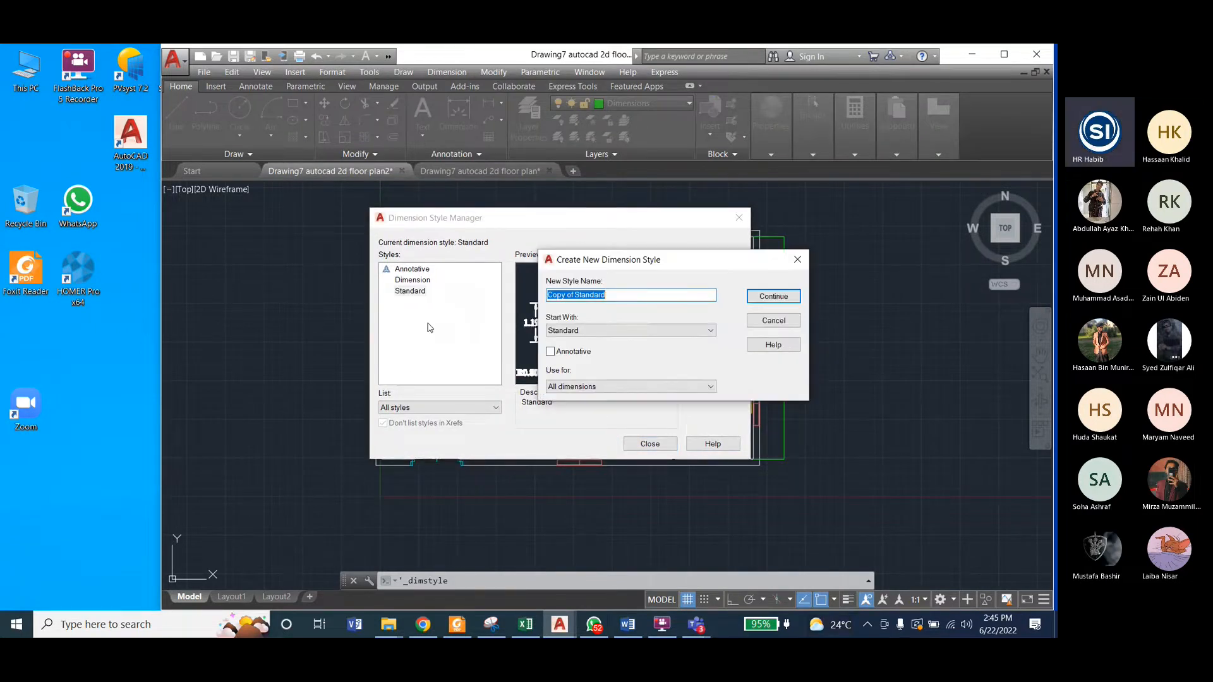
type("My")
key("BackSpace")
left_click(772, 297)
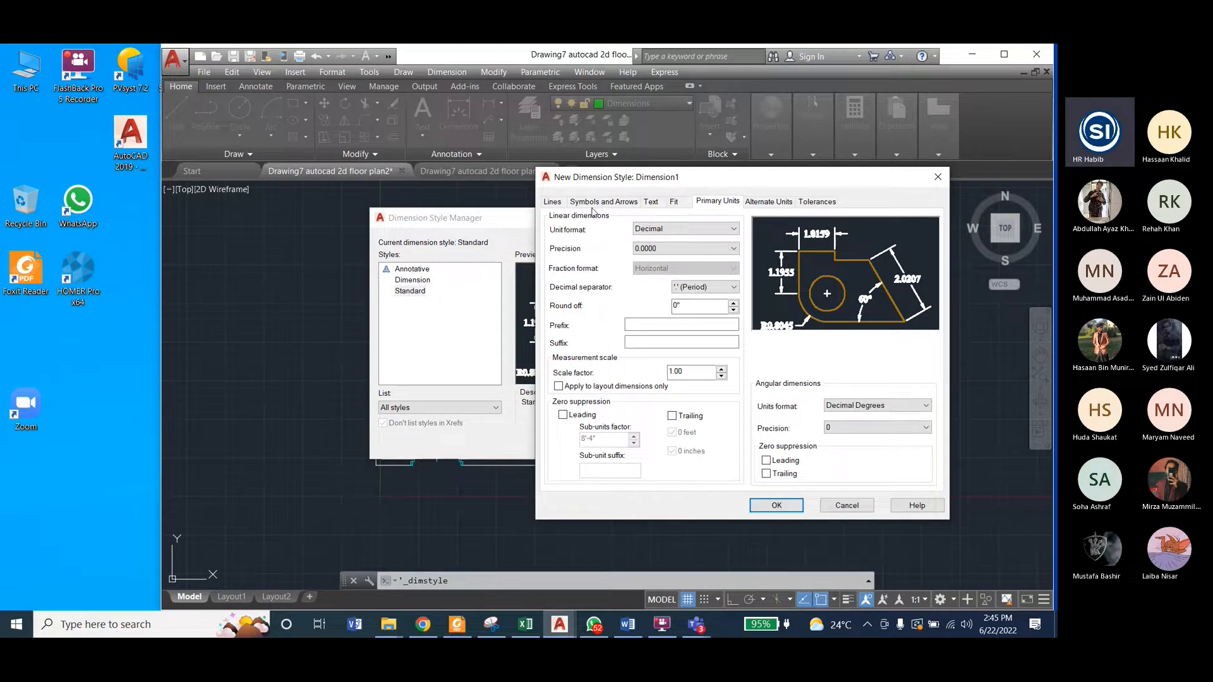
Step: Set the first and second arrowheads of the Dimension1 style to Architectural tick
left_click(548, 203)
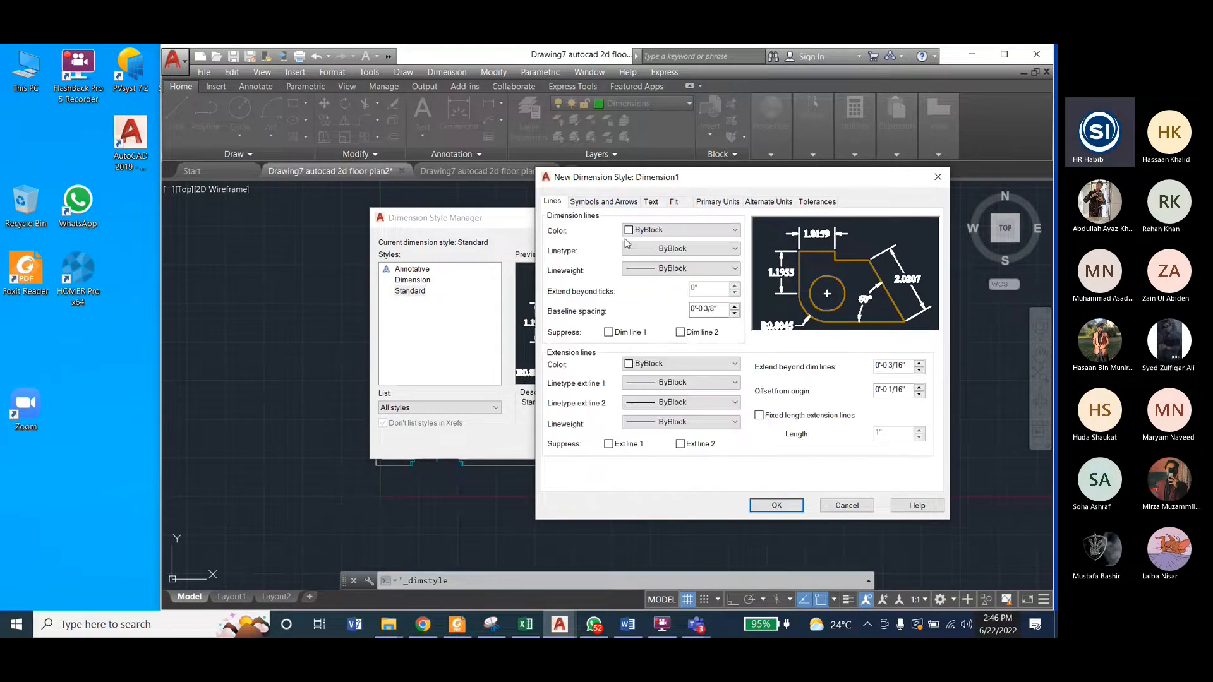
left_click(610, 203)
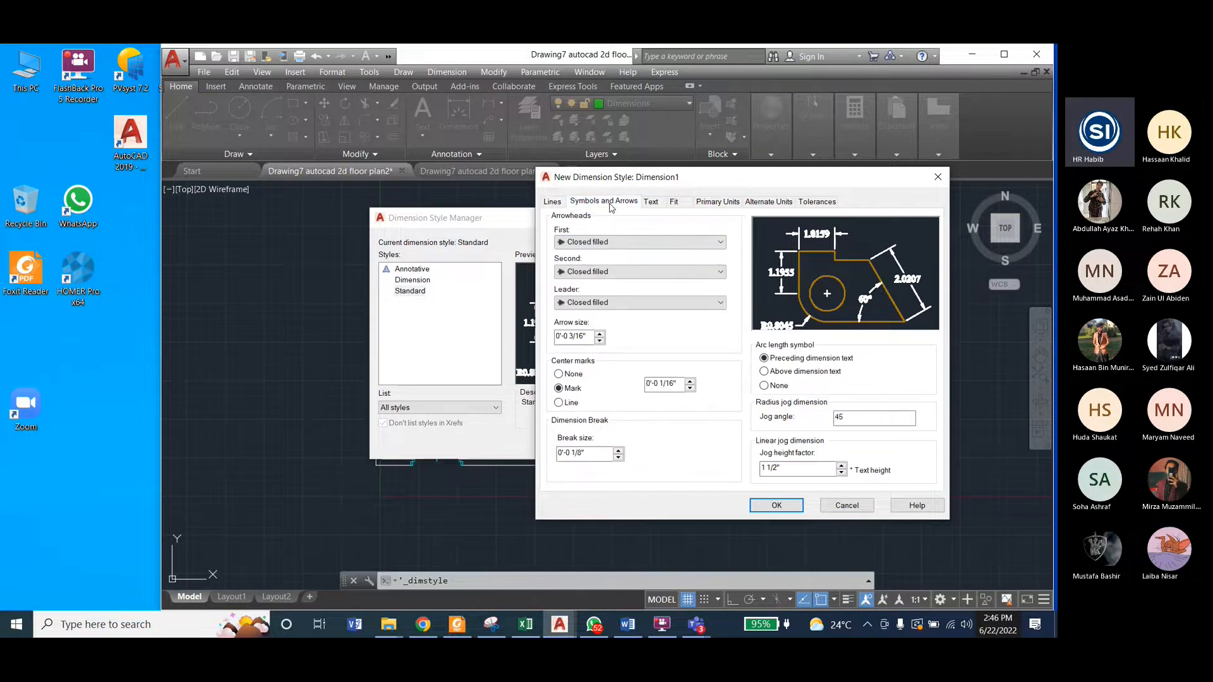
left_click(619, 242)
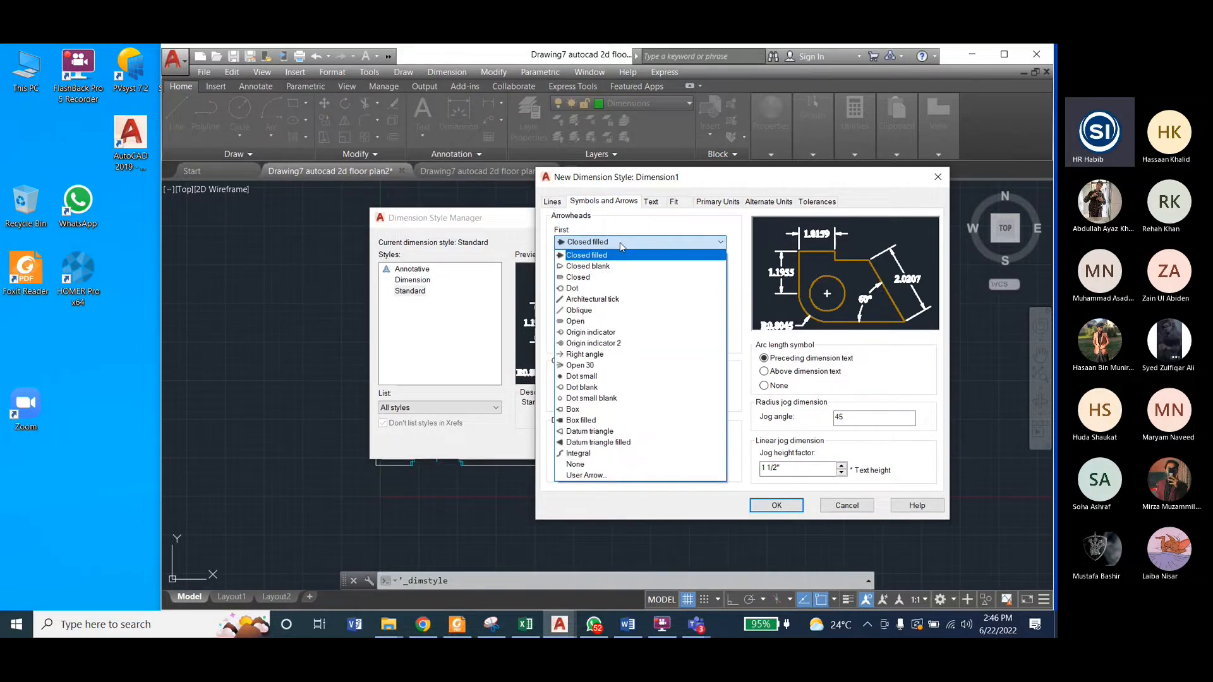
left_click(603, 300)
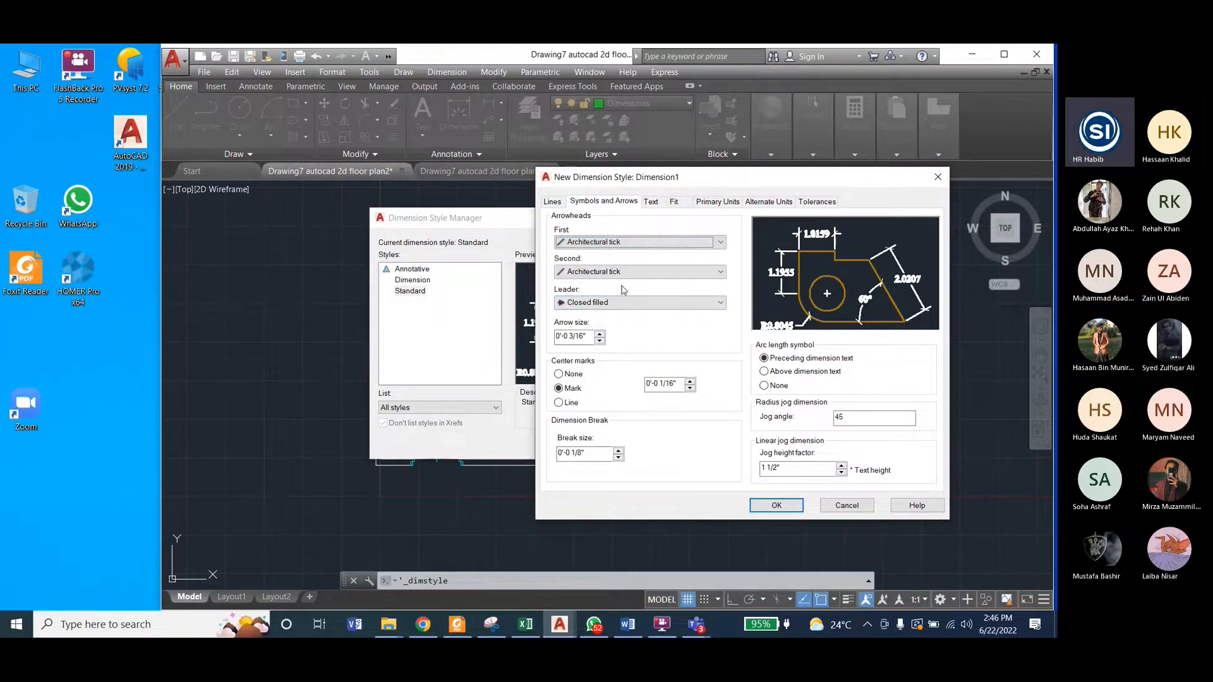
left_click(652, 203)
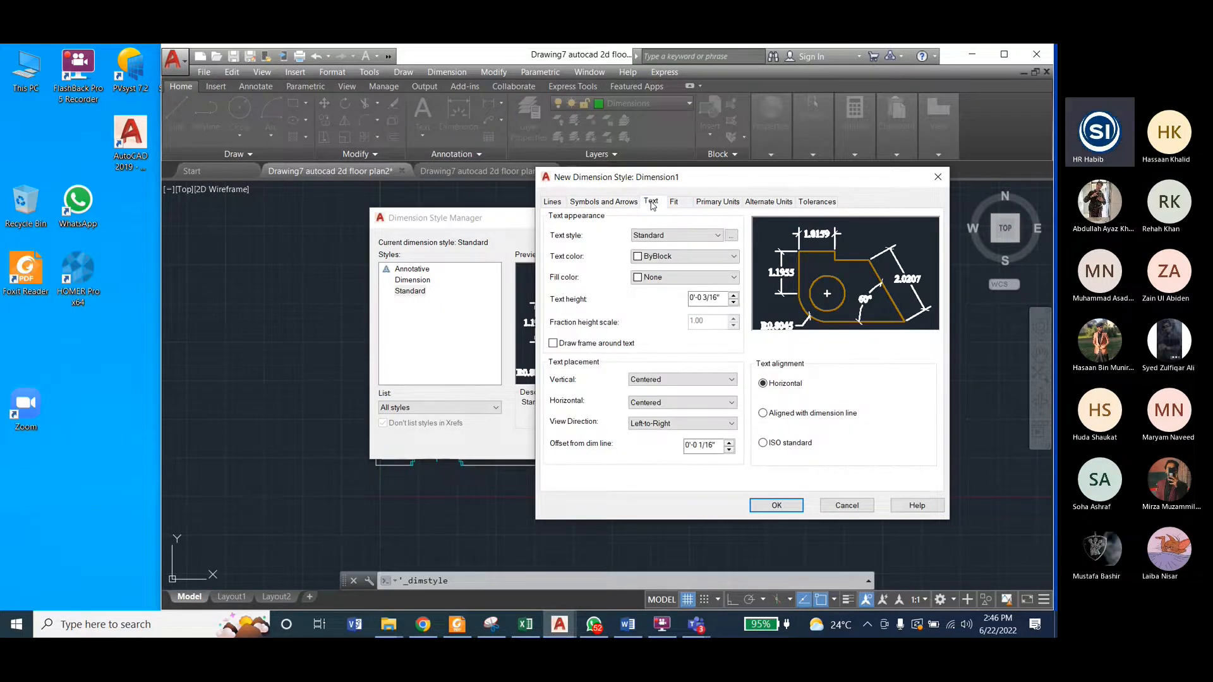
left_click(671, 379)
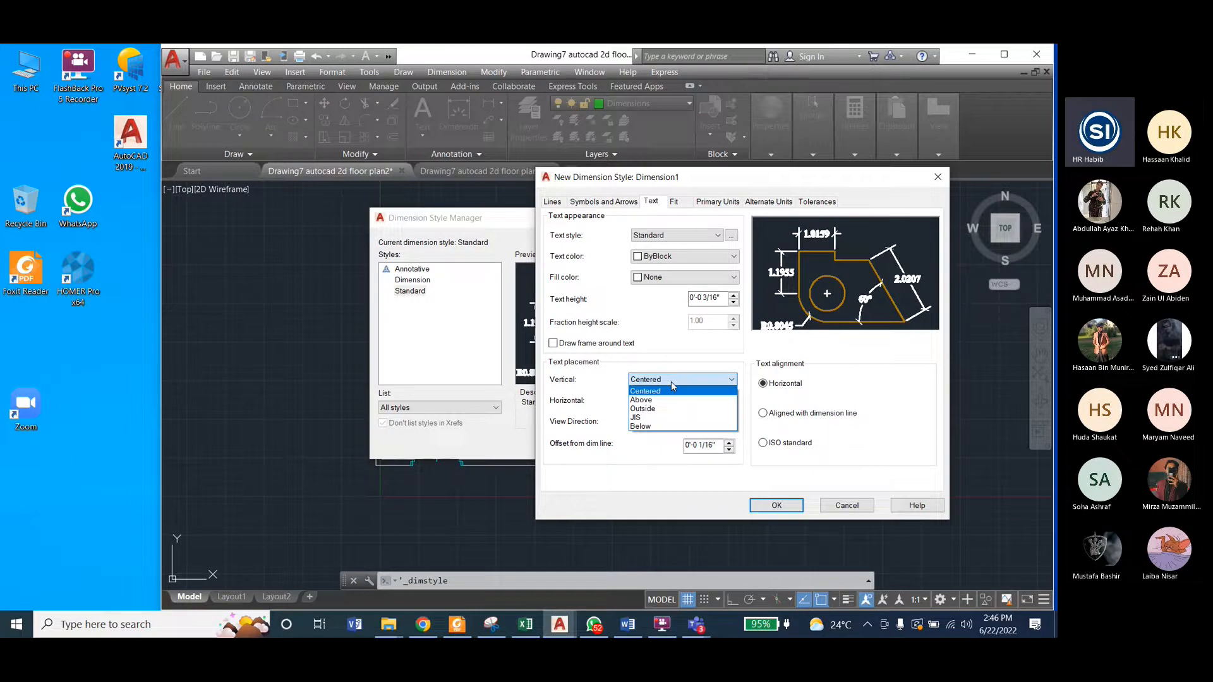
left_click(671, 382)
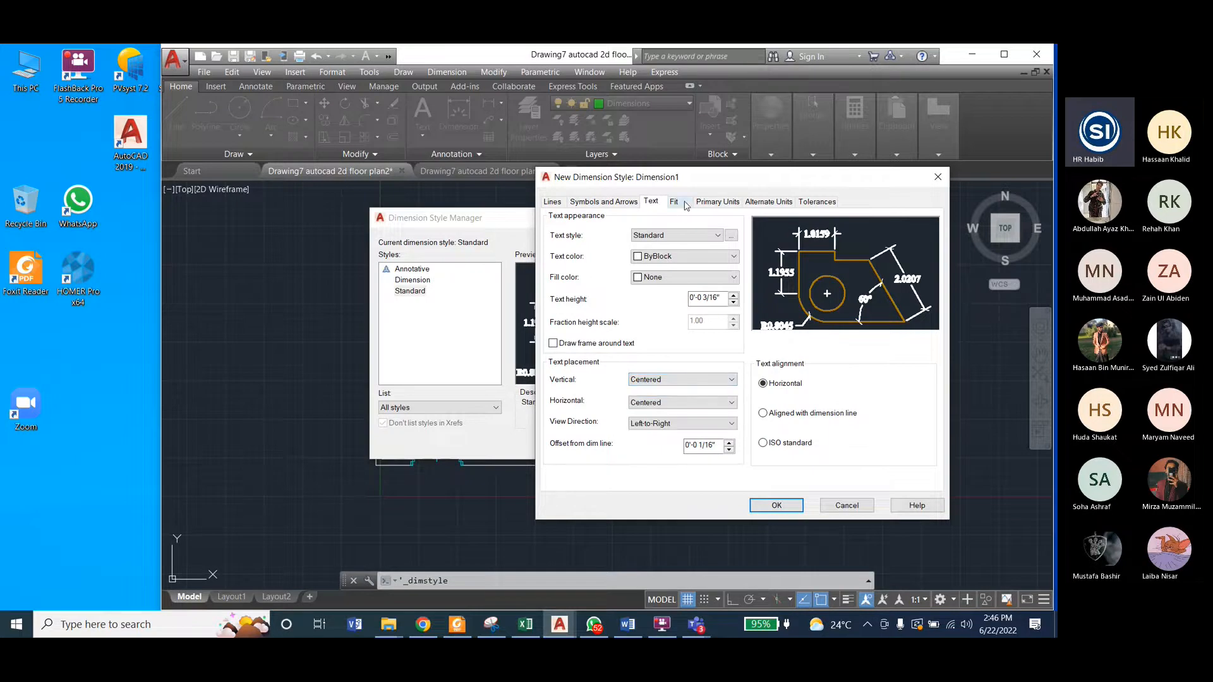
Step: Set the Dimension1 style's linear unit format to Architectural with a precision of 0'-0 1/4"
left_click(711, 202)
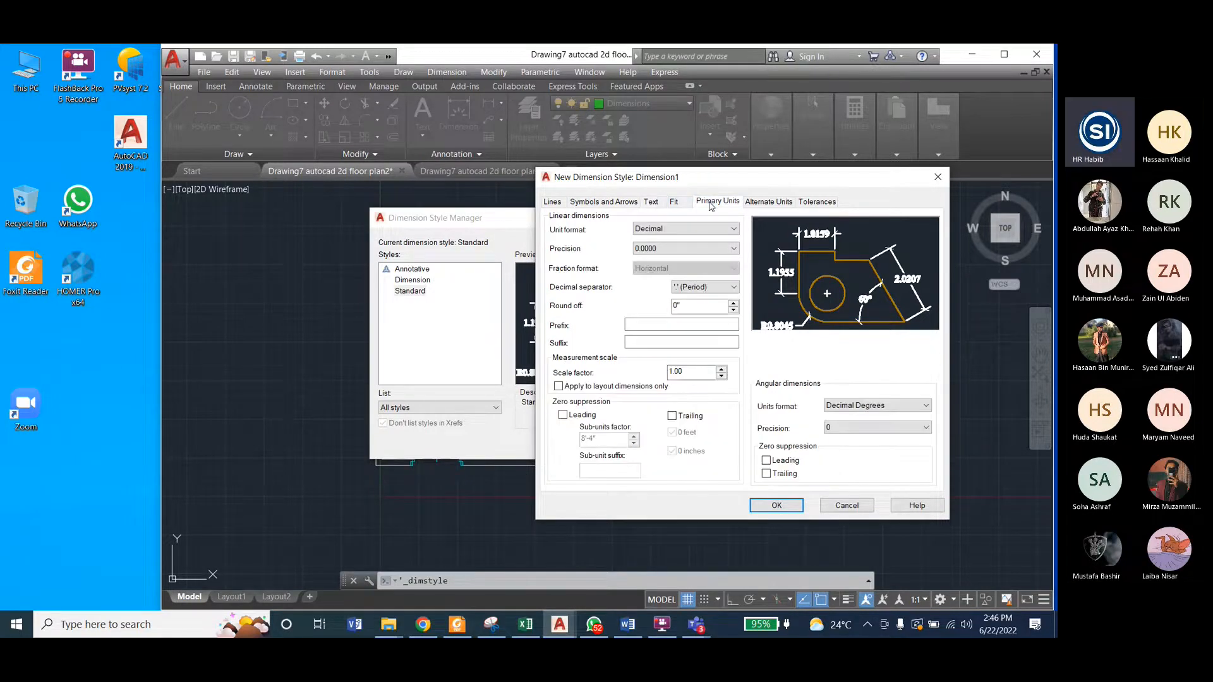
left_click(670, 231)
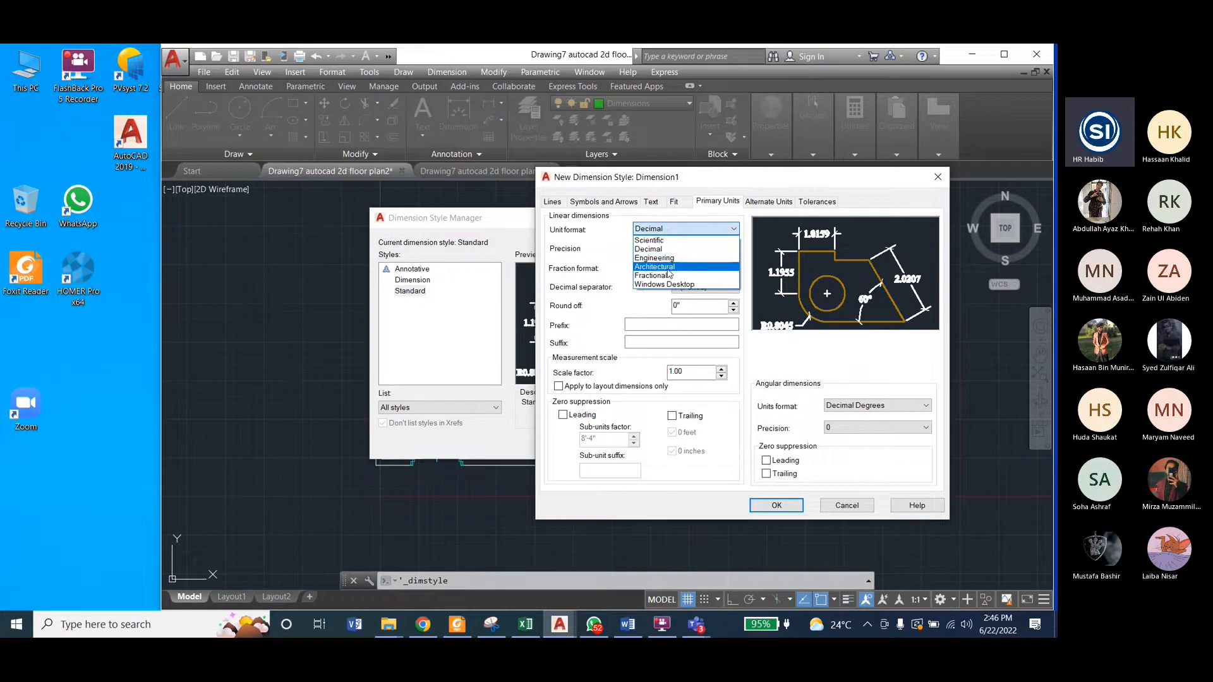
left_click(668, 267)
left_click(670, 249)
left_click(664, 278)
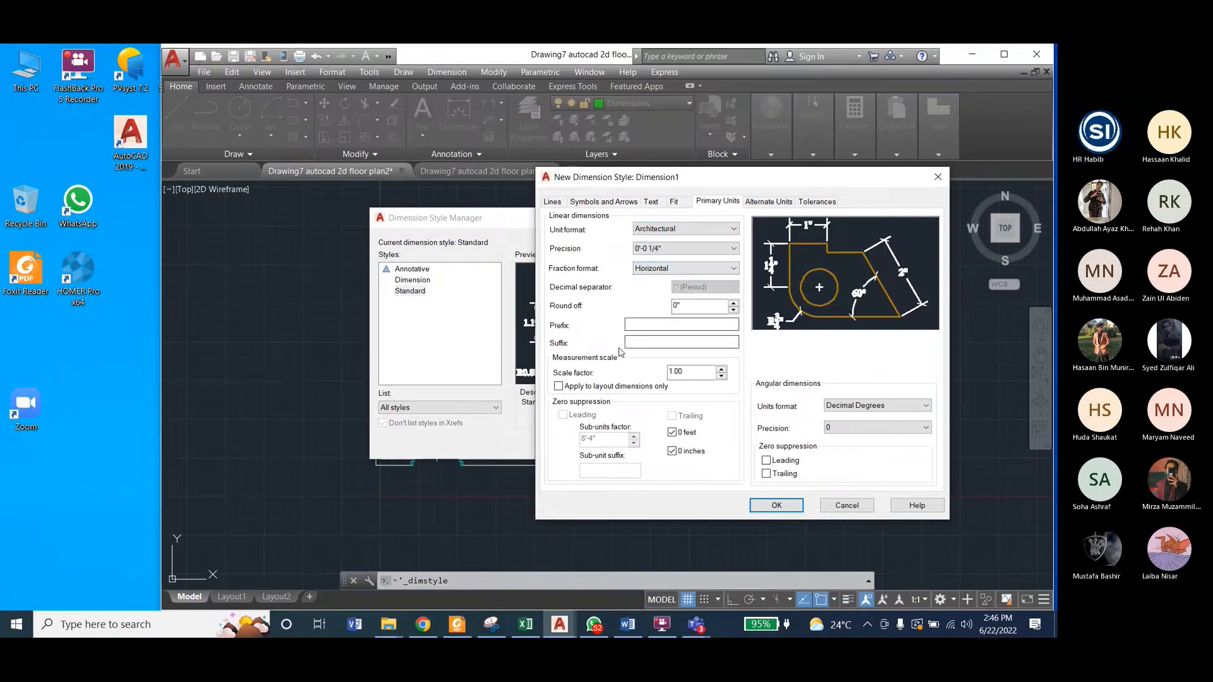
double_click(681, 371)
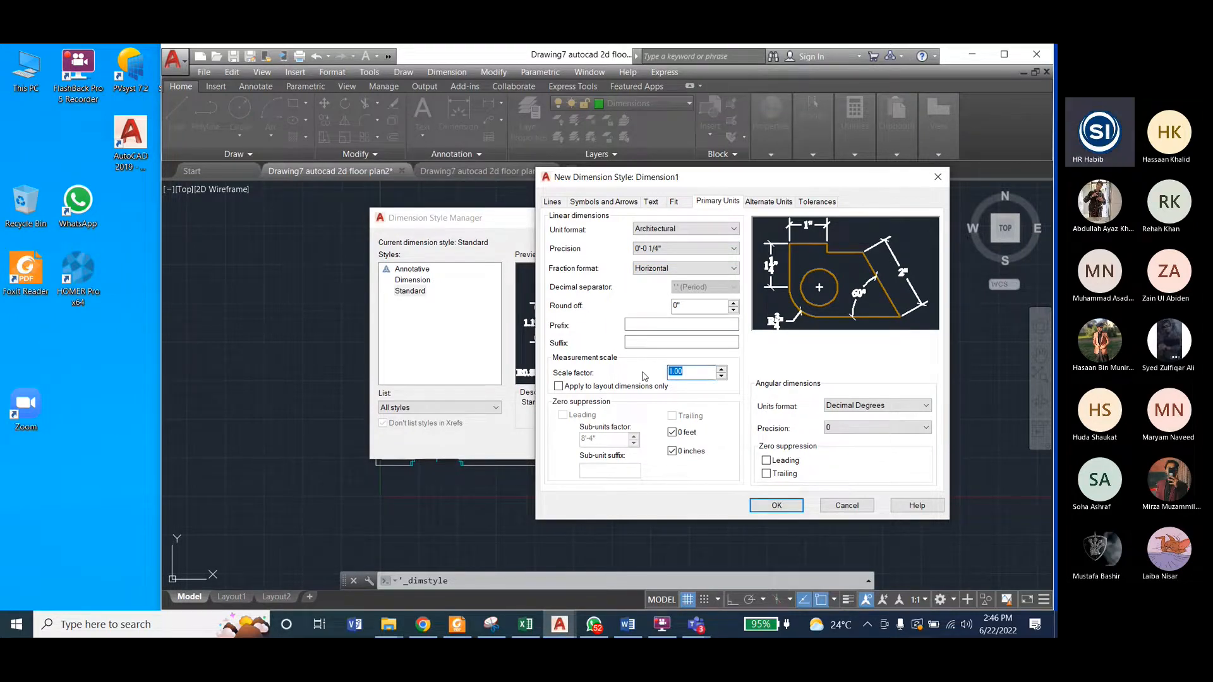
Step: Set the Dimension1 style's overall scale for dimension features to 5, then save the style and close the style manager
left_click(673, 201)
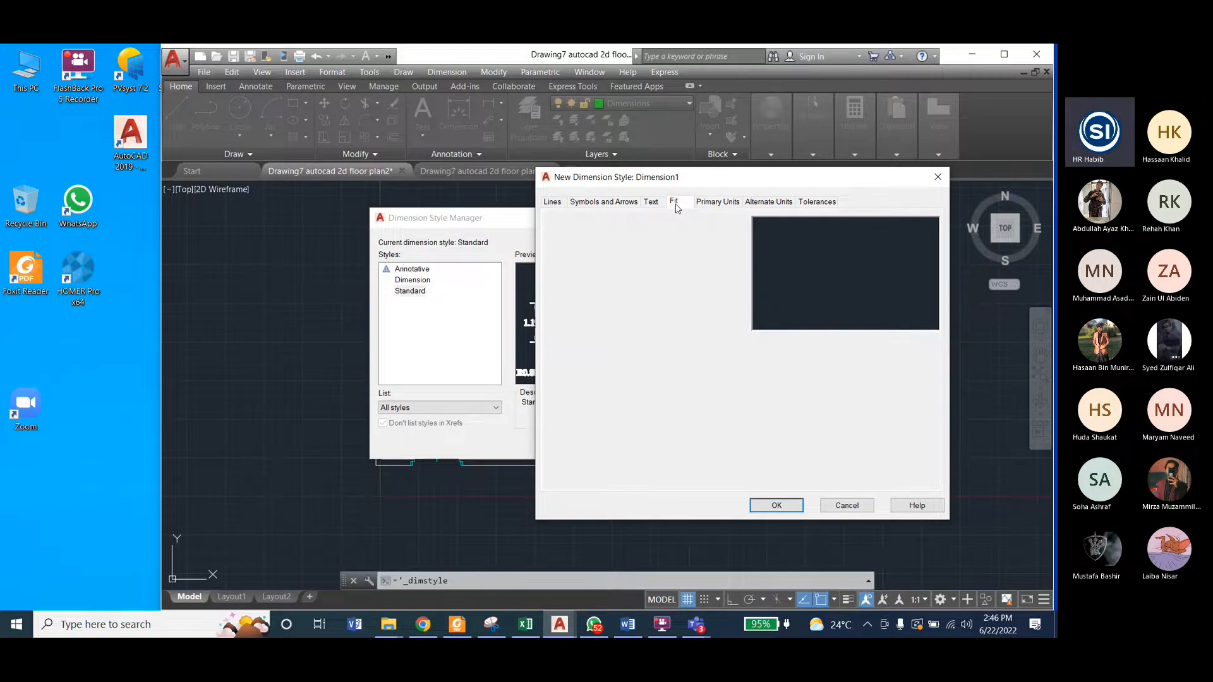
left_click_drag(899, 386, 880, 385)
left_click(674, 201)
double_click(889, 386)
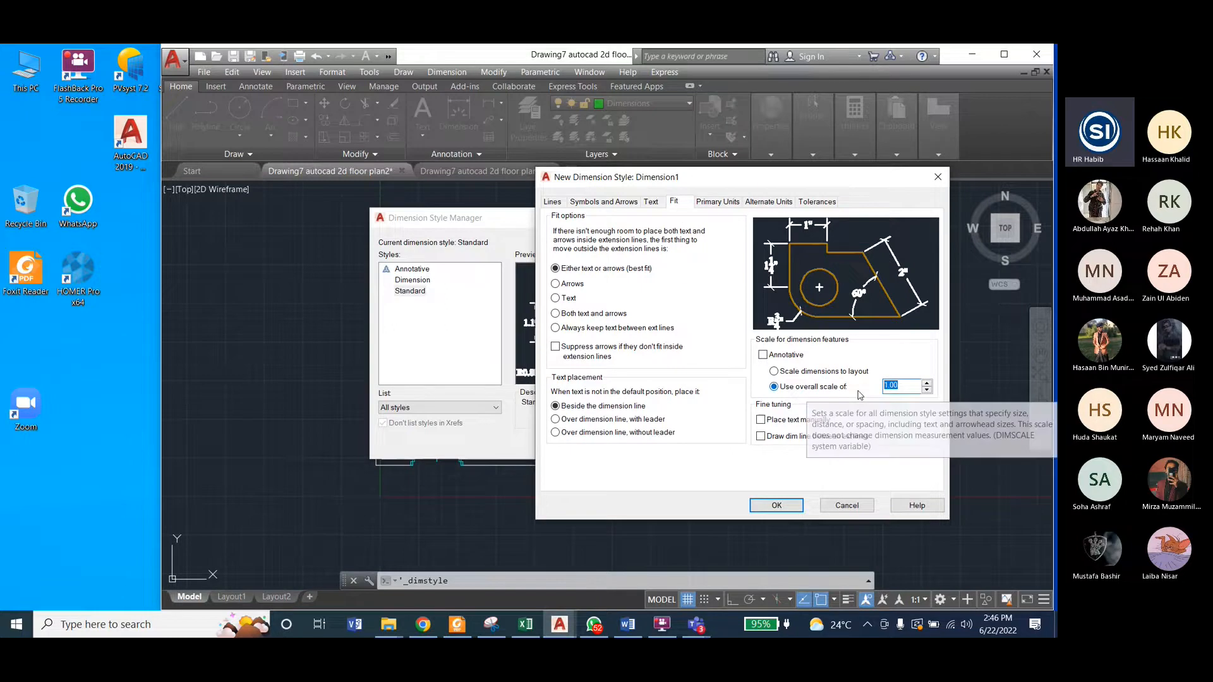
type("5")
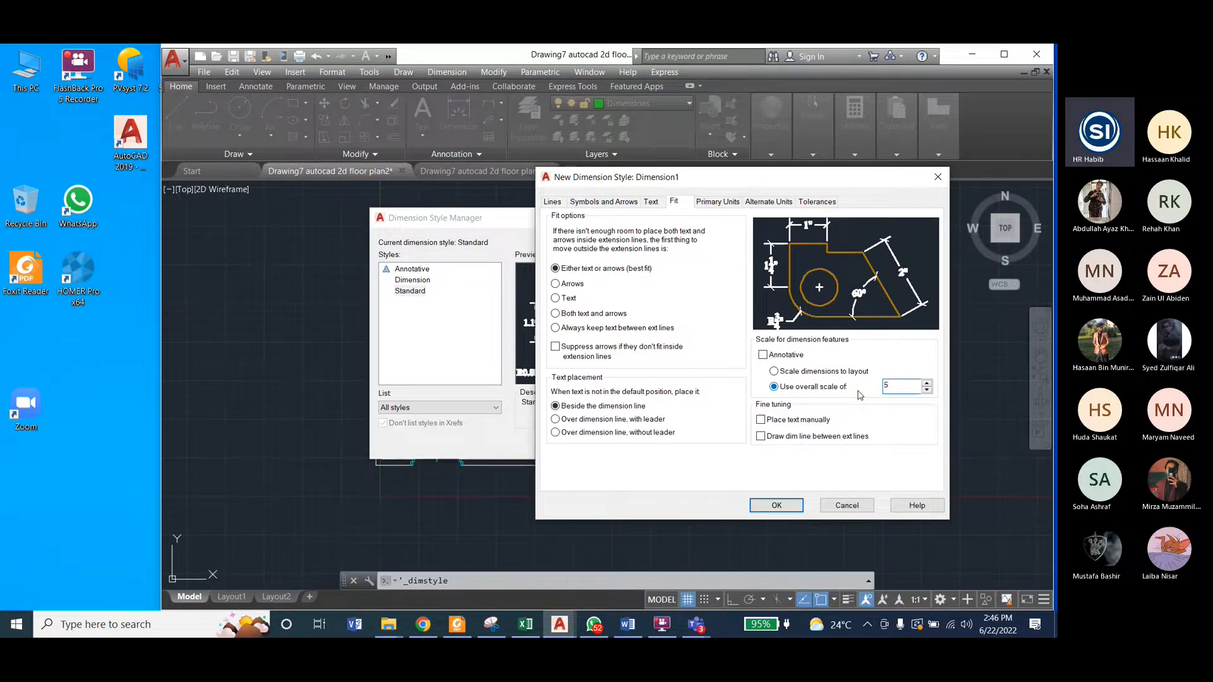
left_click(775, 505)
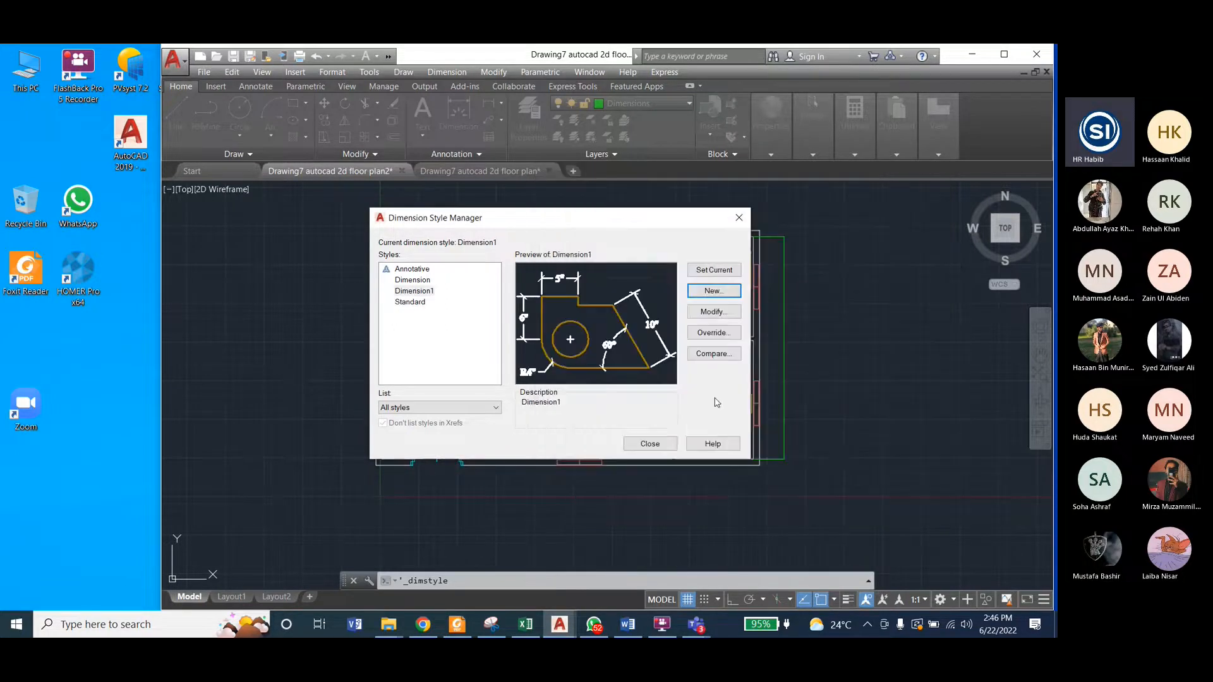
left_click(650, 444)
Step: Set the Dimension1 style's overall scale for dimension features to 30, then save the style and close the style manager
scroll(784, 340, "up", 4)
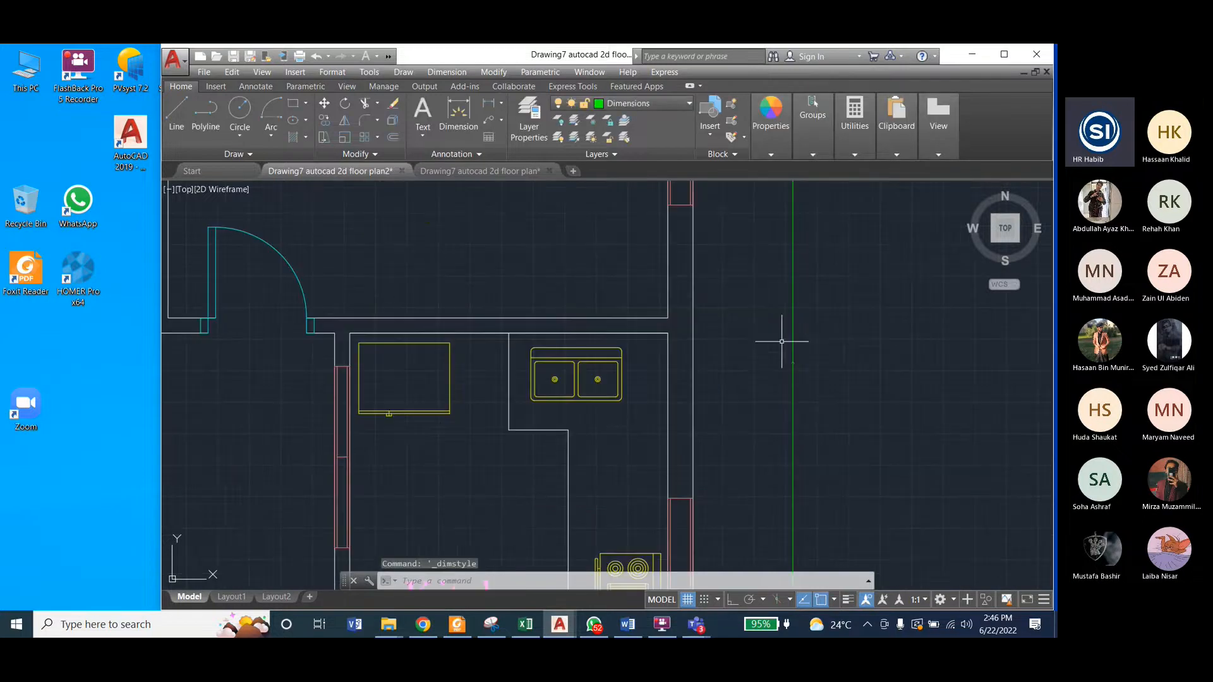
scroll(786, 351, "down", 4)
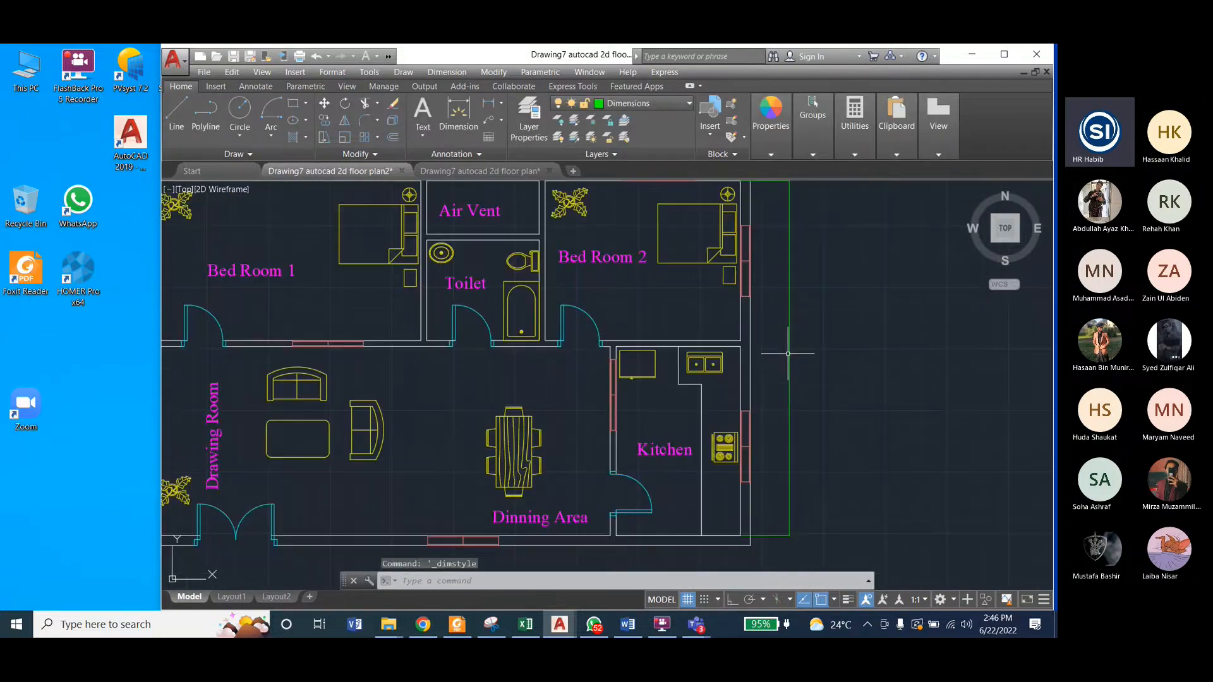
left_click(433, 73)
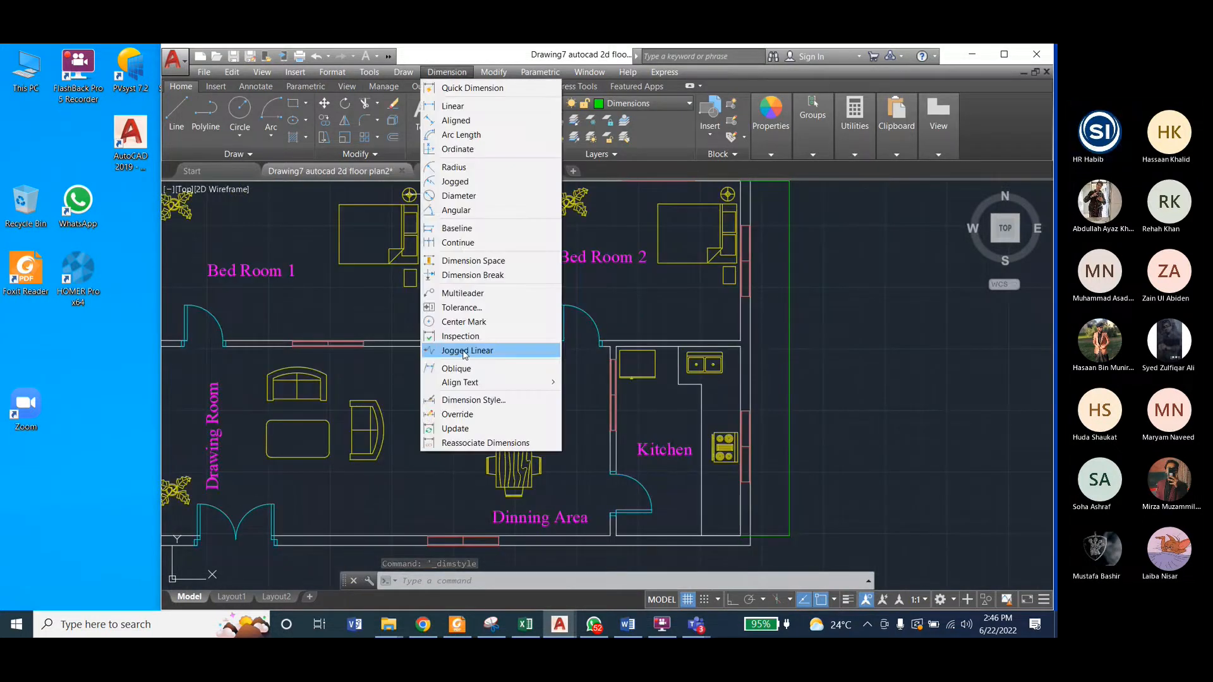
left_click(476, 401)
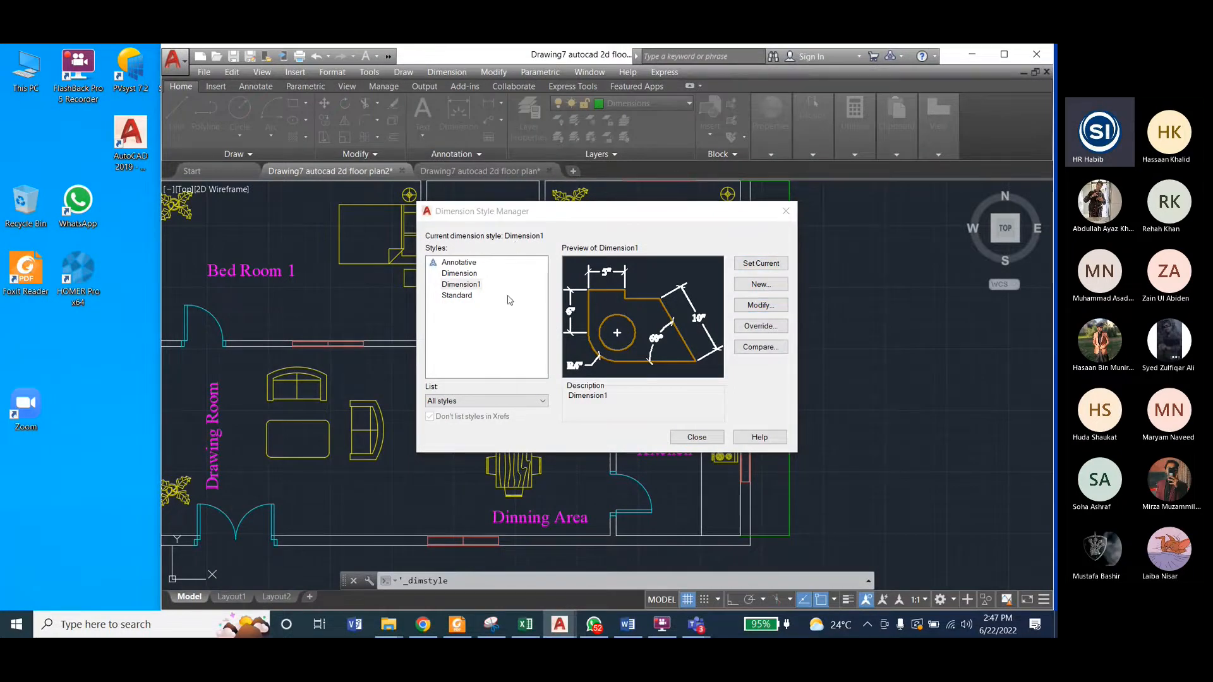
left_click_drag(478, 374, 447, 371)
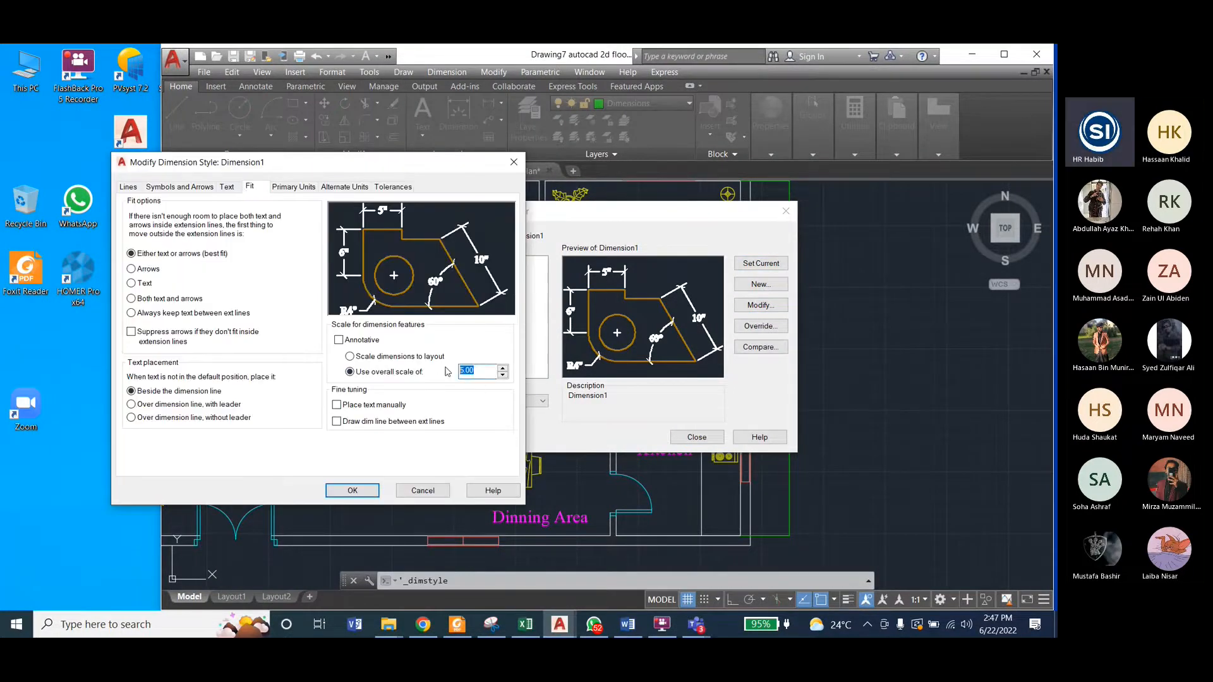
type("30")
left_click(353, 490)
left_click(697, 437)
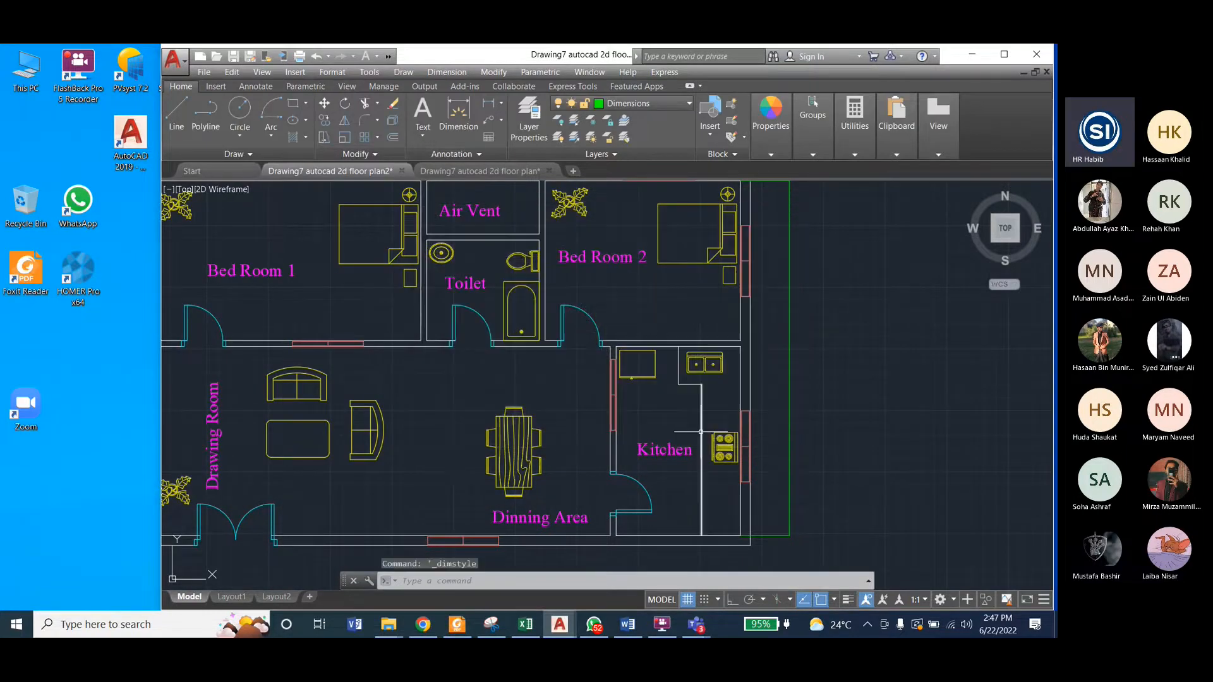
Step: Update the vertical dimension beside the plan's right exterior wall so that it takes on the current Dimension1 style
scroll(767, 384, "up", 5)
left_click(759, 386)
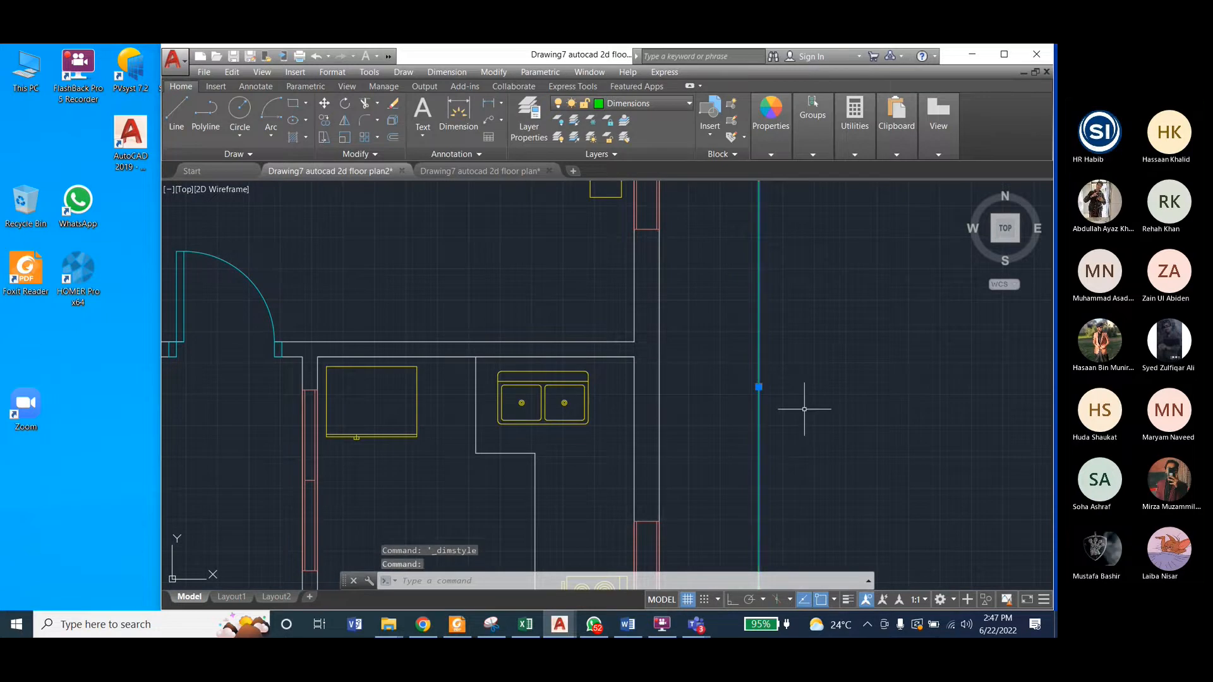
key("Escape")
key("Escape")
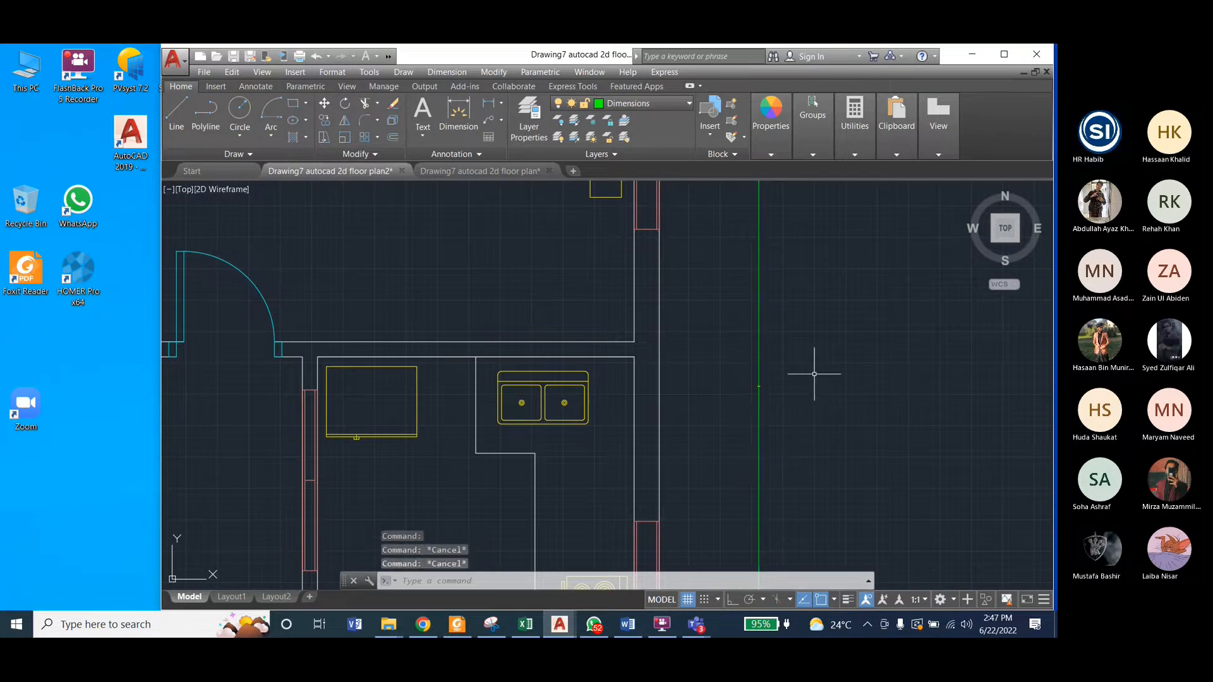
scroll(847, 357, "down", 2)
scroll(846, 357, "down", 2)
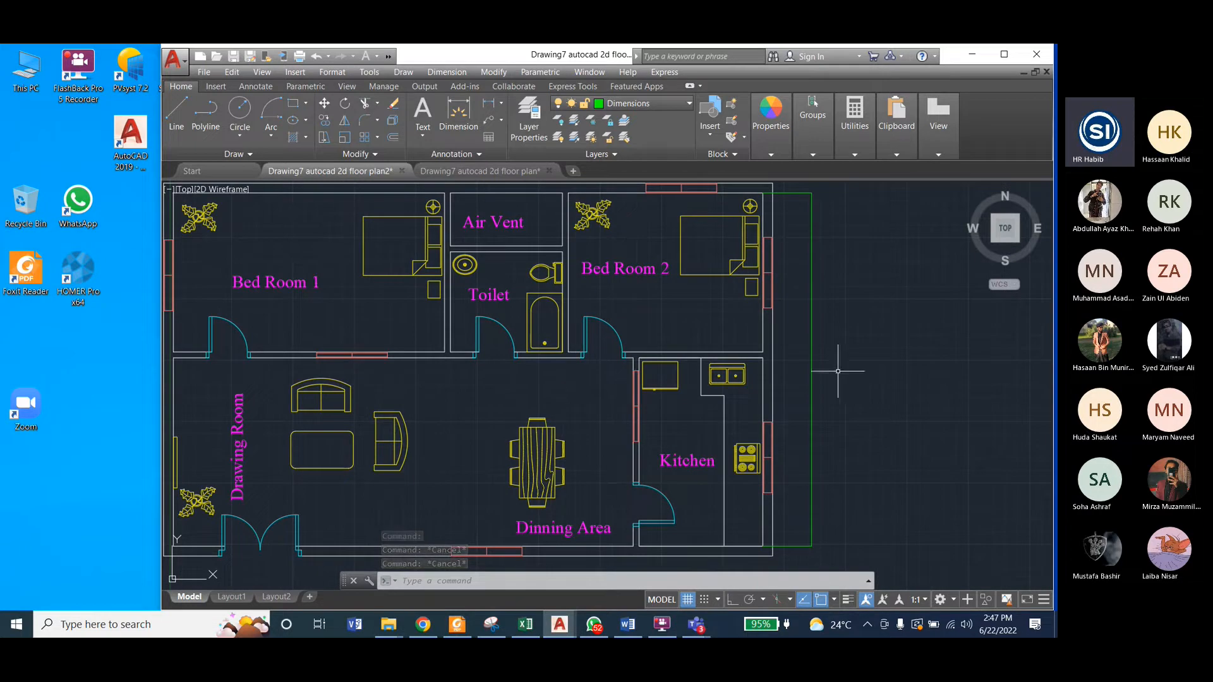
left_click(812, 343)
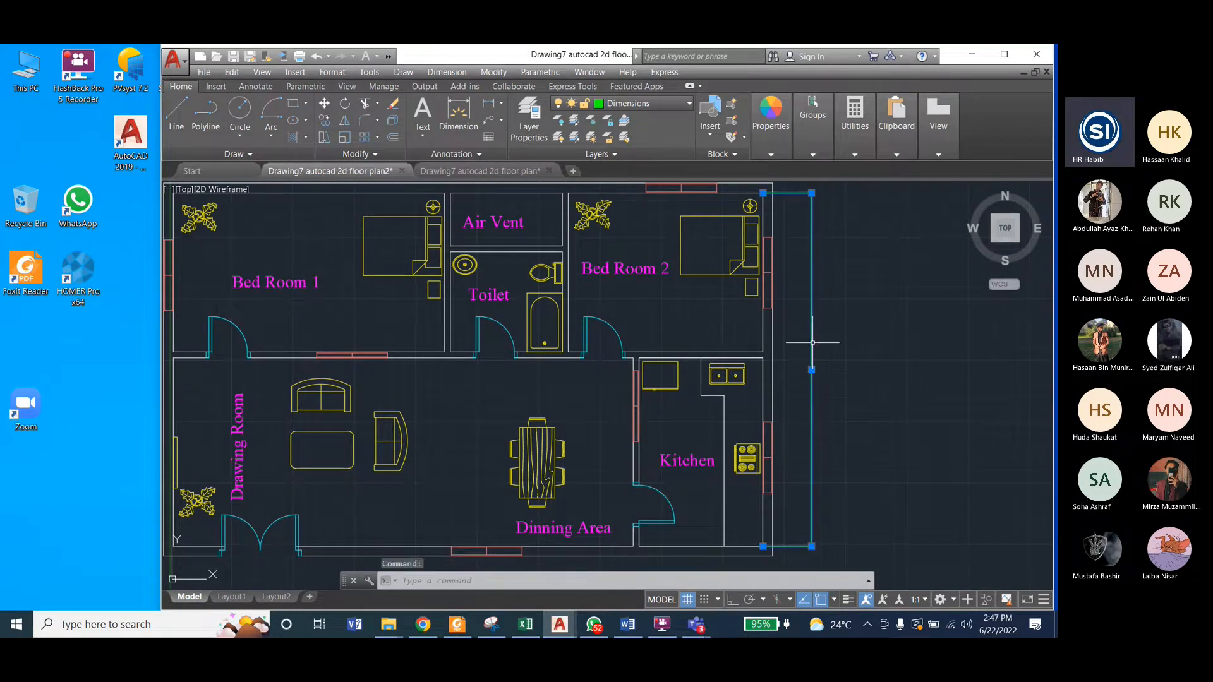
left_click(493, 72)
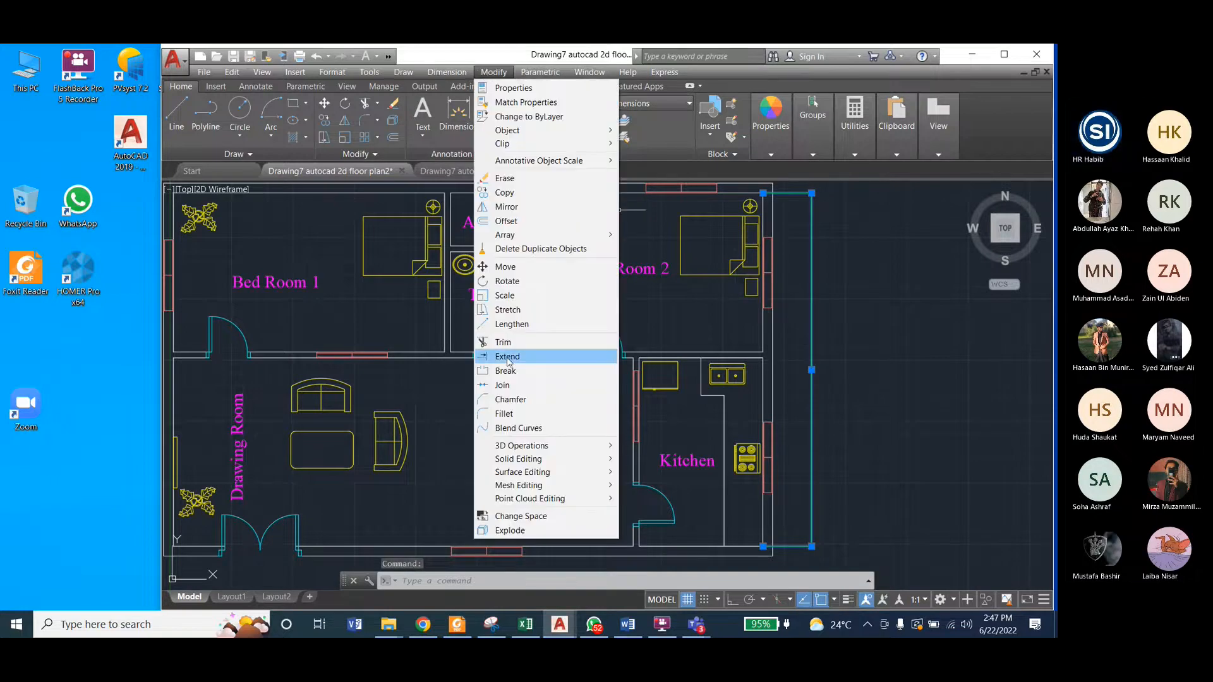
mouse_move(442, 74)
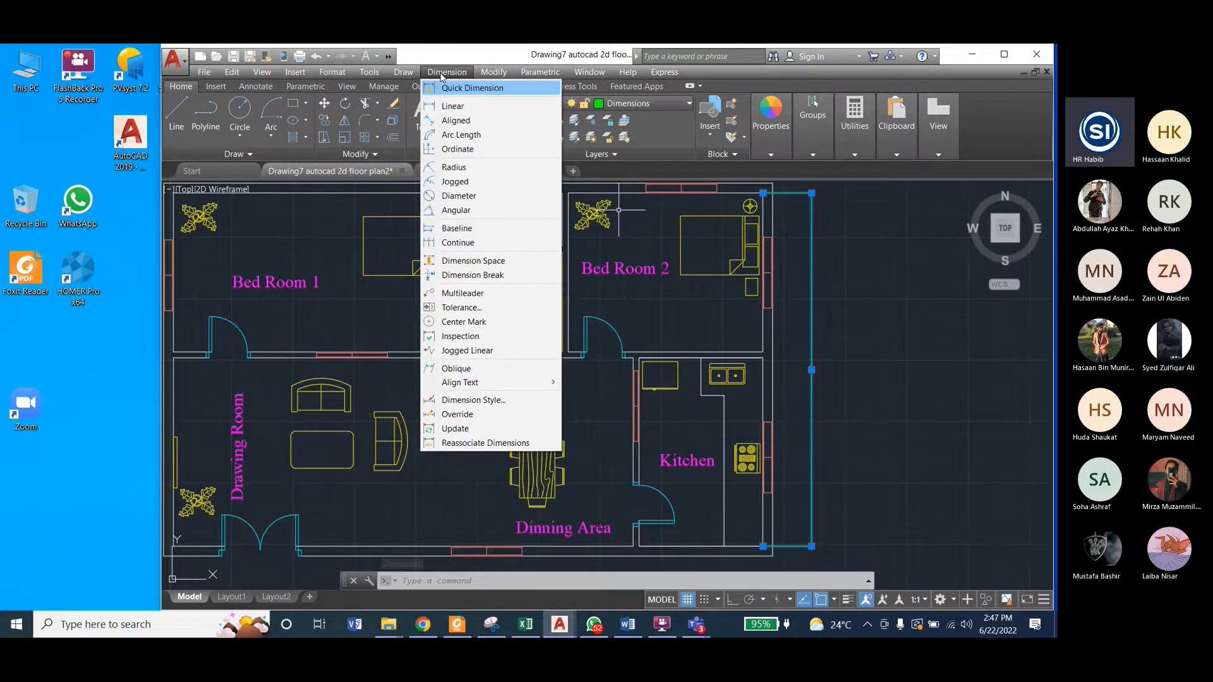
left_click(485, 429)
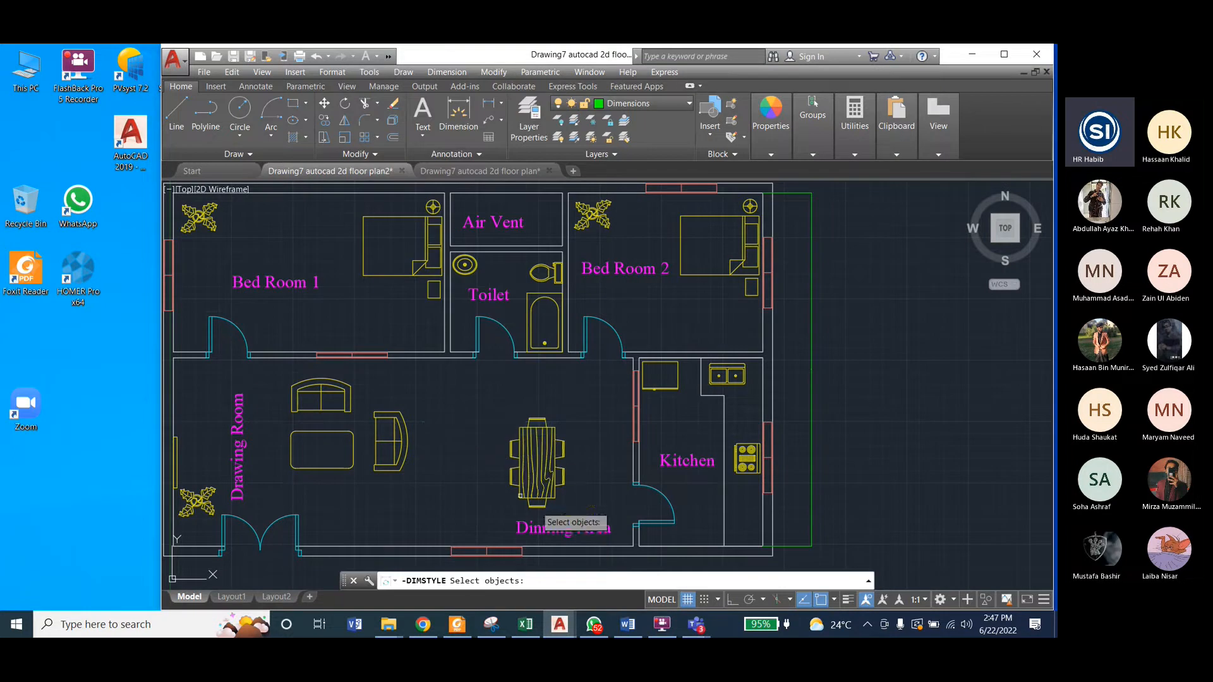
left_click(812, 427)
key("Return")
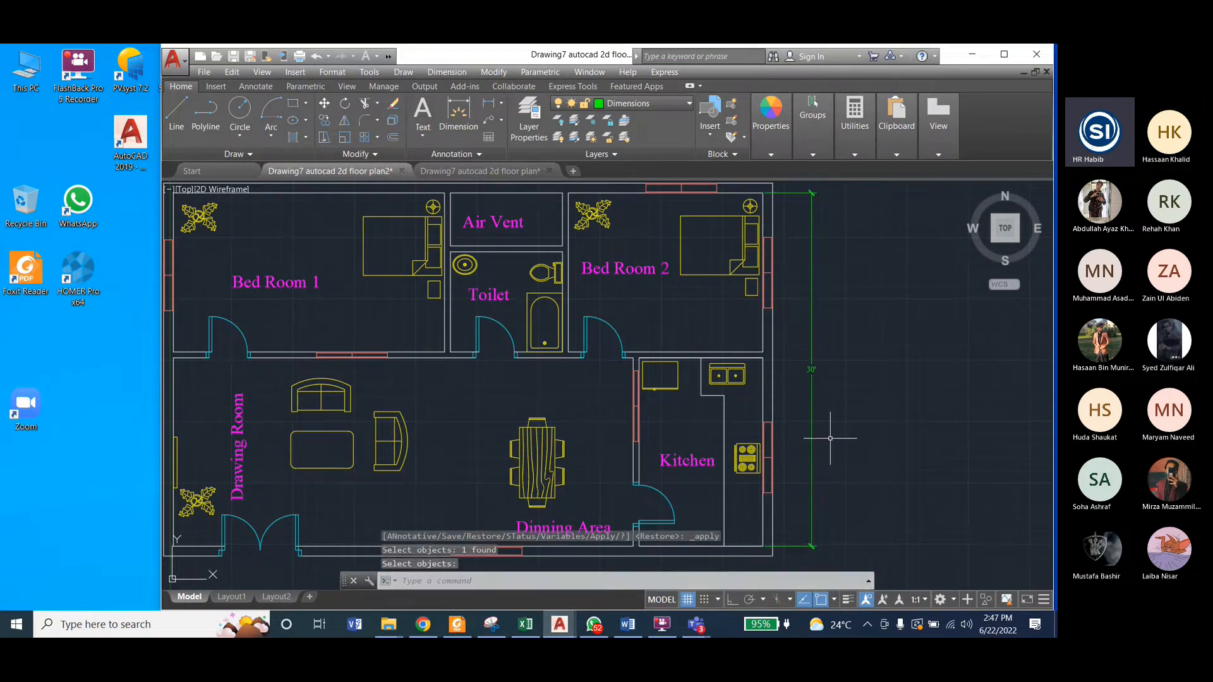
left_click(414, 75)
mouse_move(447, 72)
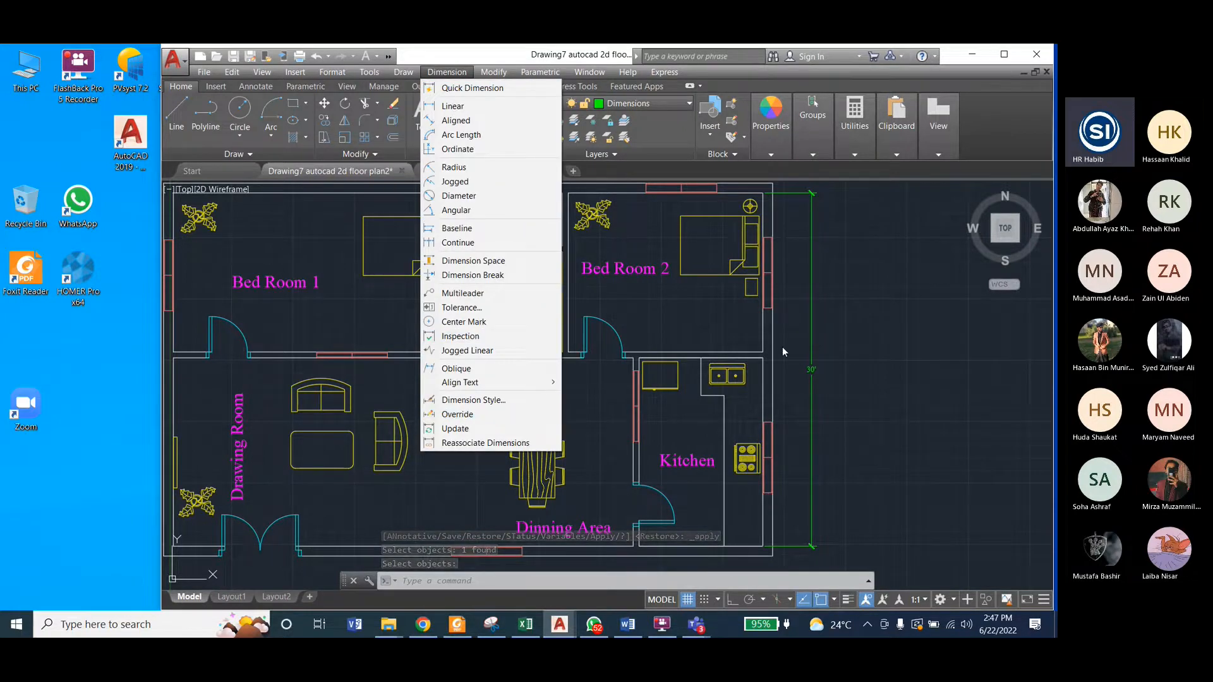
left_click(892, 343)
key("Escape")
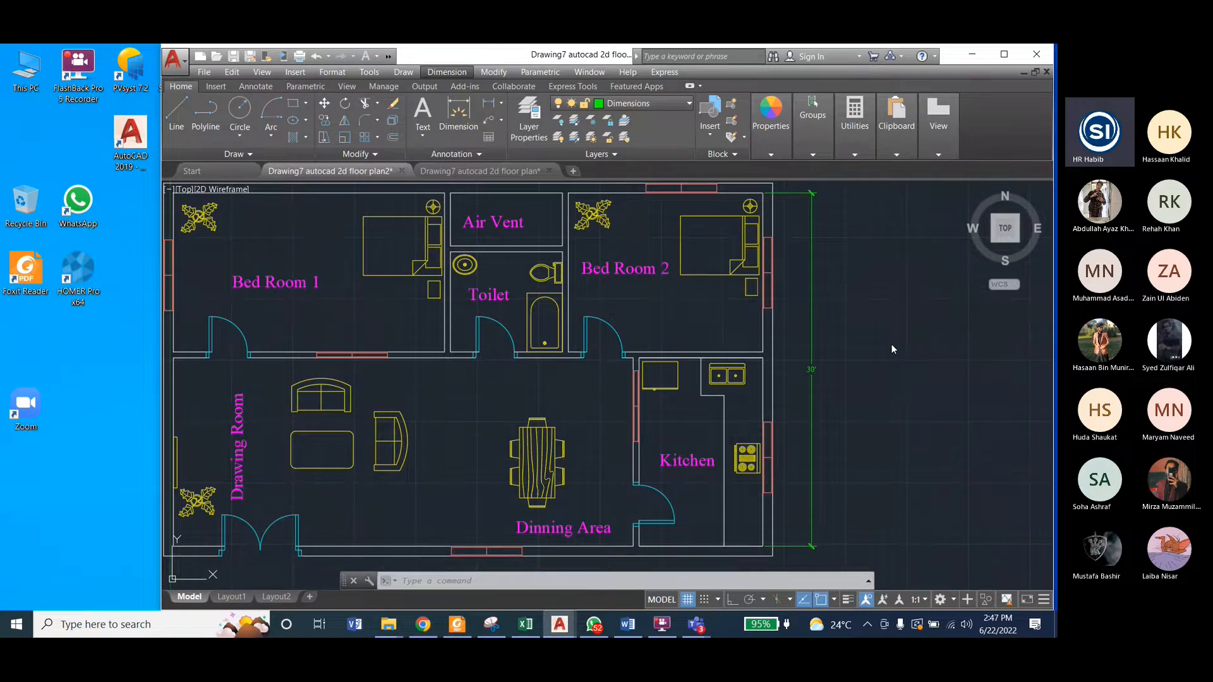
Step: Following the reference plan, add a linear dimension below the plan from the kitchen's lower-right inside corner to the drawing room's lower-left inside corner
scroll(916, 338, "down", 2)
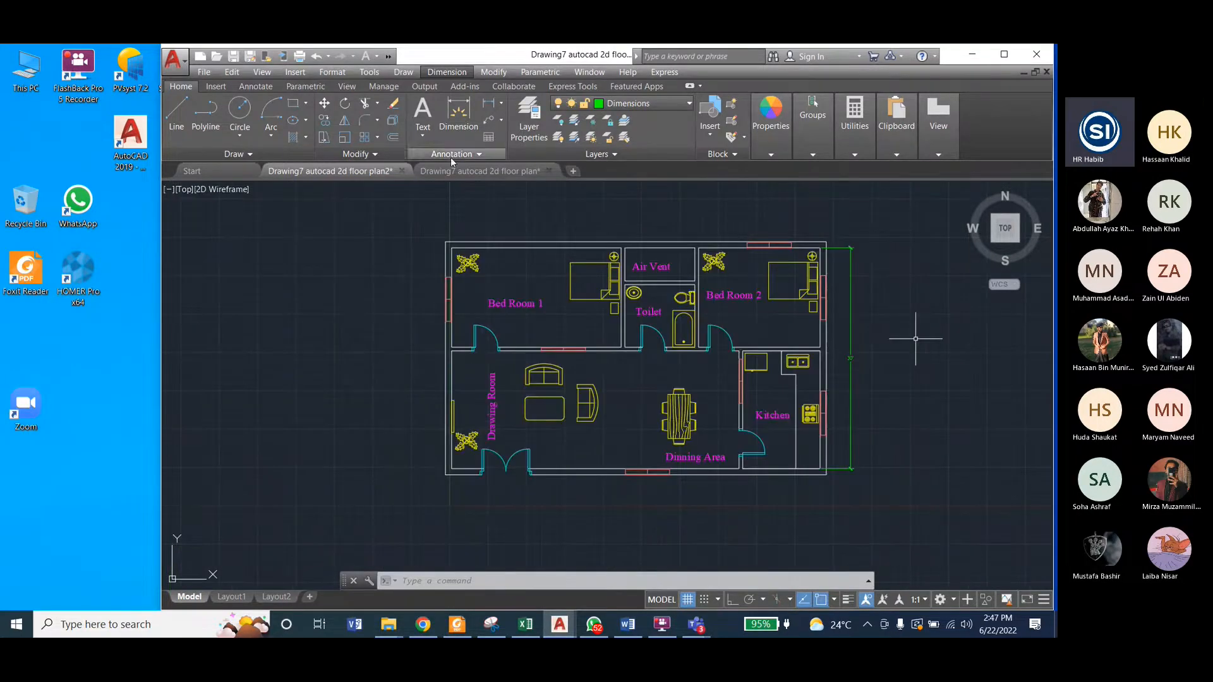
left_click(490, 170)
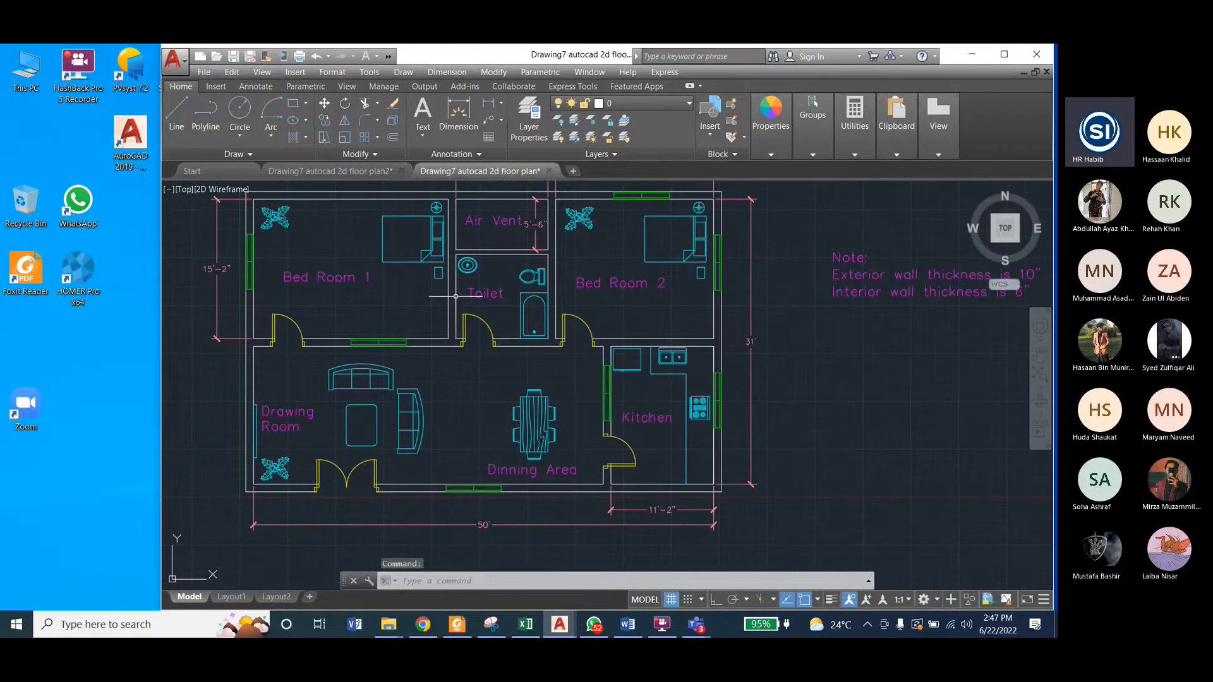
left_click(357, 172)
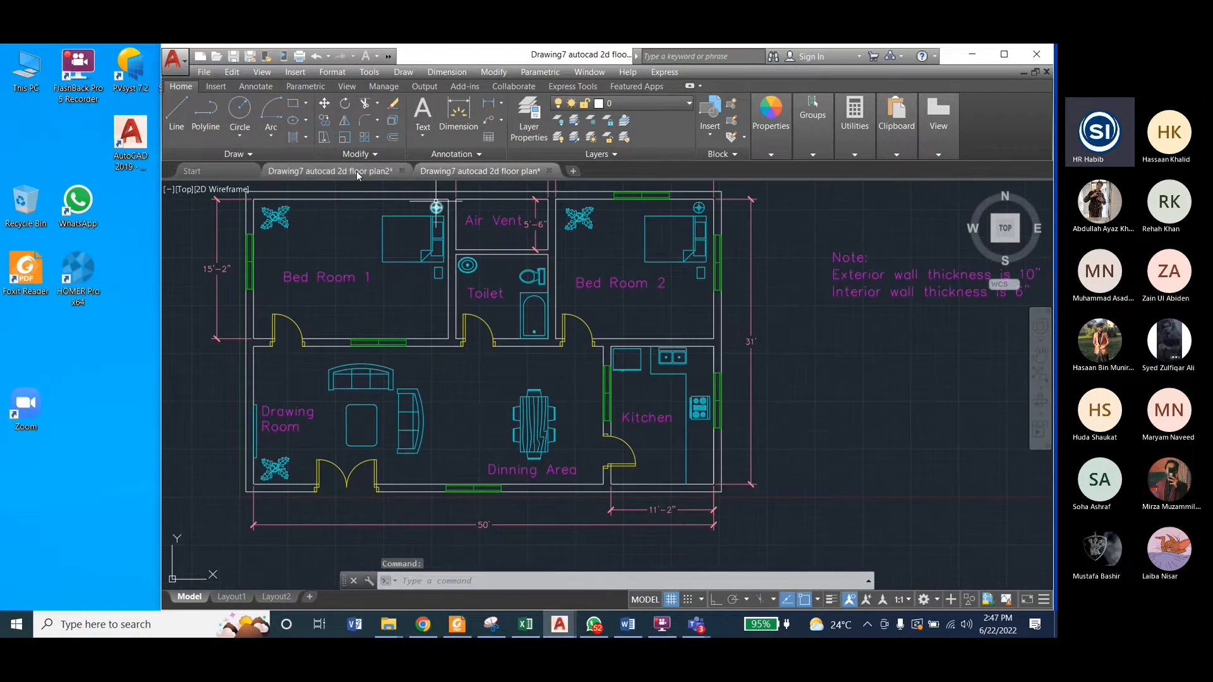
left_click(447, 71)
left_click(453, 106)
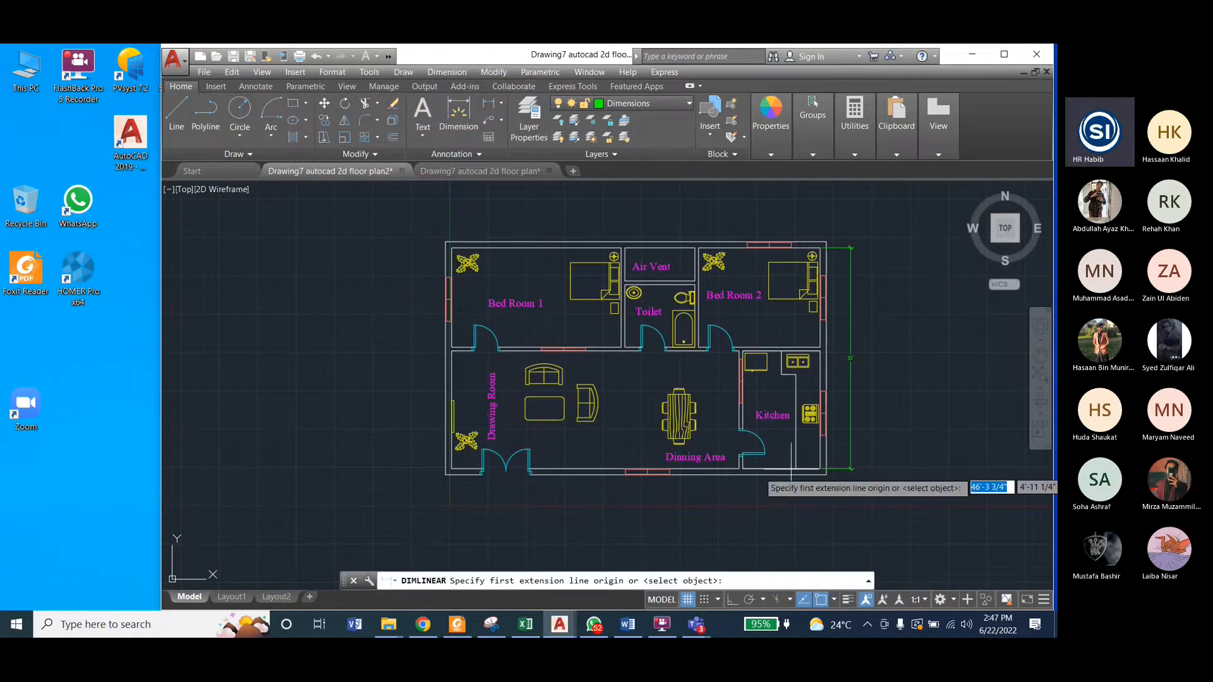
scroll(938, 440, "up", 5)
left_click(938, 440)
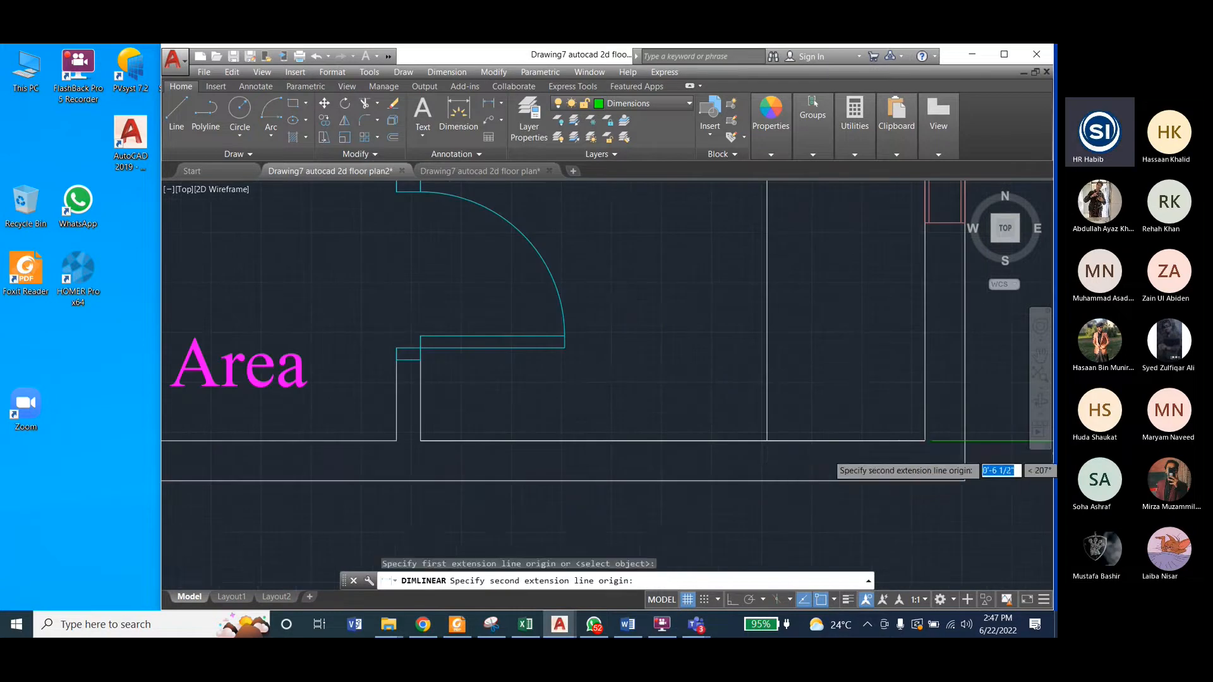
scroll(960, 451, "down", 5)
left_click(337, 455)
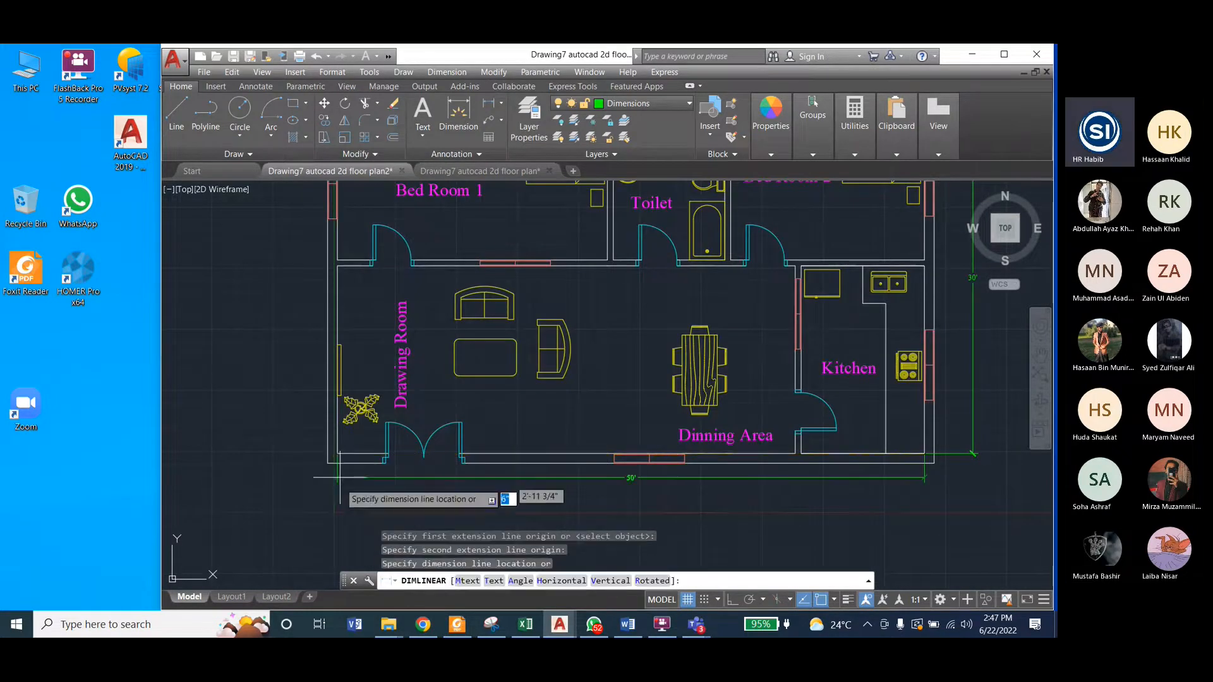
left_click(344, 498)
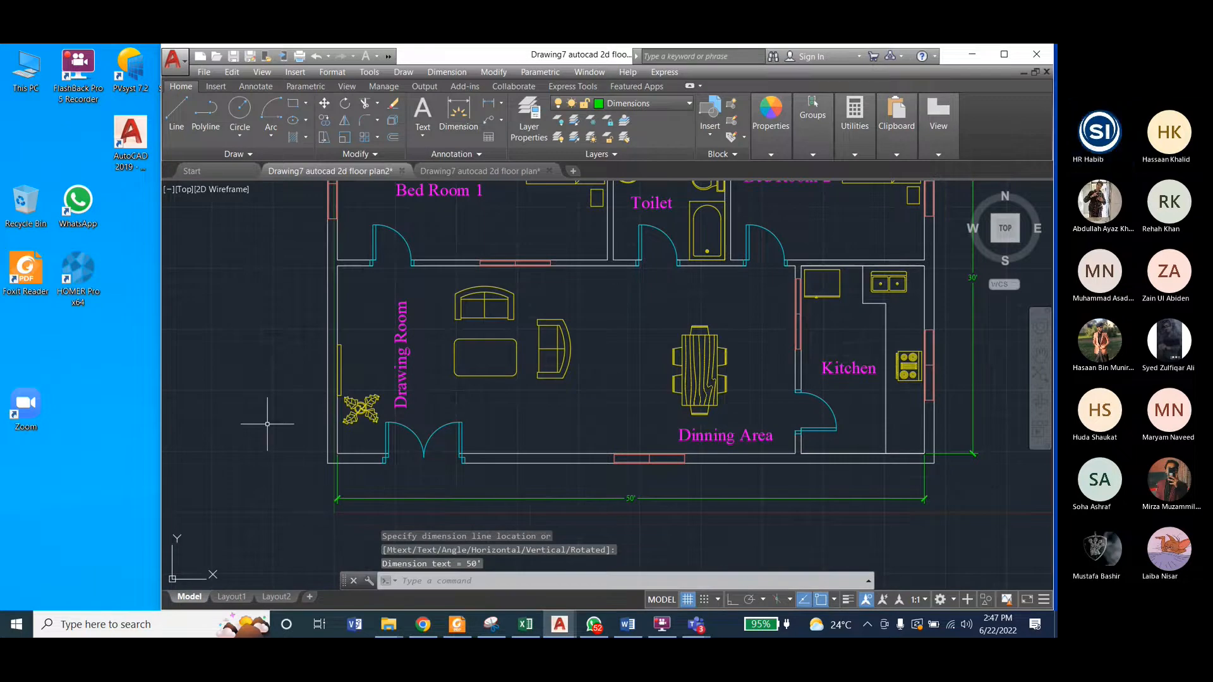
Step: Check both overall dimensions at plan scale and save the drawing
scroll(348, 442, "down", 3)
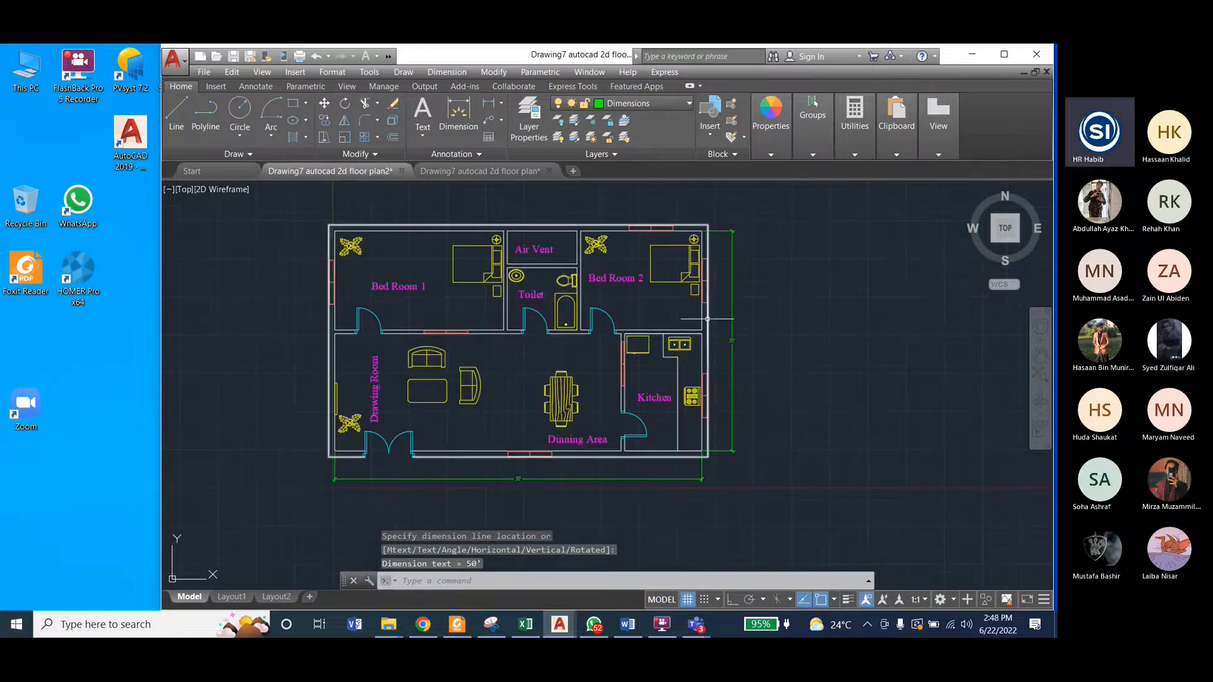
scroll(737, 349, "up", 3)
scroll(742, 347, "down", 2)
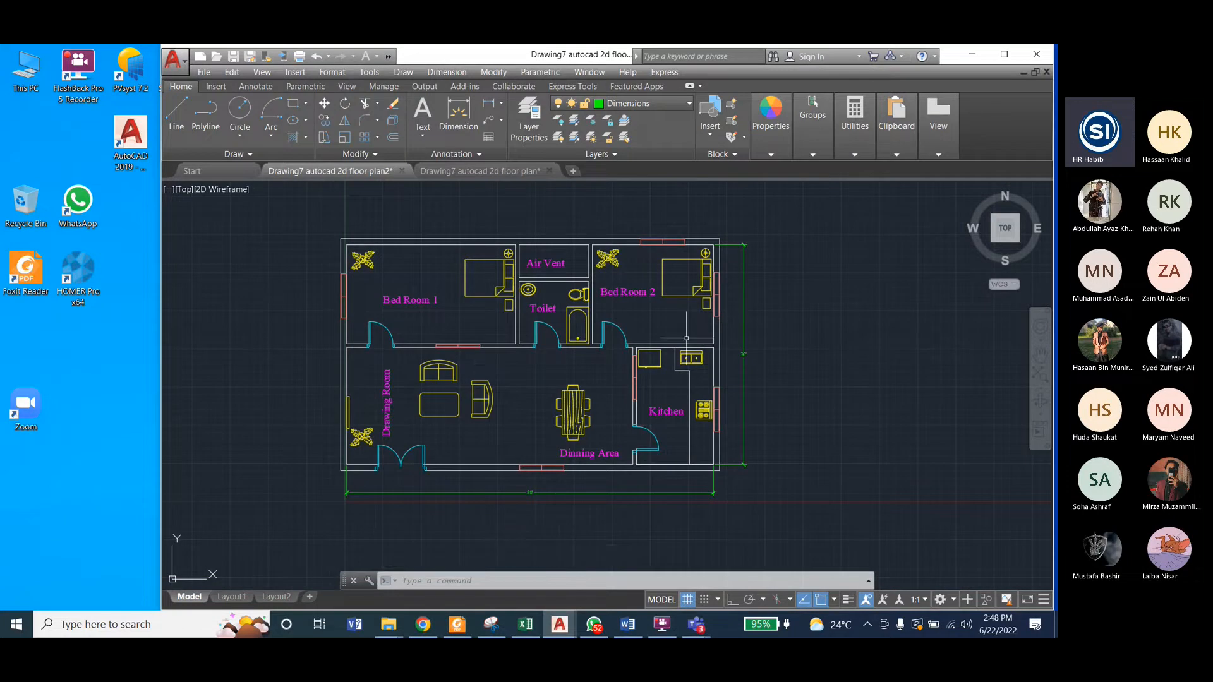
key("ctrl+s")
Step: Set the Dimension1 style's overall scale for dimension features to 50, then save the style and close the style manager
left_click(447, 72)
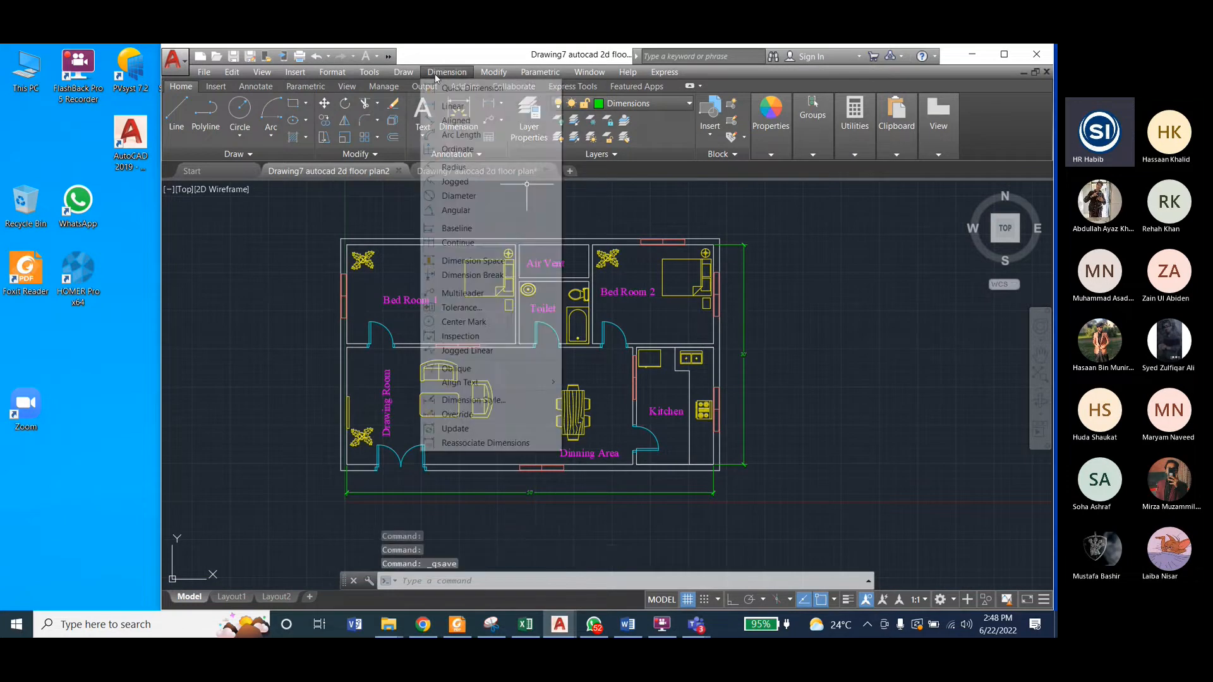
left_click(474, 400)
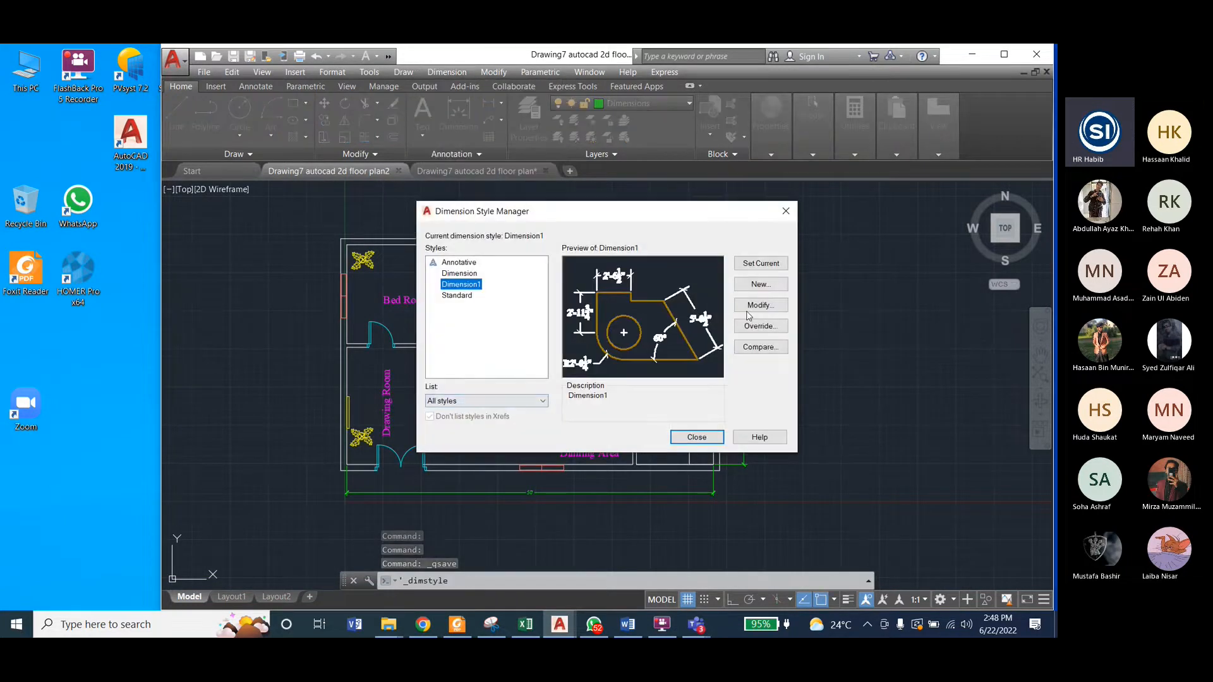
left_click(755, 305)
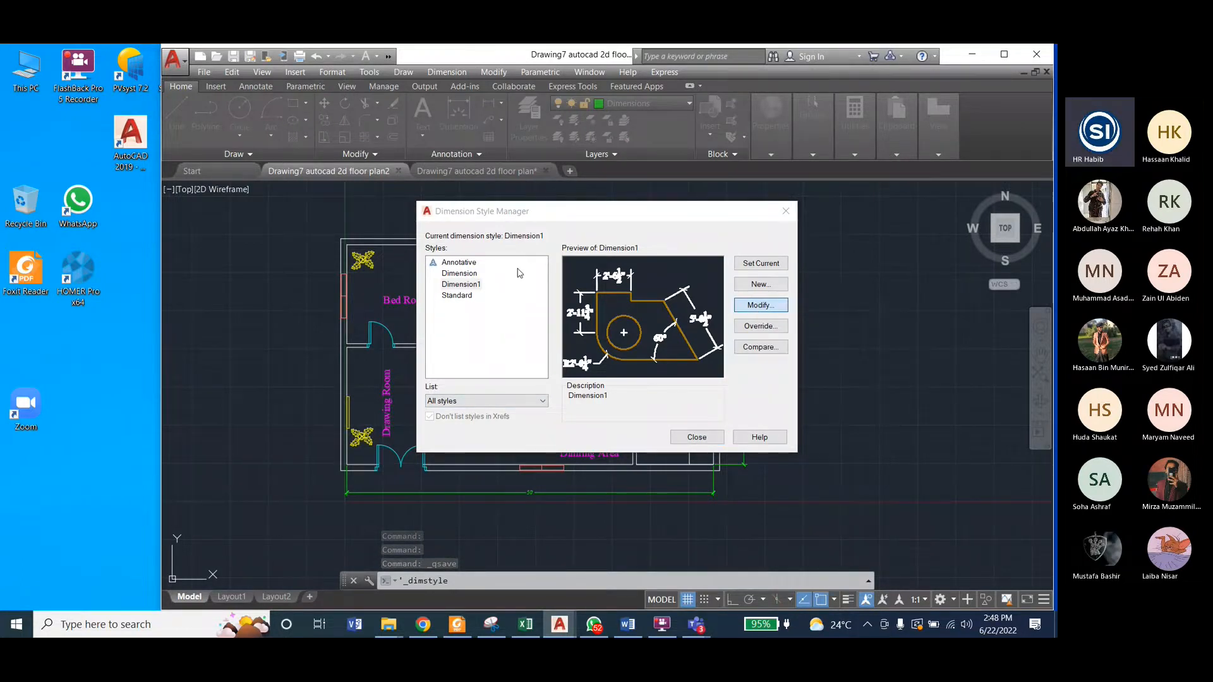
double_click(471, 371)
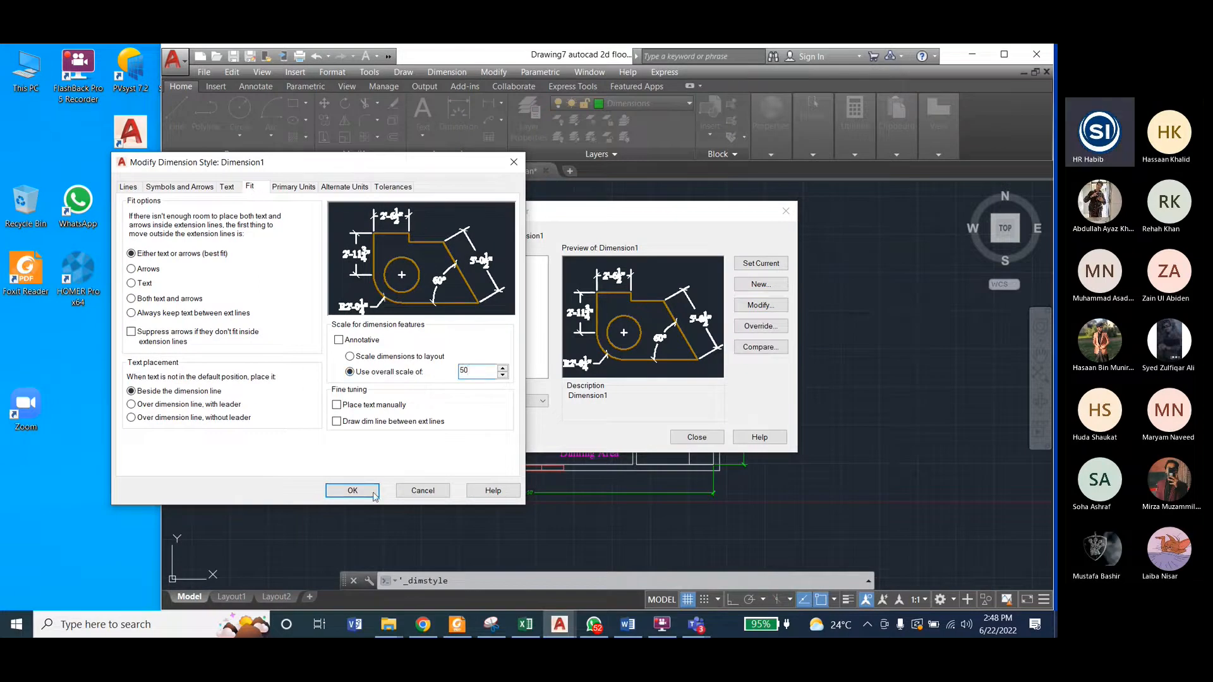
left_click(352, 491)
left_click(697, 437)
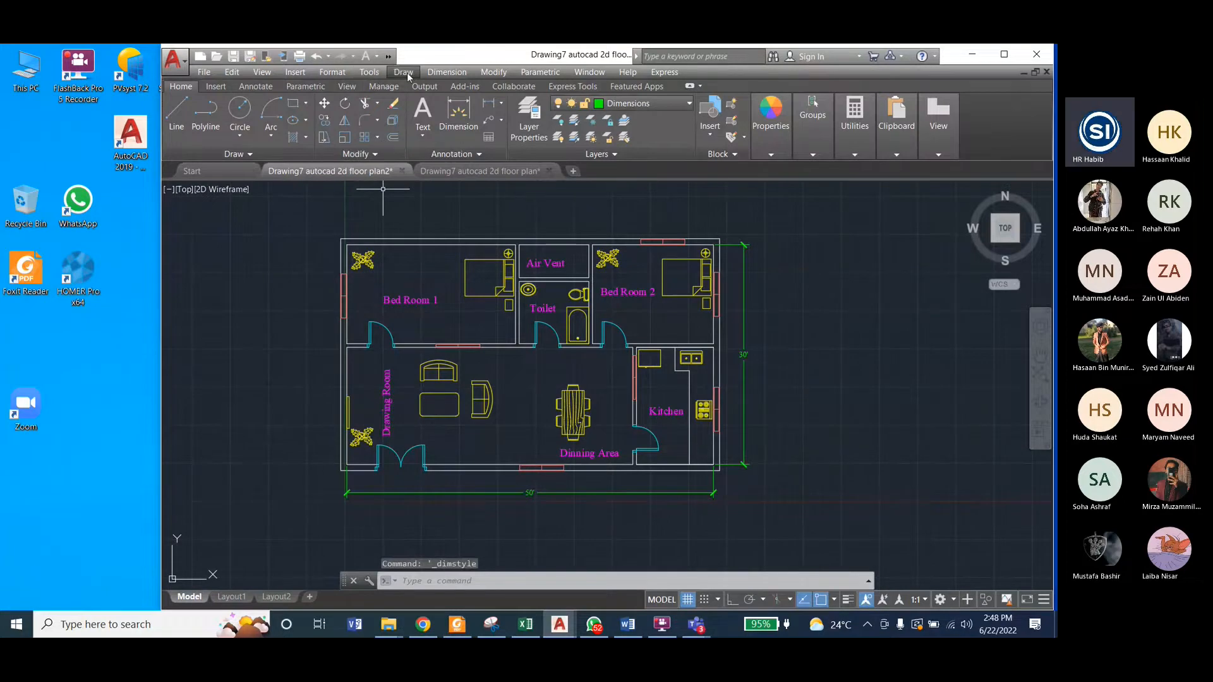
Step: Update the horizontal dimension below the plan and the vertical dimension beside it with the current Dimension1 style
left_click(446, 72)
left_click(455, 428)
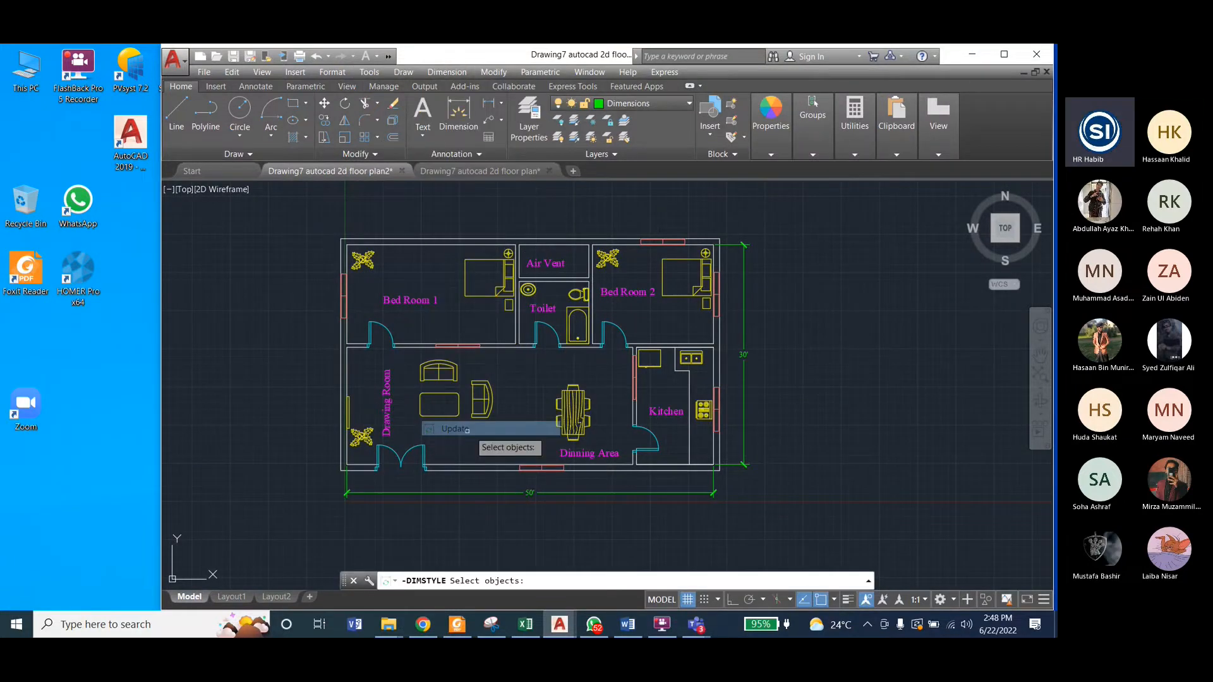
left_click(523, 493)
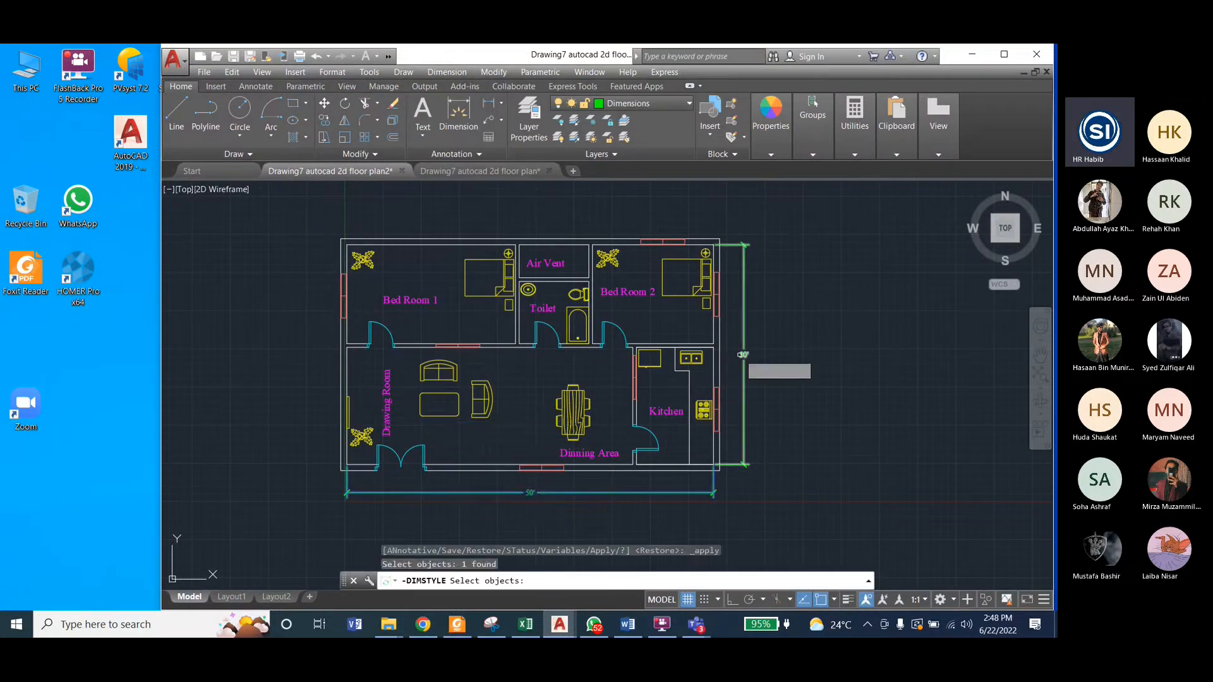
left_click(741, 355)
key("Return")
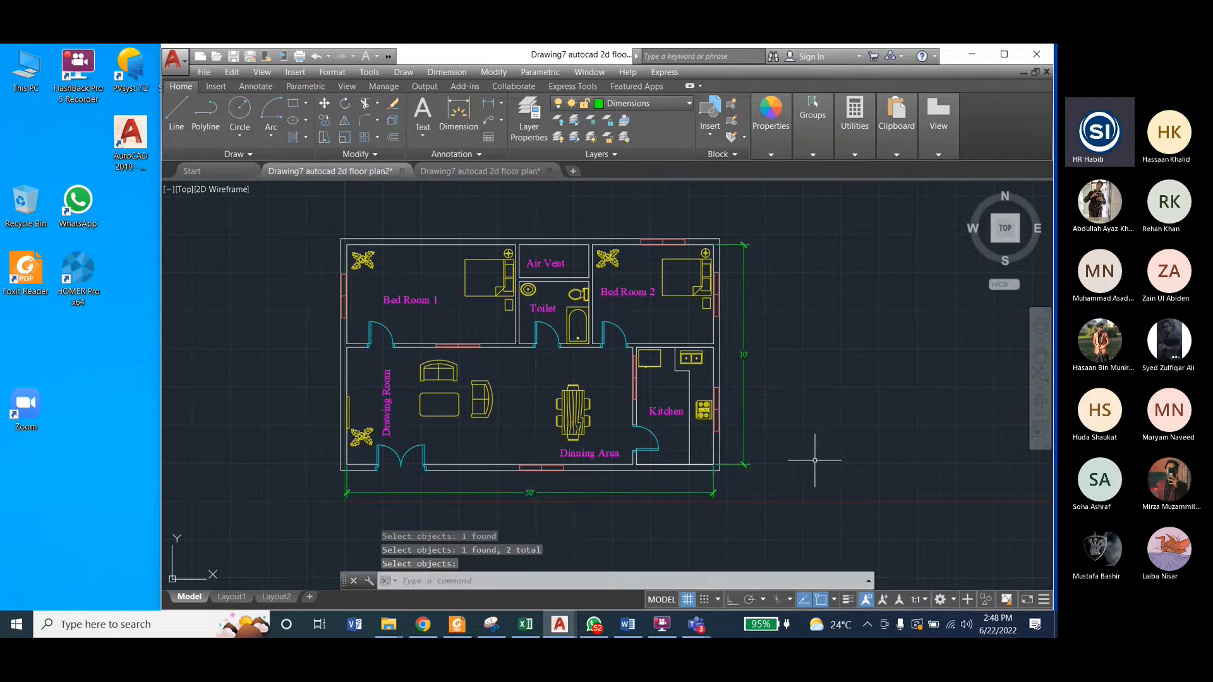
Step: Set the Dimension1 style's overall scale for dimension features to 100, close the style manager, and save the drawing
left_click(447, 72)
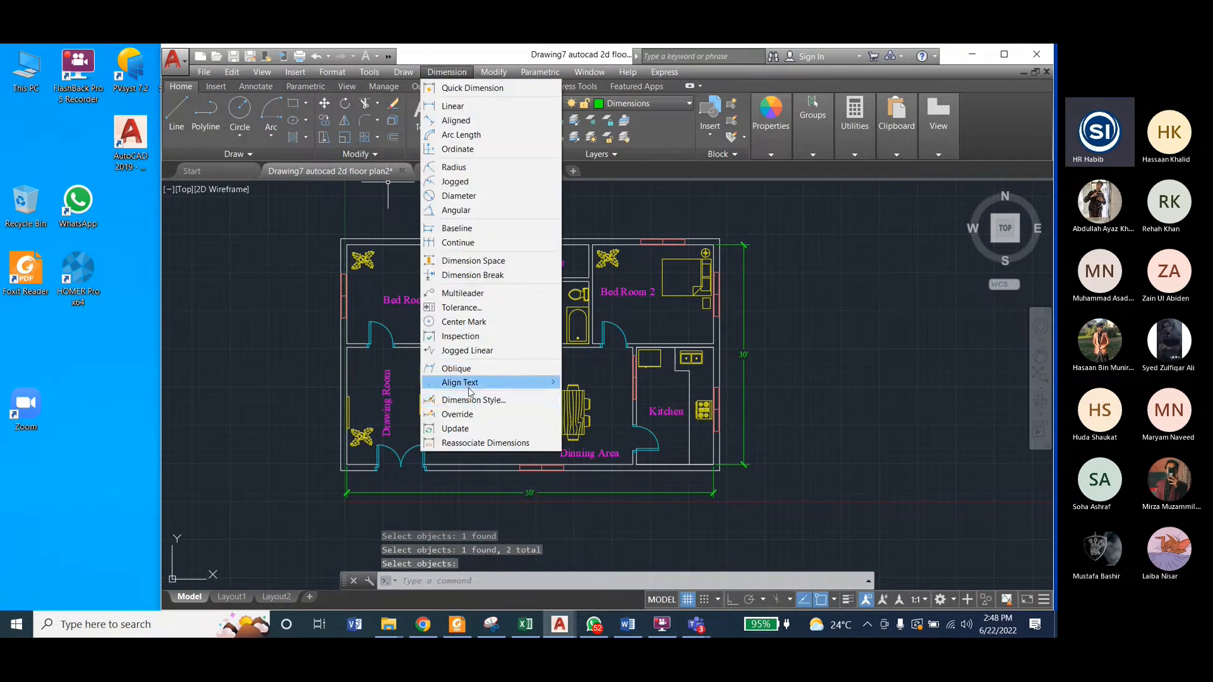
left_click(480, 398)
left_click(767, 306)
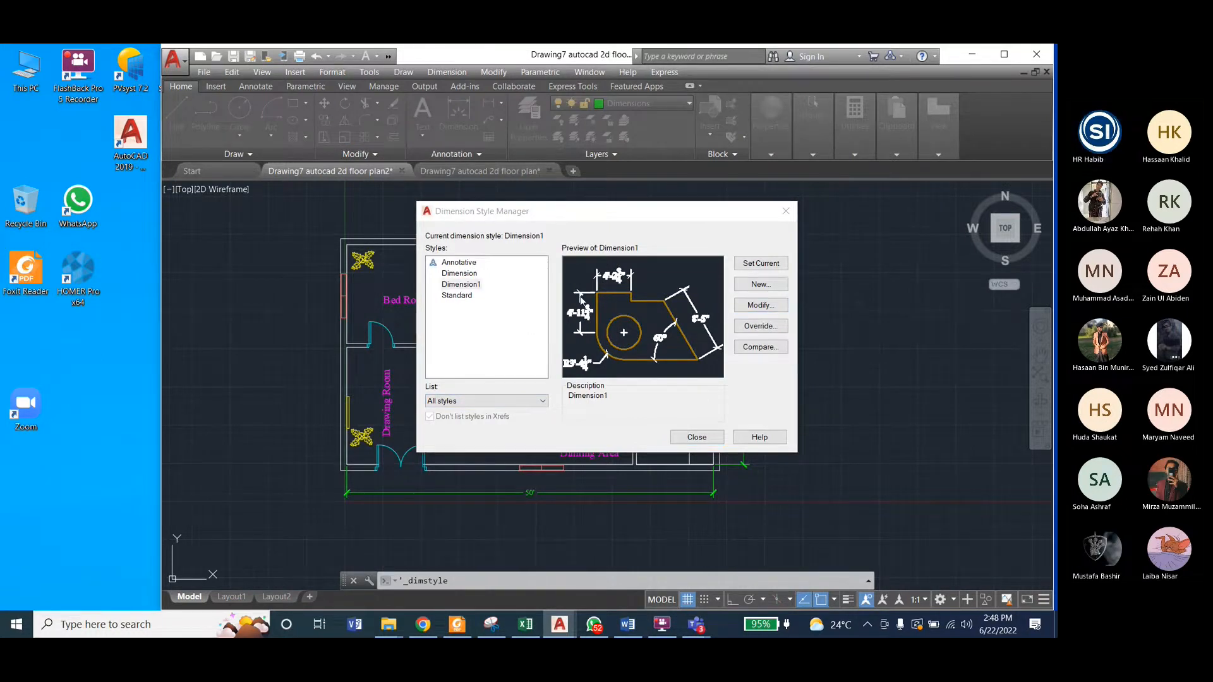
left_click_drag(477, 374, 434, 374)
type("100")
left_click(366, 493)
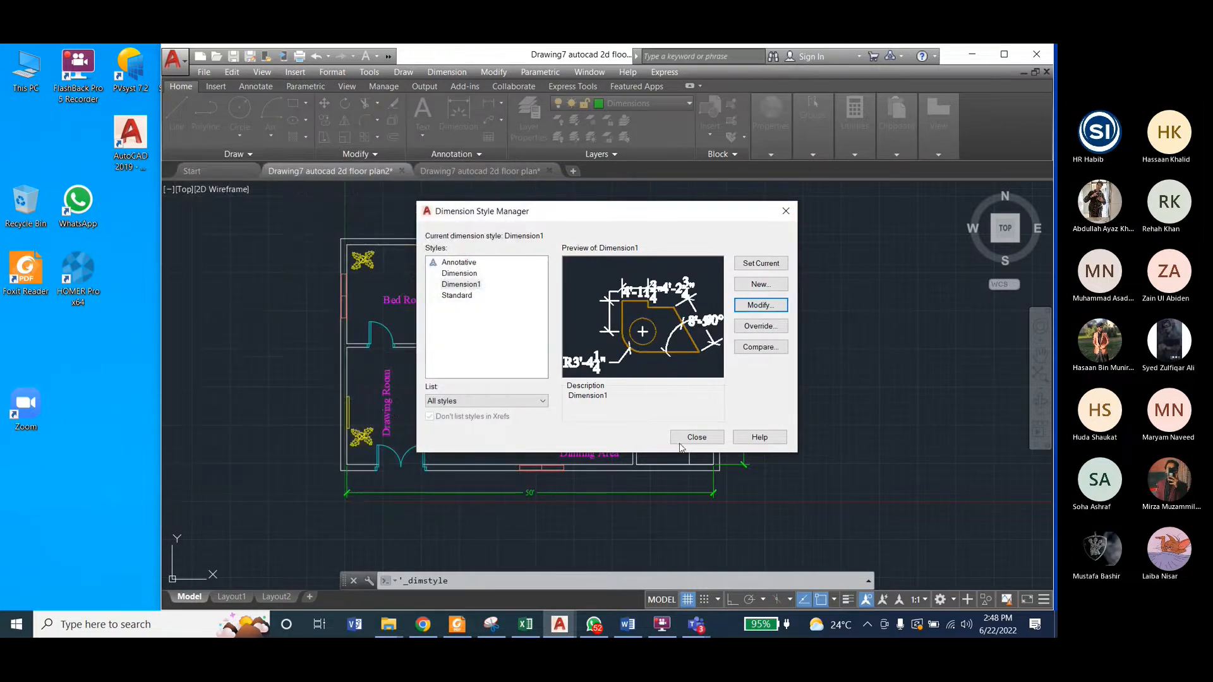
left_click(683, 438)
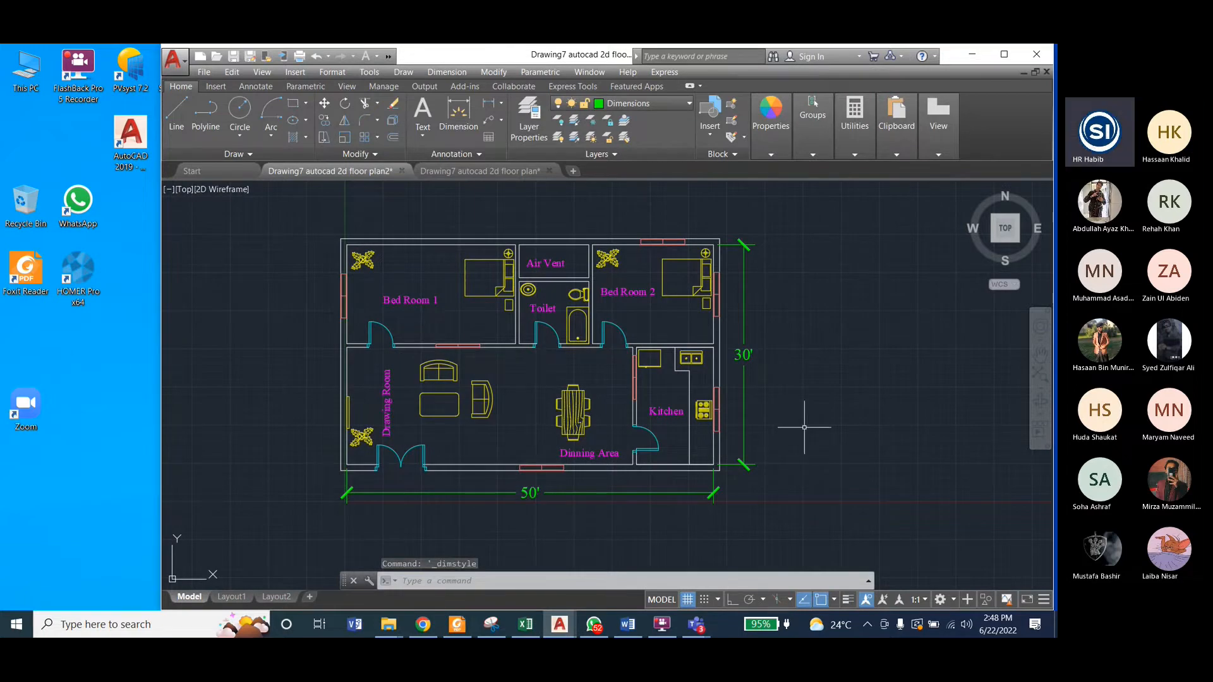
key("ctrl+s")
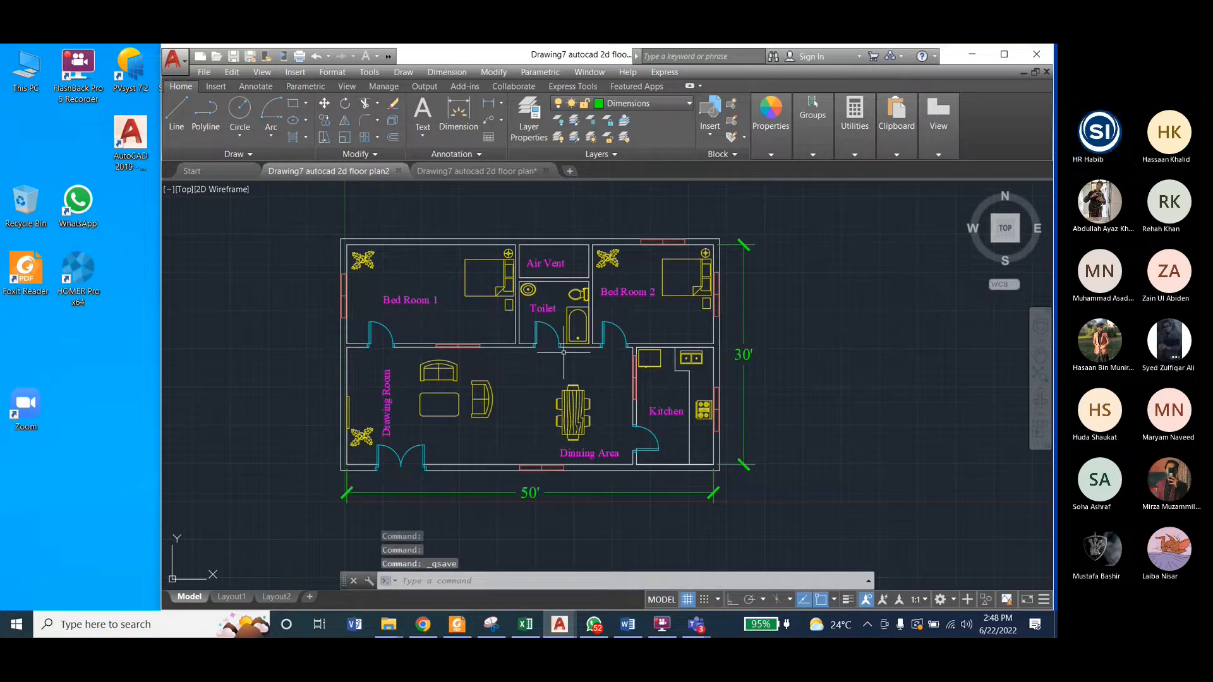
Step: Following the reference plan, add a linear dimension below the kitchen from its lower-right inside corner to its lower-left inside corner
left_click(515, 168)
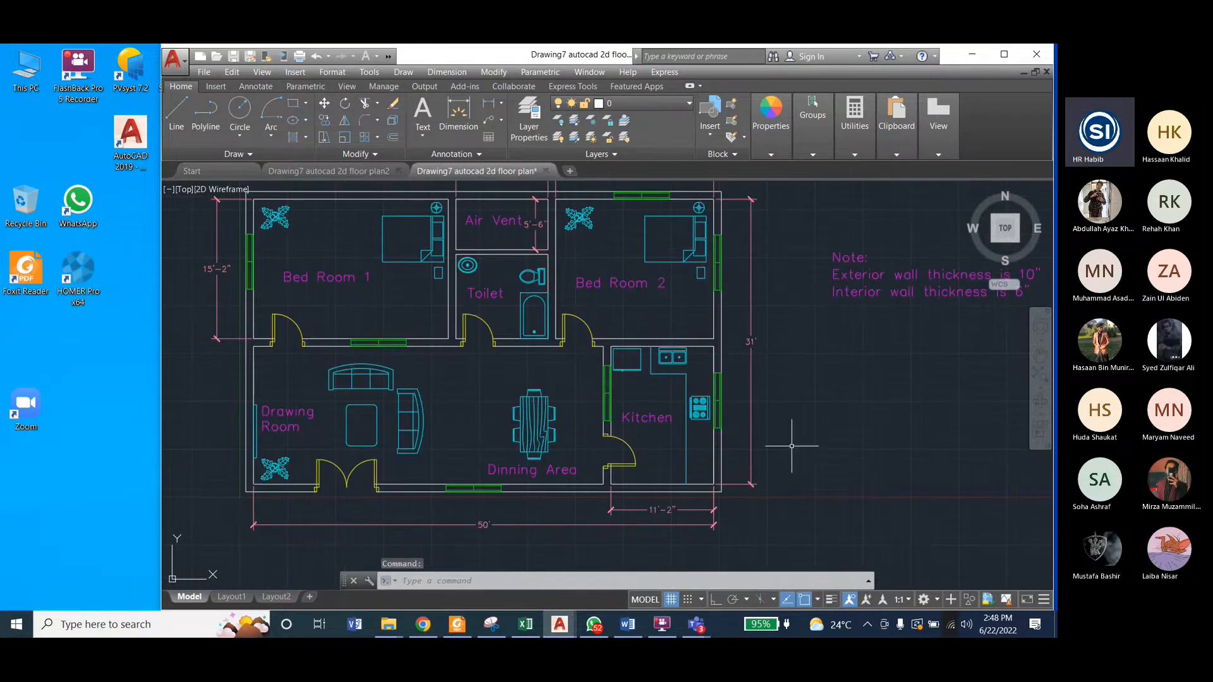
scroll(723, 488, "up", 4)
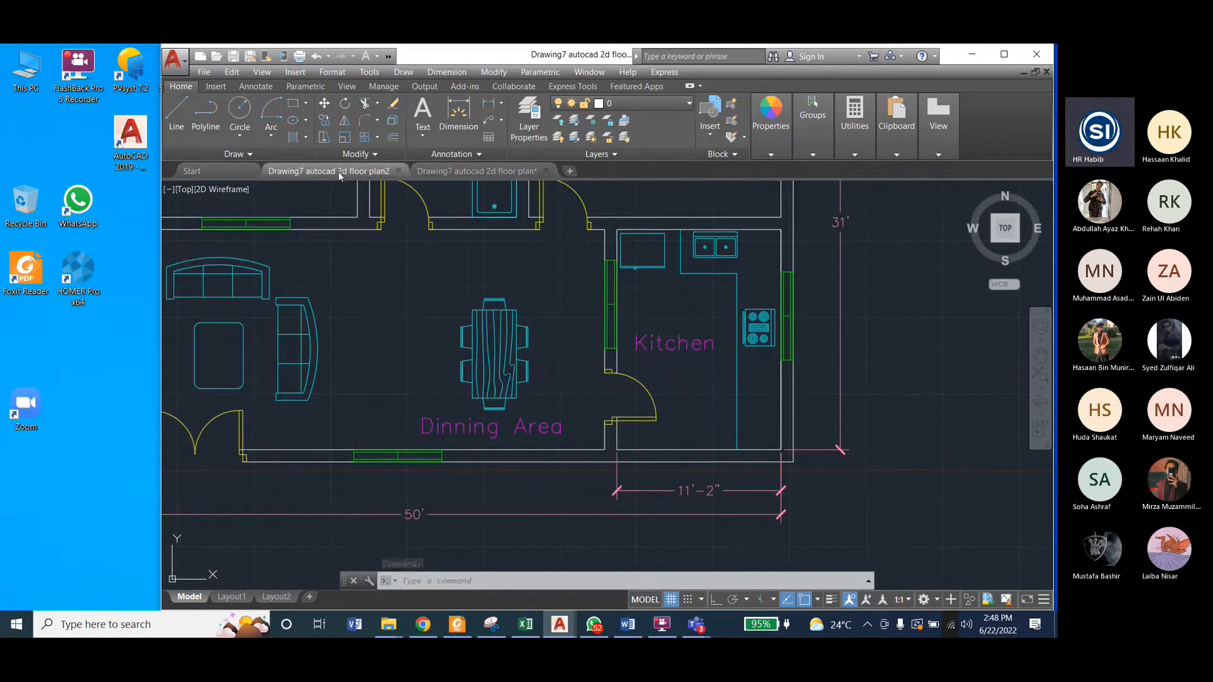
key("ctrl+Tab")
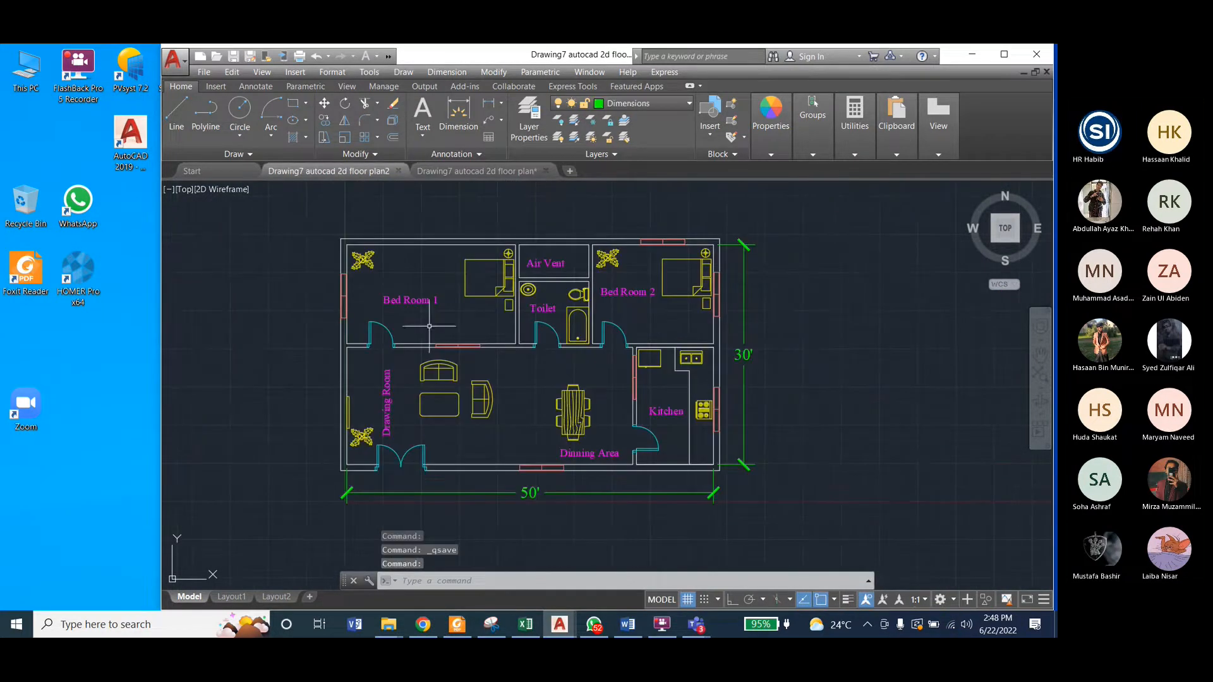
left_click(500, 104)
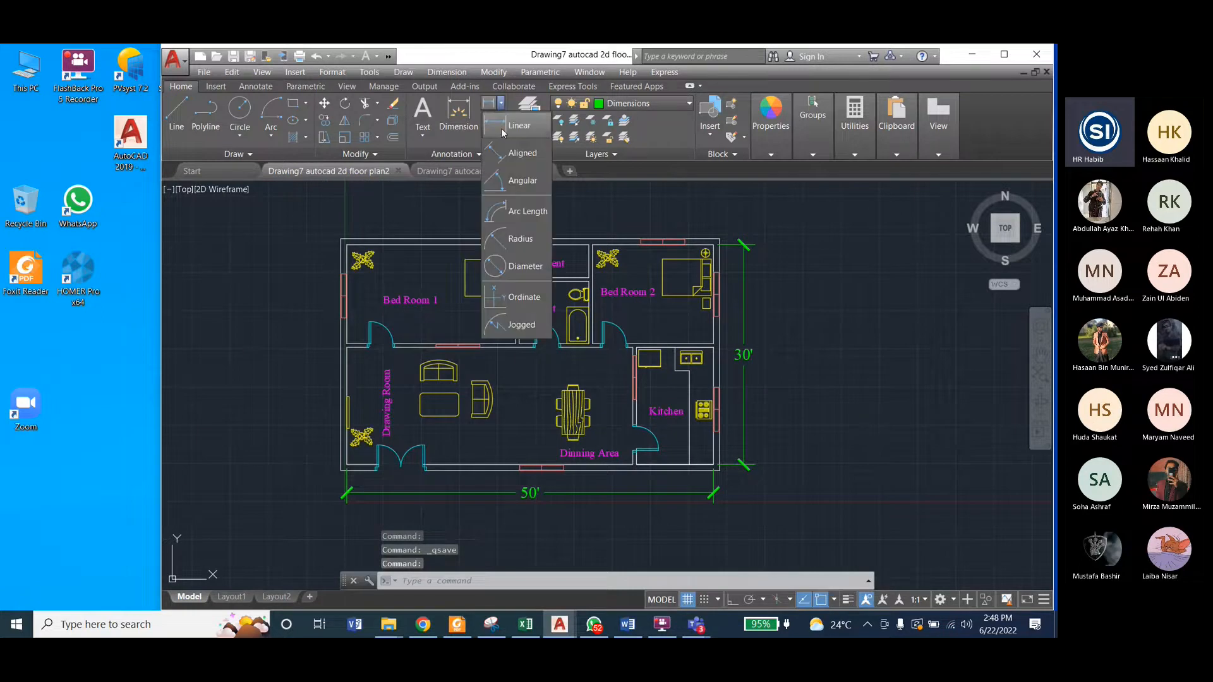
left_click(504, 126)
scroll(641, 474, "up", 5)
scroll(556, 407, "down", 2)
left_click(875, 377)
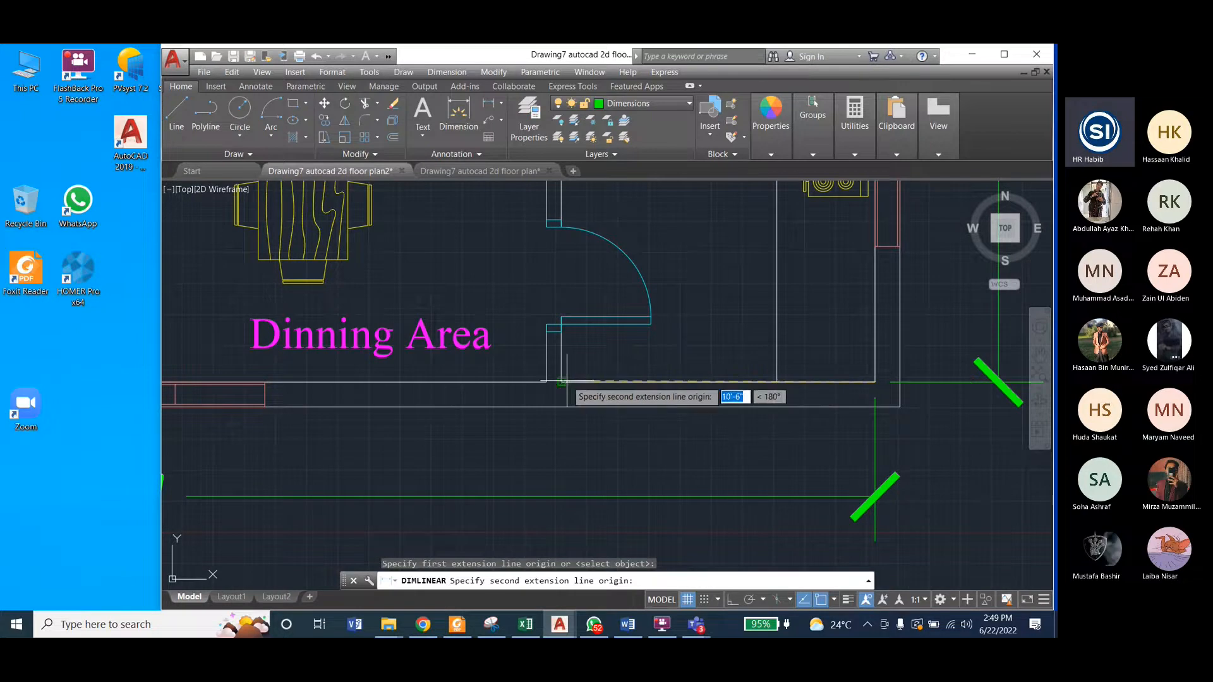
left_click(562, 384)
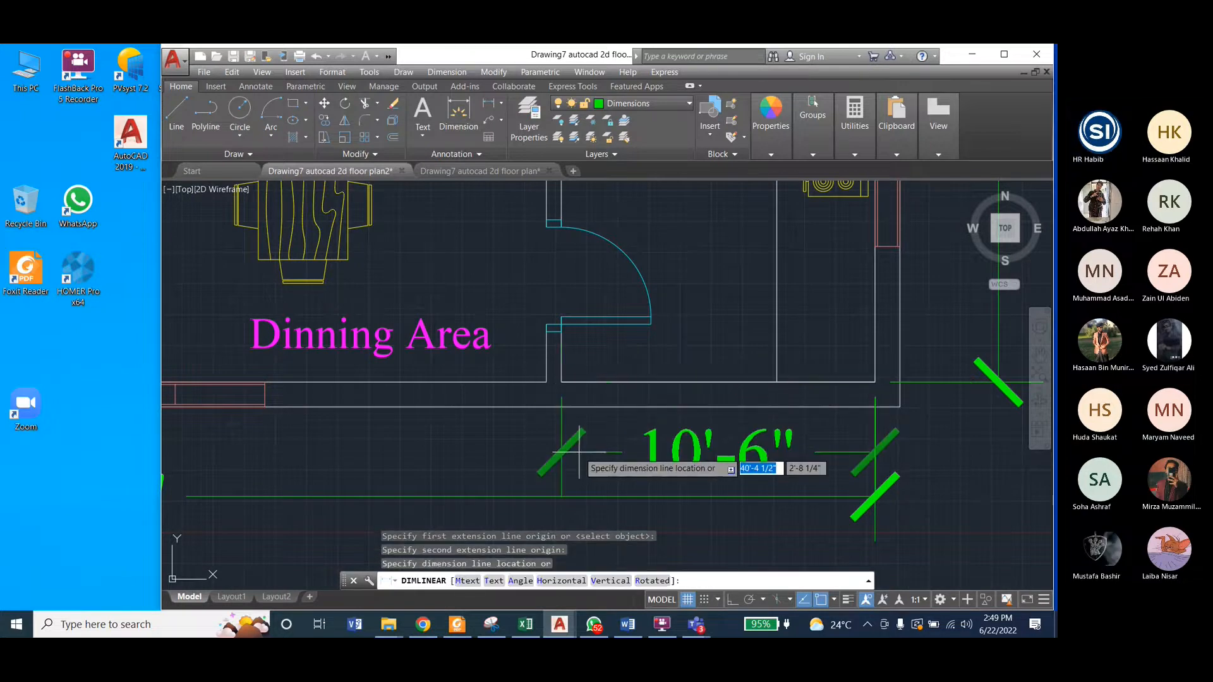
left_click(578, 454)
scroll(557, 386, "down", 4)
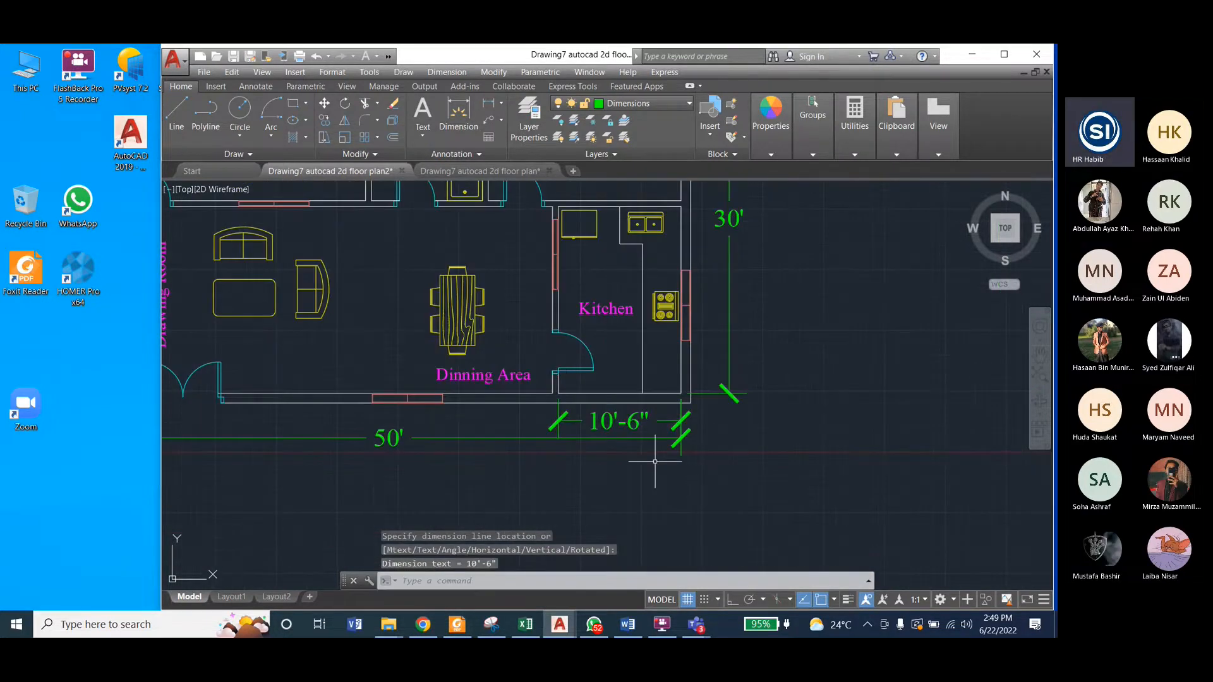
scroll(655, 461, "down", 2)
Step: Try moving the overall horizontal dimension line farther below the plan, and undo the move
left_click(487, 443)
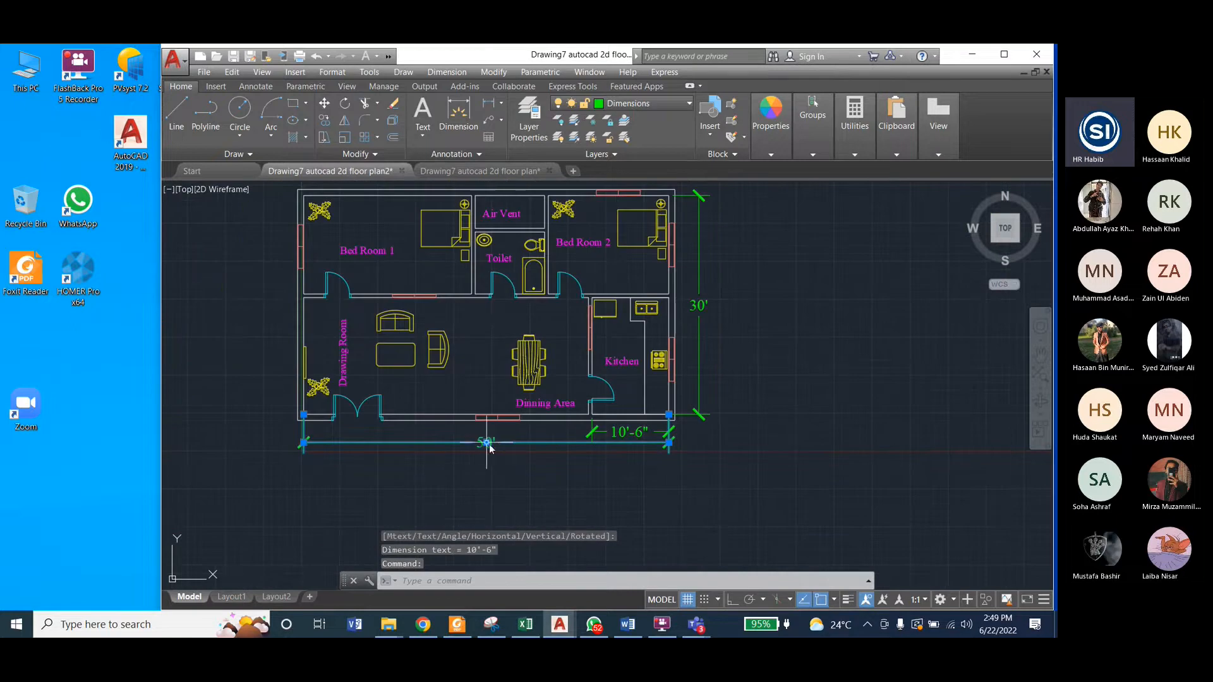
left_click(487, 442)
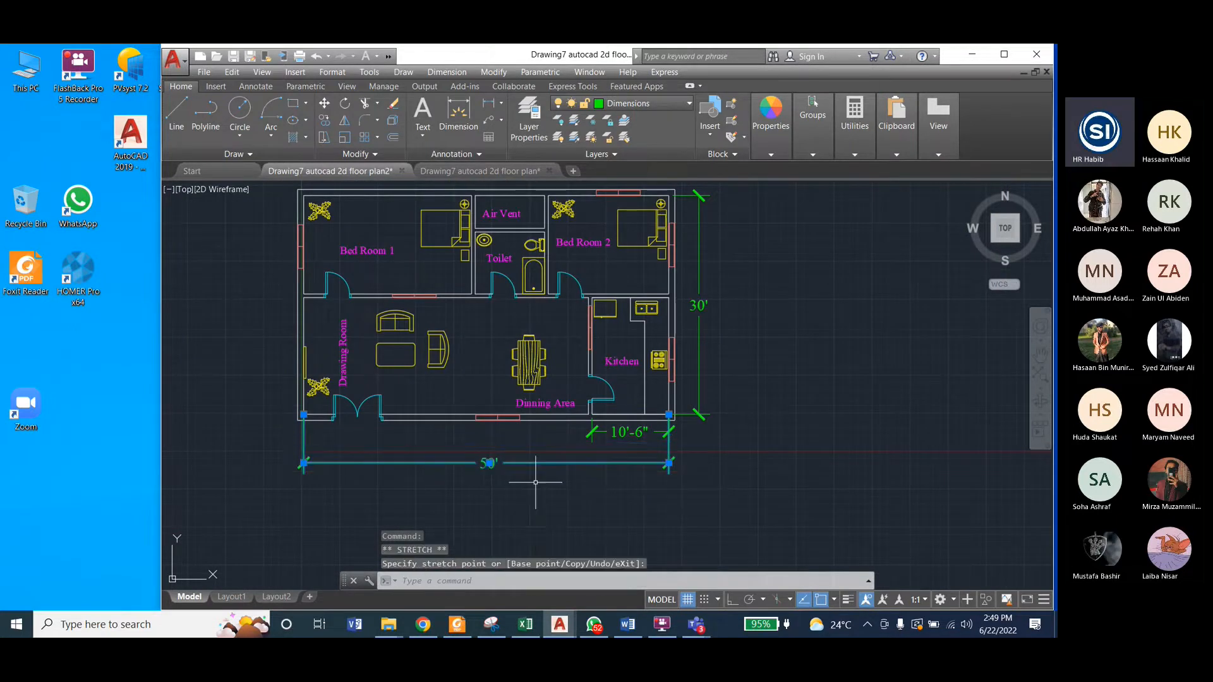
key("F8")
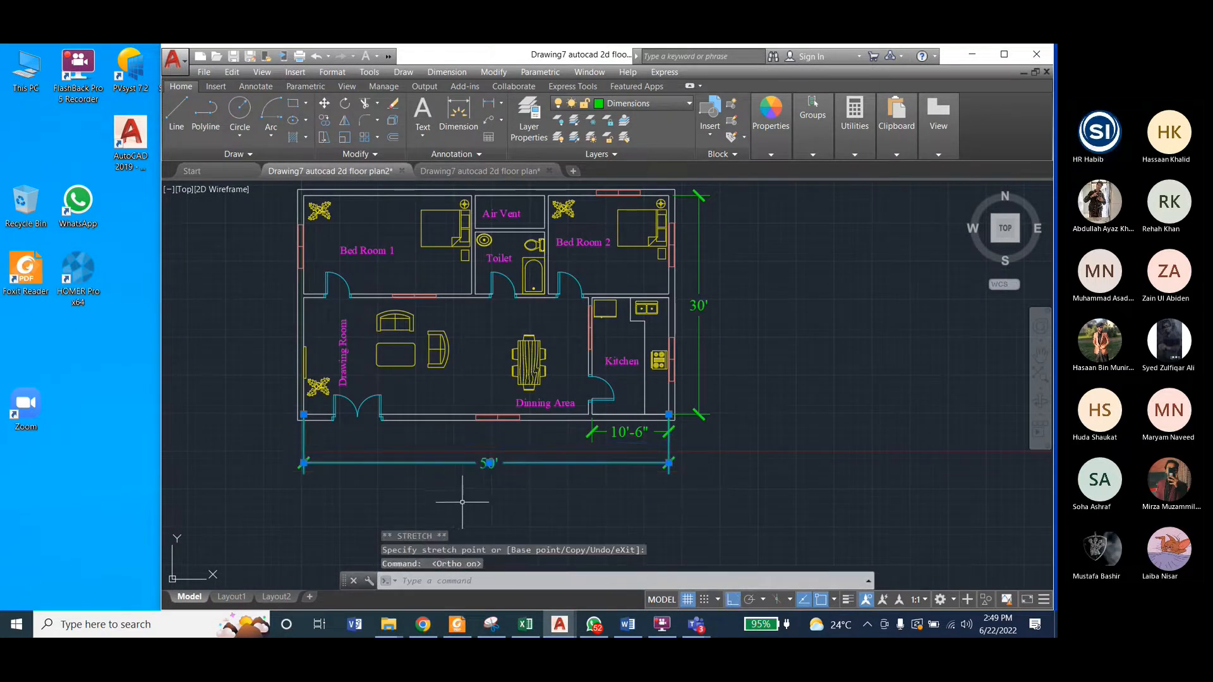
key("ctrl+z")
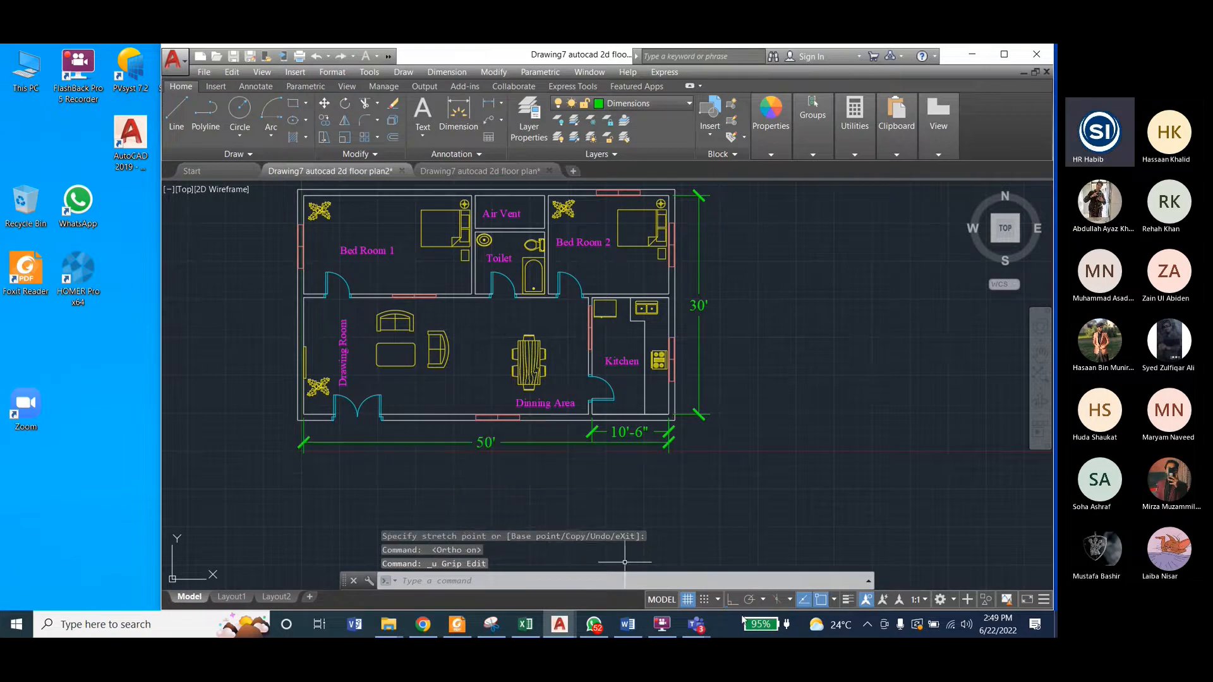
Step: Turn on Ortho mode and move the overall horizontal dimension line straight down by about 3'
left_click(730, 601)
left_click(484, 443)
left_click(483, 443)
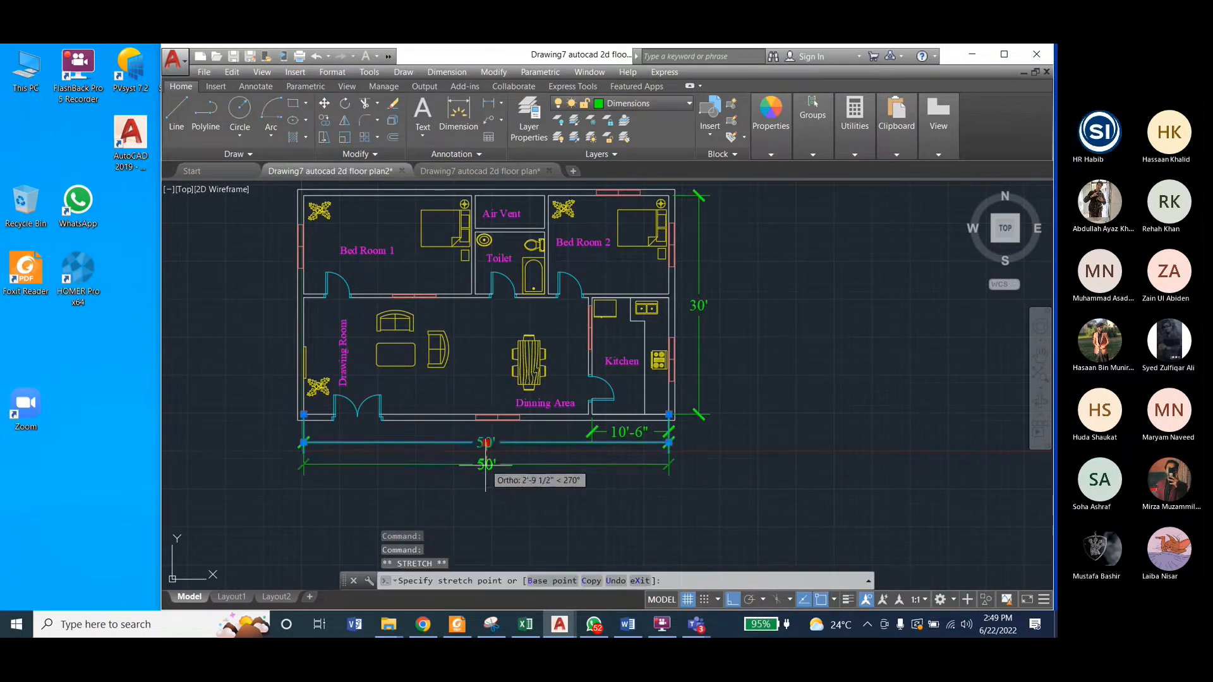
key("Escape")
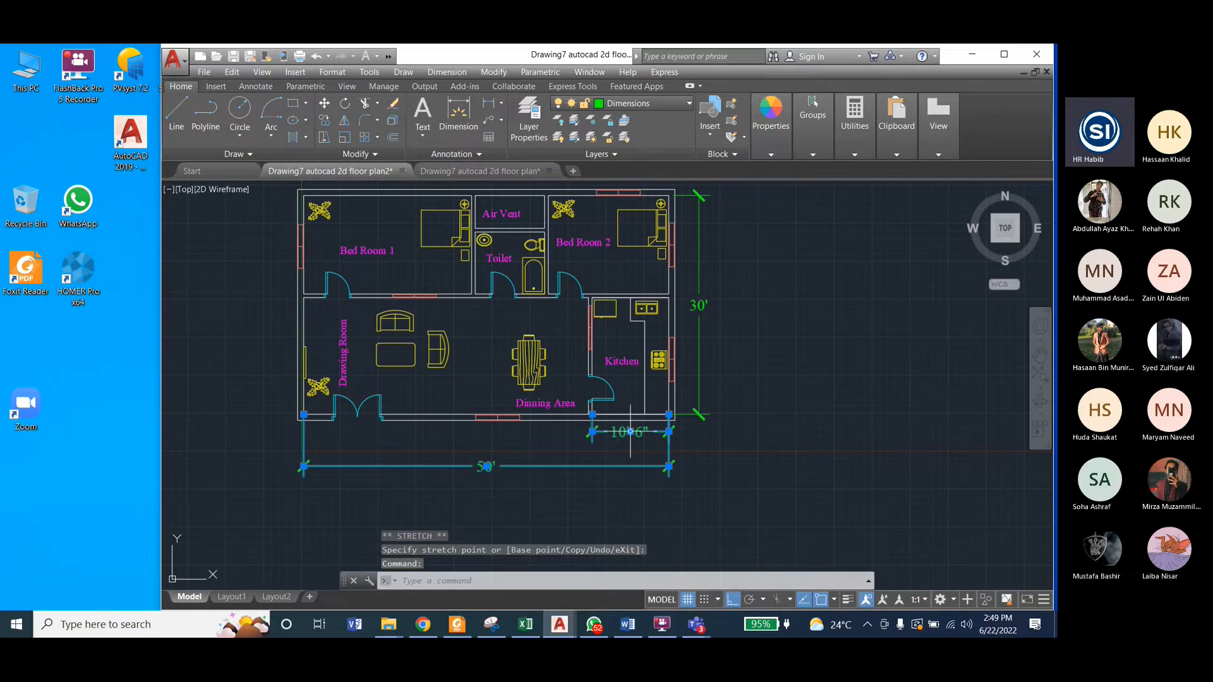
Step: Move the kitchen width dimension line down, clear of the outer wall and above the overall dimension, and clear the selection
left_click(606, 432)
left_click(630, 432)
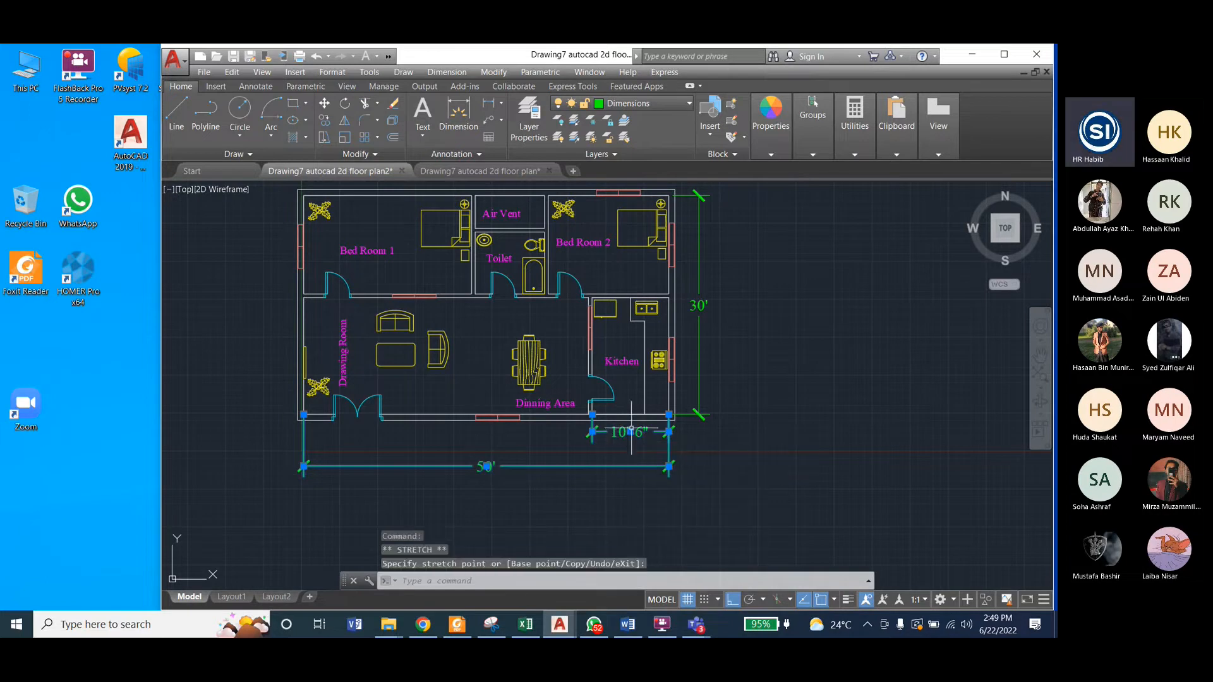
scroll(625, 436, "up", 5)
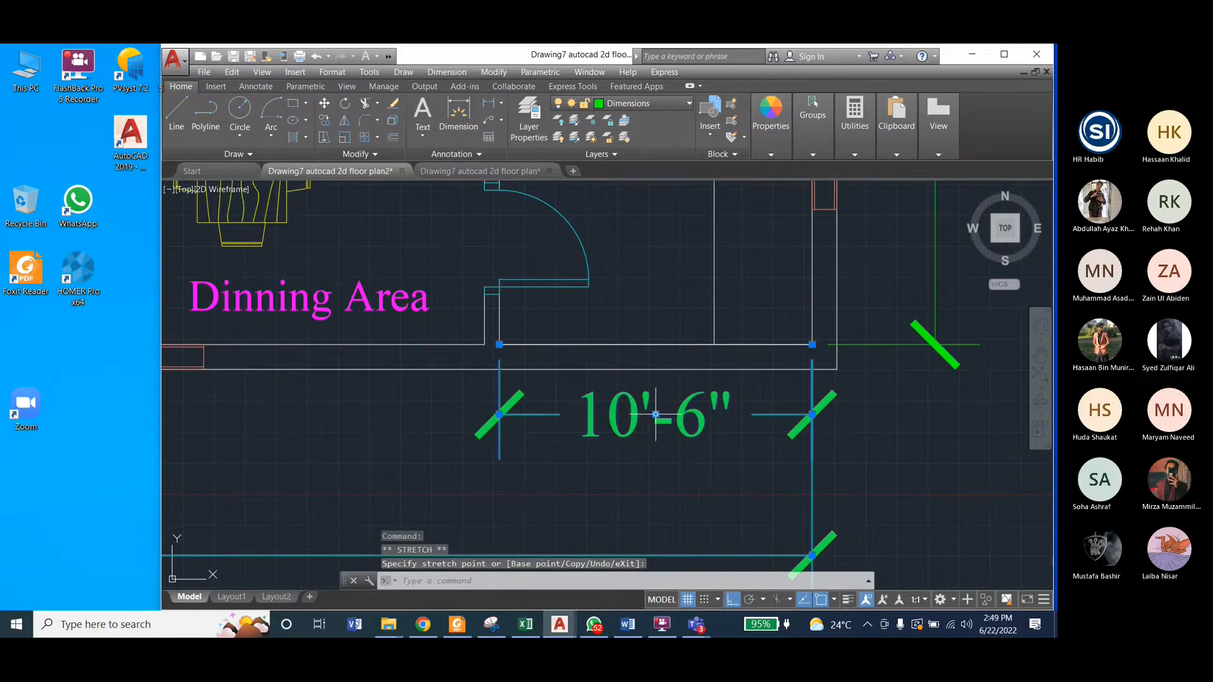
scroll(602, 402, "down", 2)
scroll(778, 483, "down", 4)
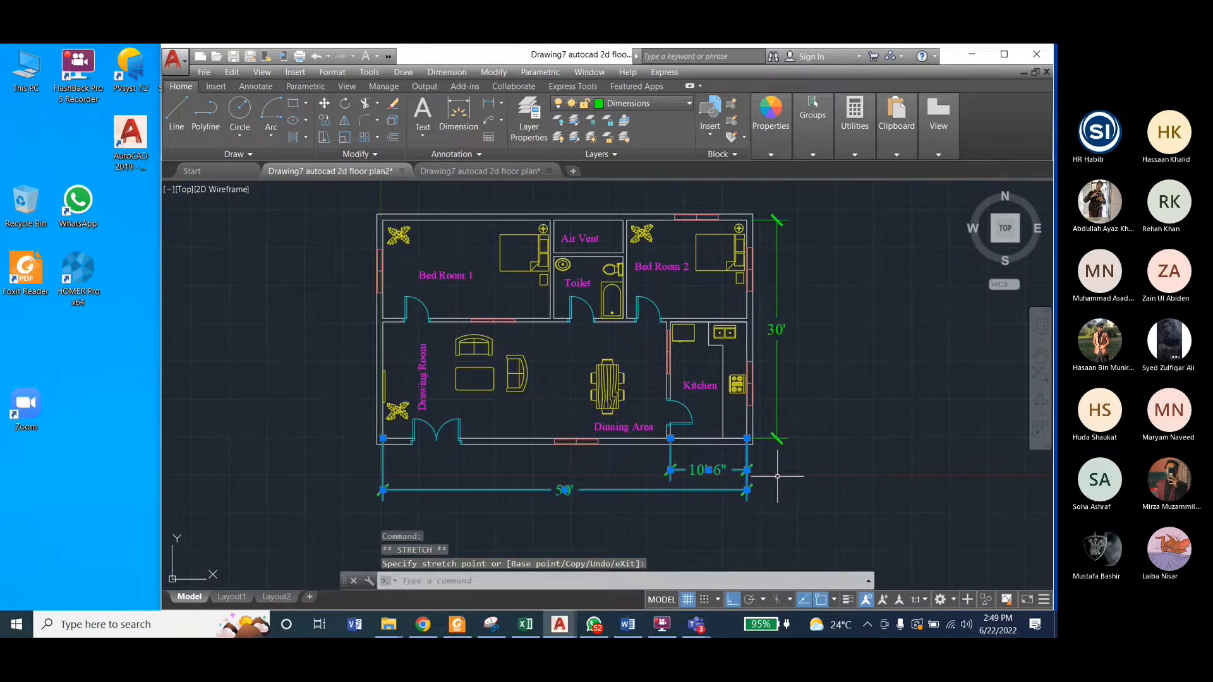
key("Escape")
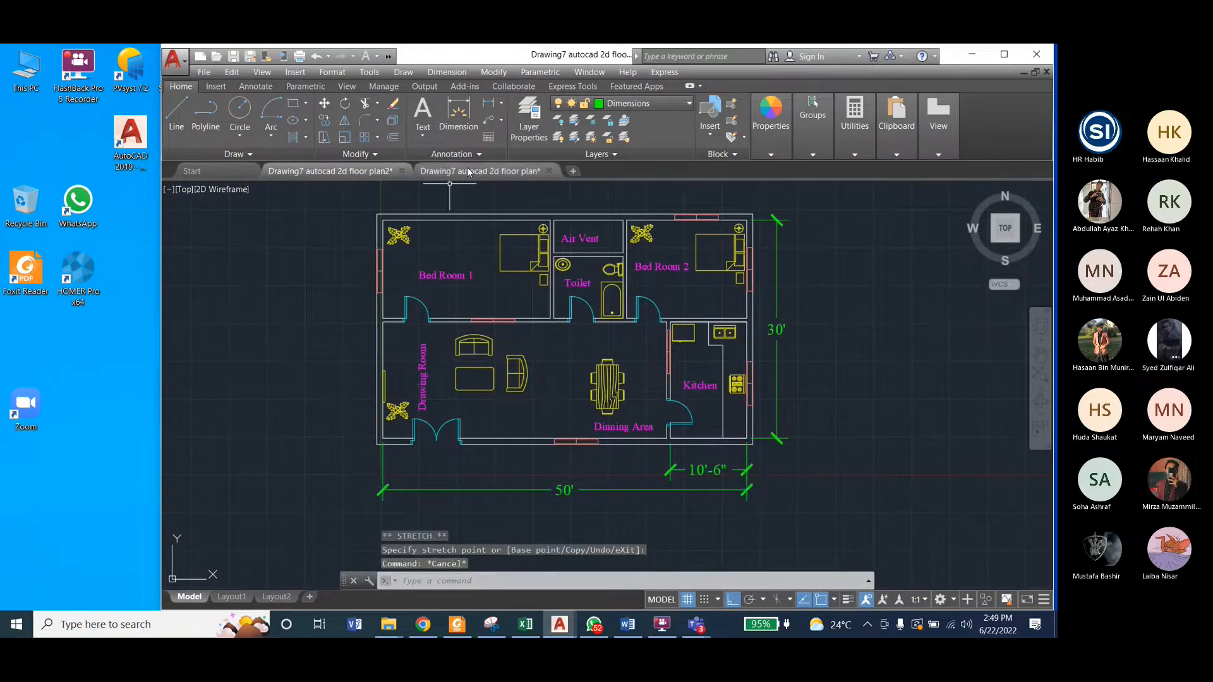
Step: Following the reference plan, add a vertical linear dimension outside Bed Room 1 from its upper-left to its lower-left inside corner
left_click(487, 169)
scroll(715, 410, "down", 4)
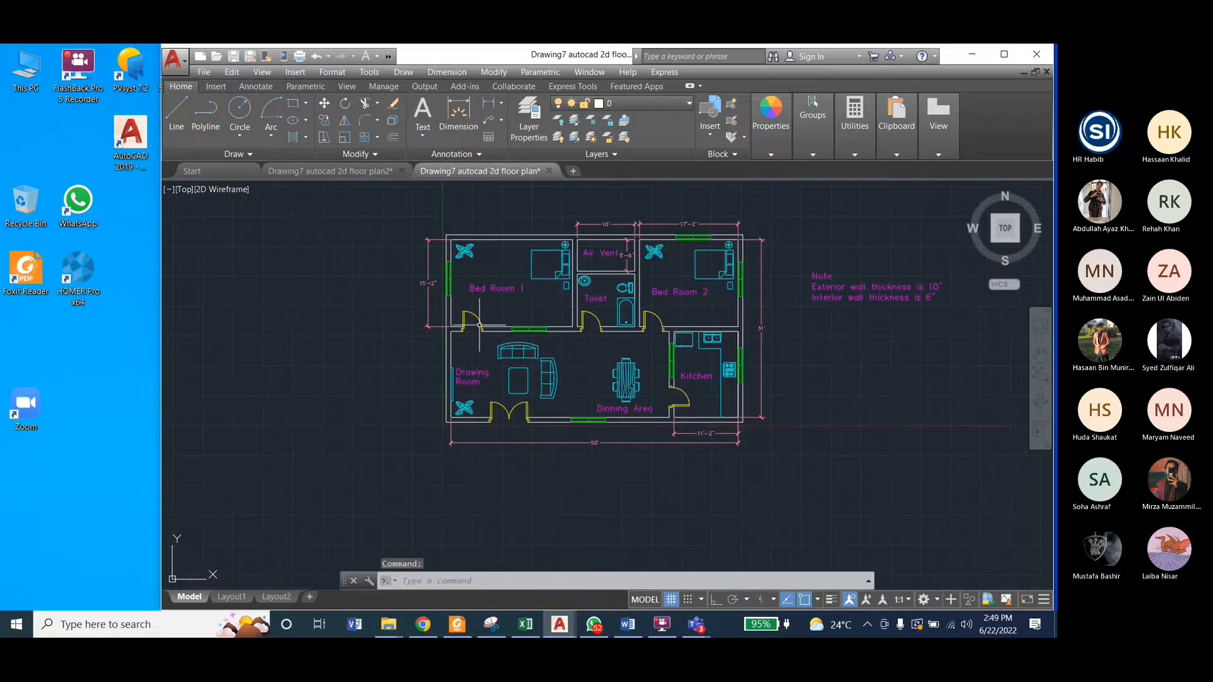
scroll(376, 308, "up", 3)
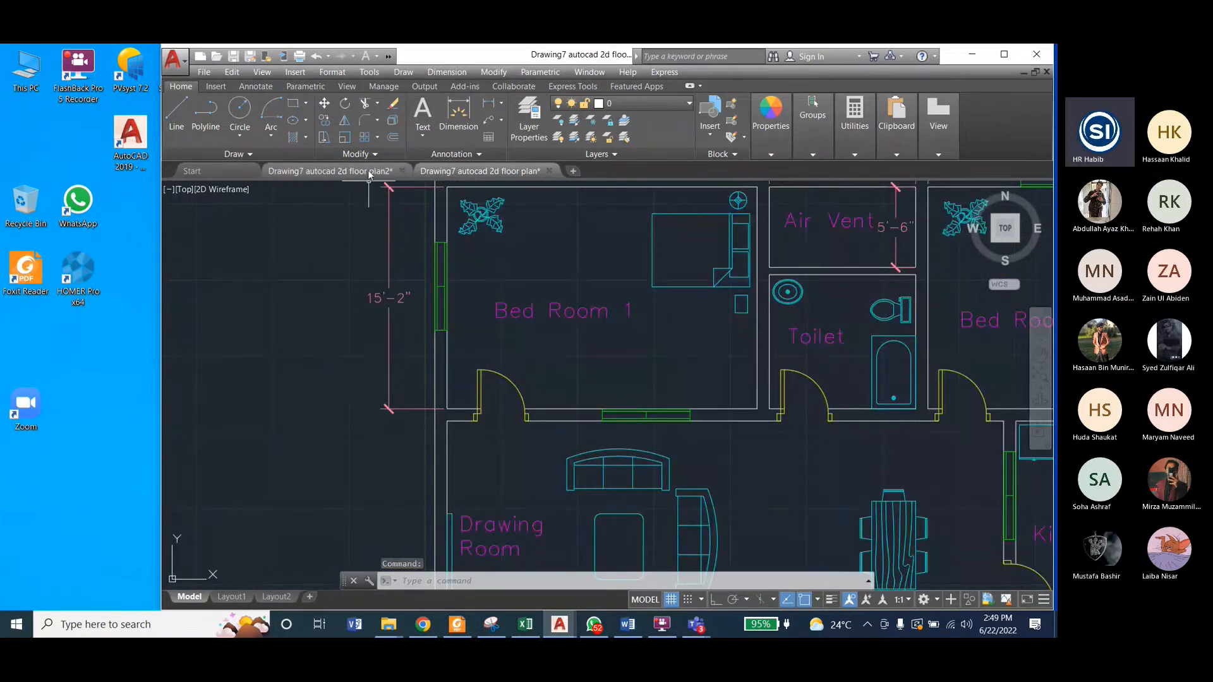
left_click(329, 170)
scroll(366, 229, "up", 4)
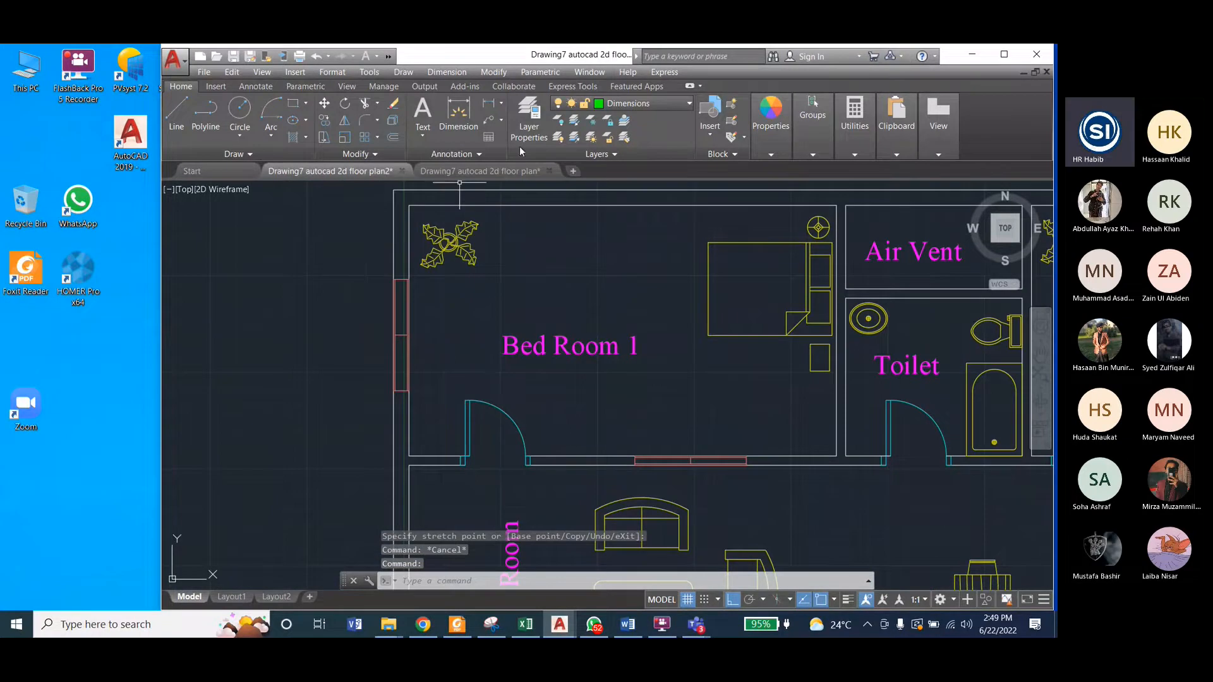
left_click(447, 71)
left_click(449, 109)
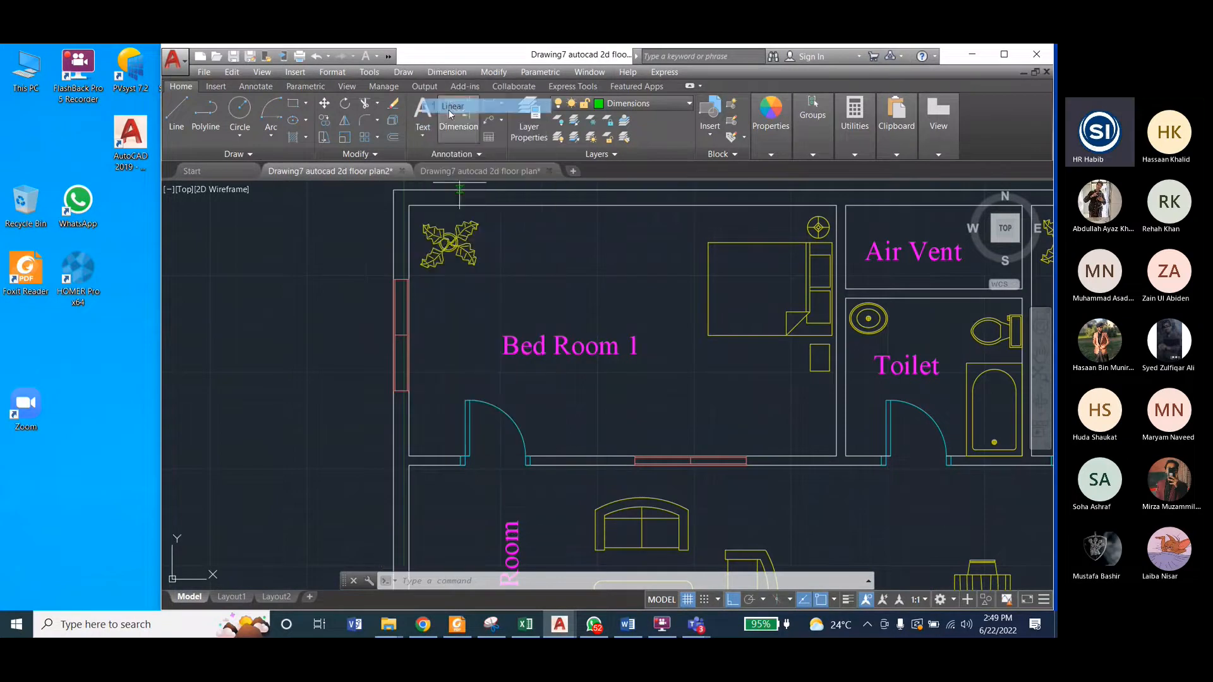
left_click(409, 206)
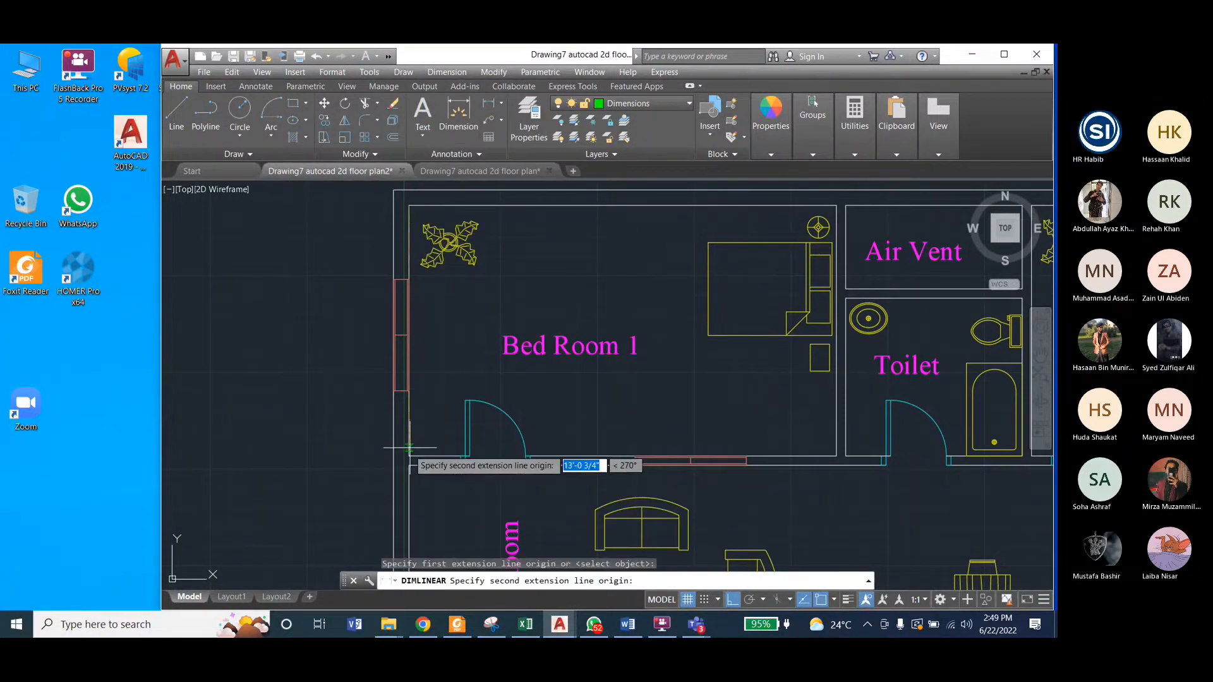
left_click(410, 456)
left_click(319, 404)
scroll(268, 463, "down", 2)
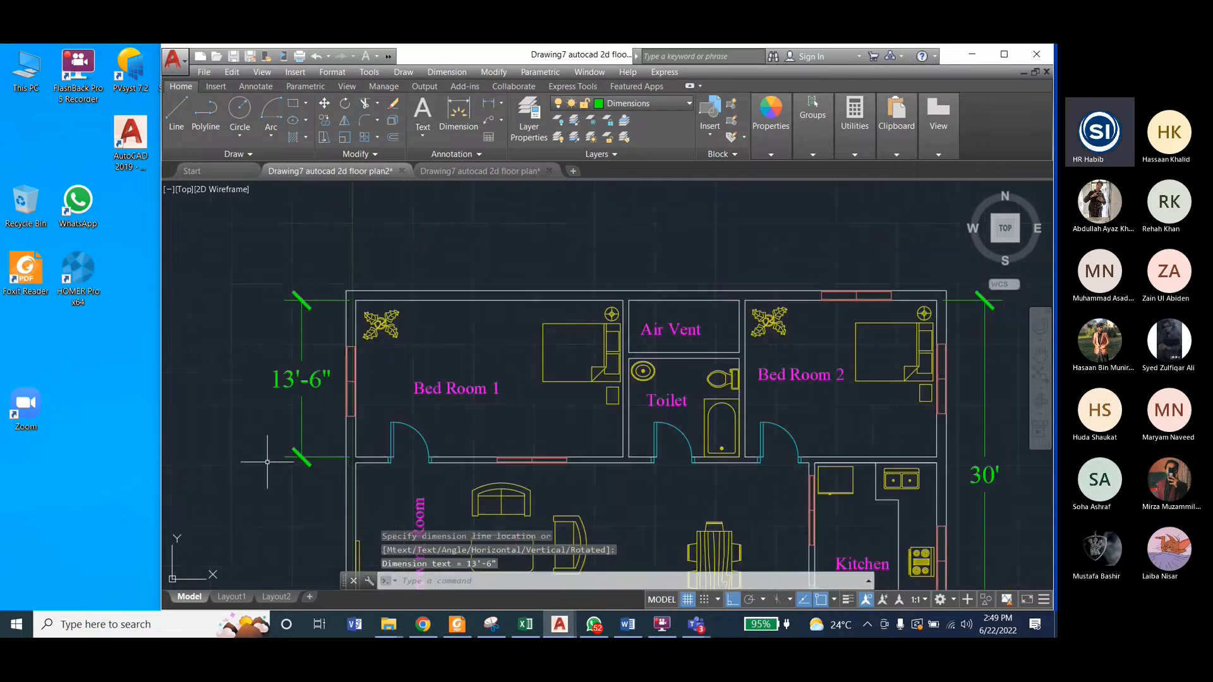
Step: Following the reference plan, add a linear dimension above Bed Room 2 from its upper-right to its upper-left inside corner
left_click(480, 171)
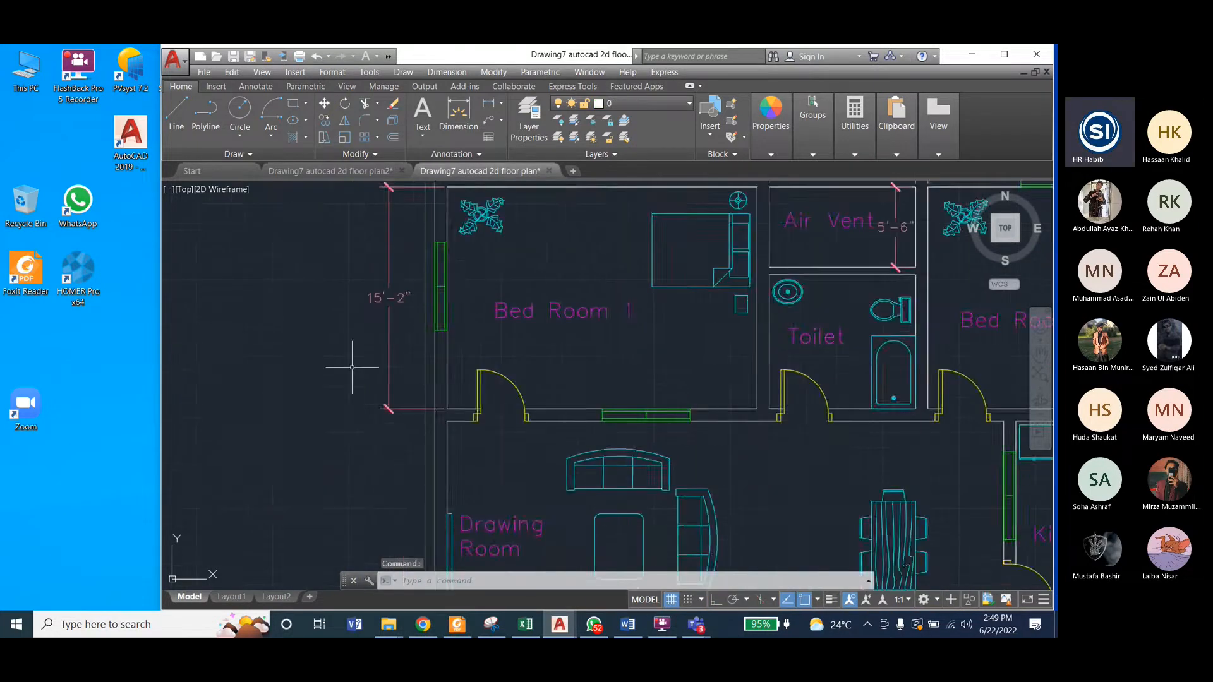
scroll(545, 340, "down", 2)
scroll(629, 311, "up", 2)
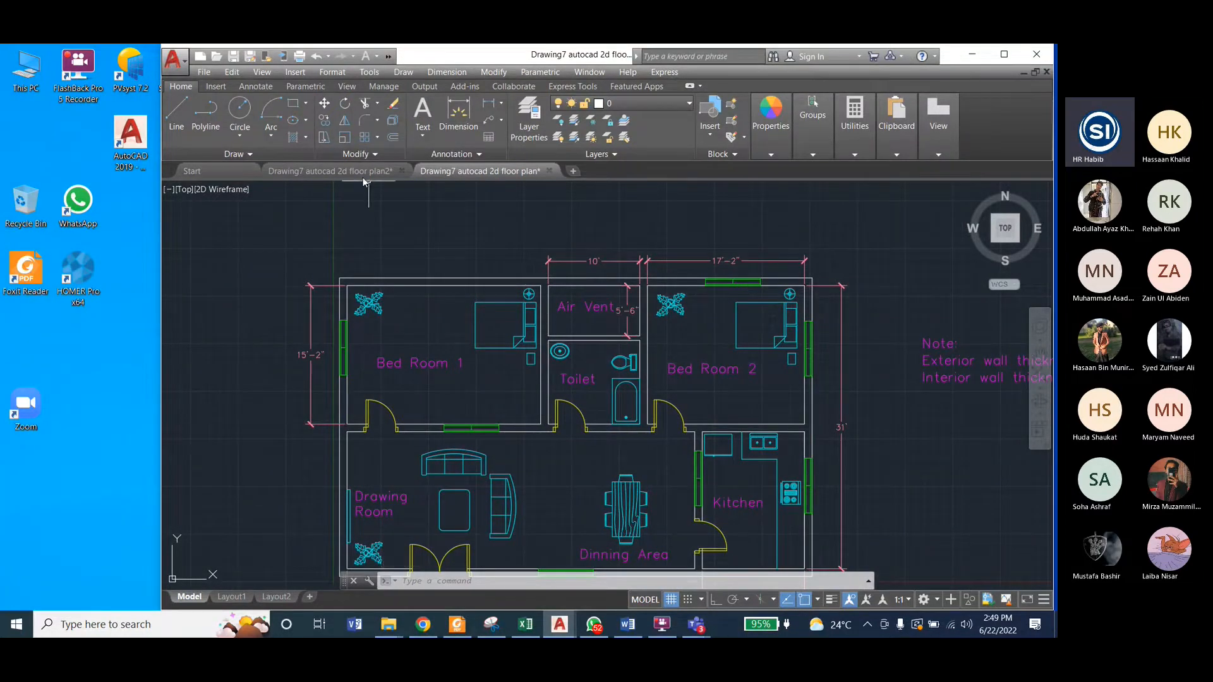
left_click(338, 172)
scroll(714, 295, "up", 3)
scroll(363, 334, "down", 2)
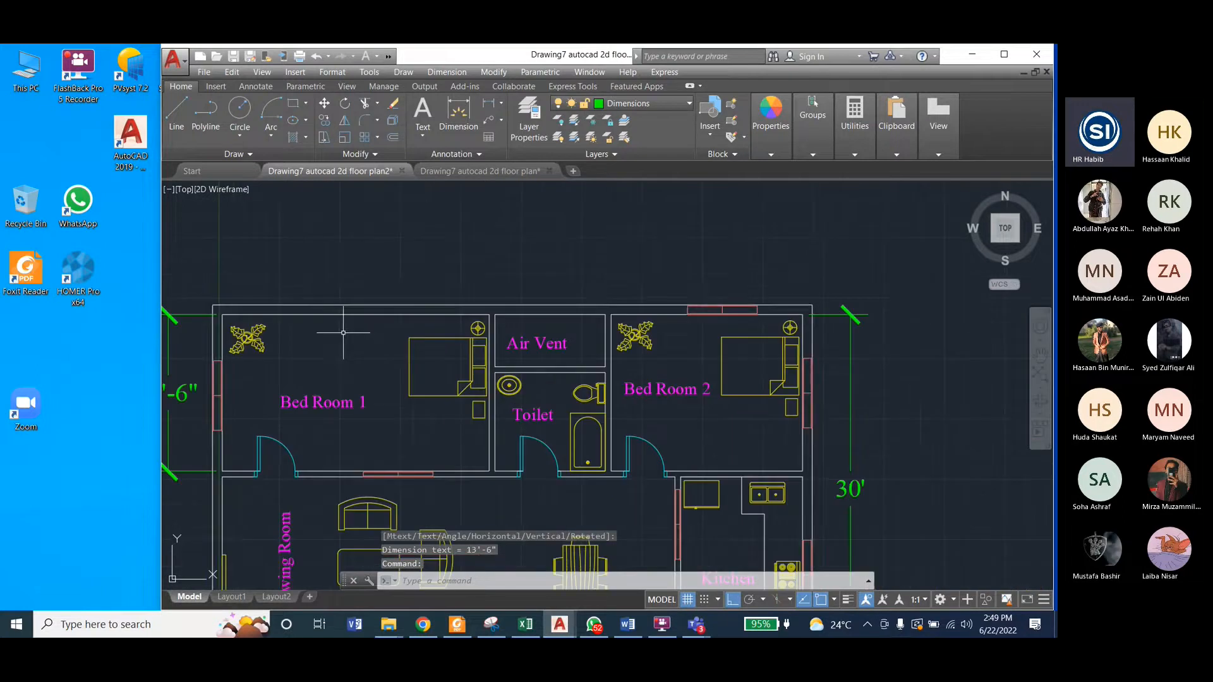
scroll(777, 284, "up", 2)
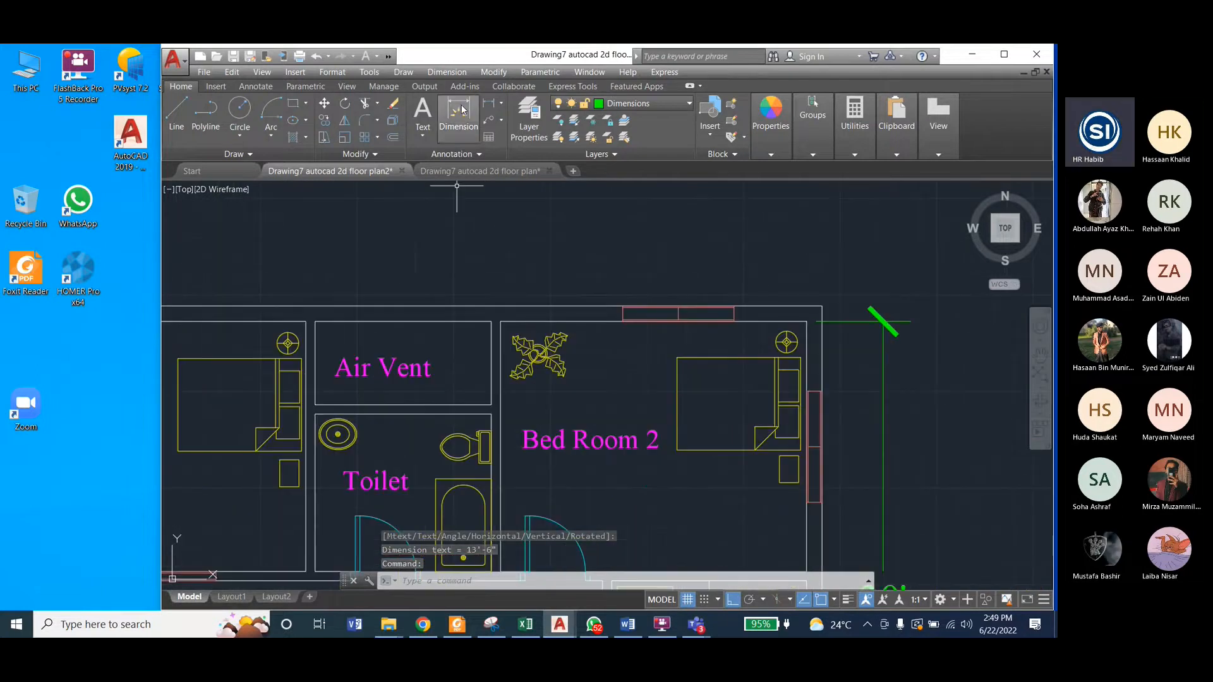
left_click(489, 104)
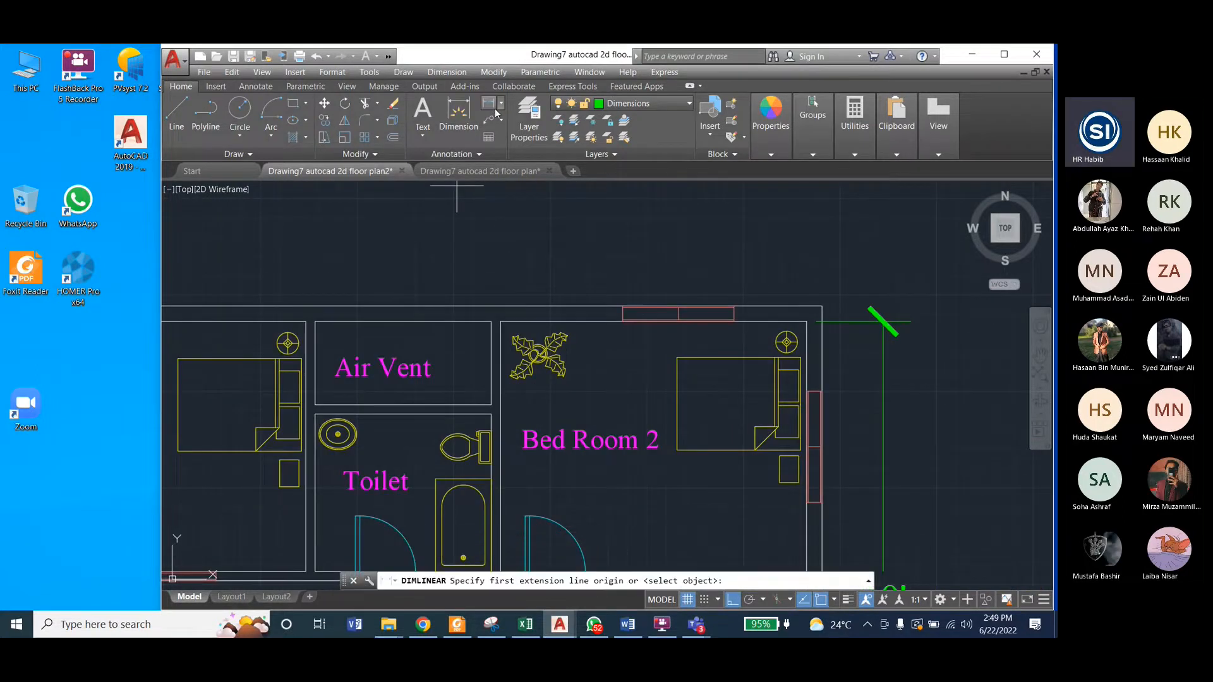
left_click(821, 307)
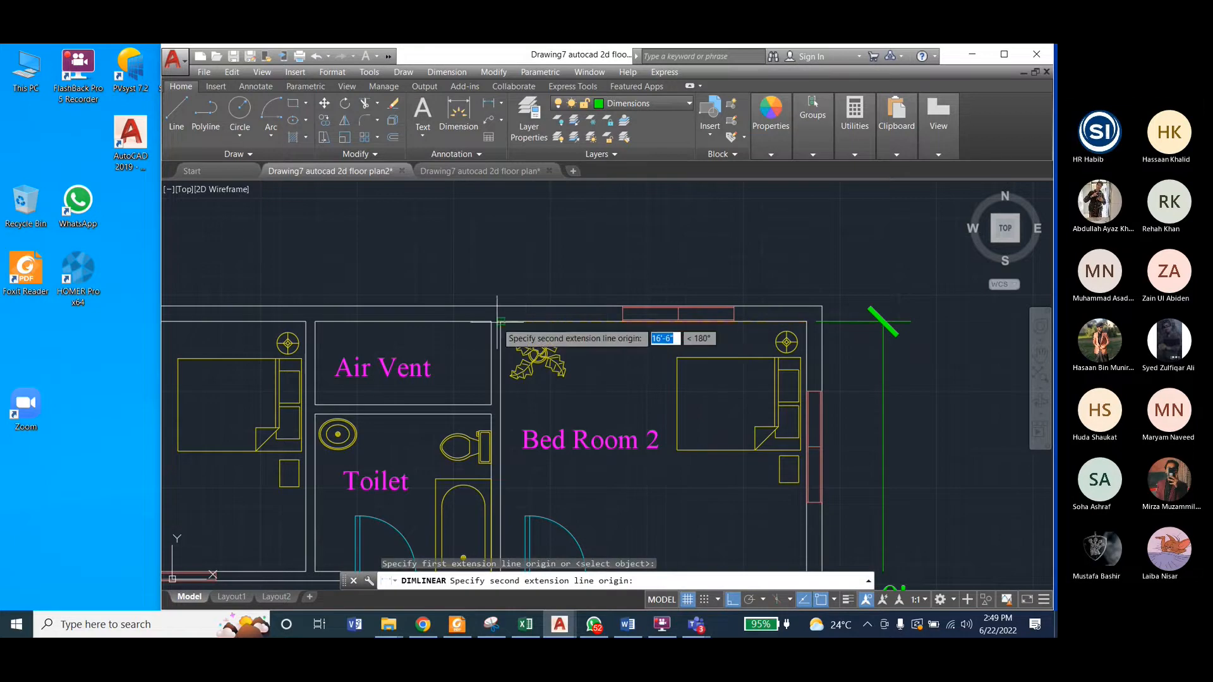
left_click(501, 322)
left_click(506, 263)
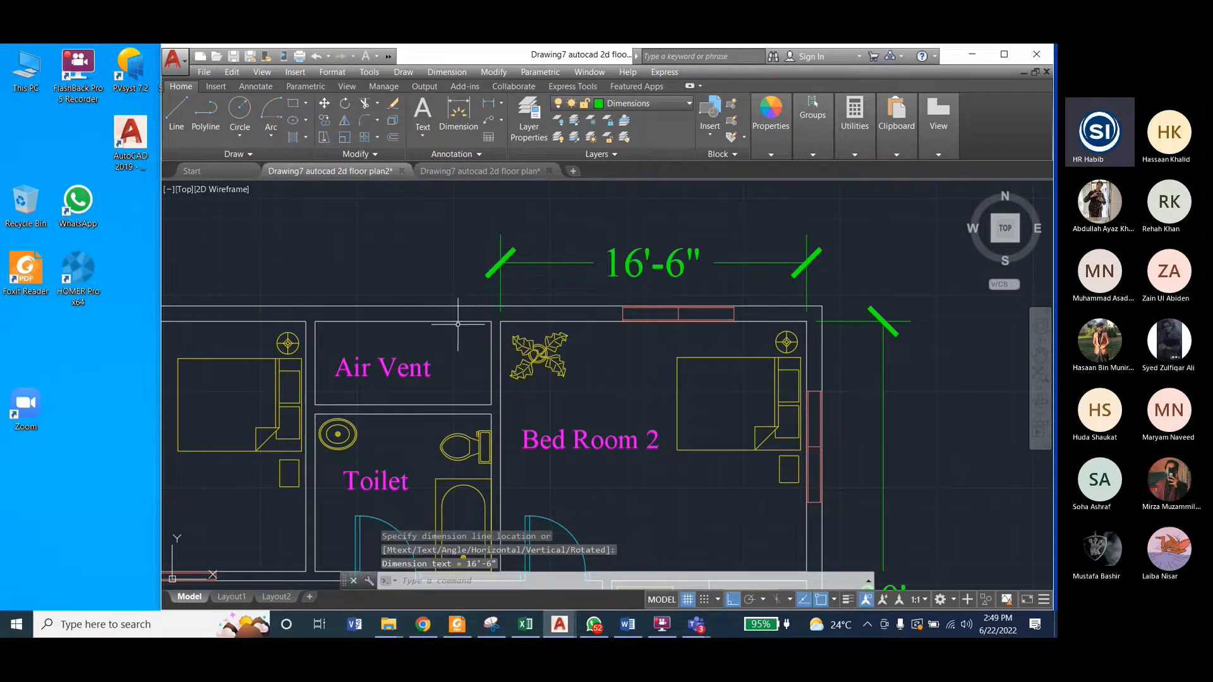
Step: Add a linear dimension above the Air Vent between its upper inside corners, aligned with the Bed Room 2 width dimension
left_click(458, 113)
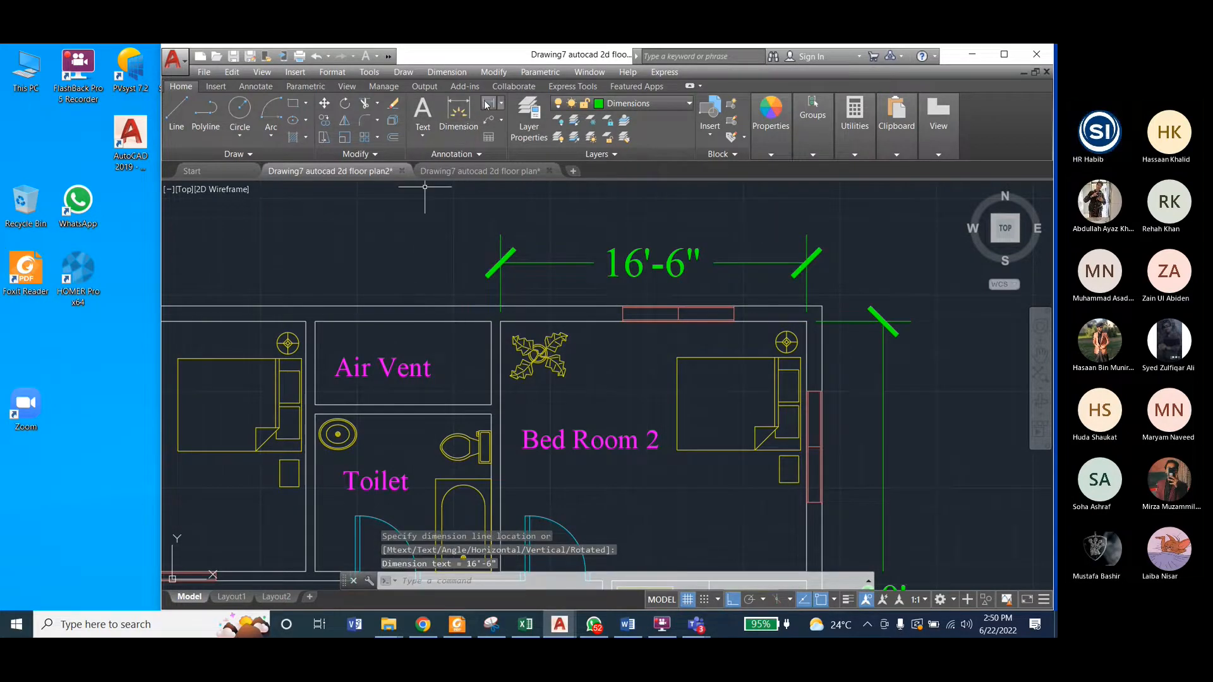
left_click(492, 321)
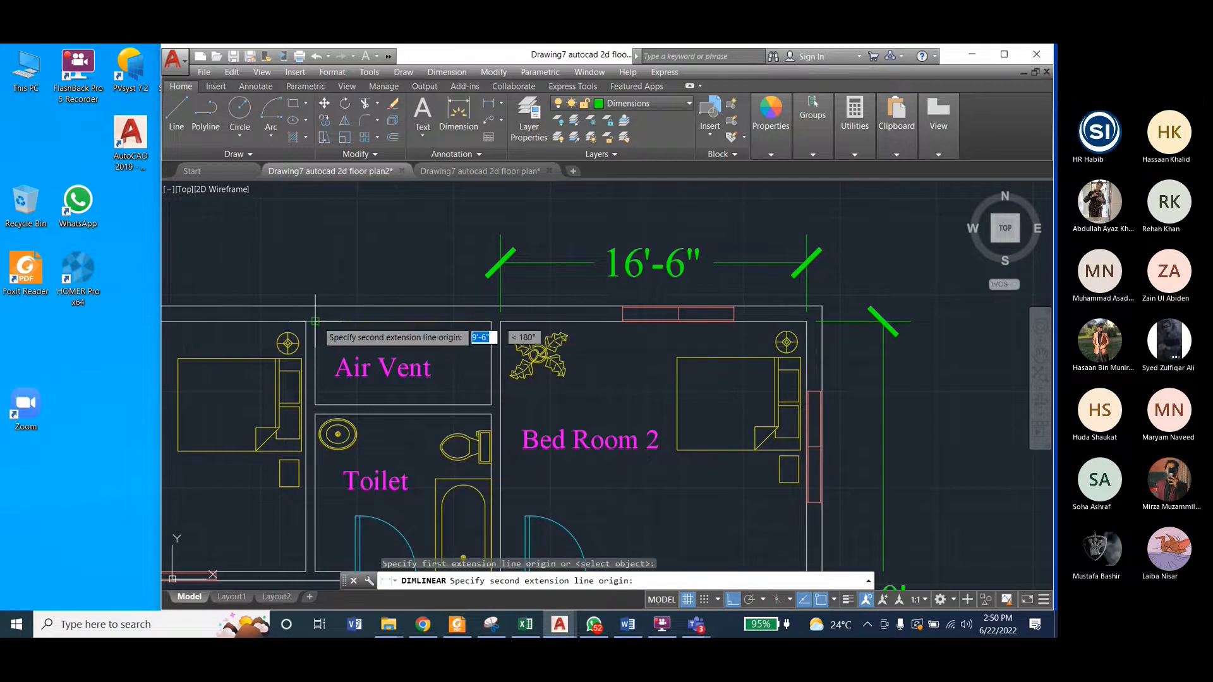
left_click(315, 321)
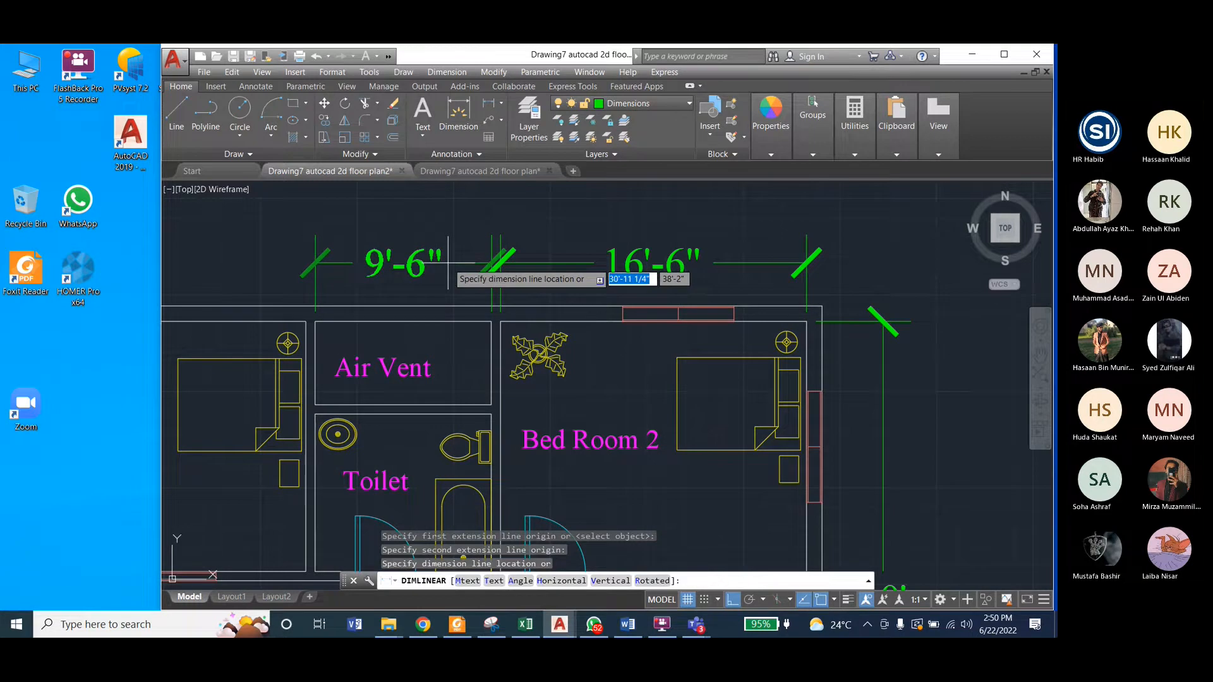
left_click(448, 262)
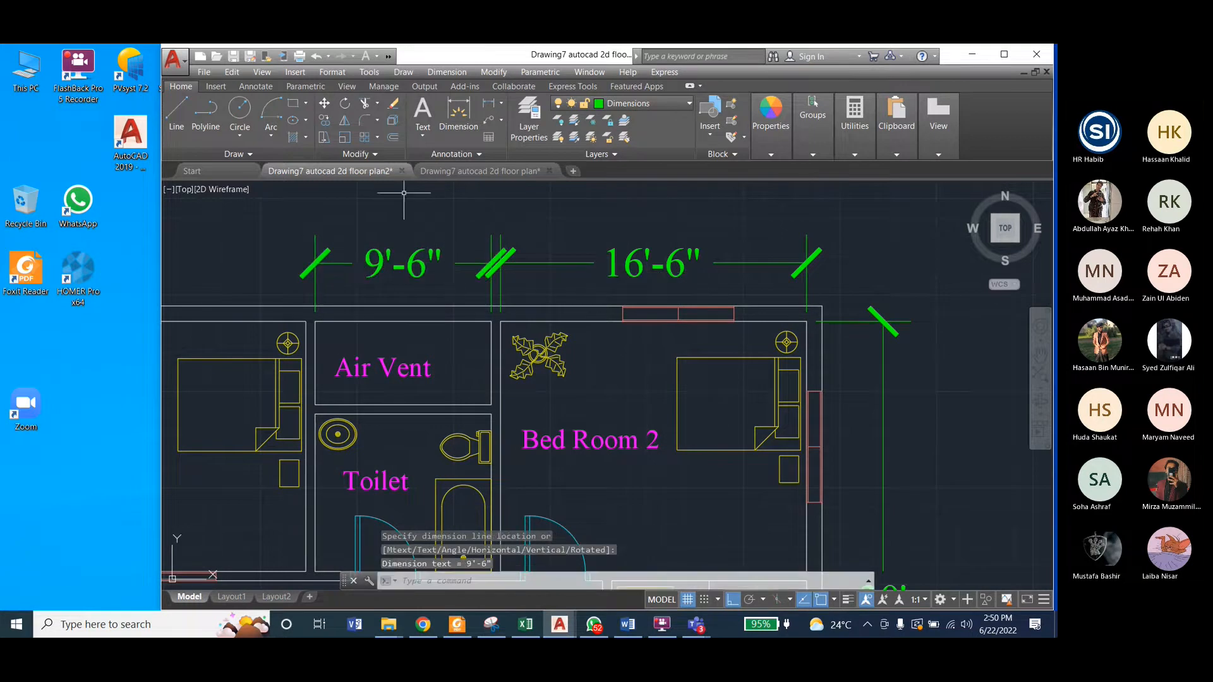
Step: Add a vertical linear dimension inside the Air Vent, near its right wall, from its upper-right to its lower-right inside corner
left_click(459, 114)
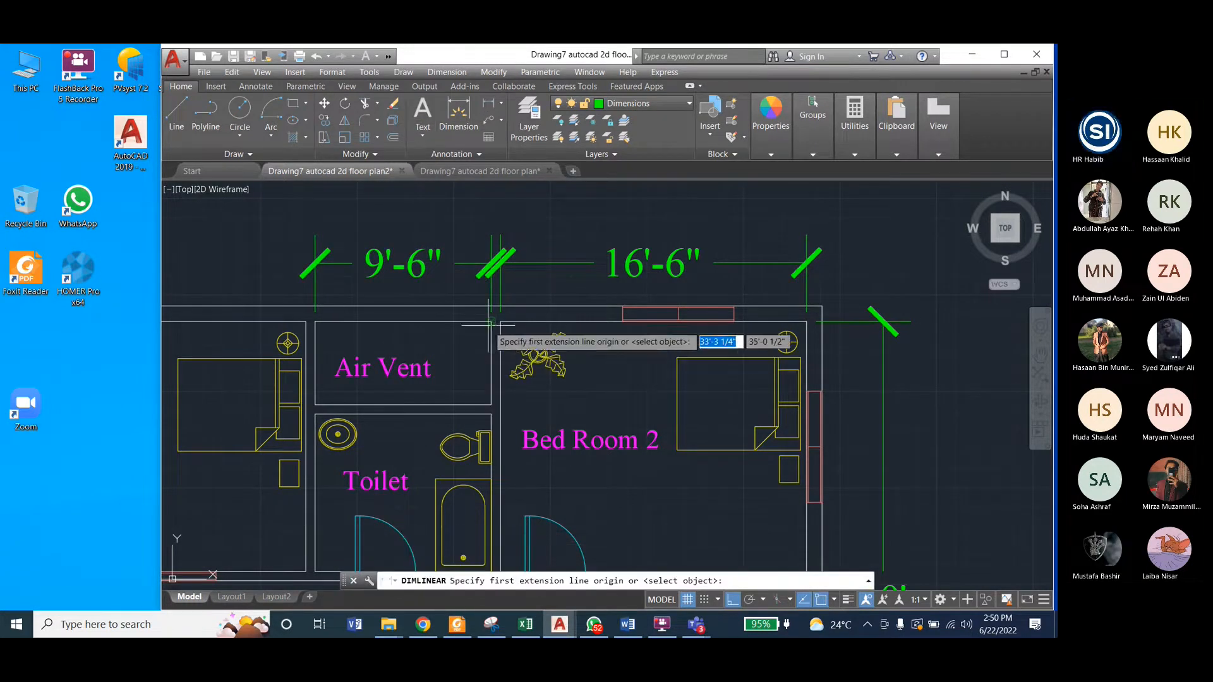
left_click(492, 320)
left_click(491, 404)
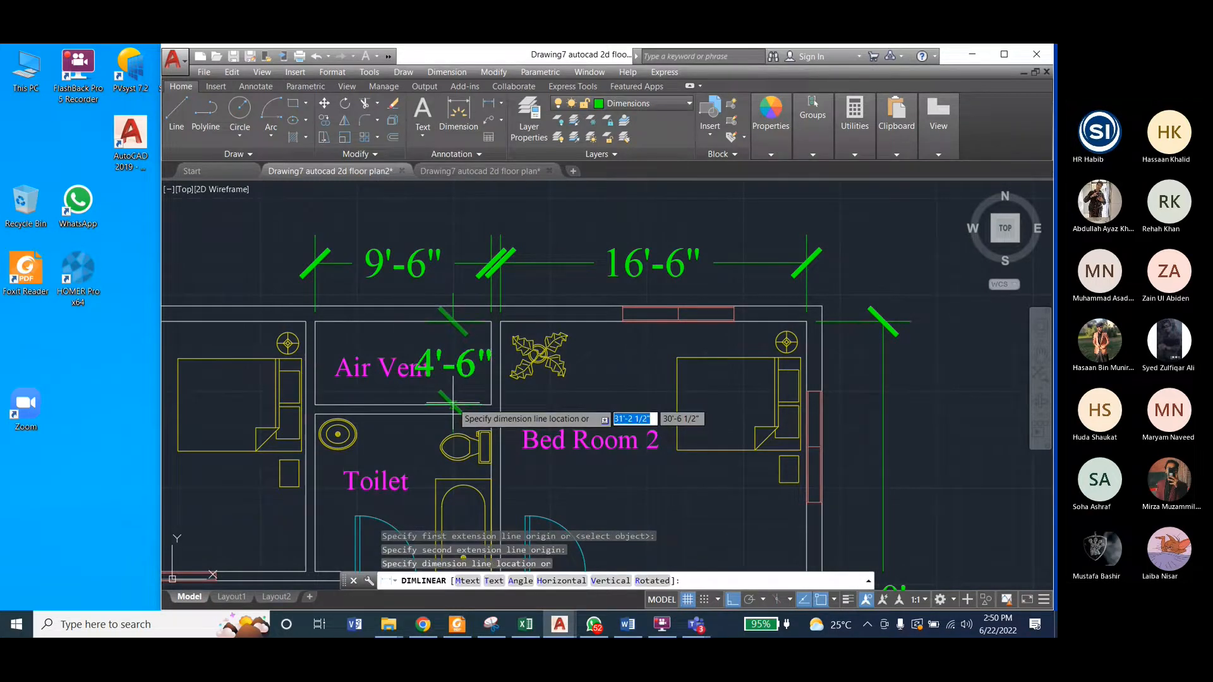
left_click(453, 402)
Step: Move the Air Vent label up and left, clear of the height dimension, switching Ortho off for the free move and back on
scroll(553, 317, "down", 2)
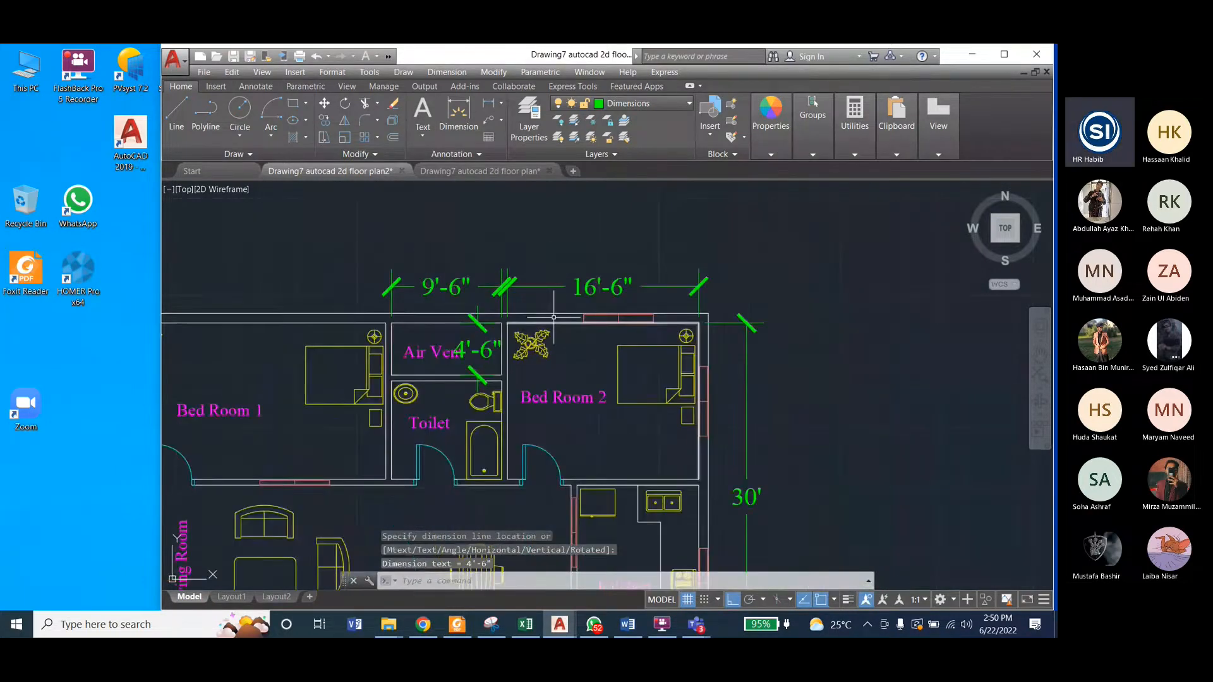
left_click(430, 353)
left_click(422, 356)
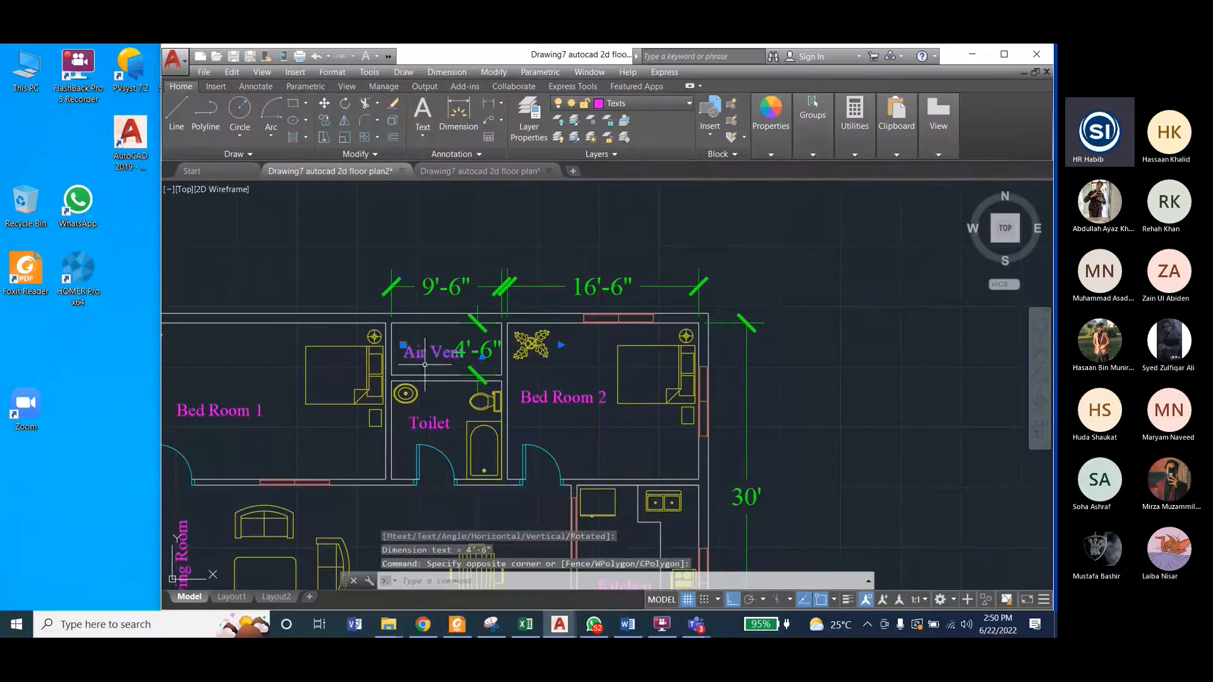
left_click(403, 345)
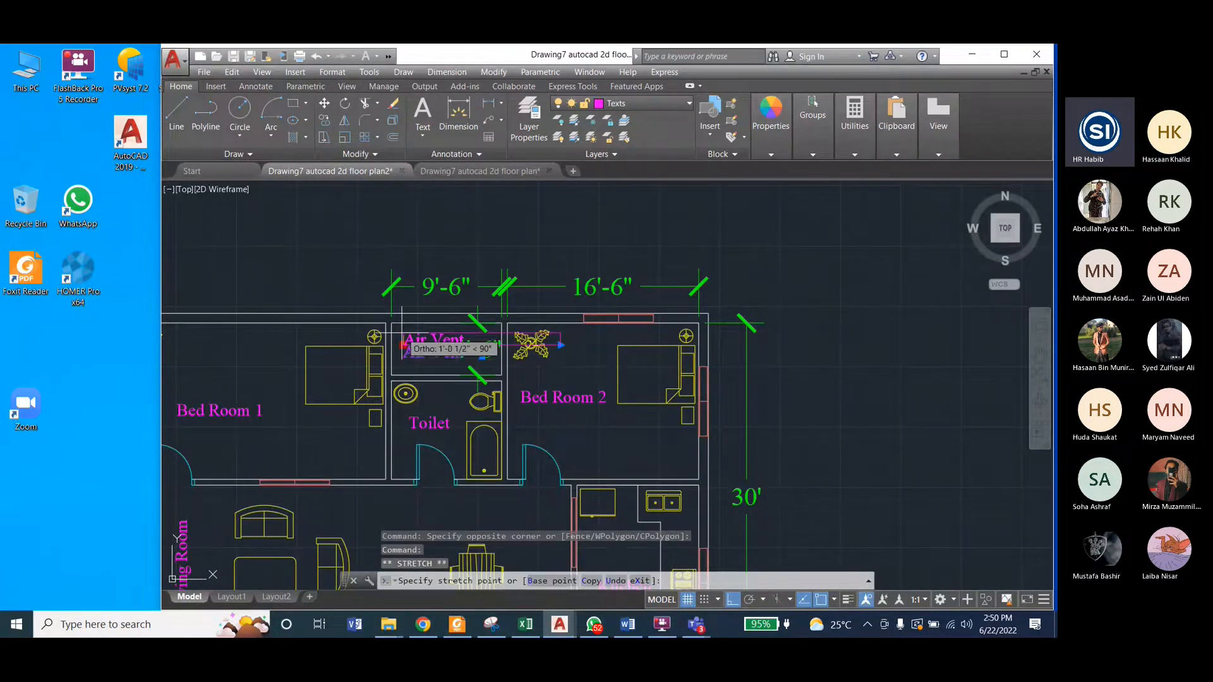
key("Escape")
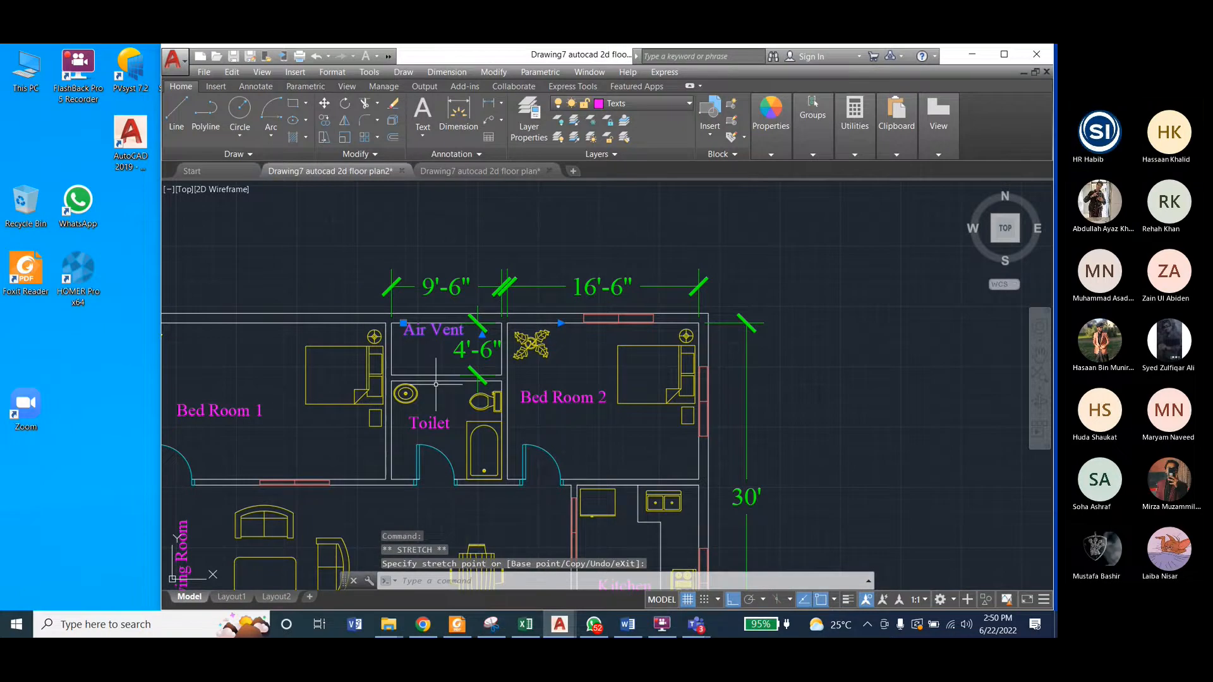
left_click(435, 329)
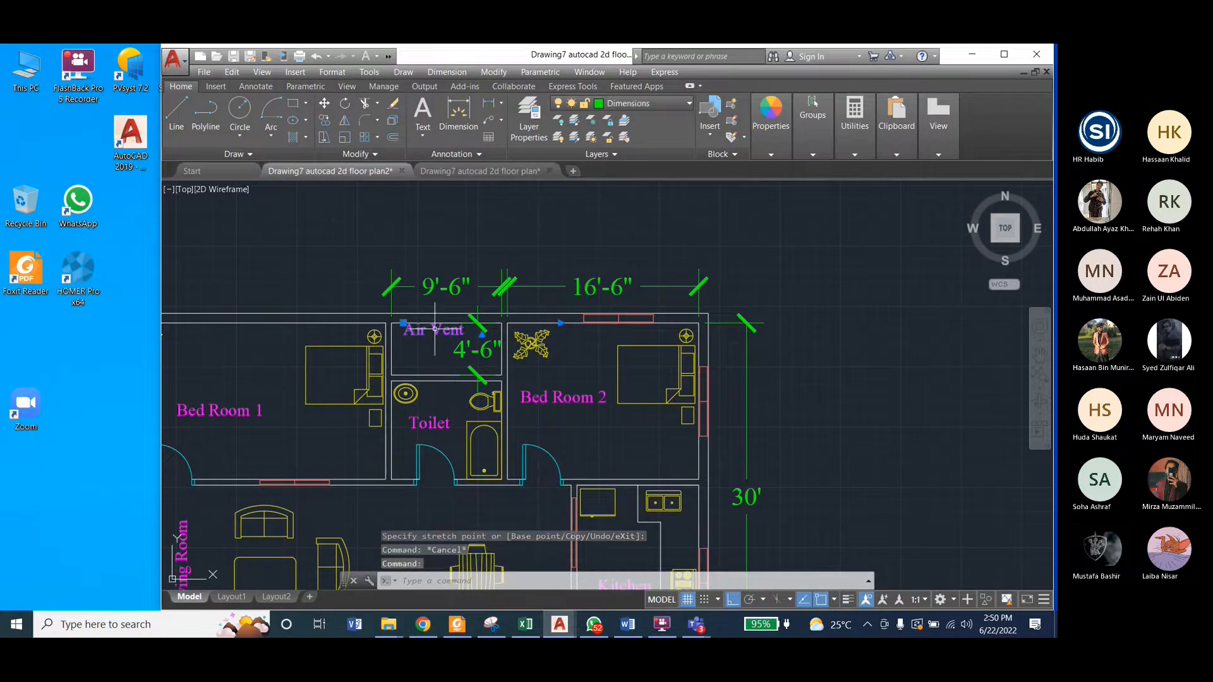
key("F8")
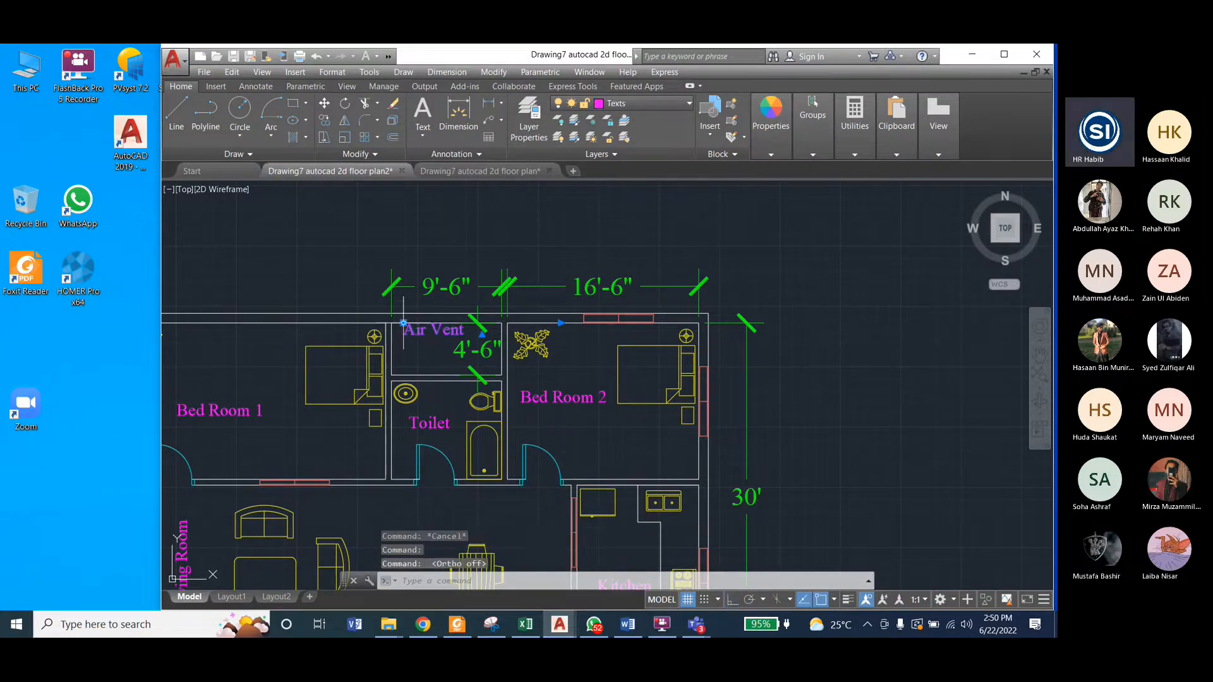
left_click(403, 323)
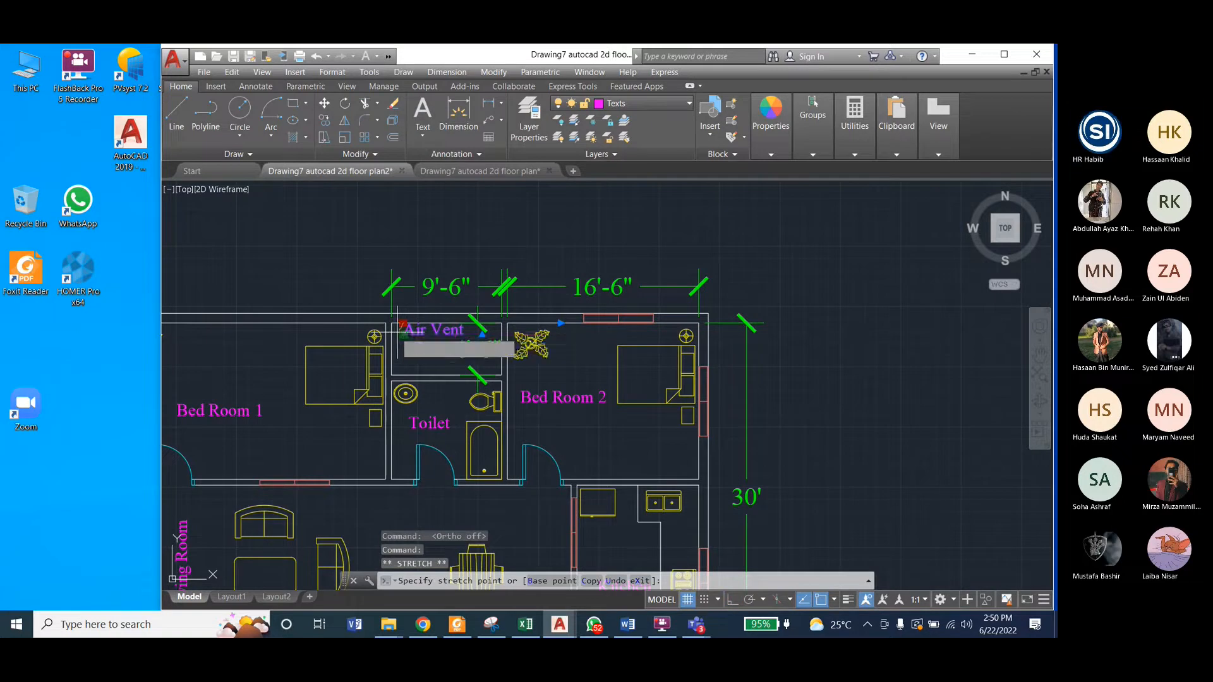
key("Escape")
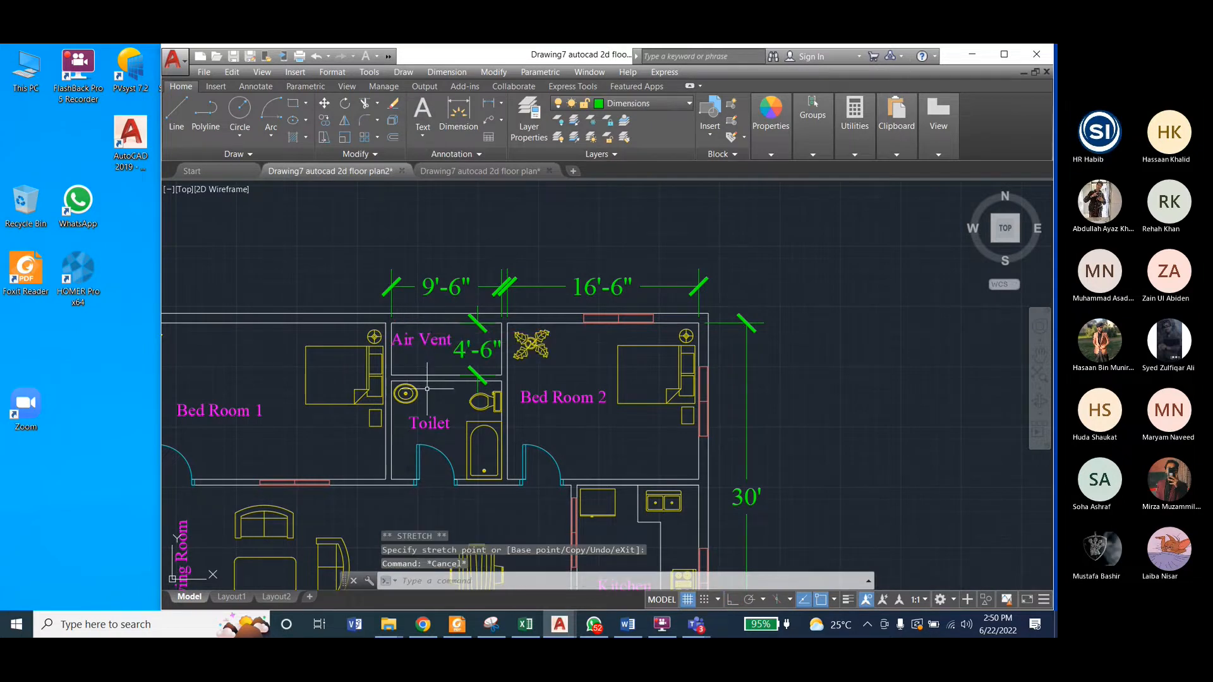
key("F8")
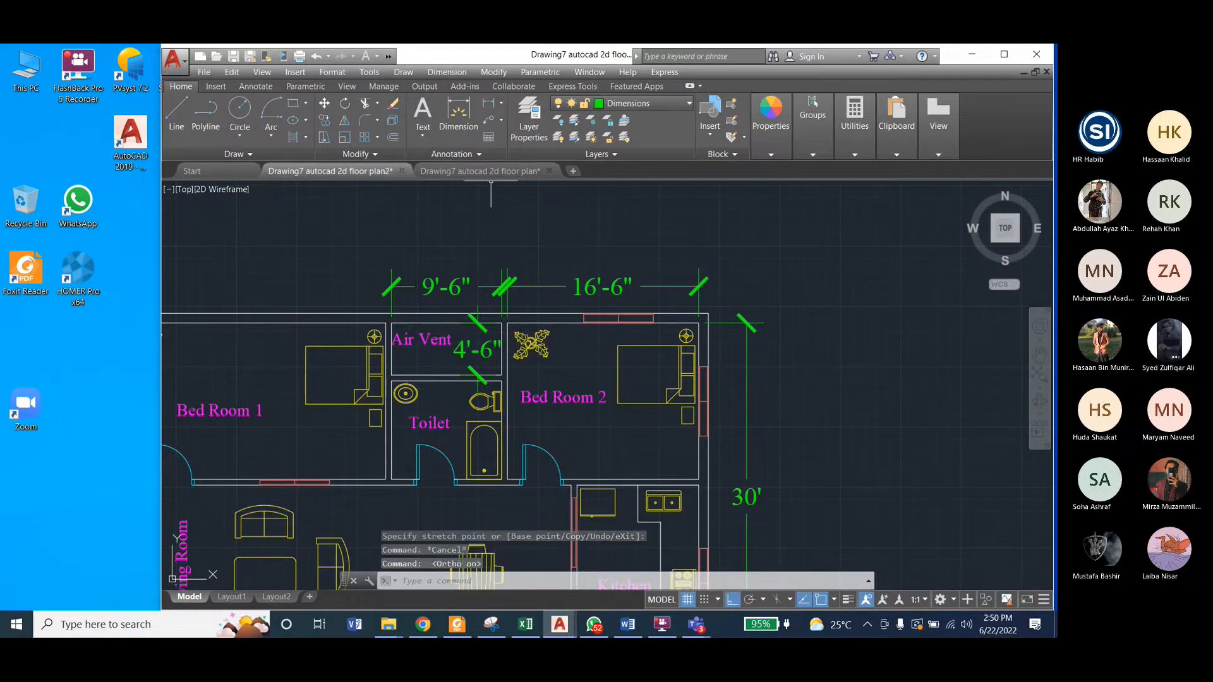
Step: Examine the reference plan and compare its dimensions and labels with the working floor plan for anything missing
left_click(481, 171)
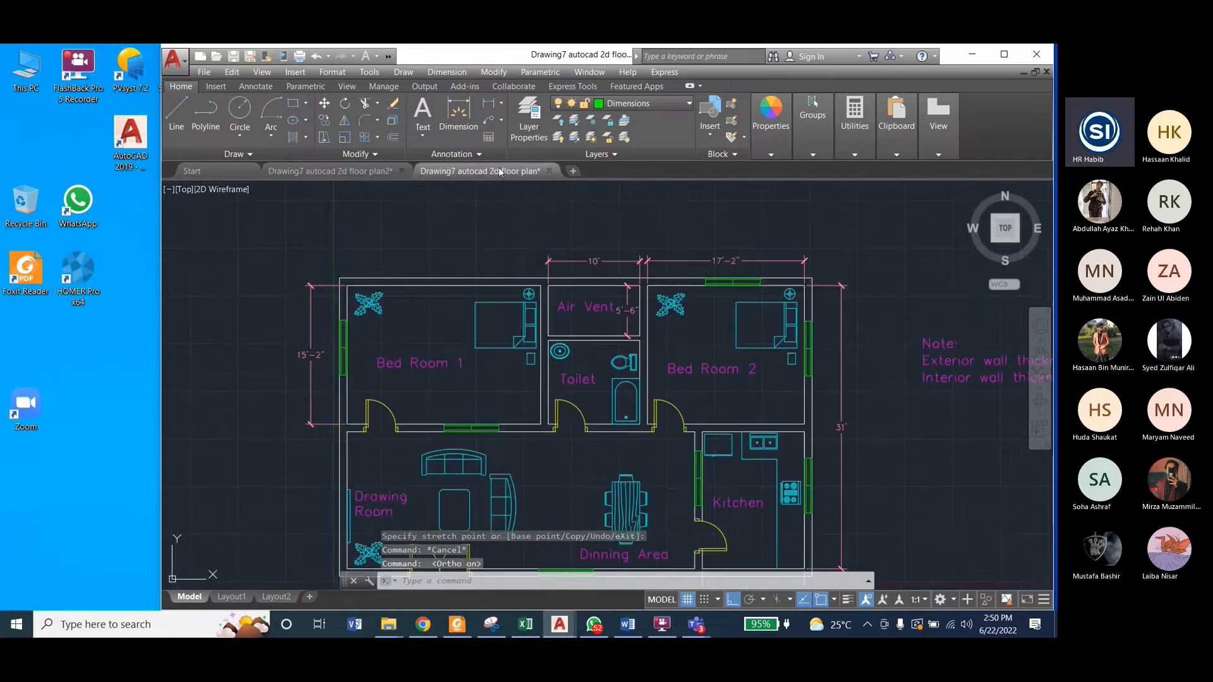
scroll(553, 307, "down", 2)
scroll(630, 447, "up", 2)
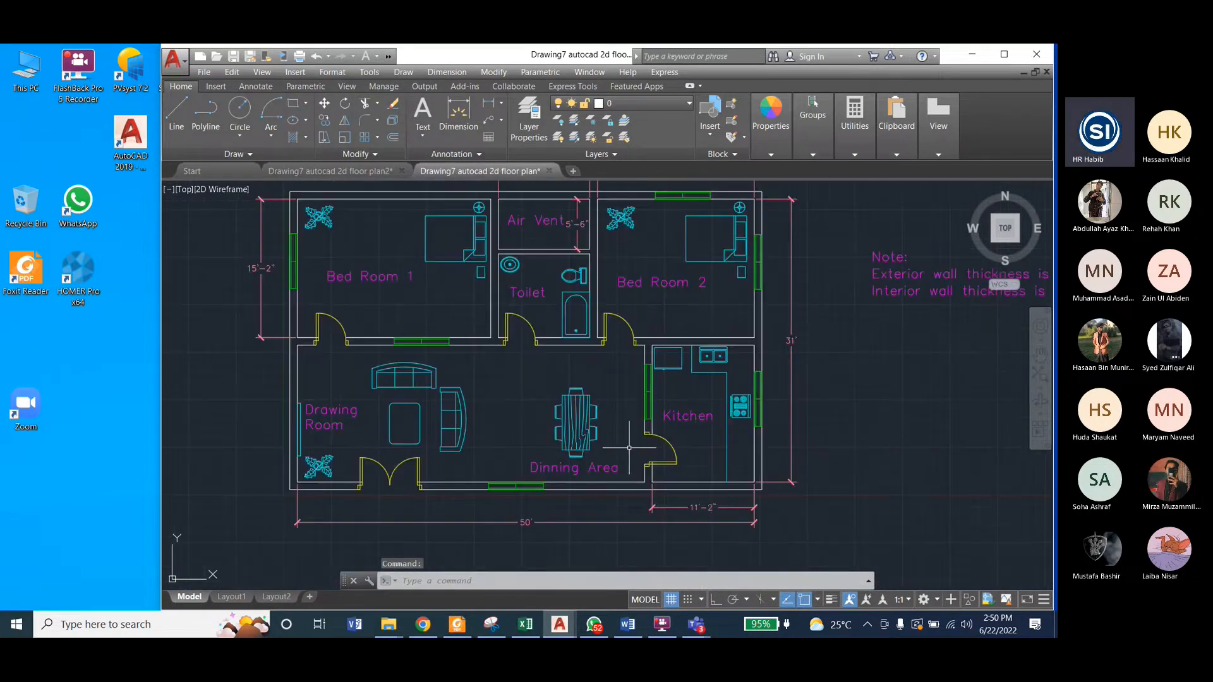
scroll(714, 536, "down", 2)
scroll(699, 435, "up", 2)
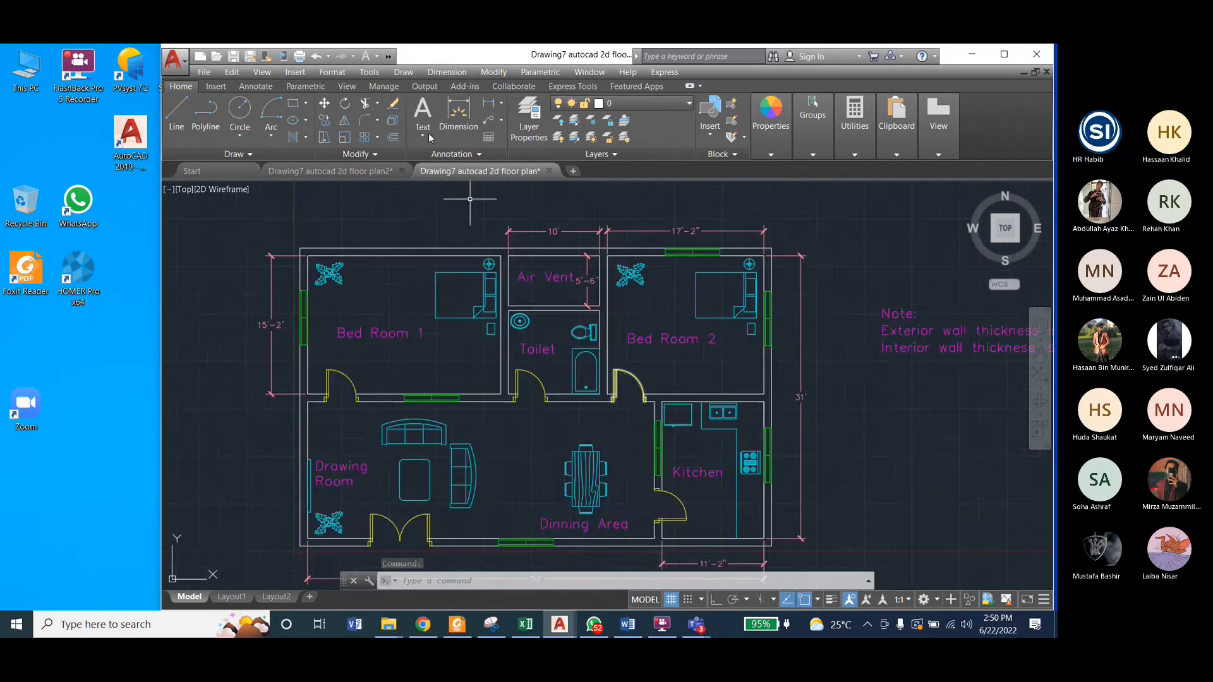
left_click(363, 172)
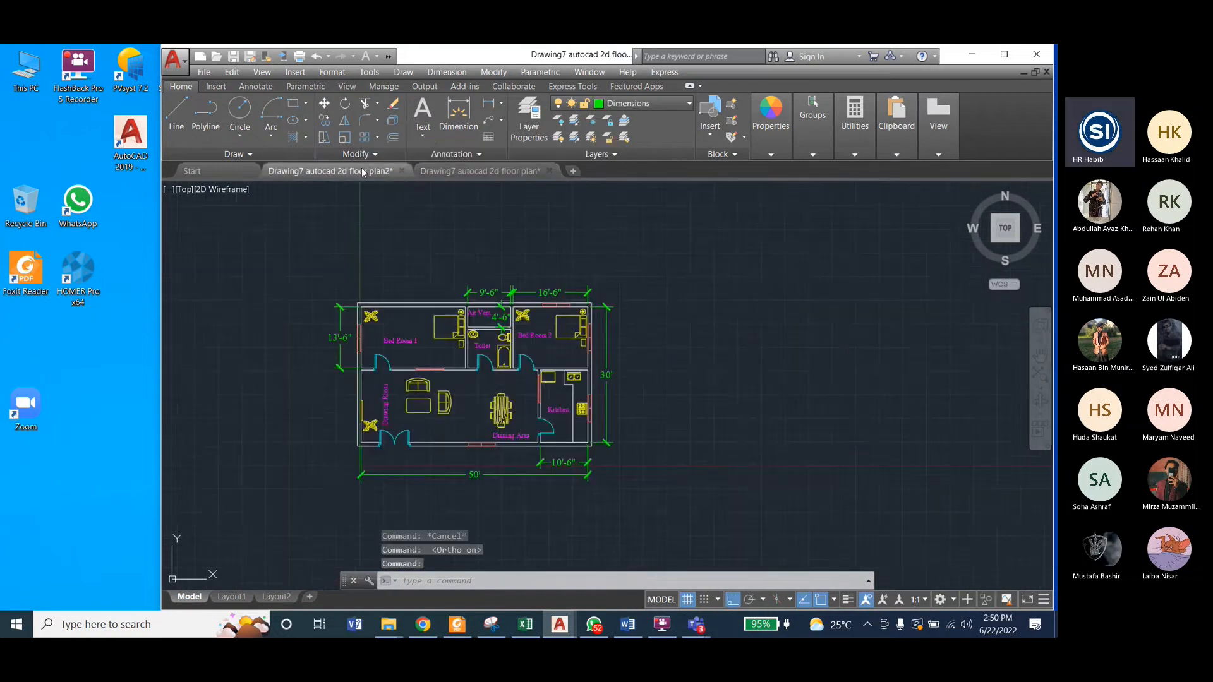
right_click(489, 341)
key("Escape")
Step: Turn on the Hatches layer in the reference plan to show its wall hatching
left_click(499, 173)
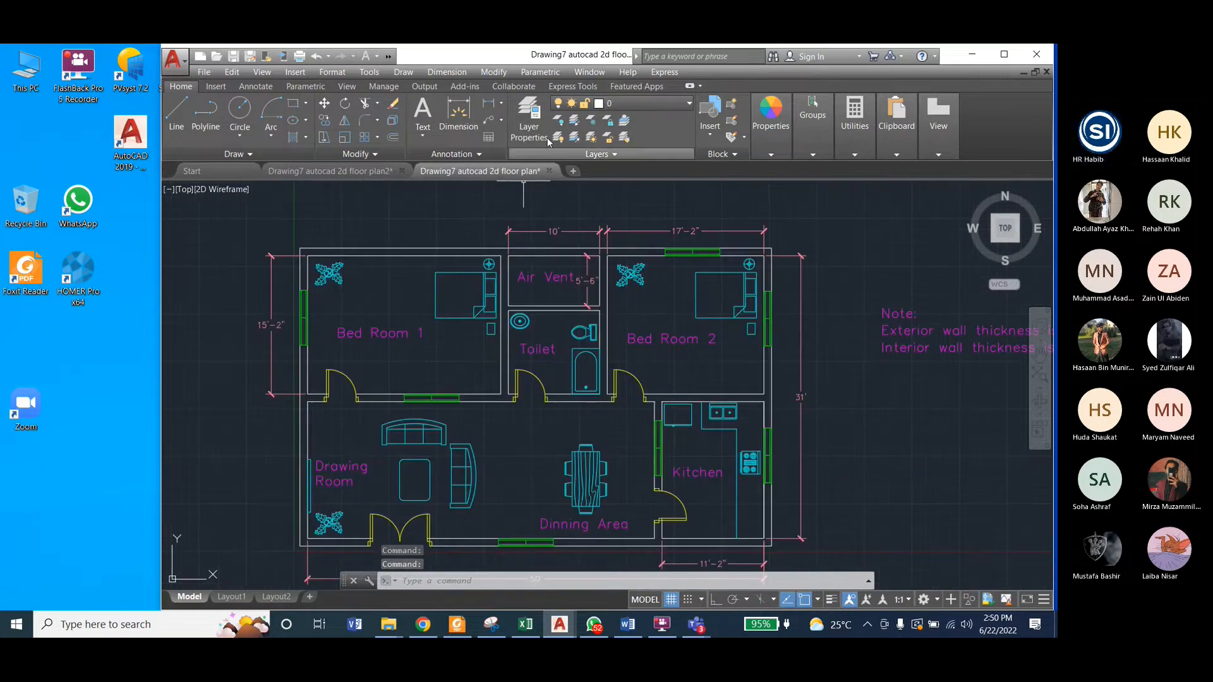
left_click(650, 102)
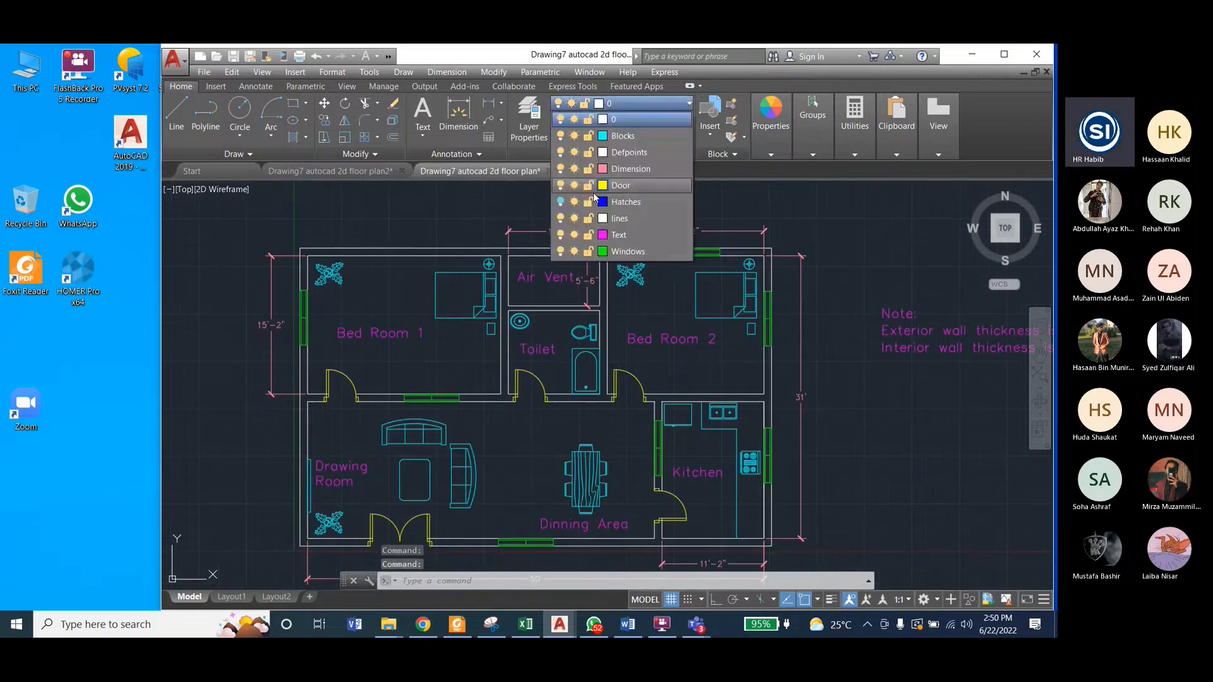
left_click(560, 201)
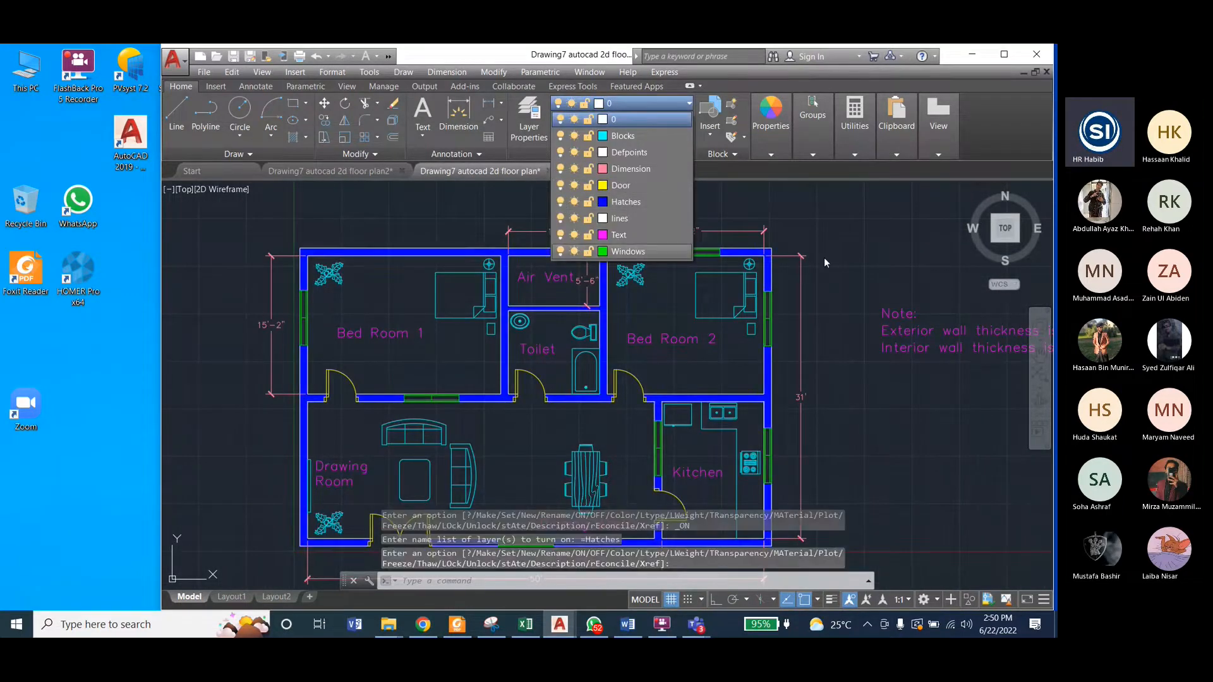
key("Escape")
key("Escape")
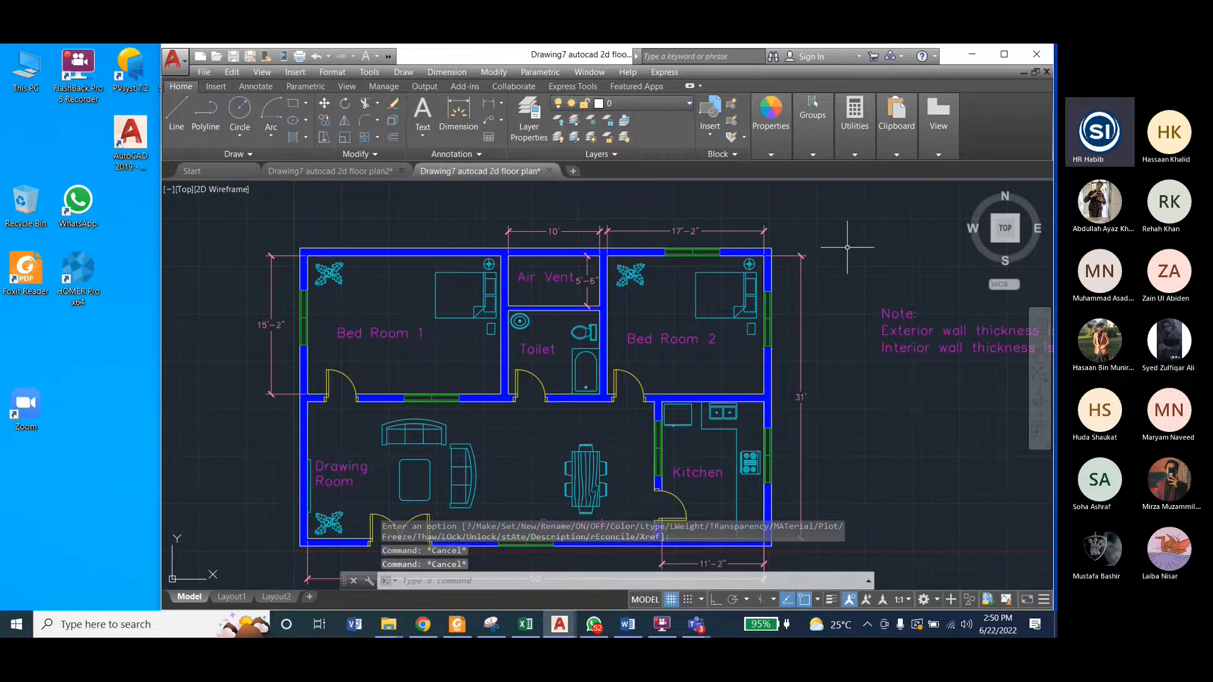
Step: In the working floor plan, make Hatches the current layer and save the drawing
left_click(368, 172)
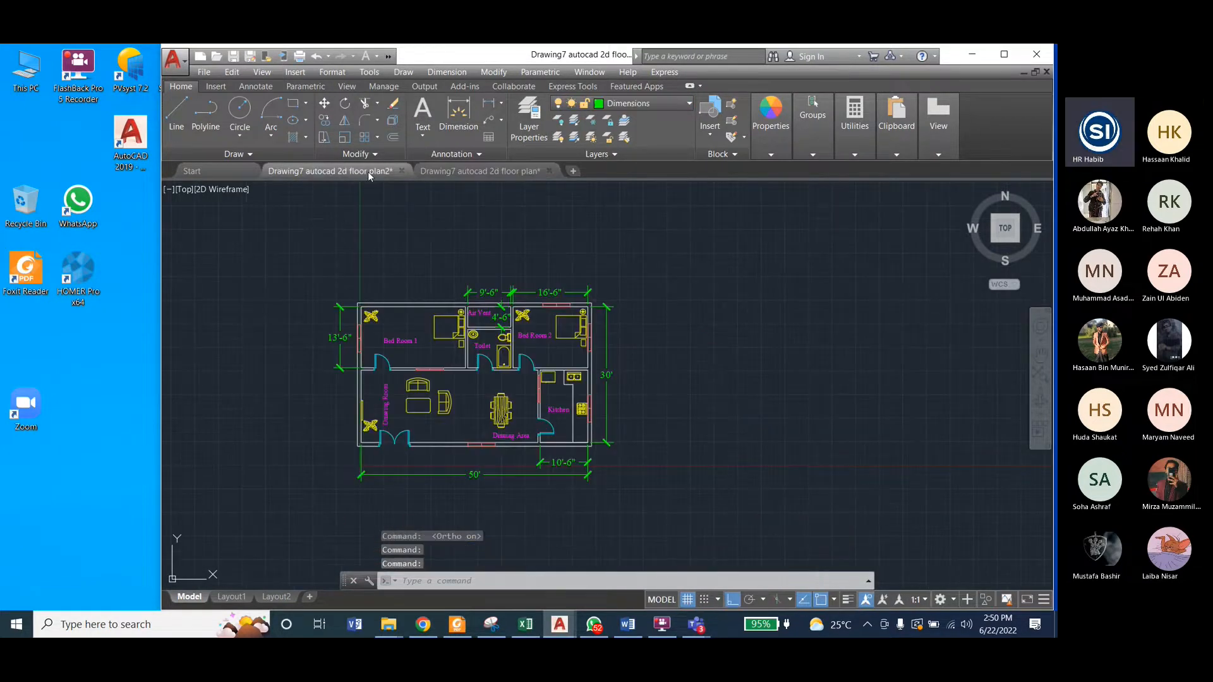
scroll(385, 285, "up", 2)
scroll(402, 314, "up", 2)
scroll(417, 341, "down", 2)
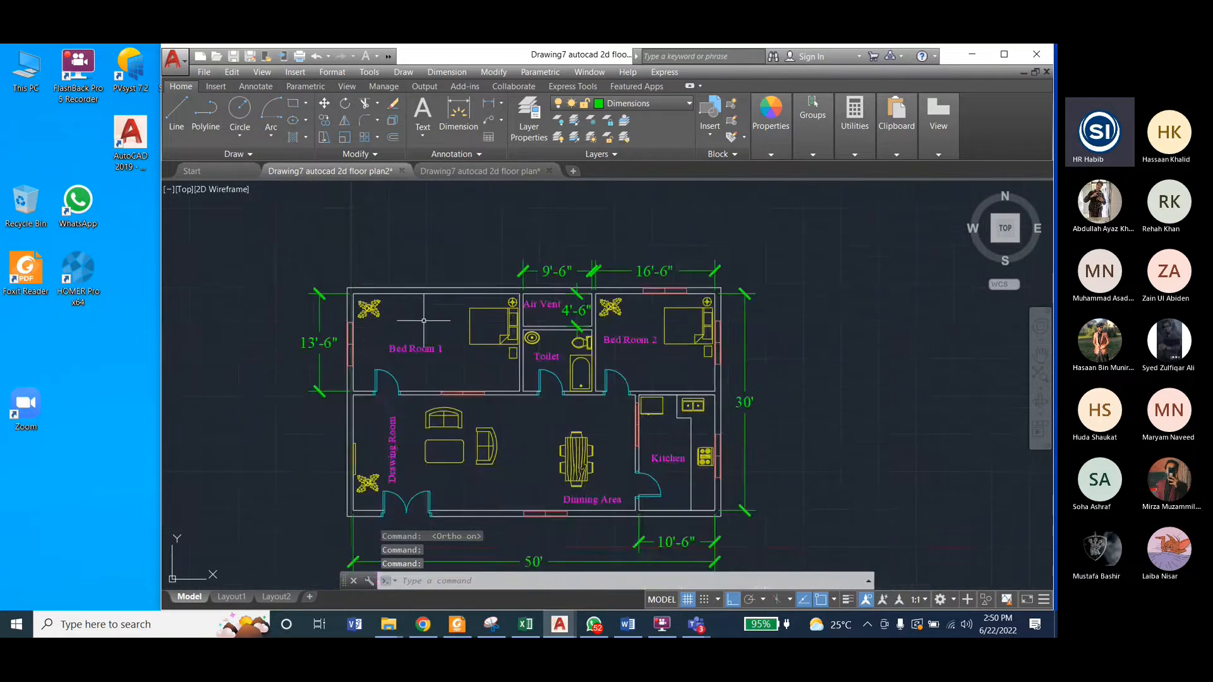
scroll(433, 369, "up", 2)
left_click(664, 104)
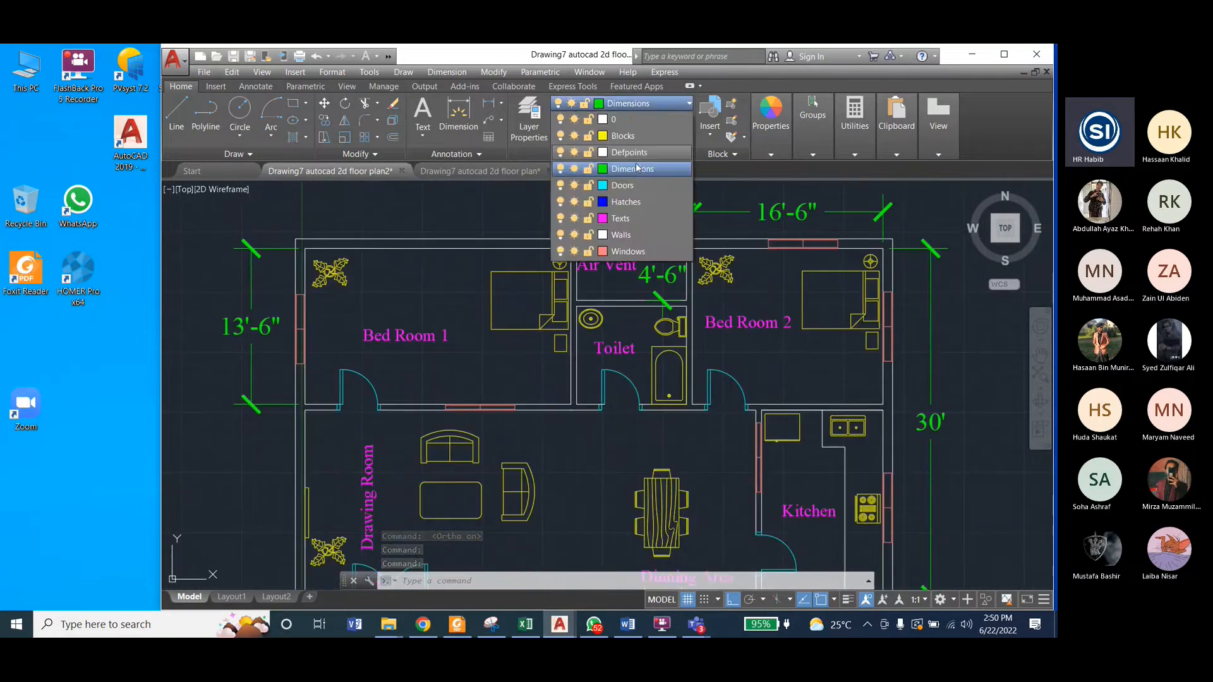
left_click(626, 203)
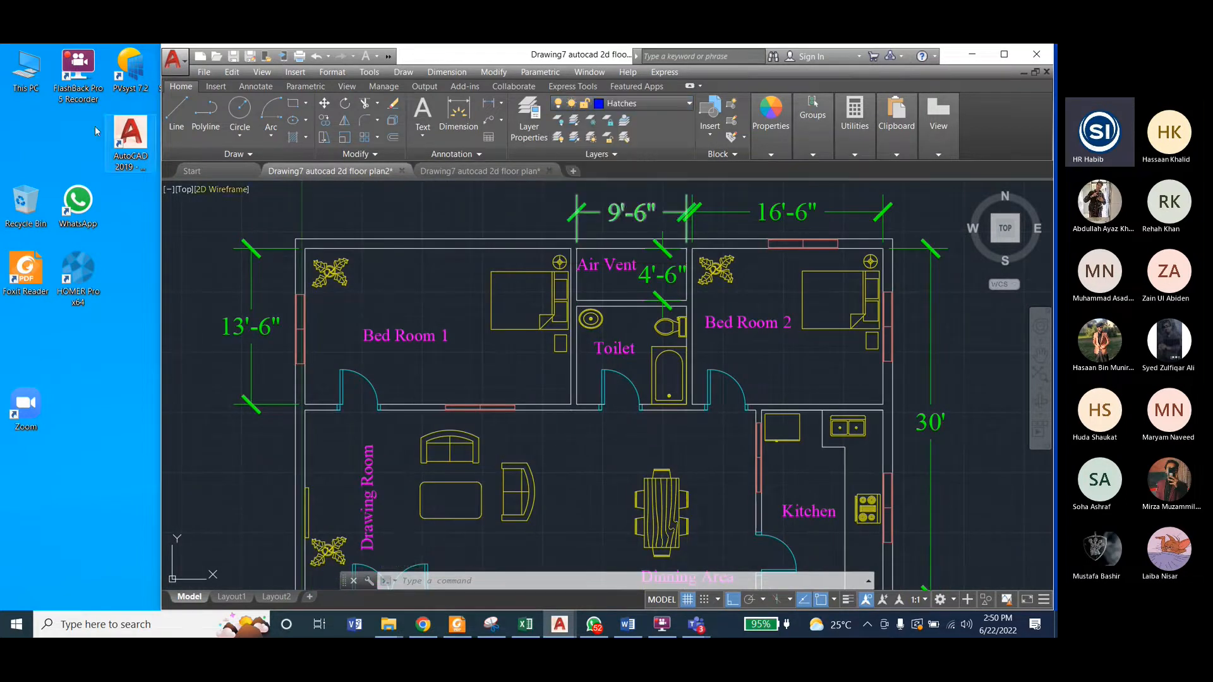
key("ctrl+s")
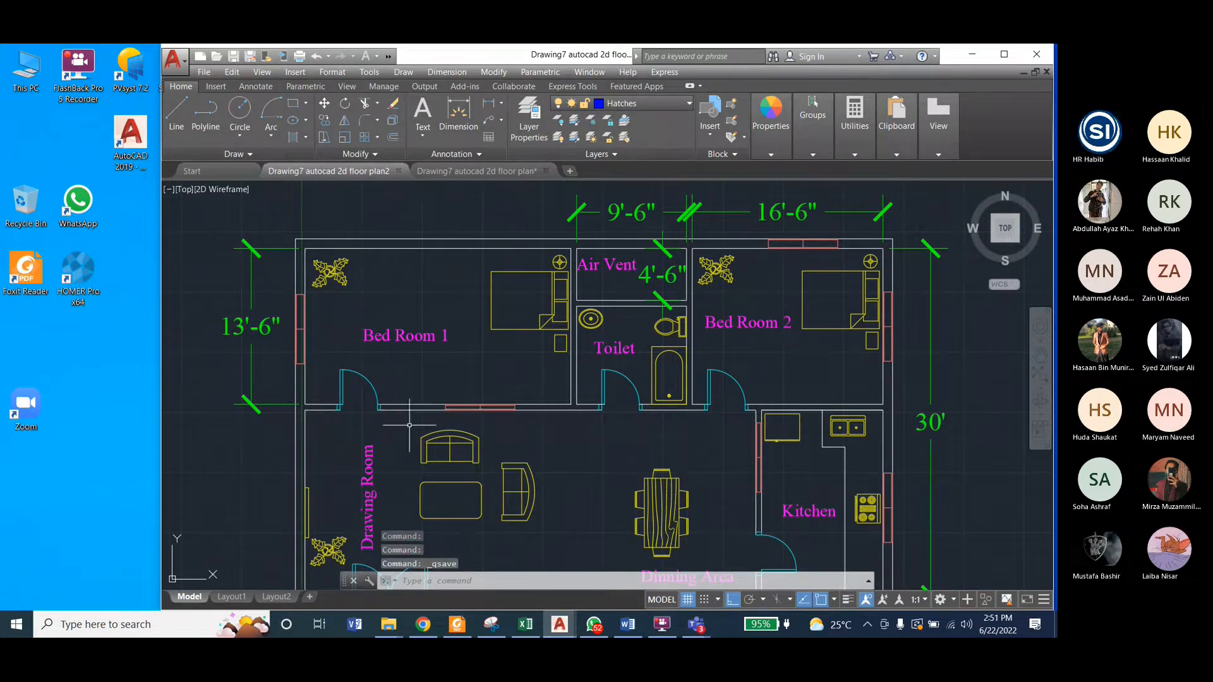
Step: Start a hatch for the walls with the hatch type set to Solid
scroll(378, 366, "down", 2)
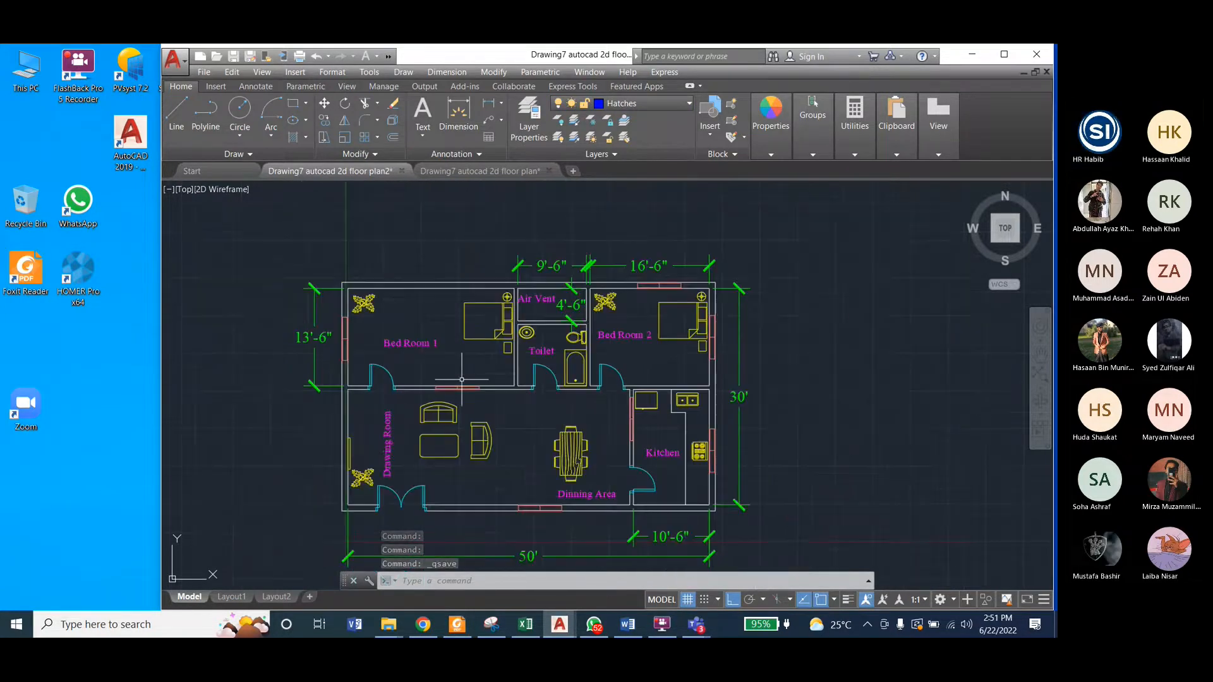
scroll(454, 409, "up", 2)
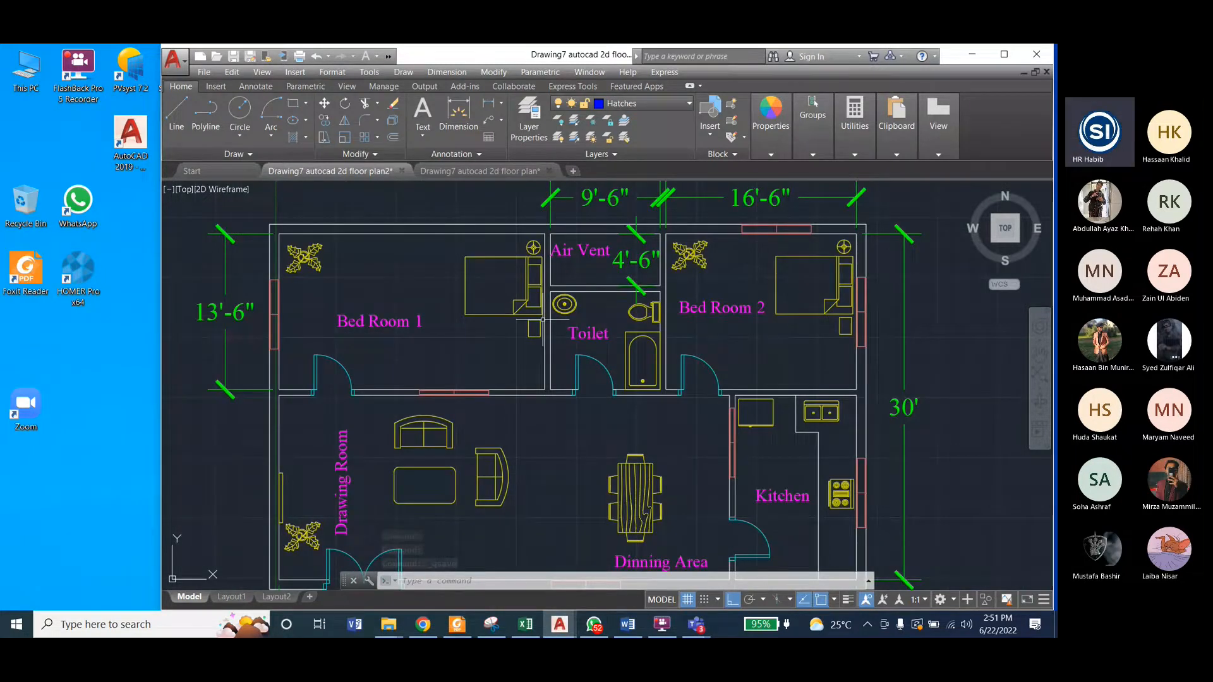
scroll(542, 320, "down", 2)
left_click(400, 73)
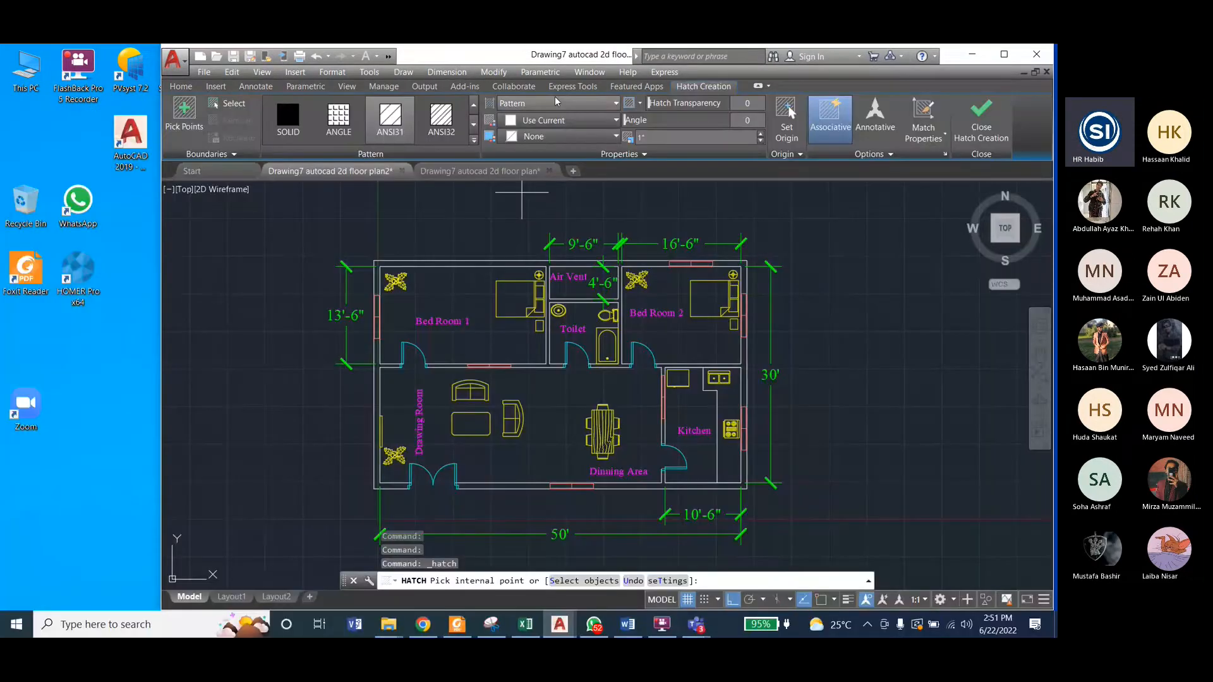
left_click(556, 103)
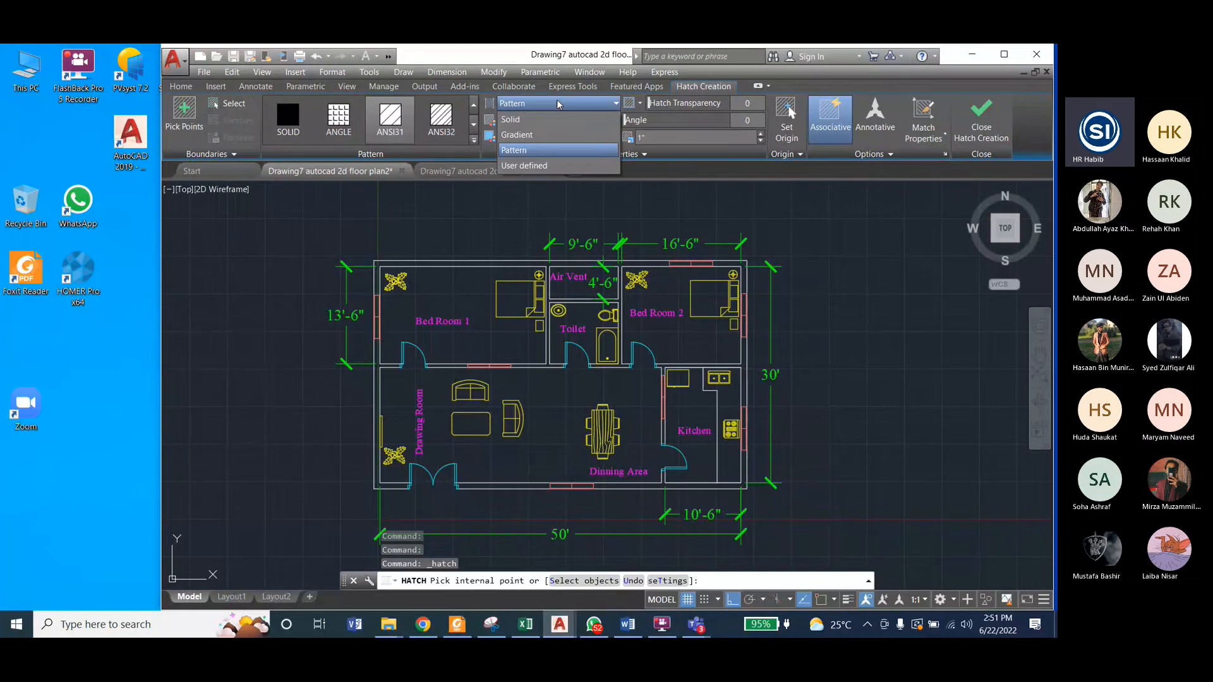
left_click(505, 107)
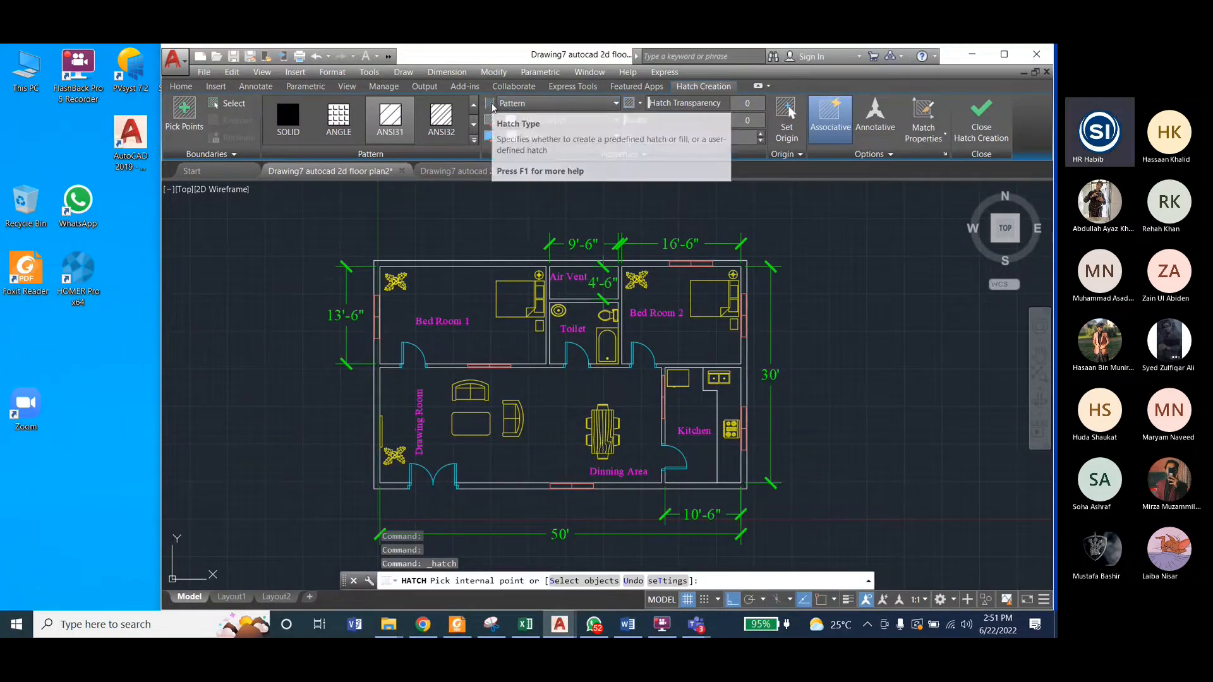
left_click(528, 105)
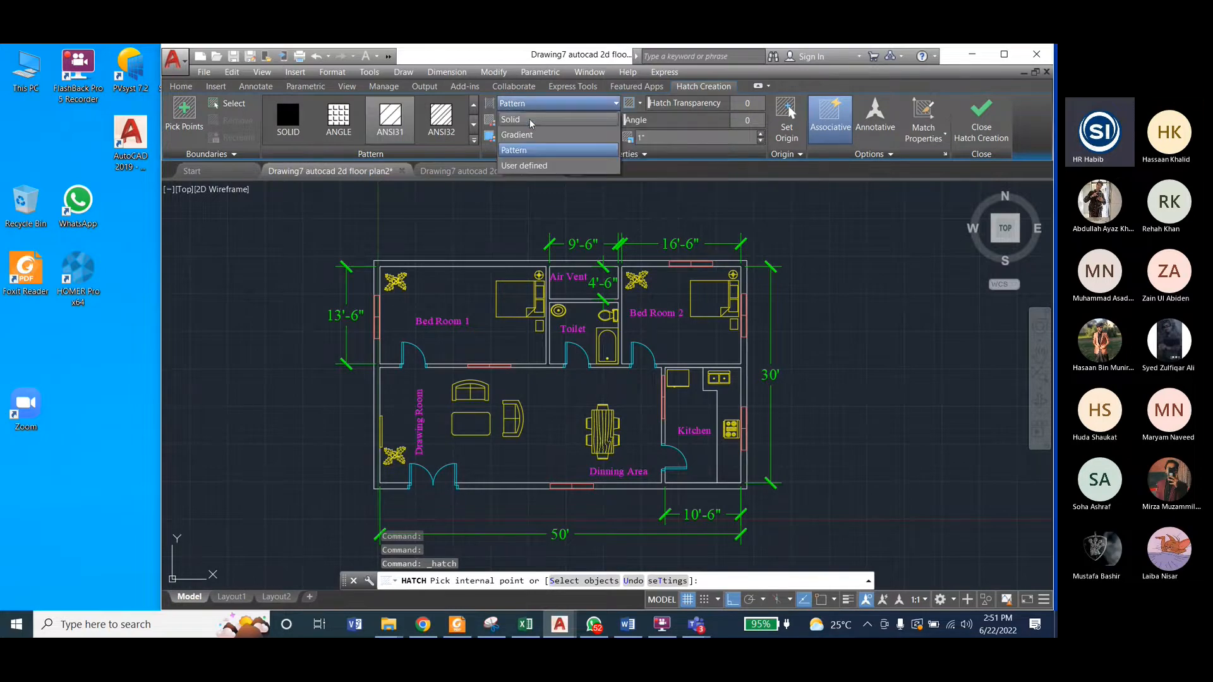
left_click(529, 118)
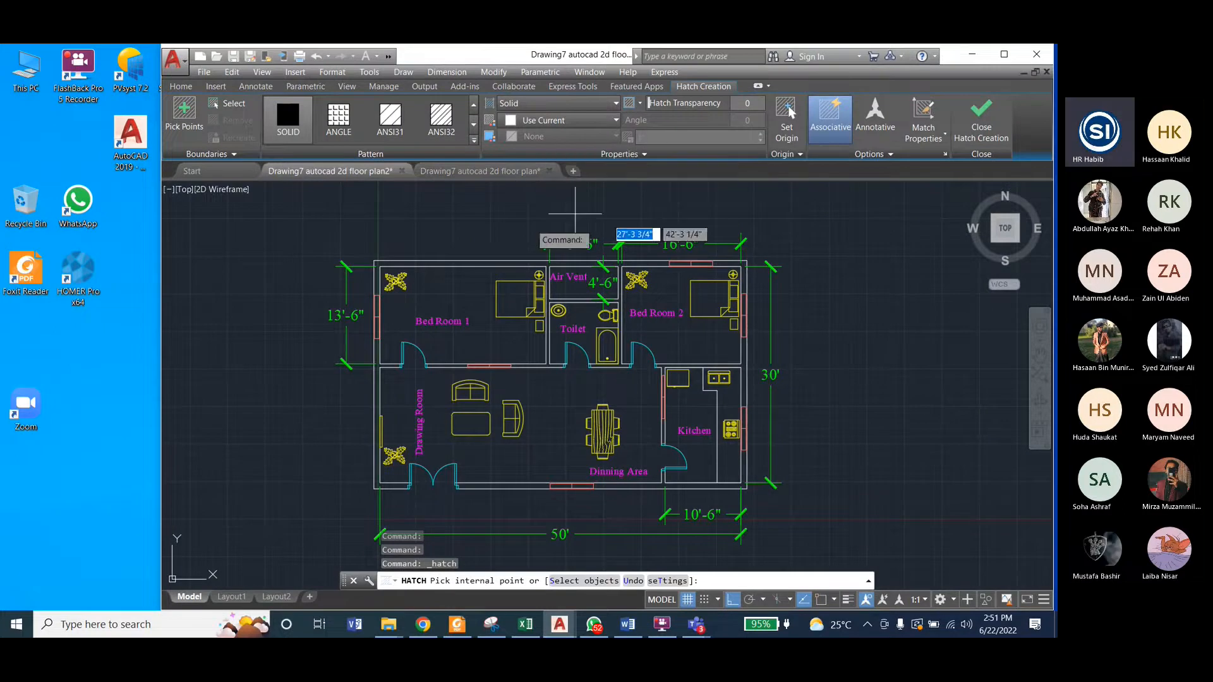
Step: Fill the upper and east exterior walls and the walls around the Air Vent, Toilet and Bed Room 2 with the solid hatch
left_click(447, 262)
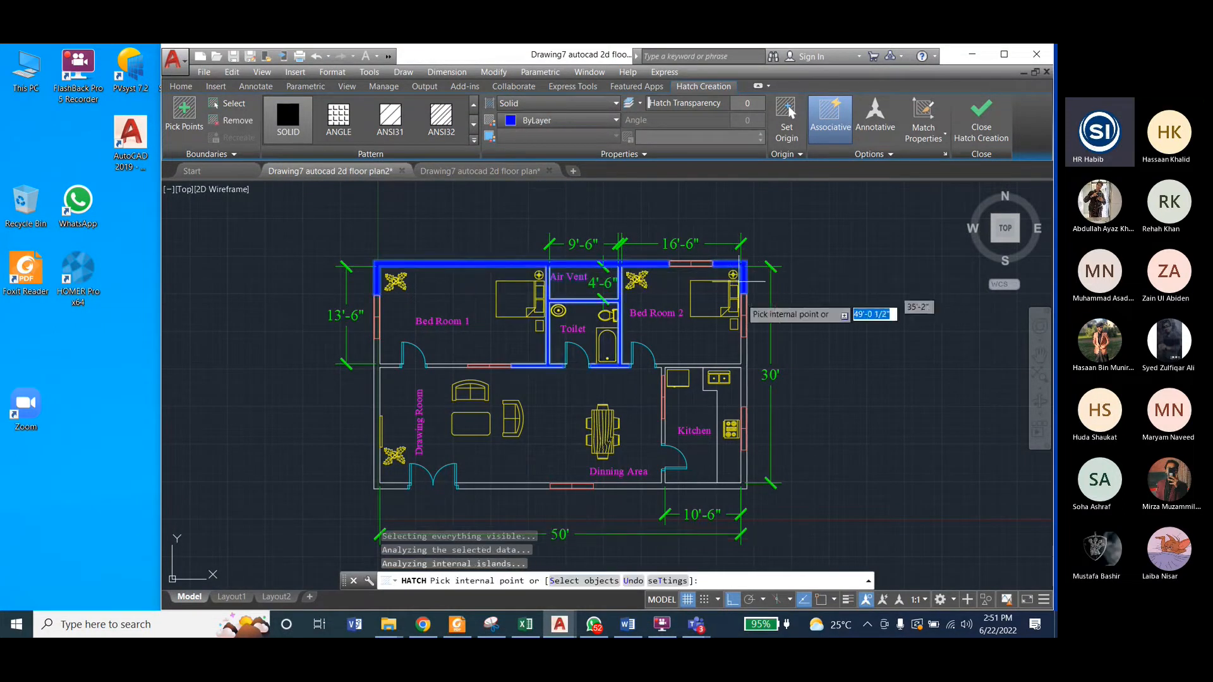
scroll(745, 370, "down", 2)
scroll(745, 371, "up", 2)
scroll(746, 370, "up", 2)
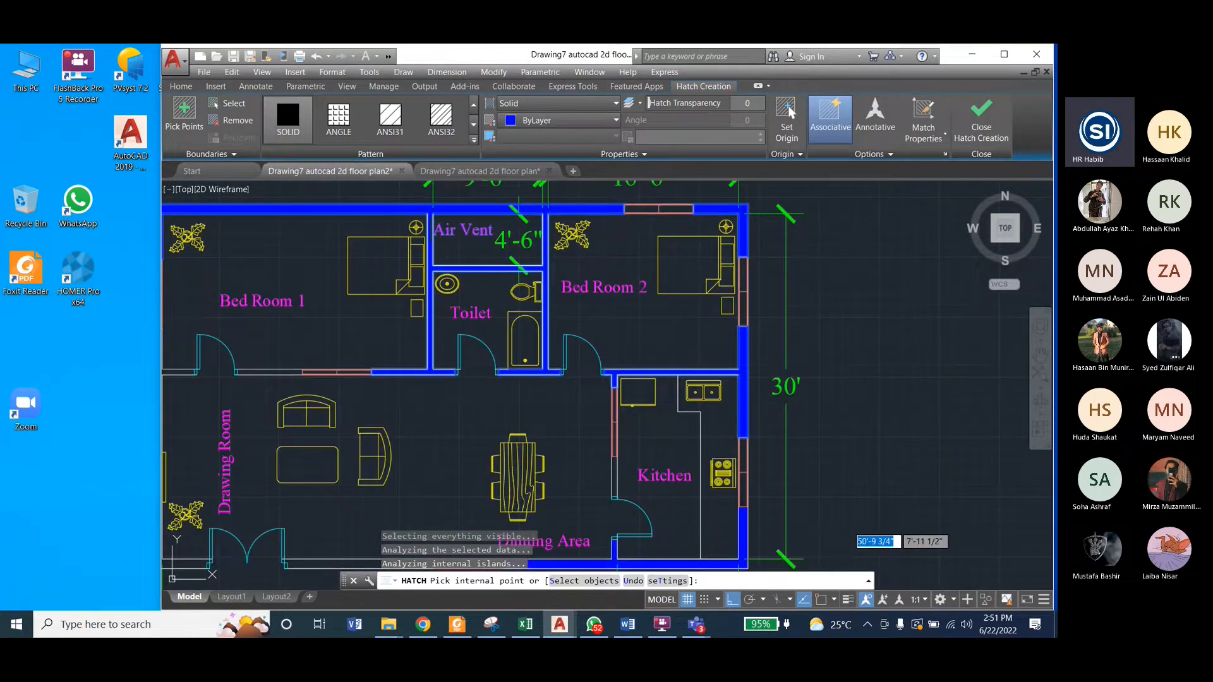
scroll(809, 425, "down", 2)
scroll(682, 447, "up", 2)
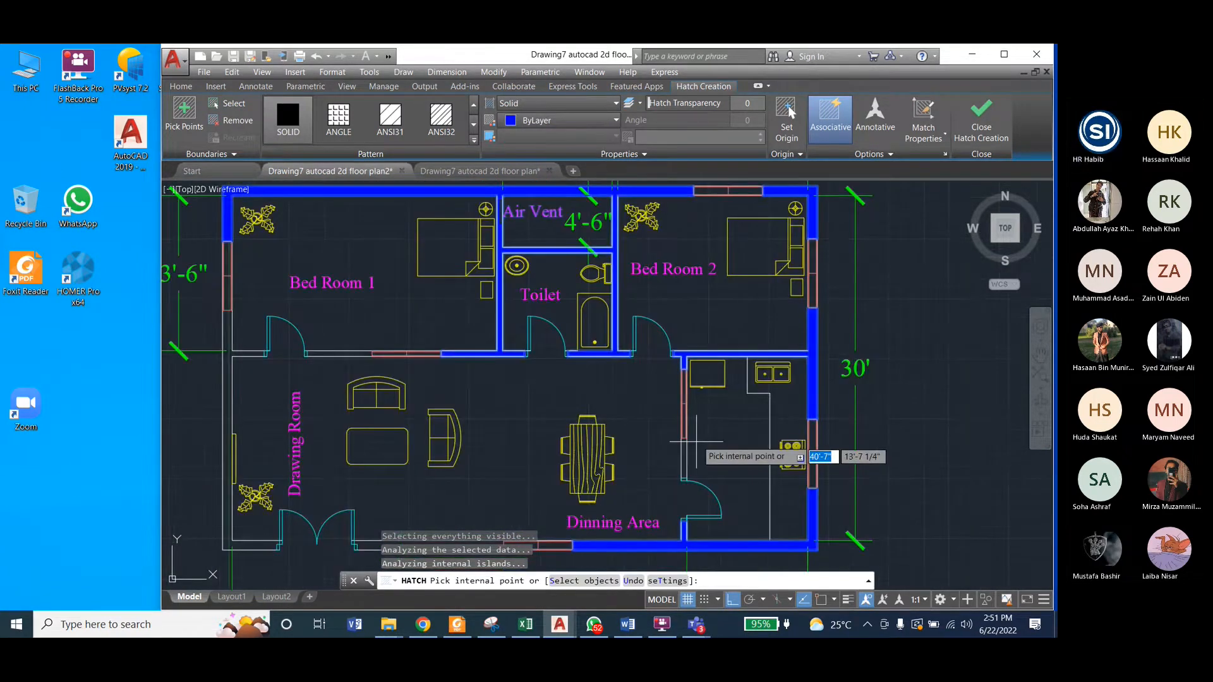
Step: Fill the remaining kitchen, Bed Room 1, west and south exterior wall segments with the solid hatch and finish the hatch
scroll(751, 376, "down", 2)
scroll(481, 369, "up", 2)
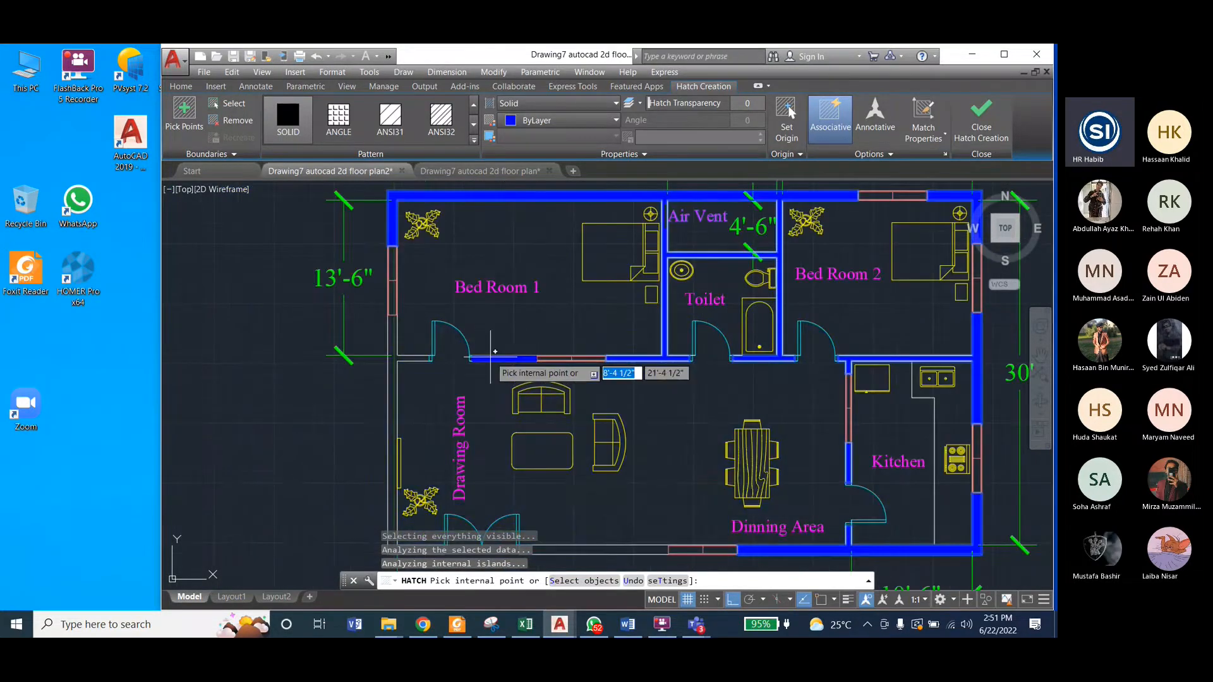
scroll(379, 301, "down", 2)
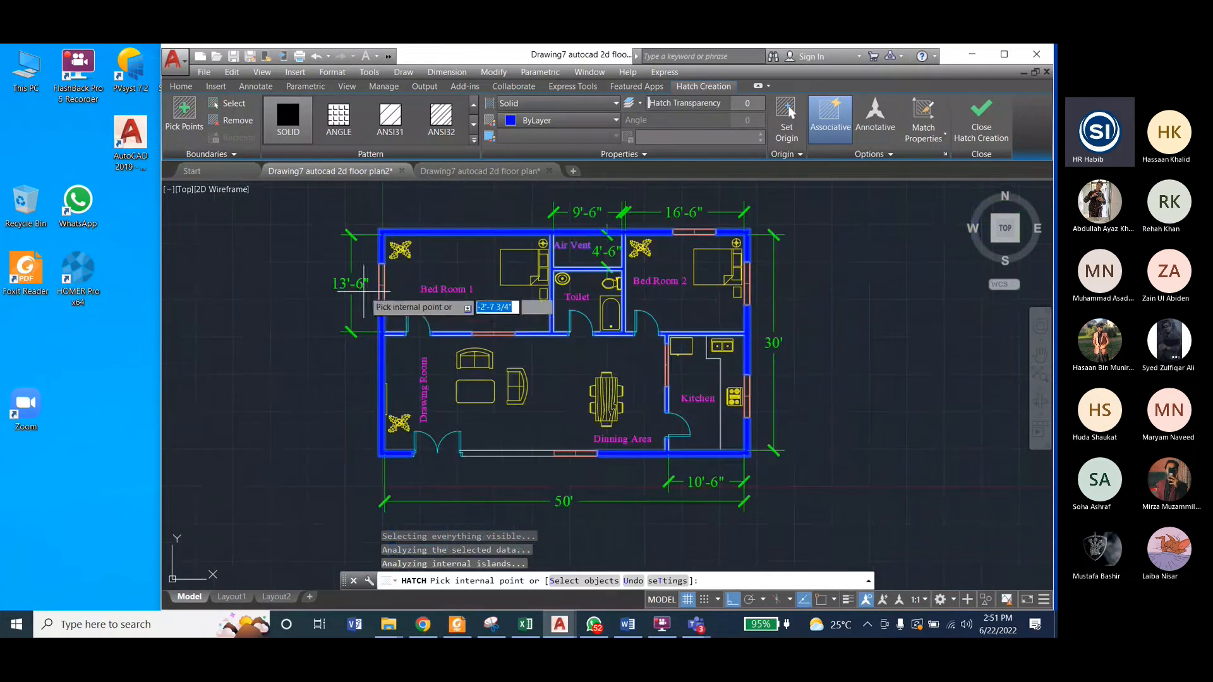
scroll(487, 447, "up", 2)
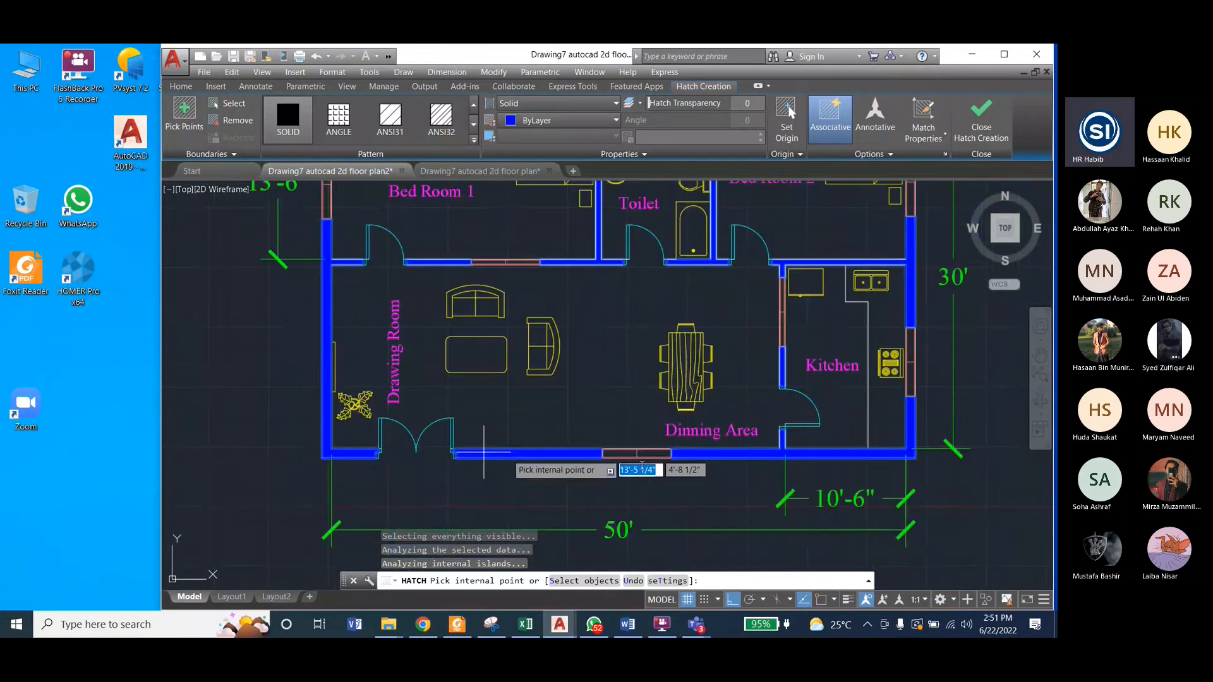
scroll(628, 466, "down", 2)
scroll(635, 484, "up", 2)
scroll(635, 485, "down", 2)
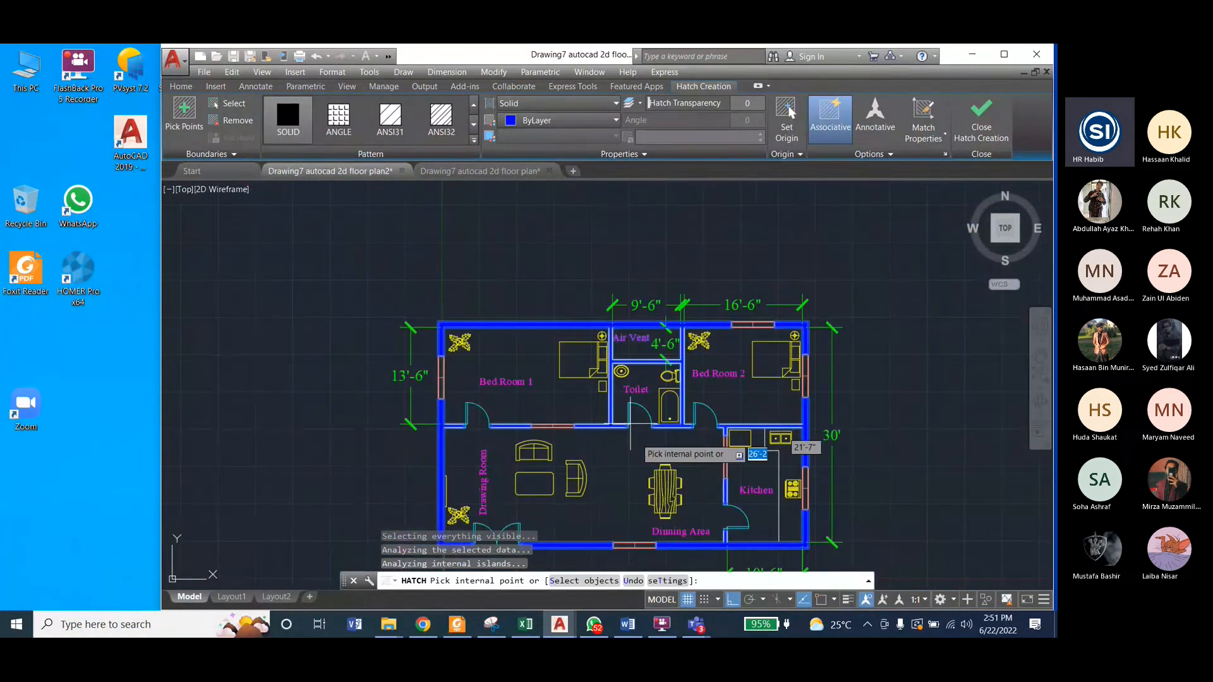
scroll(639, 490, "up", 2)
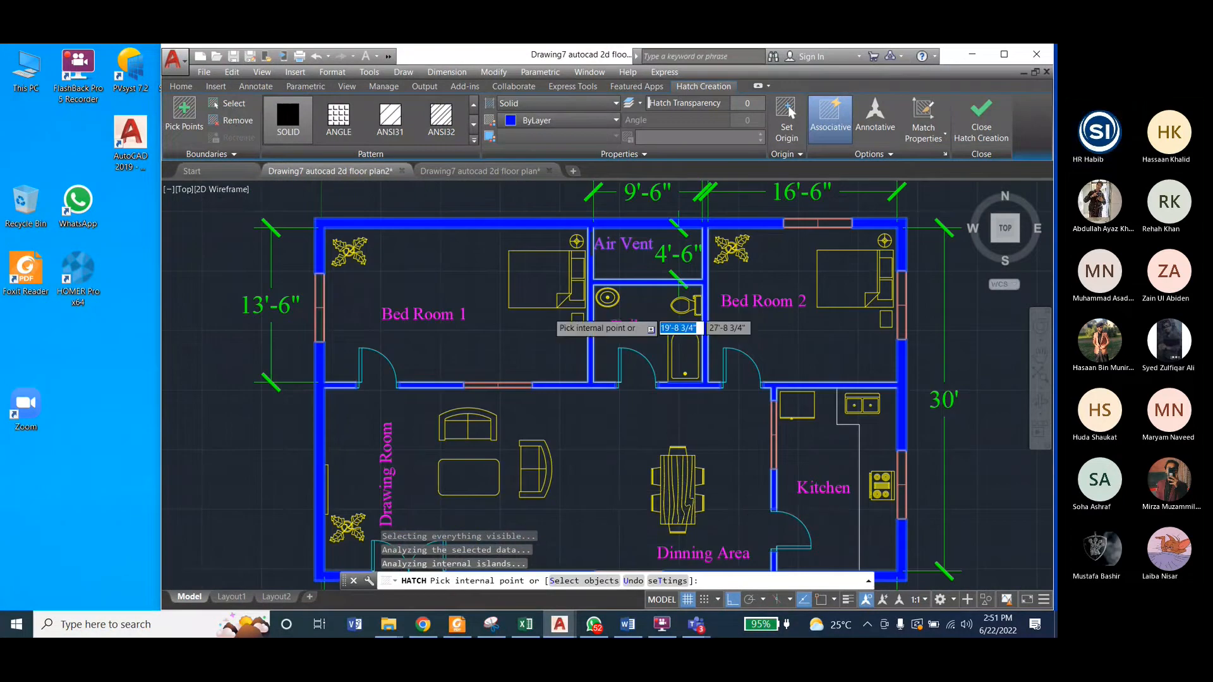
scroll(548, 316, "down", 2)
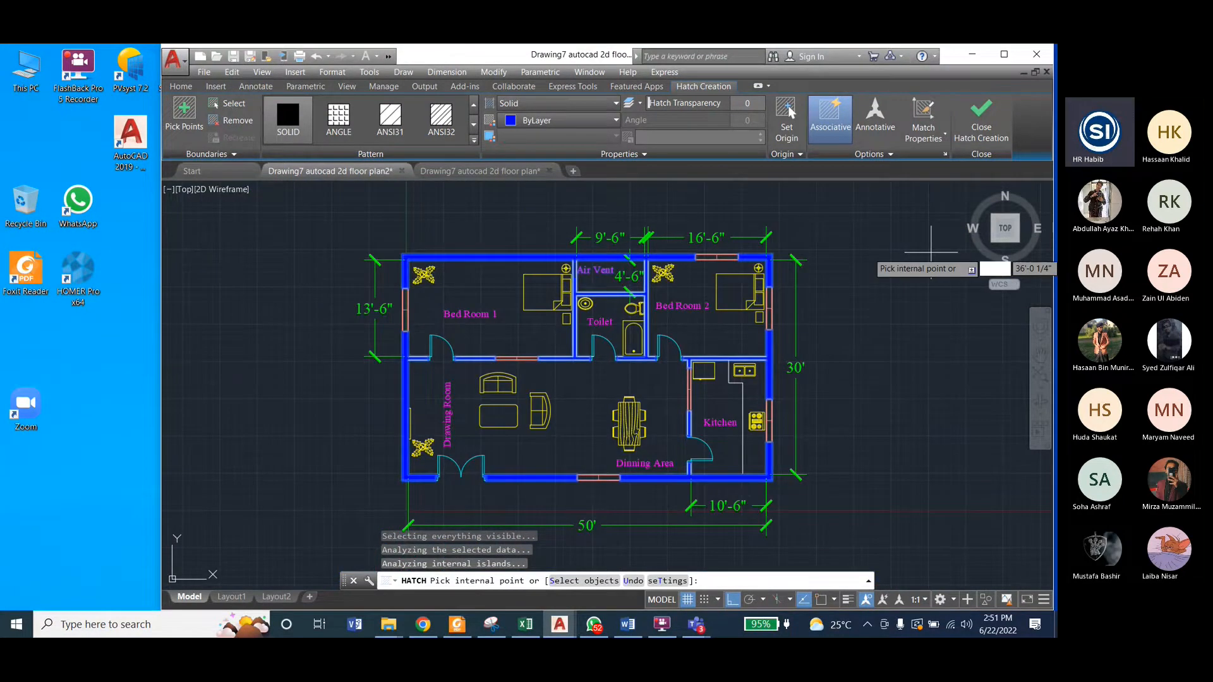
key("Return")
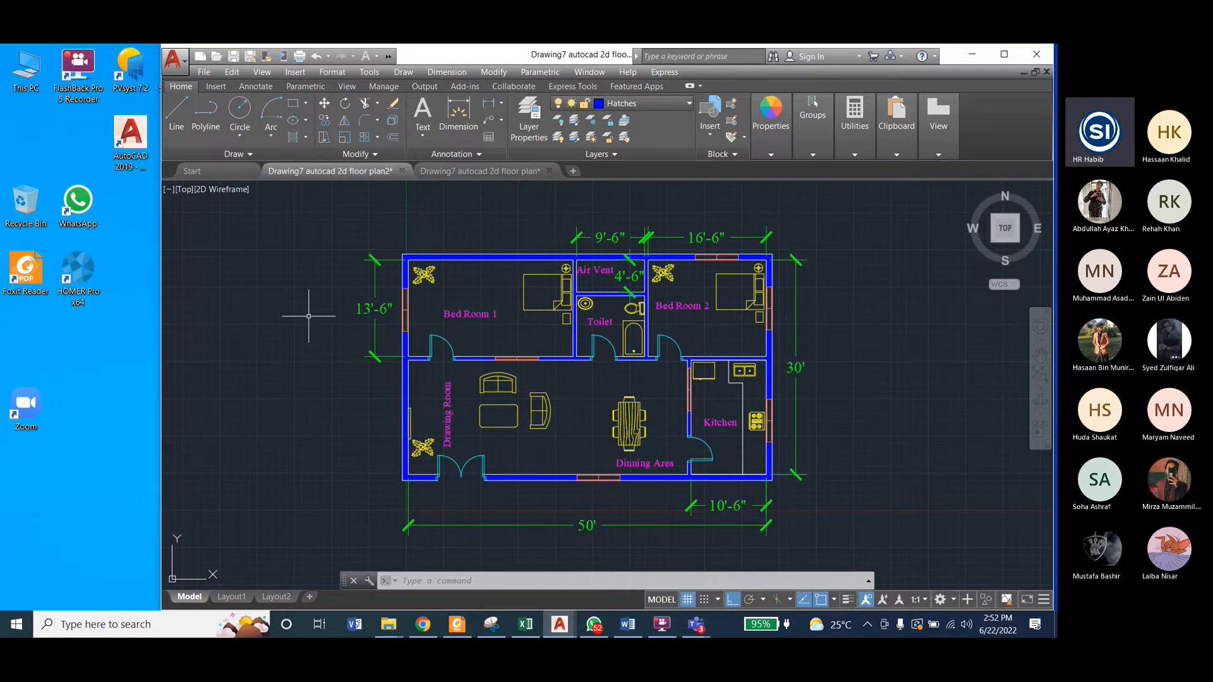
Step: Read the wall thickness note beside the reference floor plan
left_click(476, 171)
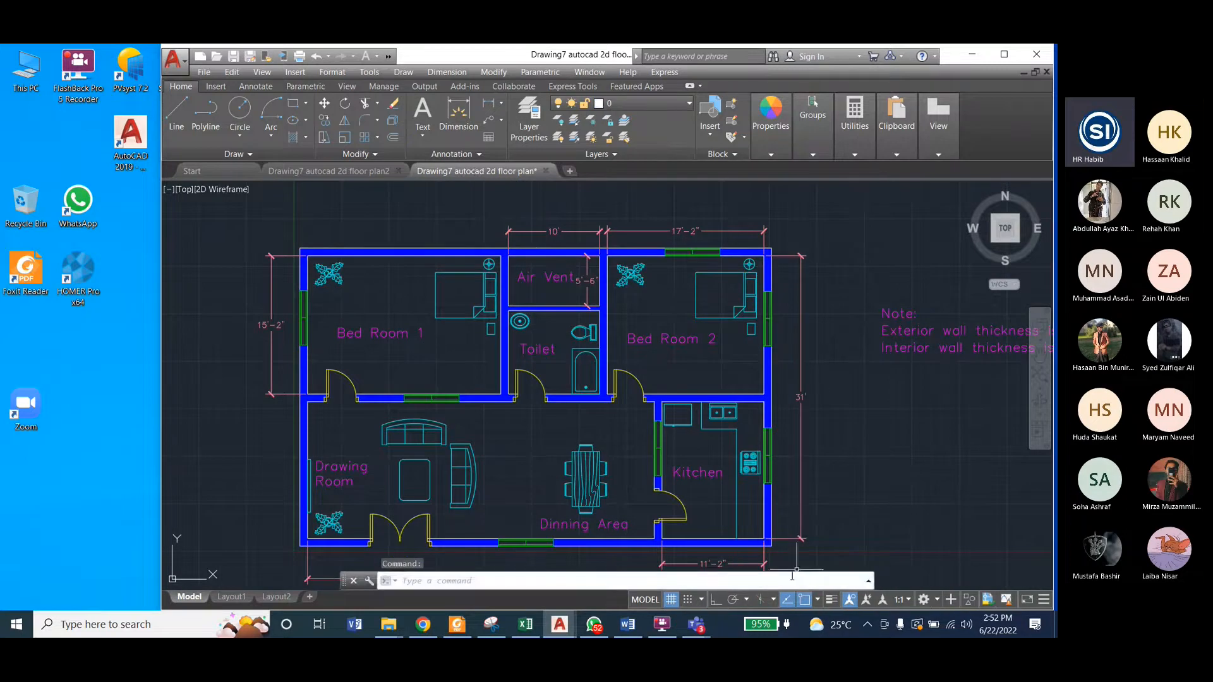
scroll(527, 342, "down", 2)
scroll(864, 354, "up", 2)
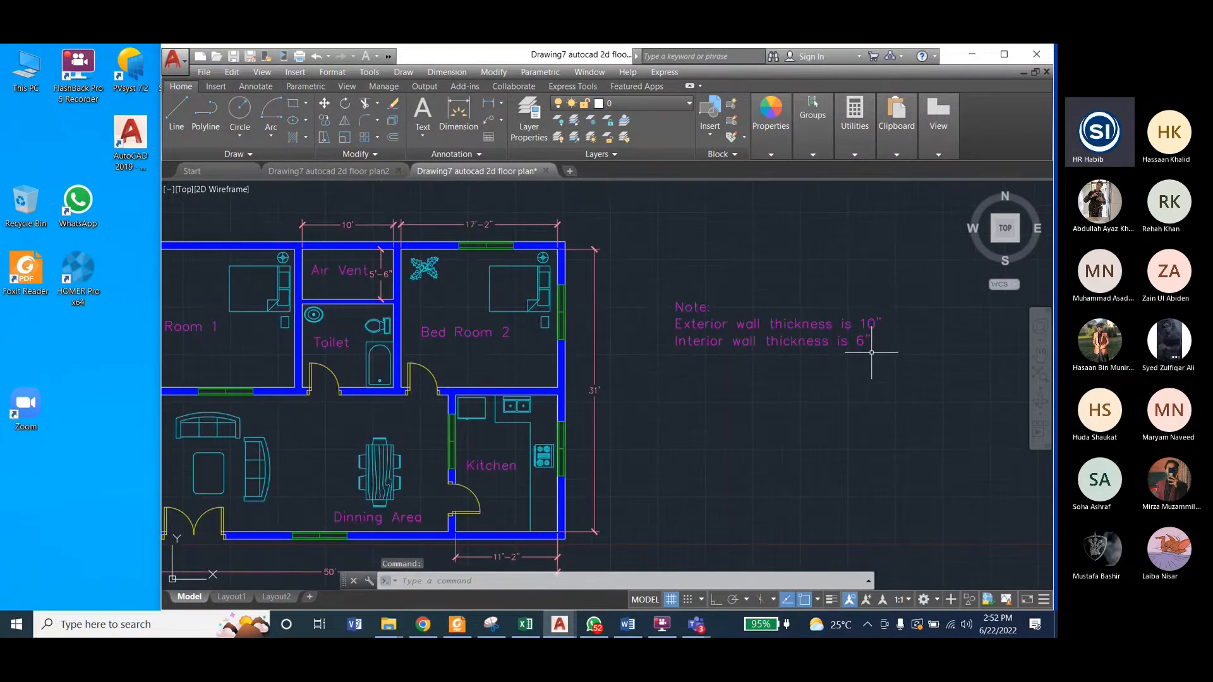
scroll(871, 353, "up", 2)
mouse_move(714, 310)
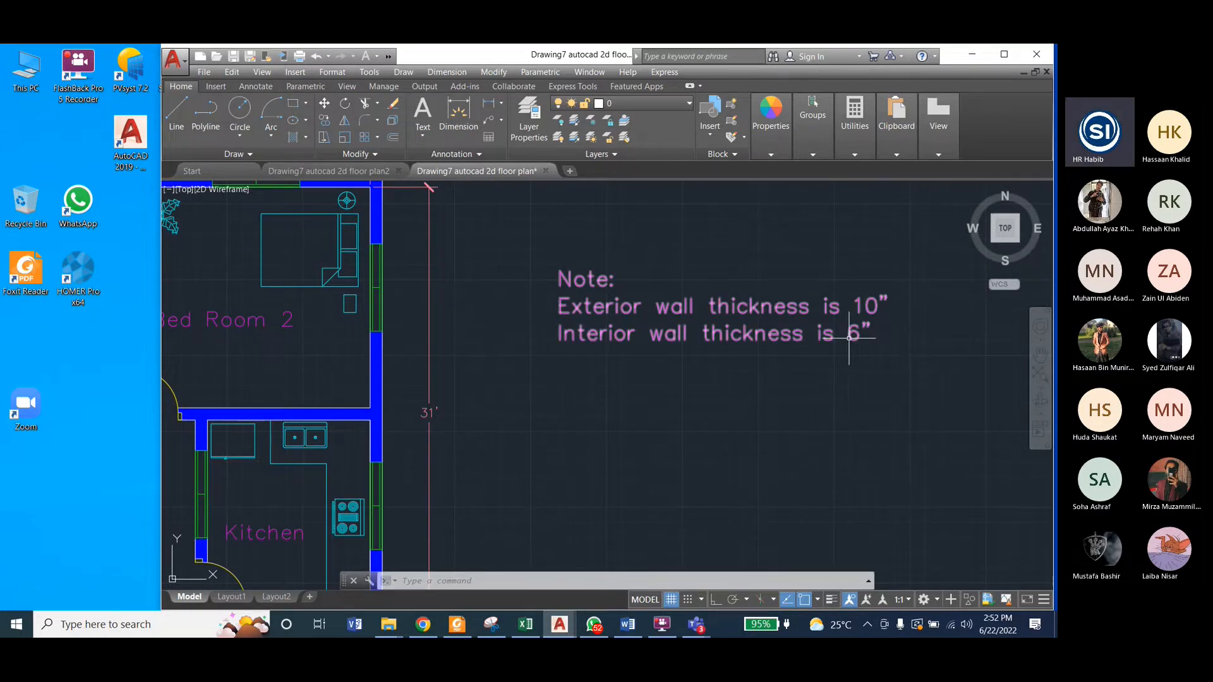
Step: In the working floor plan, make Texts the current layer and place a multiline text box east of the 30' dimension
key("ctrl+Tab")
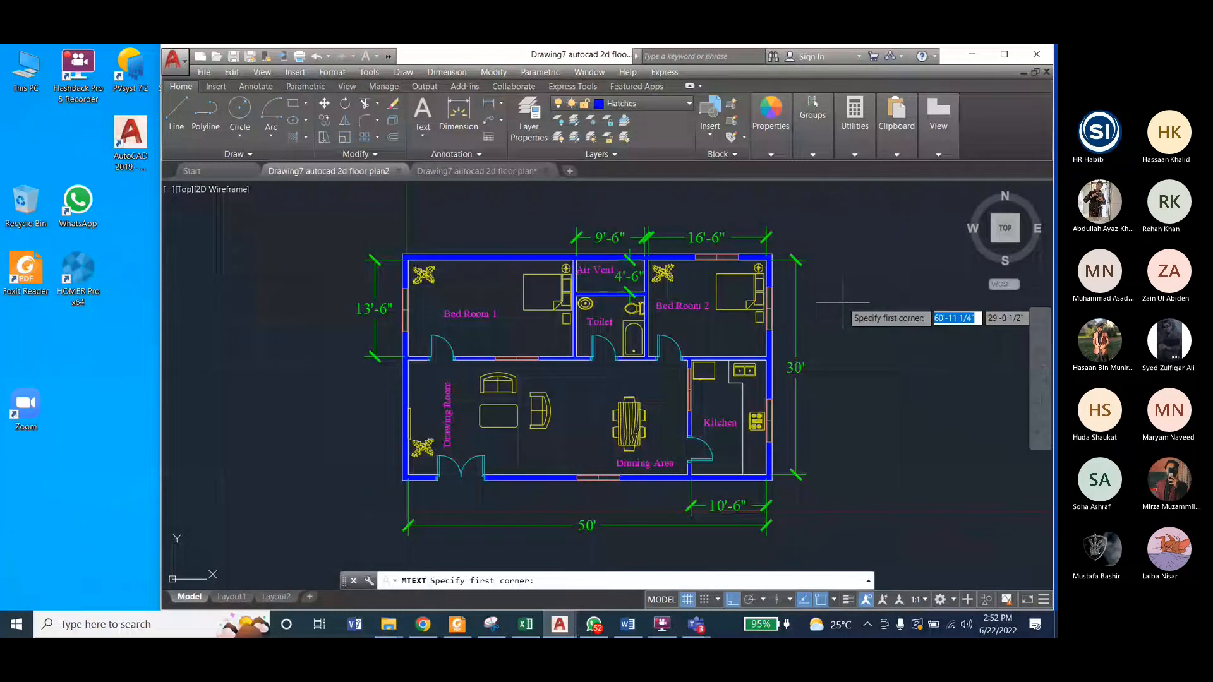
key("Escape")
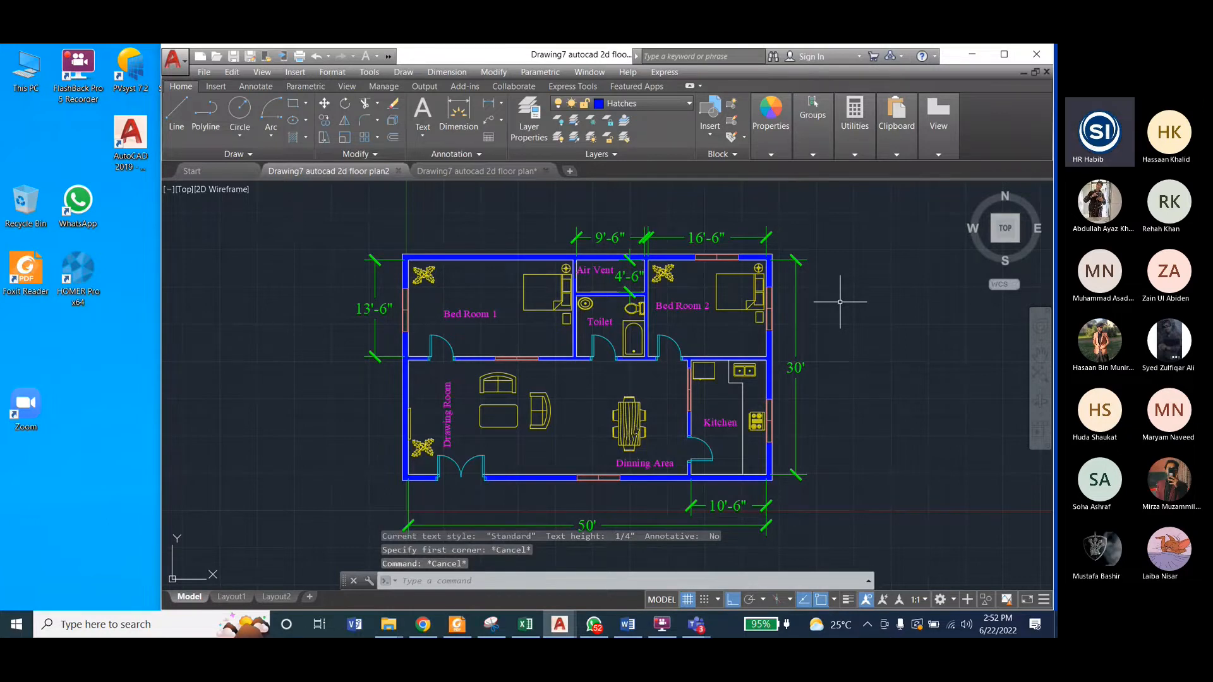
type("t")
key("Return")
left_click(848, 315)
left_click(960, 420)
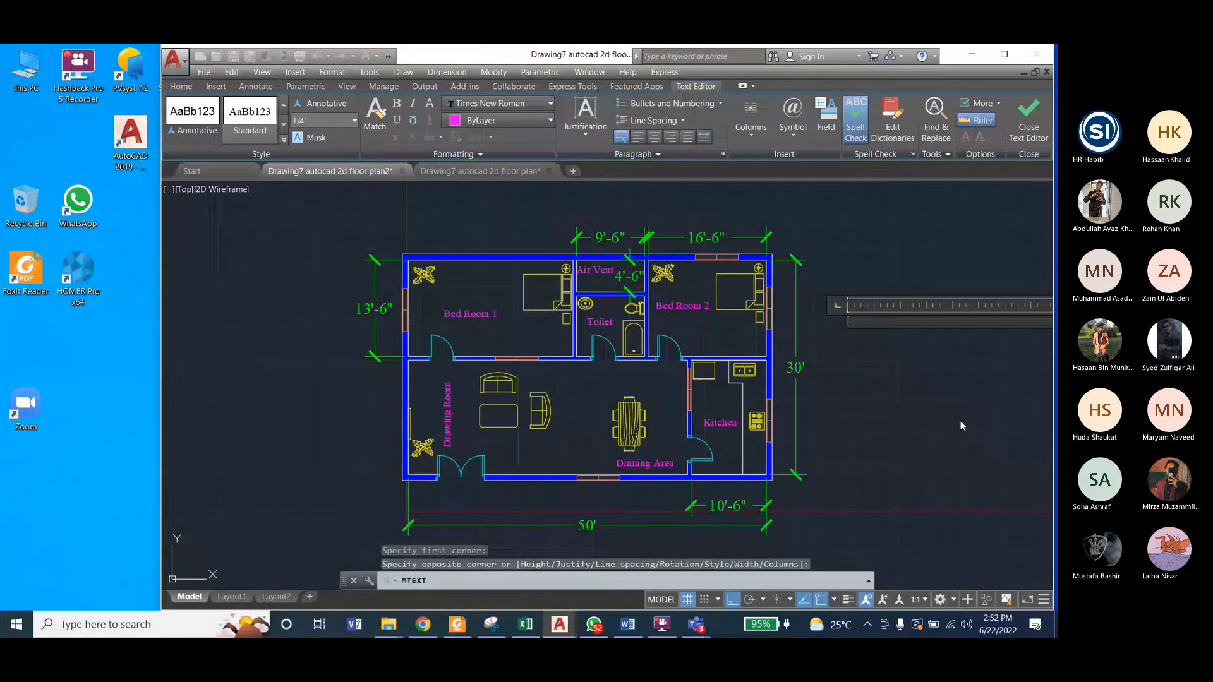
Step: Write a three-line note: "Note:", "Exterior wall thickness is 11"" and "Interior wall thickness is 6"", and close the text
type("Note:")
key("Return")
type("Exter")
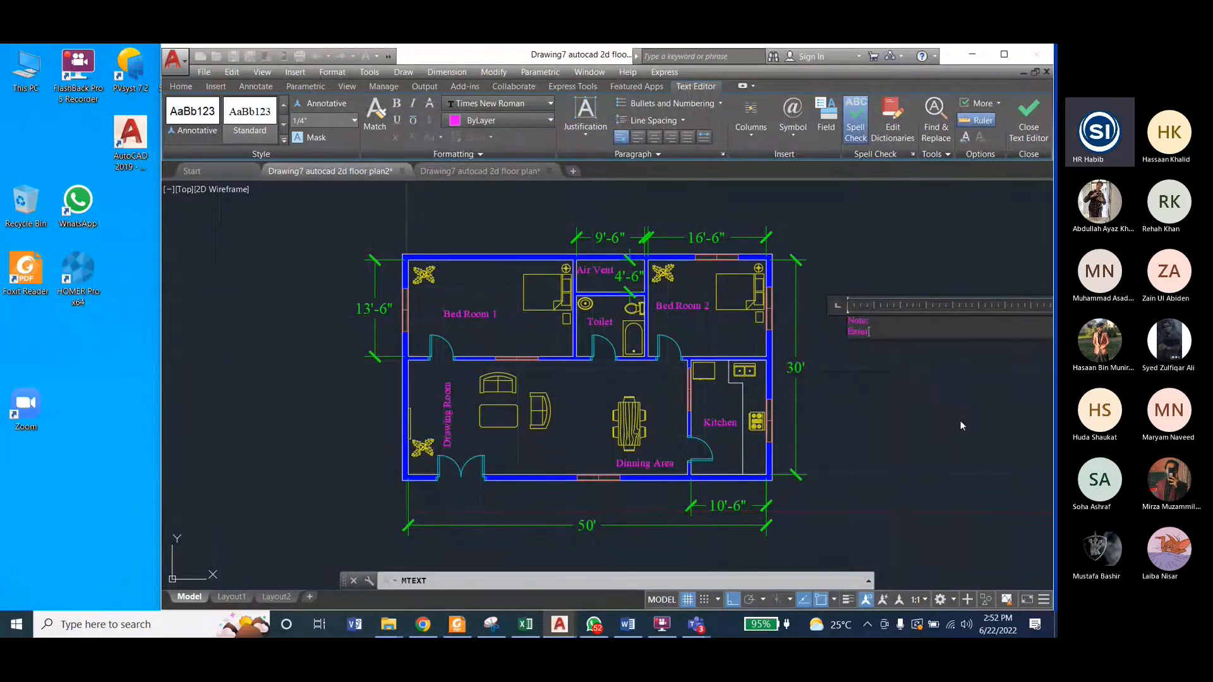
type("ior wall thickness is 11'")
key("Return")
type("Interior Wall")
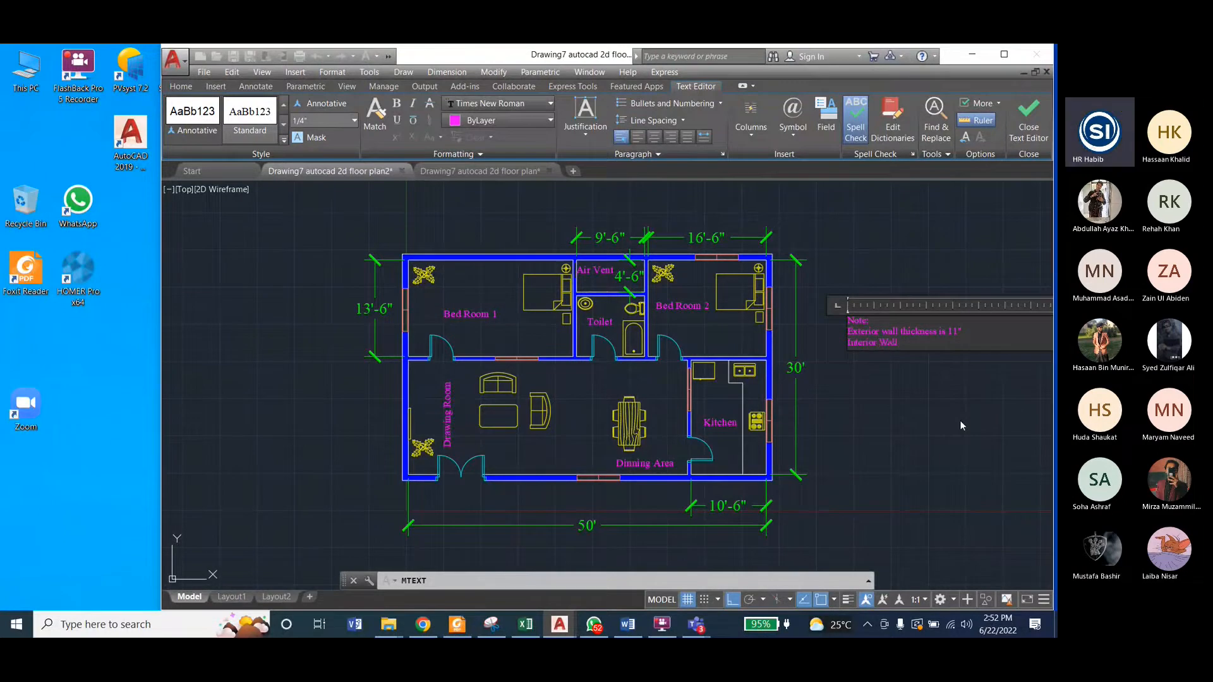
key("BackSpace")
key("BackSpace")
key("BackSpace")
key("BackSpace")
key("BackSpace")
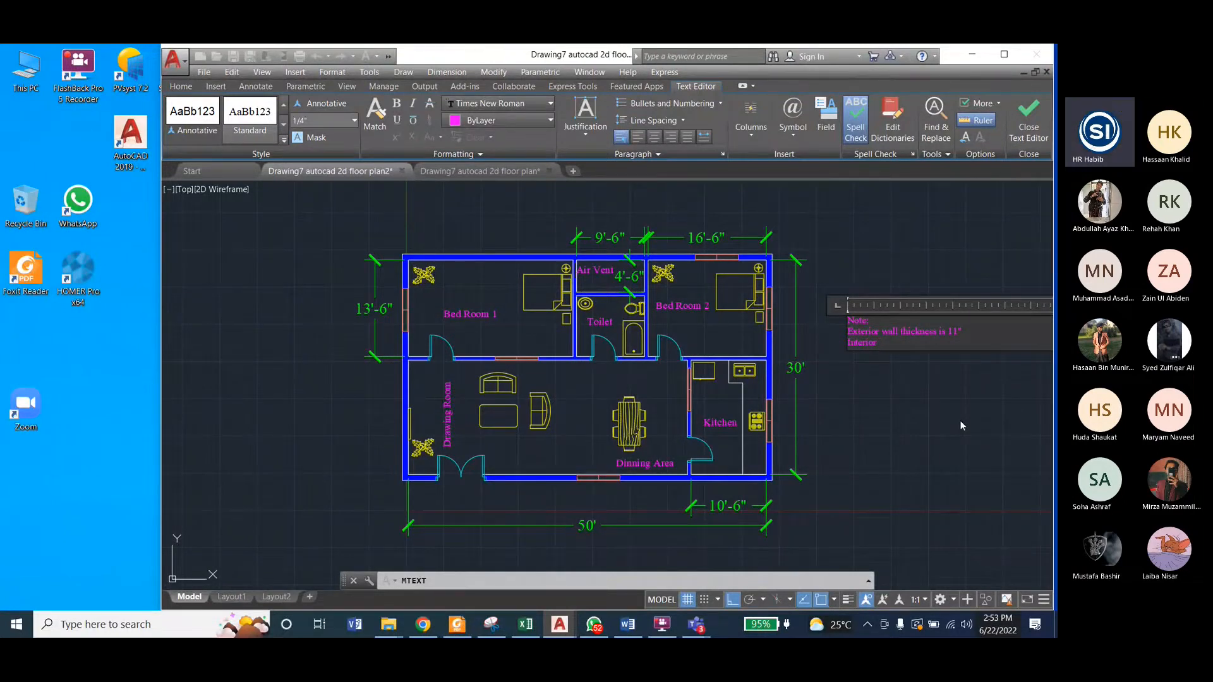
type("wall thickness is 6")
left_click(1017, 138)
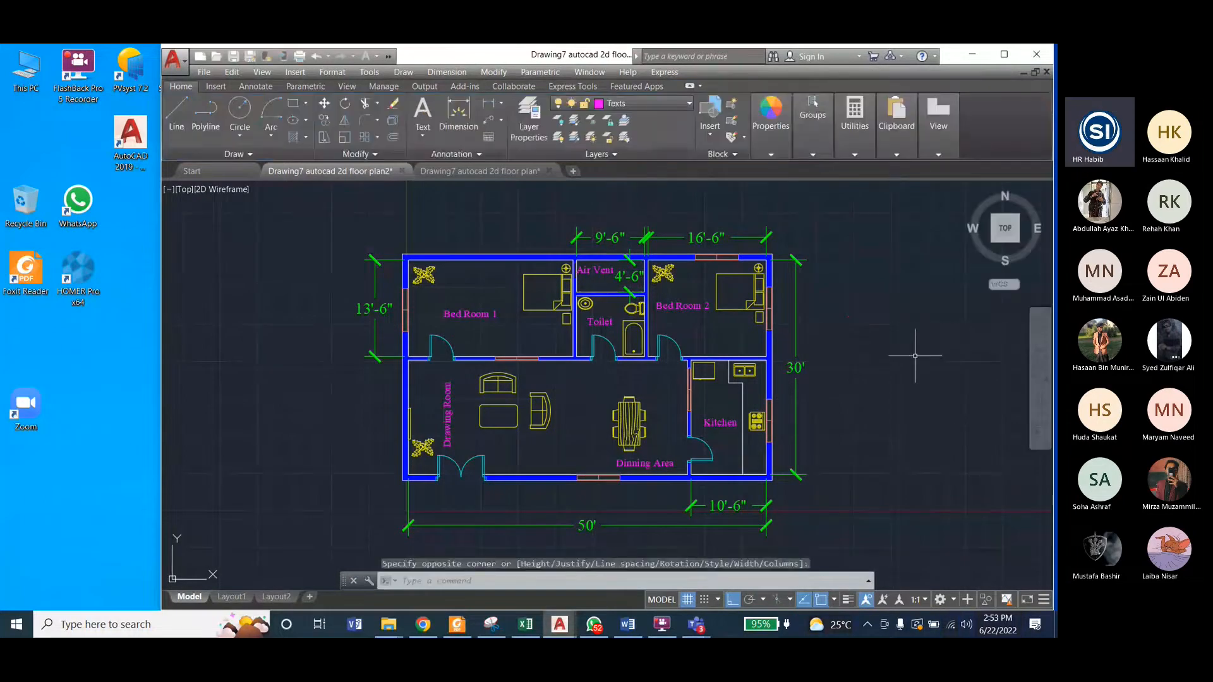
left_click(848, 317)
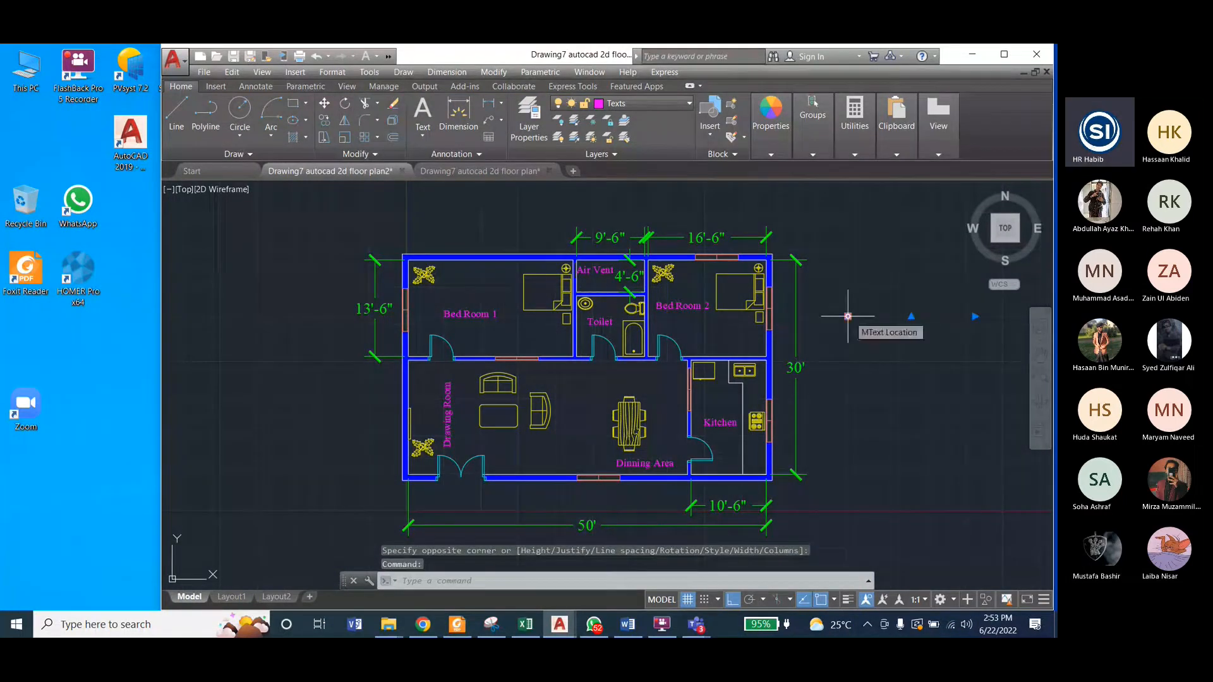
left_click(848, 316)
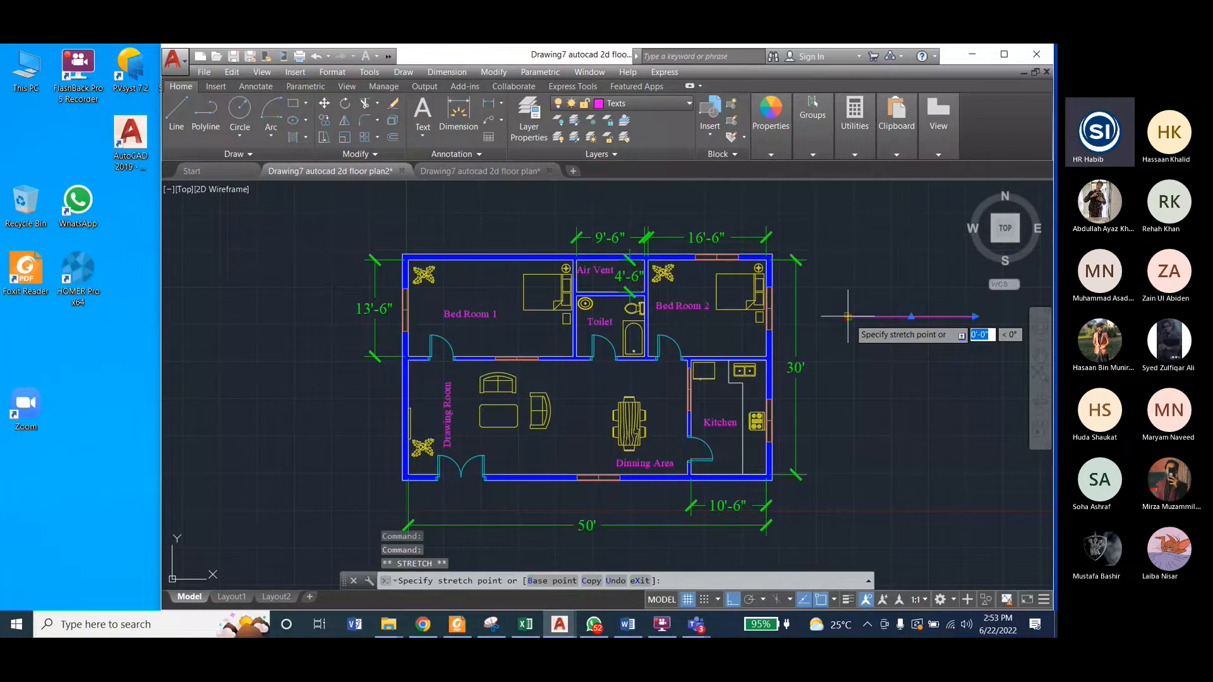
key("Escape")
key("Escape")
Step: Edit the wall thickness note and set the height of all its text to 1'
scroll(845, 319, "up", 10)
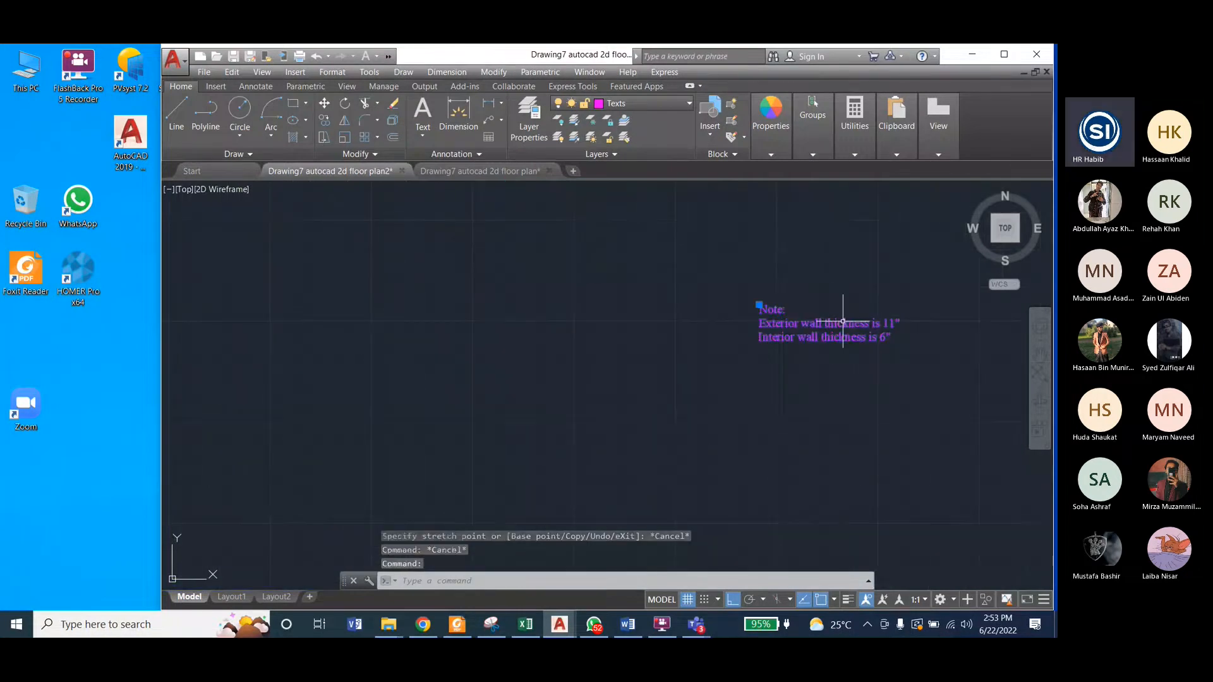
right_click(843, 322)
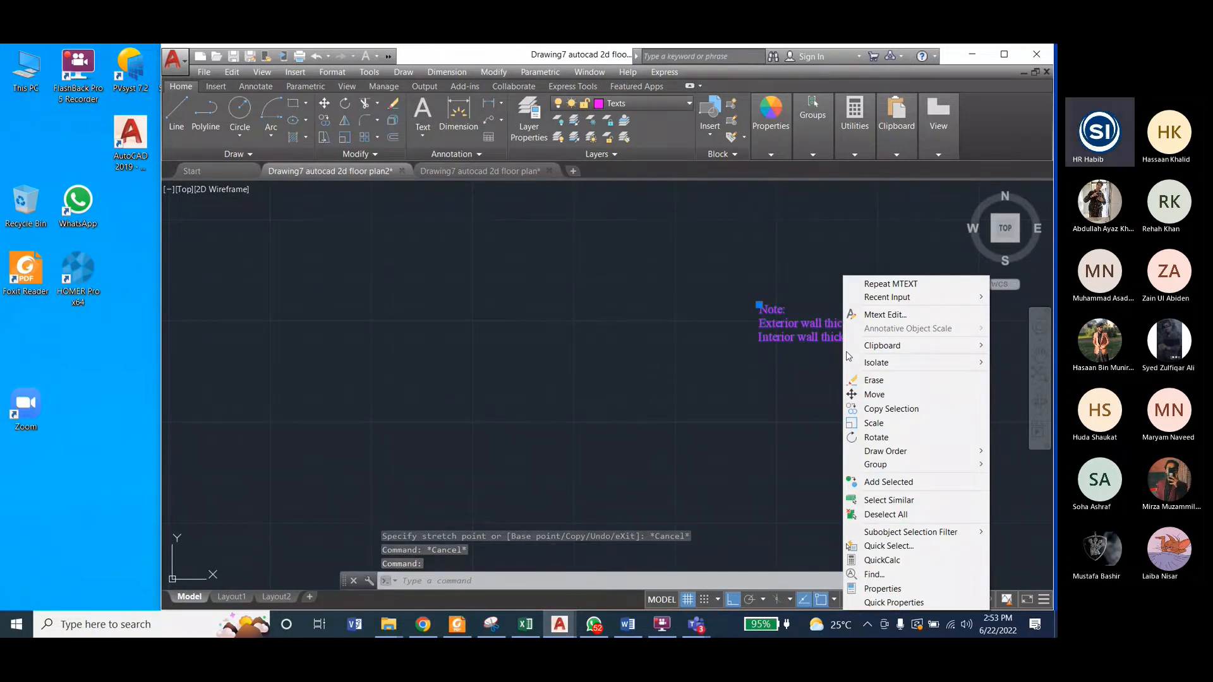
left_click(885, 314)
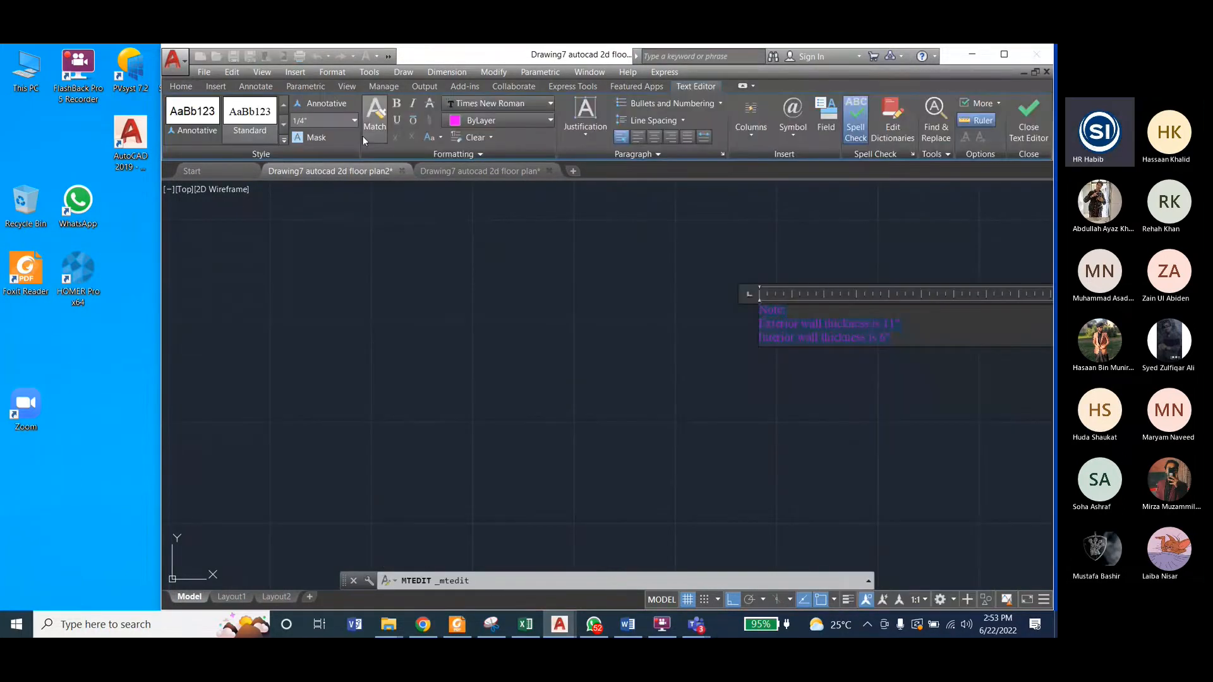
left_click(314, 120)
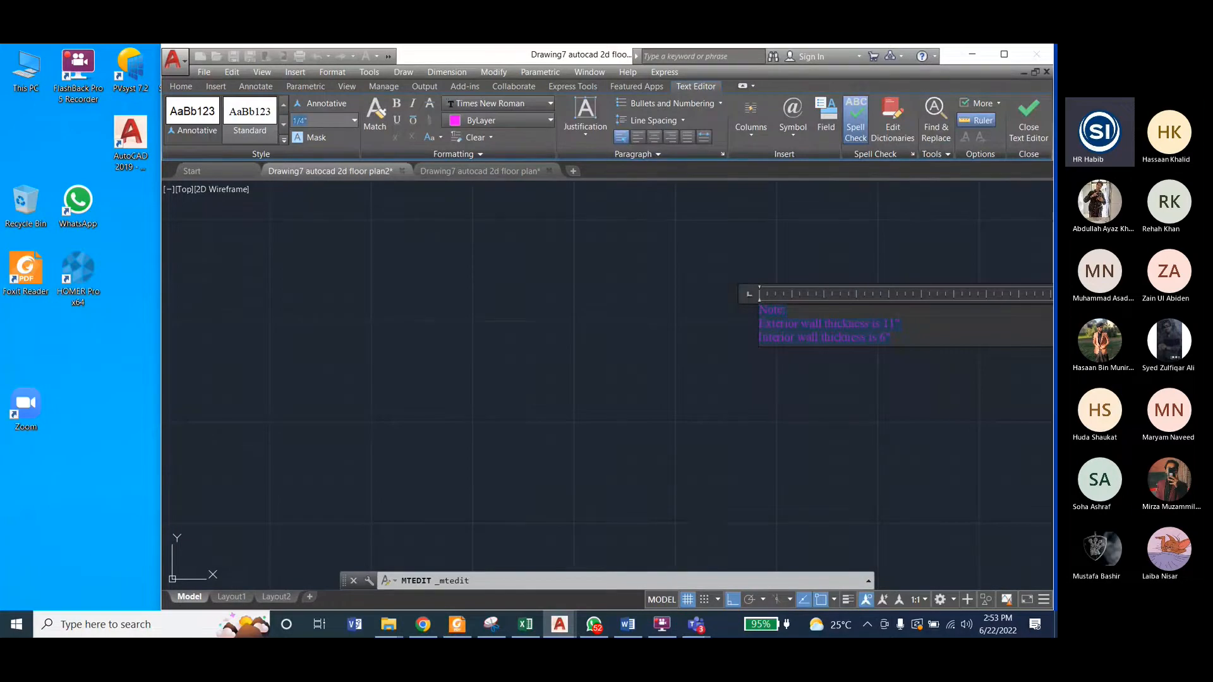
type("1")
key("Return")
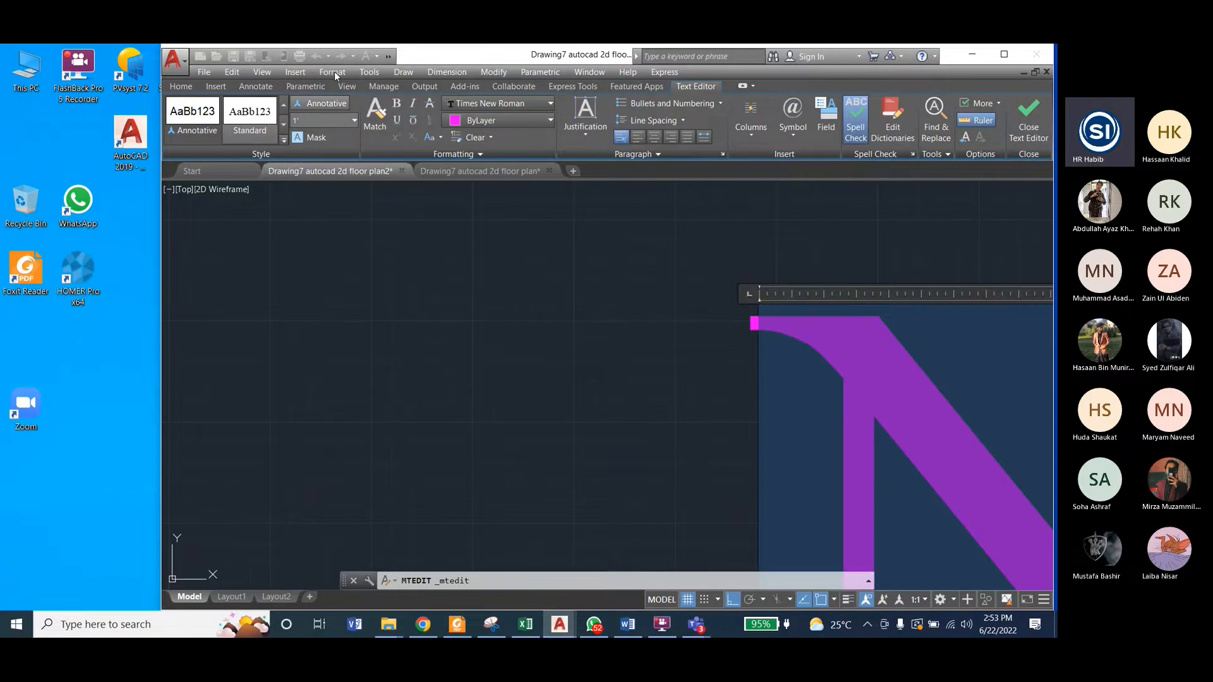
left_click(685, 215)
scroll(505, 297, "down", 4)
scroll(626, 373, "down", 3)
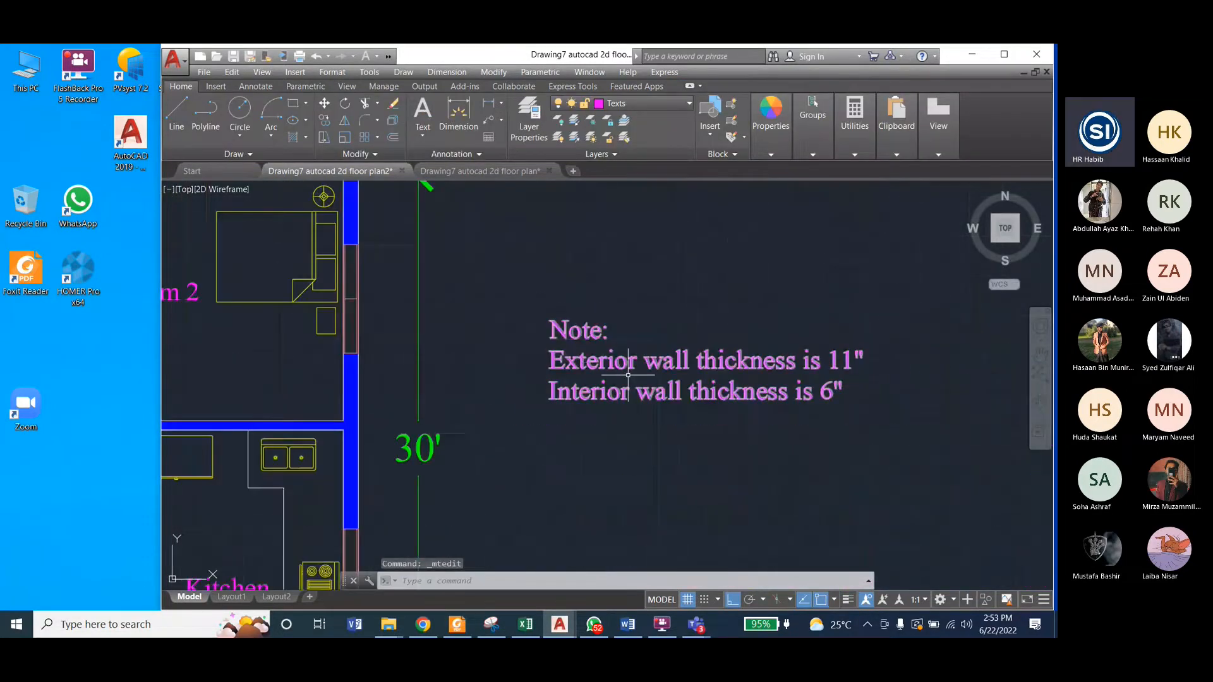
Step: Review the whole floor plan with its wall thickness note and save the drawing
scroll(895, 380, "down", 5)
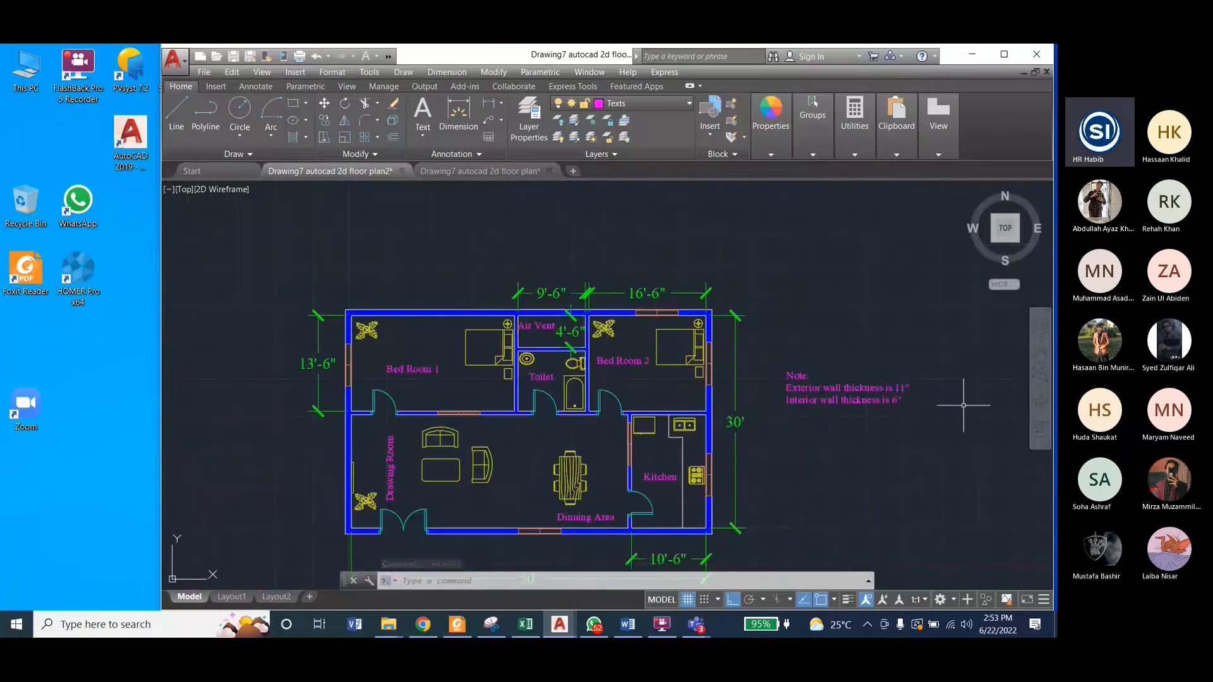
scroll(537, 265, "down", 2)
scroll(583, 430, "up", 2)
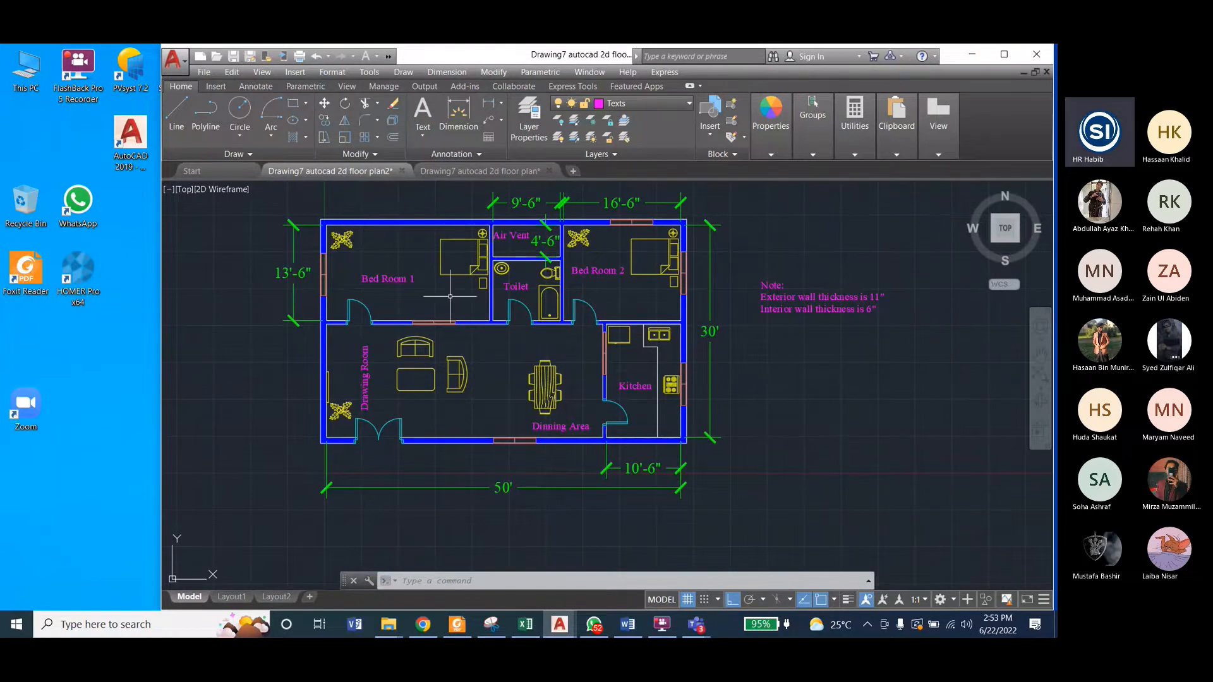
key("ctrl+s")
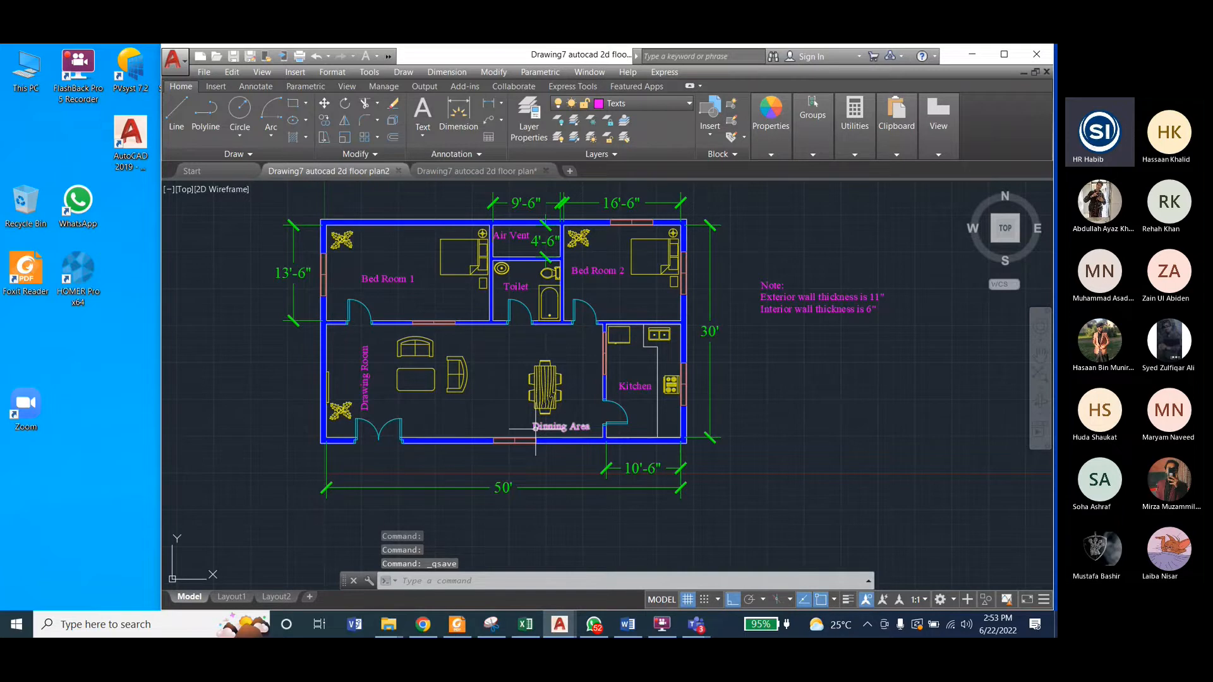
Step: Change the Texts layer's colour to a light cyan from the index palette and save the drawing
left_click(638, 103)
left_click(604, 221)
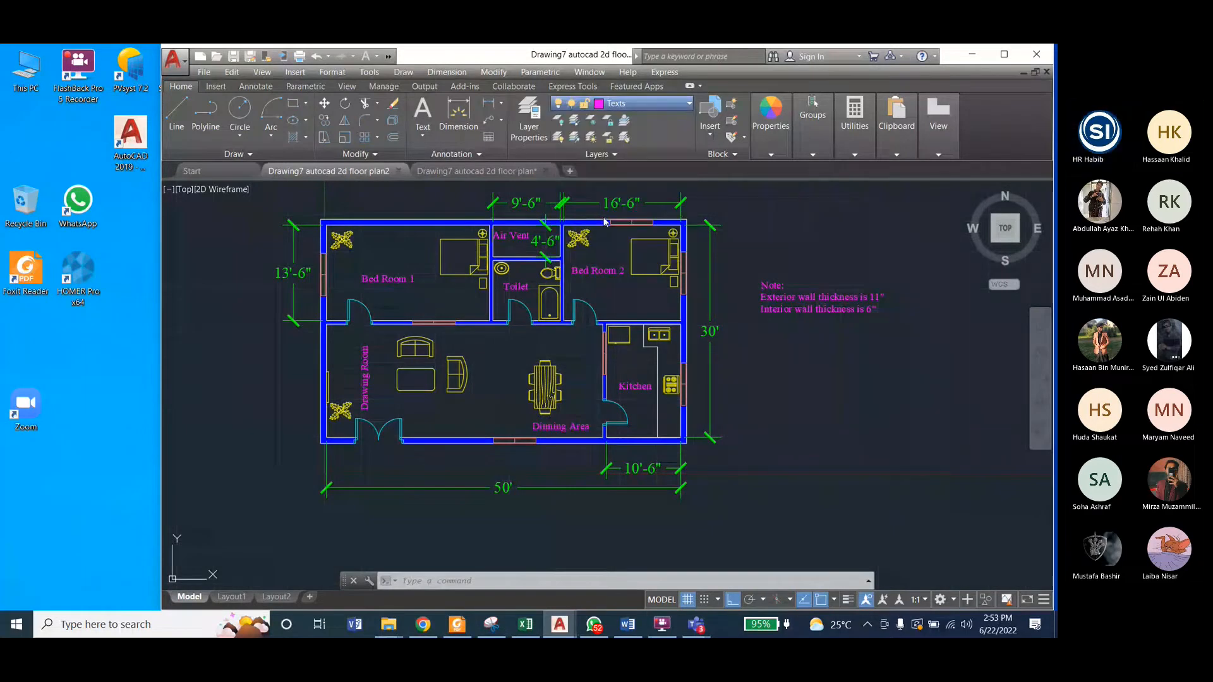
left_click_drag(788, 217, 354, 214)
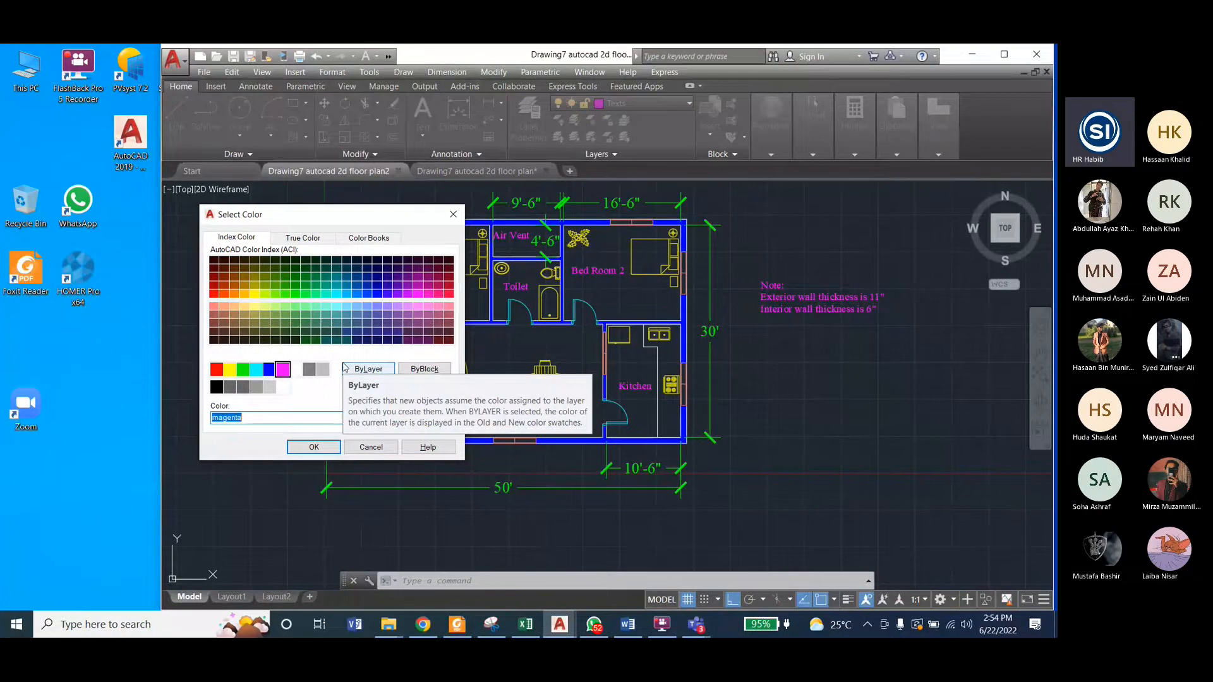
left_click(337, 307)
left_click(314, 446)
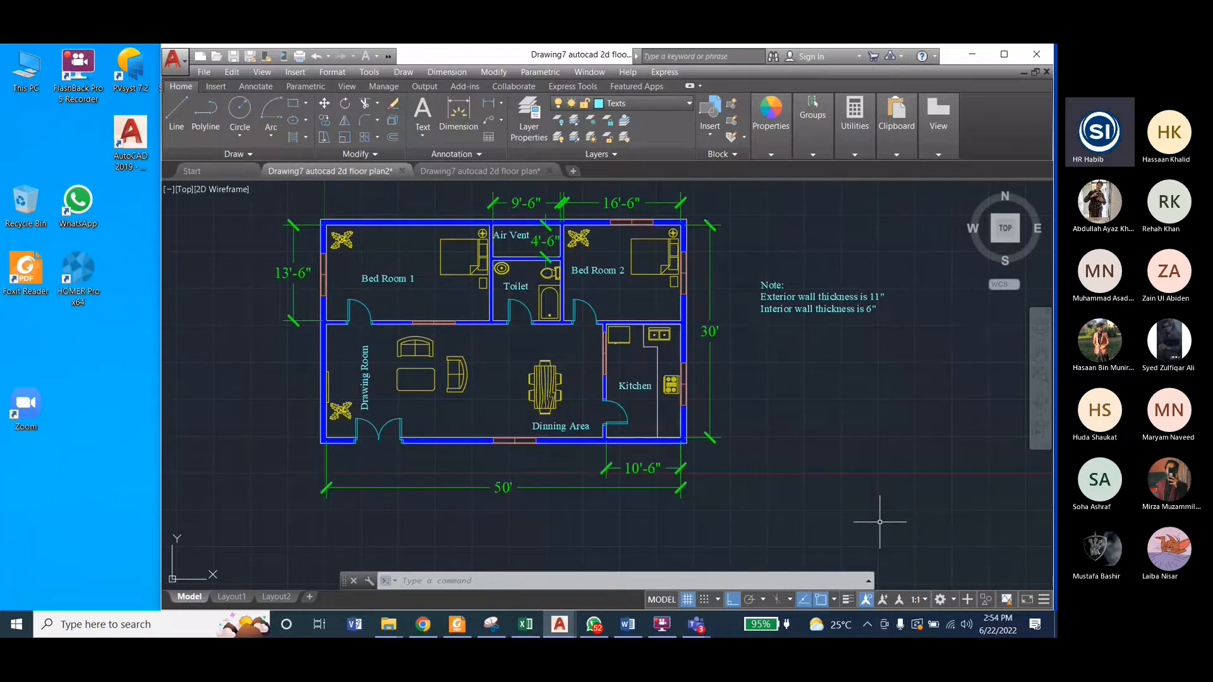
key("ctrl+s")
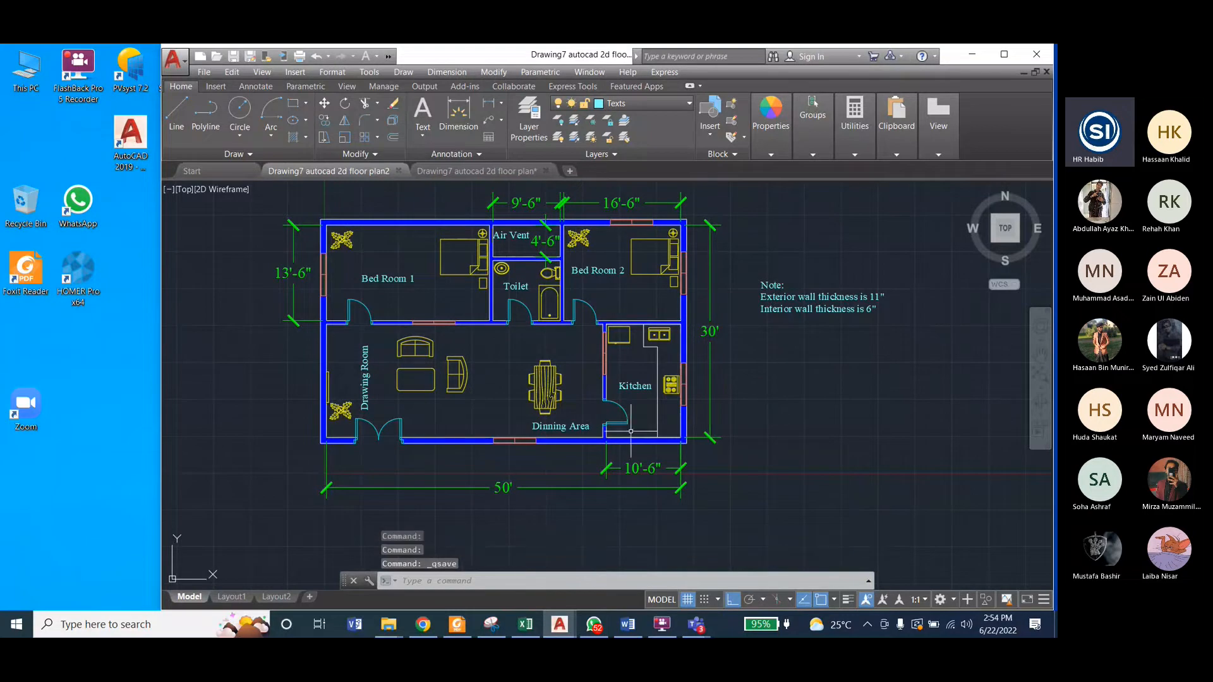
Step: In the reference drawing, examine how the floor plan is arranged on the sheets of Layout2 and Layout1
left_click(478, 172)
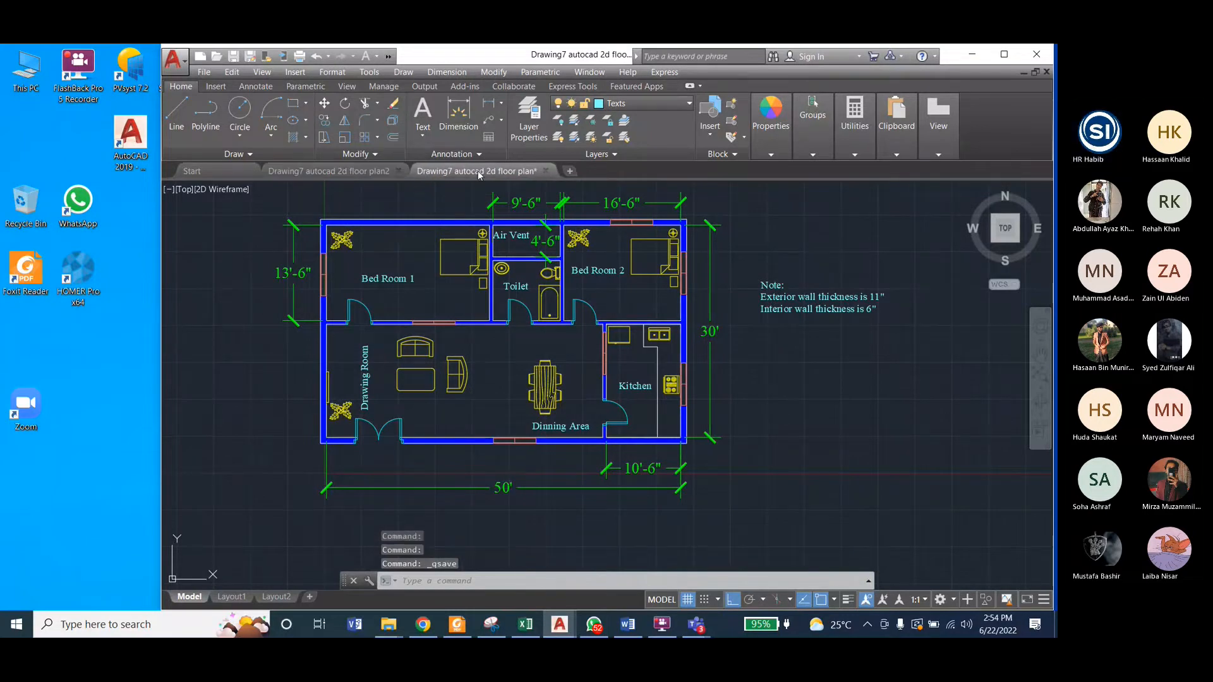
scroll(796, 373, "down", 5)
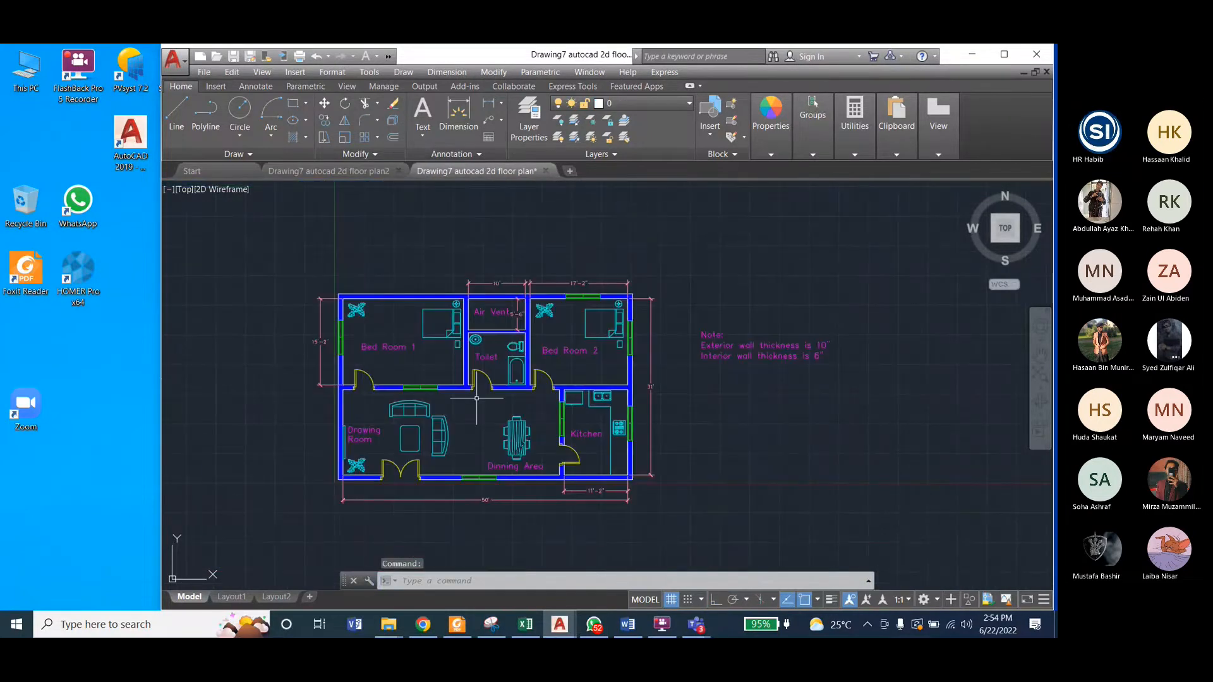
scroll(477, 398, "up", 3)
mouse_move(273, 604)
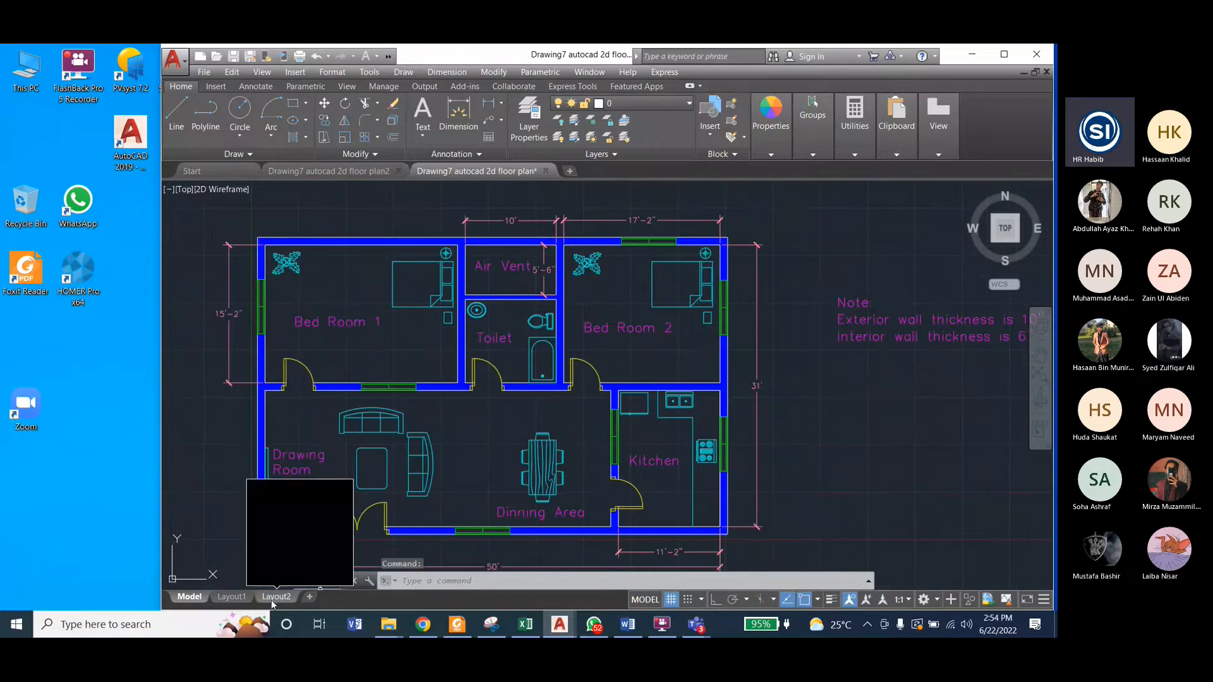
left_click(273, 599)
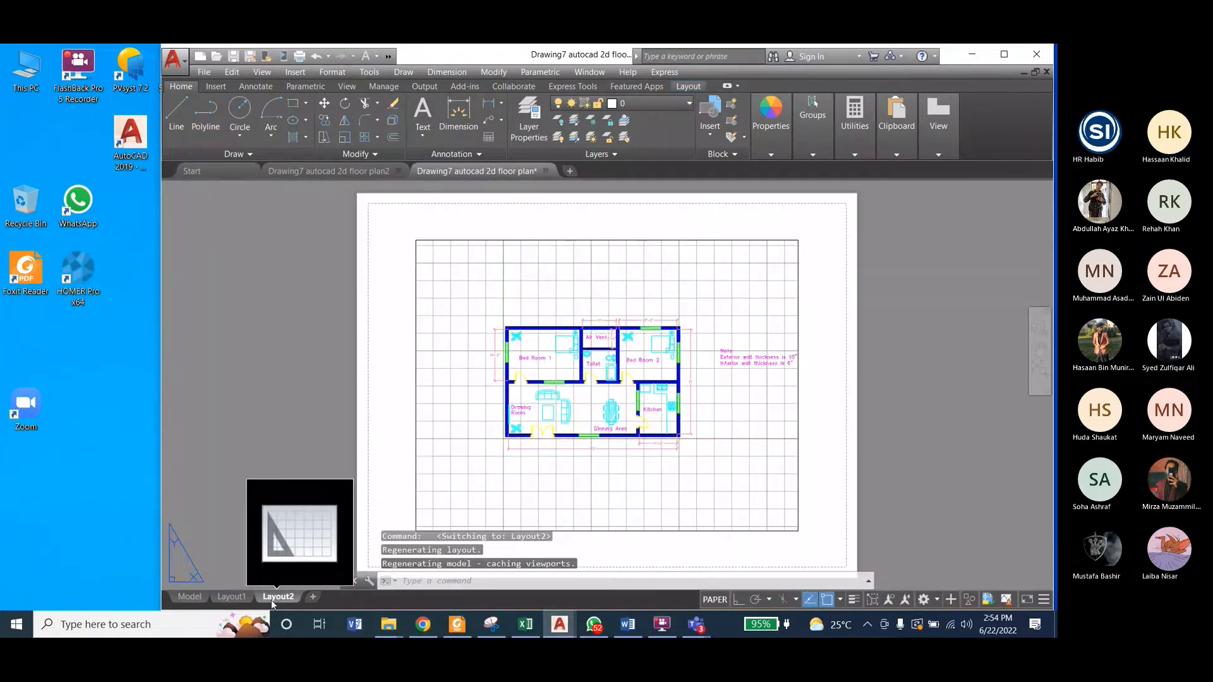
left_click(231, 597)
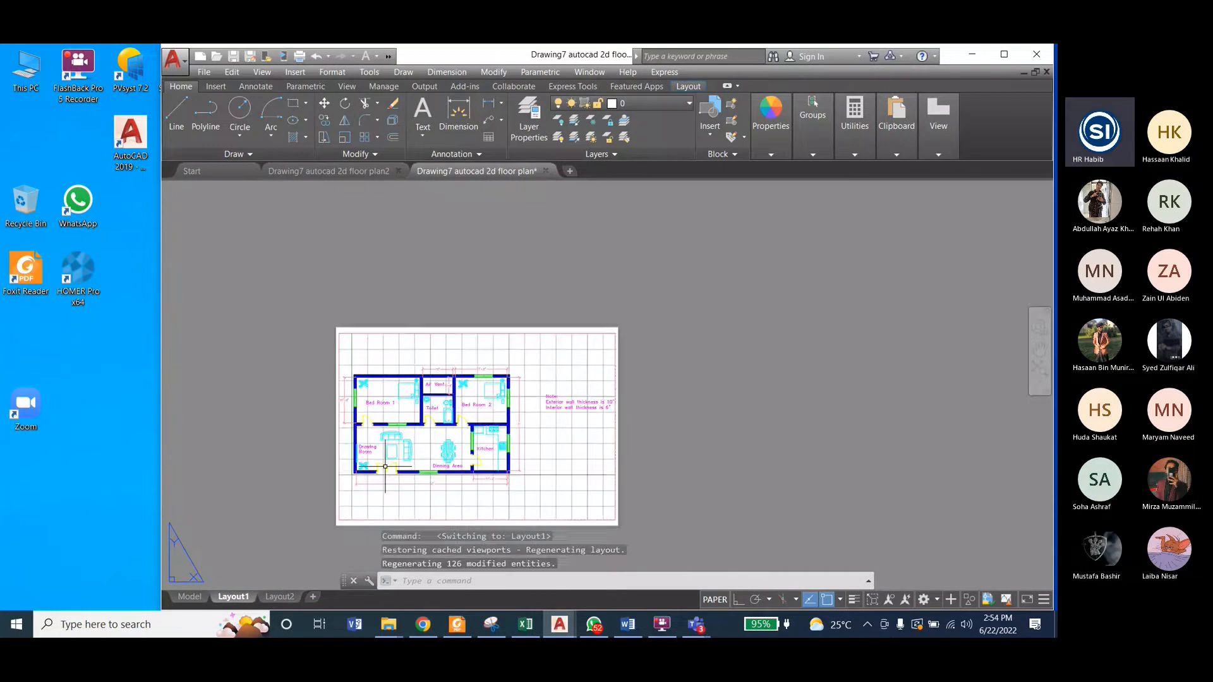
scroll(385, 467, "up", 3)
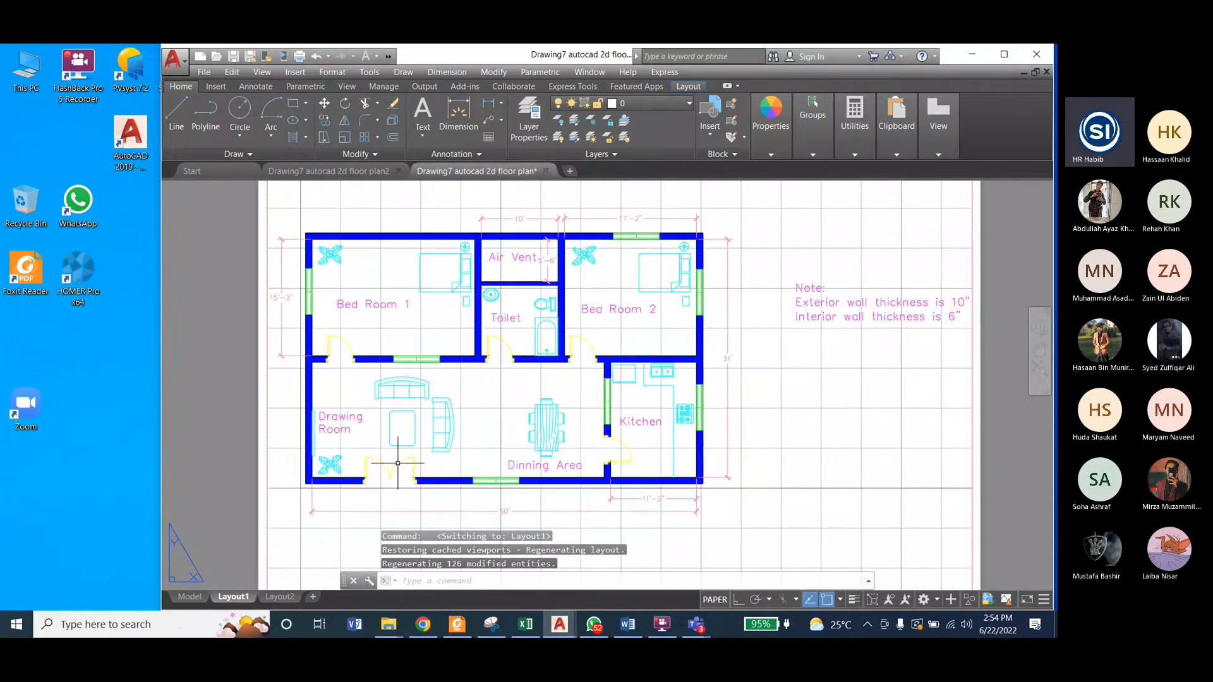
scroll(398, 463, "down", 3)
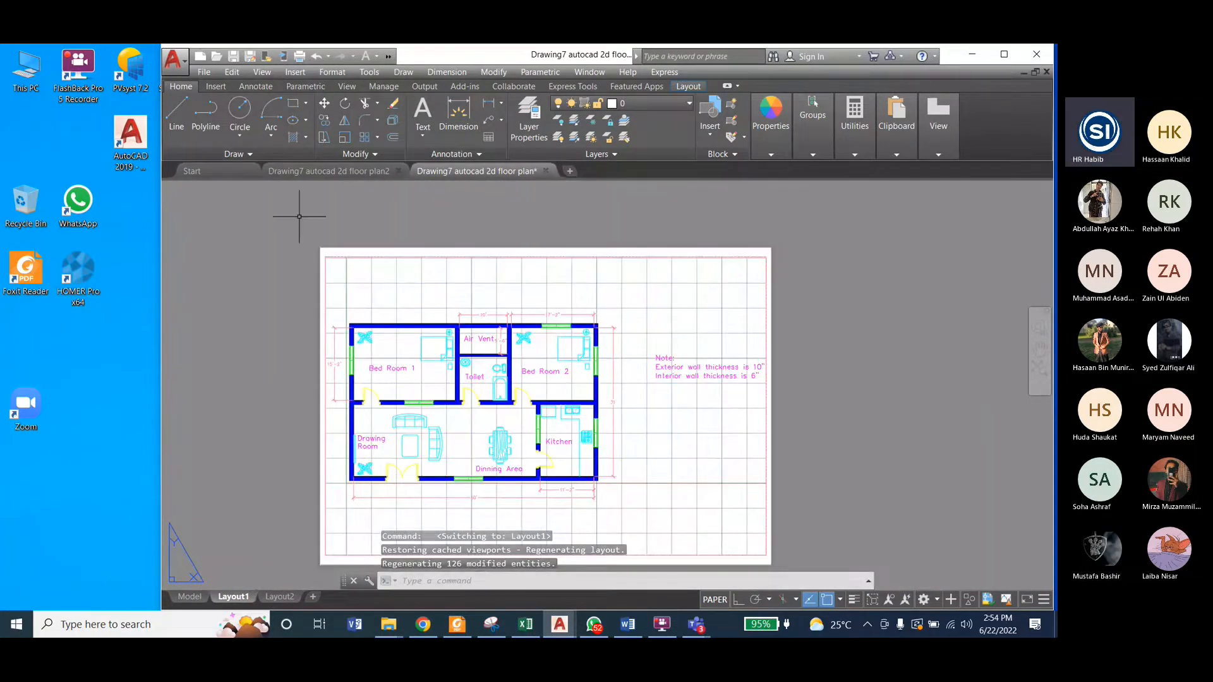
Step: Return to the Drawing7 autocad 2d floor plan2 drawing and open its Layout1 sheet
left_click(292, 171)
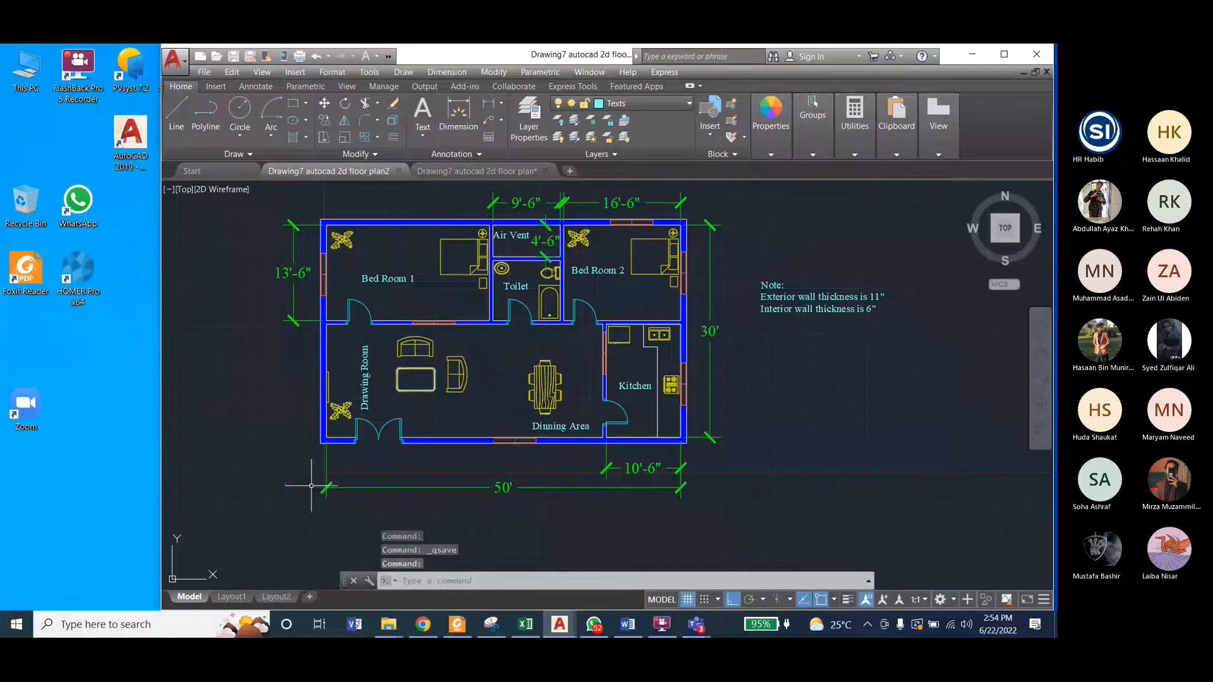
left_click(231, 597)
left_click(190, 596)
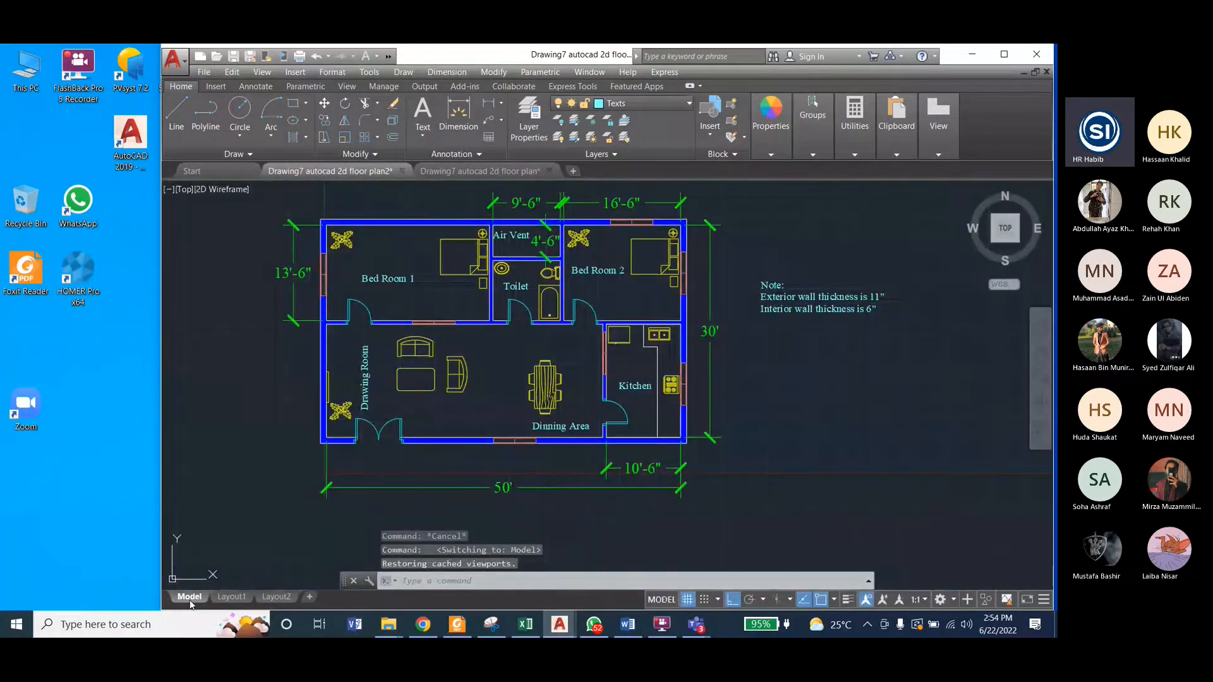
left_click(231, 596)
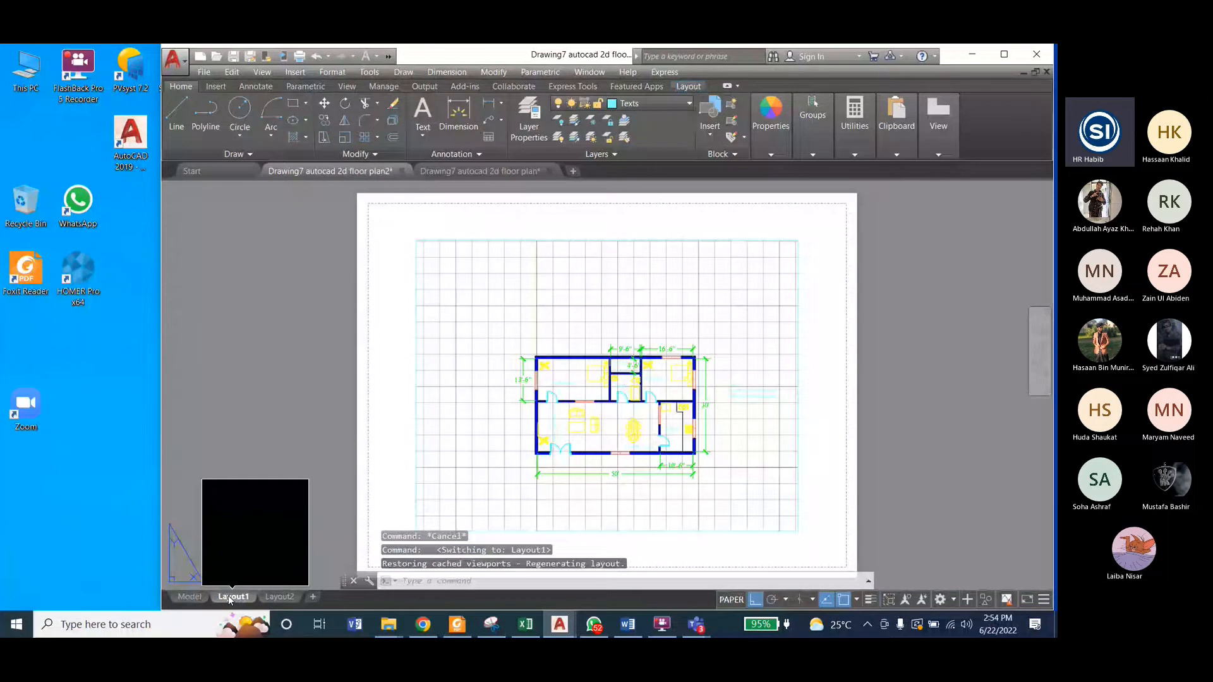
Step: Try deleting the default viewport on Layout1, undo the deletion, and compare the sheet with model space
left_click(514, 240)
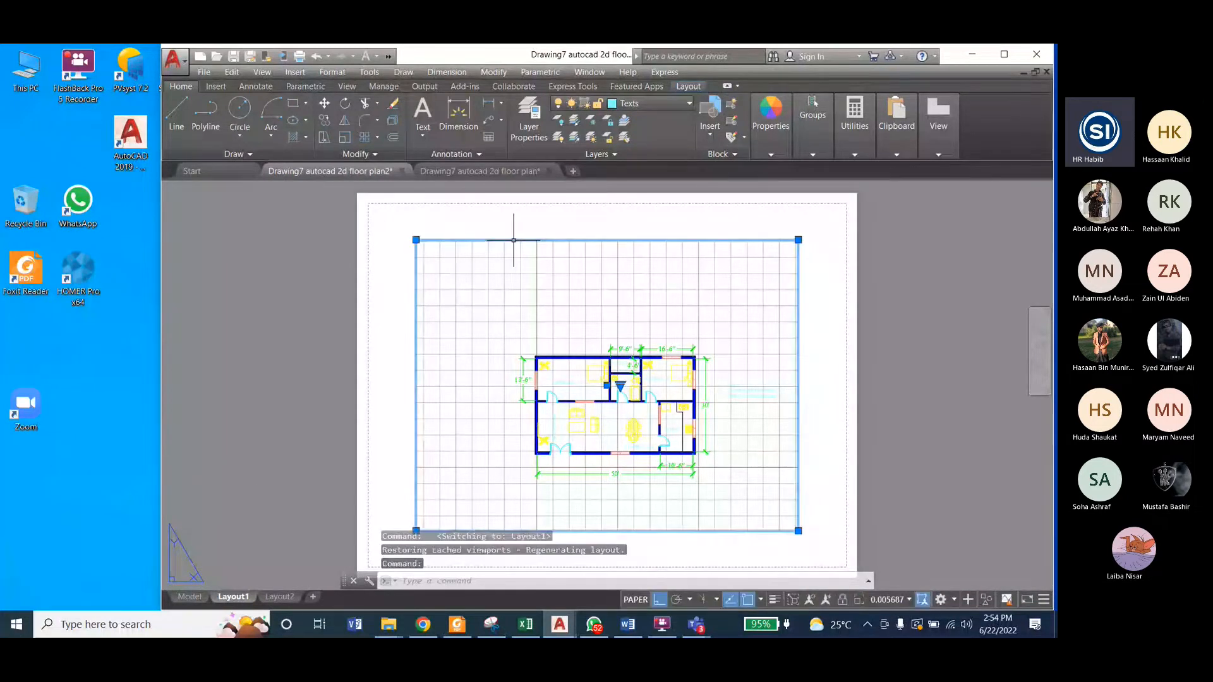
key("Delete")
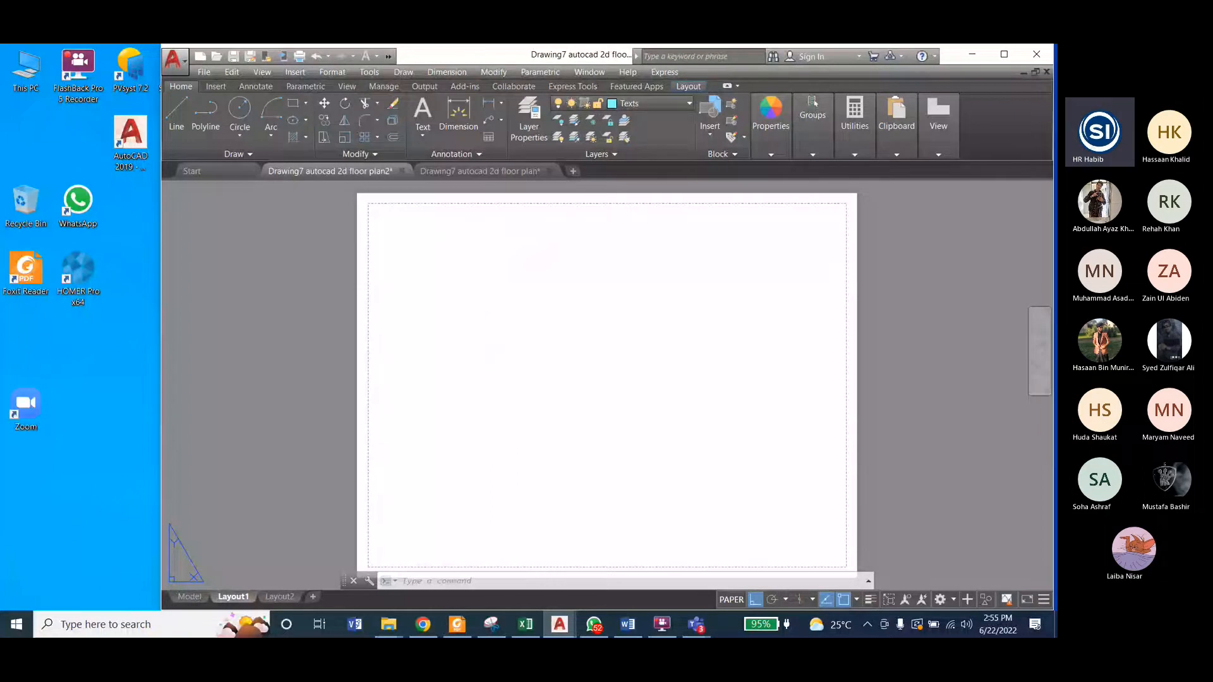
key("ctrl+z")
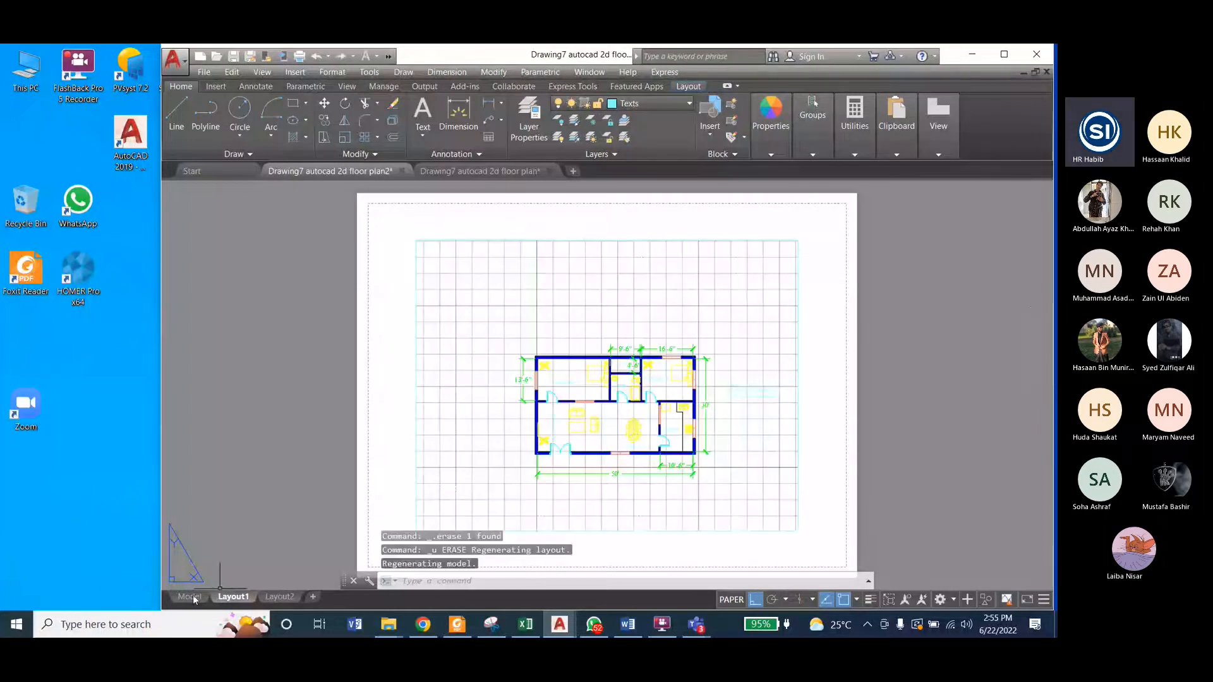
left_click(191, 596)
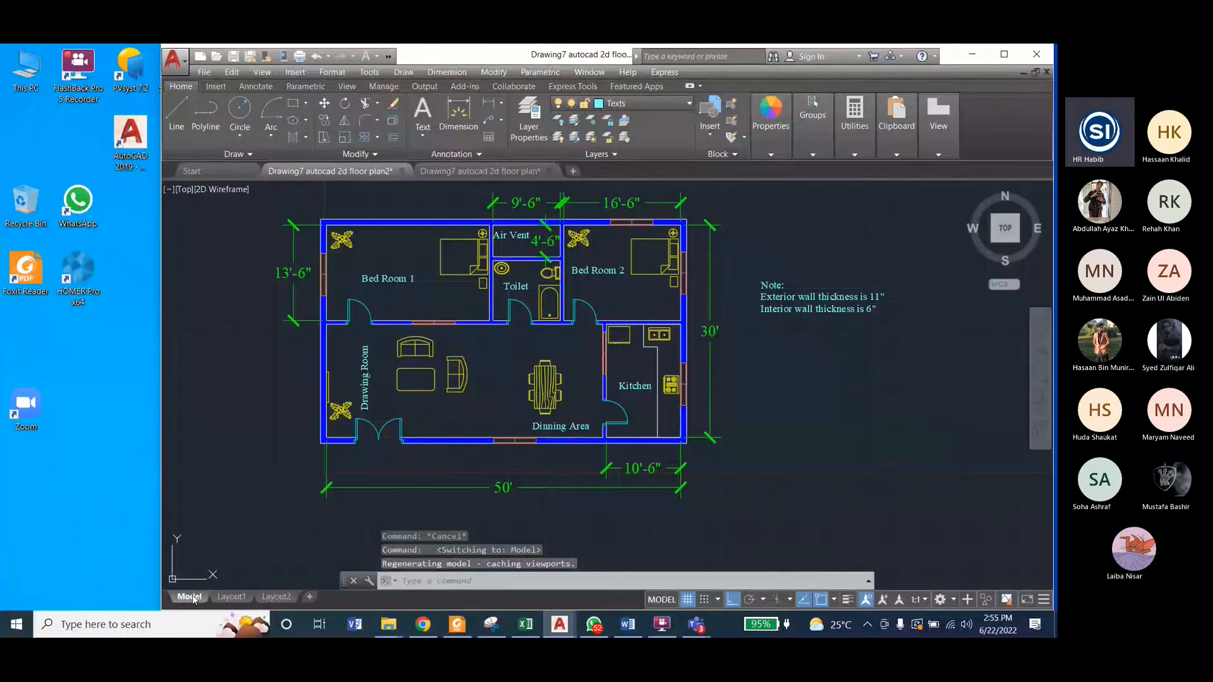
left_click(232, 598)
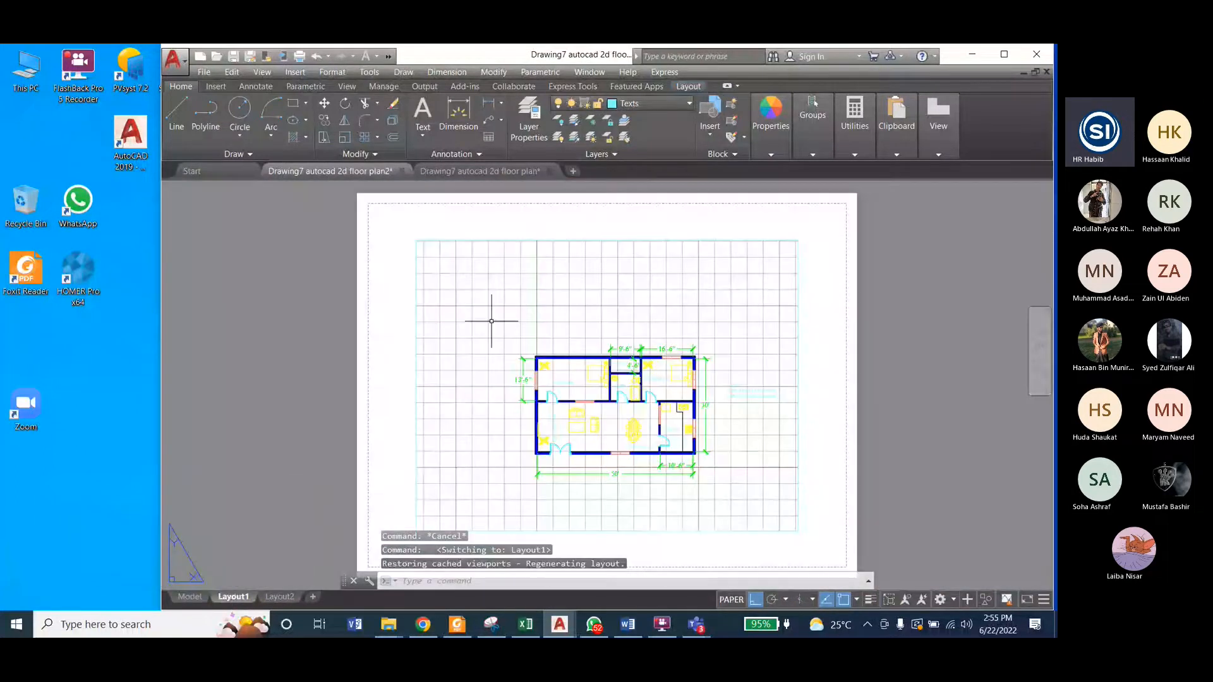
Step: Delete the default viewport from Layout1 and bring up the layout tools on the empty sheet
left_click(587, 239)
key("Delete")
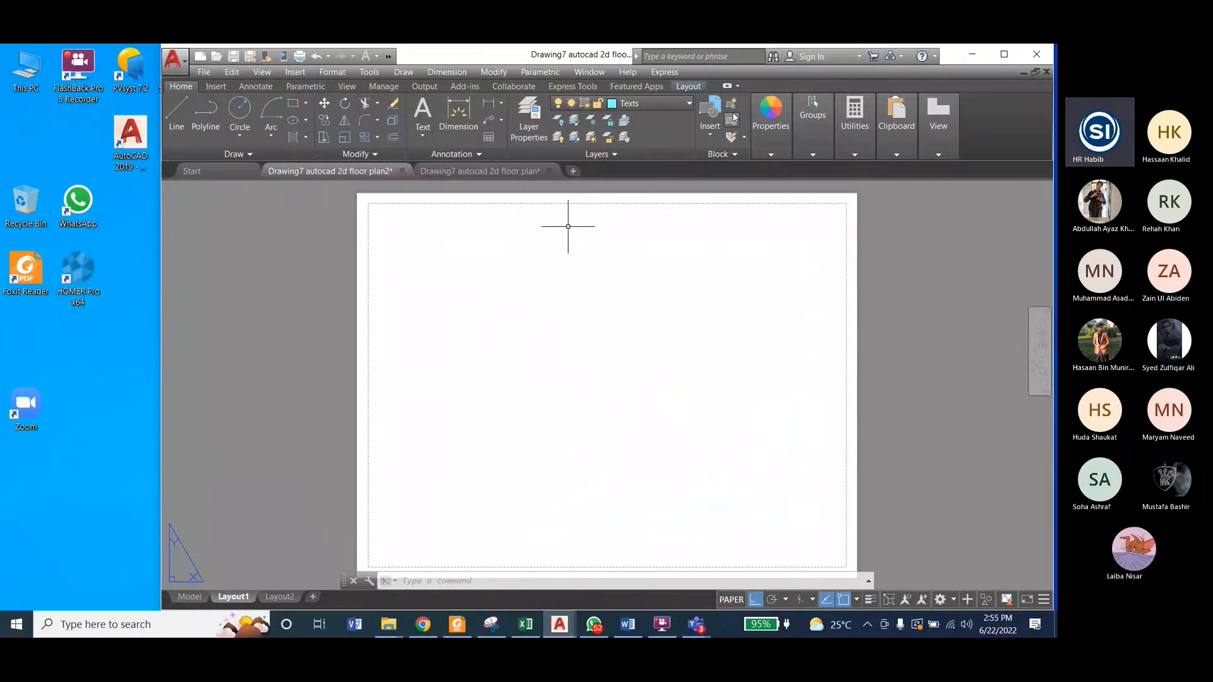
left_click(688, 88)
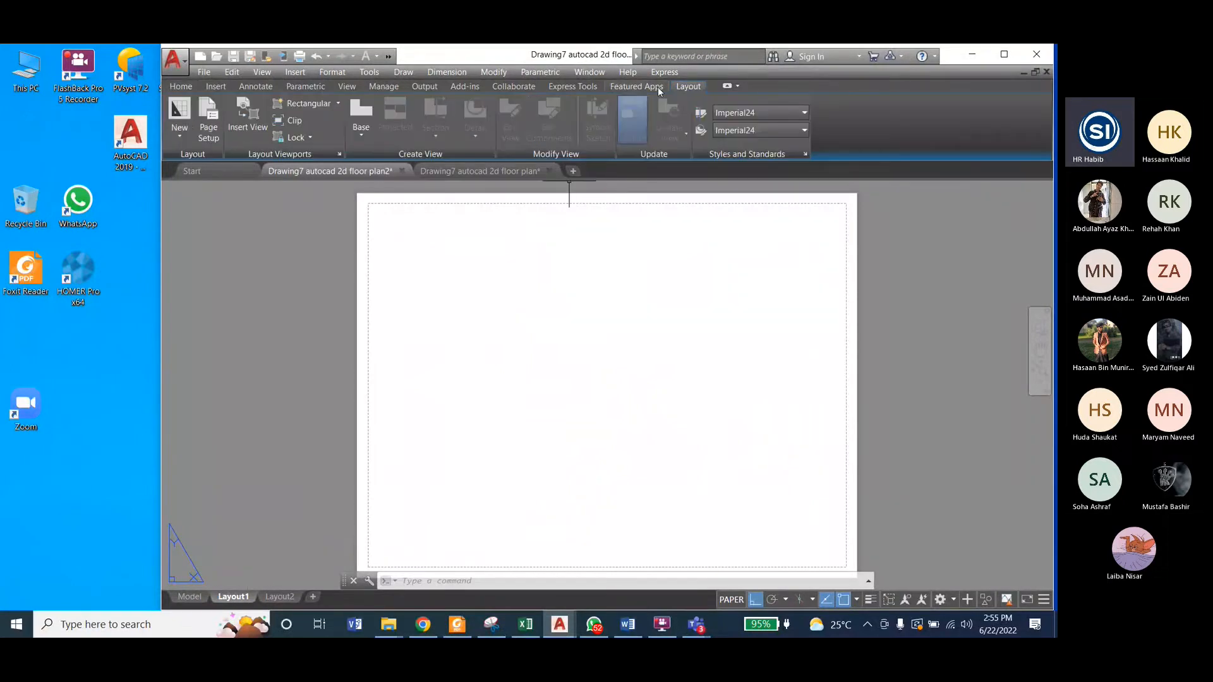
left_click(195, 598)
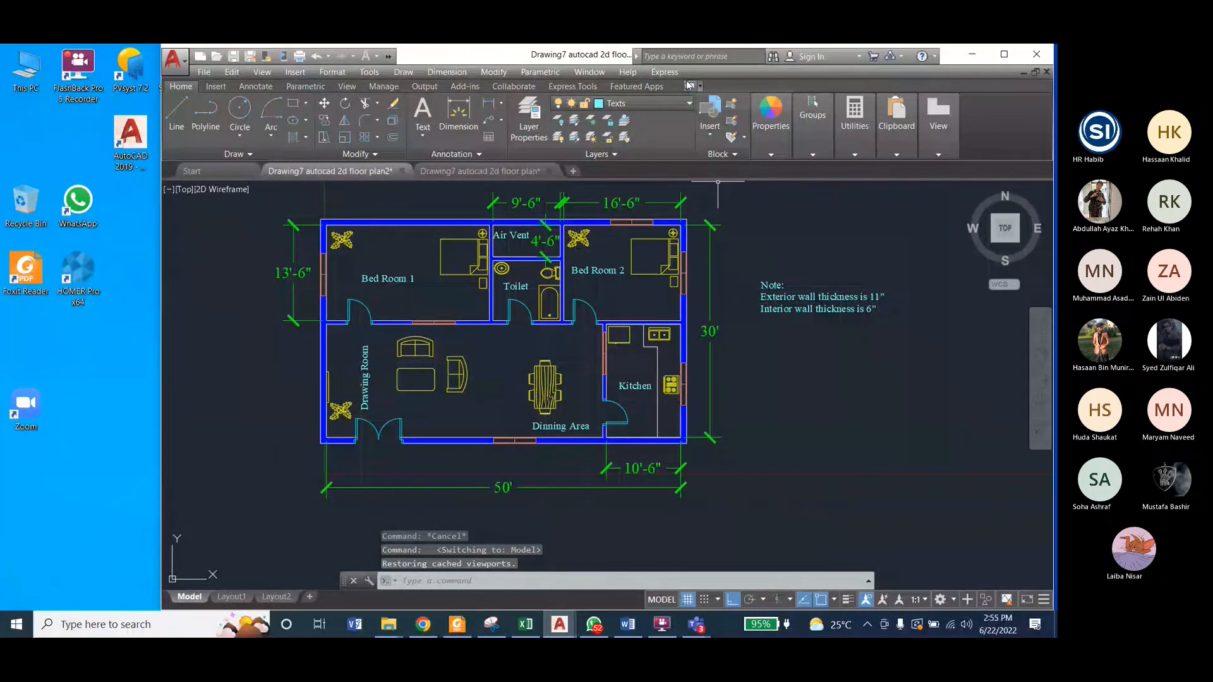
key("ctrl+Page_Down")
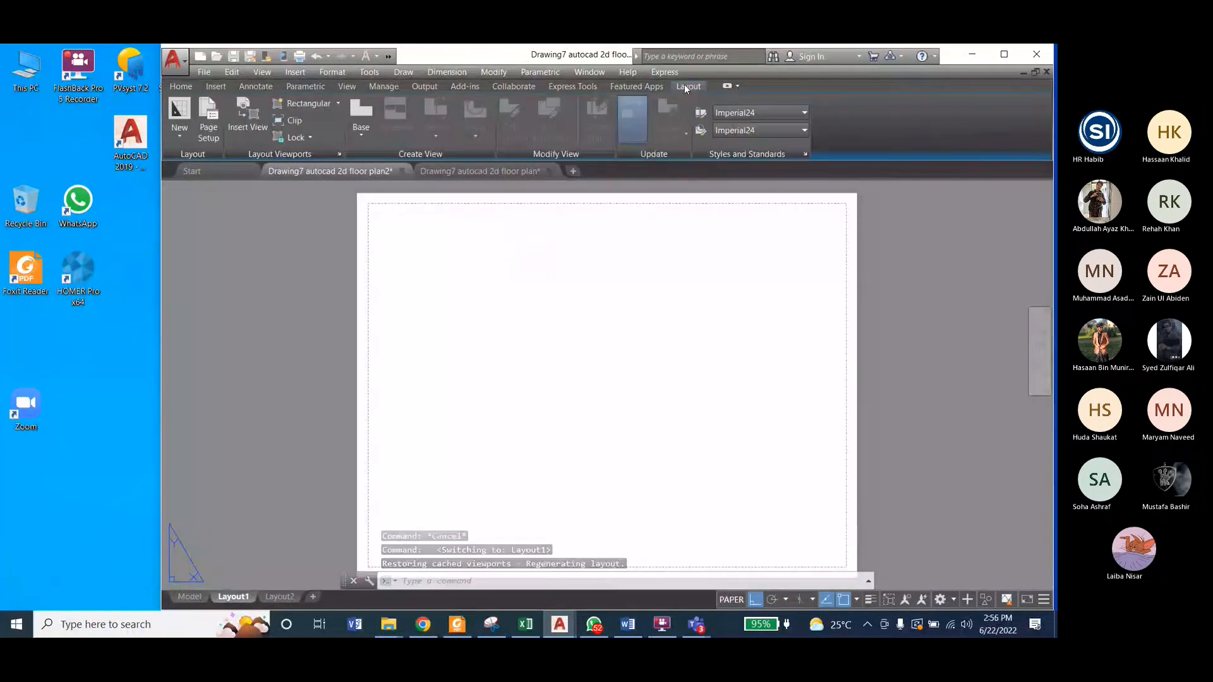
Step: Create a rectangular viewport about 10 1/2" by 8" covering Layout1's printable area, from its upper-left to its lower-right corner
left_click(338, 104)
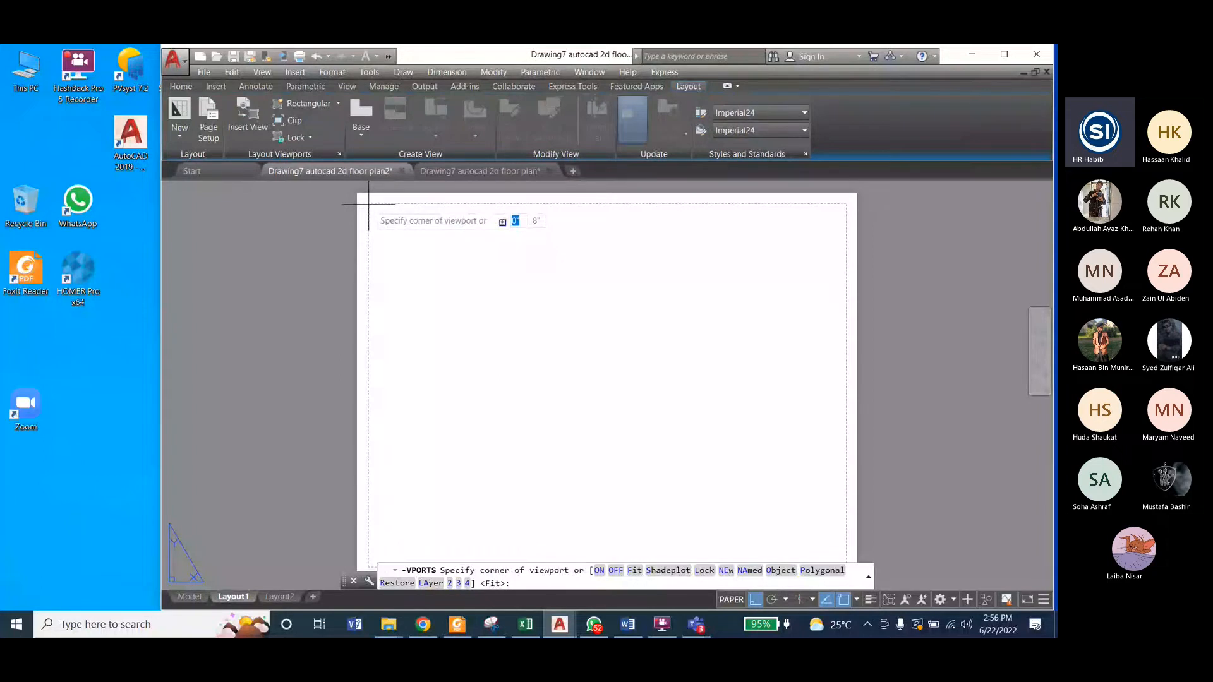
scroll(369, 205, "up", 2)
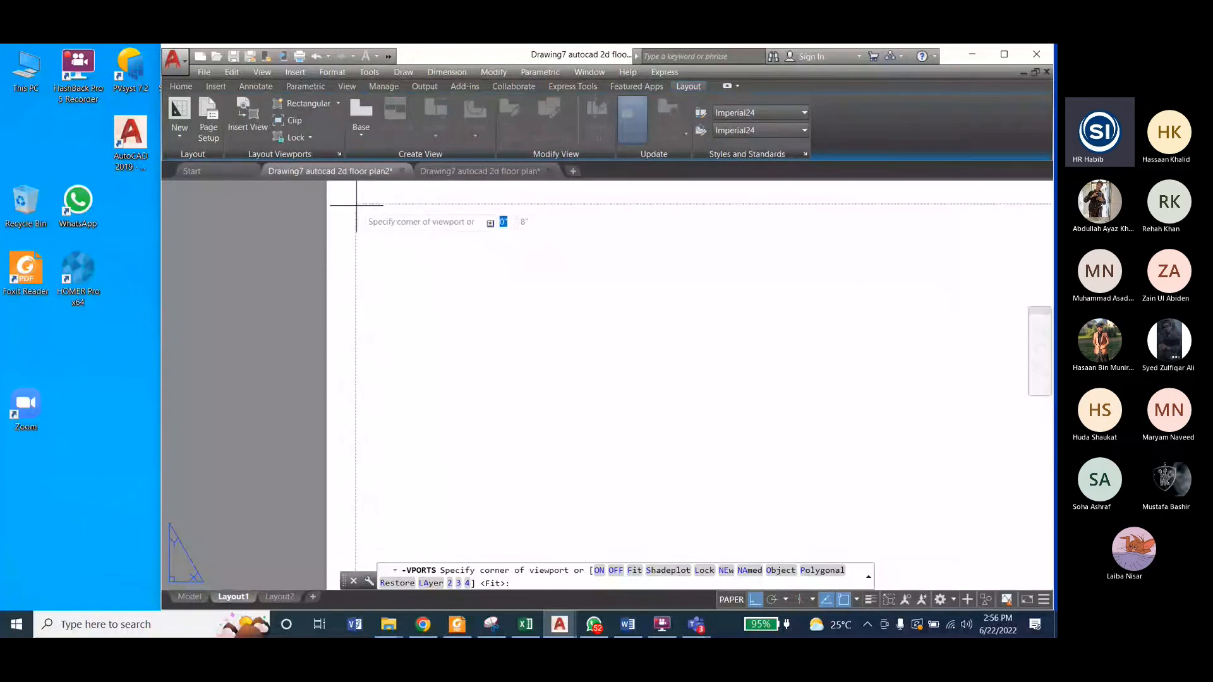
left_click(356, 204)
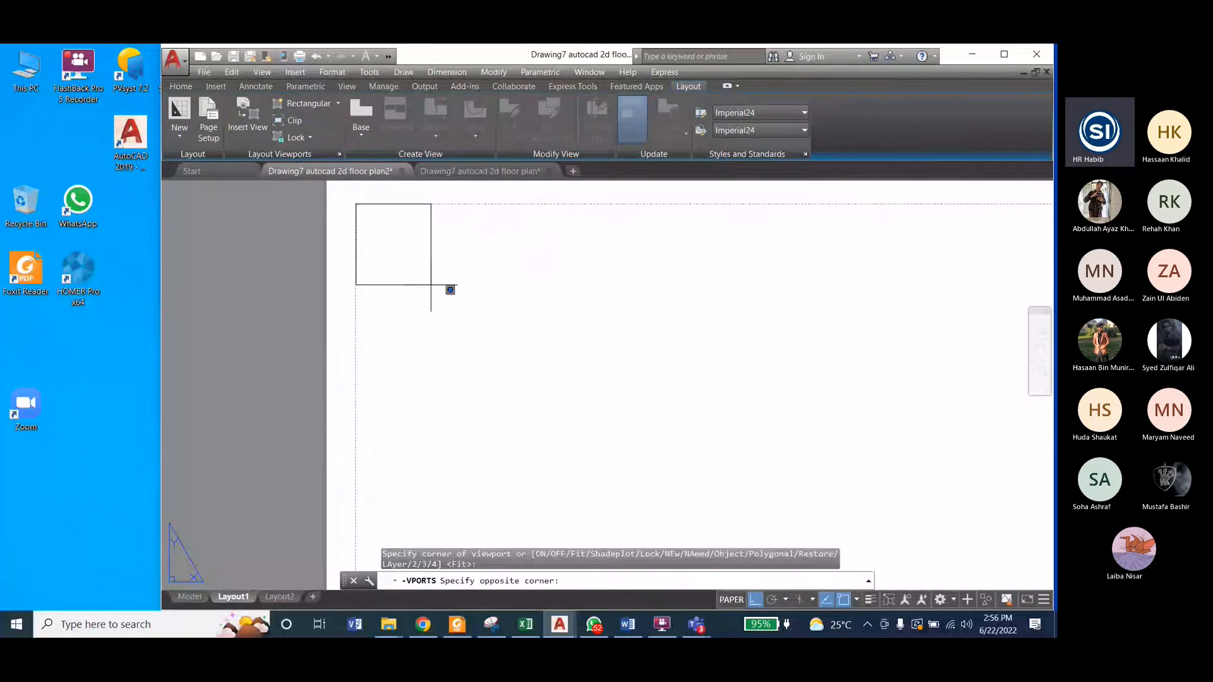
scroll(431, 285, "down", 4)
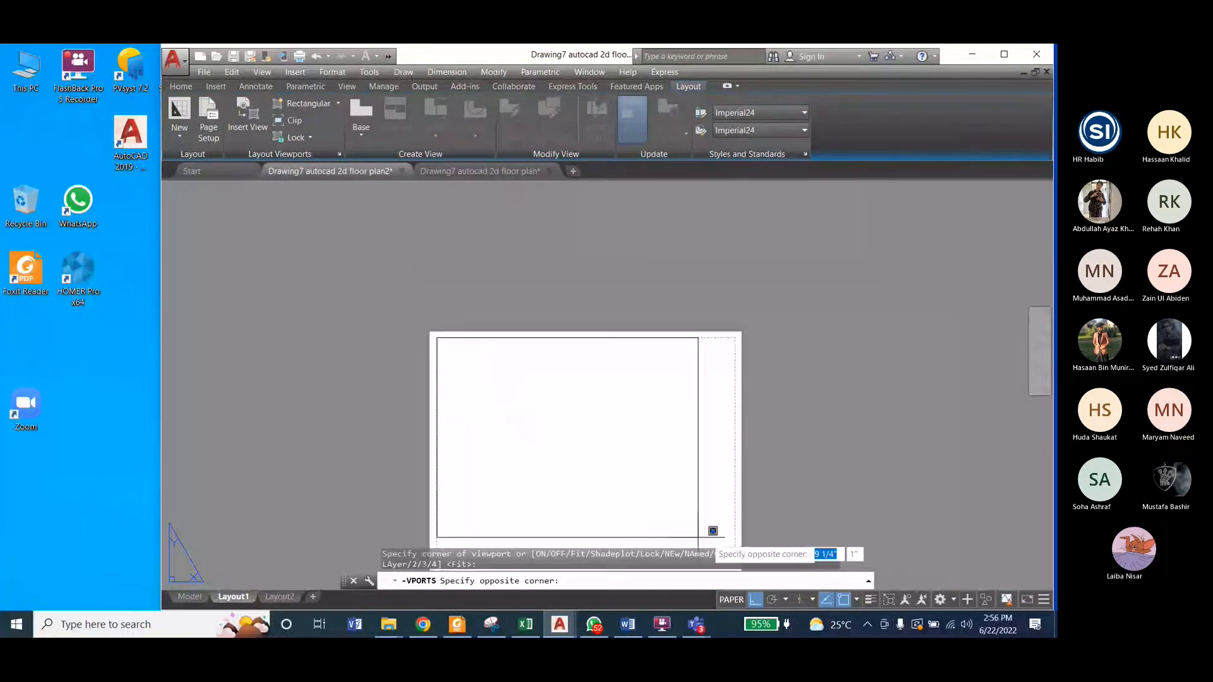
scroll(708, 525, "down", 2)
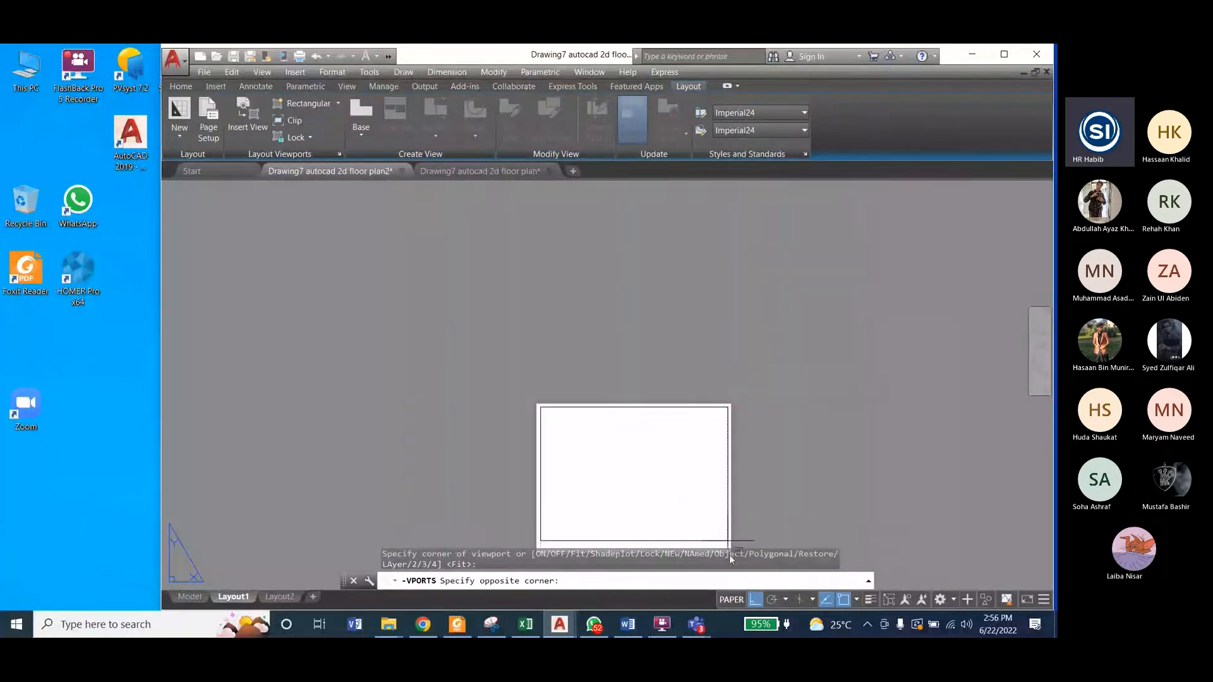
scroll(727, 524, "up", 3)
scroll(734, 518, "up", 3)
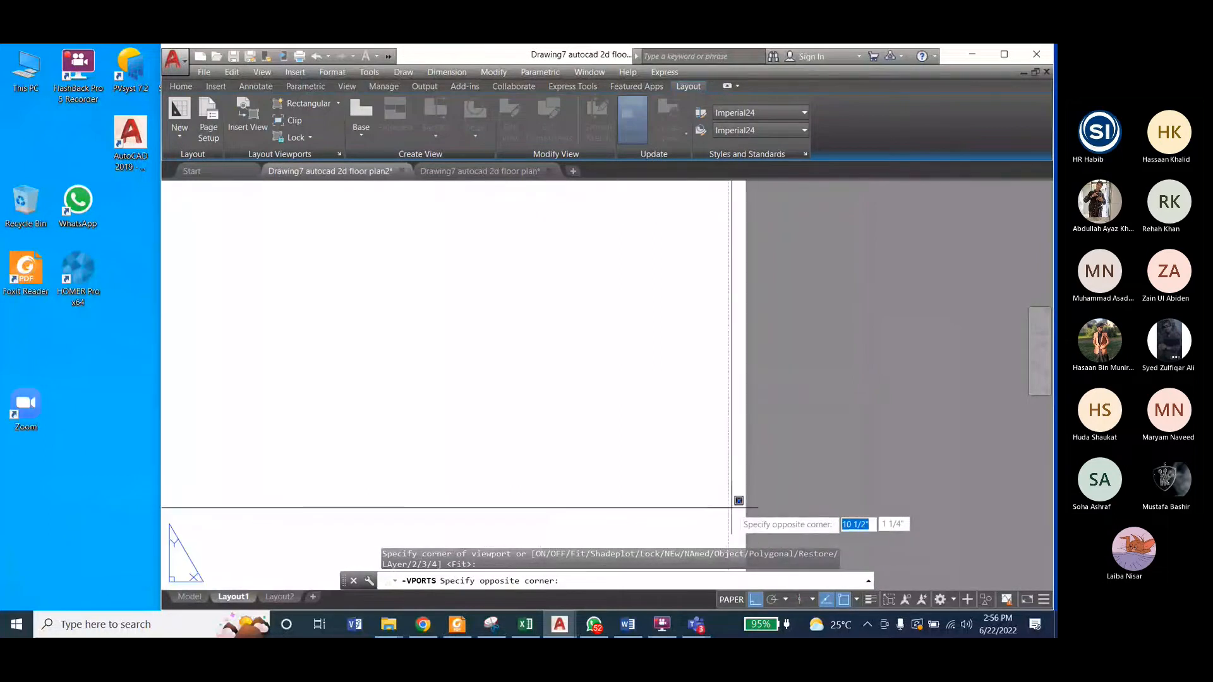
scroll(732, 522, "down", 3)
scroll(739, 515, "down", 2)
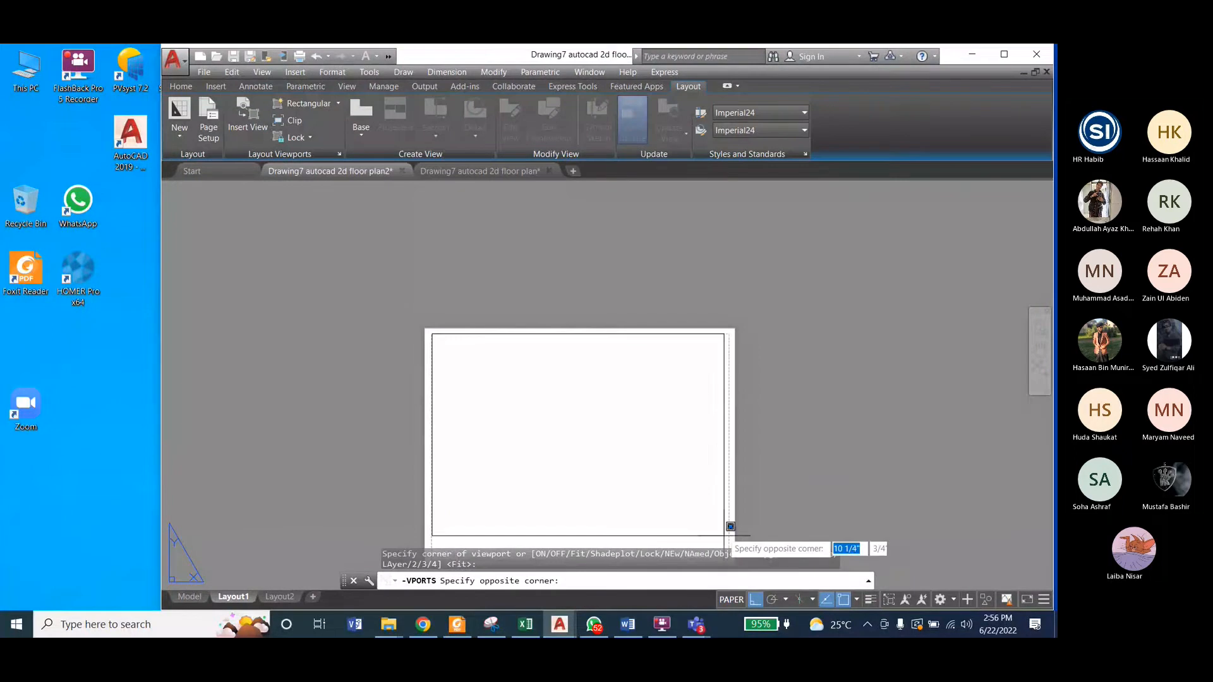
scroll(729, 450, "down", 2)
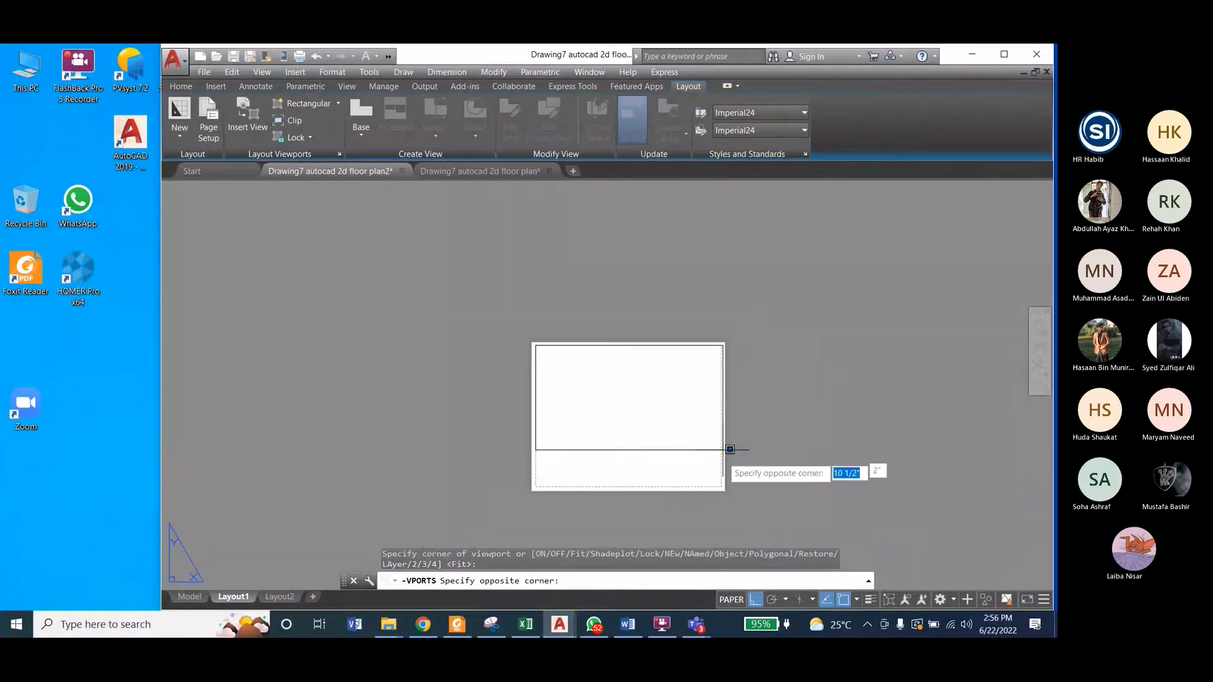
scroll(727, 464, "up", 4)
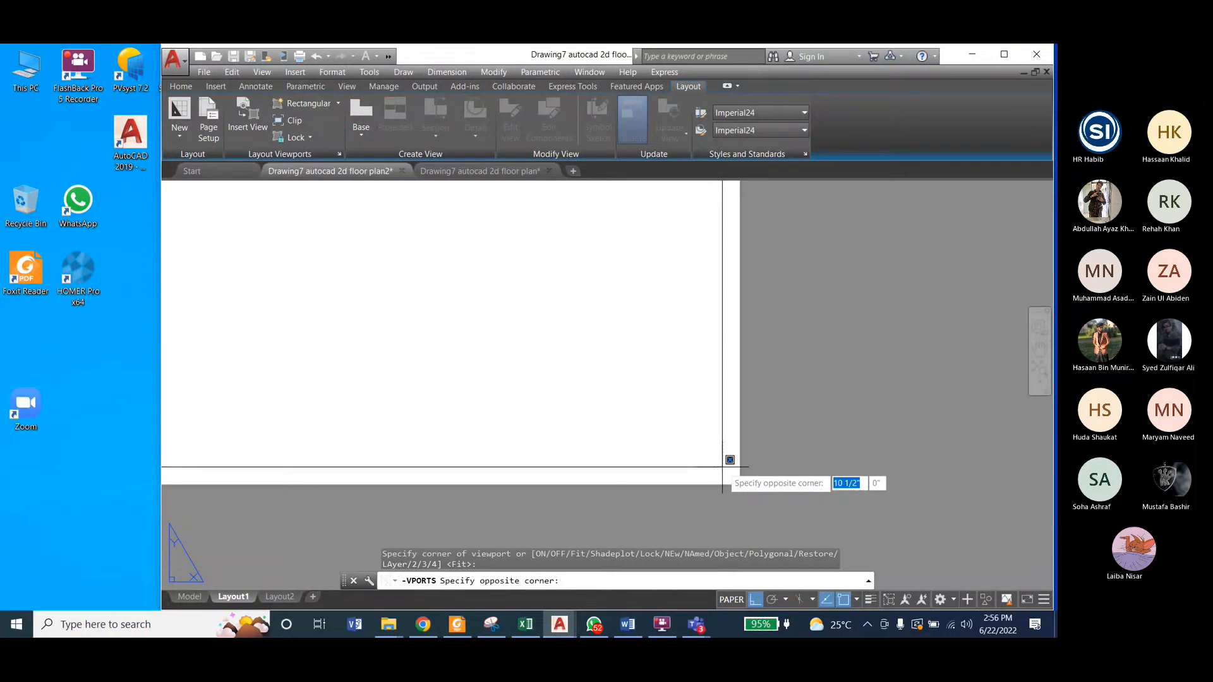
left_click(724, 468)
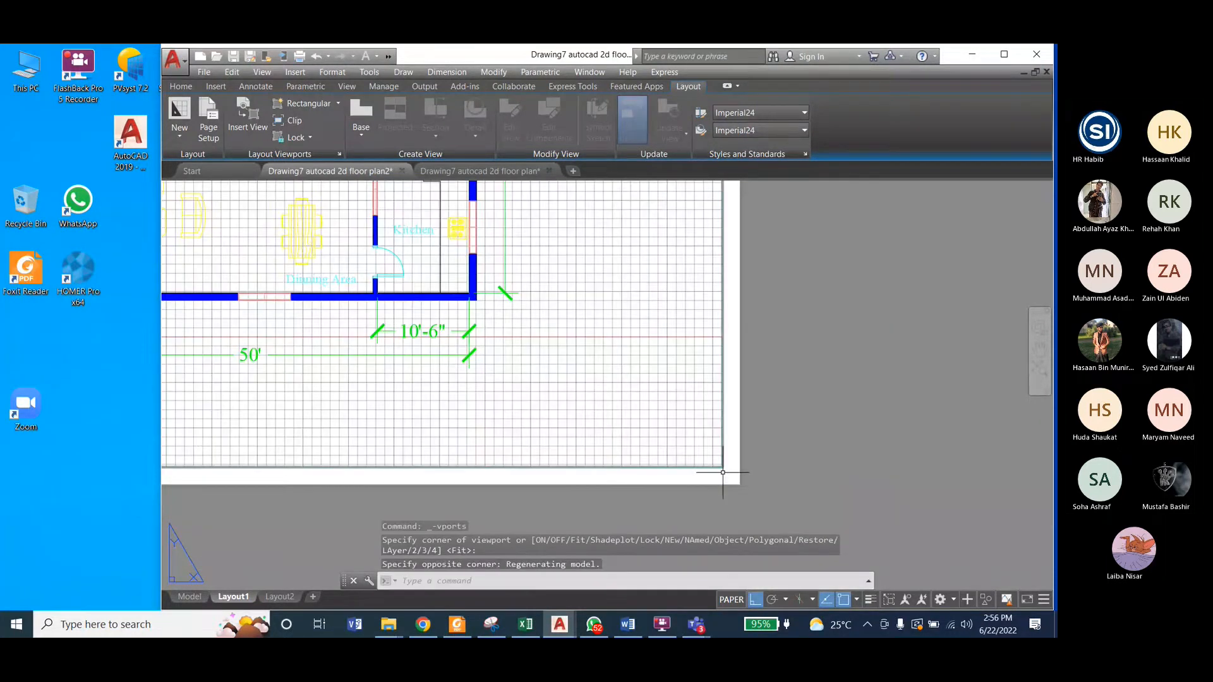
scroll(853, 495, "down", 3)
scroll(705, 363, "up", 2)
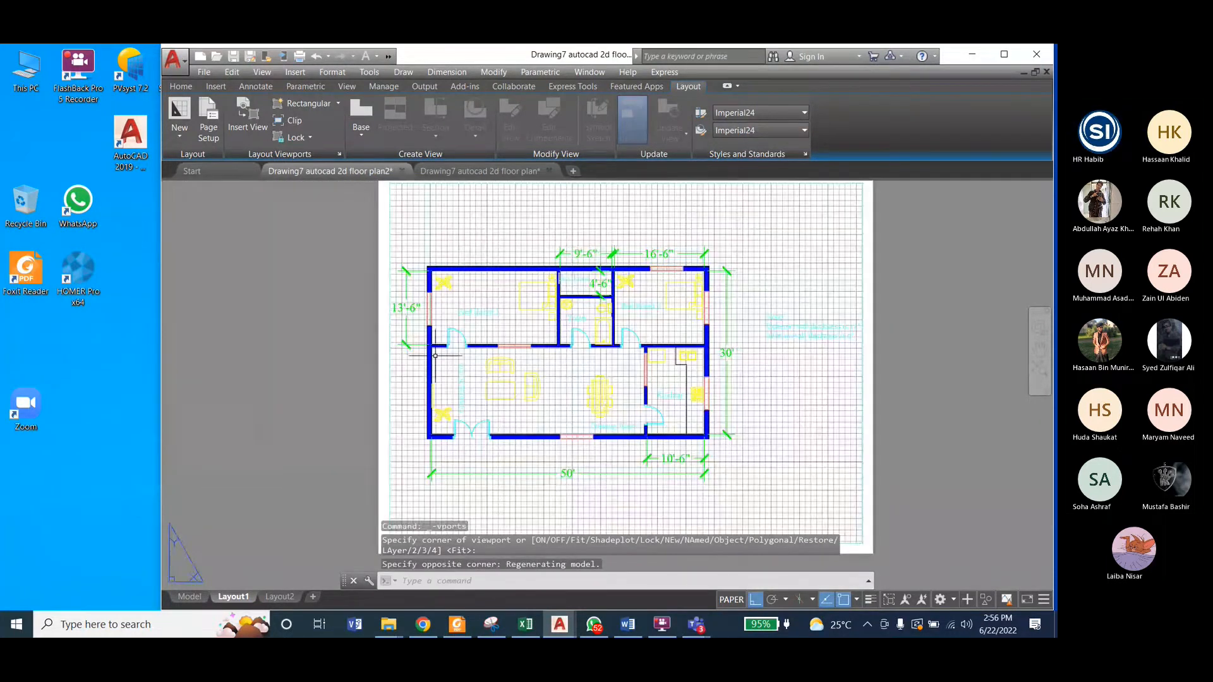
scroll(395, 352, "down", 2)
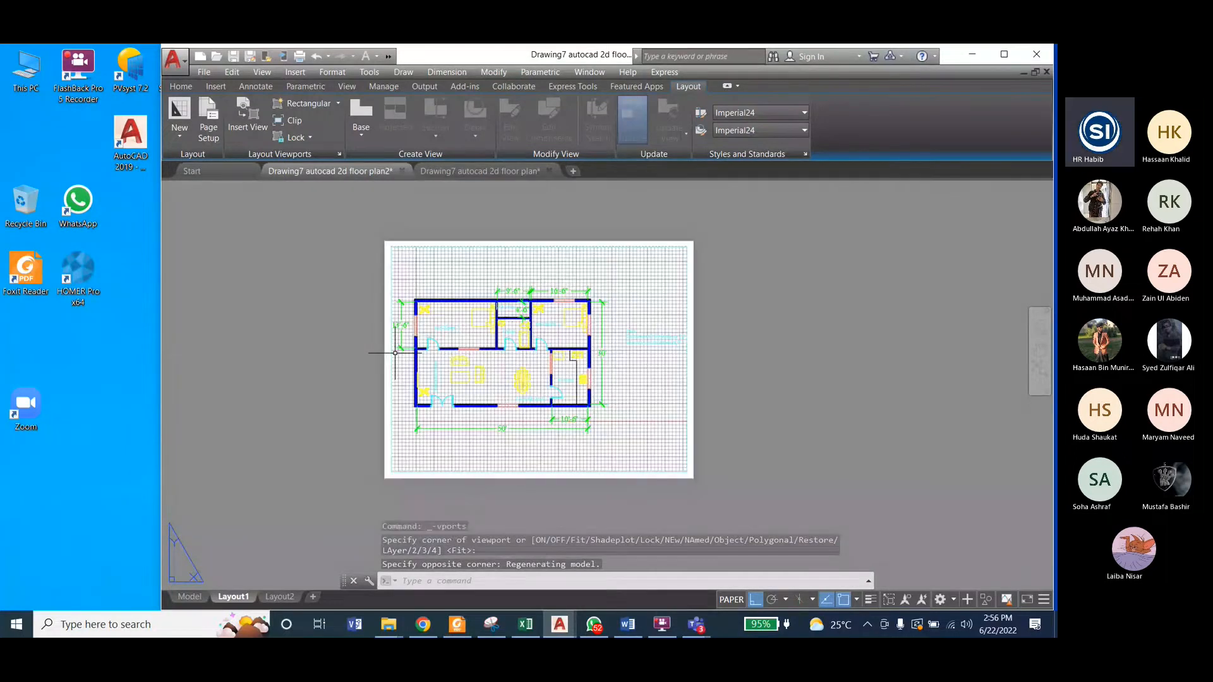
scroll(508, 357, "up", 2)
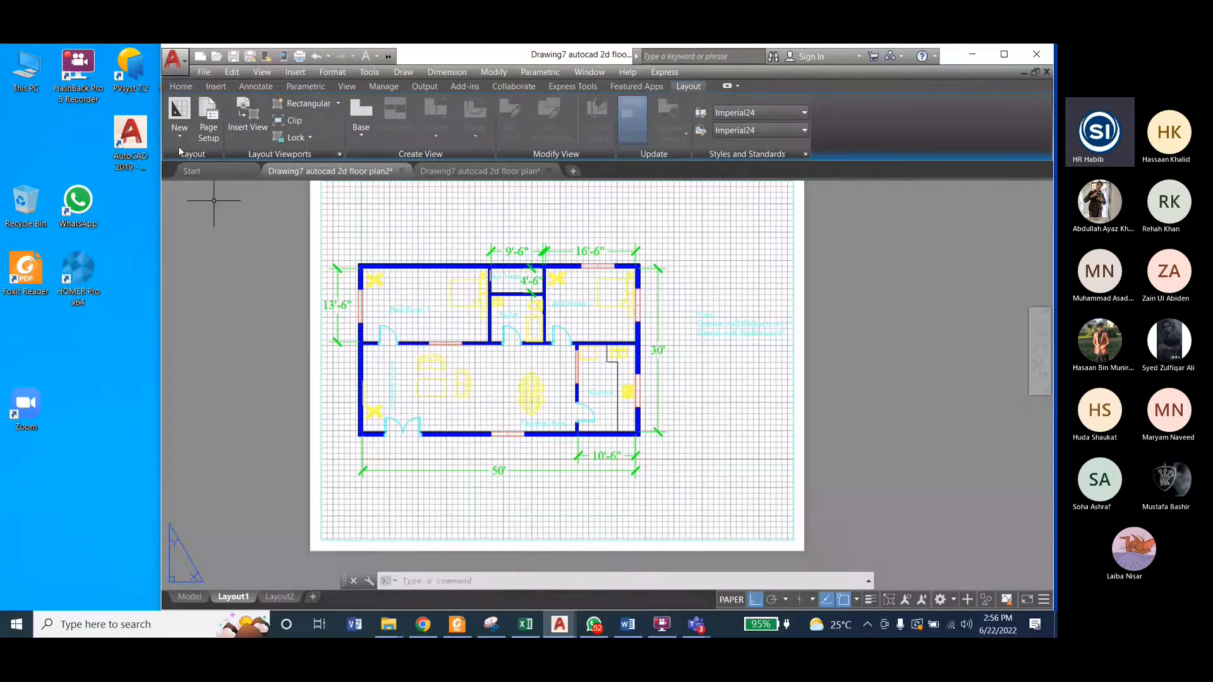
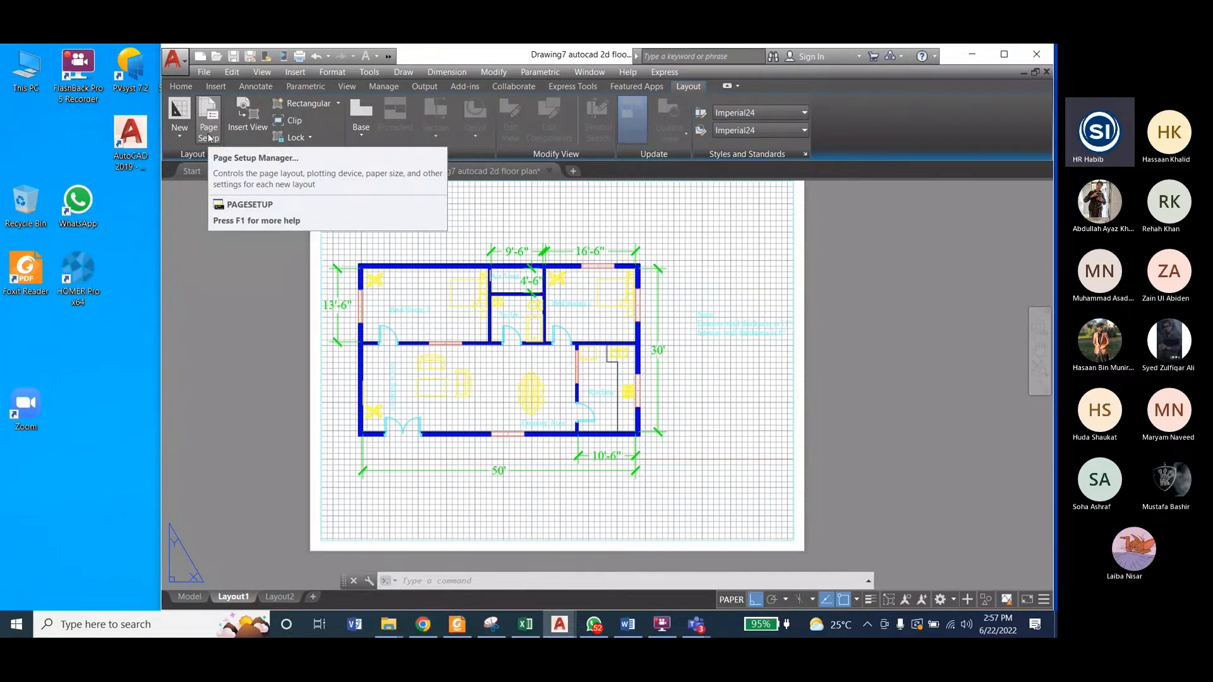
left_click(208, 136)
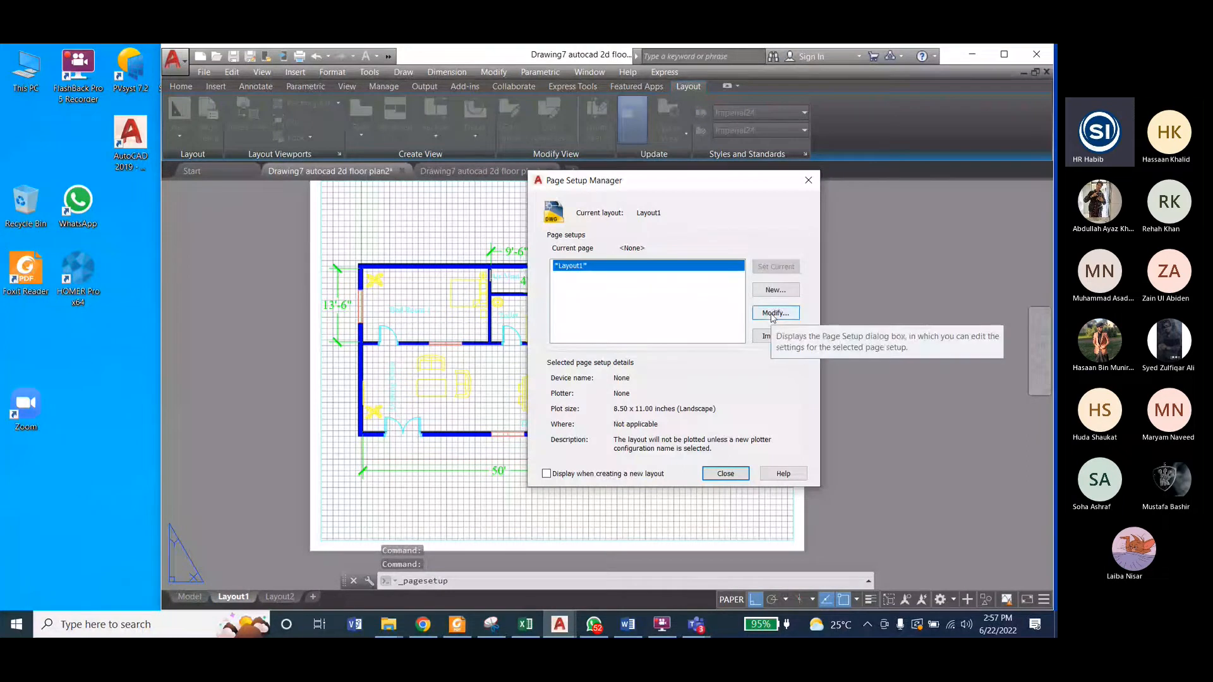
left_click(809, 181)
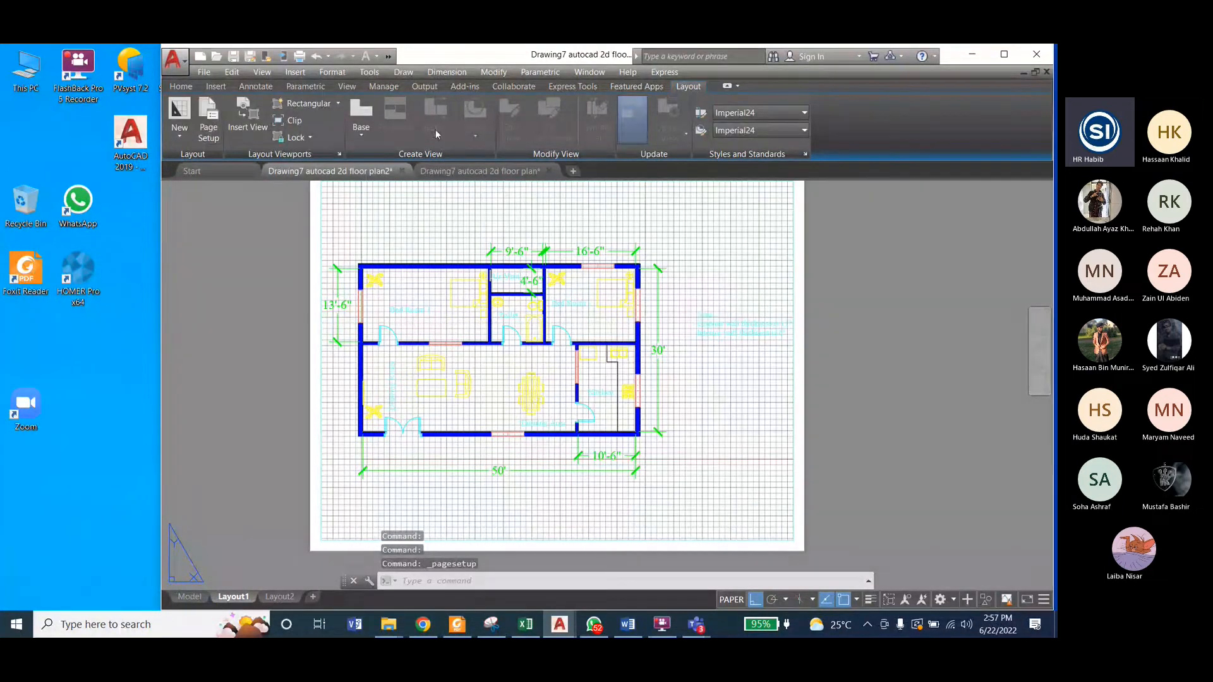
left_click(179, 136)
left_click(214, 125)
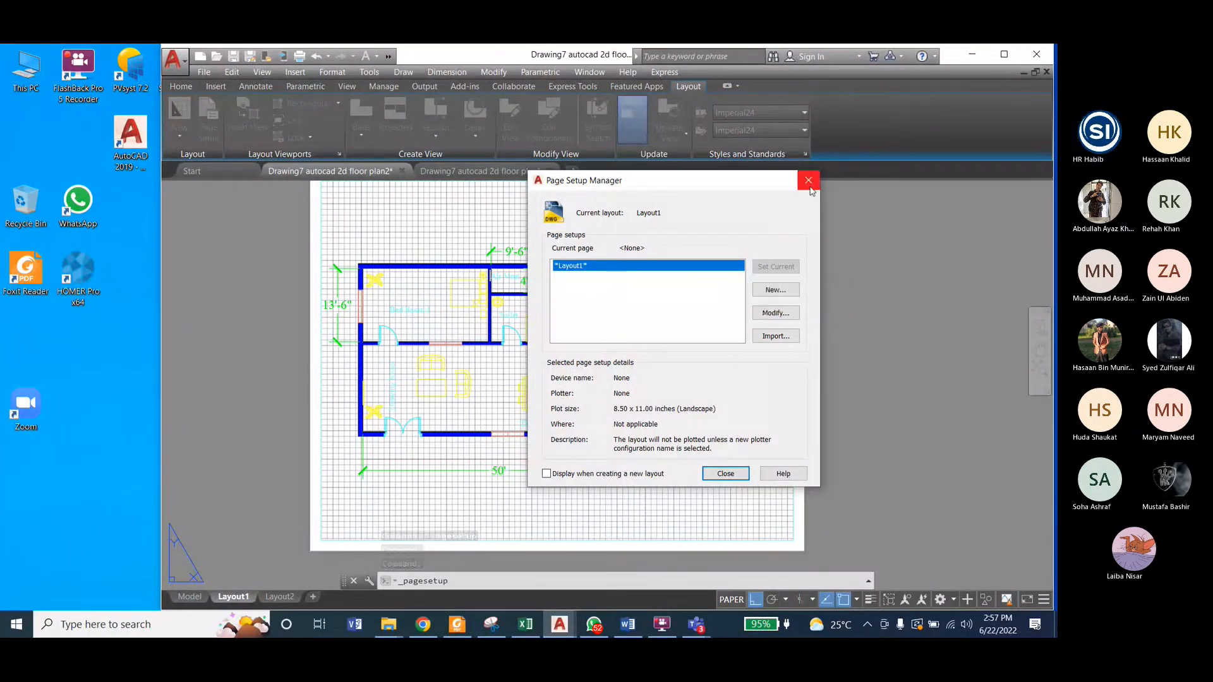
key("Escape")
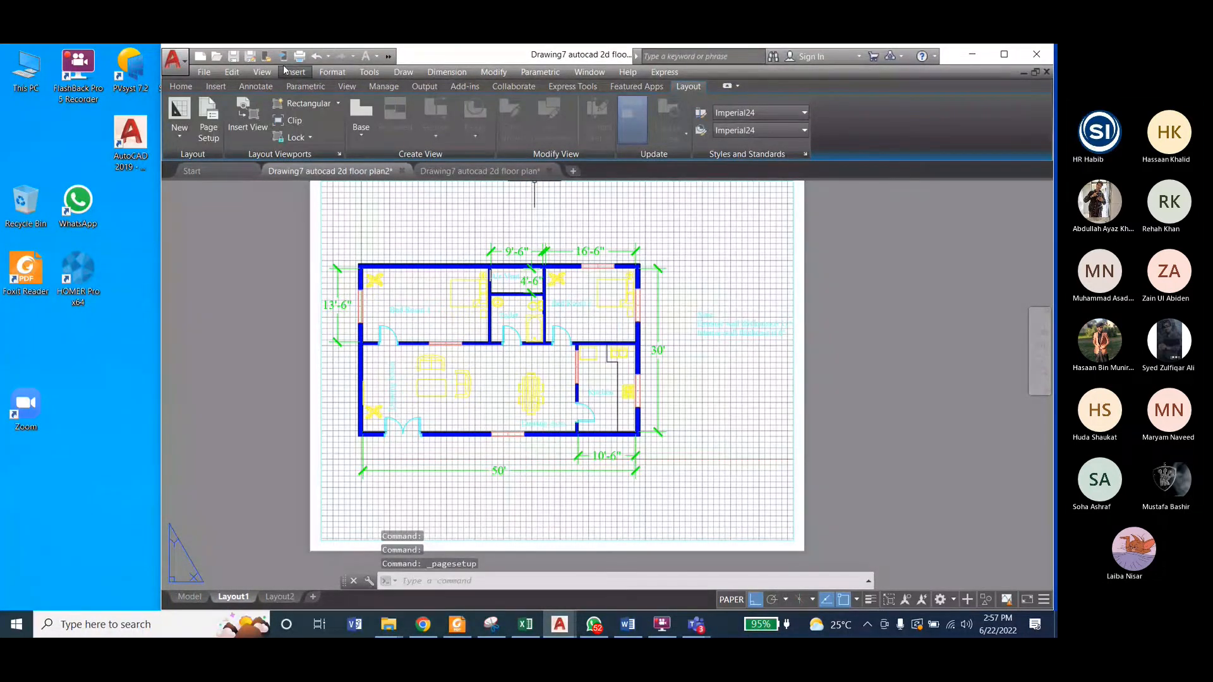
left_click(300, 56)
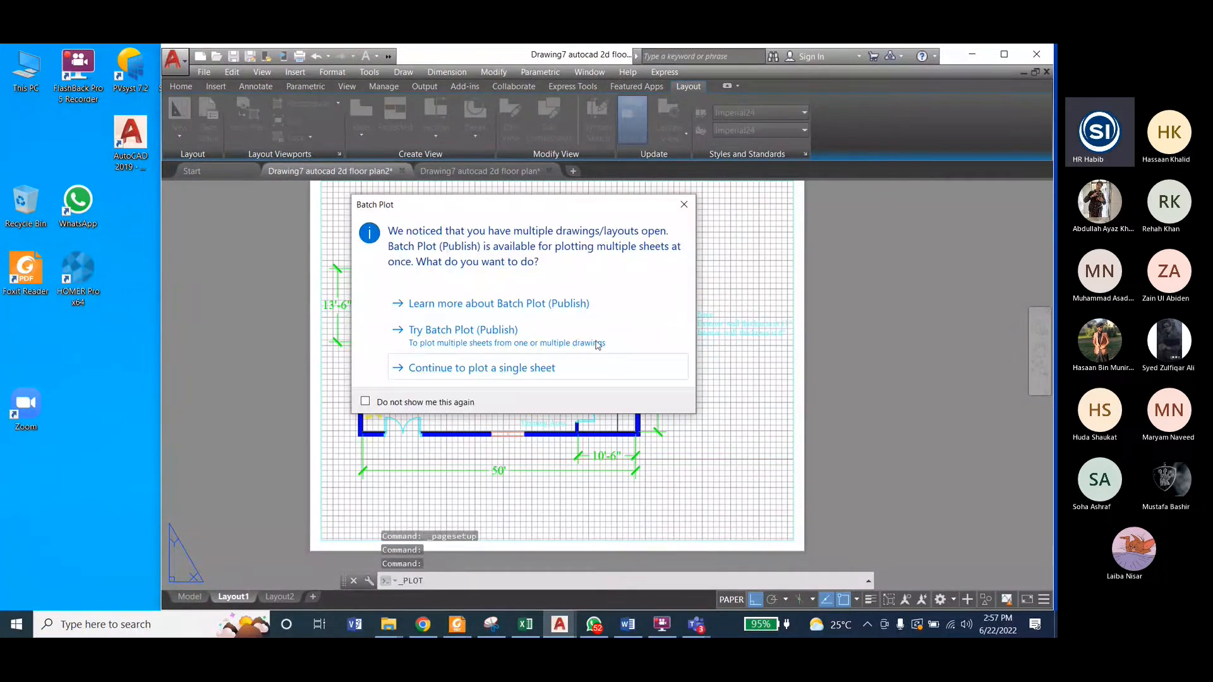
left_click(684, 204)
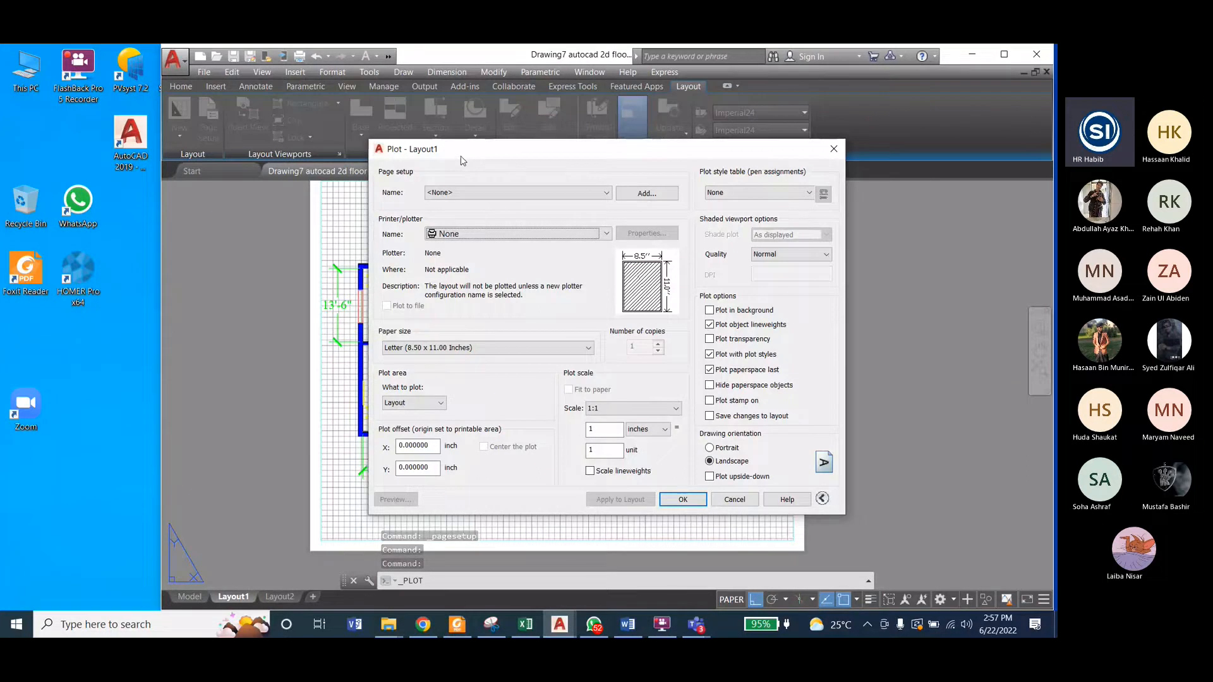
key("Escape")
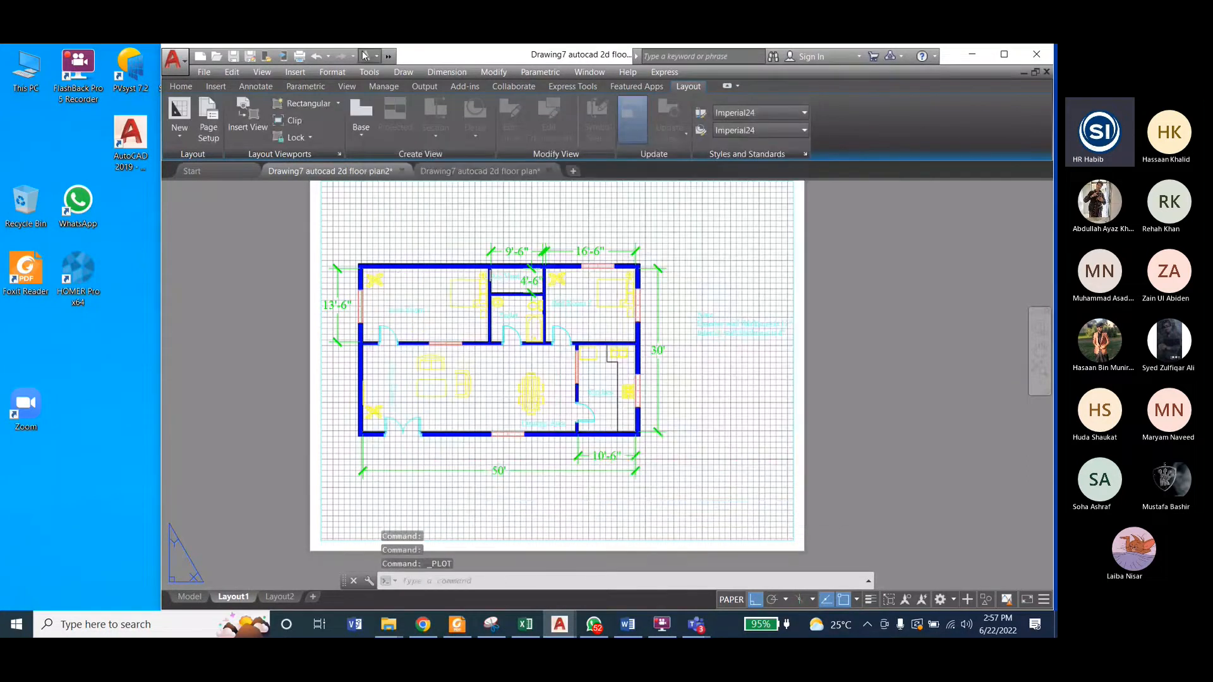
left_click(300, 59)
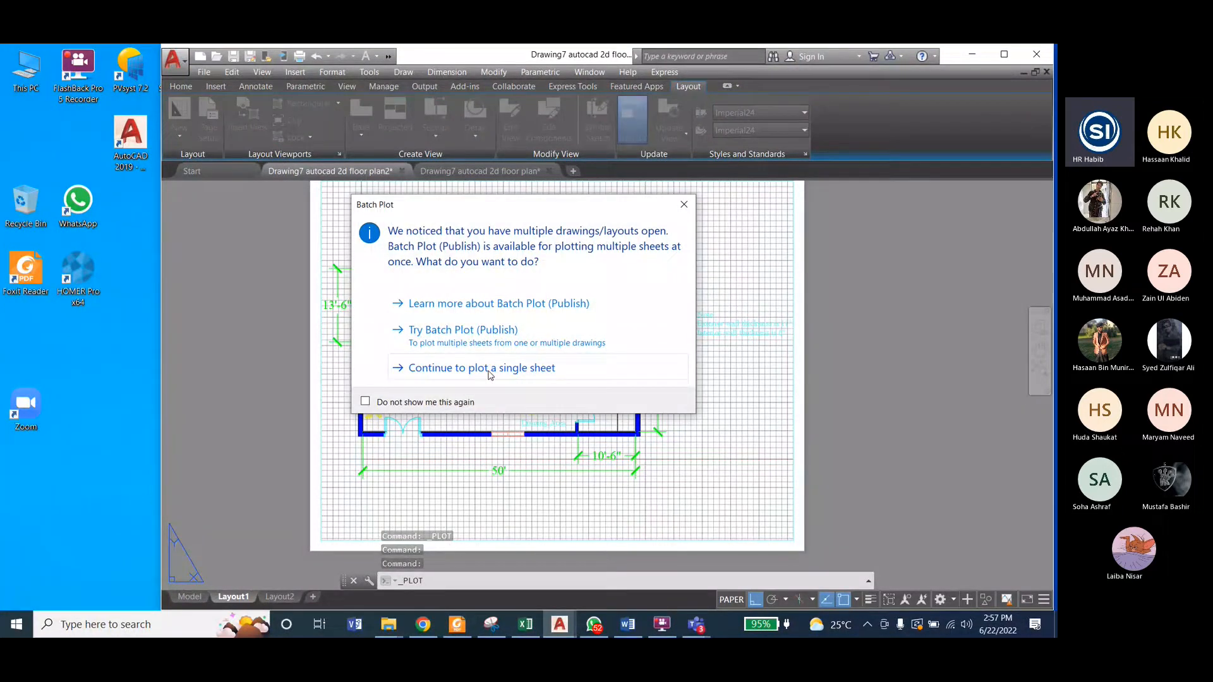
left_click(489, 372)
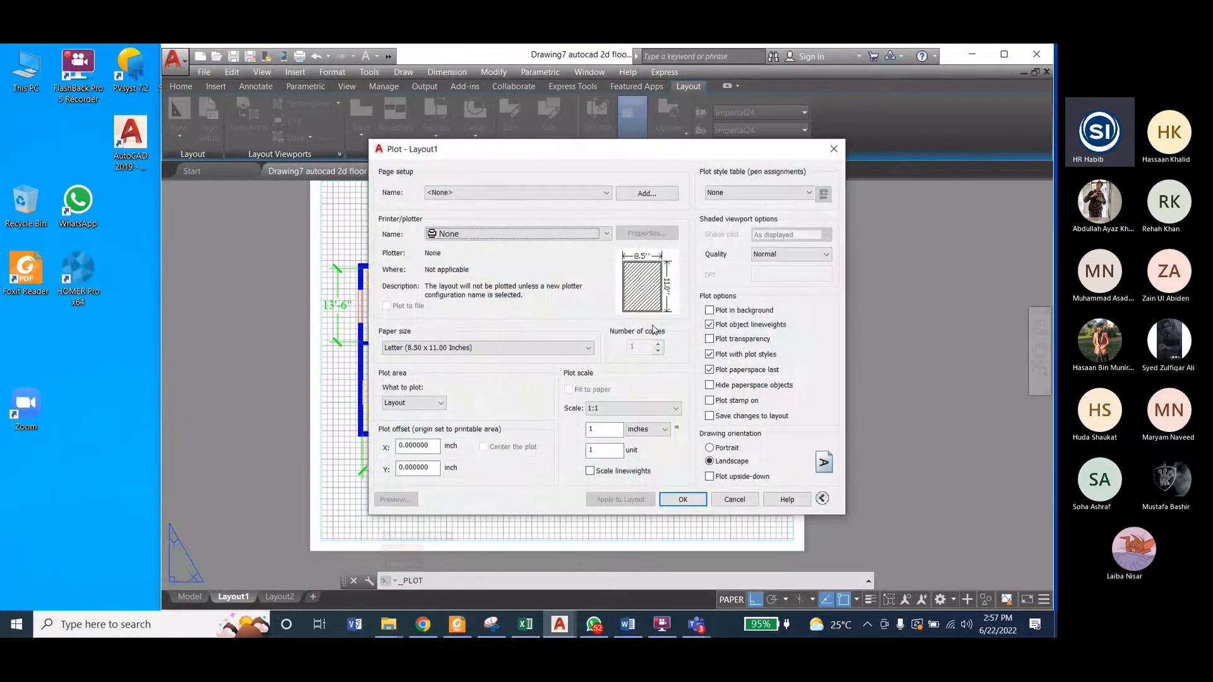
left_click(833, 150)
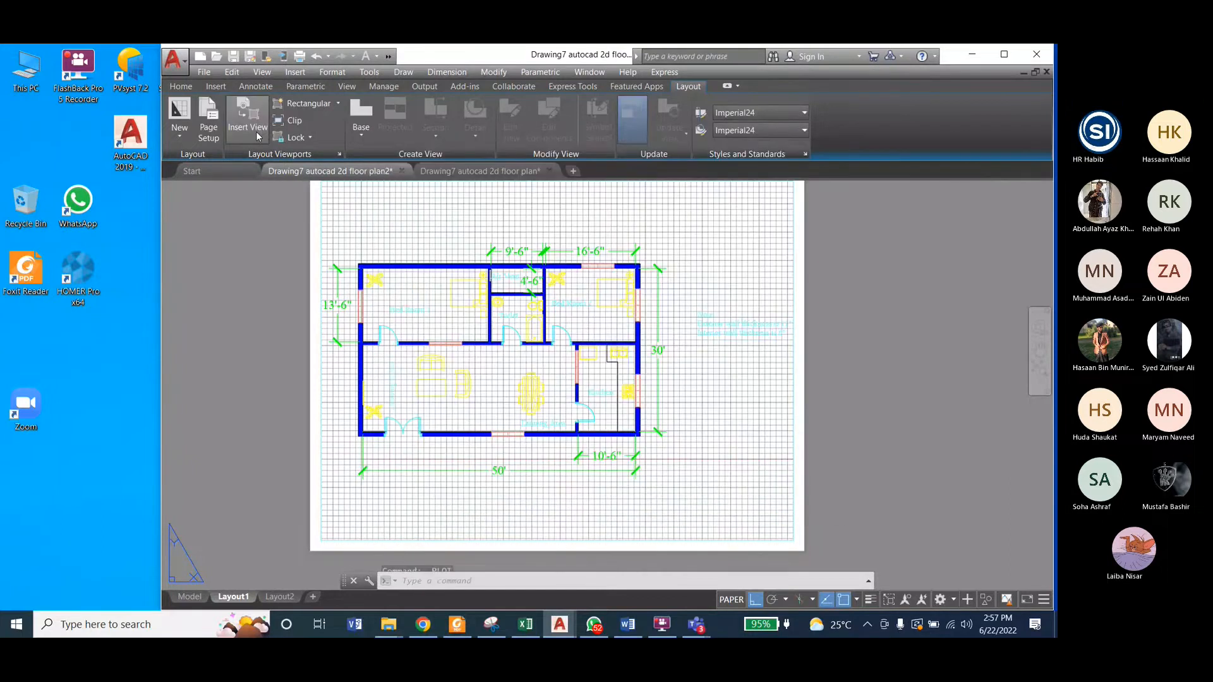
Step: Modify Layout1's page setup to plot with the DWG To PDF.pc3 plotter
left_click(208, 120)
left_click(783, 313)
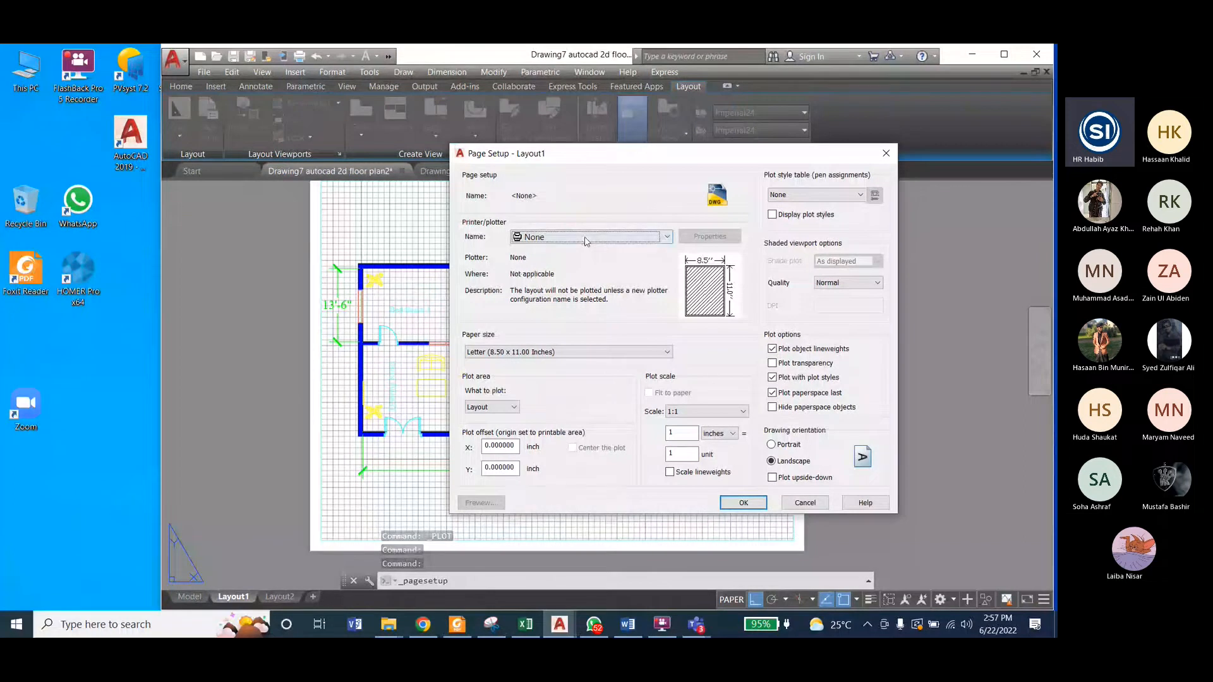
left_click(587, 241)
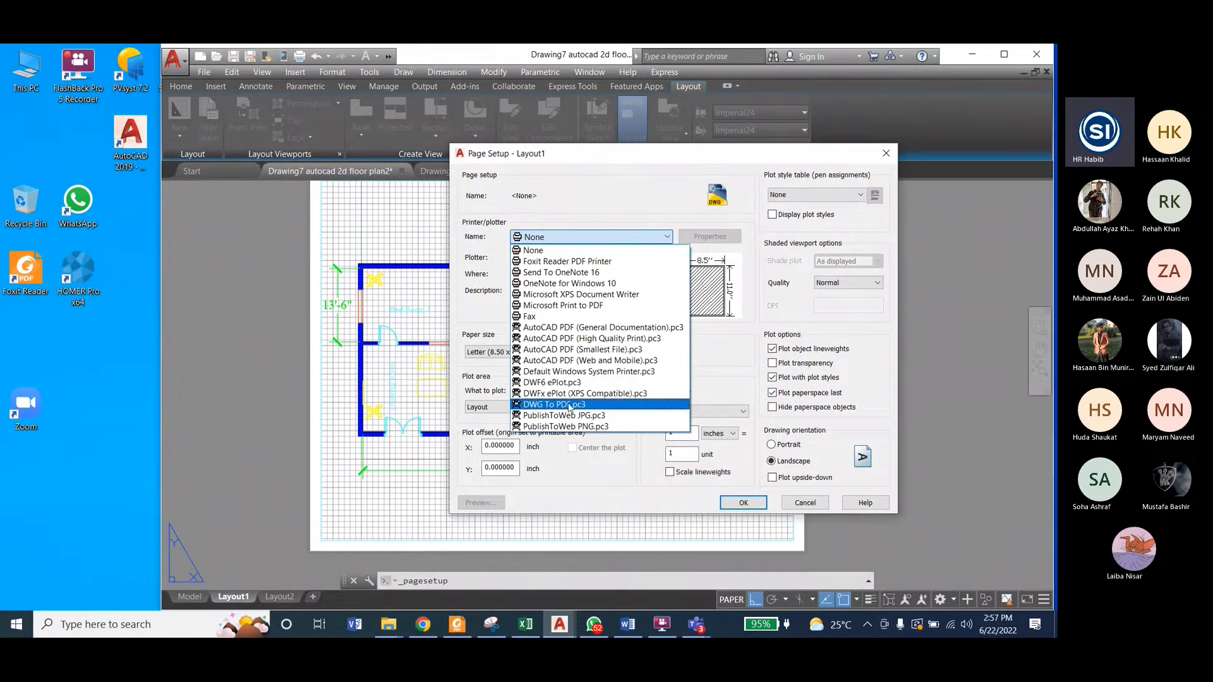
left_click(570, 405)
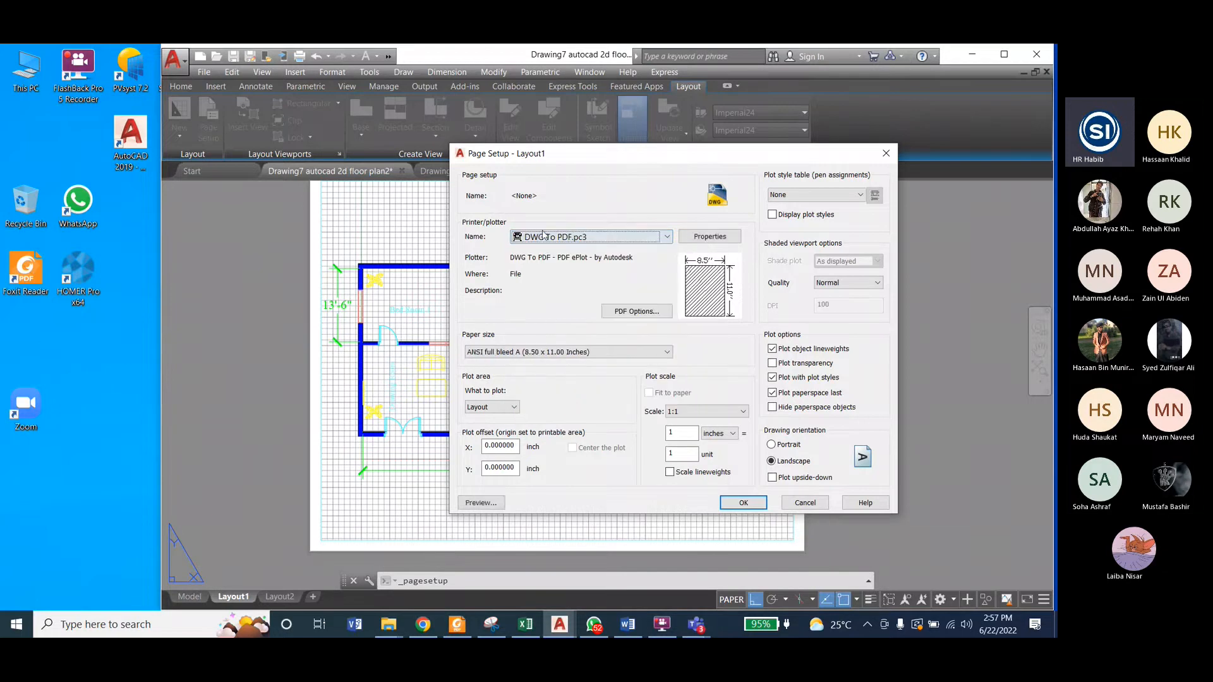
Step: Set Layout1's paper size to ISO A3 (420.00 x 297.00 MM) and apply the page setup to the sheet
left_click(566, 354)
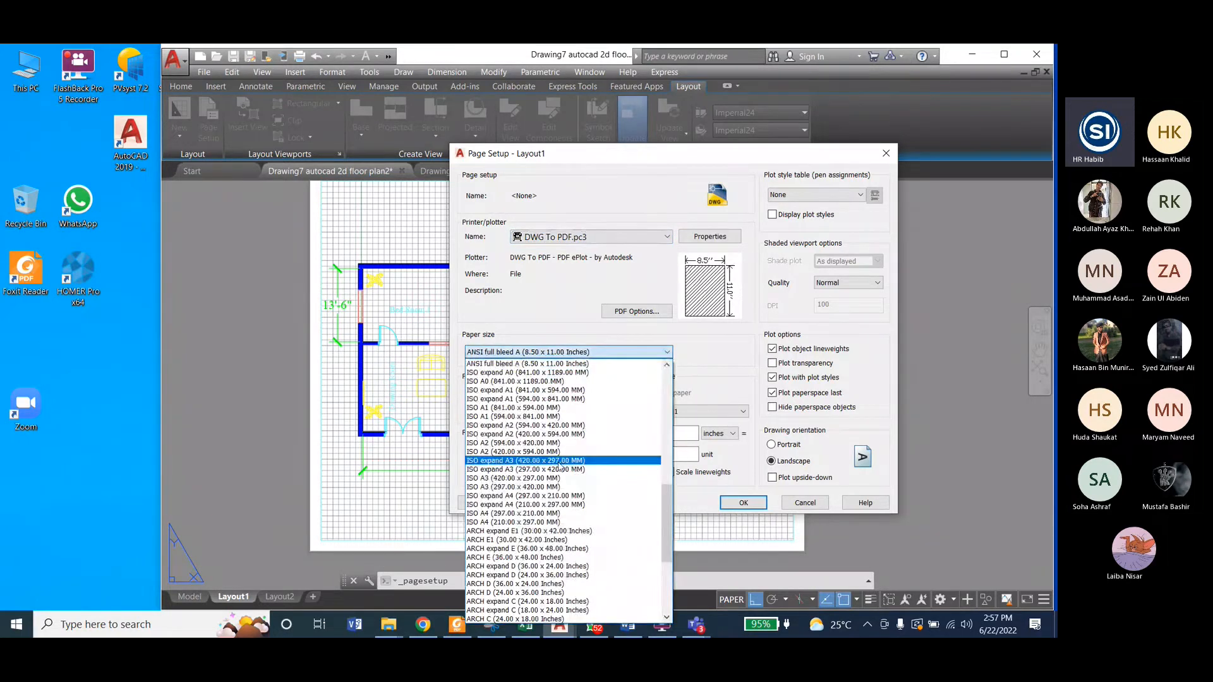
left_click(526, 479)
left_click(513, 408)
left_click(513, 410)
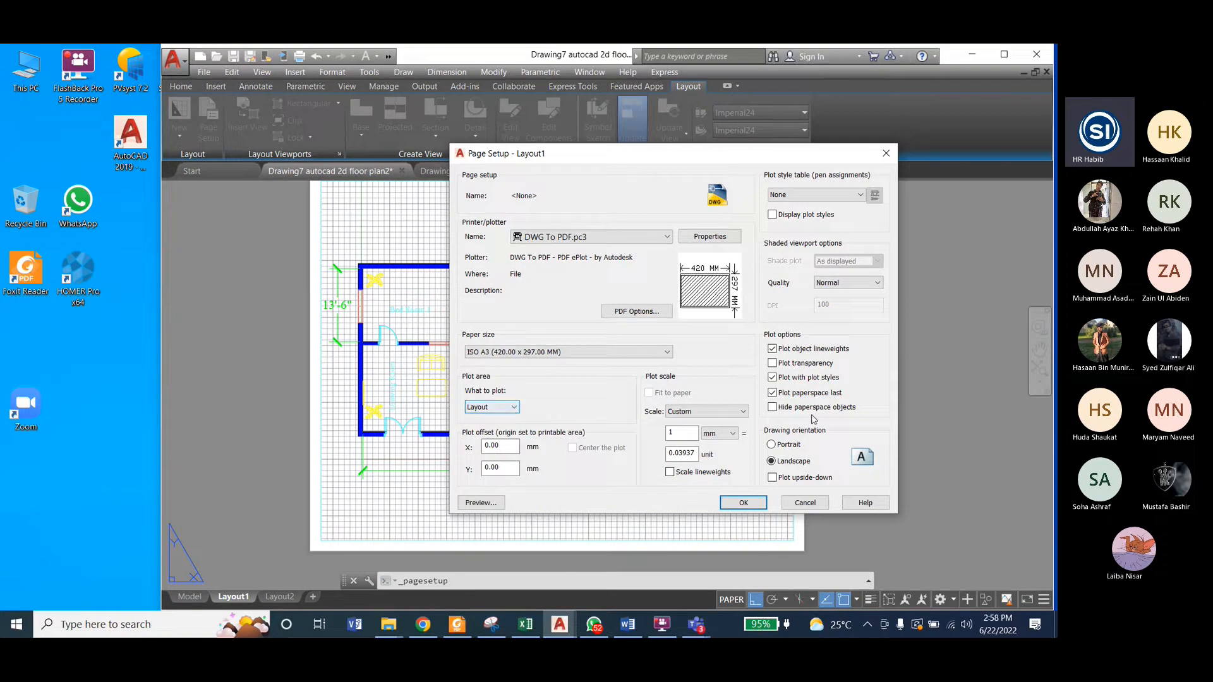
left_click(745, 503)
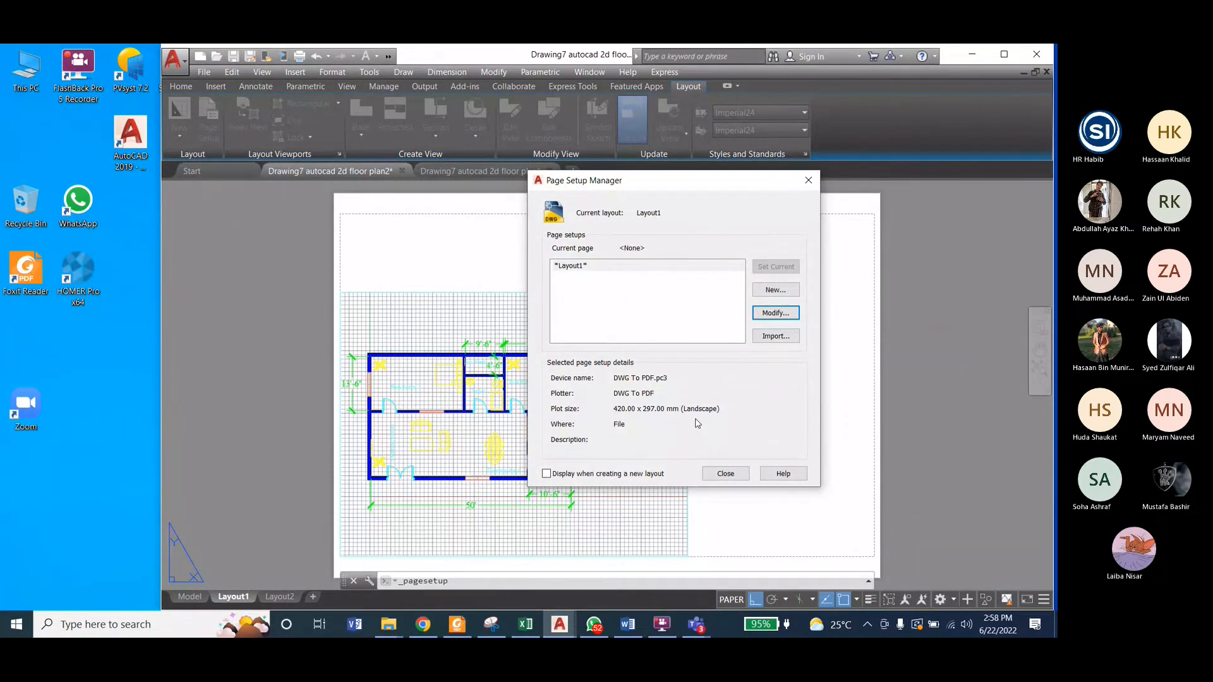
left_click(726, 479)
left_click(726, 479)
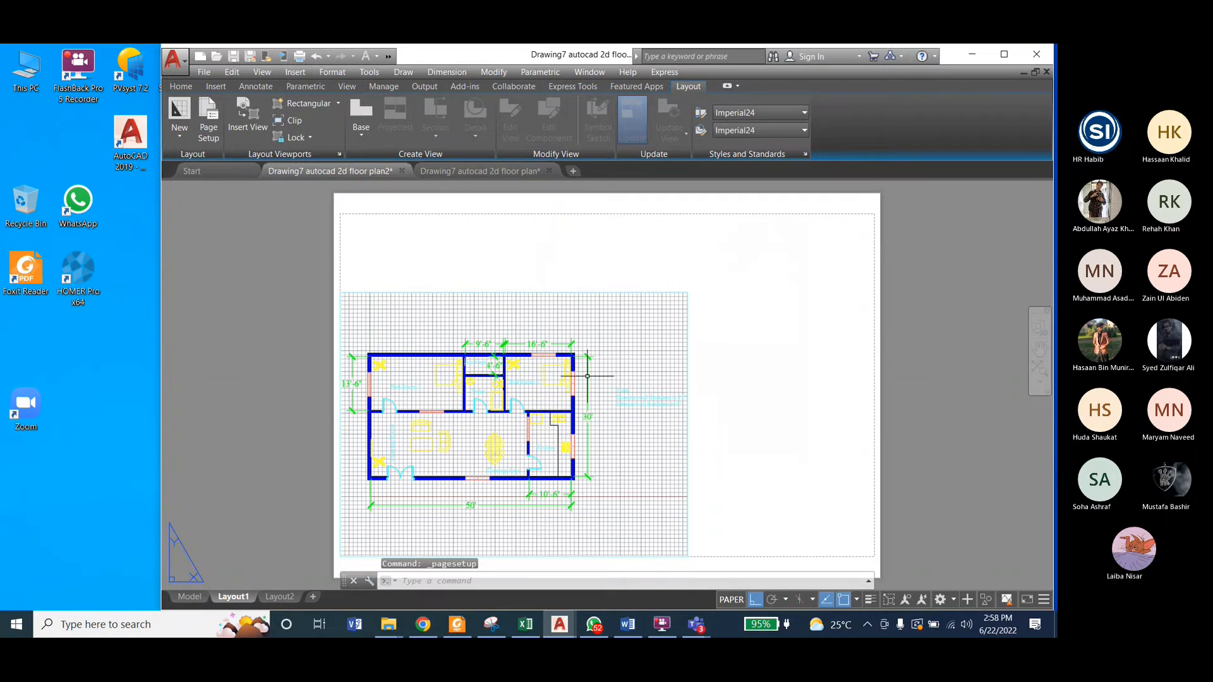
Step: Create a new page setup named Mysetup based on Layout1 and open its settings
scroll(507, 280, "down", 2)
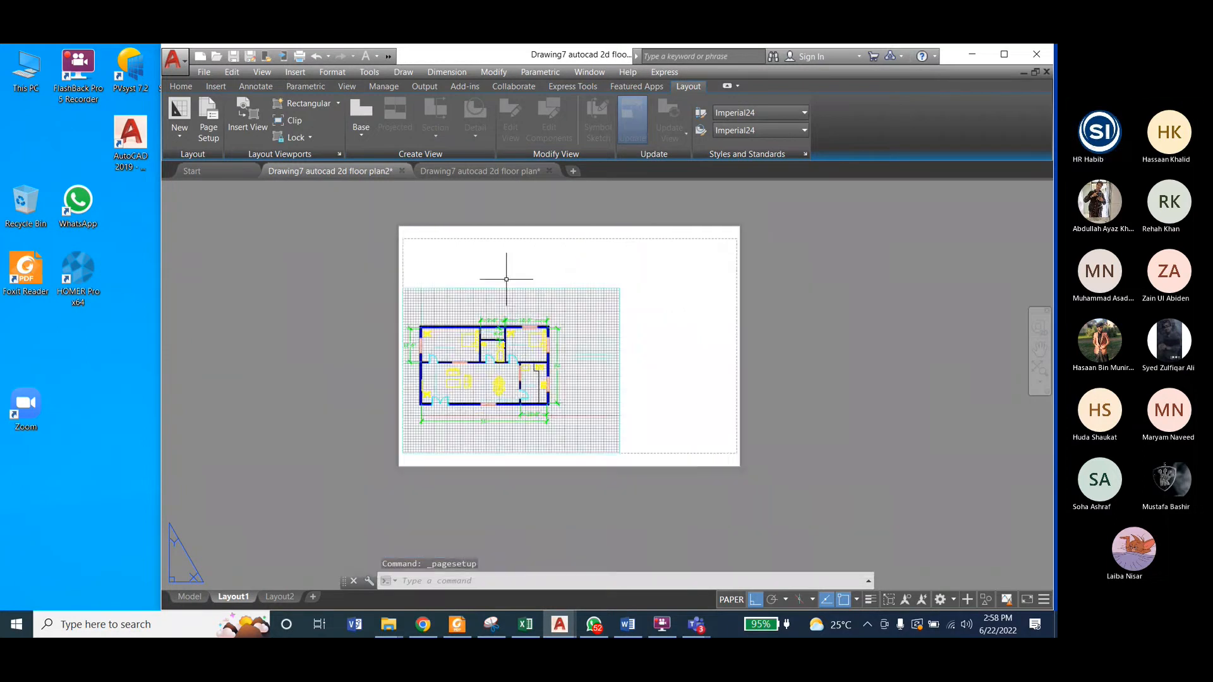
scroll(515, 301, "up", 2)
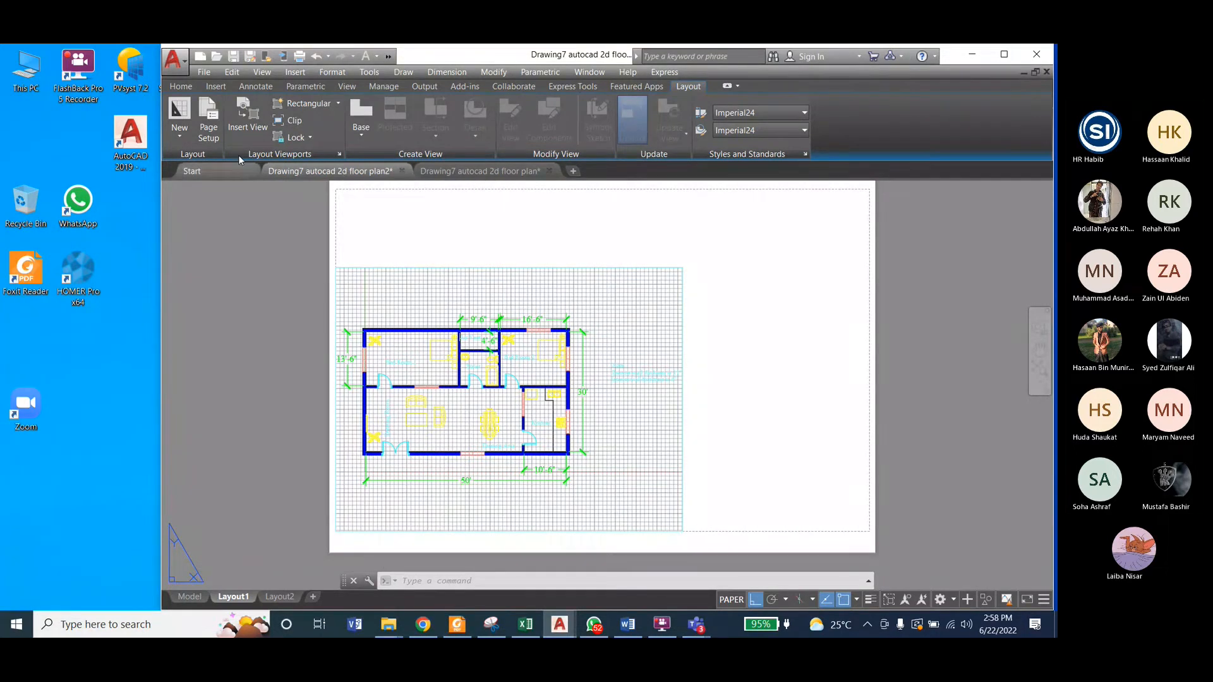
left_click(210, 118)
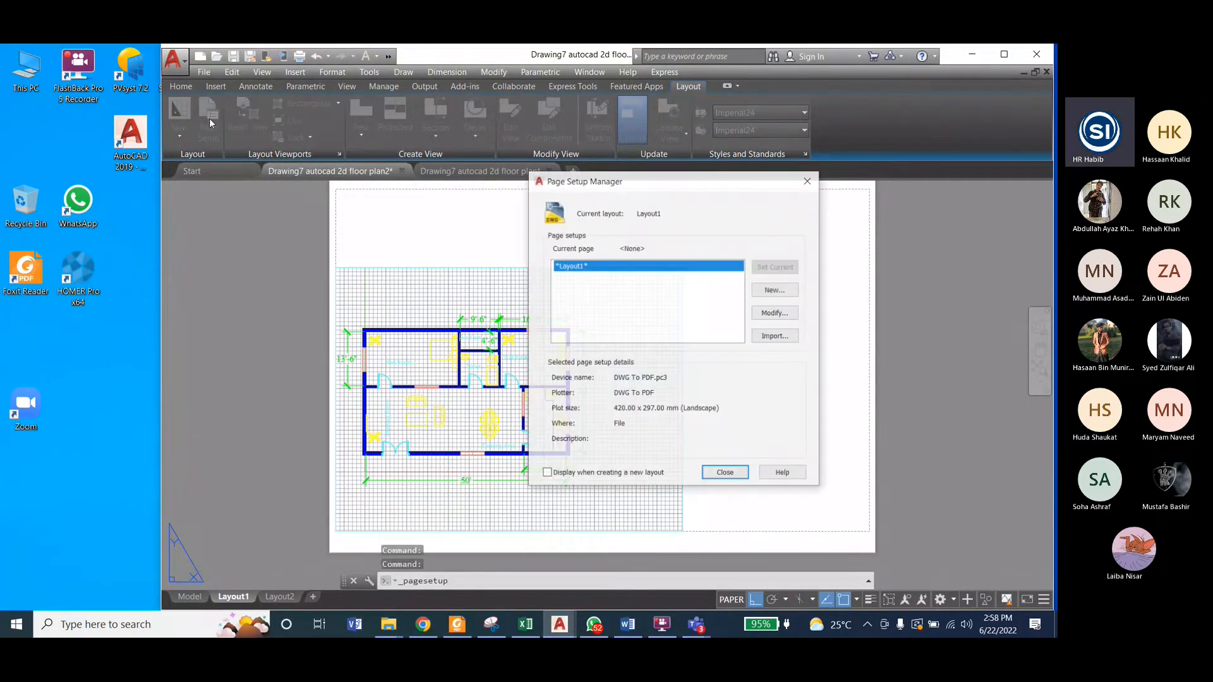
left_click(776, 290)
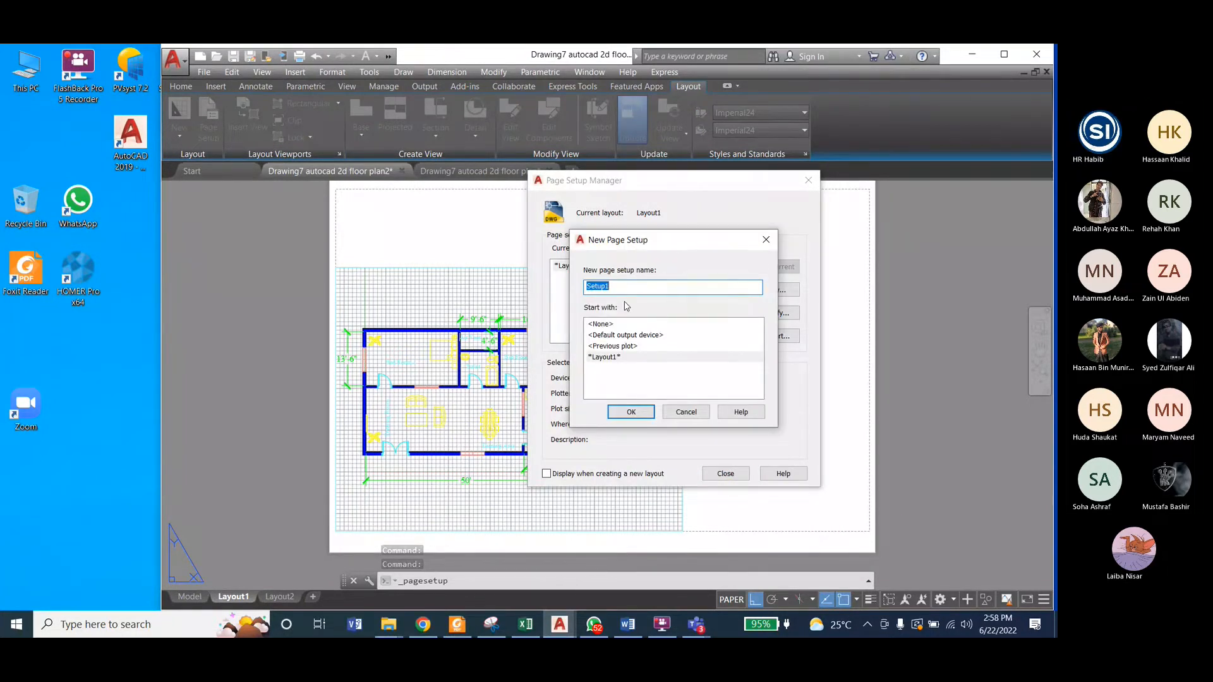
type("Mysetup")
left_click(630, 411)
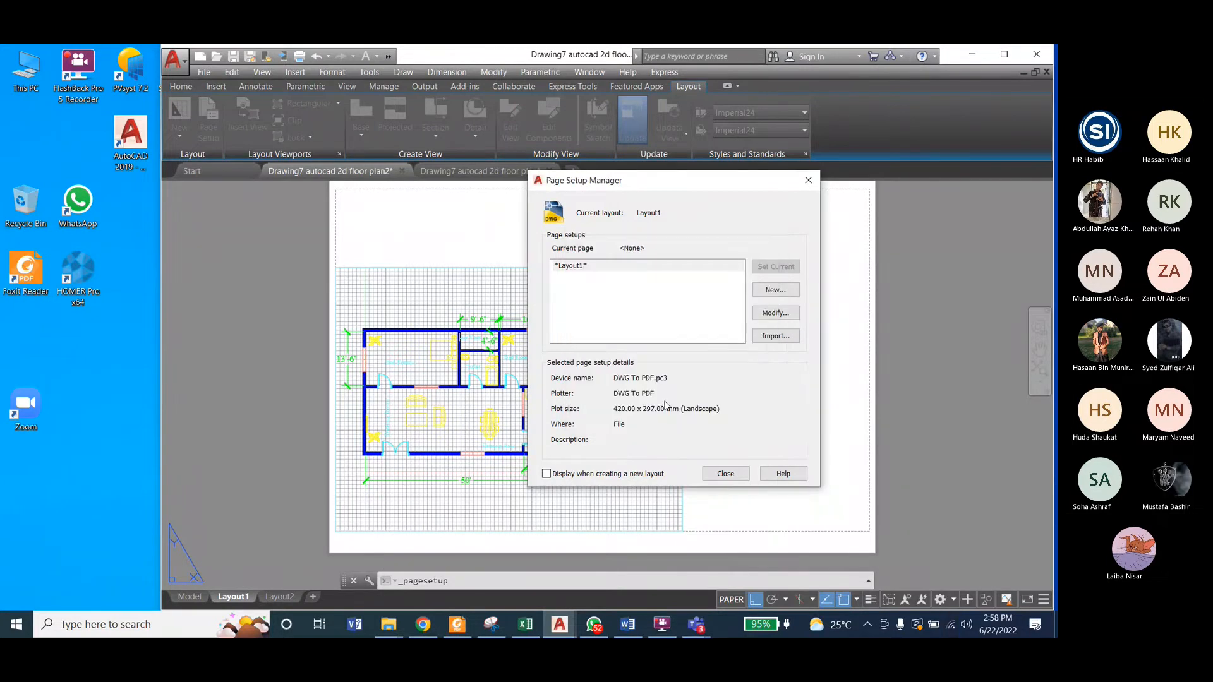
left_click(770, 312)
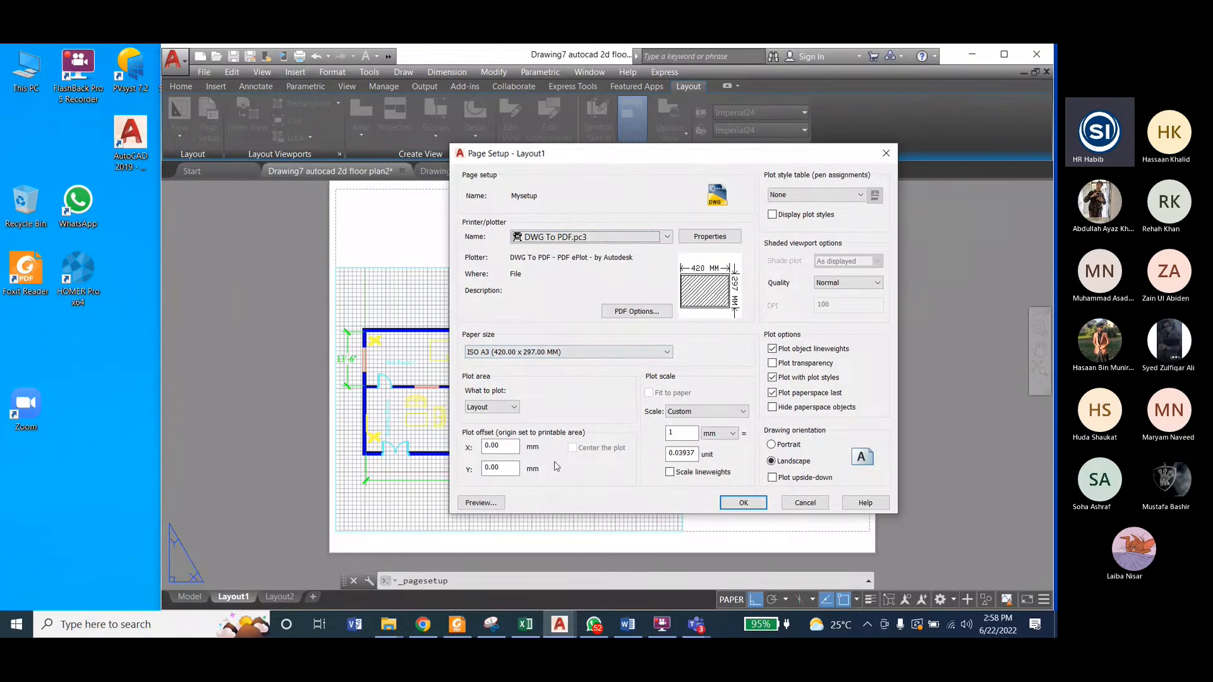
Step: Set Mysetup's paper size to ISO A3 (297.00 x 420.00 MM)
left_click(571, 352)
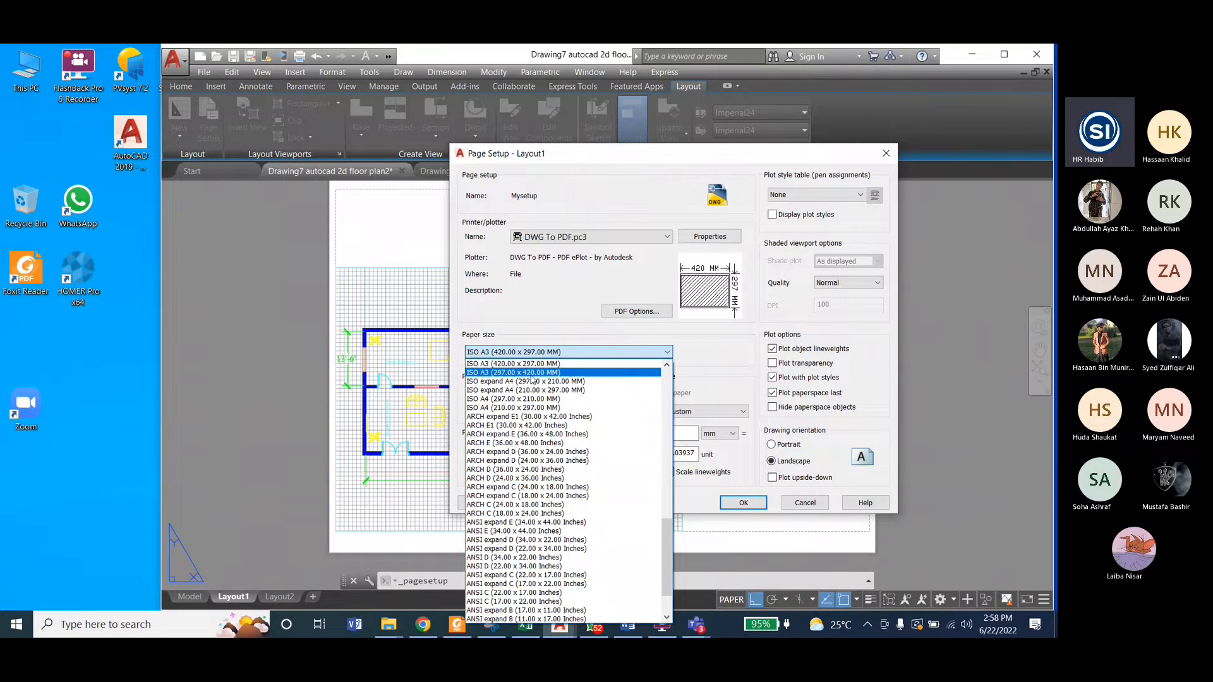
scroll(554, 458, "down", 1)
scroll(553, 458, "up", 8)
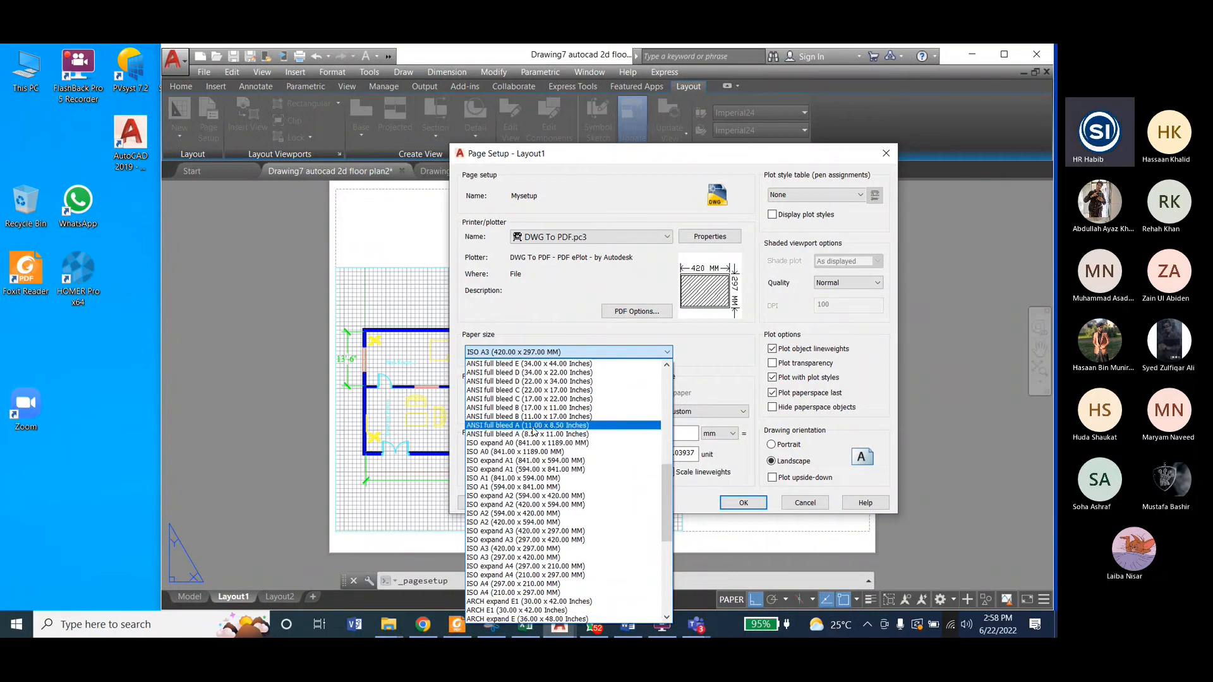
scroll(534, 434, "down", 1)
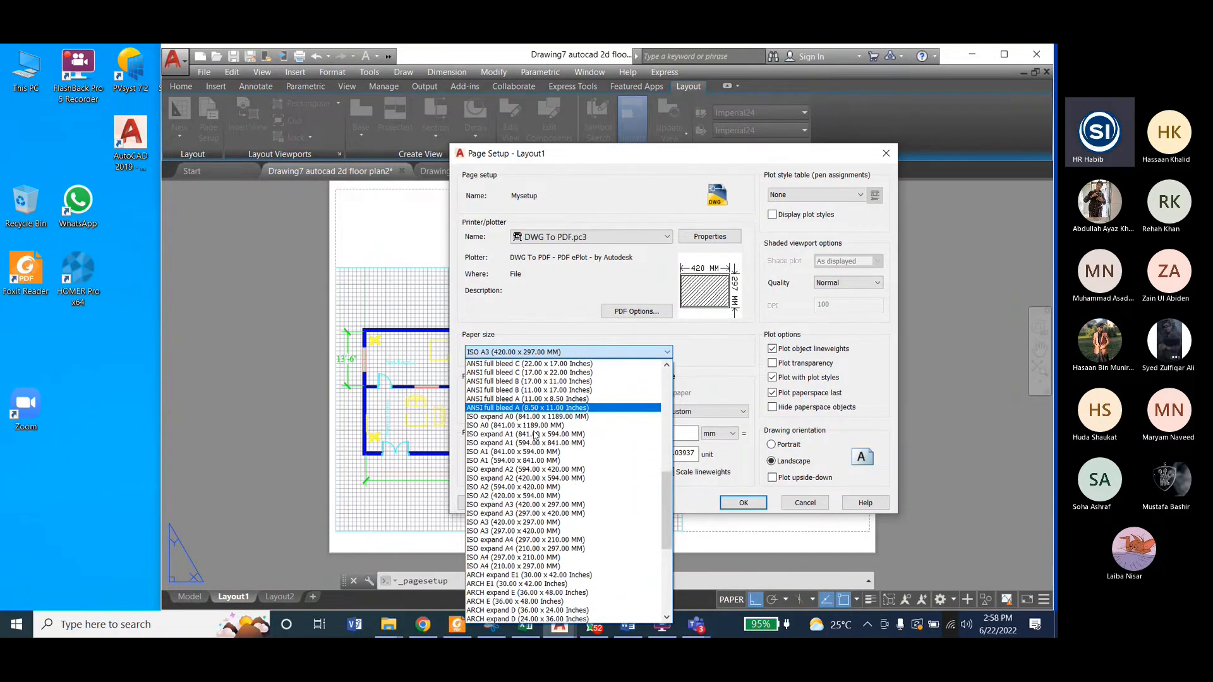
left_click(551, 531)
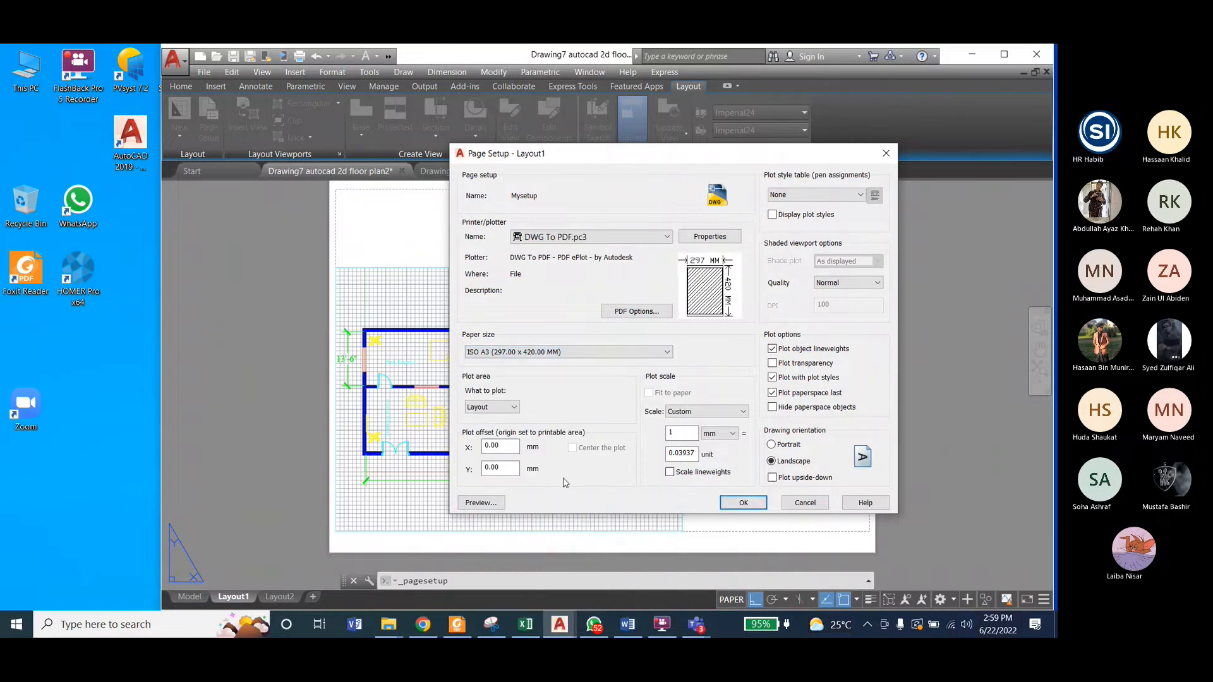
Step: Preview the sheet with the Mysetup settings, accept the page setup and return to Layout1
left_click(480, 503)
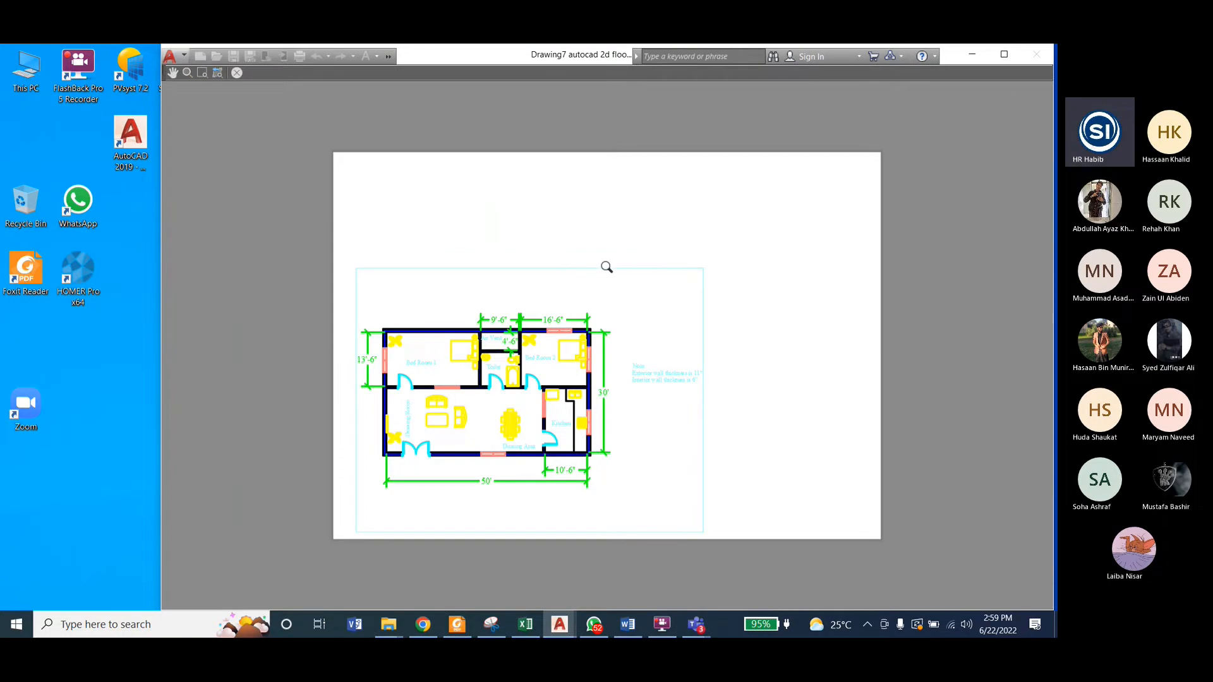
key("Escape")
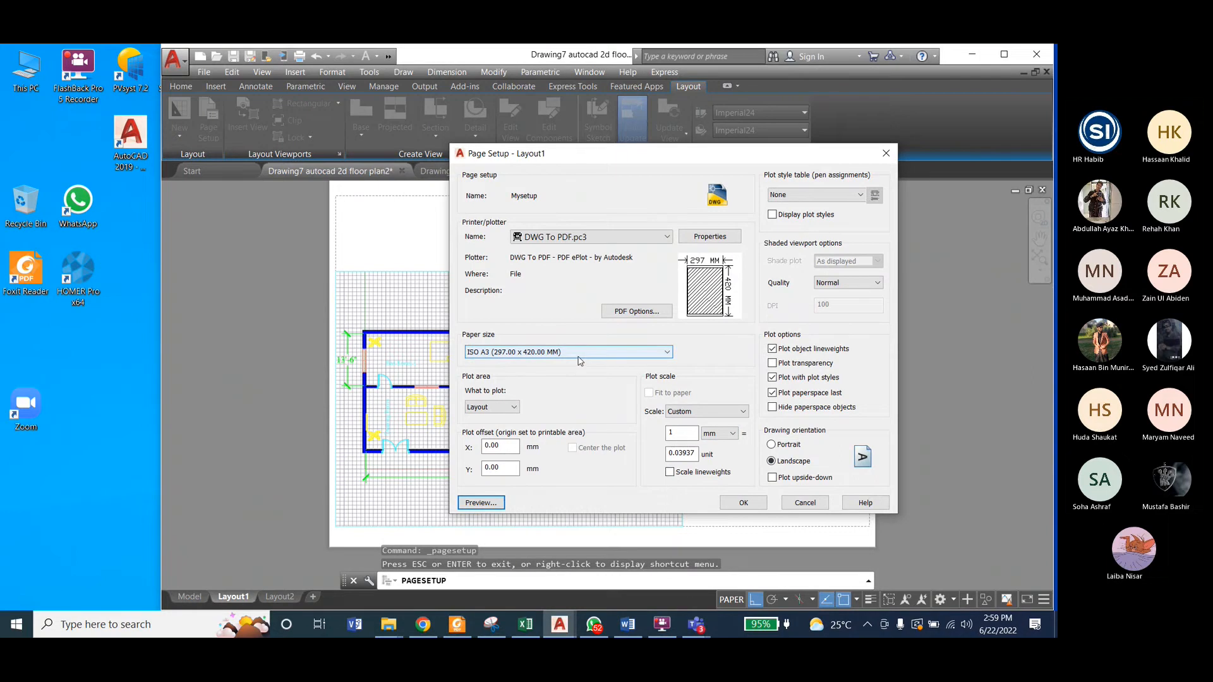
left_click(755, 505)
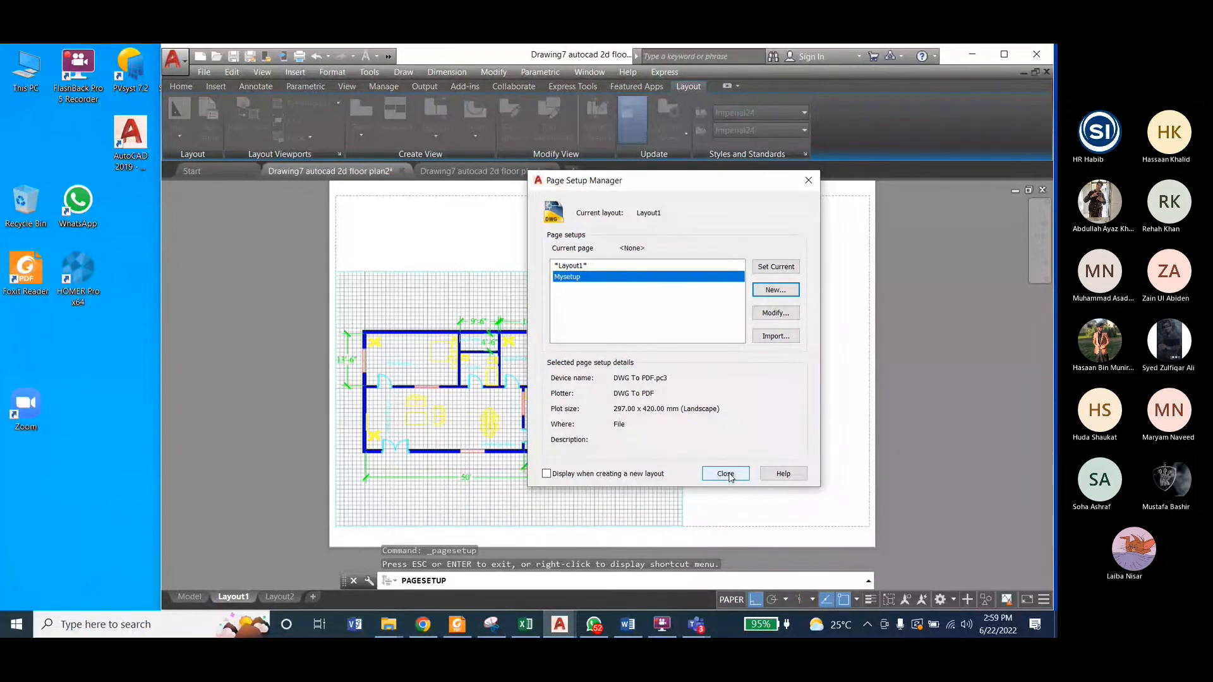
left_click(726, 475)
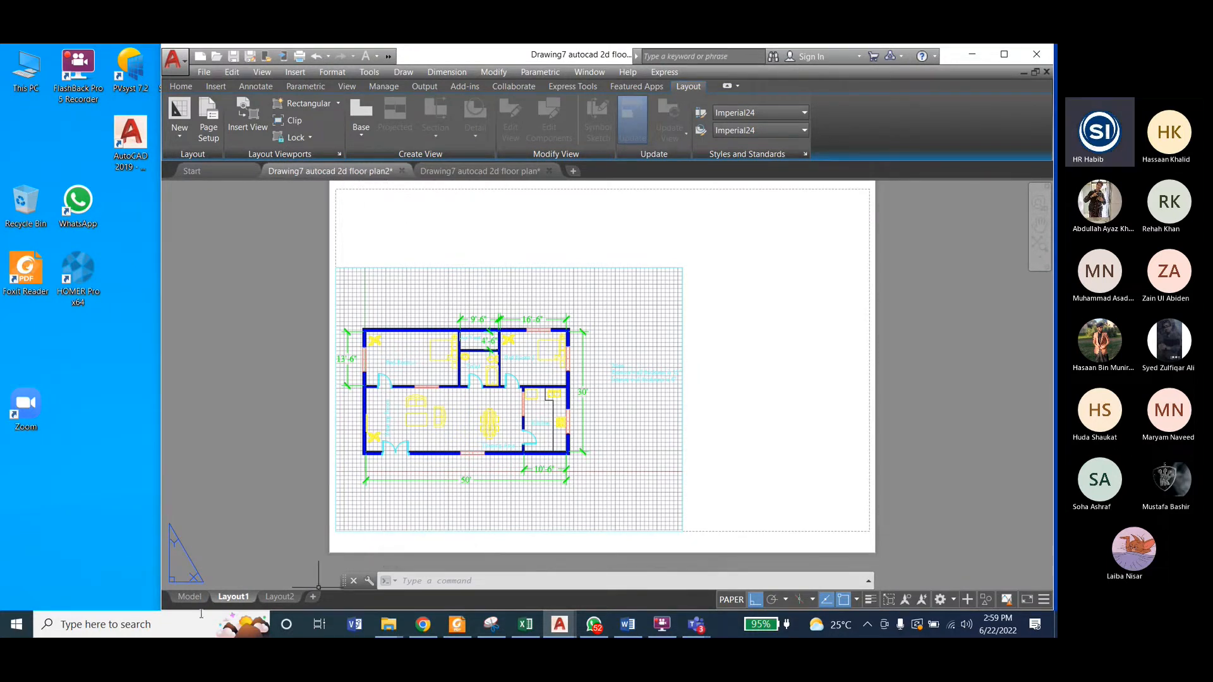
Step: Check the floor plan in model space, return to Layout1 and delete the undersized viewport from the A3 sheet
left_click(188, 598)
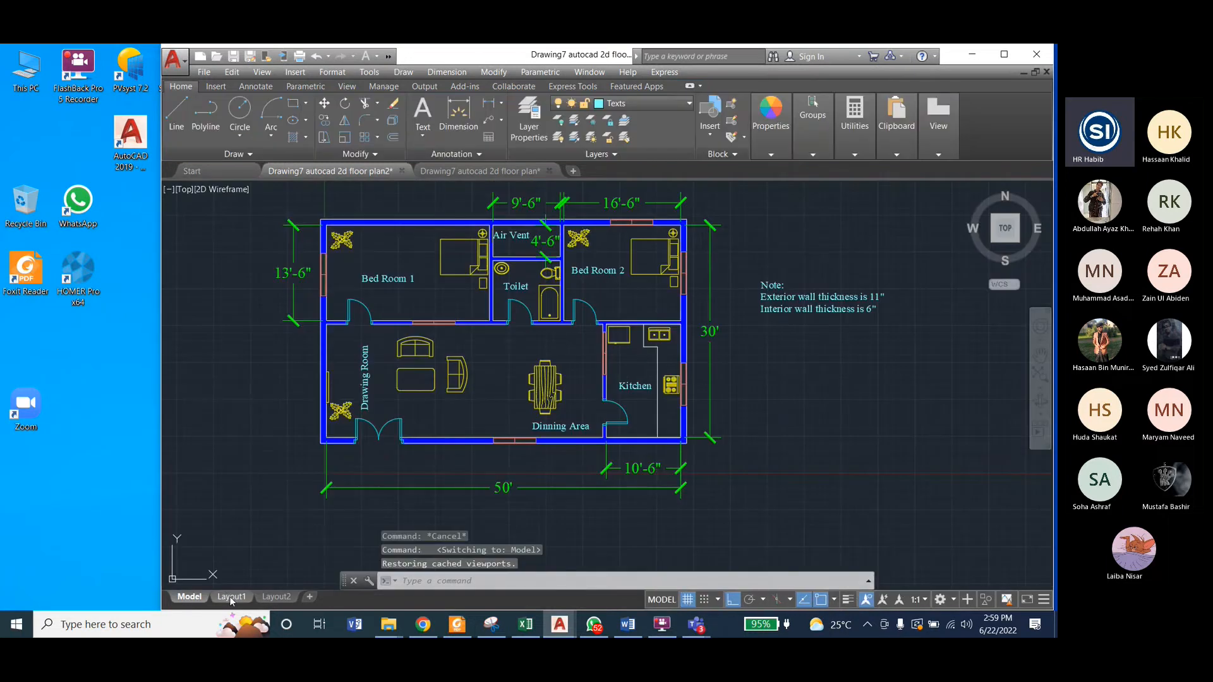
left_click(231, 598)
left_click(436, 268)
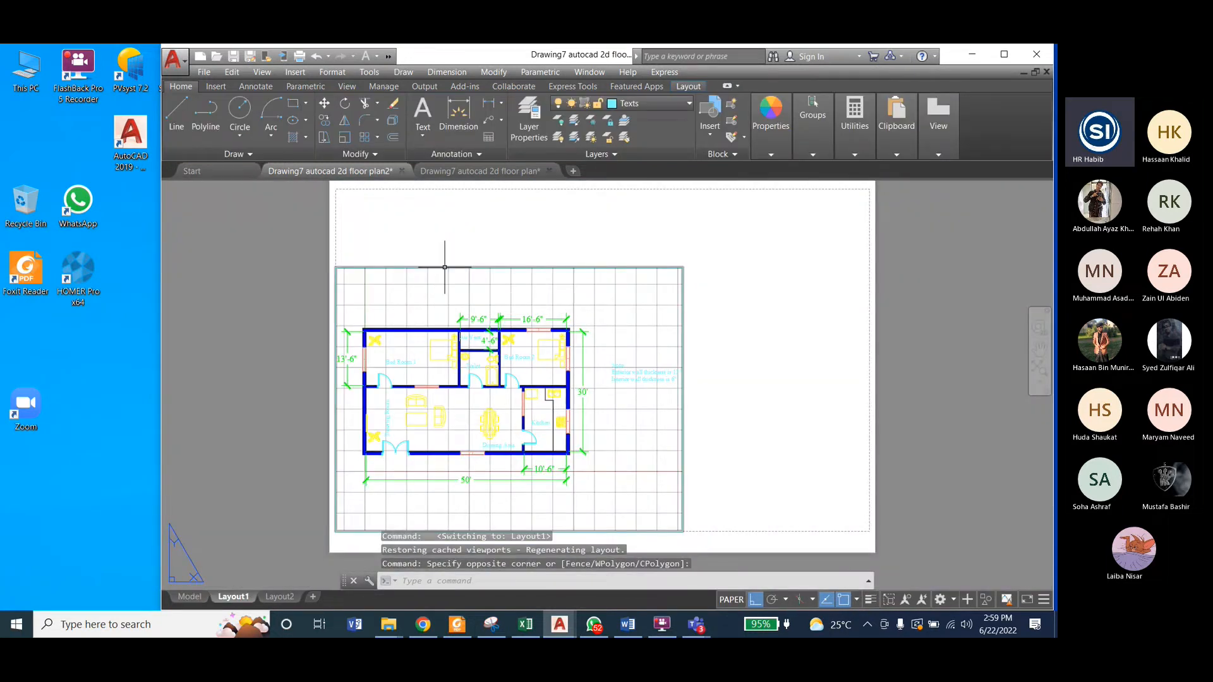
left_click(445, 267)
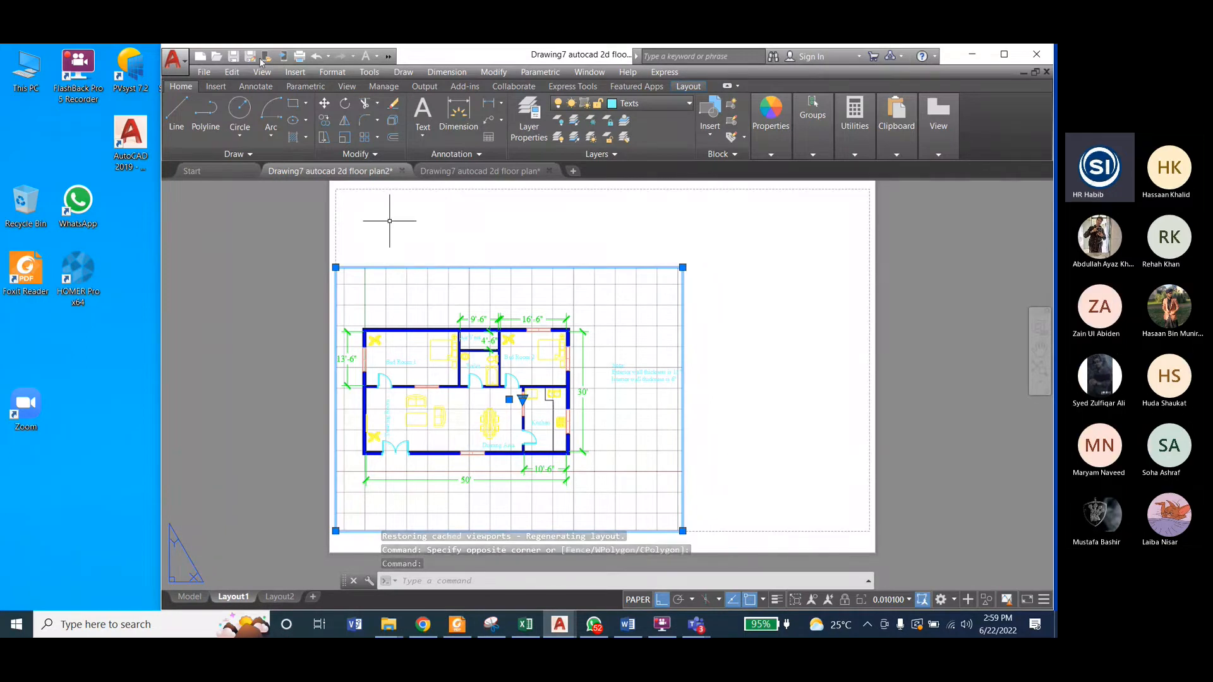
key("Delete")
Step: Preview a single-sheet plot of Layout1 using the Mysetup page setup, and return to the layout without plotting
left_click(180, 66)
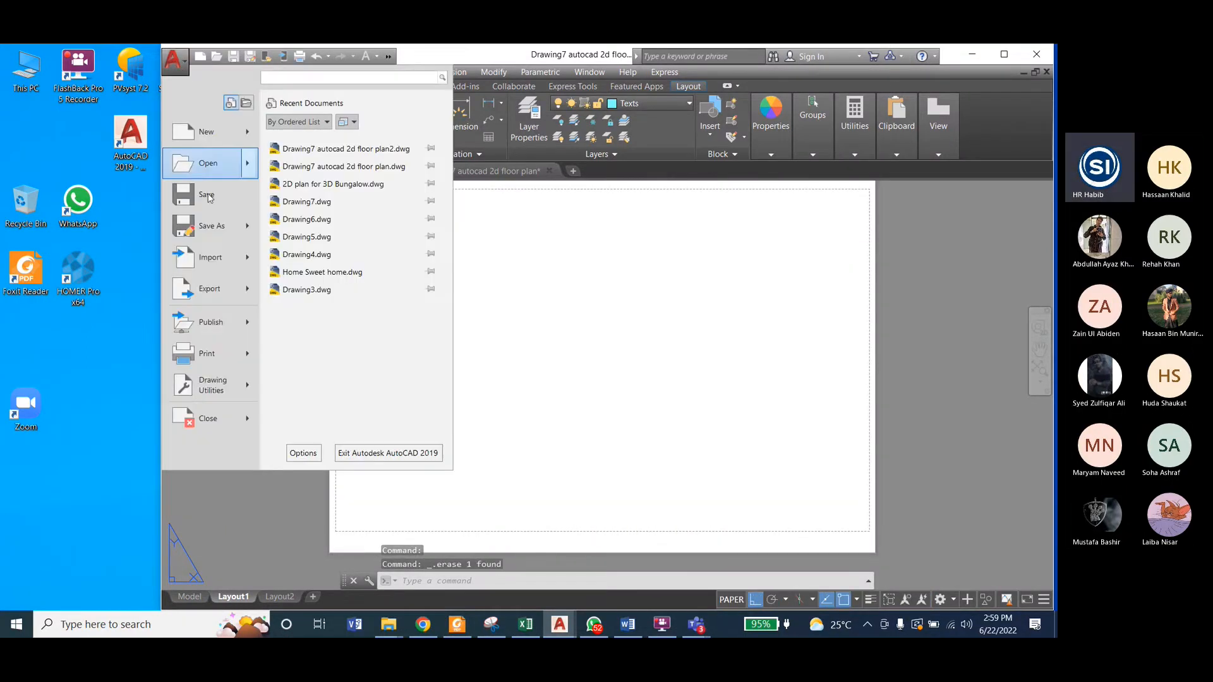
mouse_move(215, 358)
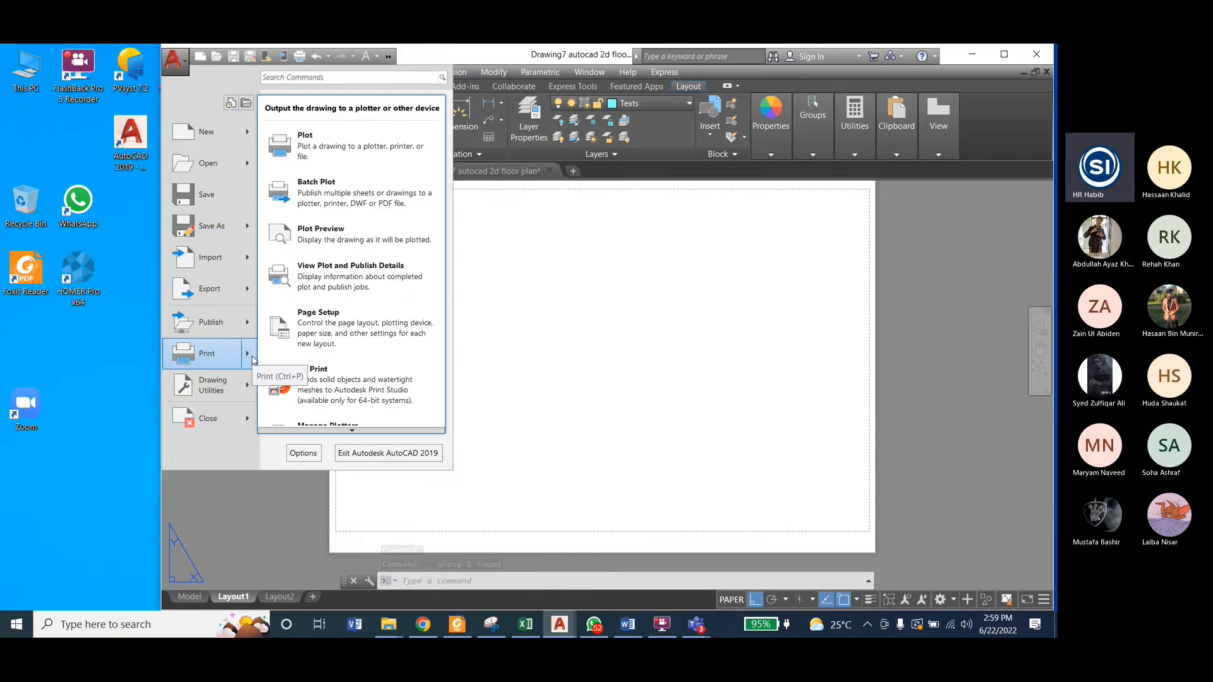
left_click(209, 352)
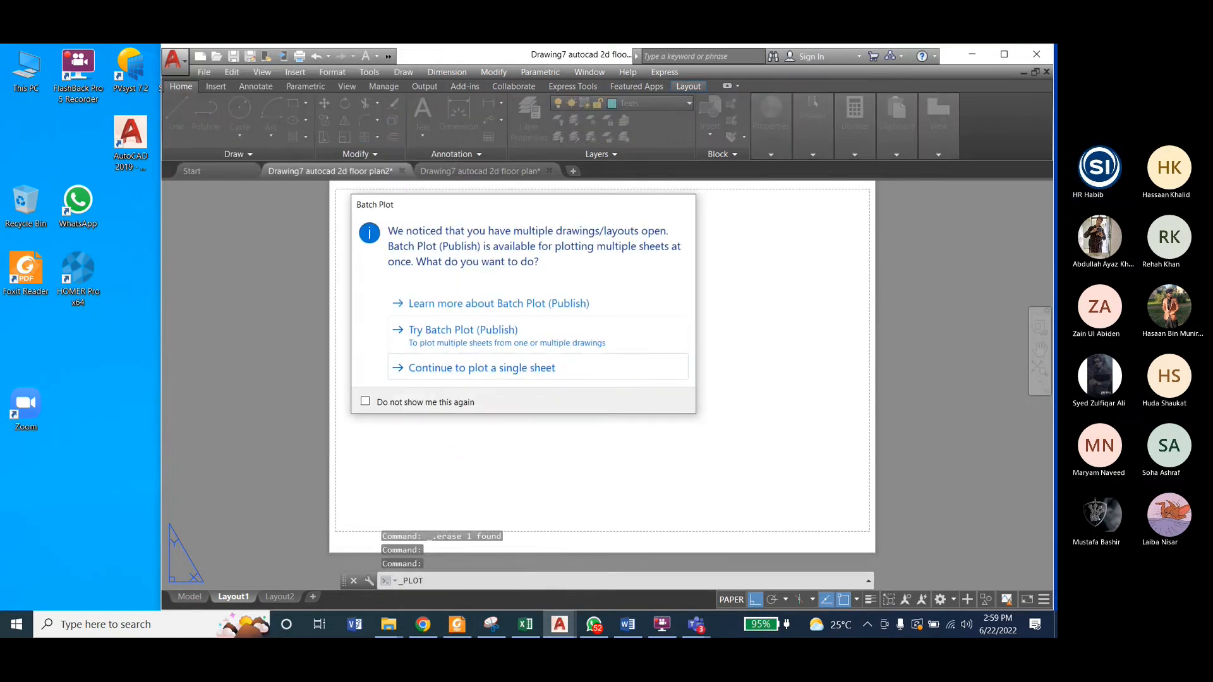
left_click(443, 368)
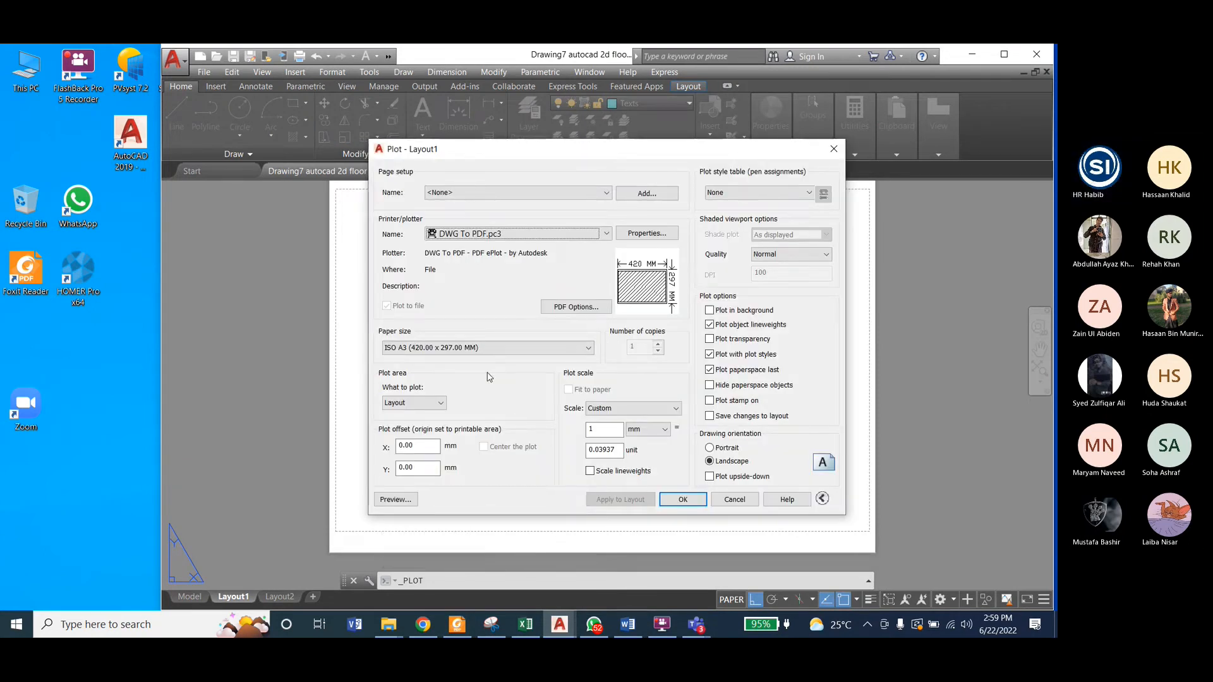
left_click(500, 194)
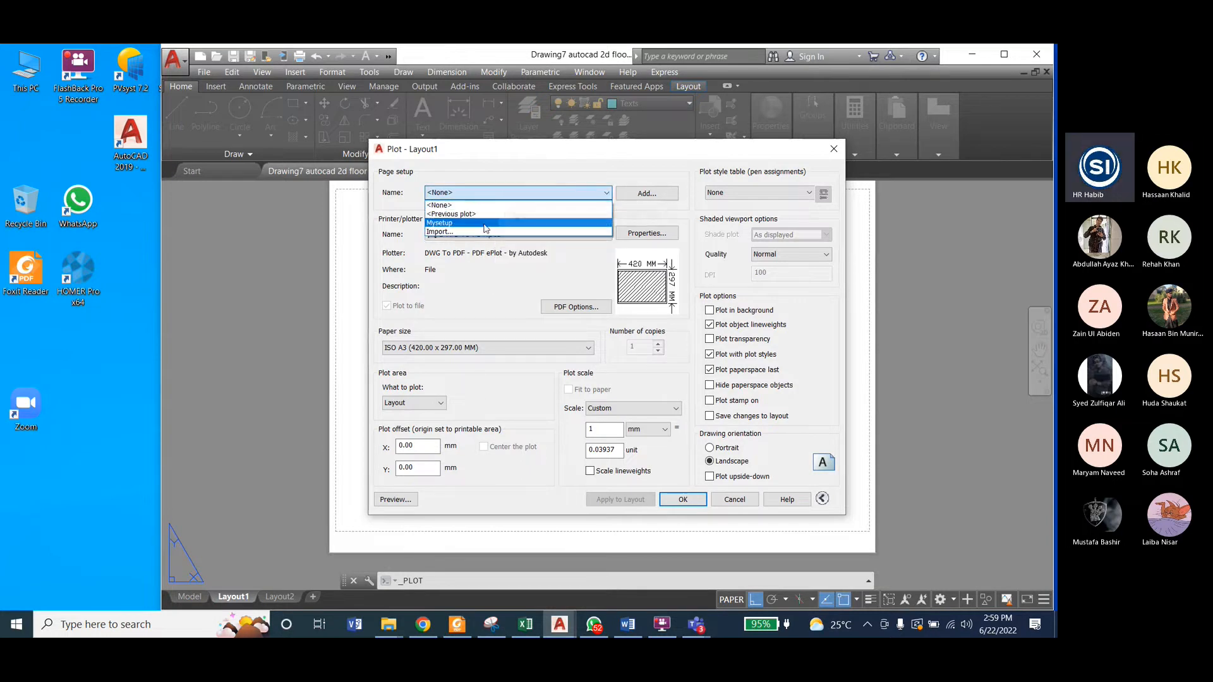
left_click(484, 221)
left_click(491, 192)
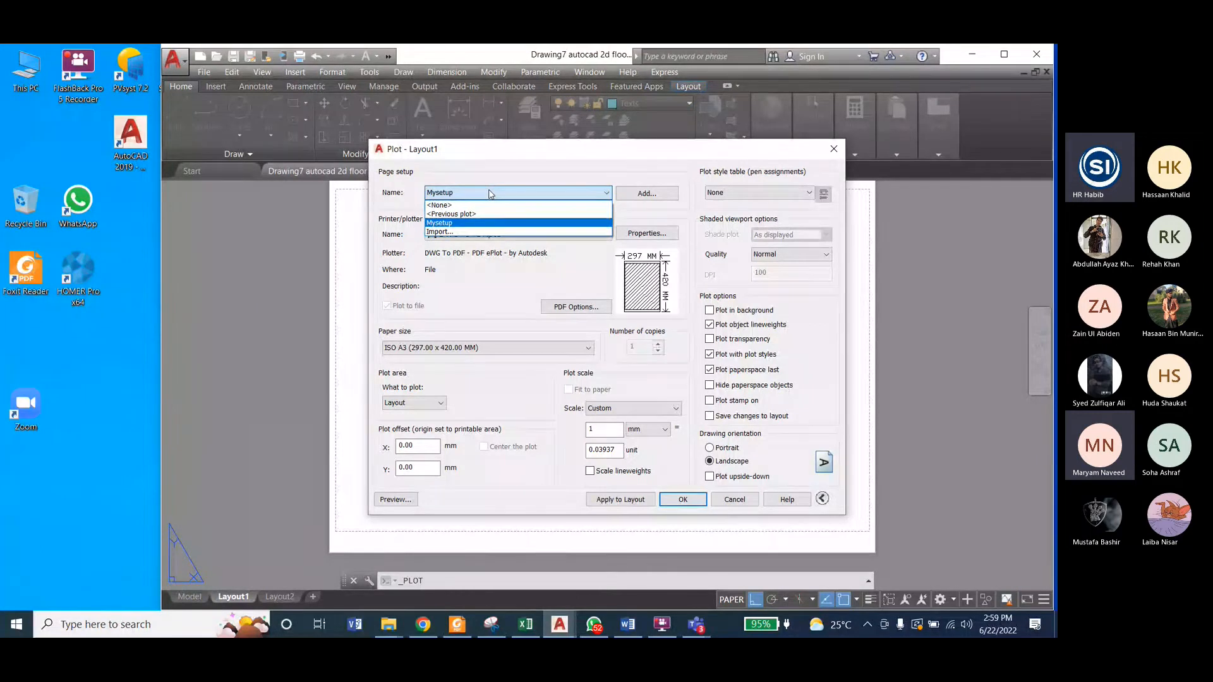
left_click(491, 193)
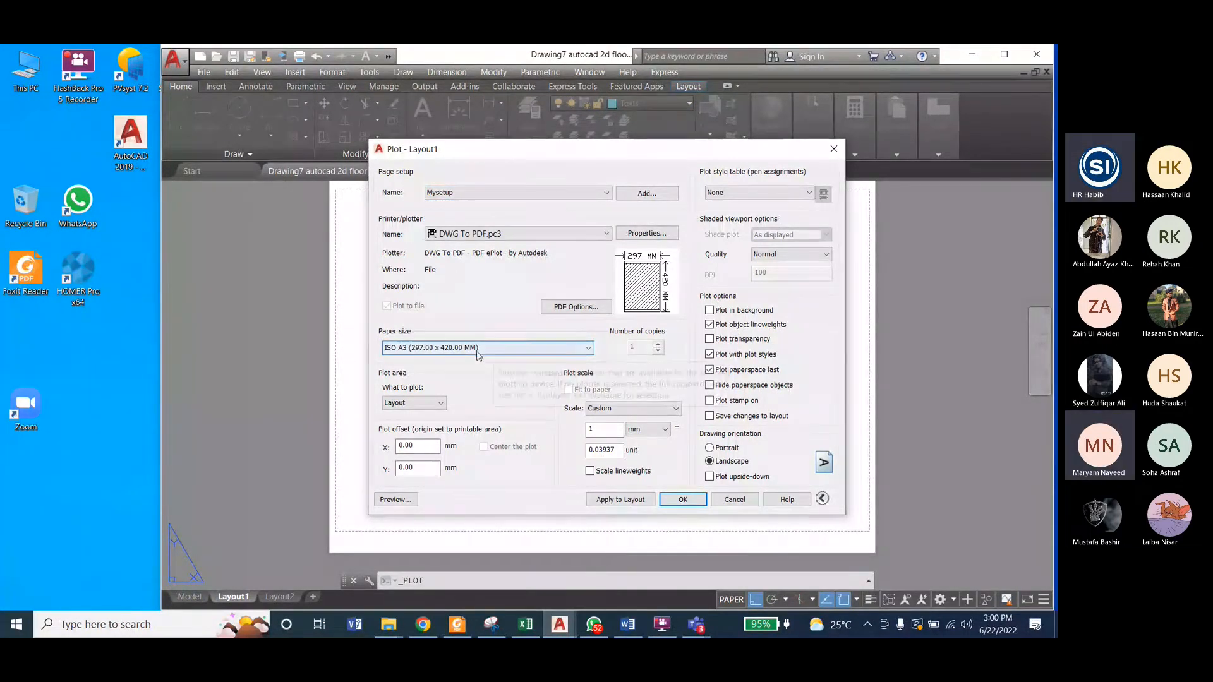
left_click(396, 499)
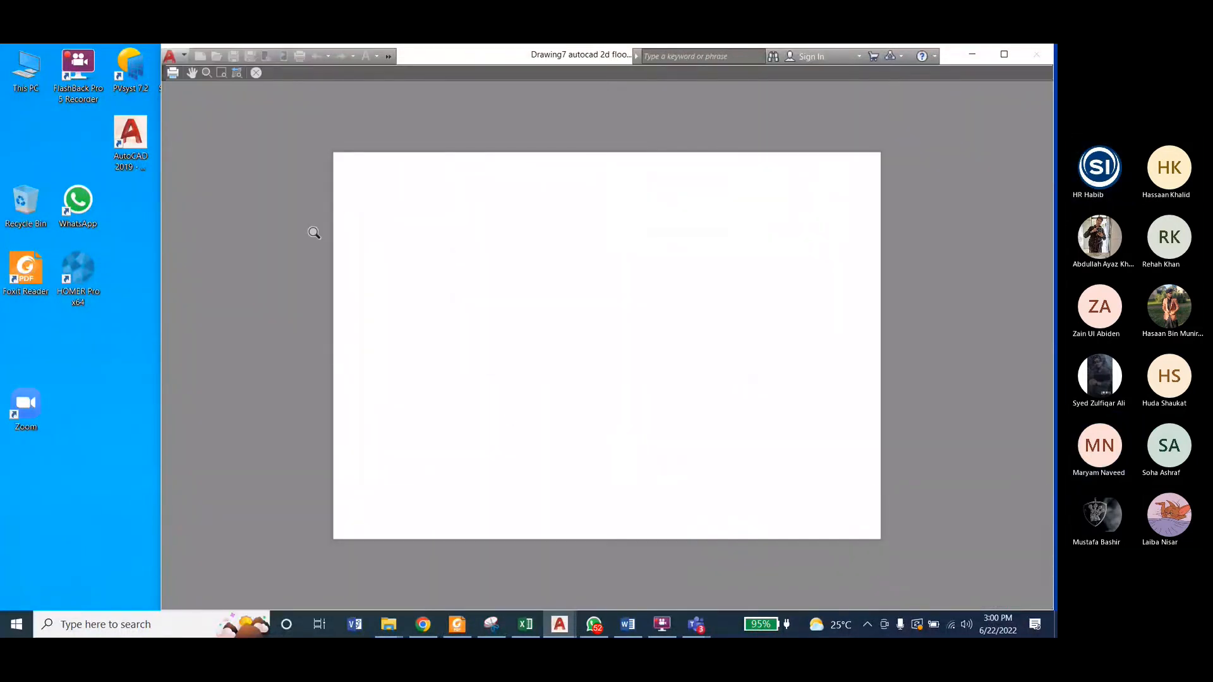
key("Escape")
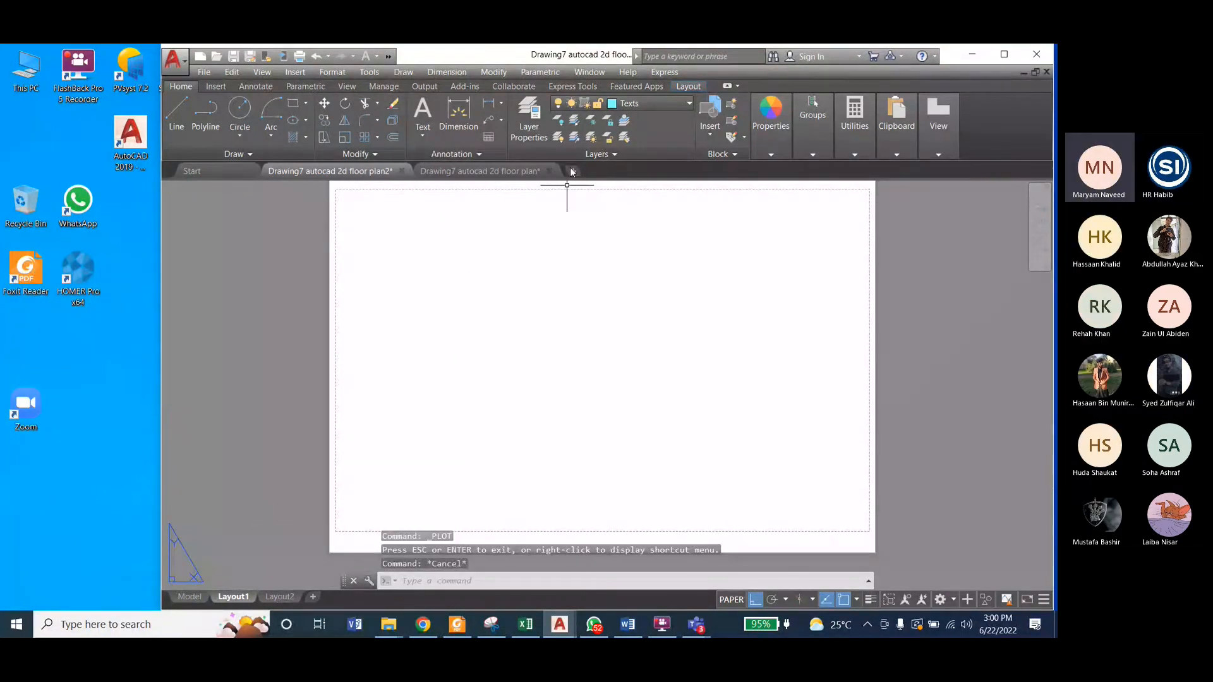
Step: Create a rectangular viewport on Layout1 spanning the sheet's printable area from corner to corner
left_click(680, 87)
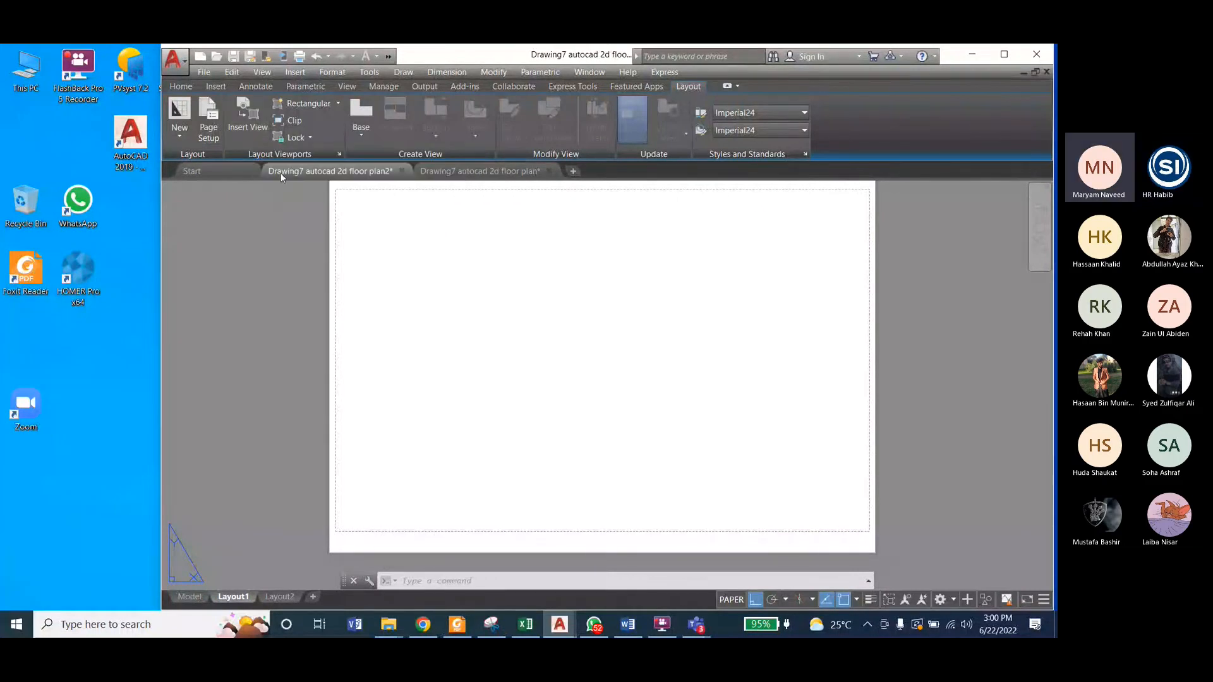
left_click(338, 103)
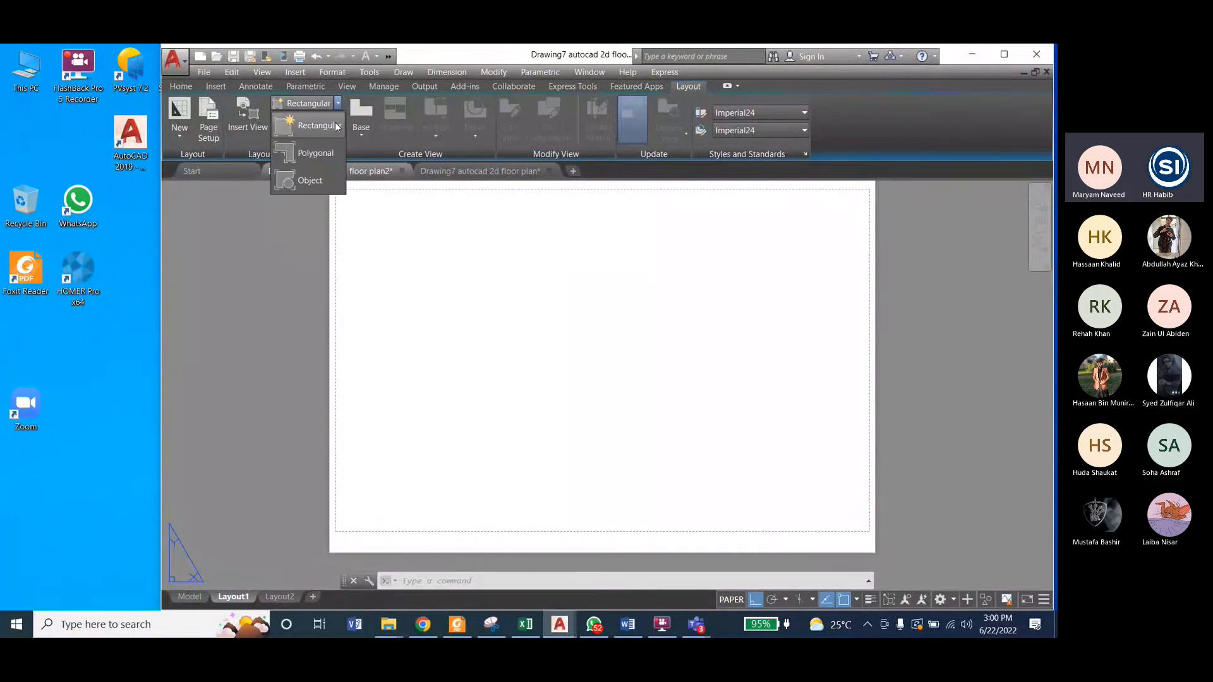
left_click(303, 121)
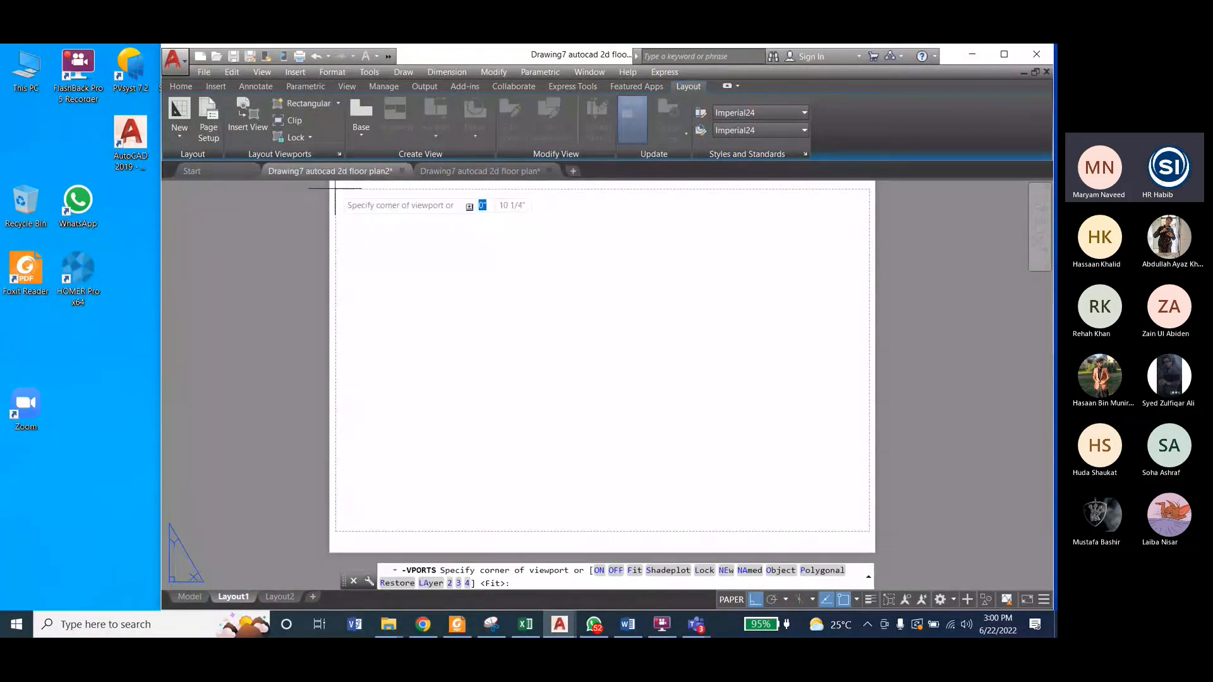
left_click(335, 189)
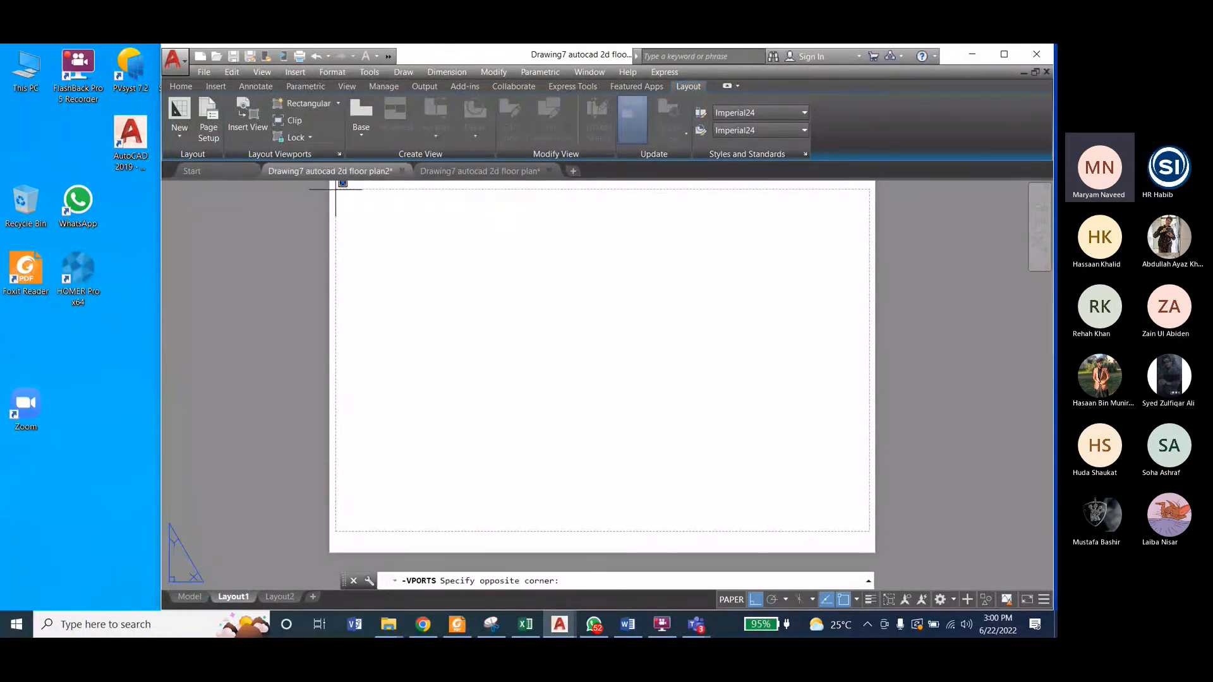
left_click(871, 531)
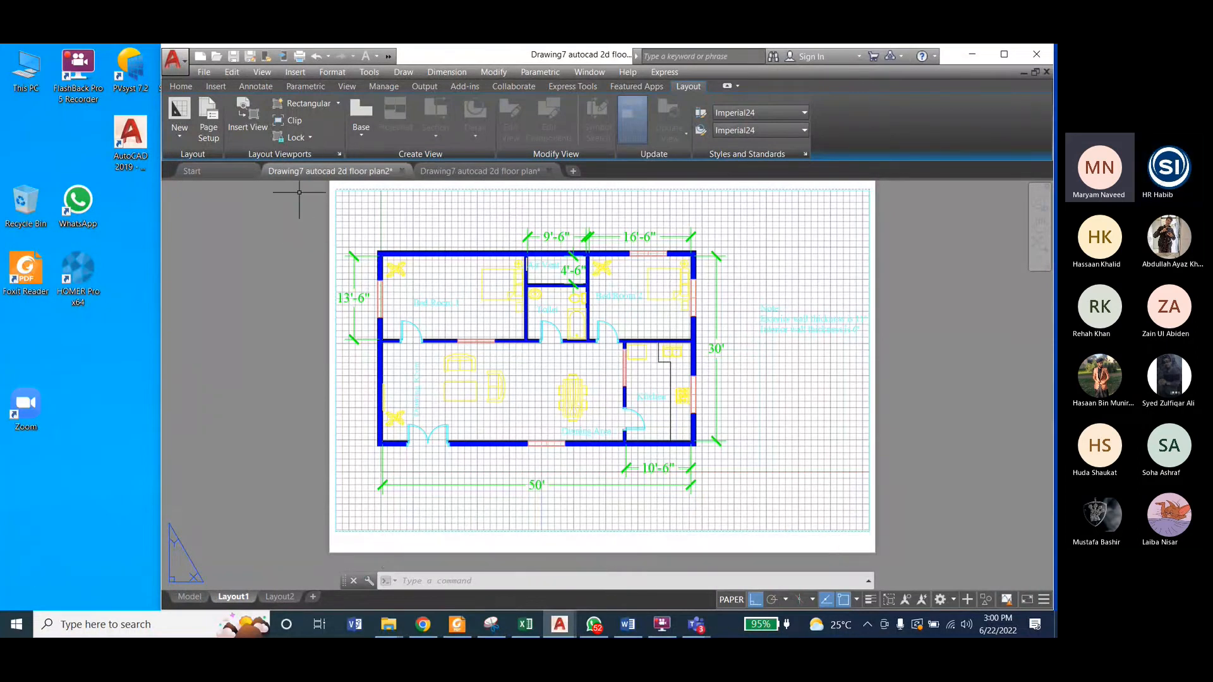
mouse_move(282, 170)
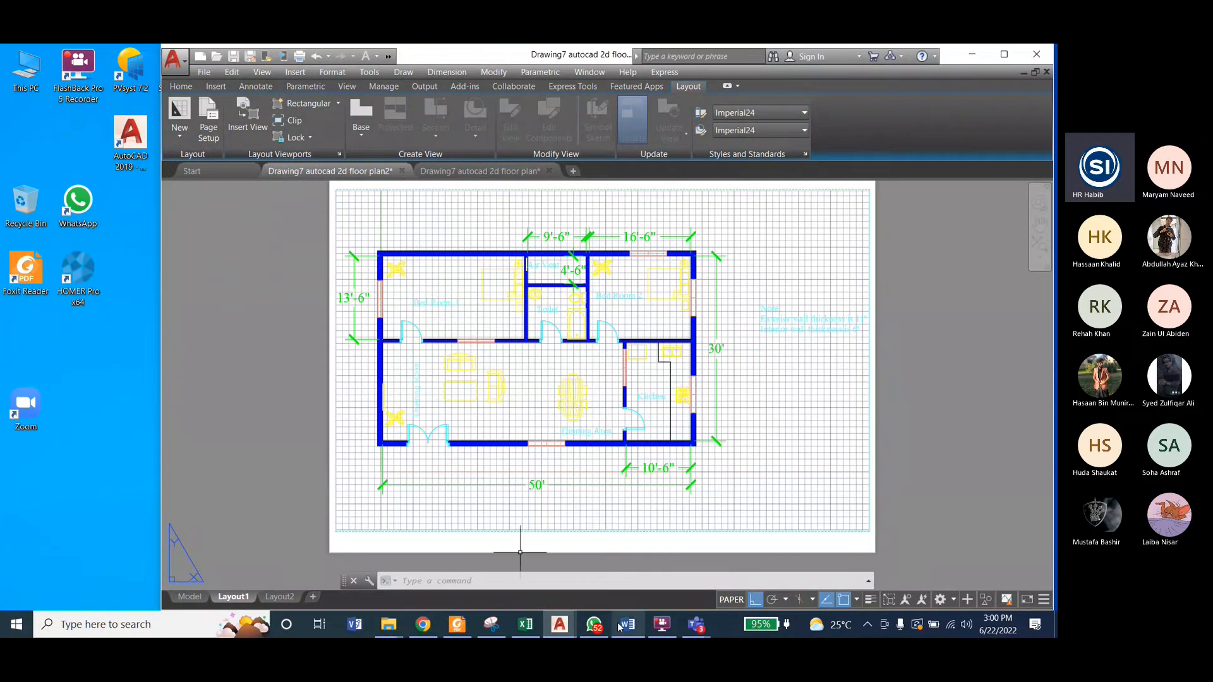
left_click(660, 626)
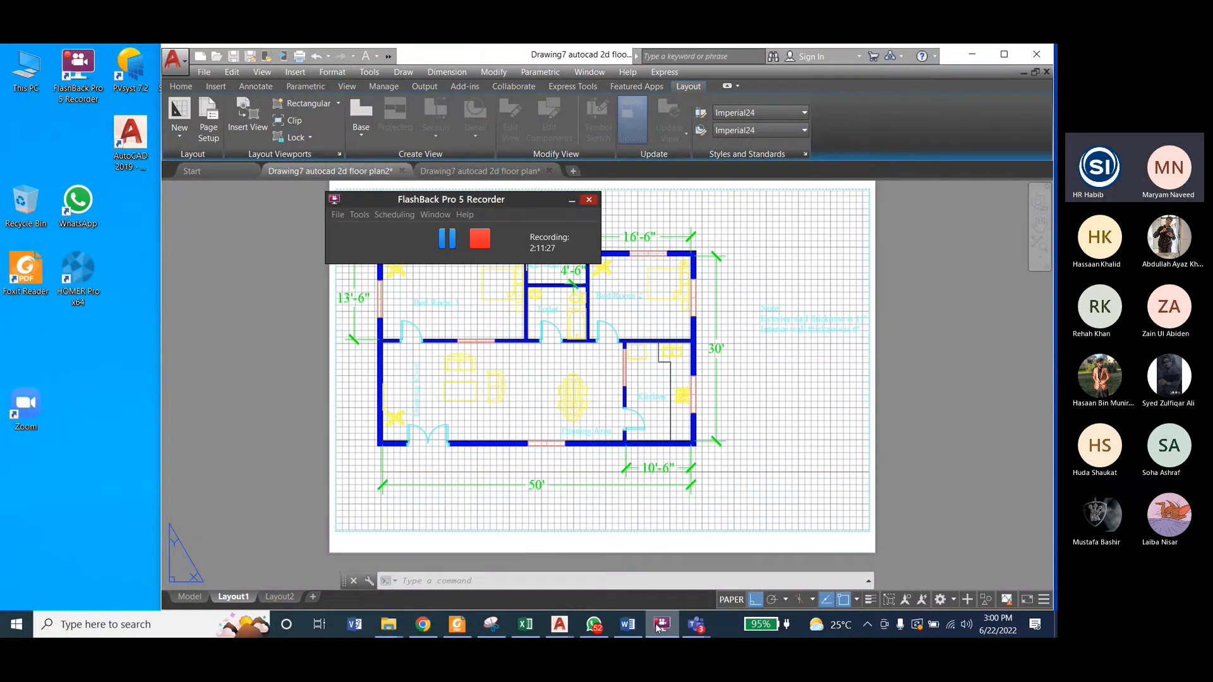
left_click(658, 626)
mouse_move(680, 619)
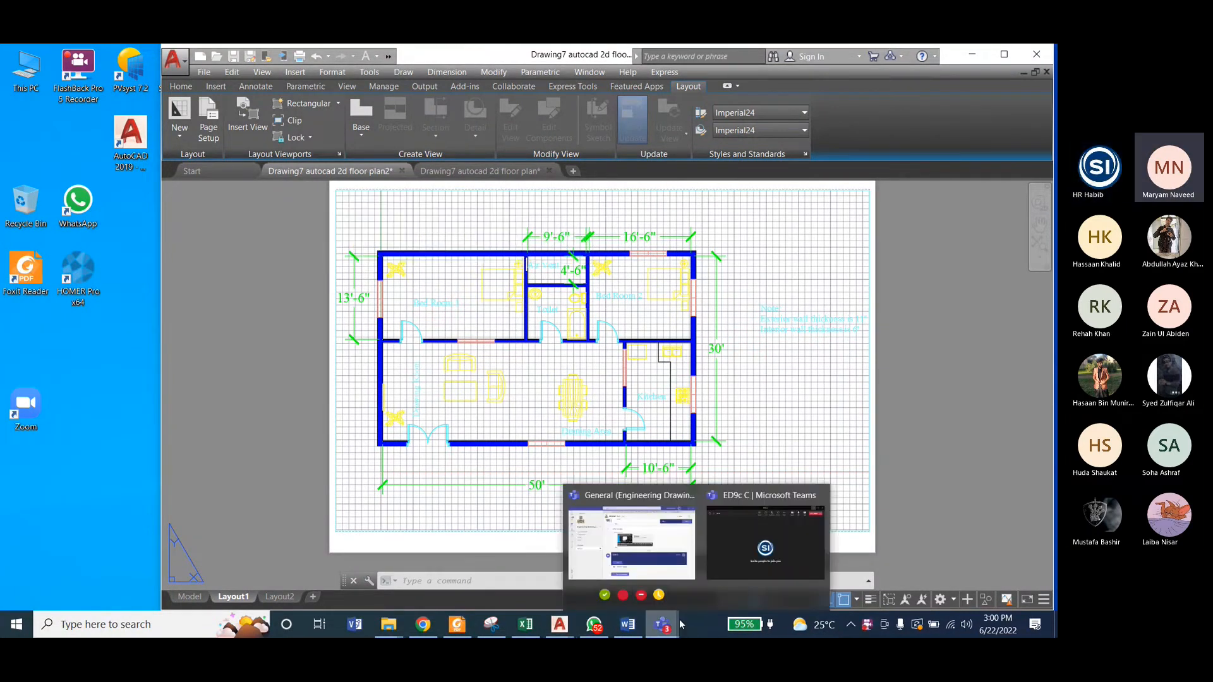
left_click(765, 543)
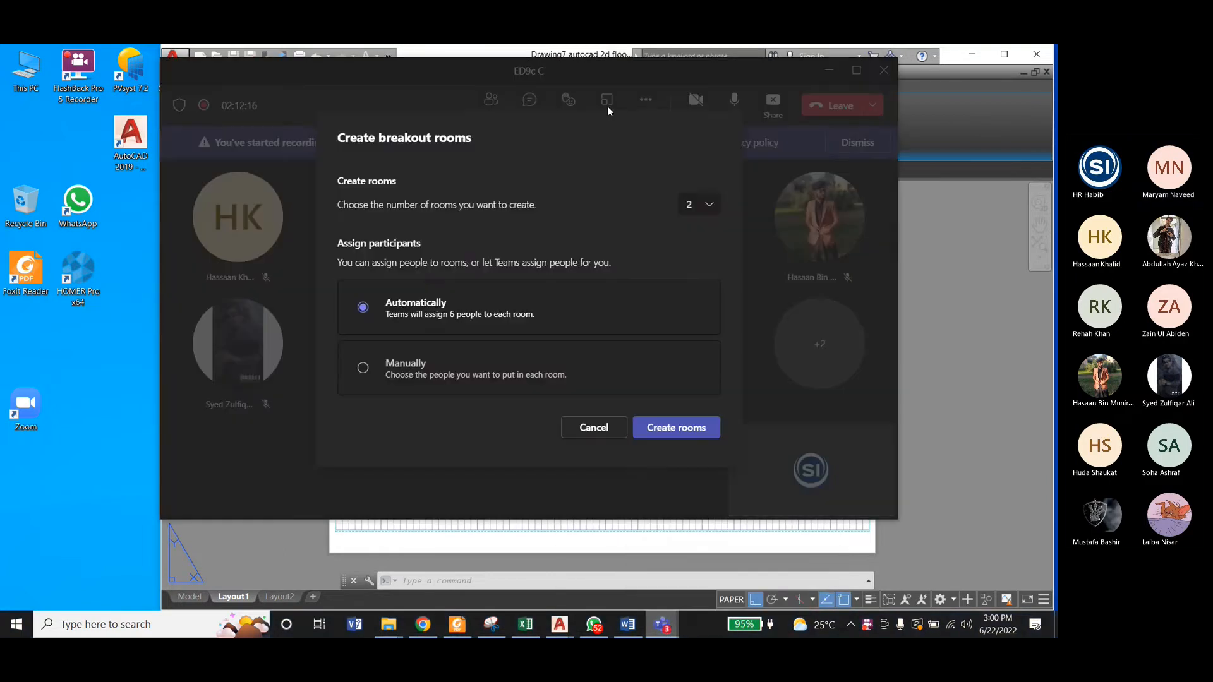
left_click(602, 429)
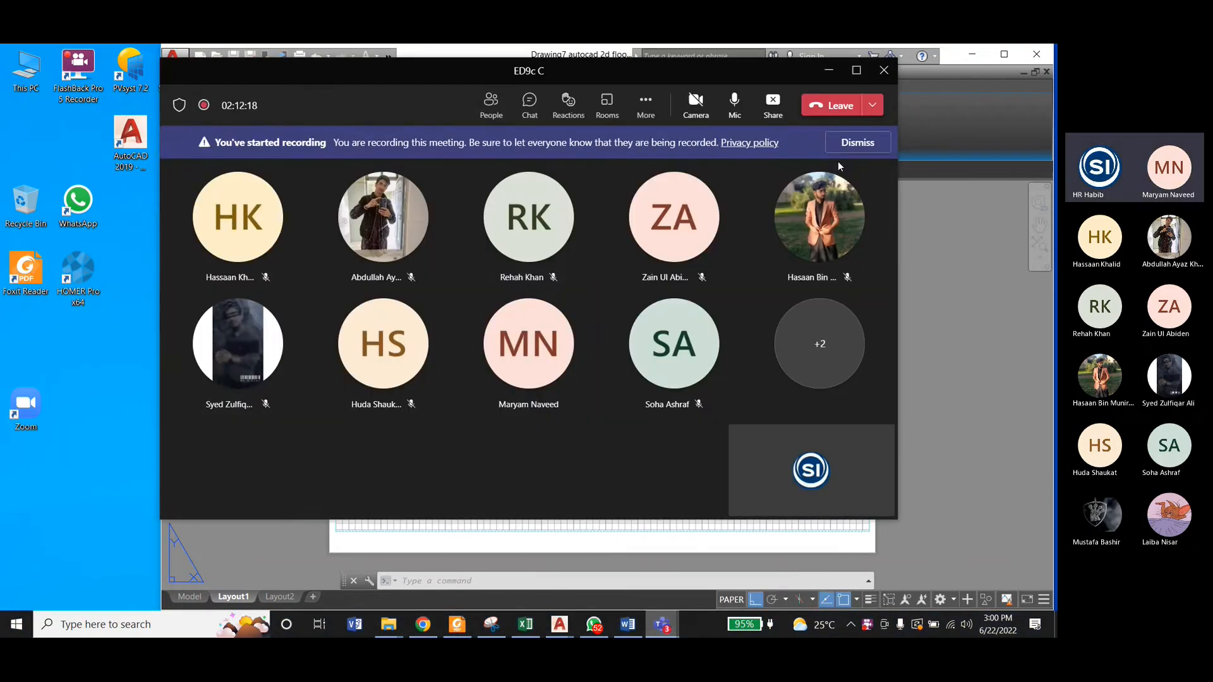
left_click(643, 107)
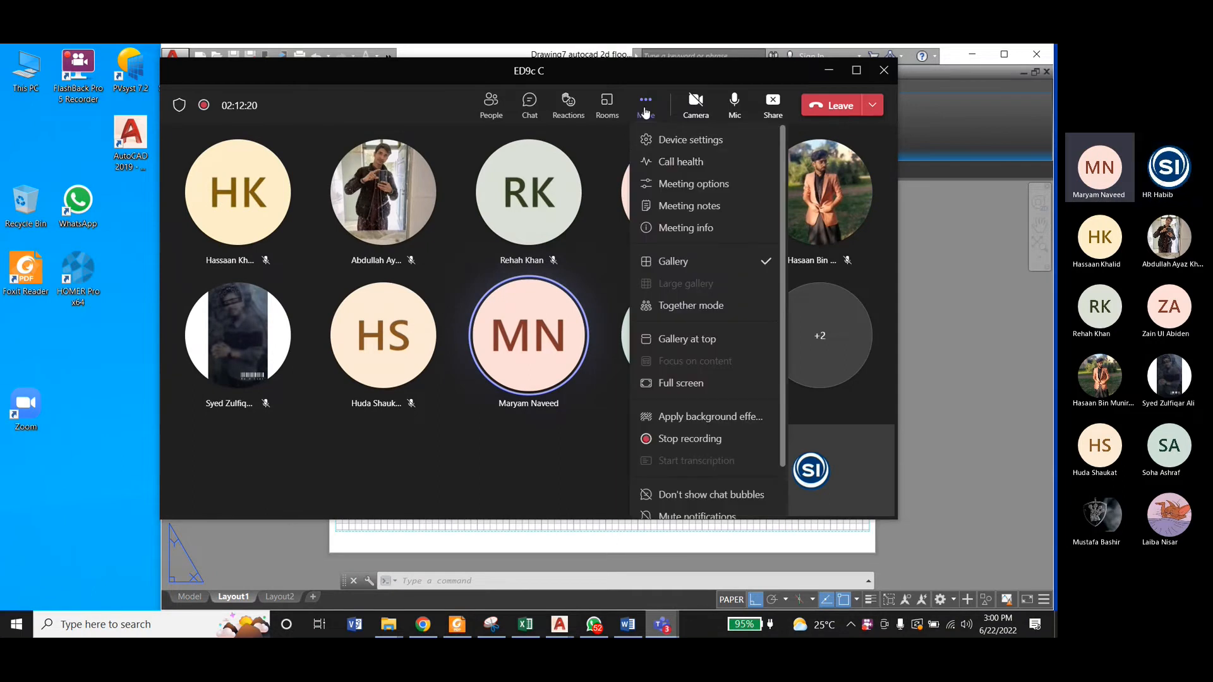
left_click(680, 188)
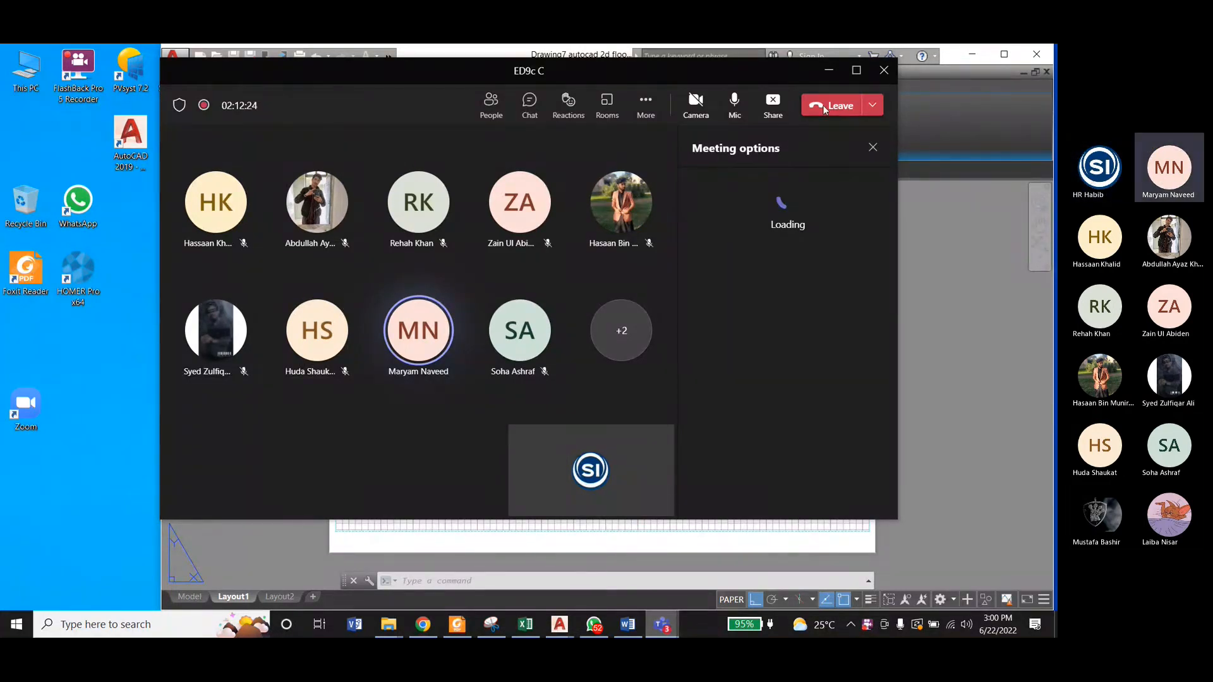
left_click(826, 71)
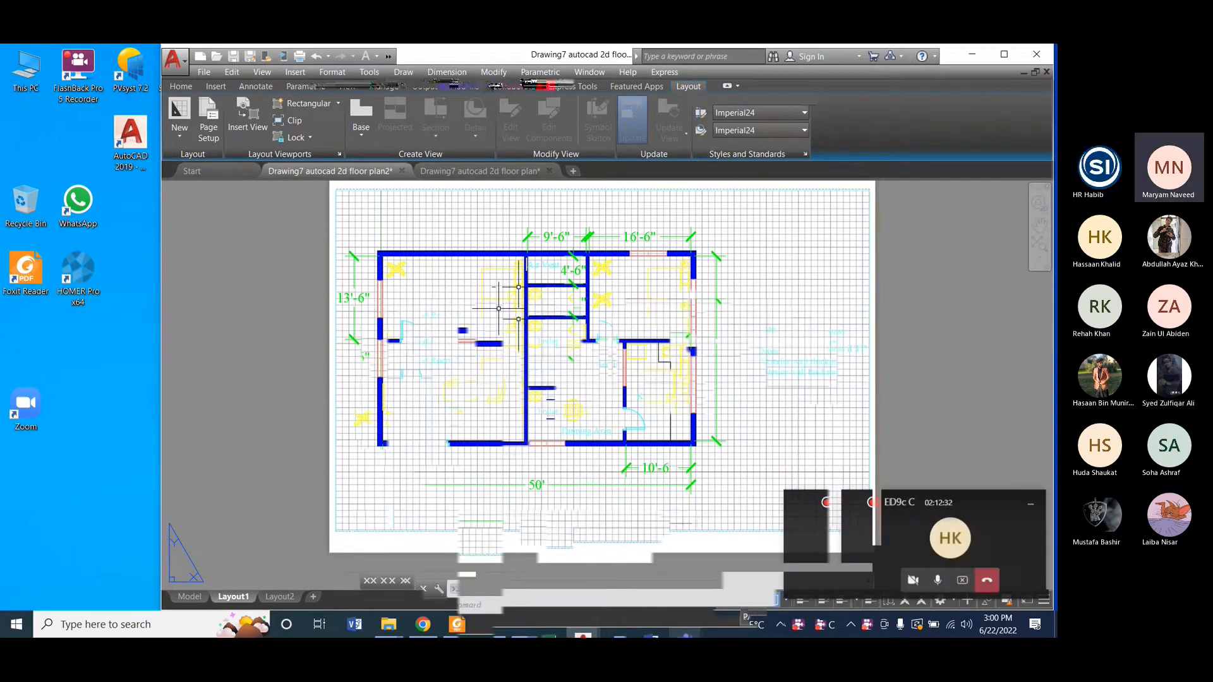
Step: Review Mysetup's plotter, paper size and orientation in the page setup settings, and close them unchanged
left_click(208, 127)
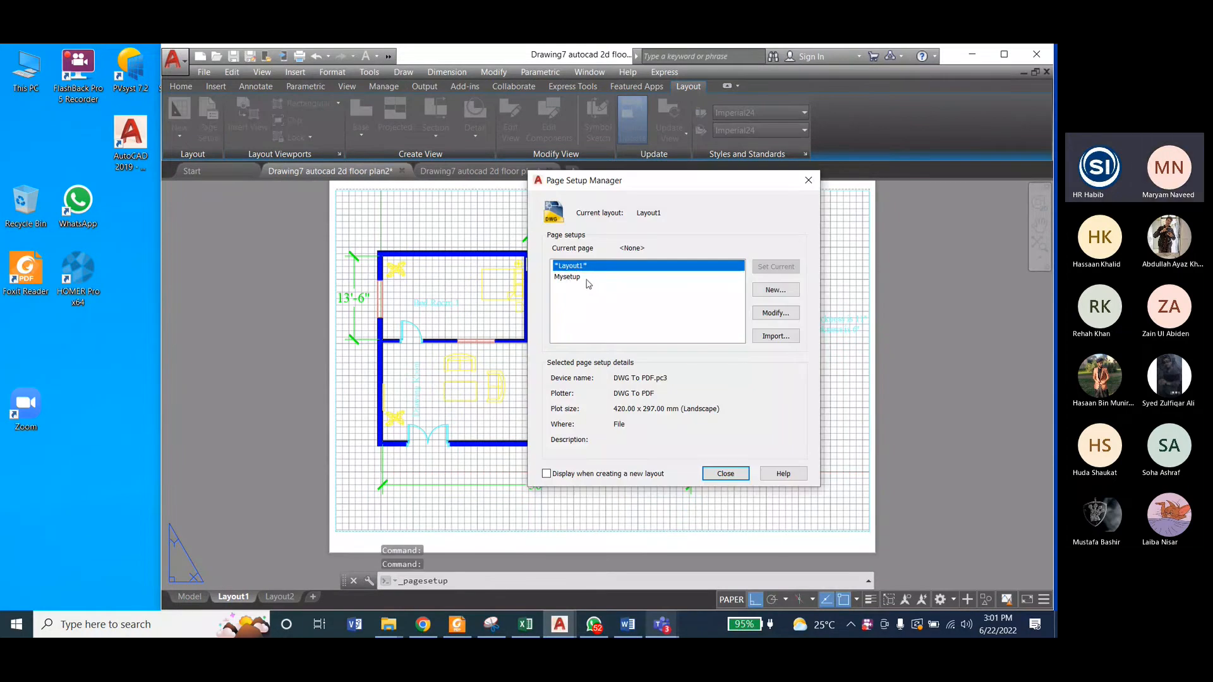
left_click(586, 279)
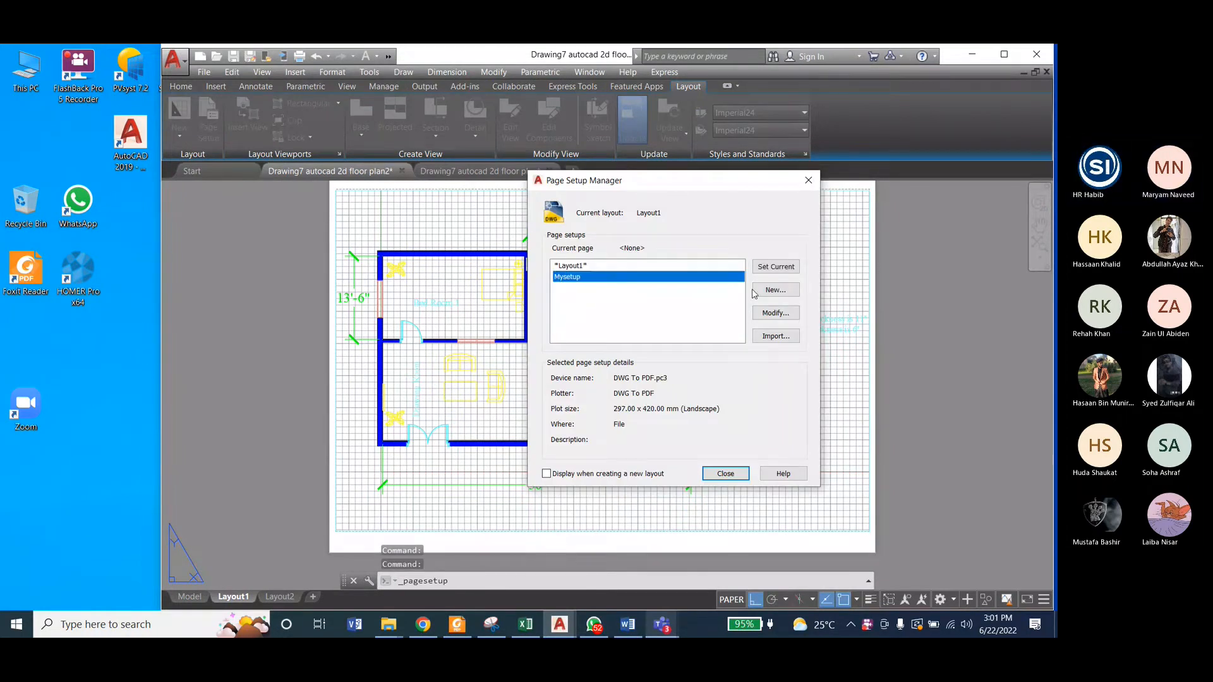
left_click(773, 313)
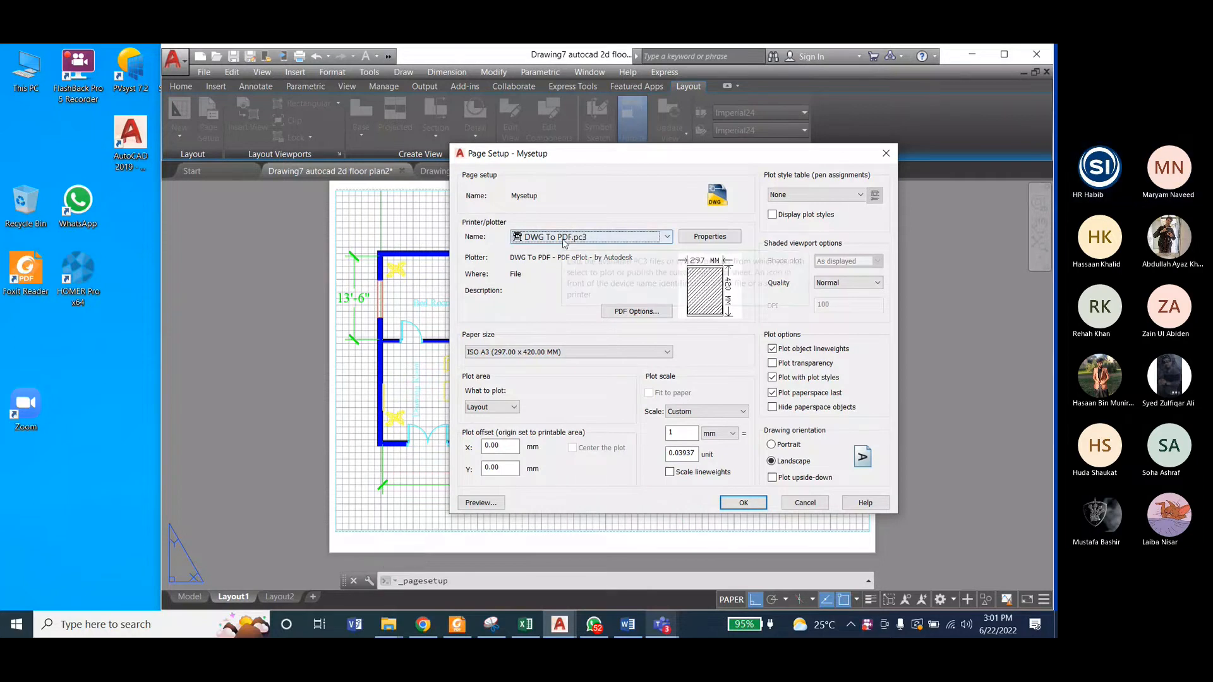
left_click(743, 502)
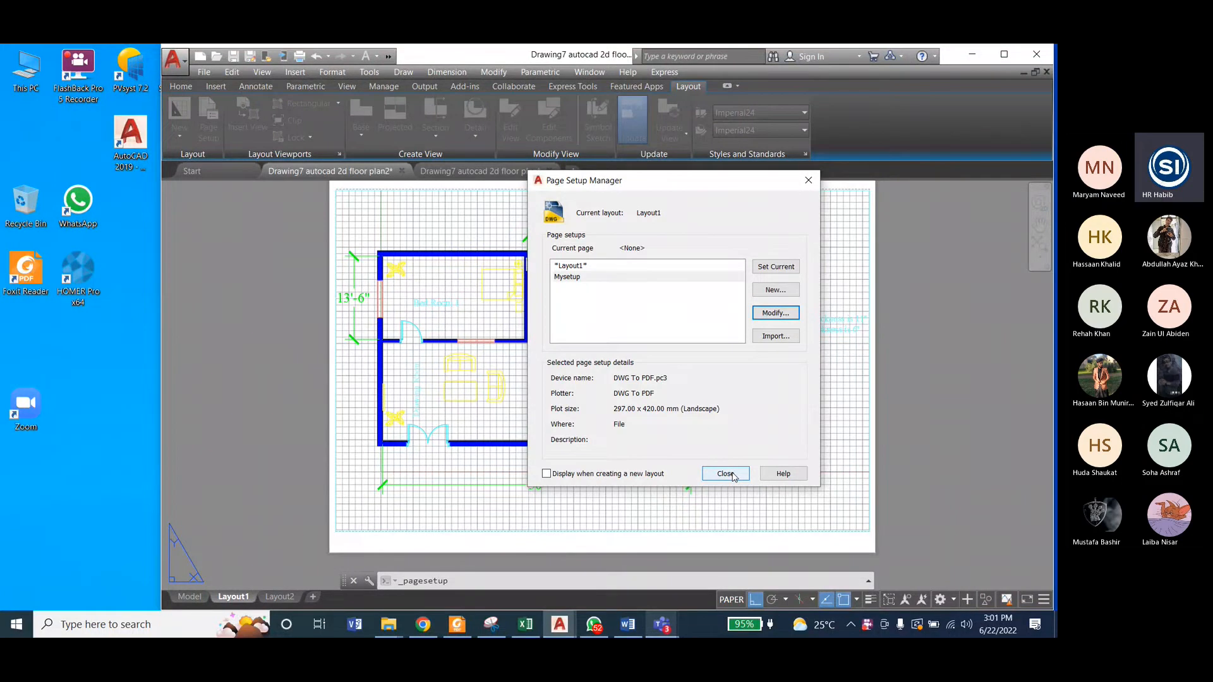
left_click(725, 474)
Step: Start a single-sheet plot of Layout1, choose the Mysetup page setup and apply it to the layout
left_click(172, 60)
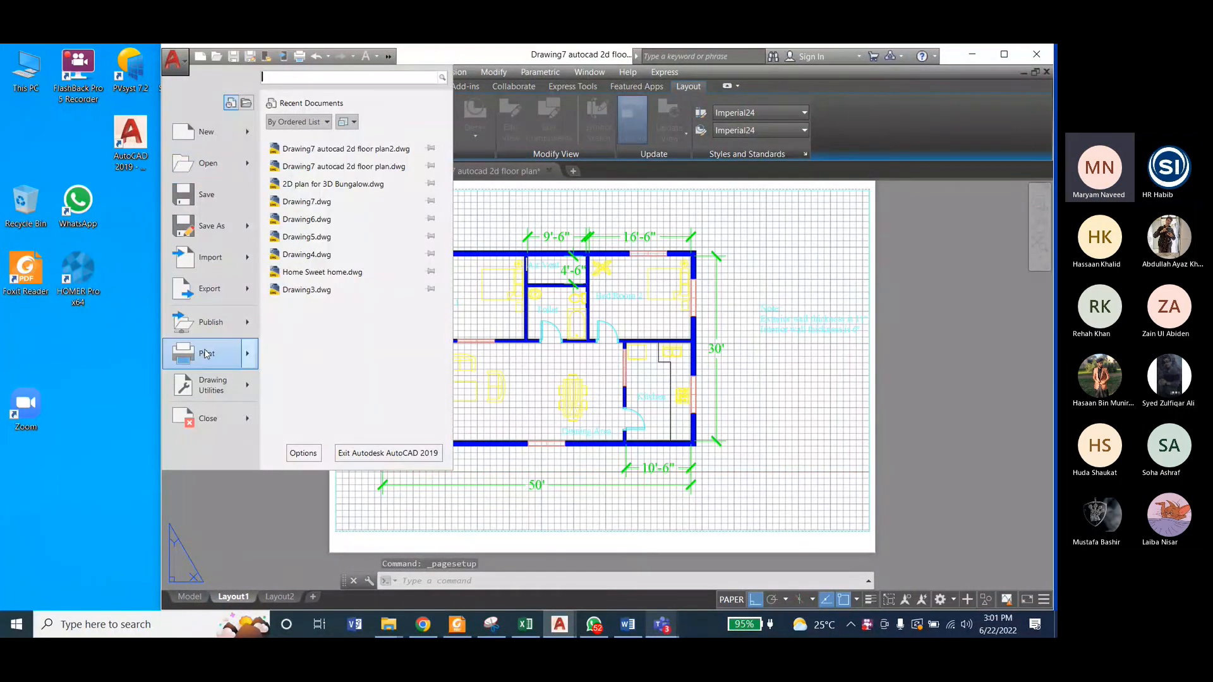
left_click(205, 354)
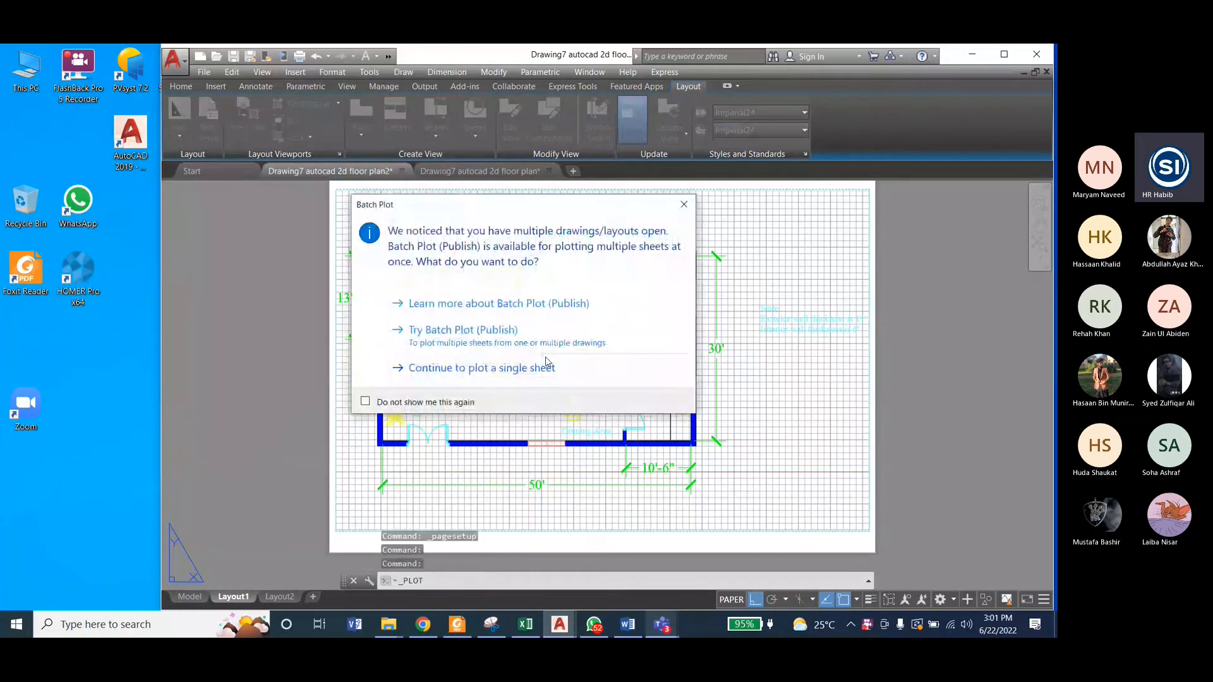
left_click(493, 368)
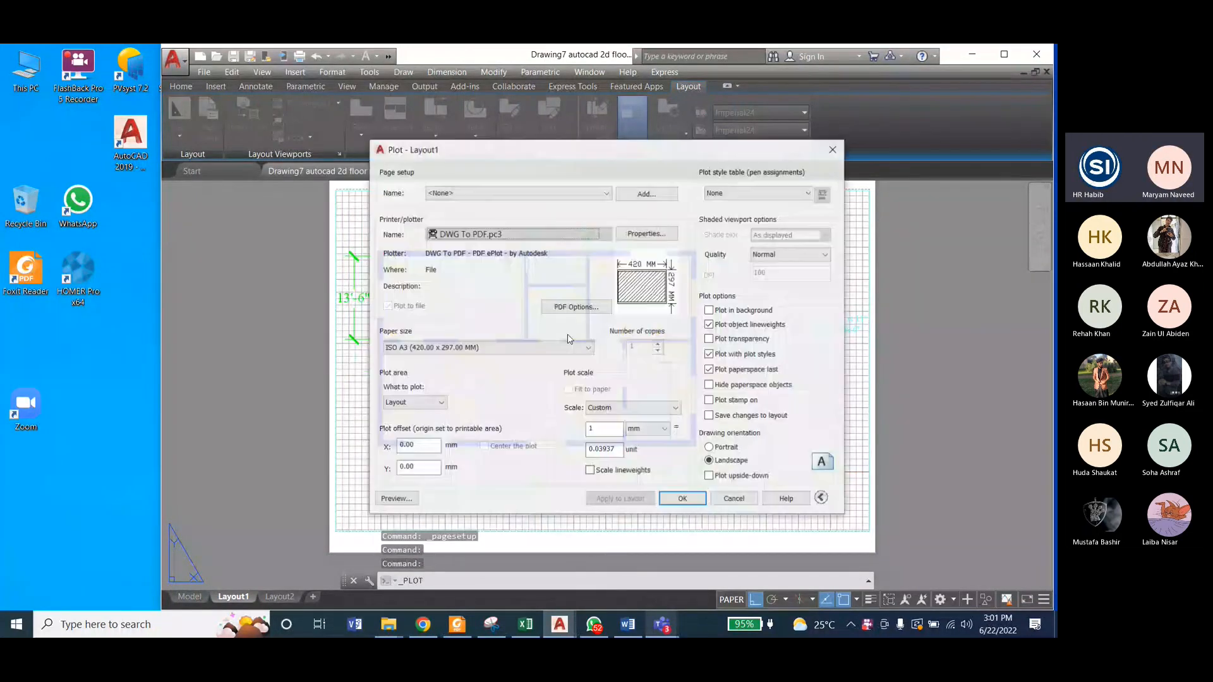
left_click(481, 192)
left_click(455, 213)
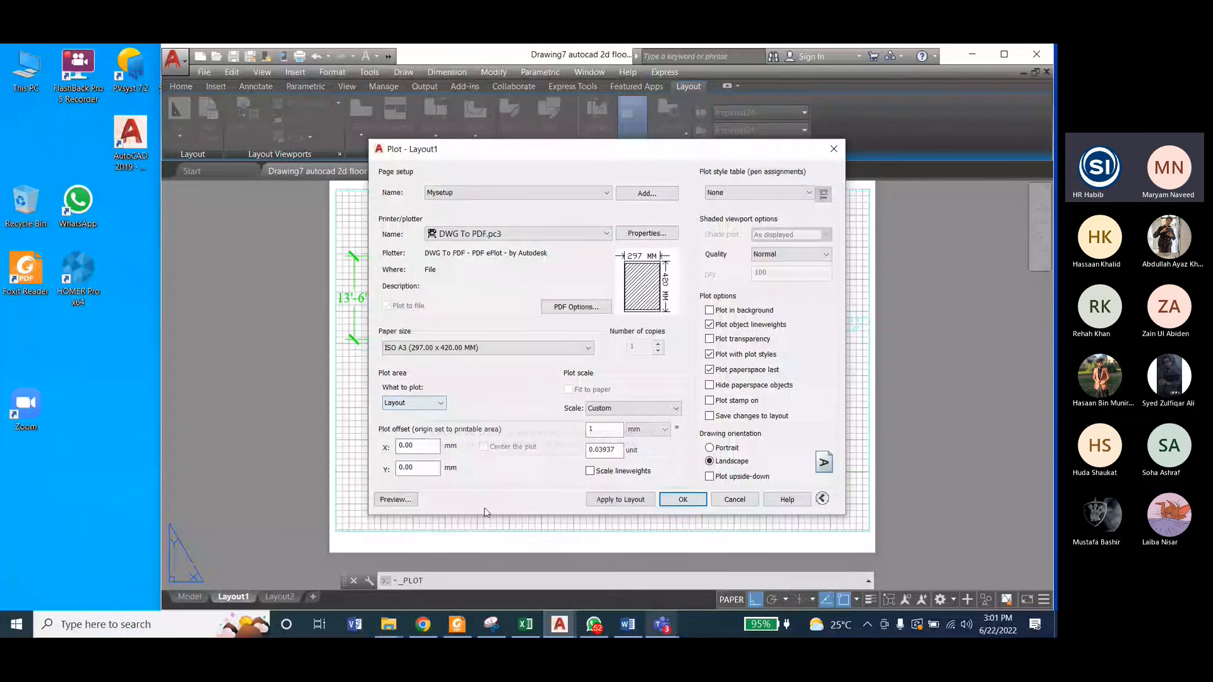
left_click(616, 499)
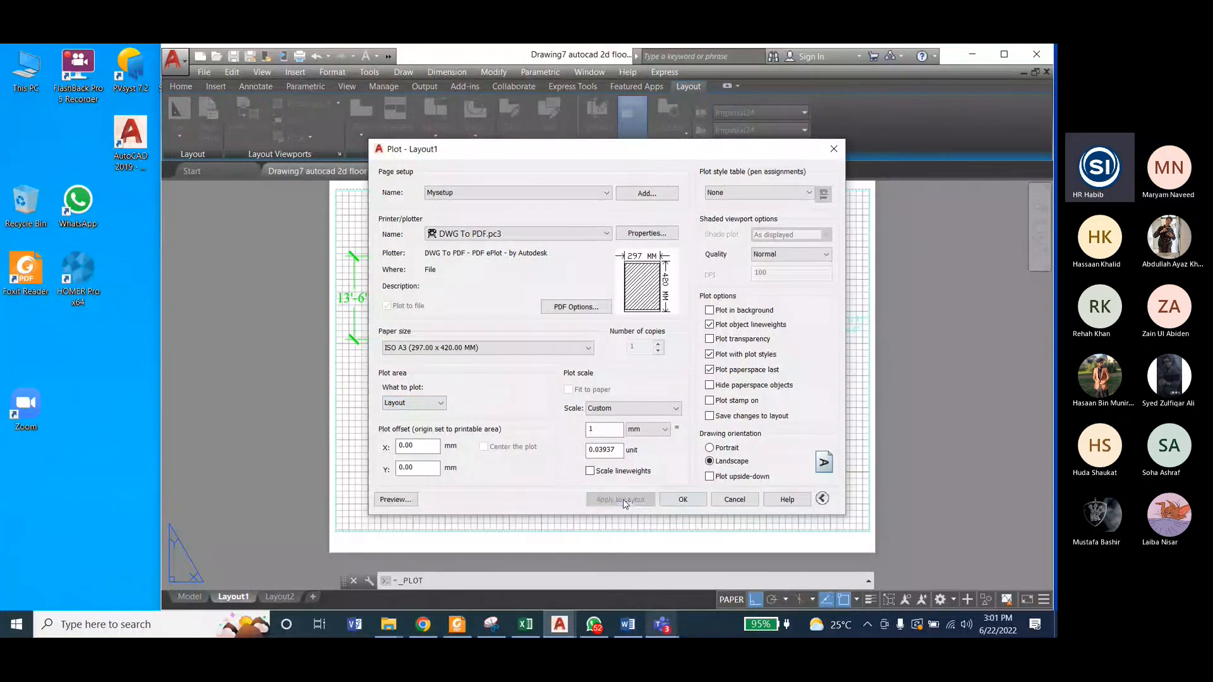
Step: Confirm the Layout1 plot and set E:\D drive\Labs\ED Lab\Lab9 as the destination folder for the PDF
left_click(683, 500)
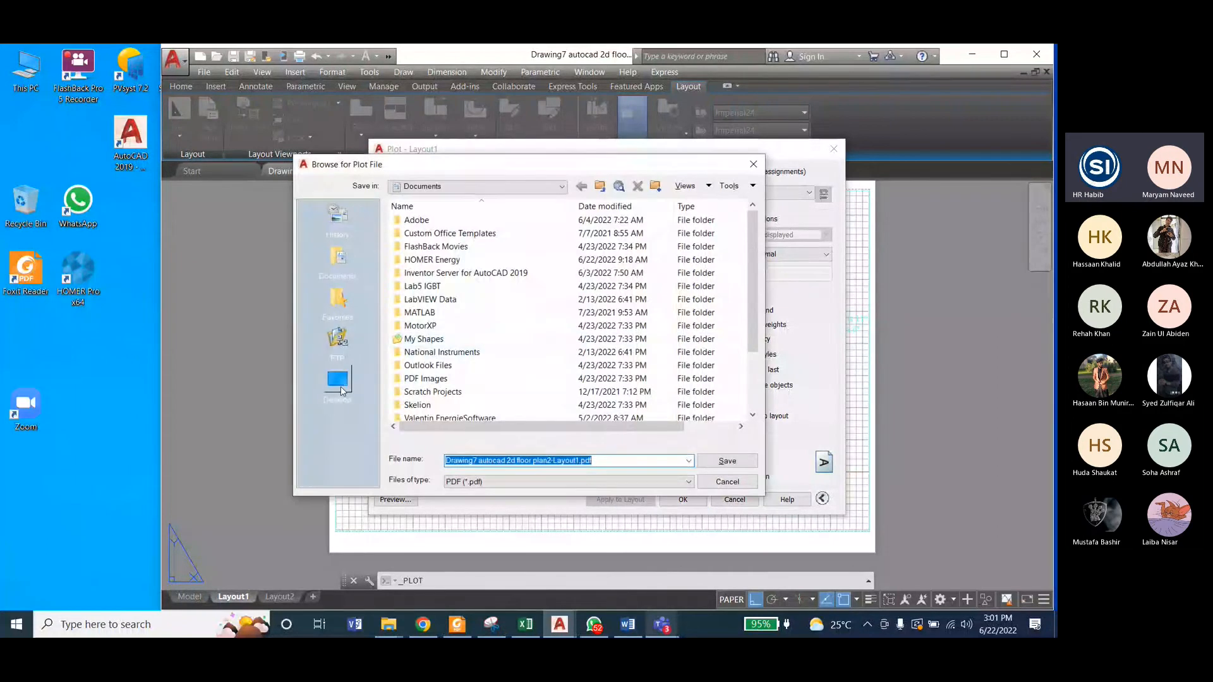
left_click(338, 384)
double_click(435, 234)
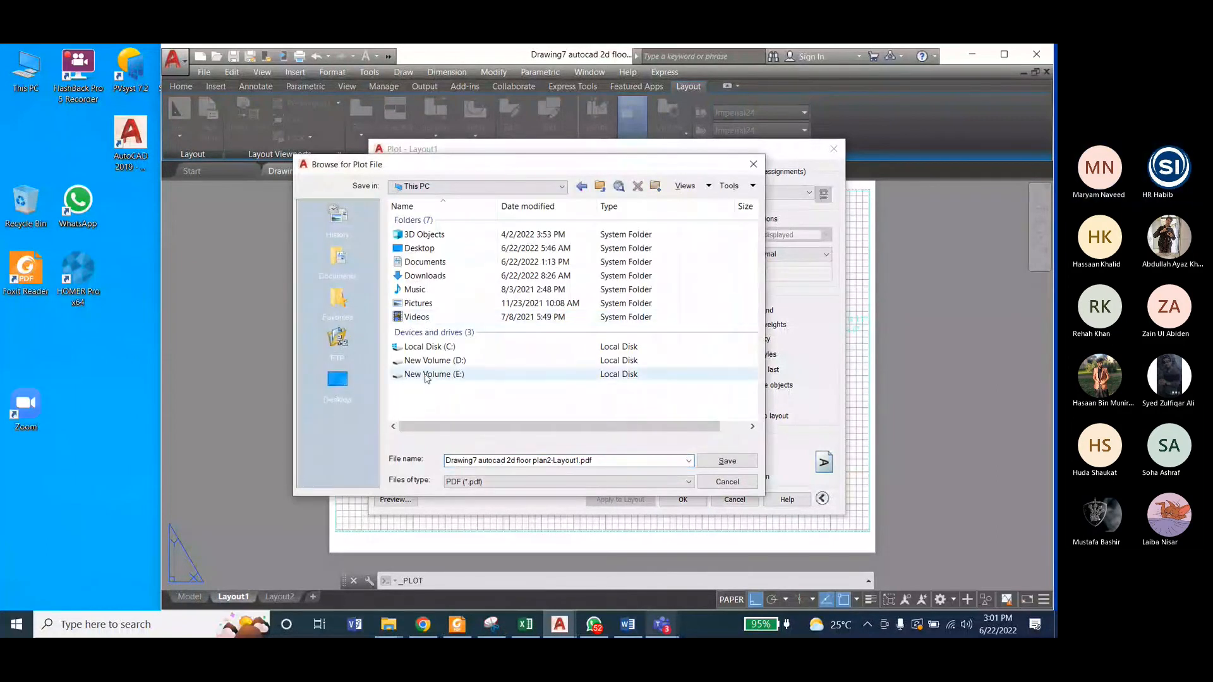
double_click(436, 377)
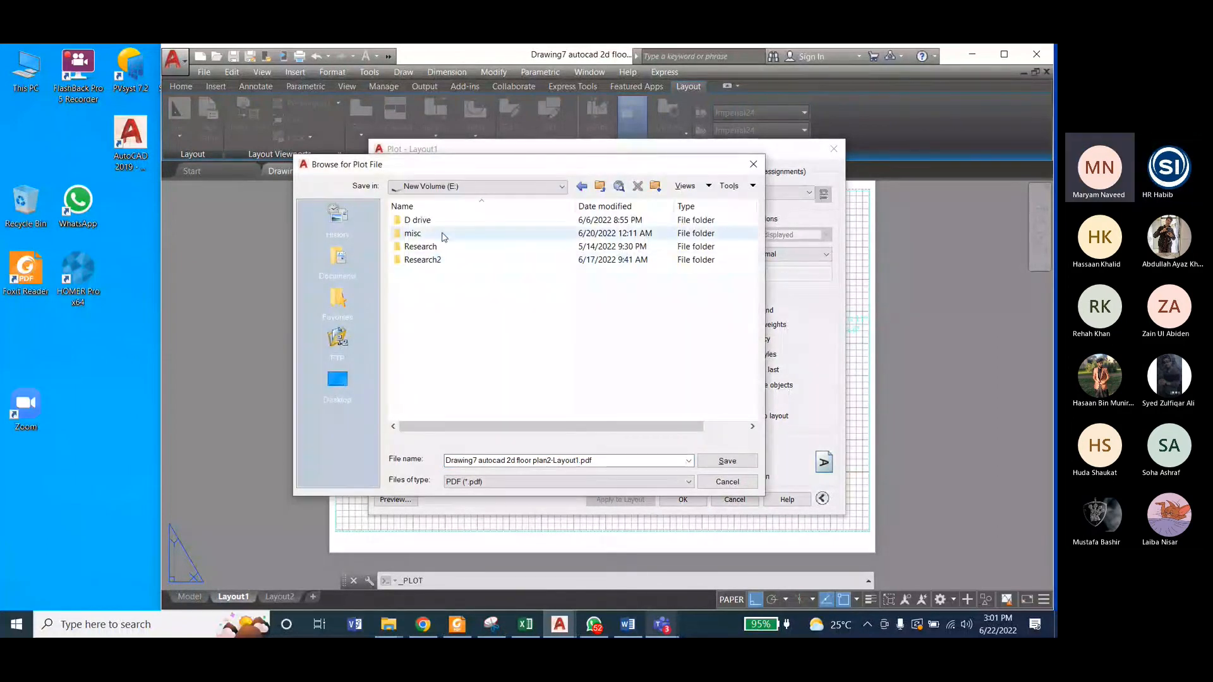
double_click(444, 234)
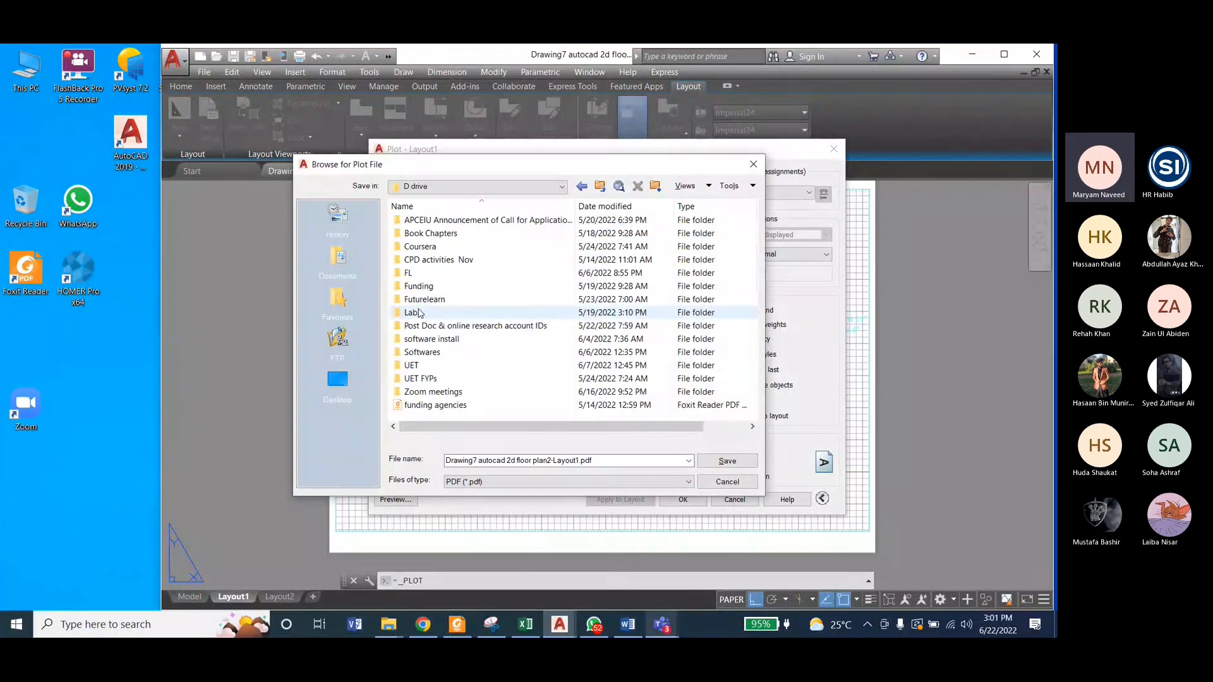
double_click(421, 313)
double_click(425, 256)
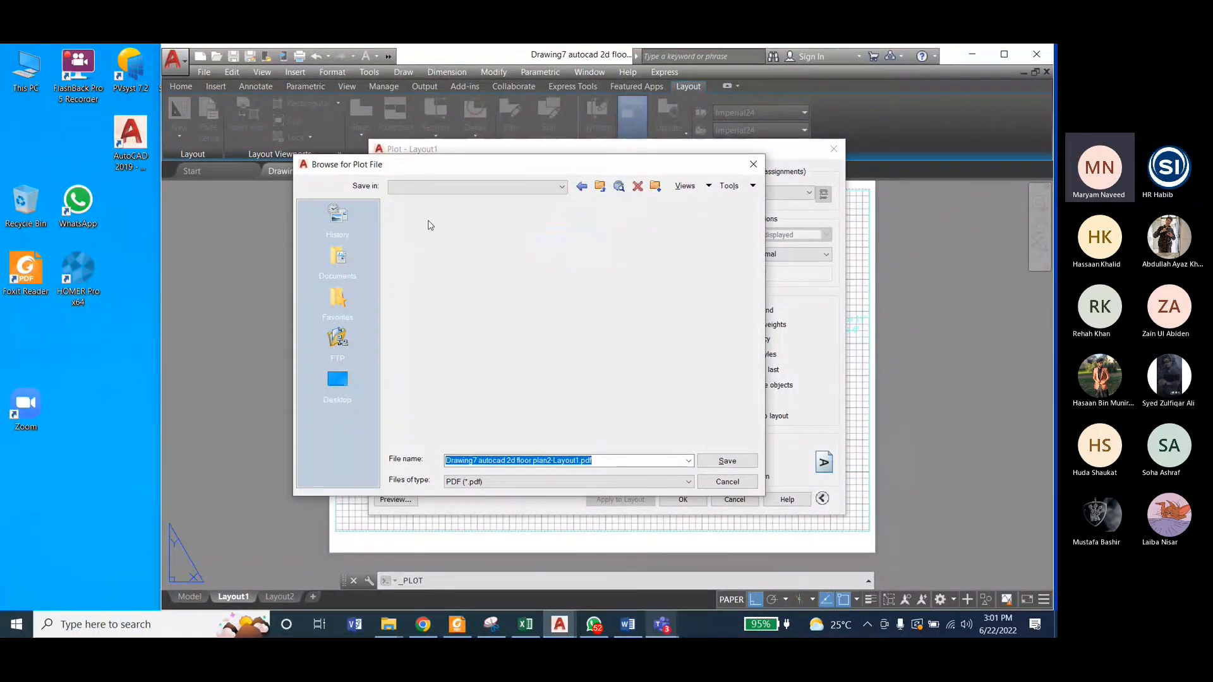
double_click(428, 380)
Step: Name the plot file Drawing7 autocad 2d floor plan2-Layout2 and save it as a PDF
left_click(601, 459)
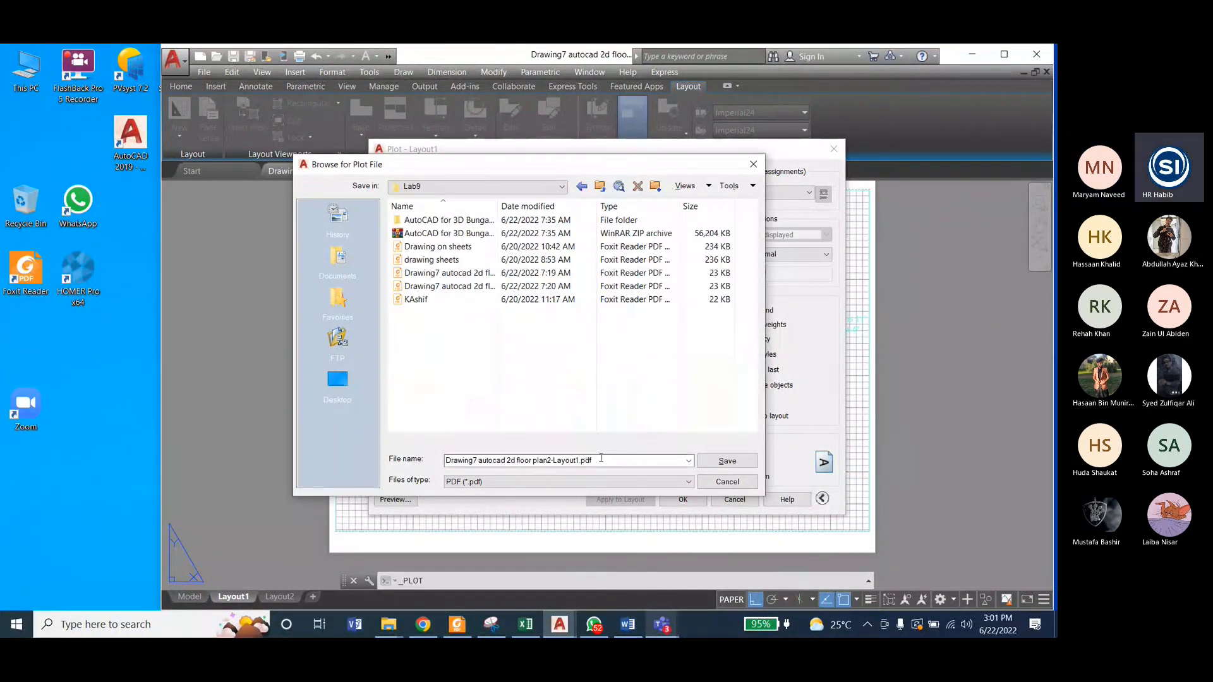
left_click_drag(601, 460, 573, 461)
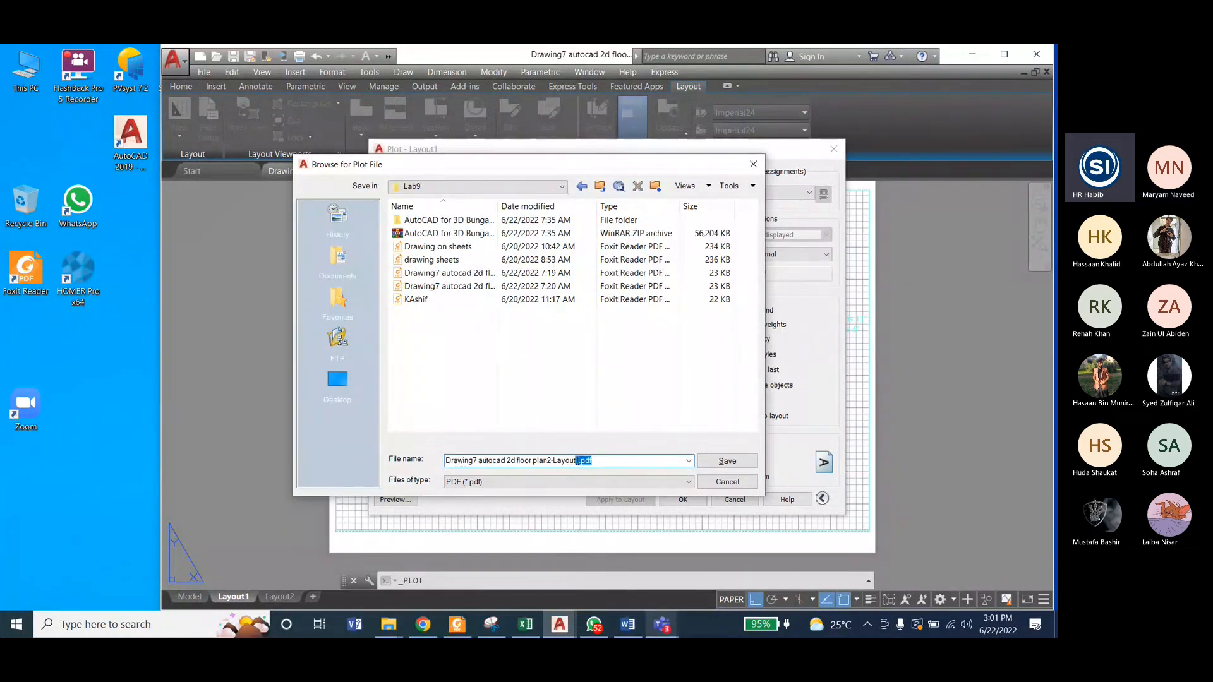
type("t2")
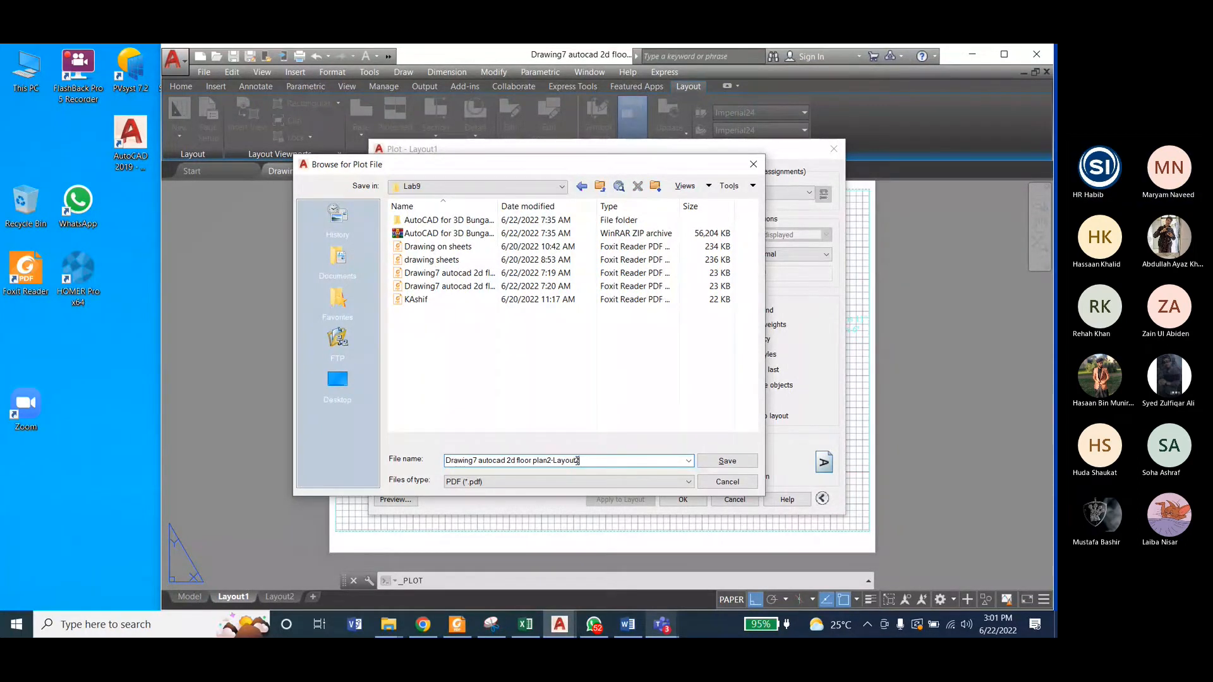
key("Return")
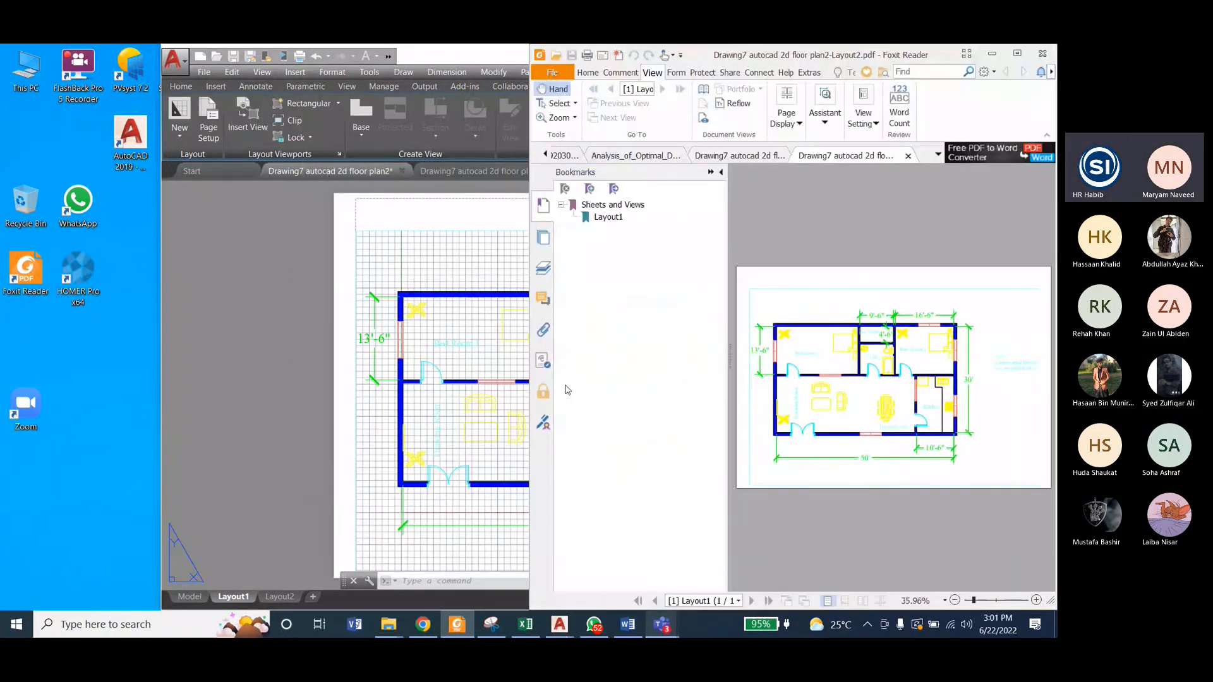
Step: Hide the bookmarks and examine the plotted colour floor plan PDF, including its dimensions, room labels and wall thickness note
left_click(721, 172)
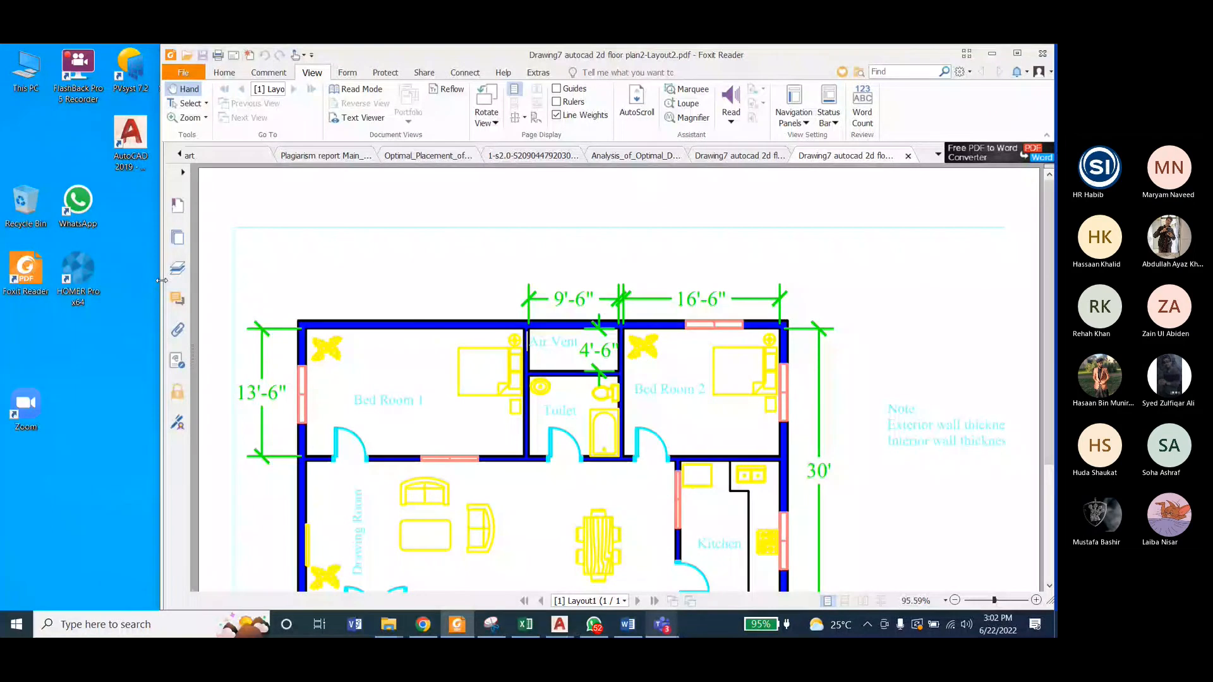
scroll(580, 408, "down", 4)
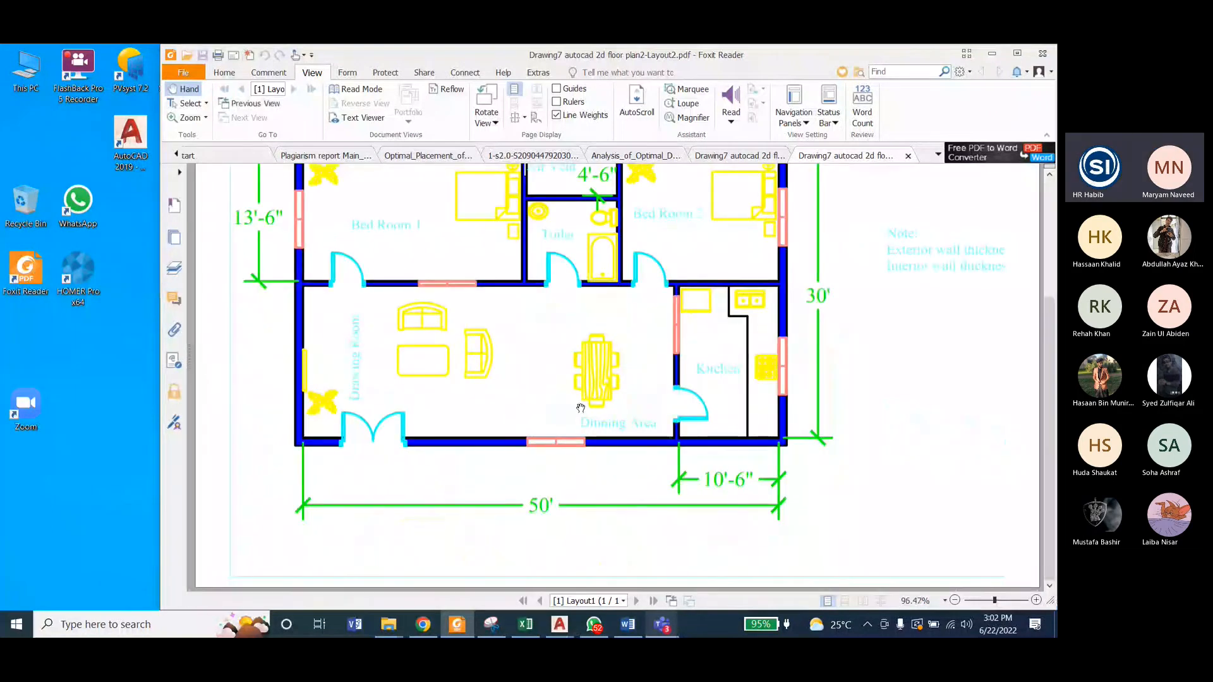
scroll(580, 408, "up", 3)
scroll(580, 379, "down", 3)
scroll(695, 252, "up", 3)
scroll(506, 312, "down", 1)
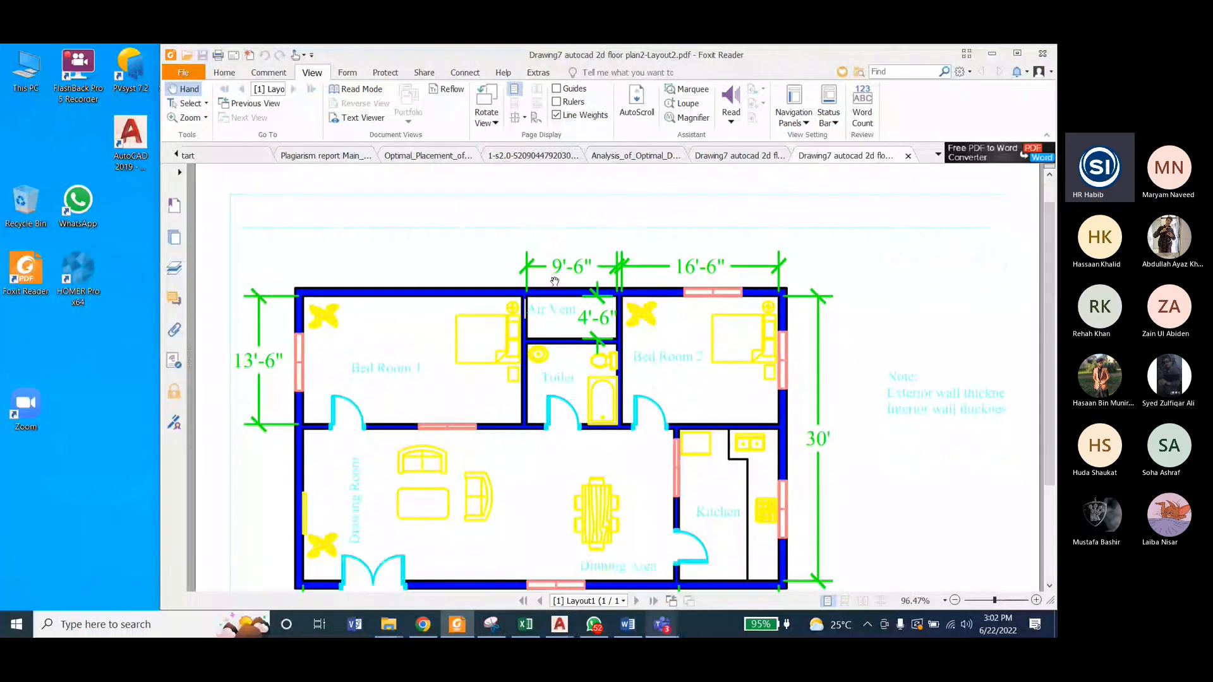
scroll(506, 366, "down", 3)
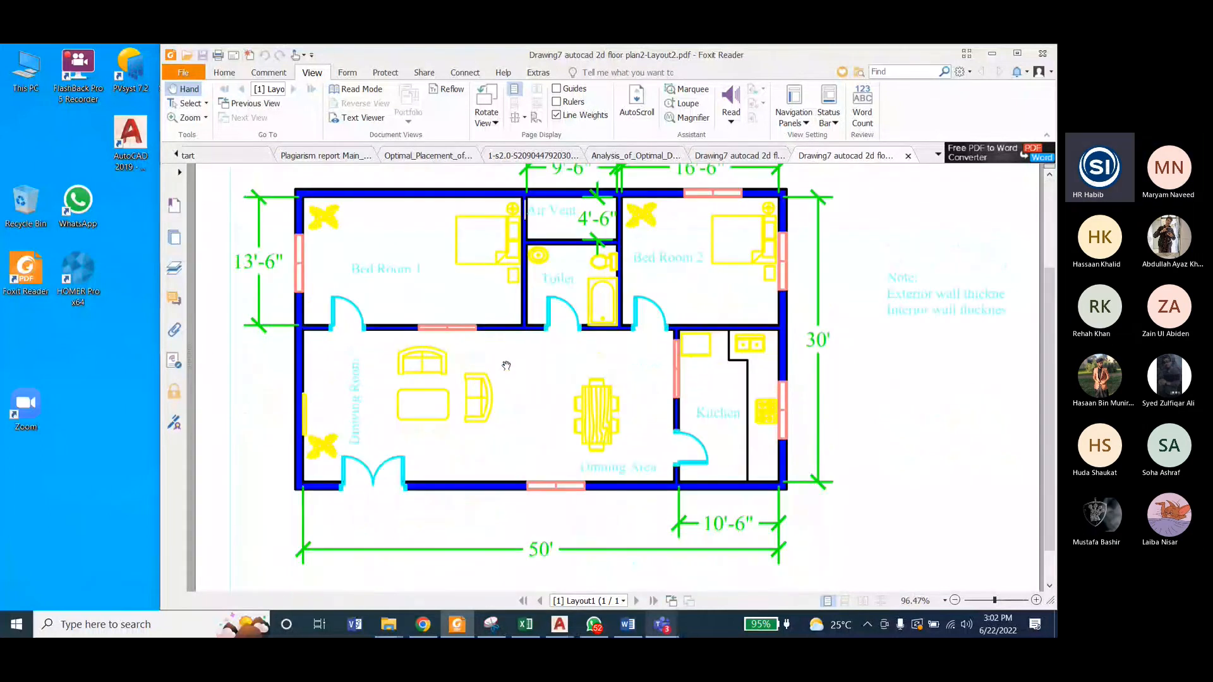
scroll(540, 417, "up", 2)
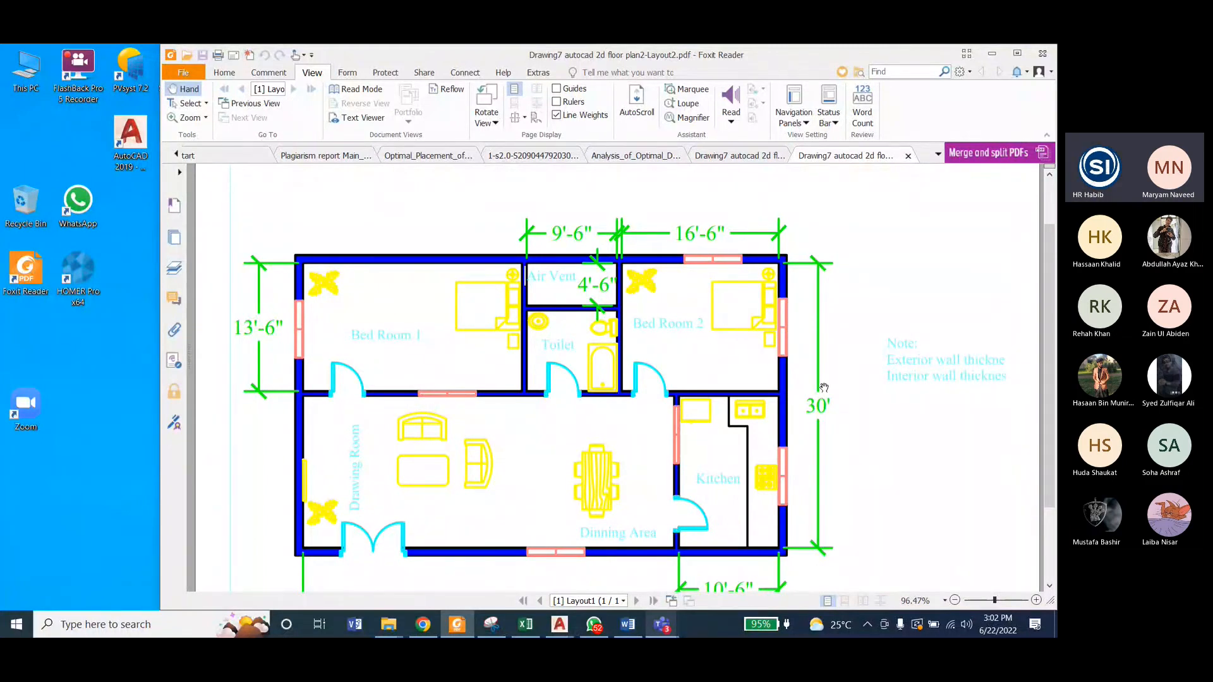
Step: Switch to the Drawing7 autocad 2d floor plan drawing in AutoCAD and start plotting Layout1 with the monochrome.ctb plot style table
left_click(556, 626)
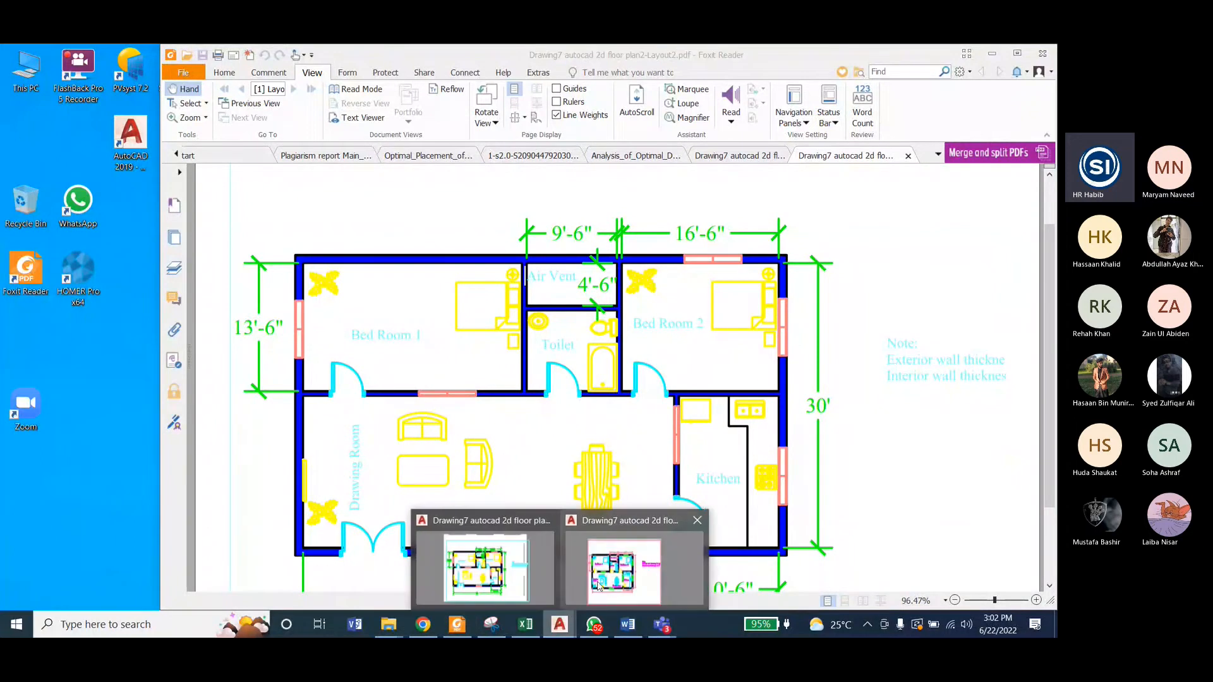
left_click(598, 585)
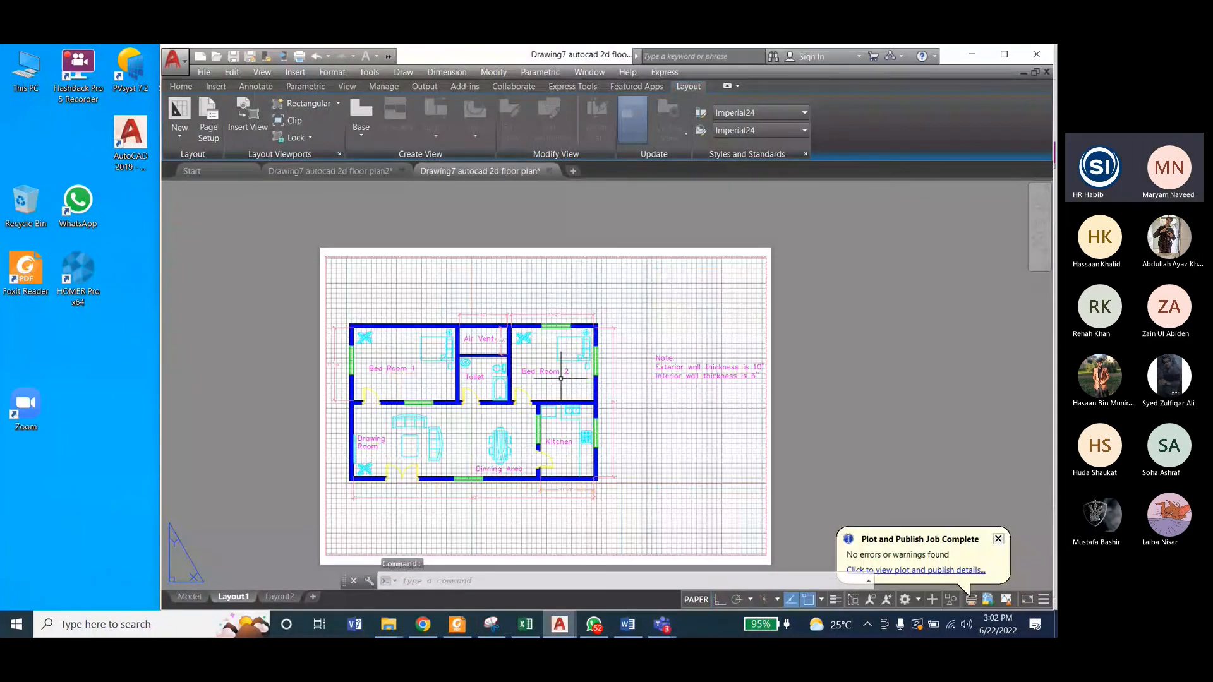
key("ctrl+p")
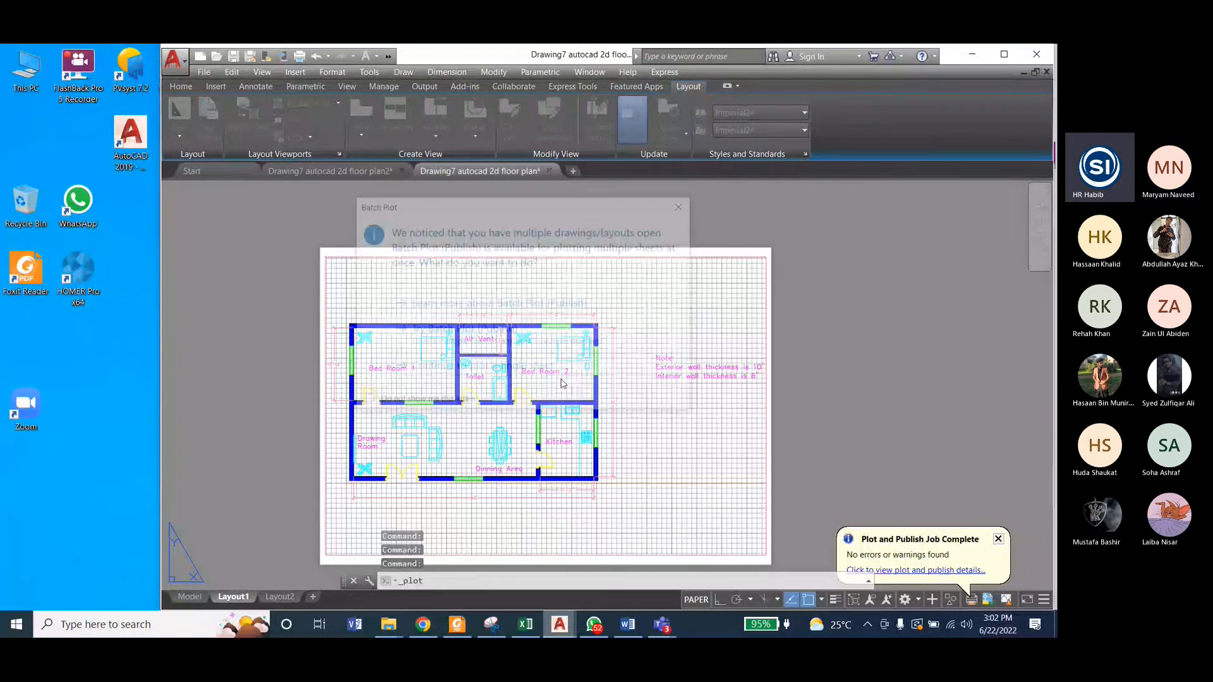
left_click(758, 192)
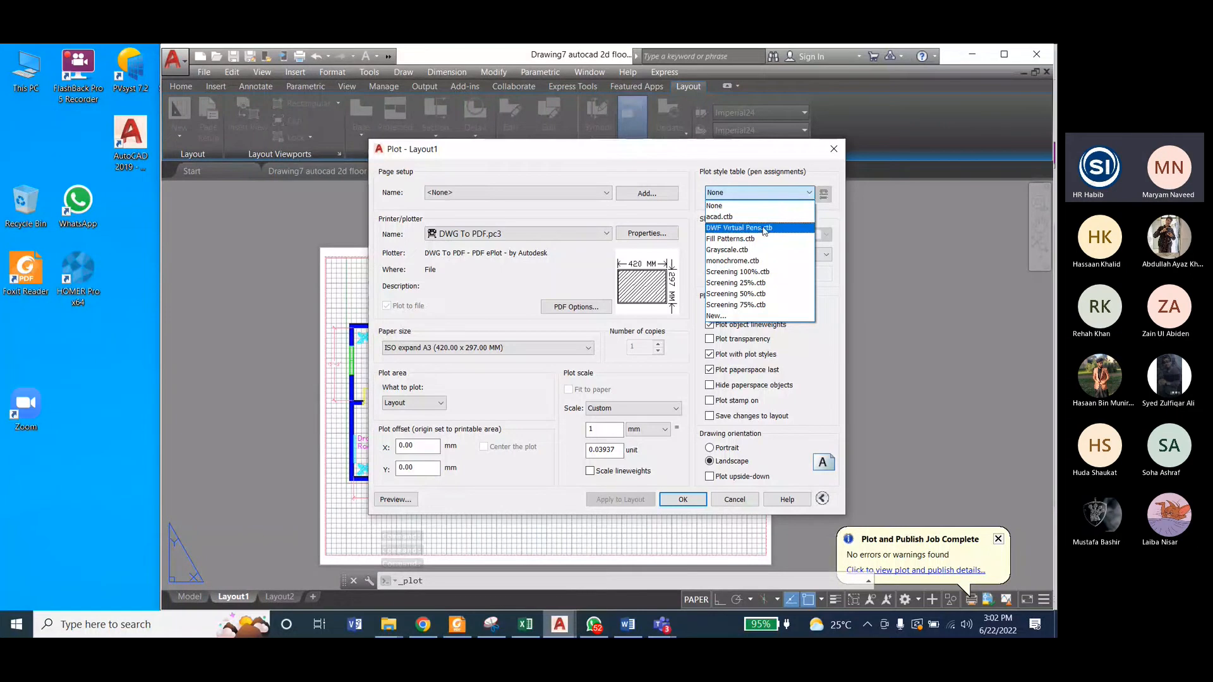
left_click(752, 262)
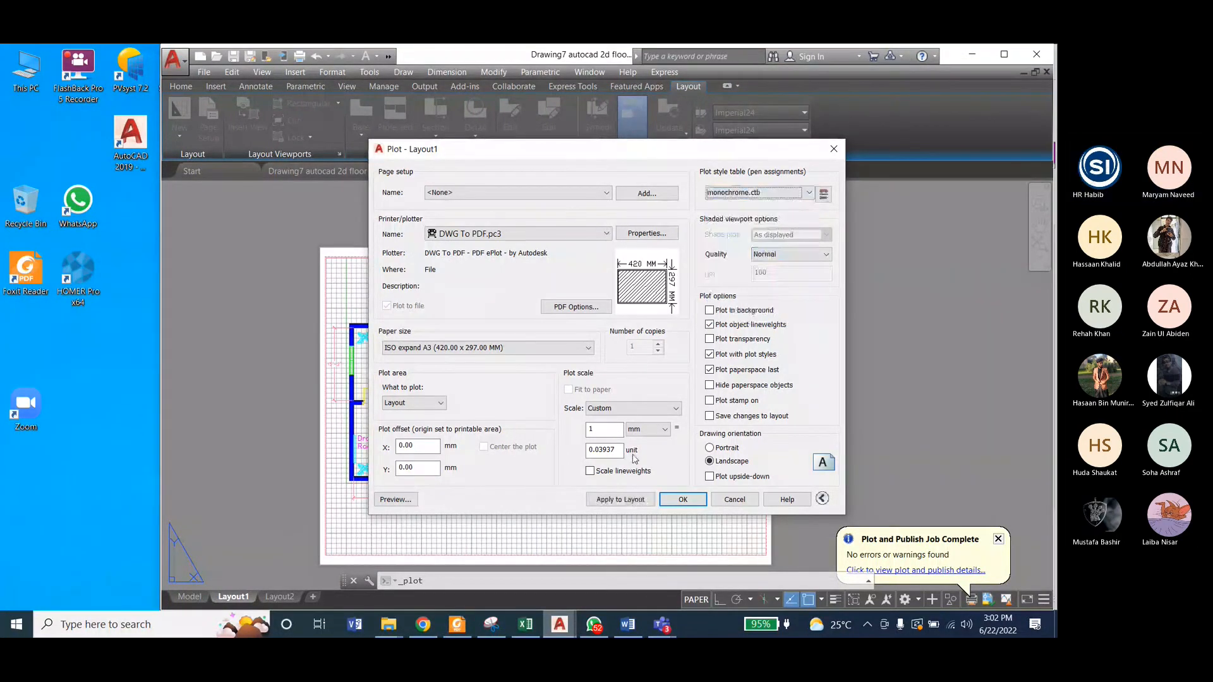
left_click(523, 196)
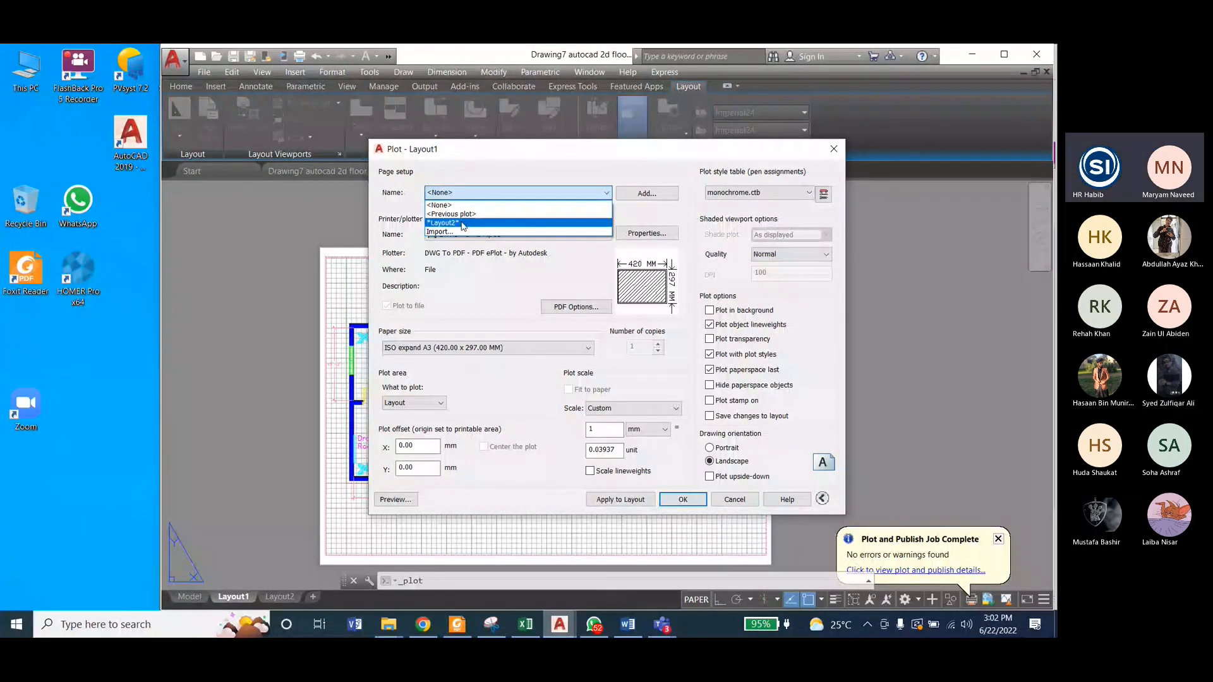
left_click(590, 198)
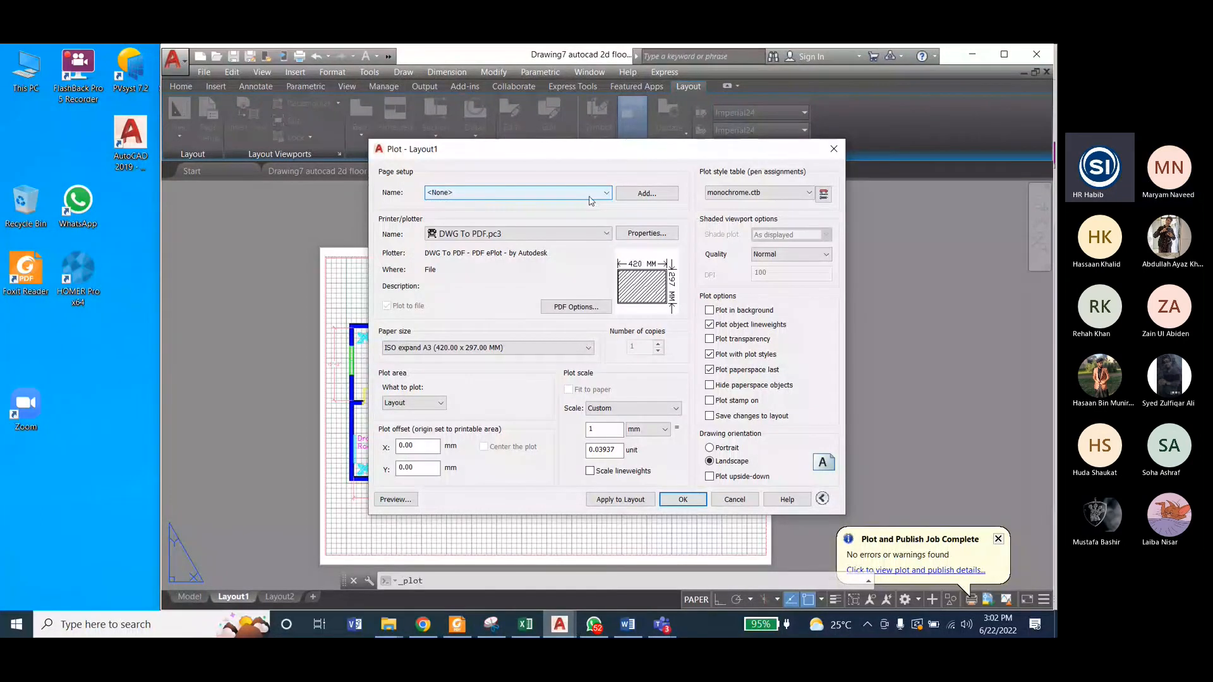
left_click(736, 193)
left_click(737, 198)
left_click(737, 195)
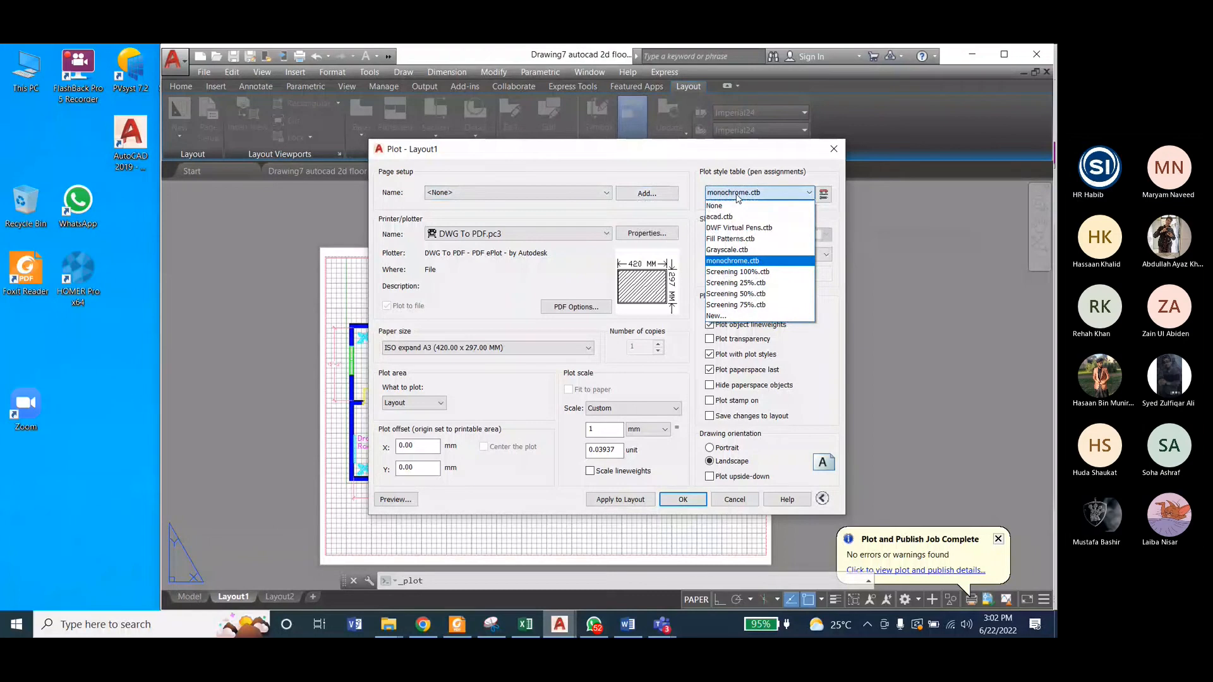
left_click(738, 197)
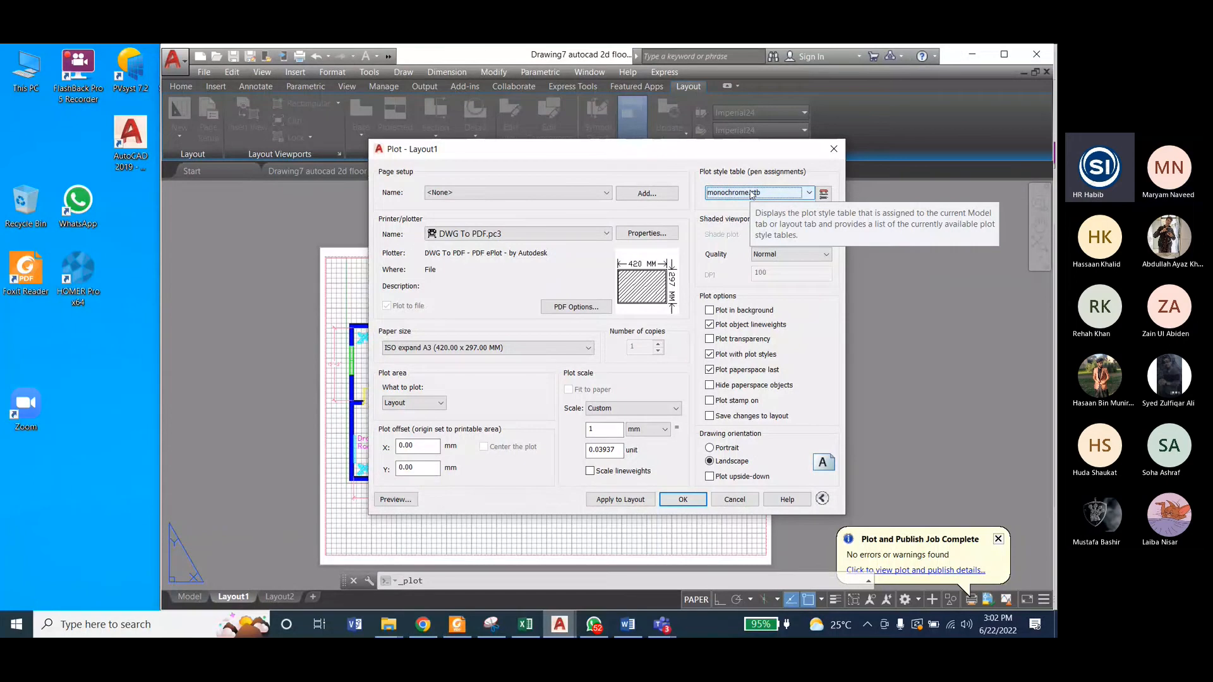
Step: Add the current plot settings as a page setup named Setup1, keeping the DWG To PDF.pc3 plotter
left_click(647, 192)
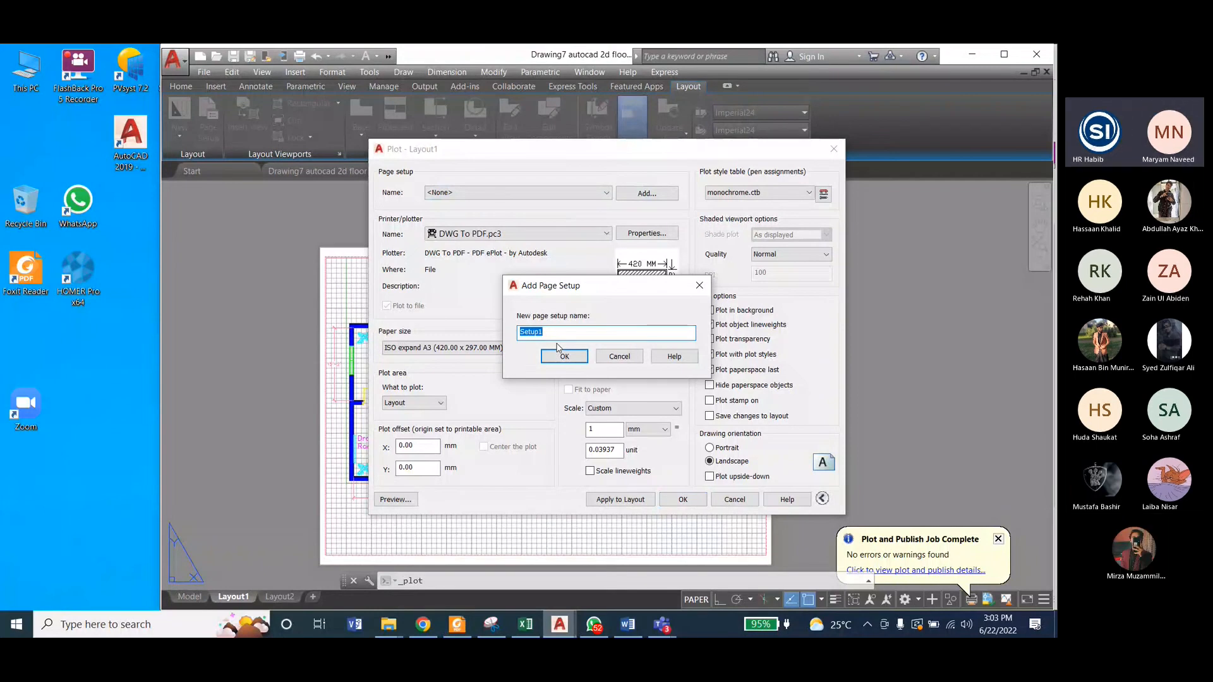
left_click(563, 355)
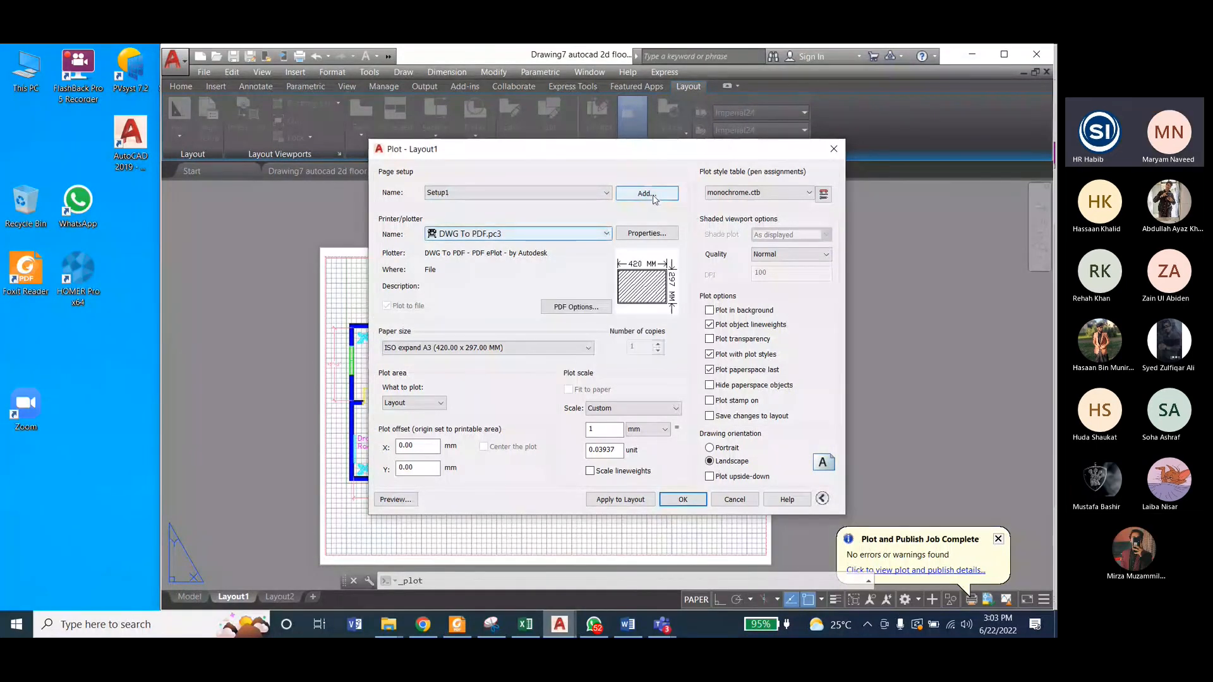
left_click(655, 200)
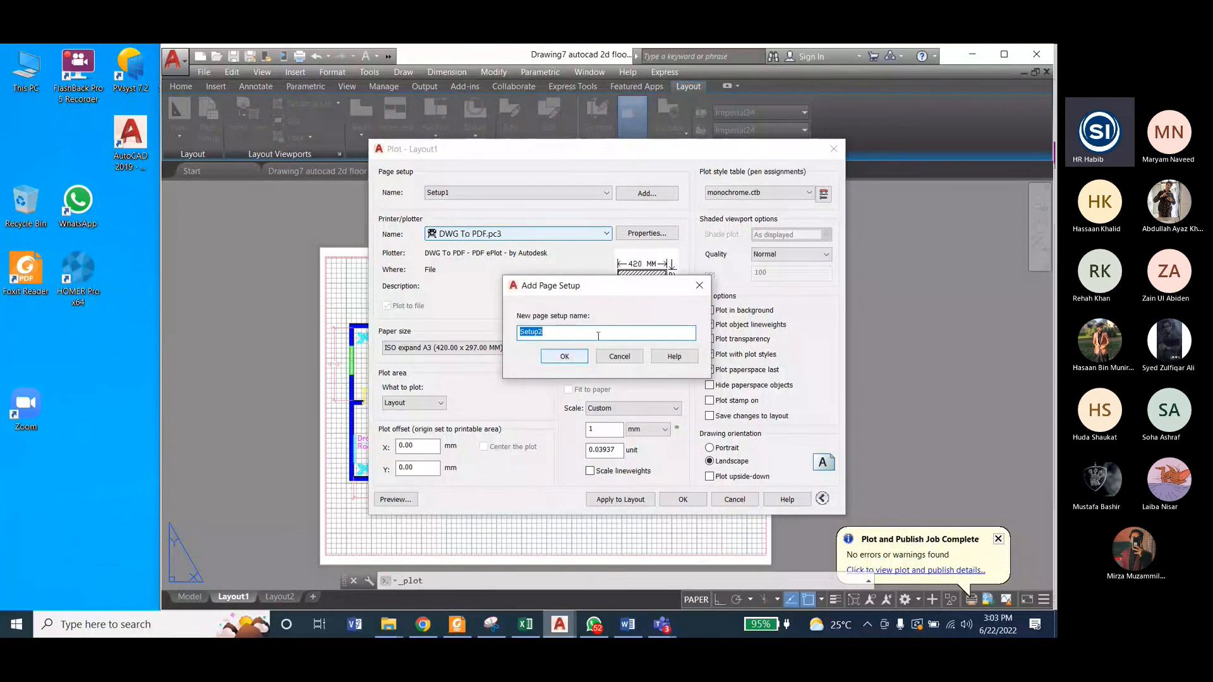
left_click(619, 357)
left_click(509, 234)
left_click(509, 235)
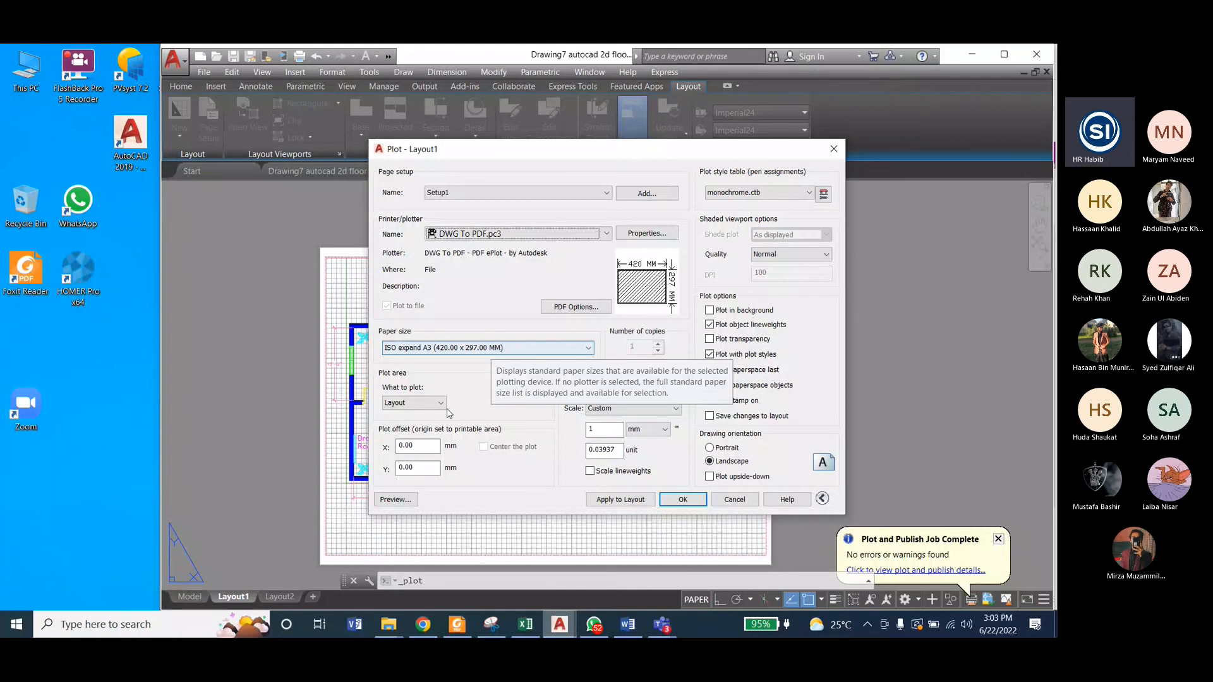
Step: Try to plot the layout to PDF as Drawing7 autocad 2d floor plan-Layout1, and again with the name ending in Layout2
left_click(683, 500)
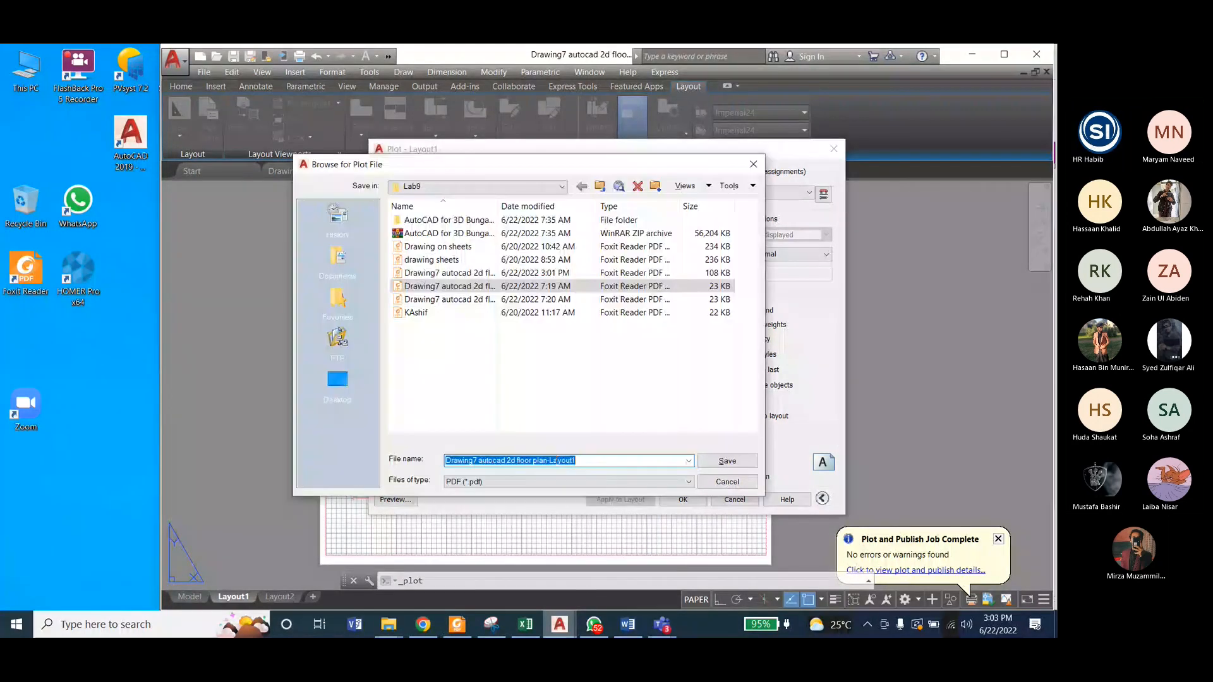
left_click(728, 460)
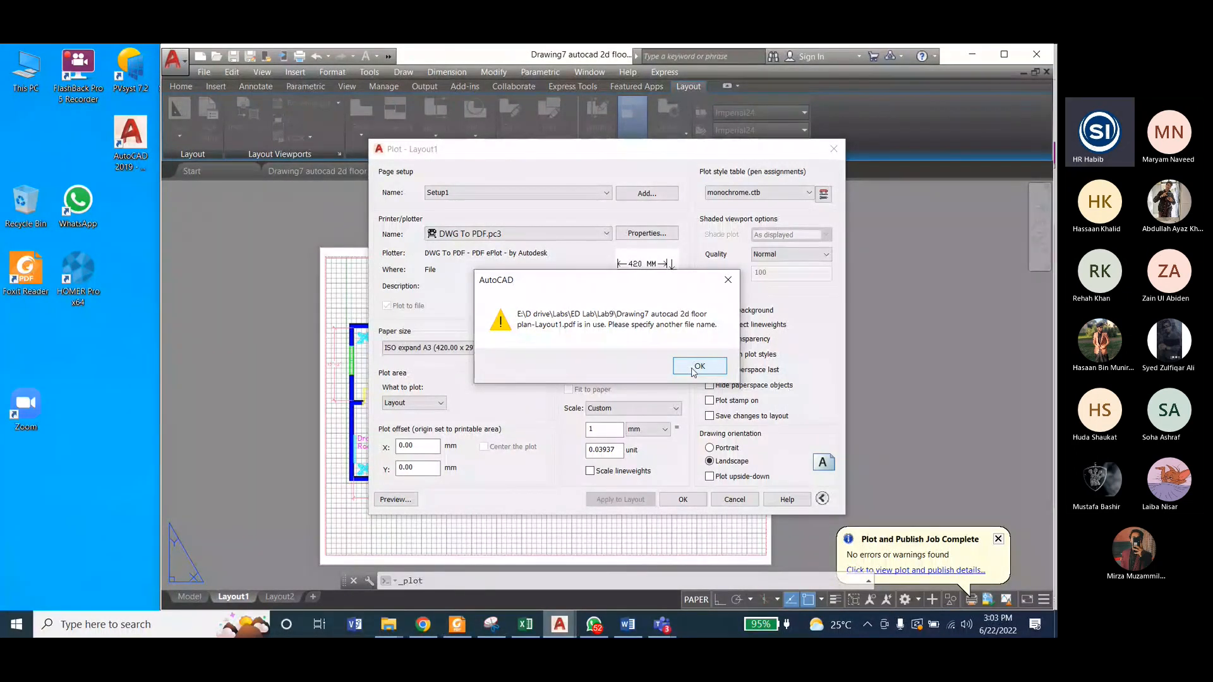
left_click(695, 368)
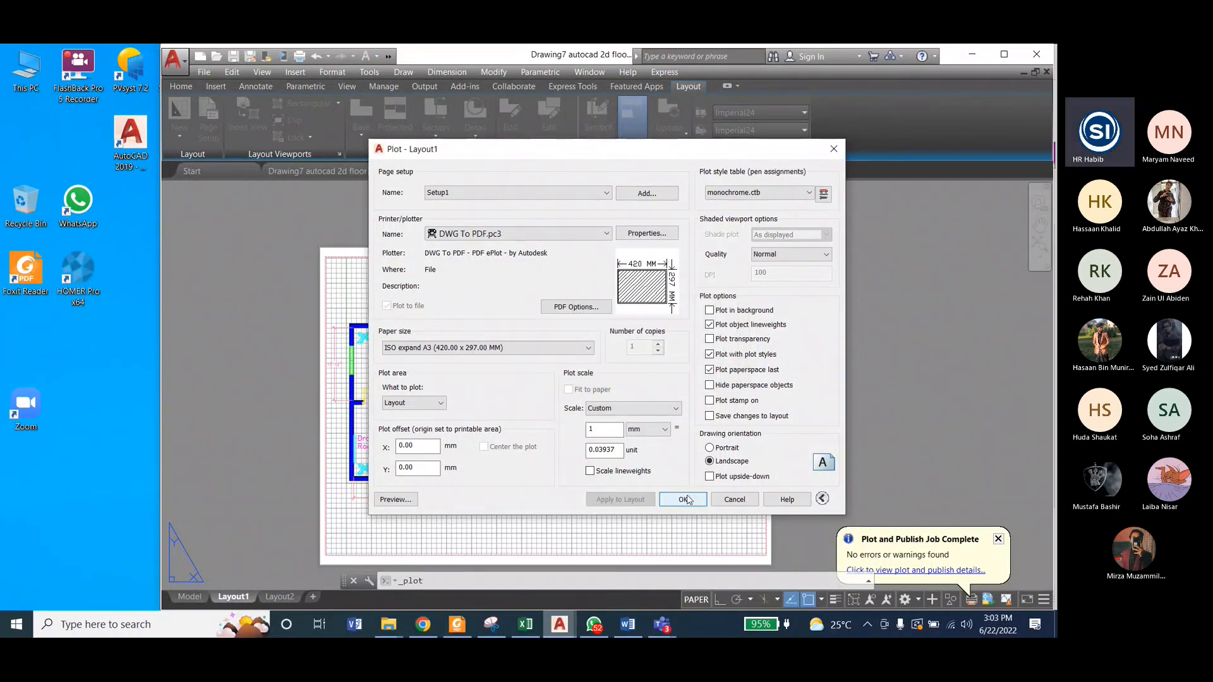
left_click(684, 499)
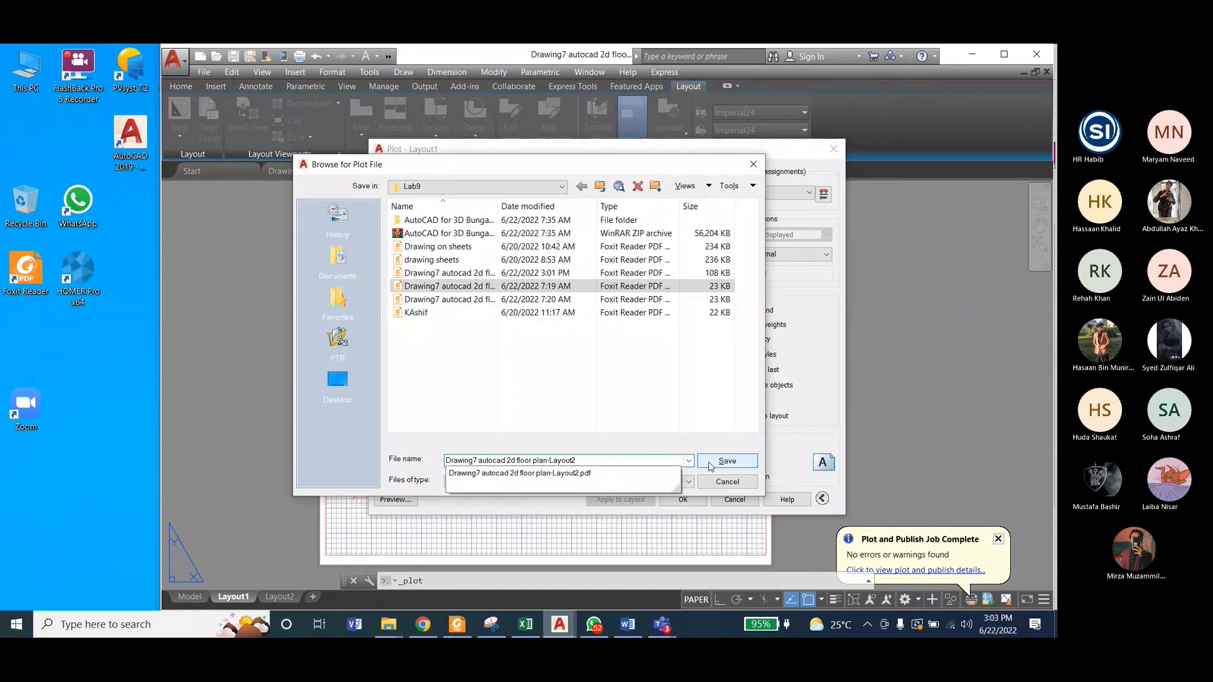
left_click(711, 467)
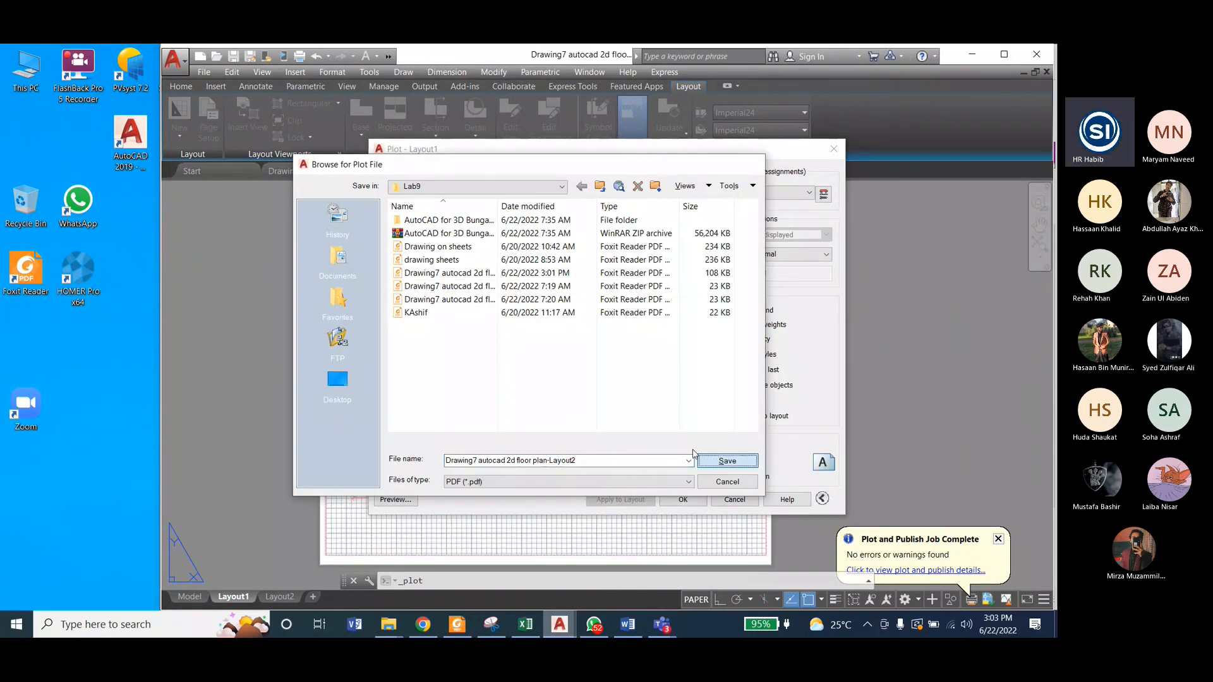
left_click(614, 352)
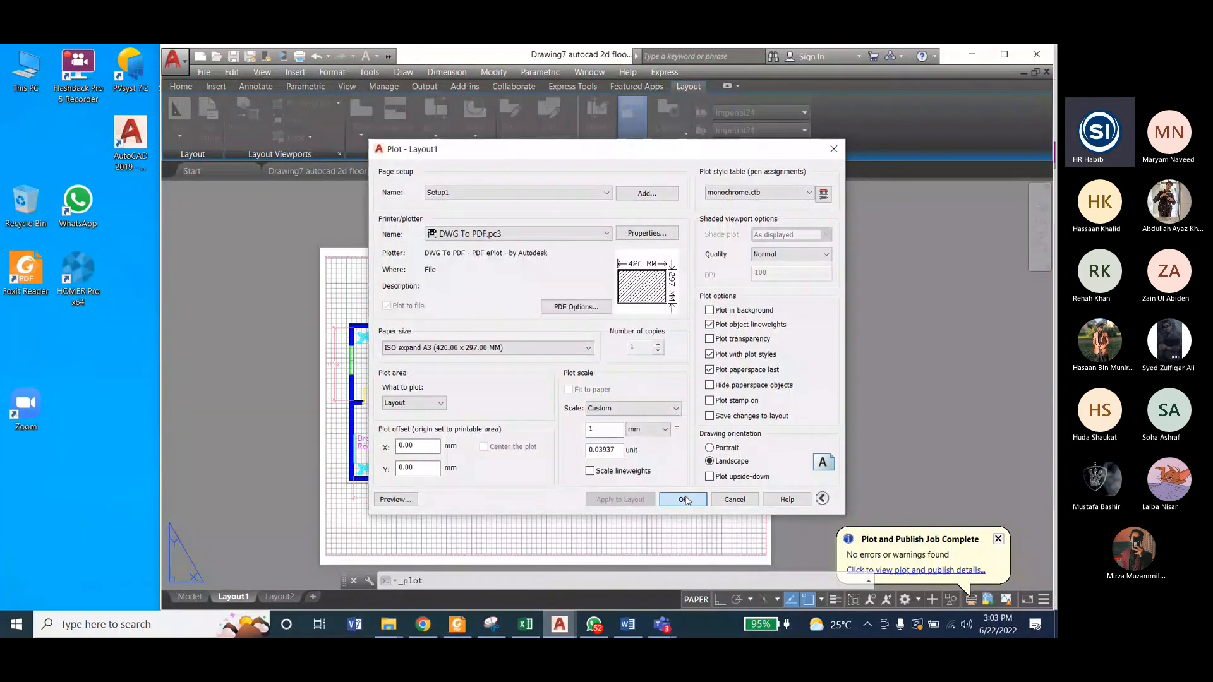
Step: Plot the layout to a PDF named Drawing7 autocad 2d floor plan-Layout2b in the Lab9 folder
left_click(686, 500)
left_click(594, 461)
key("BackSpace")
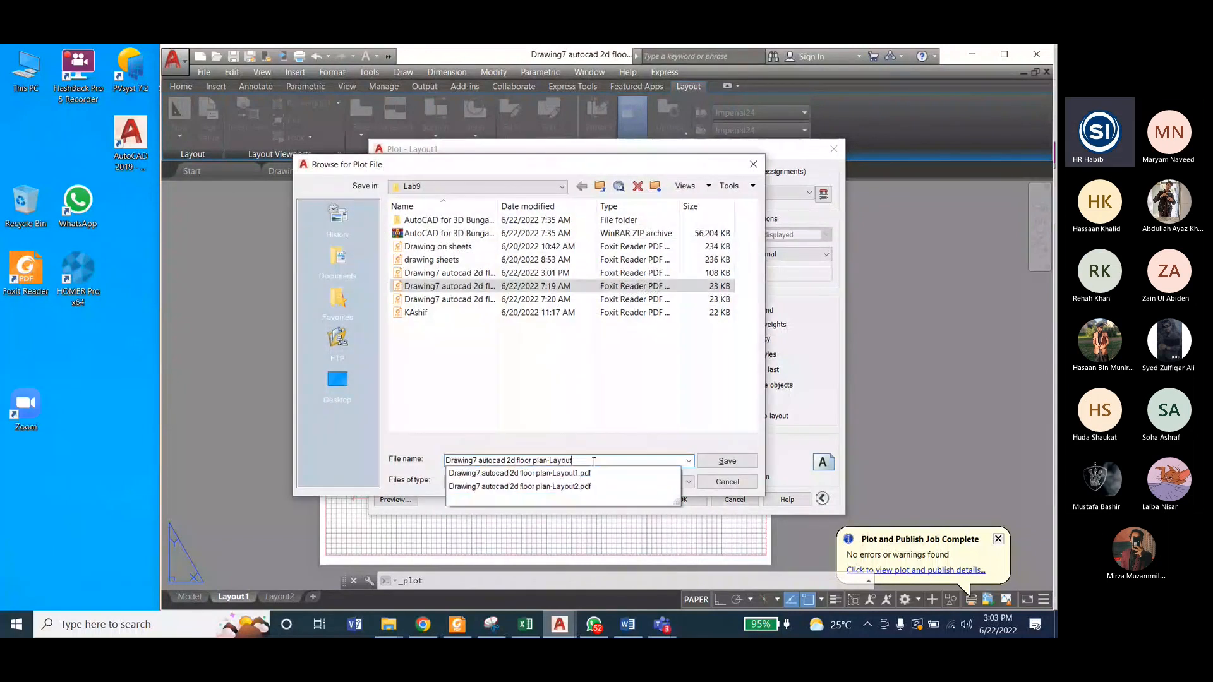
type("2")
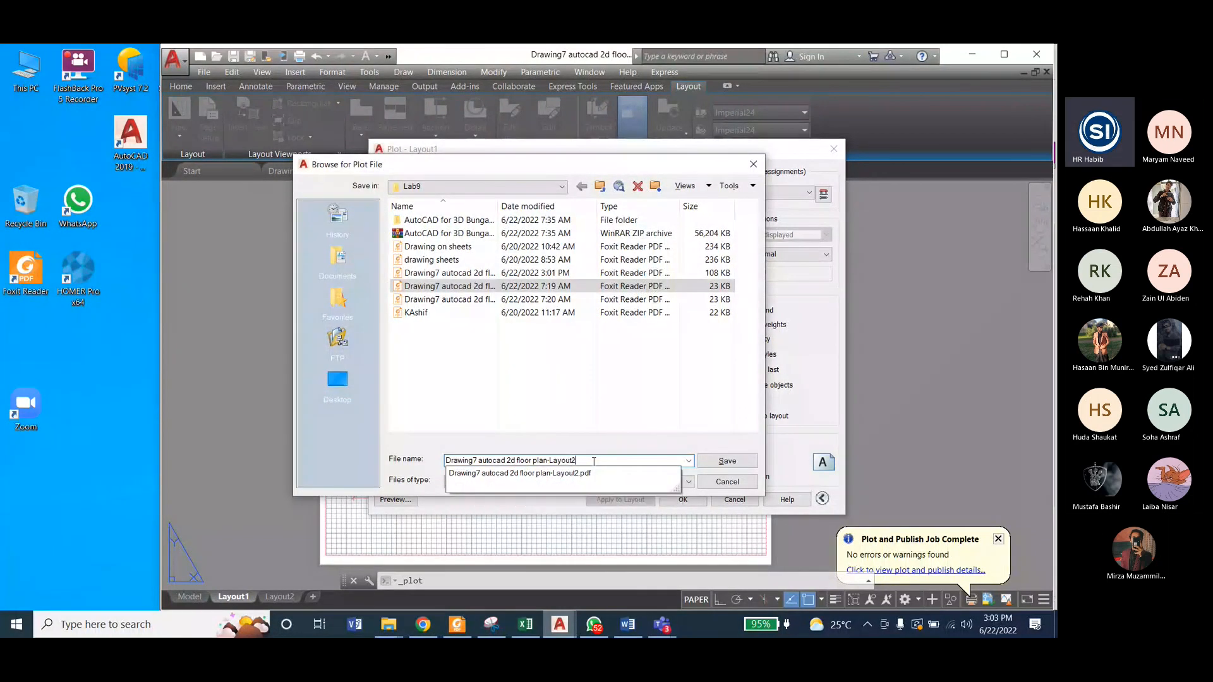
type("b")
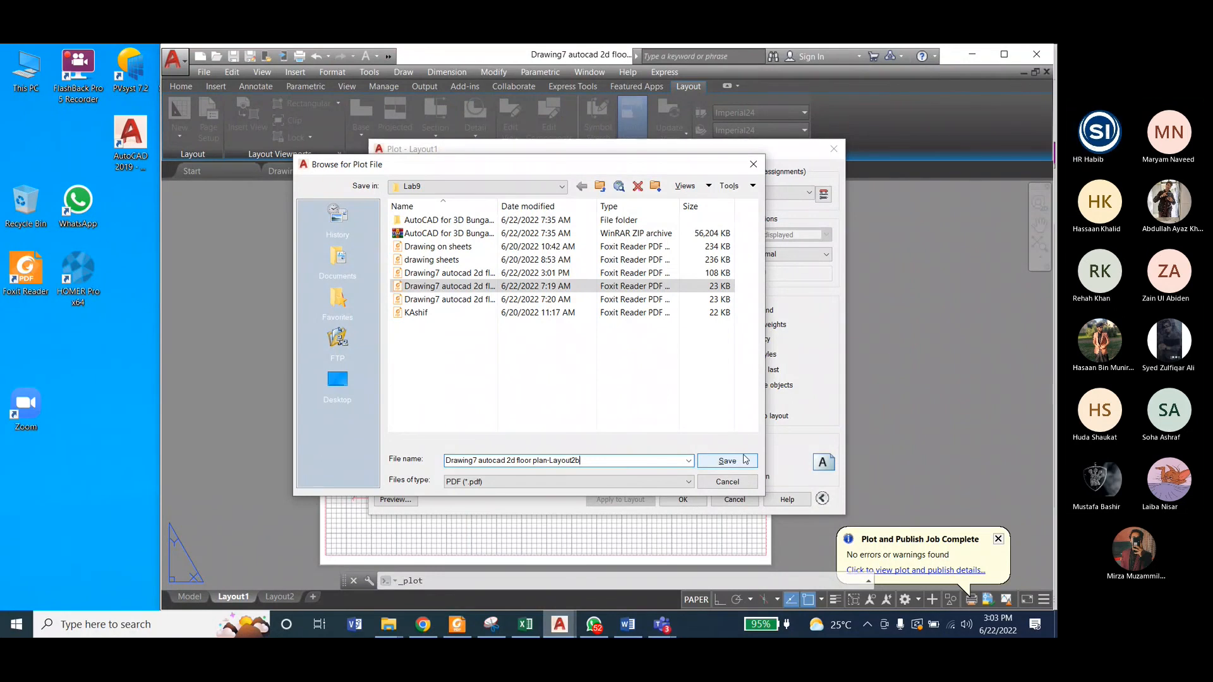
left_click(726, 460)
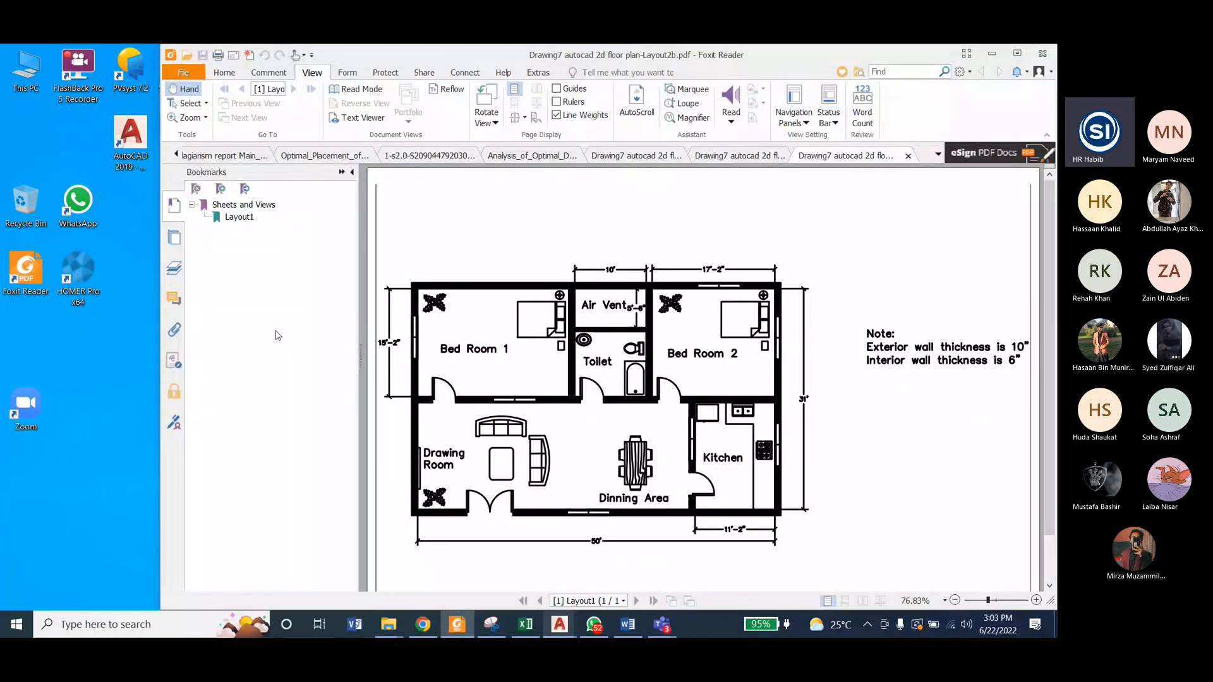
Step: Hide the bookmarks and examine the plotted monochrome floor plan PDF
left_click(352, 171)
scroll(584, 388, "down", 2)
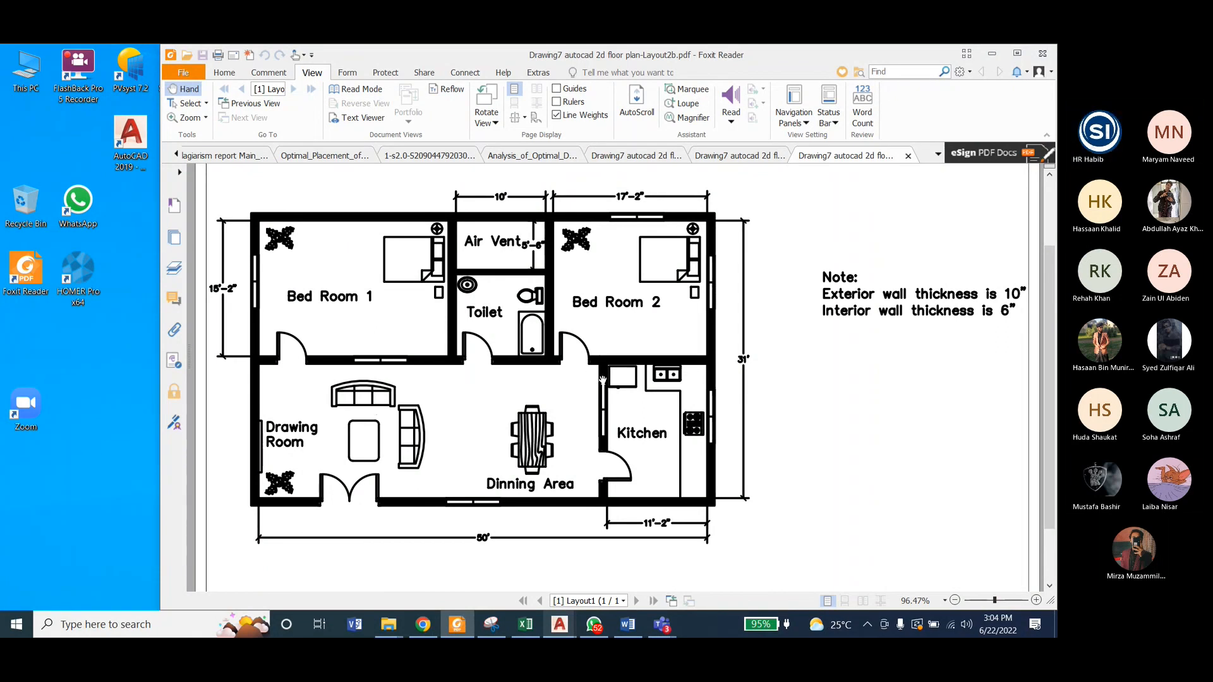
mouse_move(665, 626)
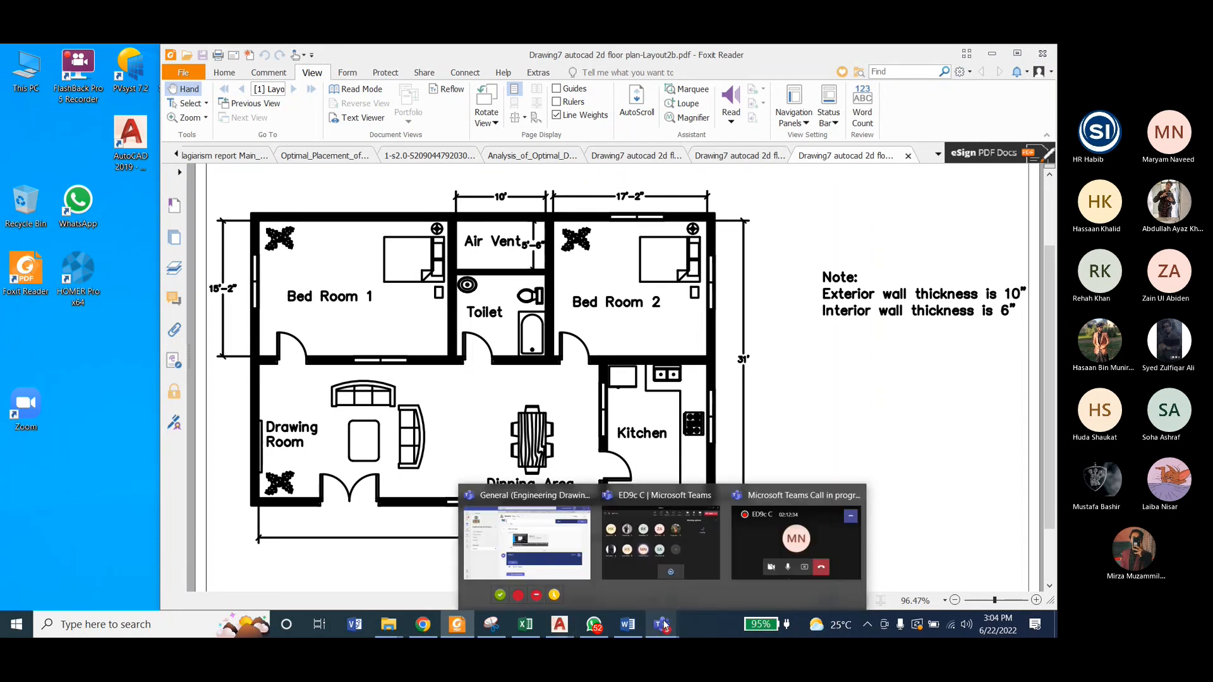